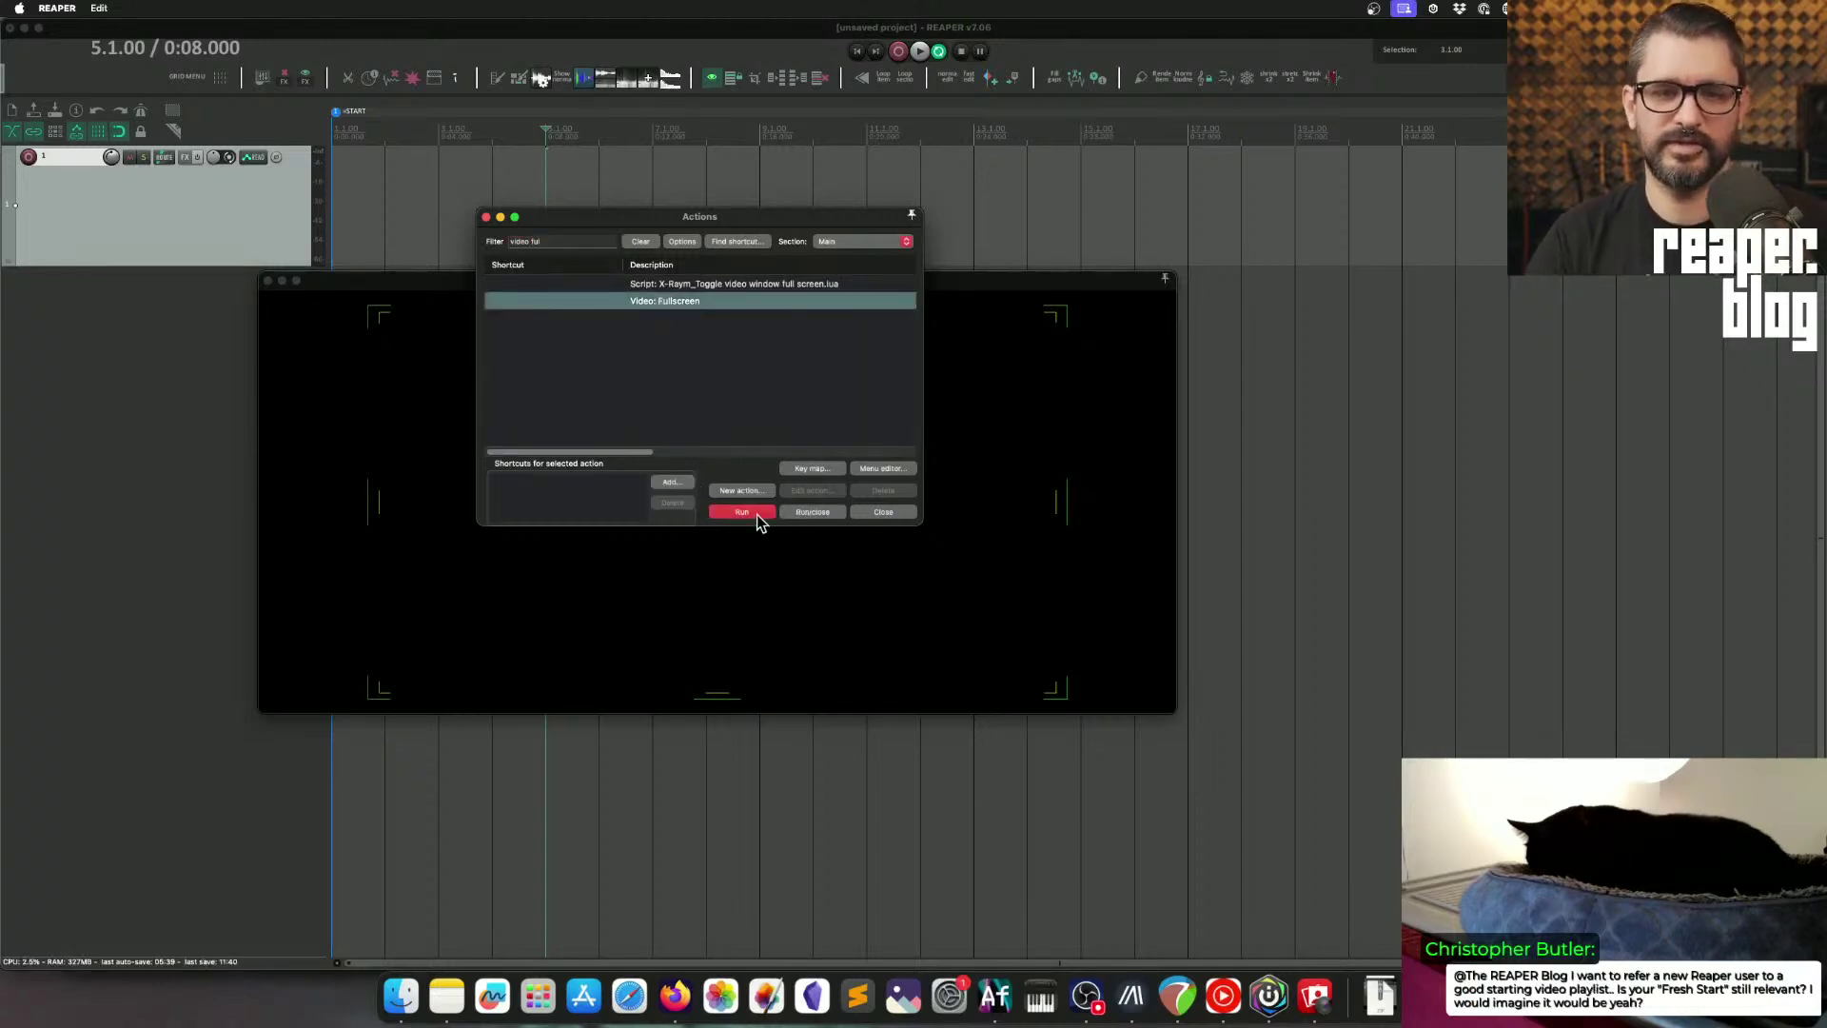
Step: Run Video: Fullscreen and toggle the video window between full screen and windowed size
left_click(752, 515)
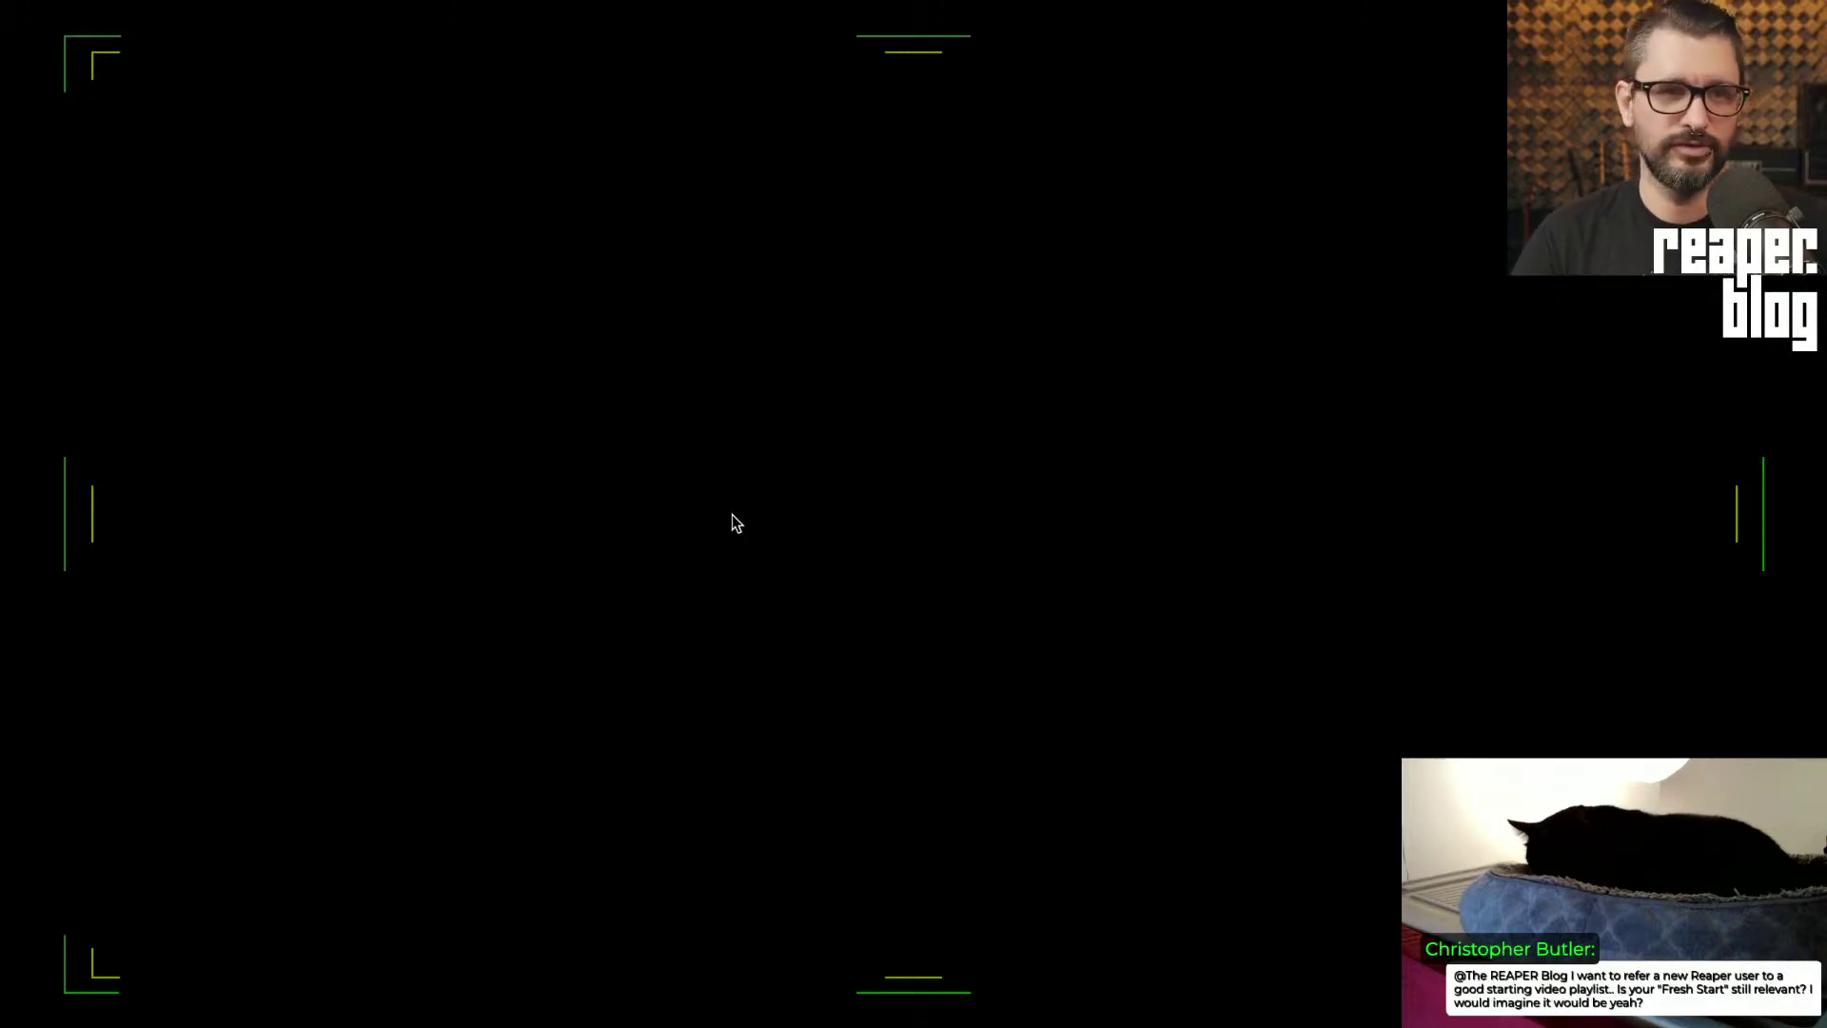
double_click(736, 520)
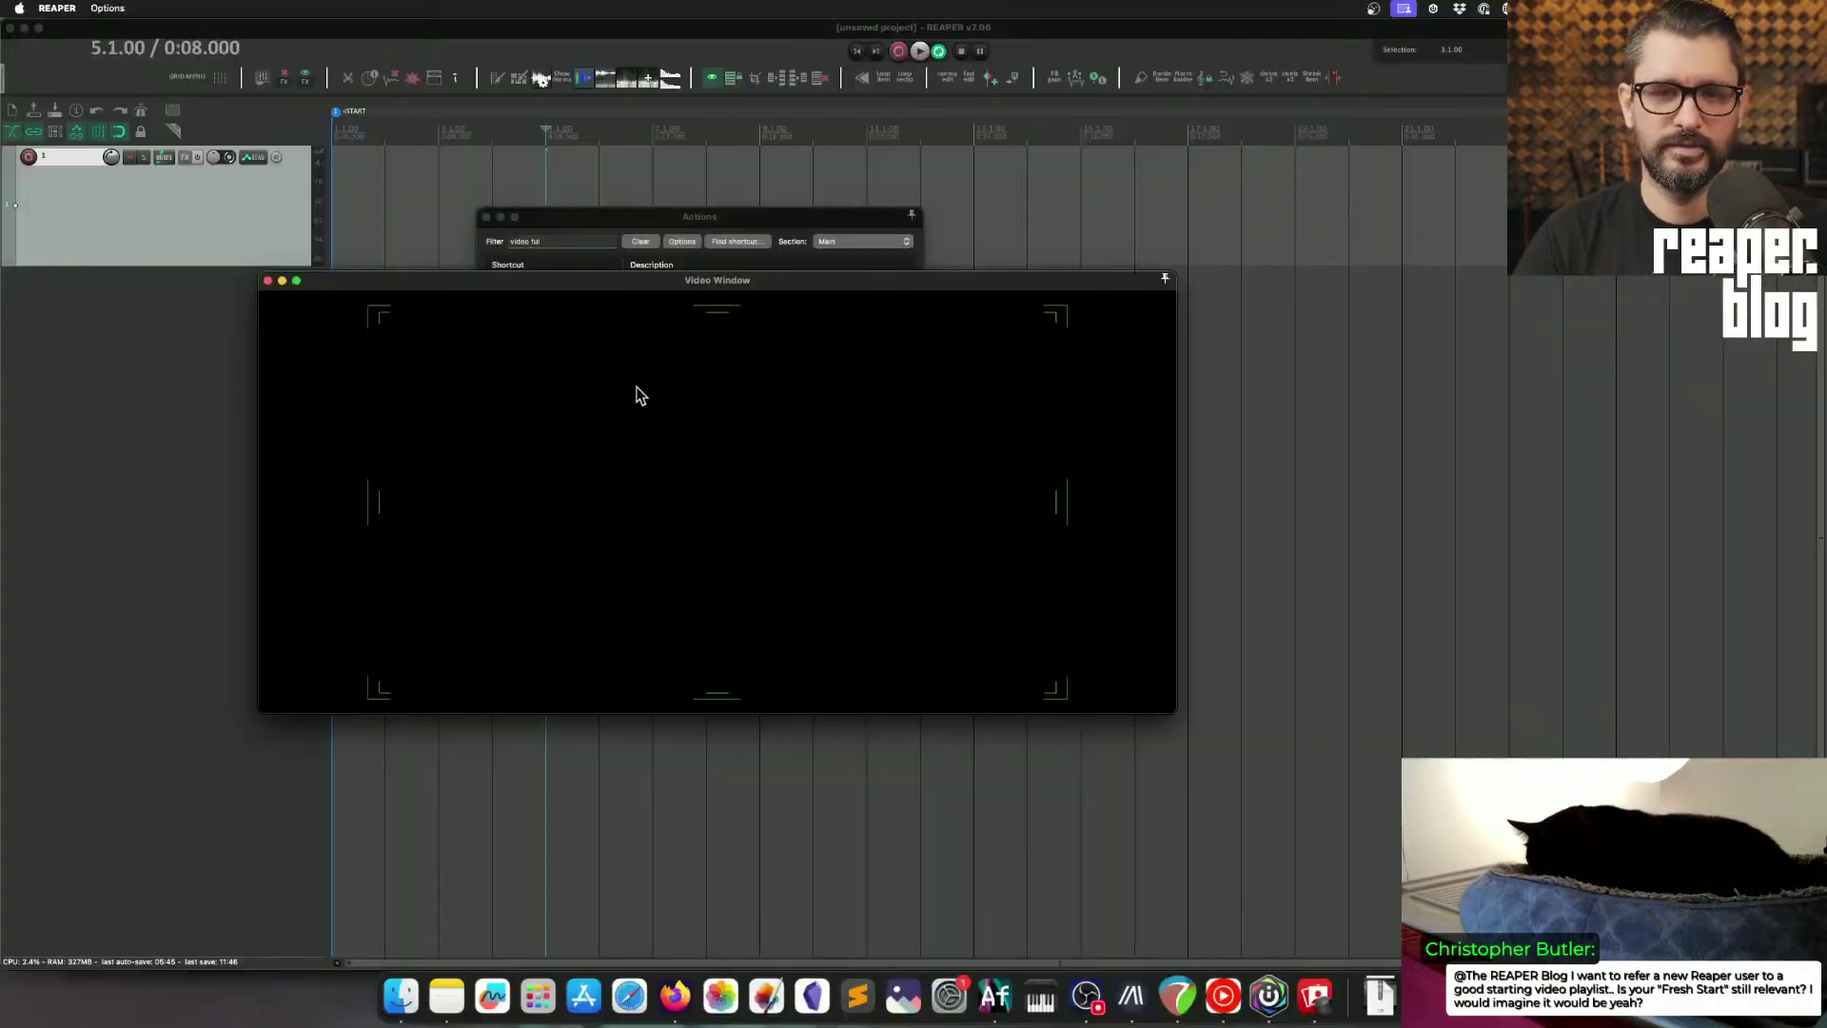
left_click_drag(650, 287, 683, 387)
double_click(686, 498)
double_click(658, 529)
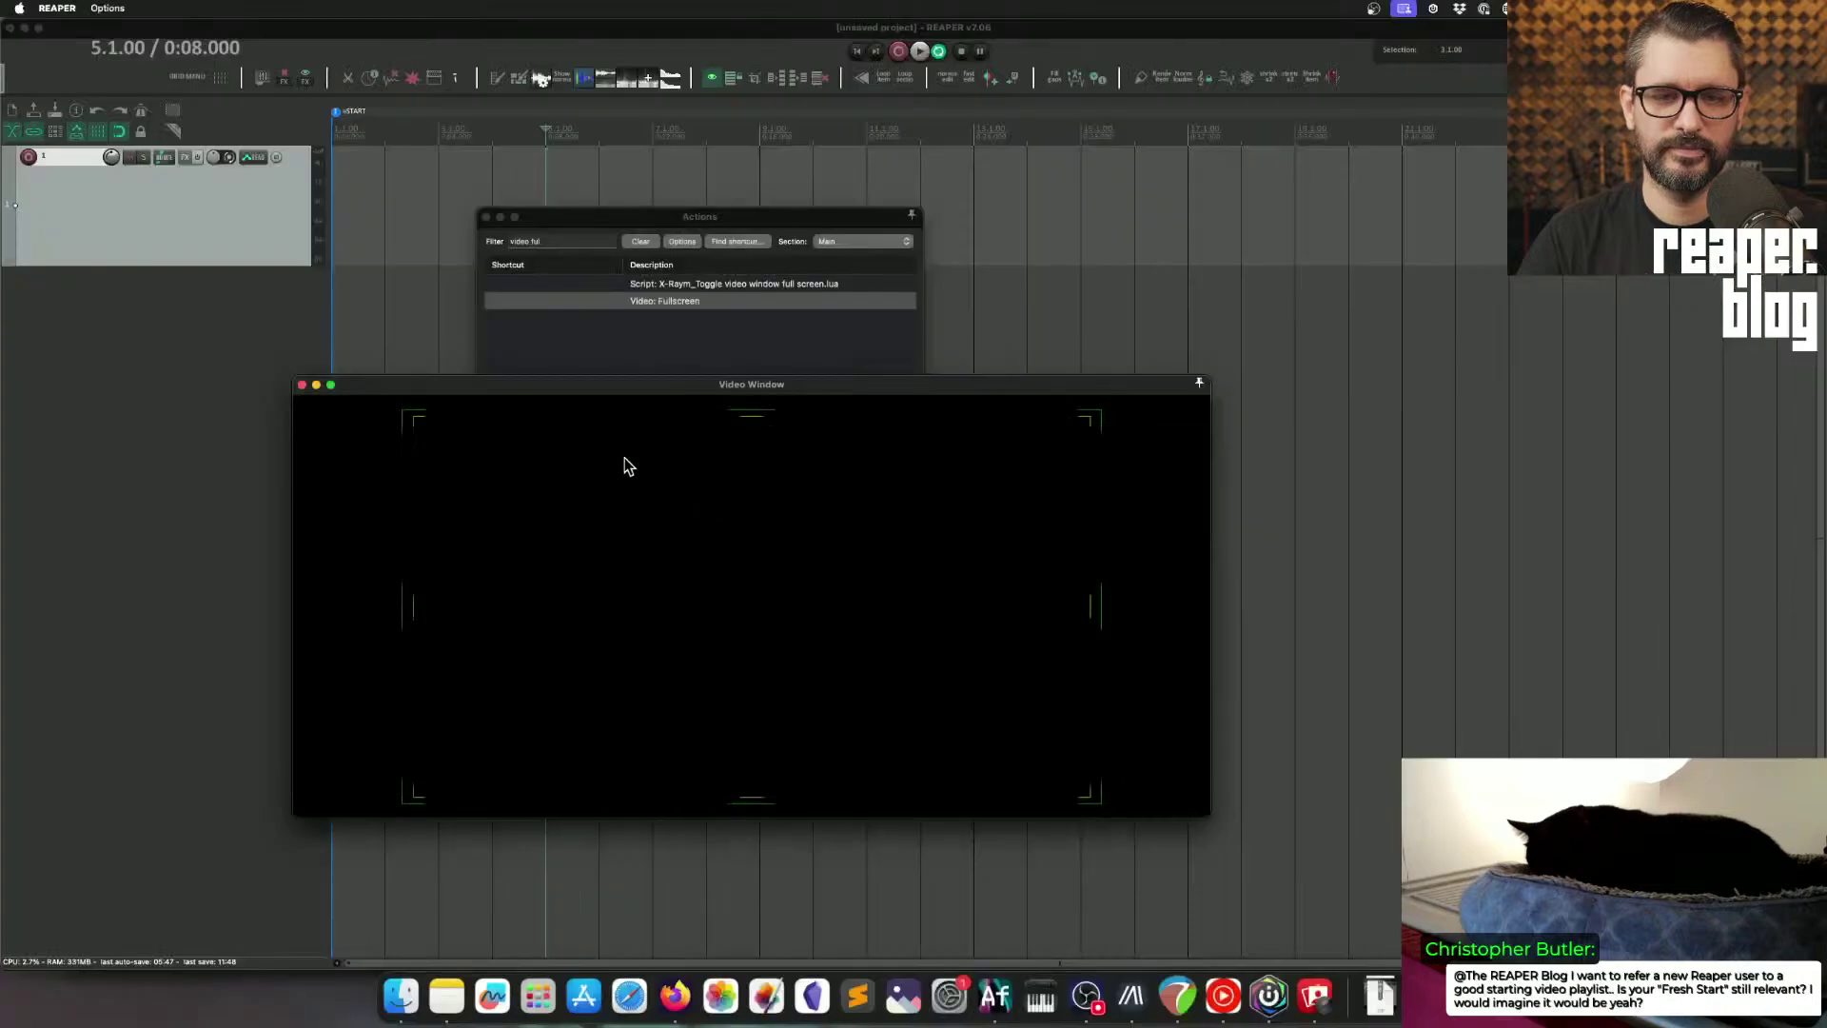
right_click(564, 489)
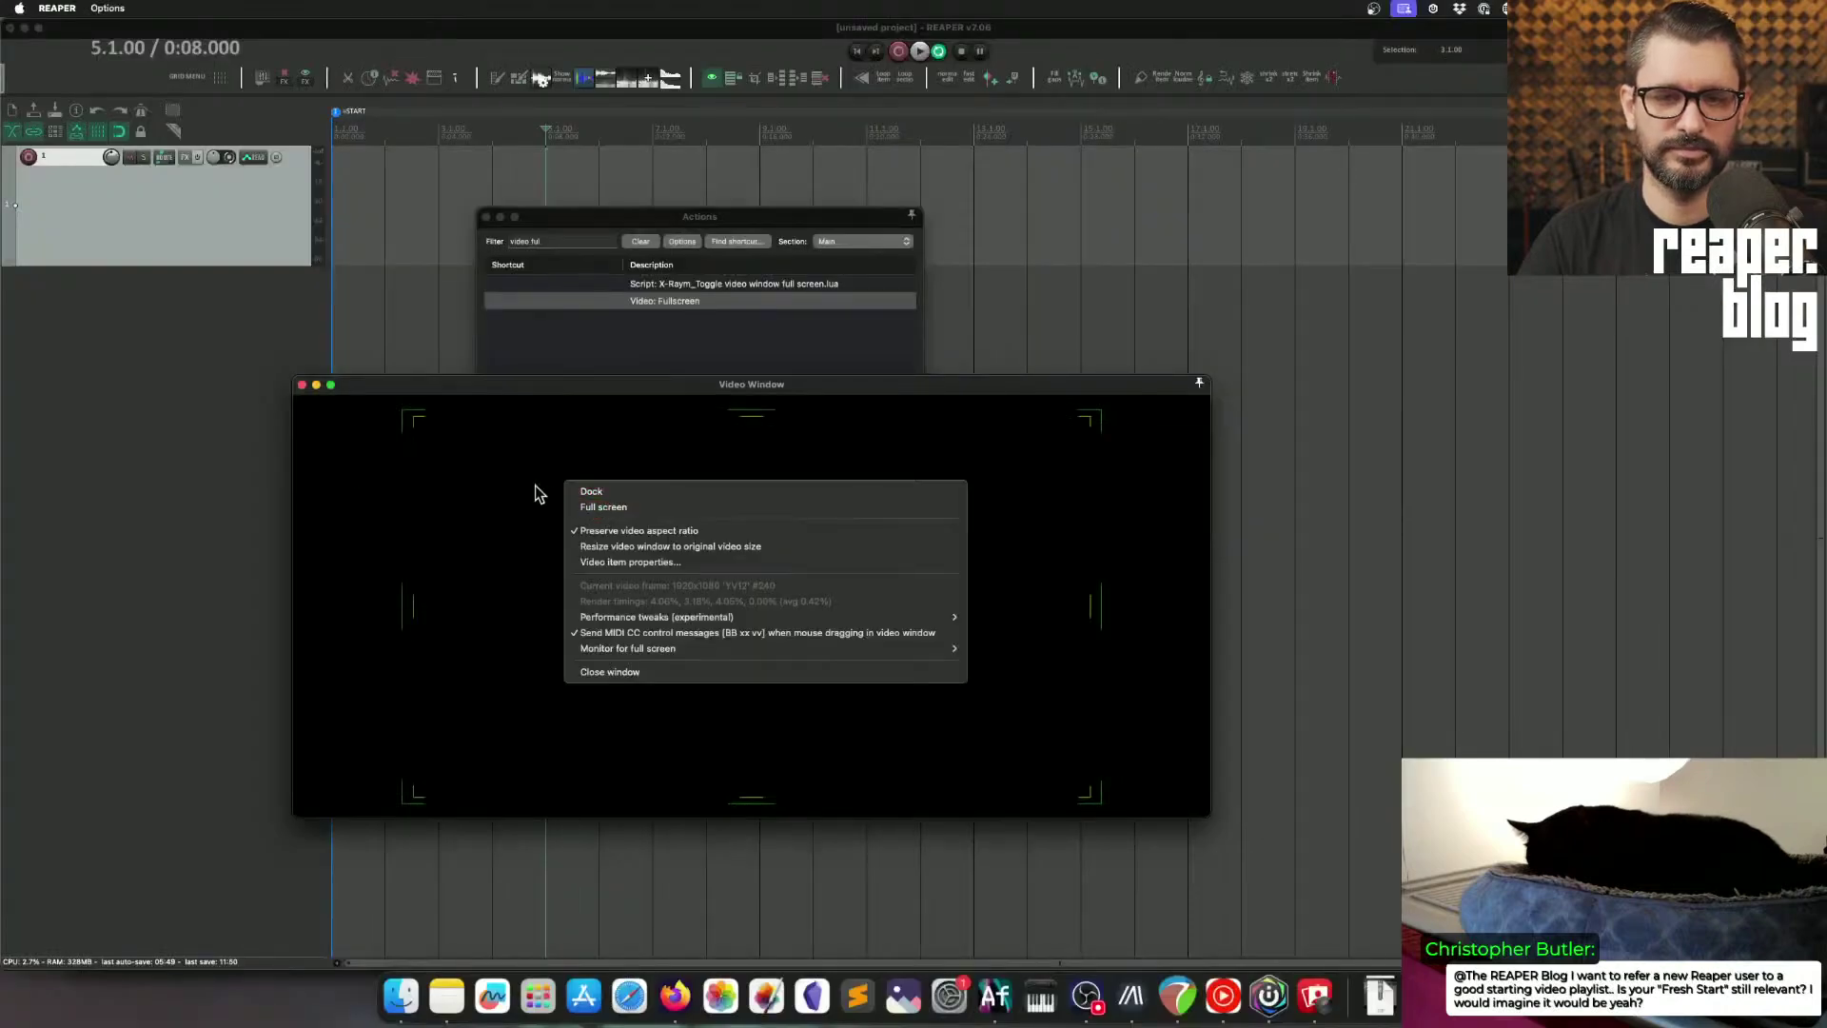
left_click(534, 490)
left_click(656, 342)
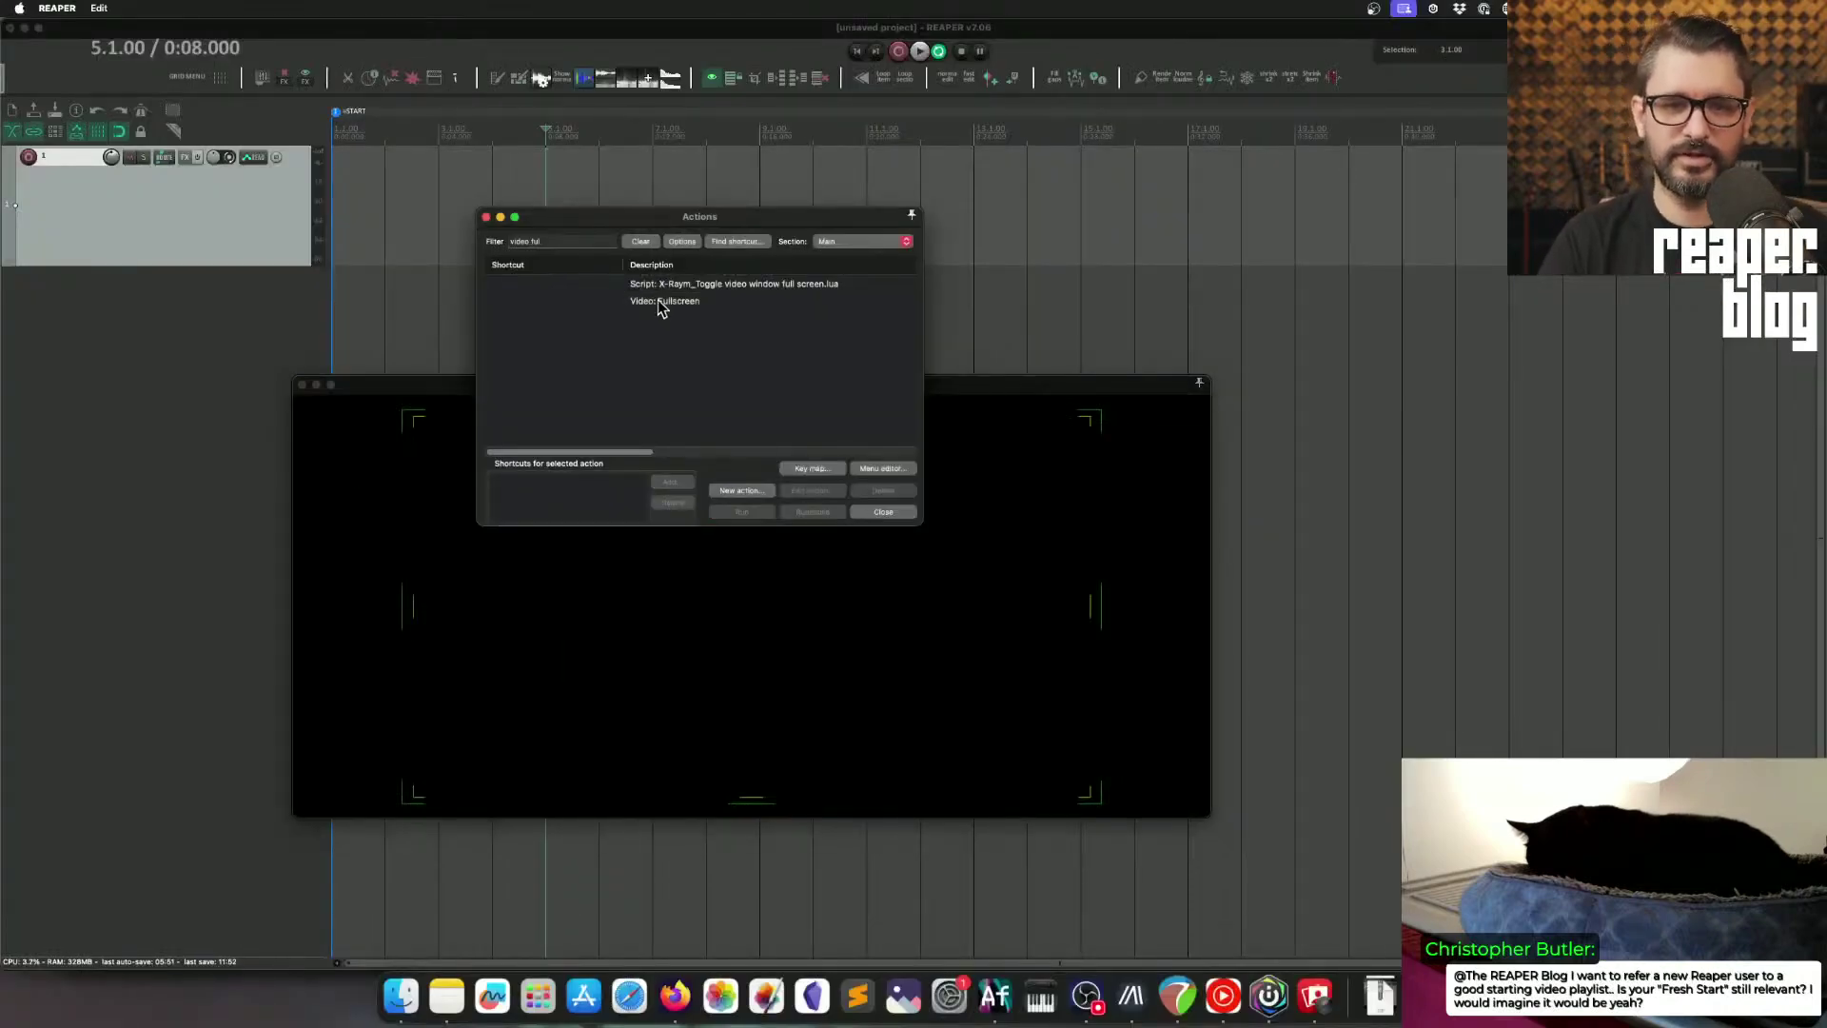
Step: Assign a new keyboard shortcut to Video: Fullscreen, accepting the reassignment warning
left_click(657, 302)
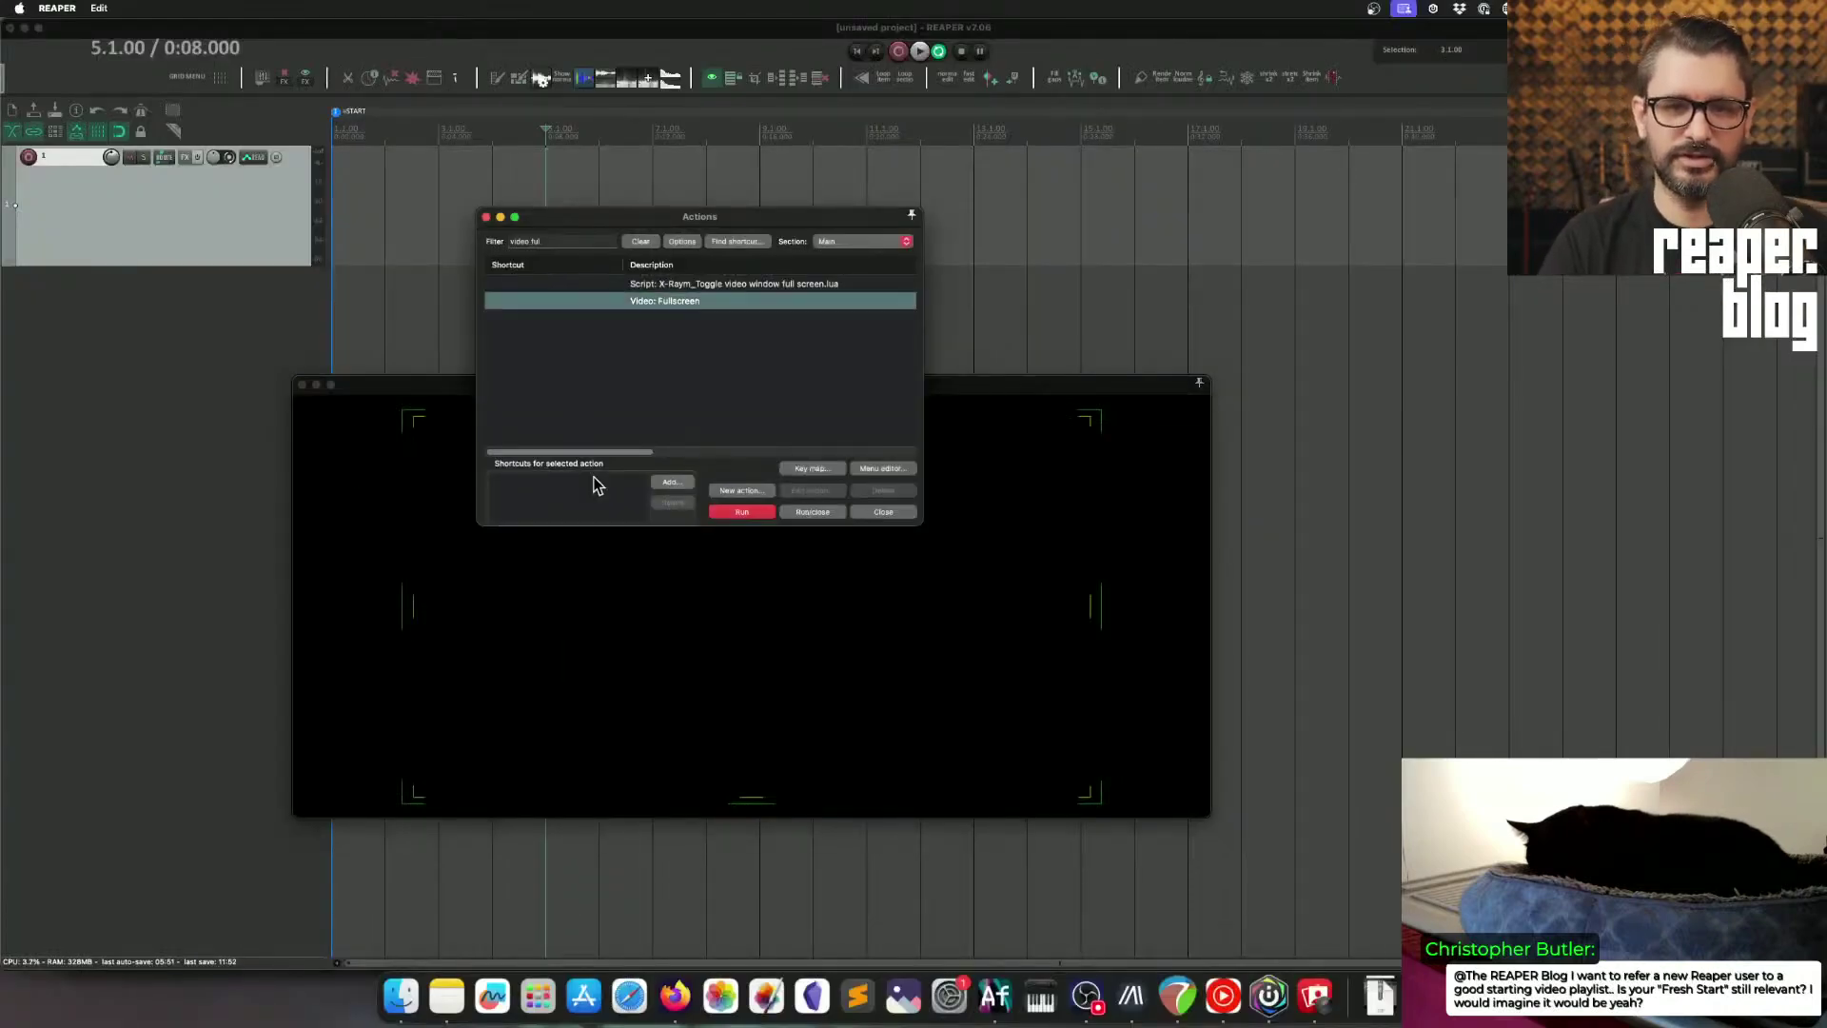
left_click(669, 487)
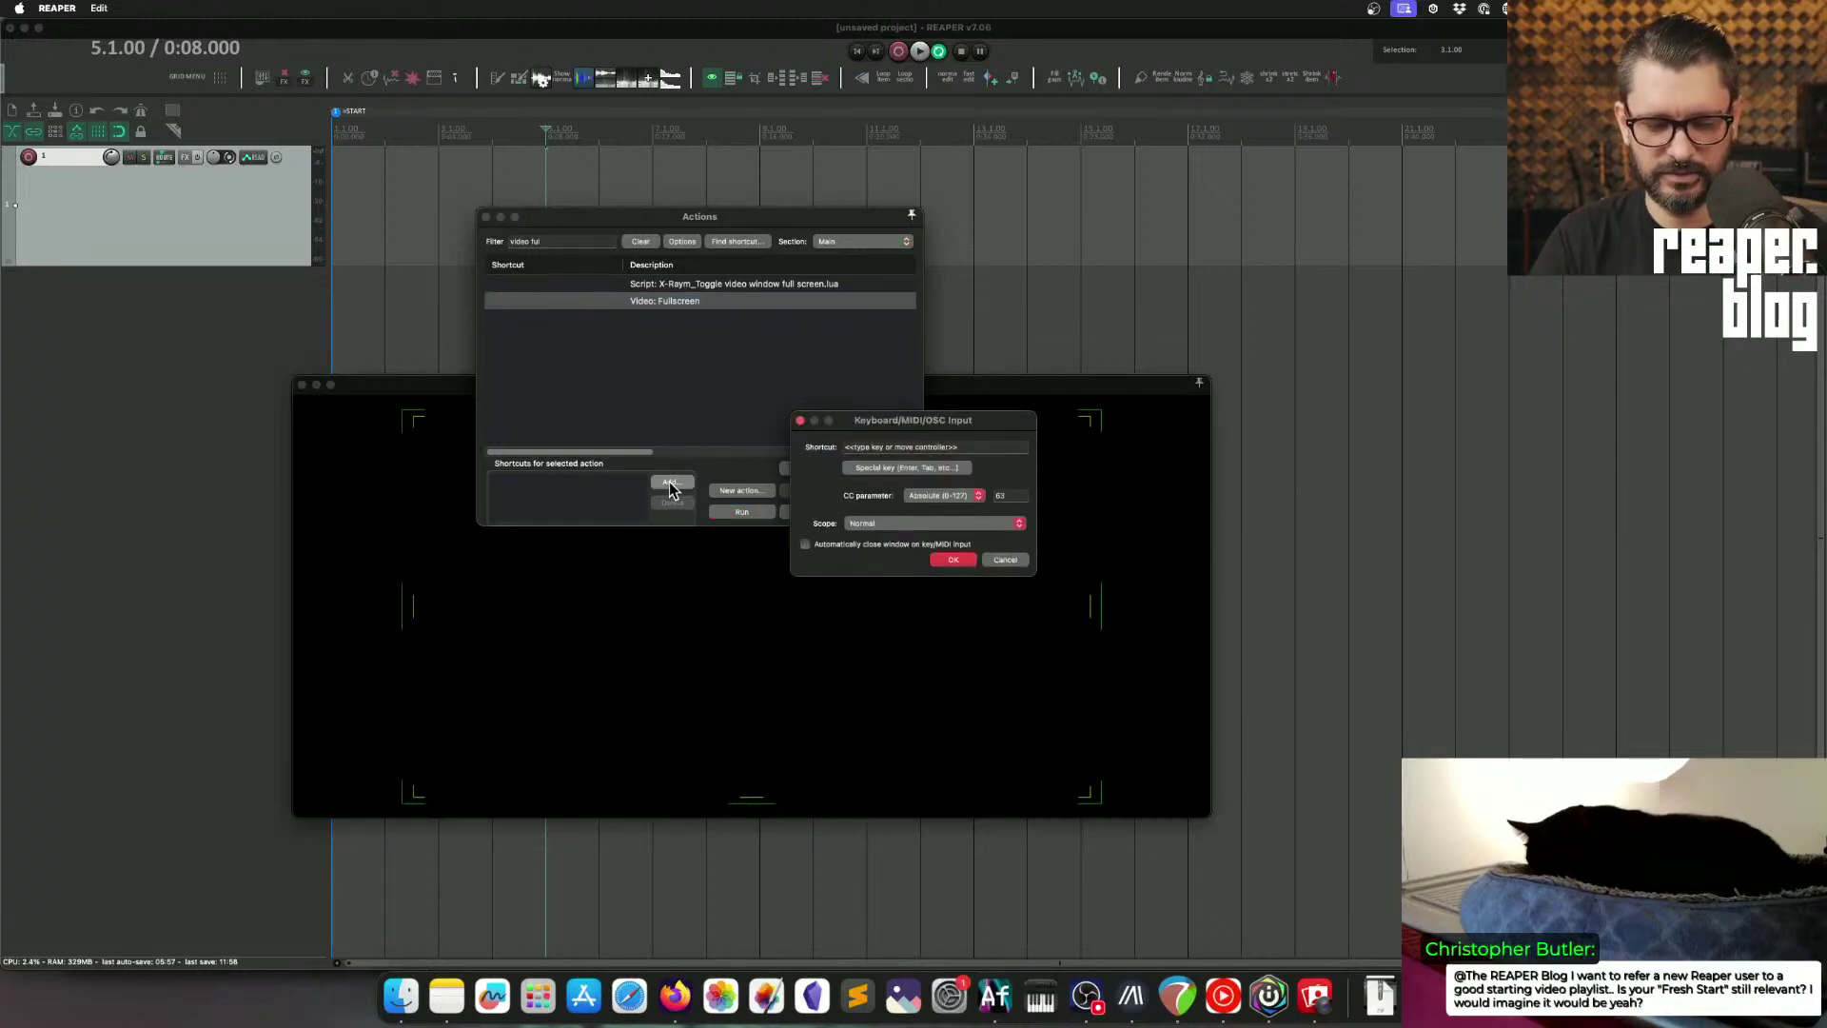
left_click(952, 559)
left_click(895, 383)
Step: Test full screen on the video window, then close it and return to the project start
double_click(722, 532)
double_click(722, 531)
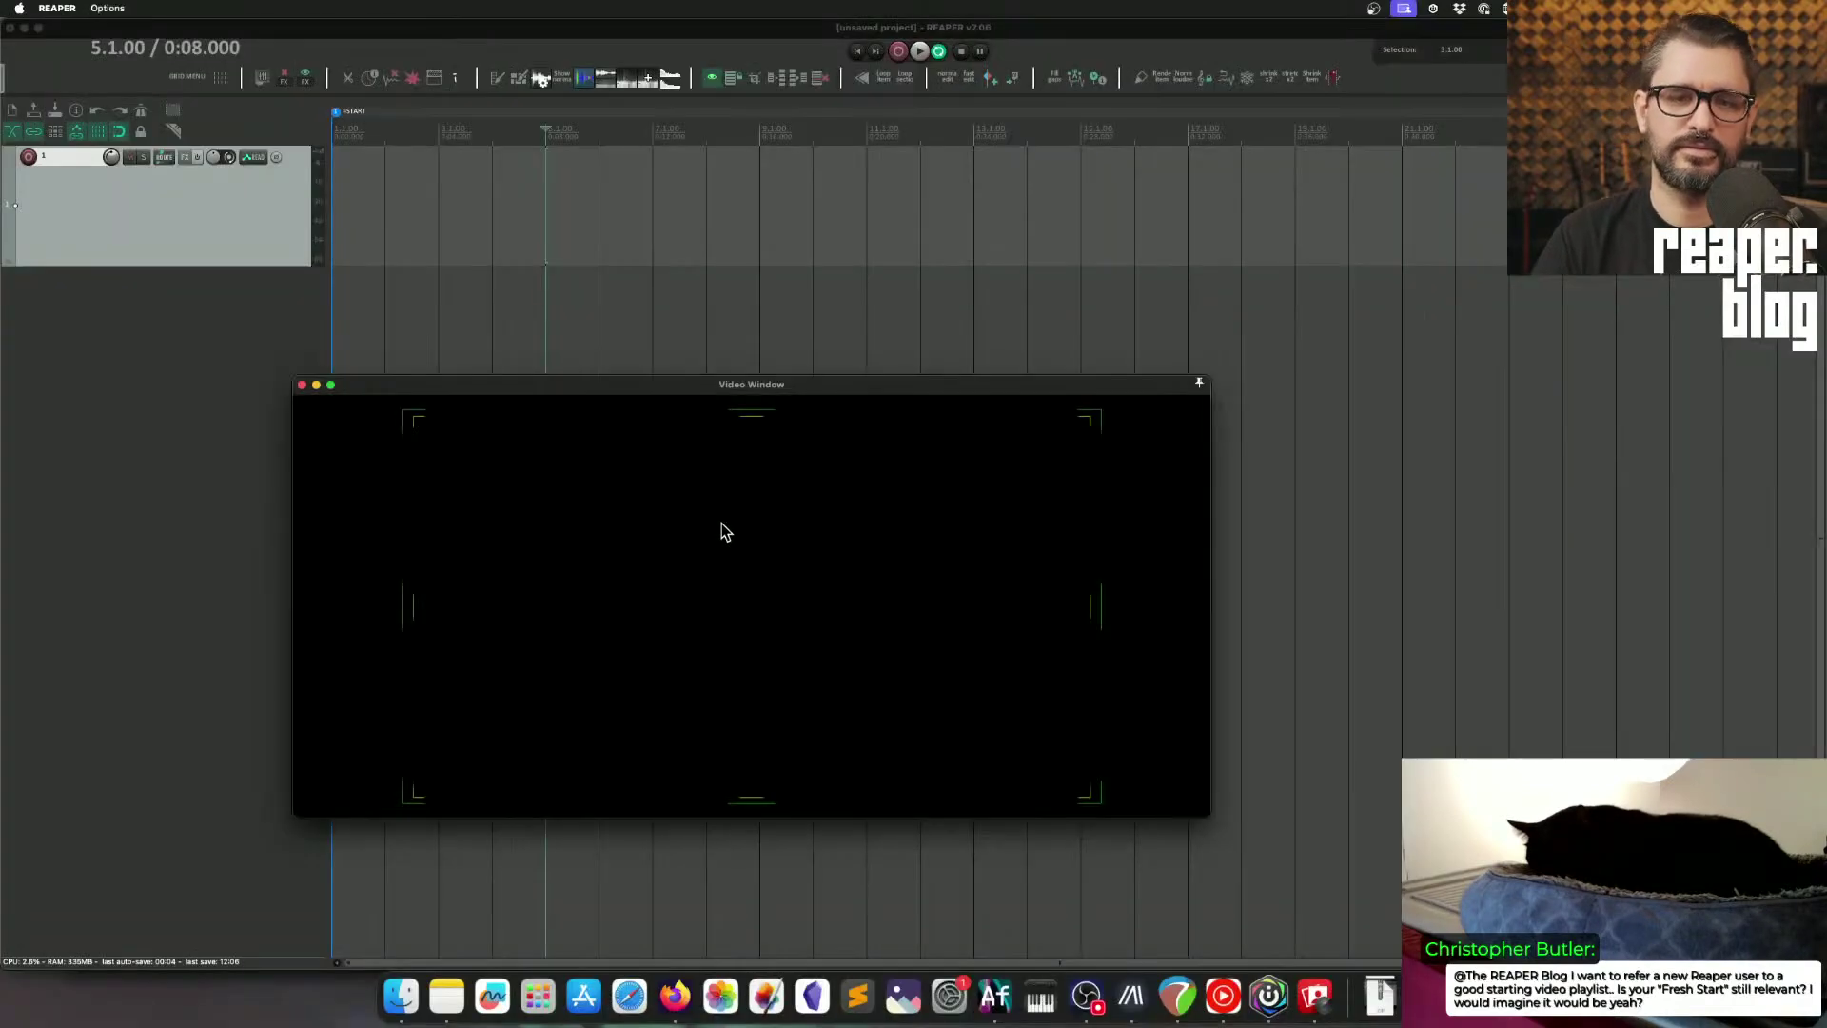
key("ctrl+shift+v")
key("Home")
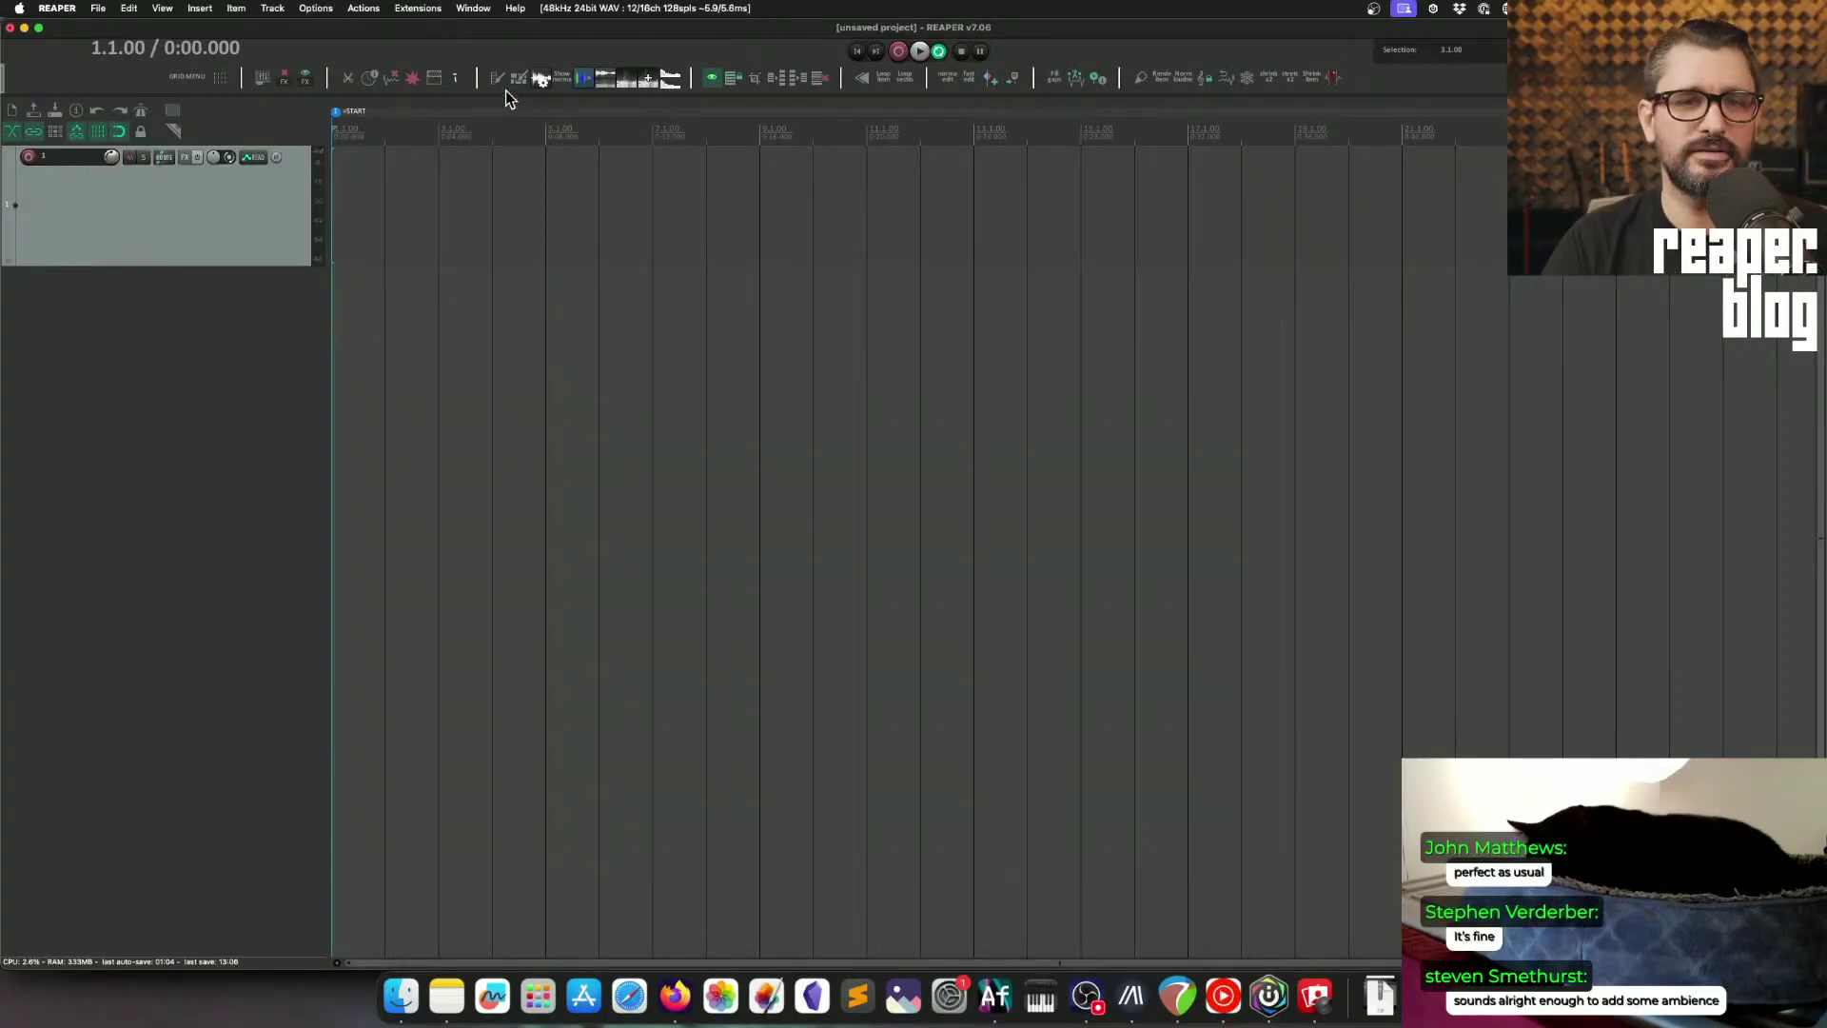
Step: Make the toolbar area taller and open Customize toolbar for Floating toolbar 1
mouse_move(507, 96)
left_mouse_down()
mouse_move(510, 164)
mouse_move(514, 111)
left_mouse_up()
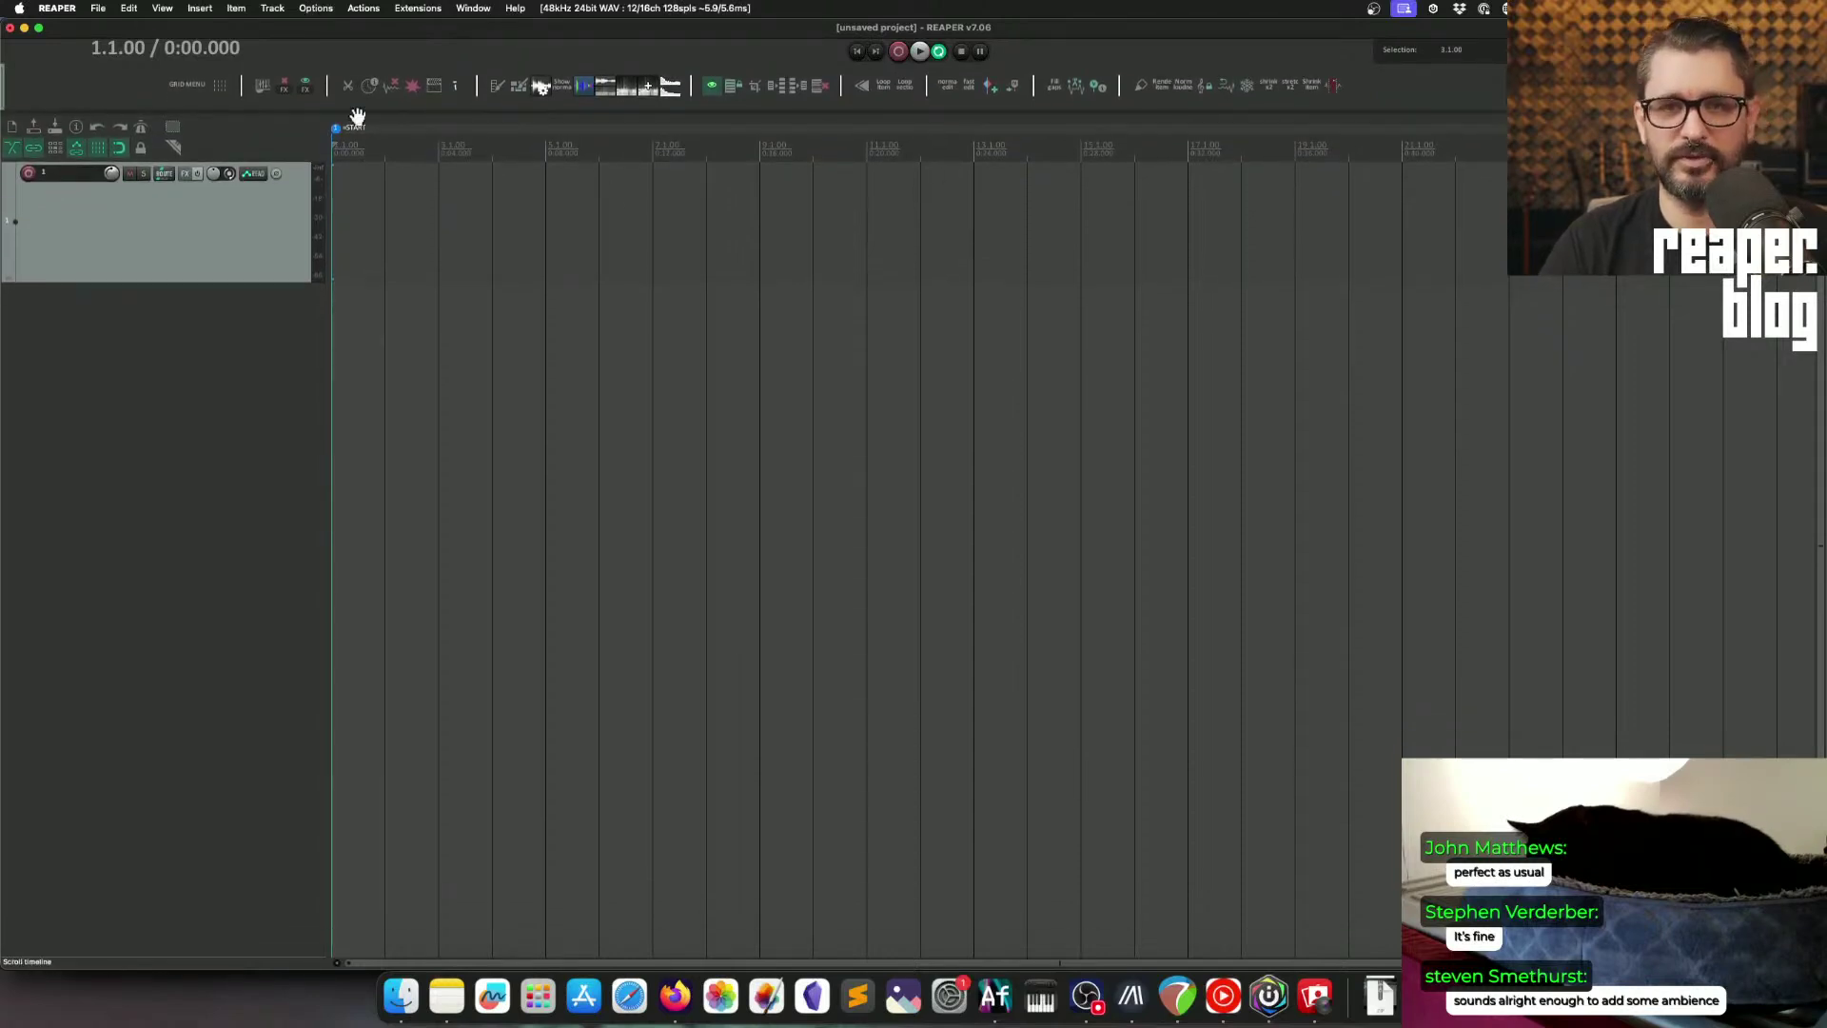
right_click(159, 89)
left_click(201, 165)
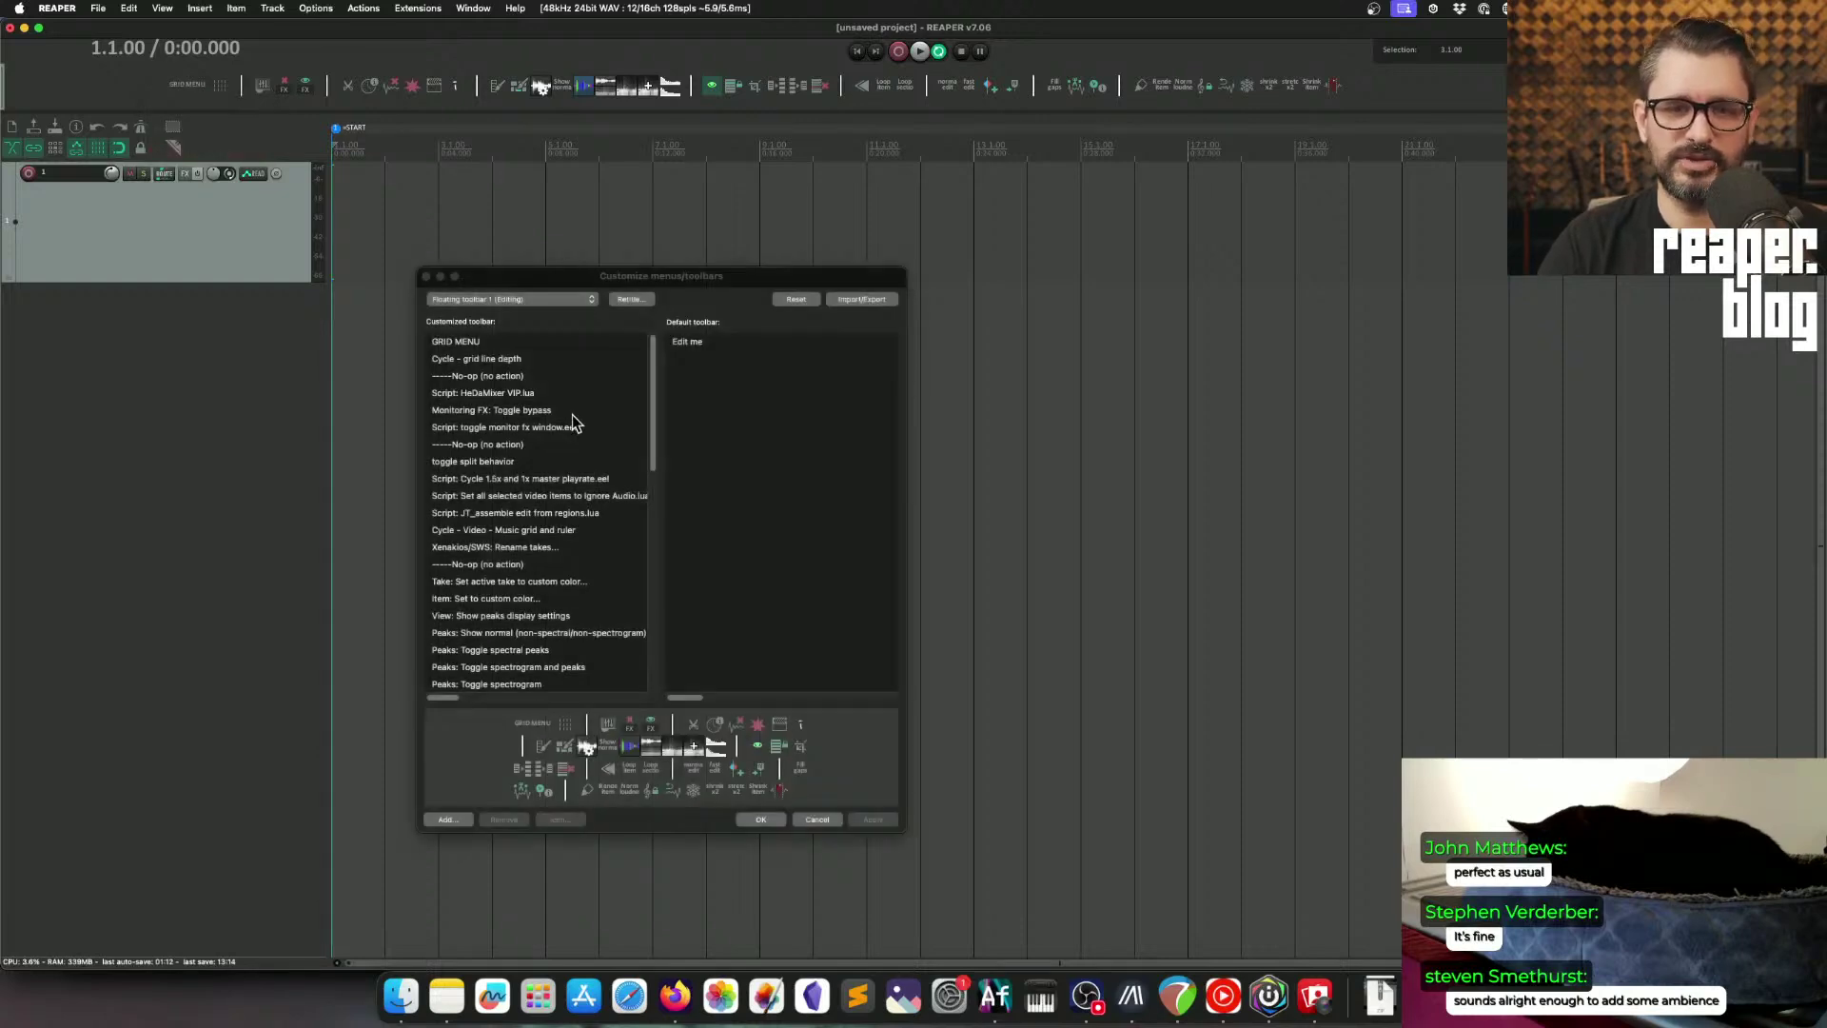
Step: Insert a separator on the first No-op entry, then remove it again
left_click(499, 379)
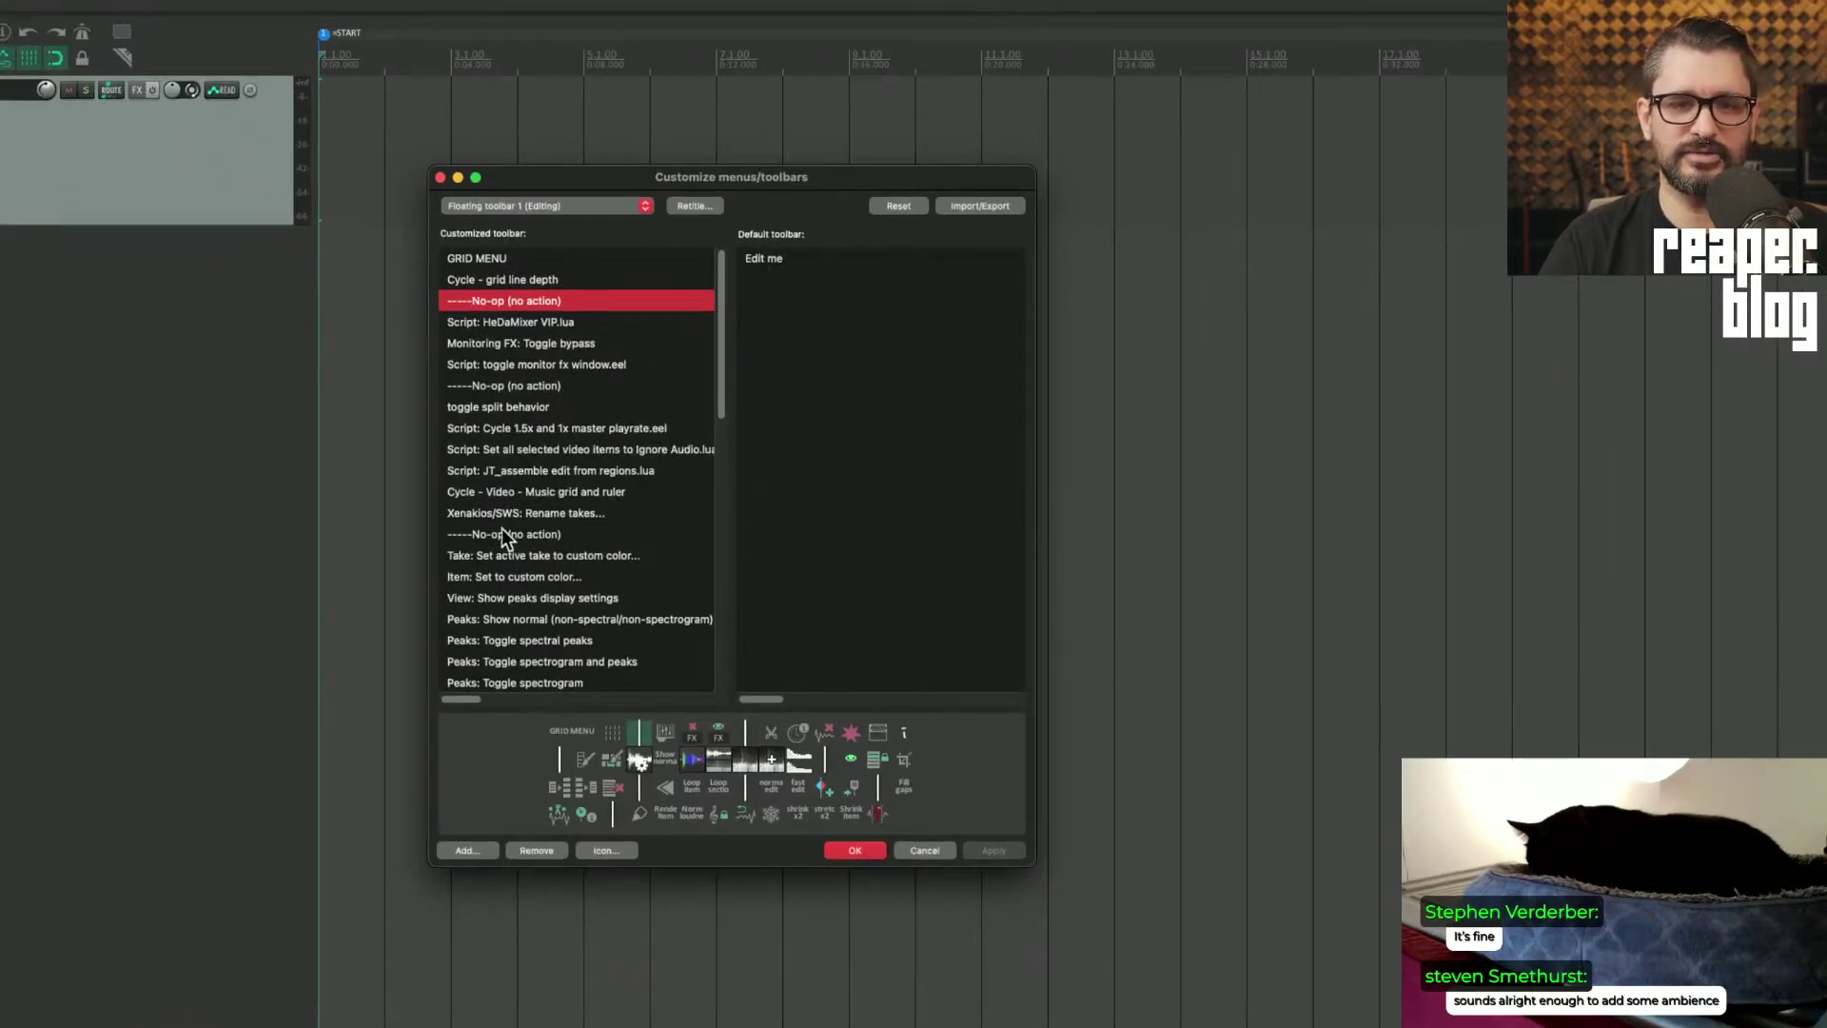
right_click(527, 301)
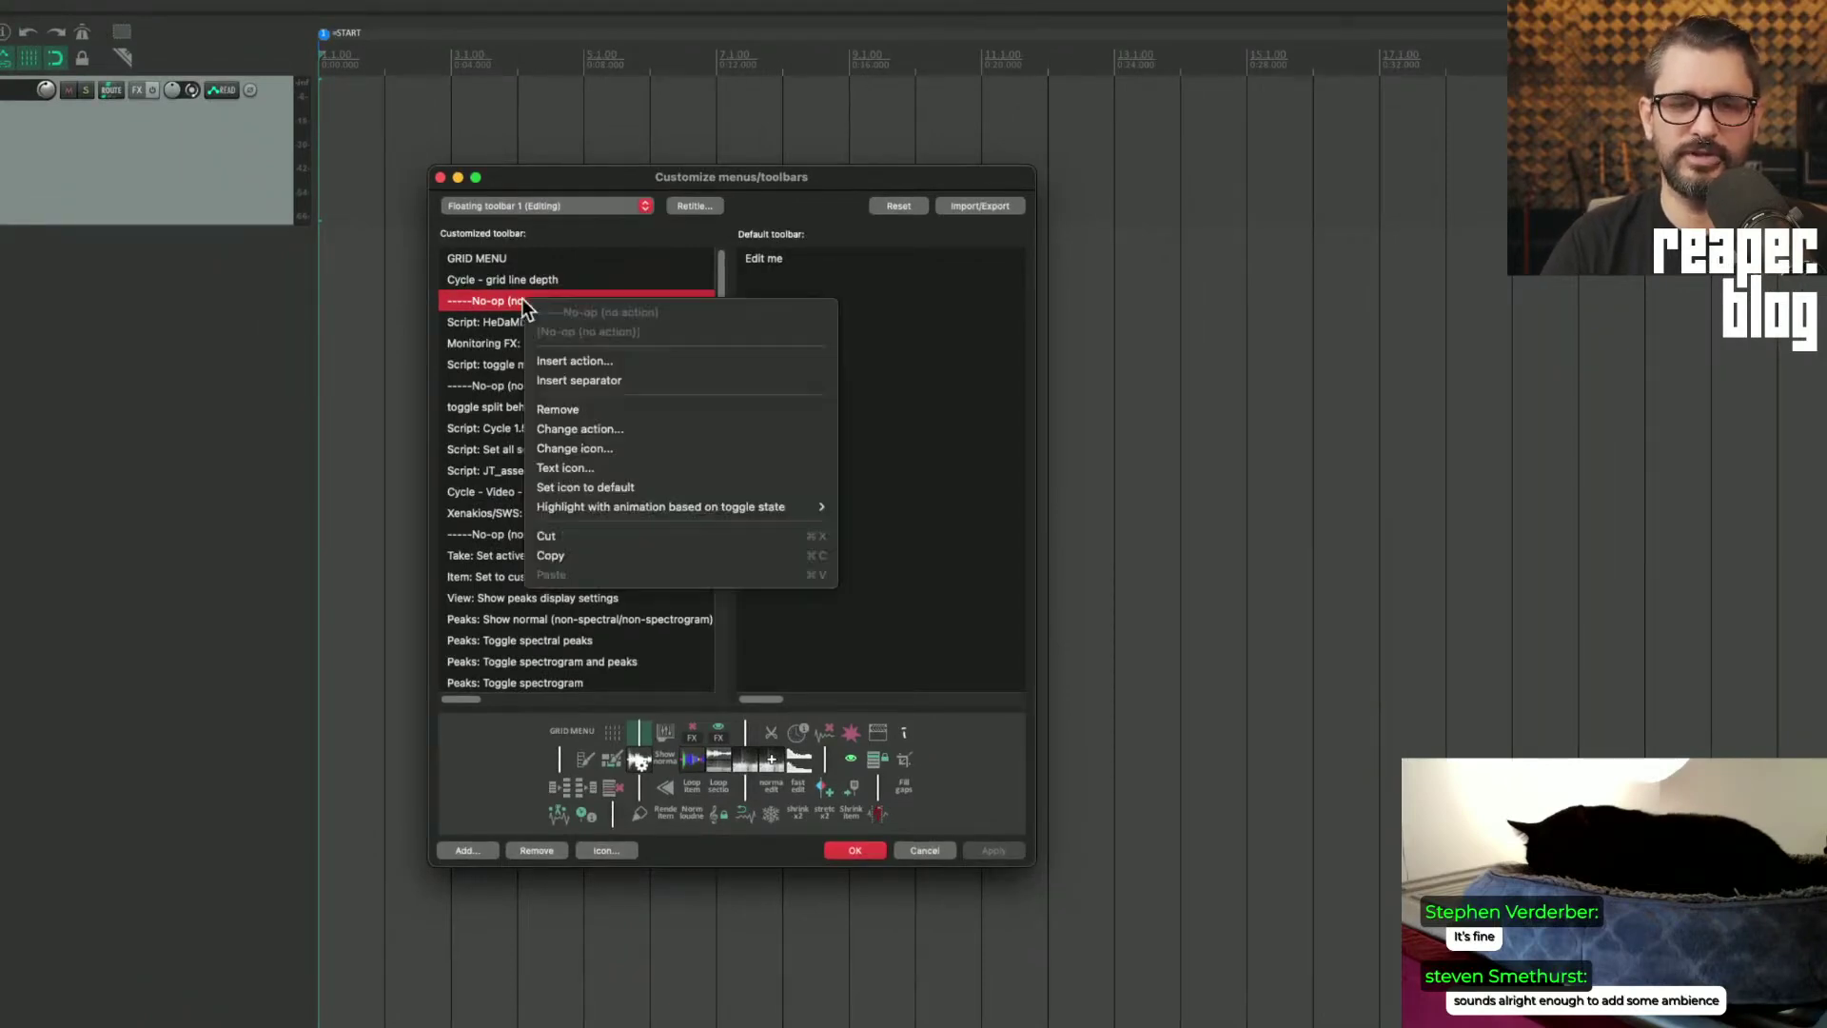
left_click(585, 381)
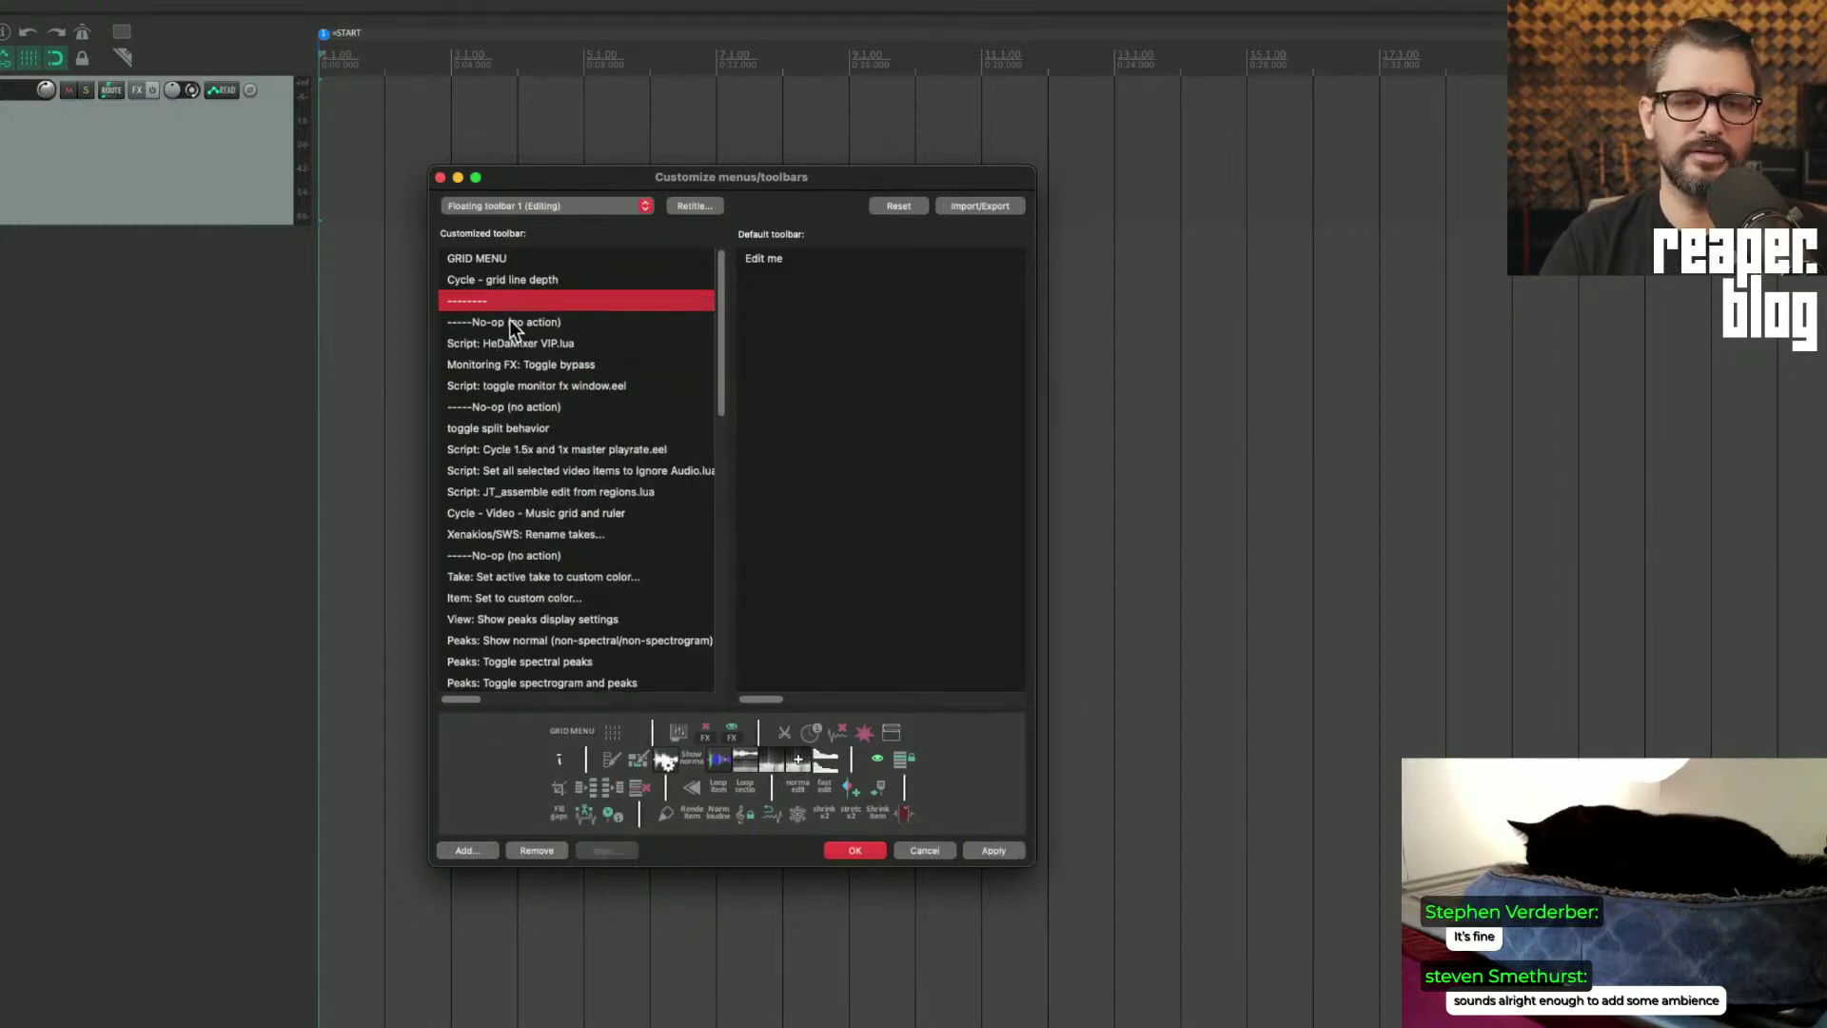
right_click(507, 302)
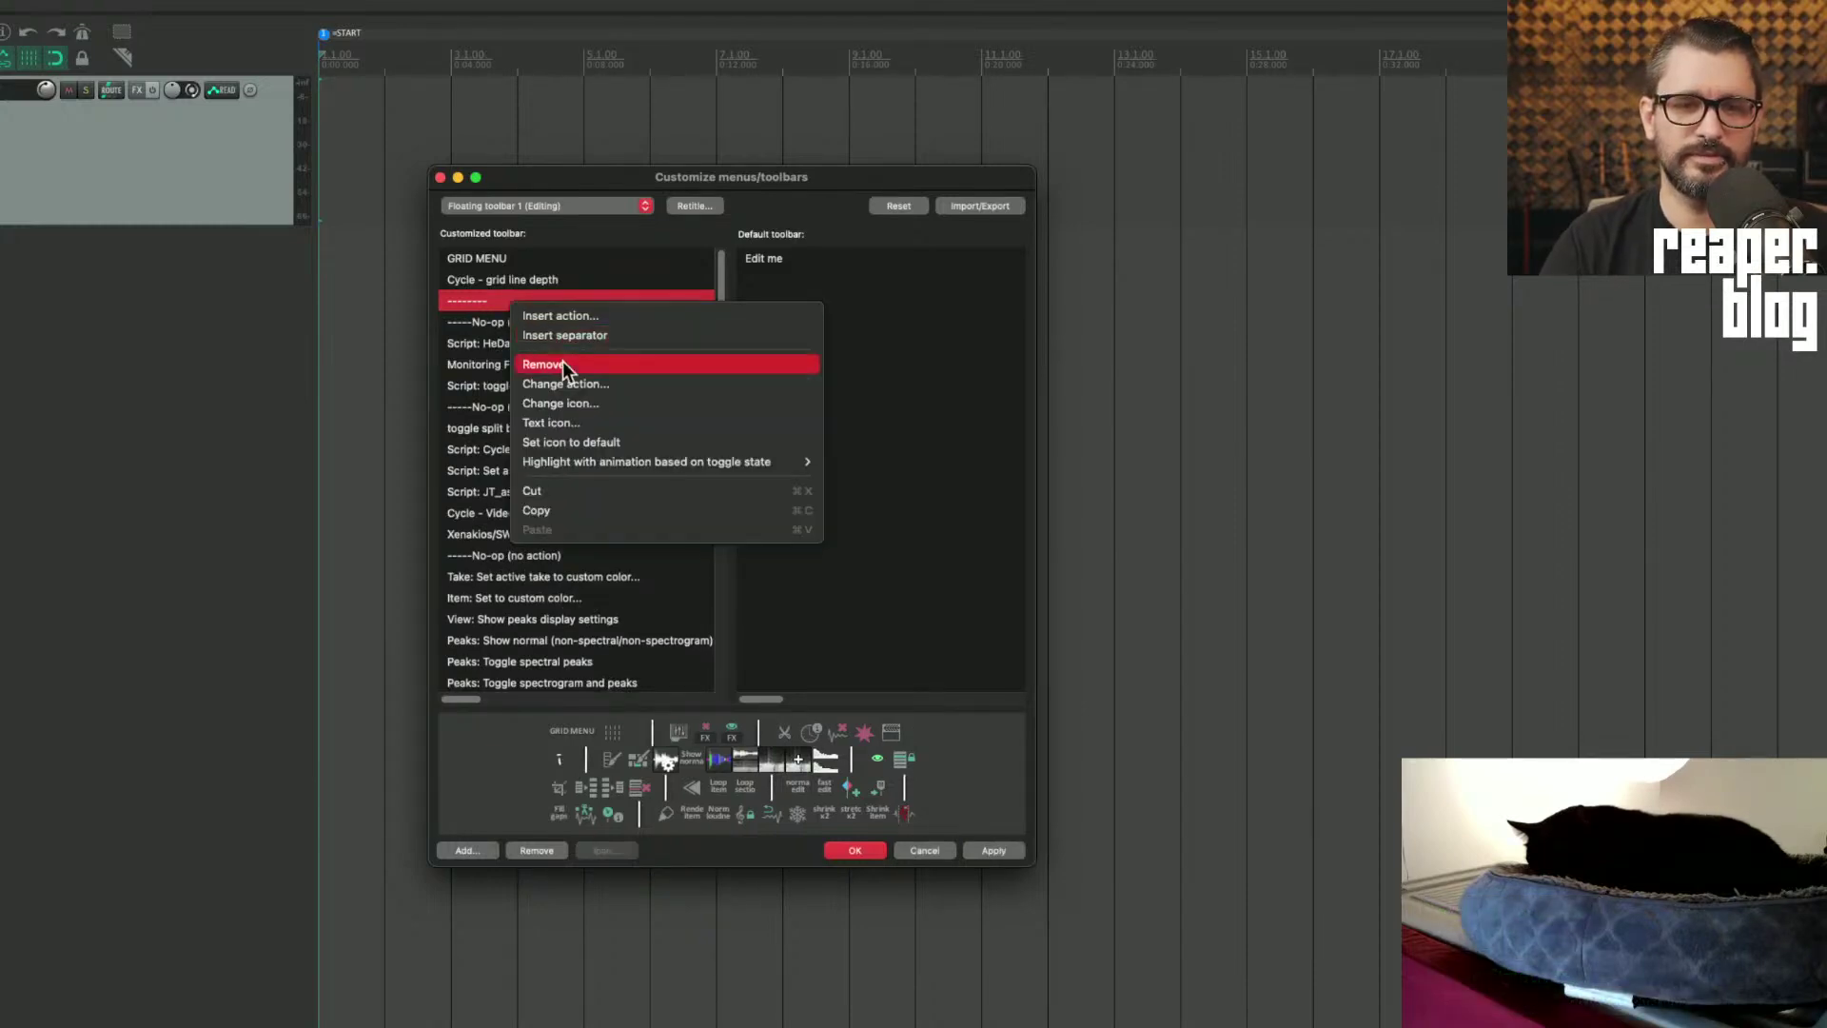
left_click(563, 365)
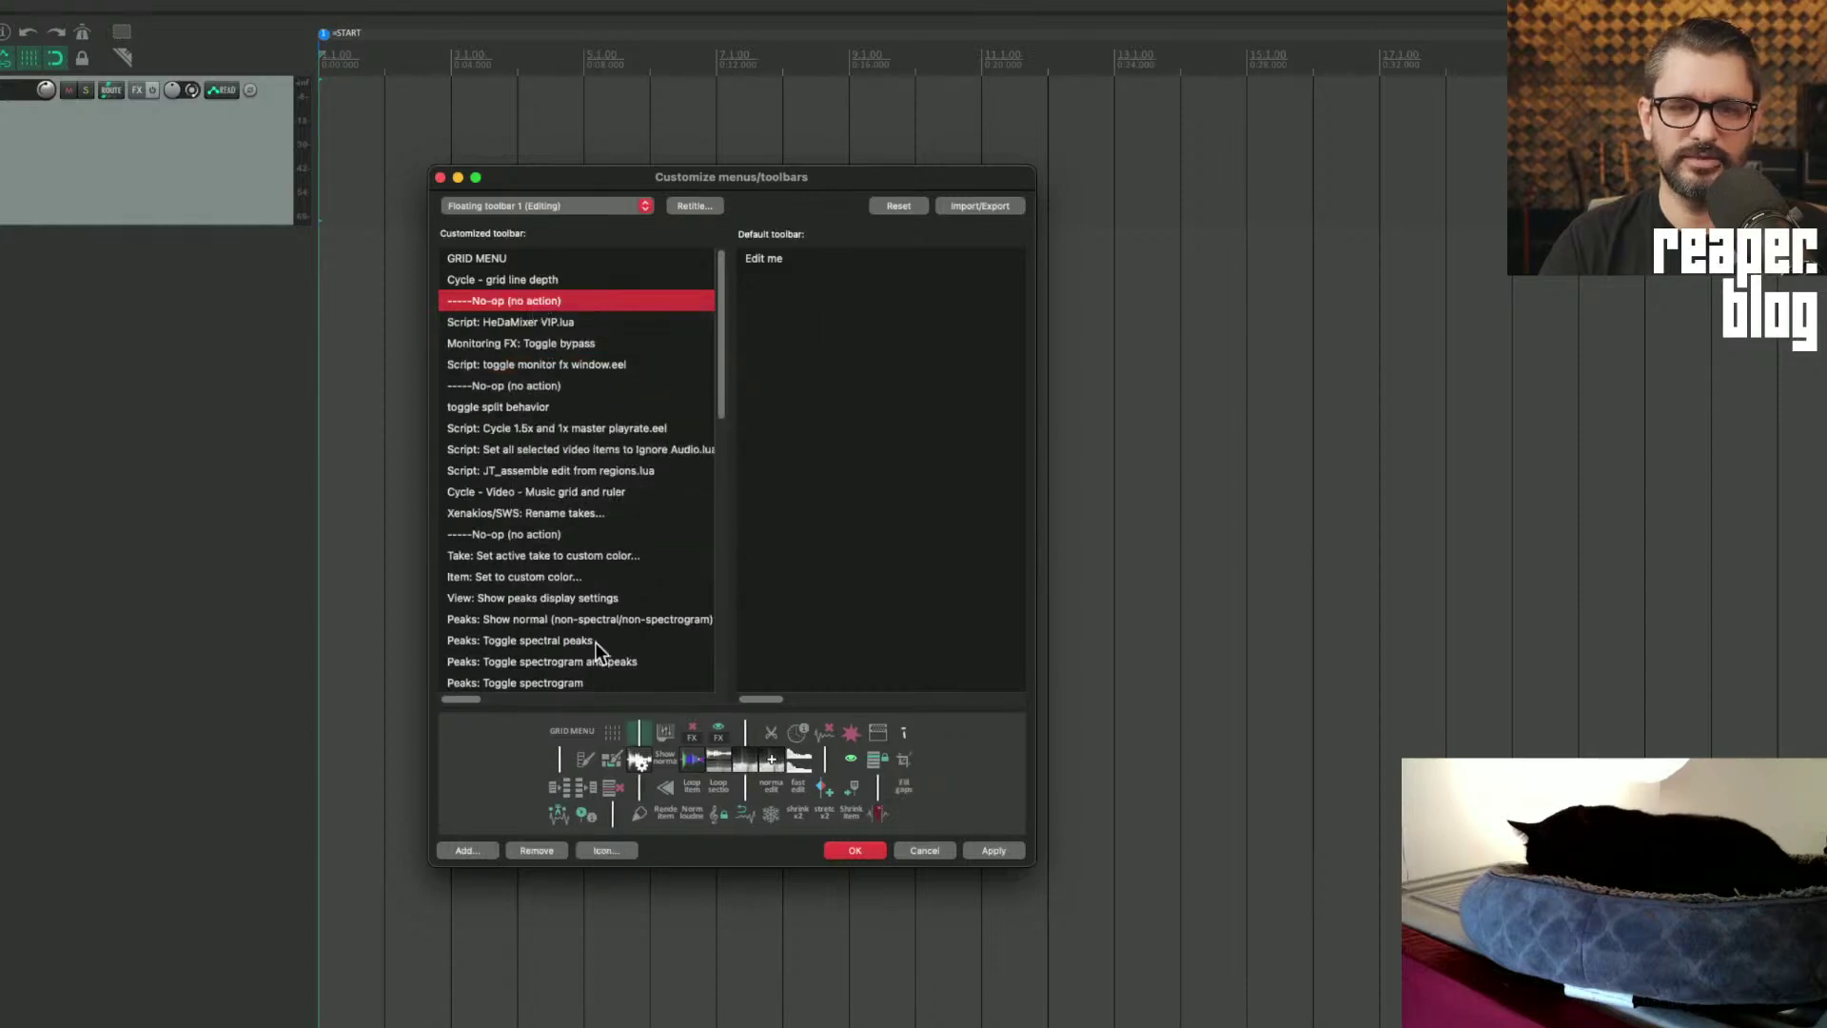
Step: Give the spacer the Divider-diagonal-alt.png icon, filtering for 'divi', and close the toolbar editor
double_click(643, 732)
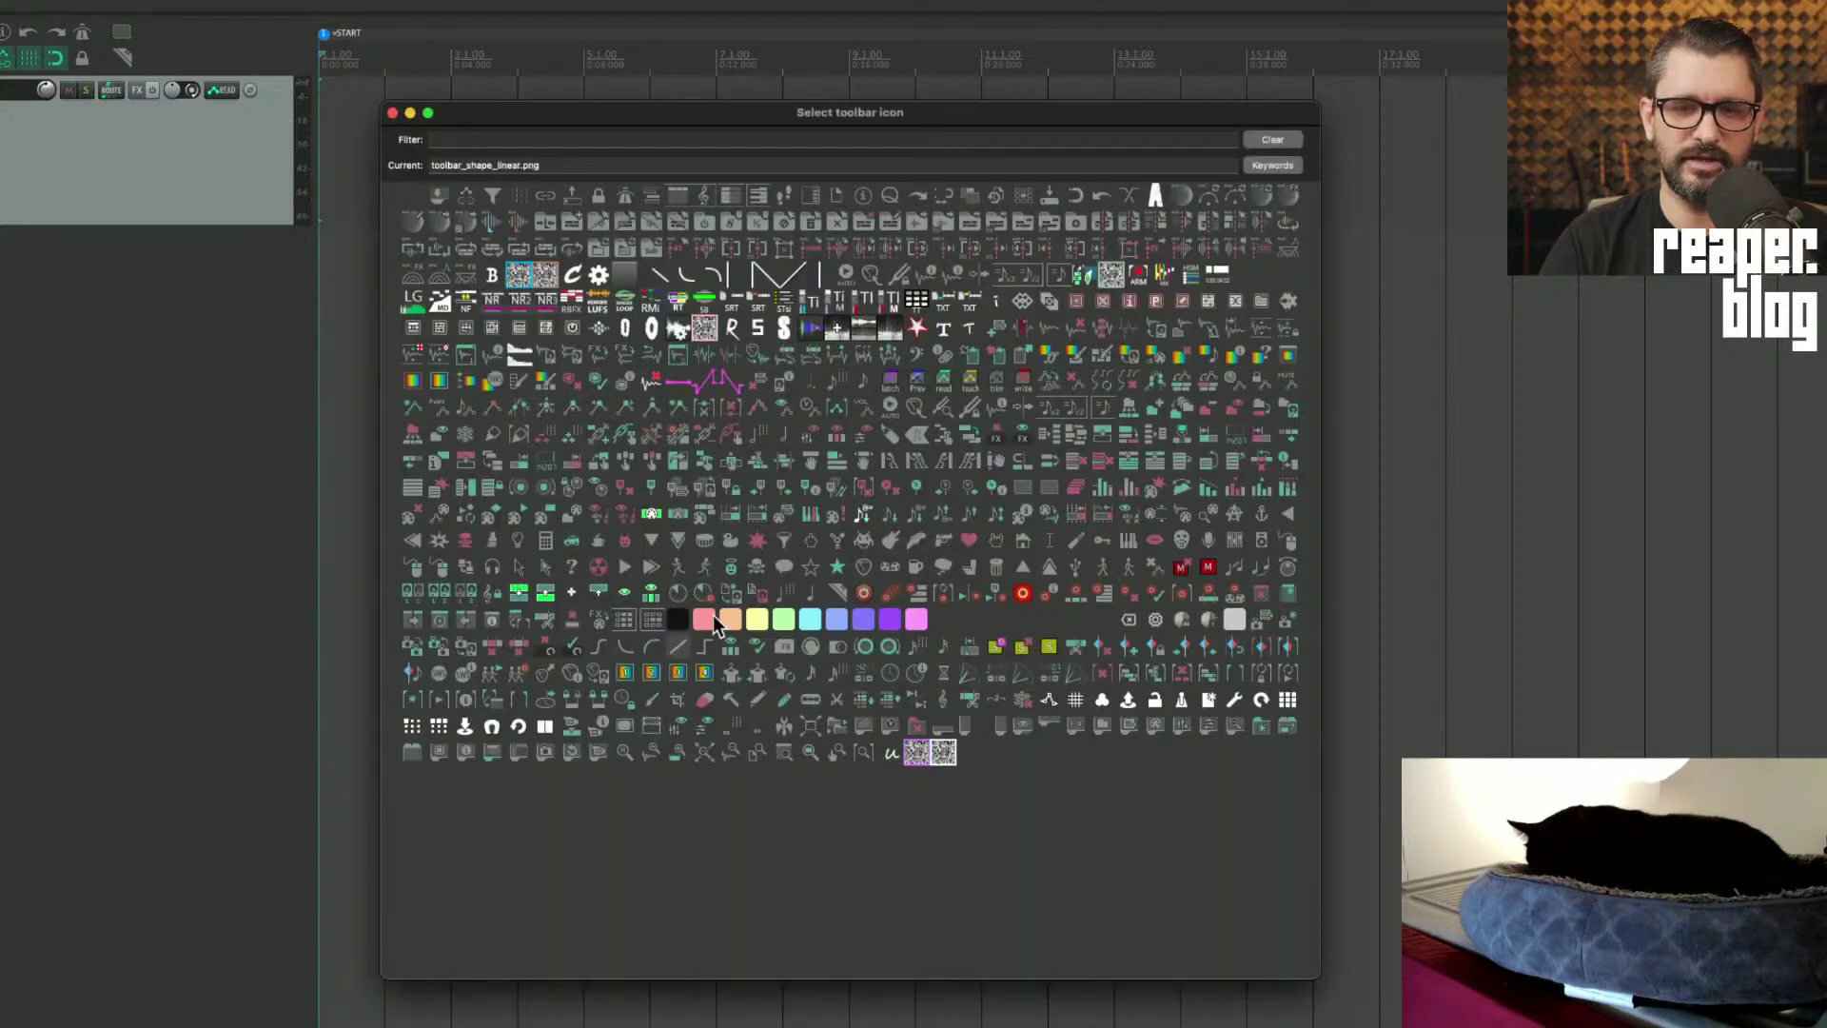
left_click(536, 142)
type("div")
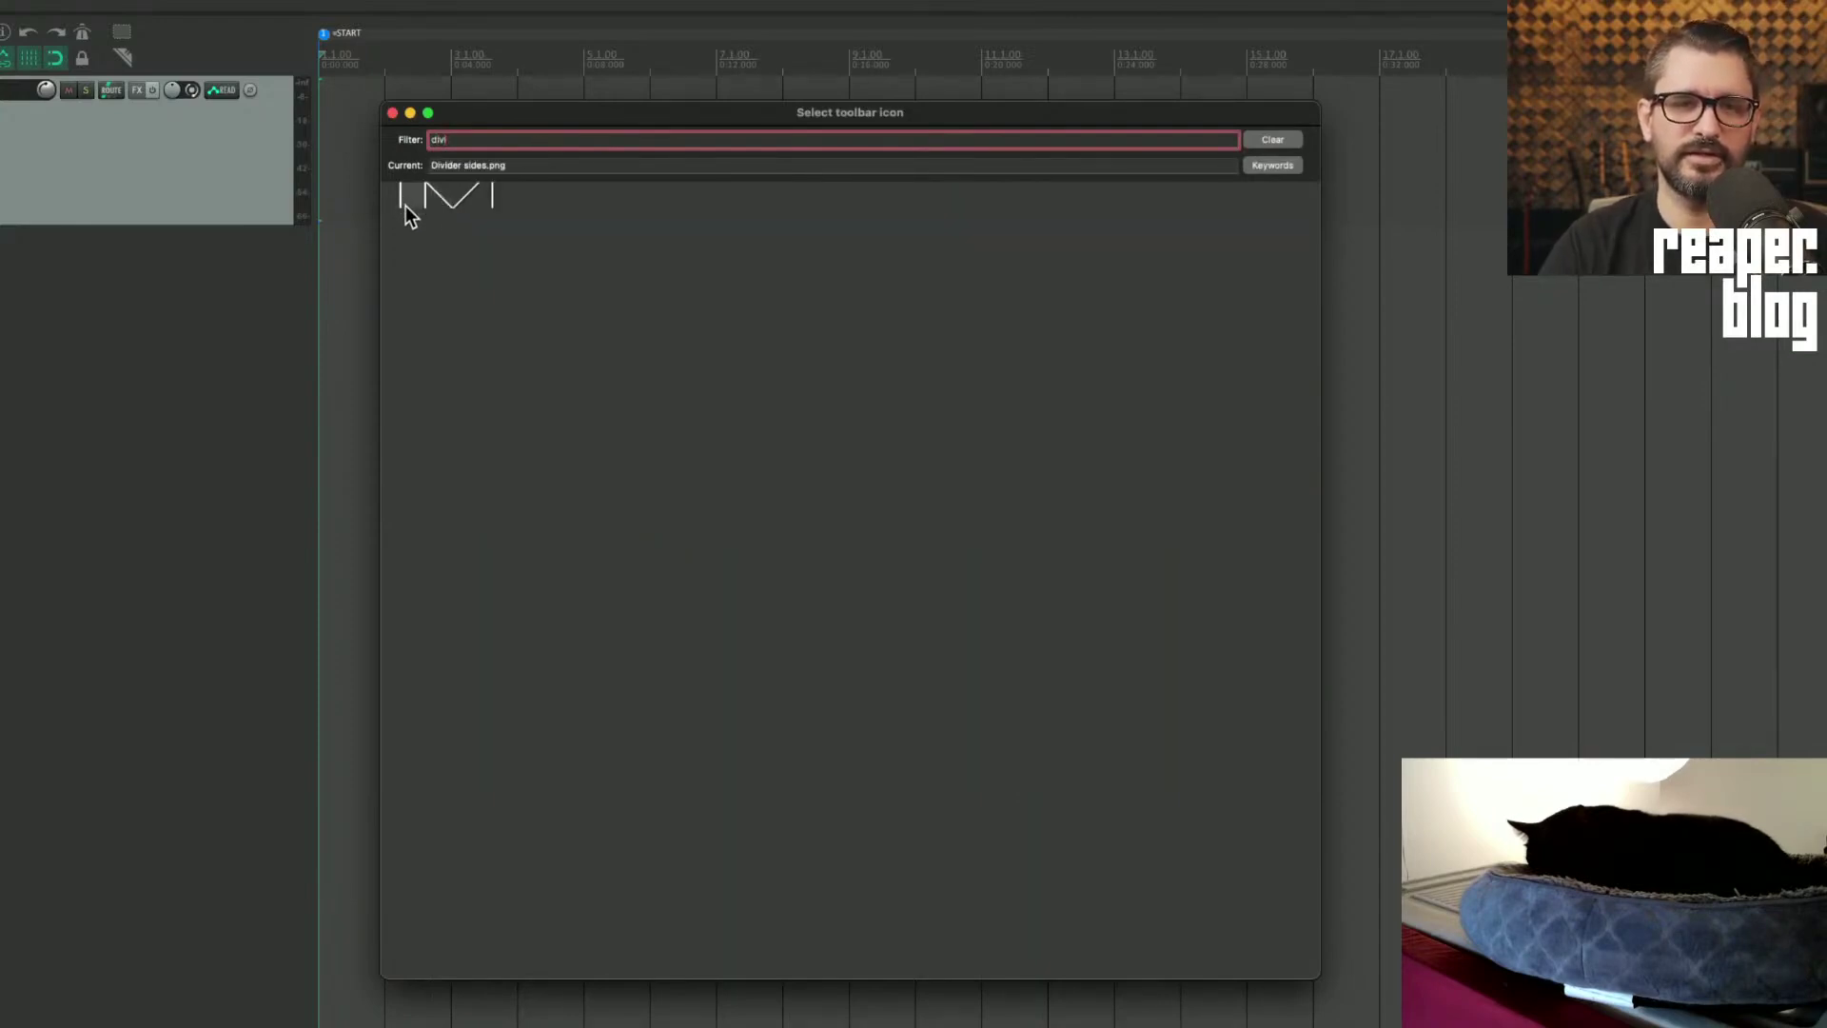
type("i")
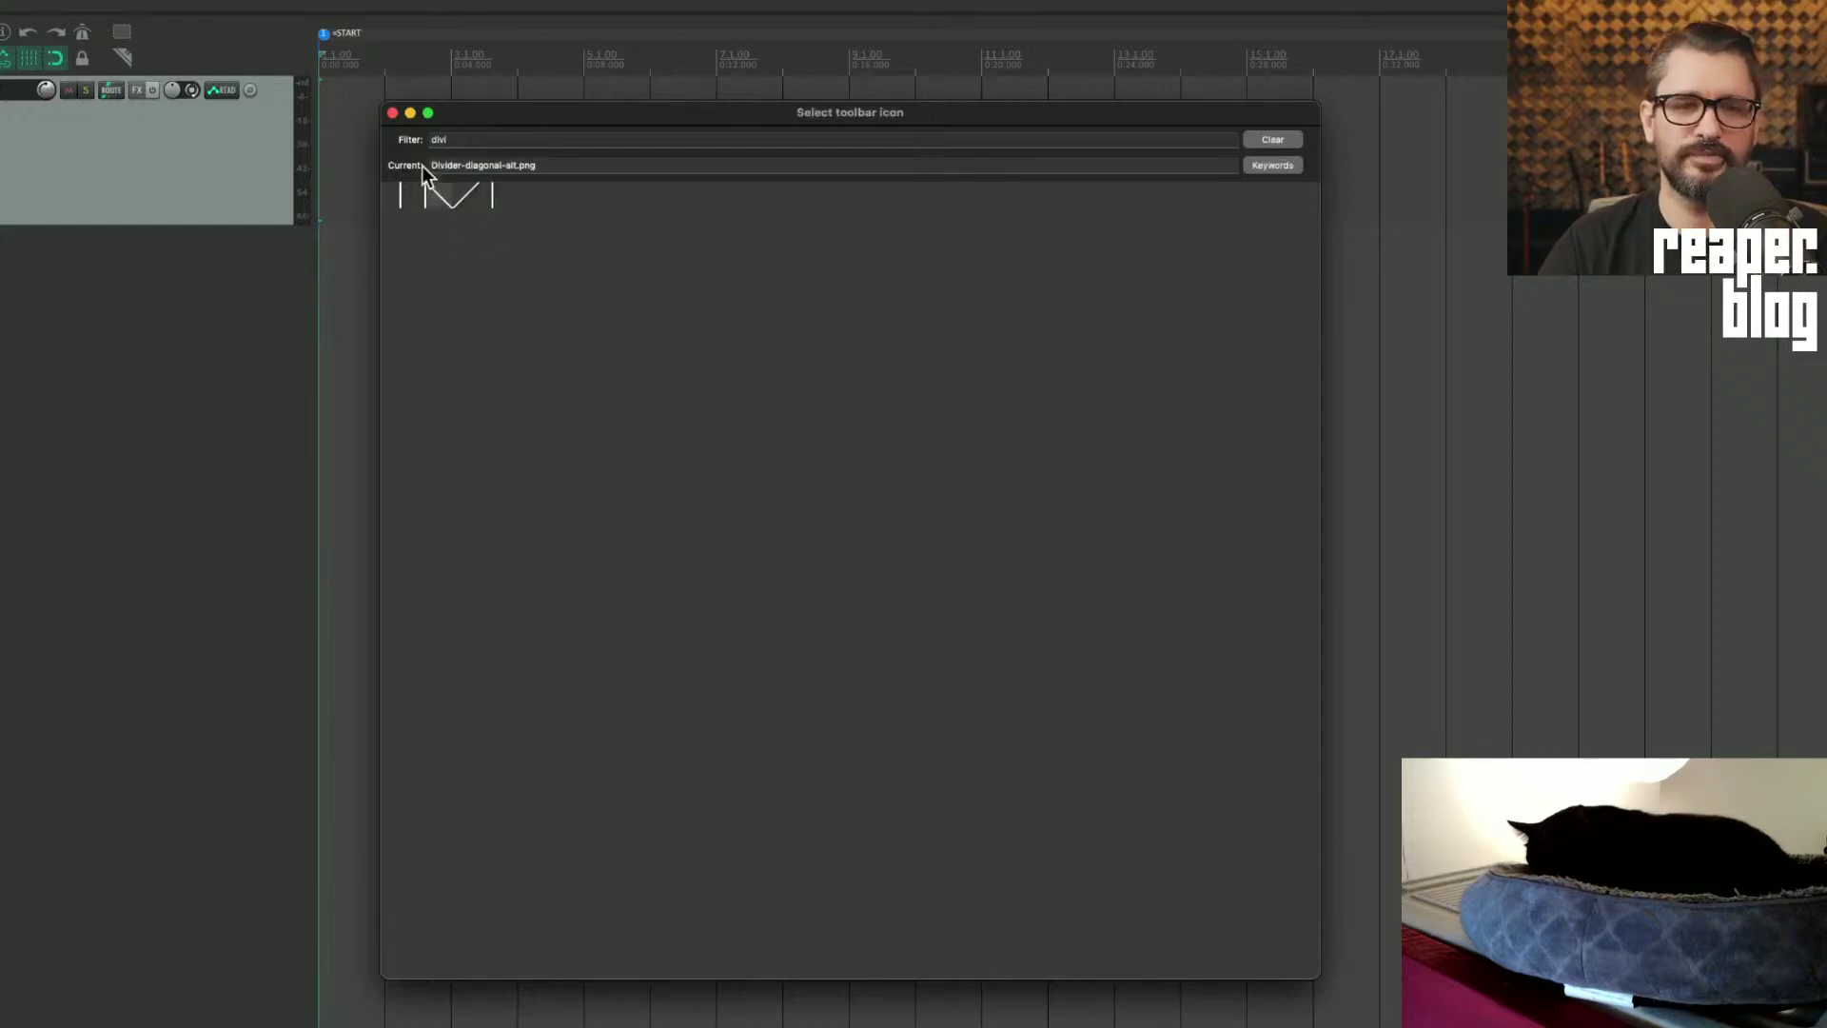
left_click(392, 113)
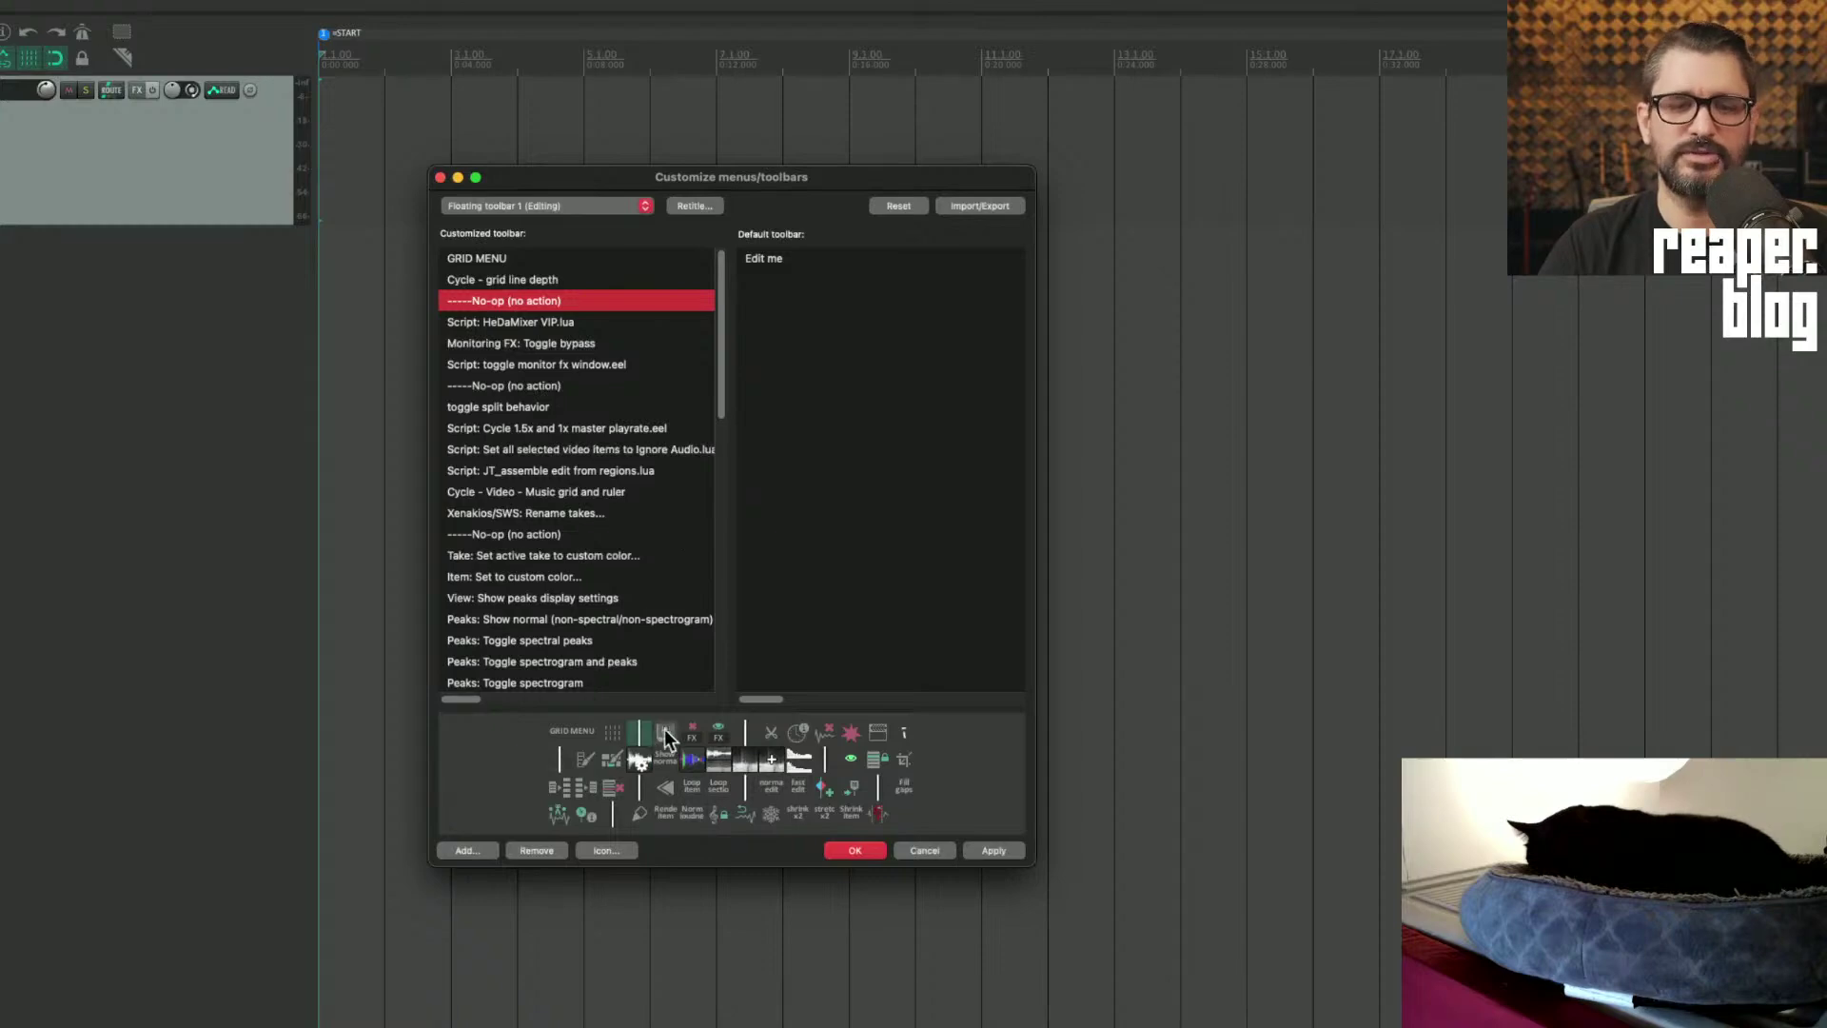
left_click(901, 854)
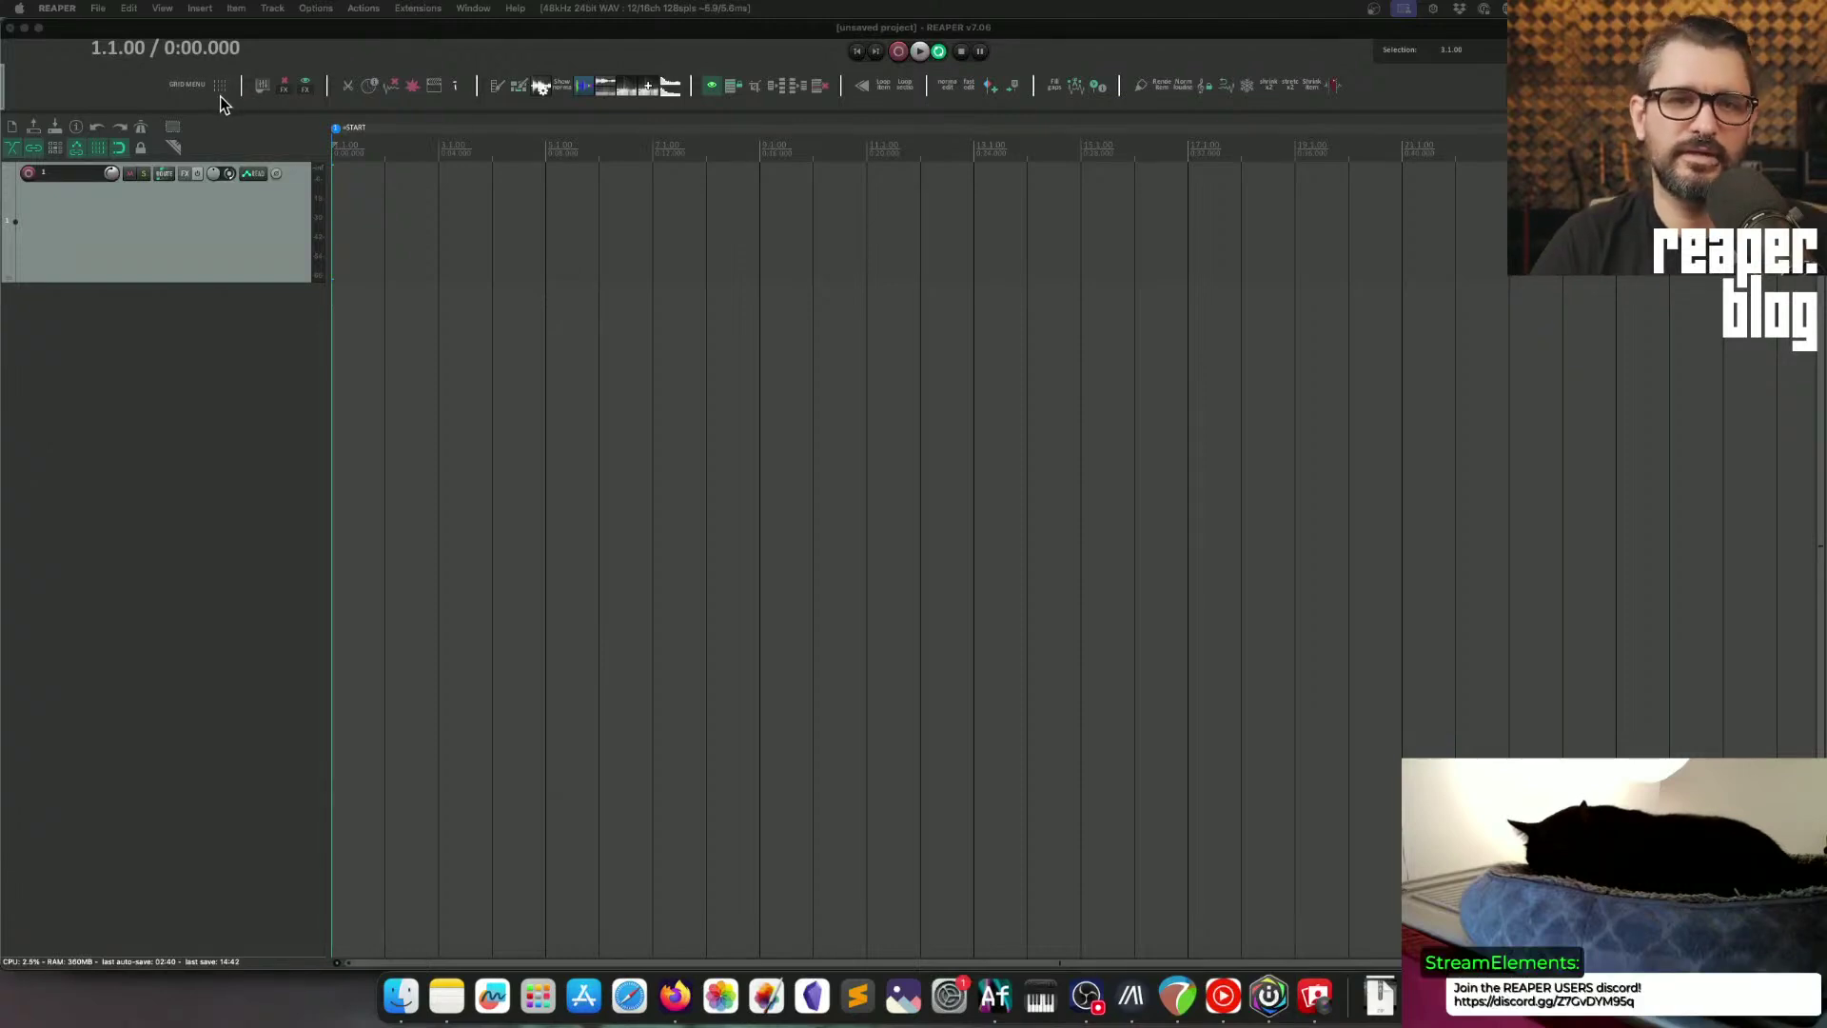
left_click(220, 141)
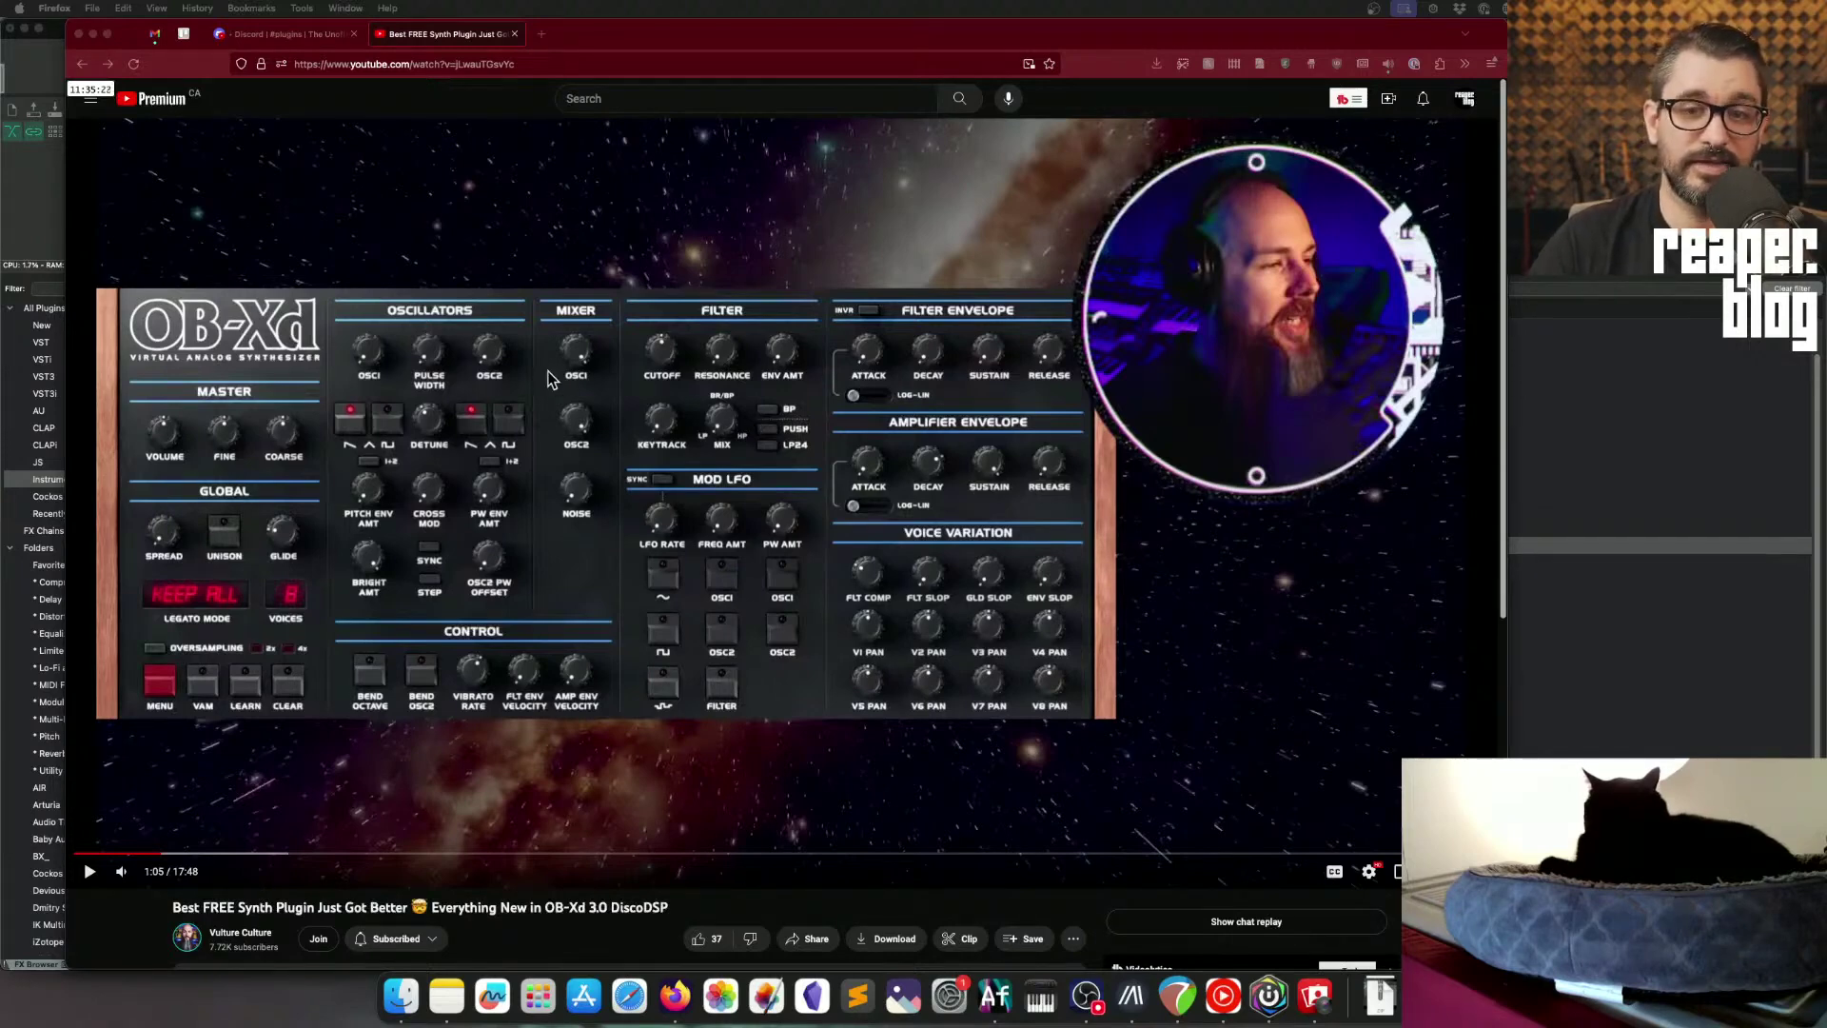
left_click(535, 68)
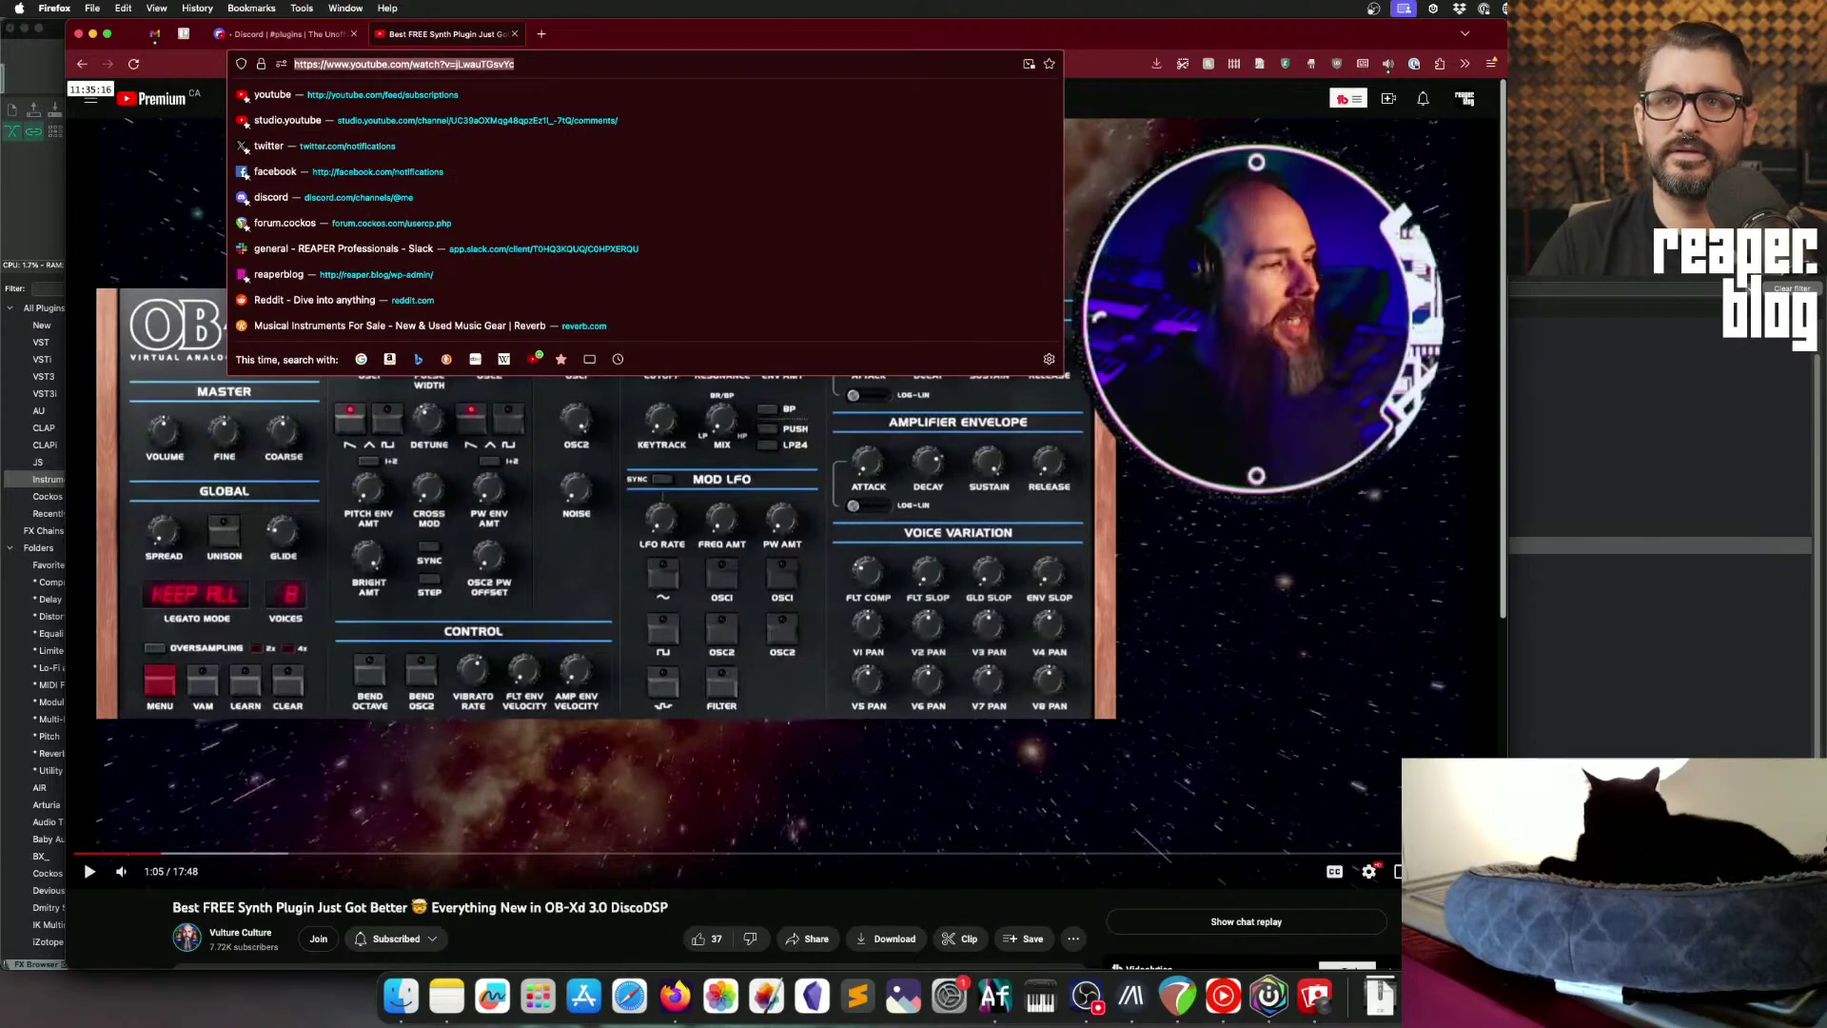
key("super+Tab")
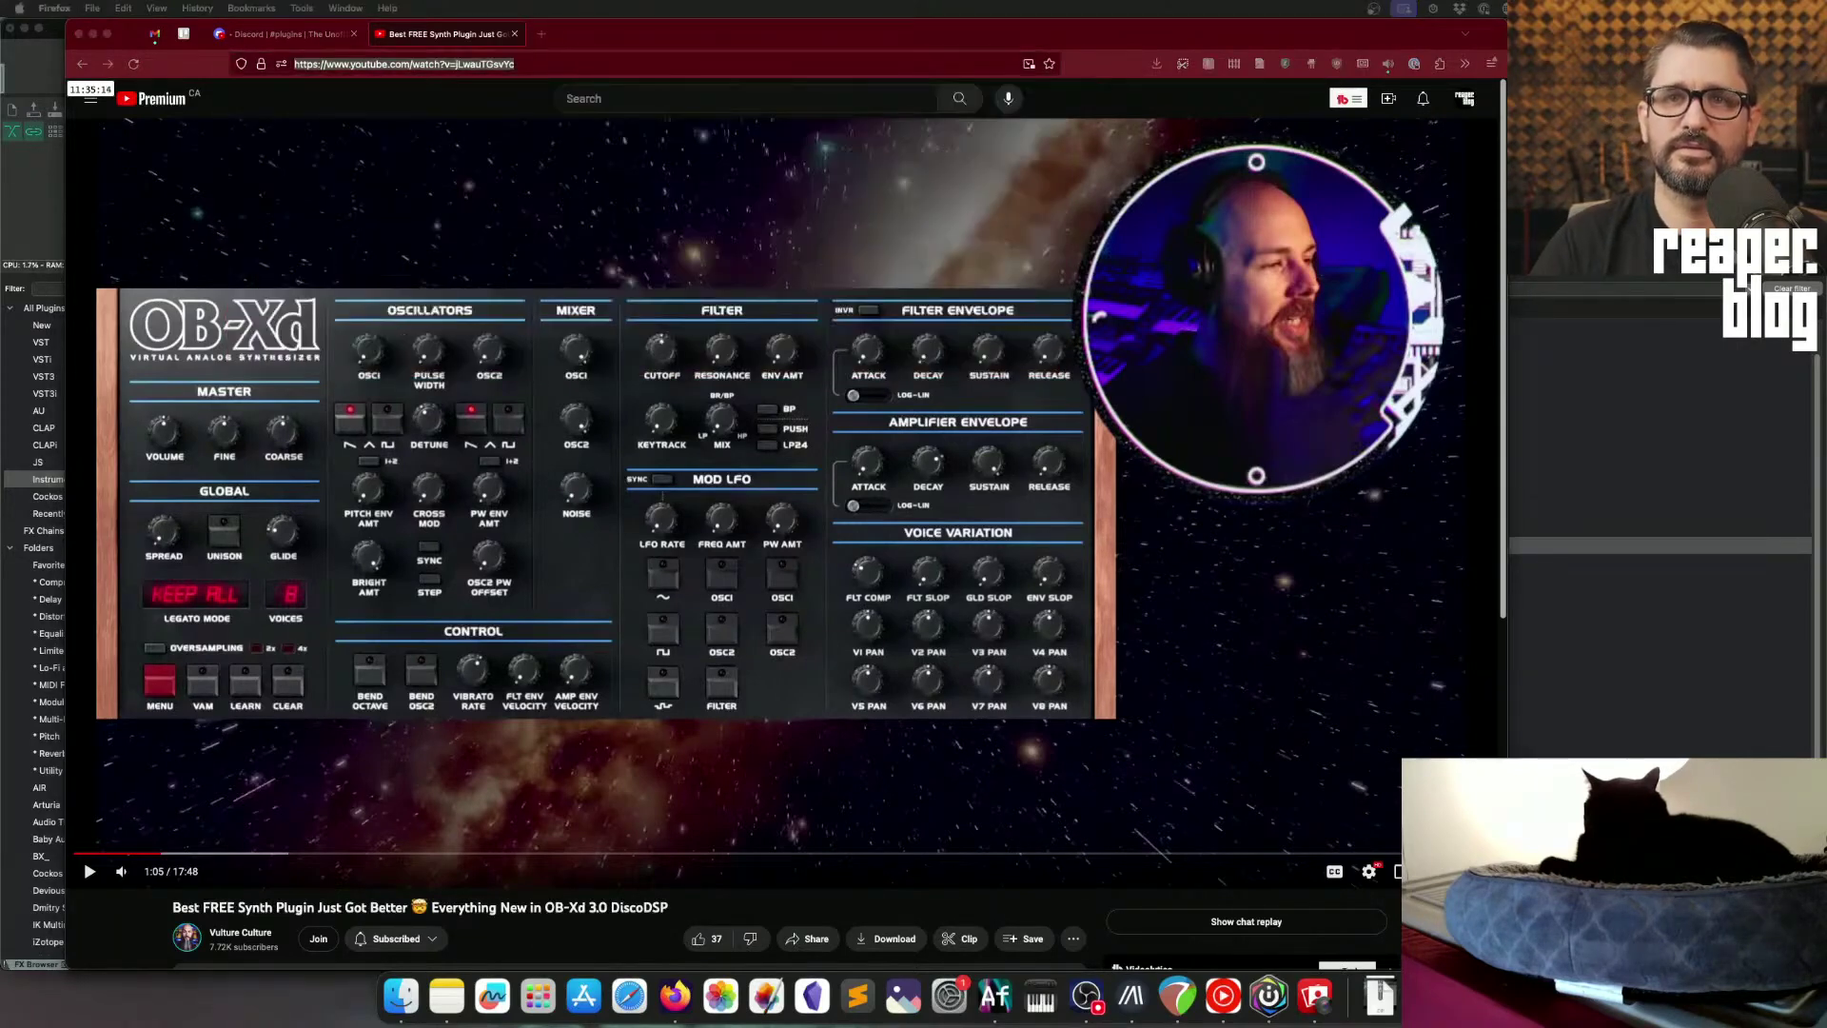
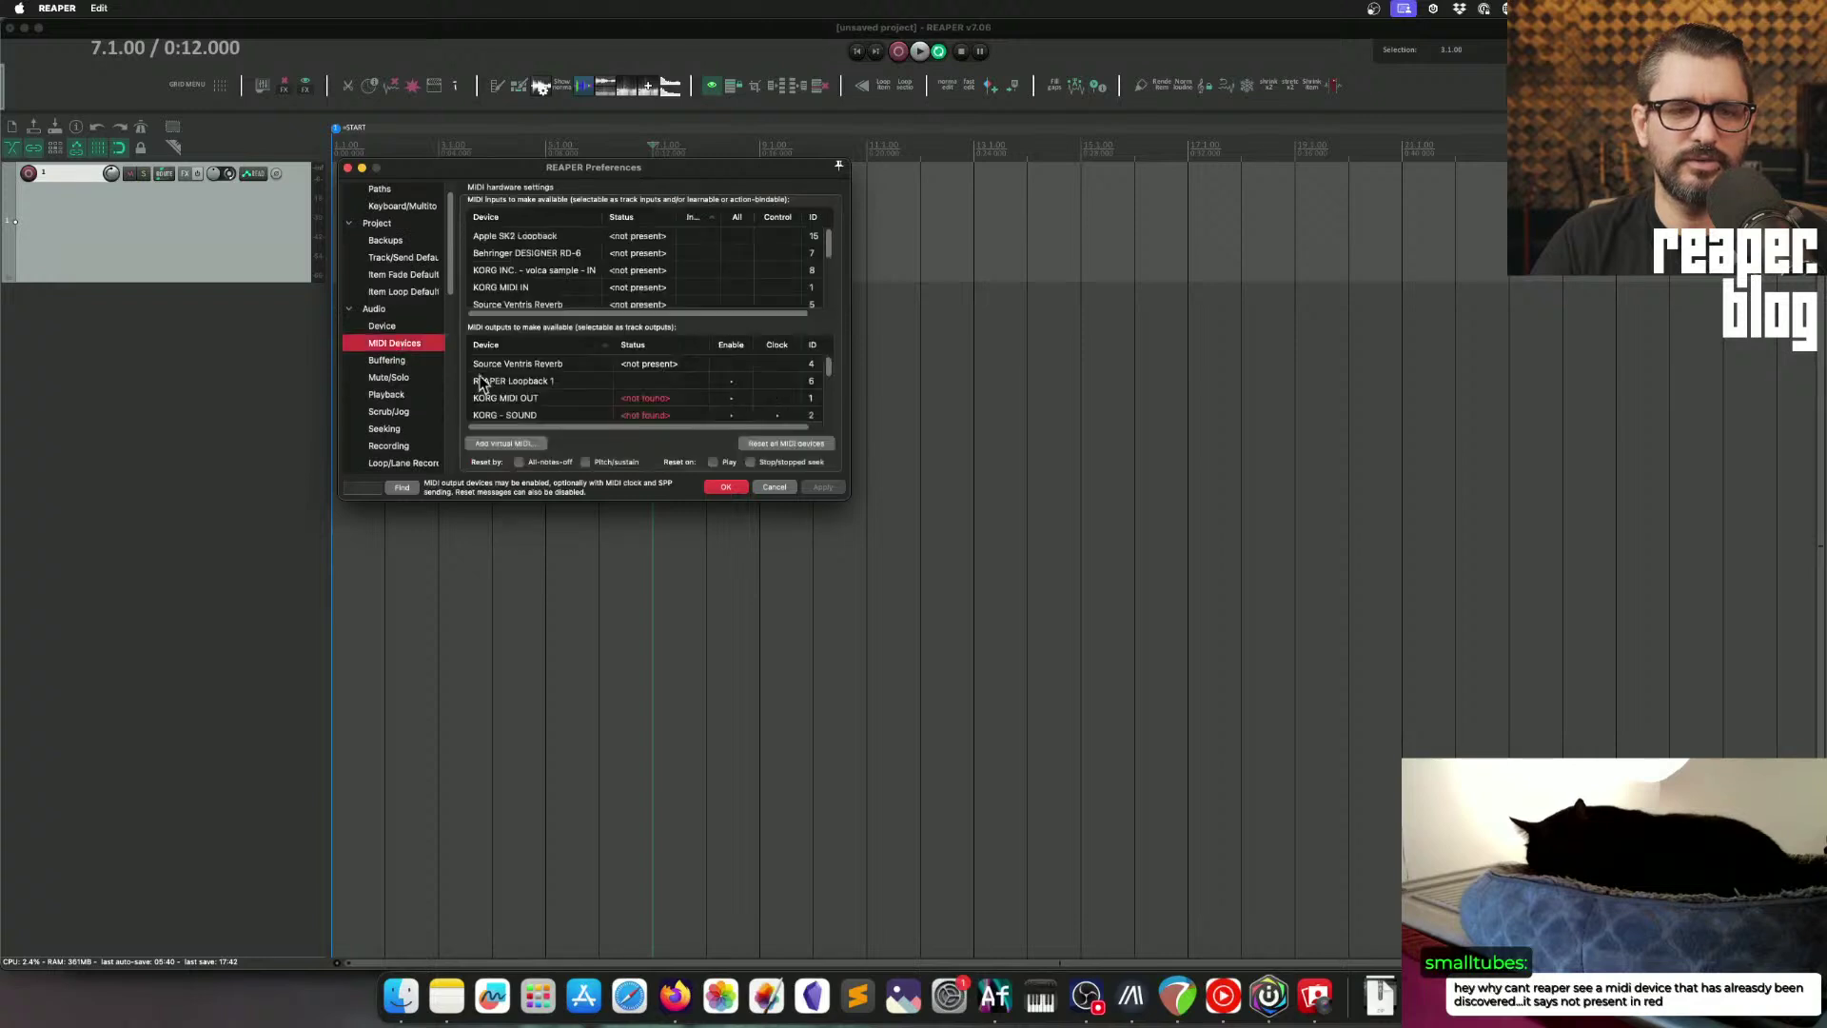
Step: Scroll through the MIDI device lists, then close Preferences with OK
scroll(621, 390, "down", 2)
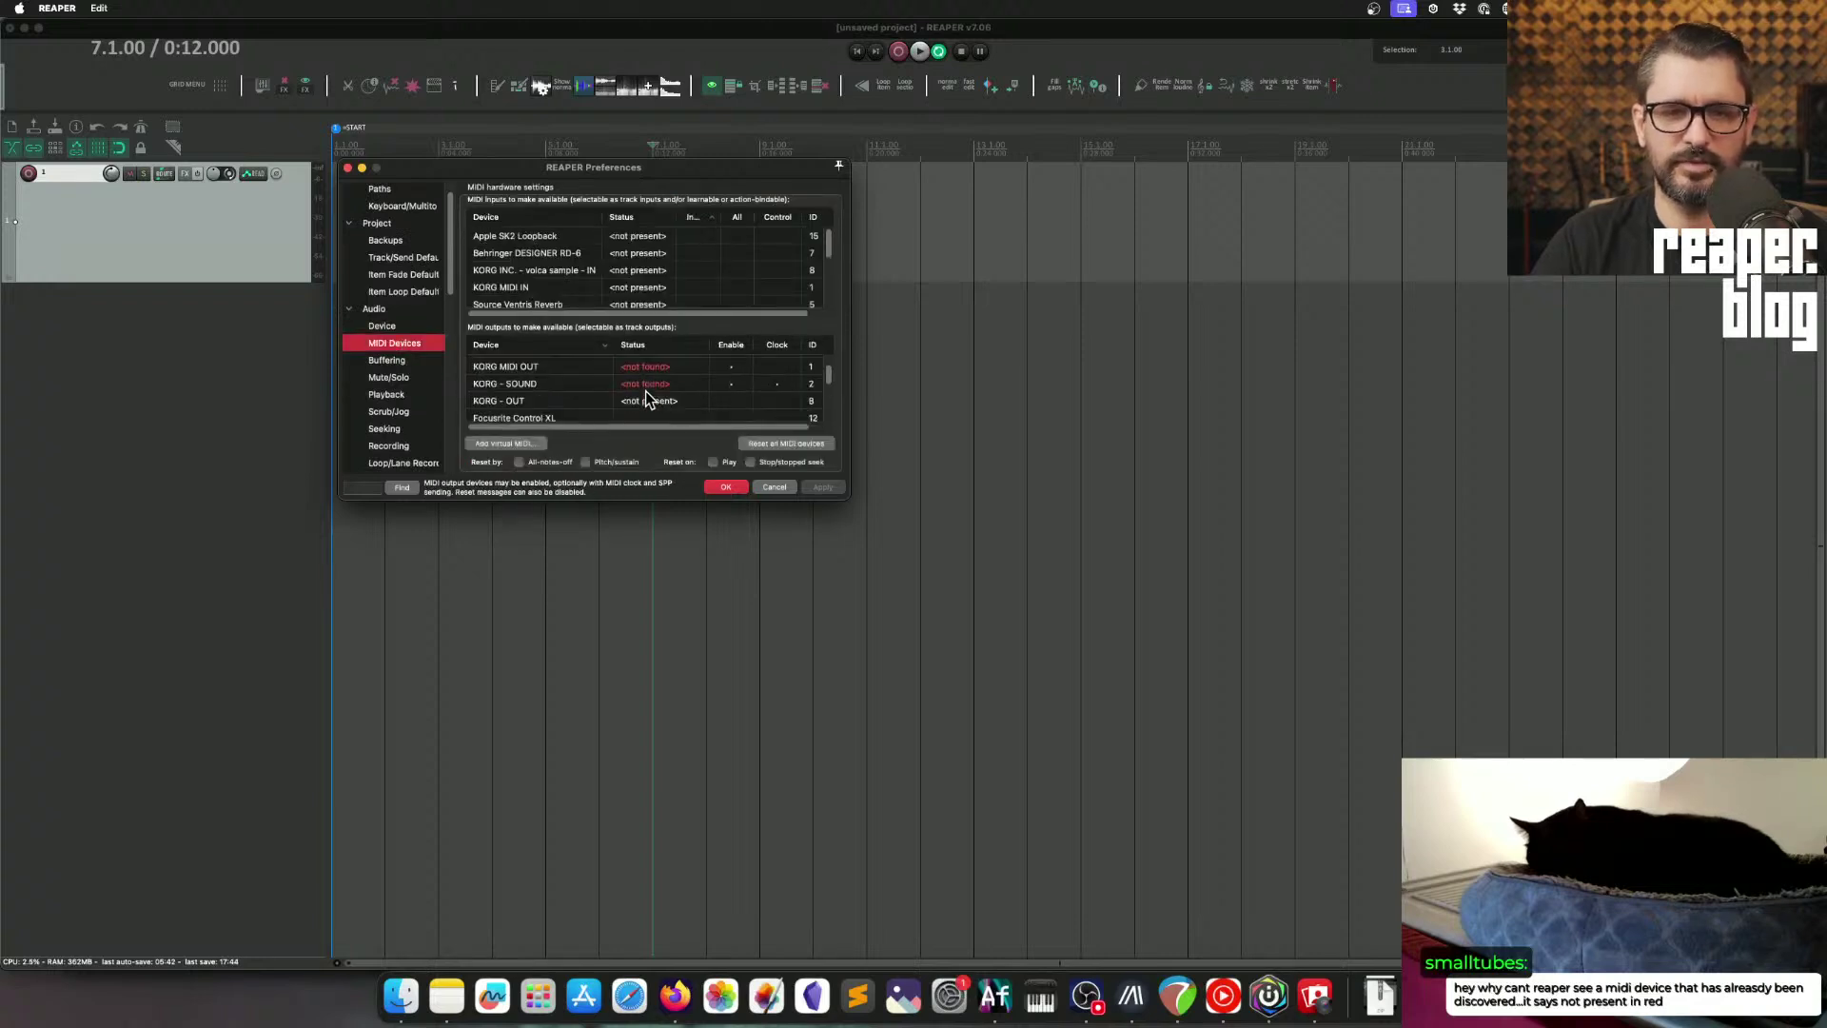
scroll(664, 397, "up", 2)
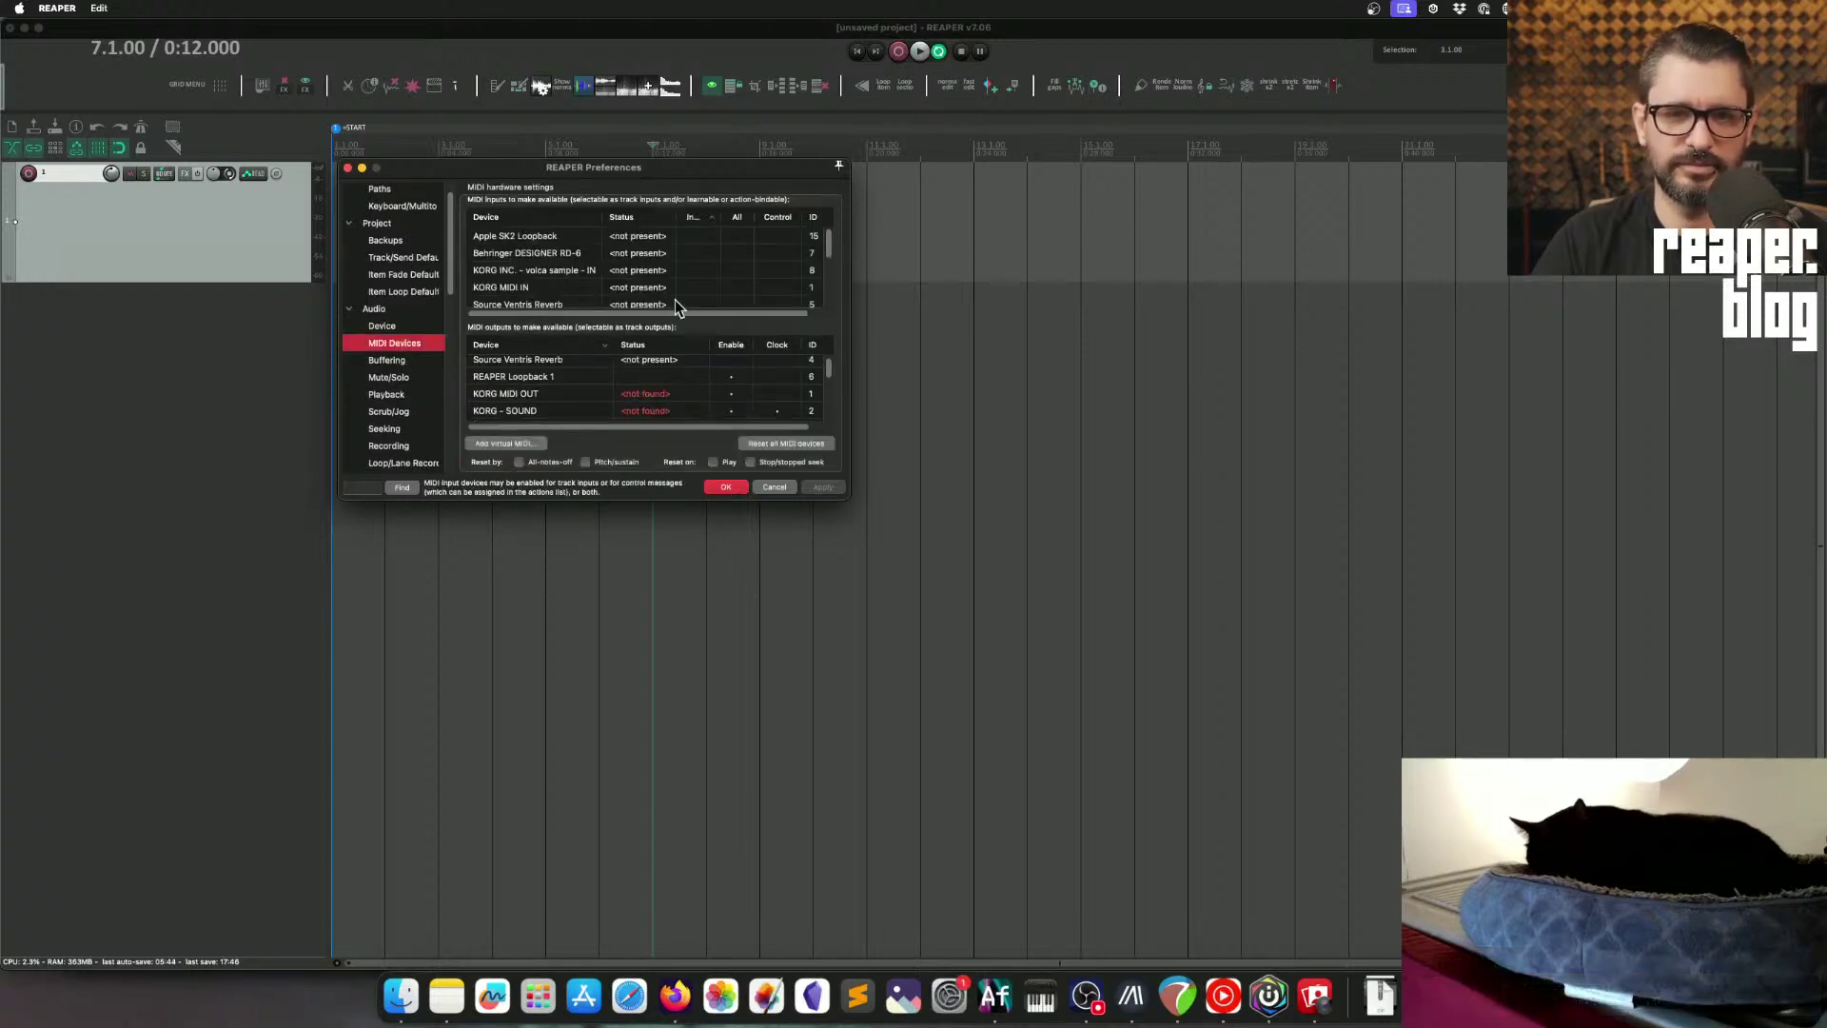
scroll(653, 302, "down", 5)
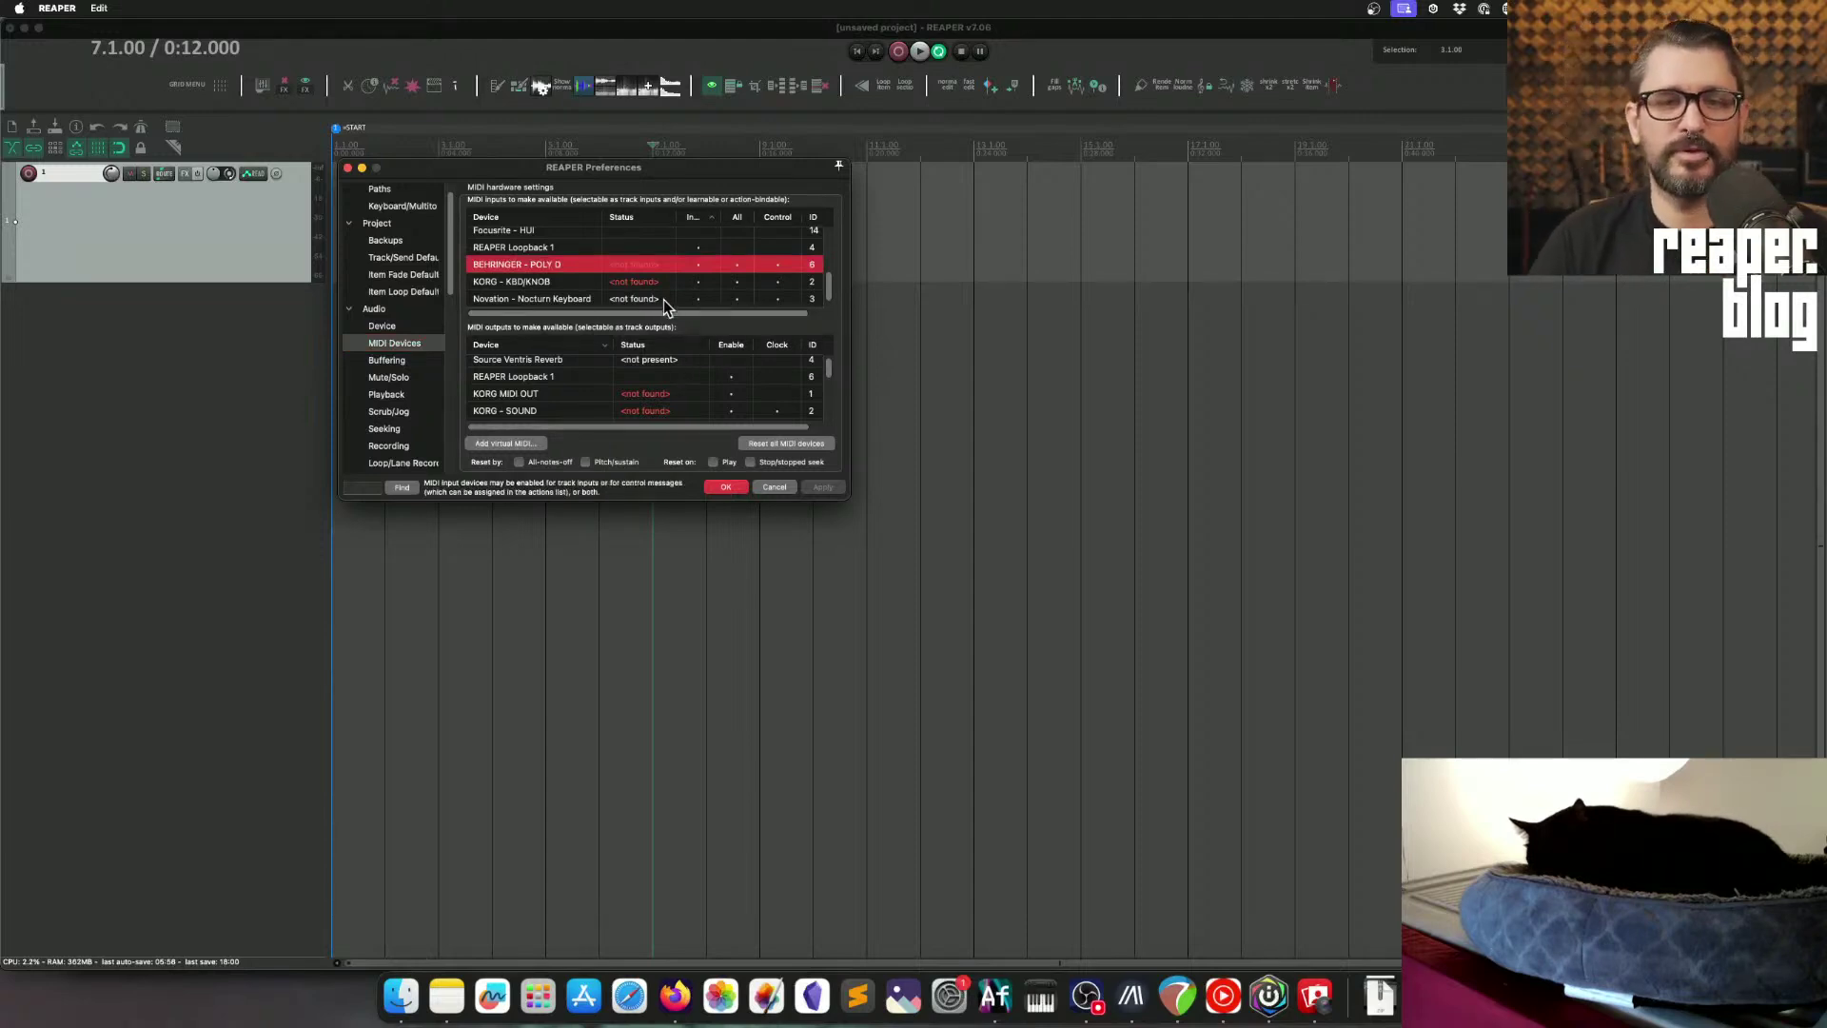
left_click(729, 485)
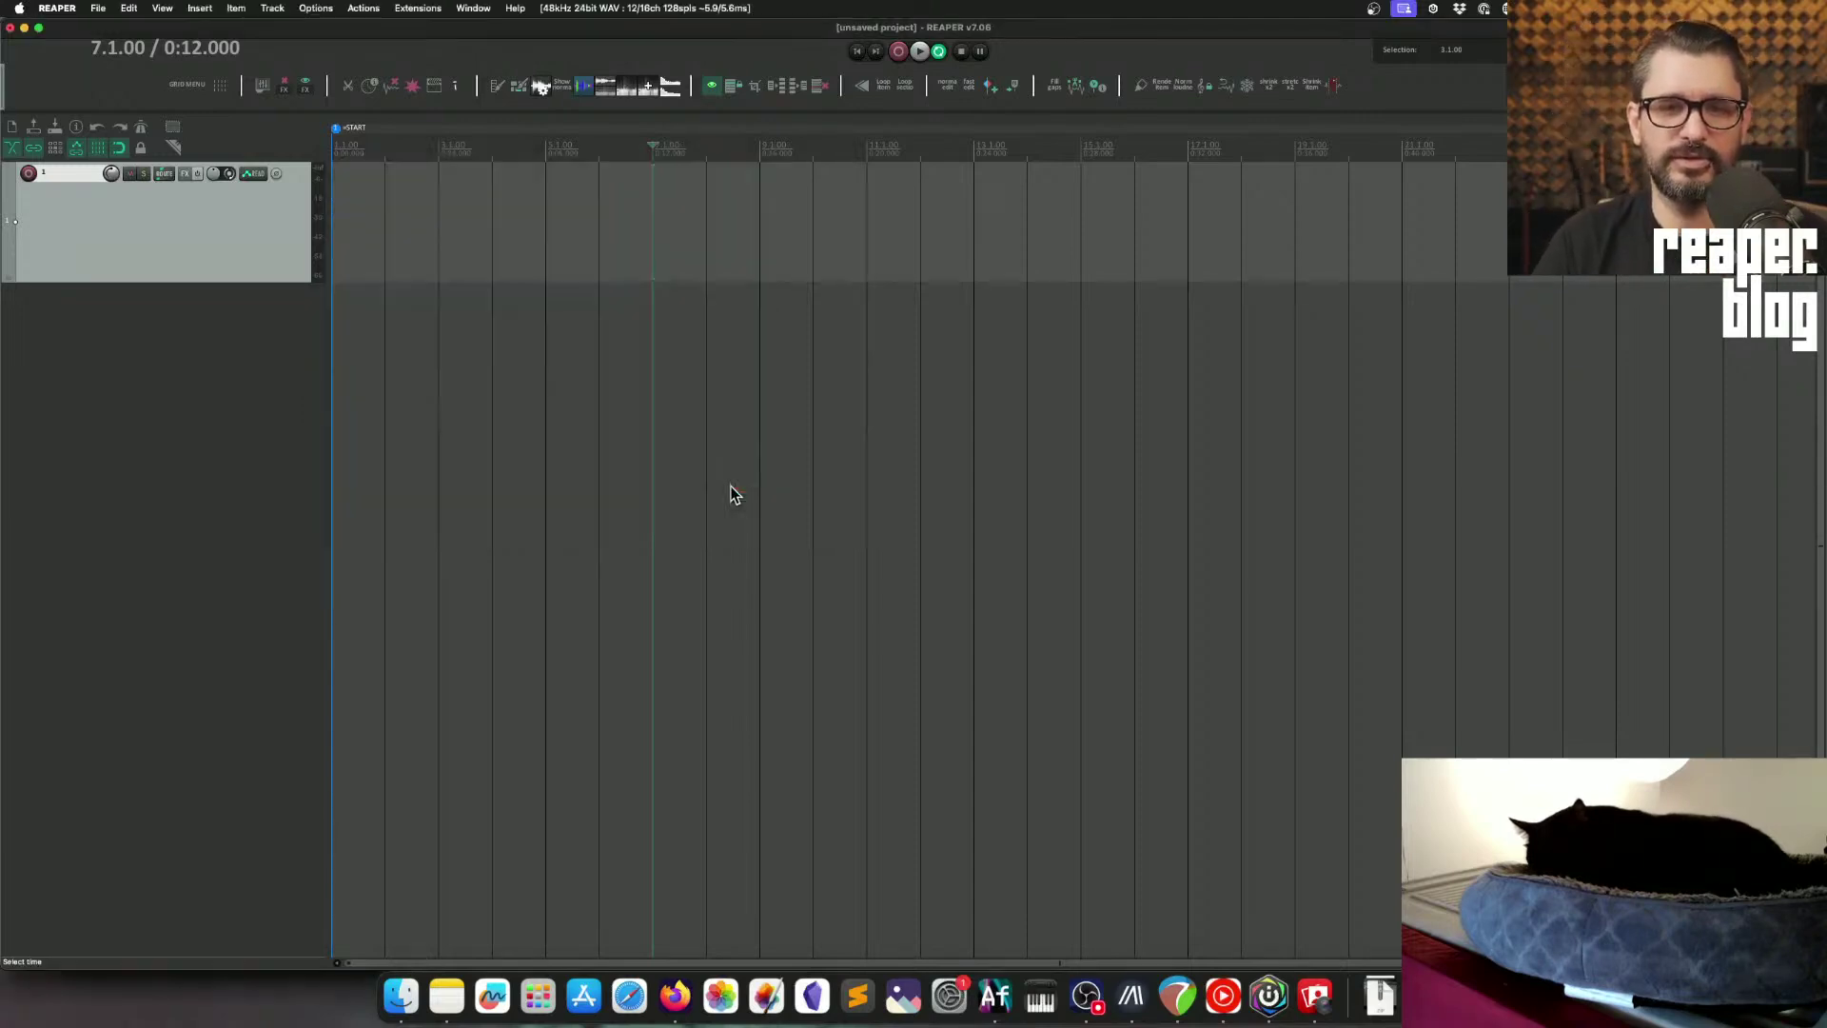
Step: Return to the audio device settings' MIDI Devices page and configure BEHRINGER - POLY D
left_click(644, 8)
left_click(642, 29)
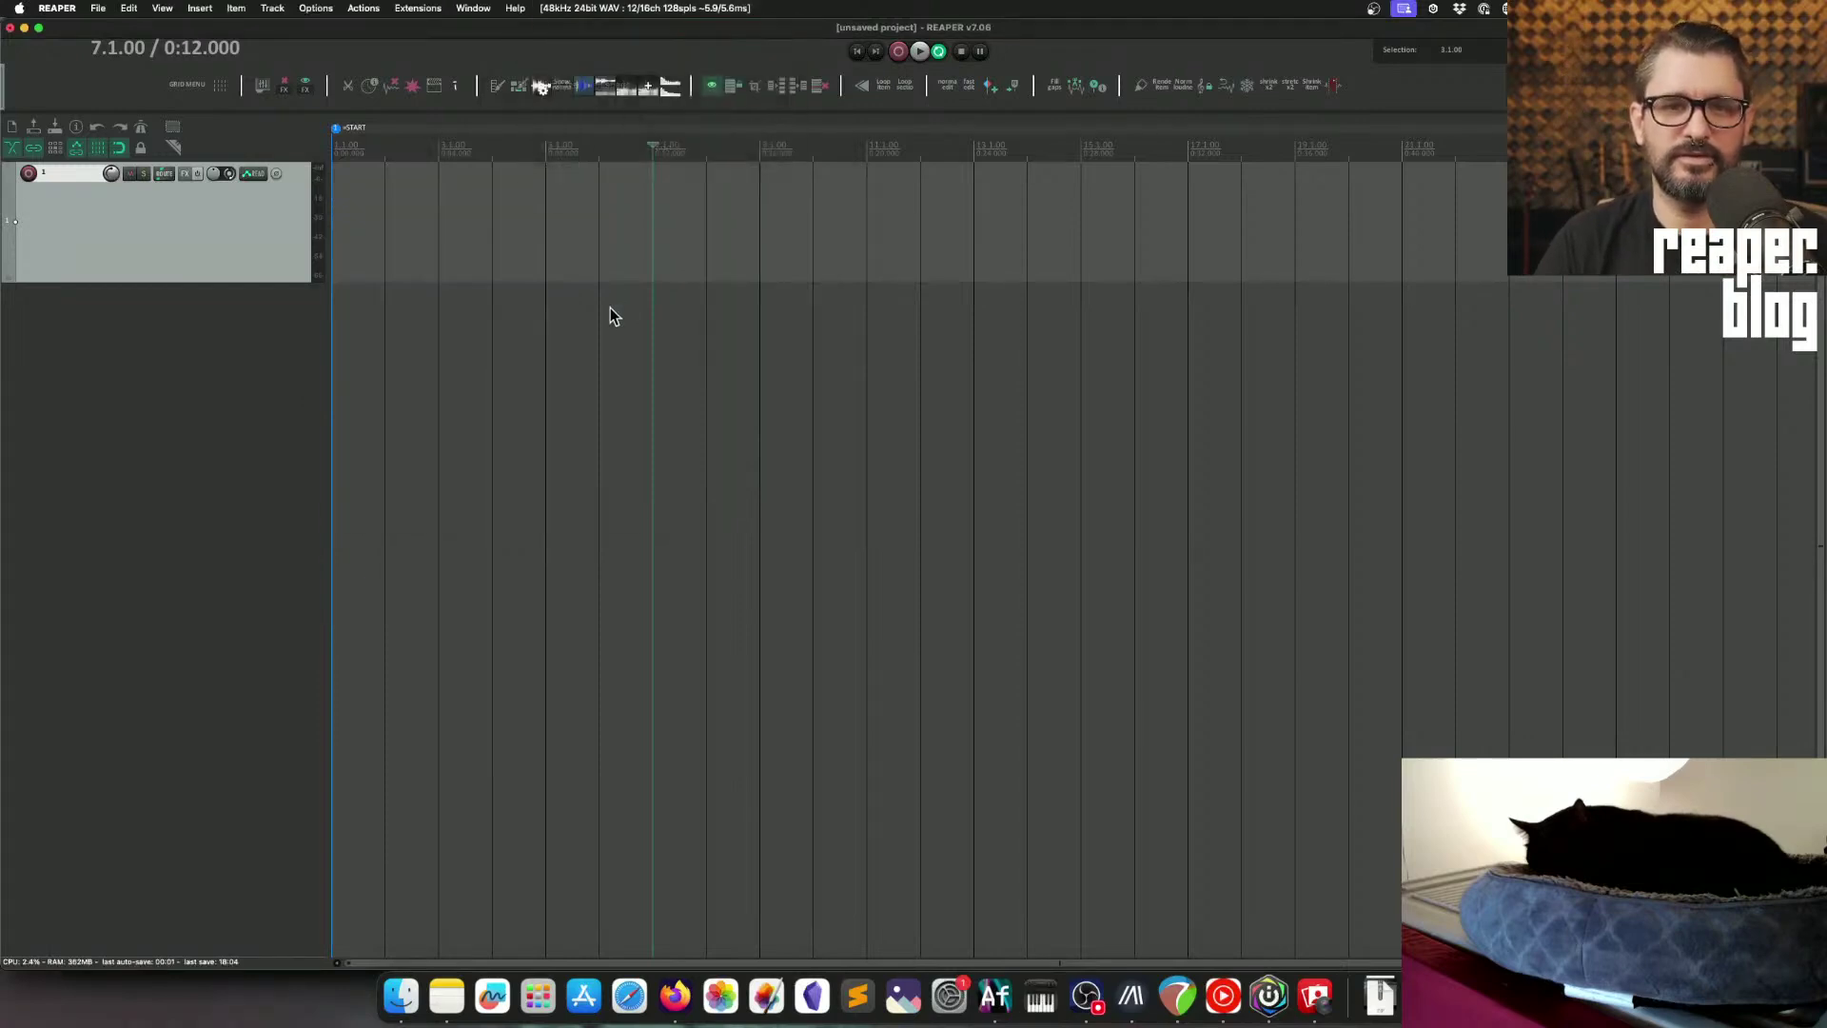
left_click(400, 377)
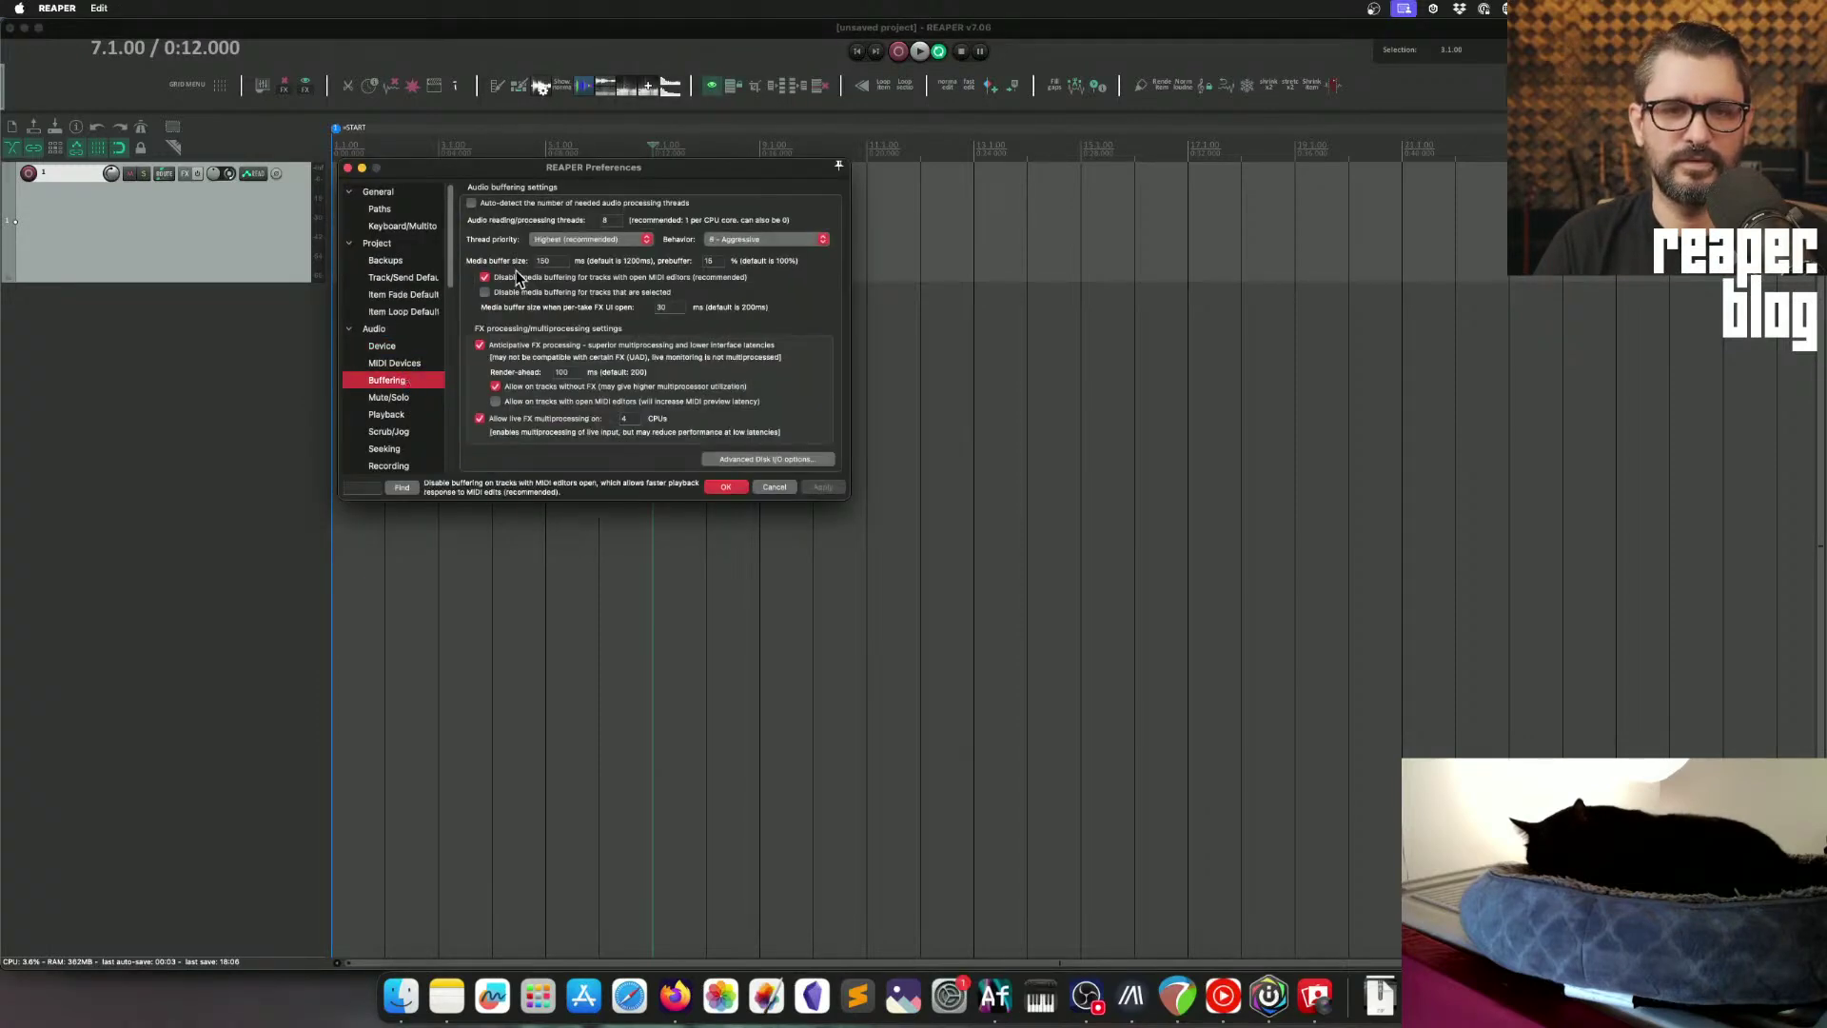
left_click(394, 362)
left_click(655, 278)
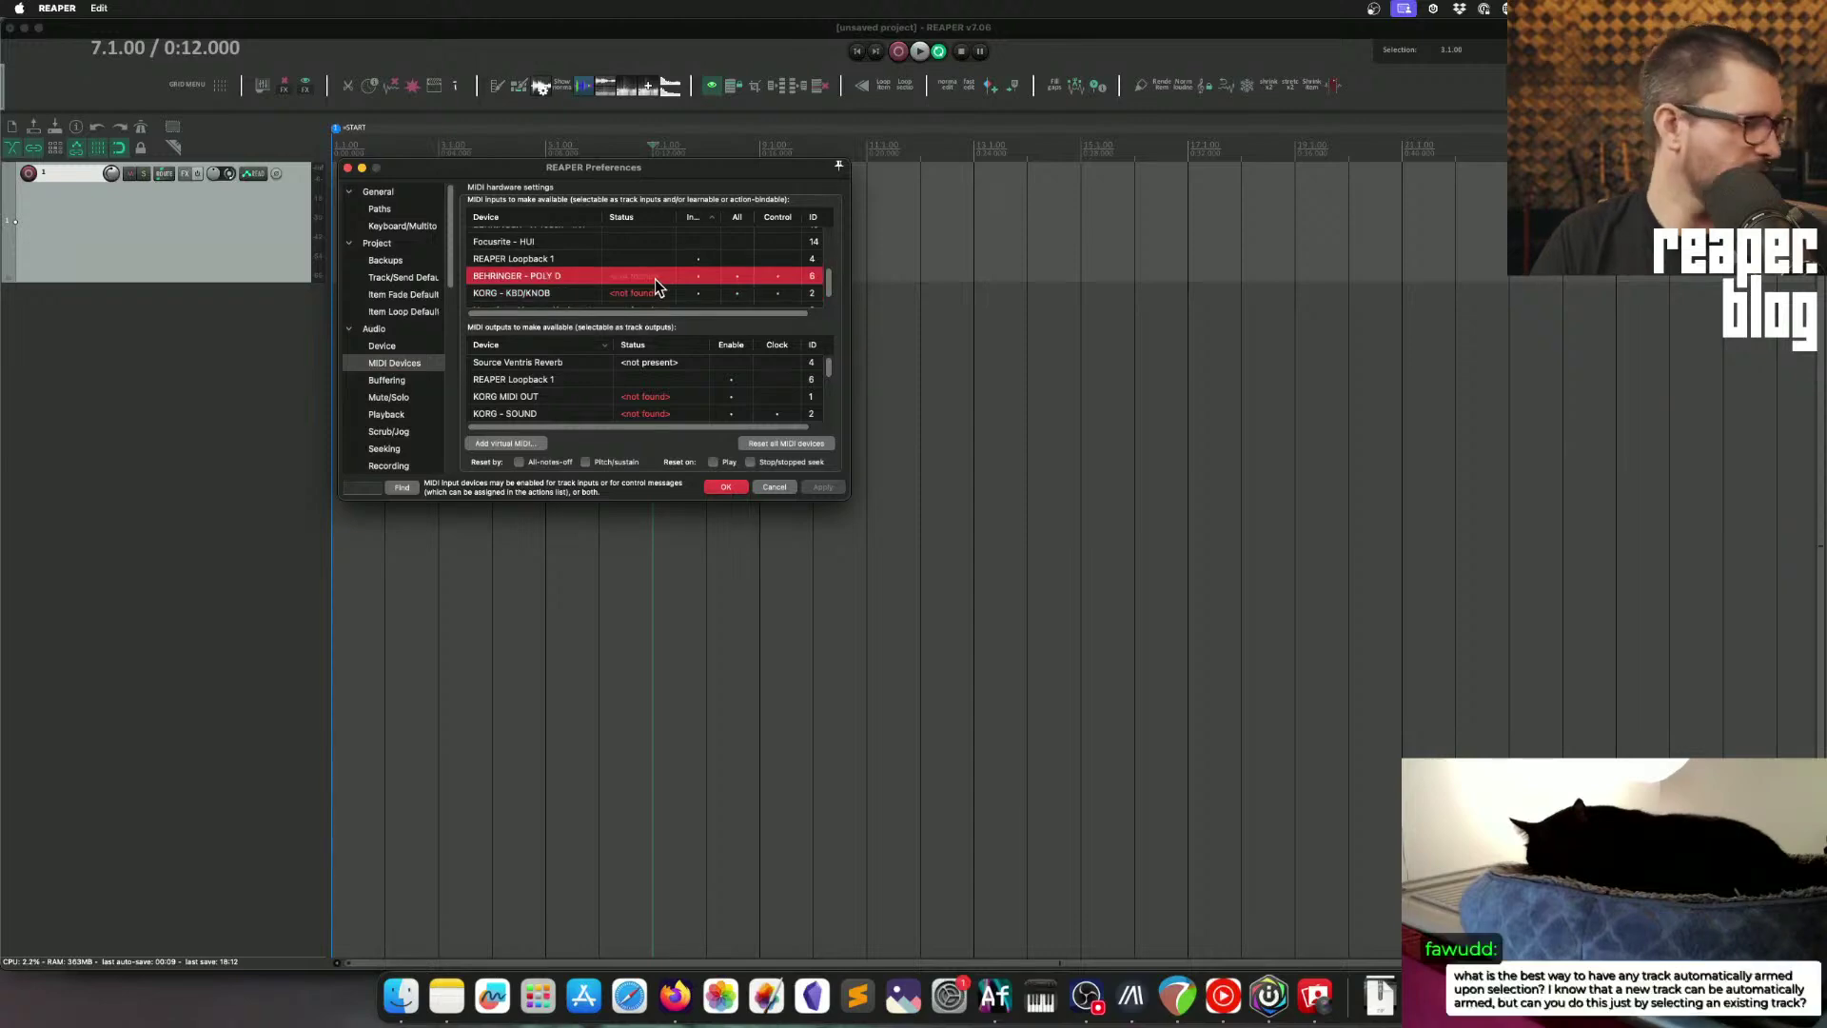
double_click(655, 277)
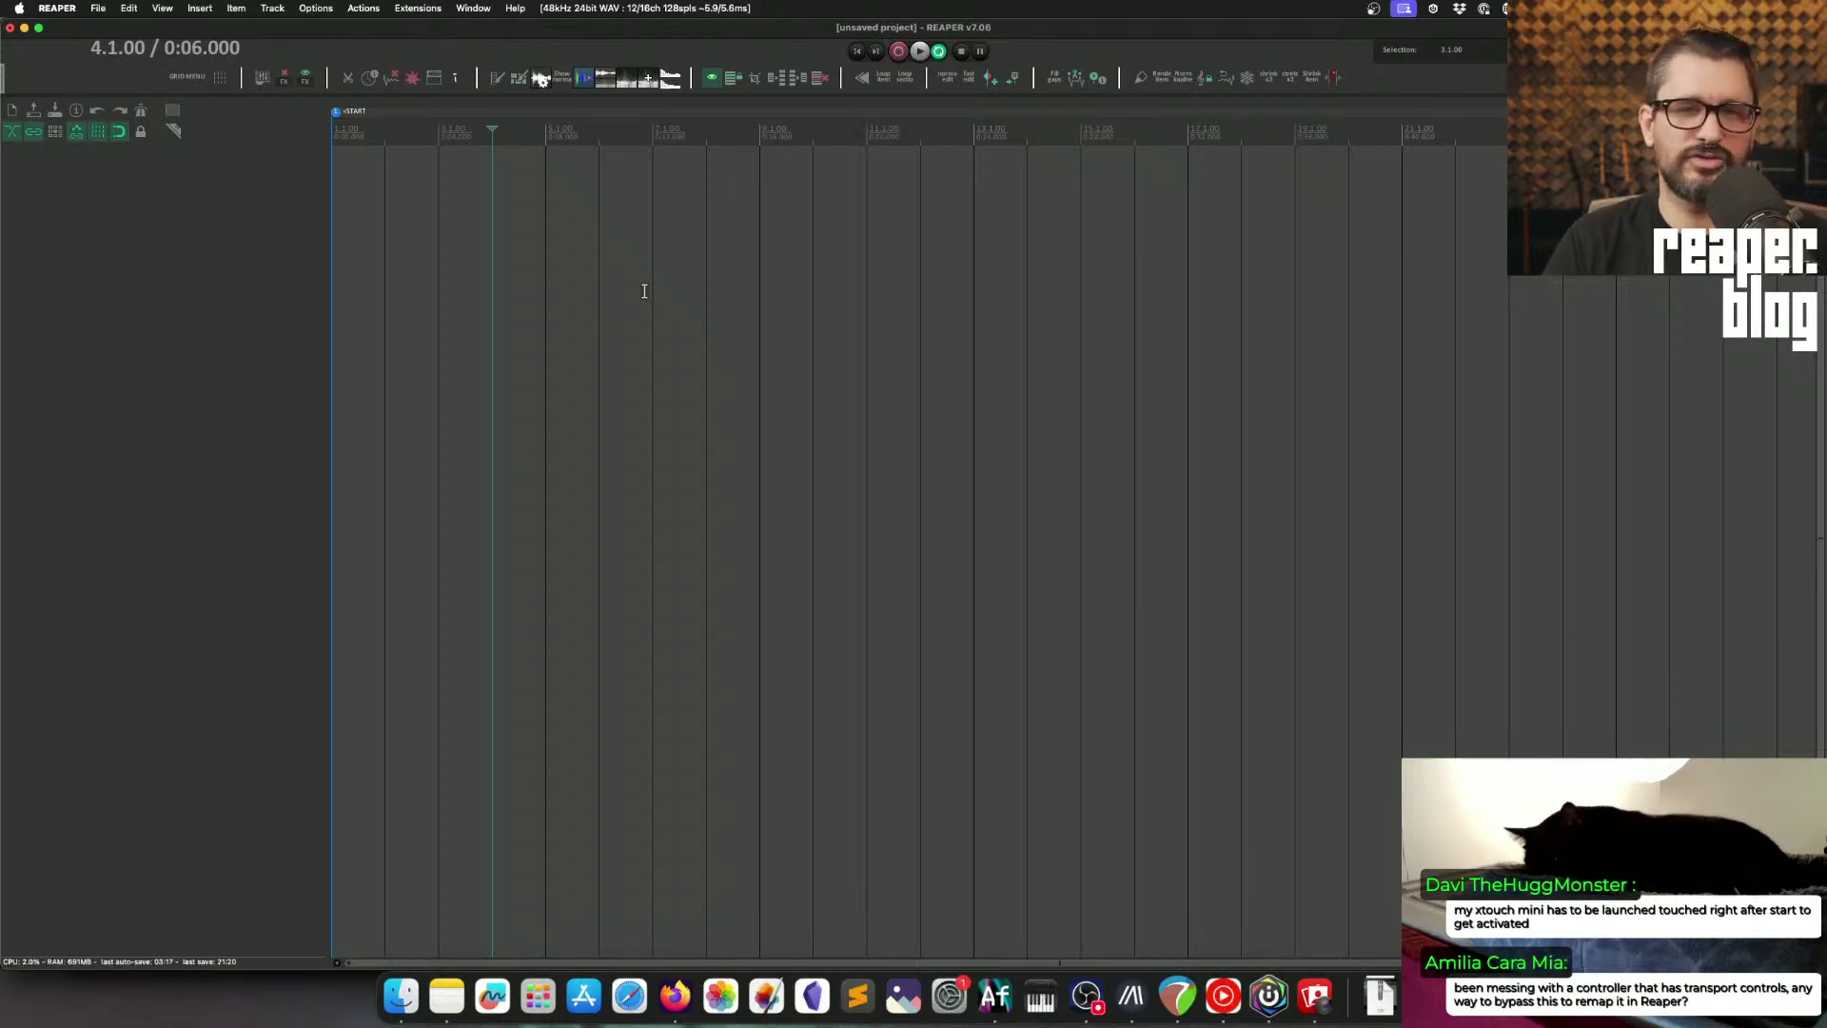
Step: Check the MIDI Devices preferences, confirm with OK, and place the edit cursor at bar 5
left_click(640, 8)
left_click(619, 23)
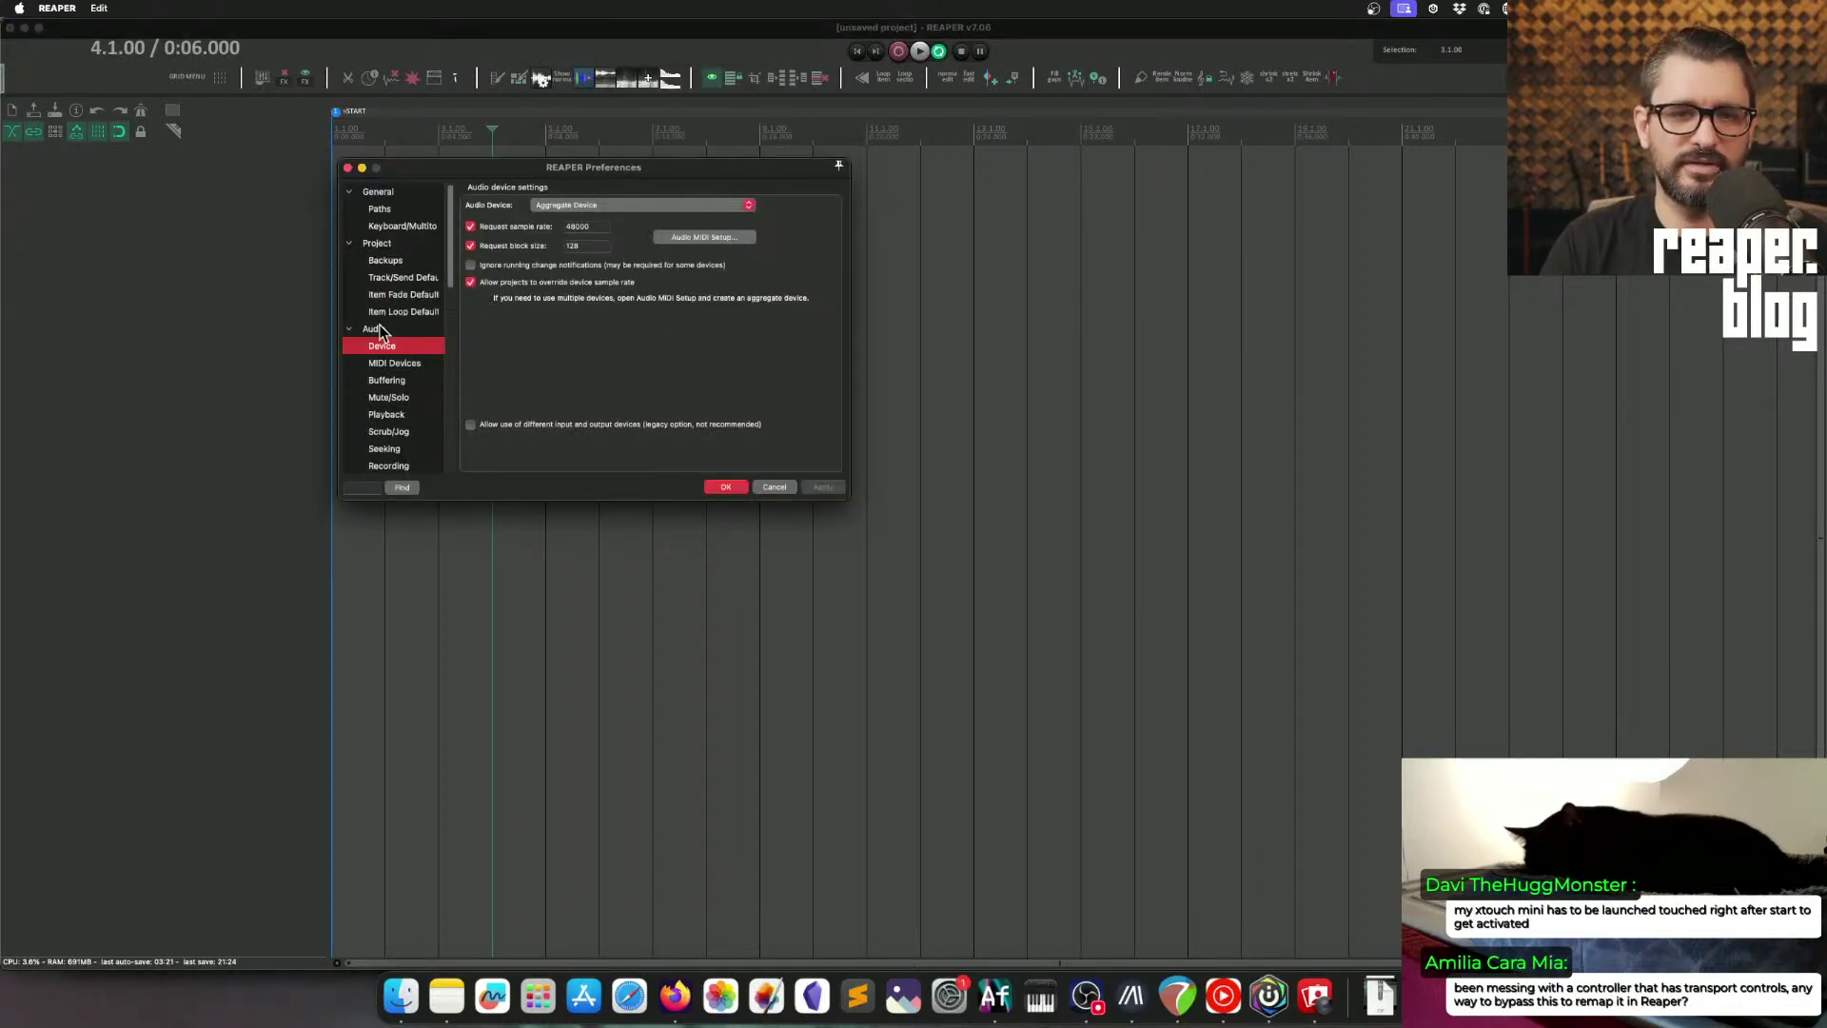
left_click(396, 365)
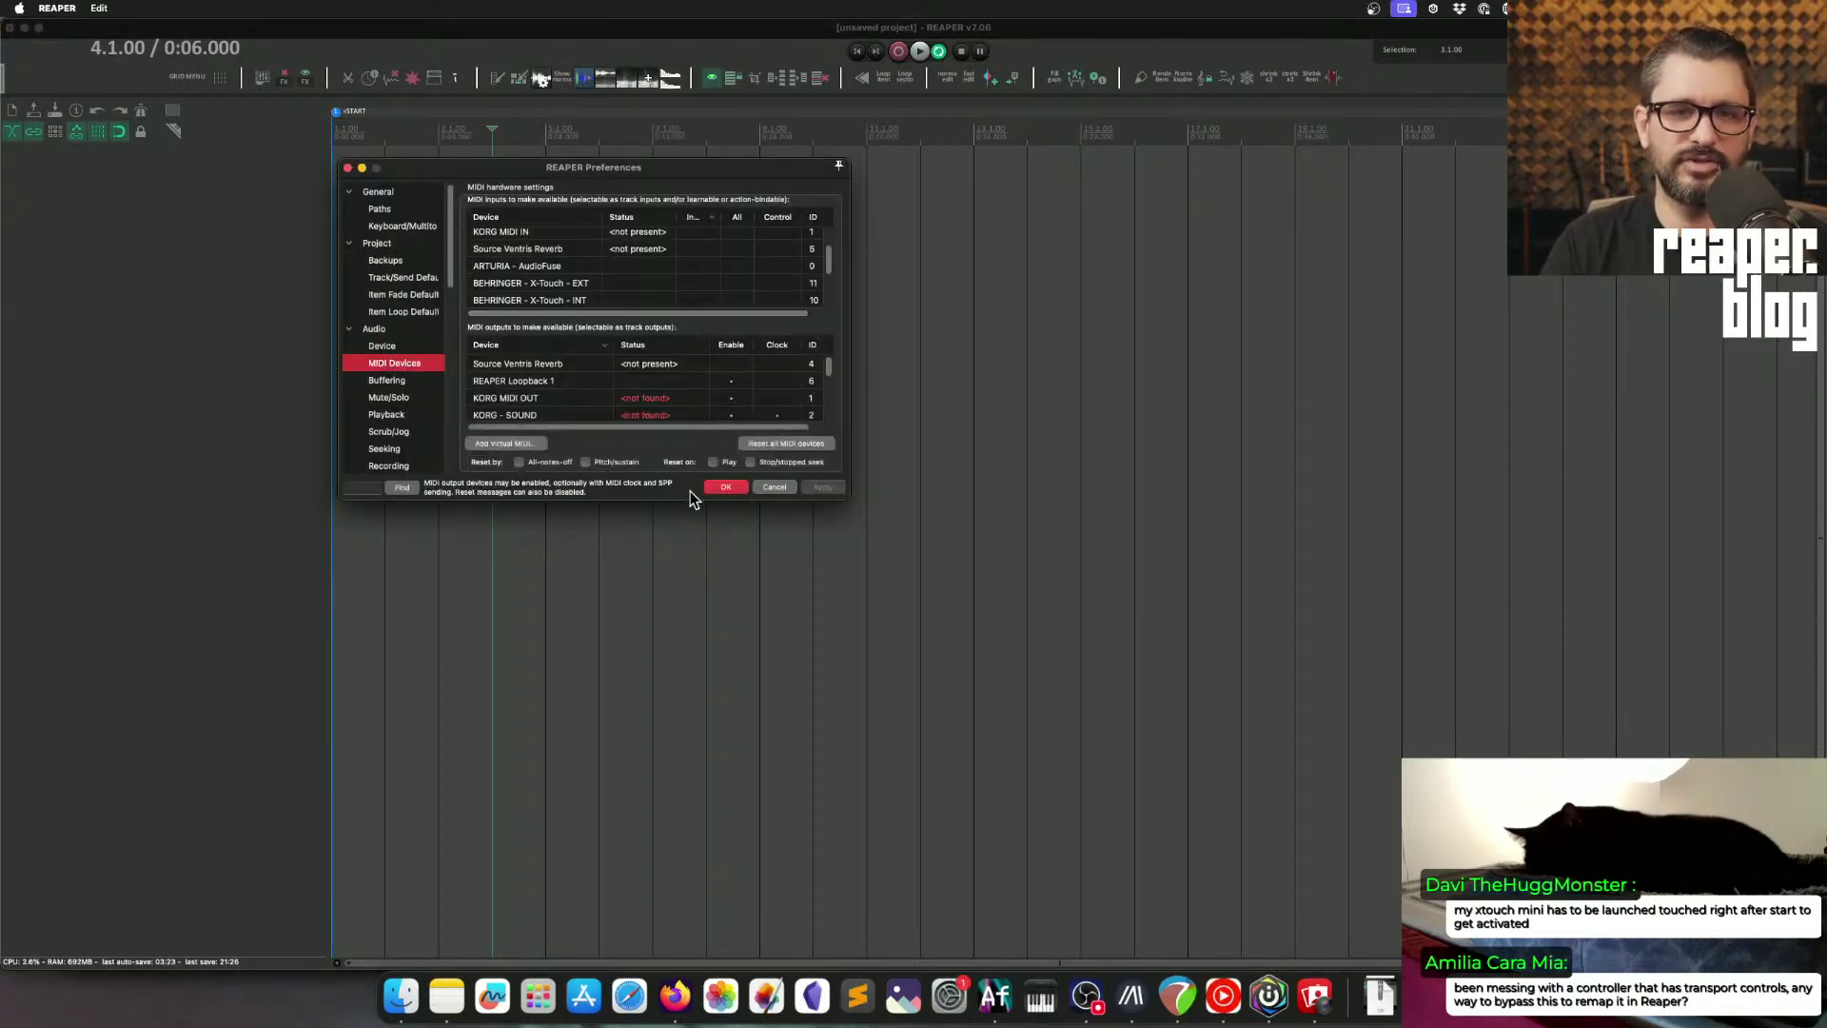
left_click(725, 487)
left_click(540, 292)
Step: Reset all MIDI devices in Preferences, confirm, and place the edit cursor at bar 6
left_click(609, 8)
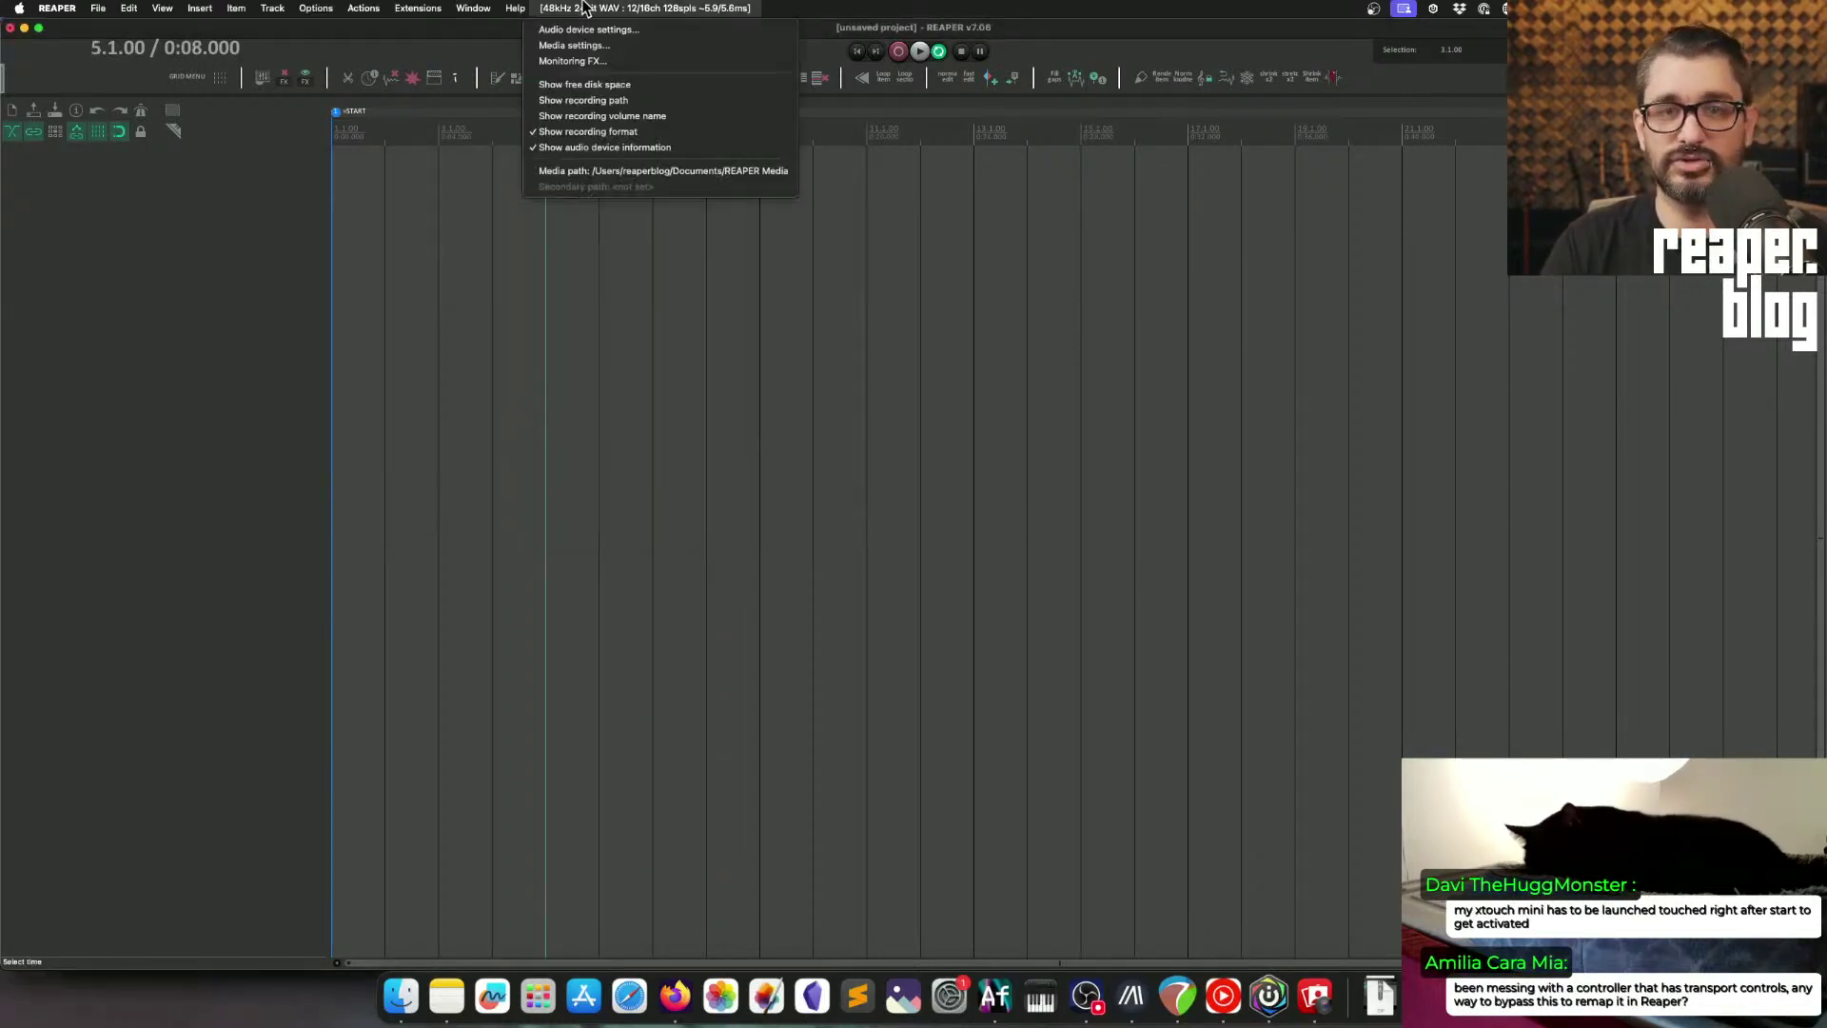
left_click(599, 25)
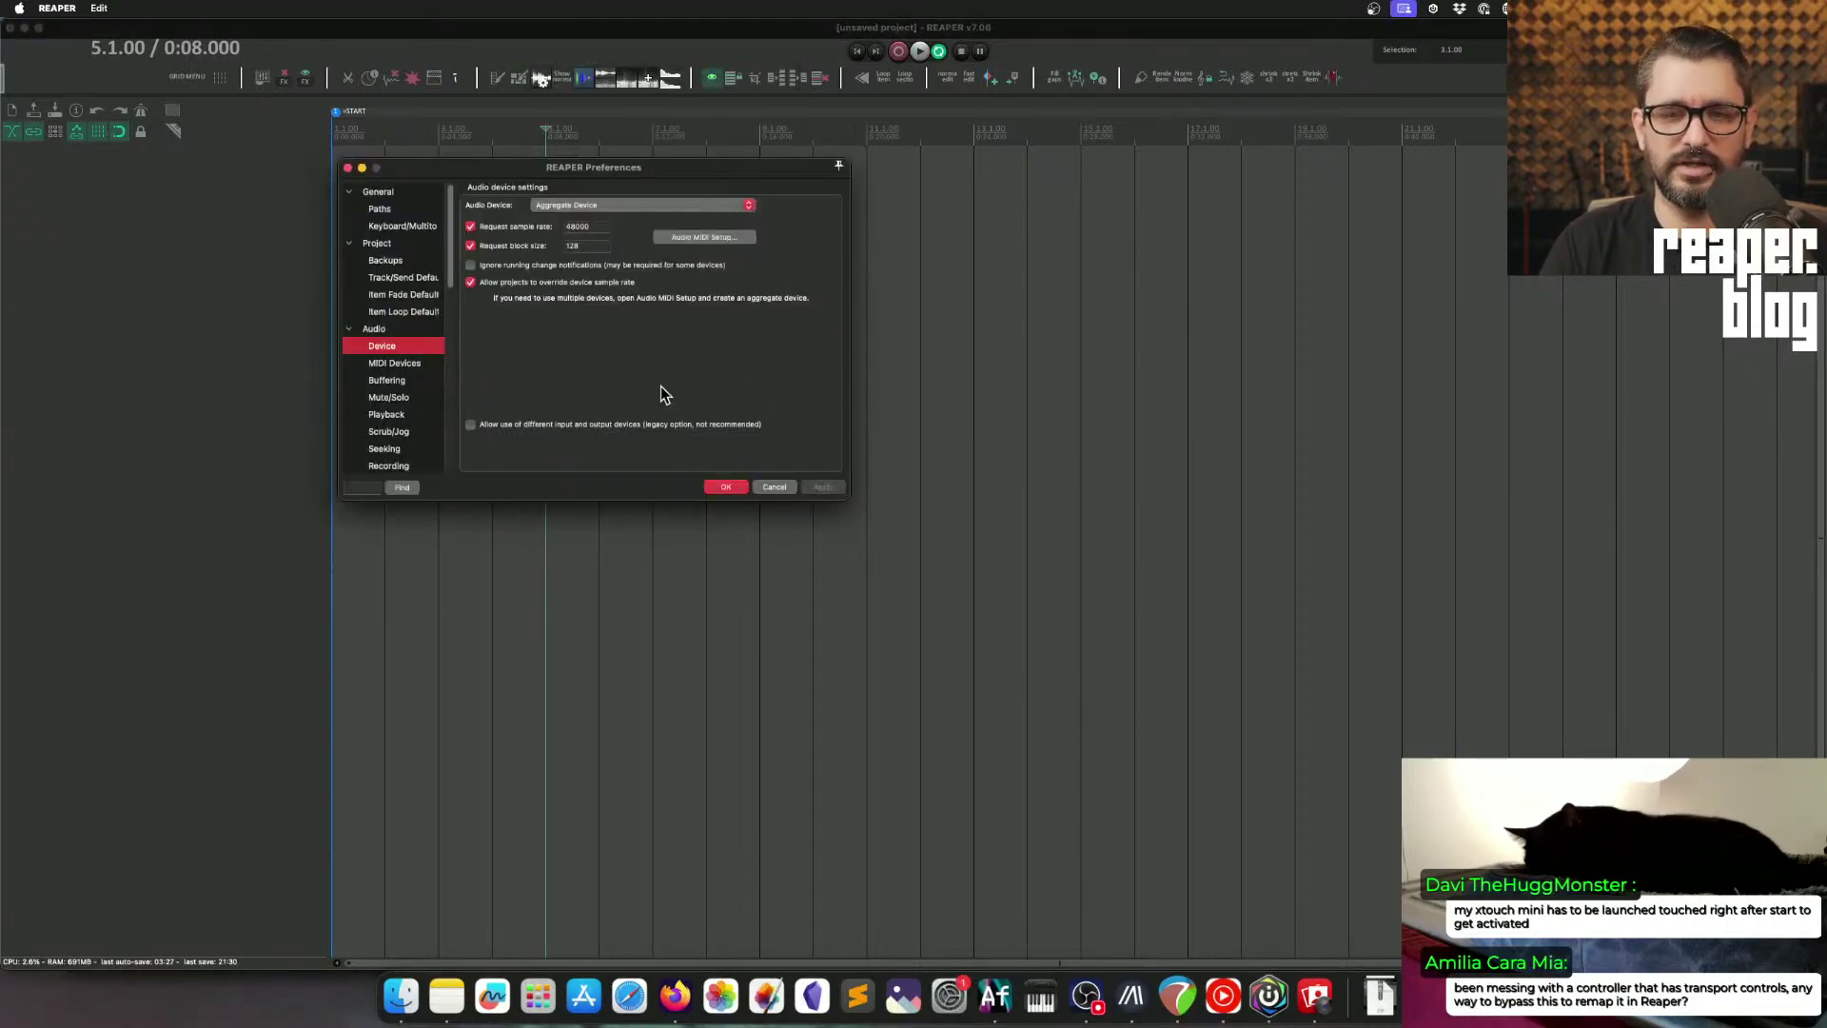
left_click(409, 365)
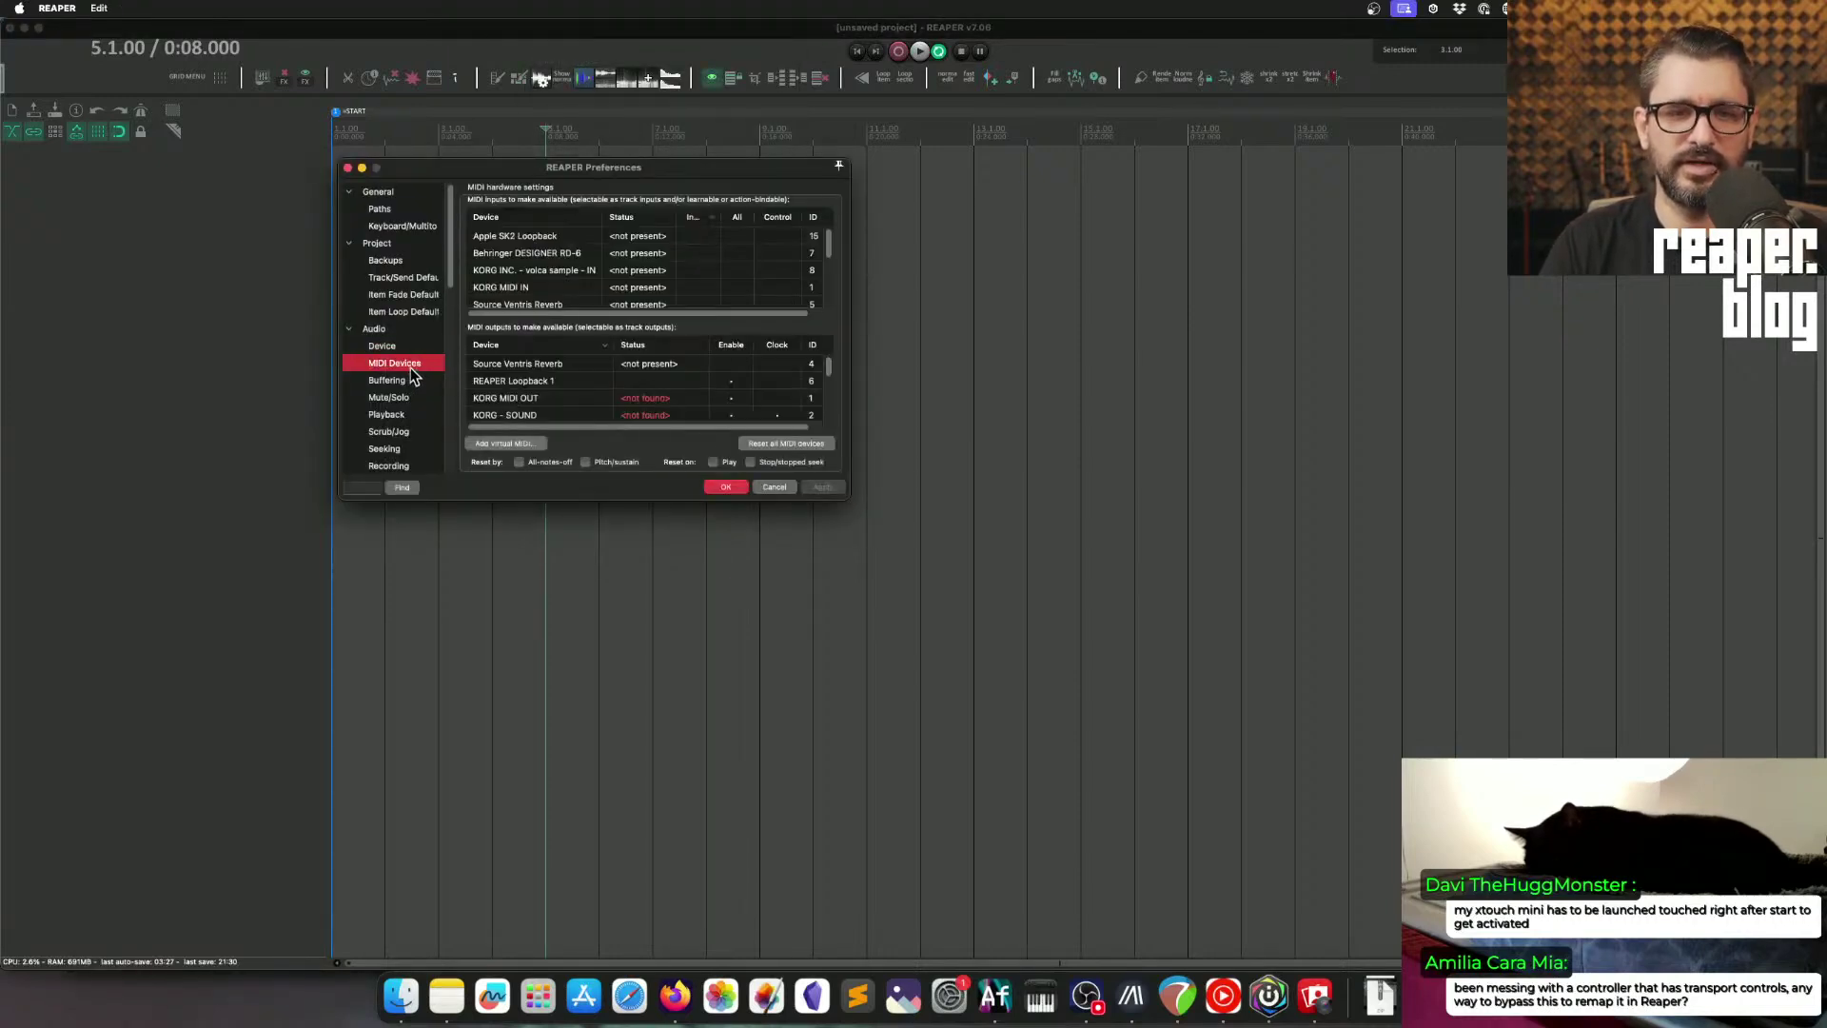
left_click(784, 444)
left_click(728, 489)
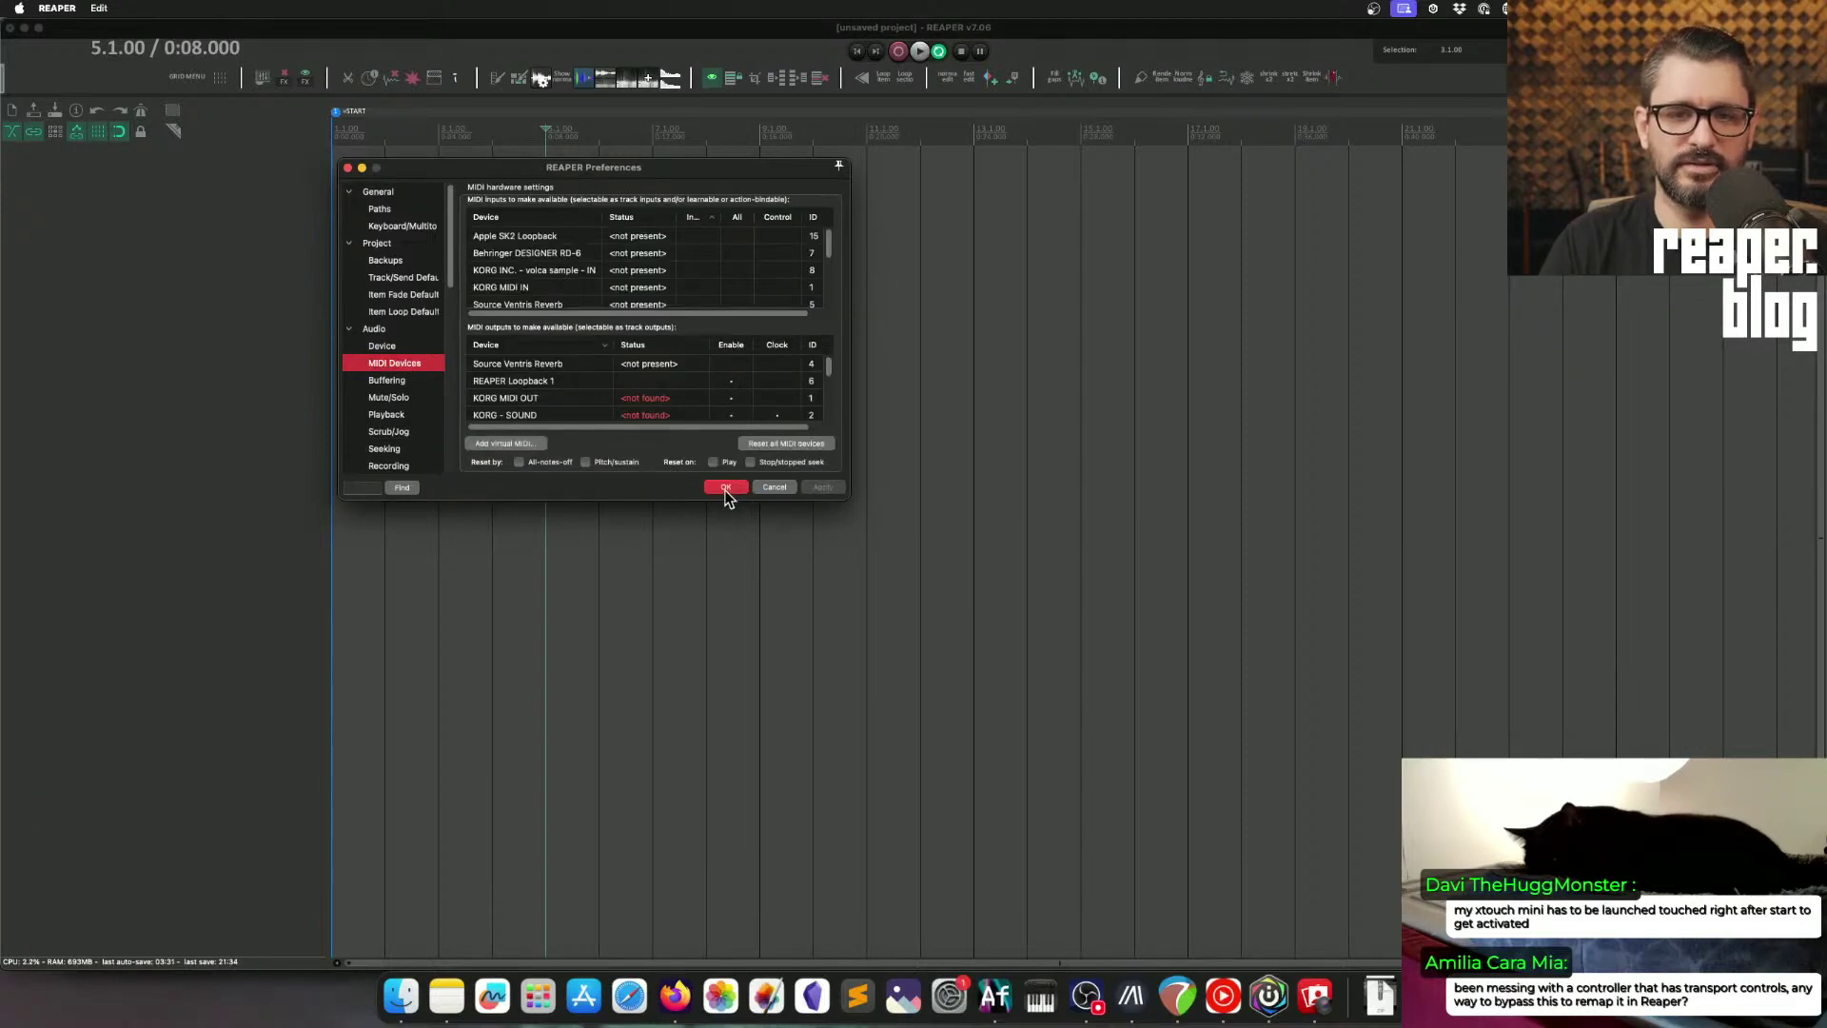
left_click(728, 489)
left_click(602, 268)
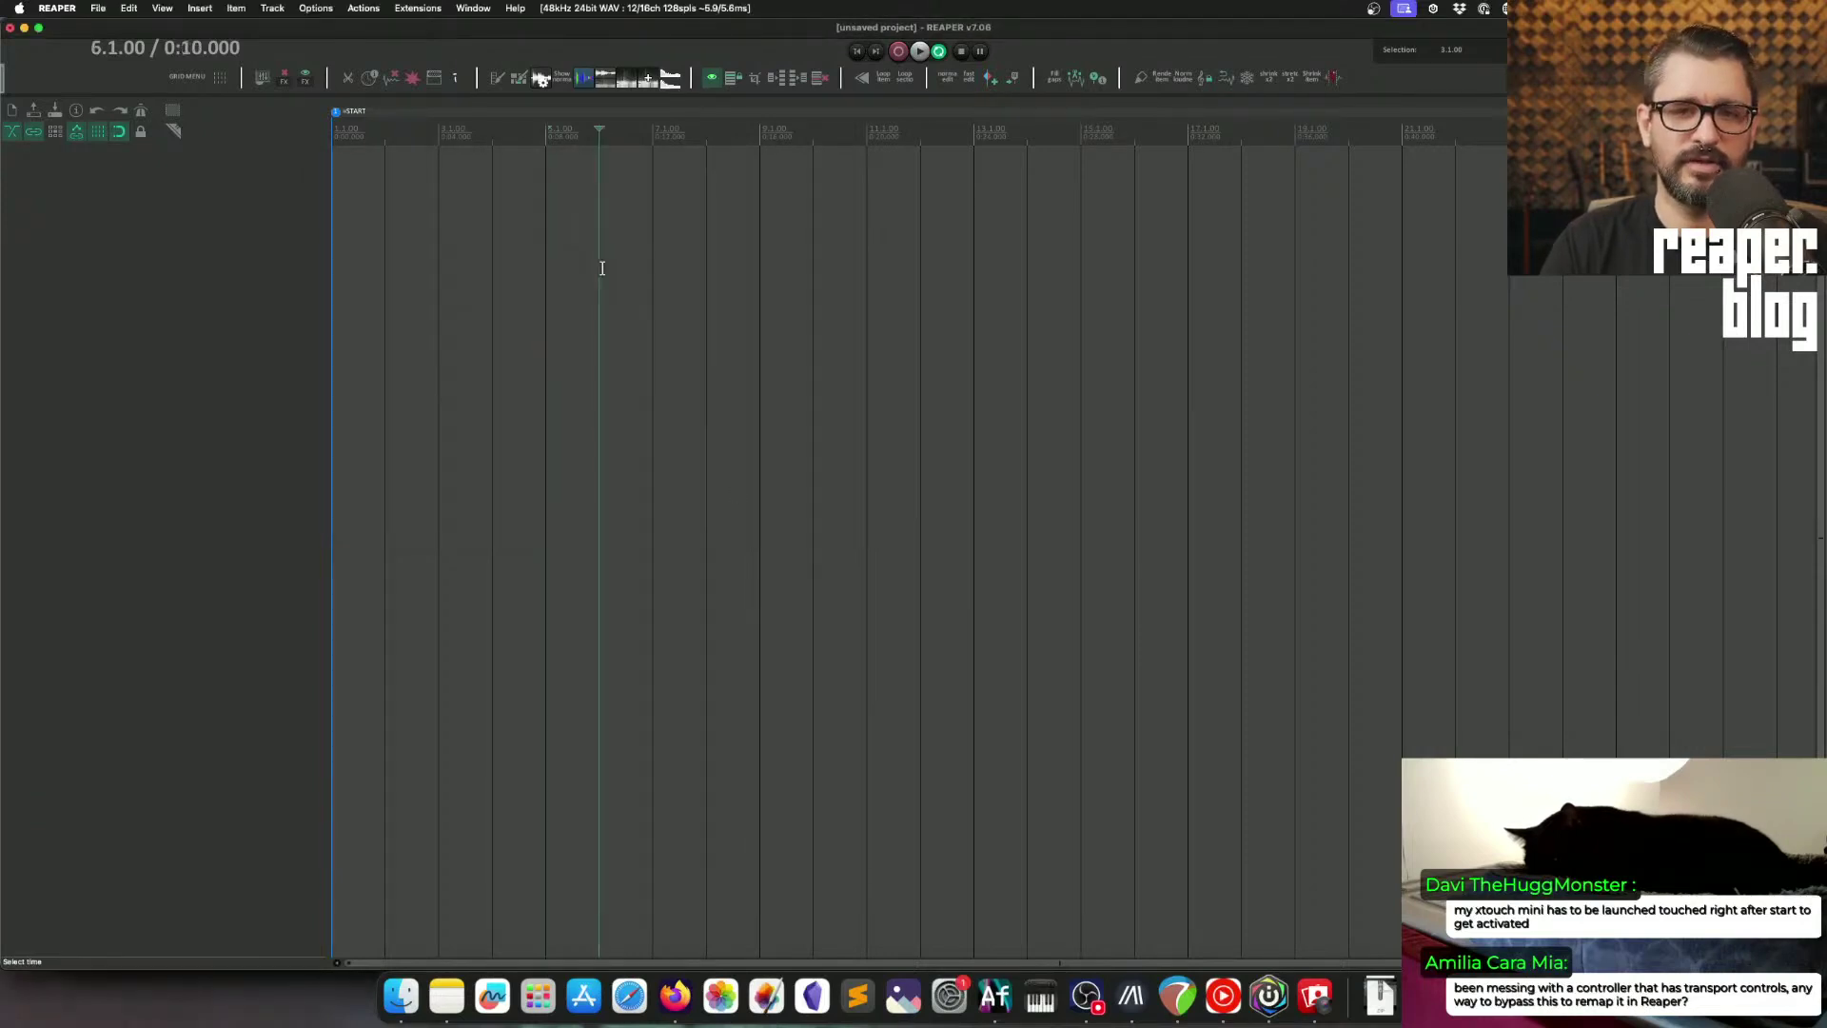
Step: Filter the Actions list for 'reset midi' and select Reset all MIDI devices
key("question")
type("reset midi")
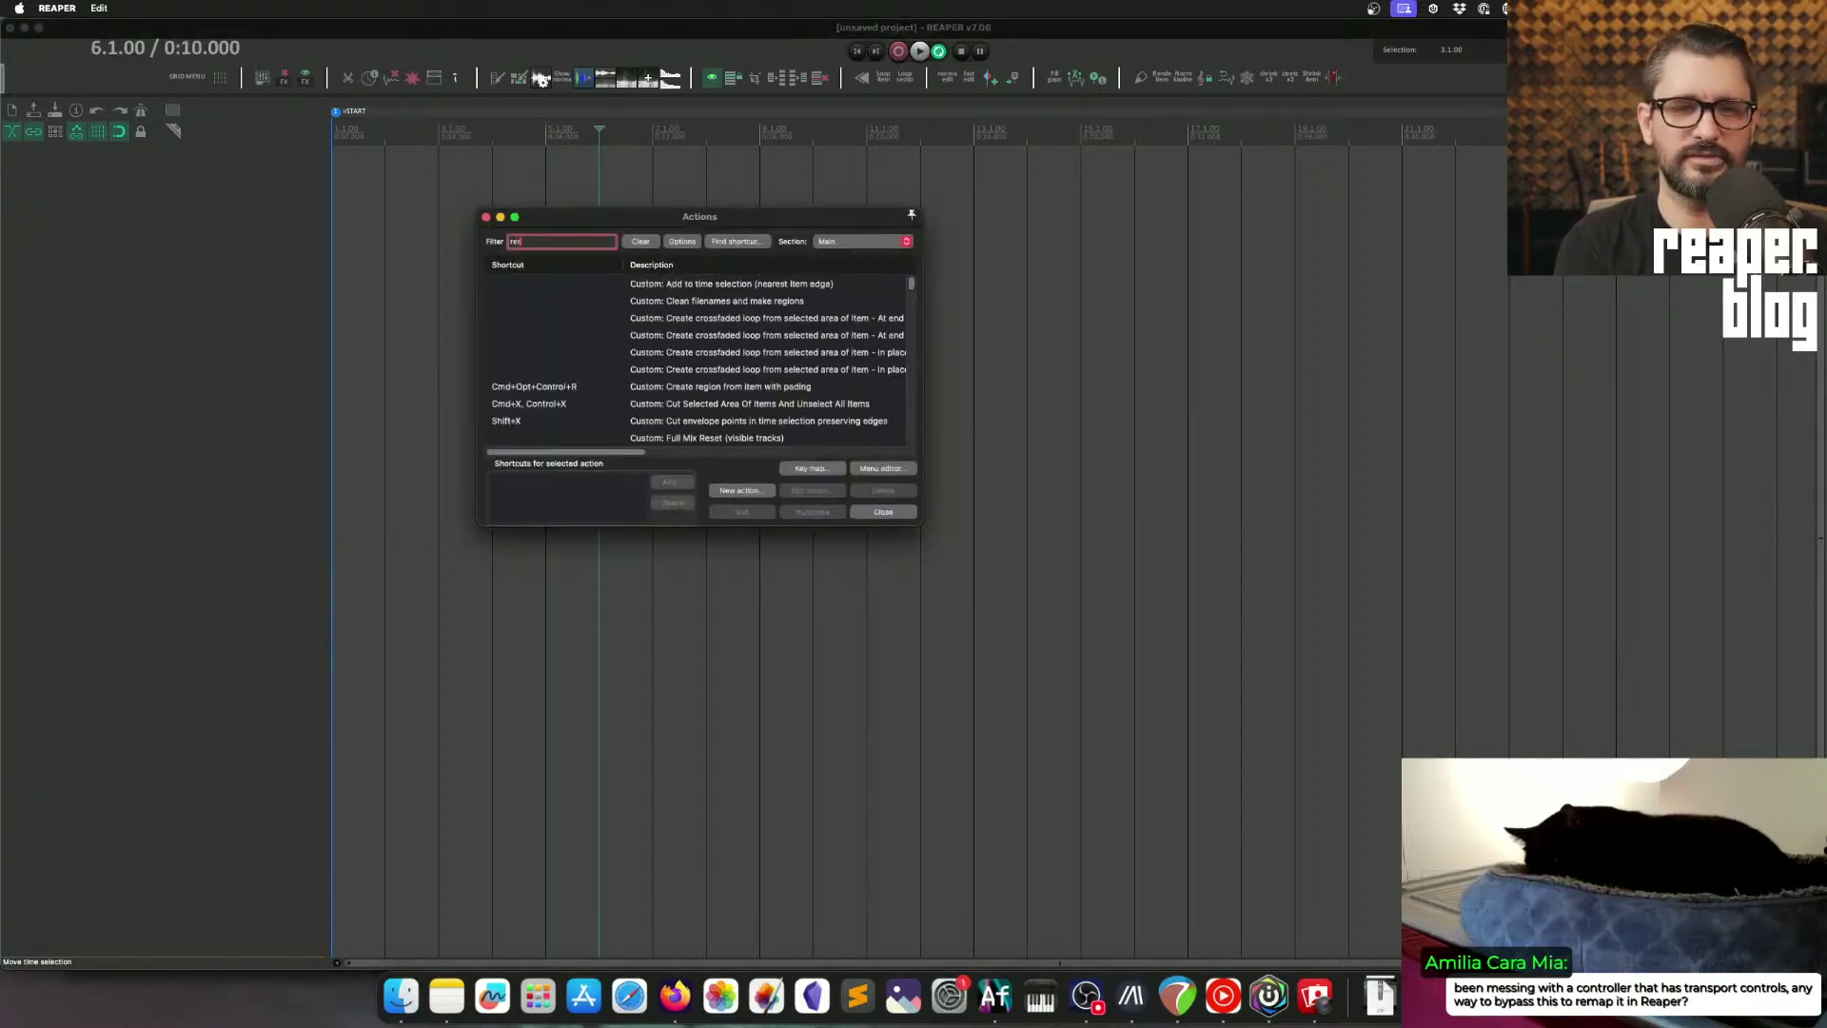
left_click(742, 317)
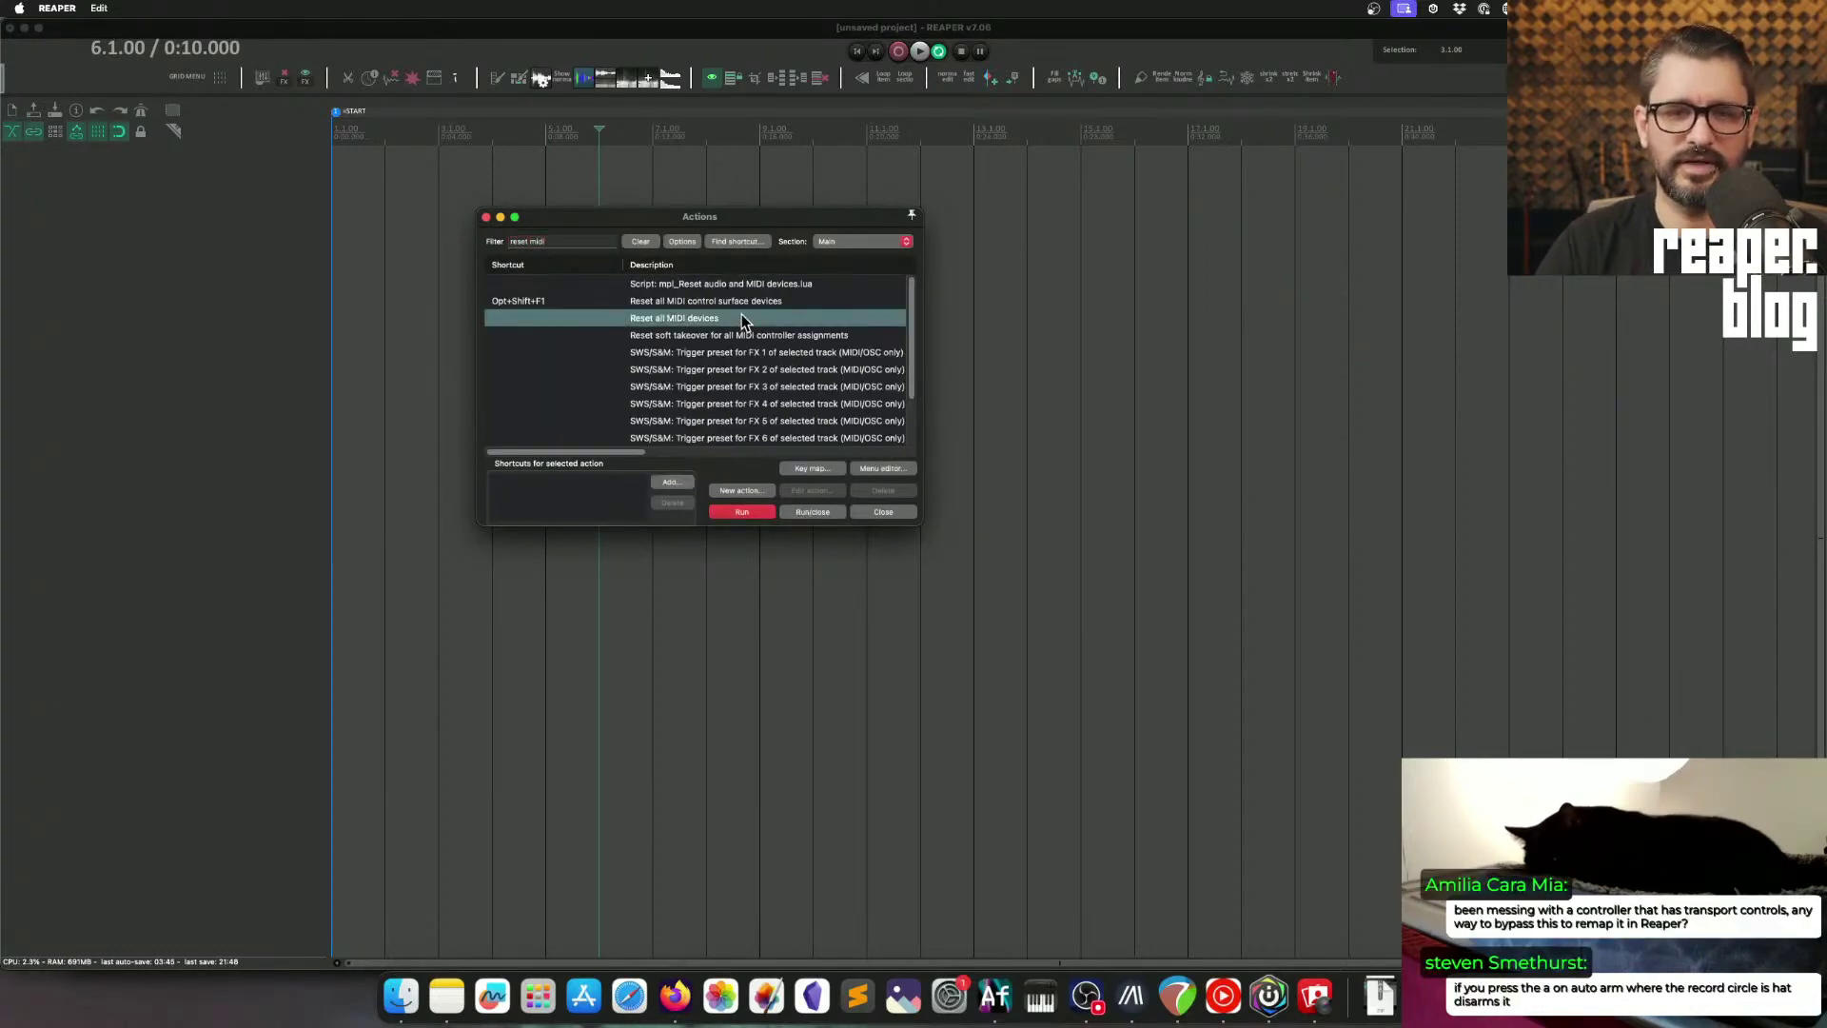
left_click(741, 301)
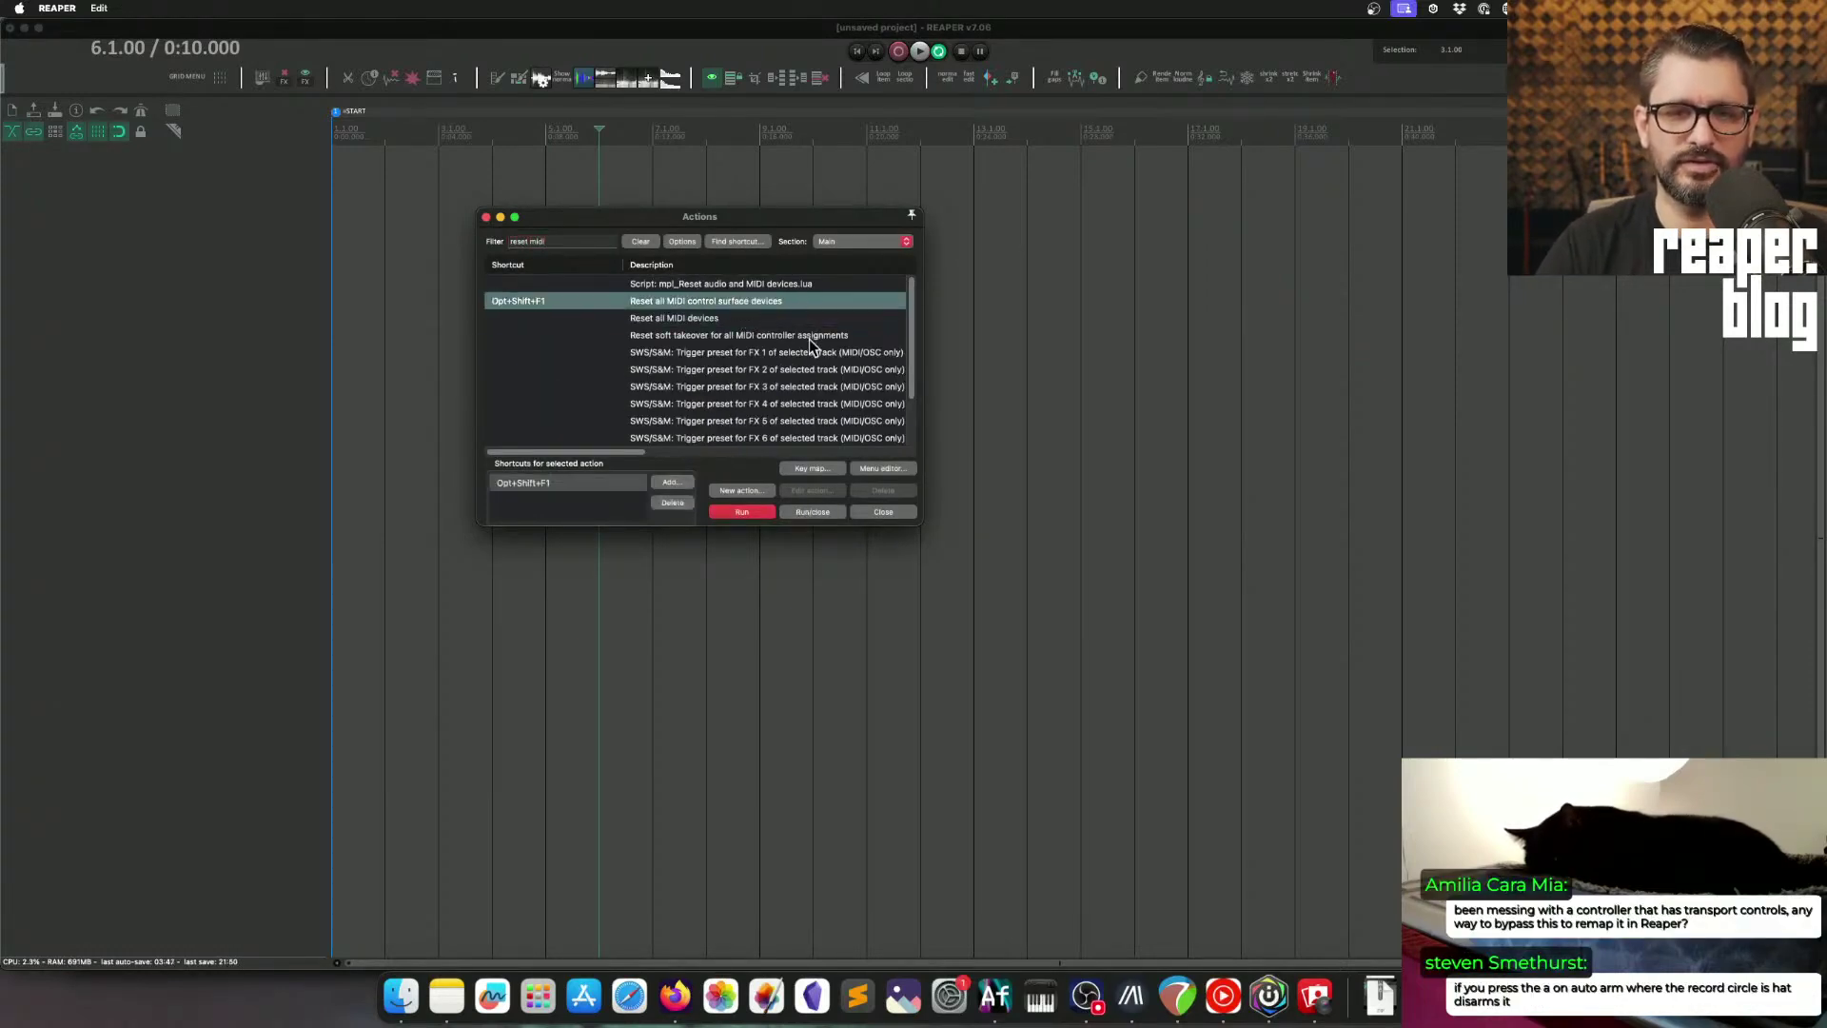
left_click(760, 316)
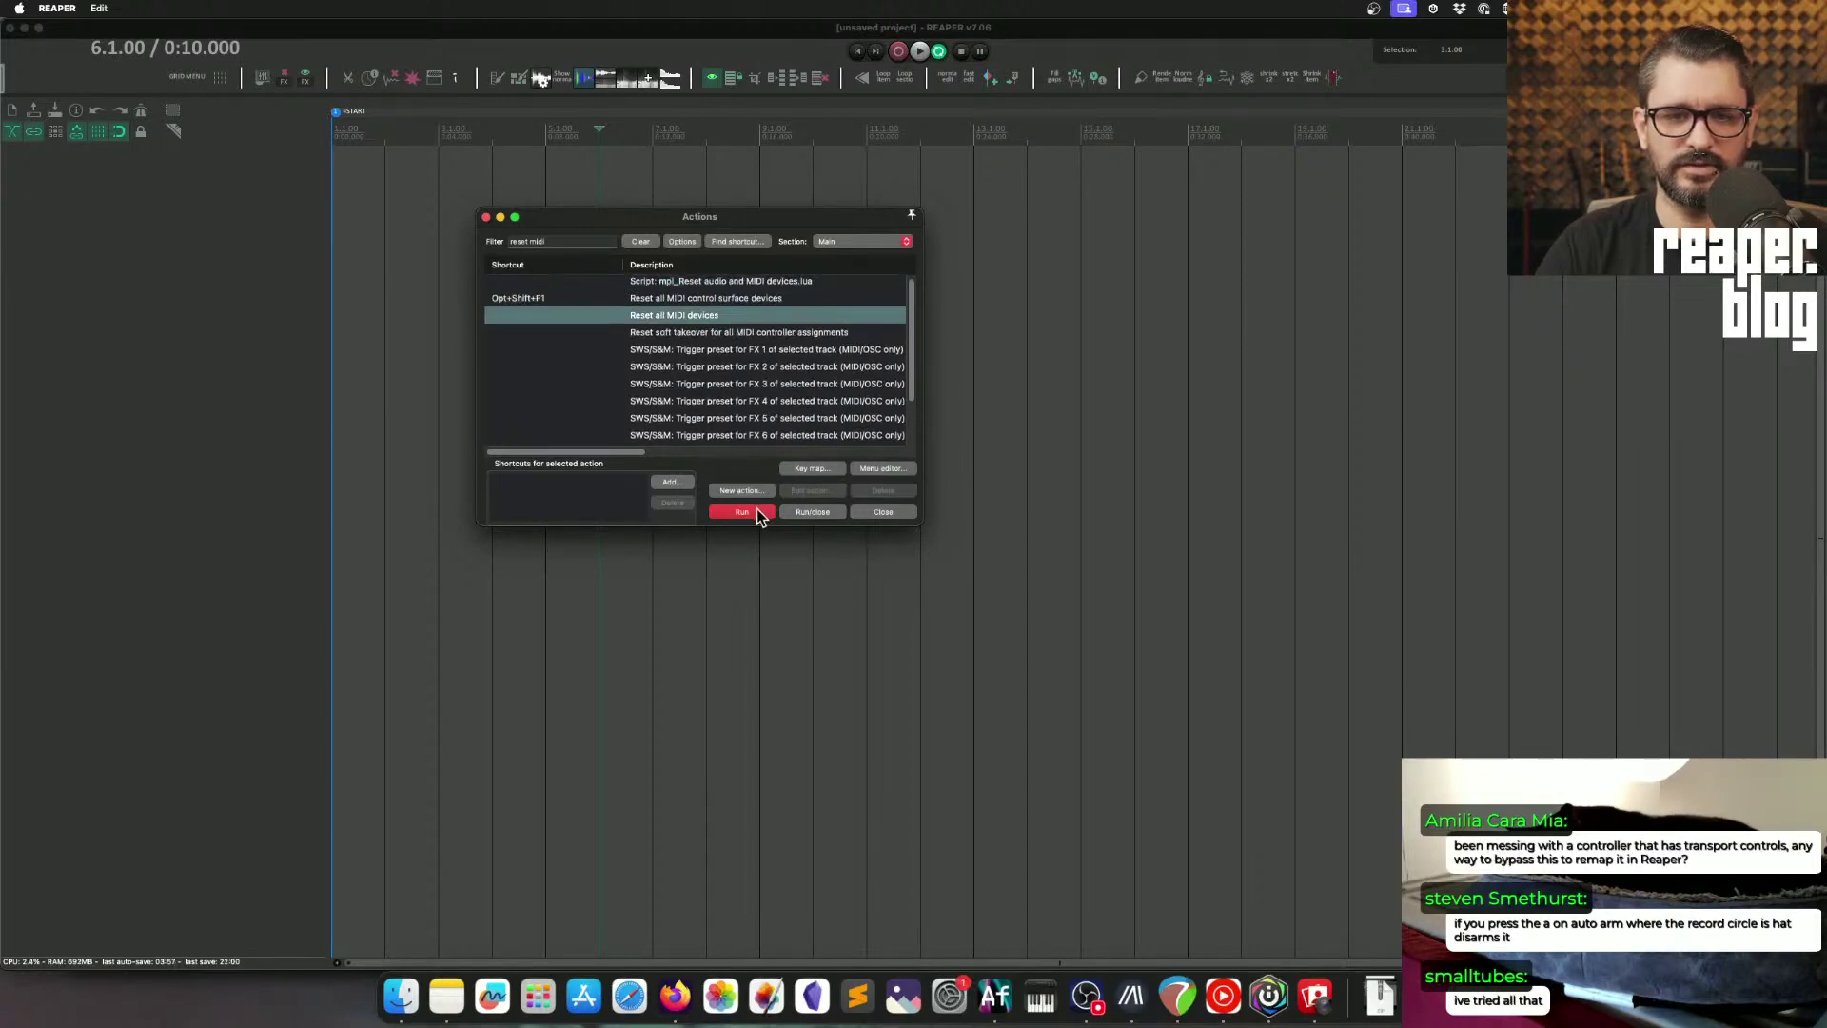
Step: Run Reset all MIDI devices, then choose Insert virtual instrument on new track
left_click(883, 512)
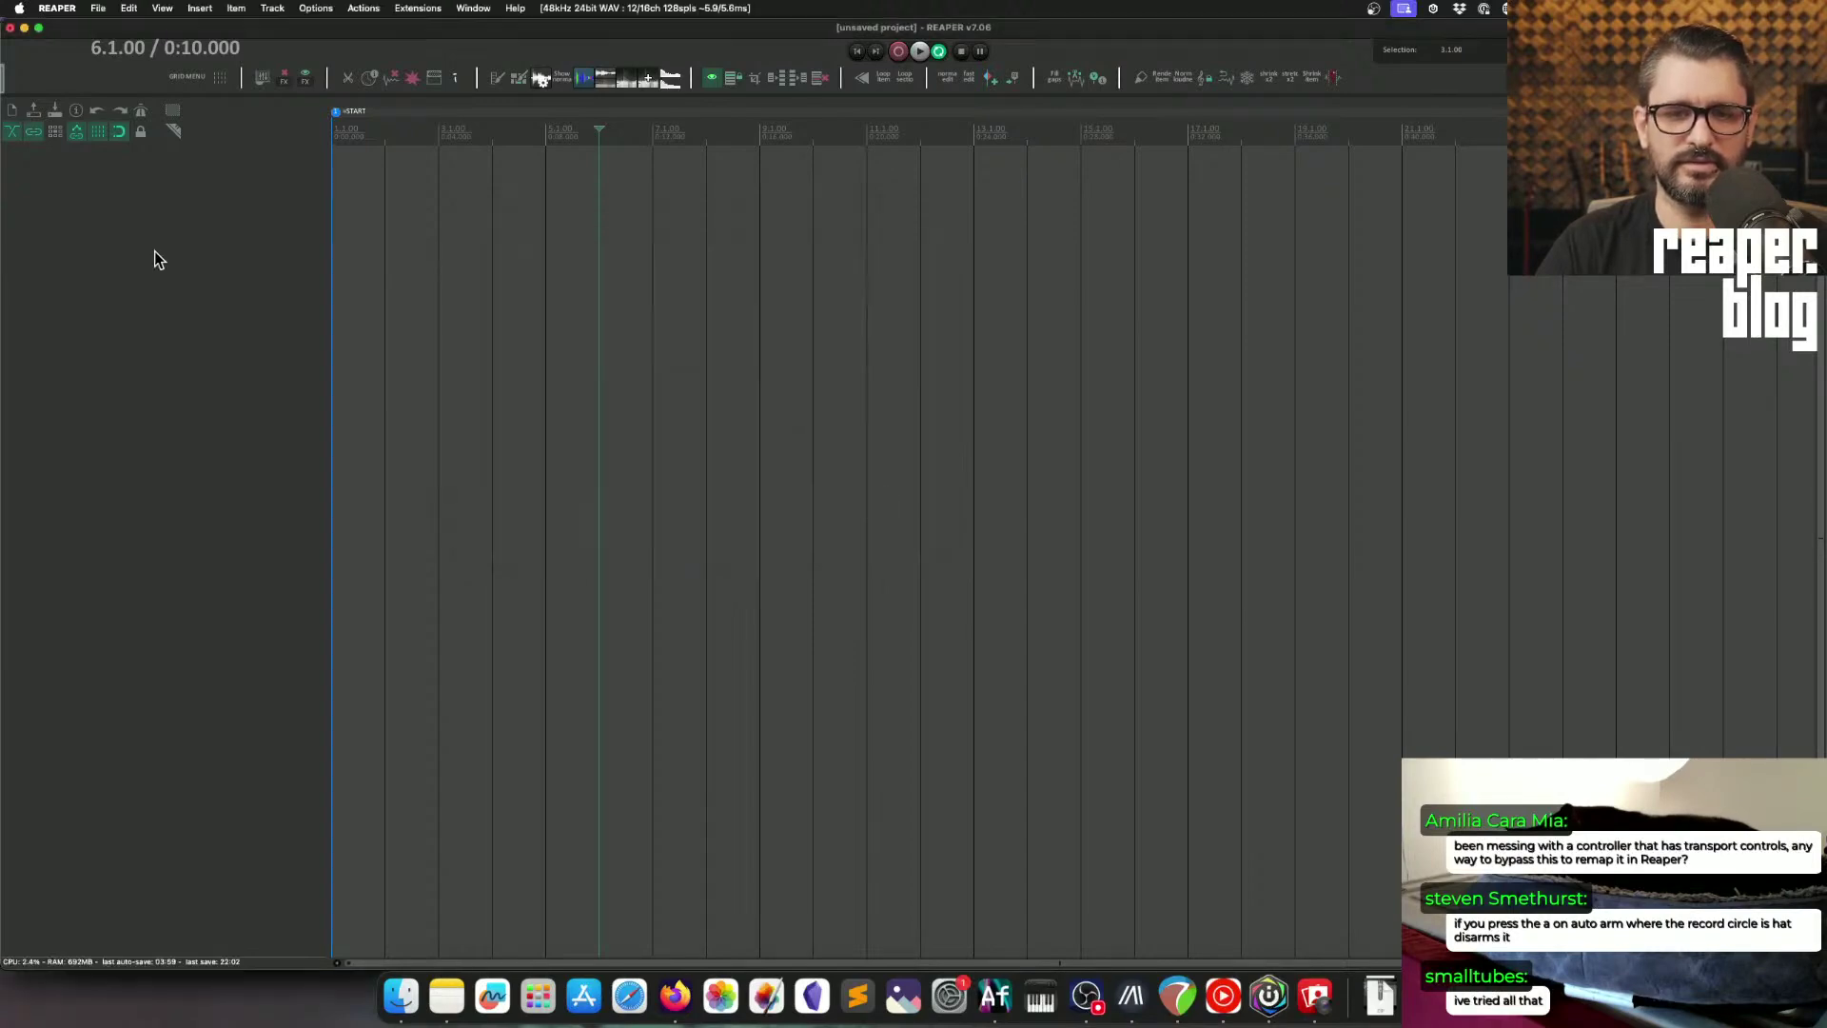
right_click(140, 219)
left_click(263, 261)
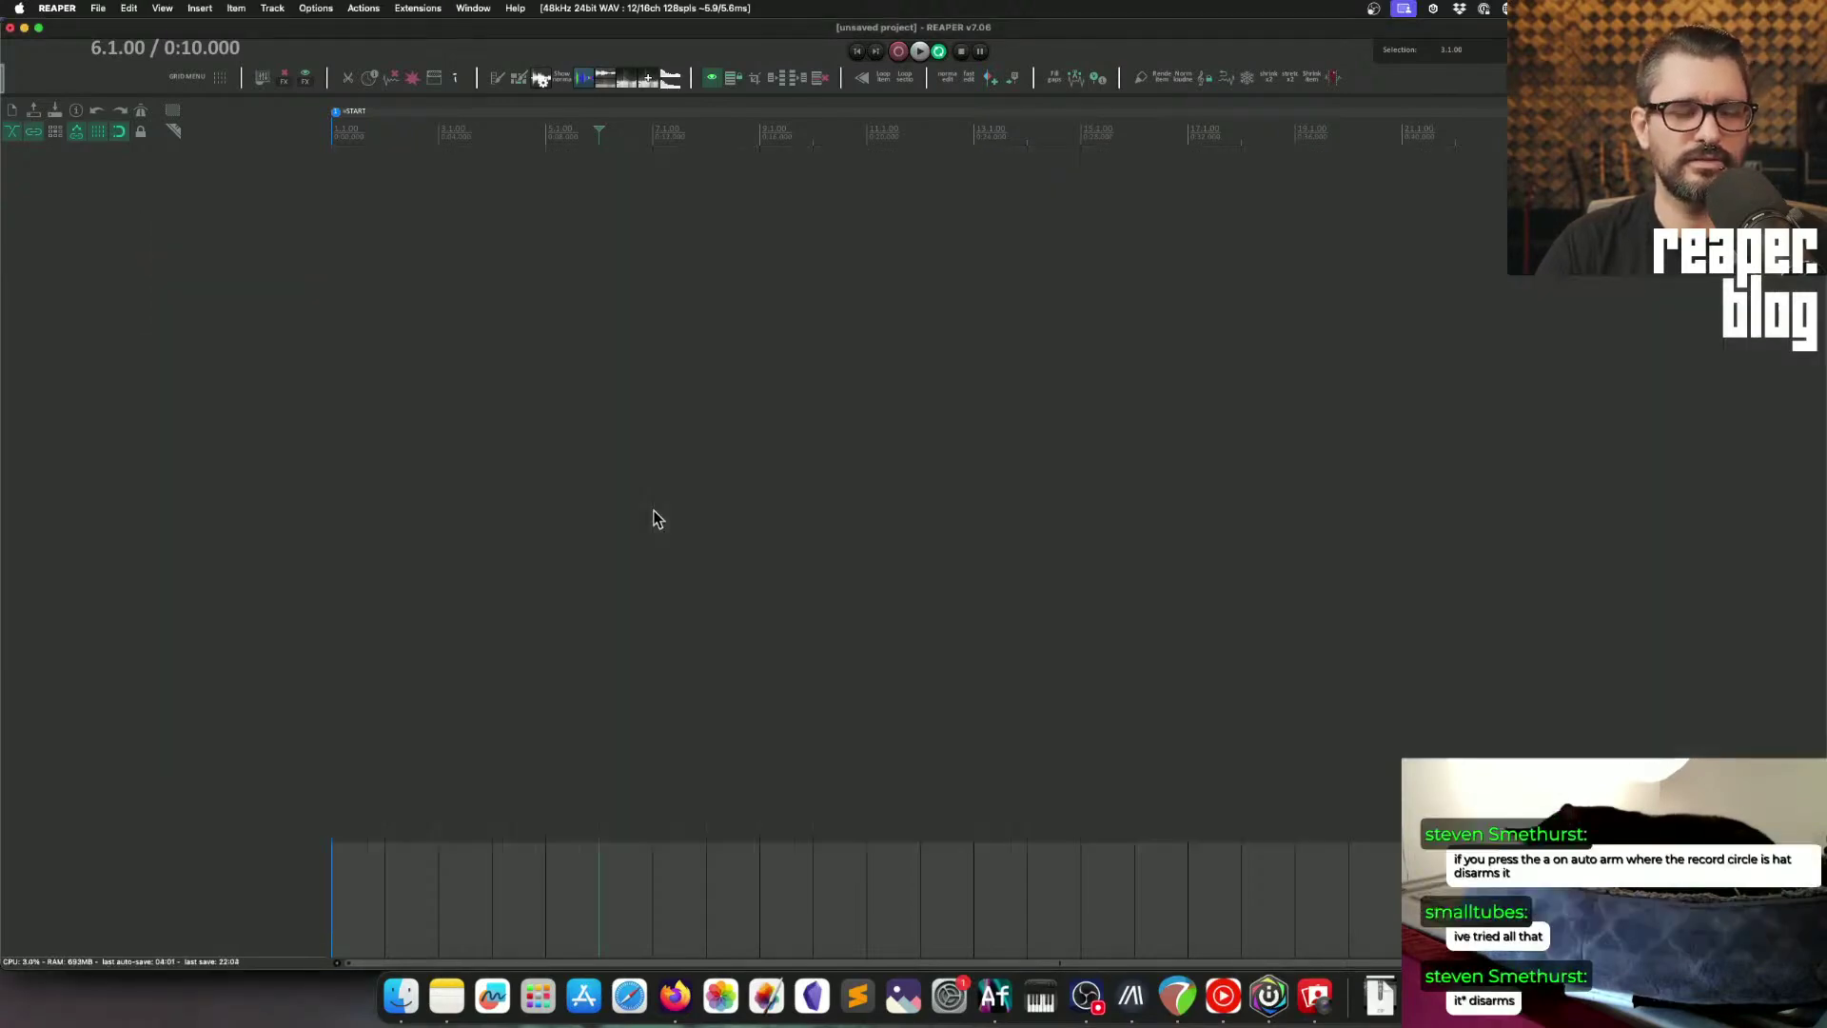
Step: Load Fury800 on a new instrument track, then review MIDI Devices preferences and close with OK
scroll(431, 616, "down", 1)
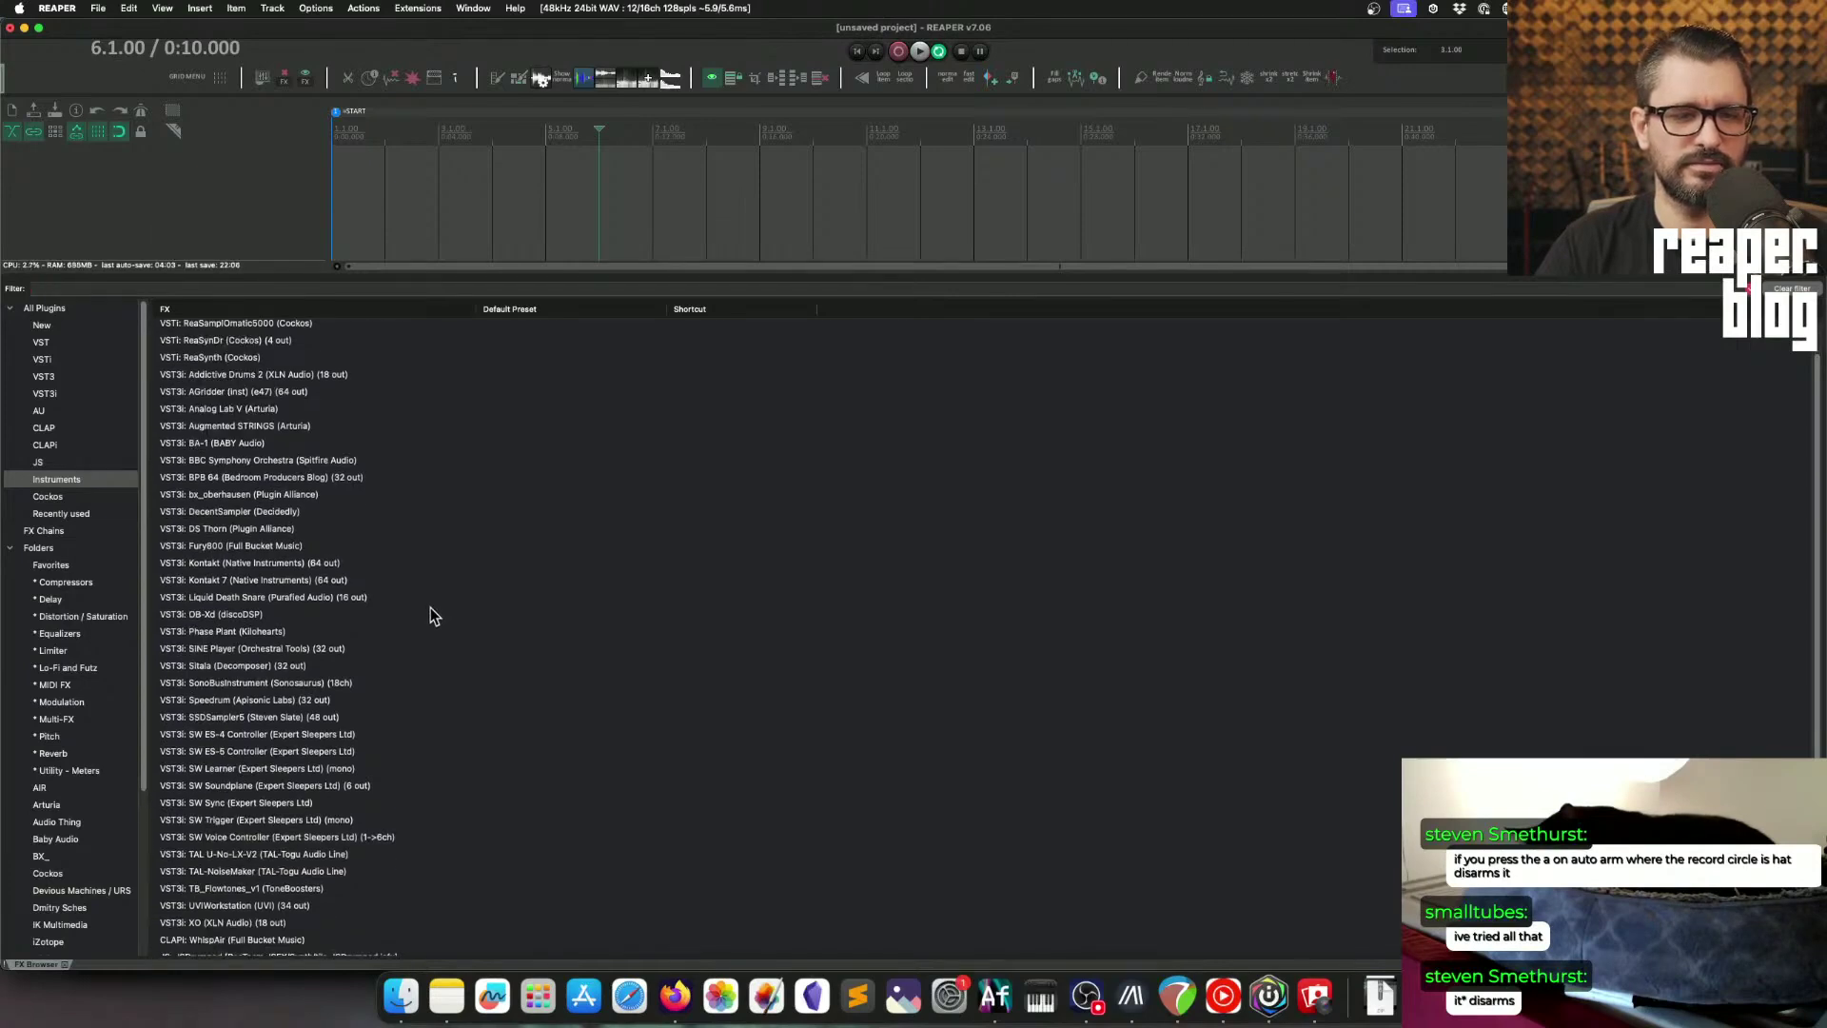
double_click(228, 547)
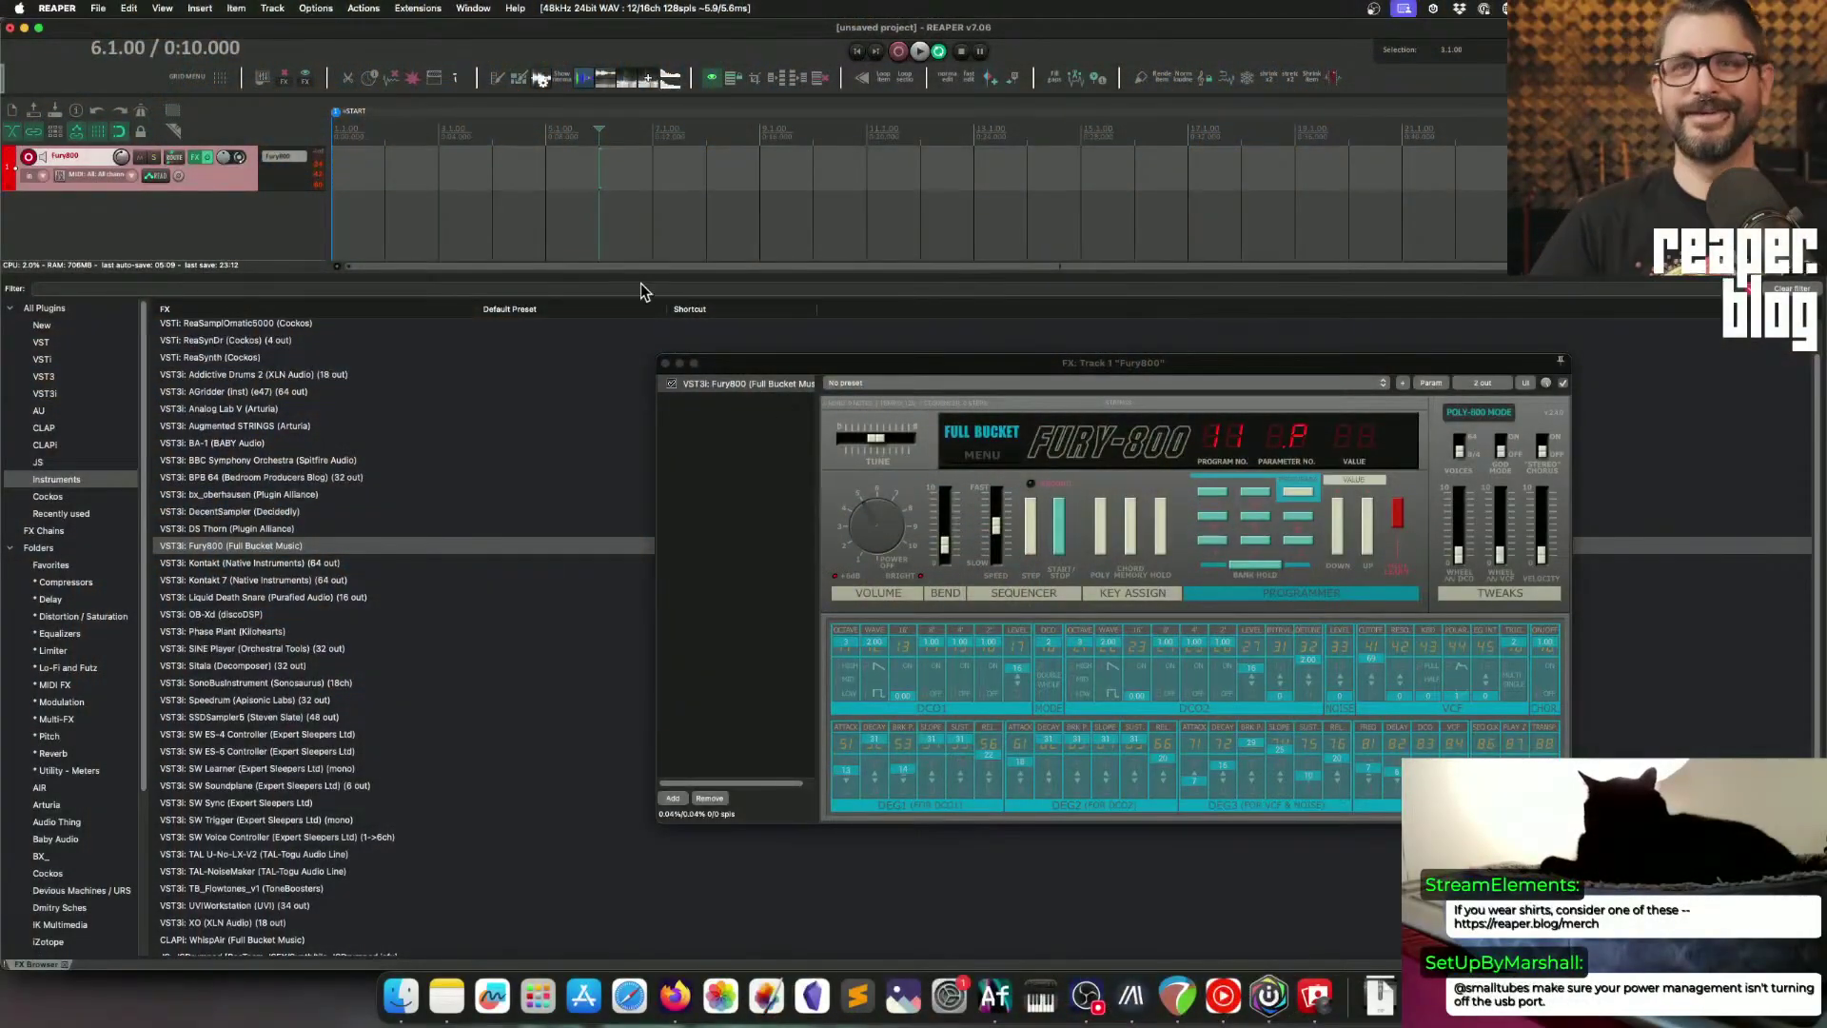
left_click(571, 7)
left_click(571, 44)
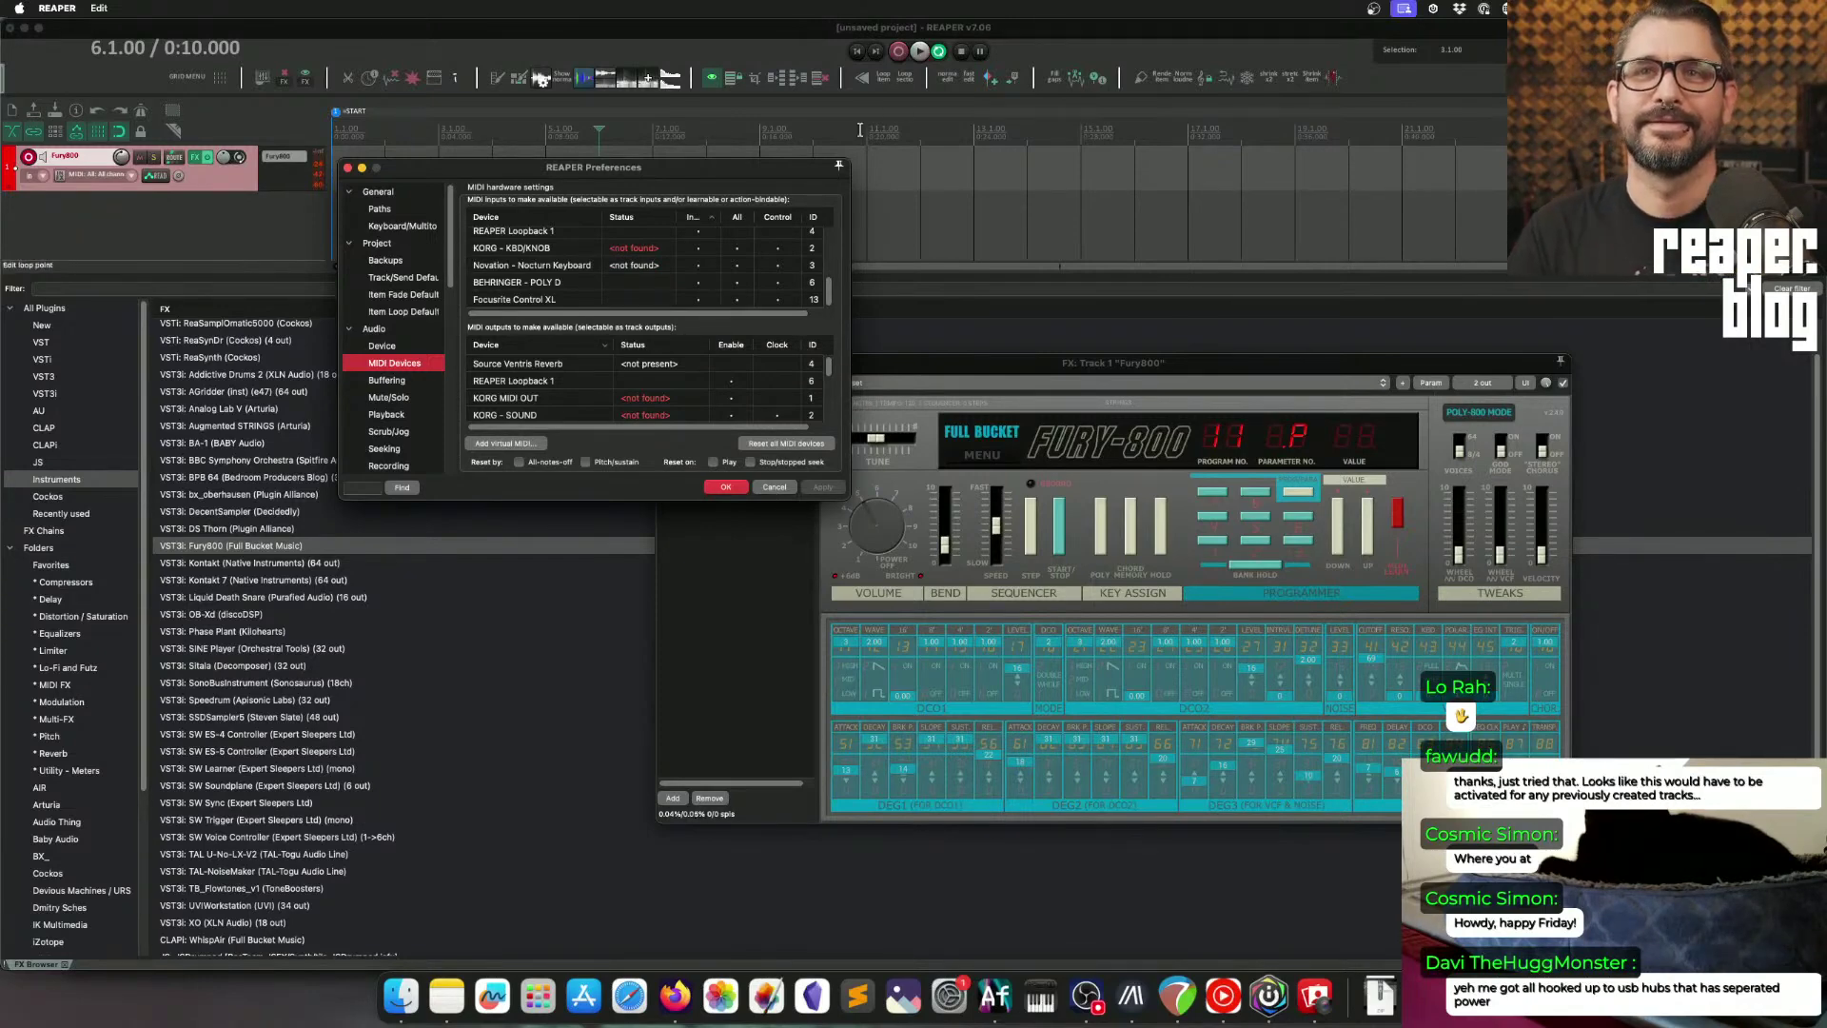
left_click(726, 487)
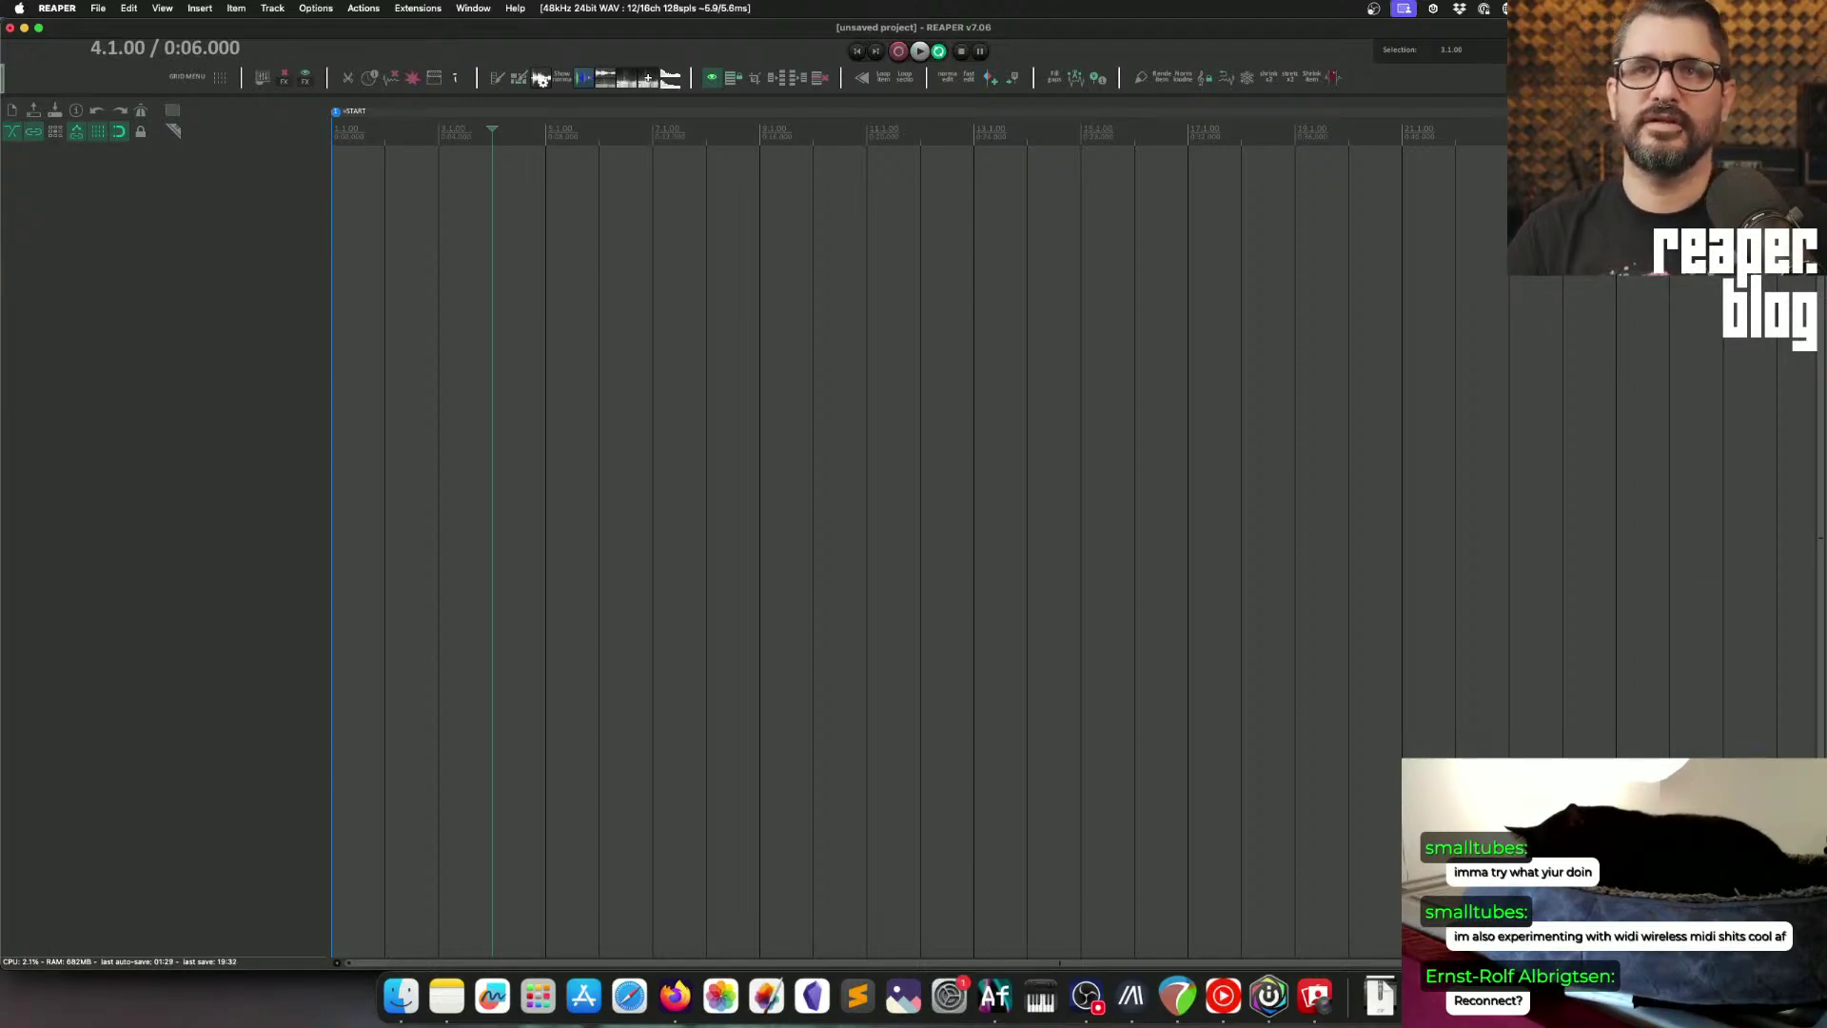
Step: Add two tracks and enable 'Automatic record-arm when track selected'
double_click(203, 252)
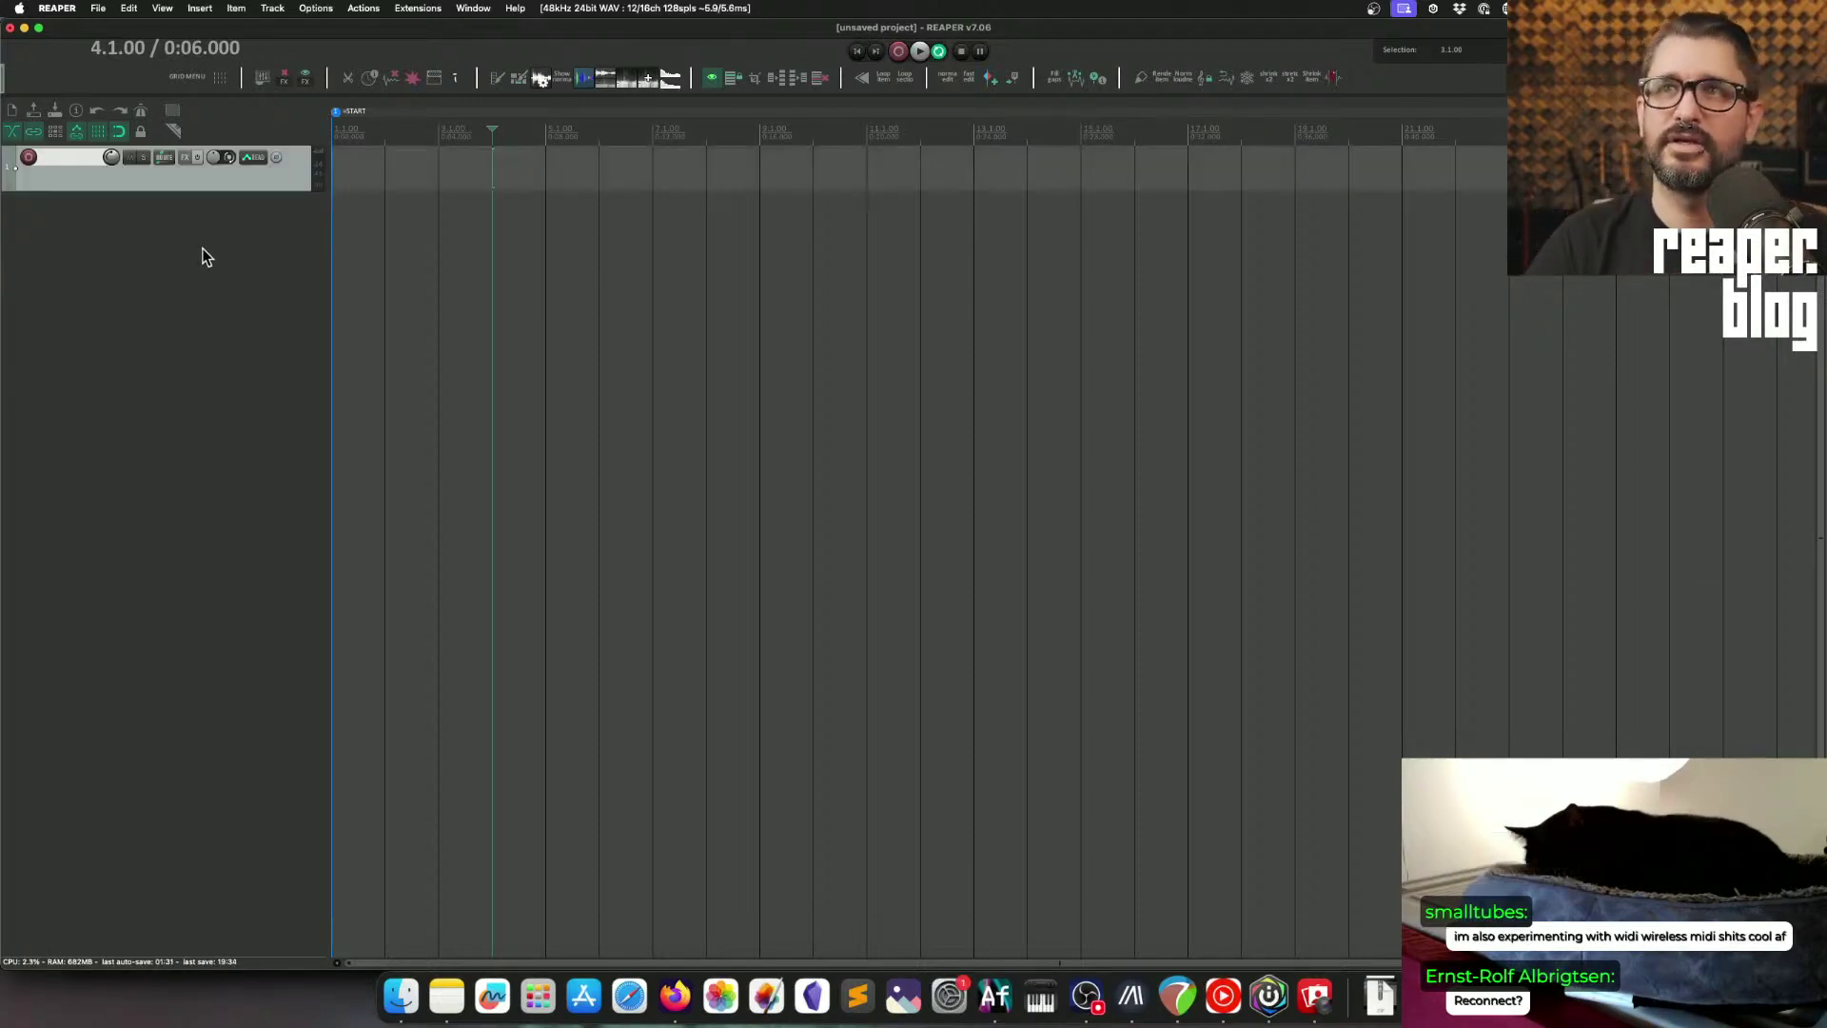
right_click(216, 178)
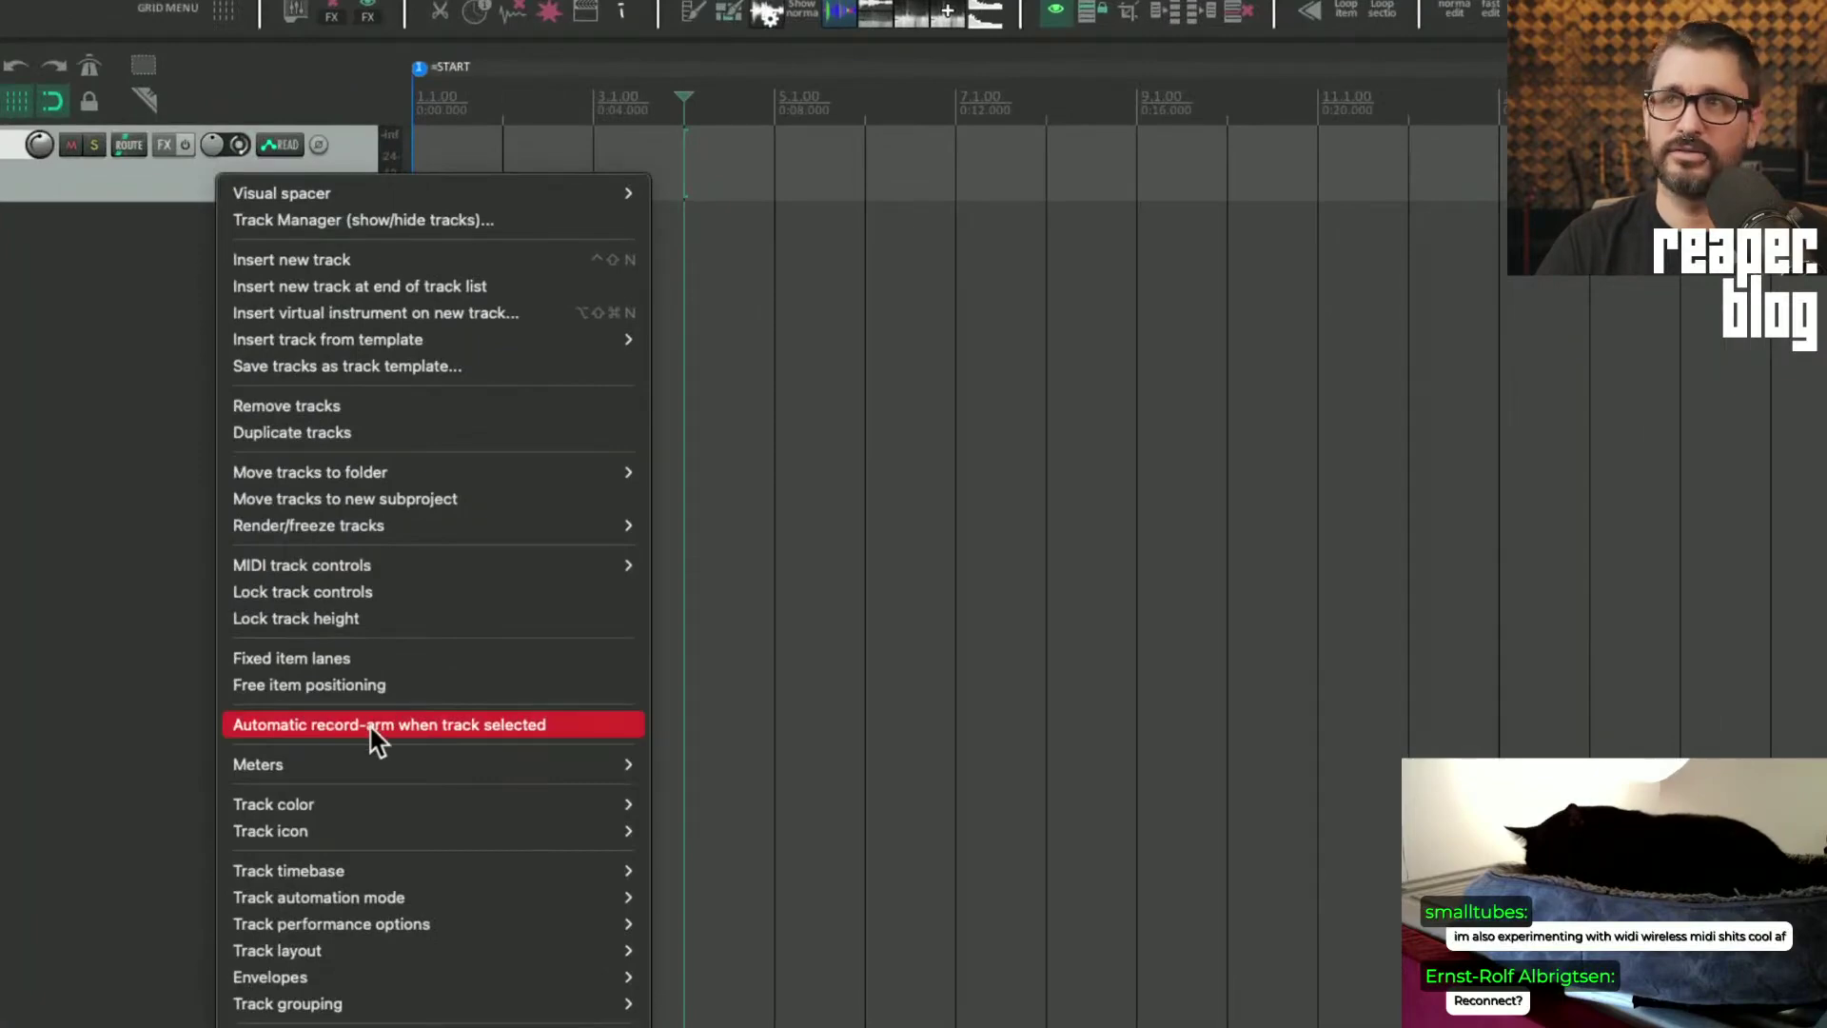
left_click(371, 727)
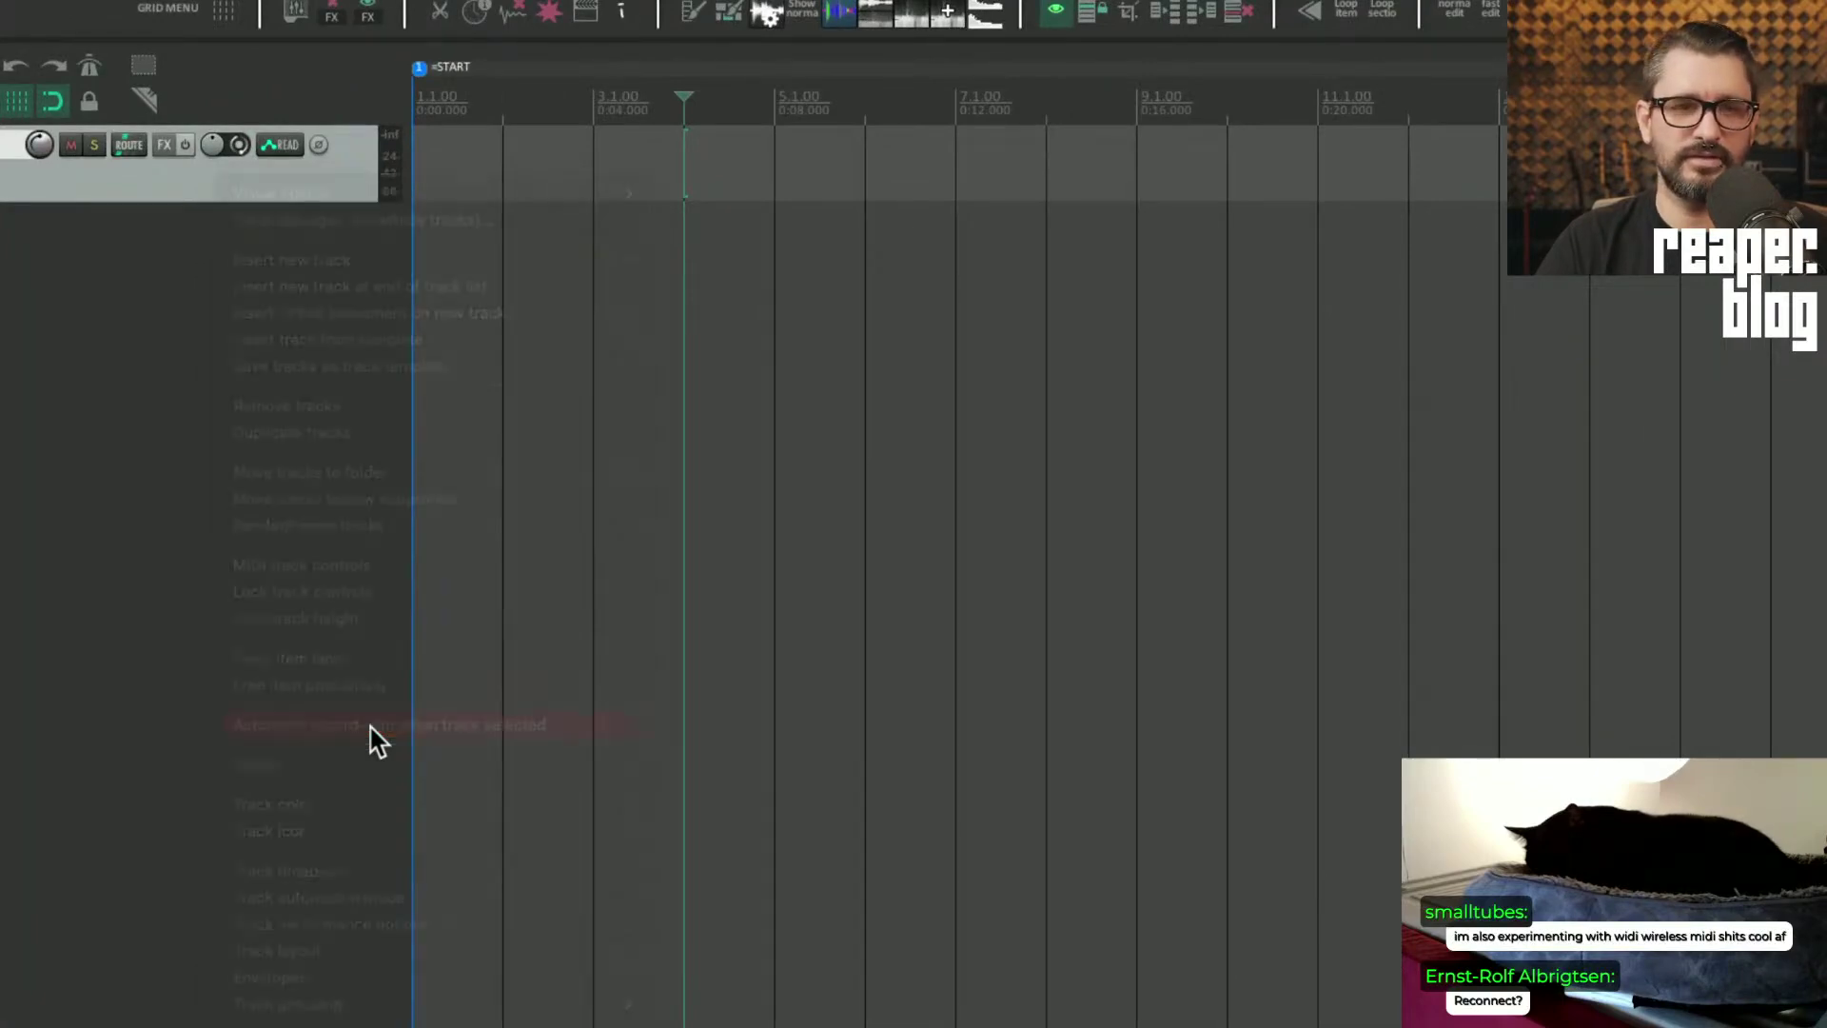
double_click(133, 326)
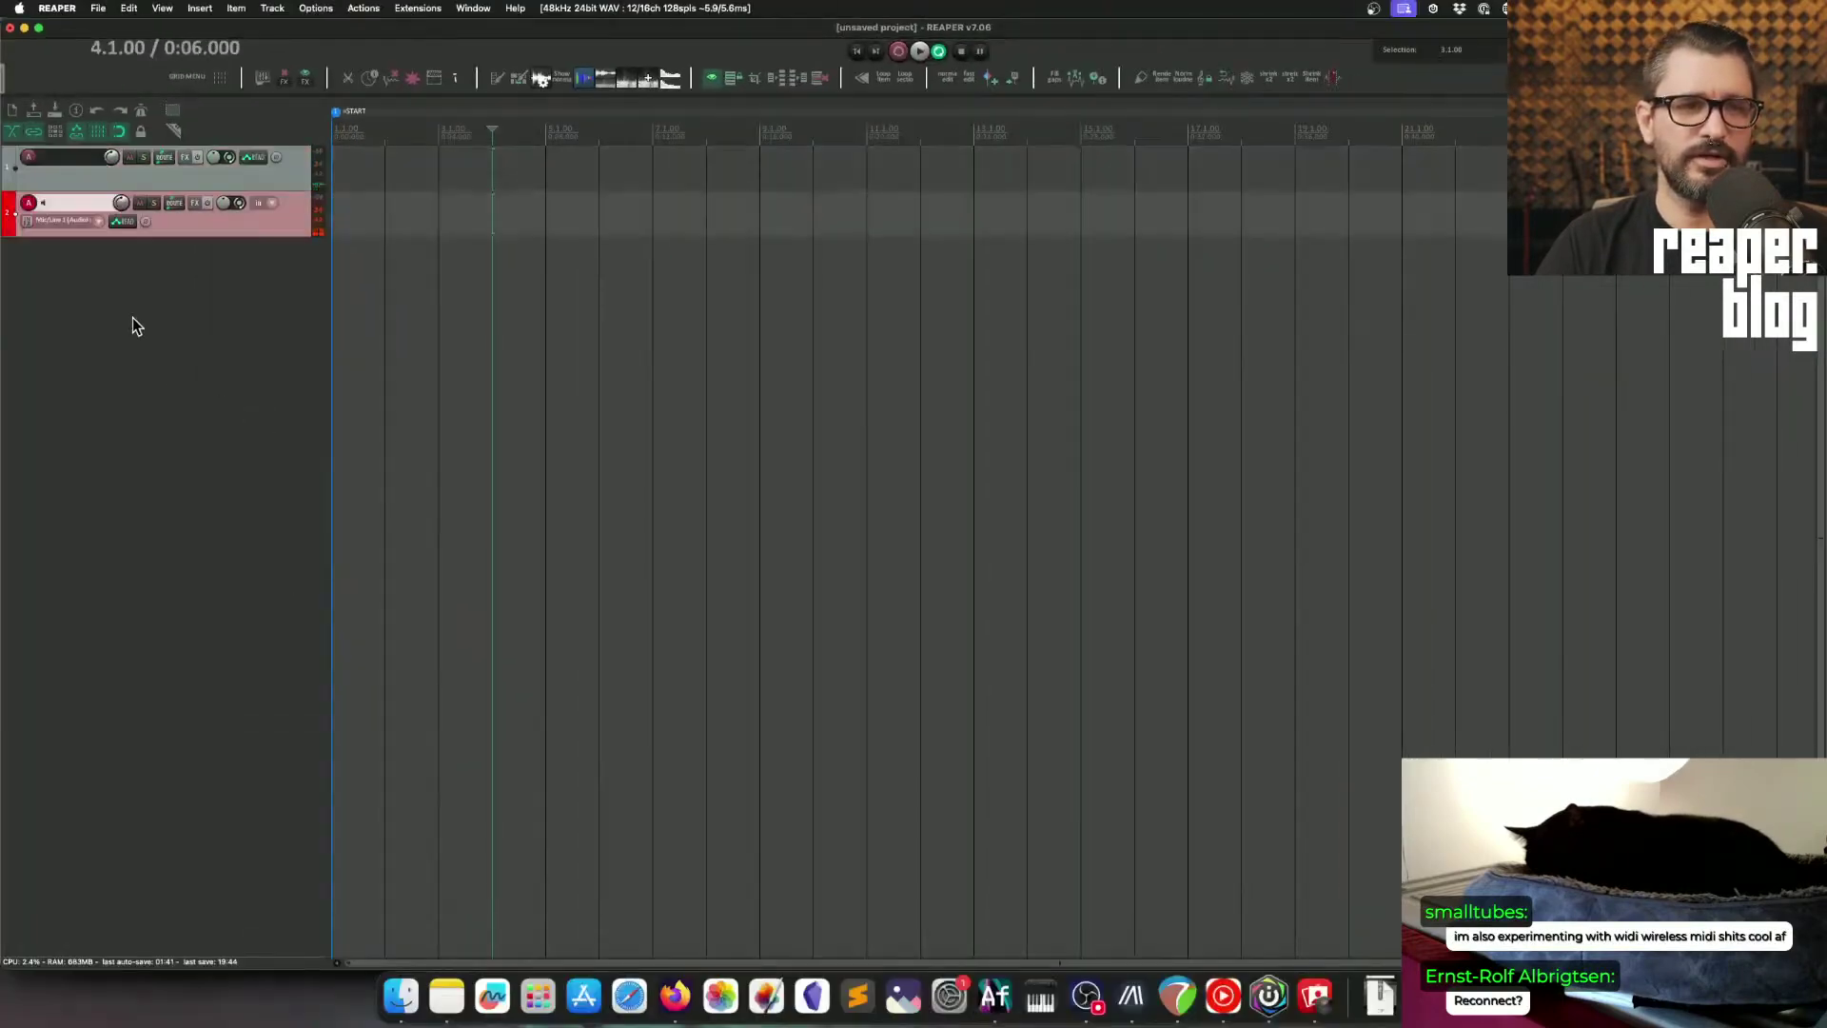
left_click(189, 528)
left_click(218, 234)
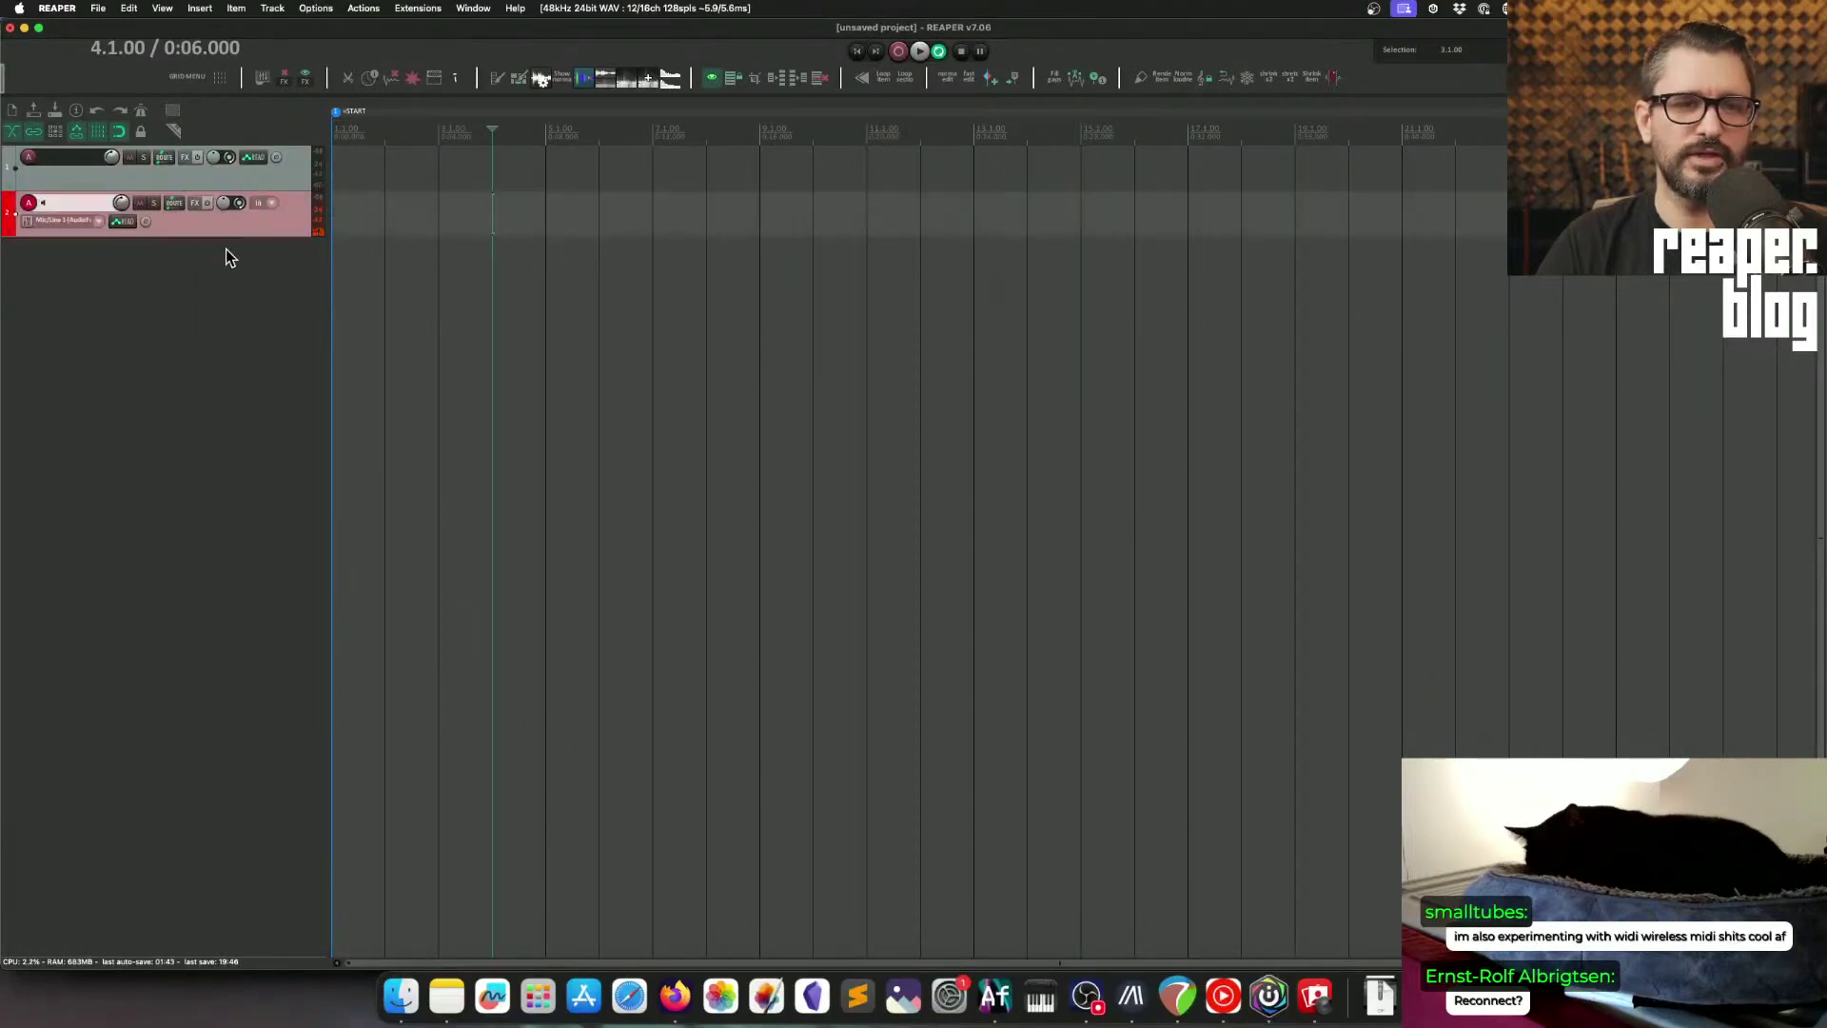
Step: Switch selection between tracks 1 and 2 to test auto record-arming
left_click(305, 171)
left_click(295, 213)
left_click(288, 158)
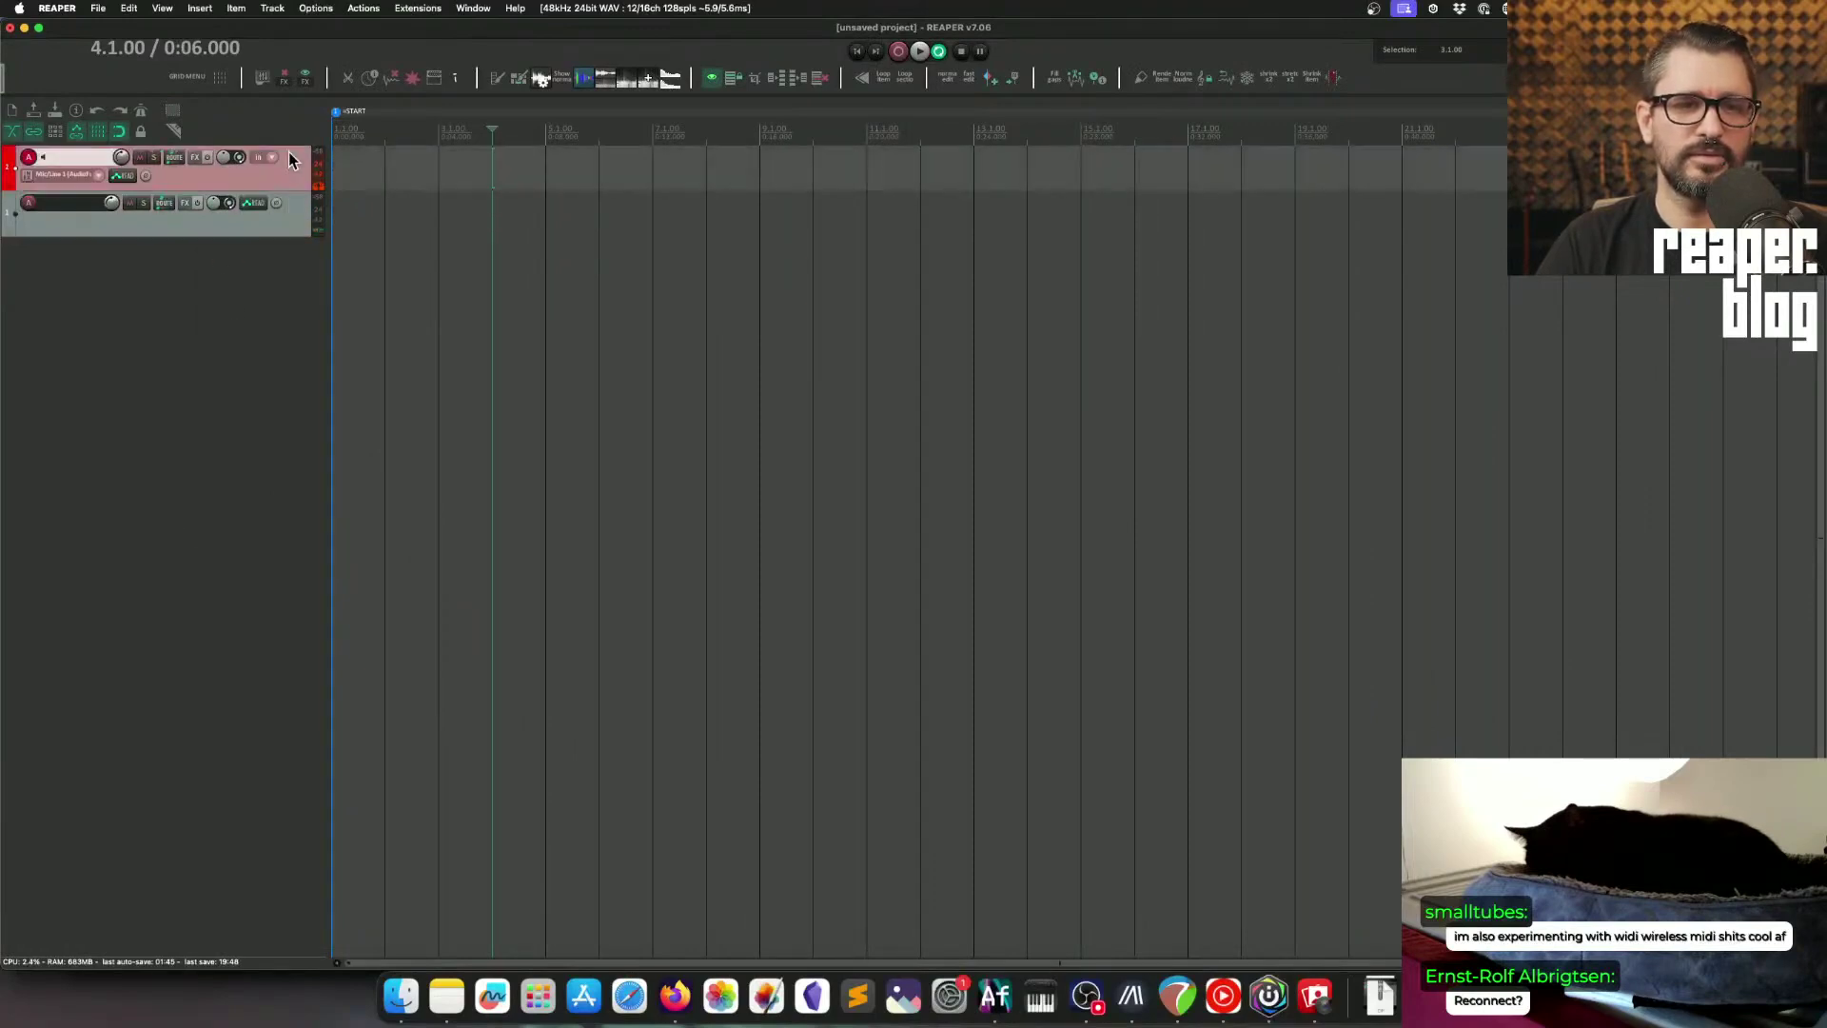
left_click(288, 221)
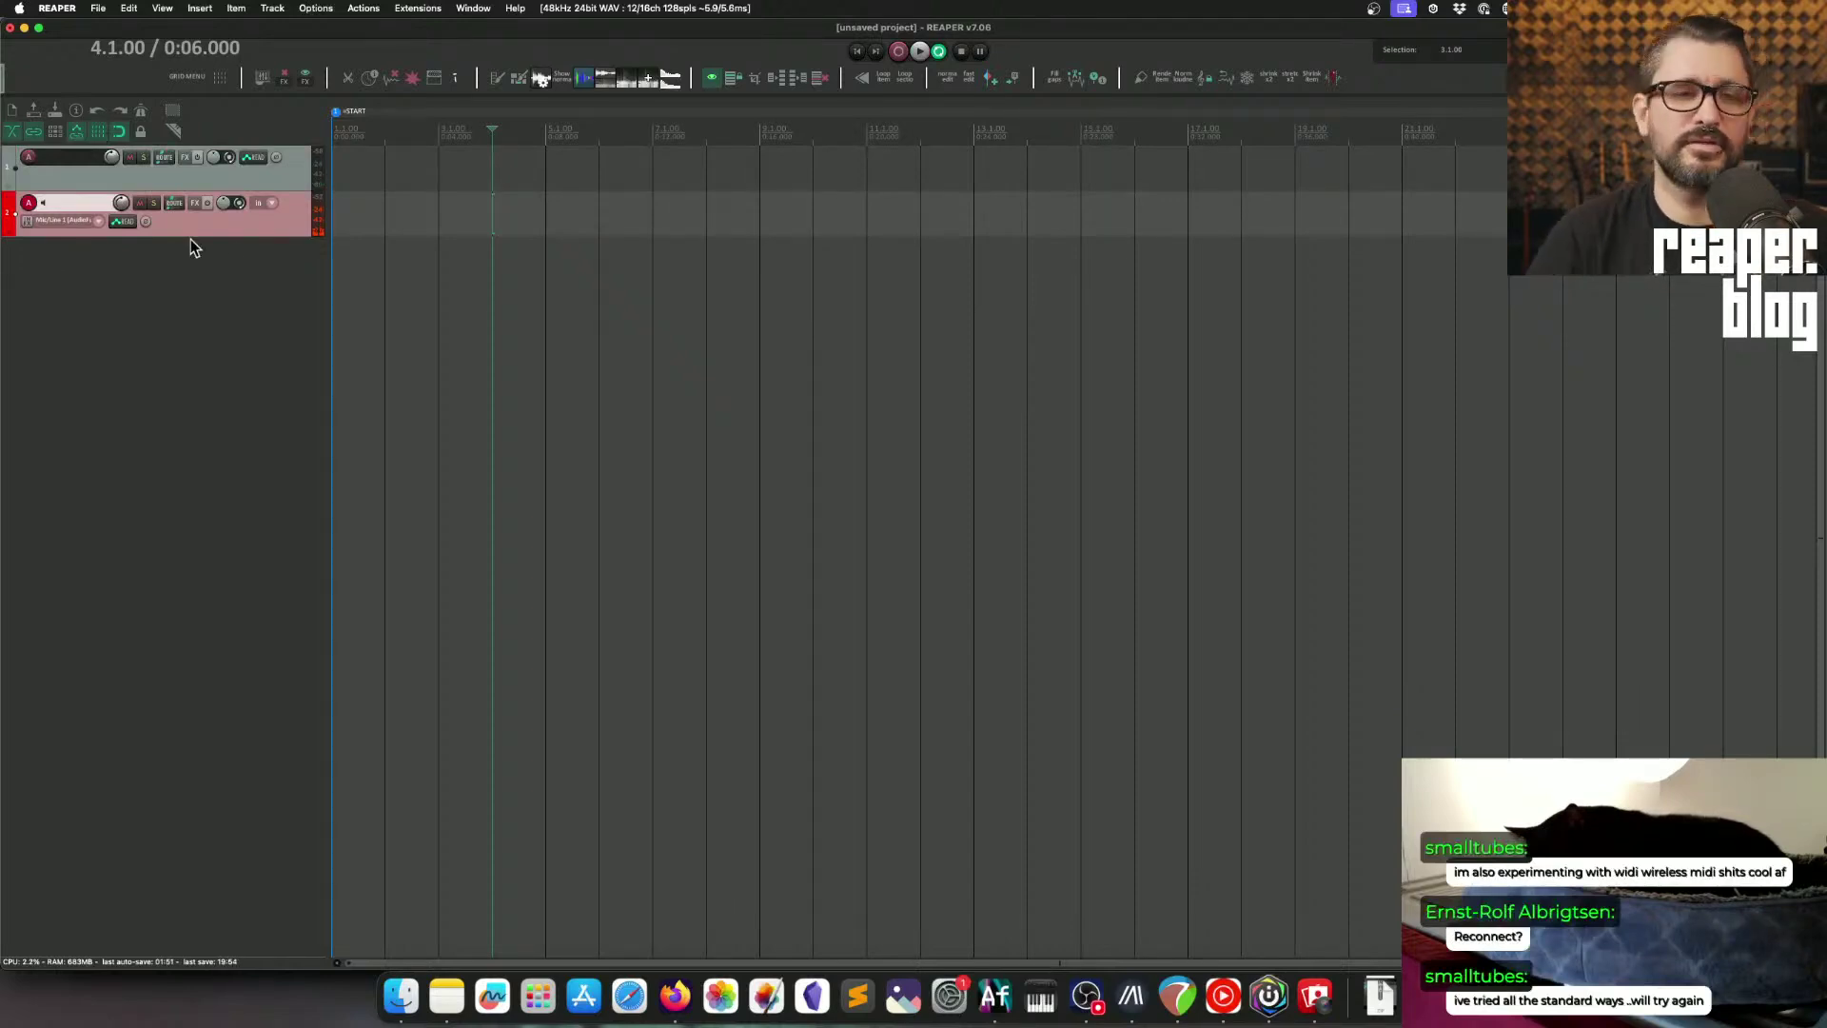
left_click(204, 339)
left_click(290, 175)
left_click(290, 227)
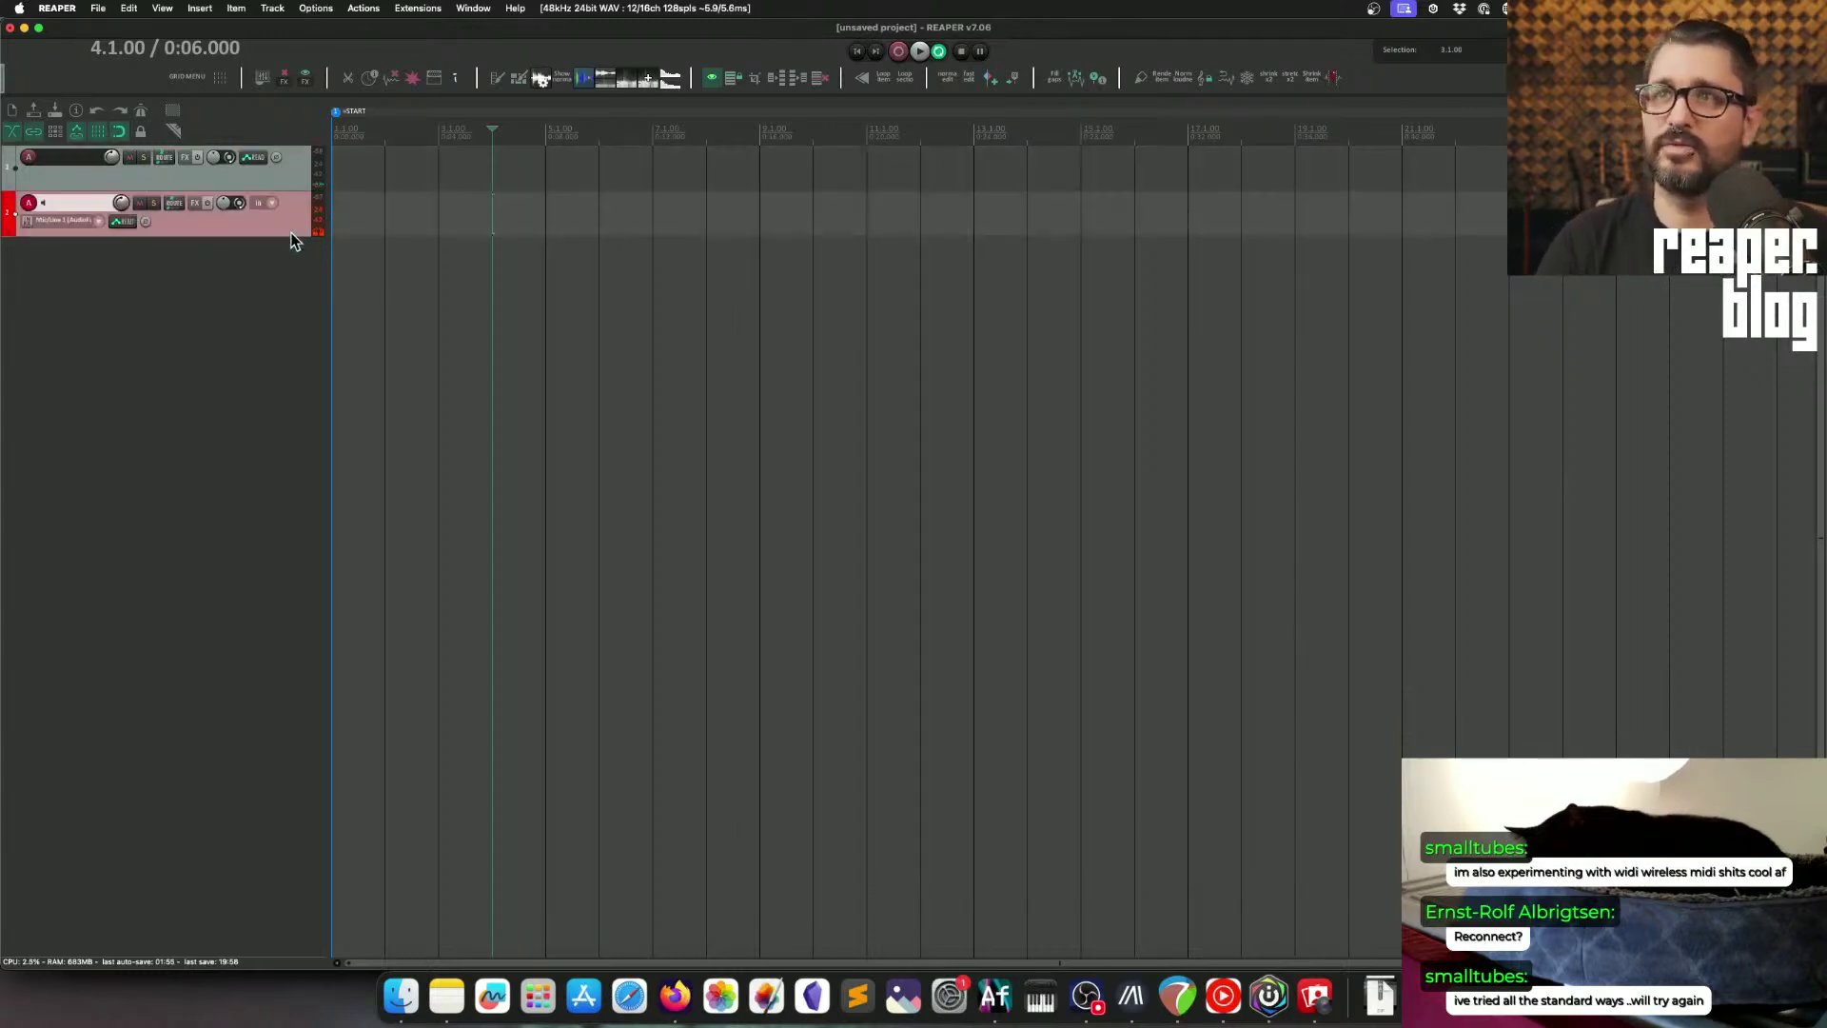
Step: Add a third track and select track 2 together with track 3
double_click(237, 387)
key("Up")
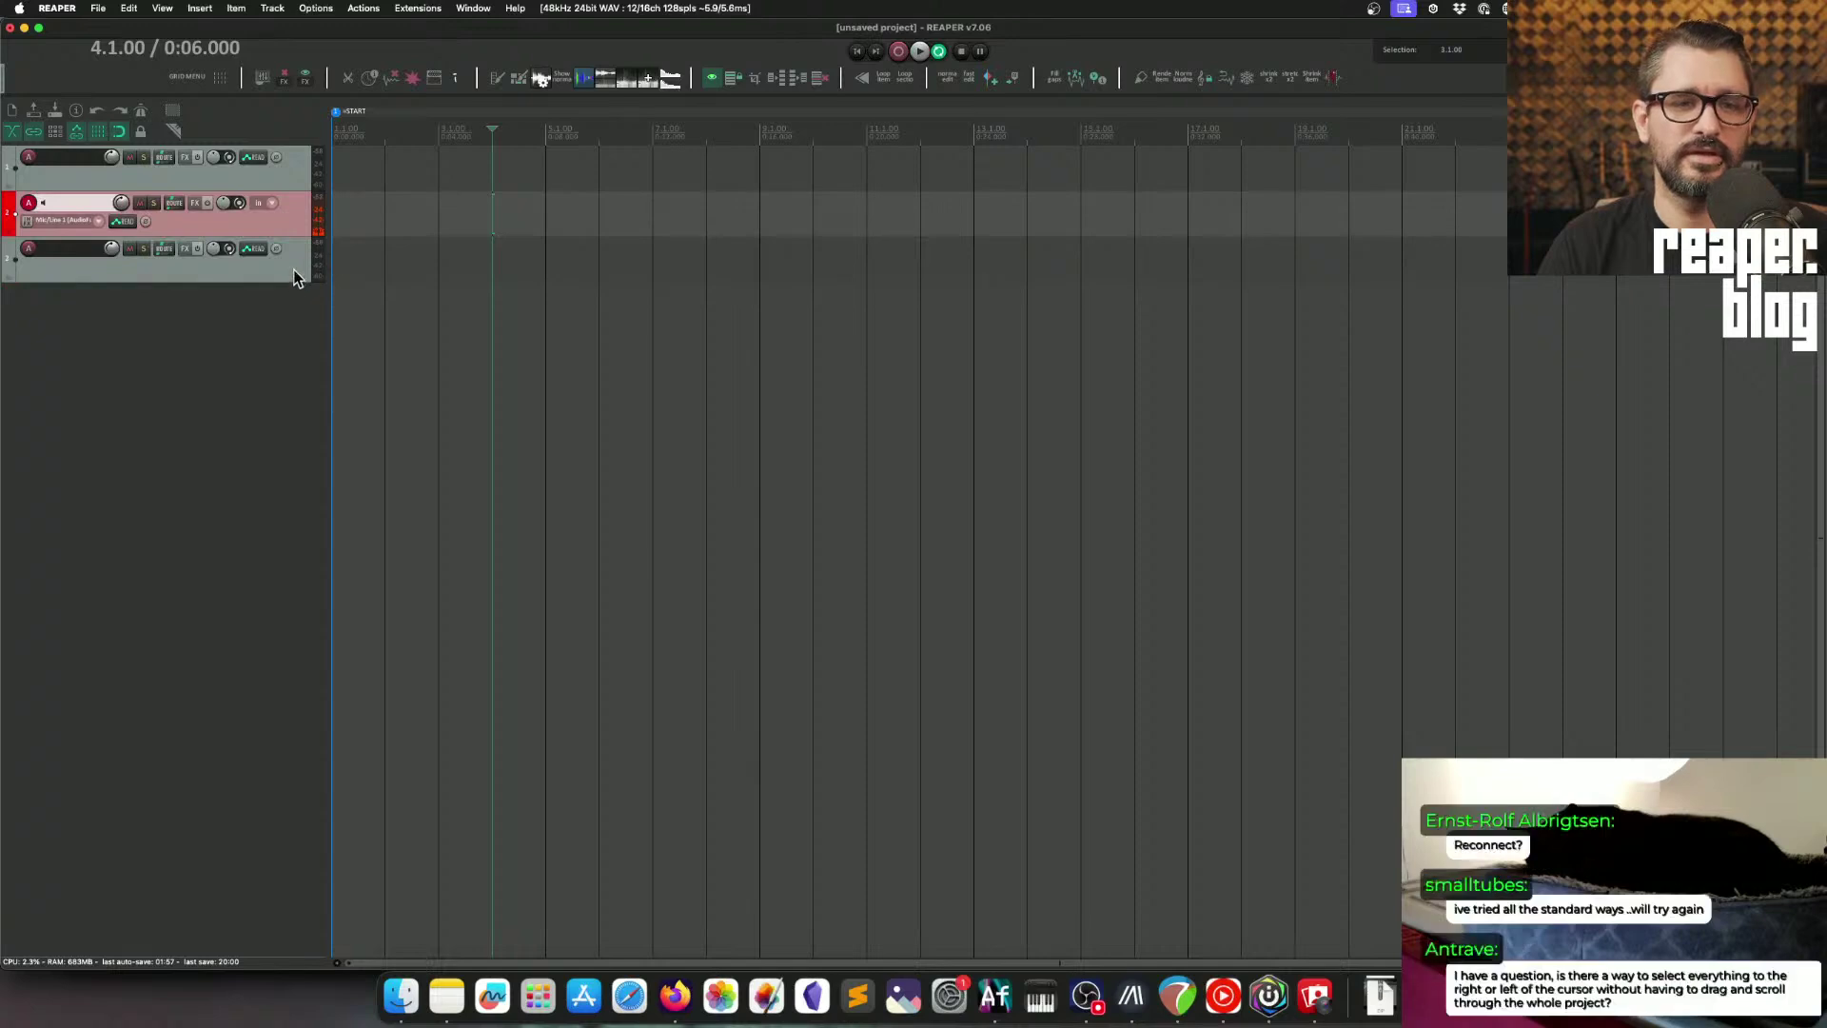
left_click(293, 270, "ctrl")
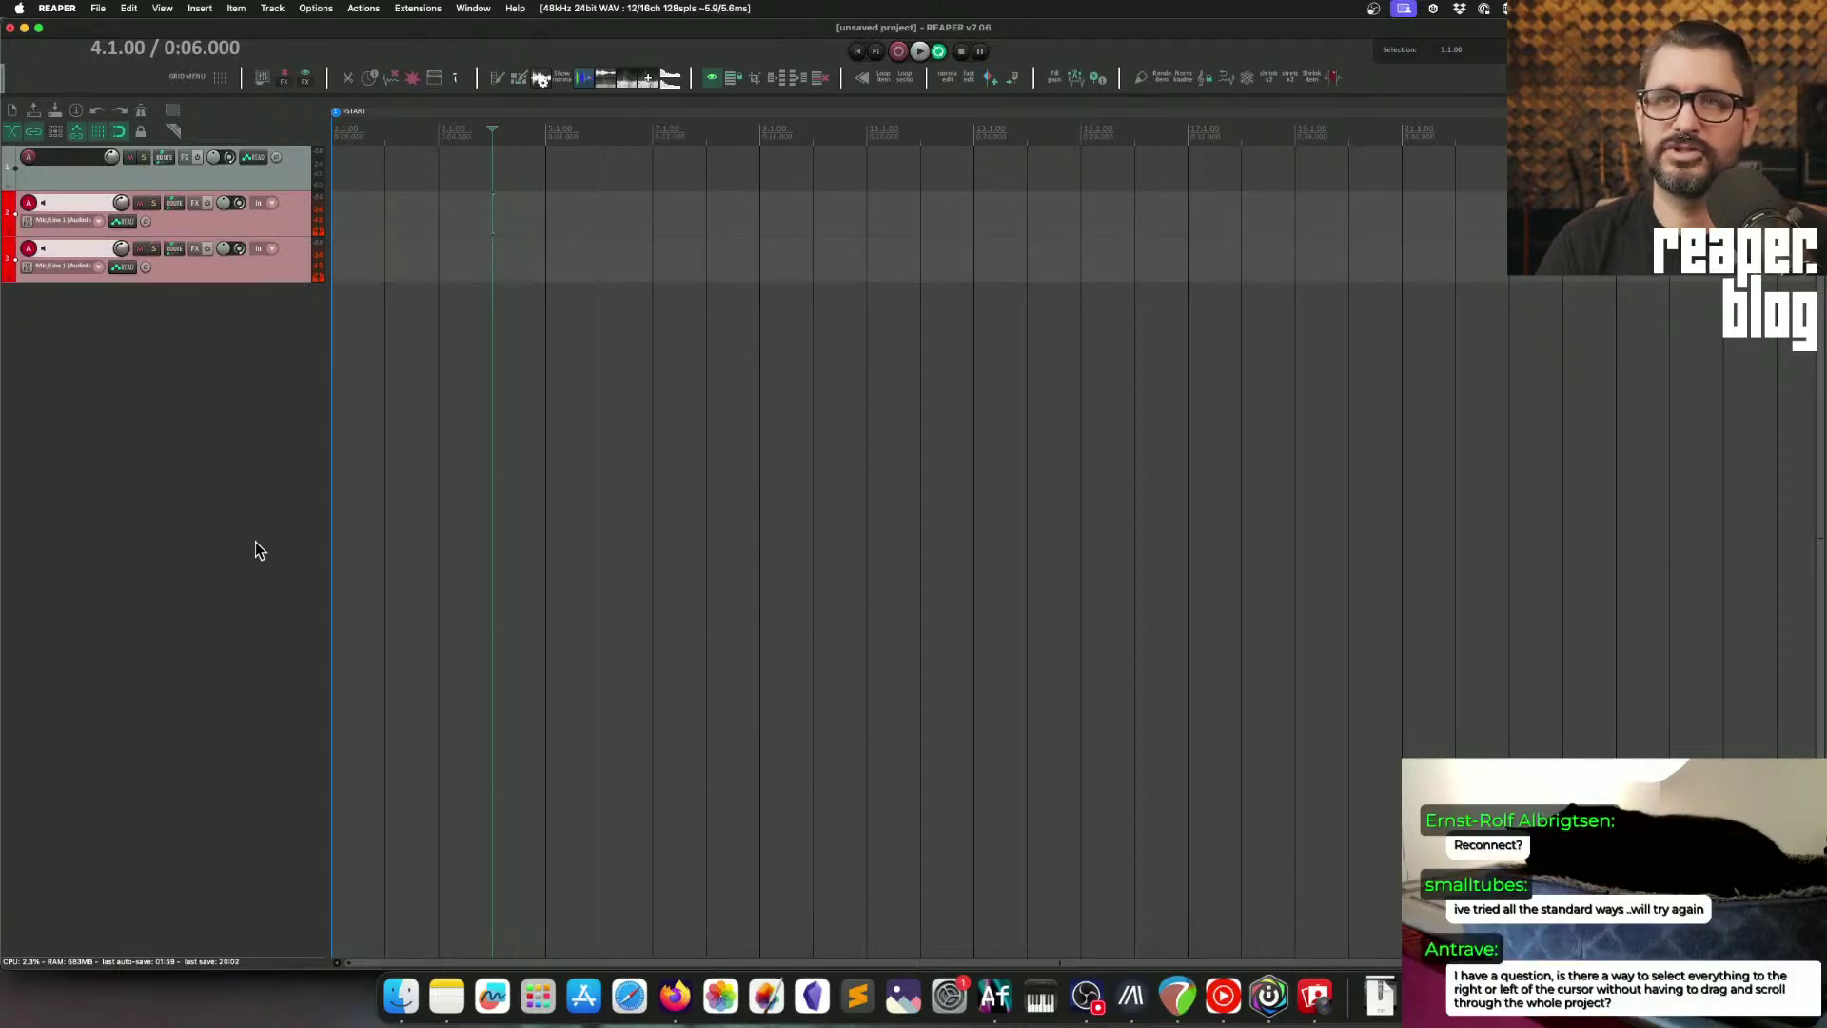
left_click(235, 479)
left_click(311, 234)
Step: Inspect the track context menu with different selections, including tracks 2 and 3
right_click(289, 288)
left_click(237, 359)
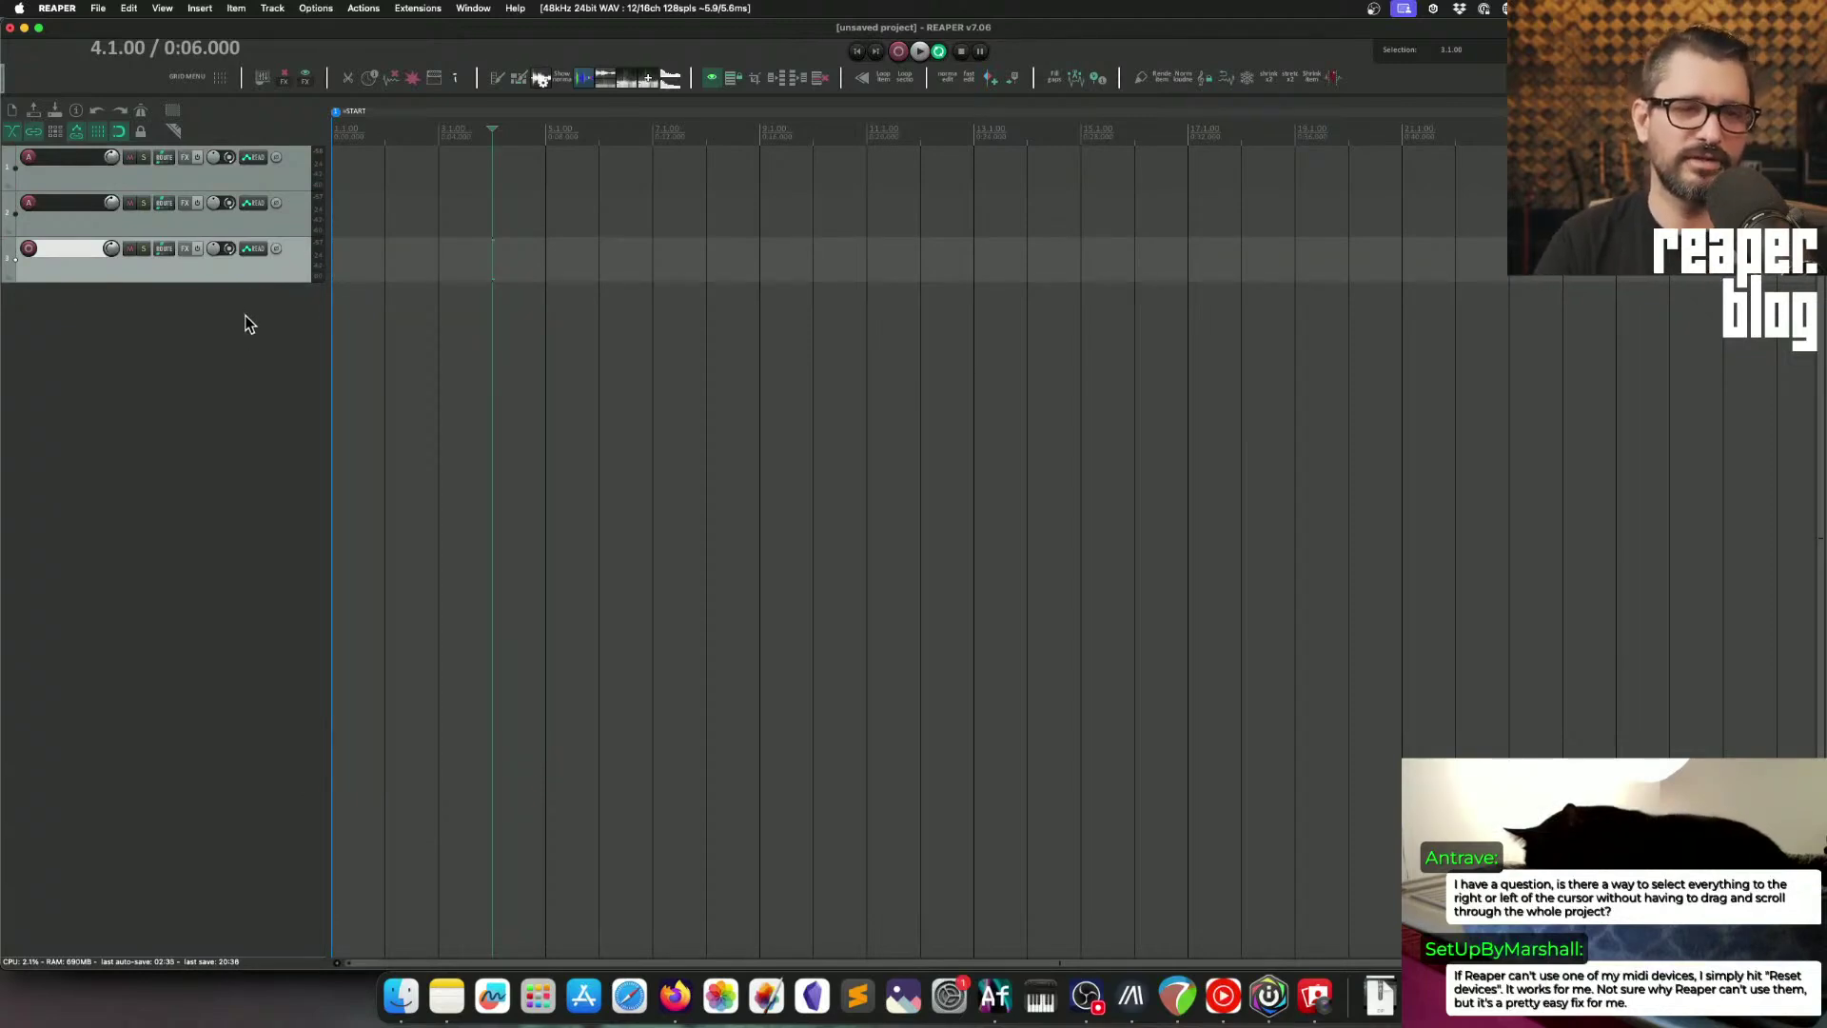
right_click(272, 276)
left_click(381, 429)
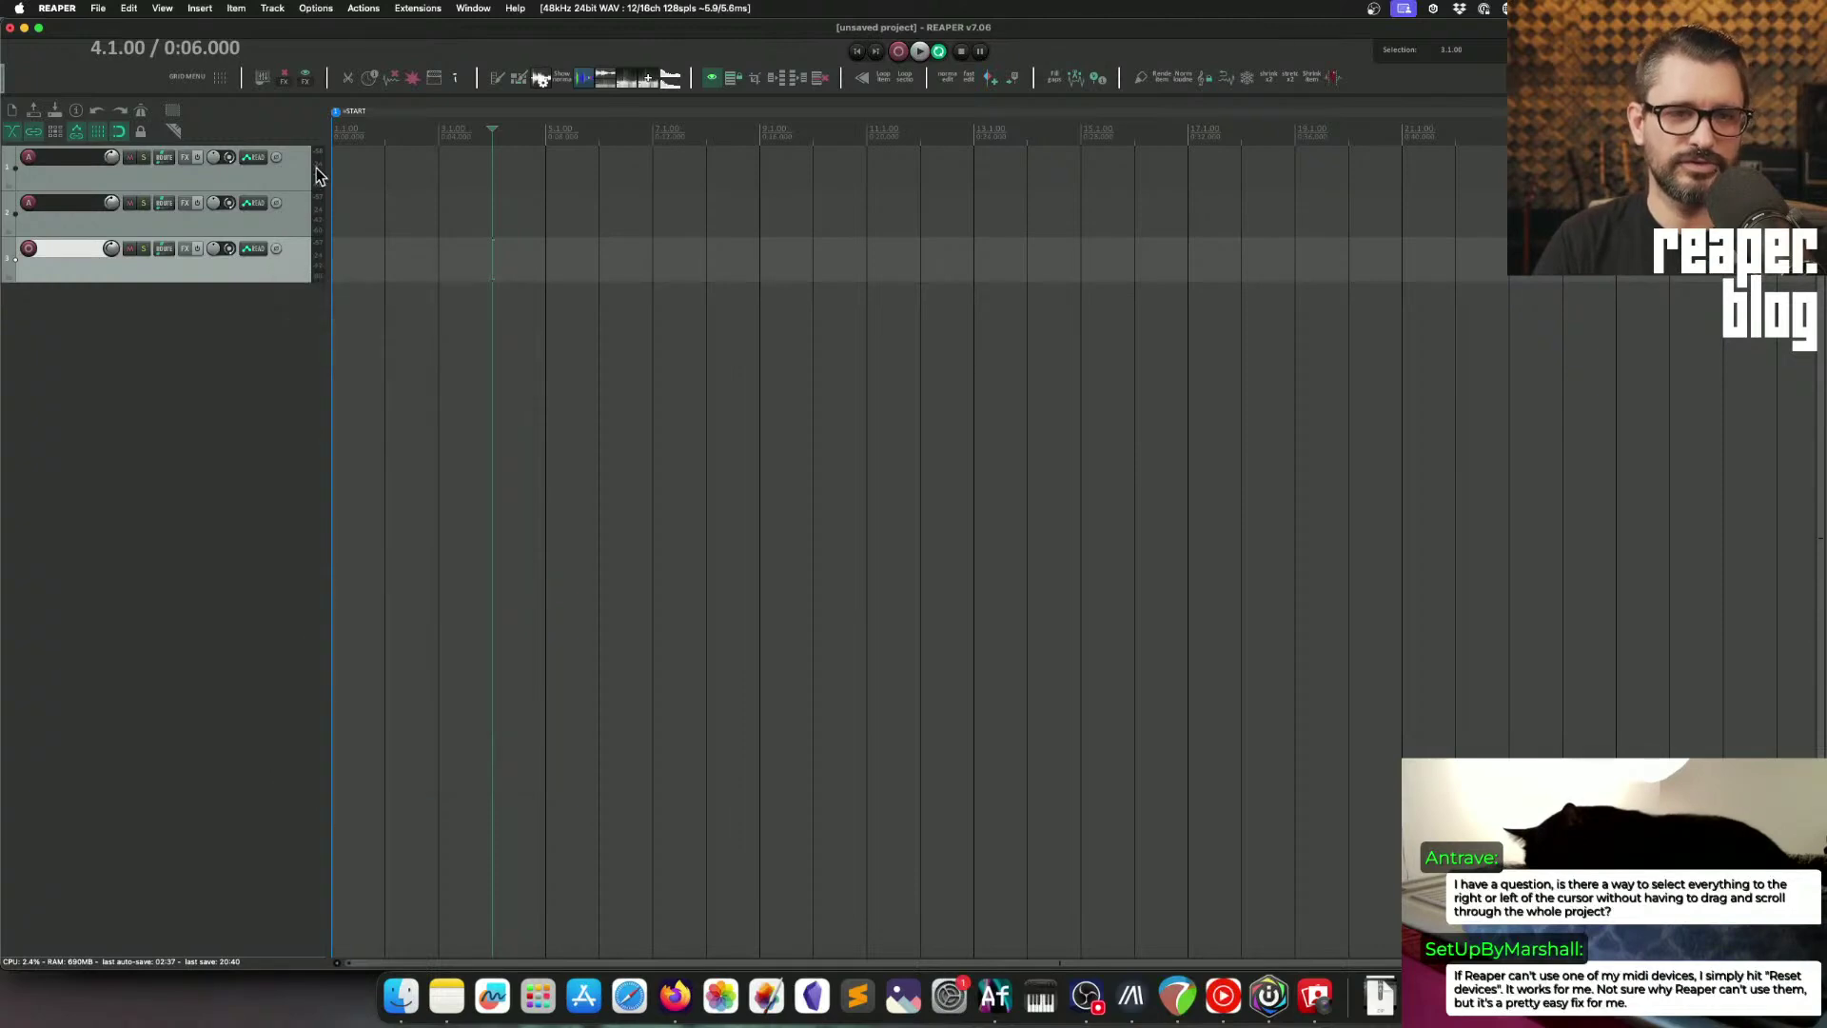
left_click(288, 260, "shift")
right_click(289, 260)
left_click(397, 412)
right_click(302, 217)
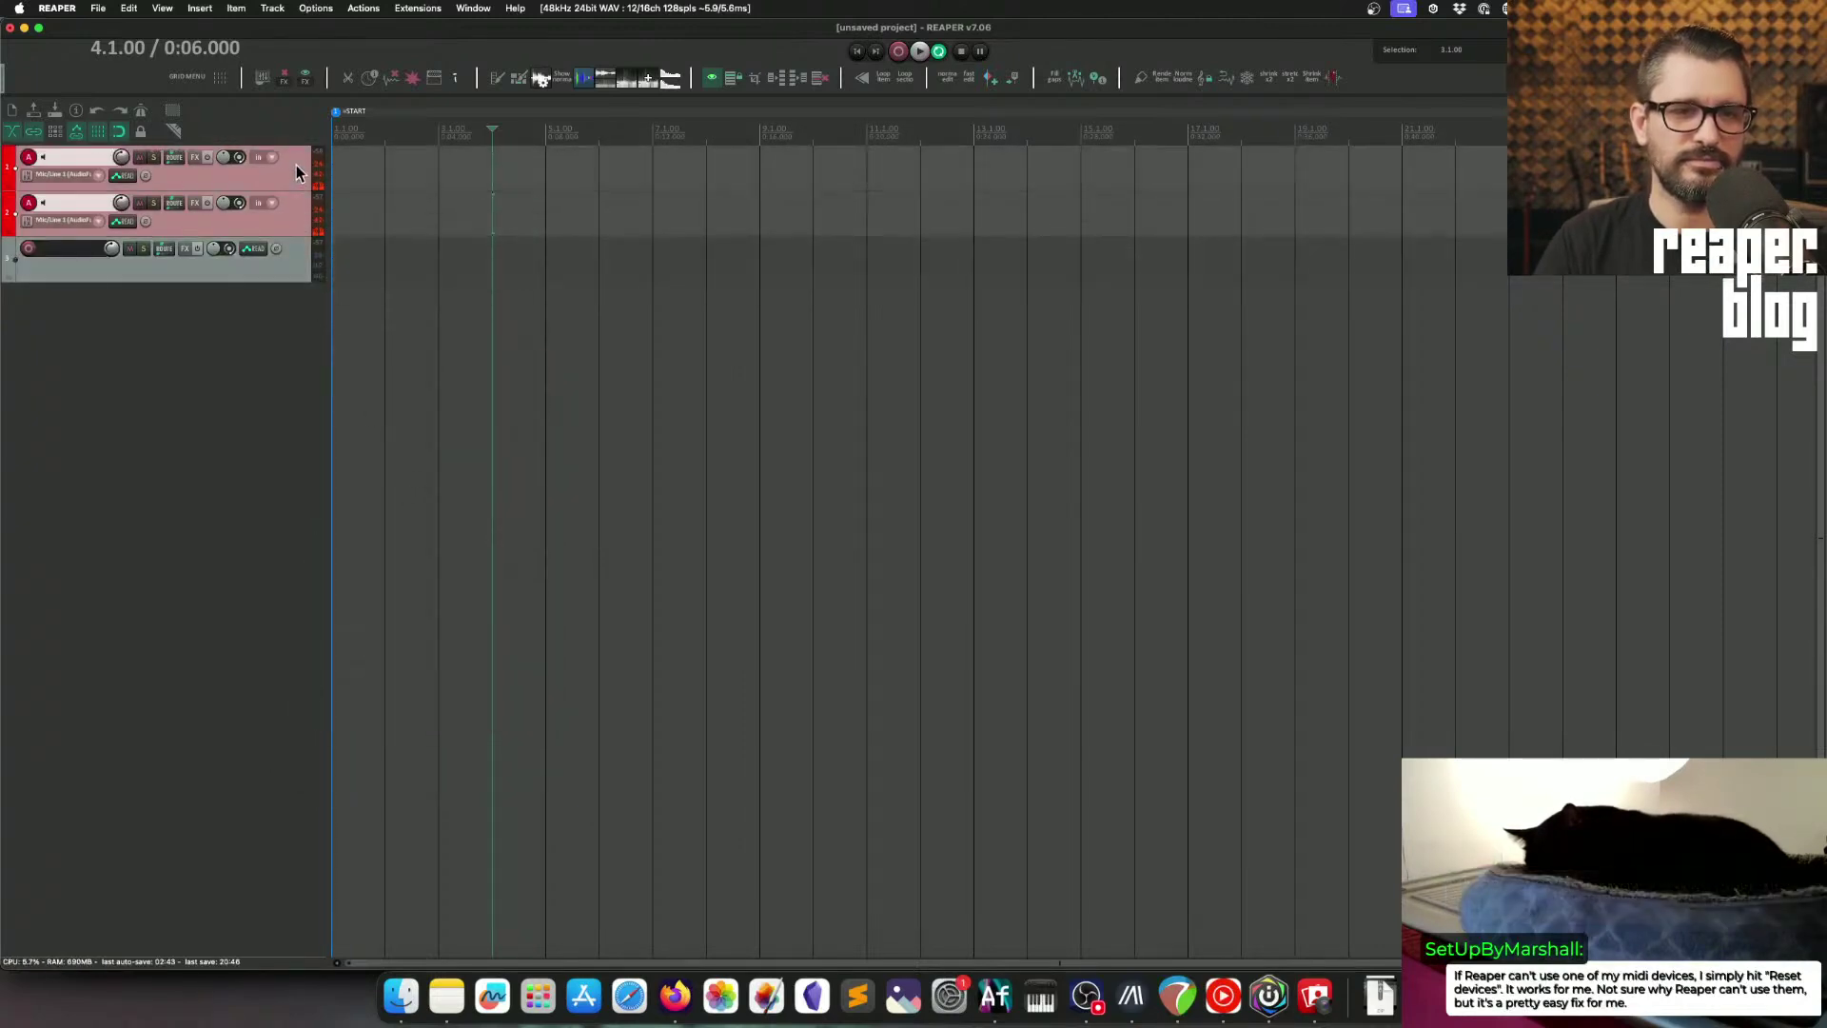
Step: Turn off automatic record-arm on selection, add a fourth track, then delete all tracks
right_click(301, 188)
left_click(364, 511)
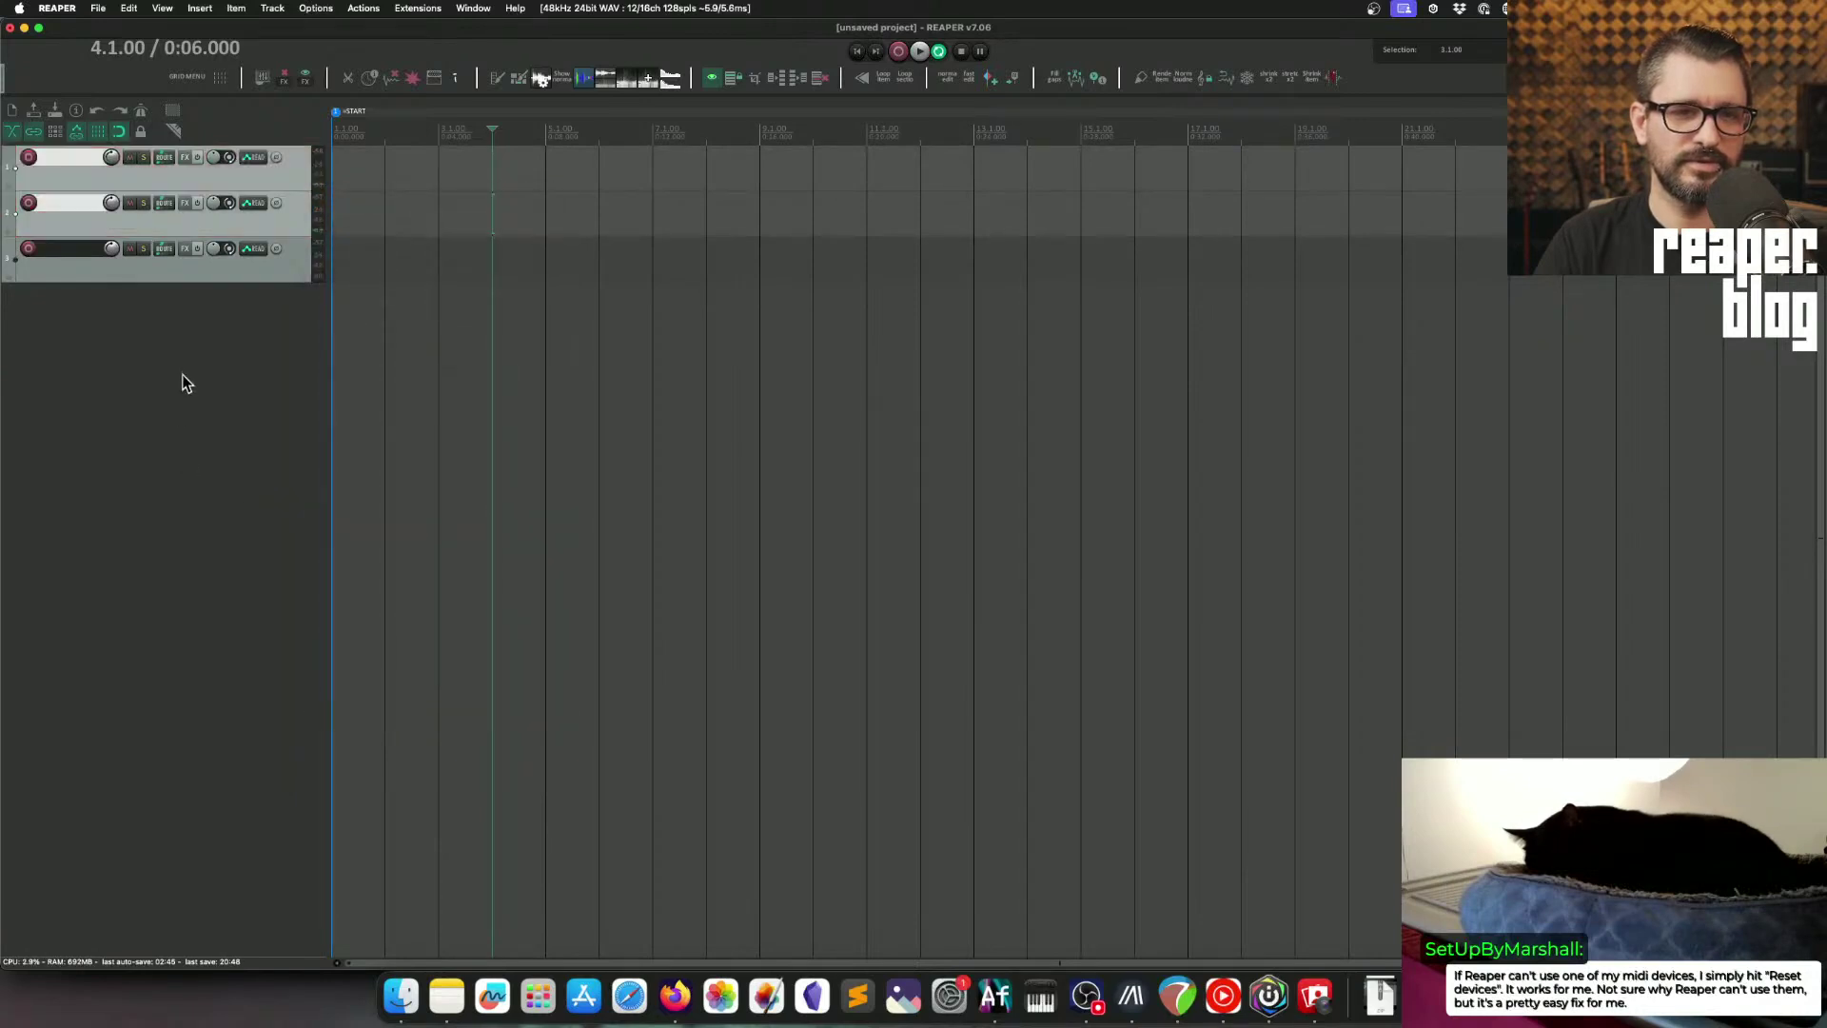
double_click(229, 321)
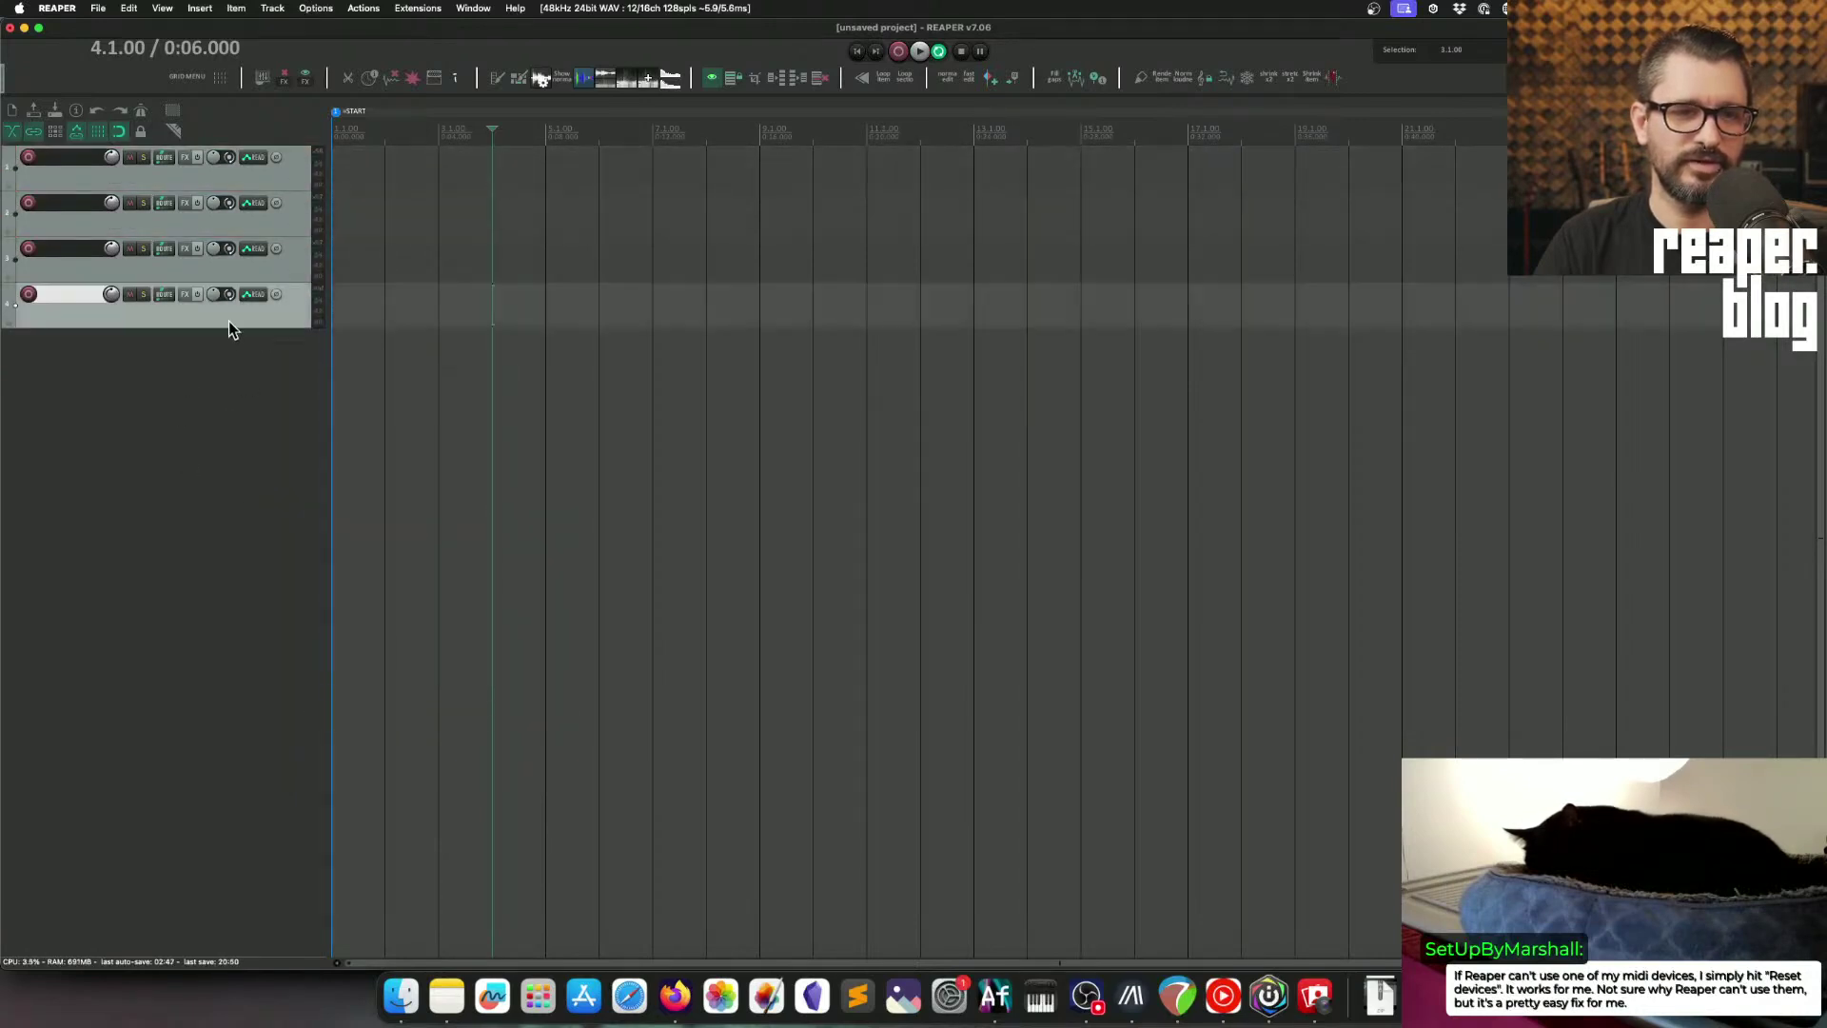
key("Delete")
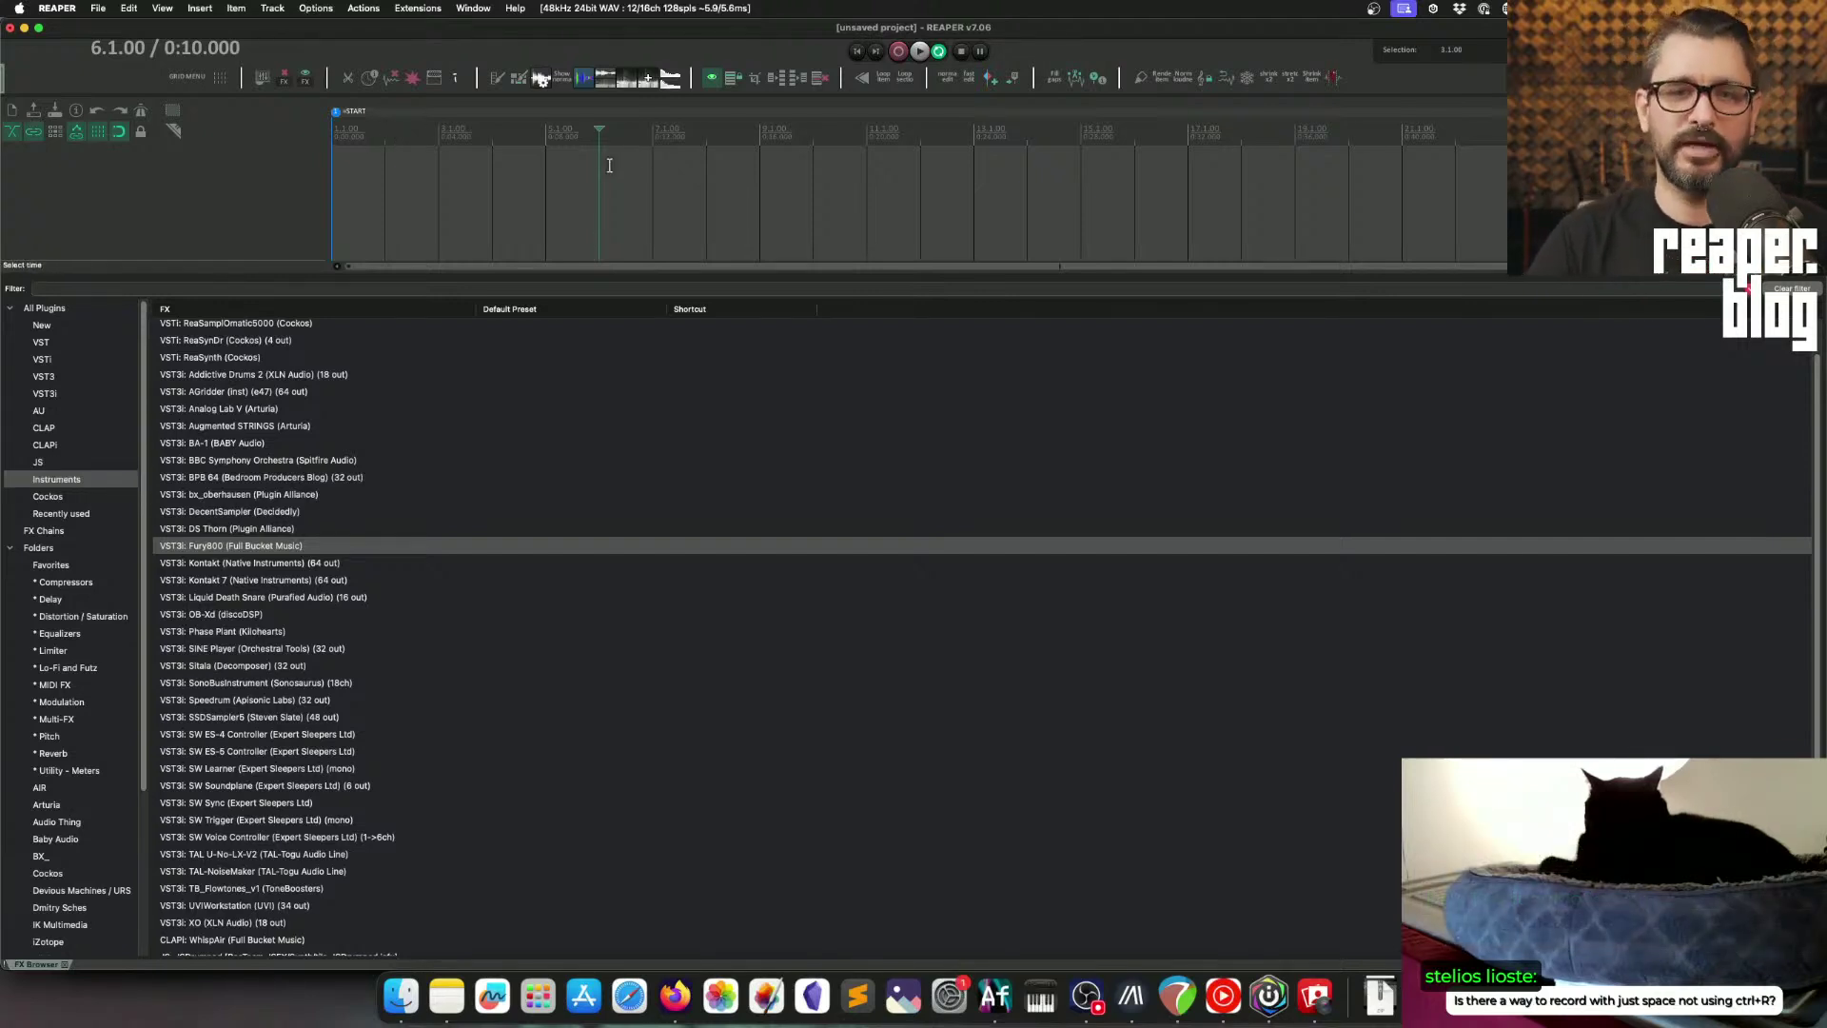
Step: Locate 'Transport: Record' via Find shortcut with Ctrl+Space and move the Actions dialog aside
key("shift+slash")
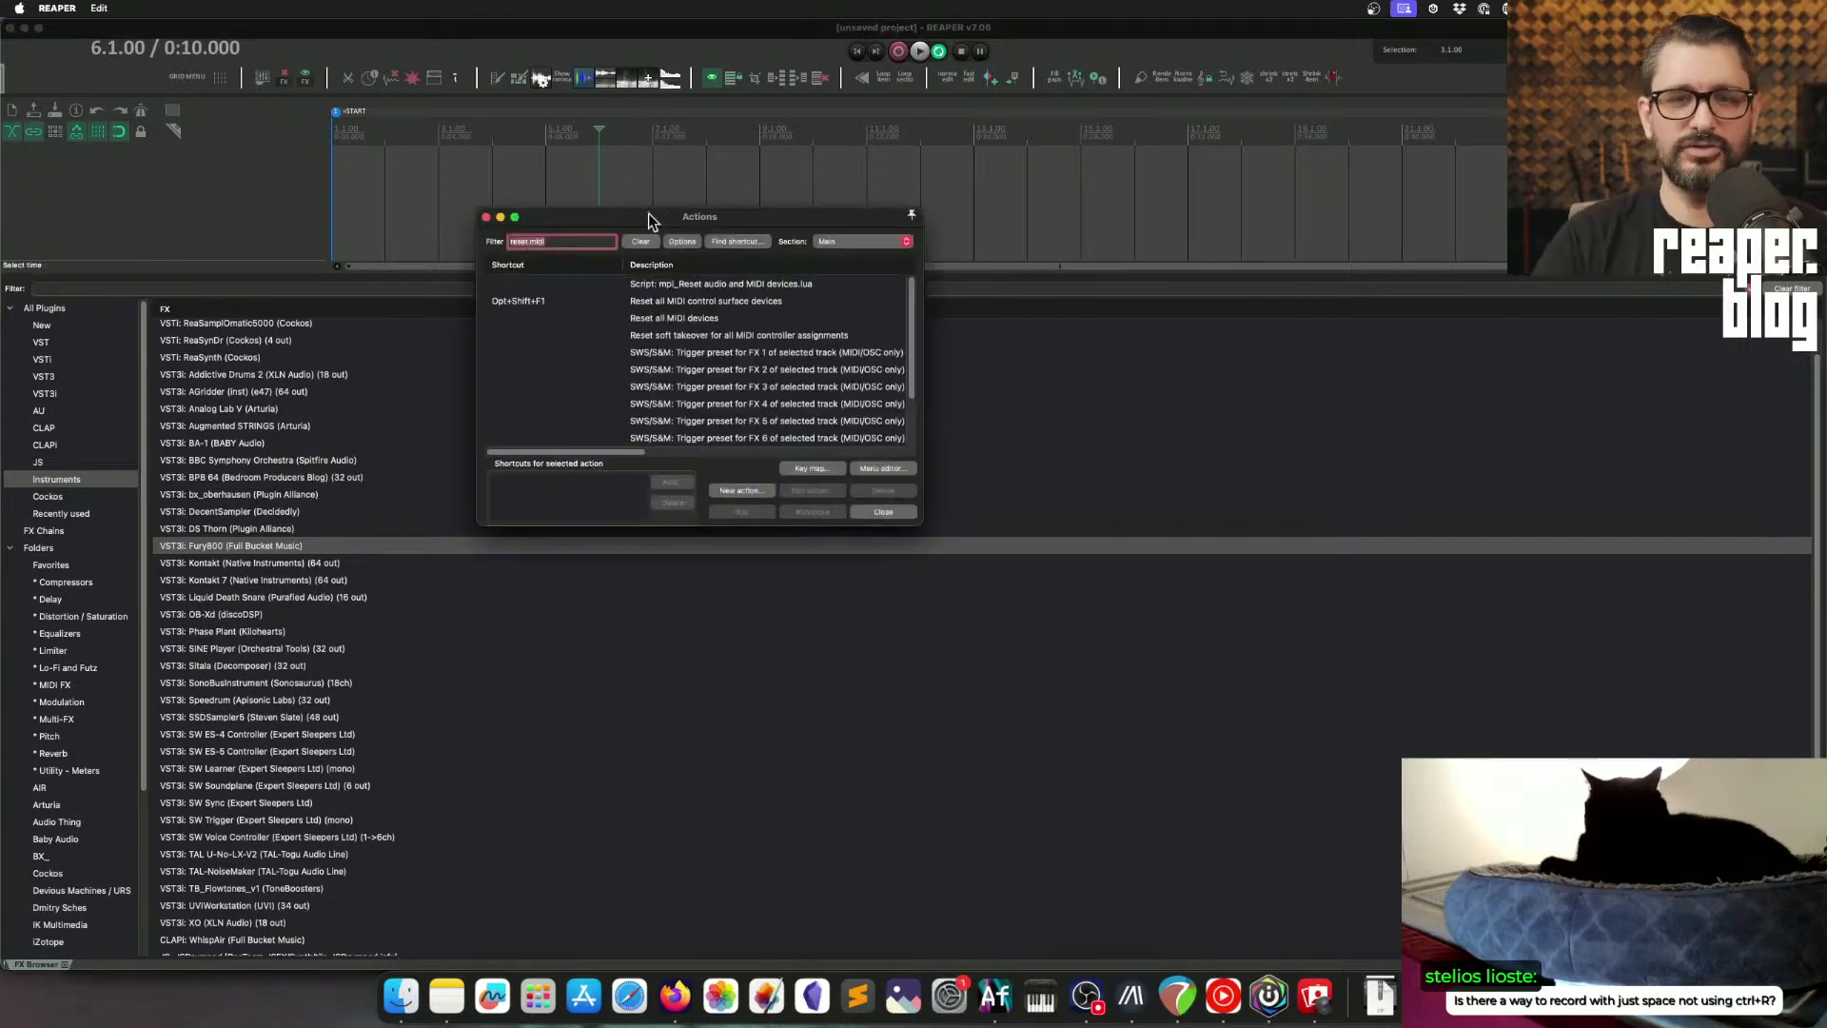
left_click(735, 242)
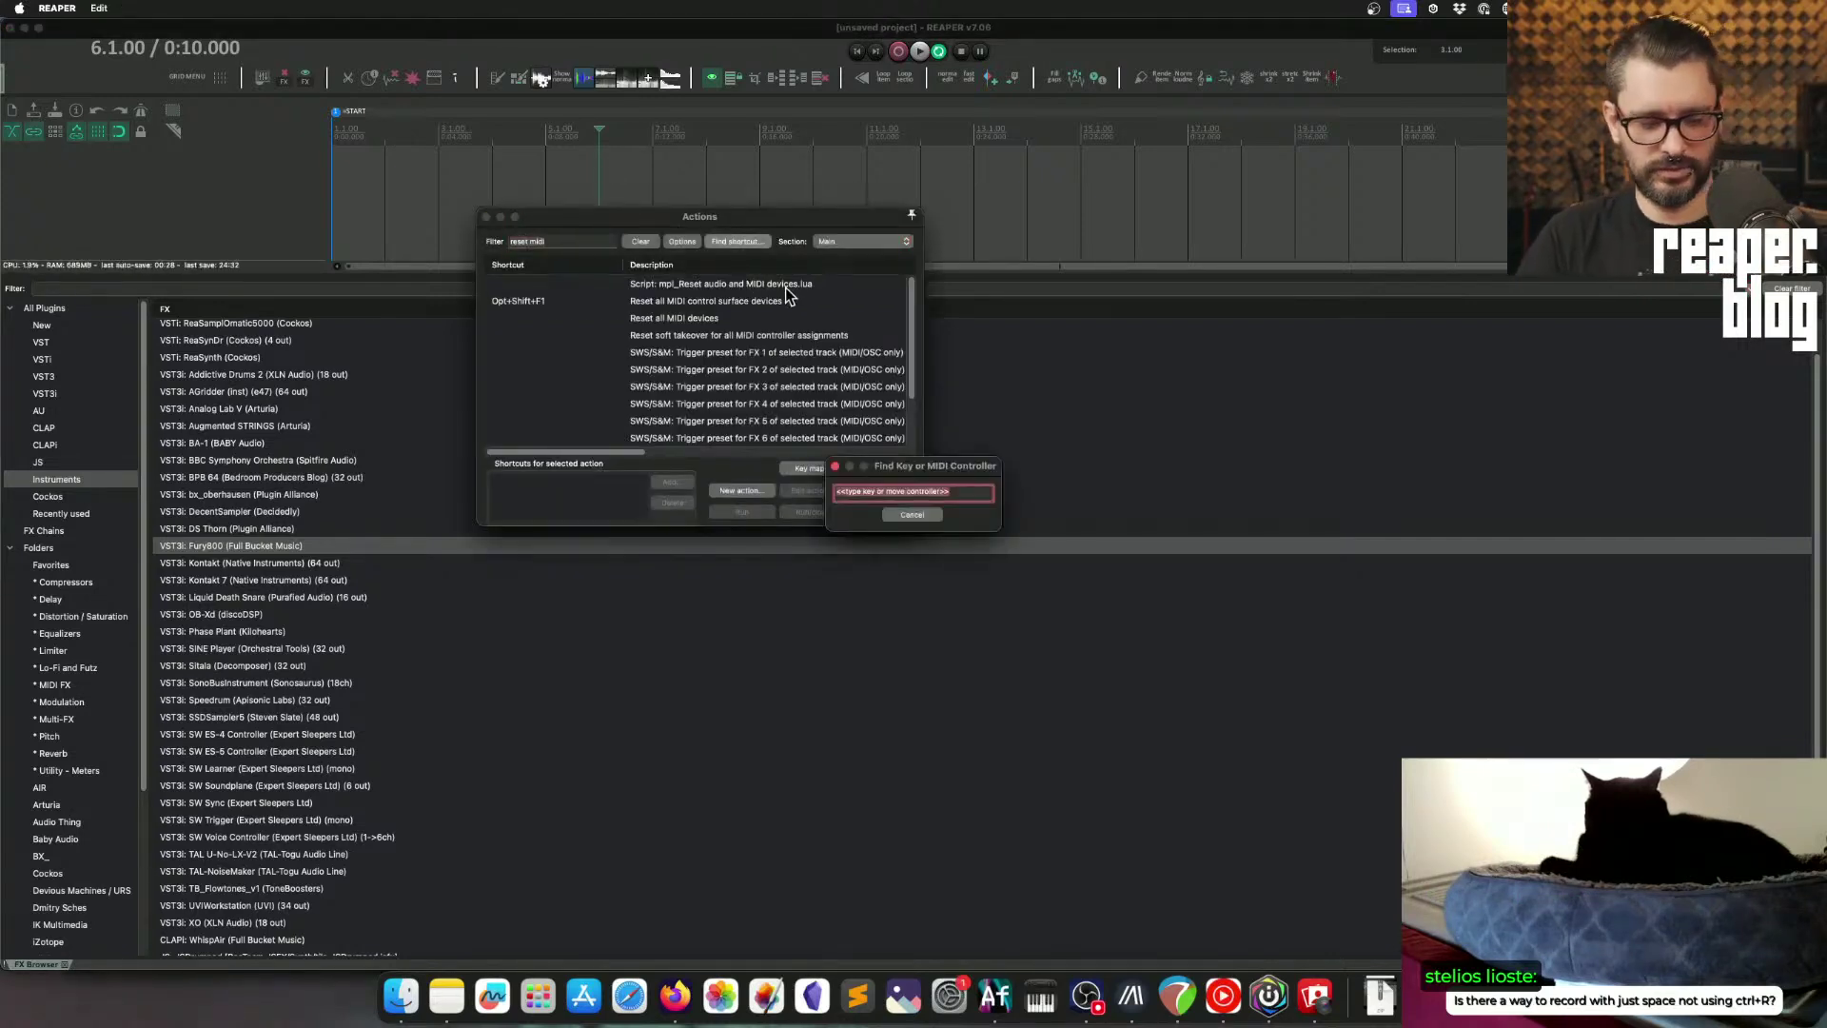
key("ctrl+space")
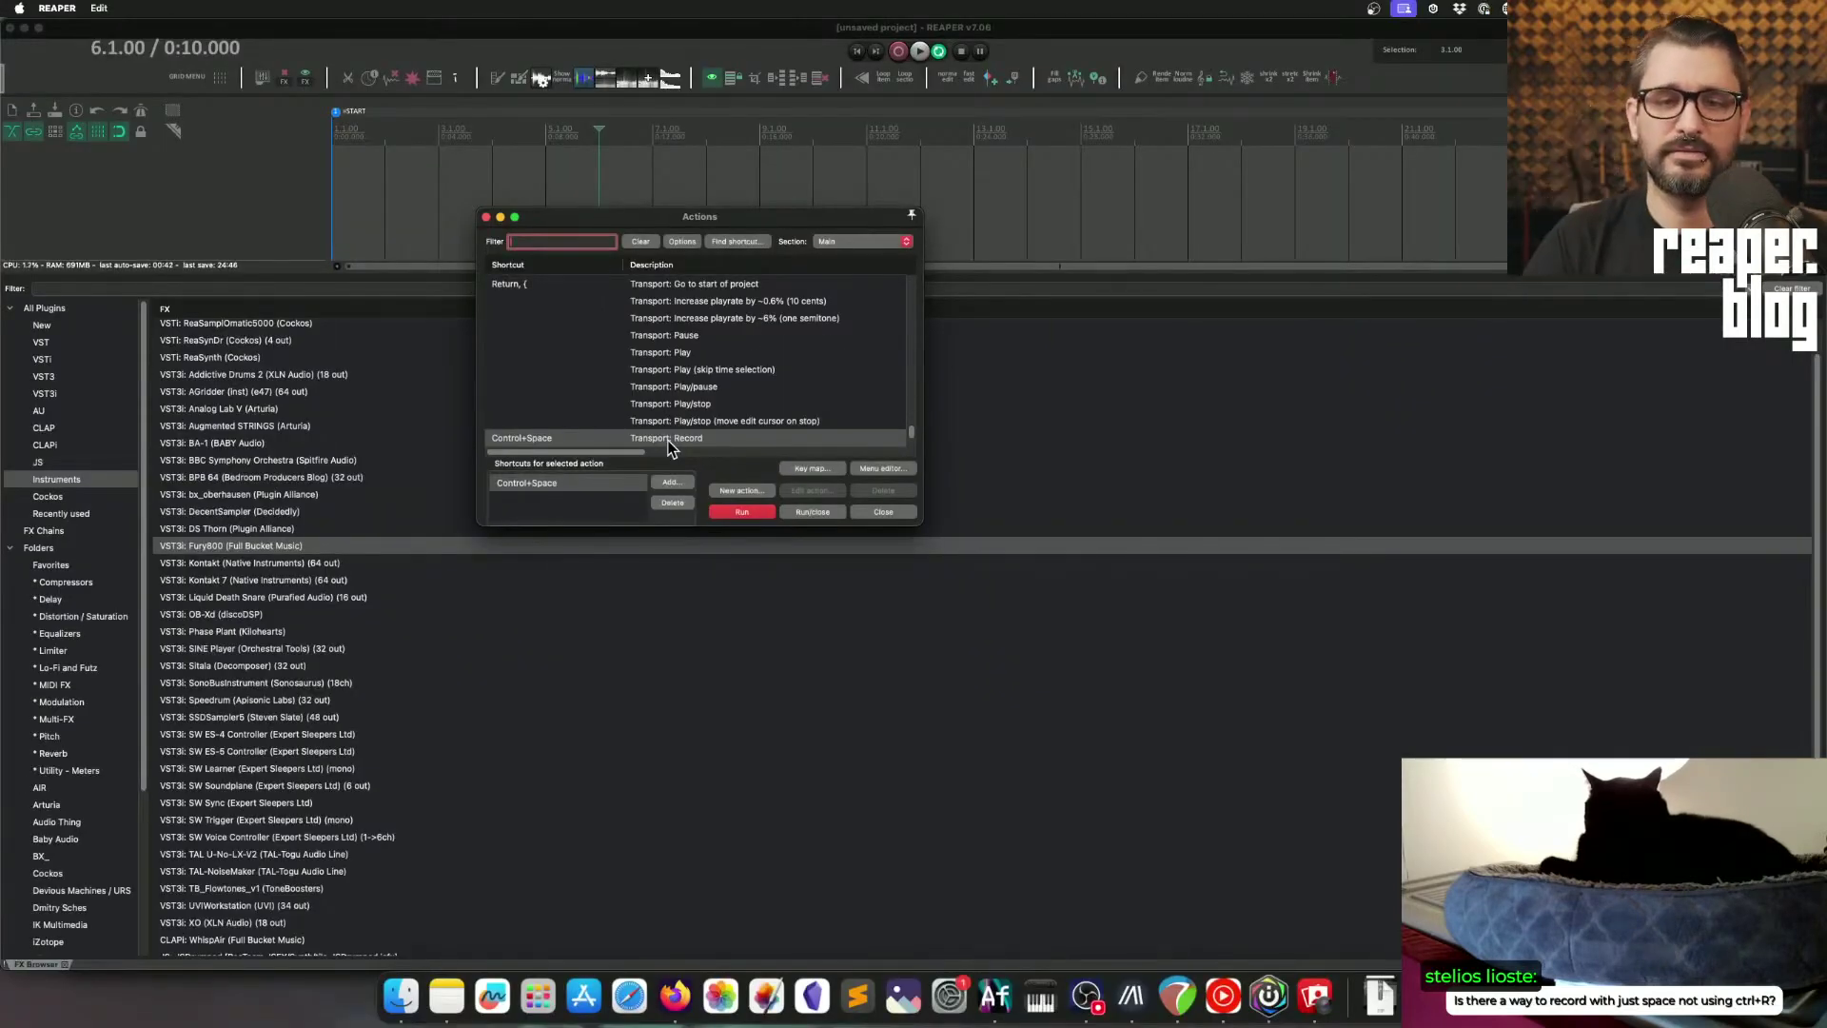
left_click_drag(637, 210, 647, 169)
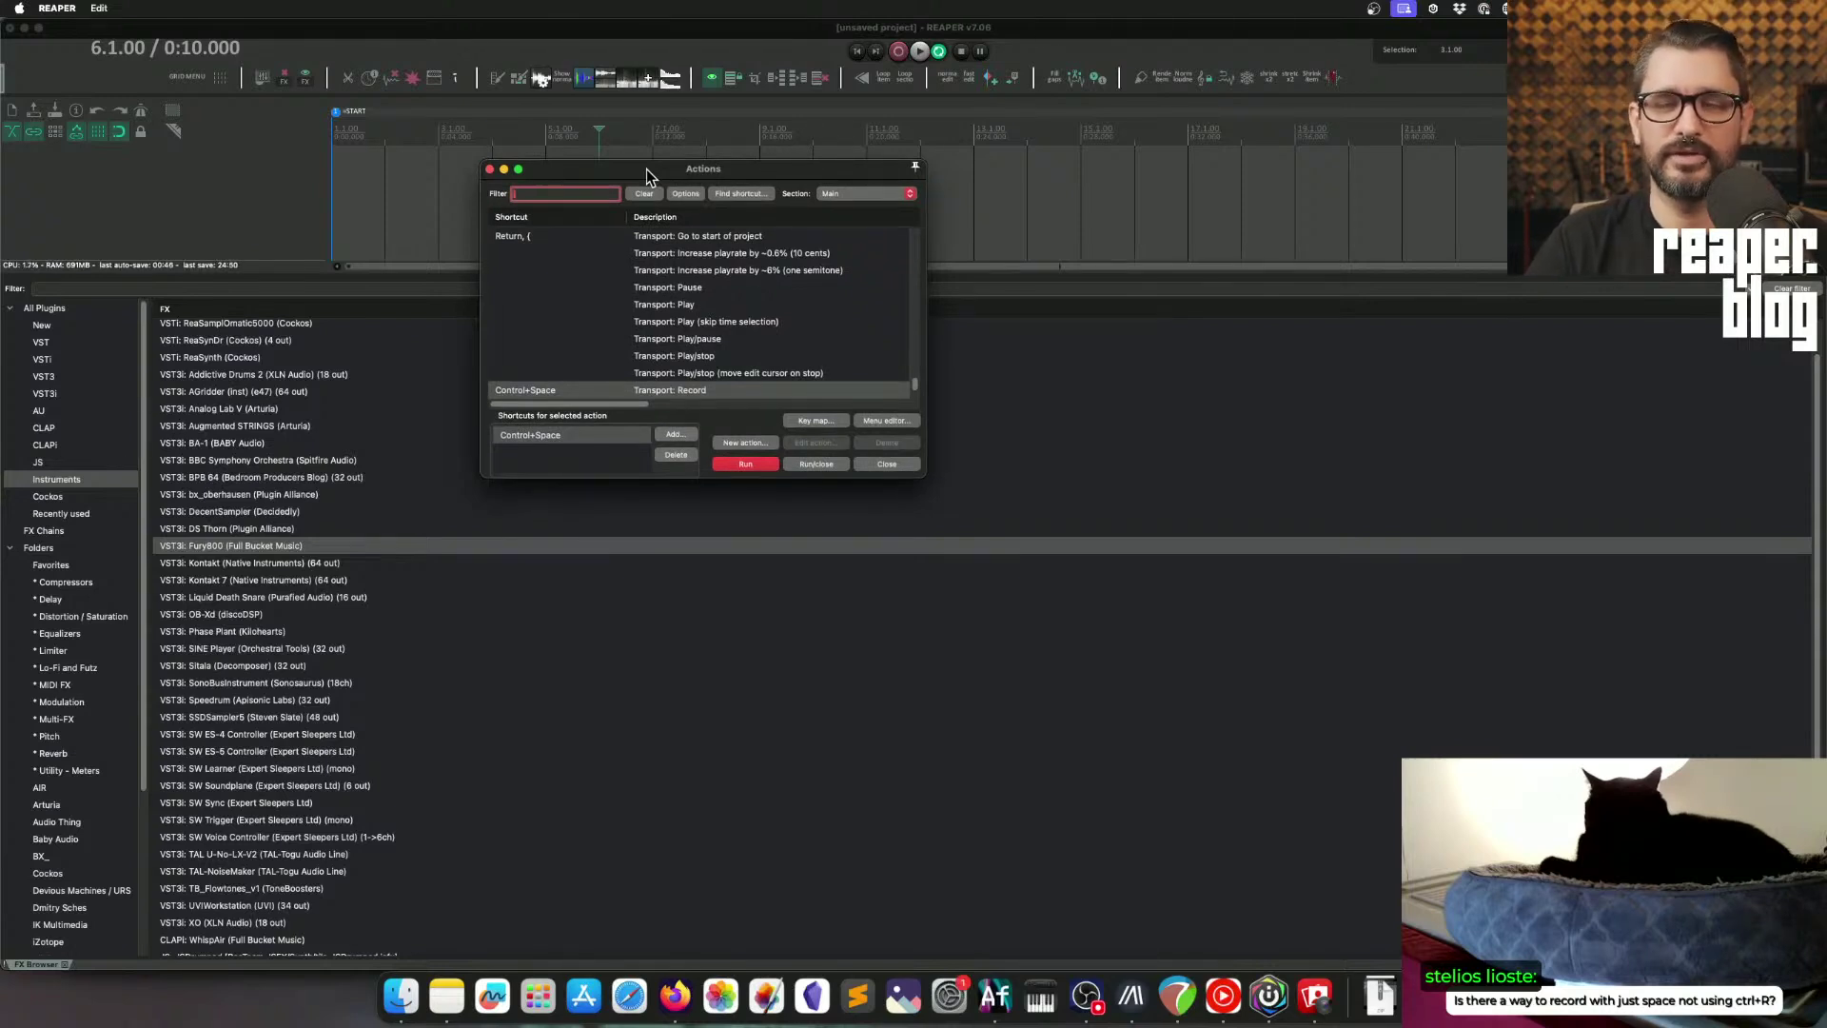
key("super+space")
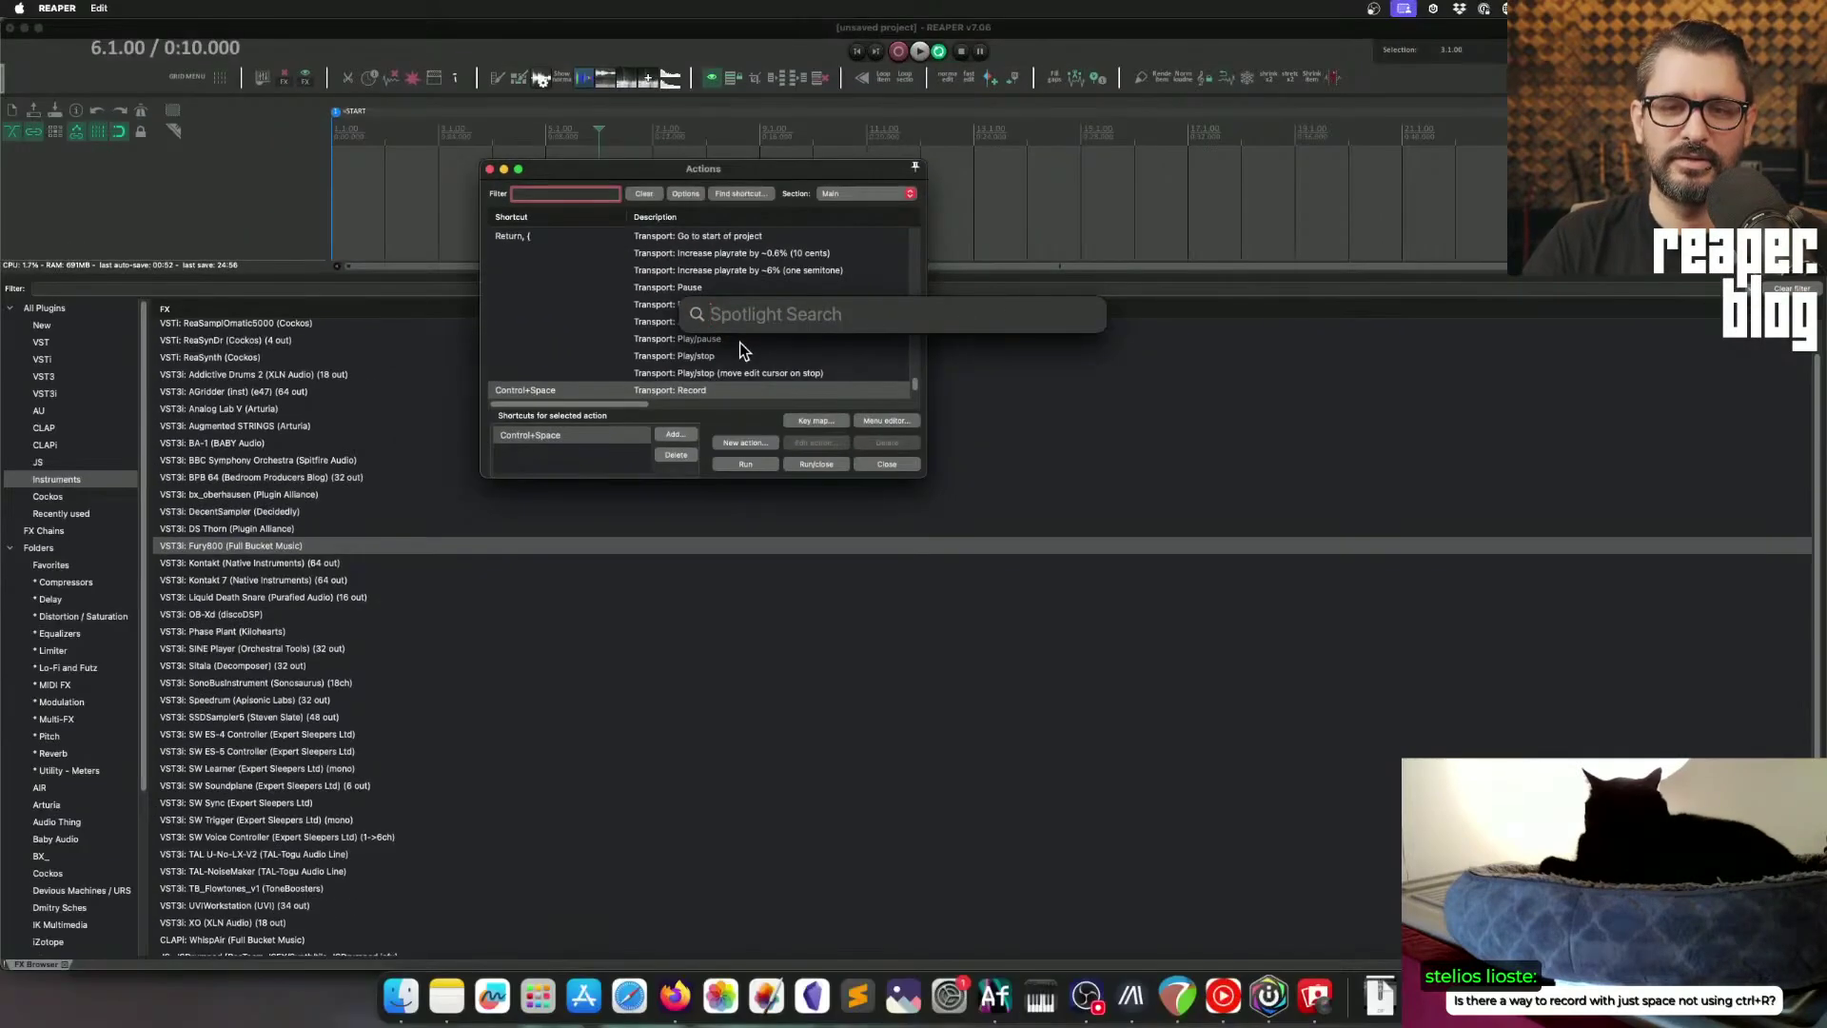
key("Escape")
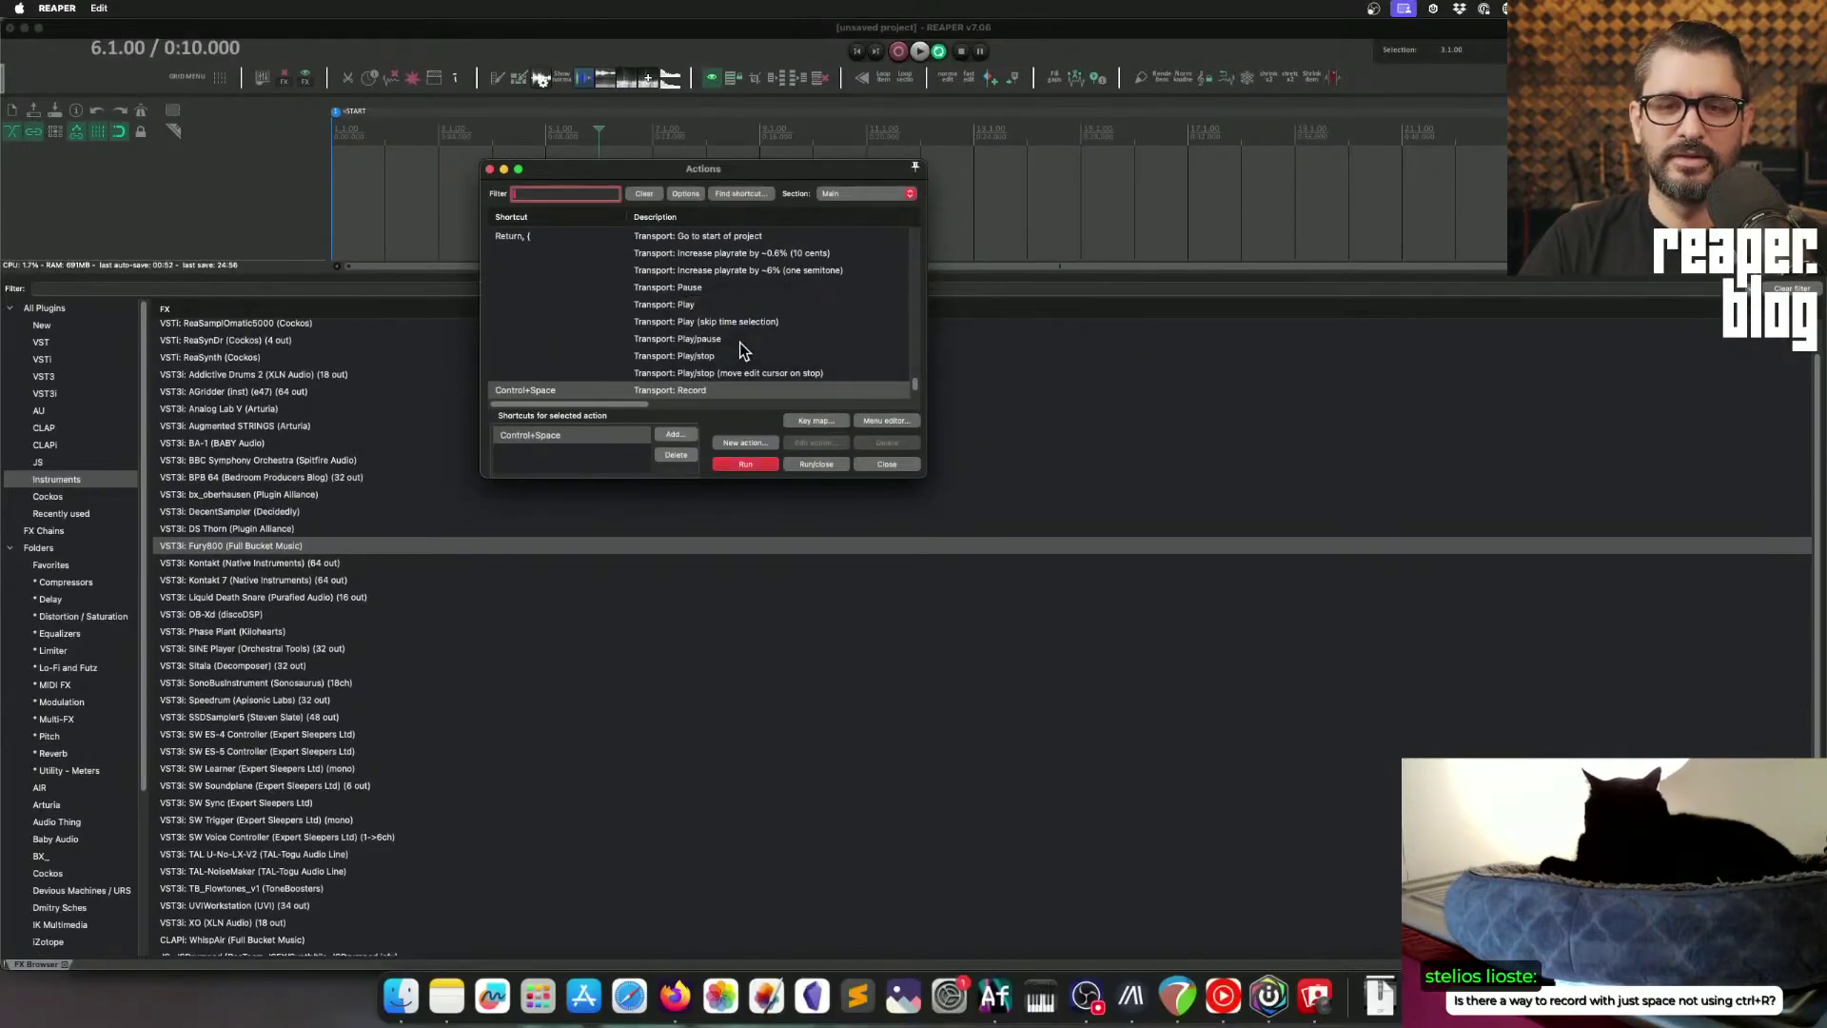
left_click(718, 424)
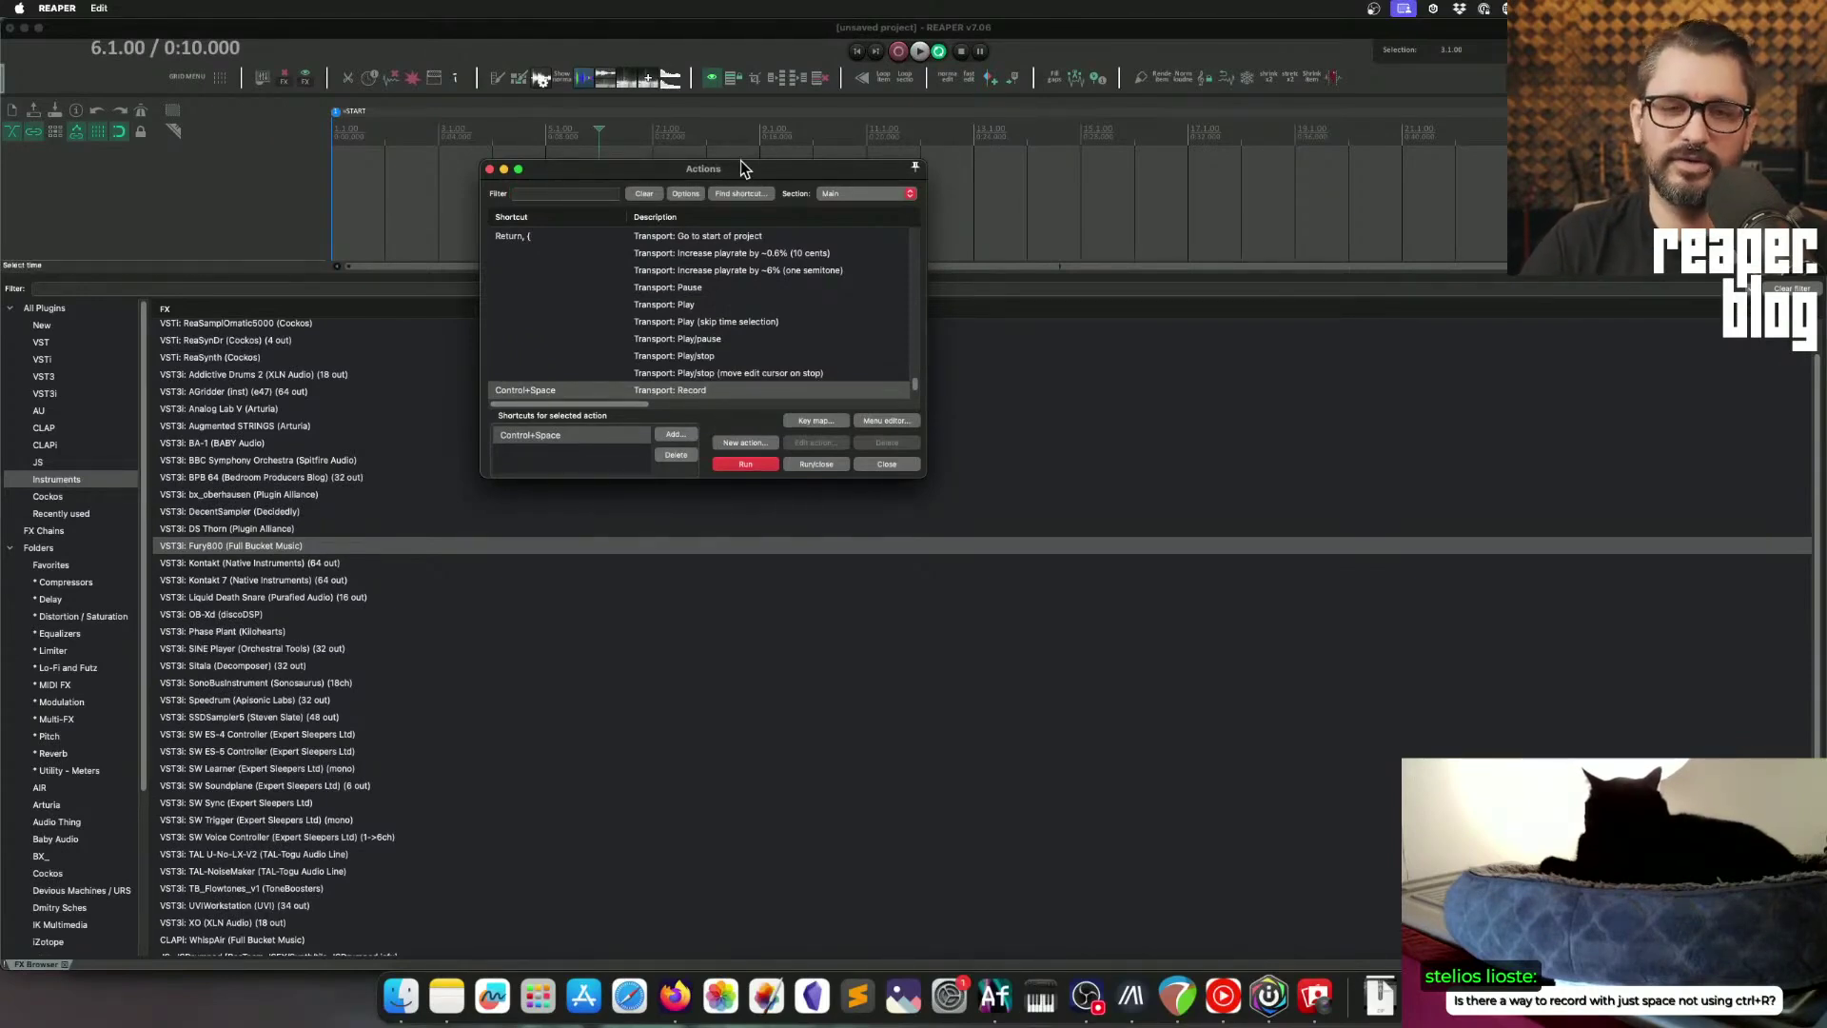
mouse_move(737, 175)
left_mouse_down()
mouse_move(716, 197)
mouse_move(727, 180)
left_mouse_up()
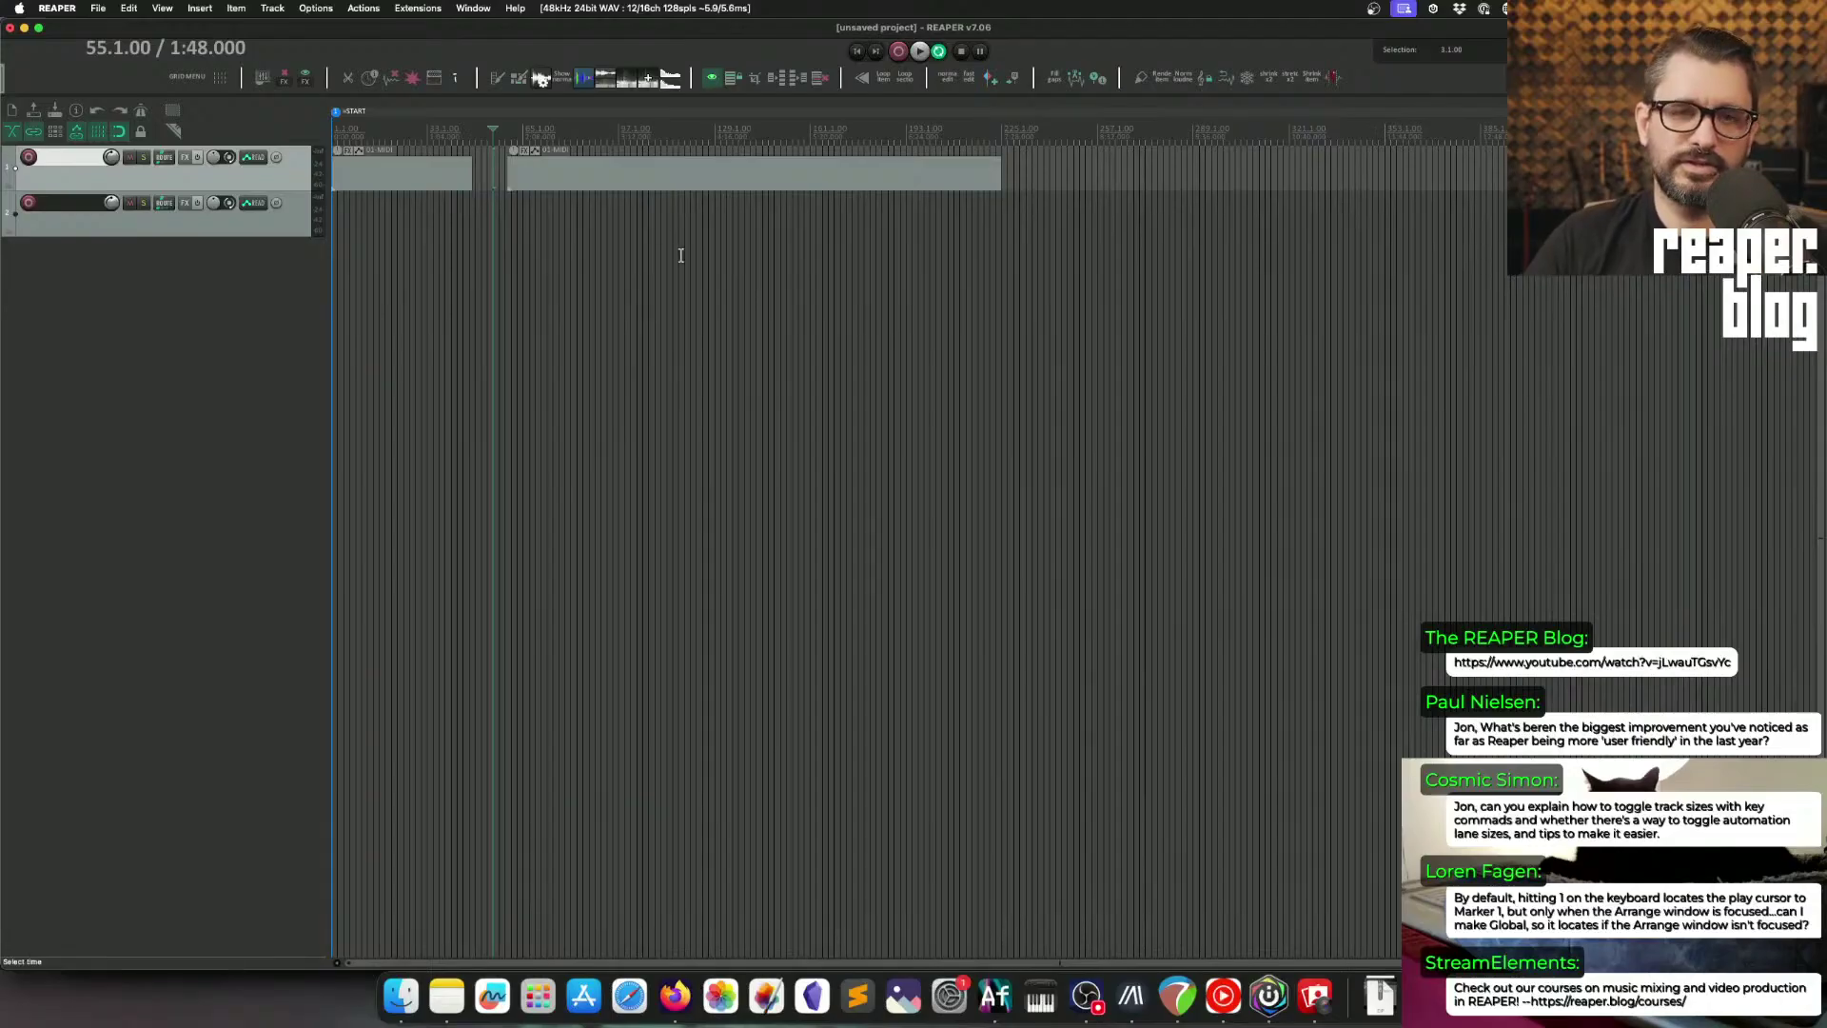
Step: Draw five short MIDI items along track 2
left_click(505, 217)
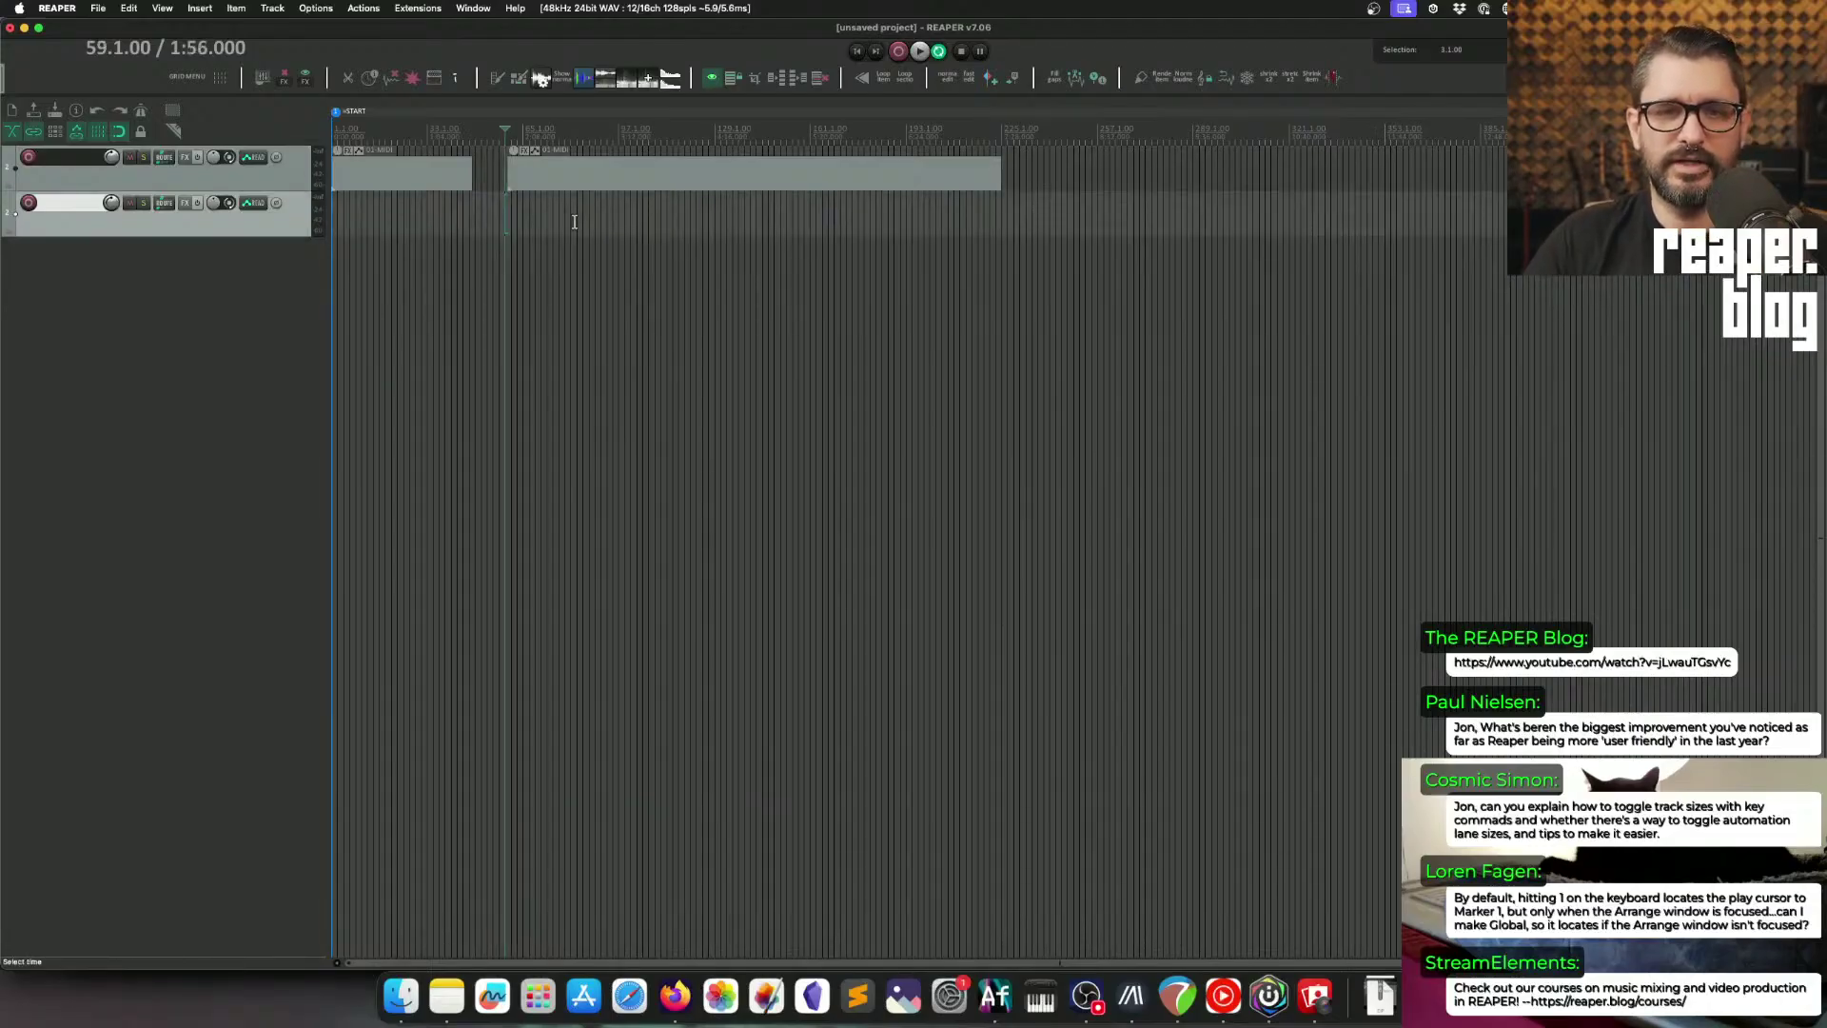
left_click_drag(577, 217, 871, 217)
left_click_drag(936, 217, 953, 217)
left_click_drag(1007, 217, 1054, 217)
left_click_drag(367, 217, 415, 217)
left_click_drag(452, 218, 461, 217)
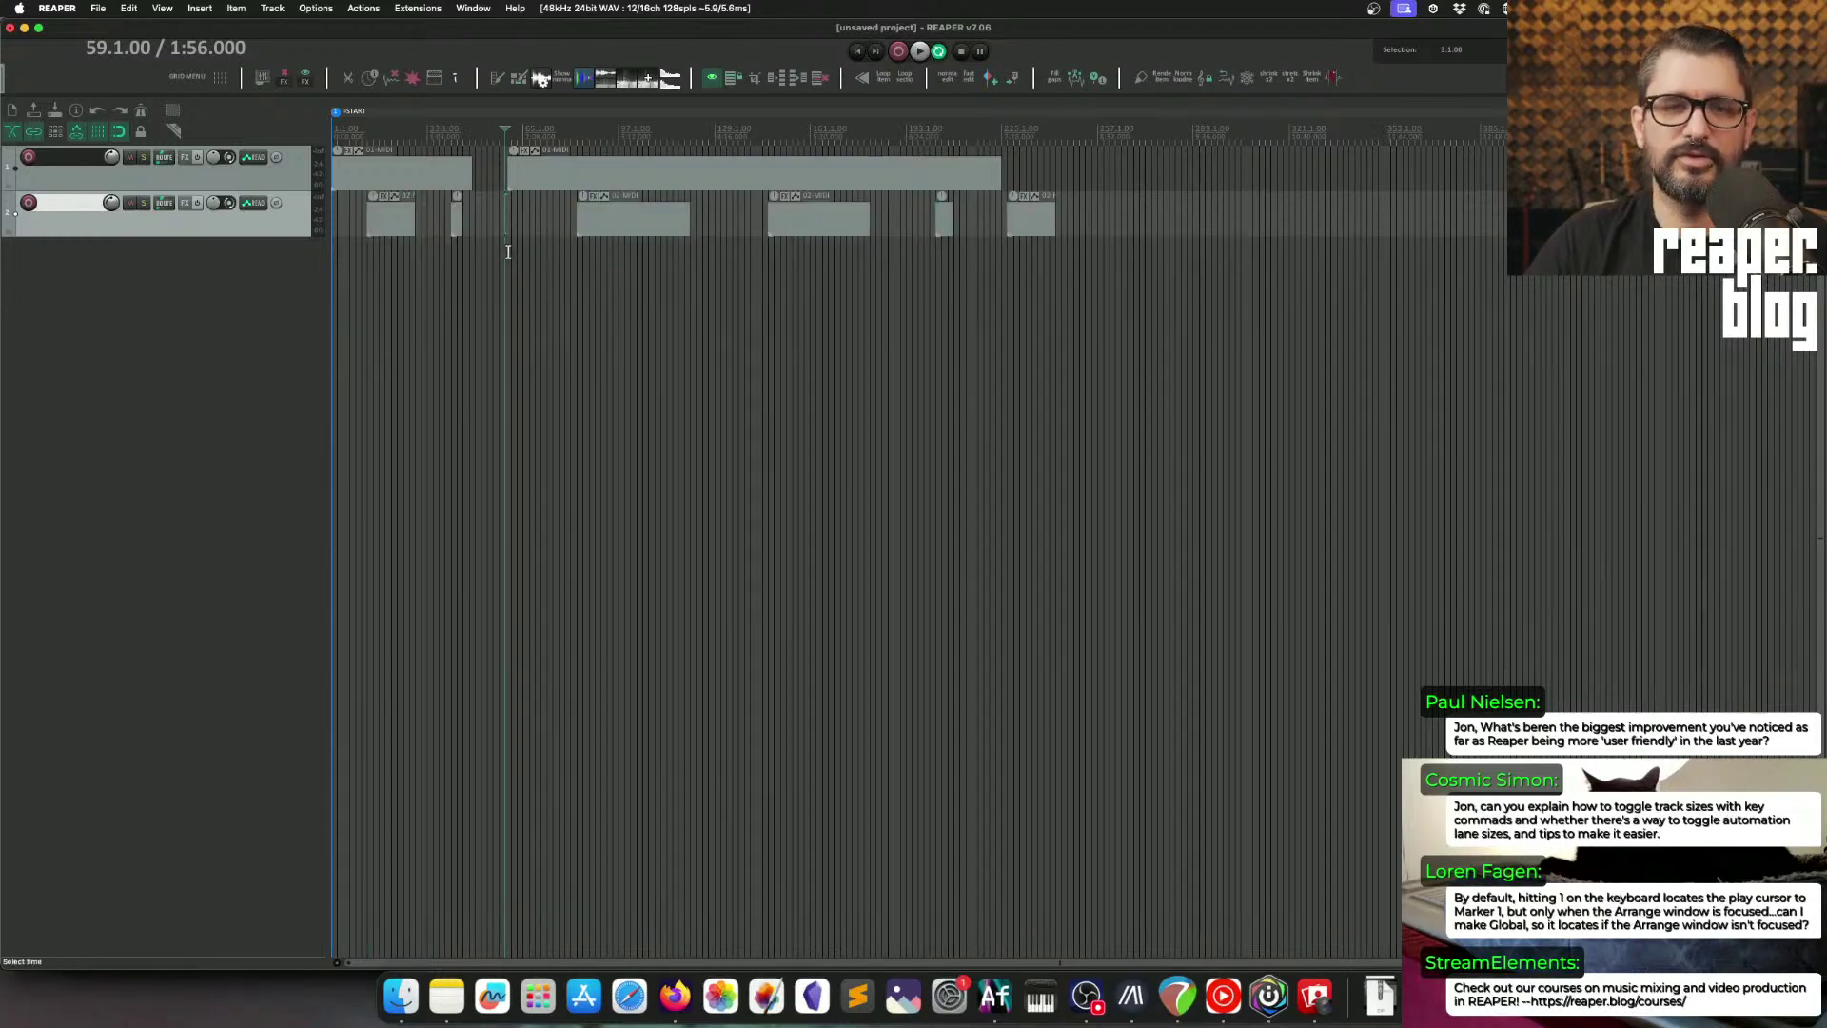
Step: Split the long track 1 item into pieces and select time from bar 53 to about bar 100
left_click(493, 171)
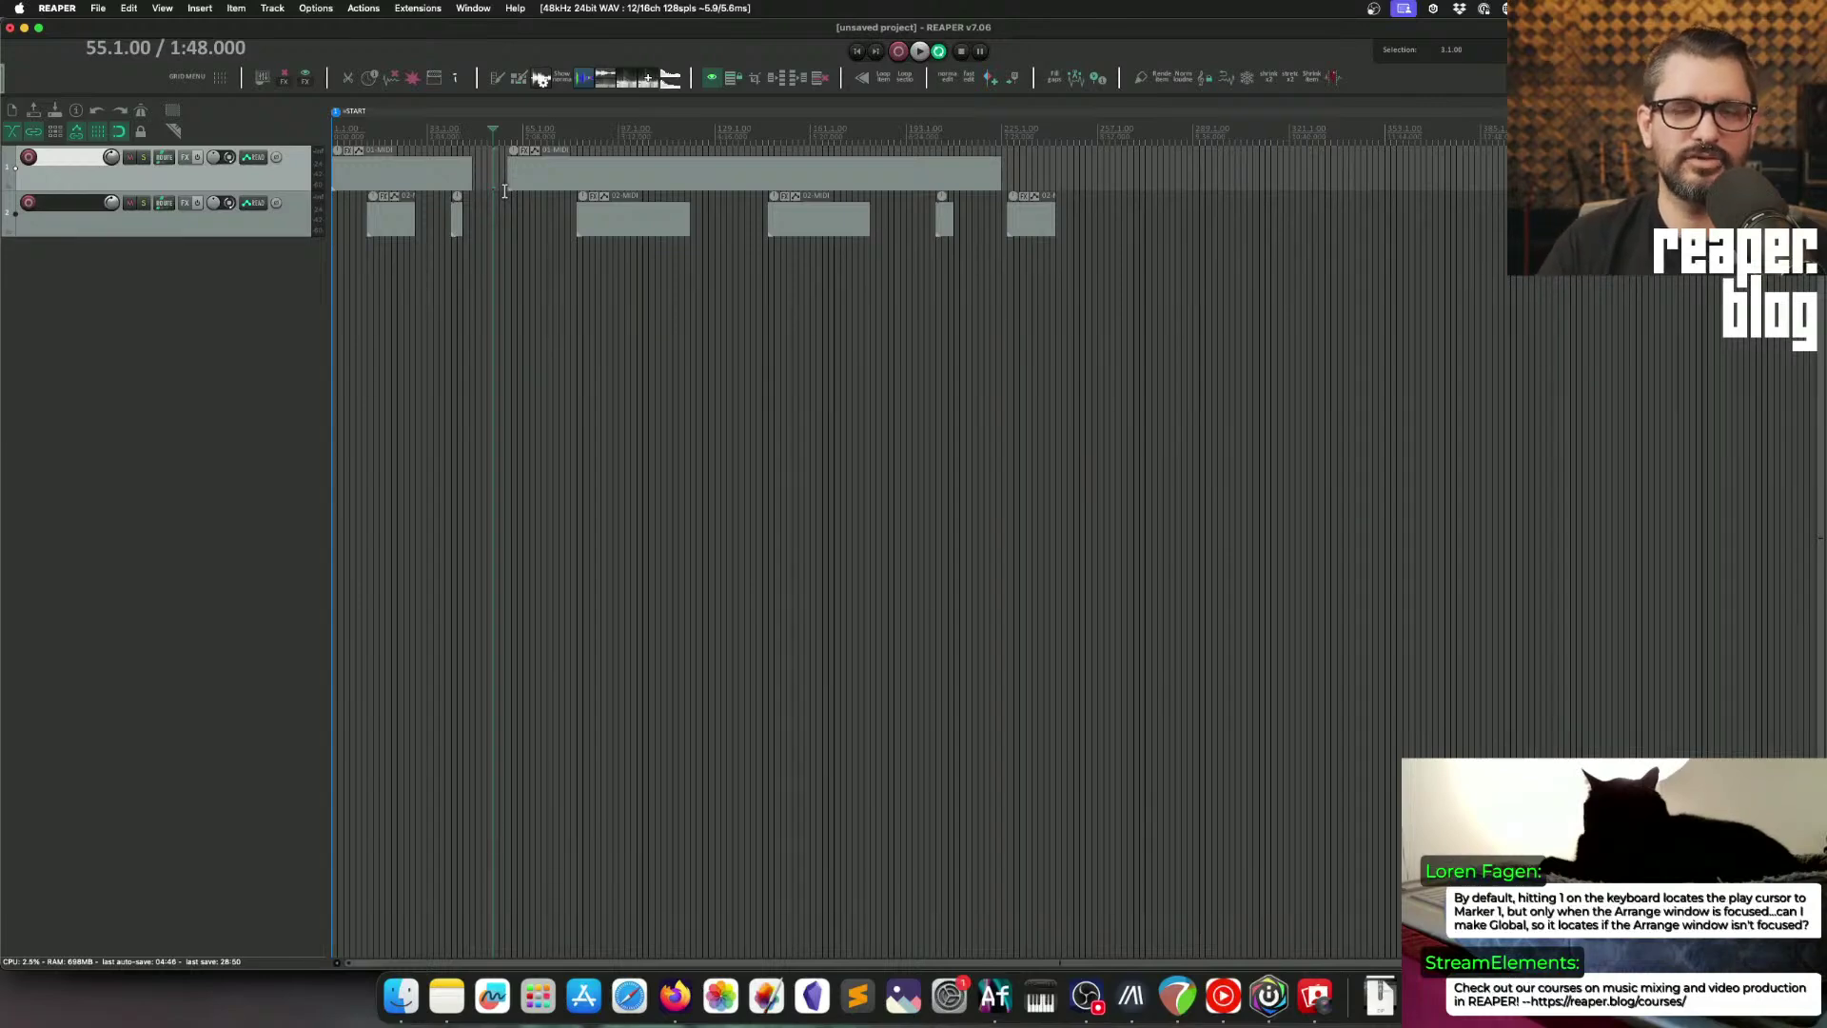
left_click(614, 180)
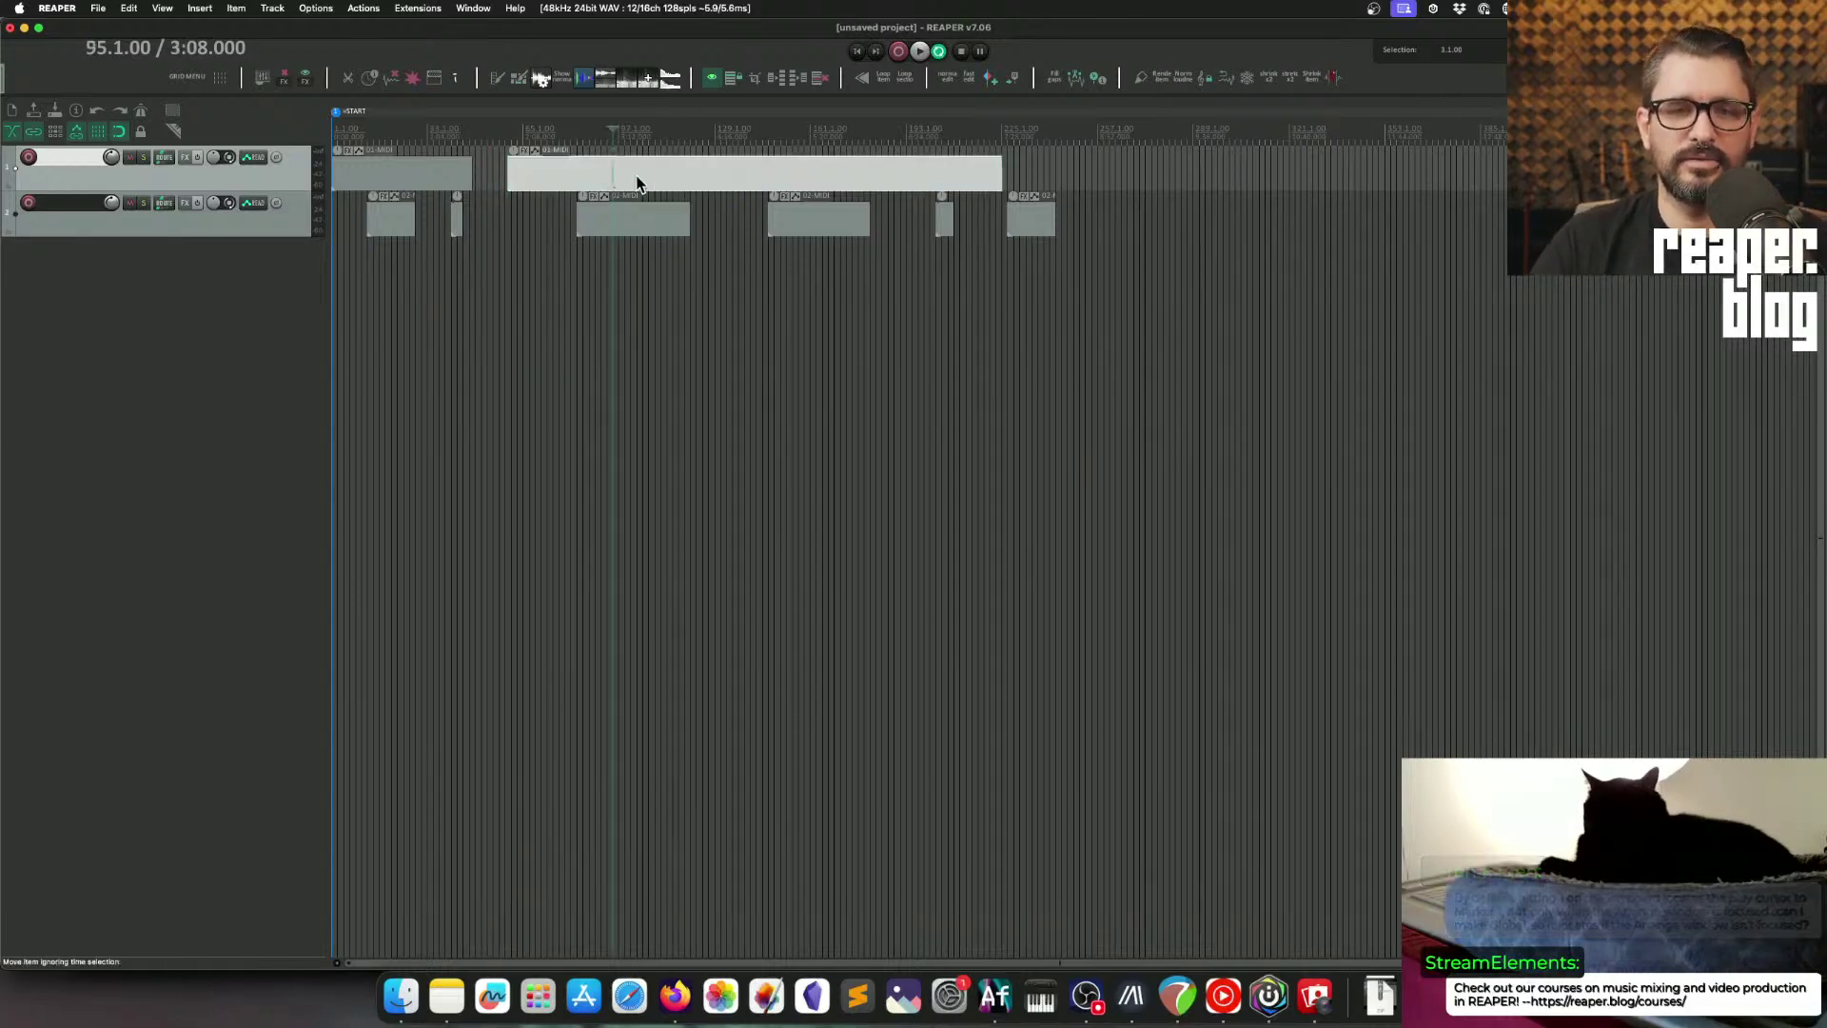
left_click(624, 179)
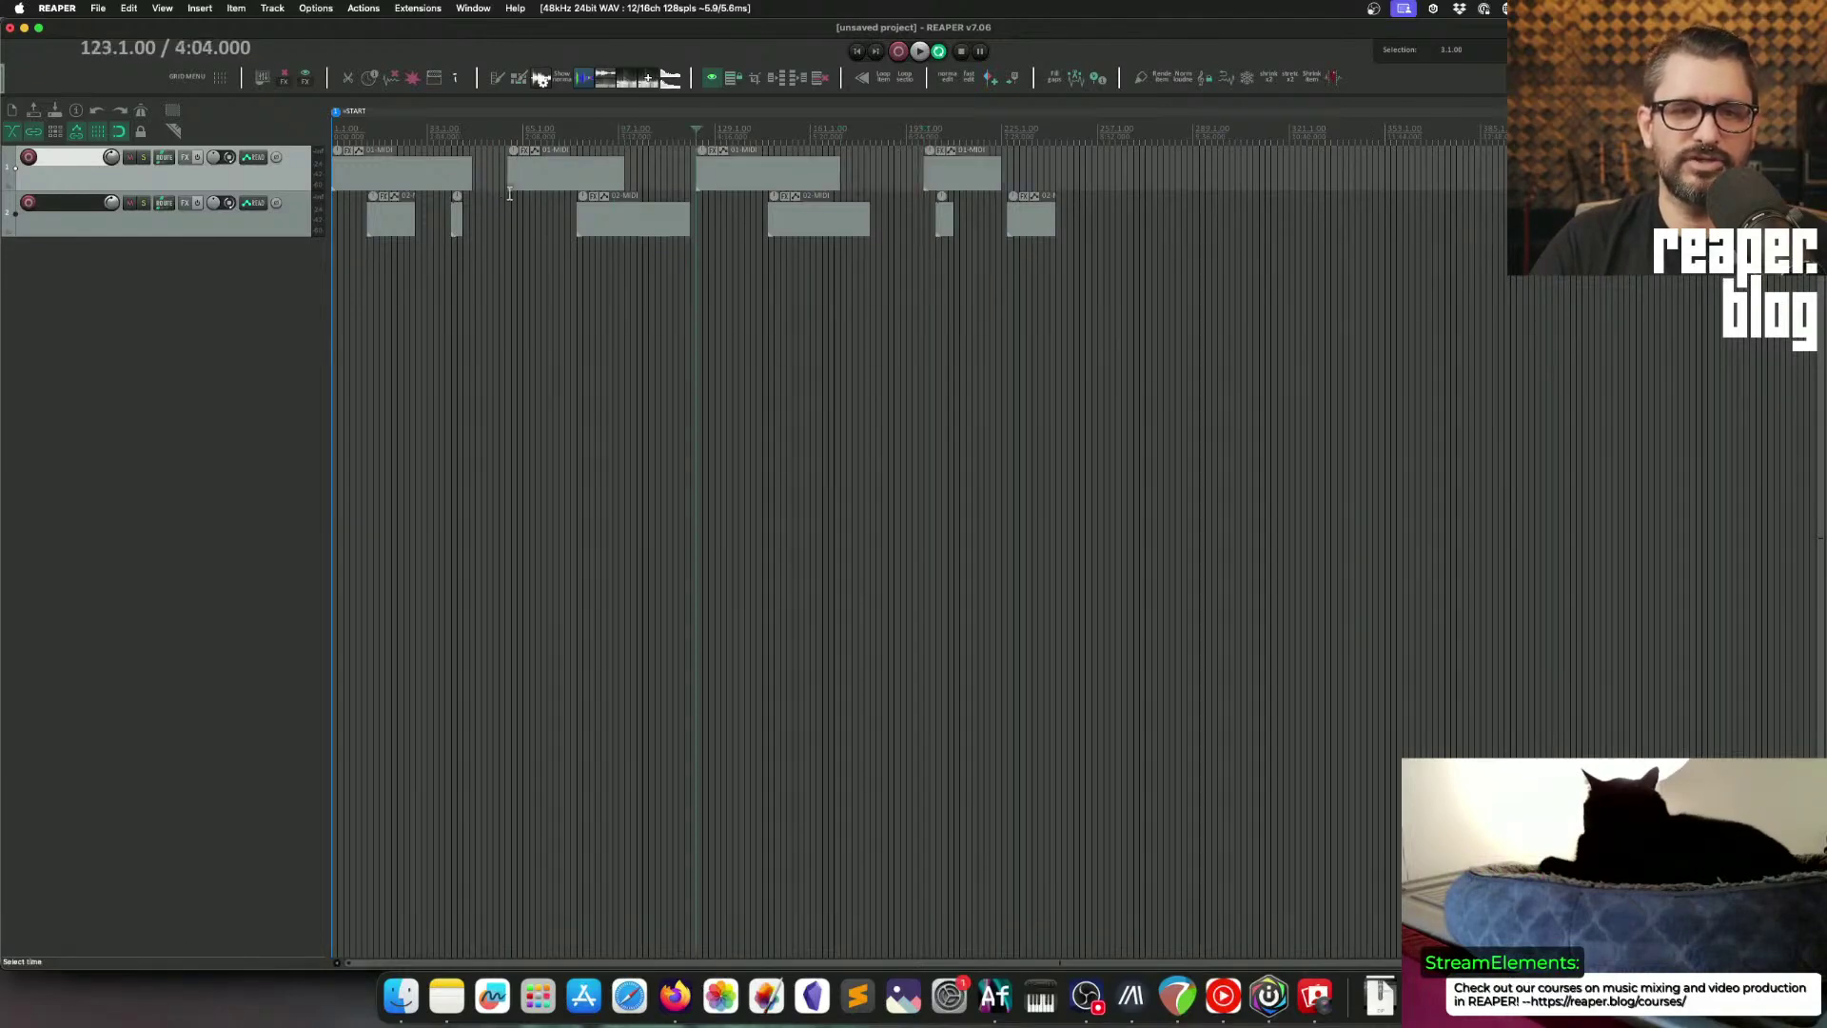
left_click(490, 168)
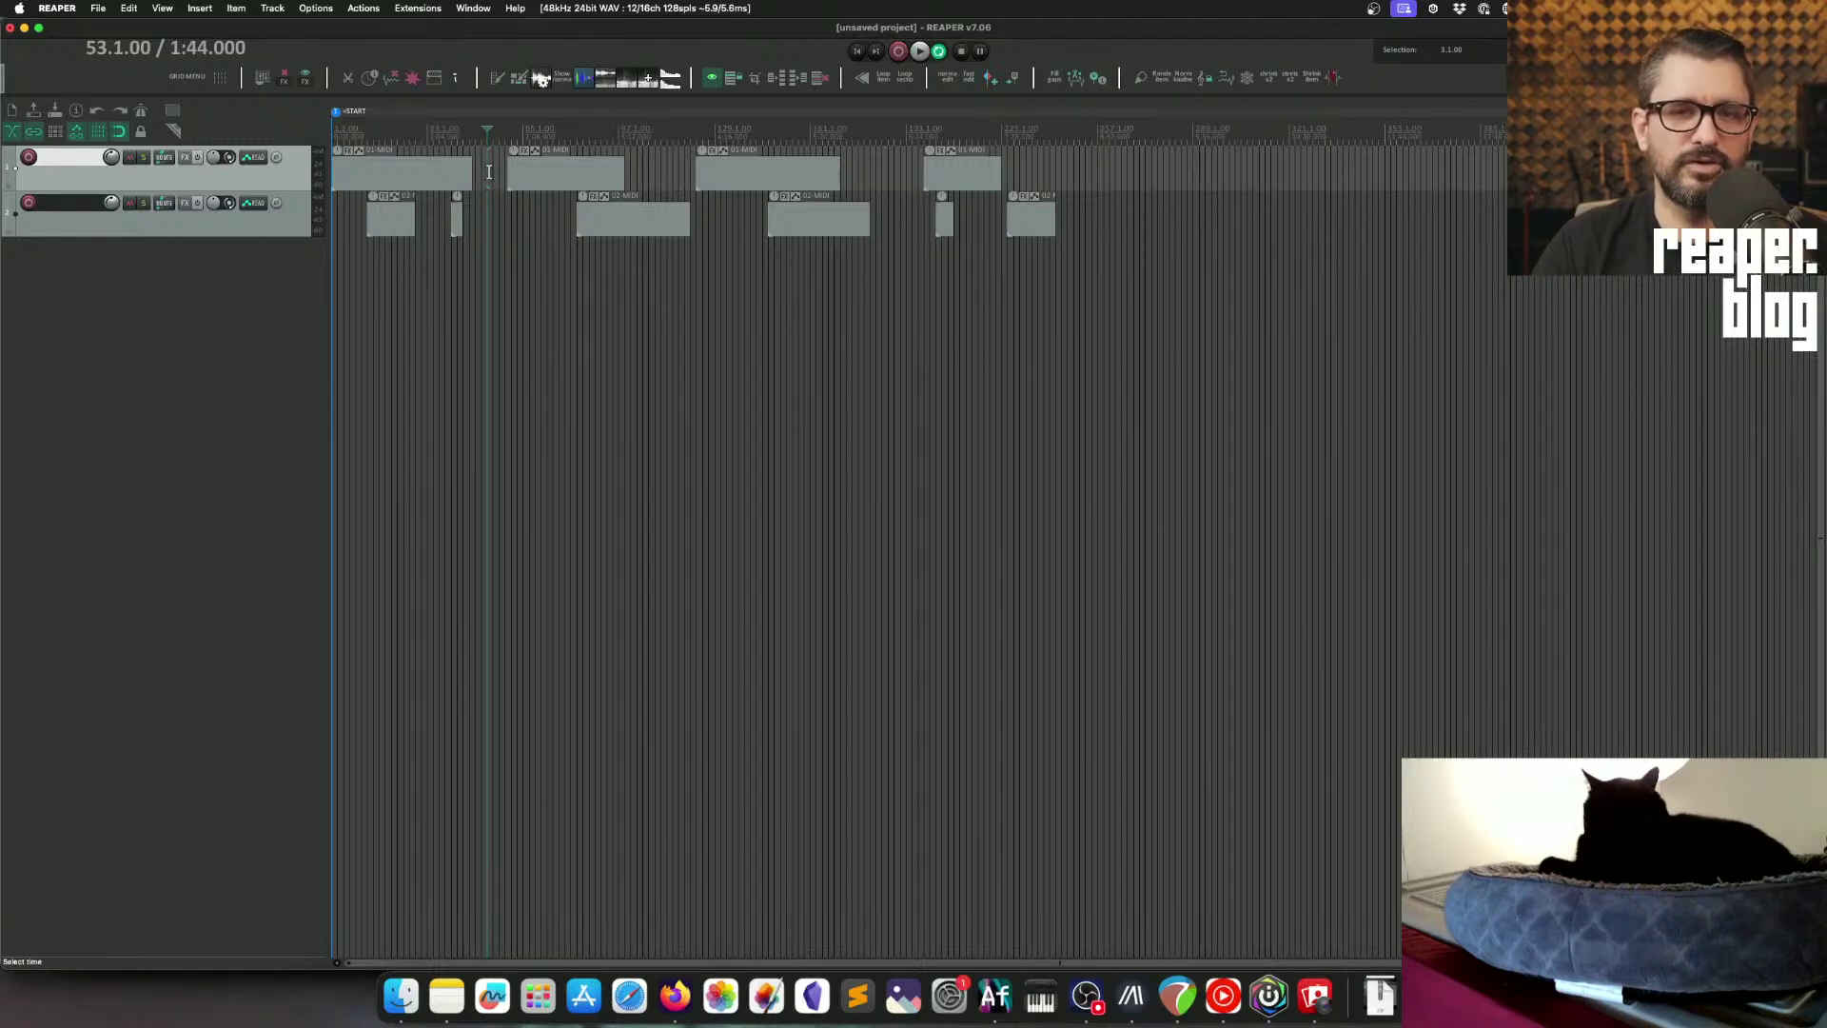
left_click_drag(489, 172, 678, 200)
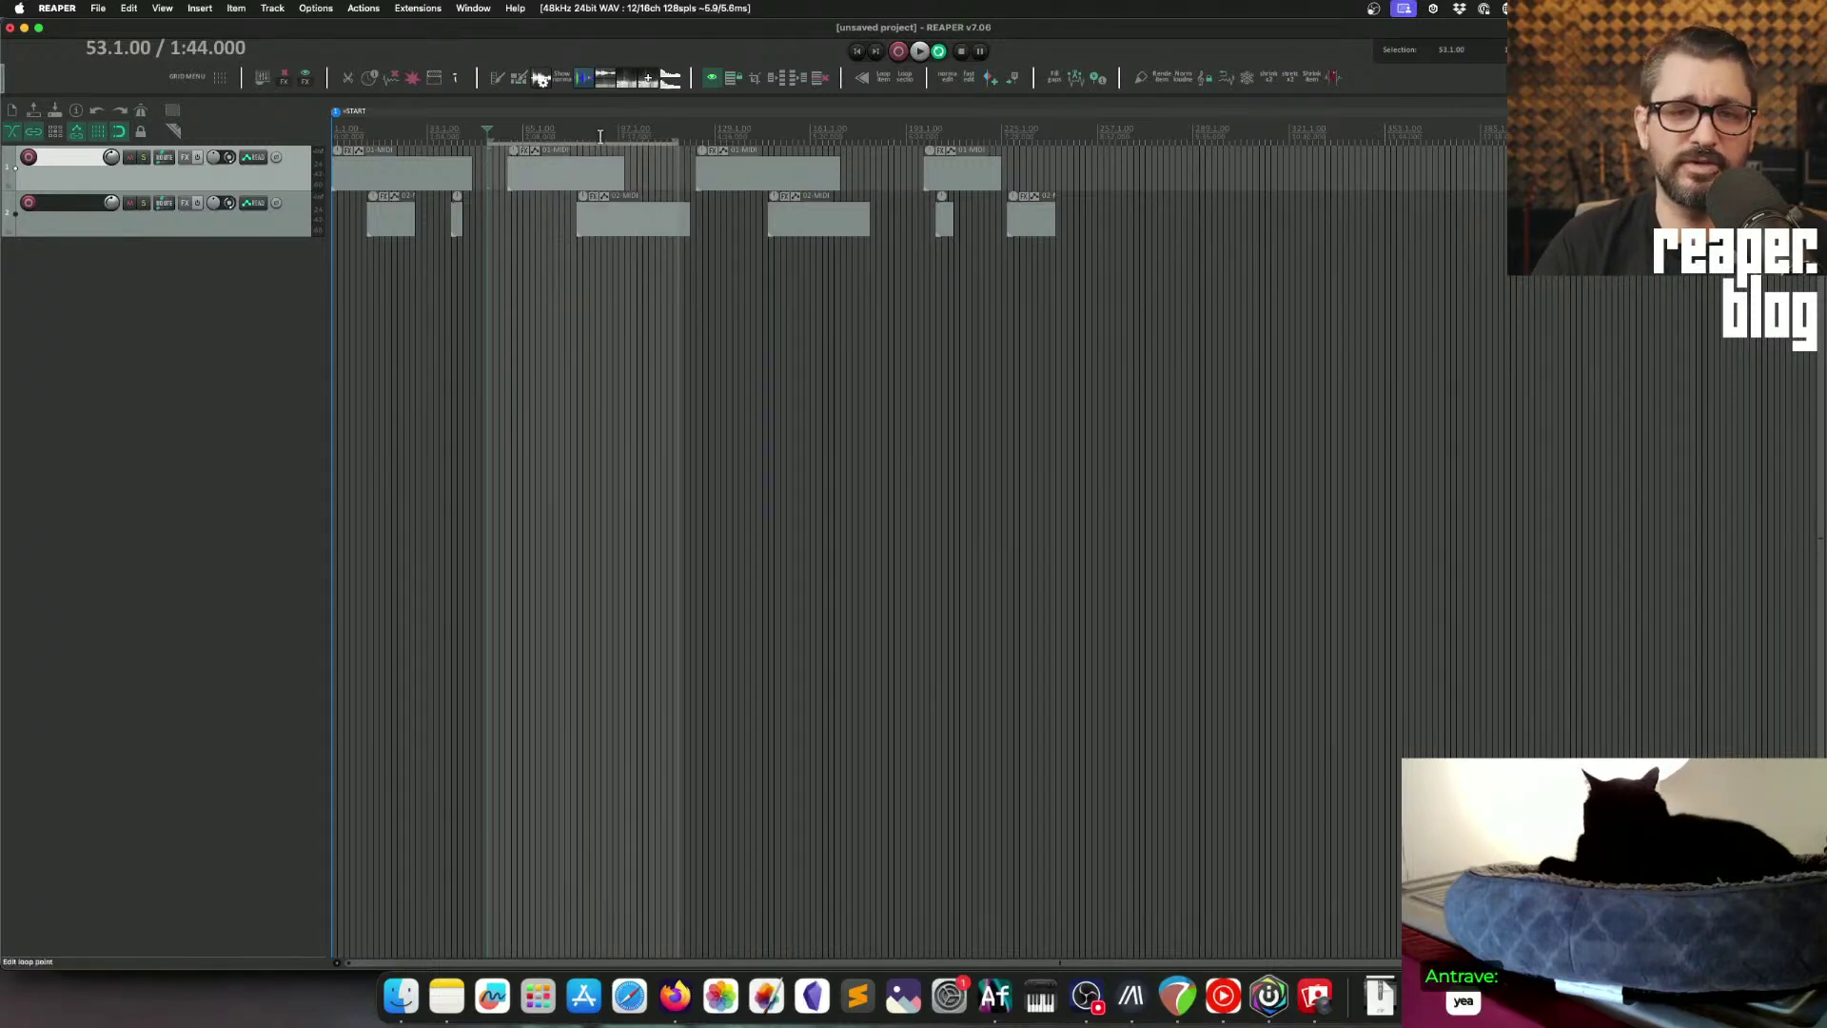
Step: Insert empty space across the time selection, undo it with Cmd+Z, and clear the selection
right_click(648, 171)
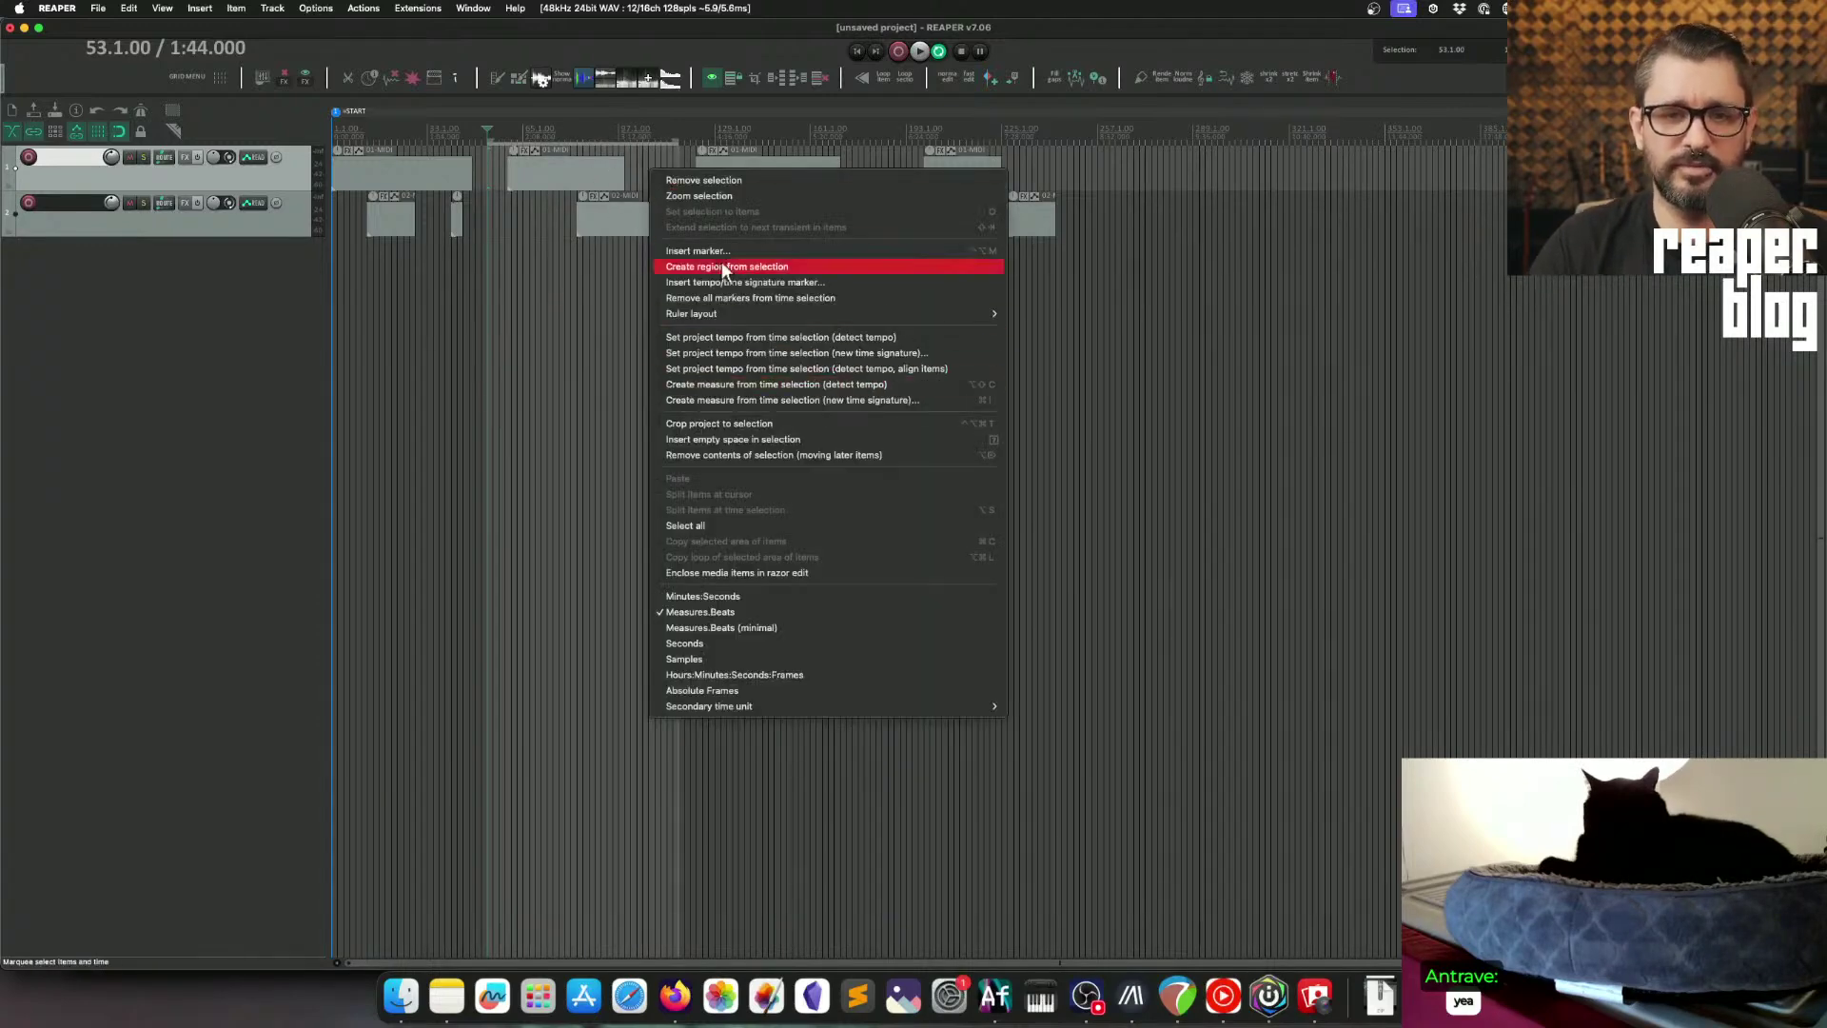
left_click(698, 441)
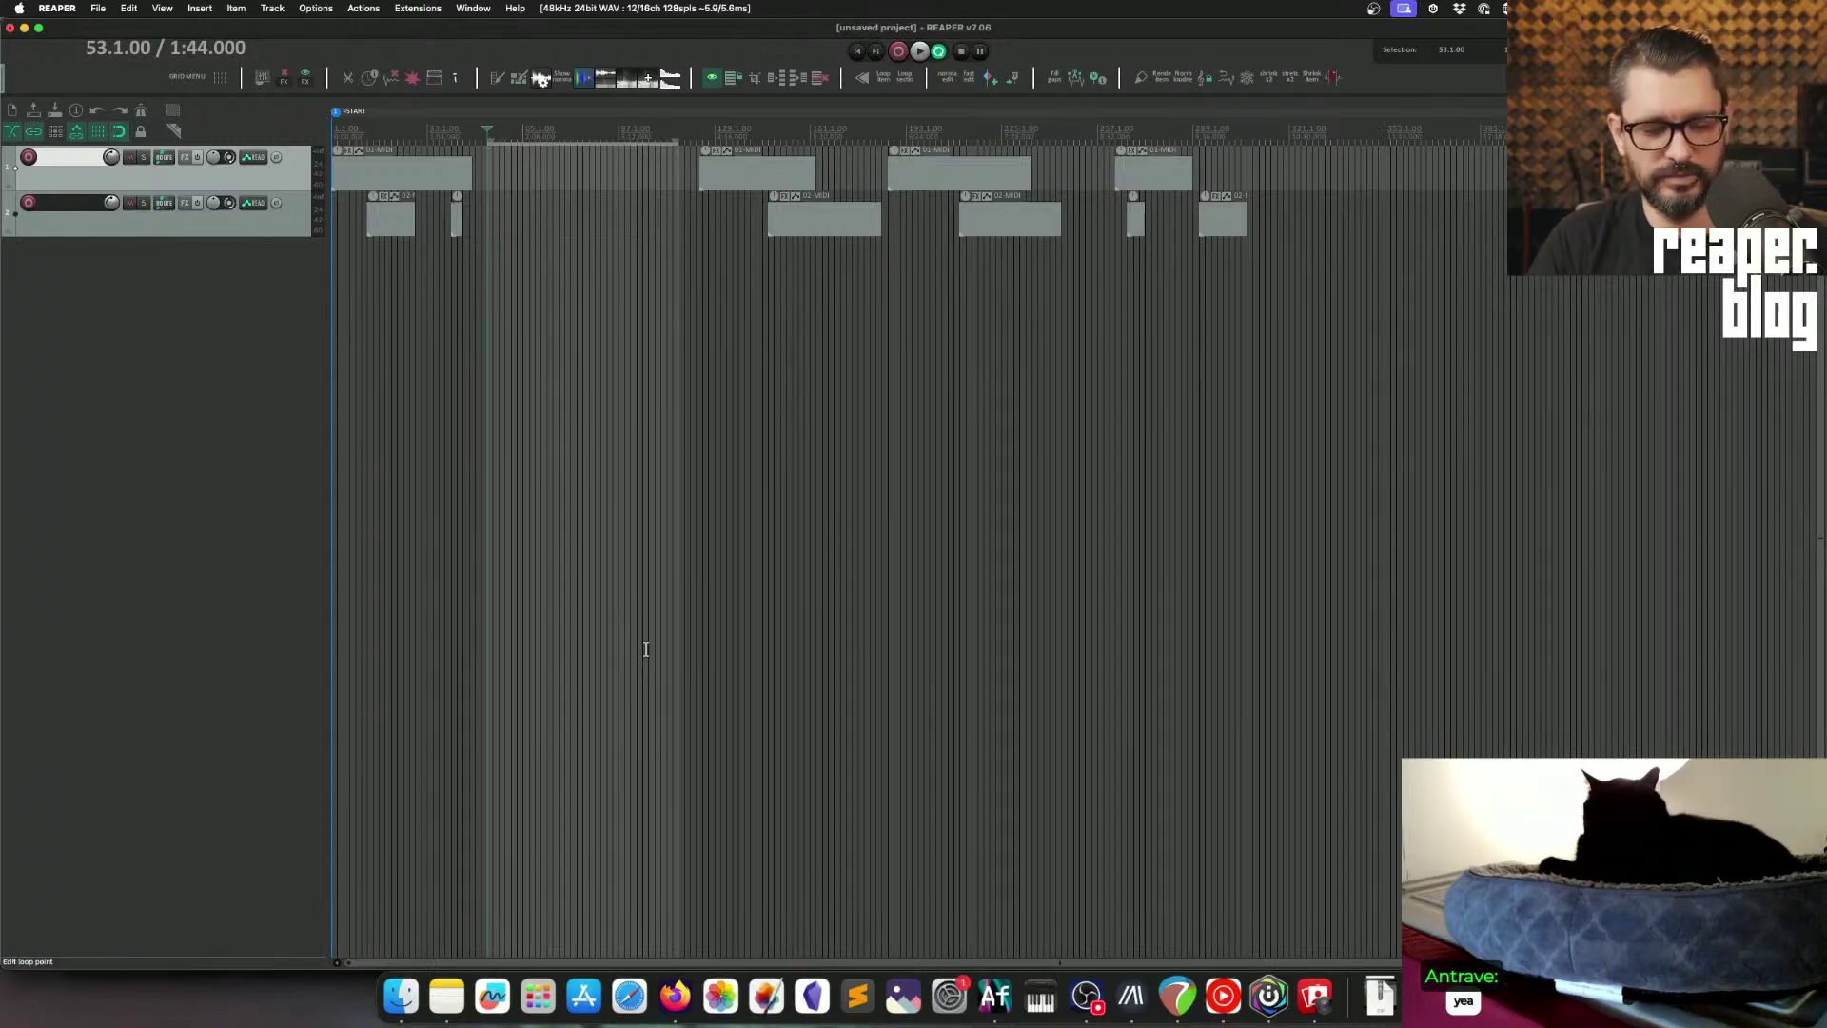
key("super+z")
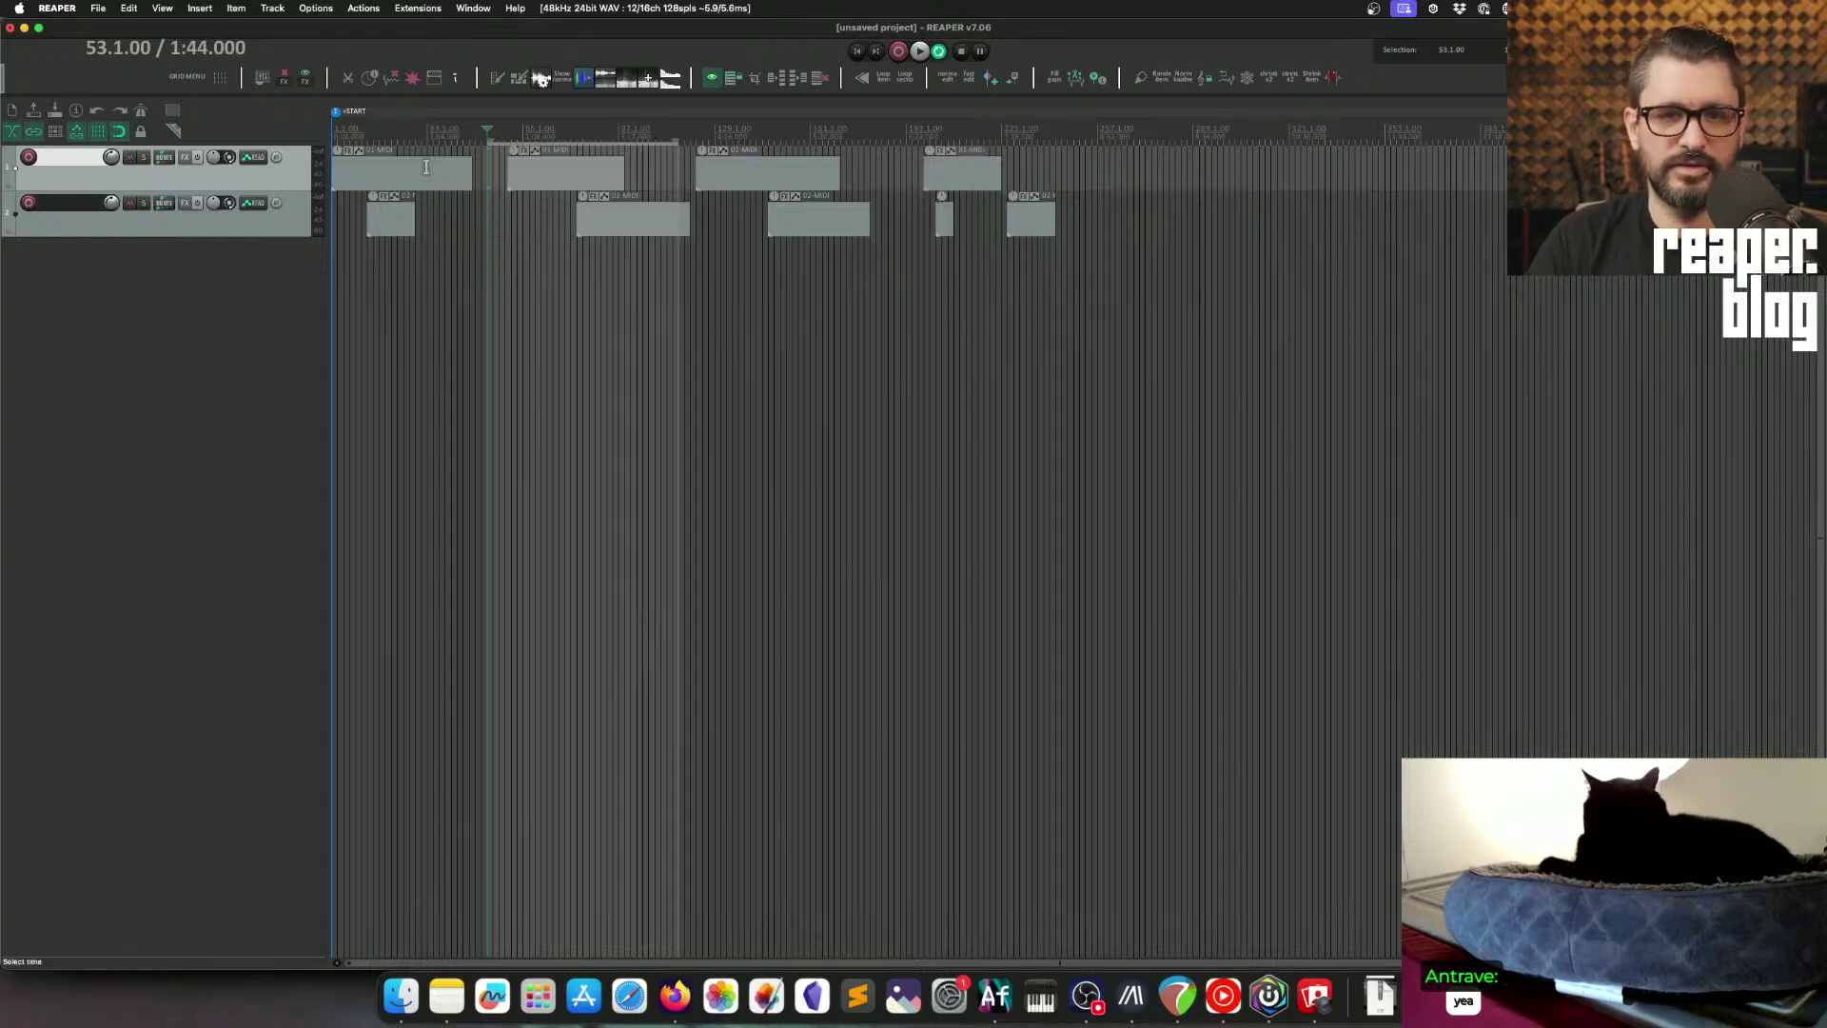
left_click(496, 173)
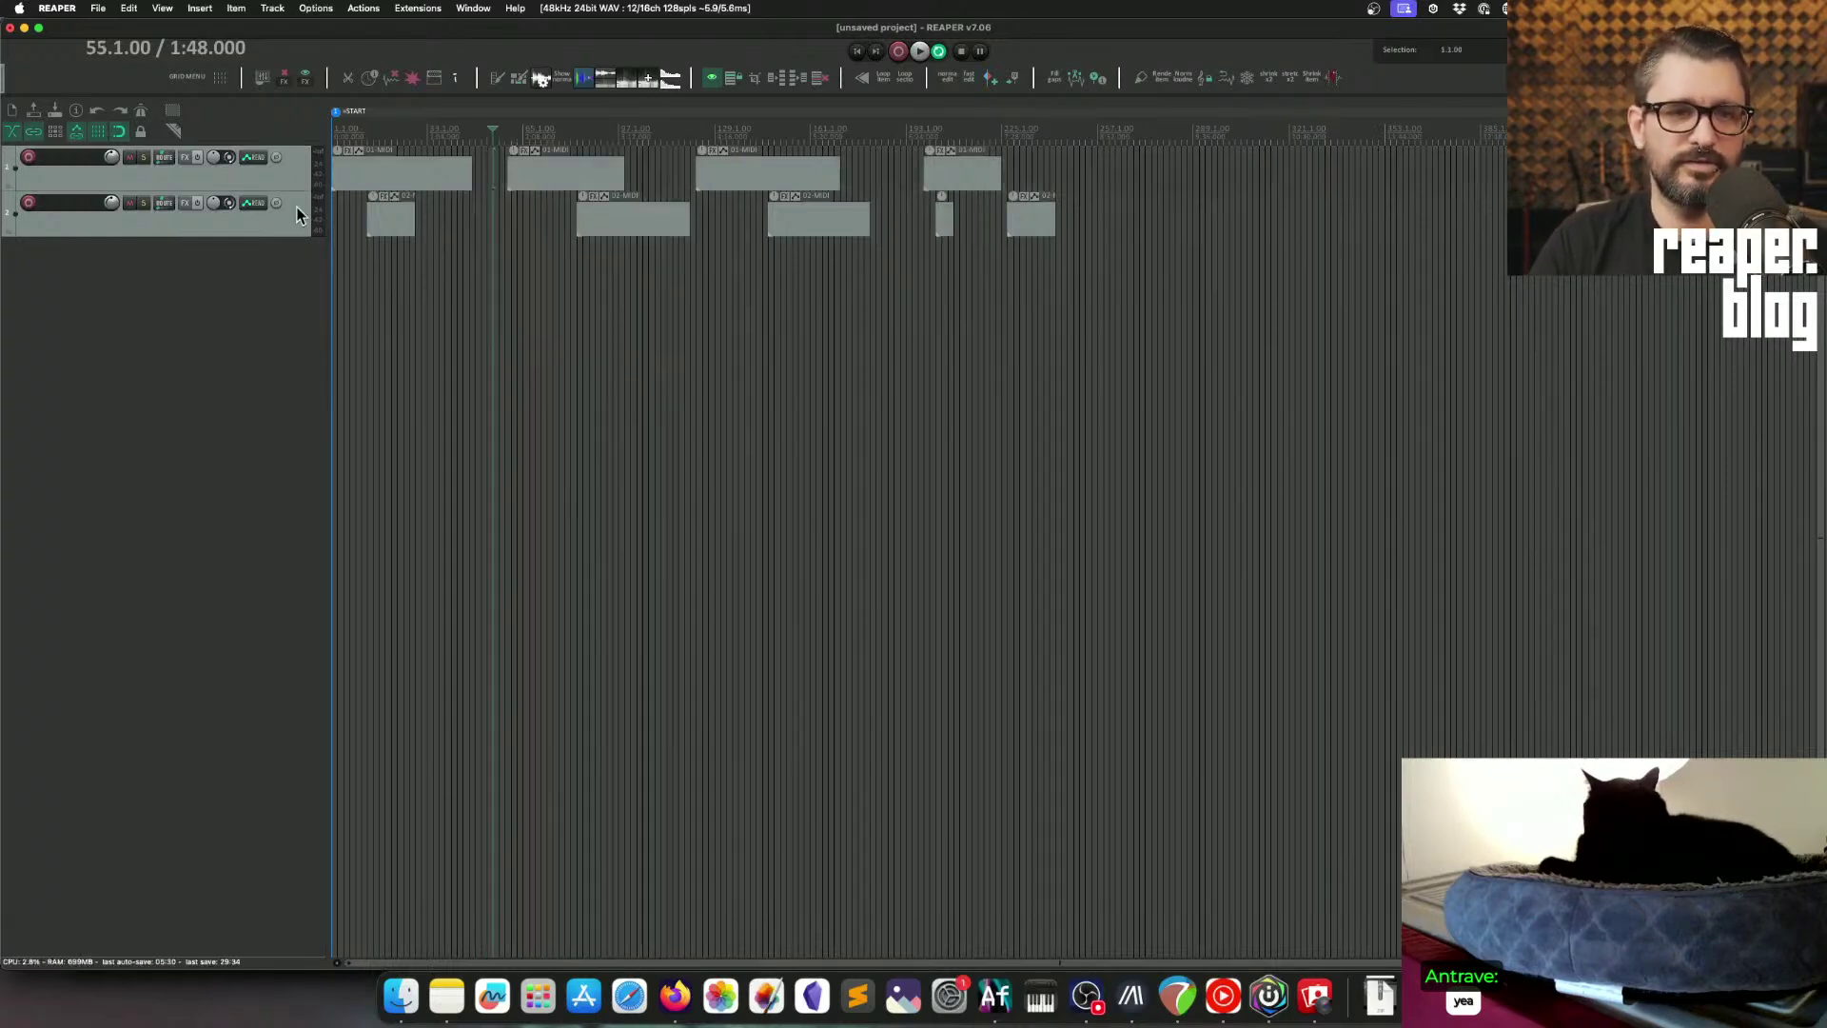
left_click(59, 135)
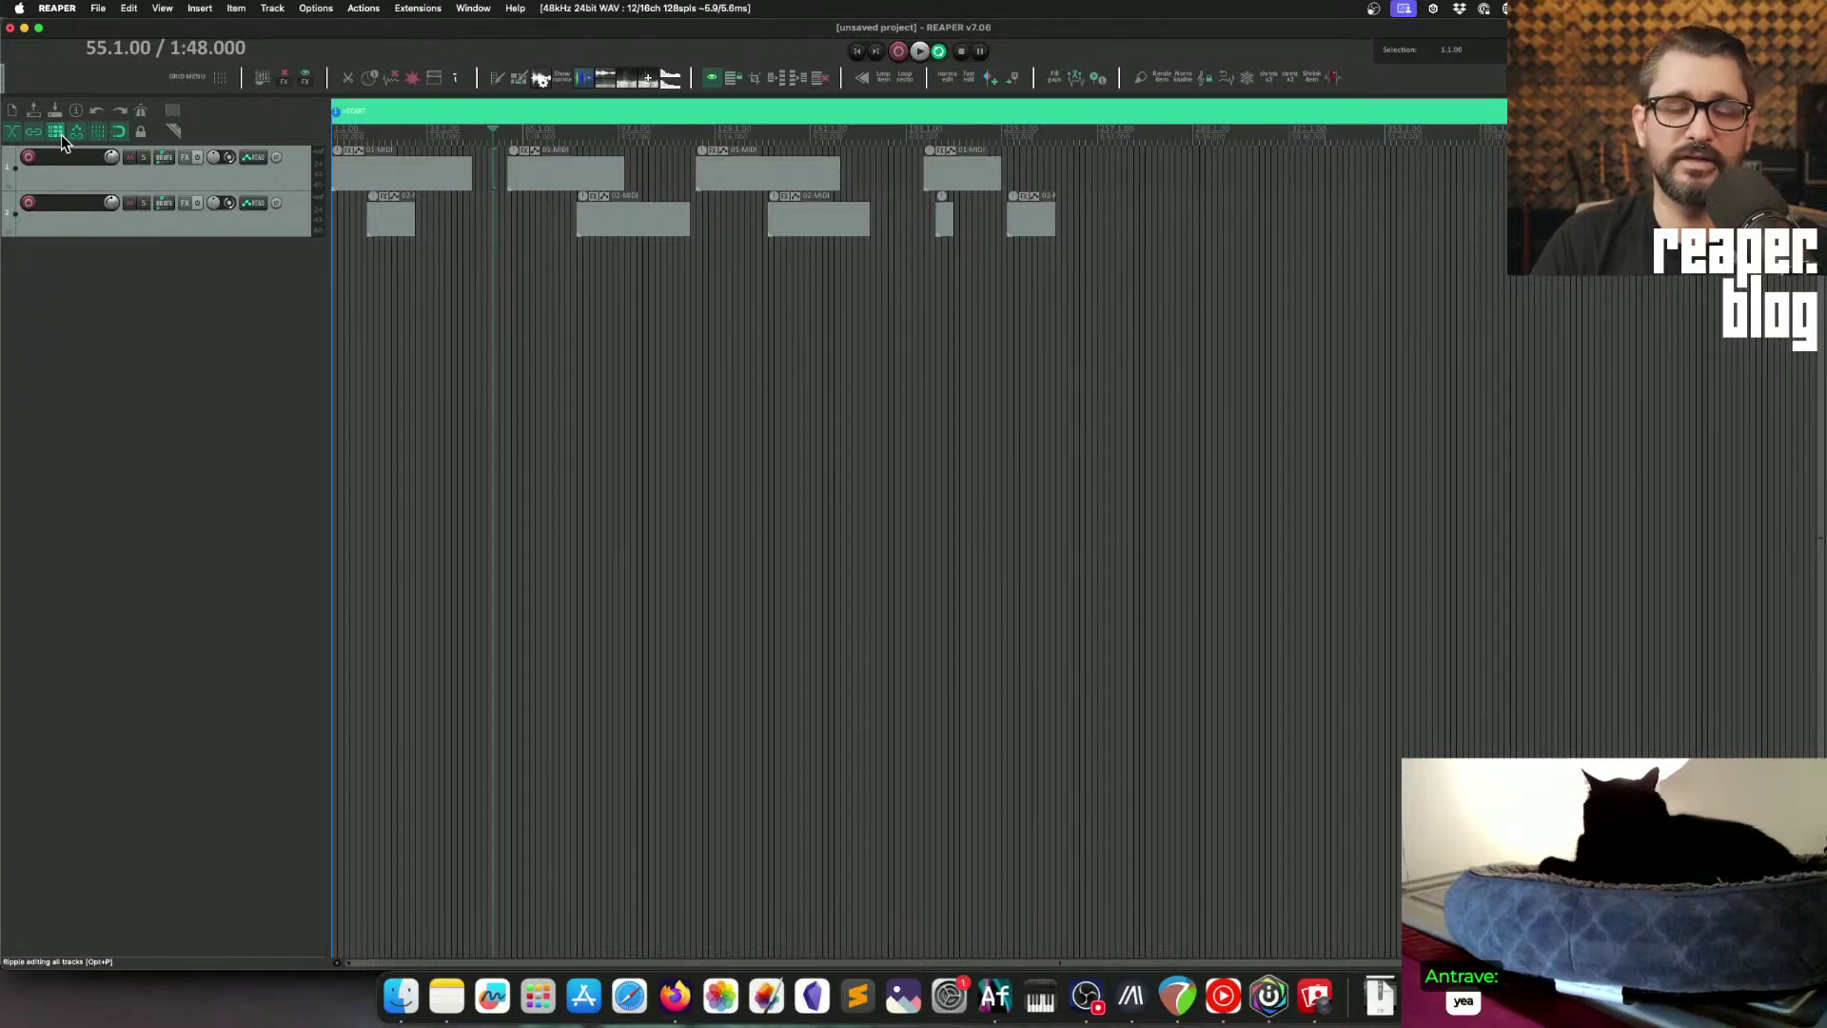
Step: Ripple-drag the second track 1 item later, revert it, and set the edit cursor at bar 57
left_click(519, 178)
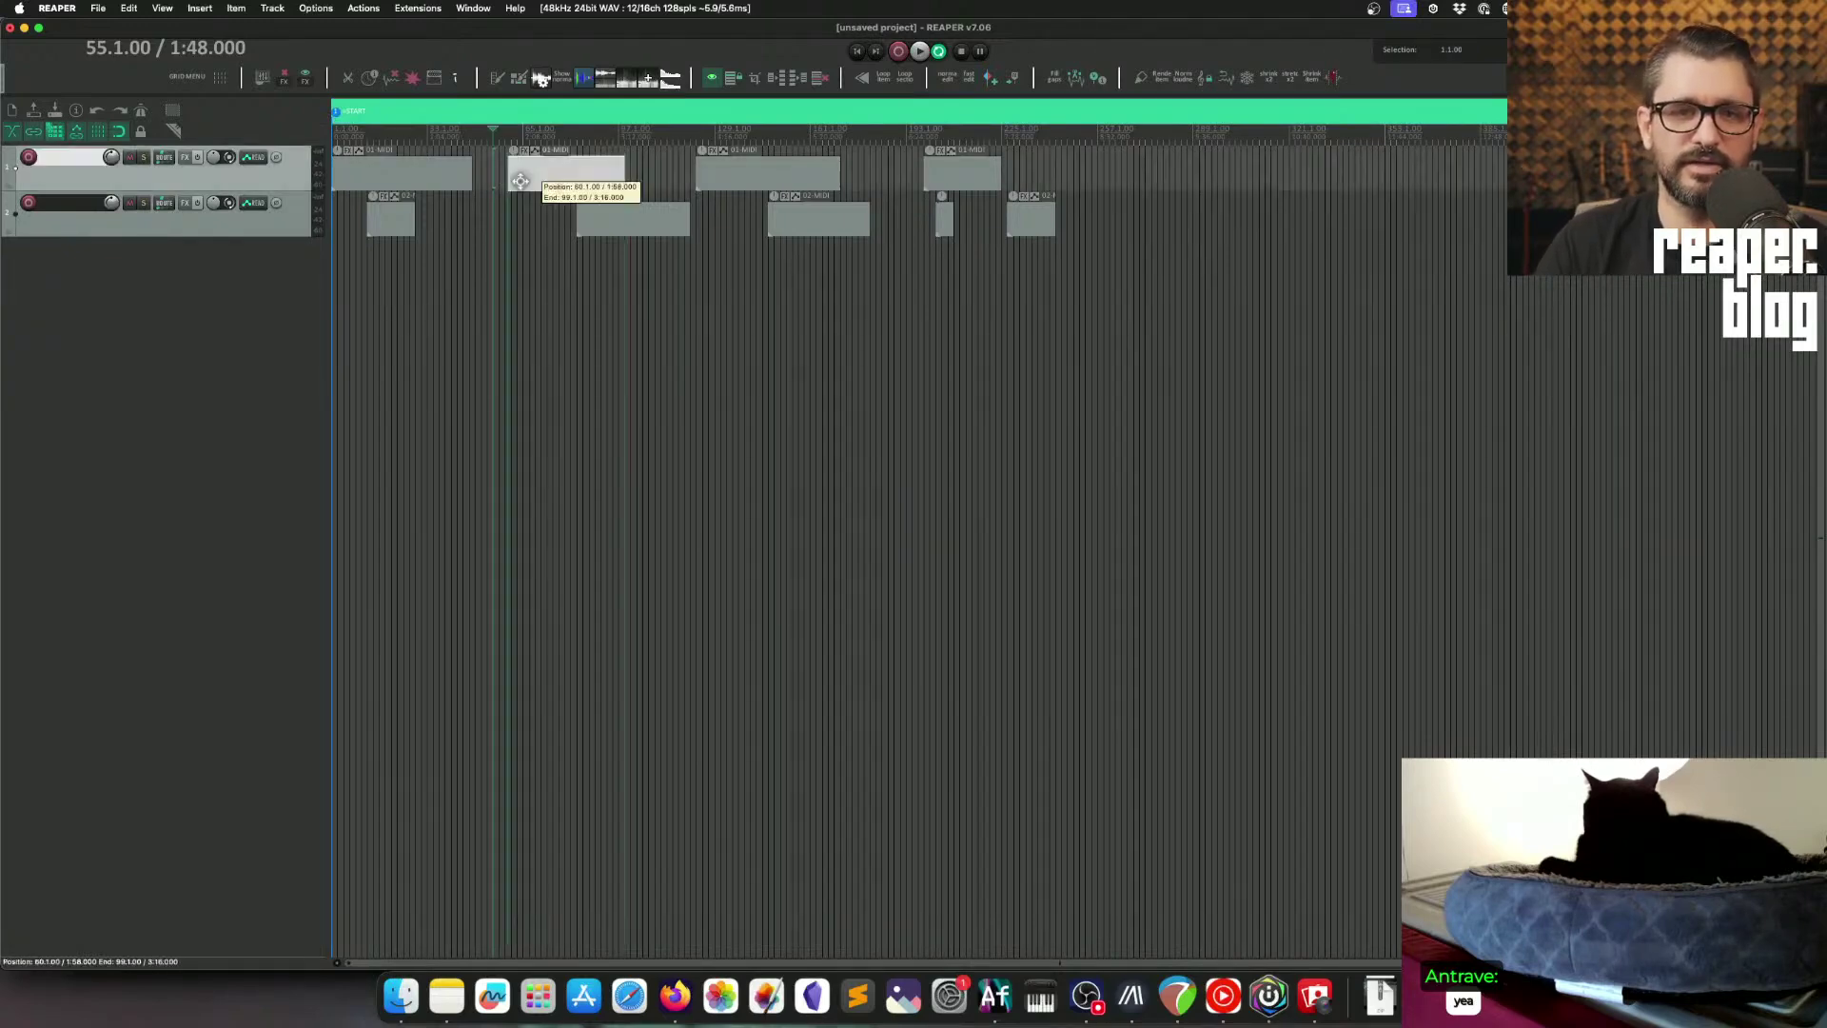
left_click_drag(520, 180, 845, 179)
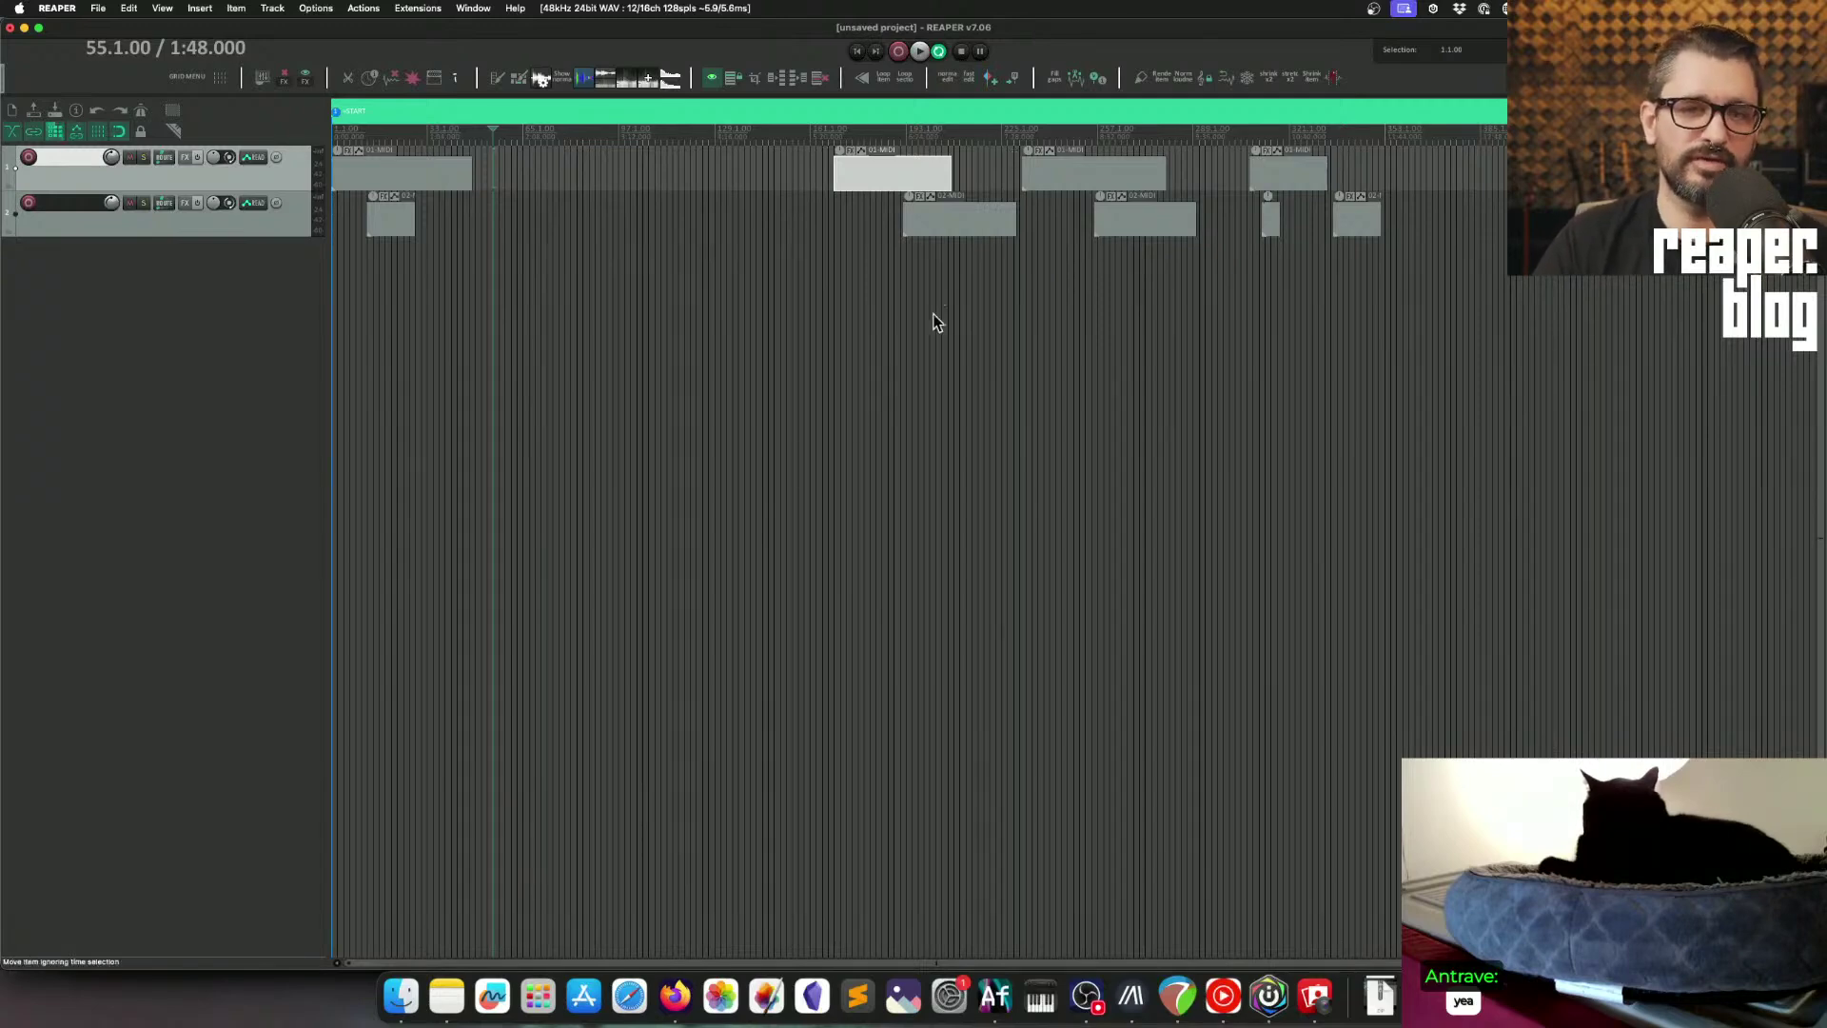
key("Delete")
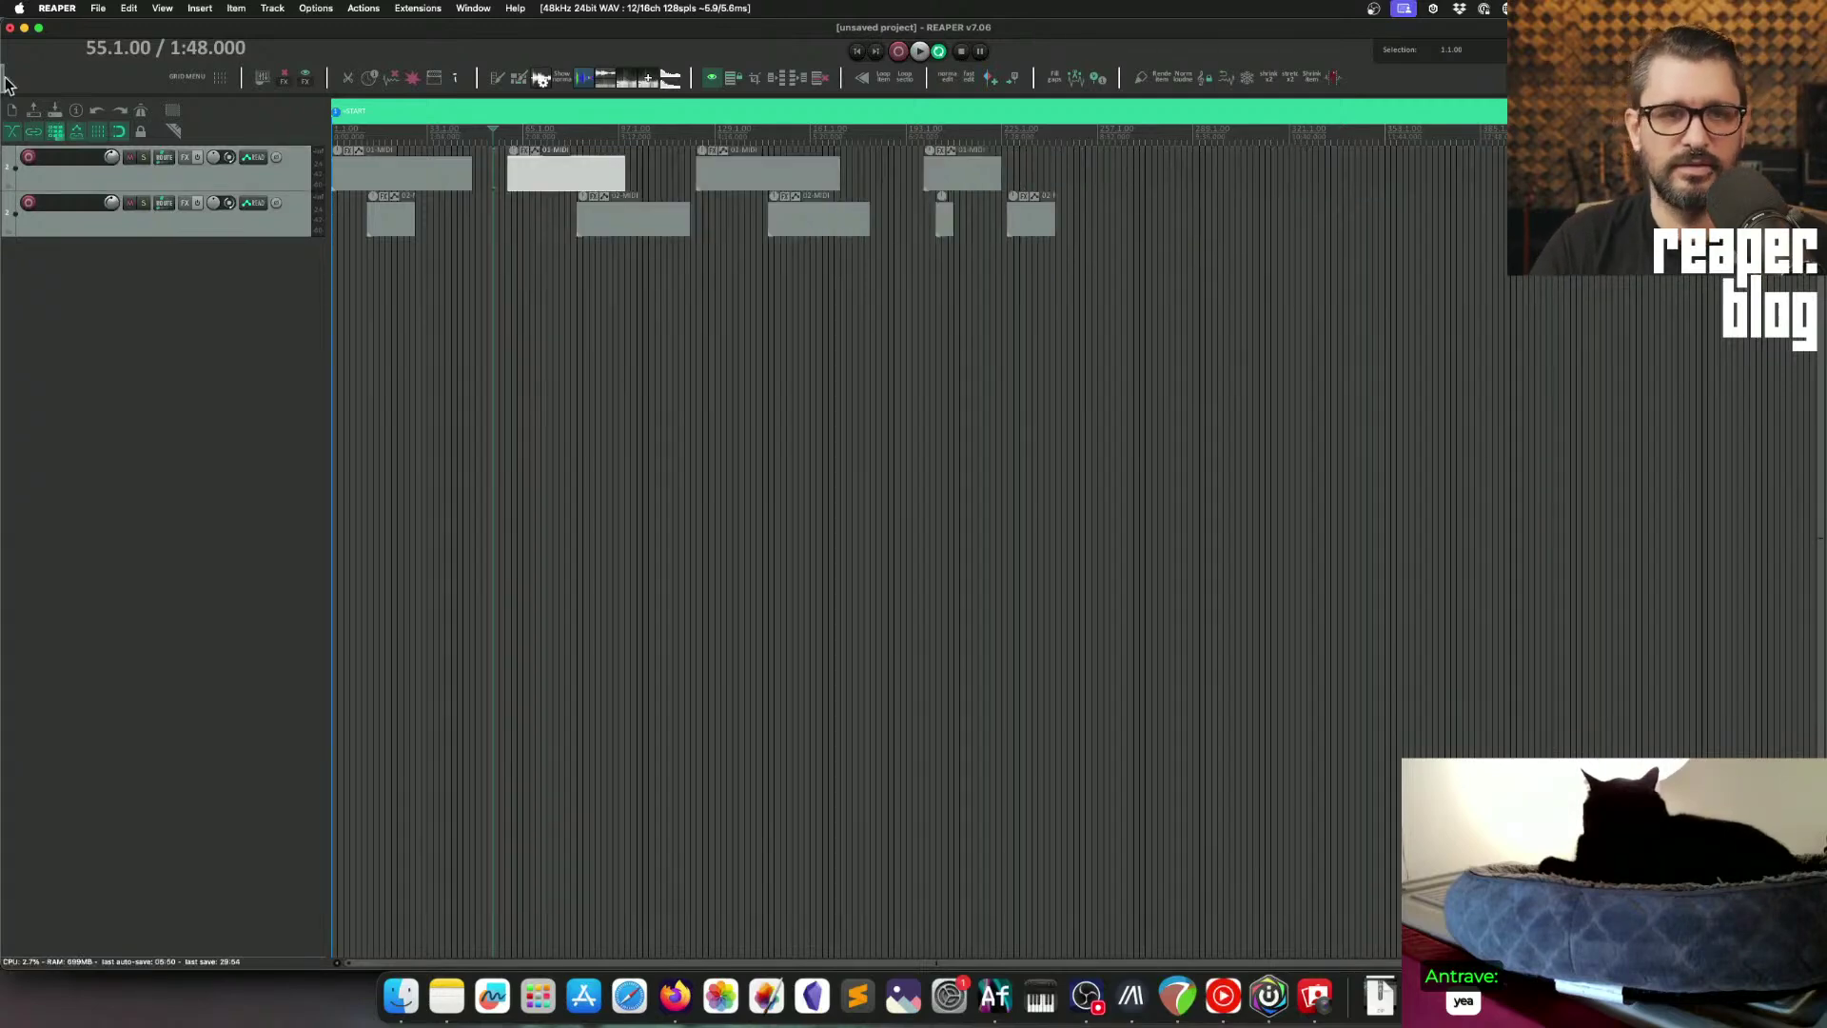
key("Escape")
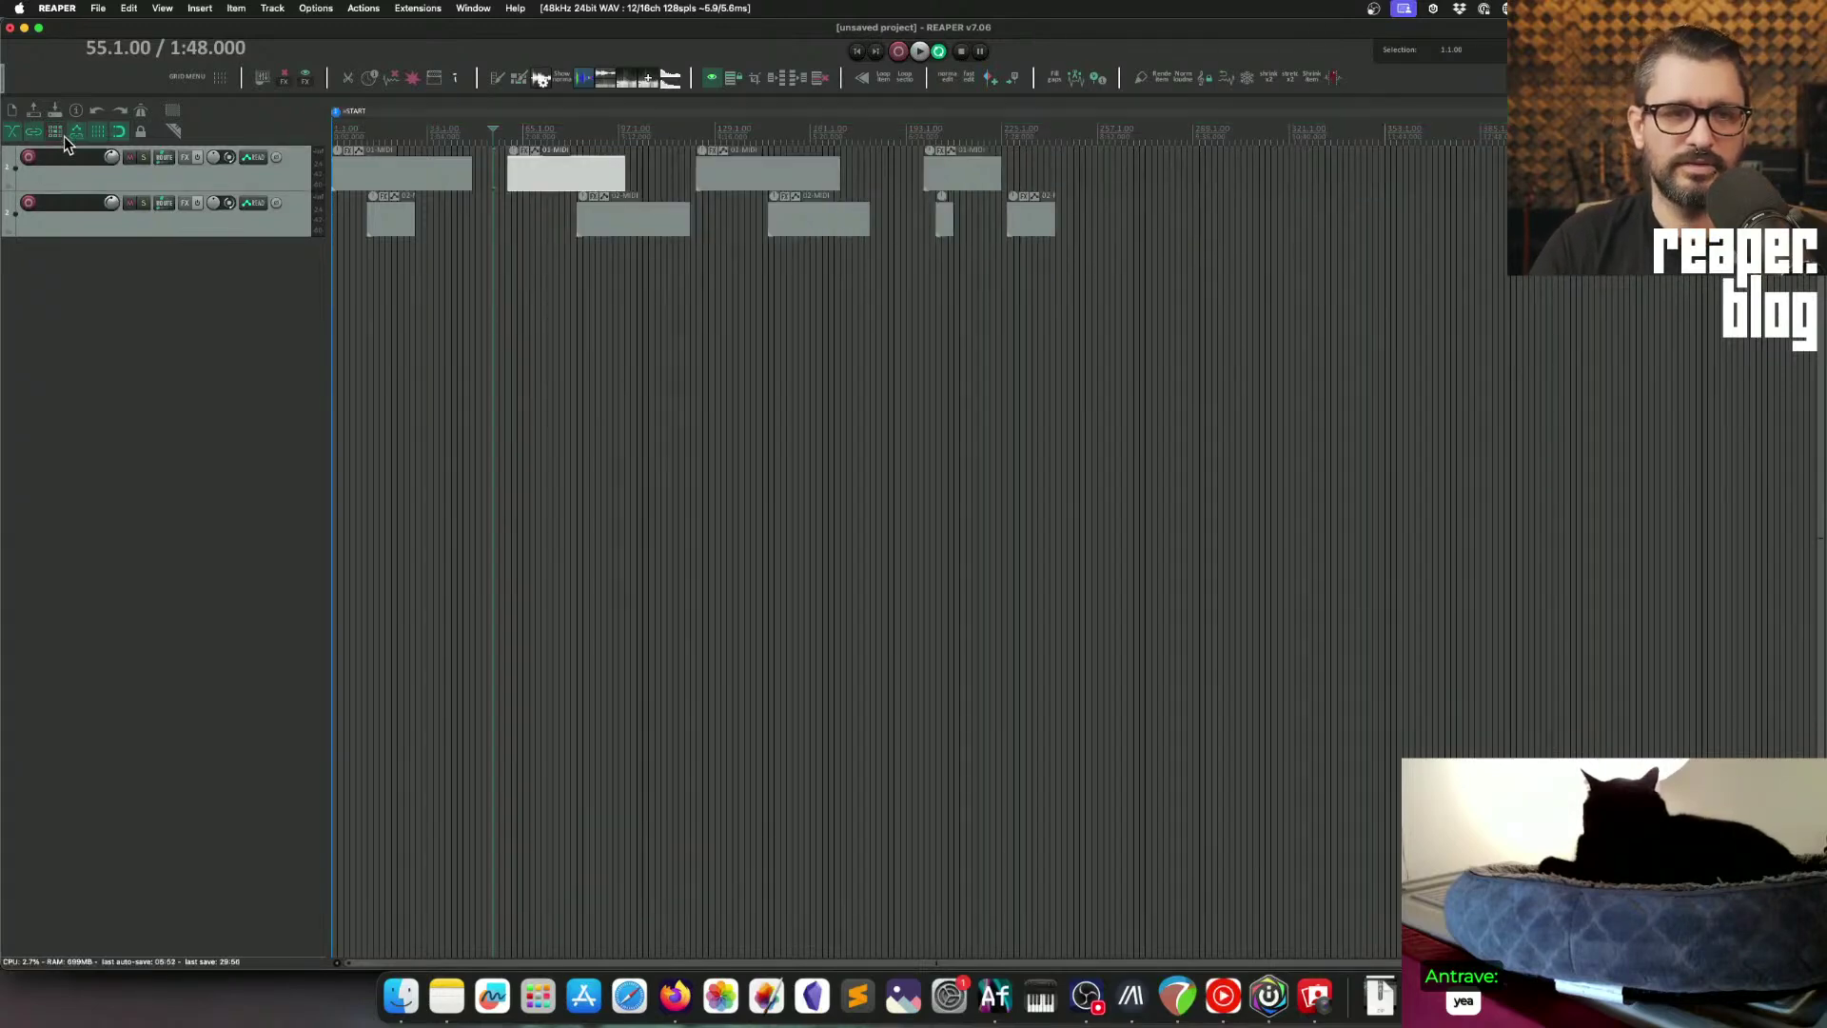
left_click(498, 179)
left_click(500, 187)
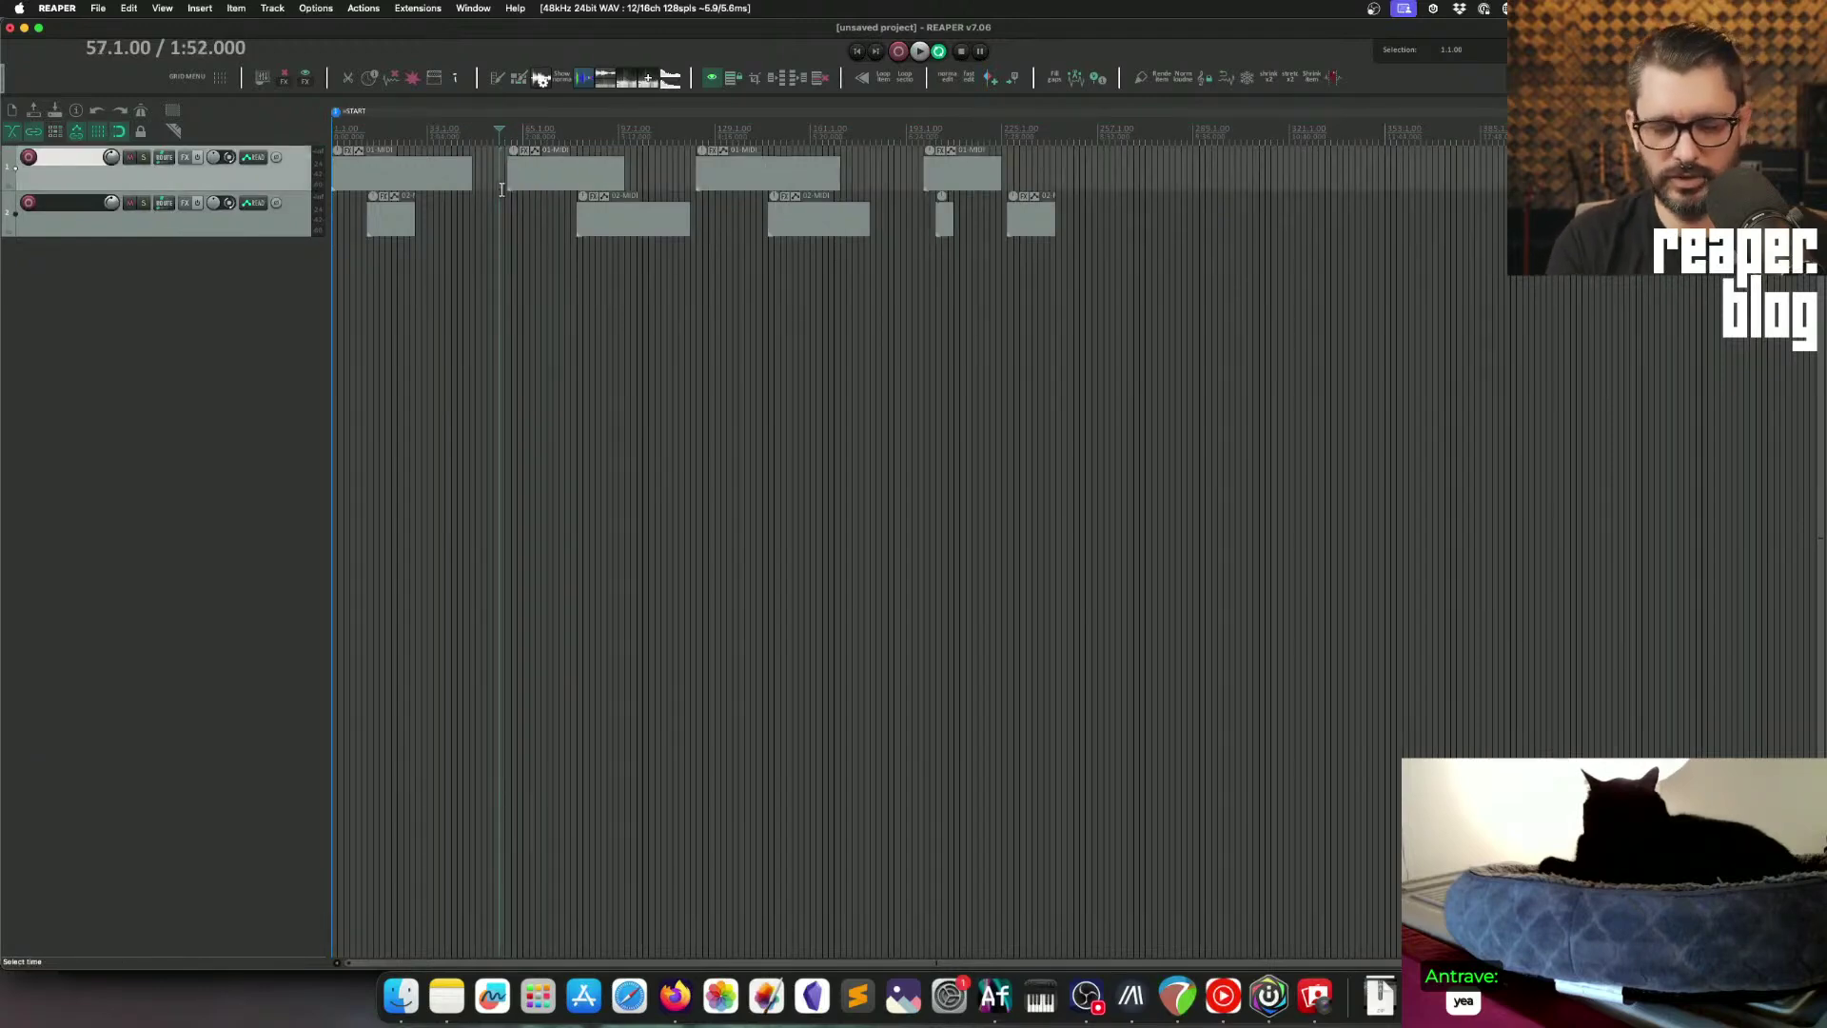
key("question")
Step: Filter actions for 'select all right' and run the X-Raym script with the bar 65 item selected
type("select all ")
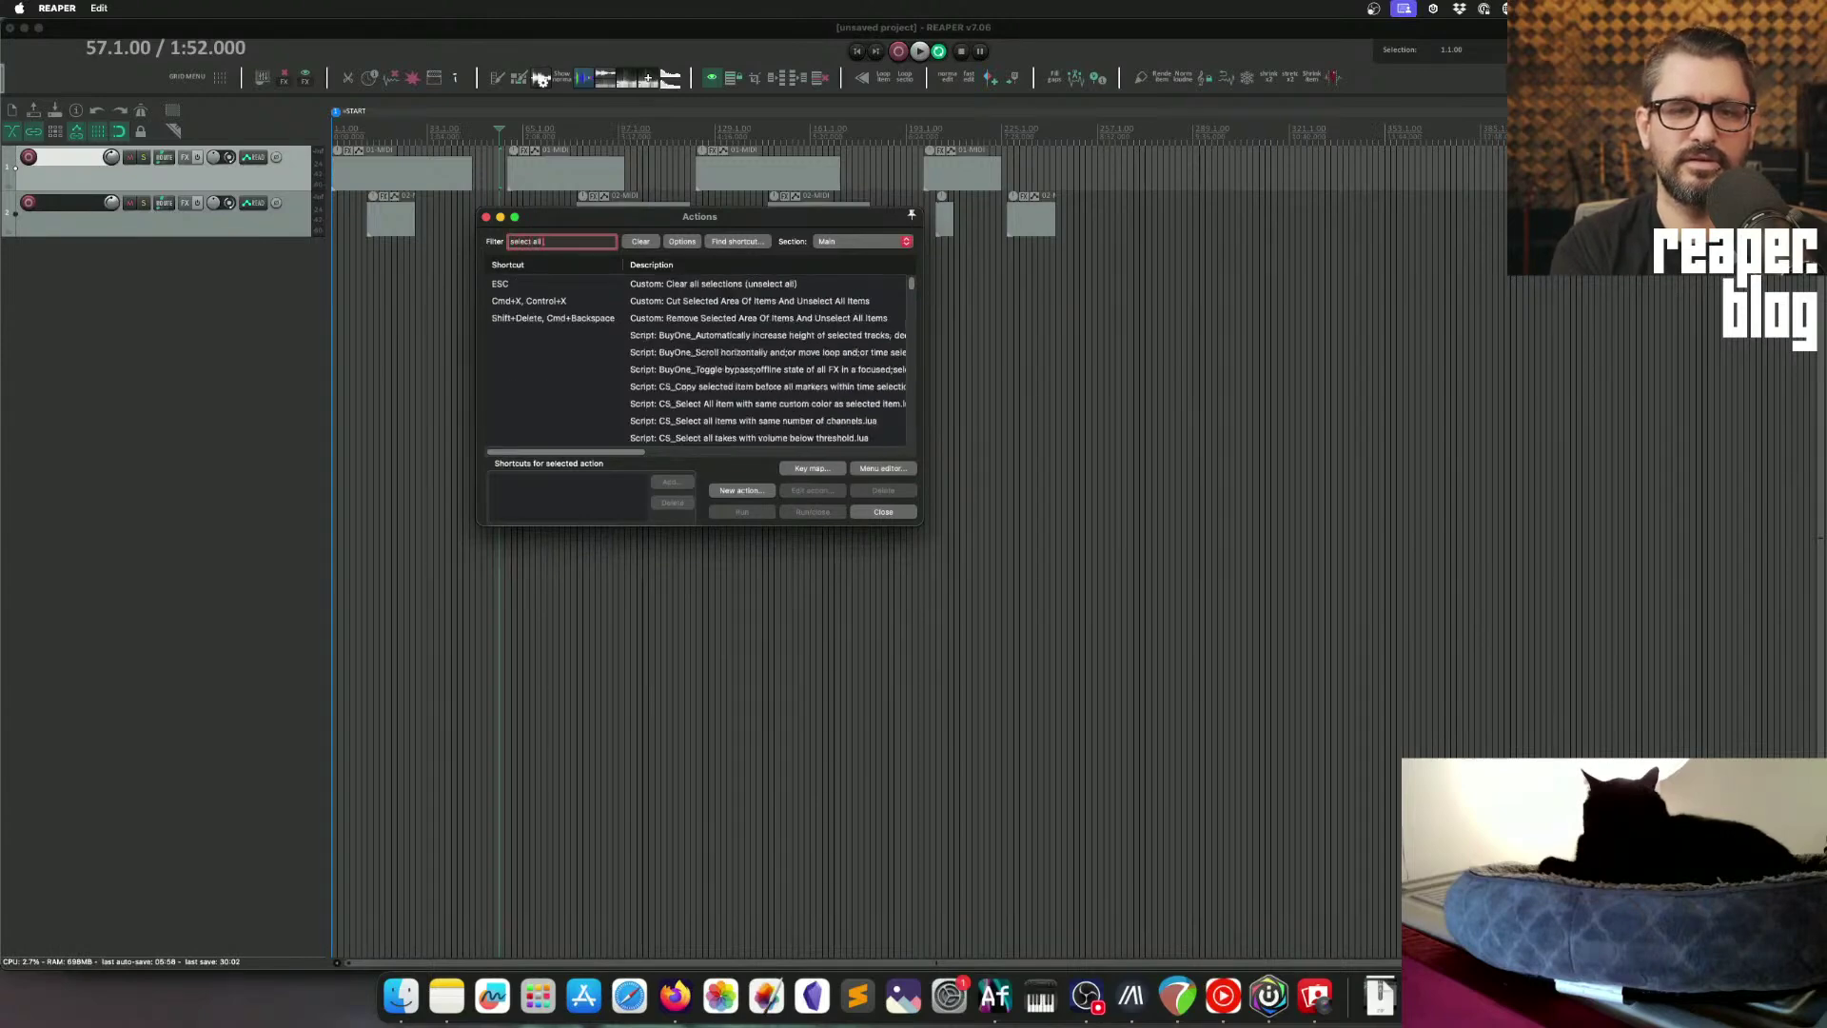
type("right")
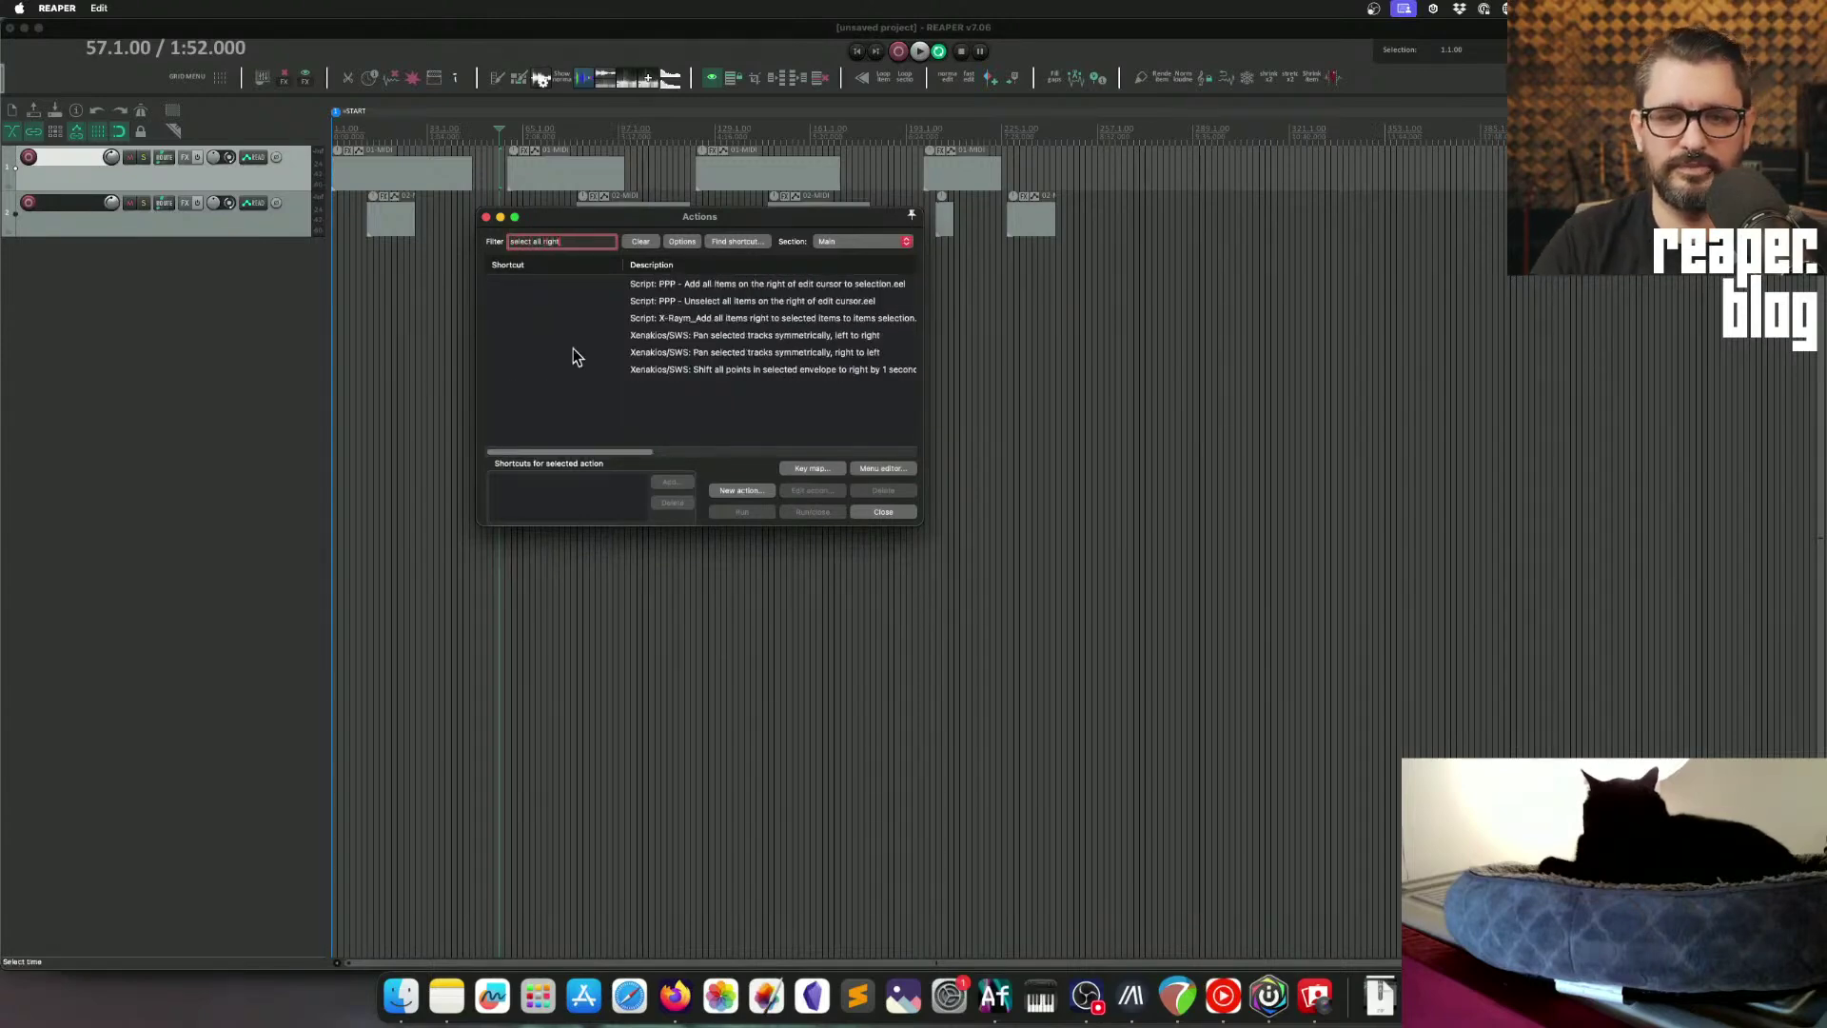
left_click(709, 318)
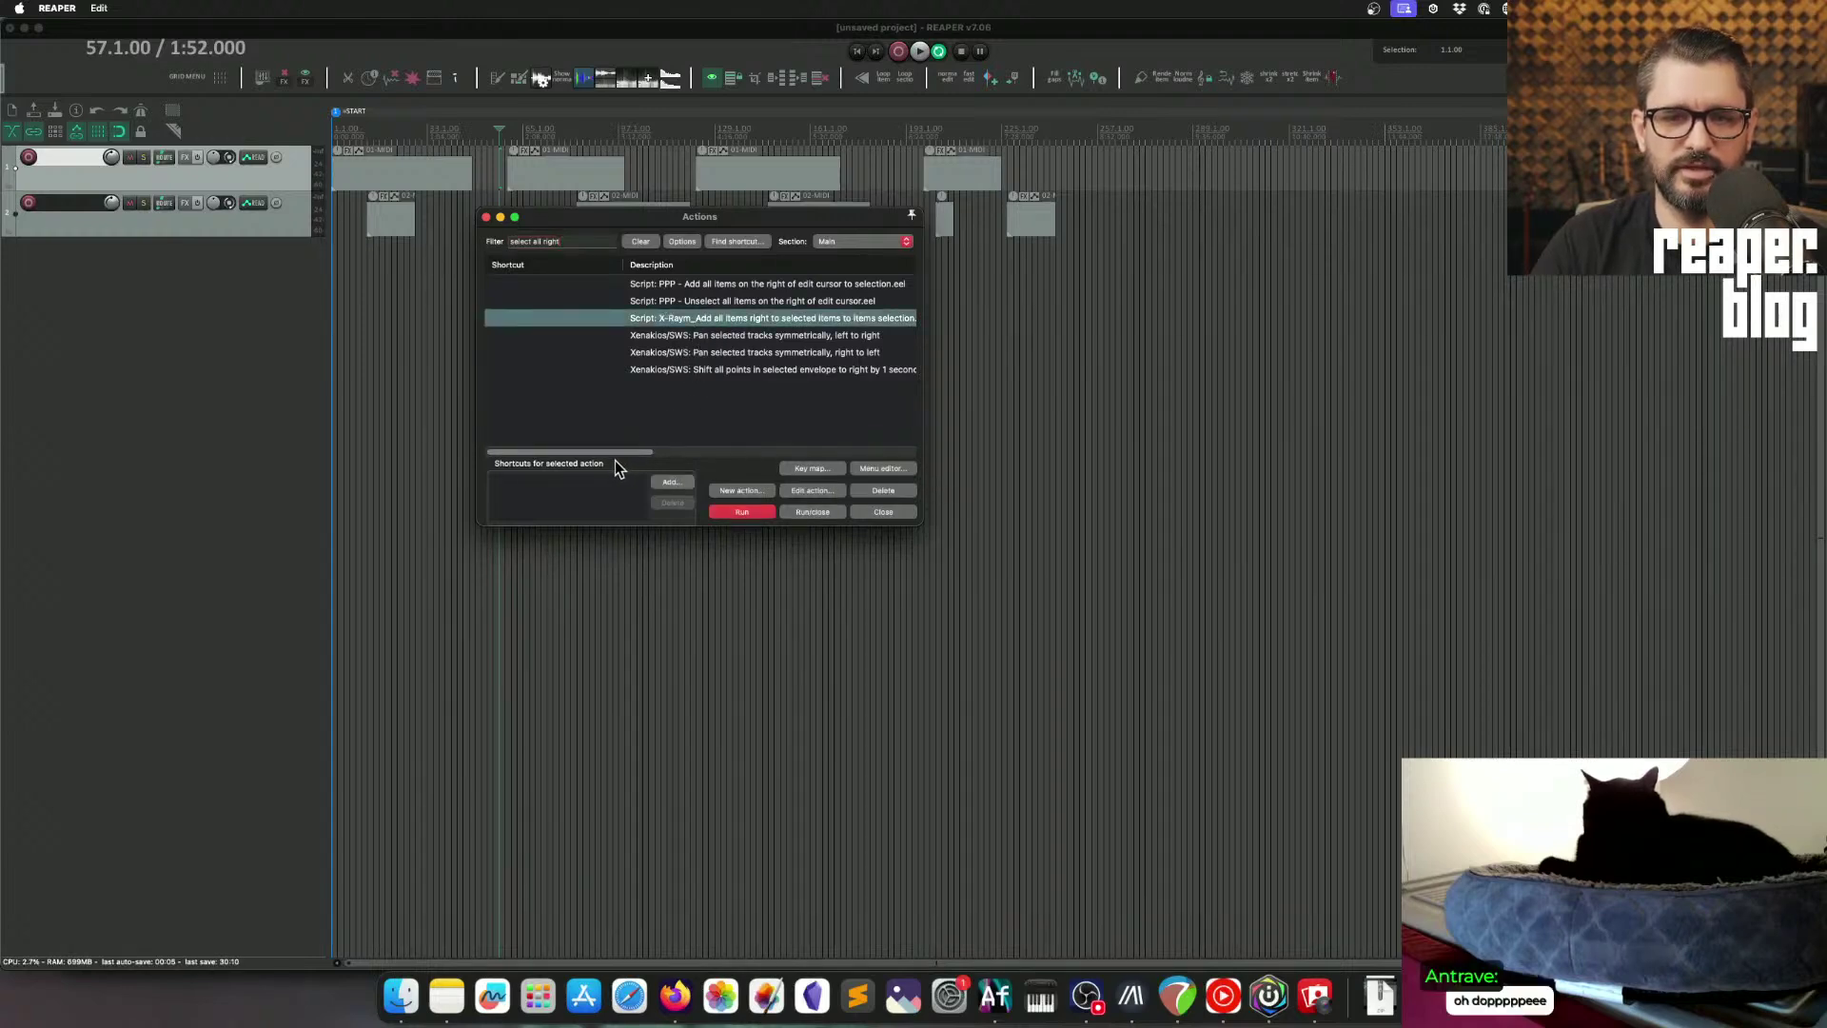
scroll(615, 453, "right", 2)
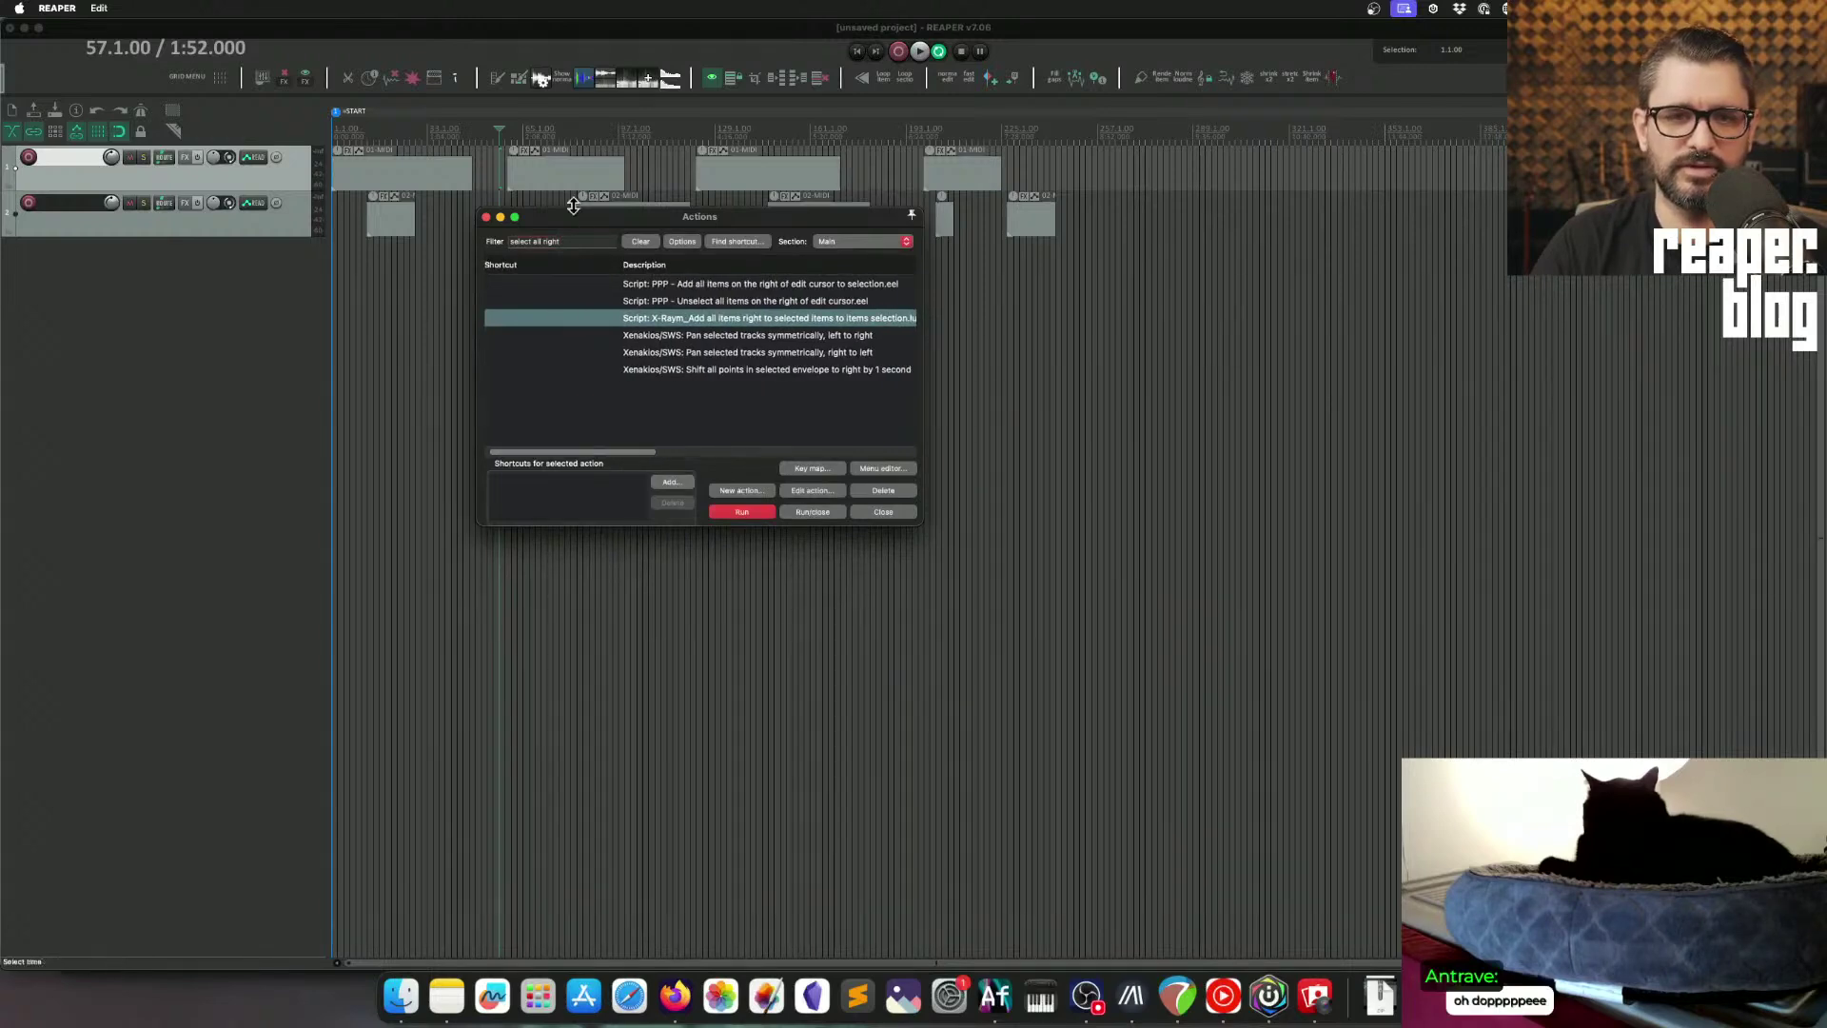
left_click_drag(571, 217, 560, 271)
left_click(522, 169)
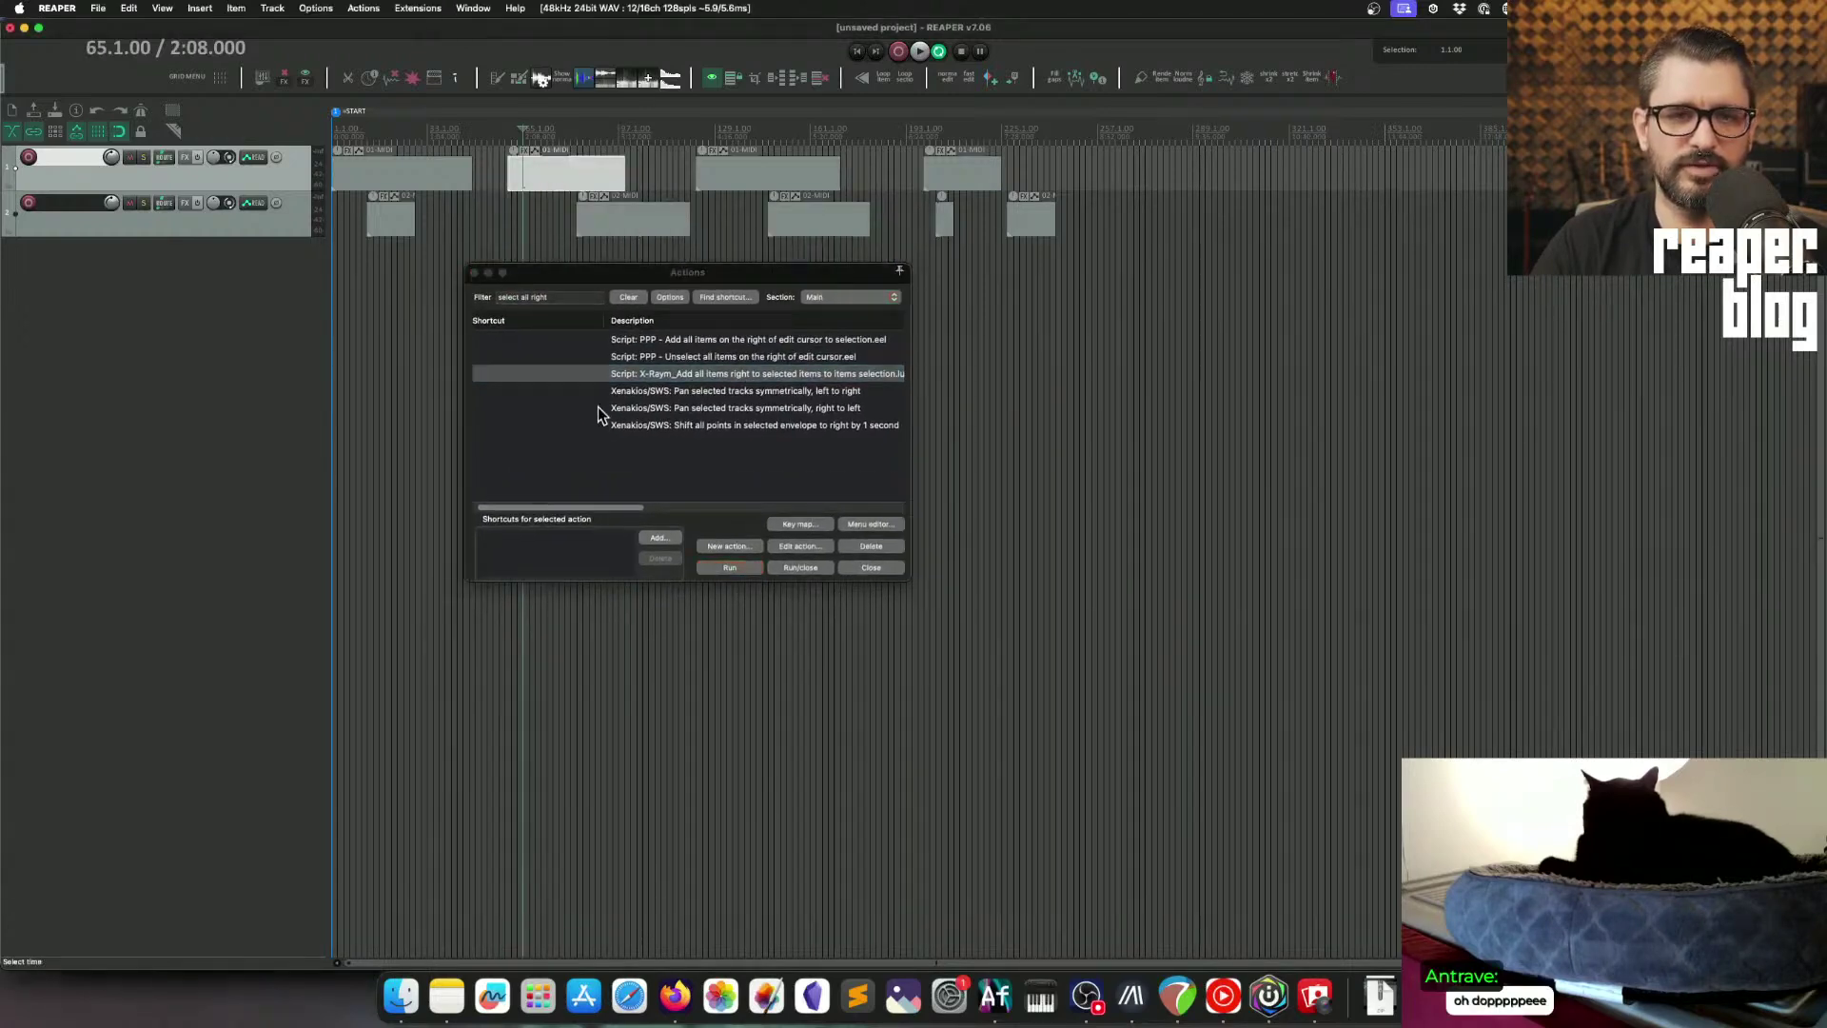
left_click(728, 568)
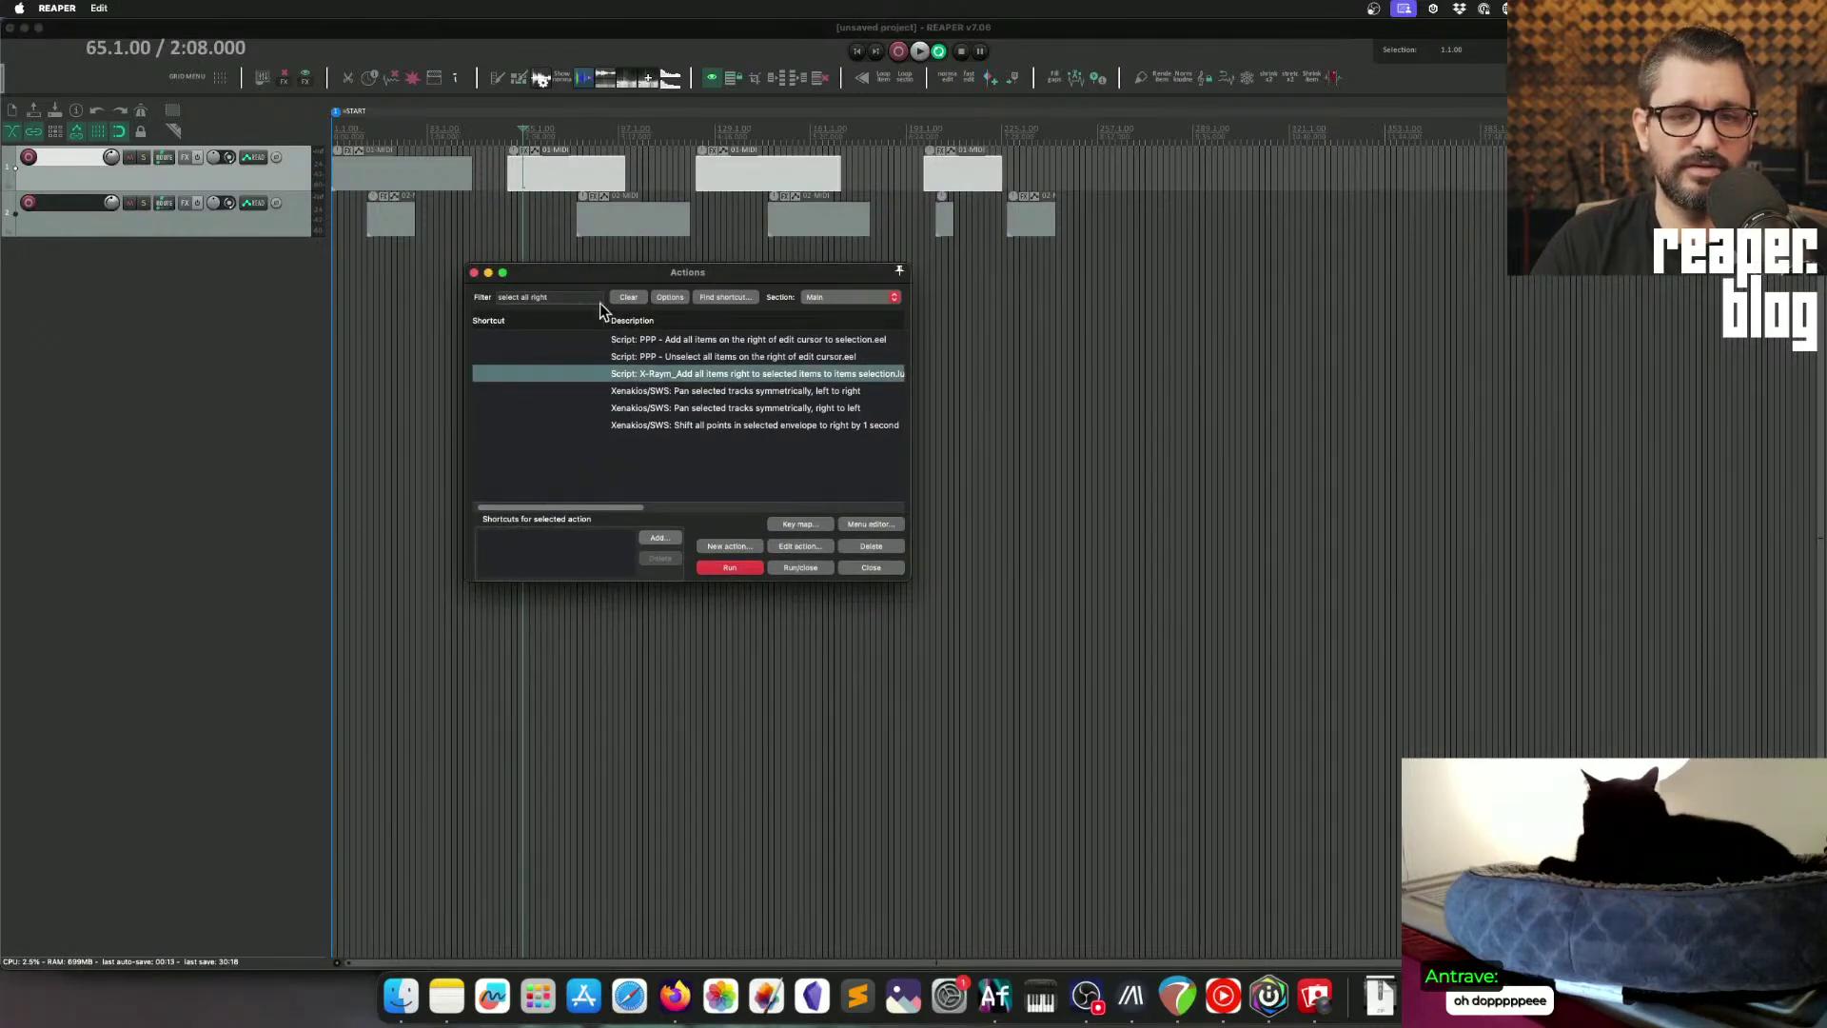
Step: Rerun the X-Raym script with track 1 deselected, then move the edit cursor to bar 63
left_click(523, 174)
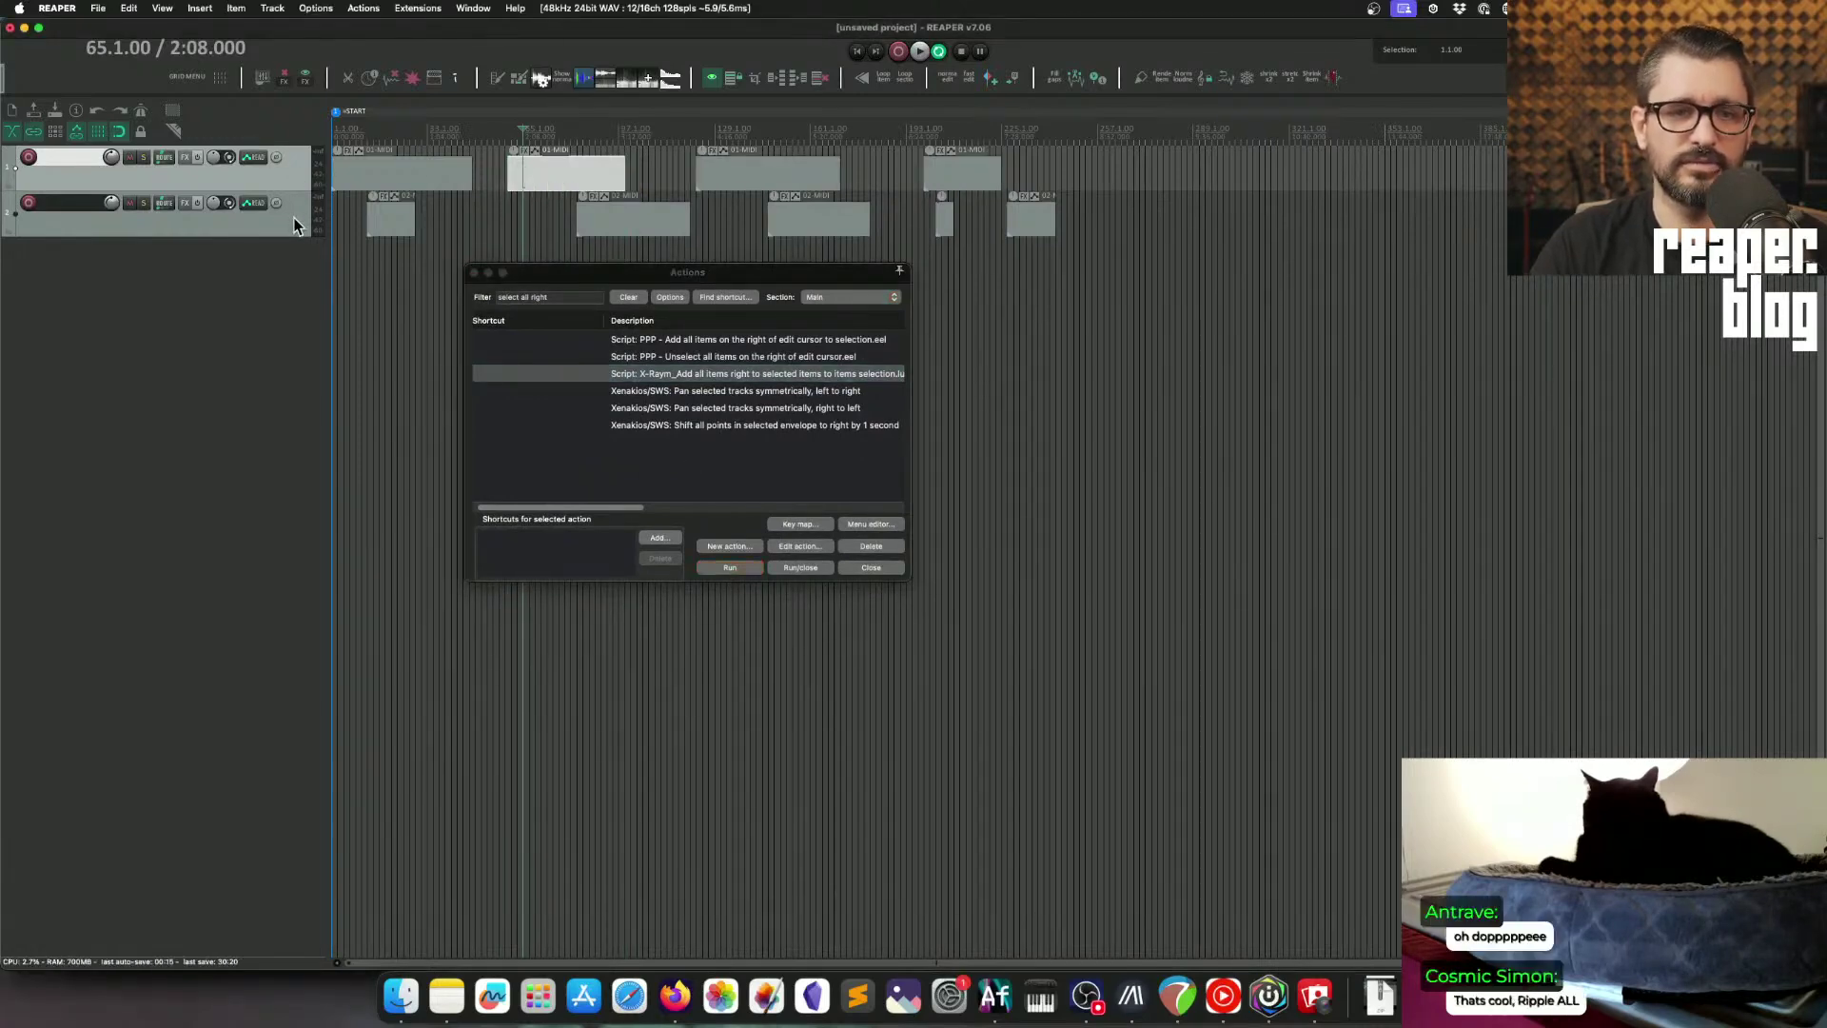
left_click(248, 319)
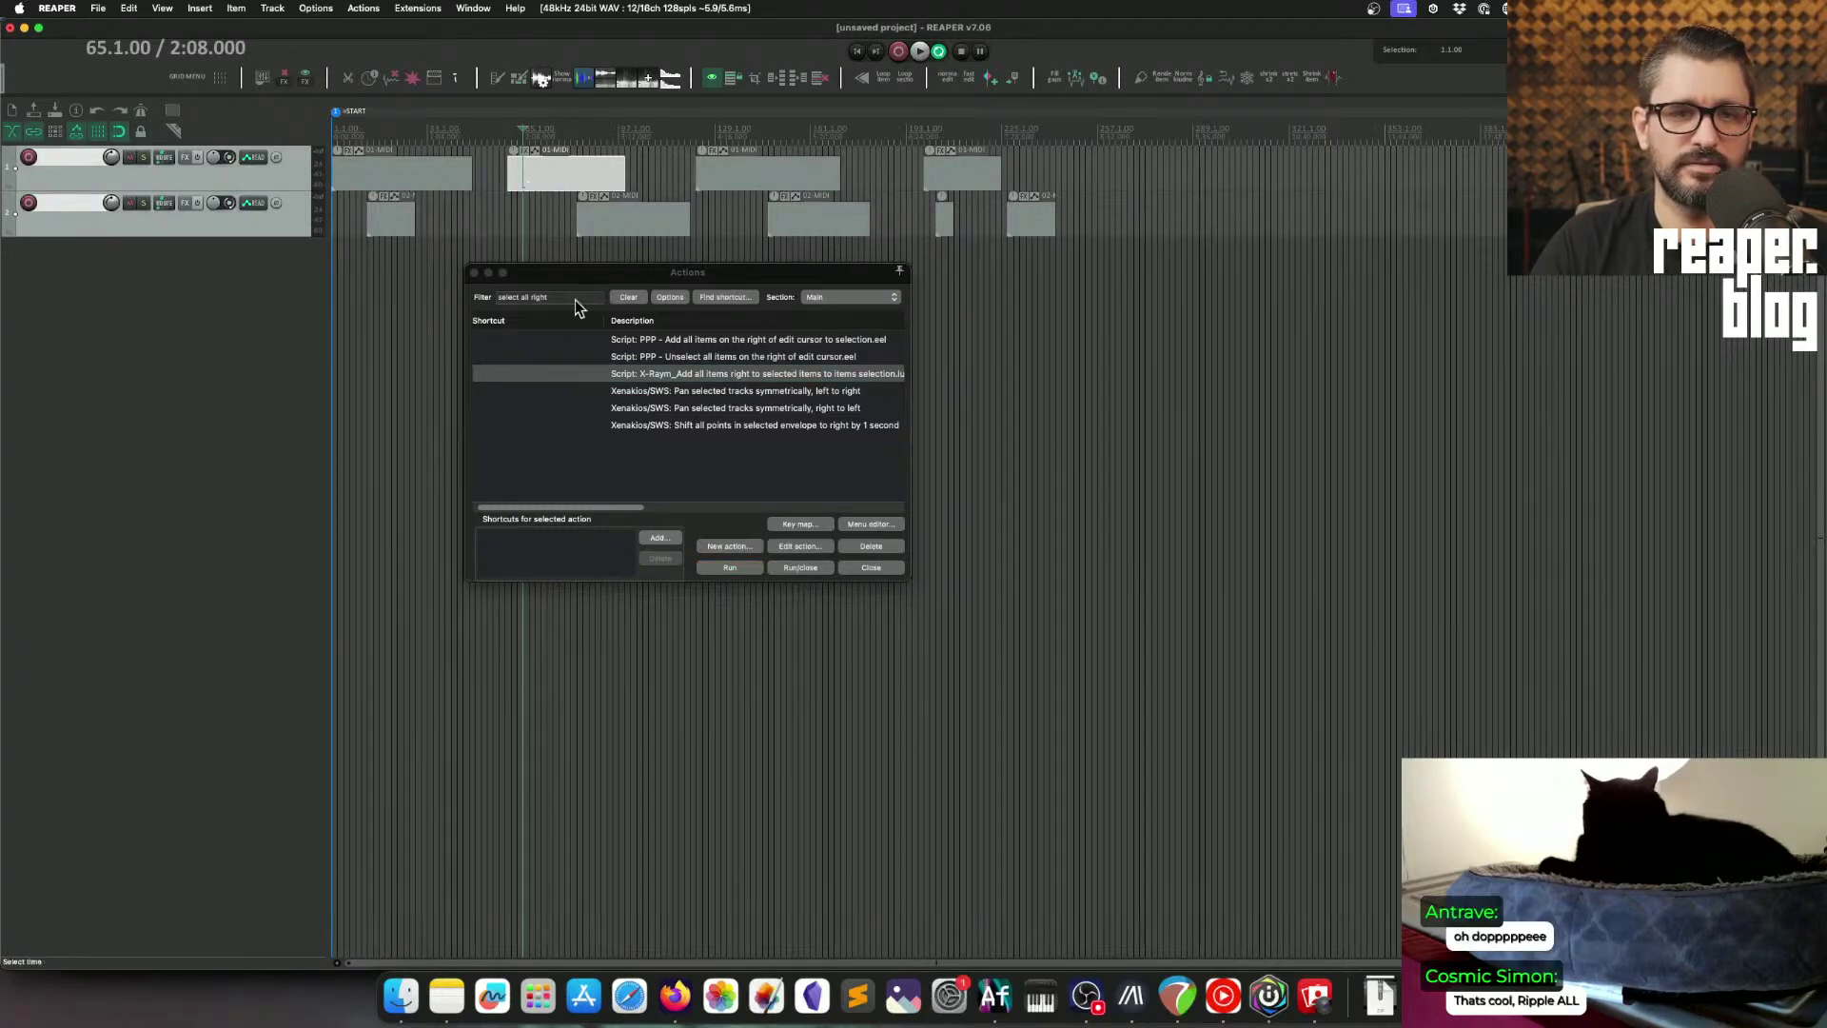
left_click(733, 569)
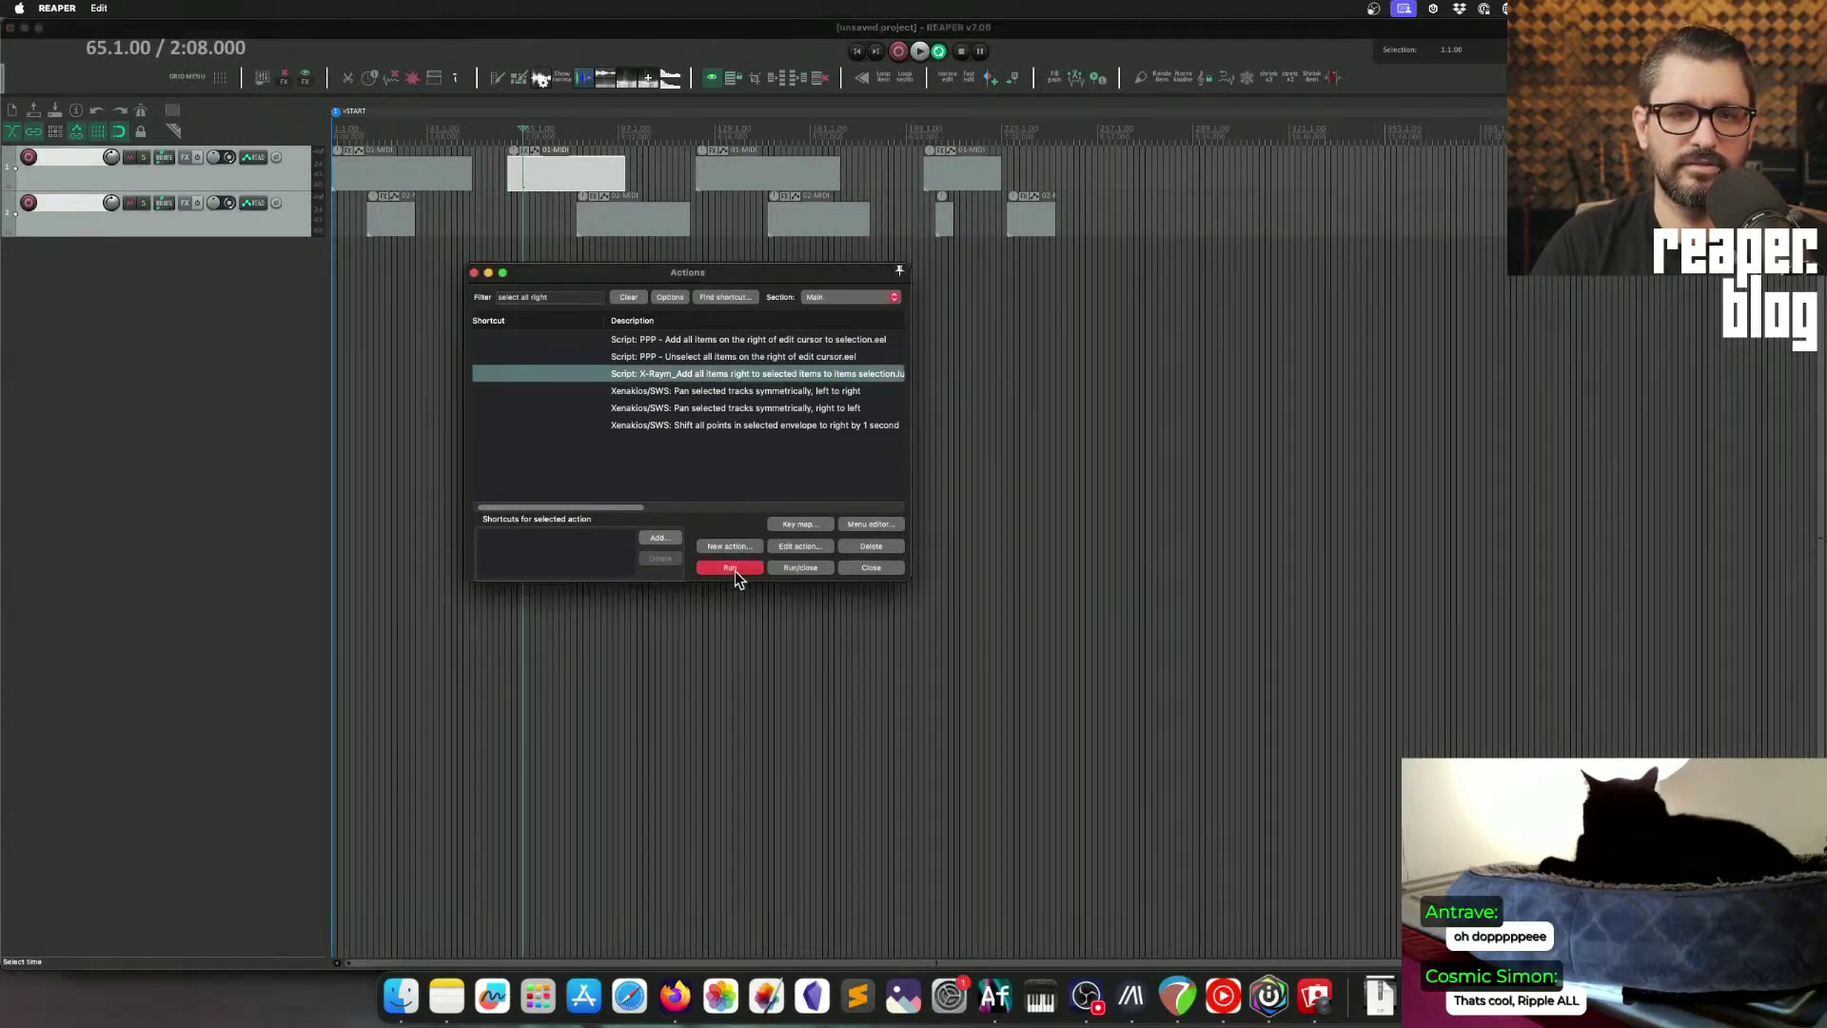
left_click(735, 569)
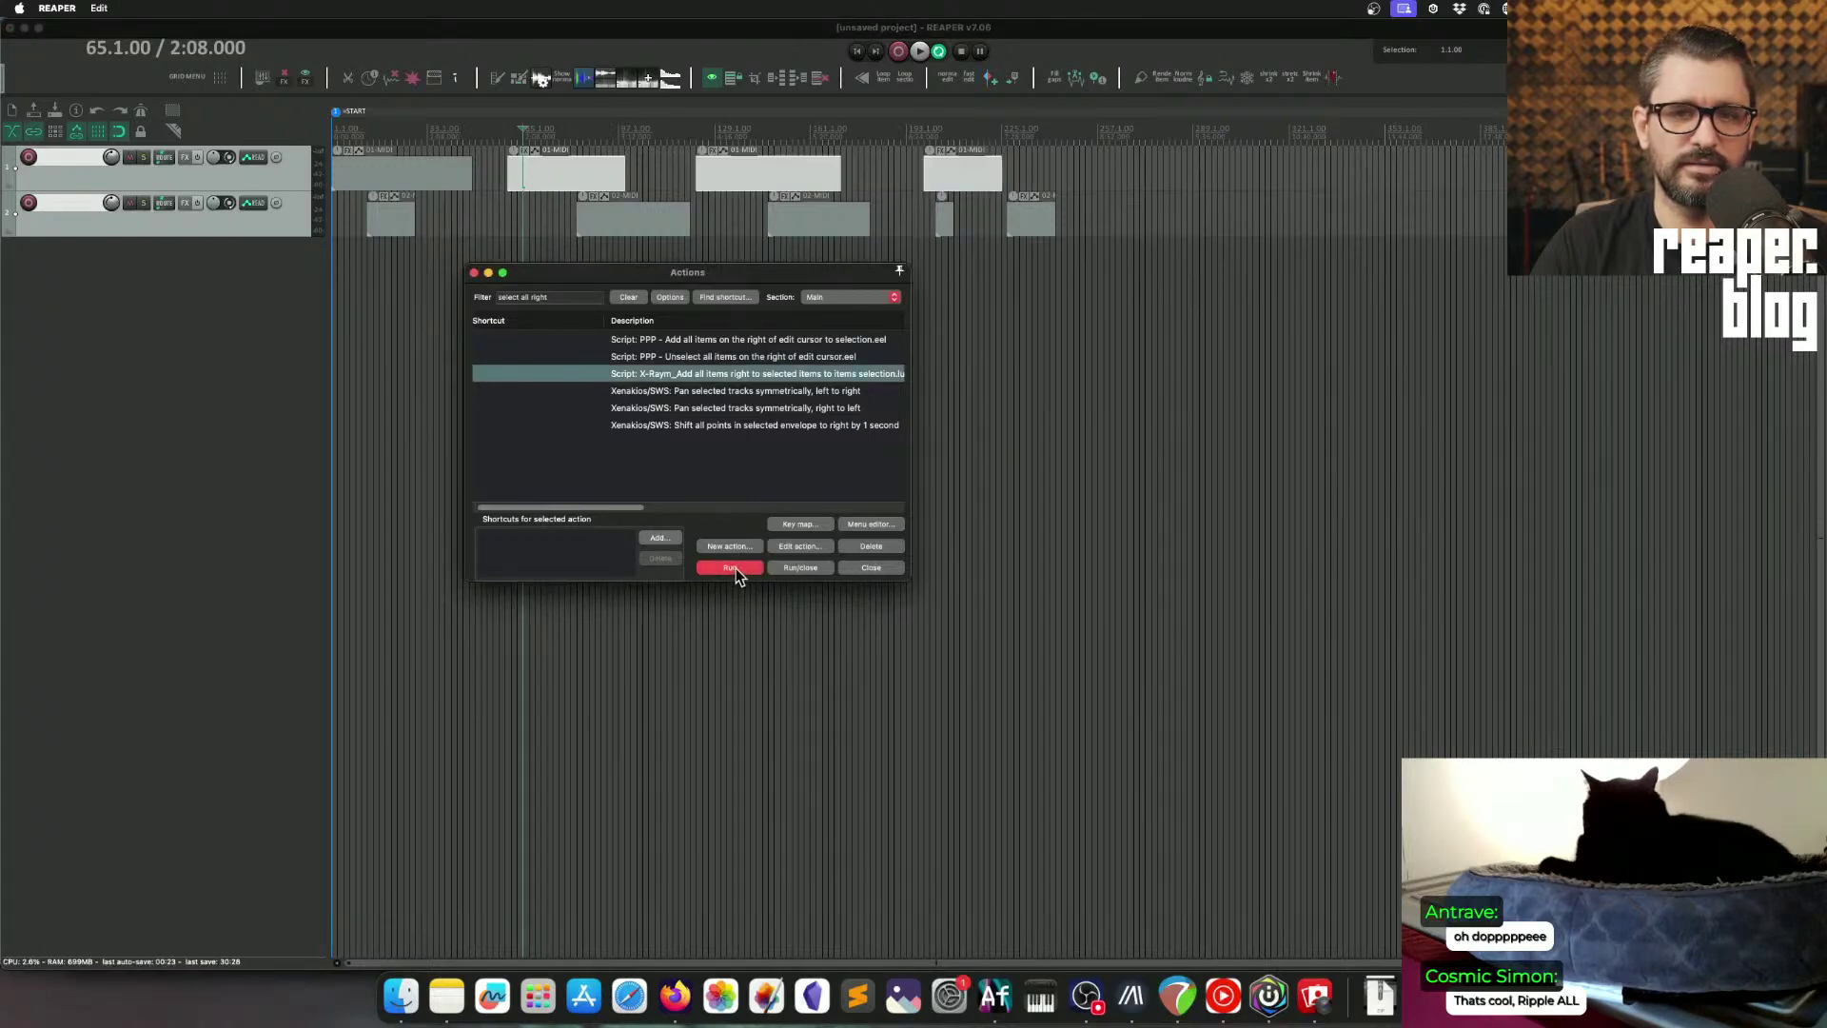
left_click(540, 179)
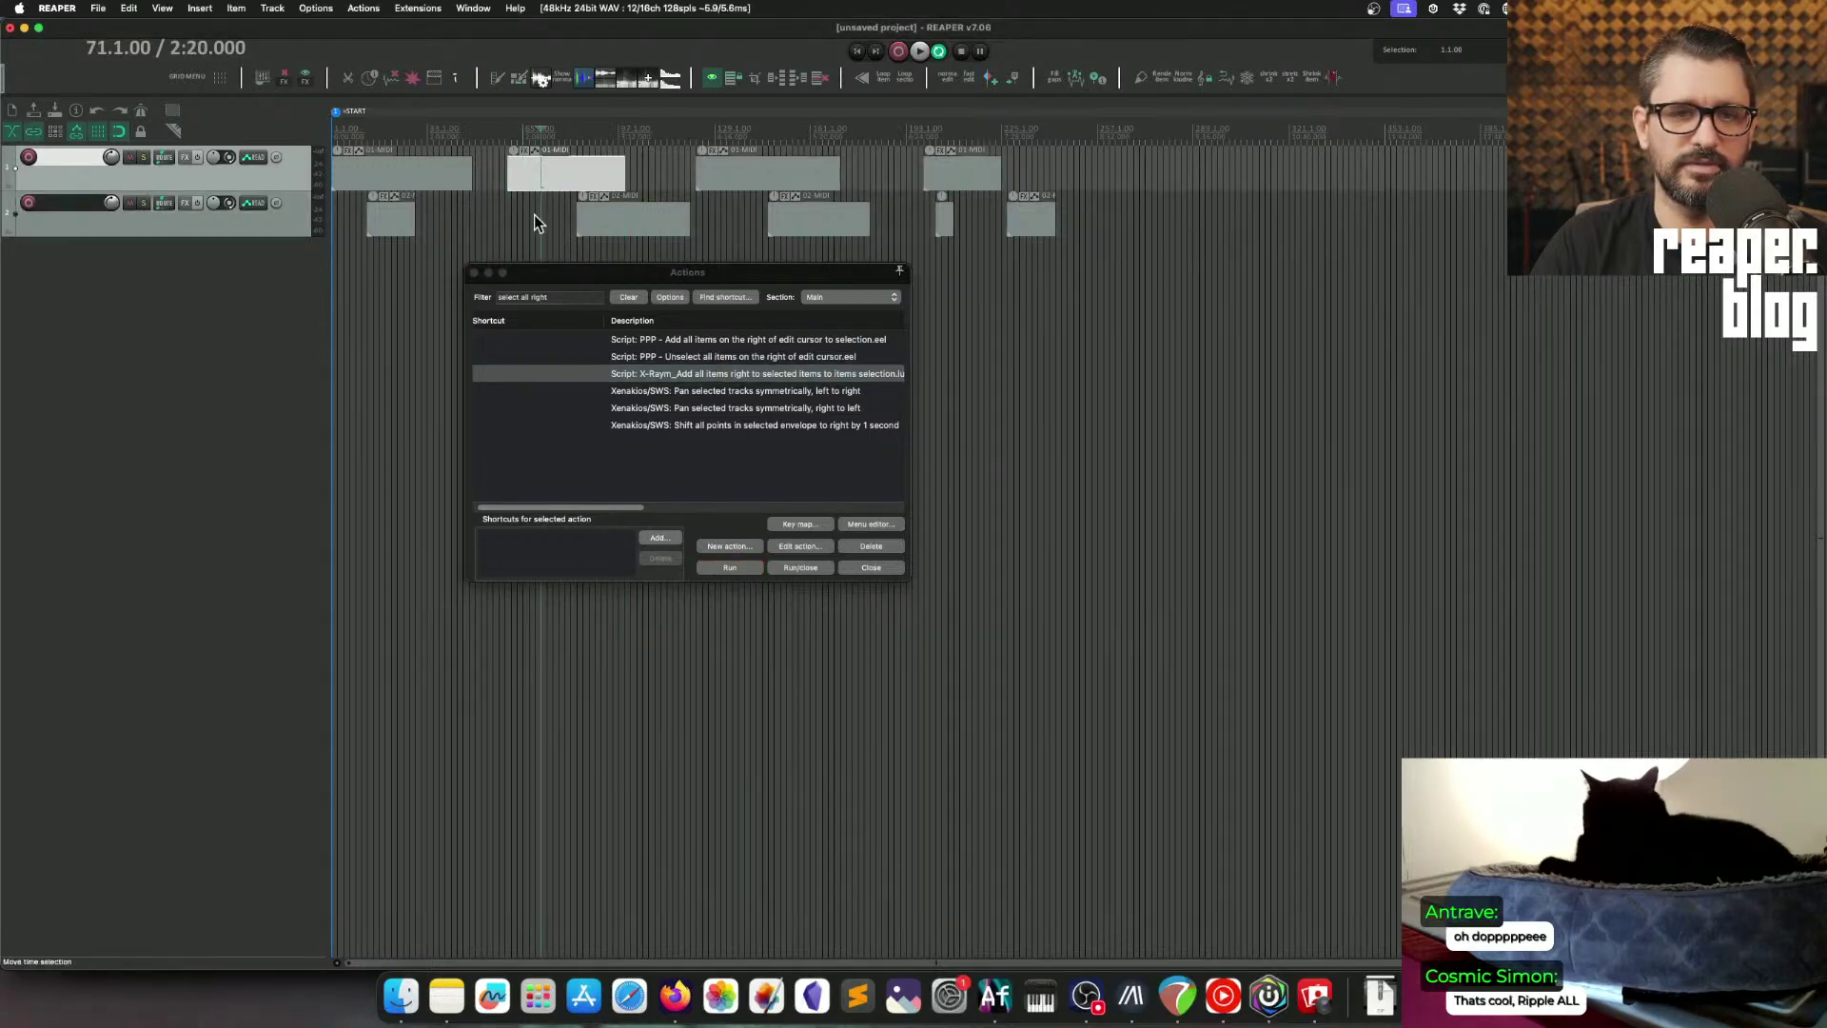
left_click(519, 179)
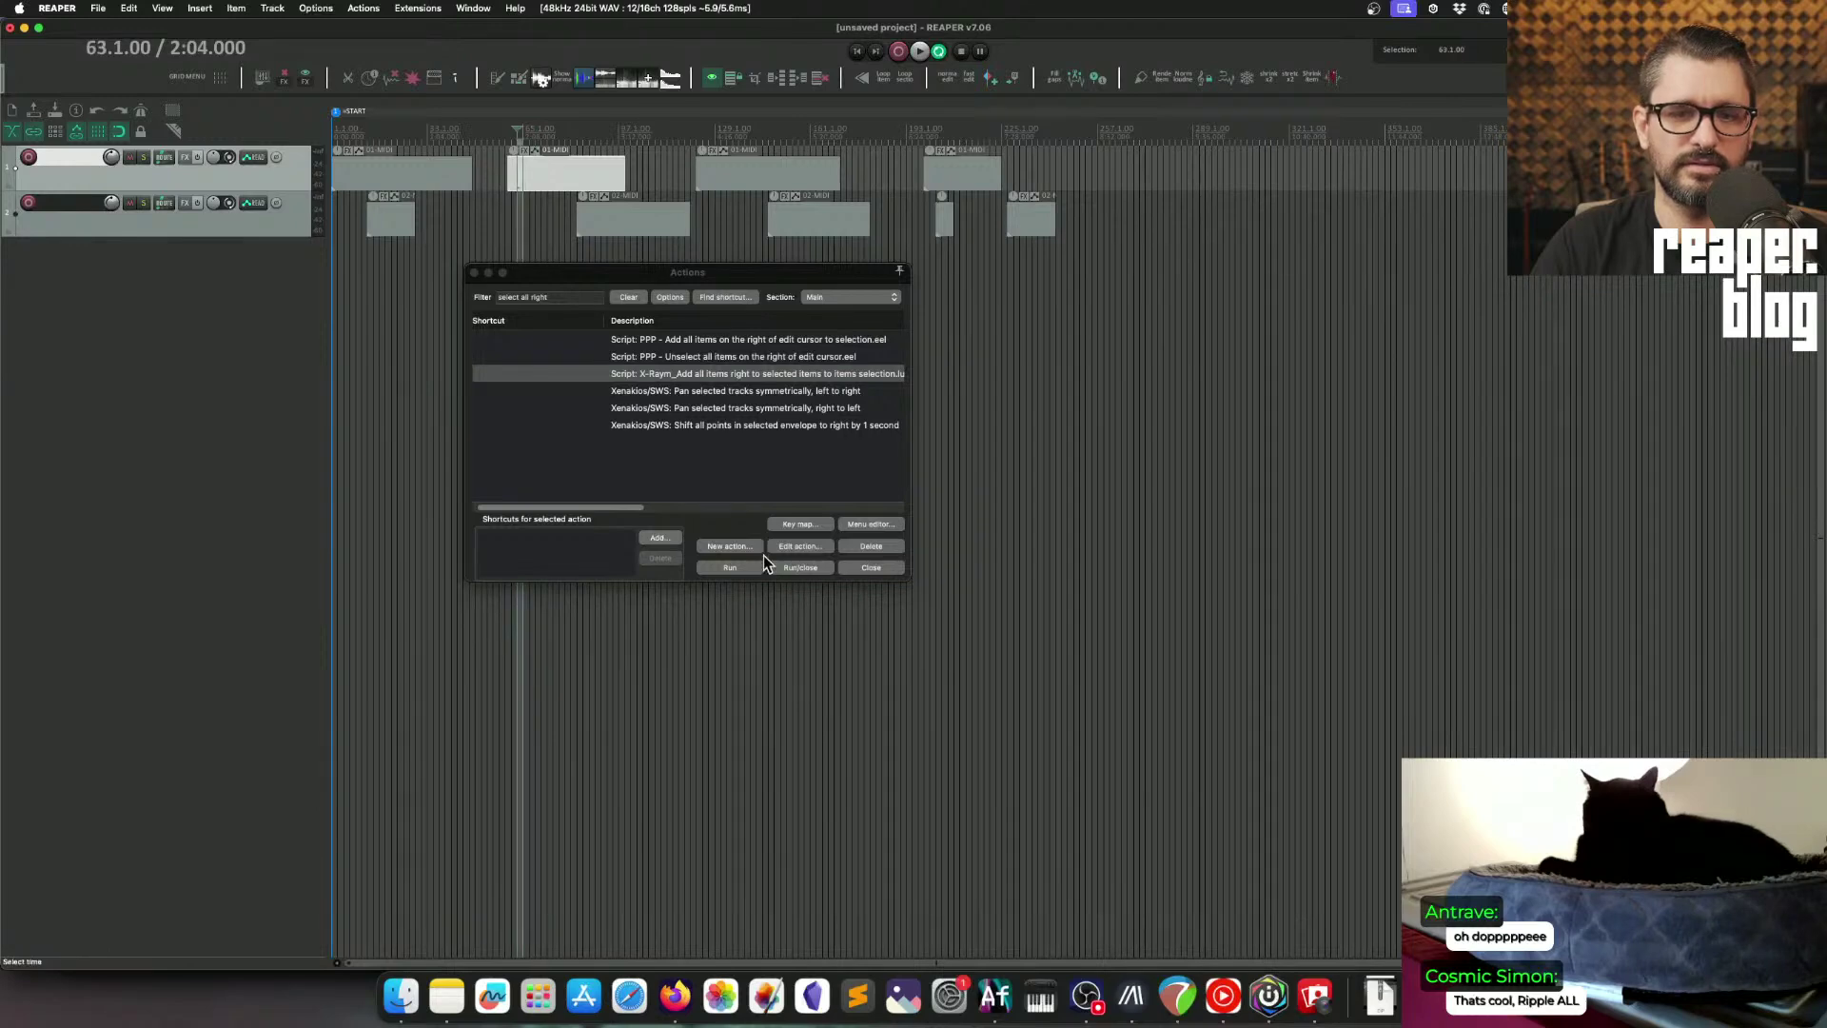
Step: Run the PPP add-items-right-of-cursor script on track 2, then move the edit cursor to bar 53
left_click(272, 254)
left_click(729, 568)
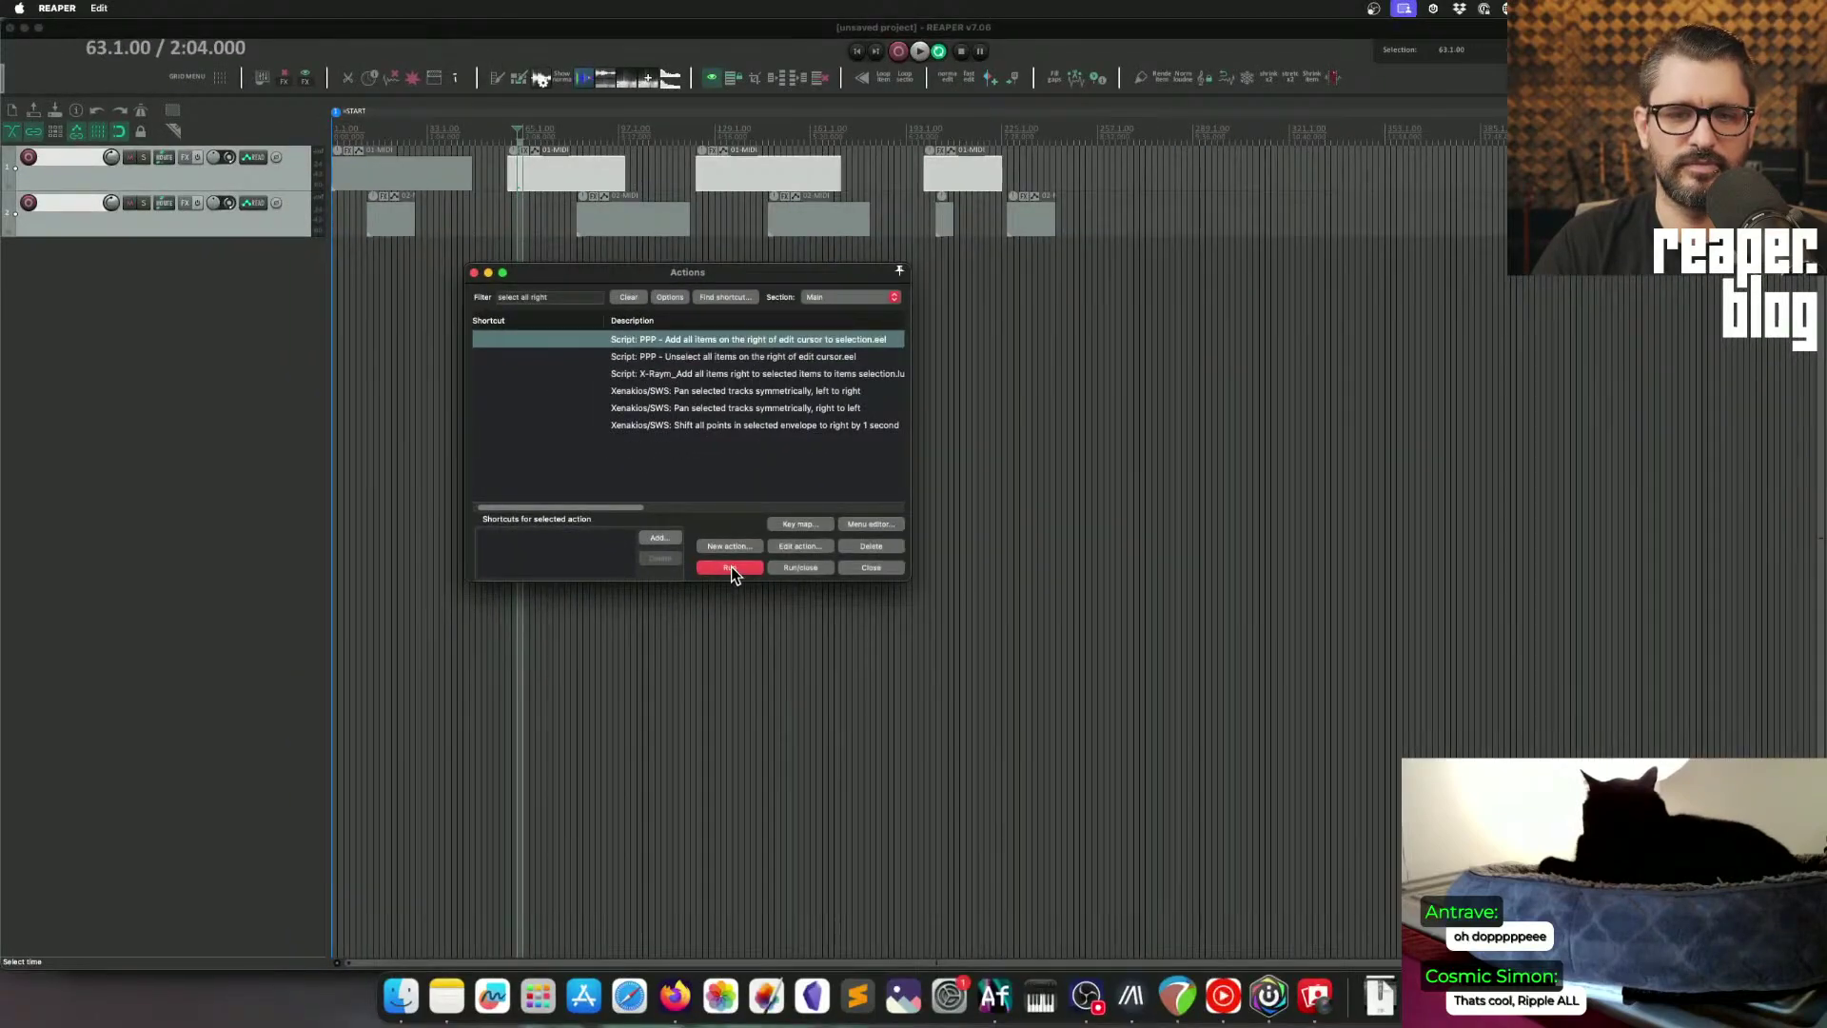
left_click(731, 567)
left_click(491, 173)
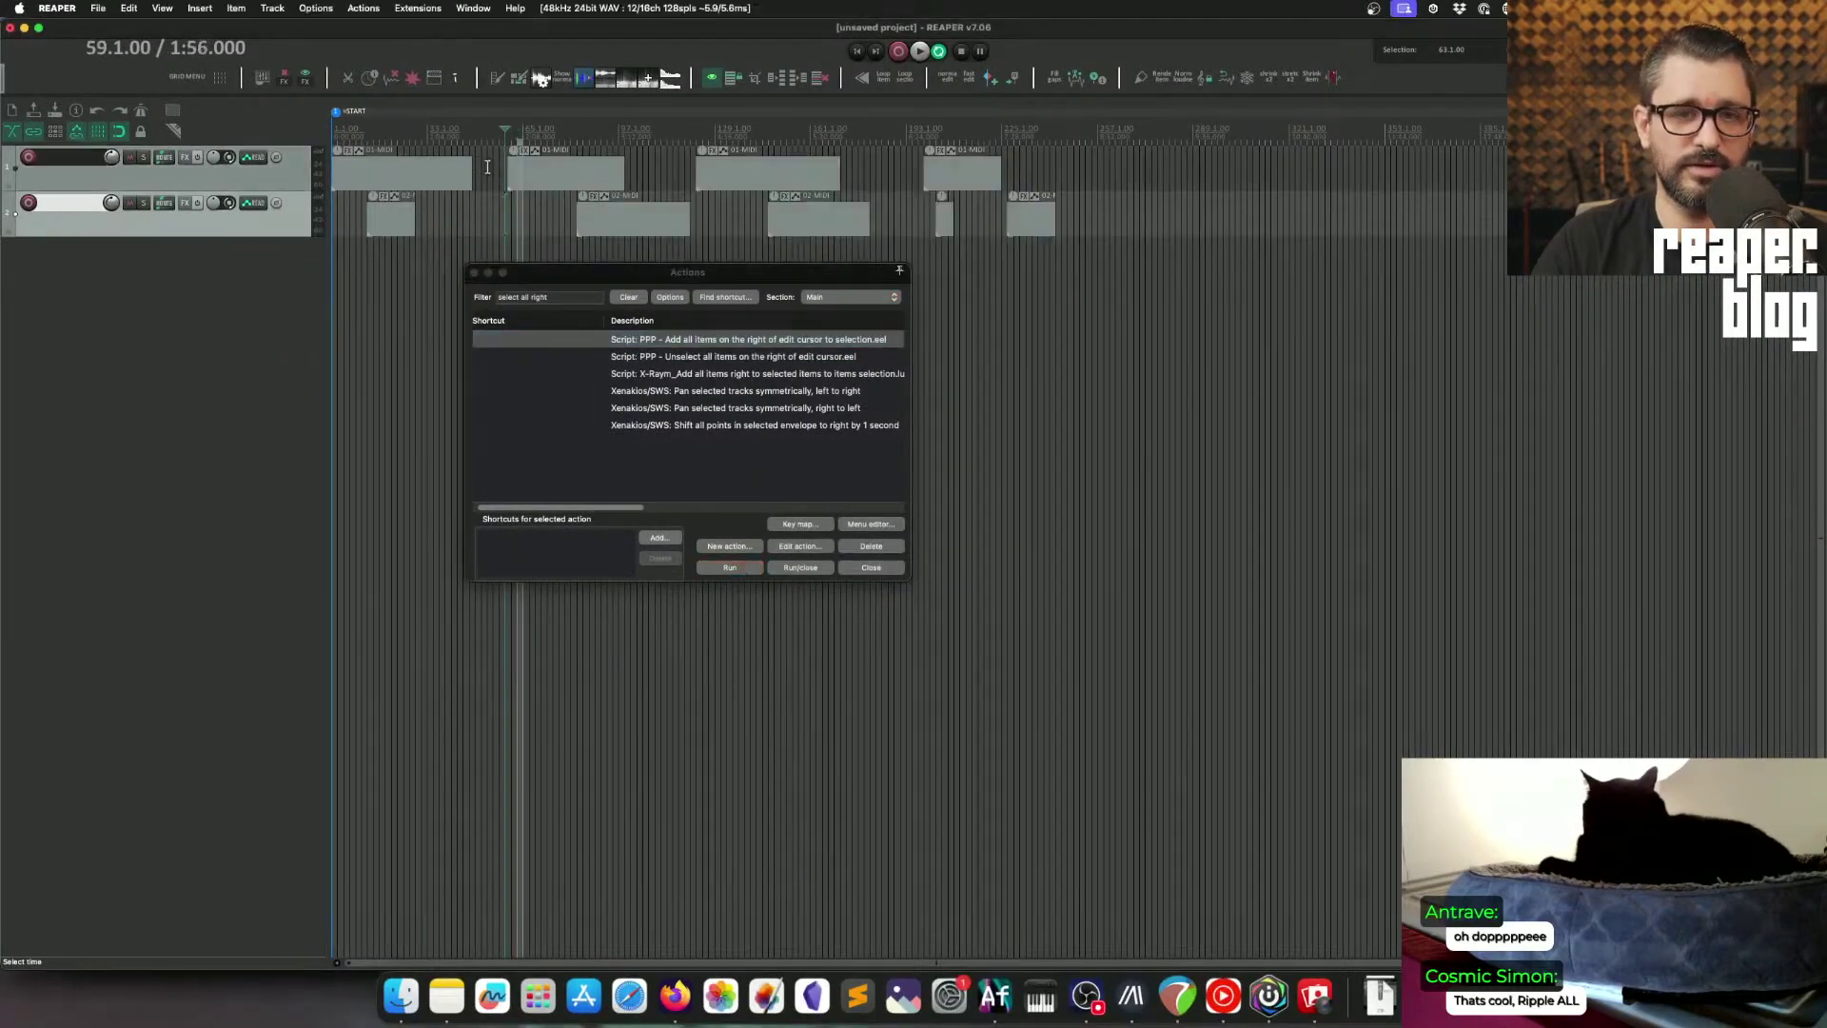
left_click(488, 173)
left_click(562, 295)
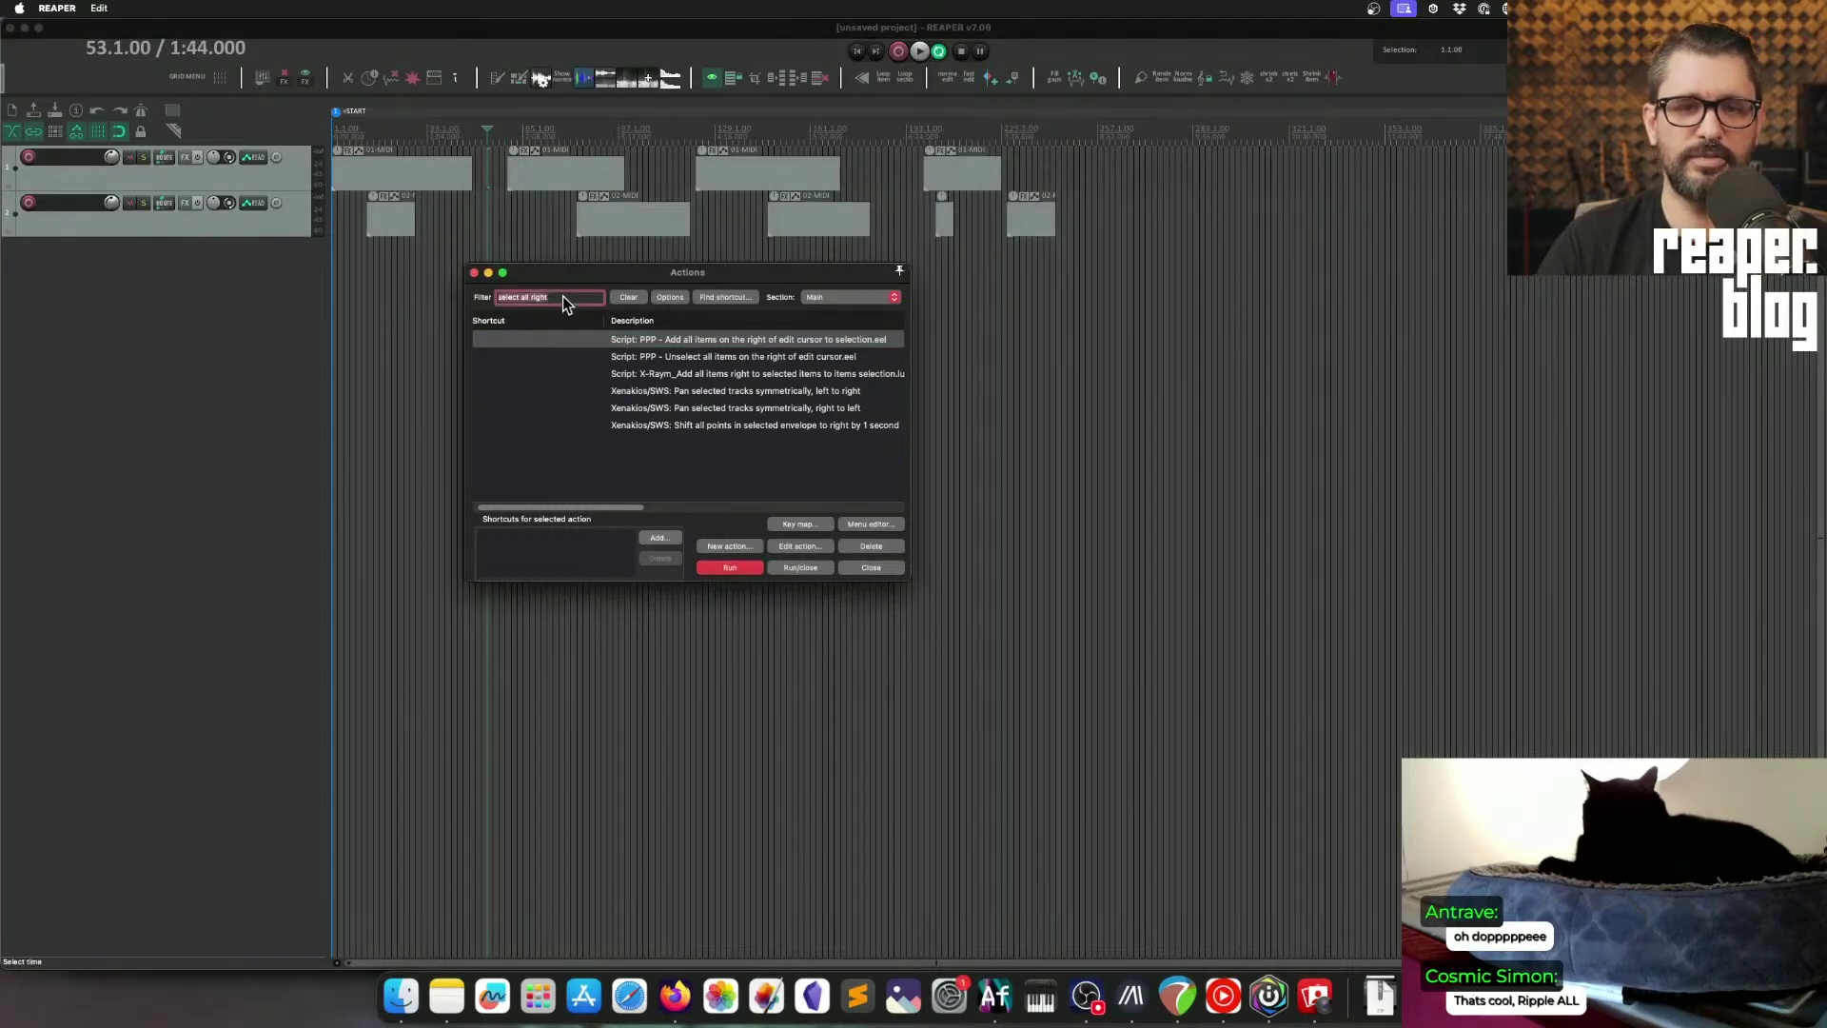
Step: Run the PPP 'add items left of cursor' script, delete those items, then undo the deletion
type("ppp left")
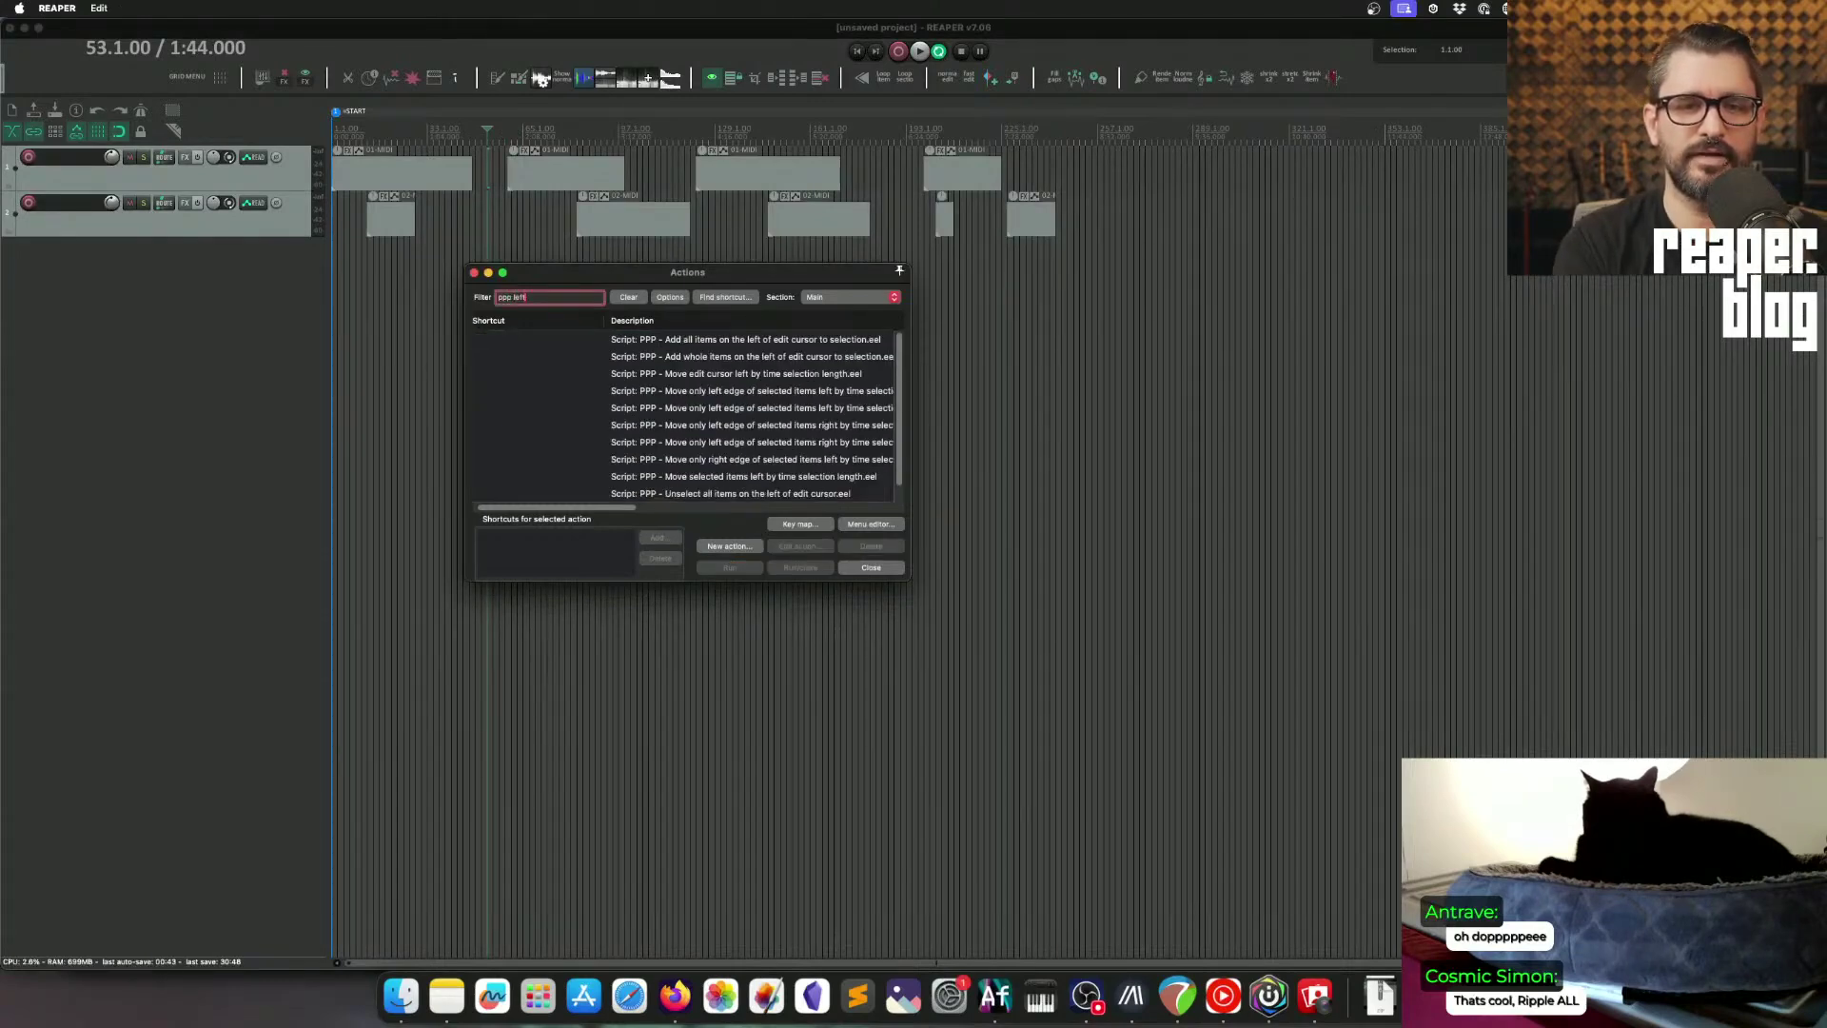
left_click(739, 341)
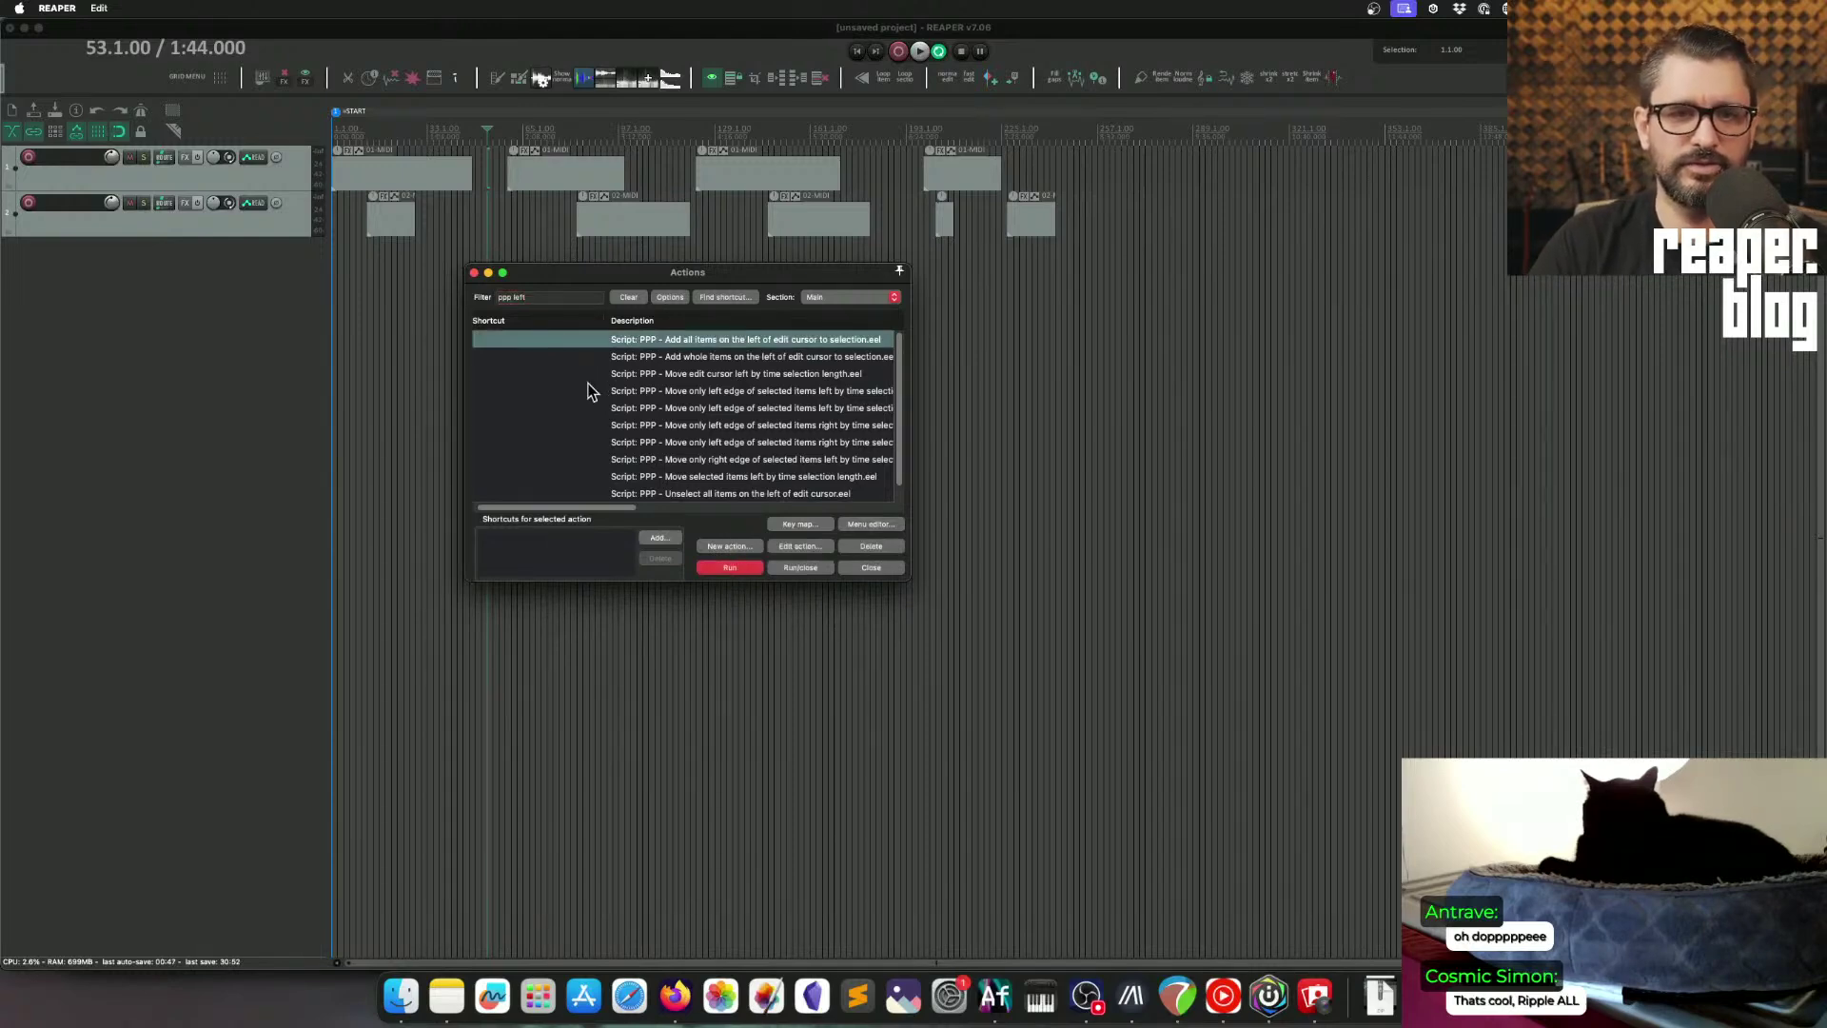
left_click(733, 565)
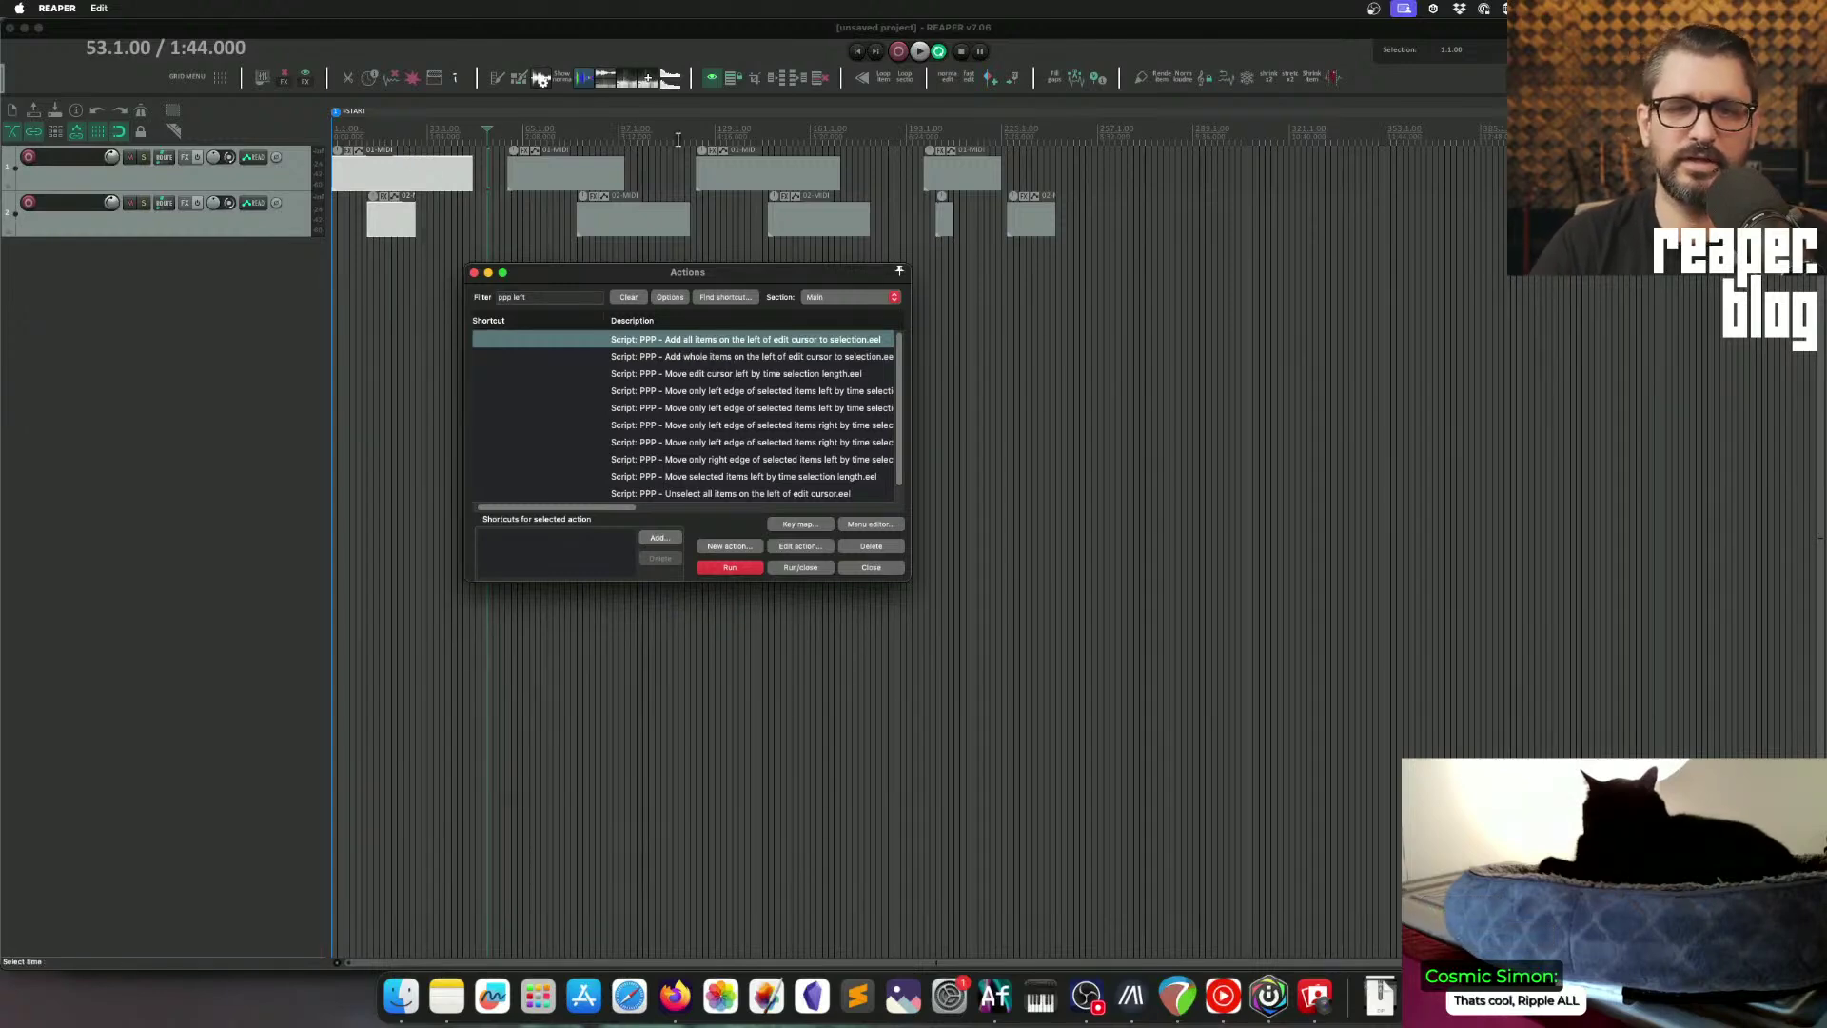
left_click(340, 43)
key("Delete")
left_click(1171, 139)
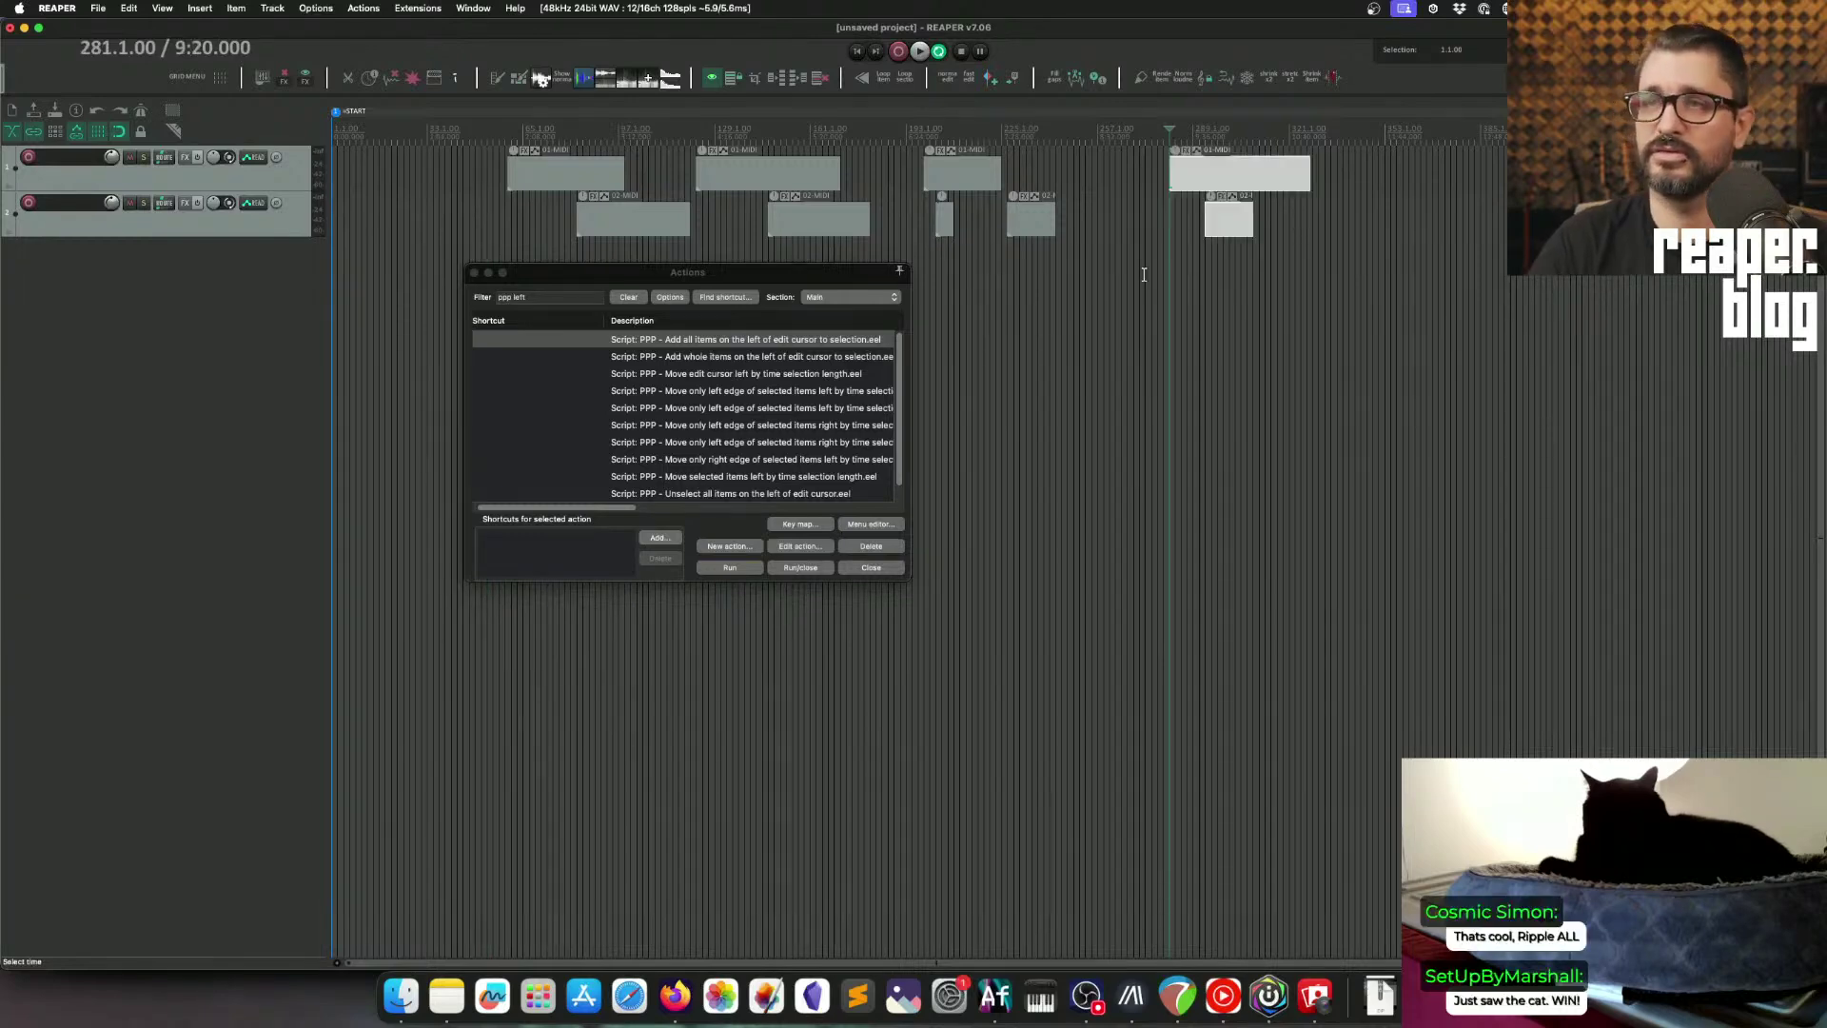
key("super+z")
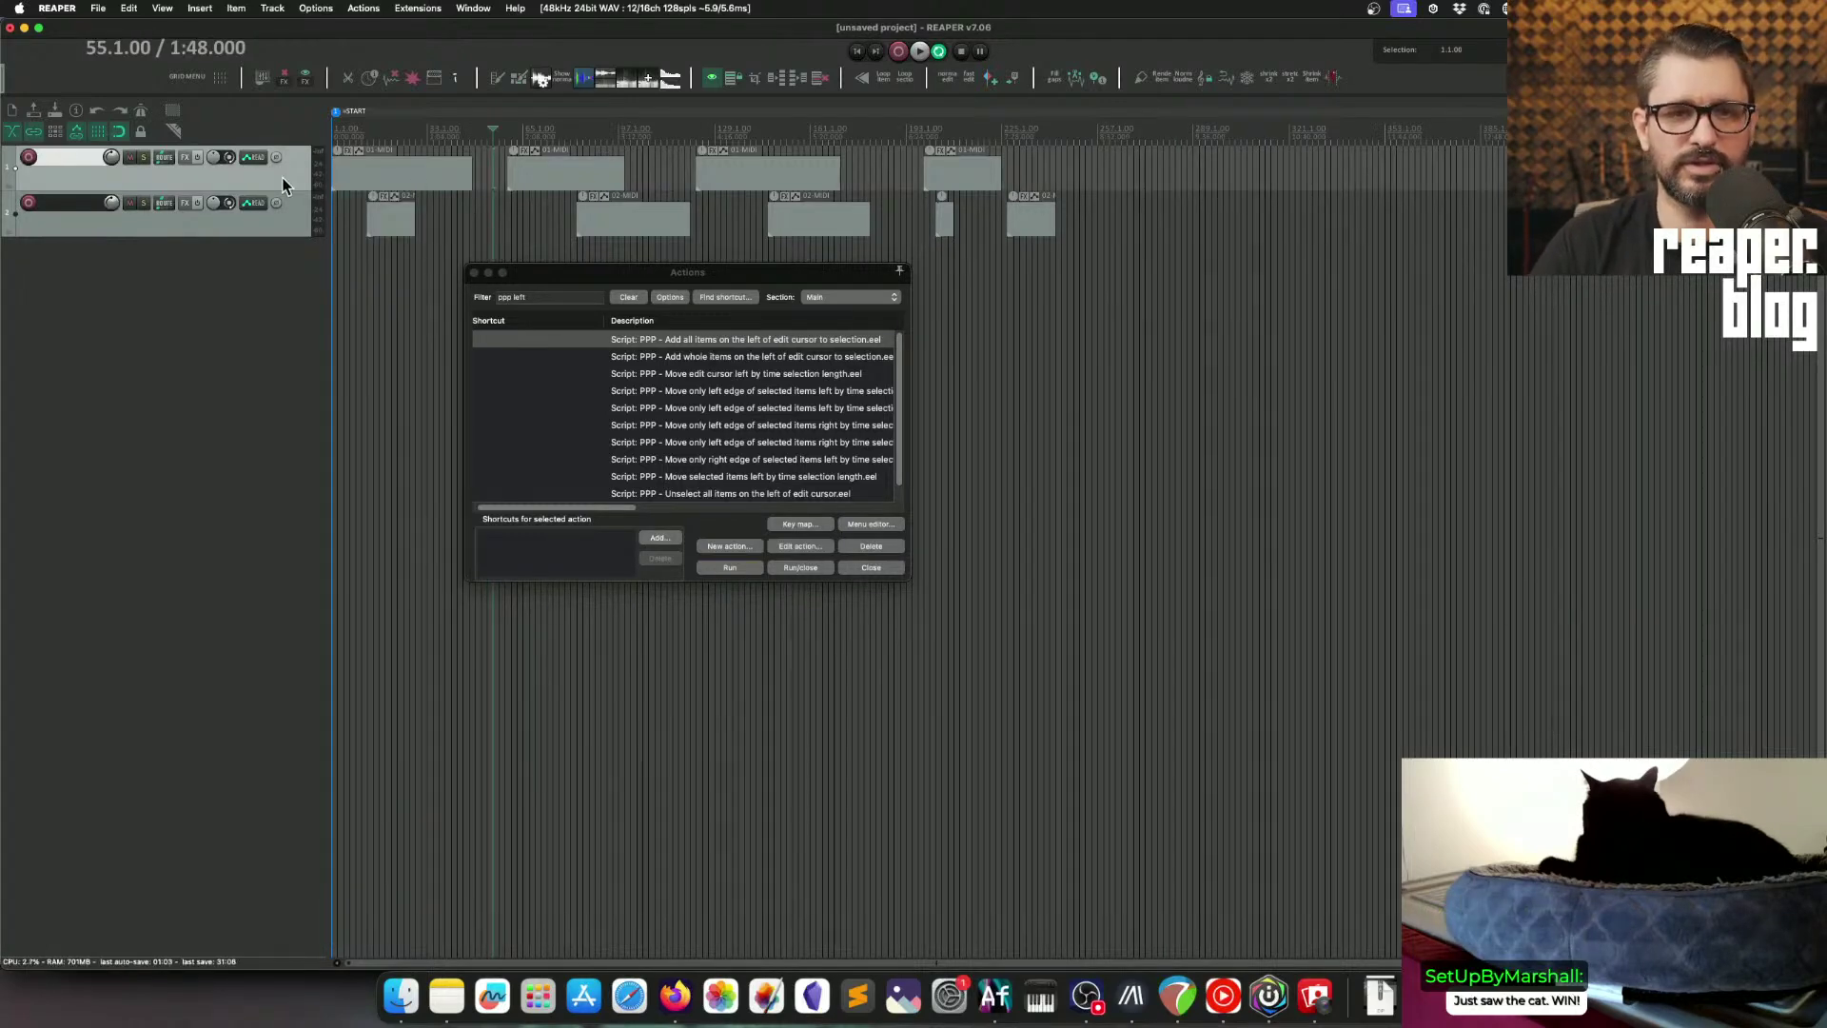
Step: Reselect track 2, move the edit cursor to bar 53 and turn ripple editing back on
left_click(287, 234)
left_click(283, 180)
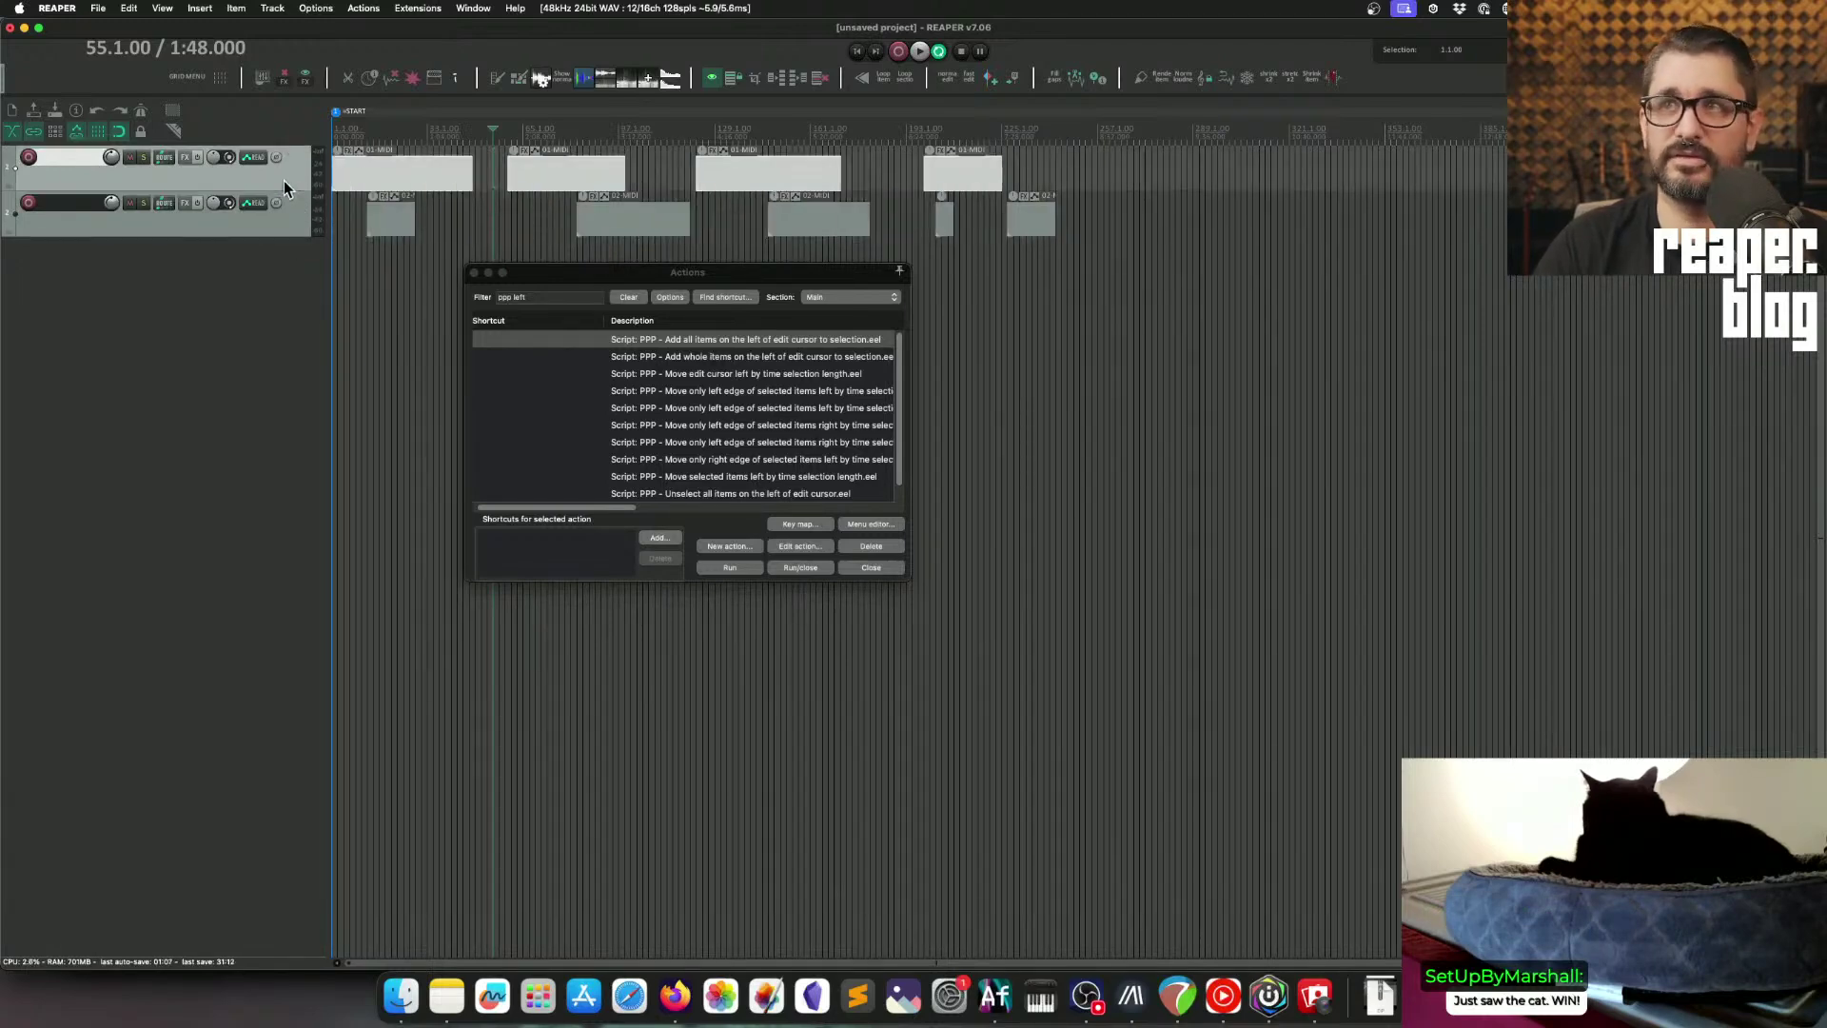
left_click(289, 226)
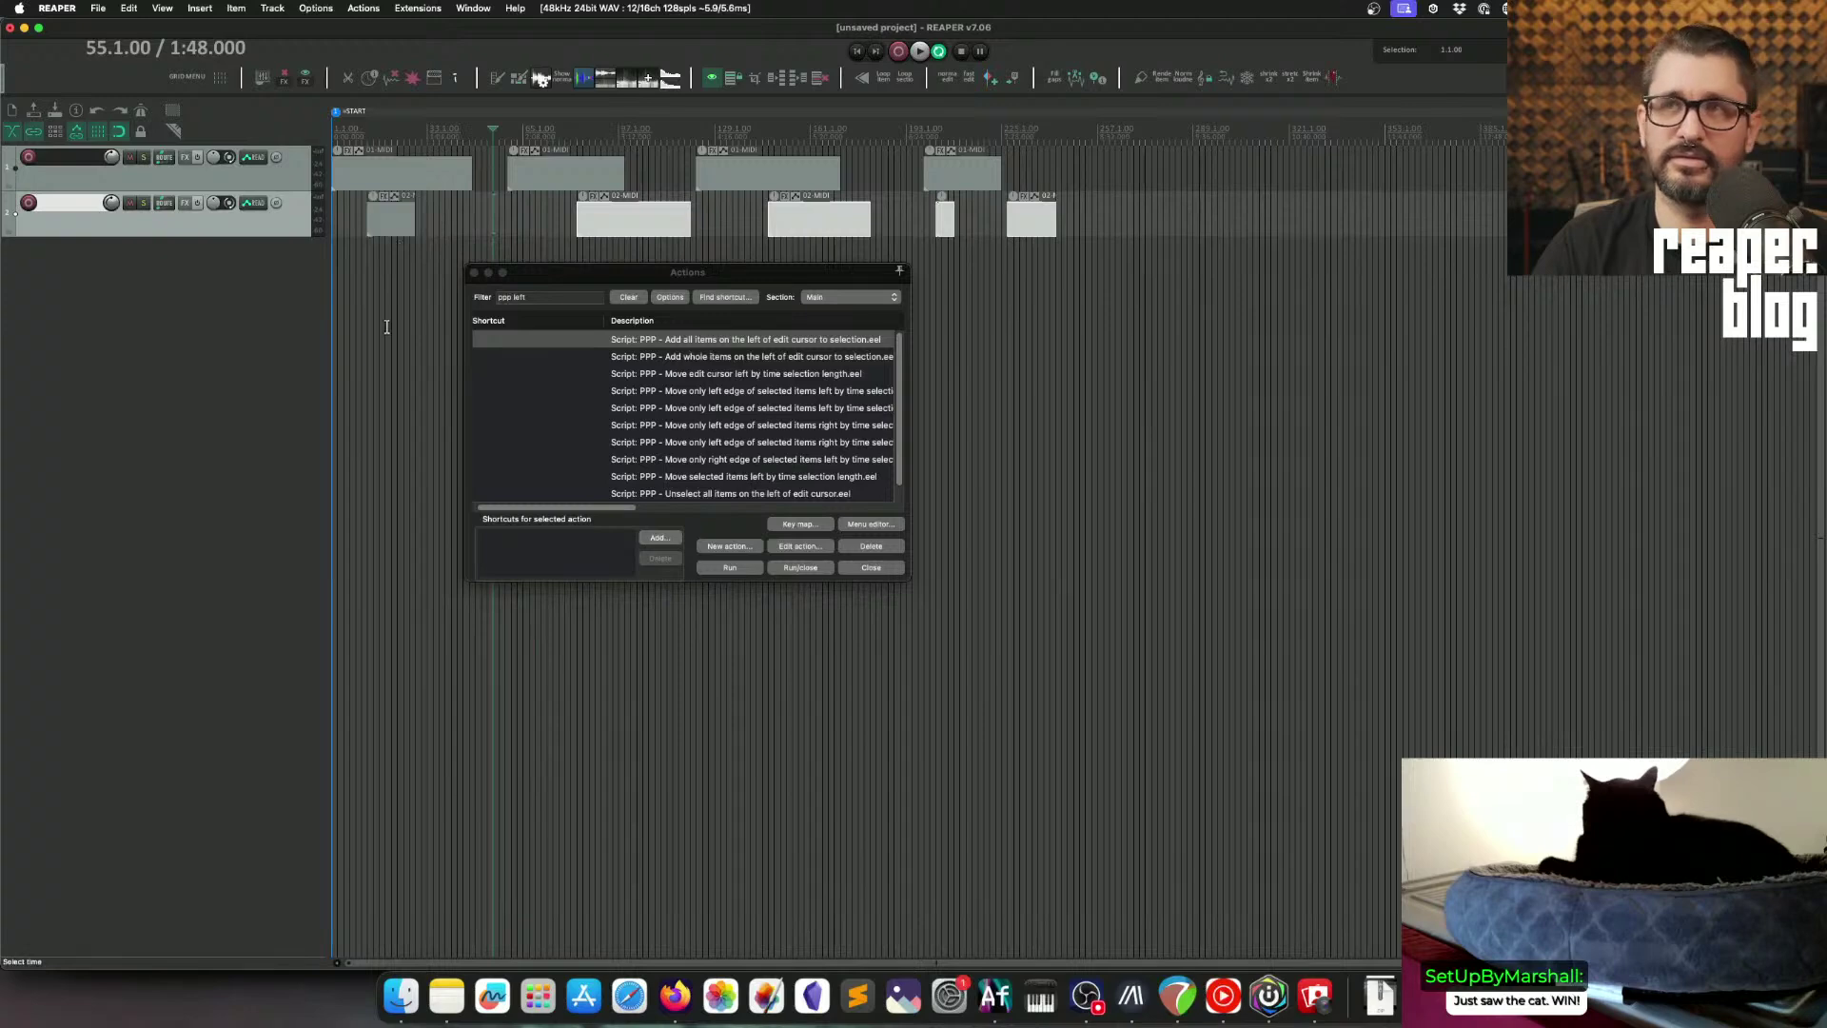
left_click(486, 219)
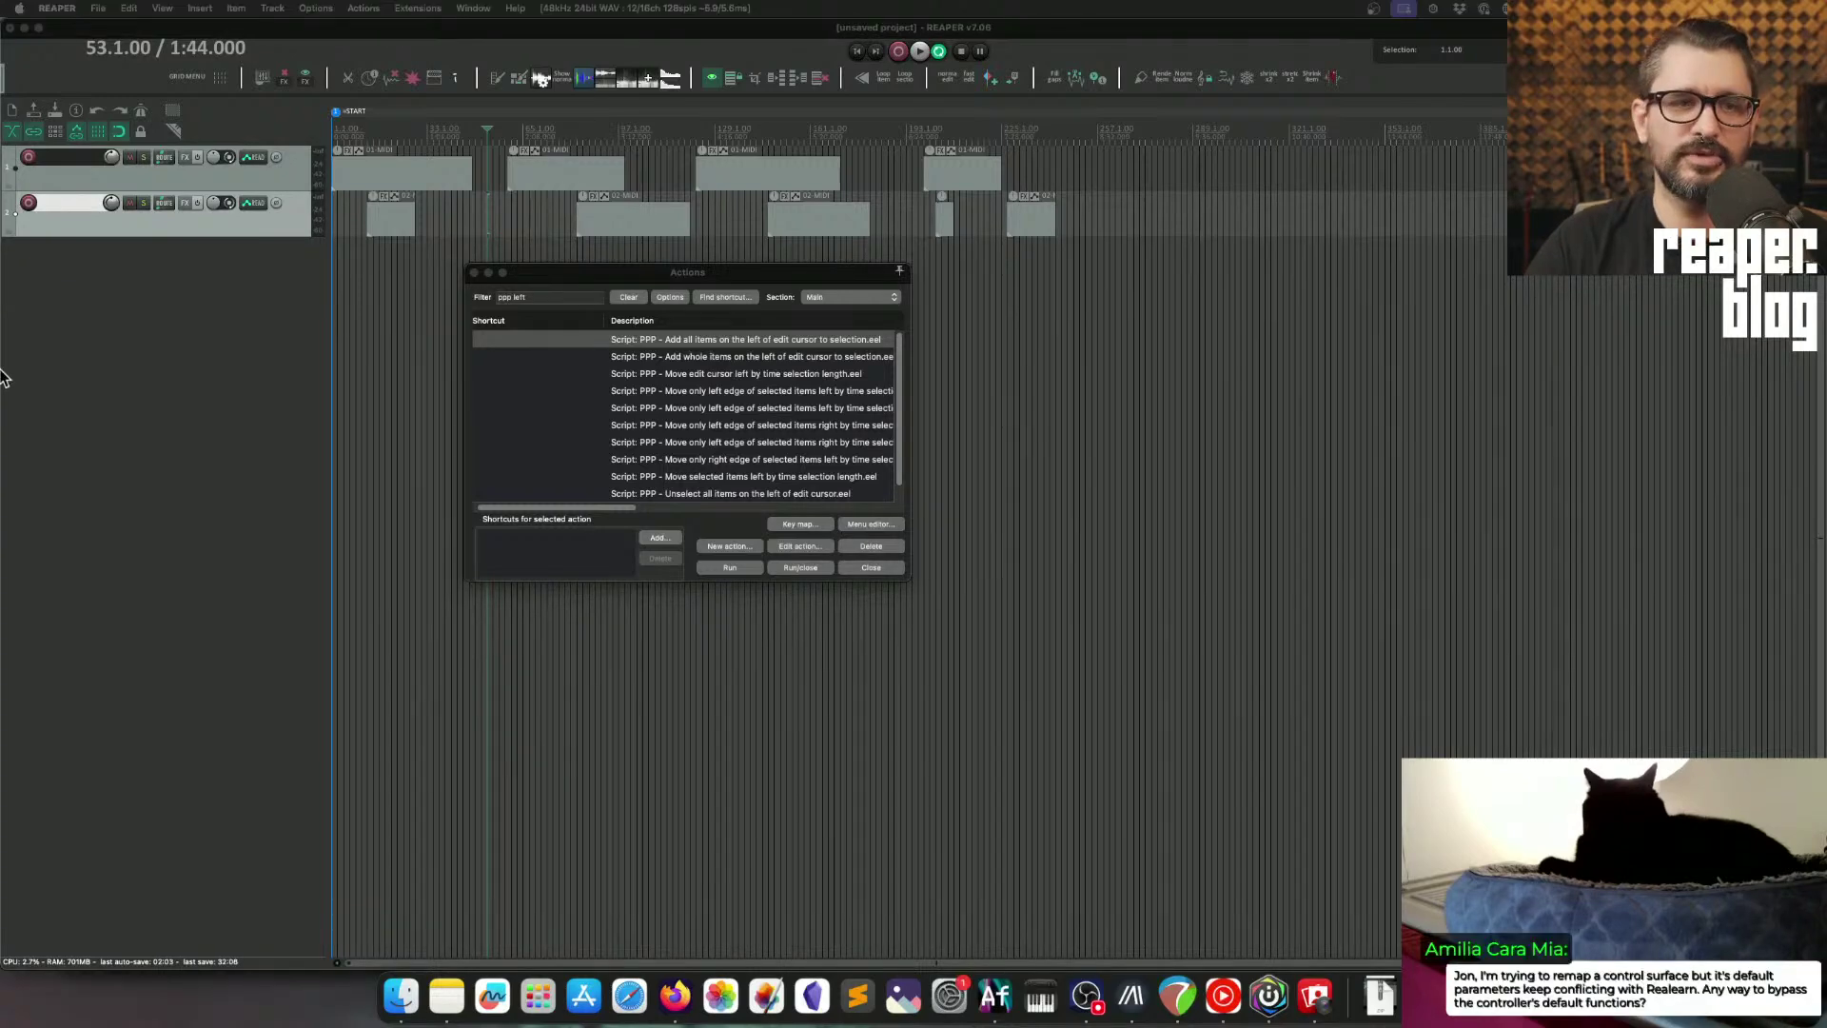
left_click(55, 134)
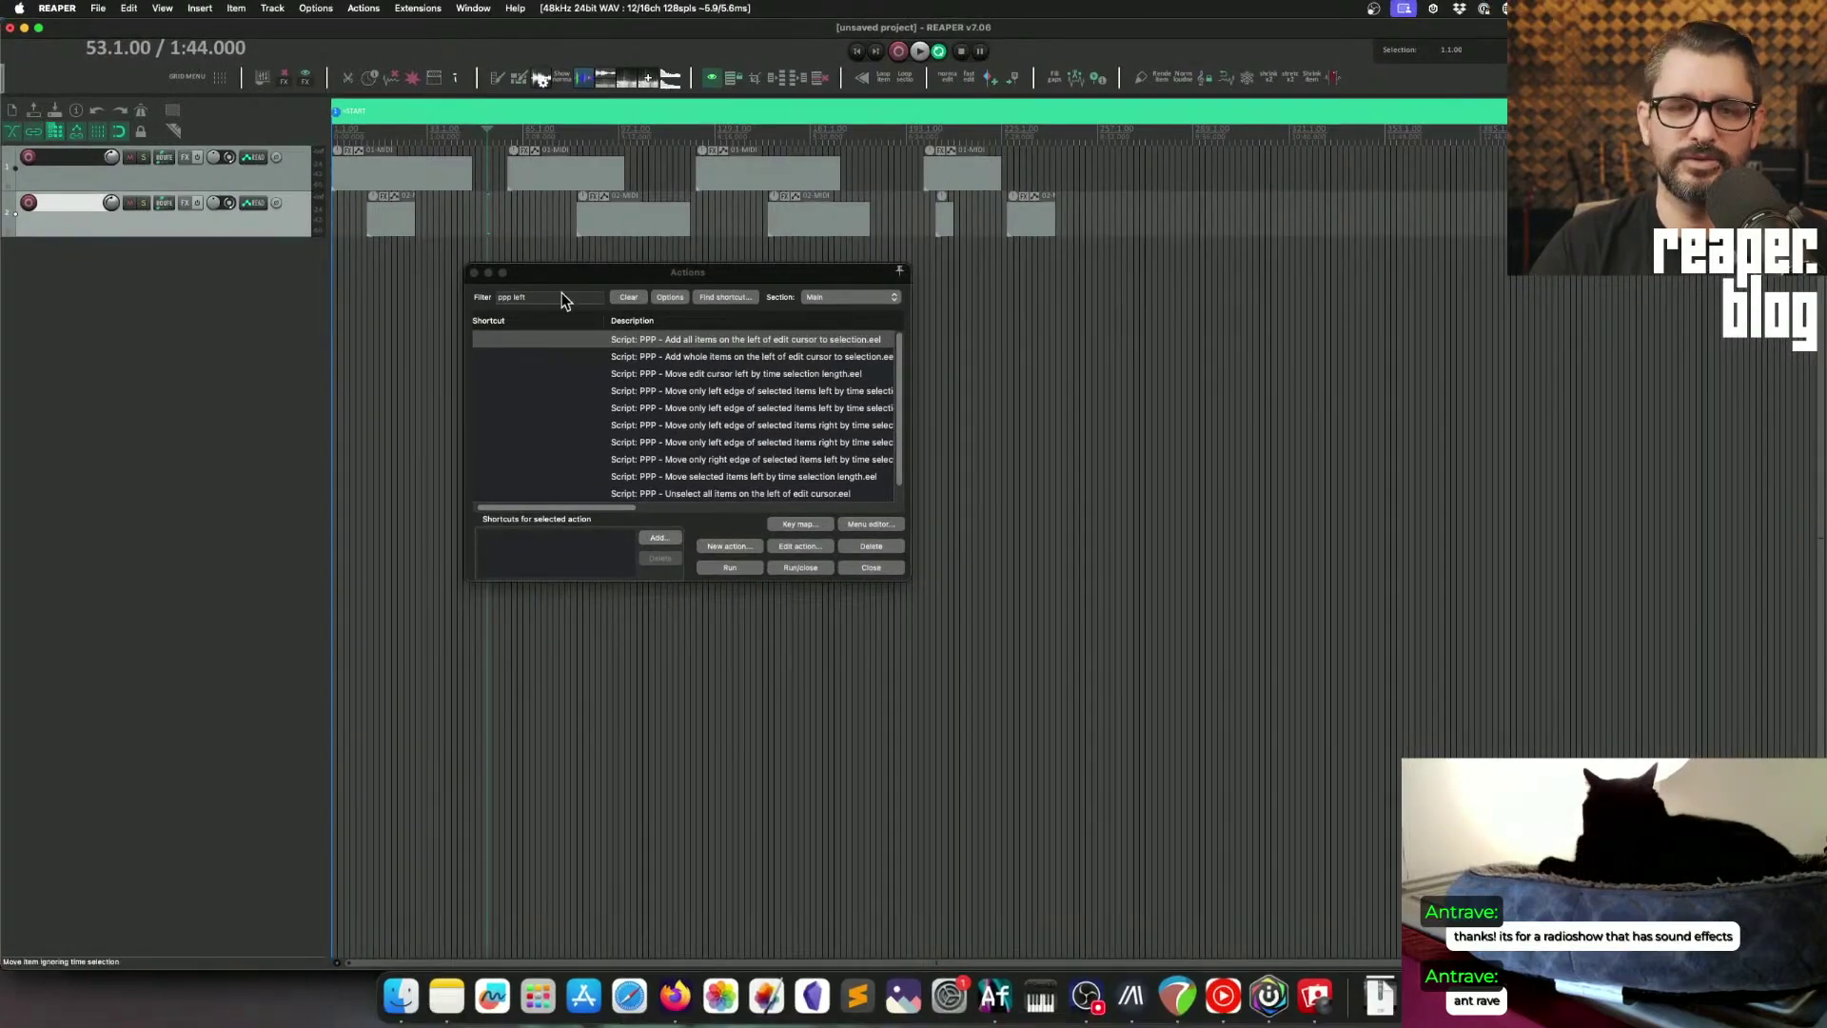
Step: Filter the actions for 'ripple col' and select the X-Raym ripple-colour transport script
left_click(563, 296)
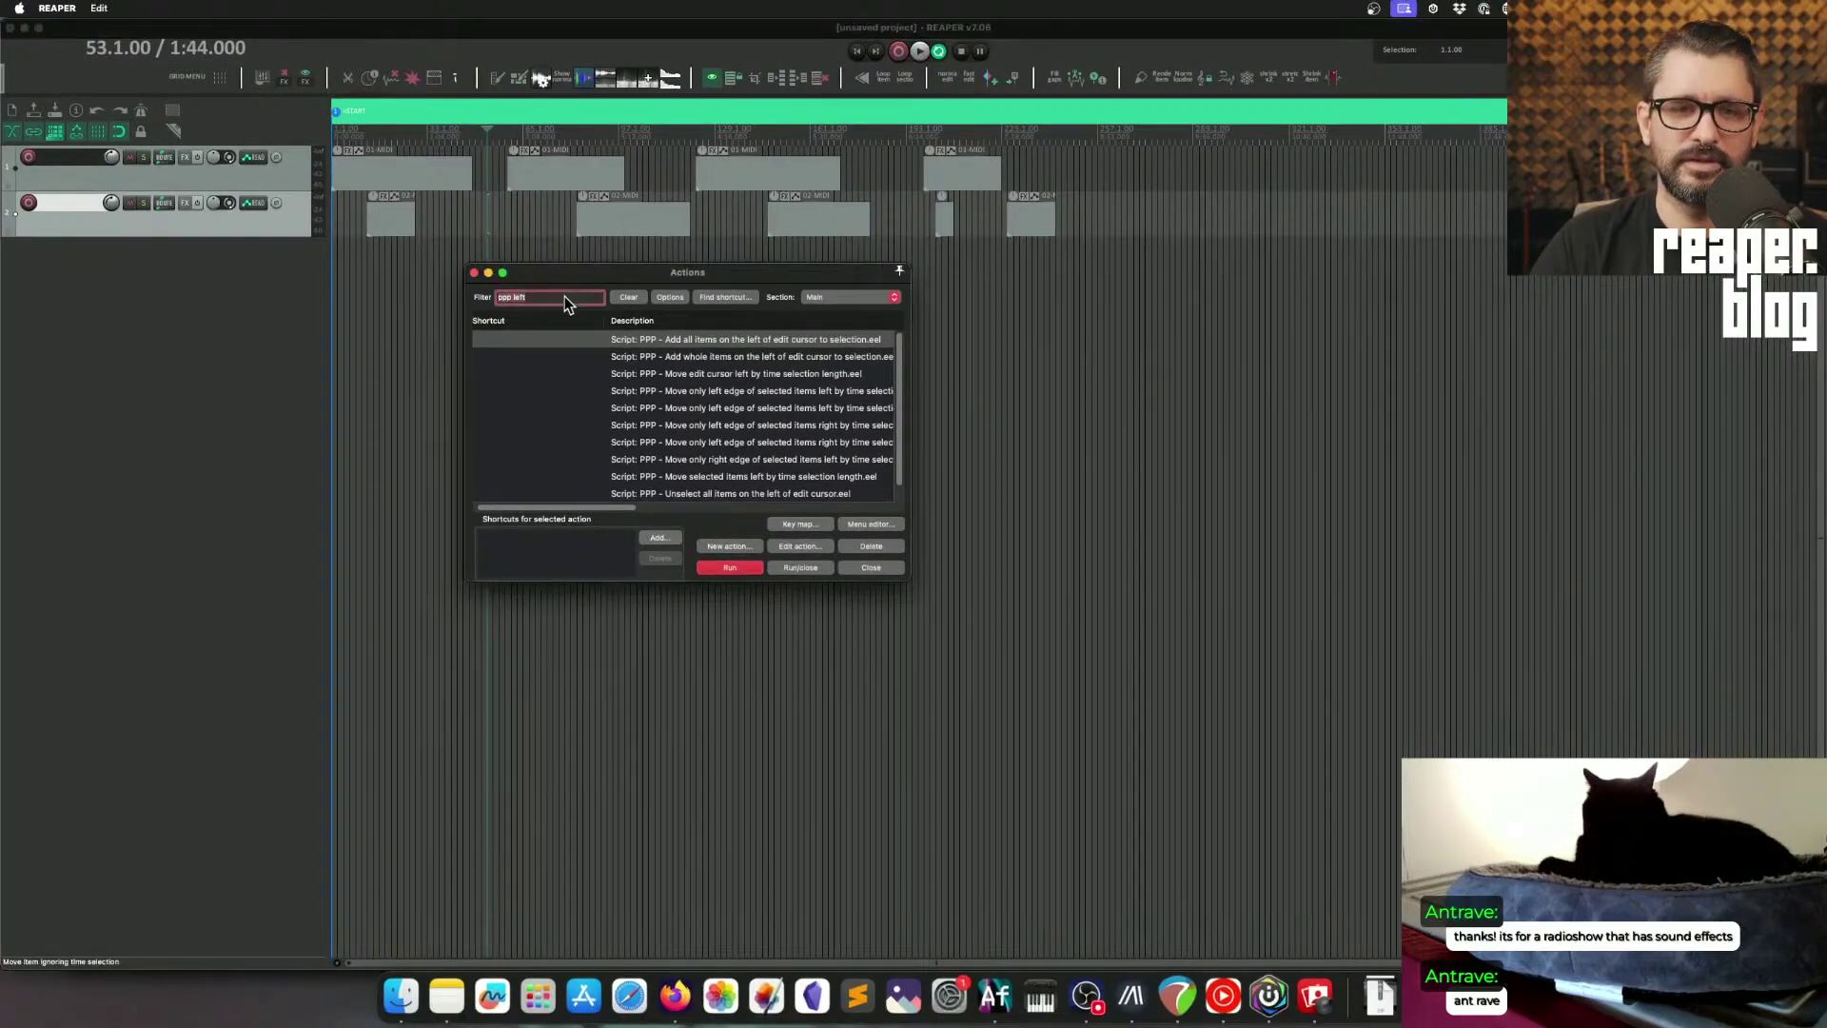
type("ripple col")
left_click(584, 339)
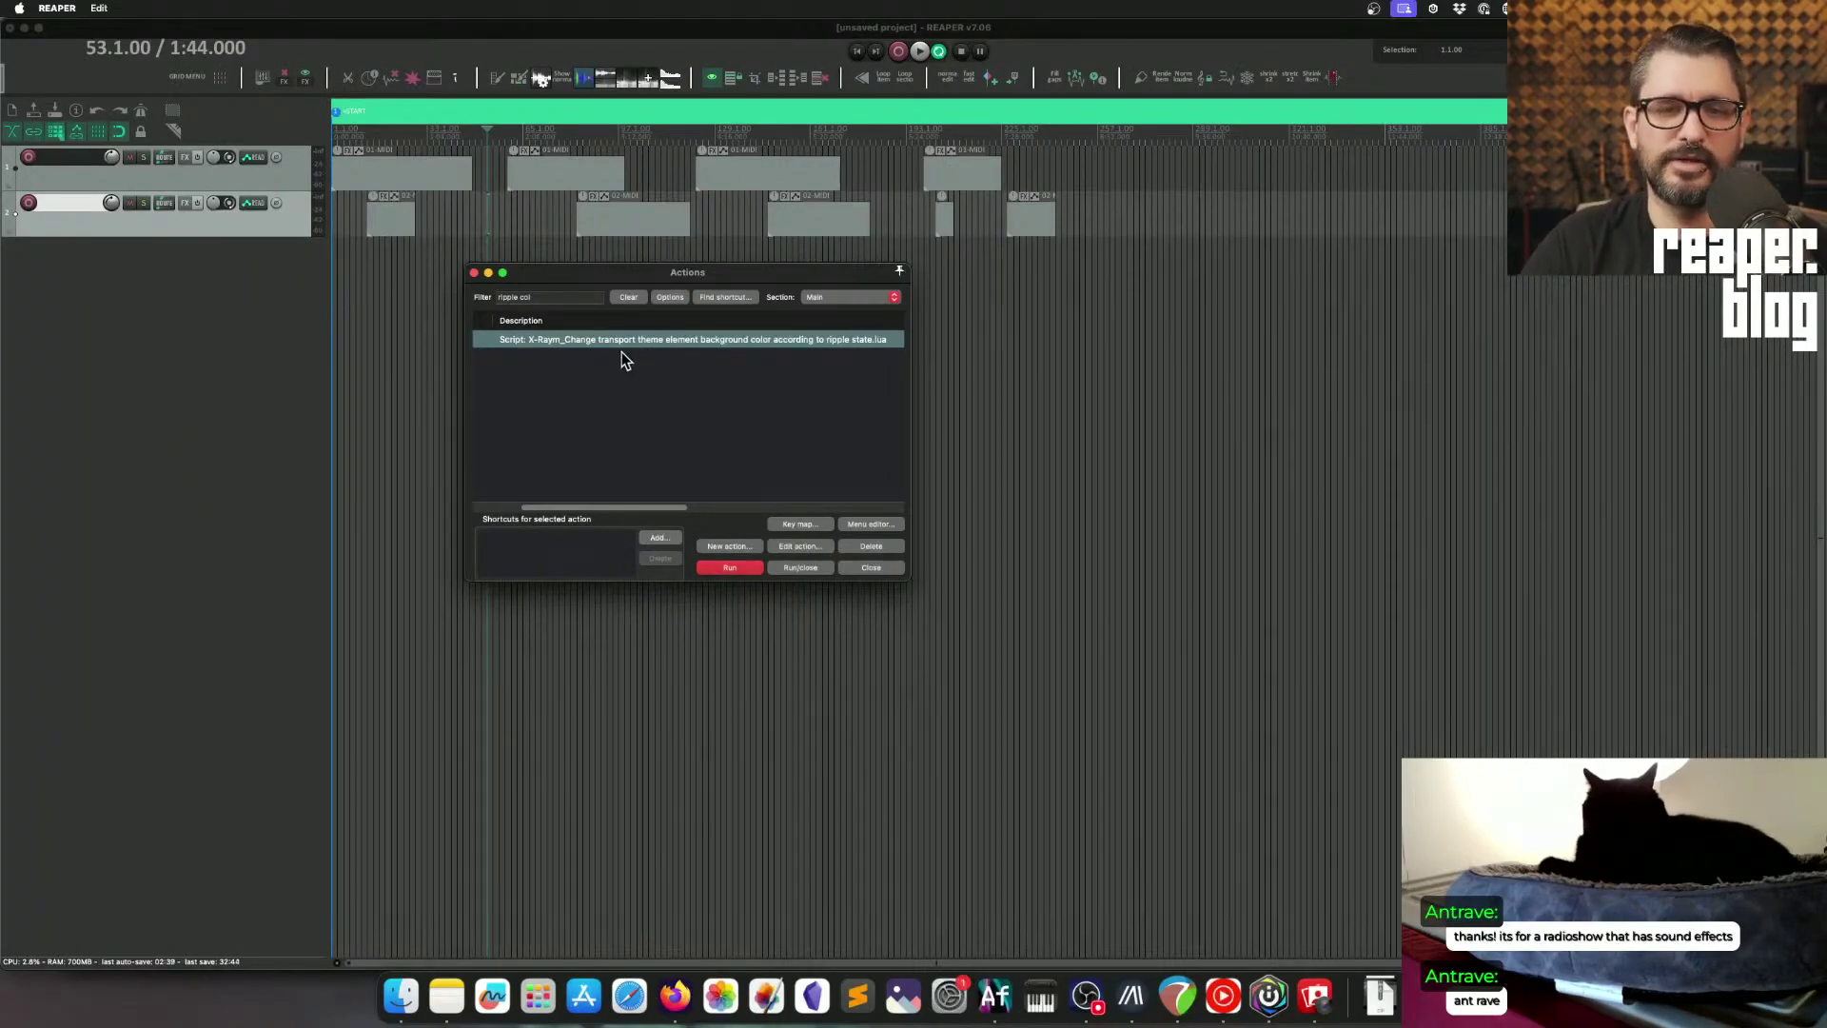
Step: Inspect the X-Raym script's code in the ReaScript editor, then close the editor
left_click(792, 547)
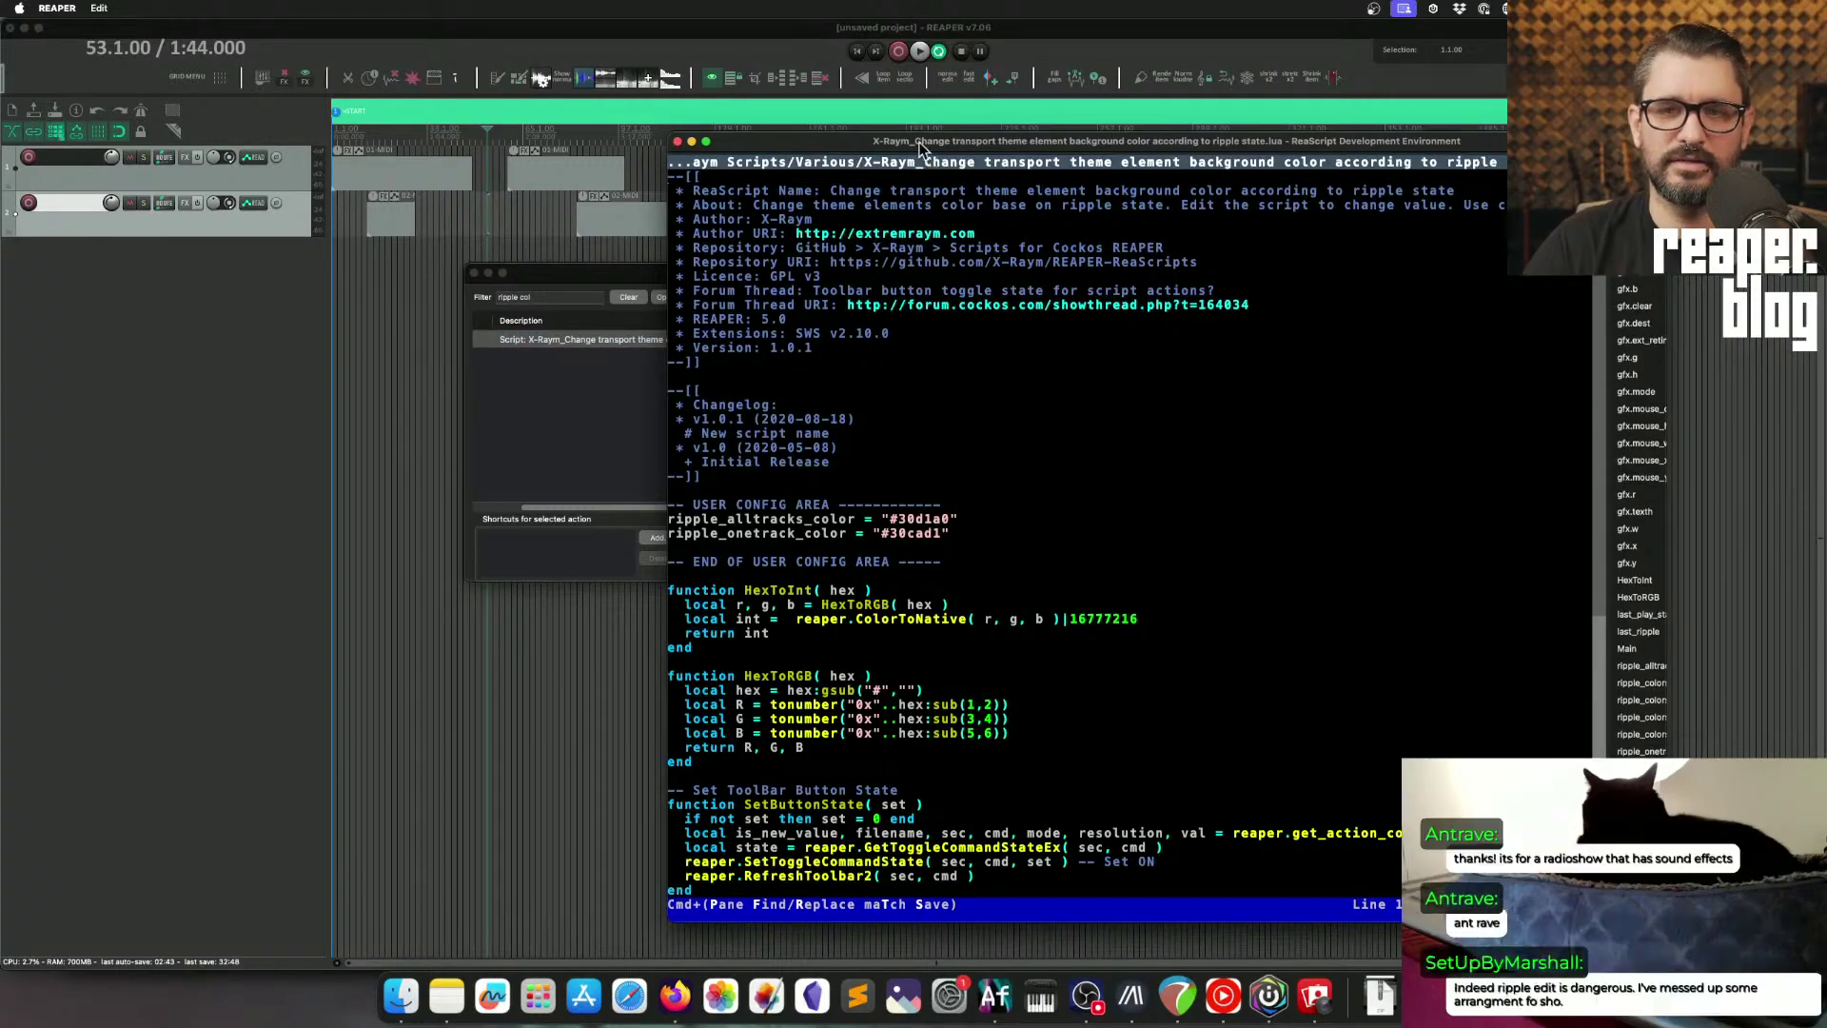
scroll(657, 483, "down", 4)
left_click(736, 355)
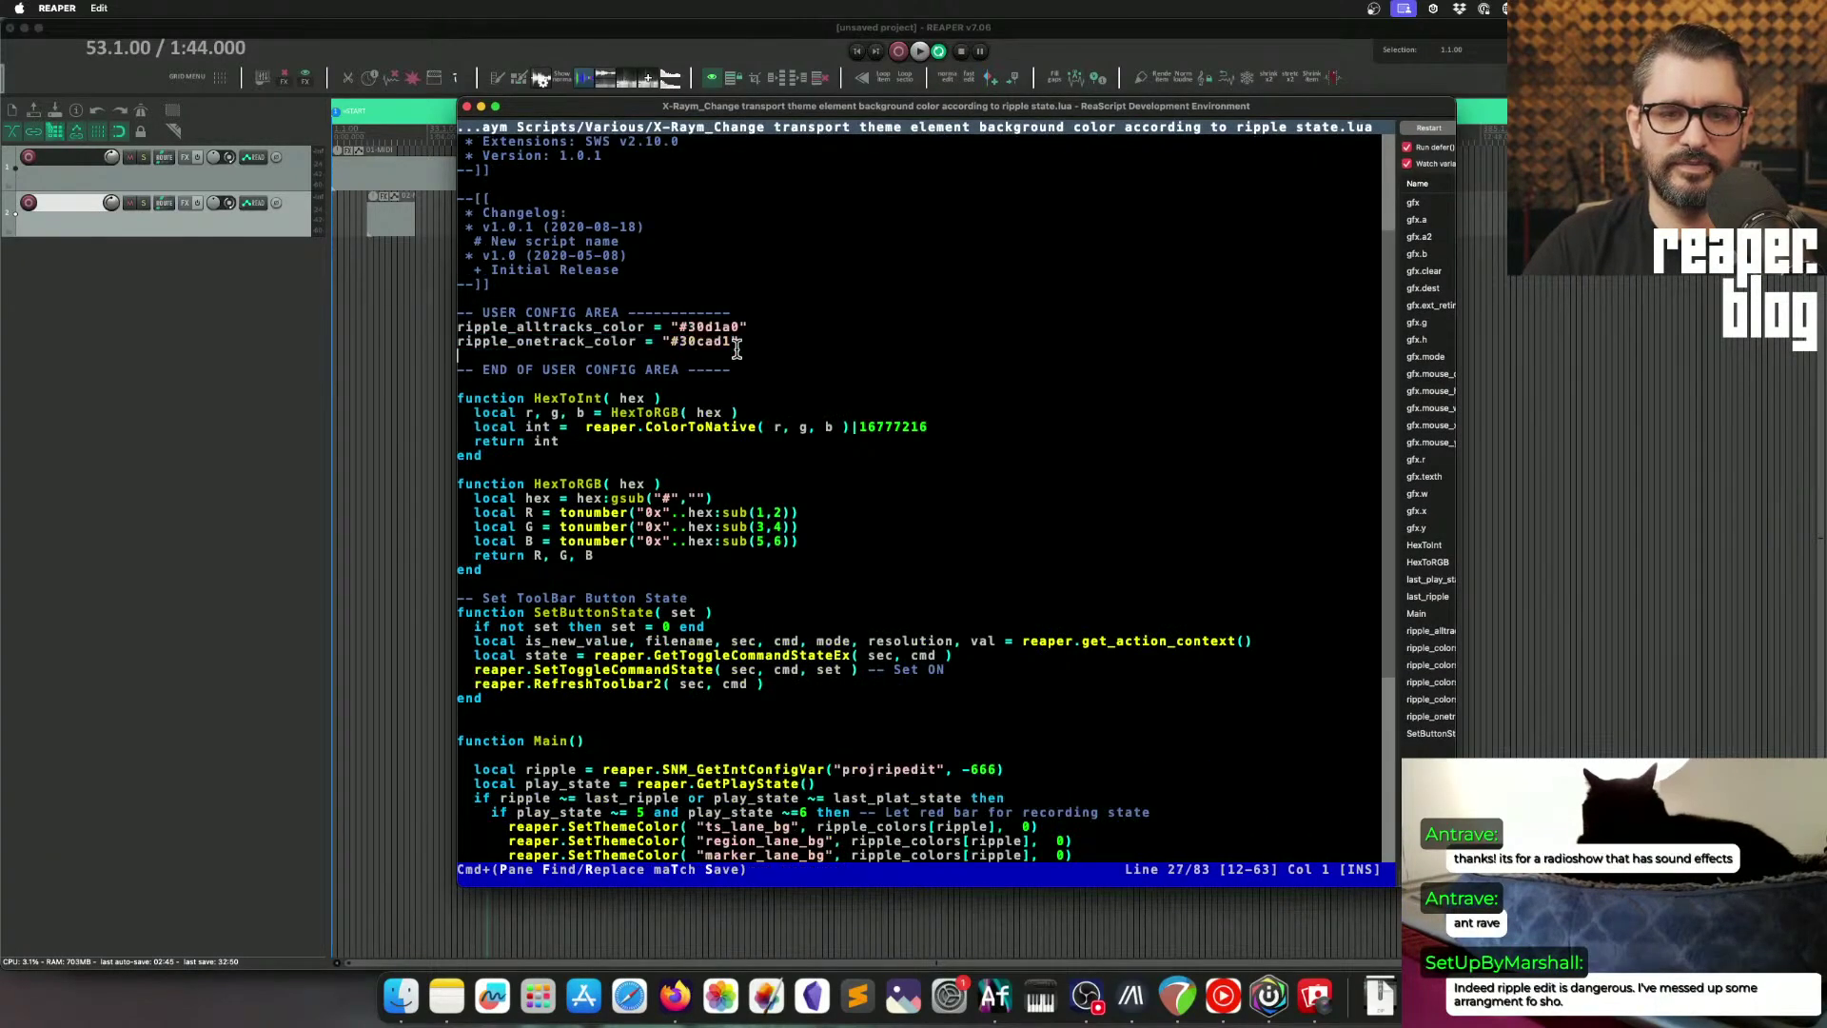
left_click(481, 106)
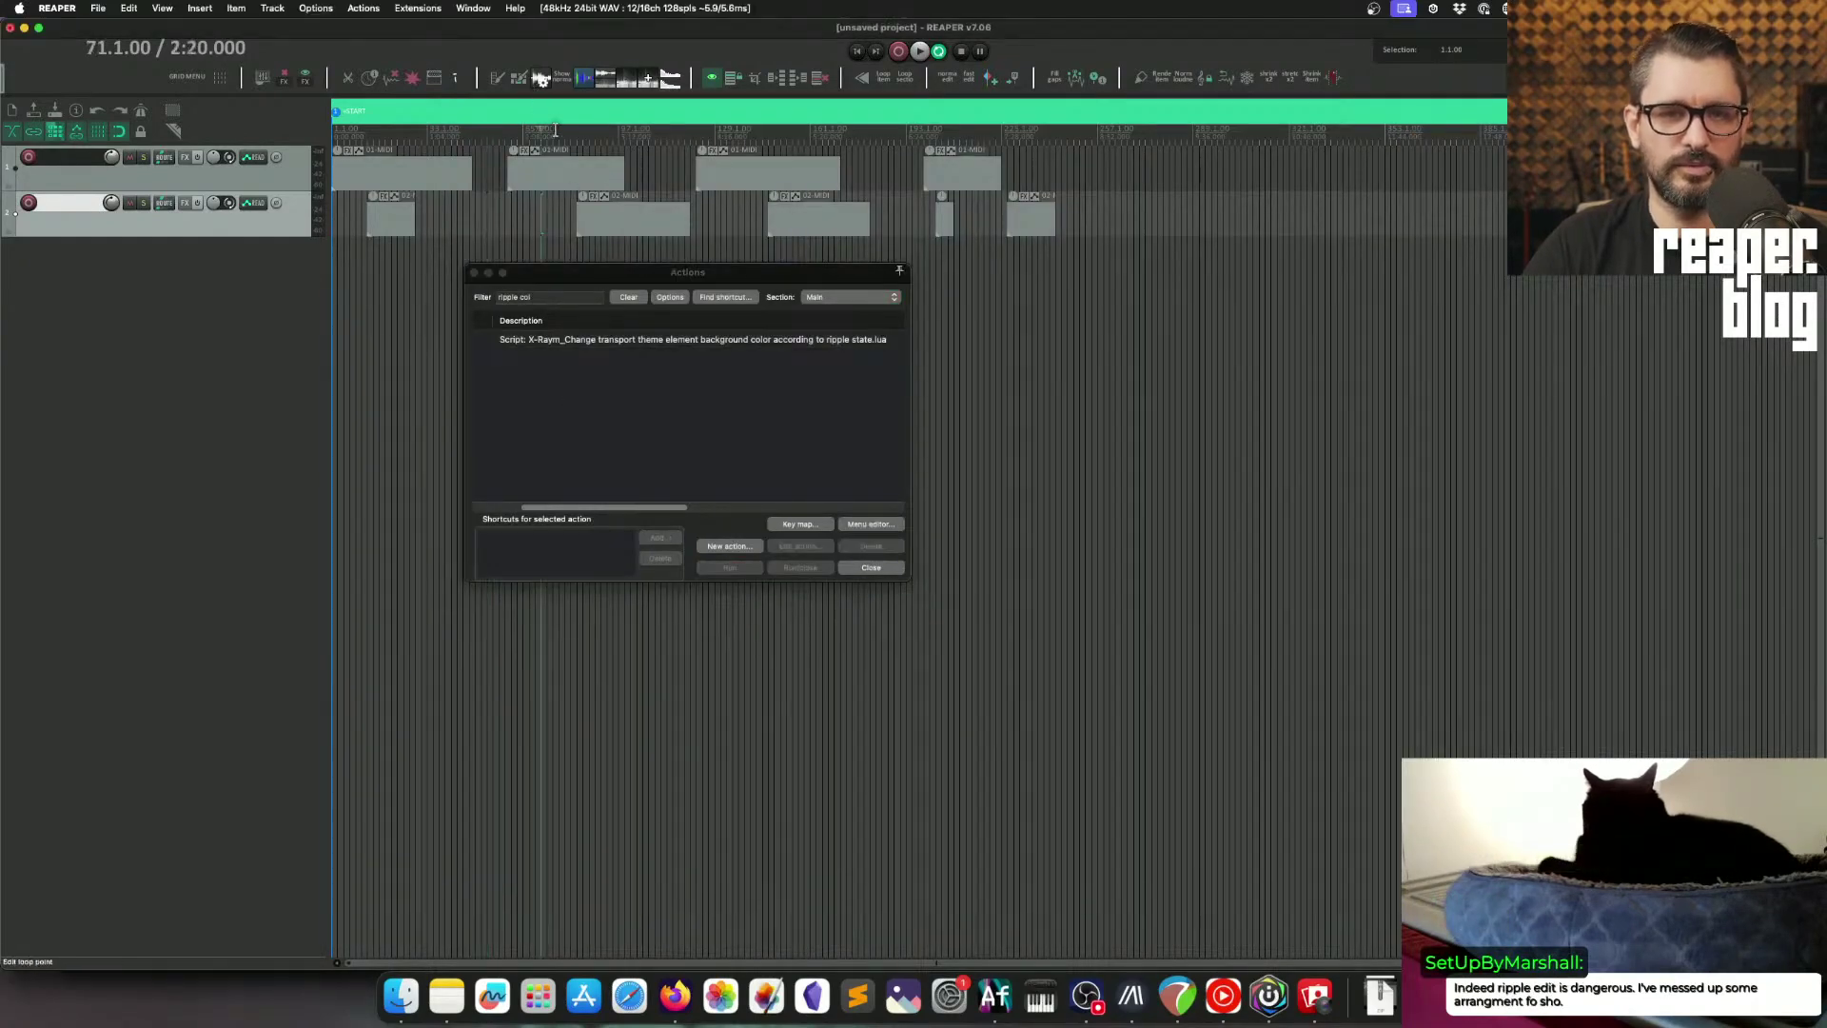
Step: Add a marker at the current position, then remove it from the ruler
key("shift+m")
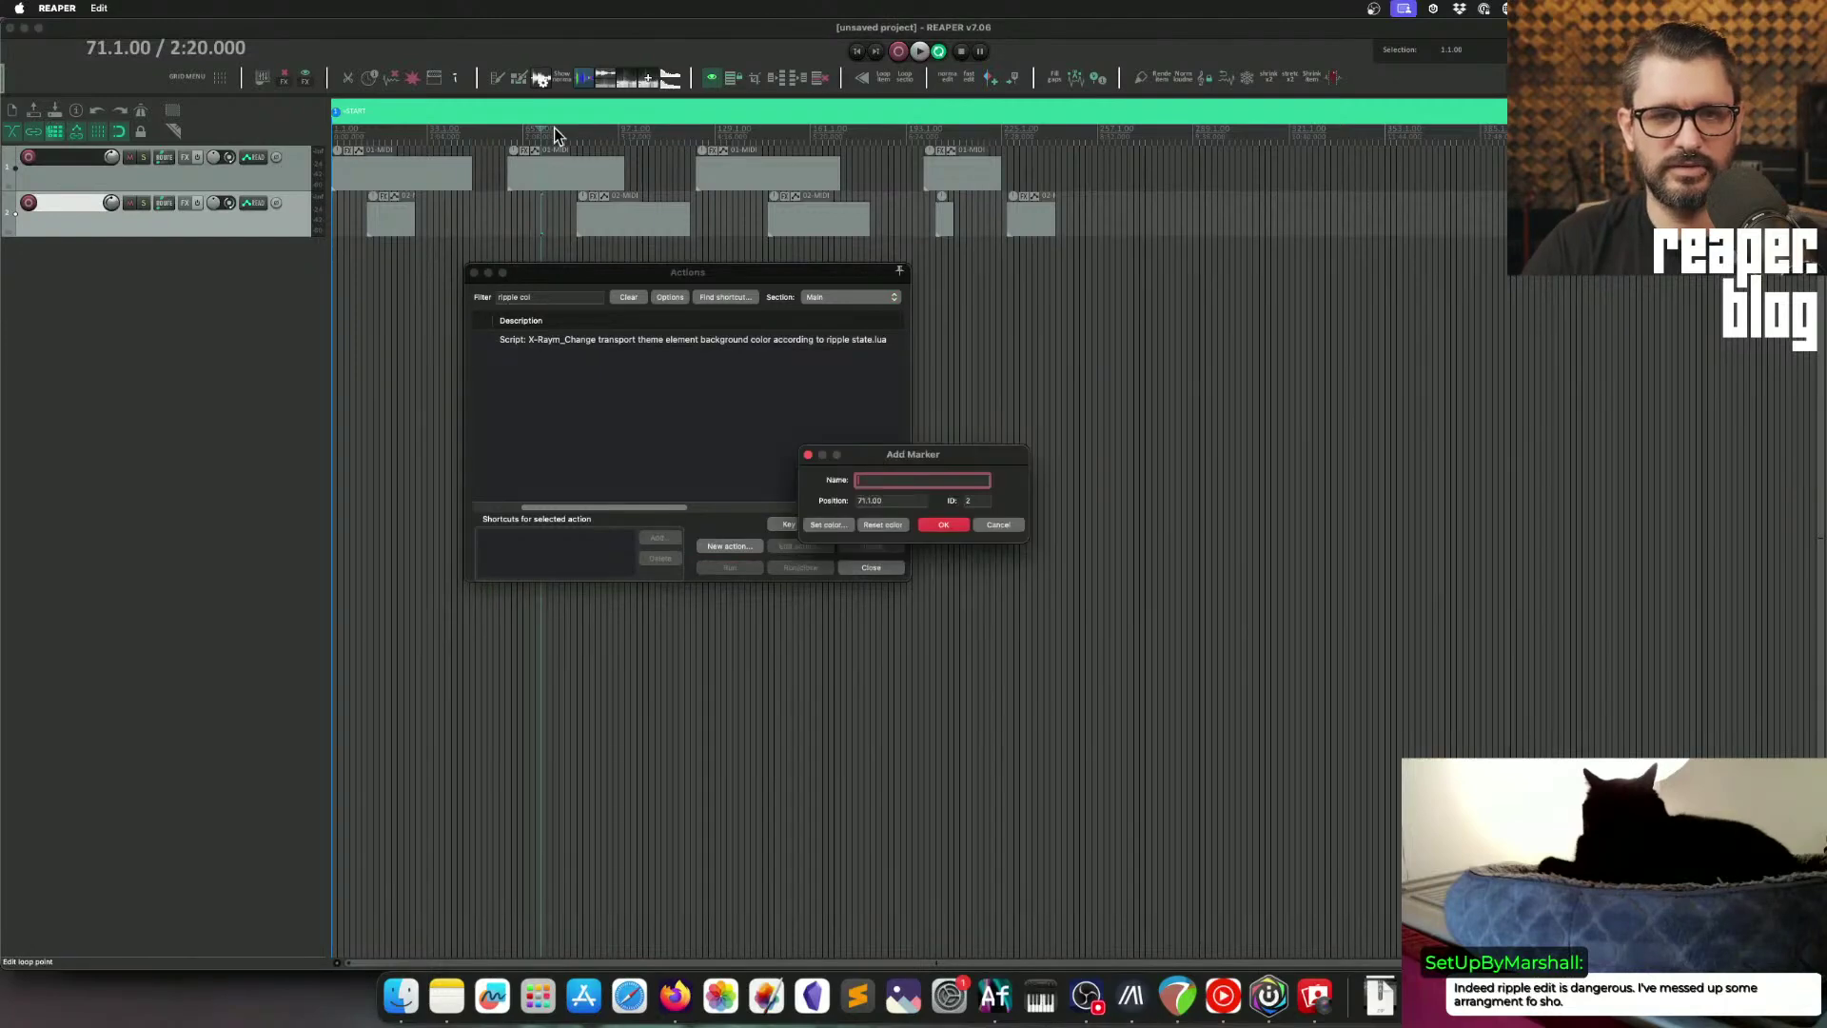
left_click(943, 524)
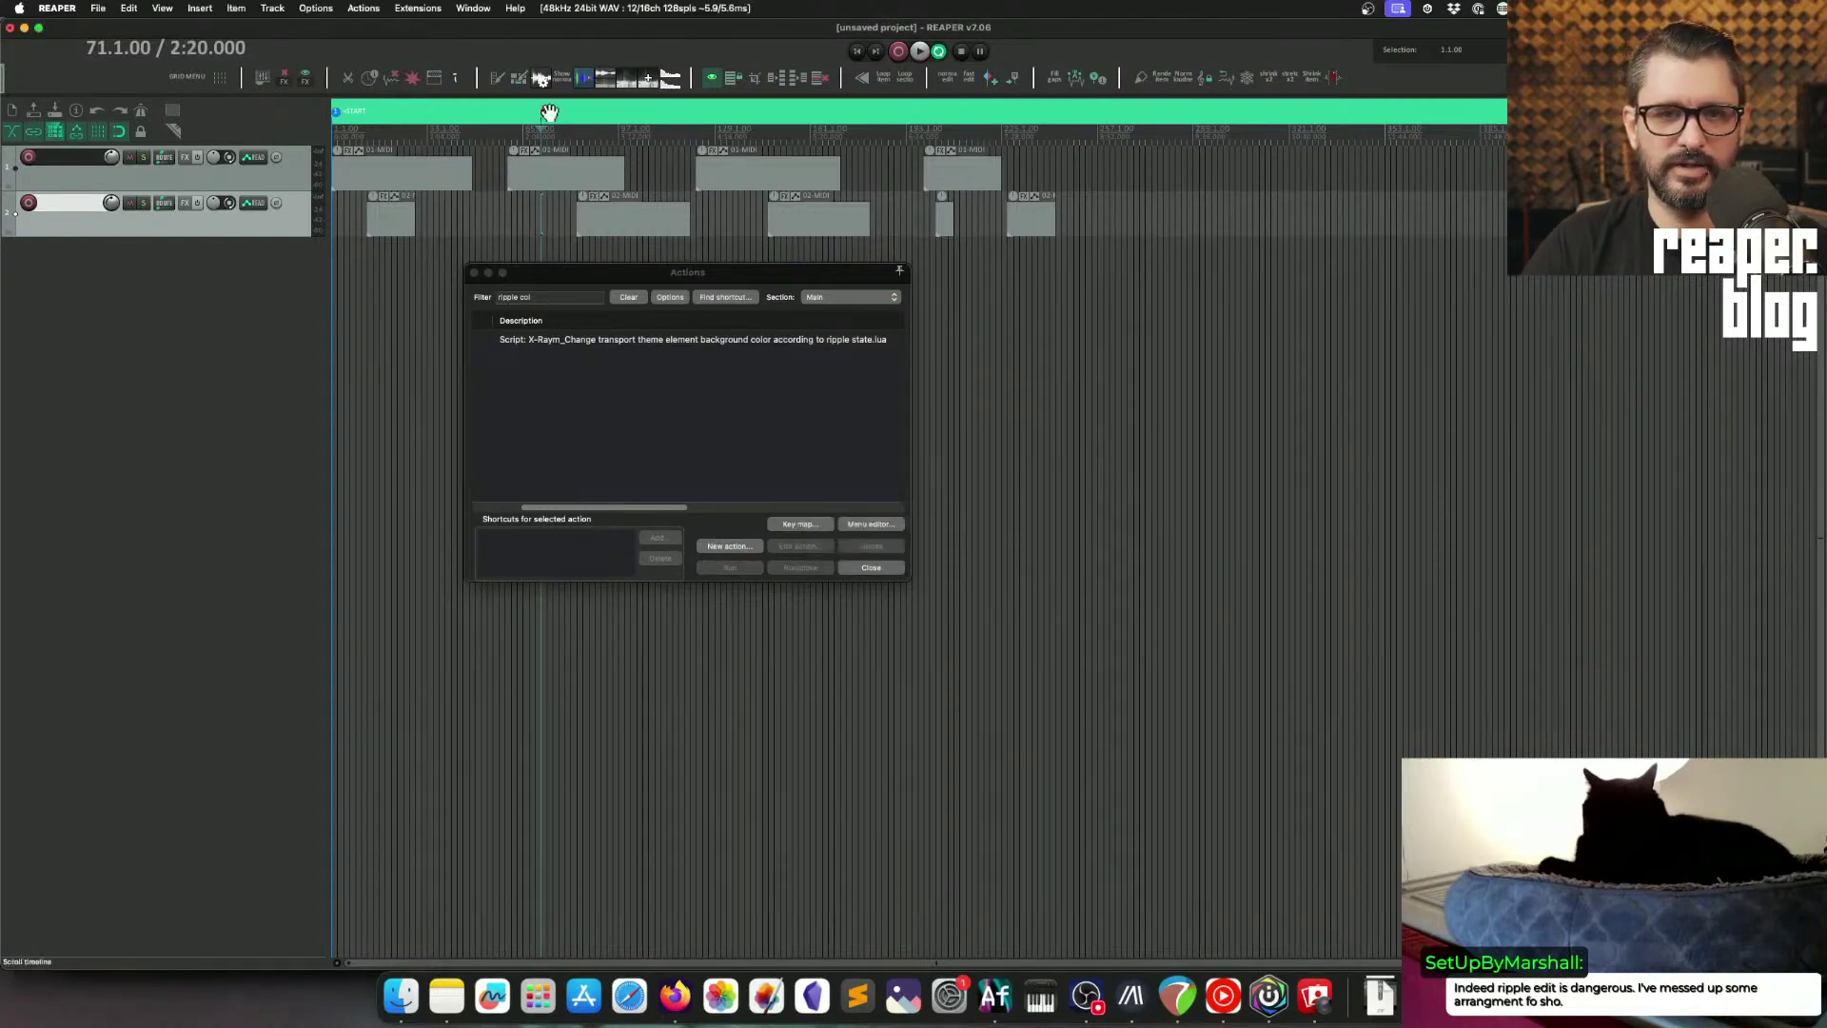
left_click(544, 111, "alt")
Step: With the edit cursor at bar 53, switch ripple editing to one track only
left_click(487, 133)
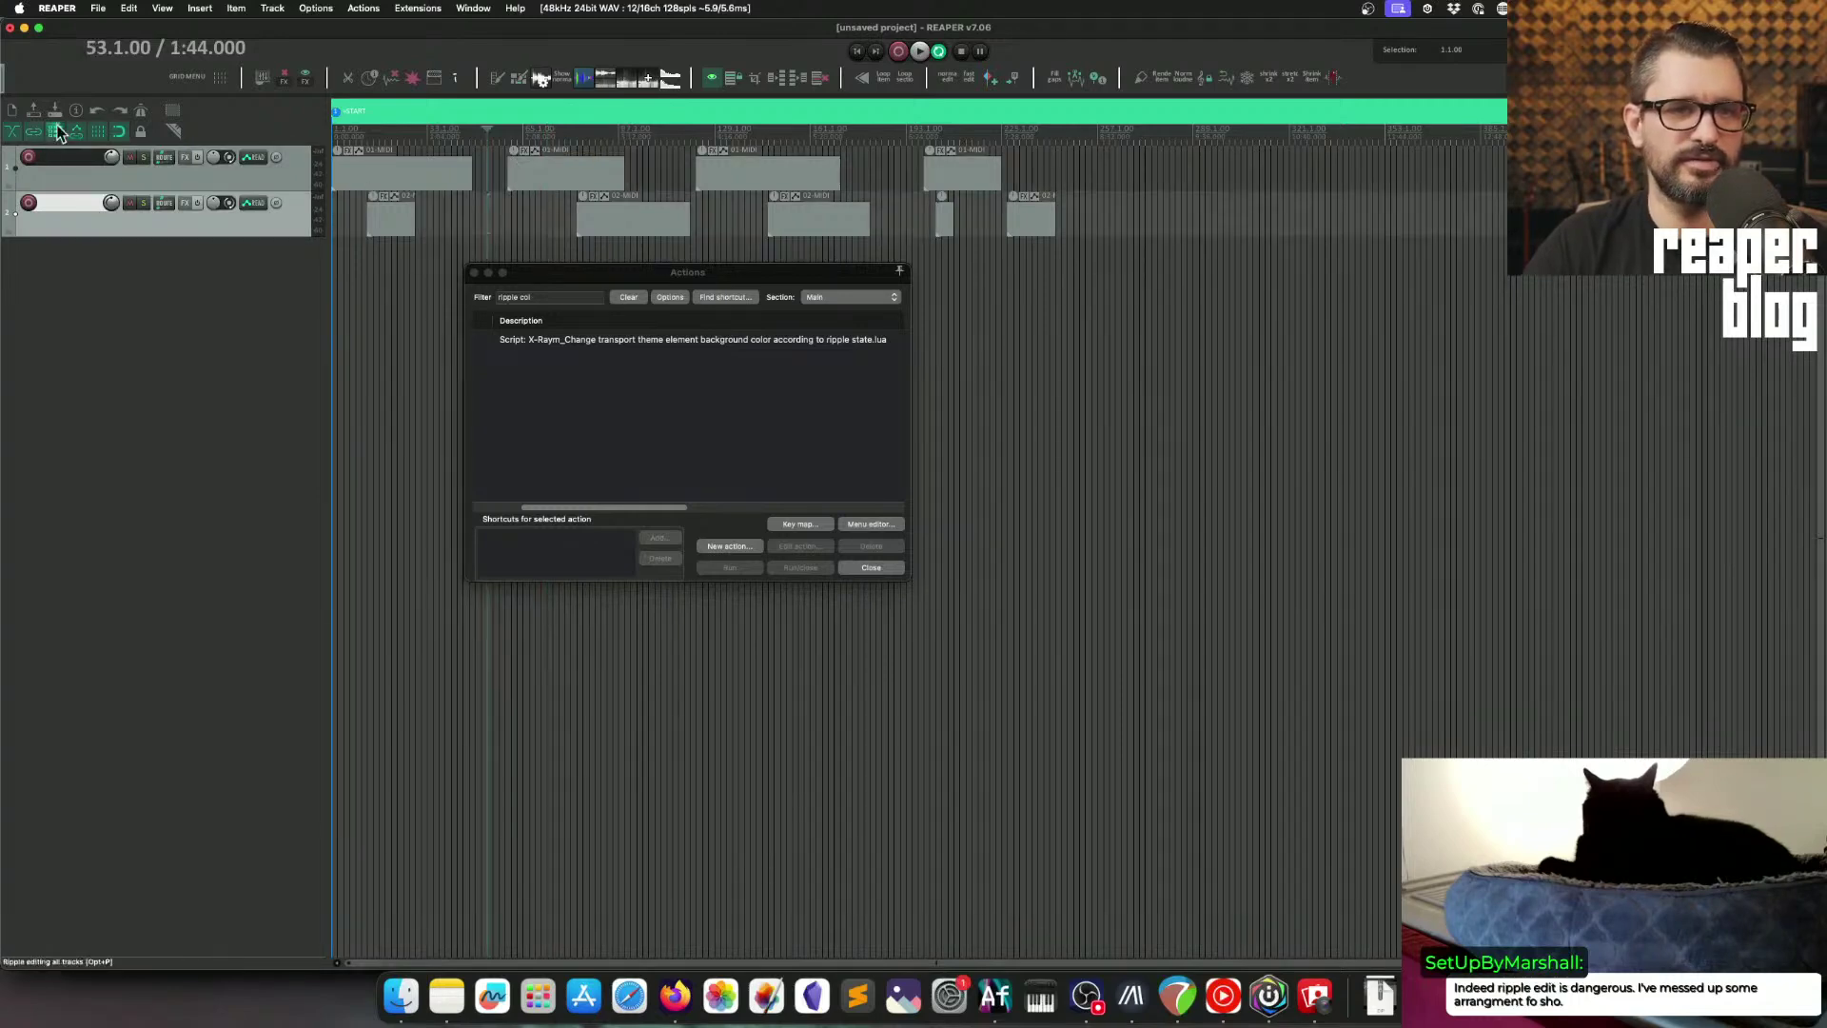
left_click(328, 7)
left_click(353, 100)
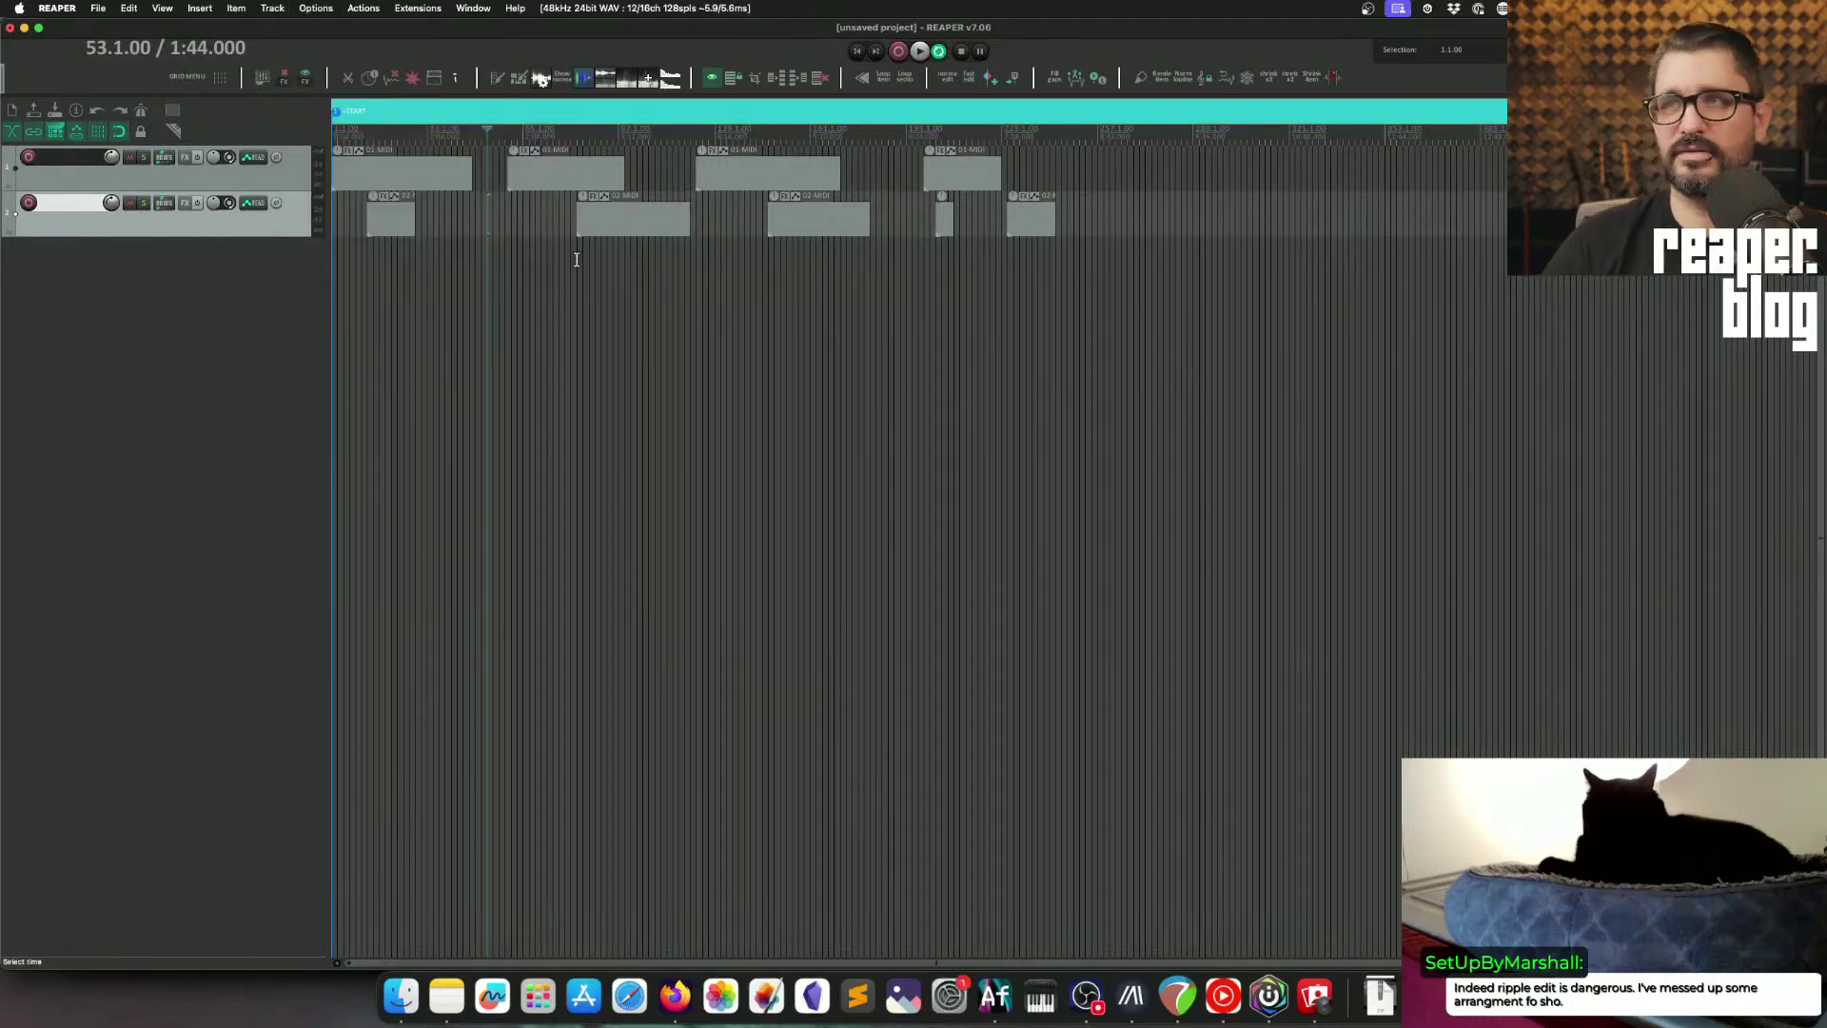
Step: Demonstrate ripple drags from bar 63, on one item and a time selection, undoing each
left_click(562, 288)
left_click(516, 214)
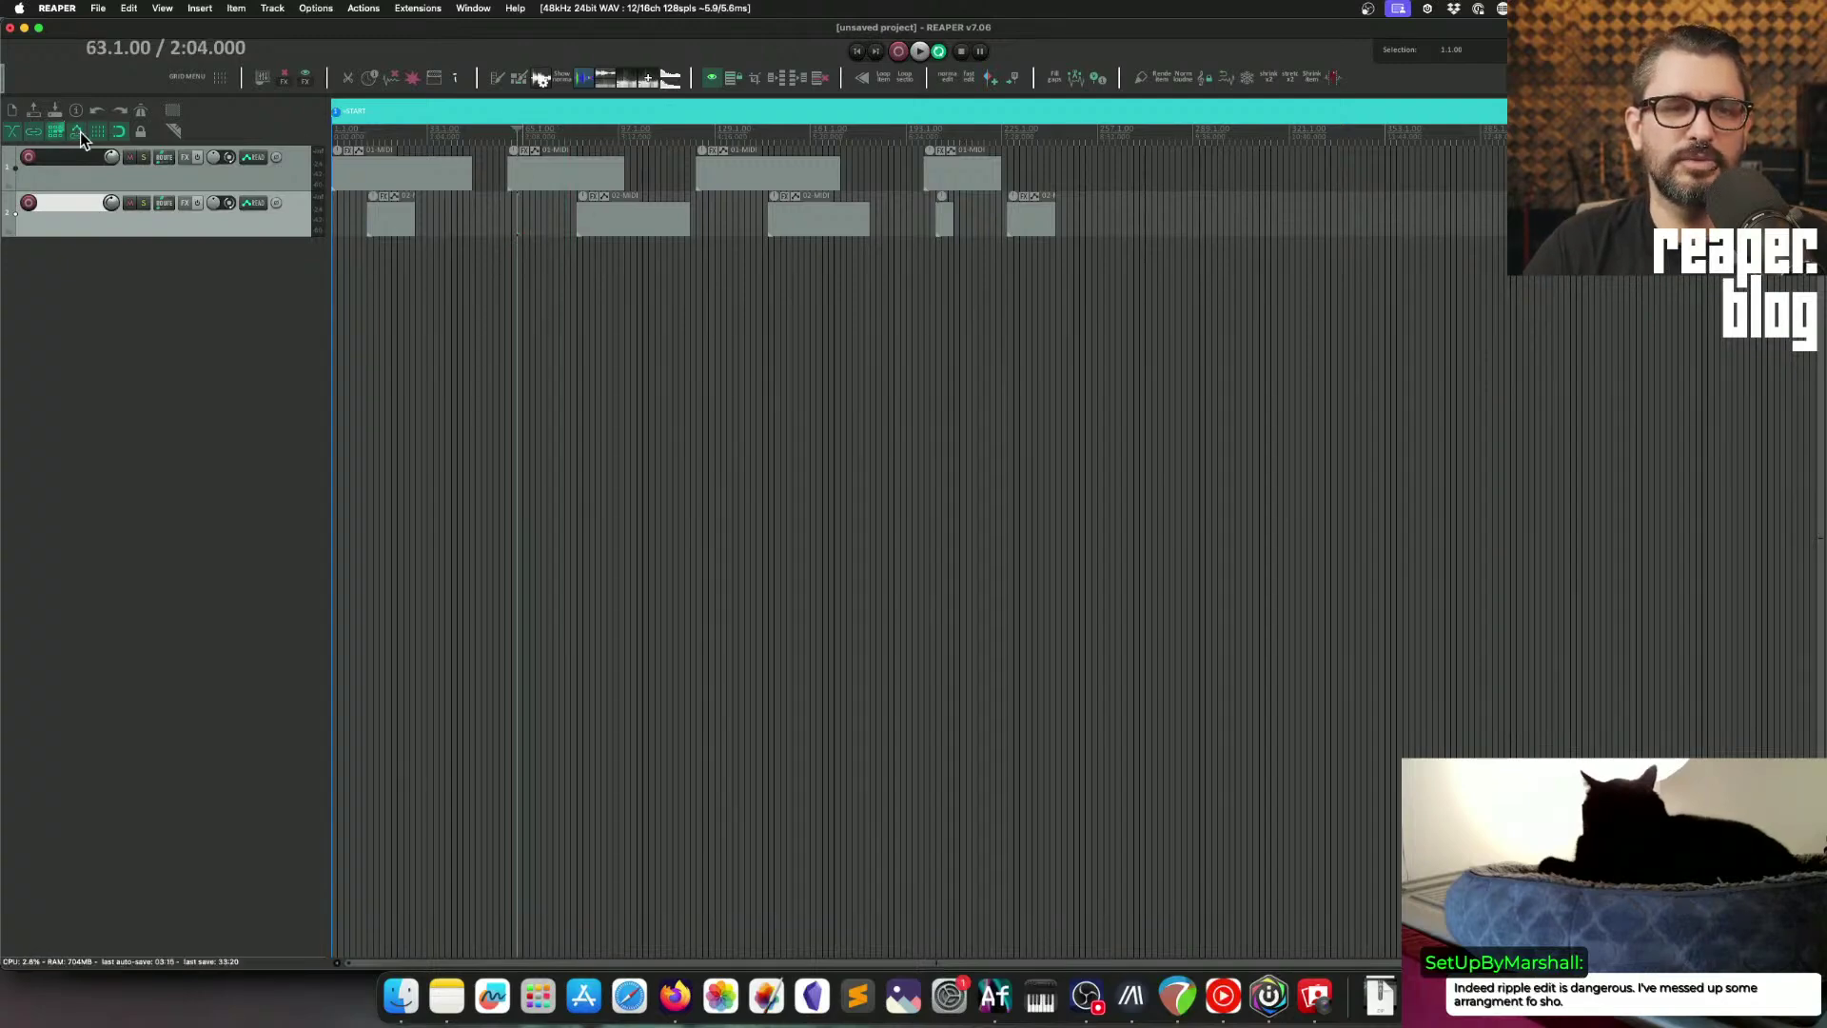
mouse_move(557, 187)
left_mouse_down()
mouse_move(621, 175)
mouse_move(541, 175)
mouse_move(594, 173)
mouse_move(563, 174)
left_mouse_up()
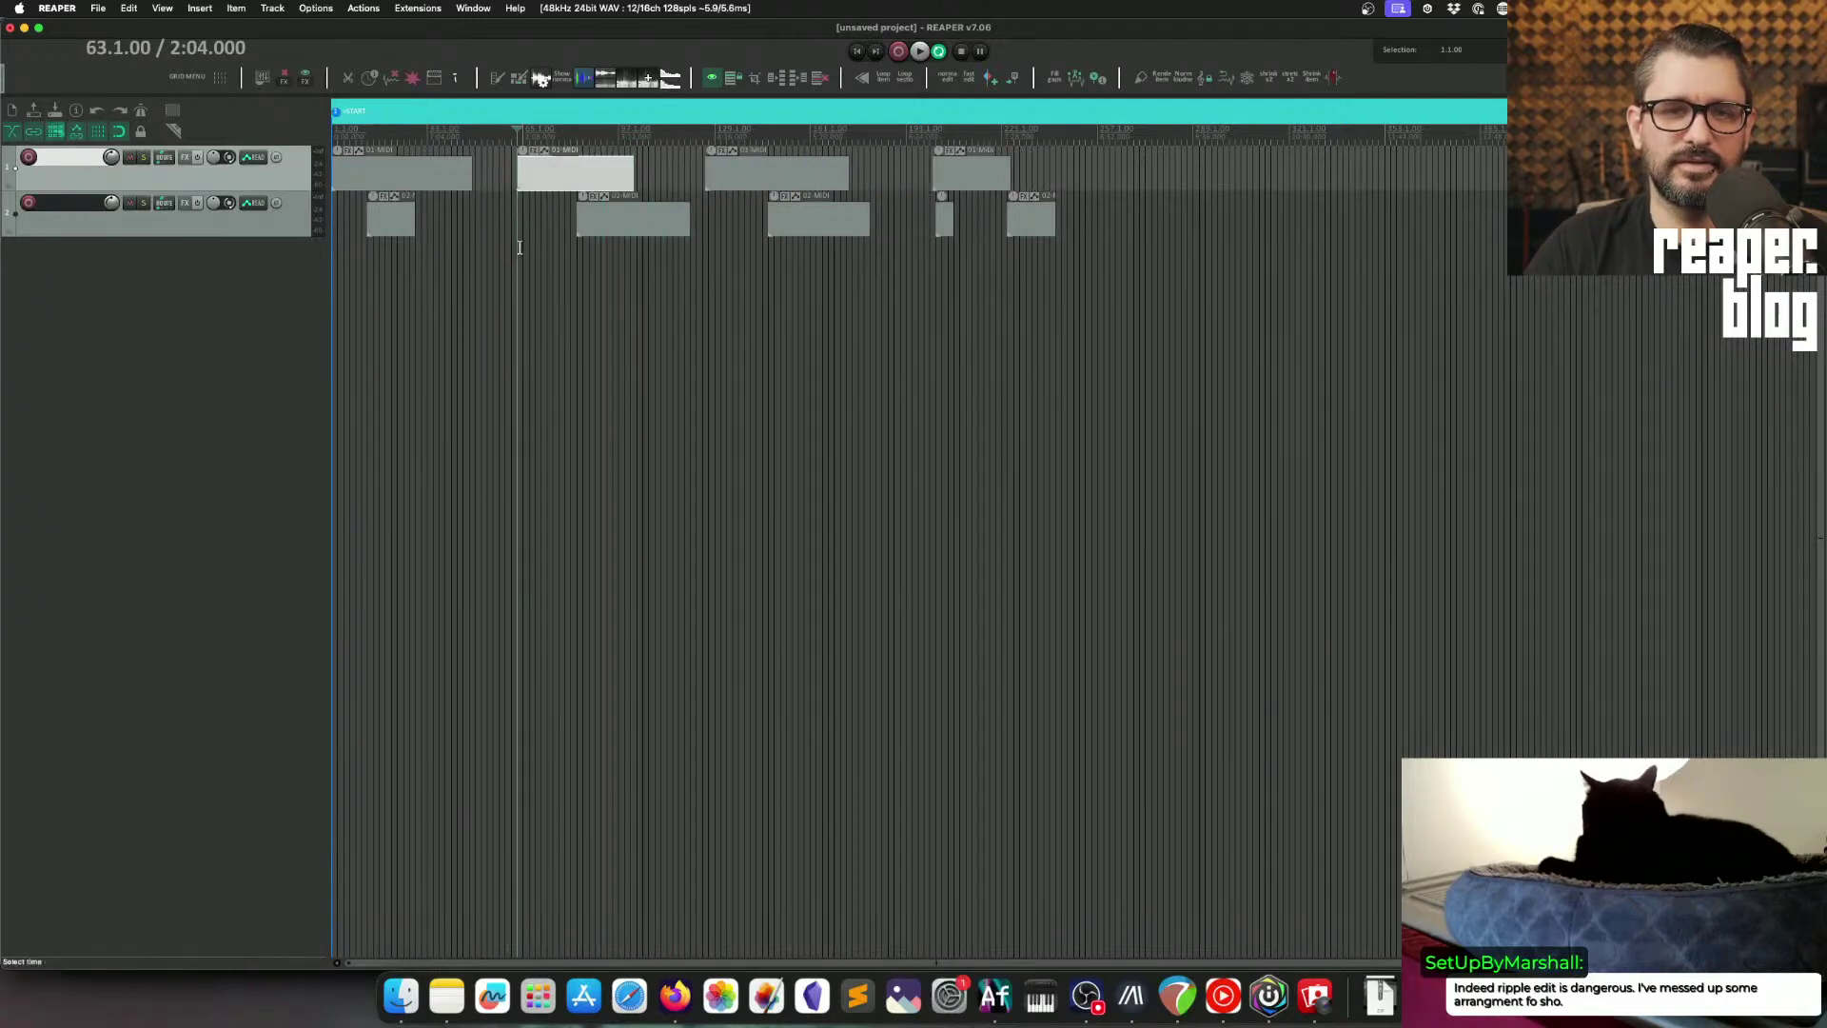
key("super+z")
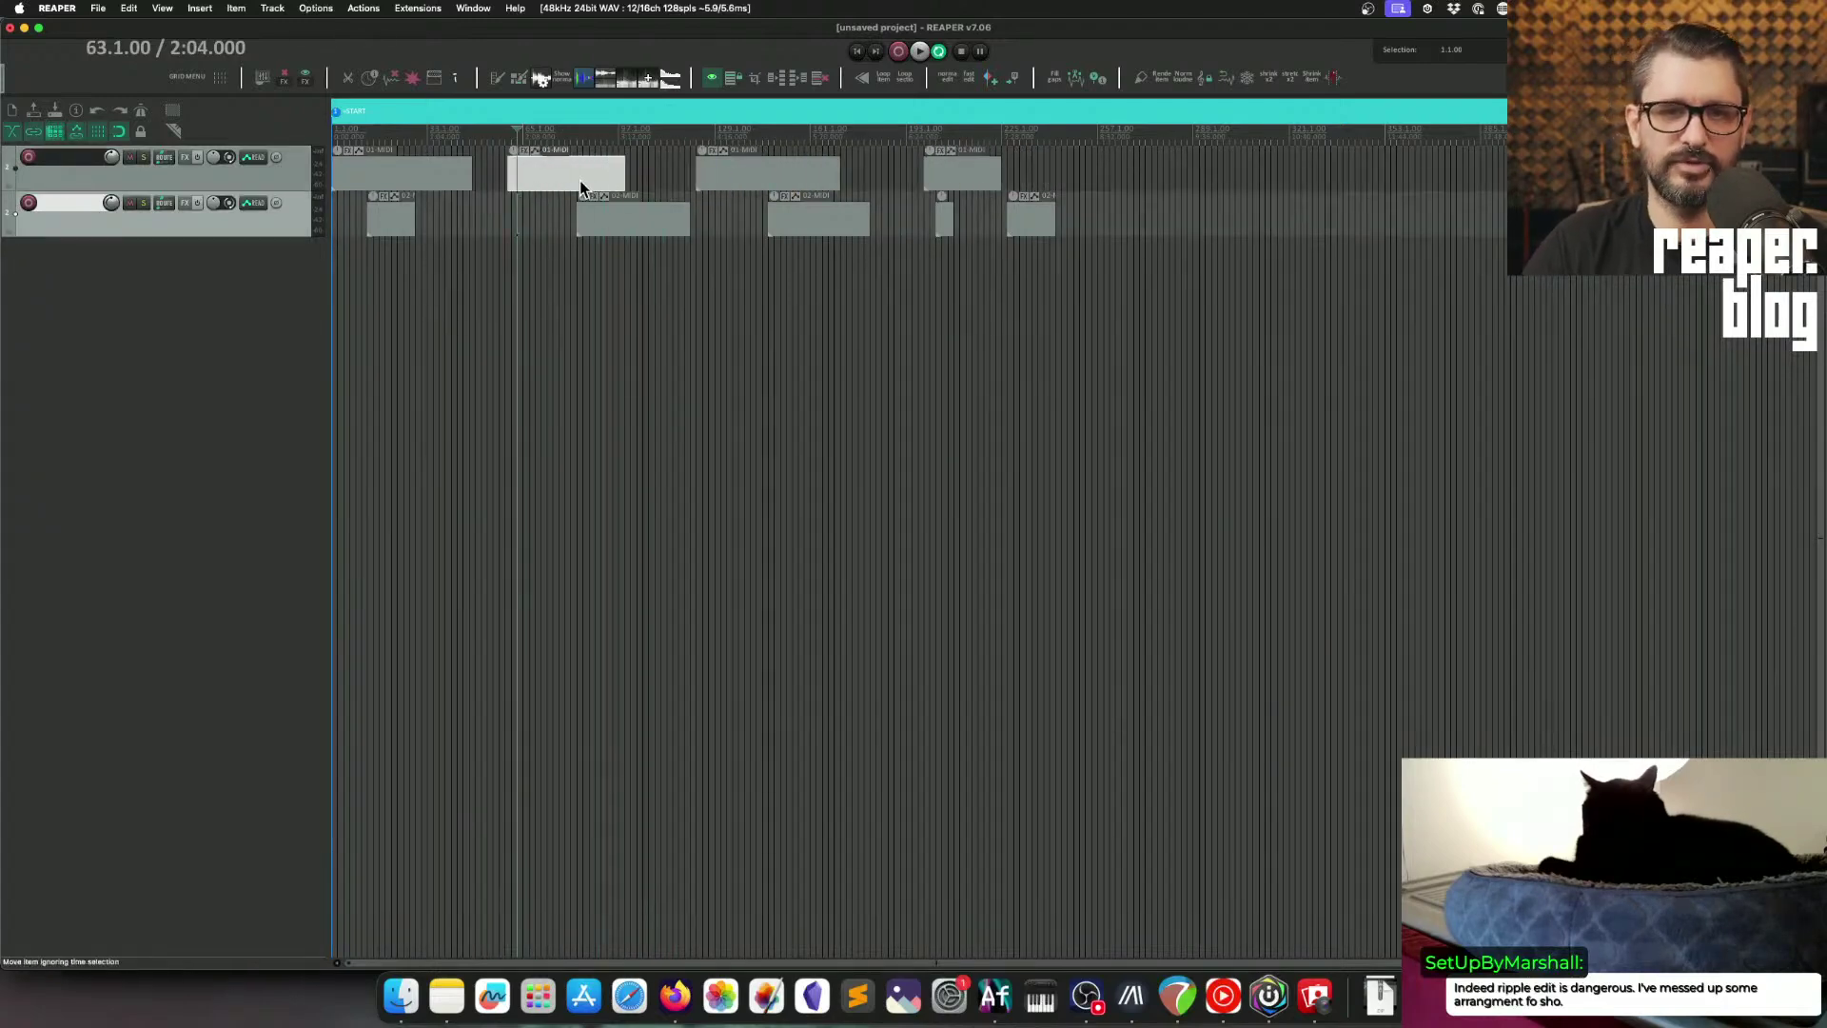
left_click_drag(516, 219, 1102, 237)
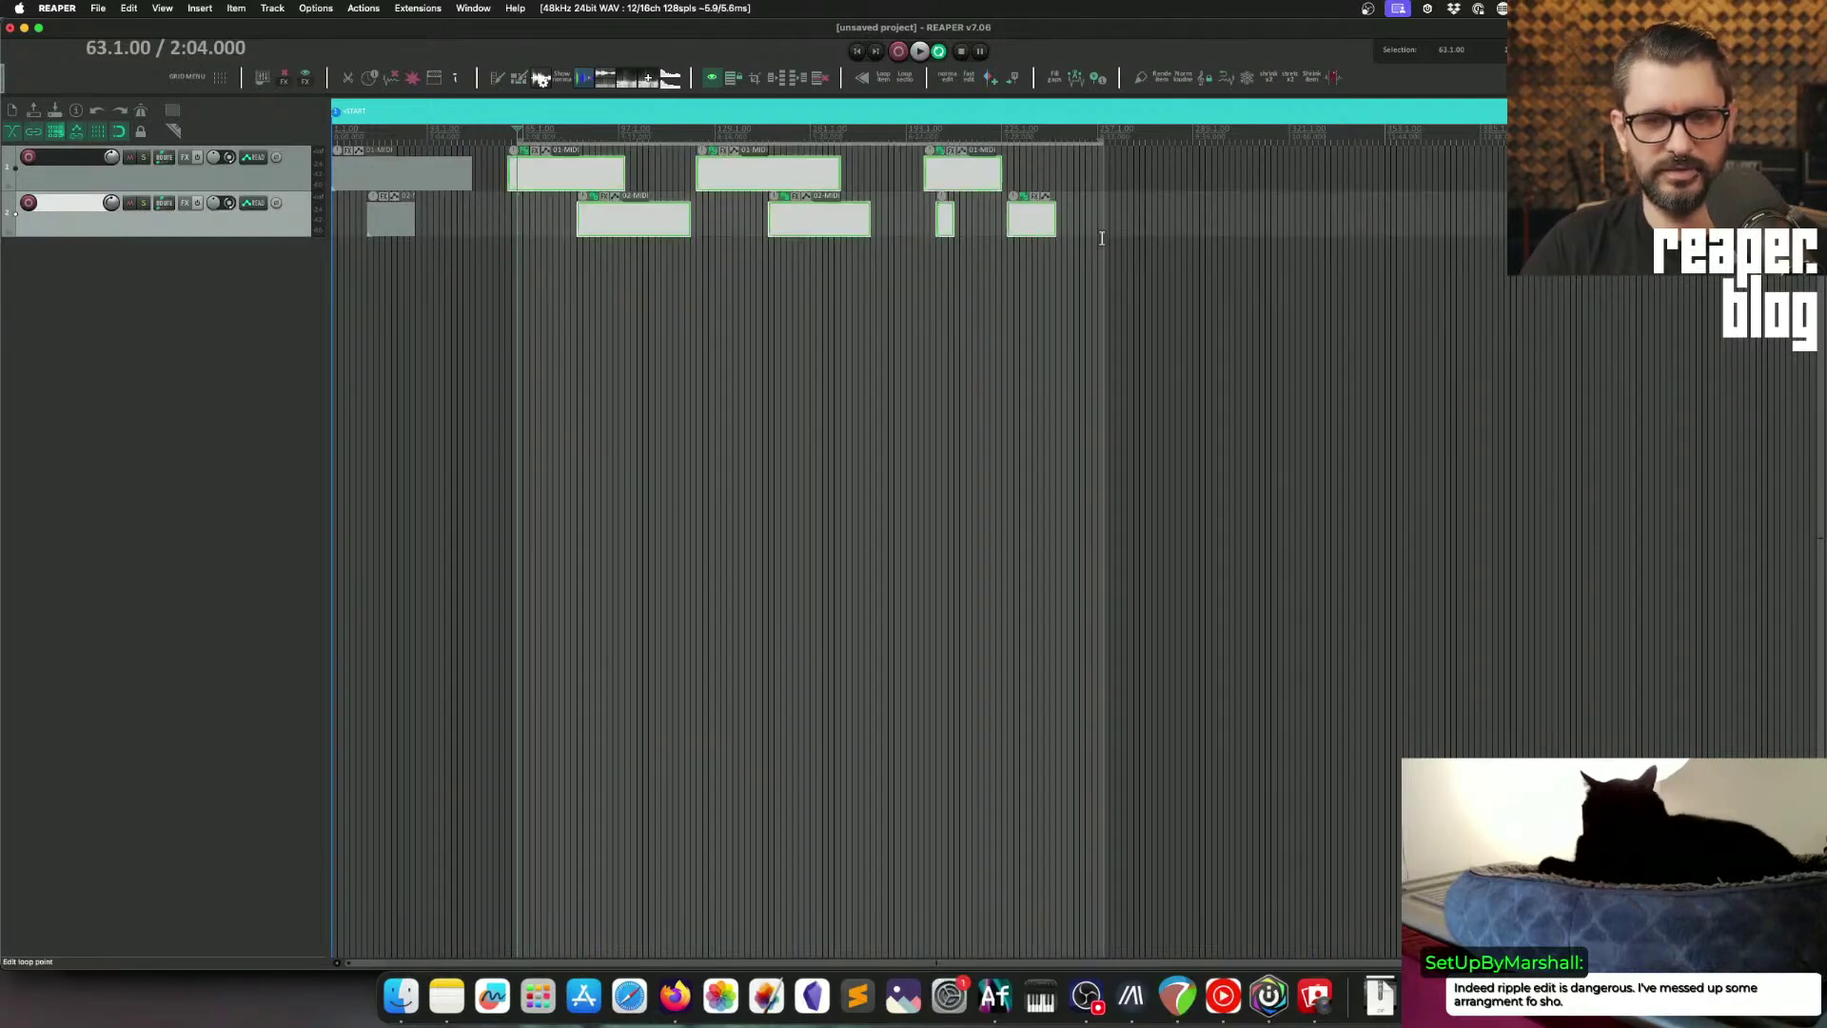
mouse_move(547, 181)
left_mouse_down()
mouse_move(533, 177)
mouse_move(598, 176)
mouse_move(580, 177)
left_mouse_up()
key("super+z")
key("super+z")
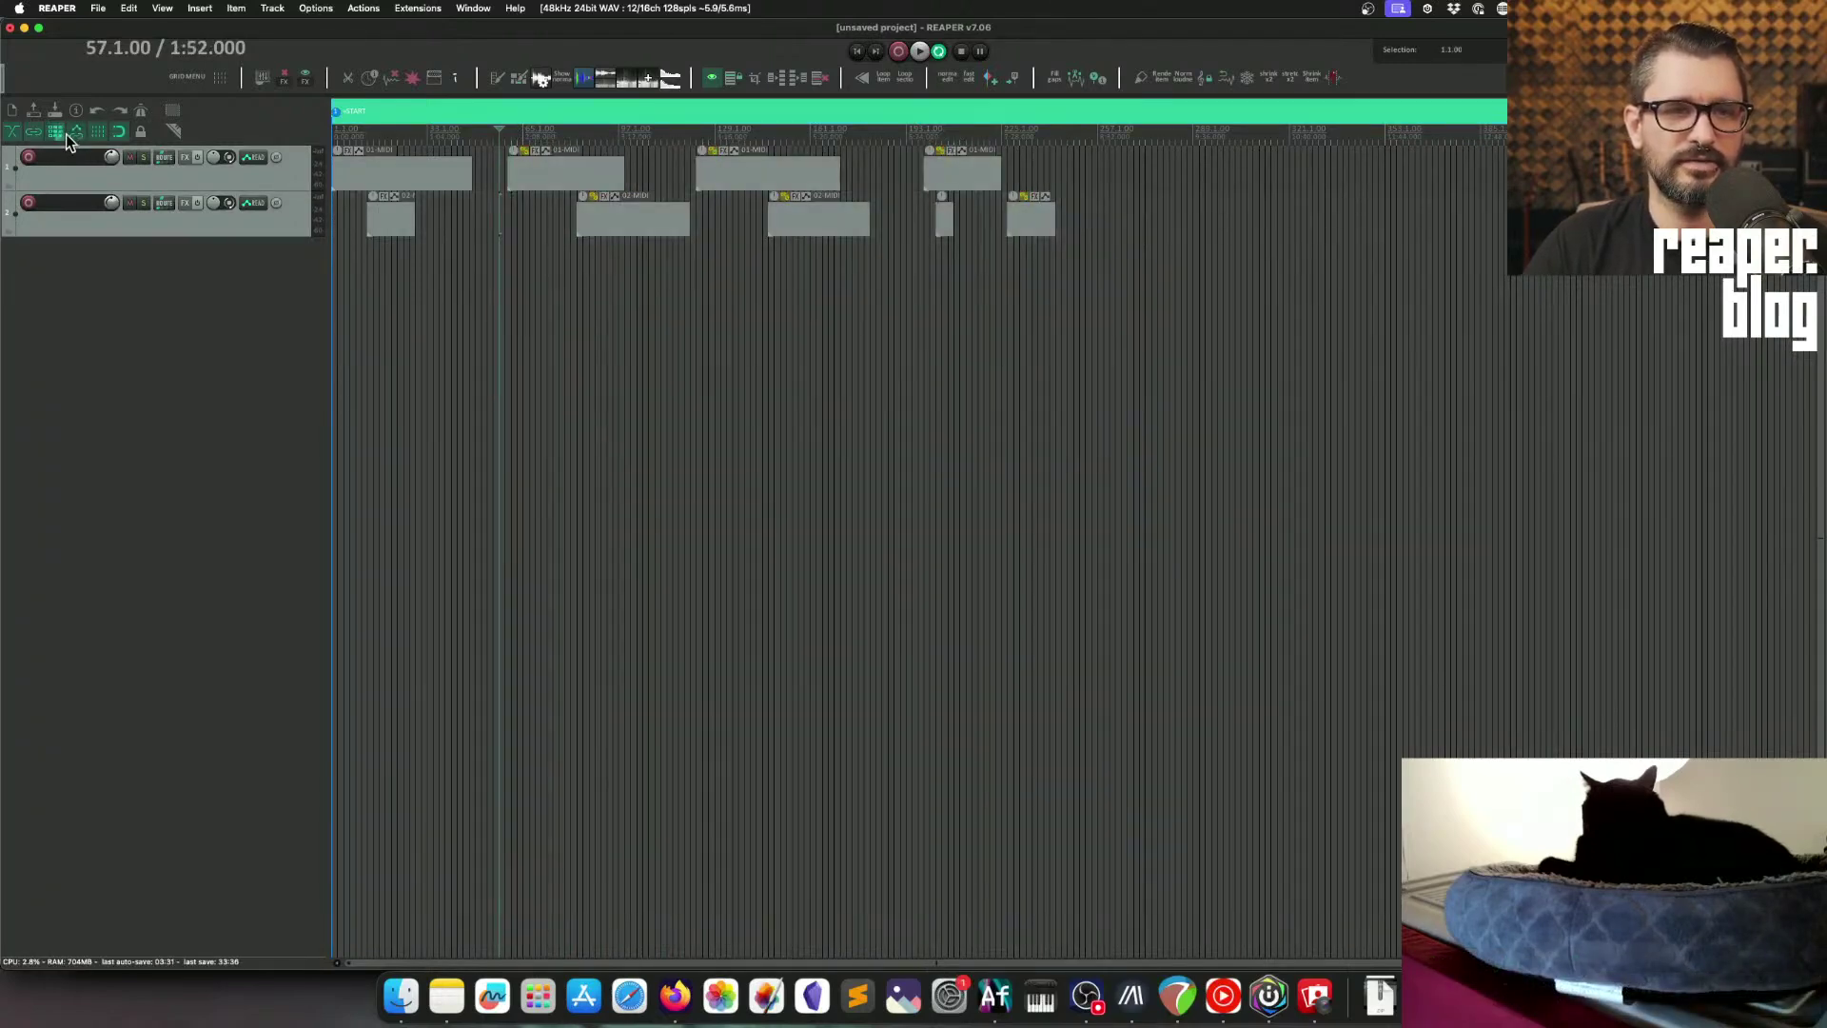
Step: Add a marker at bar 109 and ripple-drag the later items on both tracks right
key("Right")
left_click(657, 134)
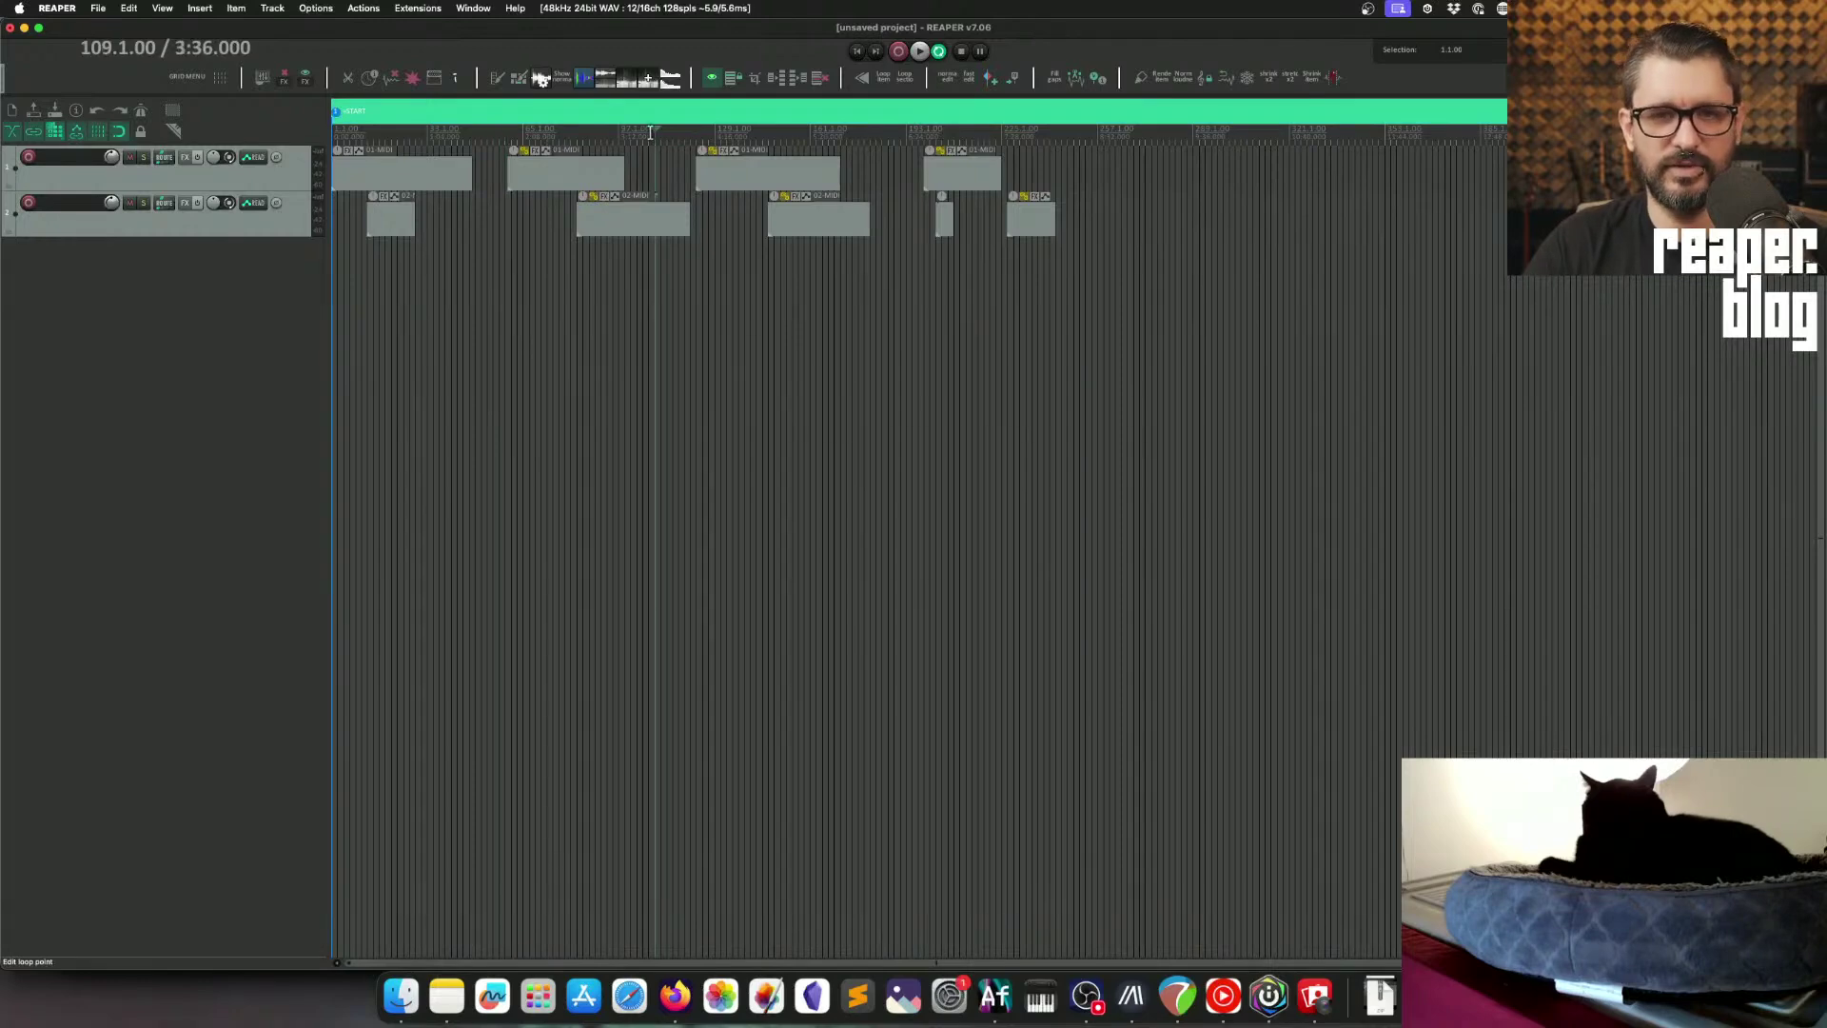
key("shift+m")
key("Return")
left_click_drag(826, 177, 946, 173)
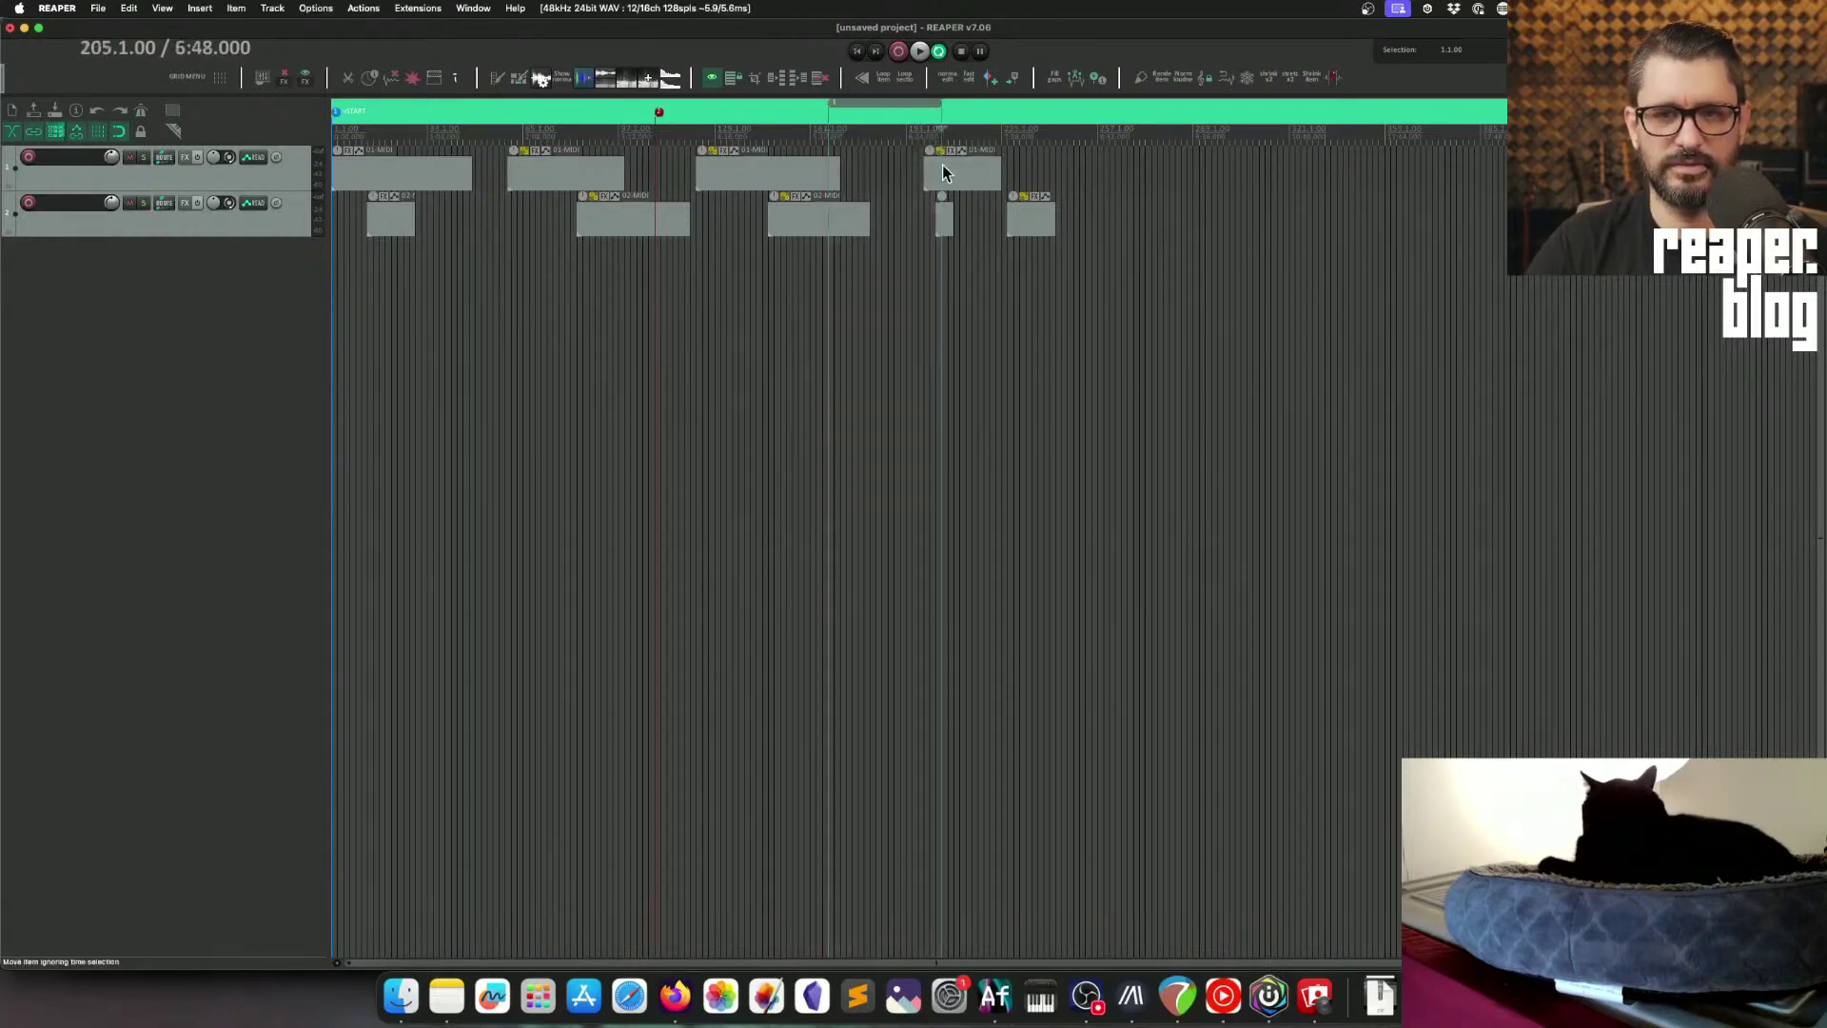
left_click(488, 174)
left_click_drag(531, 174, 580, 183)
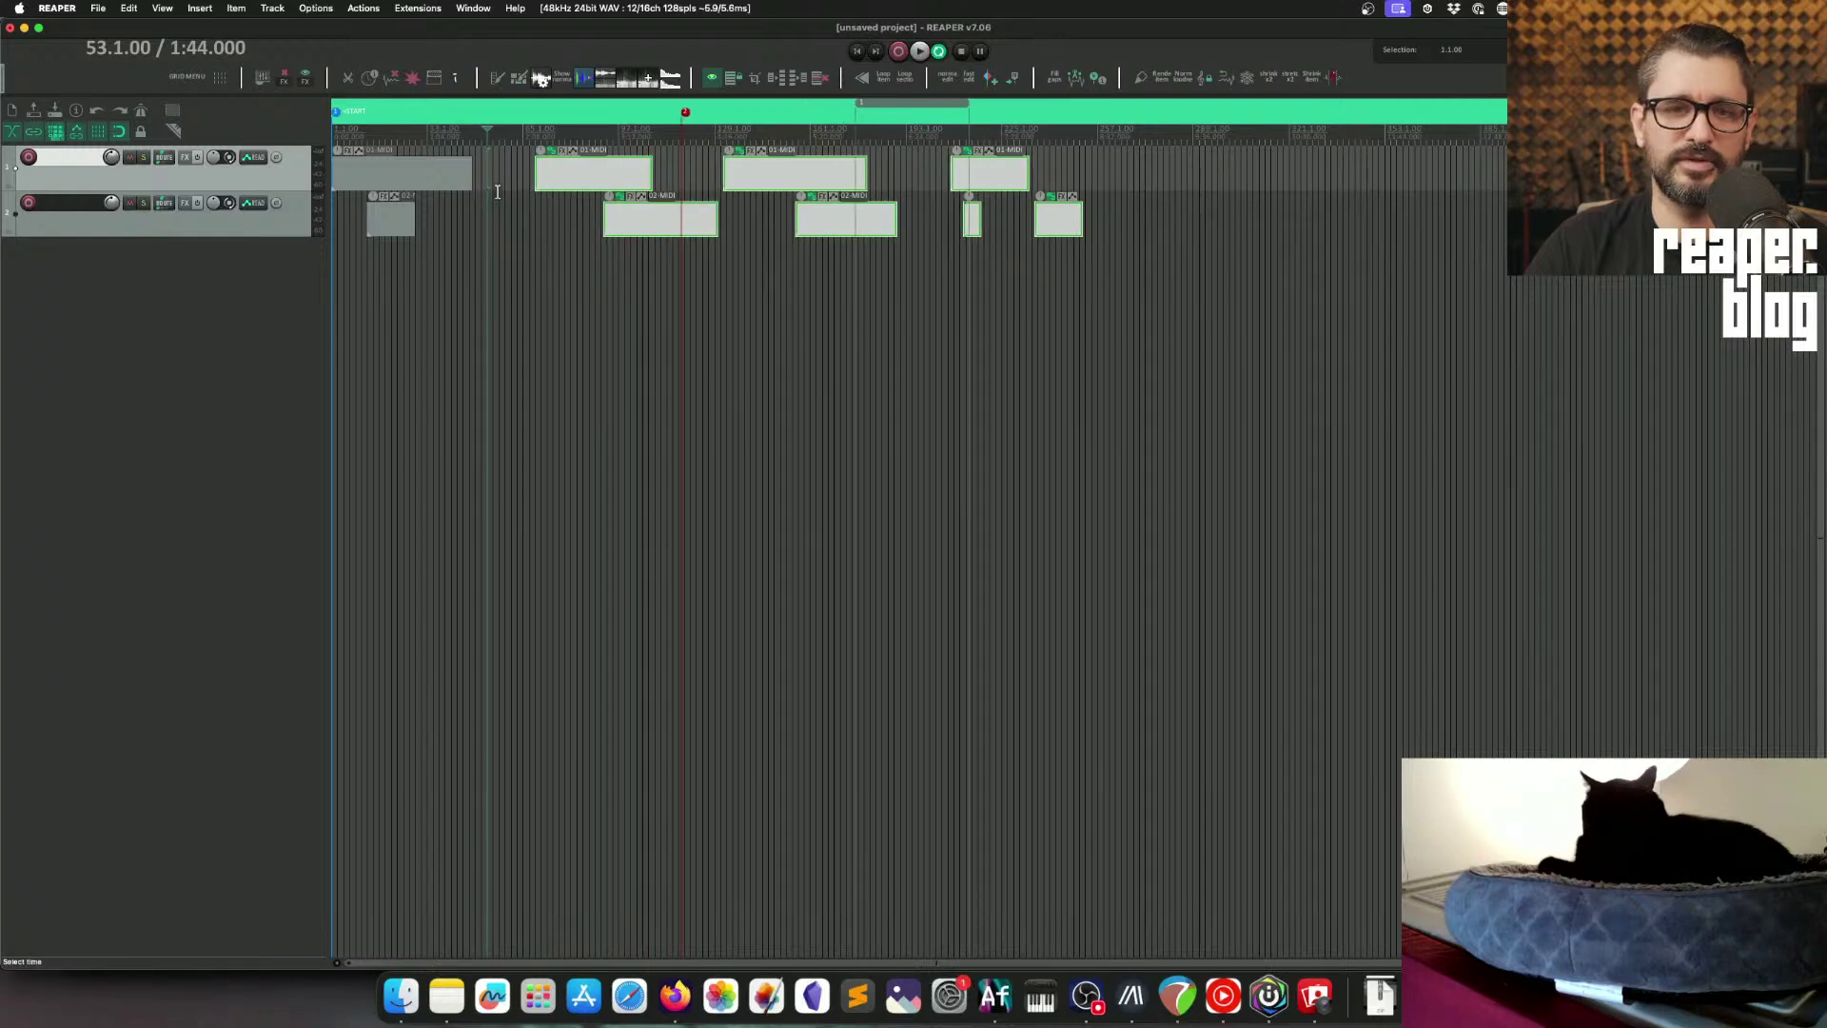
Step: Turn ripple editing off and drag the items from bar 63 onward slightly right
left_click(57, 132)
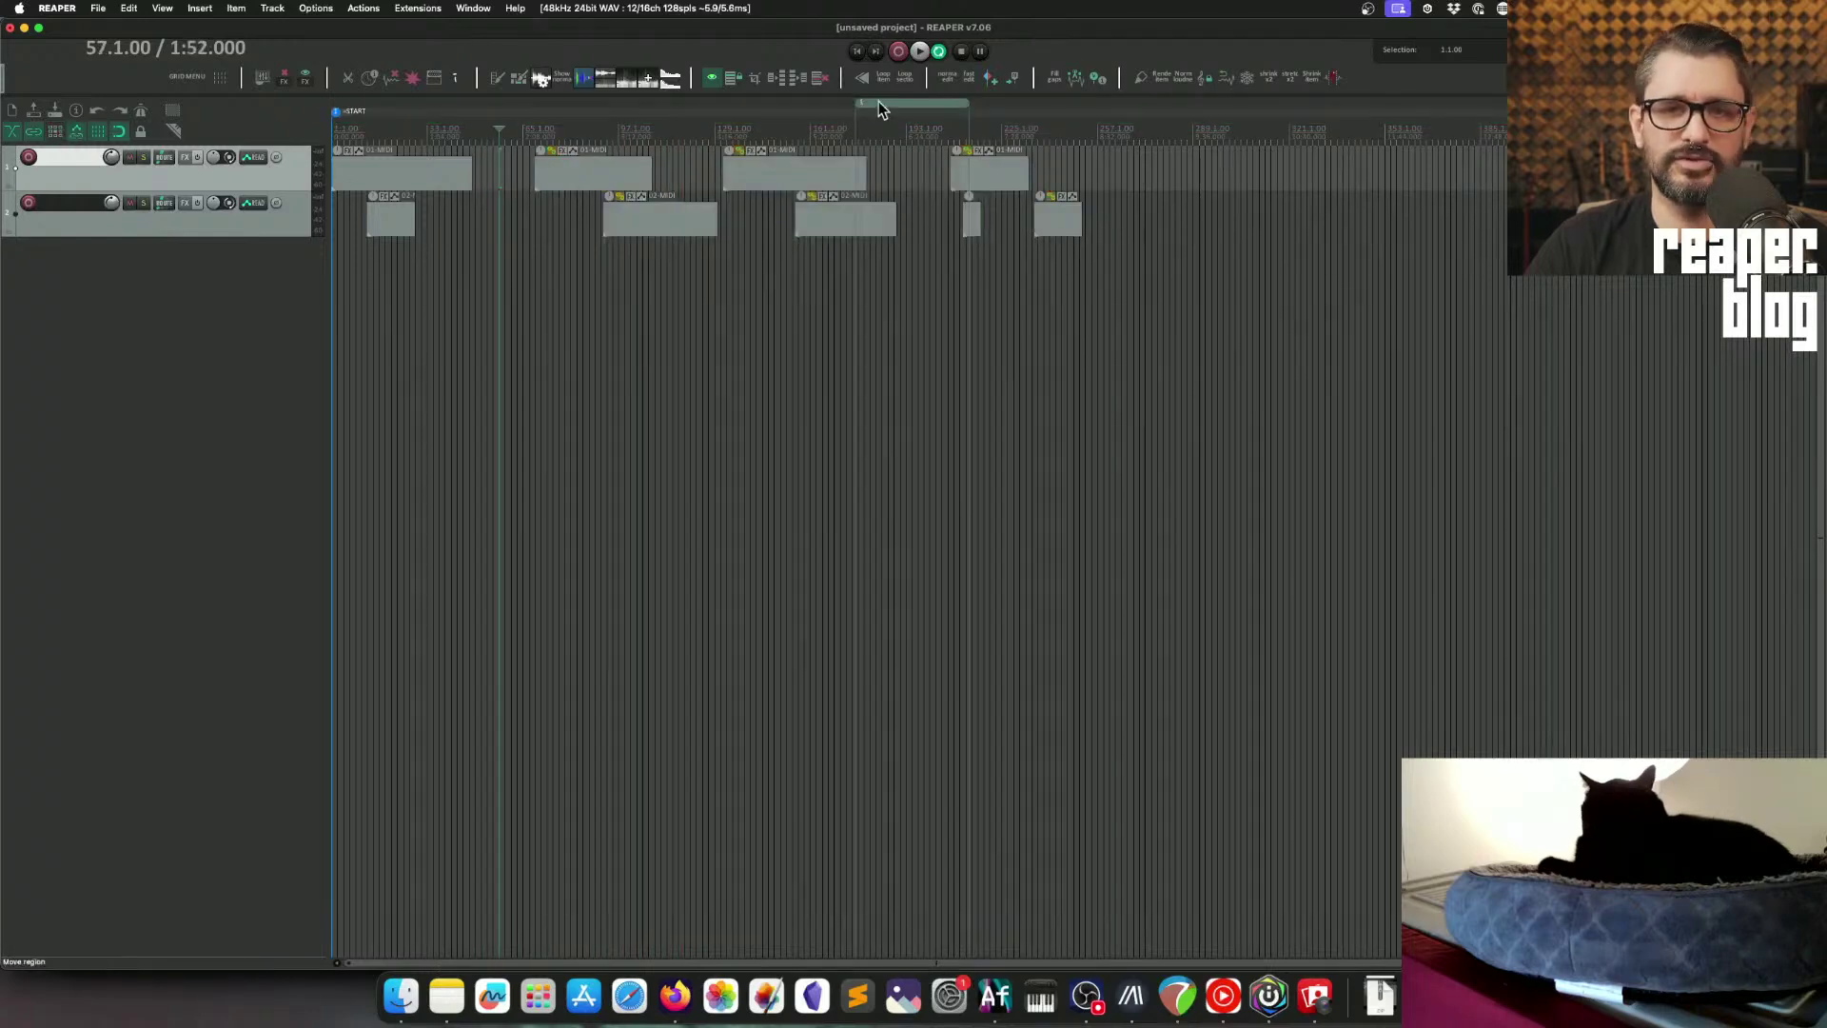
left_click(514, 212)
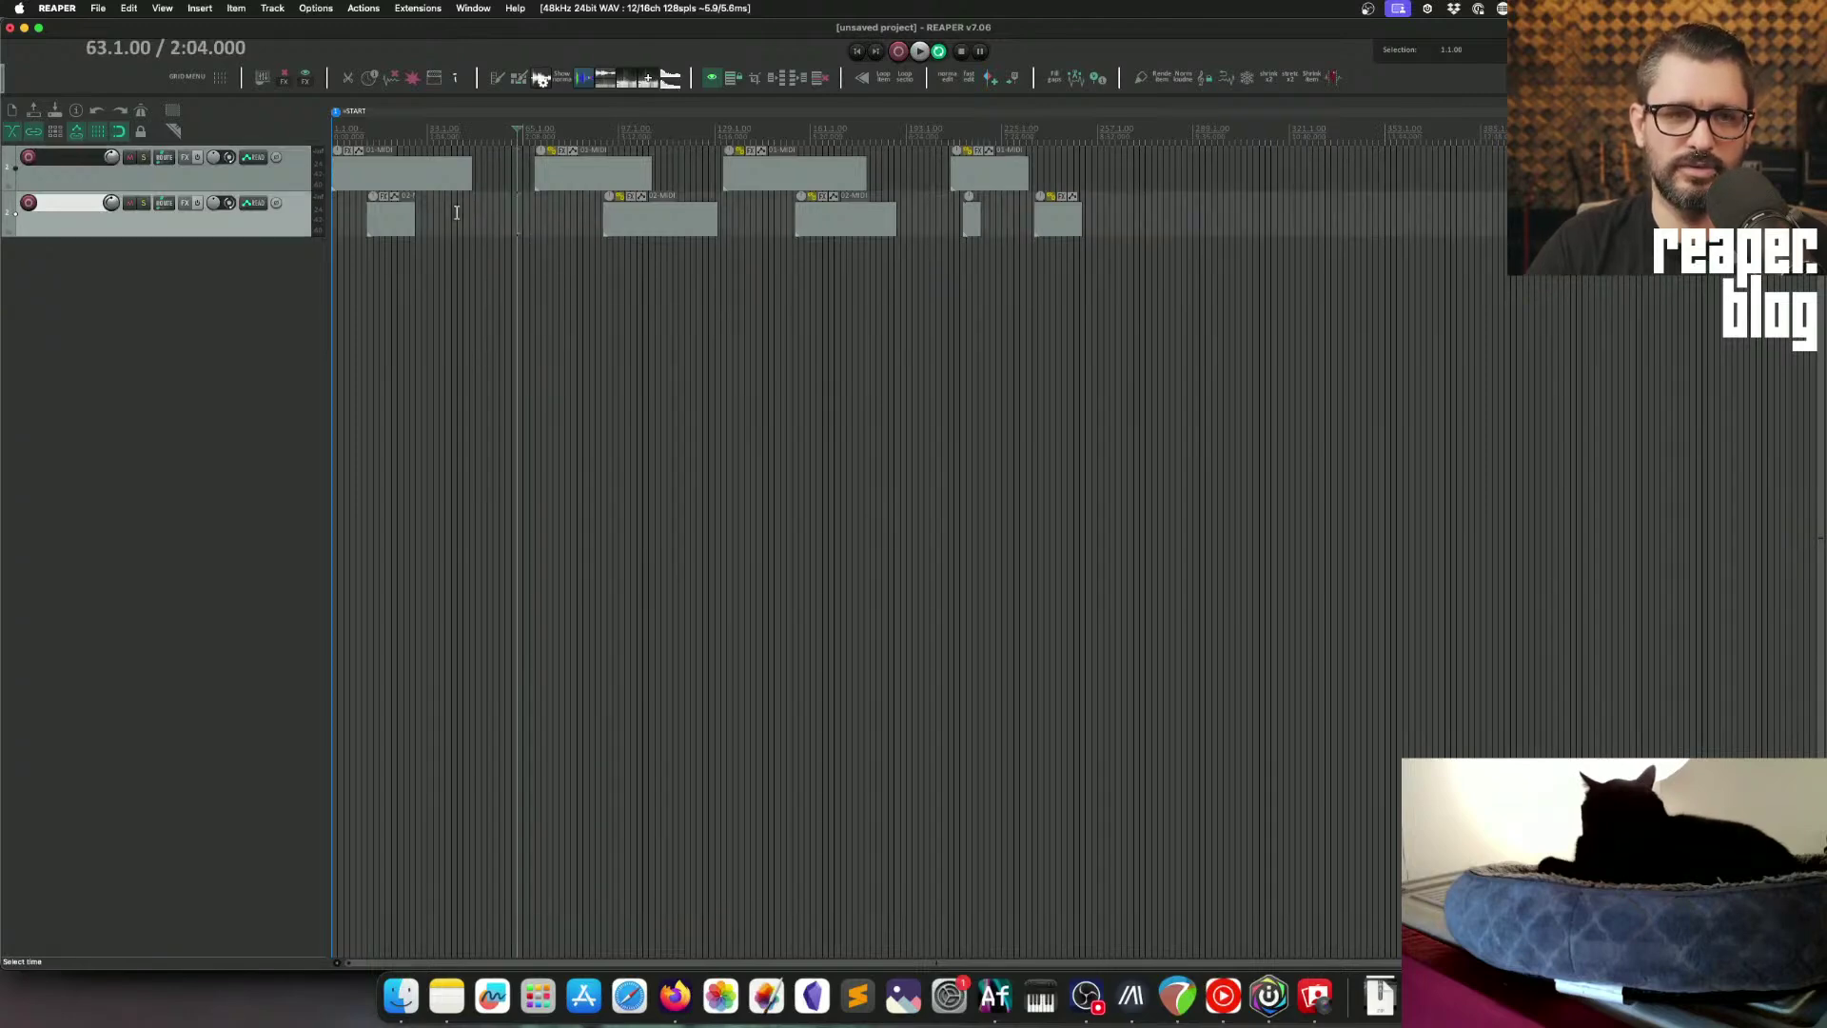
left_click(459, 213)
left_click(547, 171)
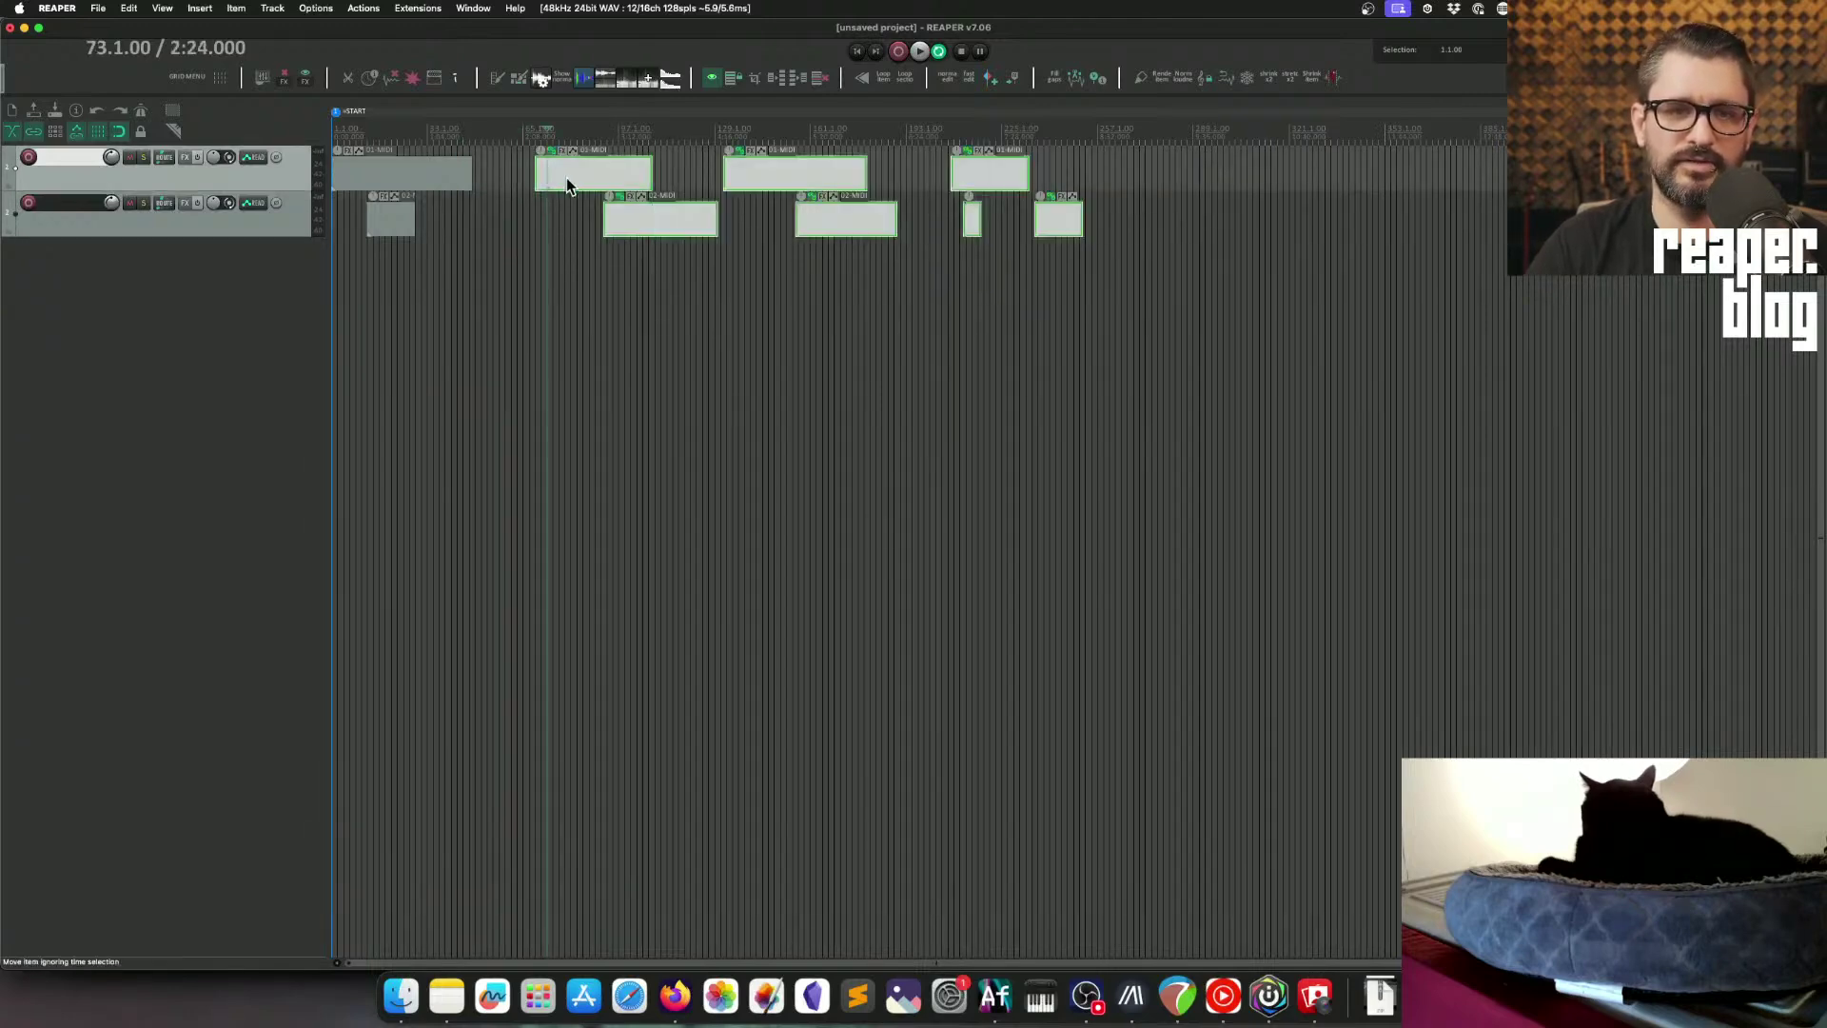
mouse_move(554, 177)
left_mouse_down()
mouse_move(521, 185)
mouse_move(681, 182)
mouse_move(509, 184)
mouse_move(649, 188)
mouse_move(584, 188)
left_mouse_up()
left_click_drag(533, 243, 1178, 257)
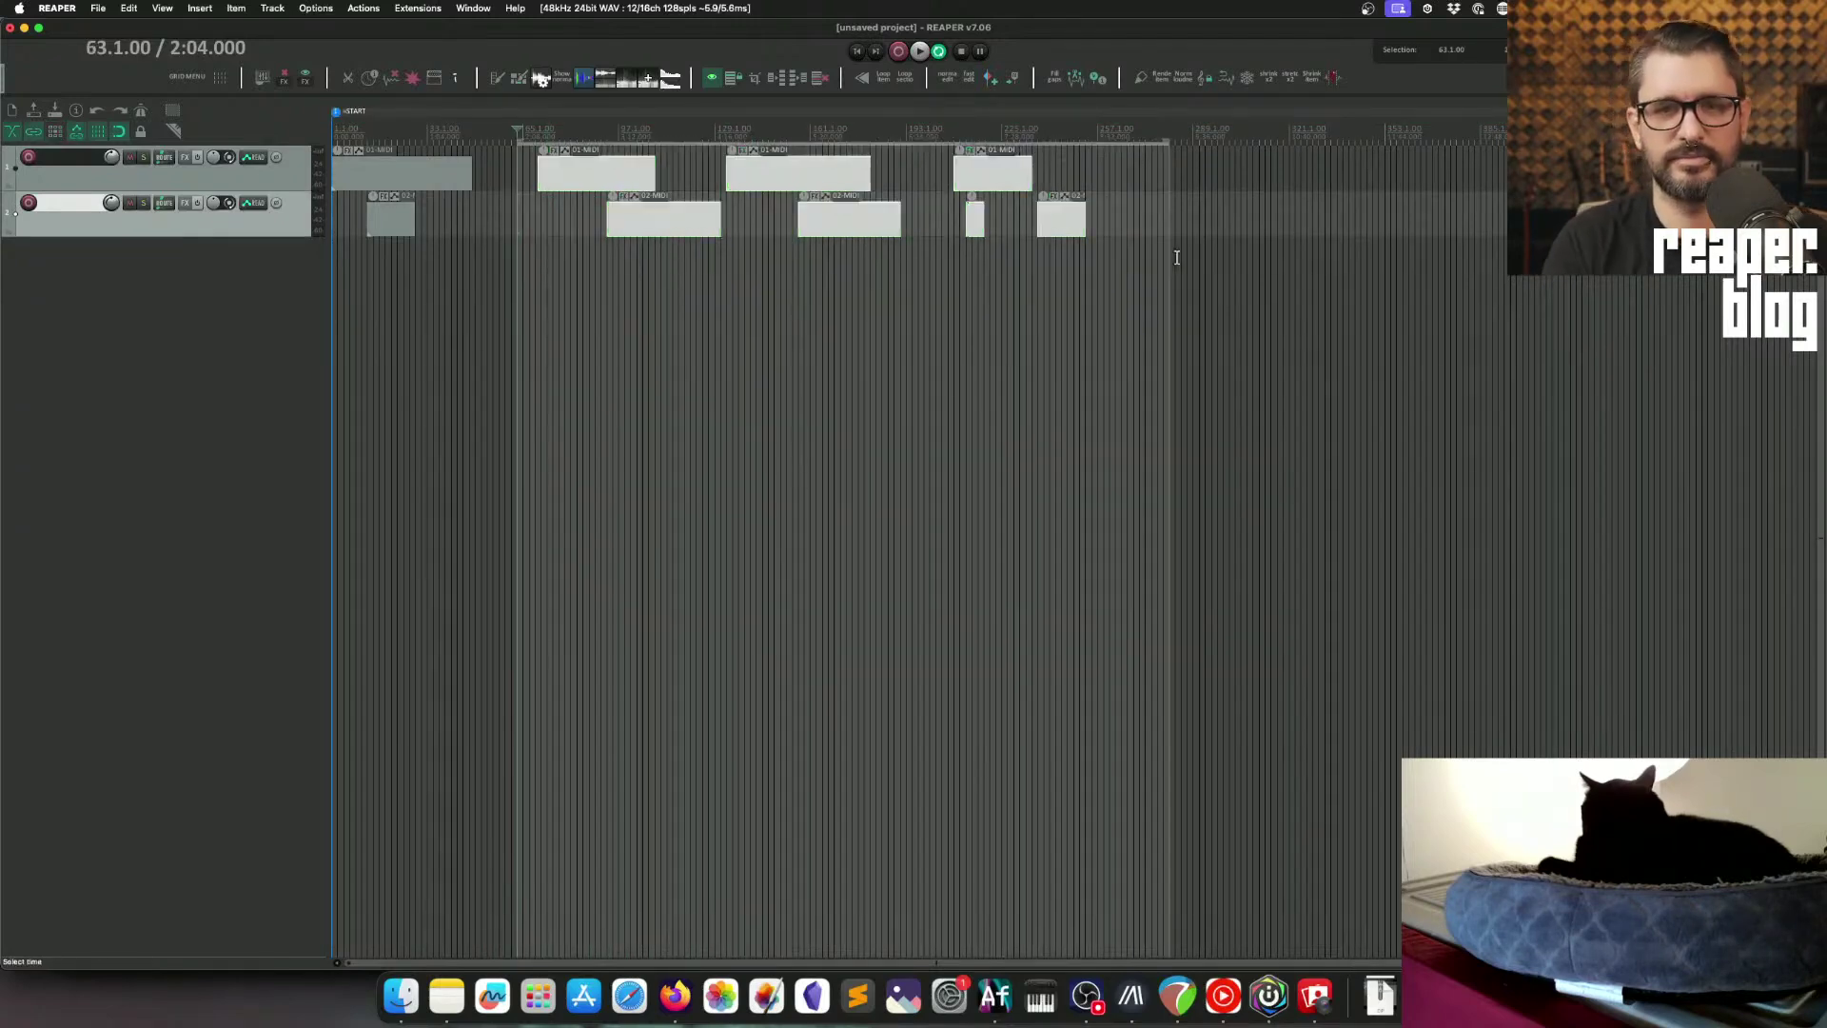
left_click_drag(614, 217, 538, 172)
Step: Set the media item Opt+Ctrl left-drag modifier to Move item, ripple edit all tracks, and confirm
key("super+comma")
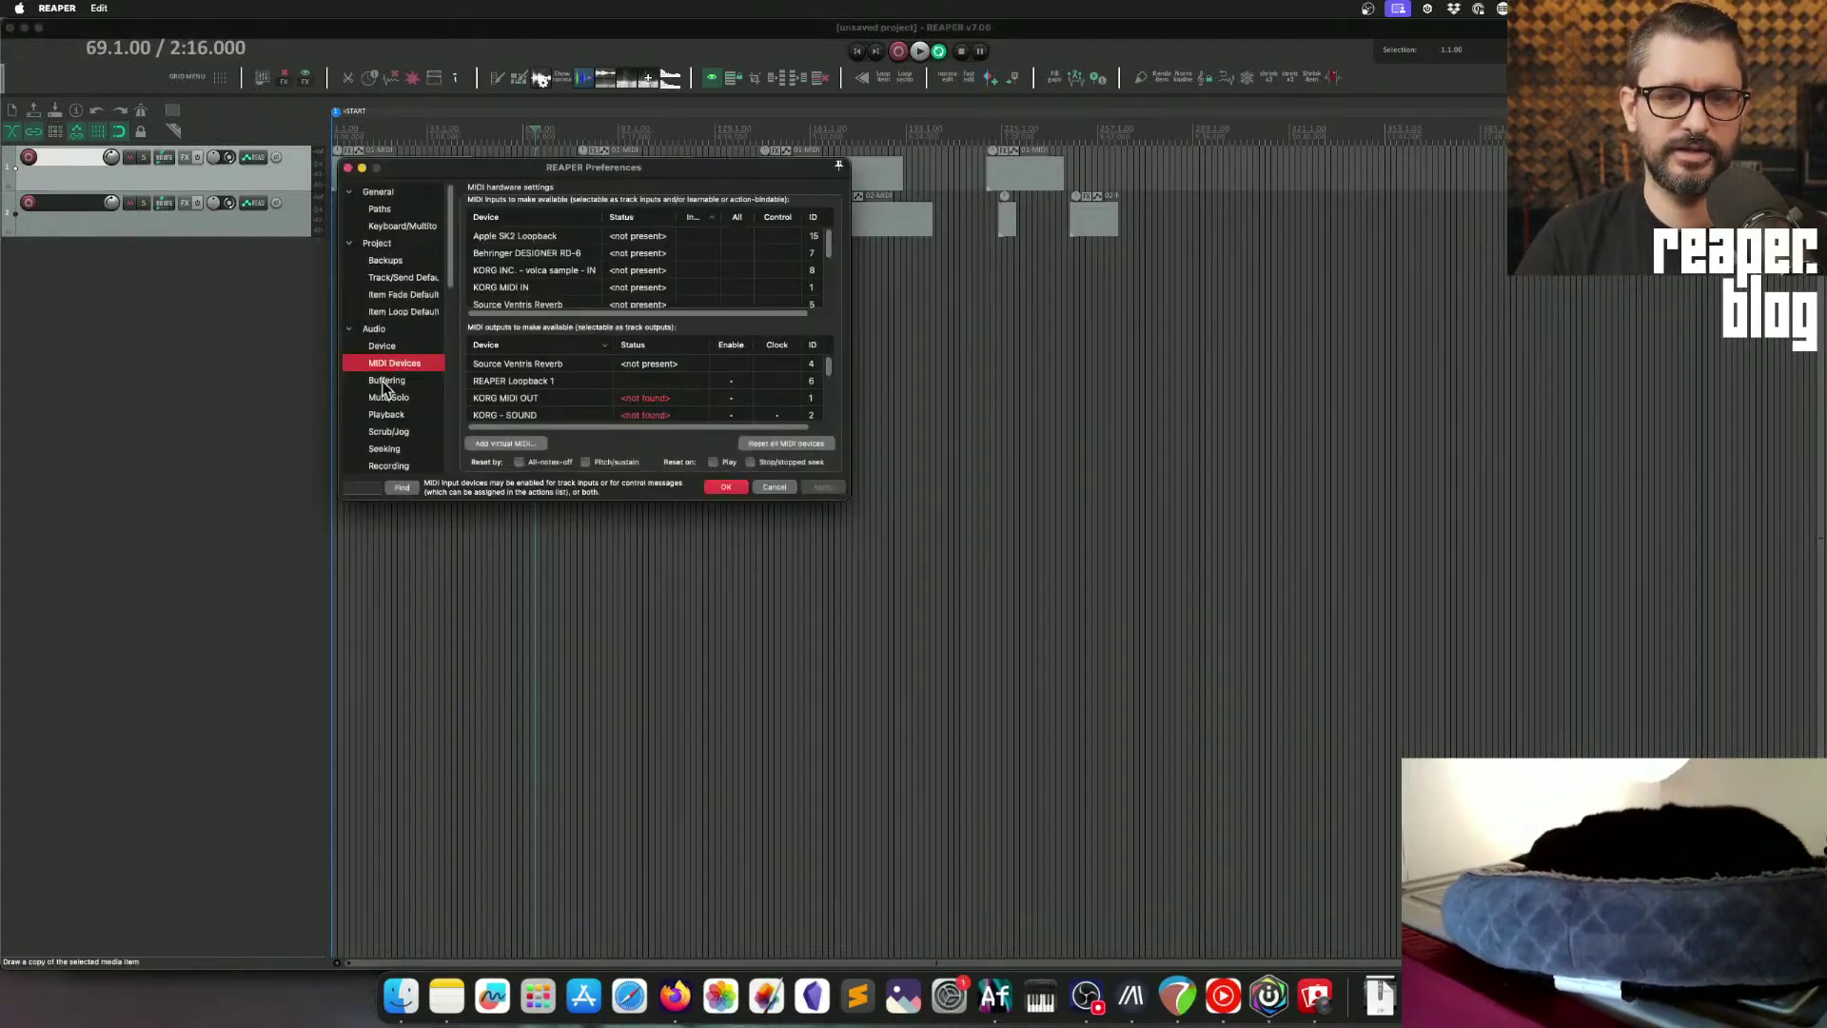
scroll(381, 397, "down", 4)
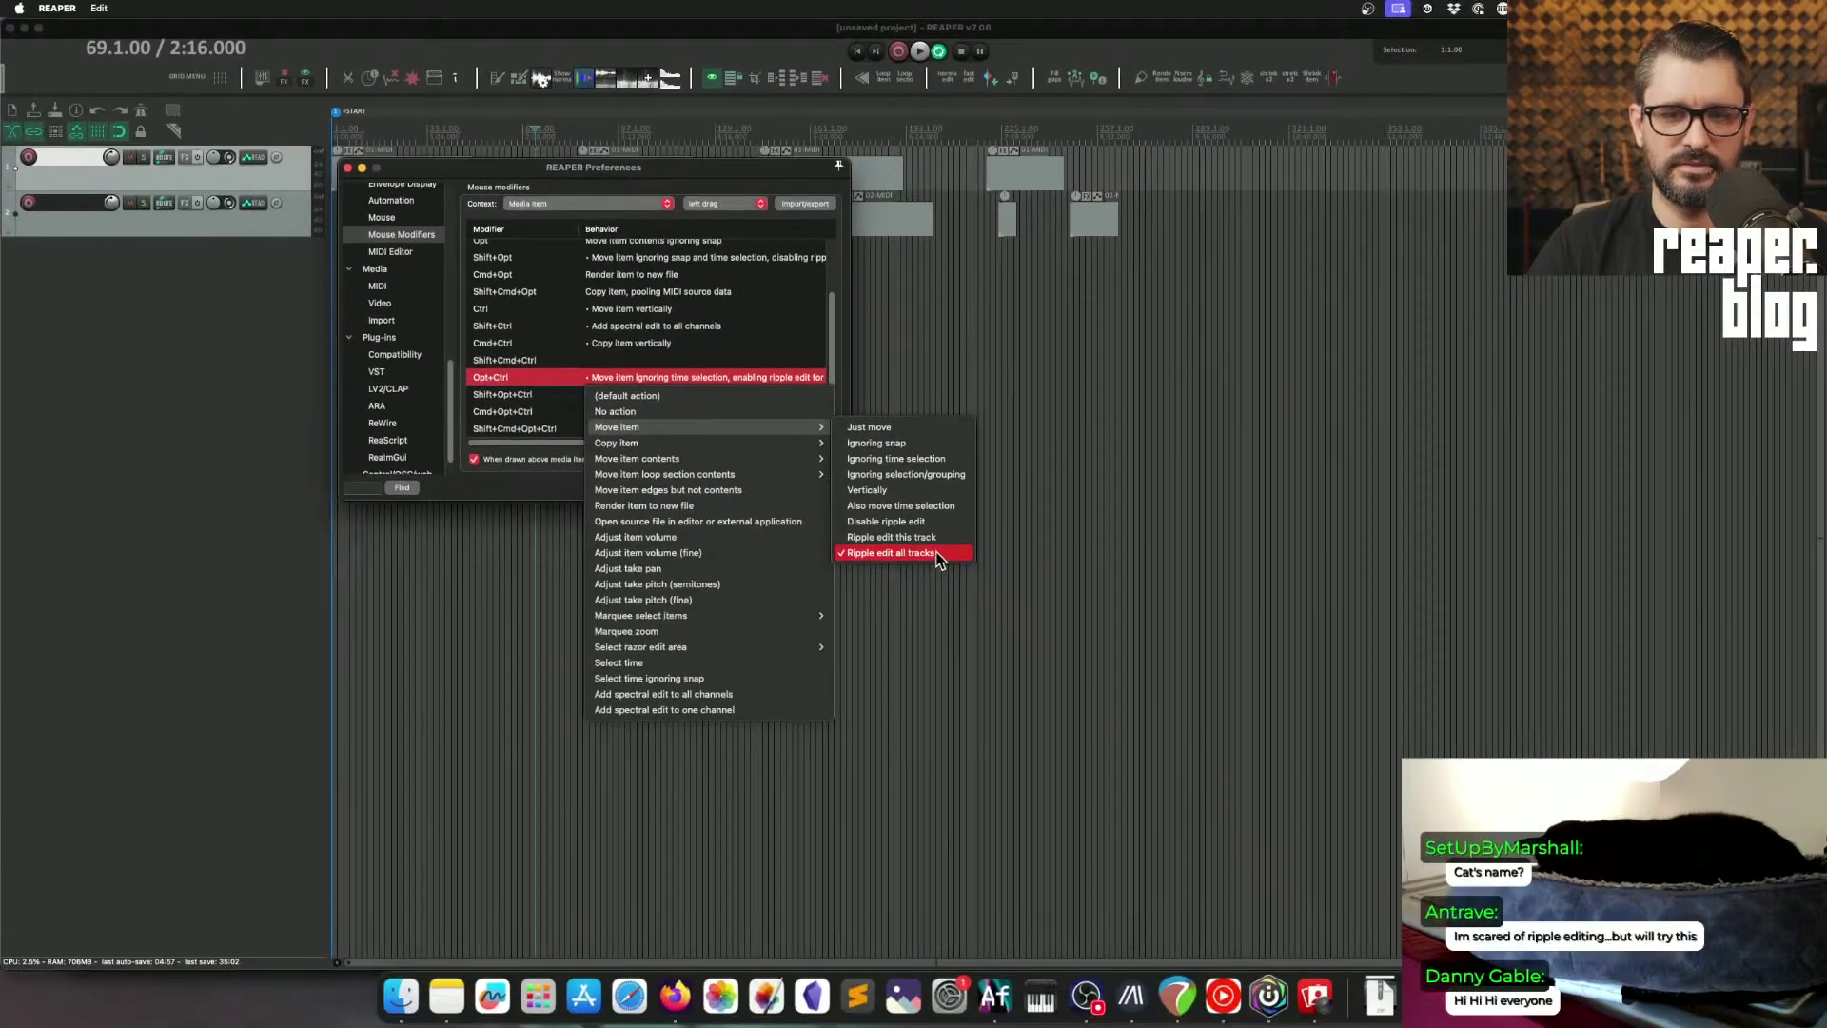
left_click(956, 566)
left_click(741, 486)
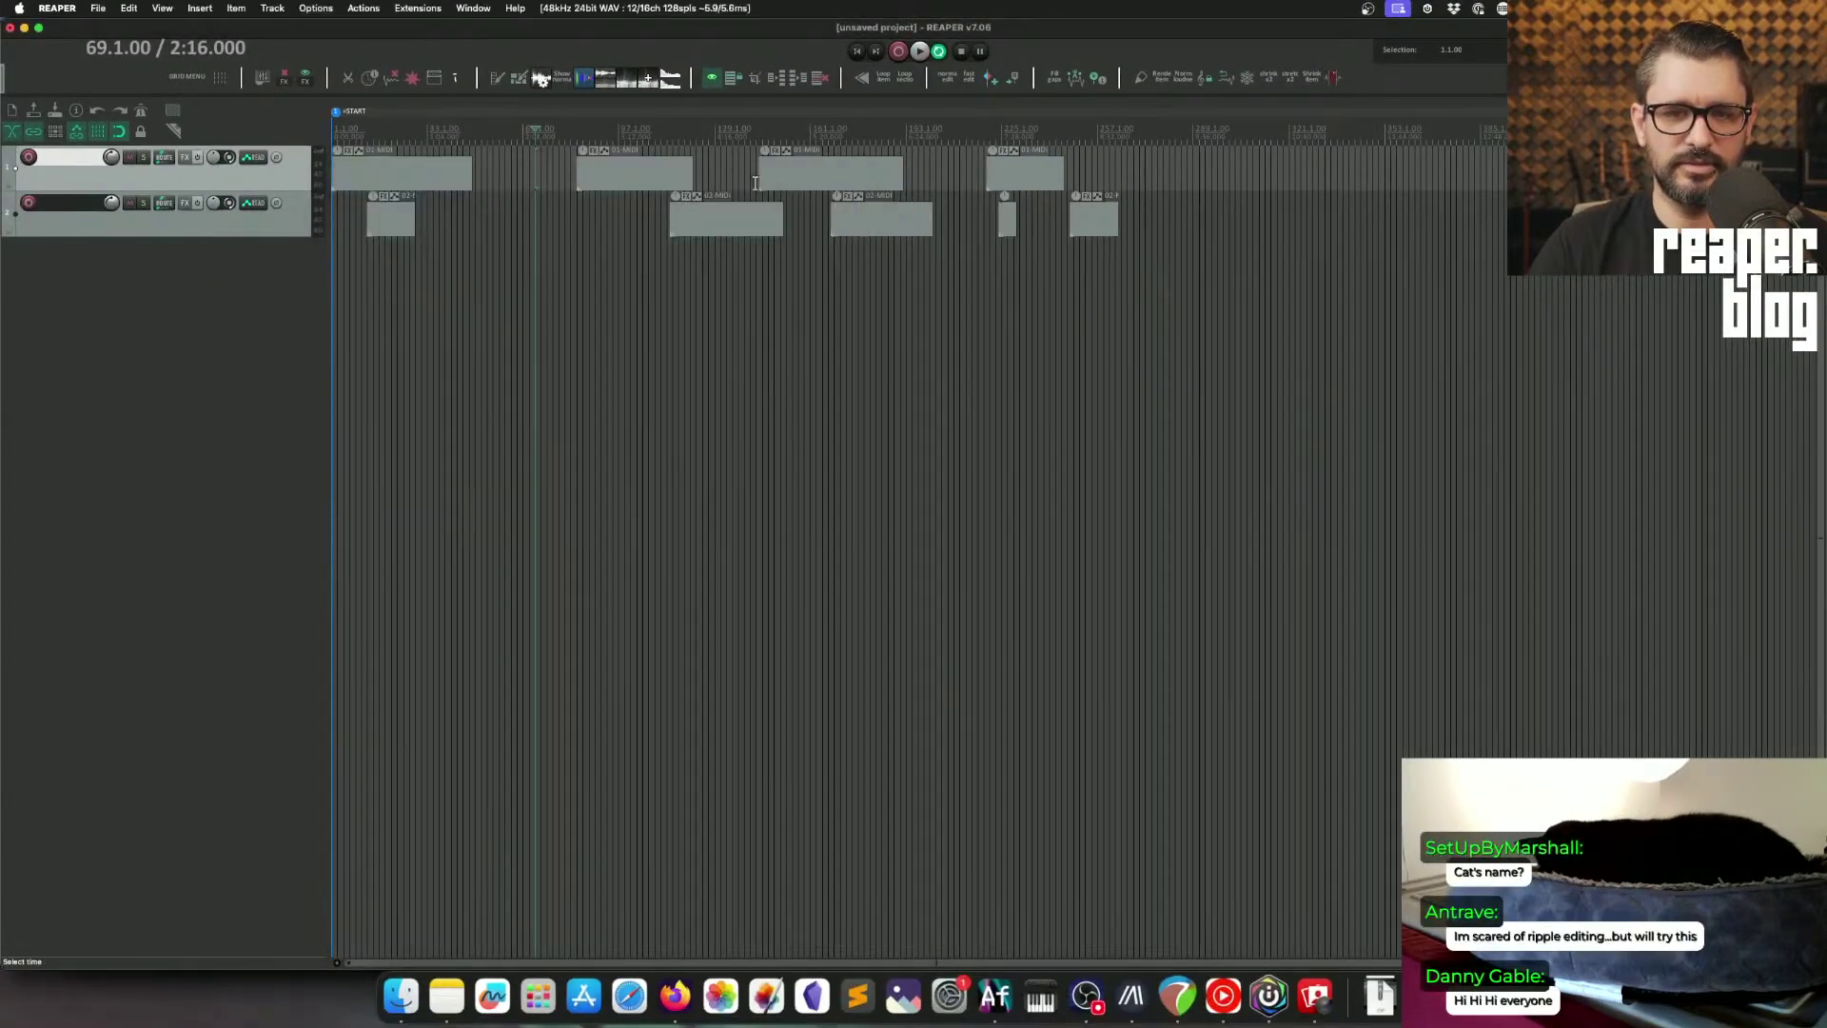
mouse_move(632, 183)
left_mouse_down()
mouse_move(680, 187)
mouse_move(636, 181)
left_mouse_up()
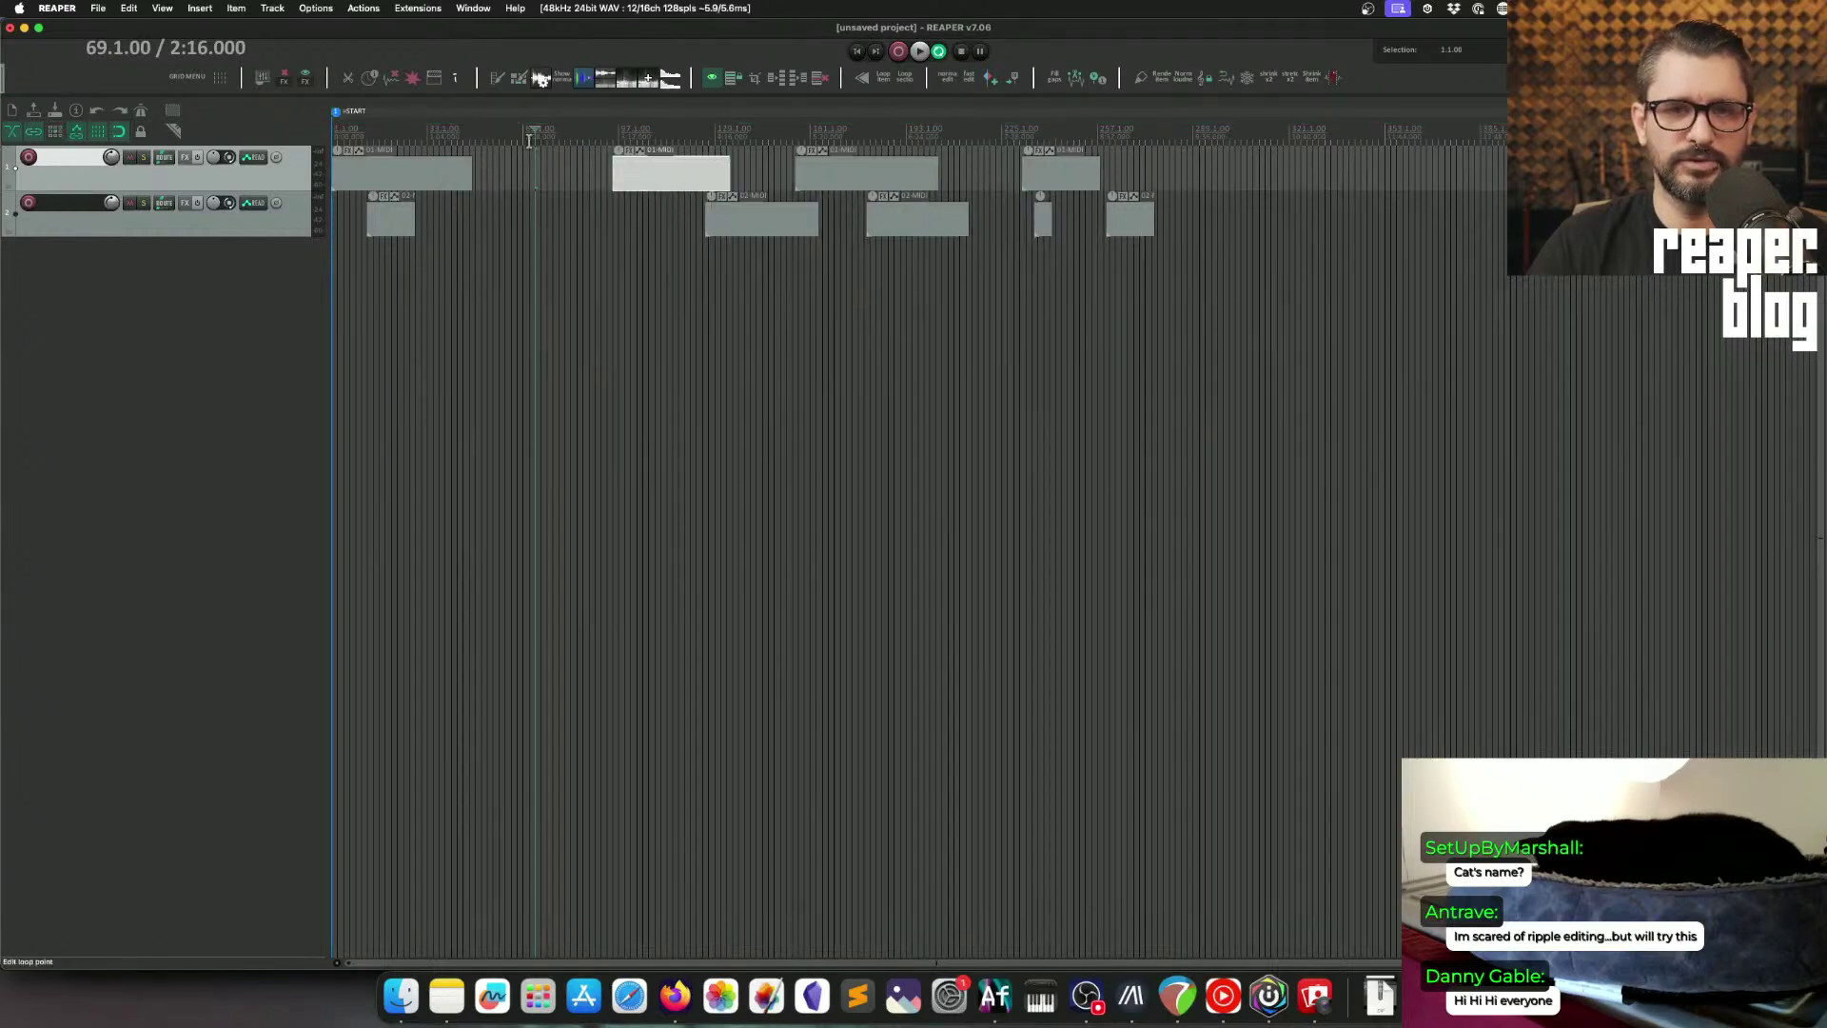
left_click_drag(632, 185, 597, 186)
left_click(617, 245)
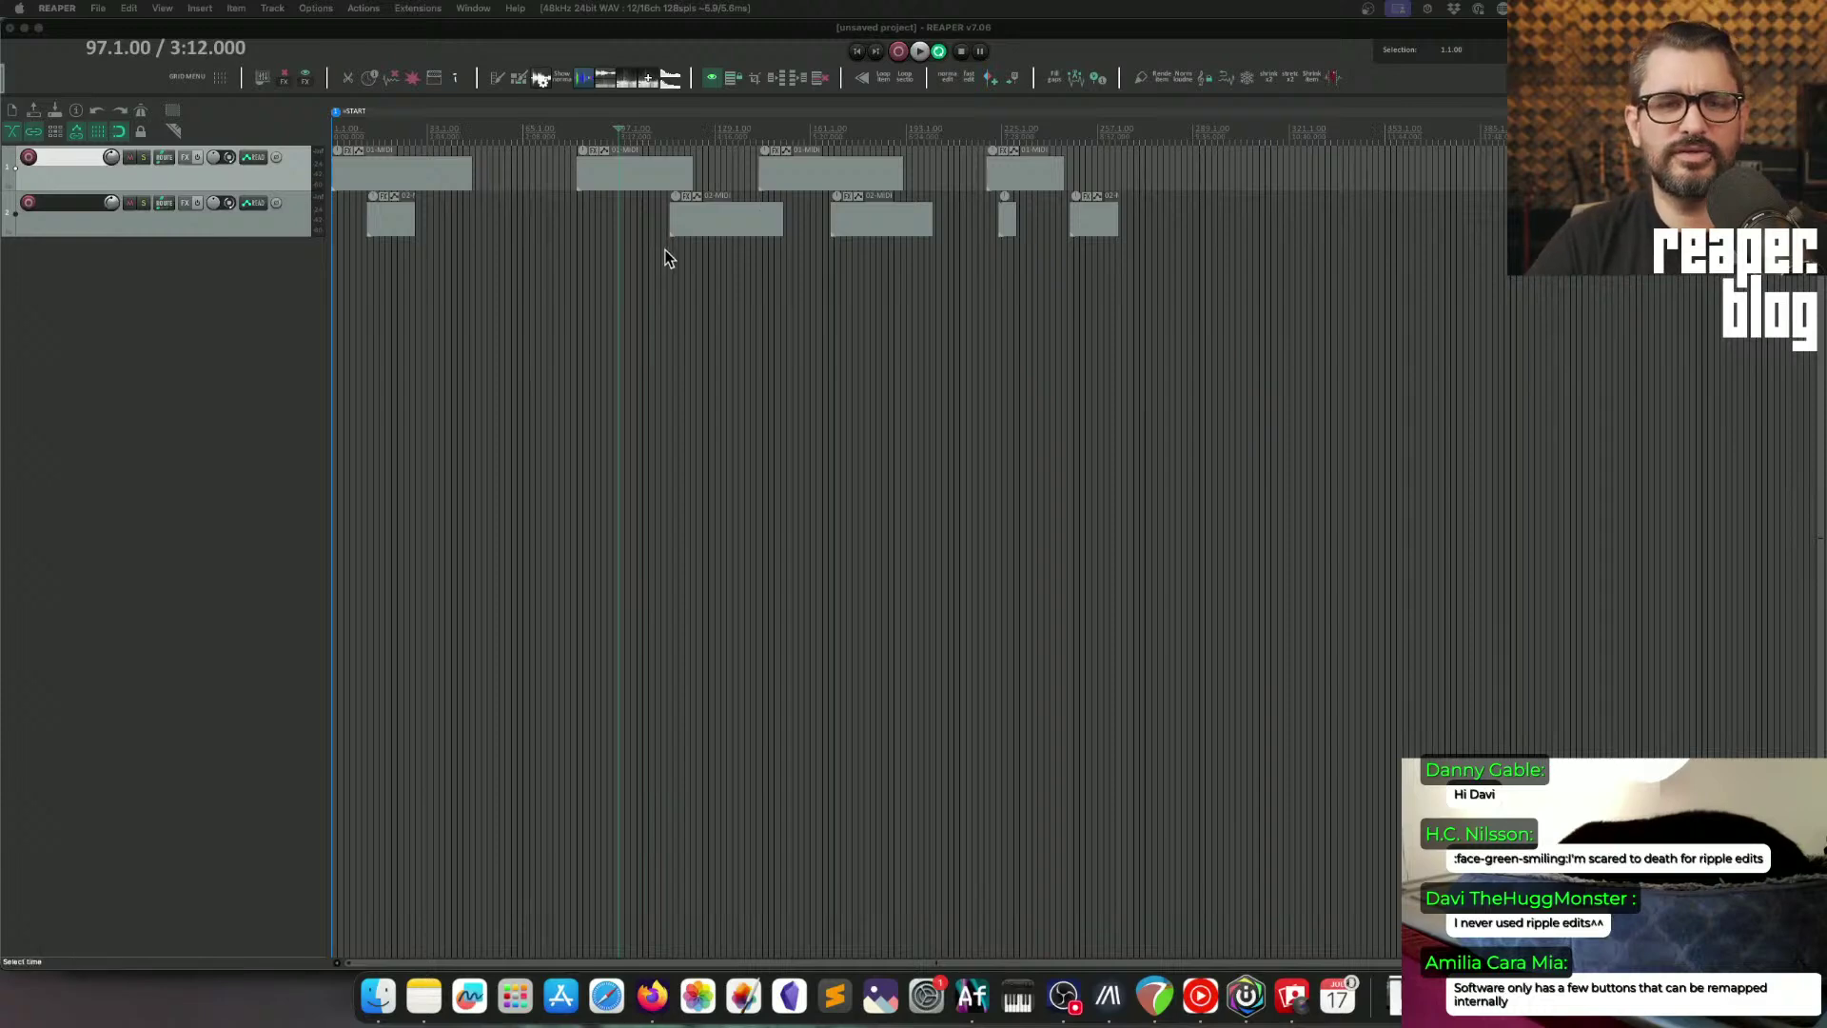
left_click(622, 245)
Step: In the Actions list, clear the filter and remove the MIDI note shortcut from #QUICK LOOP
key("shift+slash")
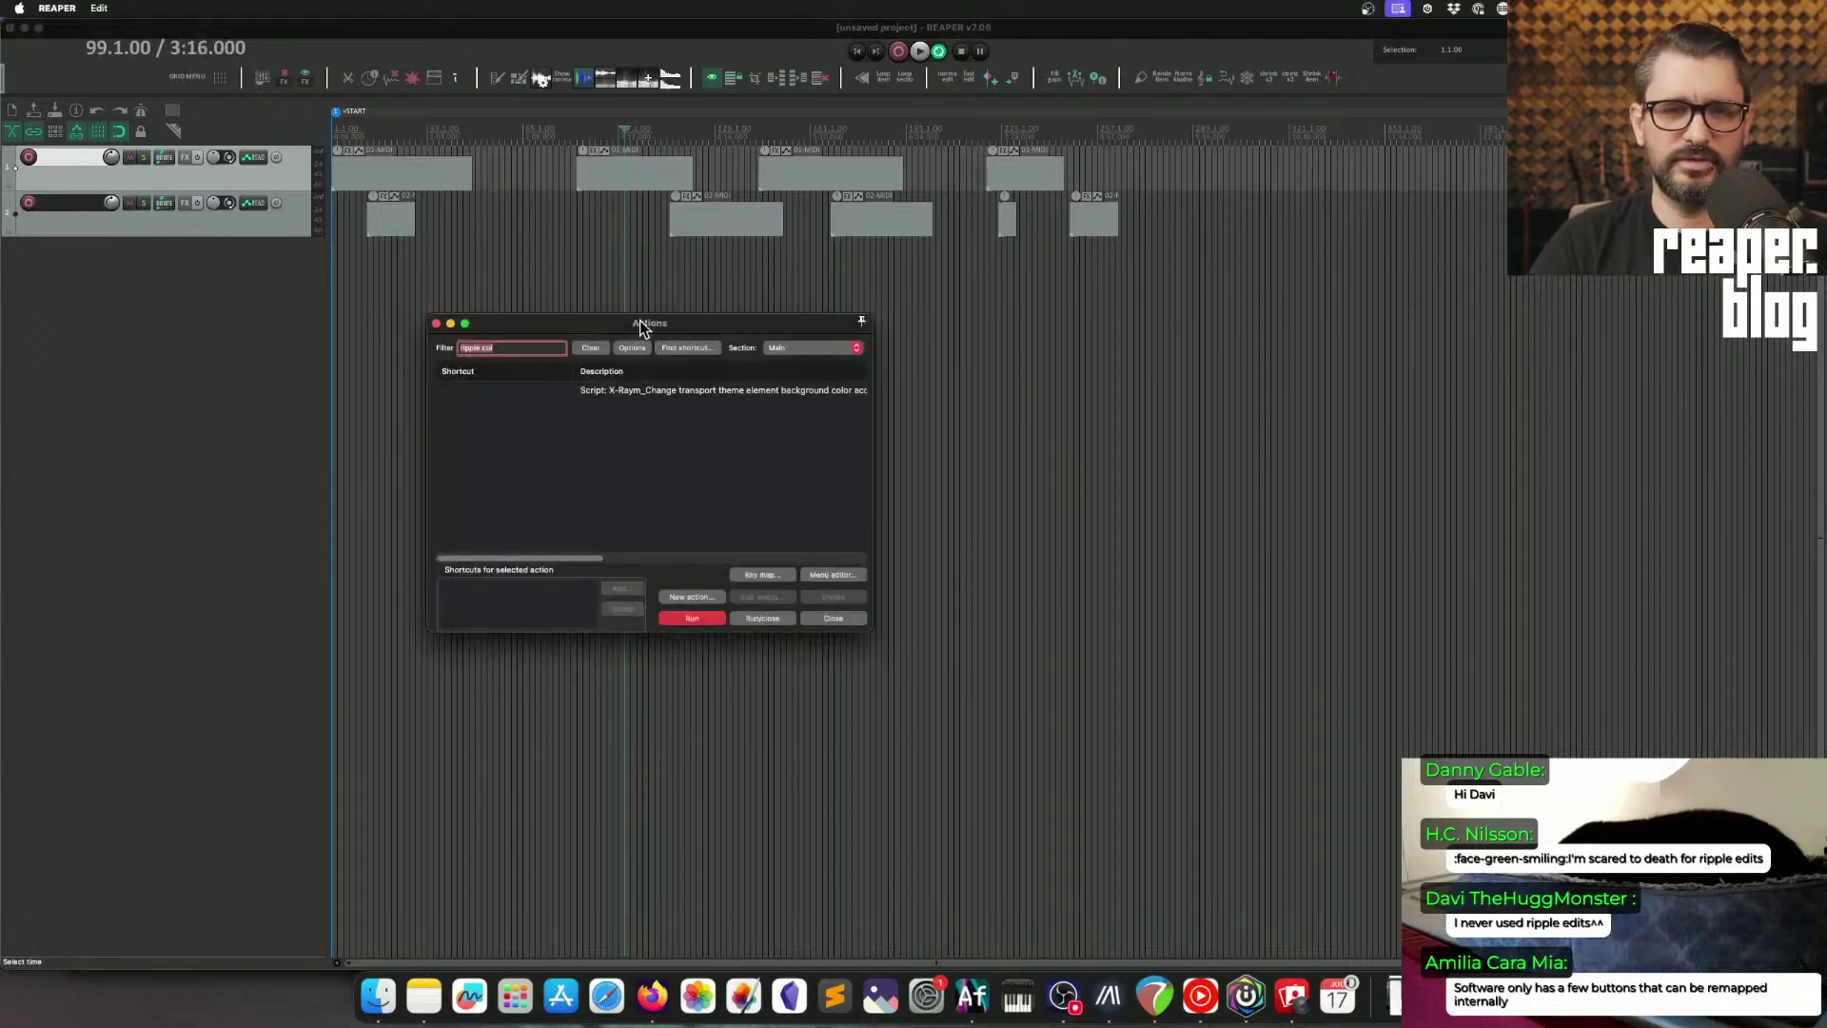
left_click(589, 348)
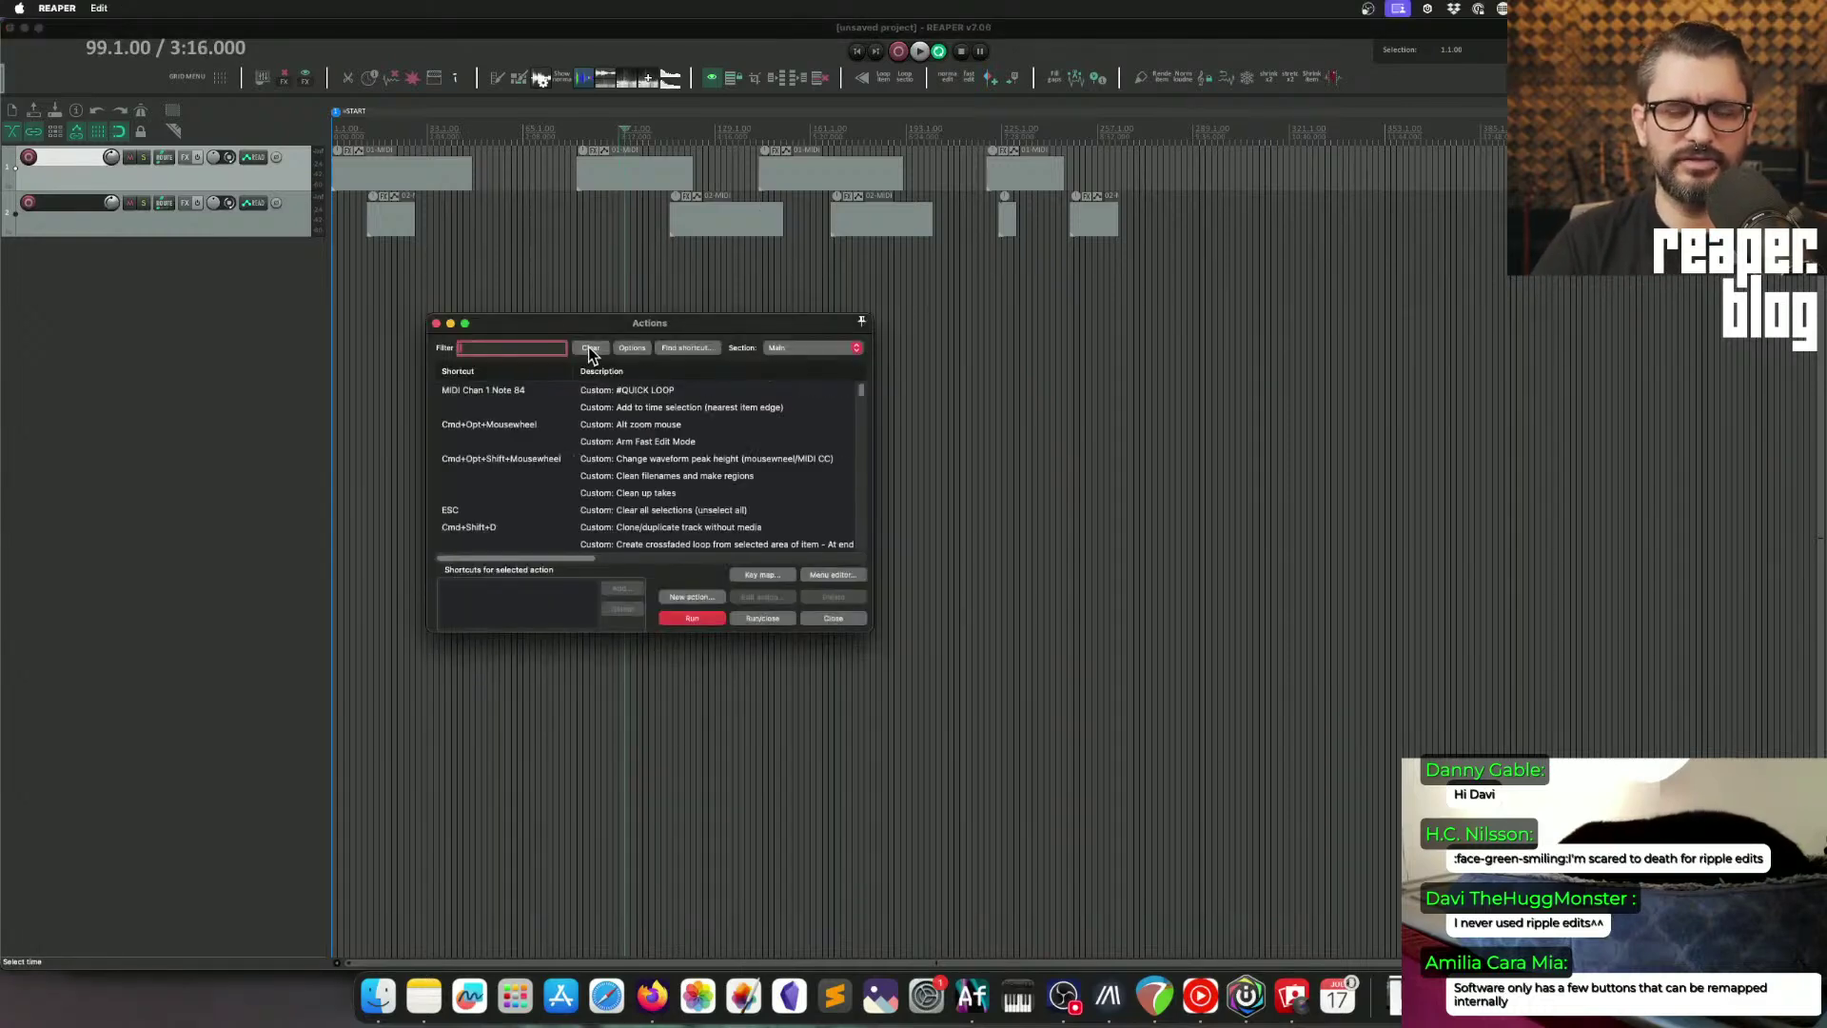
left_click(519, 391)
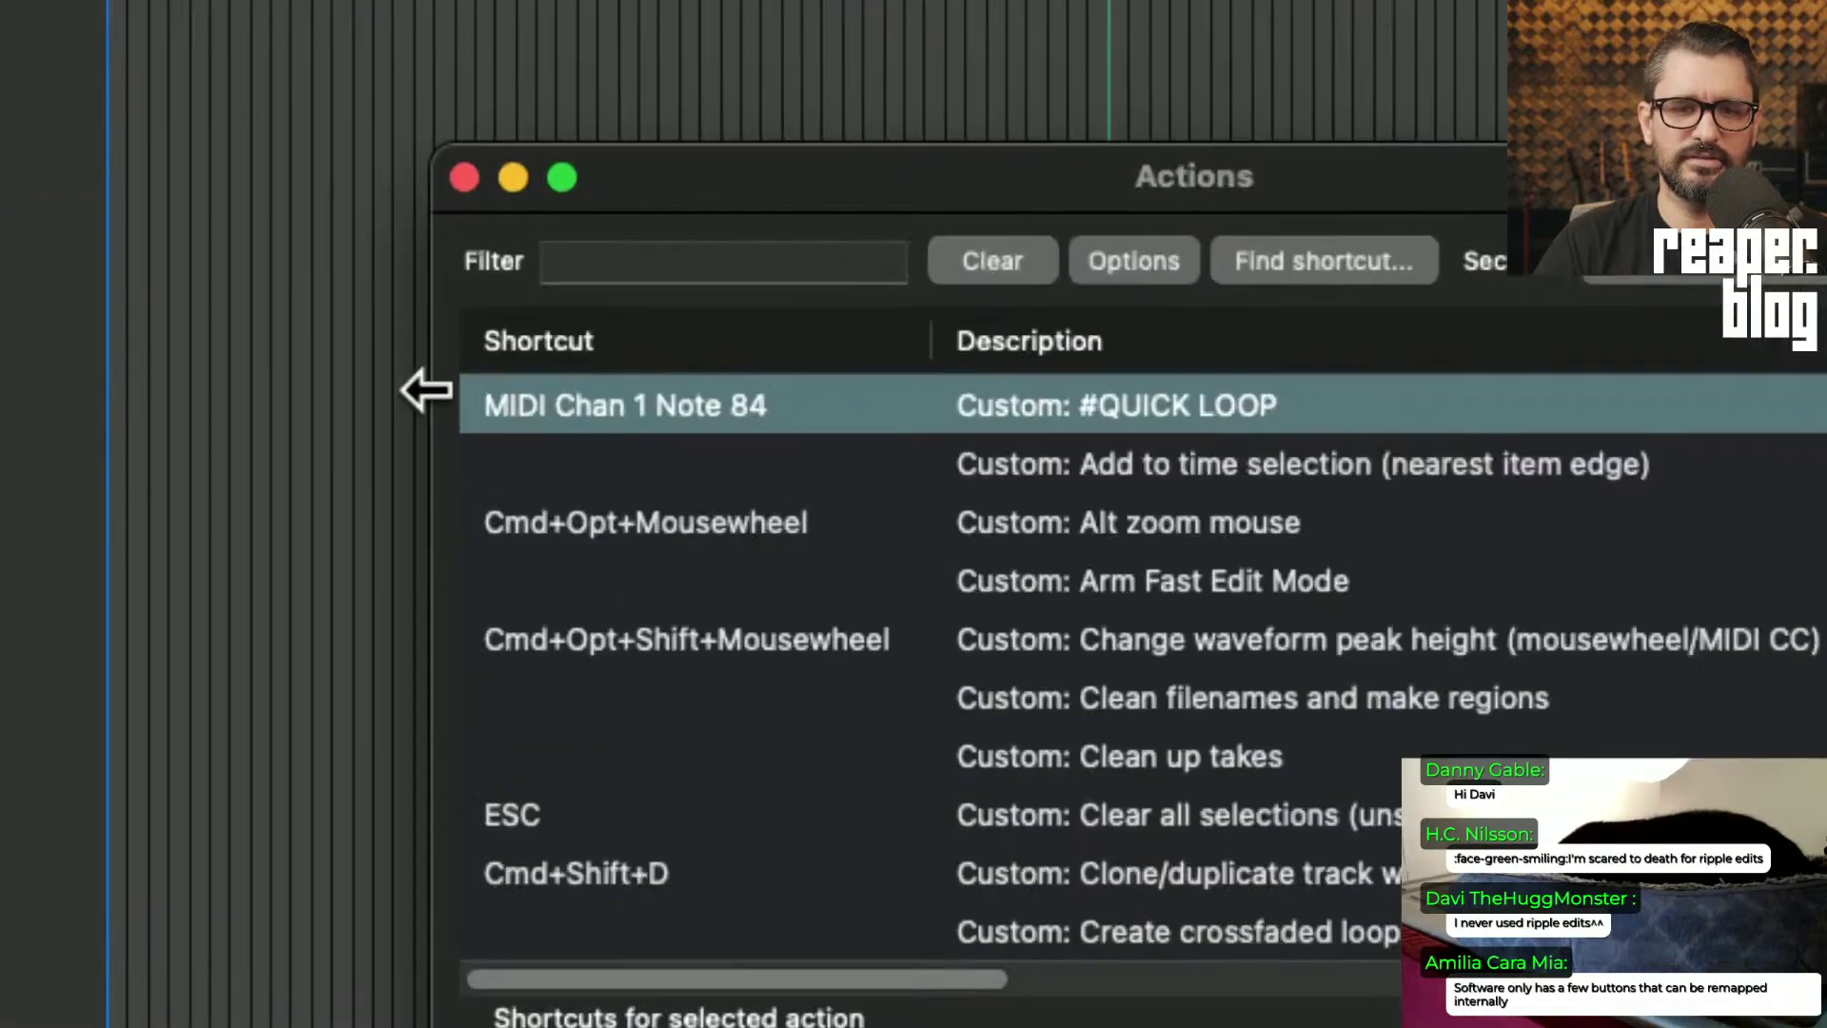
left_click_drag(762, 184, 706, 109)
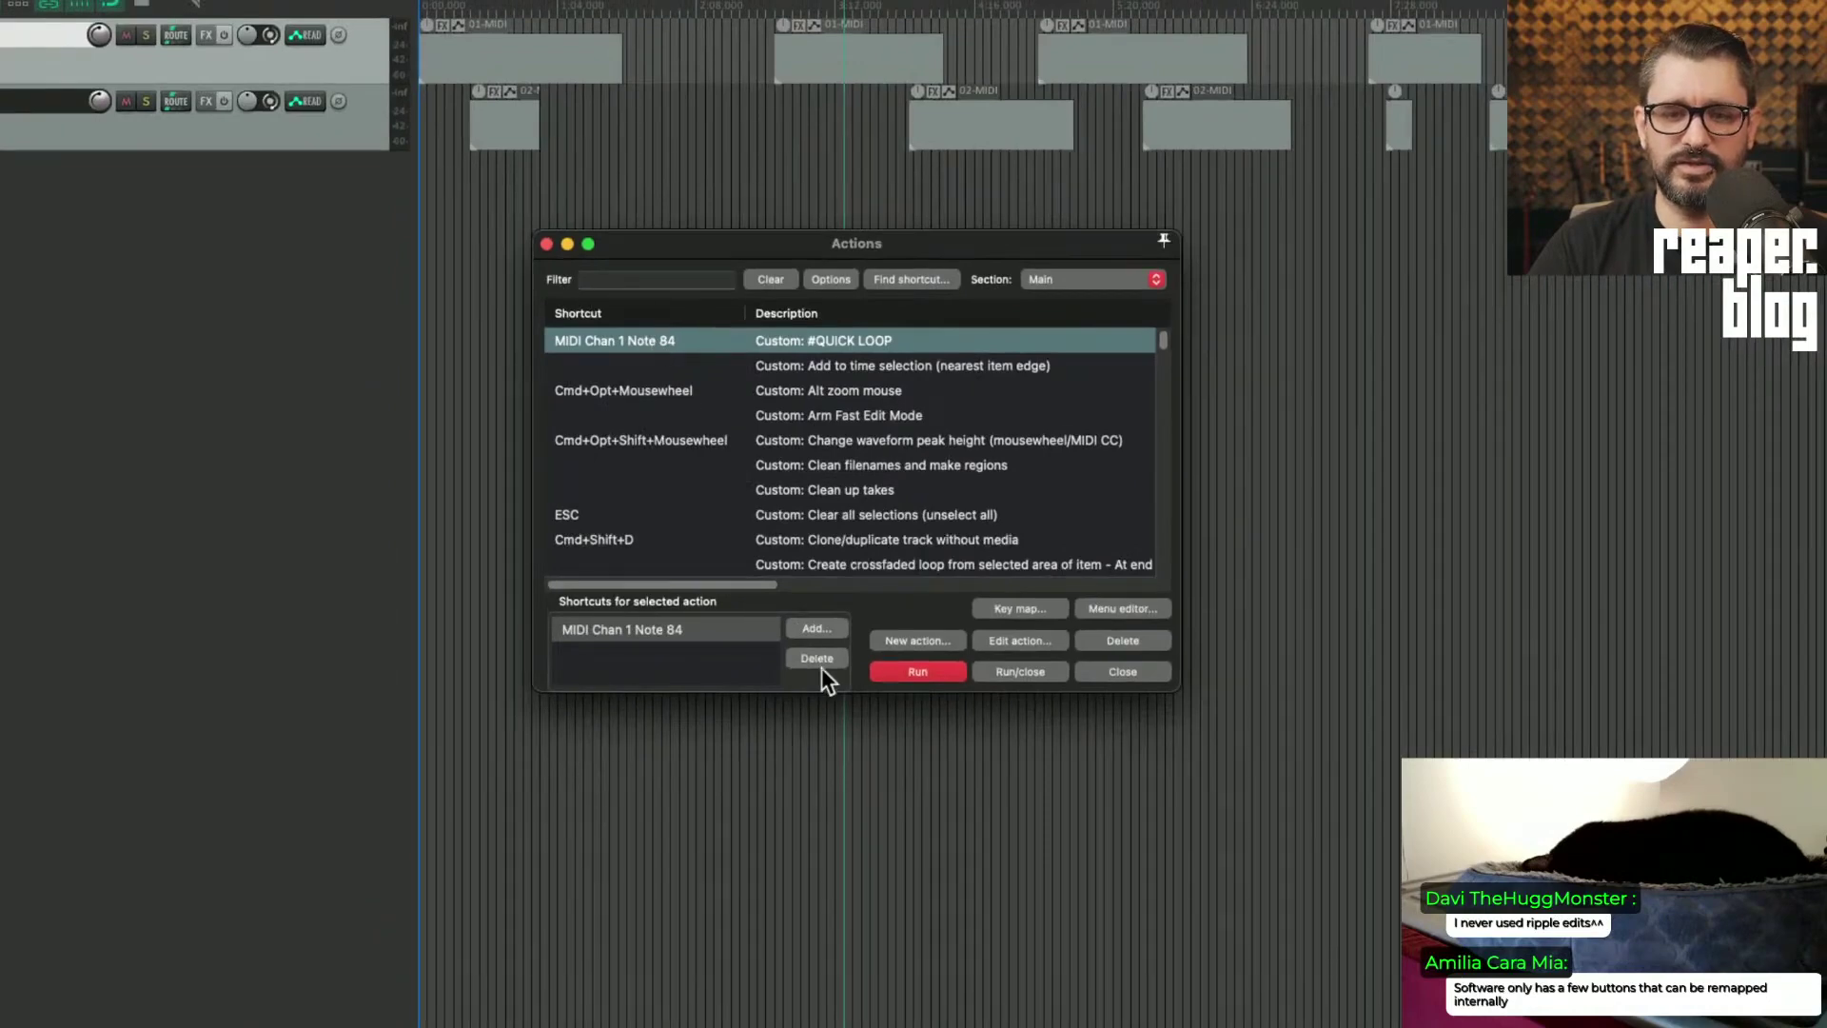
left_click(819, 661)
Step: Sort the actions by shortcut, browse the assigned shortcuts, then close the Actions list
left_click(630, 313)
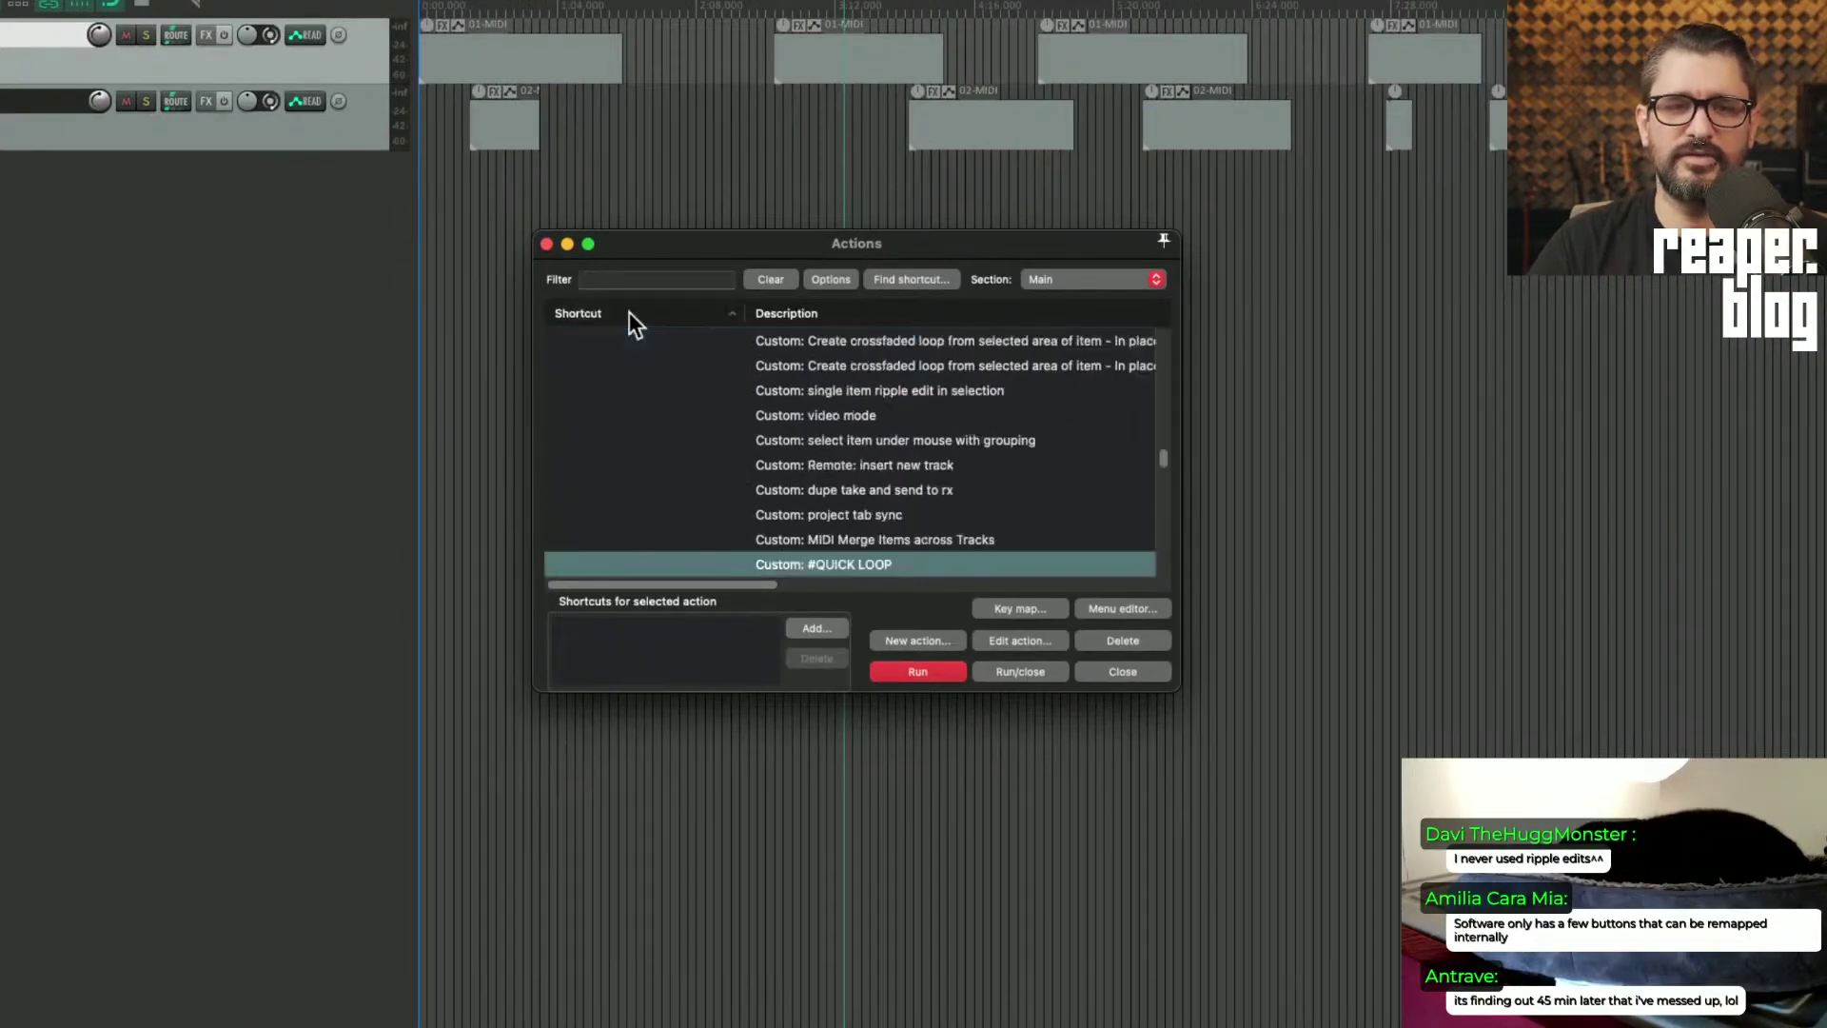
left_click_drag(1163, 465, 1151, 331)
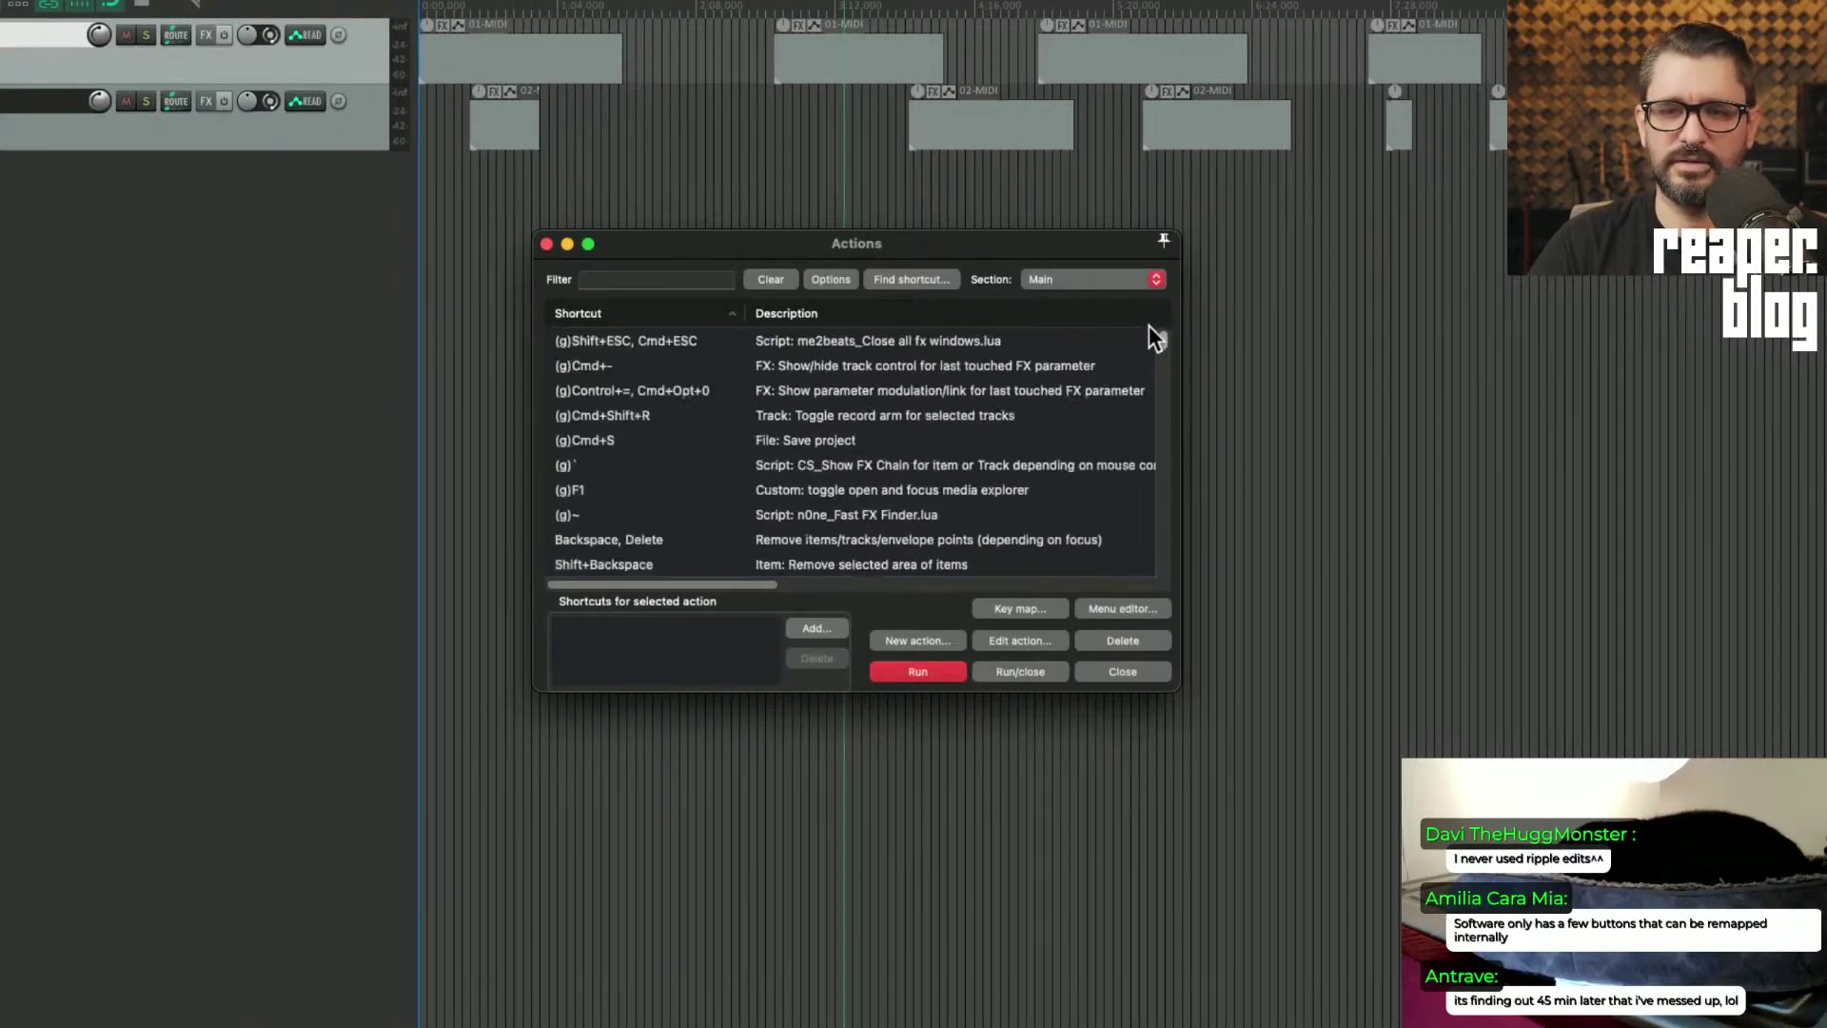
left_click(670, 349)
scroll(668, 360, "down", 5)
scroll(666, 371, "up", 5)
scroll(658, 476, "down", 5)
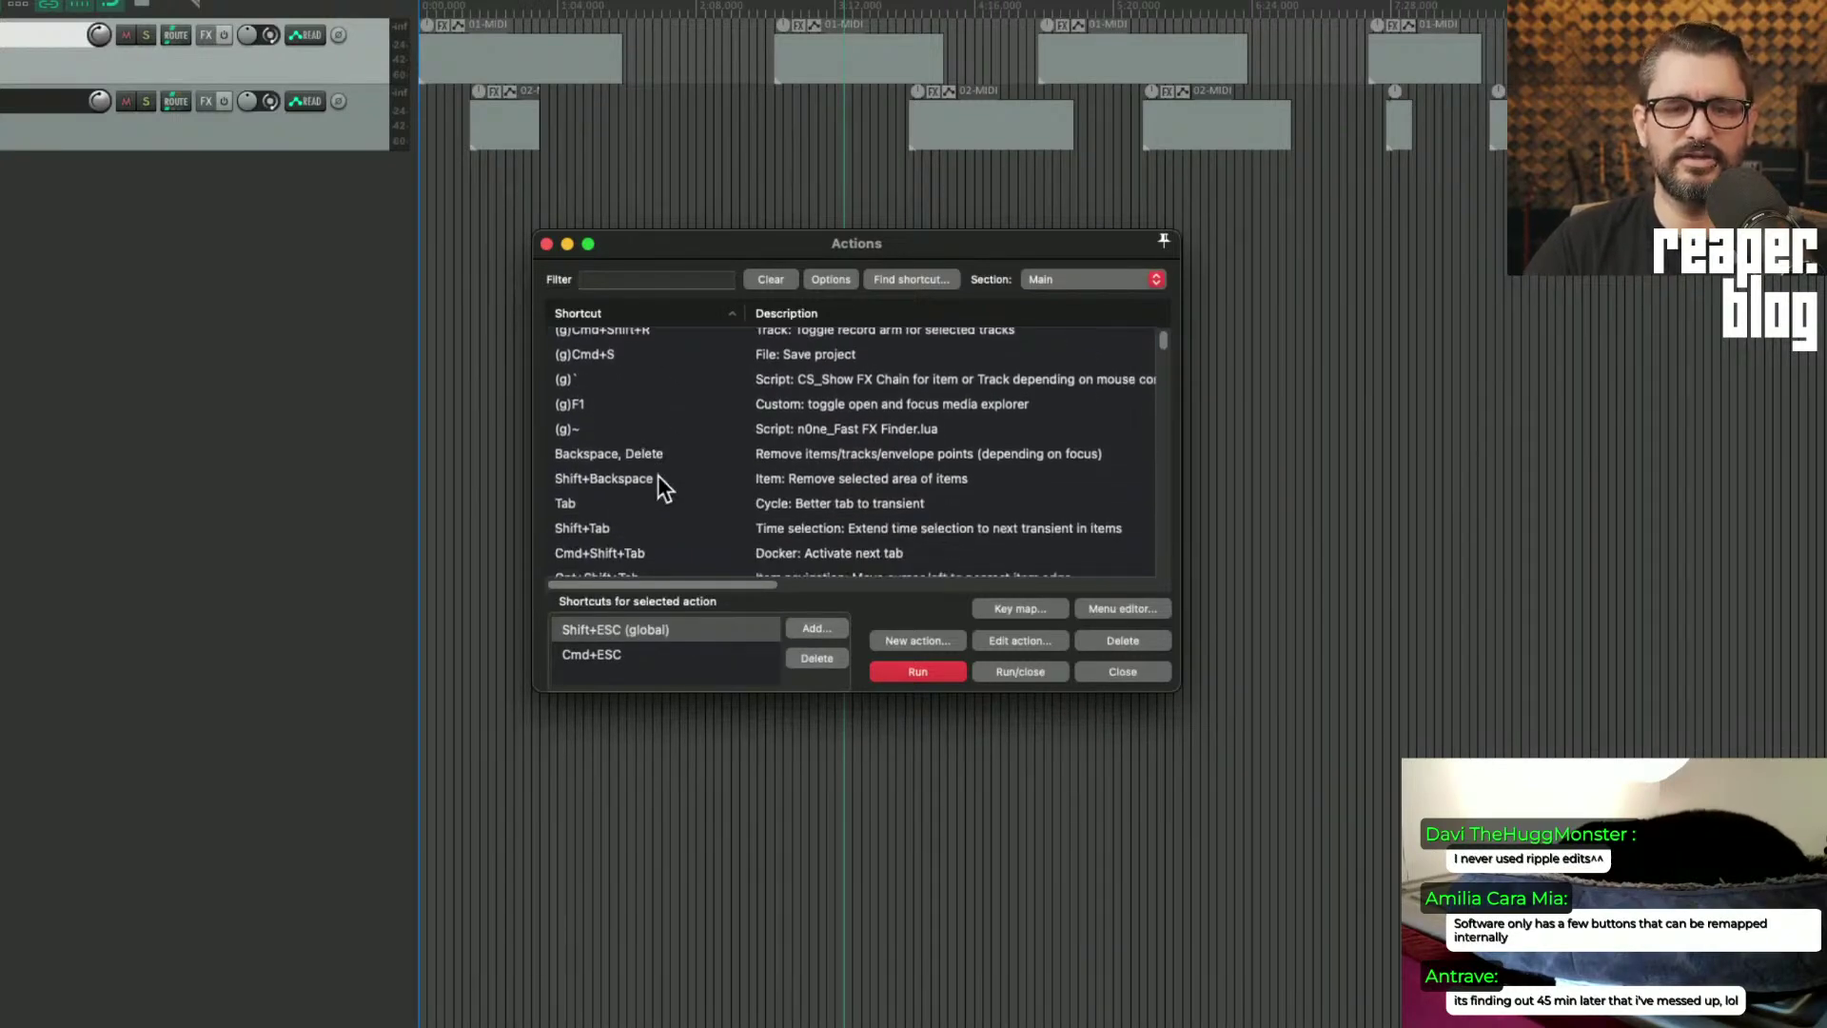
scroll(658, 476, "down", 10)
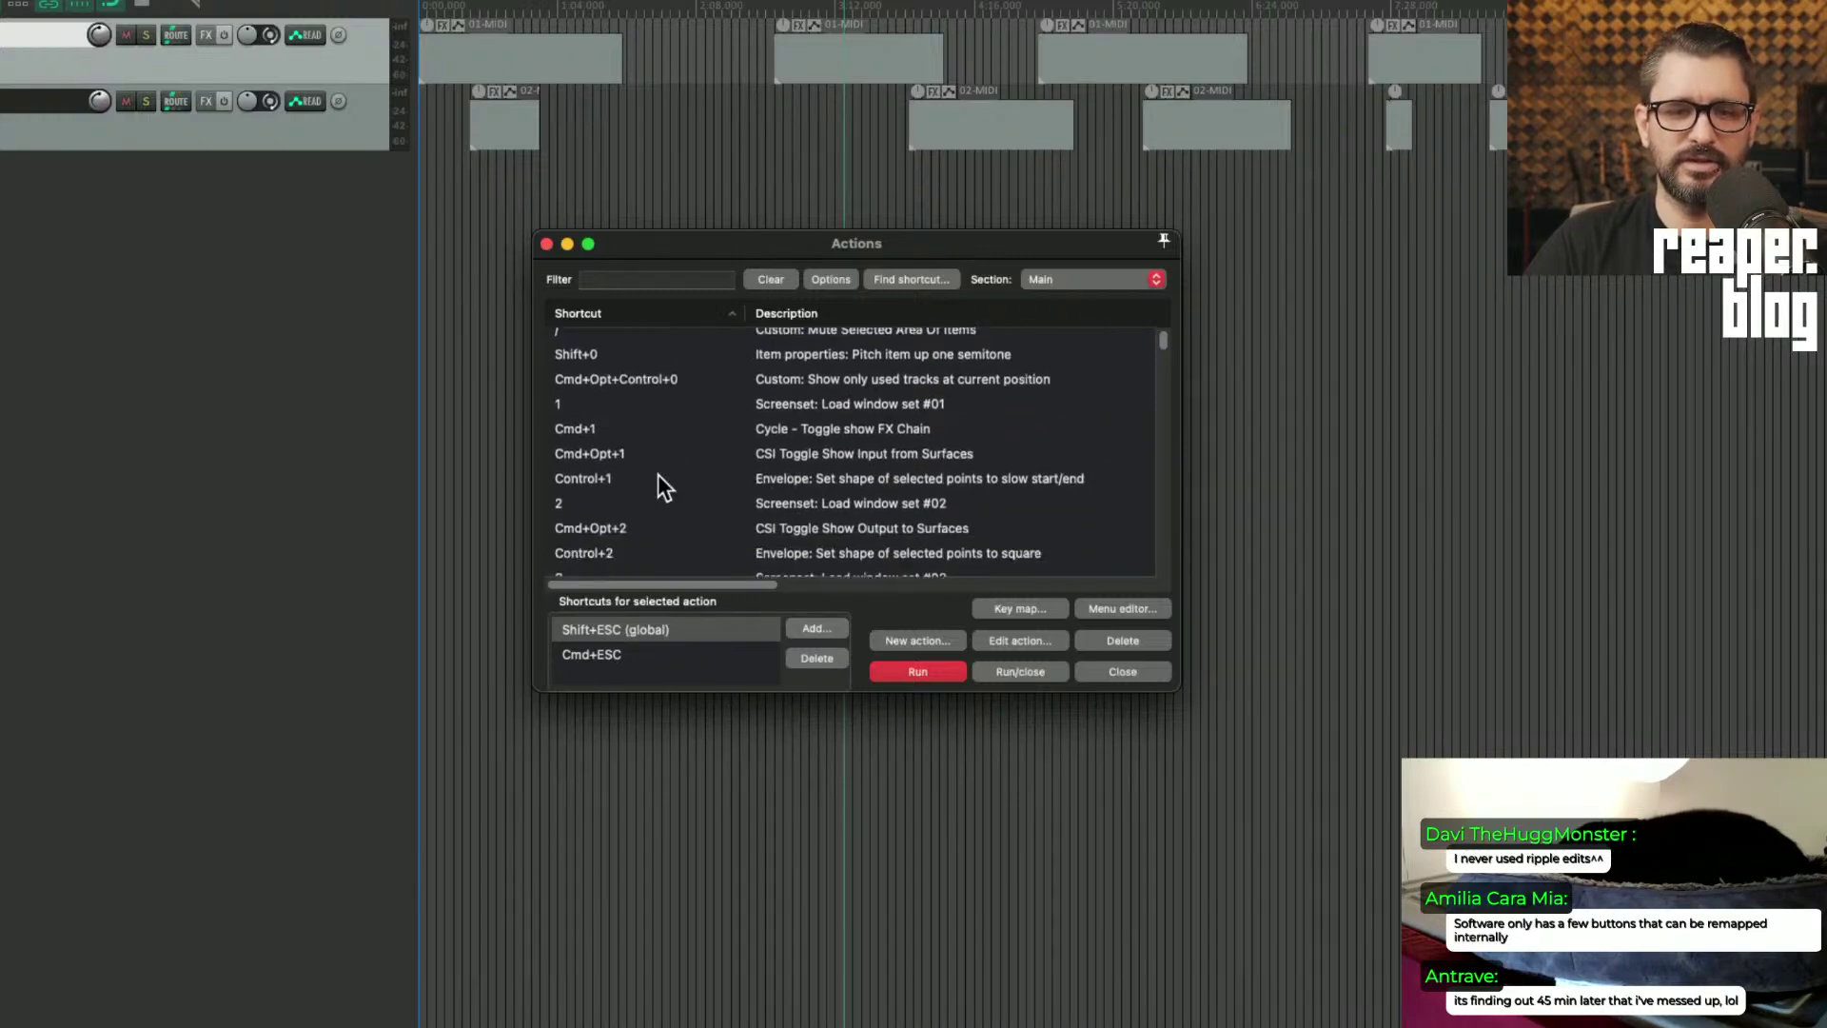
scroll(659, 474, "down", 15)
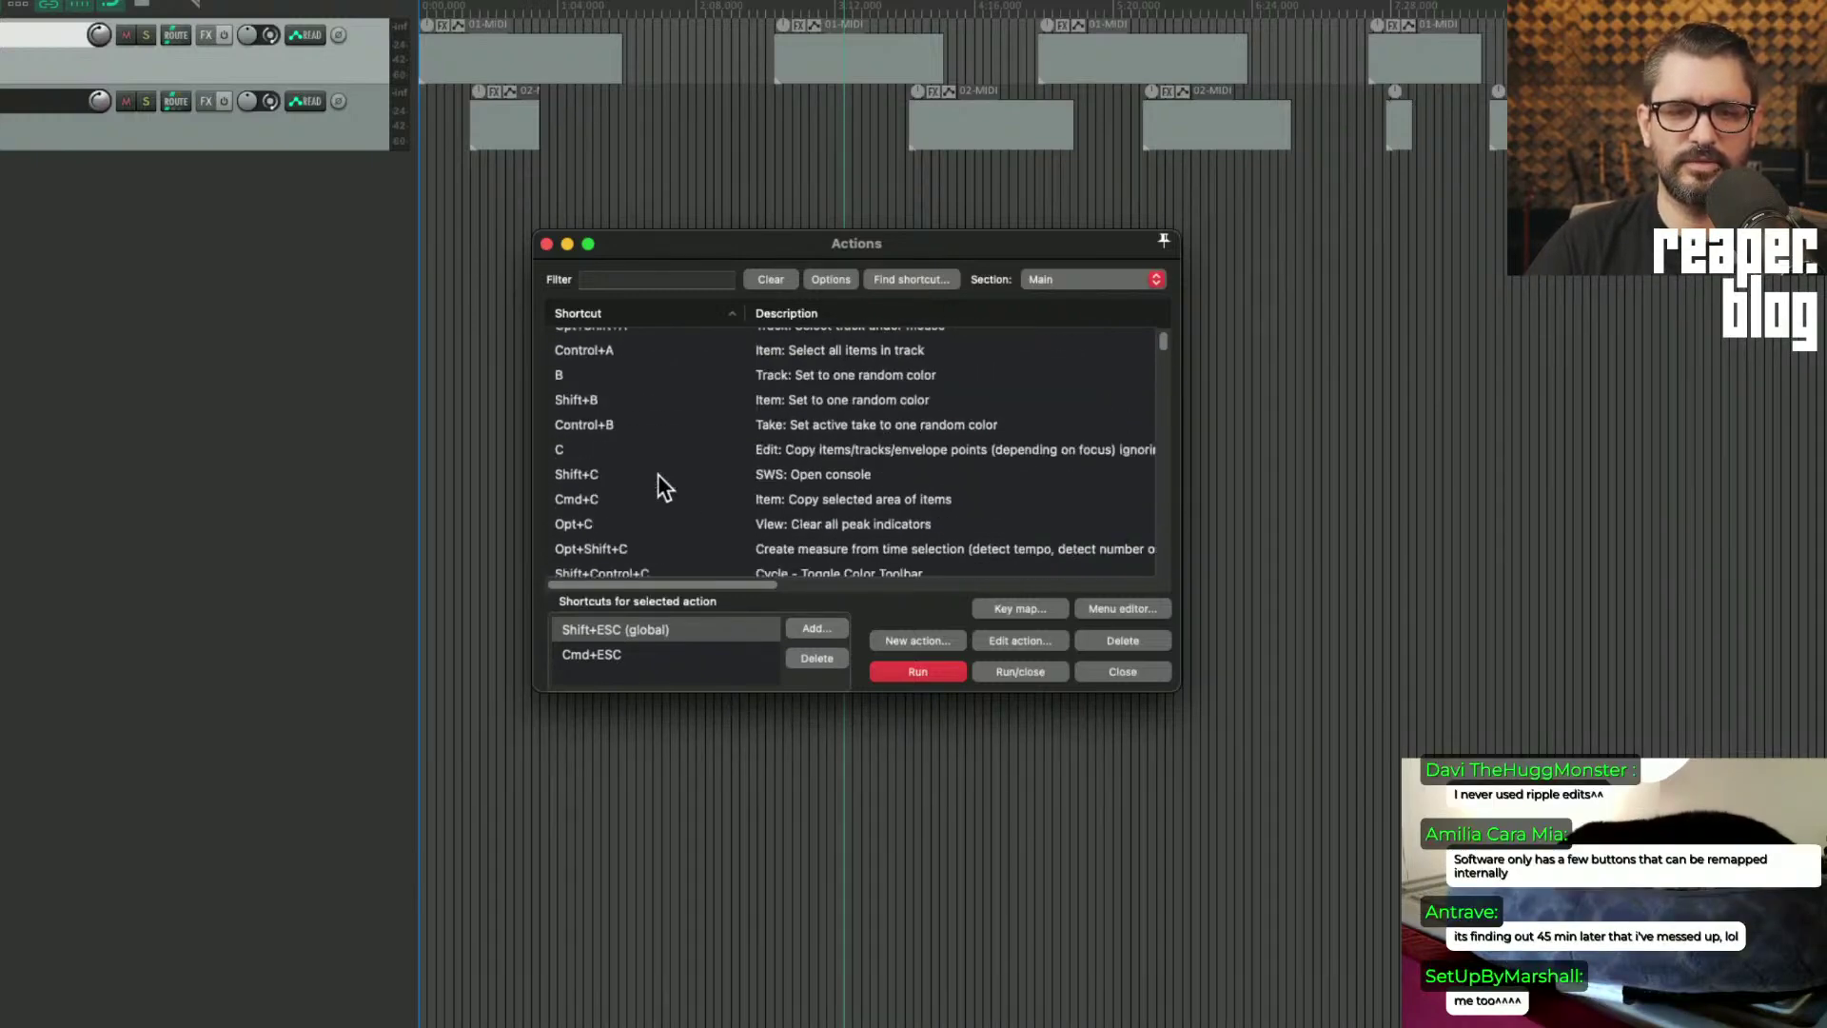
scroll(658, 474, "down", 15)
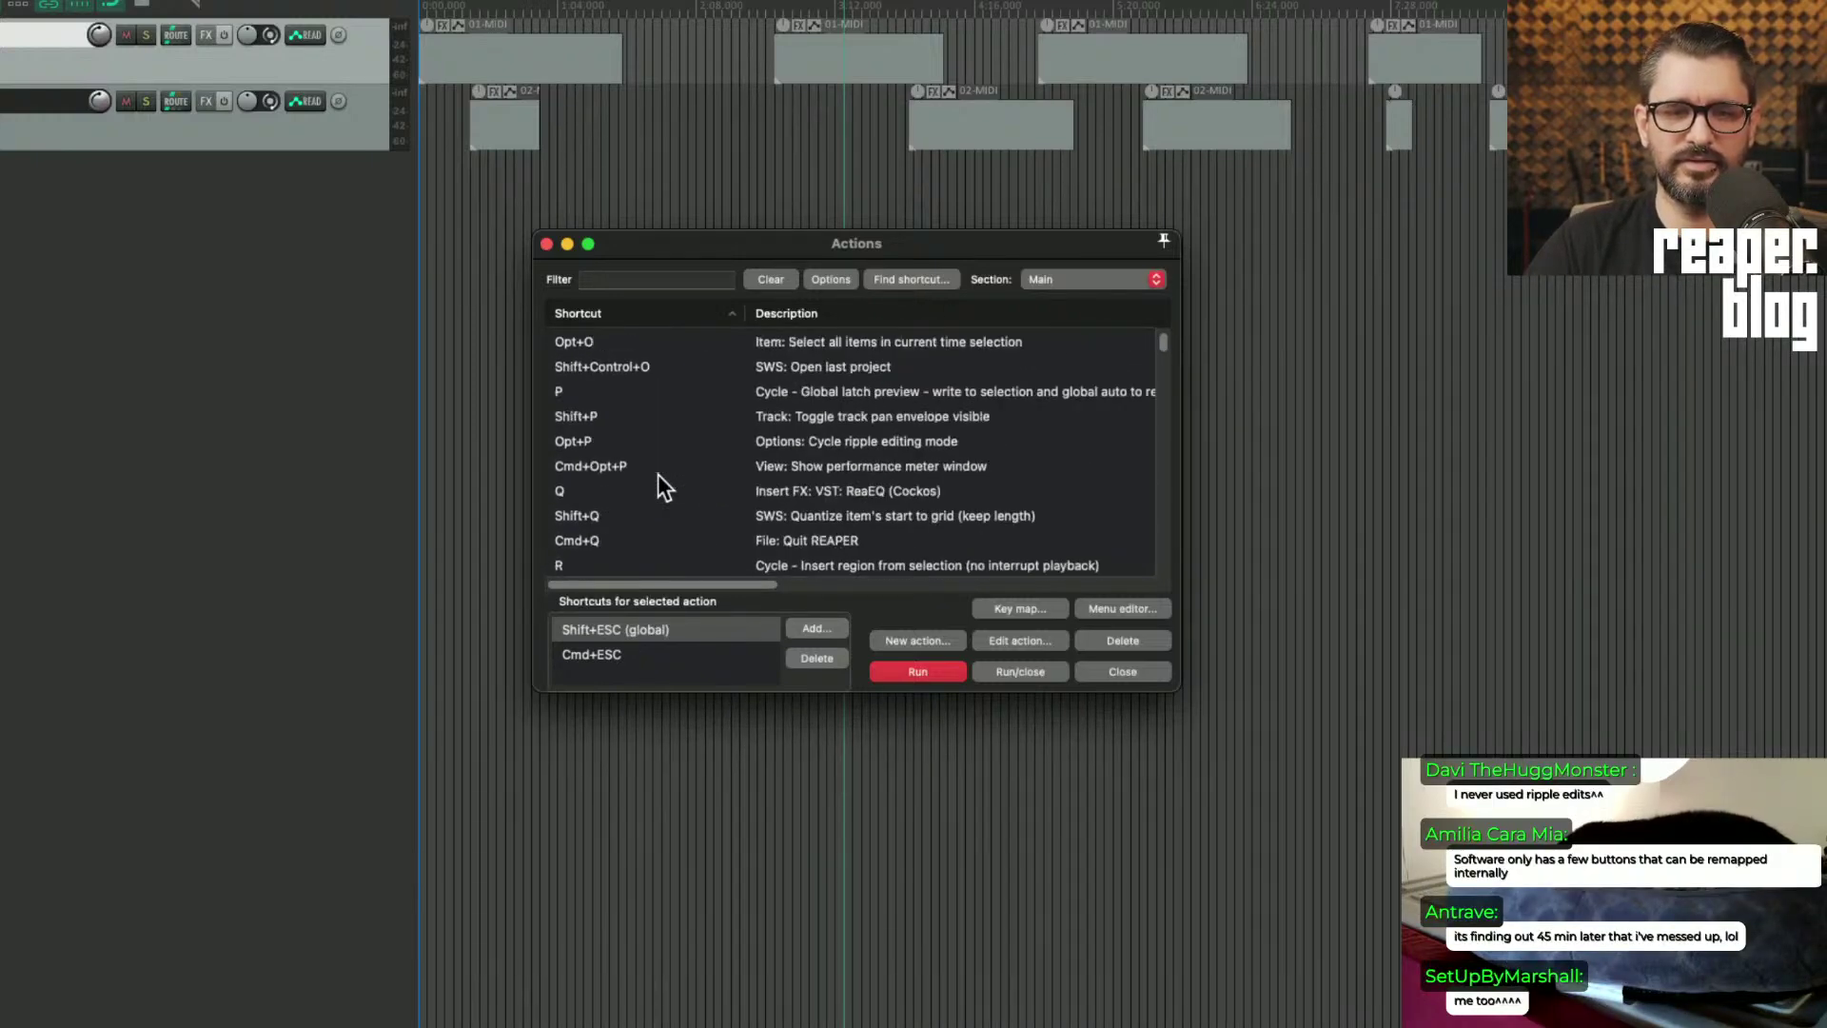
scroll(659, 474, "down", 15)
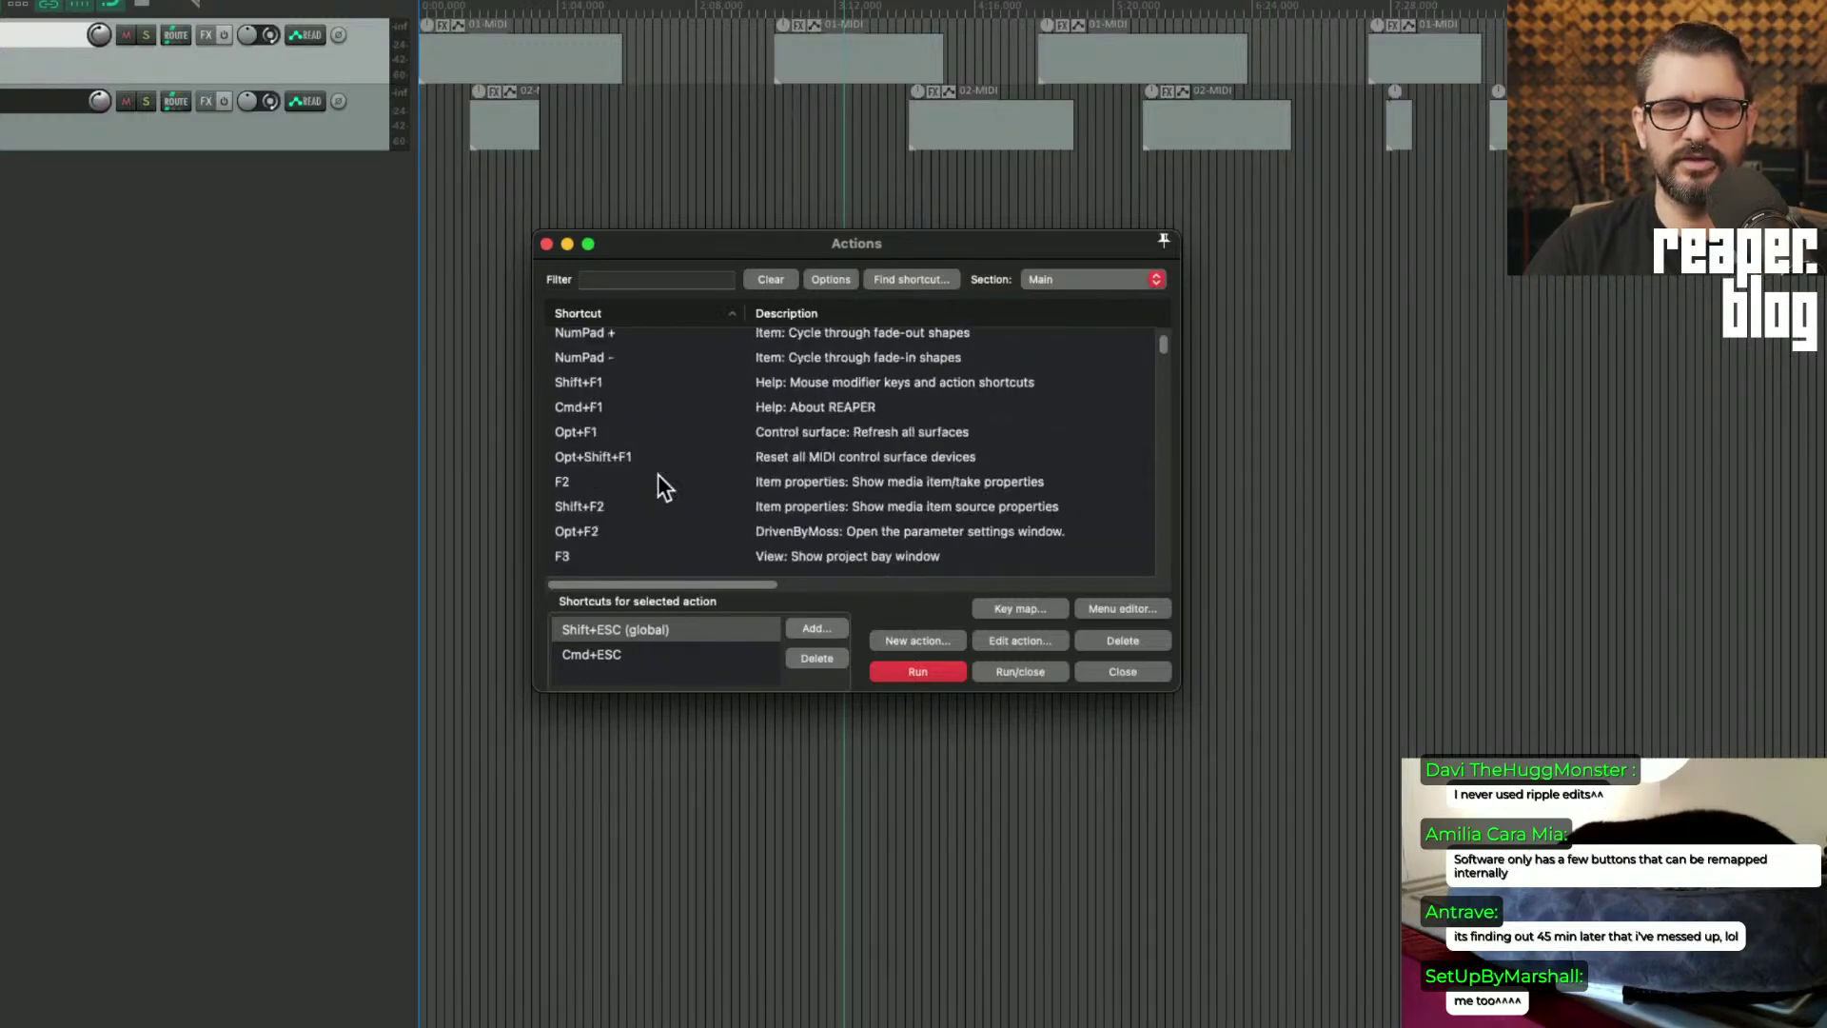
scroll(659, 474, "down", 15)
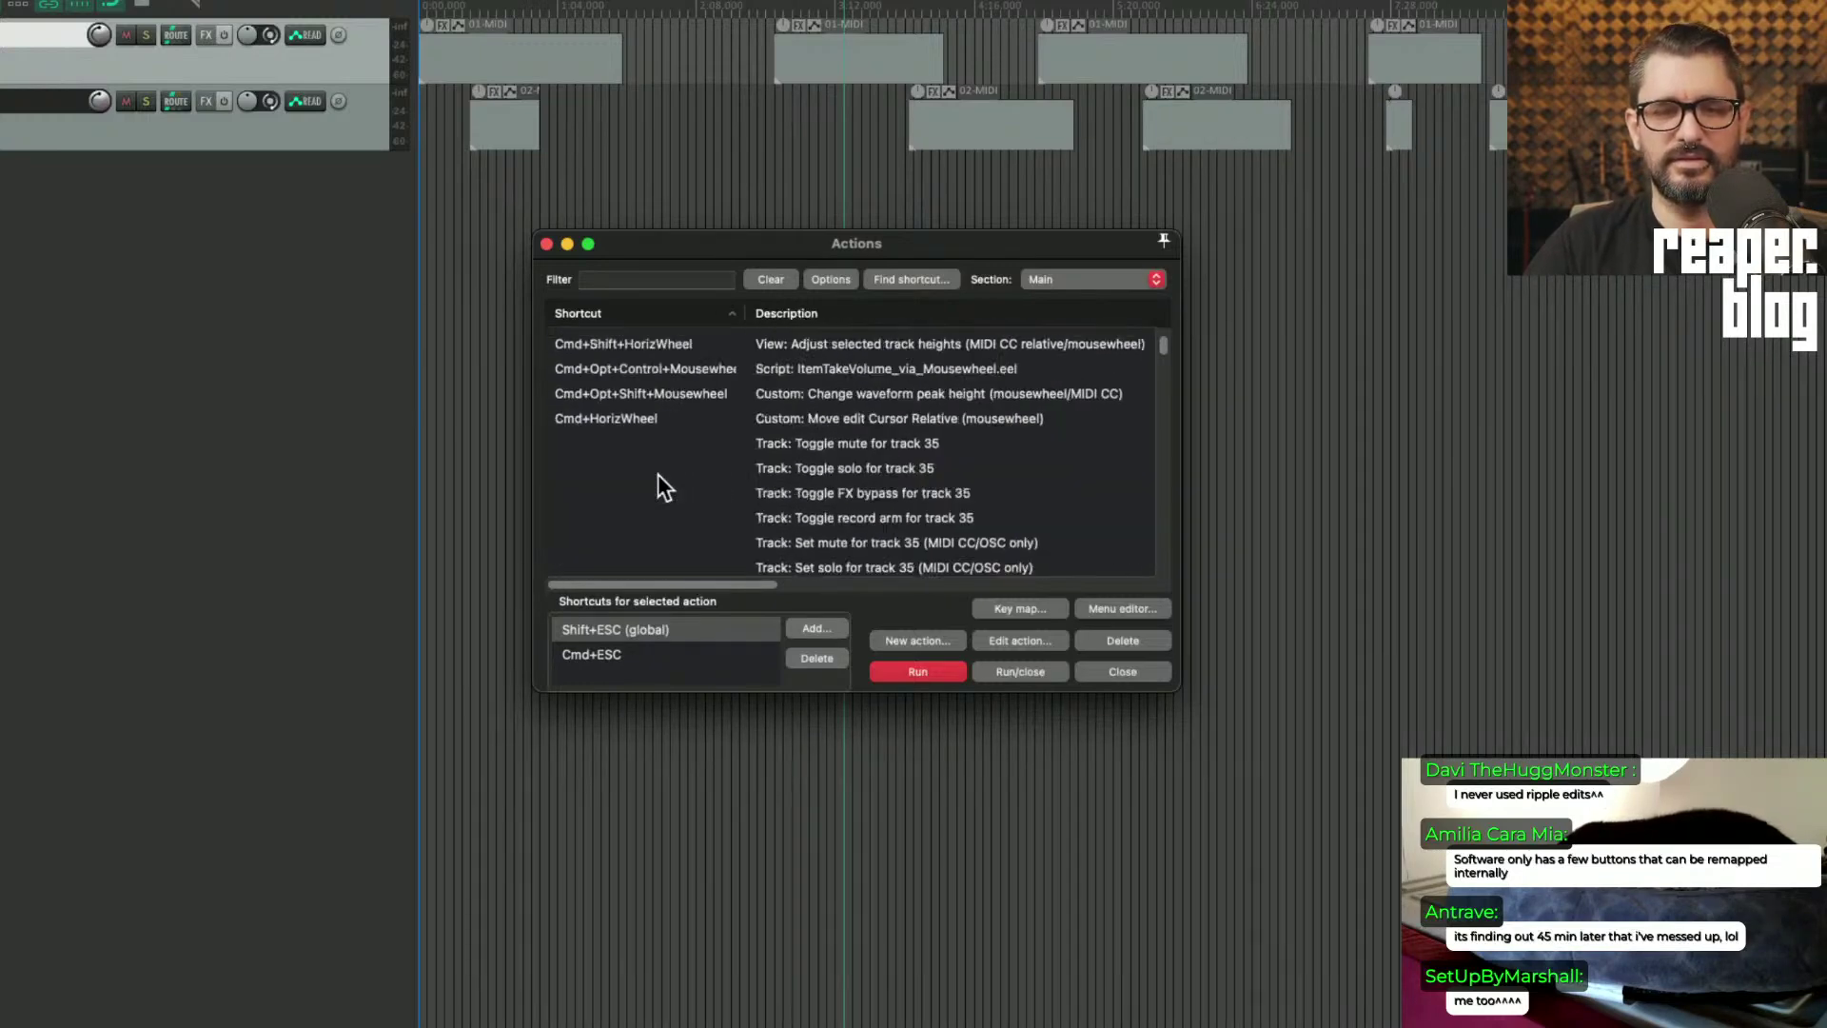
scroll(658, 474, "up", 3)
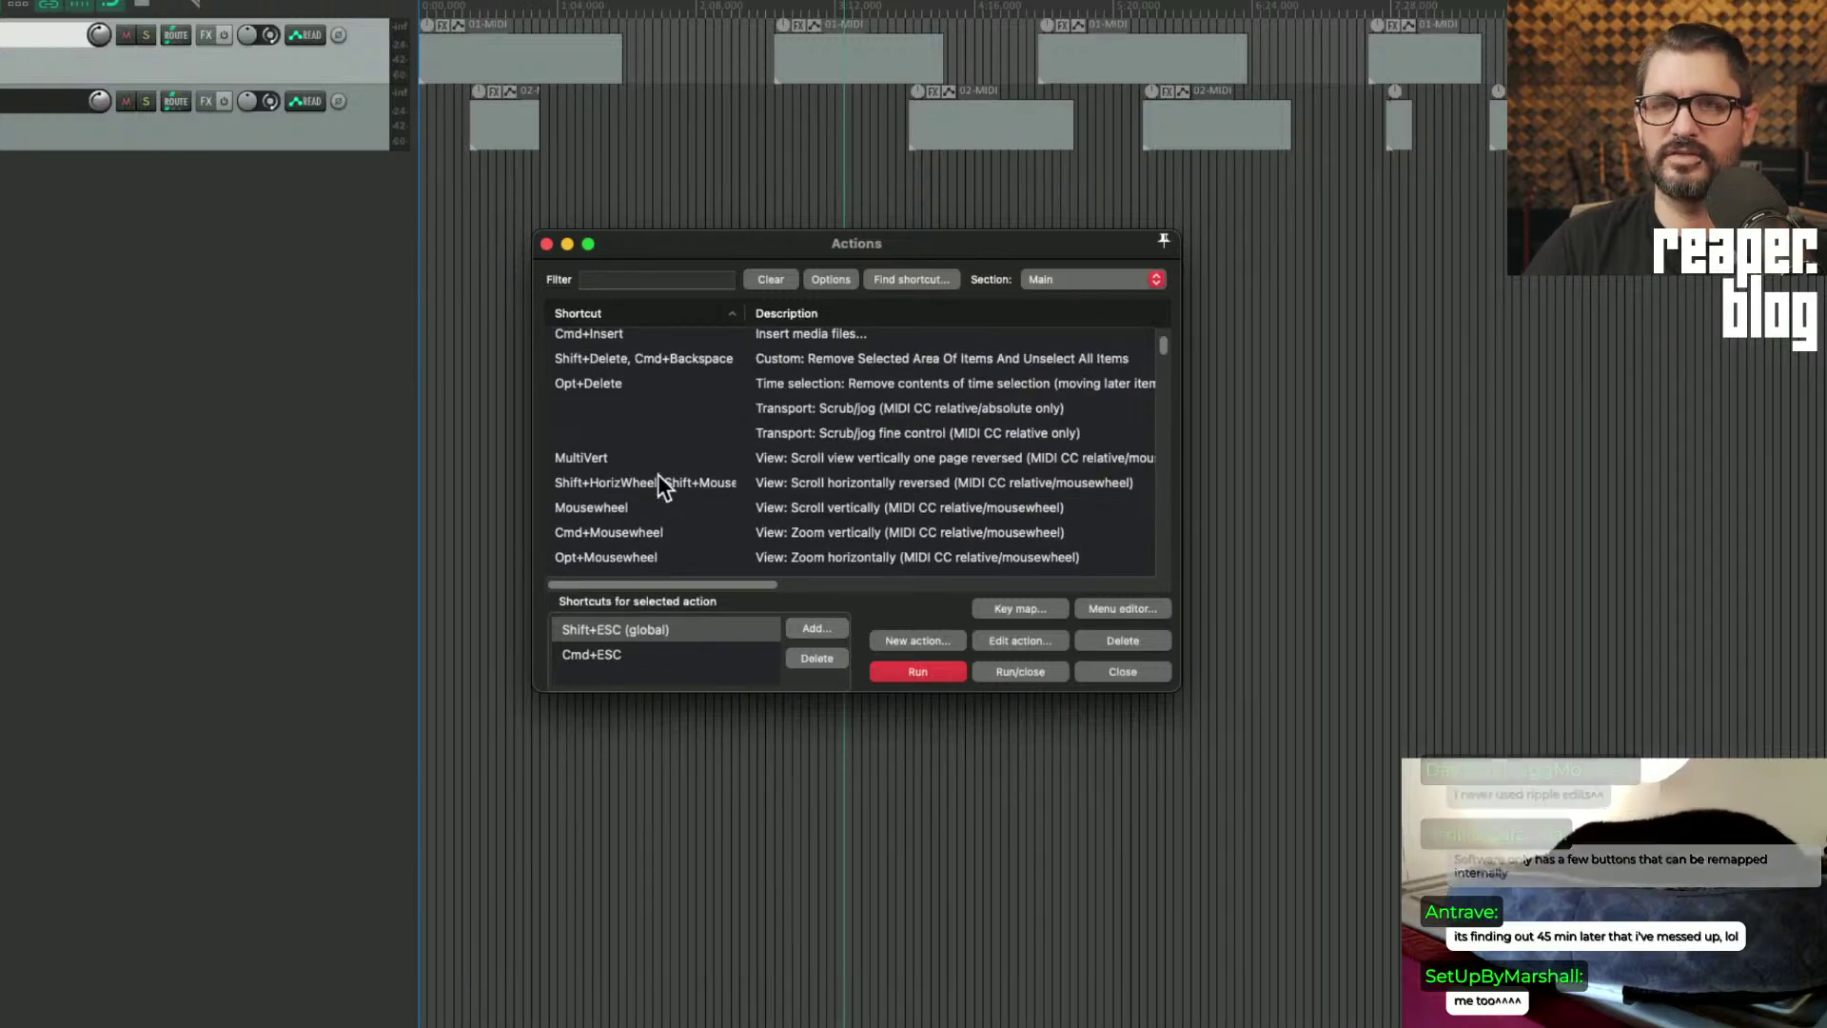
left_click(1123, 672)
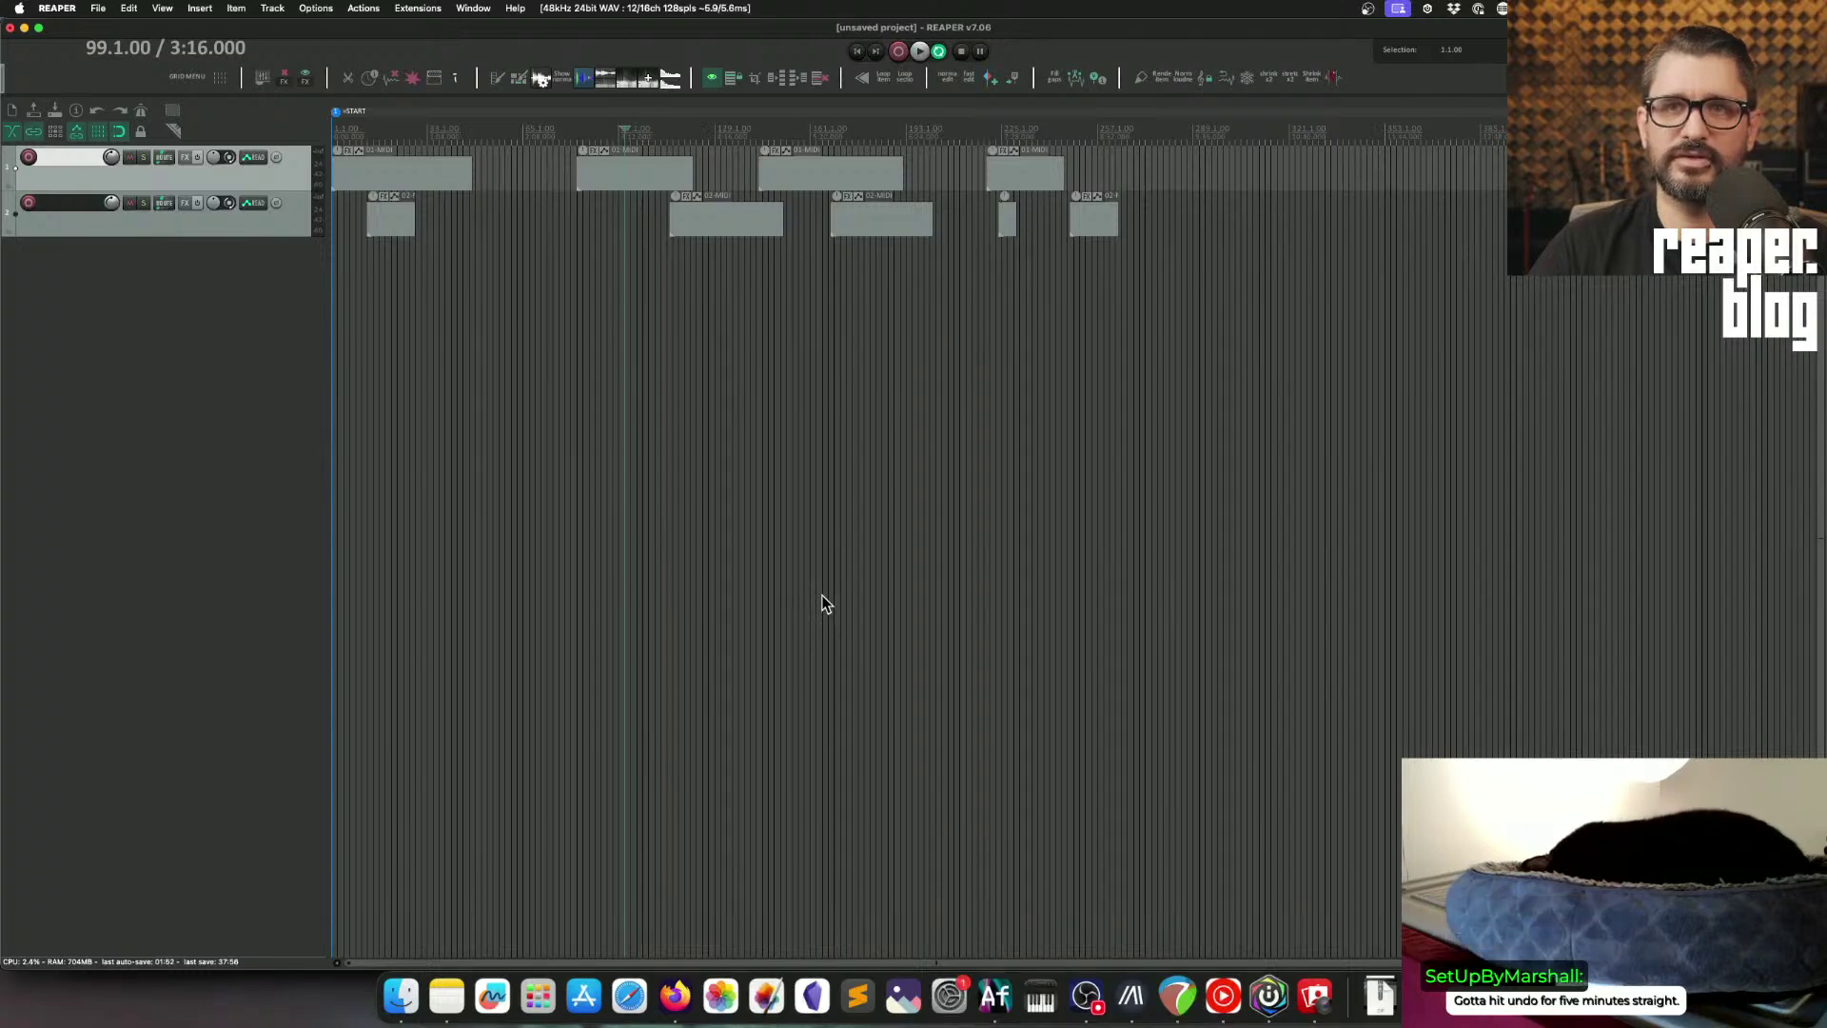
Step: Look through the MIDI Devices and Control Surfaces preference pages, repositioning the window
key("super+comma")
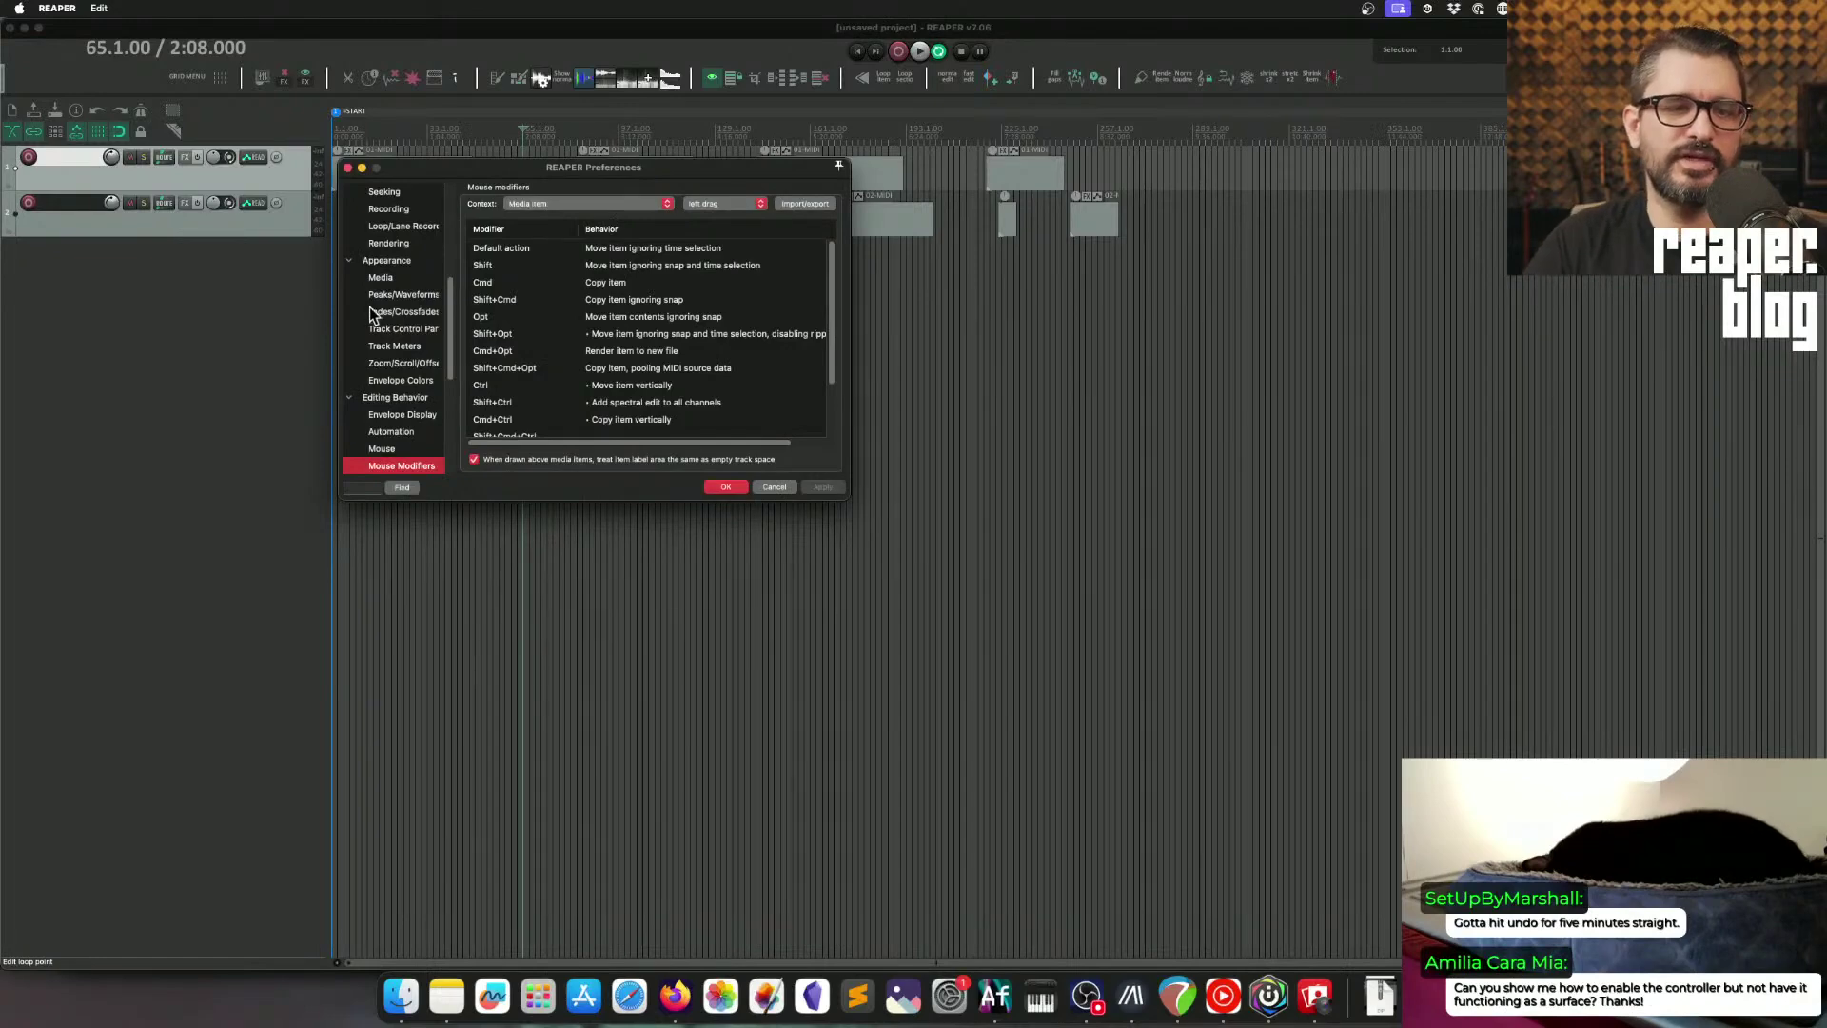
scroll(449, 320, "up", 5)
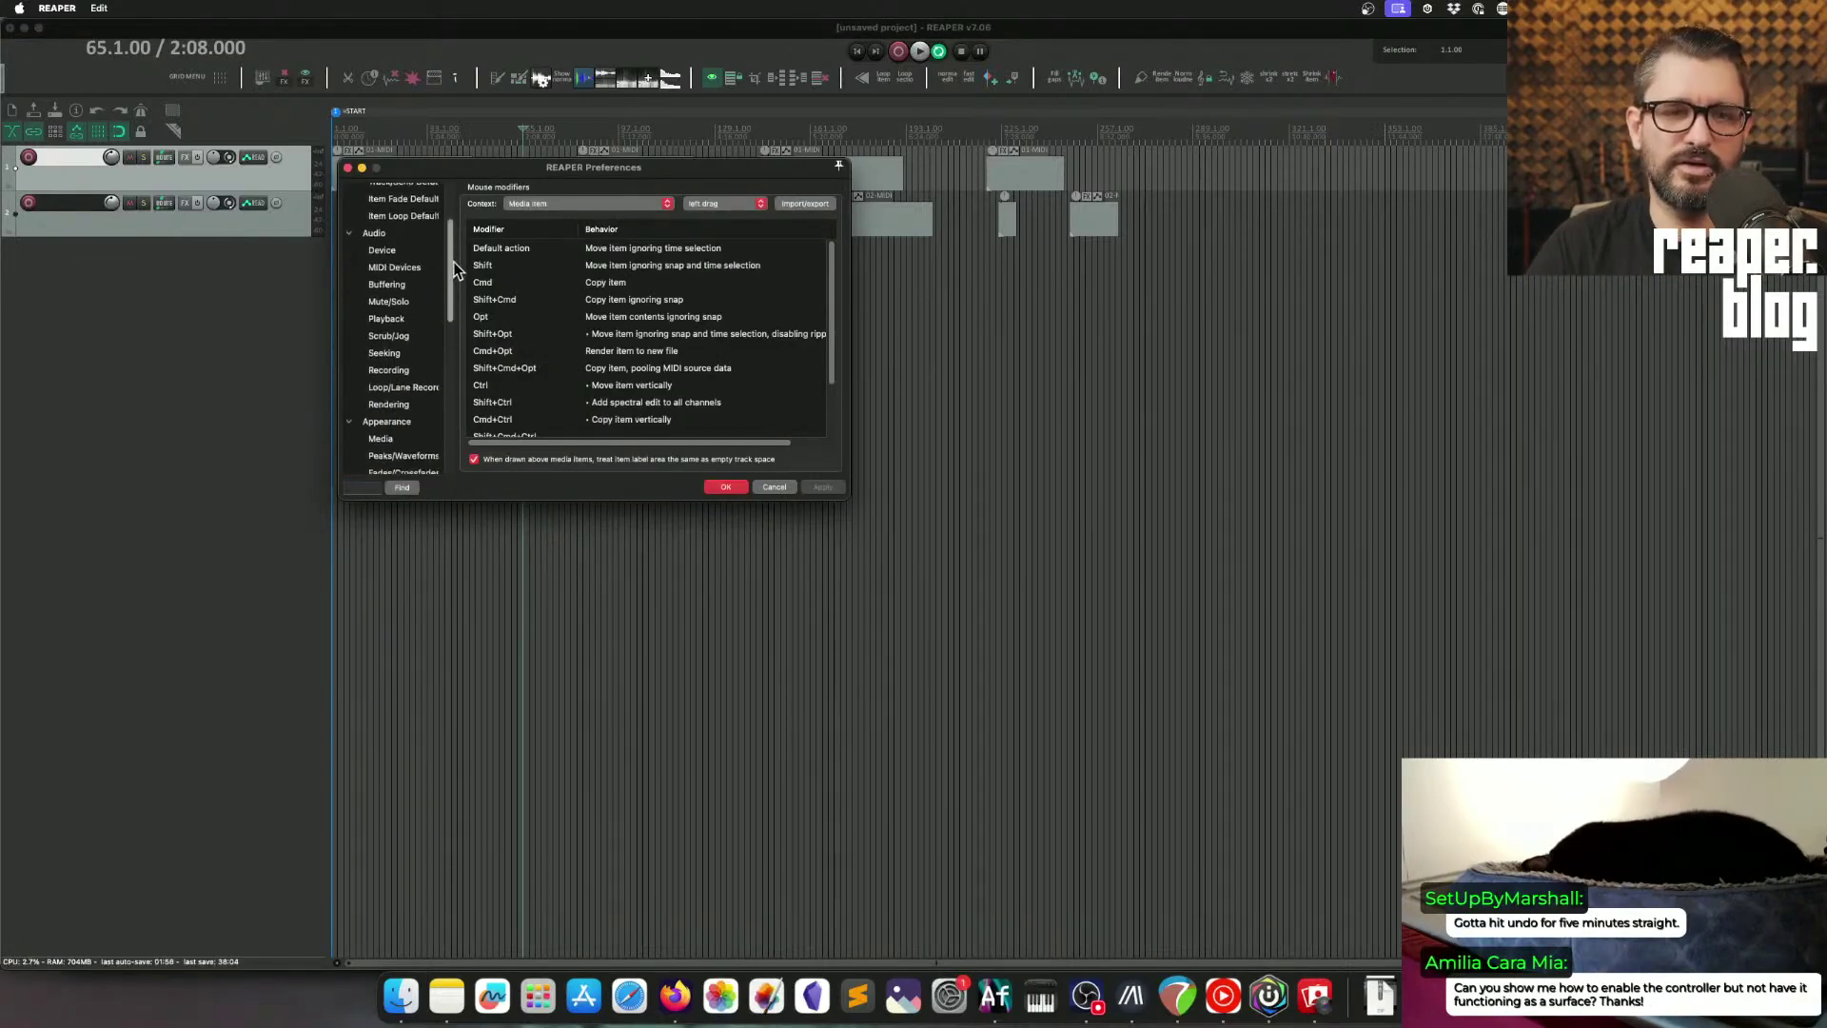
left_click(406, 268)
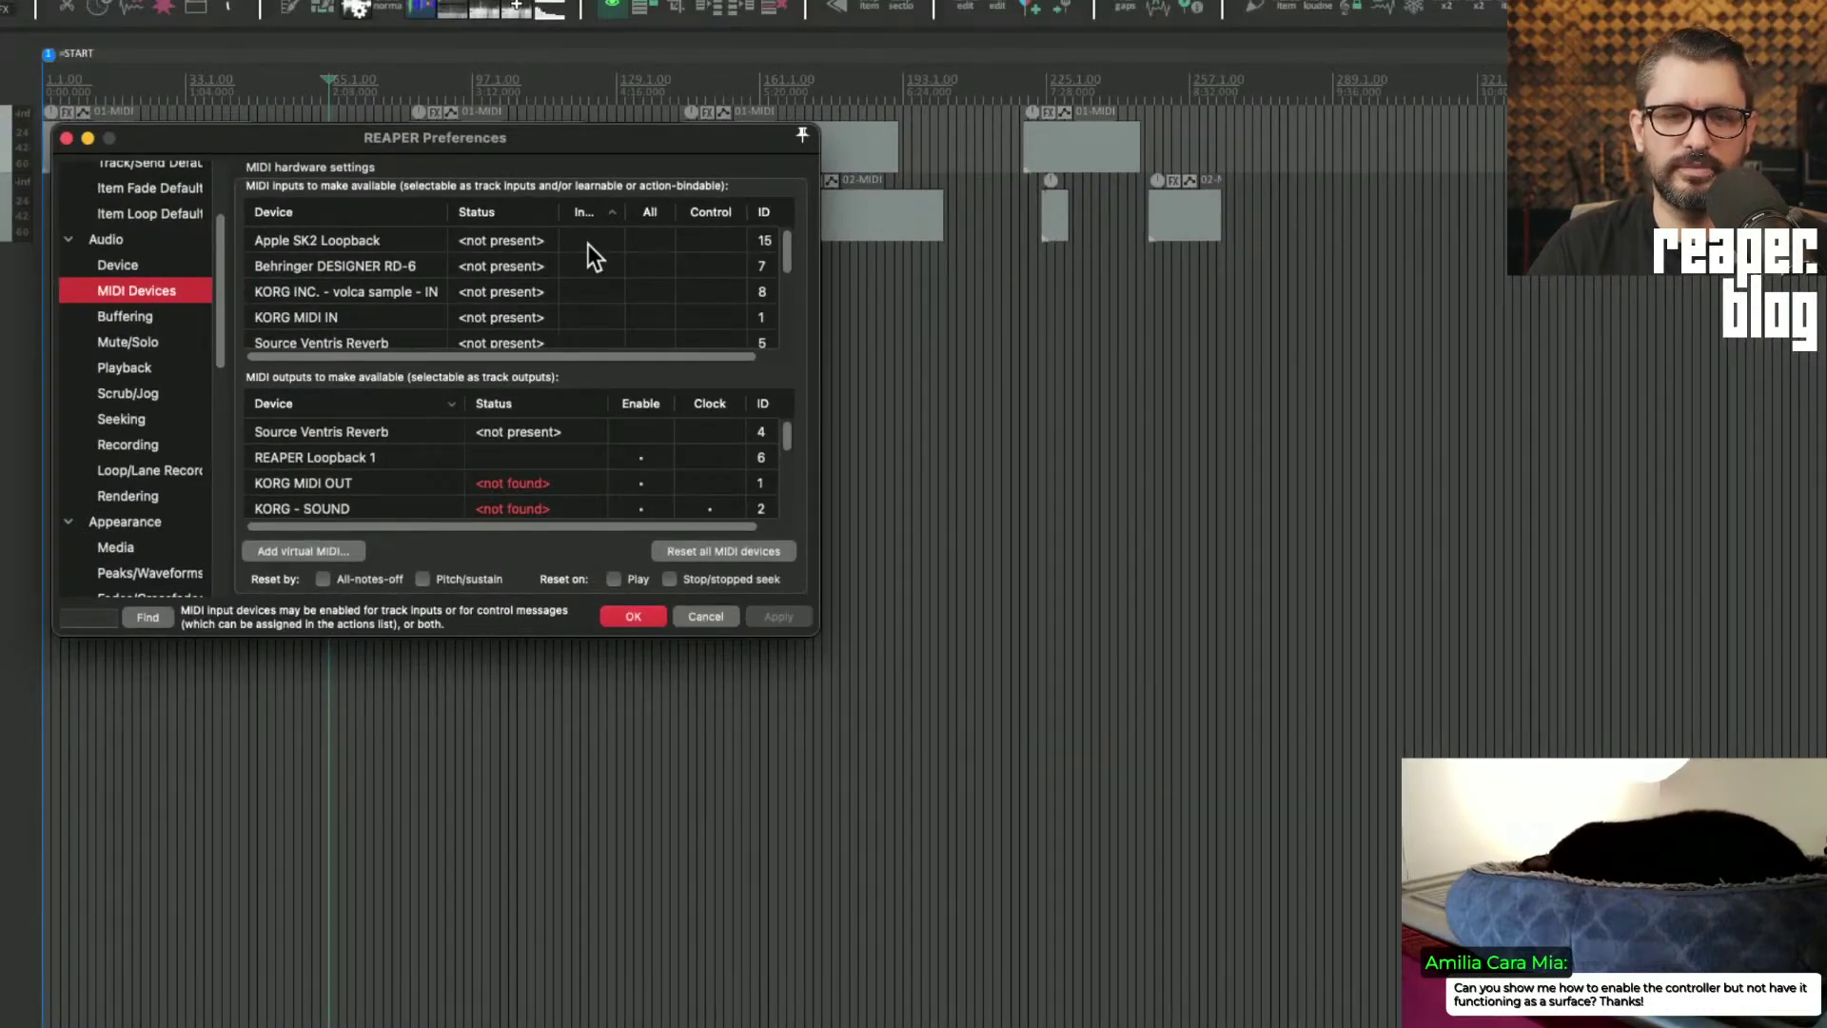
left_click_drag(526, 146, 805, 273)
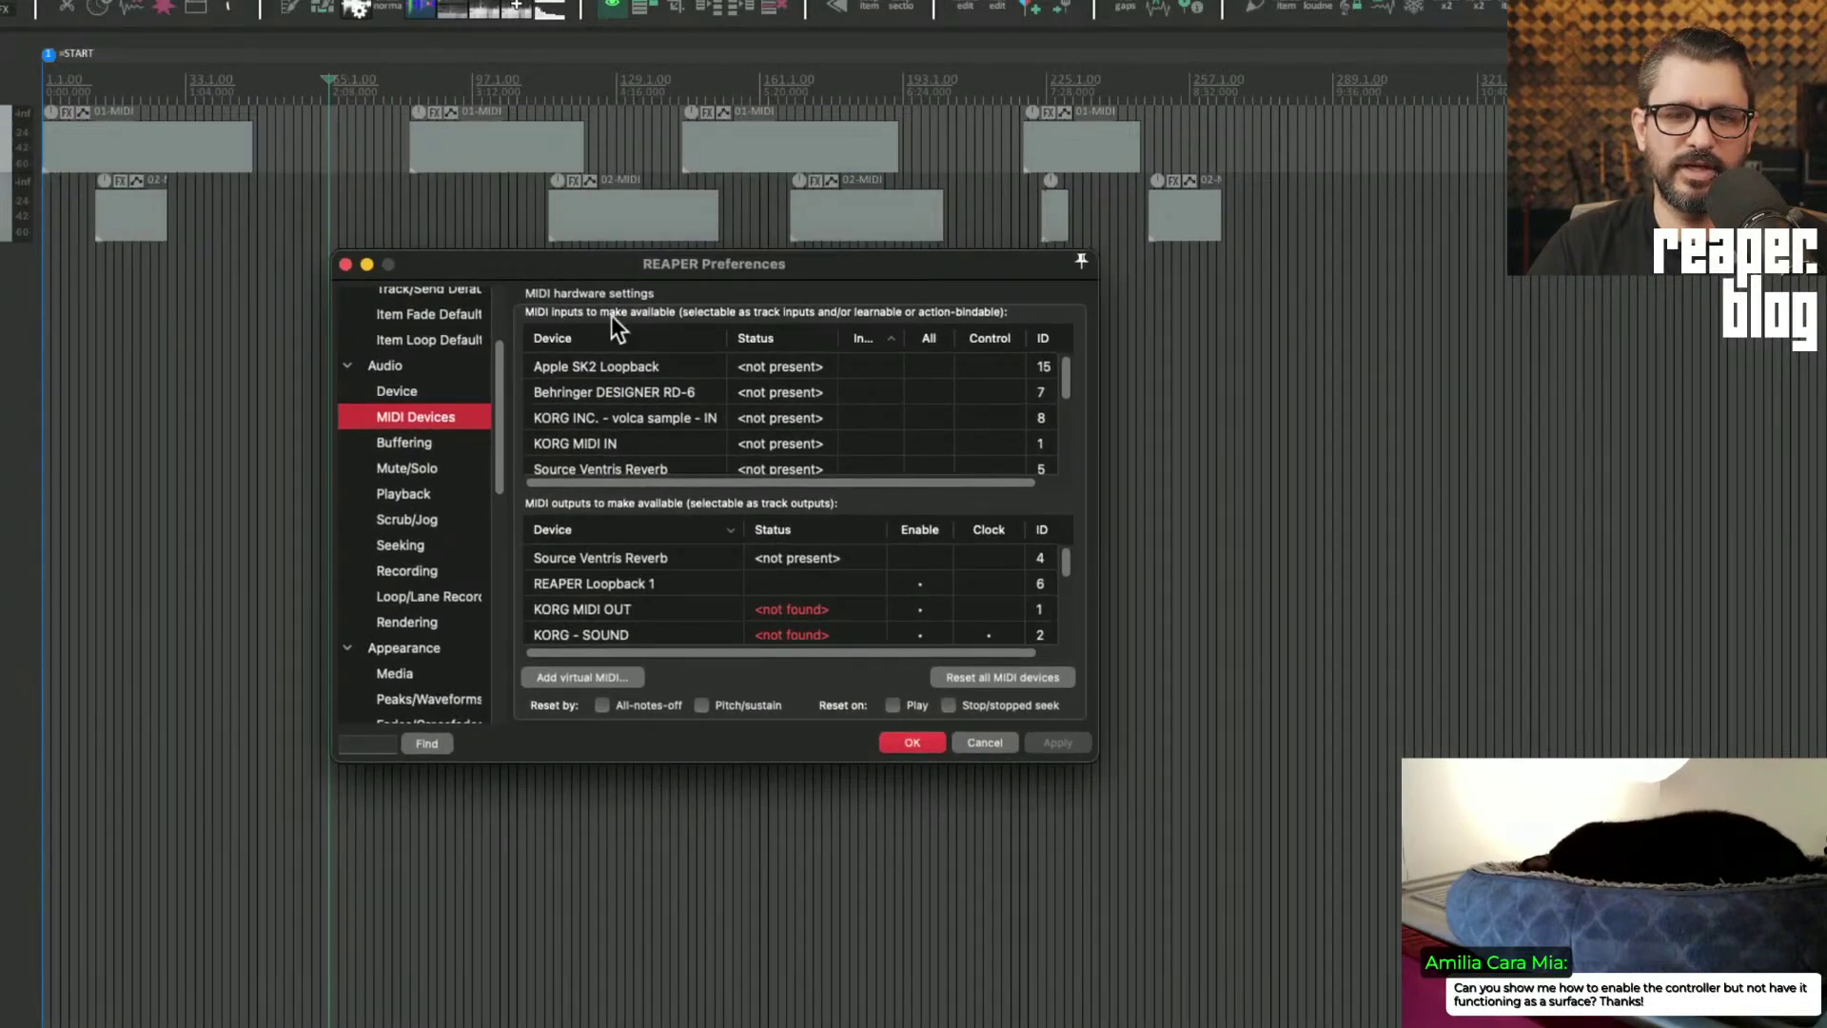
left_click_drag(489, 385, 513, 619)
left_click(424, 688)
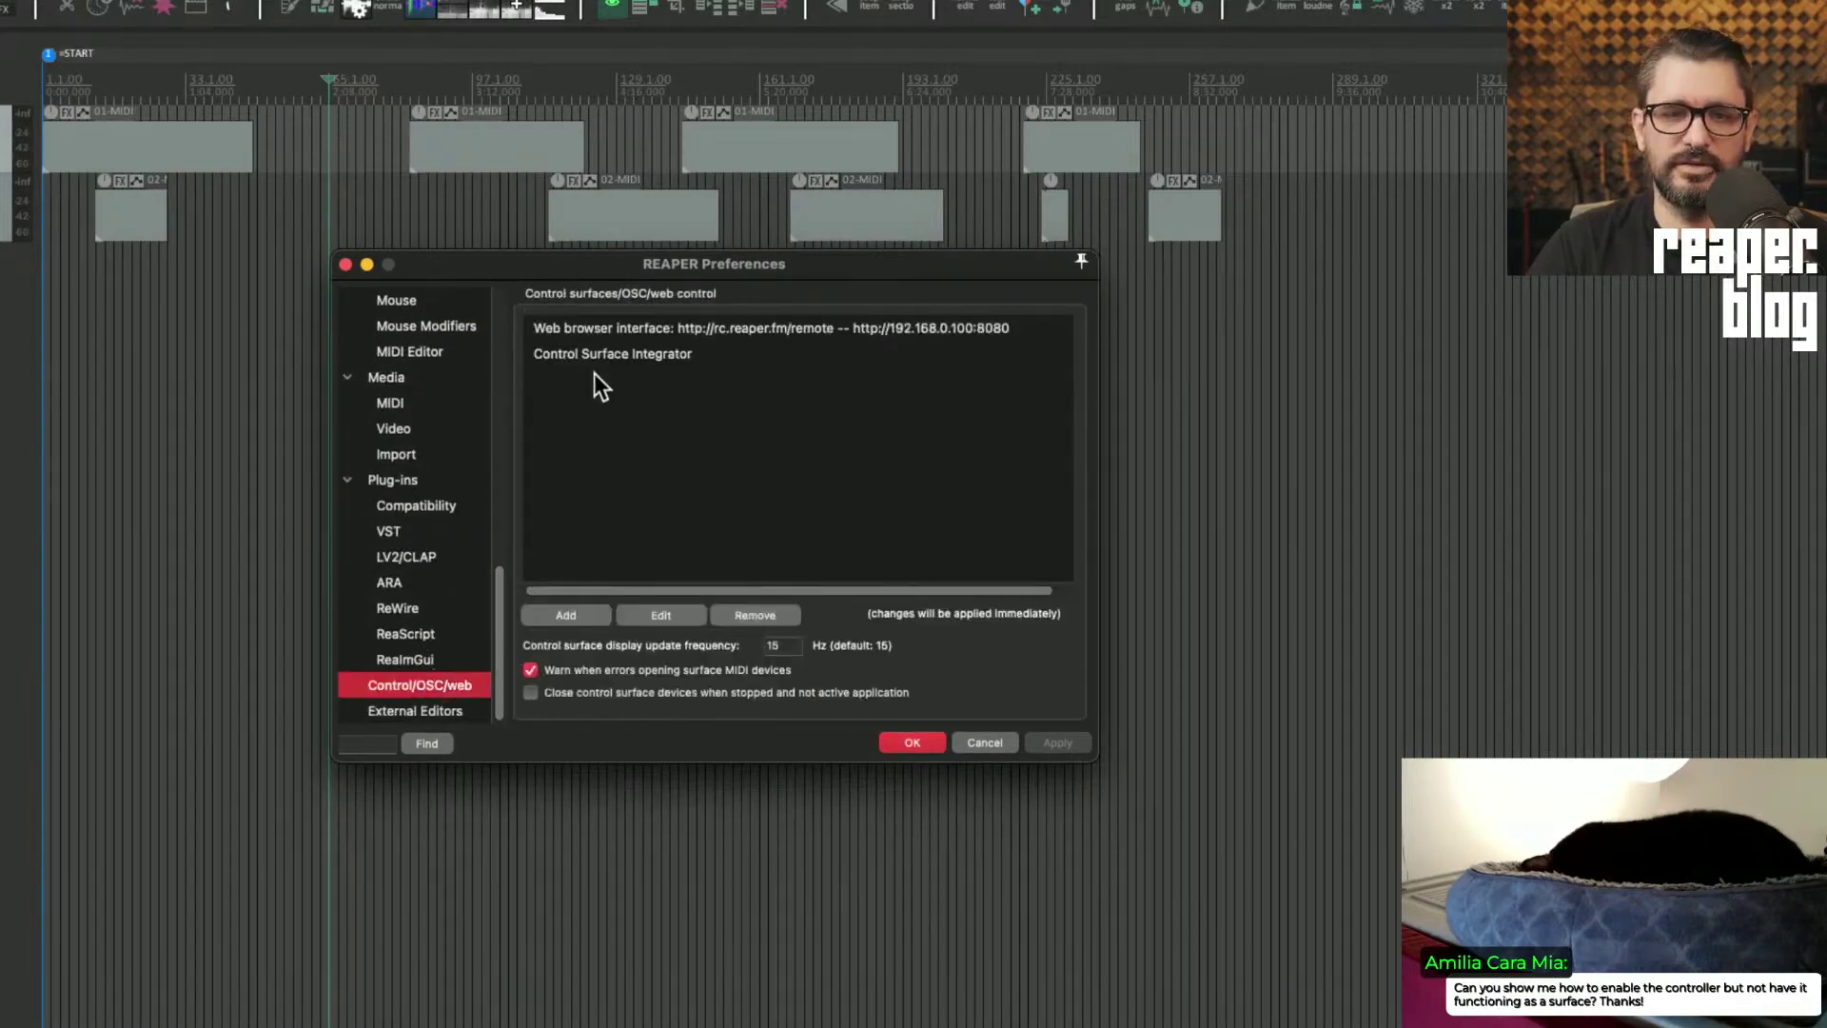
left_click_drag(592, 264, 529, 152)
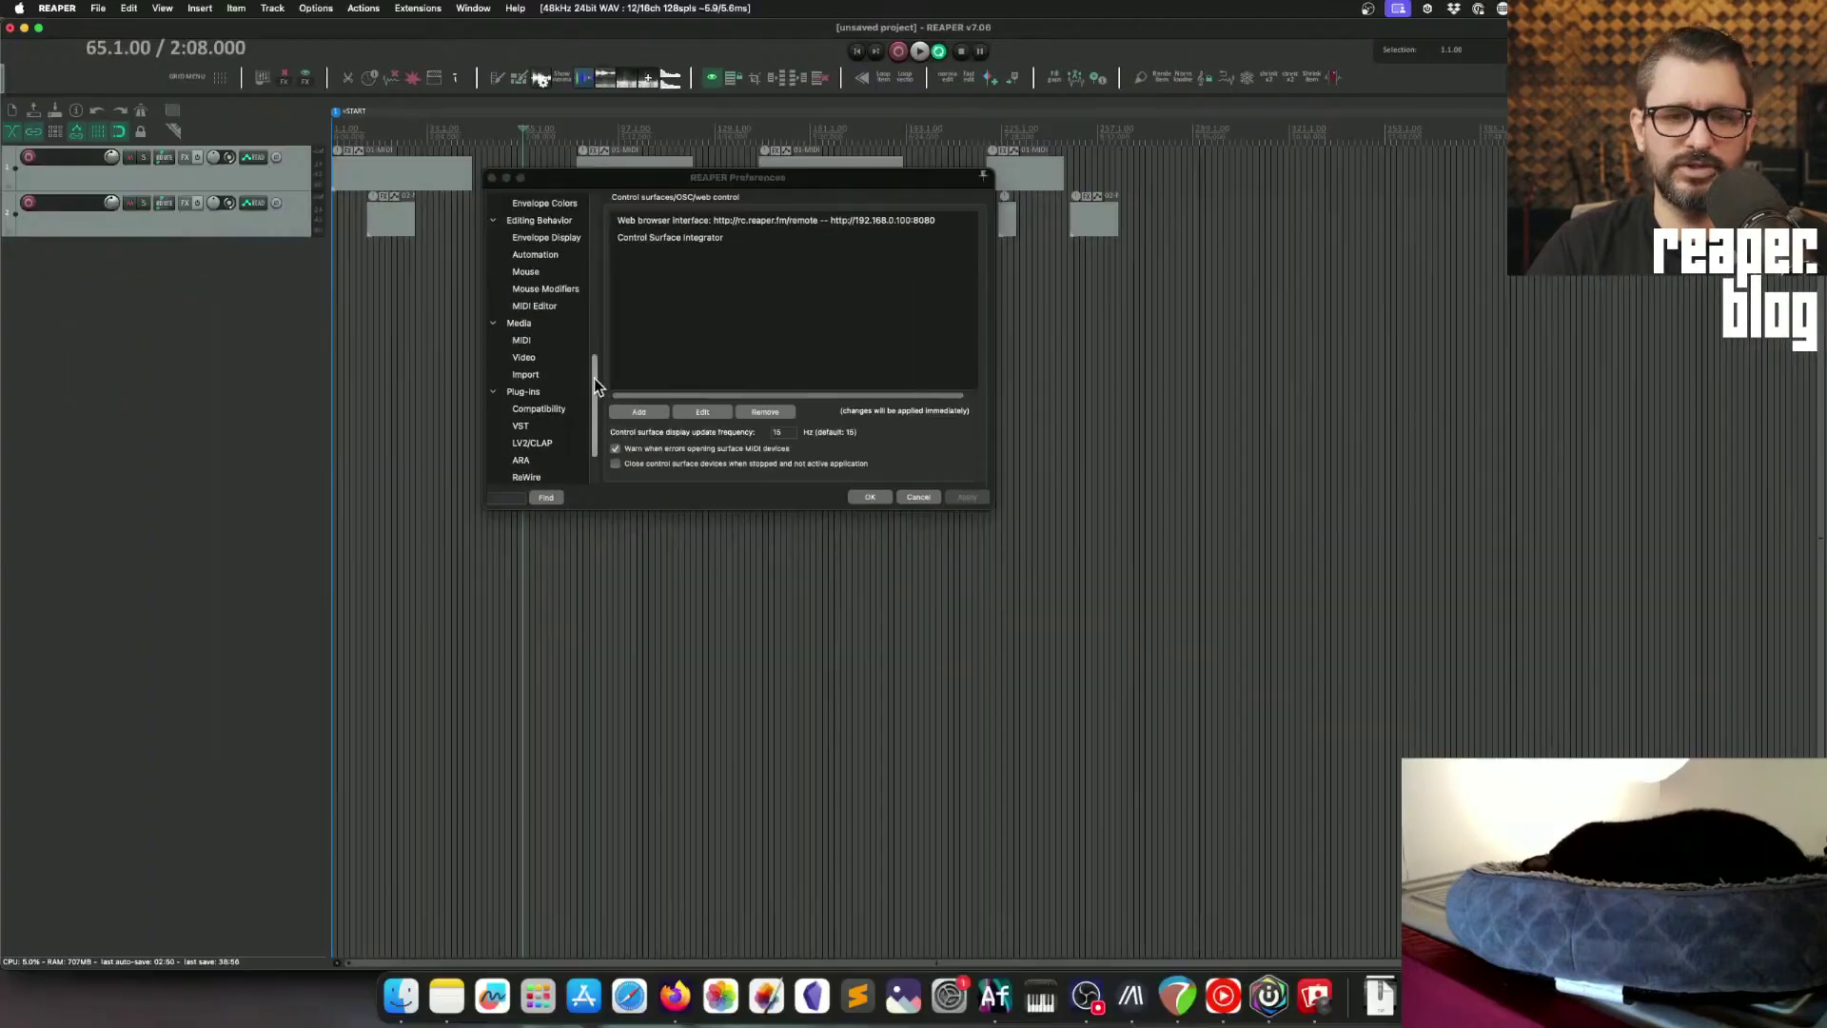
Step: Set Focusrite Control XL's MIDI input to Control only, clearing Input and All, and confirm
scroll(472, 367, "up", 5)
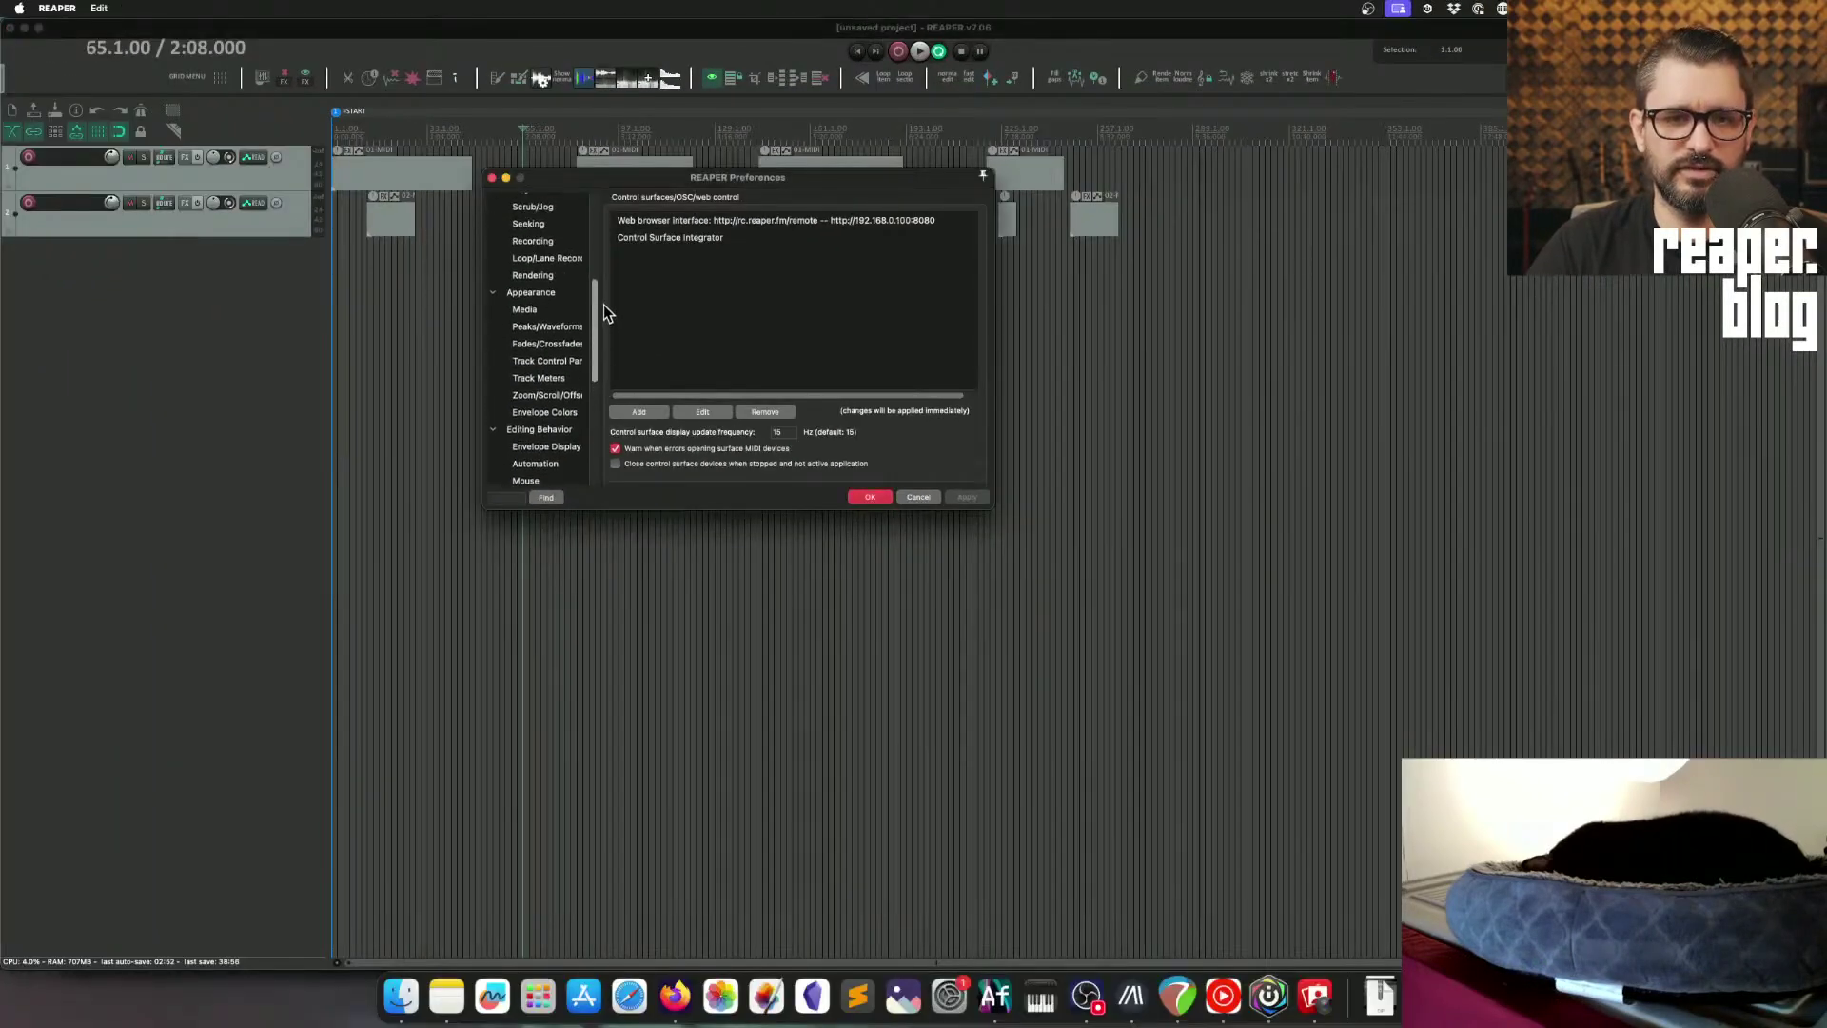
scroll(603, 305, "up", 5)
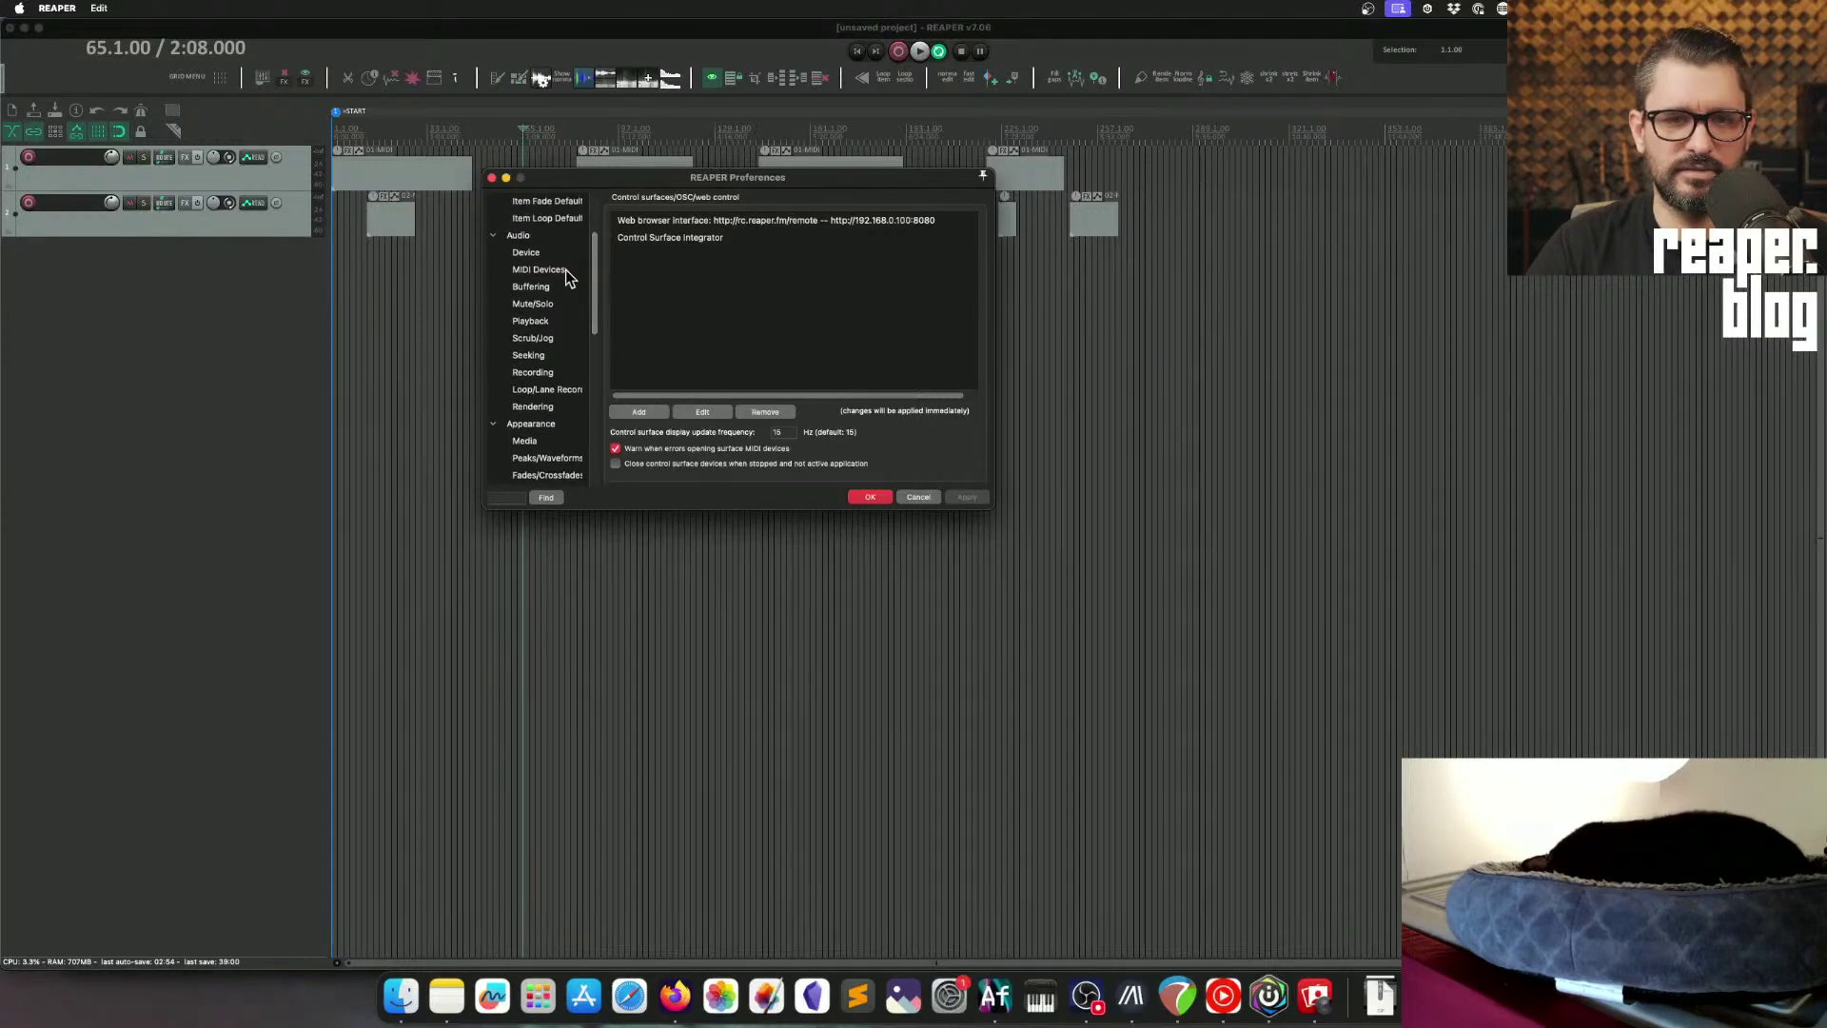
left_click(556, 274)
left_click_drag(979, 253, 979, 287)
left_click(738, 308)
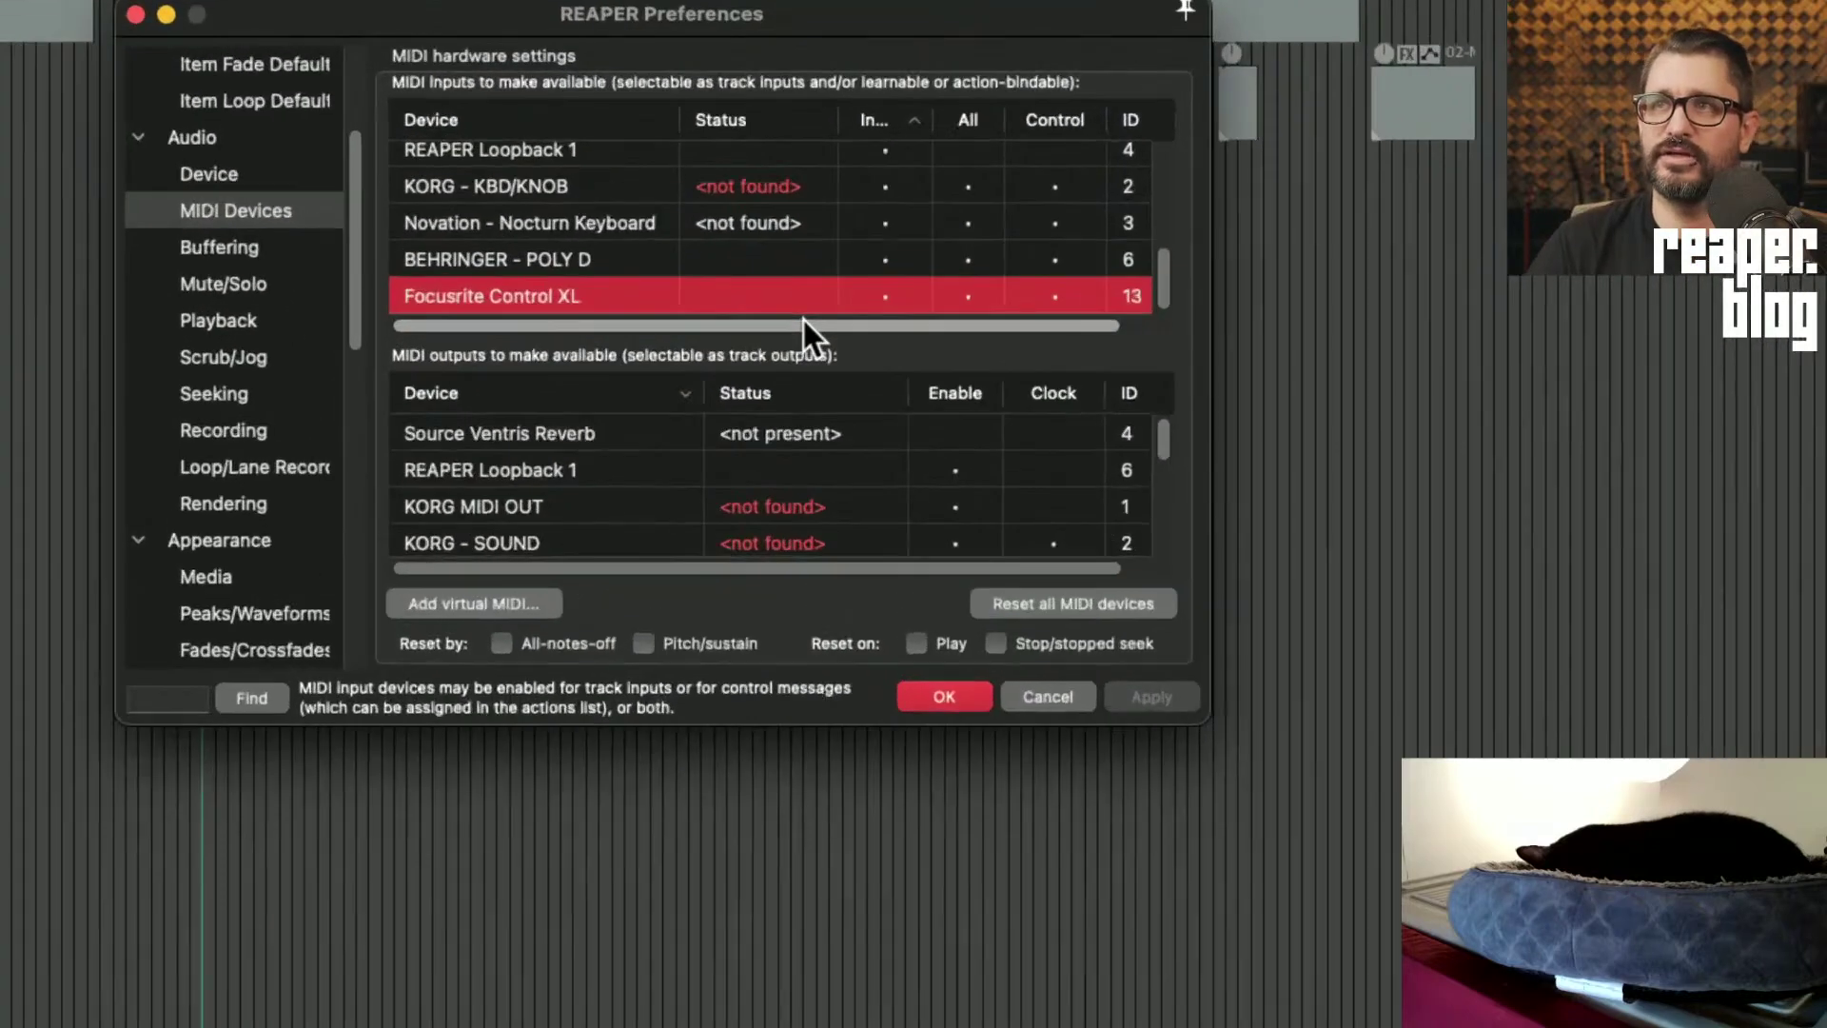
left_click(855, 306)
left_click(907, 305)
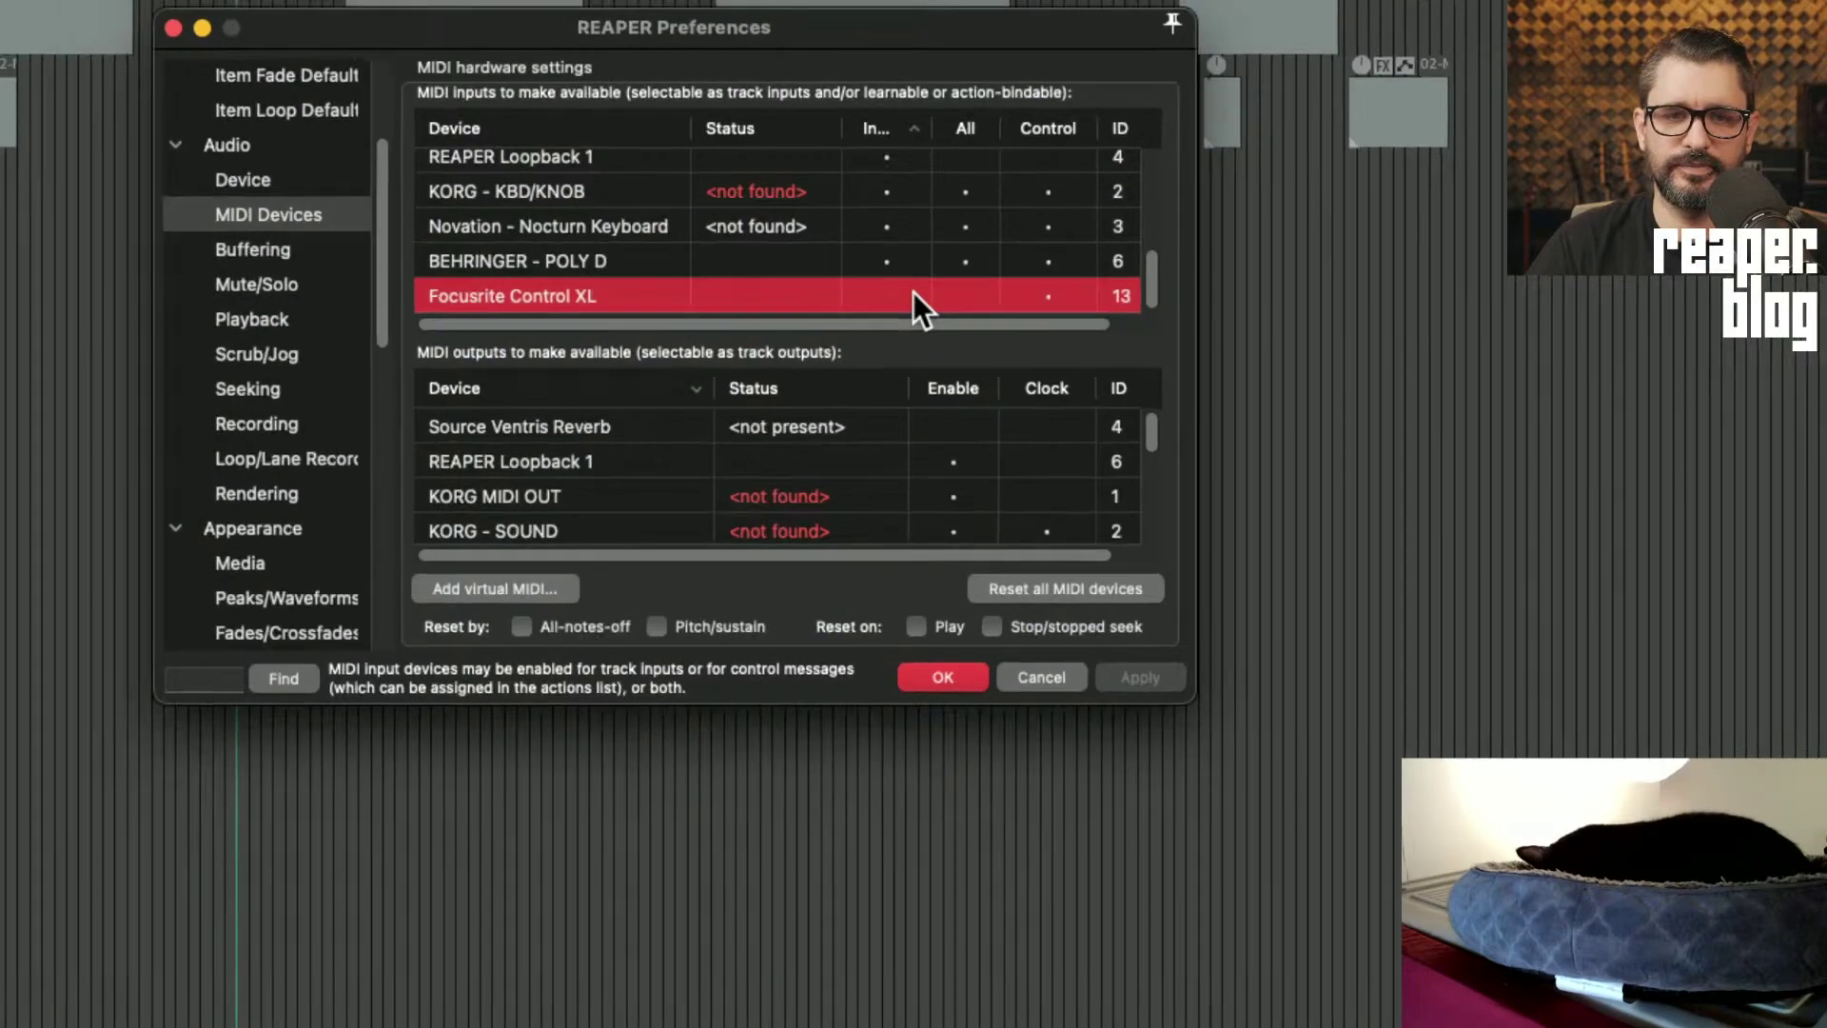
key("Return")
left_click(185, 205)
Step: Filter the FX browser for 'rea' and load ReaLearn onto track 2
type("realearn")
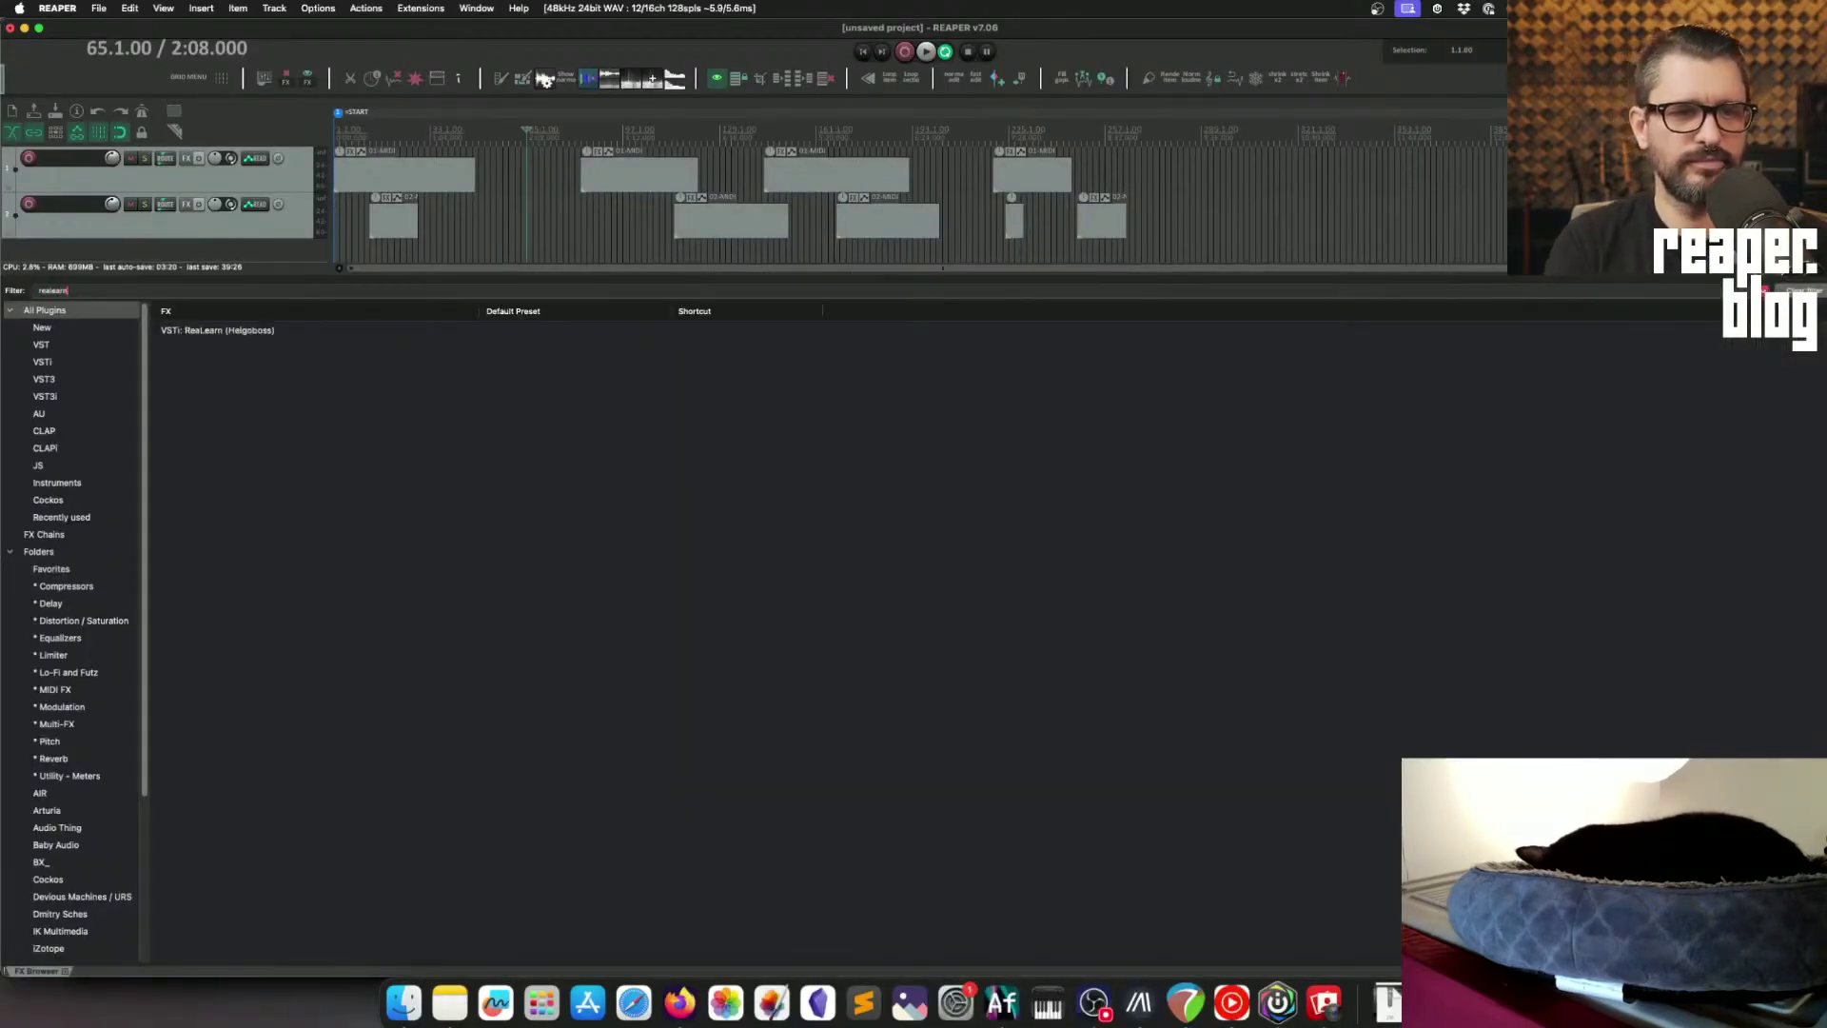
key("Return")
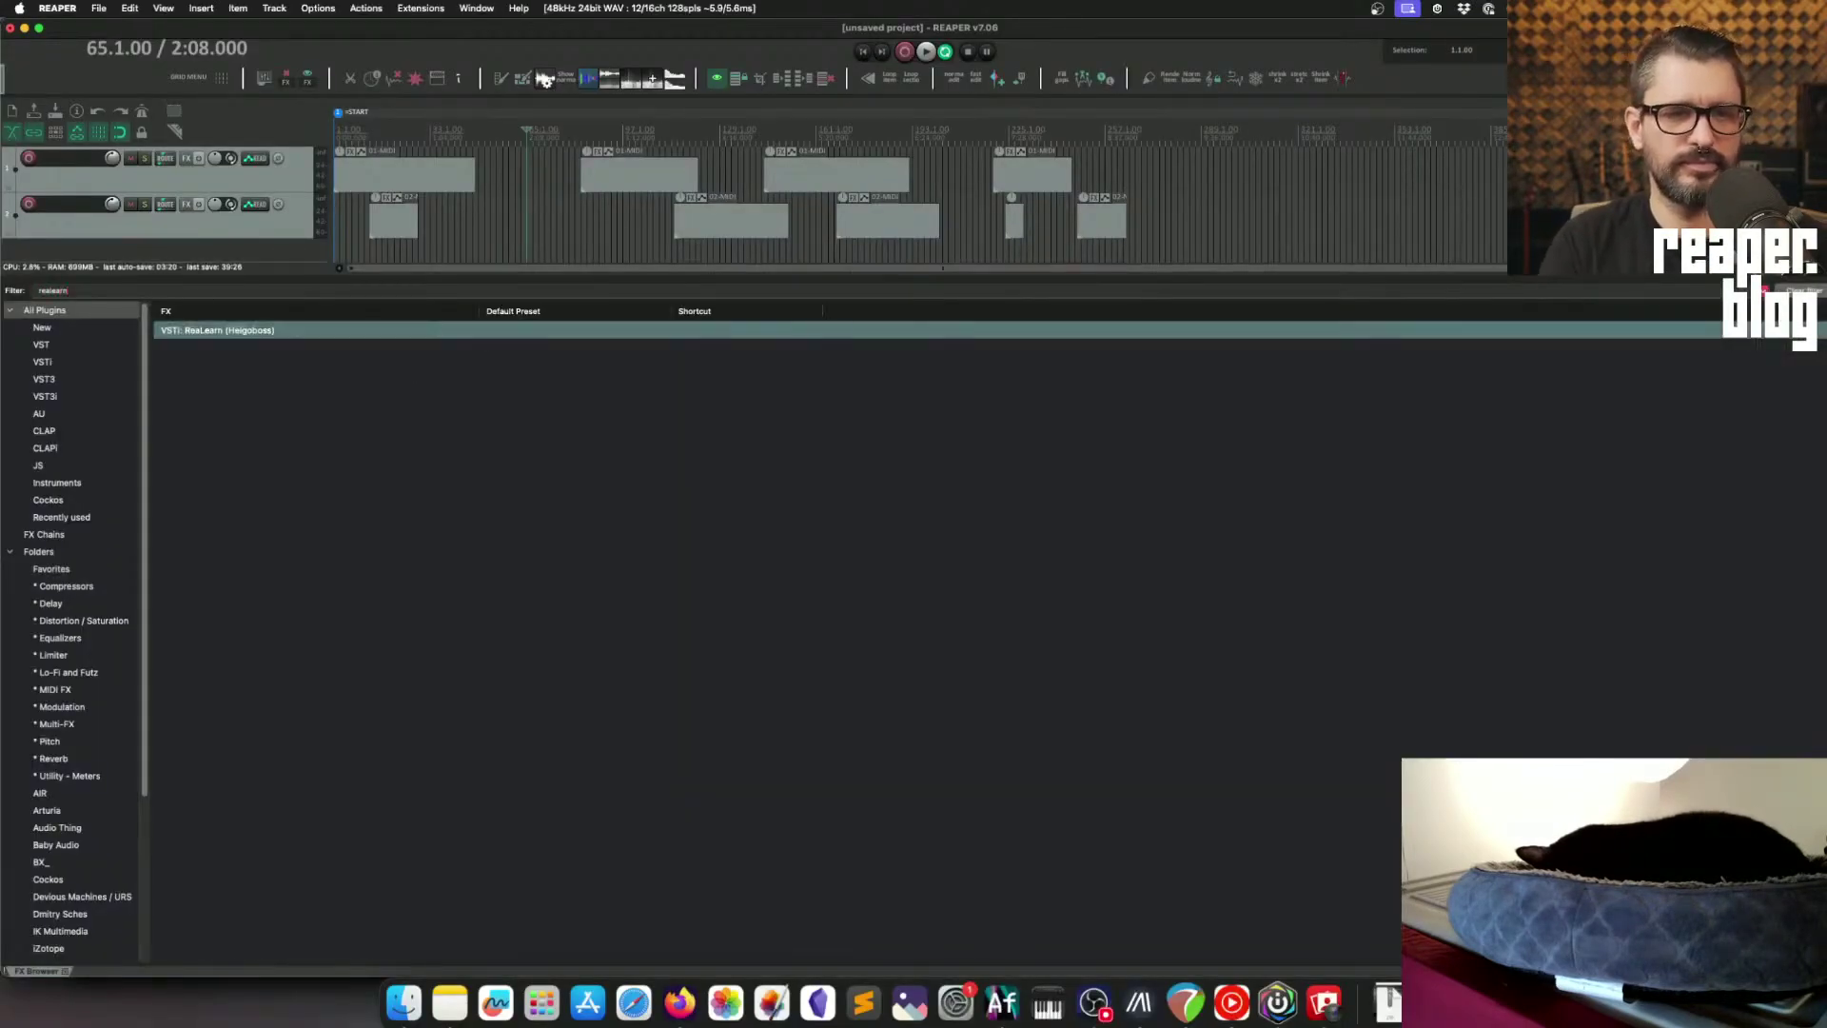
left_click_drag(863, 366, 478, 254)
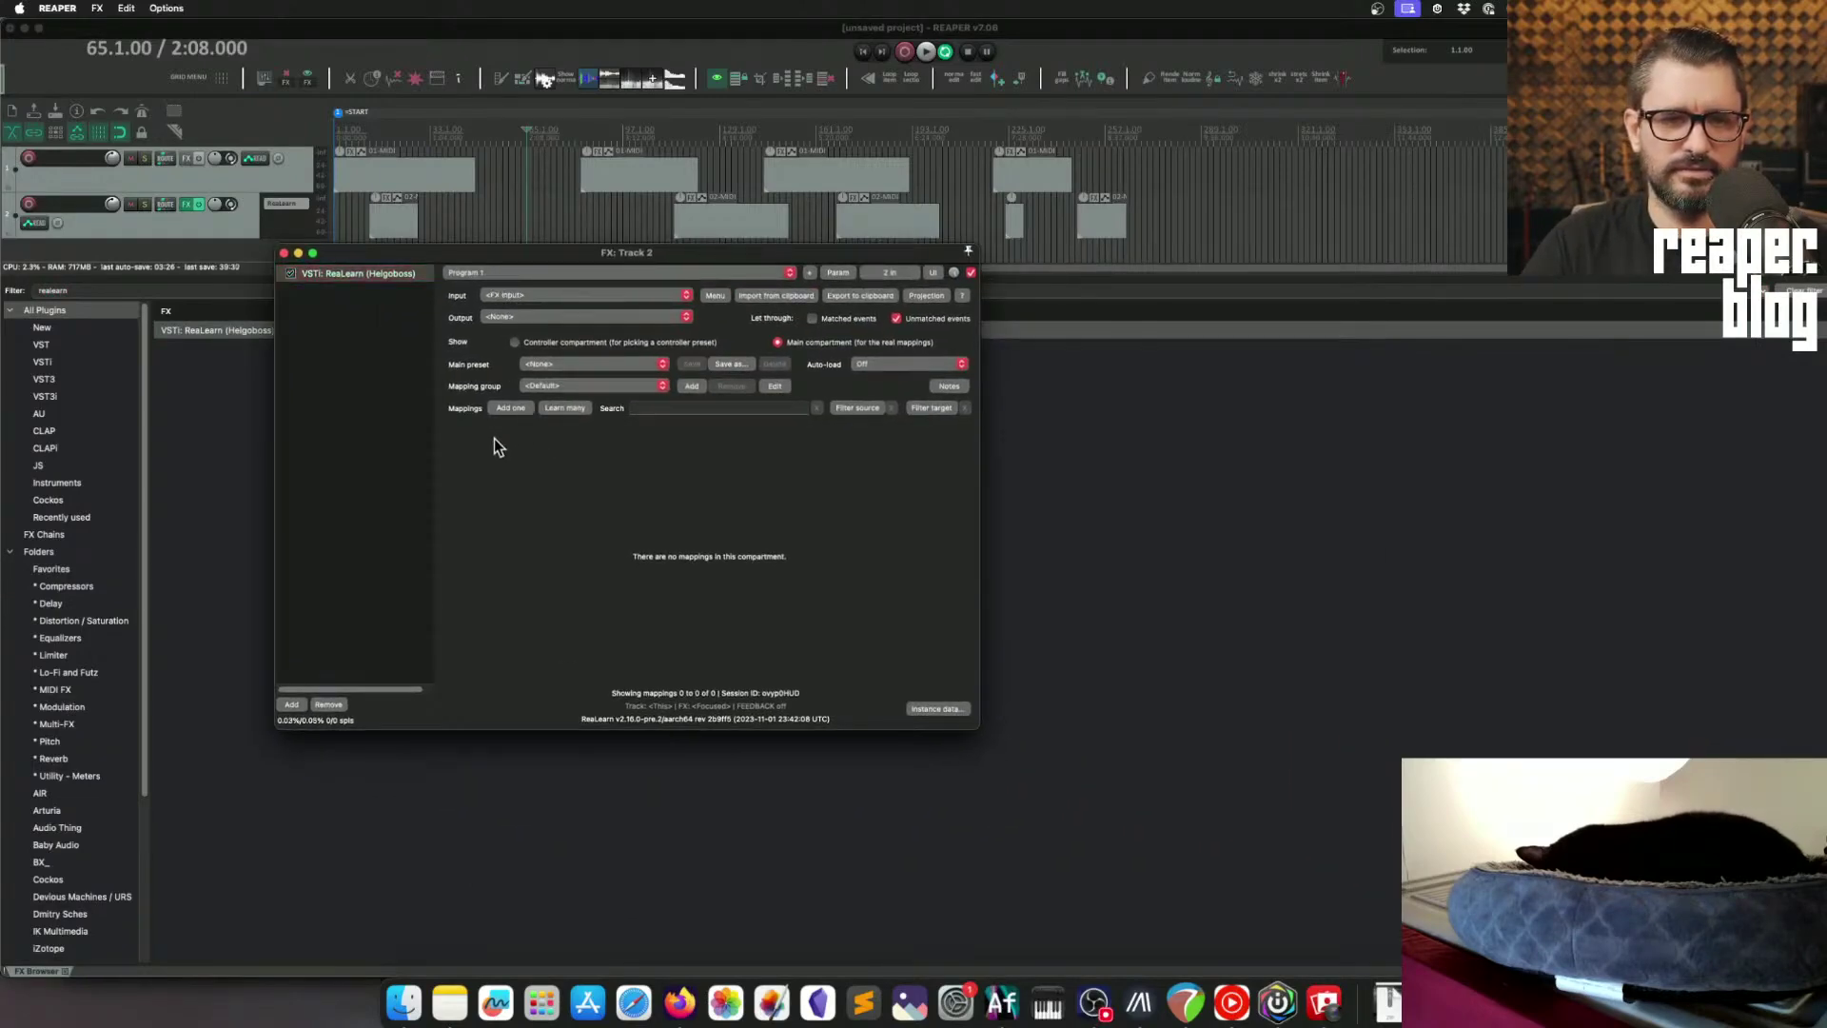
Step: Add one ReaLearn mapping, open and close its editor, and cancel target learning
left_click(511, 409)
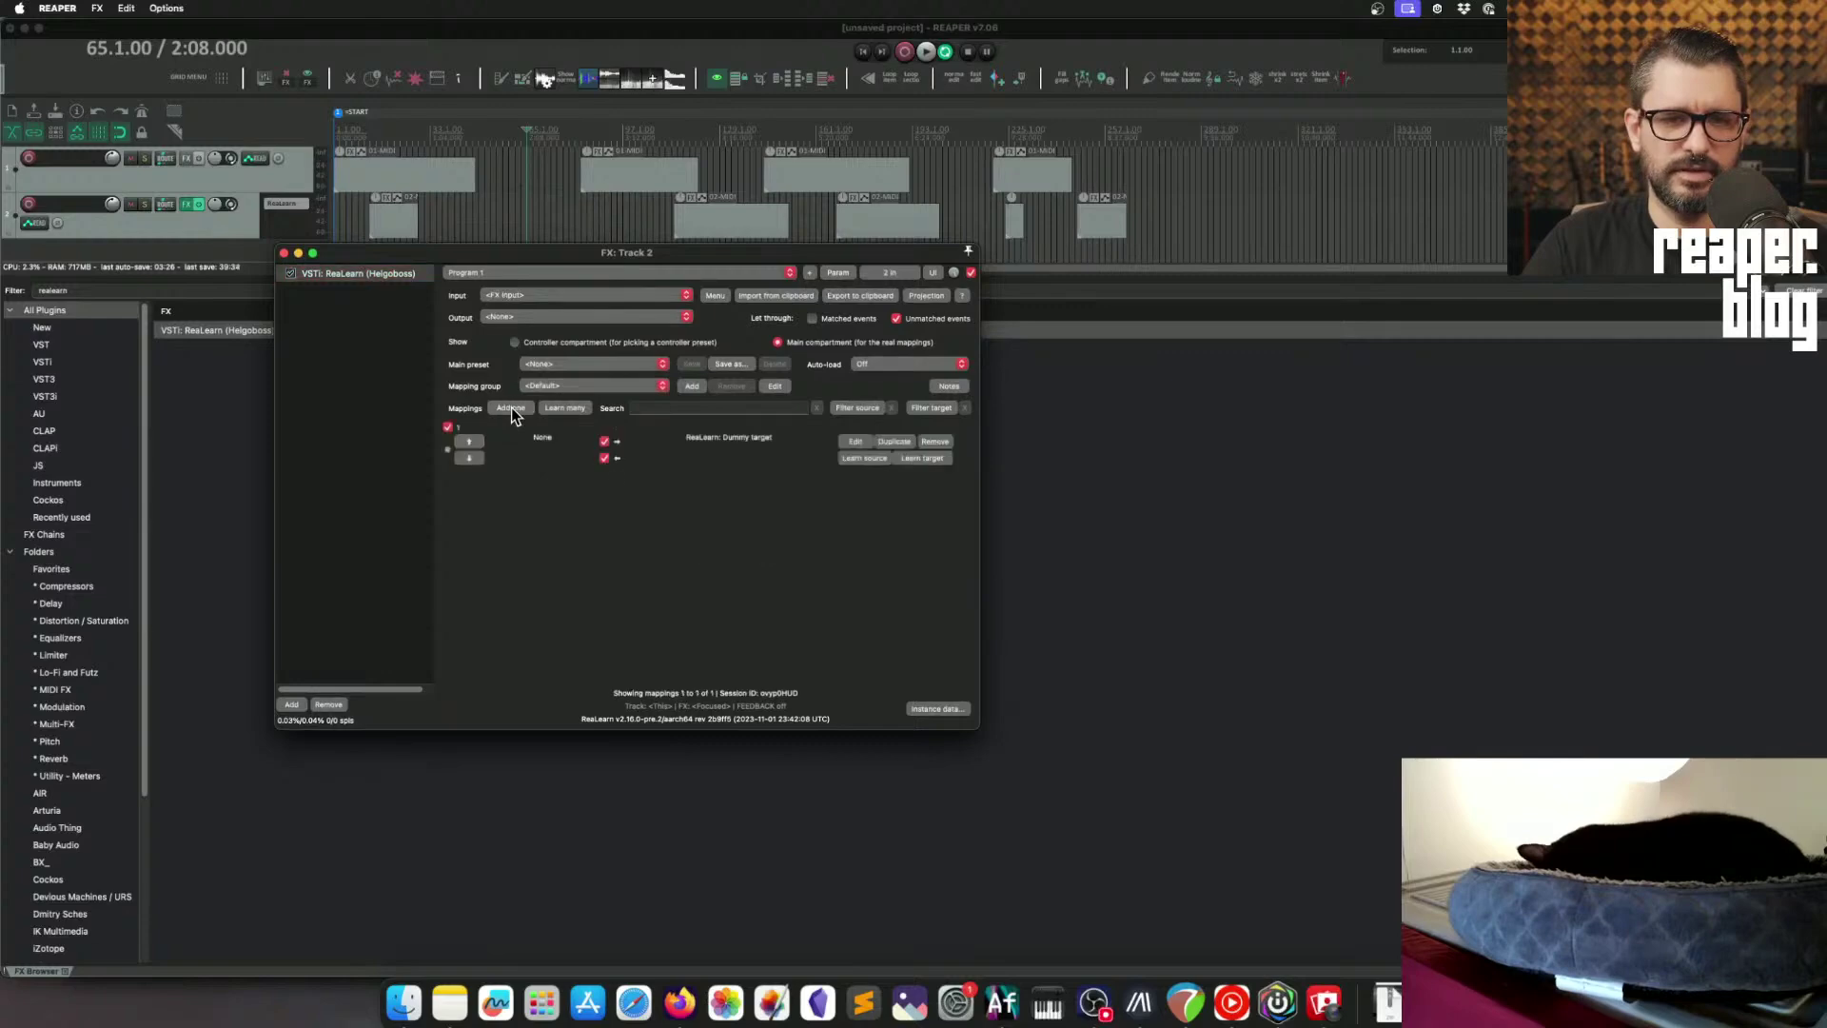
left_click(856, 441)
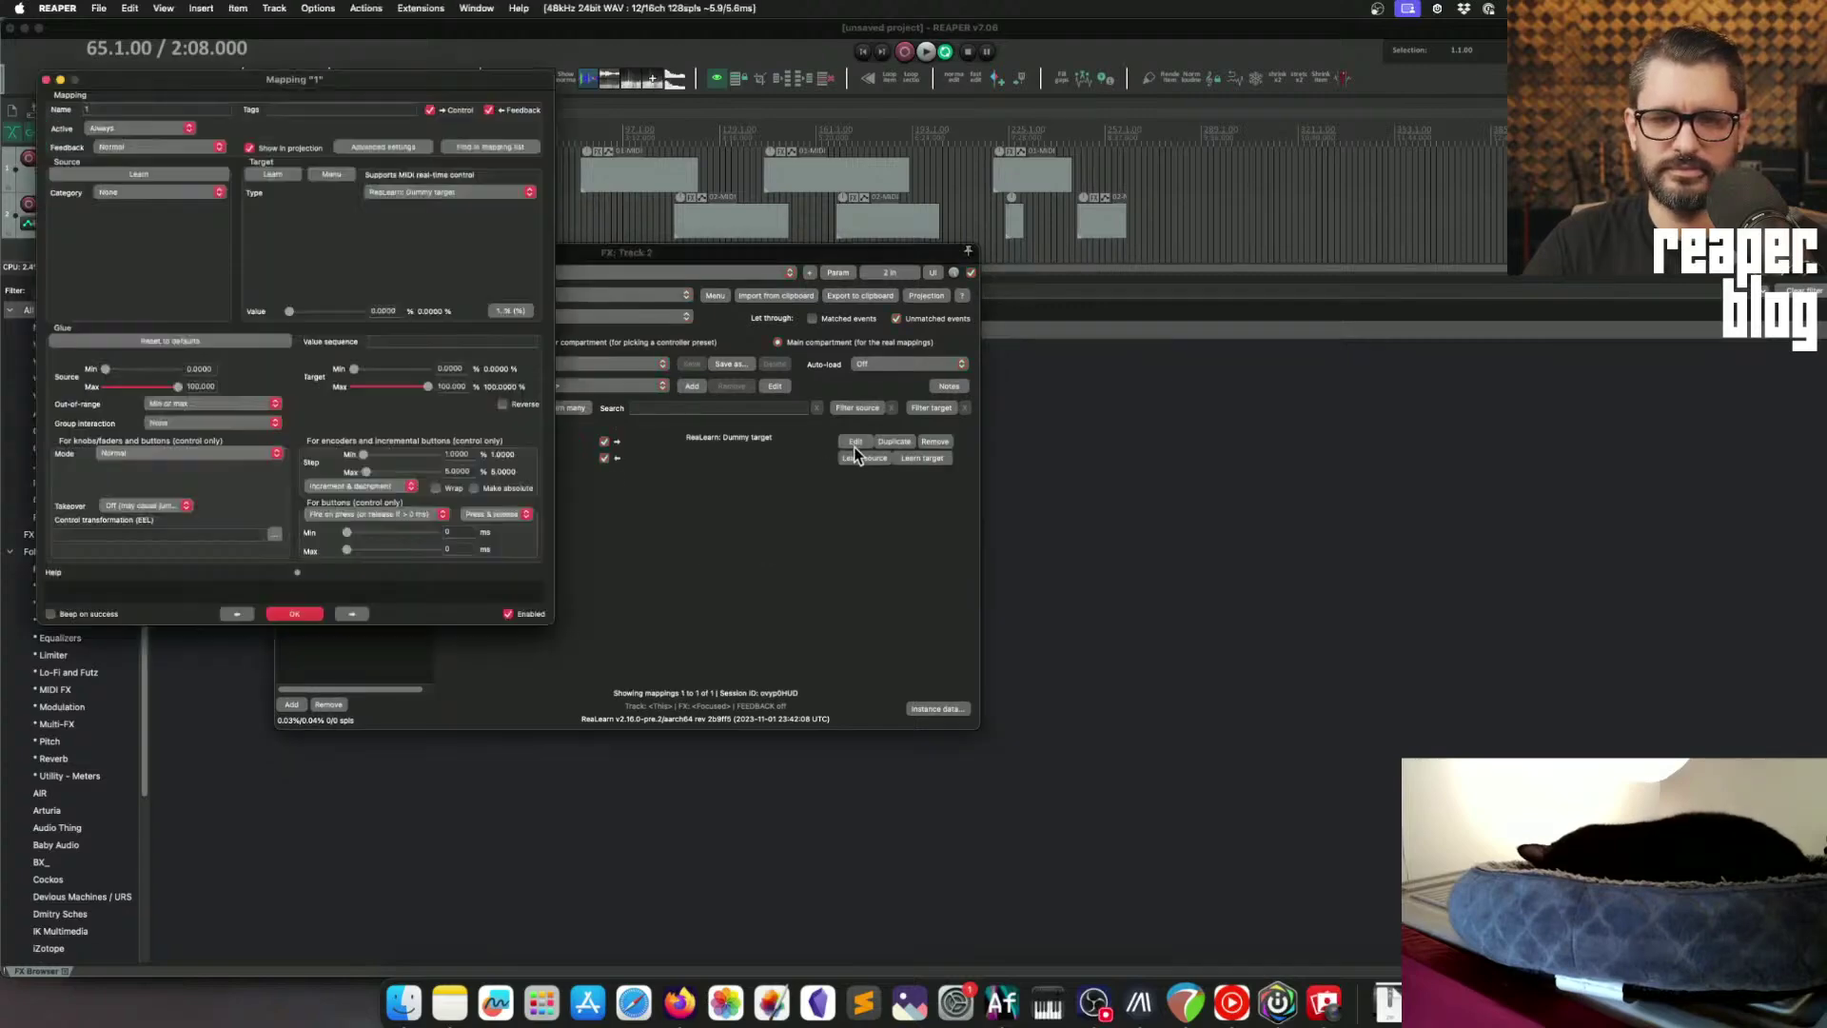
left_click(295, 614)
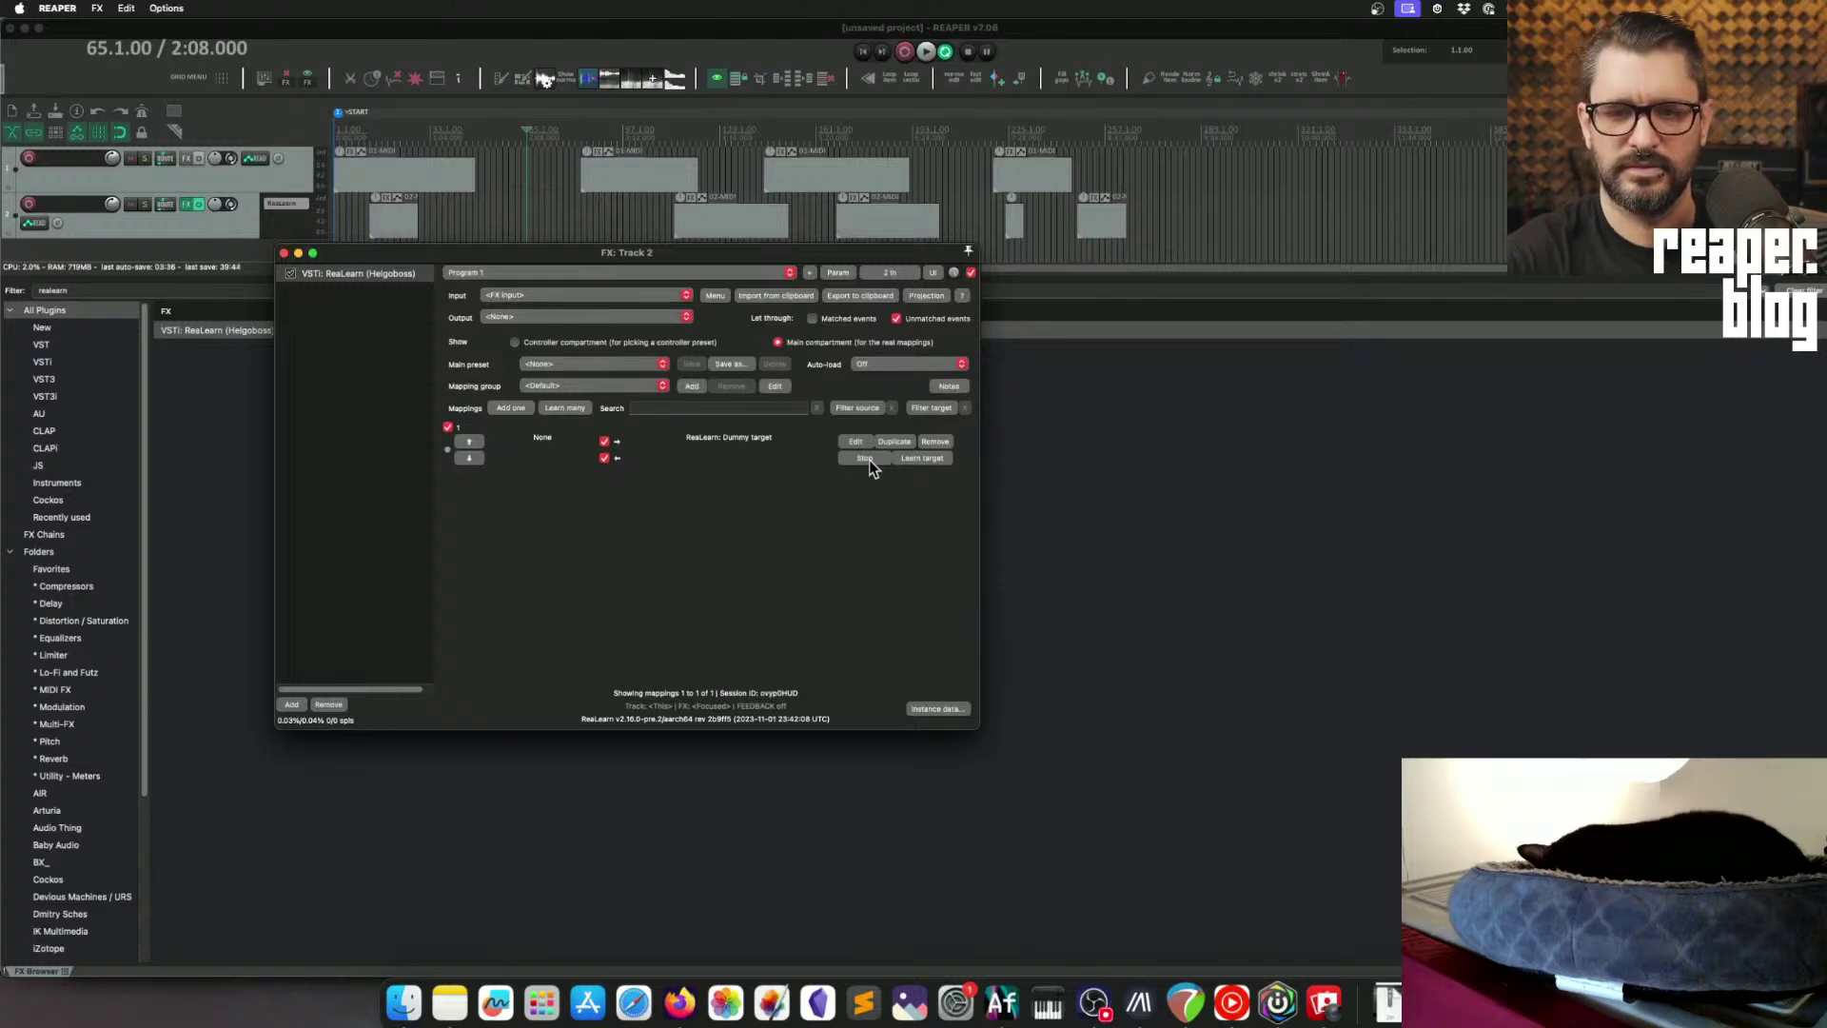
left_click(917, 458)
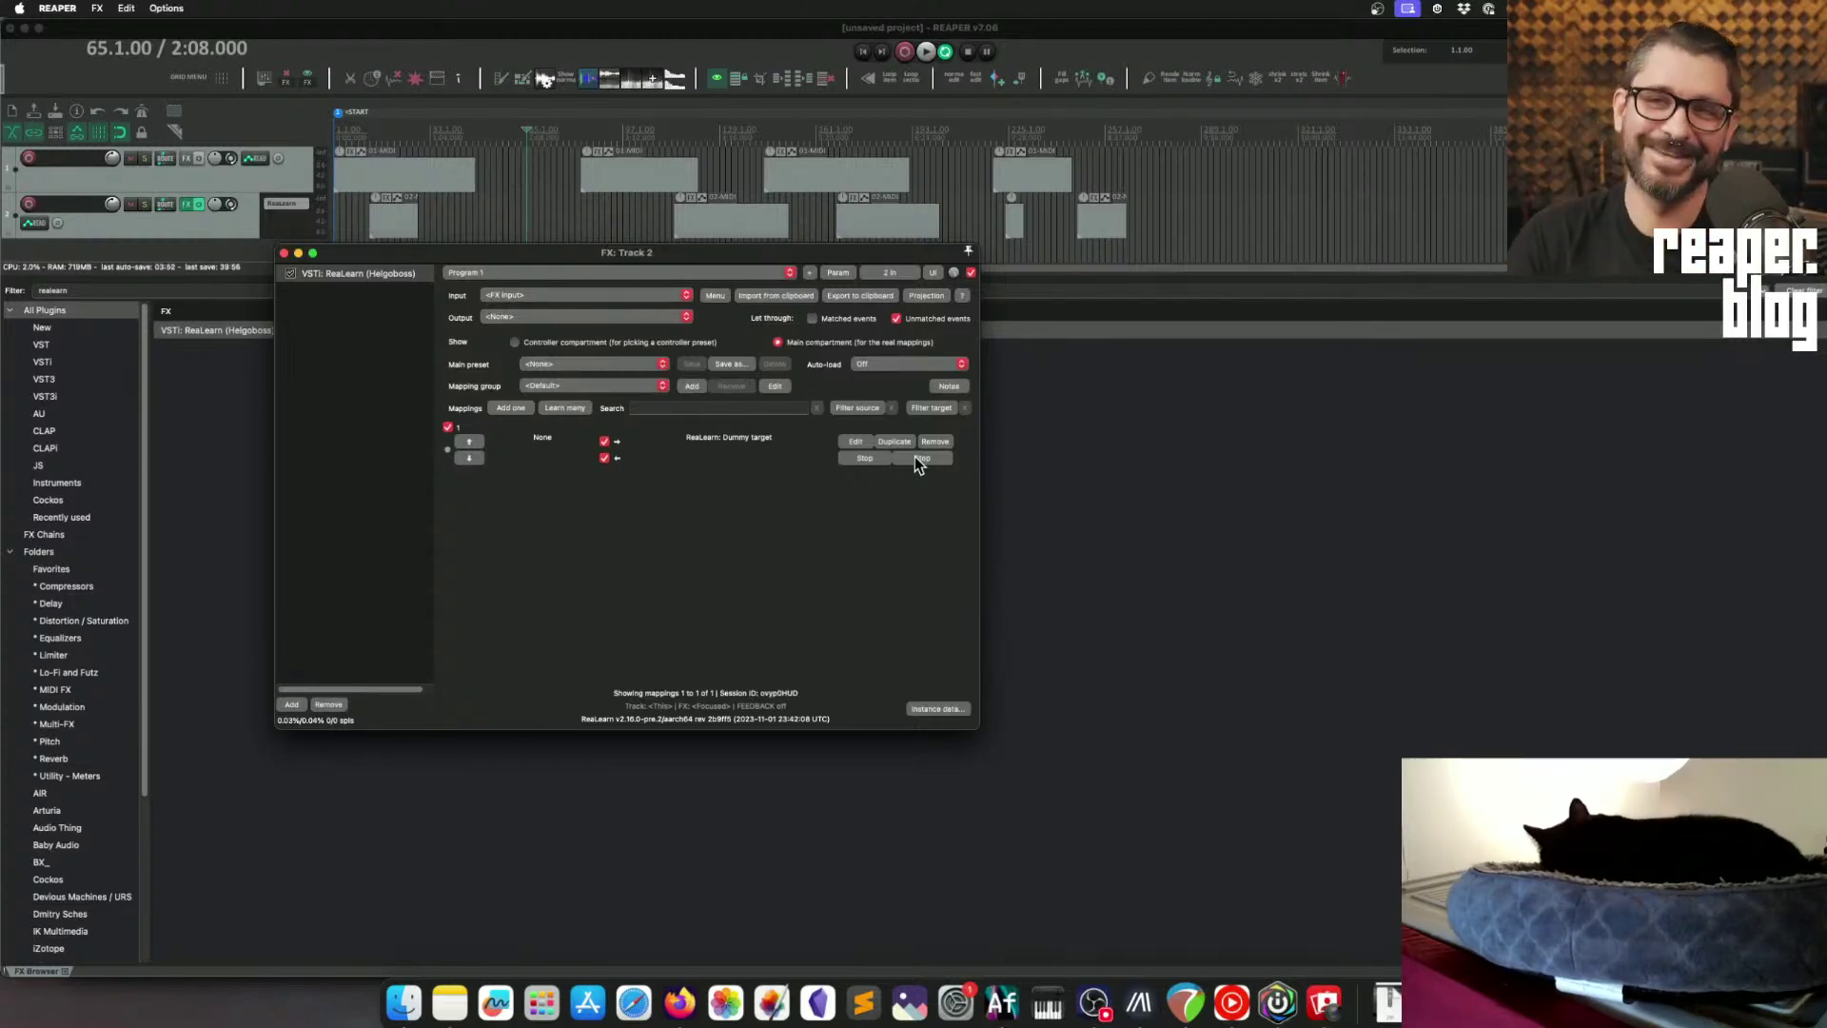
left_click(876, 460)
left_click(914, 460)
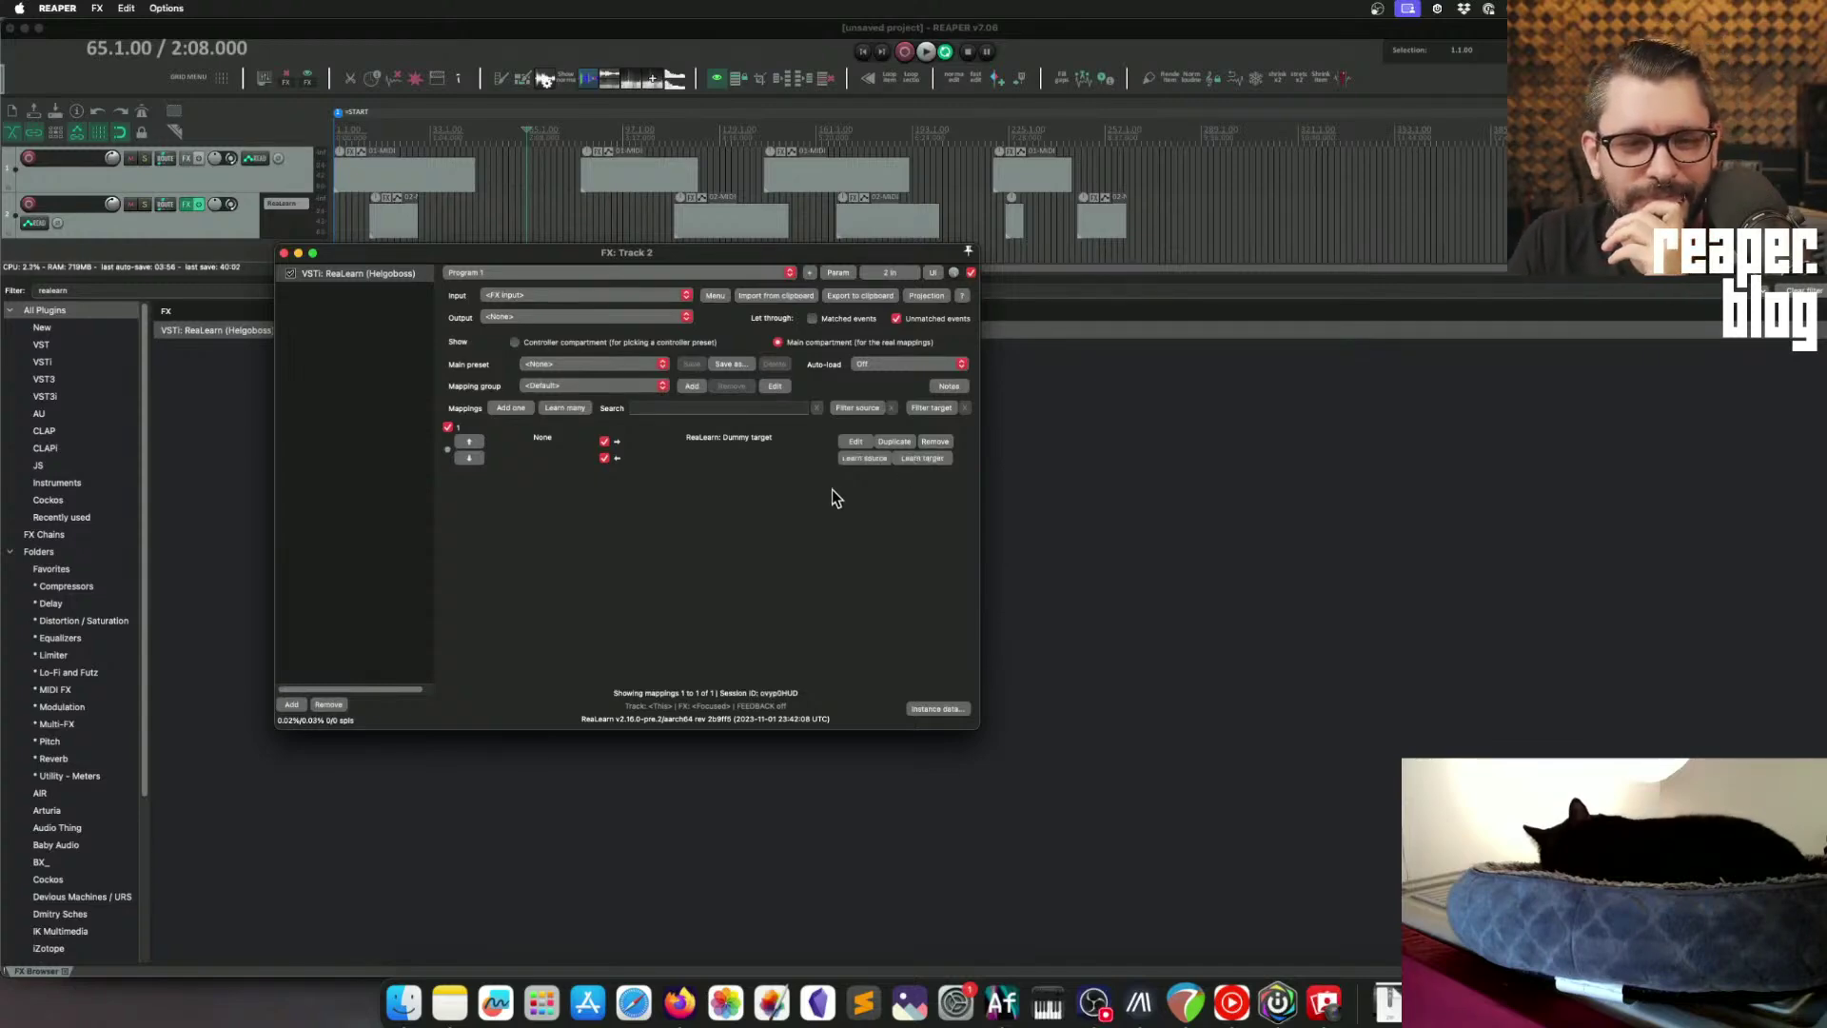
left_click_drag(320, 253, 349, 276)
left_click(28, 205)
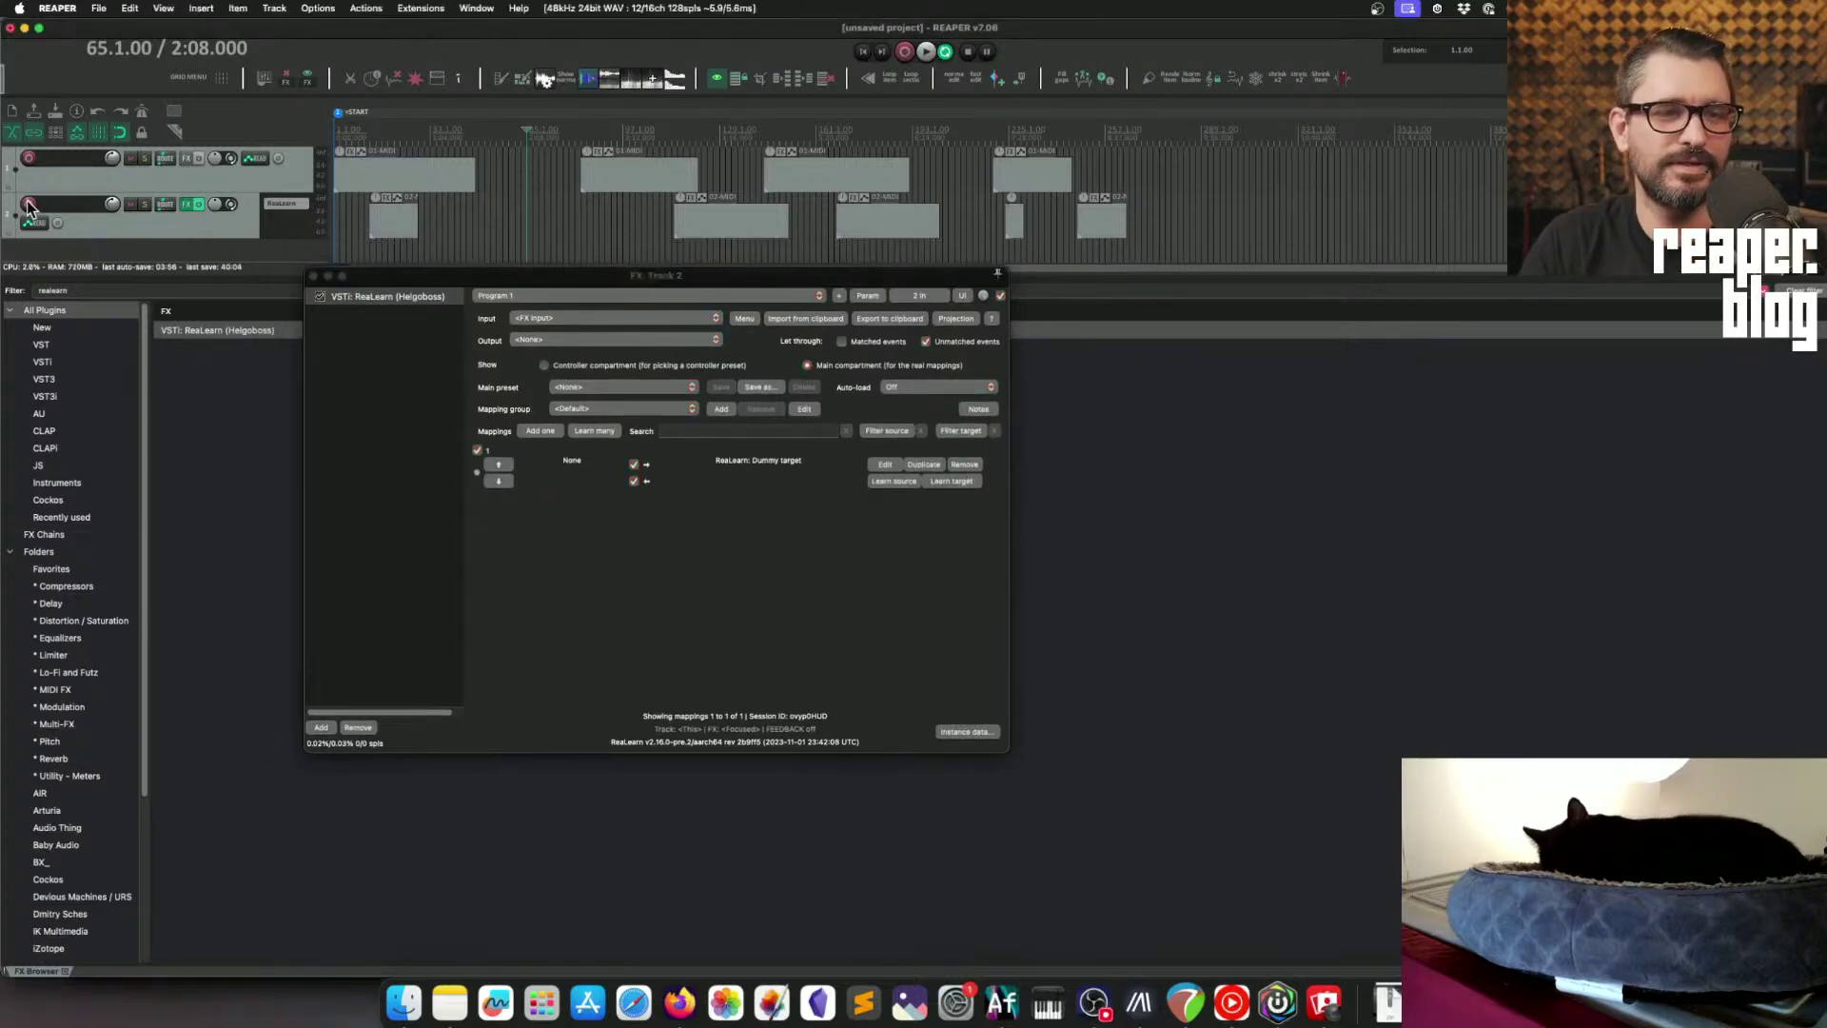
Step: Record-arm track 2 with input MIDI > All MIDI Inputs > All Channels
left_click(29, 205)
left_click(119, 222)
mouse_move(160, 270)
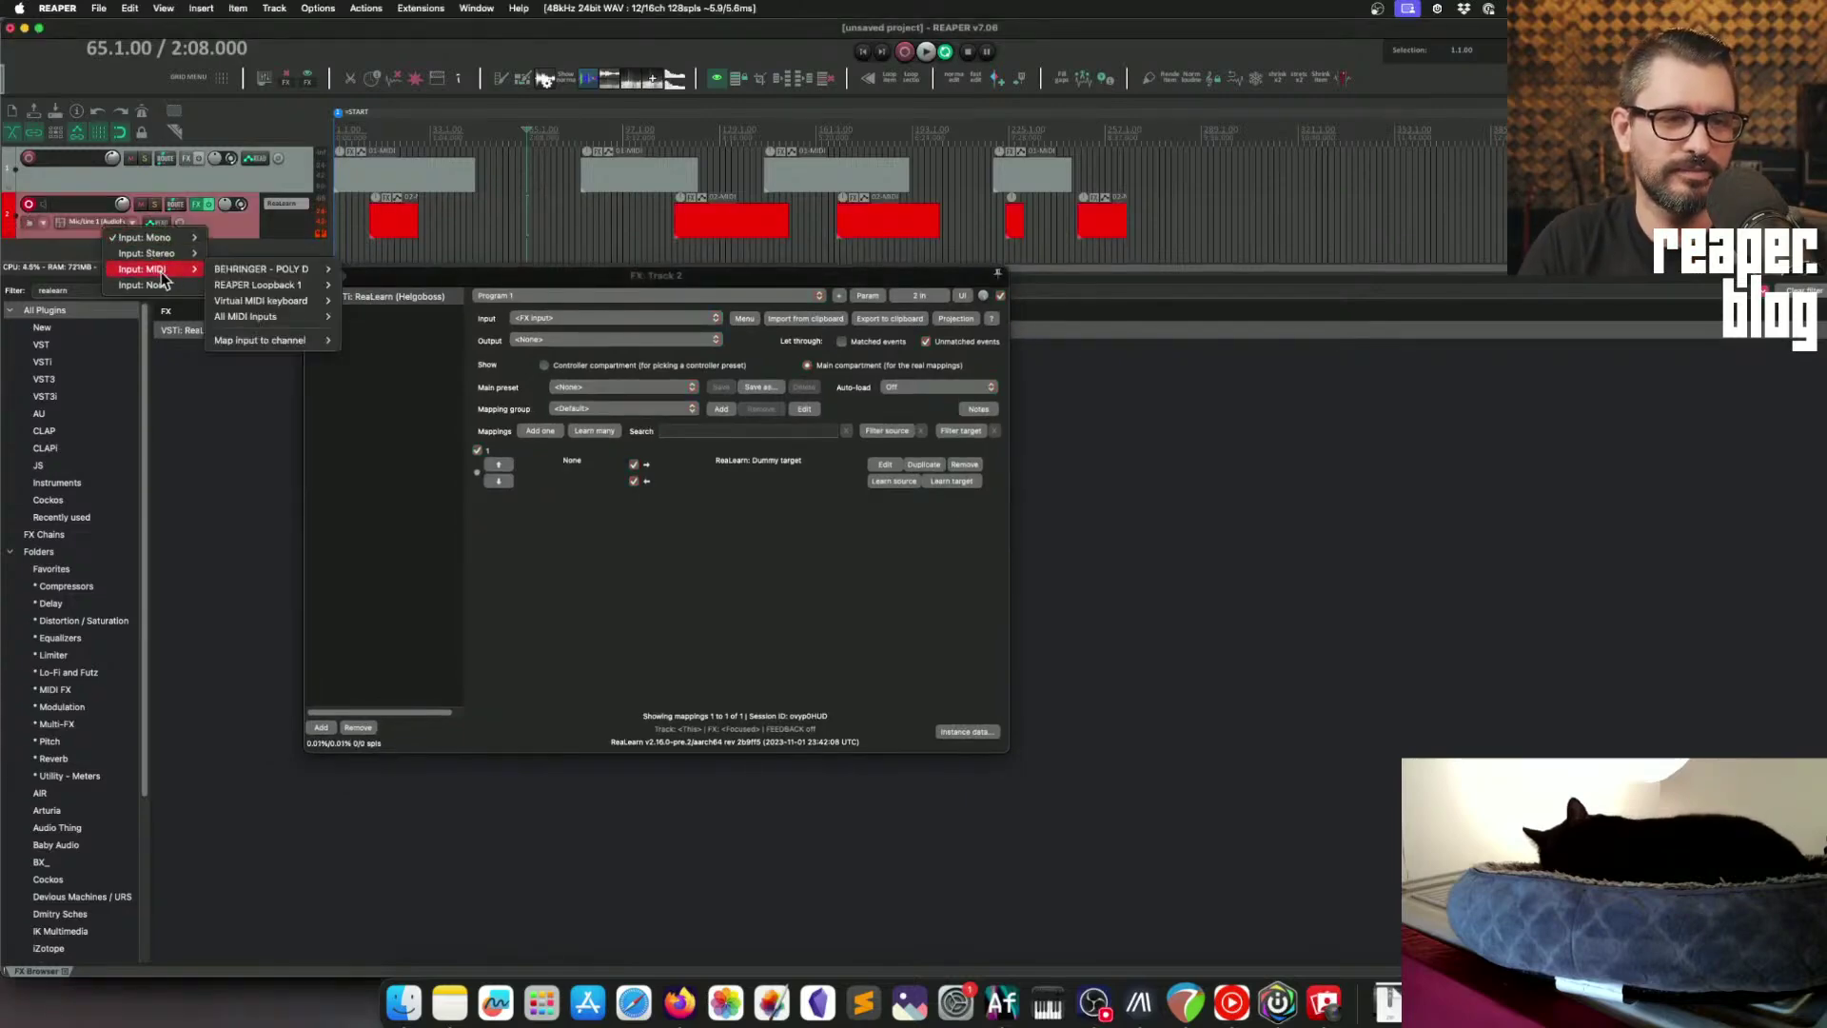
mouse_move(285, 319)
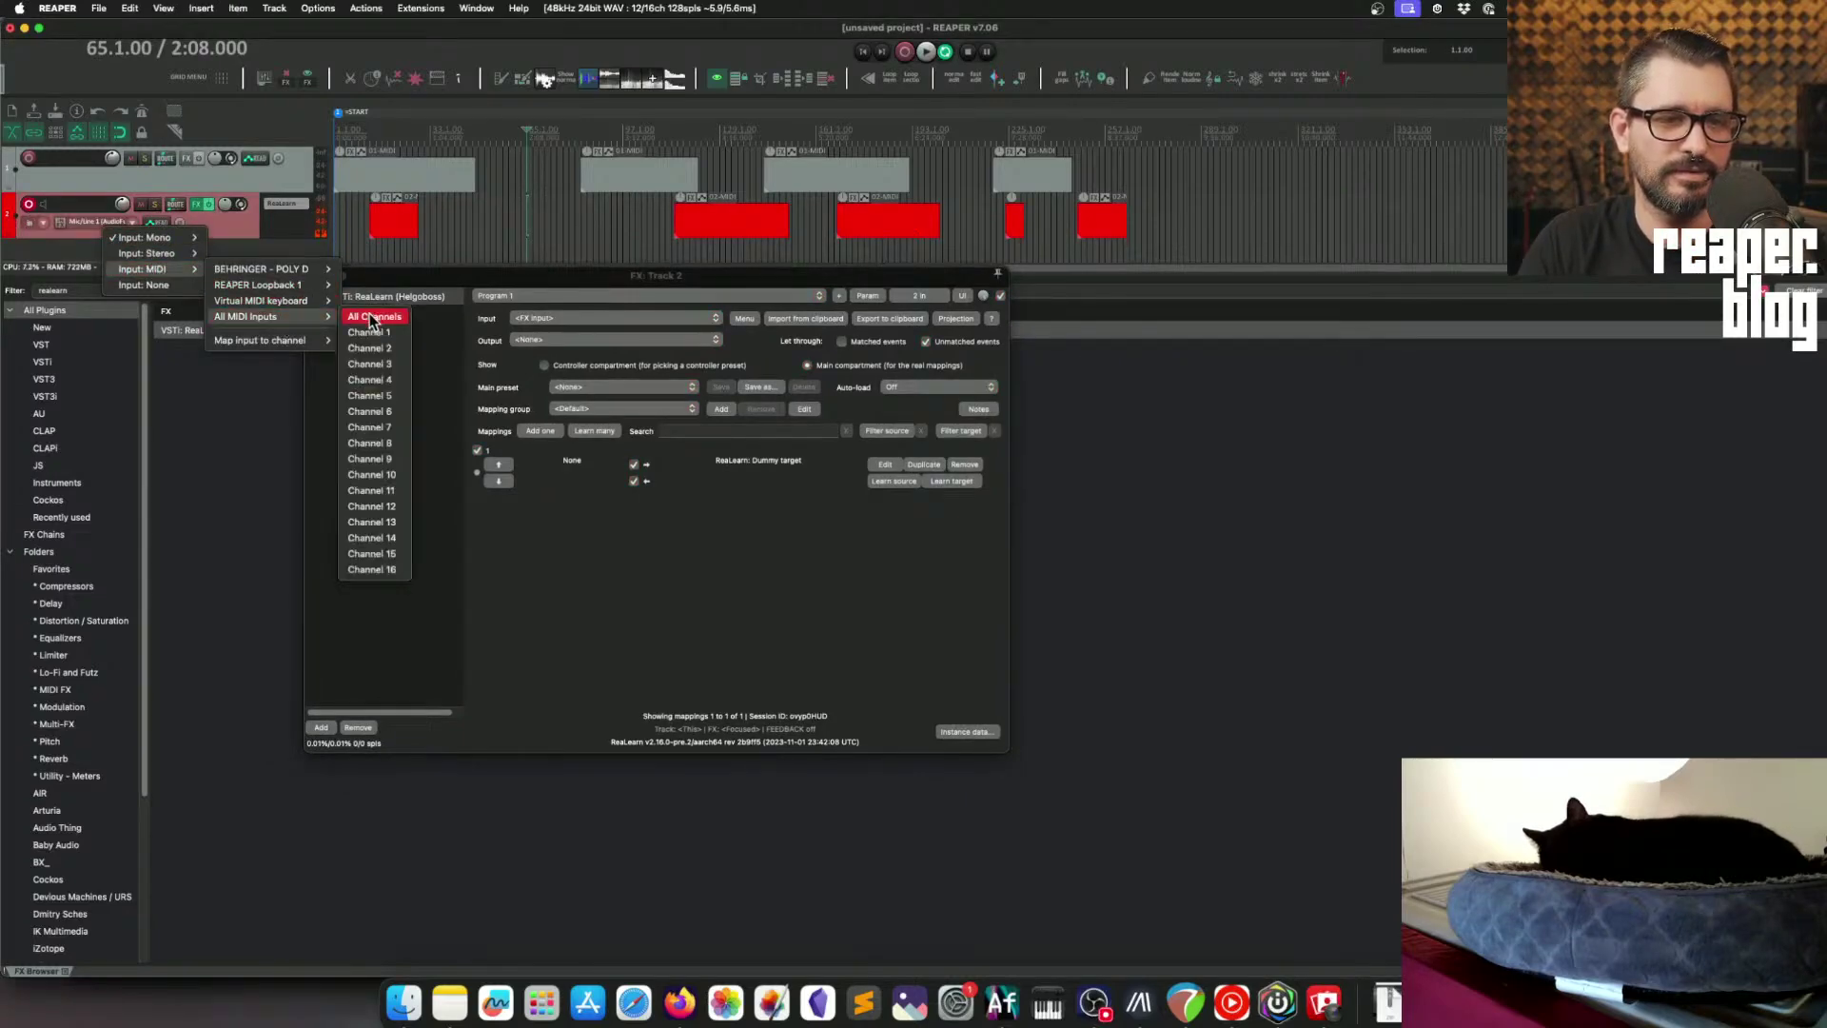
left_click(370, 317)
Step: Learn 'Track: Set monitoring mode' as the ReaLearn mapping's target
left_click(900, 504)
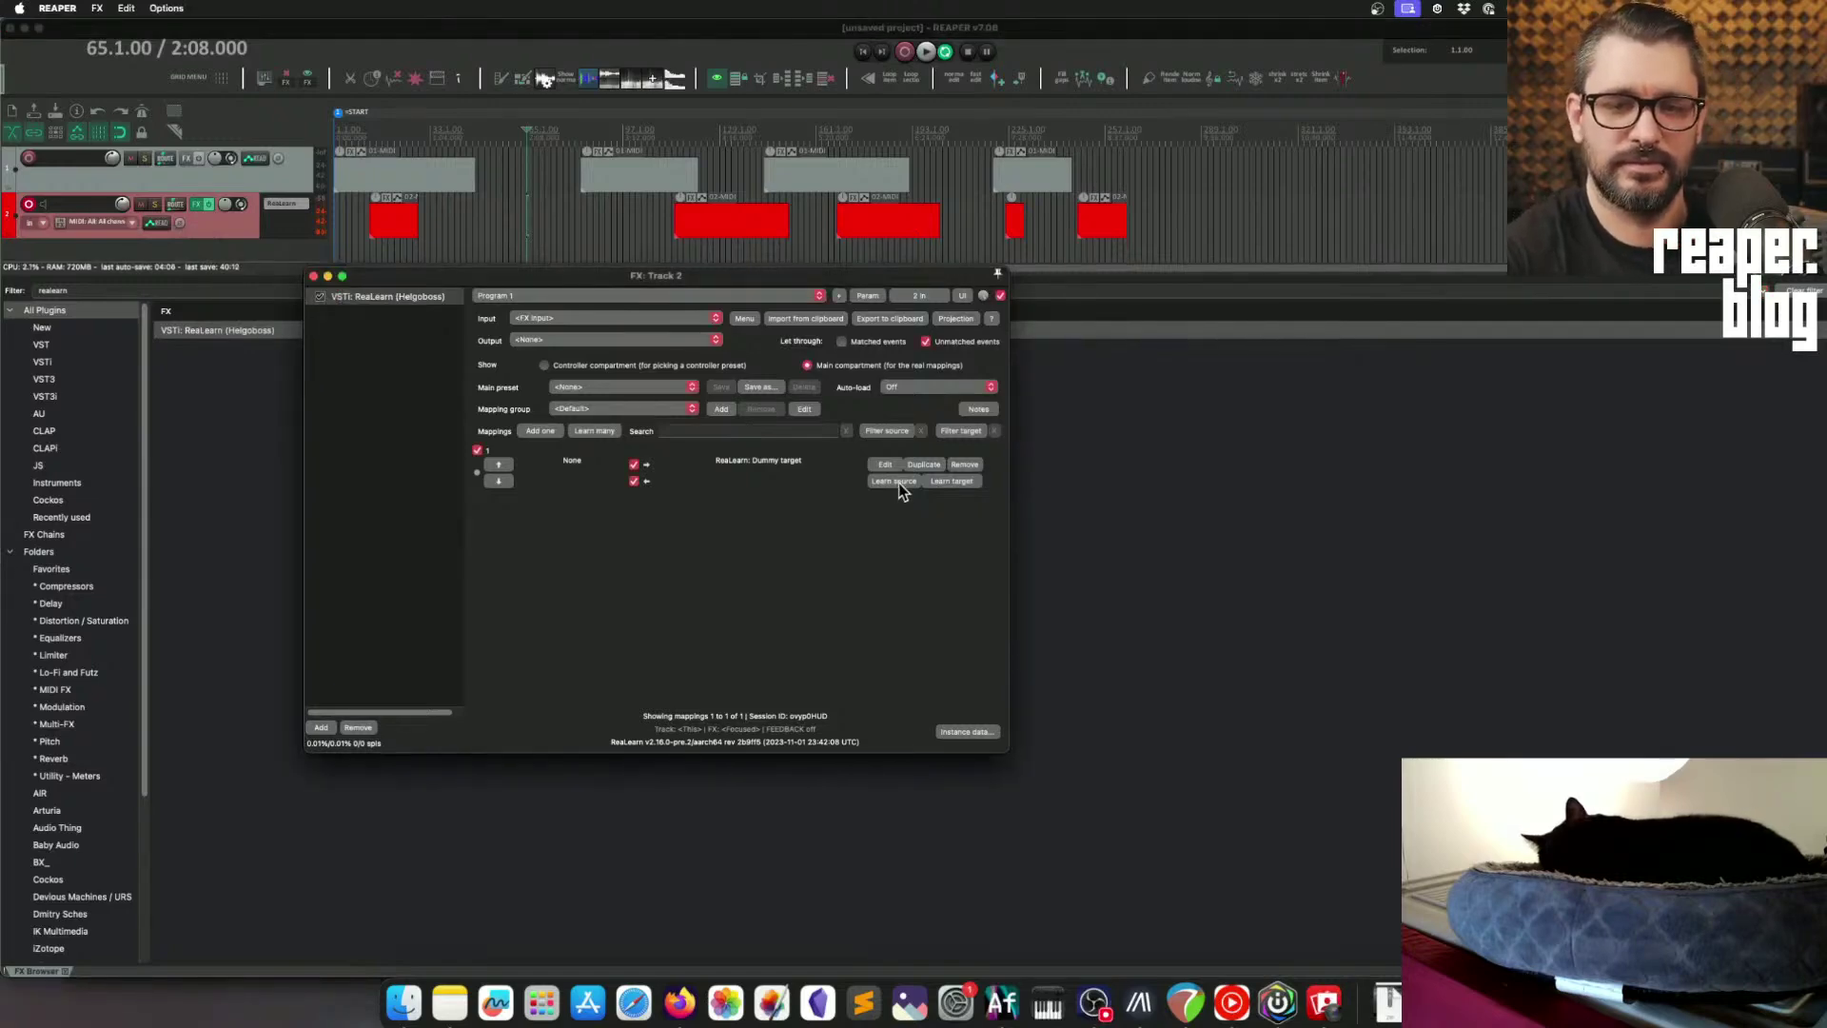
left_click(909, 481)
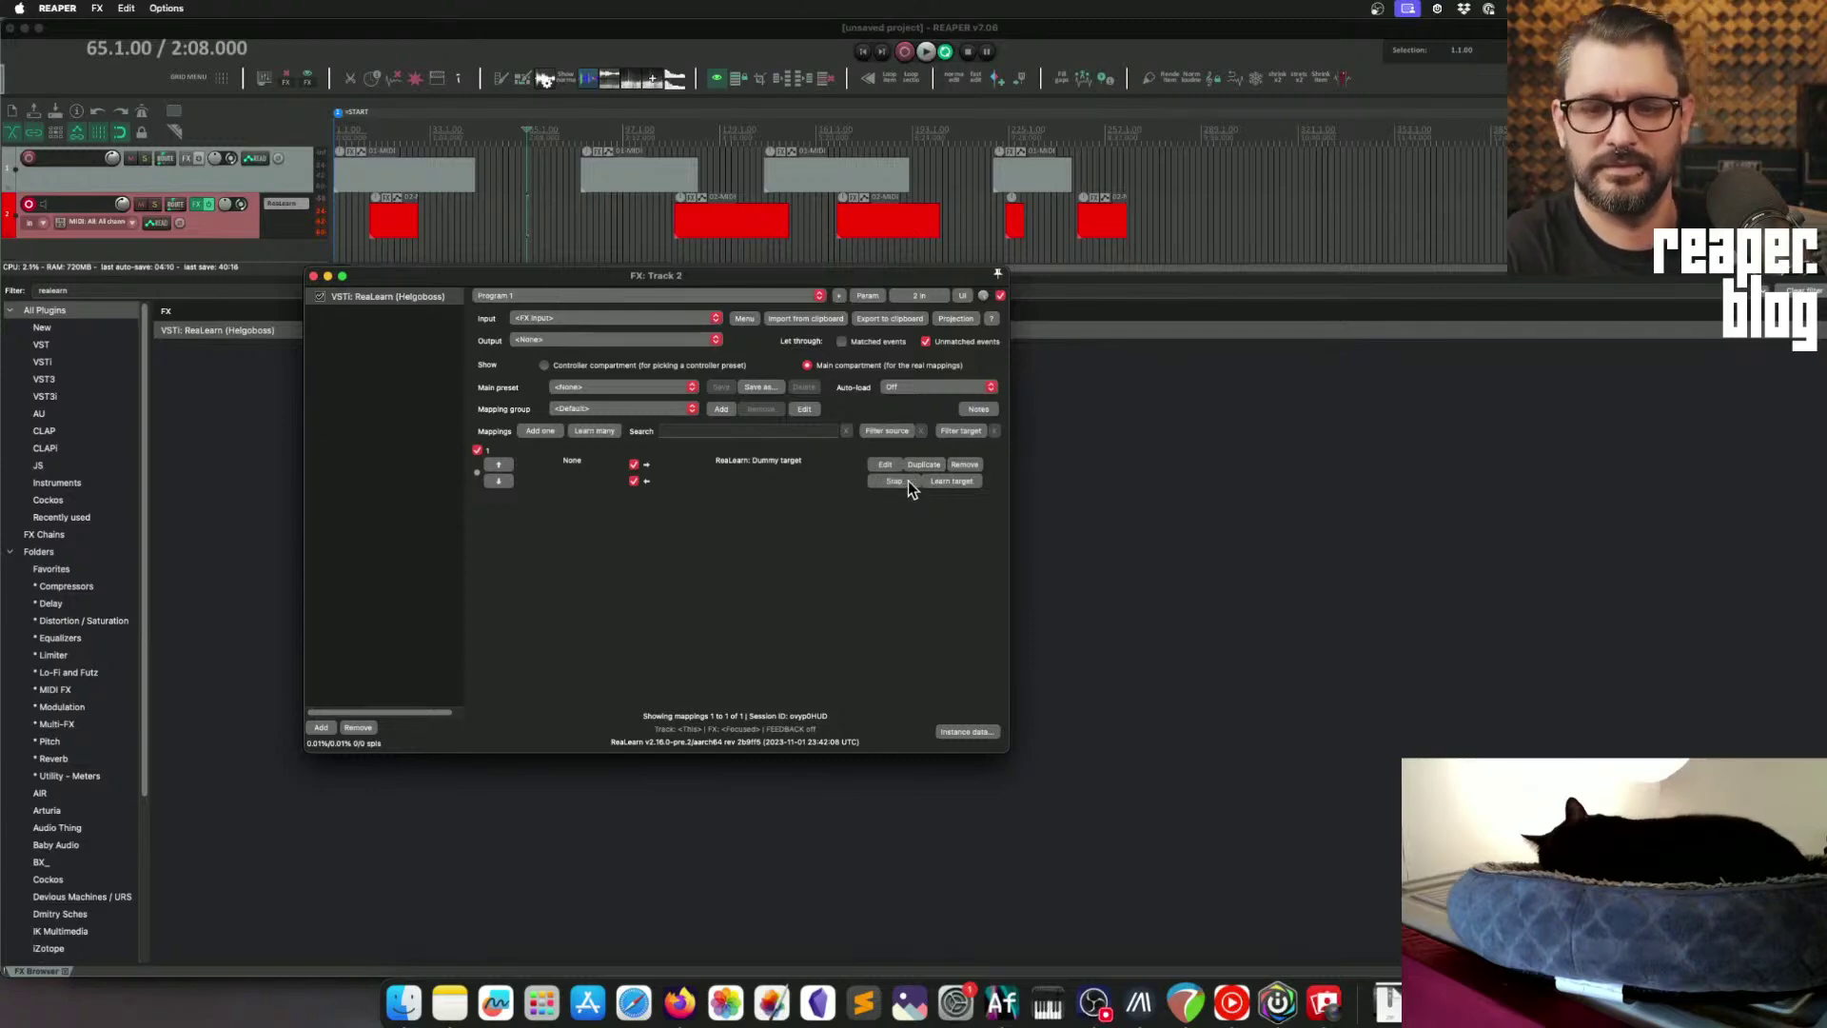
left_click(908, 482)
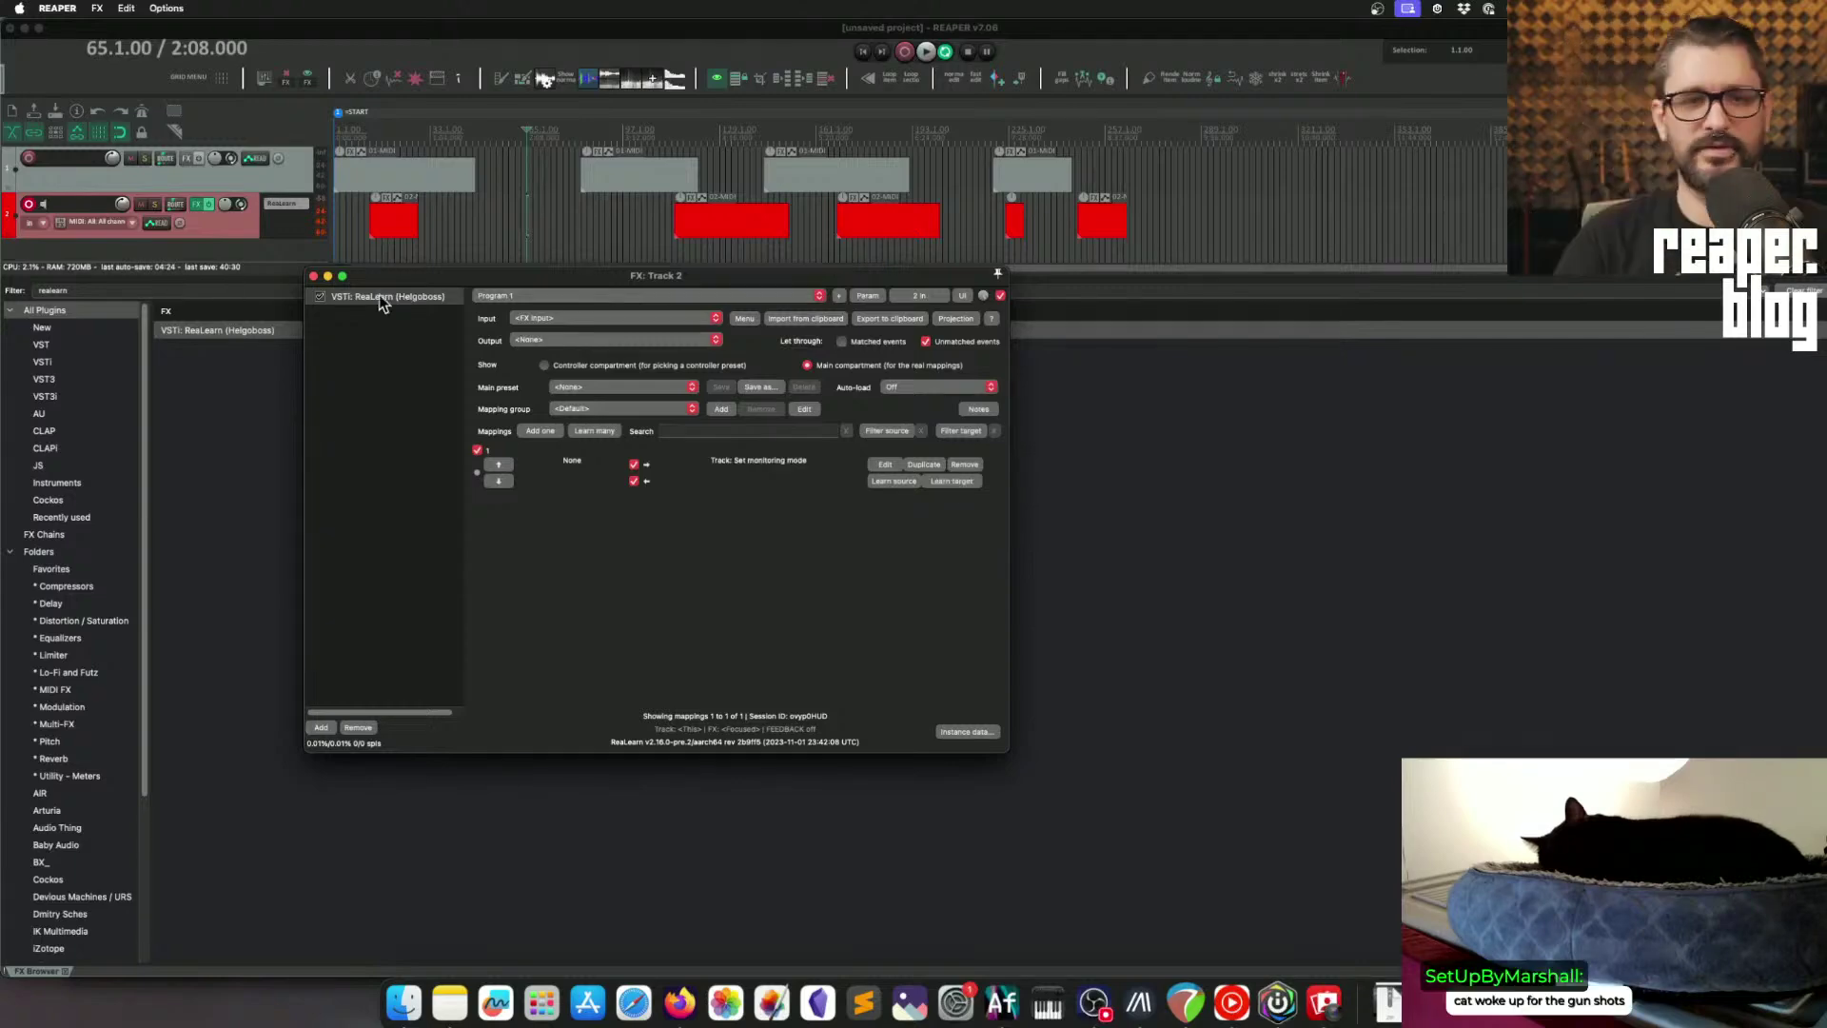
left_click(253, 243)
key("super+comma")
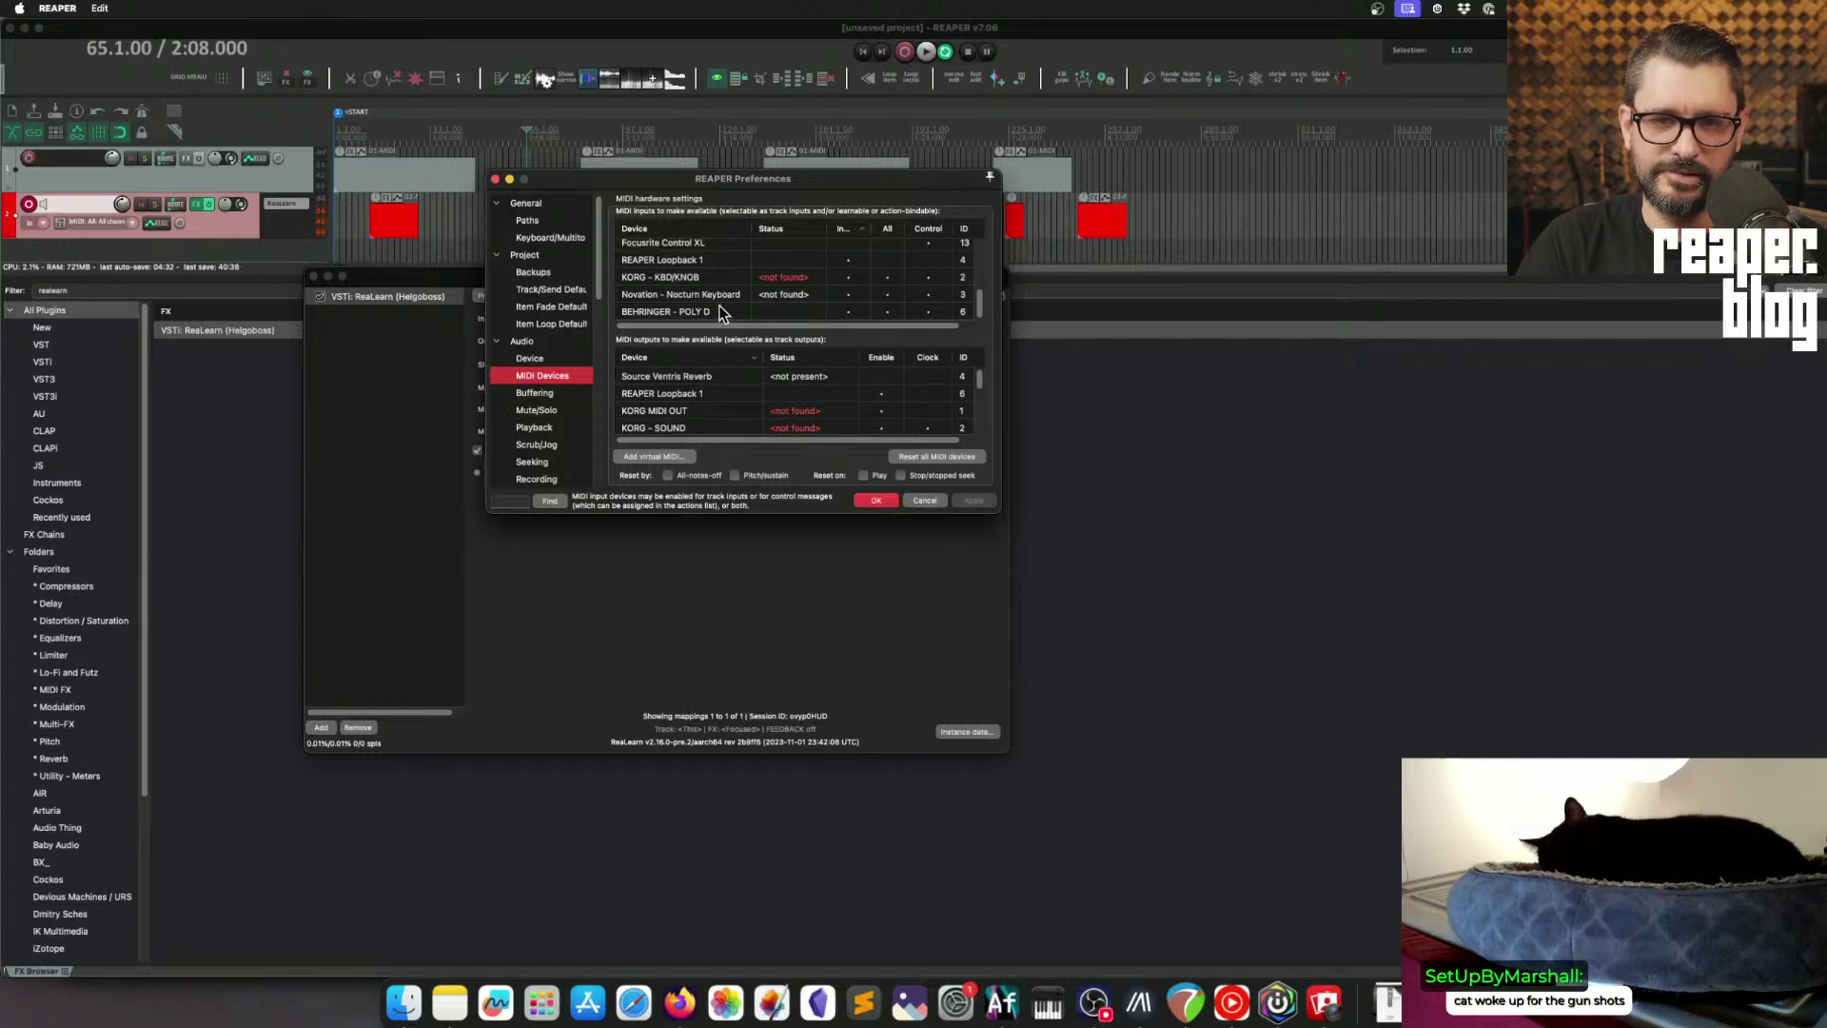
Step: Enable Focusrite Control XL as a MIDI input in MIDI Devices and click OK
scroll(721, 286, "up", 1)
left_click(854, 250)
left_click(849, 249)
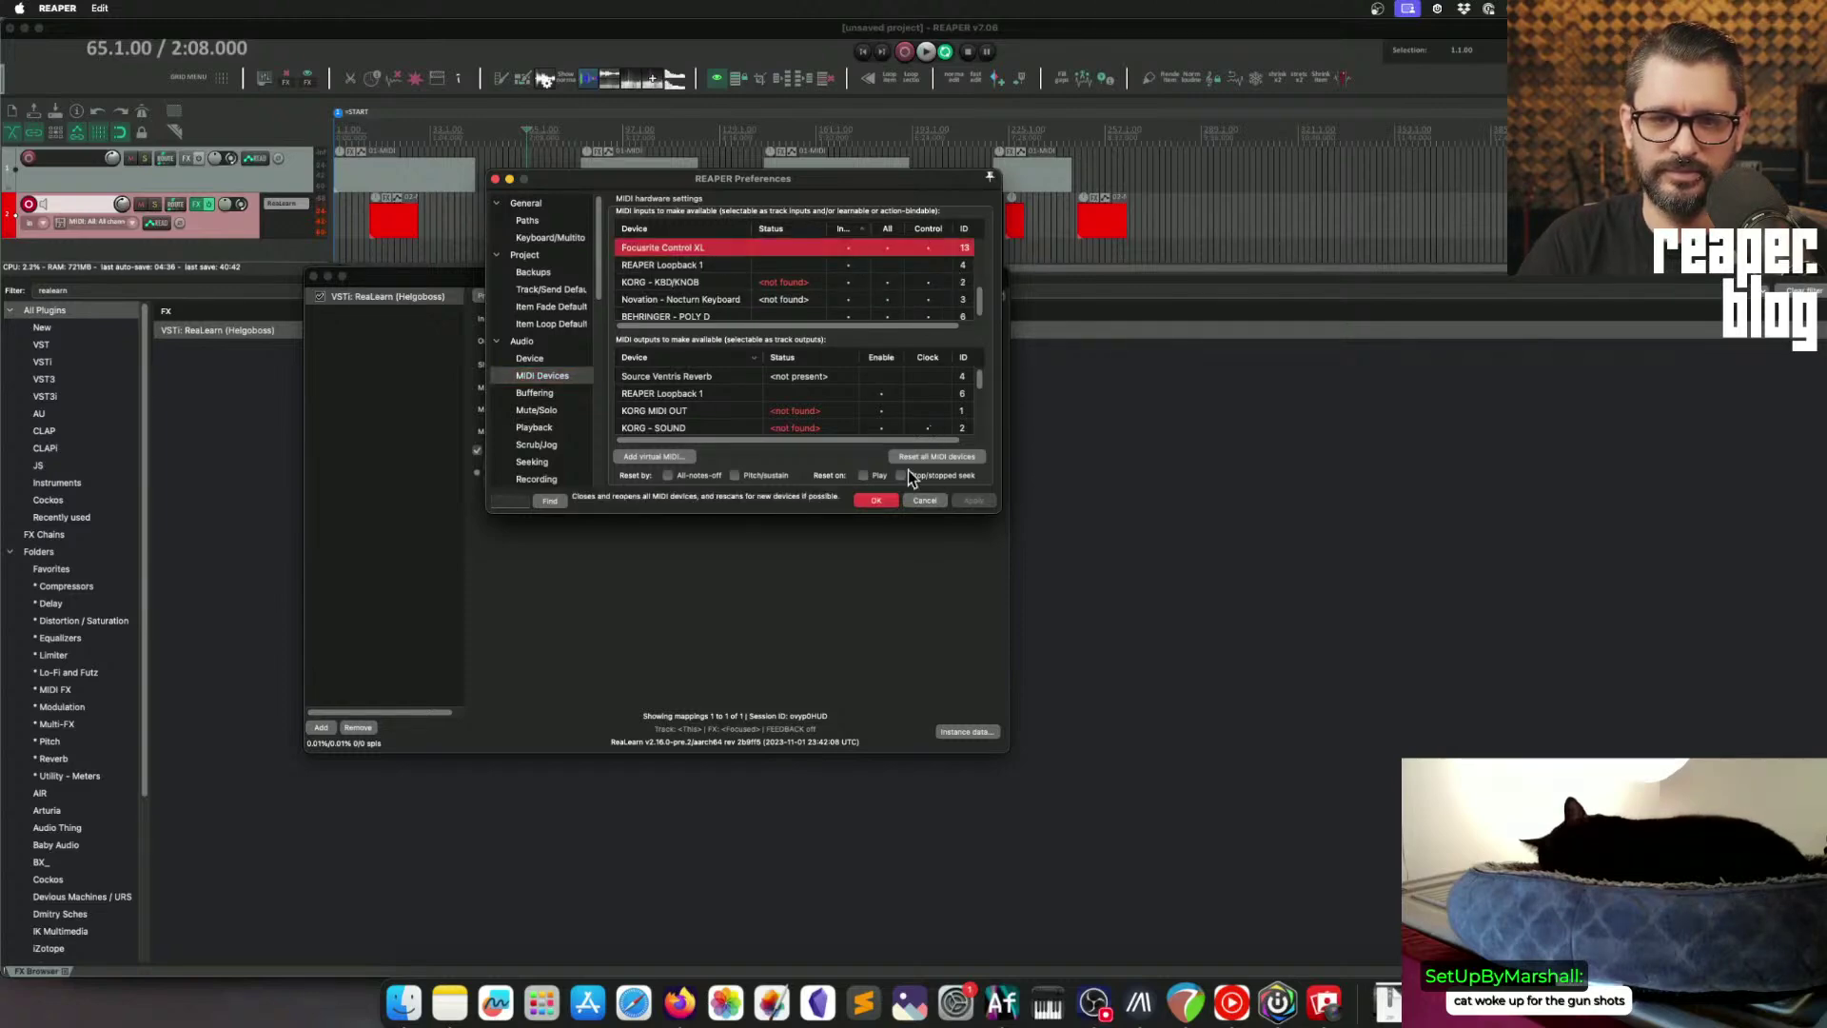
left_click(875, 501)
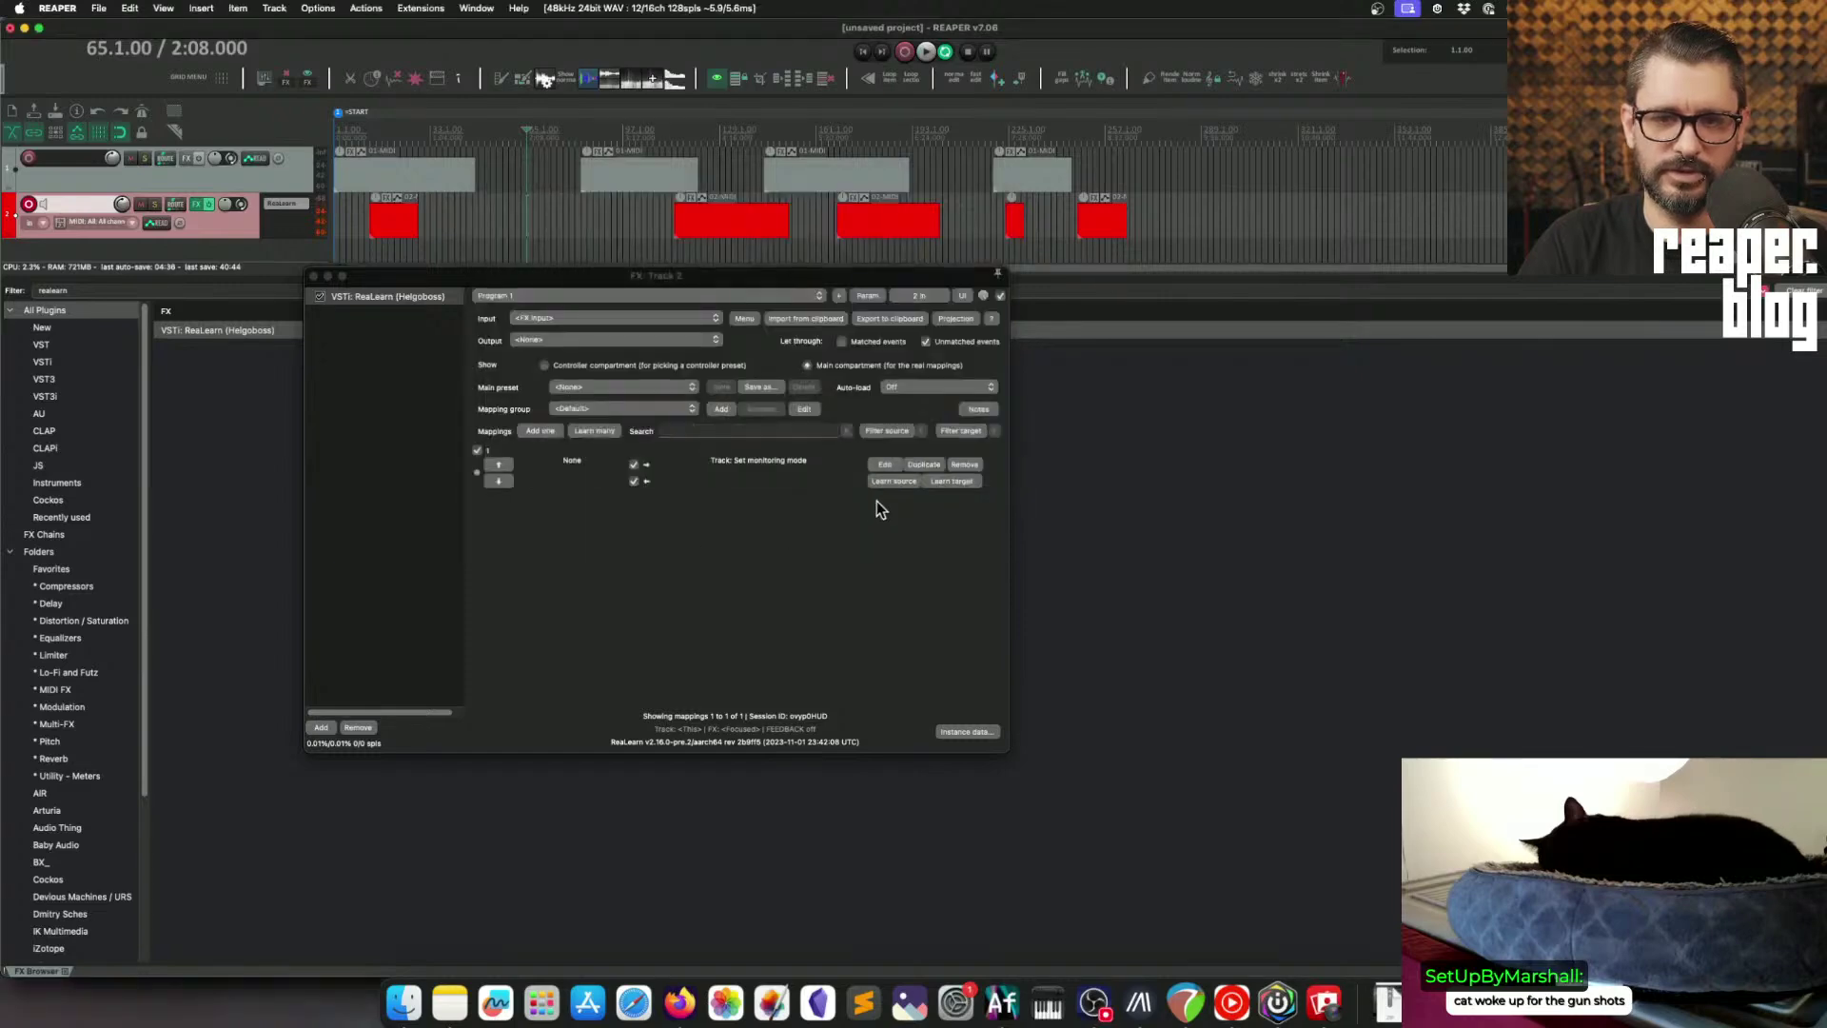
Step: Set track 2's input to Focusrite Control XL, all channels, and learn the channel 16 CC 77 source
left_click(128, 221)
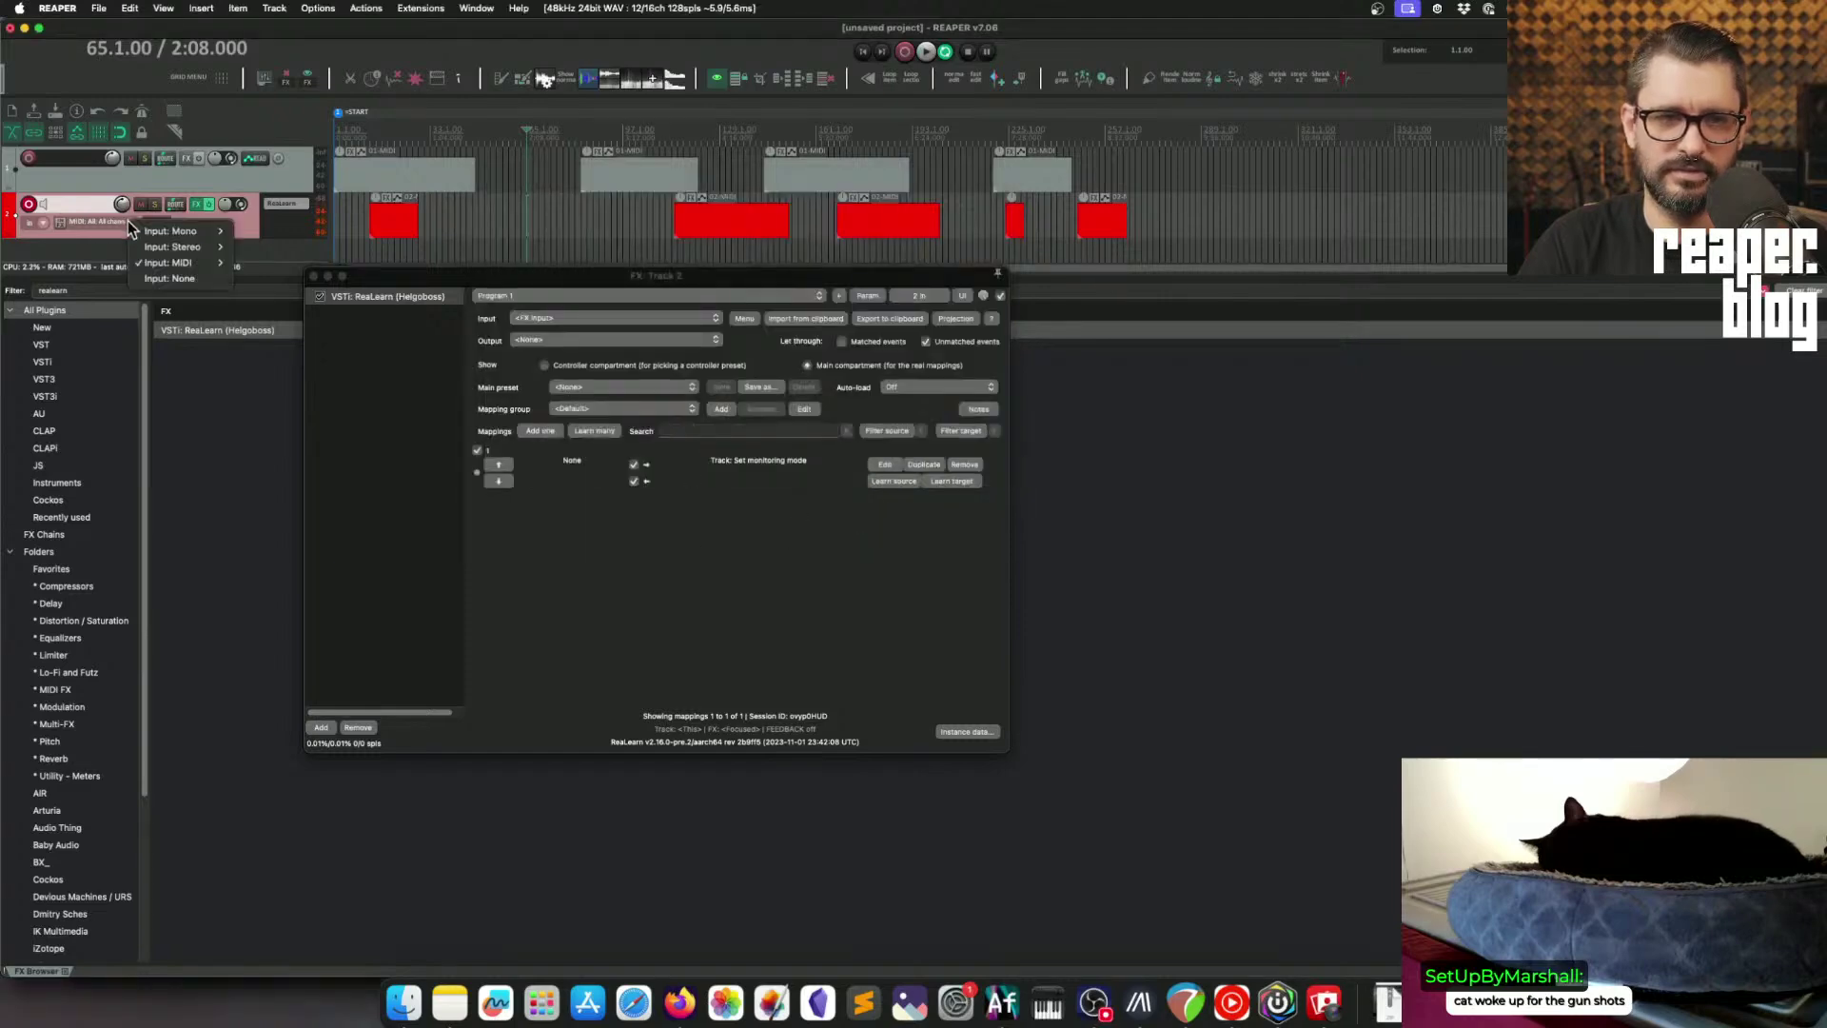
mouse_move(171, 264)
mouse_move(305, 277)
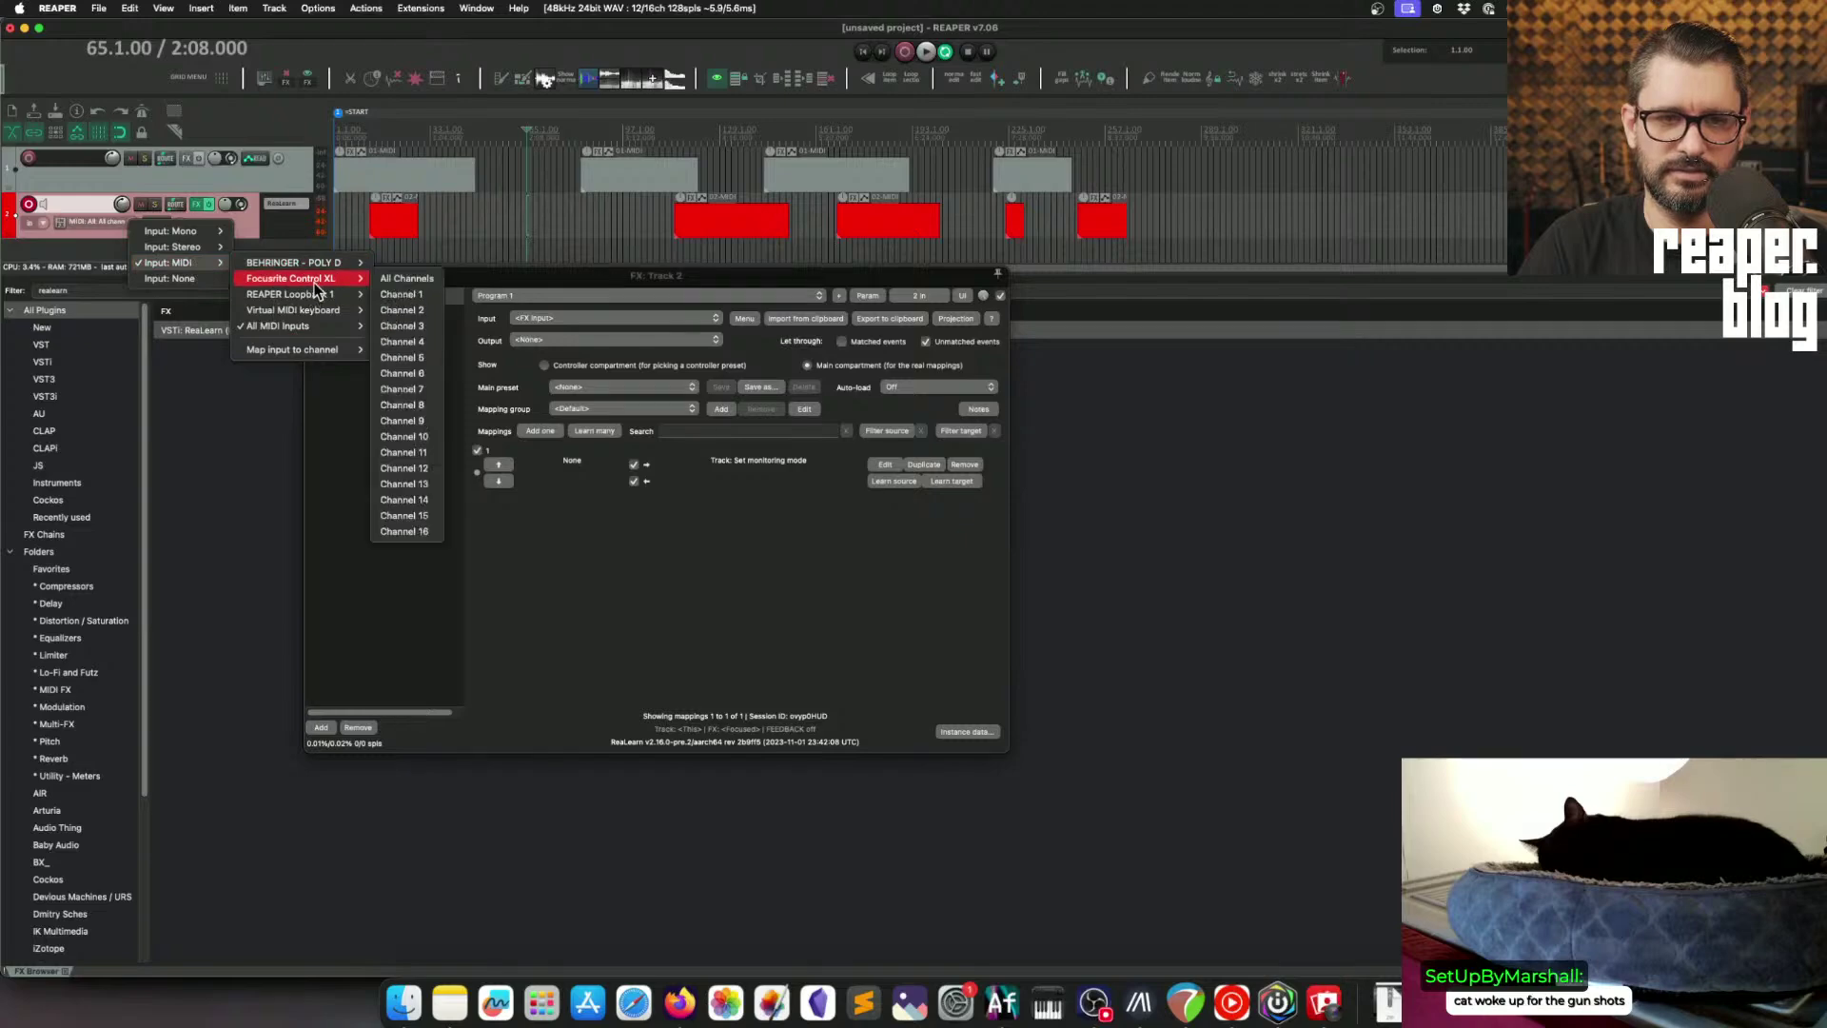
left_click(406, 278)
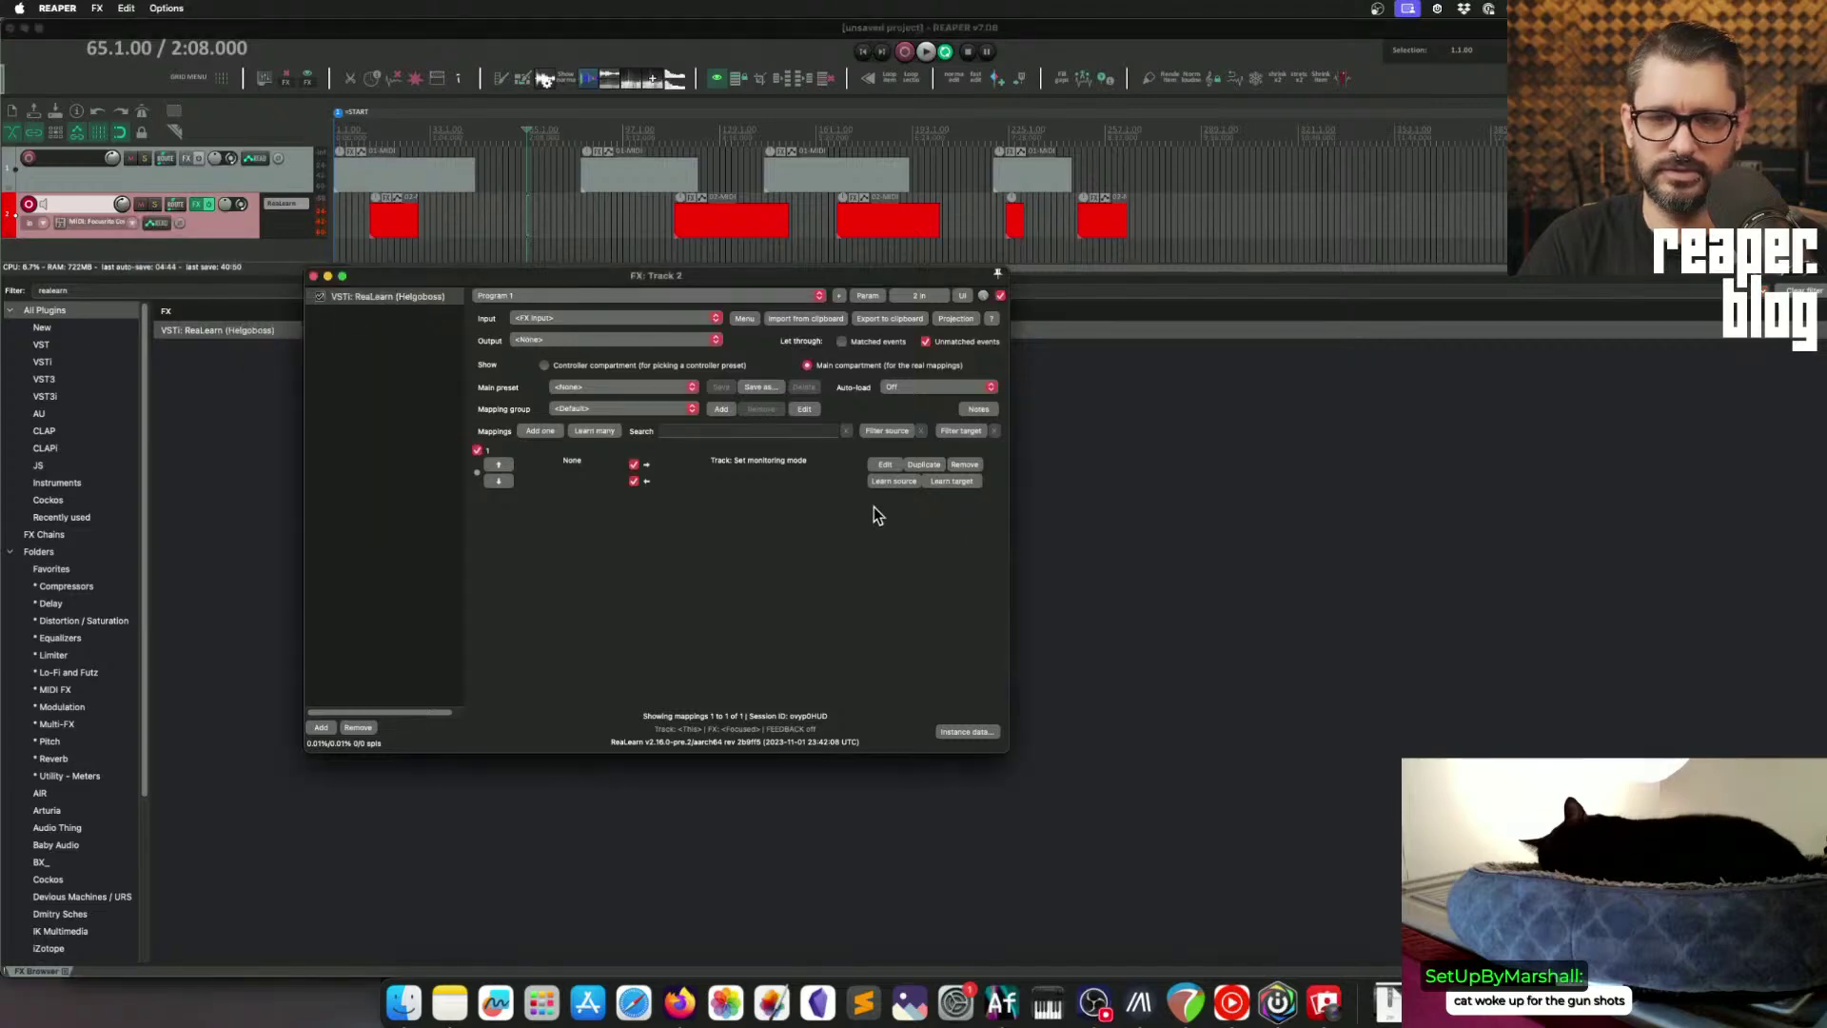
left_click(910, 483)
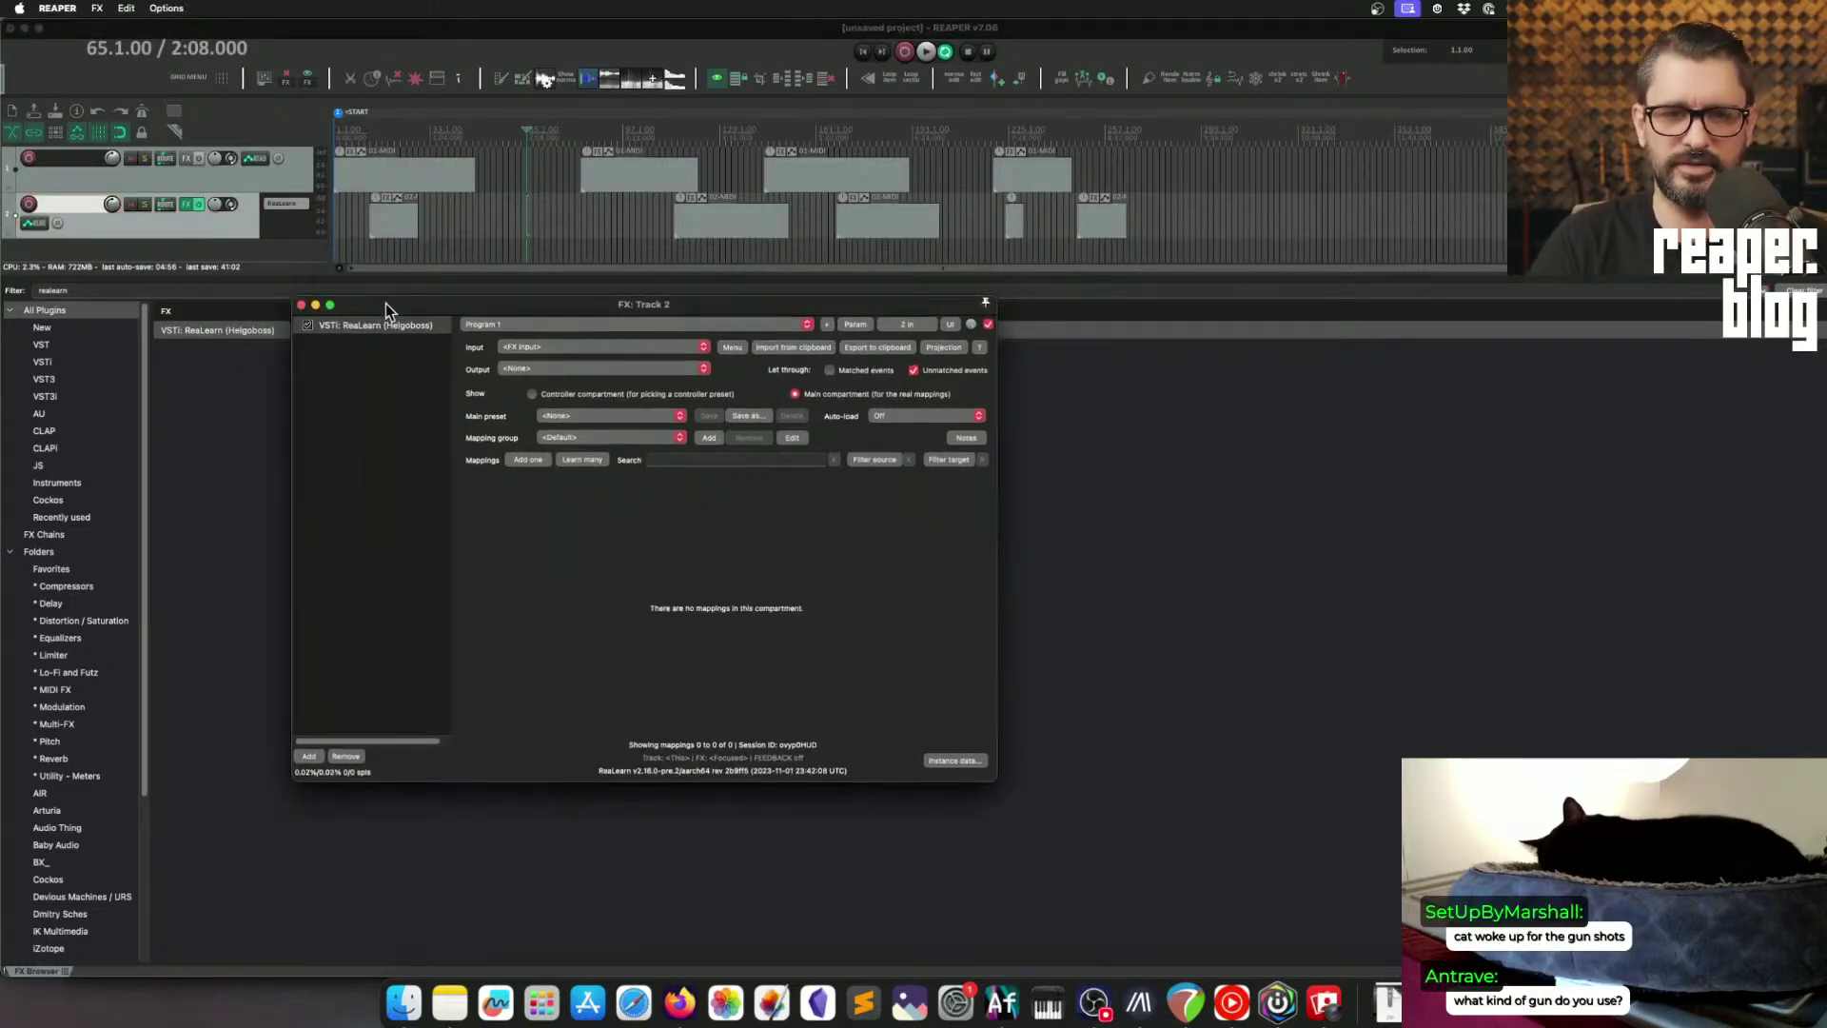
Step: Remove ReaLearn from track 2's FX chain and close the empty FX window
left_click(592, 370)
left_click(832, 544)
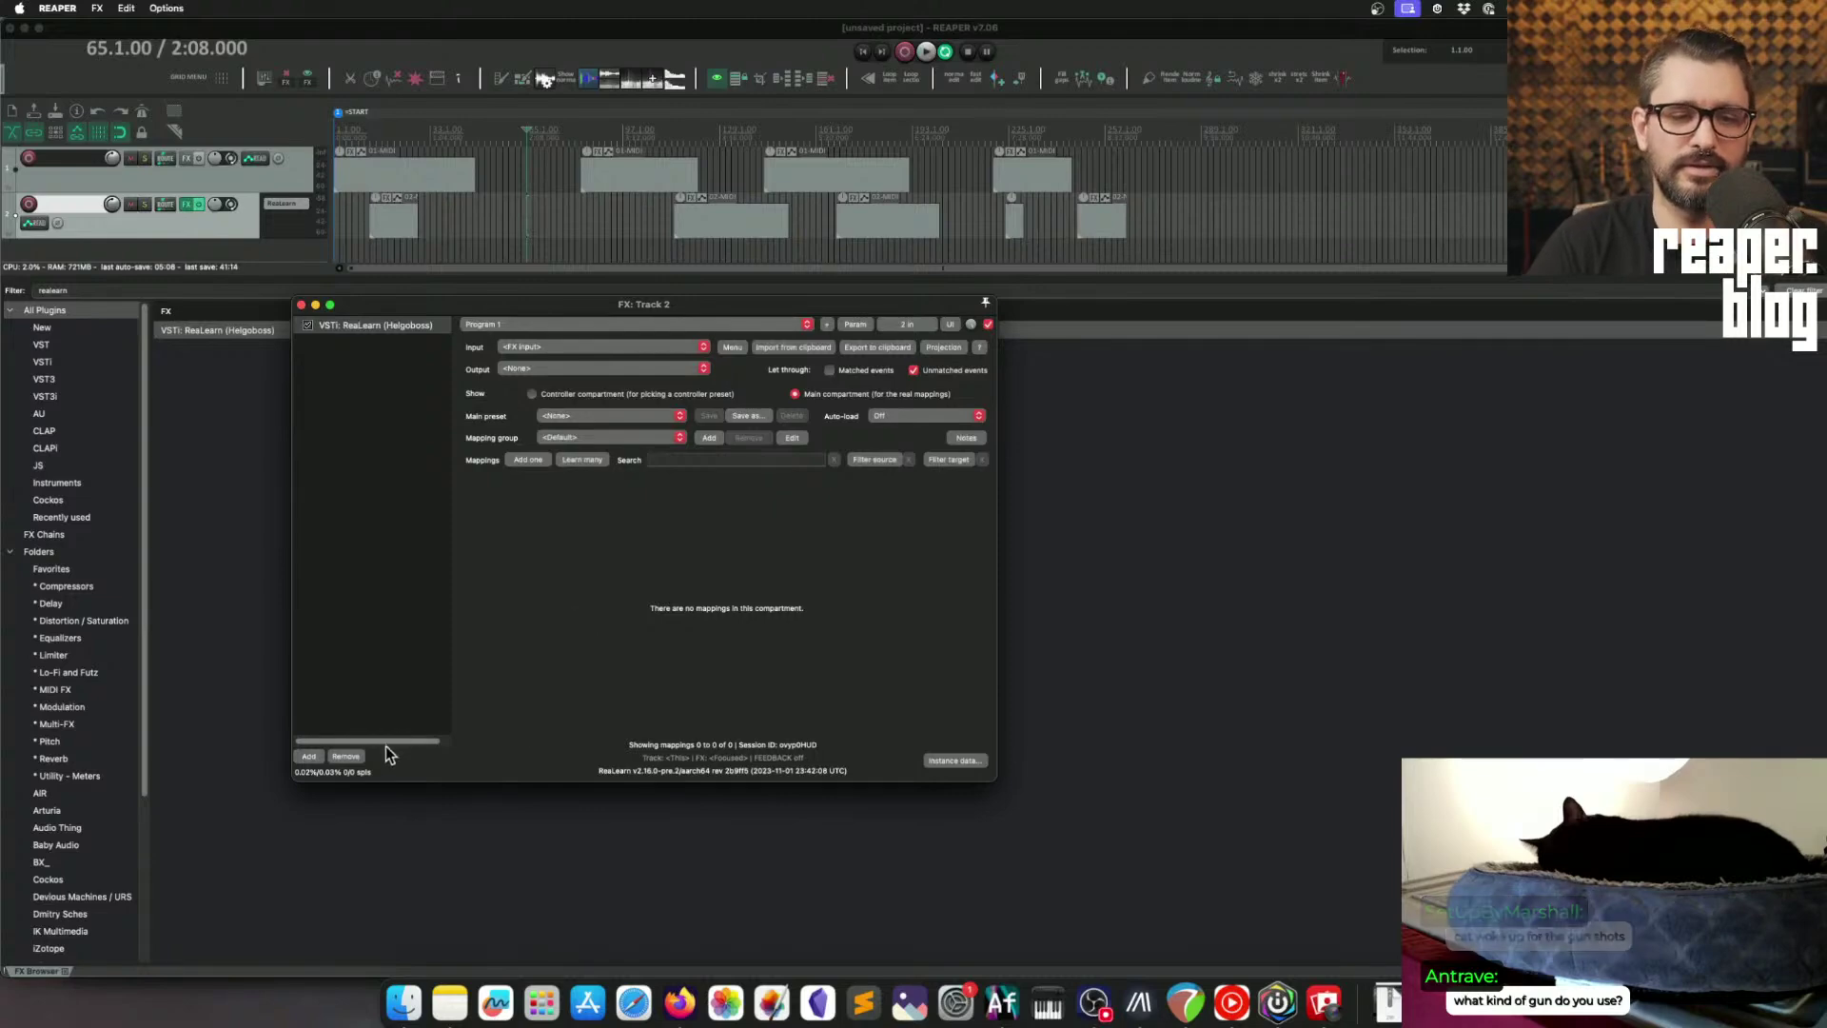
left_click(342, 756)
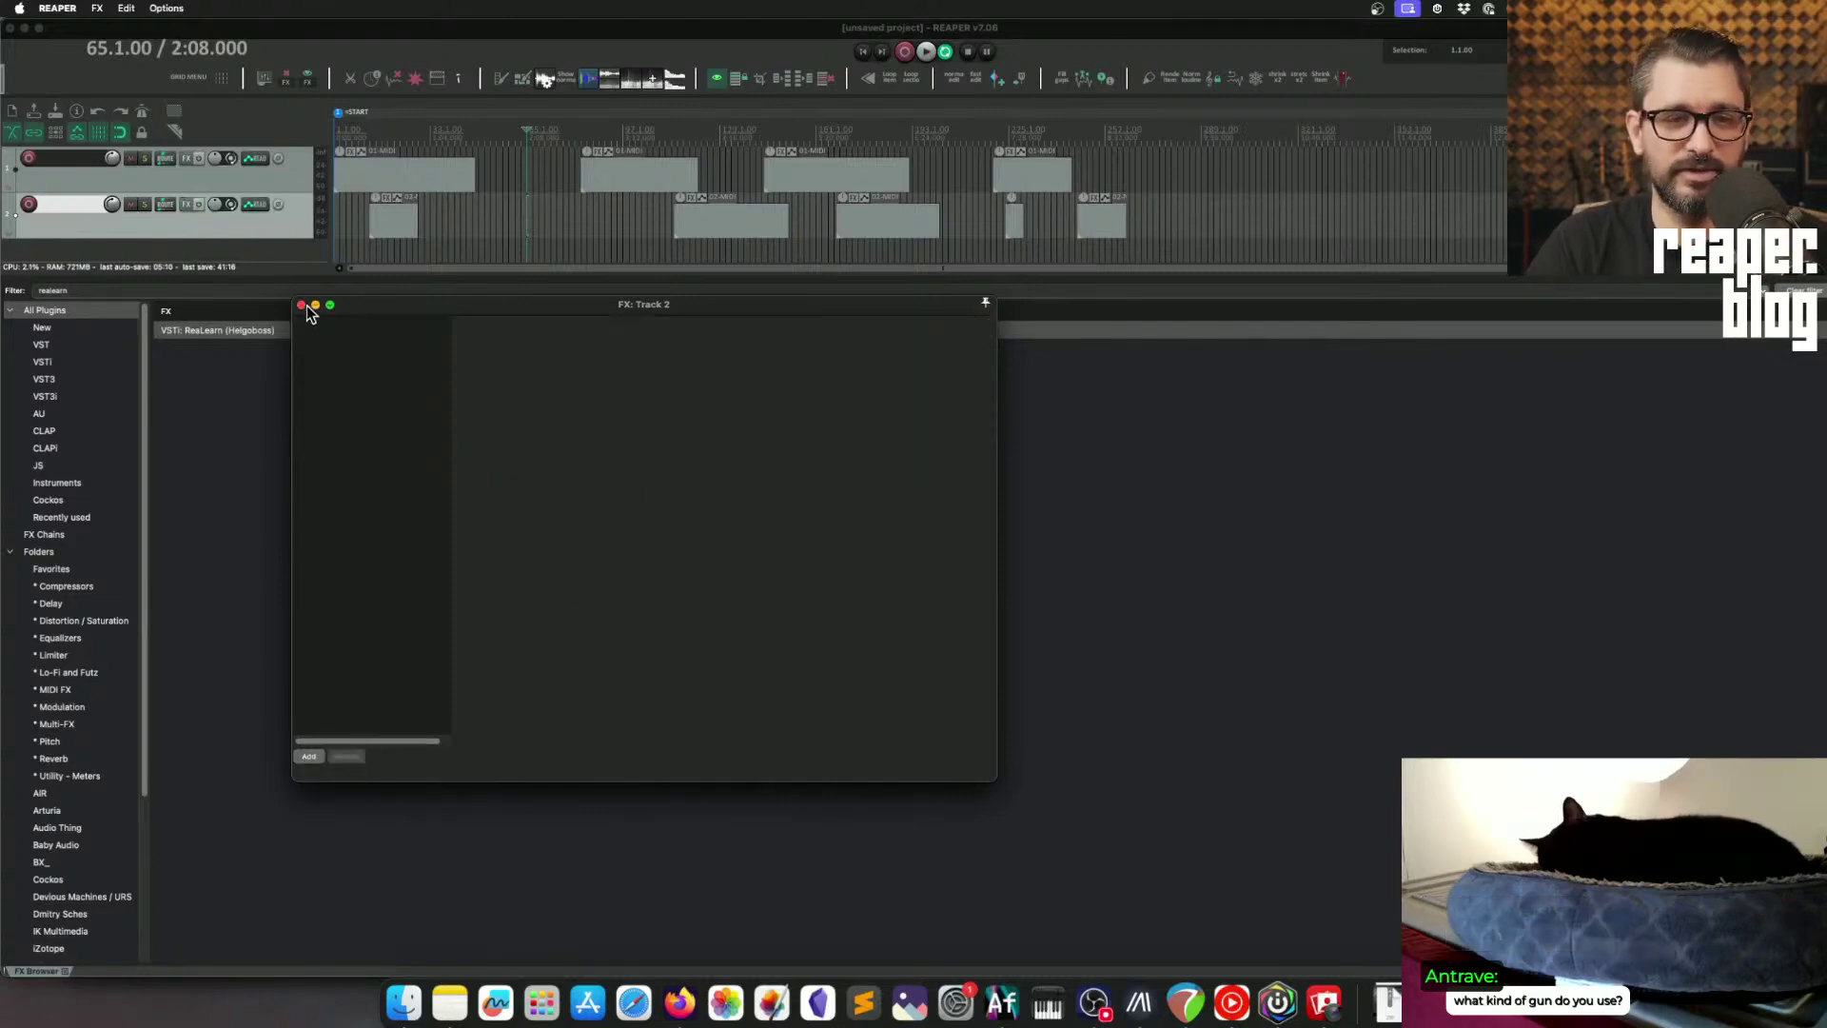
left_click(302, 305)
Step: Re-add ReaLearn to track 2 from the FX browser list
scroll(469, 213, "down", 4)
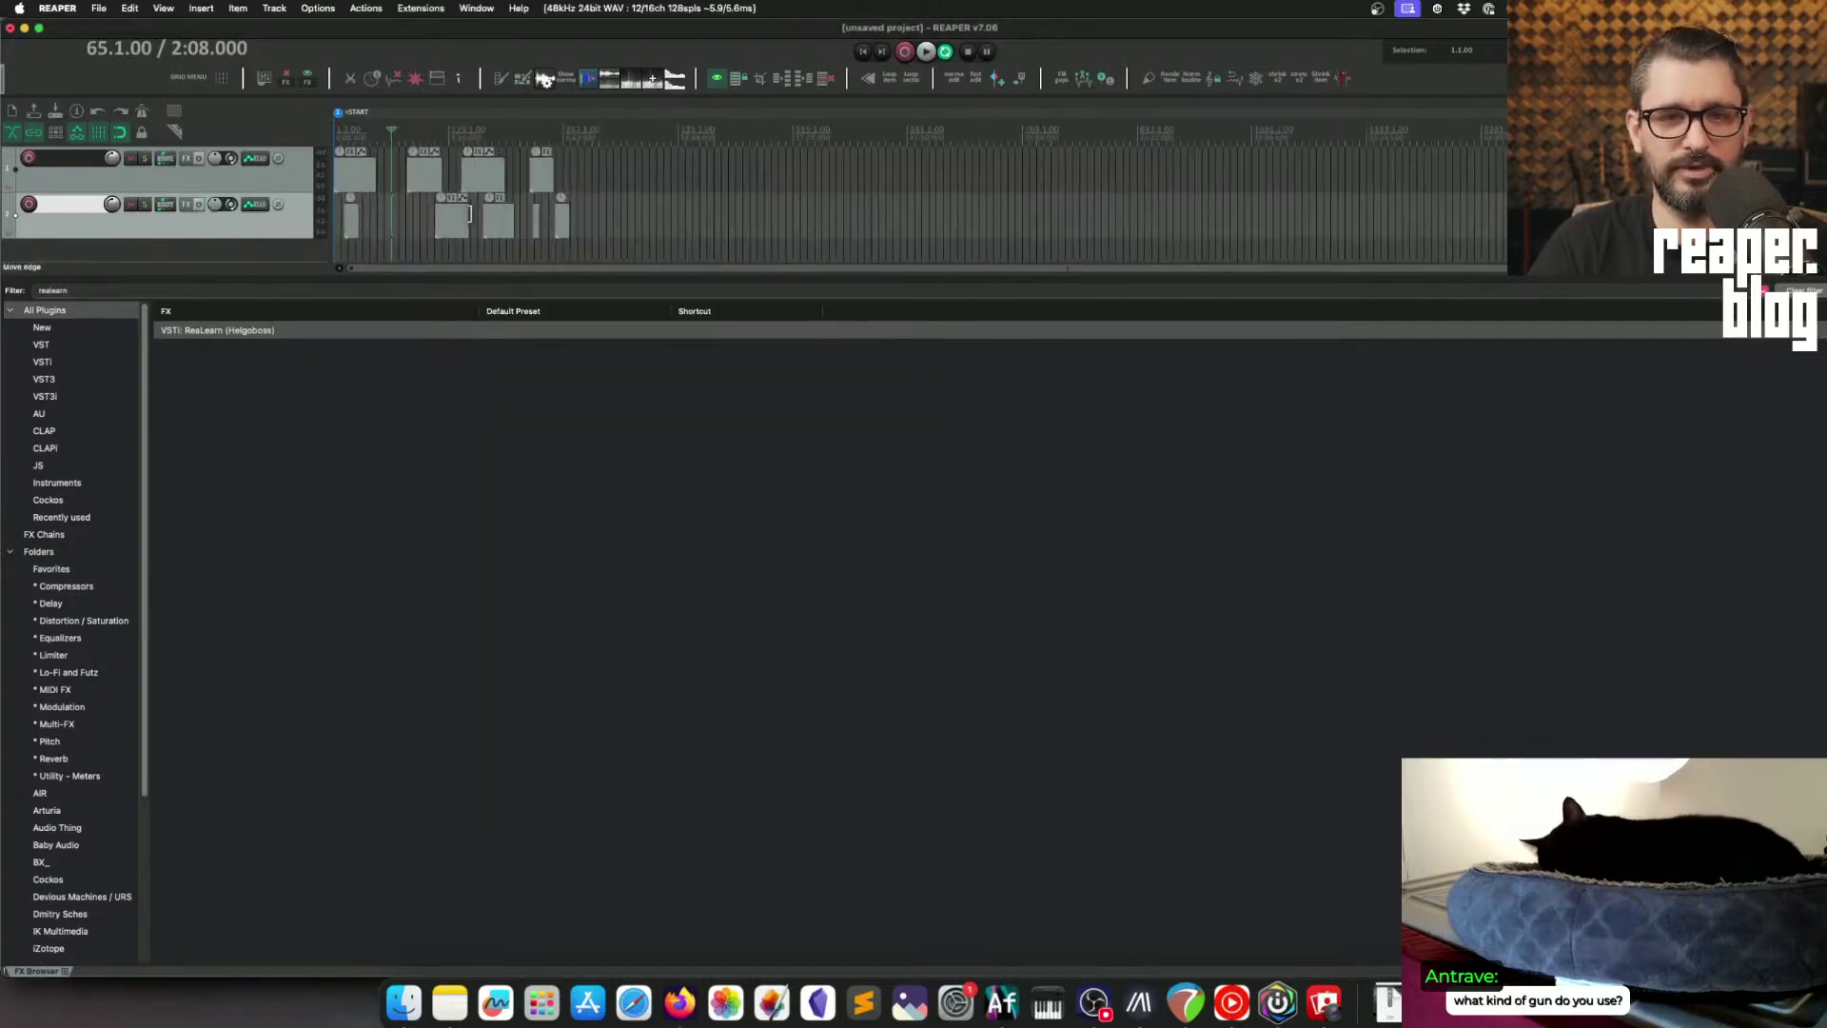
scroll(469, 213, "down", 1)
scroll(447, 180, "up", 2)
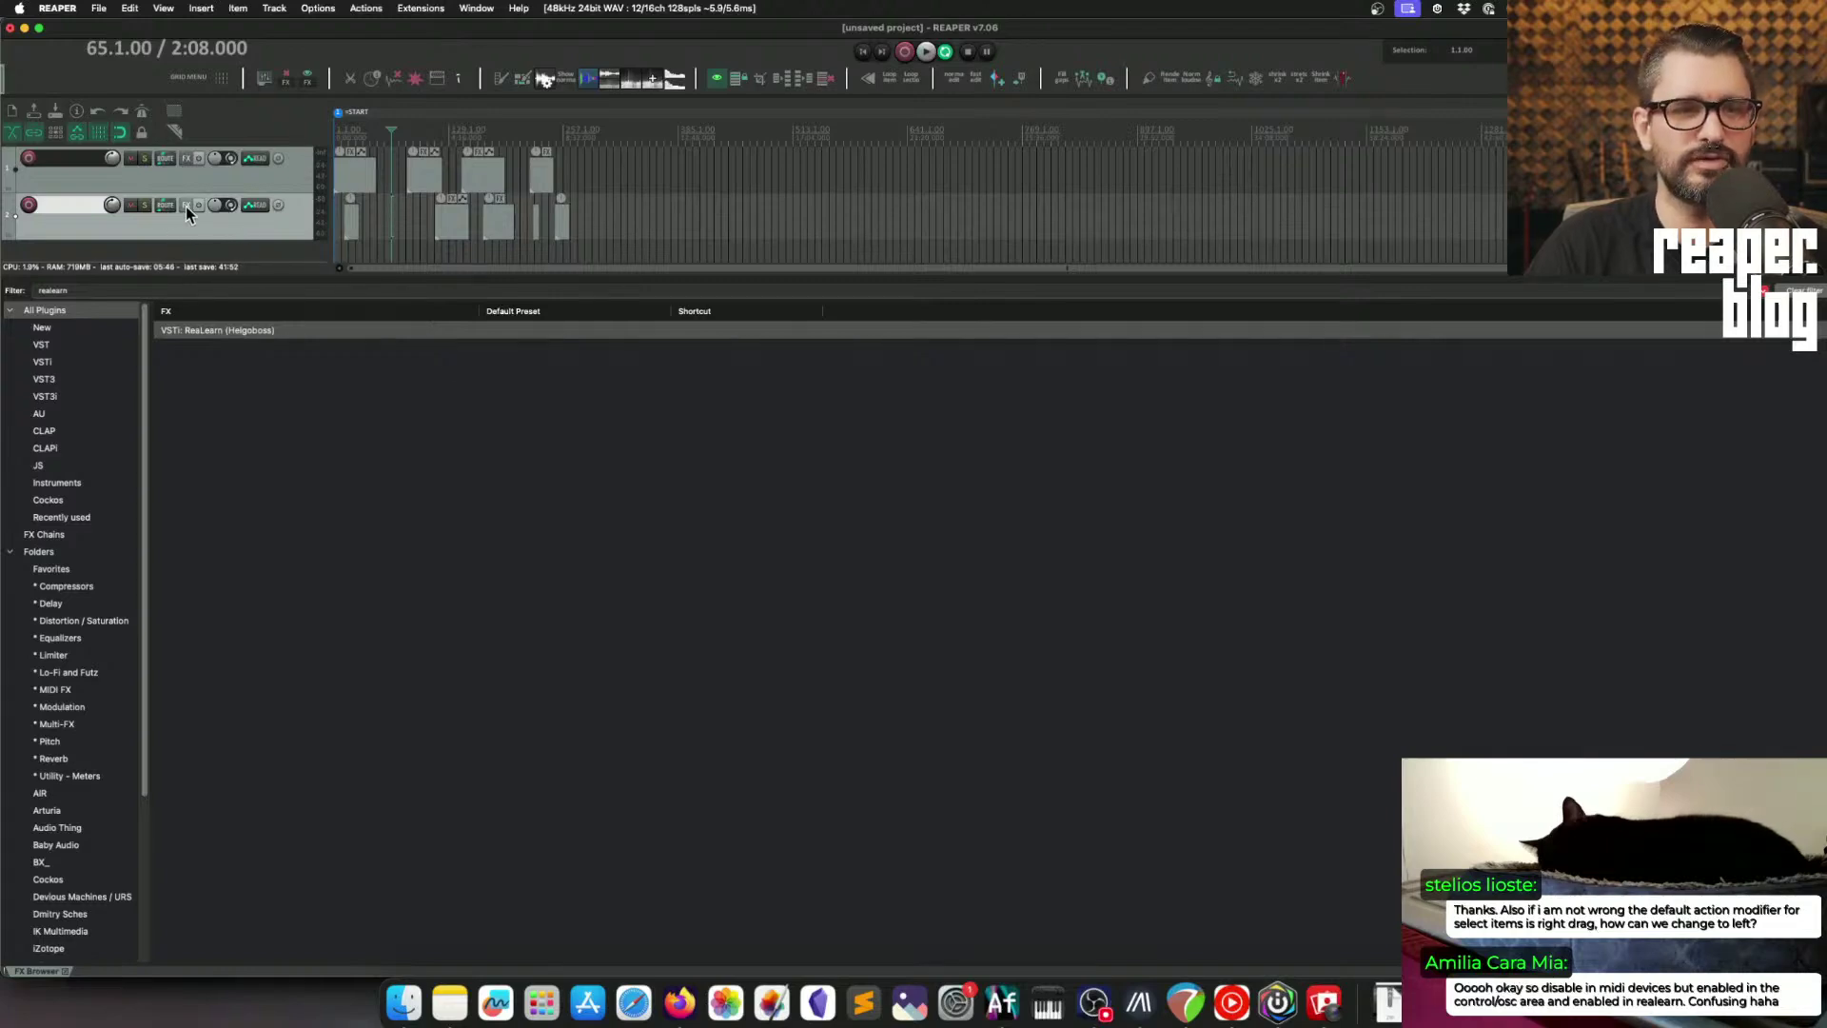
double_click(222, 330)
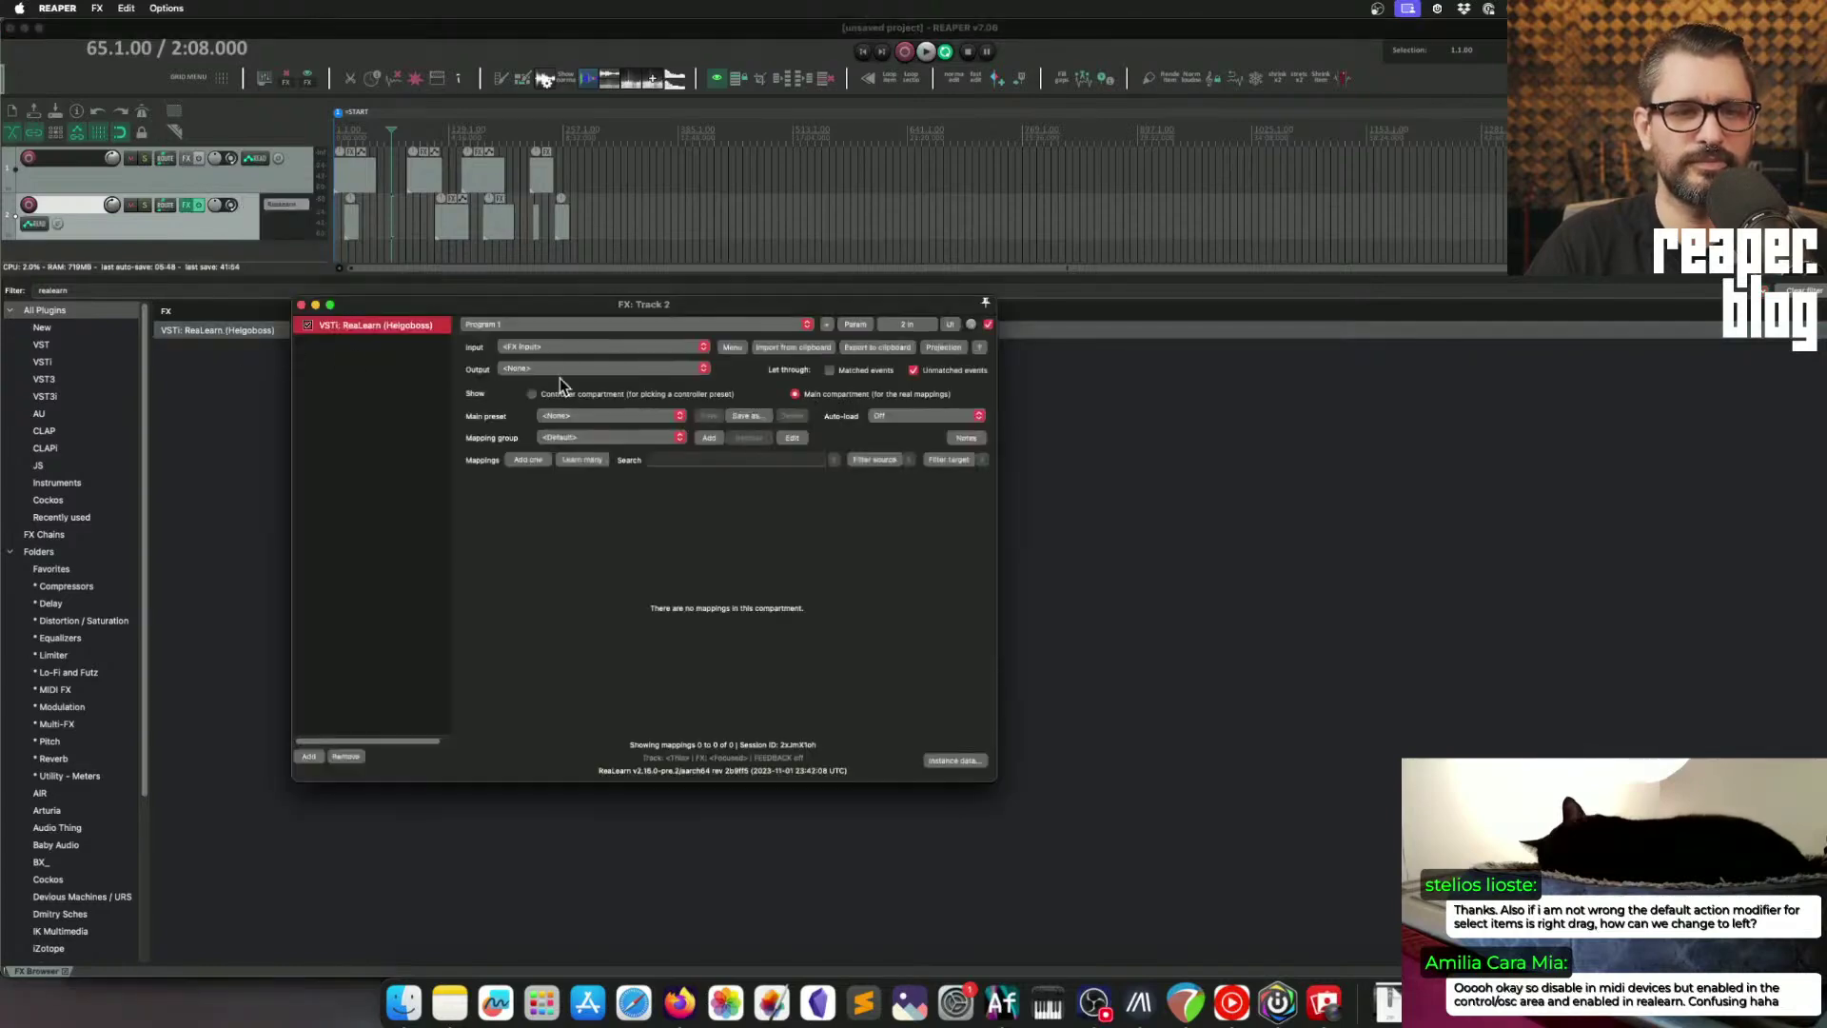
left_click(545, 348)
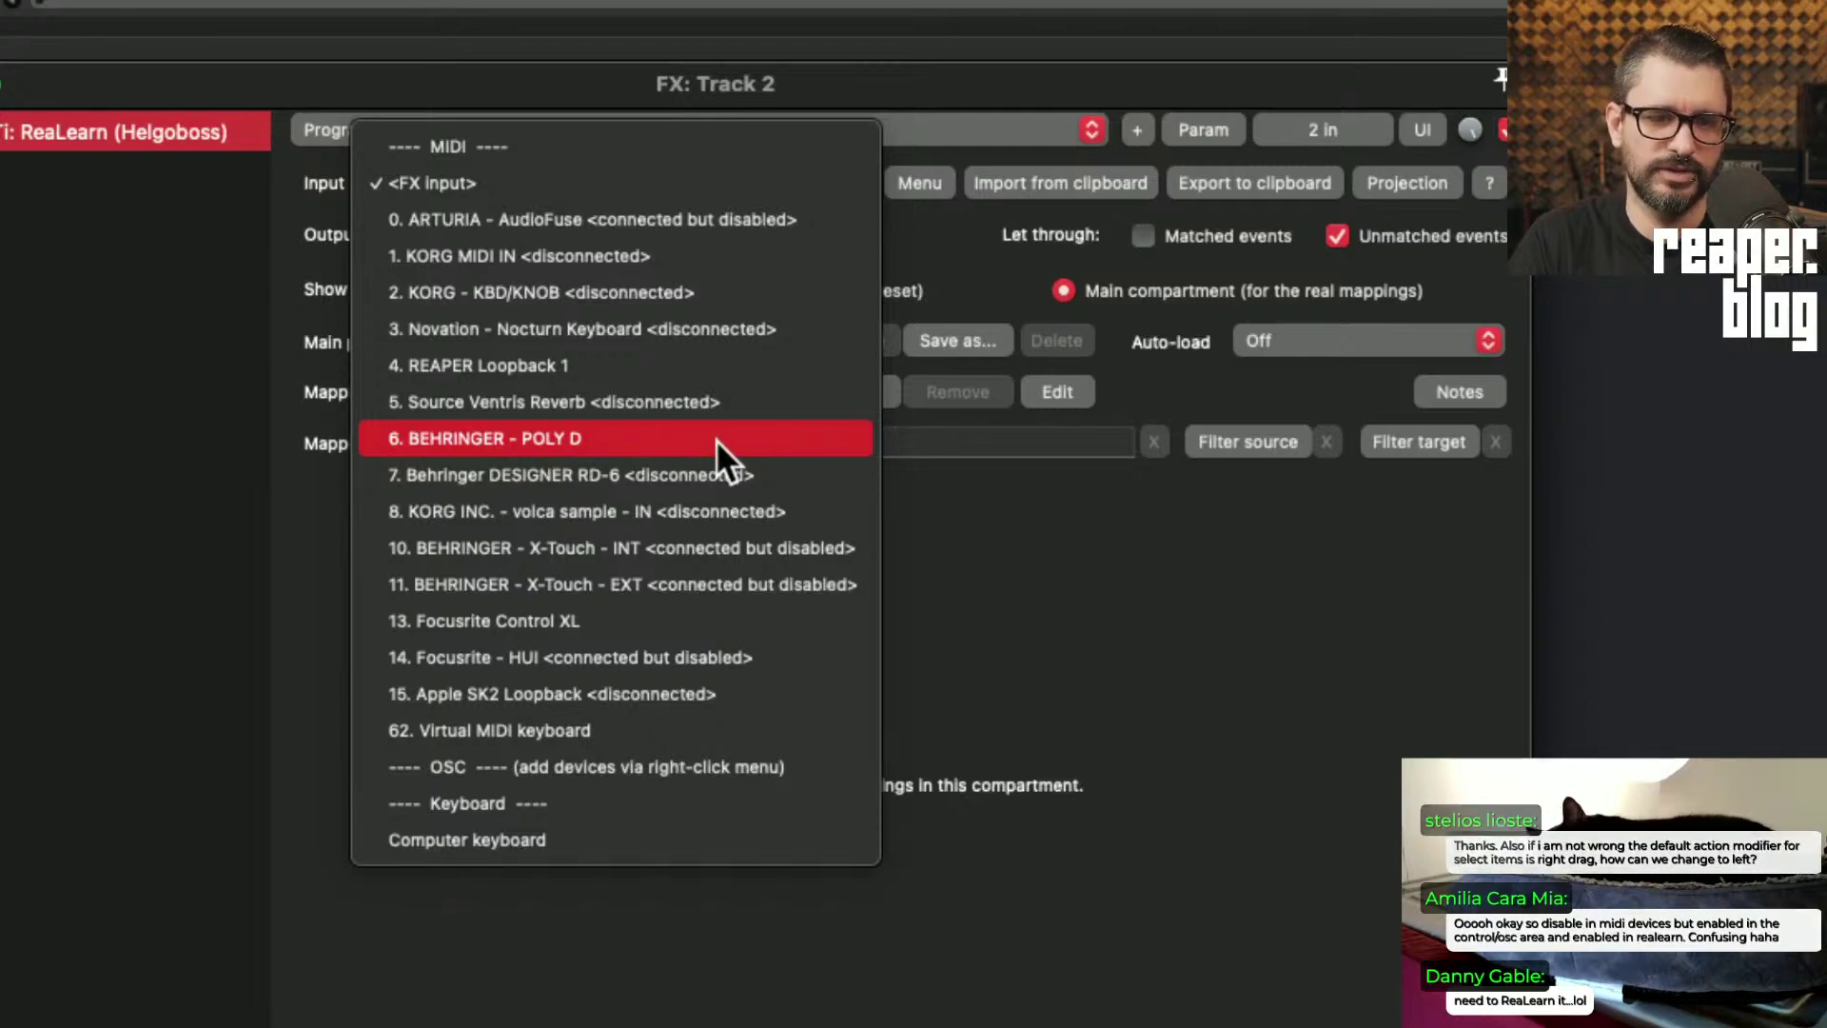
left_click(965, 556)
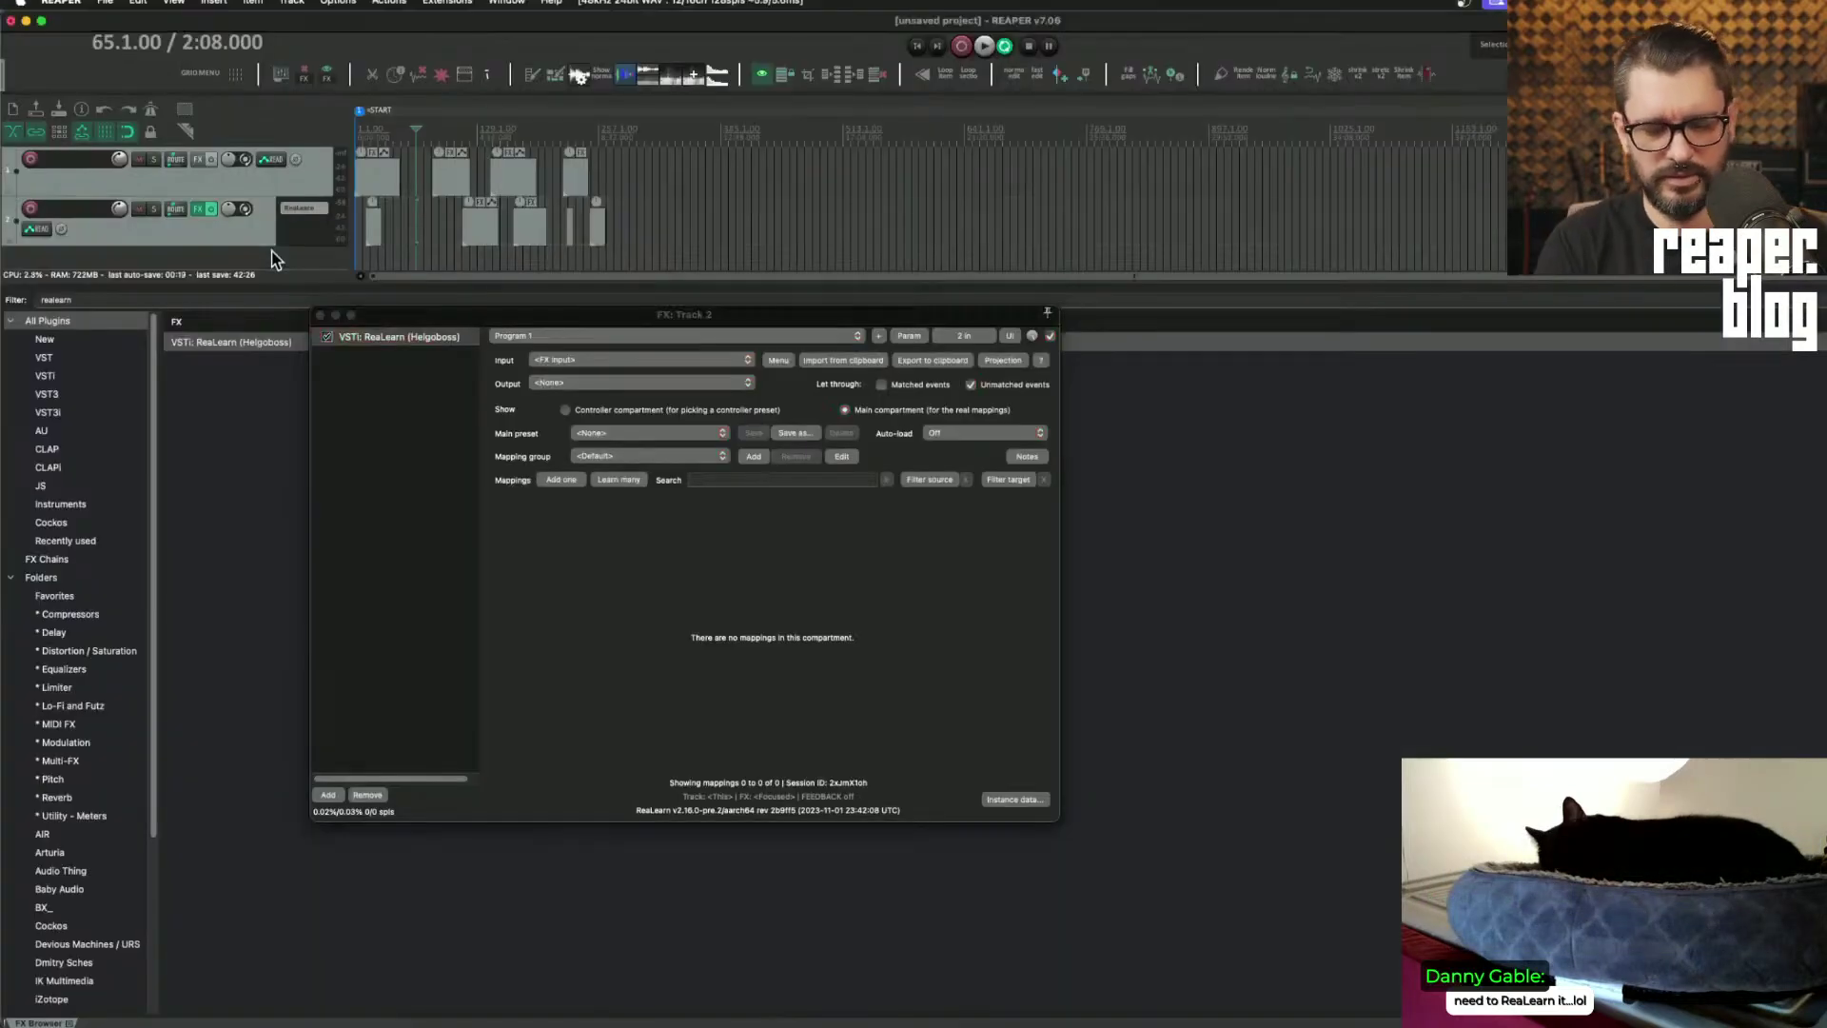
Step: In Preferences > MIDI Devices, disable the Focusrite Control XL input and confirm with OK
key("super+comma")
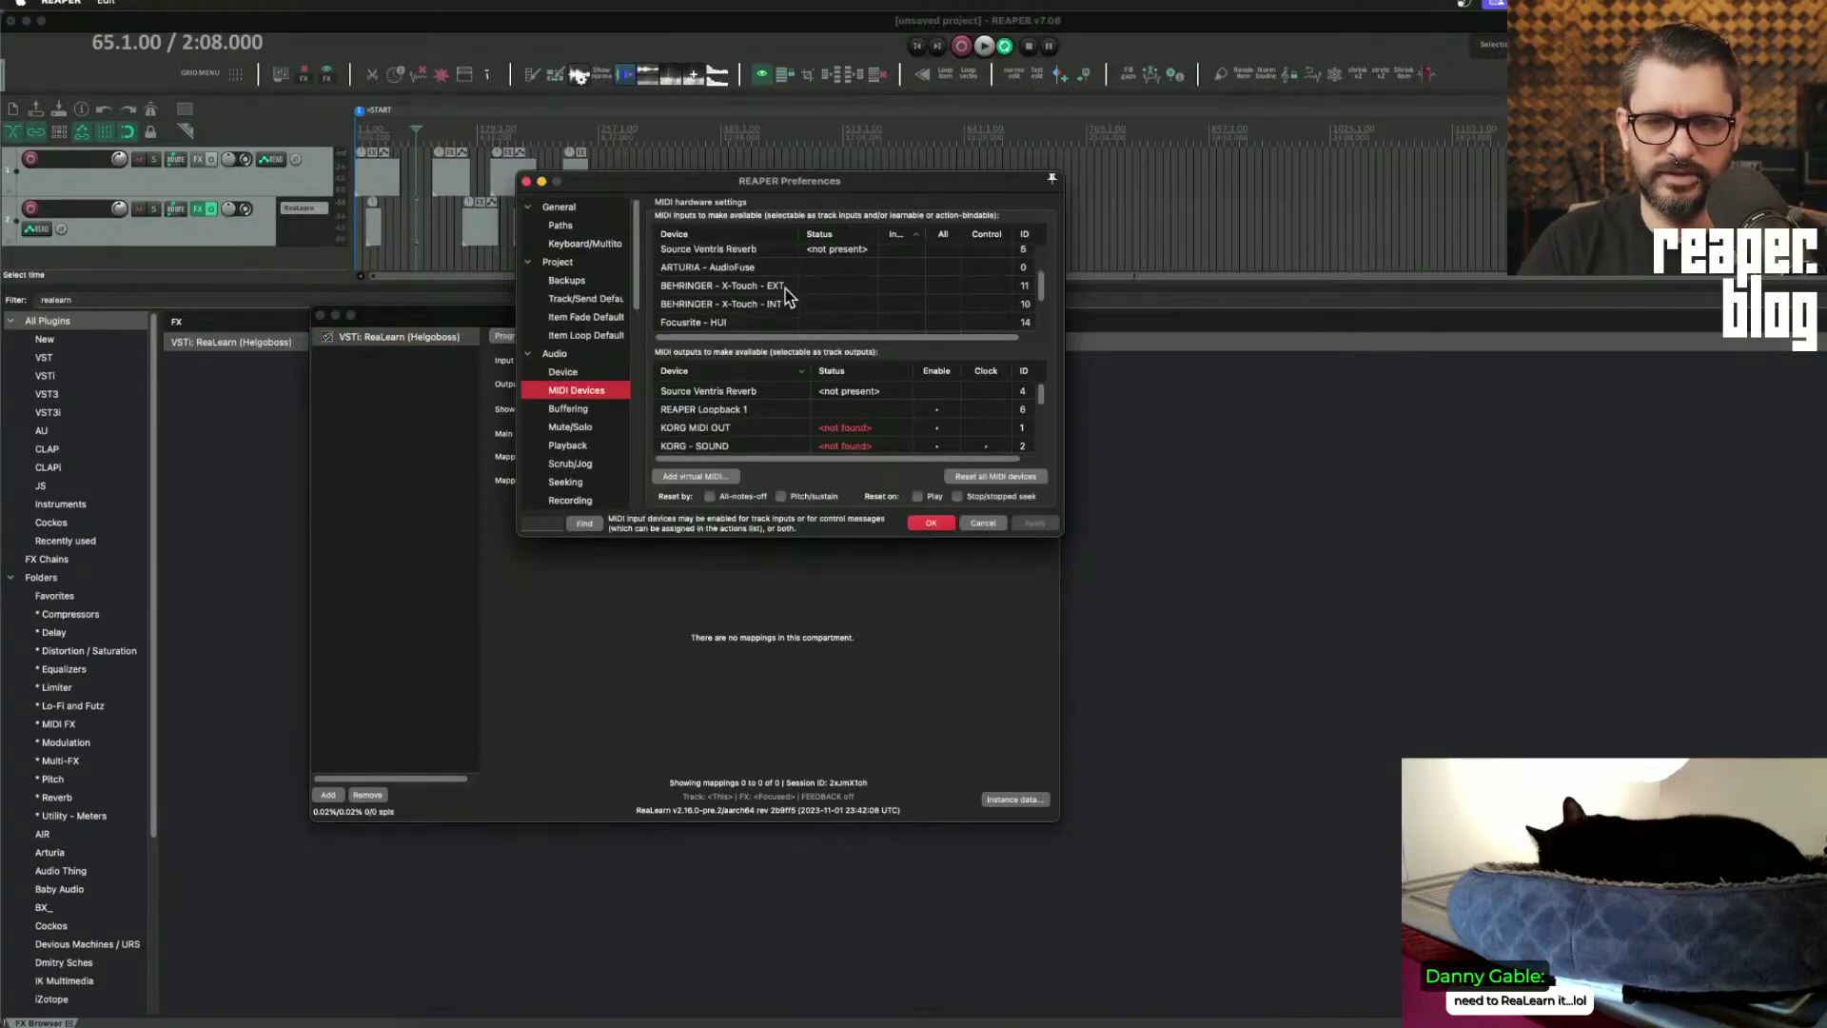
scroll(809, 295, "down", 3)
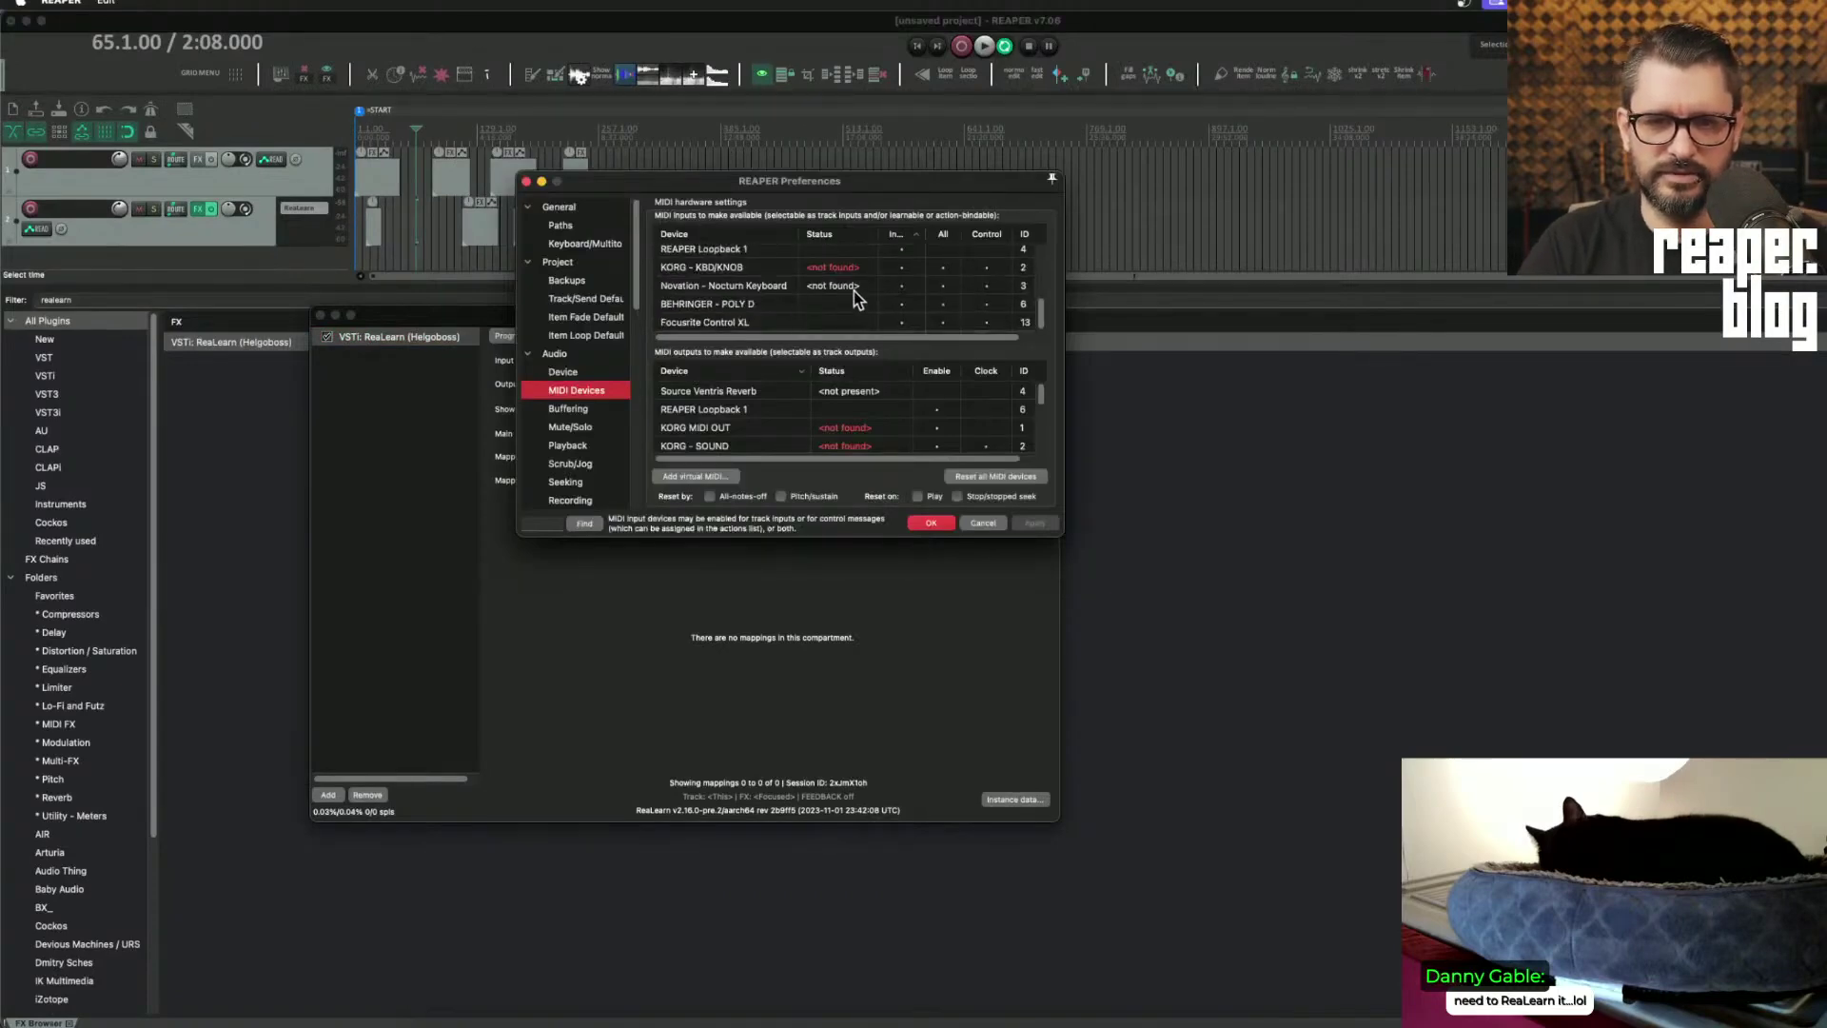
left_click(750, 322)
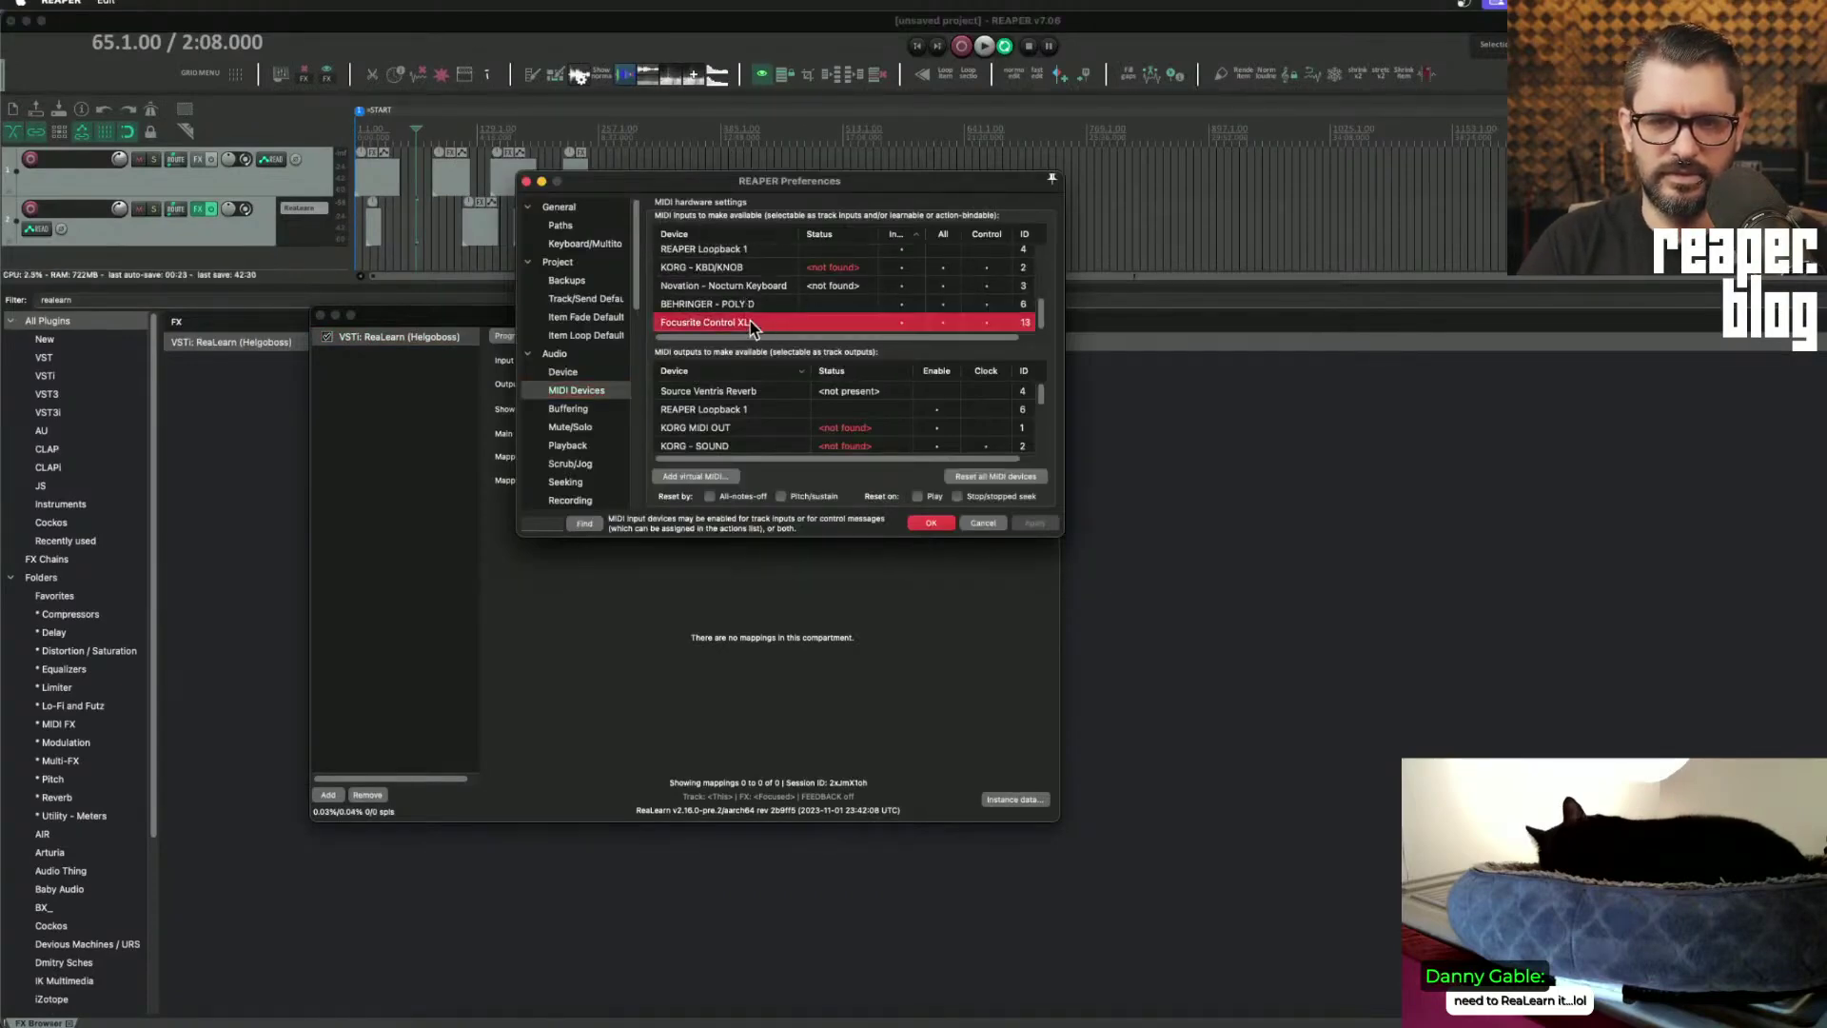
left_click(899, 321)
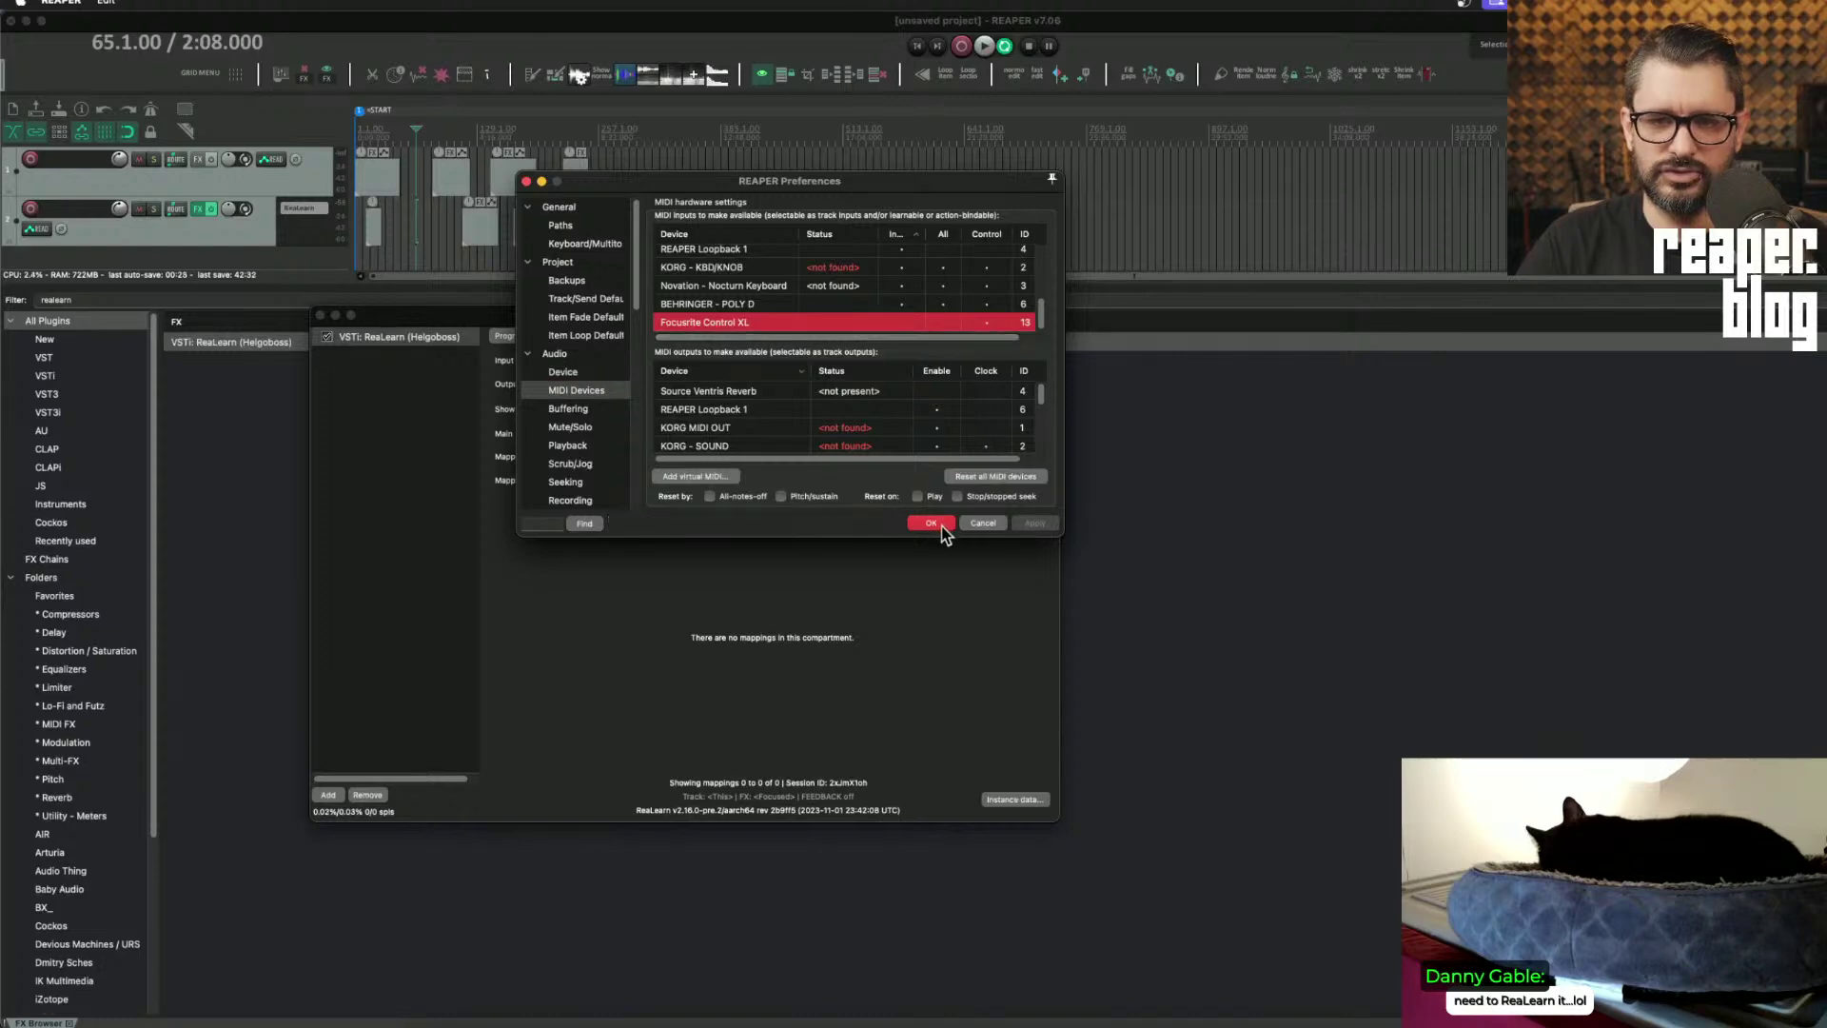
left_click(937, 526)
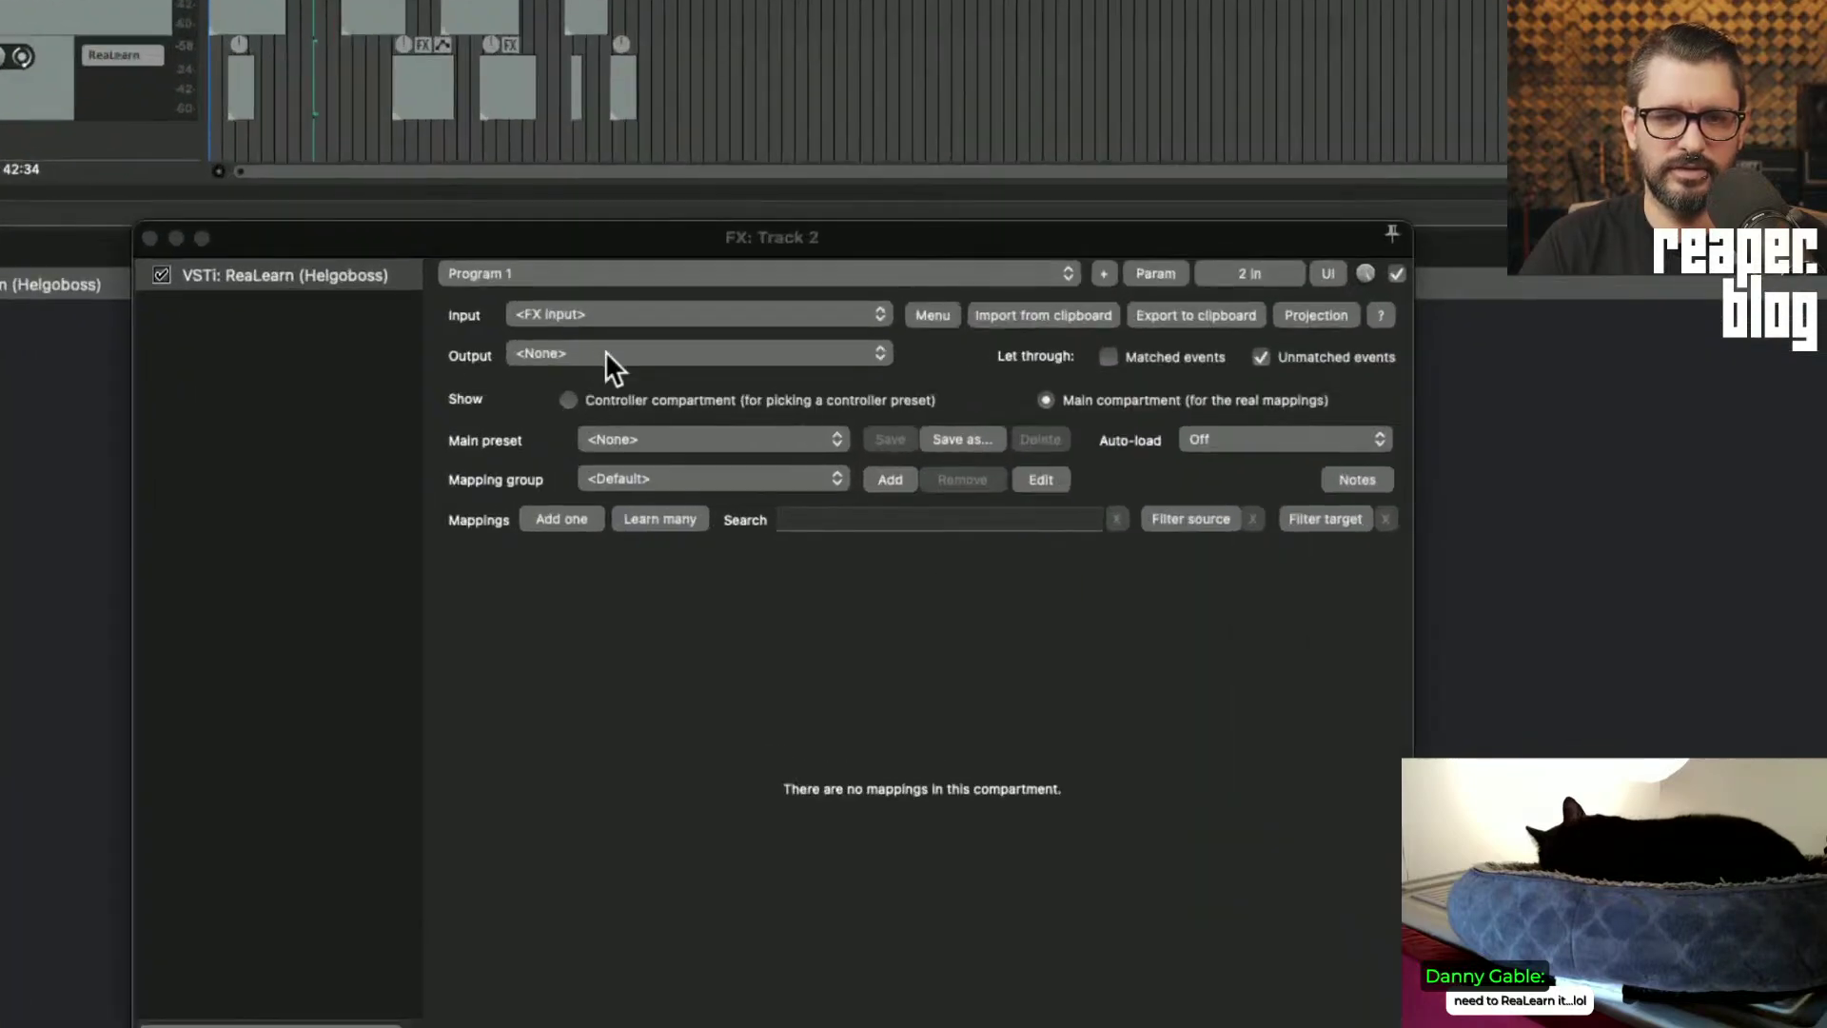
Step: Set ReaLearn's input to 13. Focusrite Control XL, keeping the output at None
left_click(605, 350)
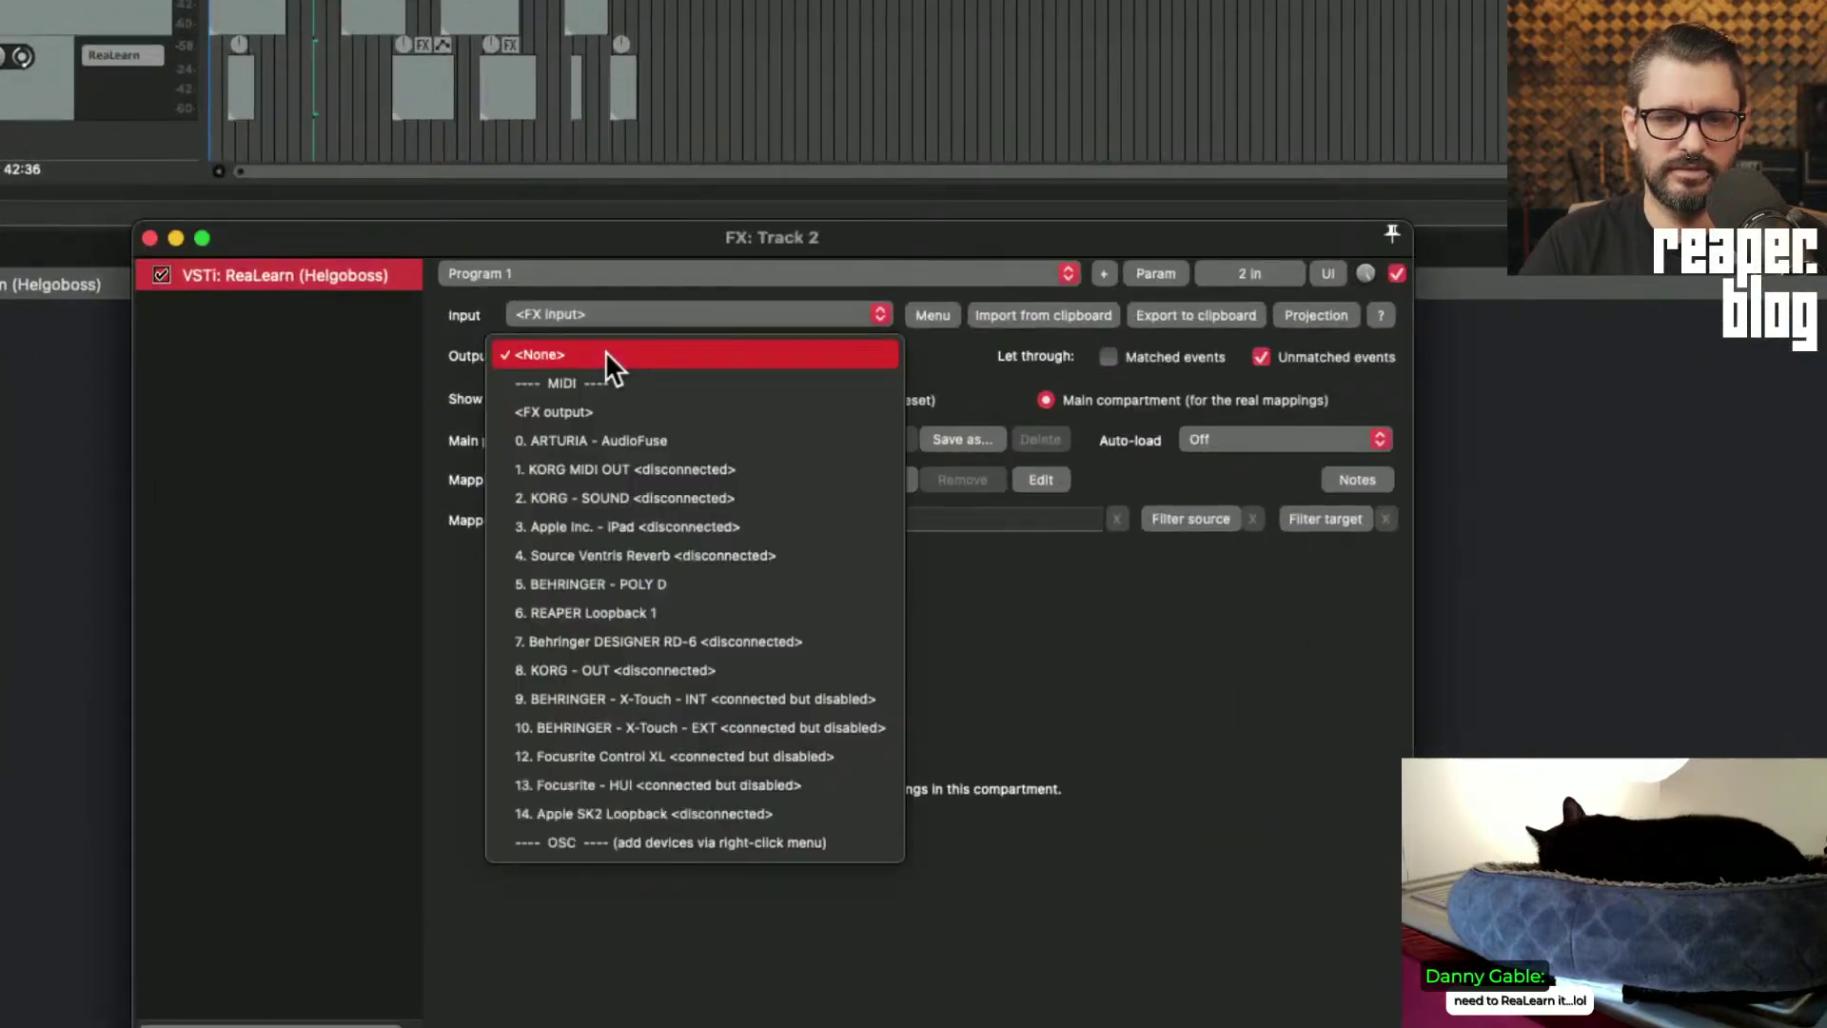
left_click(606, 350)
left_click(606, 316)
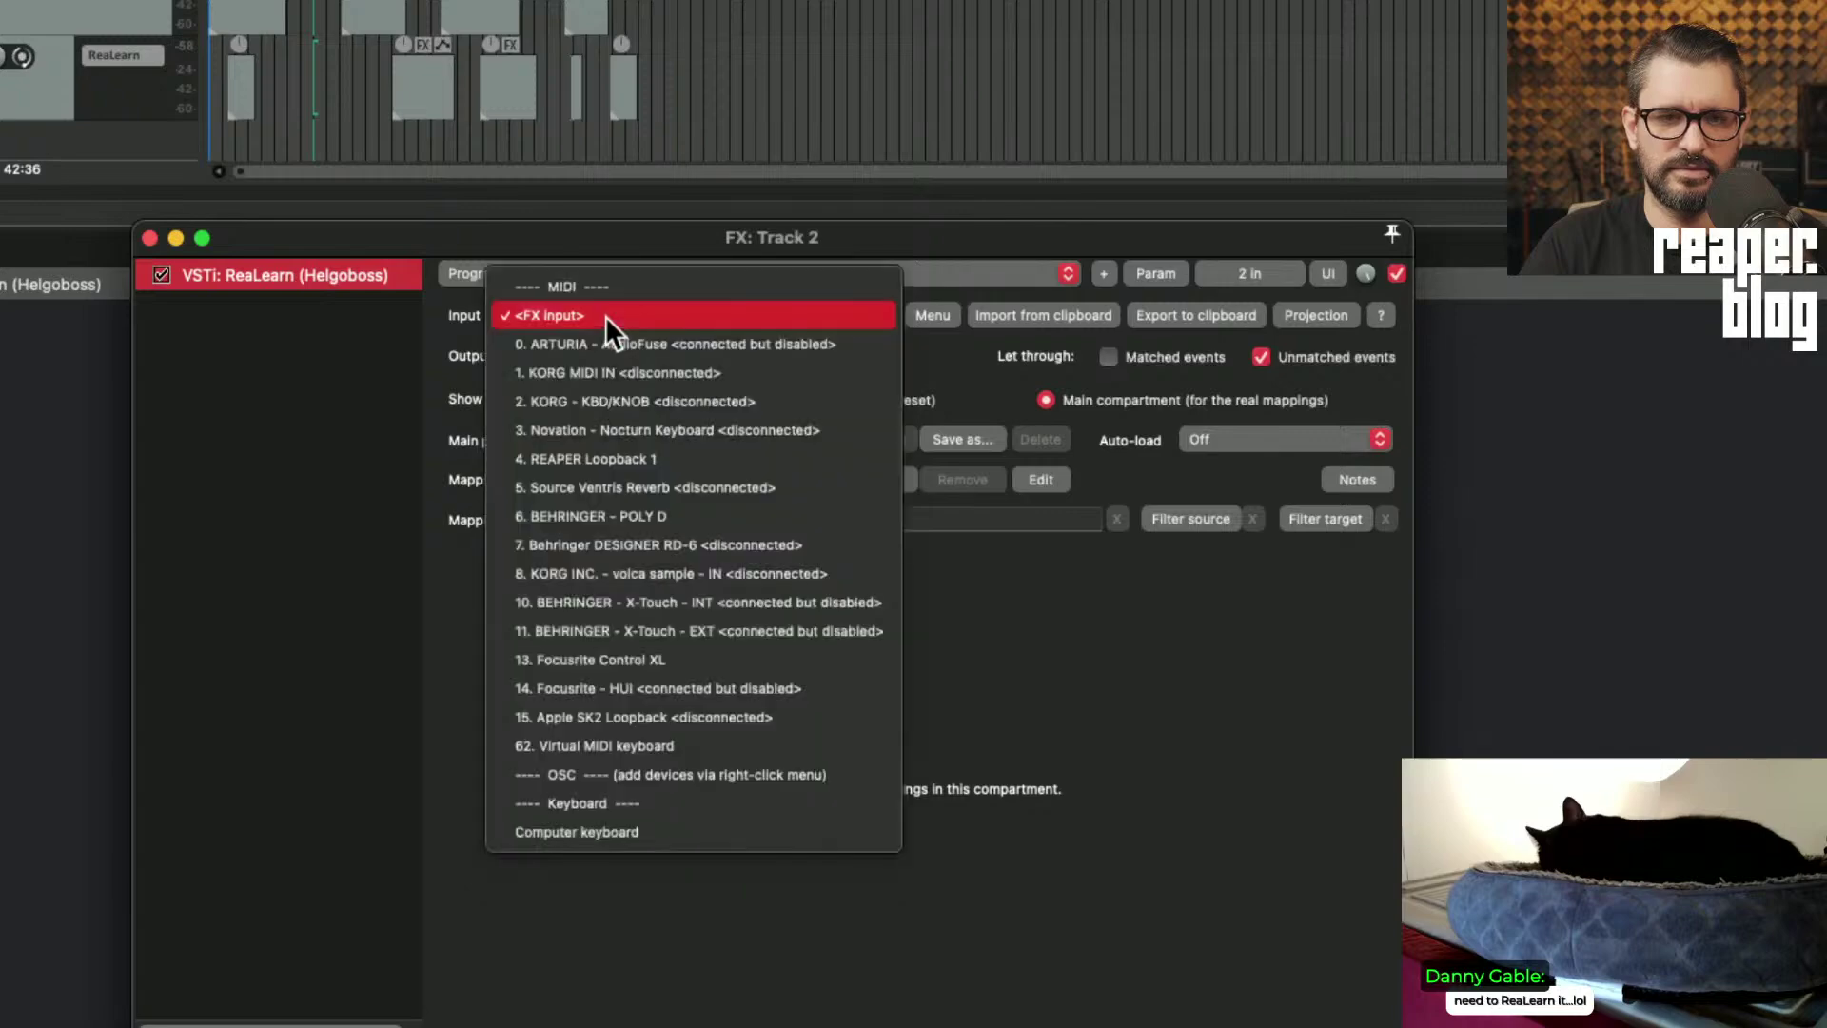
left_click(609, 663)
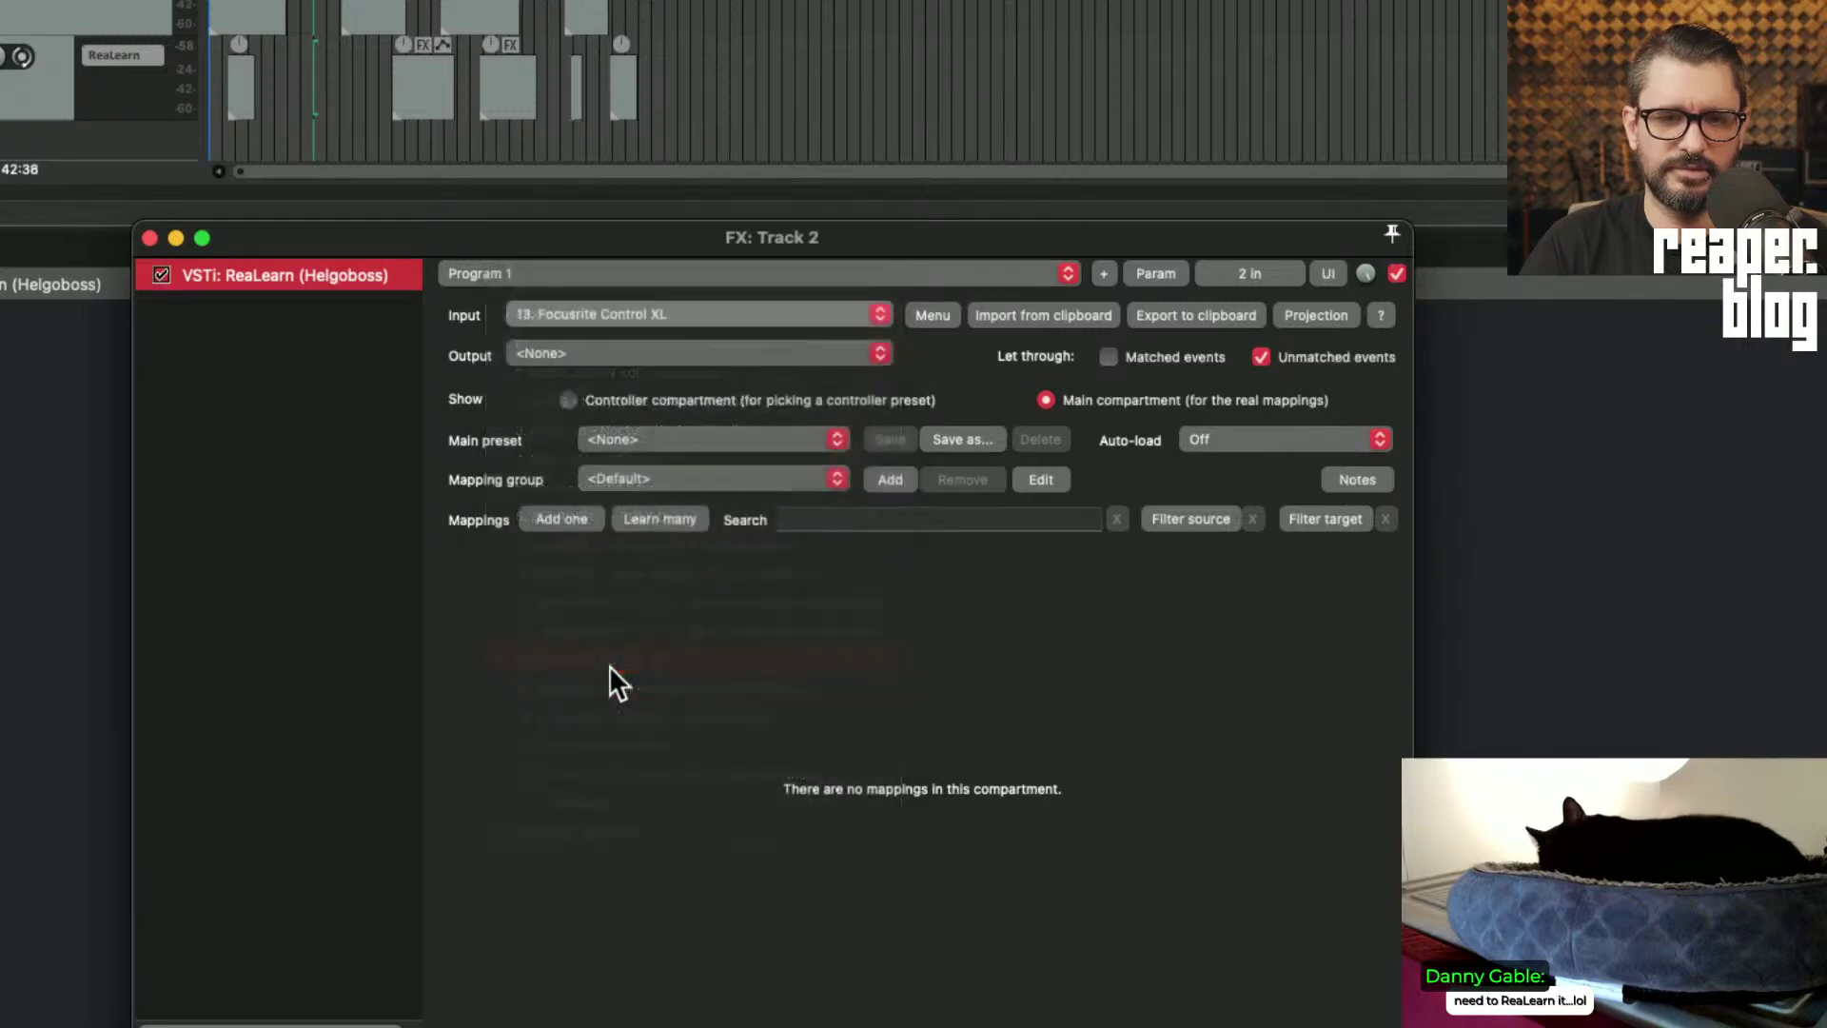
left_click(635, 315)
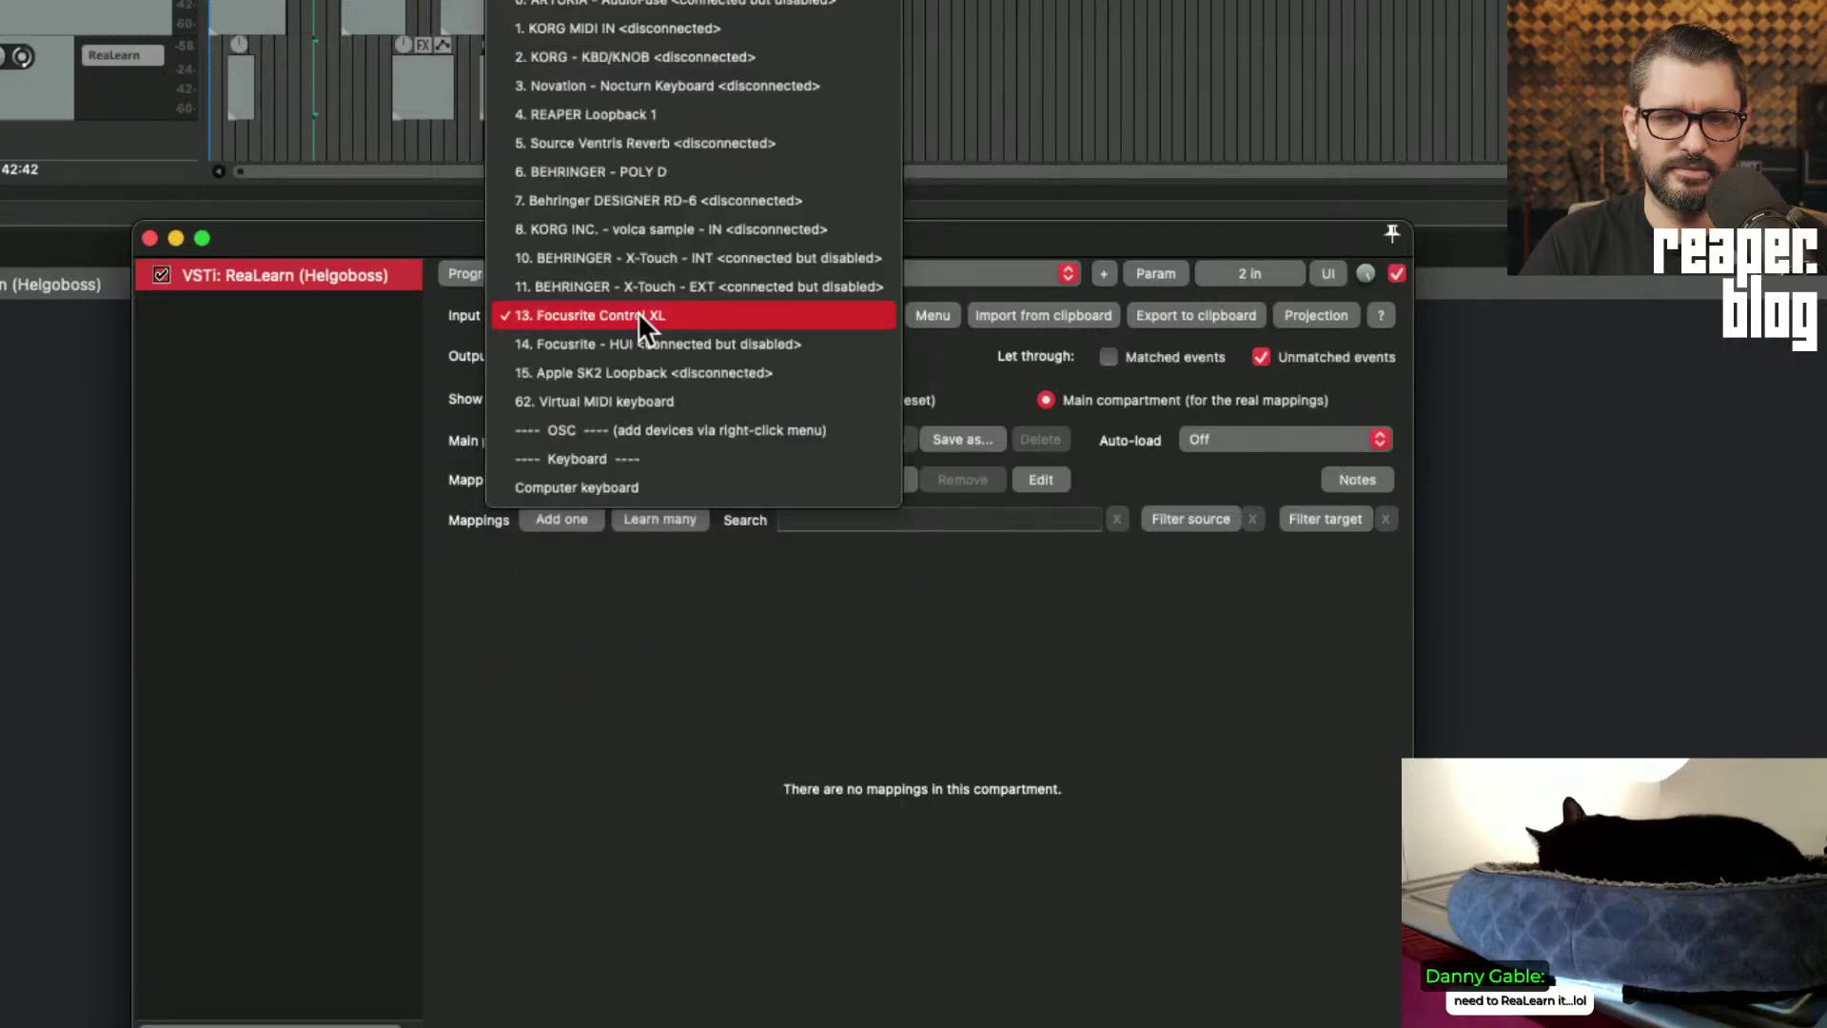
left_click(636, 314)
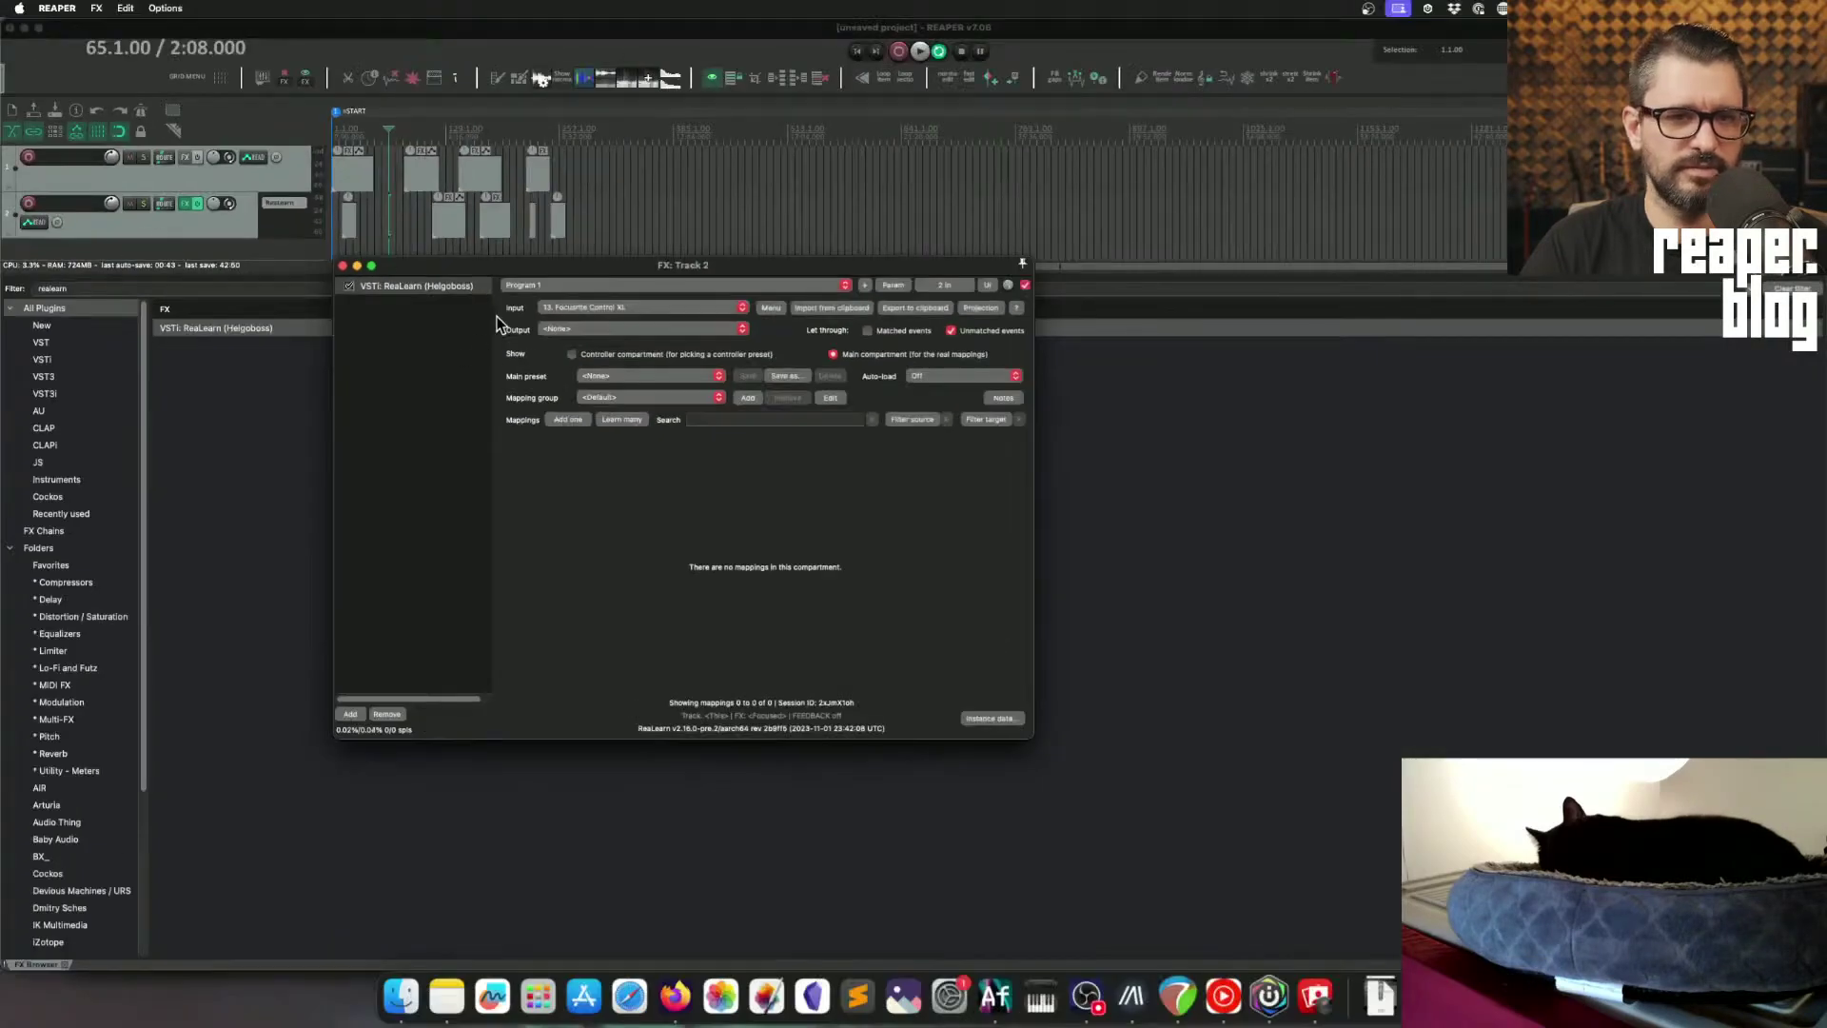
left_click(604, 309)
left_click(603, 310)
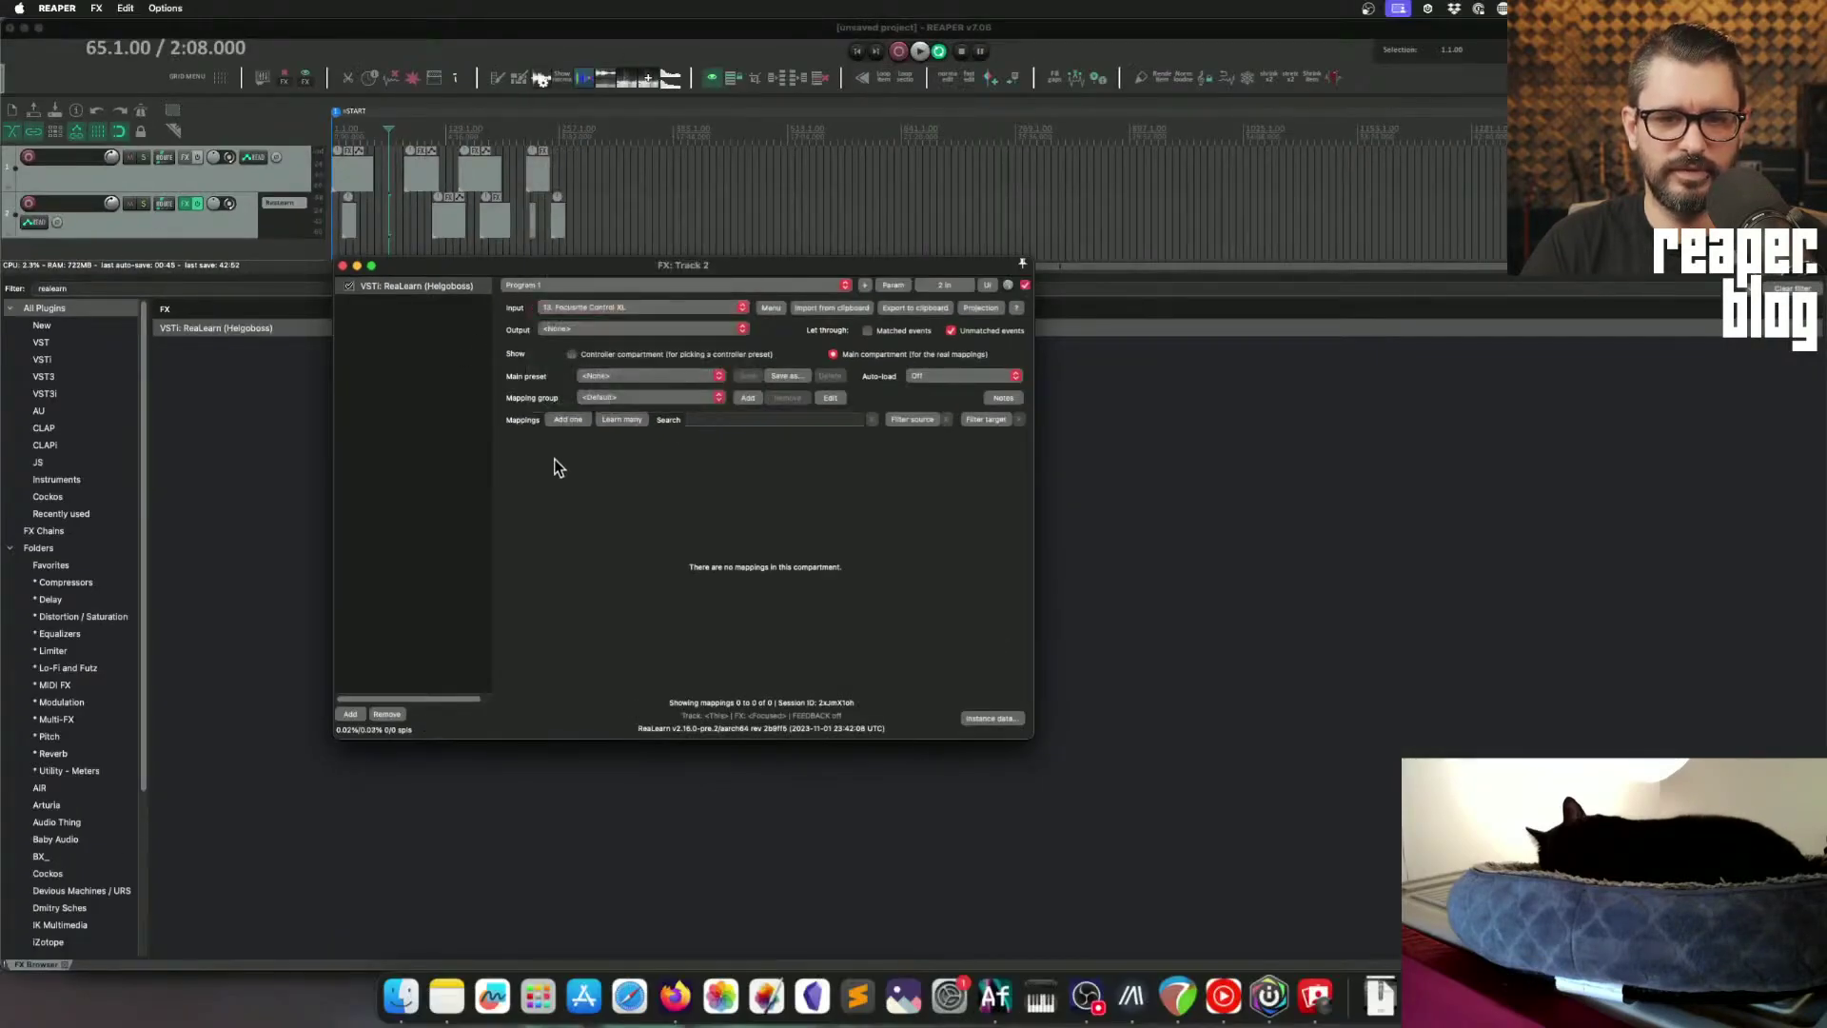
Step: Add a new ReaLearn mapping and learn its source as channel 16 CC 77
left_click(568, 420)
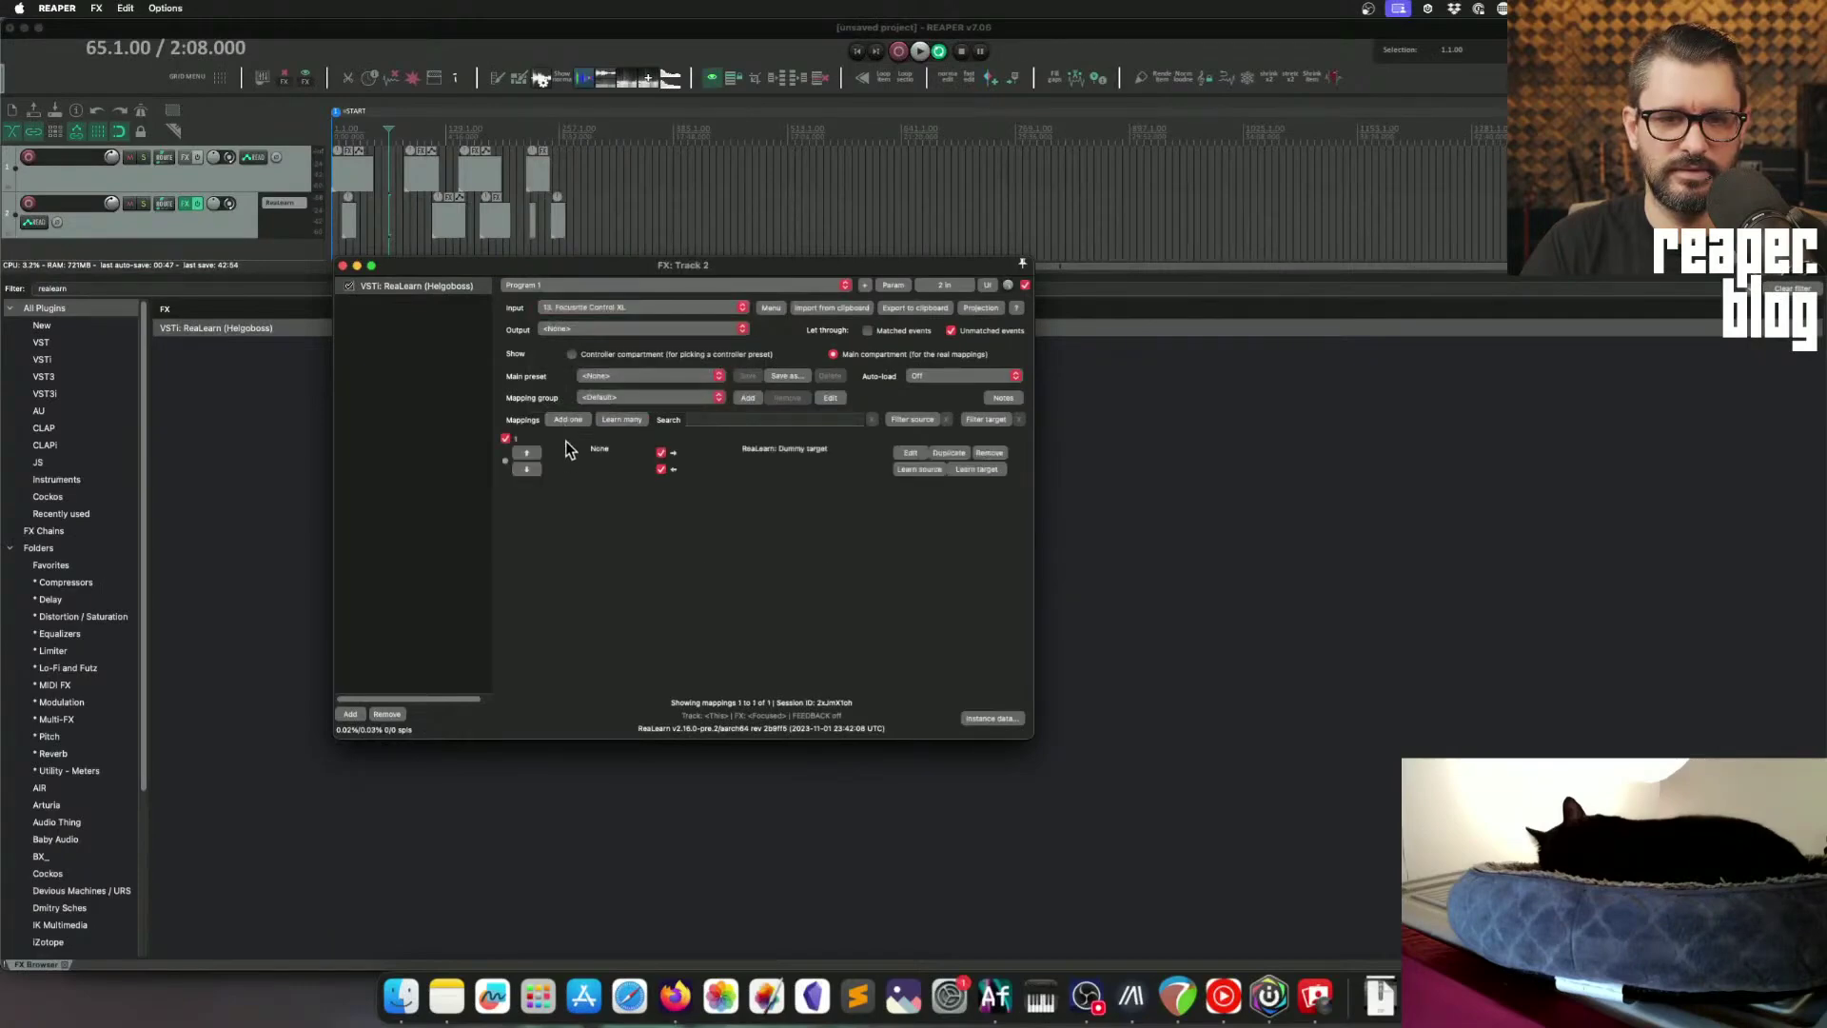
left_click(919, 470)
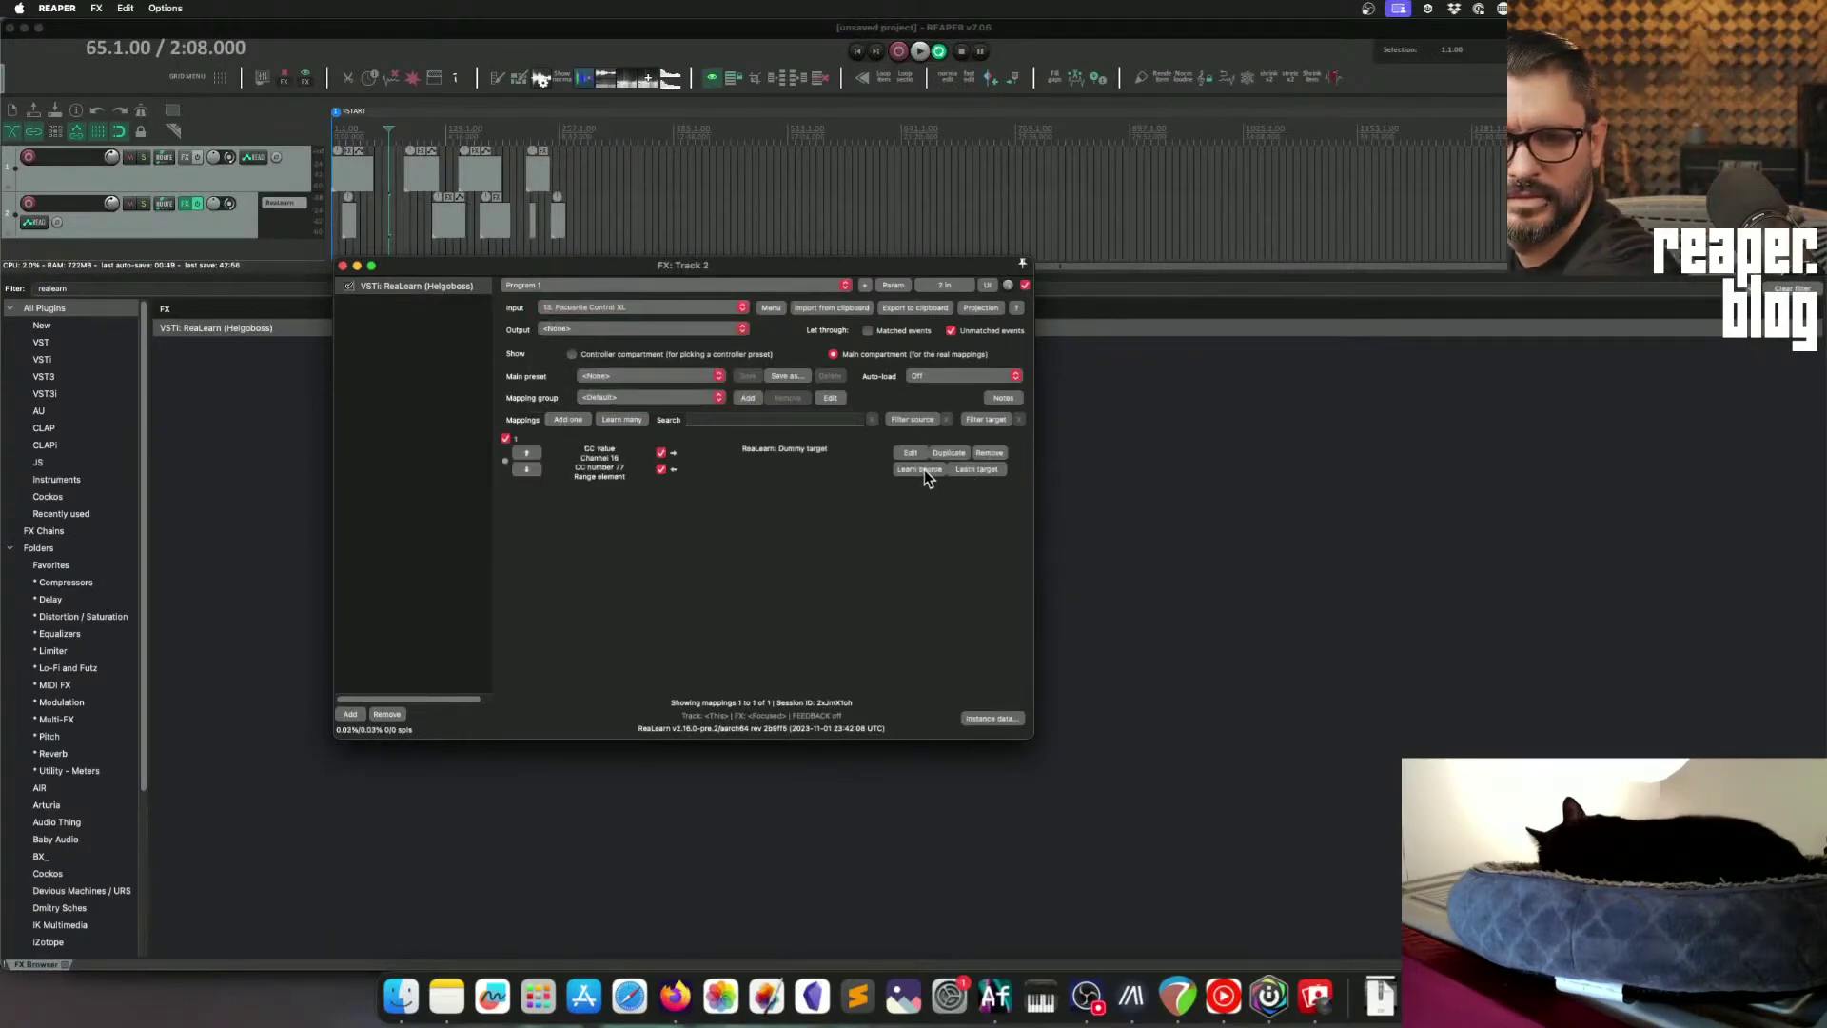
left_click(632, 305)
left_click(648, 312)
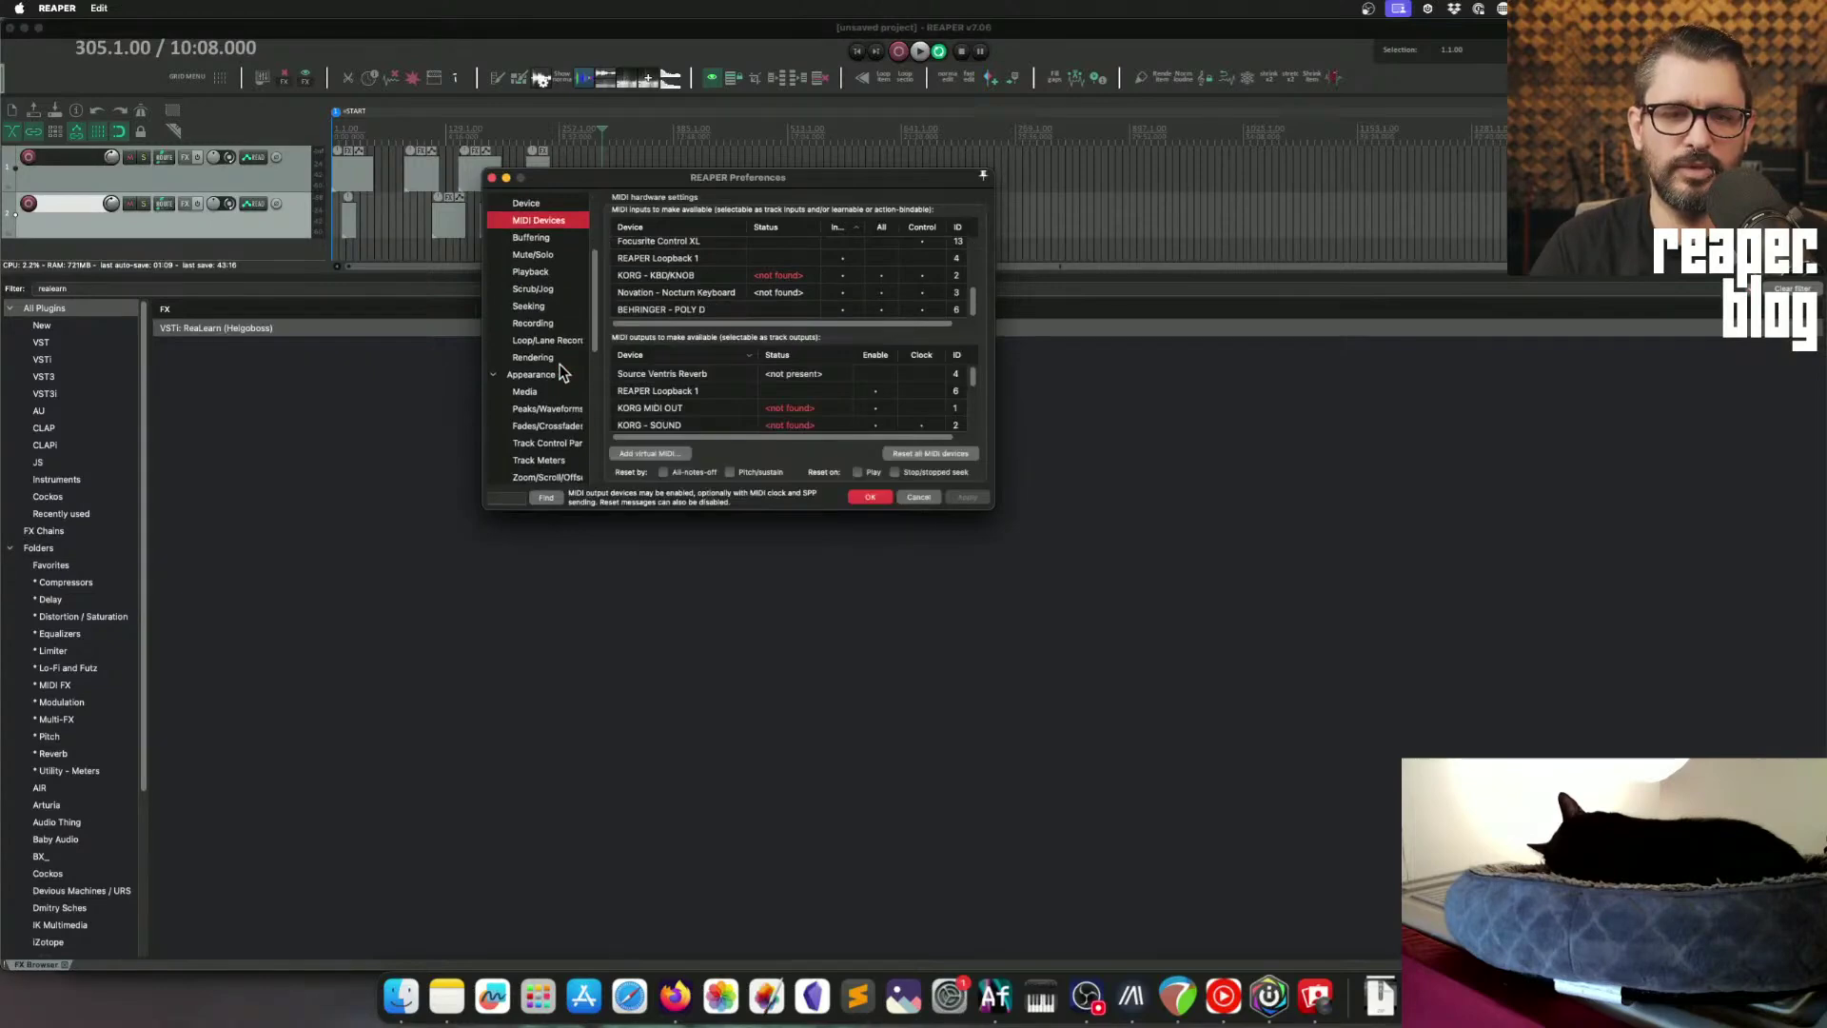
Step: View the Control/OSC settings, return to MIDI Devices, then close Preferences with OK
scroll(561, 371, "down", 2)
scroll(612, 372, "down", 3)
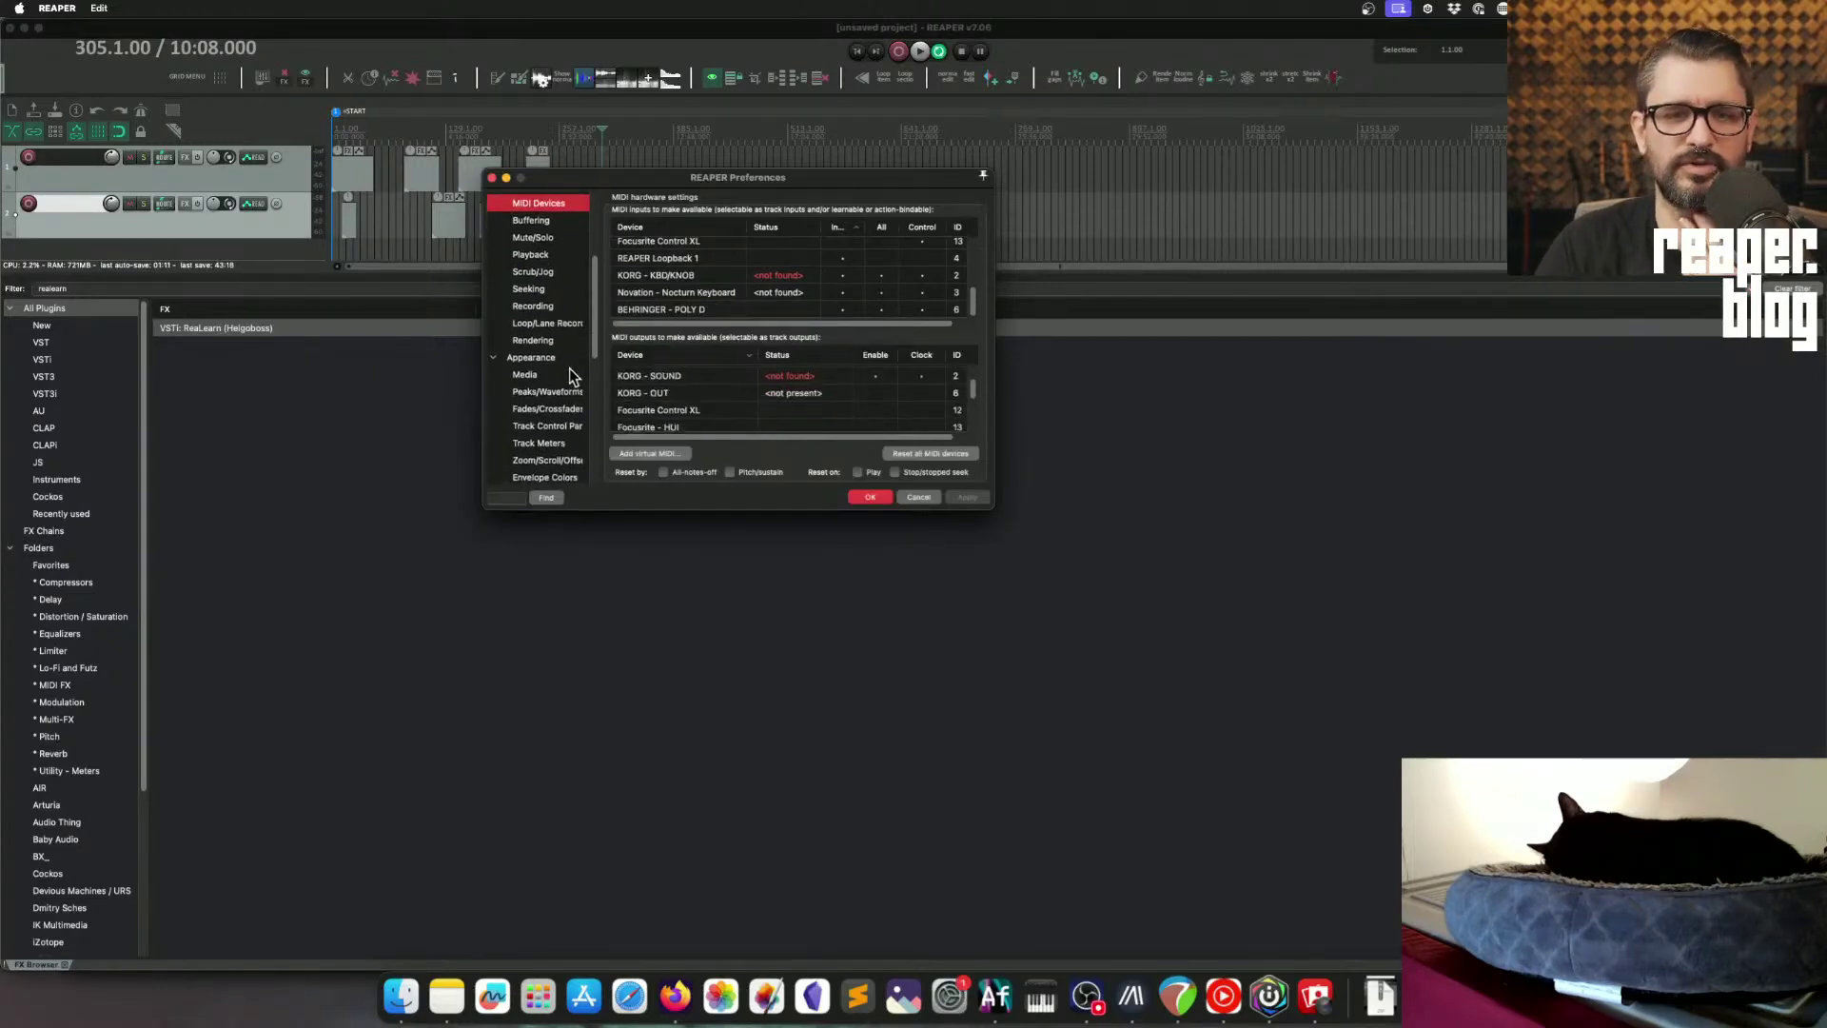
scroll(585, 327, "down", 5)
scroll(571, 386, "down", 5)
left_click(544, 466)
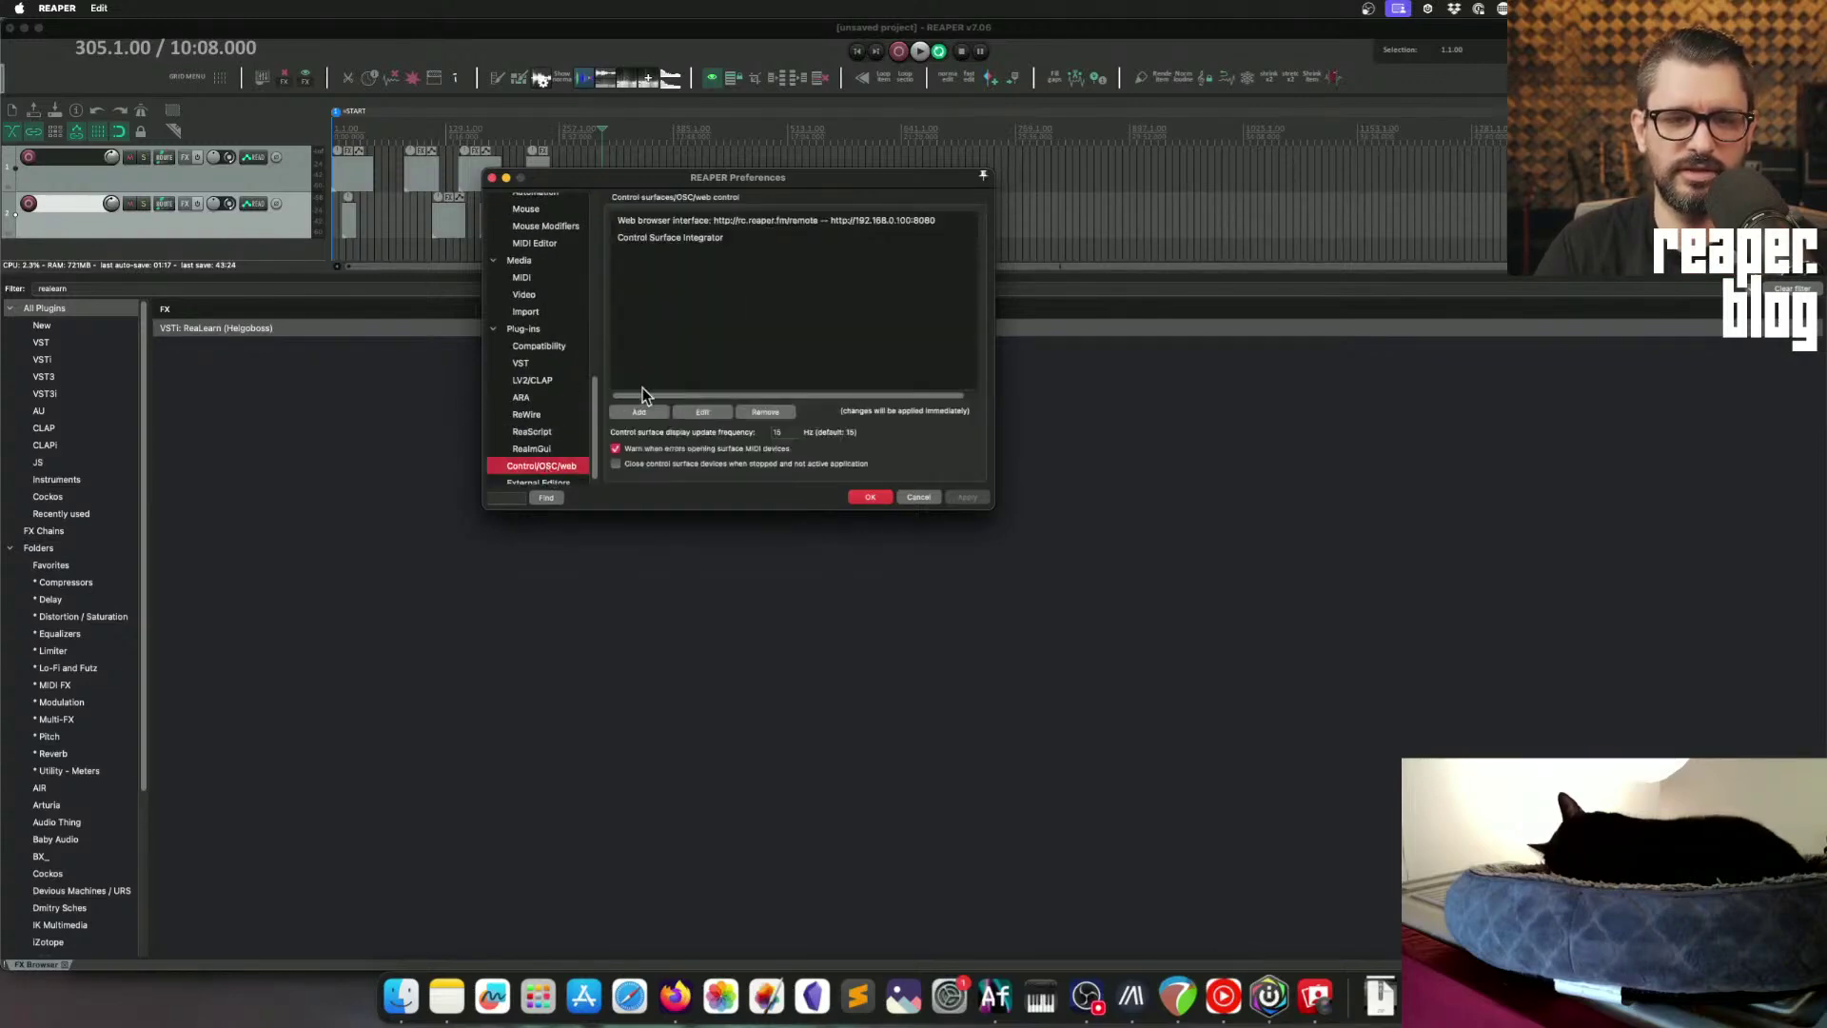
scroll(576, 376, "up", 10)
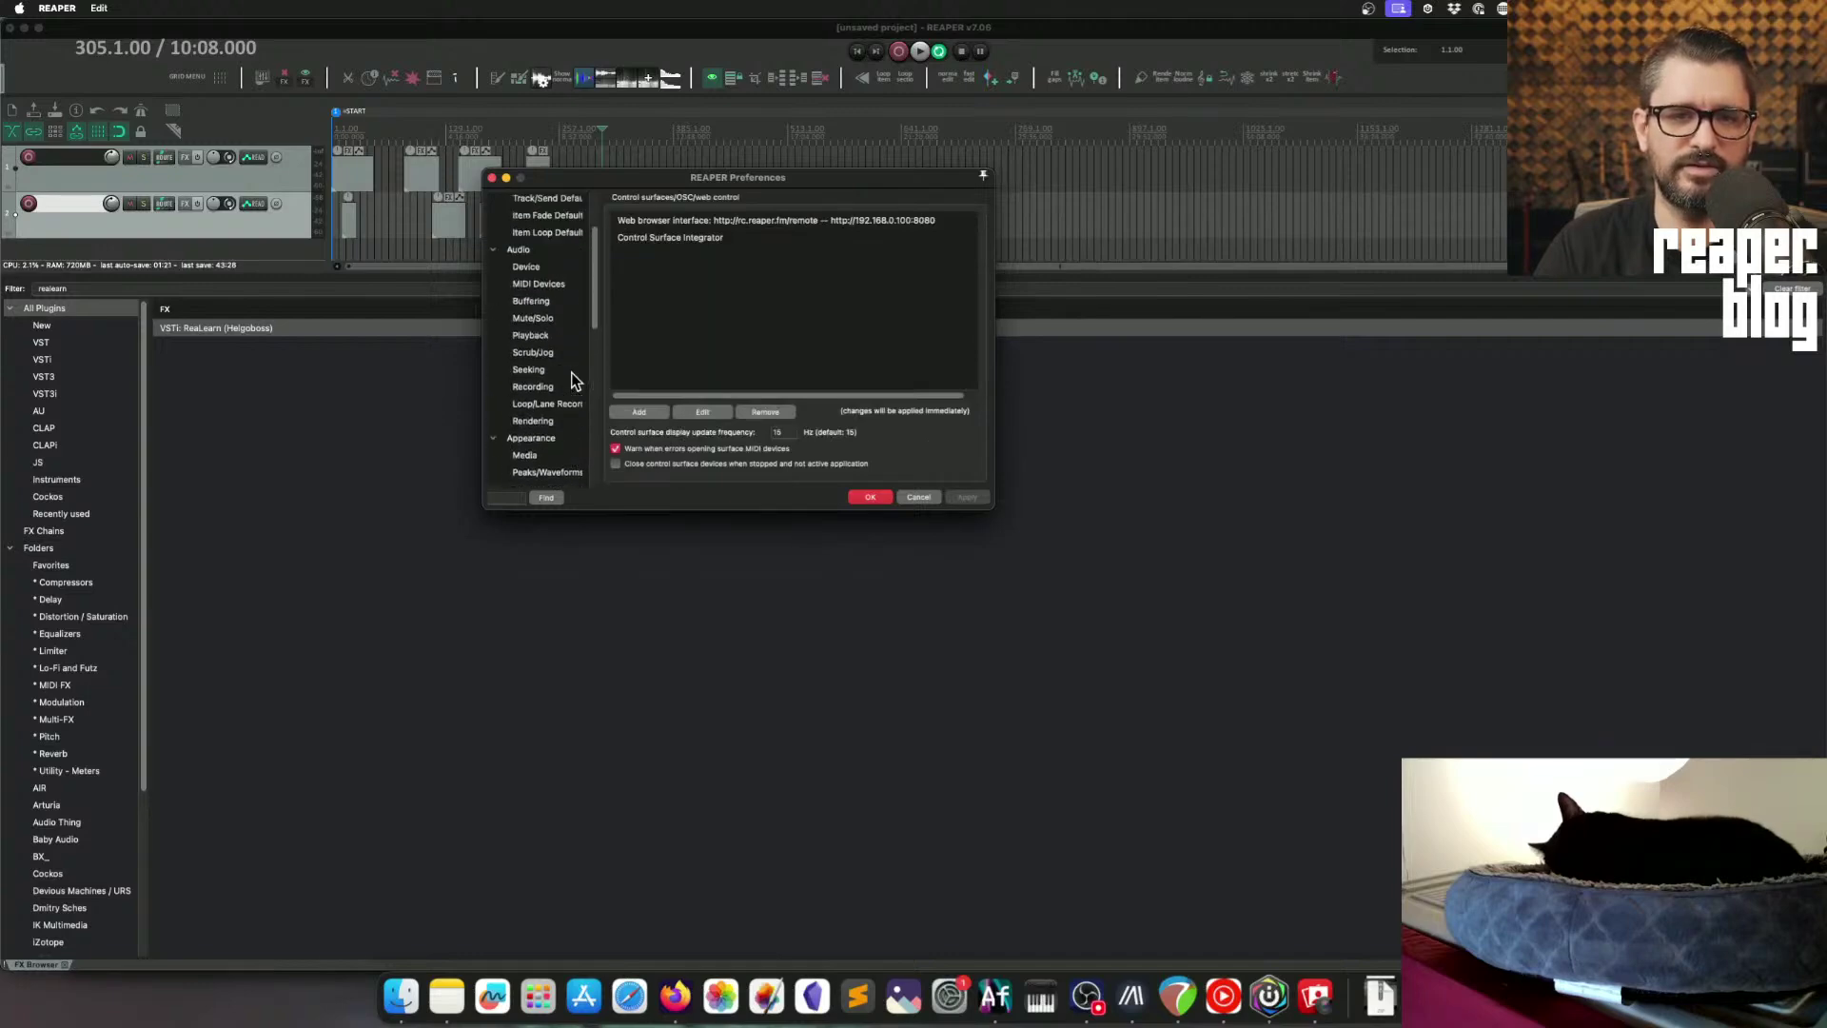
left_click(550, 285)
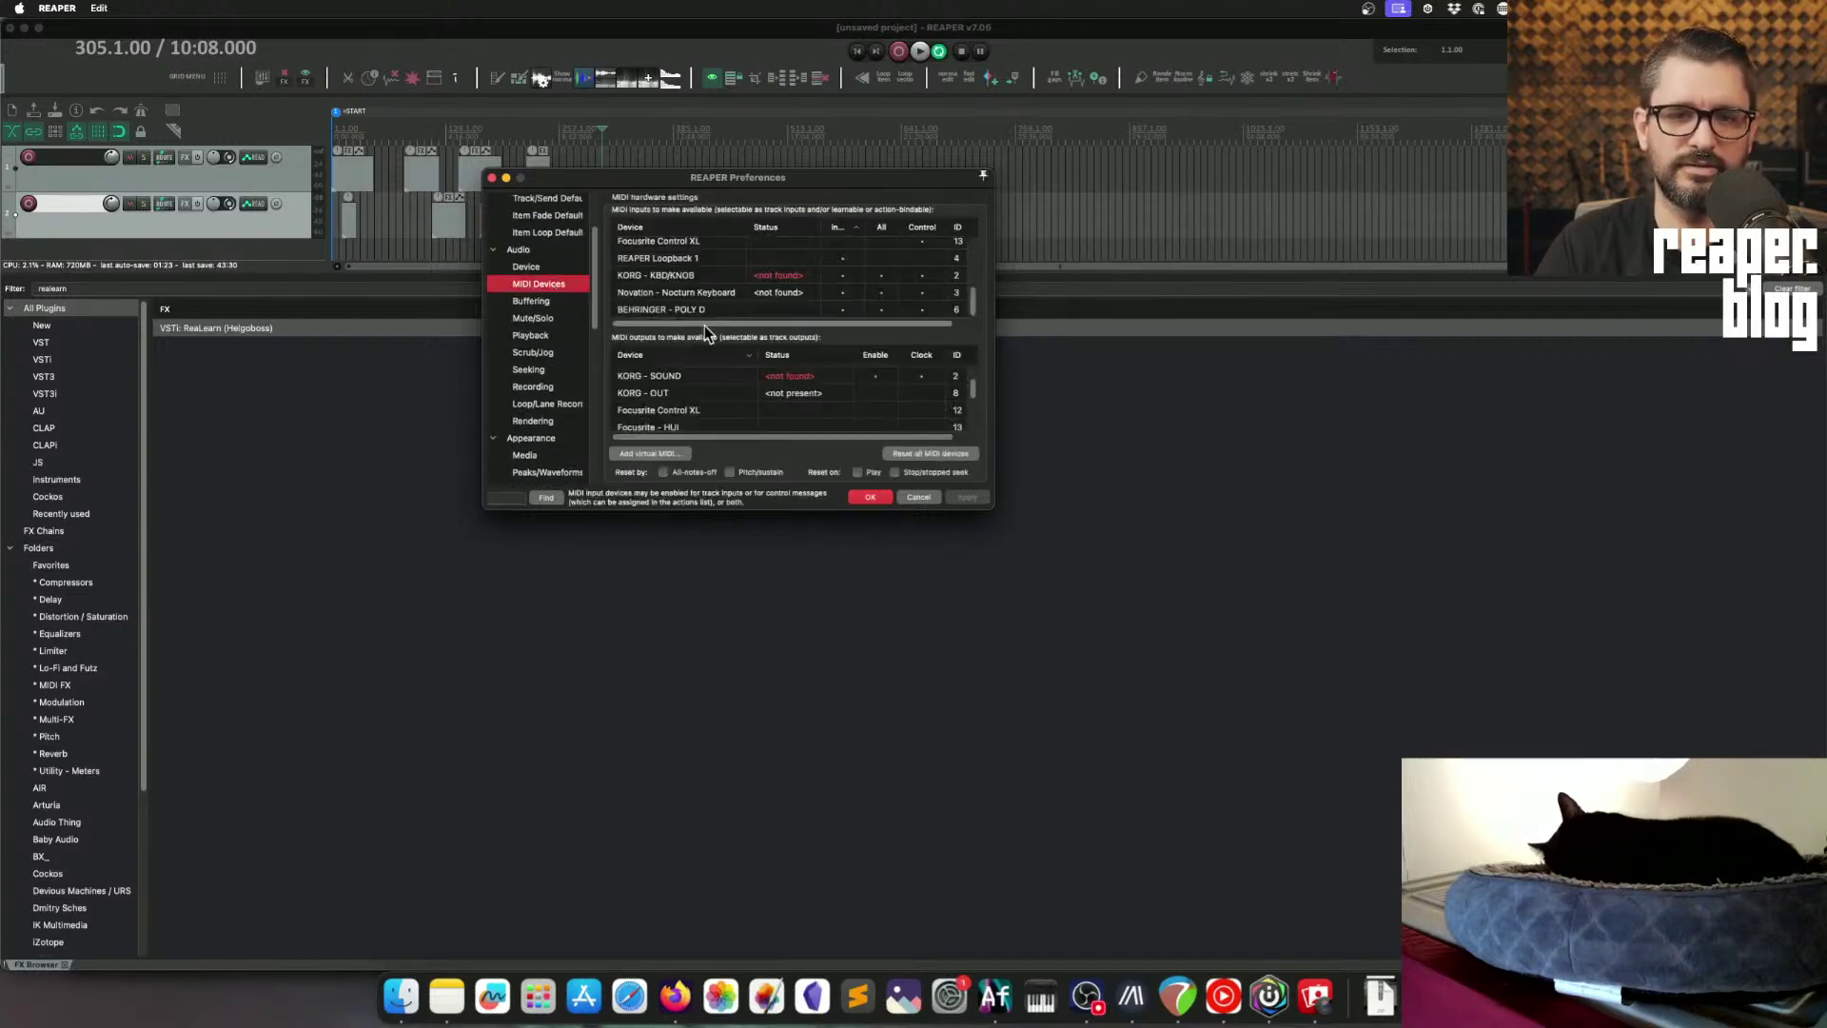
left_click_drag(974, 314, 965, 285)
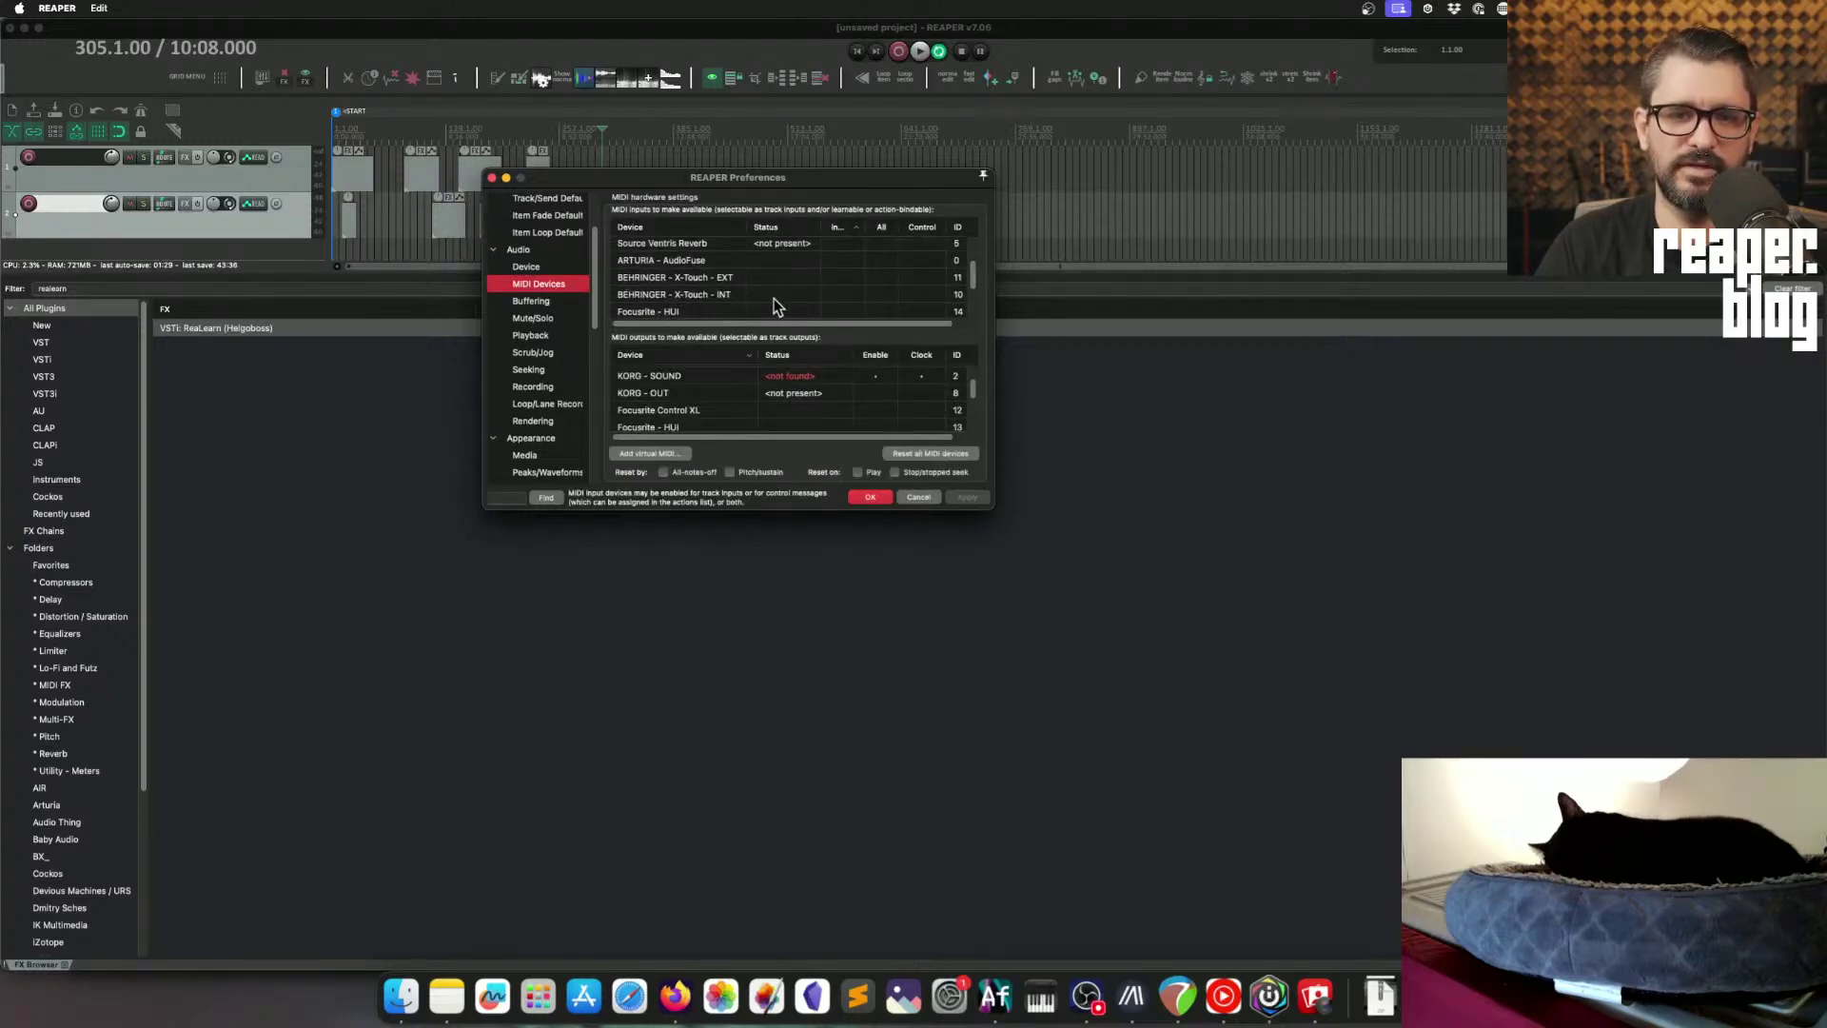
left_click_drag(592, 303, 586, 408)
scroll(584, 433, "up", 5)
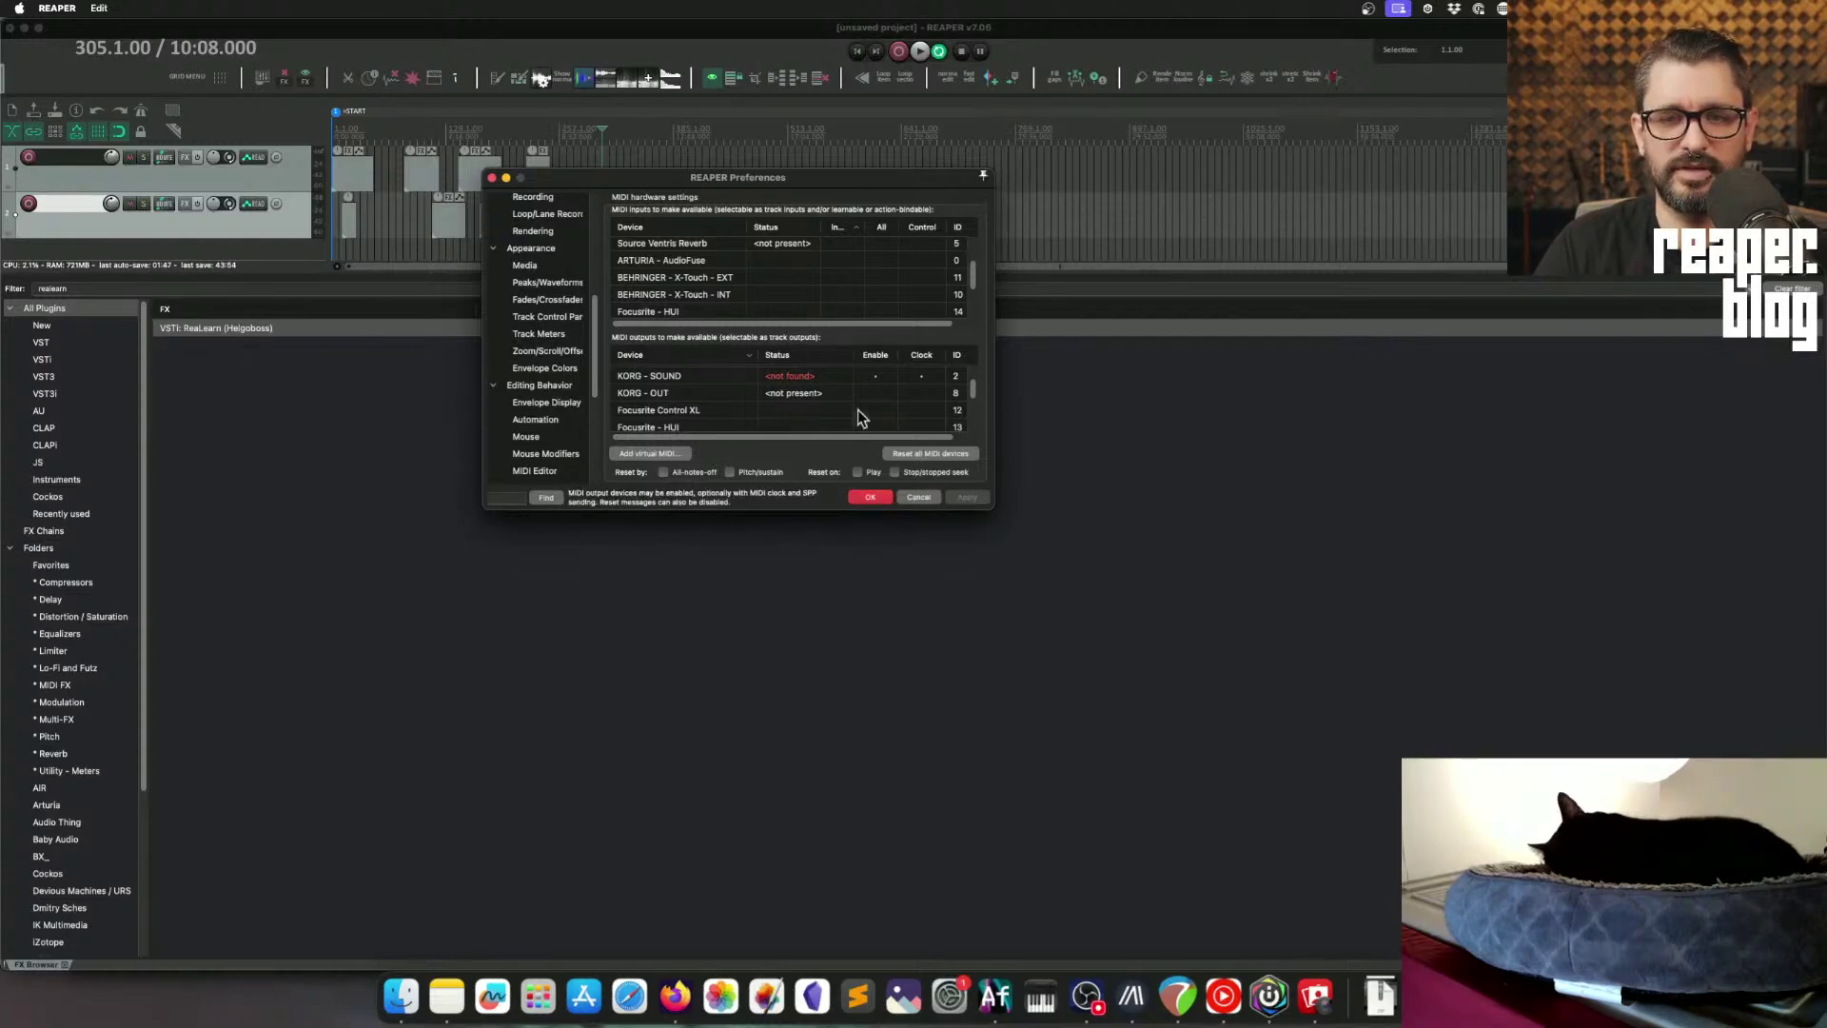
left_click(872, 497)
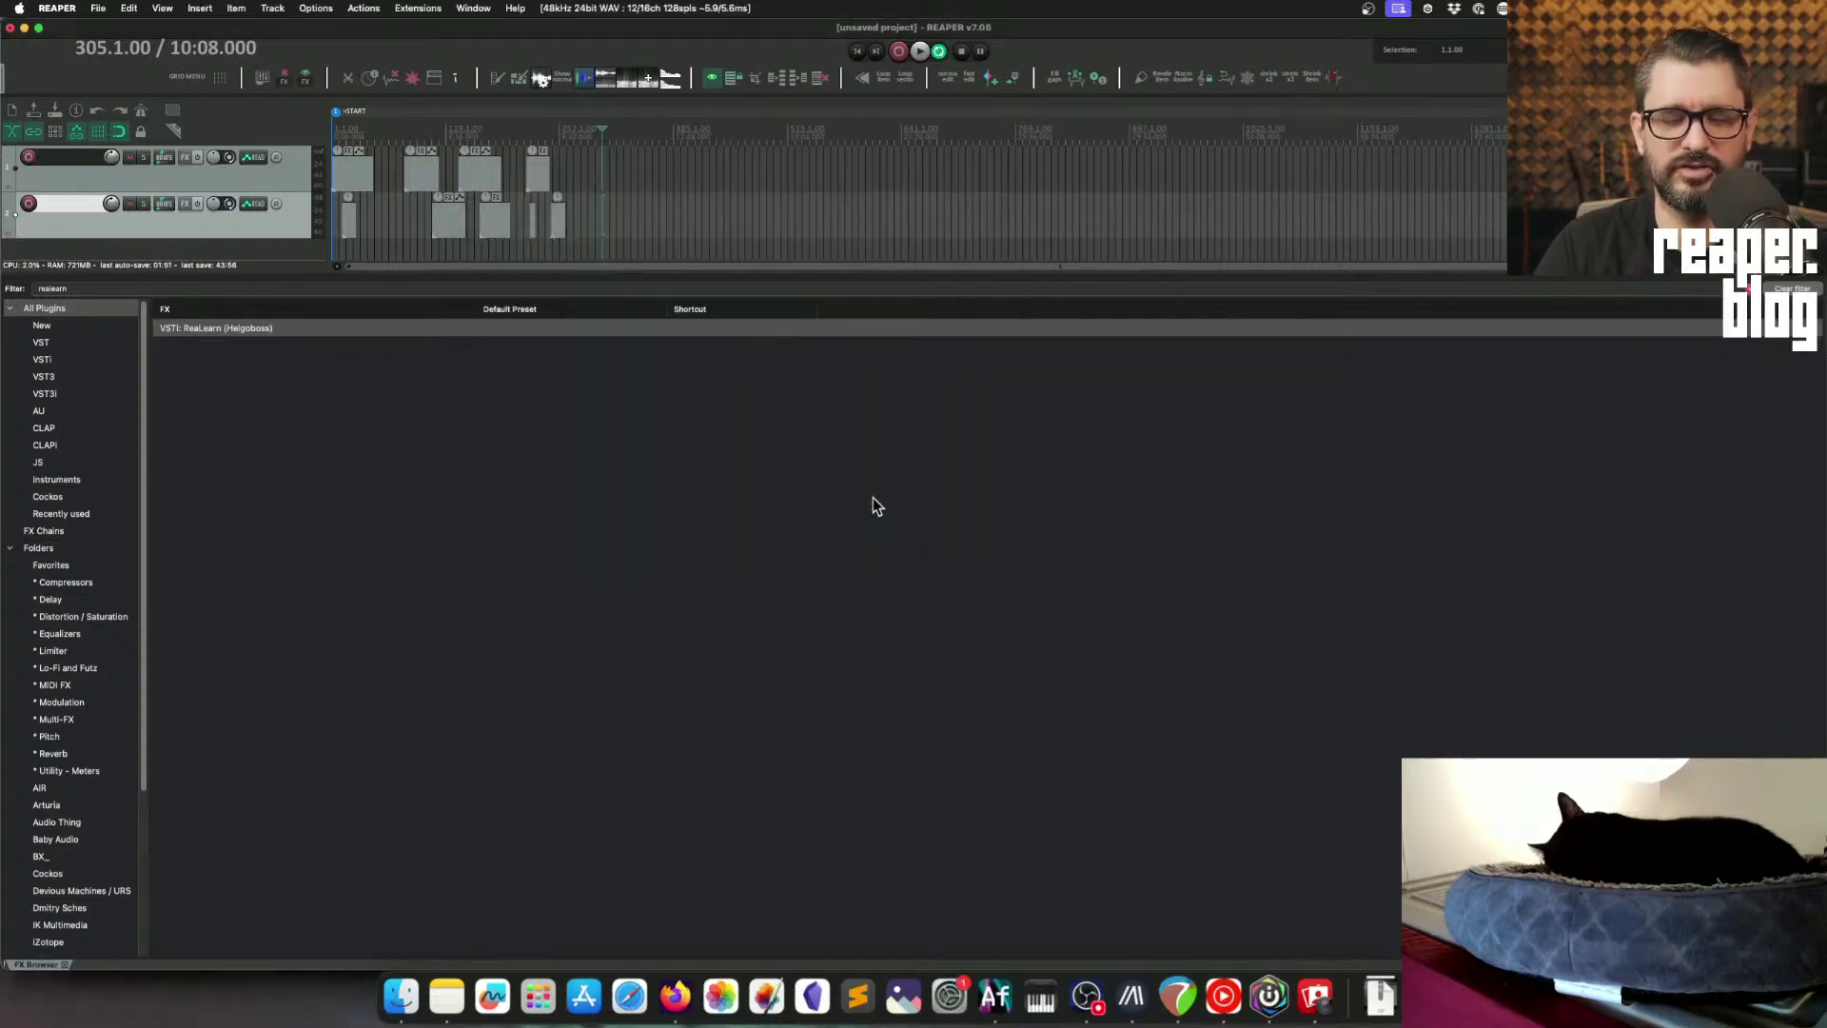
Step: Return the play position to project start (1.1.00) and show the Mouse Modifiers preferences
key("Home")
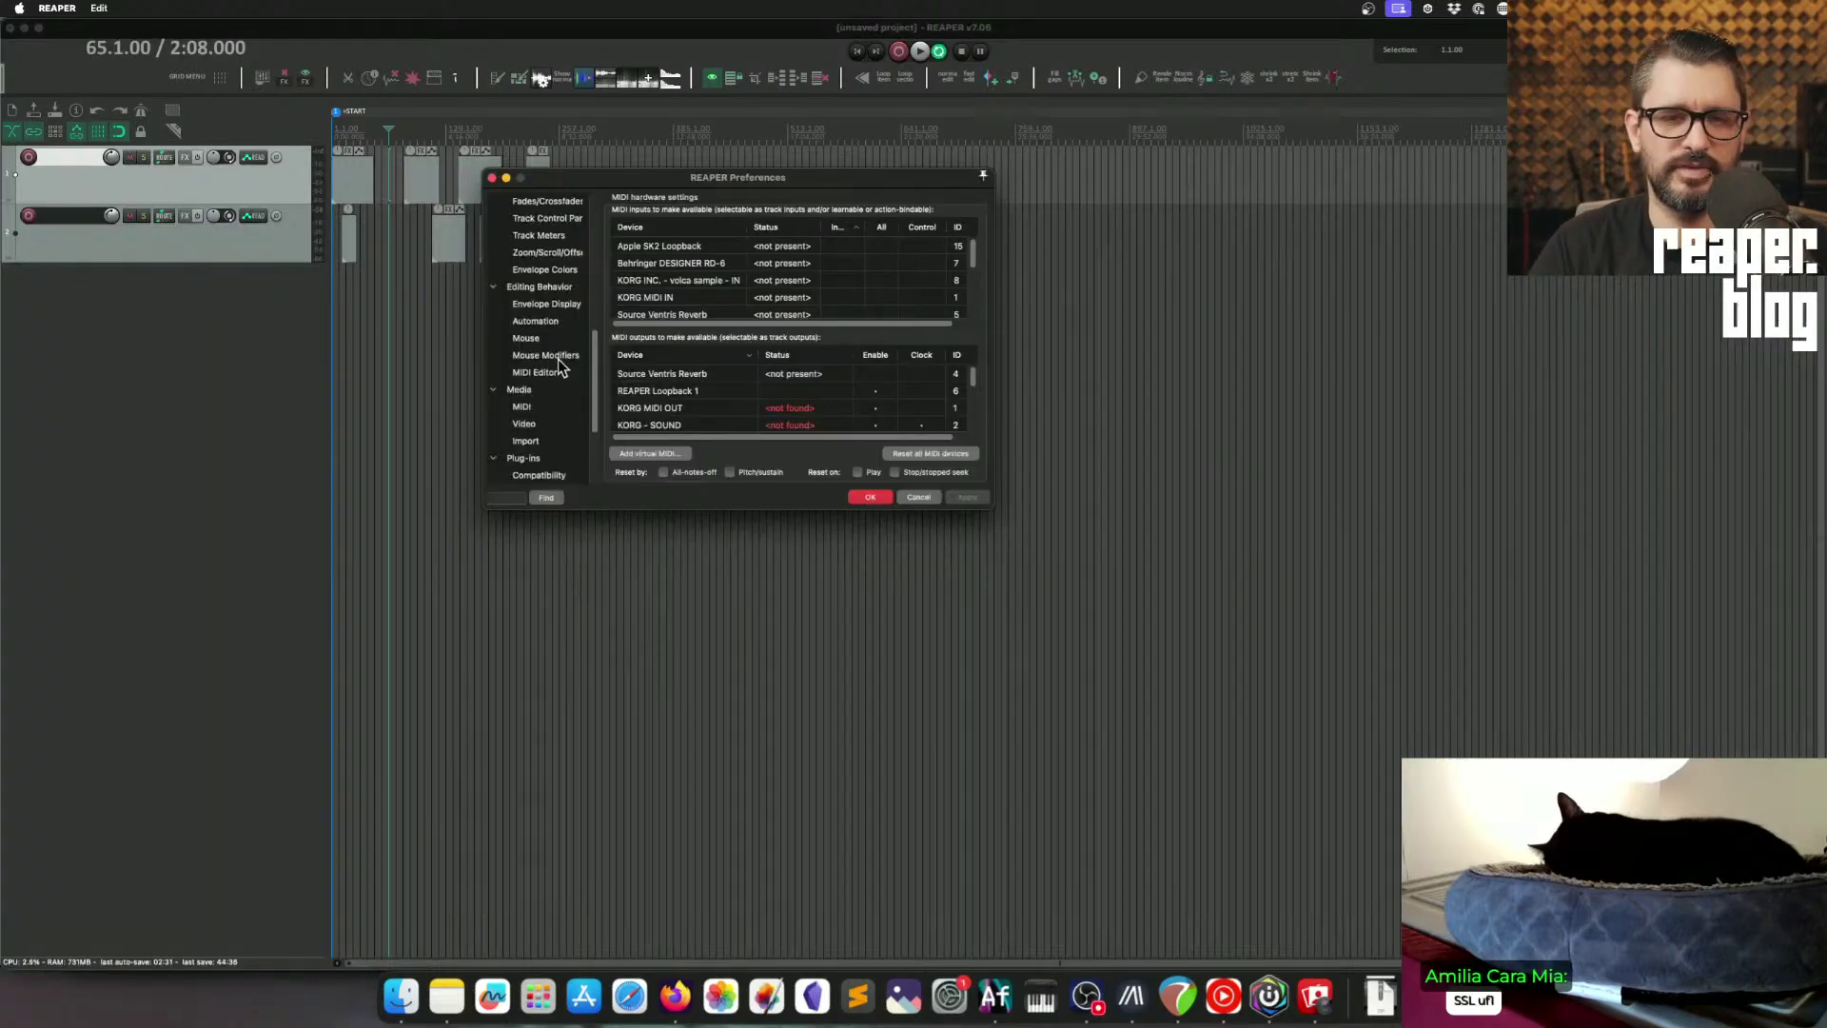
left_click(557, 355)
Step: Keep the Mouse Modifiers context on Arrange view with right drag selected
left_click(684, 216)
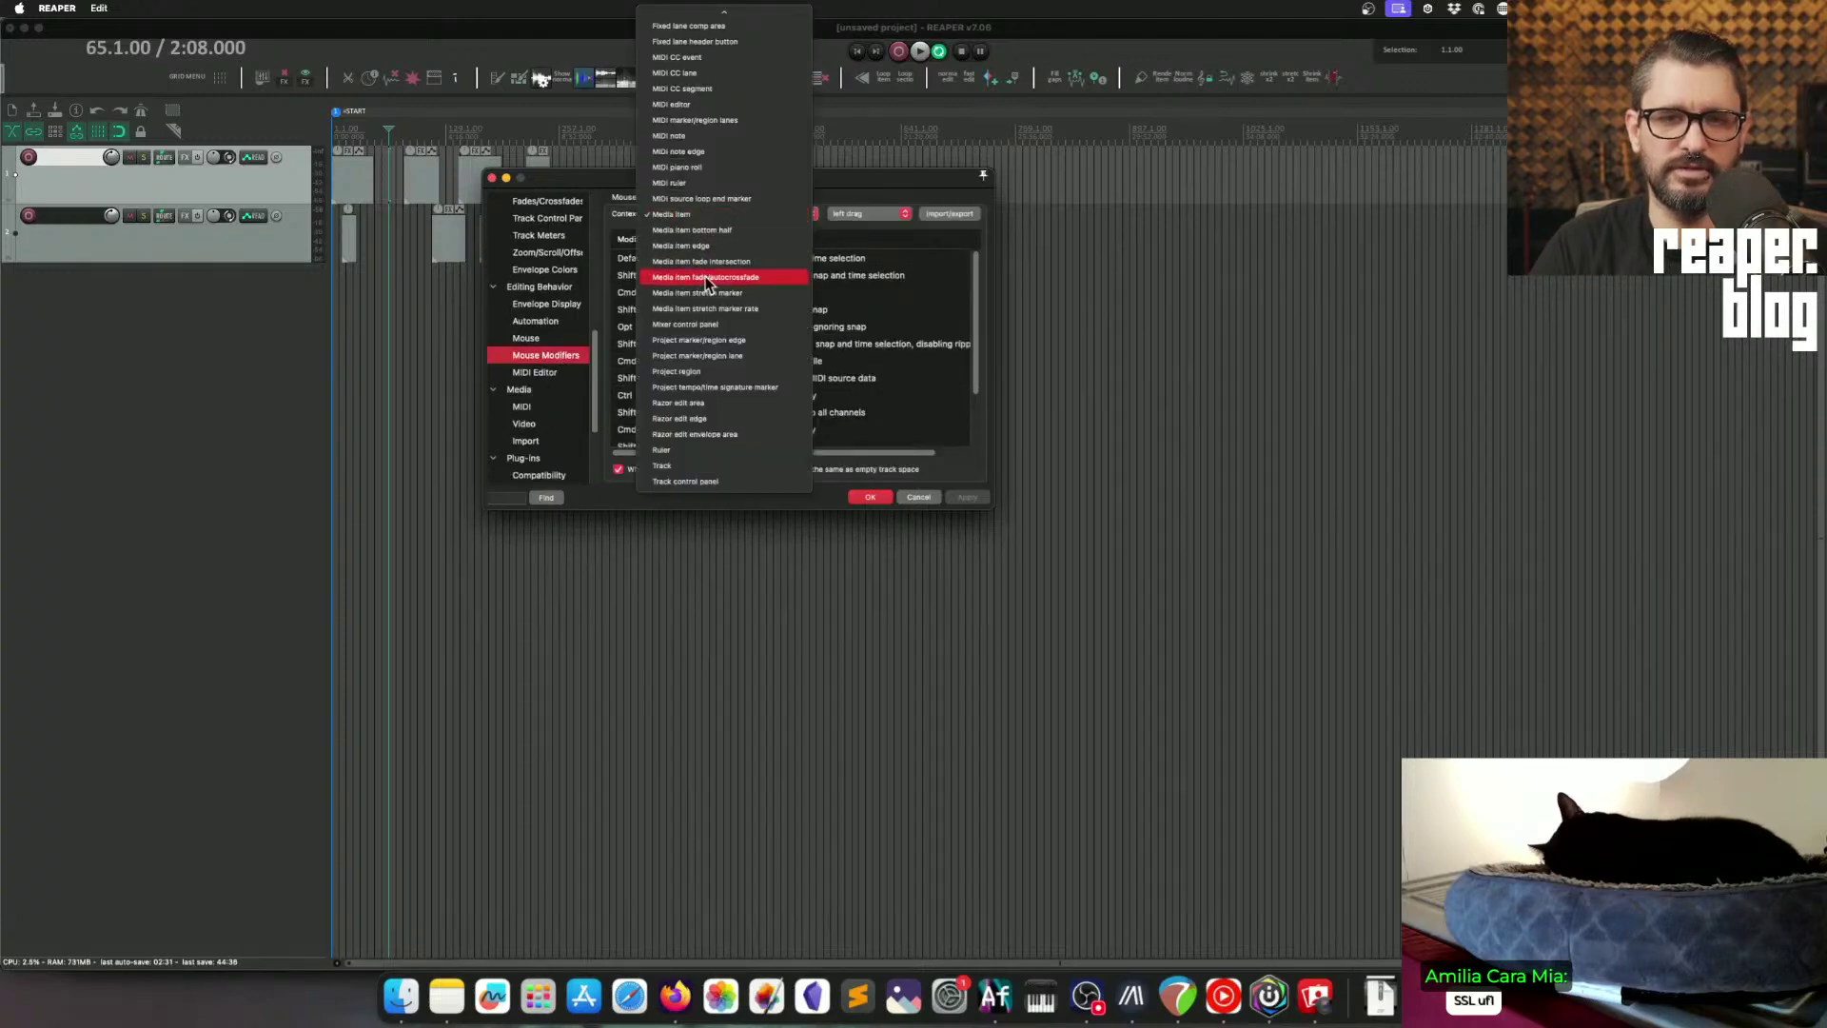
left_click(711, 281)
left_click_drag(711, 186, 585, 263)
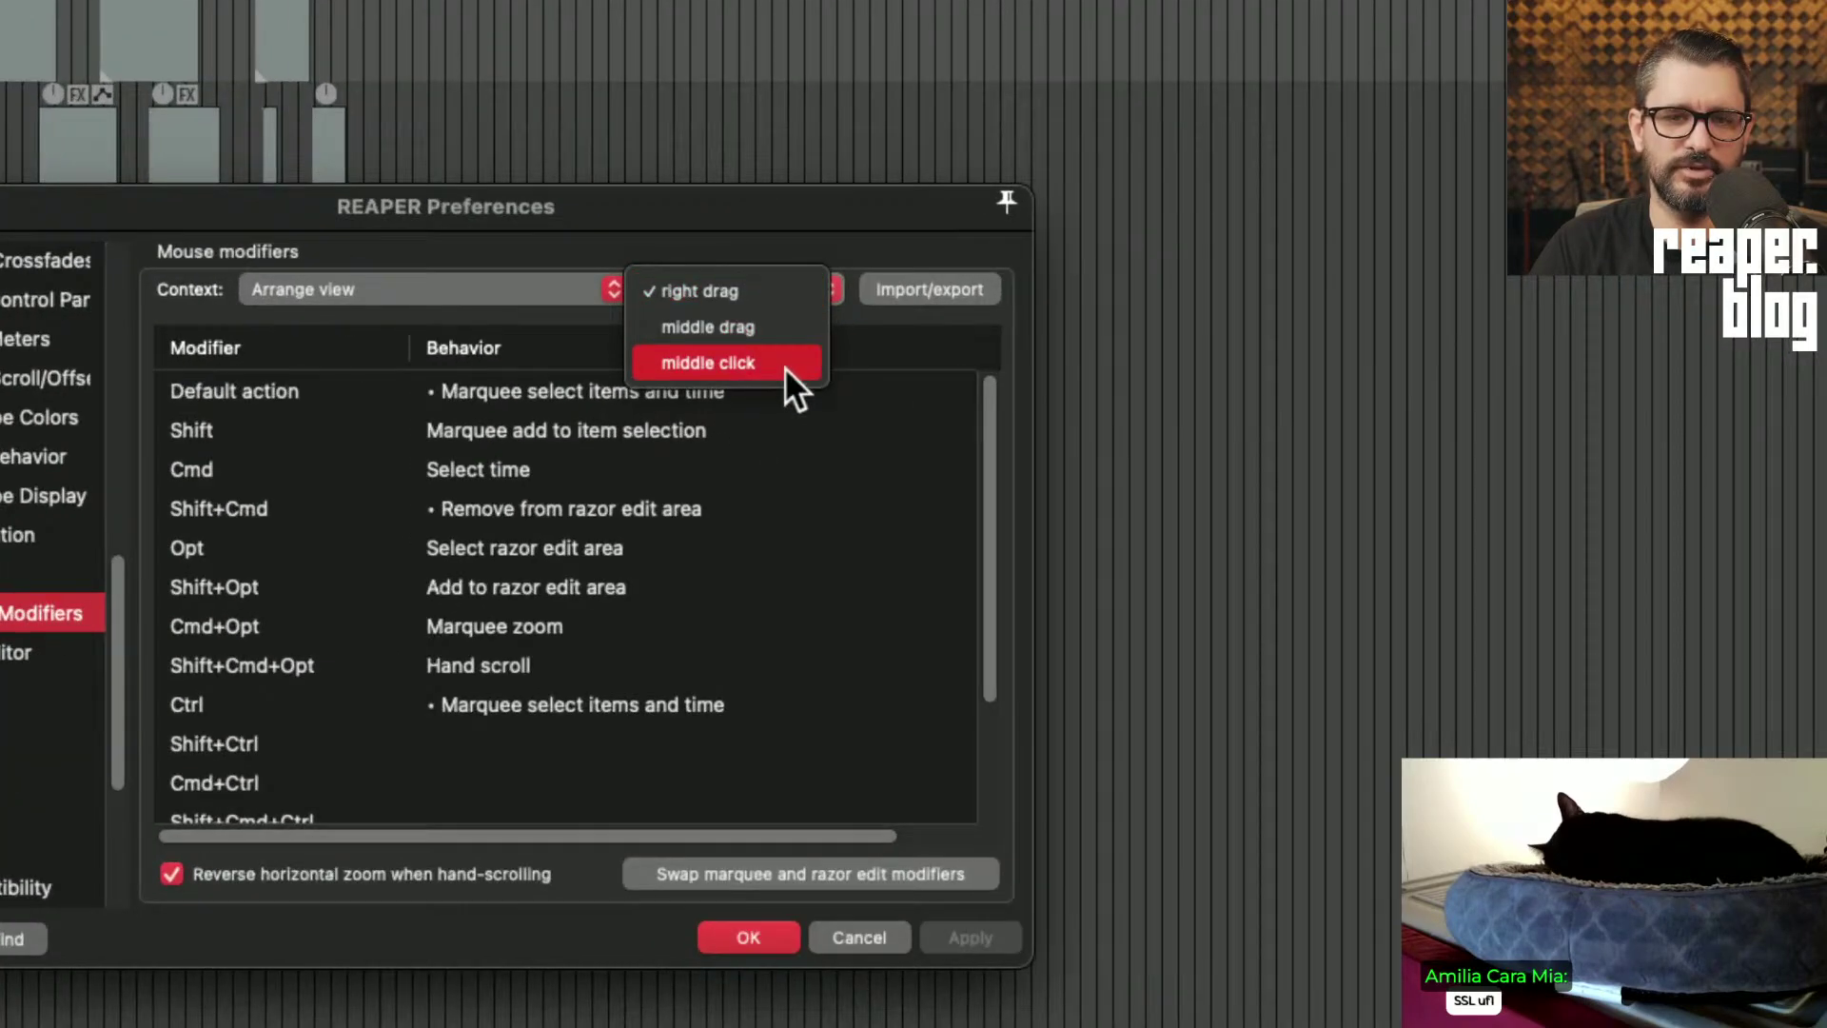
left_click(805, 290)
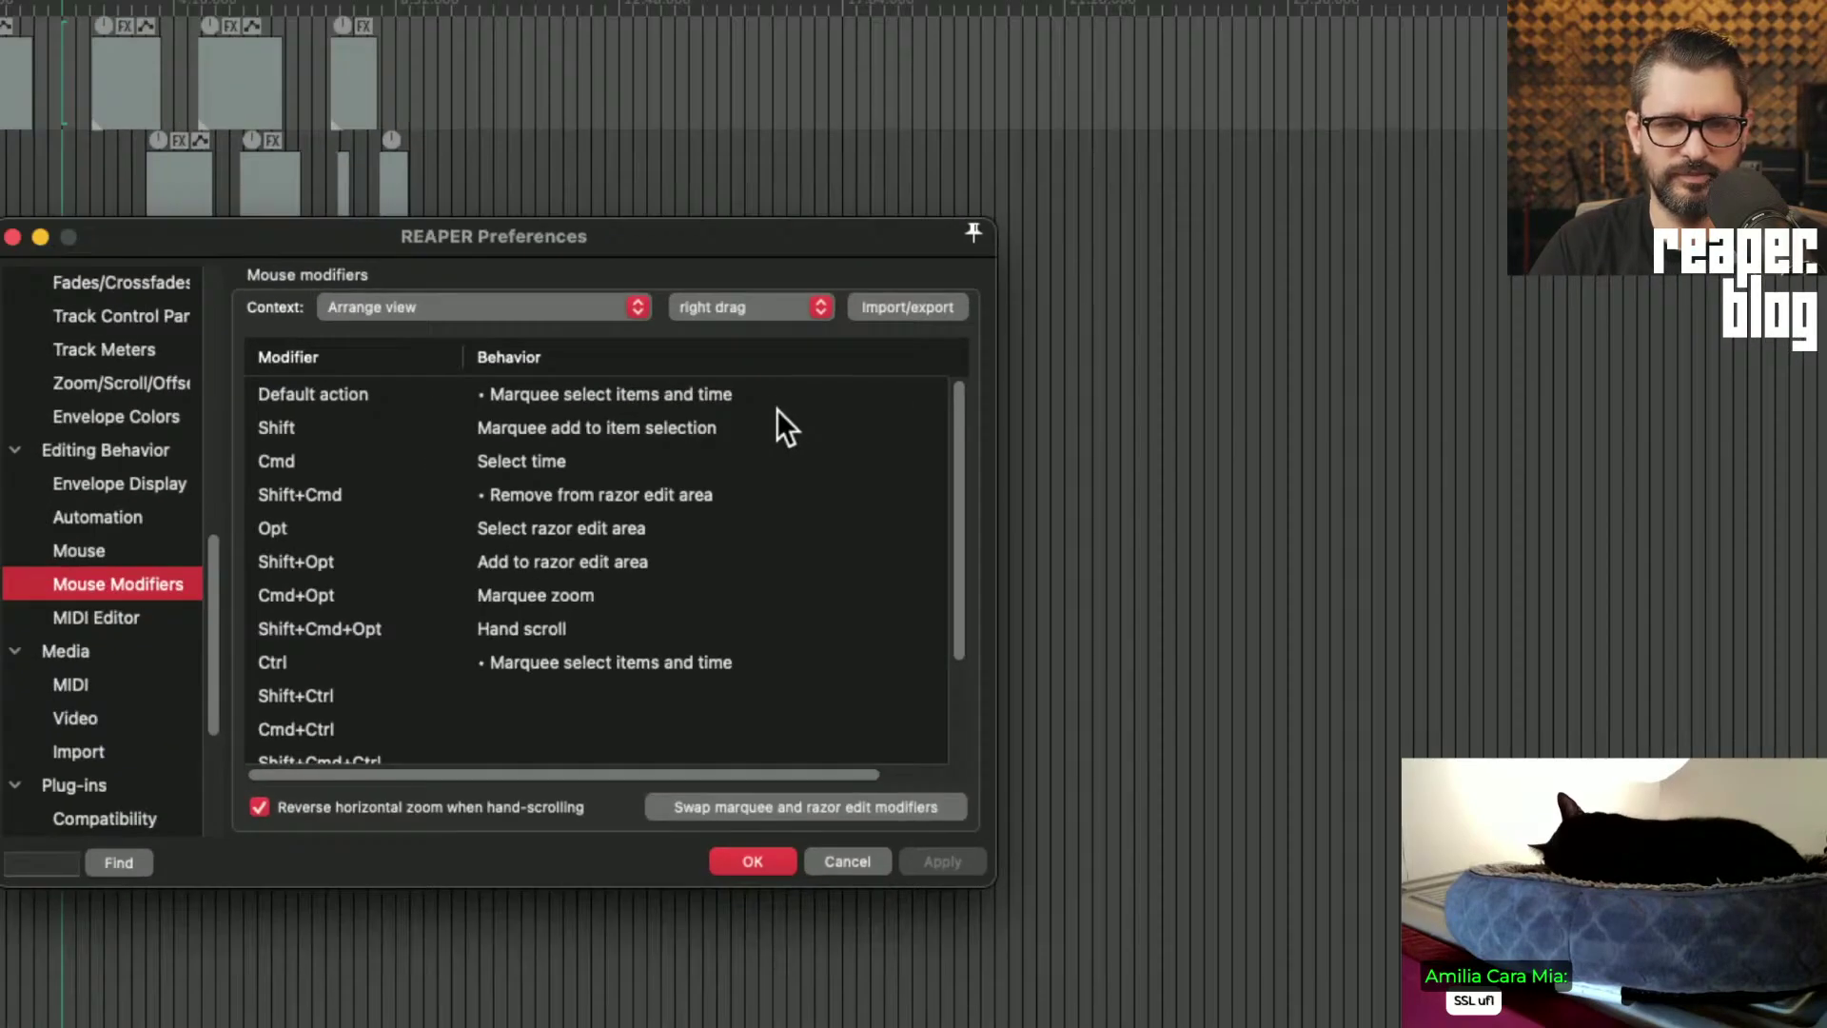
left_click(556, 300)
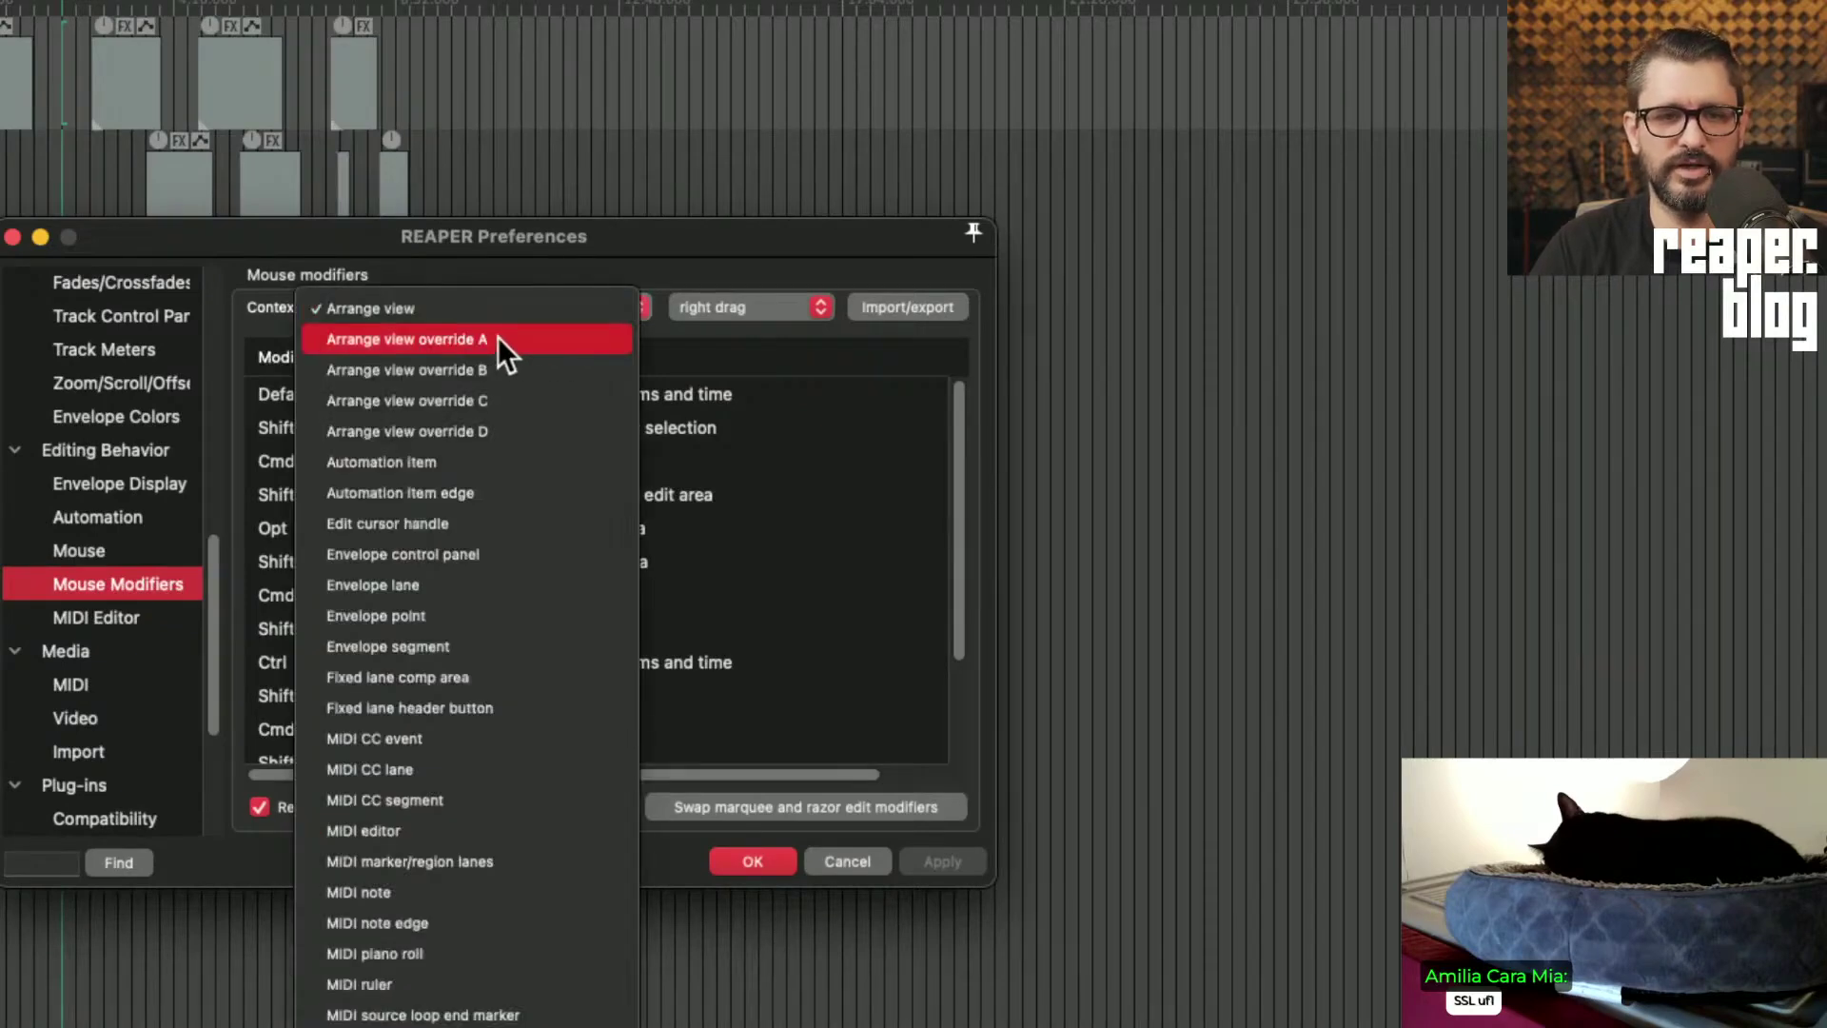
left_click(682, 263)
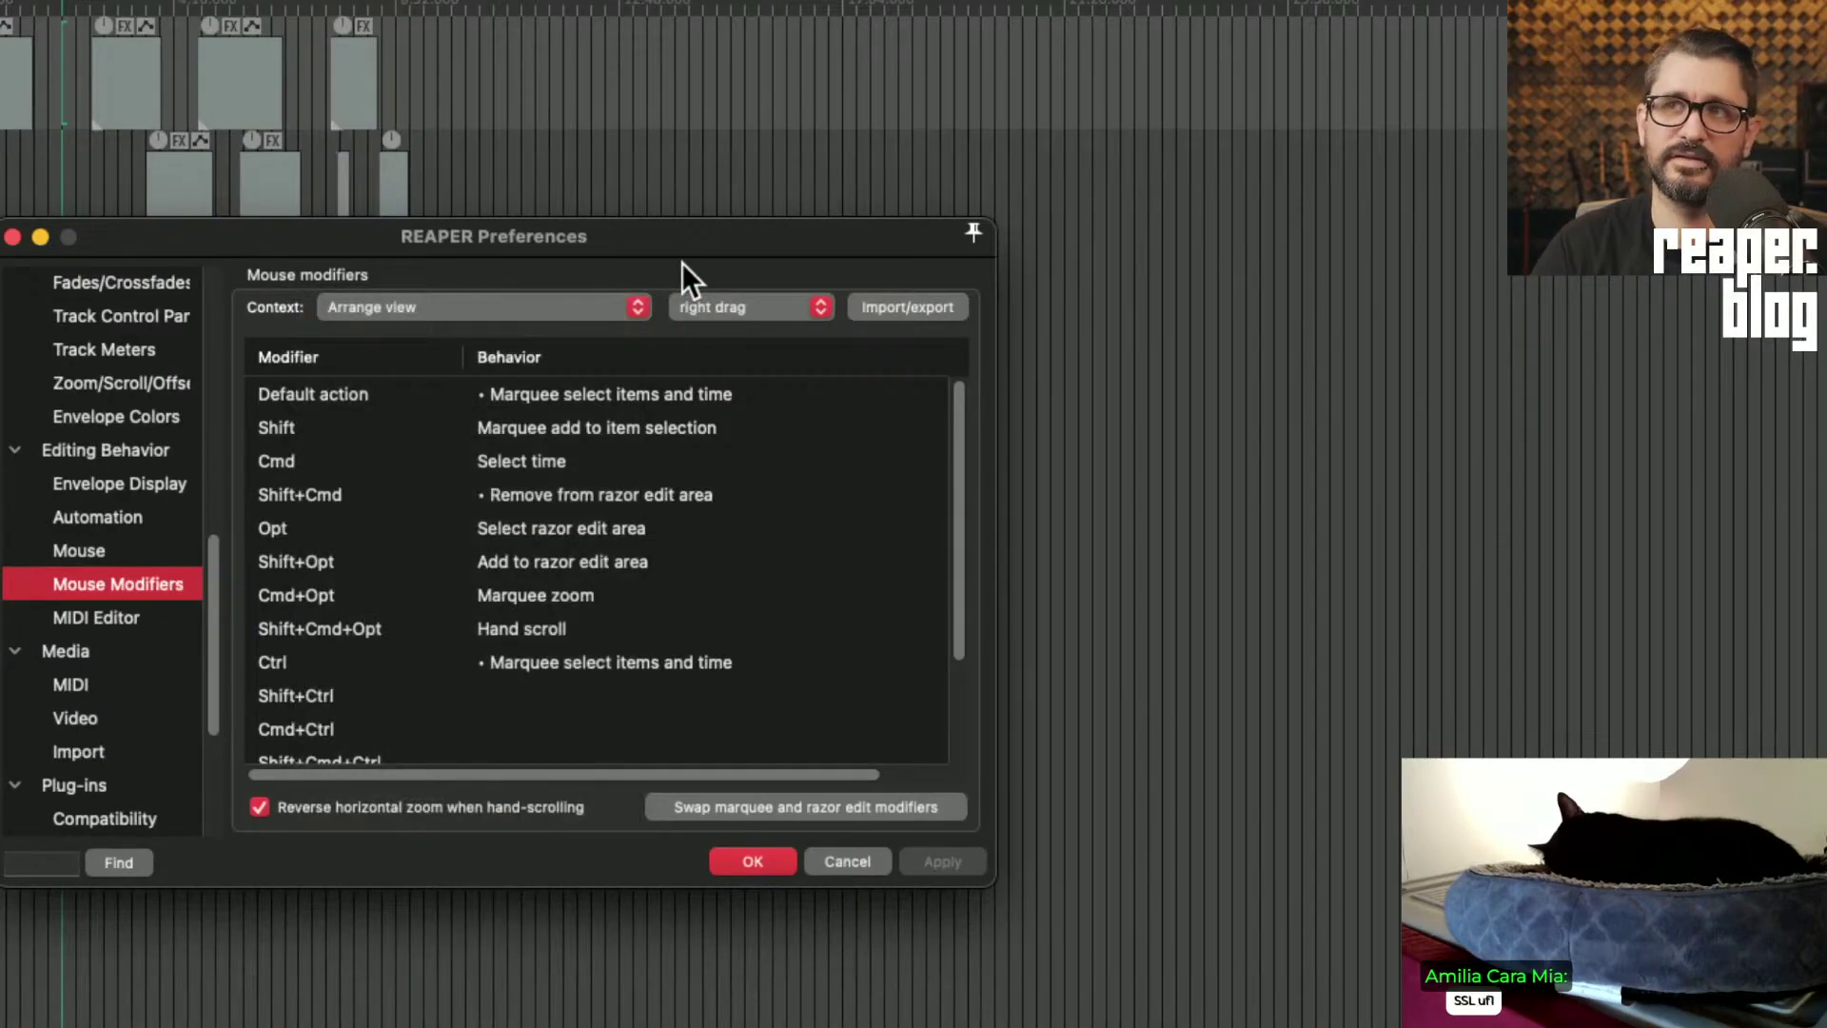
Step: Review the Ctrl and Shift right-drag behaviours, close Preferences, and marquee-select four items
left_click_drag(667, 246, 796, 229)
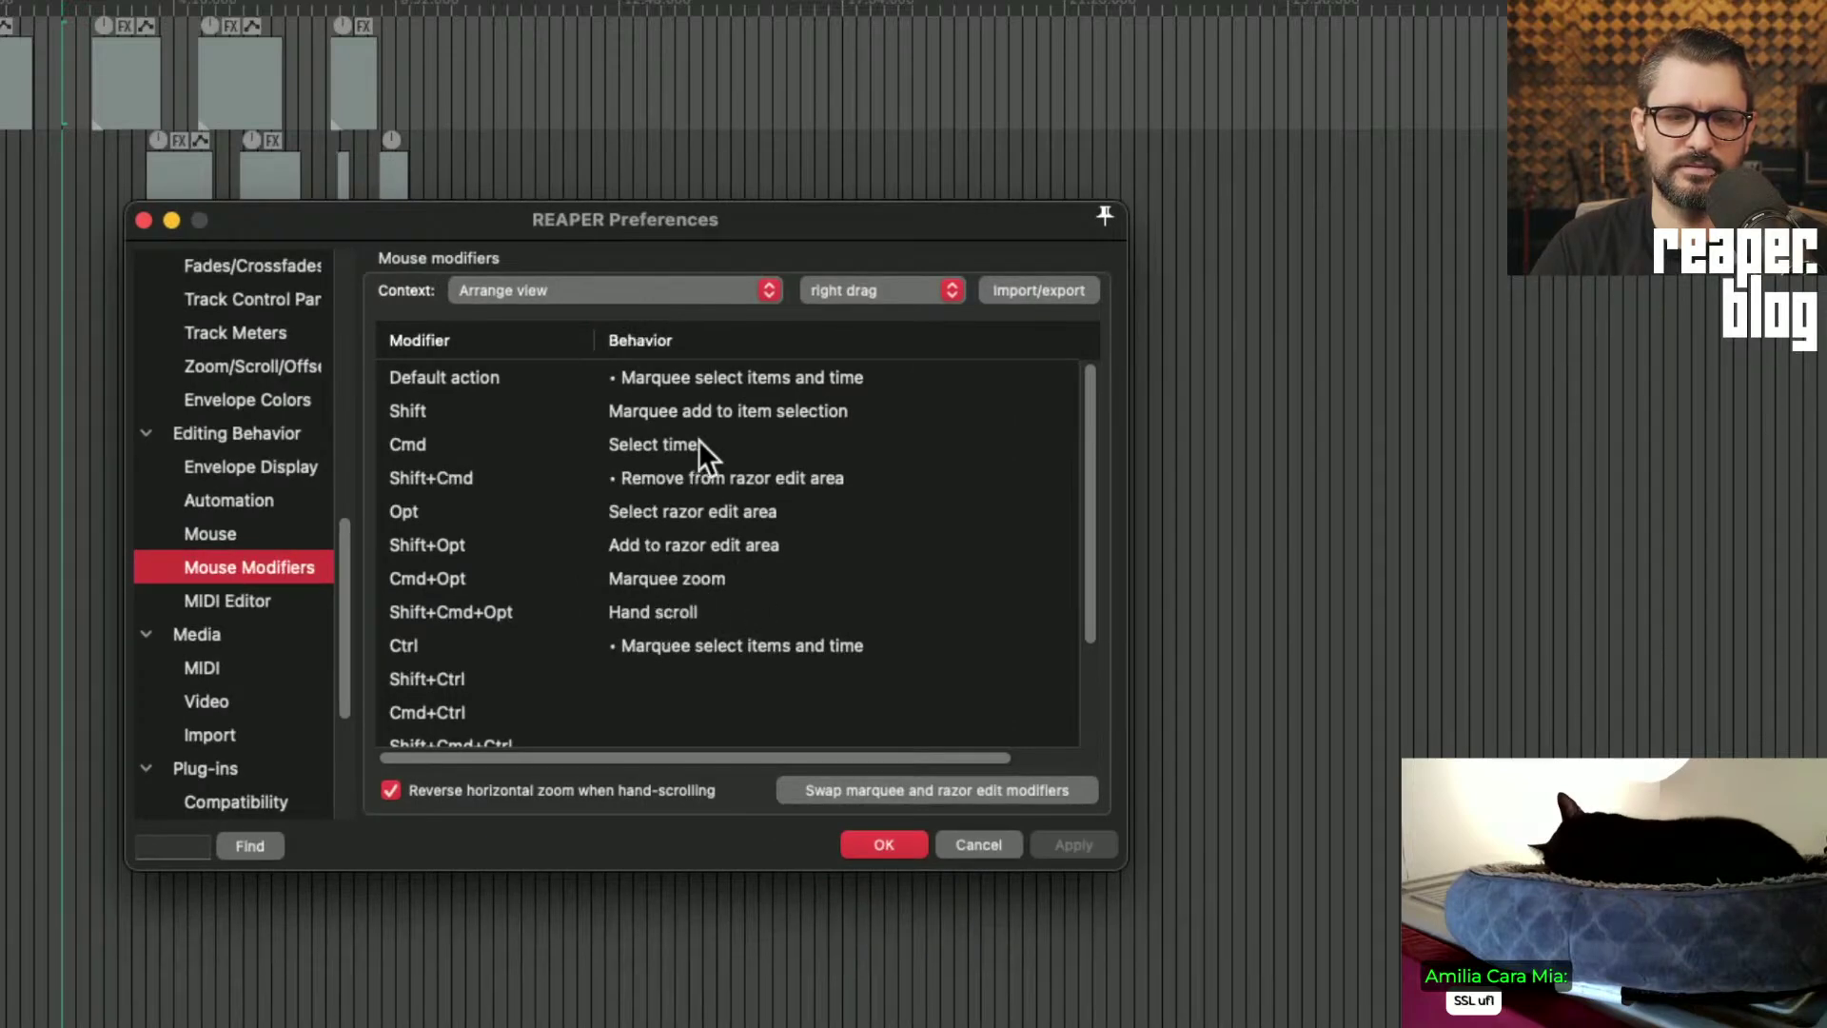
left_click(719, 646)
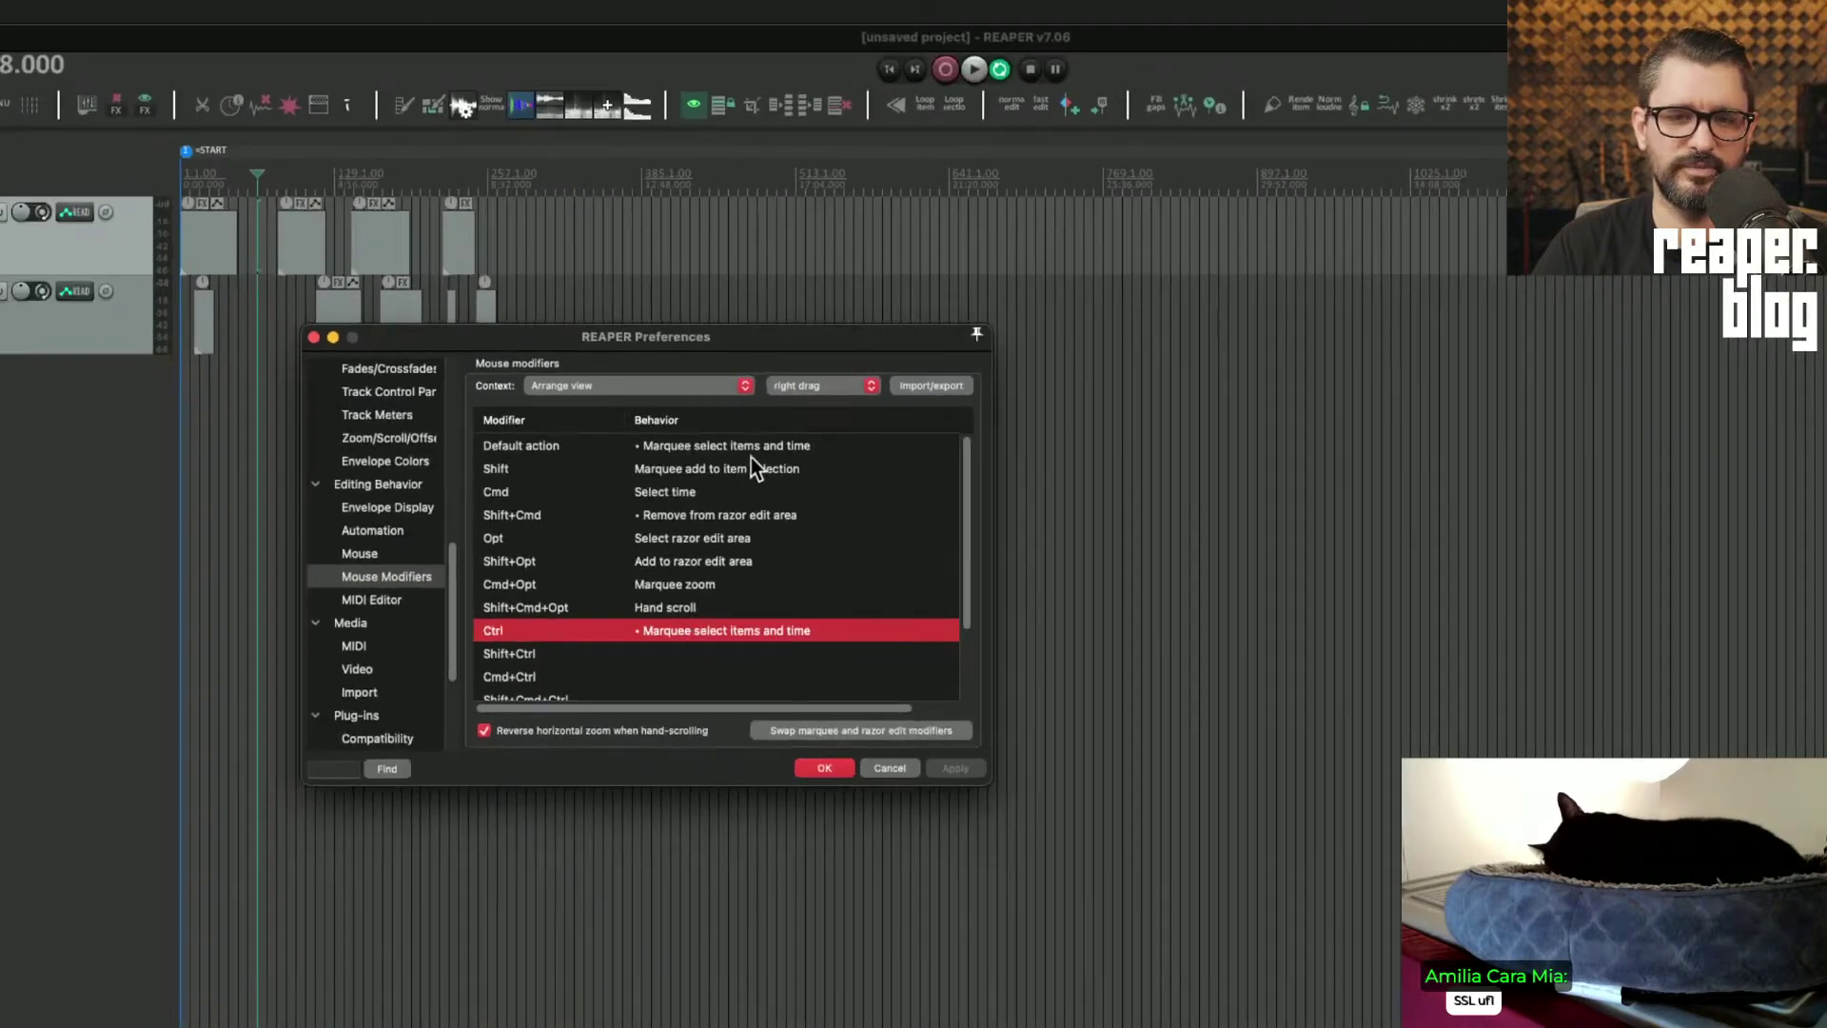
left_click(778, 409)
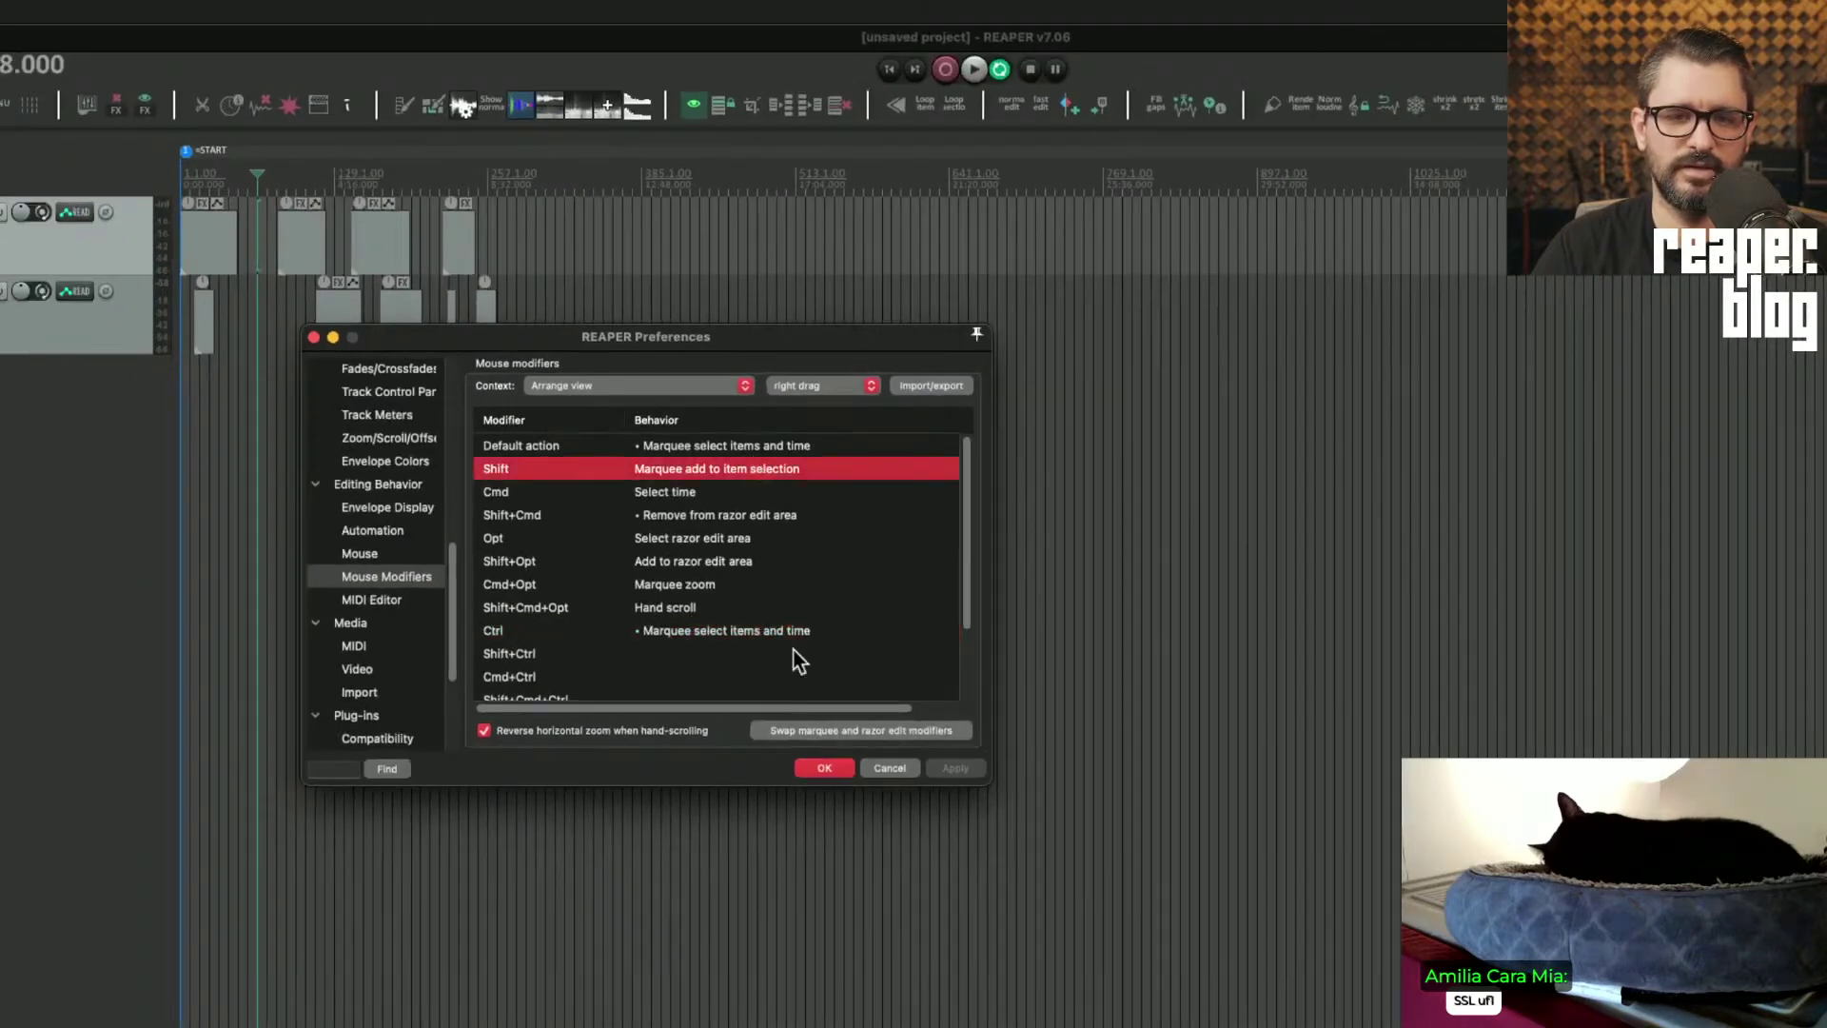
left_click(824, 769)
left_click_drag(271, 231, 398, 354)
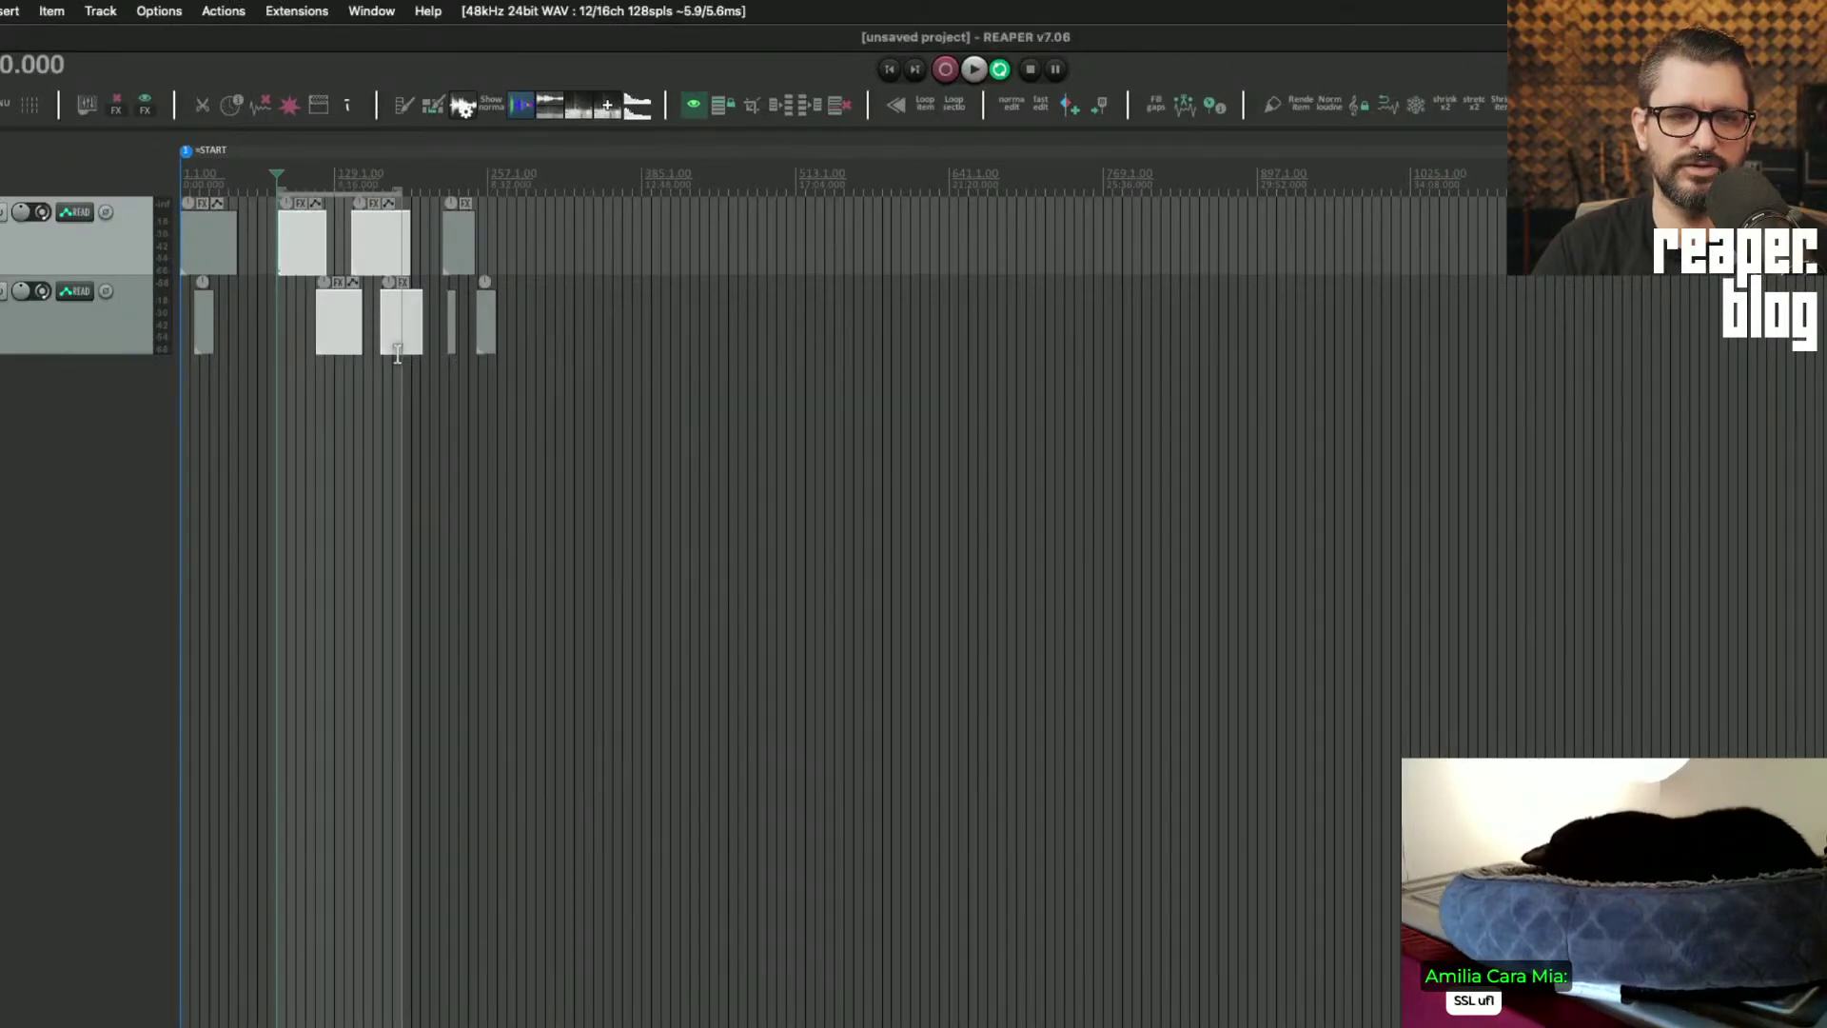
Step: Select a different item group, clear it, and turn on the marquee selection override
left_click_drag(335, 238, 489, 359)
left_click(379, 331)
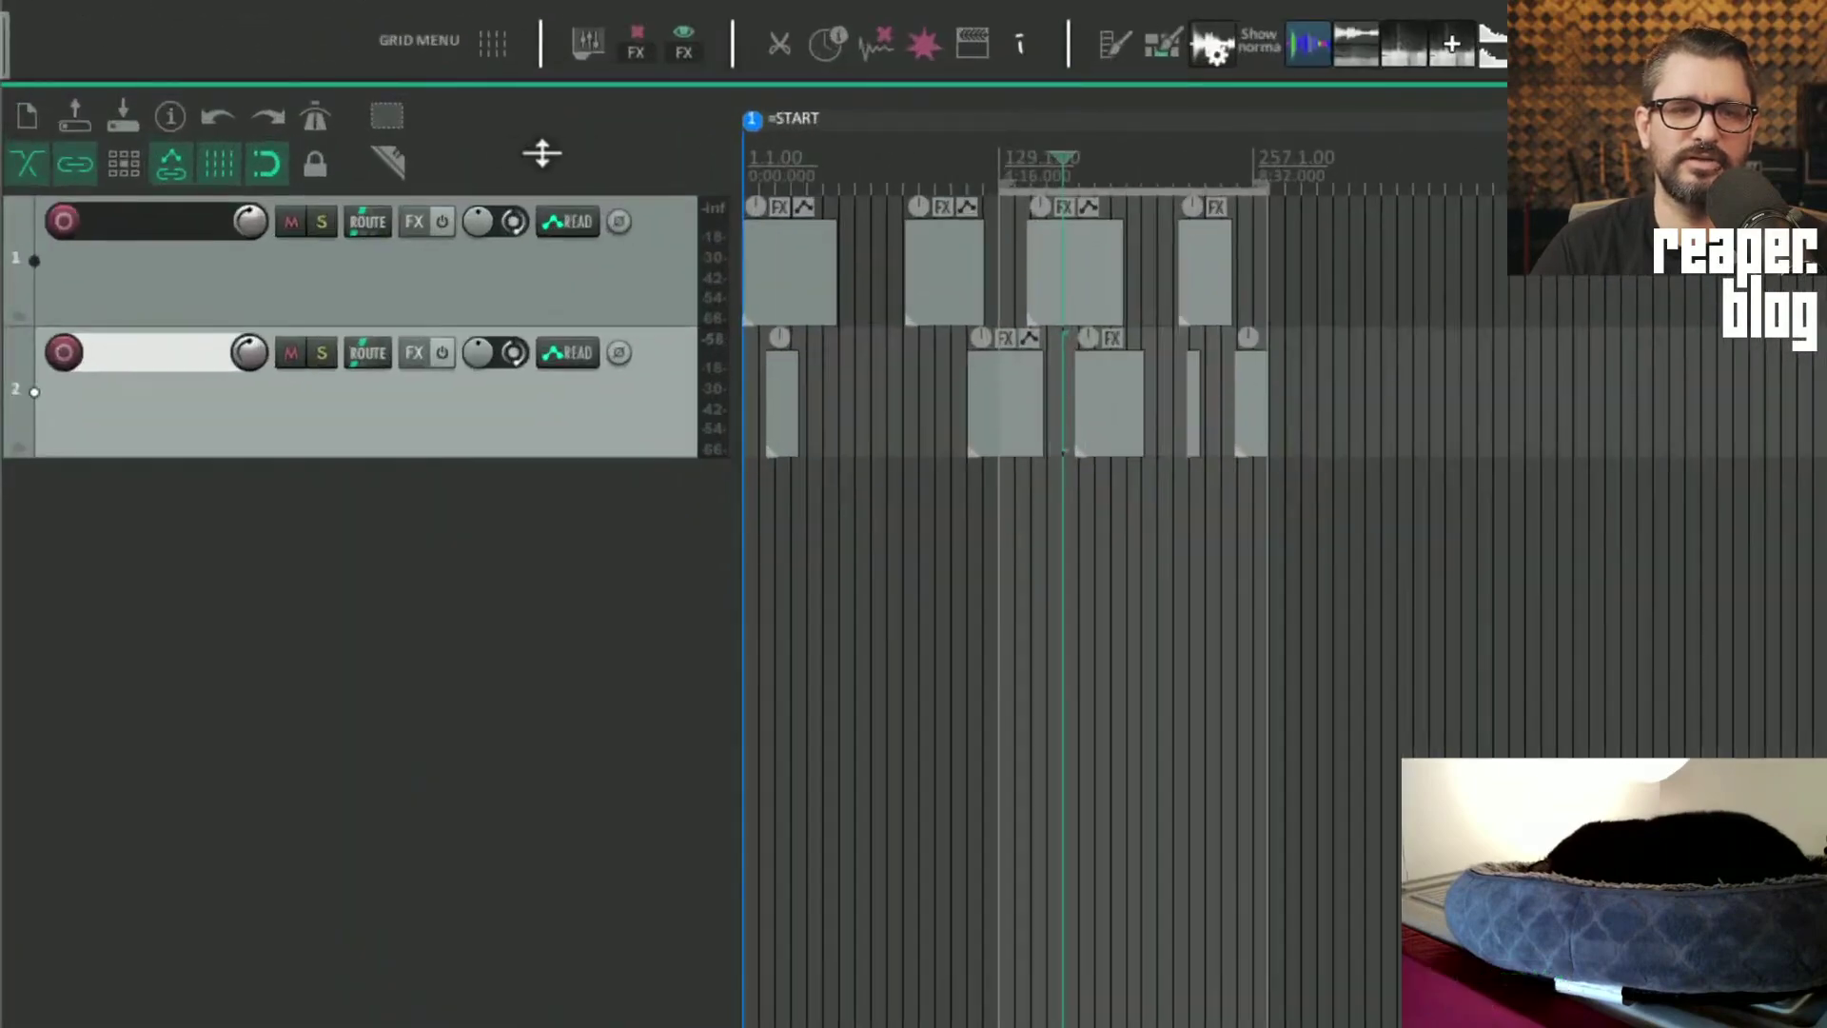
left_click(388, 115)
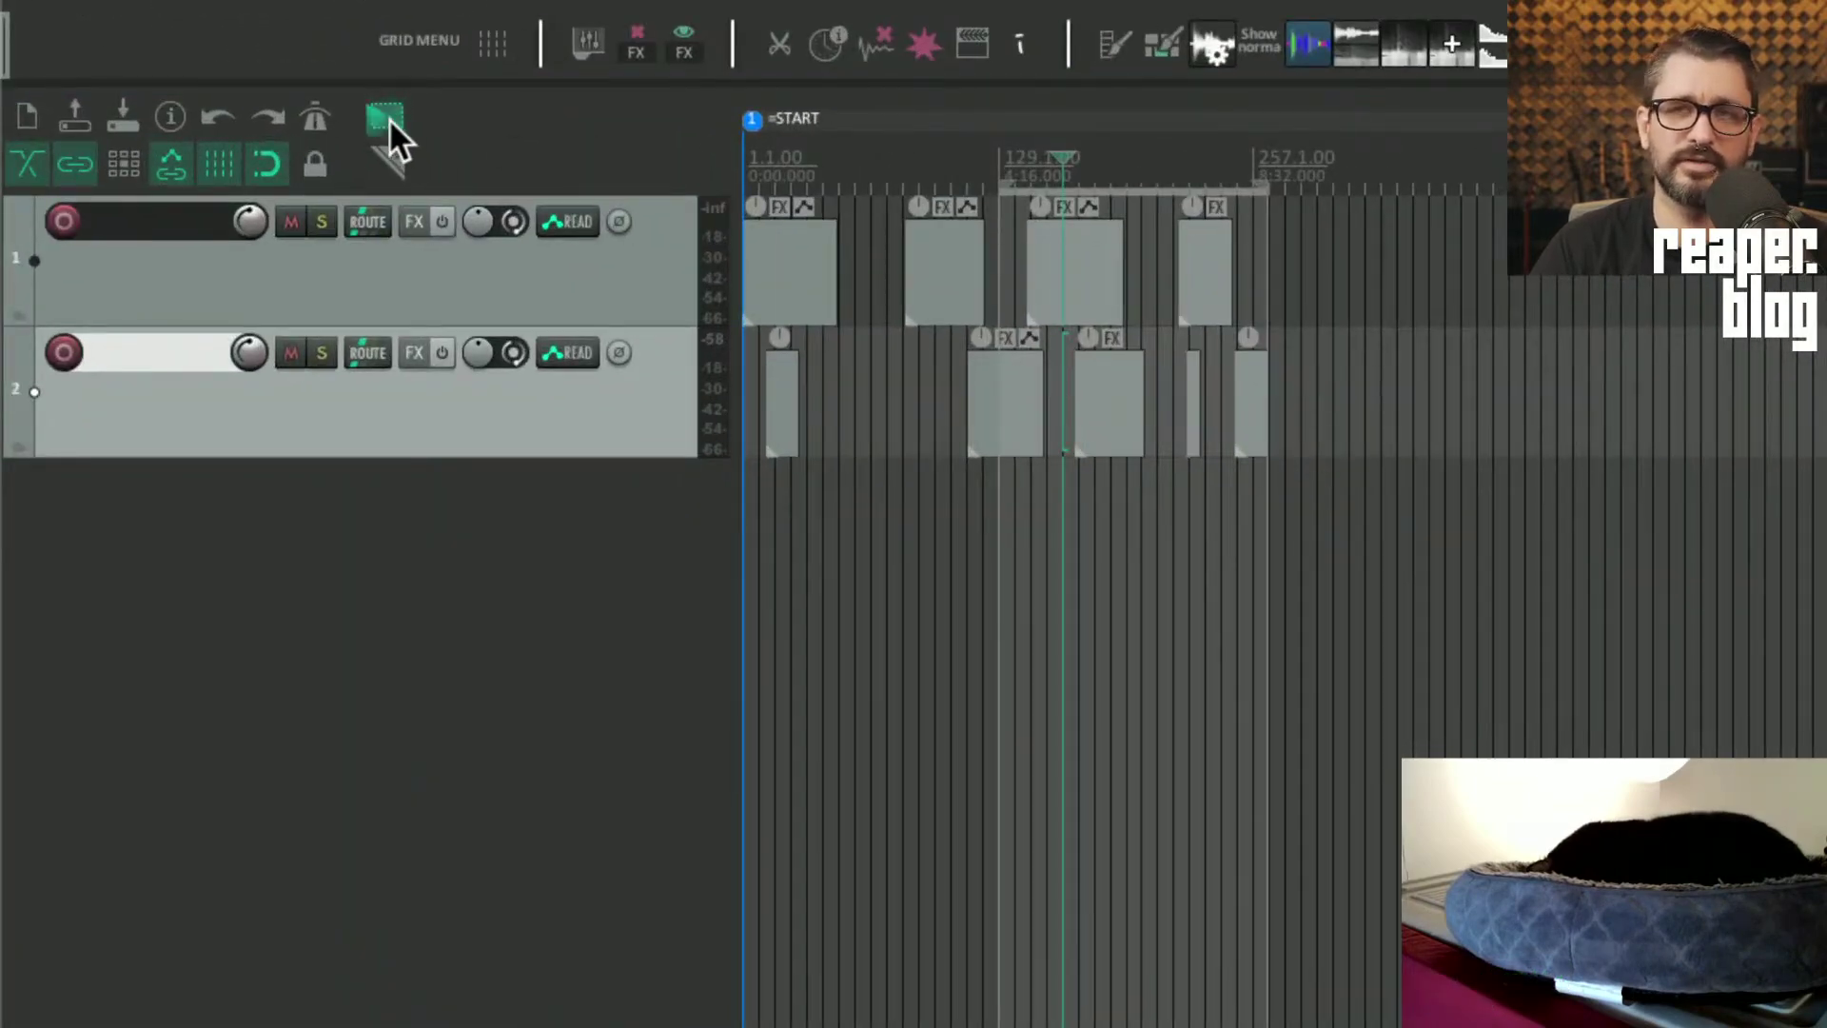
Step: Box-select several item groups across both tracks, then bring up the mouse modifier preferences
left_click_drag(953, 301, 1142, 447)
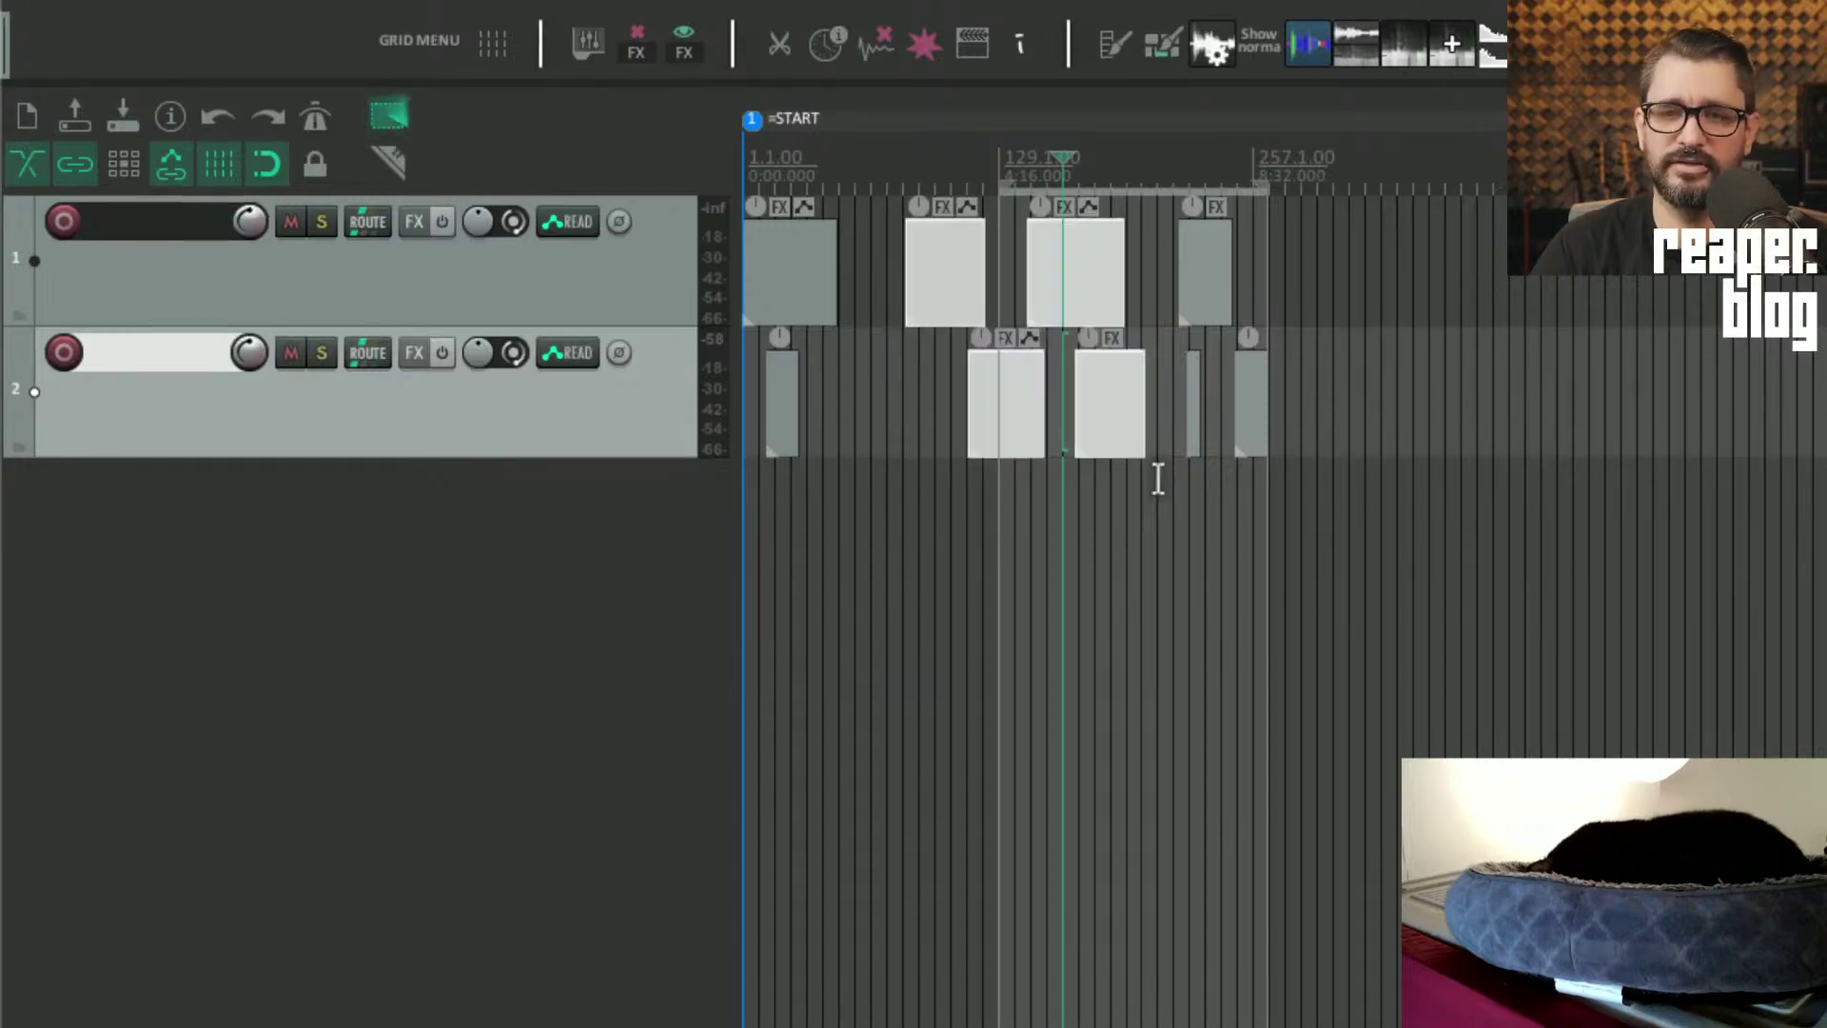
left_click_drag(1173, 217, 1299, 464)
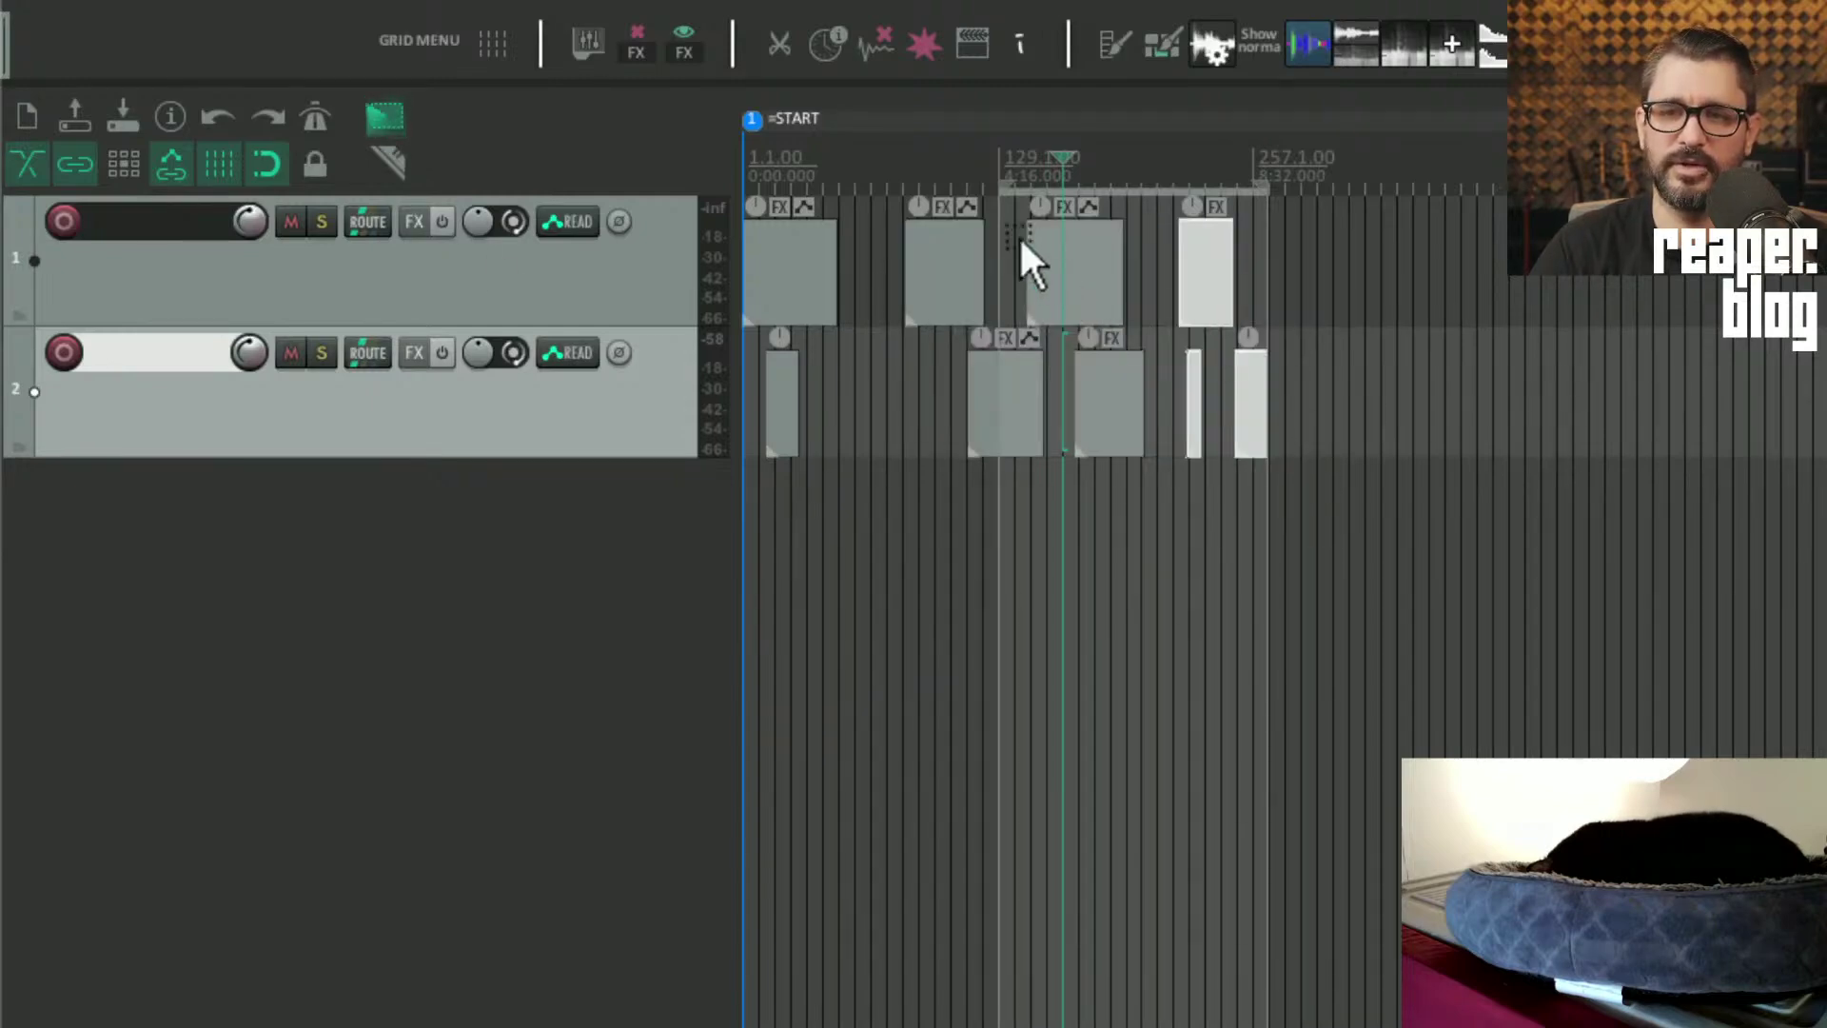
left_click_drag(1020, 237, 1456, 498)
left_click_drag(921, 251, 1019, 362)
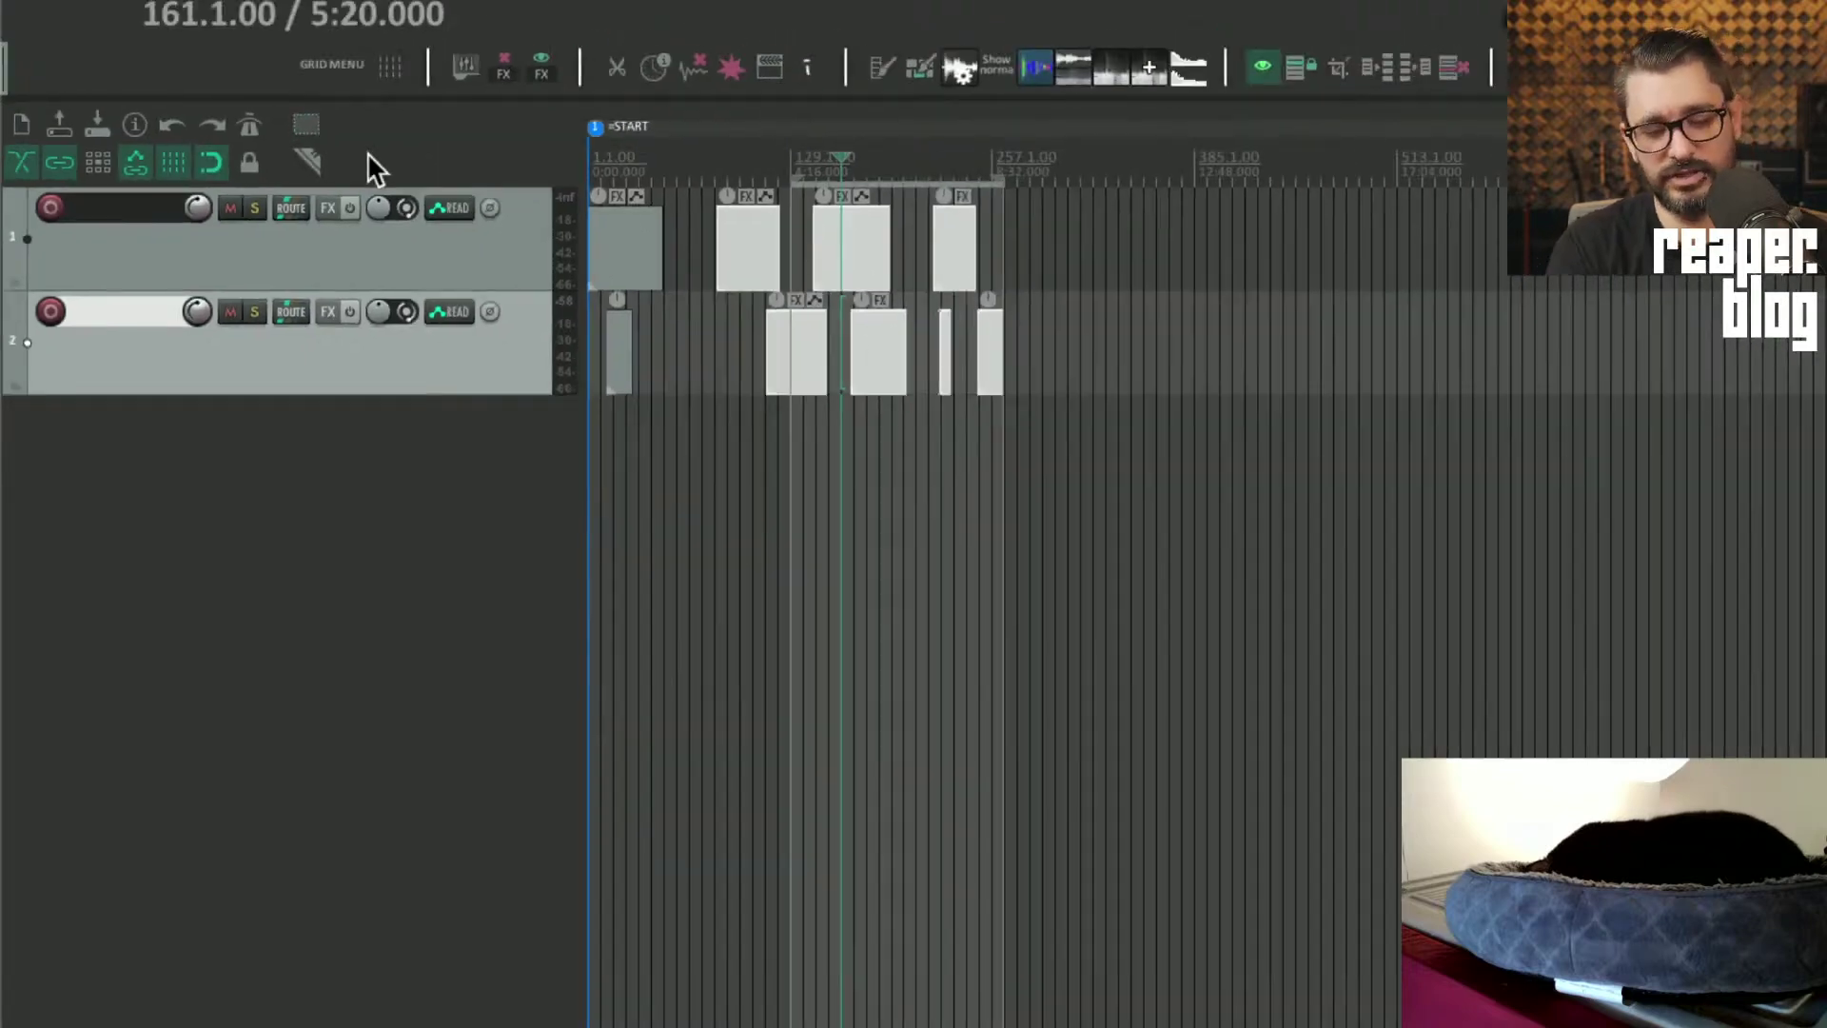
key("super+comma")
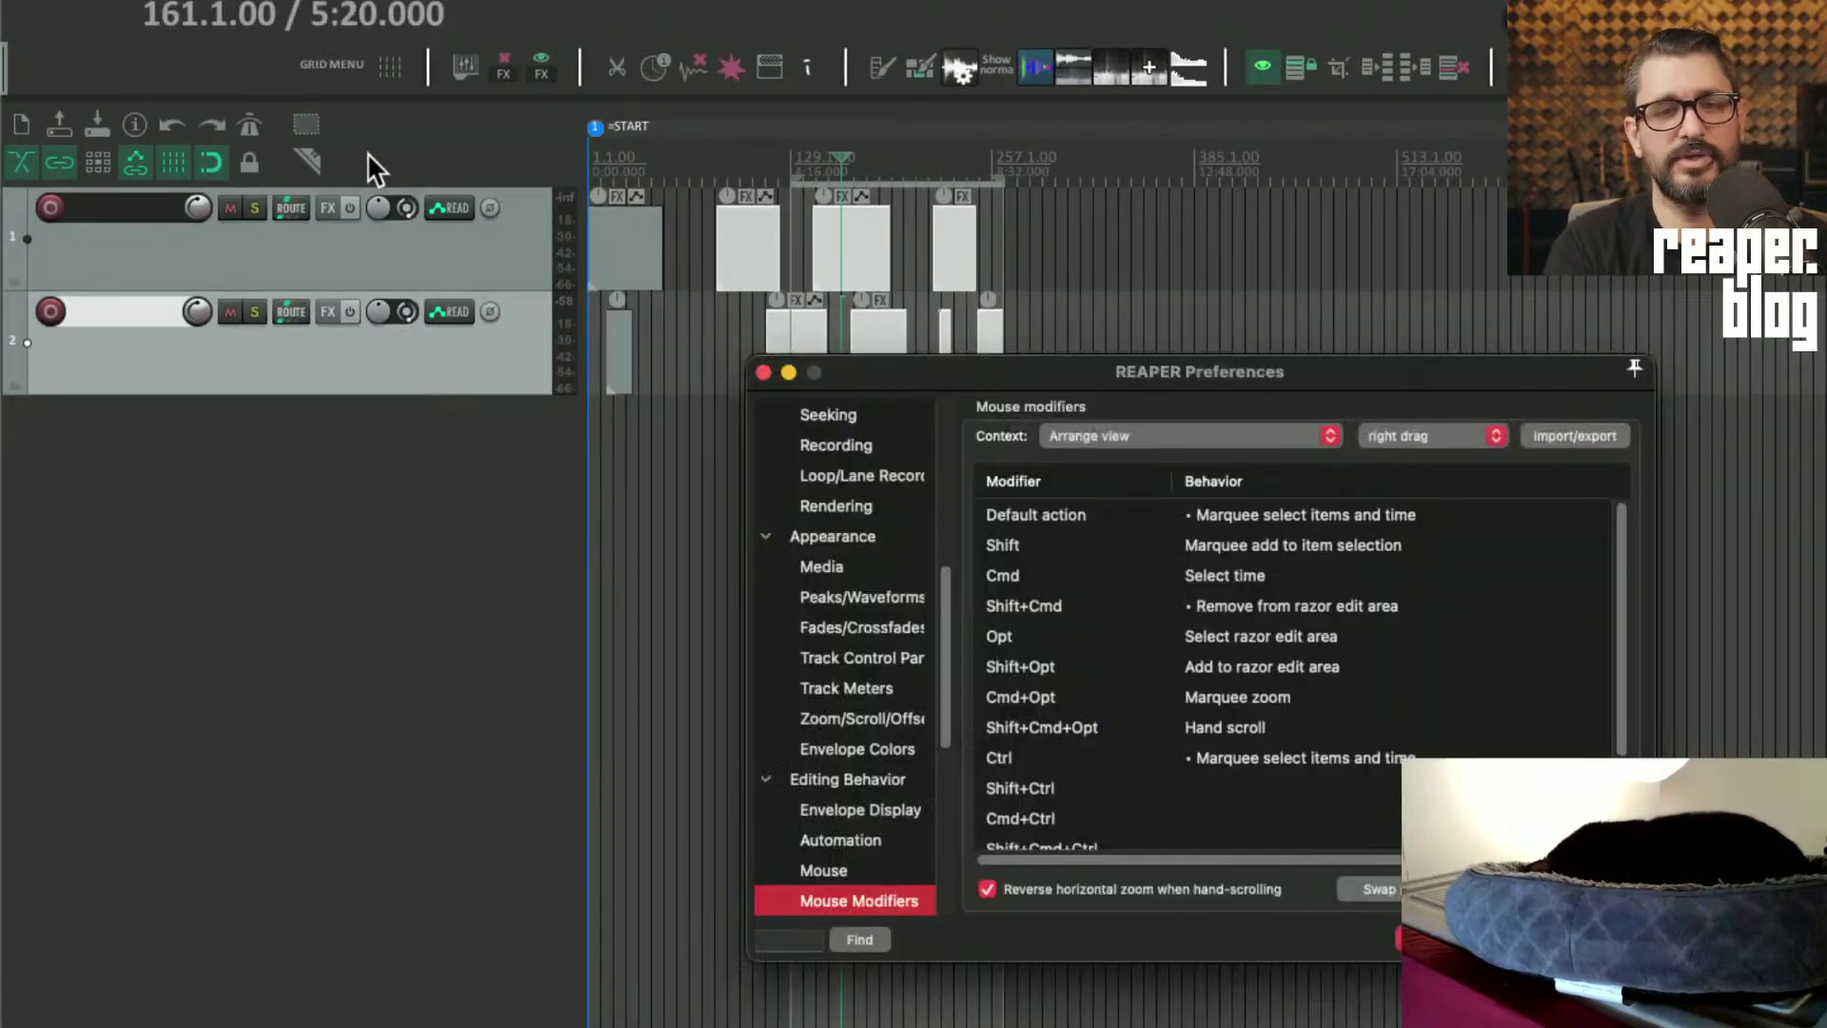
Step: Review the Default, Shift and Opt left-drag behaviours of Arrange view override A
left_click_drag(1069, 376, 382, 167)
left_click(405, 227)
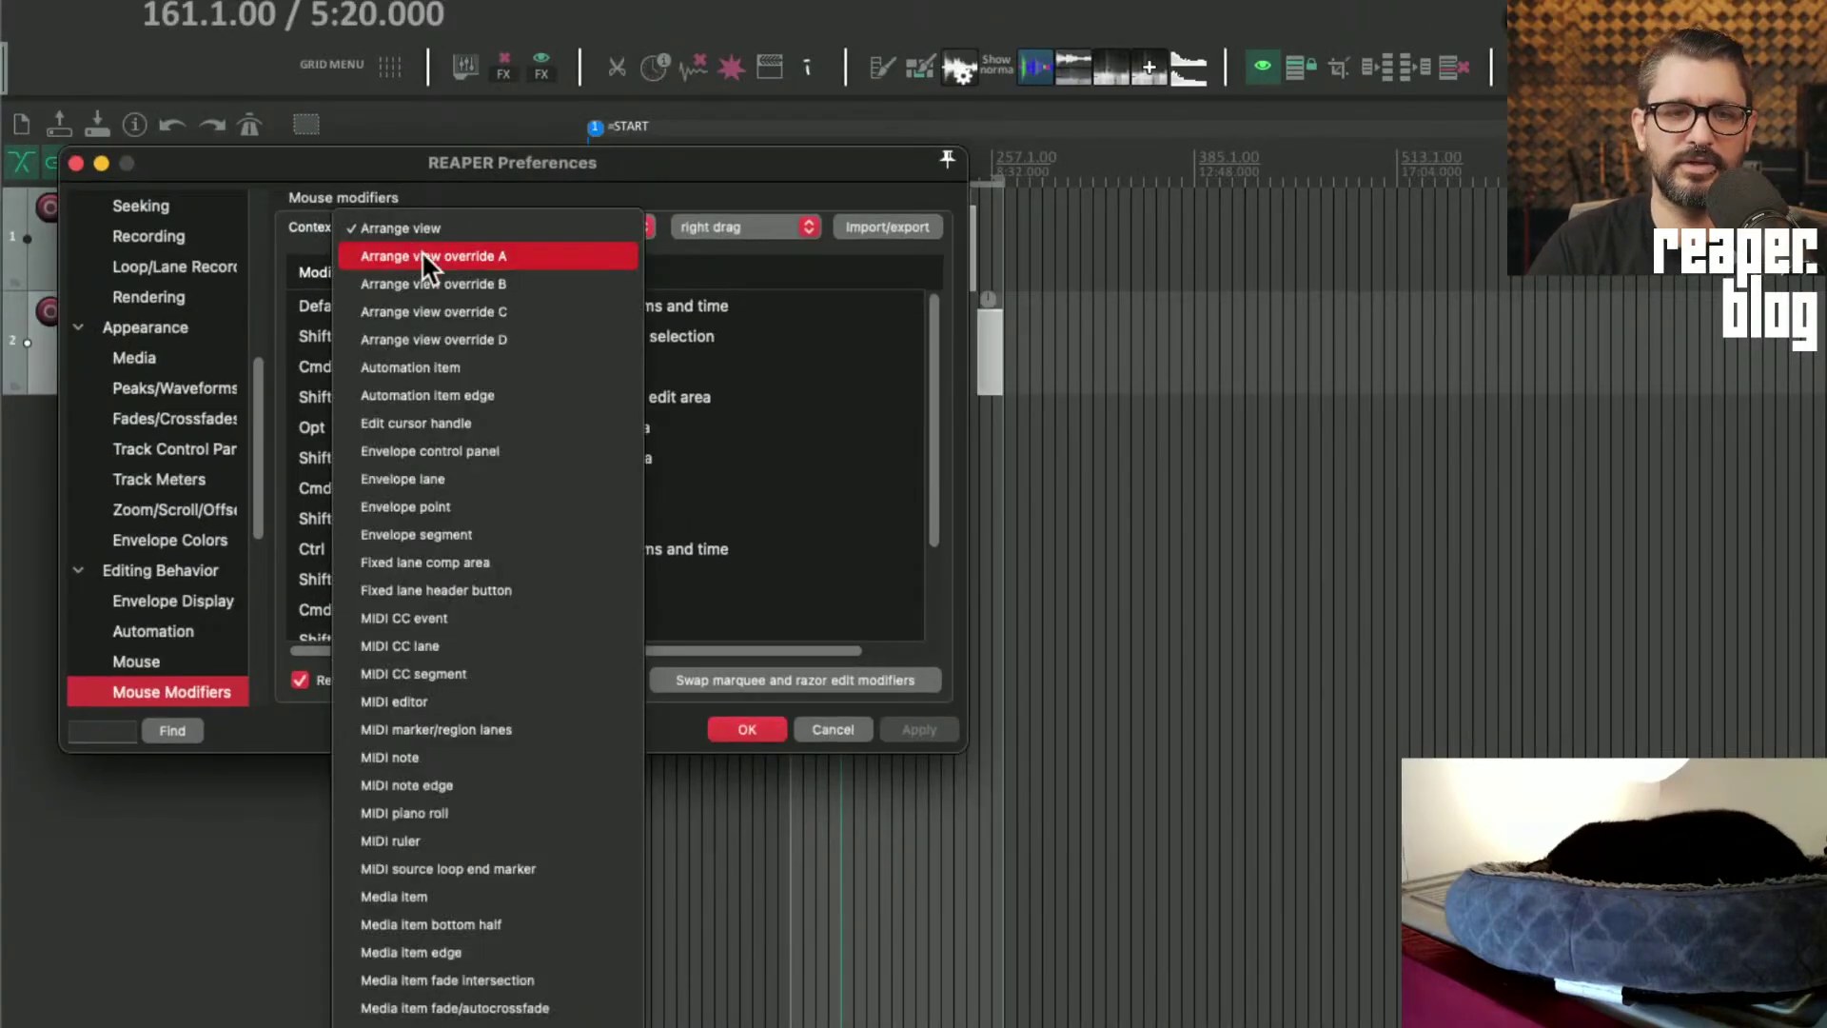
left_click(441, 261)
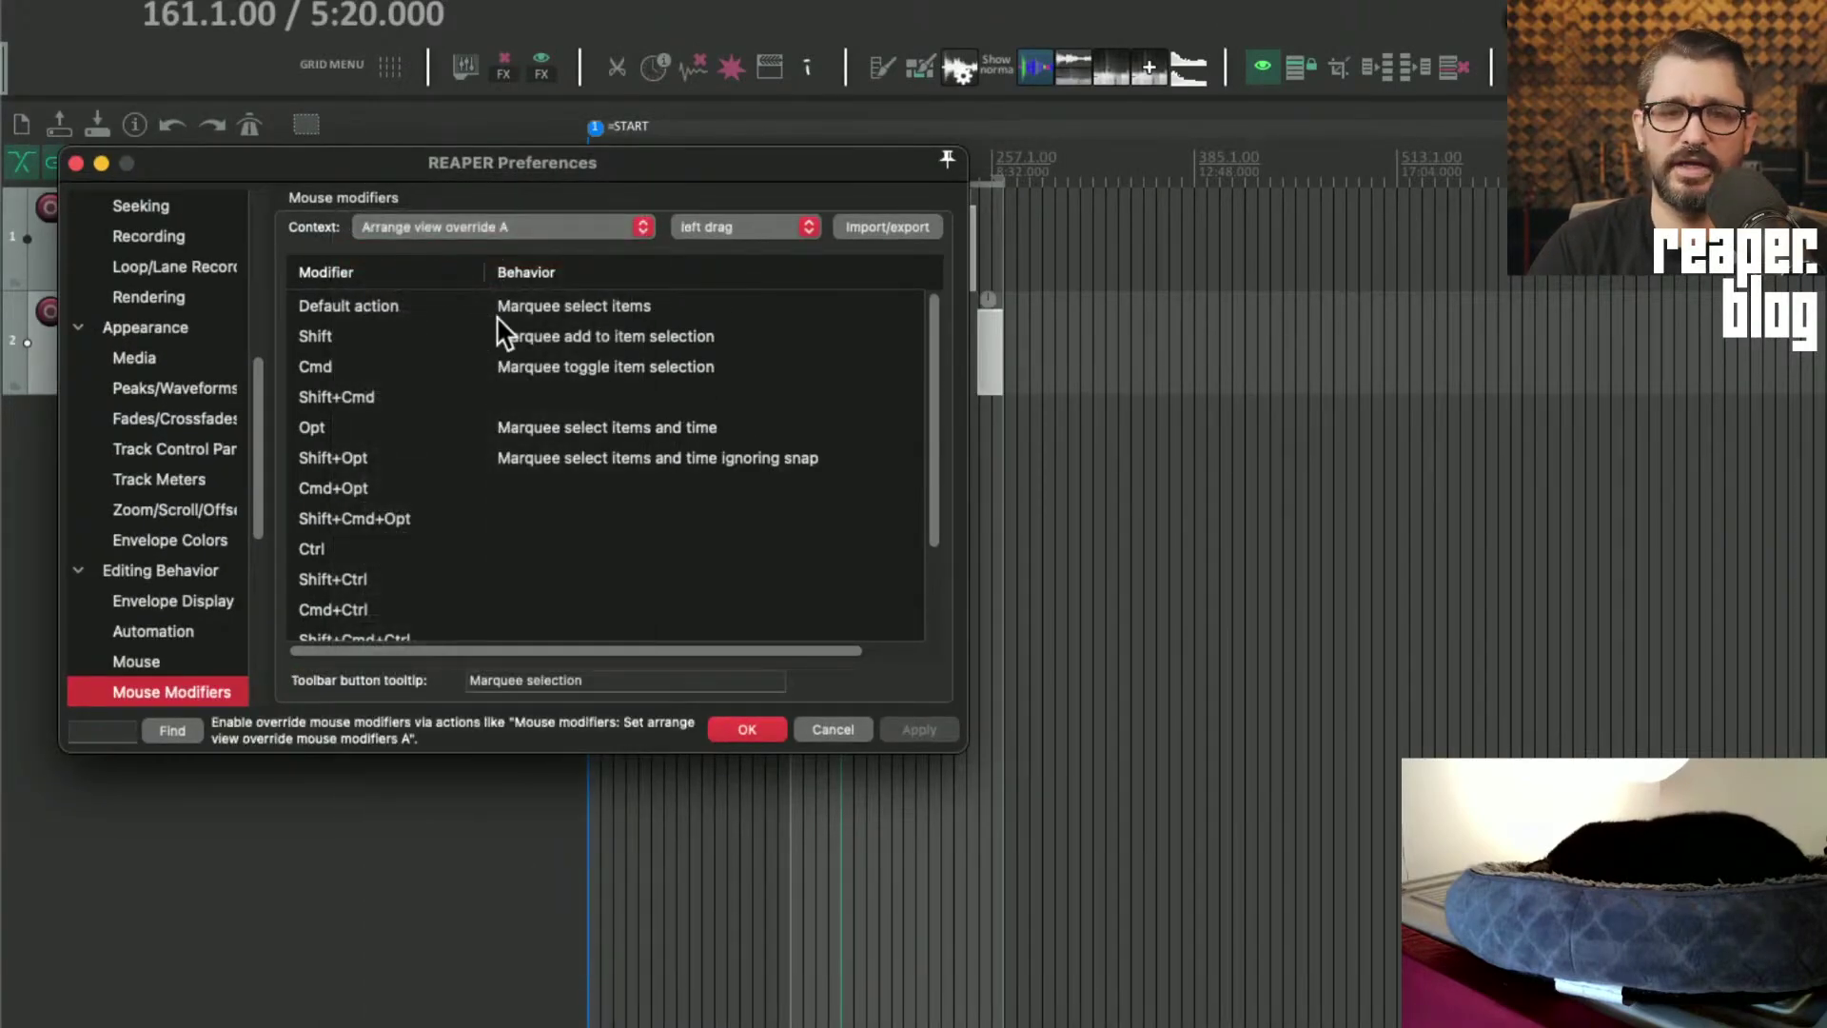
left_click(611, 306)
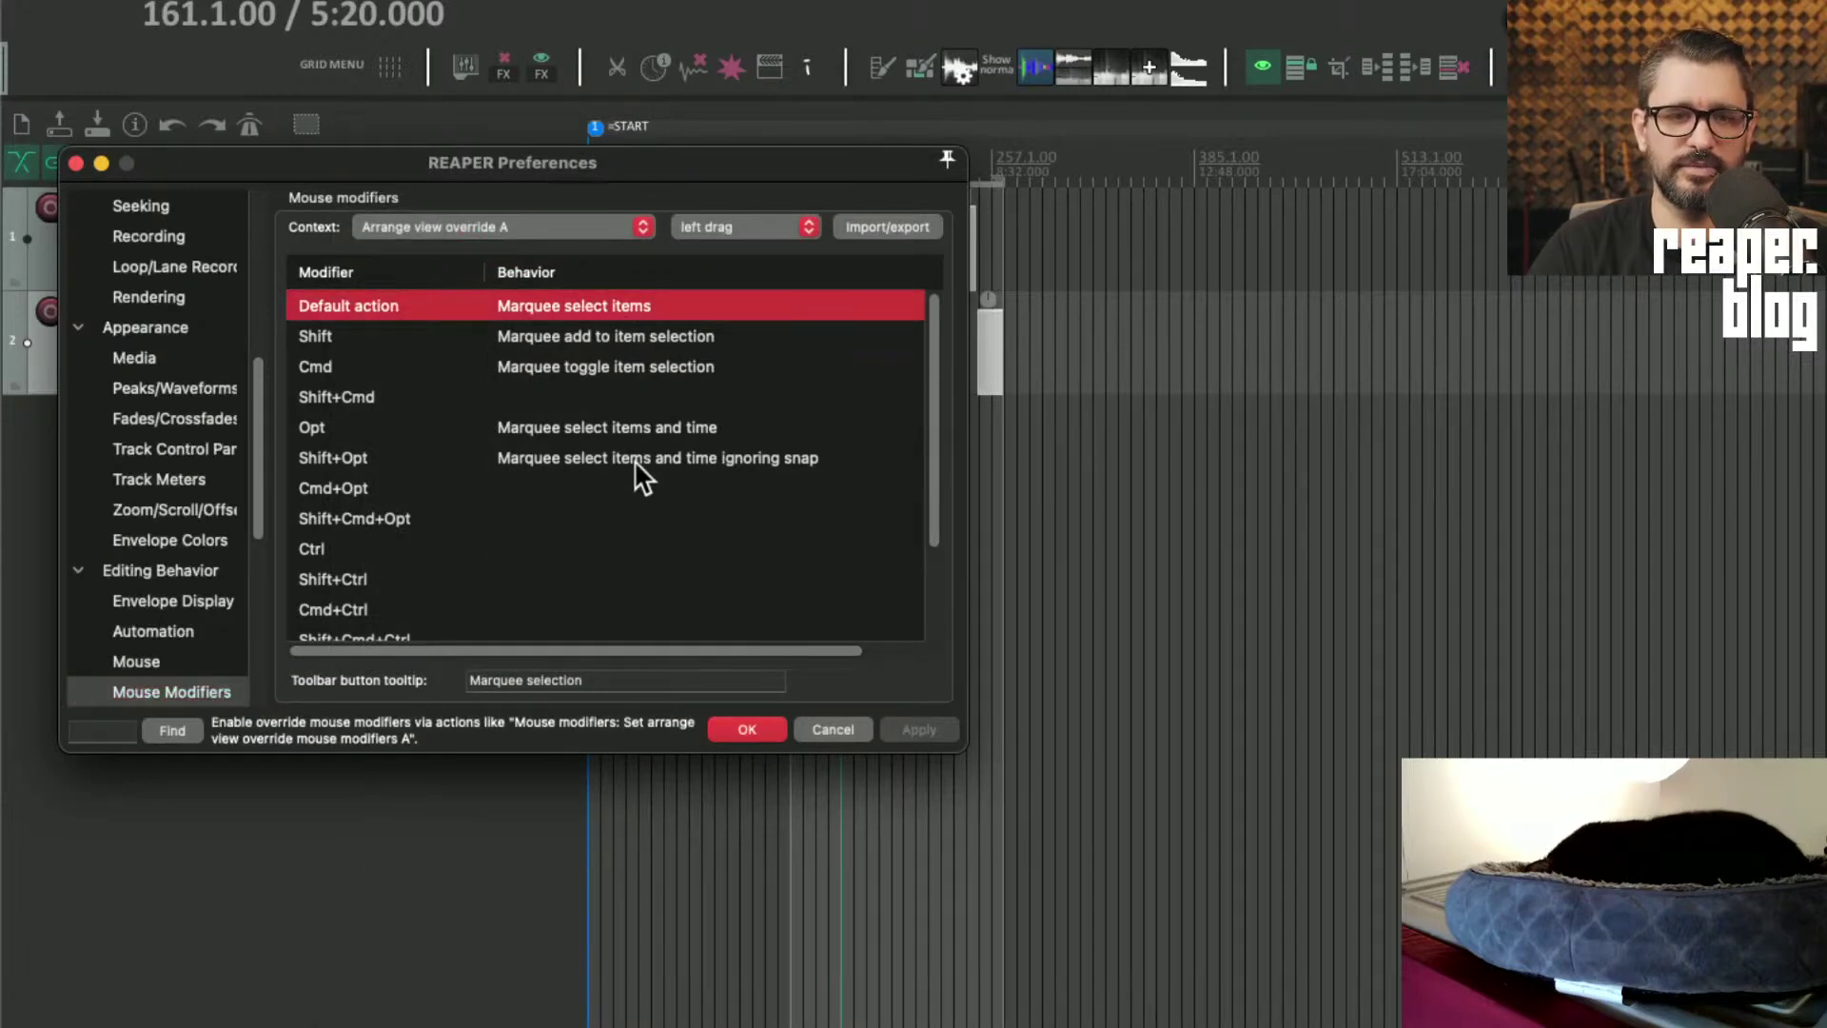
left_click(534, 339)
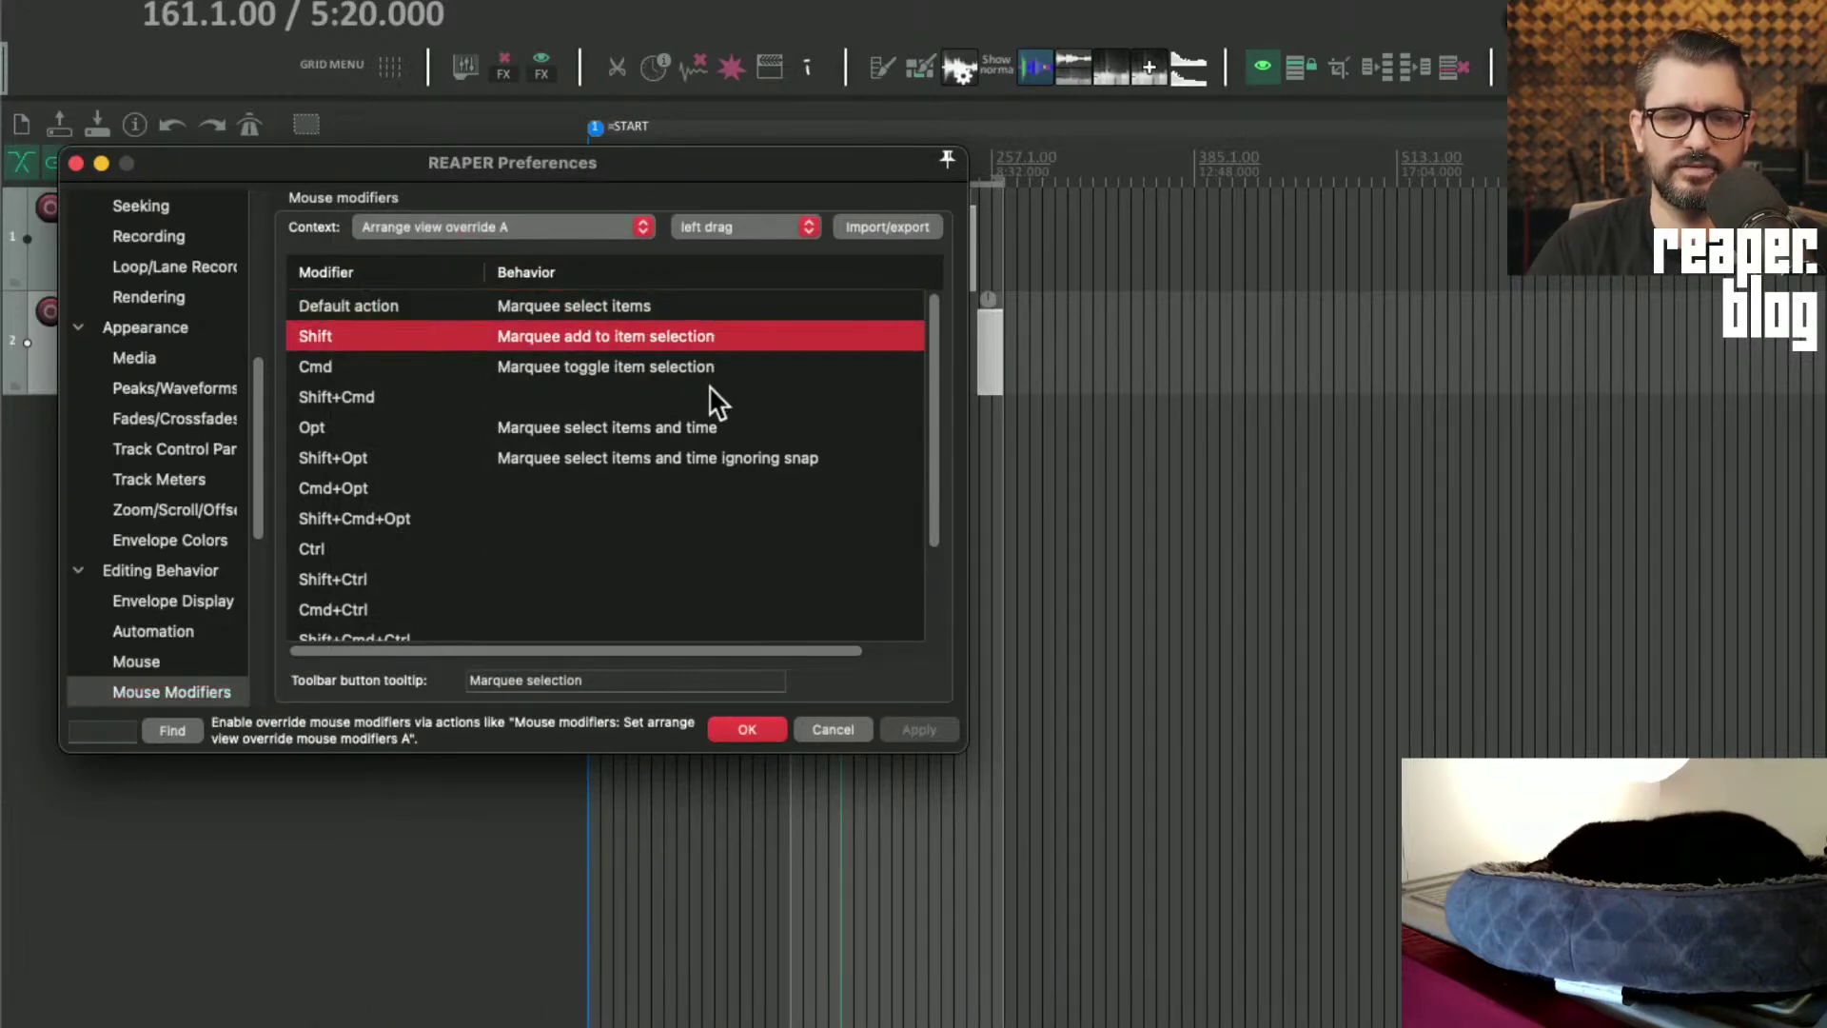
left_click(619, 430)
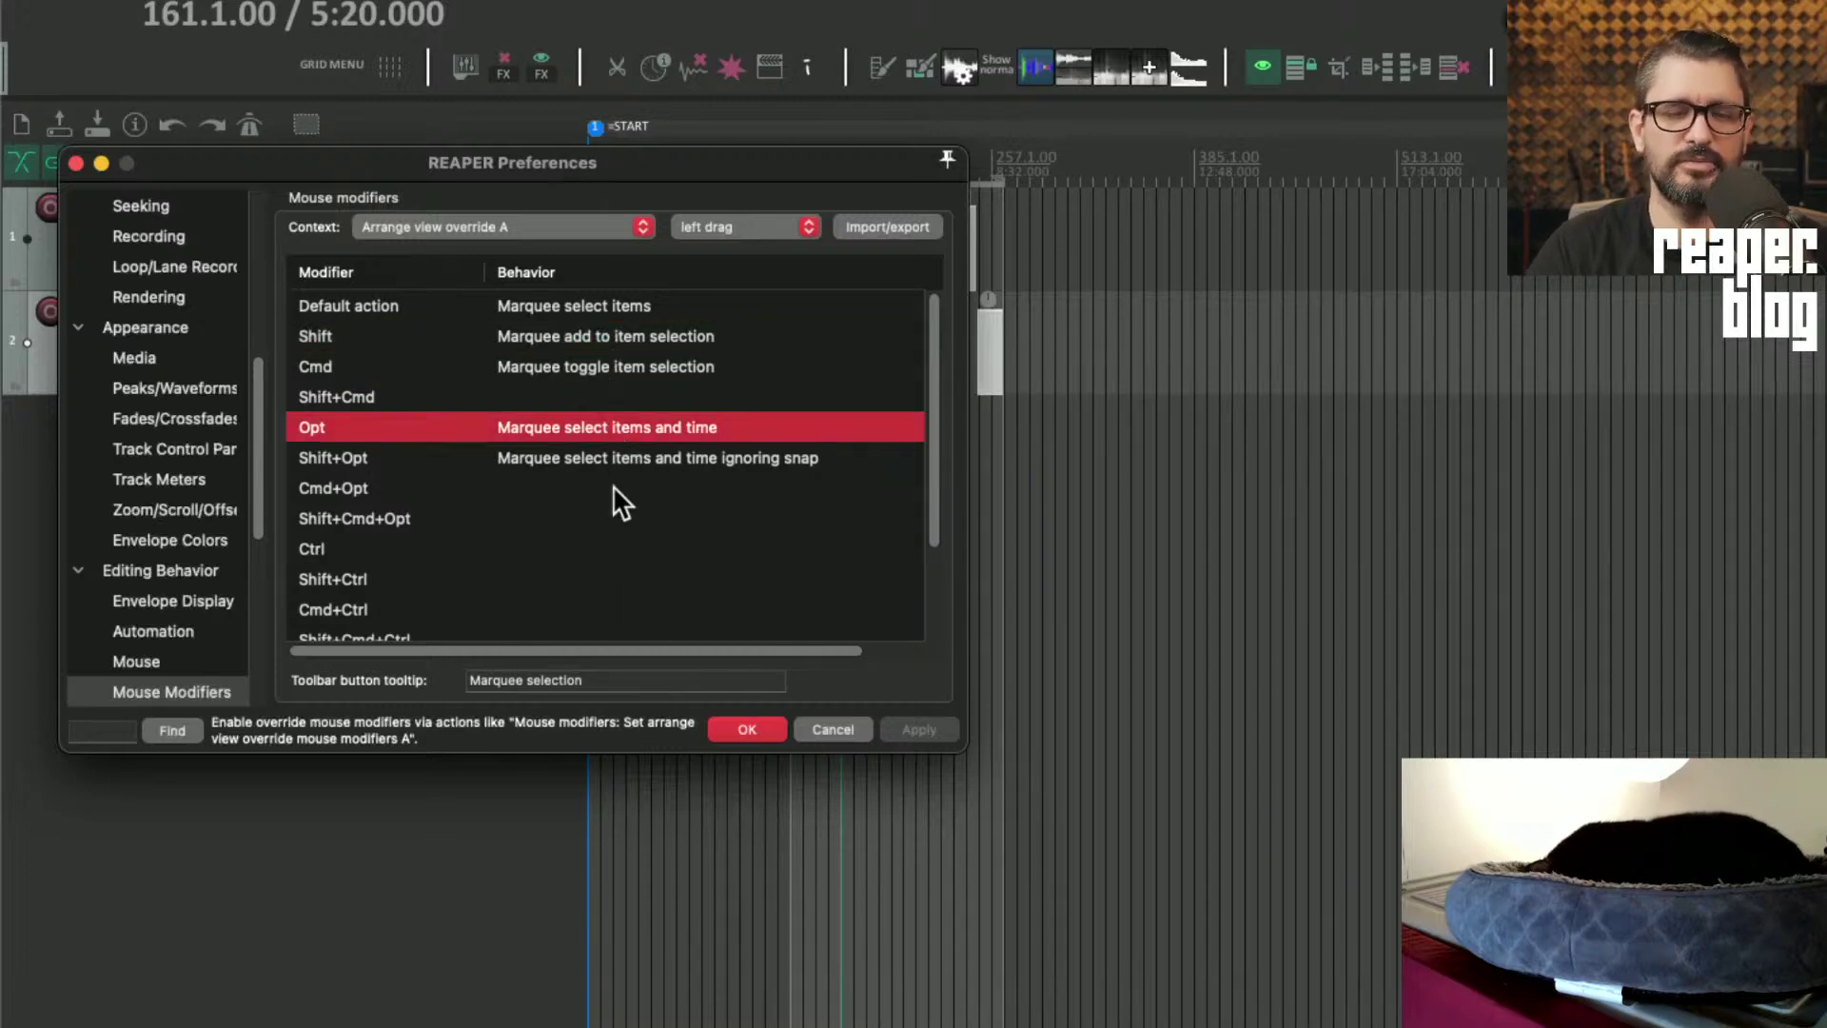
Step: Close Preferences, box-select items with a time selection, then select one track 1 item
left_click(748, 729)
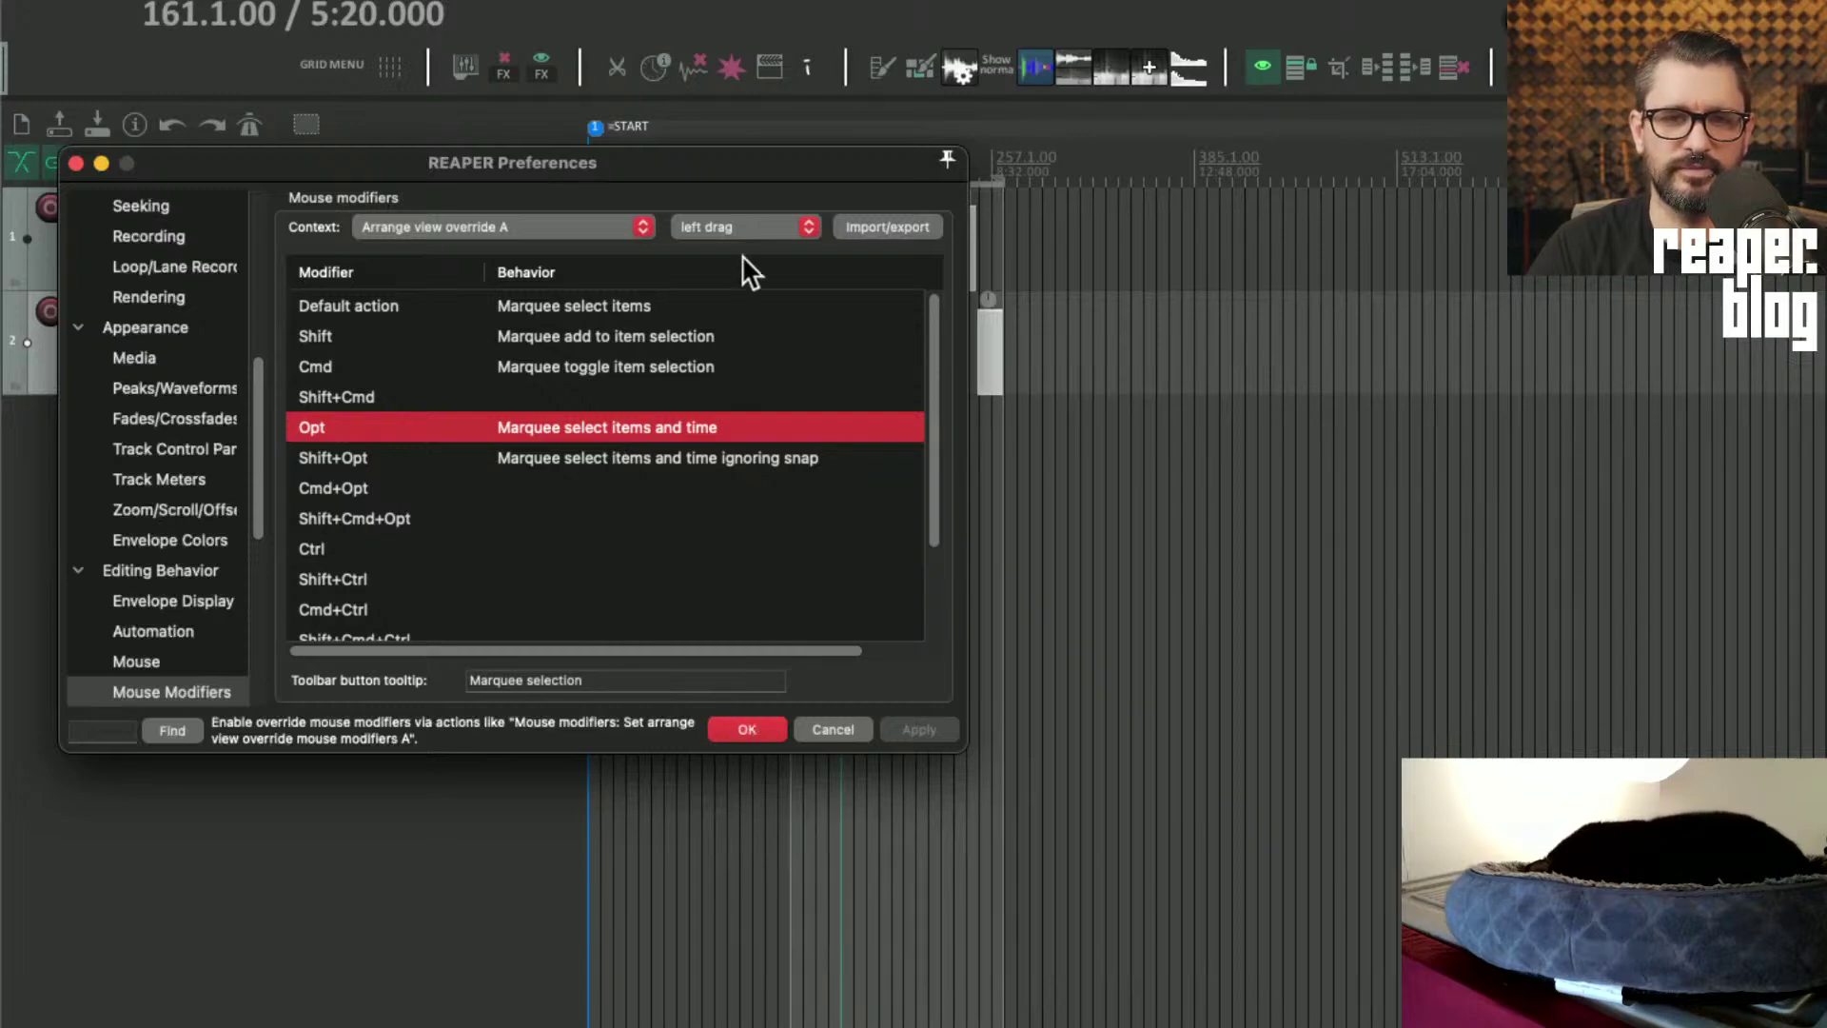
left_click_drag(704, 259, 1060, 341)
left_click(836, 243)
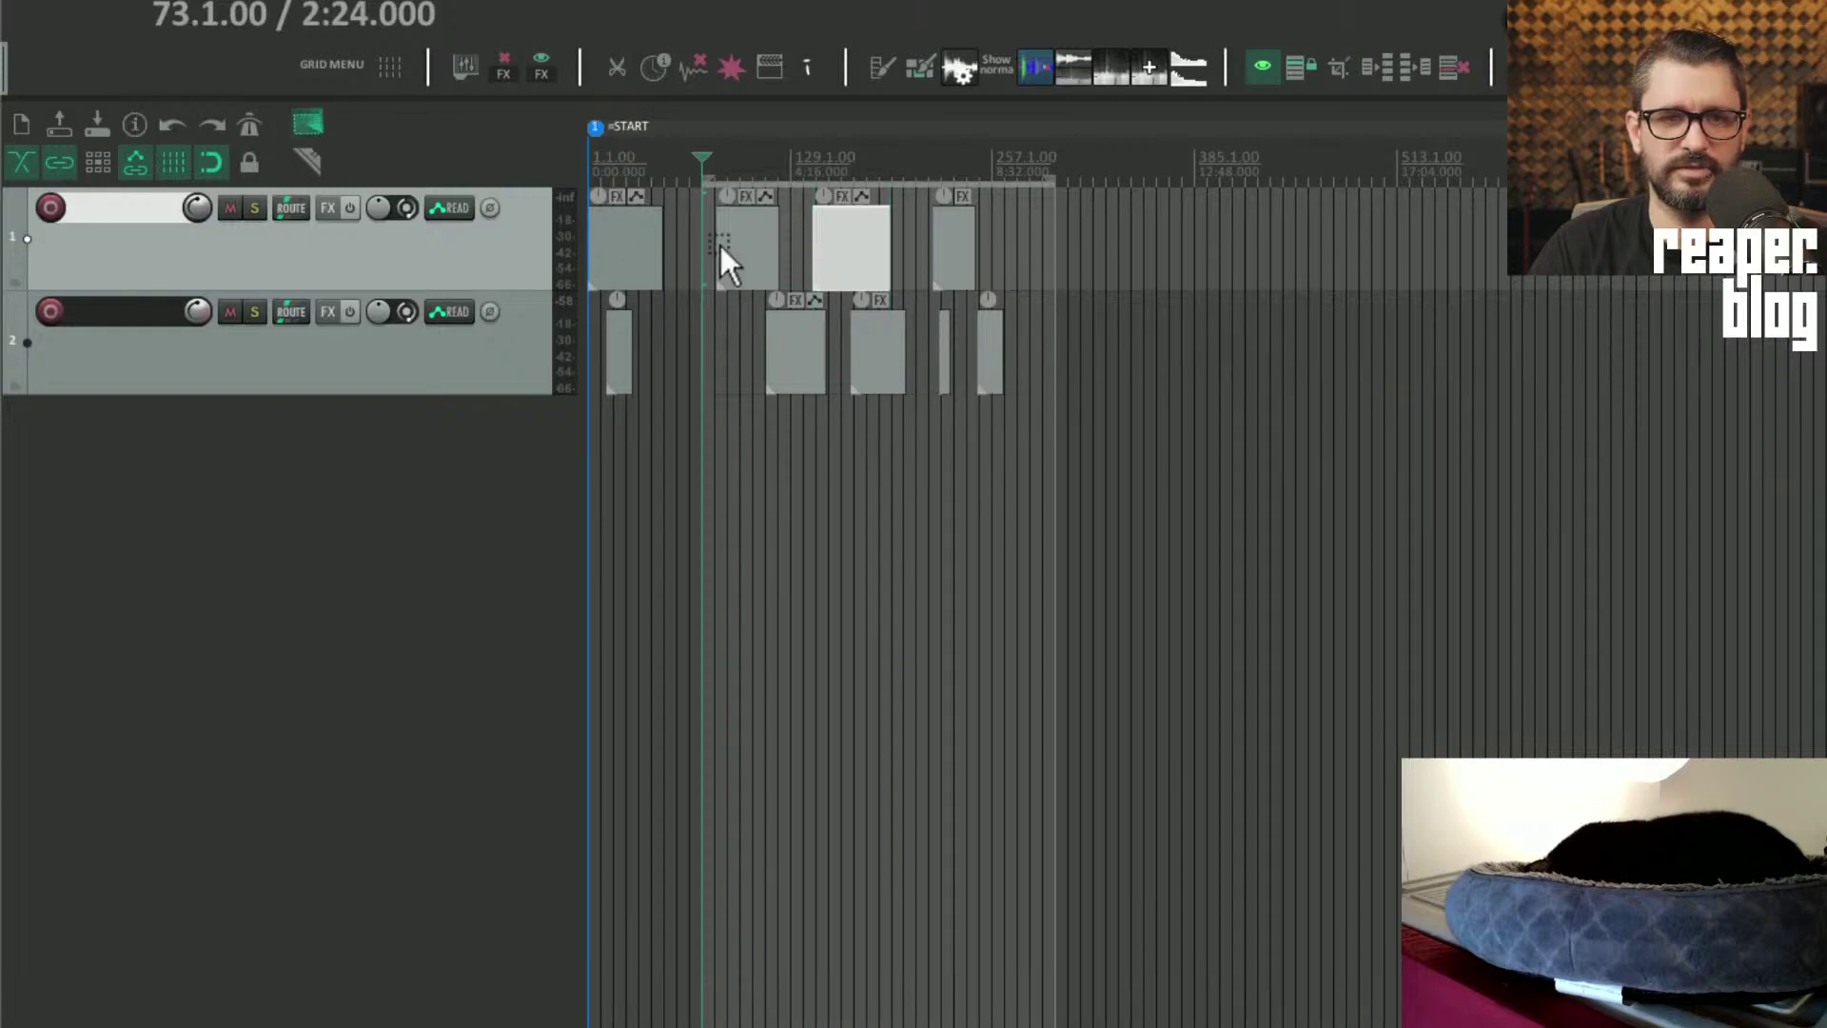
Step: Marquee-select items across both tracks using several different time ranges
left_click_drag(699, 228, 1035, 392)
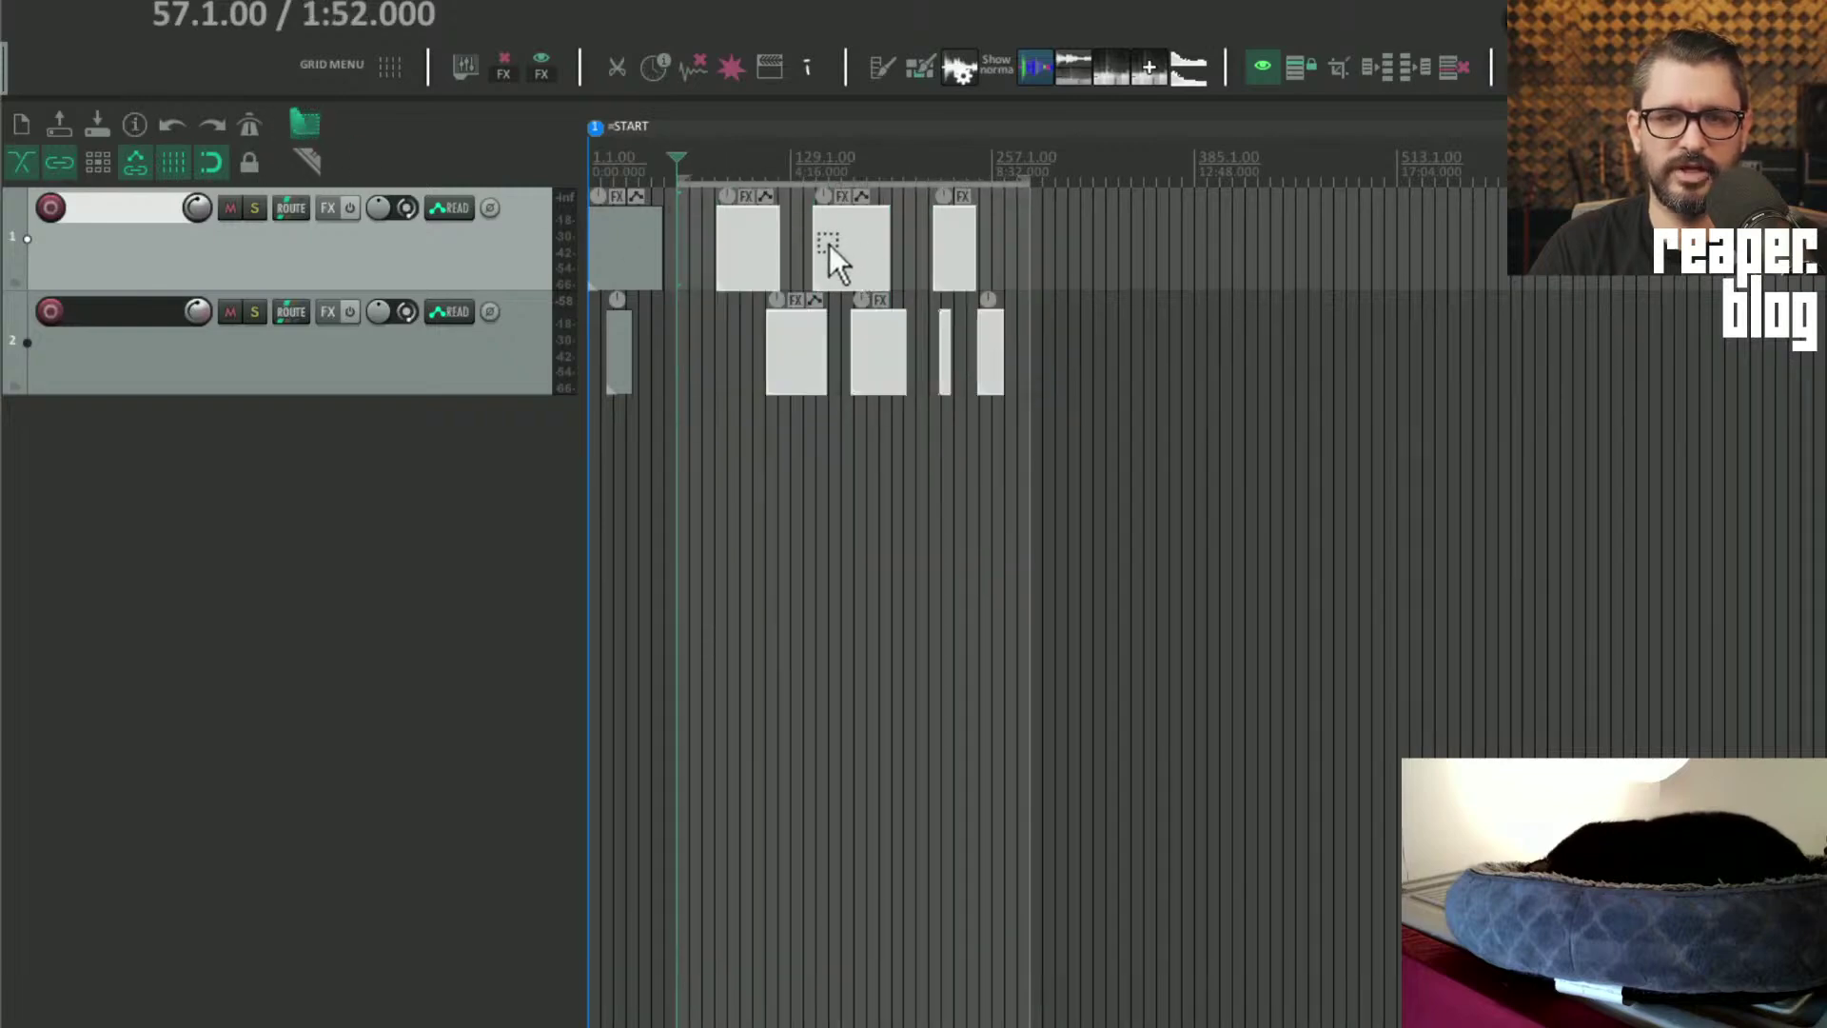
left_click_drag(830, 243, 1106, 367)
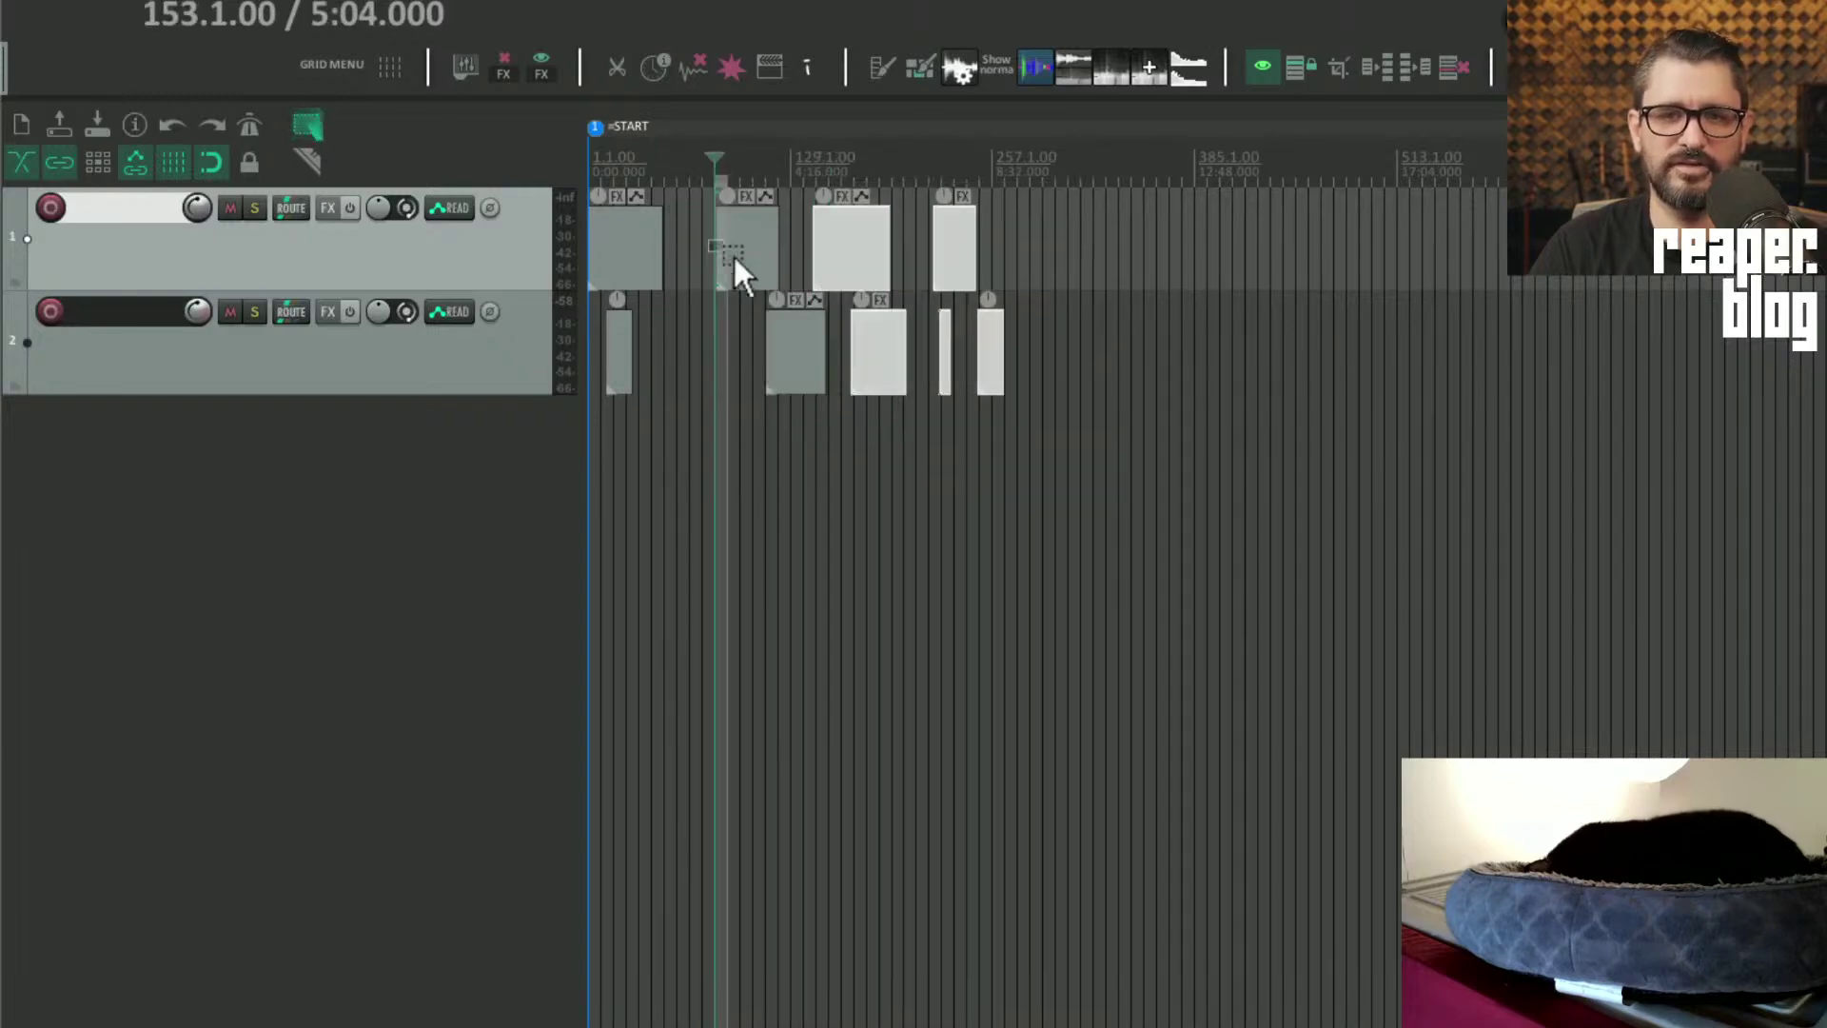
left_click_drag(710, 238, 1098, 350)
left_click_drag(857, 279, 1159, 412)
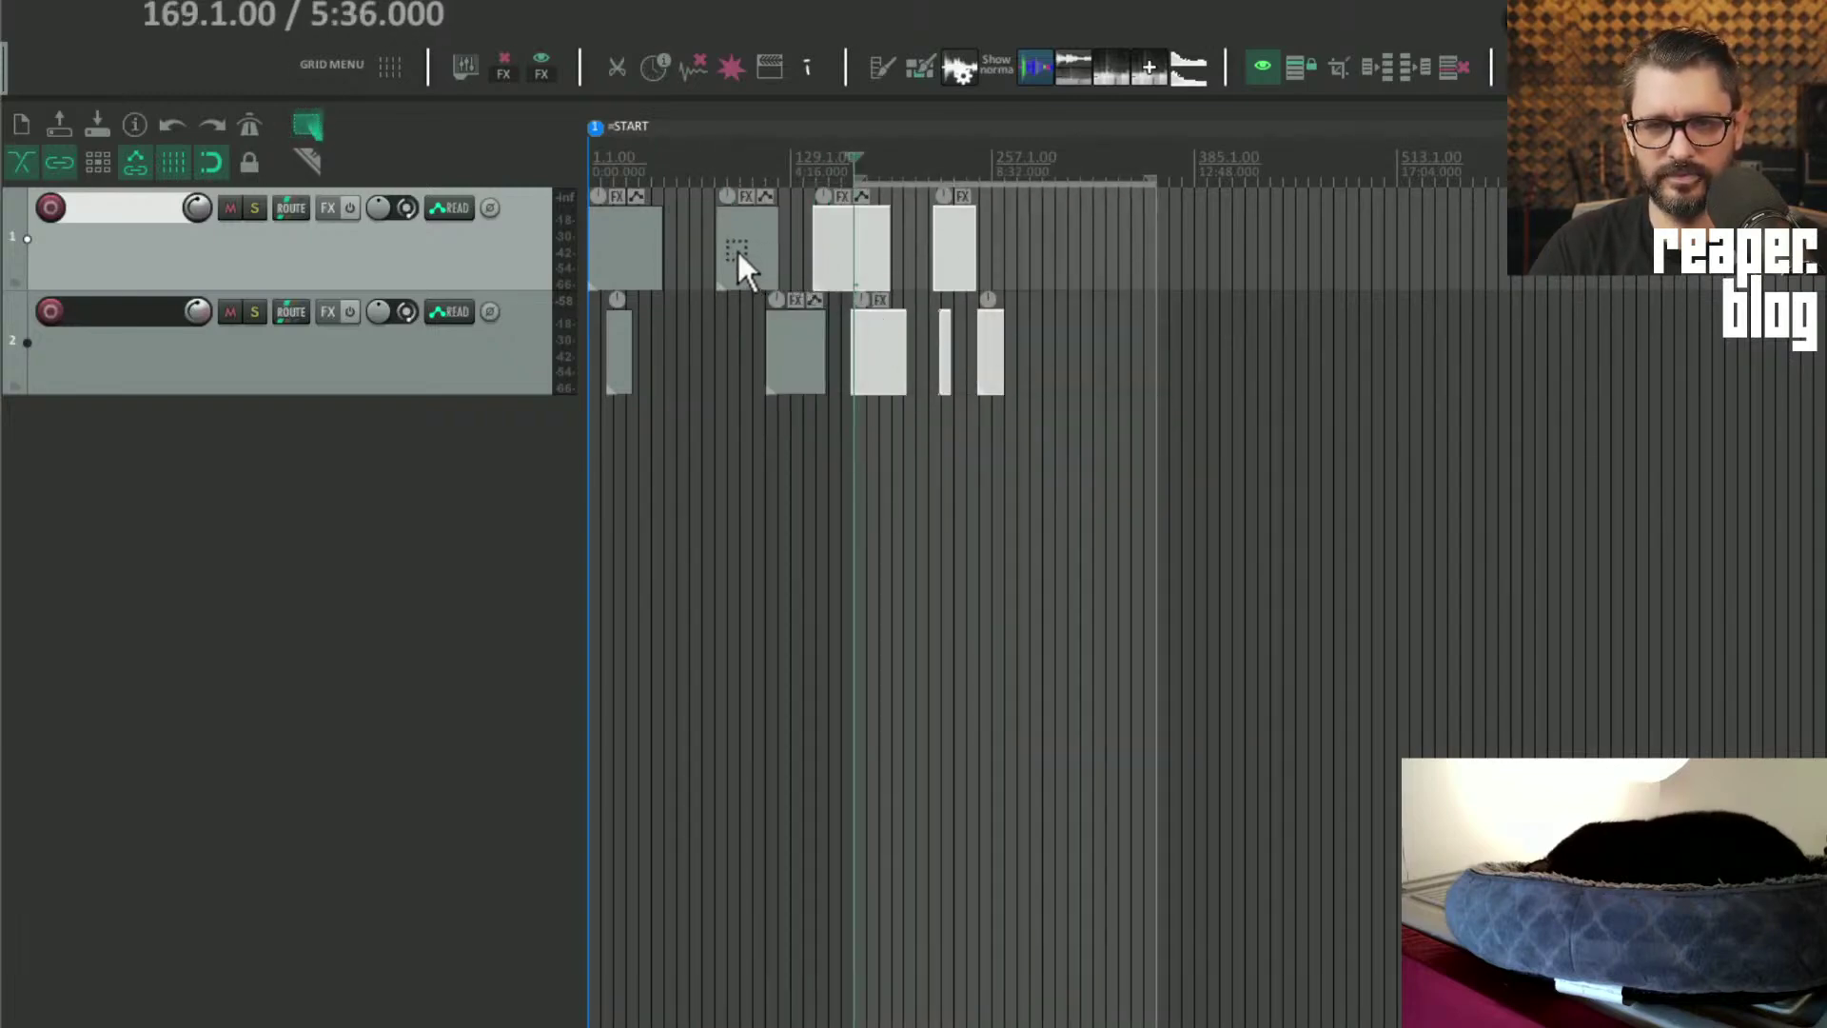
left_click_drag(733, 246, 782, 353)
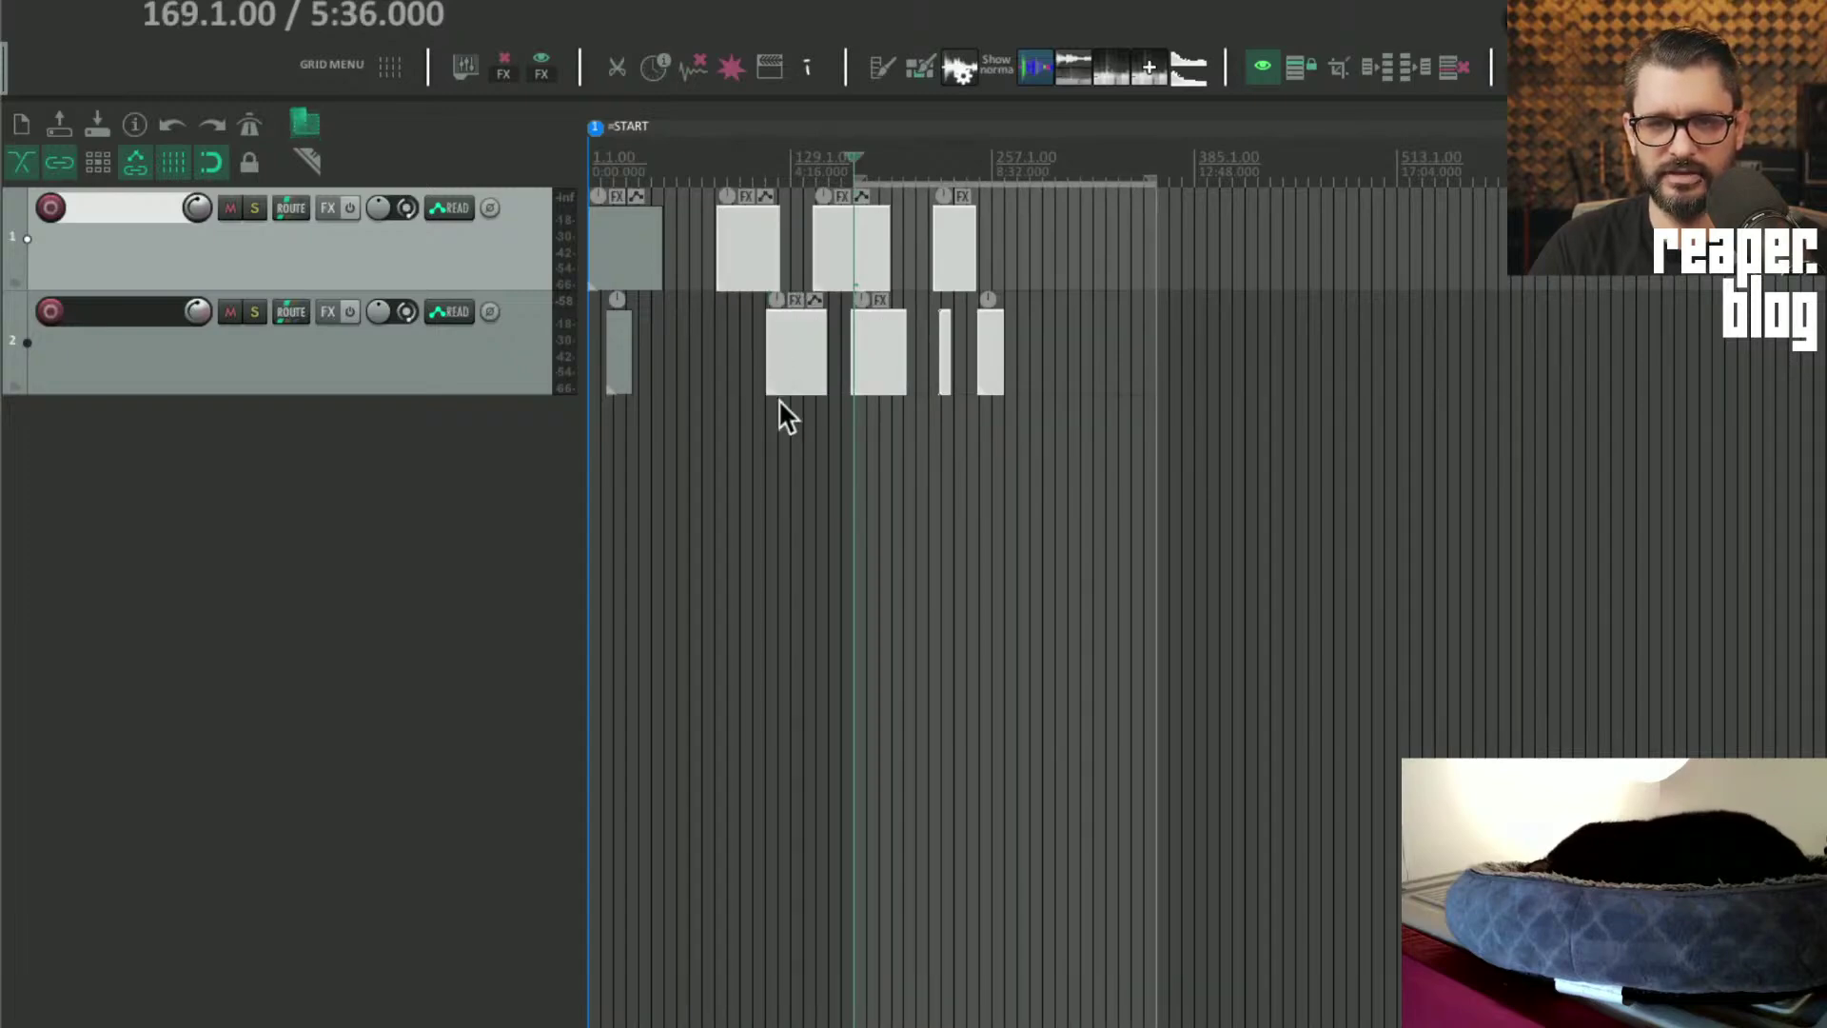
Step: Clear the selection, box-select more items on both tracks, then deselect everything
left_click(778, 269)
left_click_drag(757, 250, 784, 333)
left_click_drag(821, 243, 928, 326)
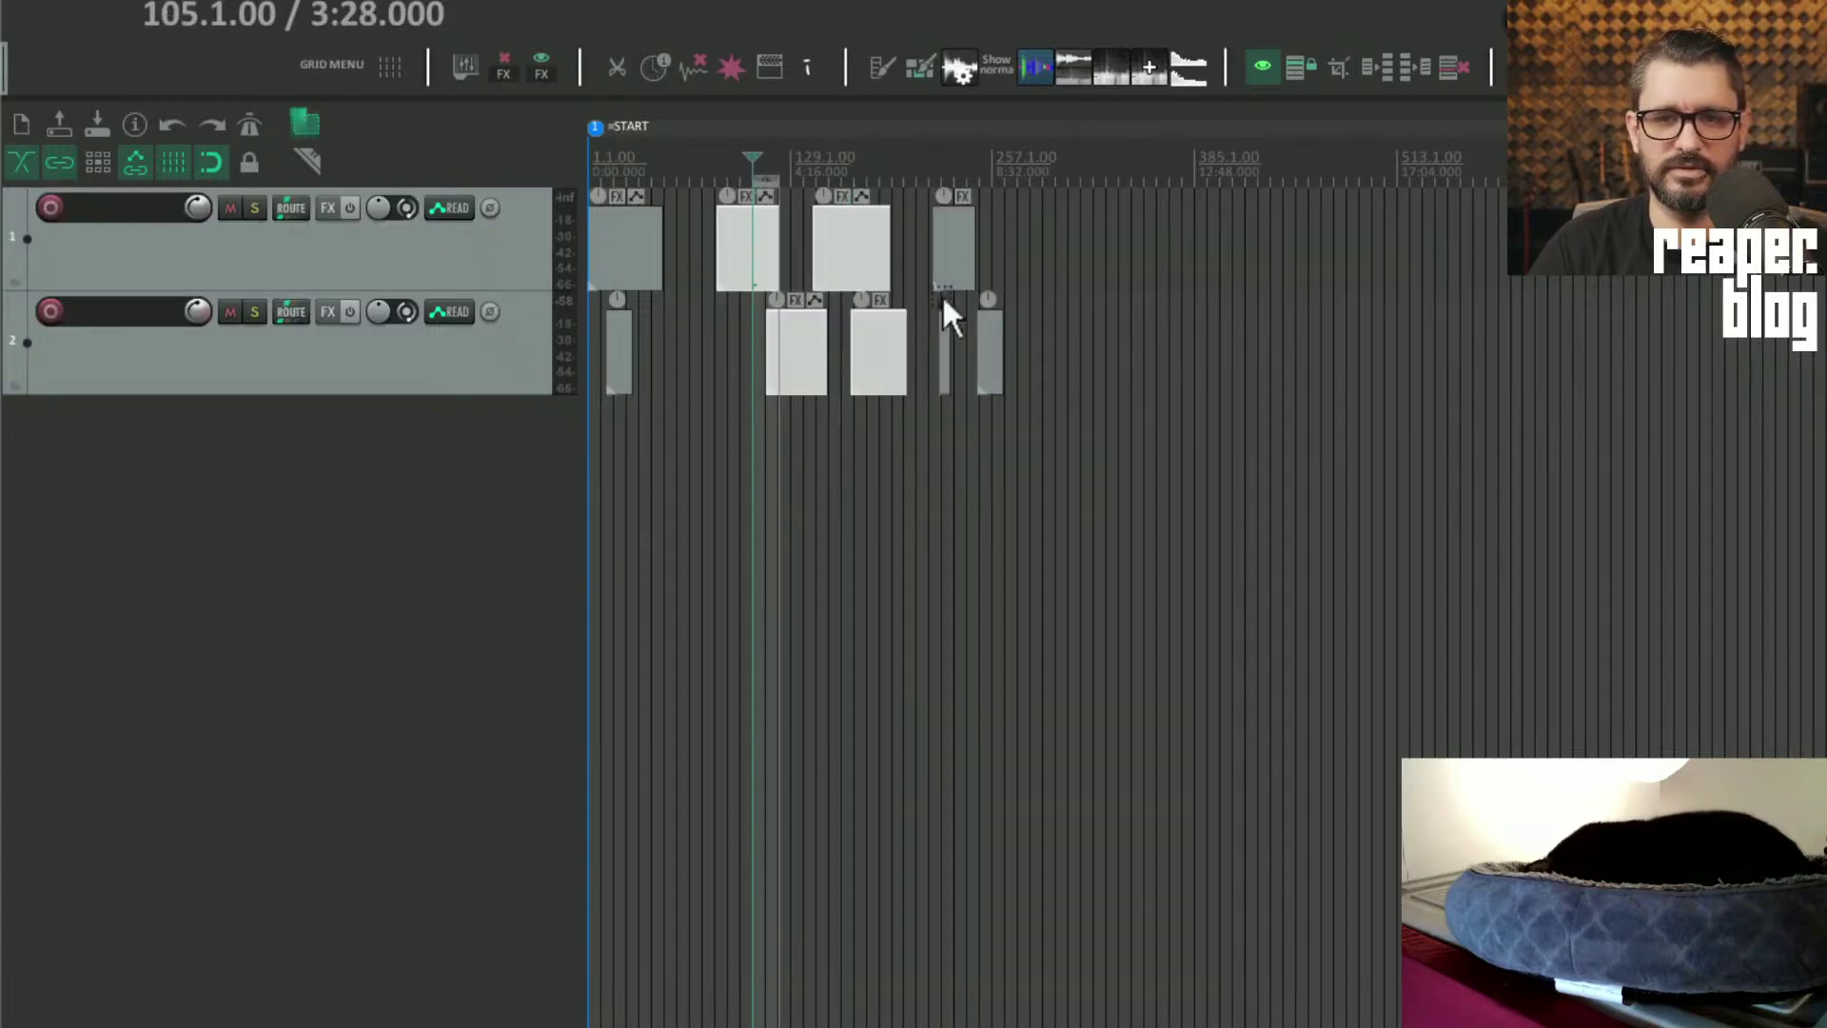
left_click(981, 261)
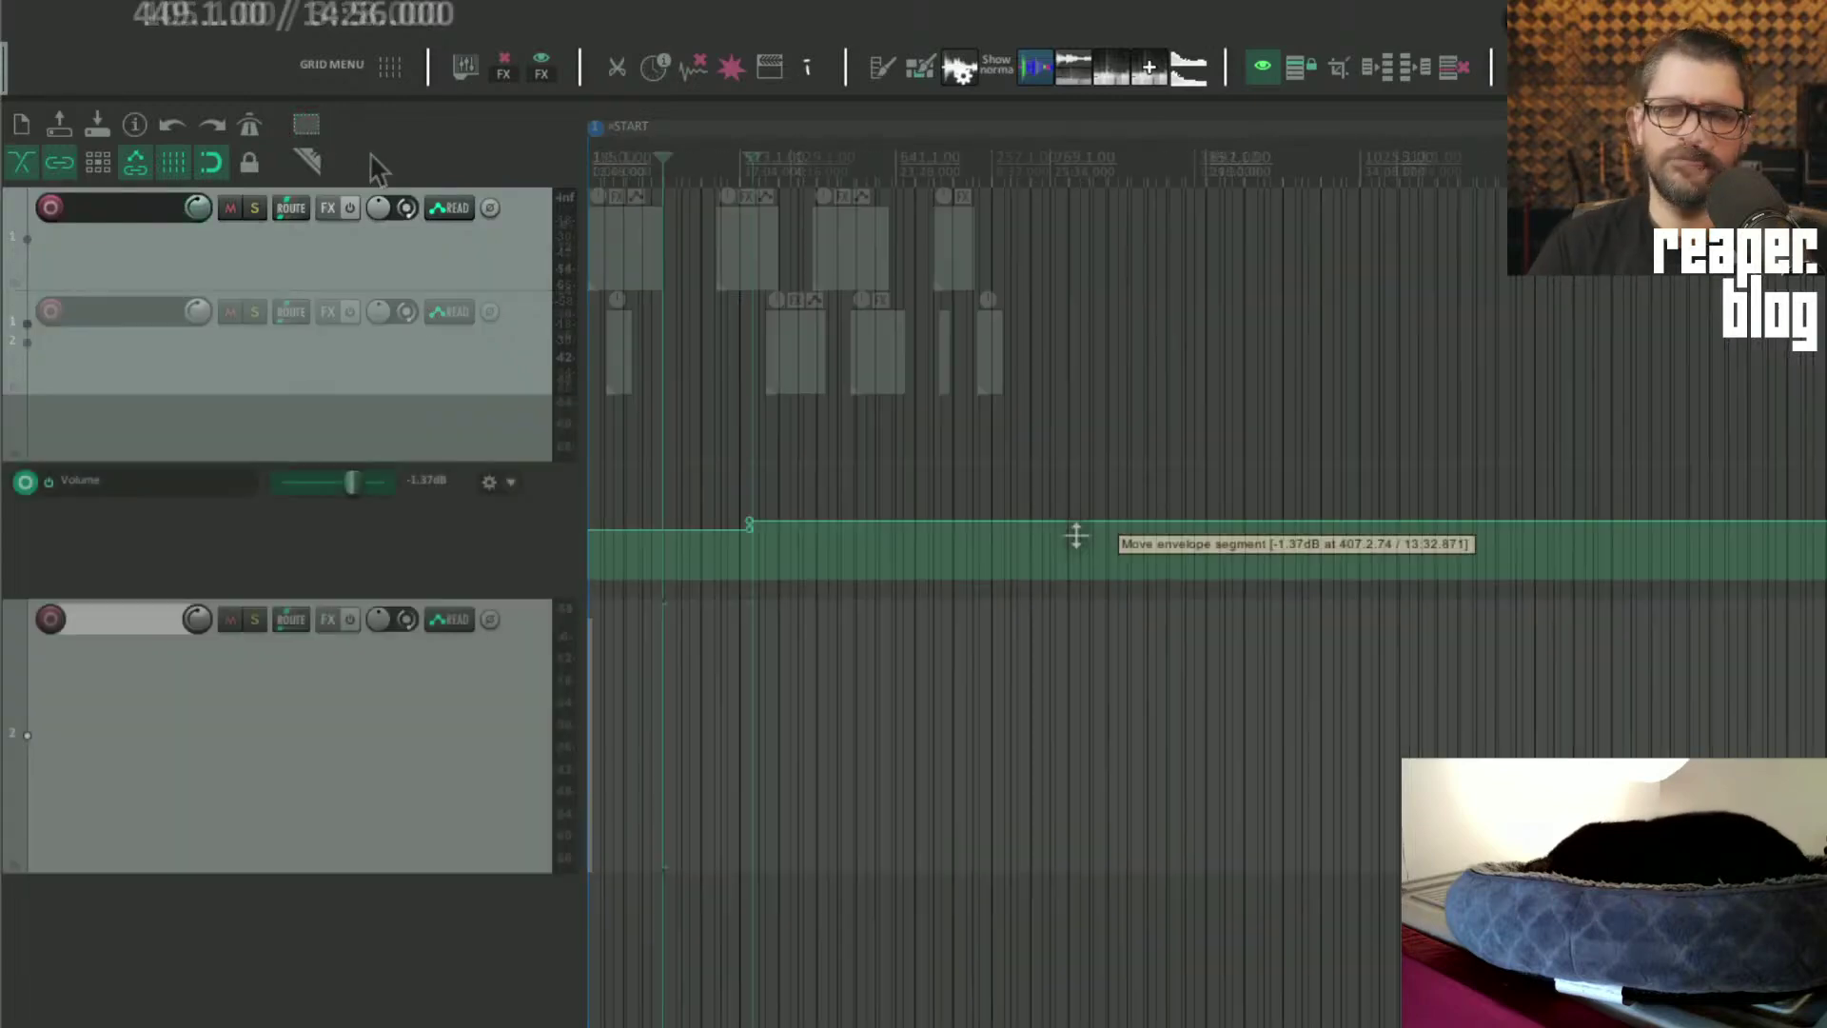
scroll(1092, 519, "down", 2)
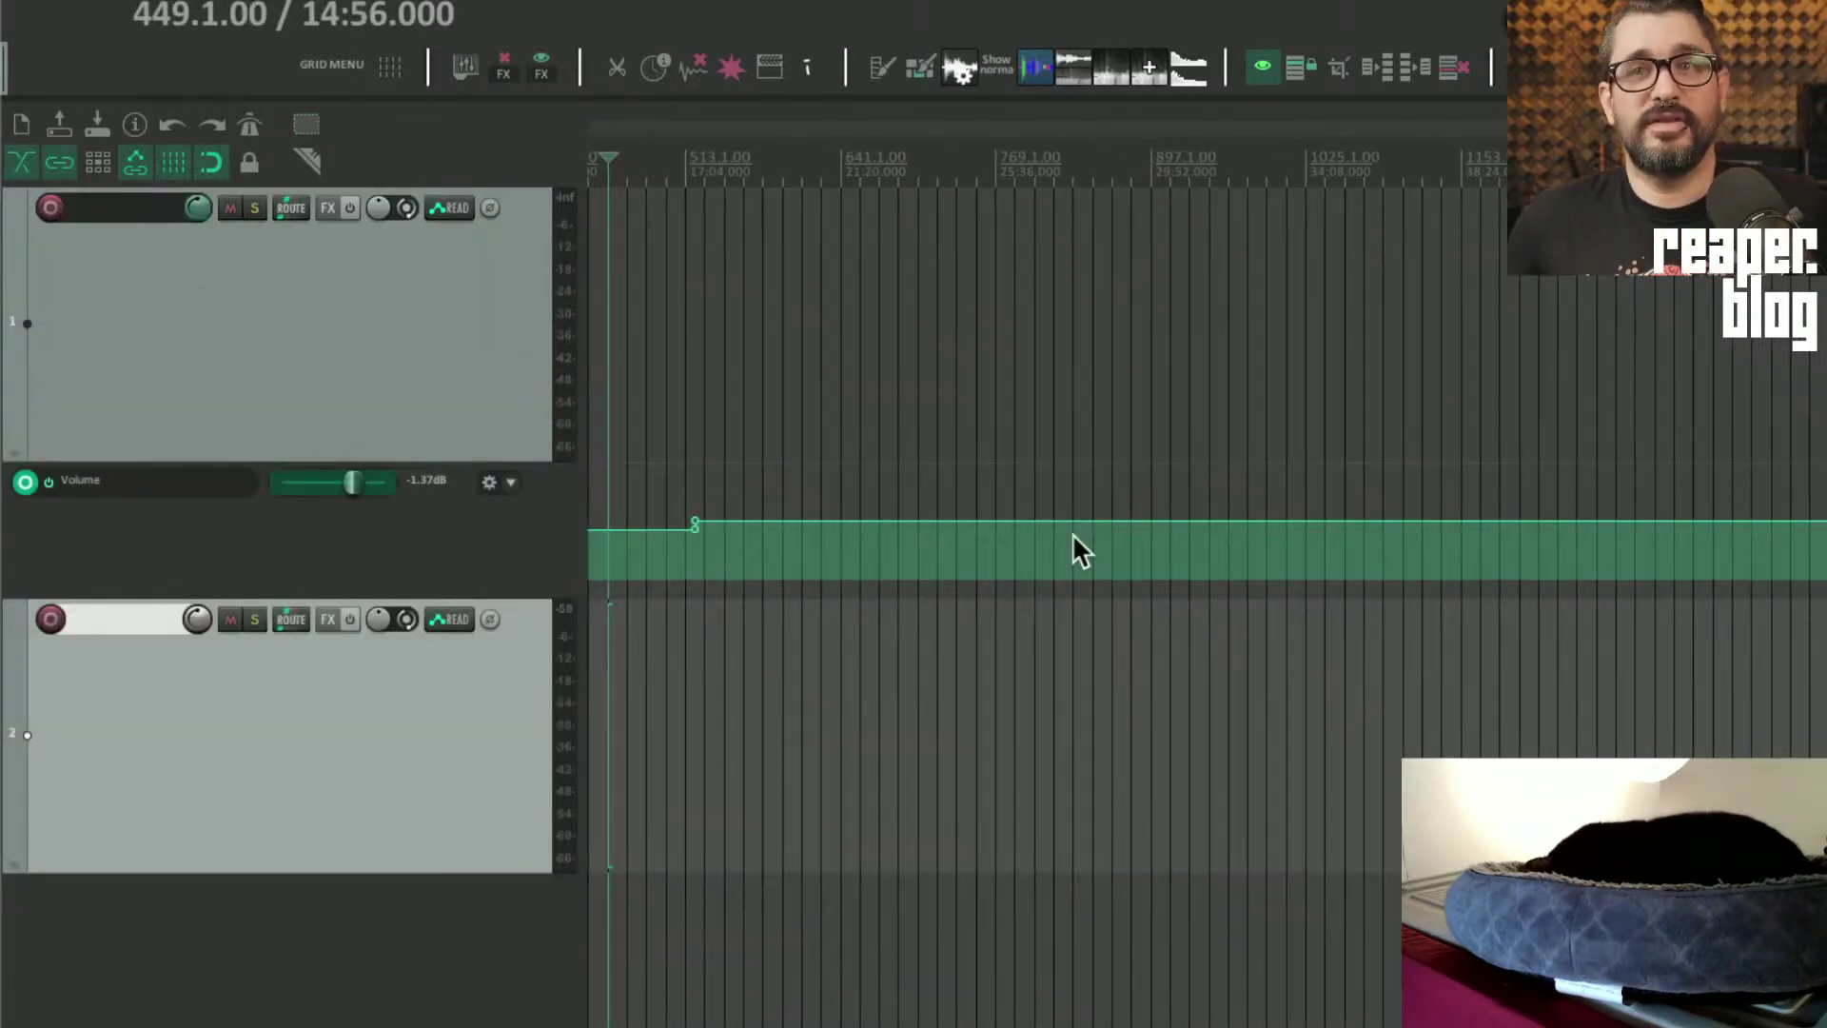
Step: With razor editing on, razor-select a Volume envelope stretch and move it later, then back
scroll(733, 519, "left", 5)
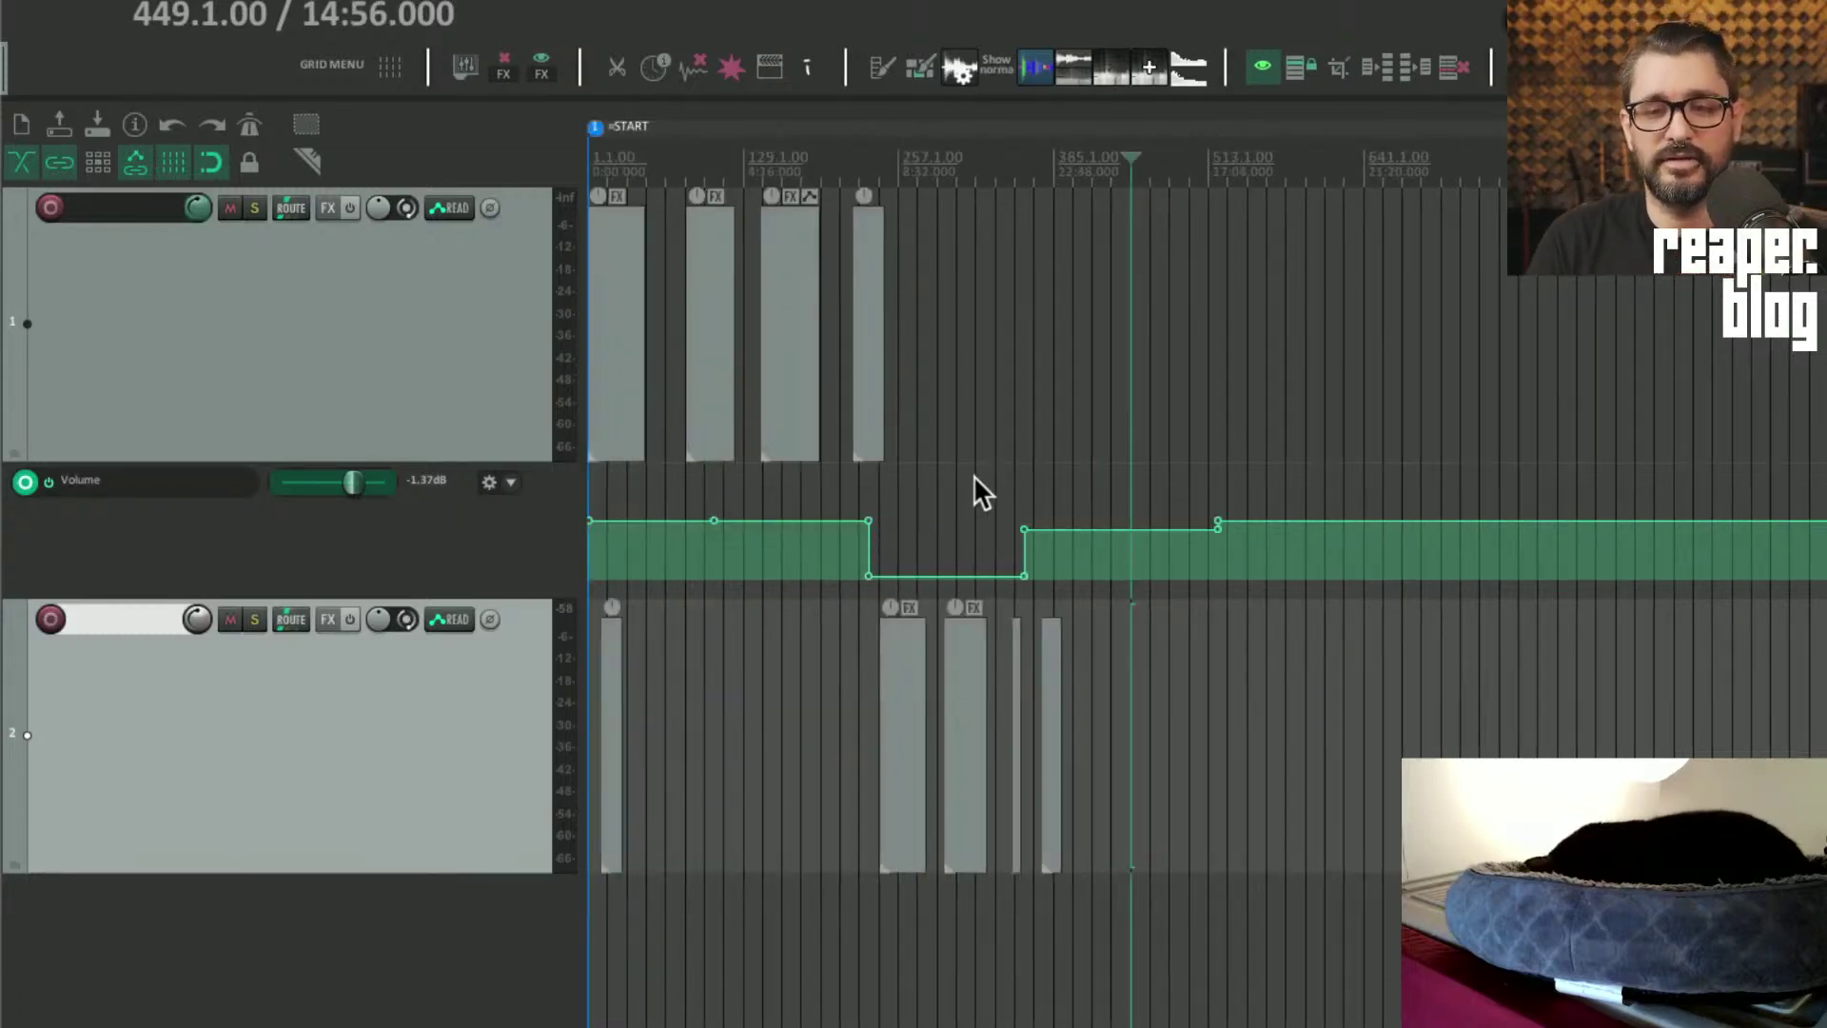
scroll(986, 495, "right", 2)
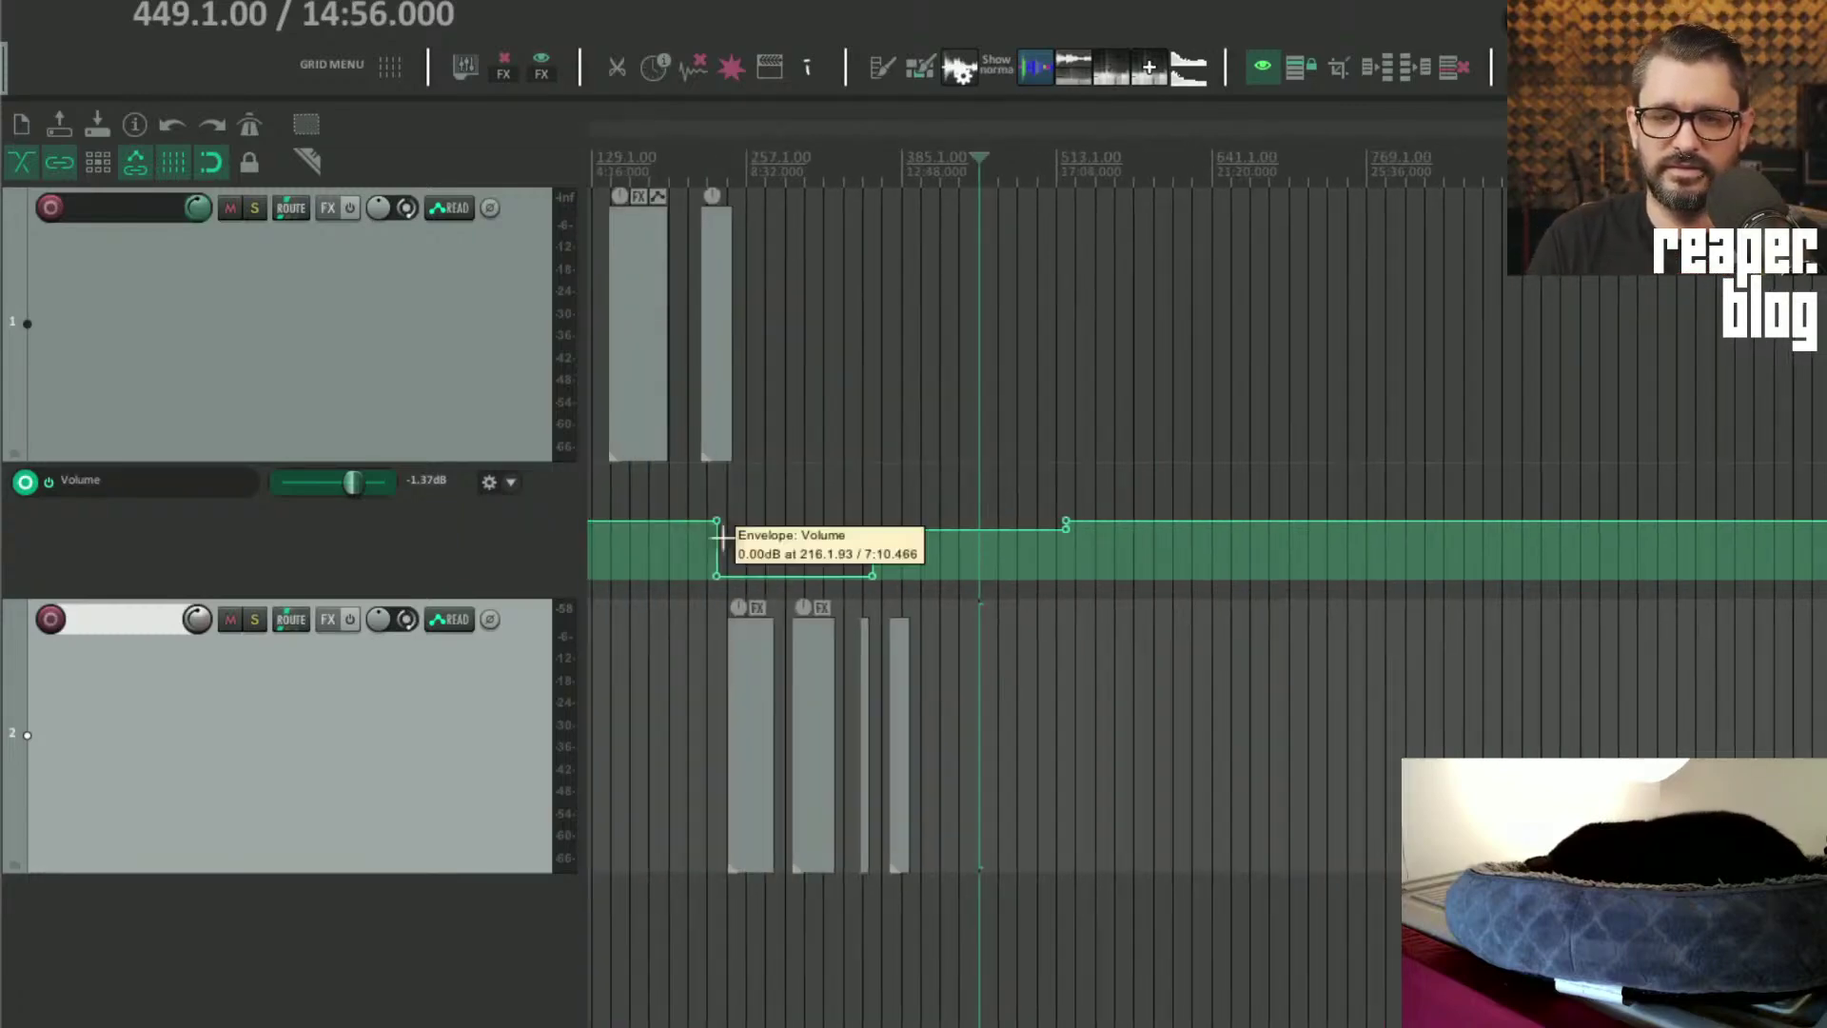
left_click(306, 161)
left_click_drag(784, 505, 987, 592)
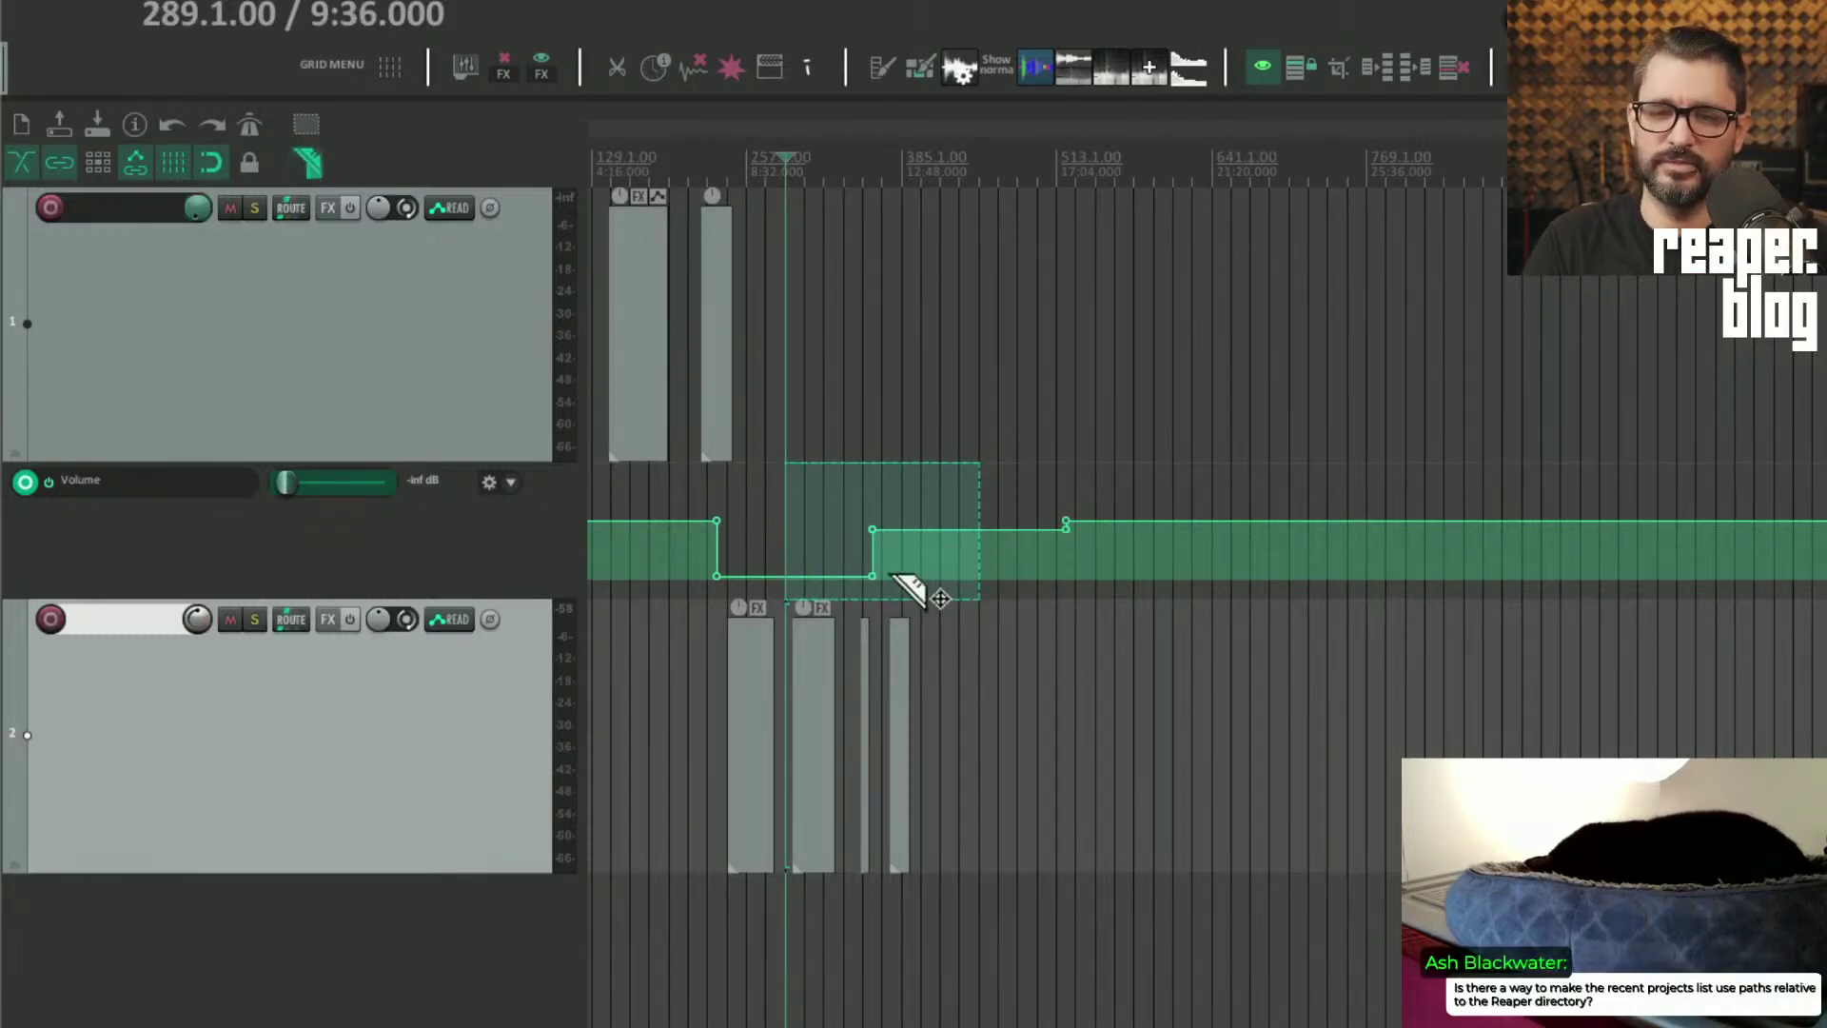
mouse_move(899, 569)
left_mouse_down()
mouse_move(1219, 588)
mouse_move(1138, 584)
left_mouse_up()
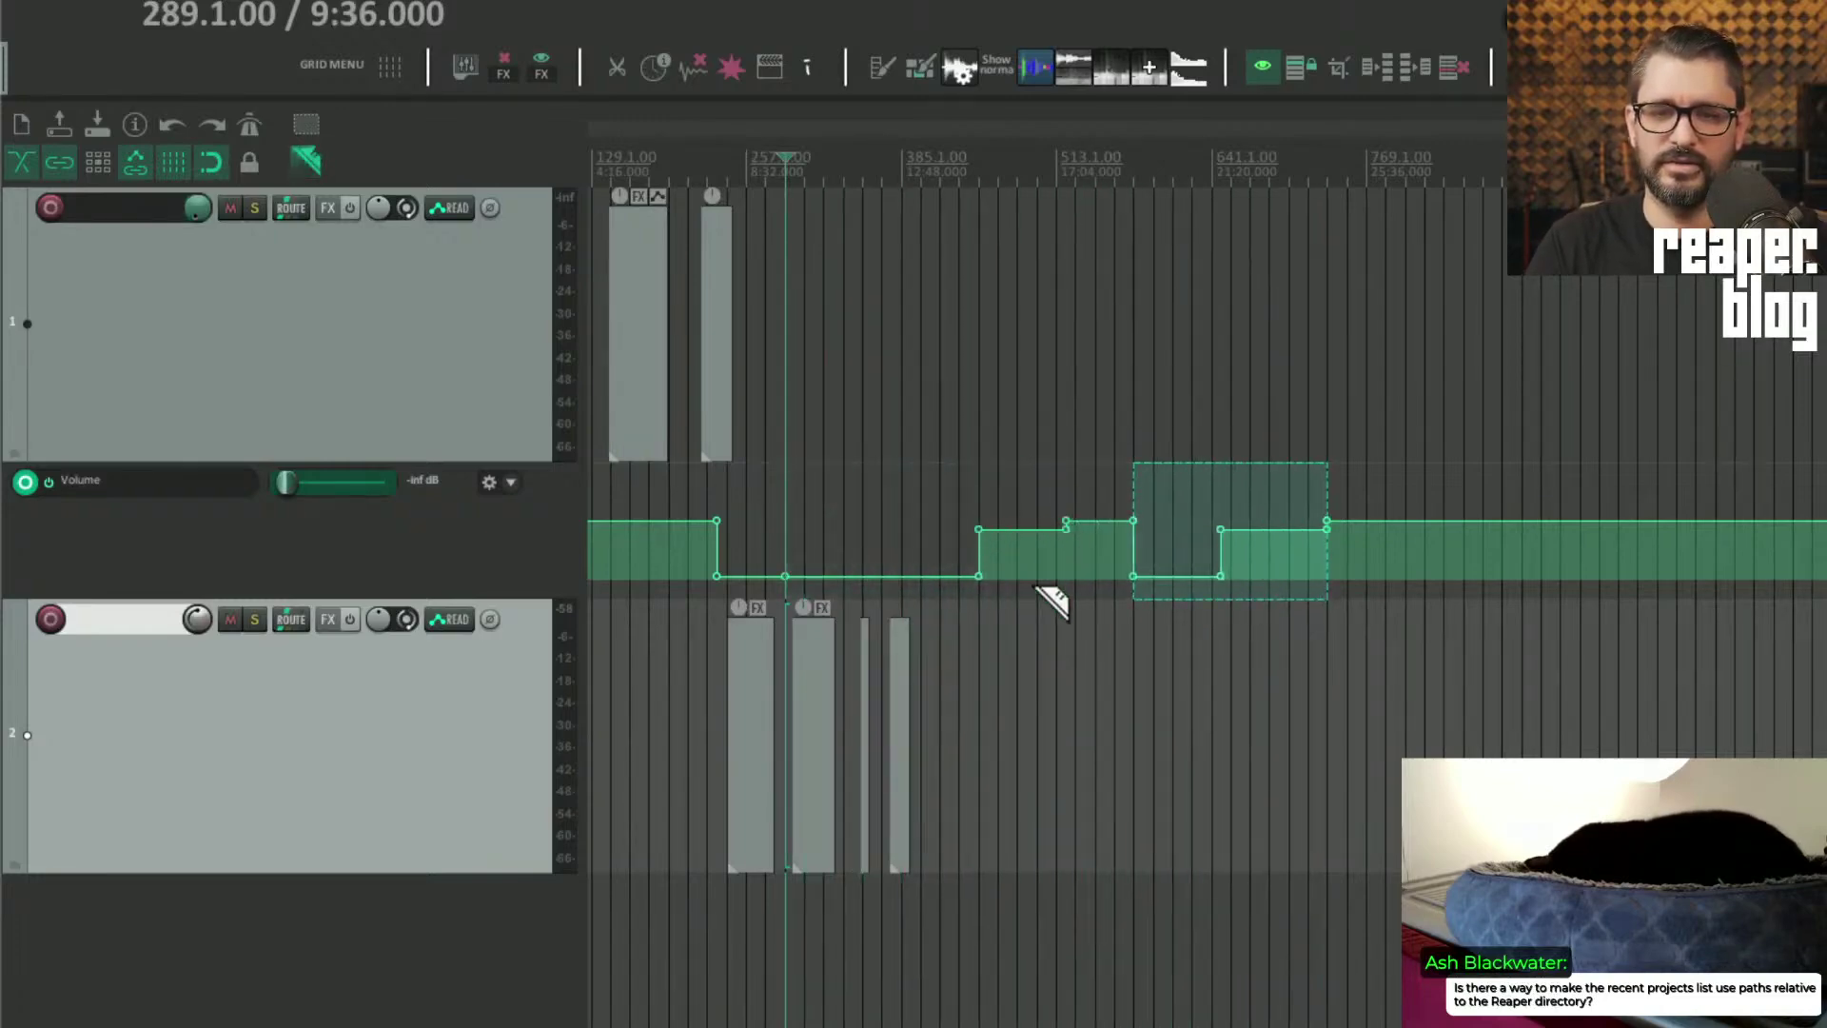
mouse_move(1285, 590)
left_mouse_down()
mouse_move(1121, 589)
mouse_move(1351, 591)
mouse_move(992, 590)
mouse_move(1640, 596)
mouse_move(901, 582)
mouse_move(1185, 573)
left_mouse_up()
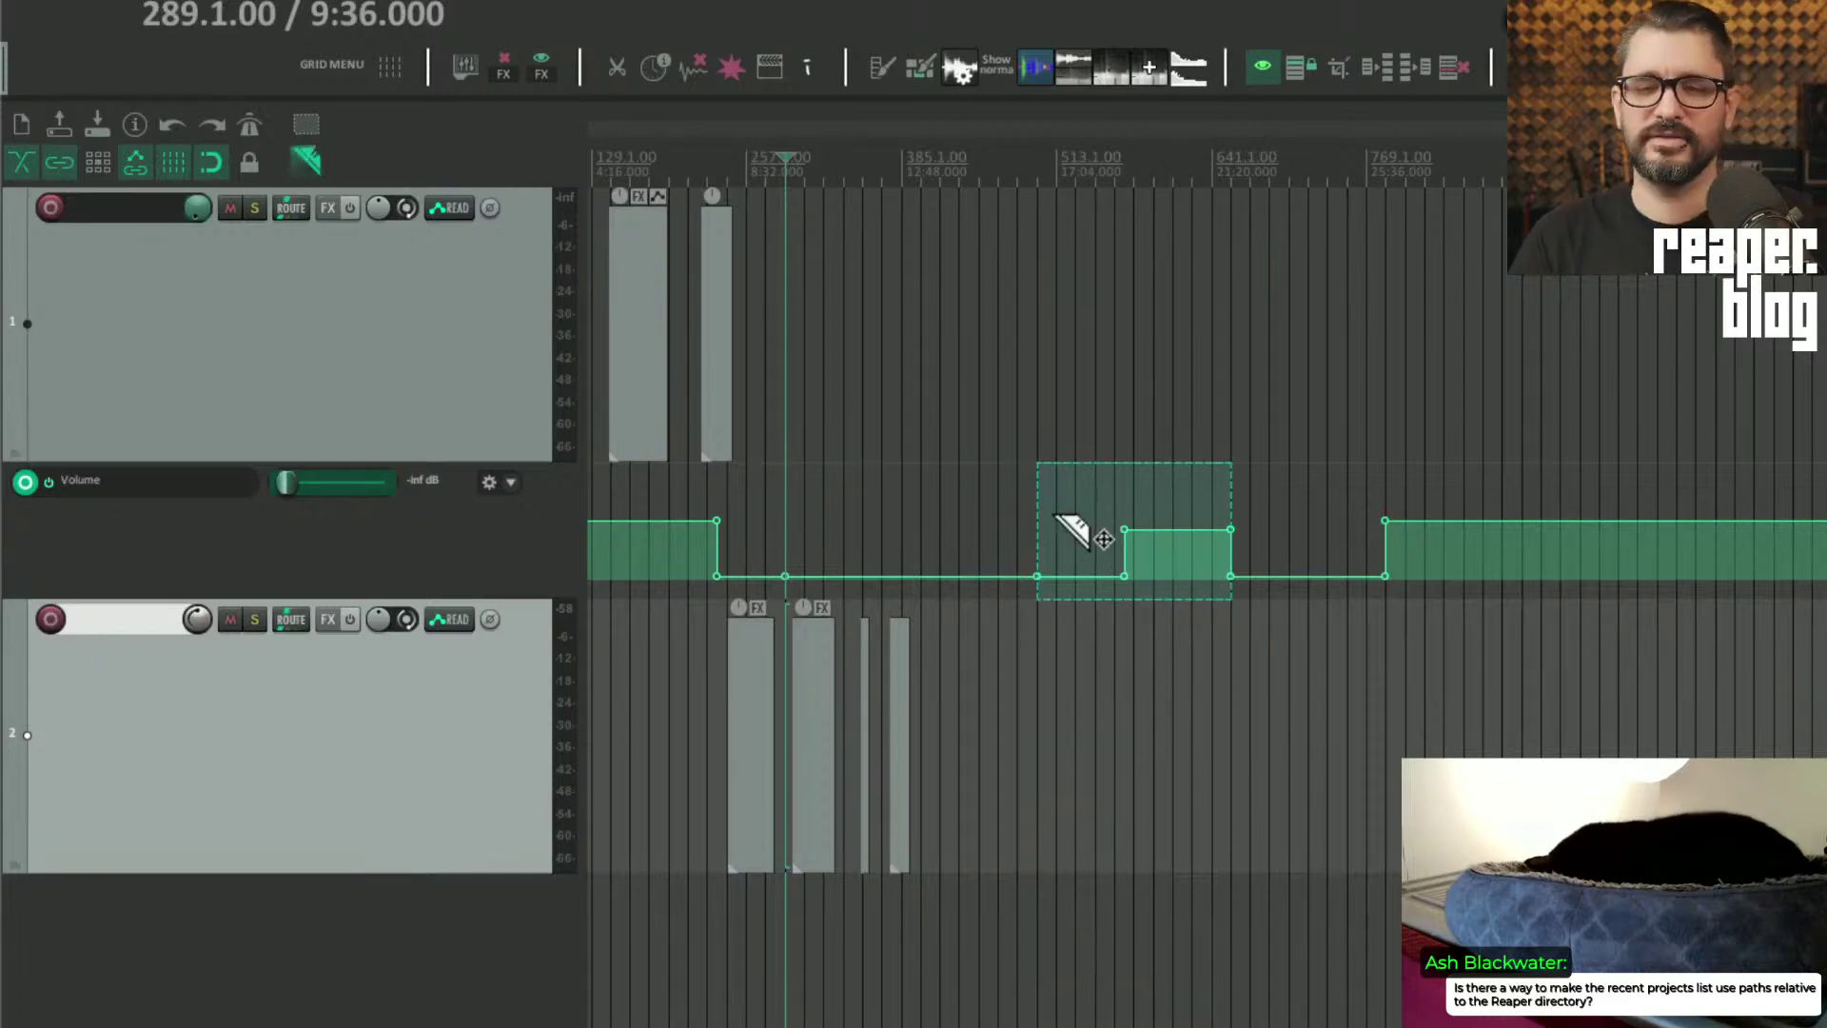
Step: Clear the razor area and mark new razor areas around the raised envelope block
left_click(971, 535)
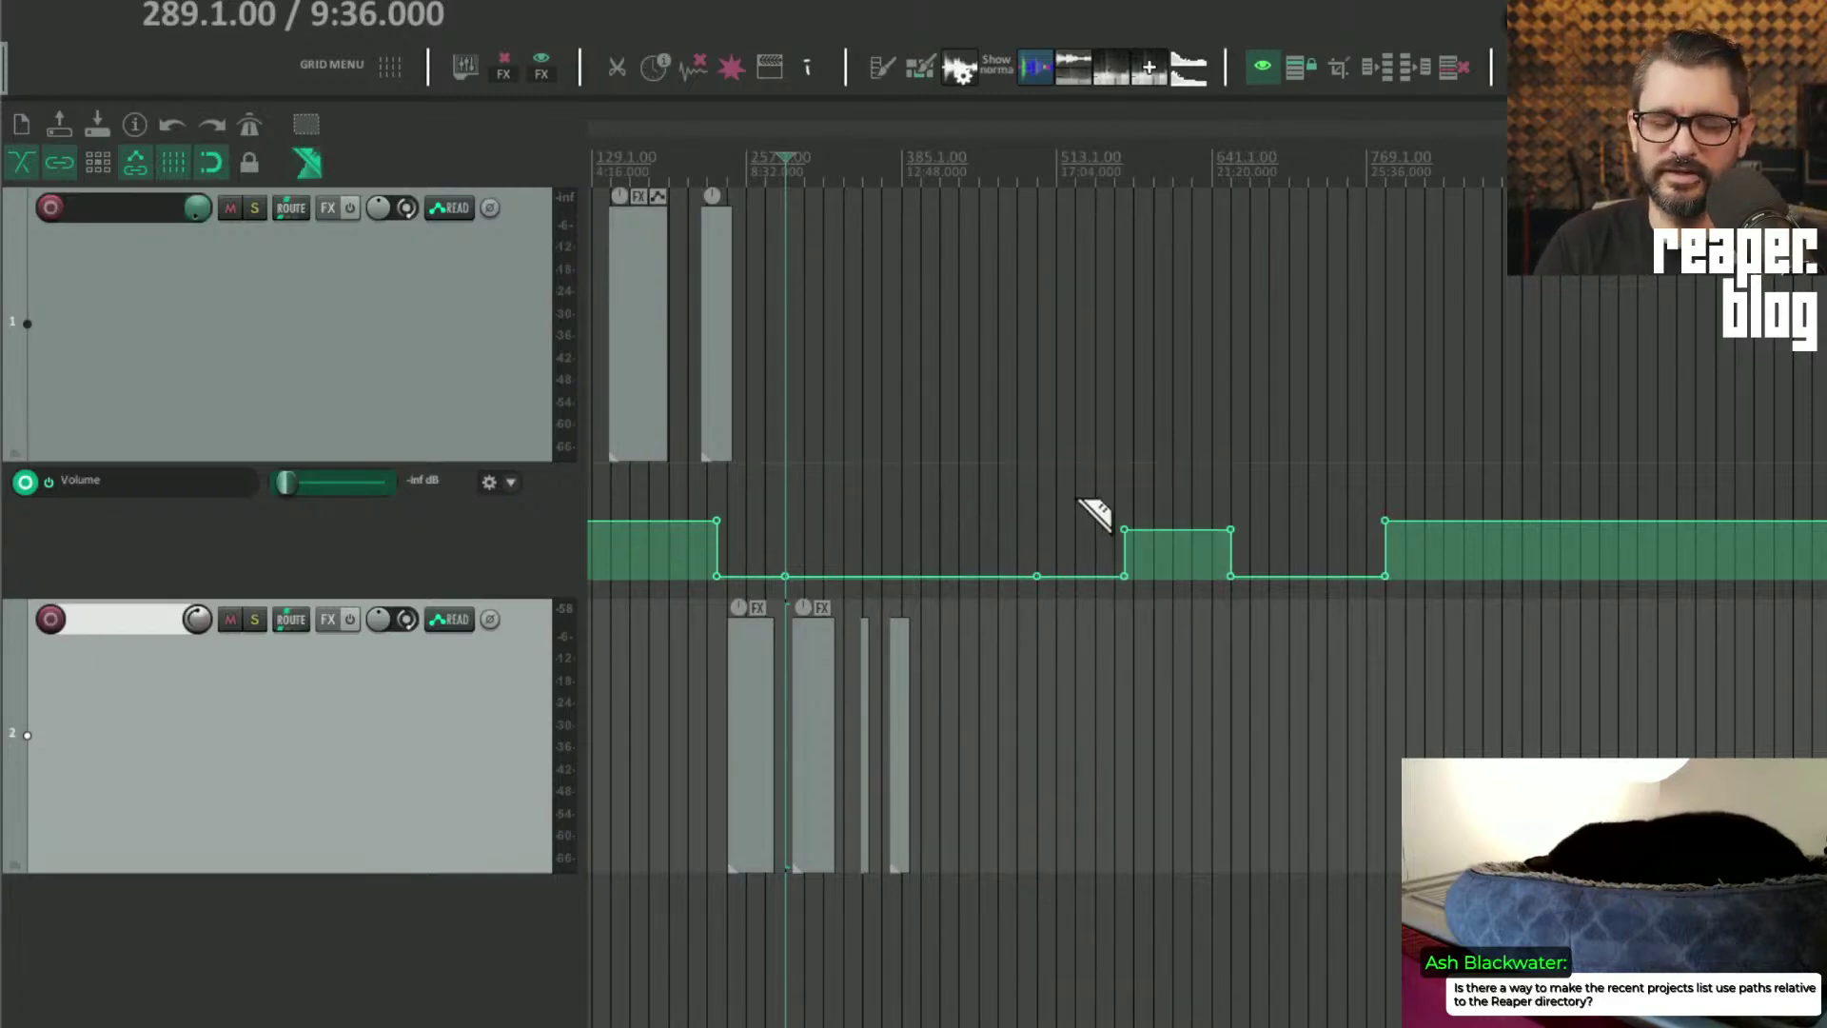
left_click_drag(979, 514, 1195, 612)
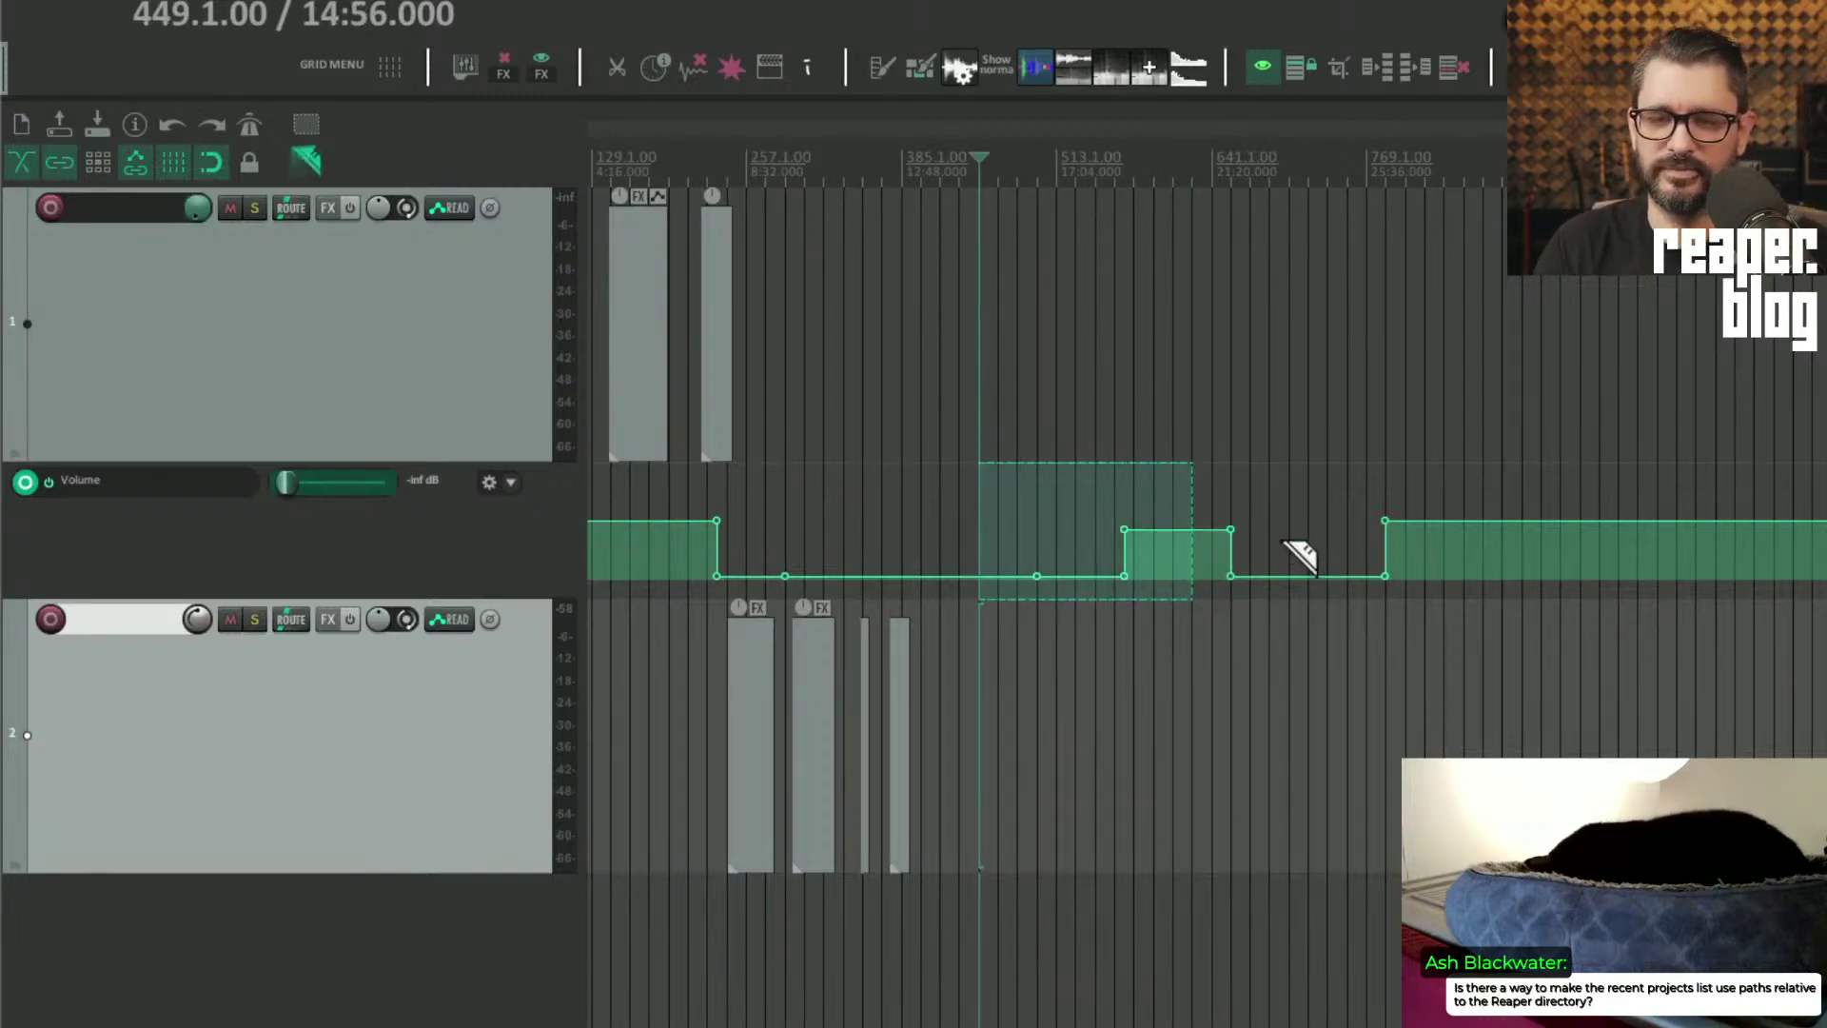
left_click_drag(1070, 533, 1299, 576)
left_click(447, 327)
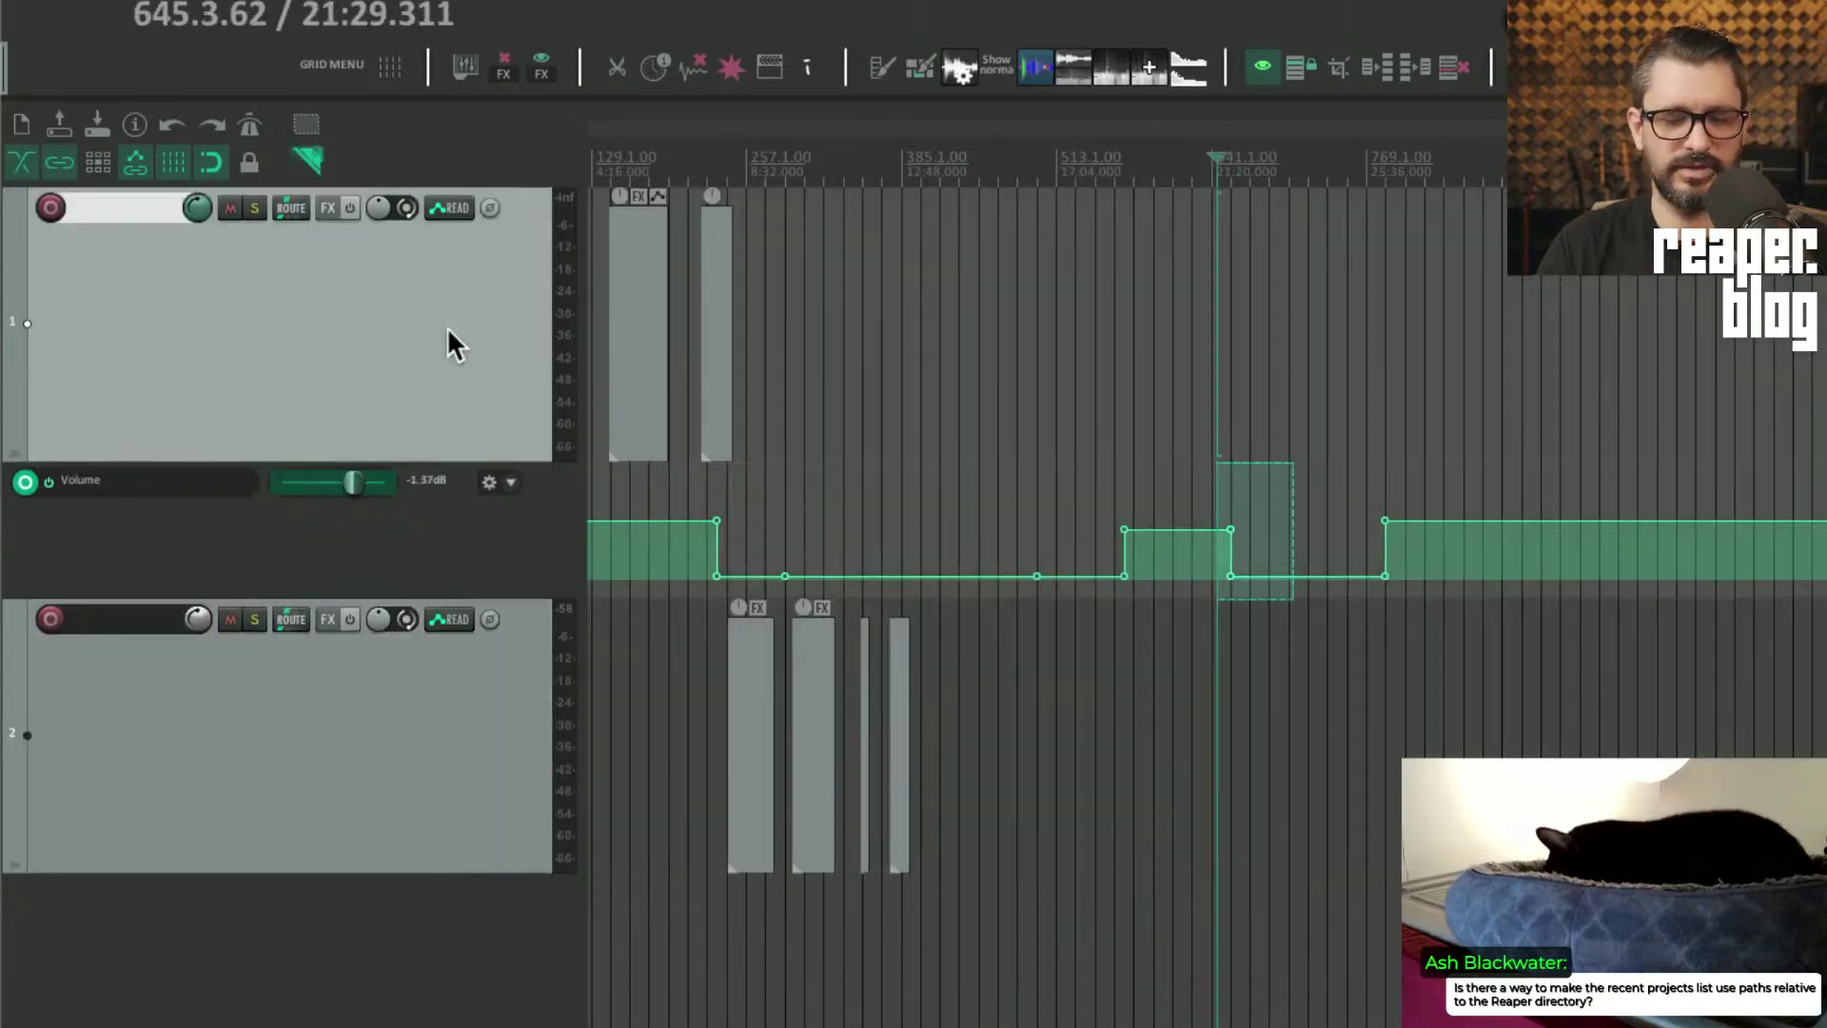
key("super+comma")
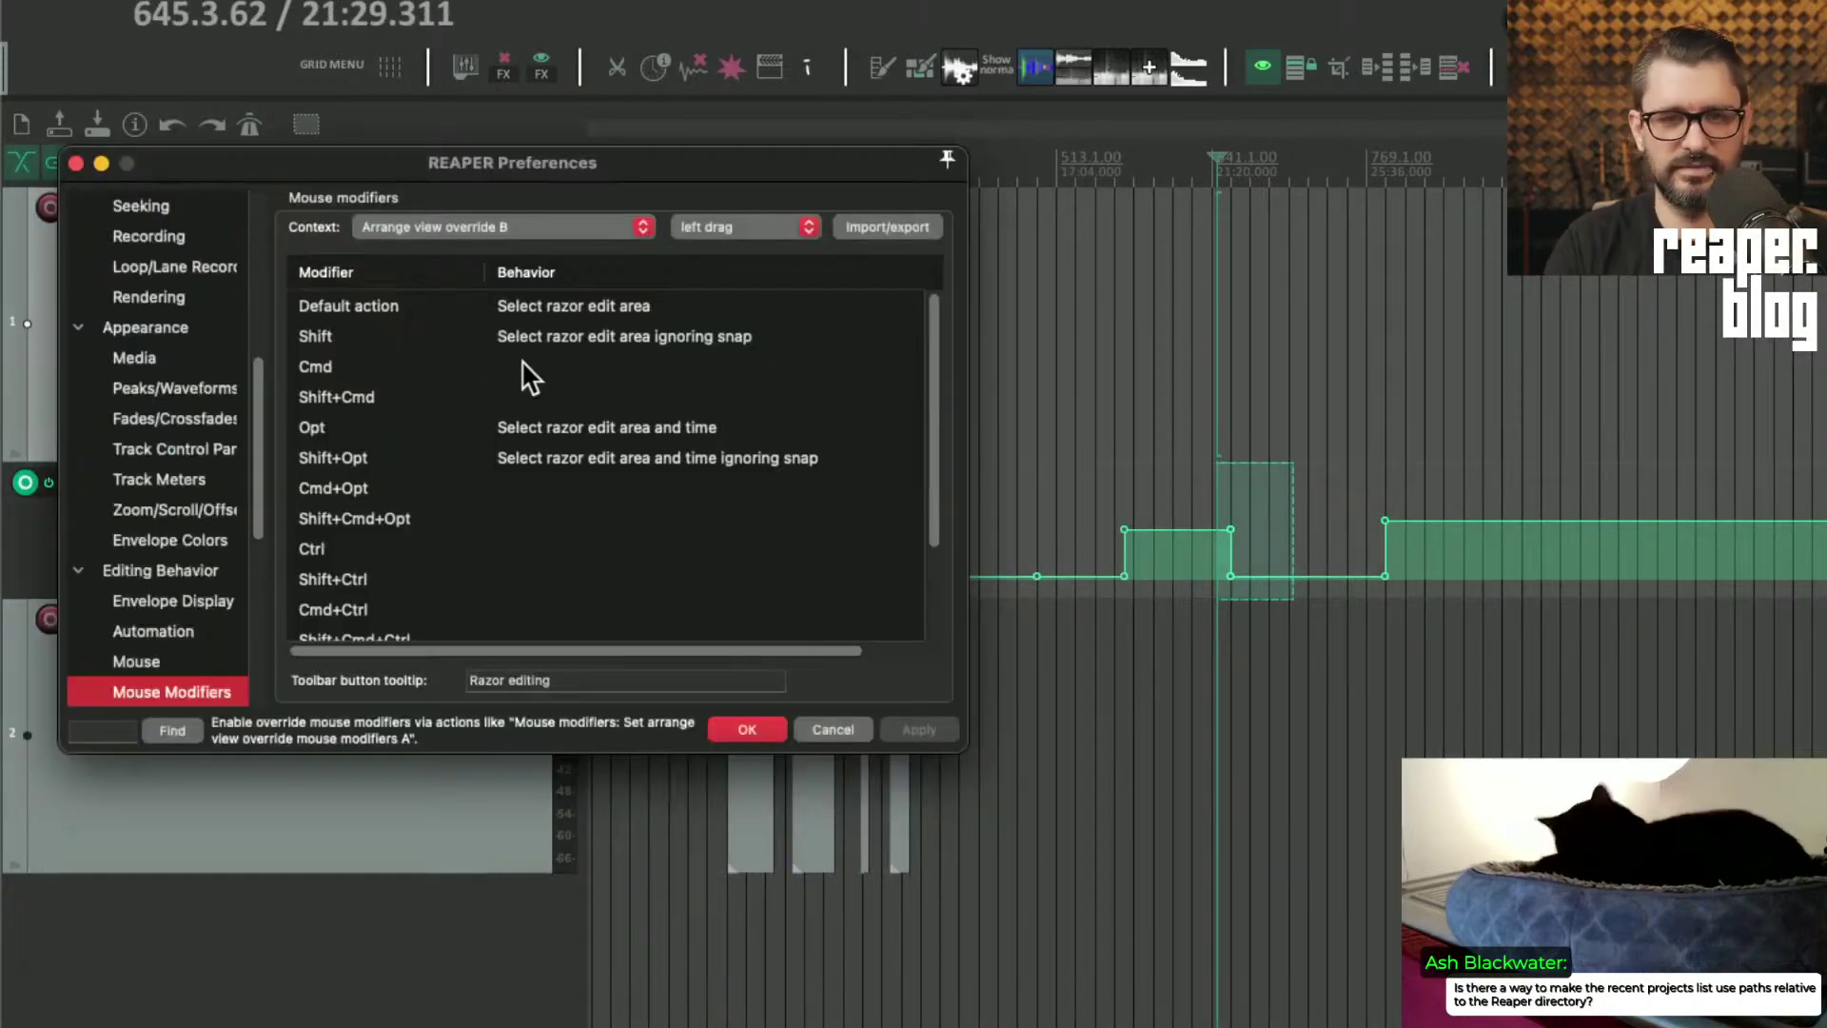
Step: Set override B's Shift left drag to Add to razor edit area, not ignoring snap, and apply
left_click(603, 343)
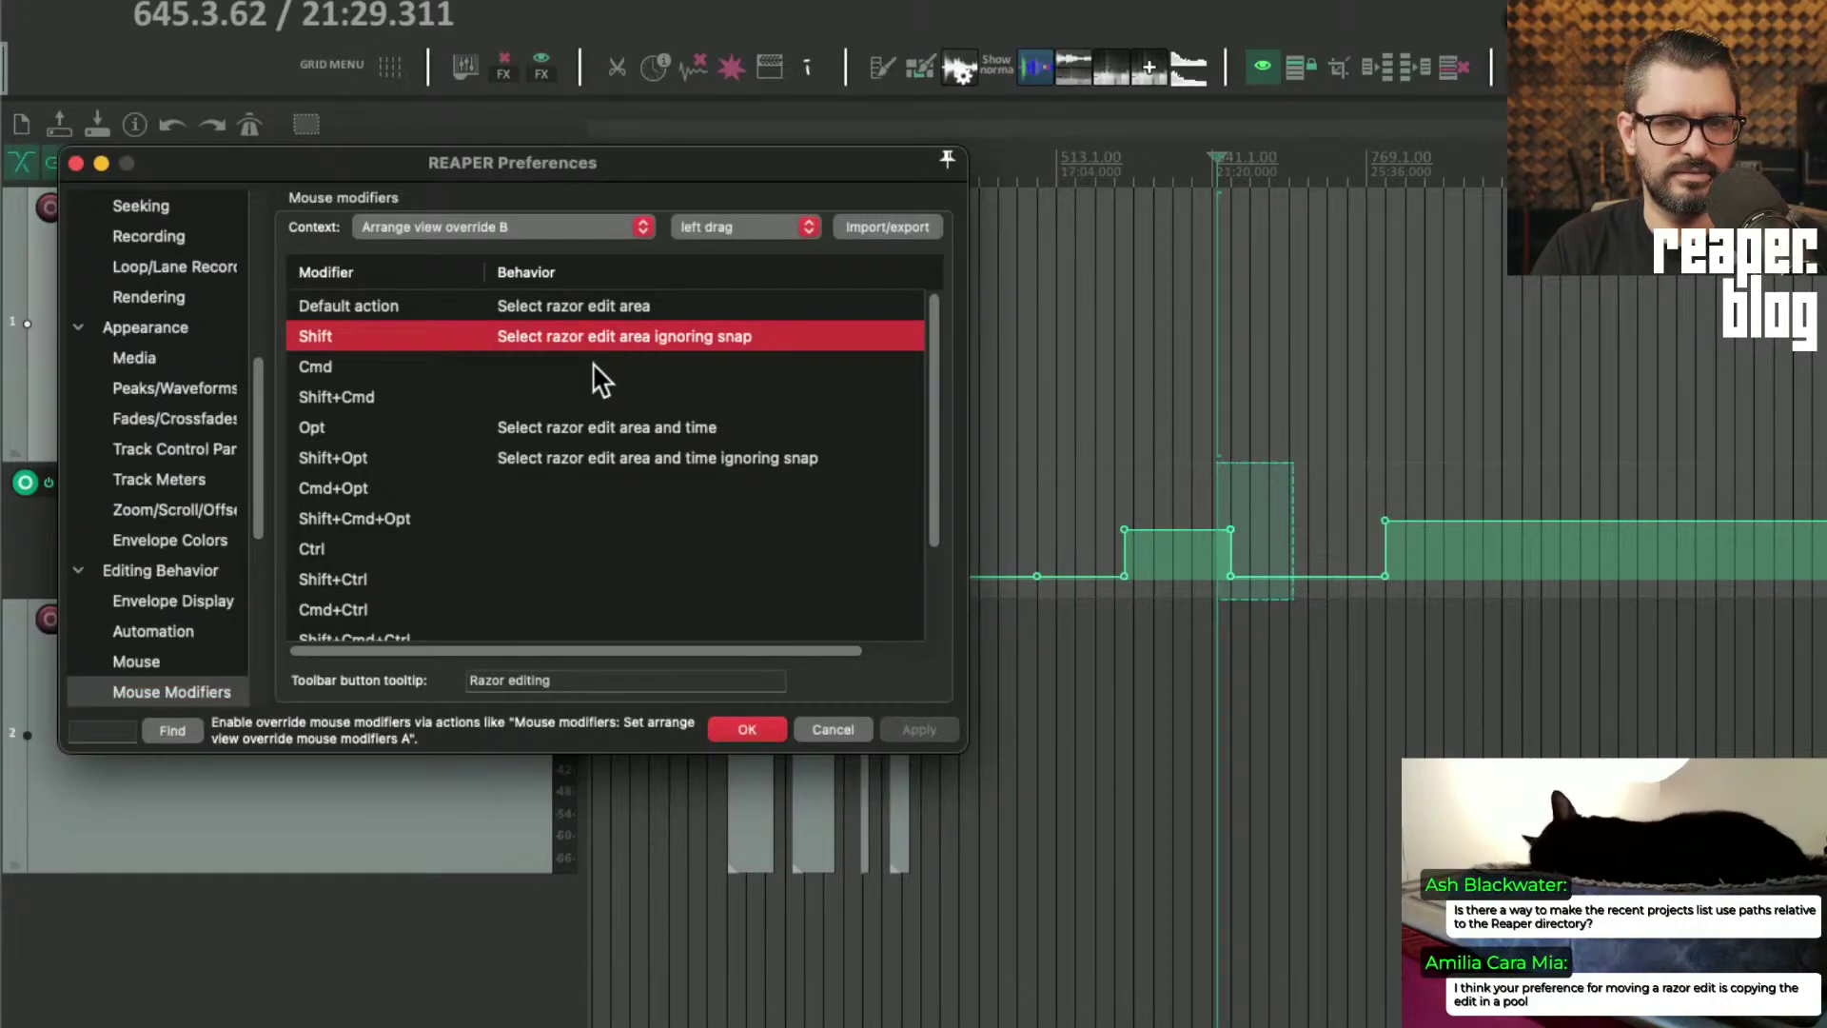
double_click(596, 339)
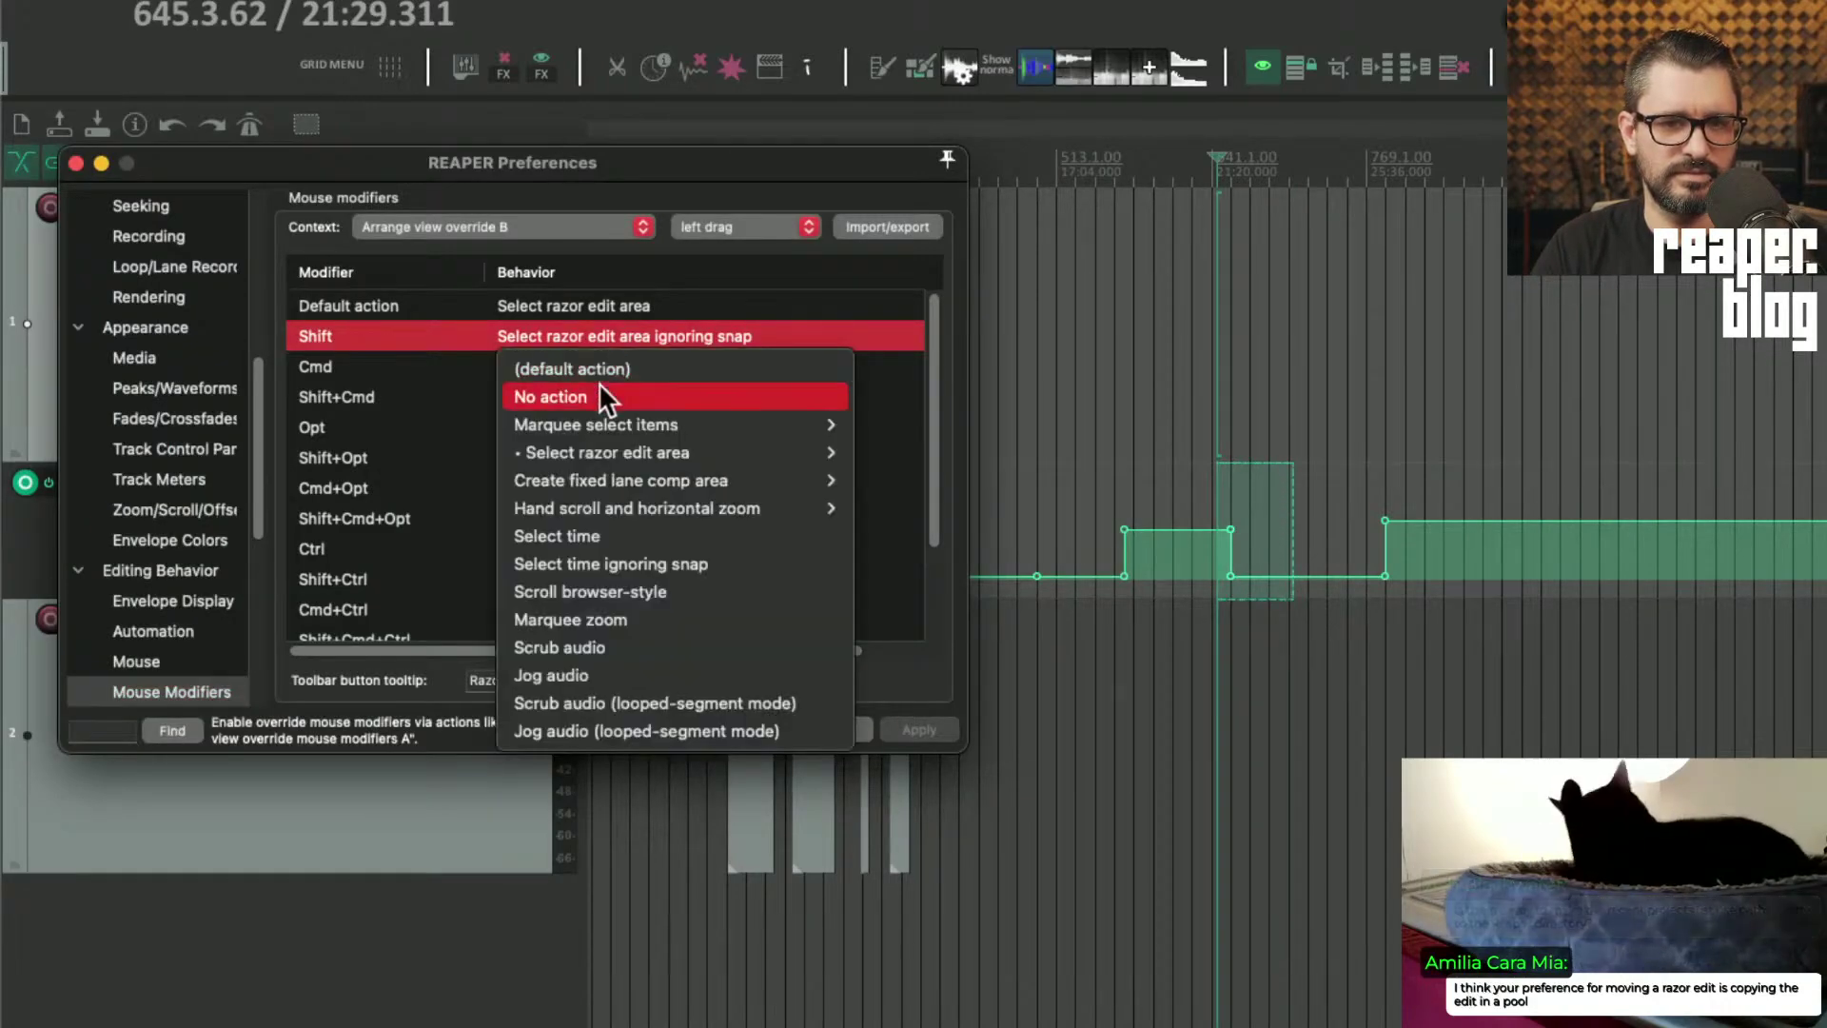
mouse_move(607, 449)
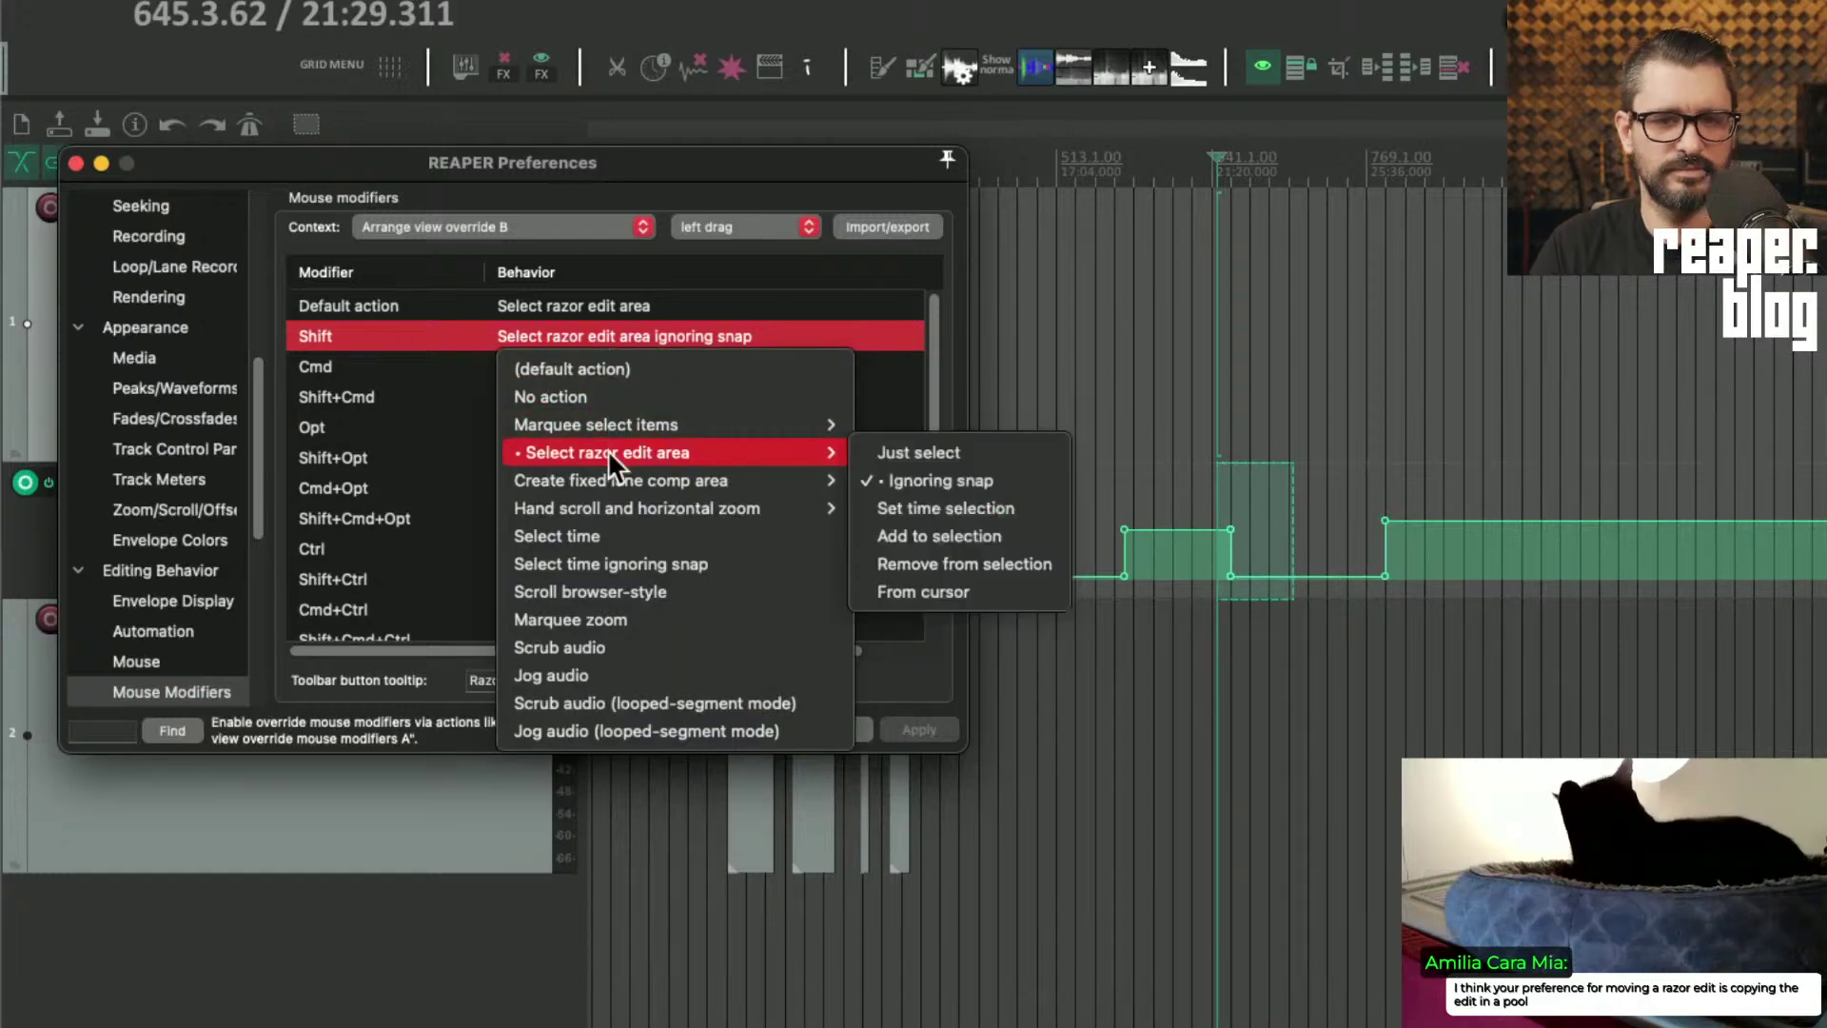
left_click(1019, 529)
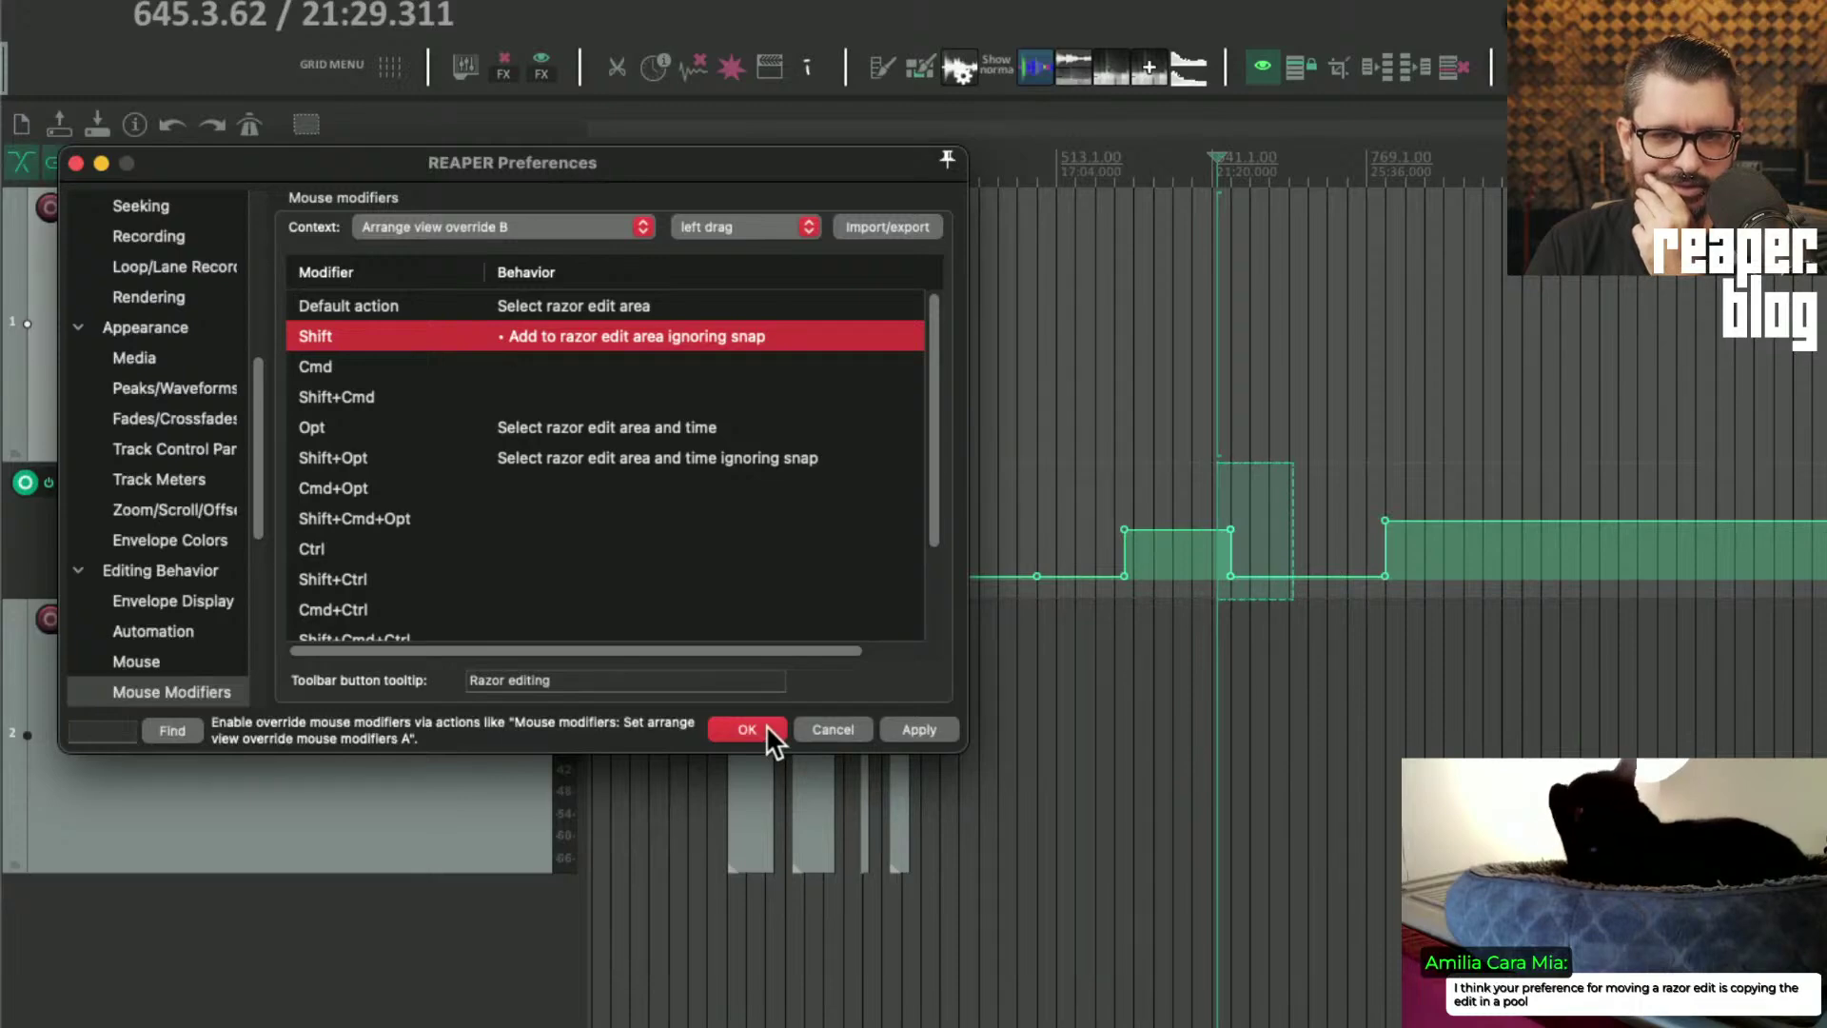
double_click(762, 337)
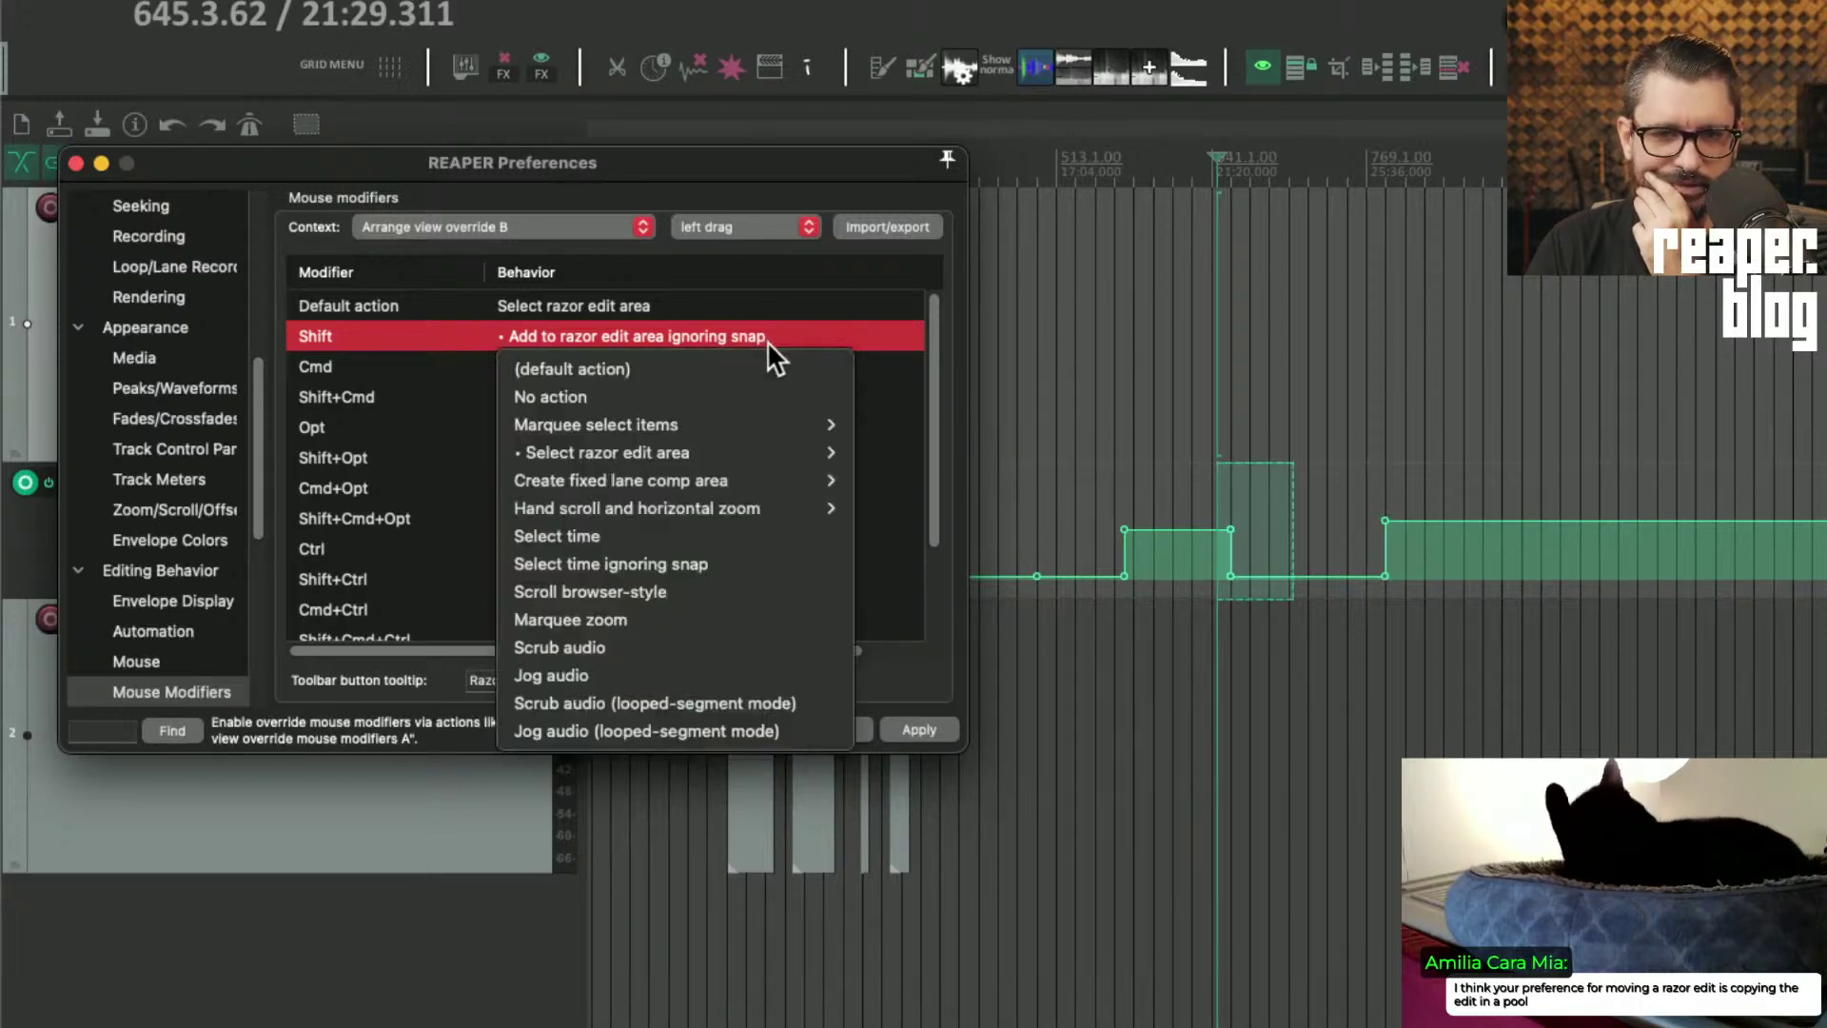
mouse_move(774, 447)
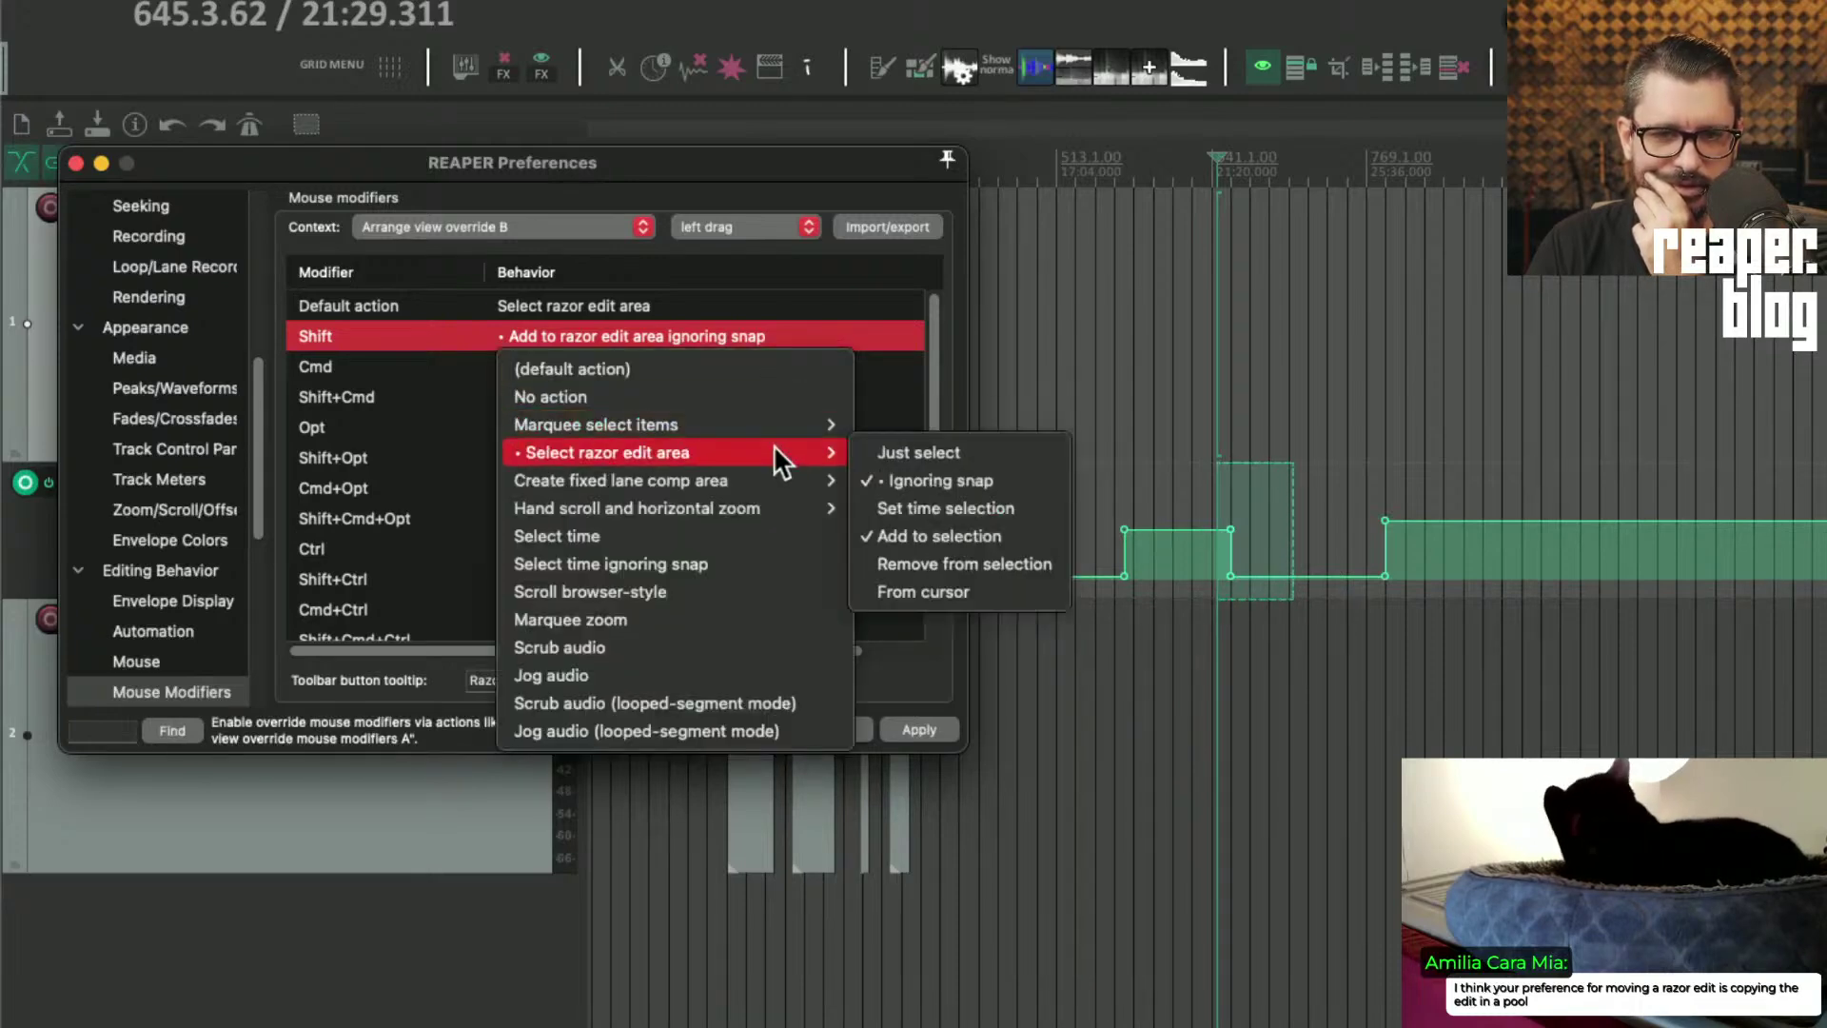
left_click(917, 479)
left_click(748, 729)
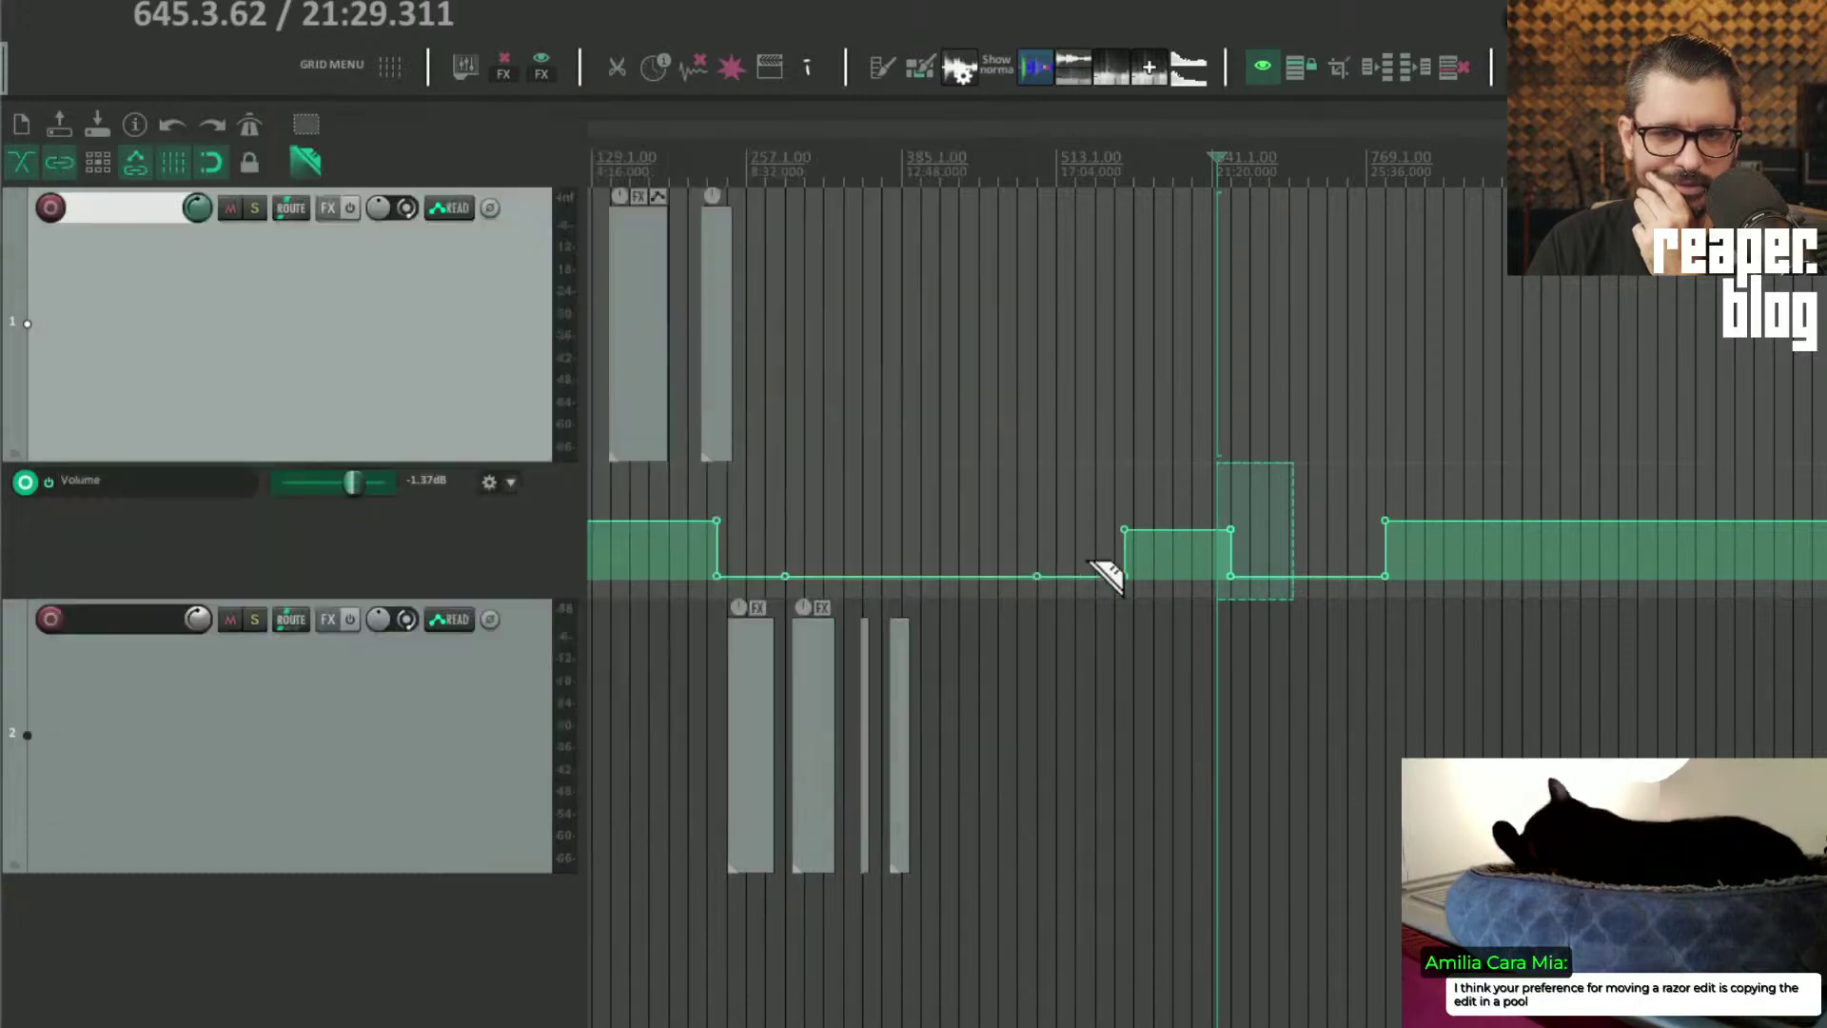
Step: Razor-select one envelope stretch, Shift-add a second beside it, and drag both later together
left_click_drag(767, 530, 921, 562)
left_click_drag(958, 485, 1288, 586)
left_click_drag(1090, 522, 1053, 591)
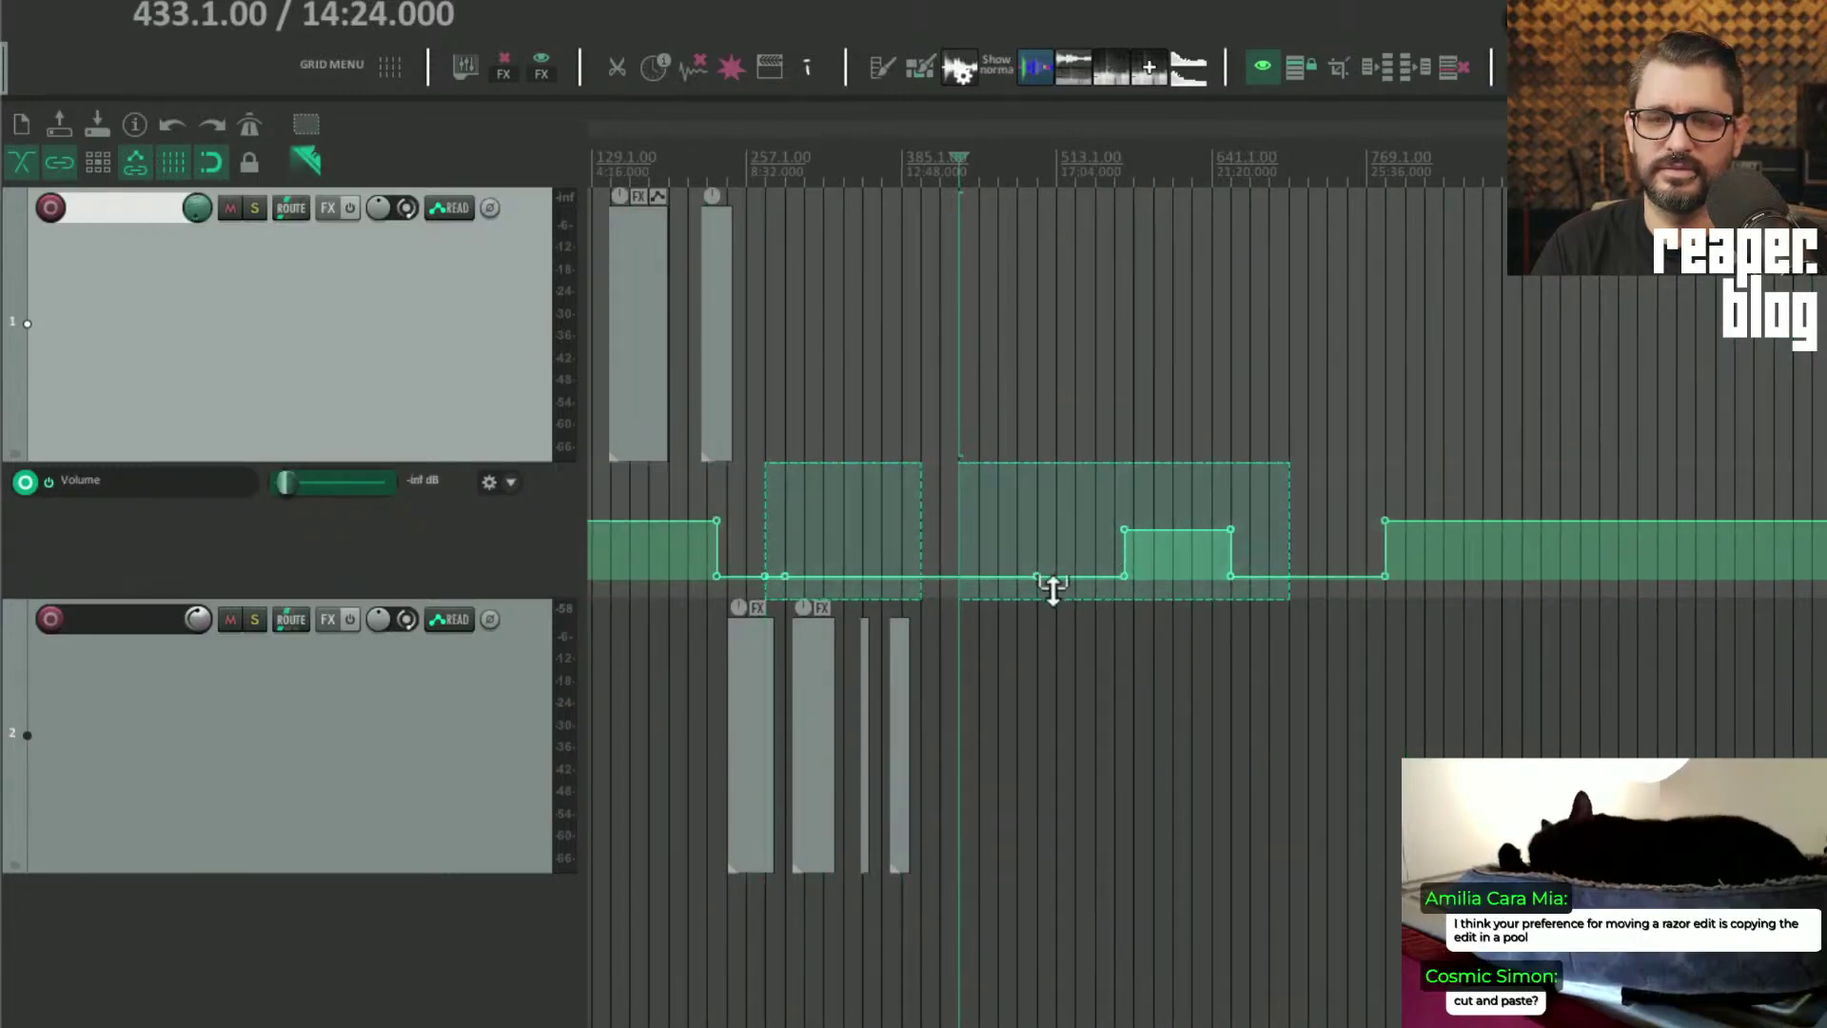
left_click(1081, 666)
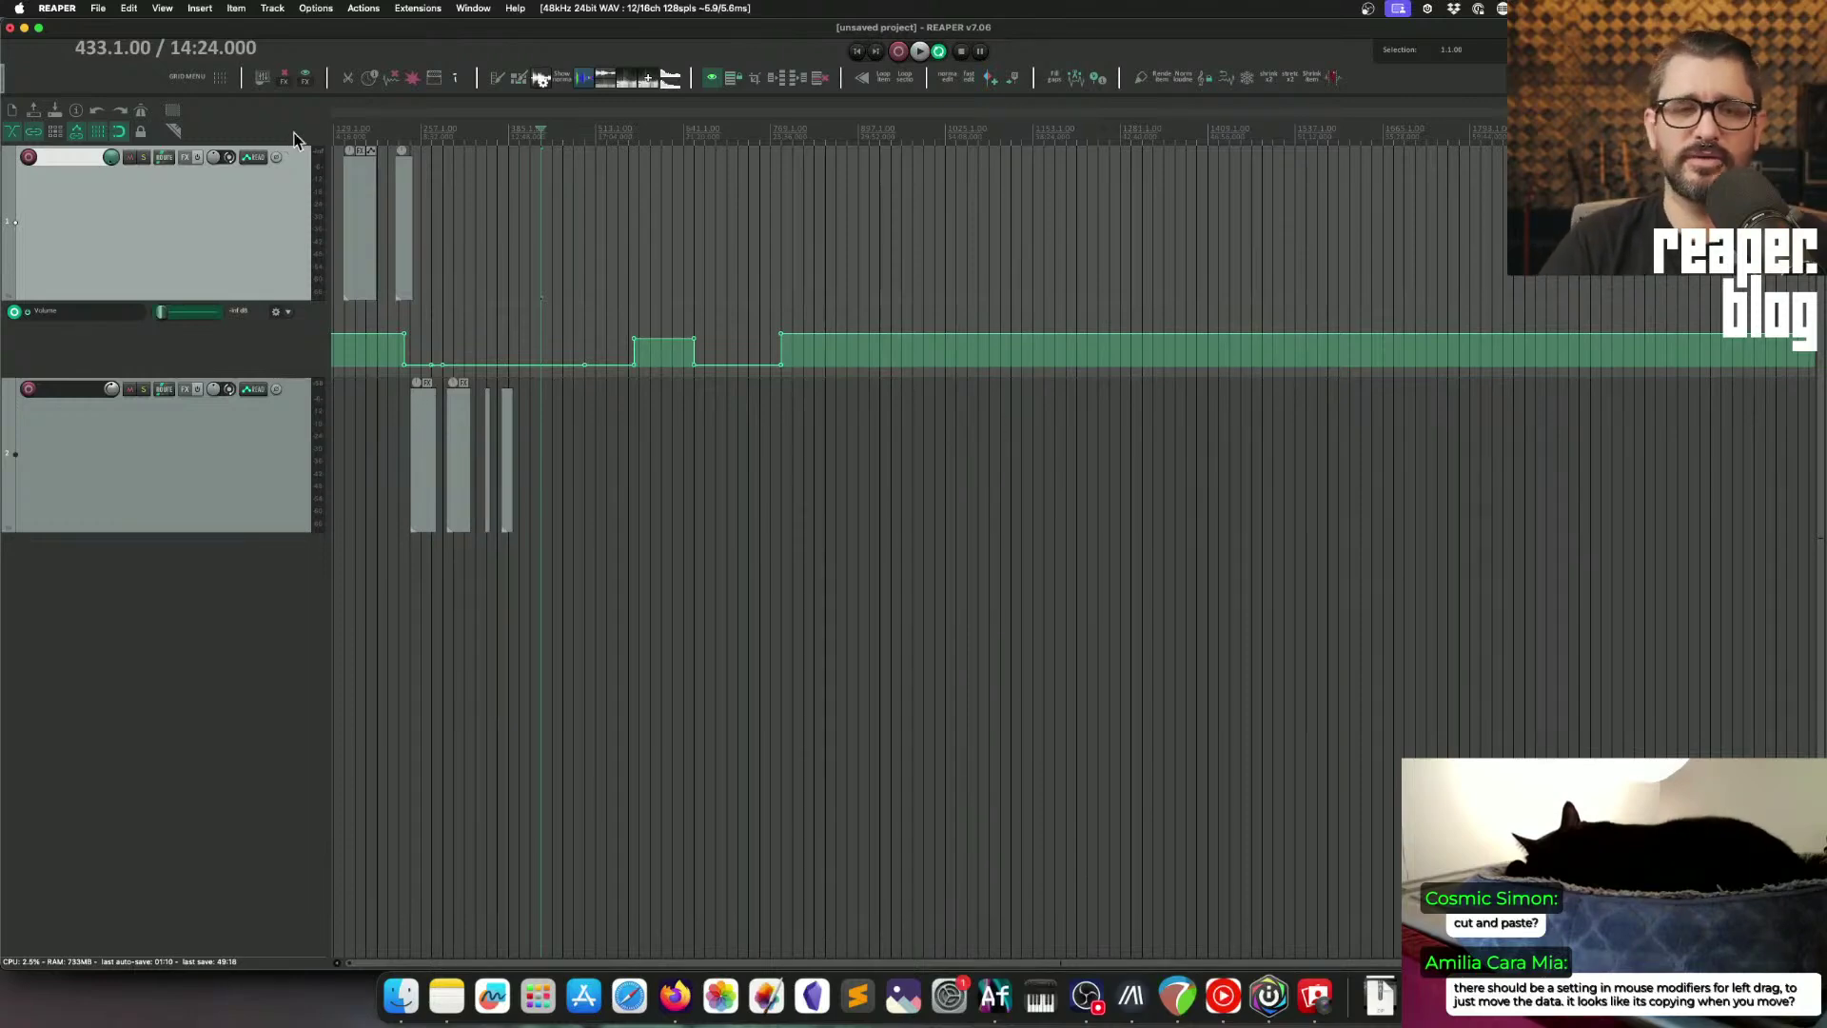
left_click(463, 204)
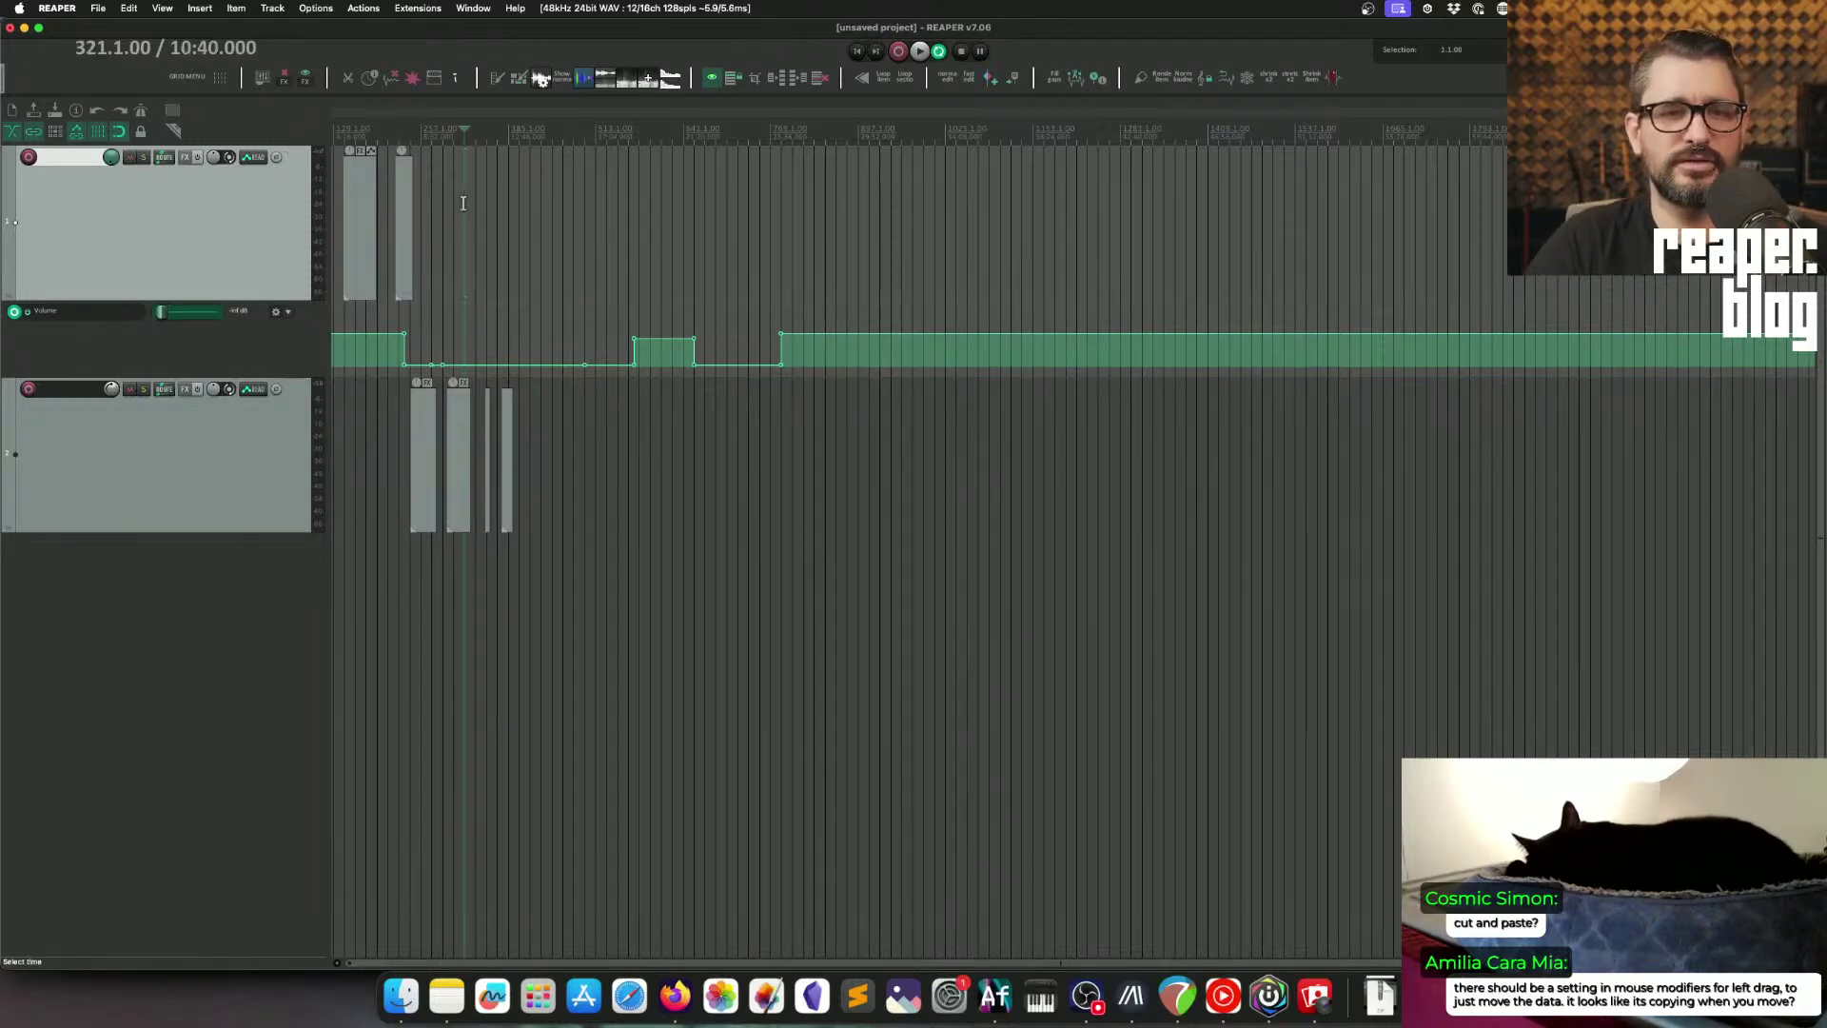
left_click(99, 8)
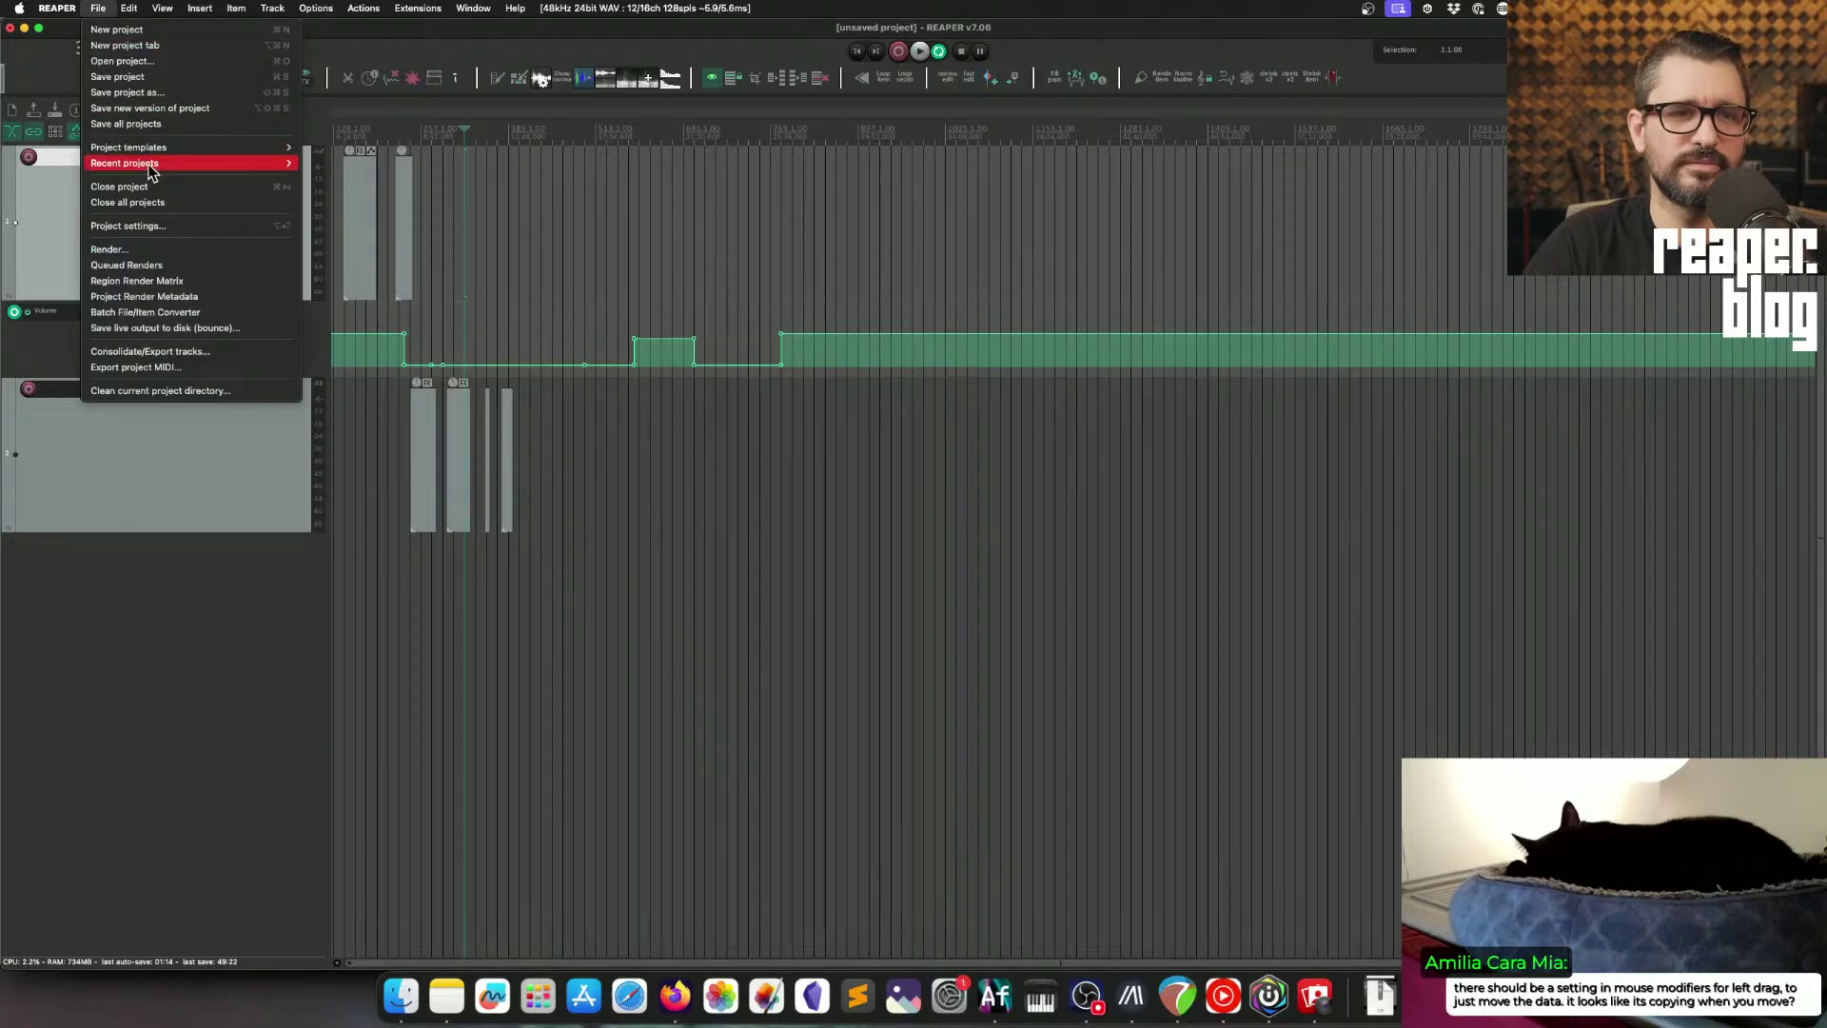
mouse_move(169, 166)
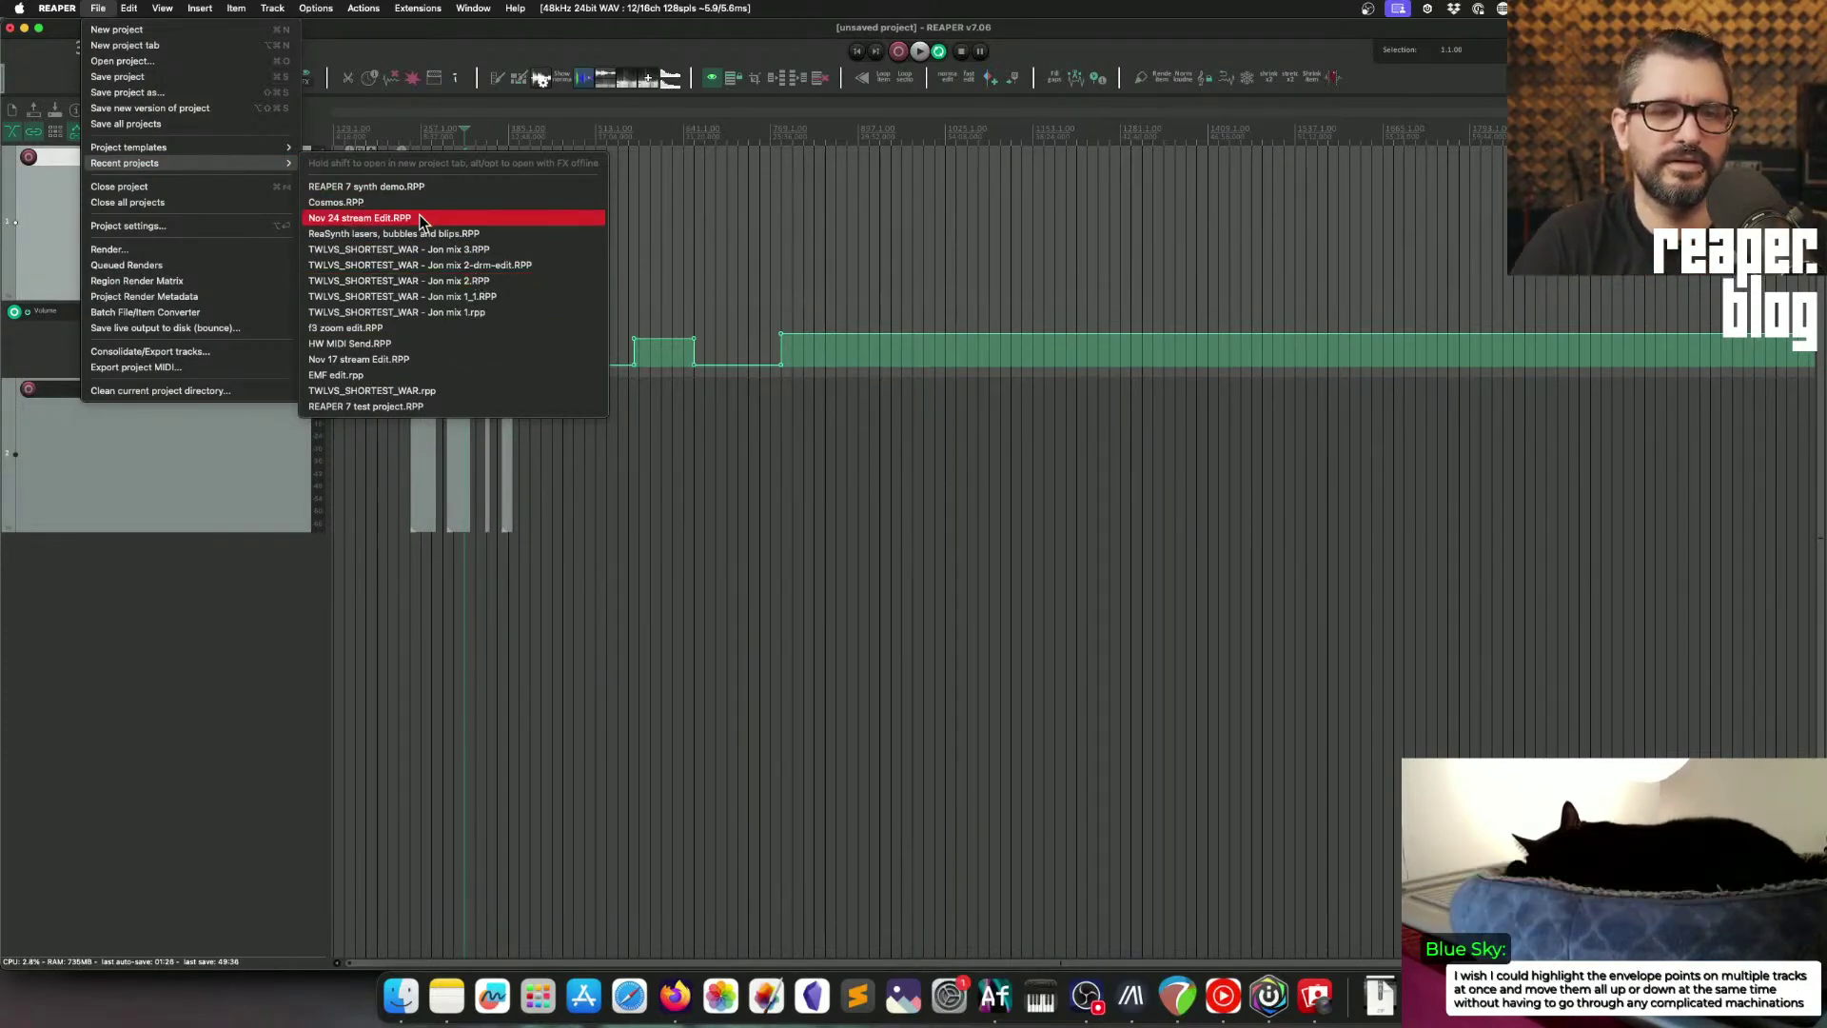
left_click(638, 263)
left_click(609, 309)
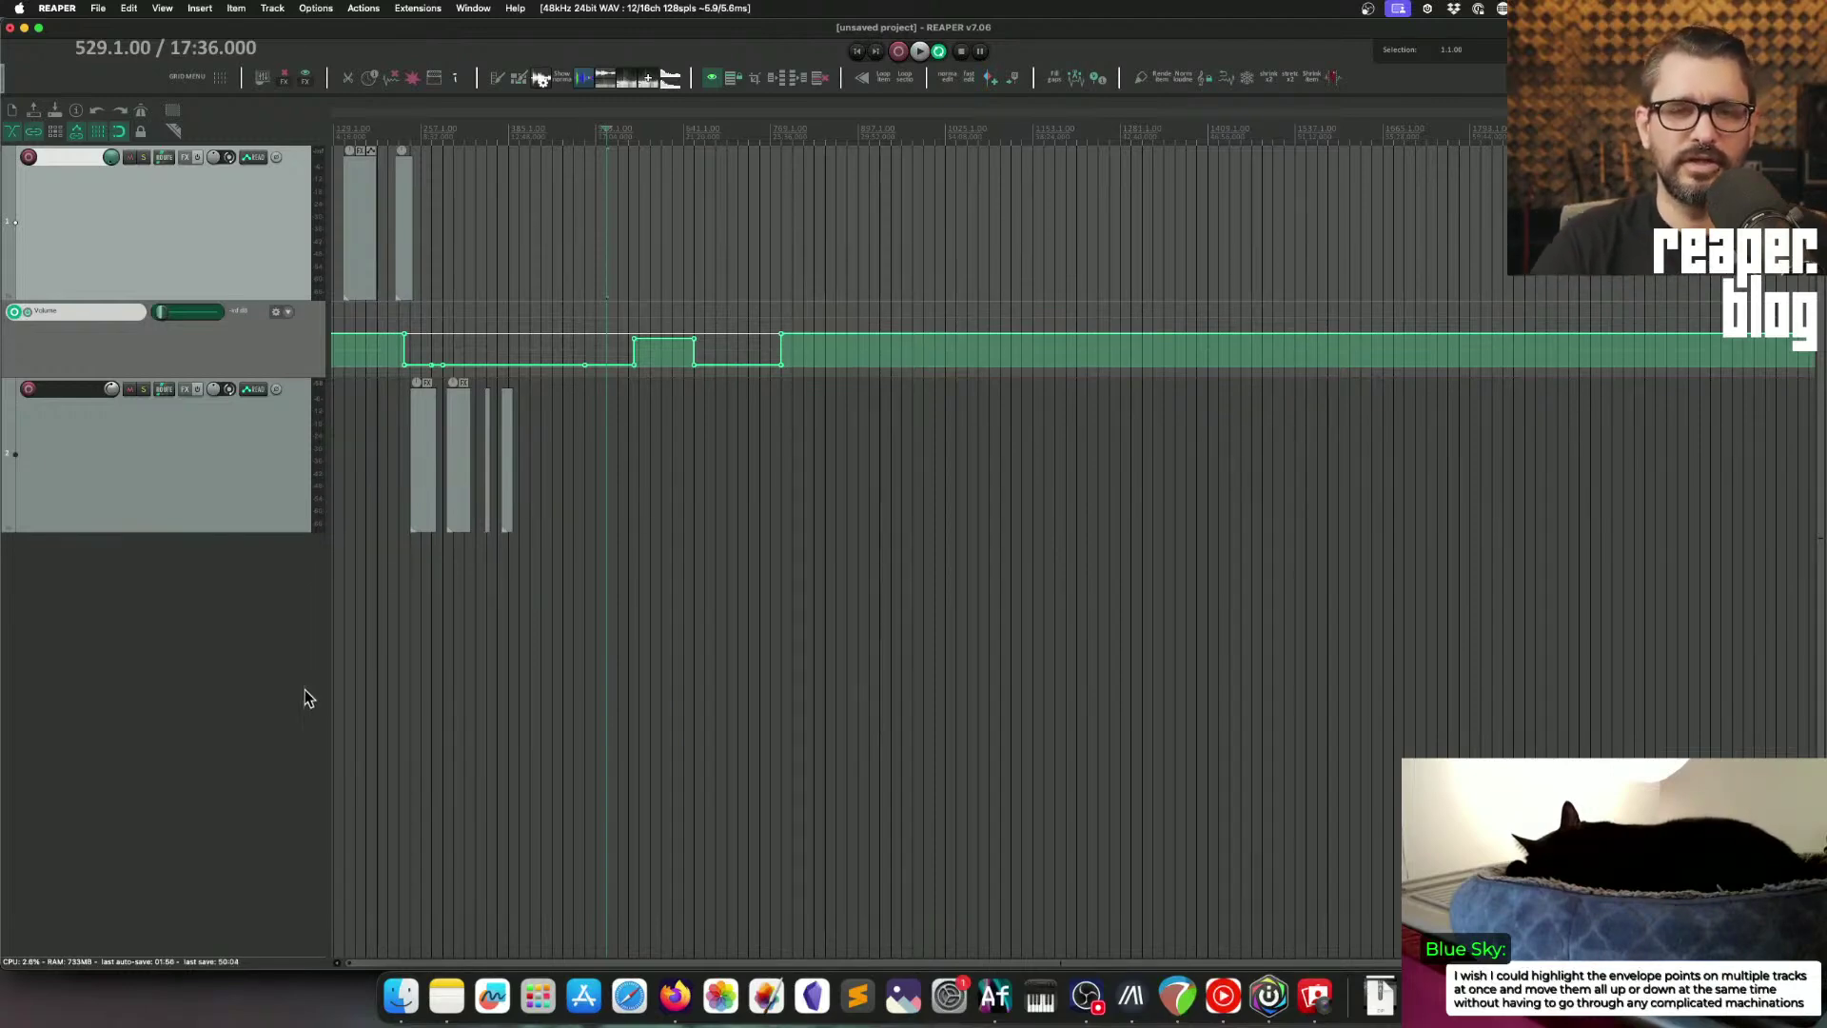
Step: Turn razor editing back on and drag the raised Volume envelope block later along the lane
left_click(567, 344)
scroll(575, 354, "up", 2)
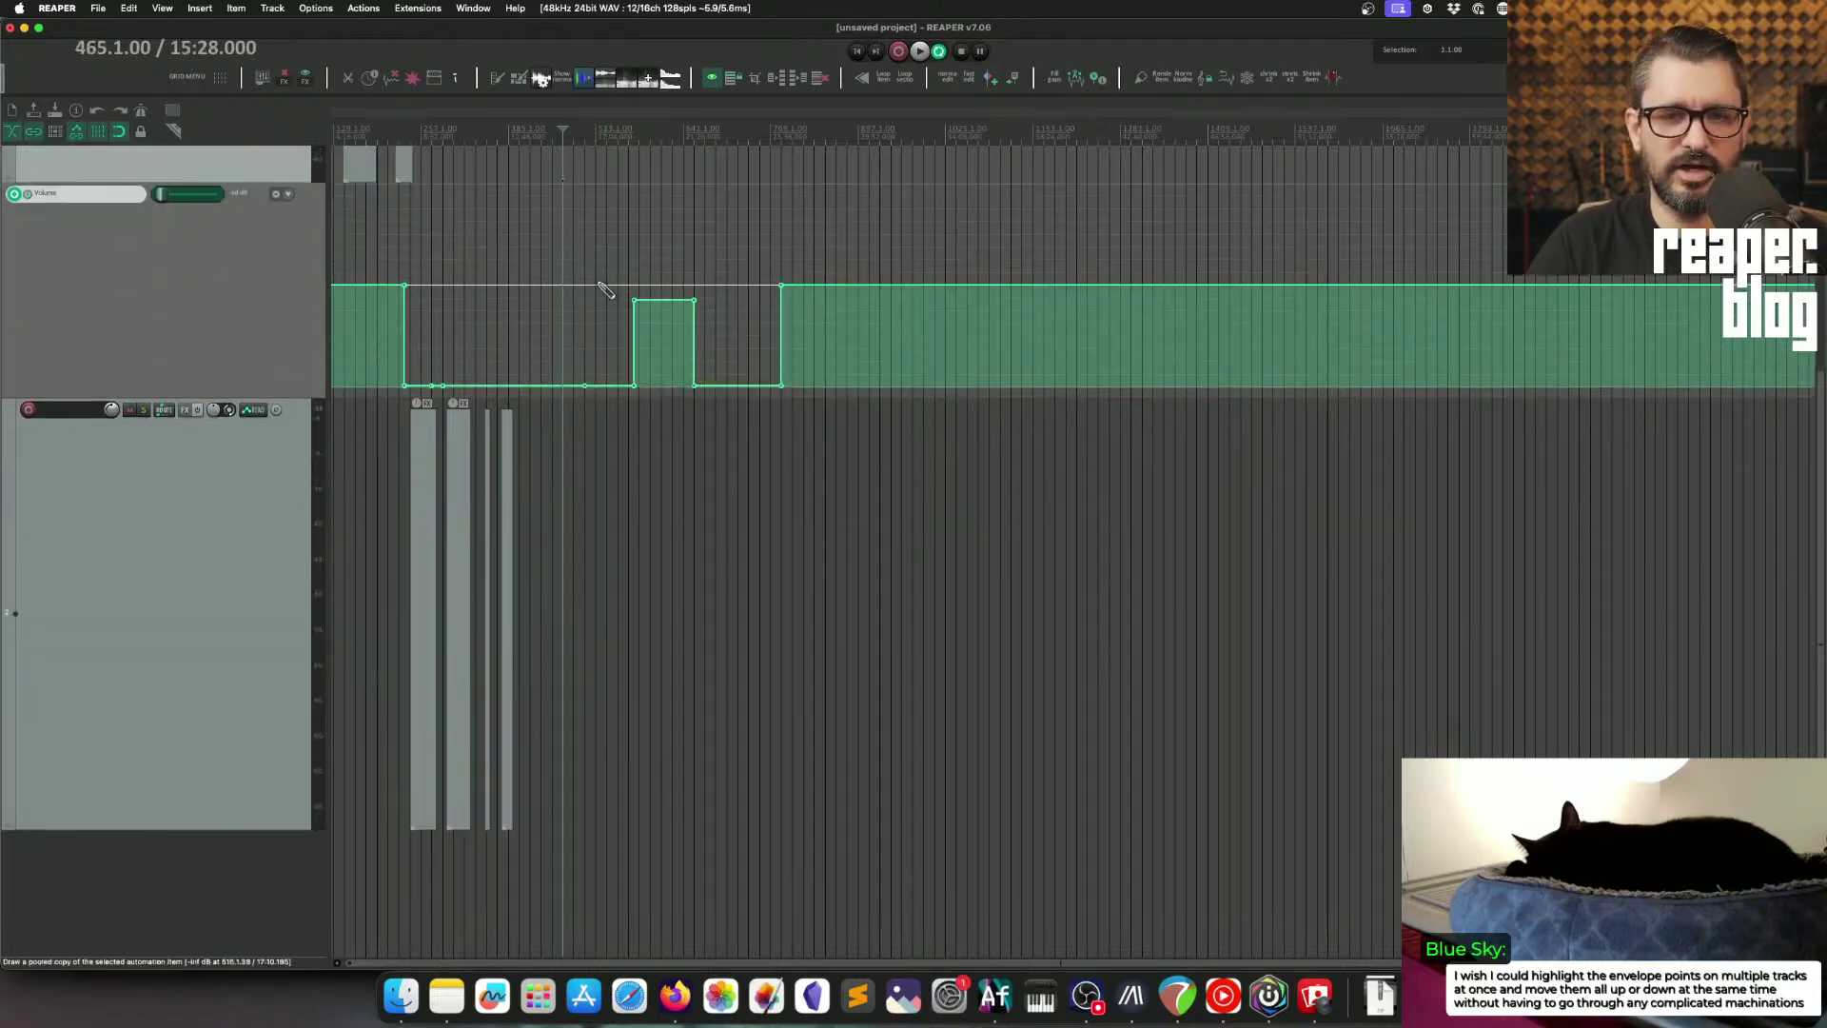
left_click(177, 133)
left_click_drag(666, 316, 522, 387)
left_click_drag(643, 356, 756, 374)
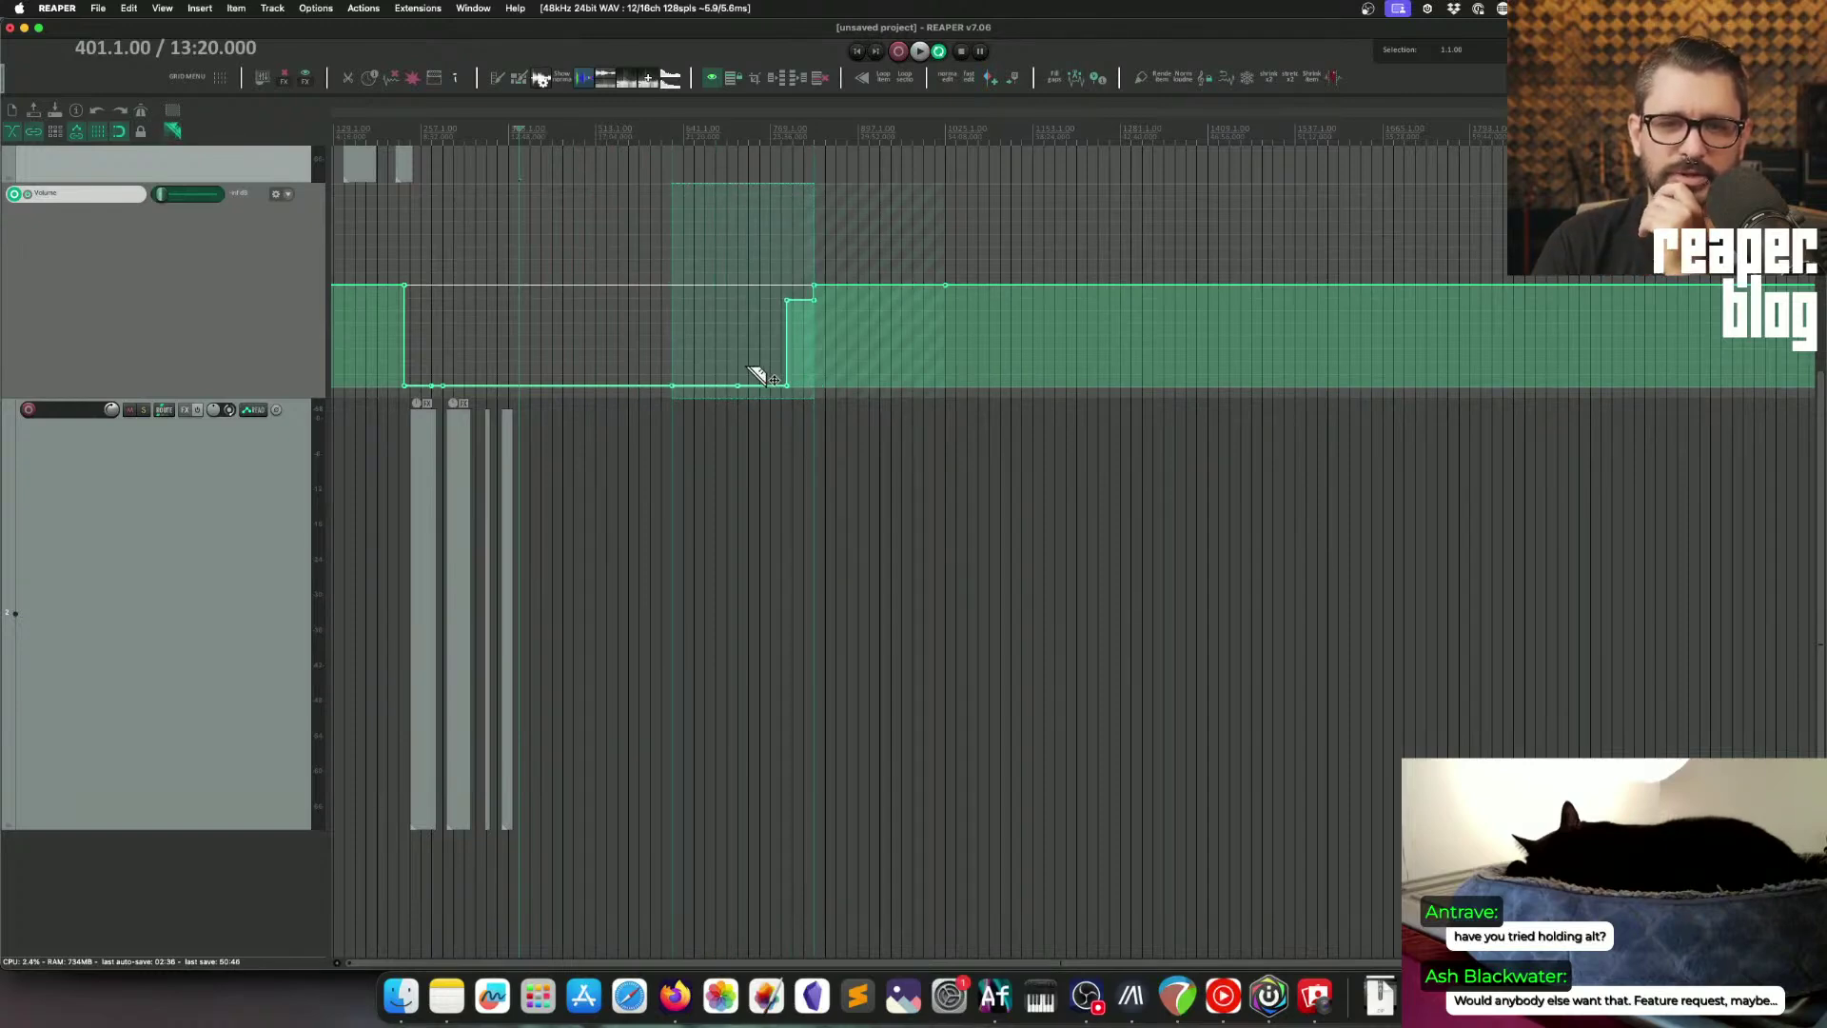
left_click_drag(759, 374, 722, 355)
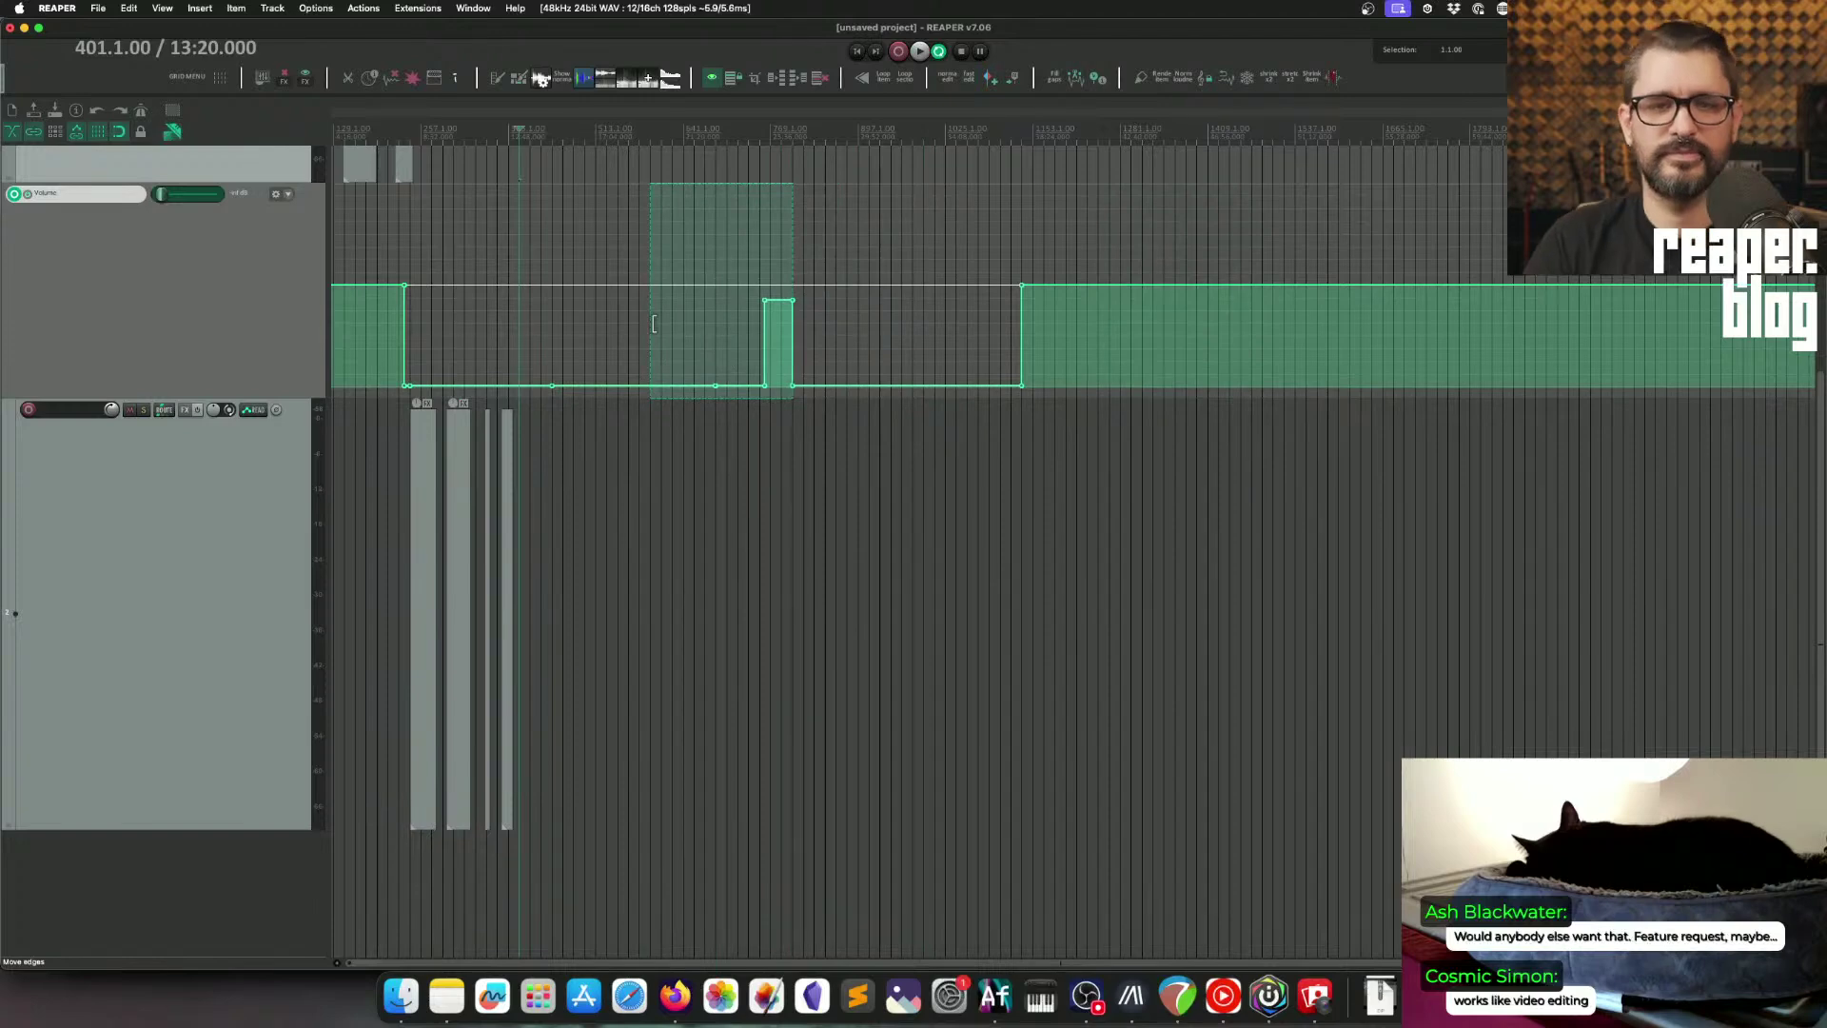
left_click(157, 180)
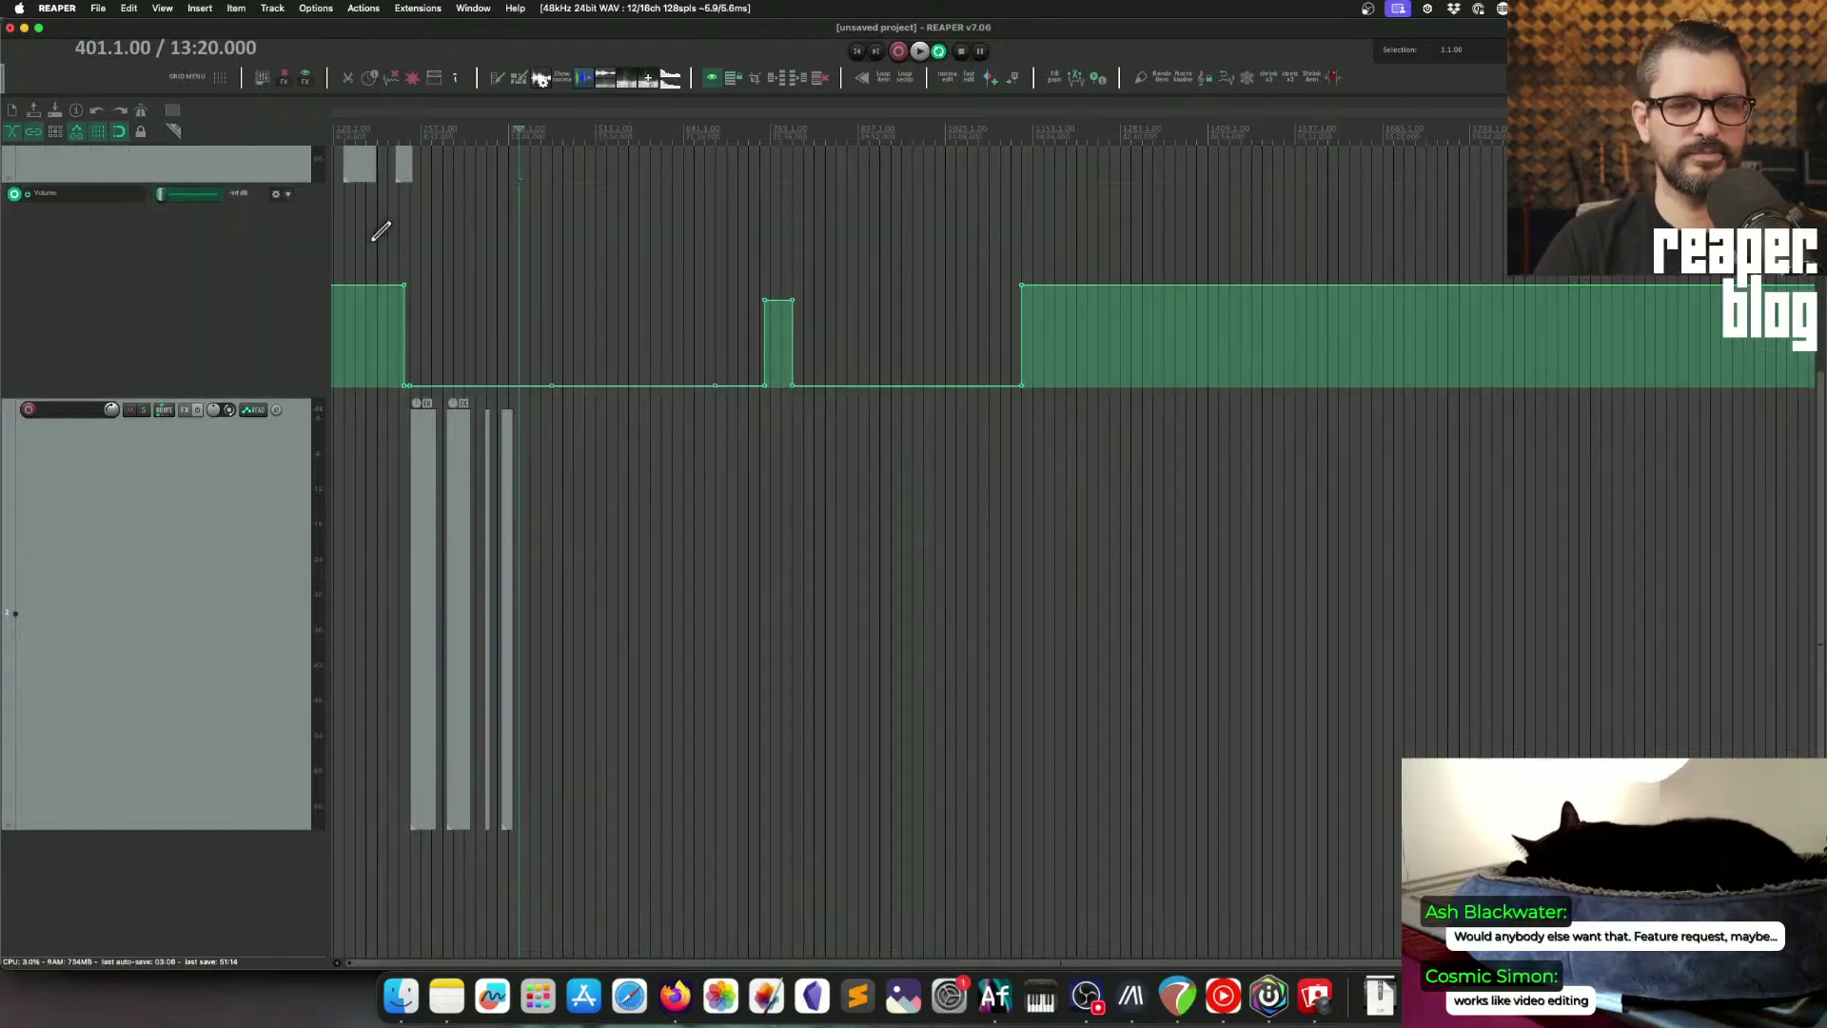
Step: Clear the time selection, show track 1's Pan envelope lane, and switch razor editing on
scroll(558, 485, "down", 3)
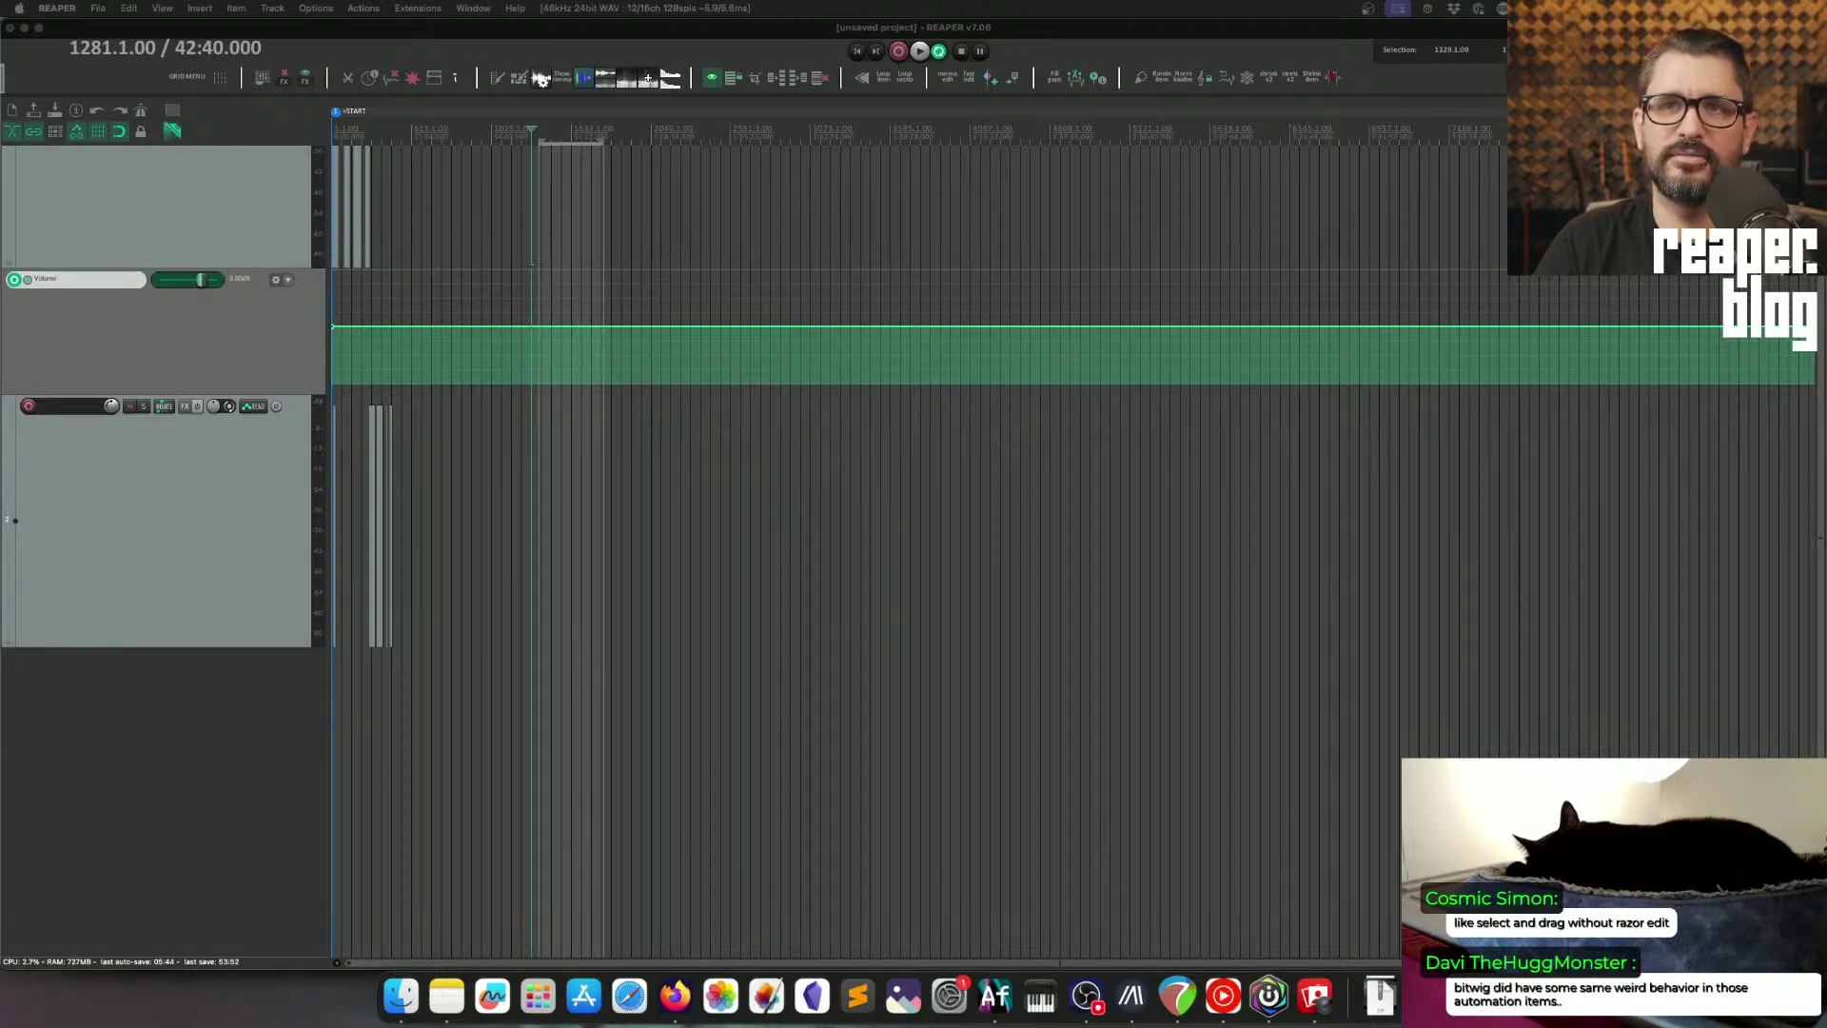
left_click(548, 276)
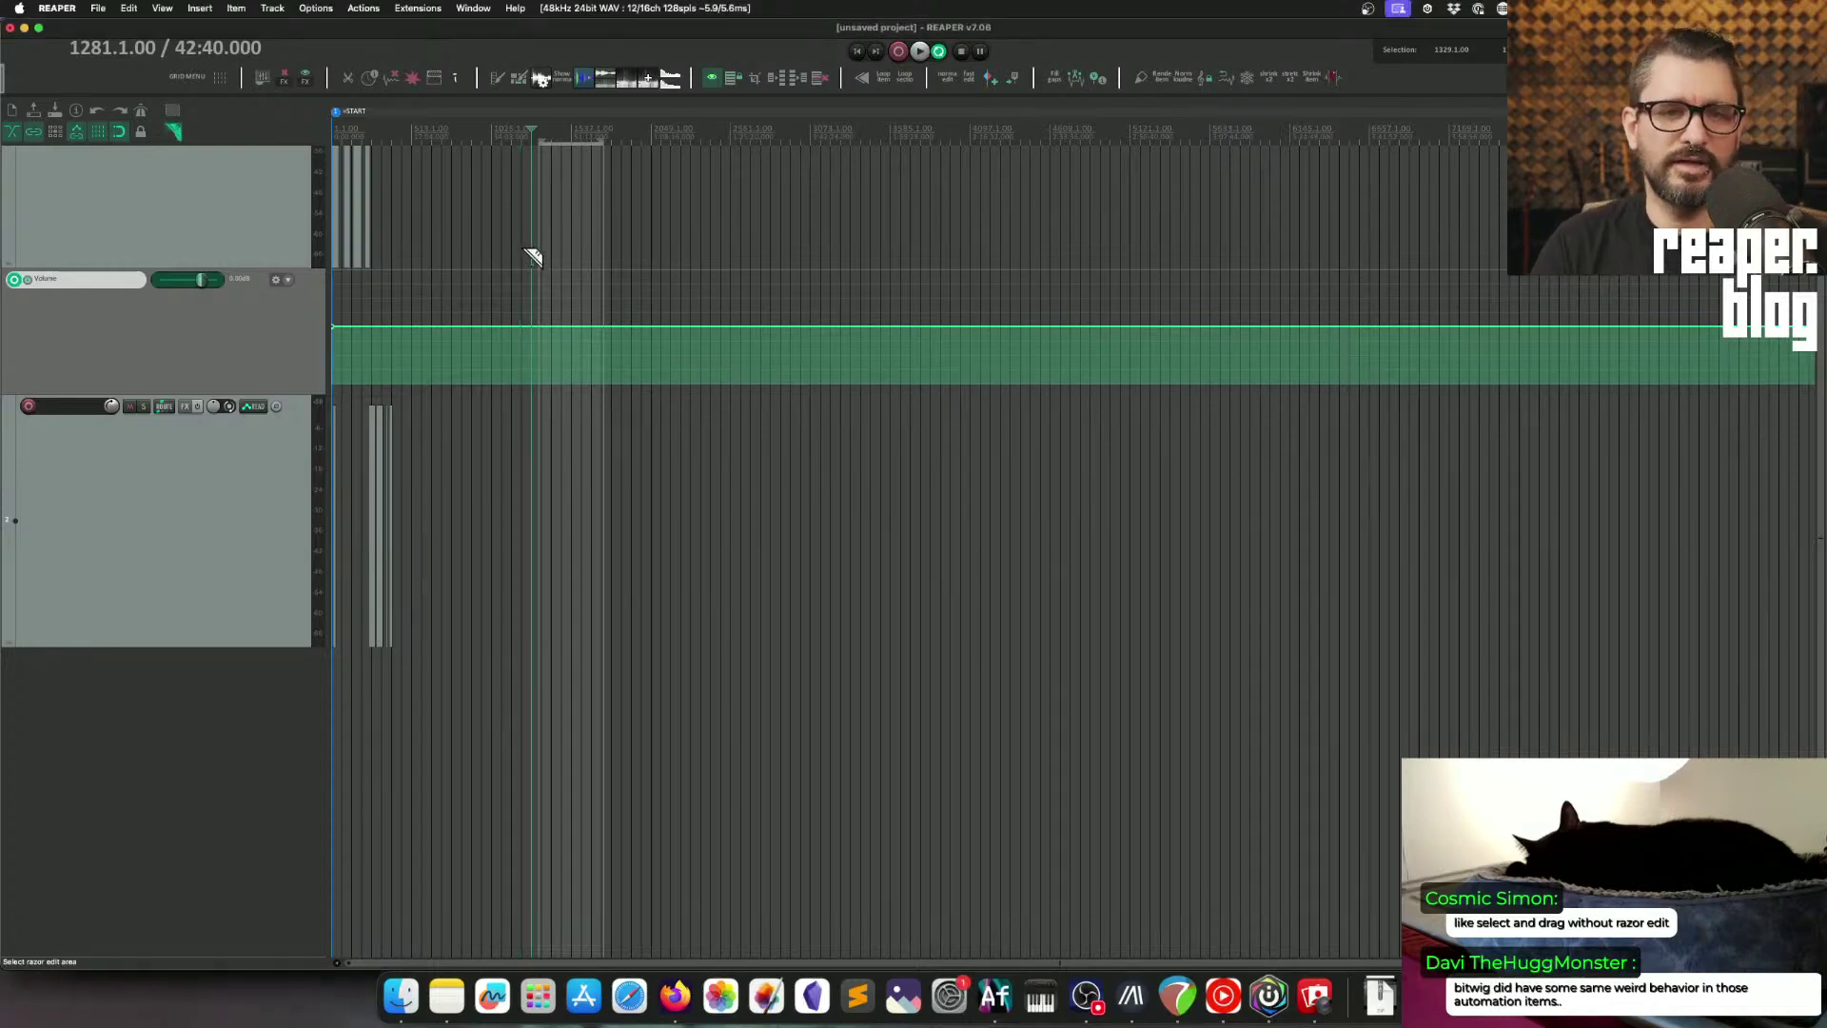
scroll(495, 219, "down", 3)
left_click(387, 448)
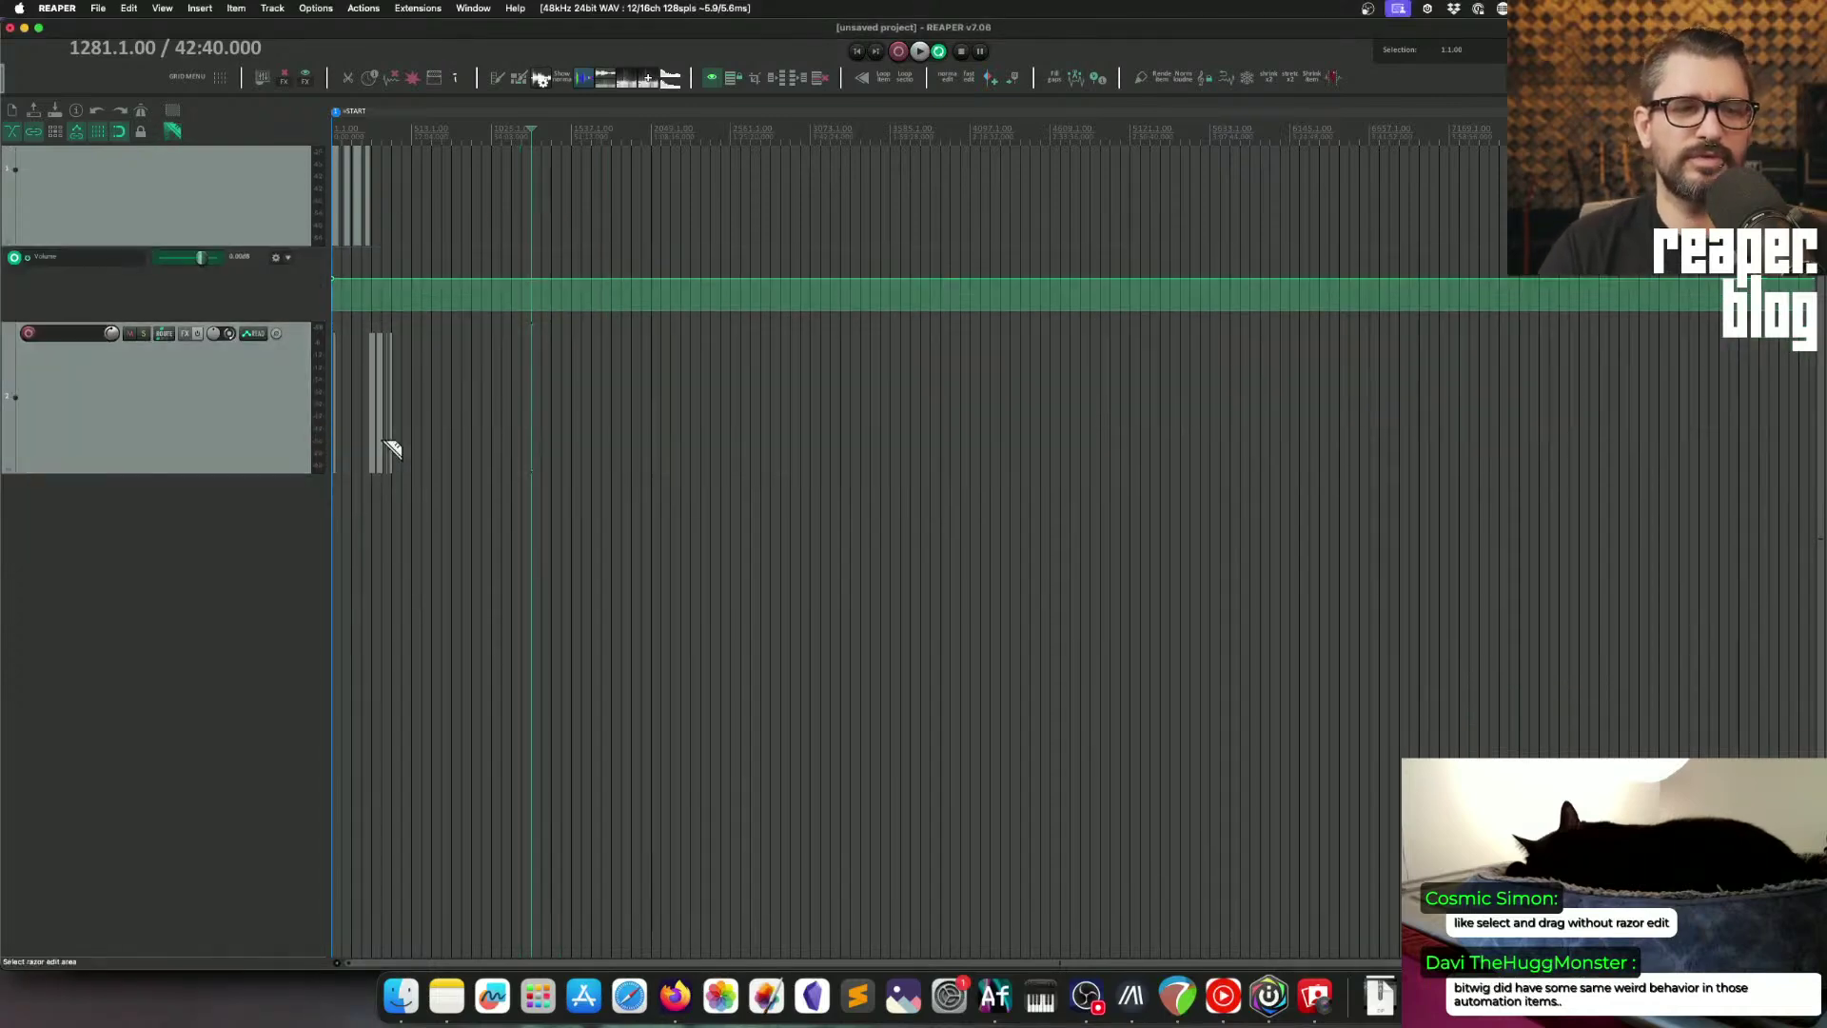
scroll(404, 442, "up", 1)
left_click(196, 222)
left_click(239, 457)
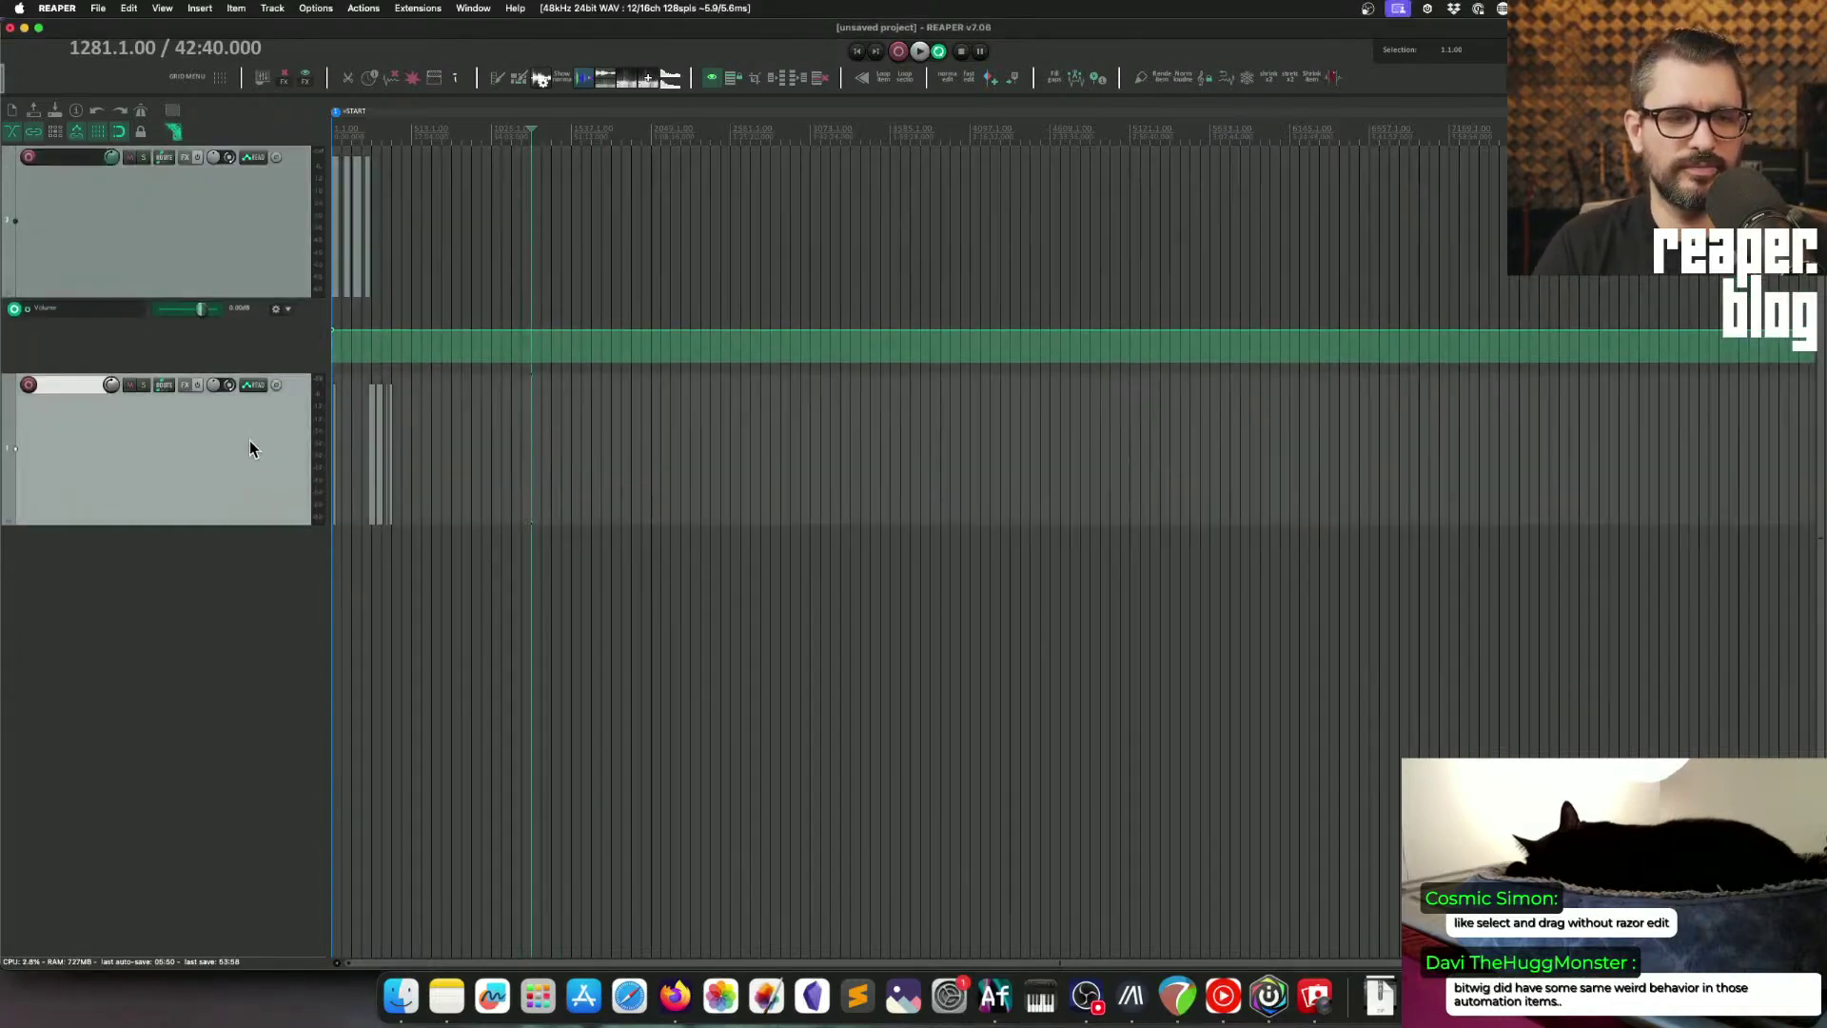
left_click(251, 259)
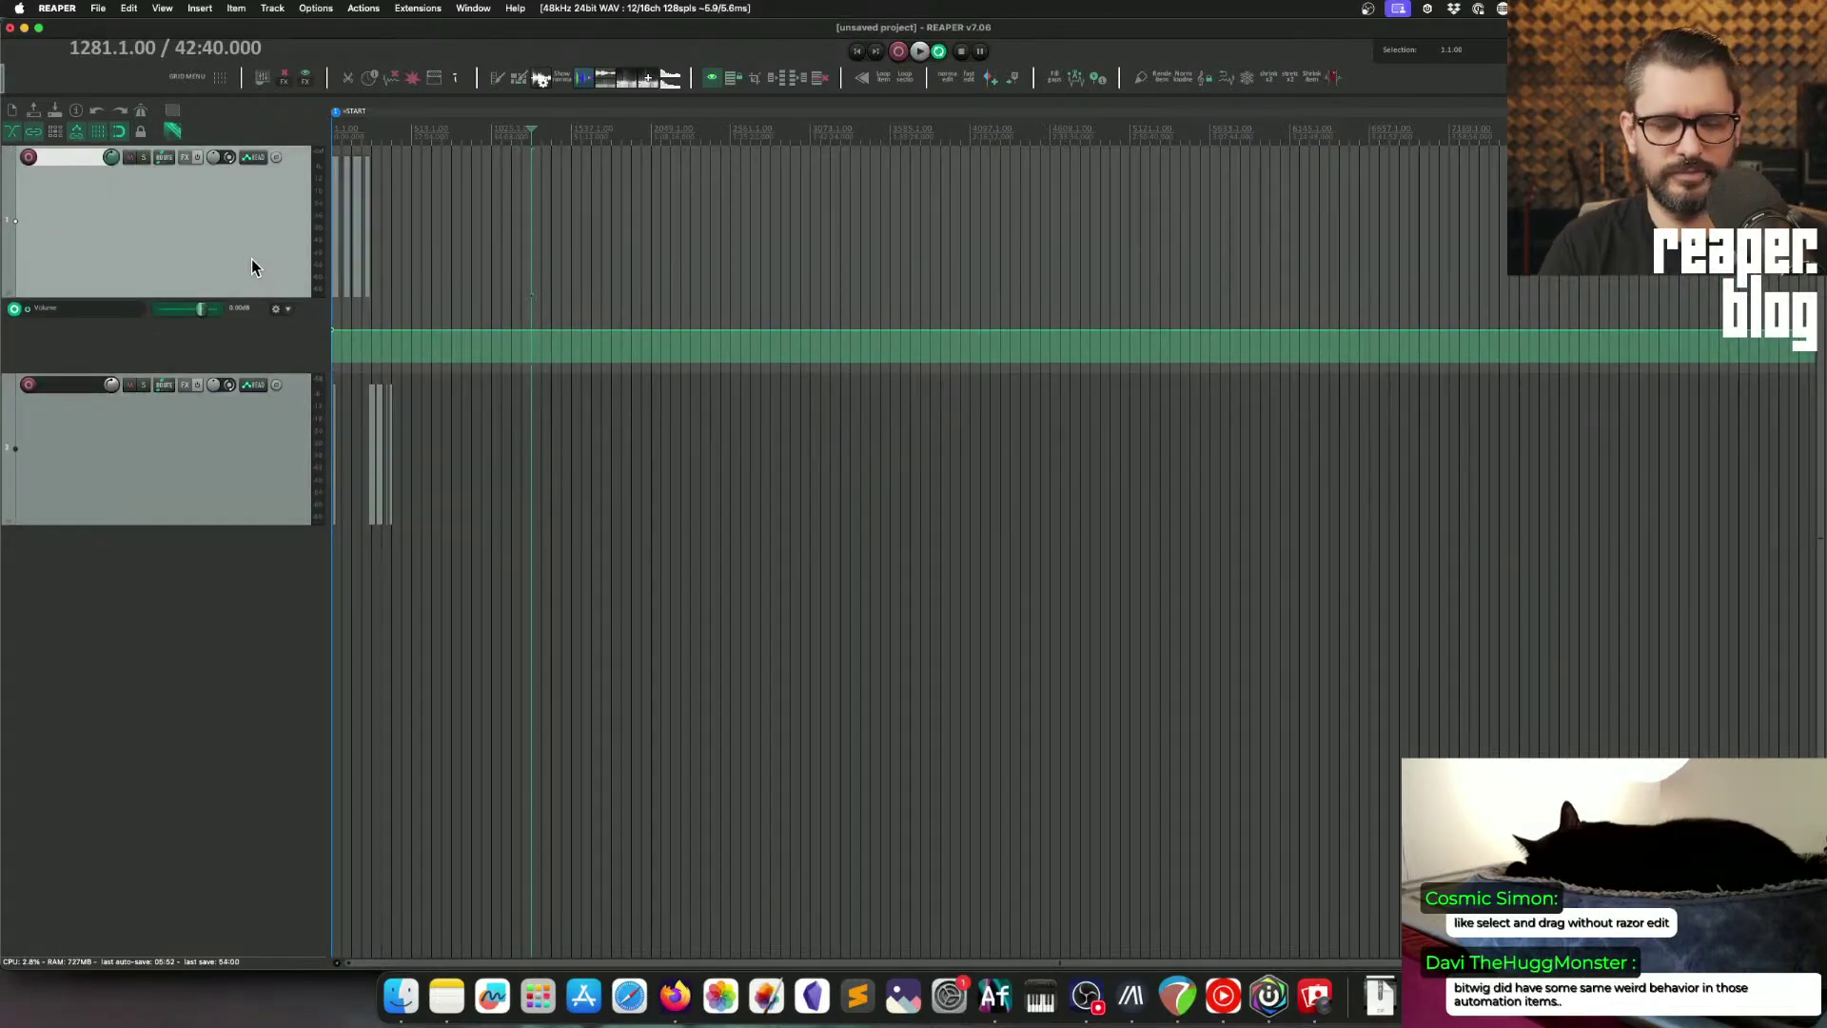
key("p")
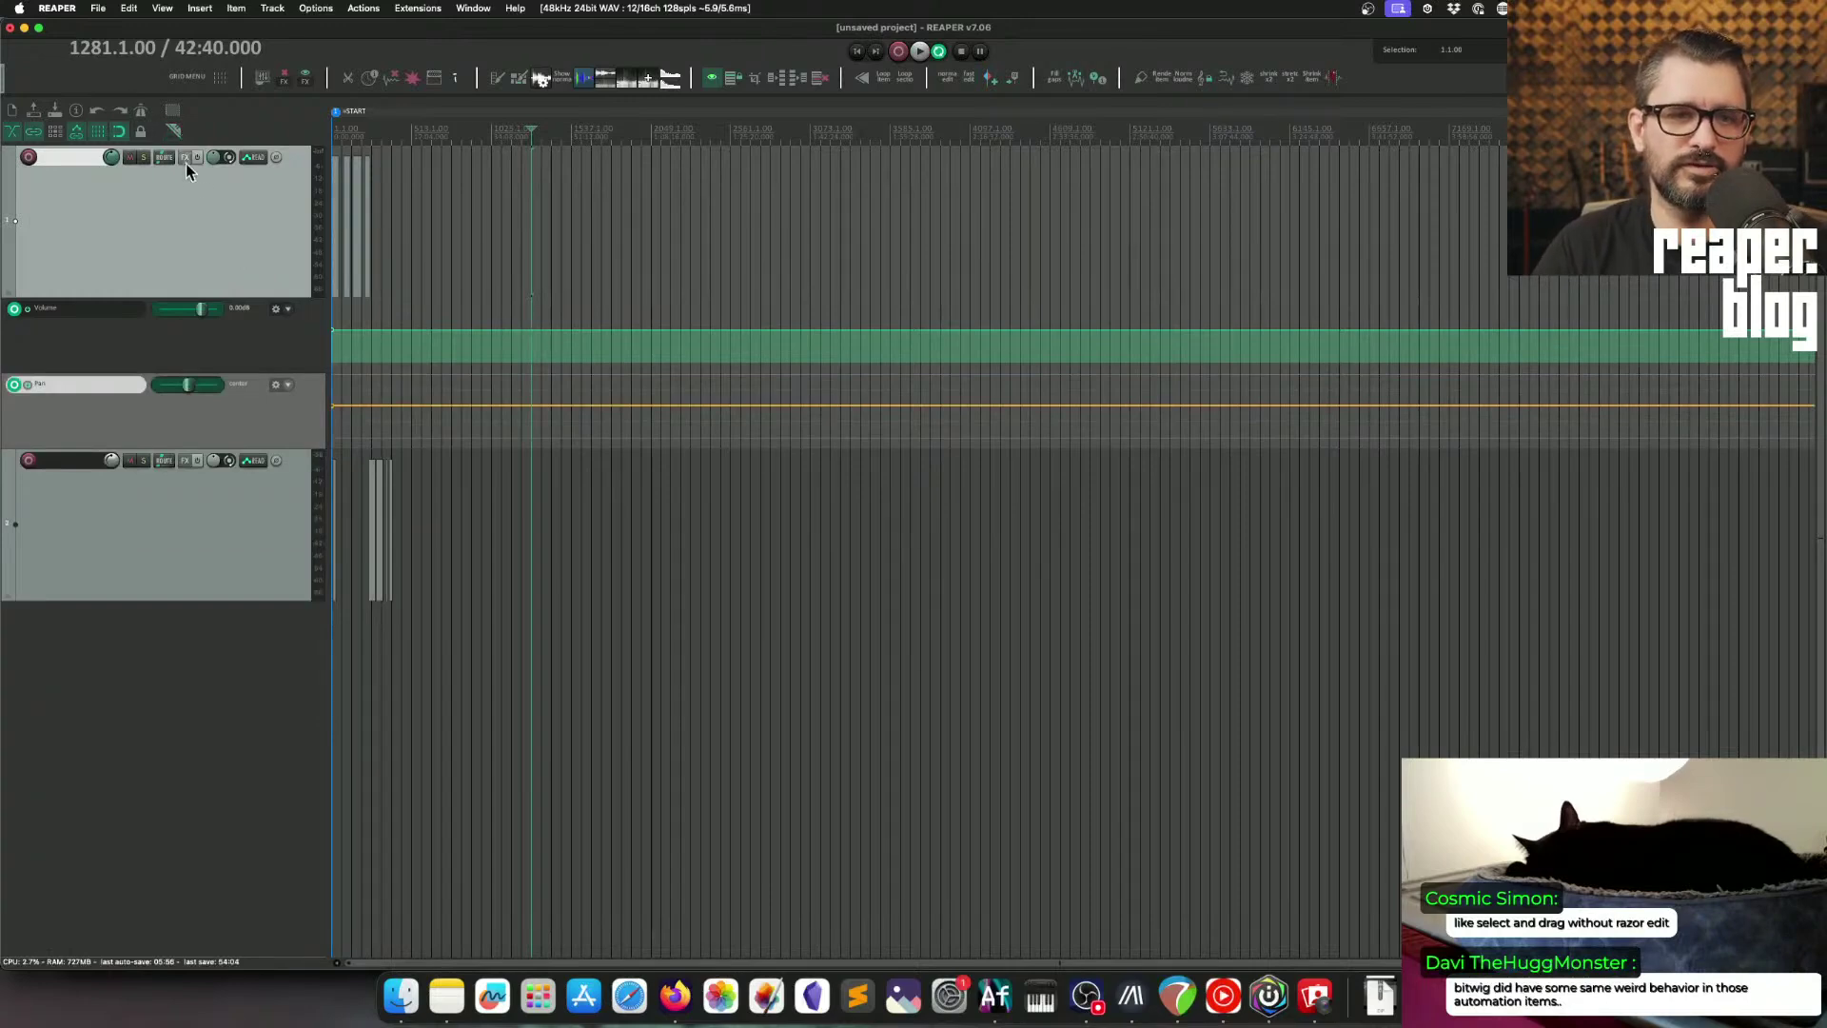
left_click(175, 134)
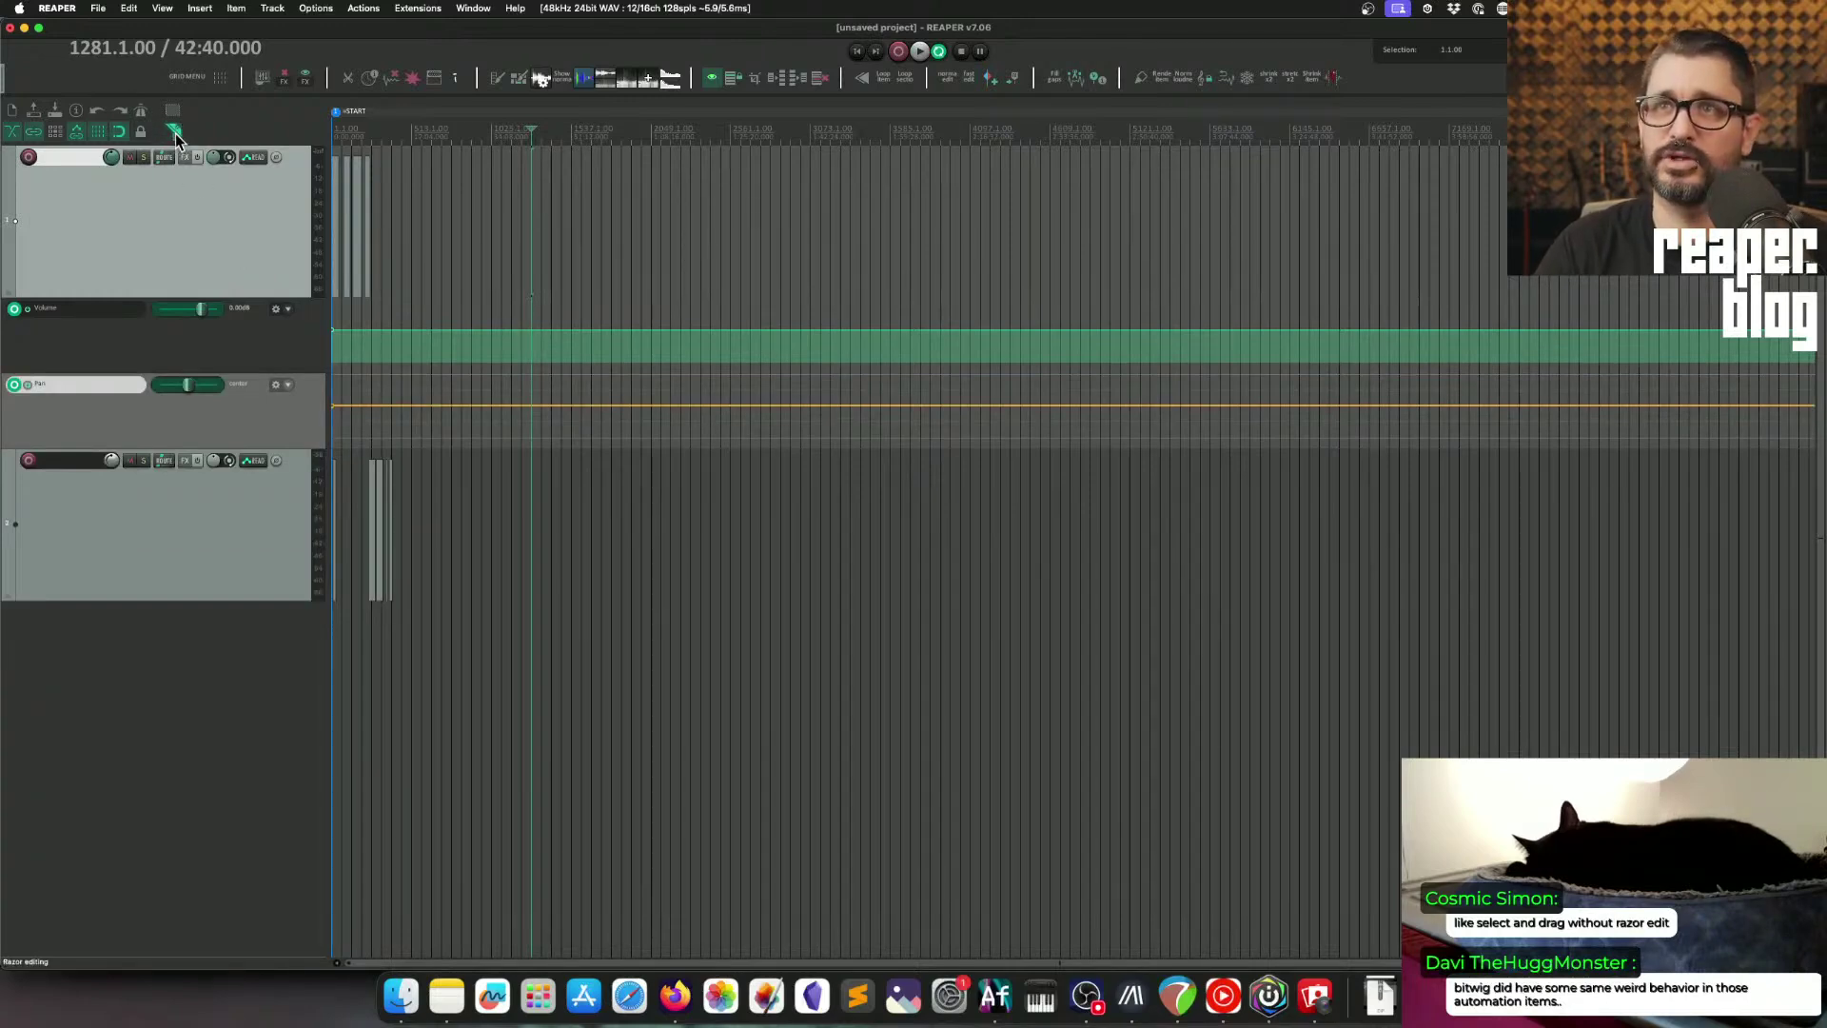
Step: Razor-select a section spanning track 1's Volume and Pan lanes and drag it down
left_click(174, 133)
left_click_drag(520, 414, 744, 523)
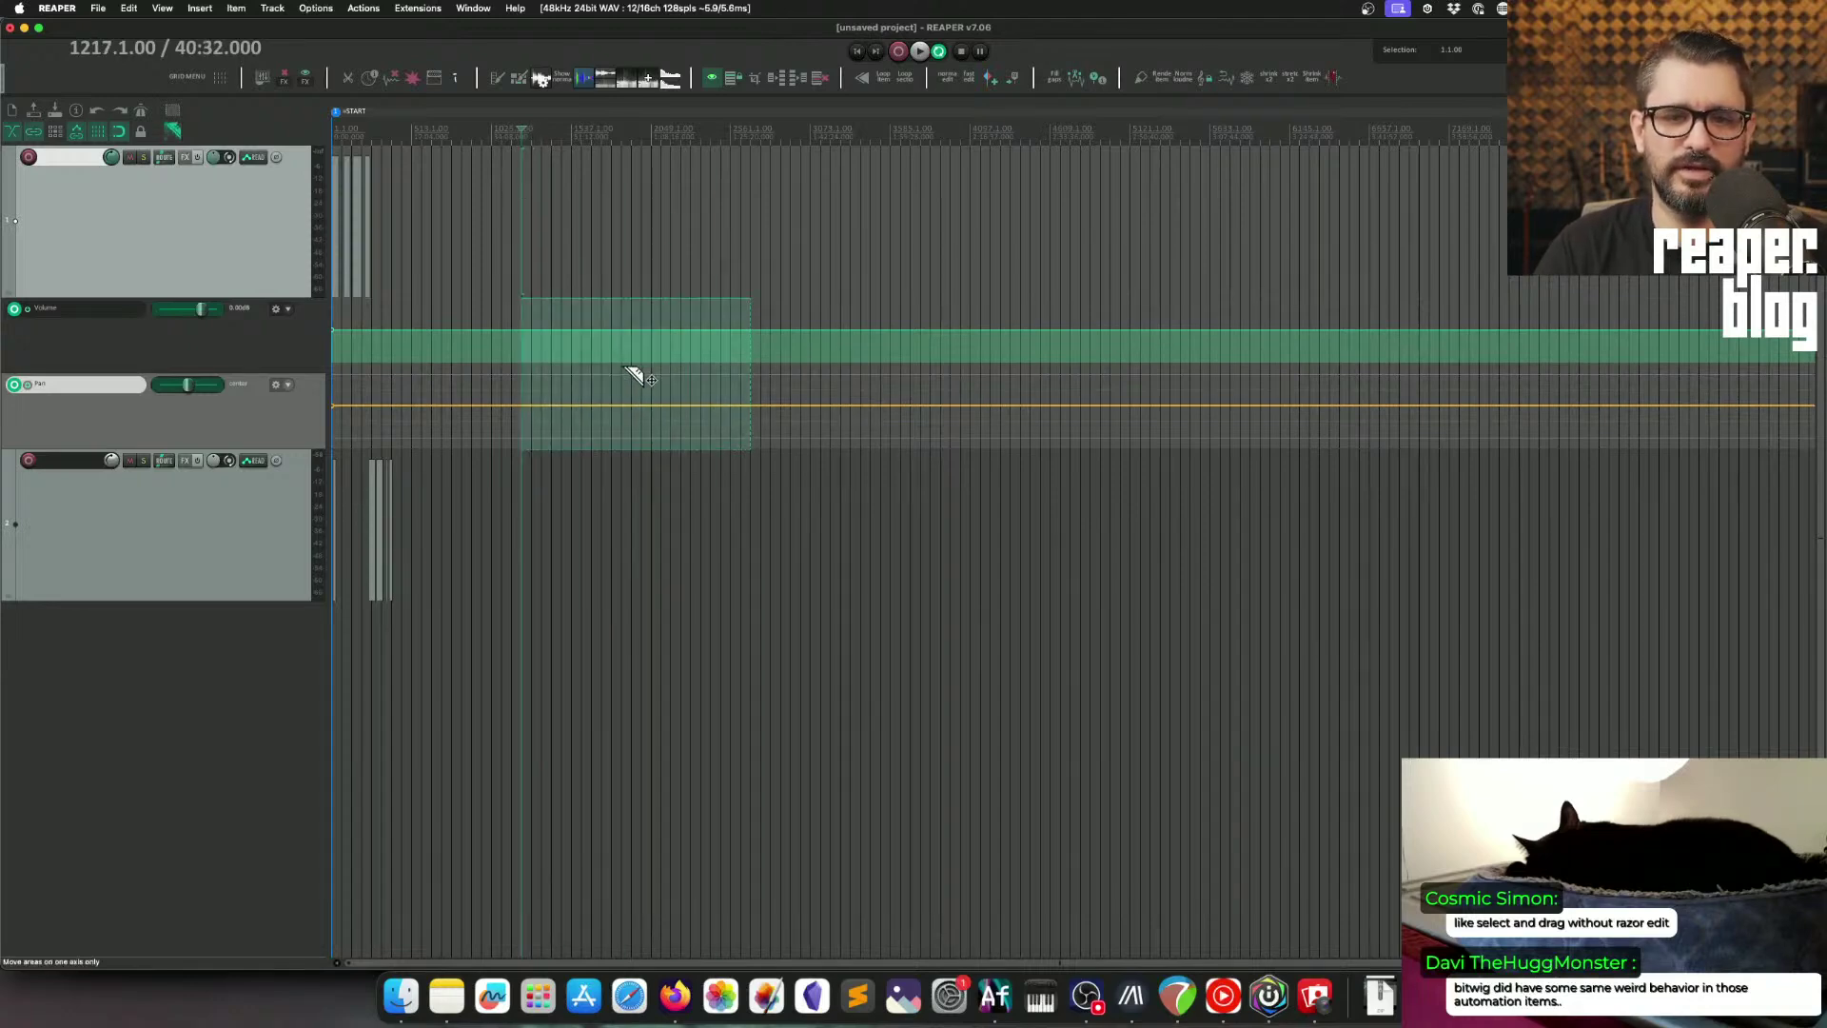
left_click_drag(616, 334, 620, 356)
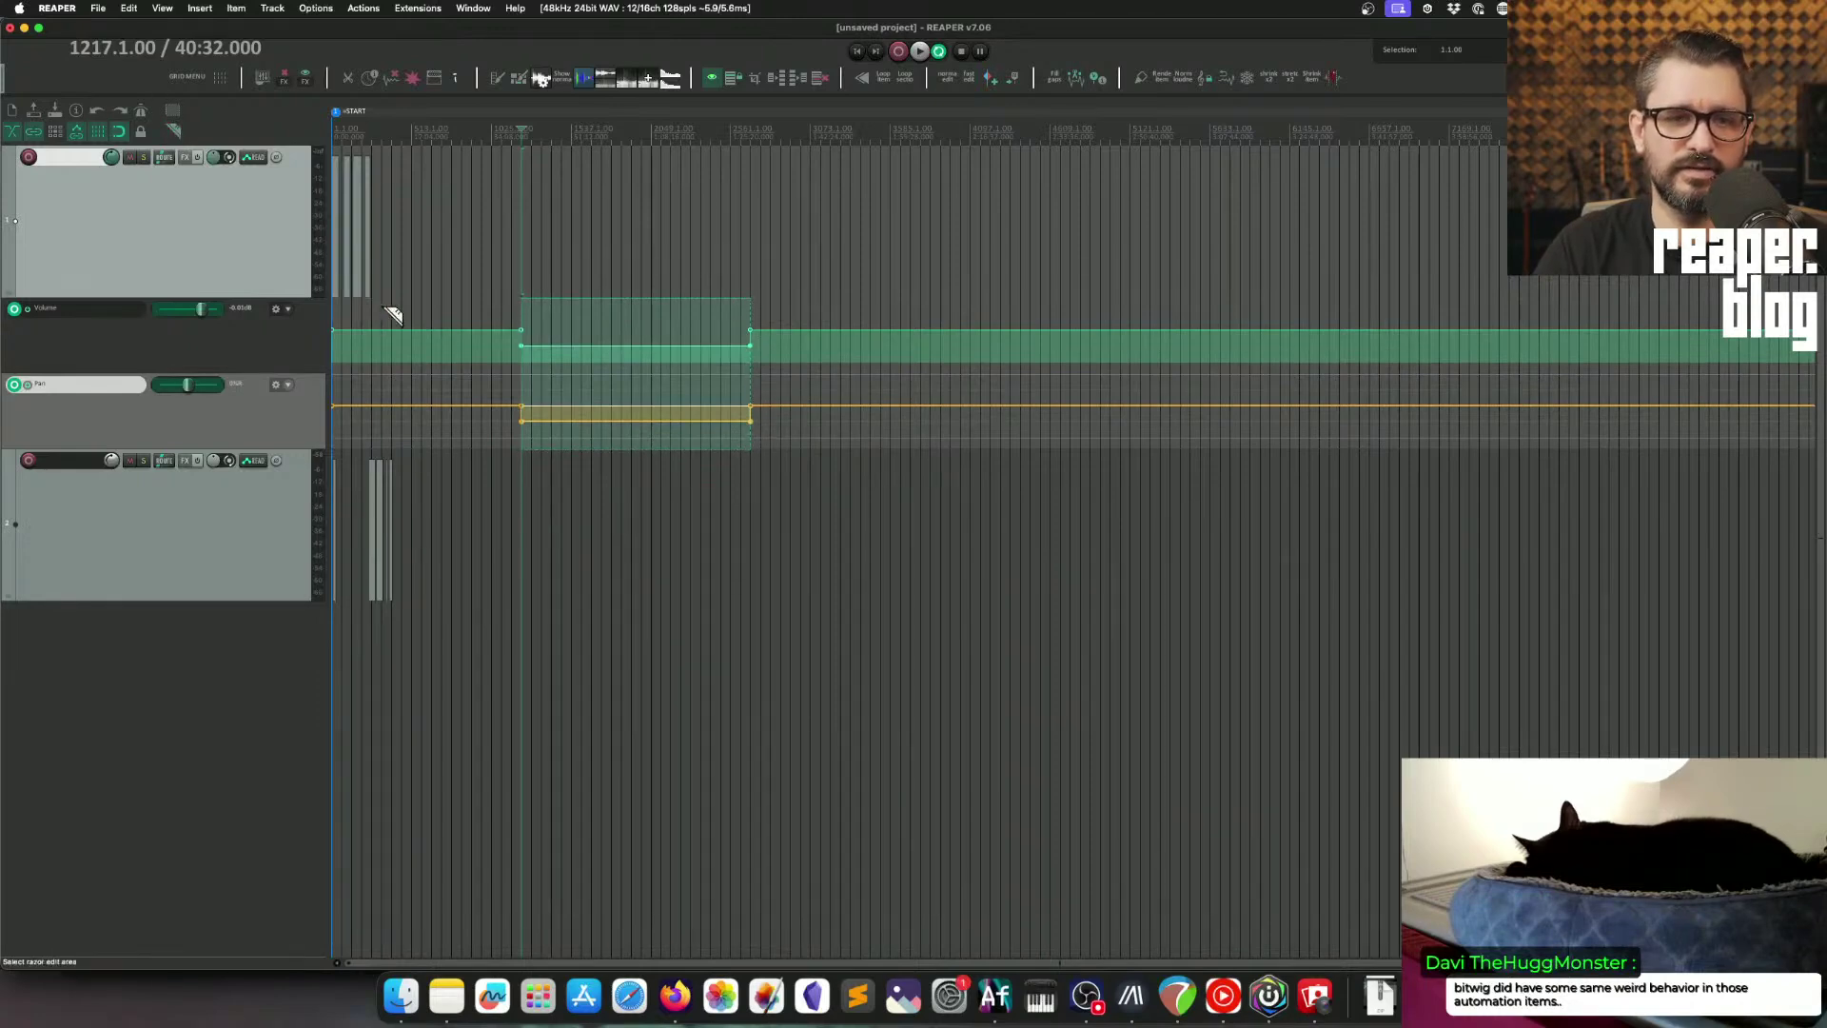
left_click_drag(335, 323, 482, 325)
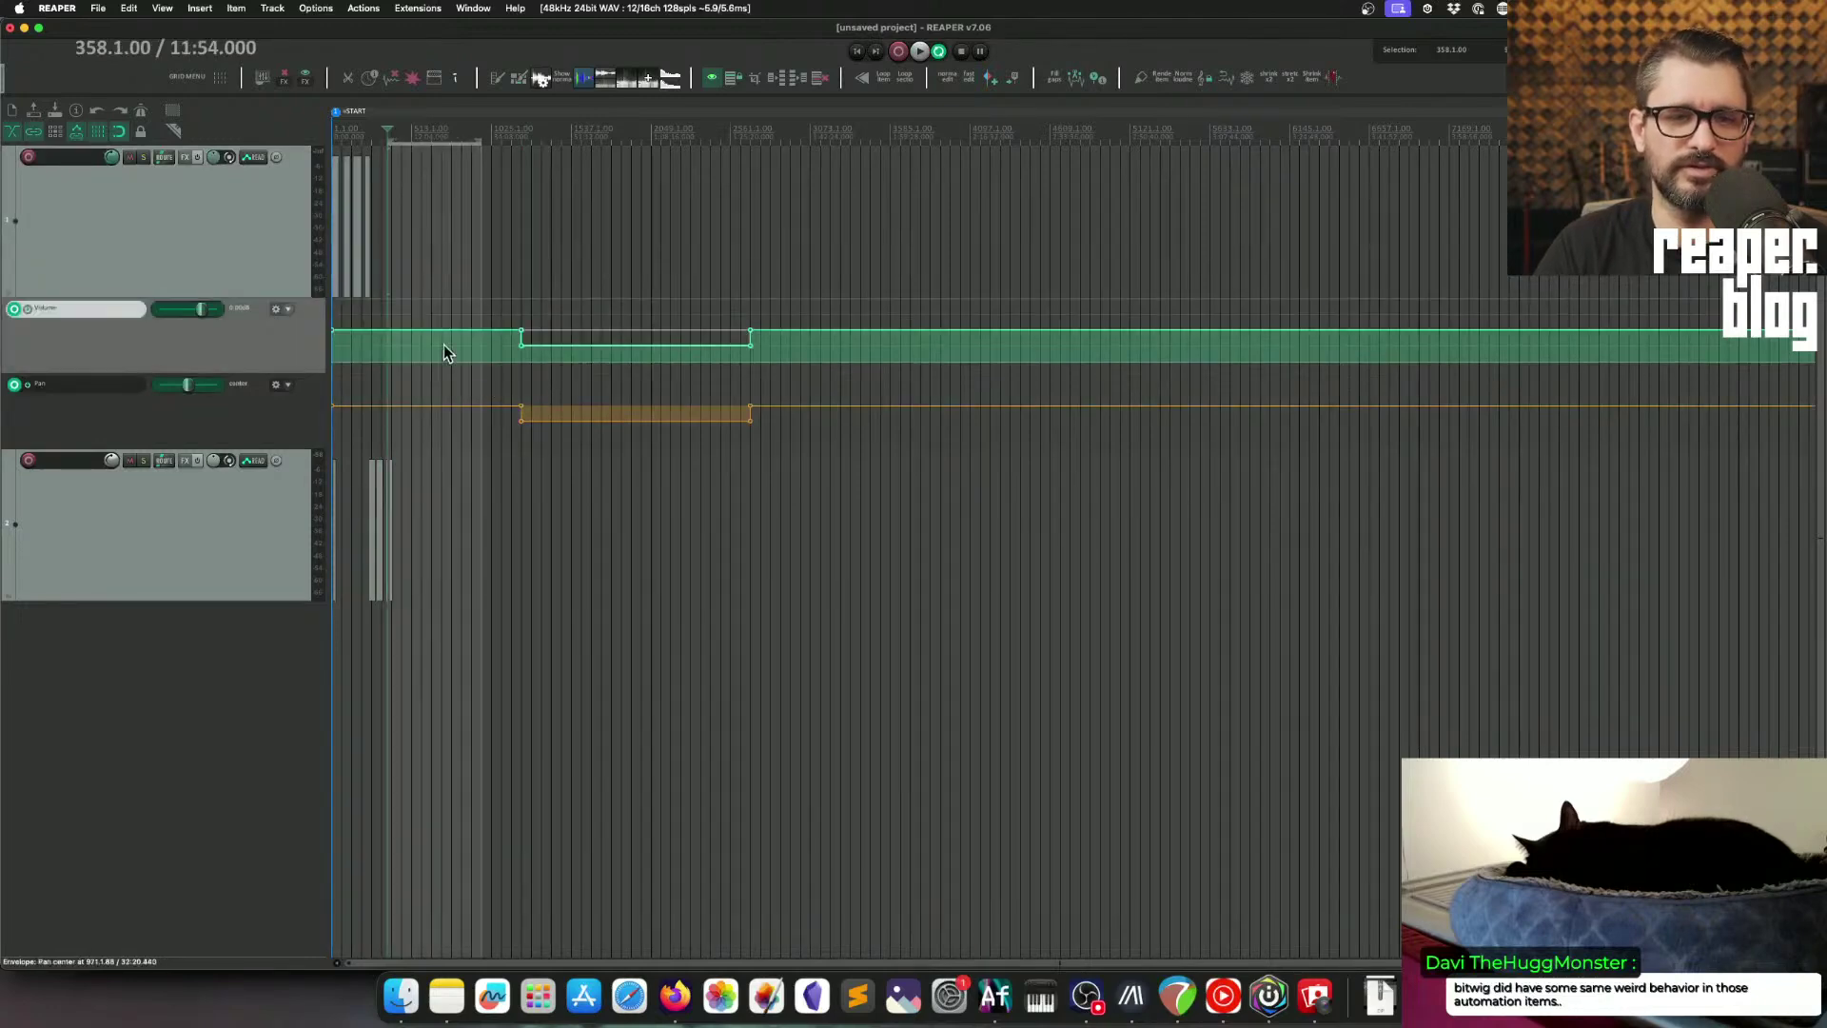
Step: Mark a new razor region across the Volume and Pan lanes, then select track 2
left_click(302, 425)
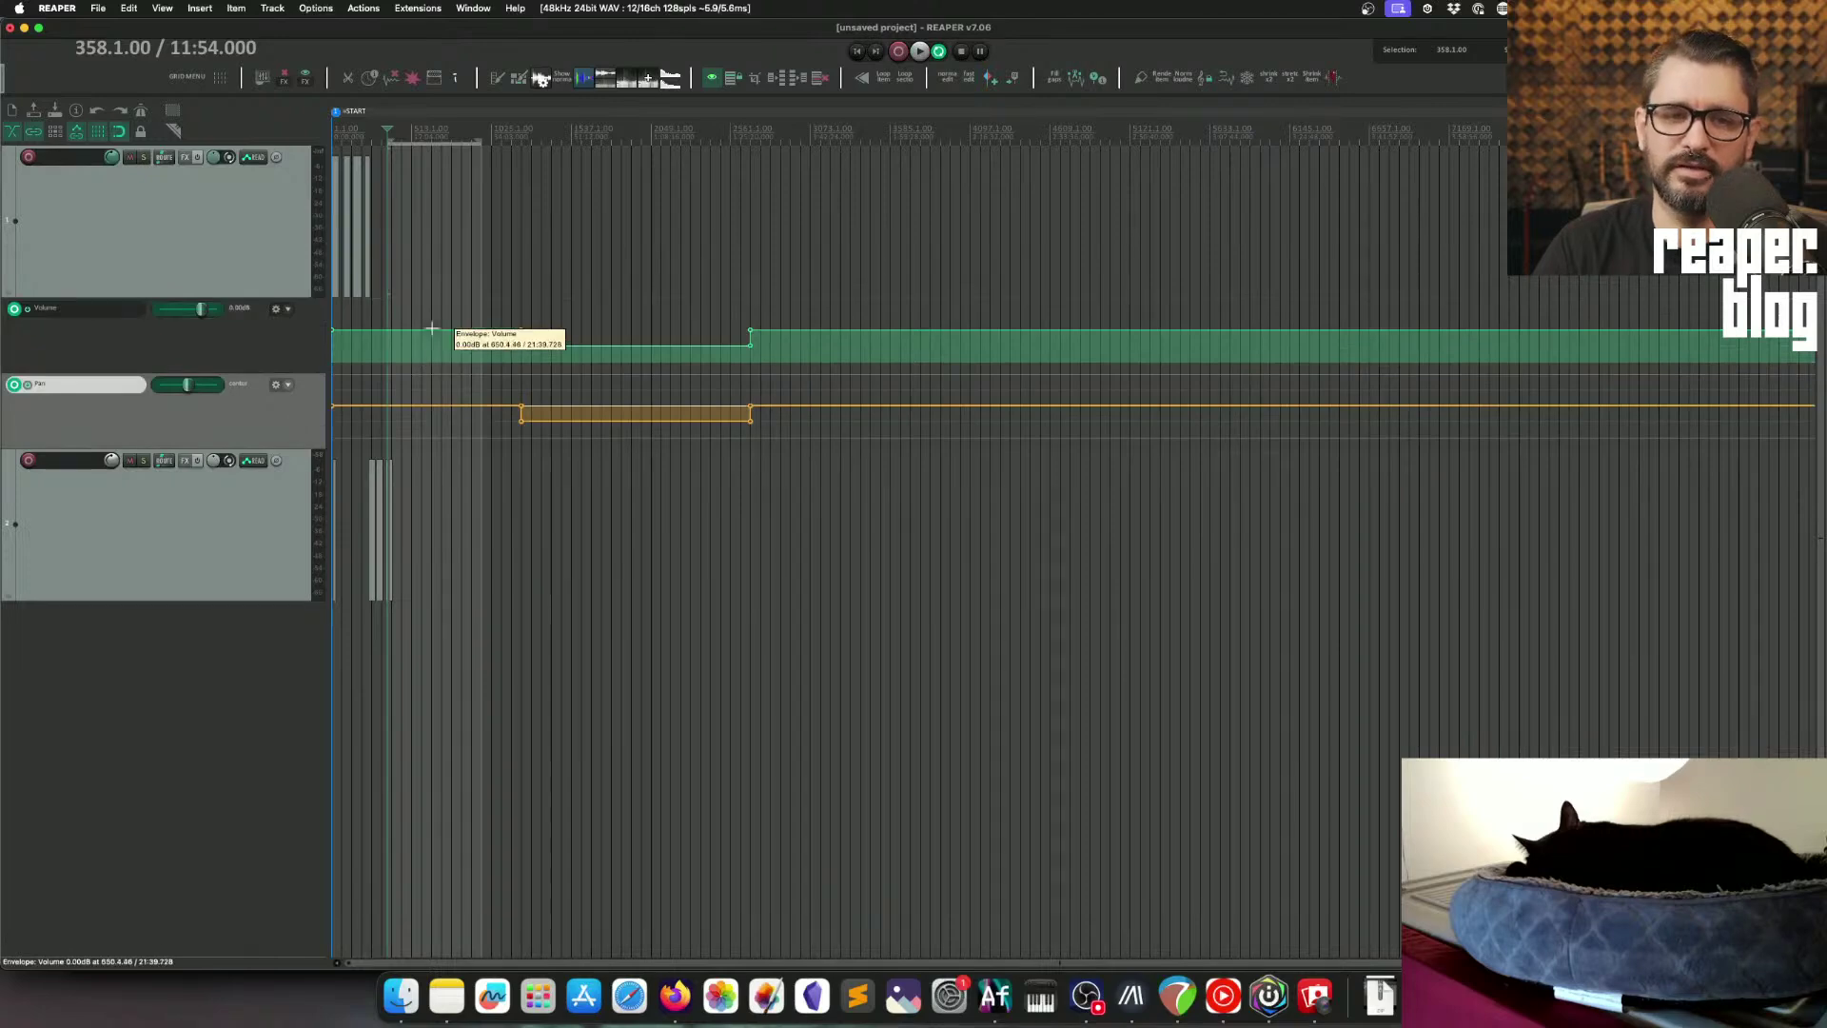
left_click_drag(810, 348, 883, 466)
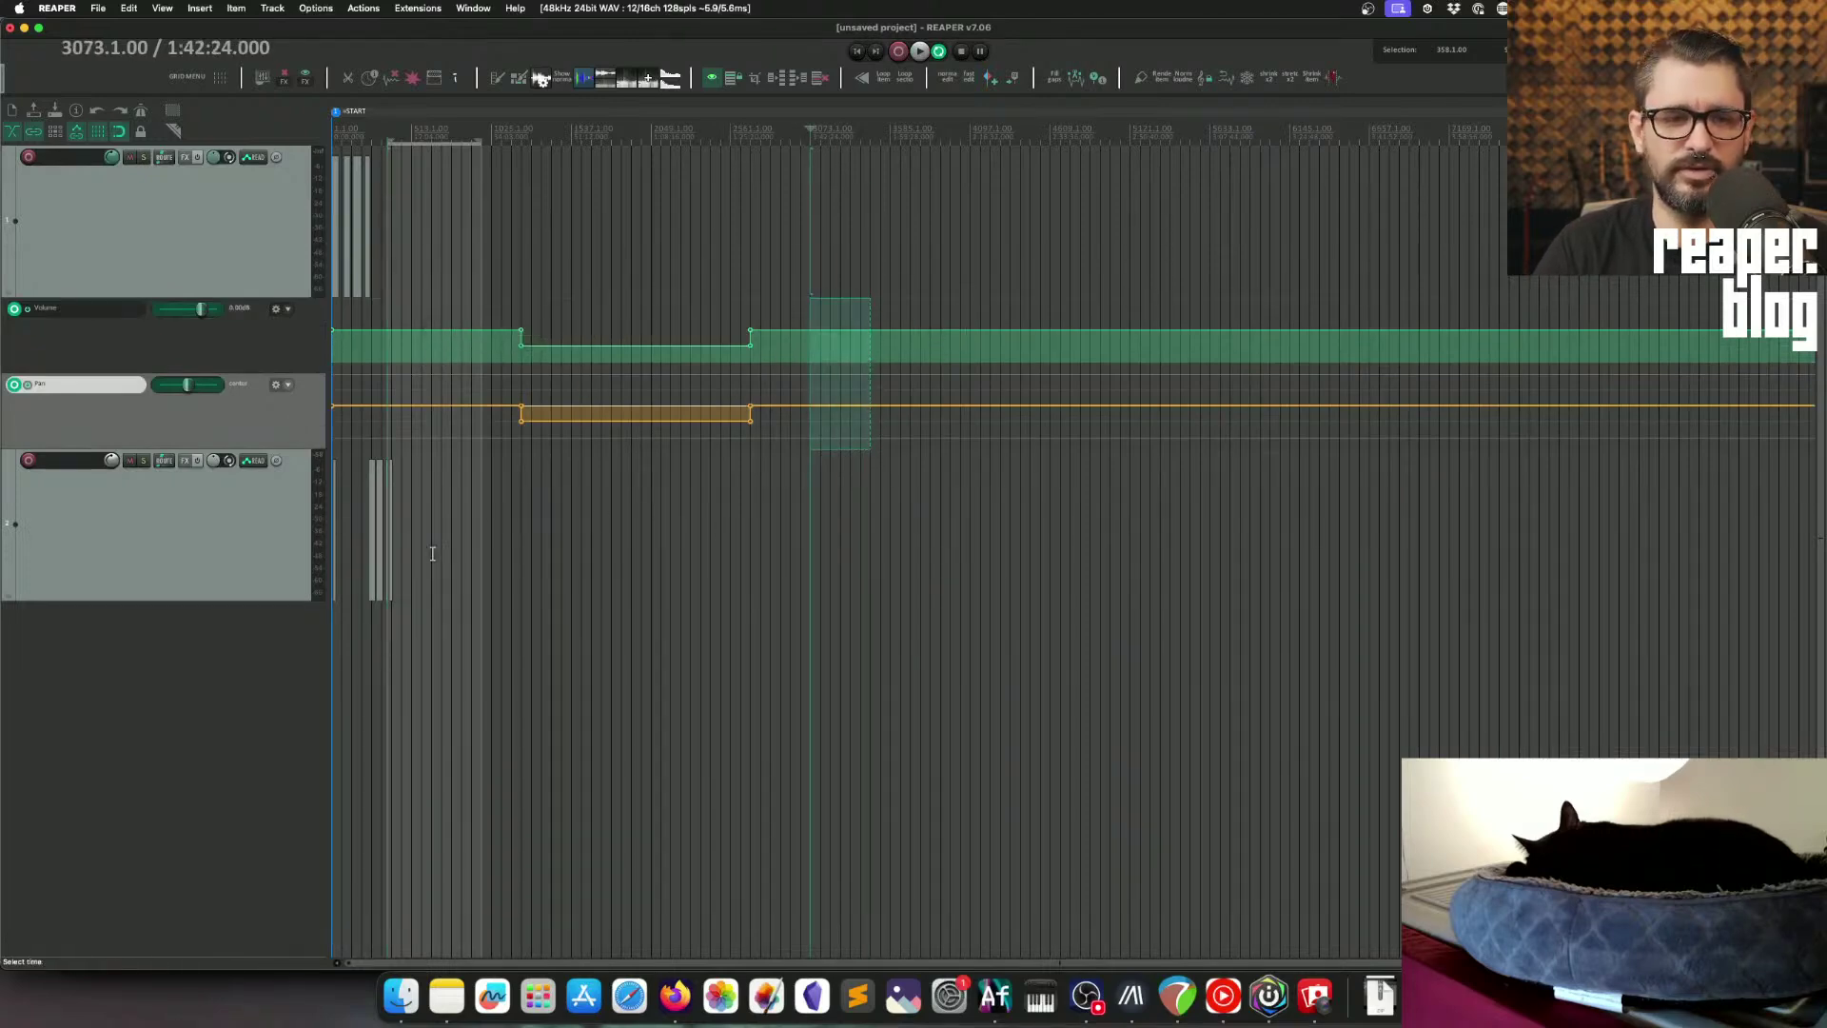
left_click(198, 531)
Step: Show track 2's Volume and Pan envelope lanes and clear the marked region
key("v")
key("p")
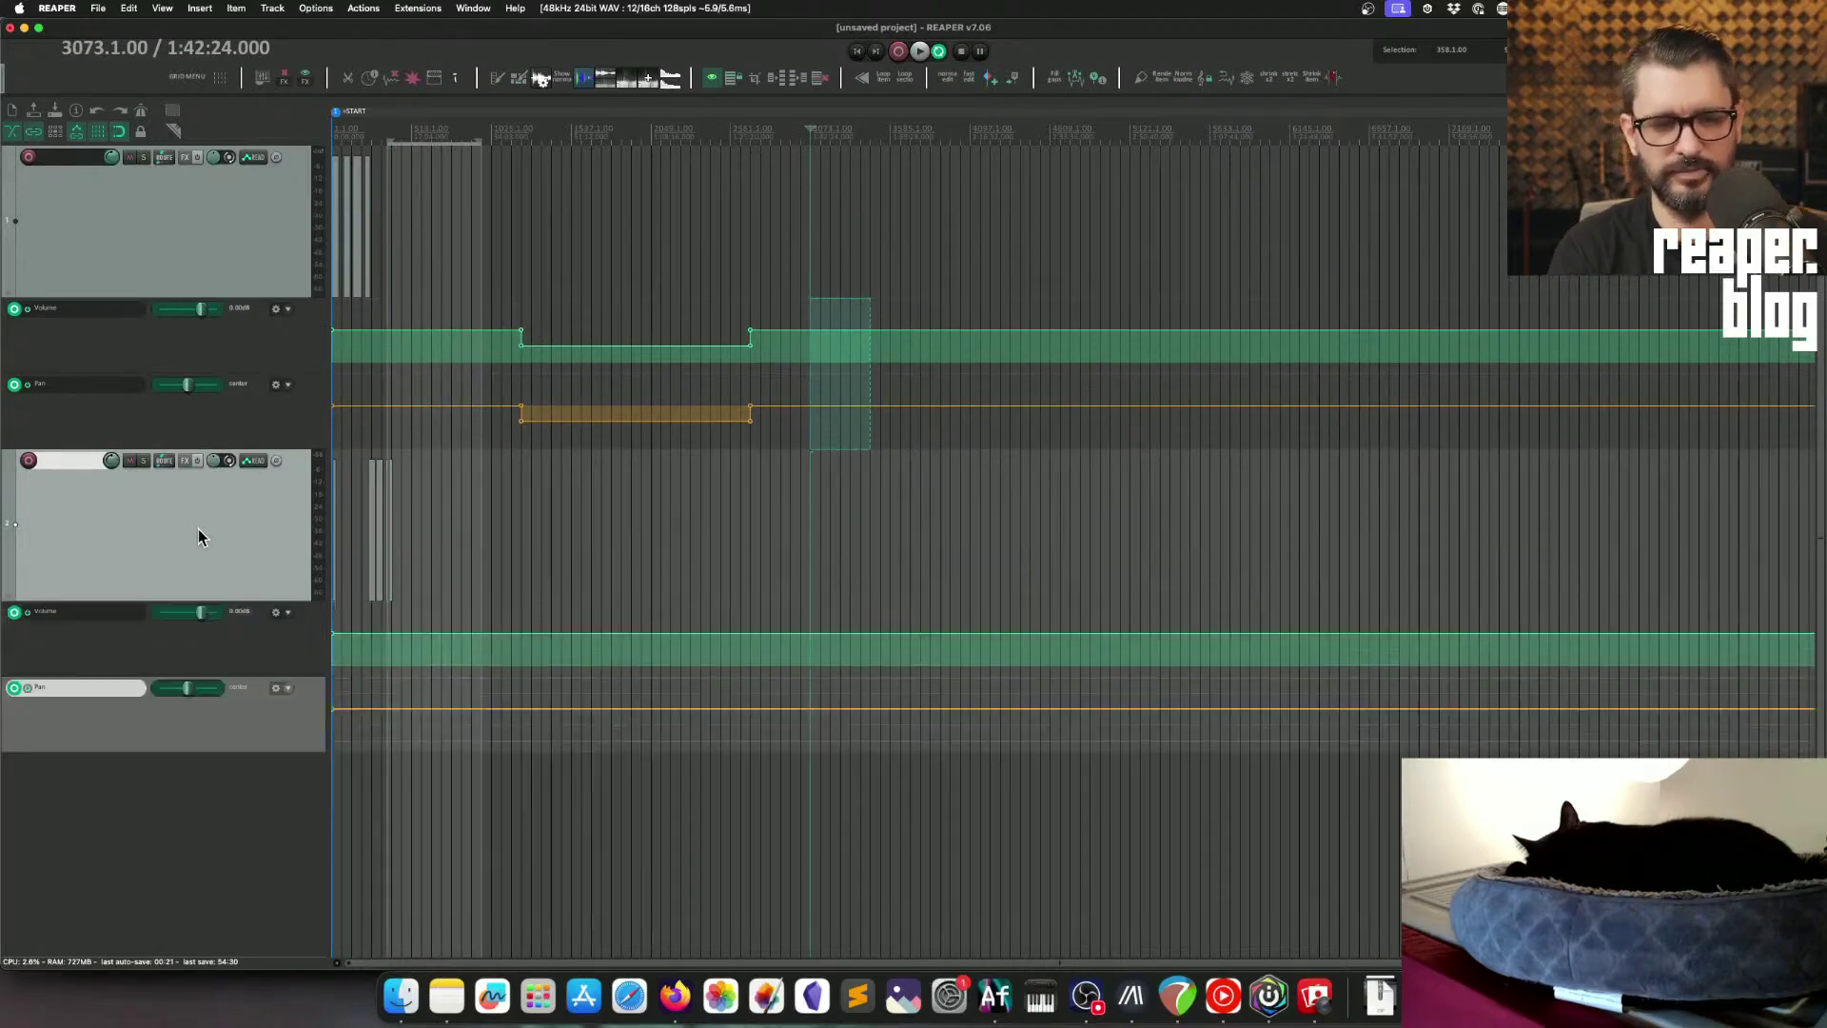
left_click(721, 512)
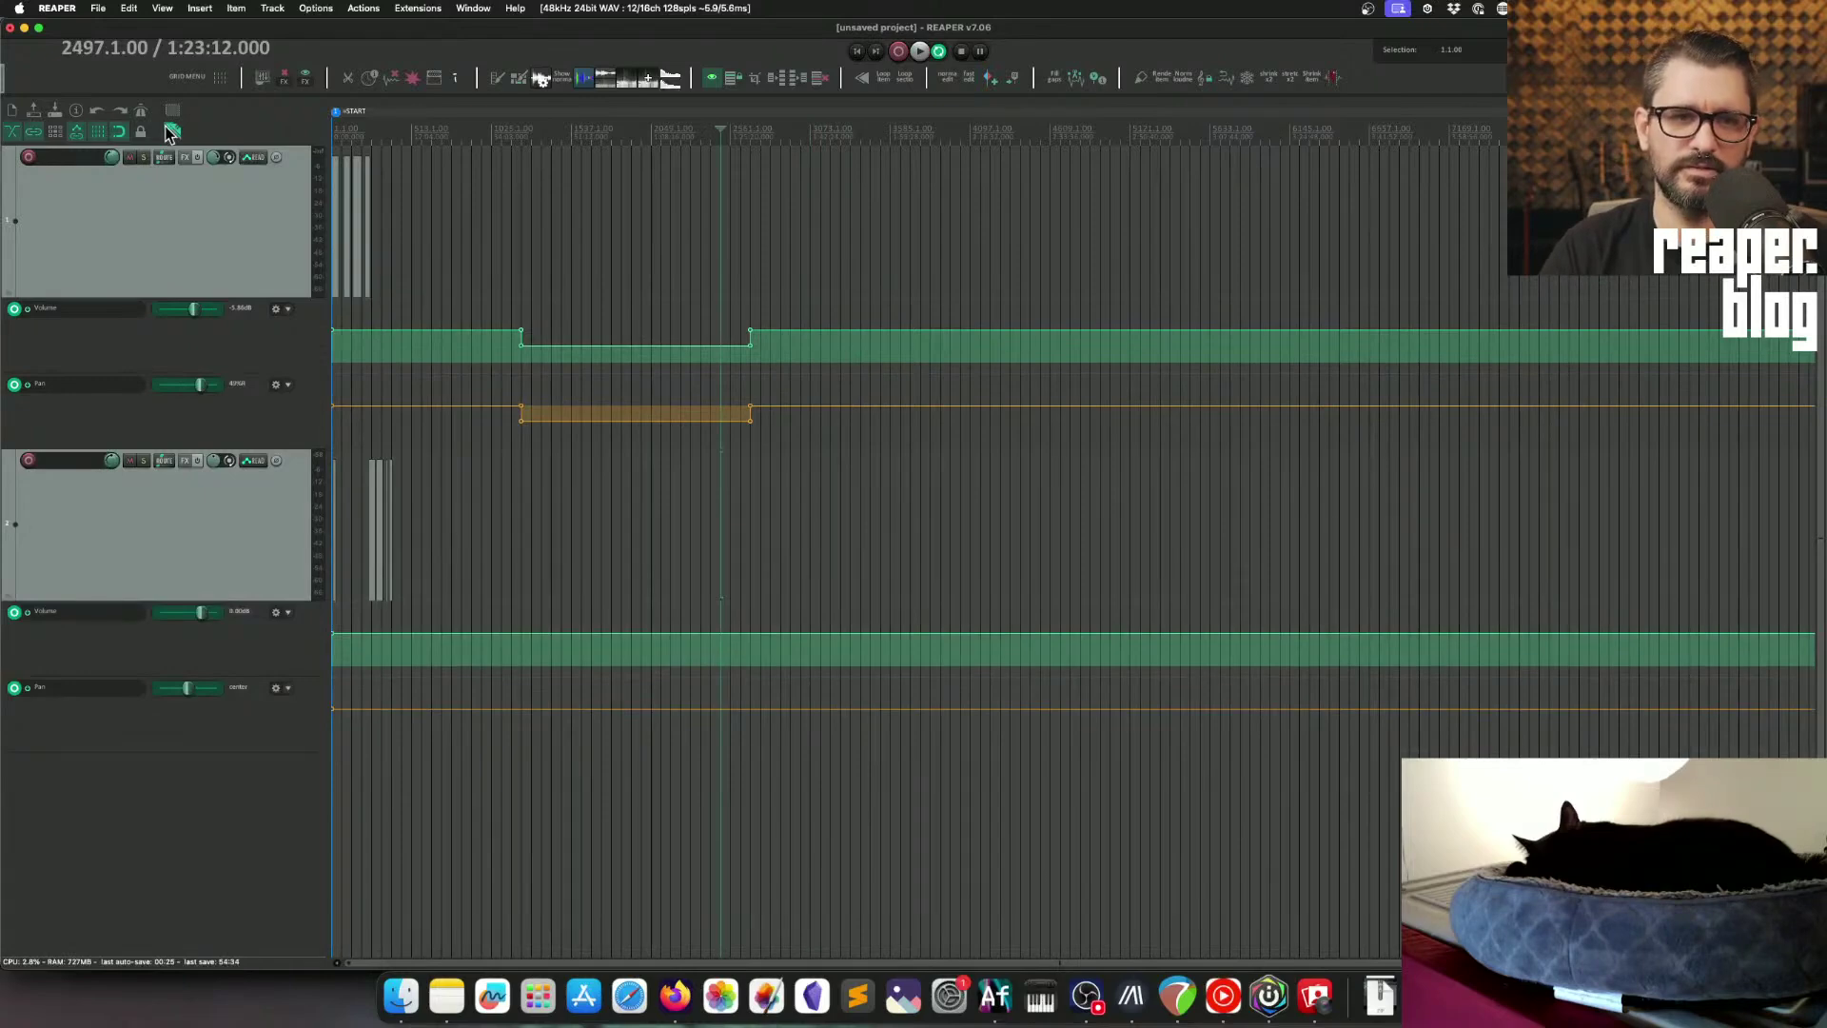
Step: Razor-select track 1's Volume and track 2's Pan at the same stretch and lower both together
left_click_drag(809, 310, 912, 369)
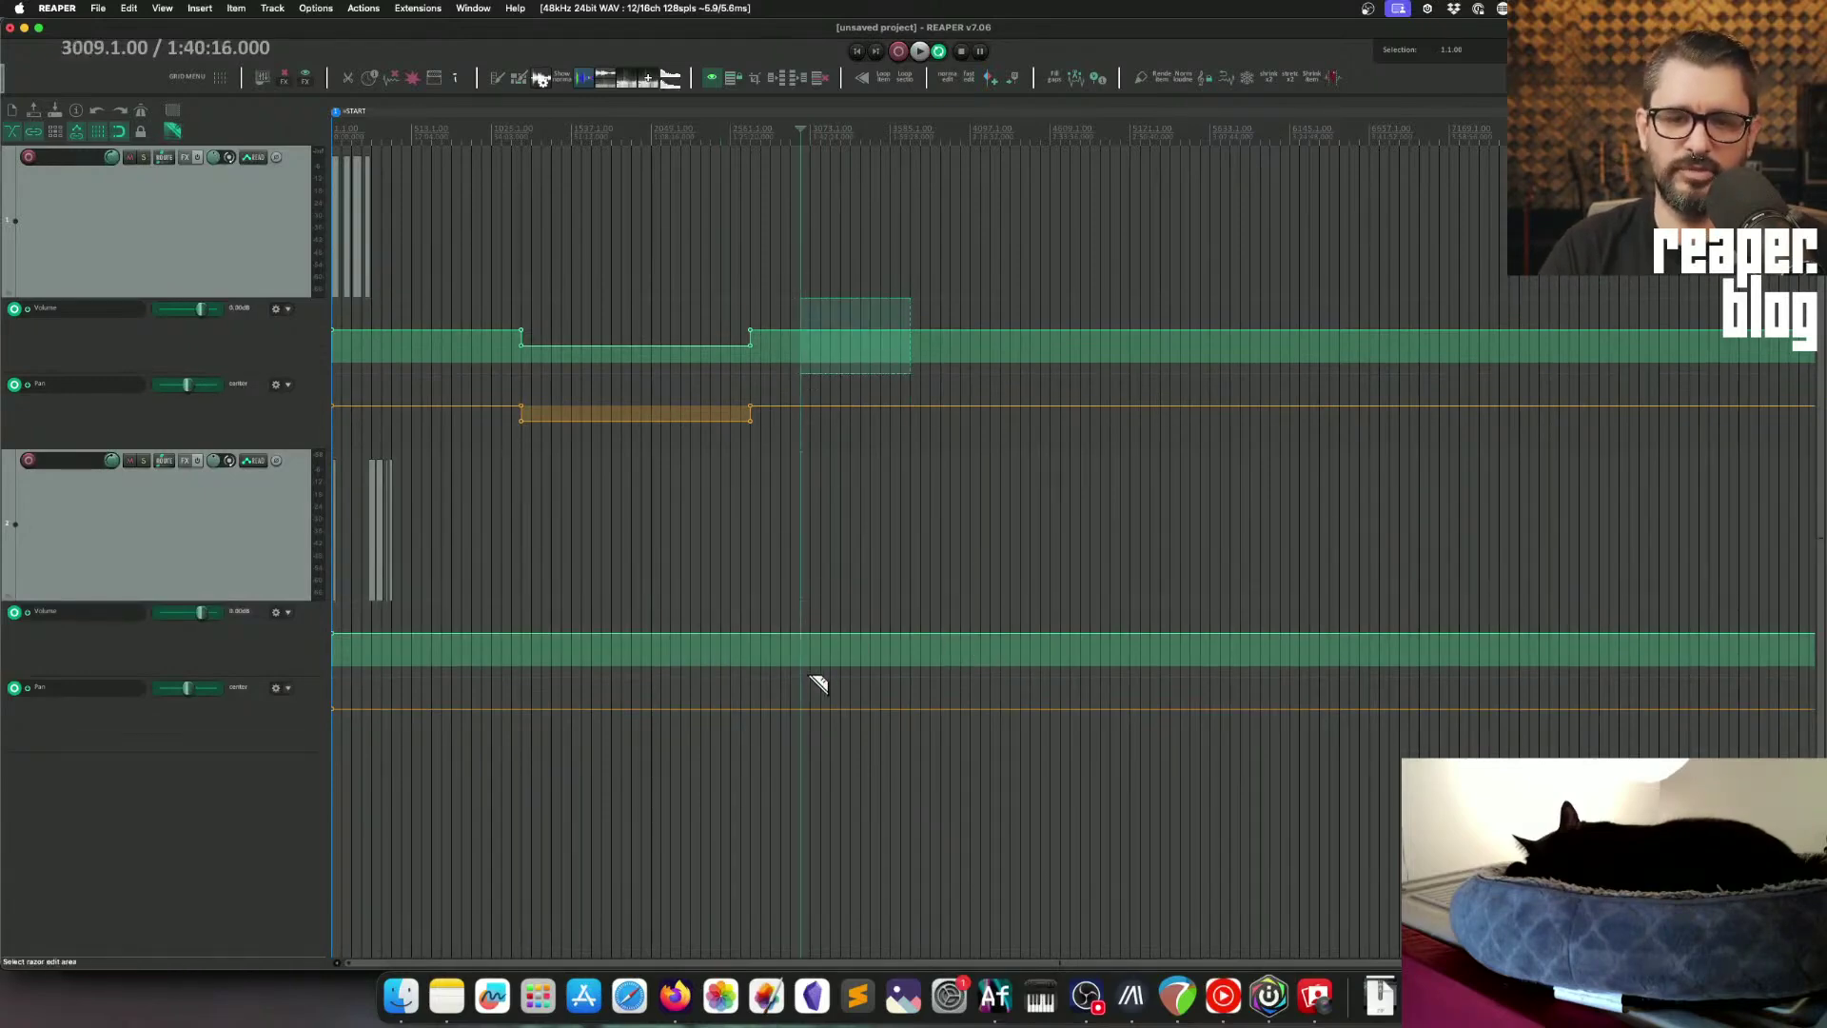
left_click_drag(809, 693, 912, 714)
scroll(957, 741, "right", 3)
left_click_drag(732, 329, 737, 350)
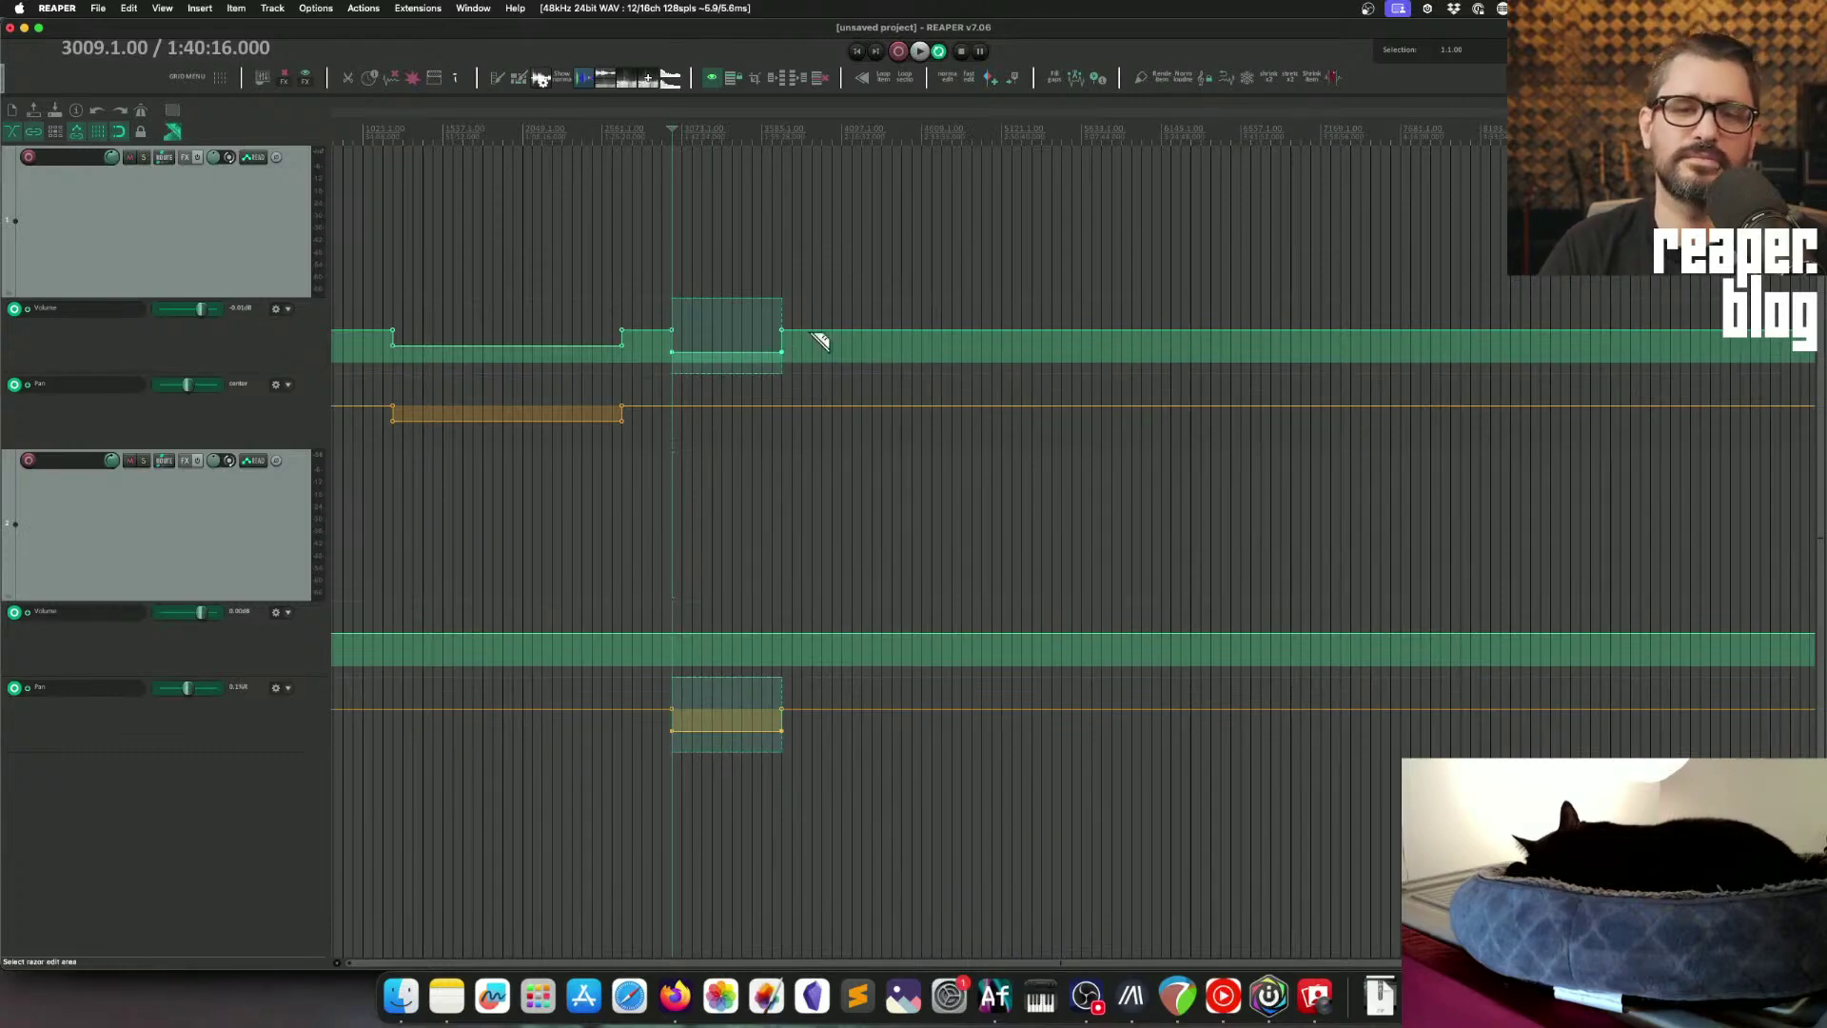
left_click(762, 282)
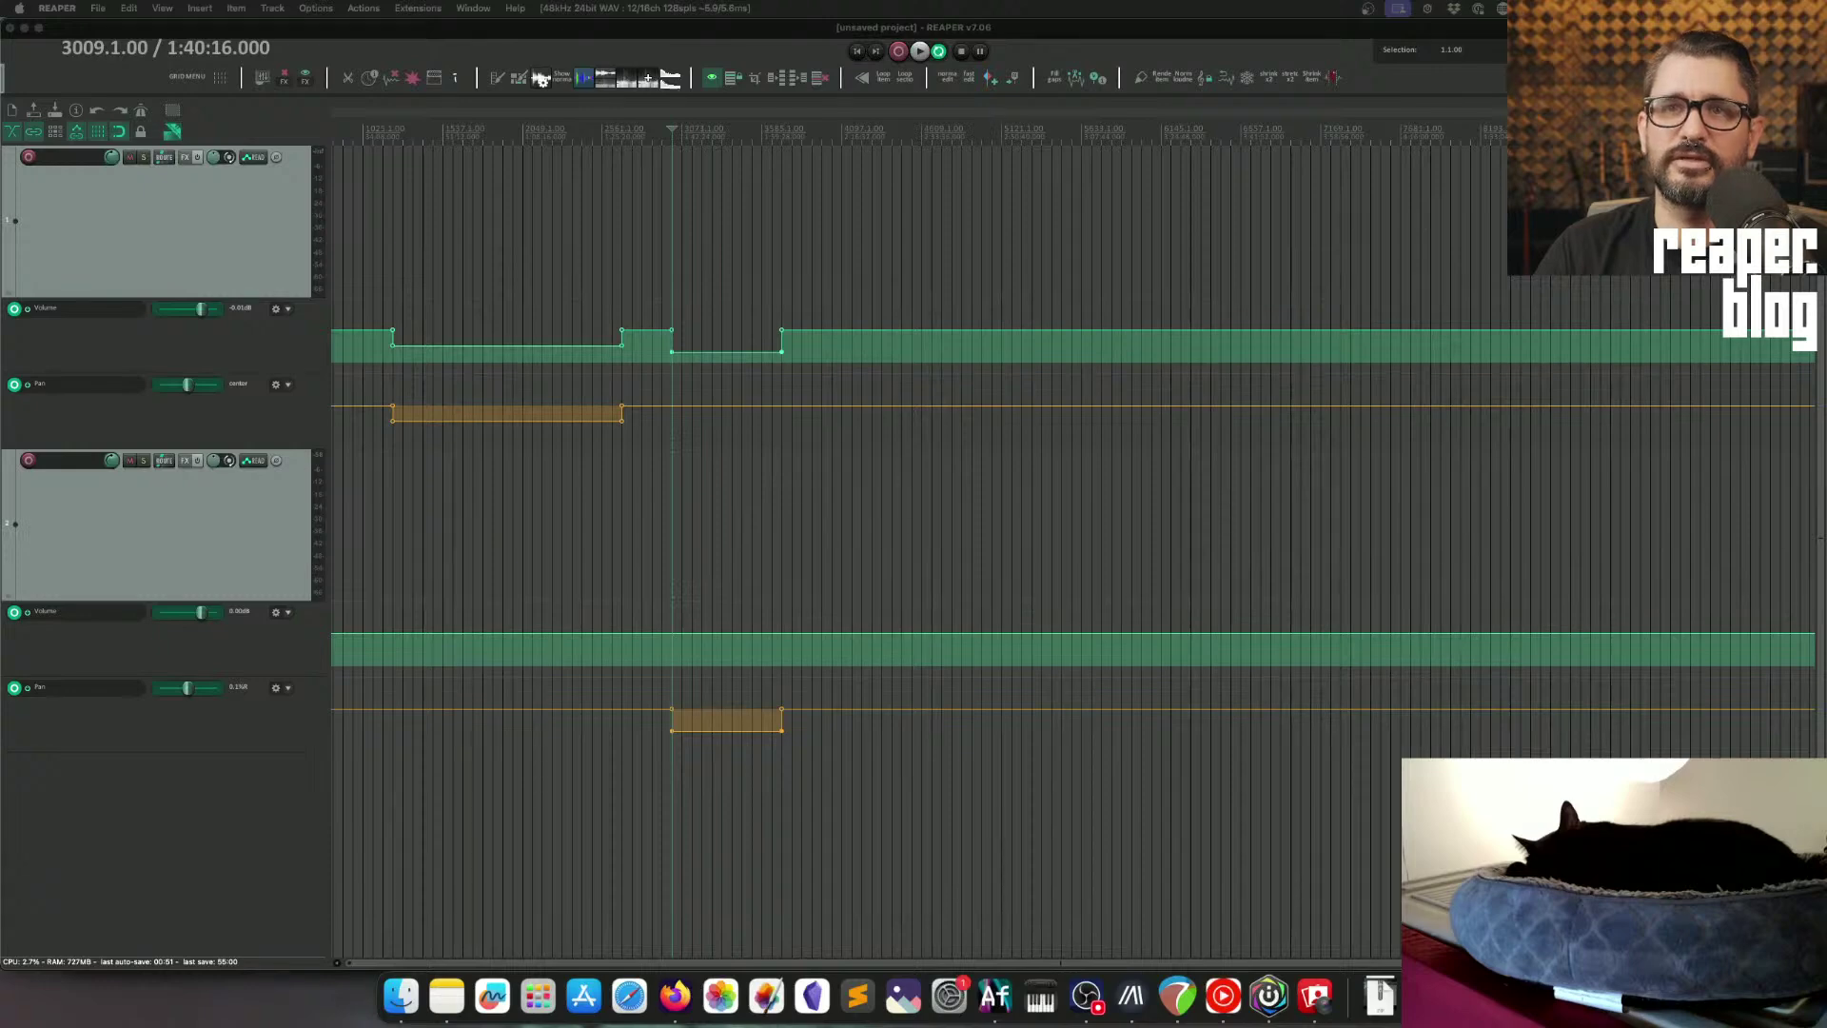
Step: Set the razor default drag action to 'Select razor edit area and time'
left_click(538, 329)
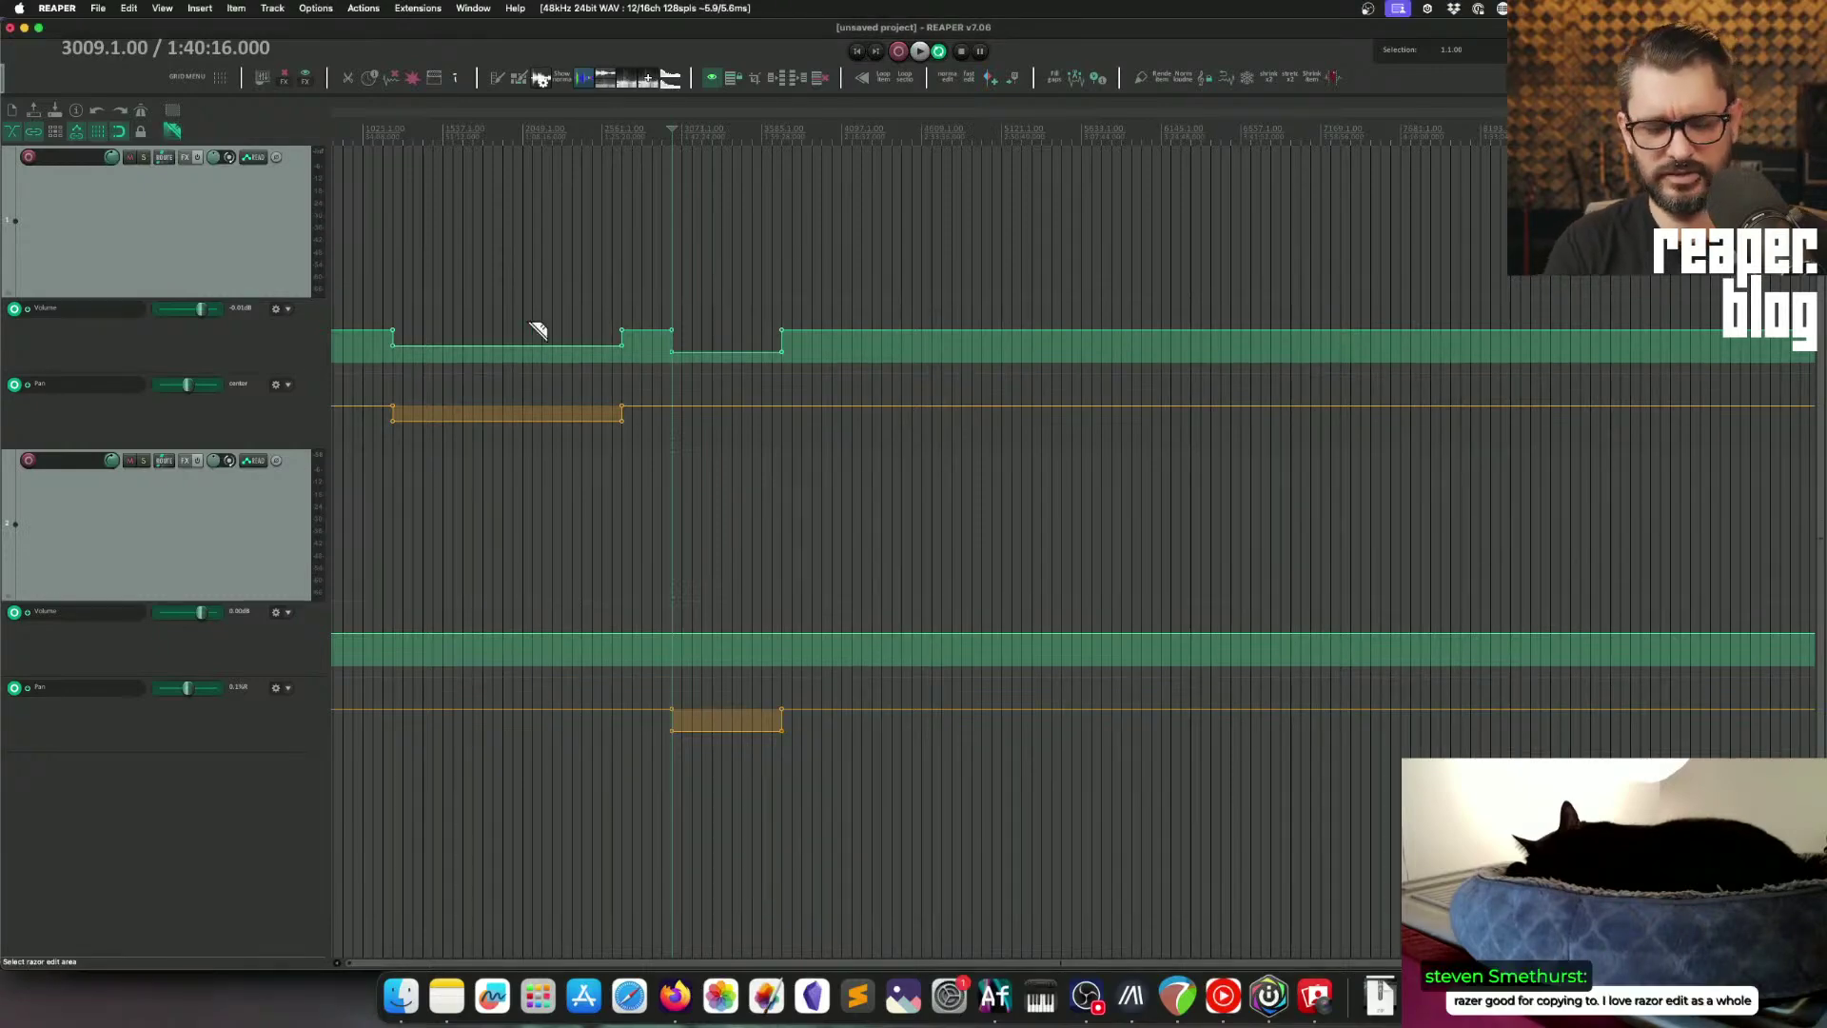
right_click(174, 134)
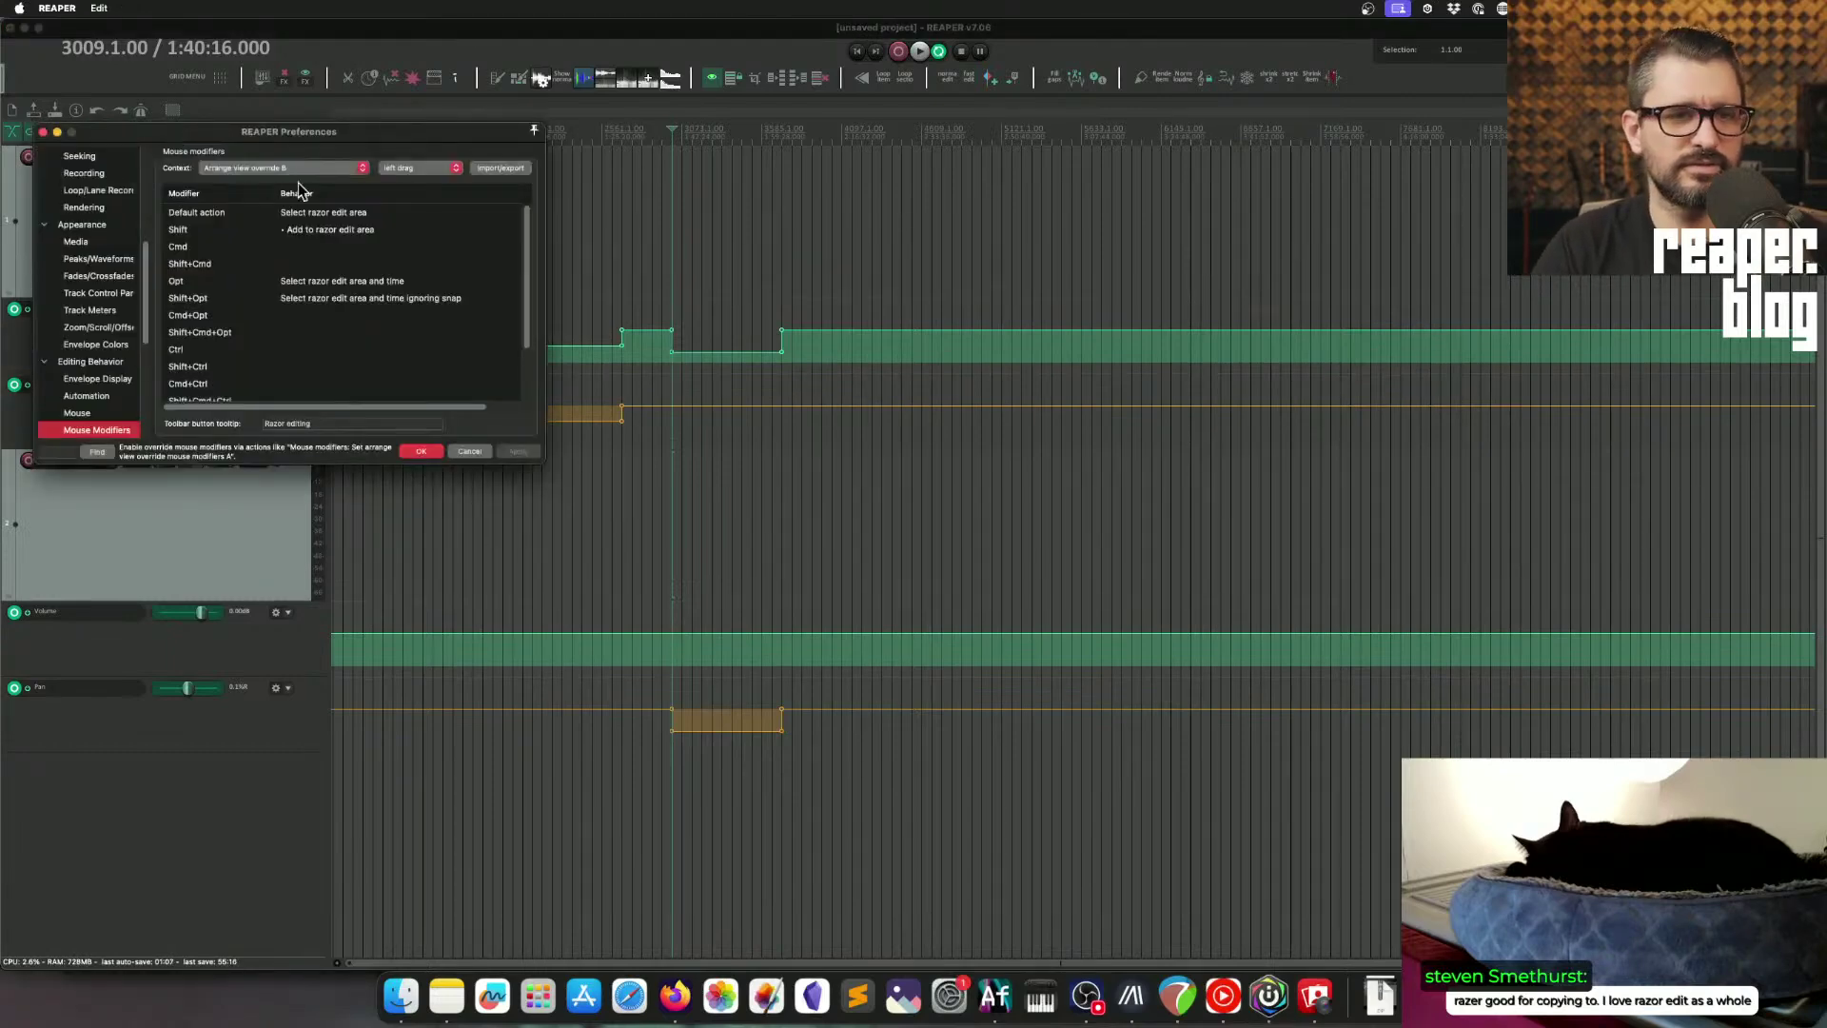
left_click(350, 214)
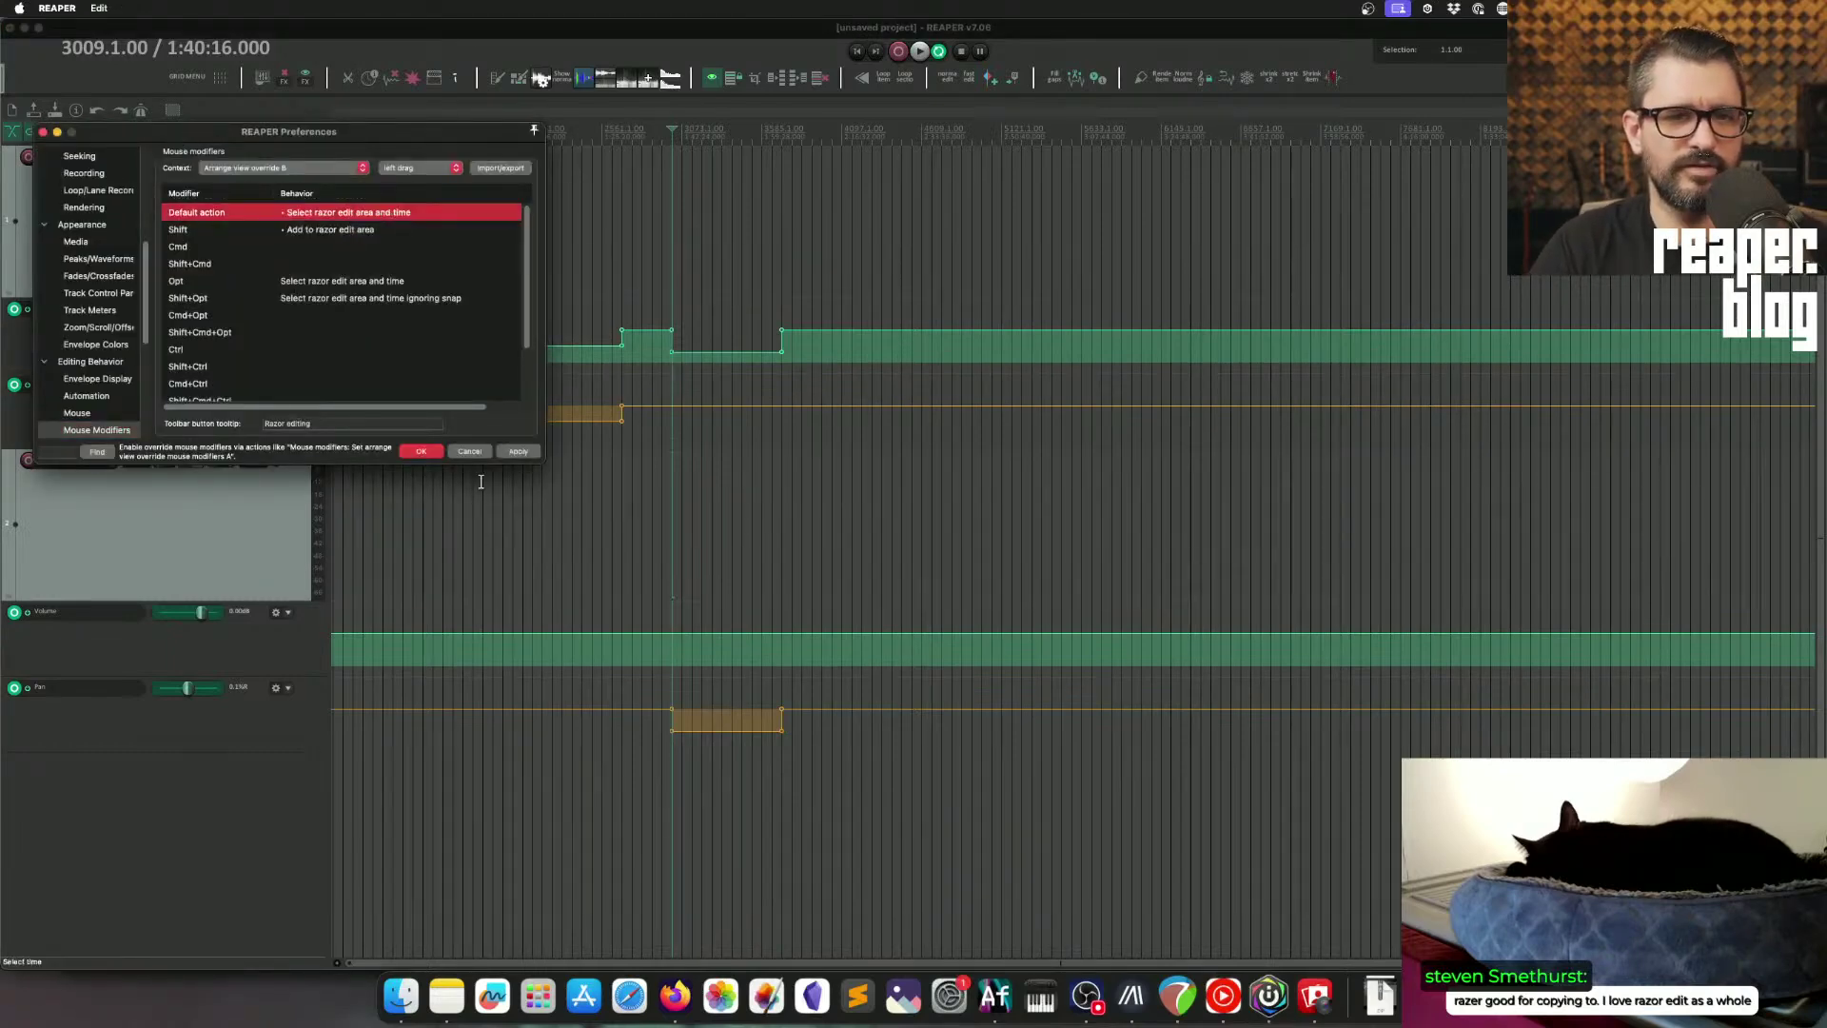
left_click(424, 453)
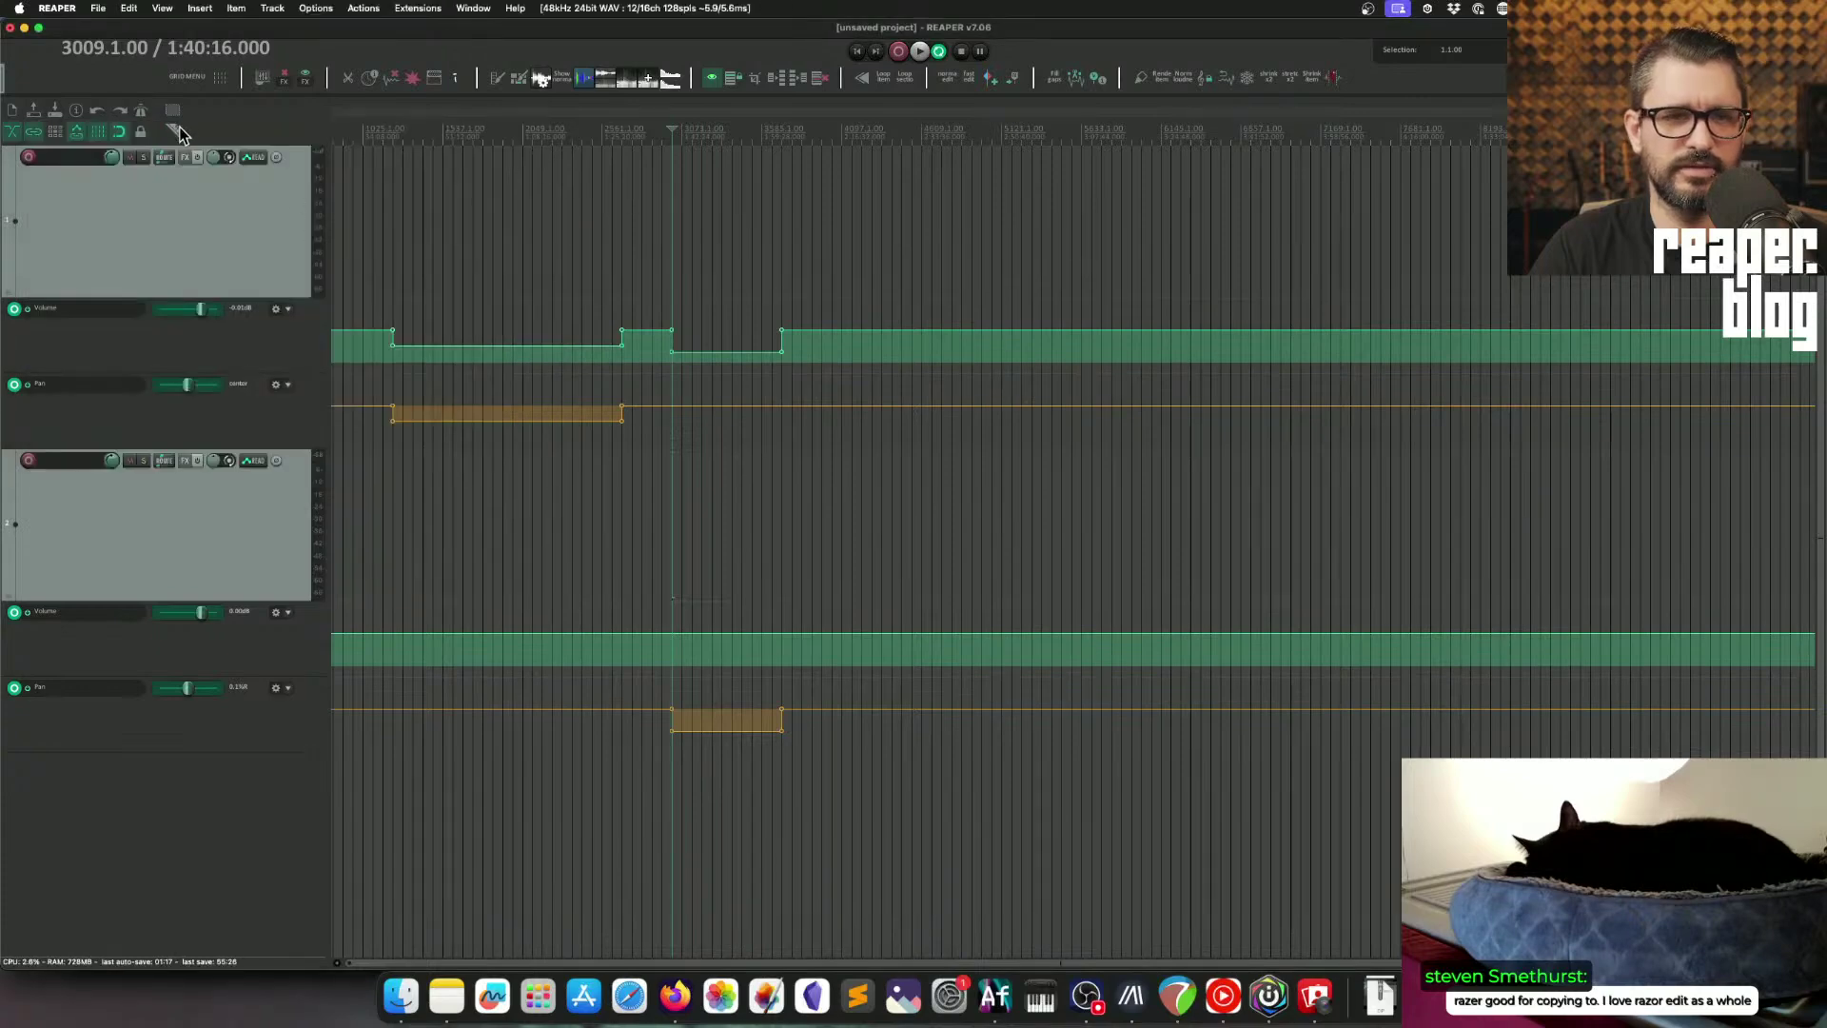
Step: Test the new drag behavior by marking razor regions on track 1's envelopes, then undo them
left_click_drag(463, 324, 679, 411)
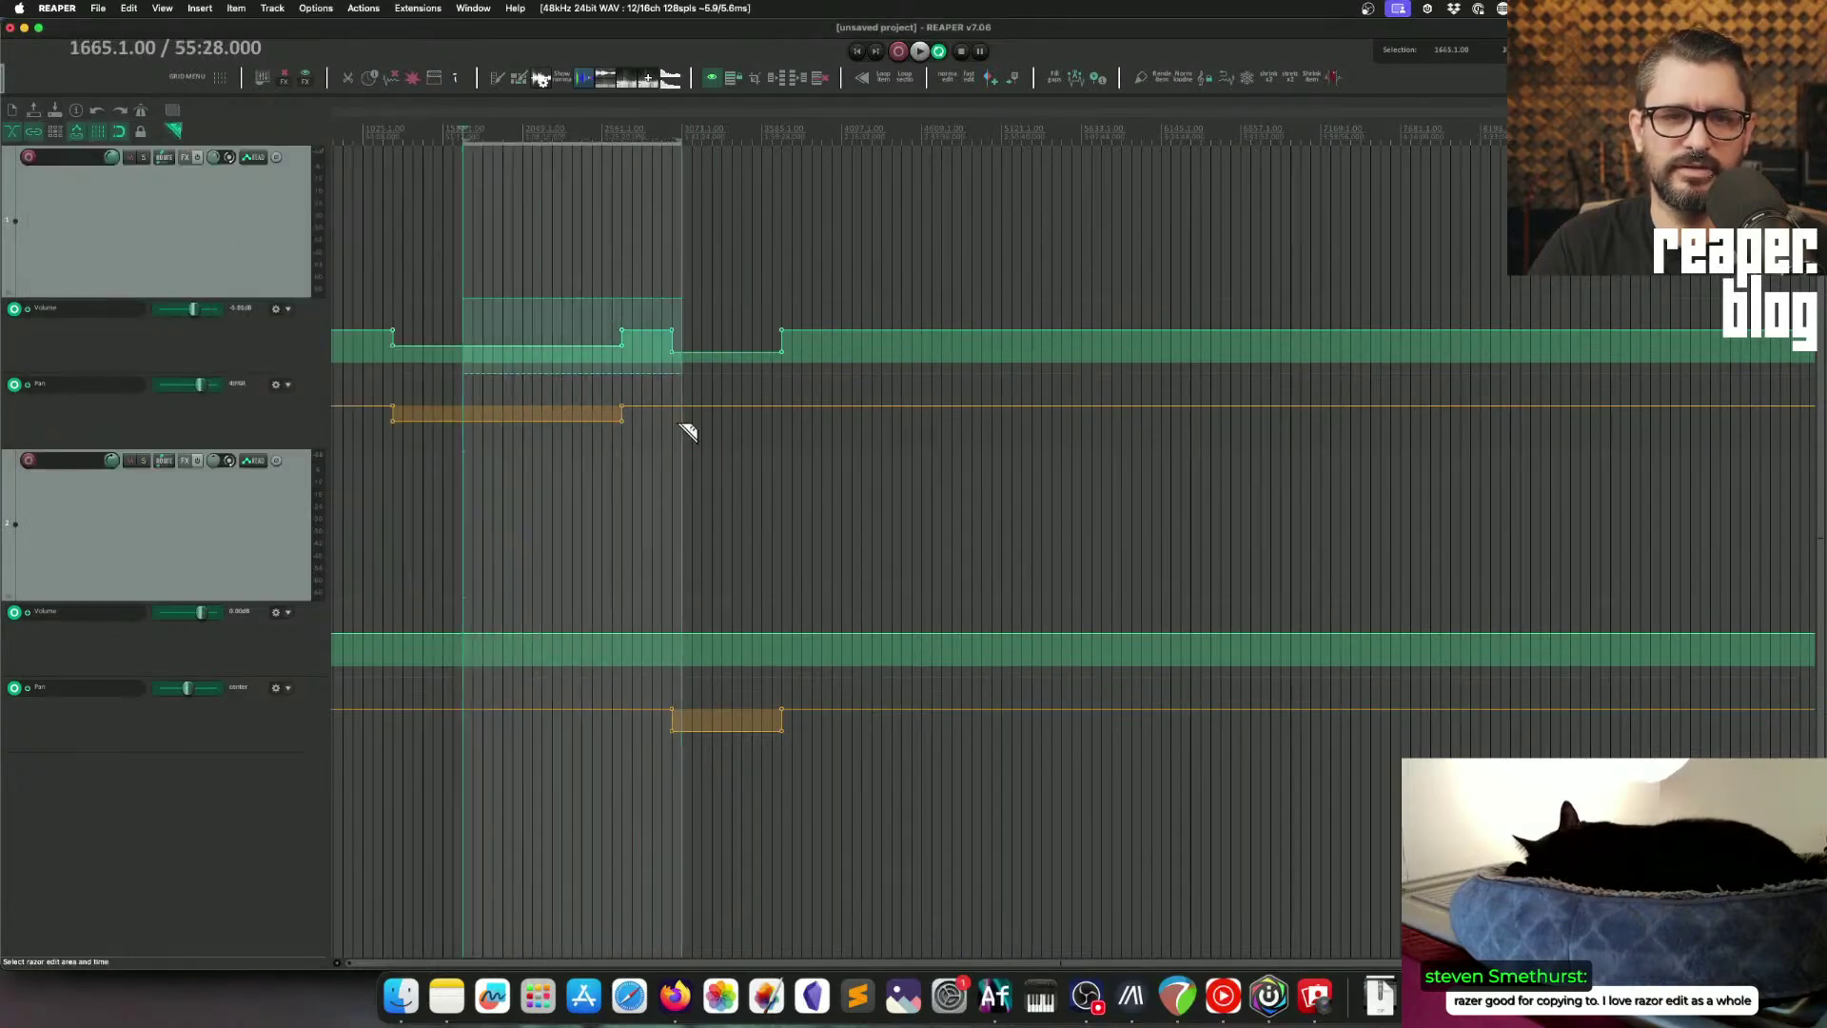
left_click_drag(843, 317, 1024, 390)
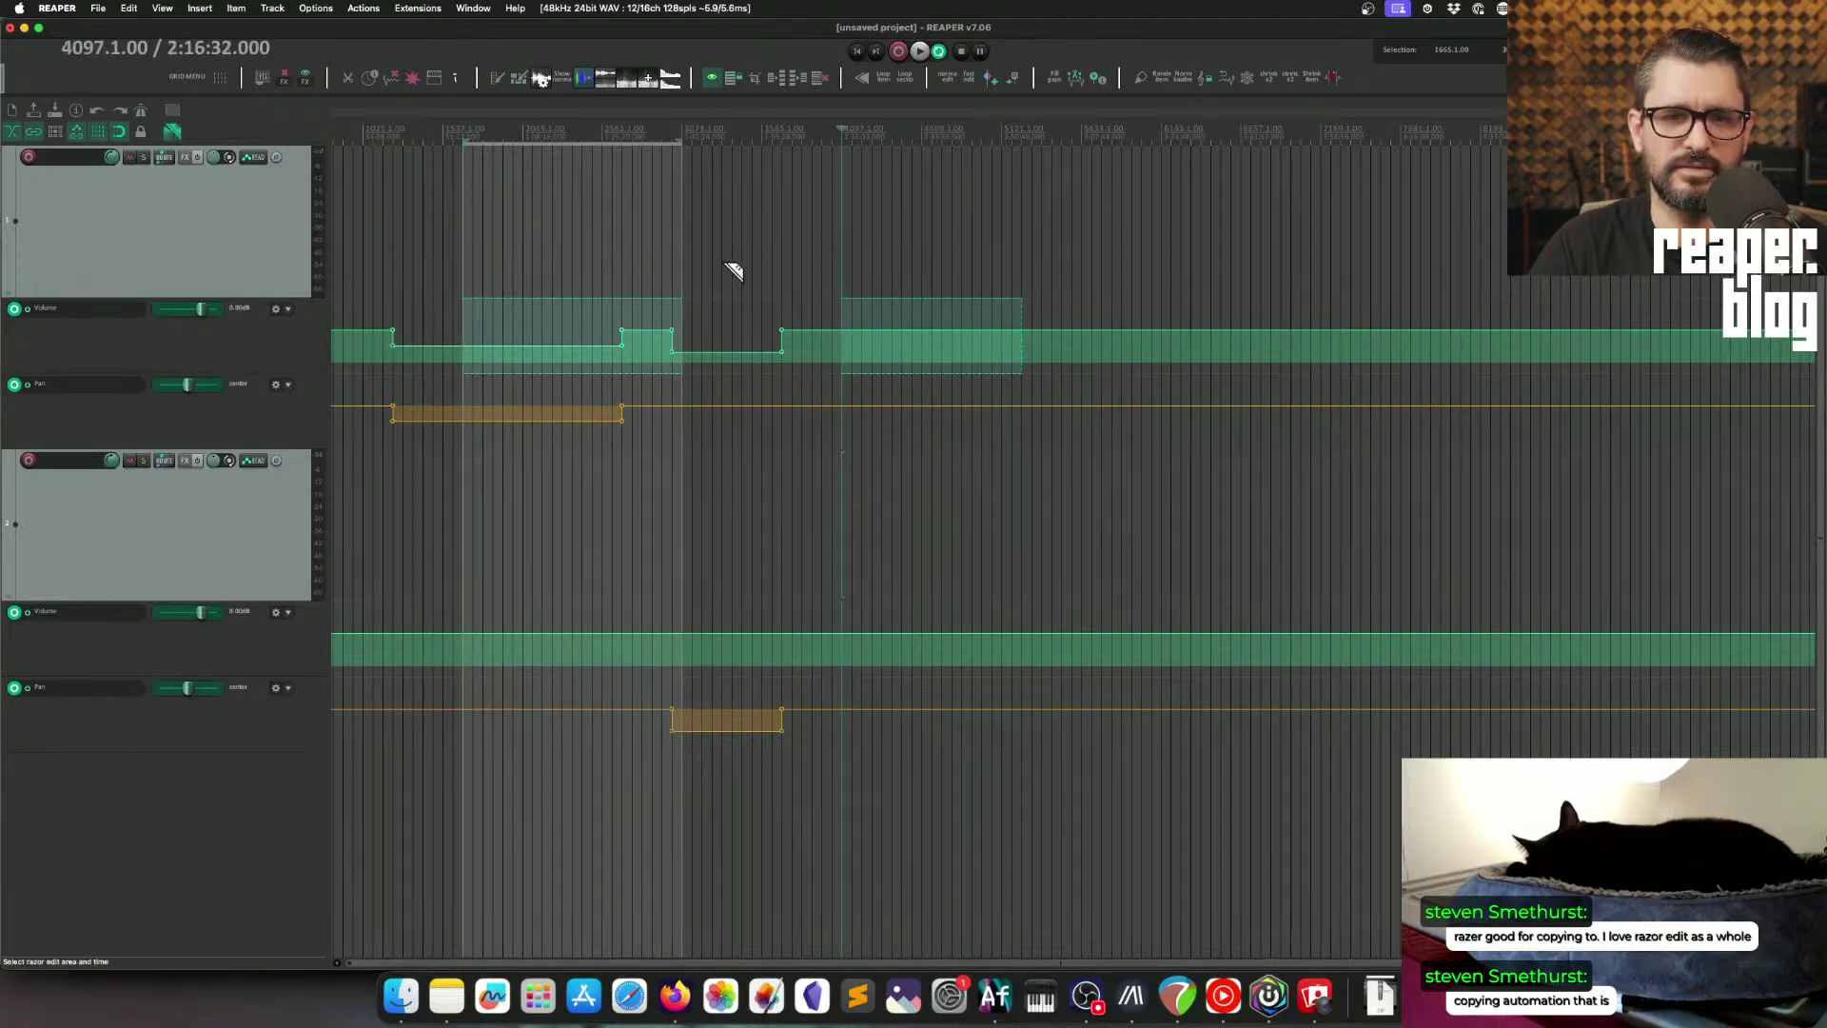
left_click_drag(533, 385, 823, 425)
key("super+z")
key("super+z")
key("super+z")
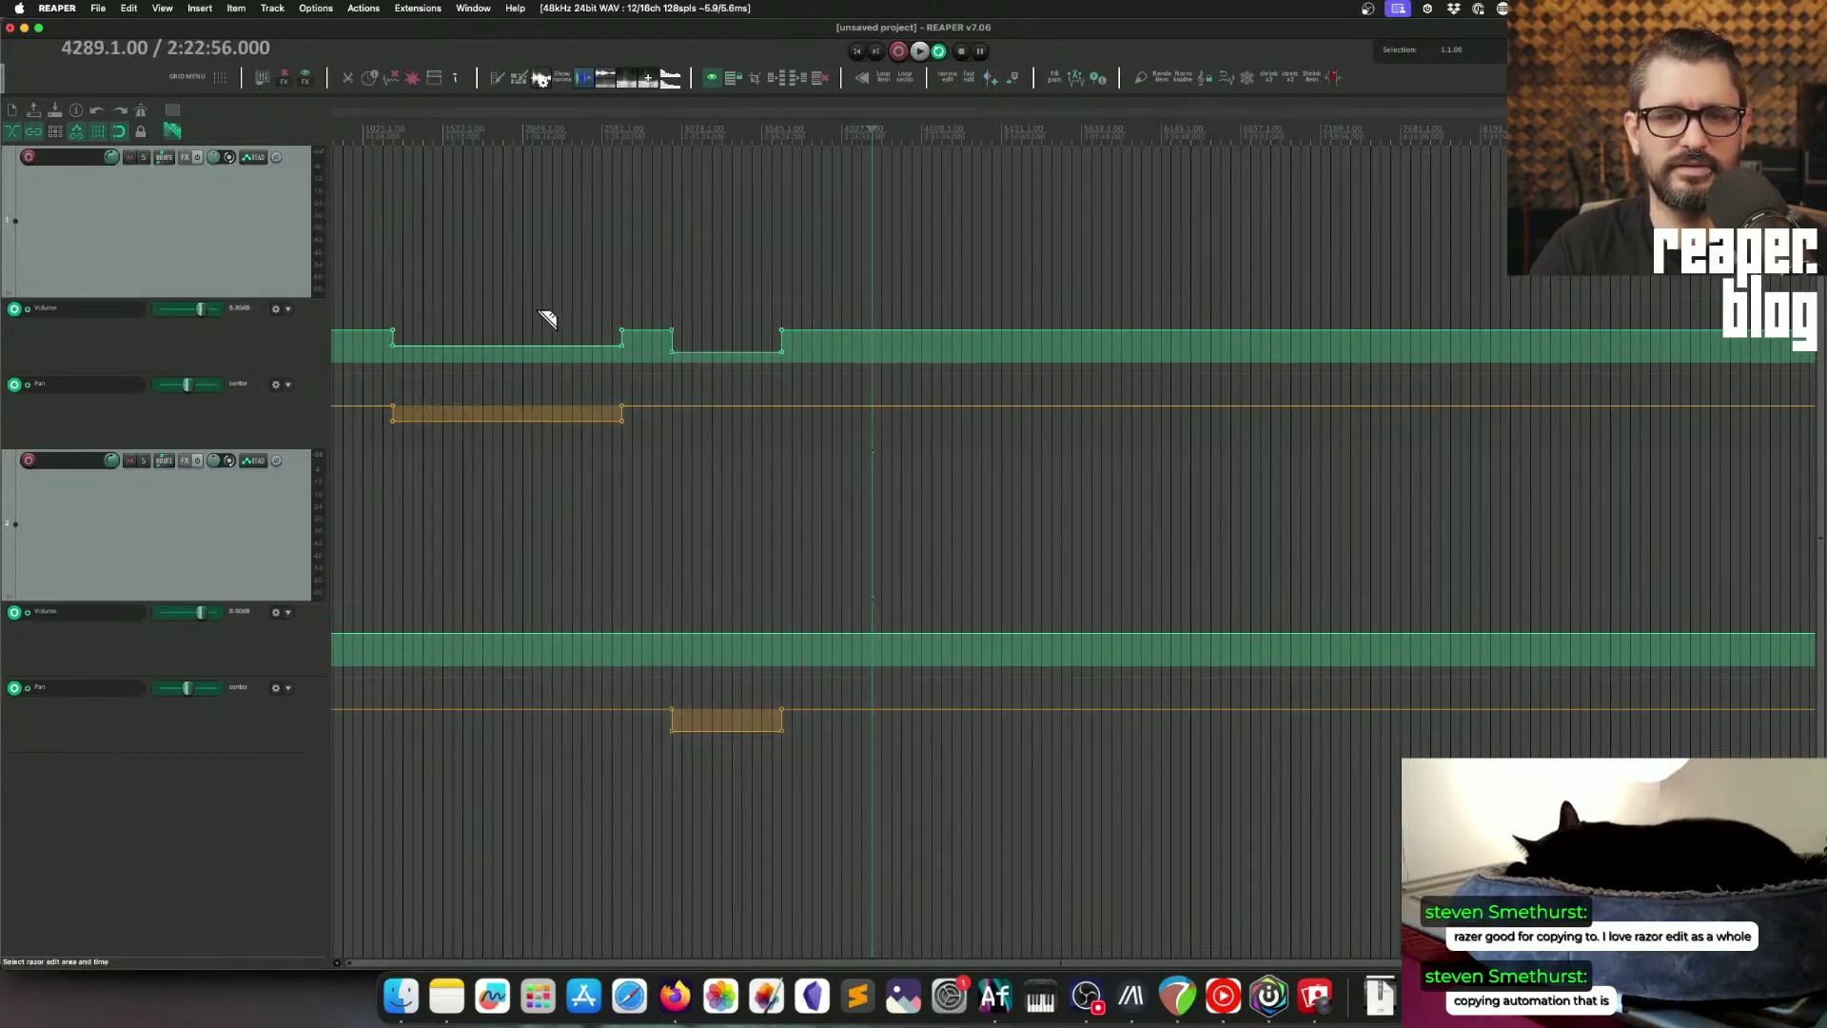
Step: In Mouse Modifiers, change the default razor drag action back to 'Just select' the razor area
key("super+comma")
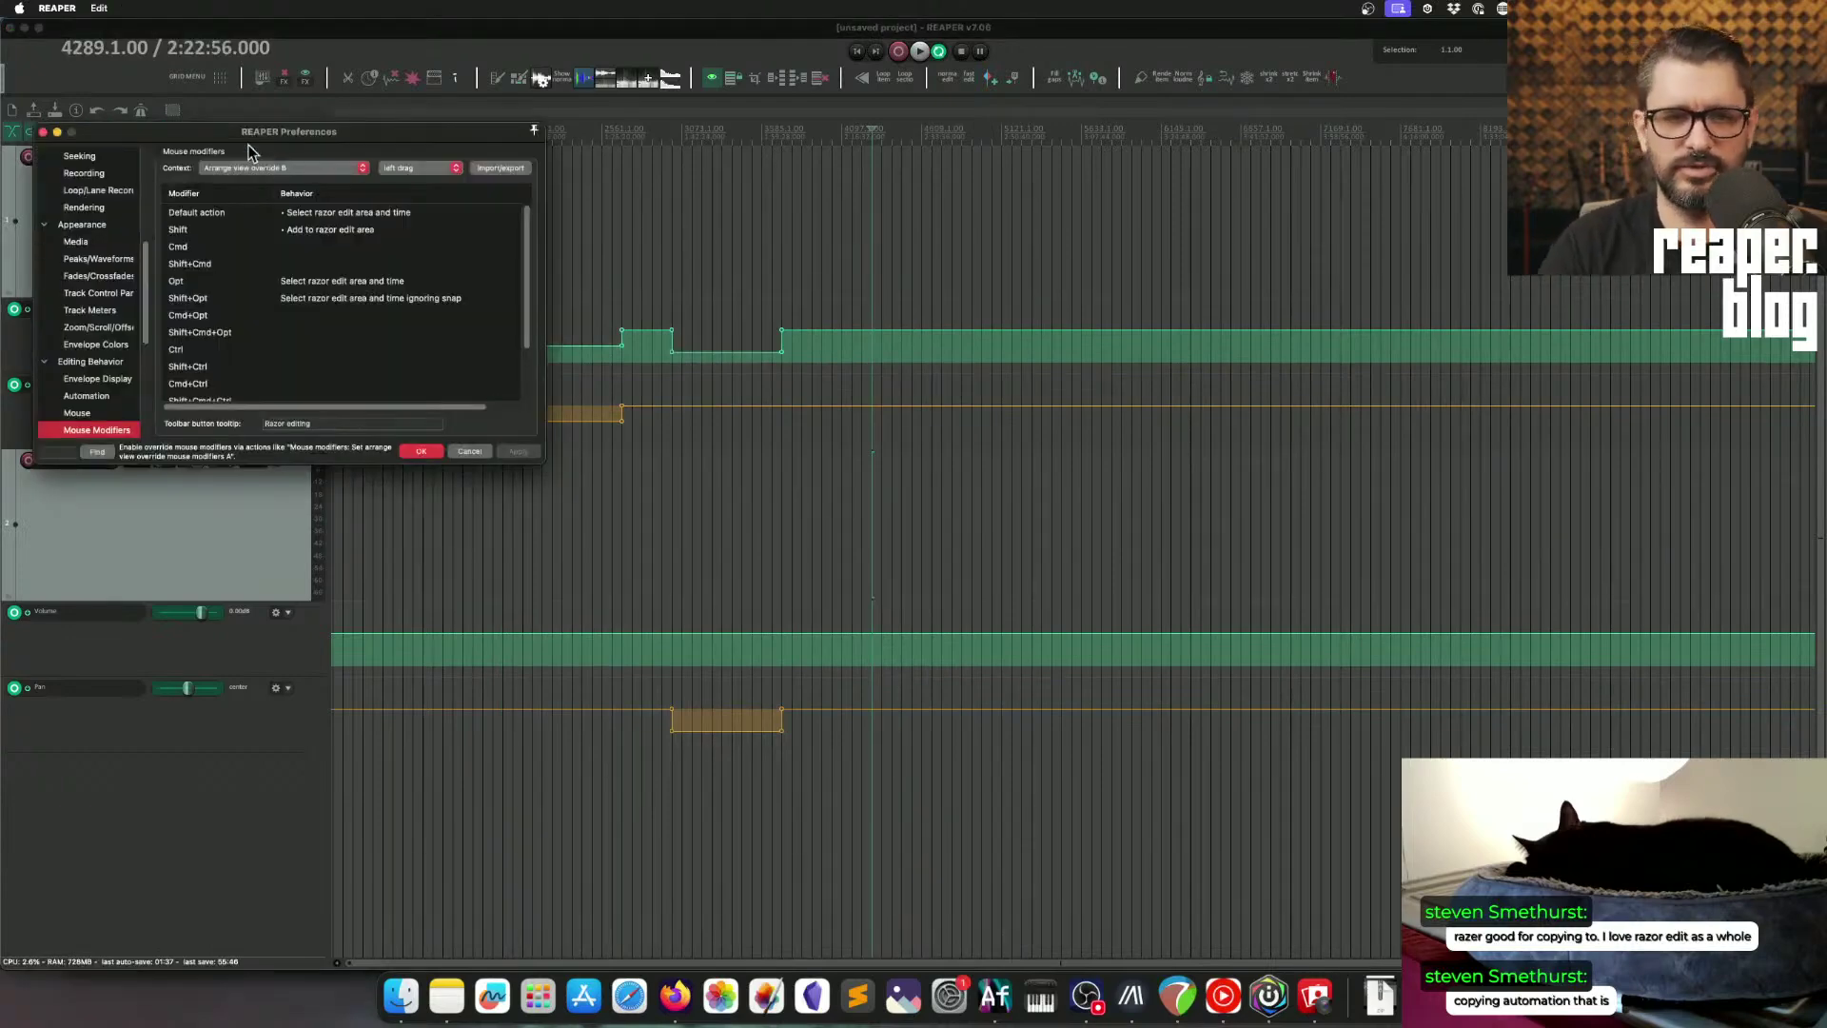
left_click(312, 213)
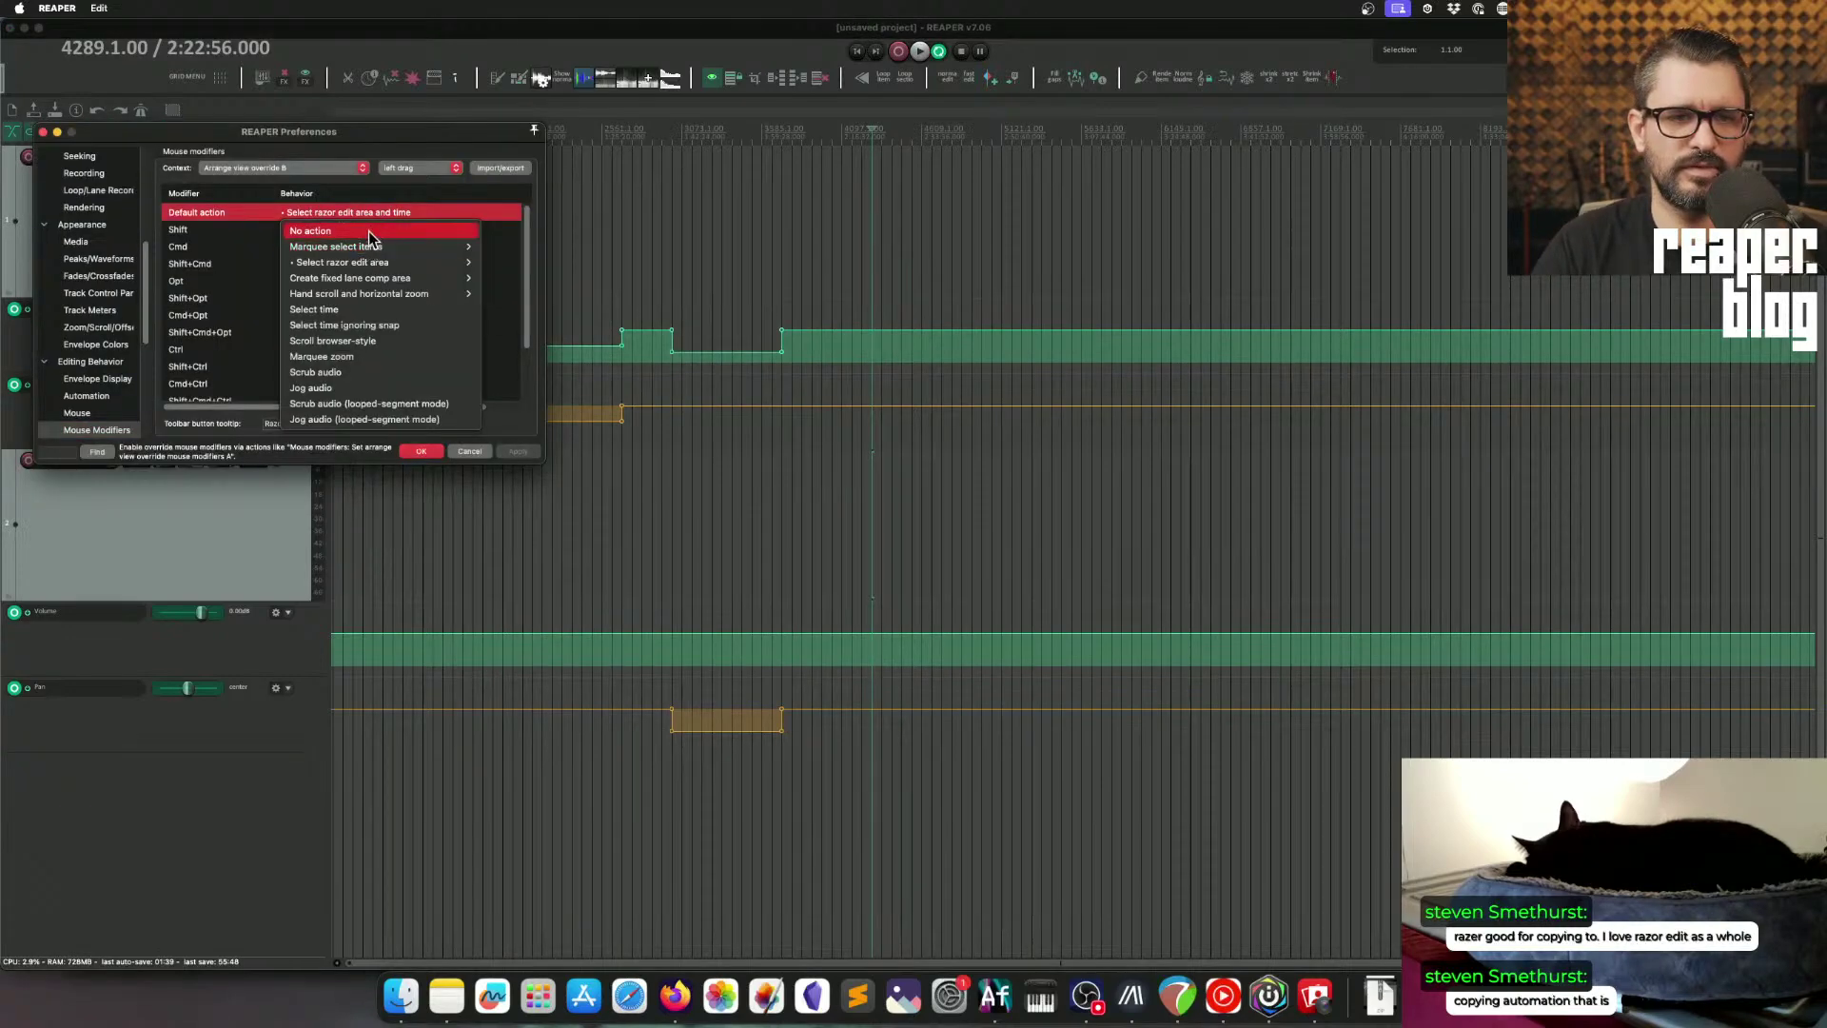
mouse_move(401, 267)
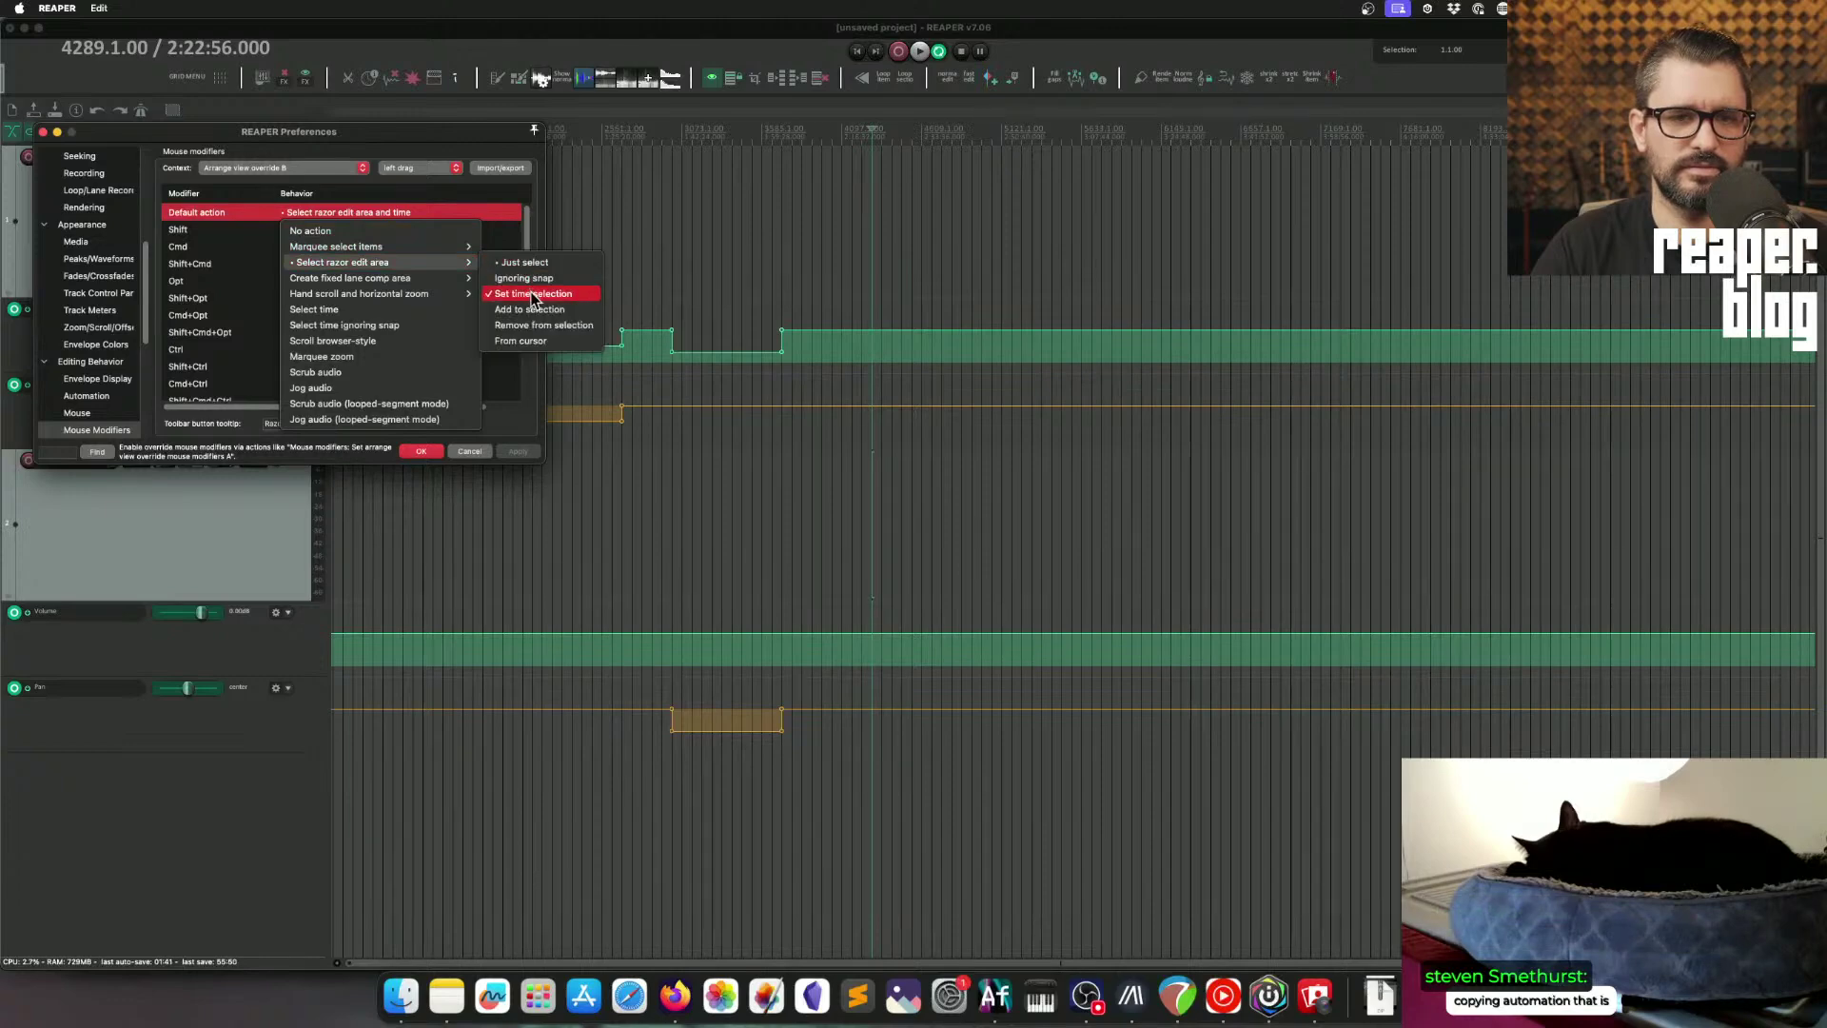
left_click(524, 261)
left_click(421, 451)
Step: Razor-select sections of track 1's Volume and Pan envelopes, paste the copied automation further along, and reposition the area
left_click_drag(523, 333, 706, 402)
left_click_drag(763, 315, 969, 412)
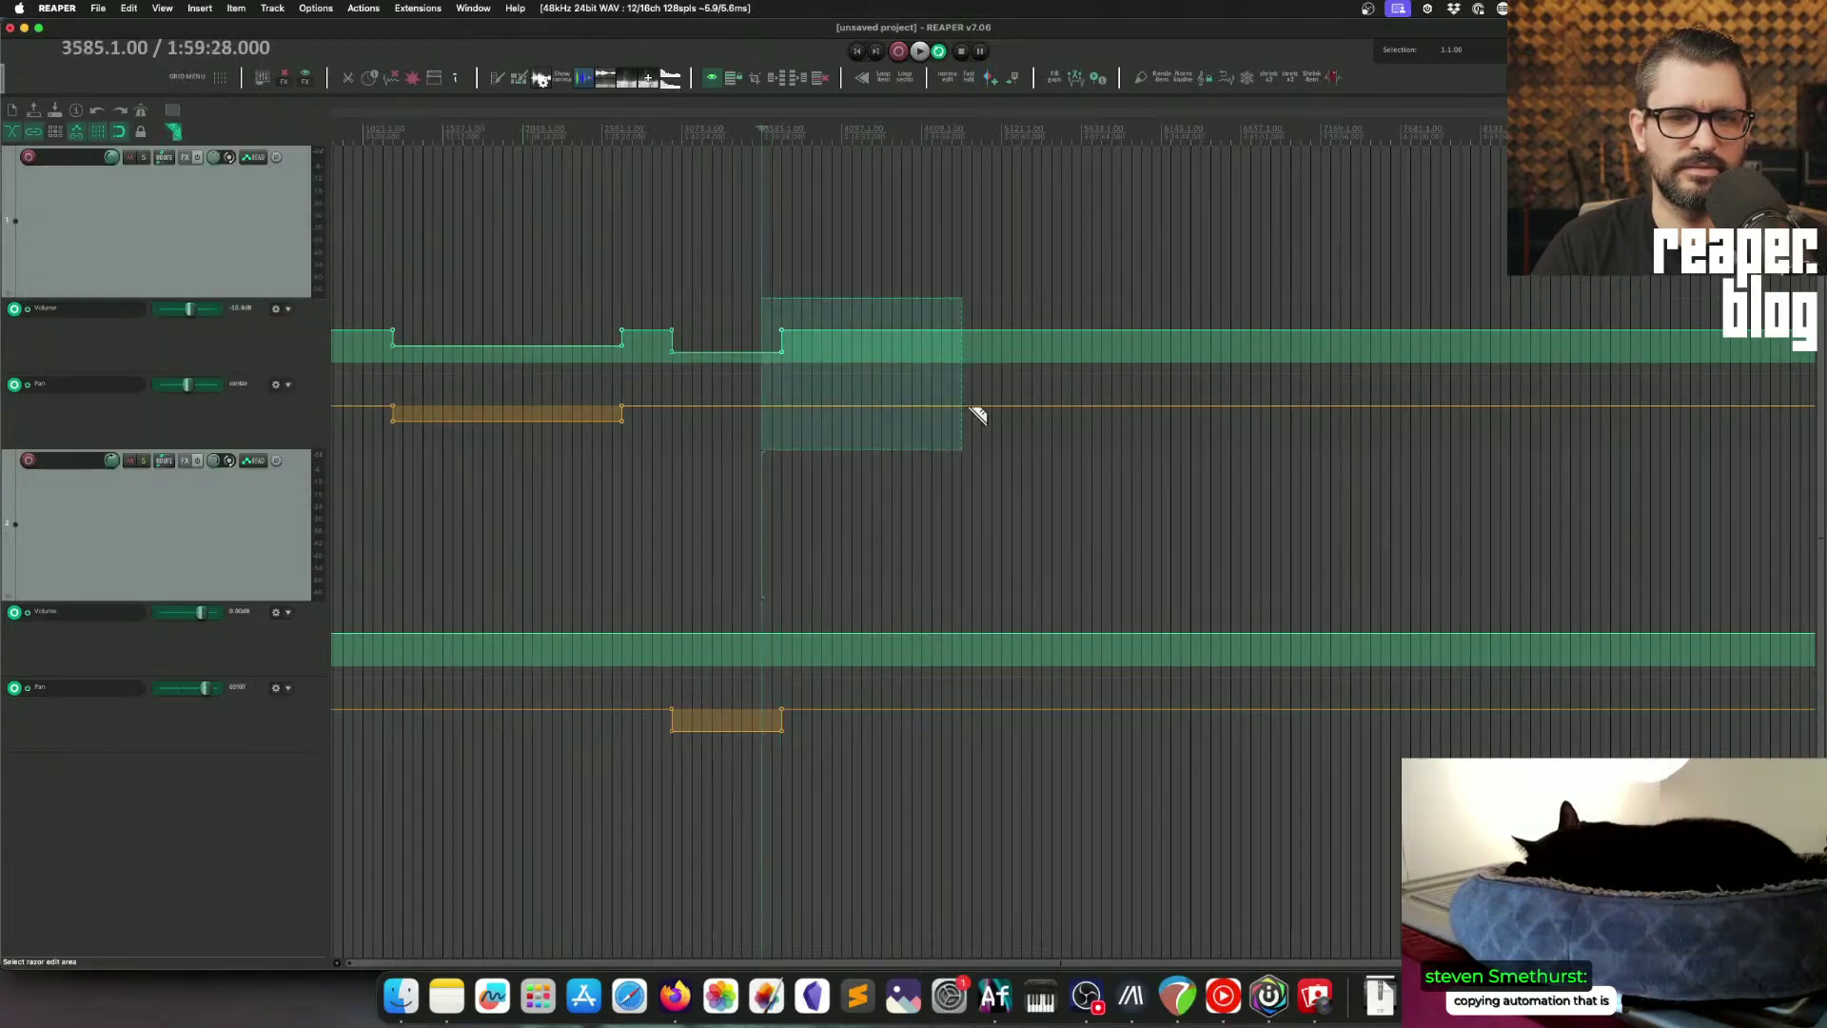
left_click_drag(1013, 321, 1166, 390)
key("ctrl+v")
left_click_drag(897, 334, 733, 443)
left_click_drag(651, 340, 857, 420)
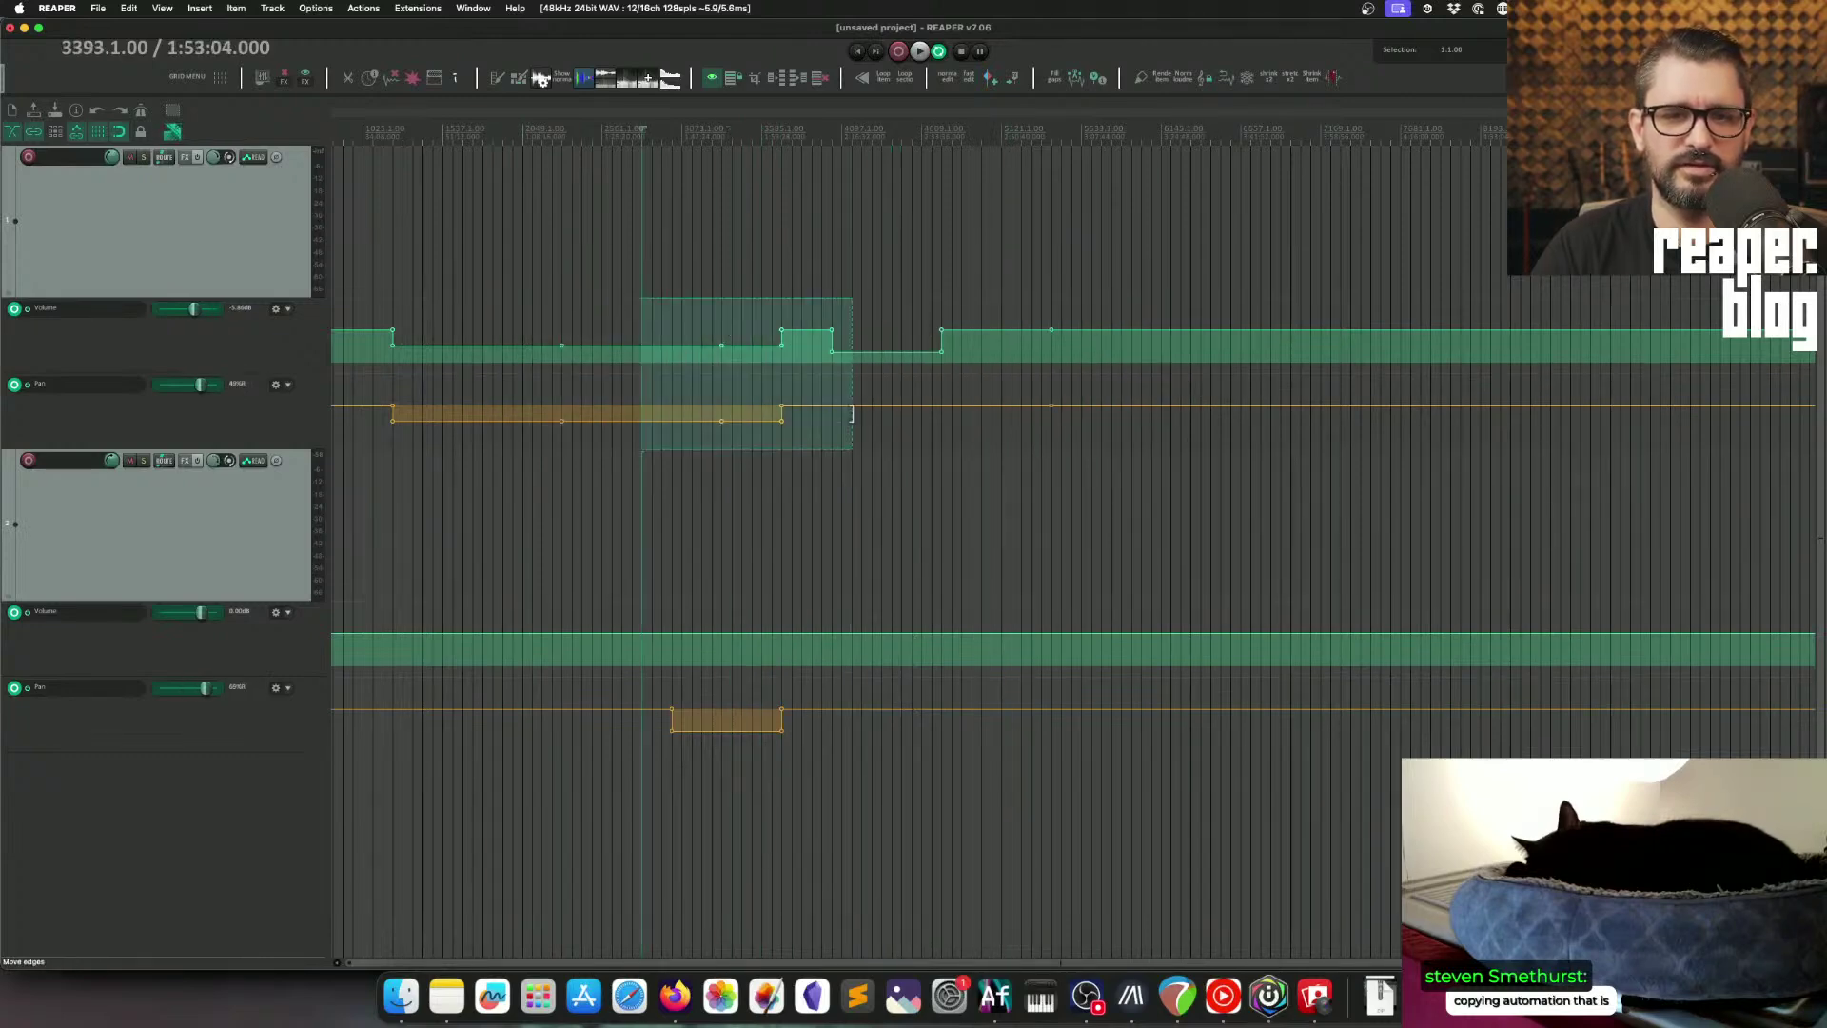
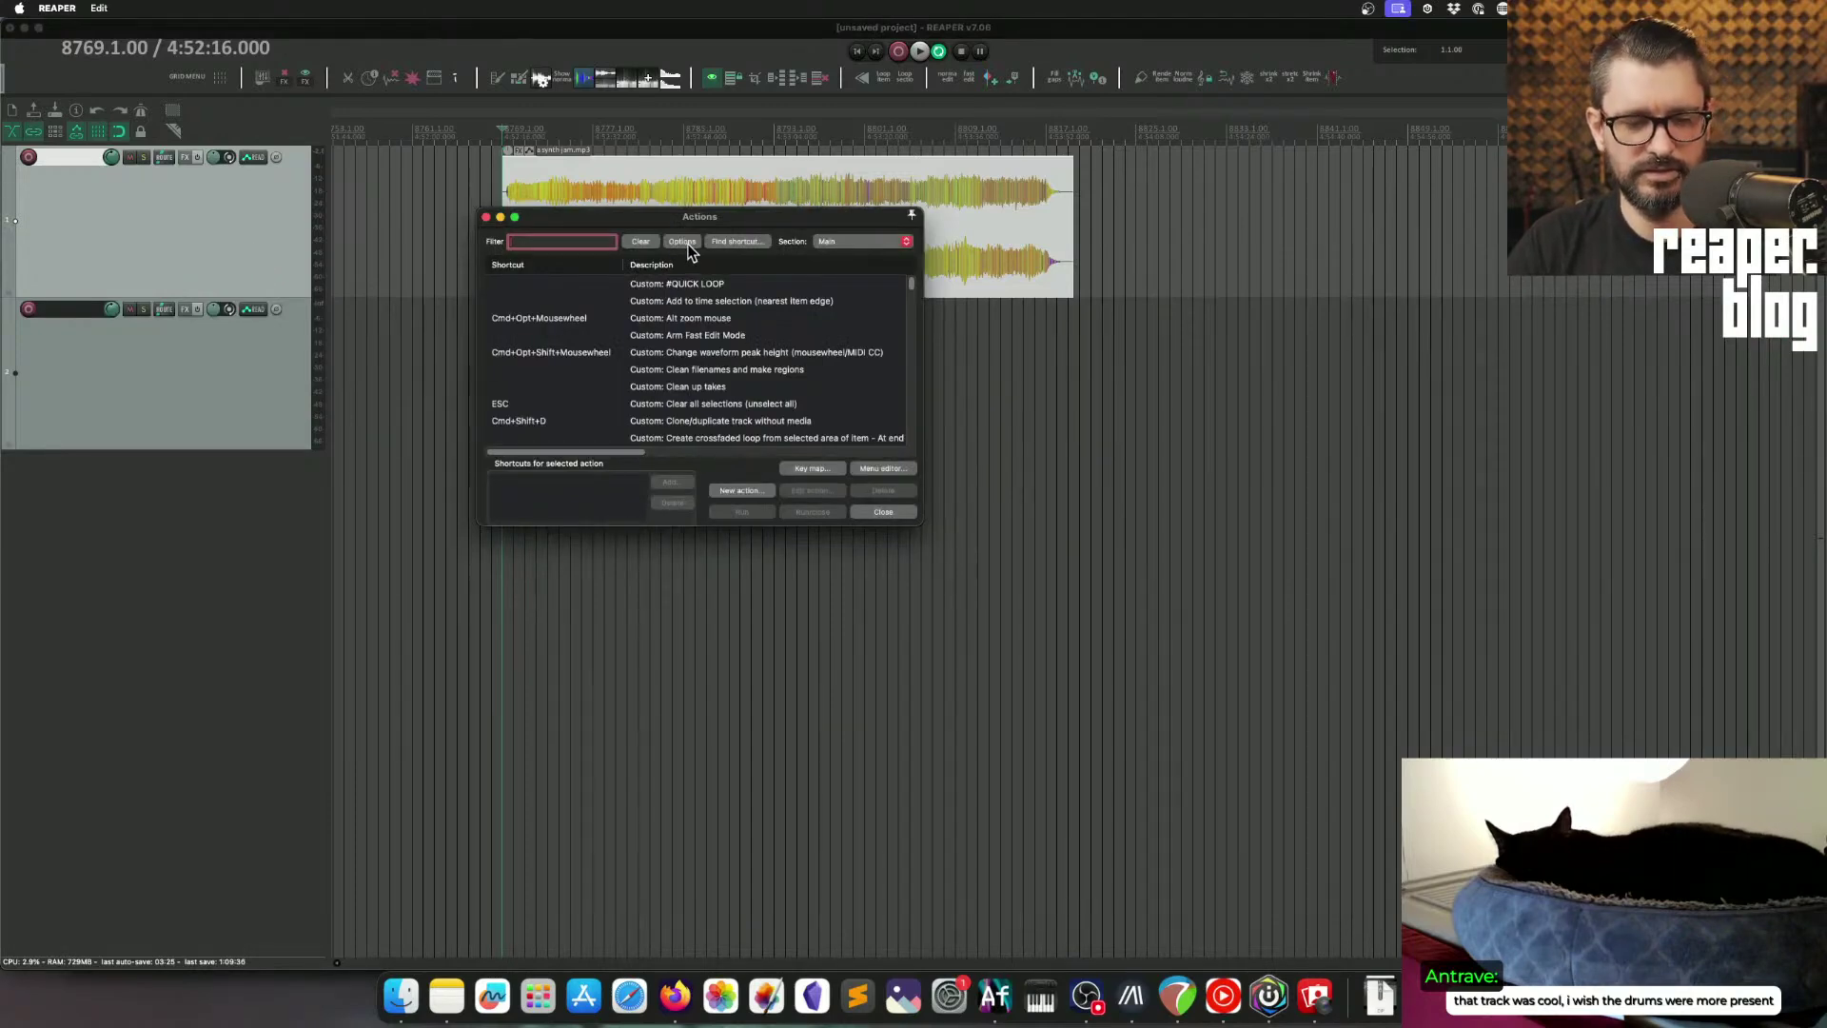
Step: Identify Shift+A as 'Envelope: Toggle show all active envelopes for all tracks', then show and hide all envelopes
left_click(722, 244)
key("shift+a")
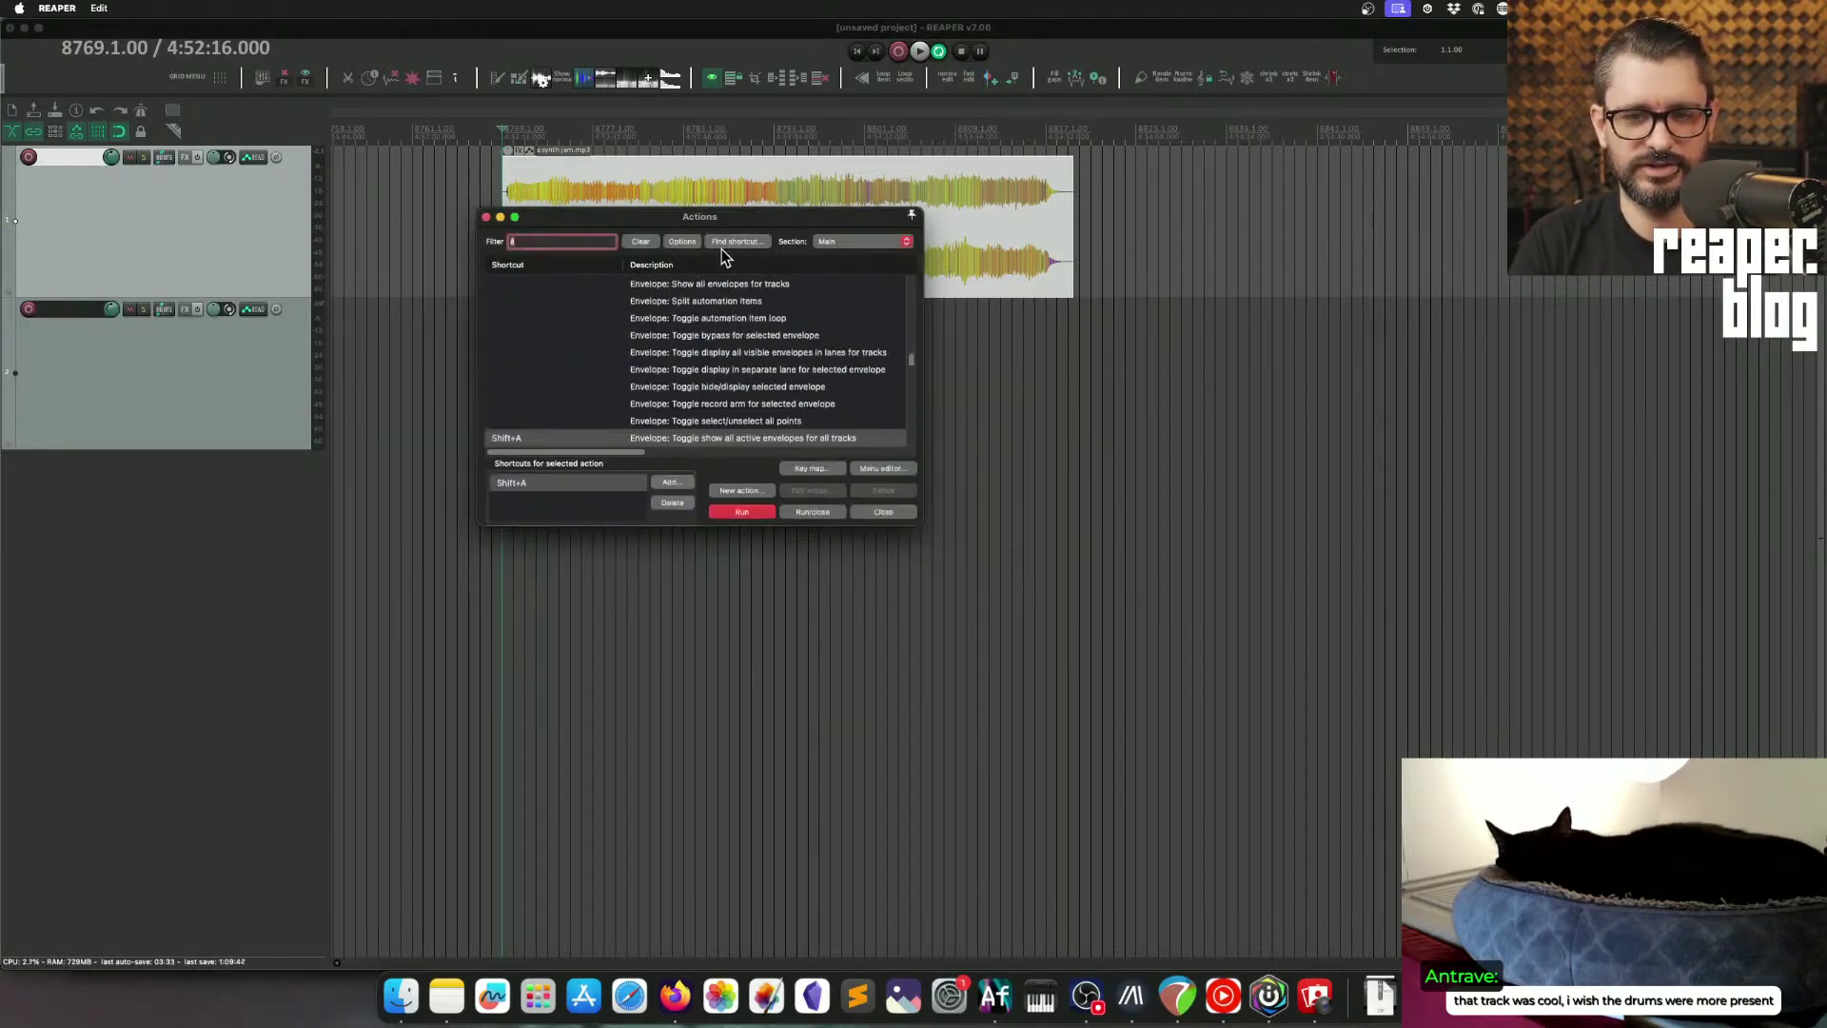
left_click(711, 443)
scroll(750, 442, "down", 2)
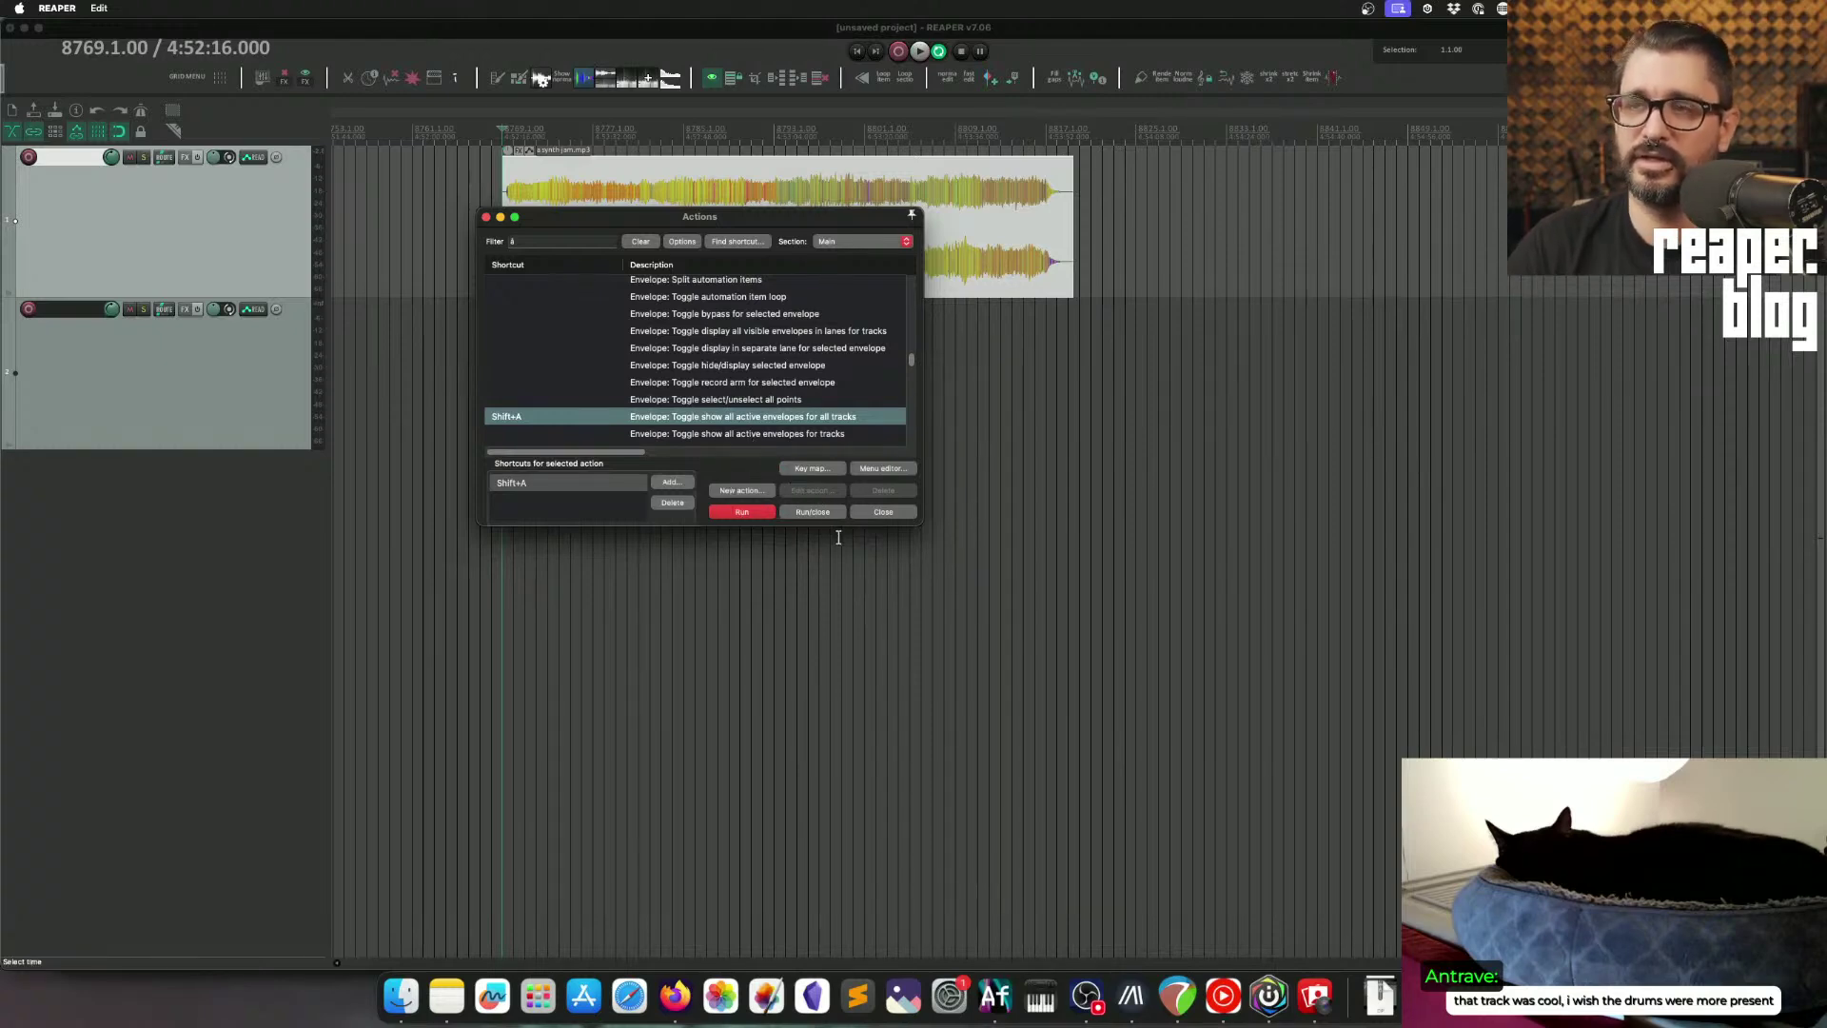
left_click(882, 512)
key("shift+a")
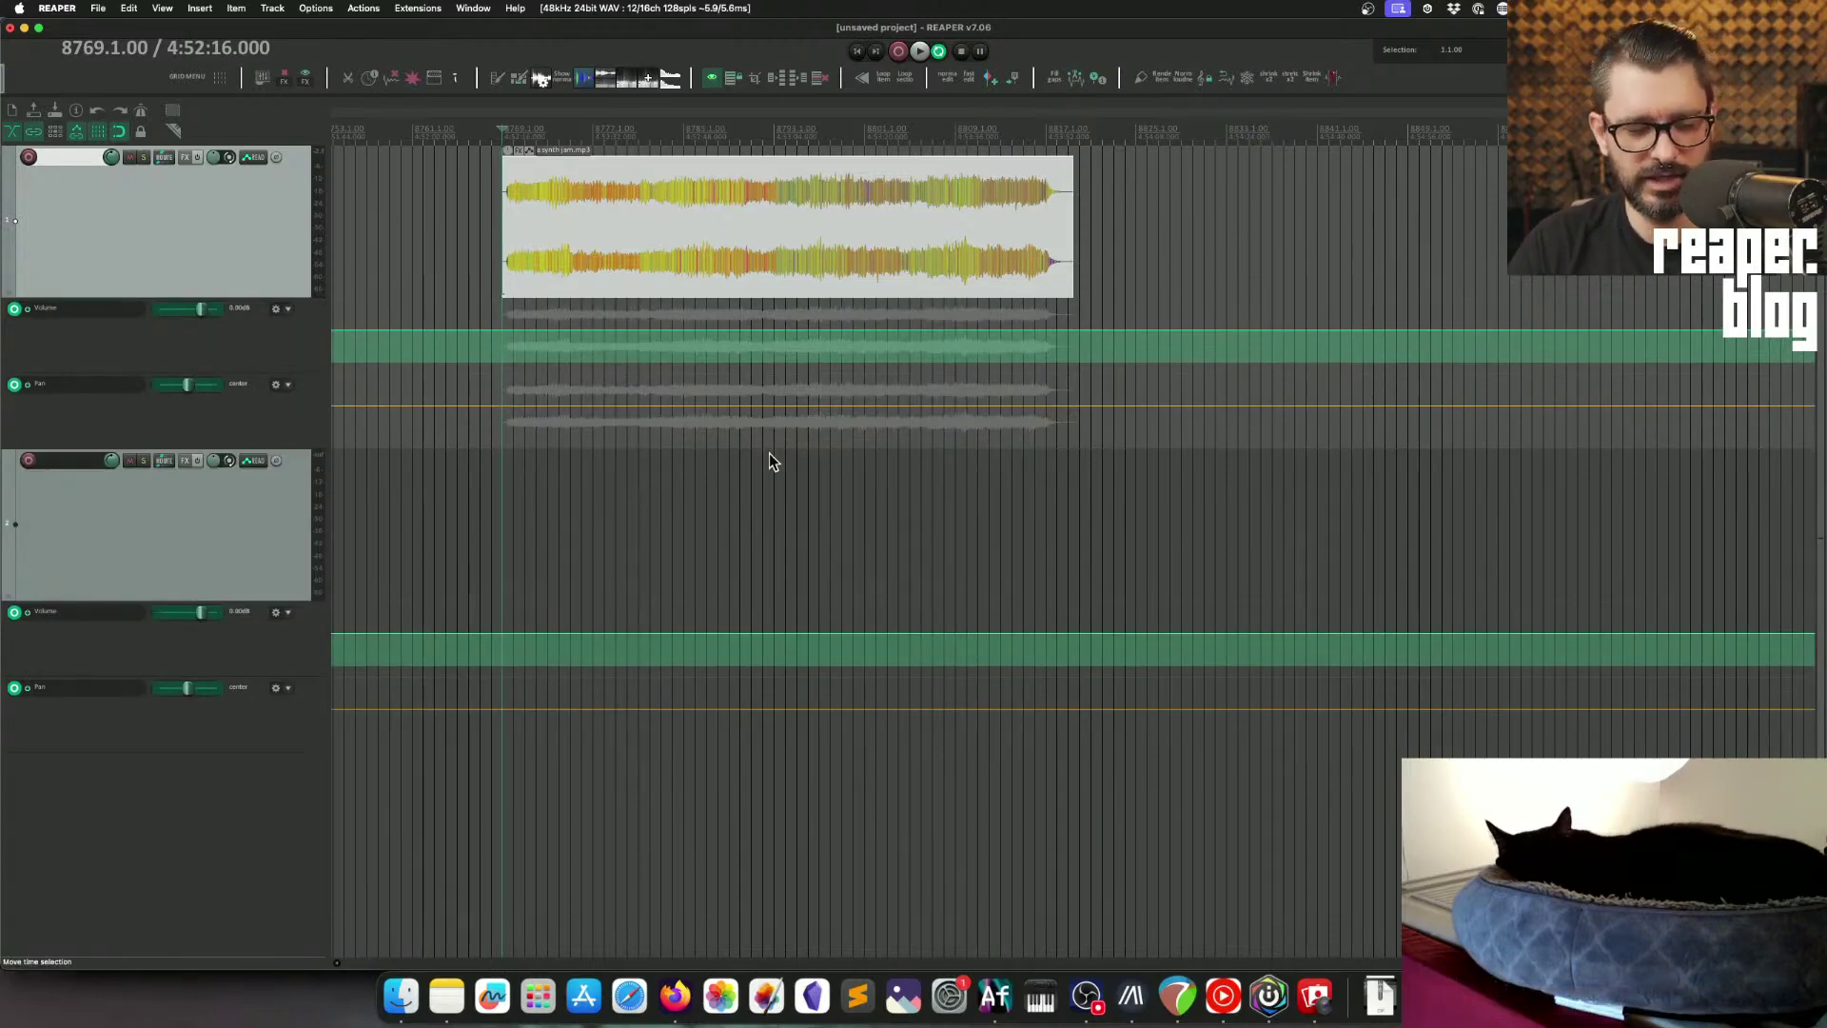
key("shift+a")
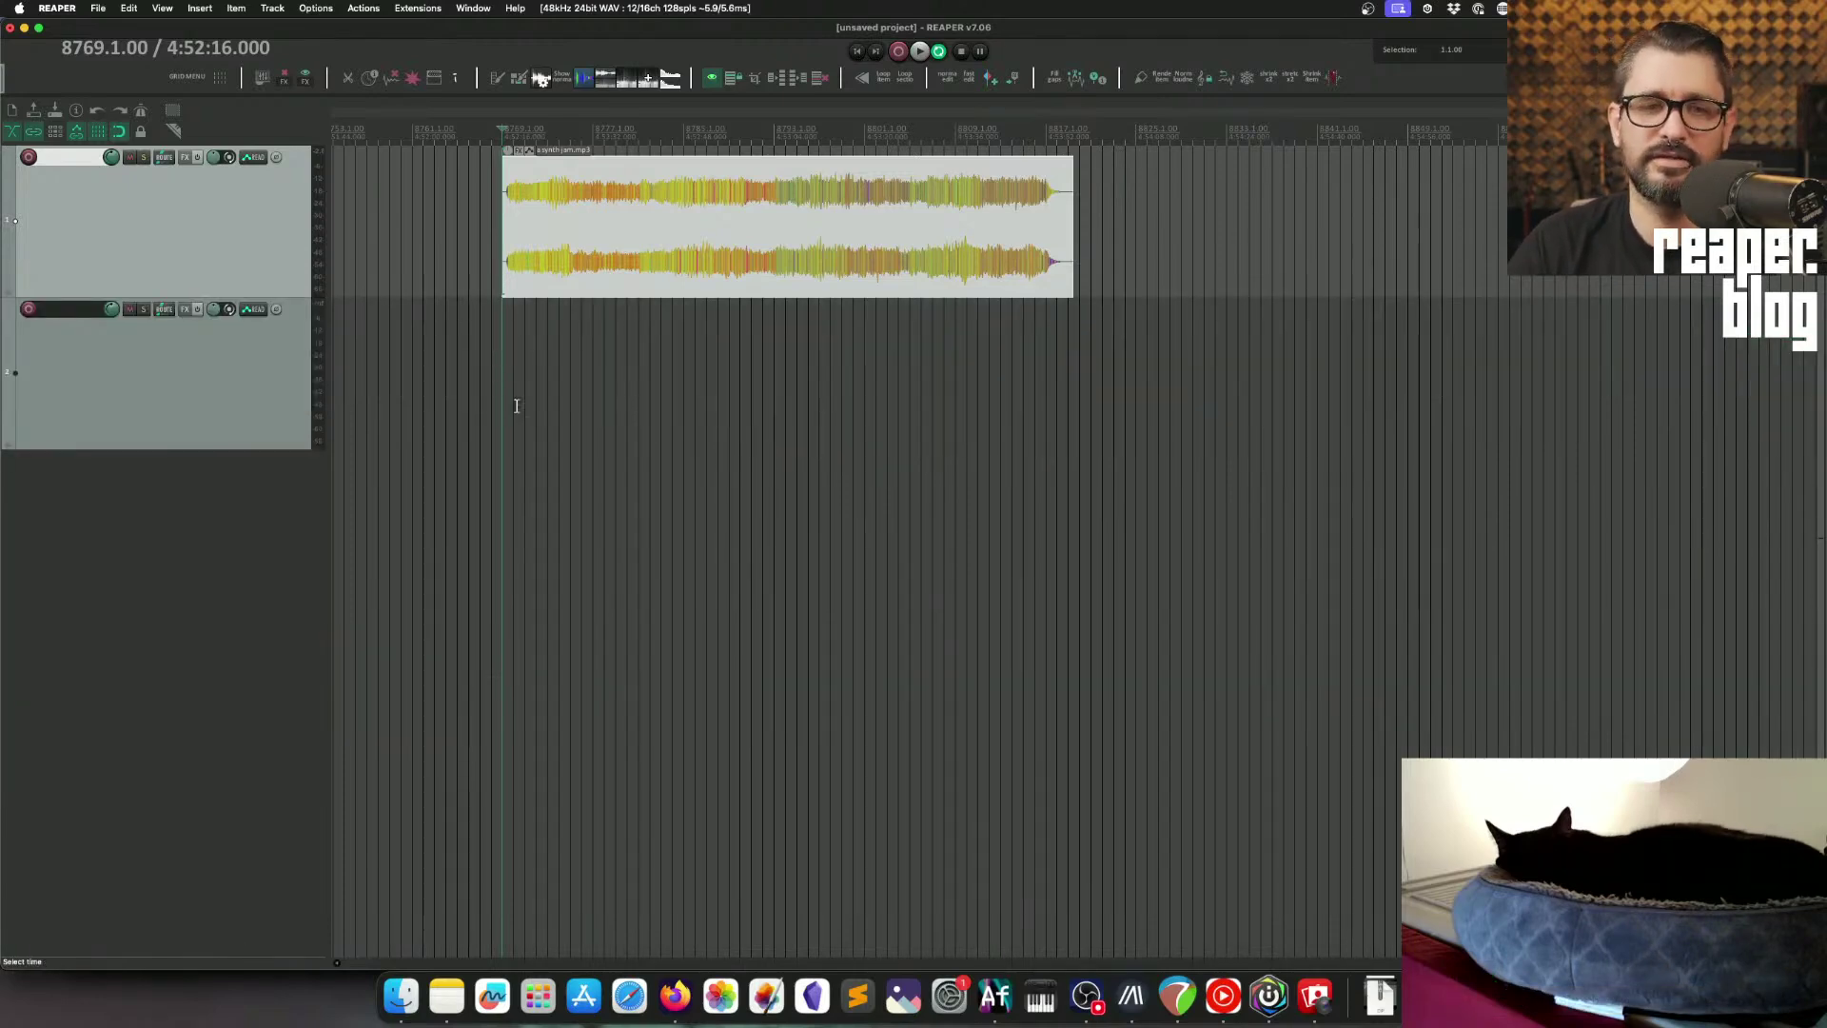
Step: Import main-custom.ReaperMenu from the Desktop as the main toolbar and test its envelope button
right_click(231, 130)
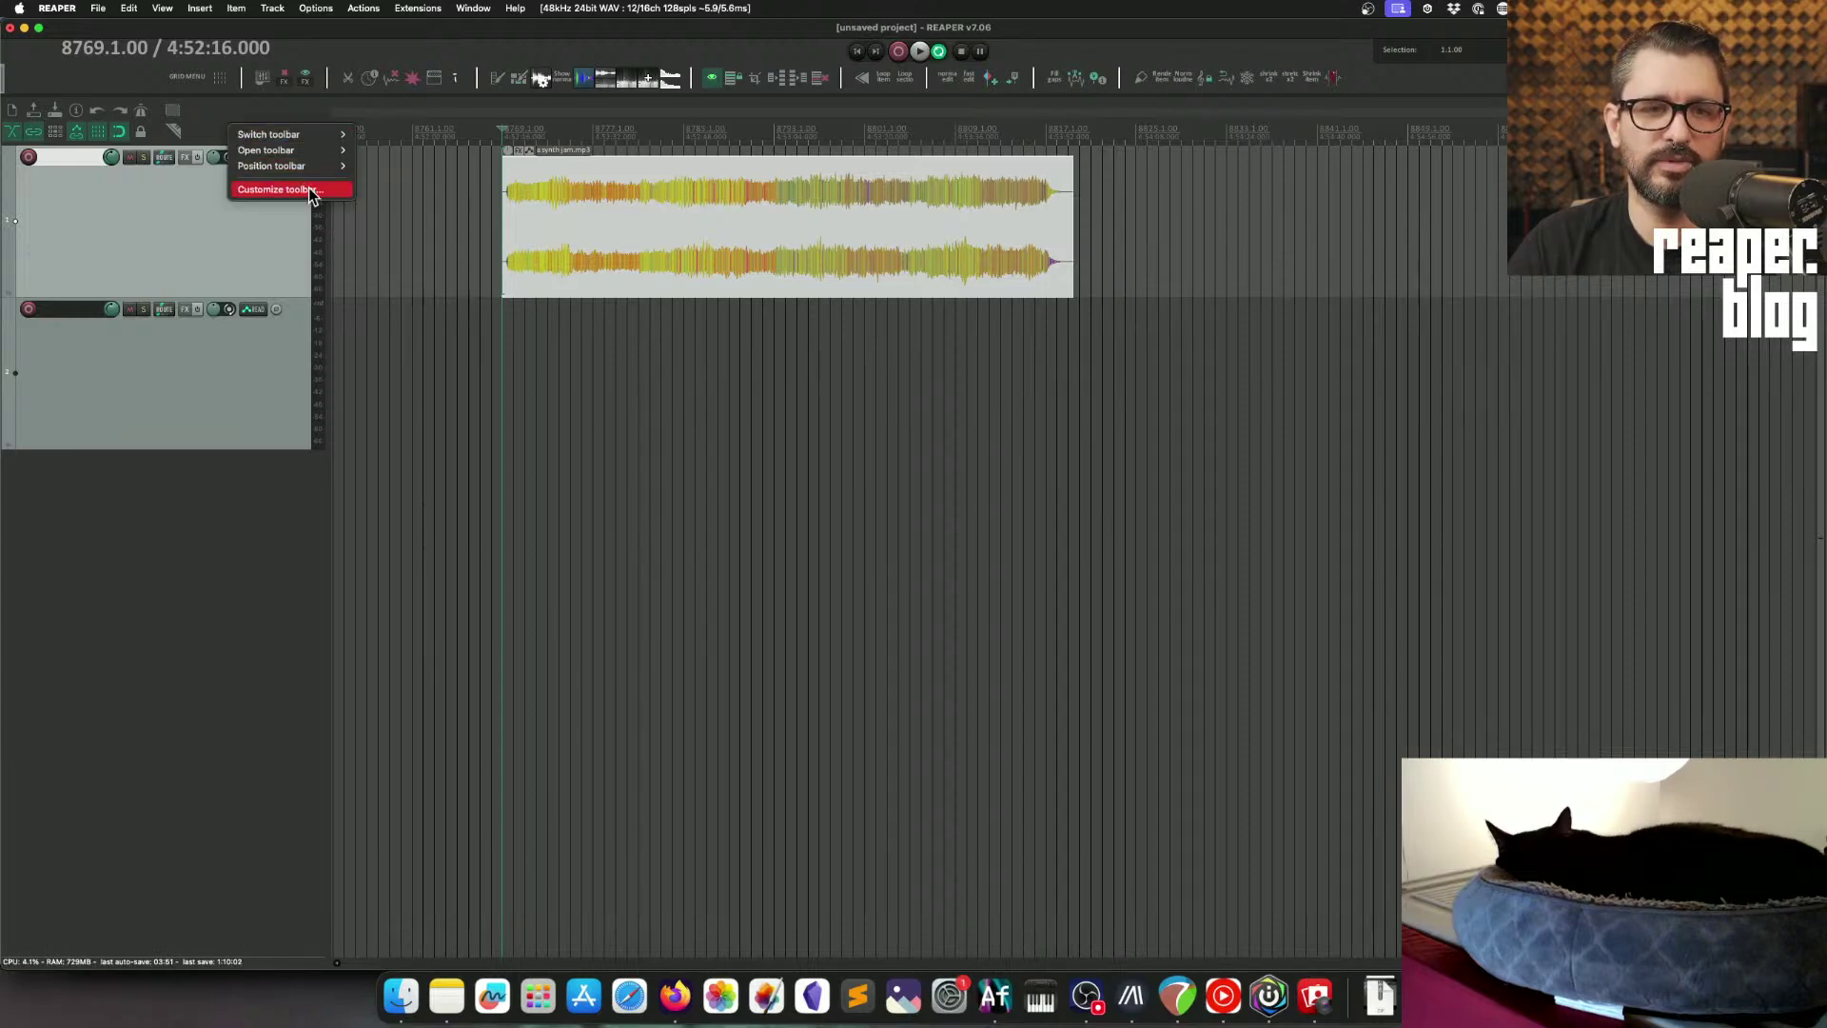
mouse_move(314, 177)
mouse_move(296, 135)
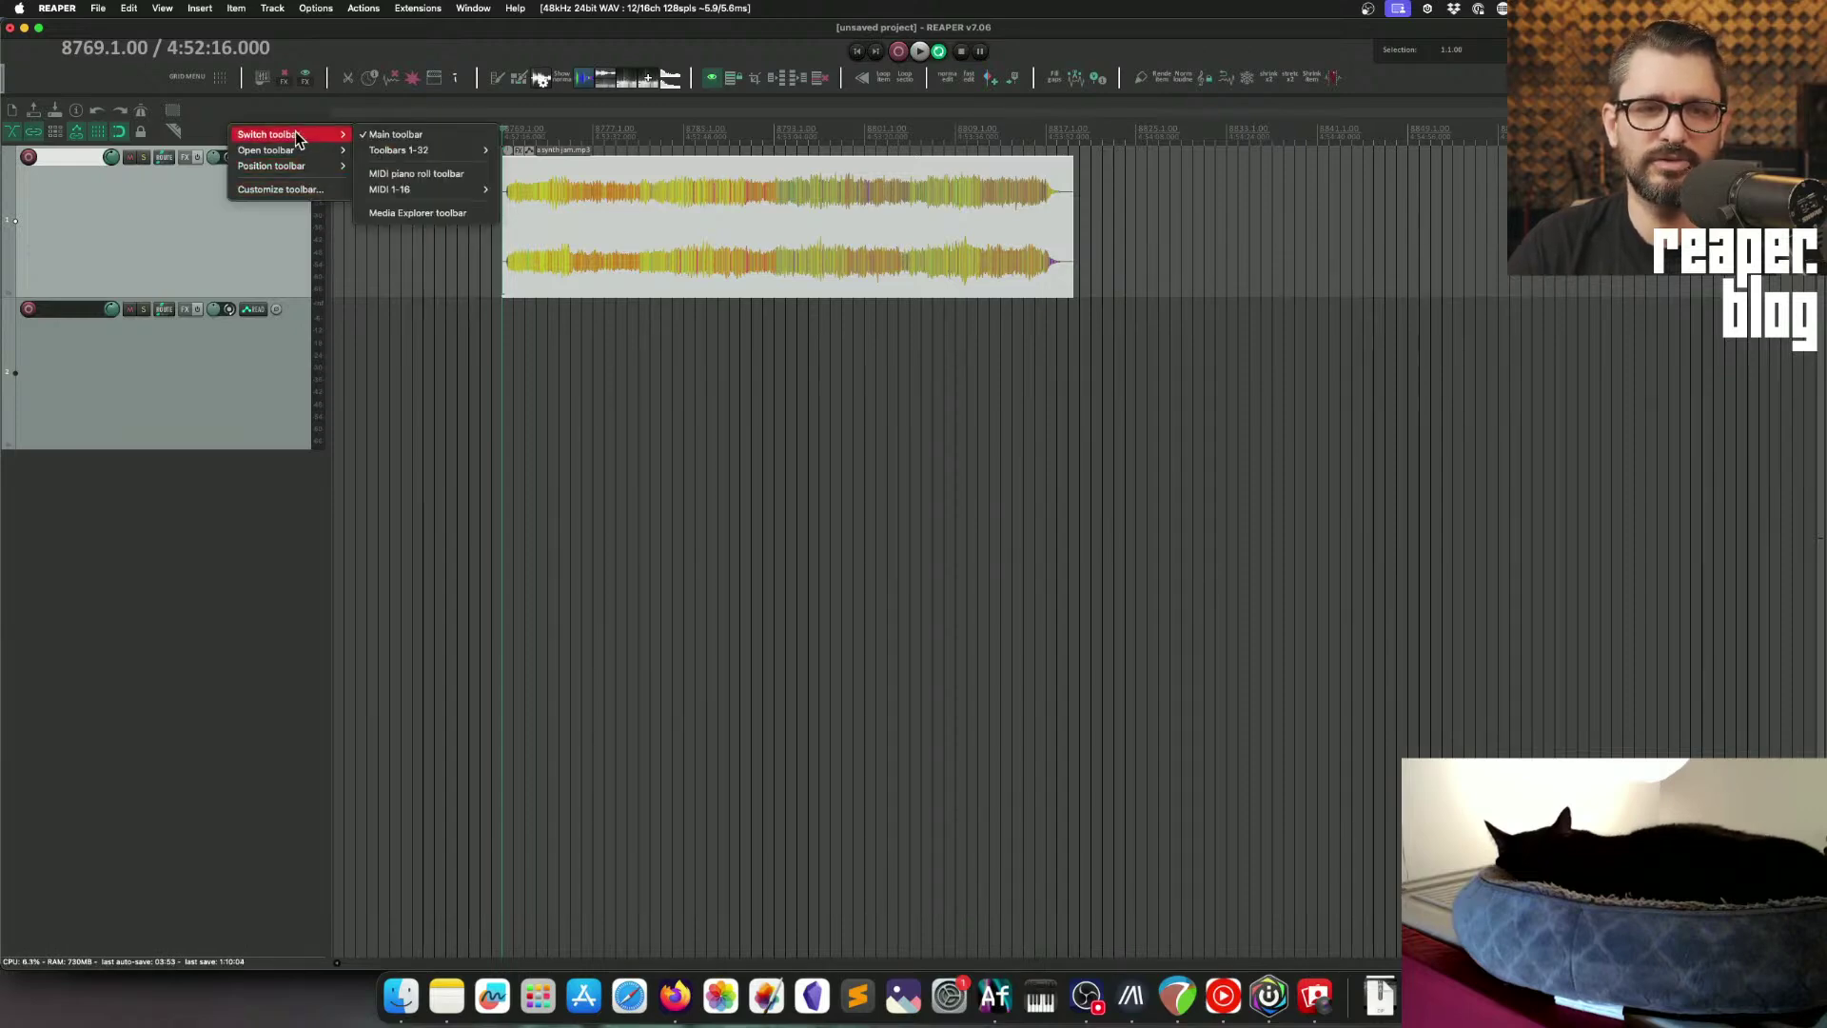
mouse_move(253, 158)
left_click(278, 190)
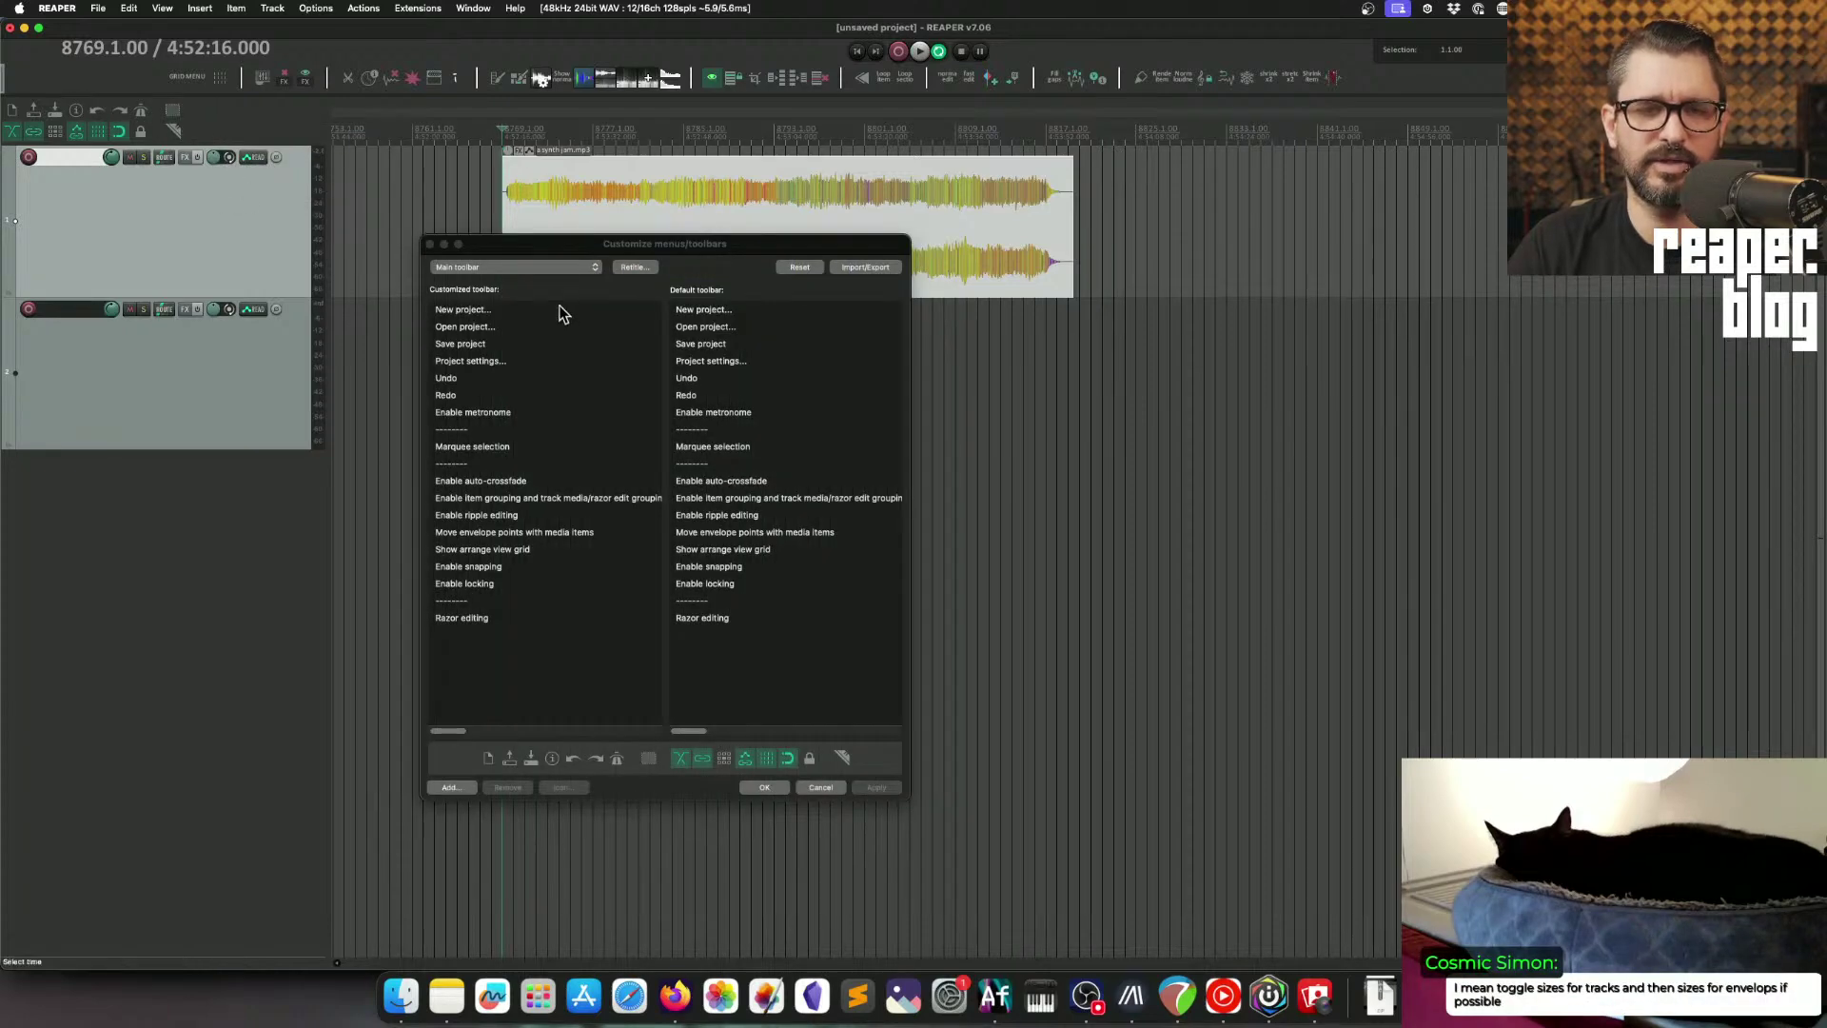
left_click(853, 270)
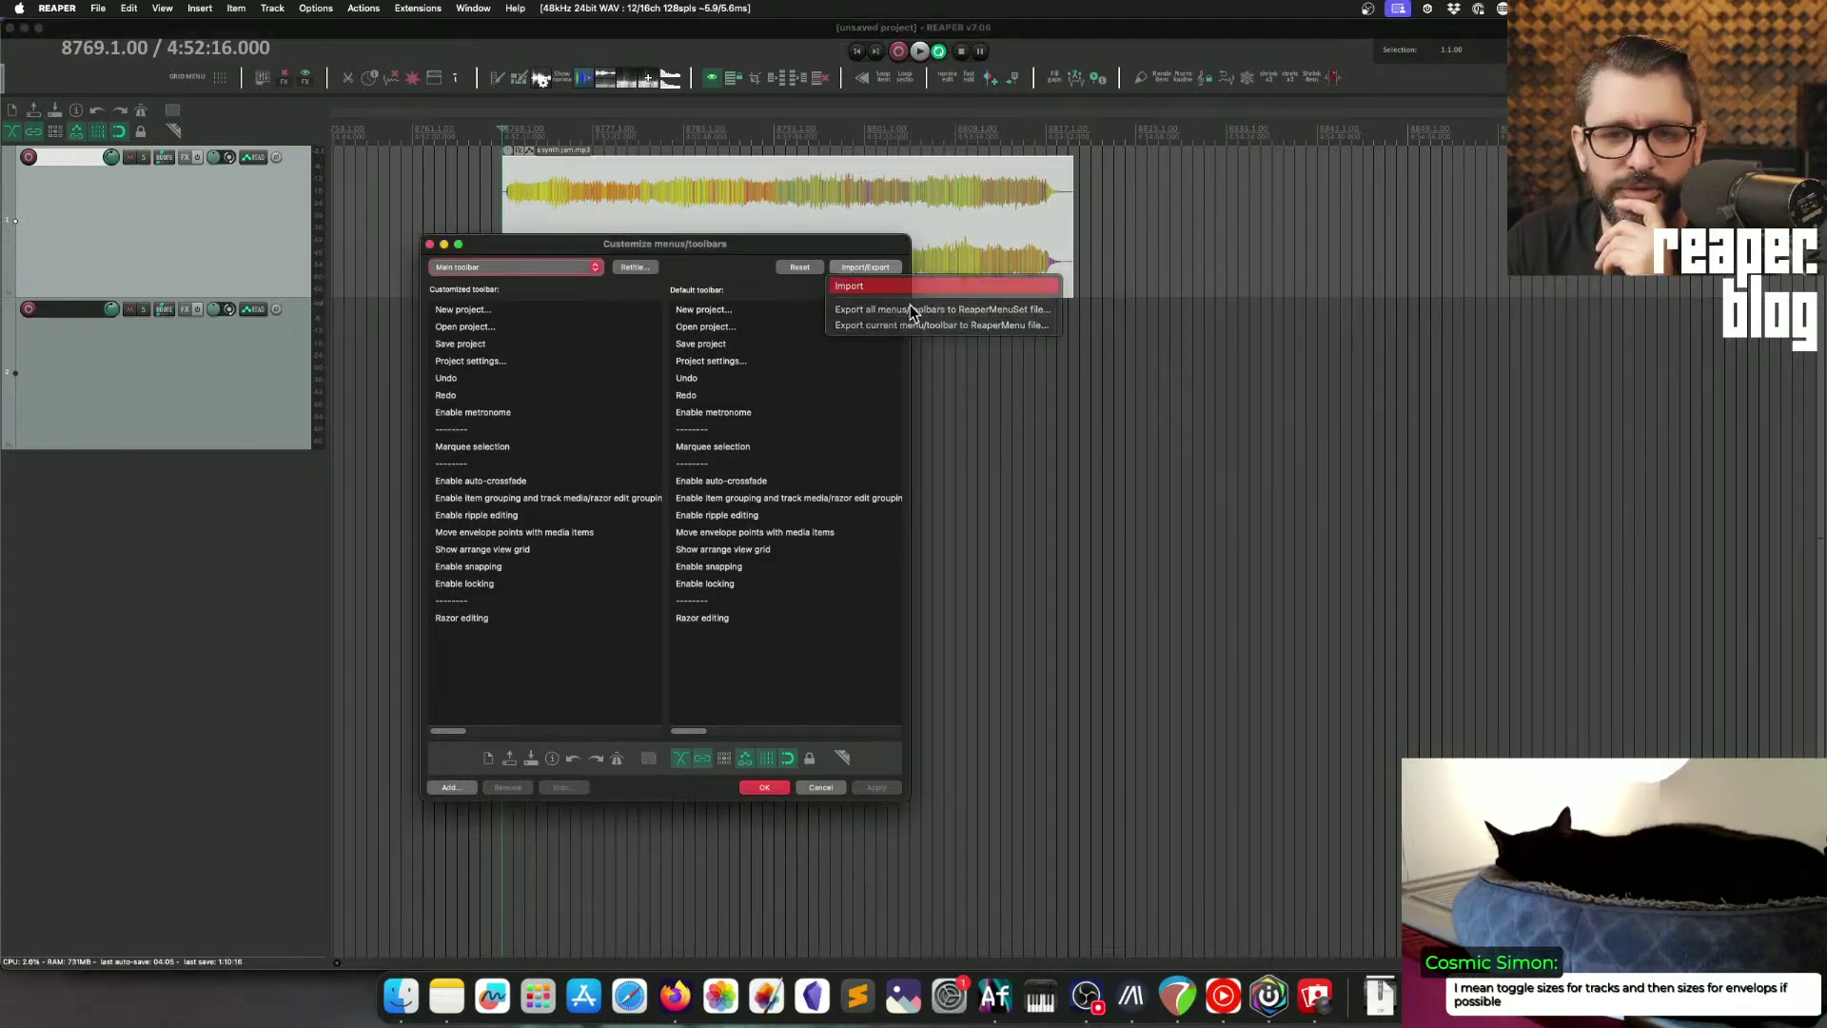
left_click(905, 287)
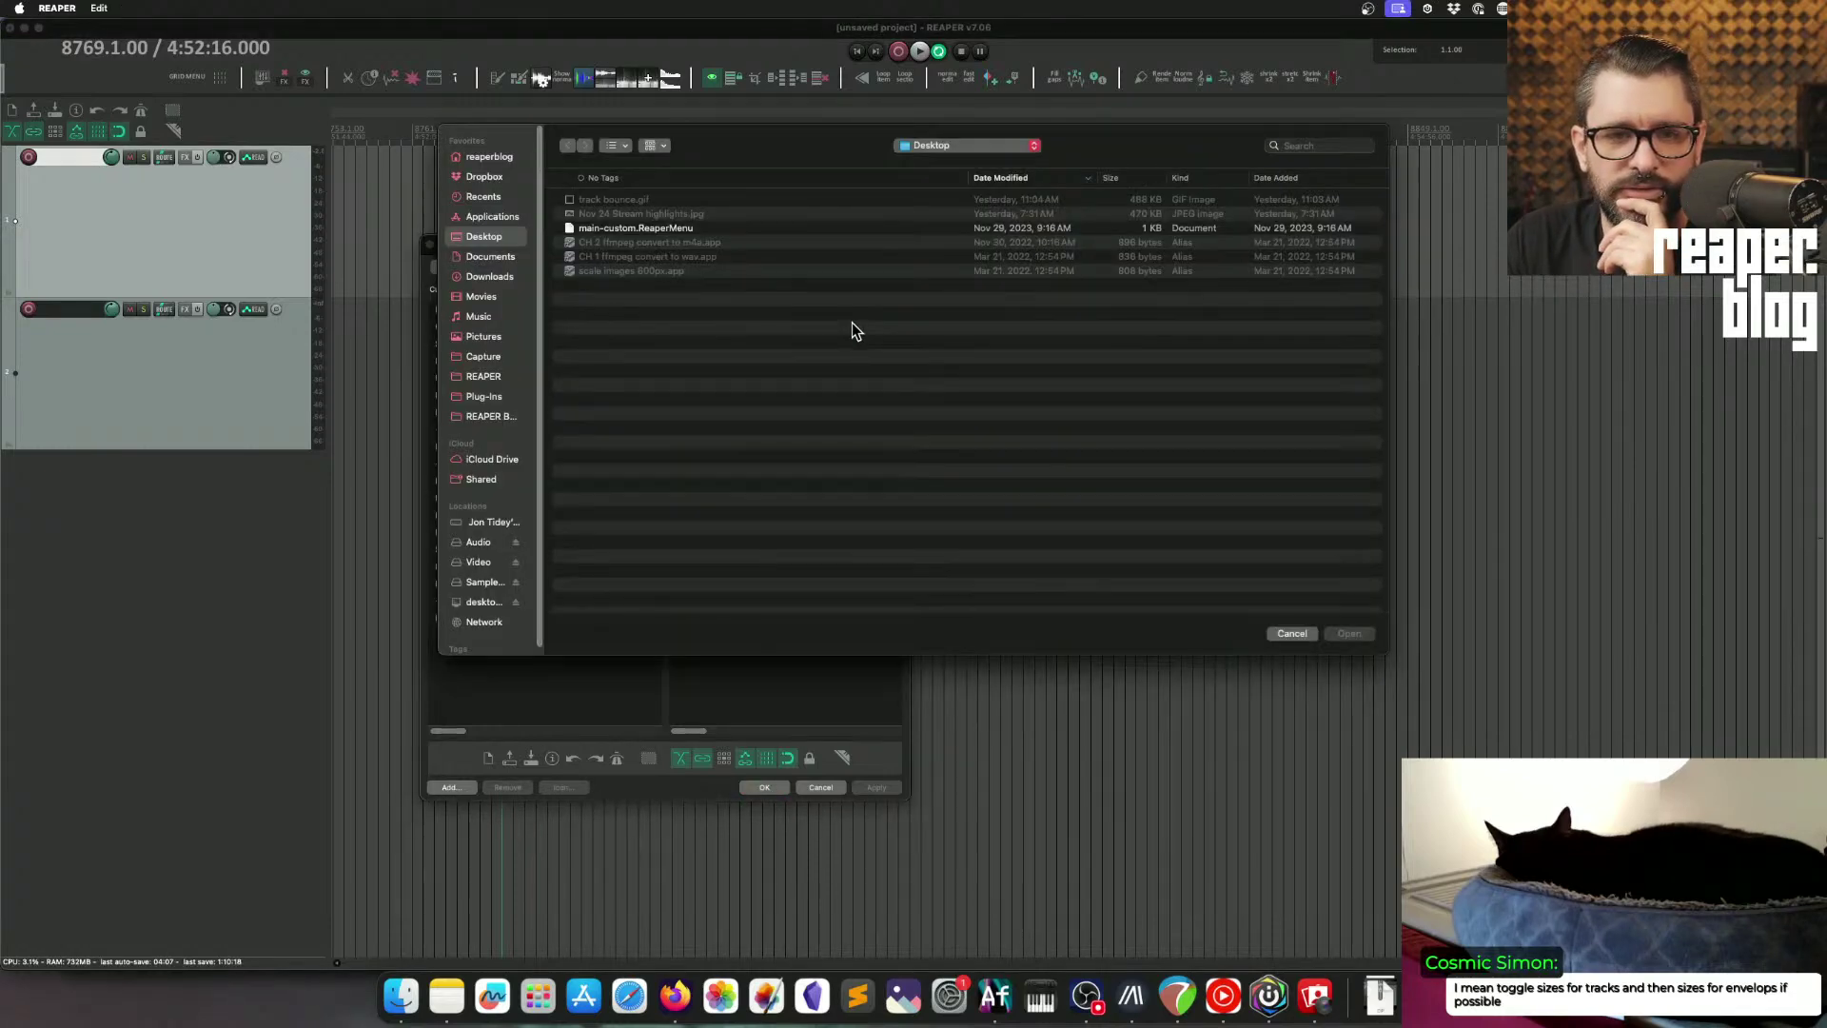
left_click(674, 229)
left_click(1351, 633)
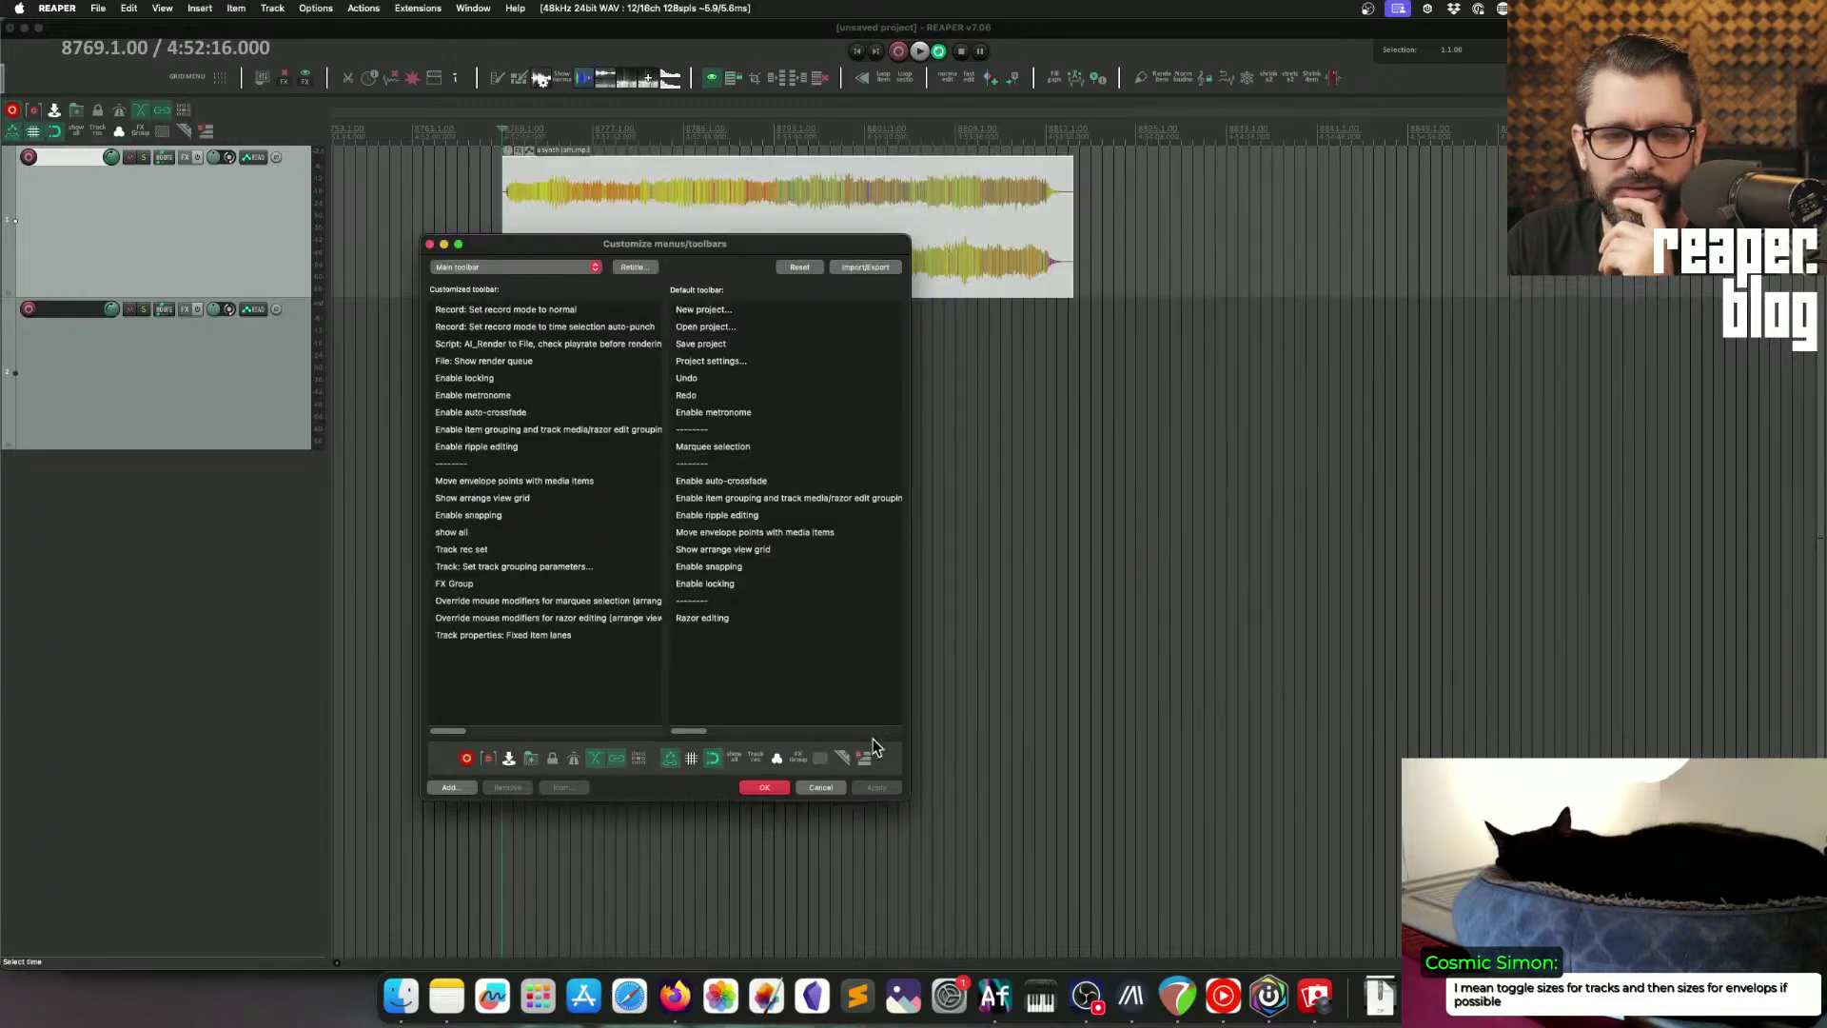
left_click(766, 789)
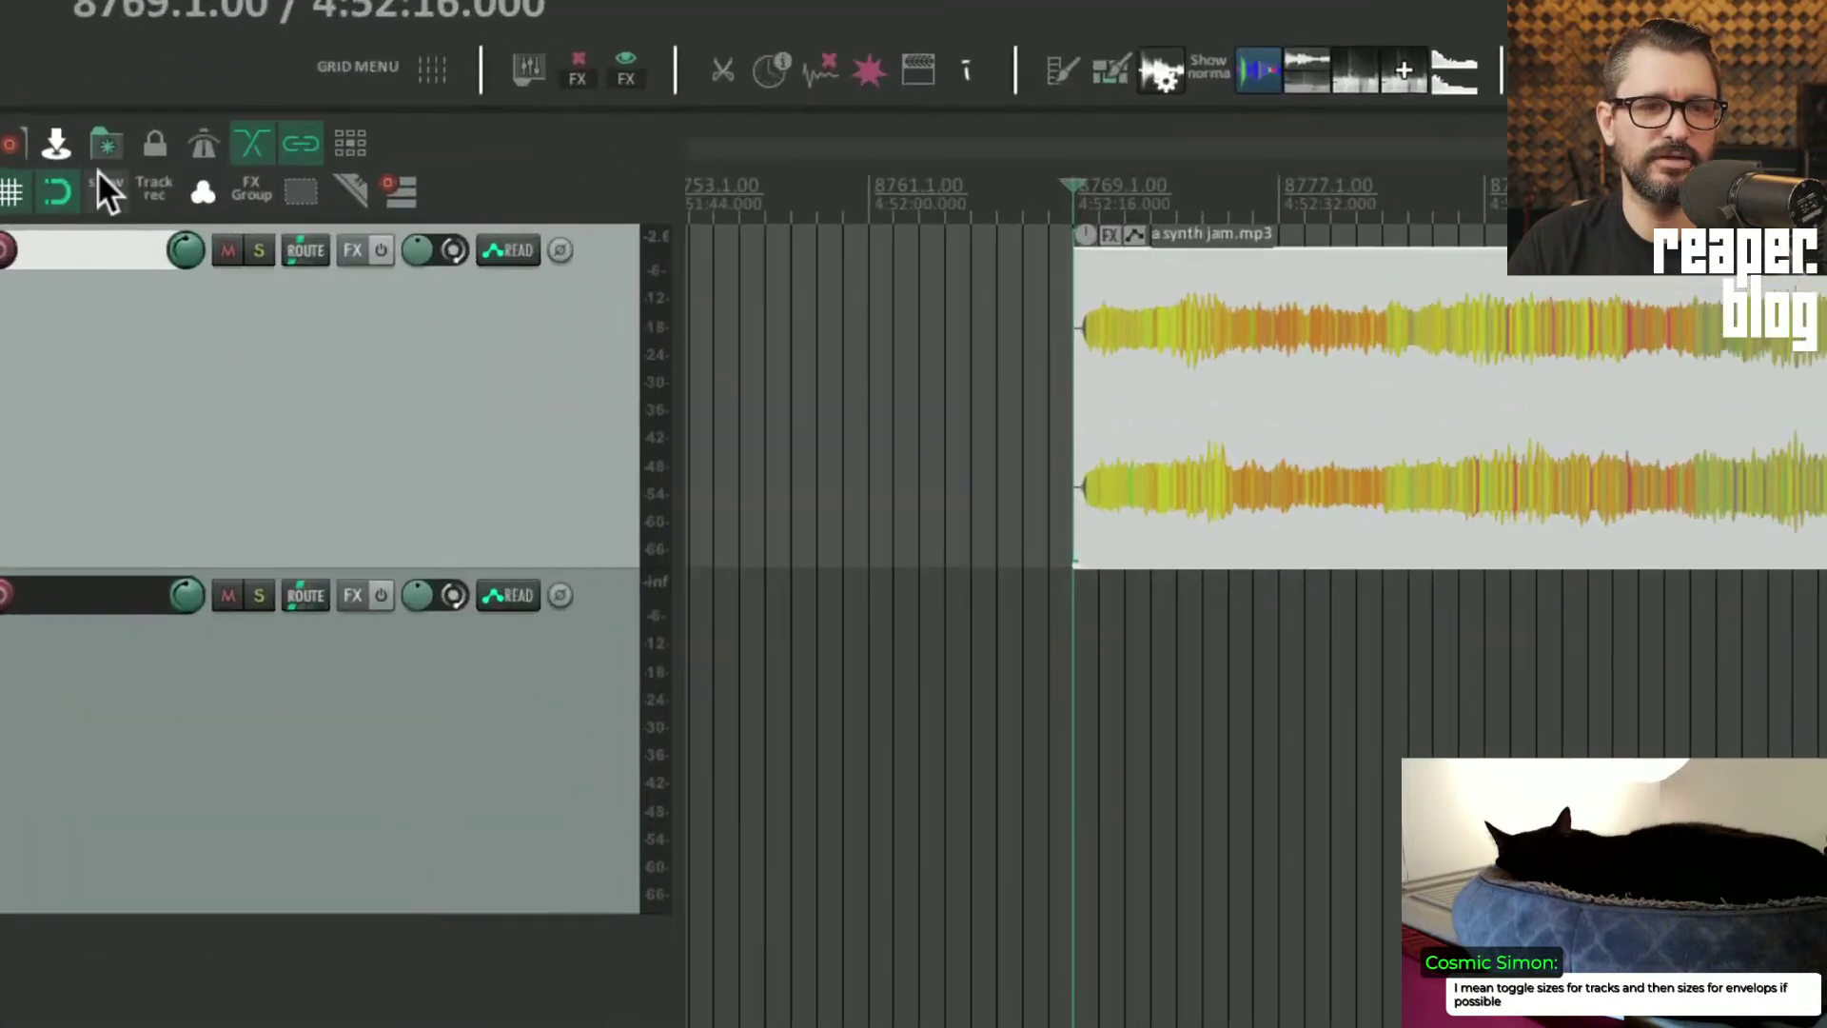
left_click(112, 194)
left_click(111, 194)
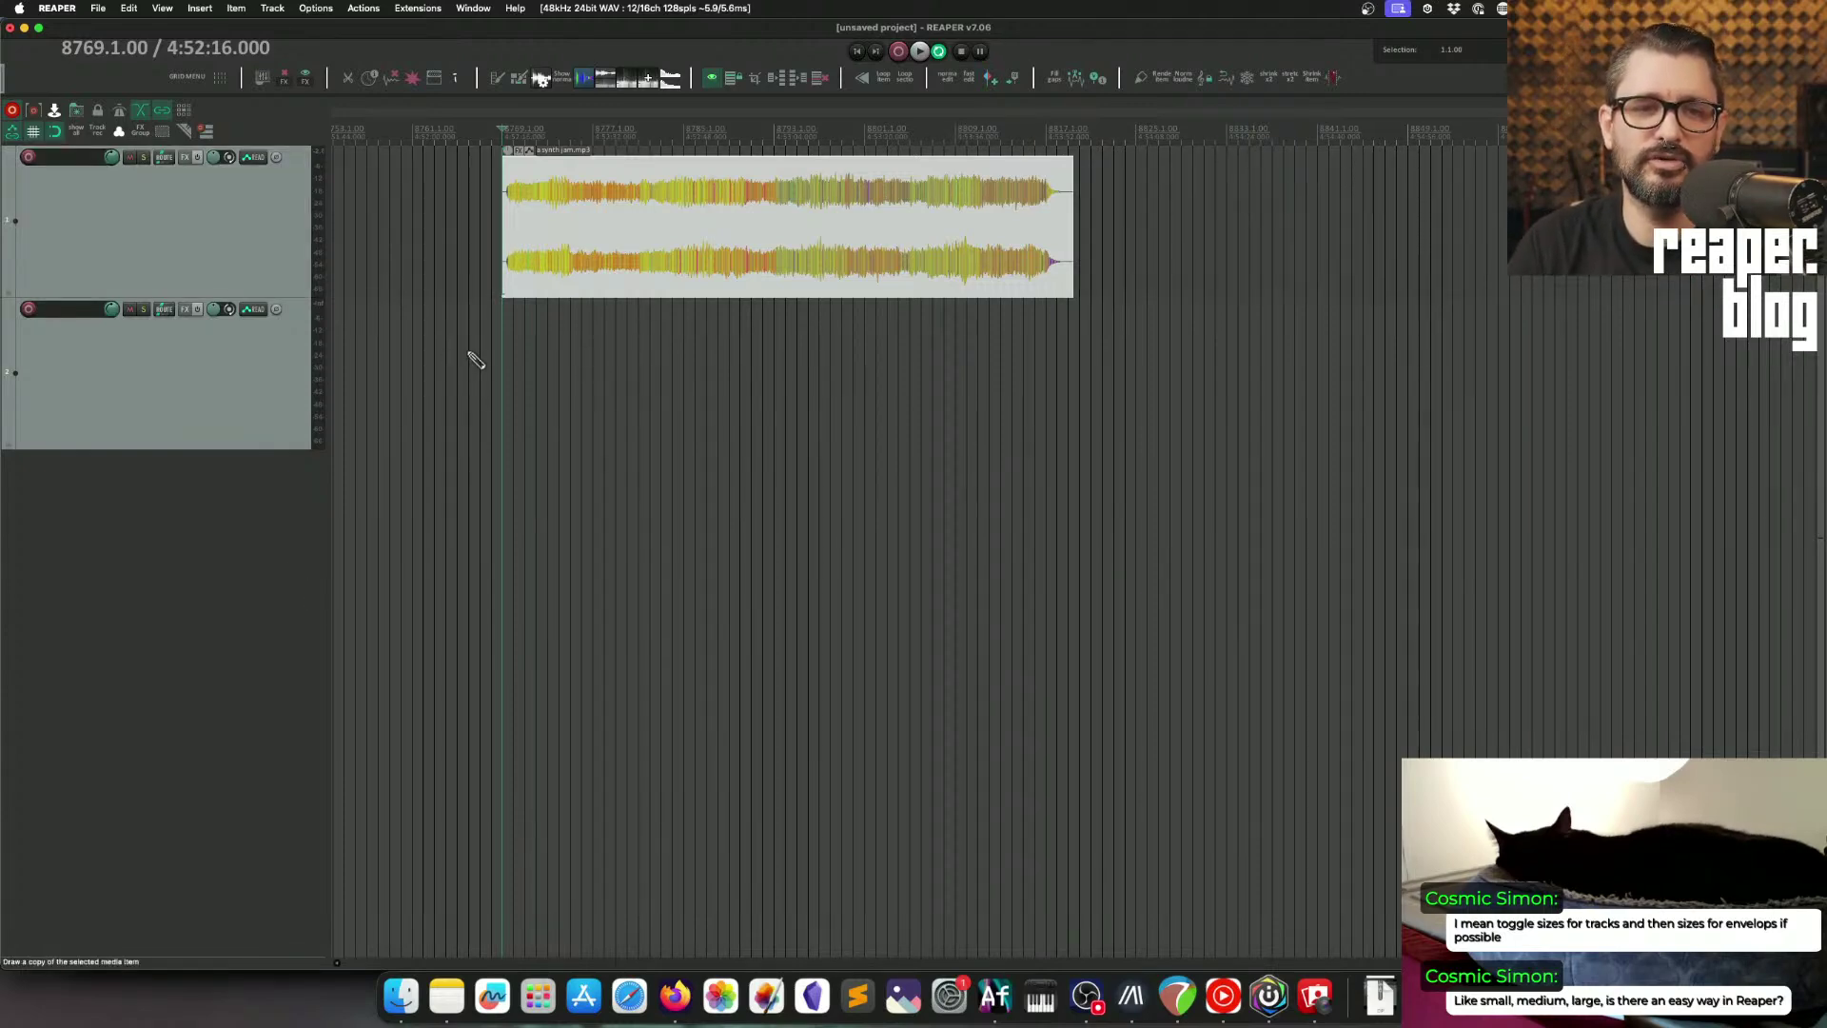
Step: Make both tracks taller and shorter repeatedly with Cmd+mousewheel
scroll(485, 373, "down", 3)
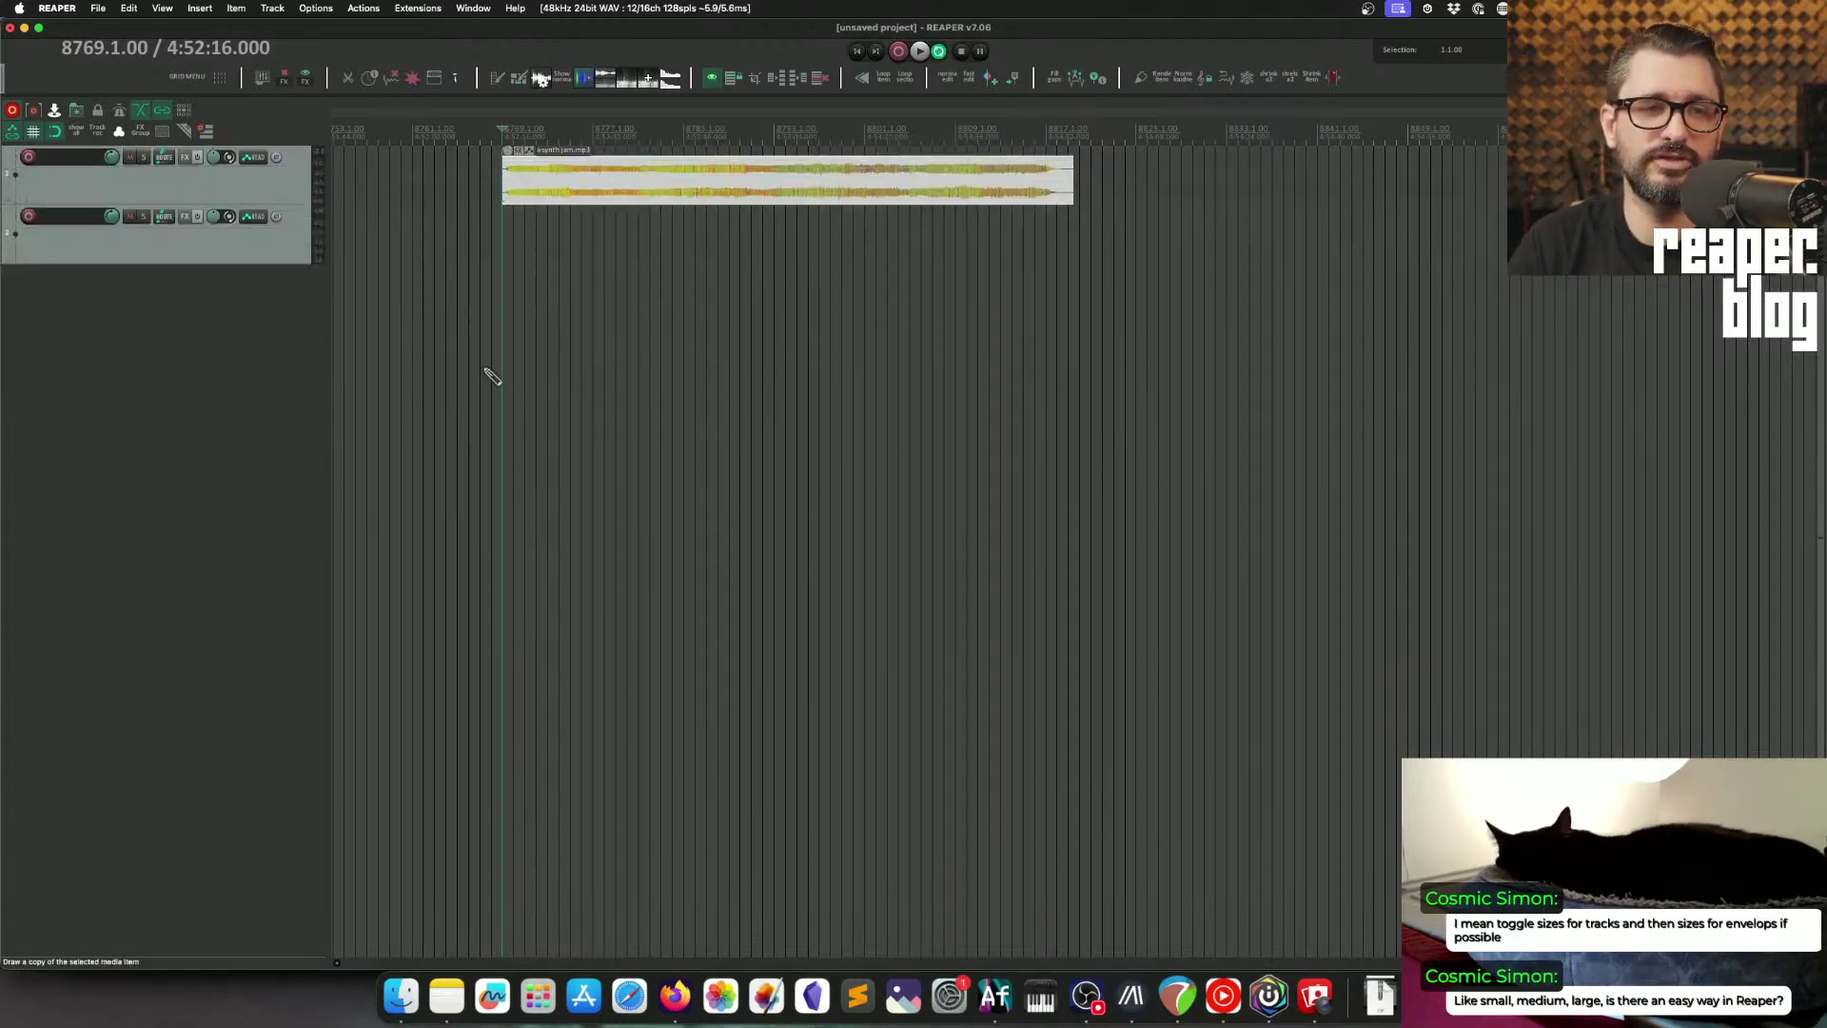
scroll(487, 374, "up", 5)
scroll(487, 375, "down", 3)
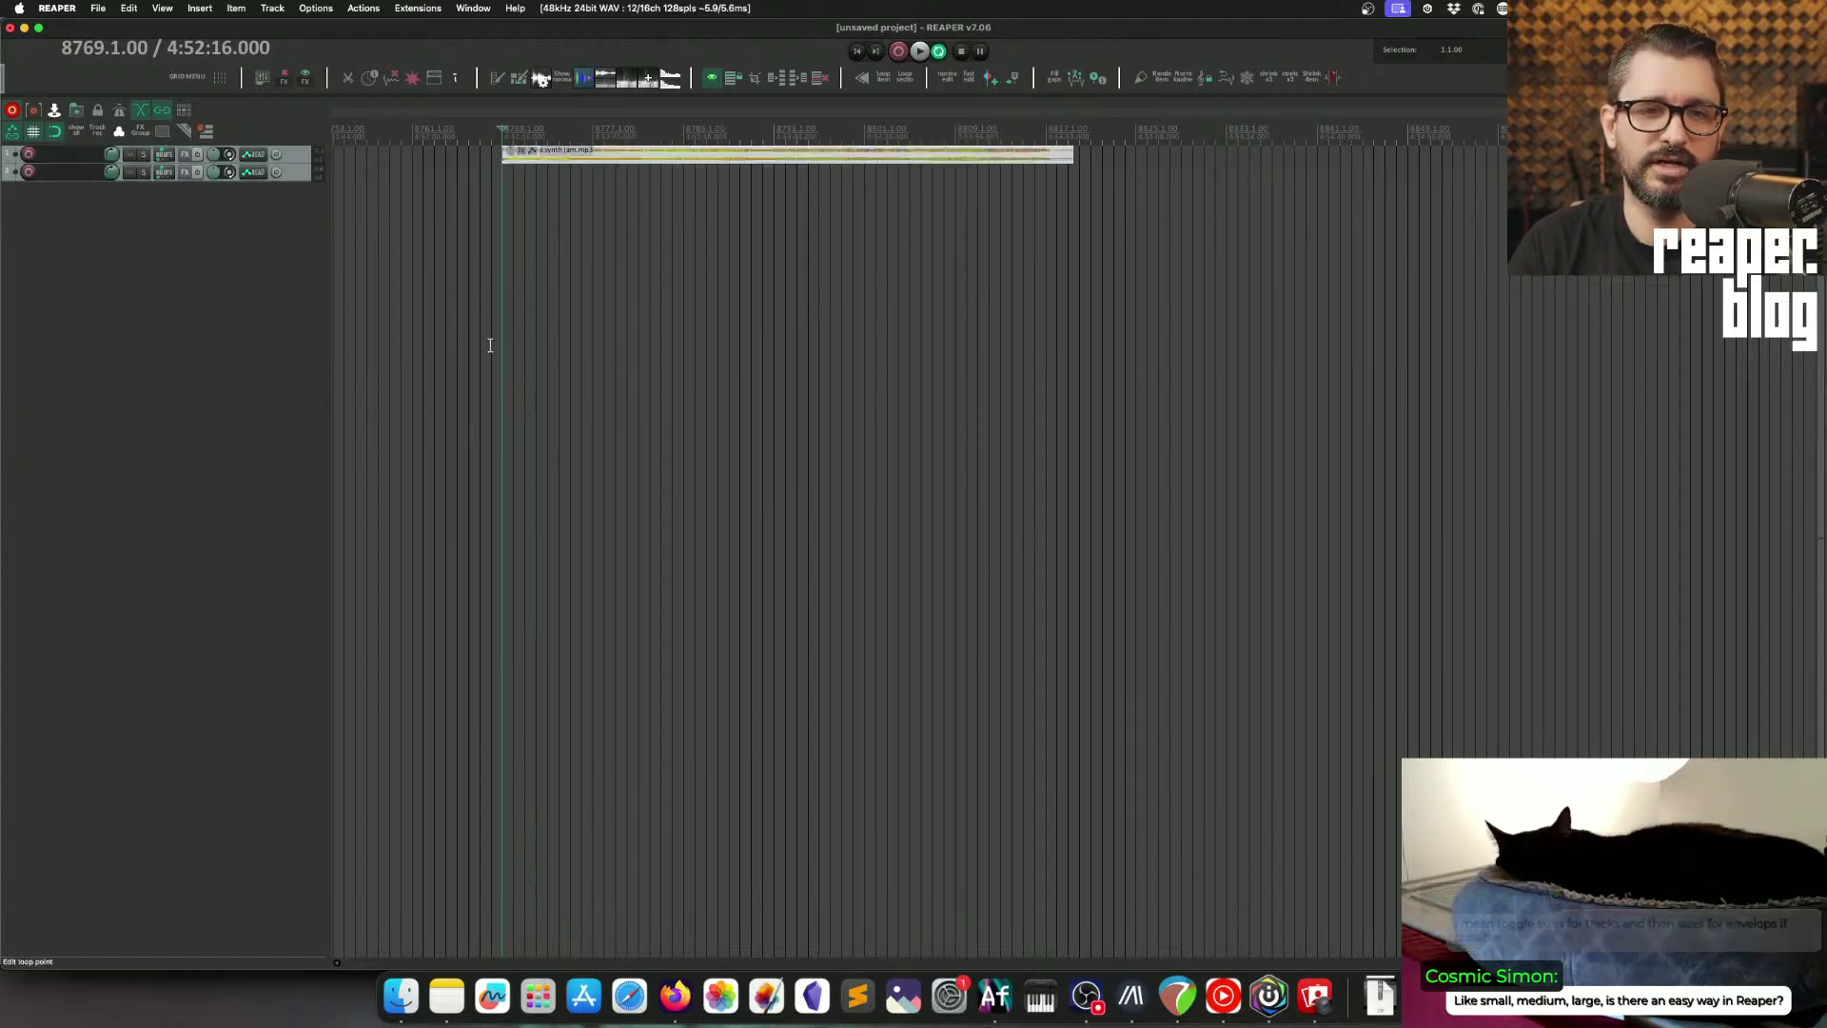
scroll(508, 146, "up", 3)
scroll(508, 146, "up", 2)
scroll(499, 205, "down", 5)
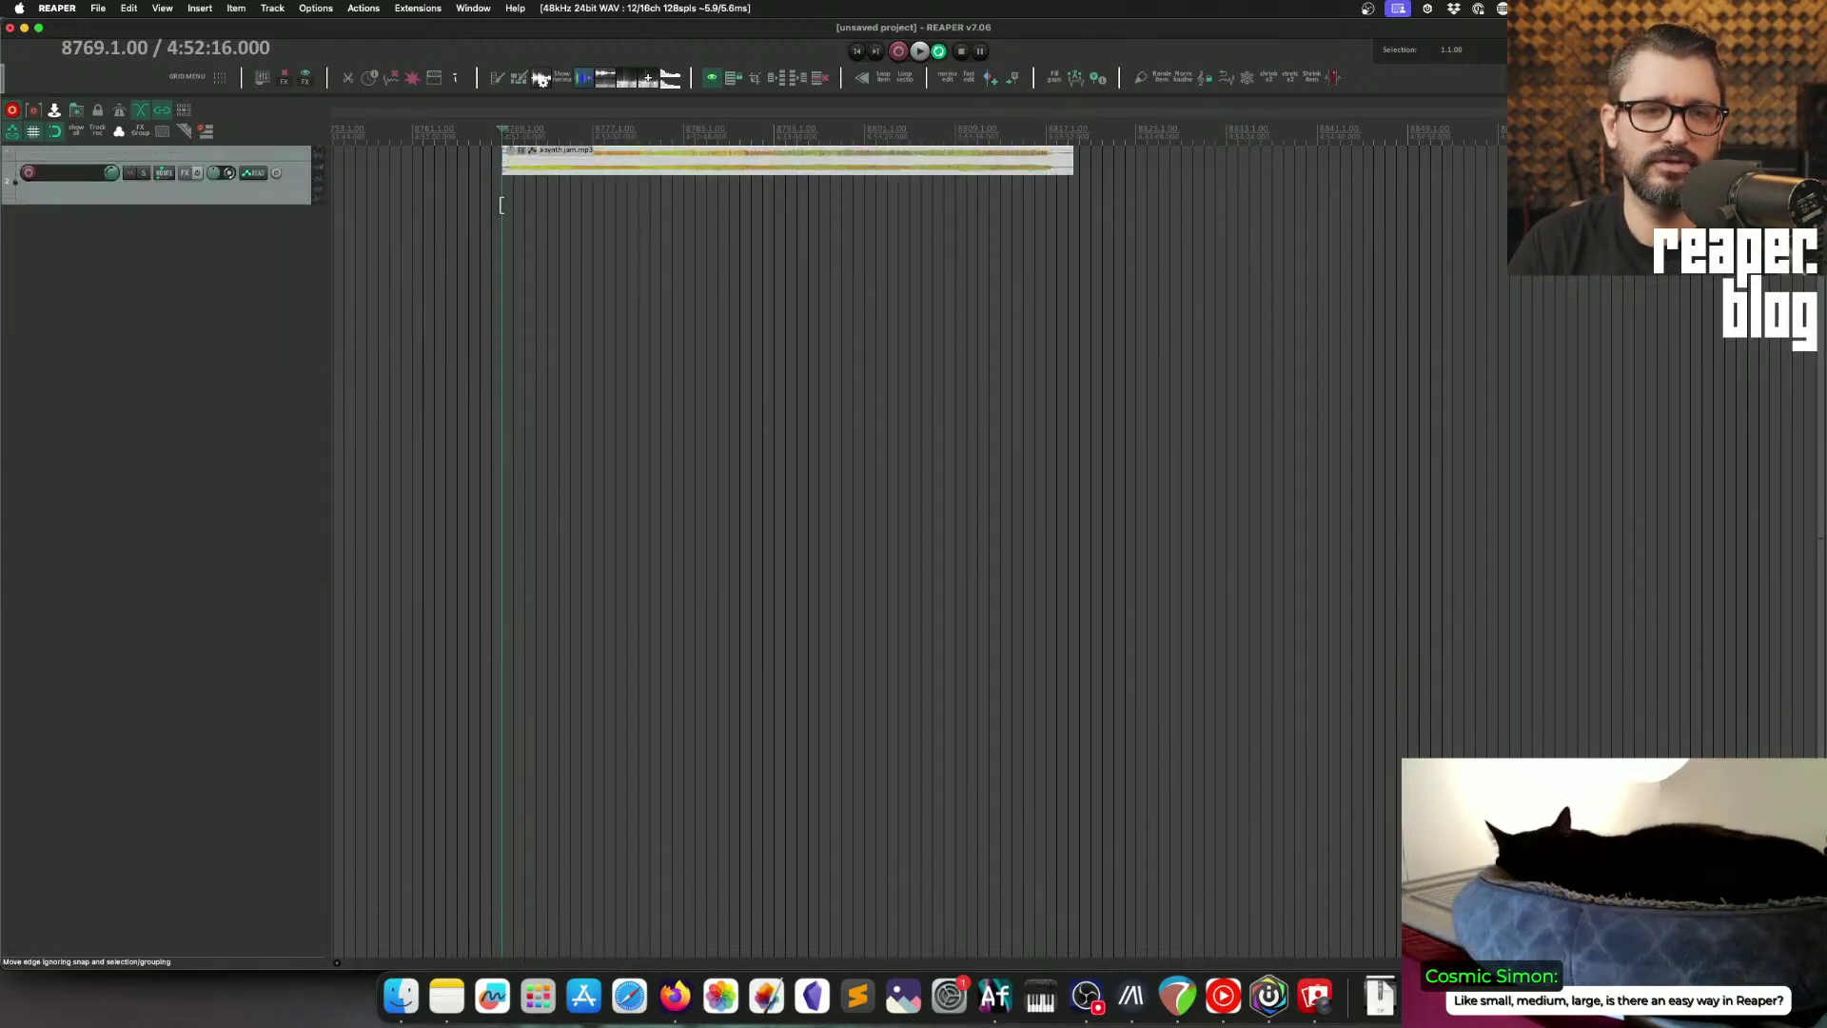
scroll(500, 205, "up", 4)
scroll(501, 206, "down", 3)
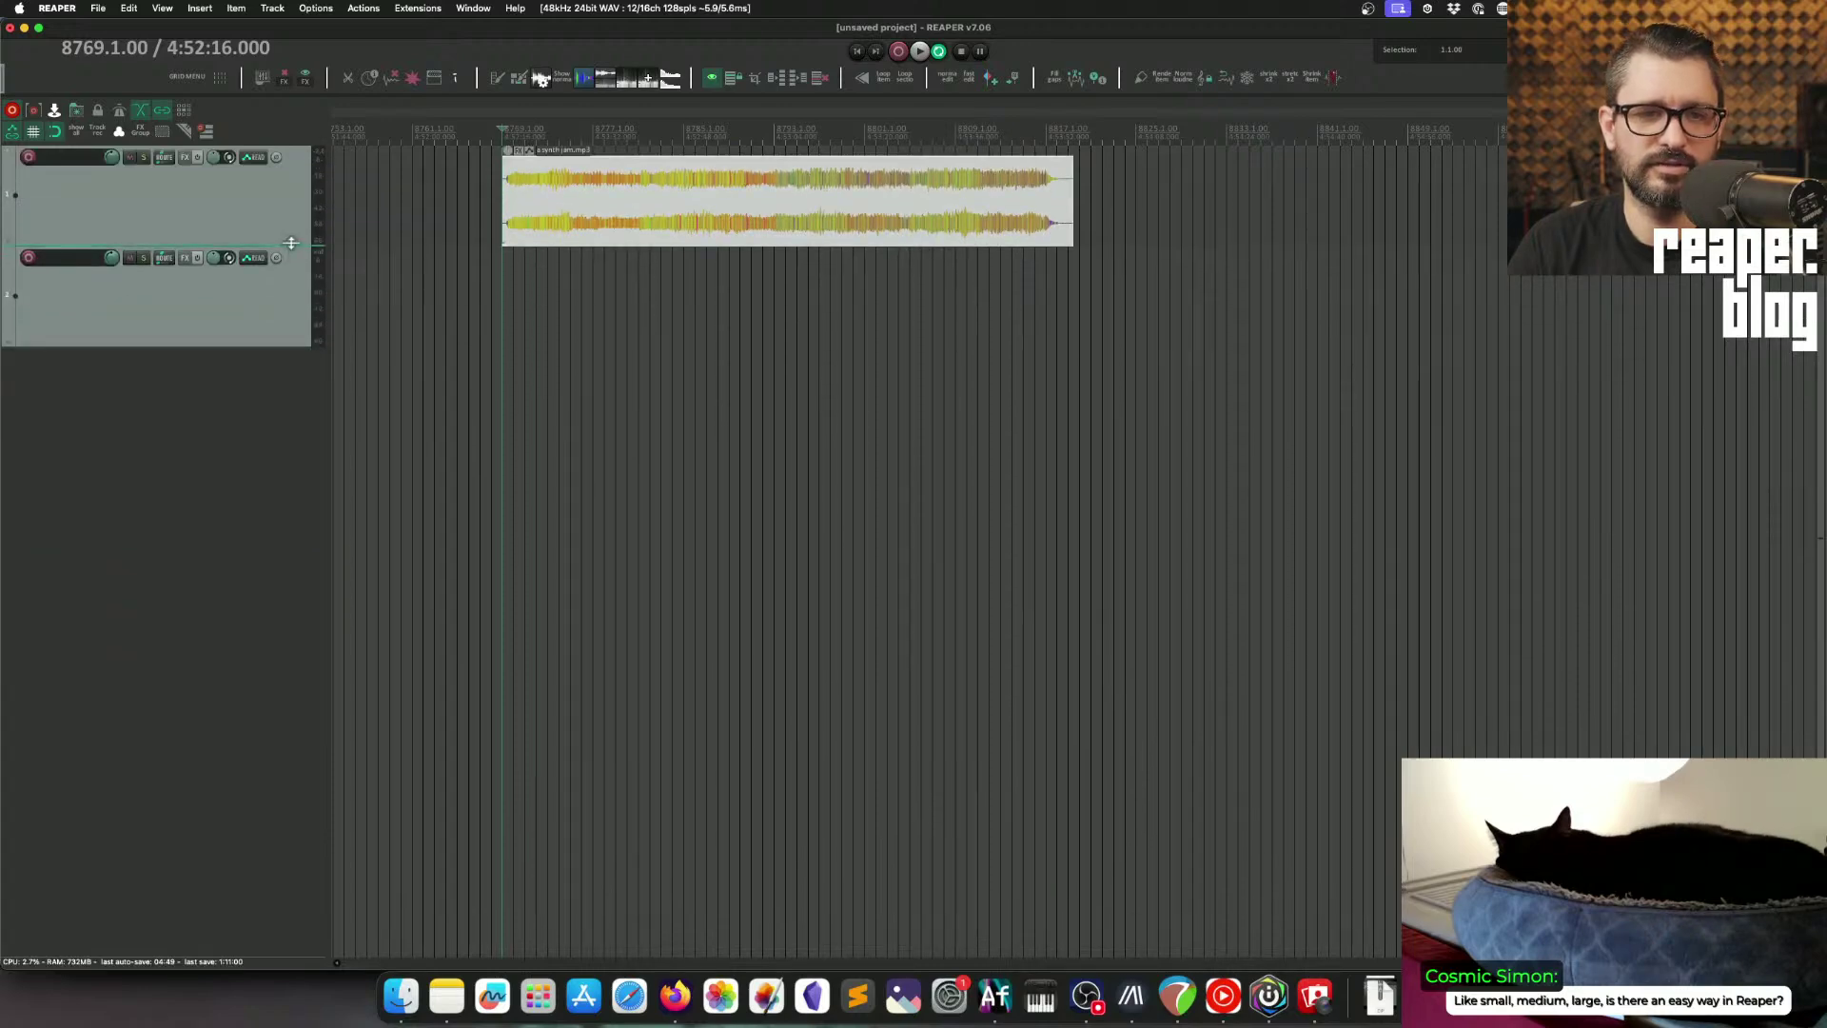
scroll(286, 255, "up", 3)
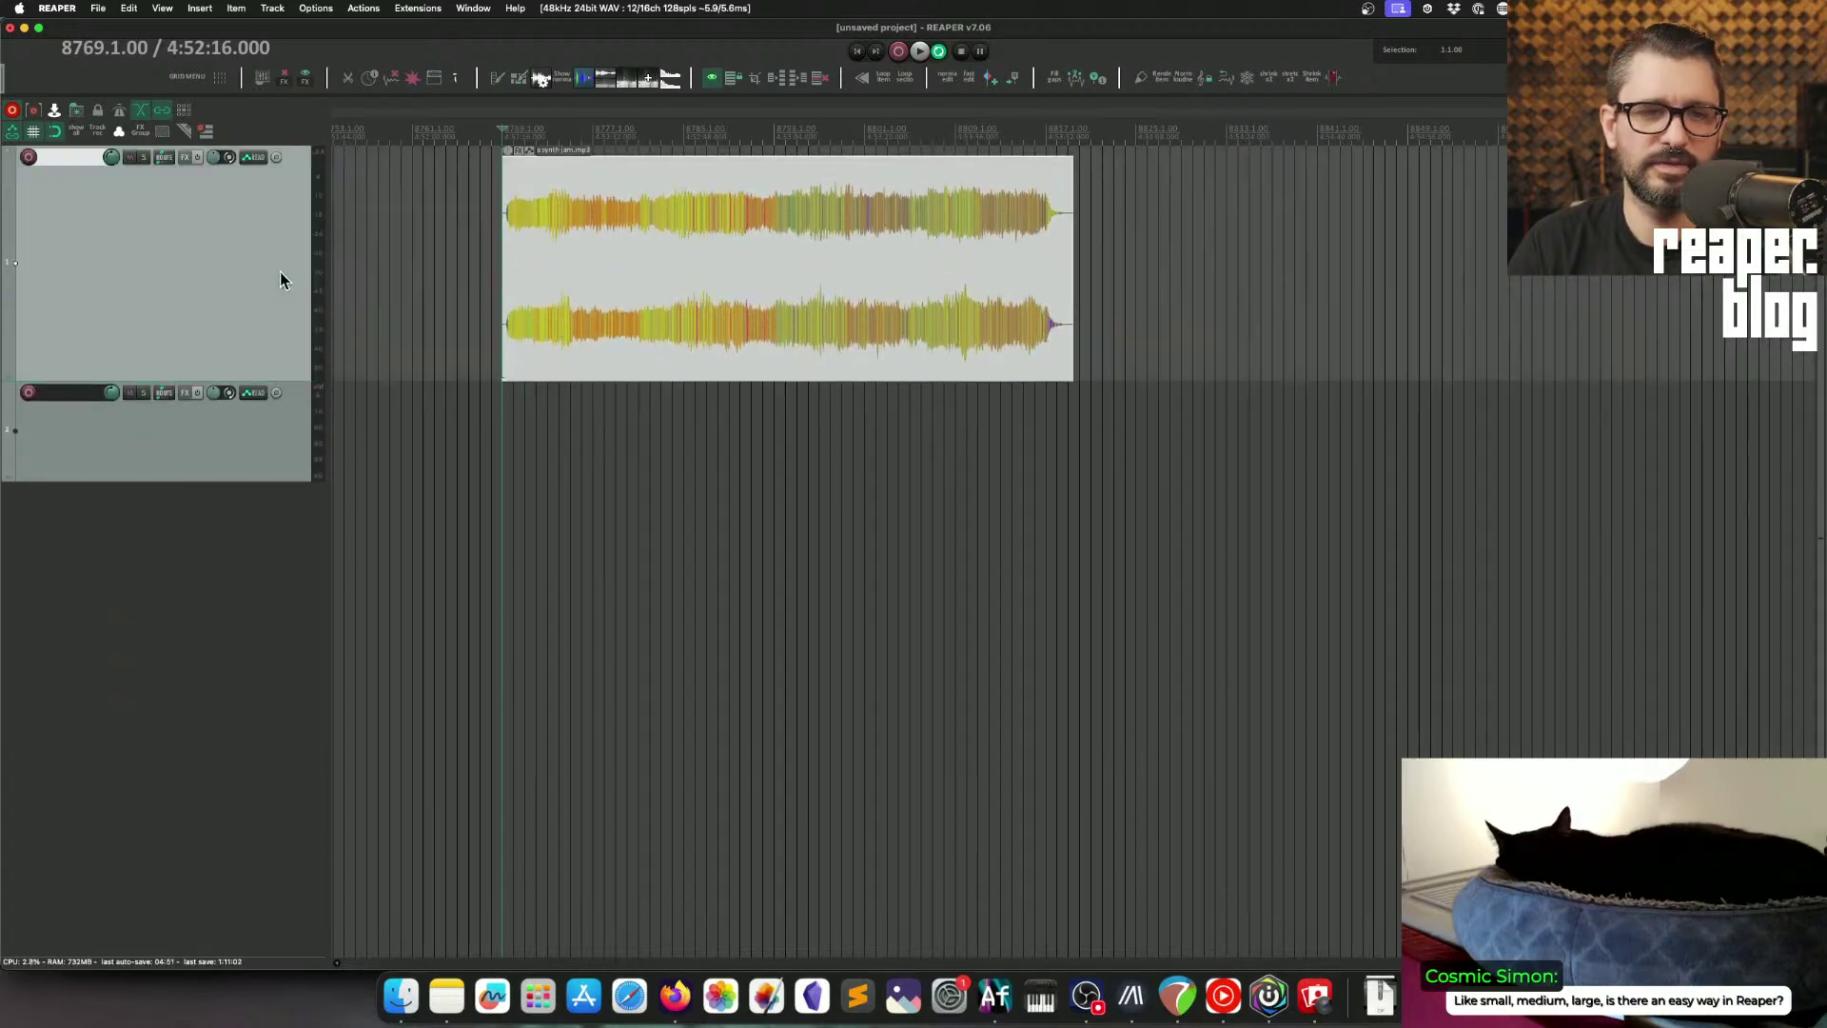
Step: Select track 2 and drag the track border to make track 1 taller
left_click(274, 434)
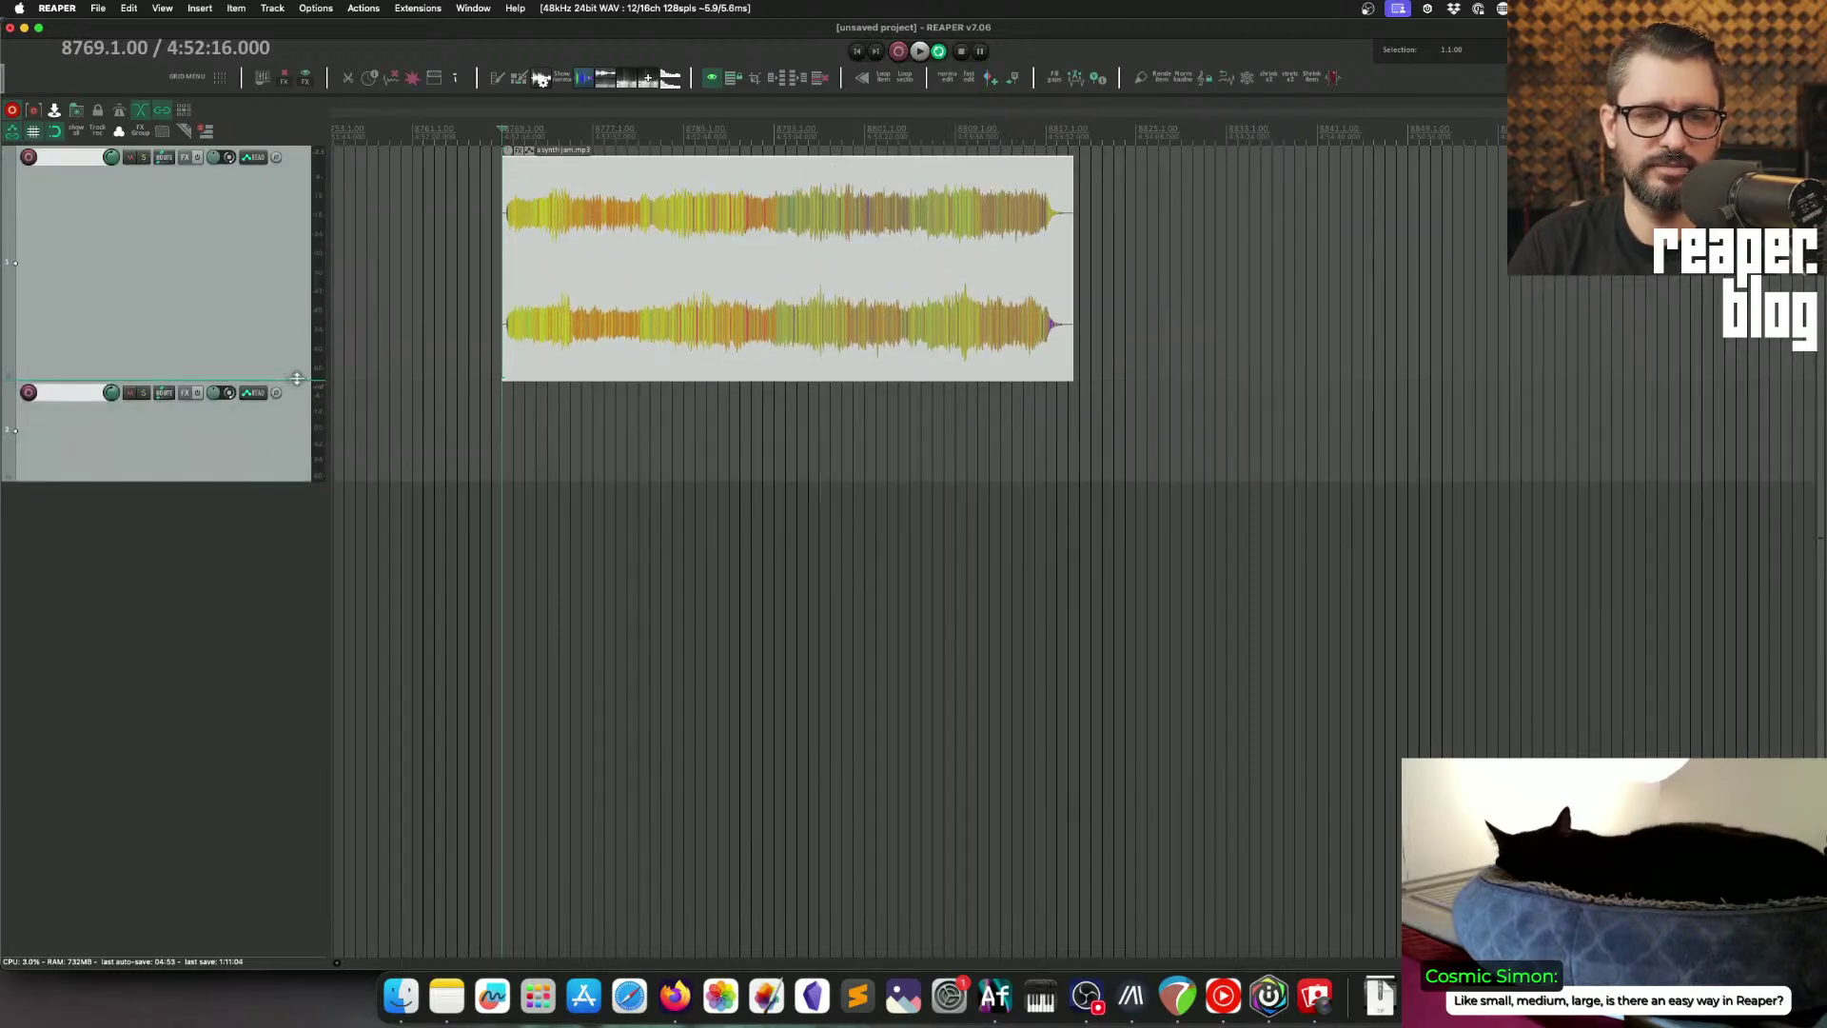
left_click_drag(294, 381, 296, 481)
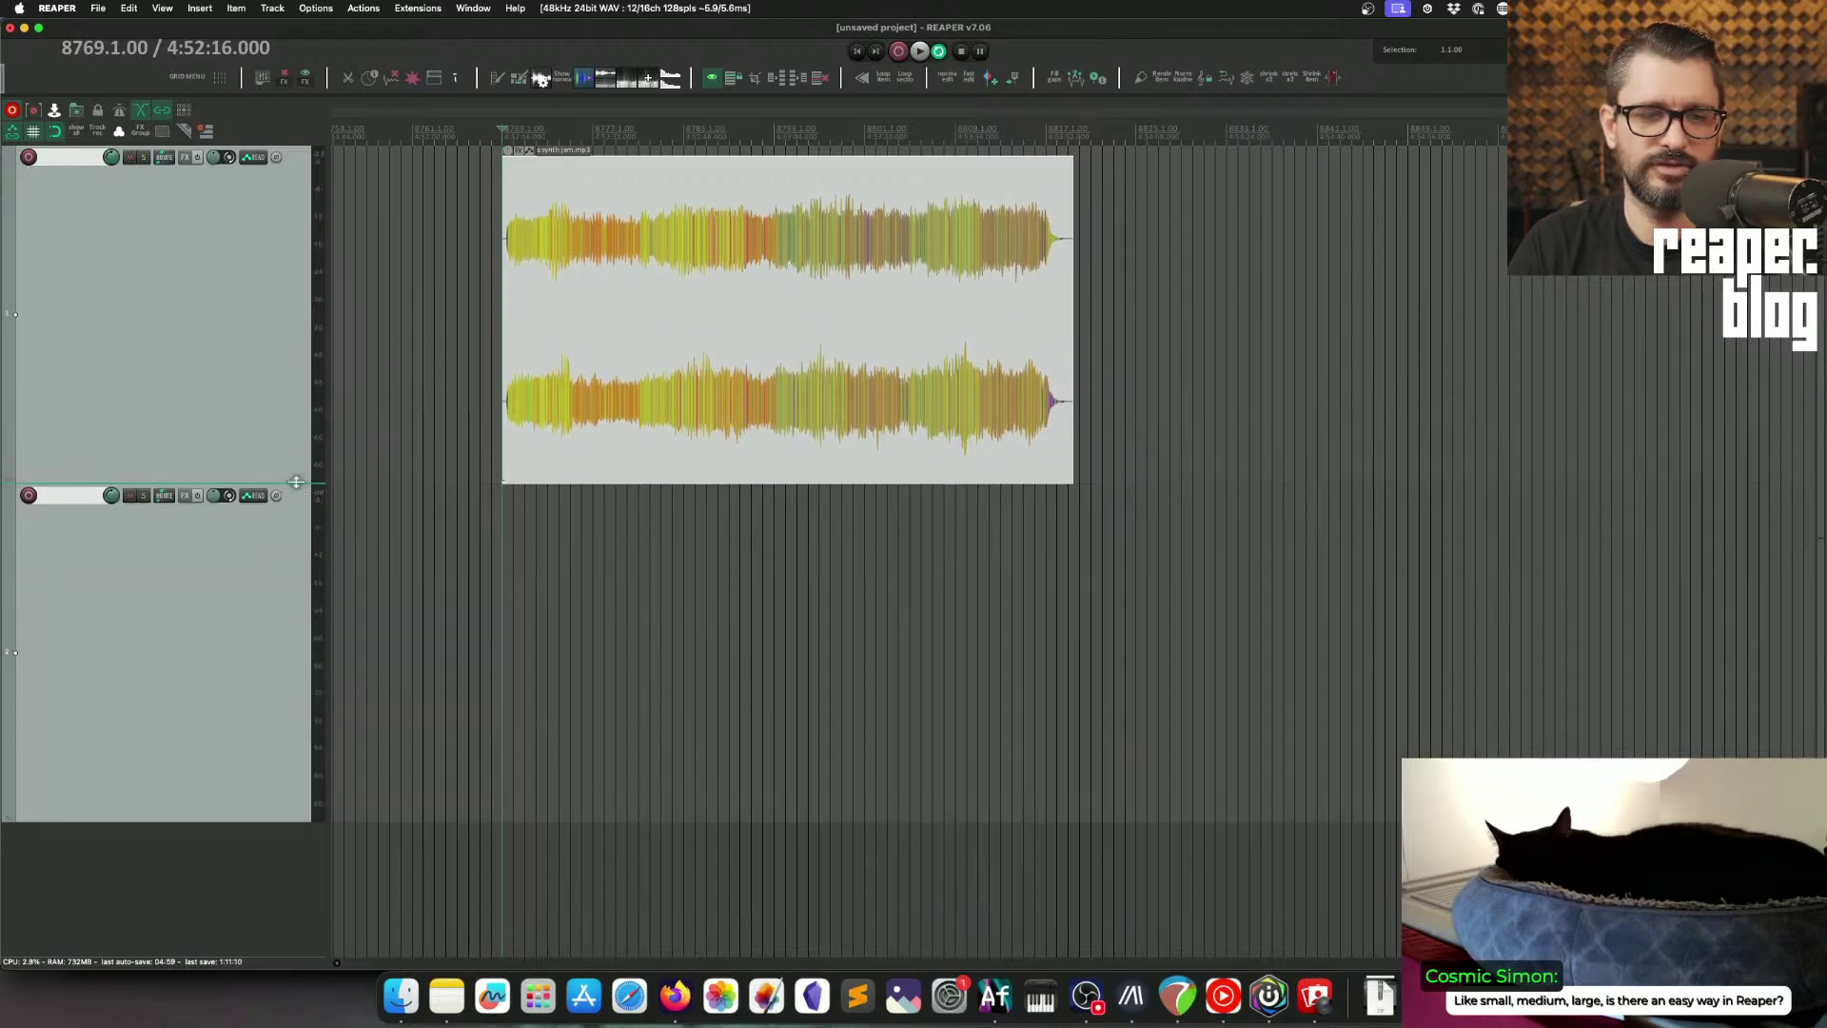
scroll(296, 483, "down", 4)
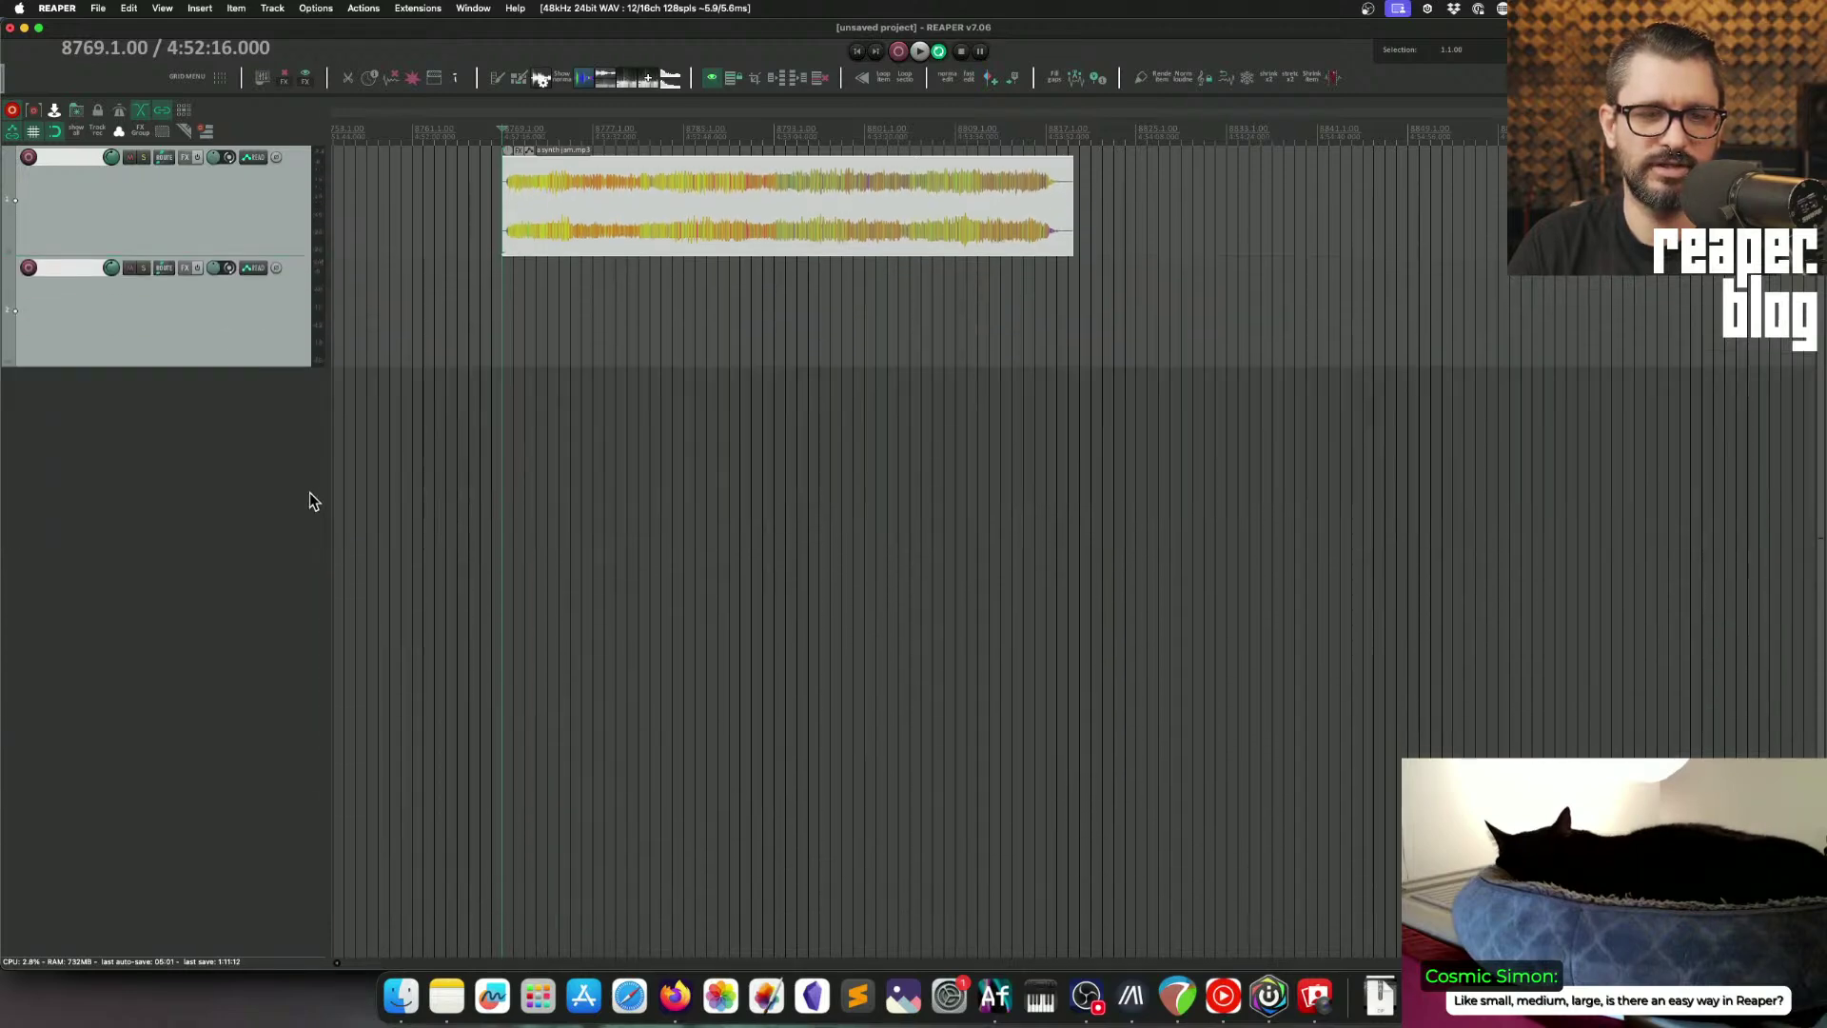
Step: Lock track 1's height from the track panel context menu
right_click(272, 215)
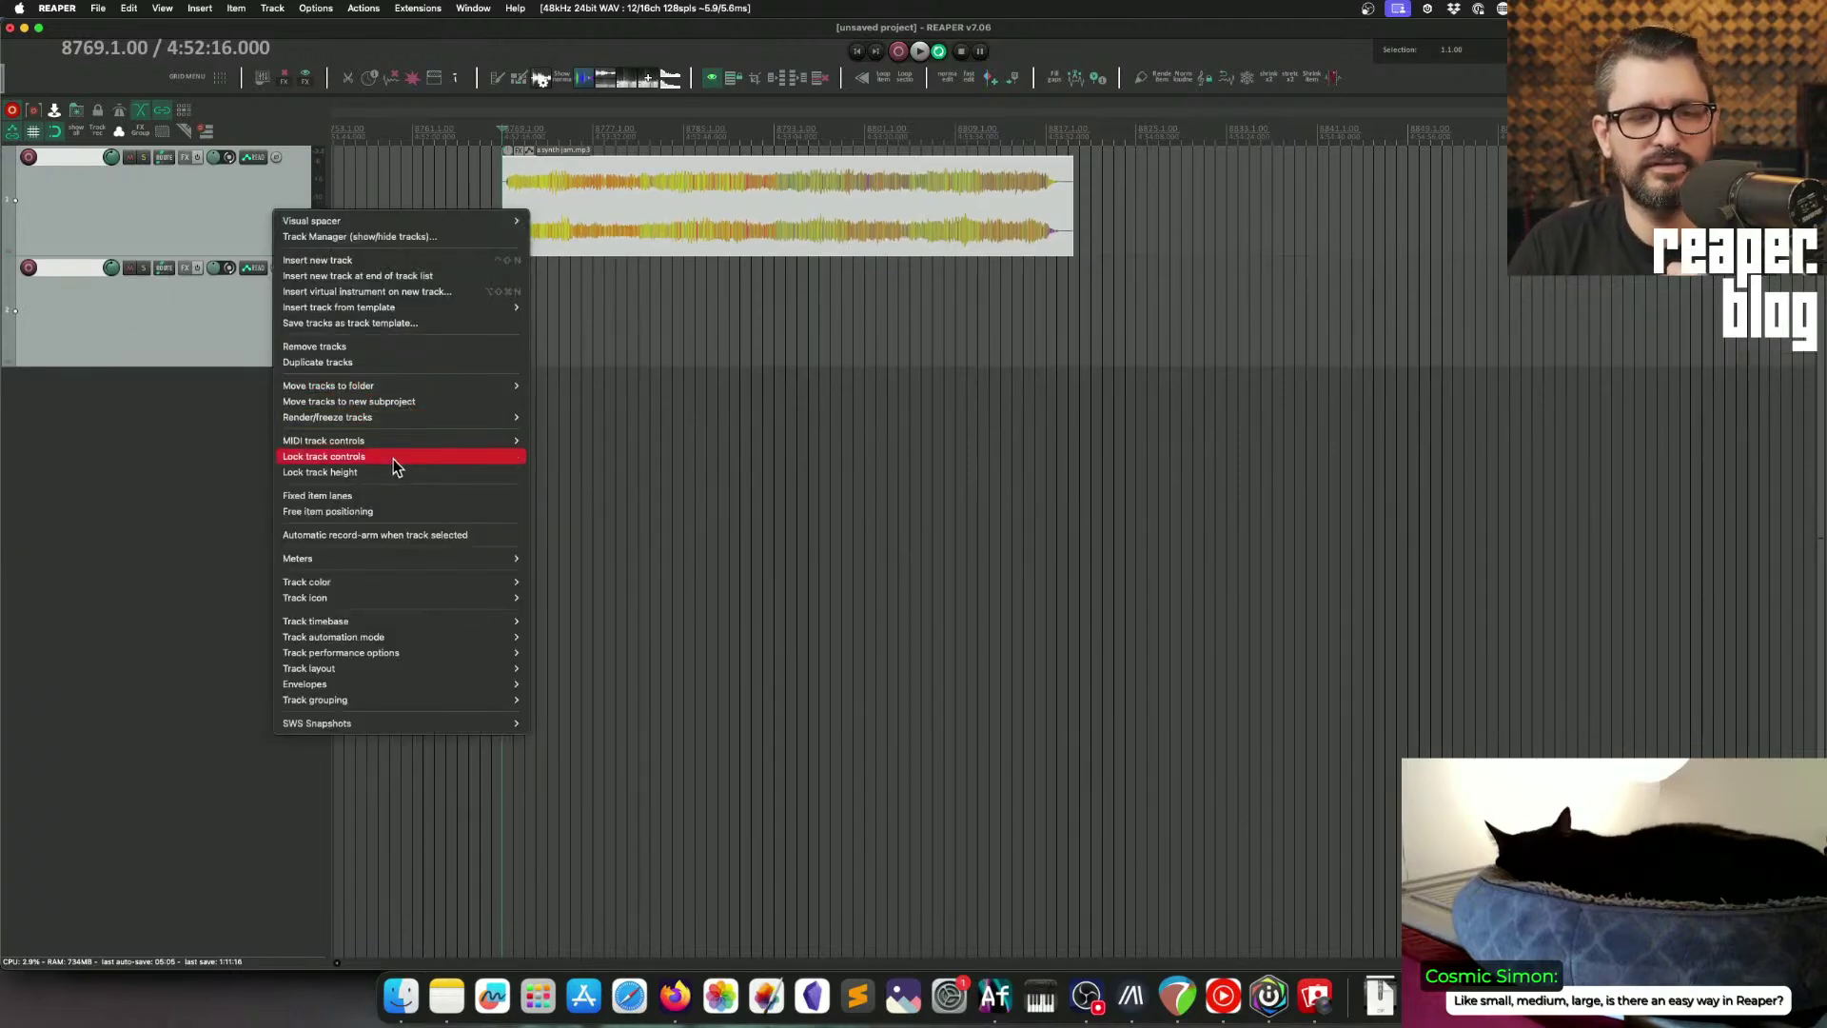
left_click(329, 471)
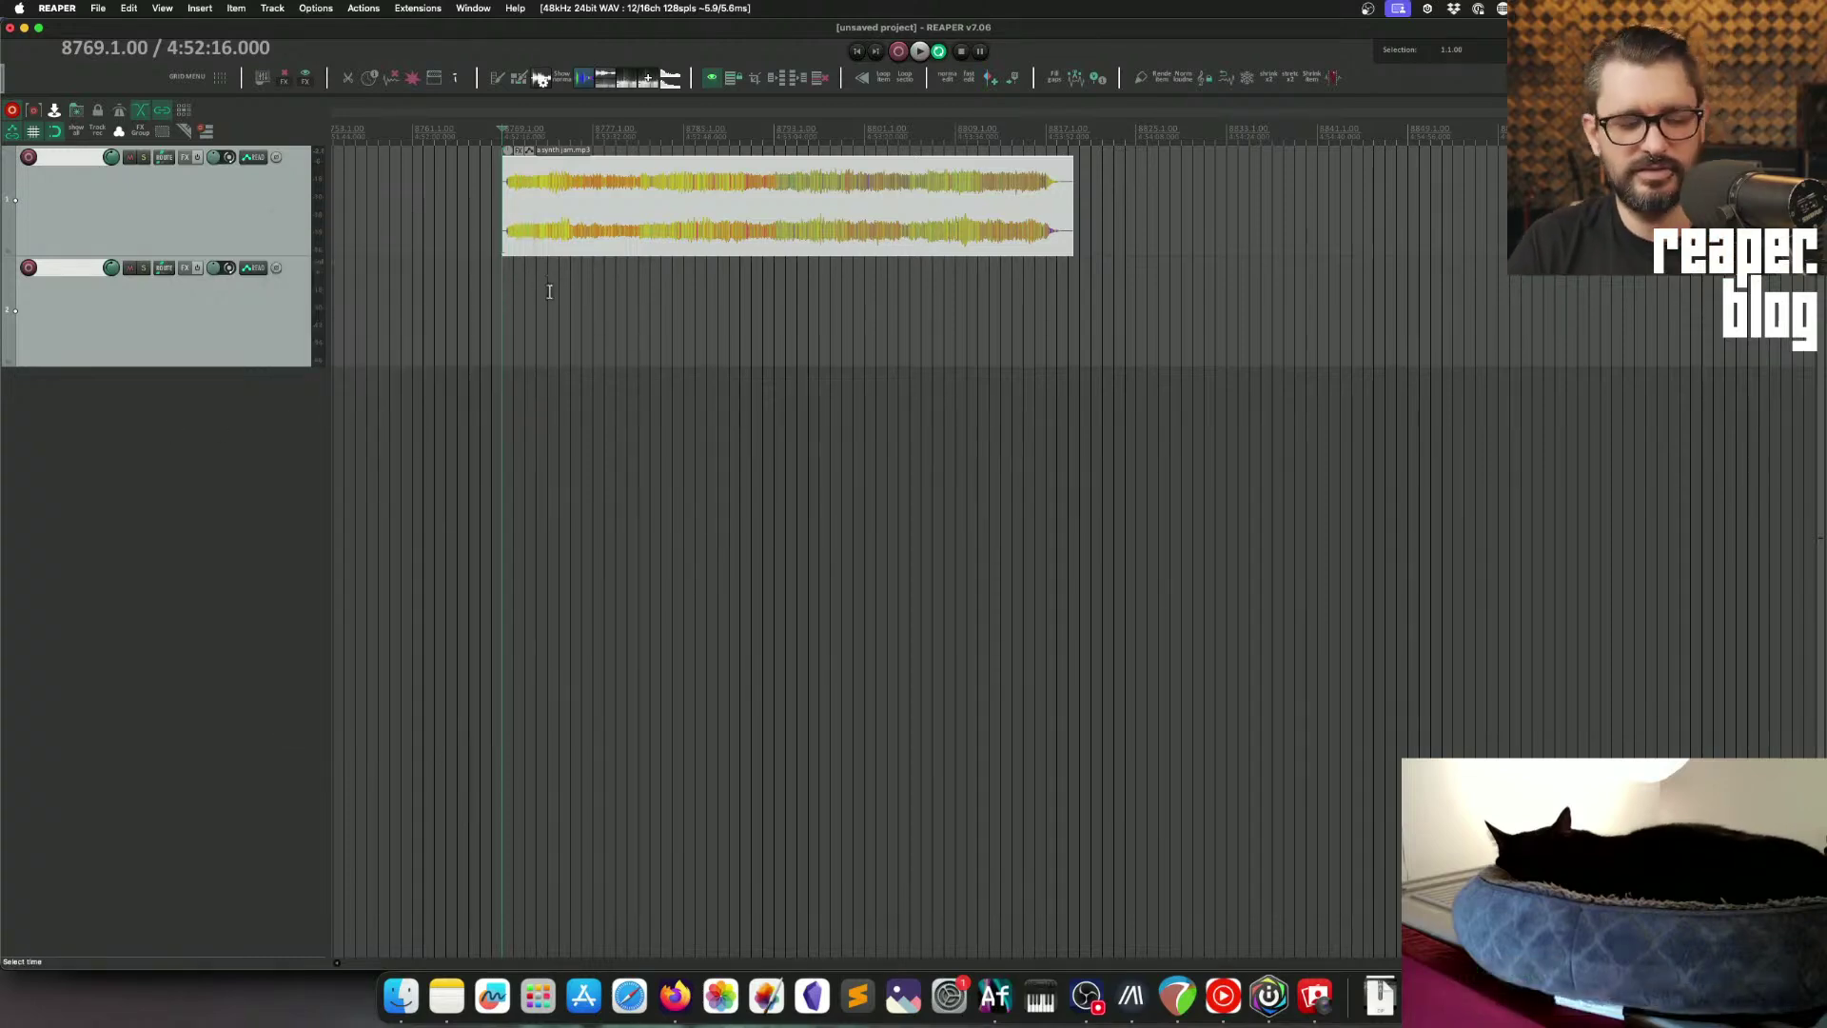
scroll(681, 200, "down", 3)
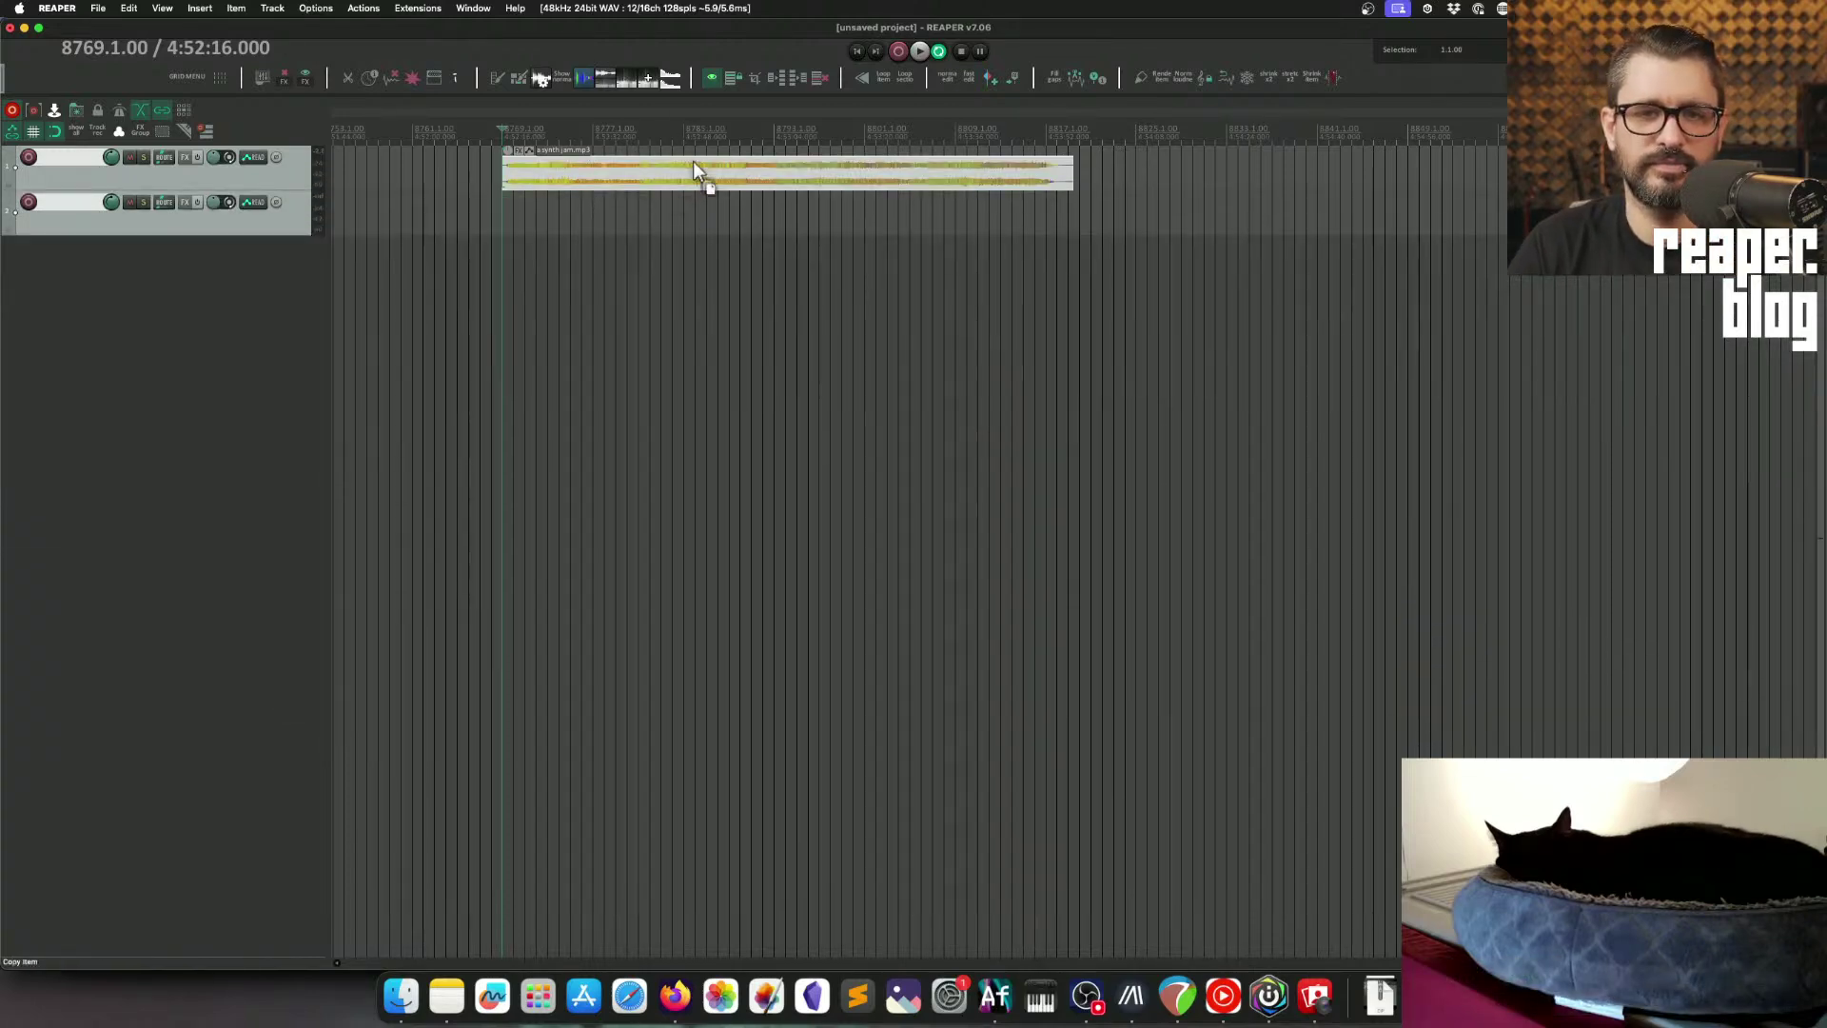
key("question")
Step: Toggle the zoom-to-selected-items action on and off in the Actions list, leaving it off
left_click(759, 242)
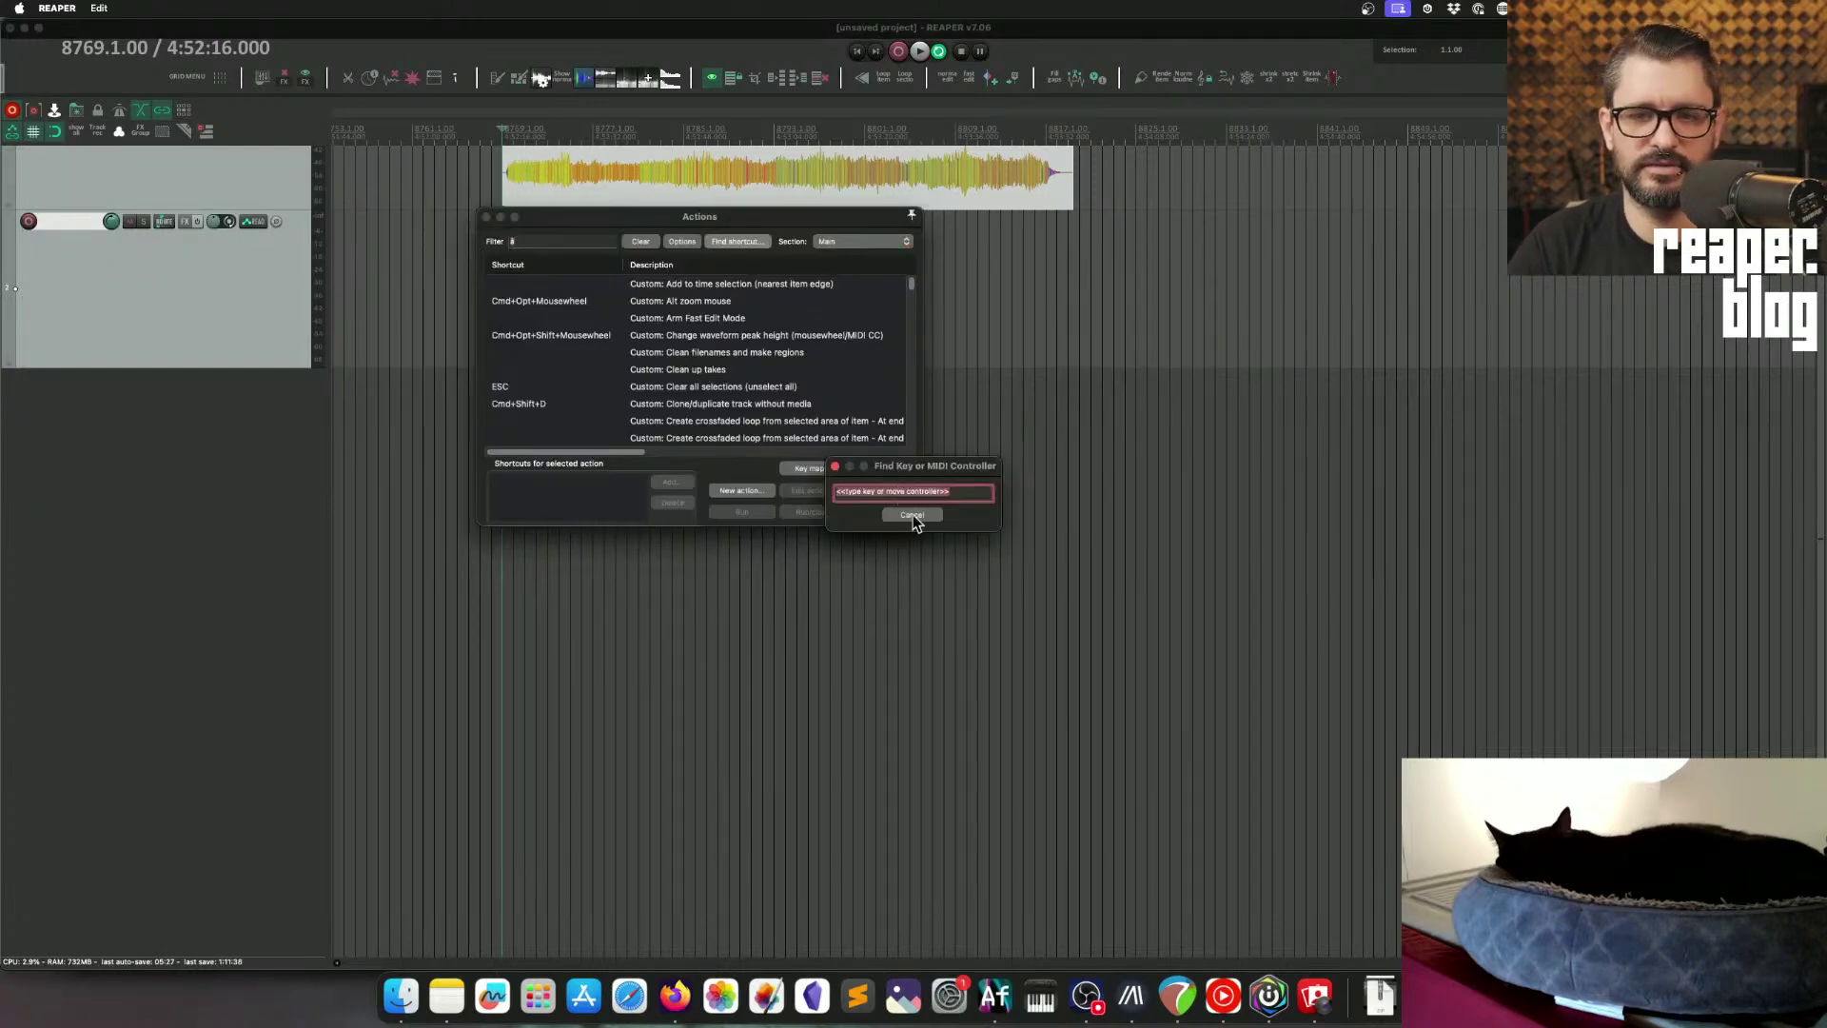
scroll(922, 502, "down", 1, "super")
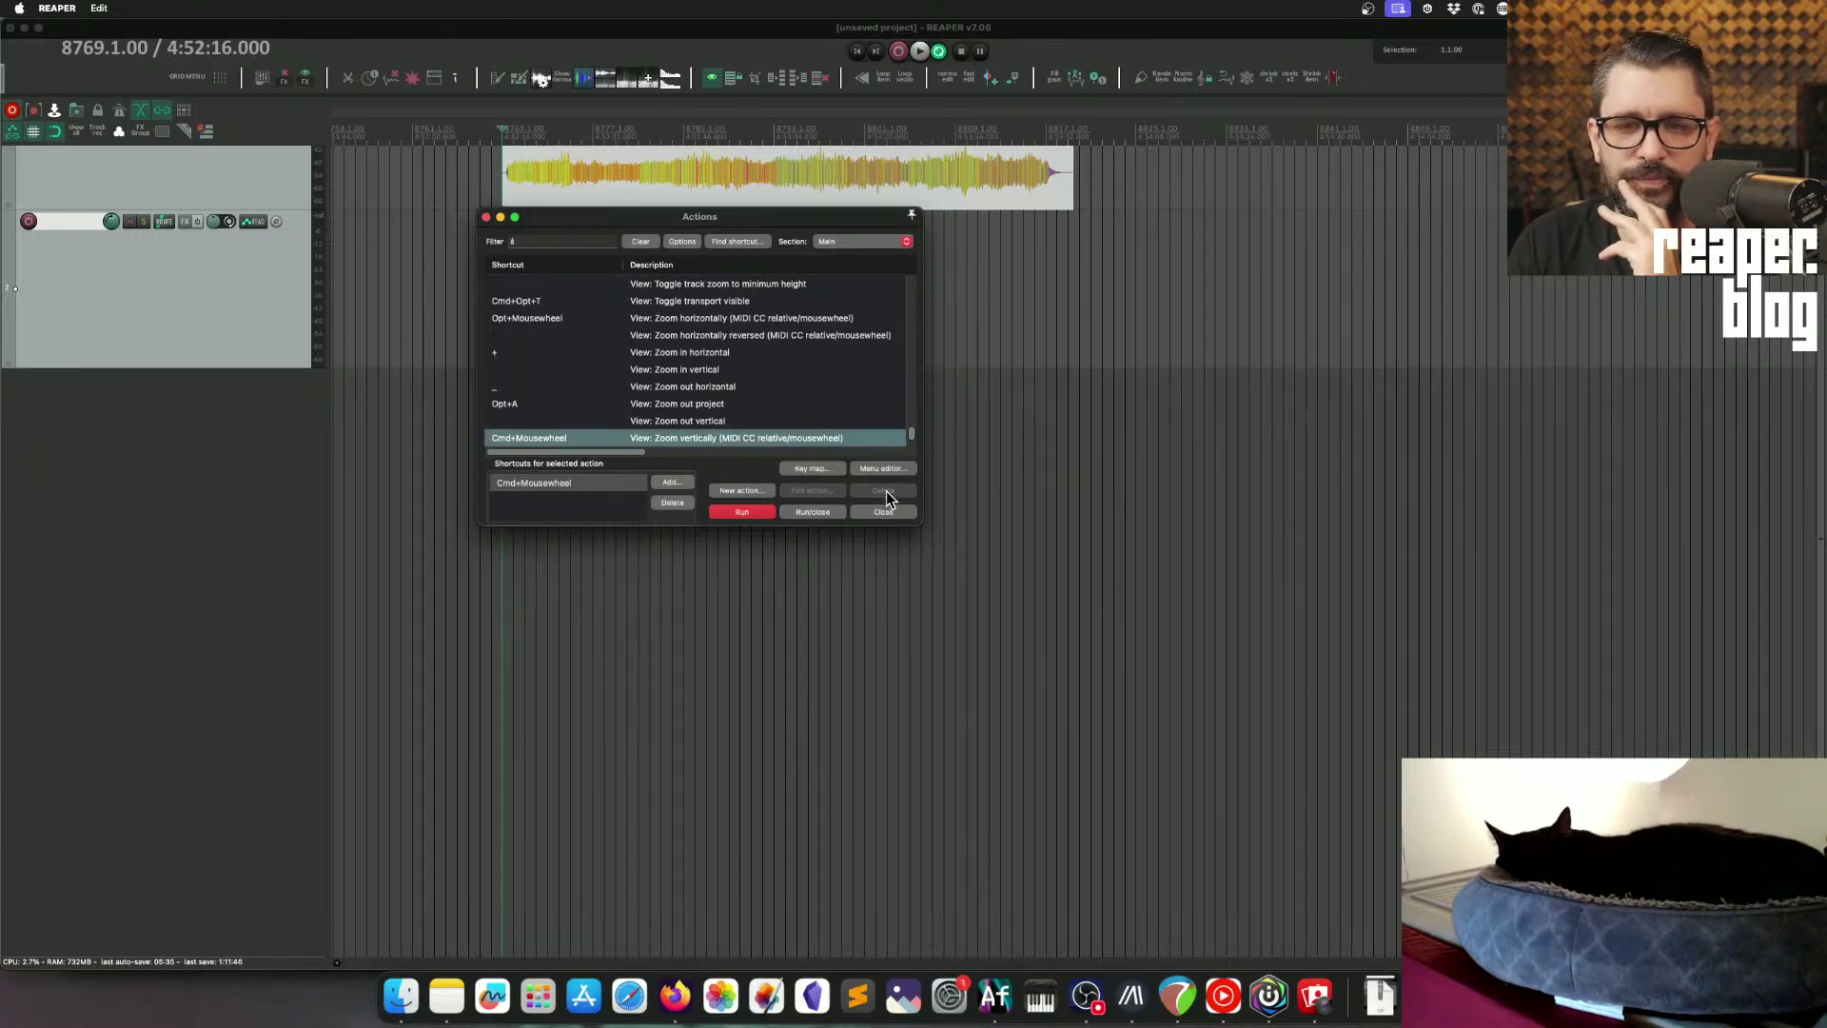
scroll(752, 410, "down", 2)
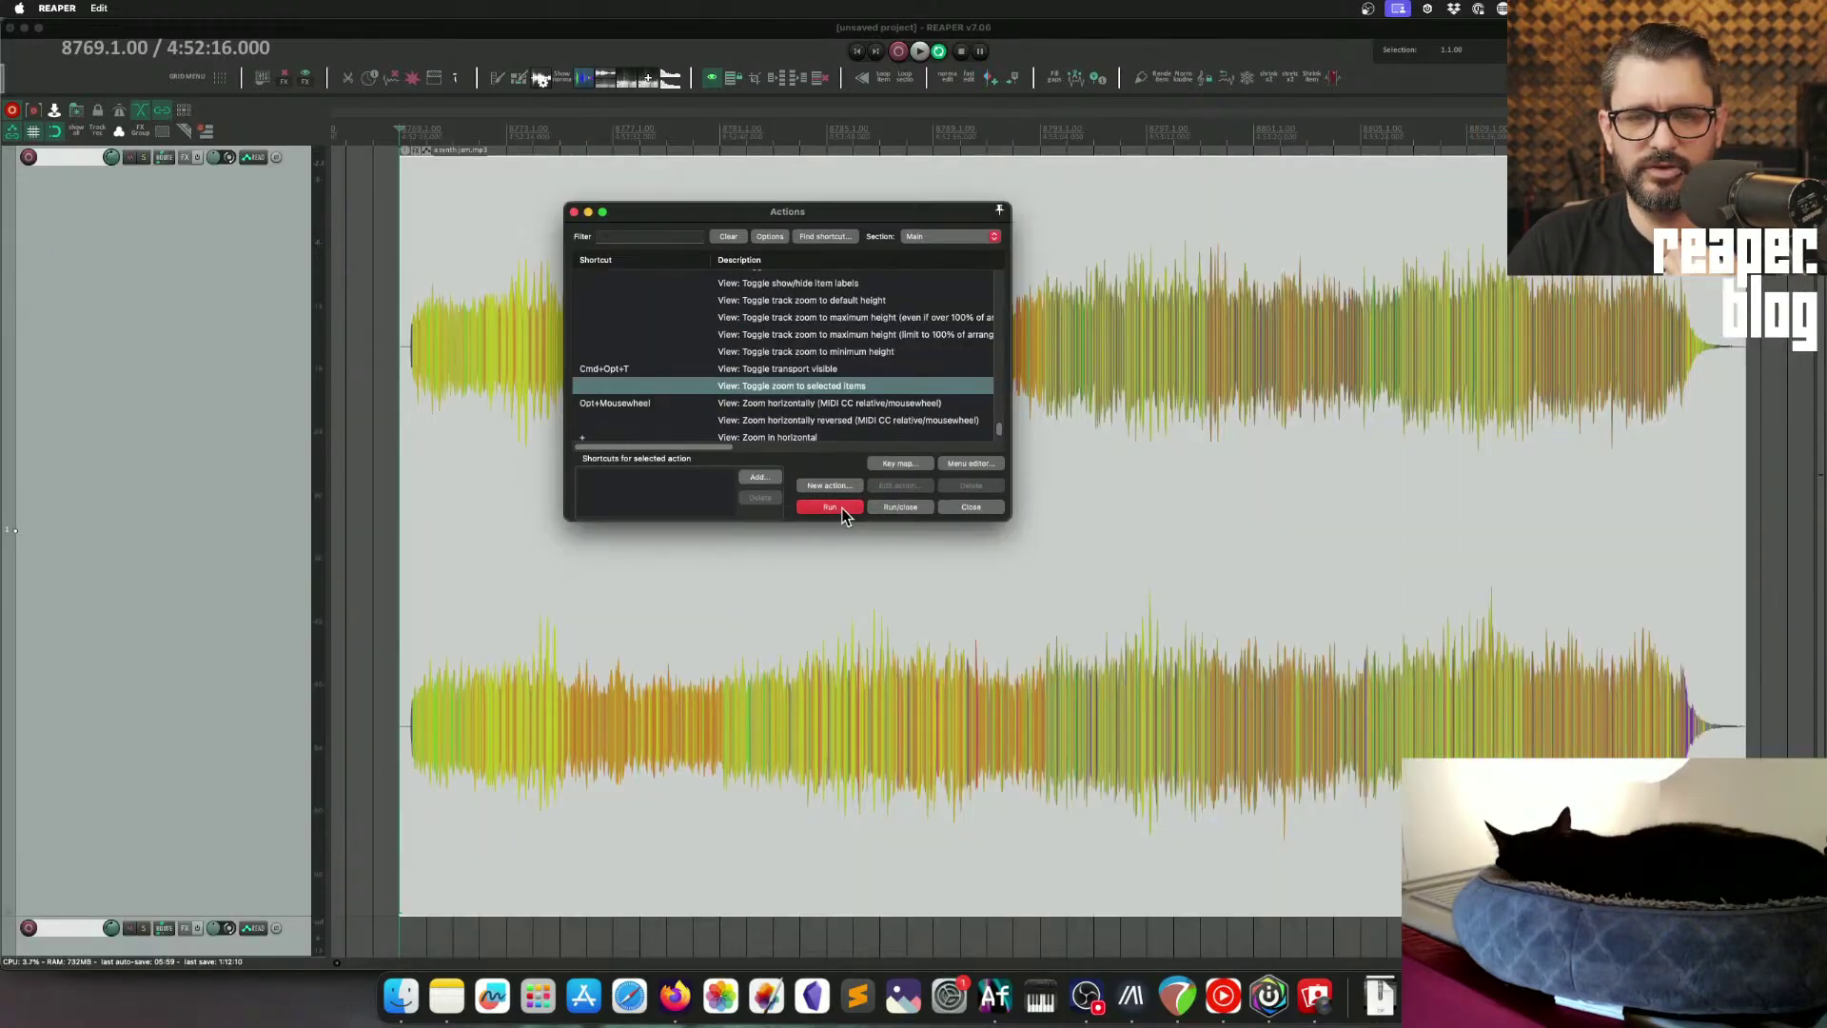
left_click(841, 509)
left_click(842, 509)
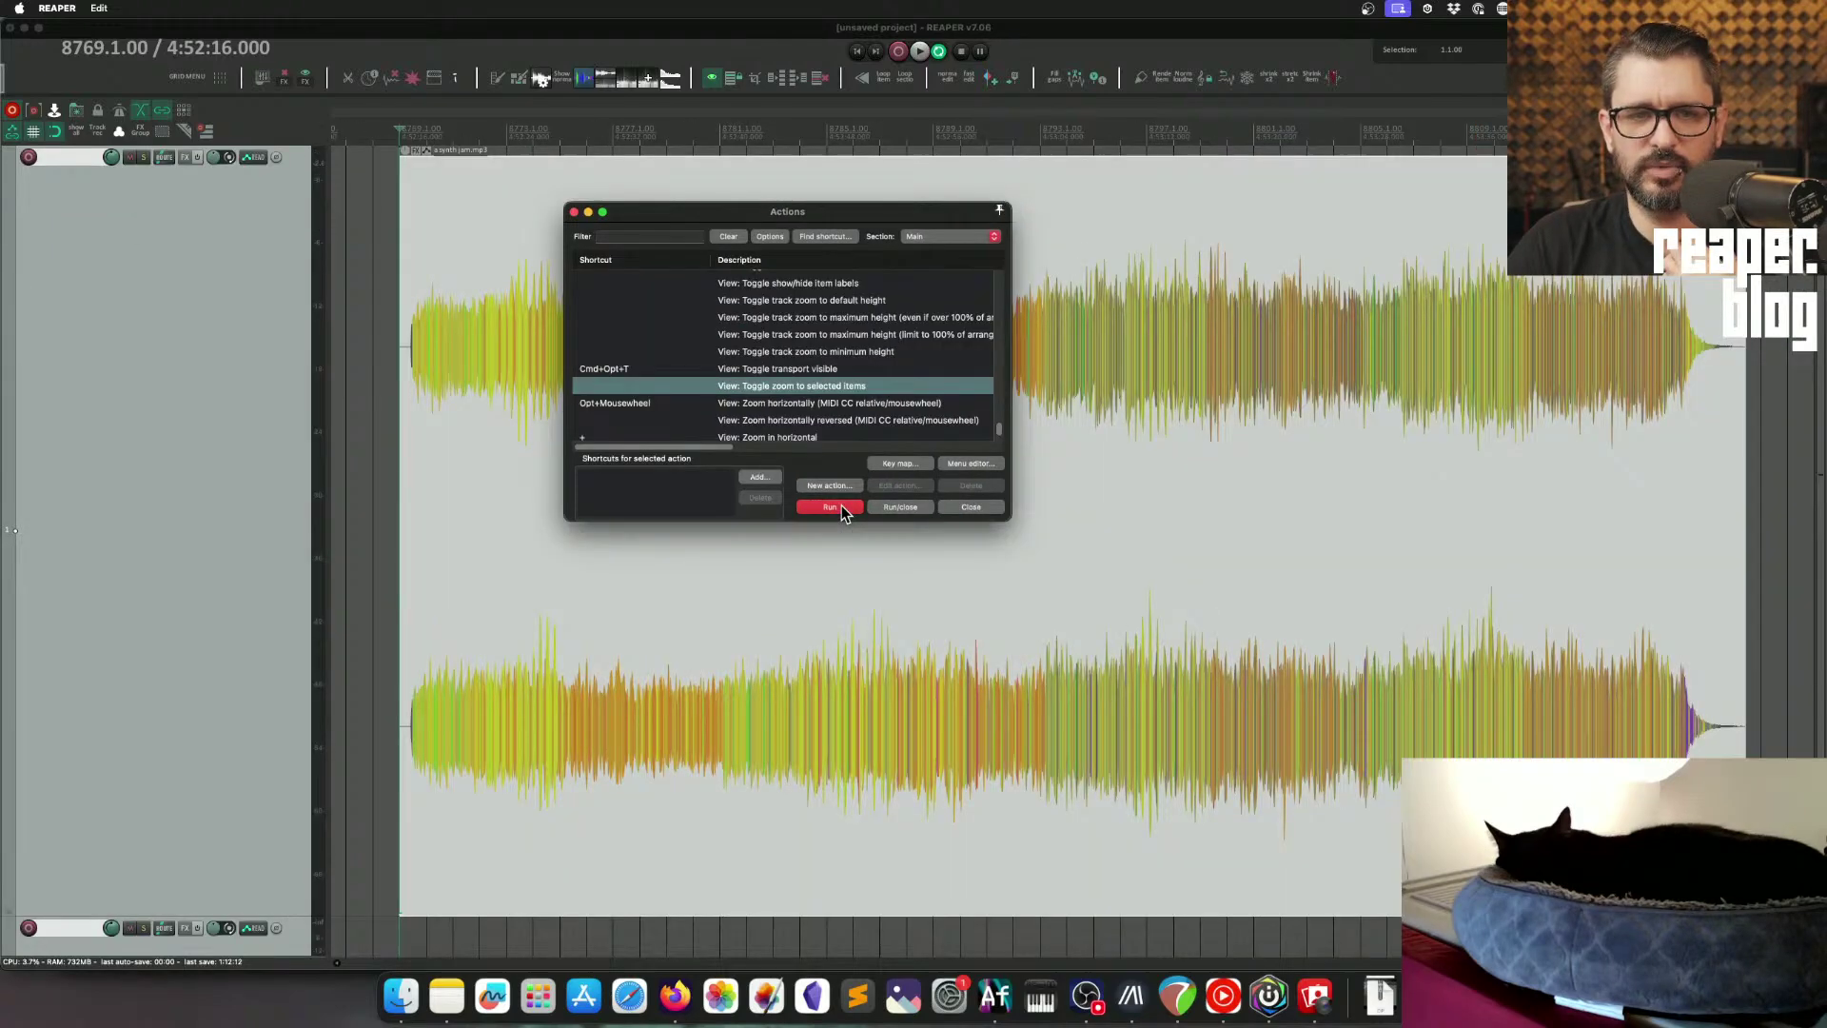
left_click(842, 506)
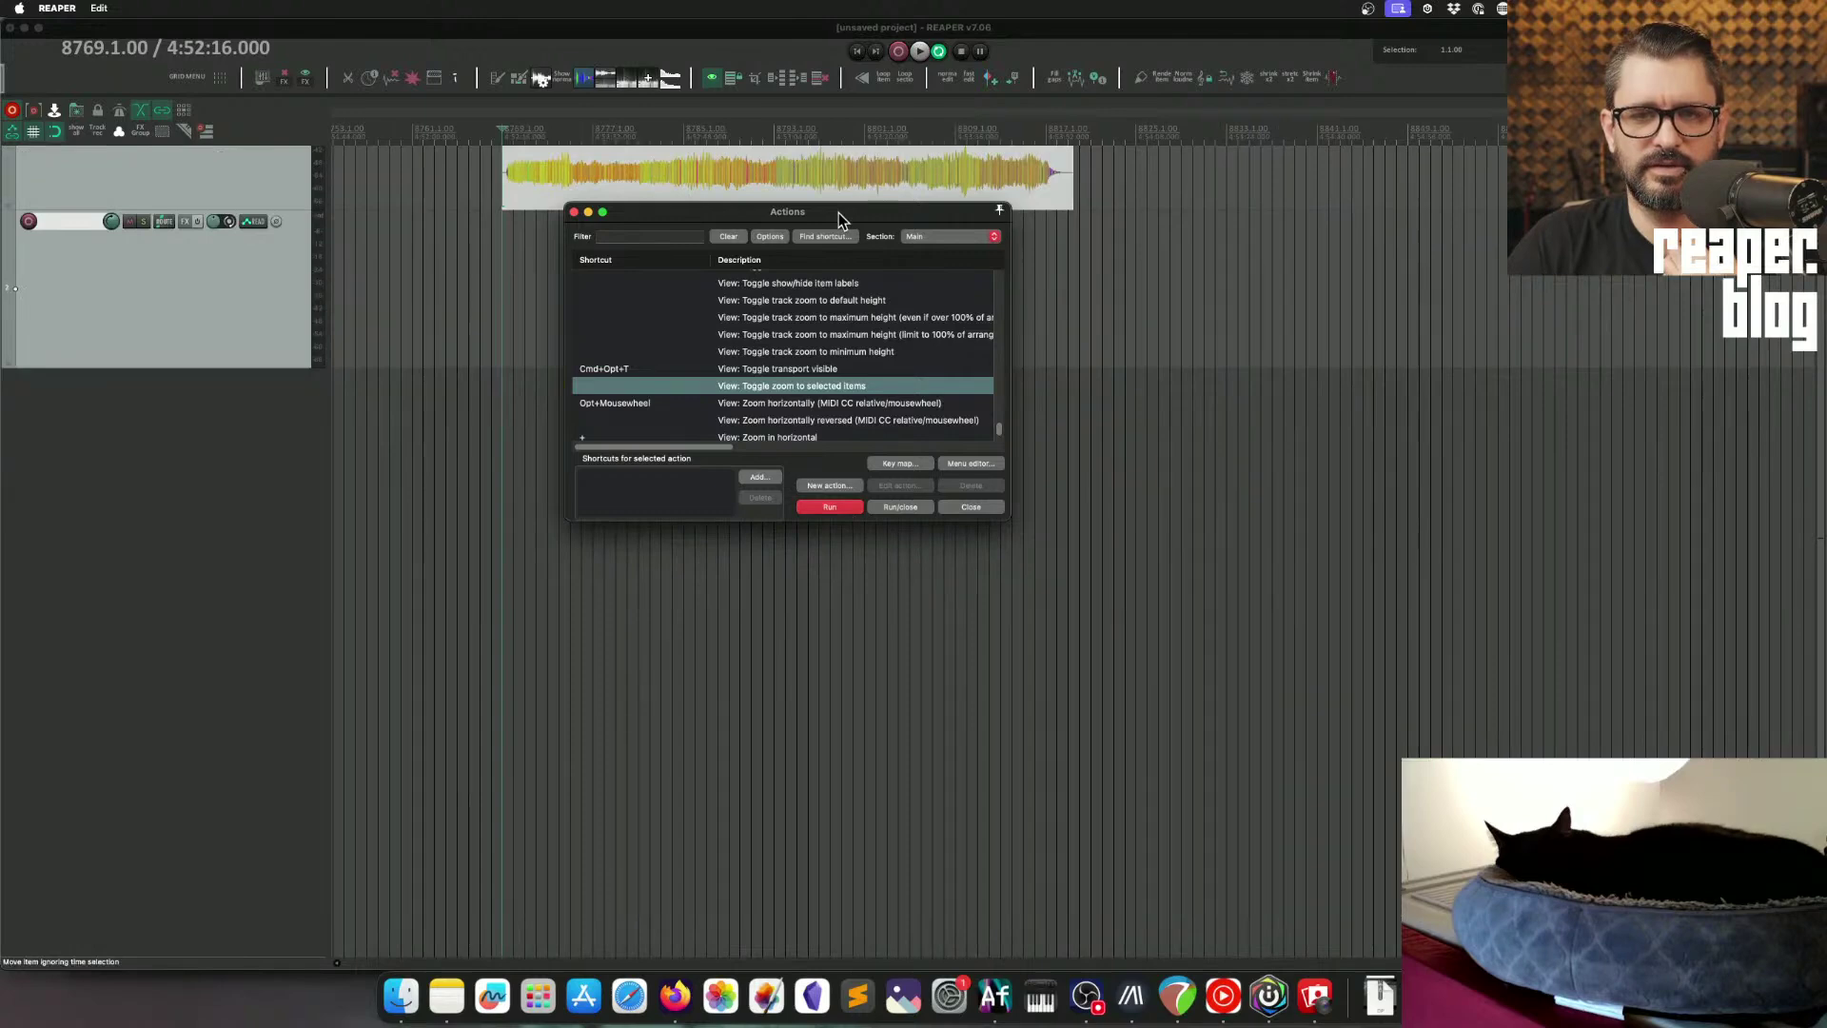
left_click_drag(837, 213, 828, 307)
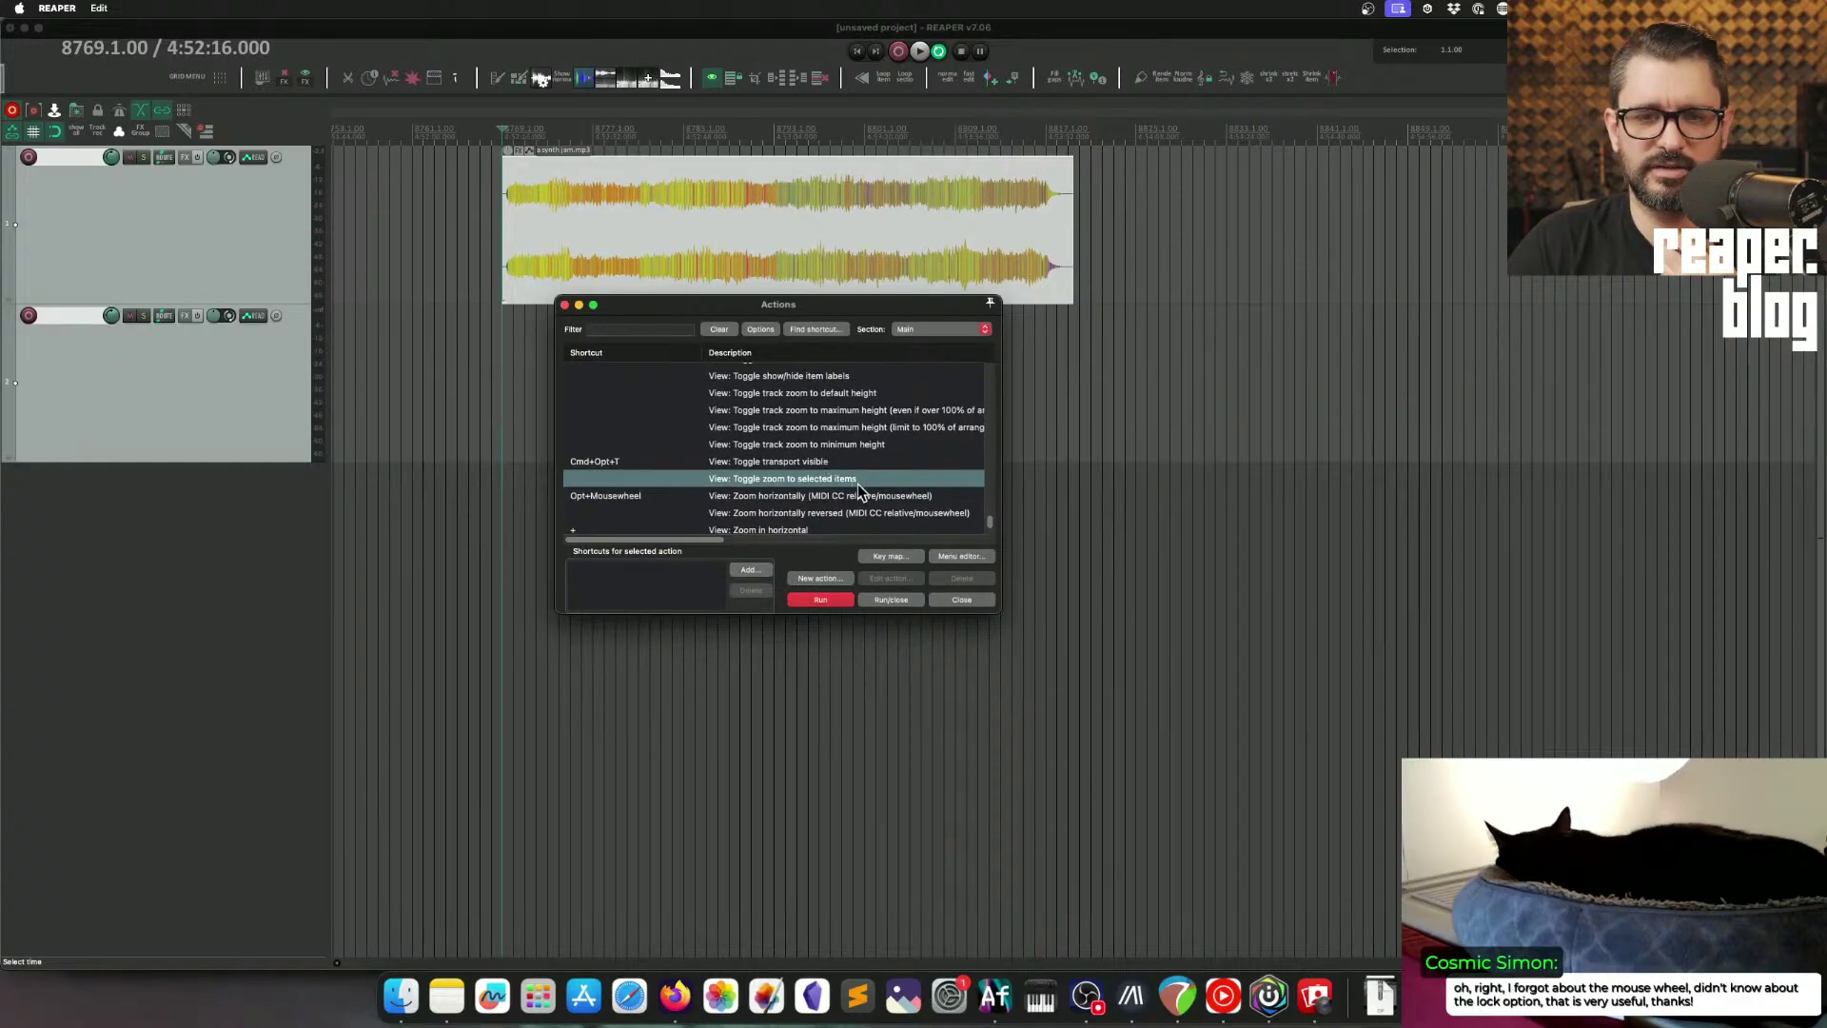
Step: Select track 1's audio item, zoom until it fills the view, then zoom back out
scroll(859, 482, "up", 1)
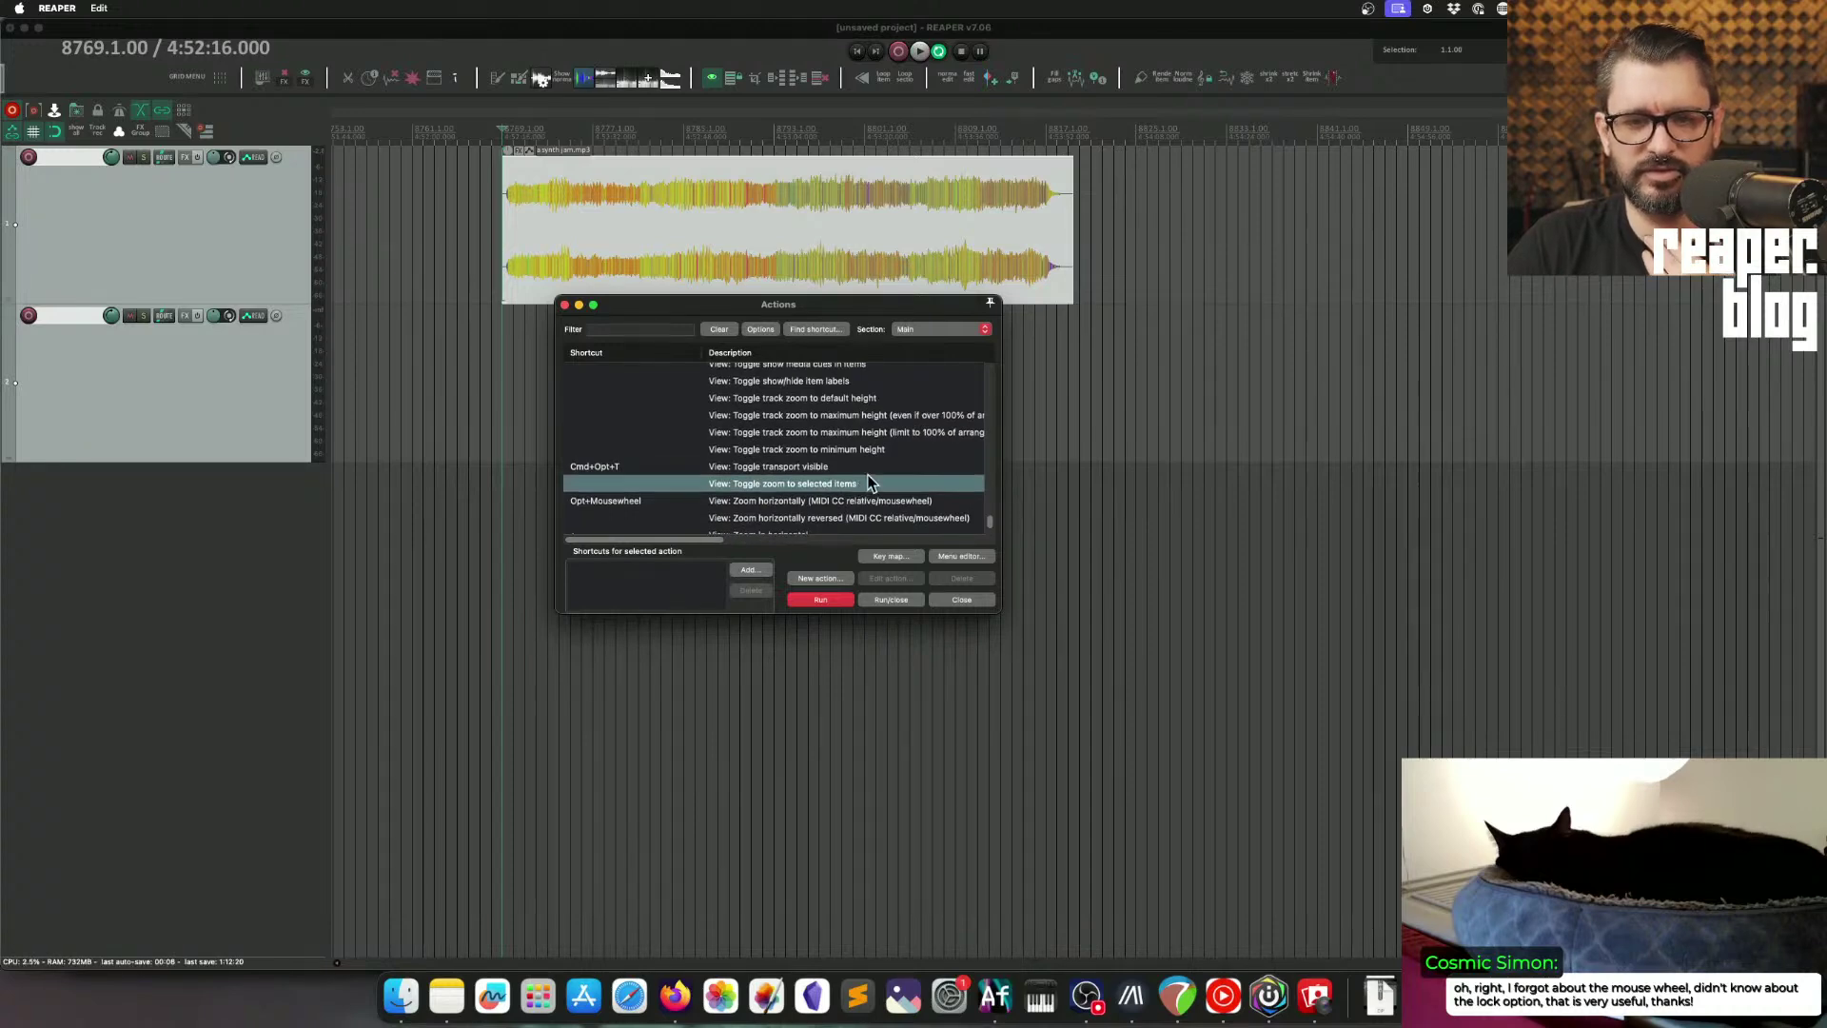
scroll(868, 483, "down", 4)
scroll(870, 481, "up", 5)
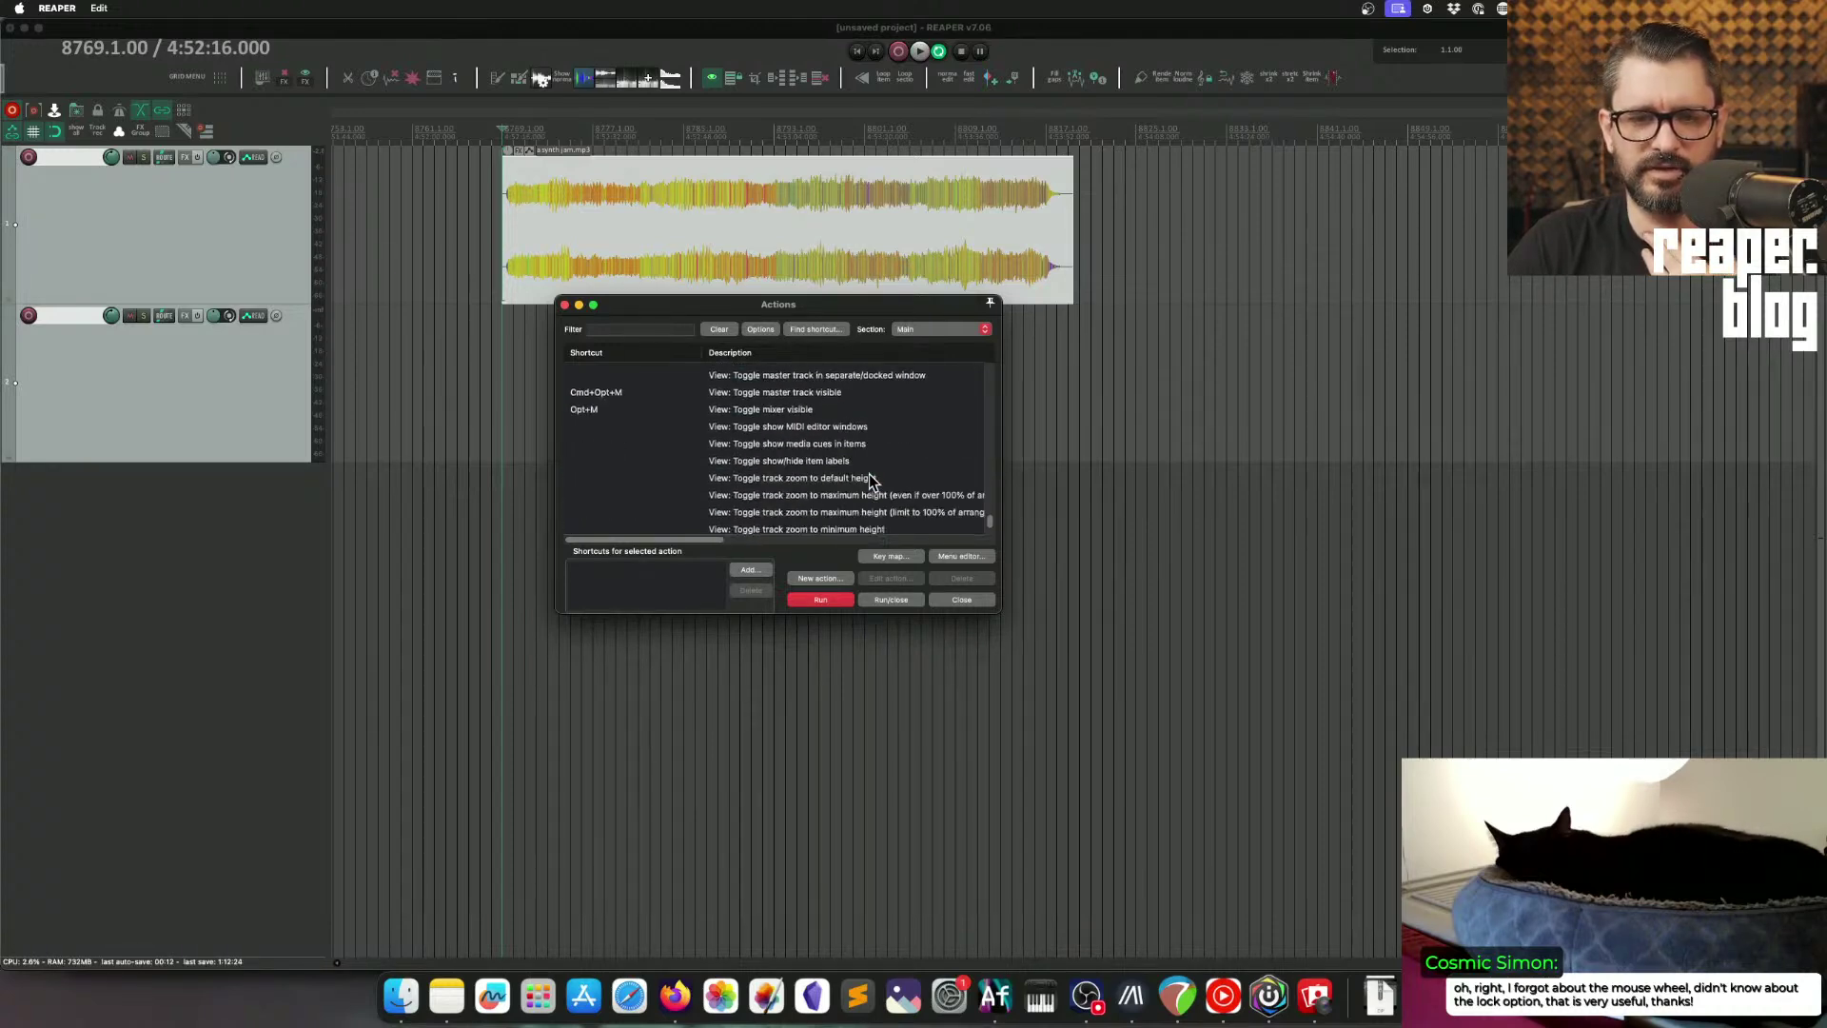
scroll(870, 480, "down", 5)
scroll(870, 476, "down", 15)
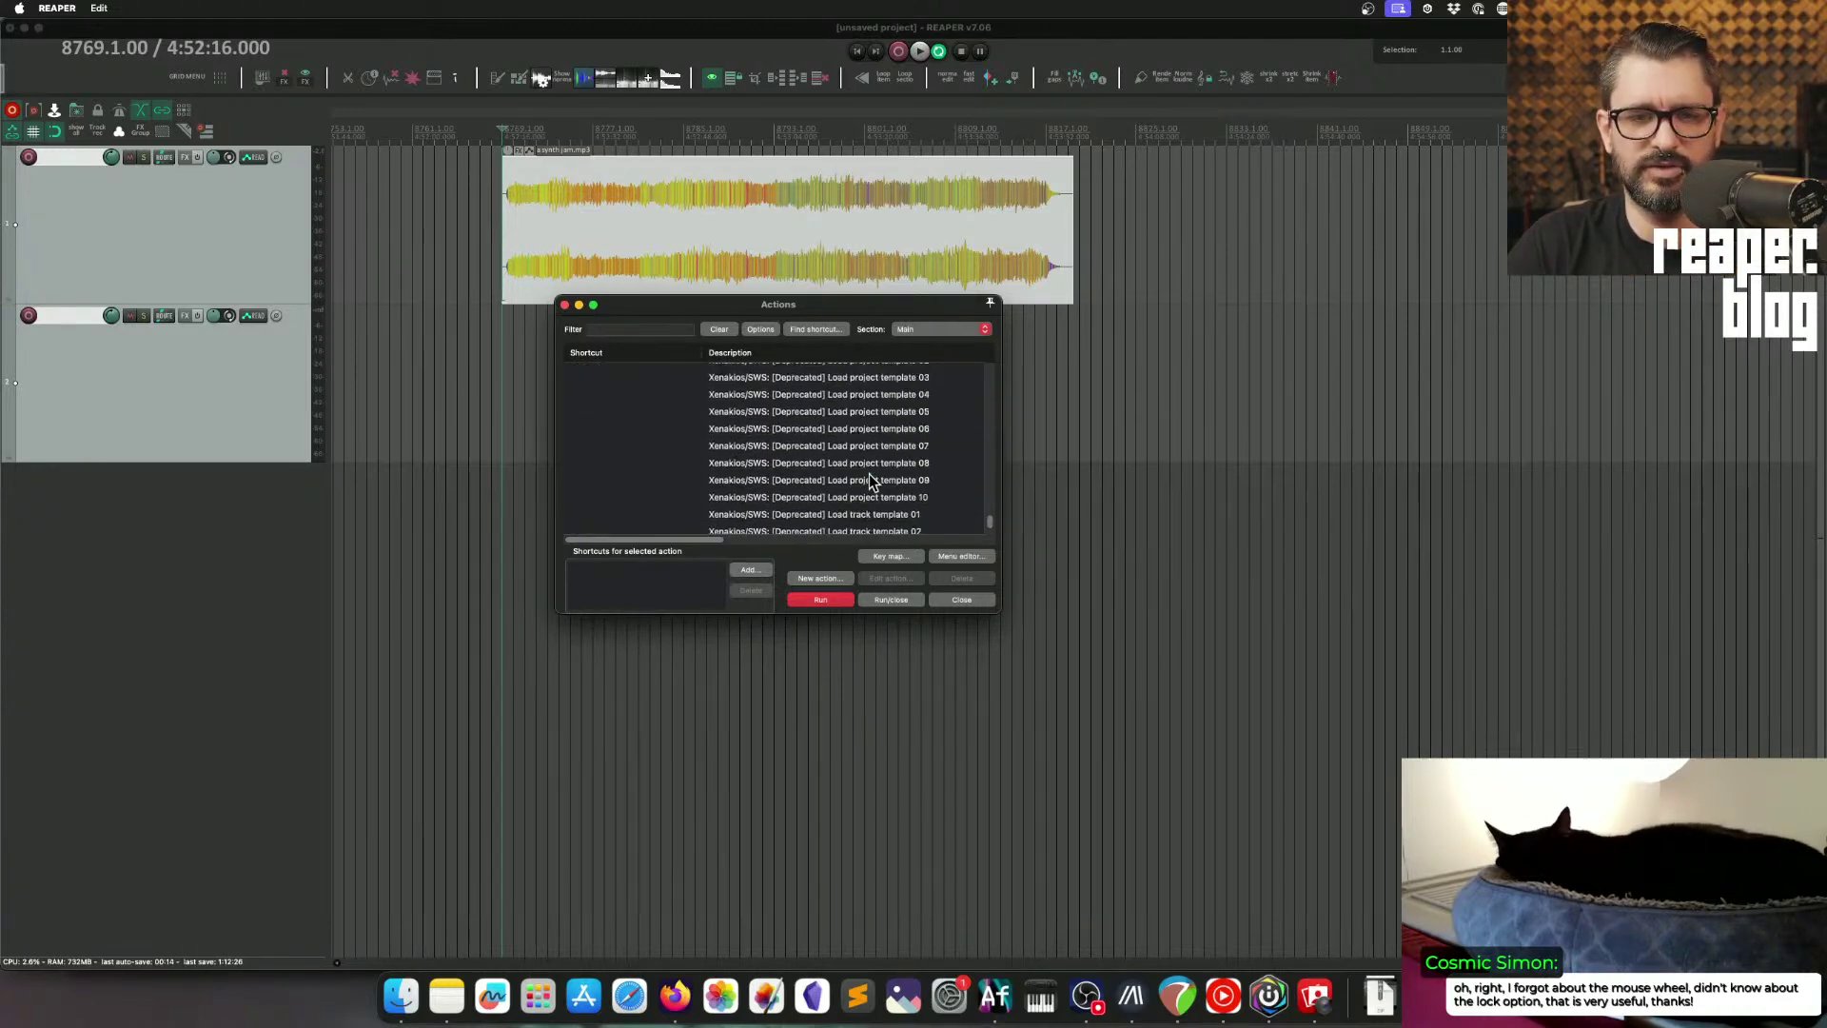
left_click(772, 226)
key("z")
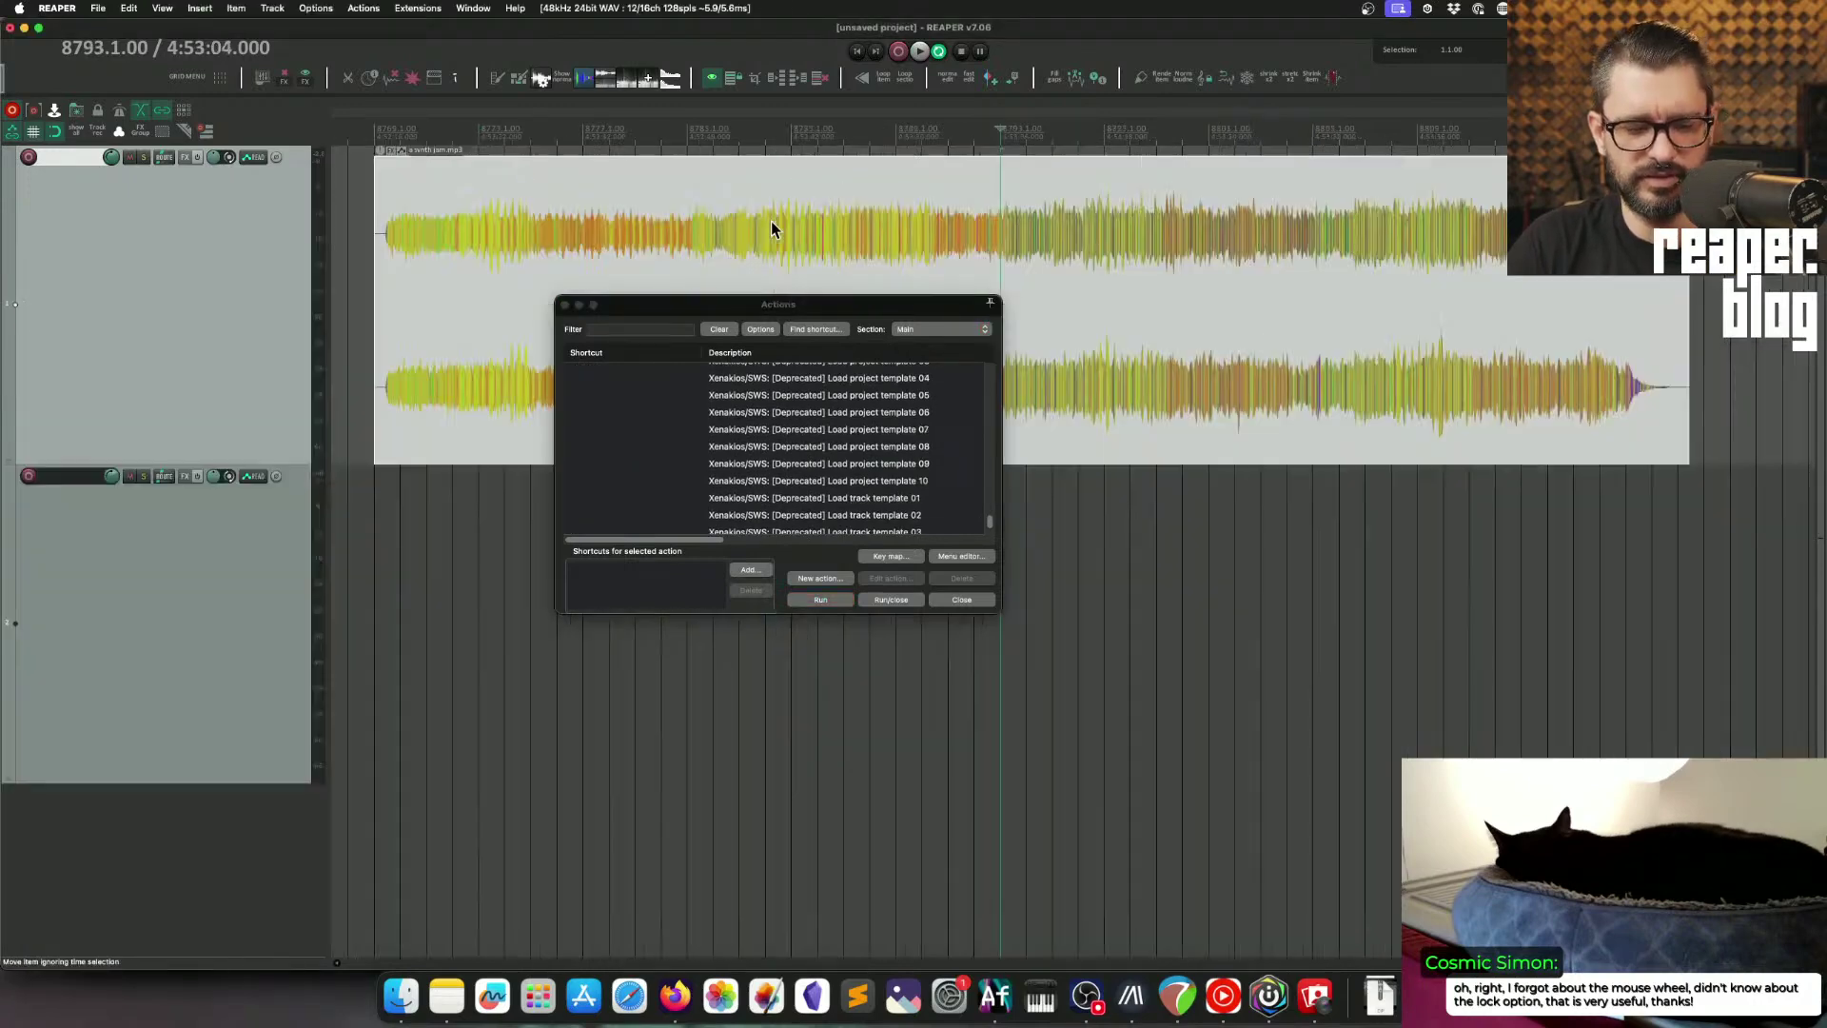
key("z")
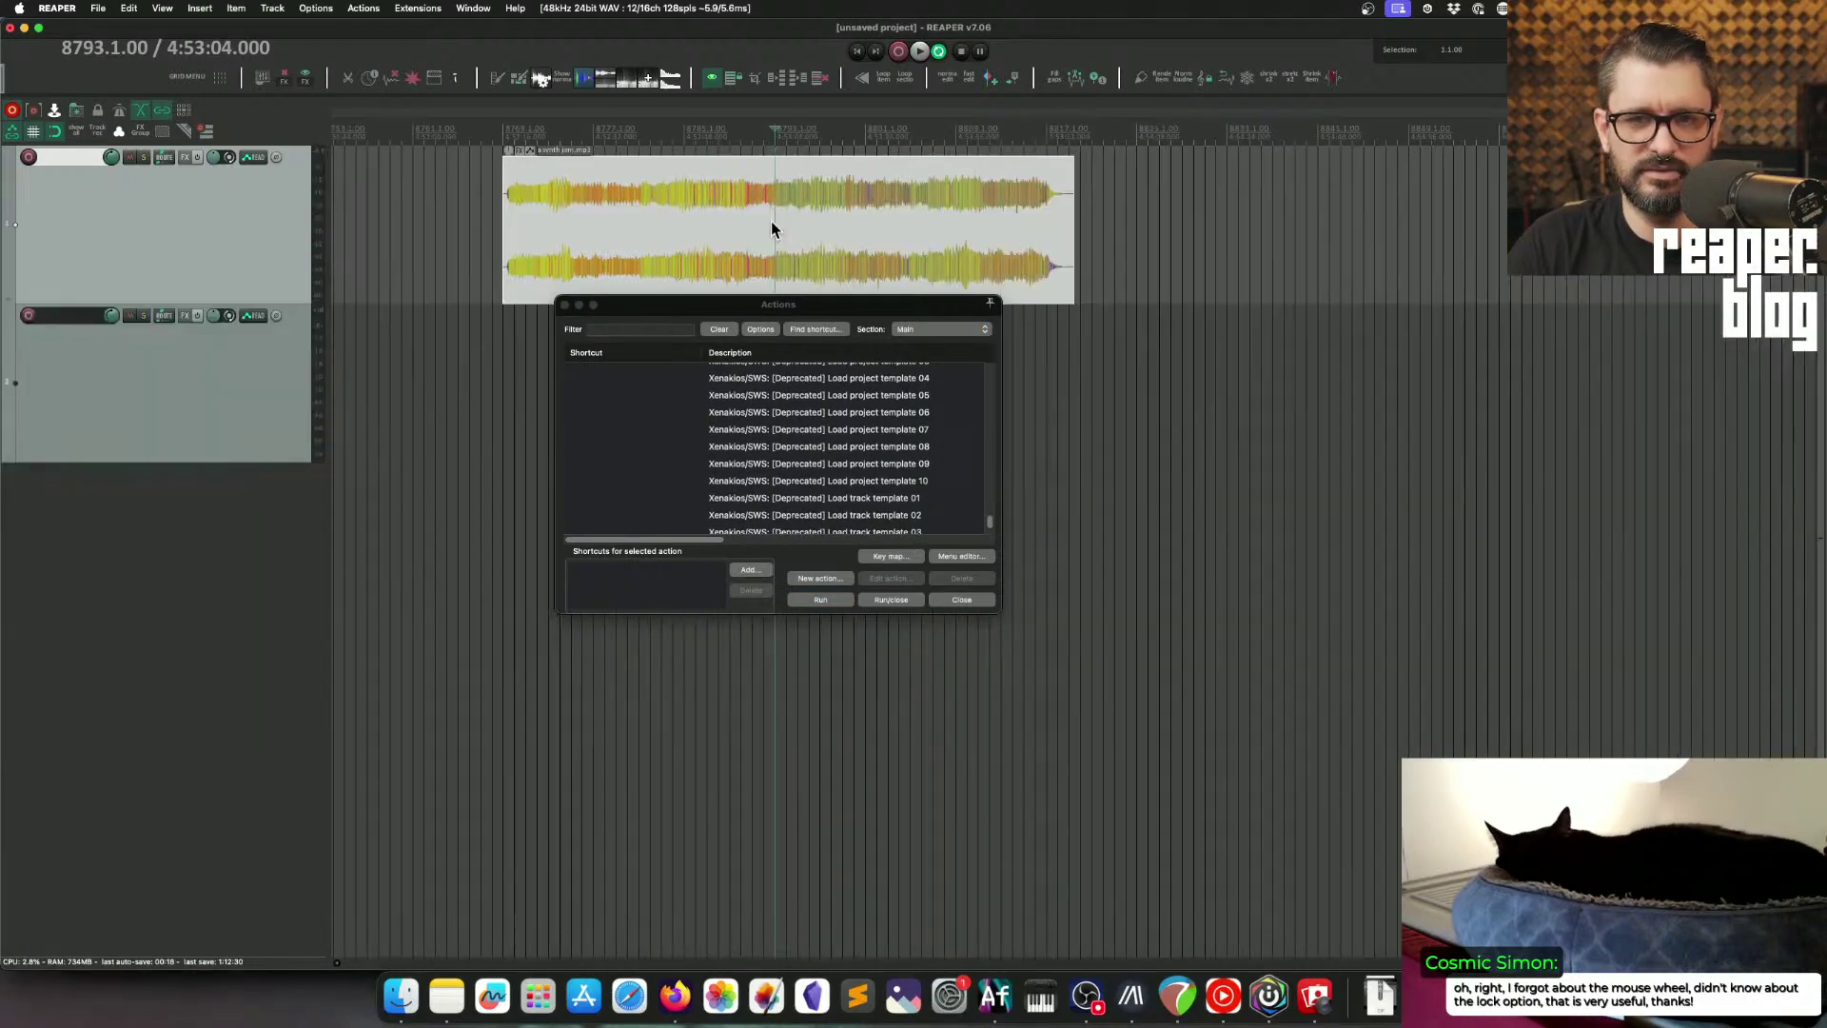
Step: Drag a time selection across the item, zoom to fill it, then zoom back out
left_click_drag(777, 302, 798, 380)
left_click(585, 382)
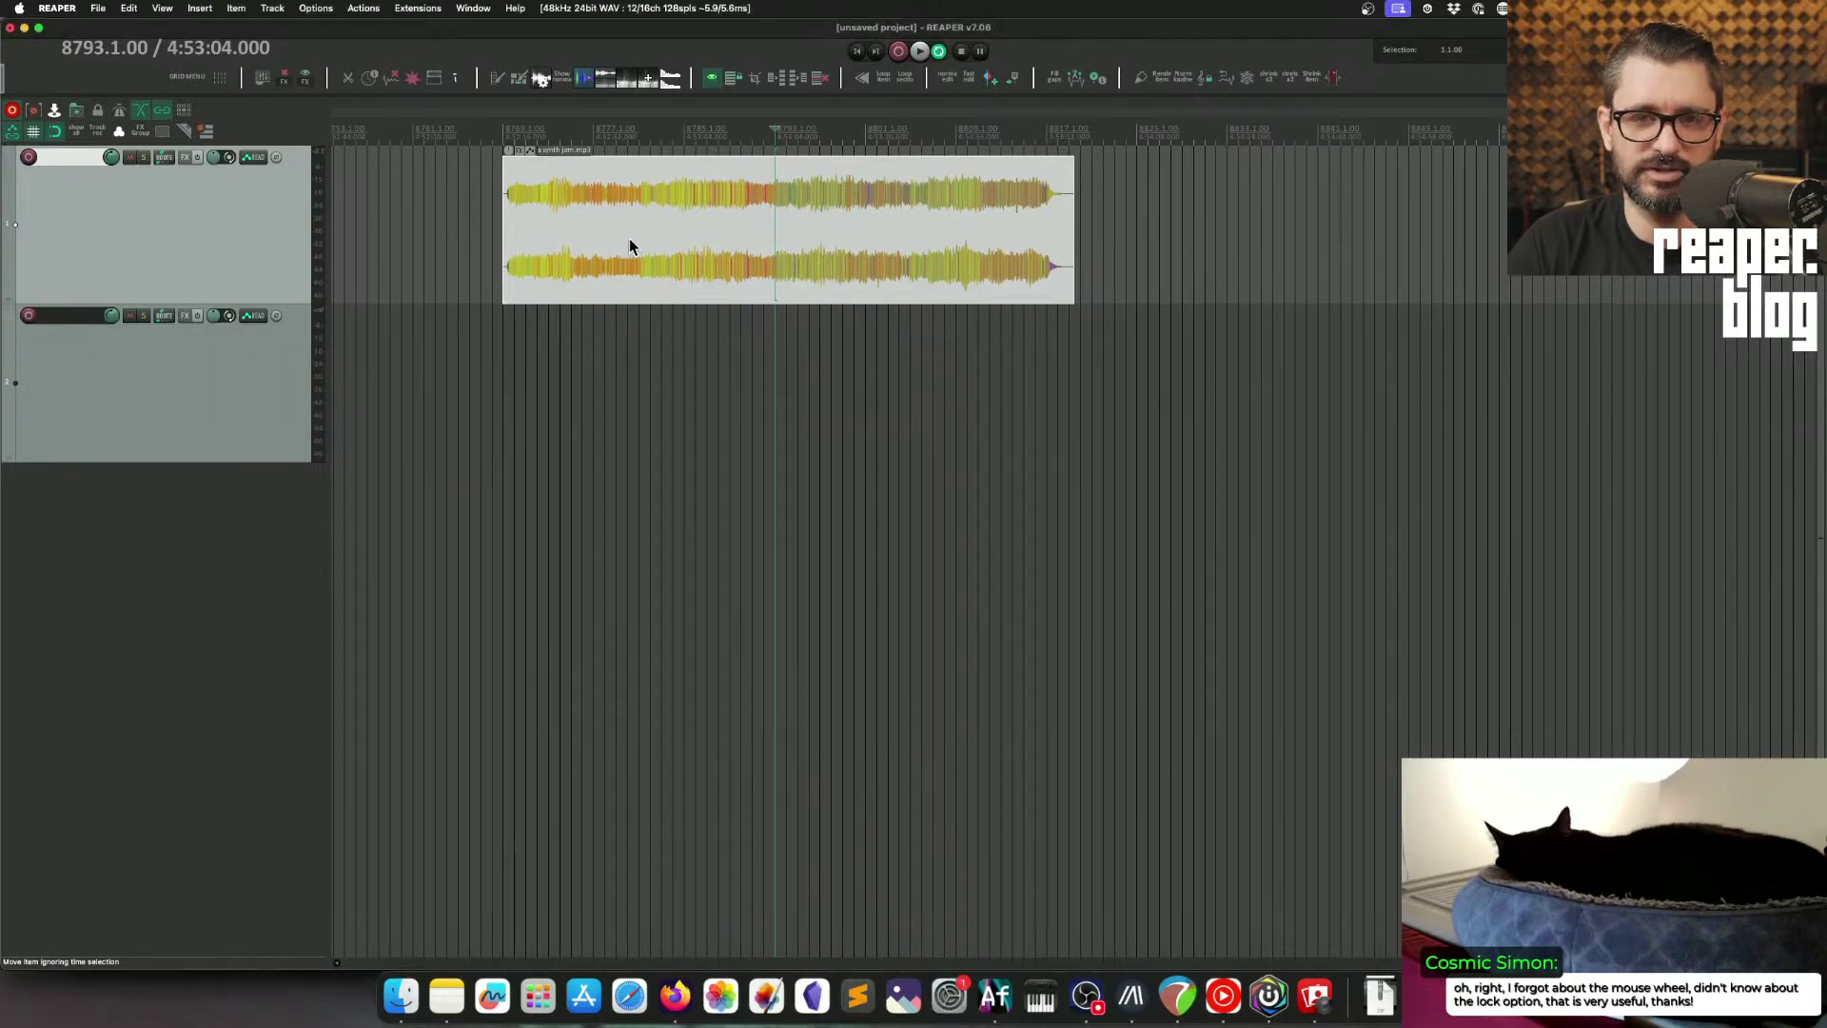
left_click_drag(595, 233, 925, 243)
key("z")
key("z")
key("z")
key("z")
key("z")
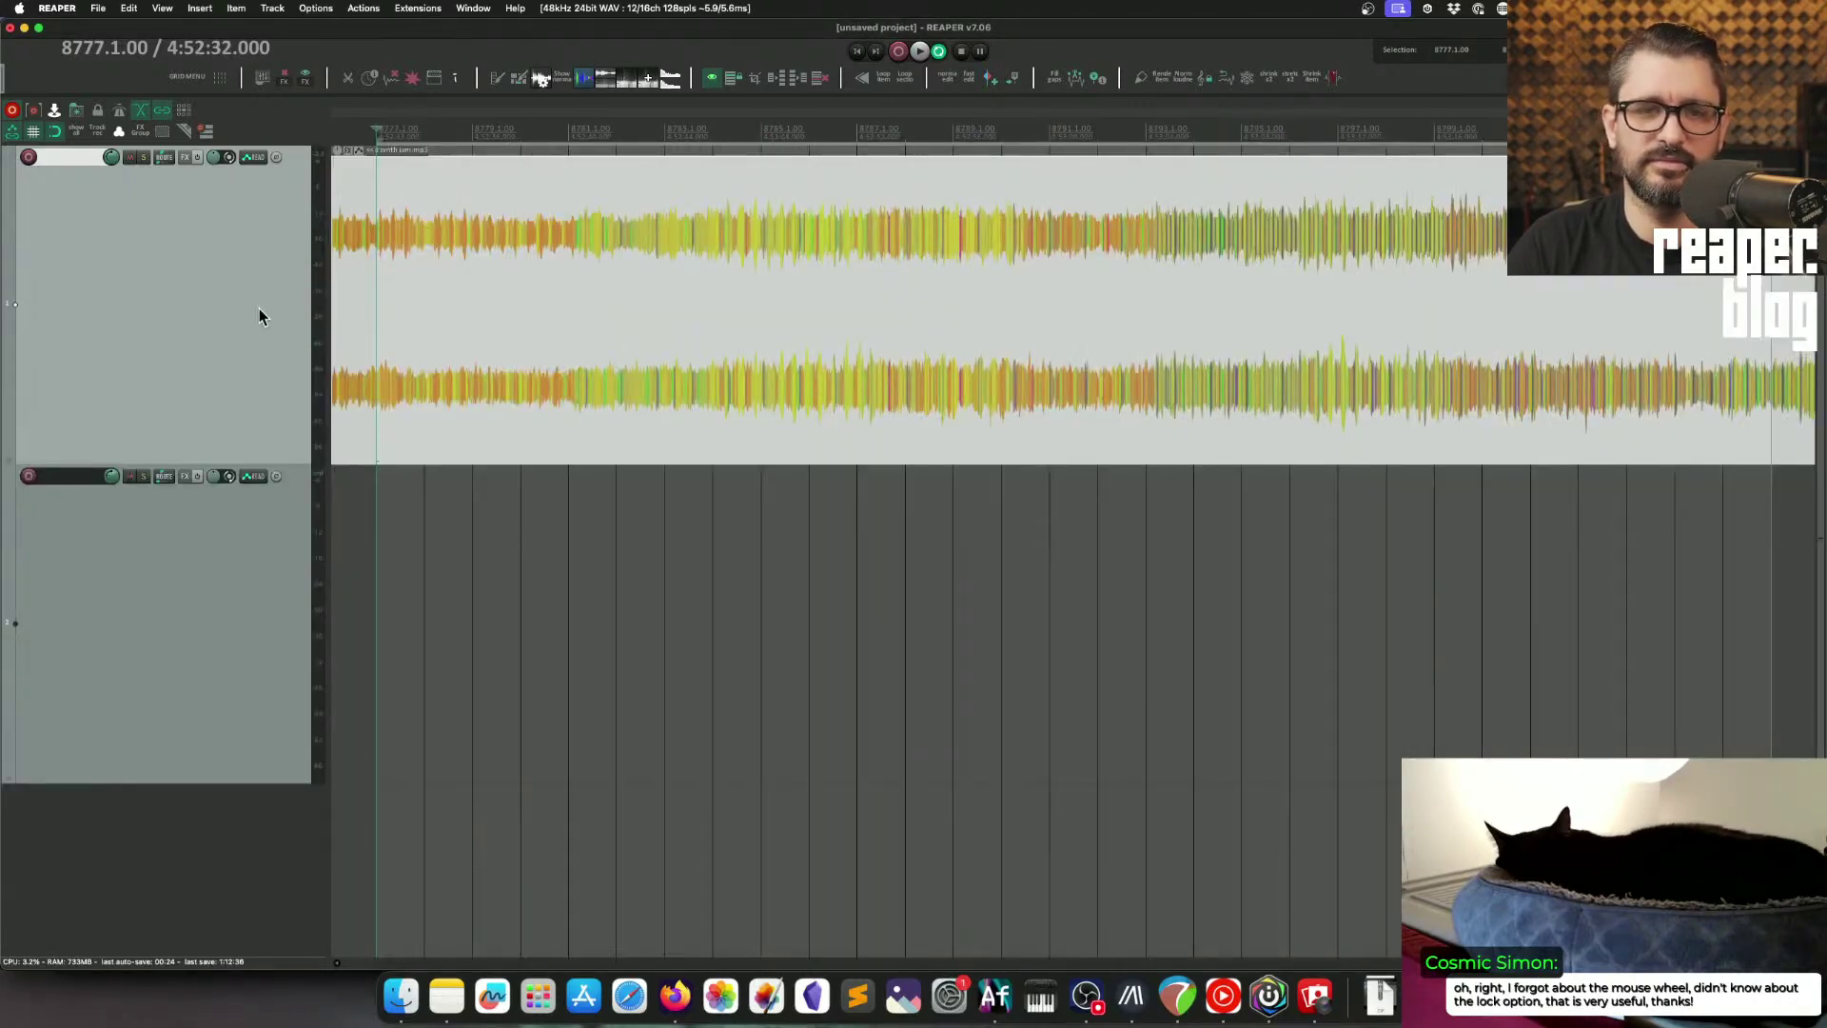
key("z")
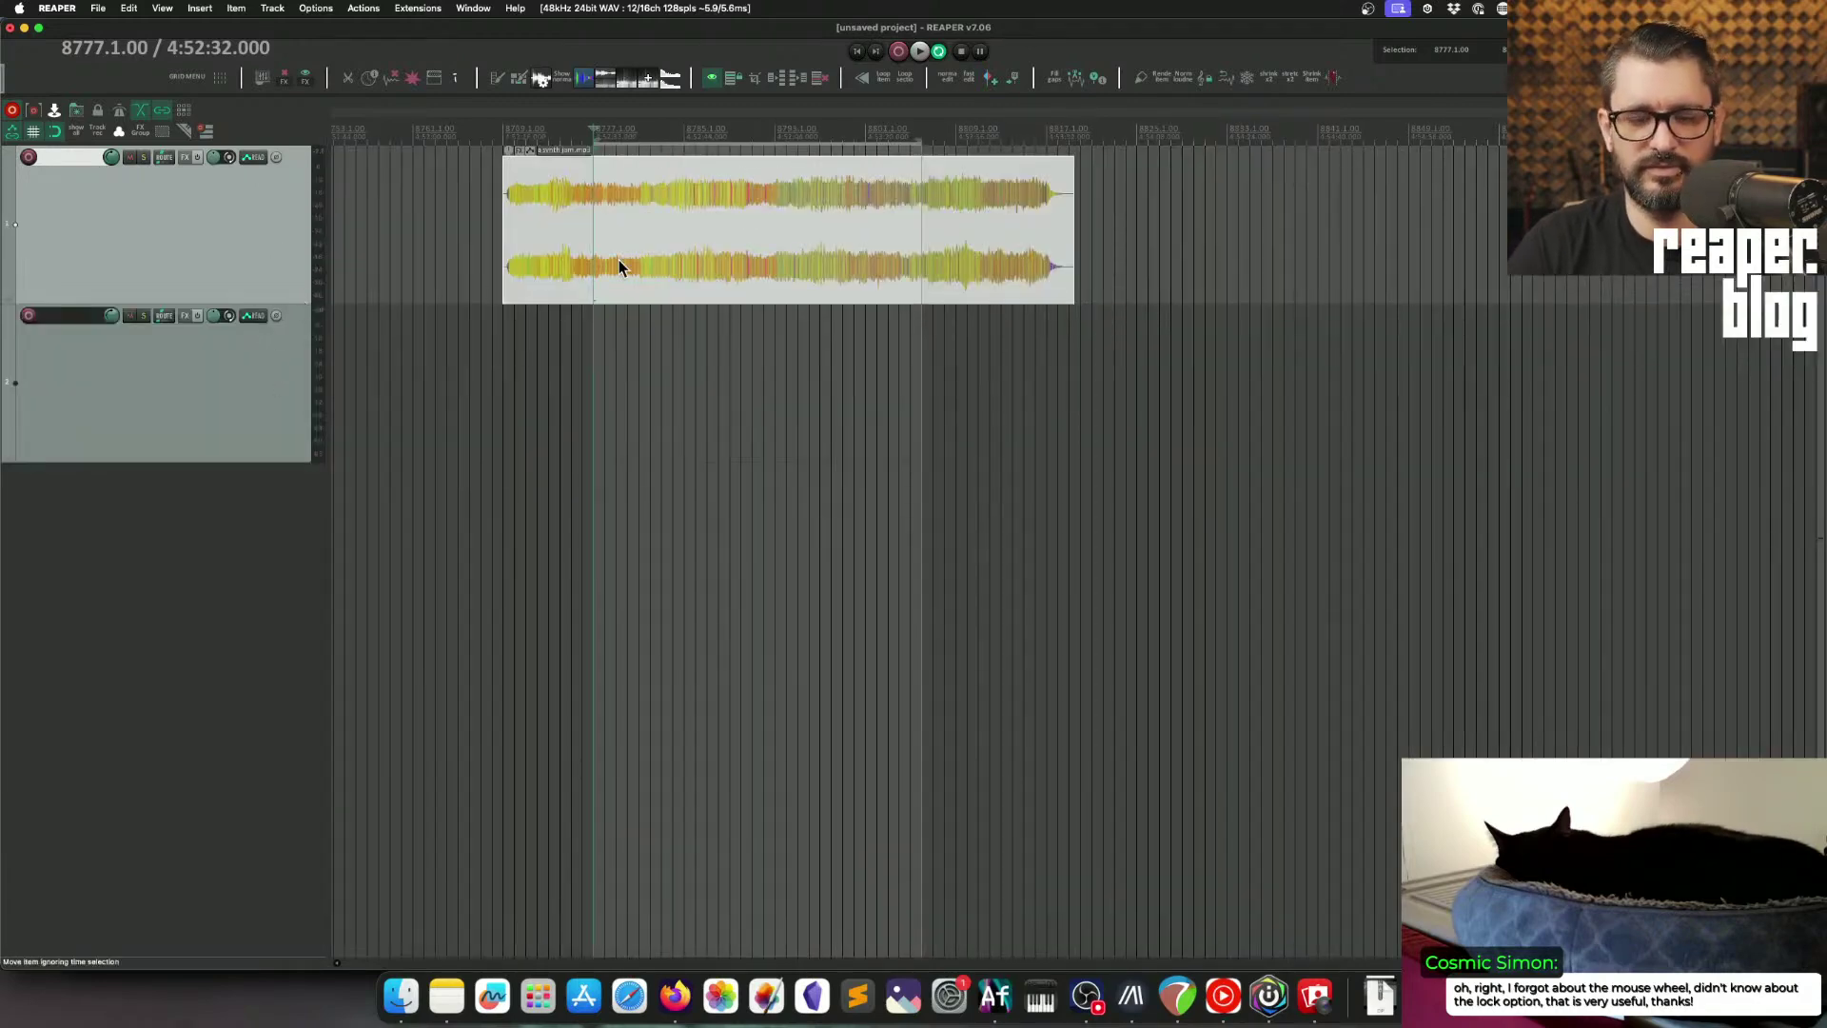
key("question")
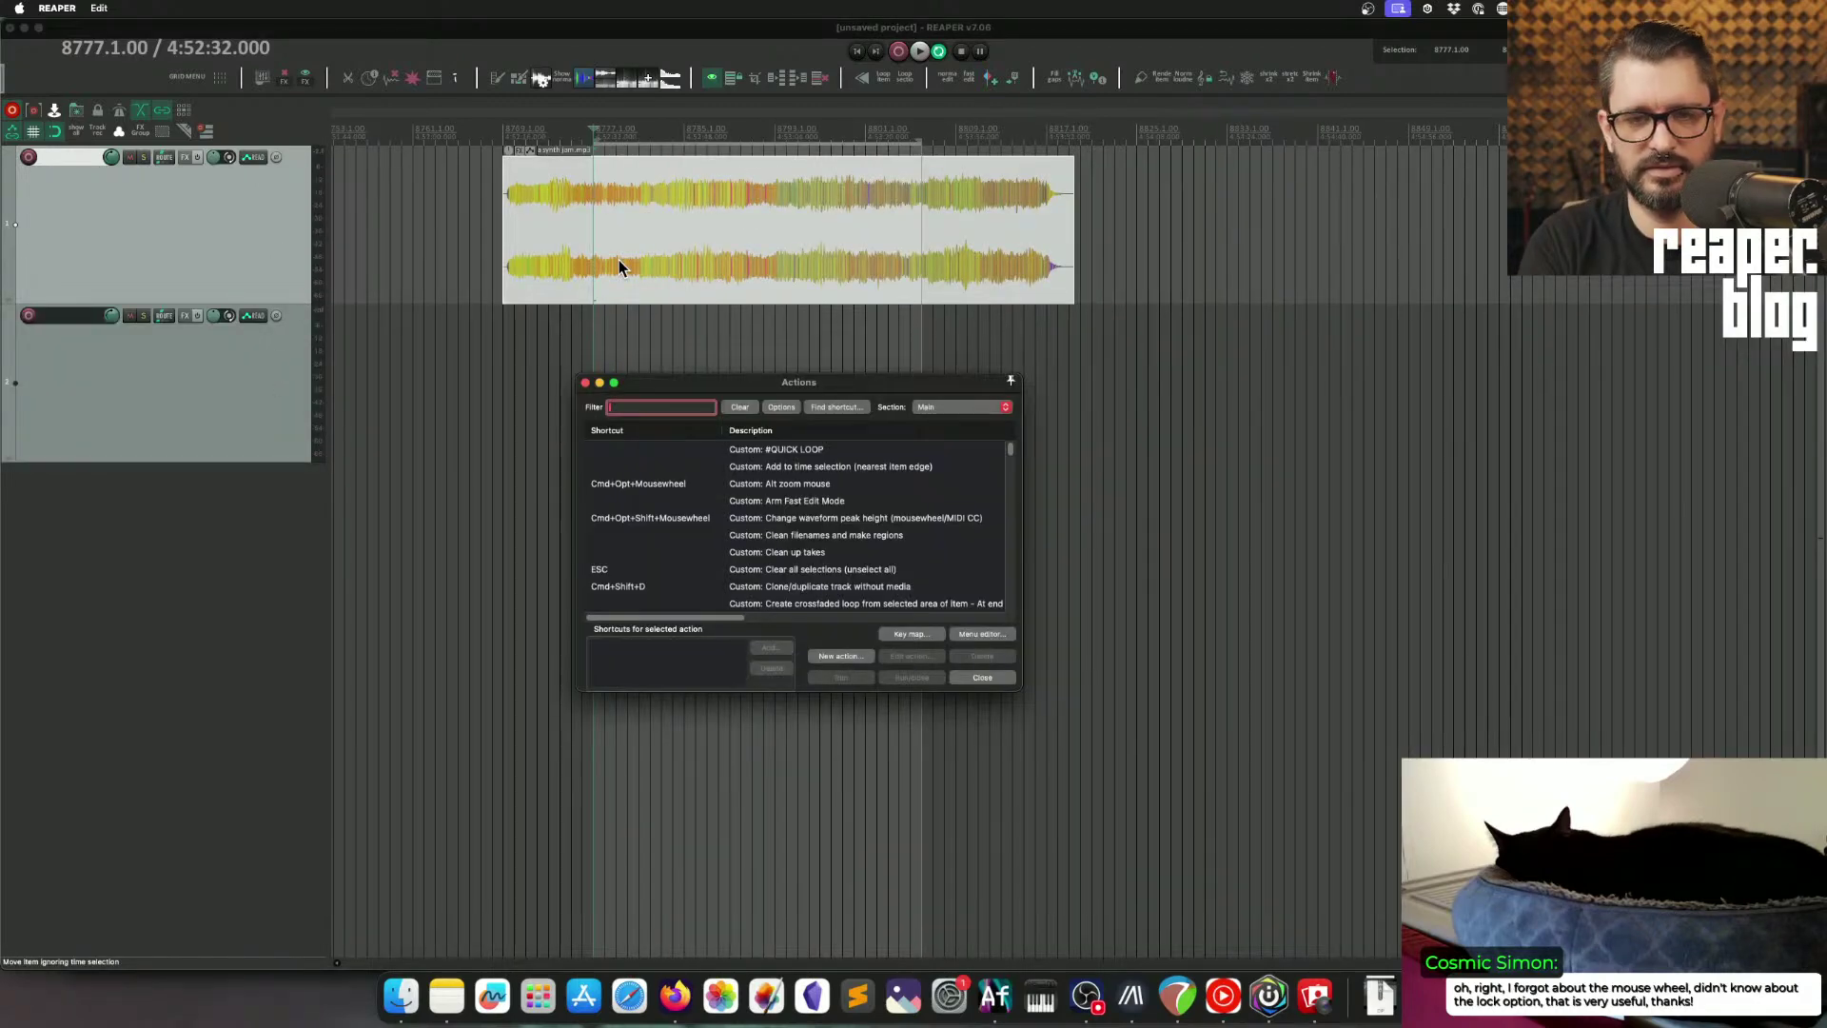
Step: Identify the action bound to E and select the first 'lane vertic' envelope zoom action
left_click(835, 407)
key("e")
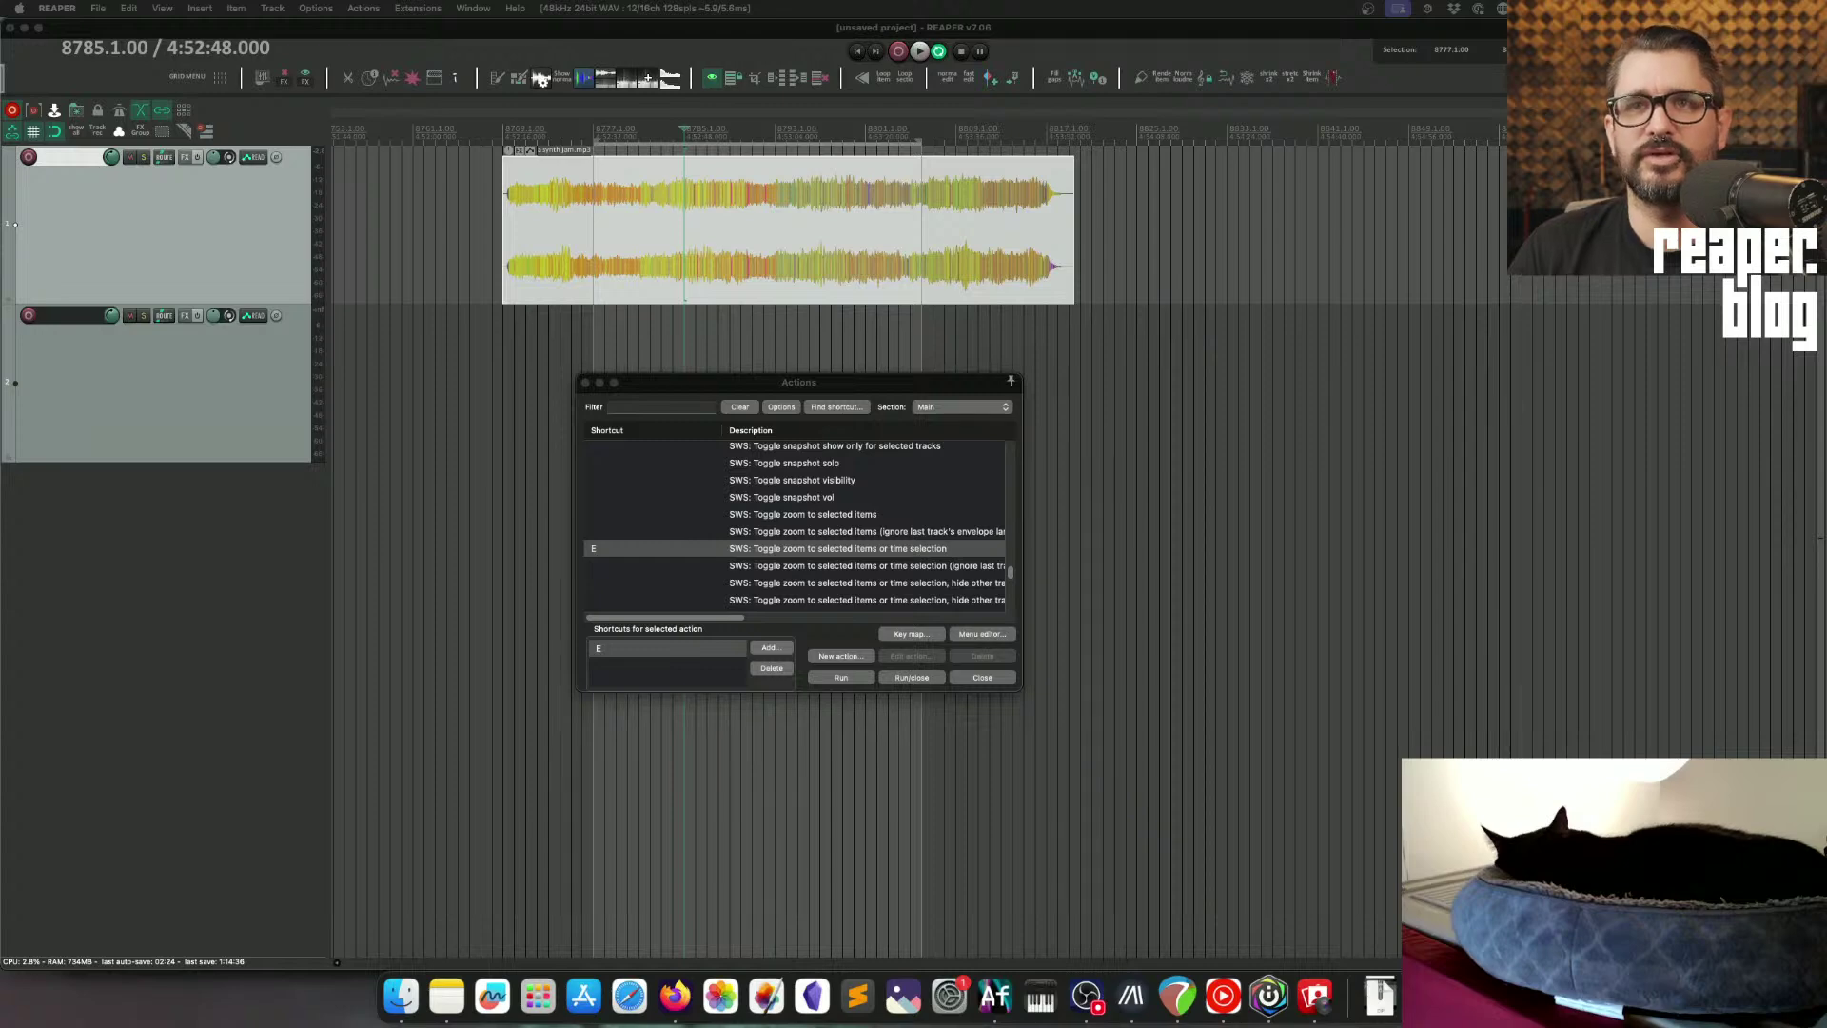
left_click(651, 407)
type("lane vertic")
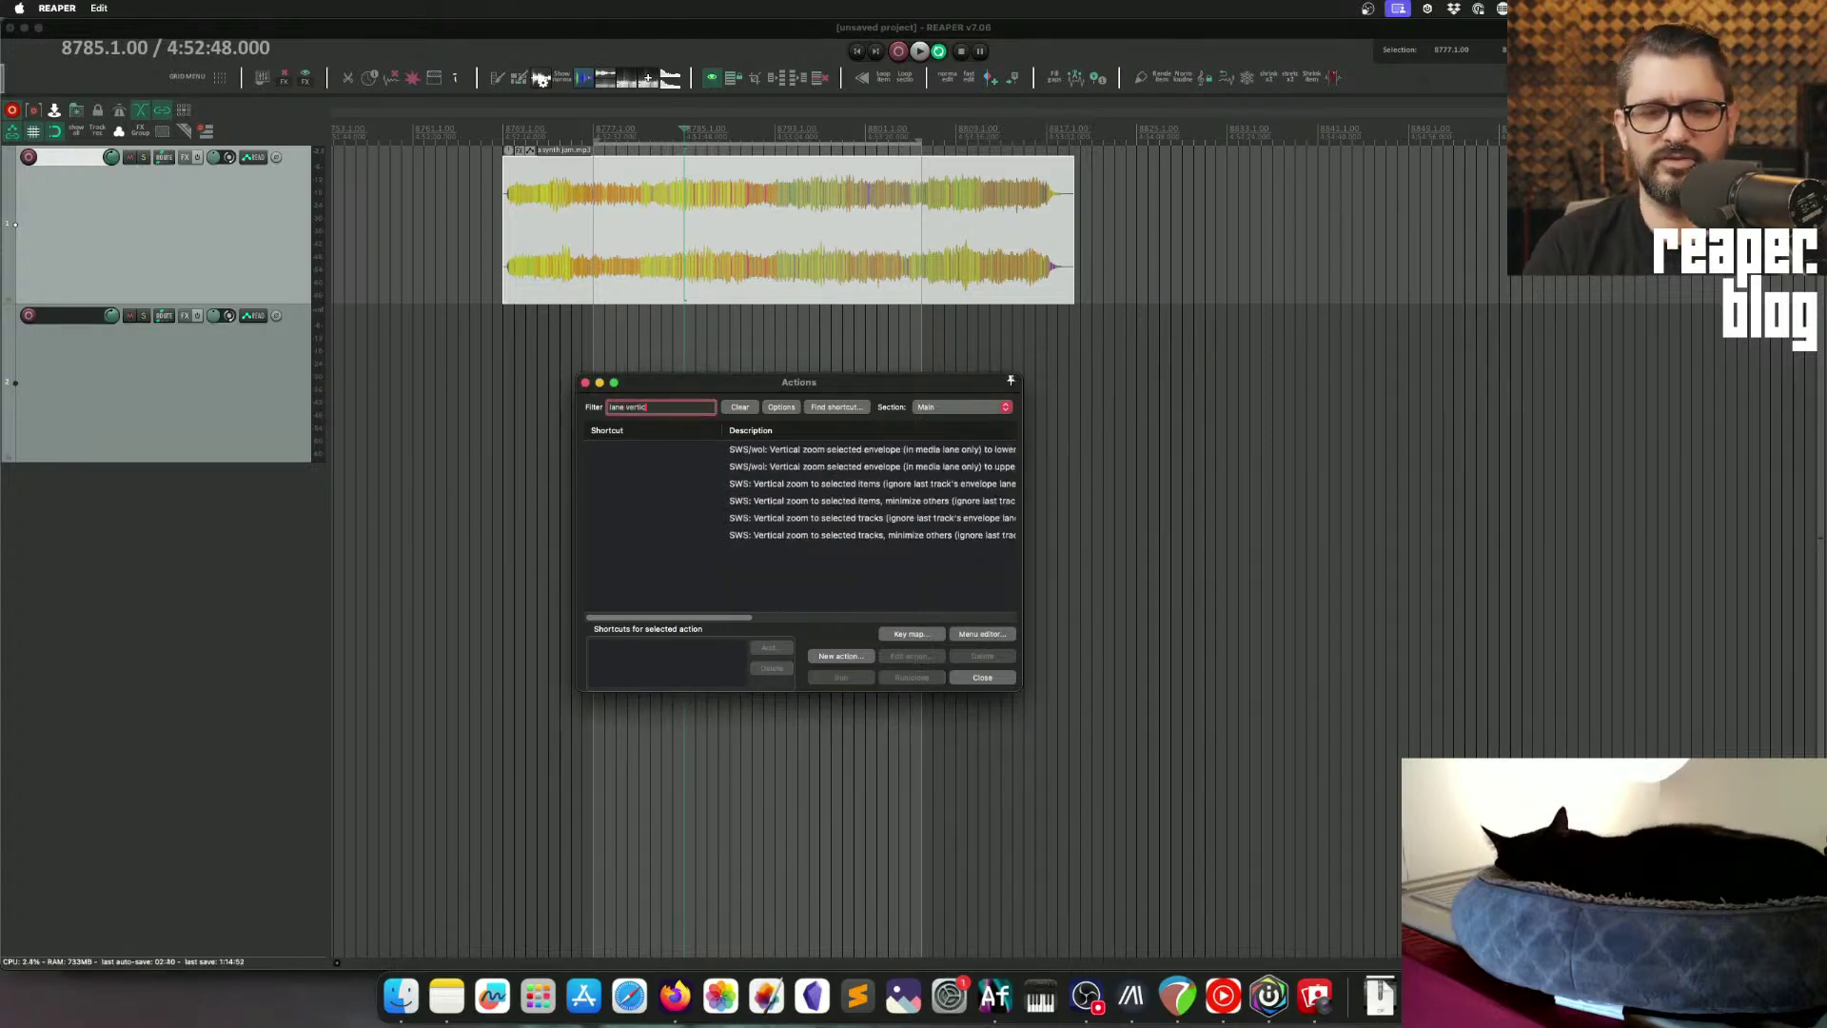
left_click(881, 451)
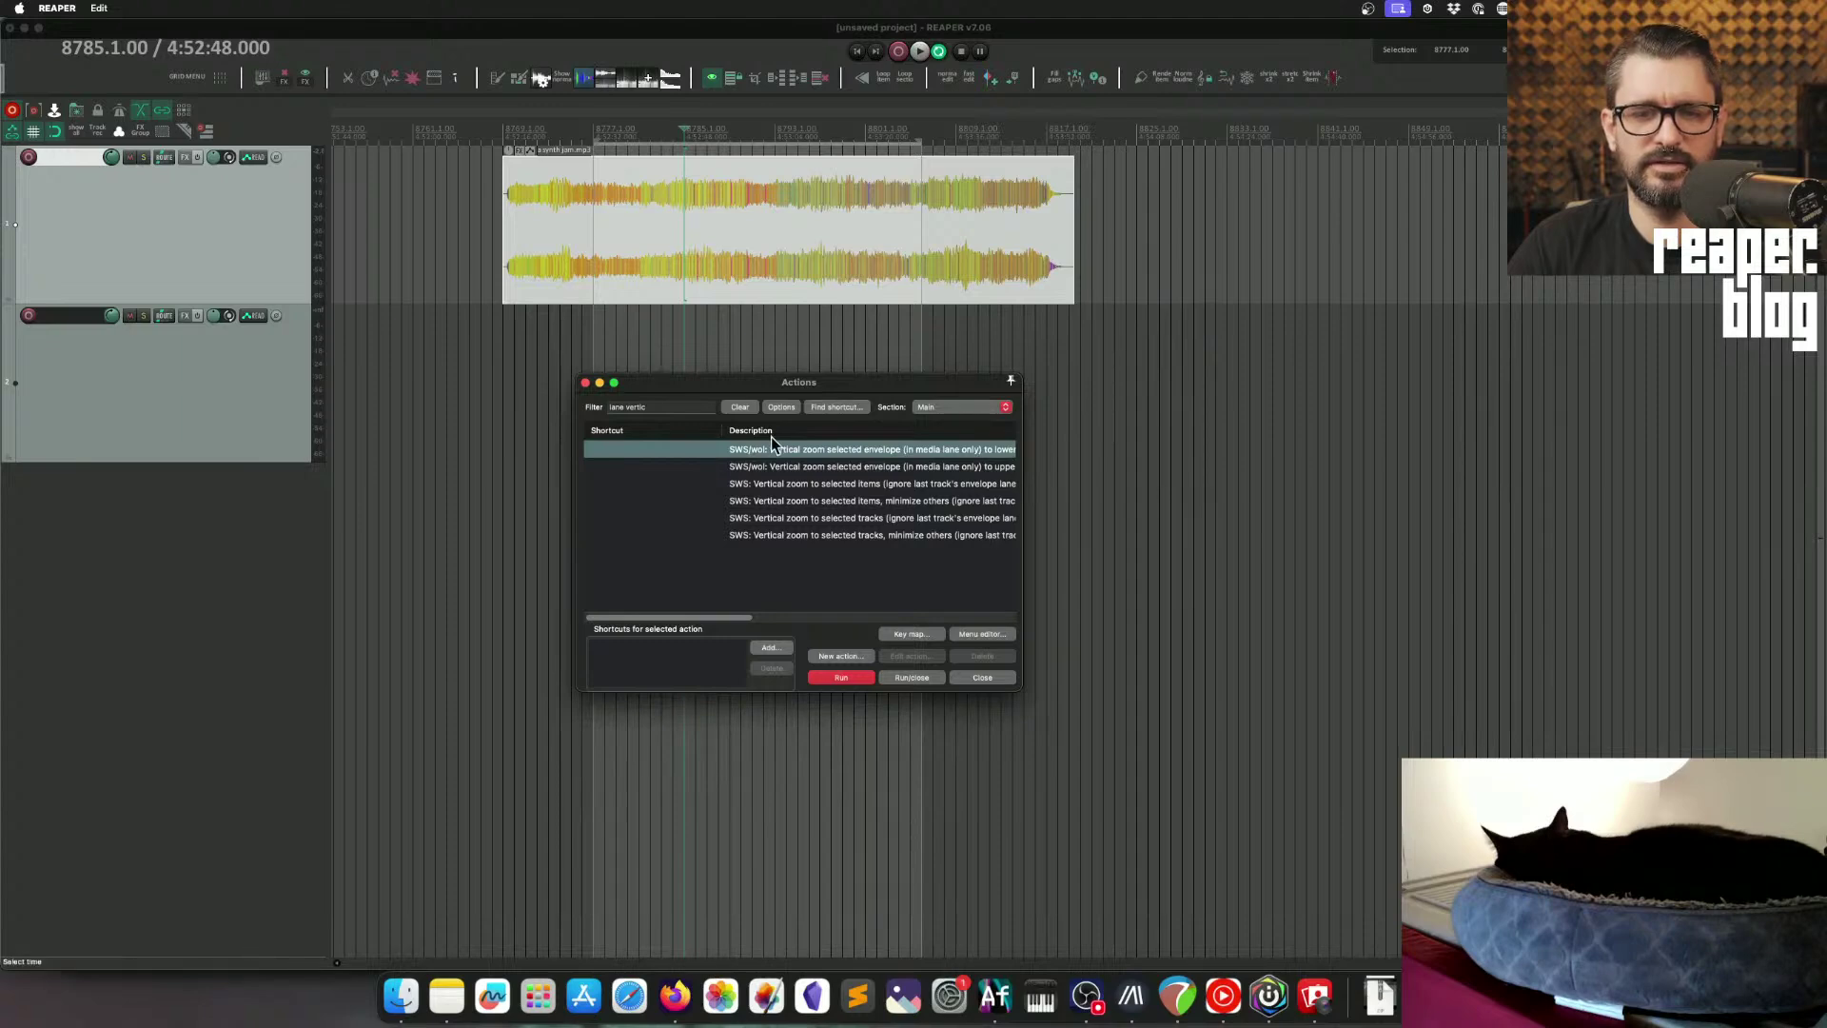
Step: Show track 1's volume envelope lane with V, then filter the actions for 'zoom envelope'
key("v")
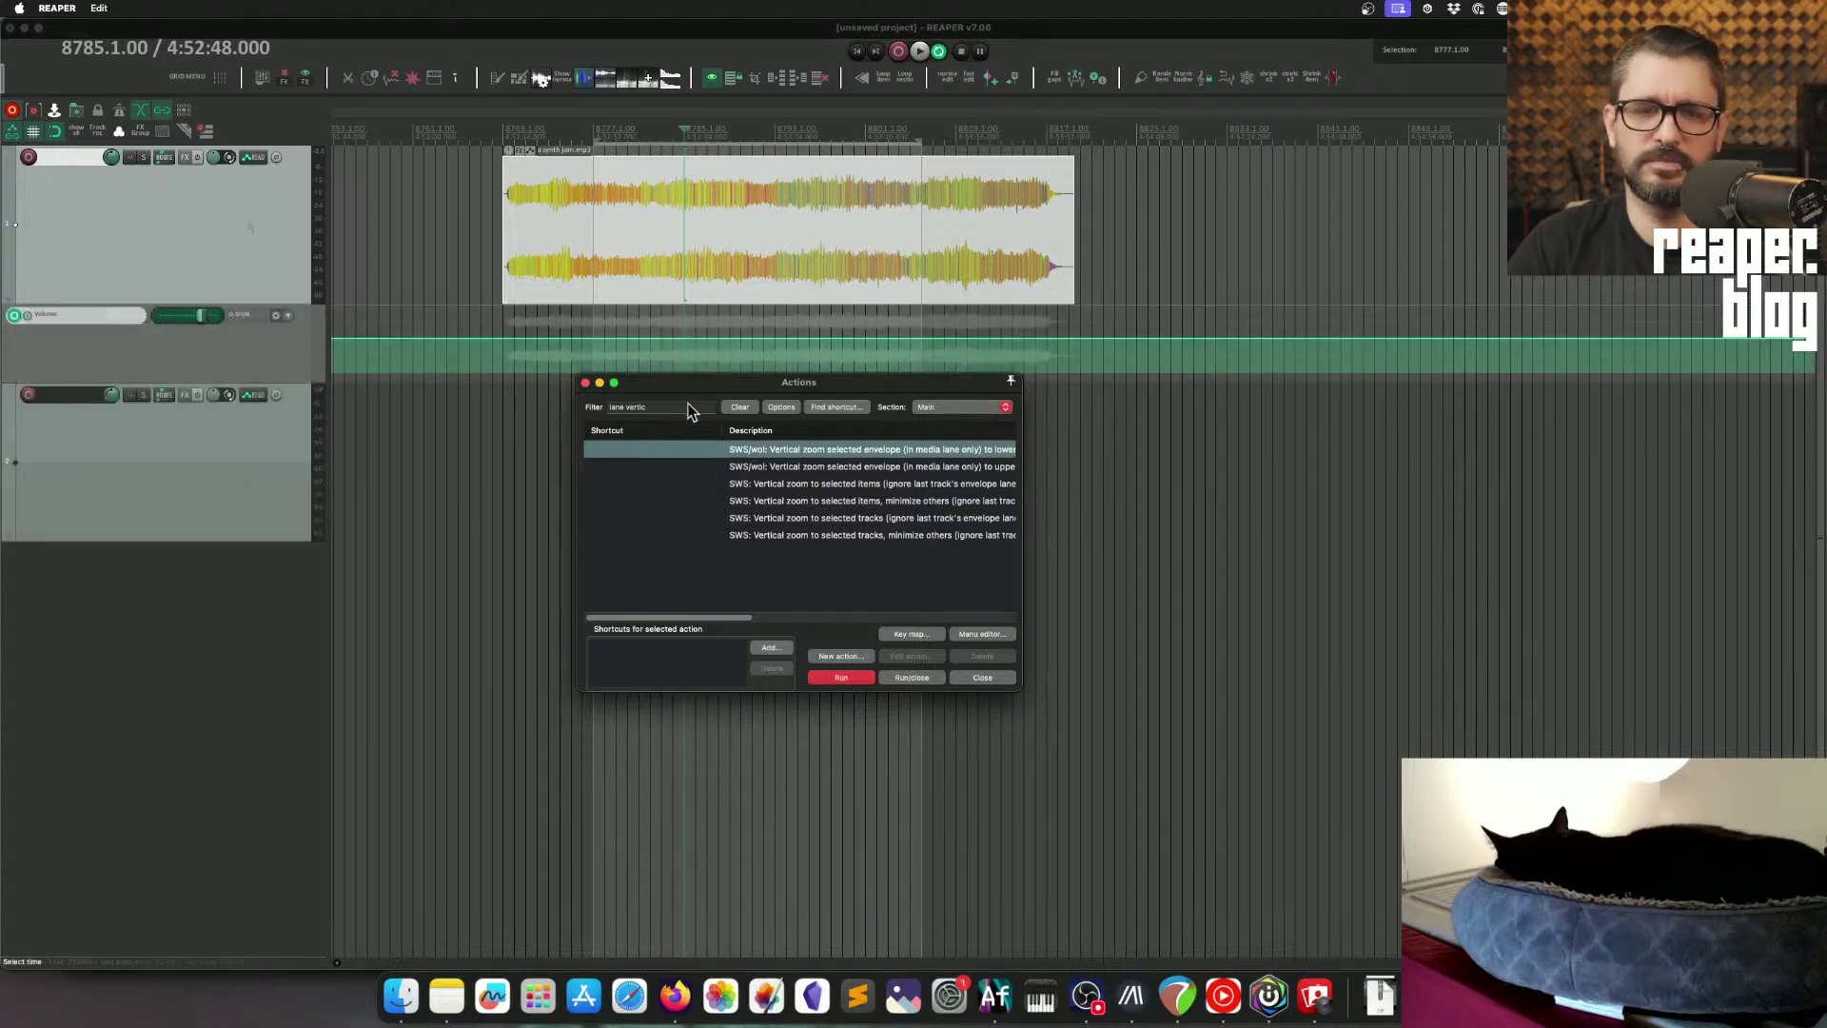
left_click(688, 406)
key("super+a")
type("zoo")
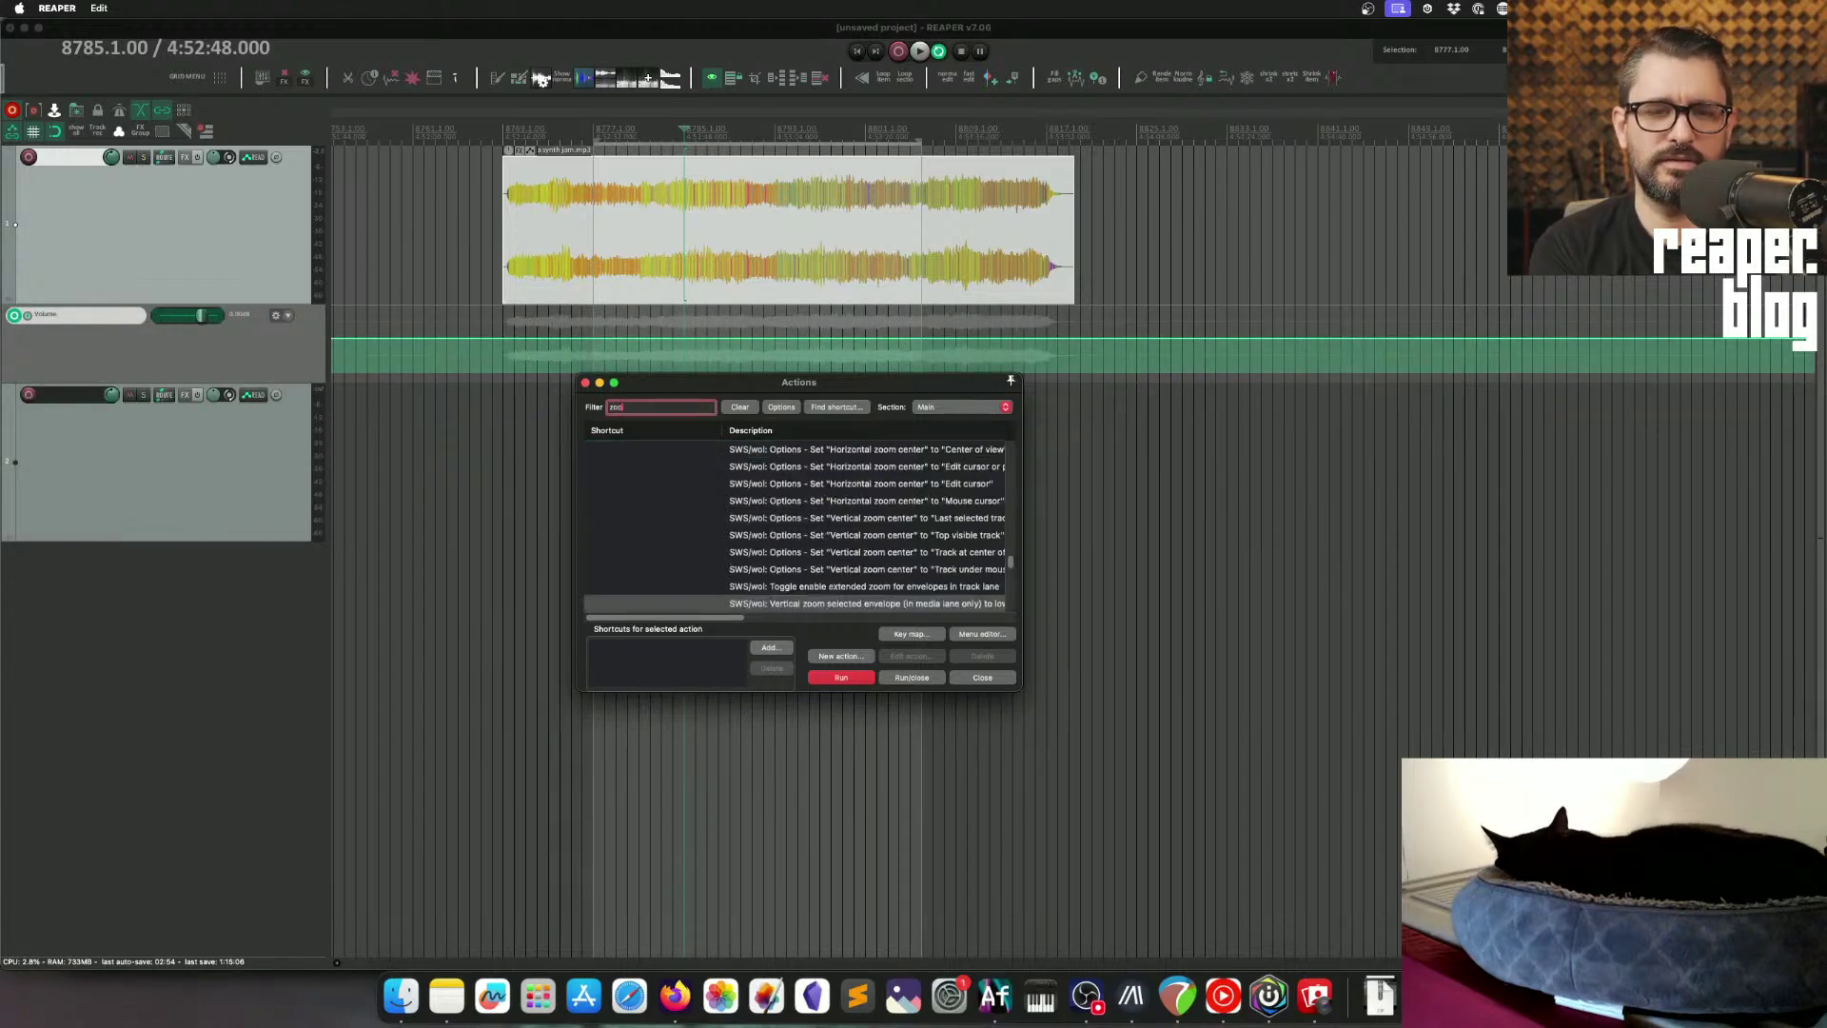
type("m envel")
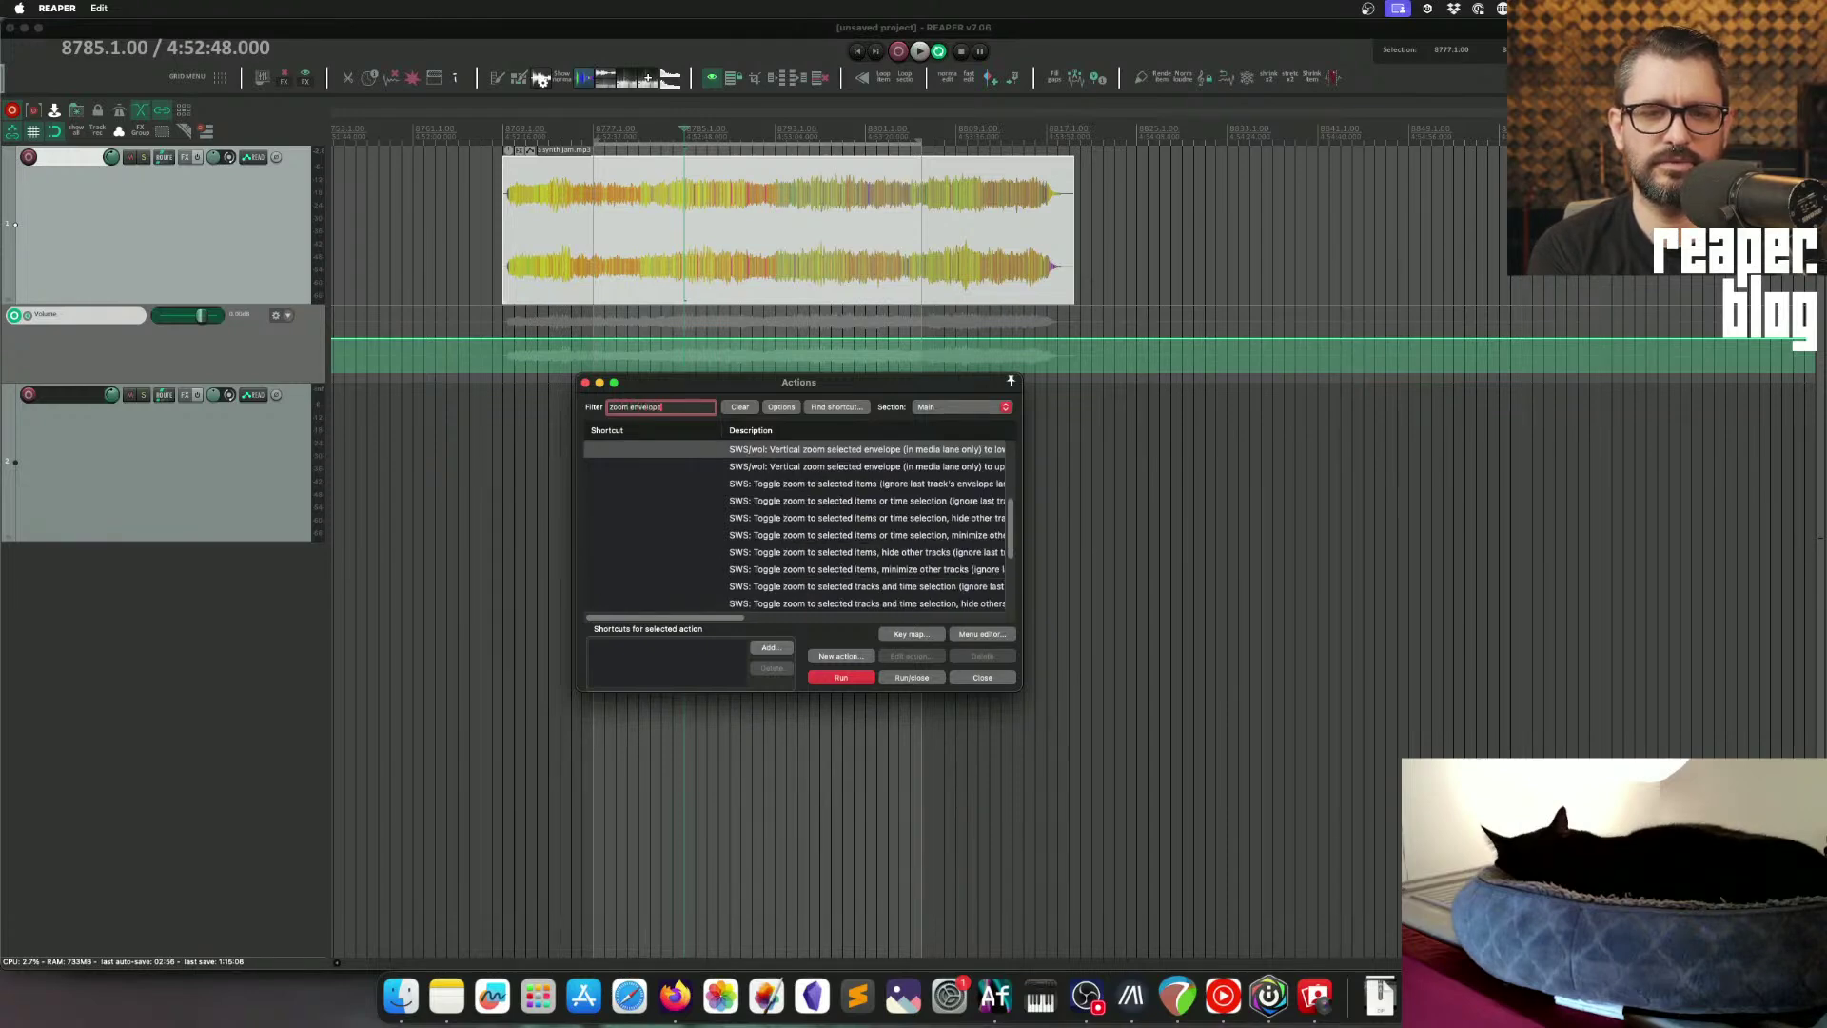
type("ope")
scroll(852, 592, "up", 2)
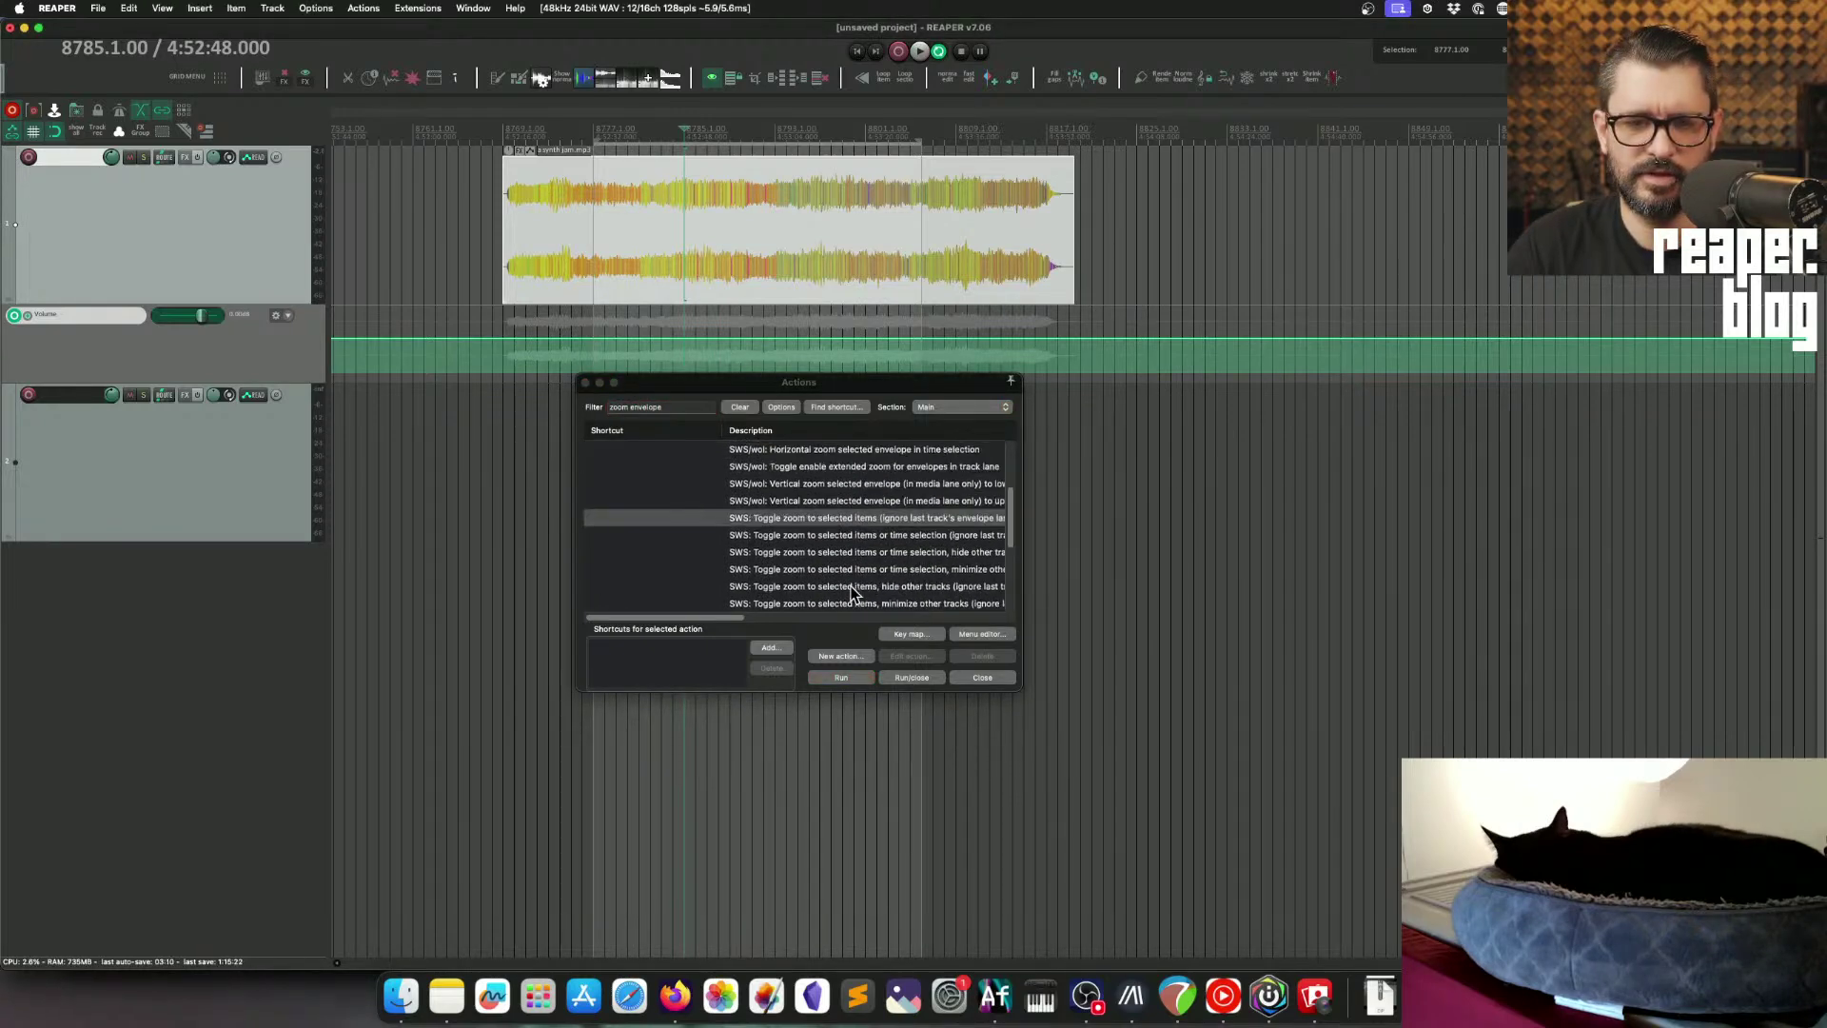
scroll(852, 592, "up", 6)
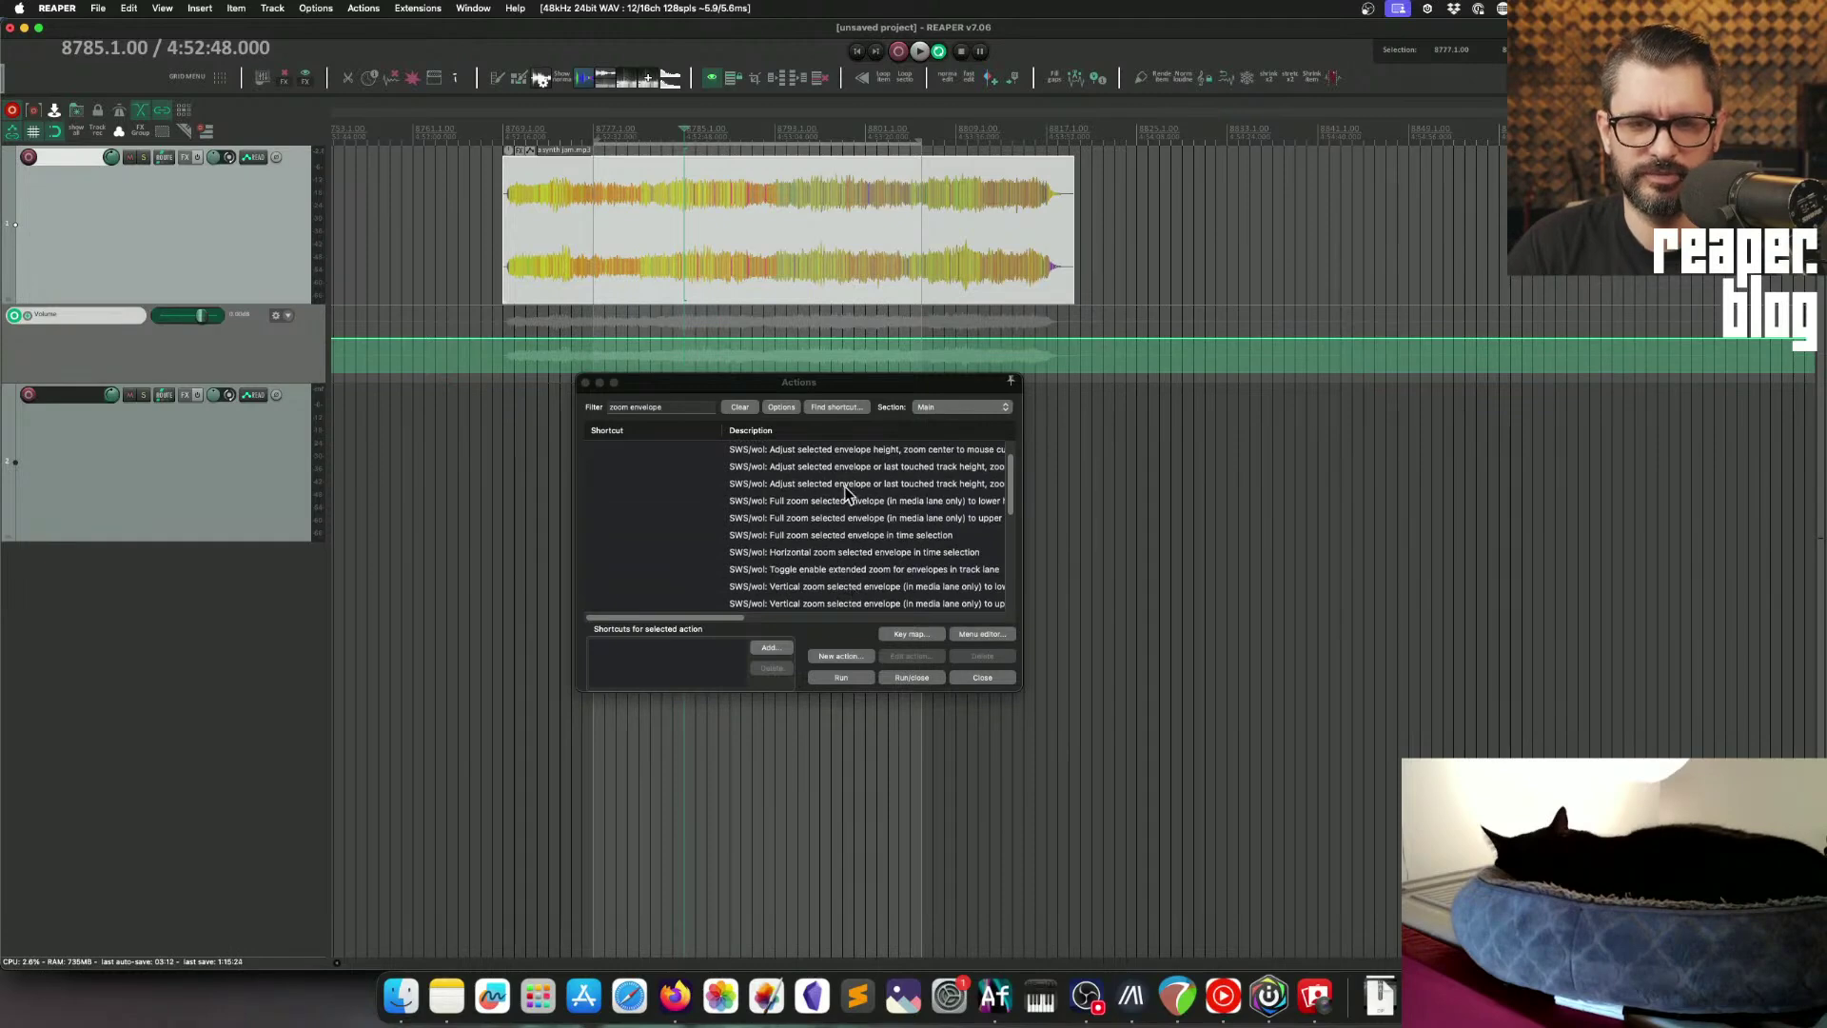
left_click(843, 484)
Step: Filter for 'envelope height', then save a tall lane height to slot 1 and a thin one to slot 2
type("envelope height")
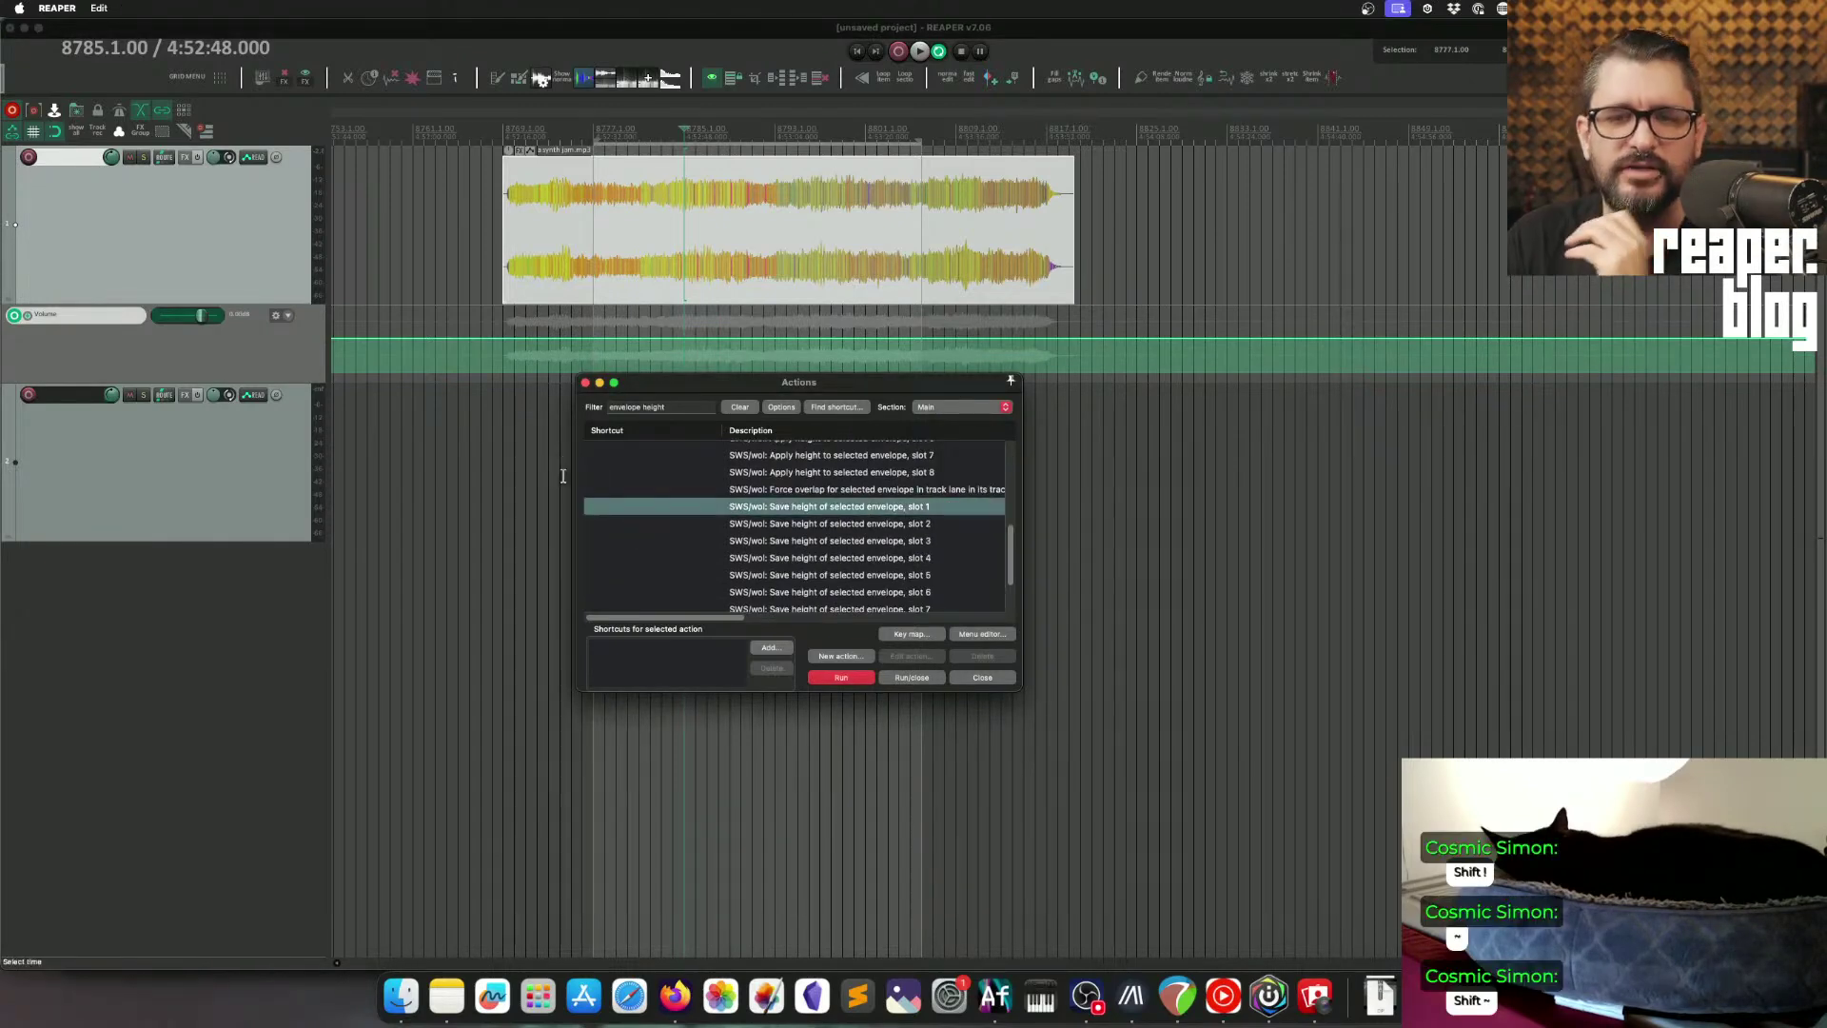
left_click(308, 381)
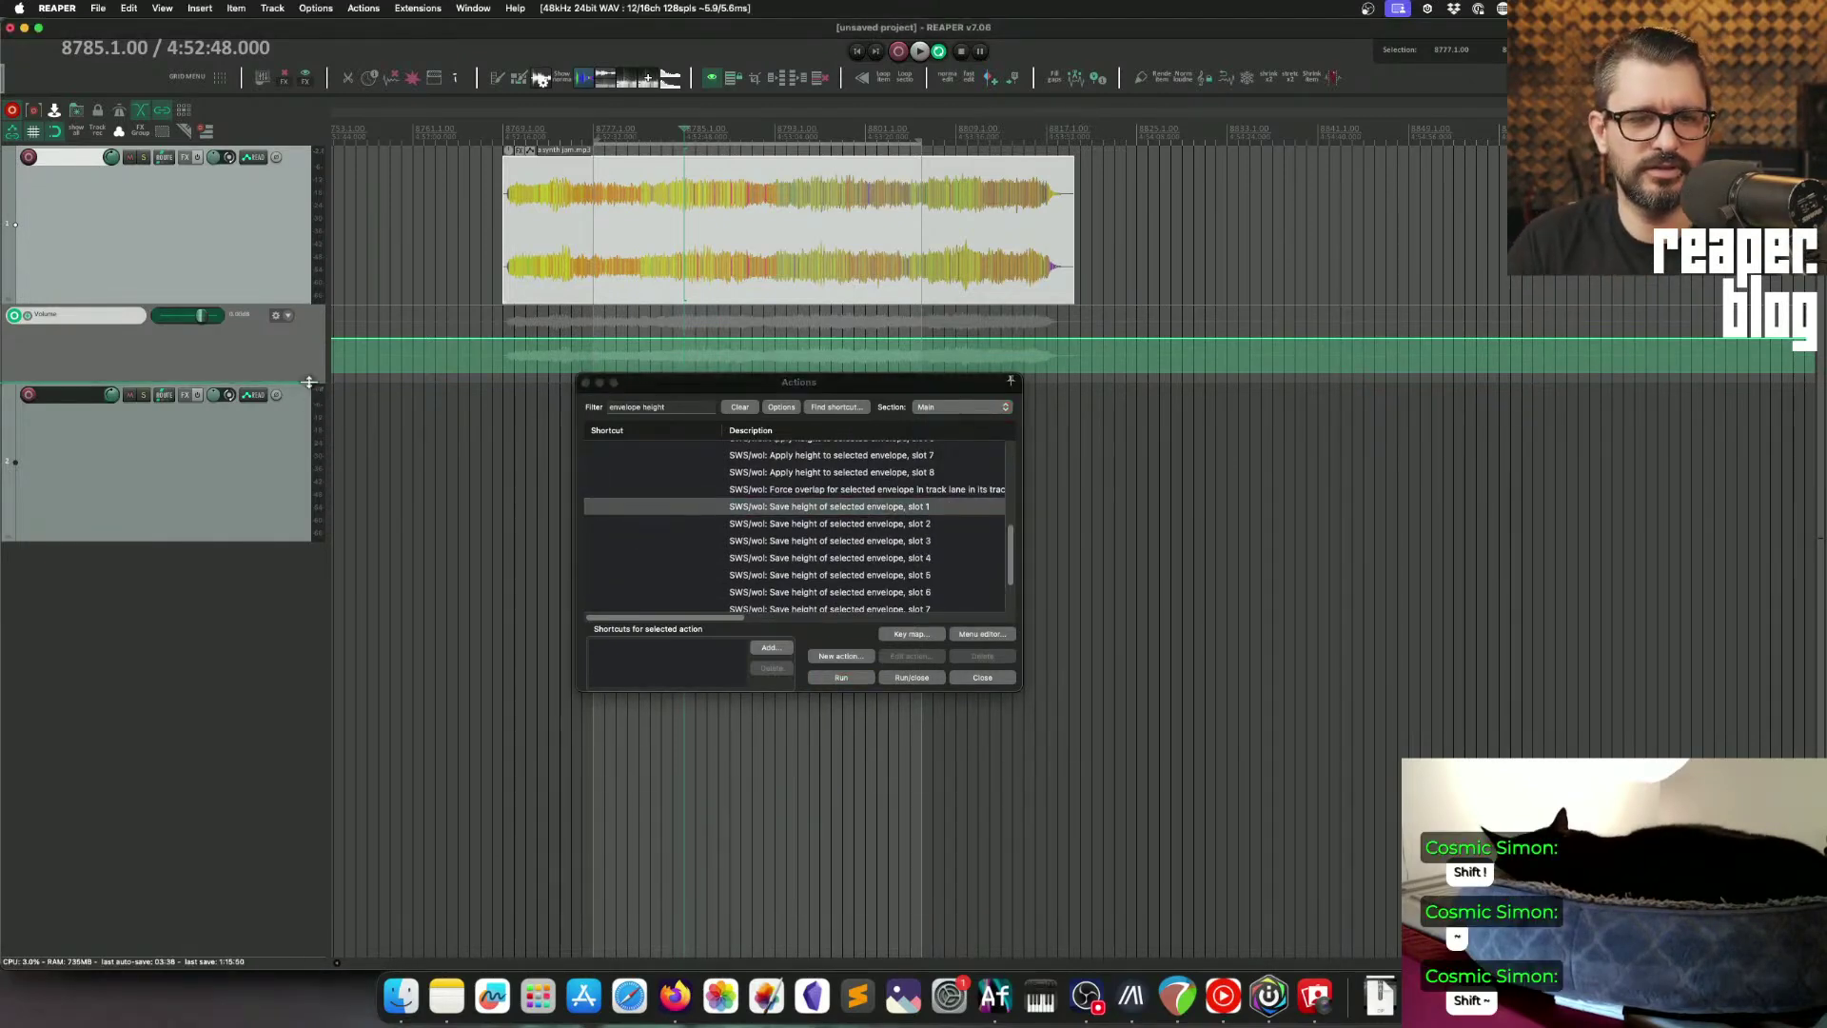
left_click_drag(308, 382, 283, 487)
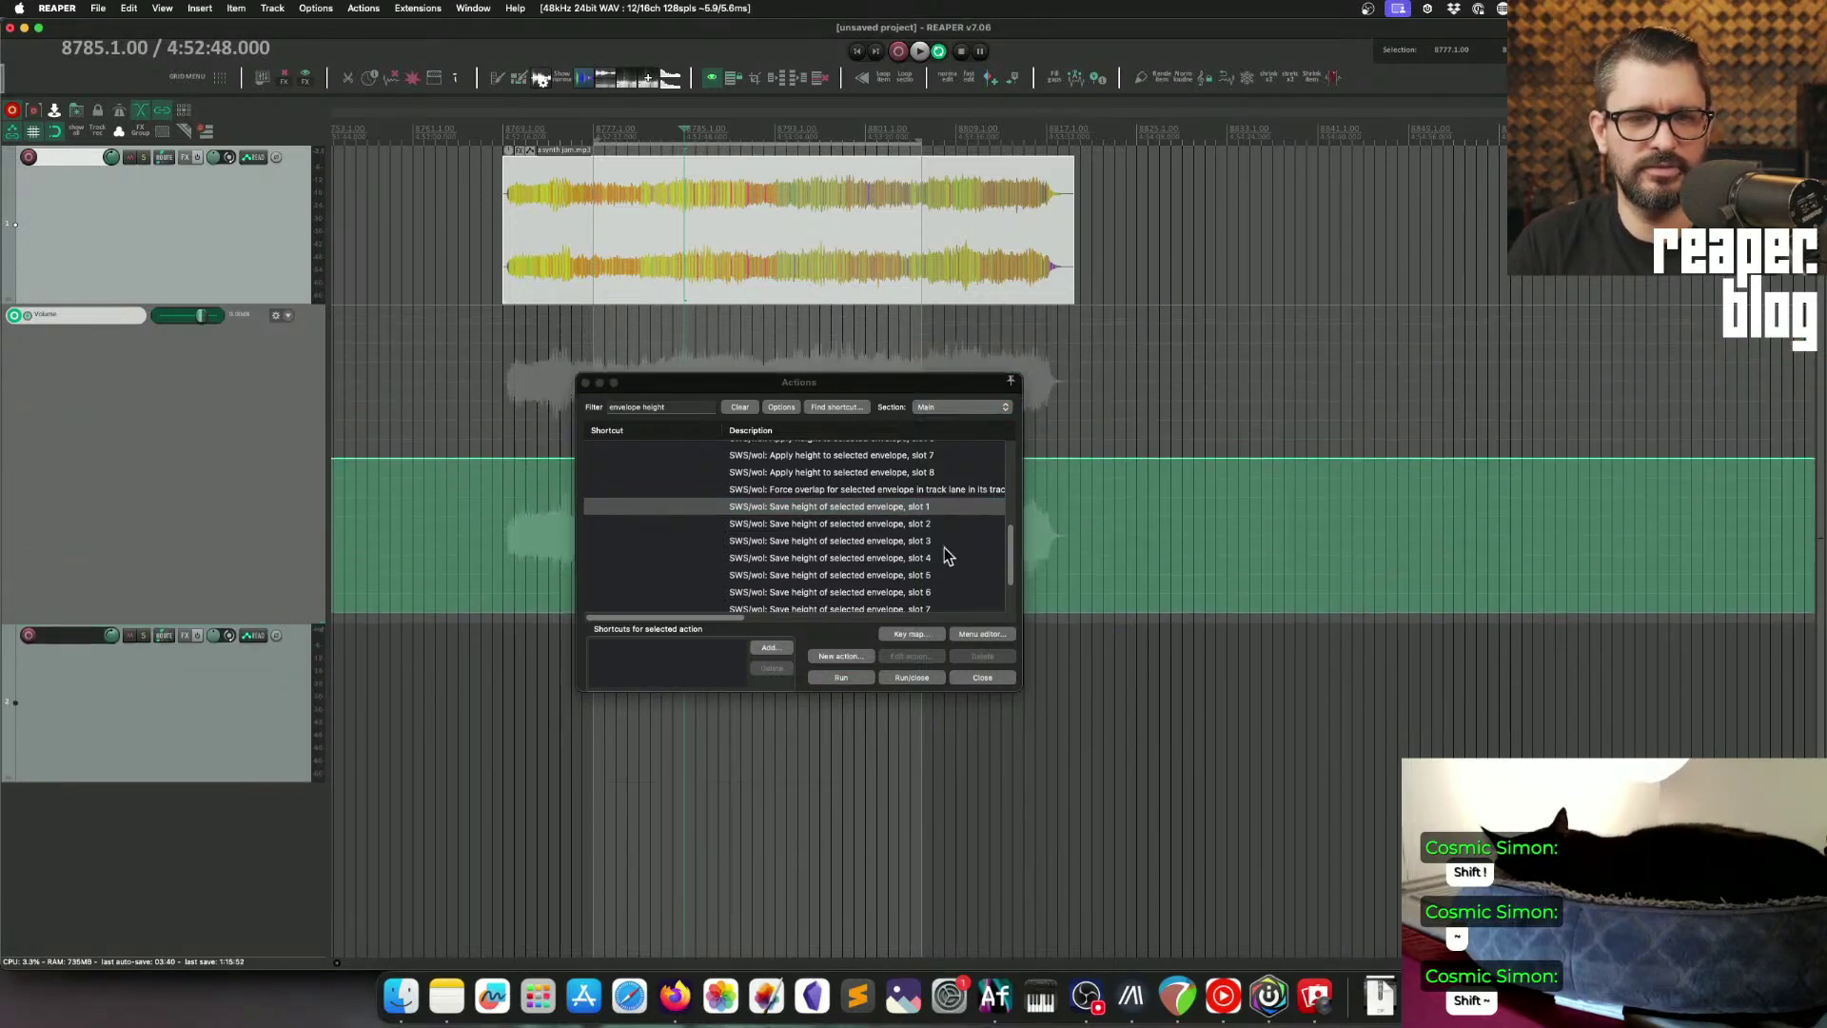
left_click(915, 512)
left_click(842, 677)
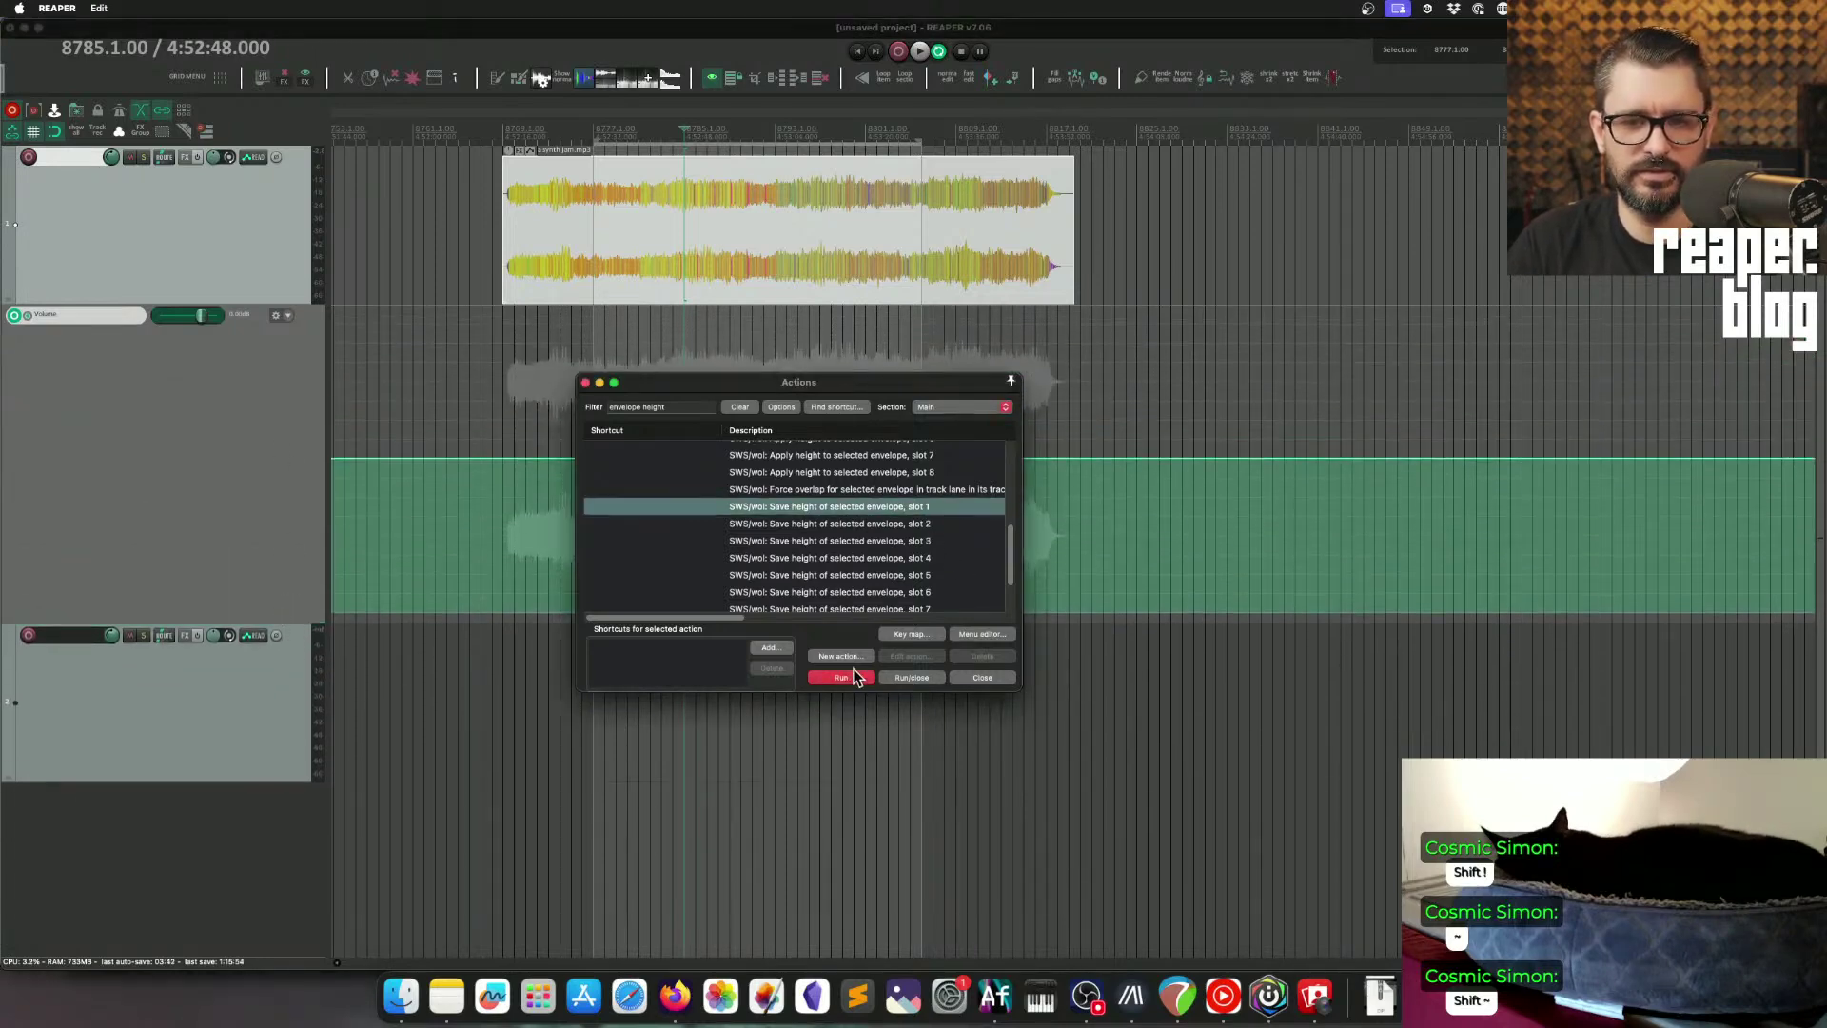
left_click(880, 524)
left_click_drag(262, 623, 276, 323)
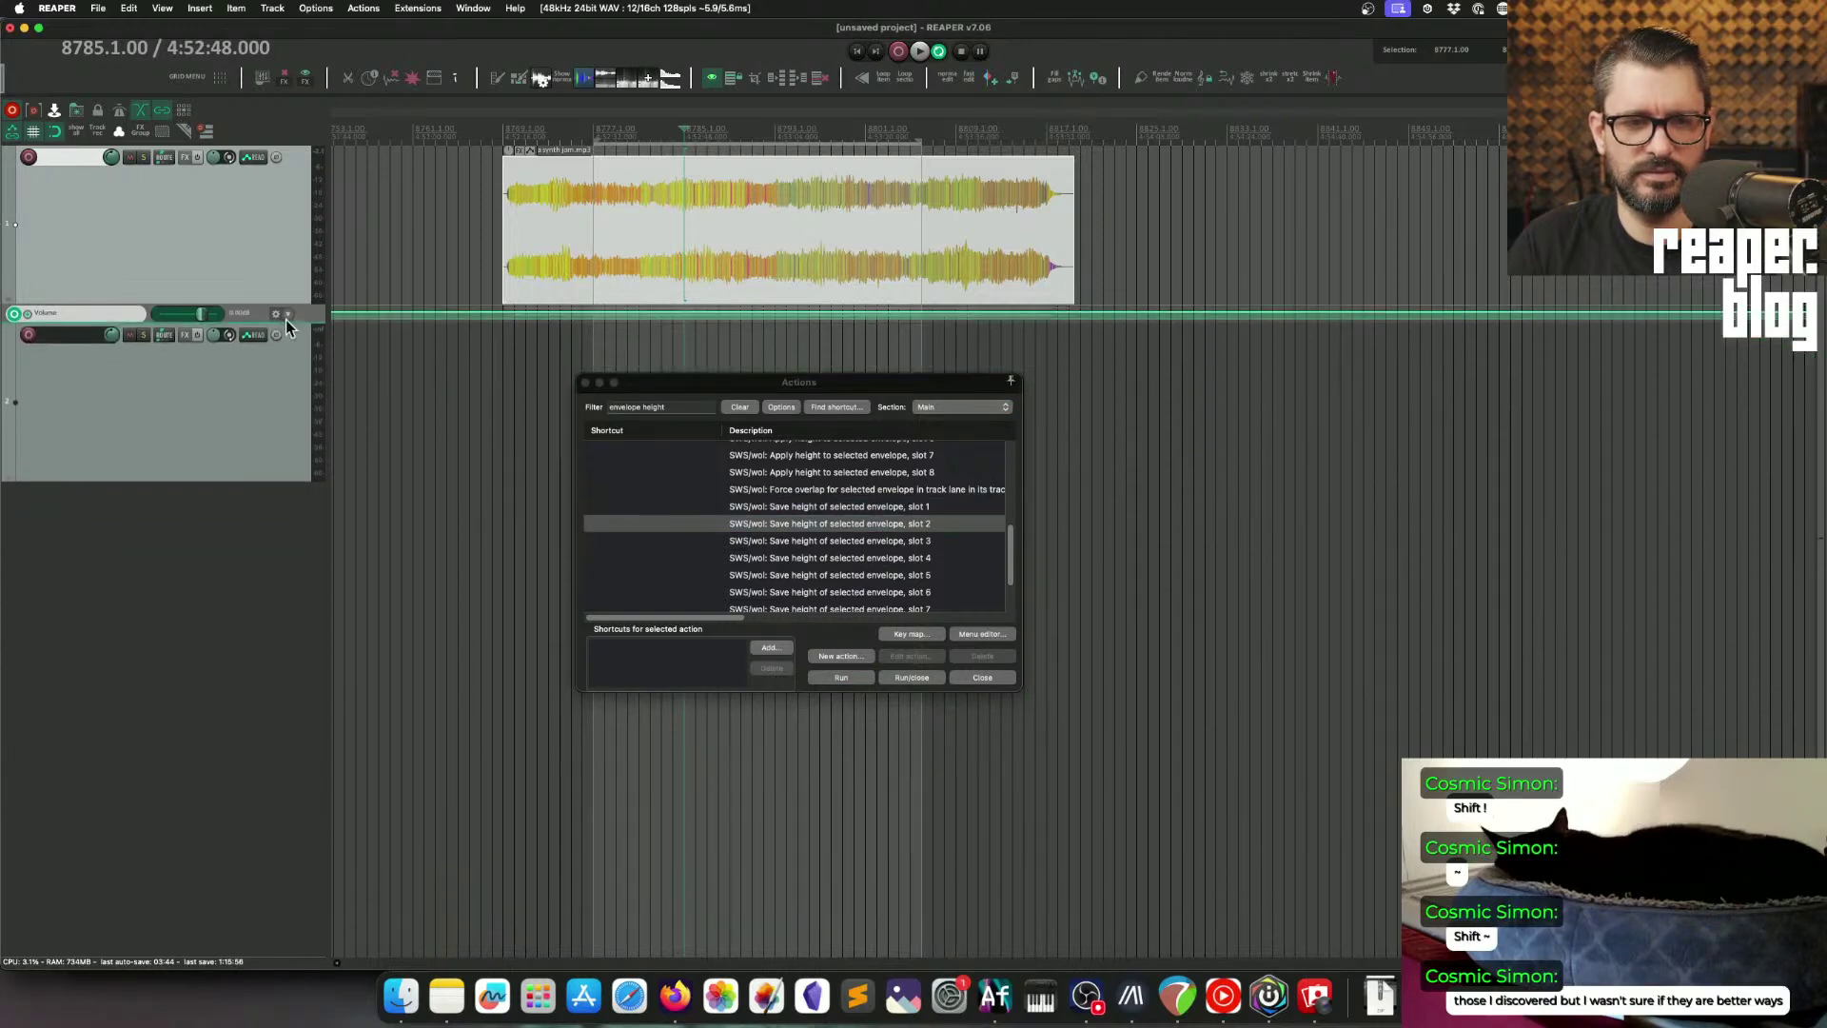
left_click(853, 678)
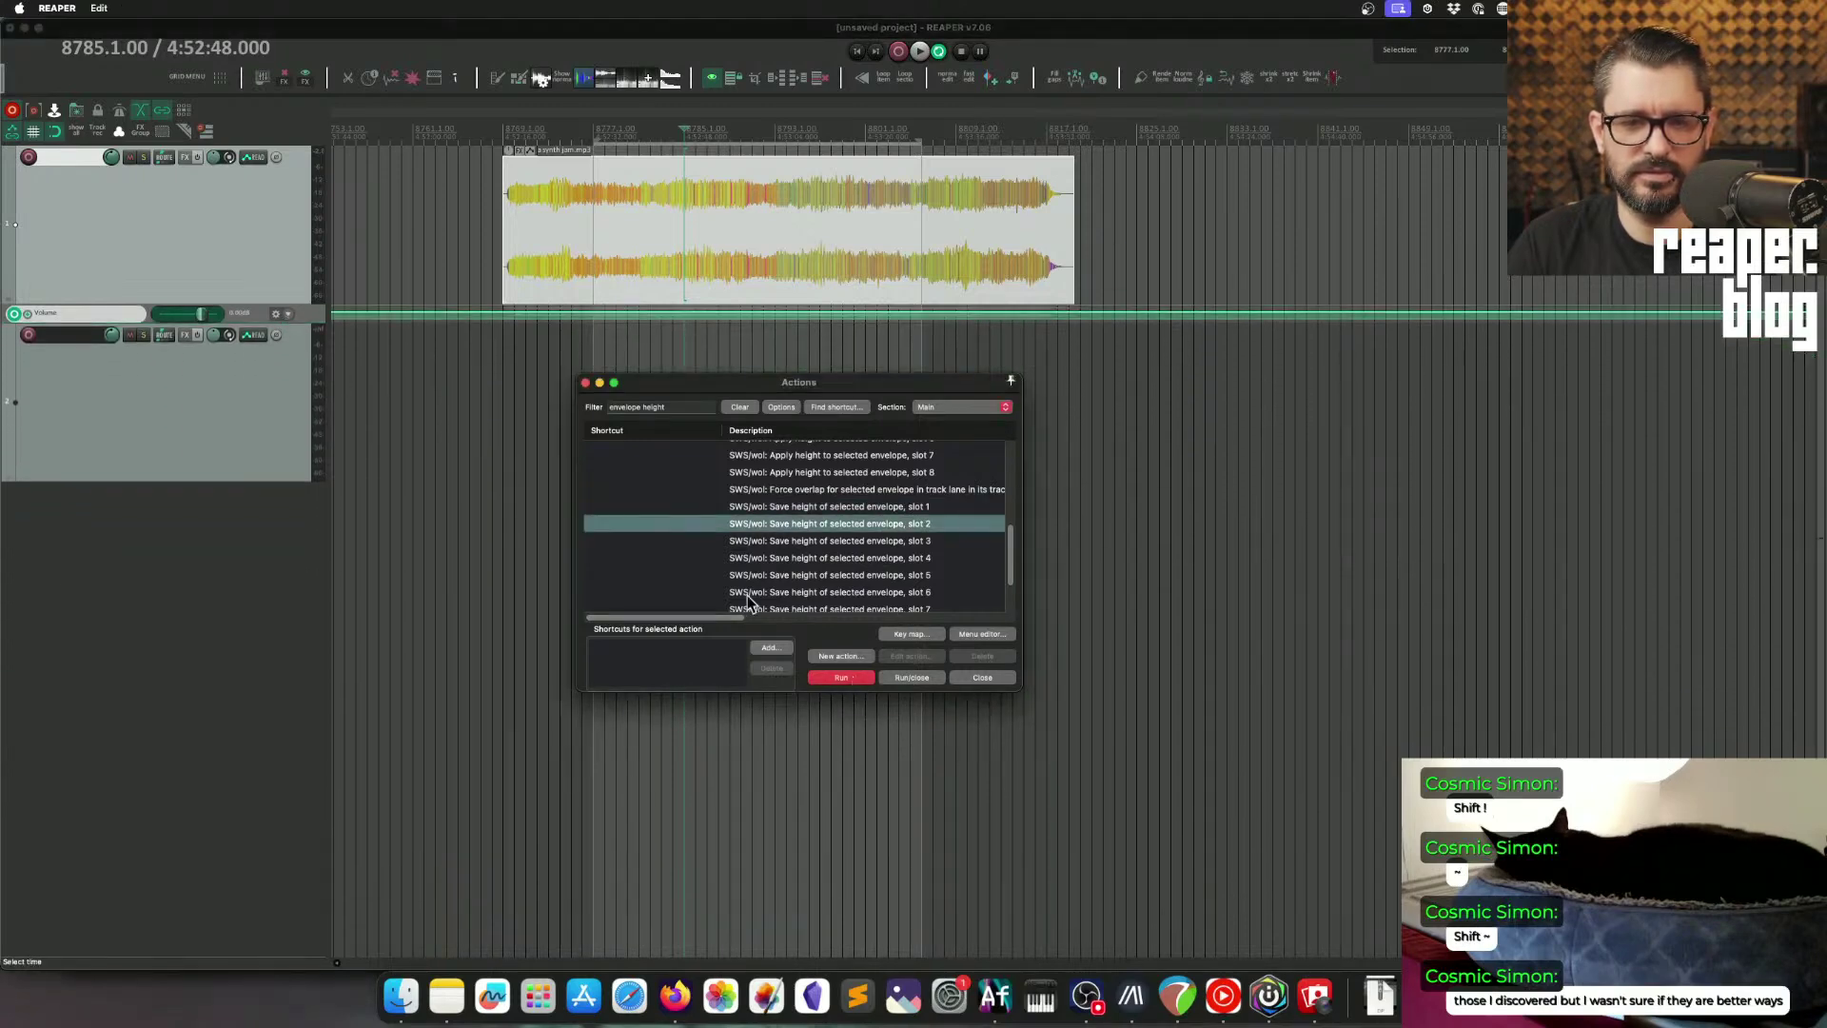
Step: Apply the tall envelope height from slot 1, then the thin height from slot 2
left_click(893, 525)
scroll(890, 566, "up", 4)
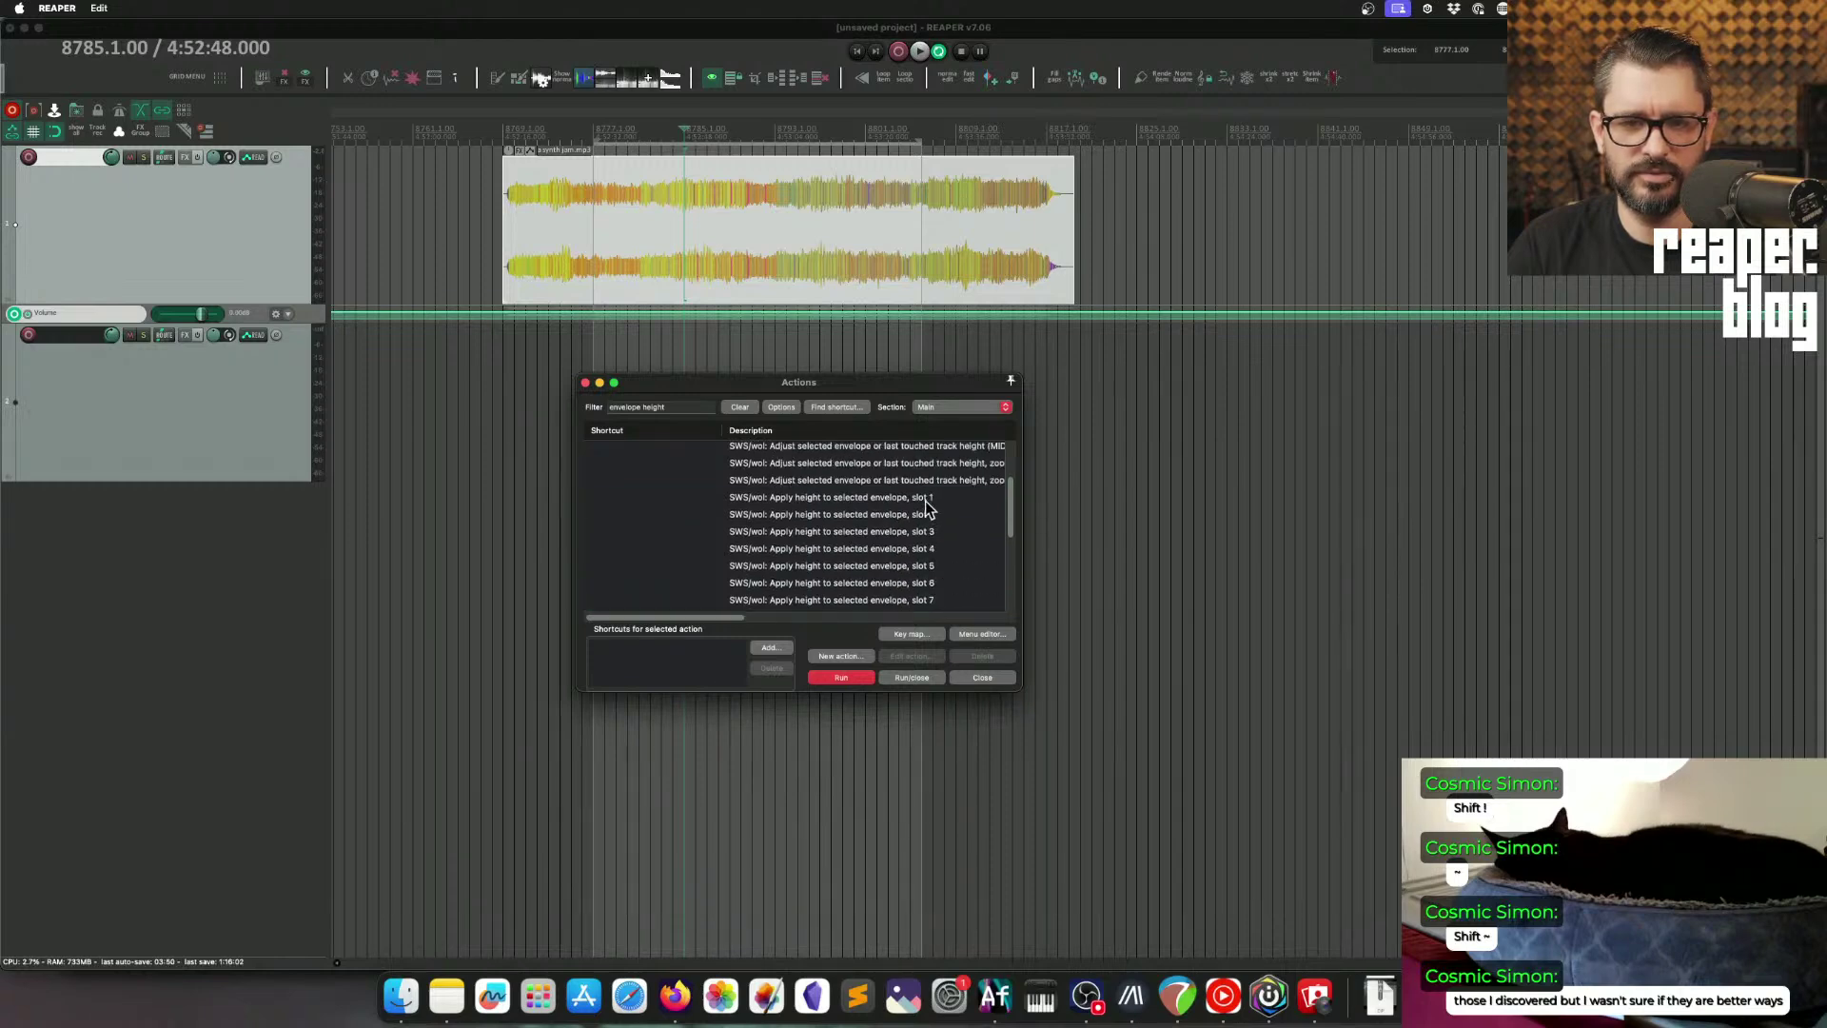
left_click(925, 501)
left_click(858, 678)
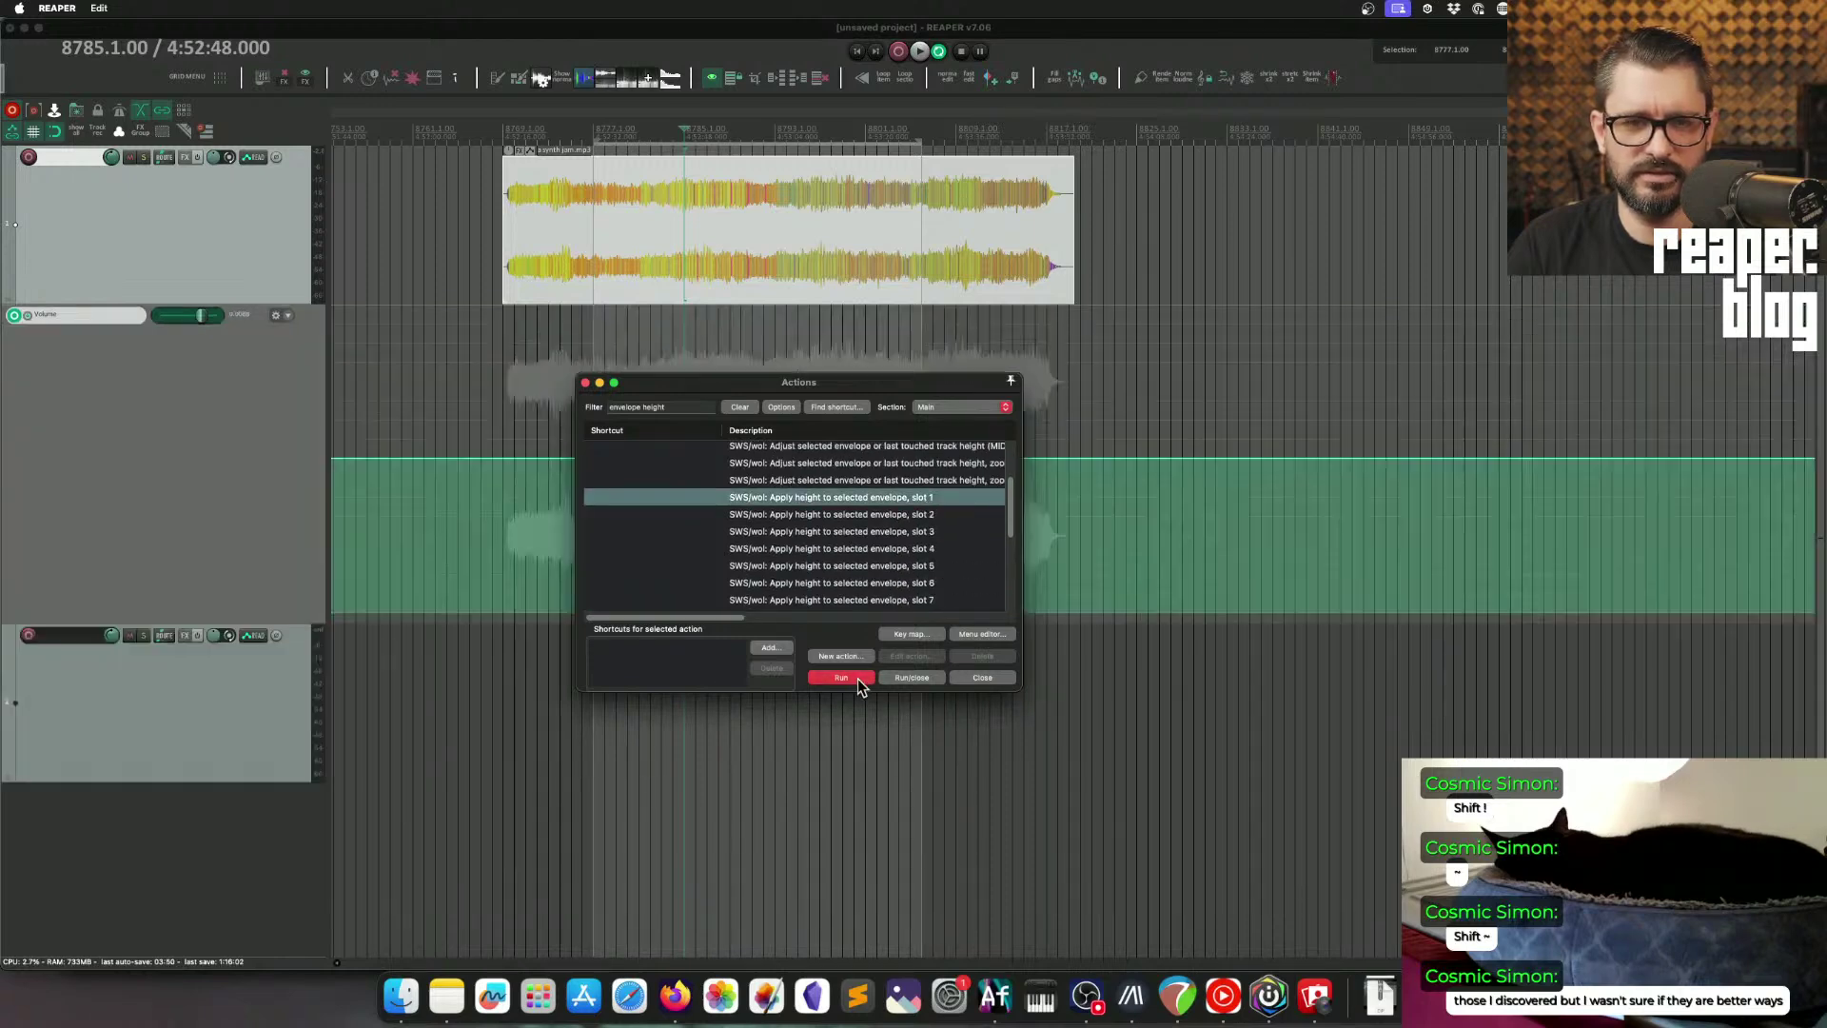
left_click(902, 516)
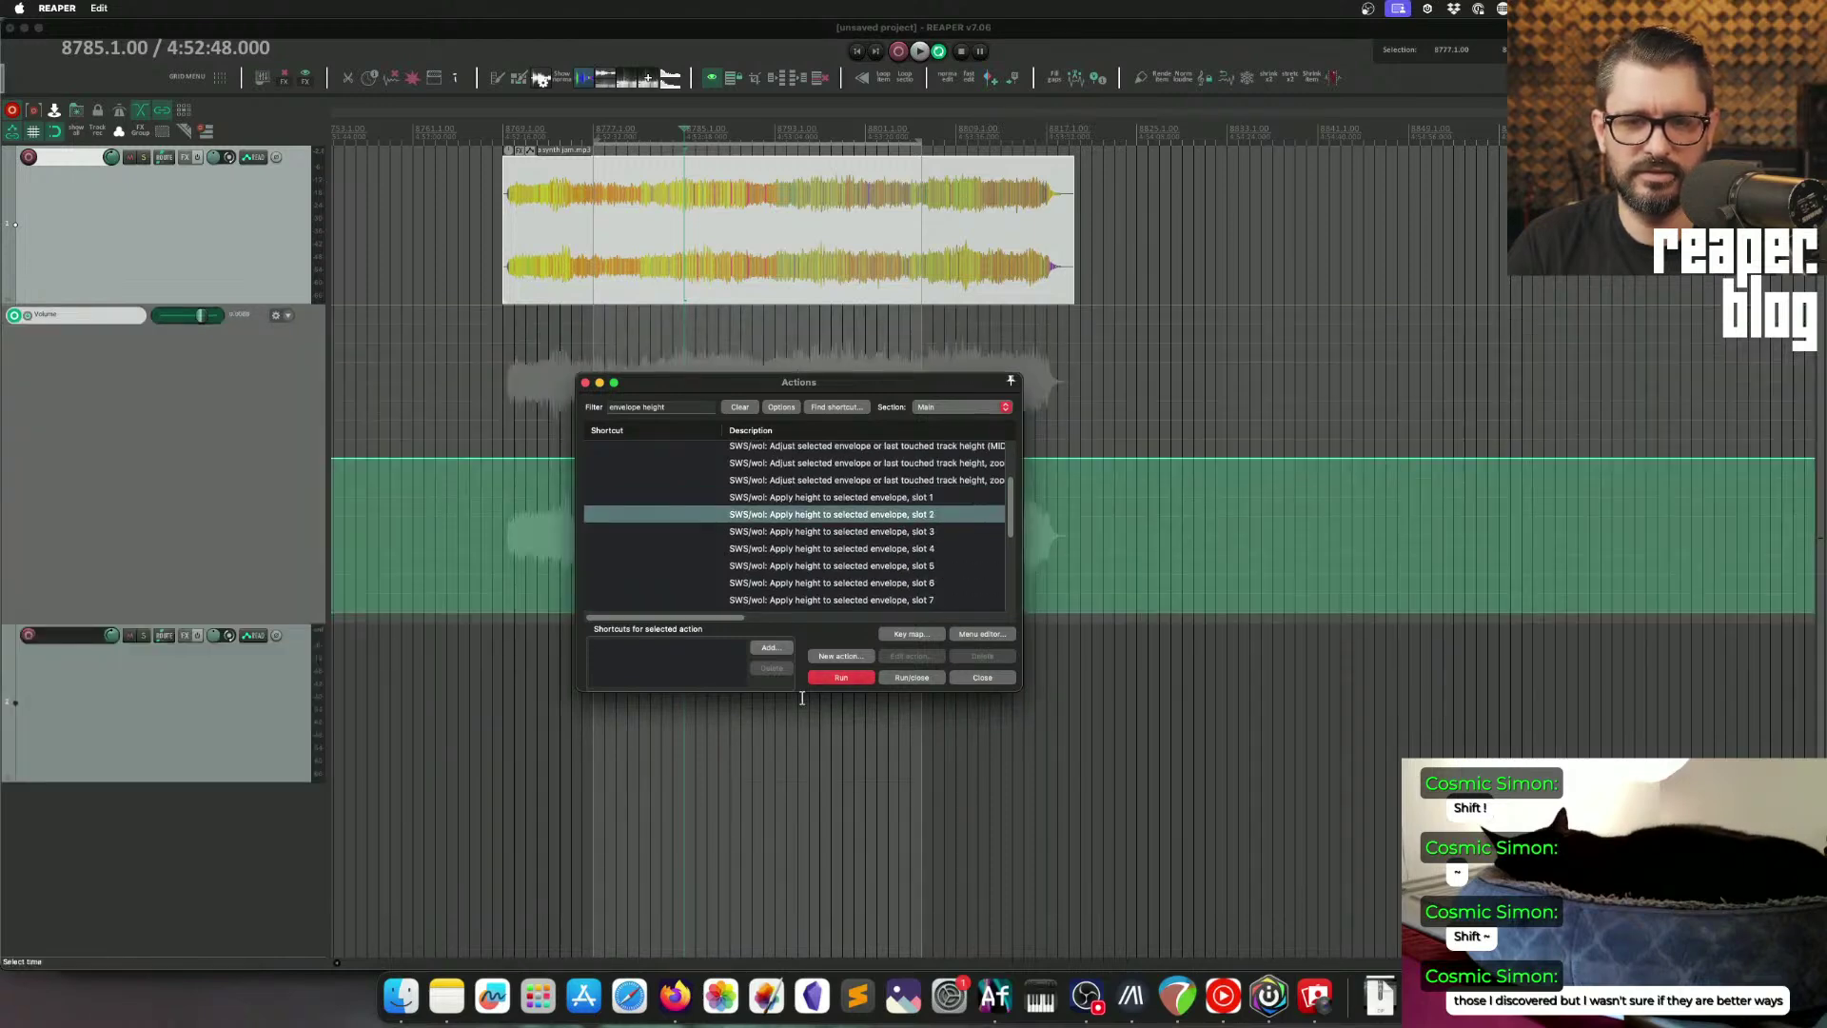
left_click(845, 678)
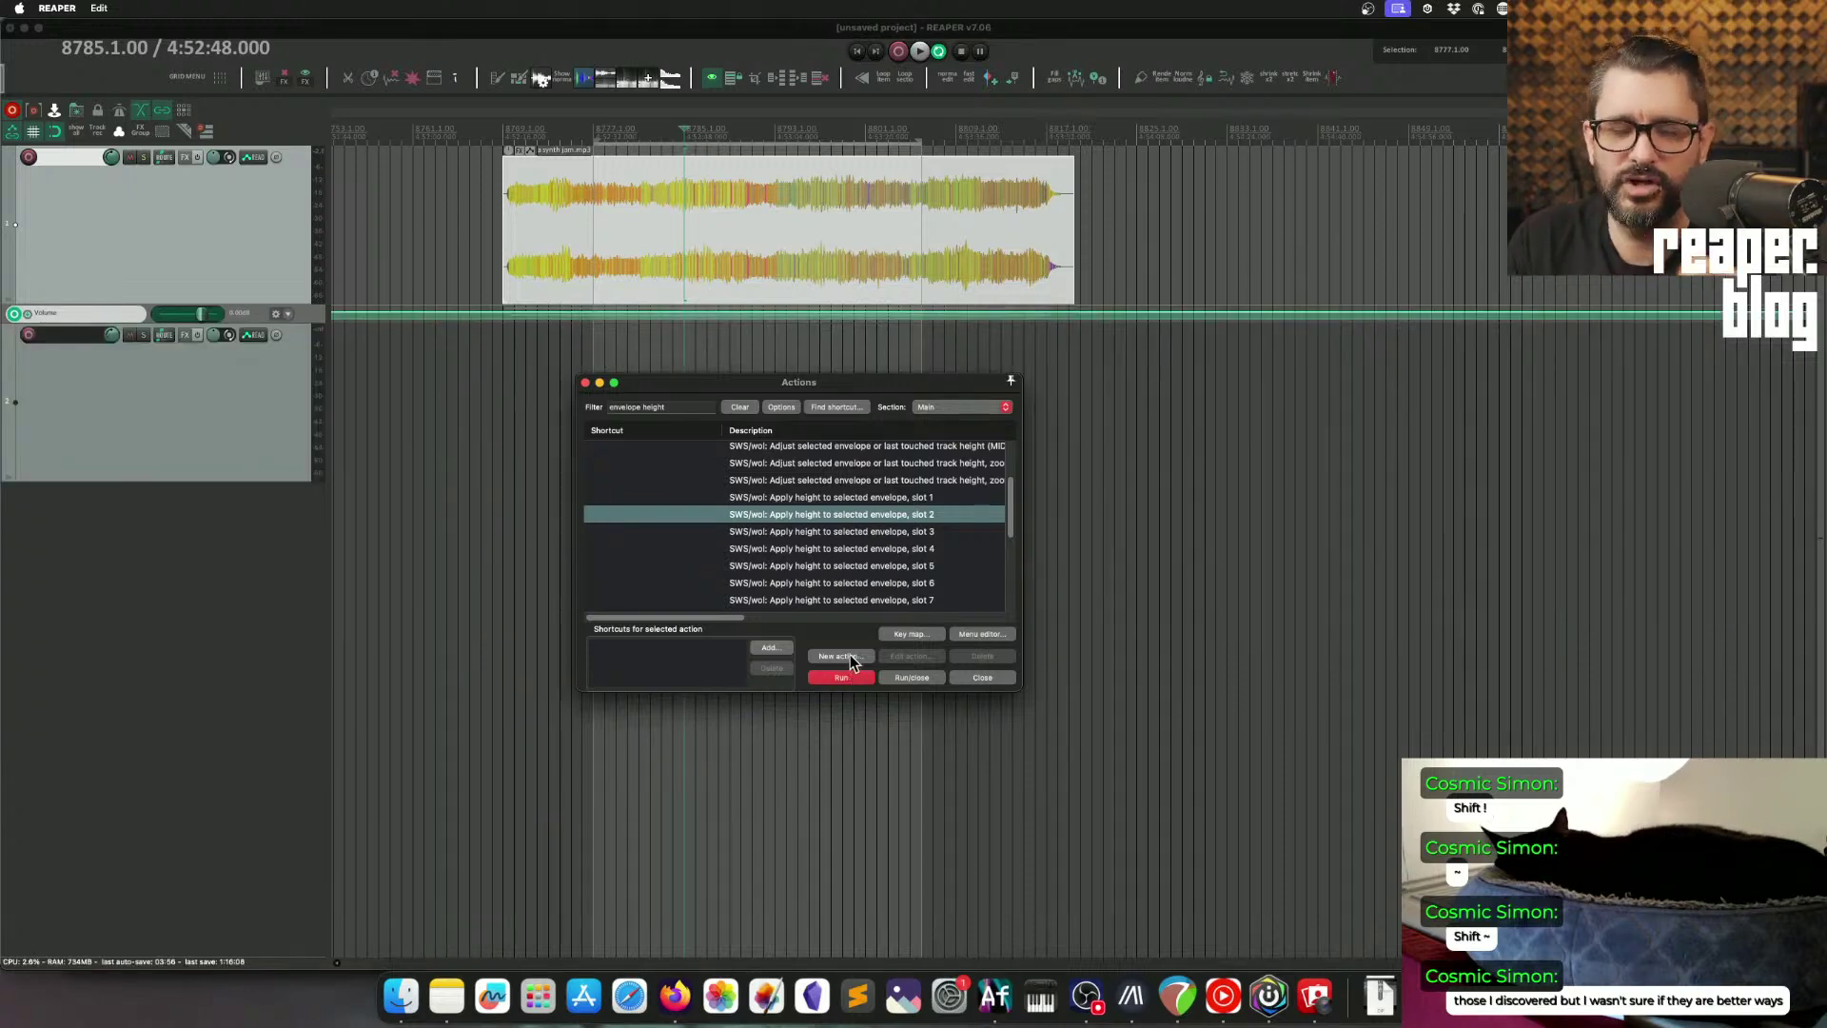
Step: Run the mespotine toggle-height script repeatedly, switching the volume envelope lane between tall and thin
scroll(862, 564, "down", 3)
key("Home")
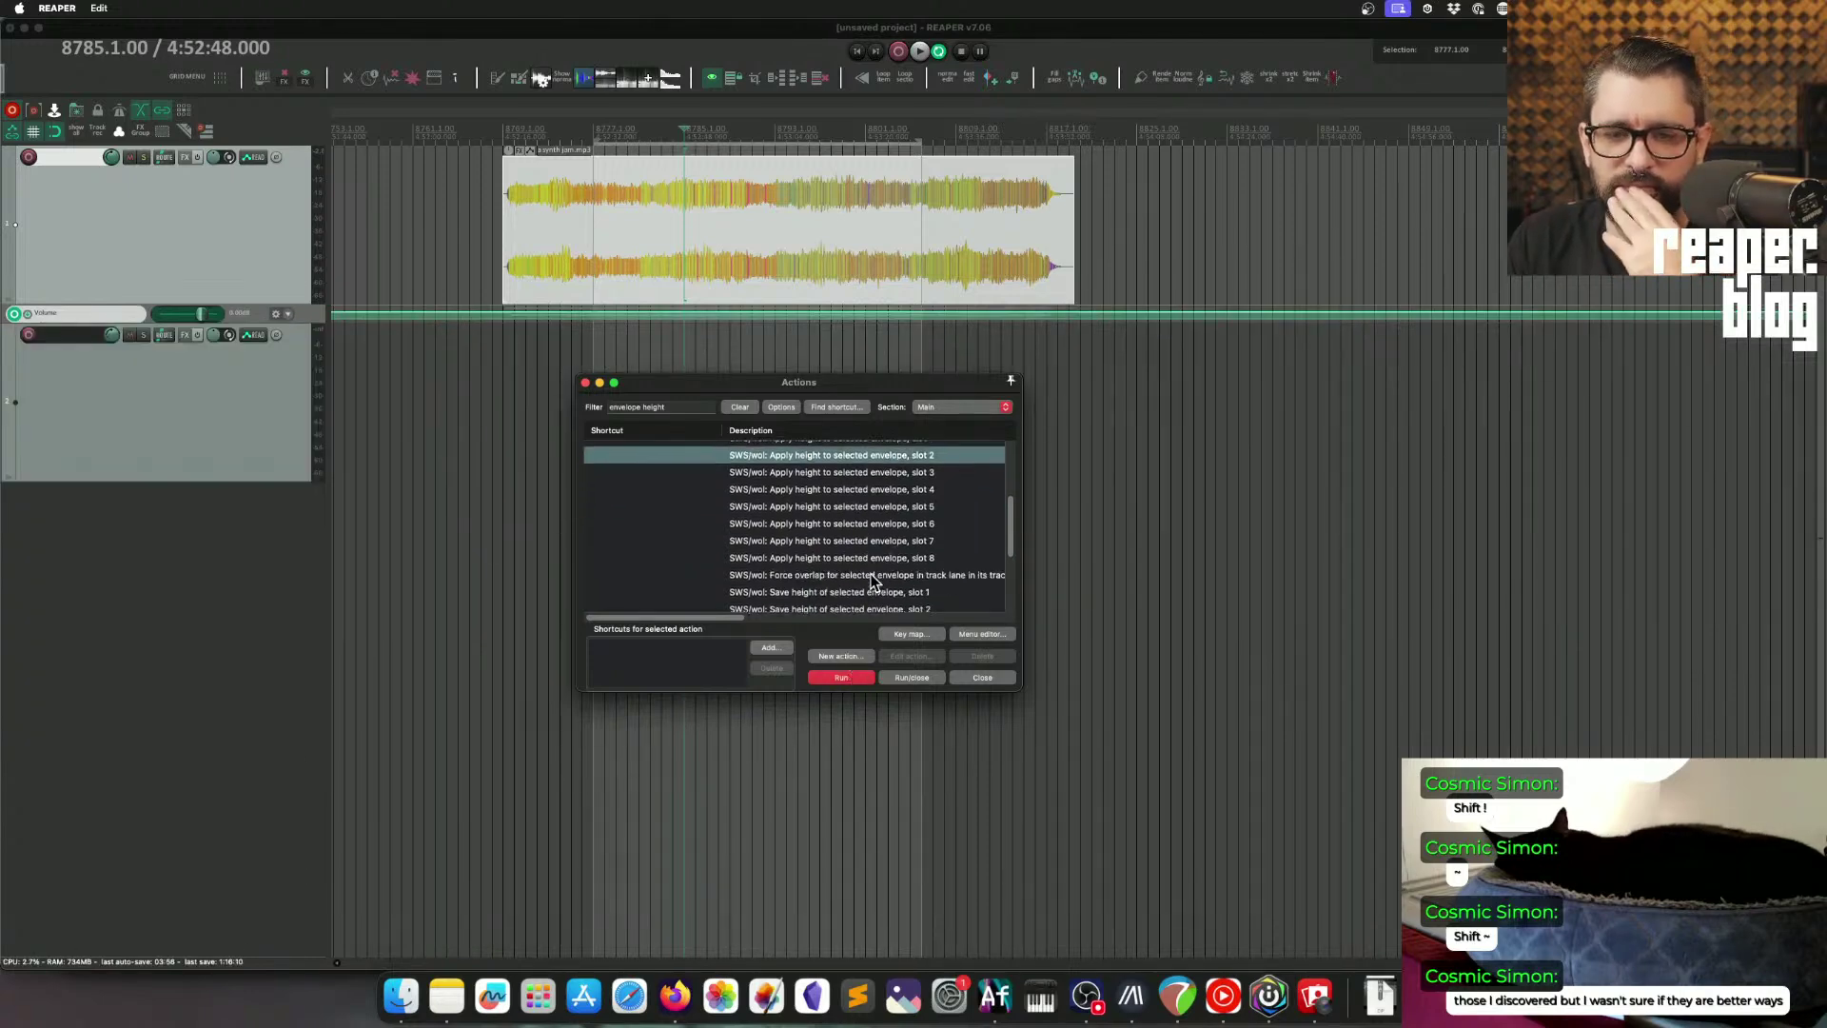
left_click(841, 677)
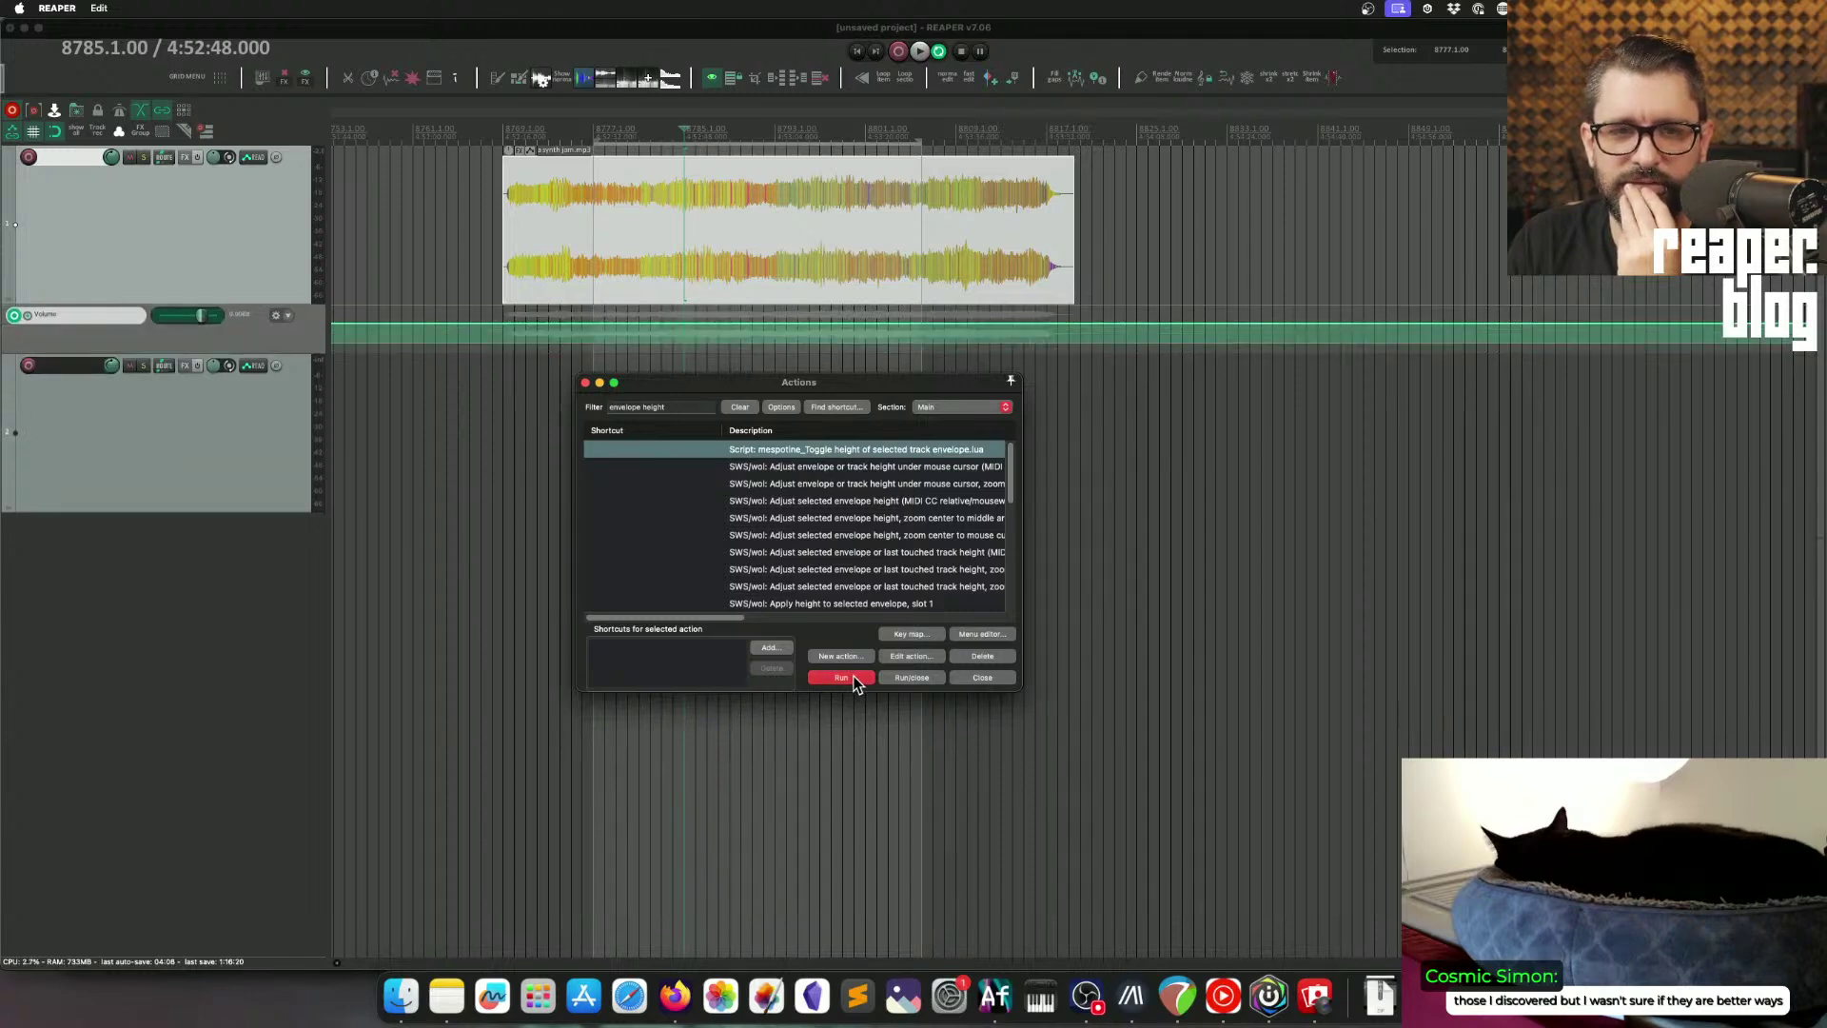
left_click(856, 682)
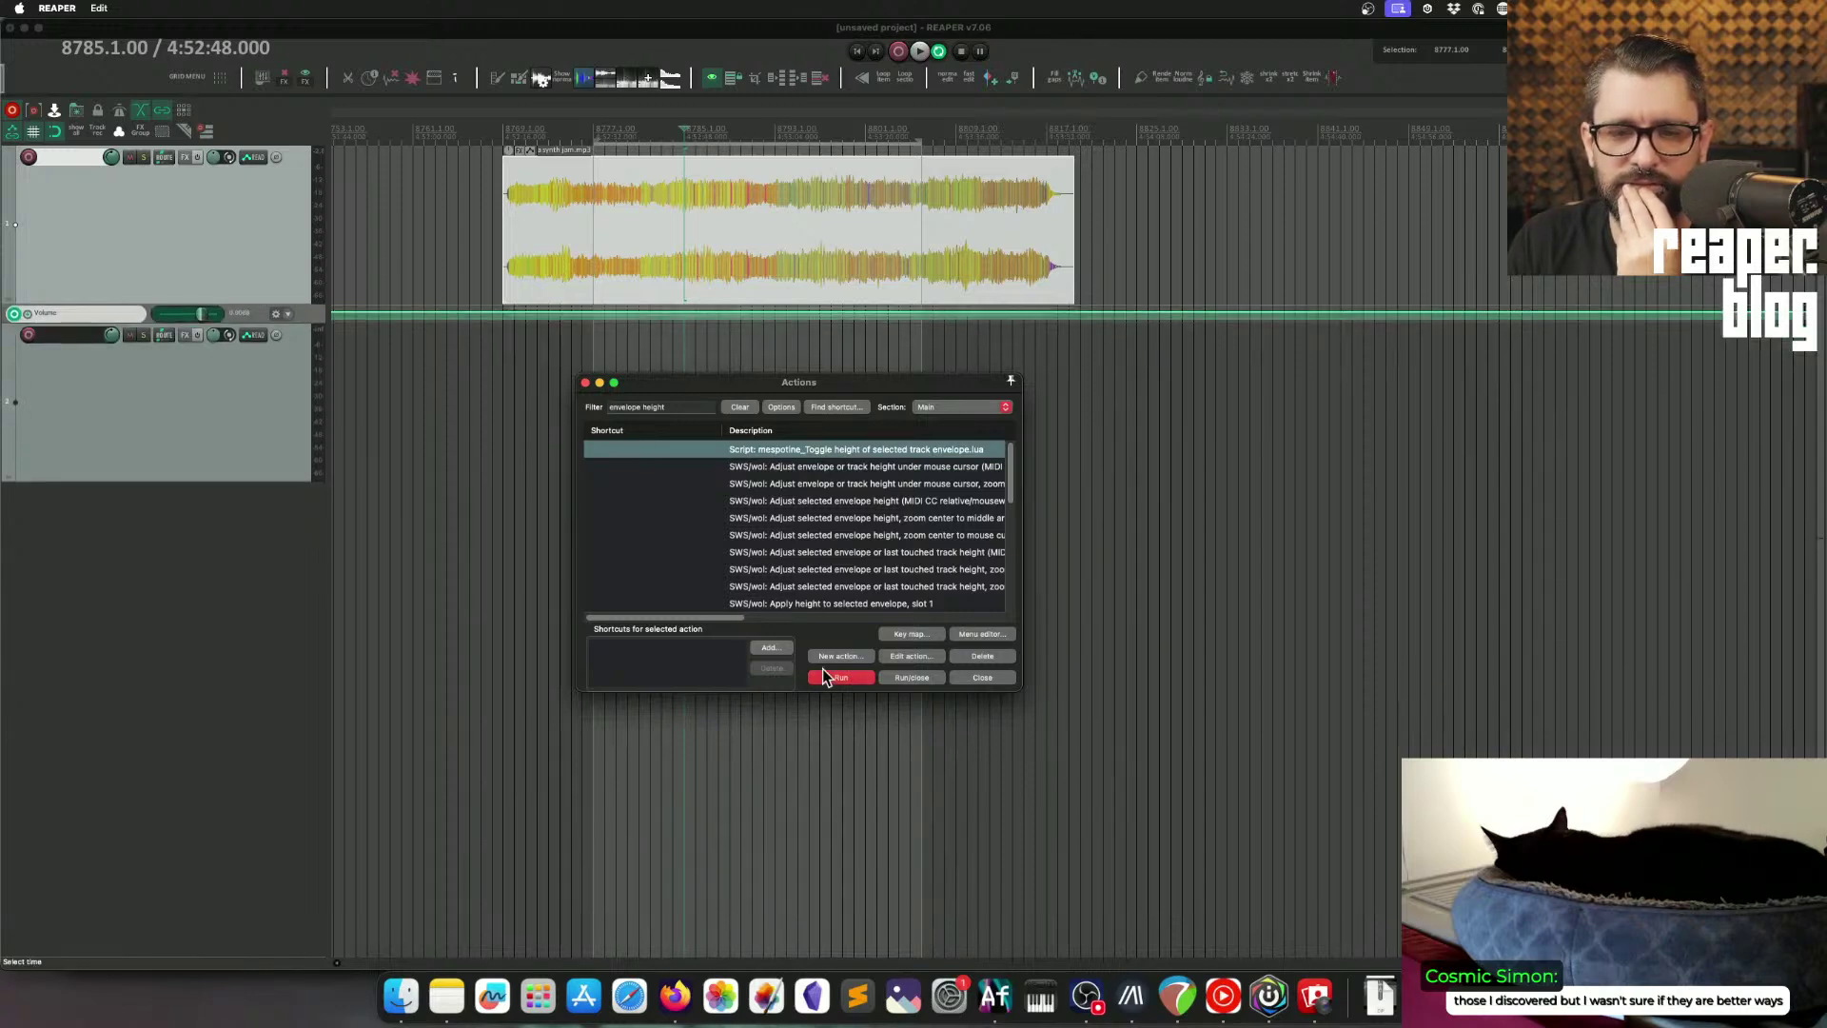
left_click(824, 676)
left_click_drag(279, 353, 279, 560)
left_click(837, 677)
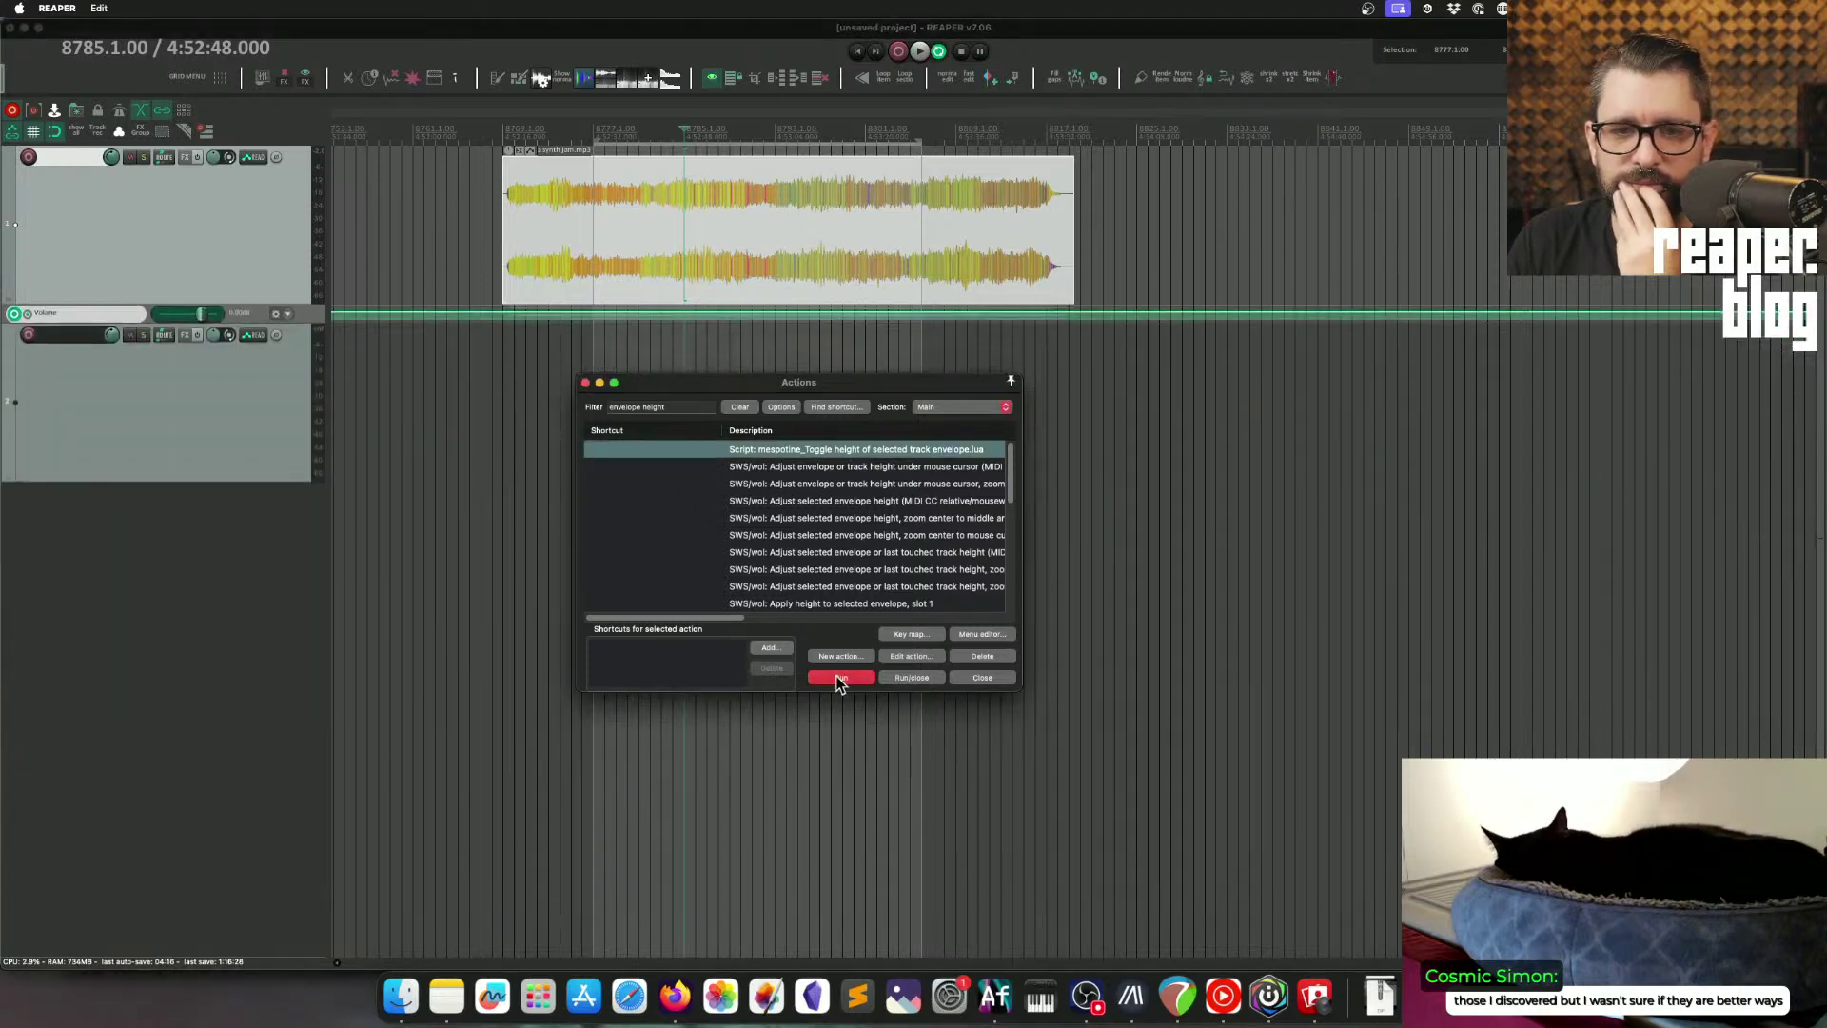
Step: Open the toggle-height script's code, highlight its maximum height value, then close the editor
left_click(908, 657)
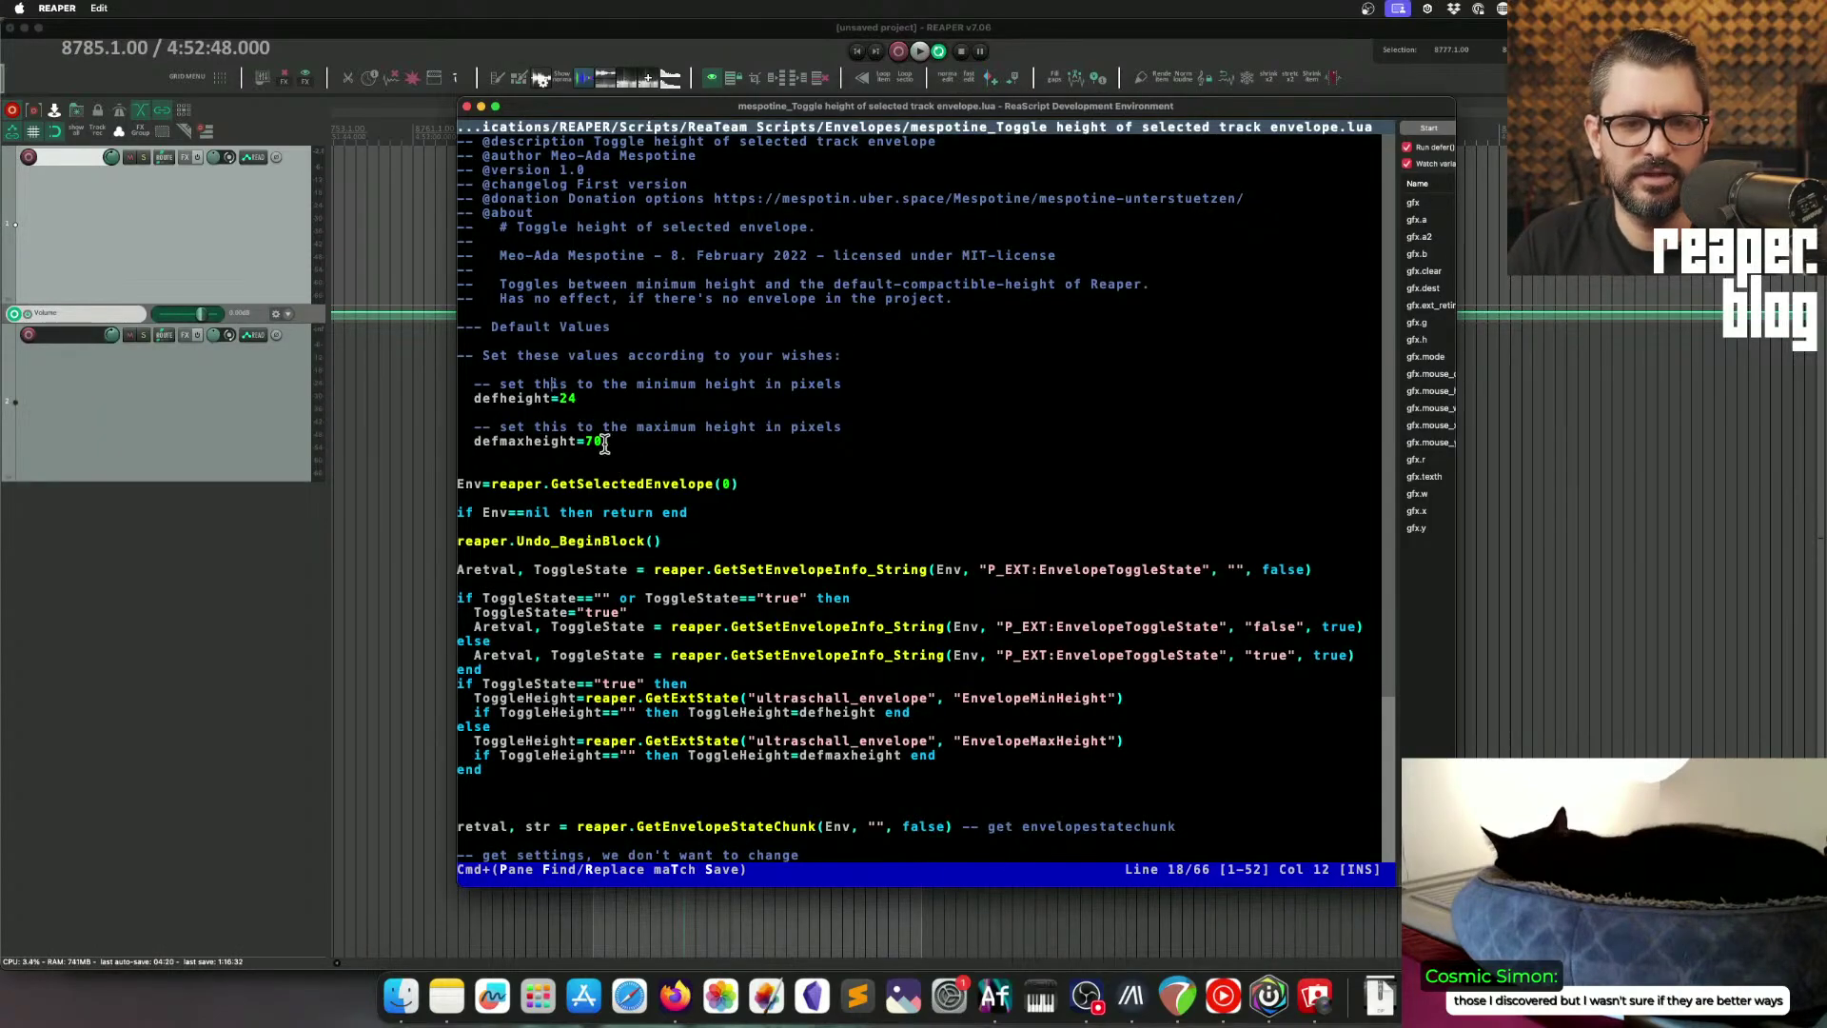
left_click_drag(577, 441, 603, 440)
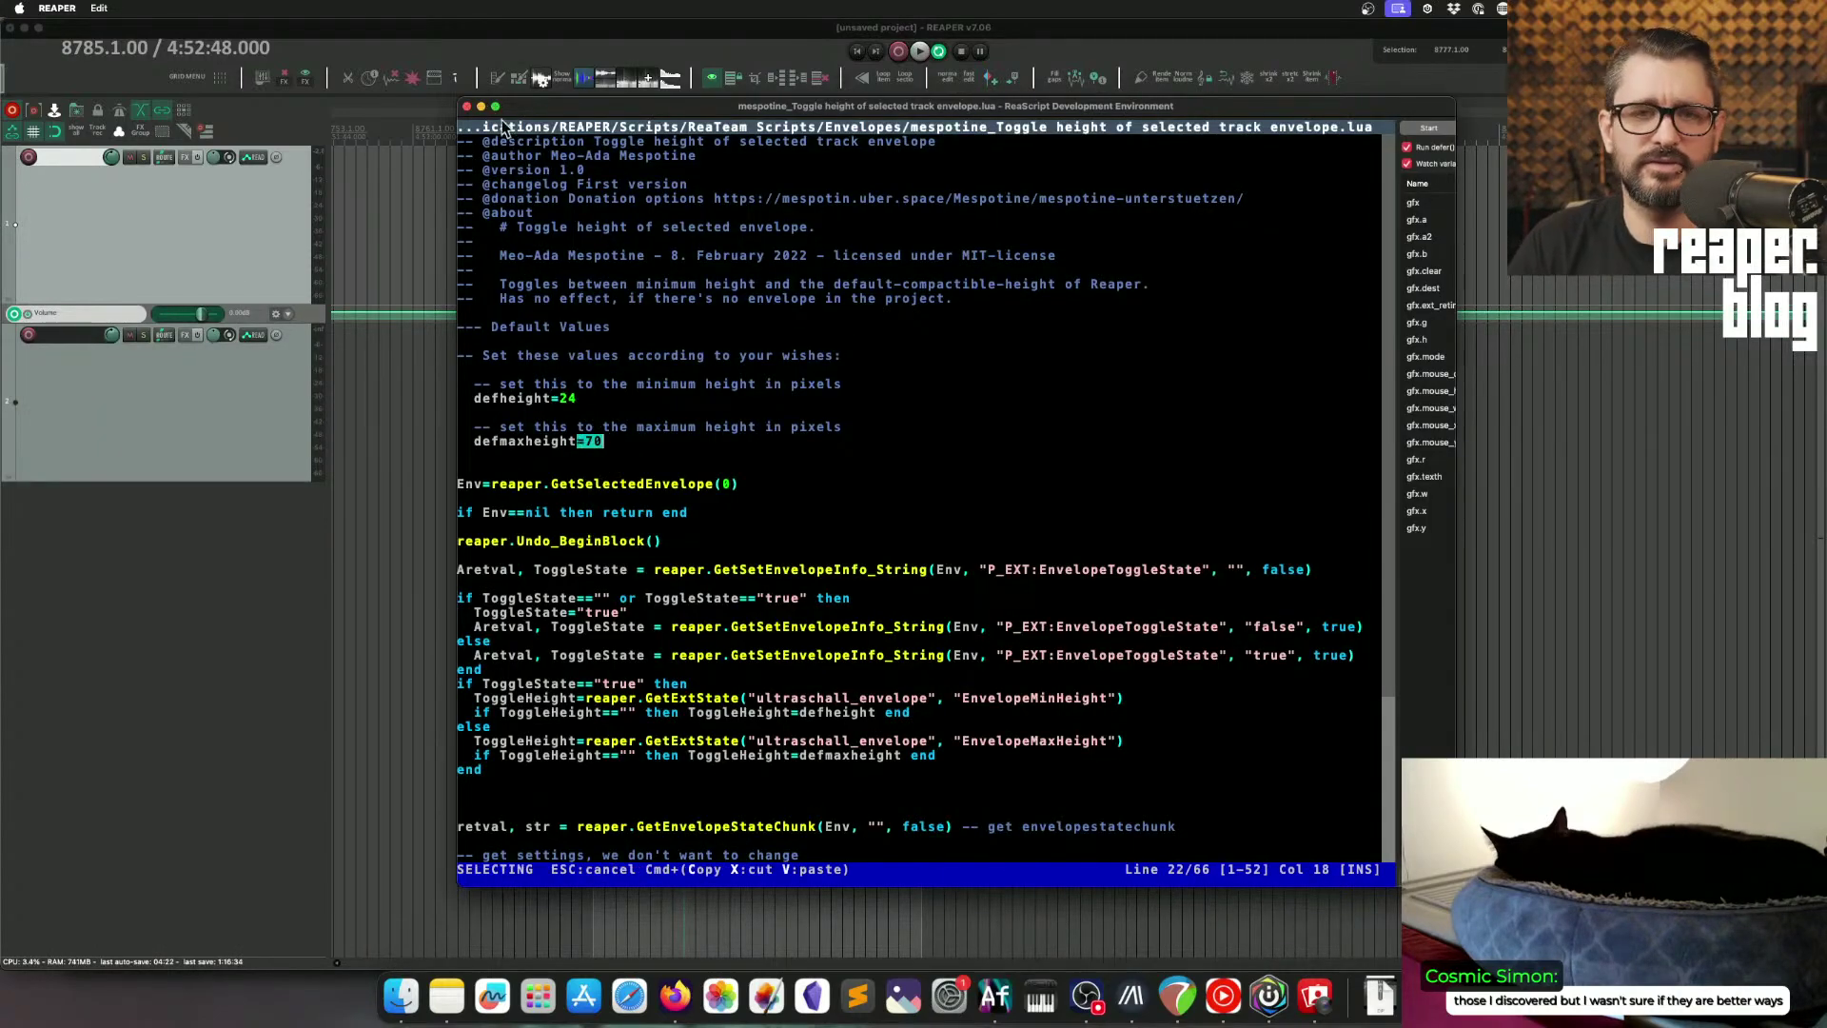
left_click(466, 108)
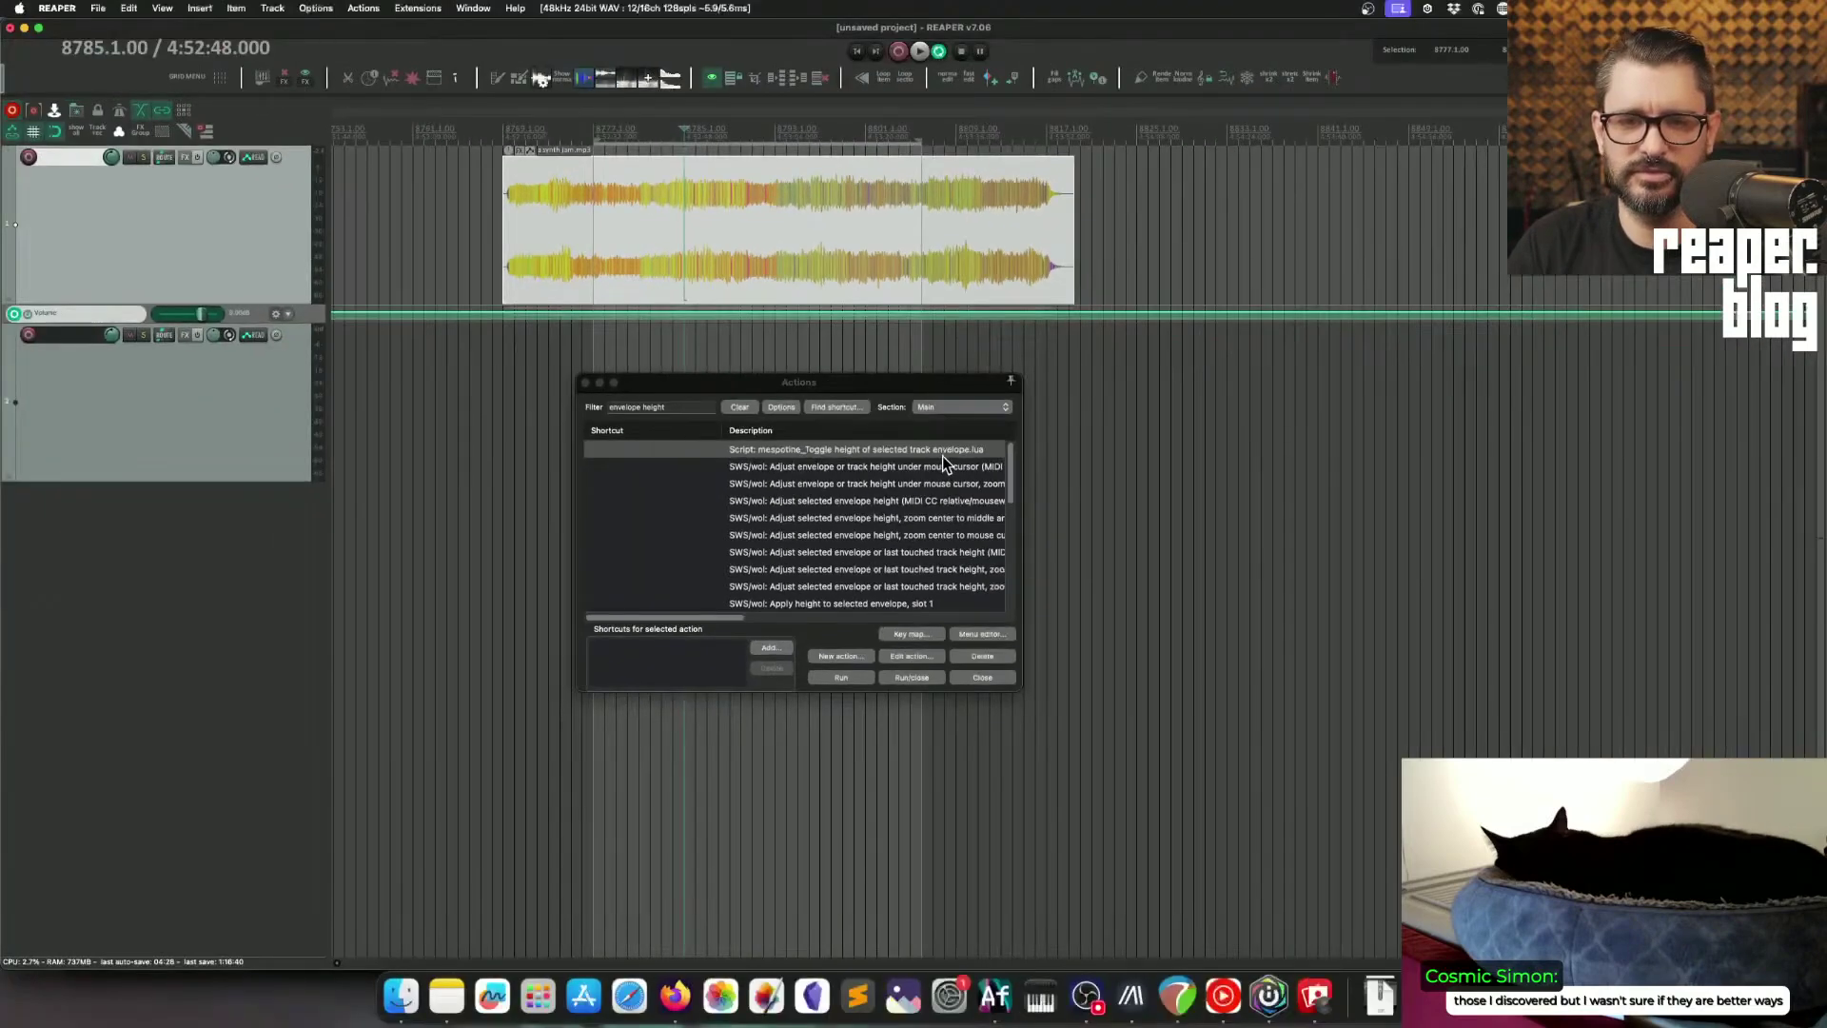
Step: Select track 2's Volume envelope lane and adjust the envelope and track heights with the mouse wheel
left_click(382, 380)
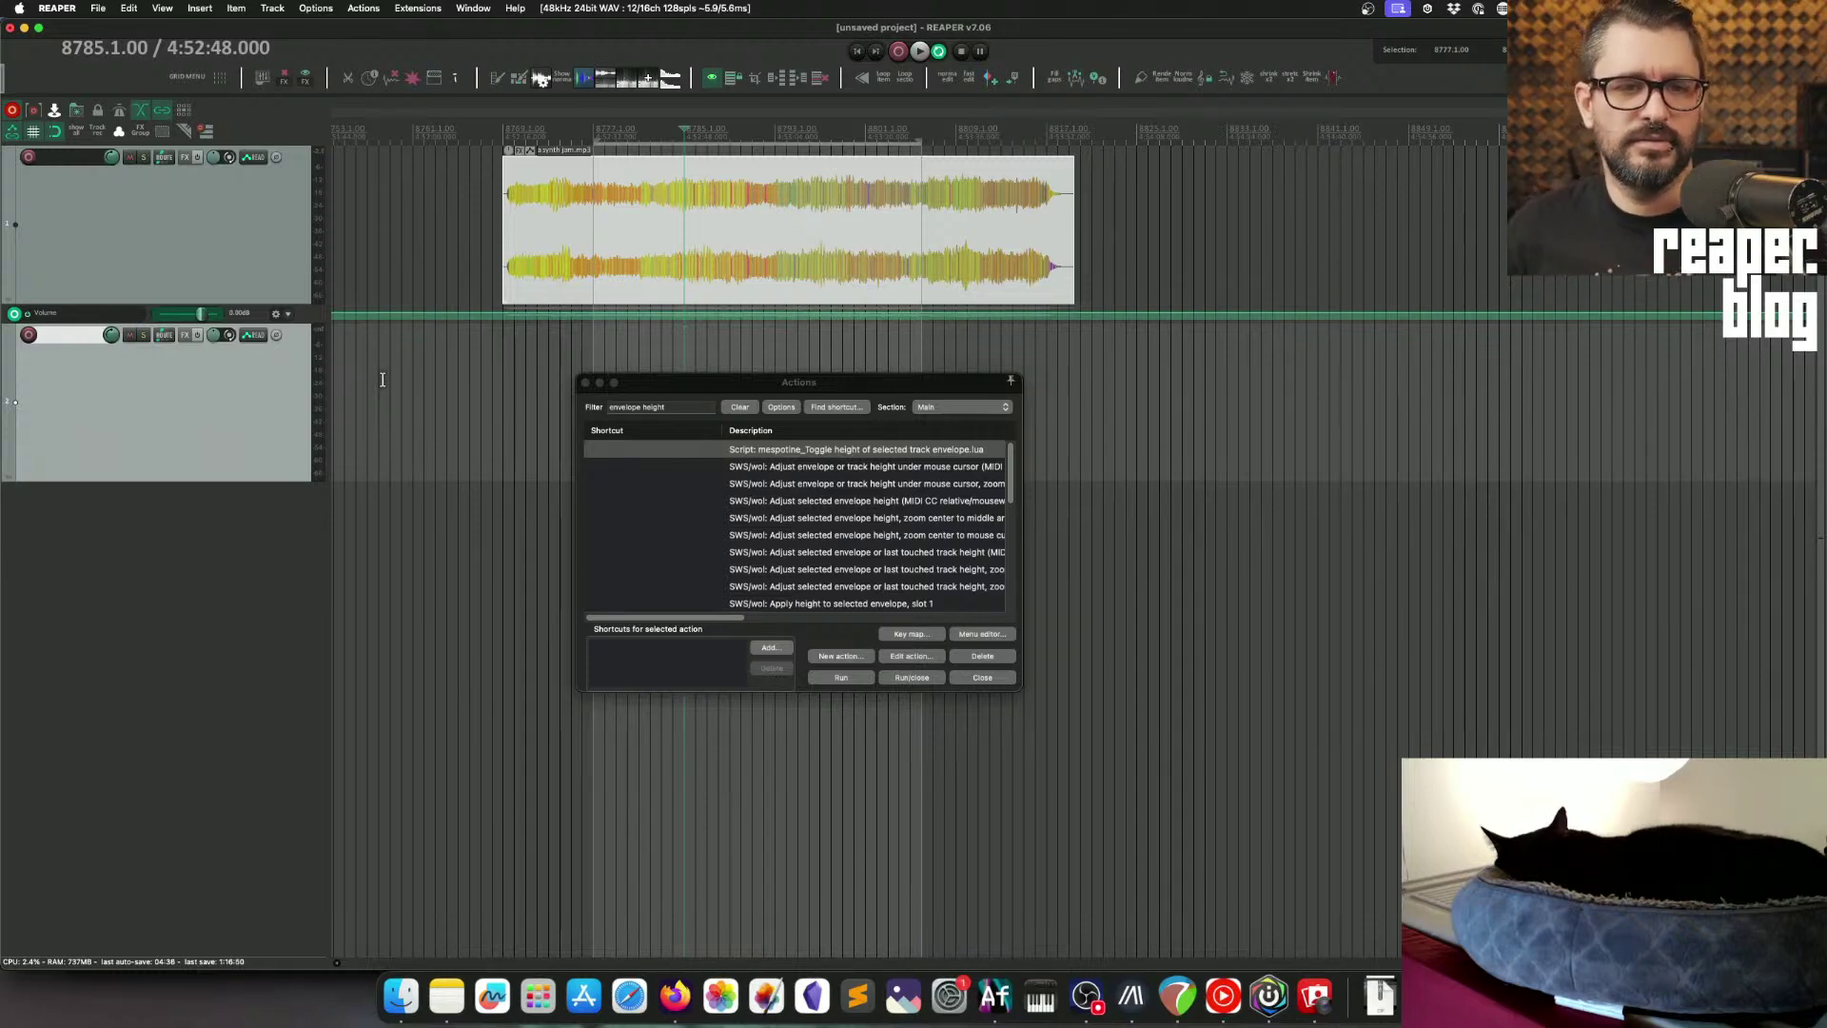
left_click(312, 314)
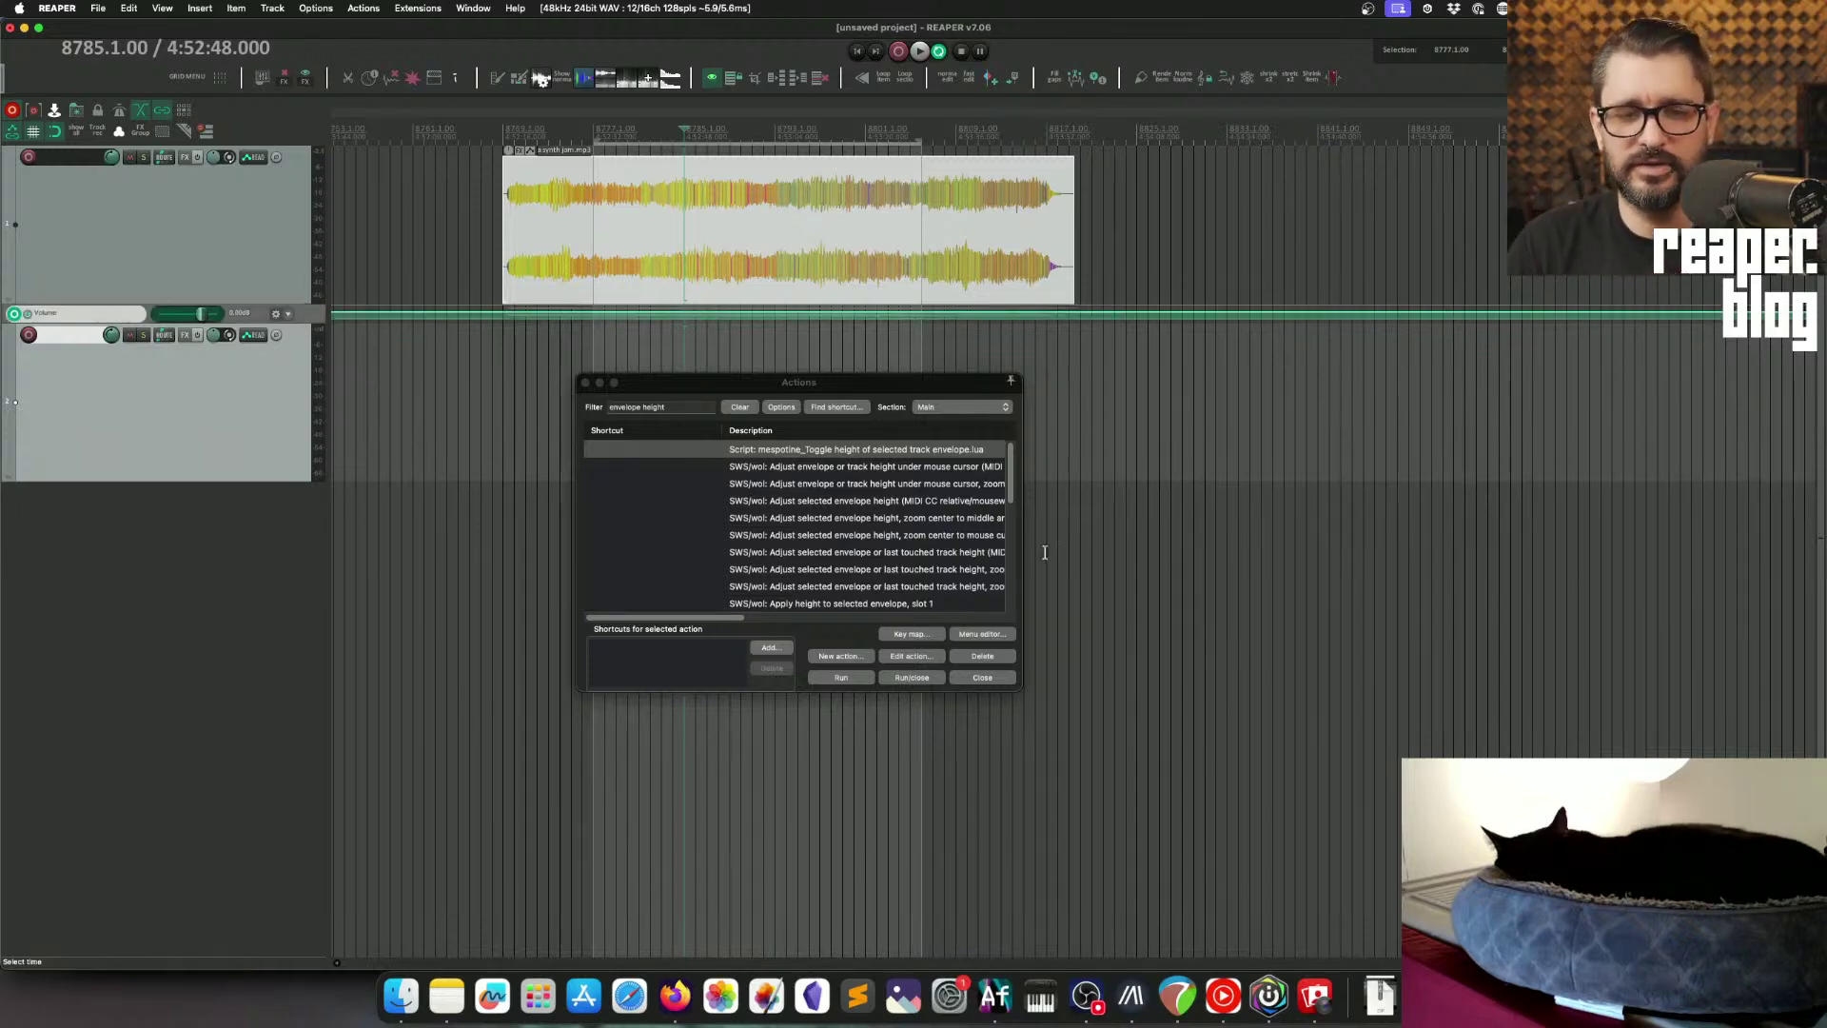
scroll(1008, 495, "down", 5)
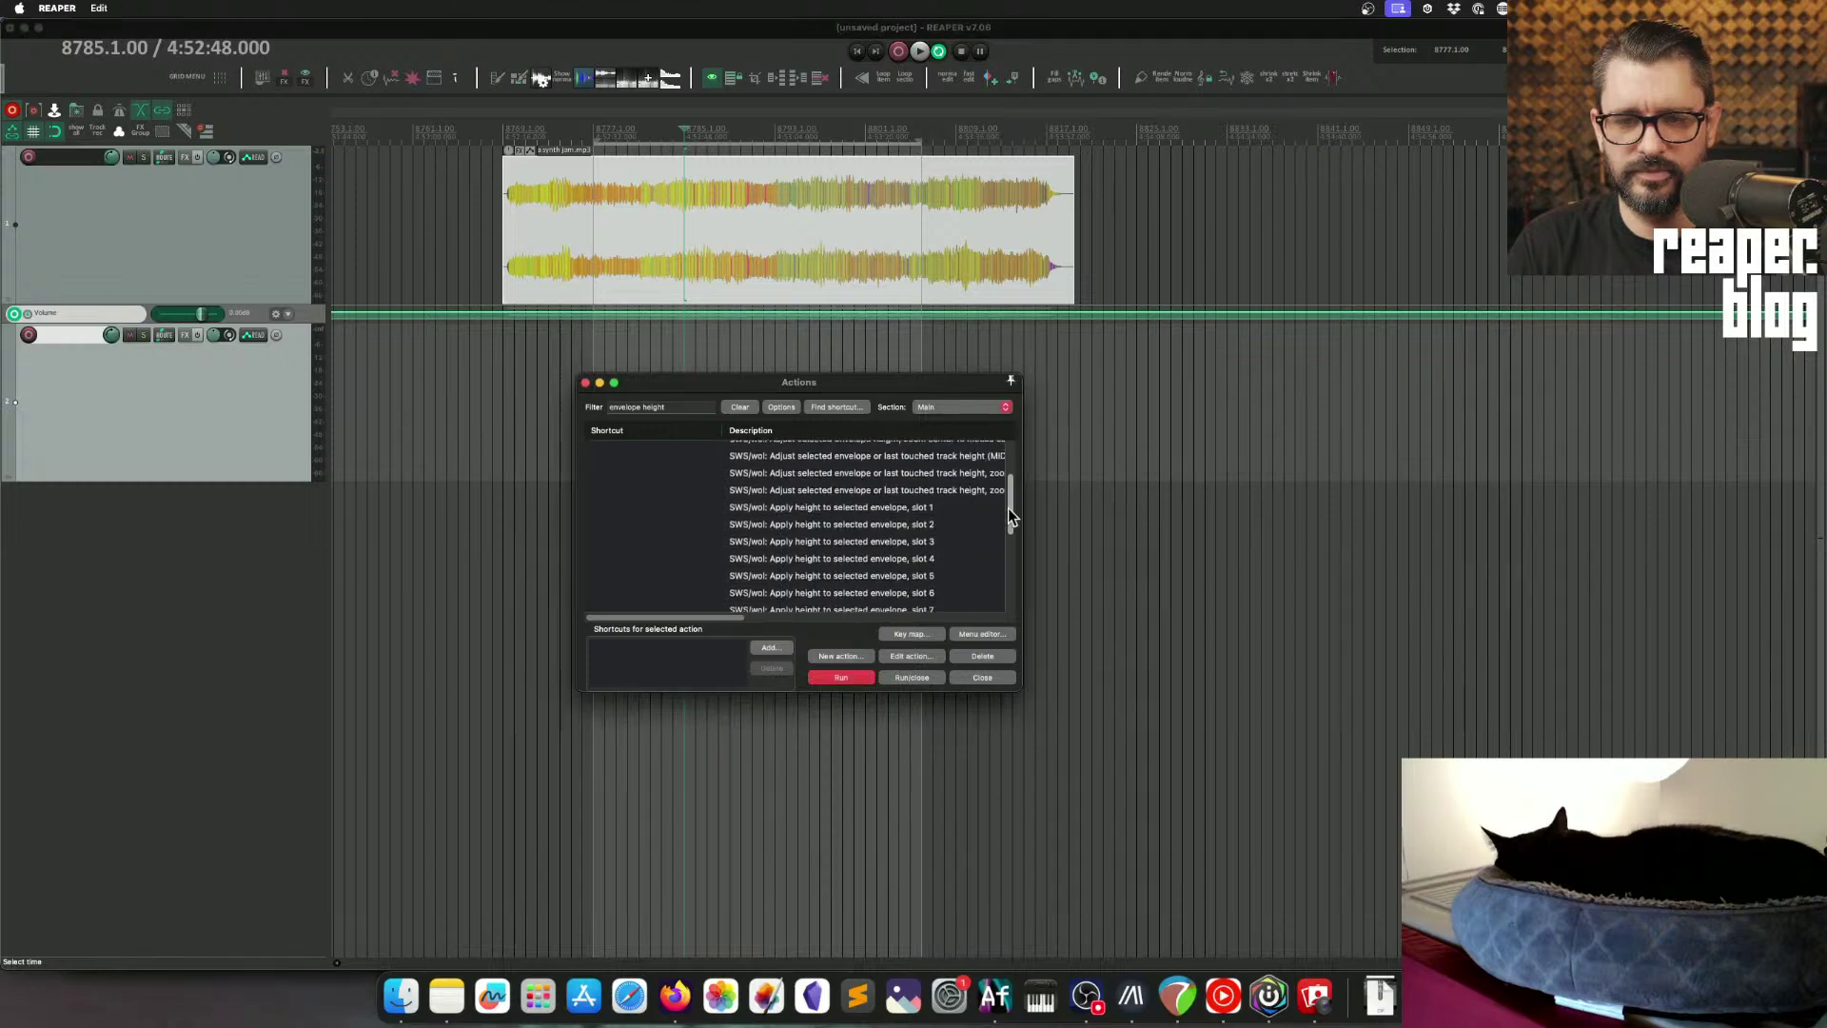
scroll(504, 378, "down", 2)
scroll(505, 378, "down", 3)
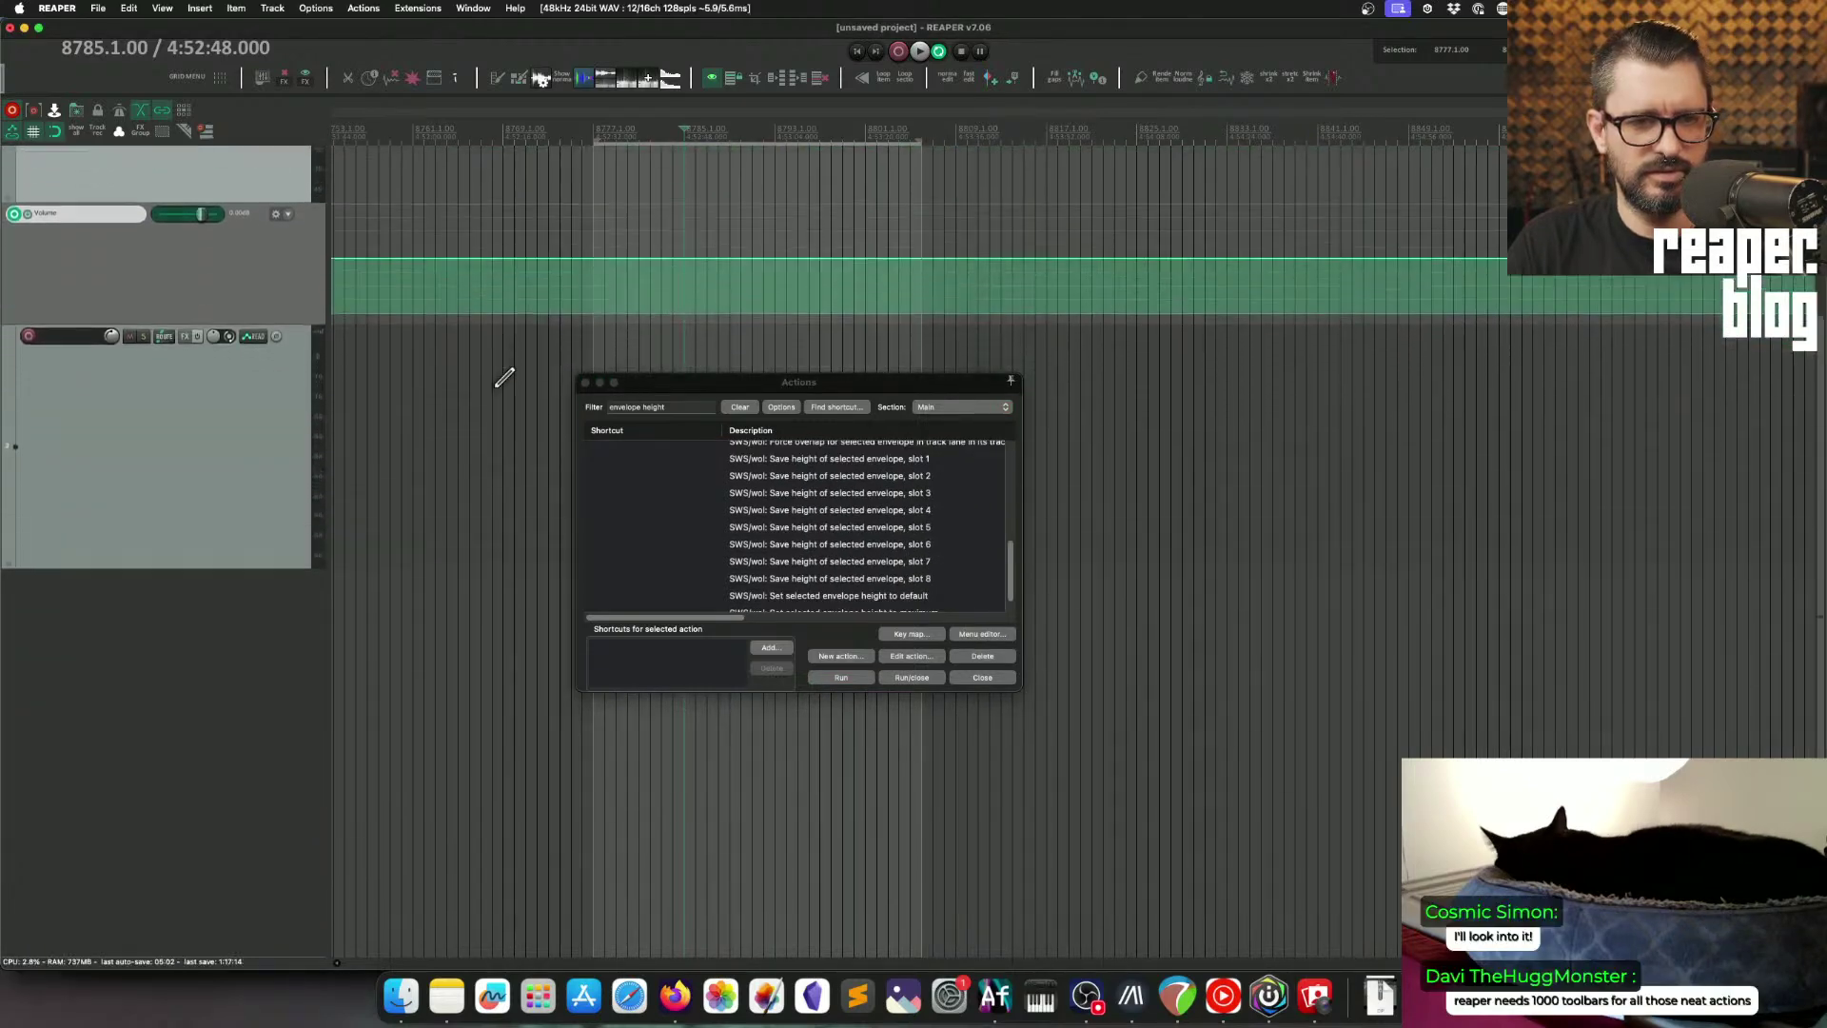
scroll(647, 228, "up", 5)
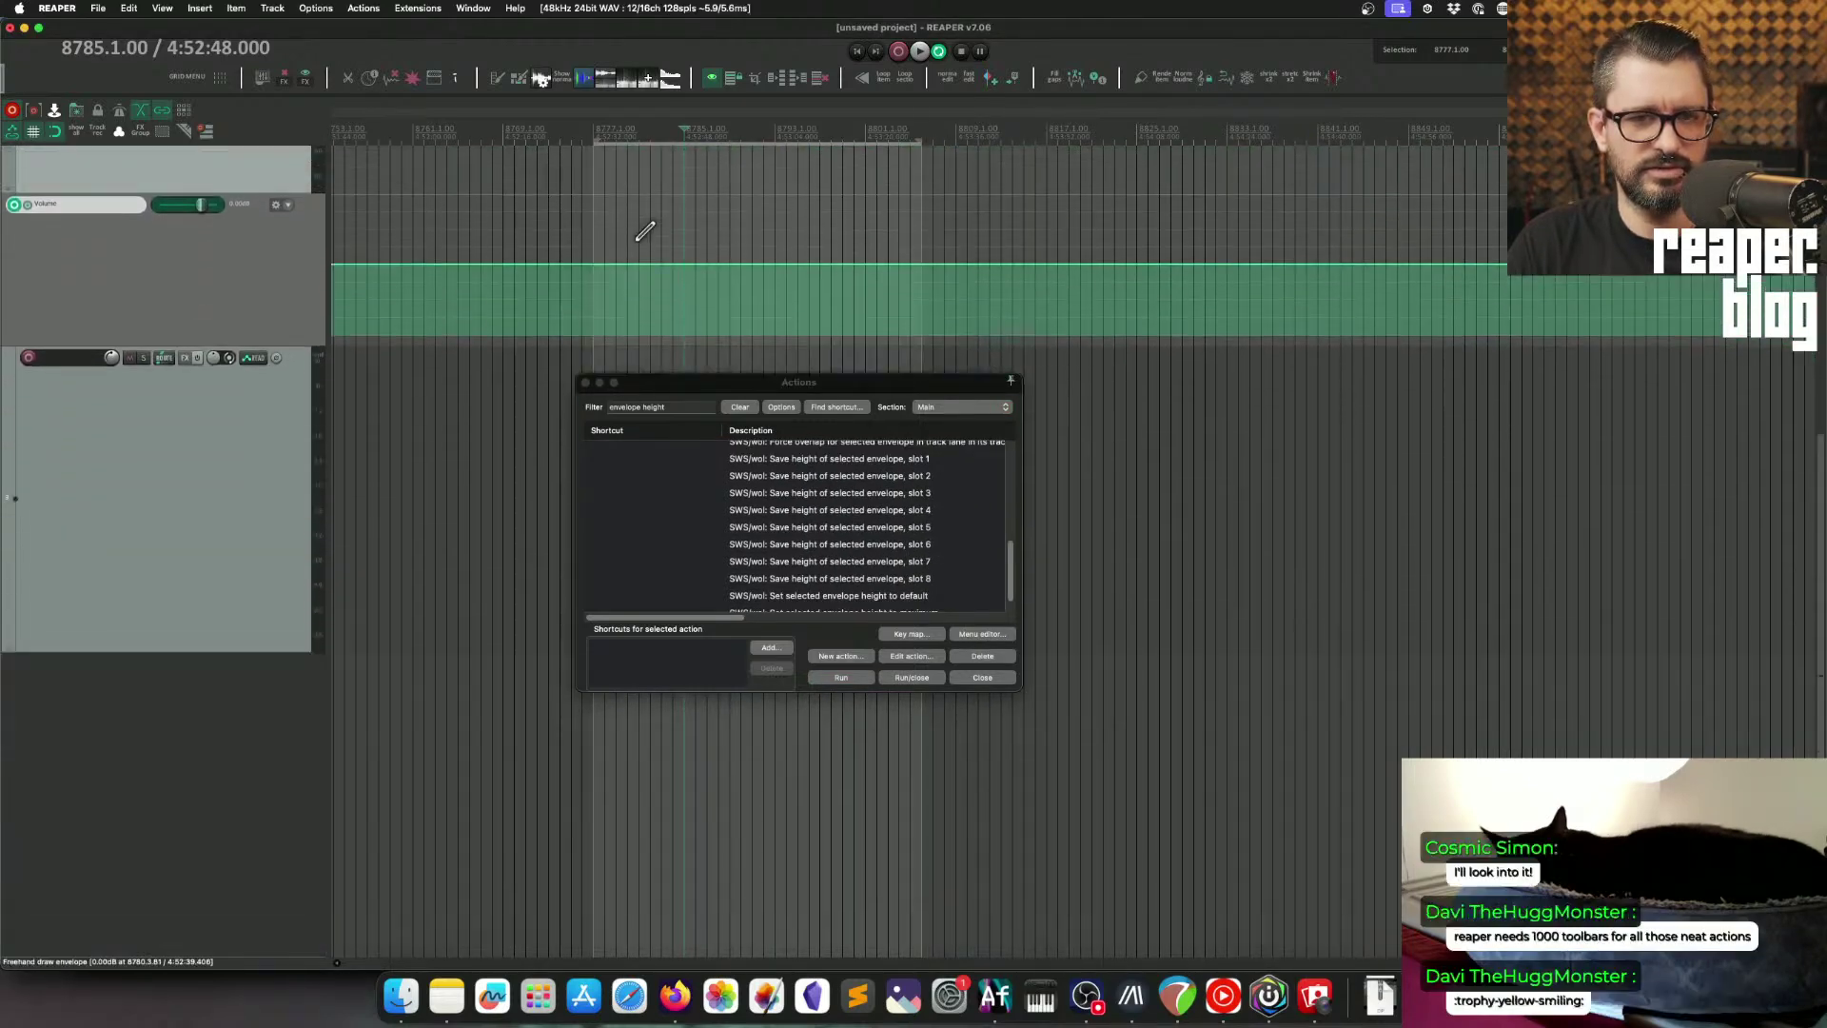
scroll(407, 505, "down", 5)
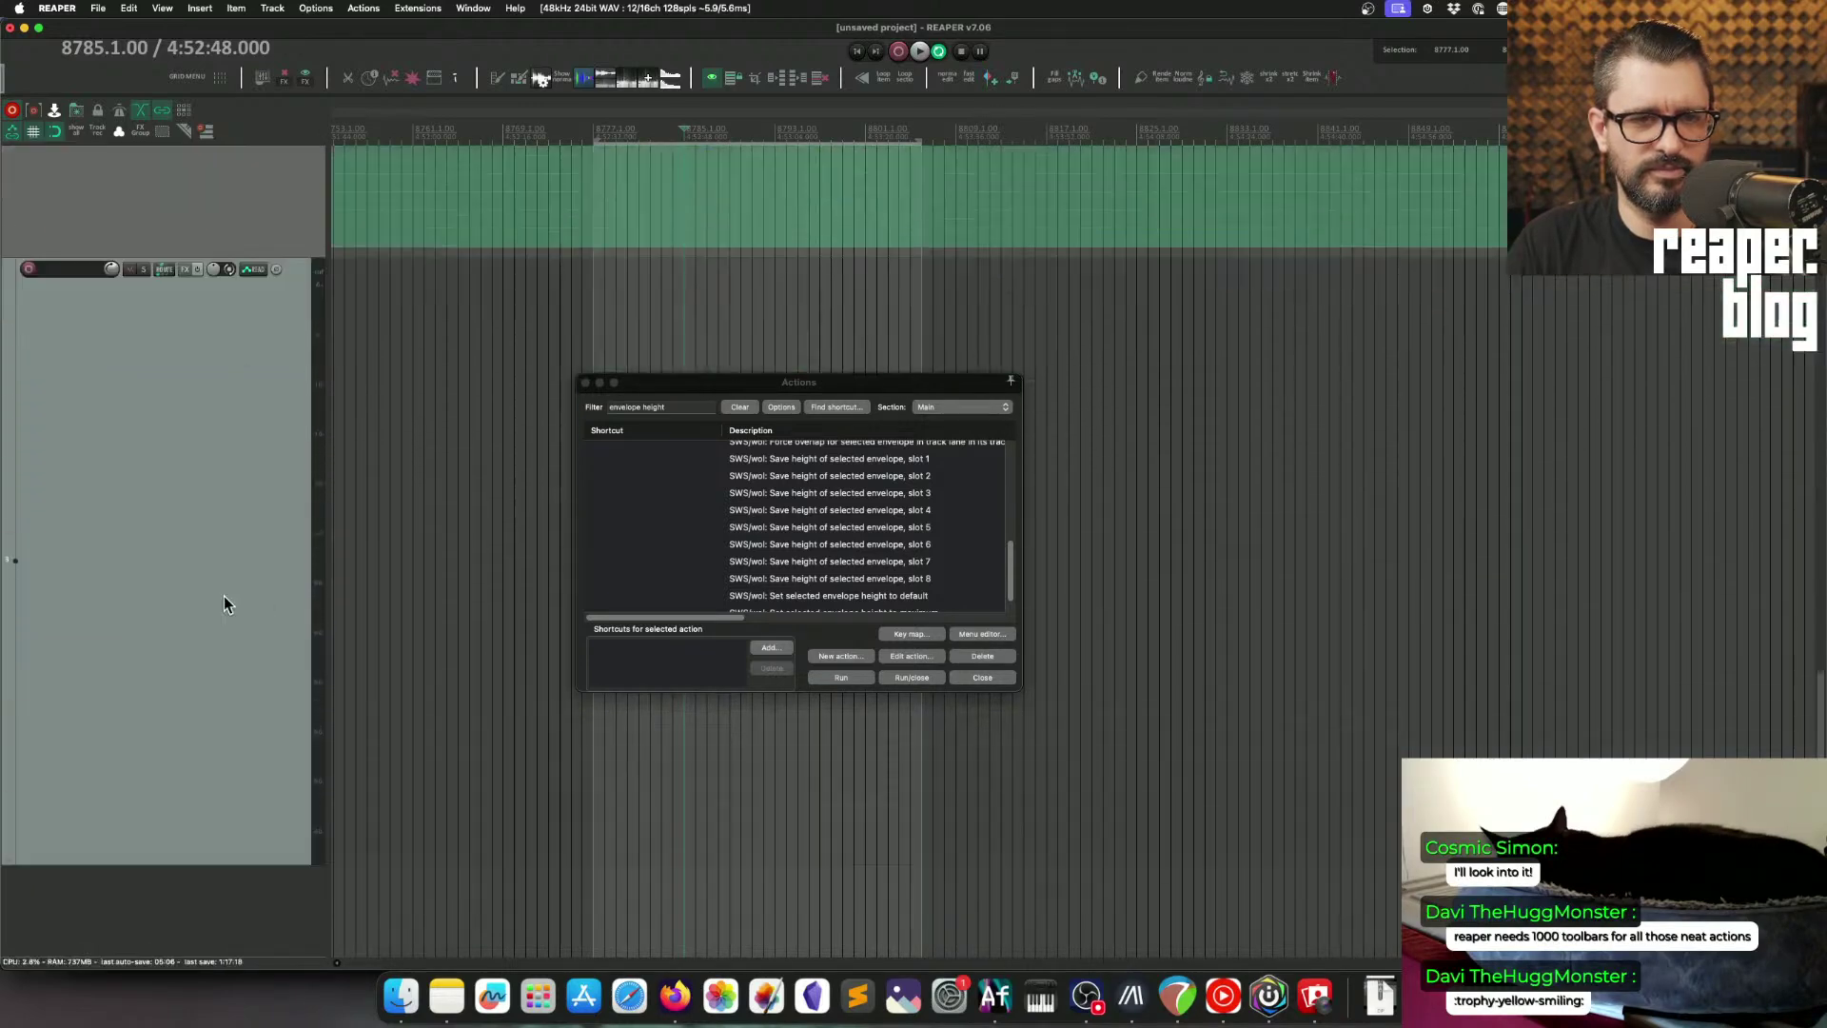
scroll(225, 596, "down", 5)
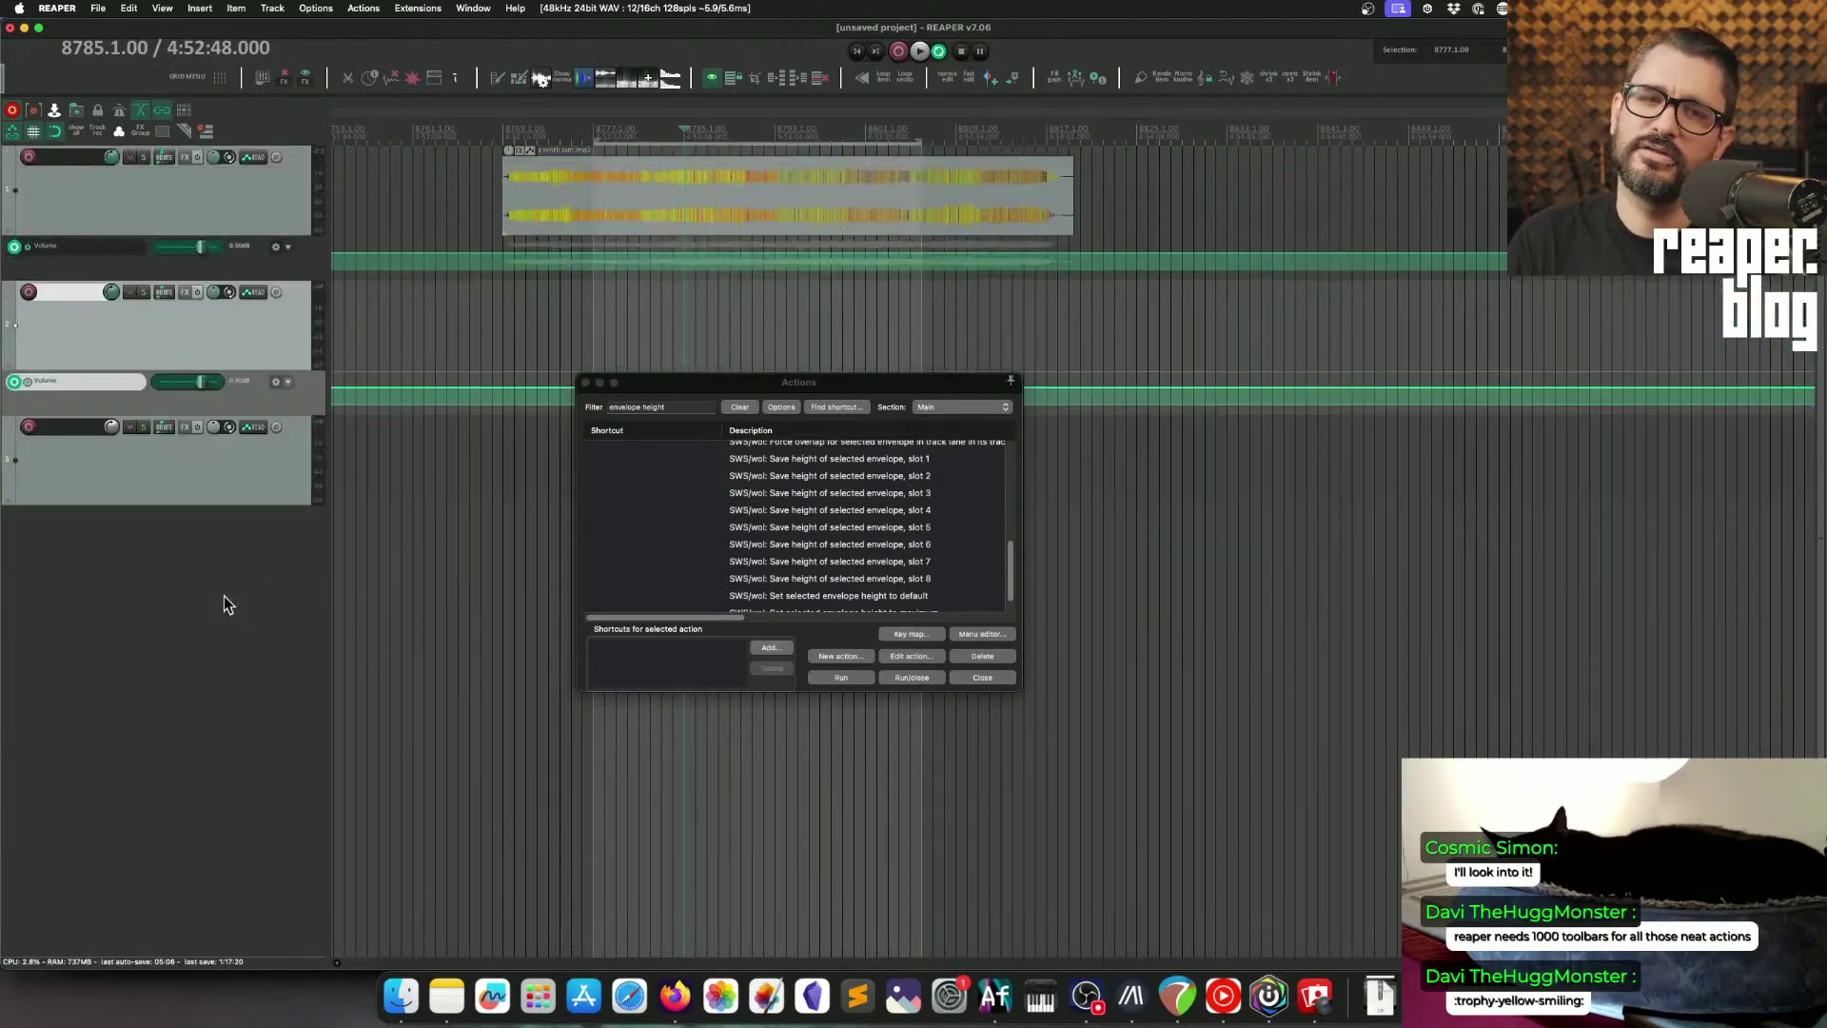
scroll(244, 575, "down", 5)
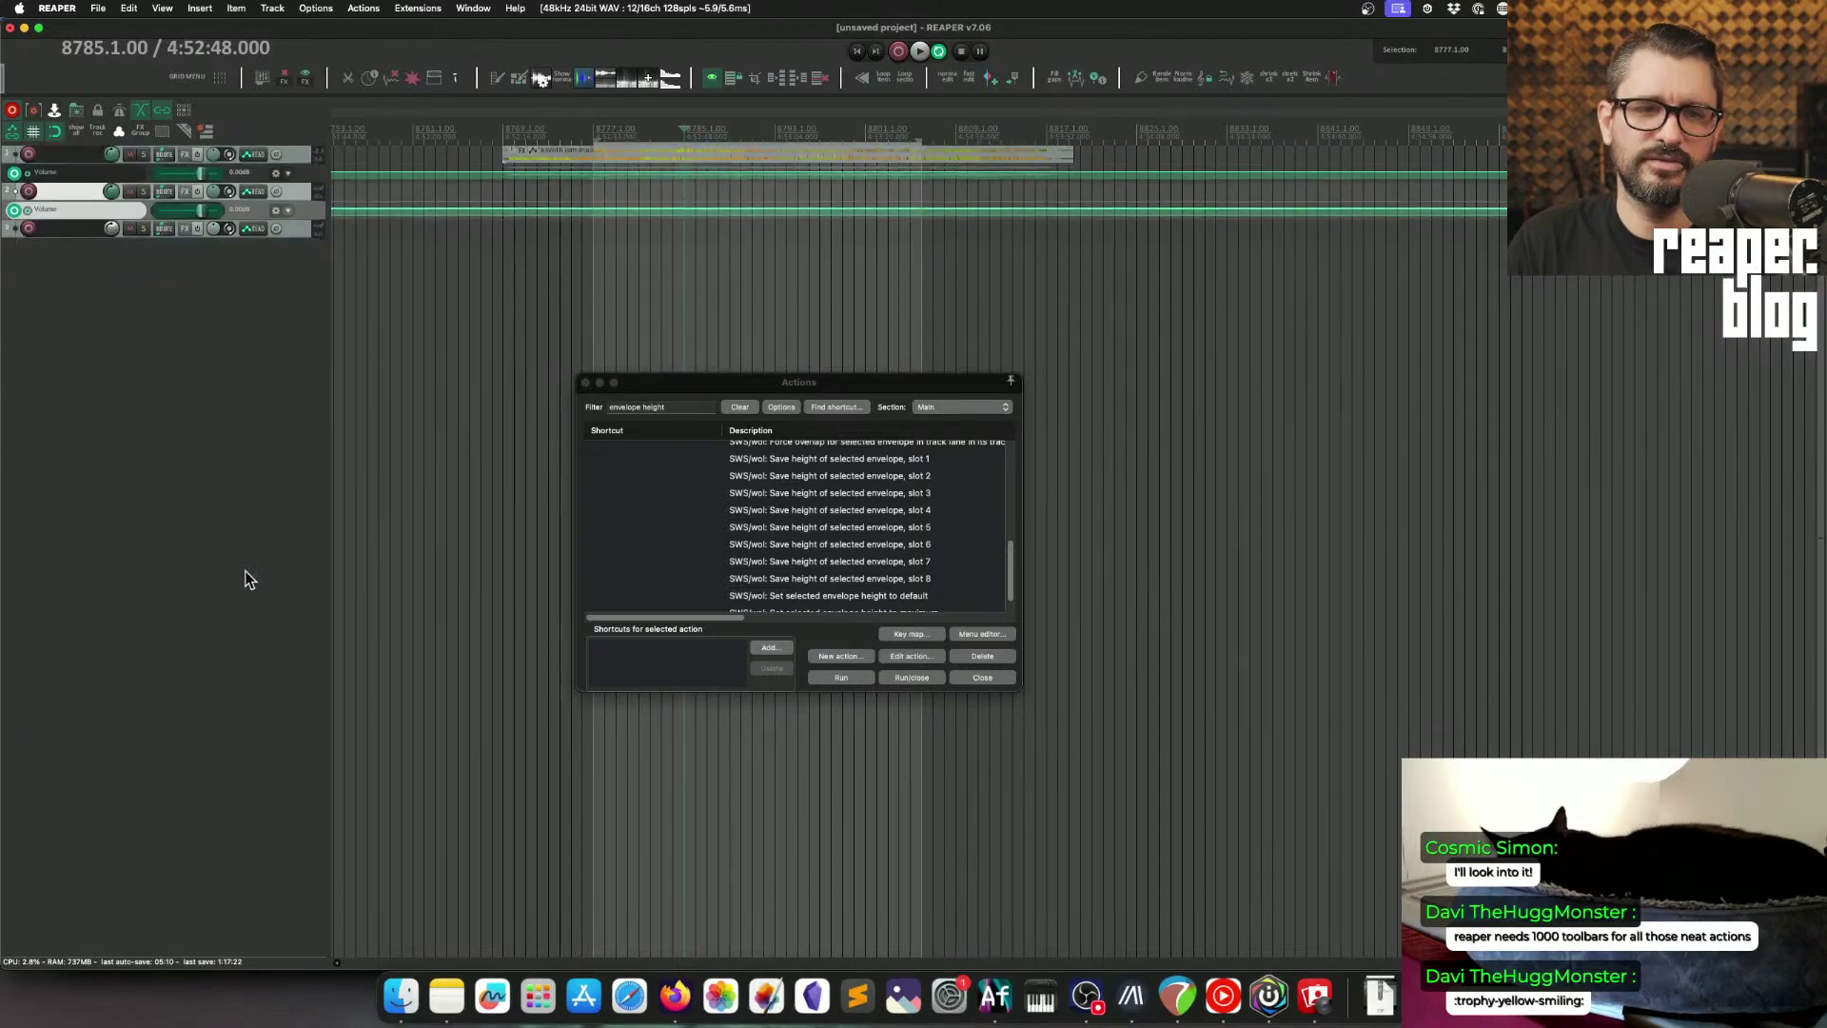
scroll(217, 666, "up", 5)
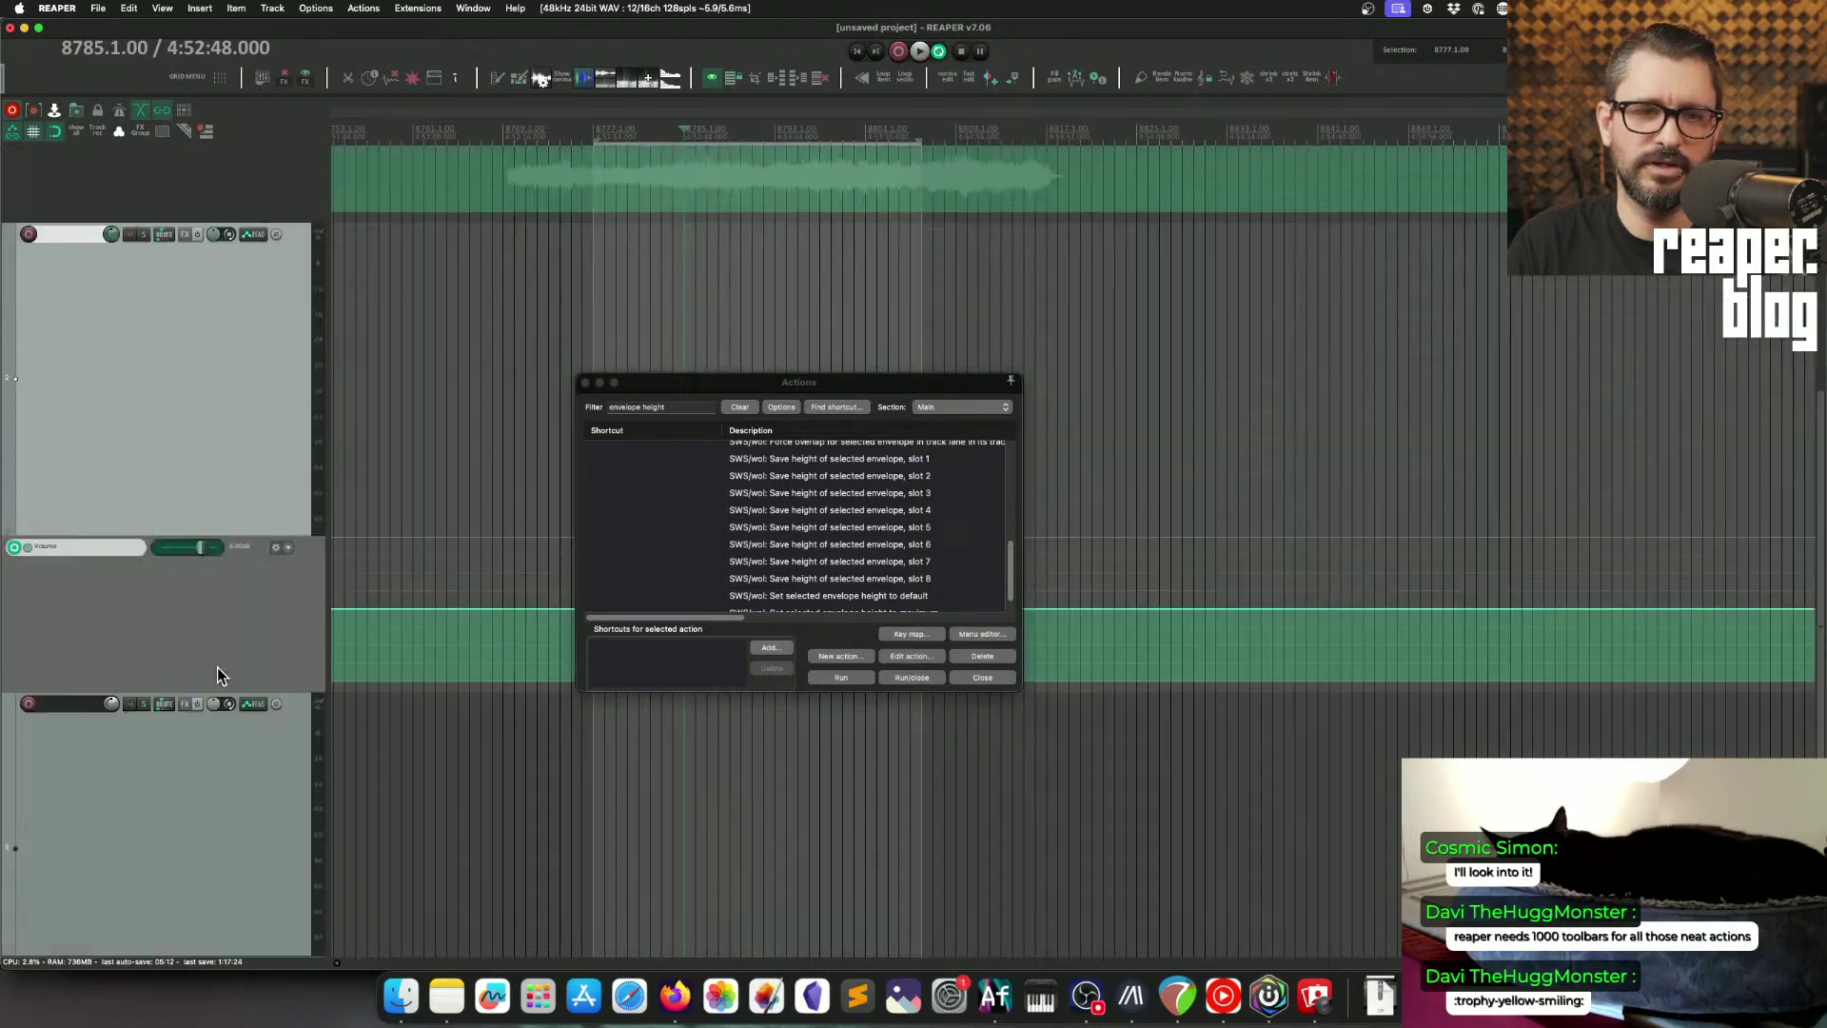
scroll(217, 671, "down", 3)
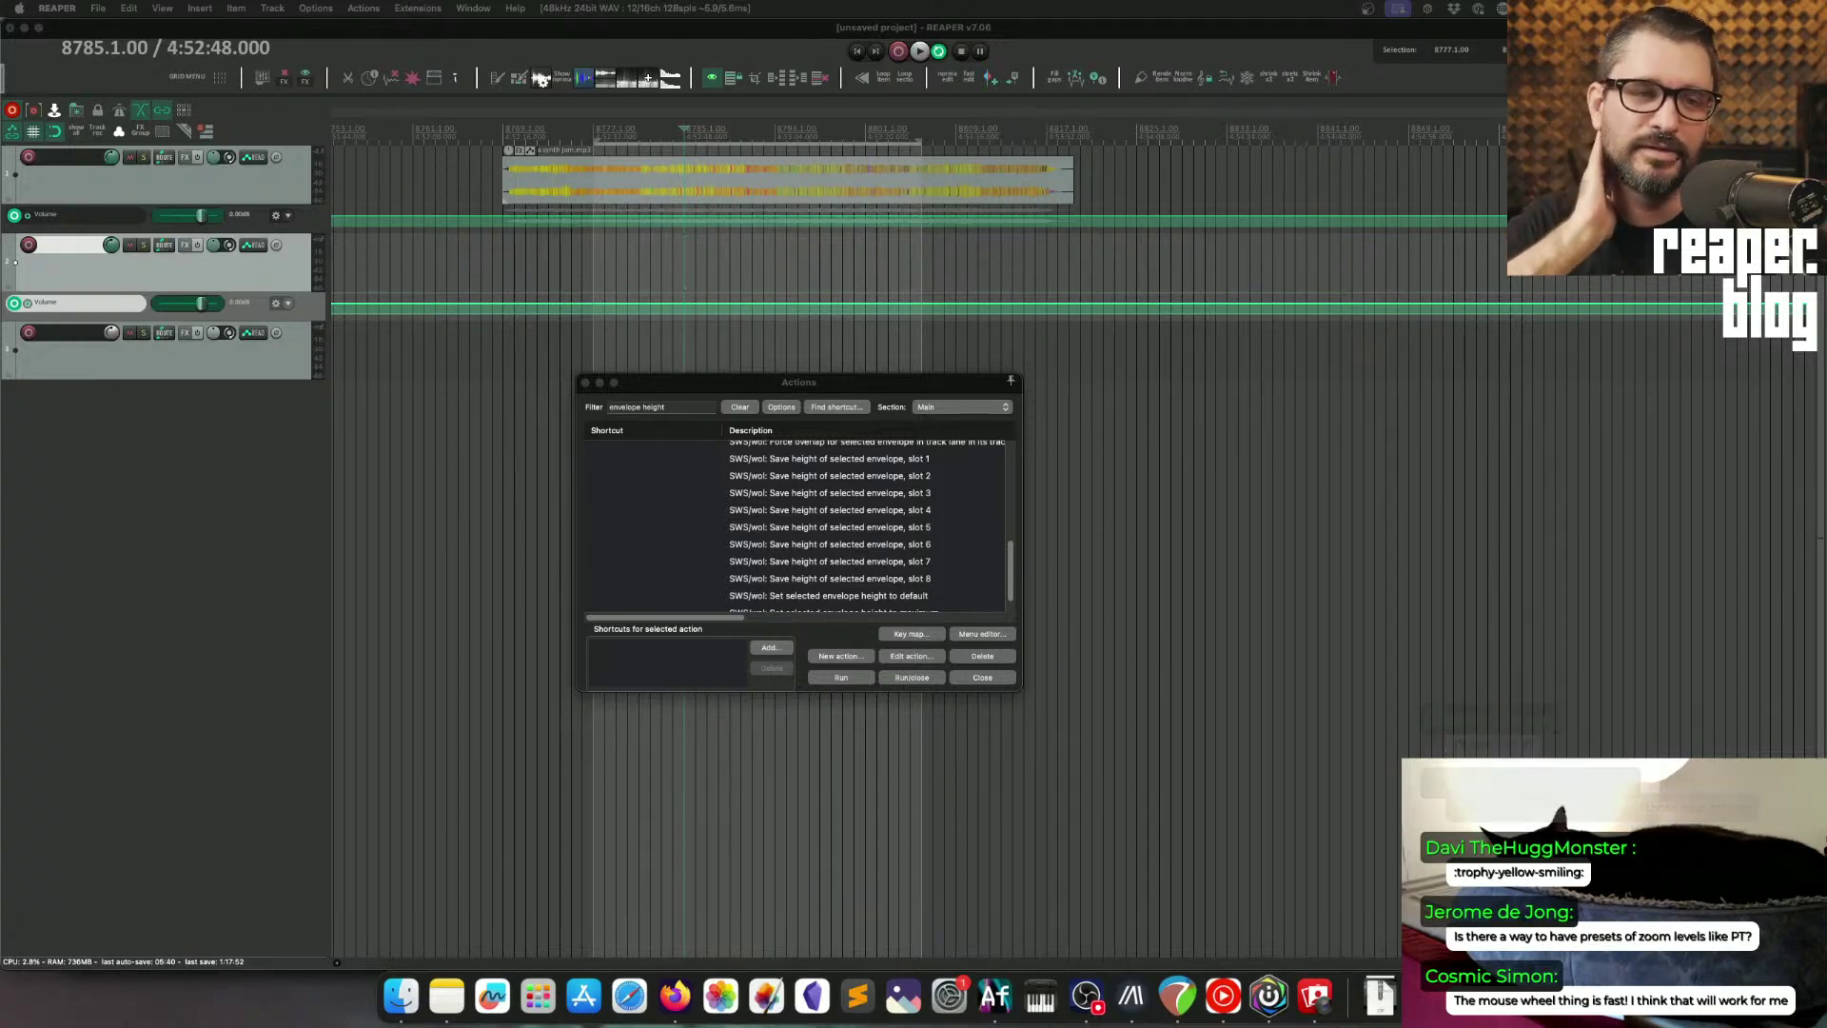
key("Escape")
key("shift+slash")
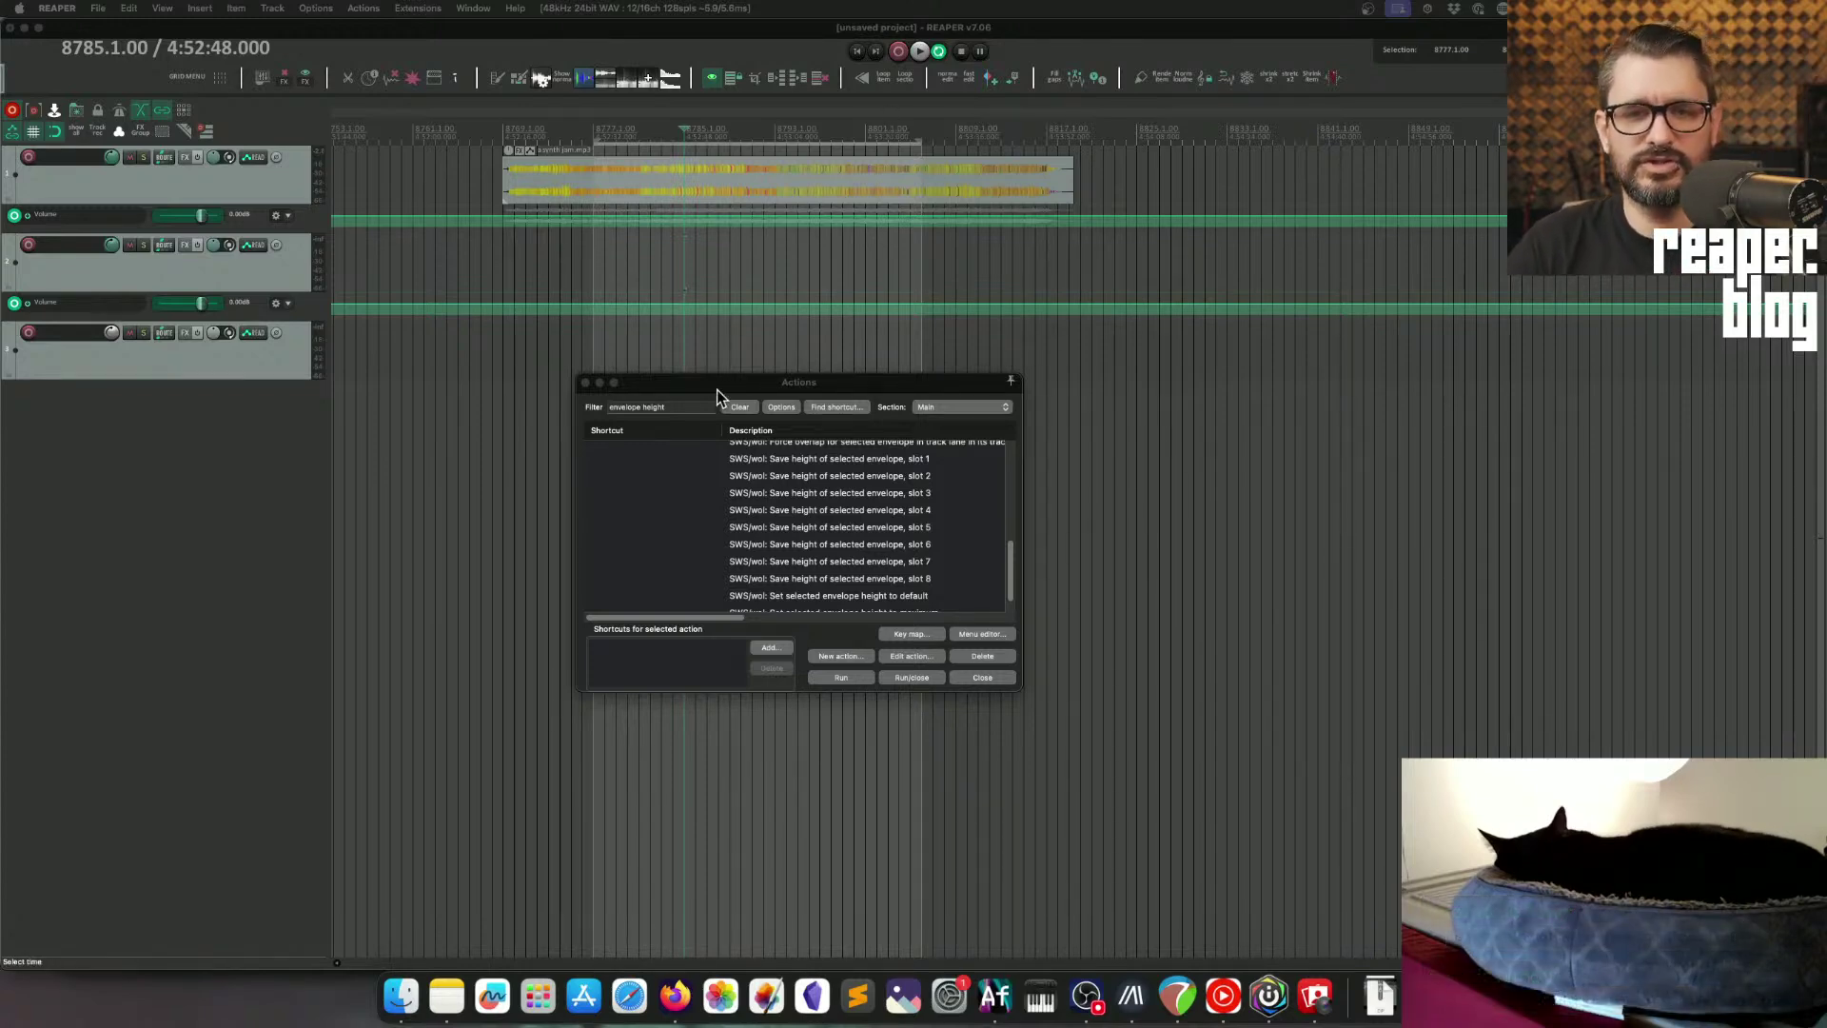
Step: Filter the actions for 'marker 1', pick 'Markers: Go to marker 01' and add a new shortcut
left_click_drag(717, 390, 727, 346)
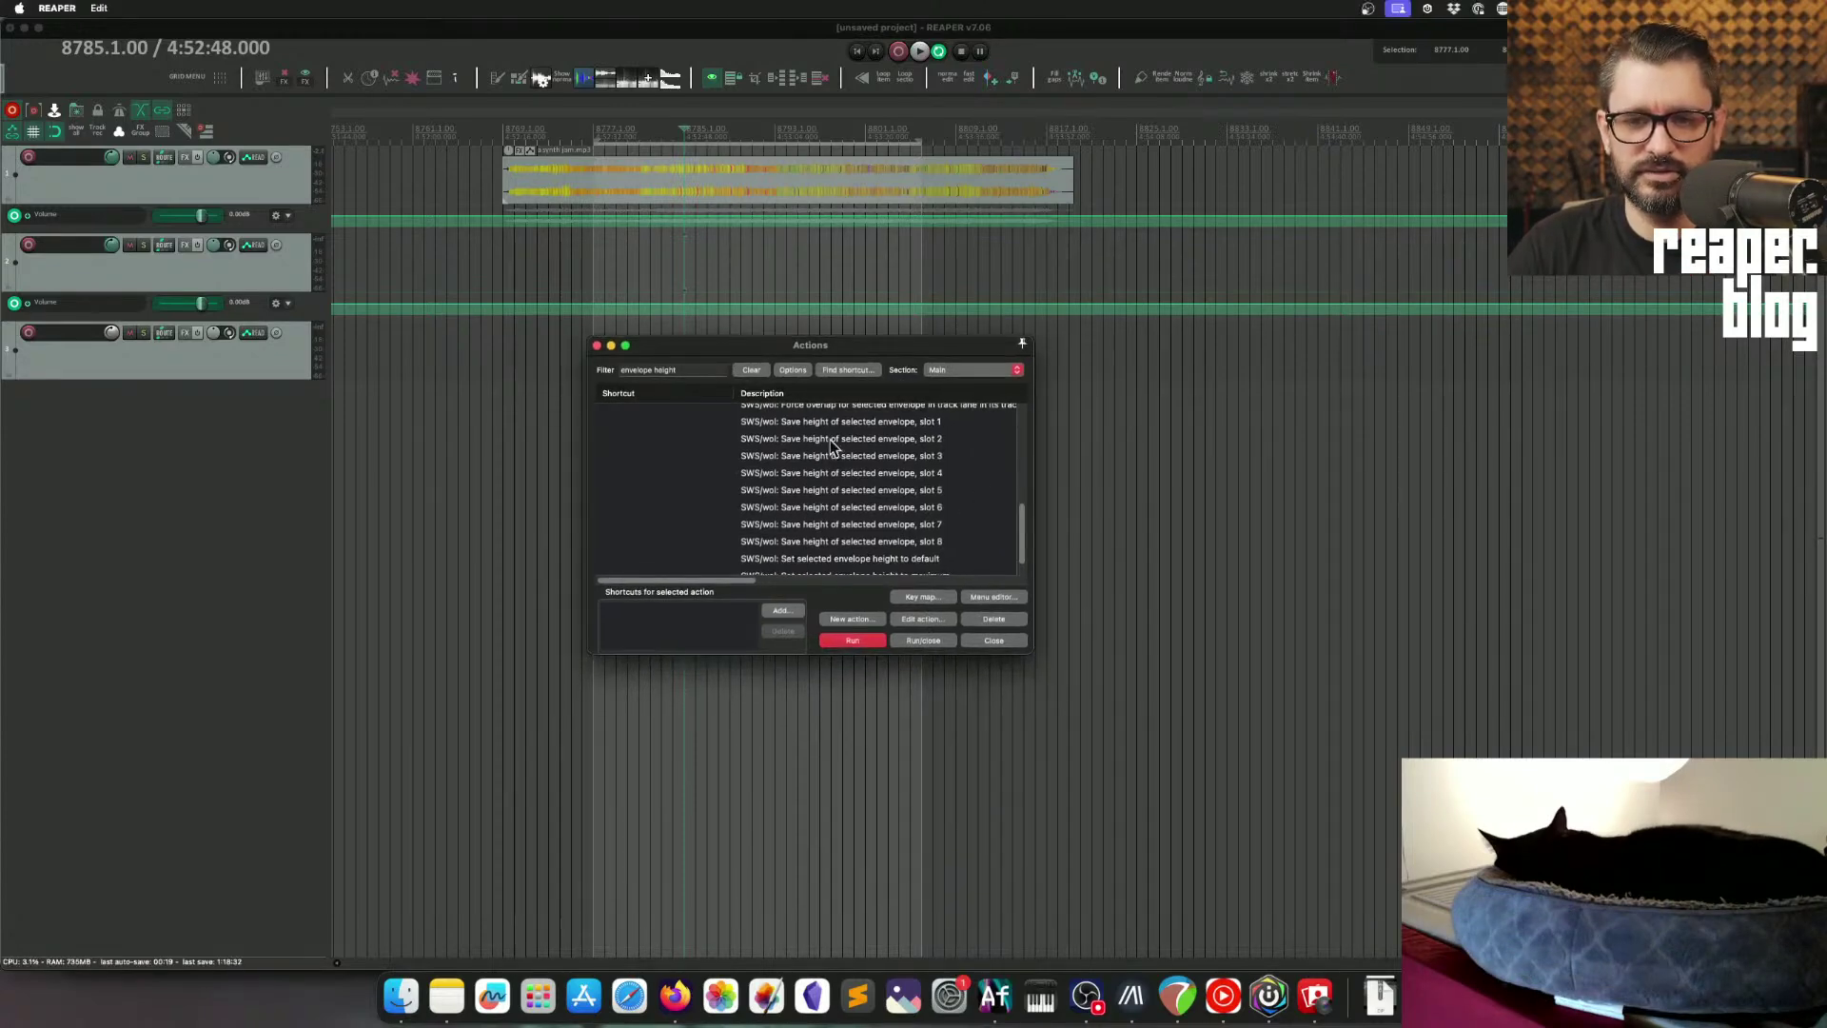
left_click(749, 371)
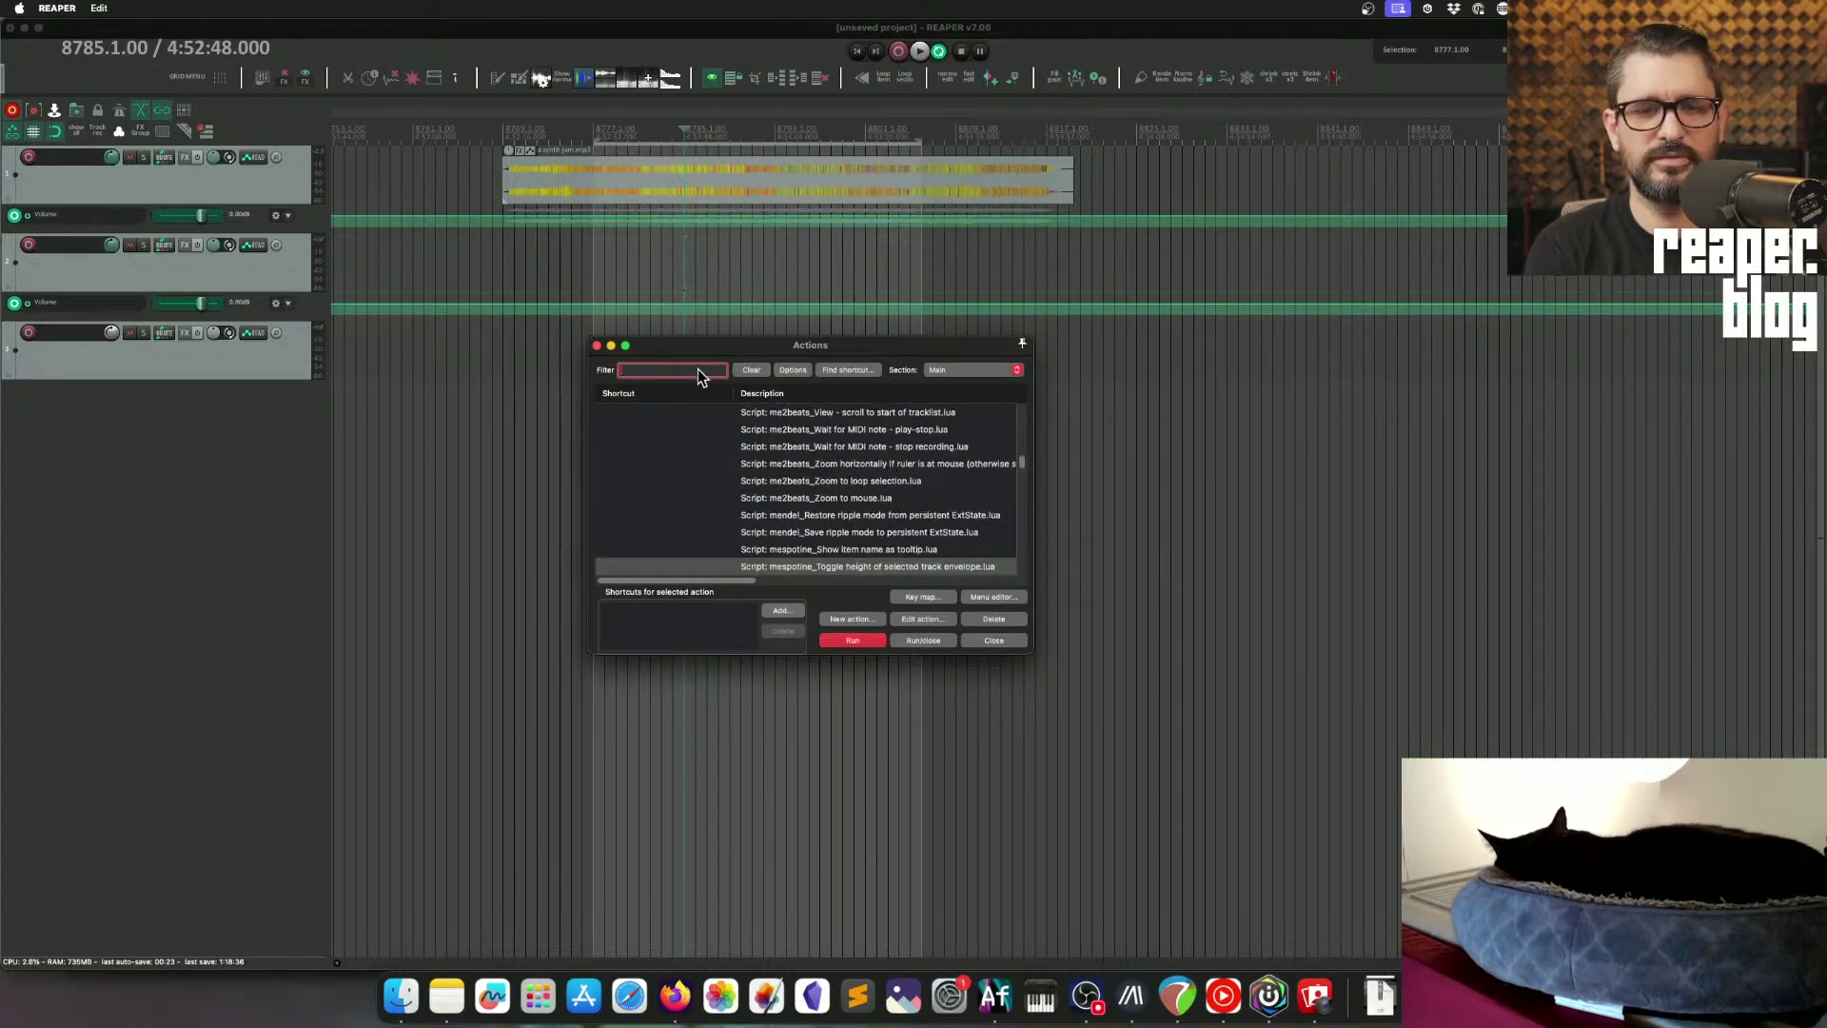
type("marker 1")
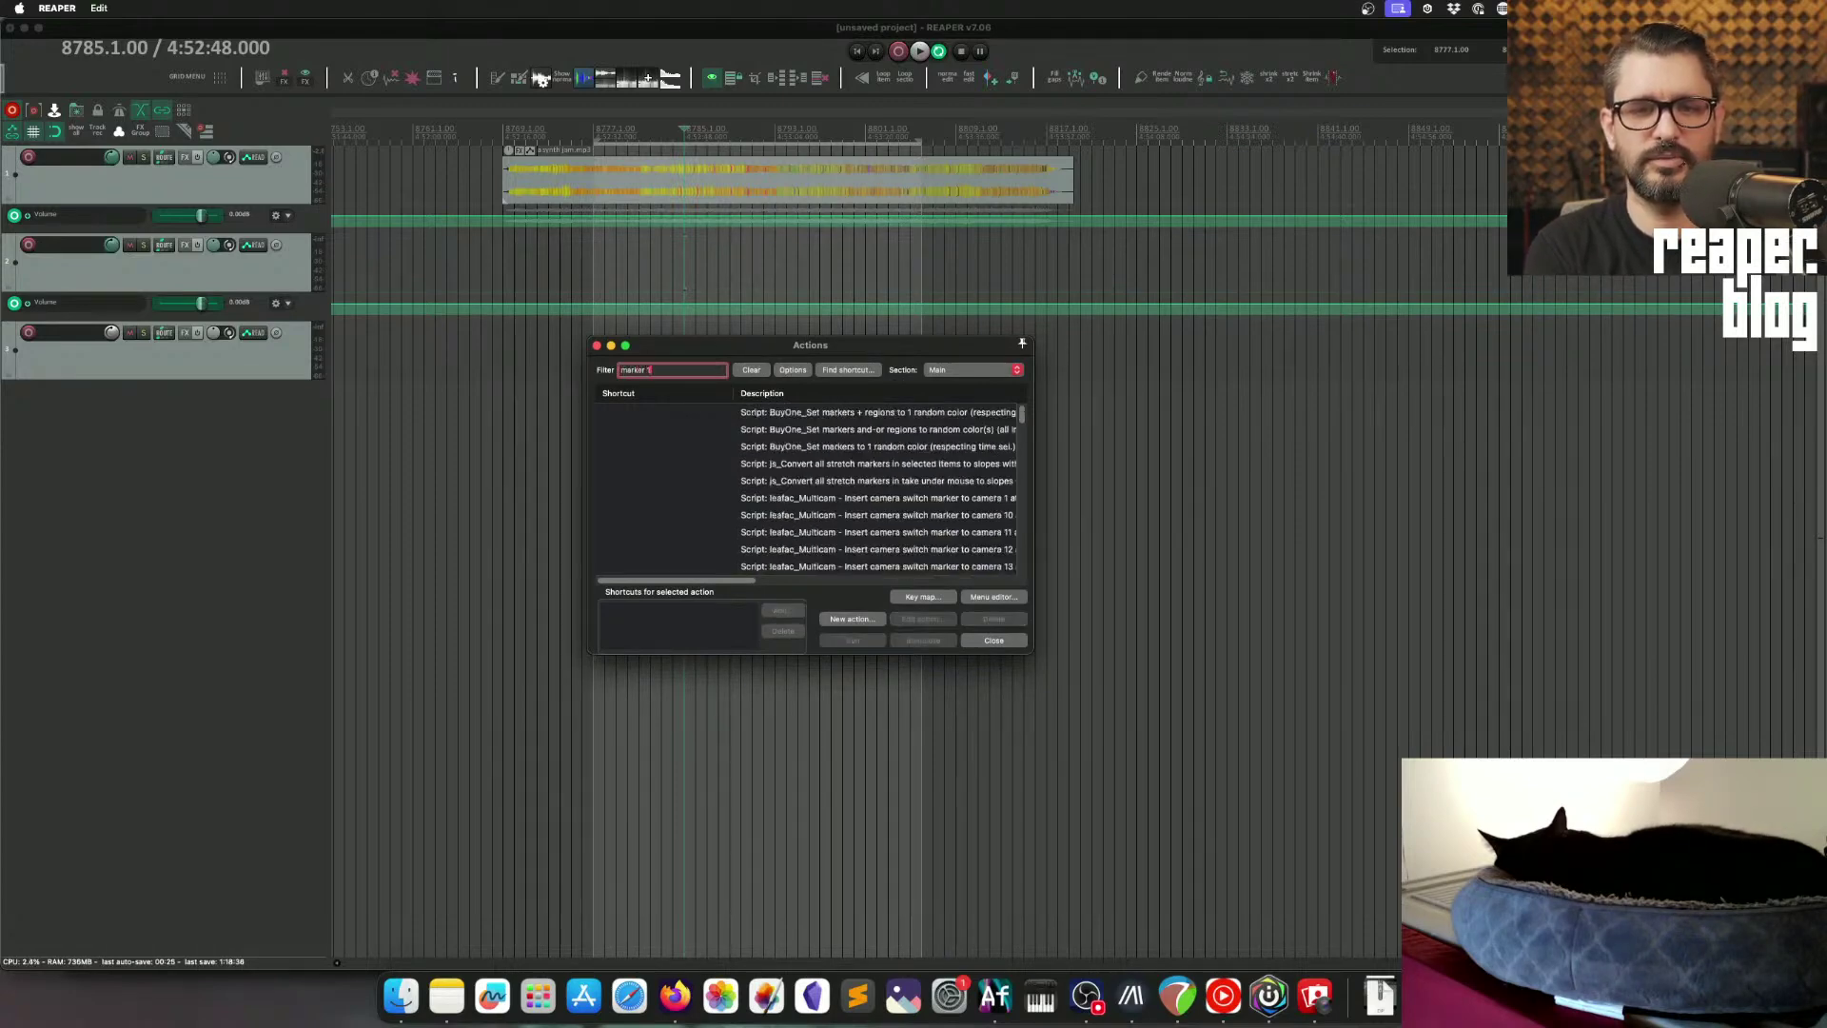
scroll(830, 519, "down", 3)
scroll(830, 518, "up", 3)
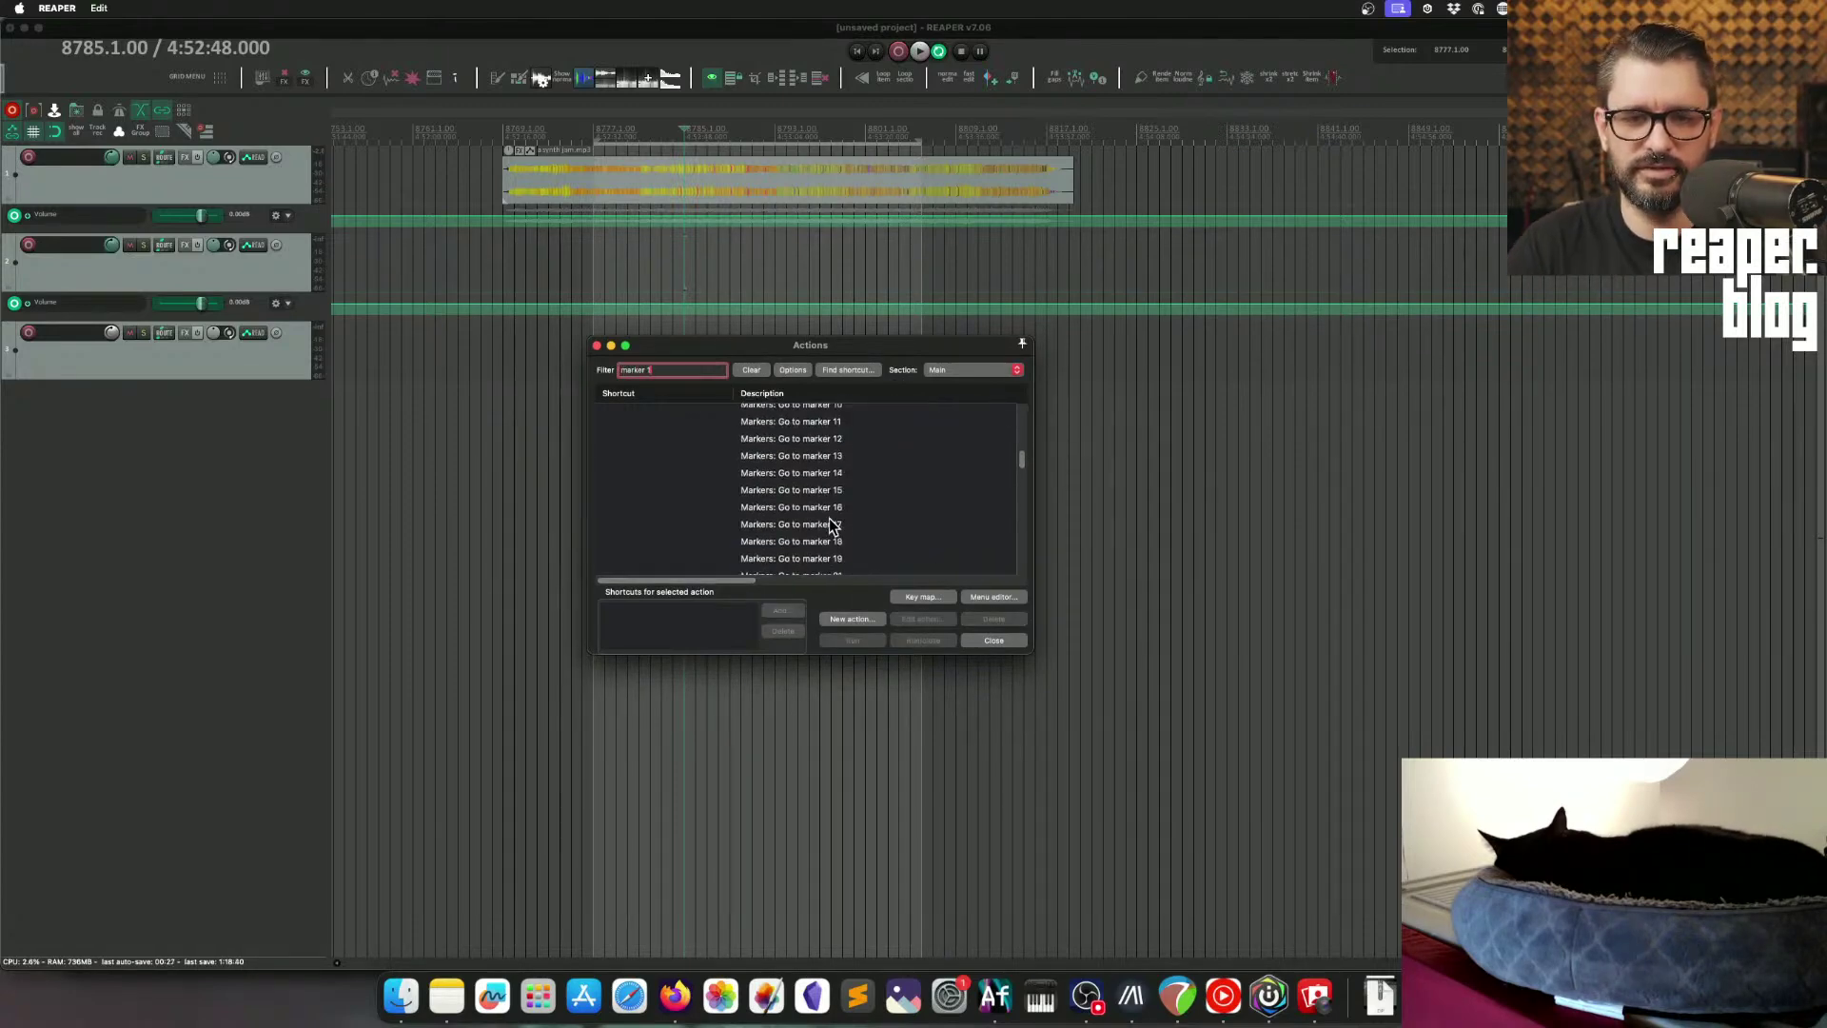
left_click(844, 434)
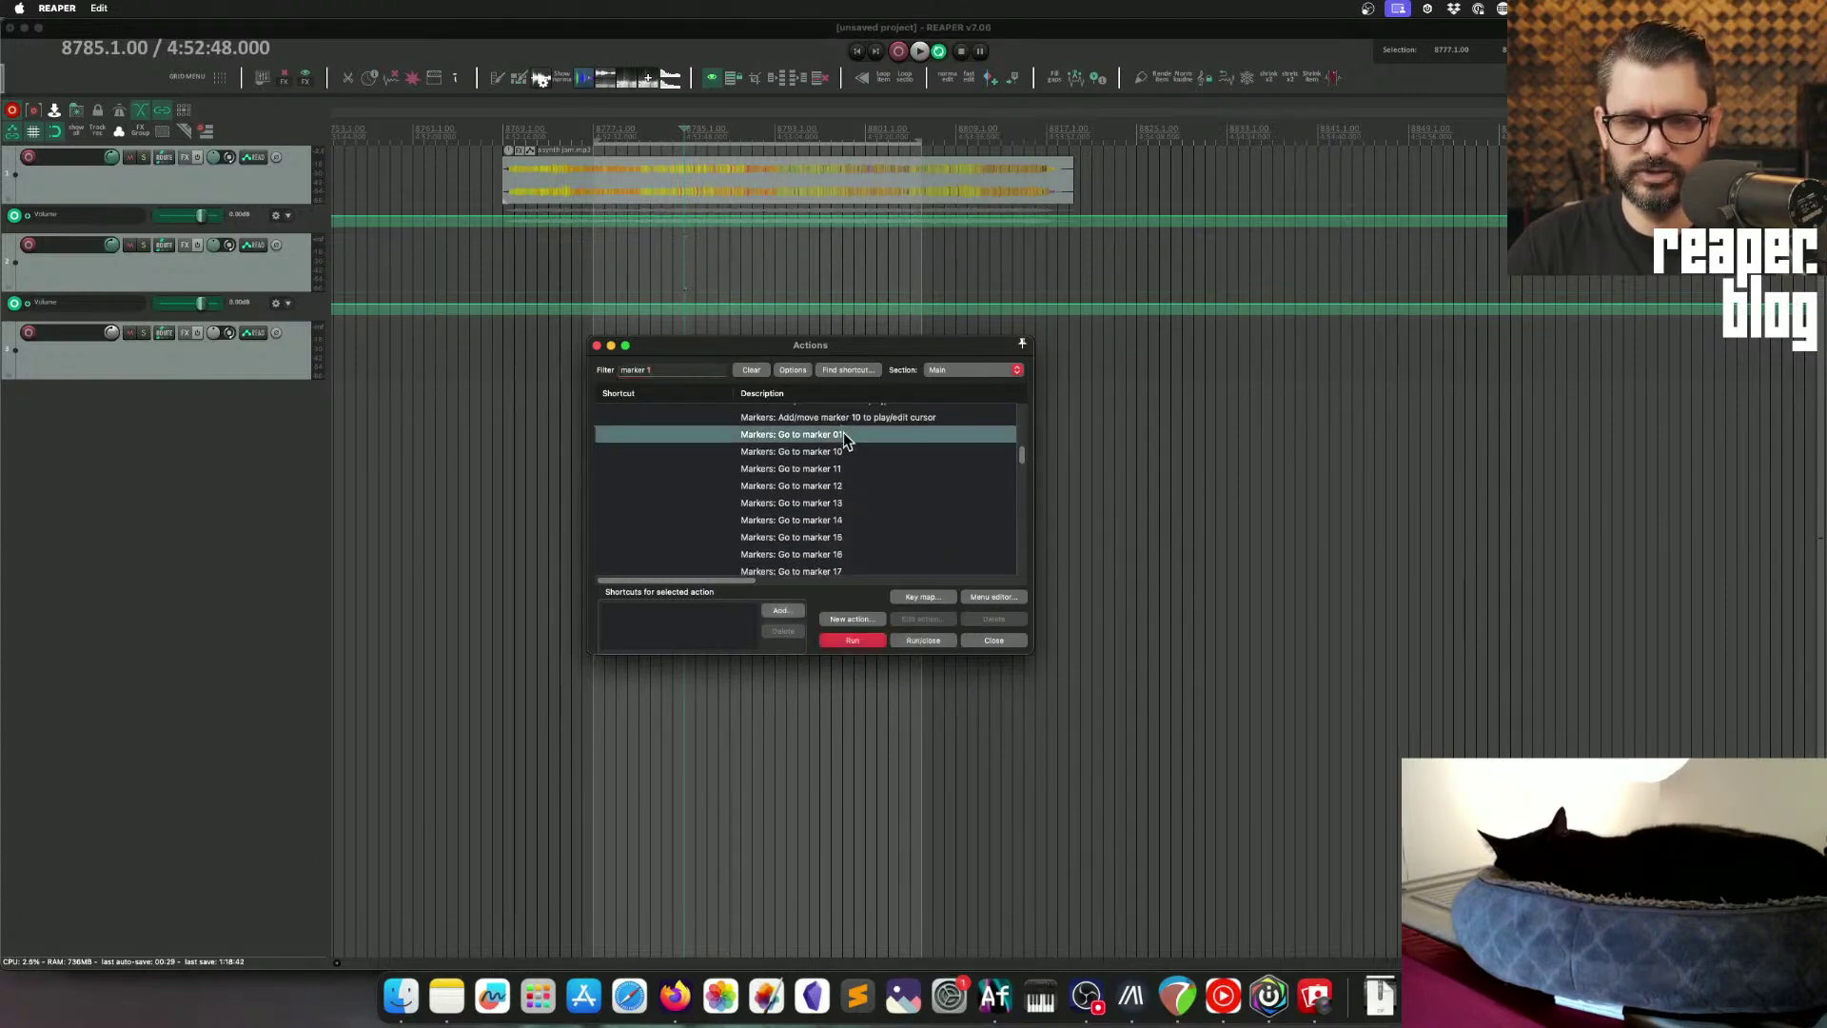
left_click(782, 614)
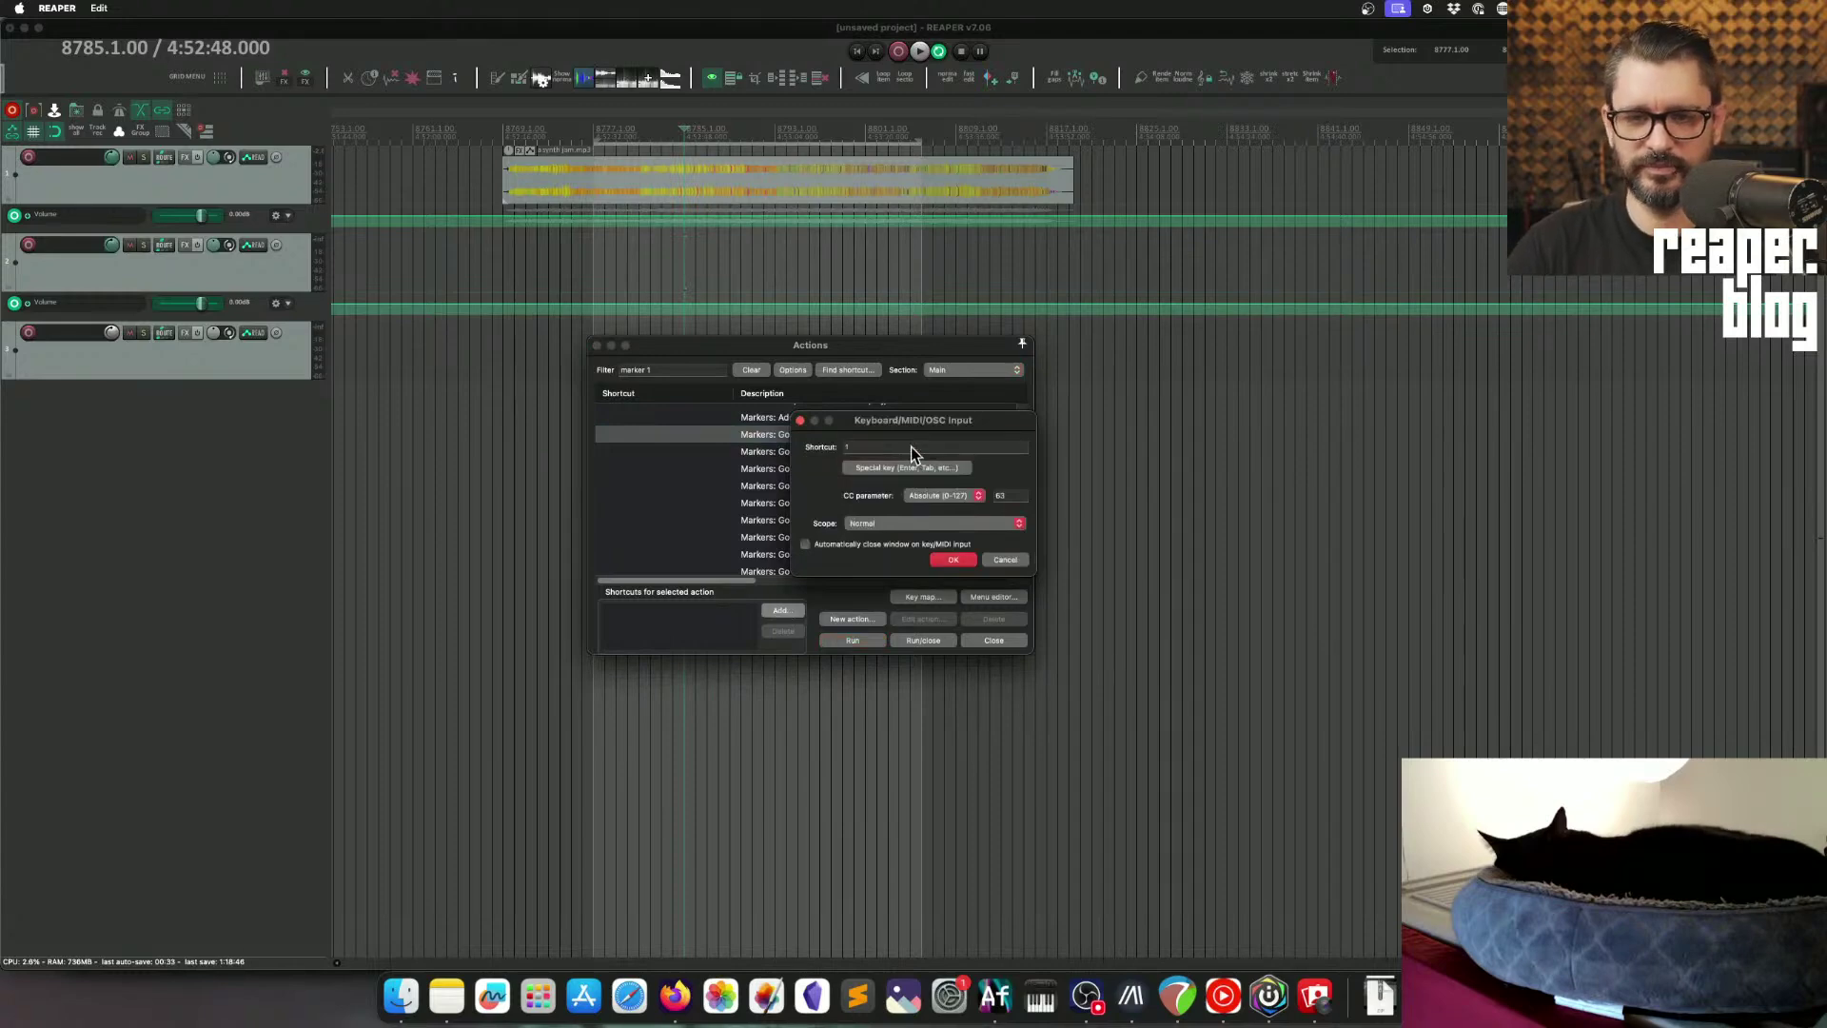
Step: Bind key 1 to Go to marker 01 with Global scope, accept the warning, and try it
left_click(887, 524)
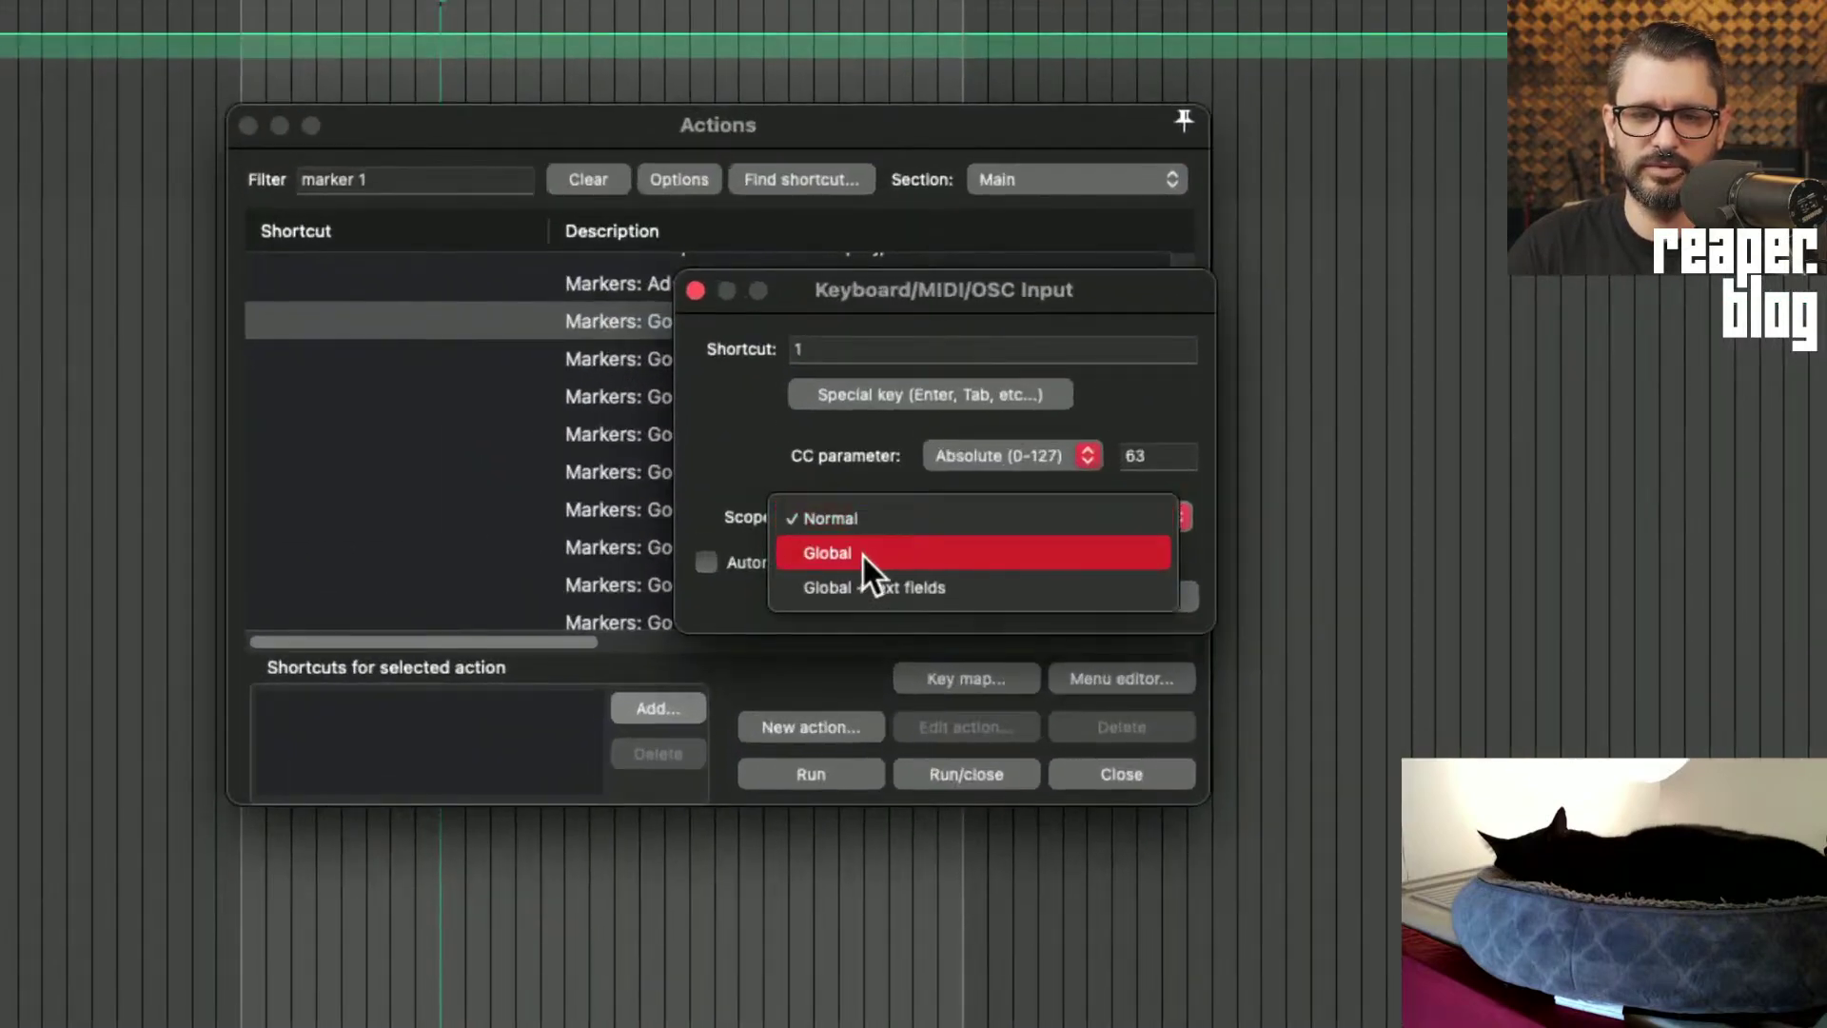
left_click(955, 554)
left_click(933, 521)
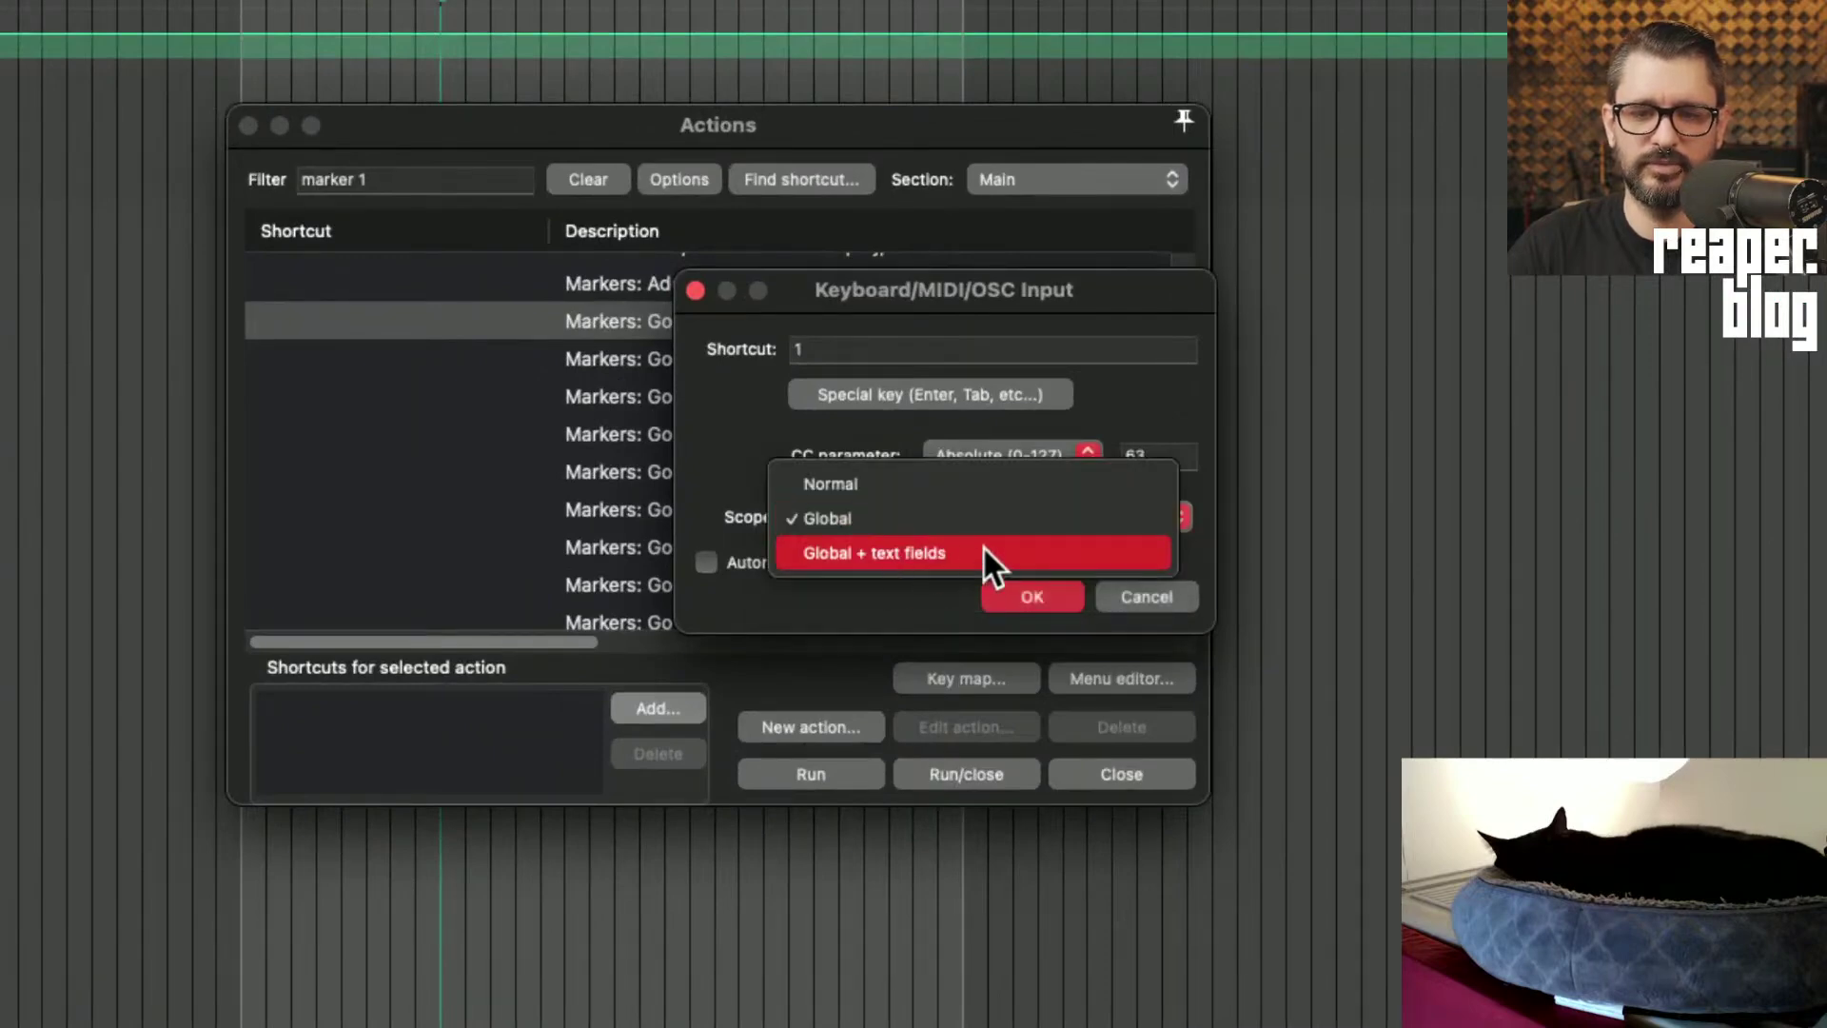
left_click(948, 522)
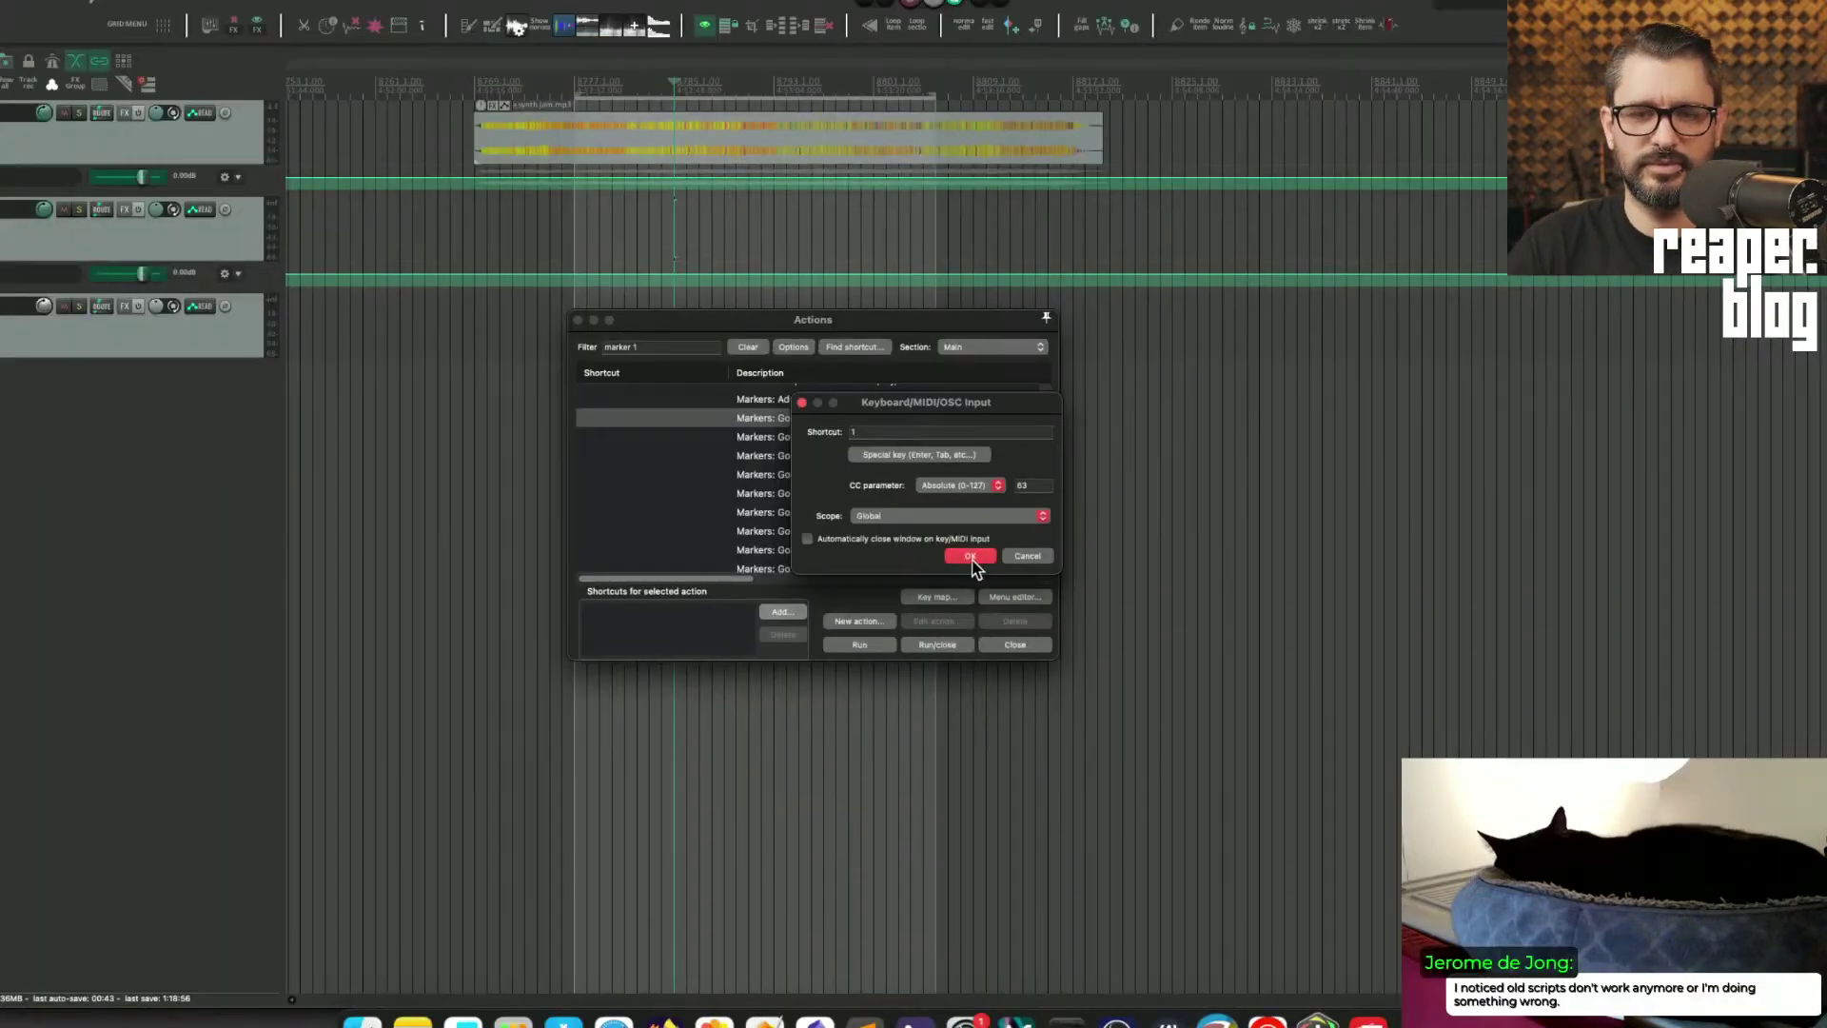
left_click(1033, 597)
key("Return")
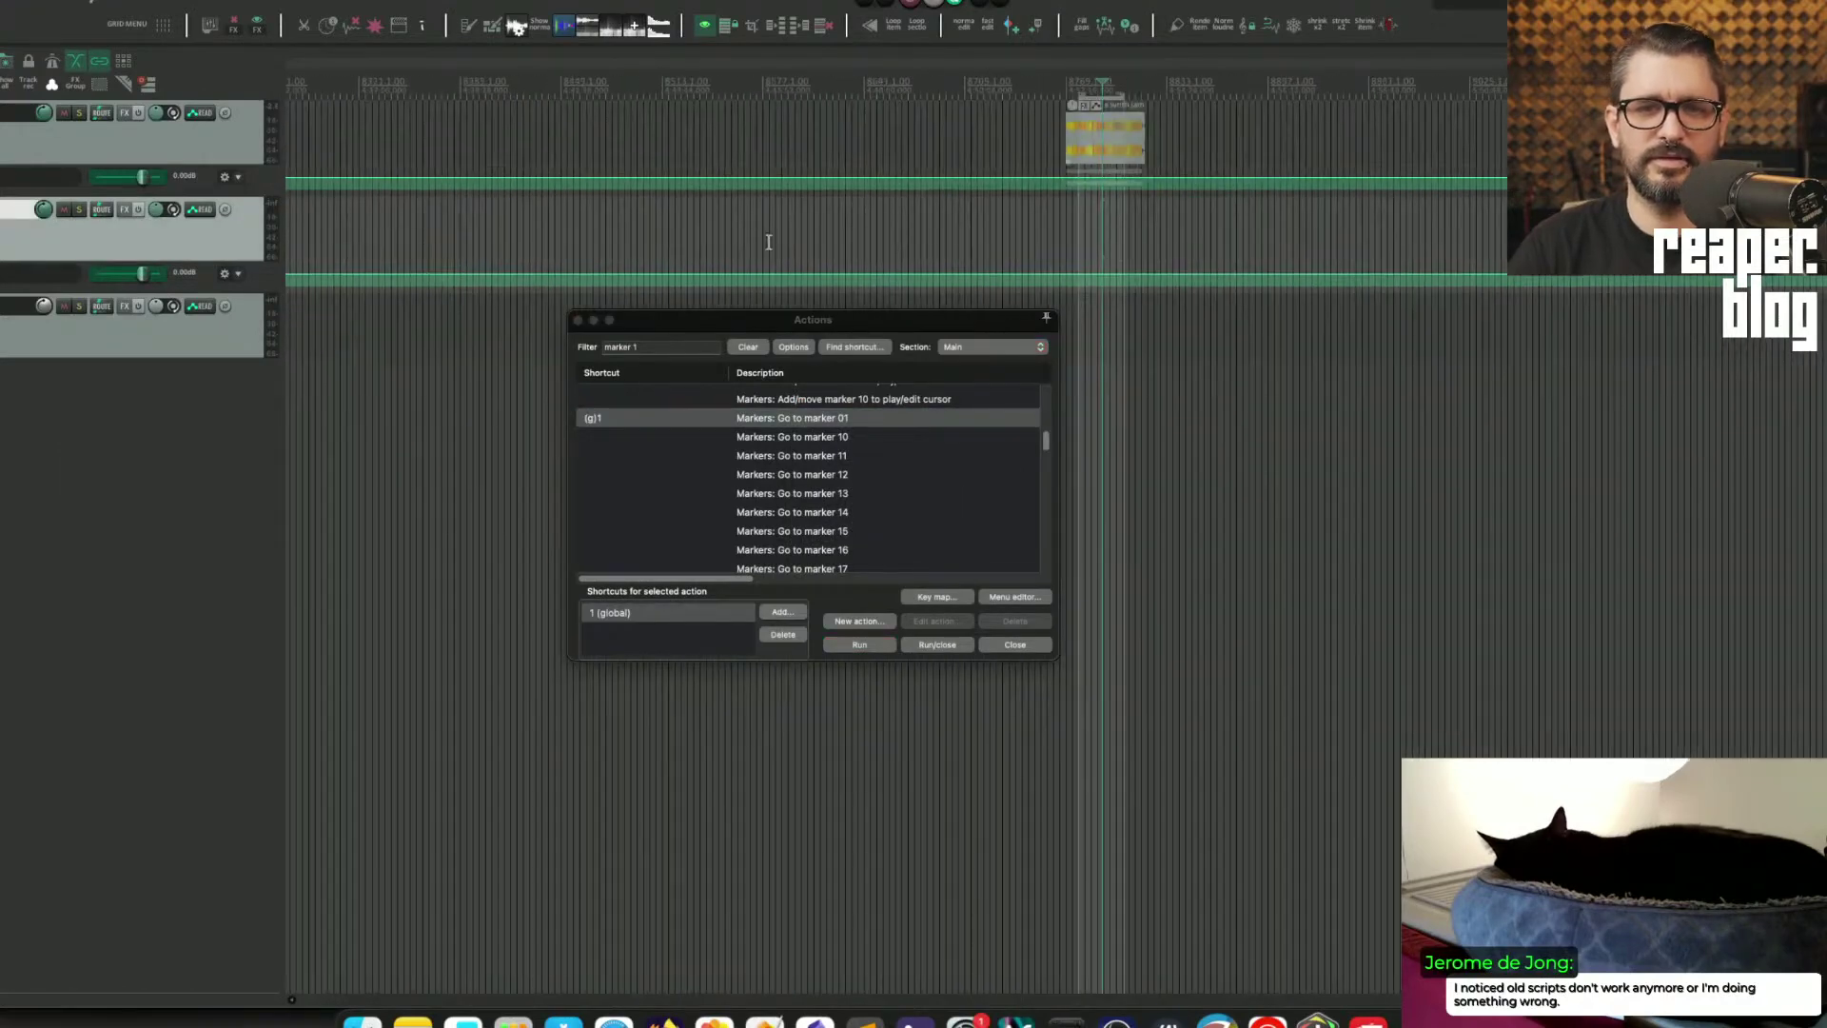
key("1")
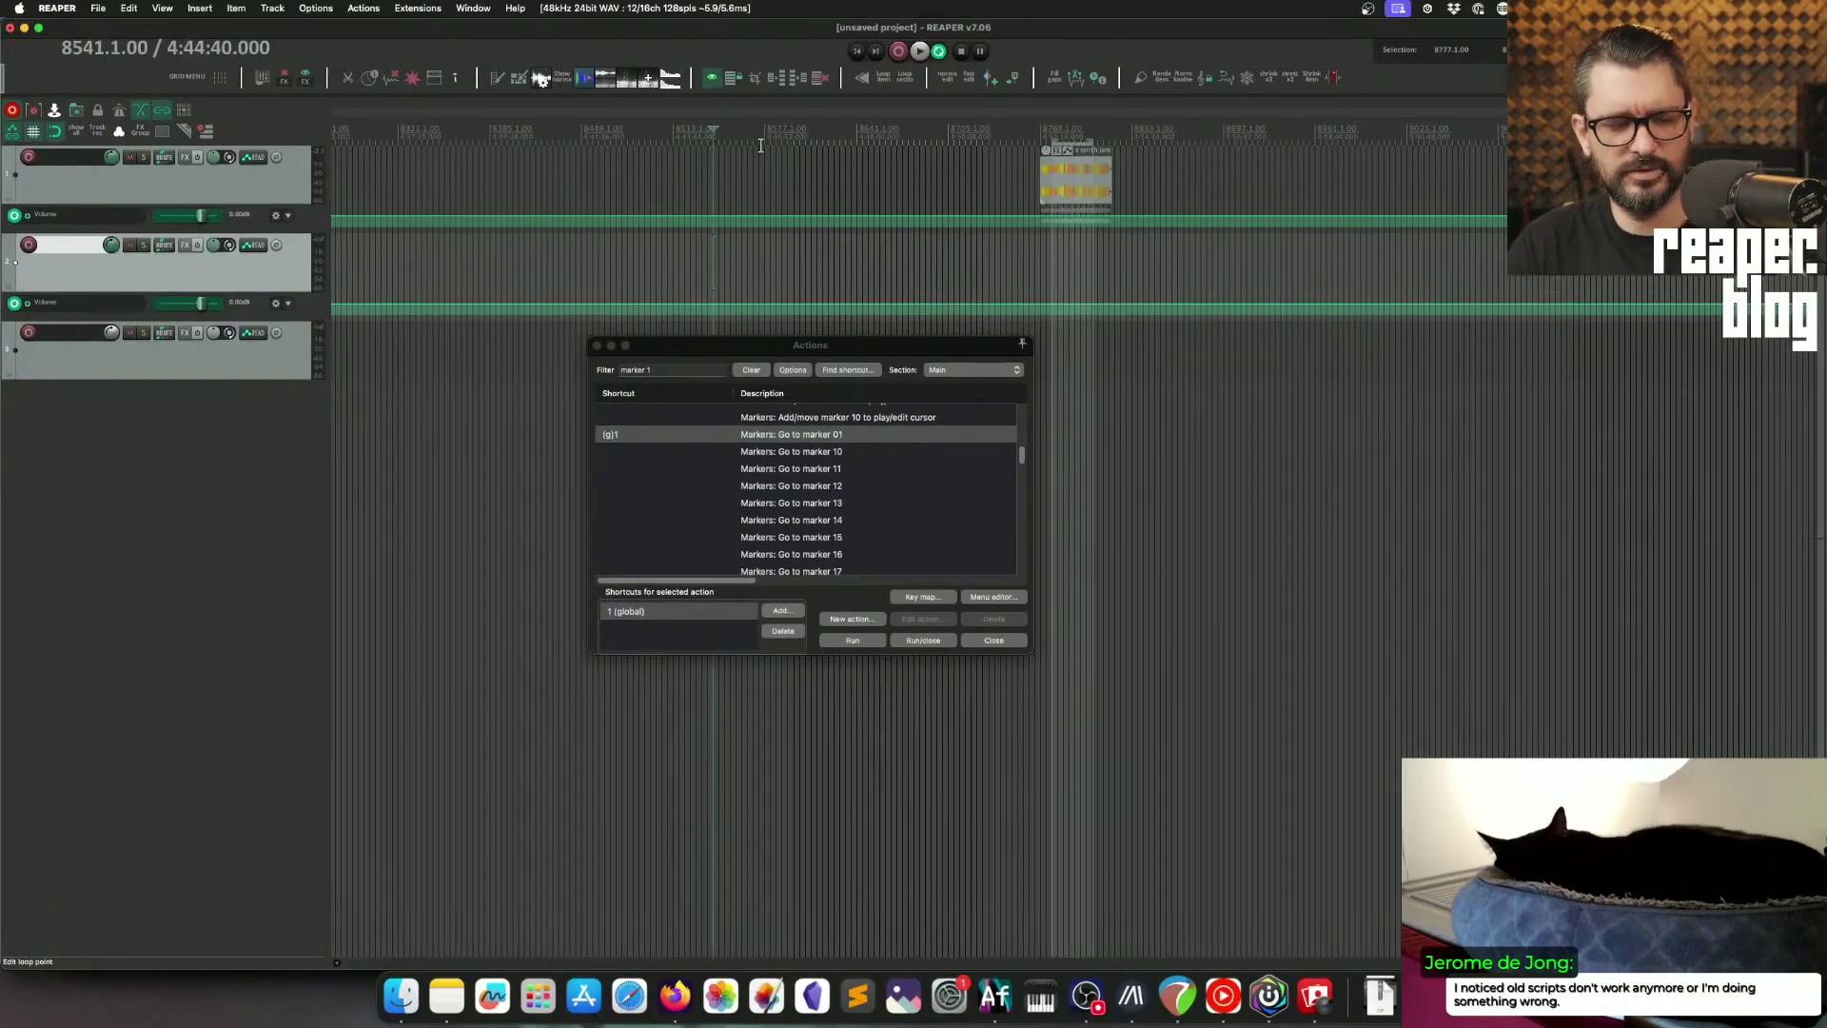
Step: Insert a marker with ID 1 at the edit cursor, then move the cursor elsewhere on the timeline
key("shift+m")
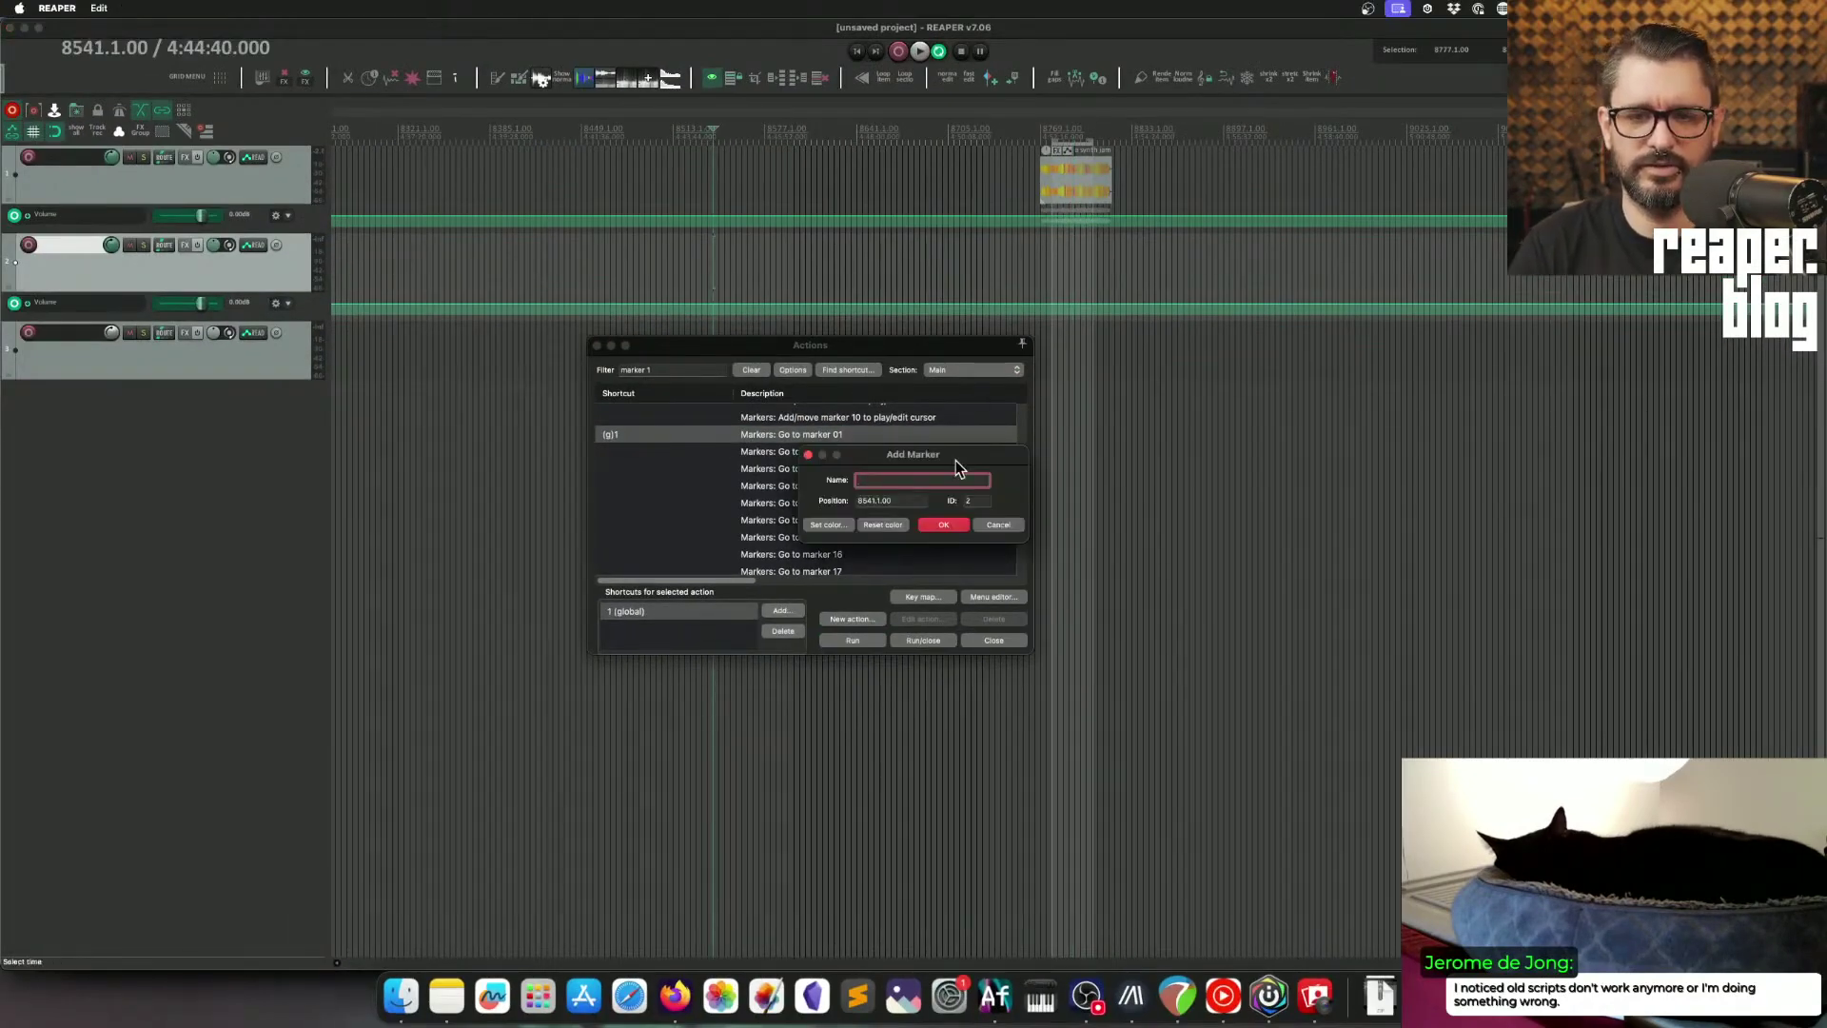
double_click(969, 500)
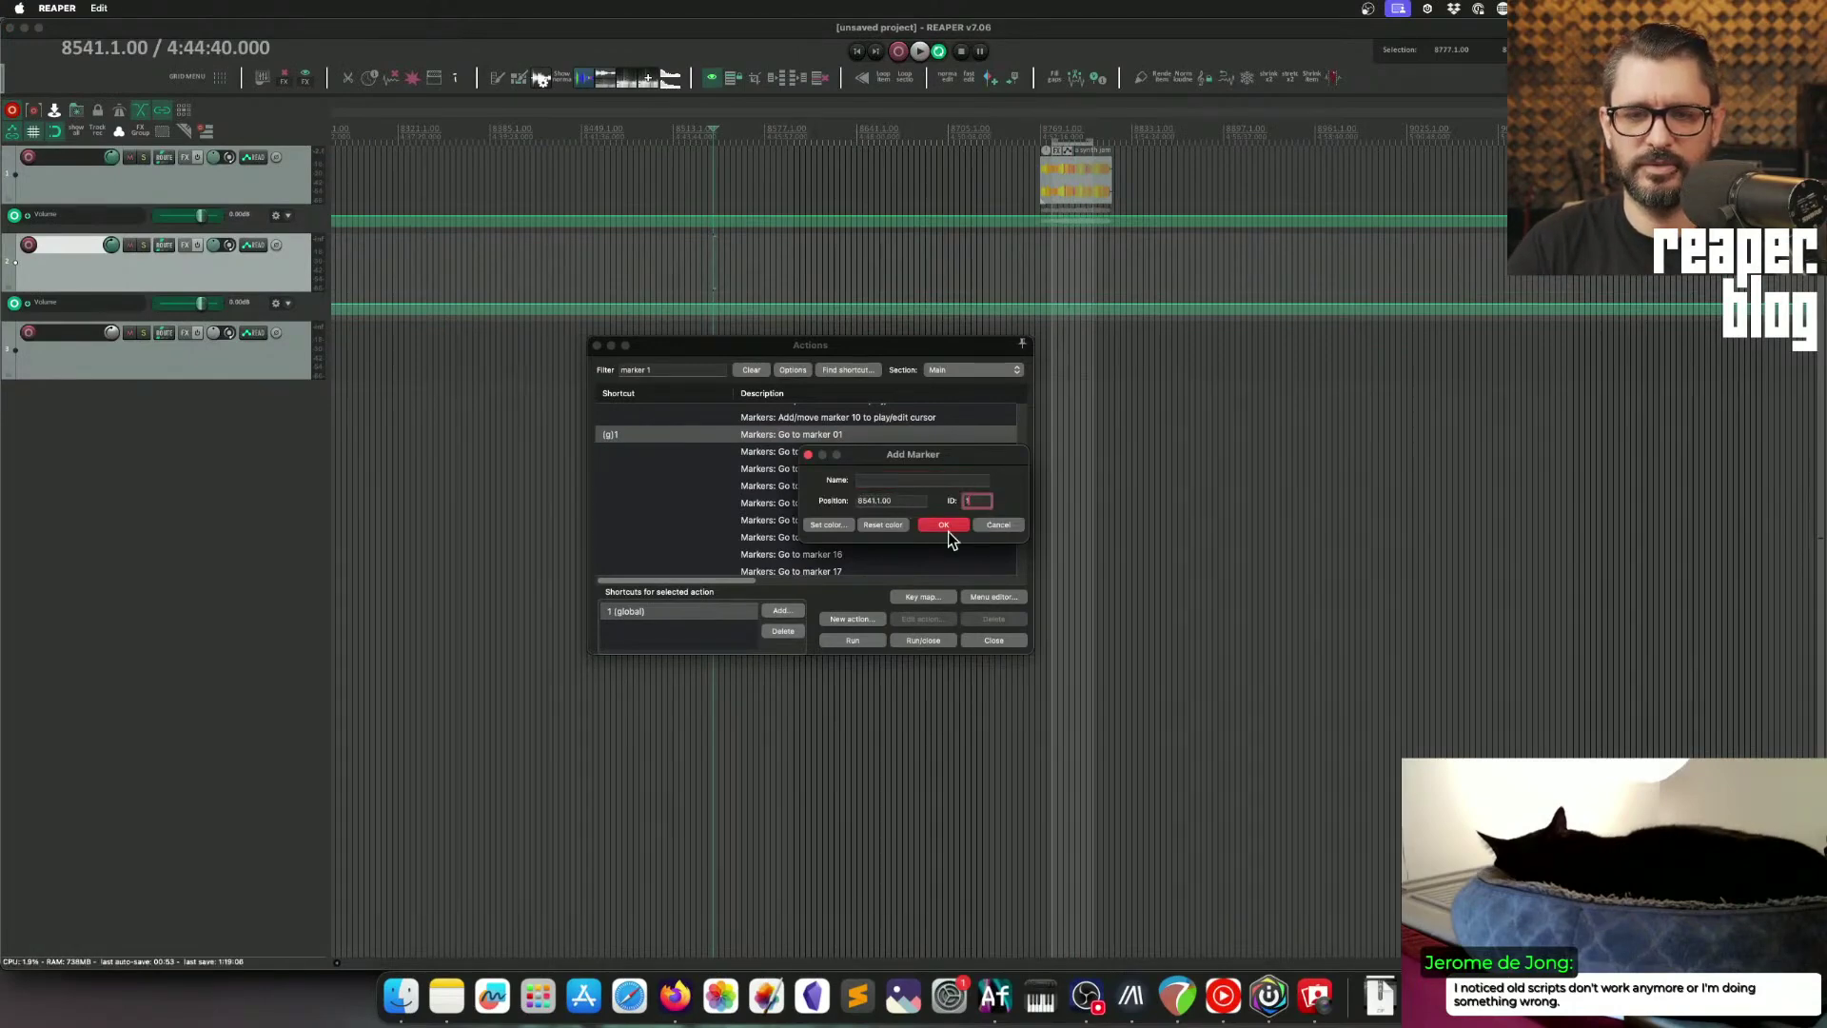
type("1")
left_click(952, 522)
left_click(662, 171)
scroll(669, 171, "down", 3)
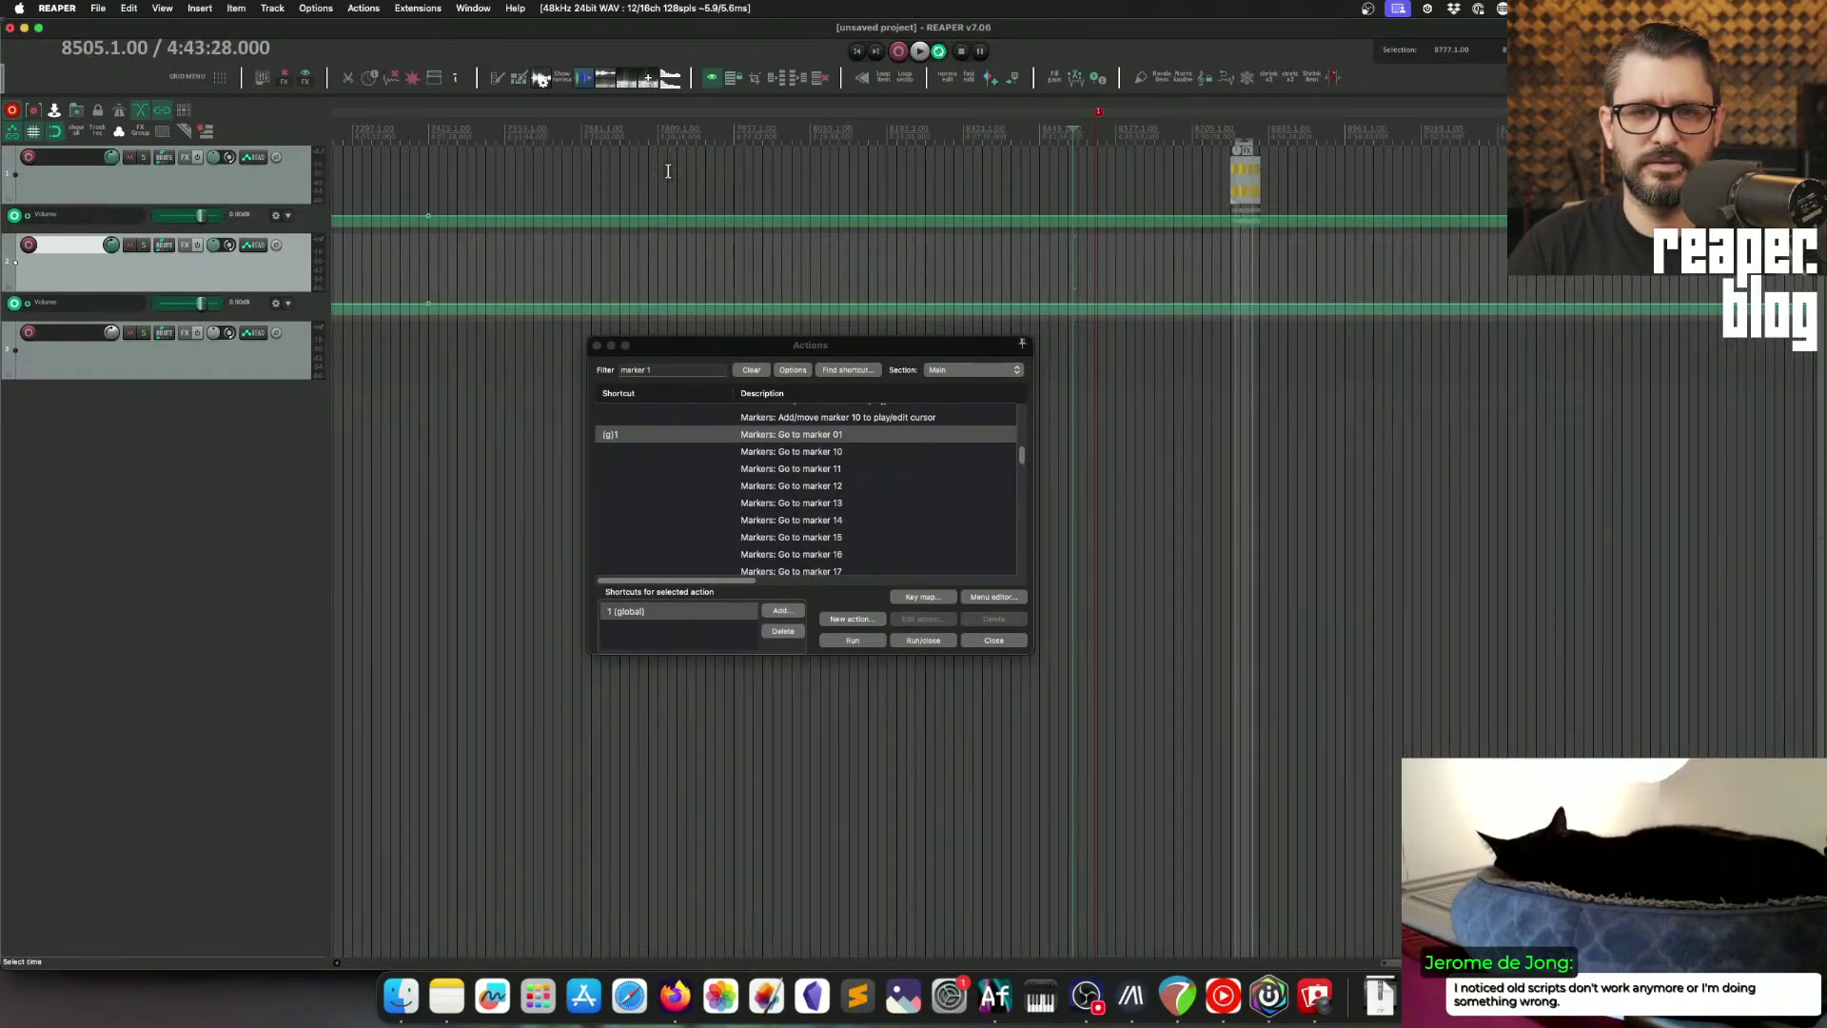
scroll(668, 172, "down", 5)
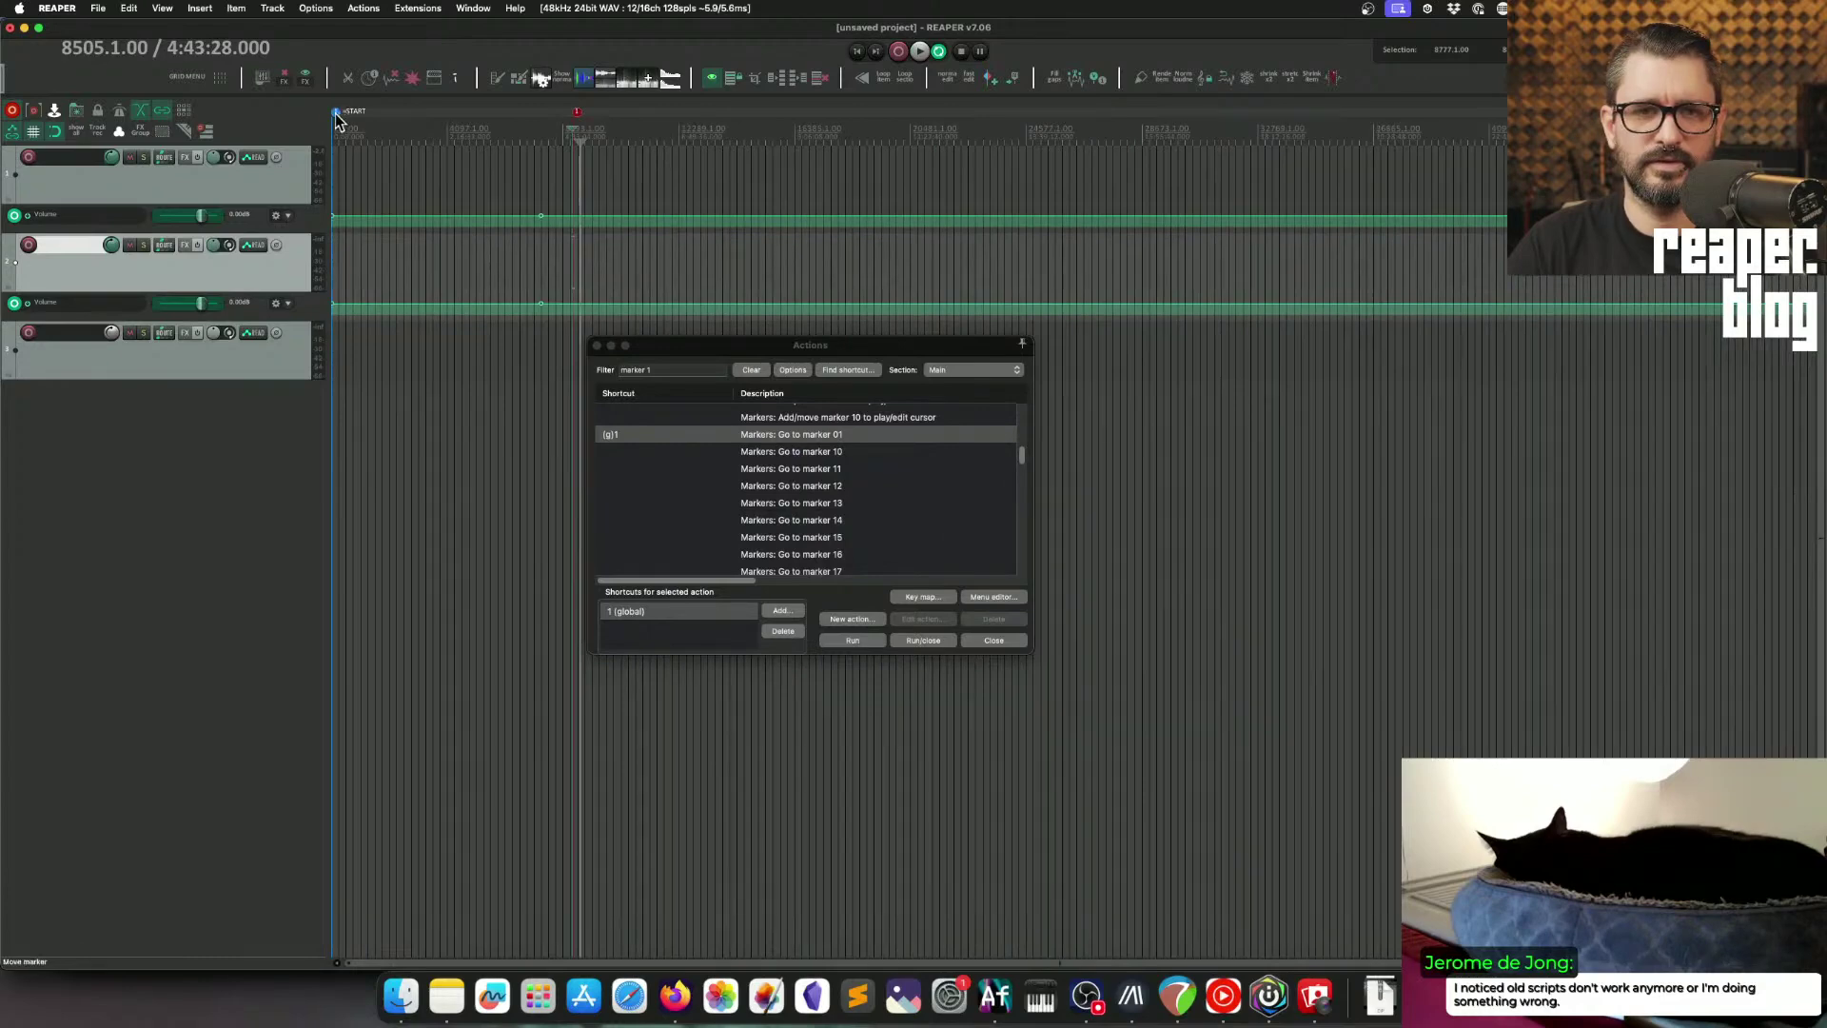
left_click(626, 196)
scroll(625, 196, "up", 1)
scroll(625, 196, "up", 4)
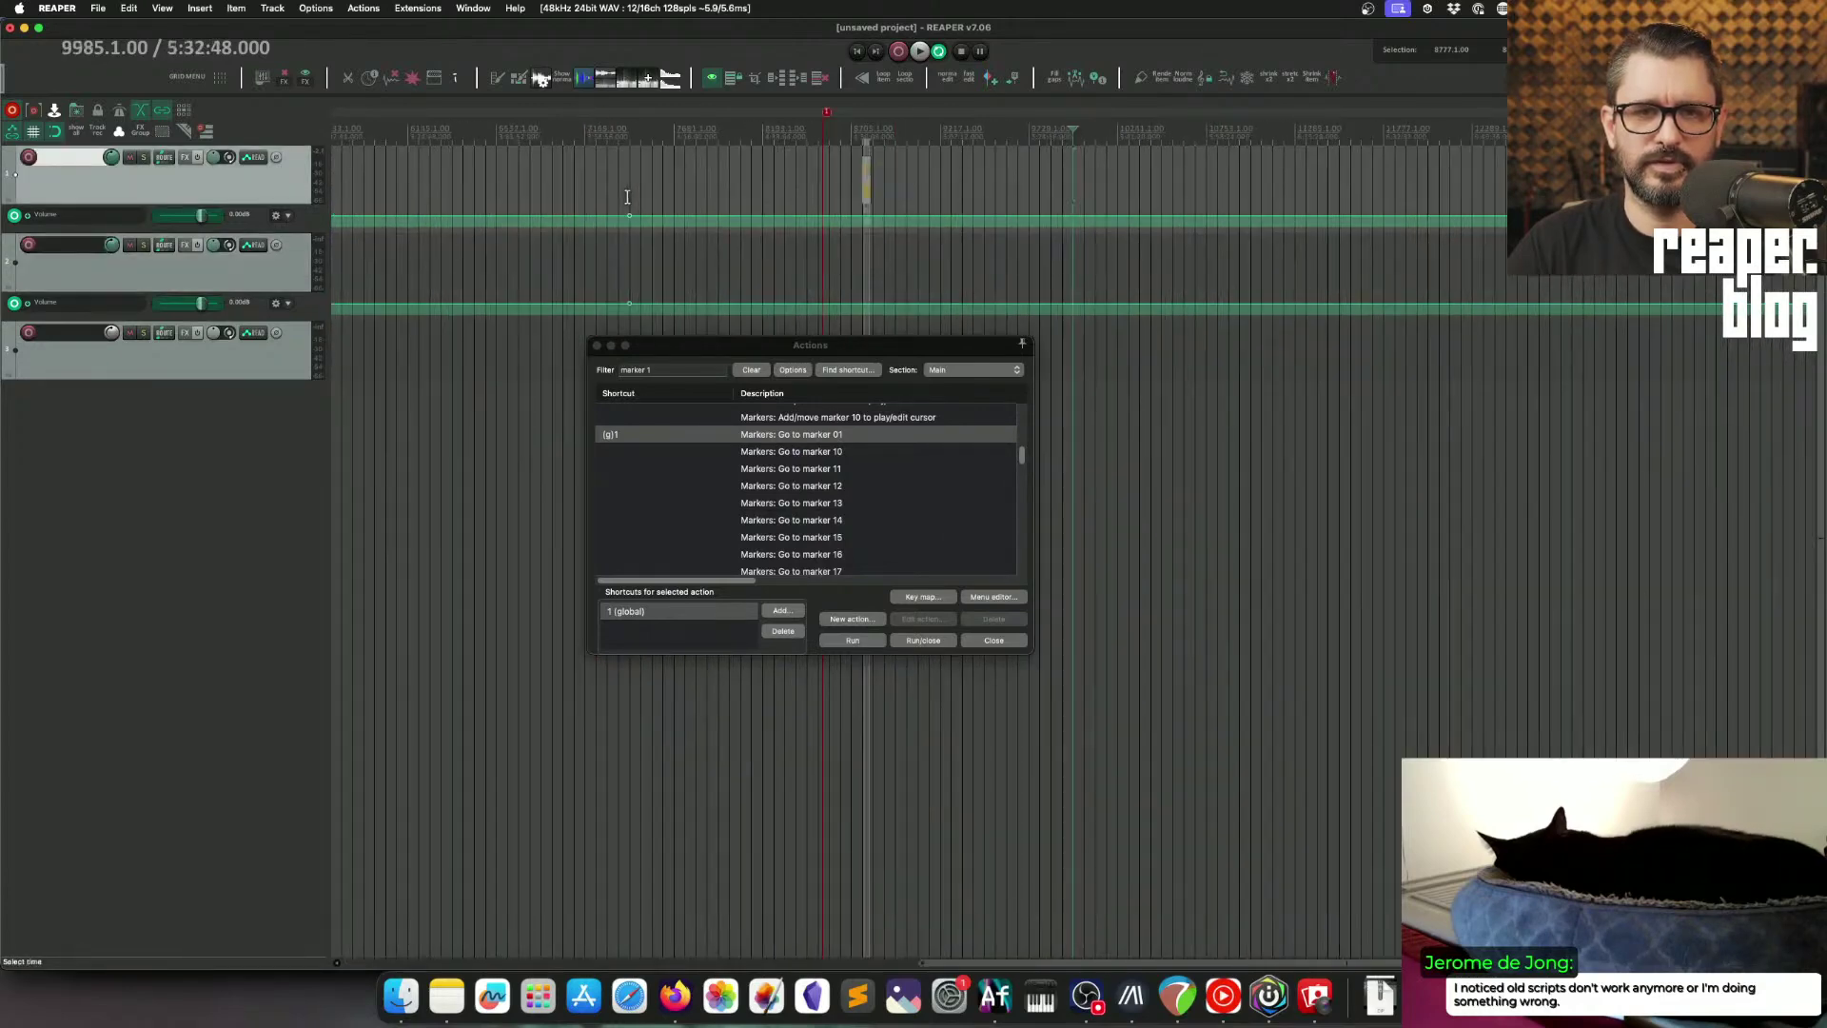
left_click(930, 129)
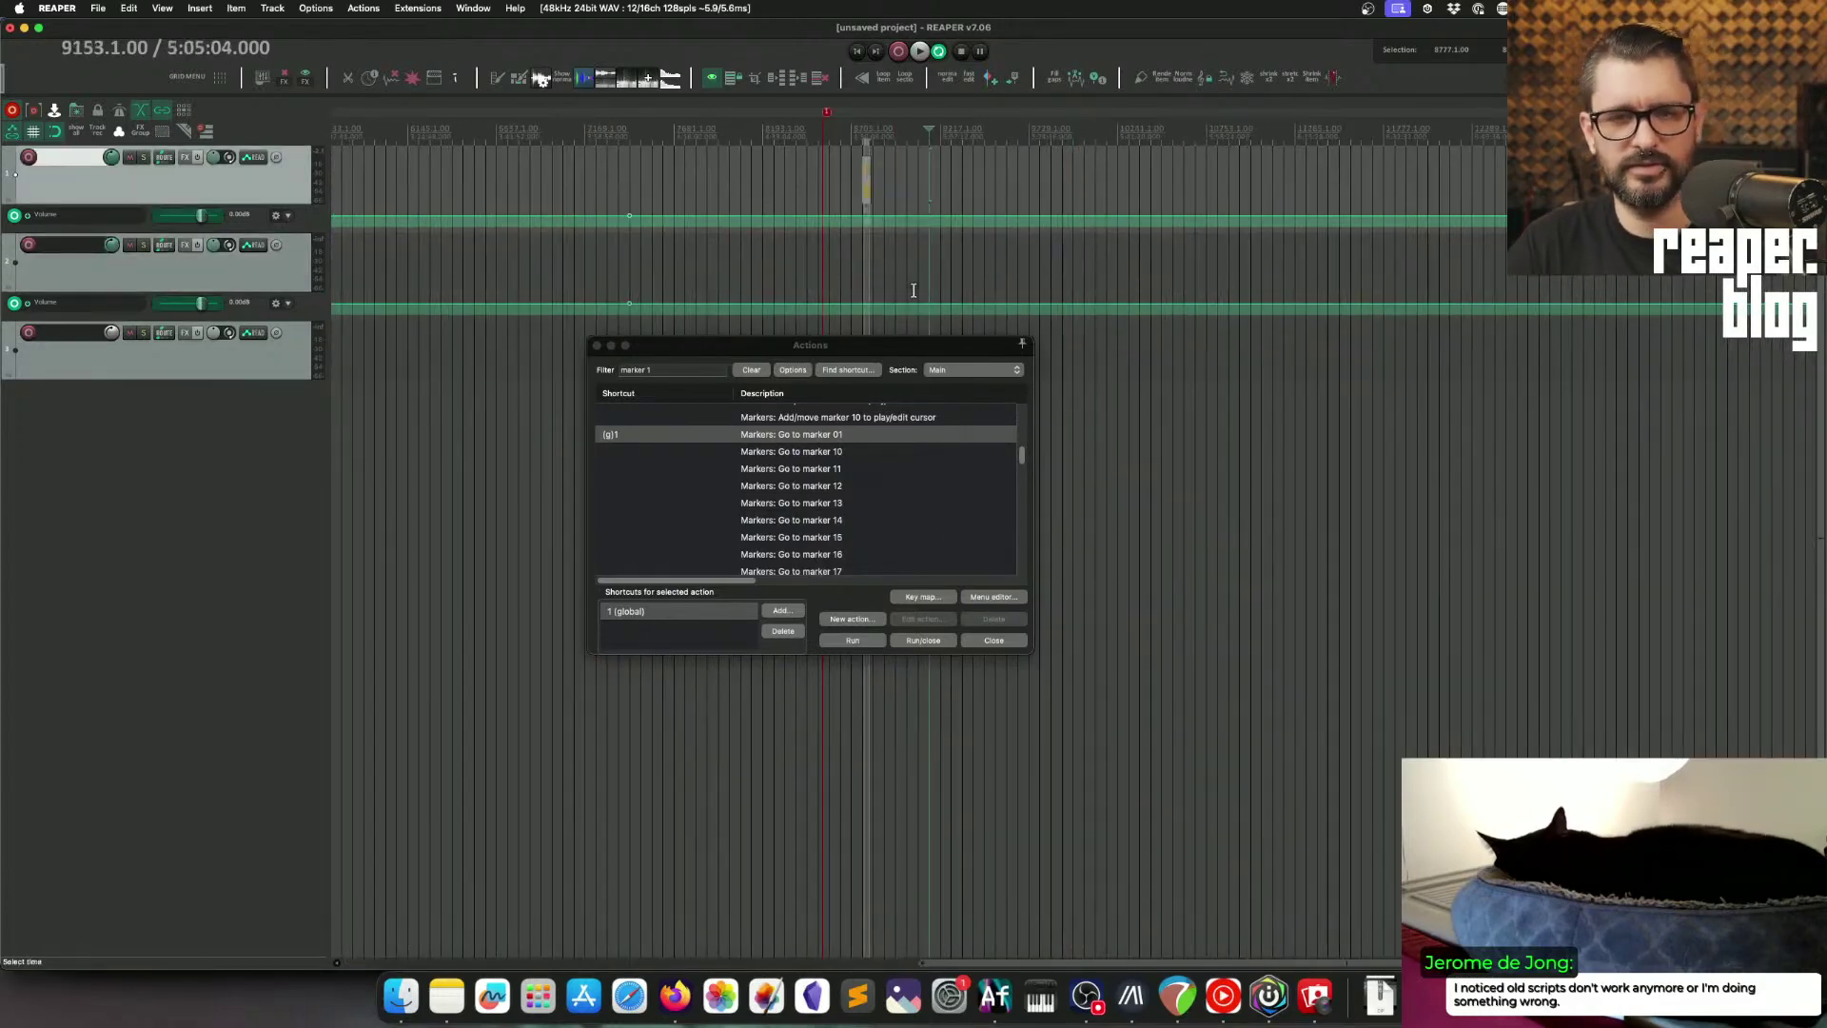
Step: Jump to marker 1, select Track 1 and show the mixer below the tracks
left_click(224, 393)
key("1")
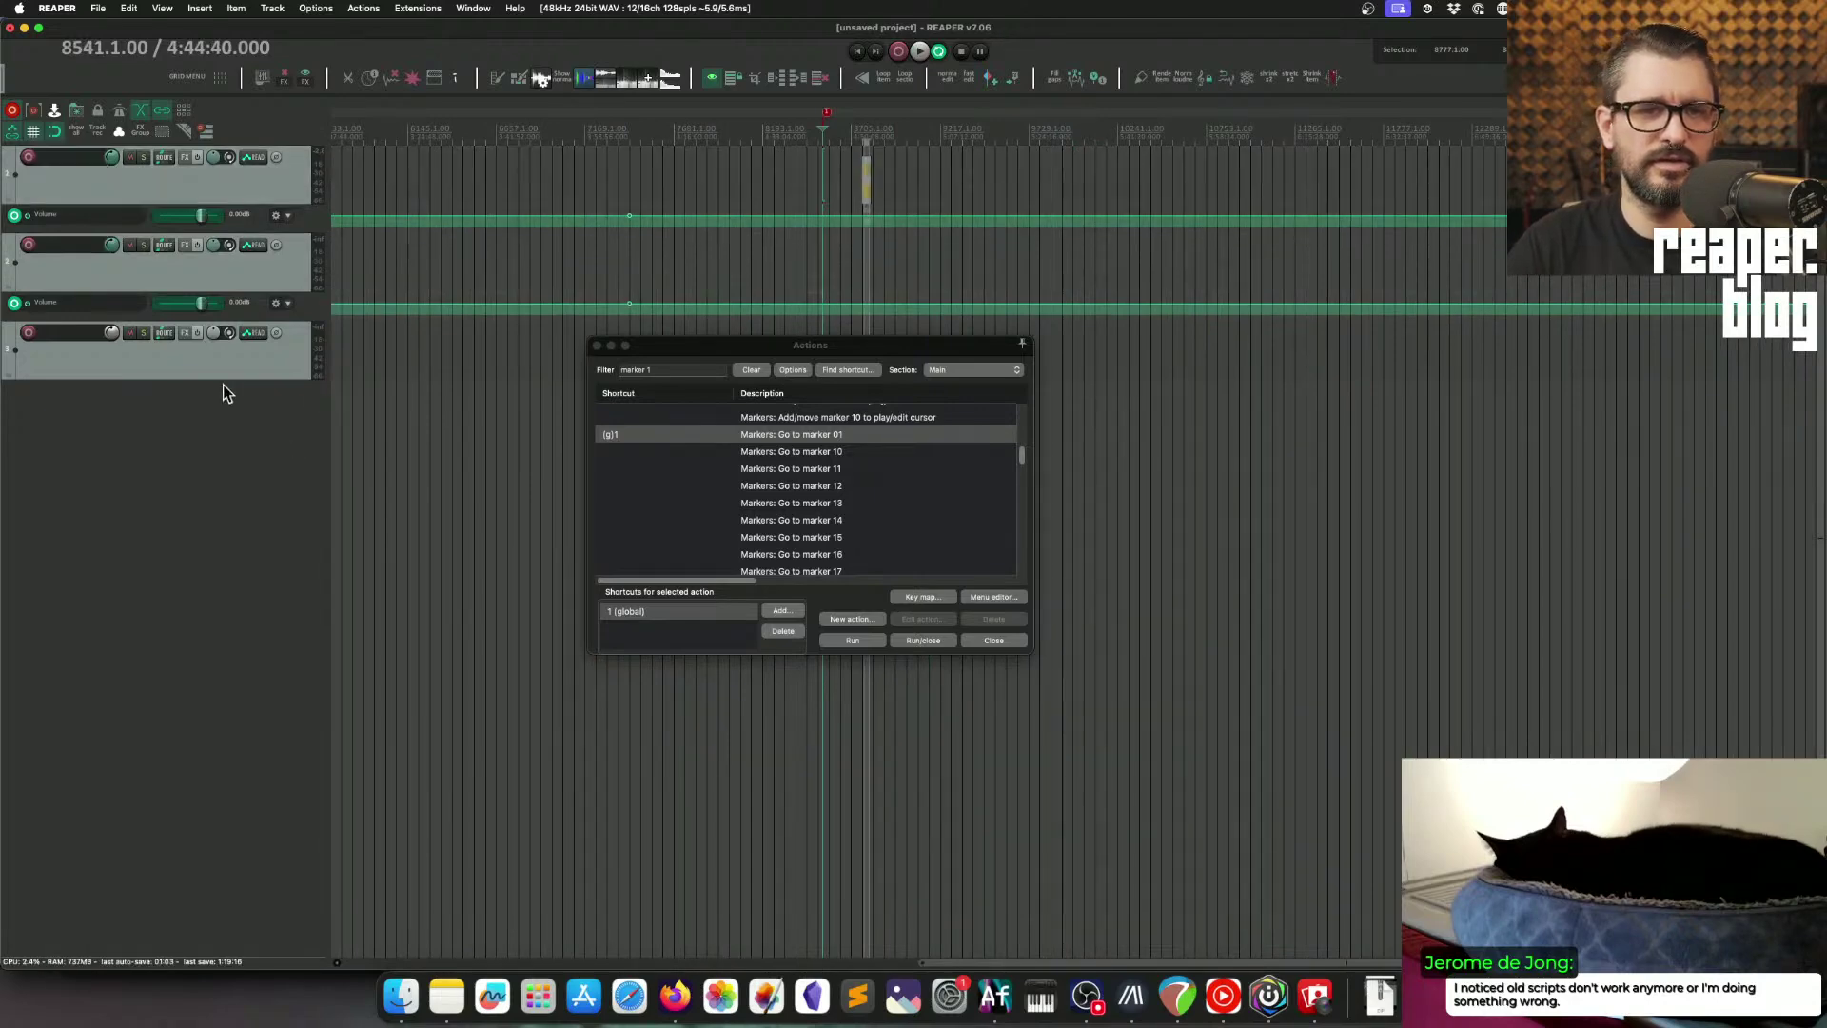
left_click(200, 191)
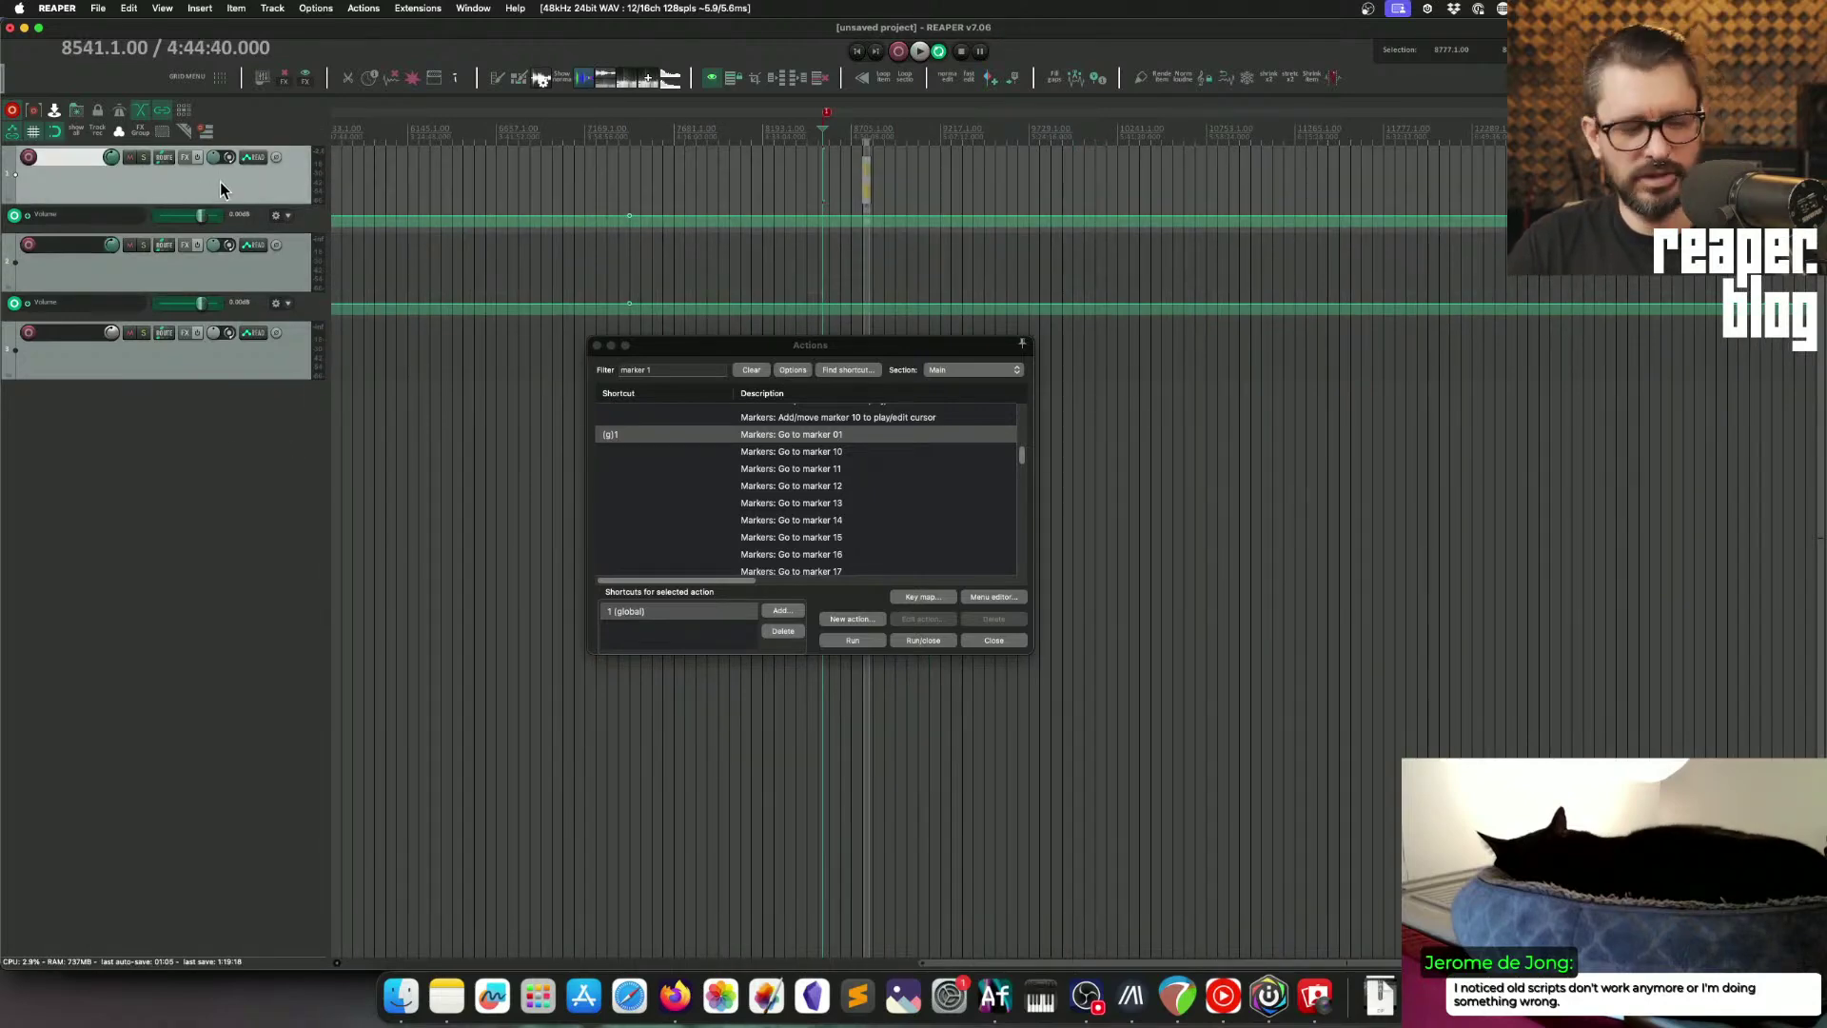
key("super+m")
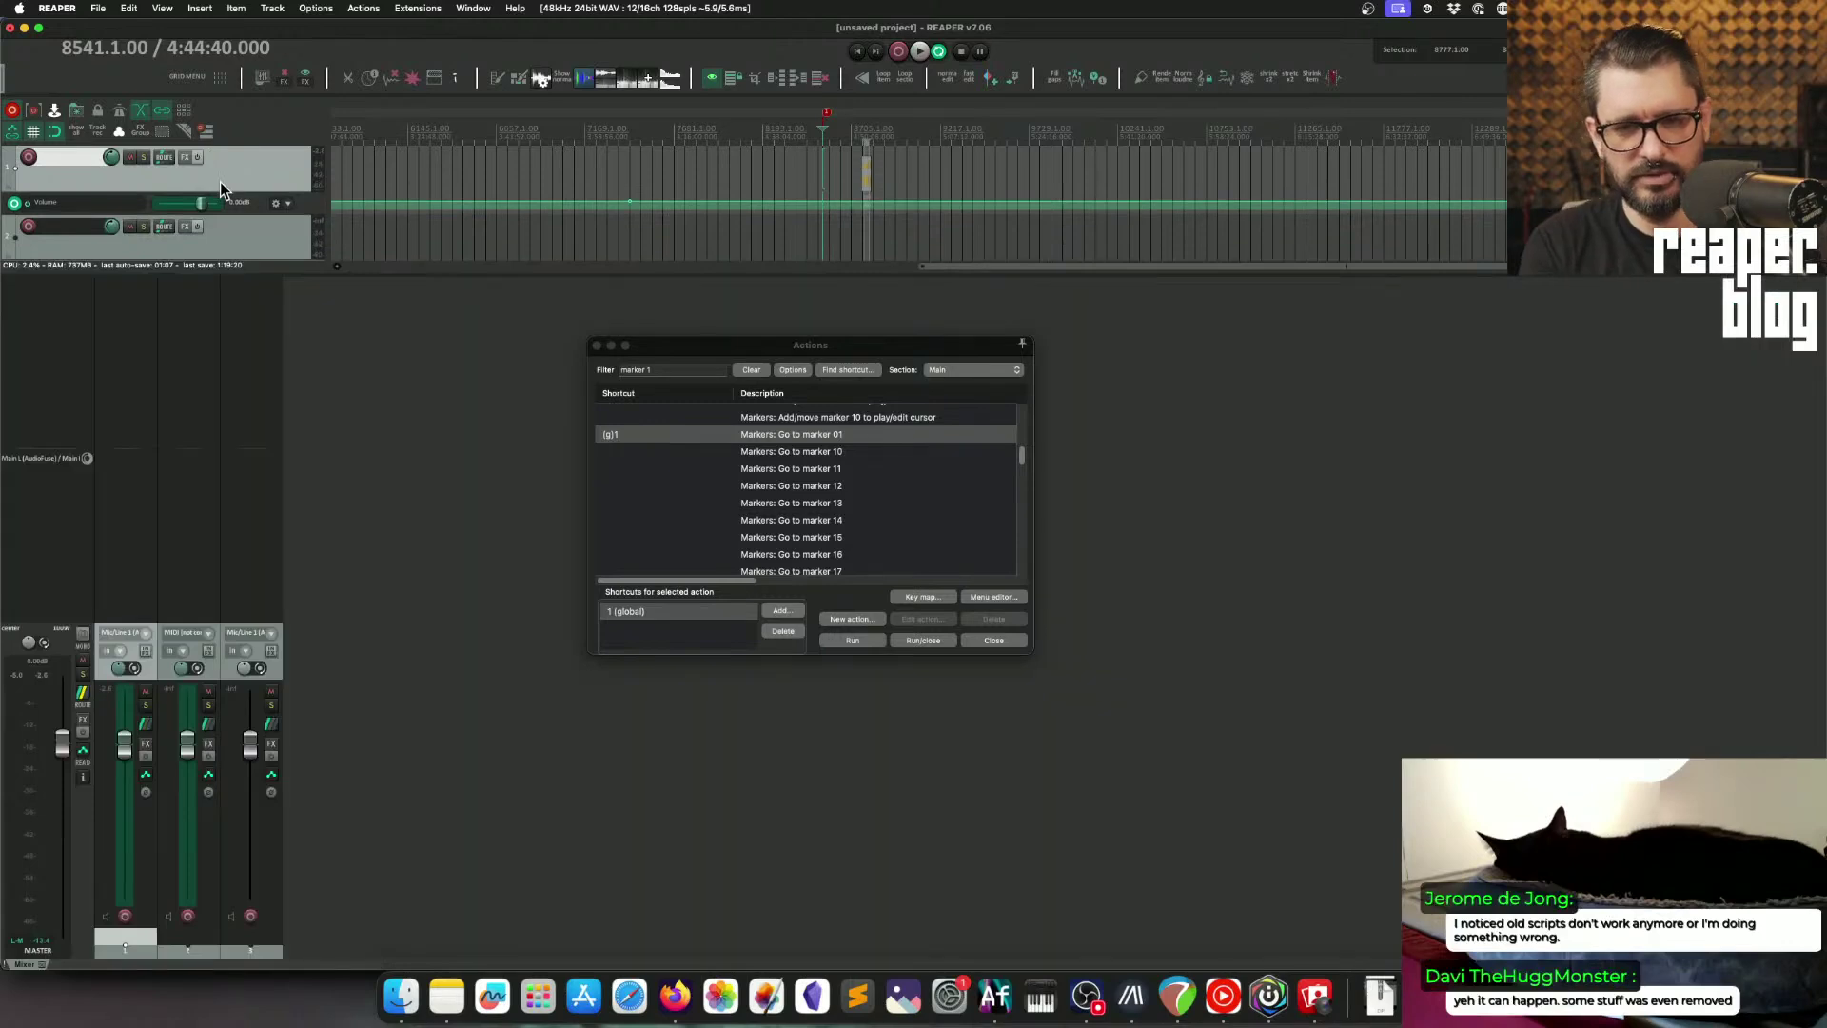
Step: Recheck the marker 1 shortcut and insert ReaEQ on Track 1 with the E shortcut
left_click(563, 181)
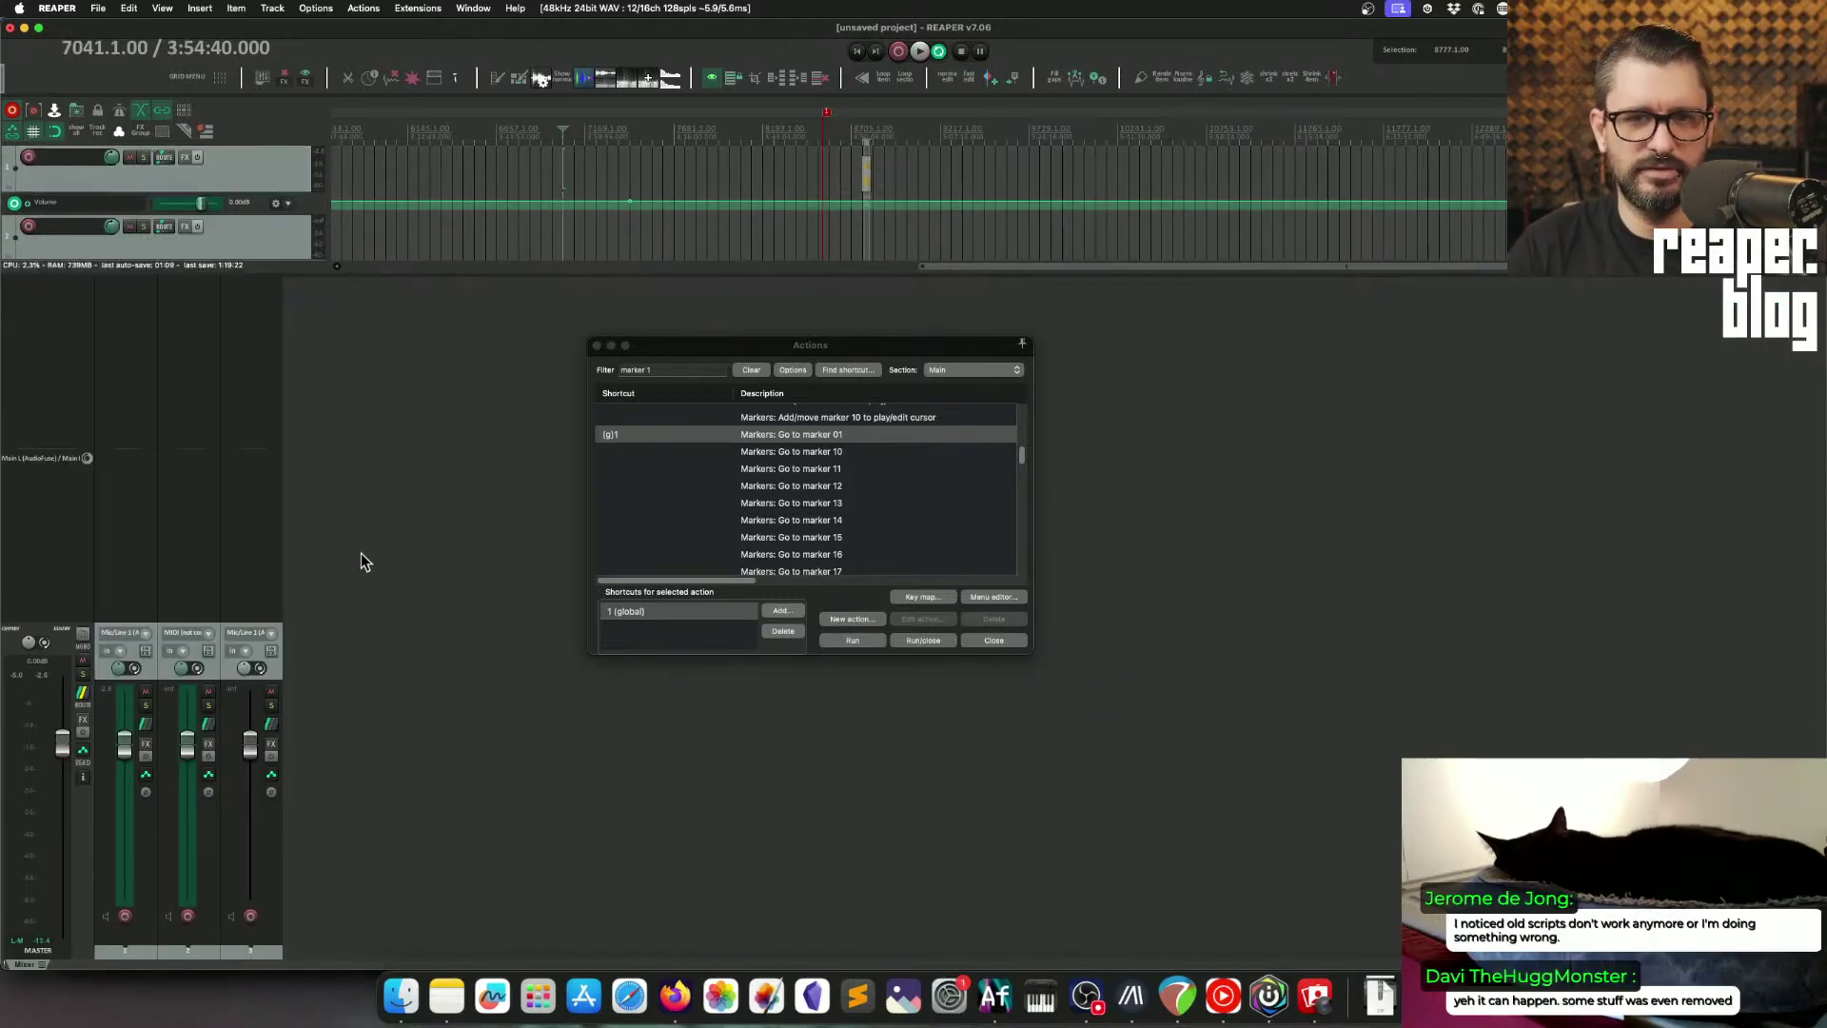
key("1")
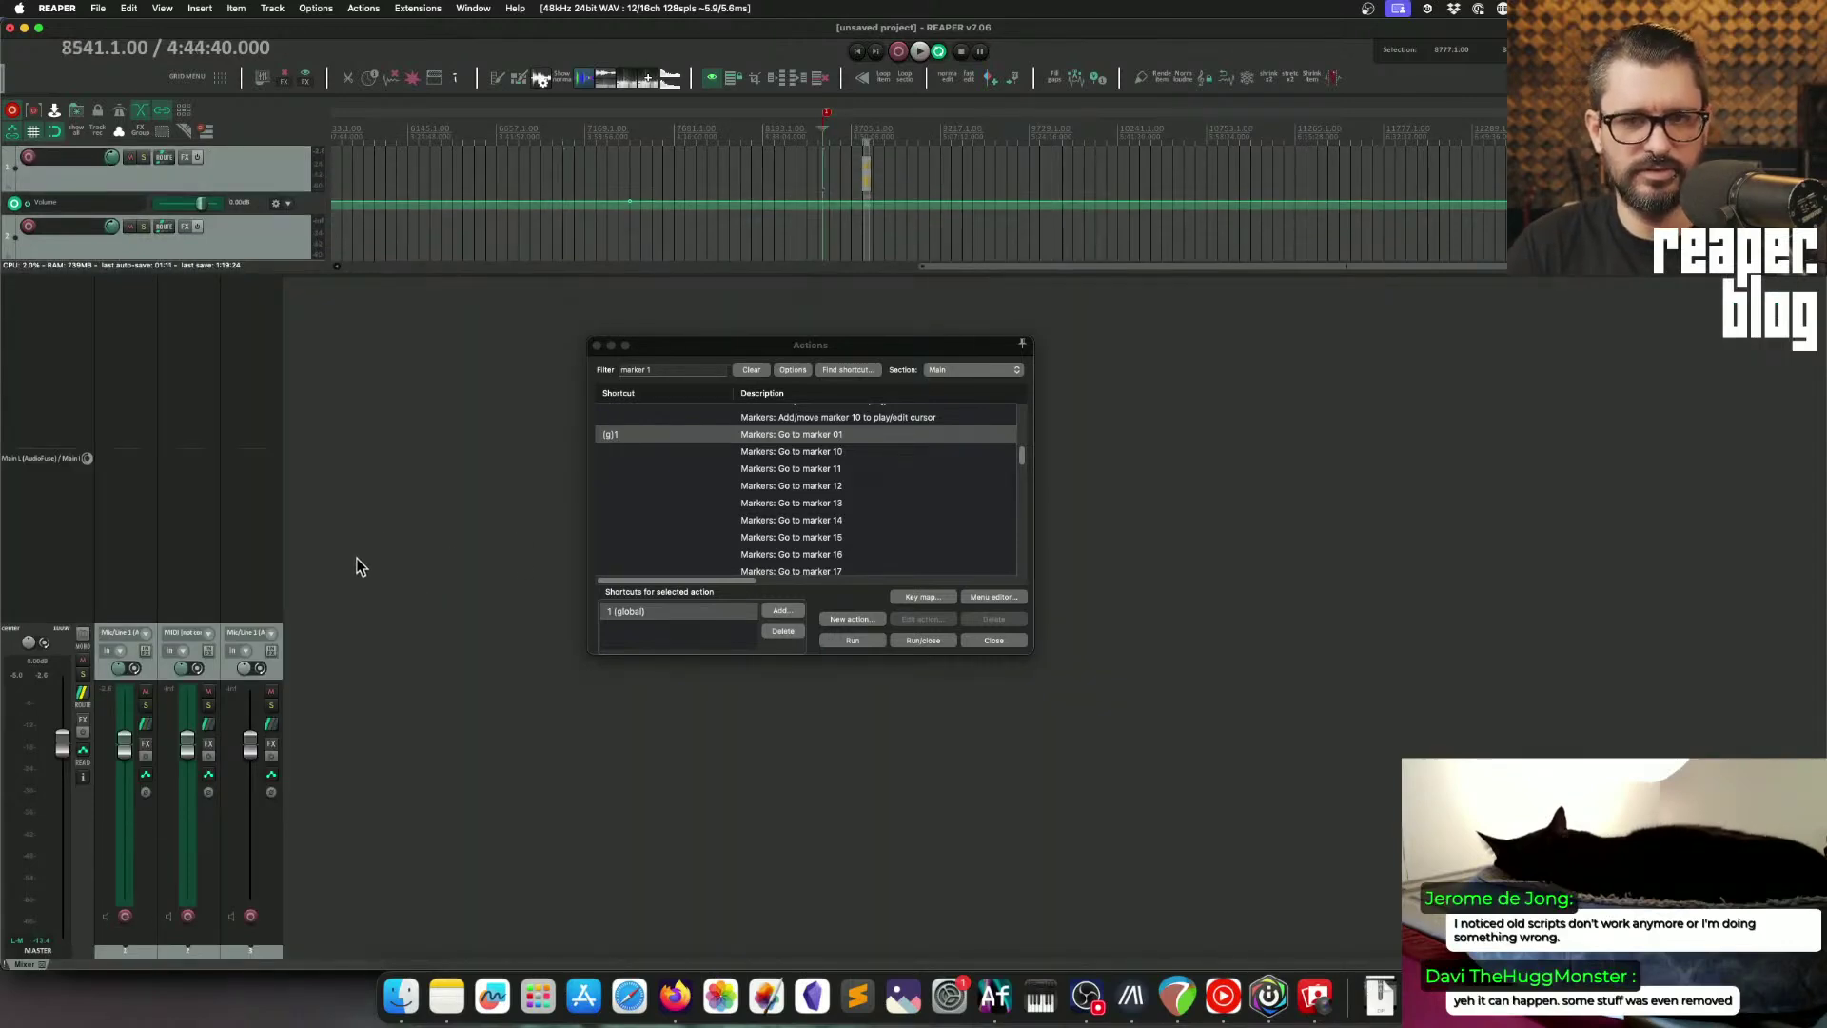
left_click(262, 176)
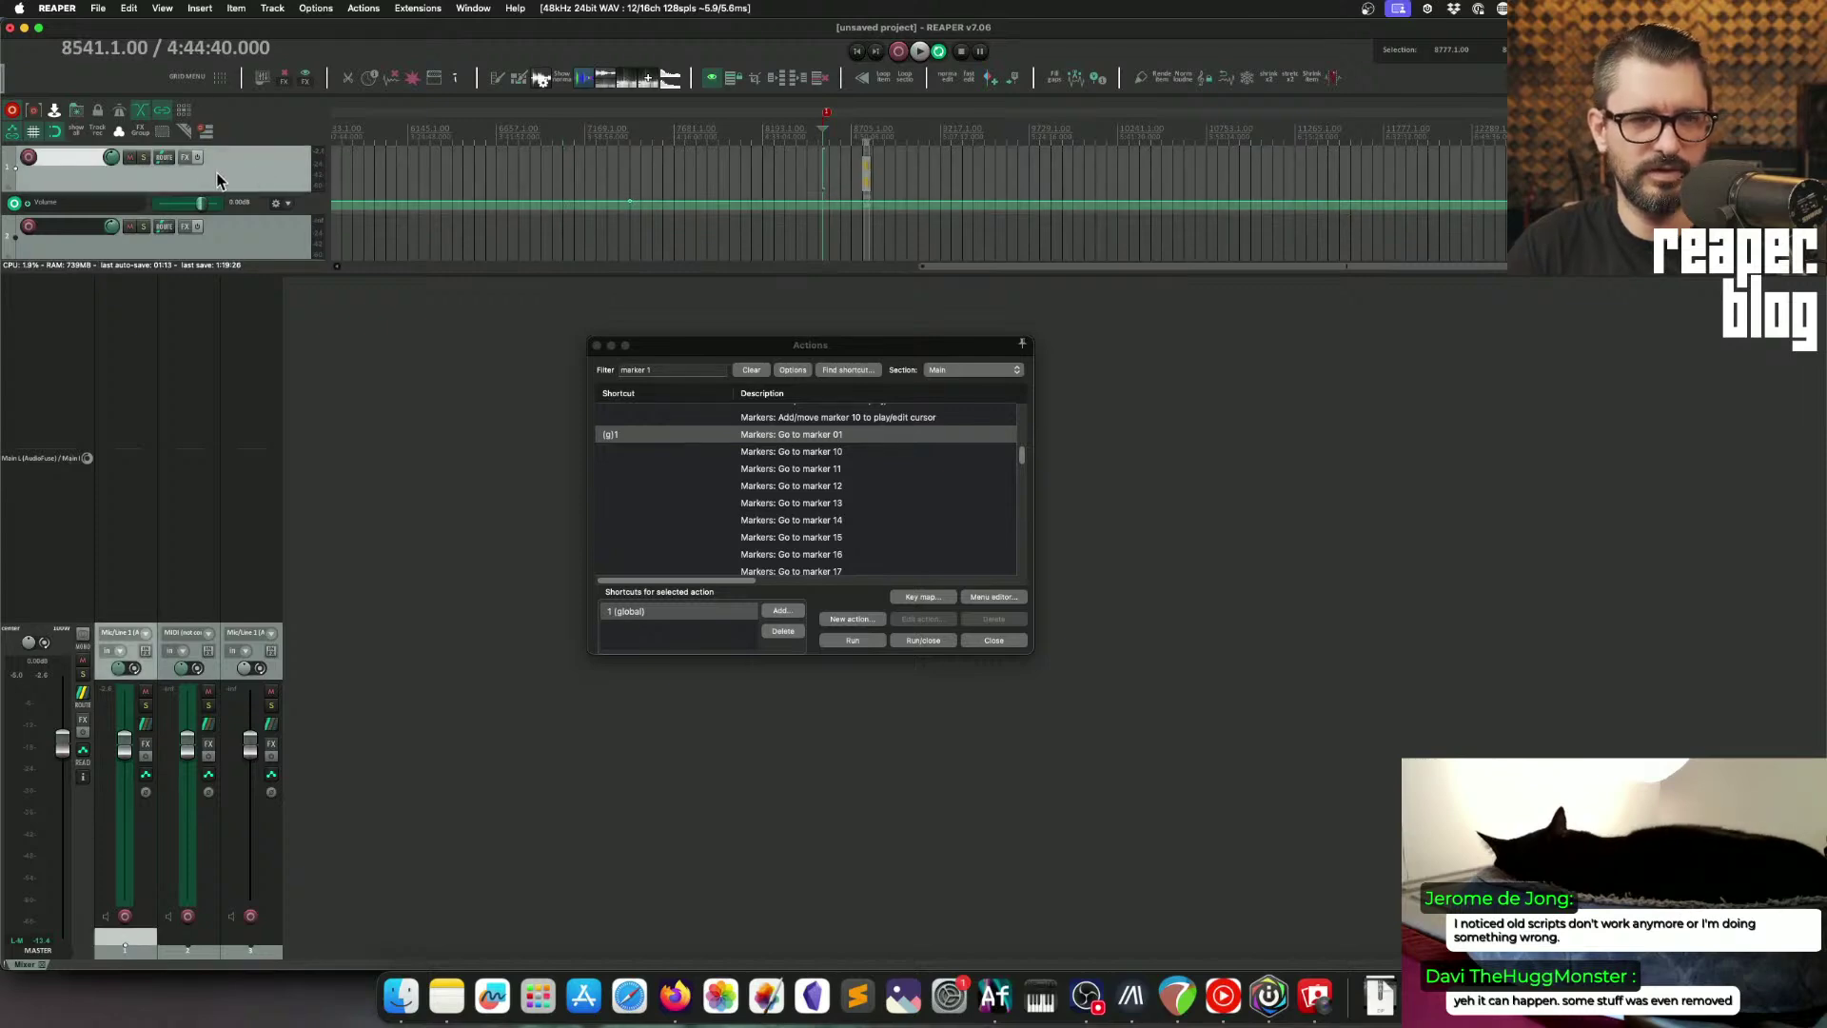
key("e")
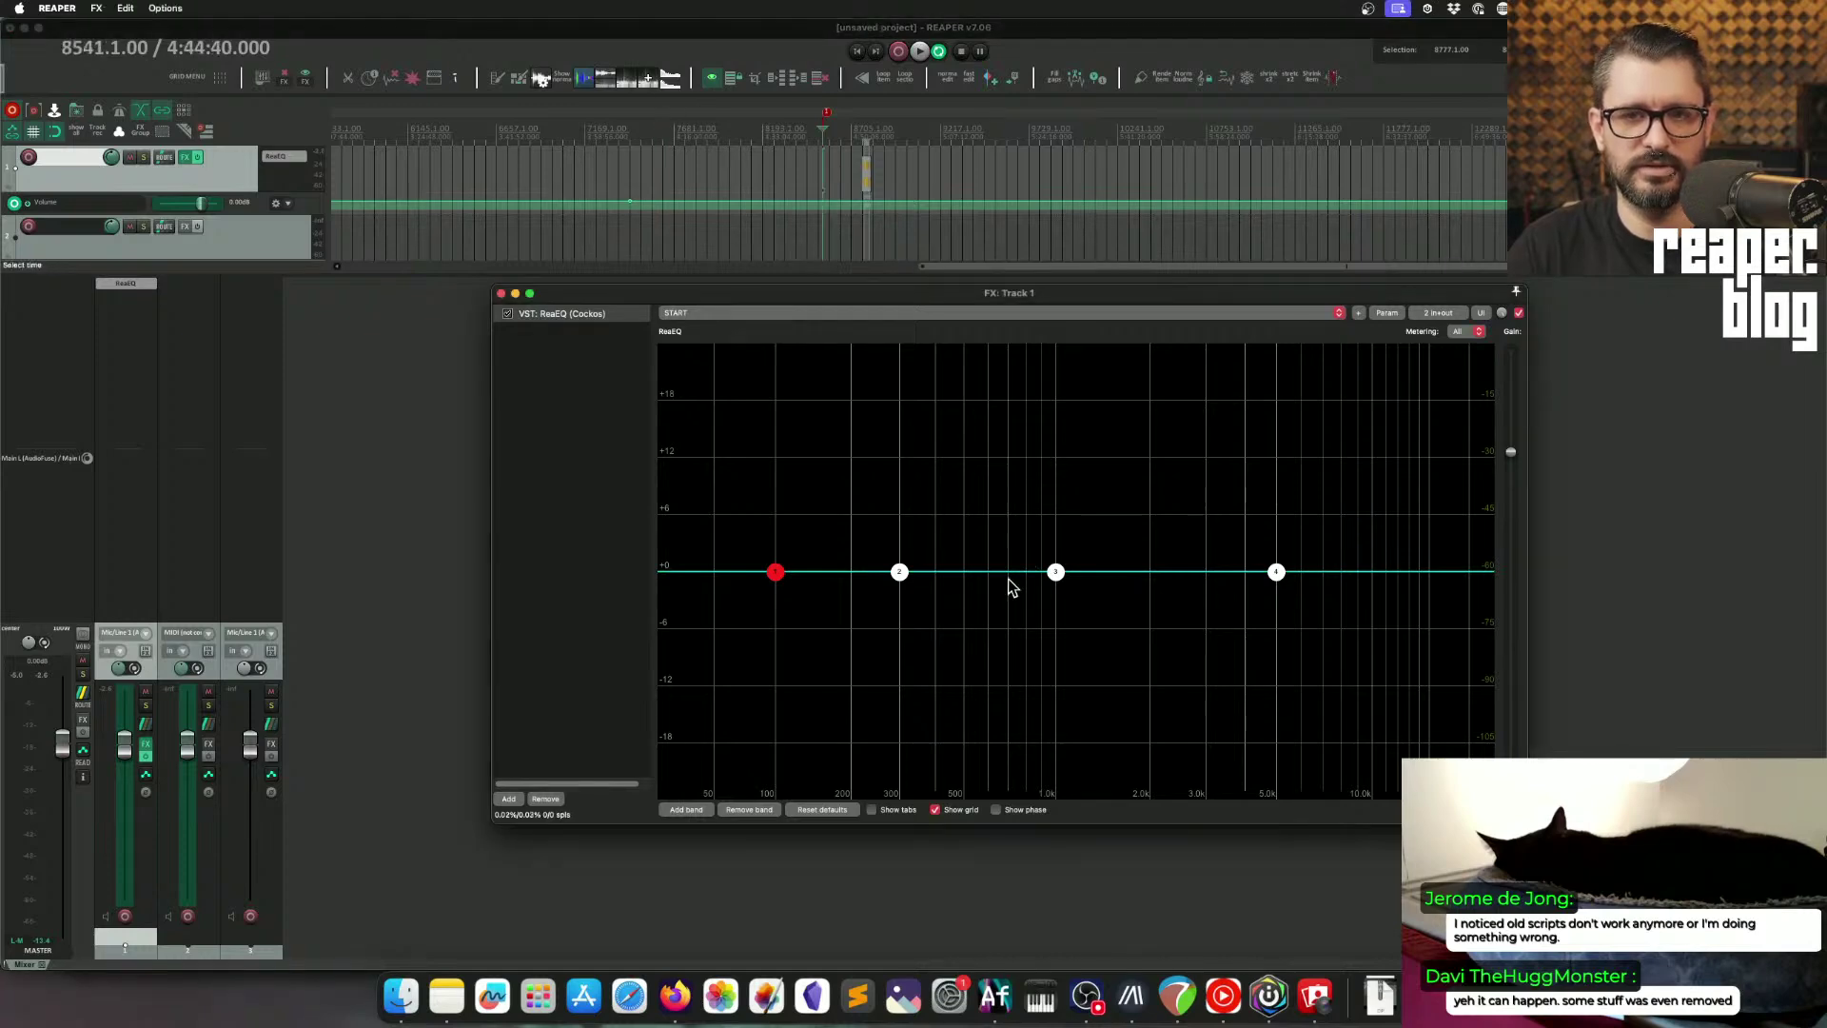
Step: Change the '1' shortcut for Go to marker 01 from Global to Normal scope
key("shift+slash")
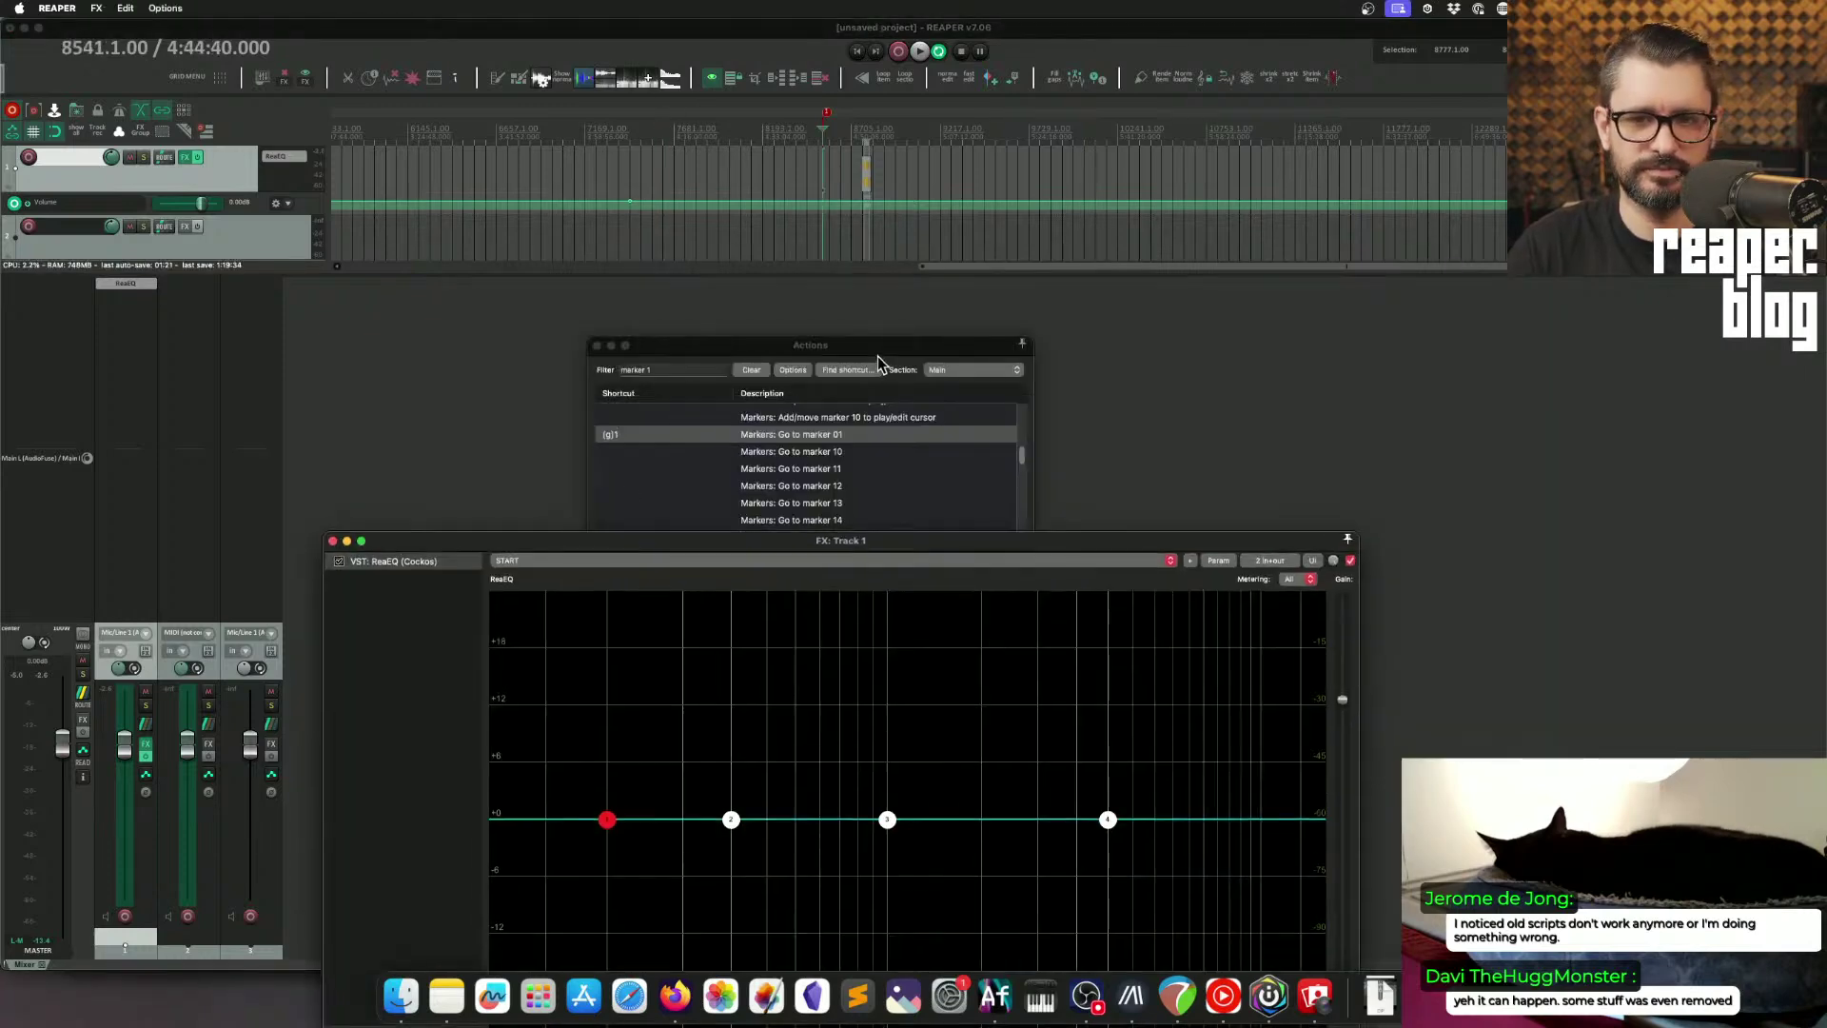
double_click(778, 550)
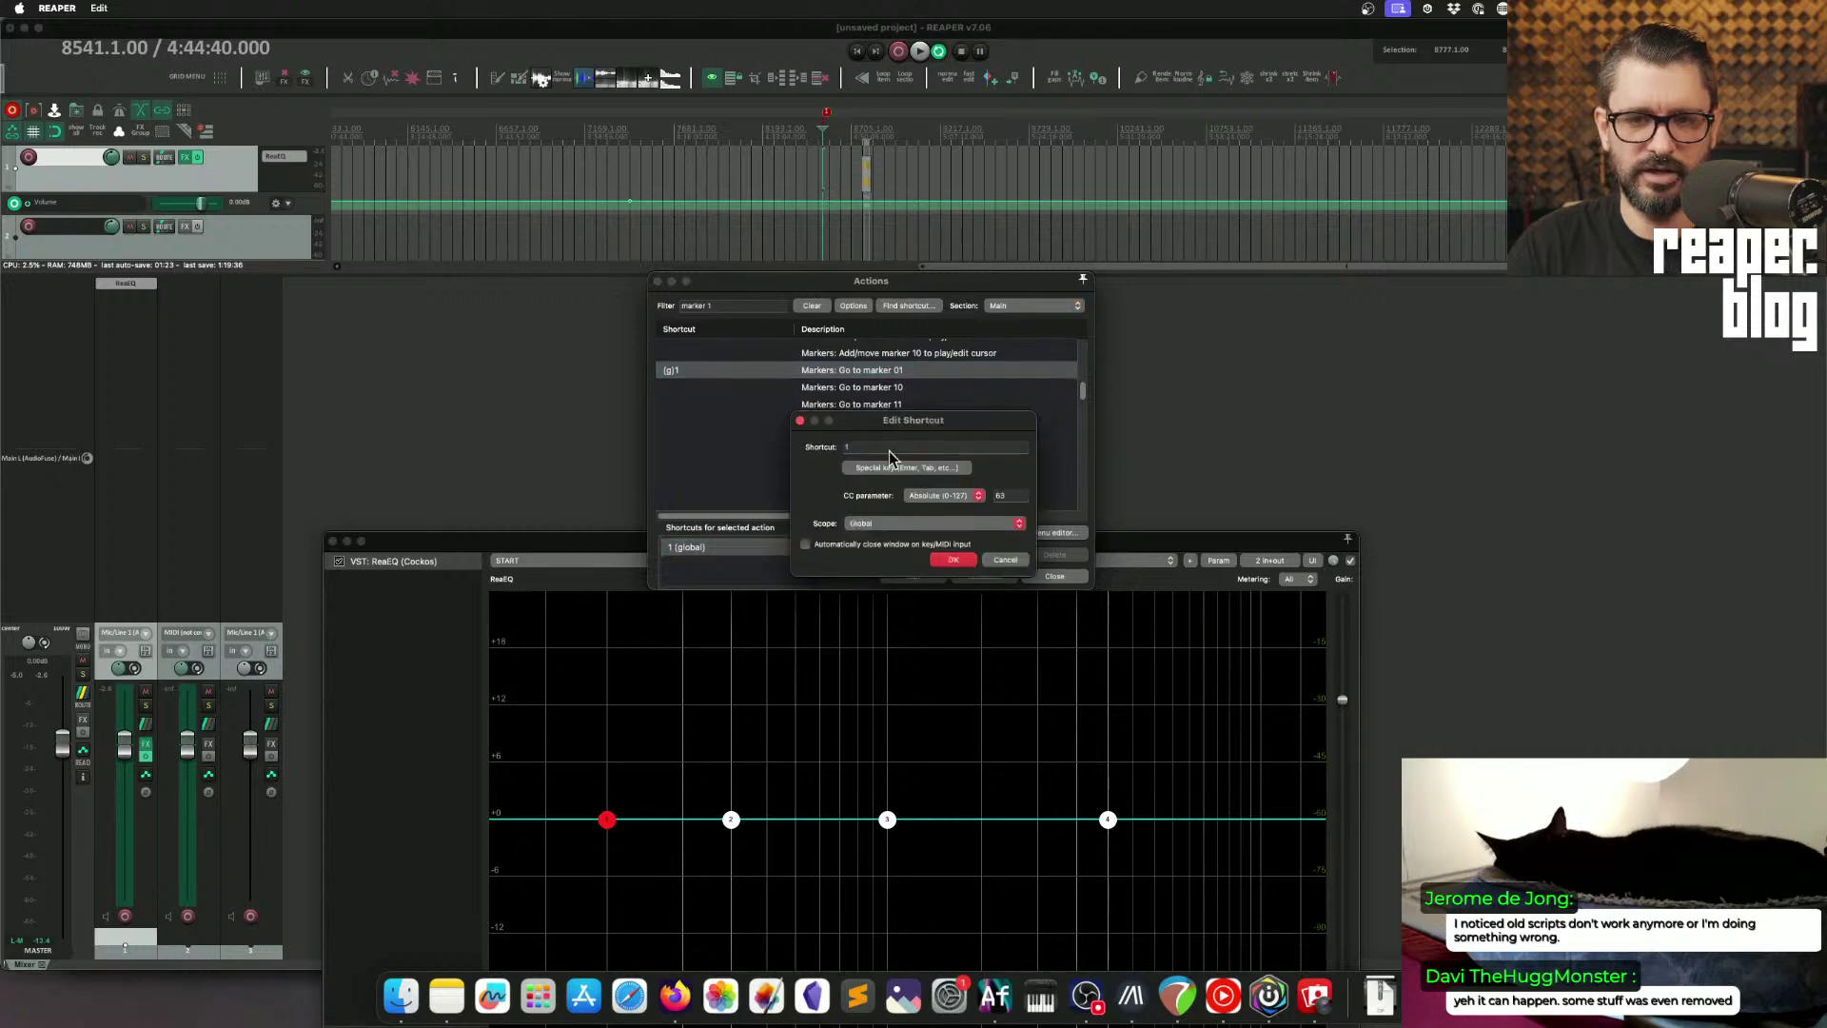
left_click(879, 525)
left_click(890, 506)
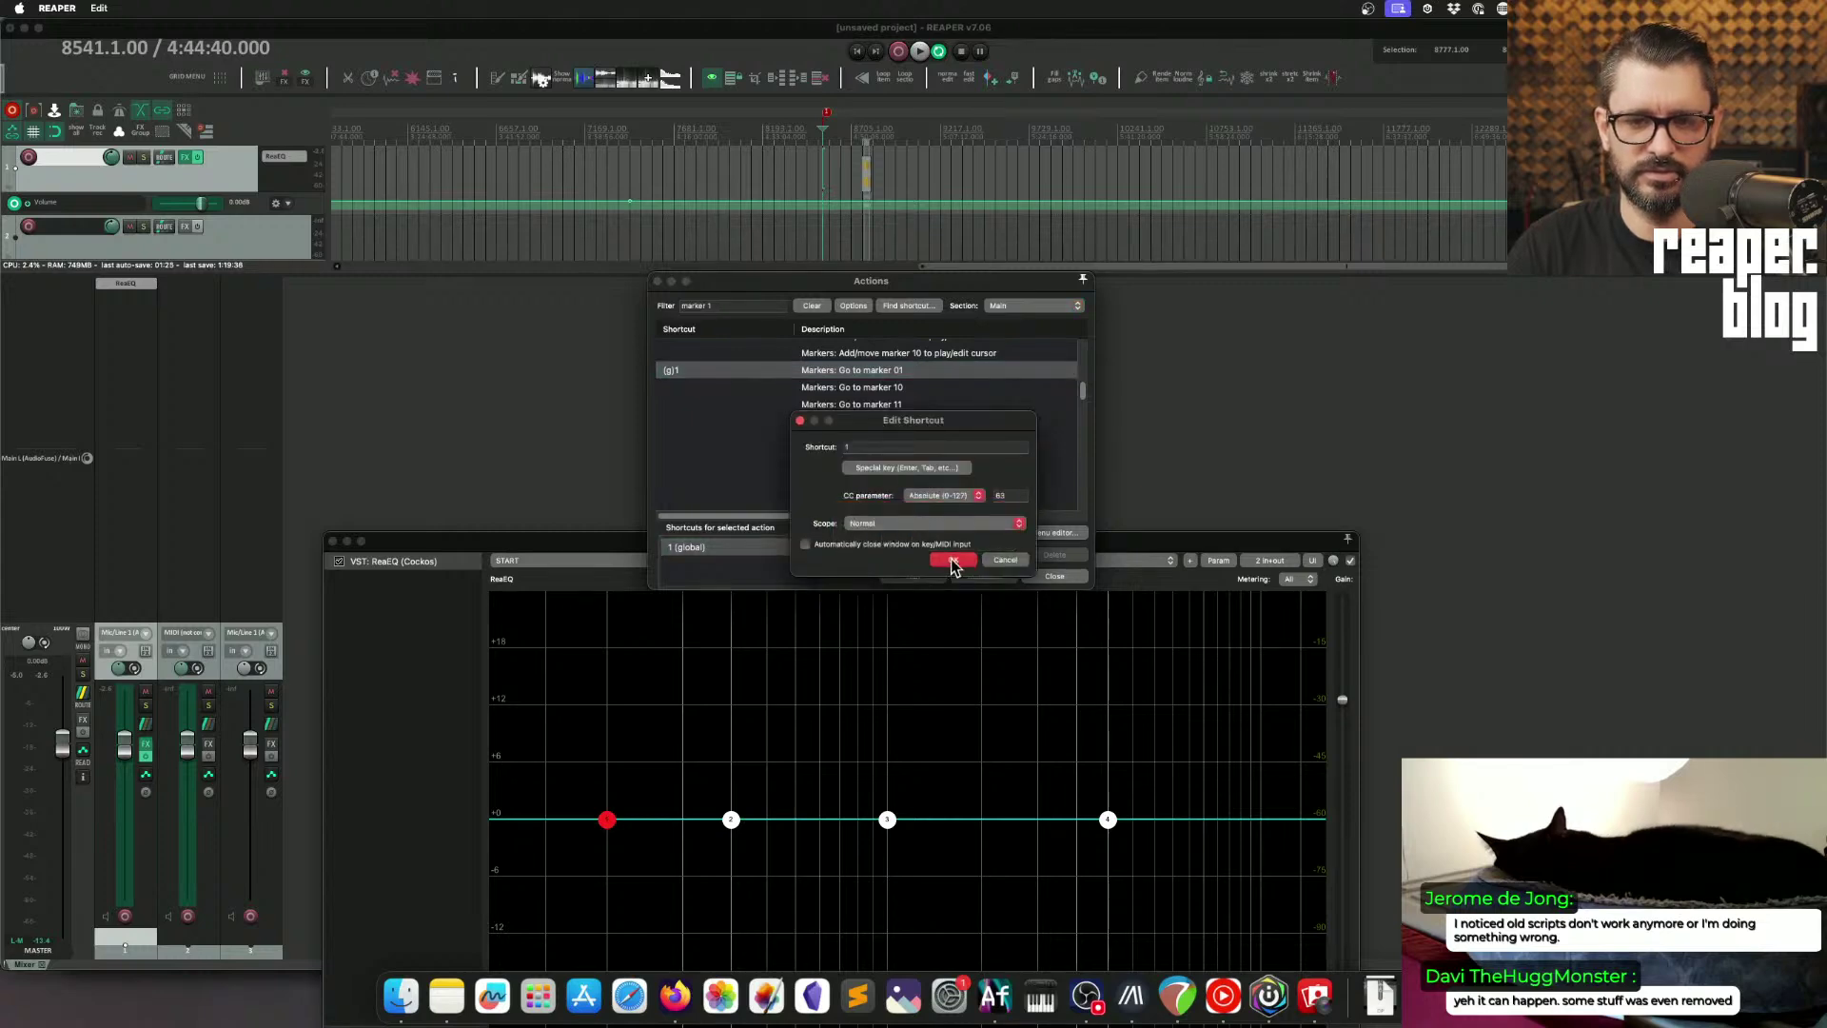
left_click(952, 559)
left_click(1053, 575)
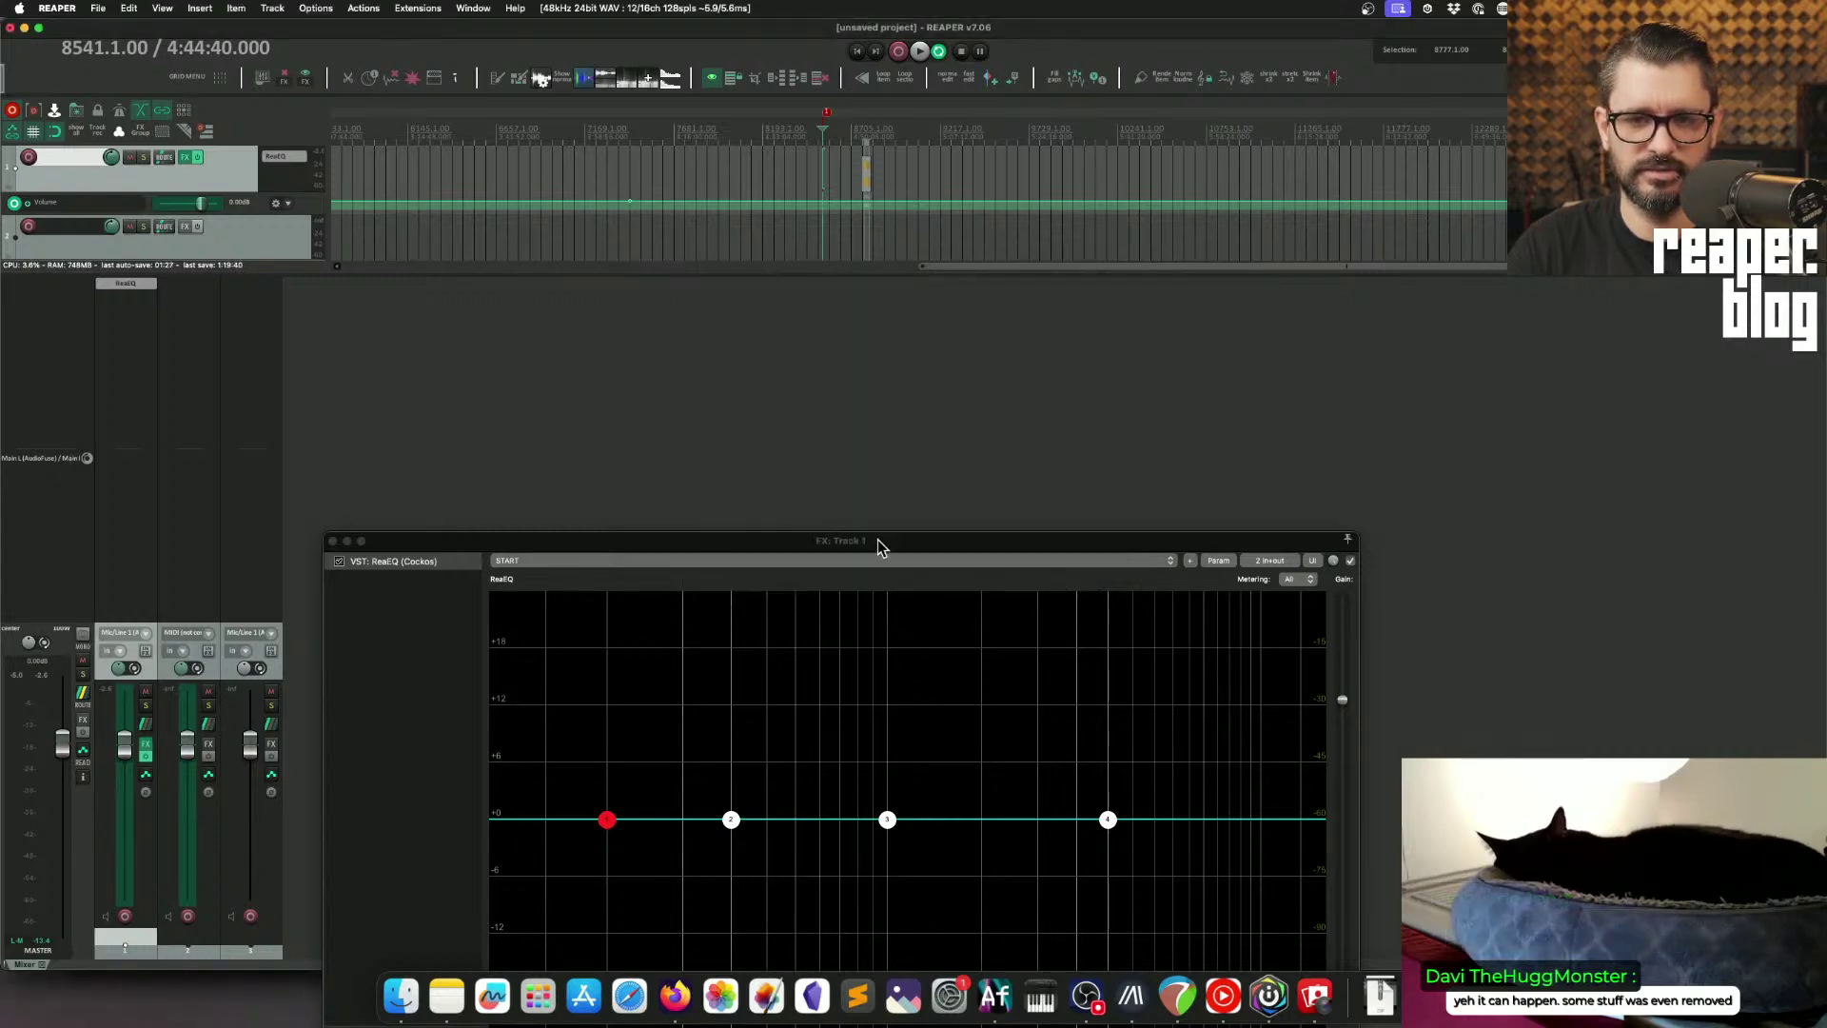
Step: Reposition the ReaEQ window and move the edit cursor earlier on the timeline
left_click_drag(878, 541, 943, 261)
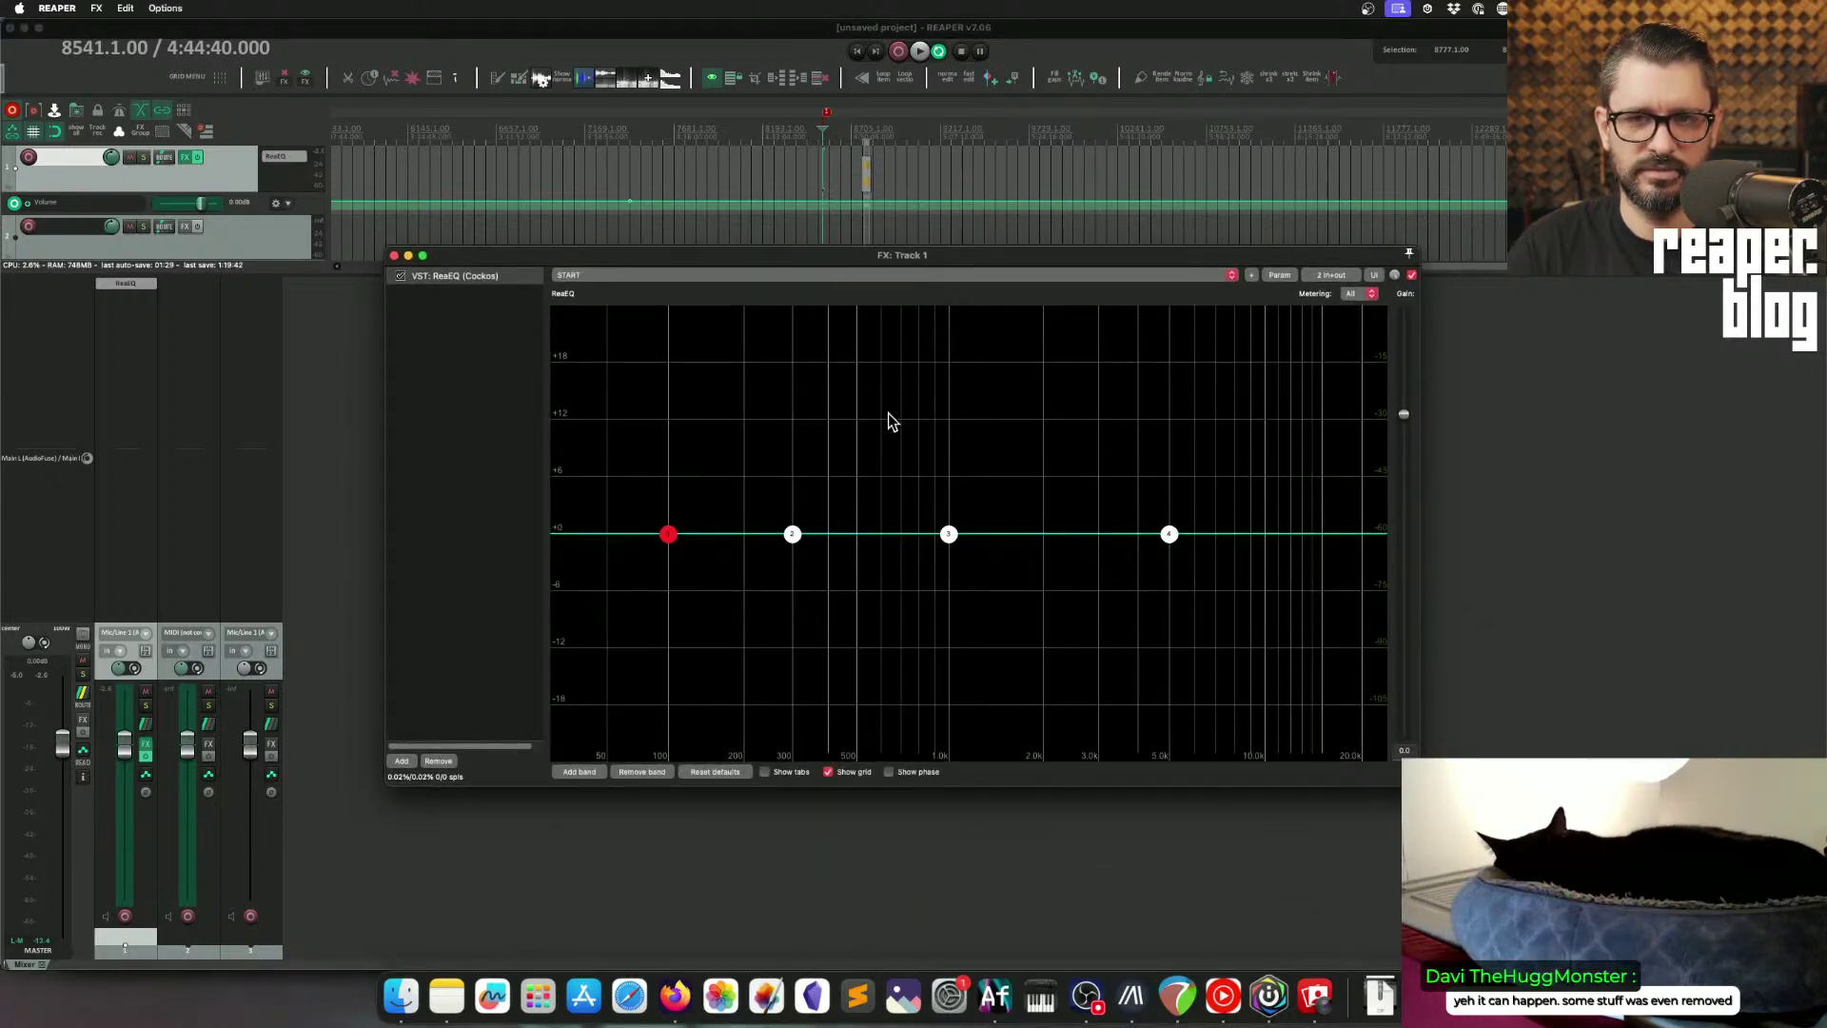
left_click(720, 135)
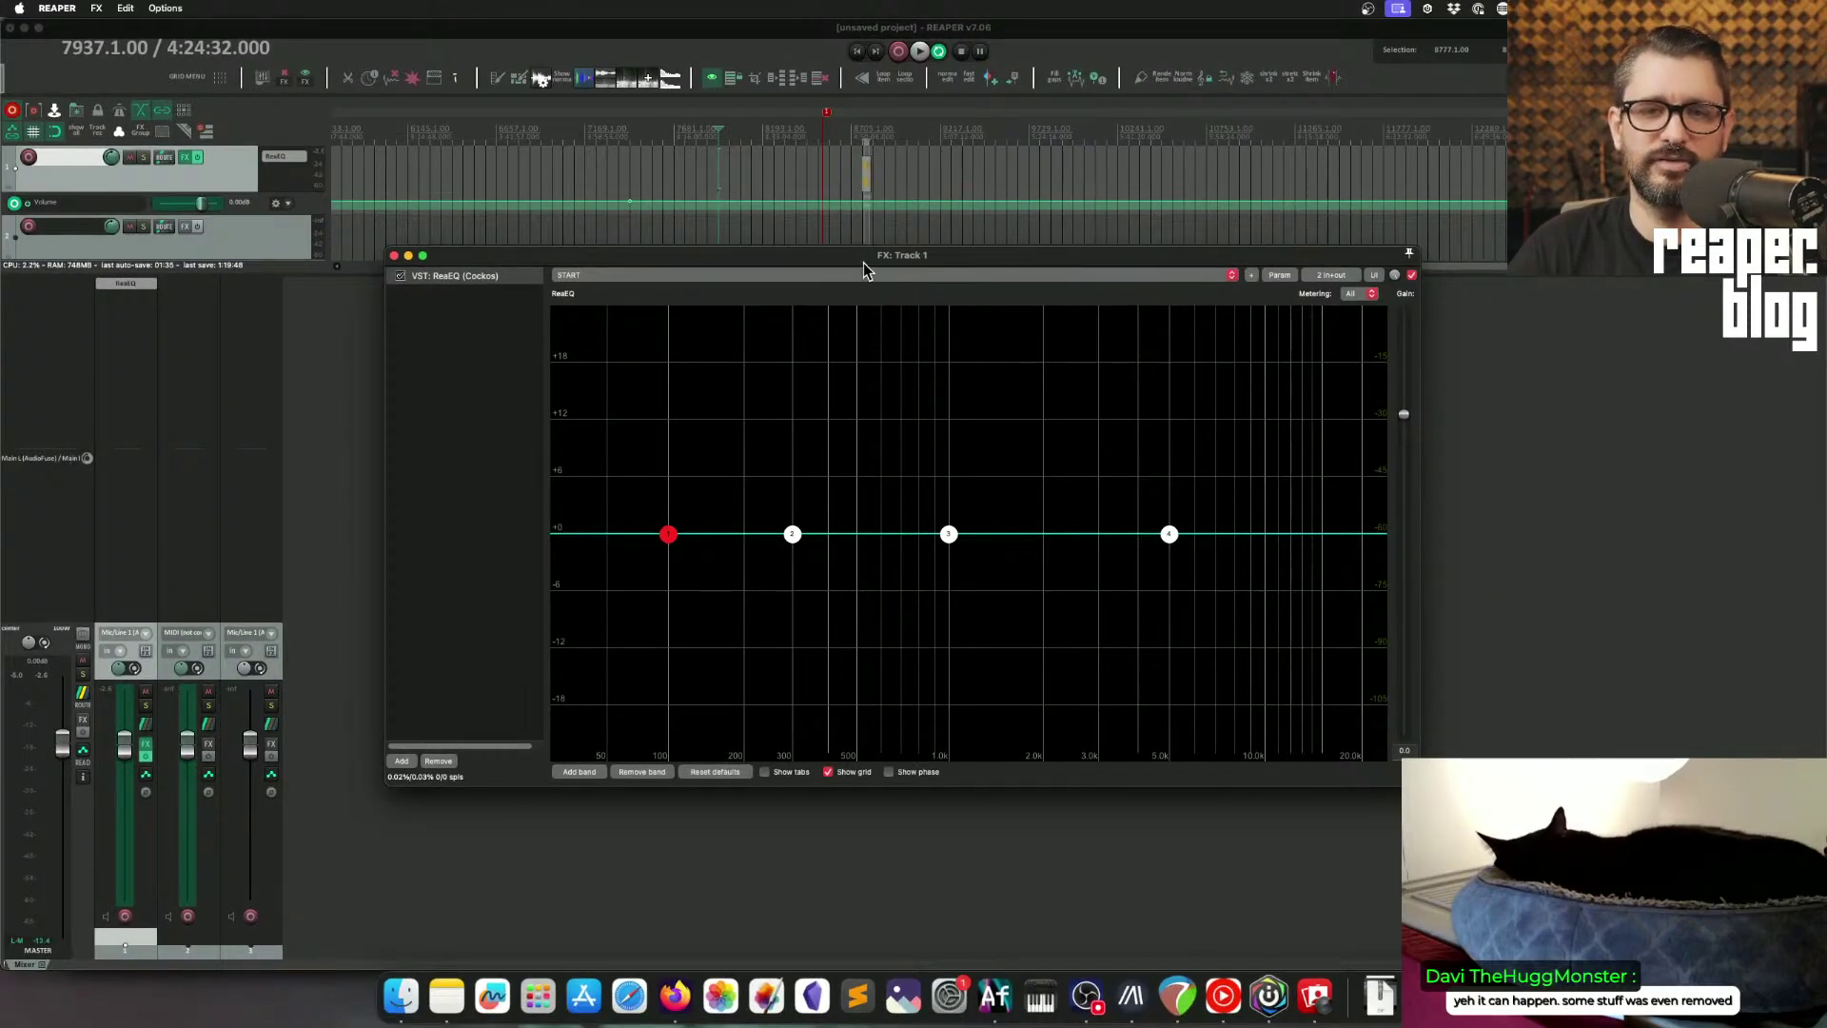
left_click_drag(862, 265, 888, 330)
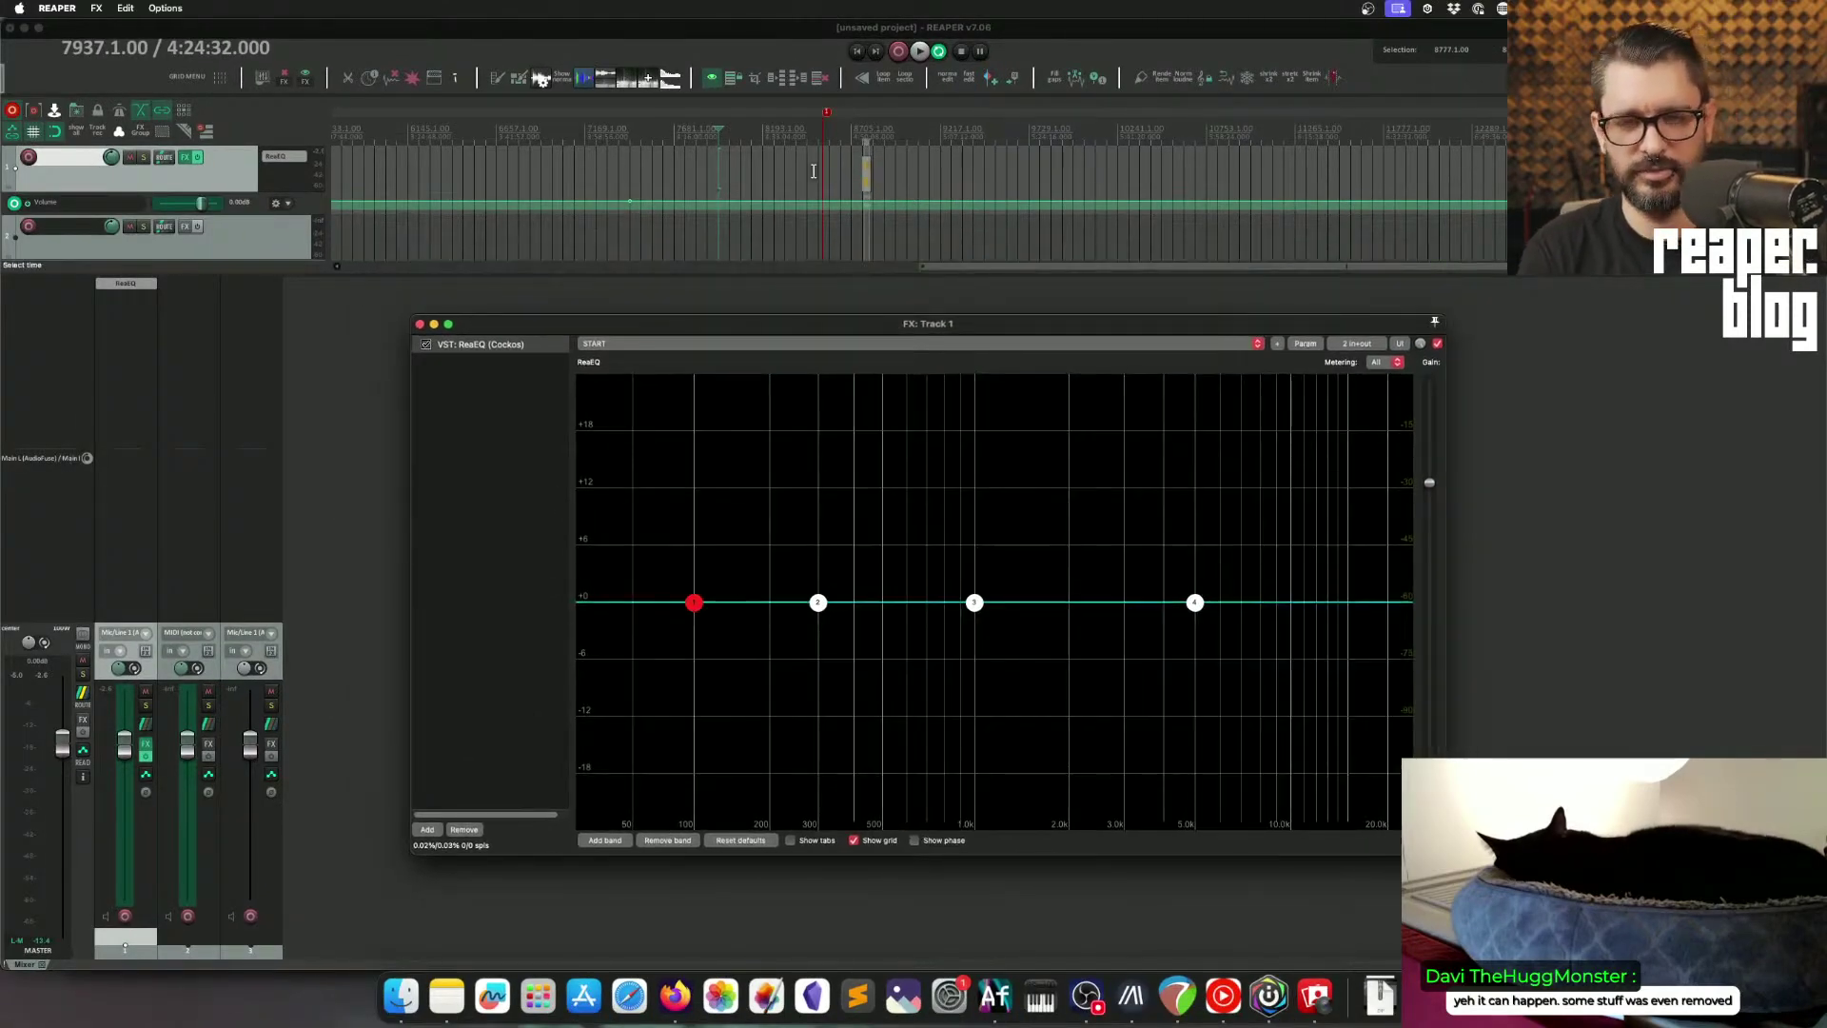
left_click(307, 337)
Step: Look up the action on shortcut 1 and set Go to marker 01 back to Global
key("shift+slash")
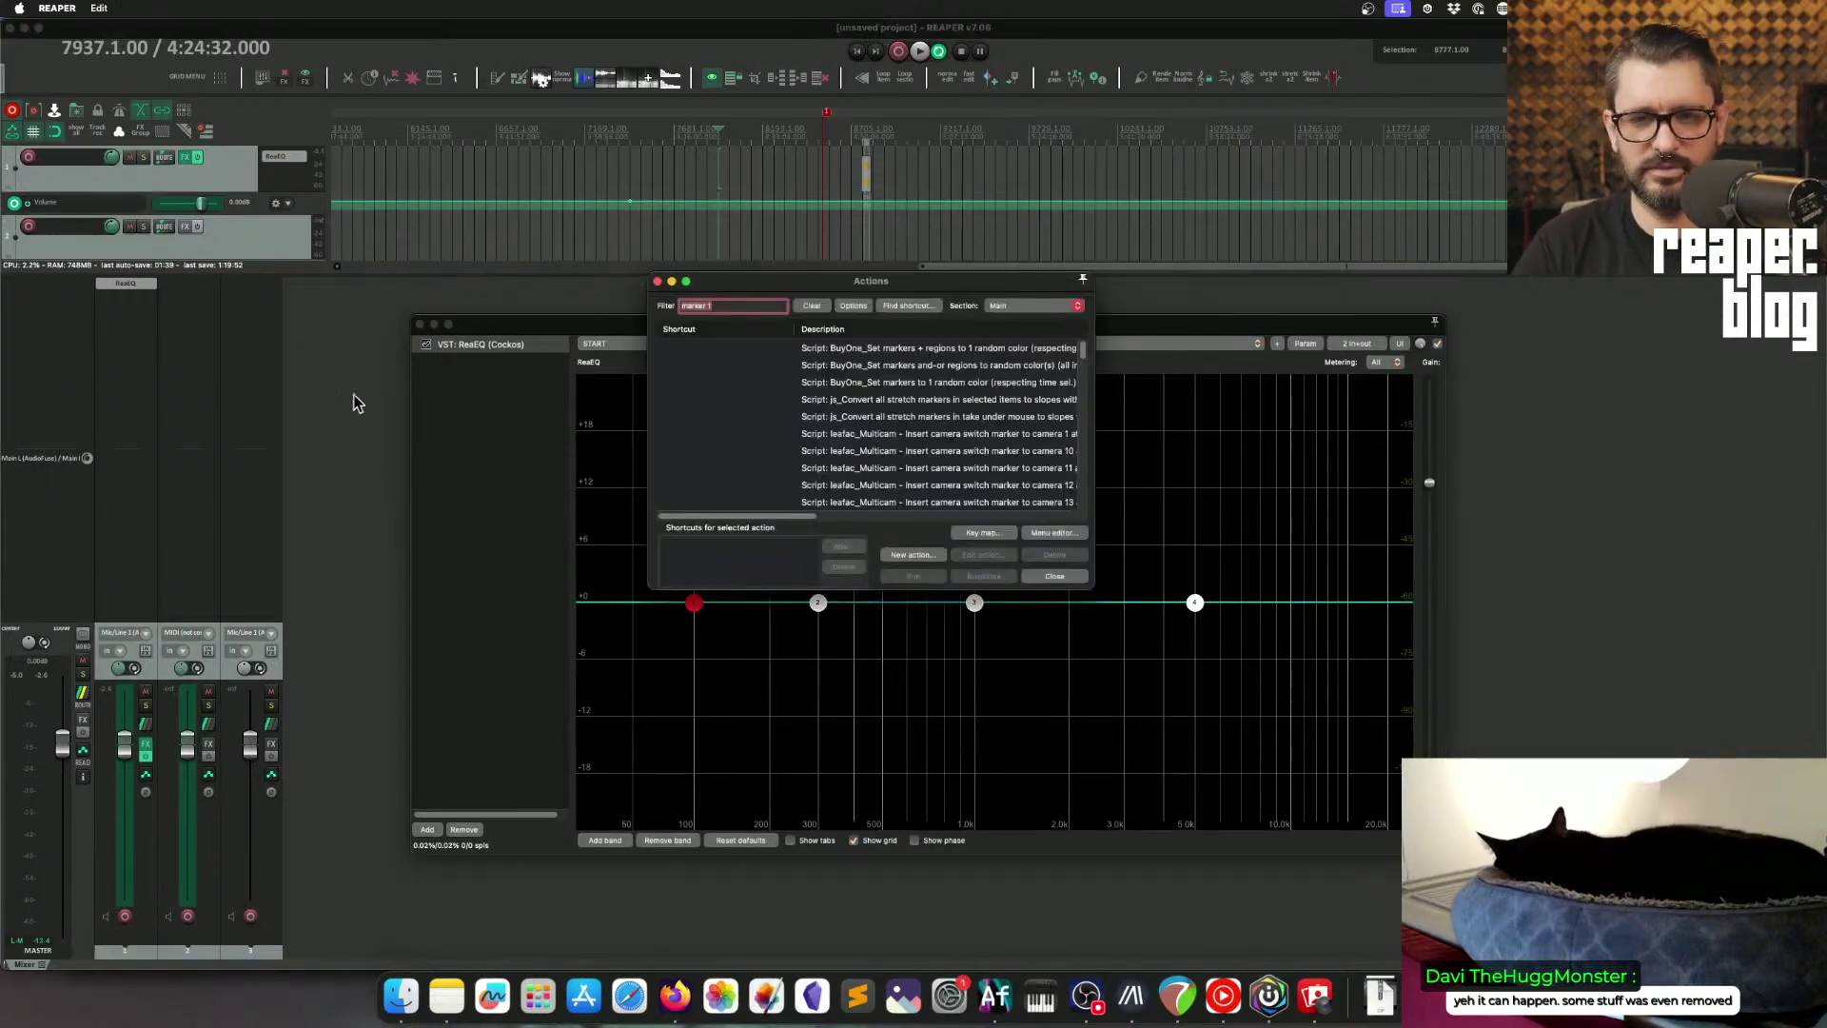
left_click(900, 305)
key("1")
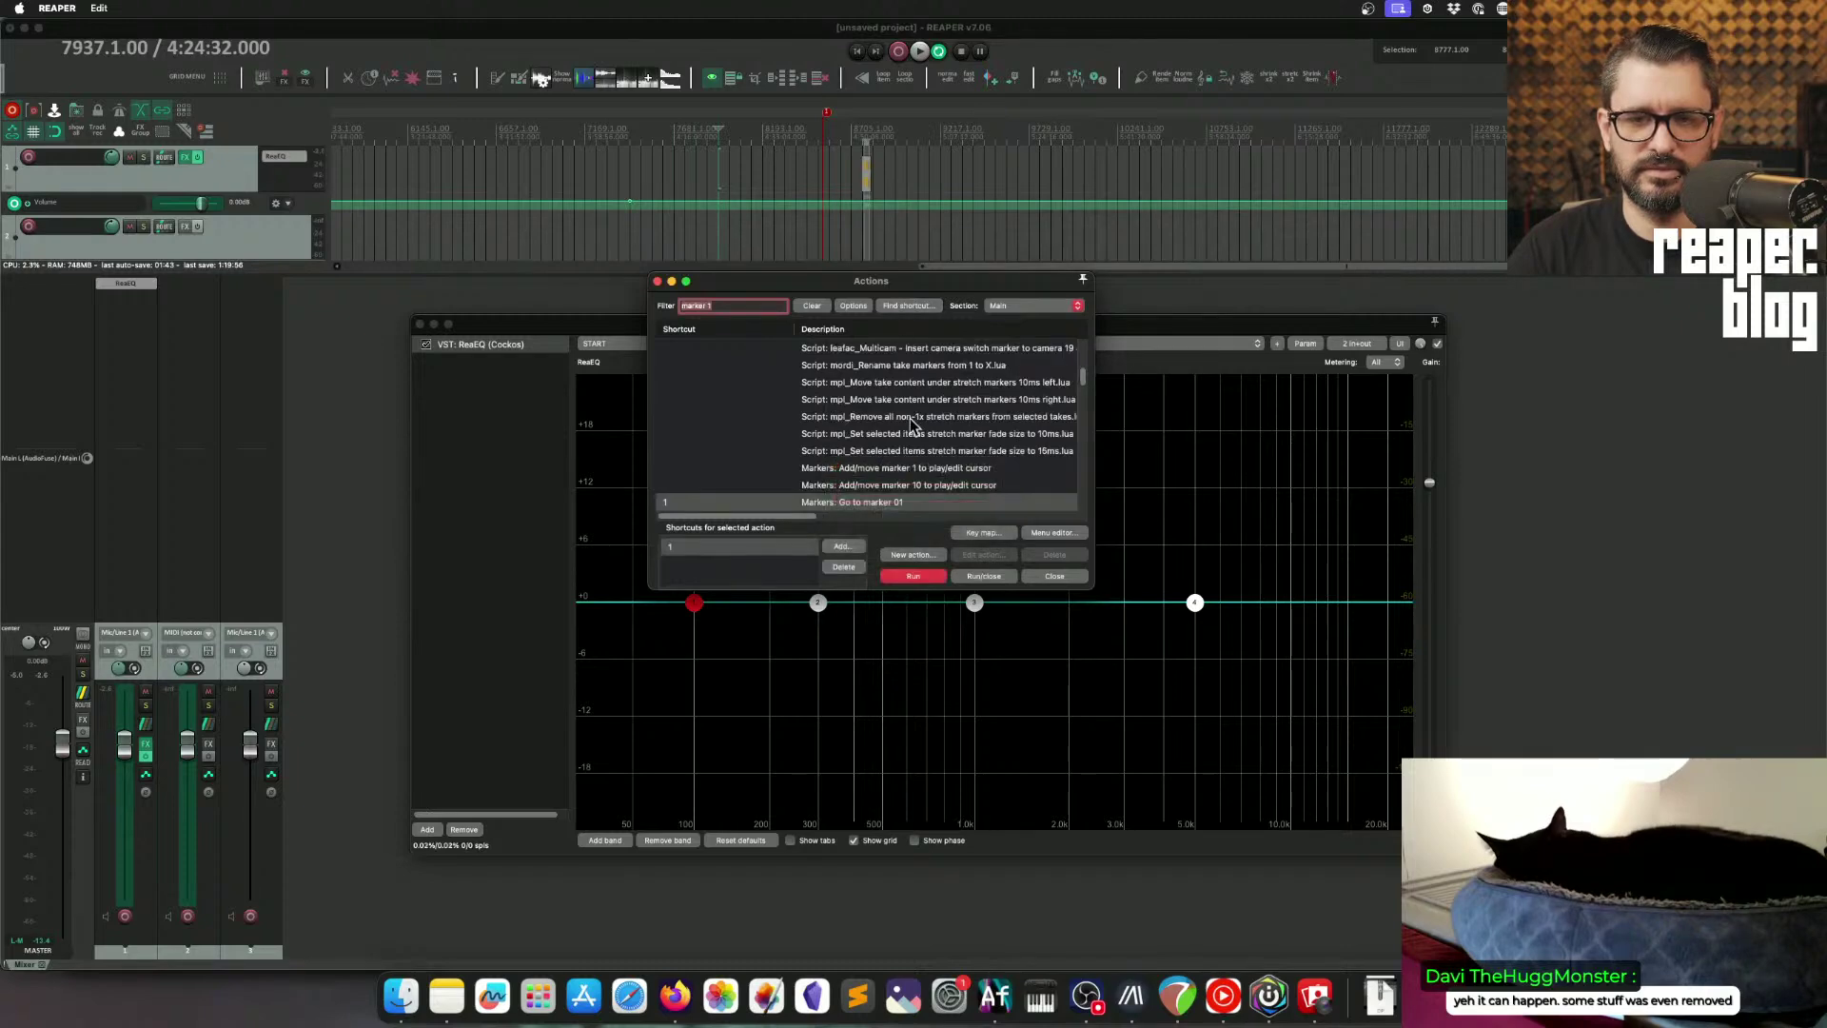
double_click(761, 545)
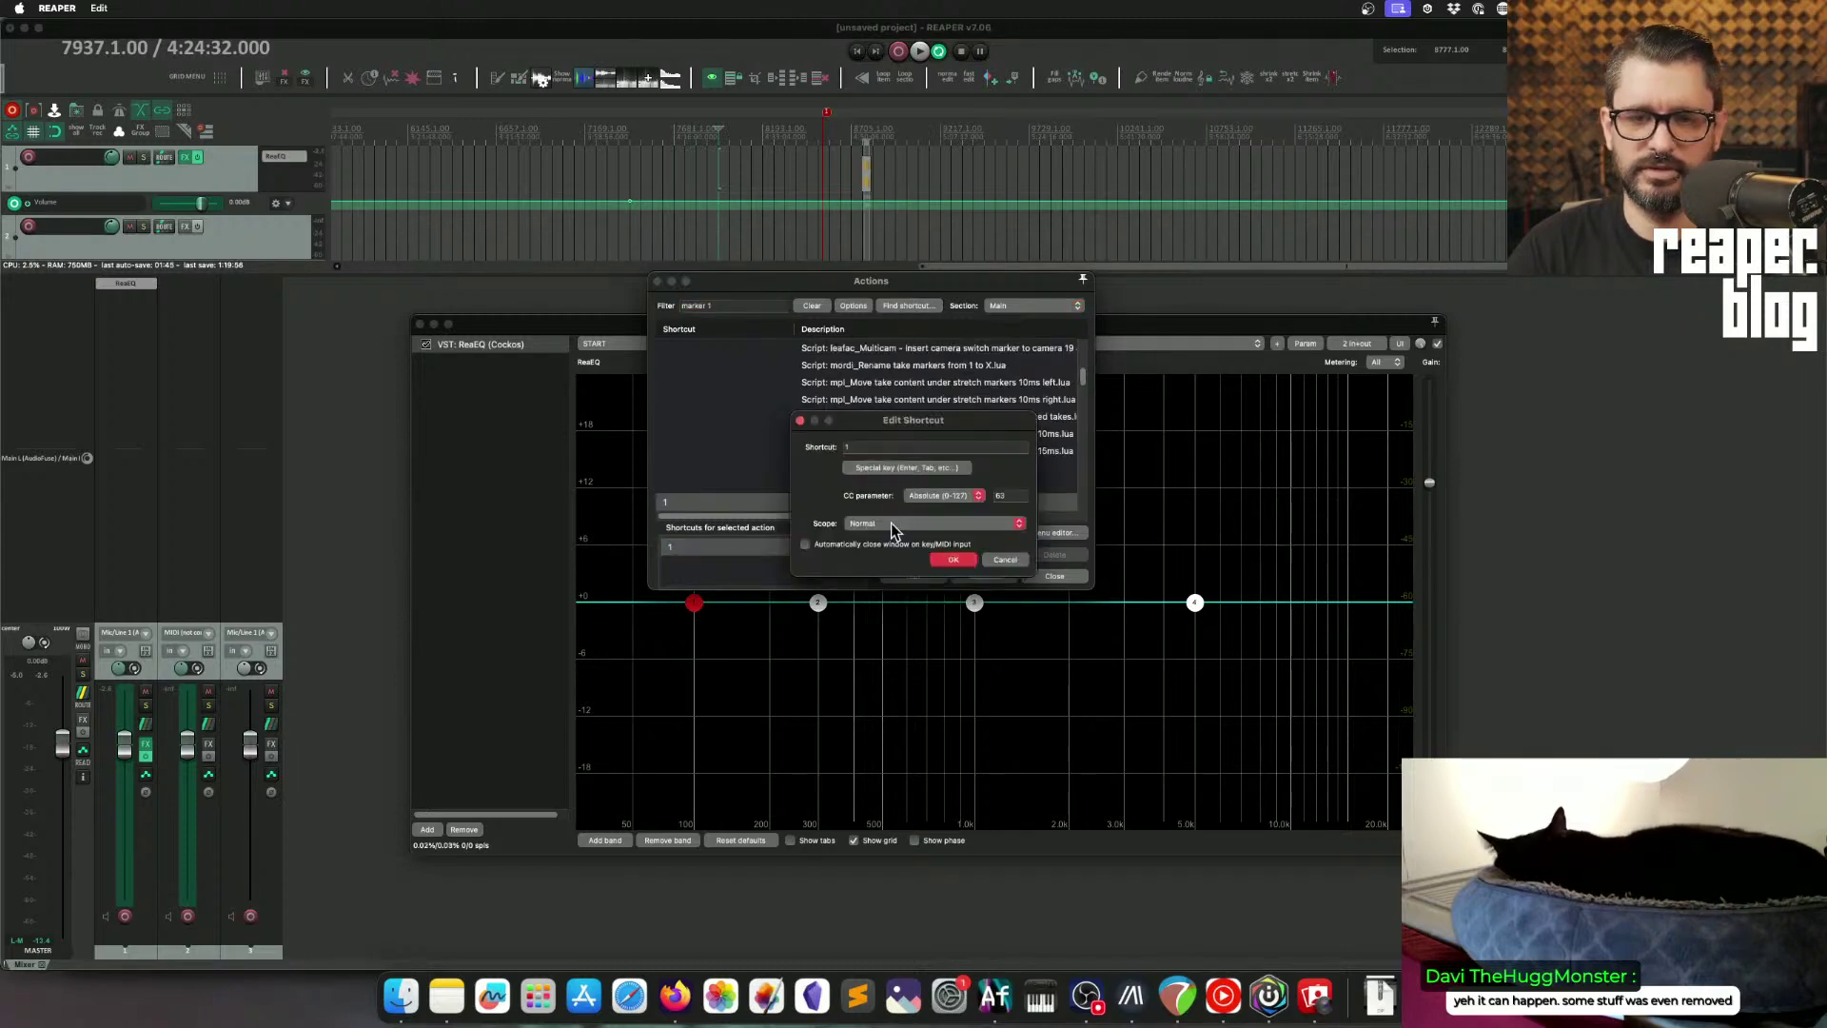
left_click(952, 561)
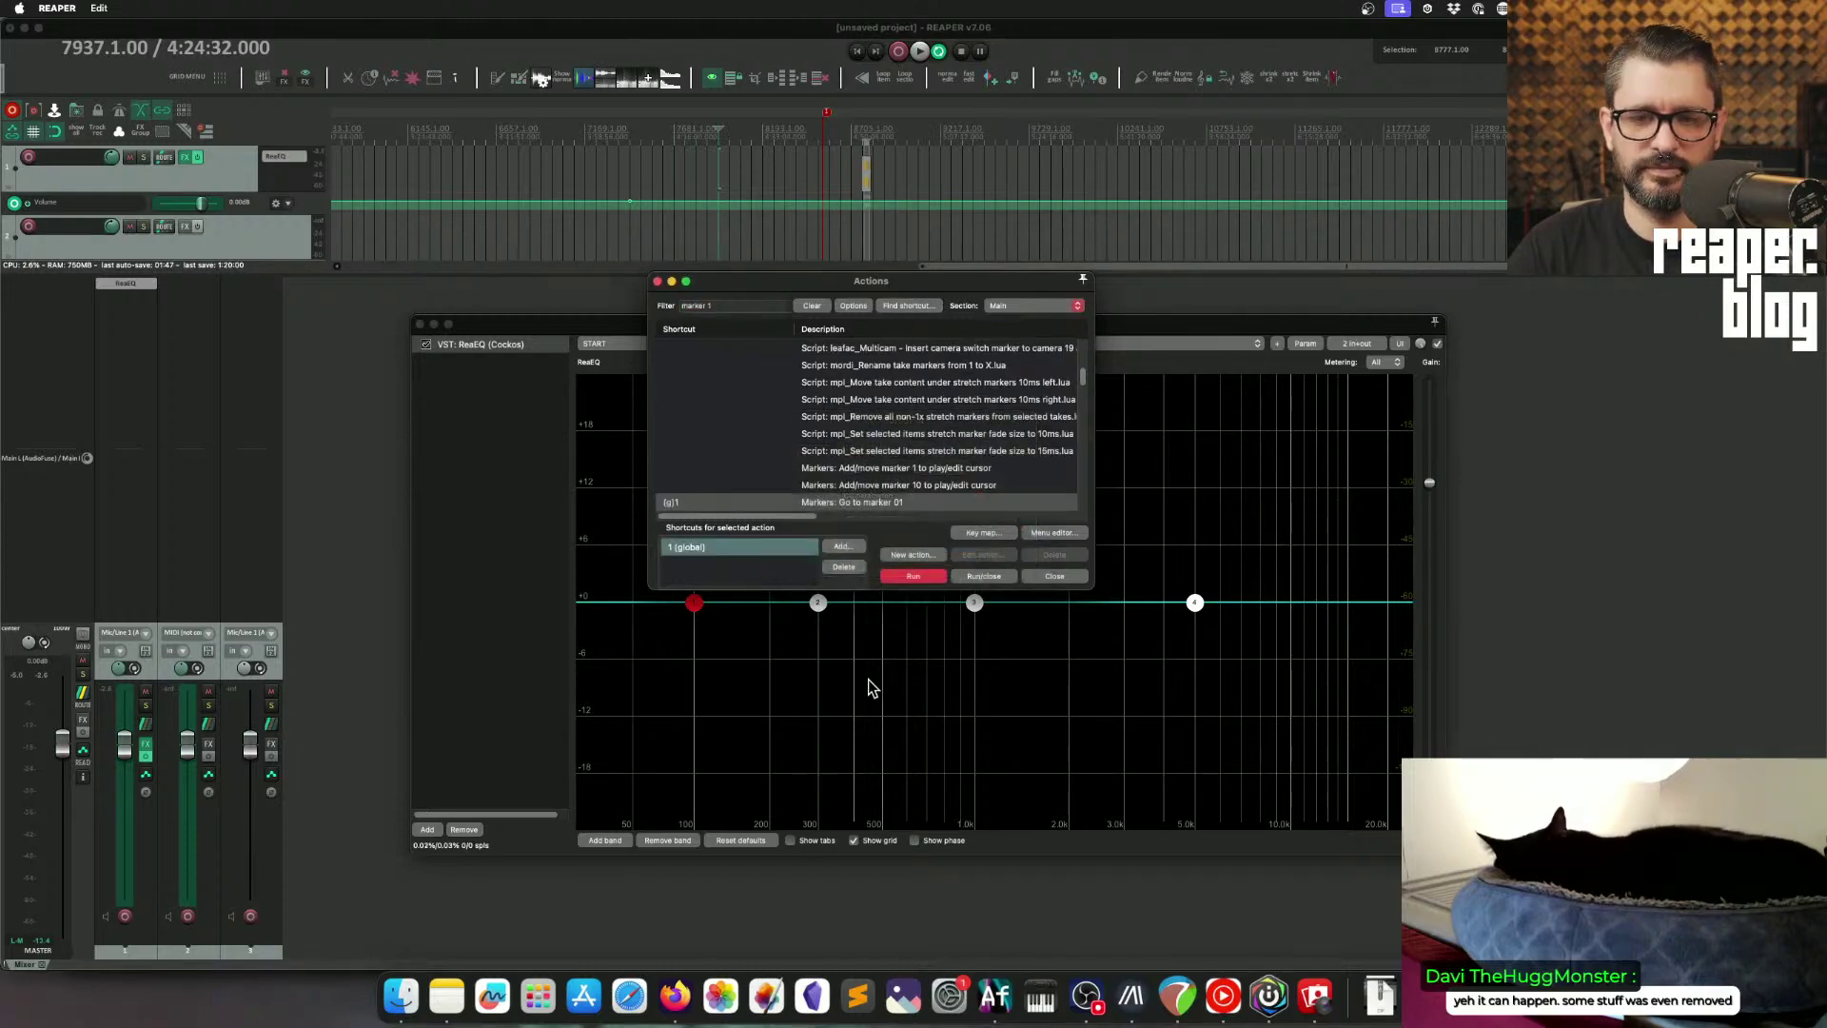
left_click(1057, 577)
Step: Jump the edit cursor to marker 1 and reposition the ReaEQ window
key("1")
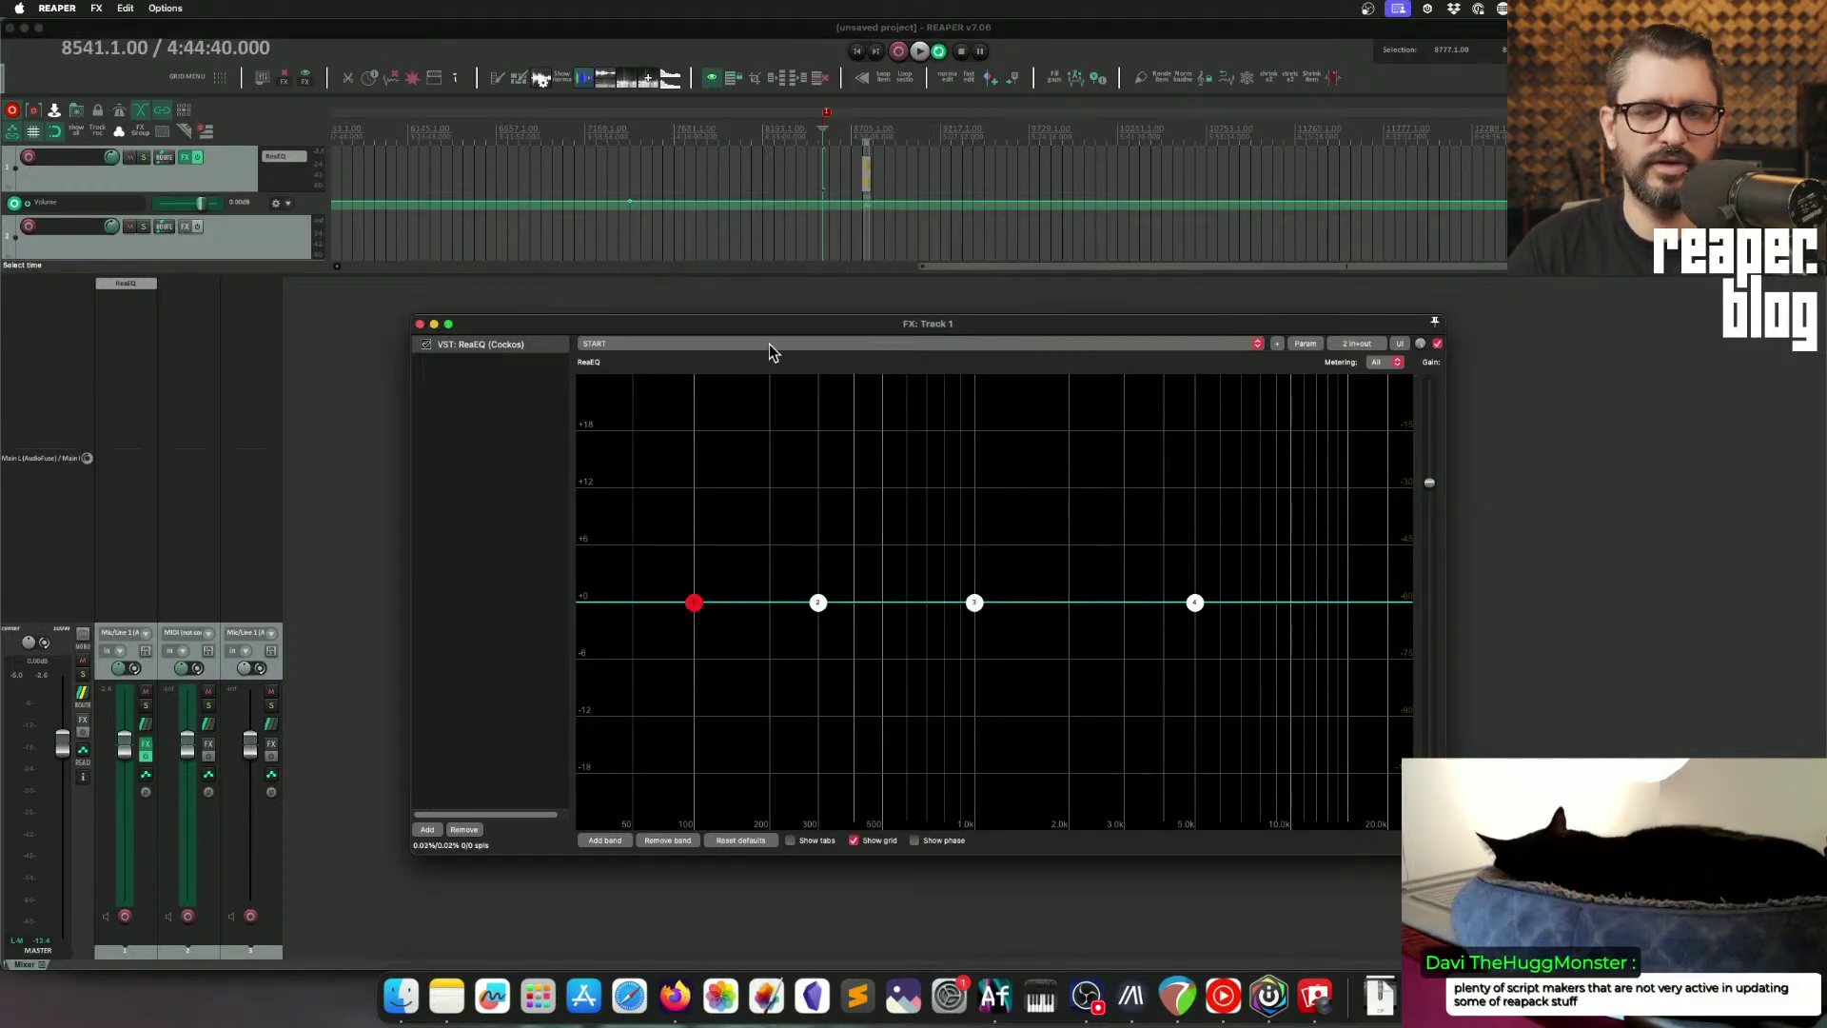
left_click_drag(765, 326, 664, 157)
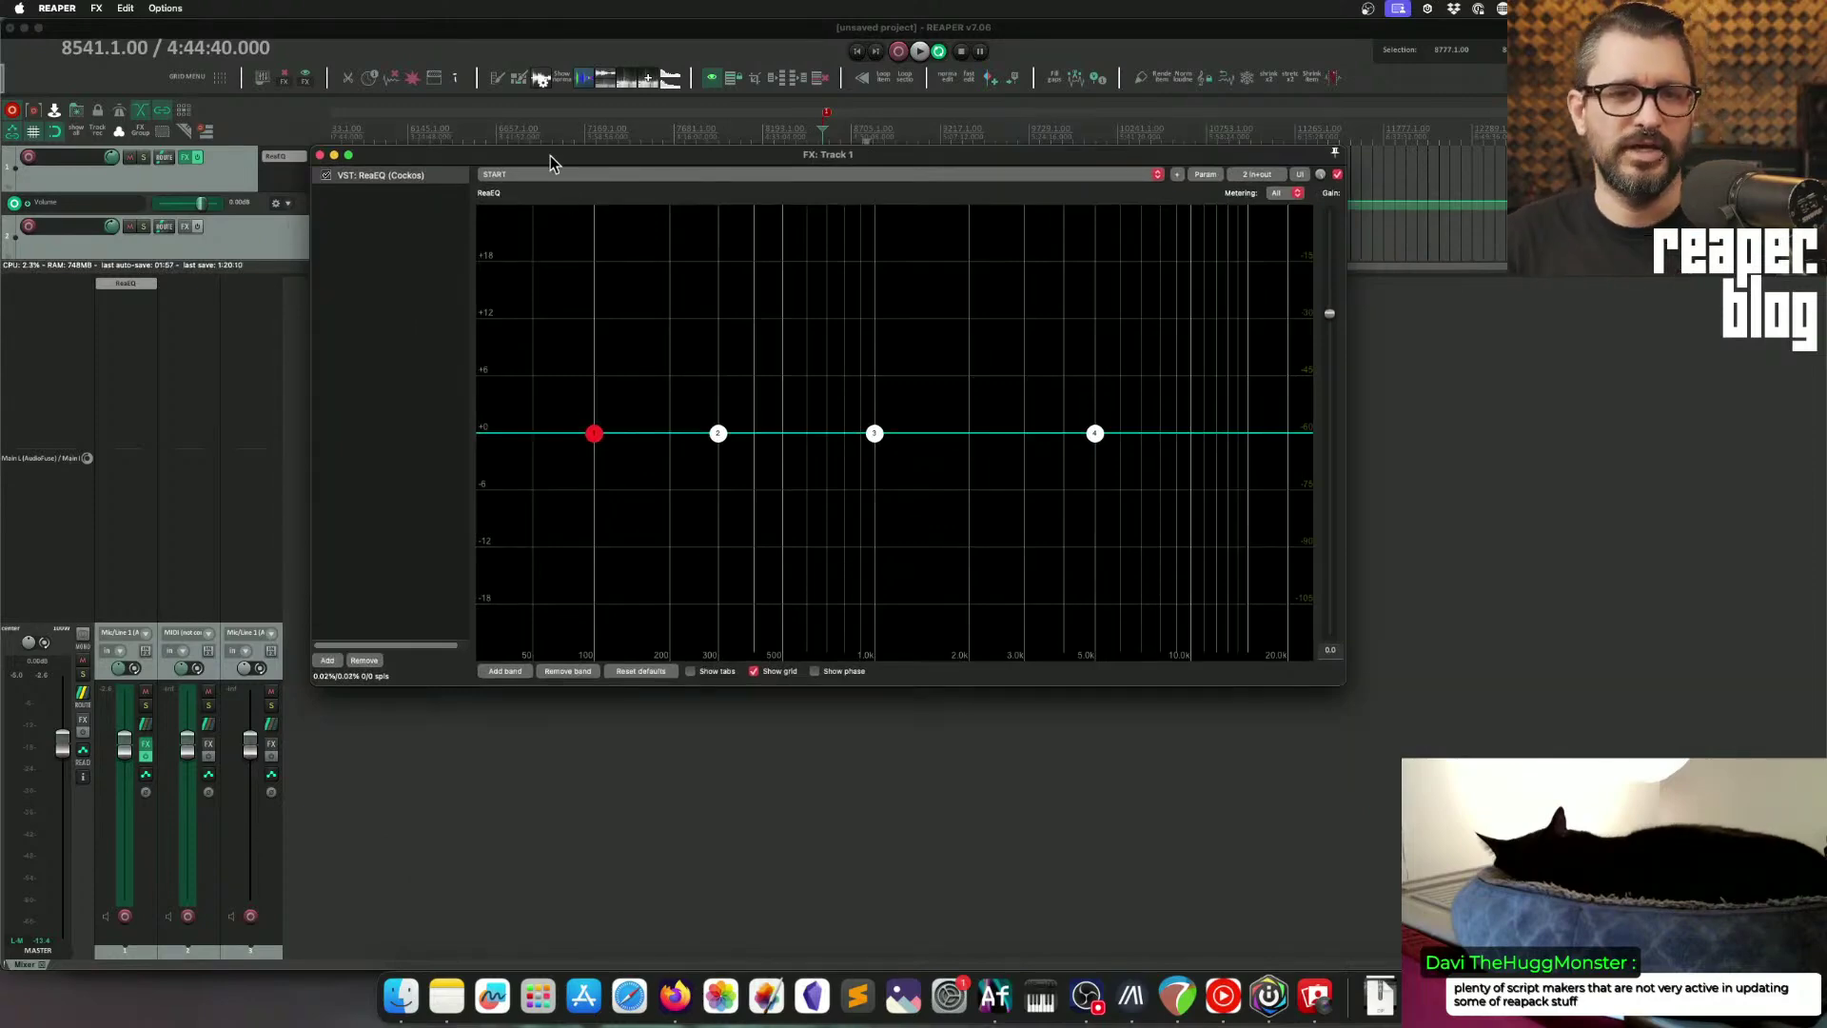
left_click_drag(550, 156, 571, 184)
Step: Enable 'Send all keyboard input to plug-in' for ReaEQ, then close Track 1's FX window
right_click(447, 198)
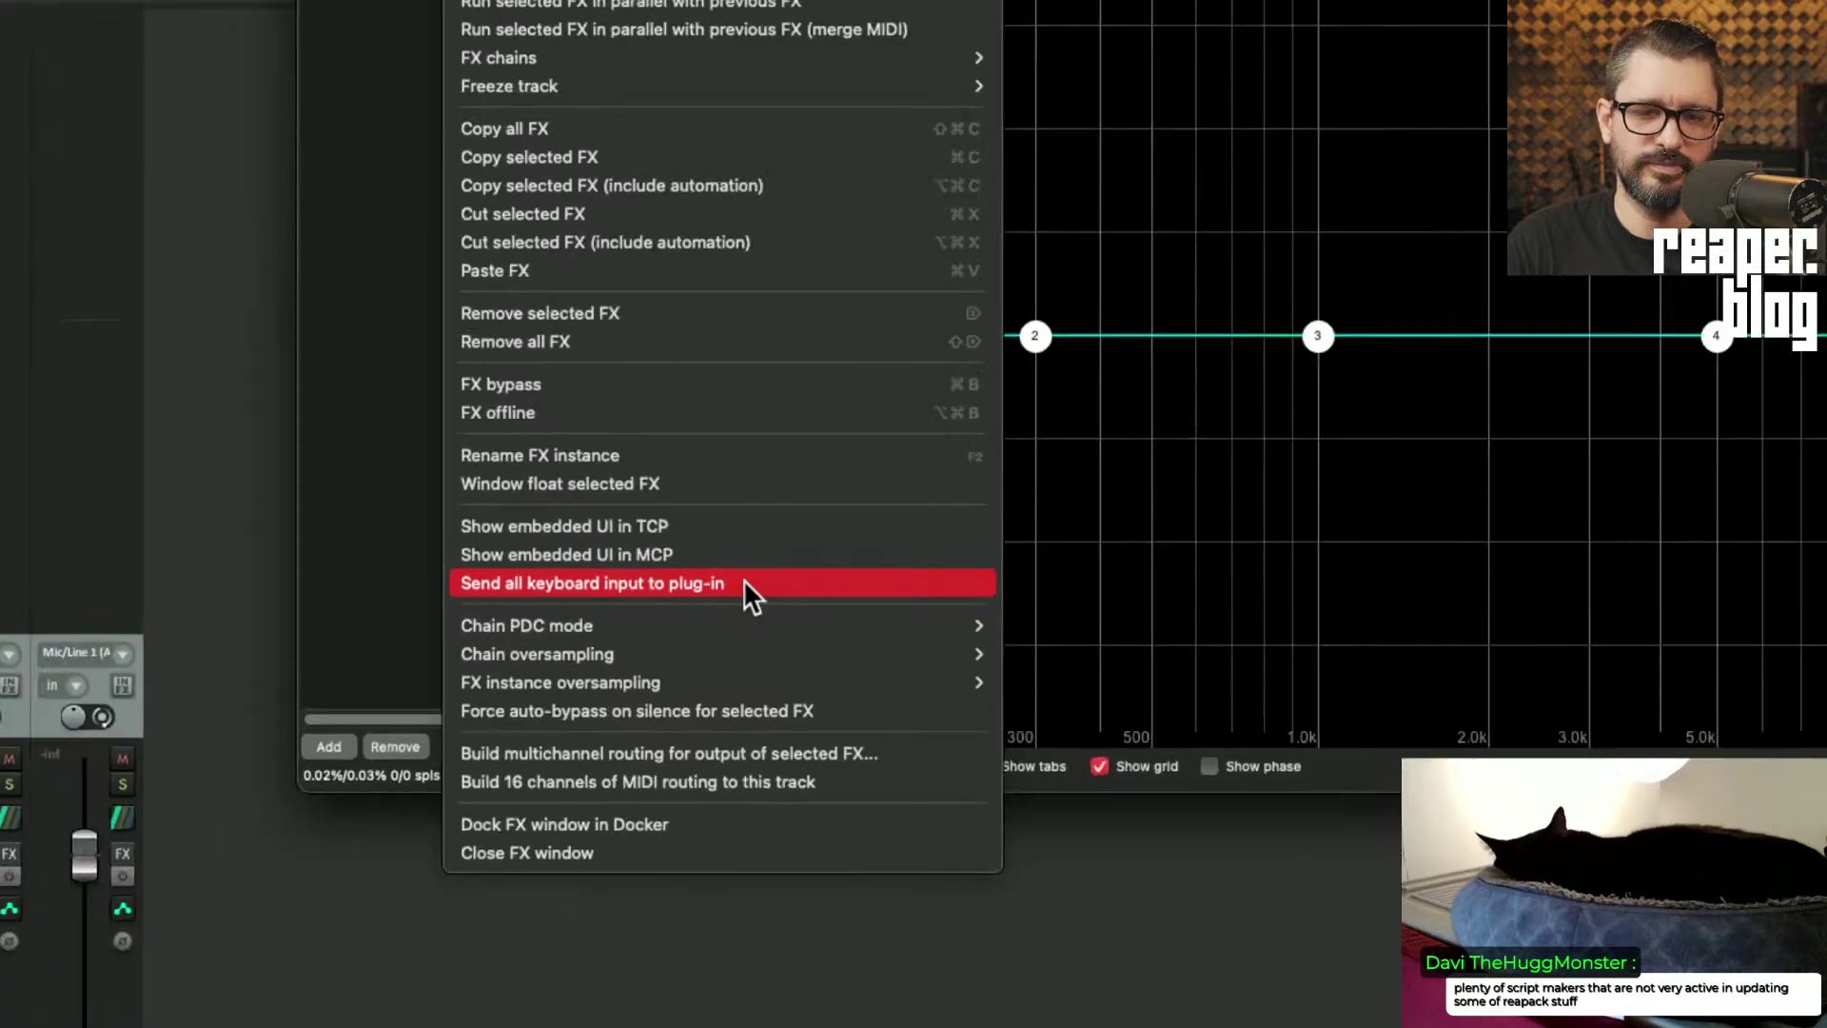
left_click(745, 582)
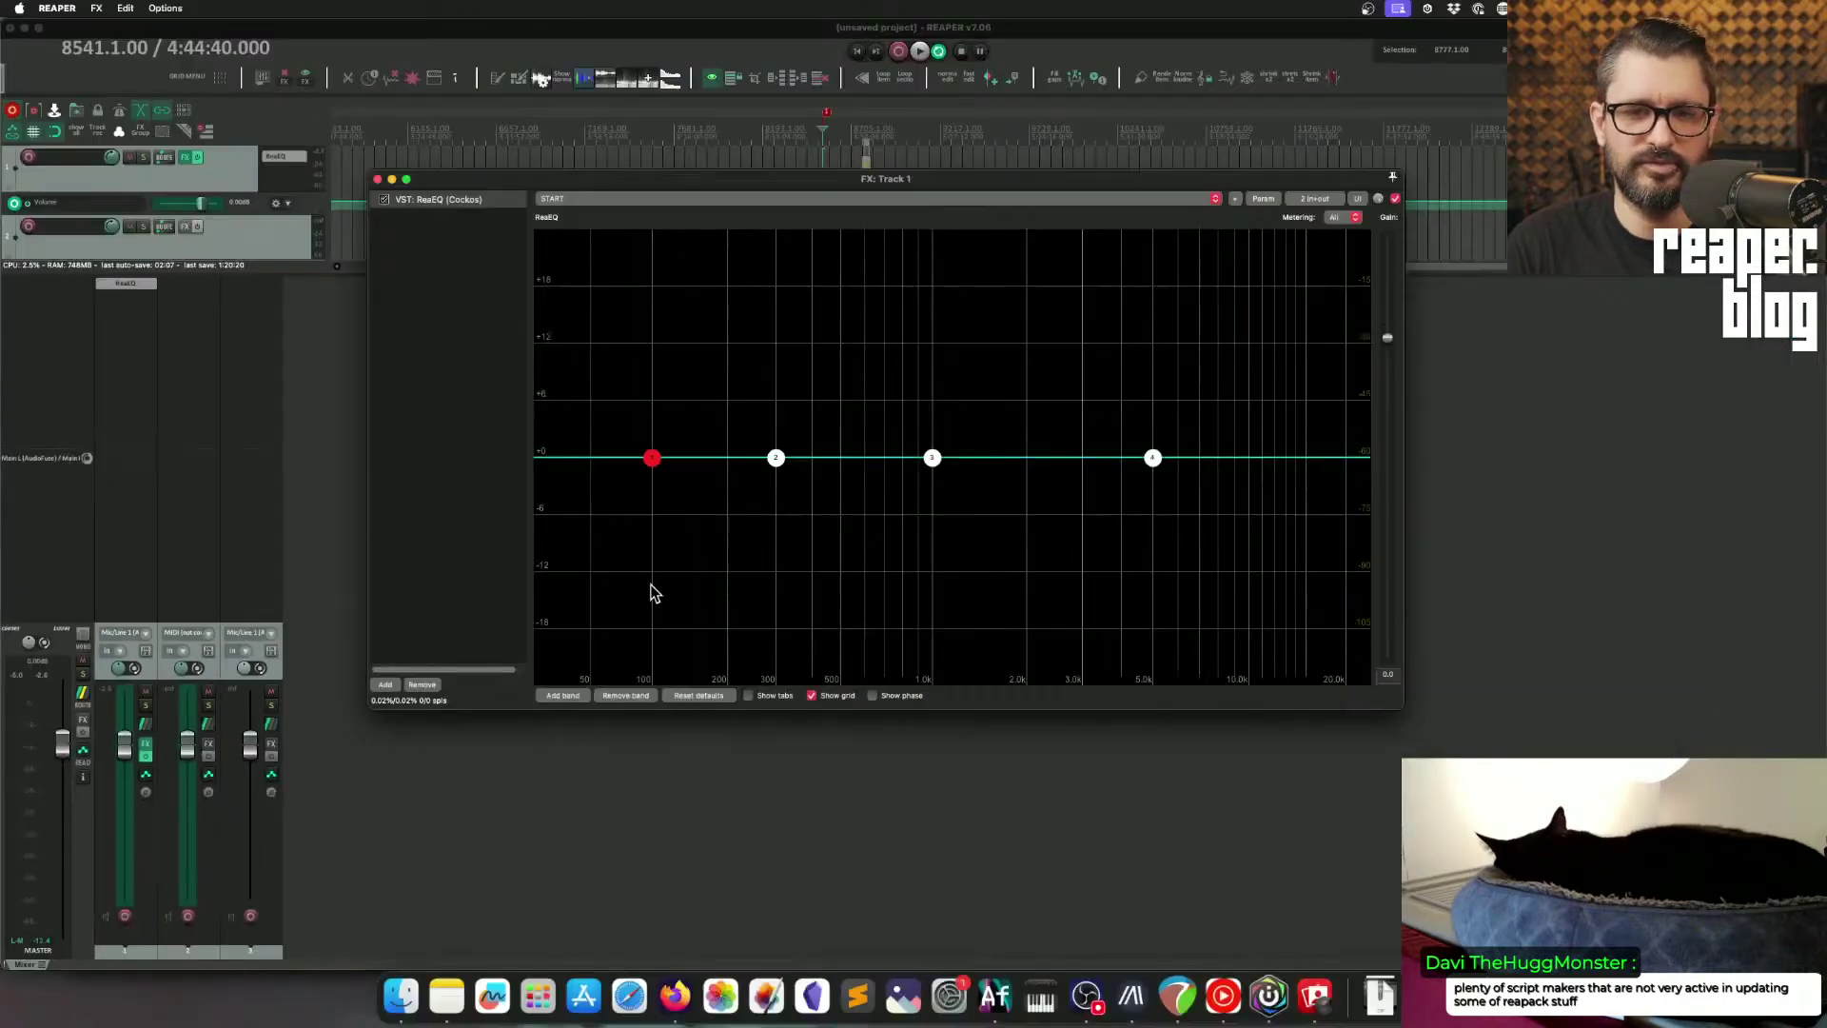
left_click_drag(682, 178, 662, 282)
left_click(687, 149)
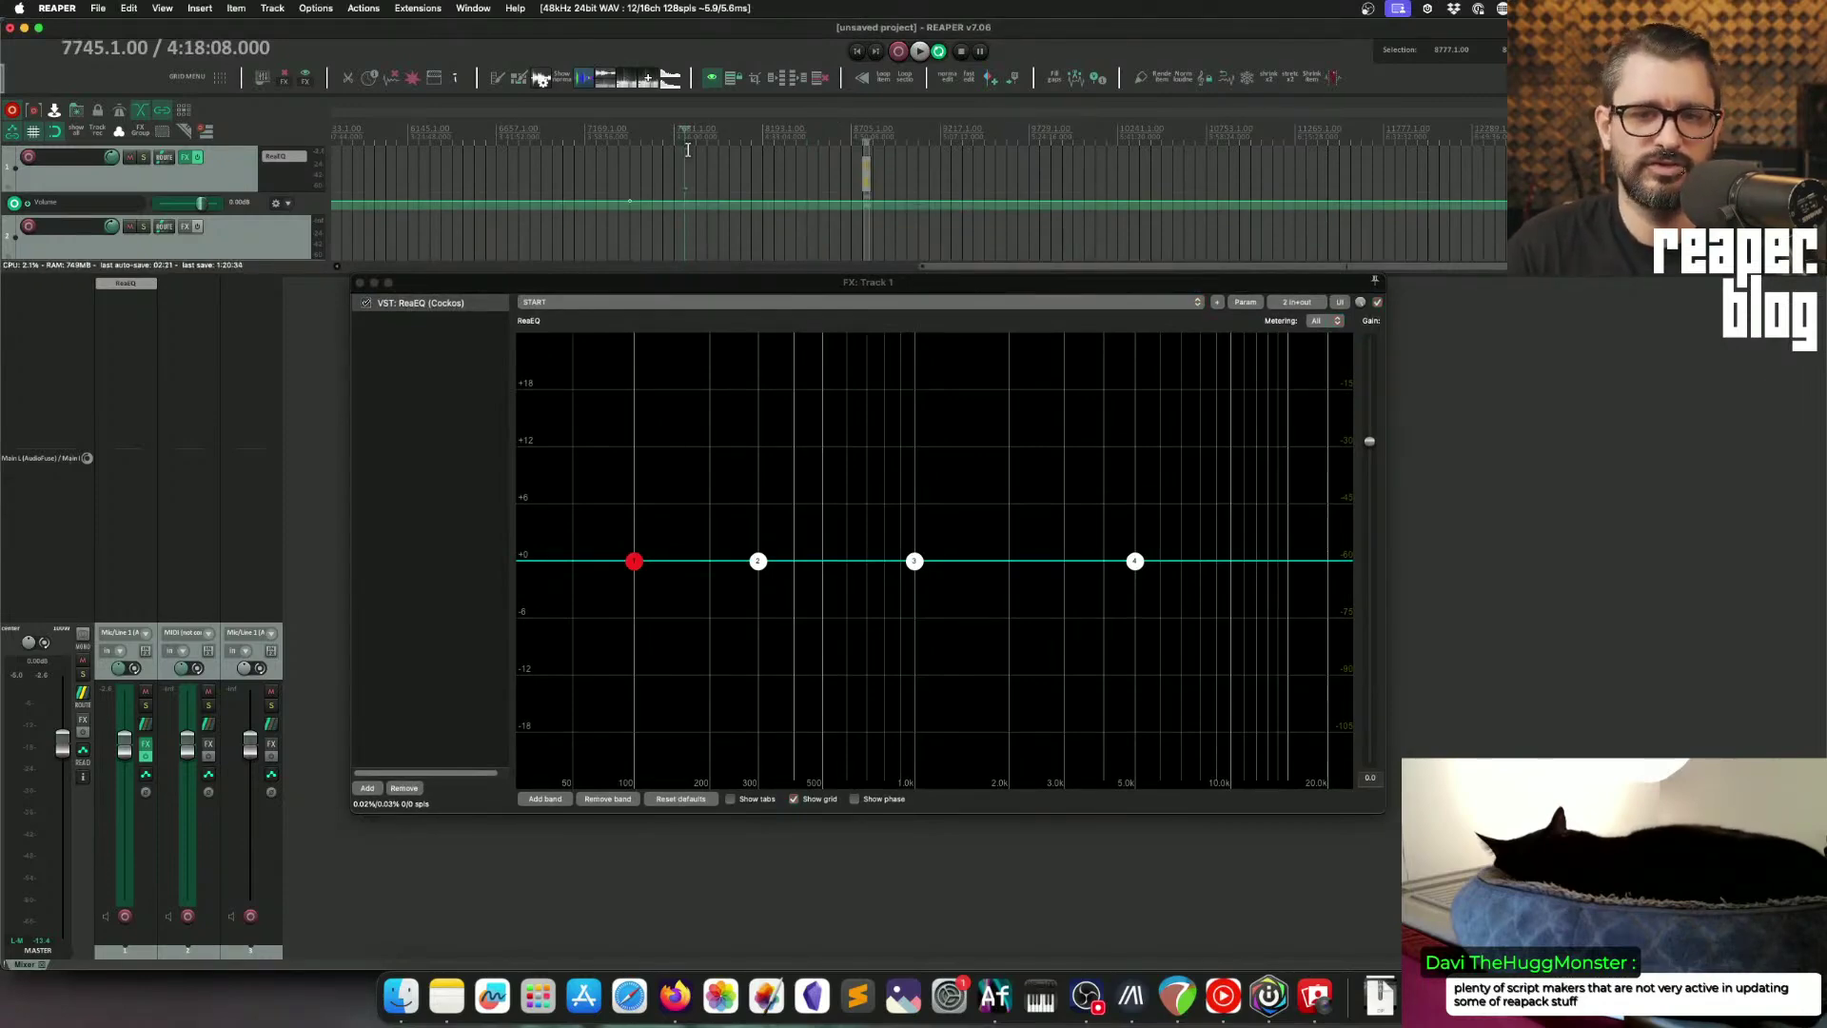
left_click(359, 283)
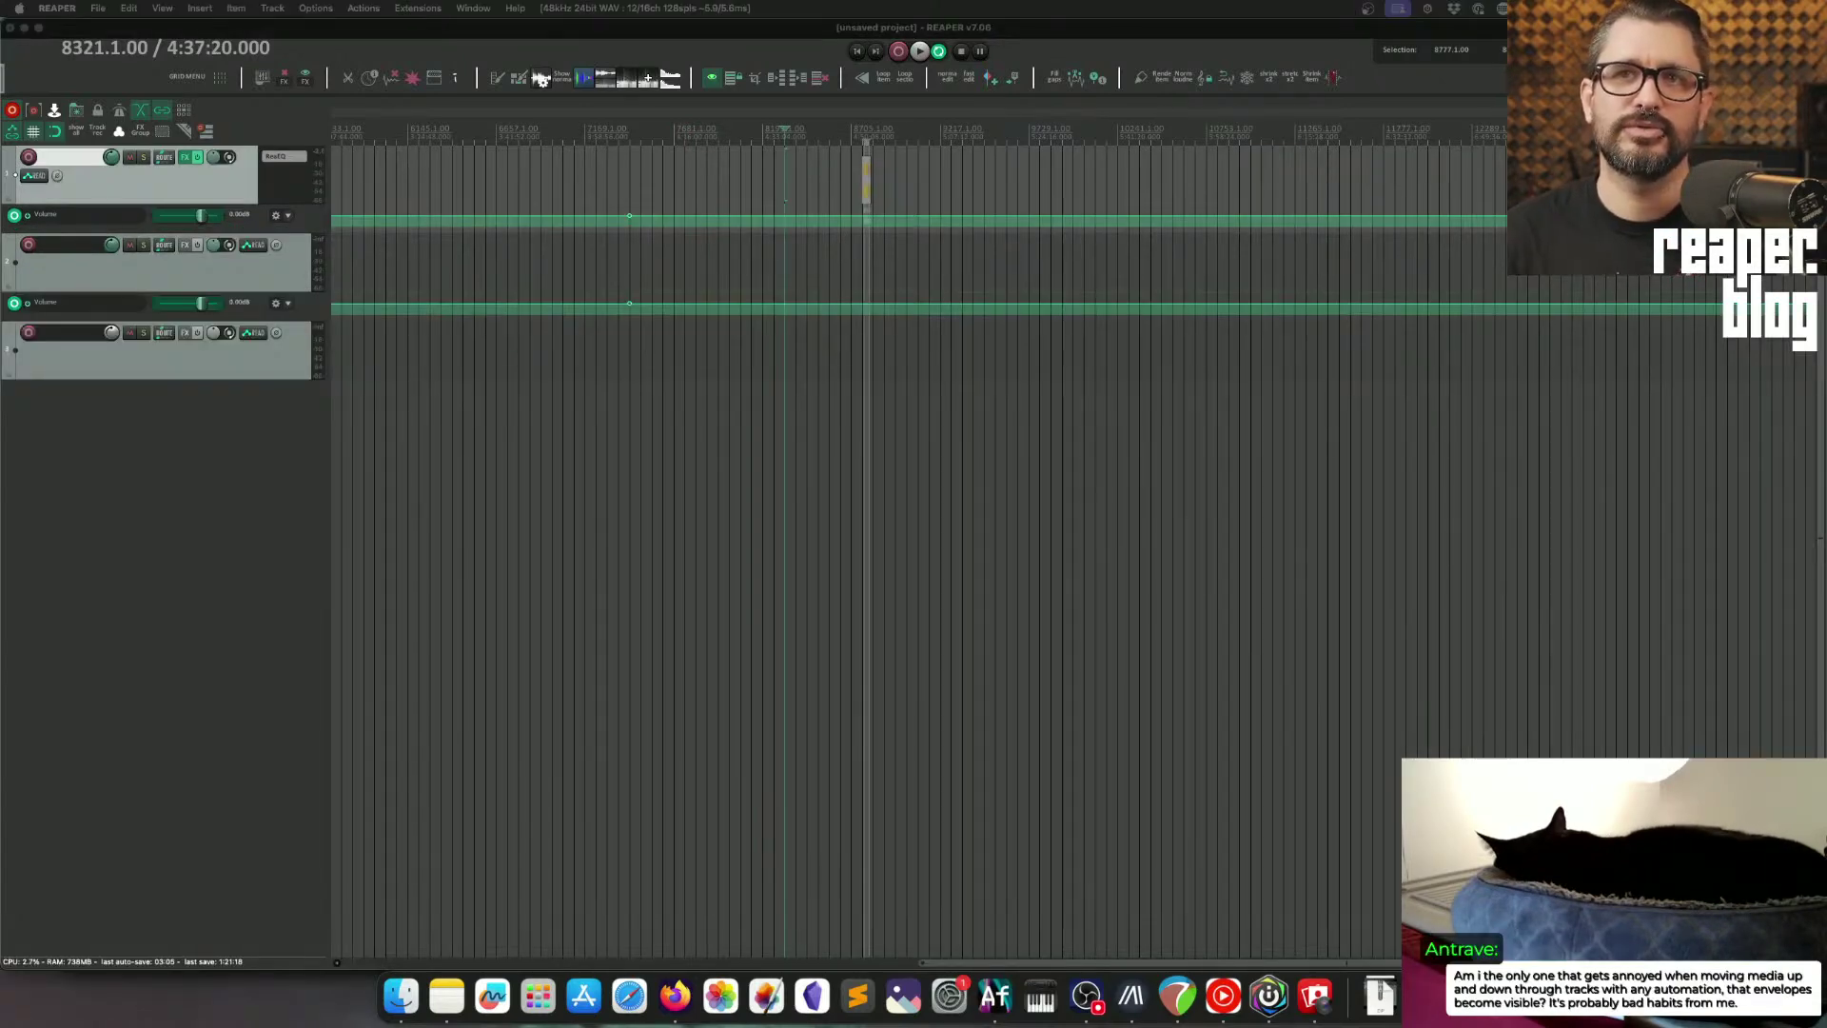
Step: Place the edit cursor near bar 769 at project start, toggle the mixer off, and open Actions
scroll(527, 286, "left", 10)
left_click(443, 184)
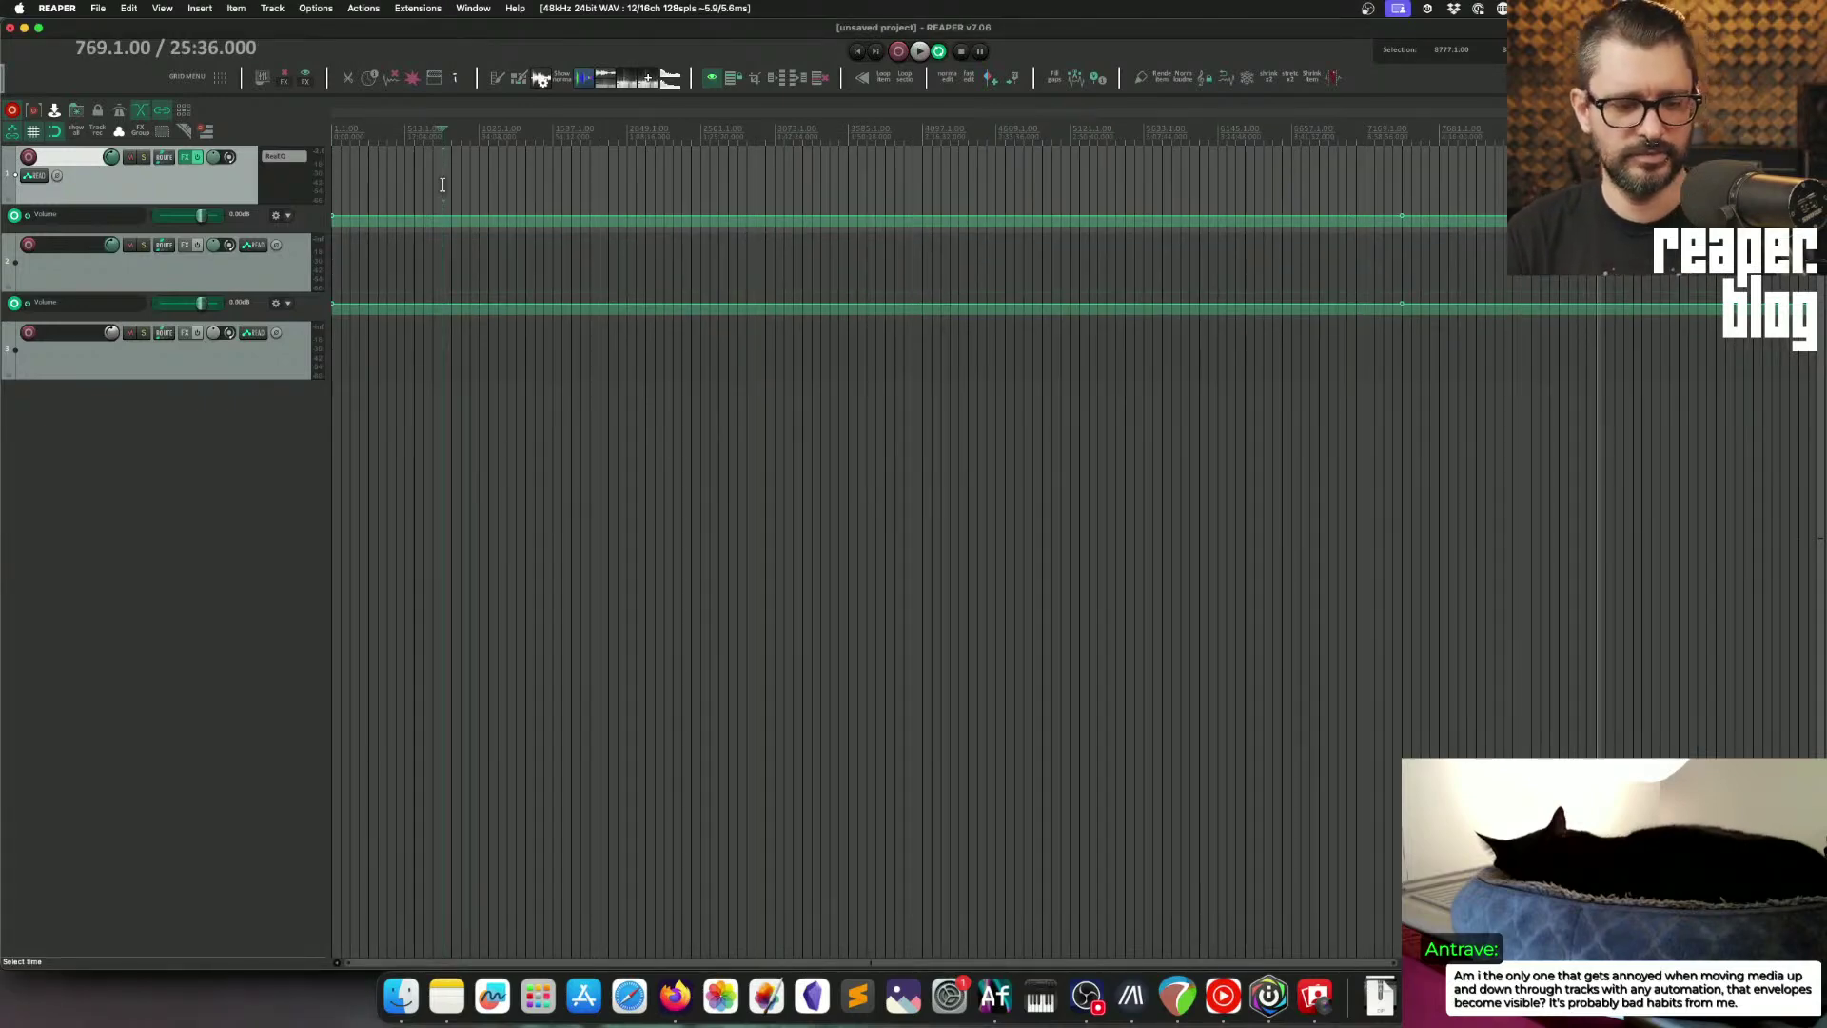
key("super+m")
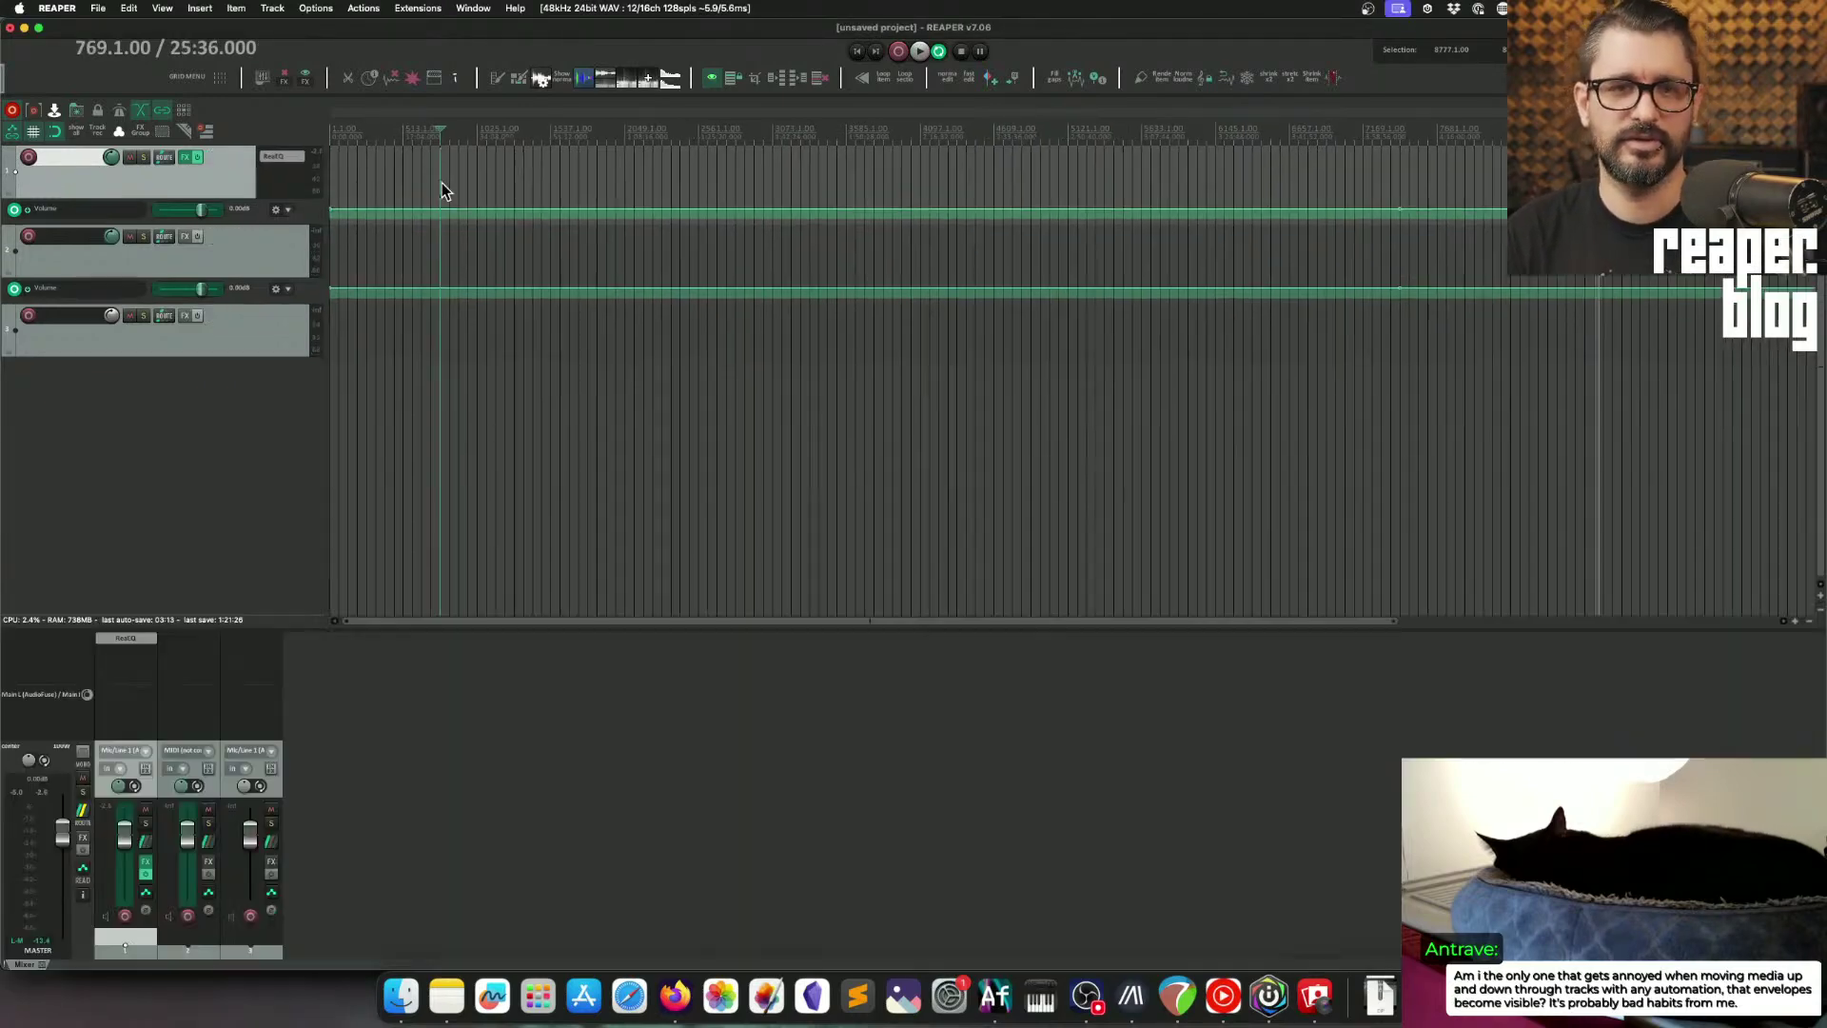
key("super+m")
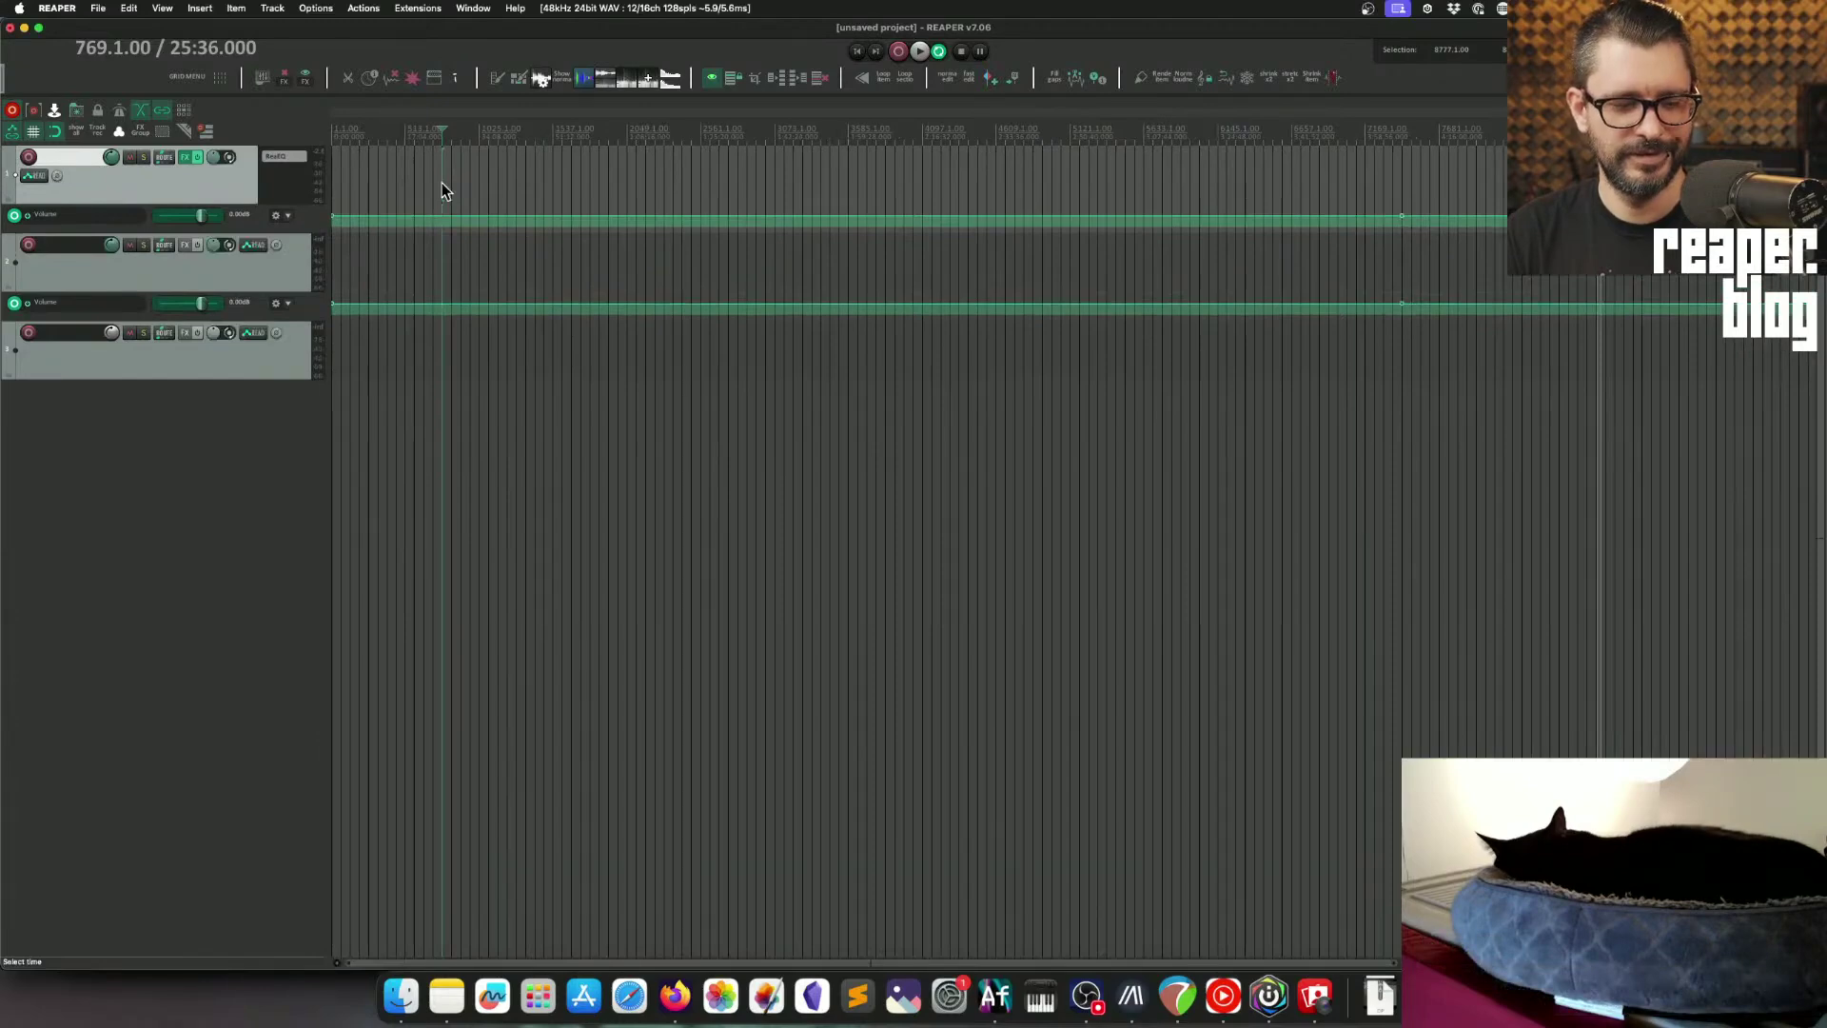
scroll(473, 183, "up", 5)
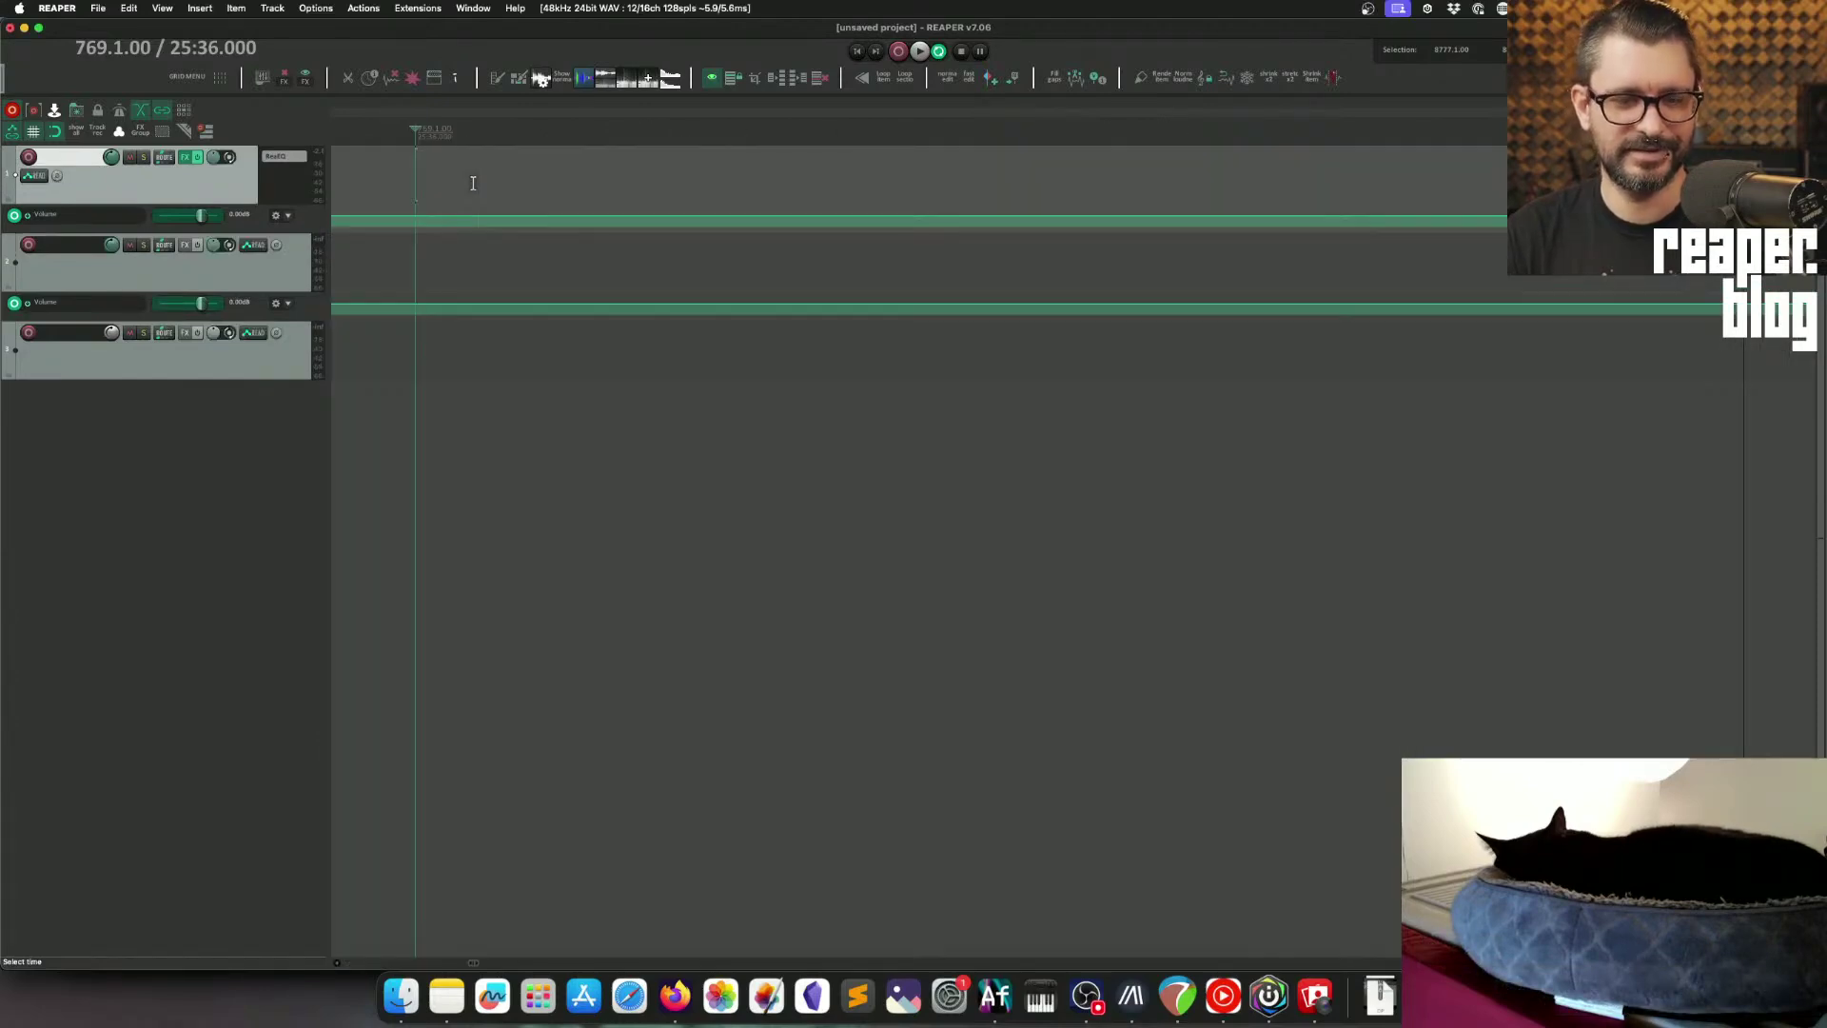
scroll(473, 183, "down", 2)
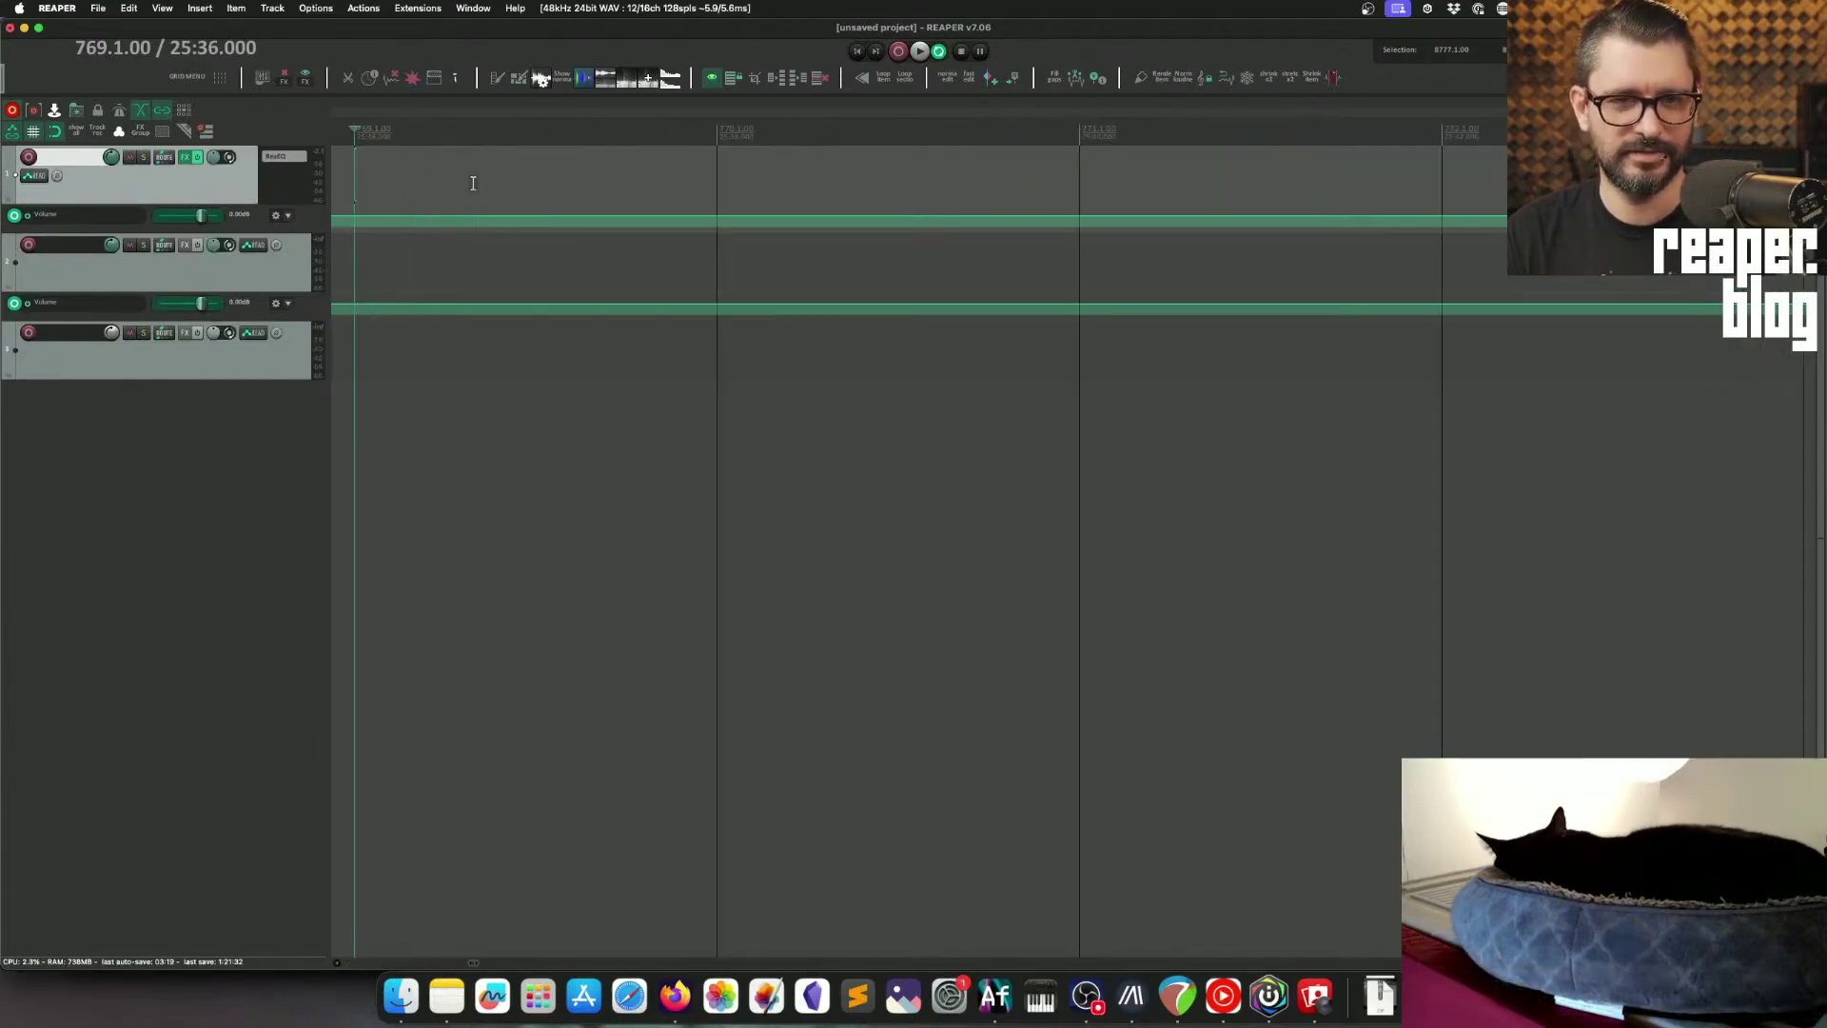
scroll(473, 183, "up", 2)
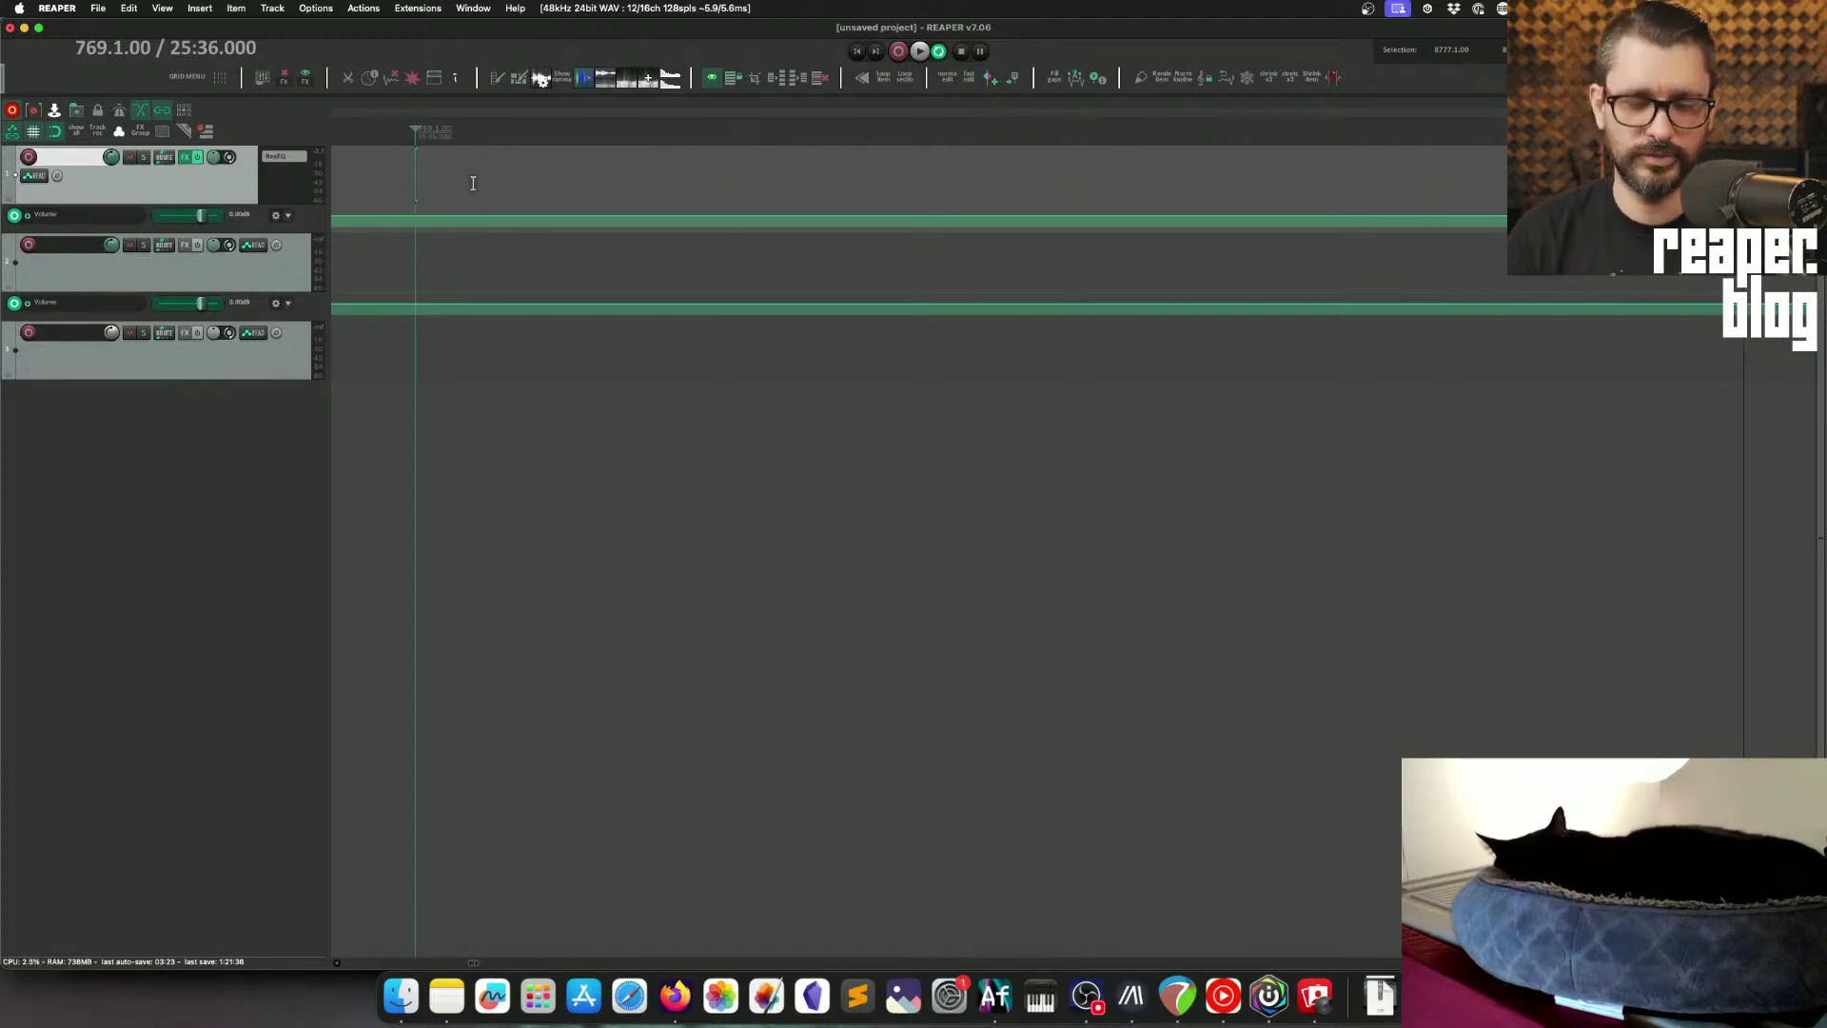
key("question")
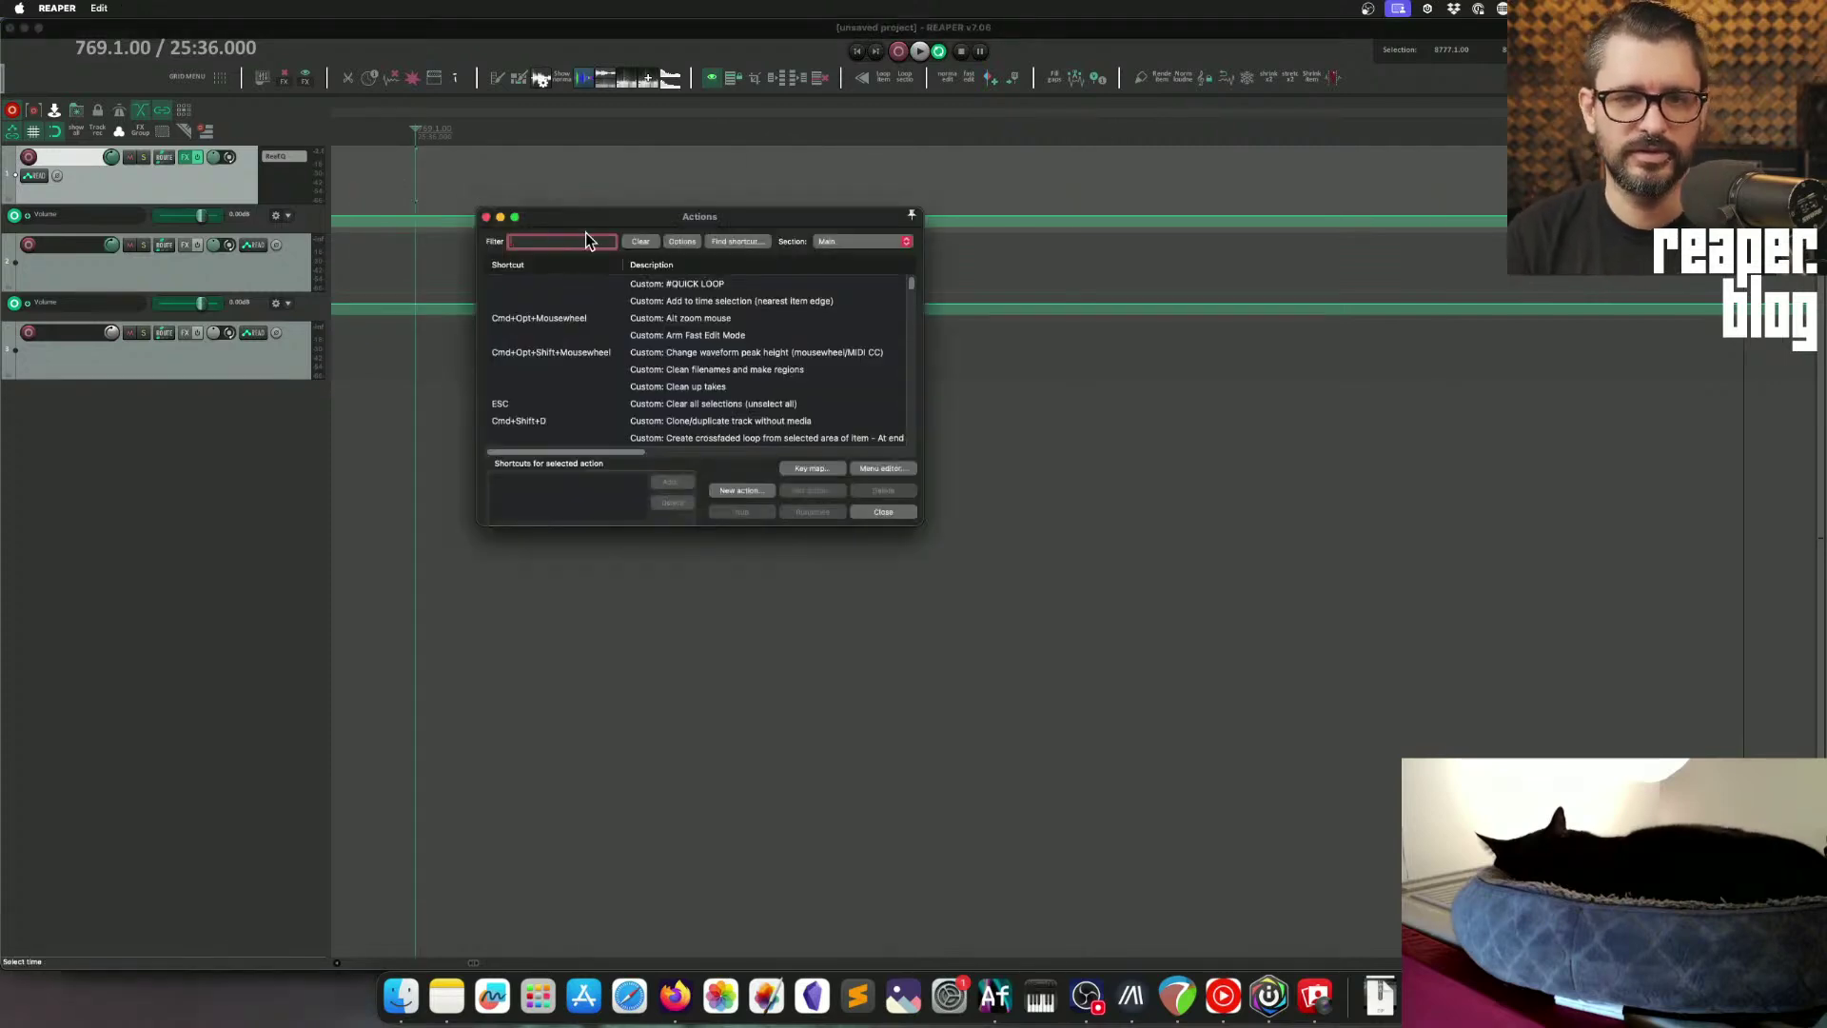
Step: Open Screensets/Layouts on Track views, then start and cancel saving a screenset in slot 1
left_click_drag(590, 221, 613, 258)
left_click(200, 7)
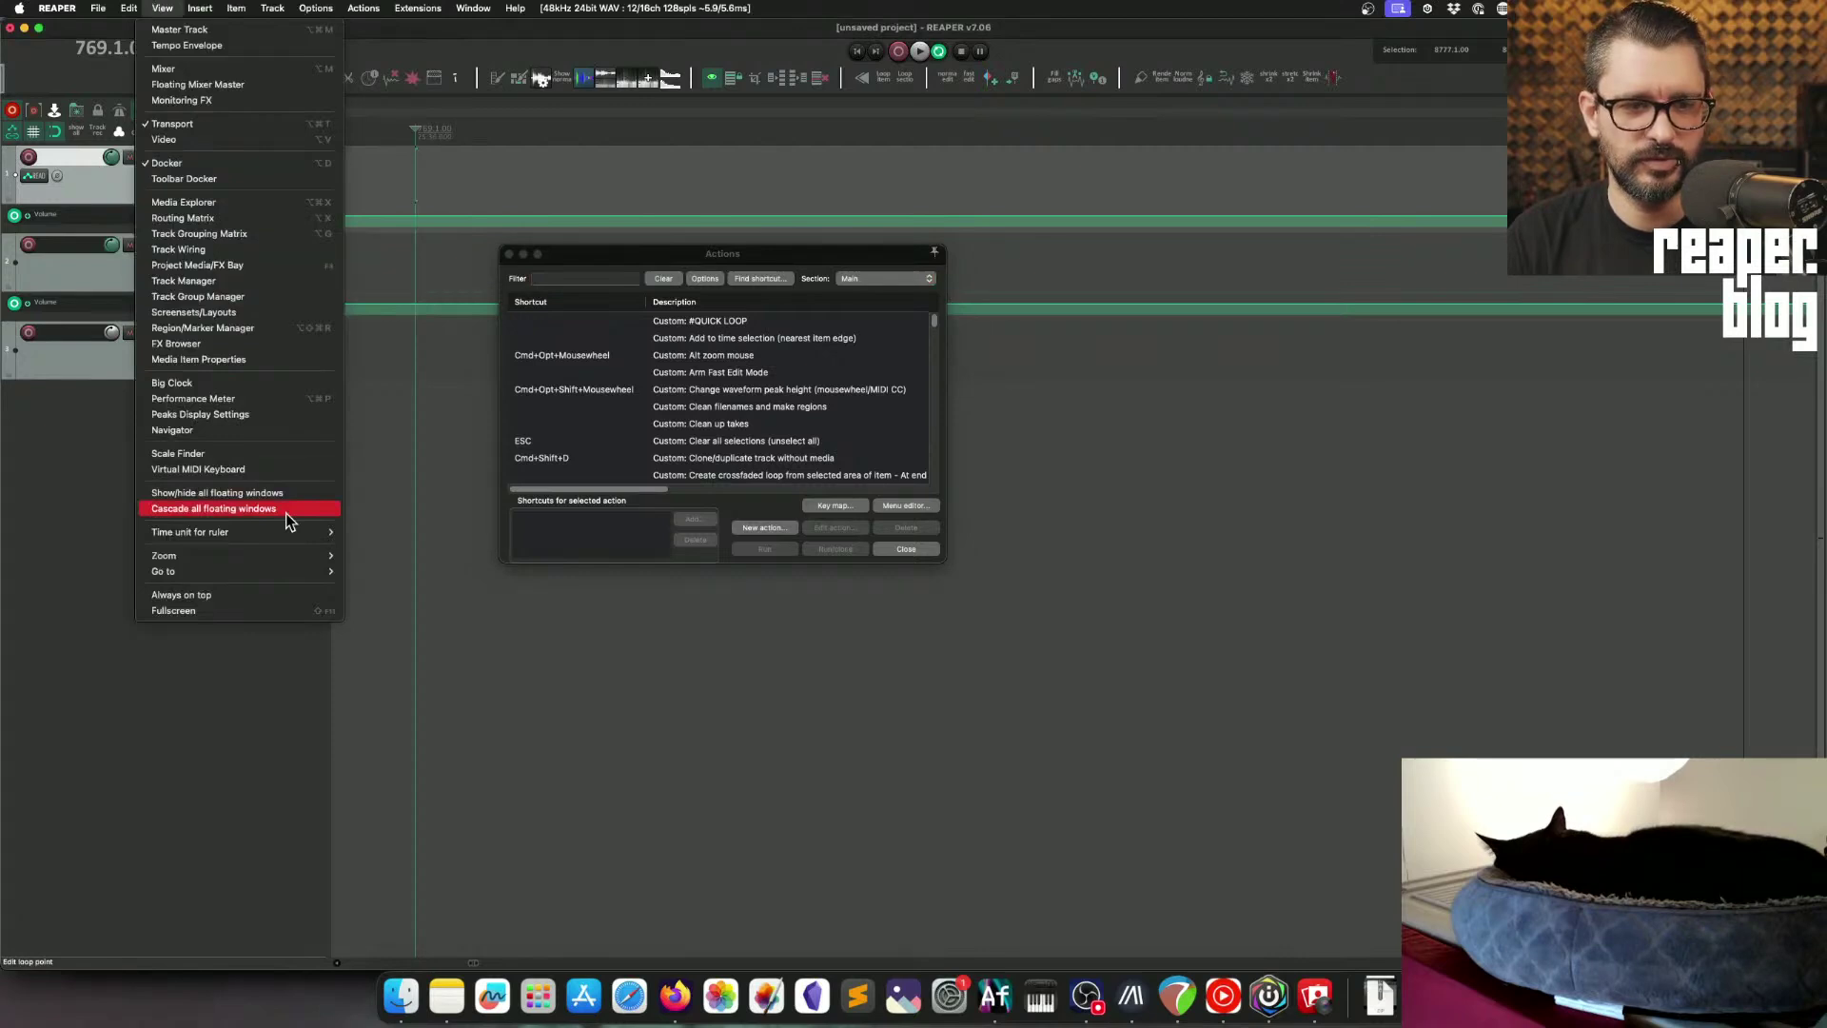
left_click(253, 318)
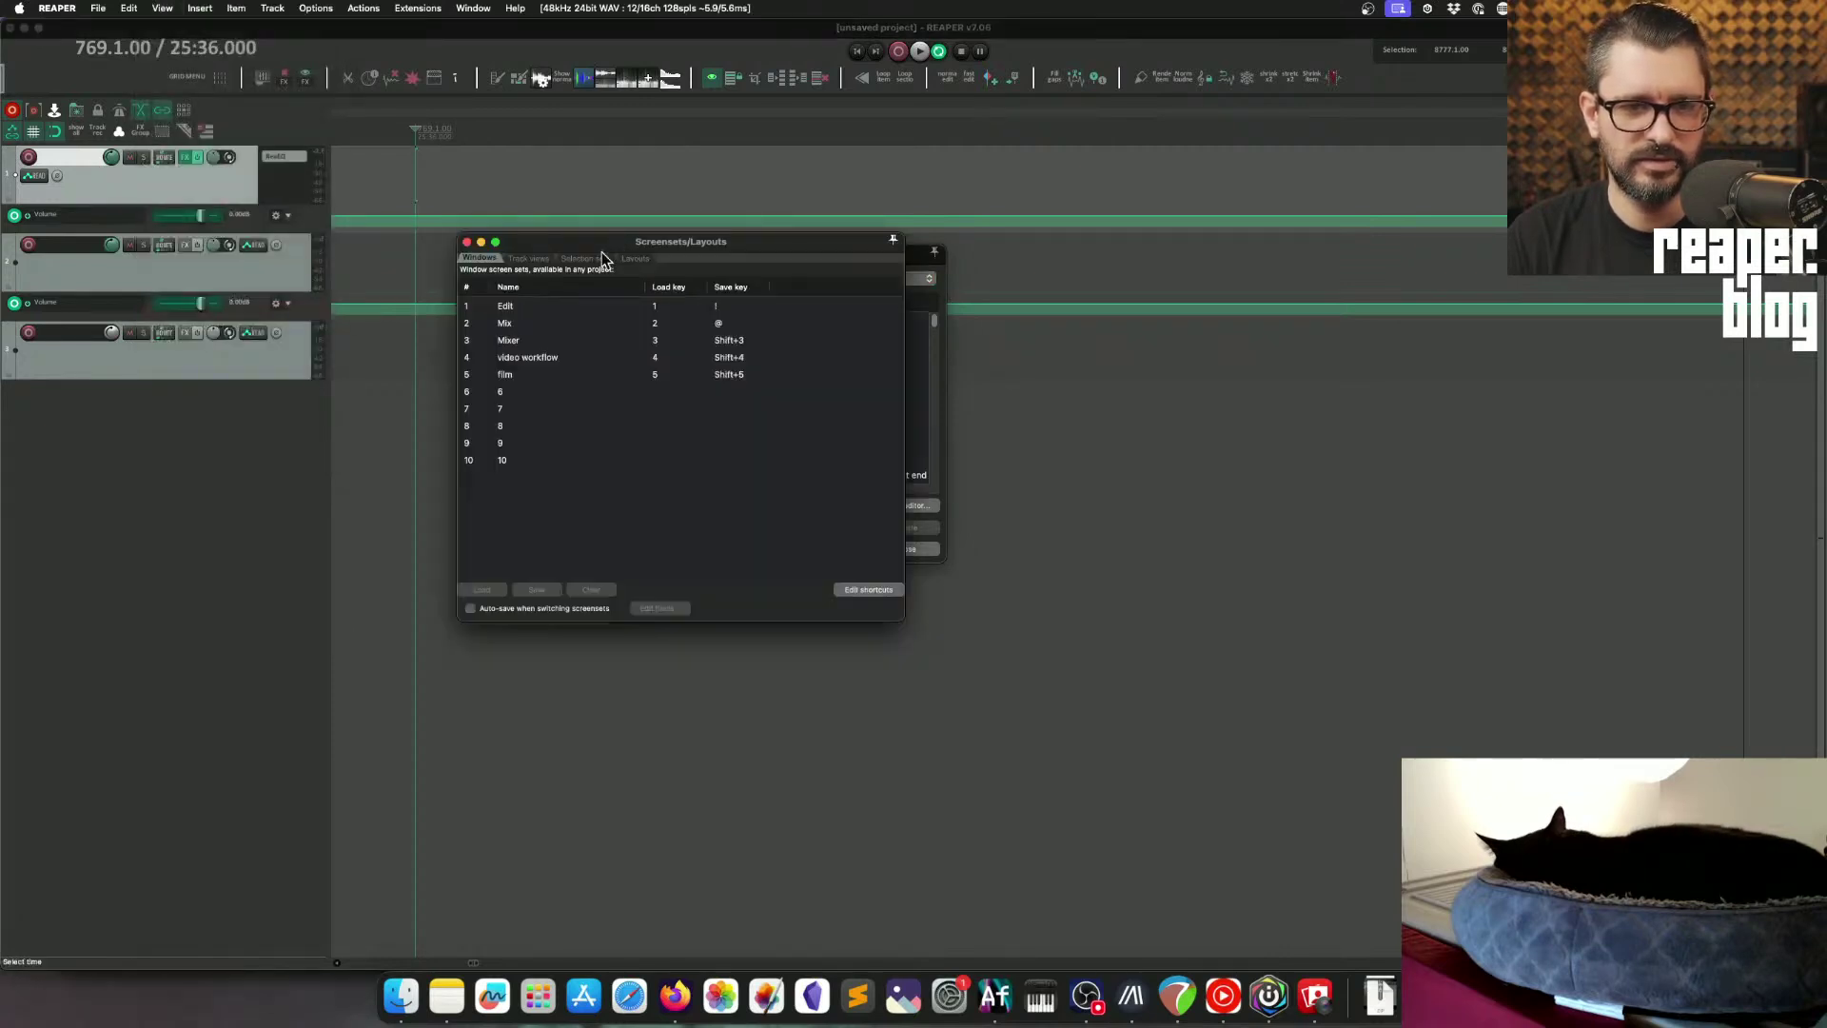
left_click(535, 259)
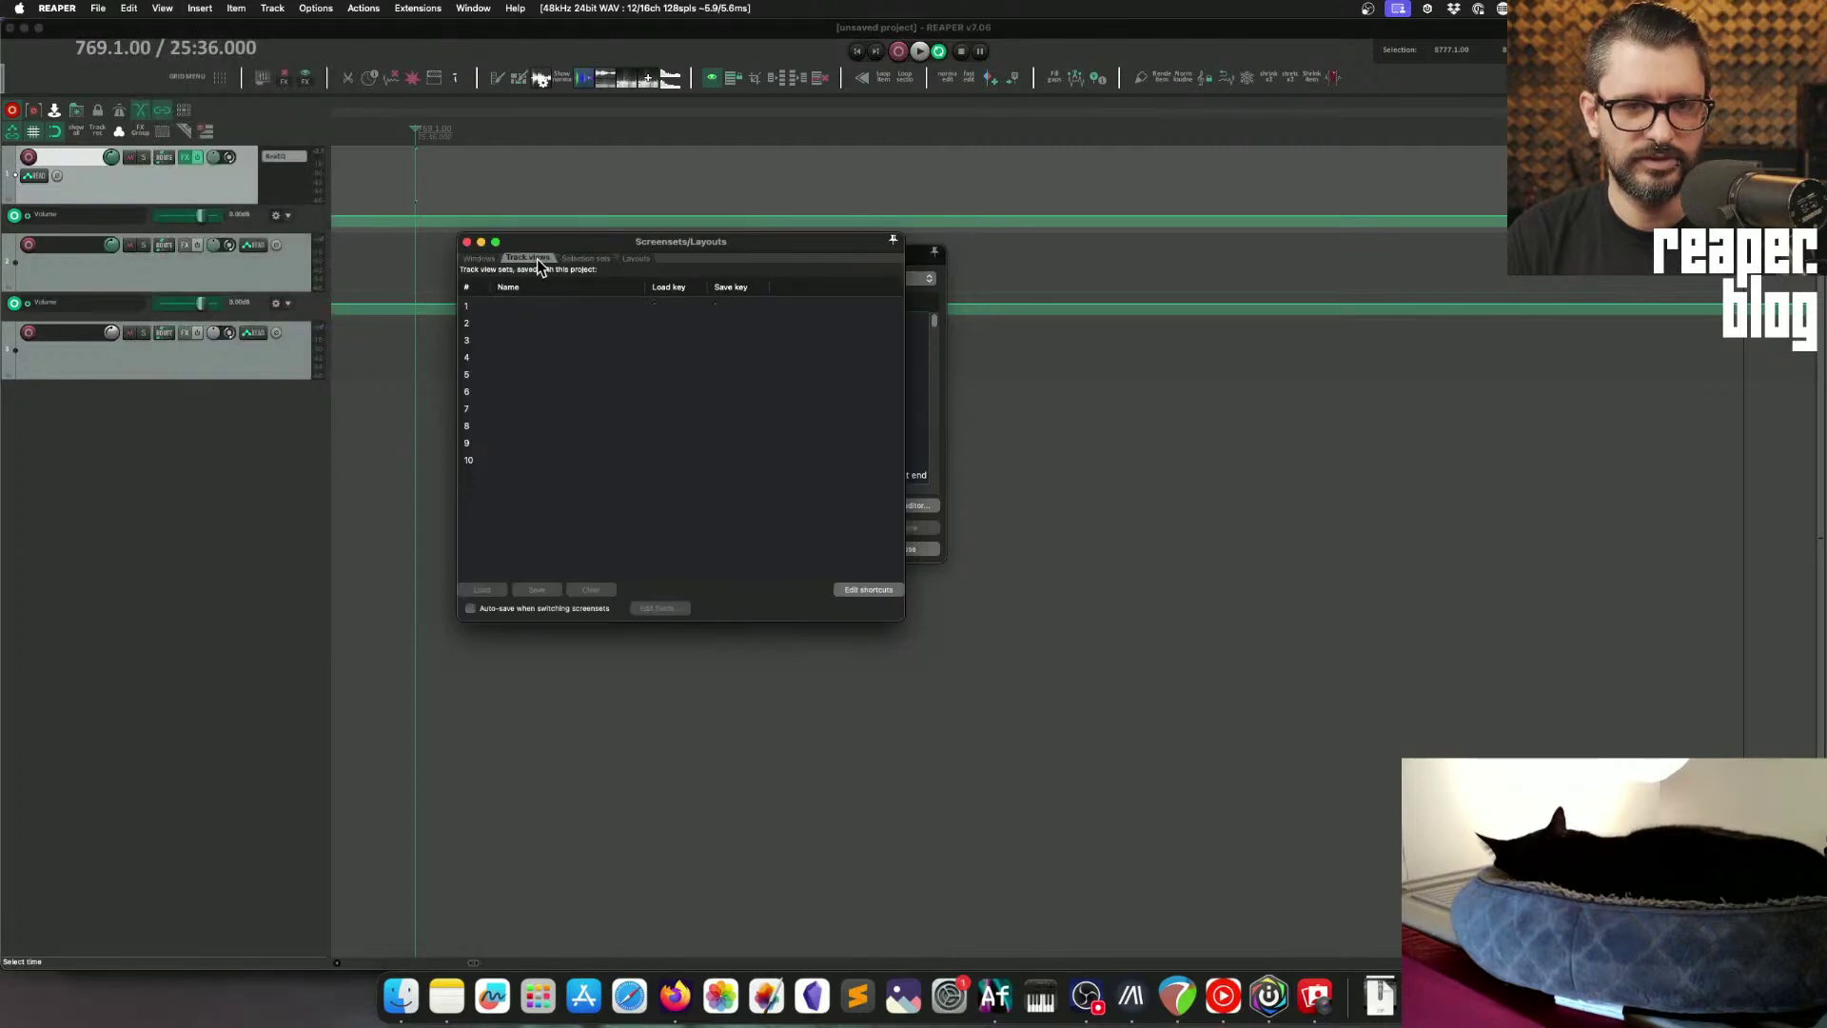
left_click(529, 321)
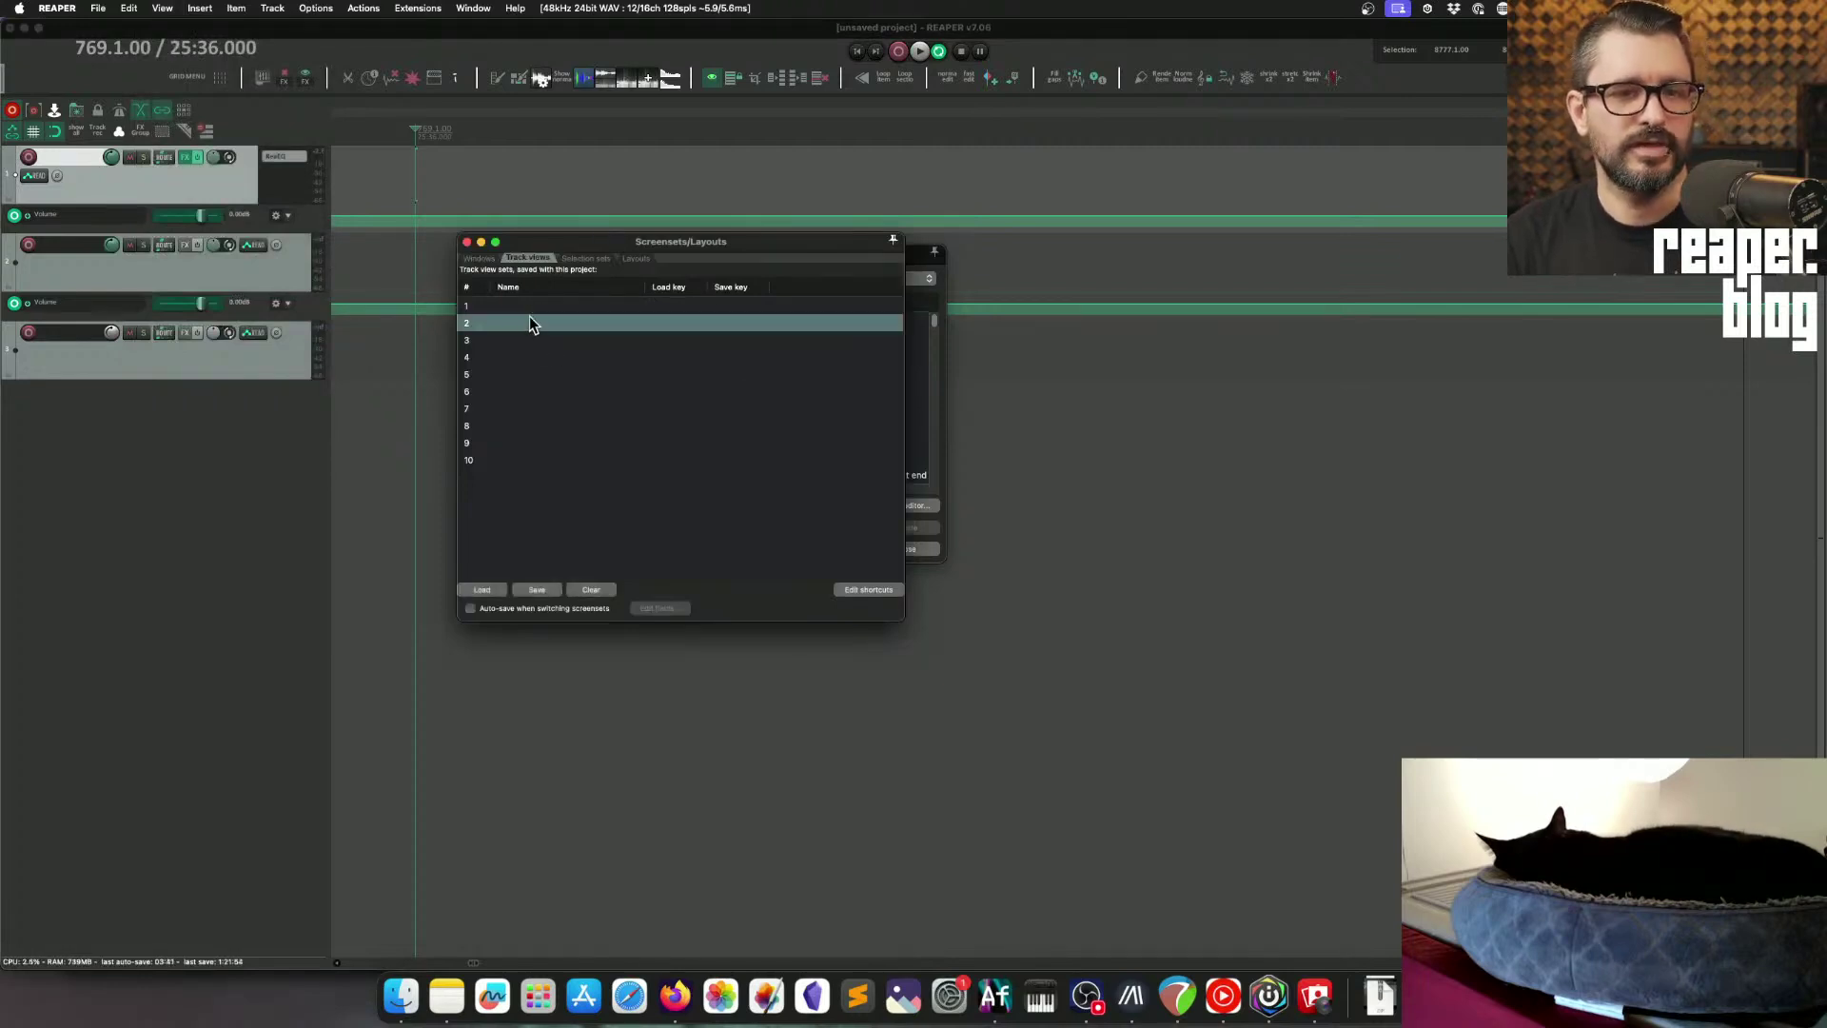
left_click(533, 305)
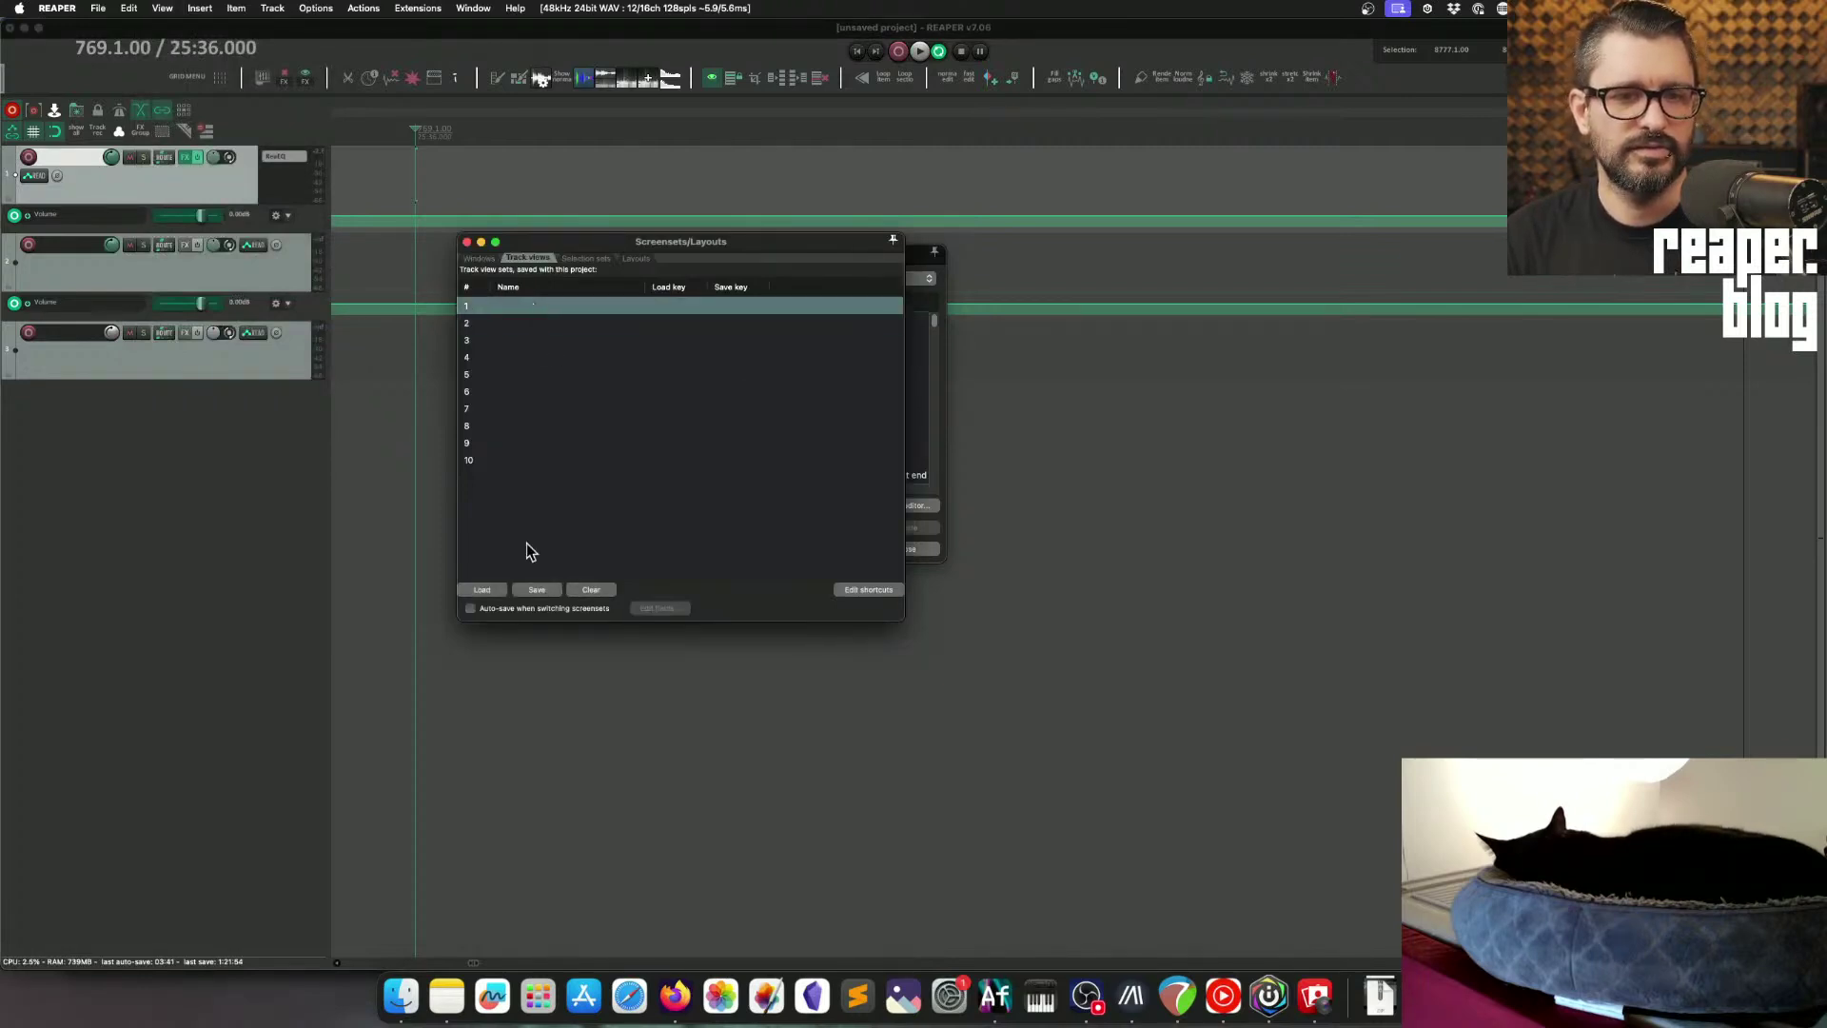
left_click(537, 591)
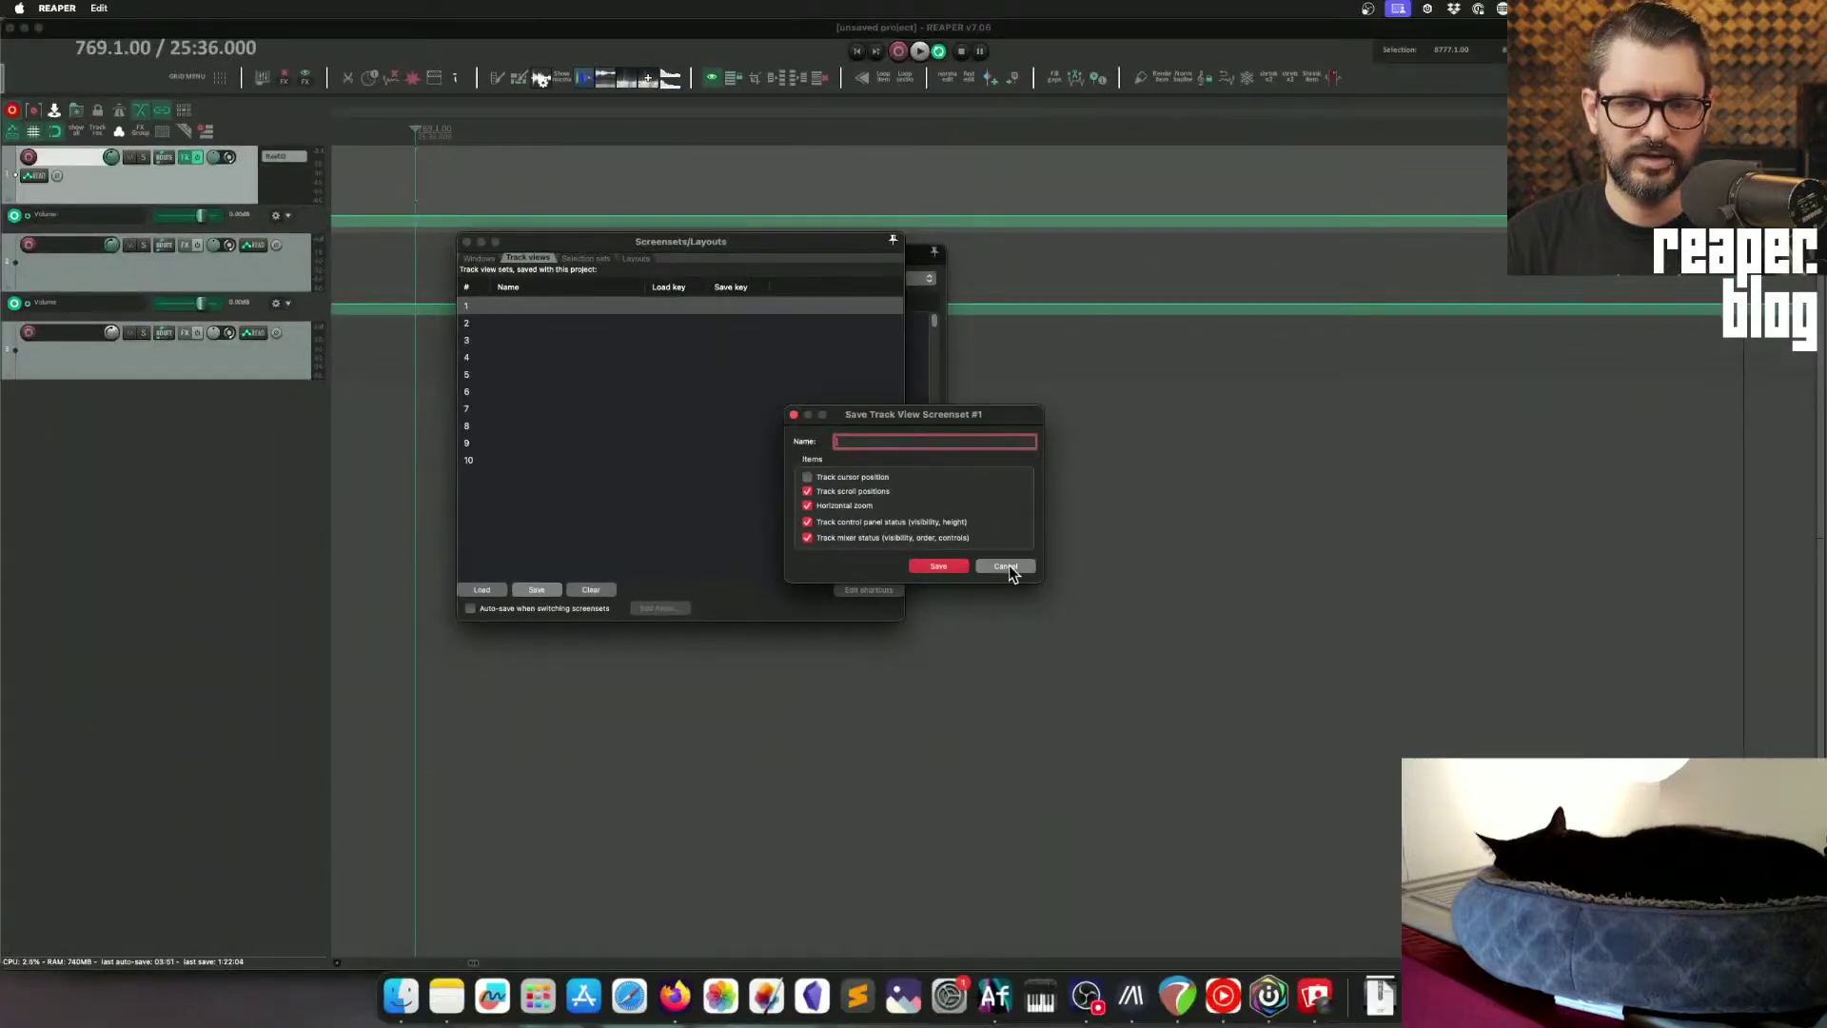
left_click(1012, 568)
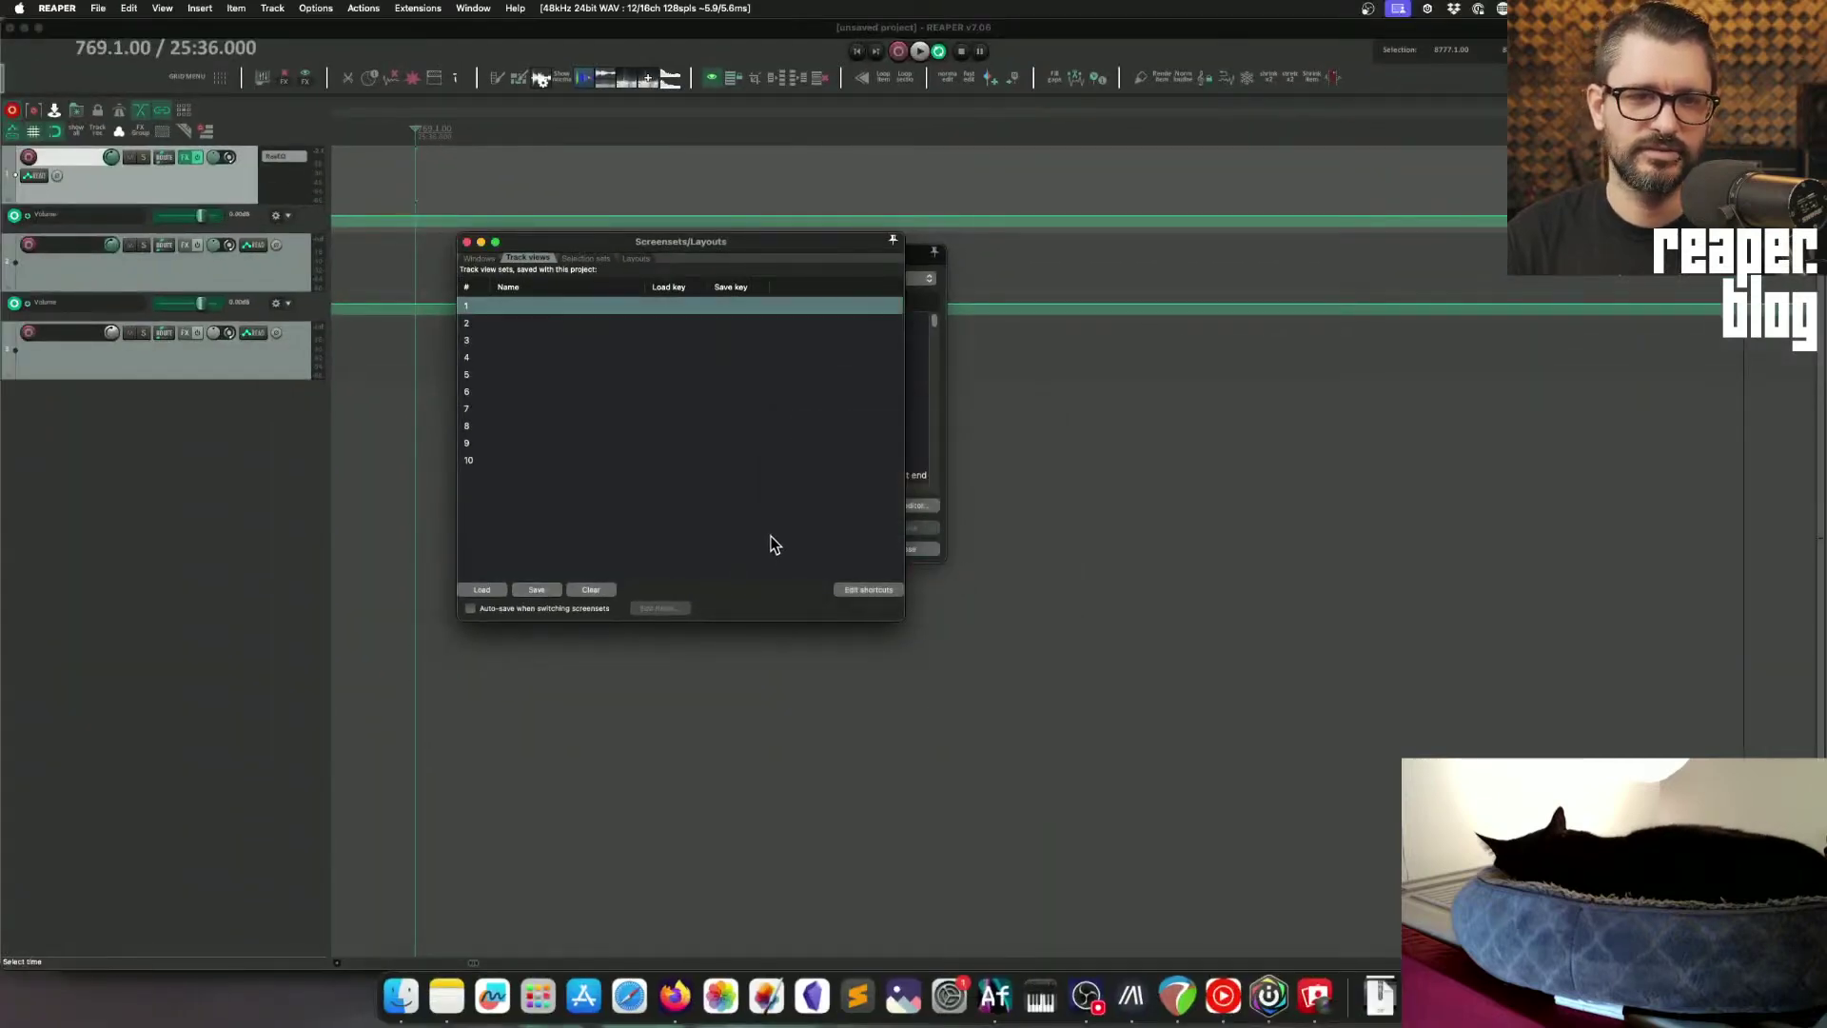
left_click_drag(520, 242, 493, 265)
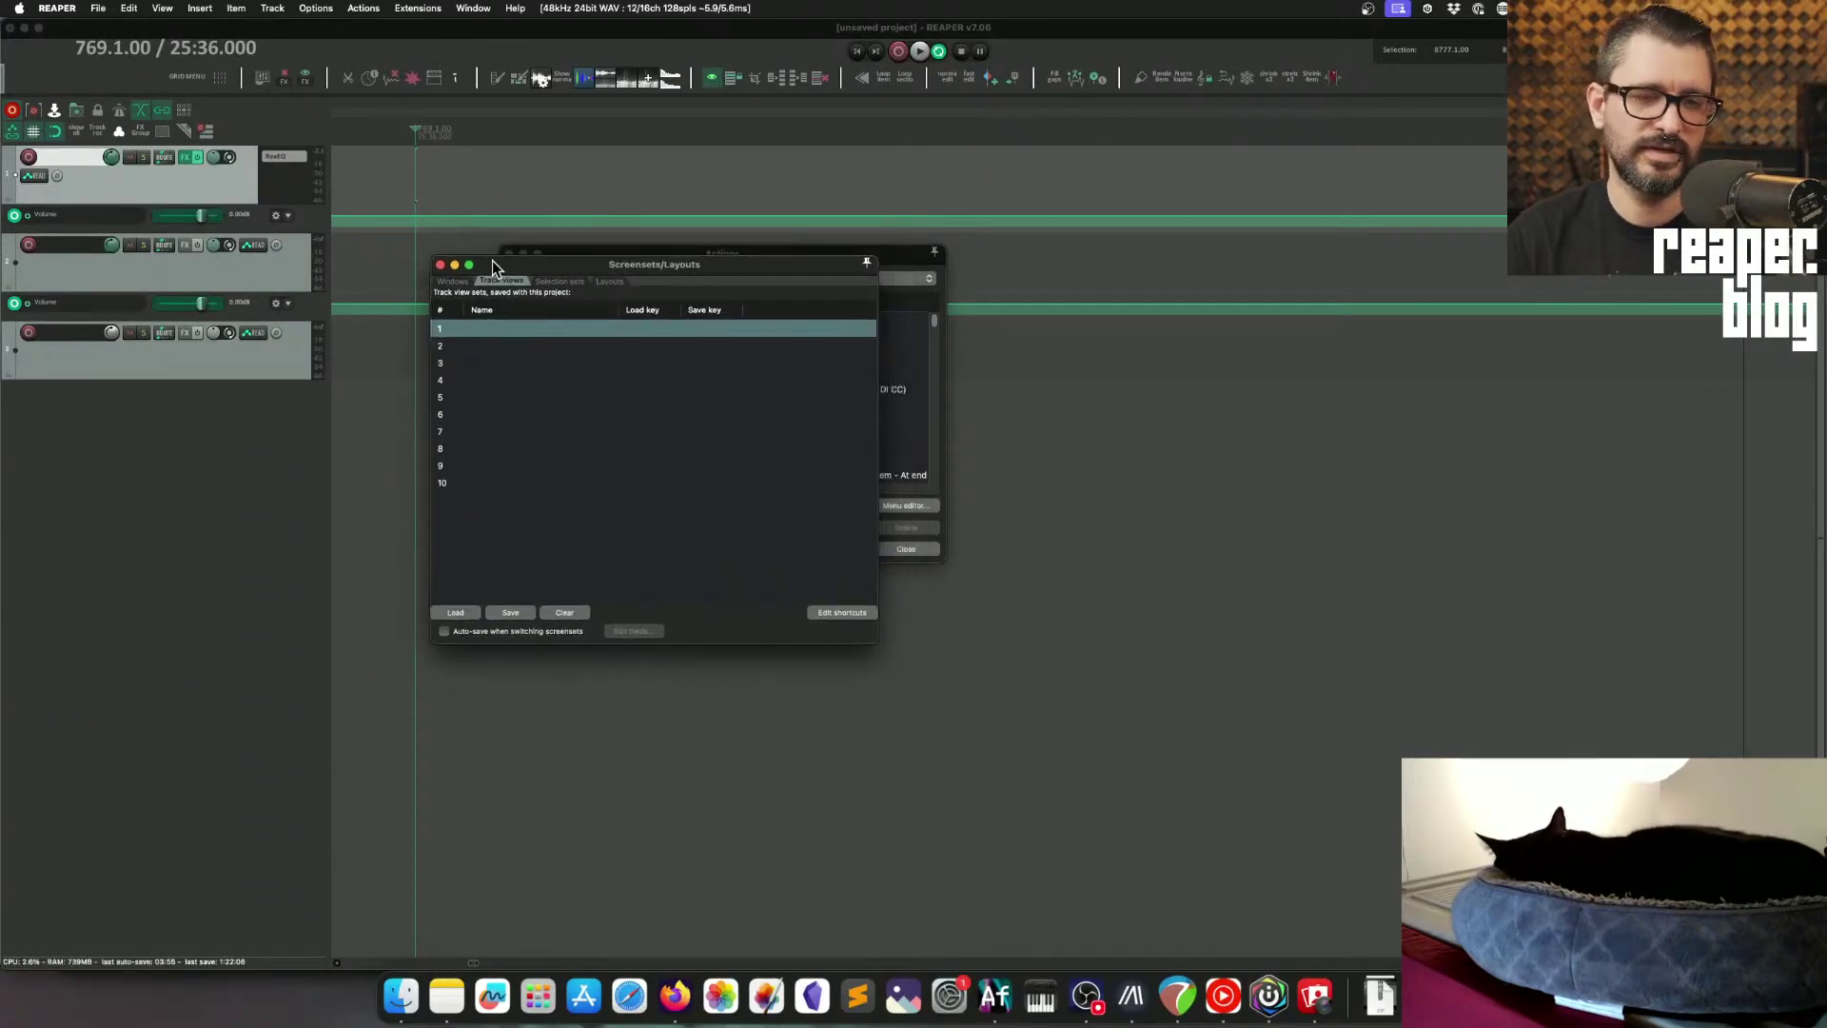
Step: Close Screensets, find that shortcut 6 runs JT_cfillion_zoom 1 measure.lua, and open its code
left_click(440, 264)
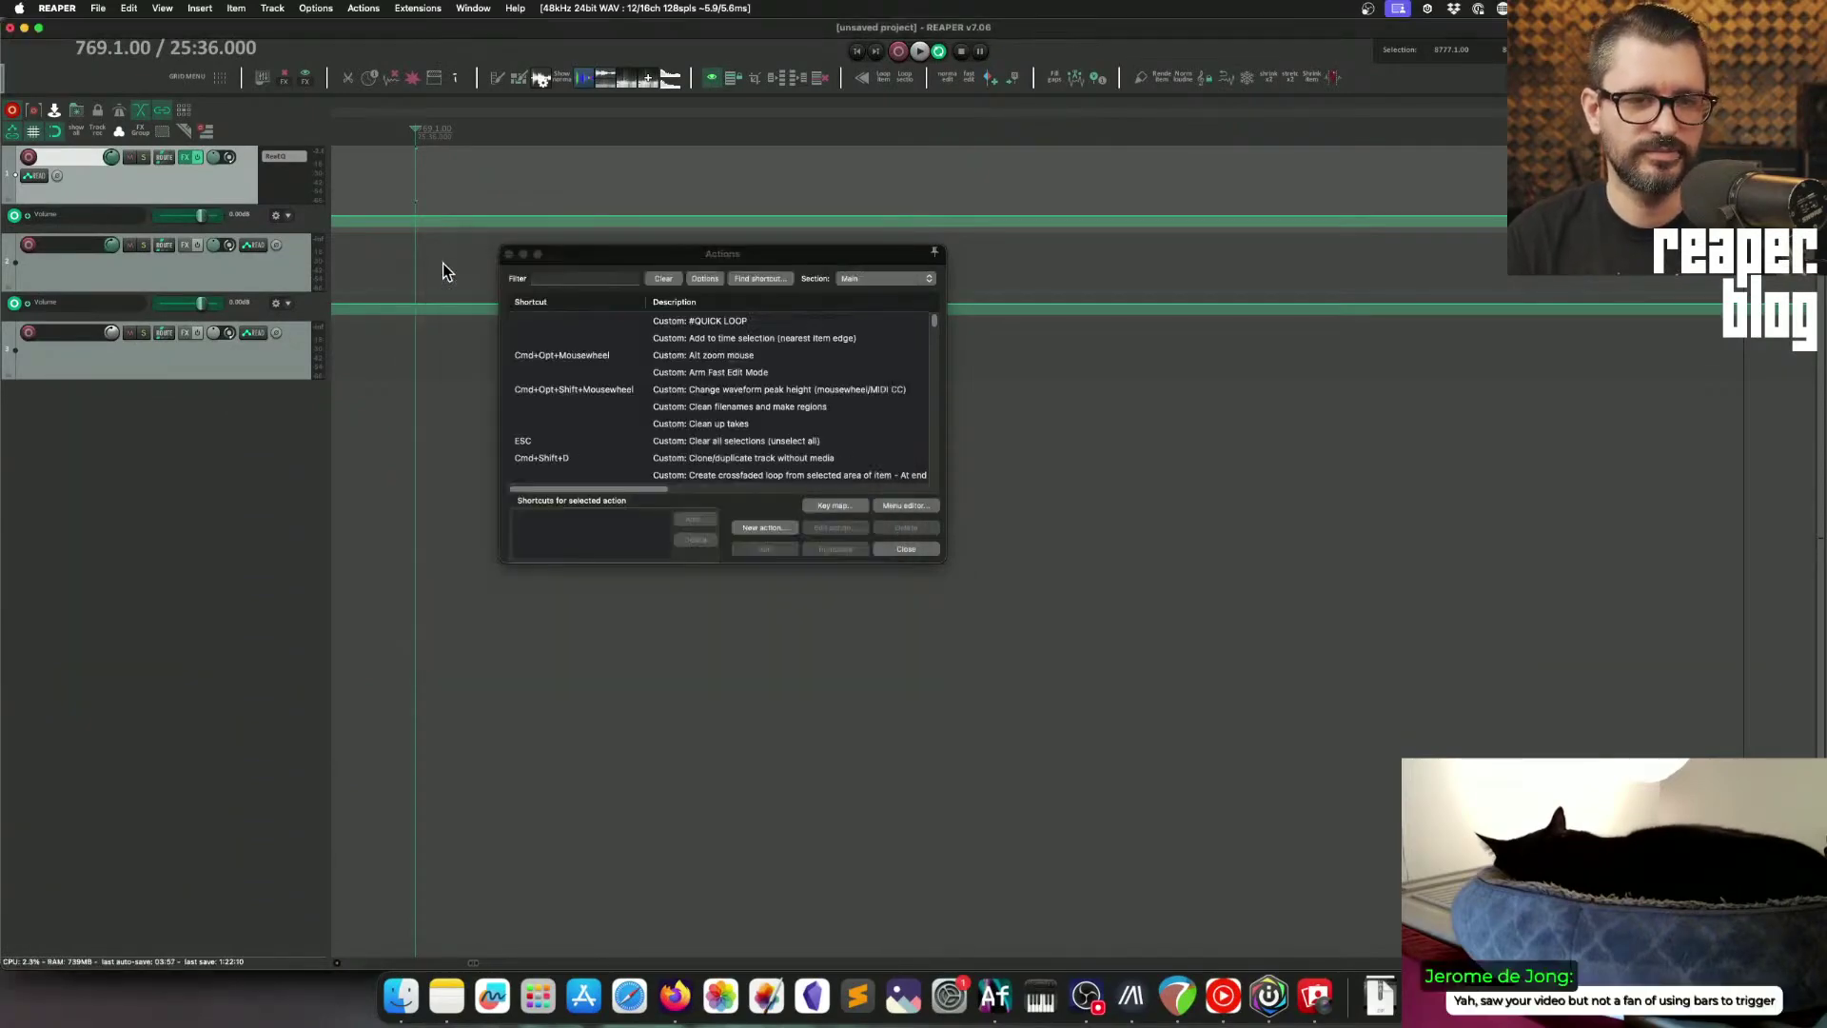
left_click(753, 261)
key("6")
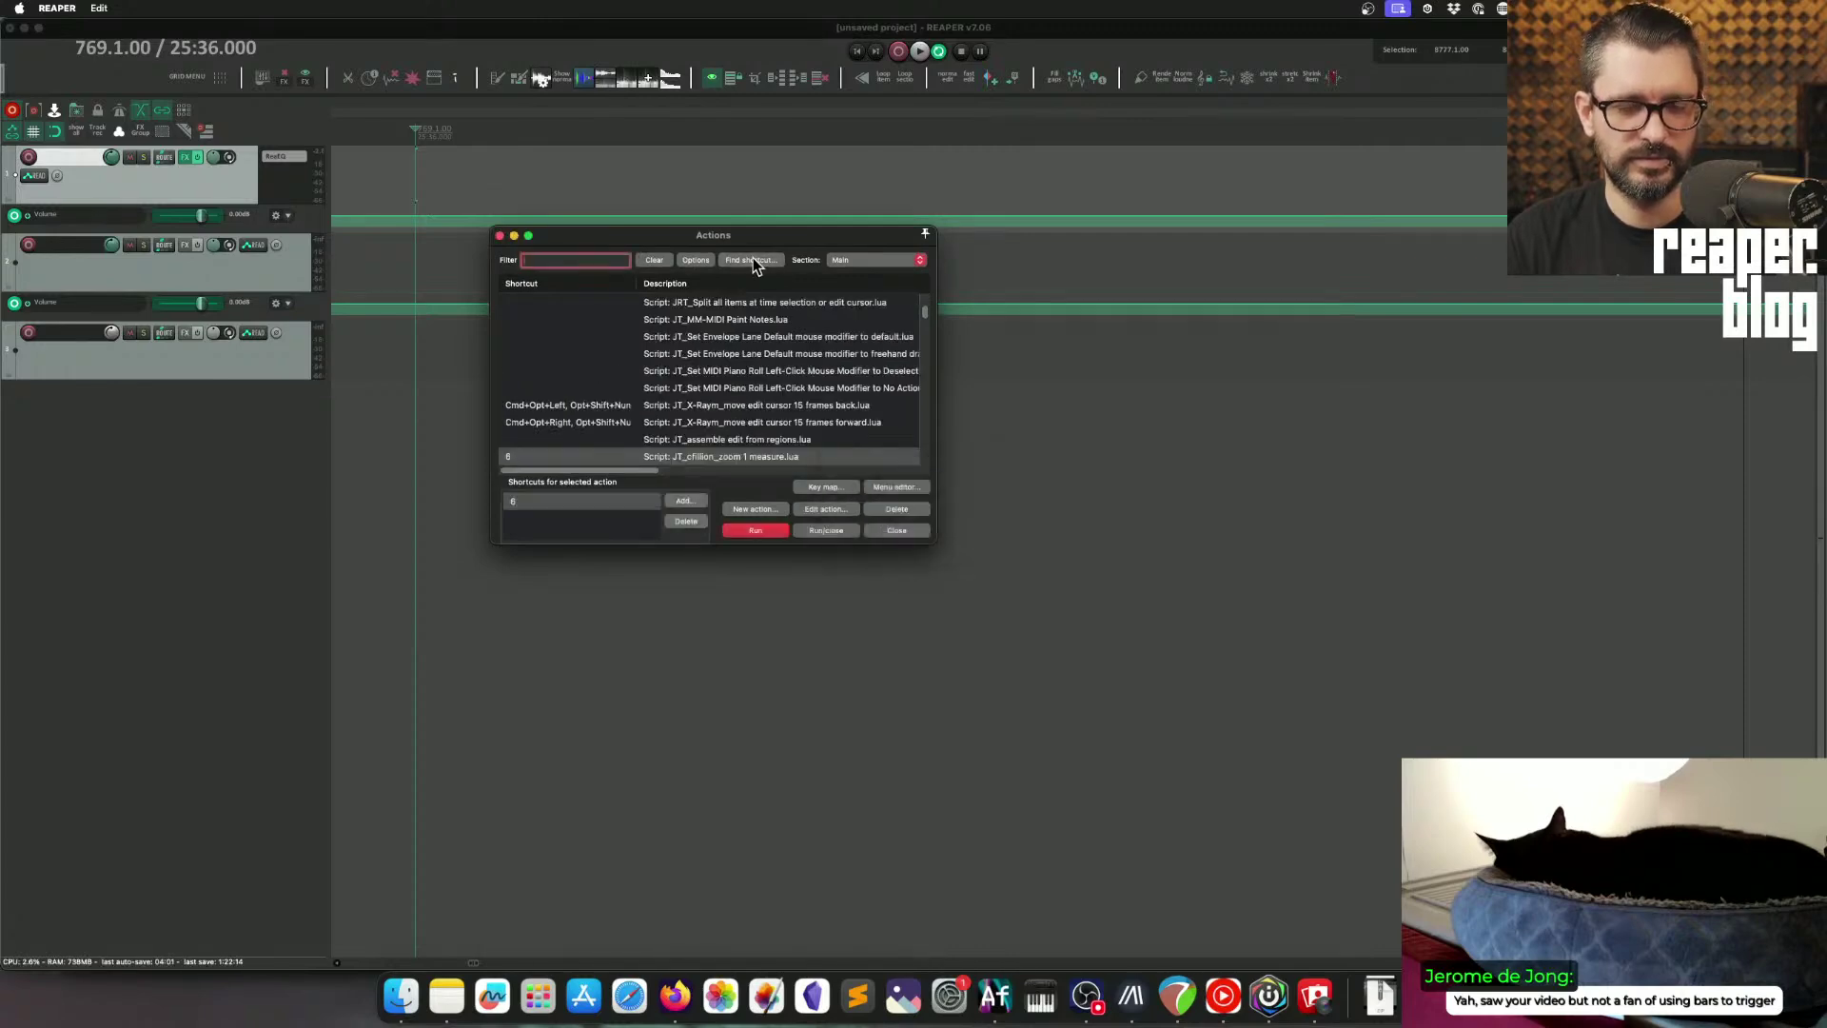
left_click(826, 510)
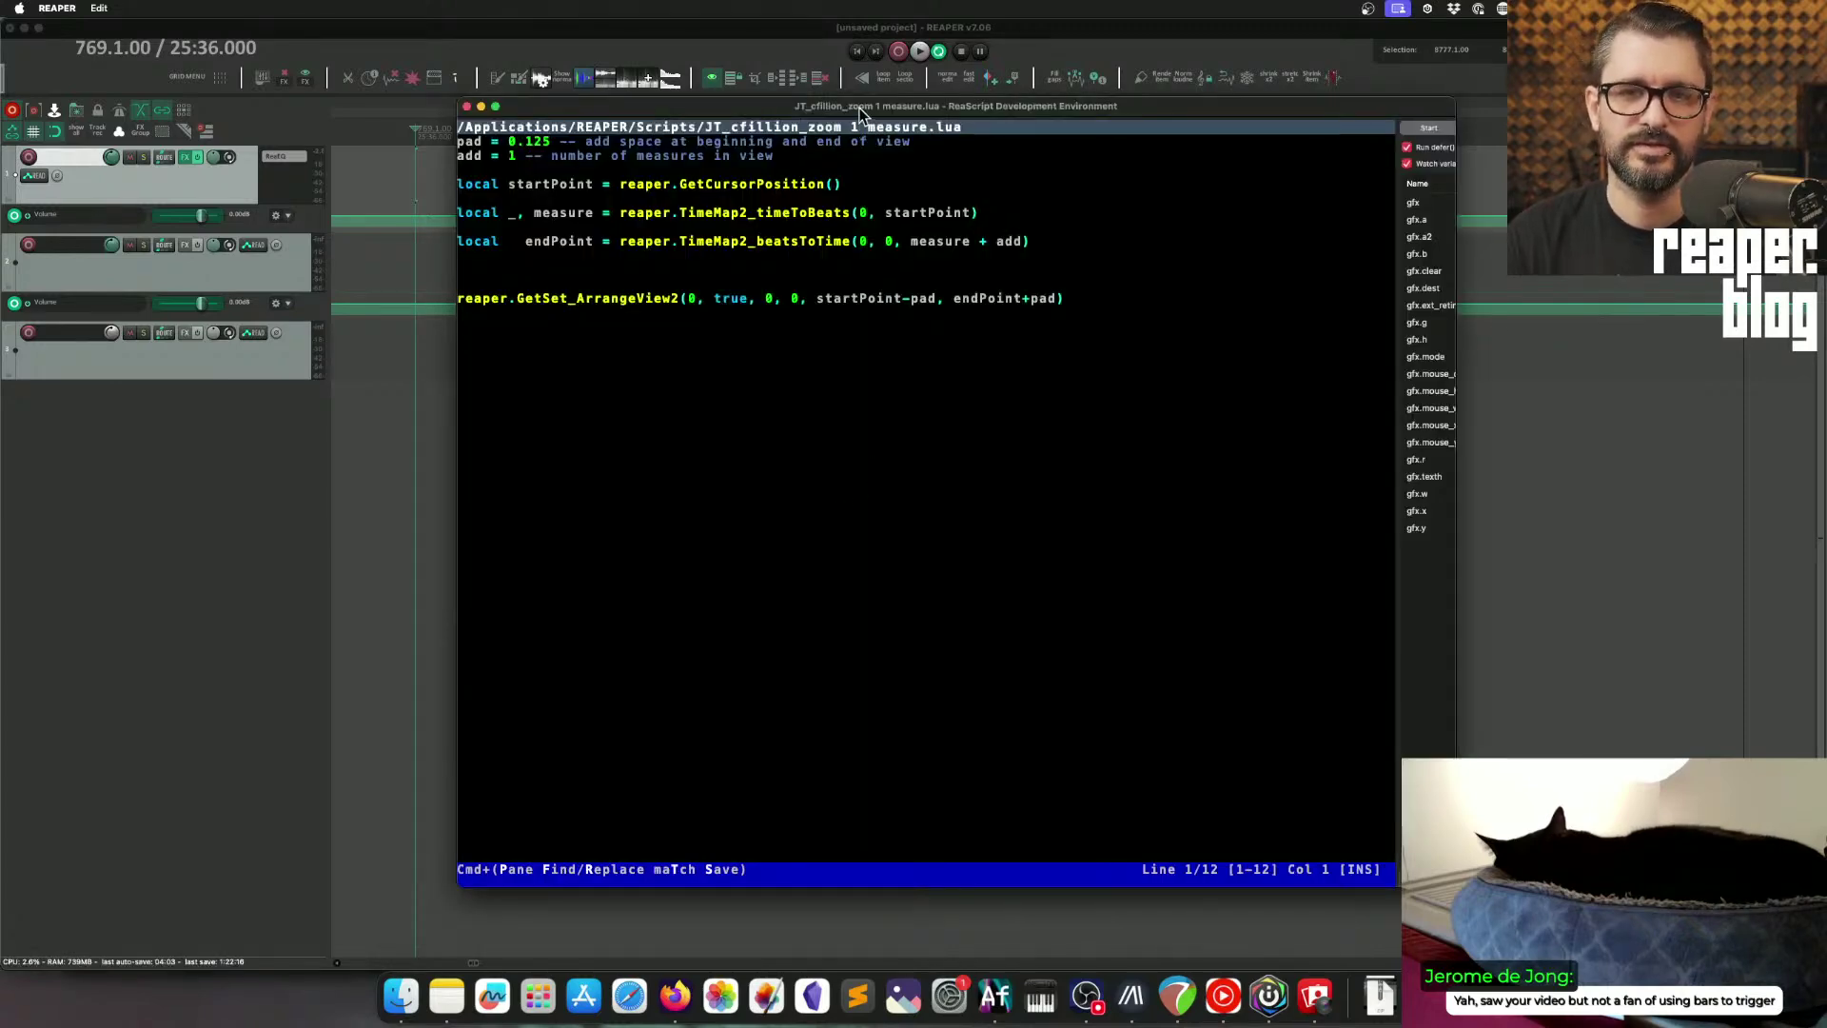
Step: Inspect the script's pad 0.125, measures count 1 and endPoint calculation, then close the editor
left_click_drag(859, 113, 851, 132)
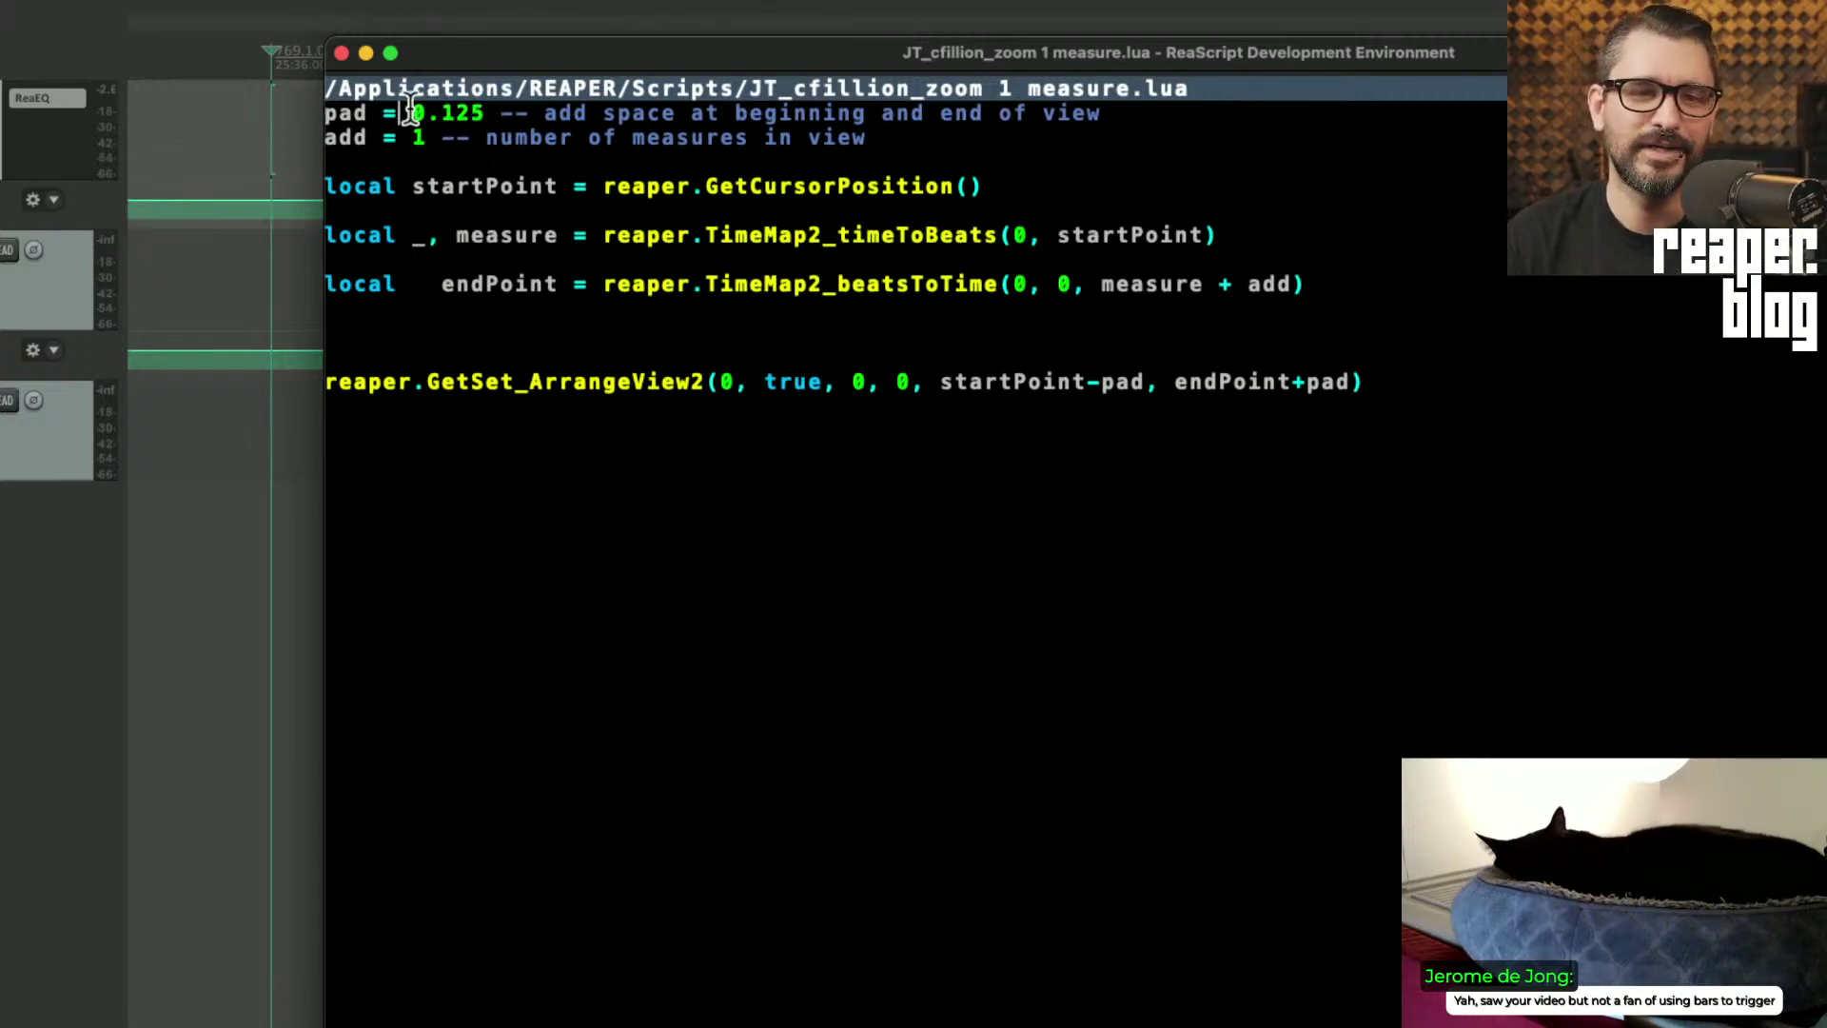
left_click_drag(399, 113, 502, 112)
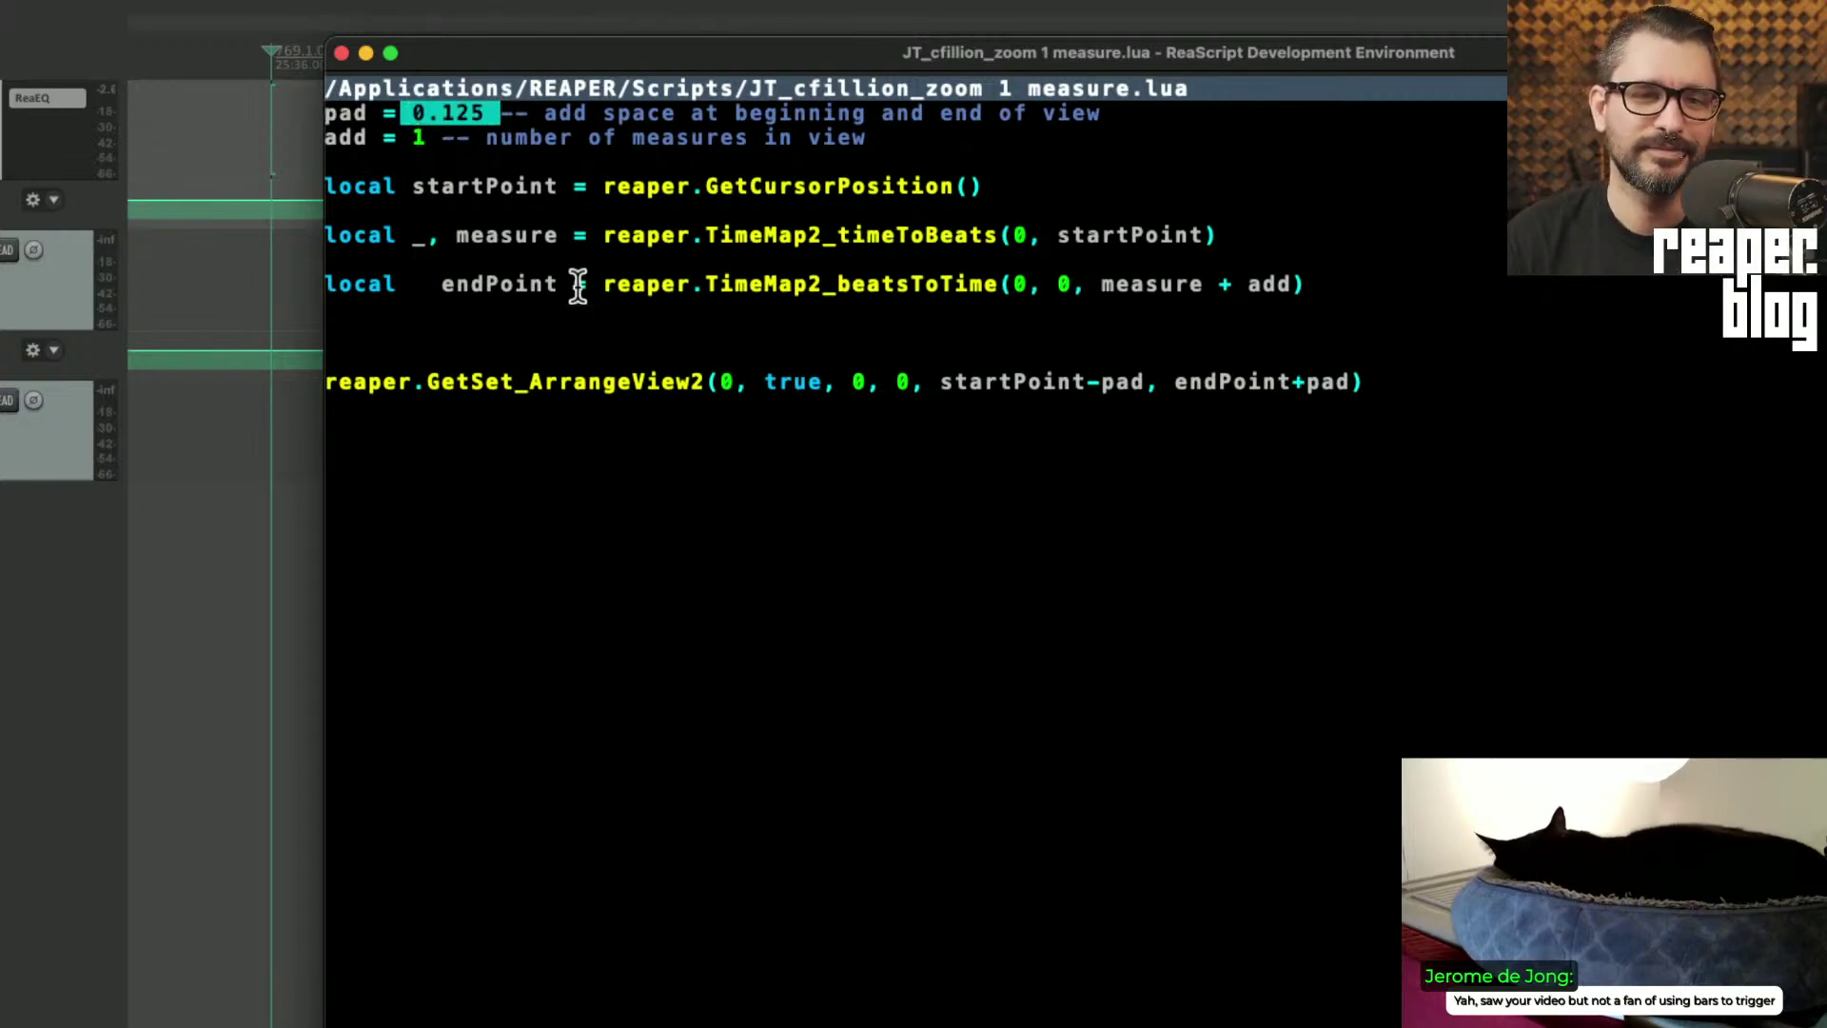
left_click(477, 146)
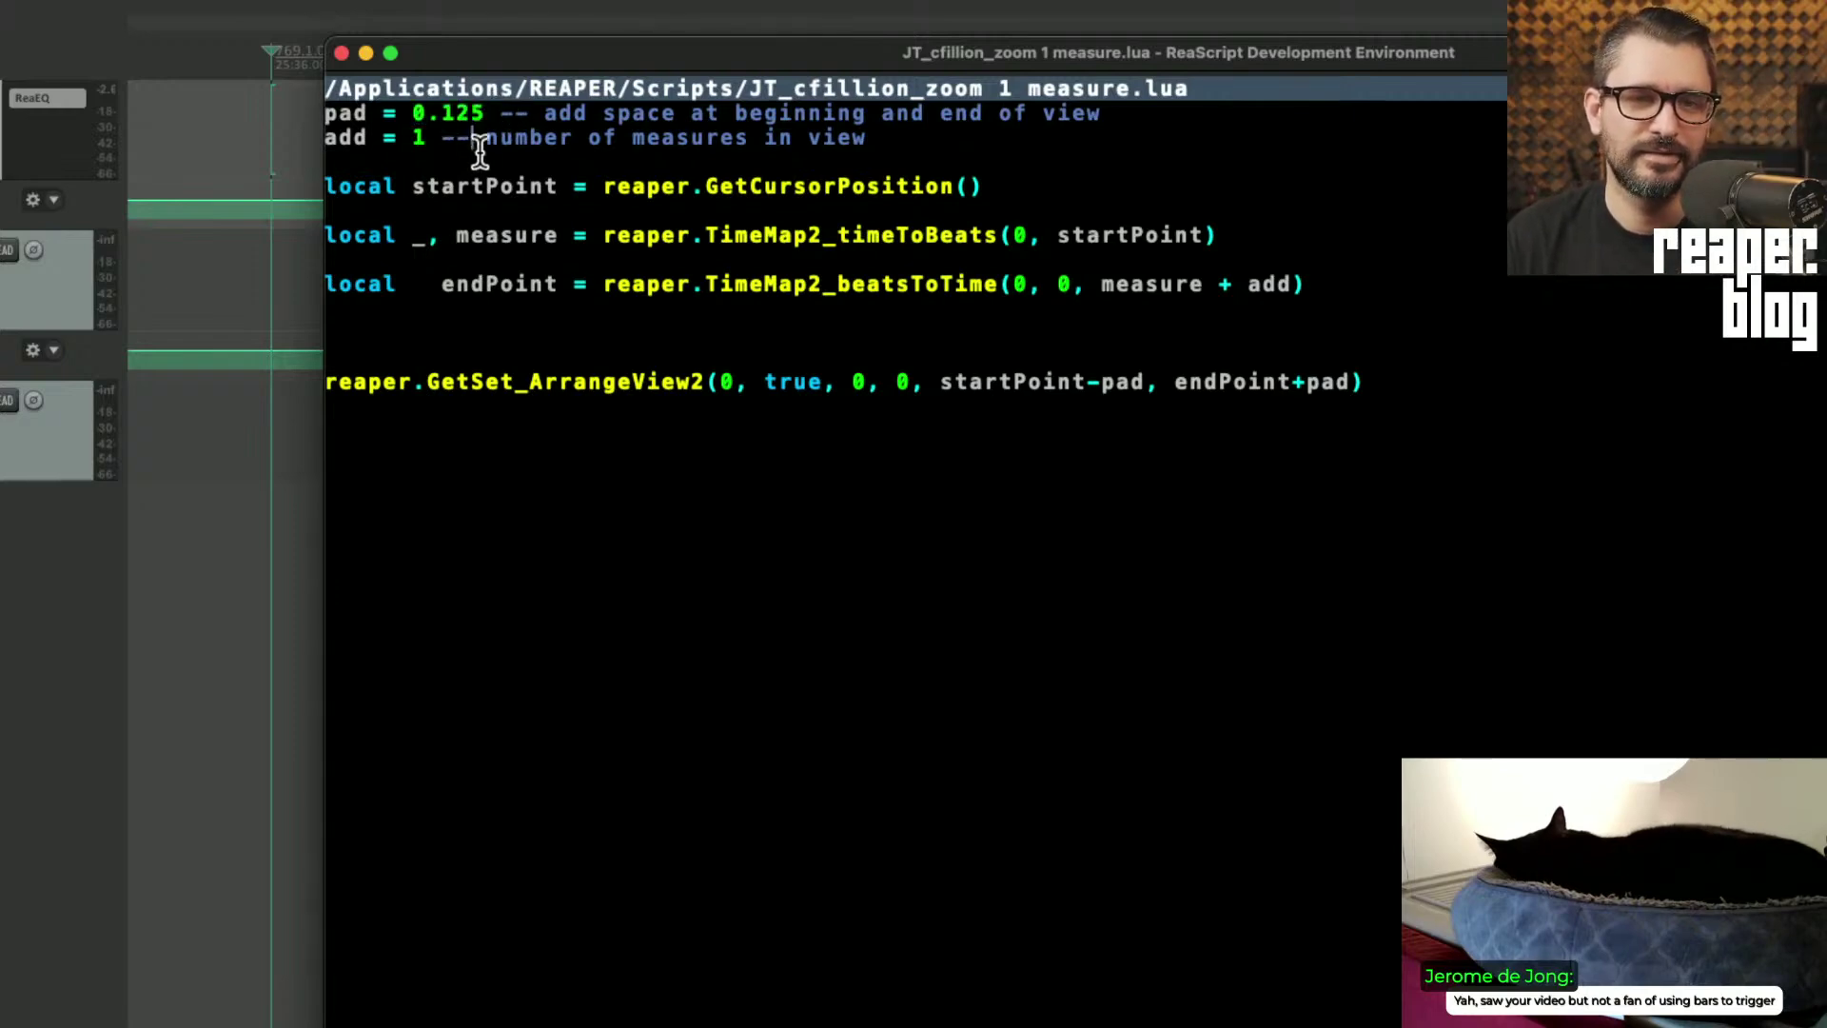
double_click(411, 139)
left_click(420, 139)
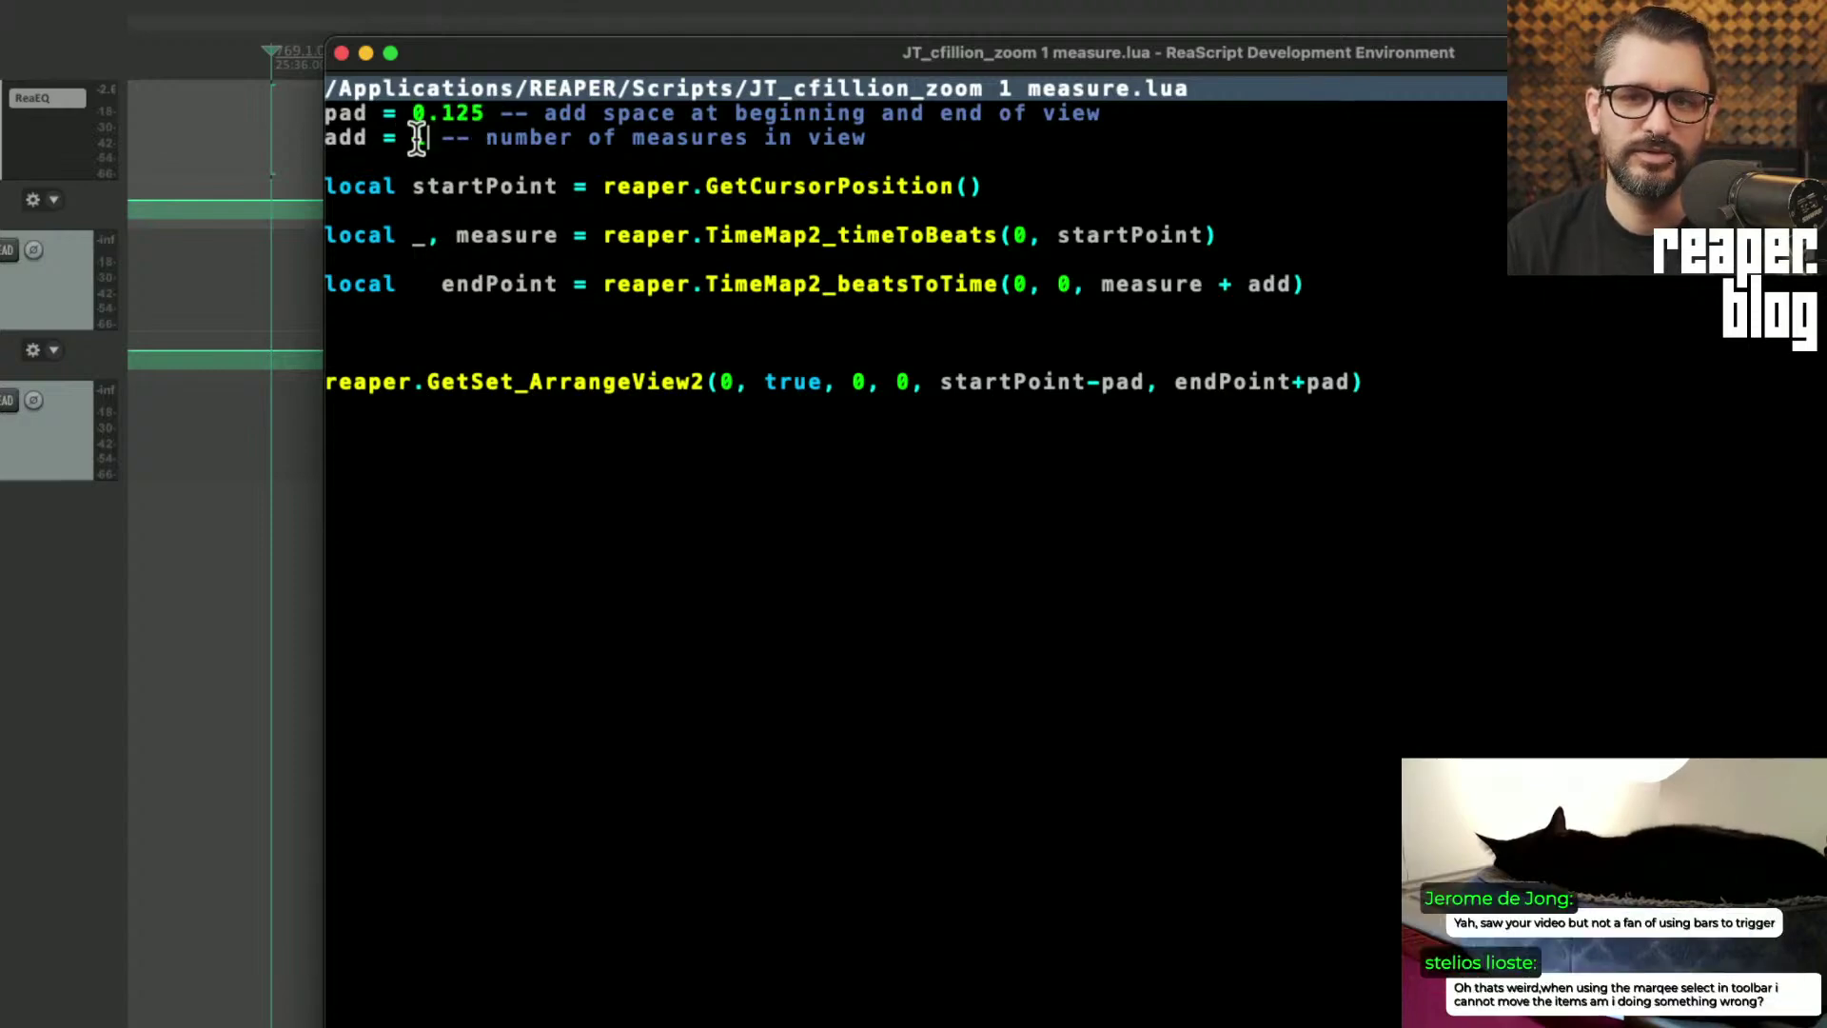
left_click(504, 286)
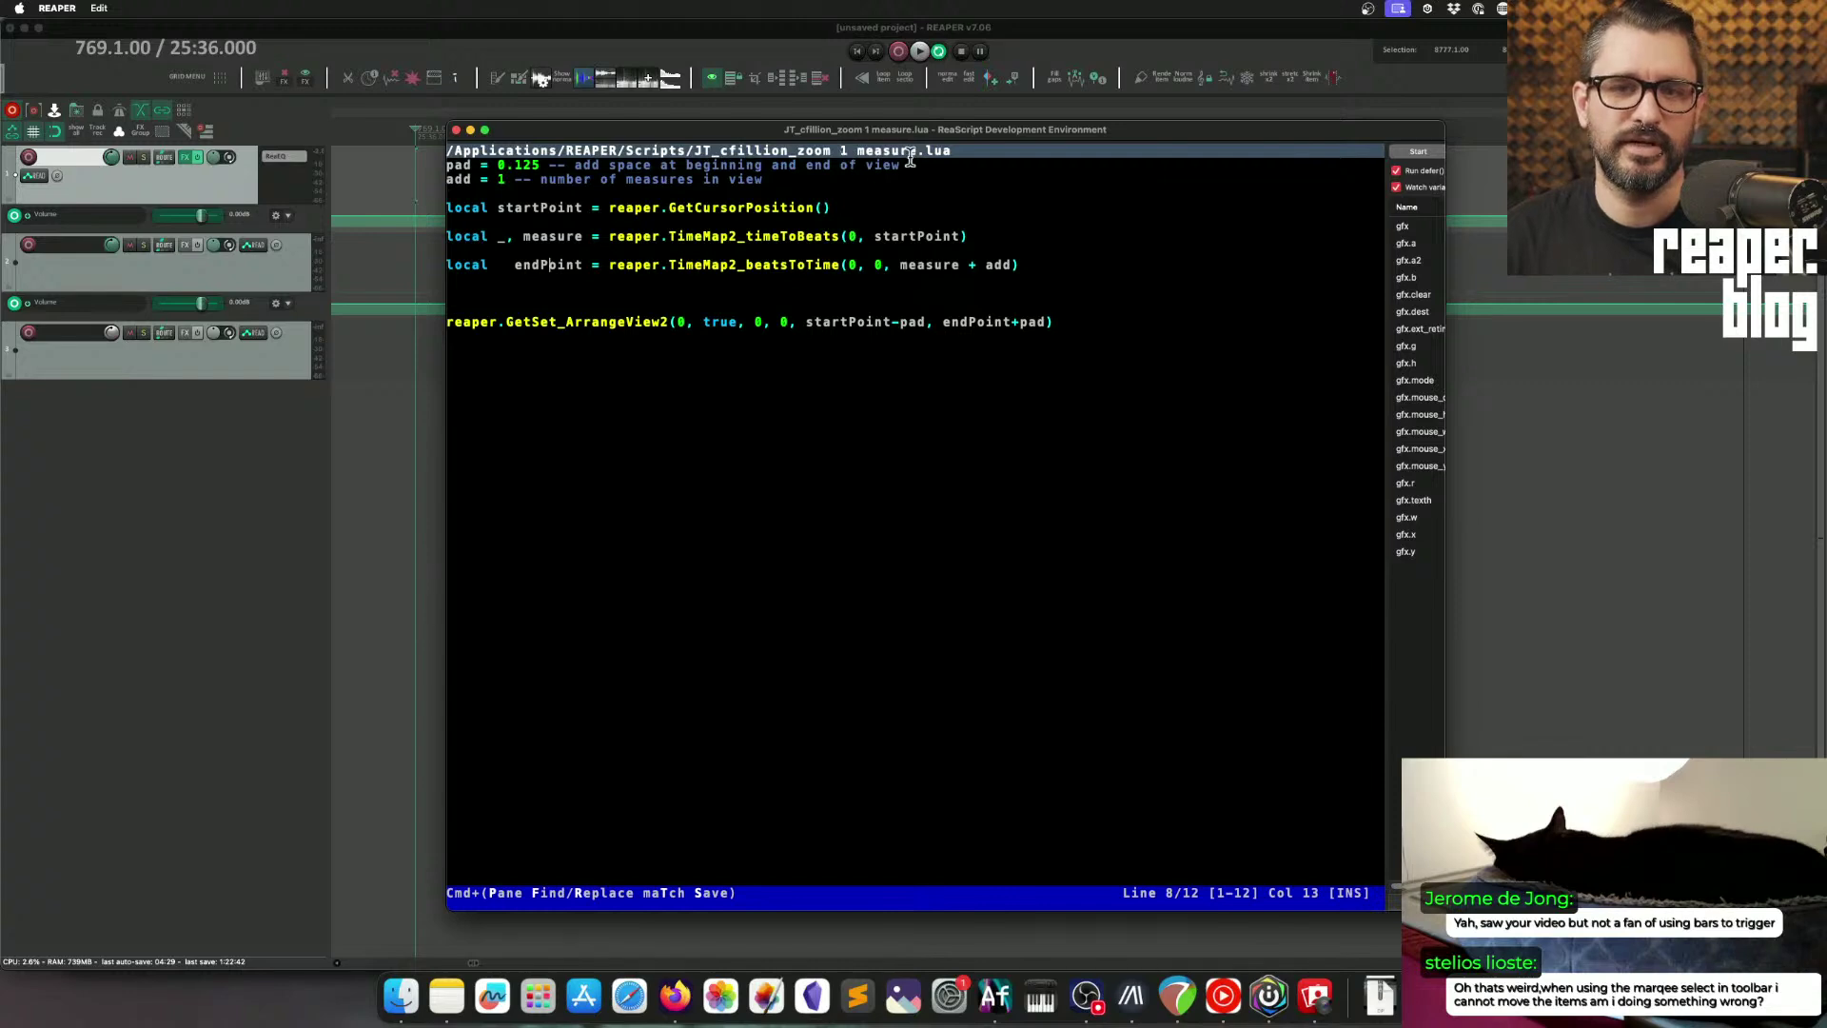
left_click(812, 293)
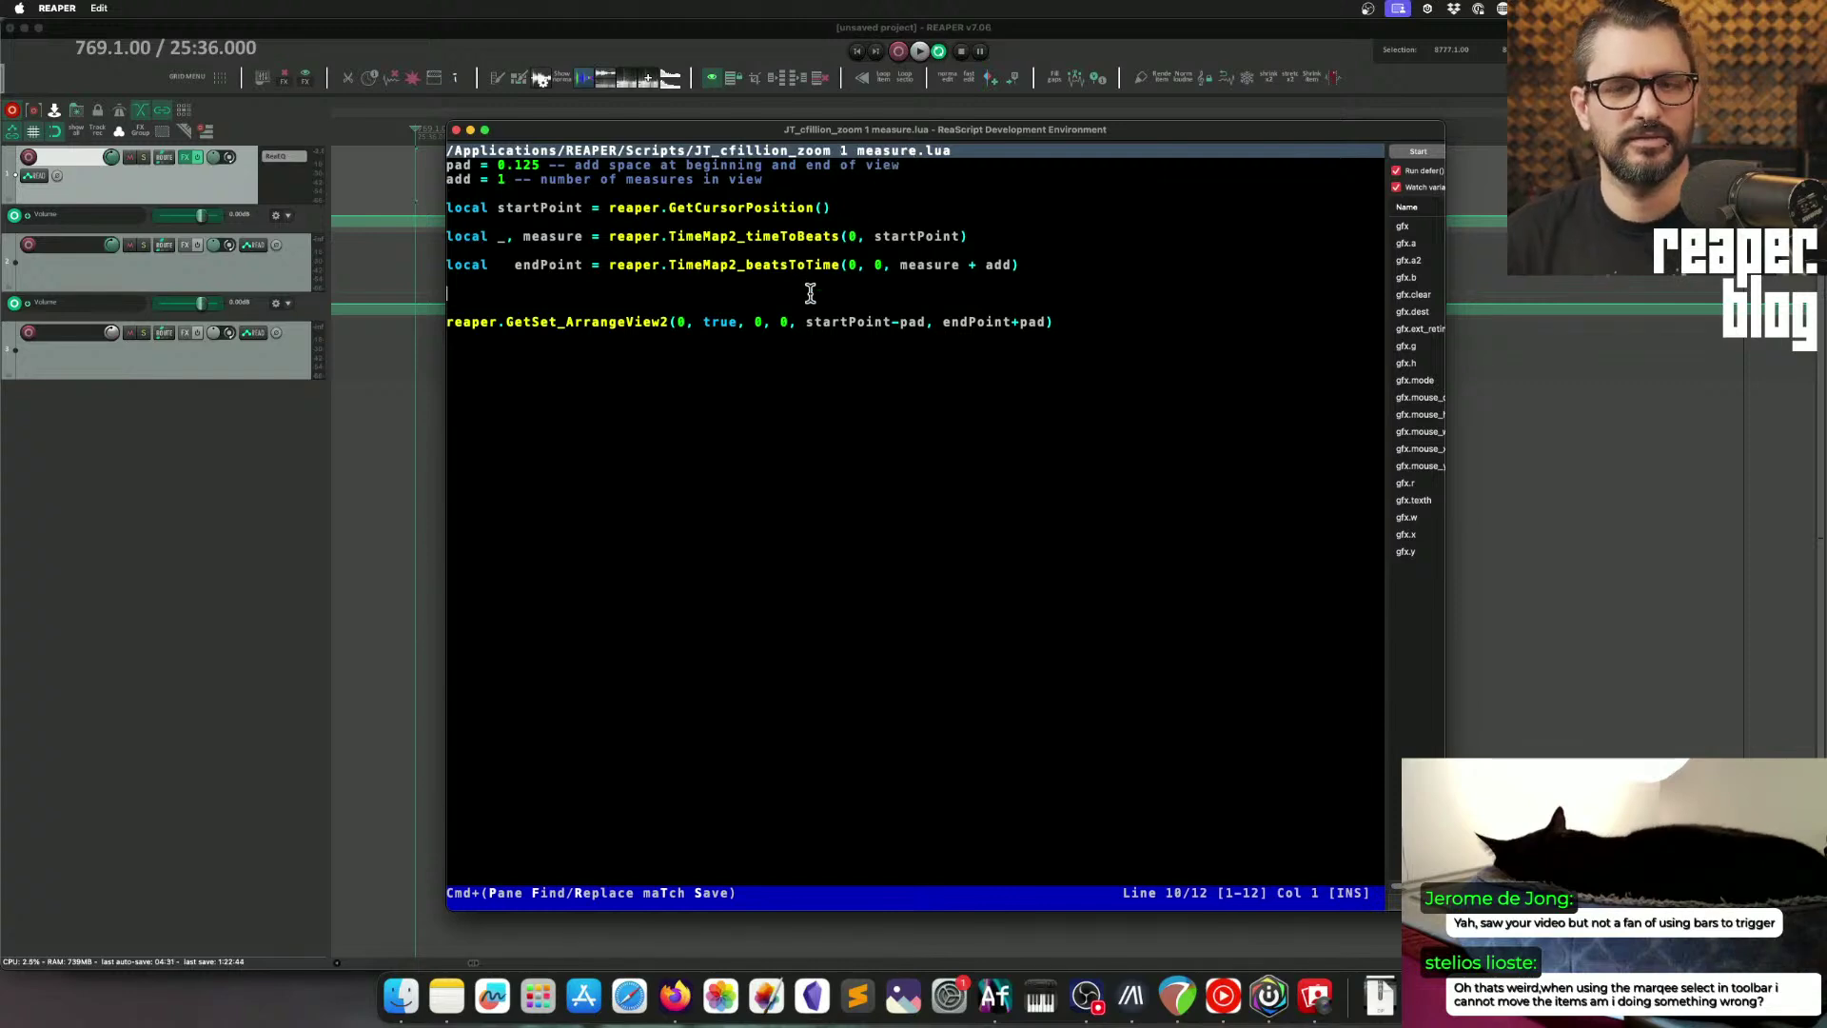
left_click(456, 131)
Step: Select the zoom 4 measures script, run it to show four measures, and set the cursor to 769.1
scroll(765, 437, "down", 5)
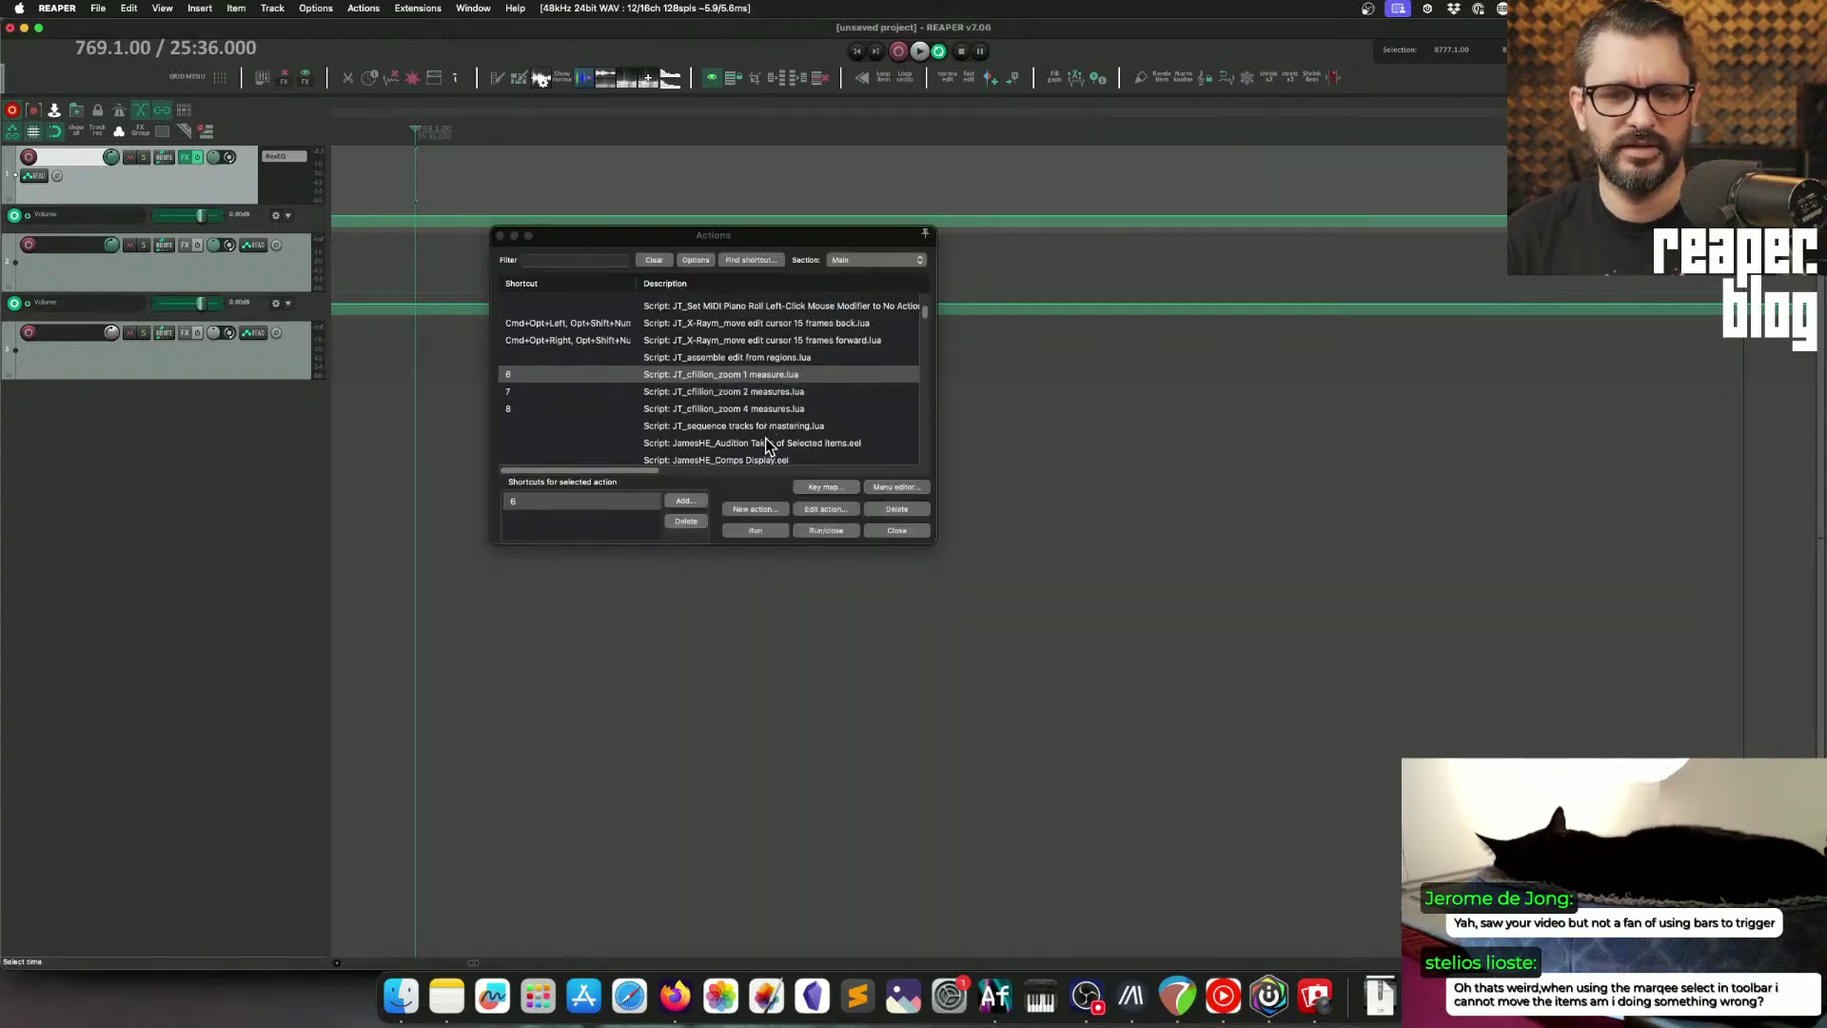
left_click(799, 393)
left_click(810, 377)
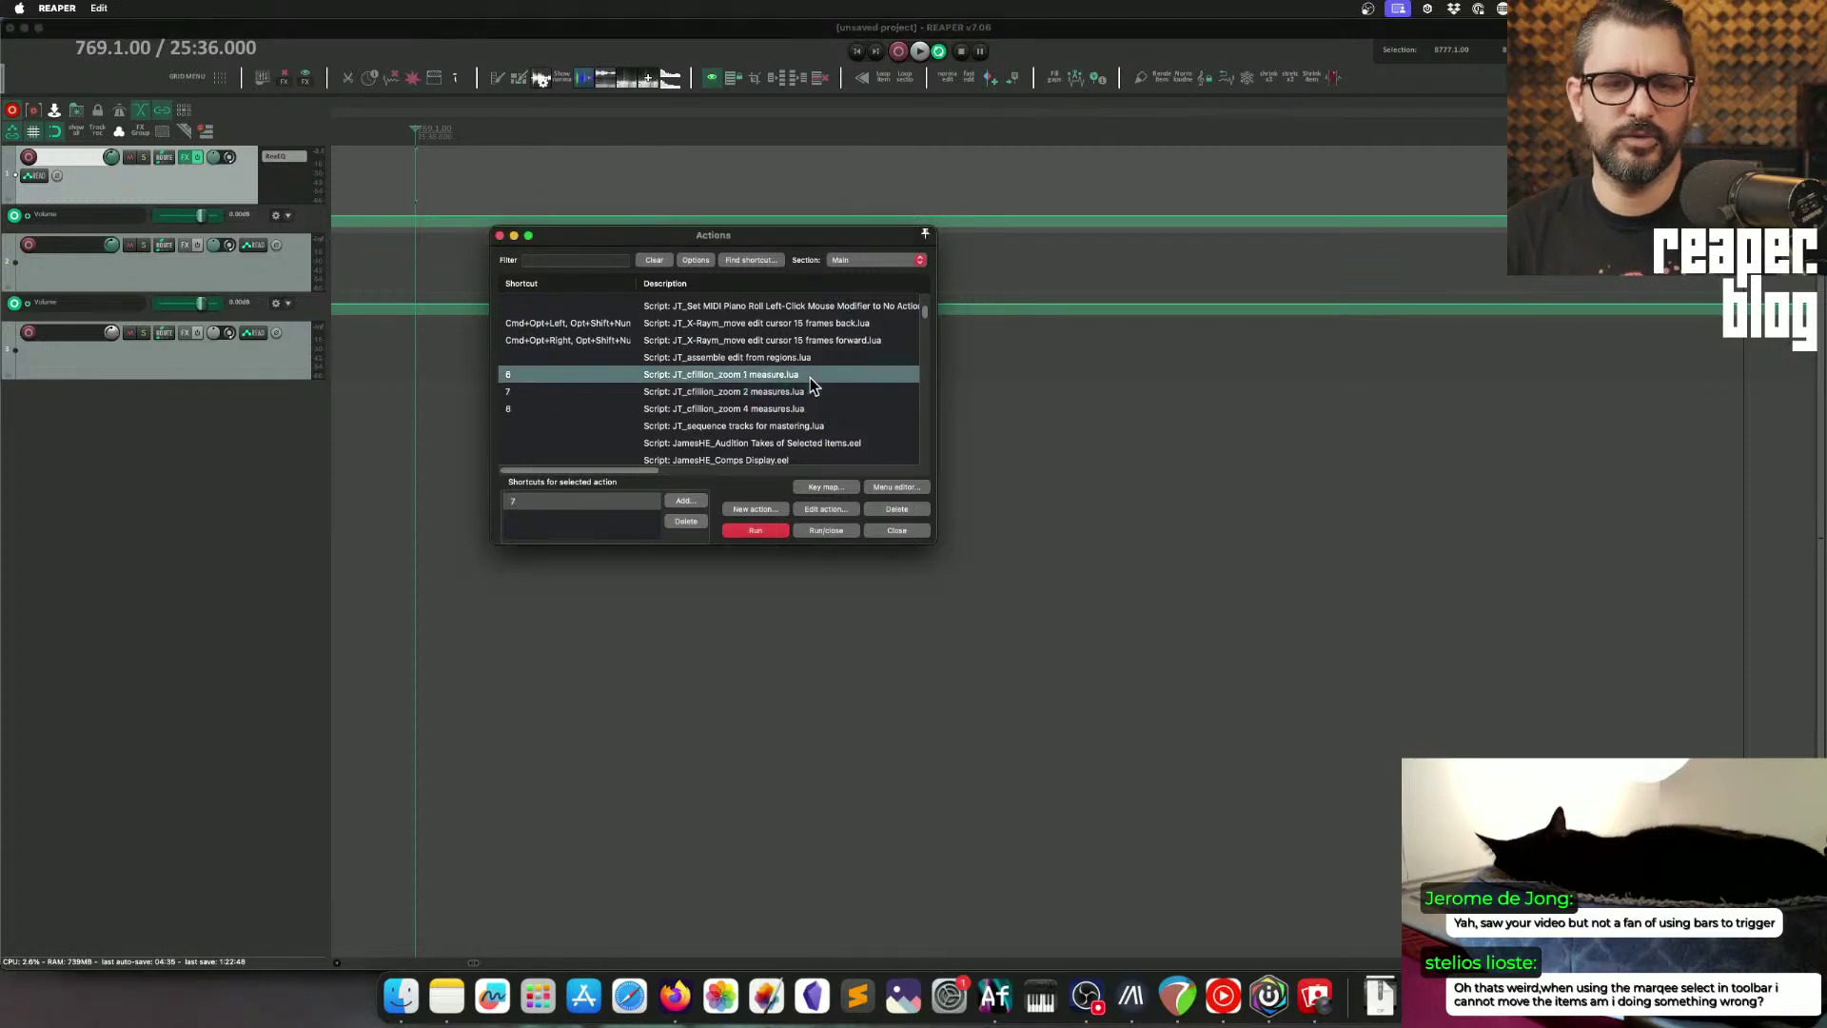
key("Down")
key("Down")
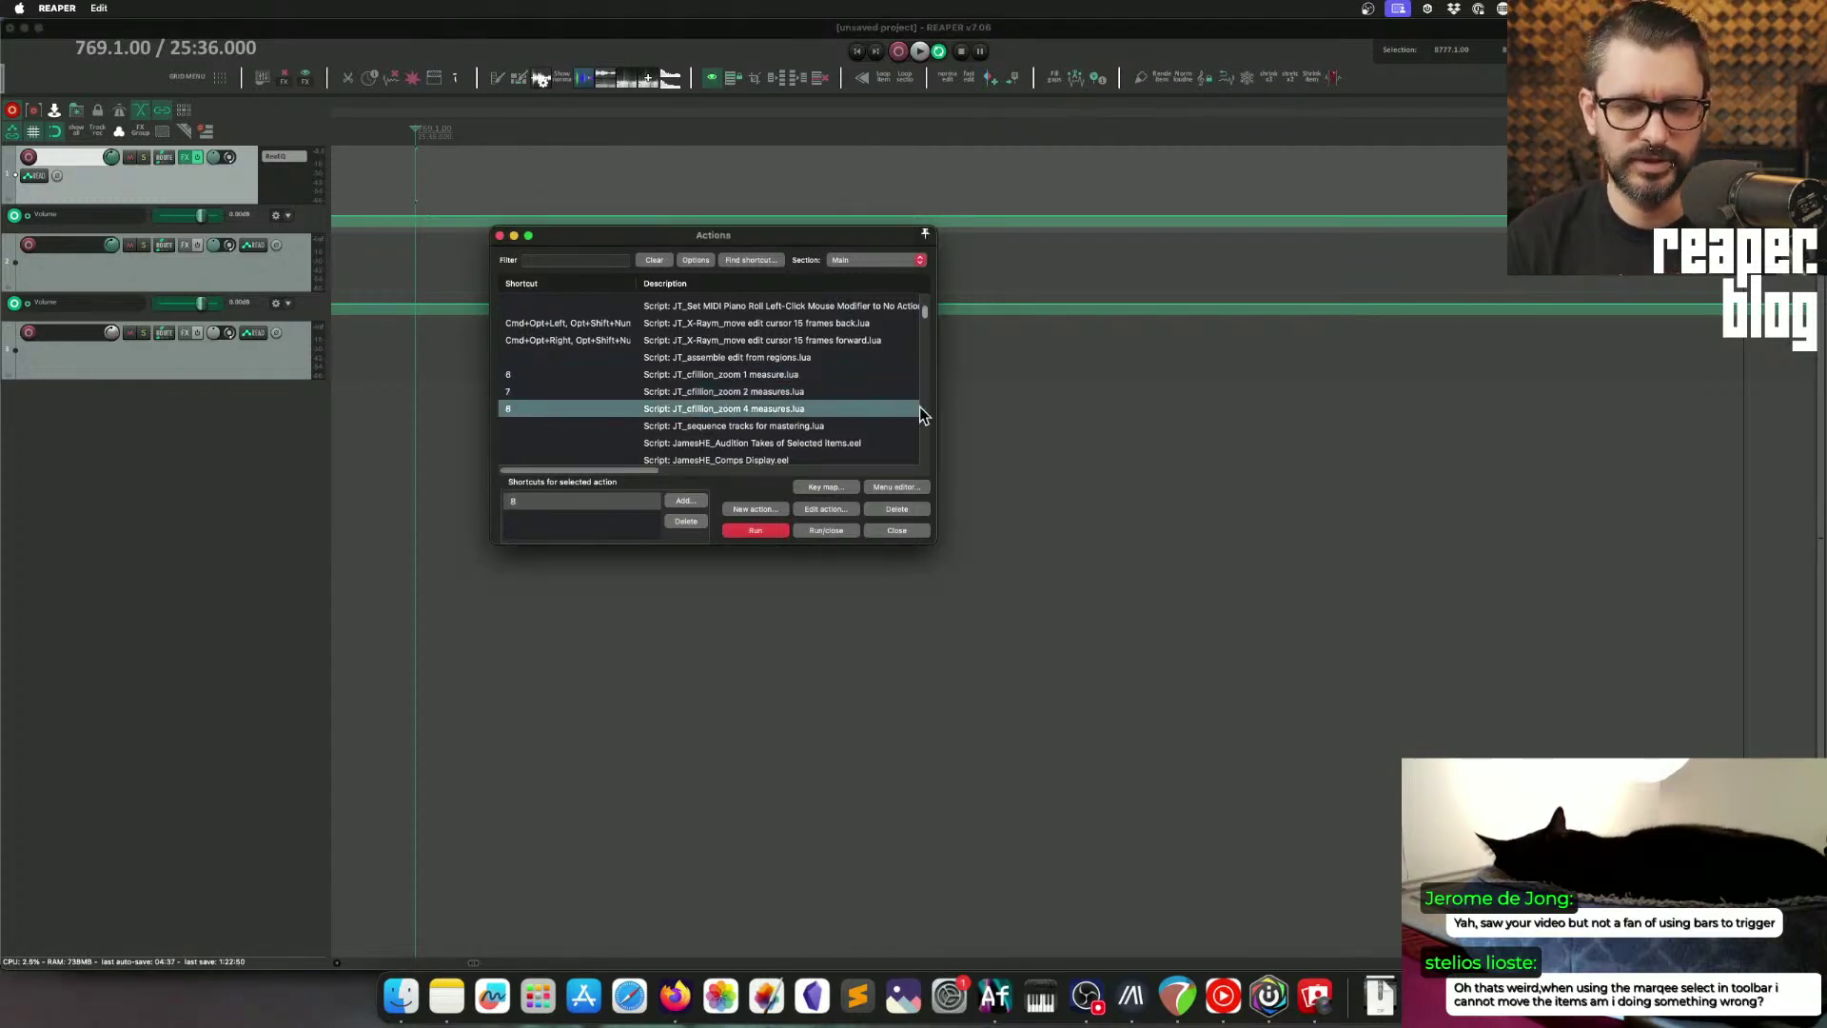
left_click(903, 530)
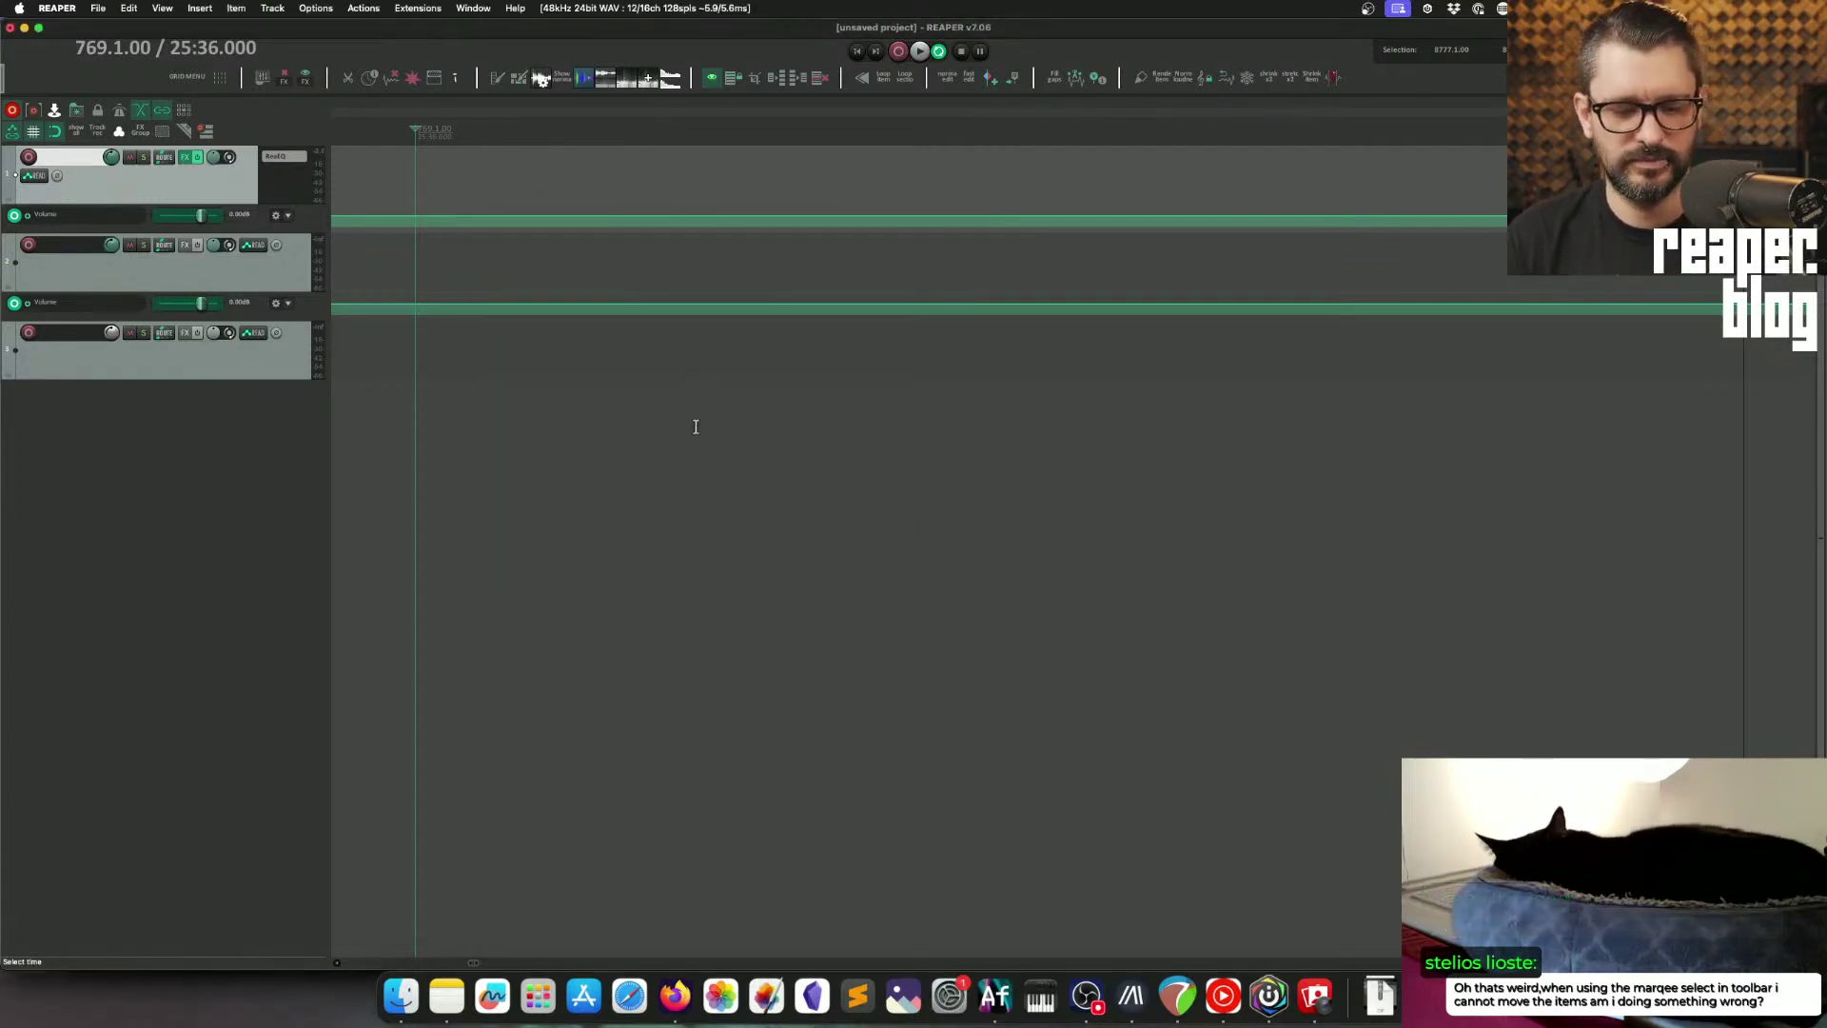
key("4")
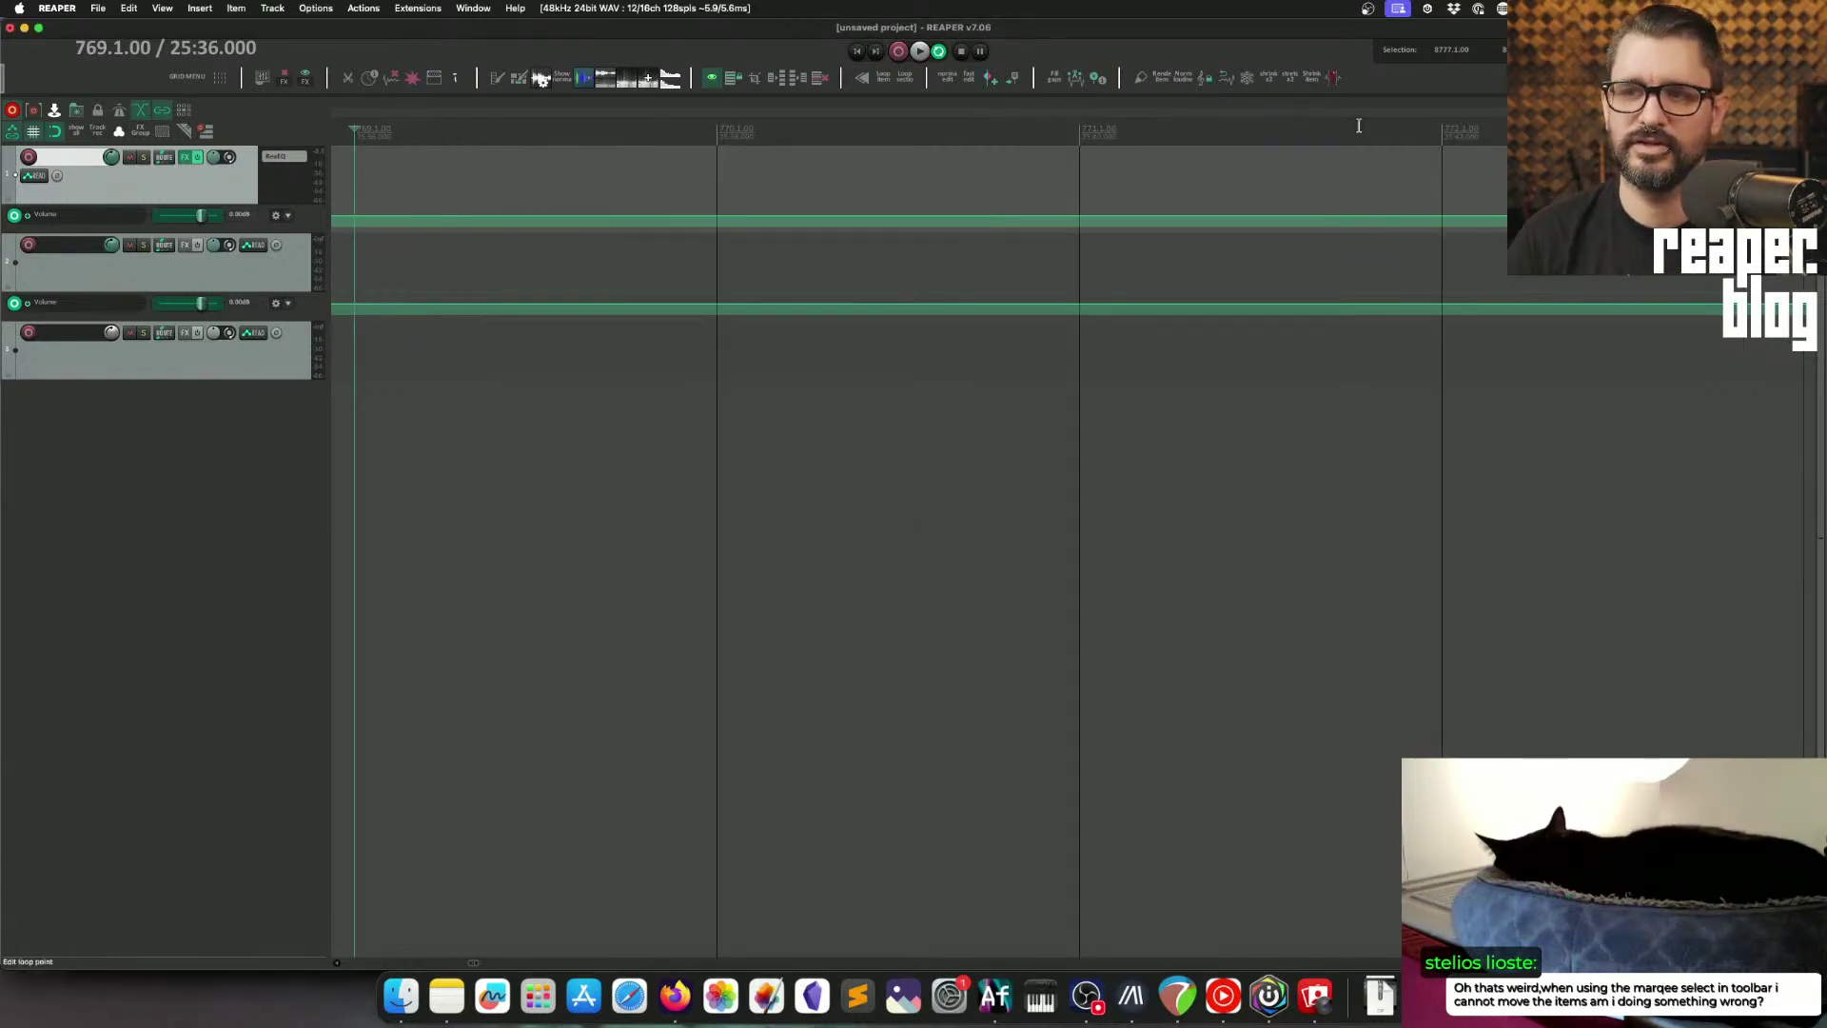
left_click_drag(350, 143, 398, 145)
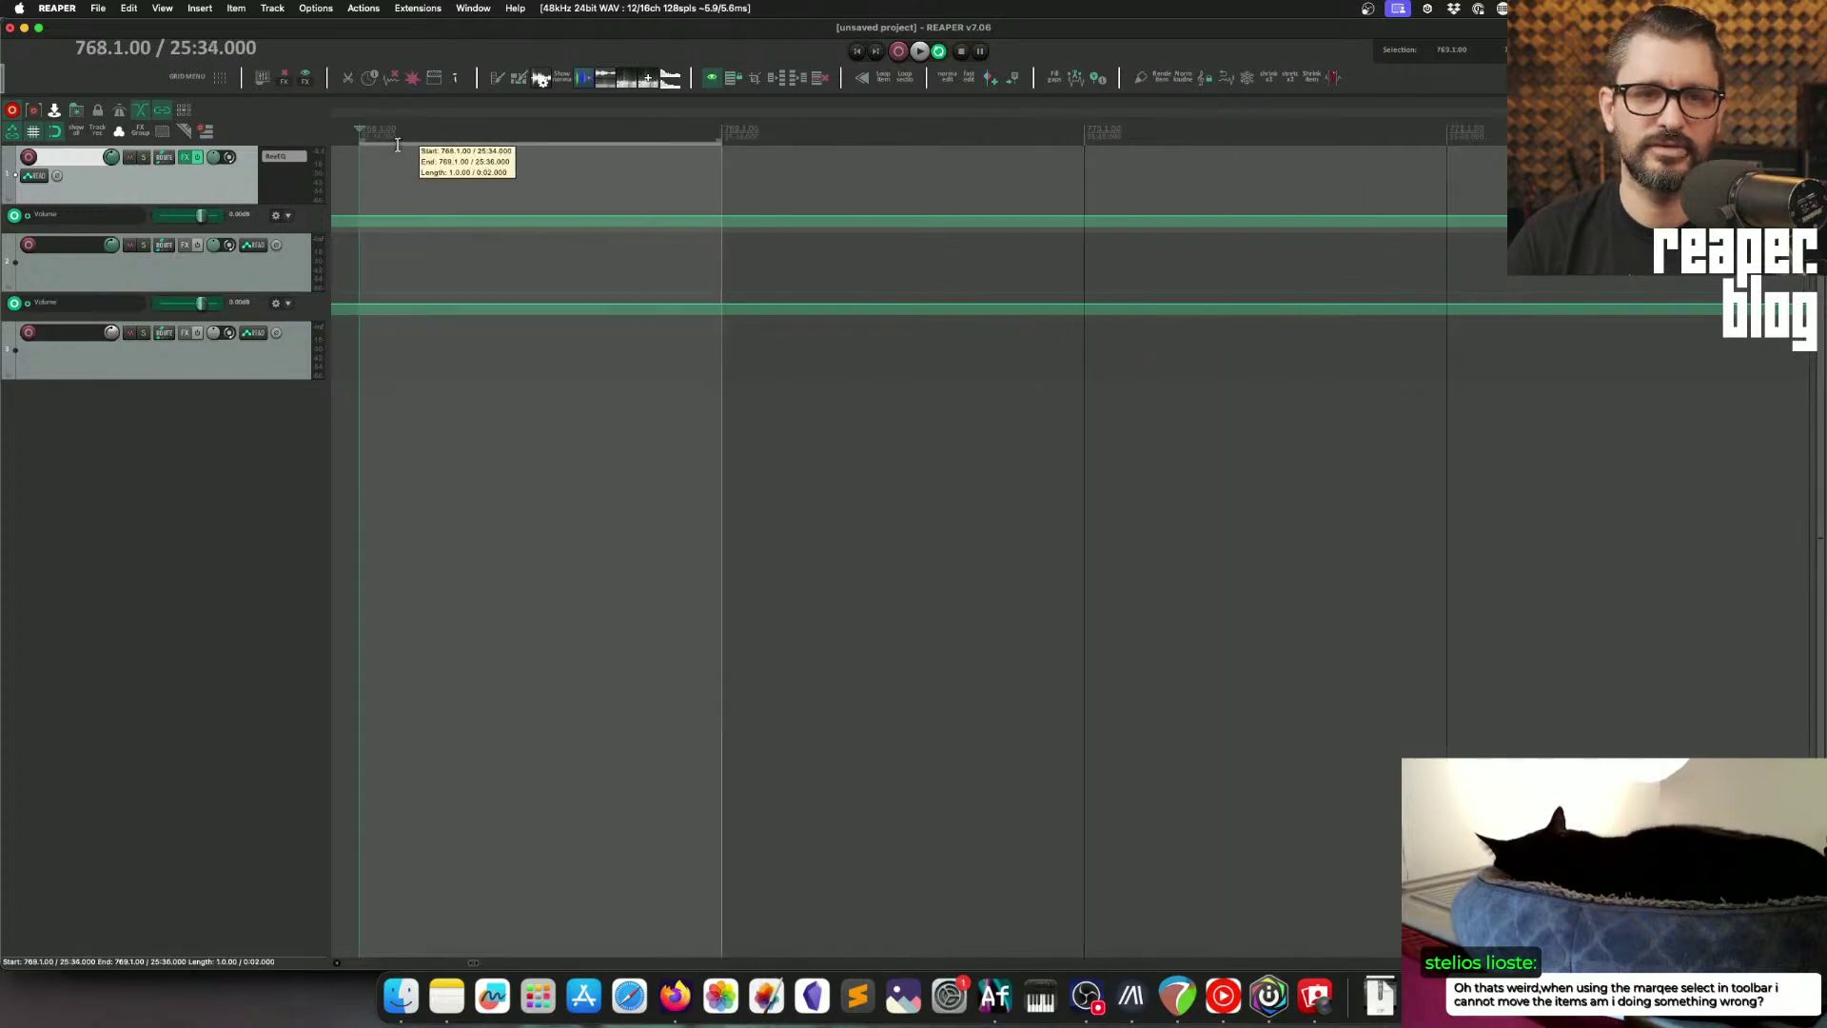
left_click(347, 187)
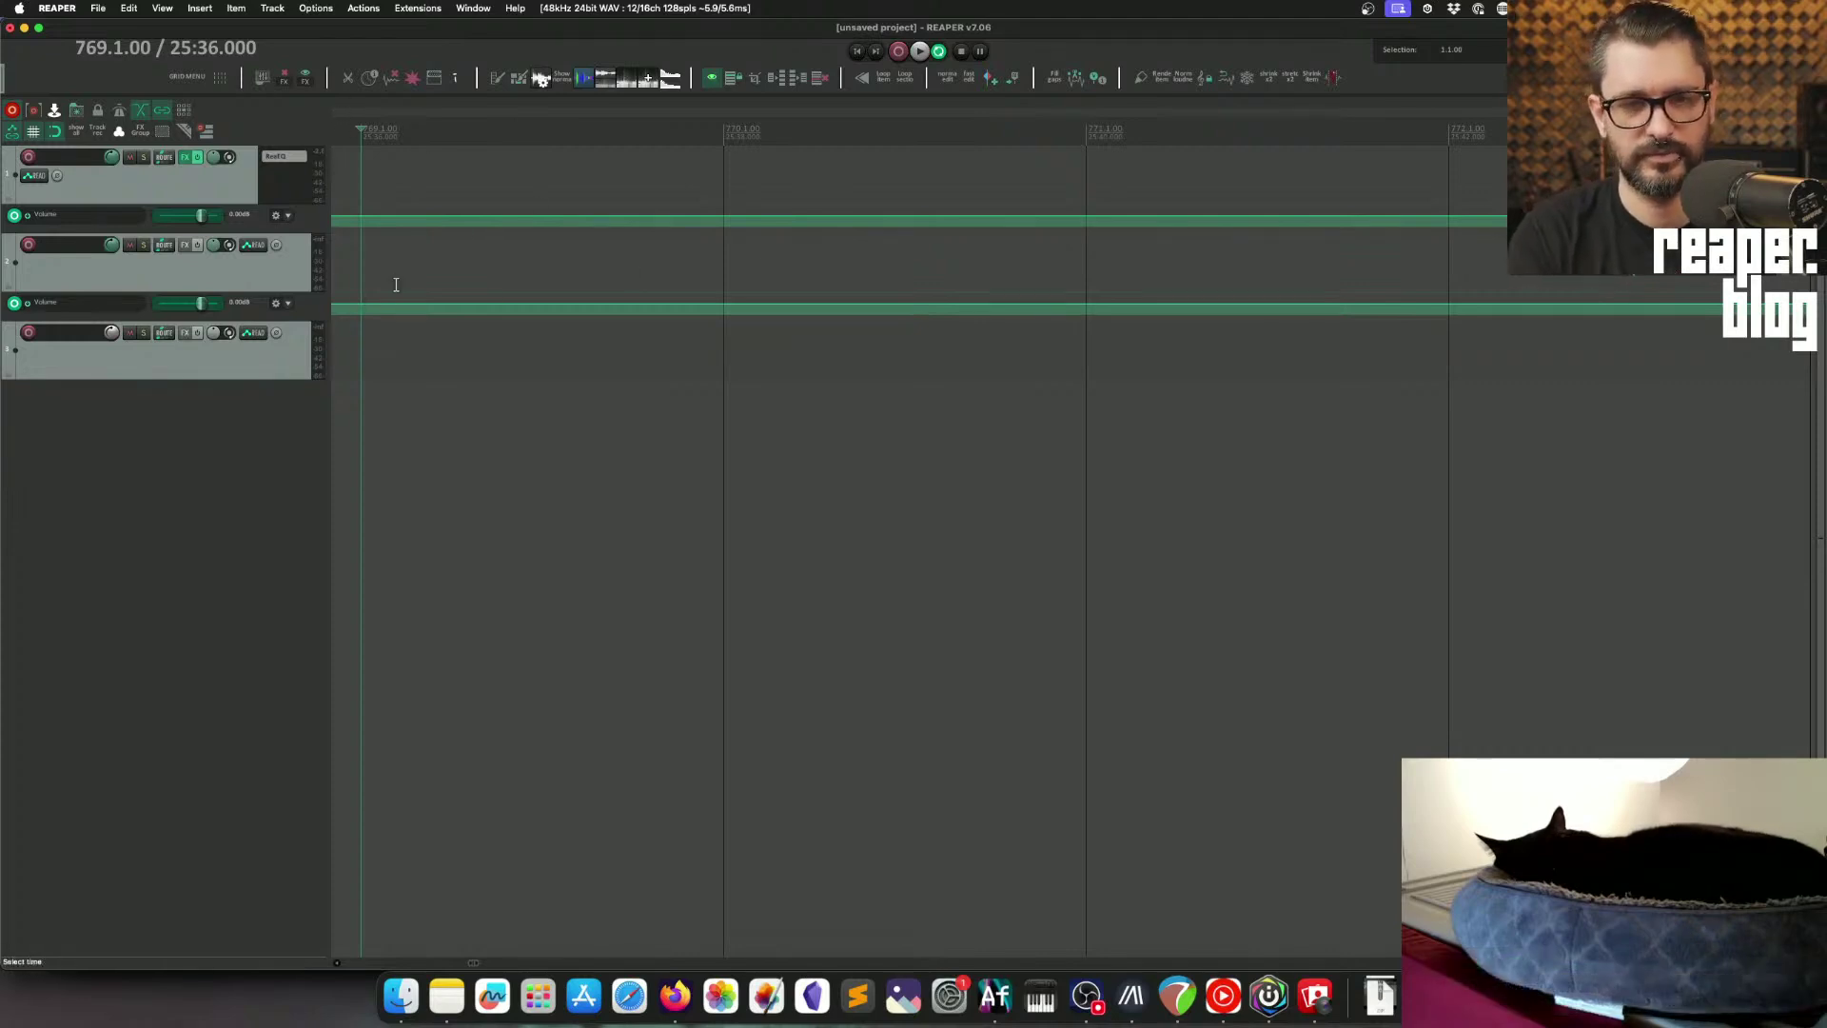
key("question")
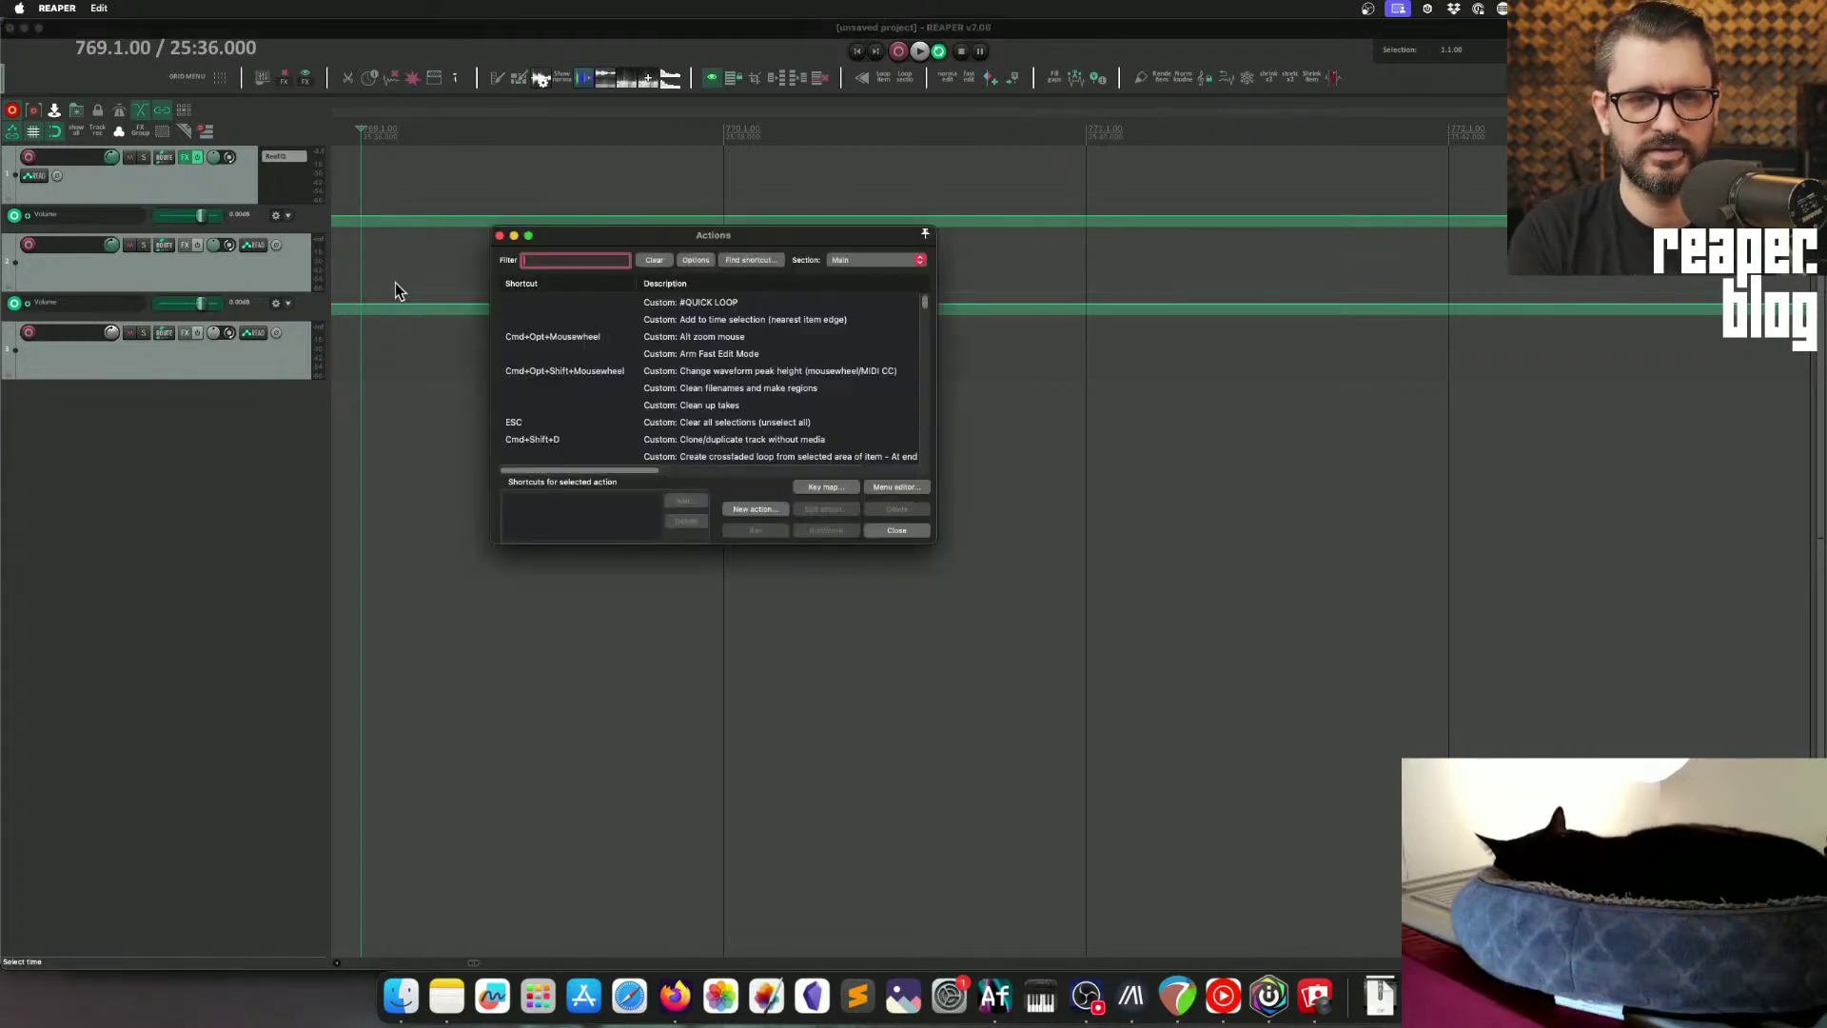
key("Escape")
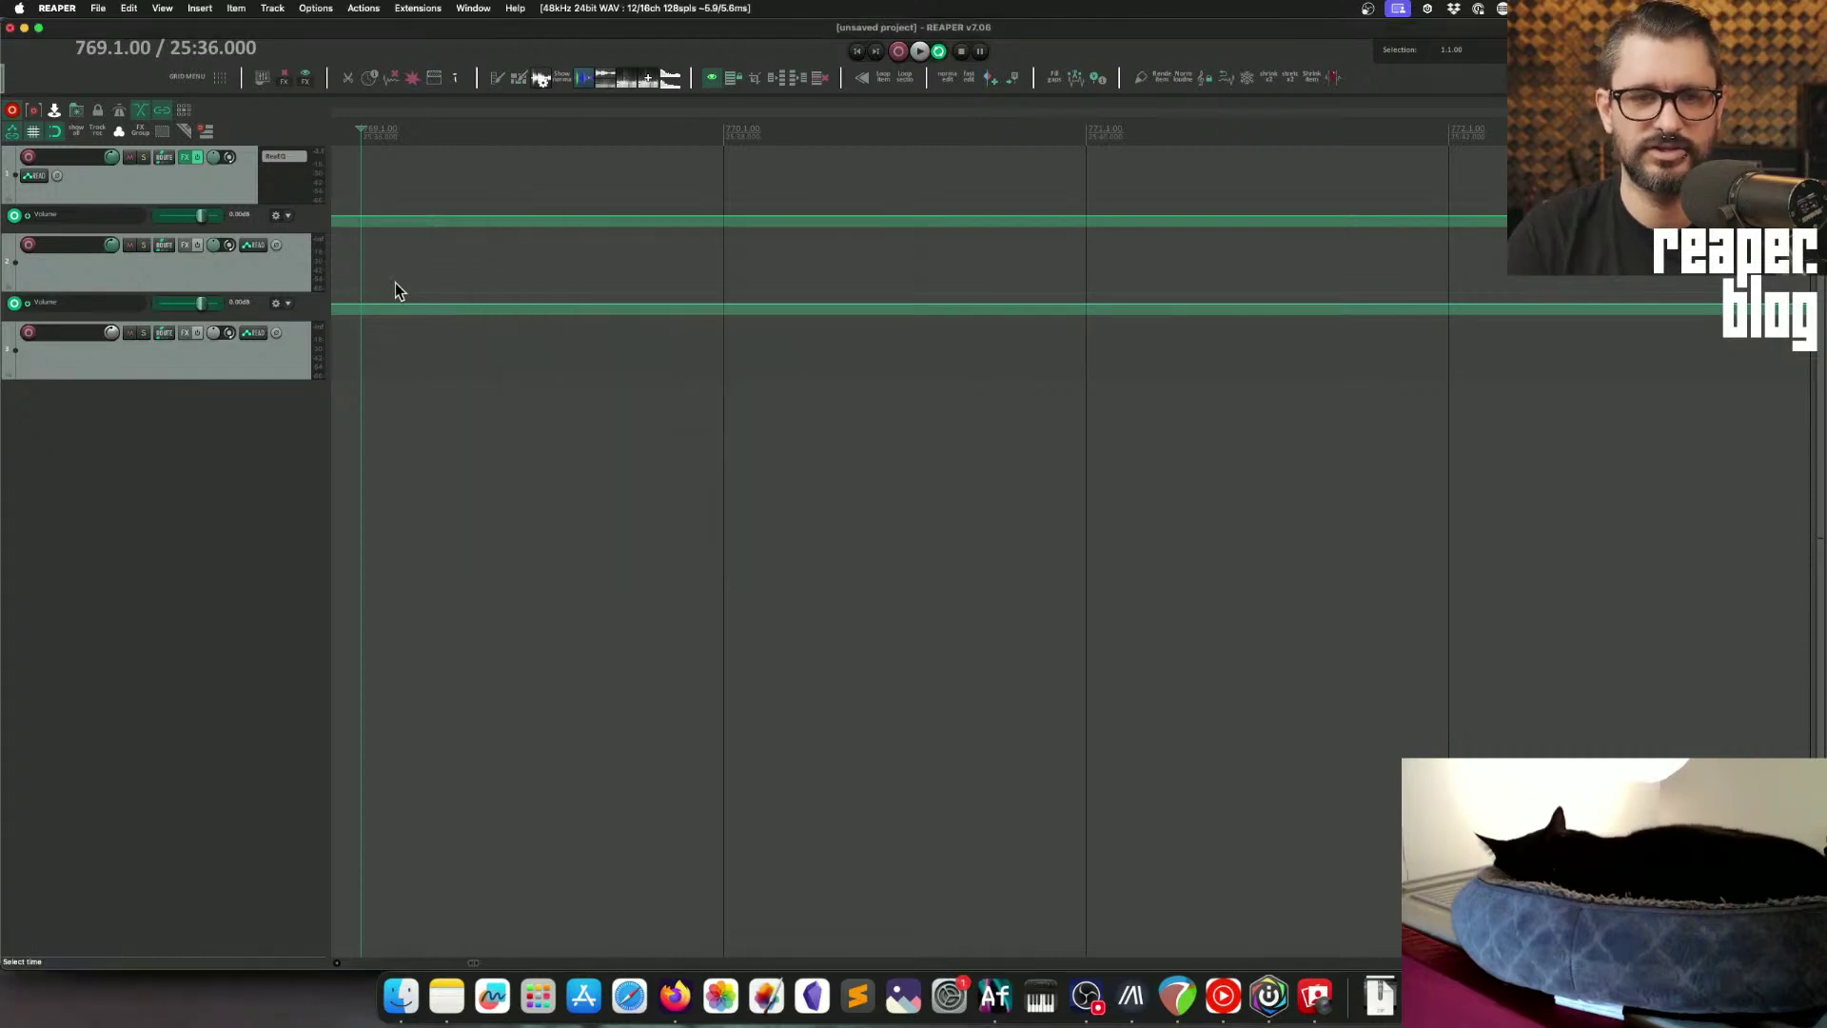
left_click(440, 161)
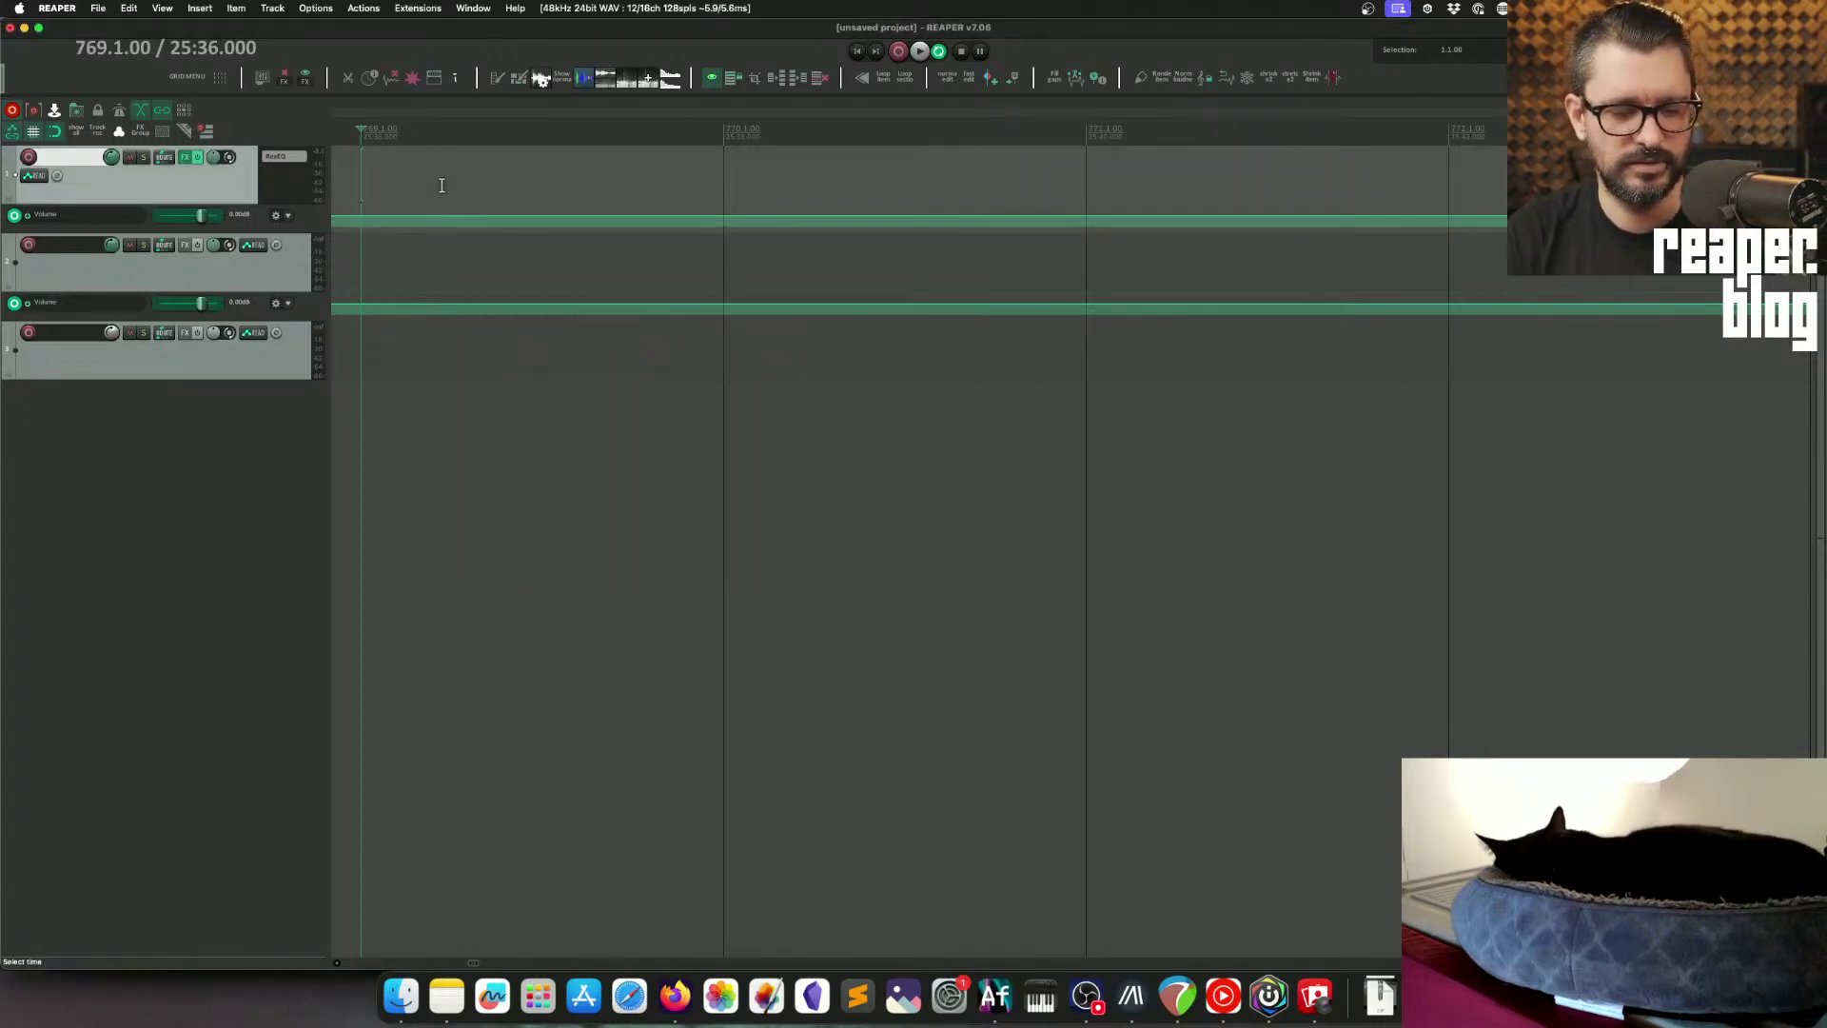
scroll(448, 209, "right", 1)
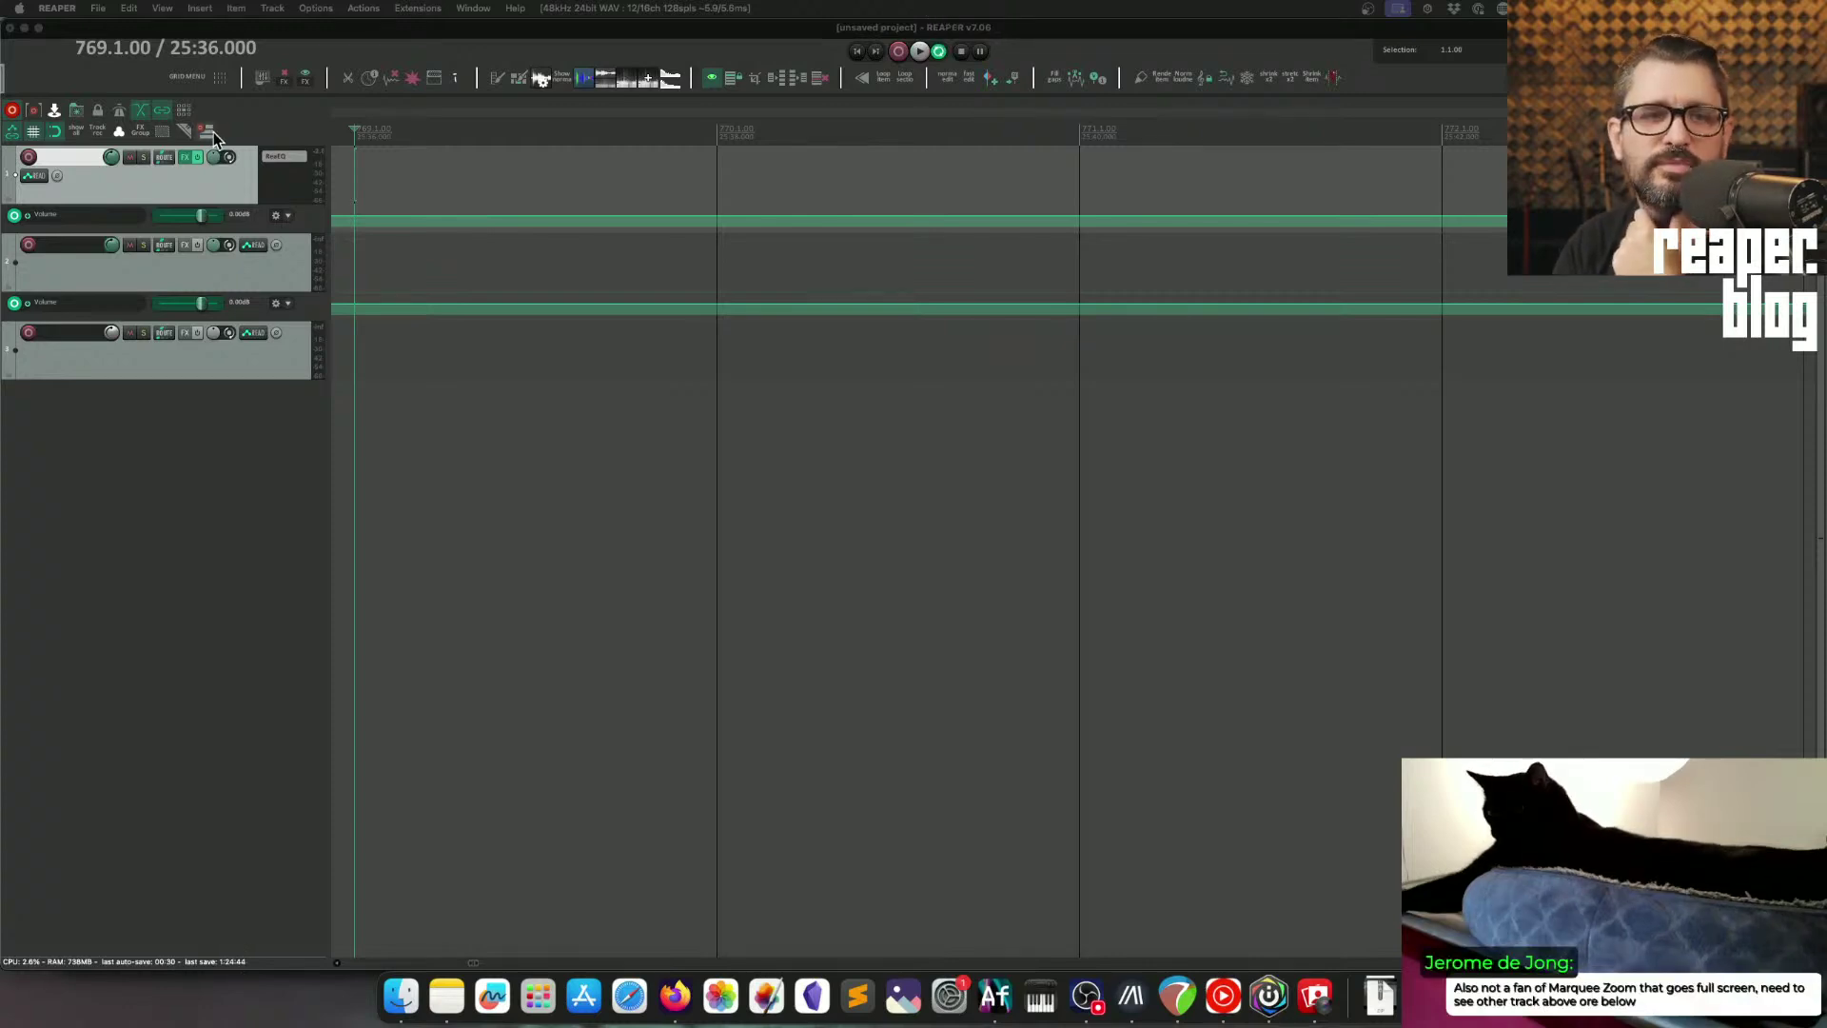
left_click(179, 133)
left_click(162, 130)
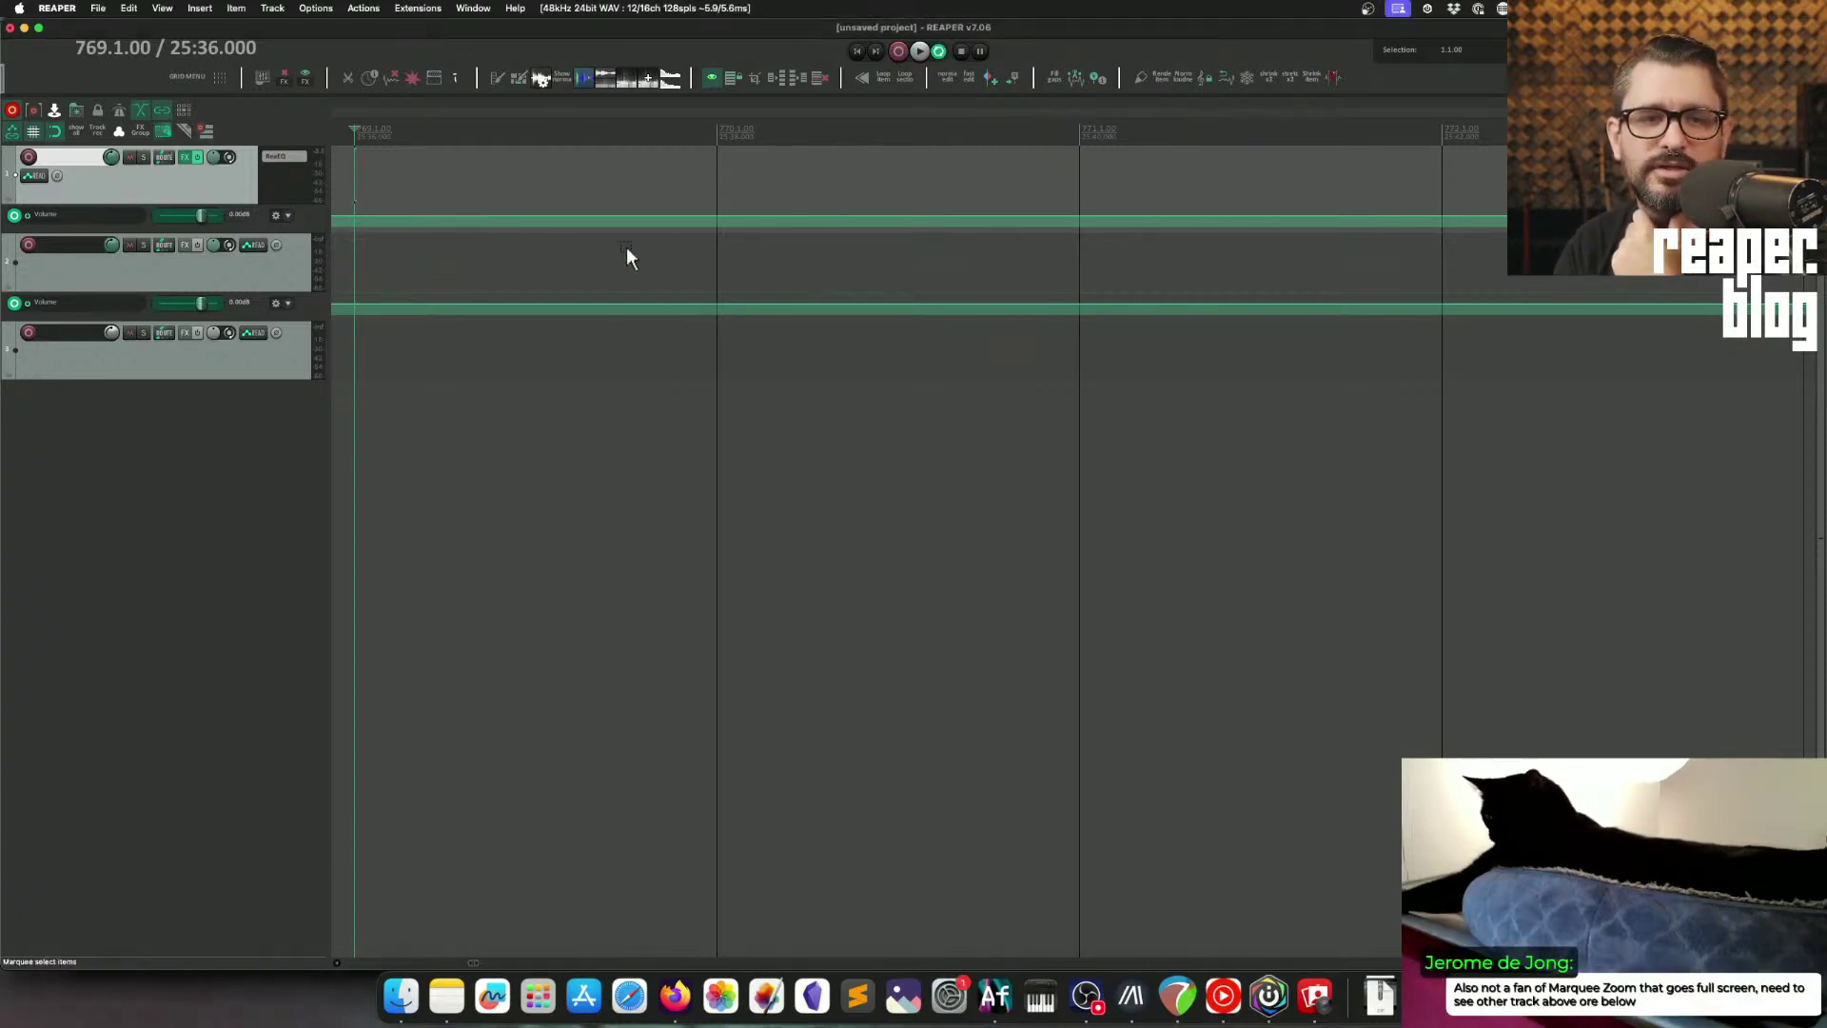
left_click_drag(631, 257, 628, 249)
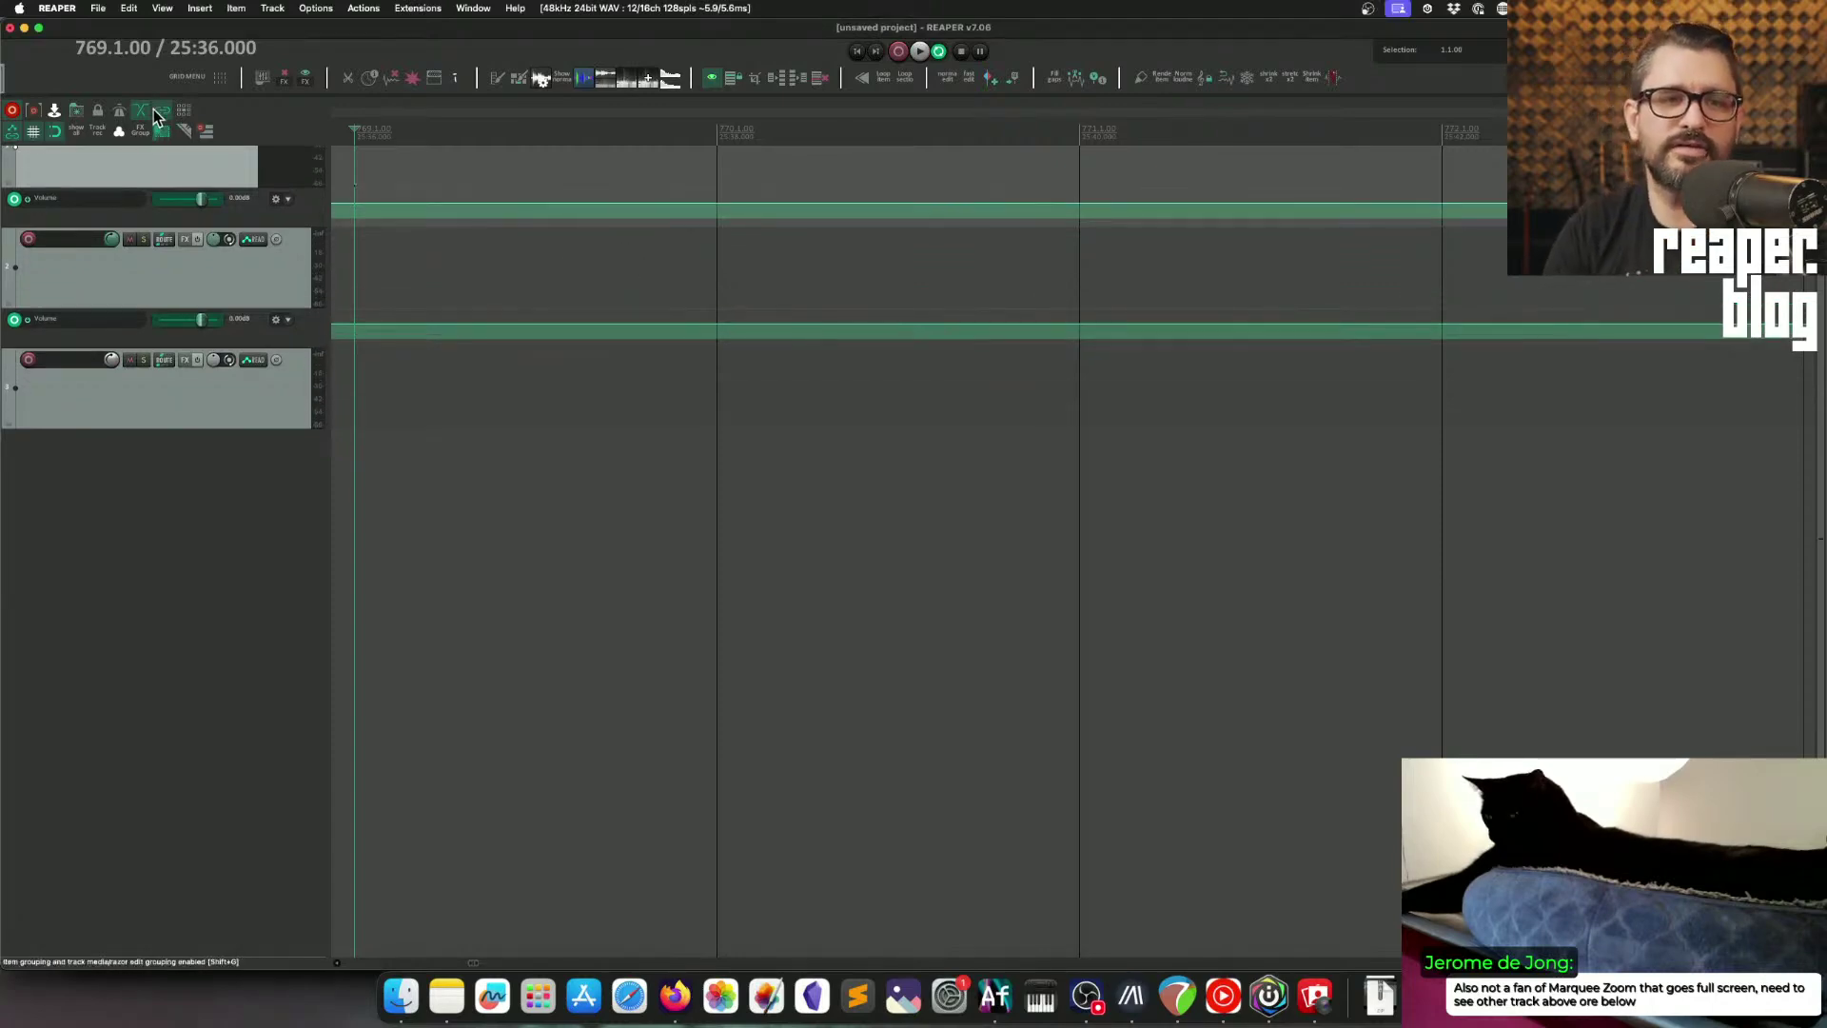
right_click(163, 139)
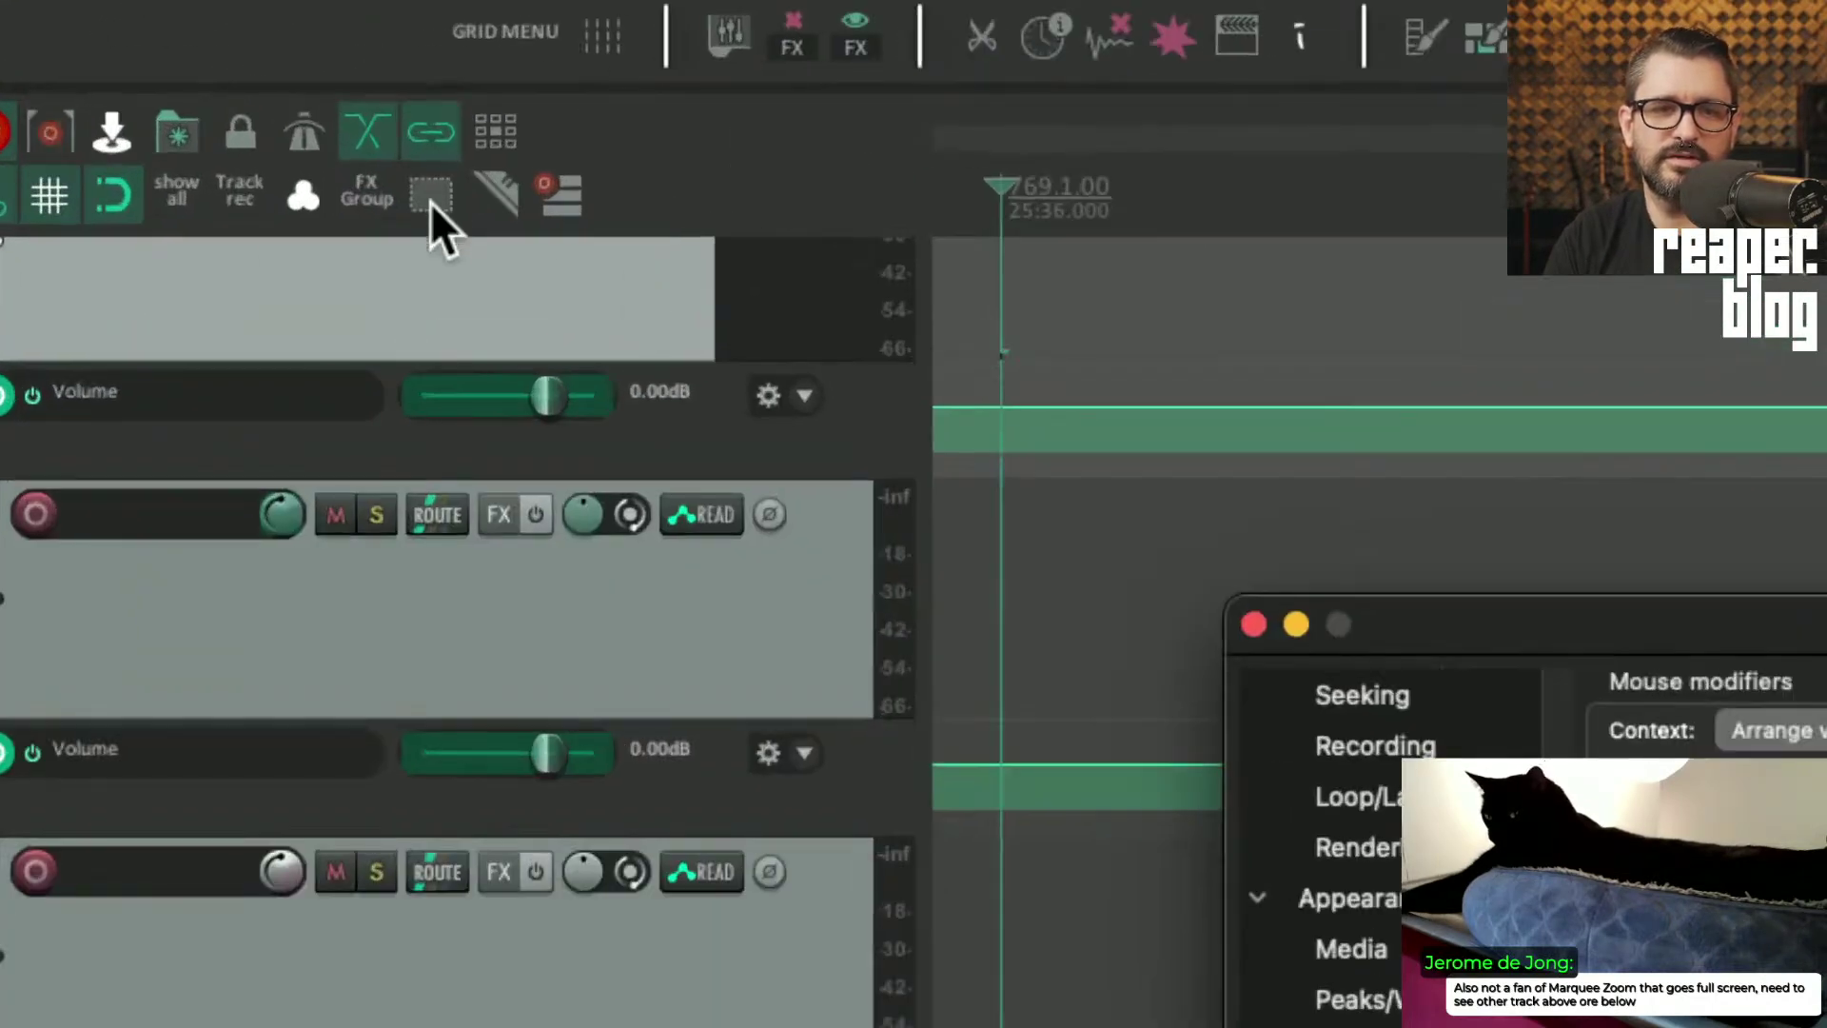
left_click(430, 199)
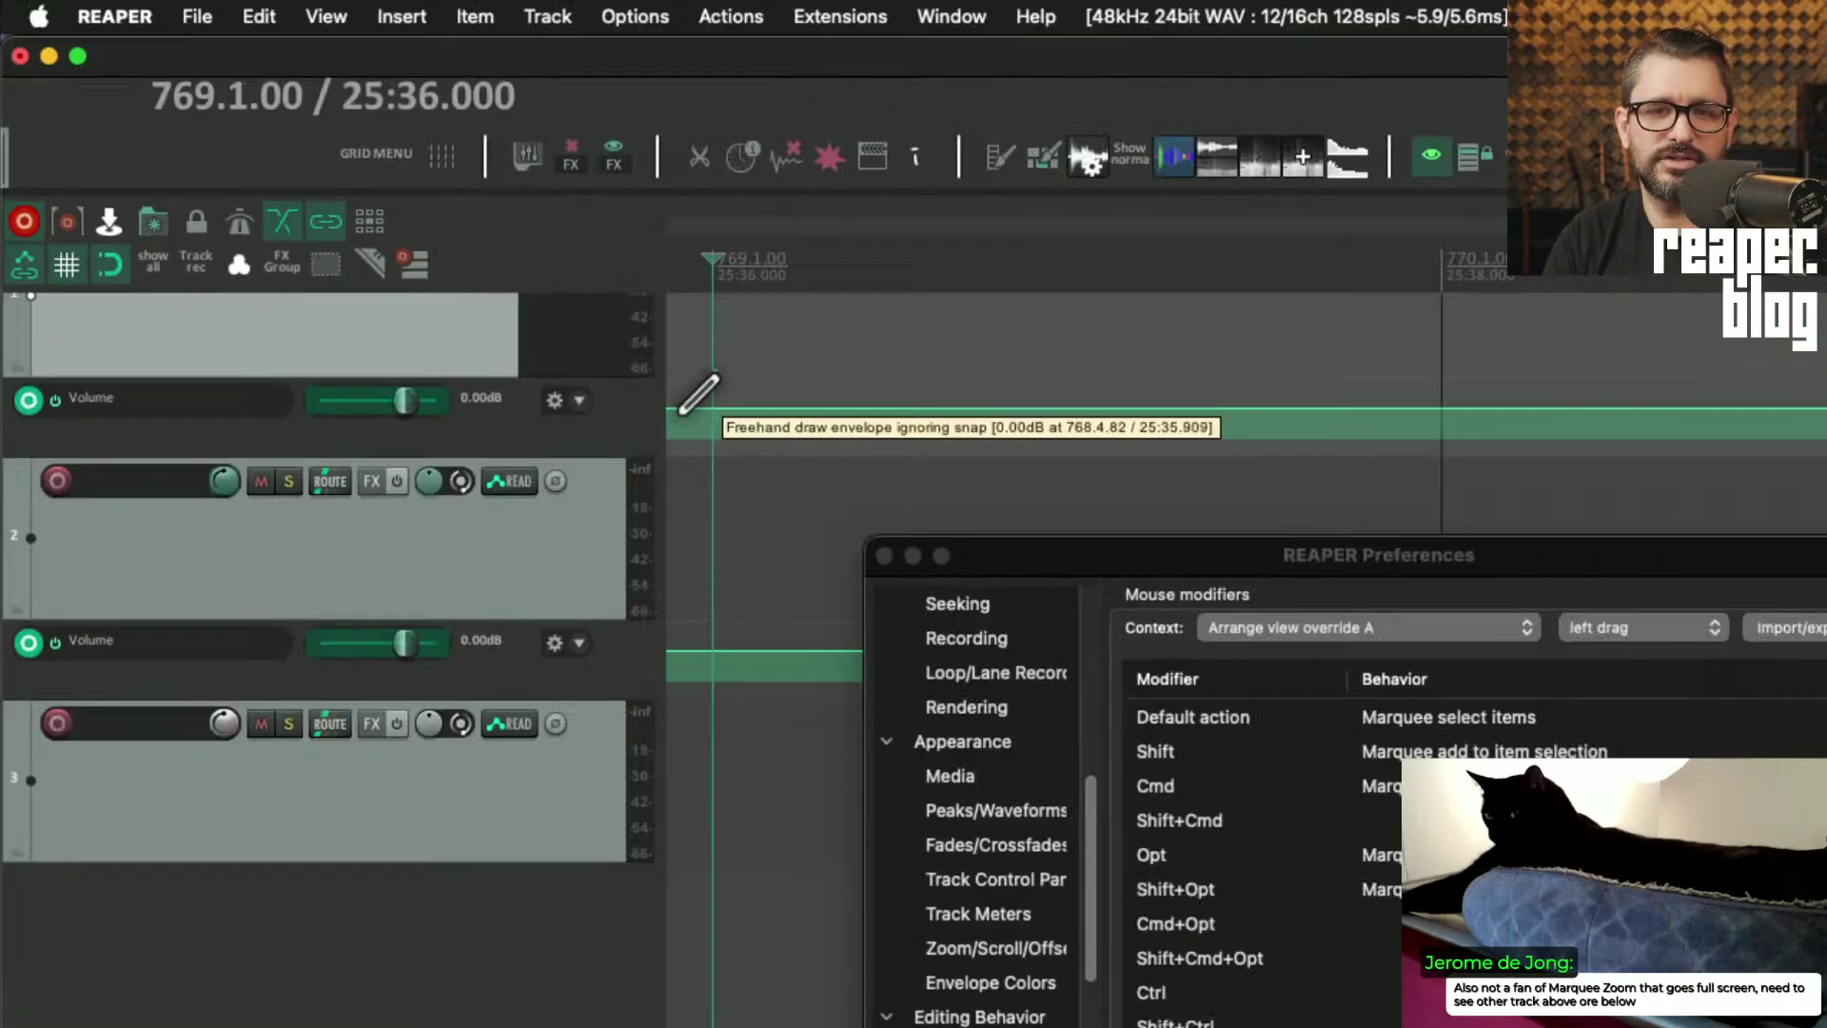
left_click(1814, 733)
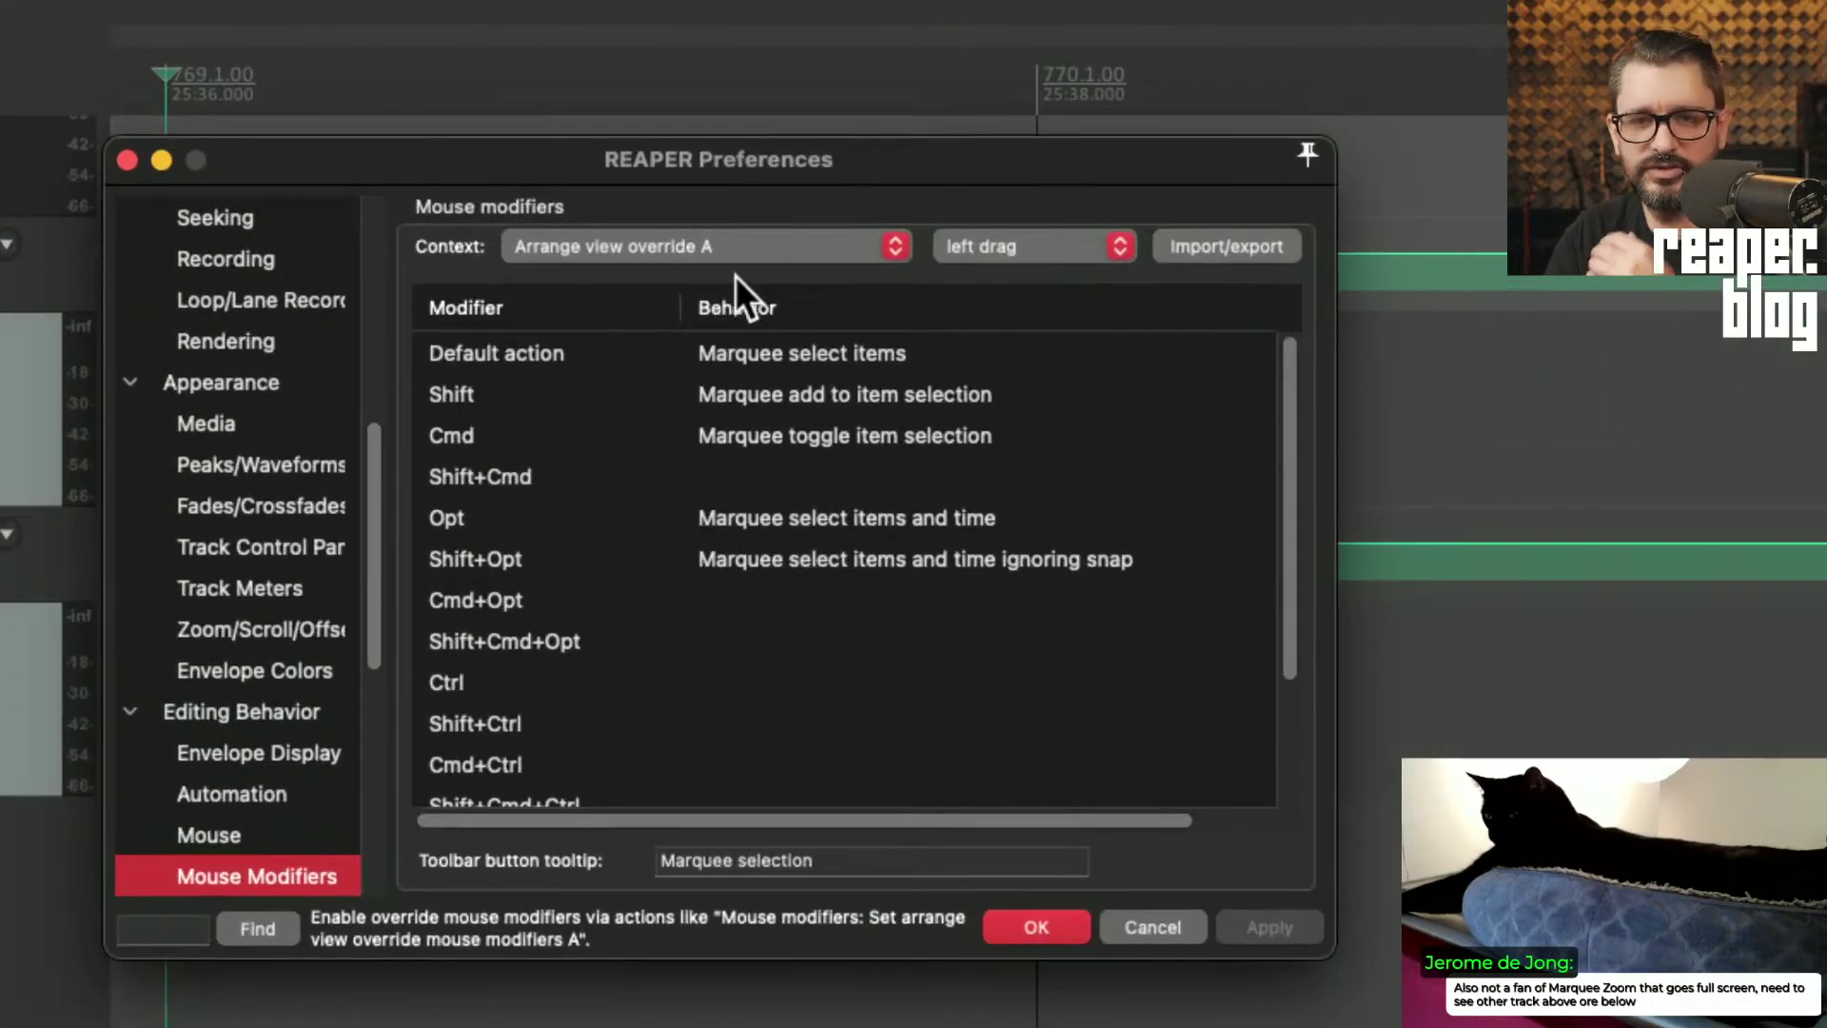
left_click(872, 355)
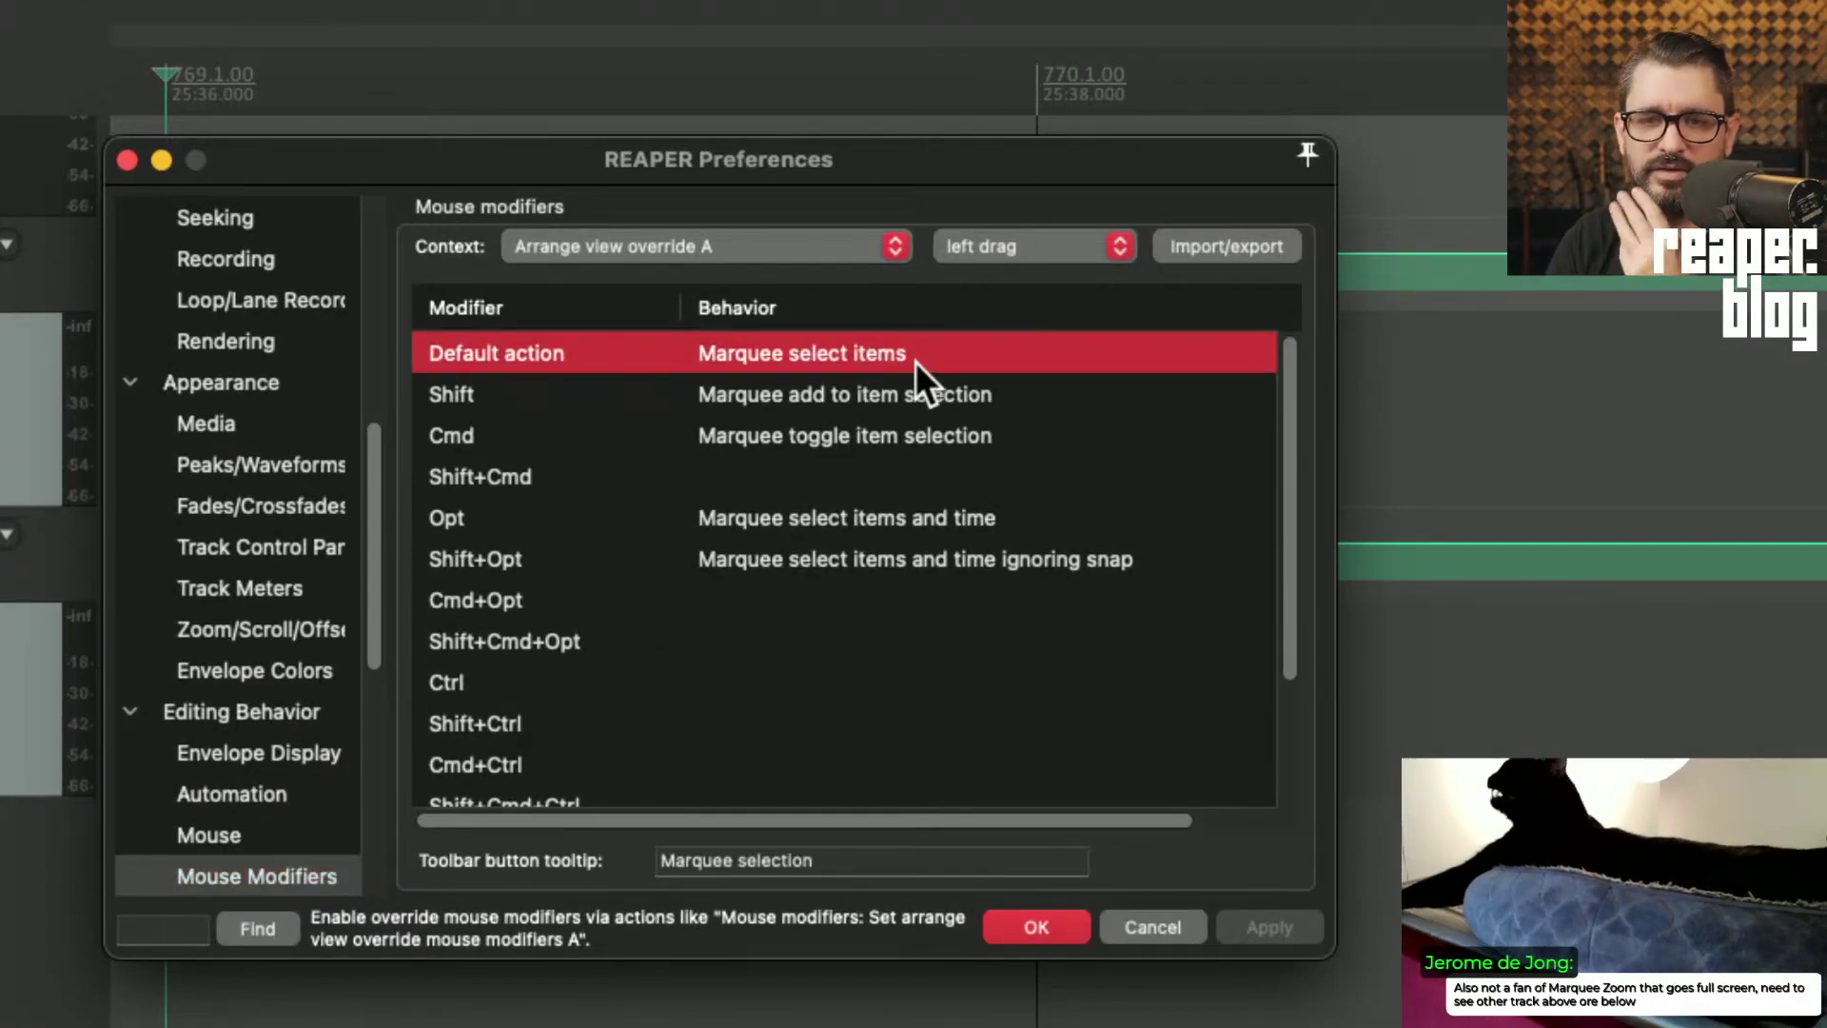
double_click(916, 362)
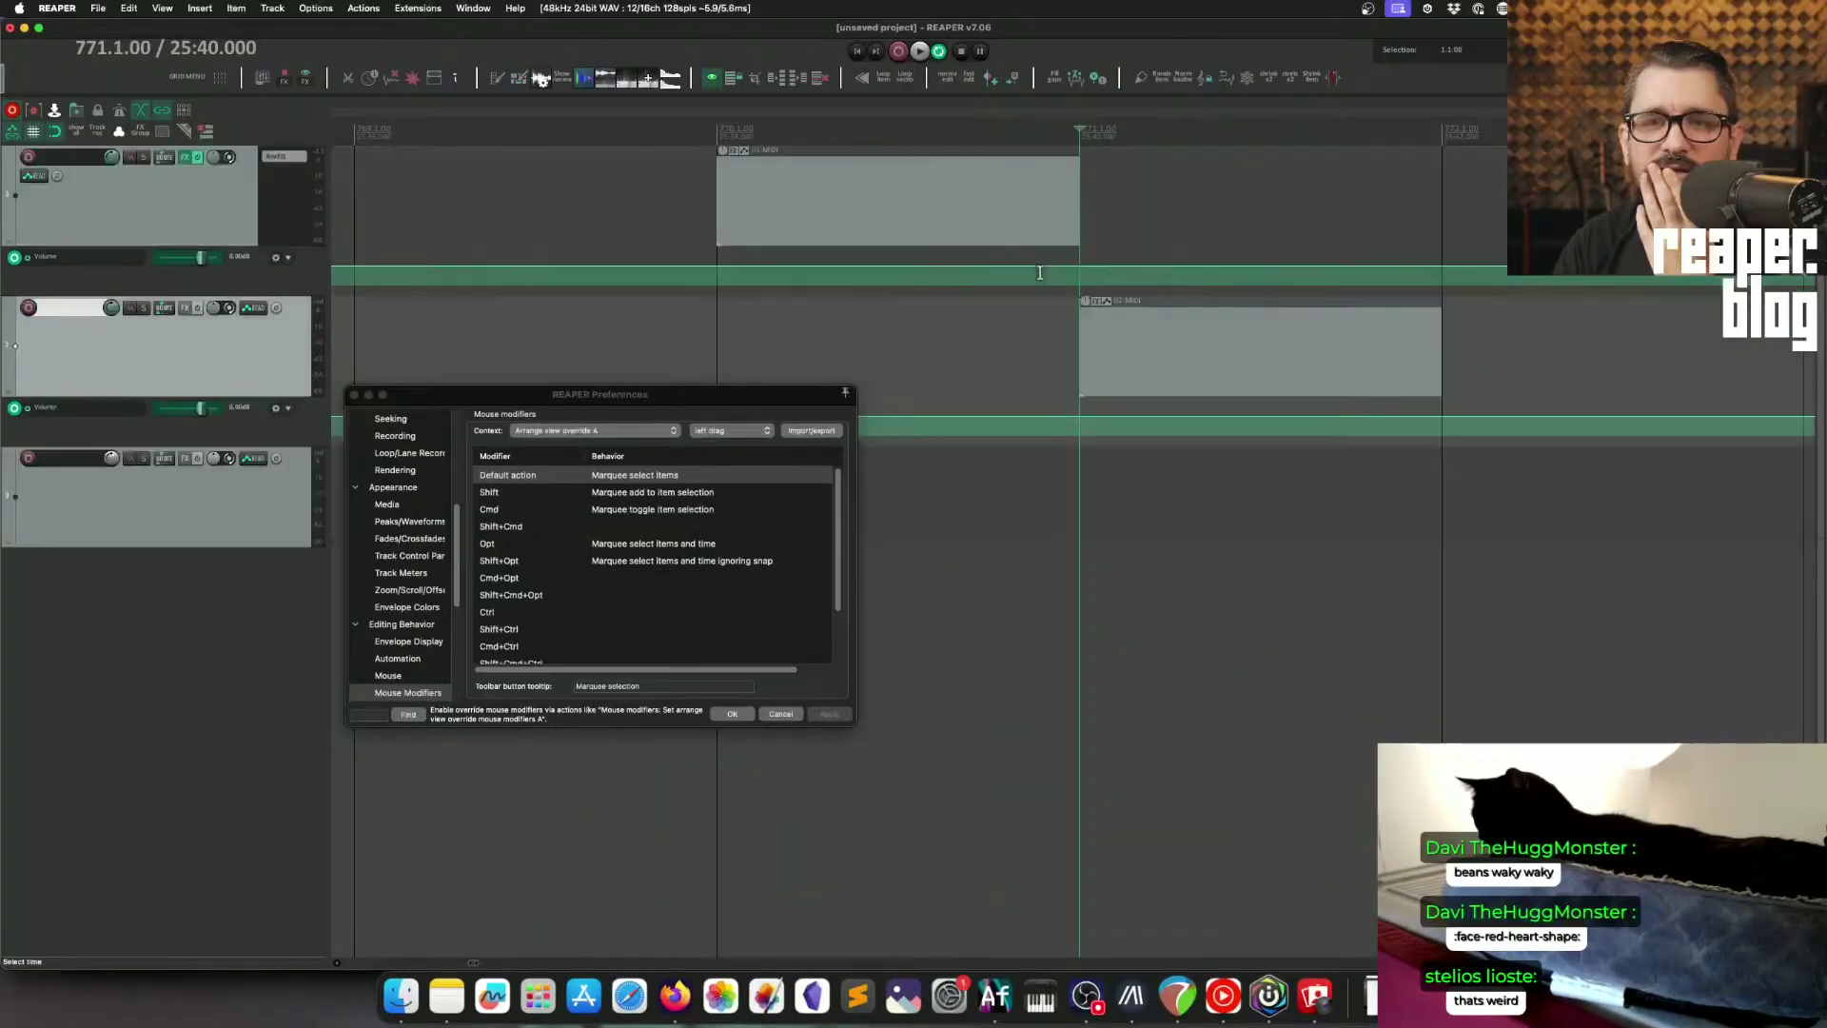
left_click(1027, 249)
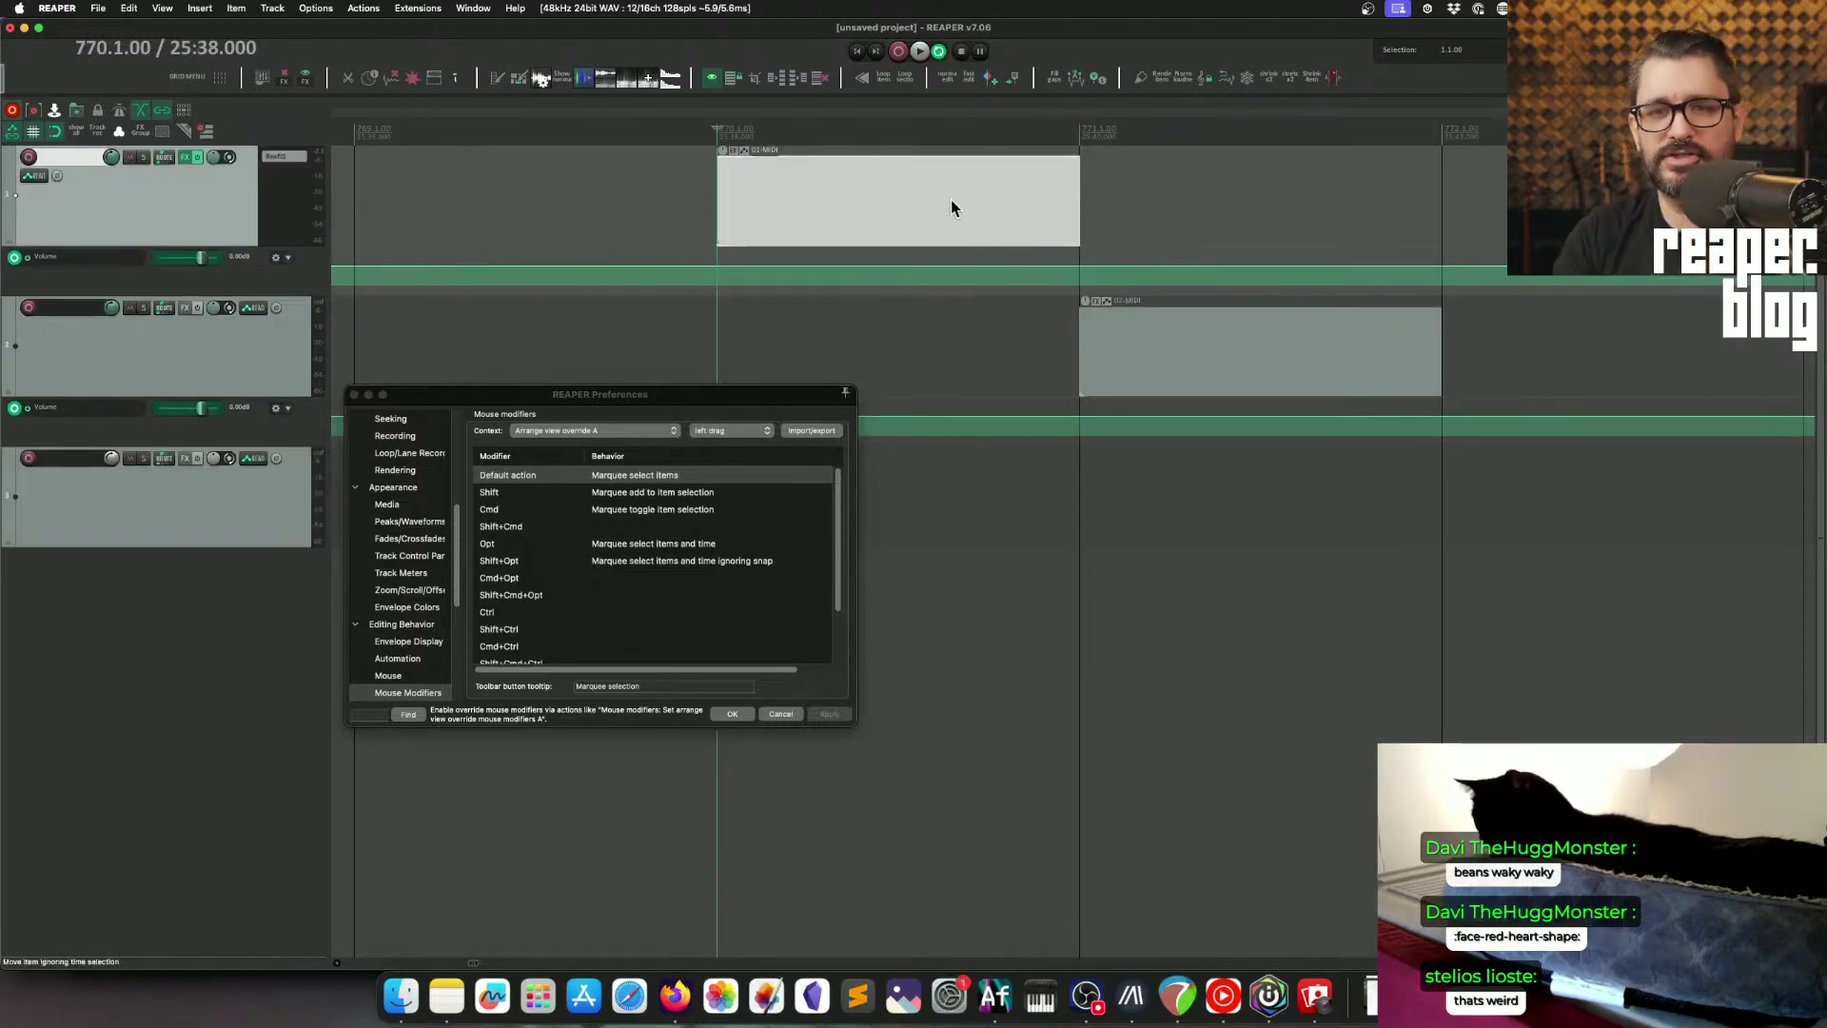
left_click(1158, 340, "shift")
left_click(848, 203)
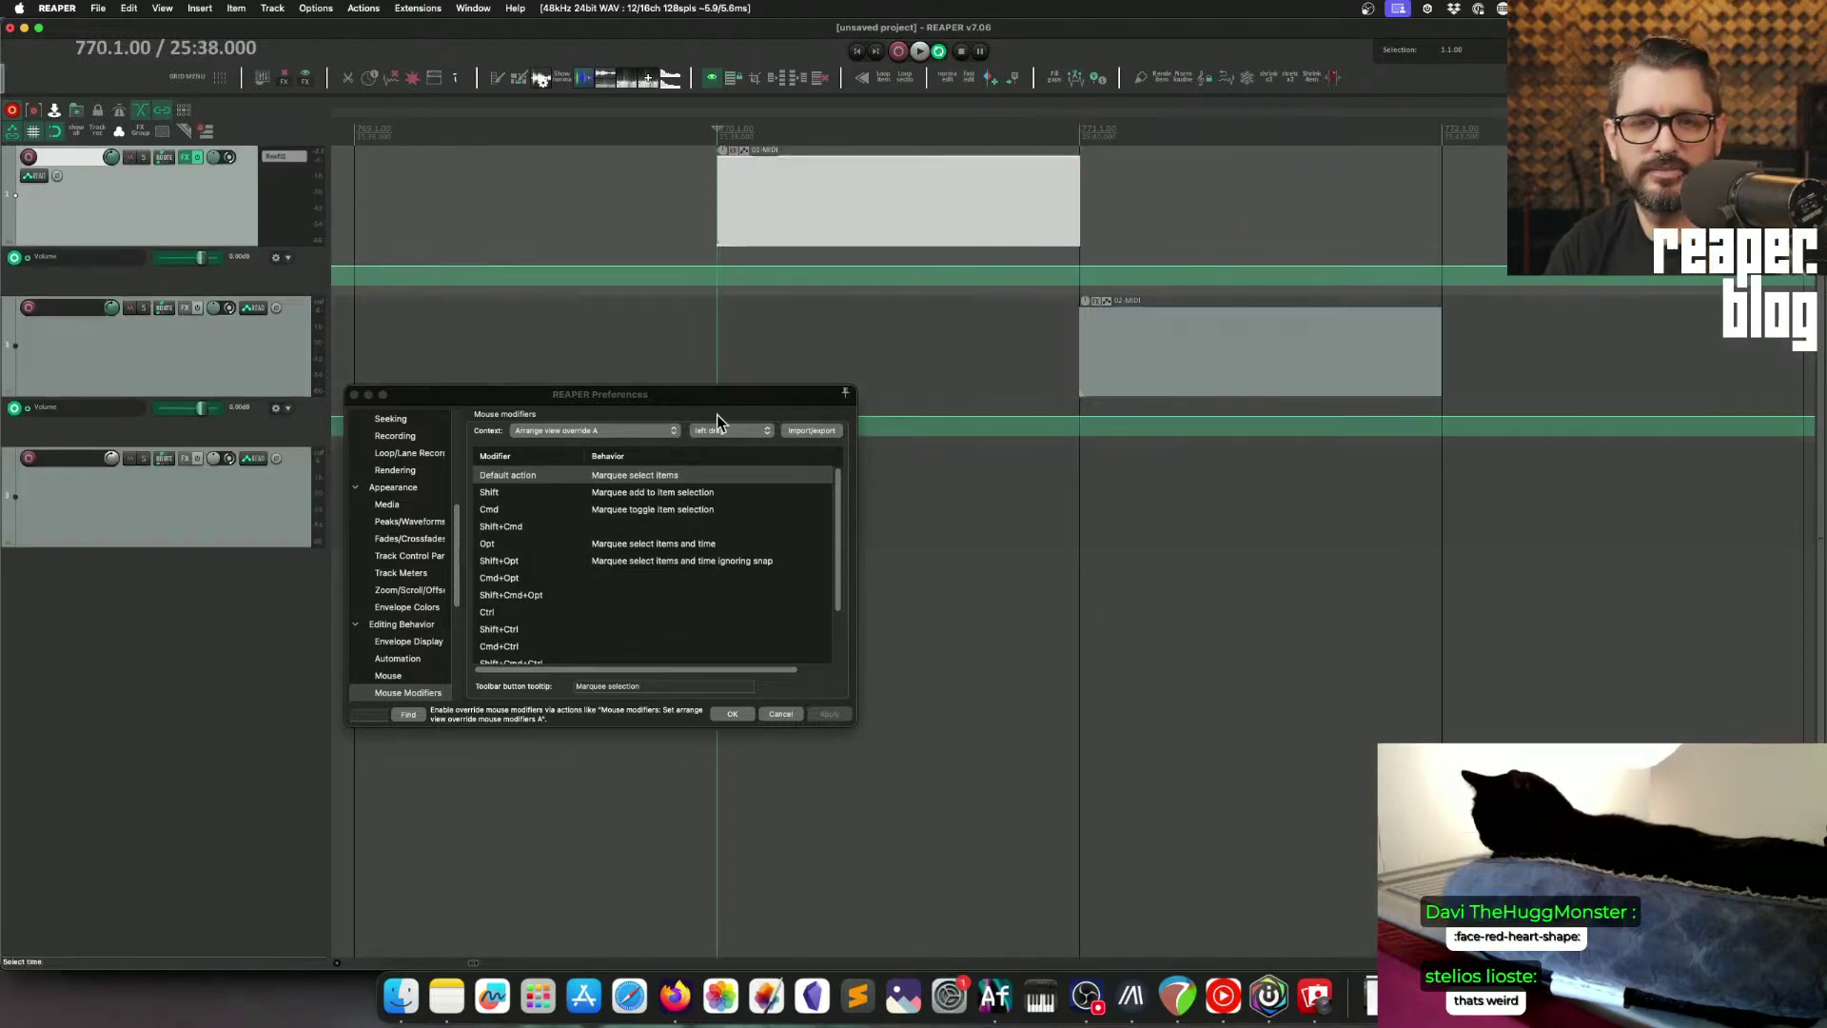
left_click_drag(722, 402, 717, 321)
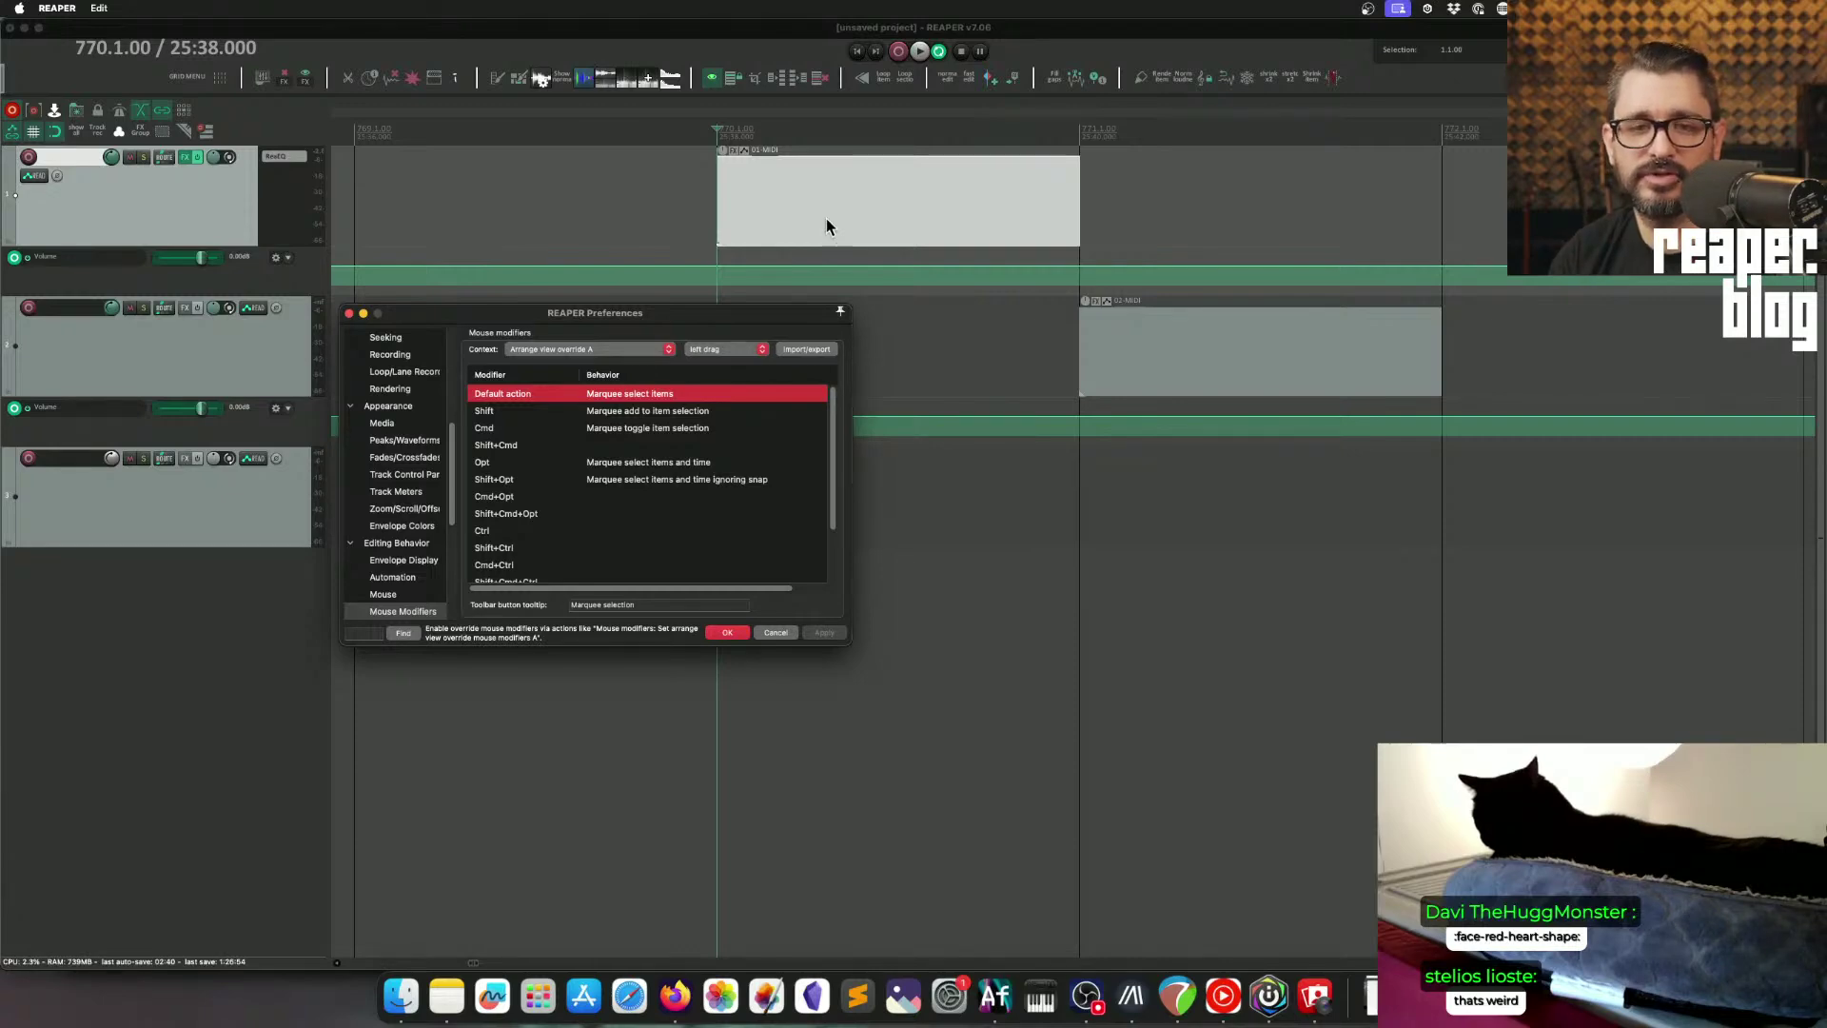
Step: Switch the mouse modifier context to Media item, close Preferences, and open the Actions list
left_click(605, 349)
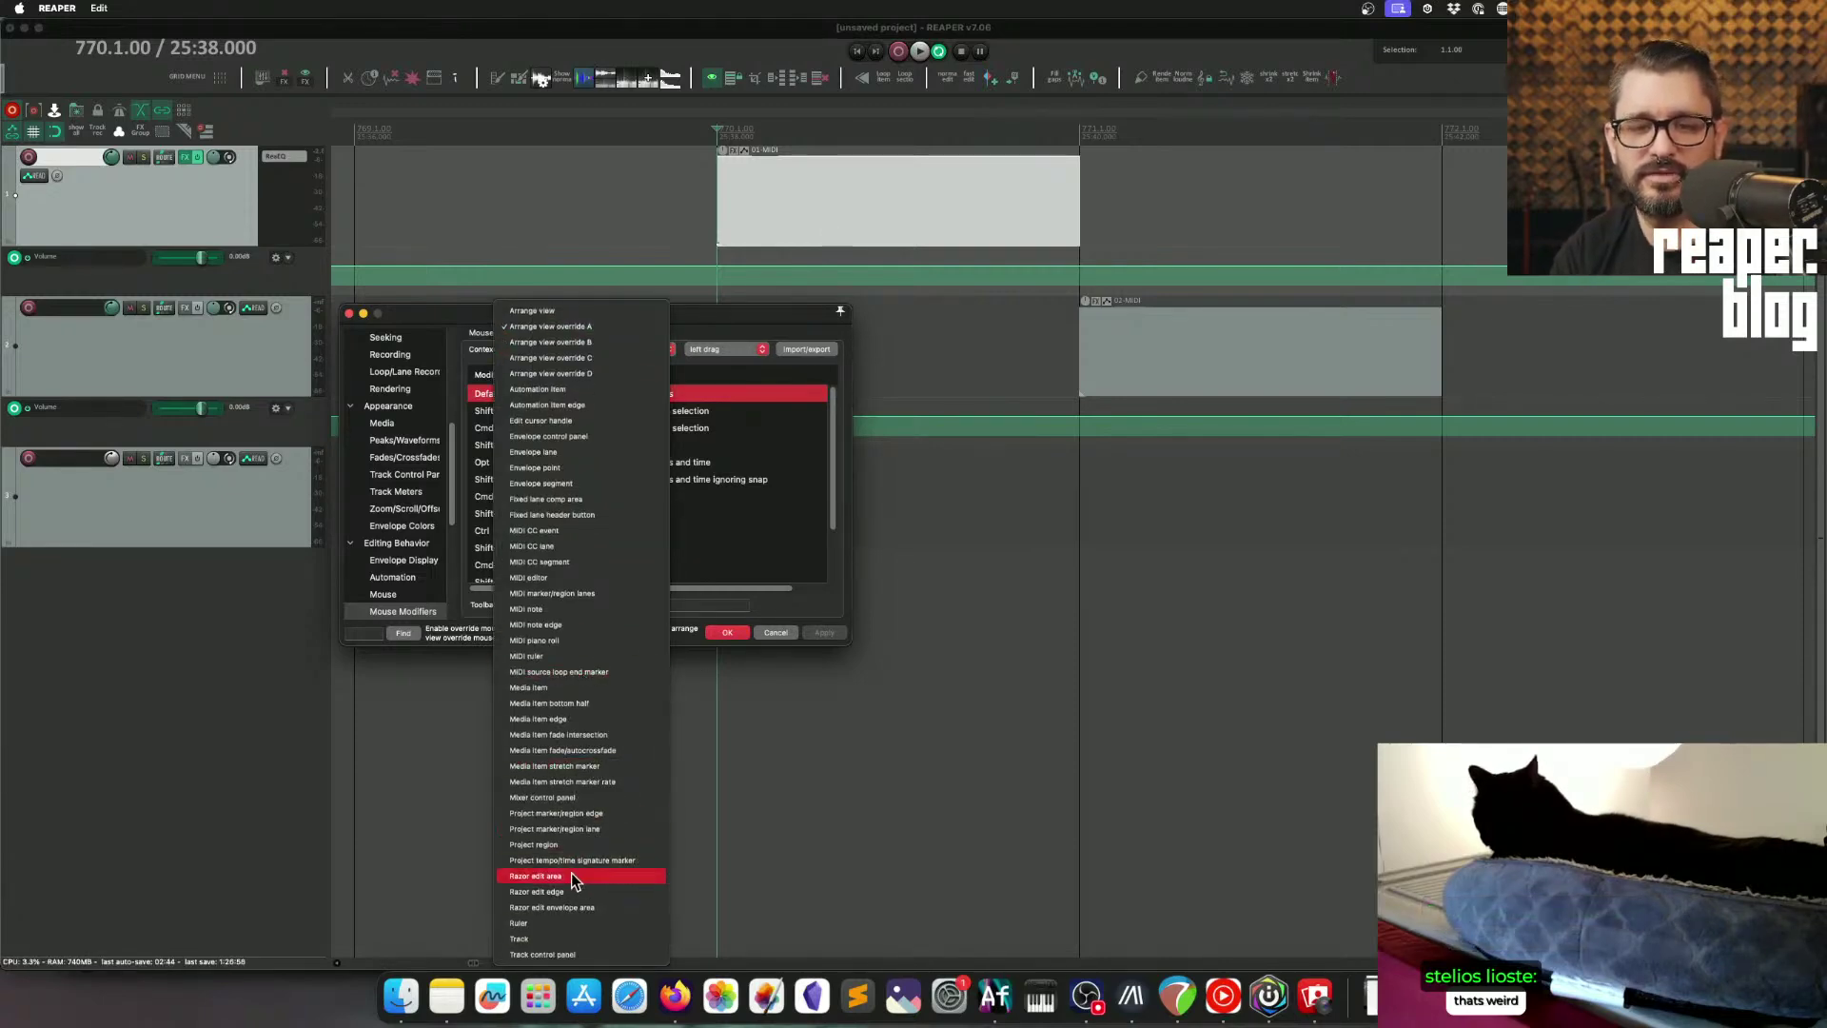
left_click(552, 687)
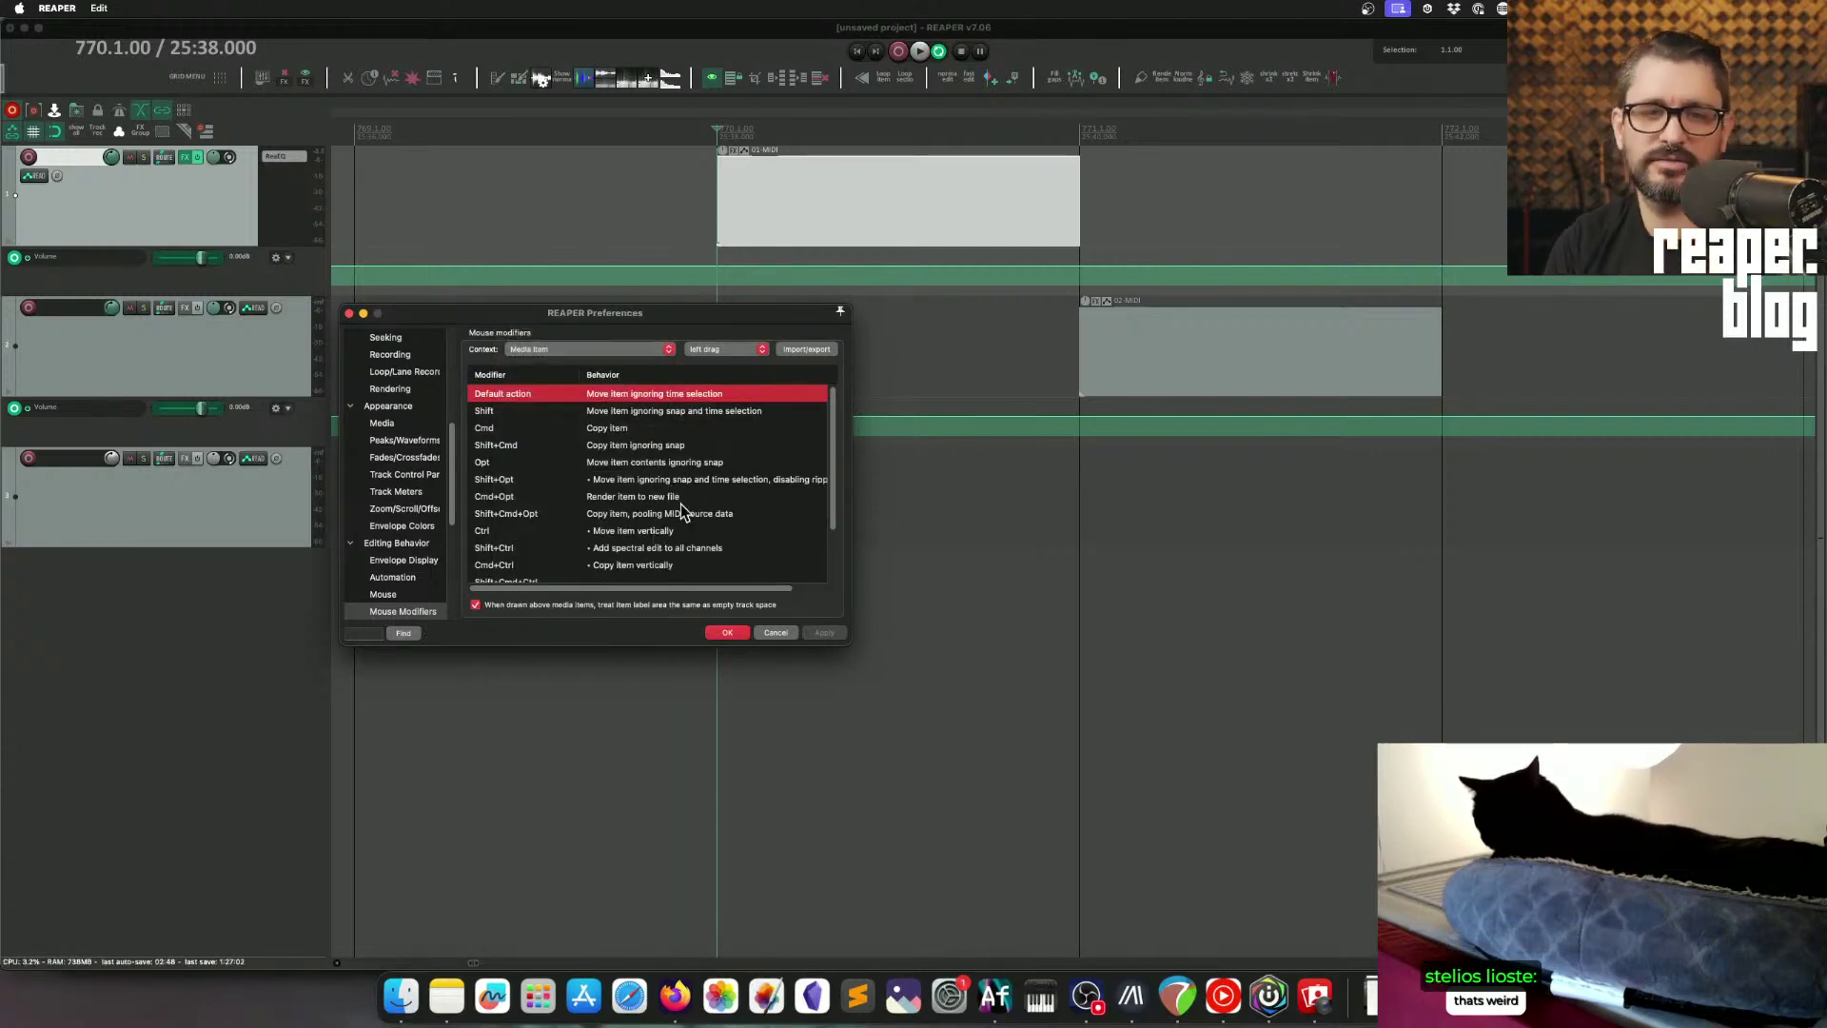
key("Escape")
left_click(702, 205)
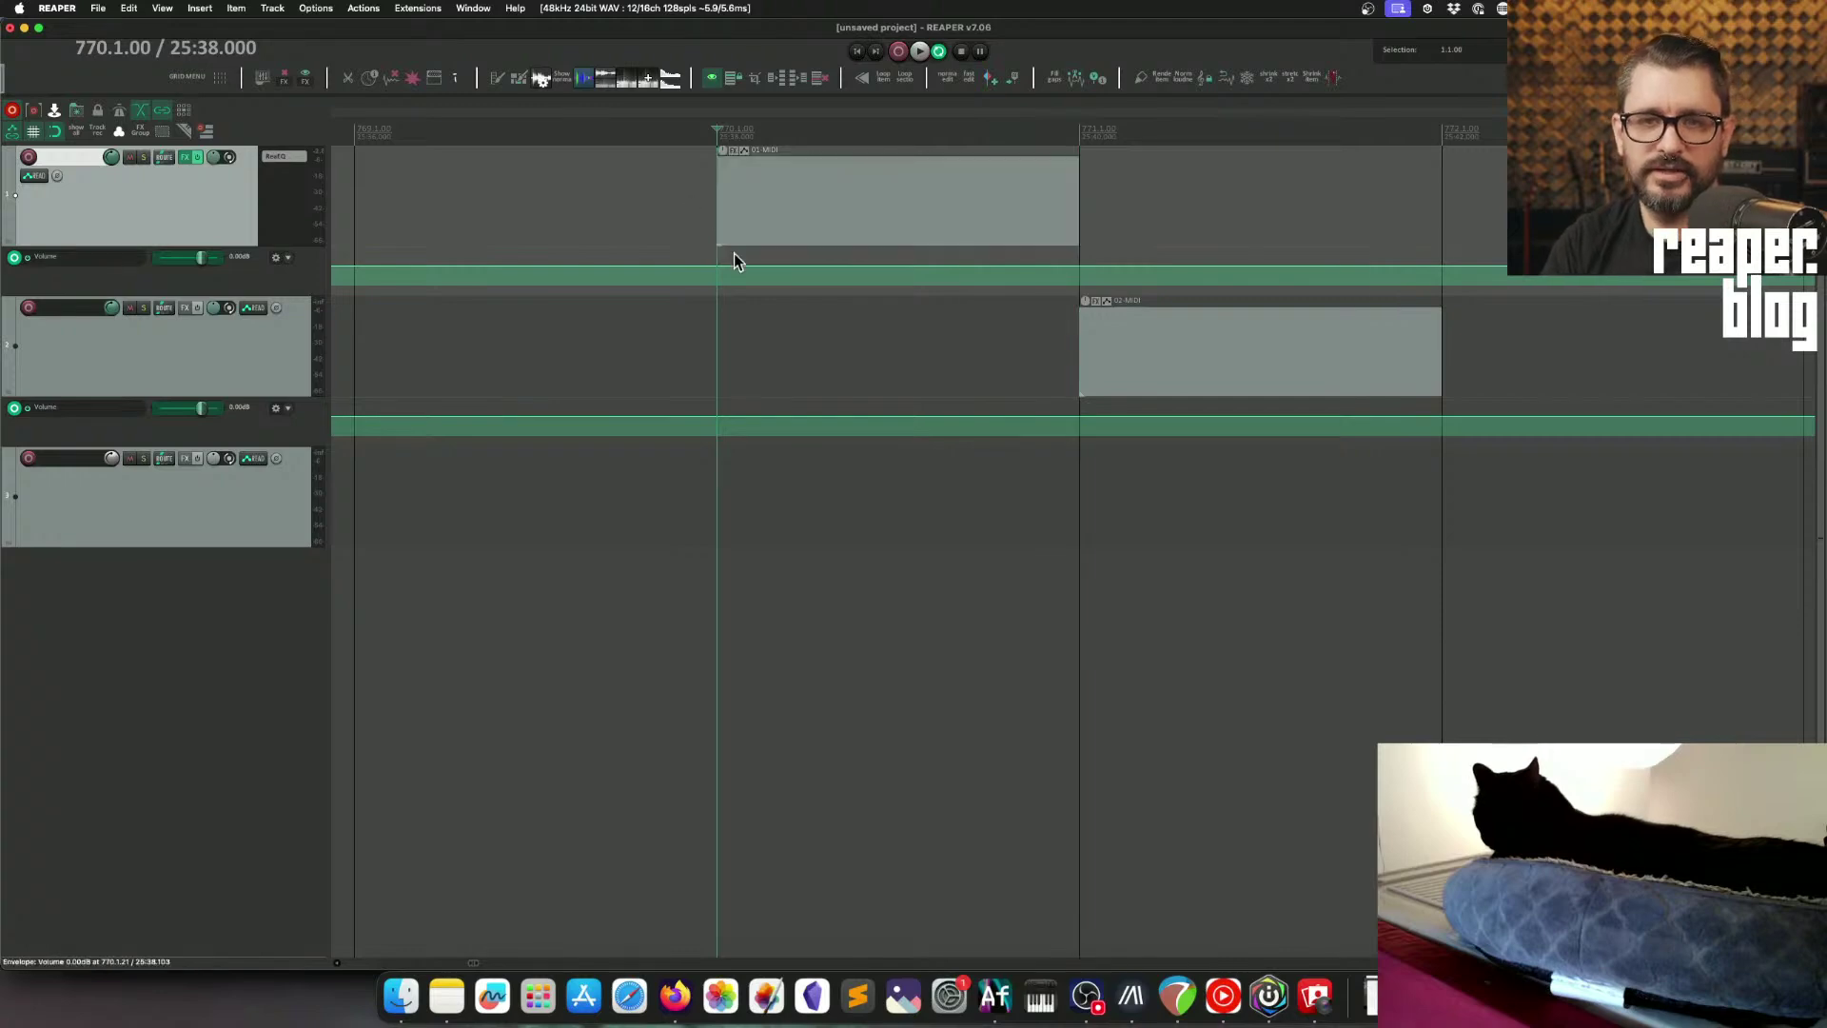
scroll(733, 253, "down", 5)
key("shift+slash")
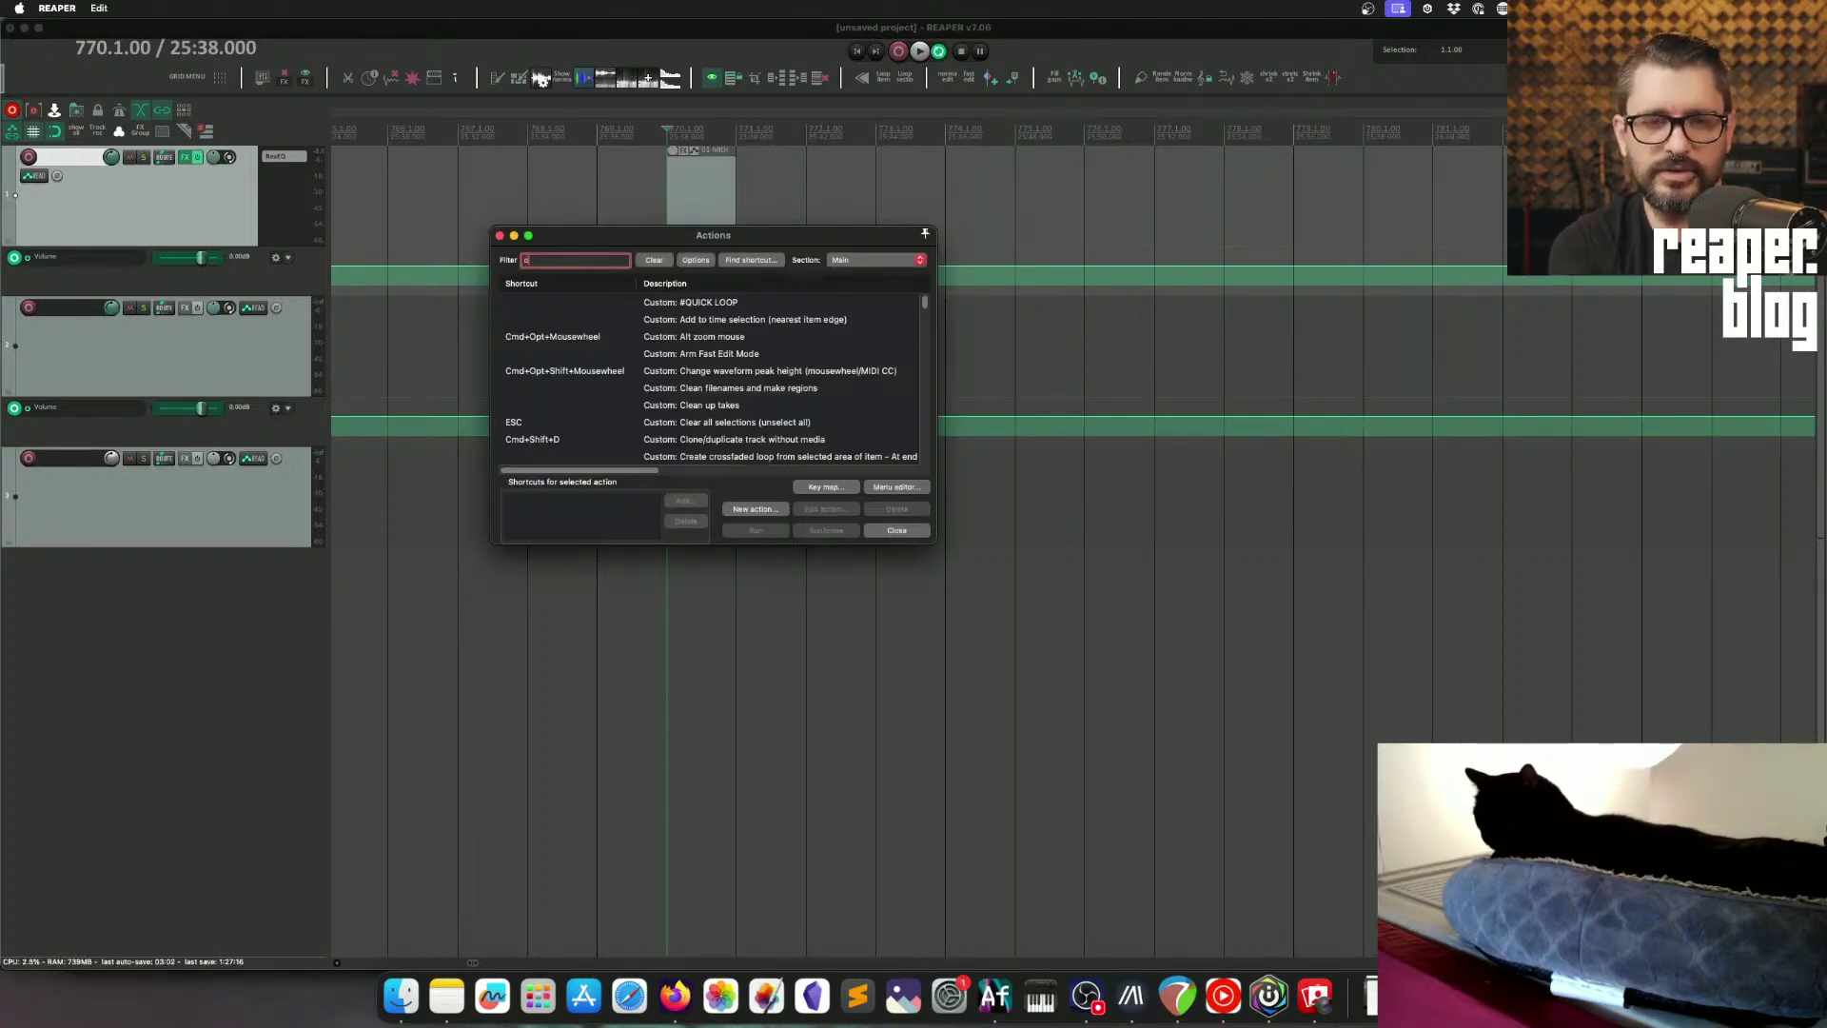
Step: Run the 'override a' arrange view mouse modifiers A action, then drag both MIDI items one grid step earlier
type("override")
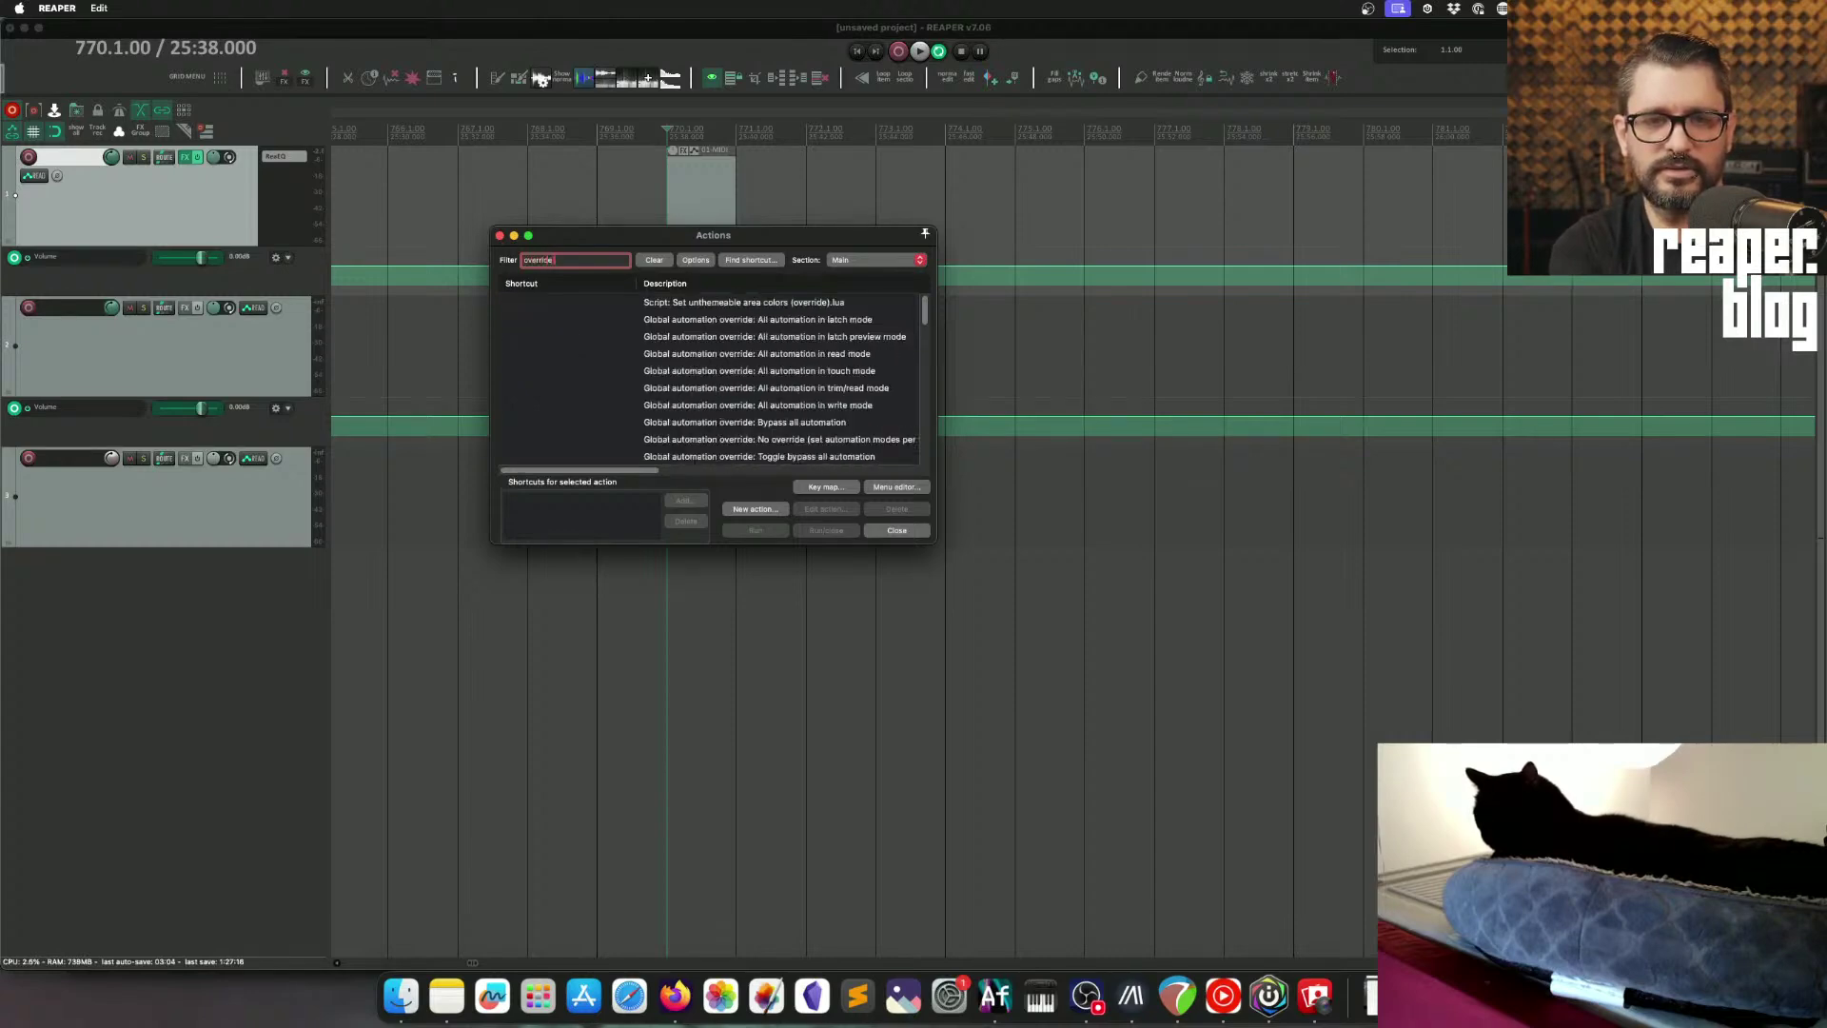
type(" a")
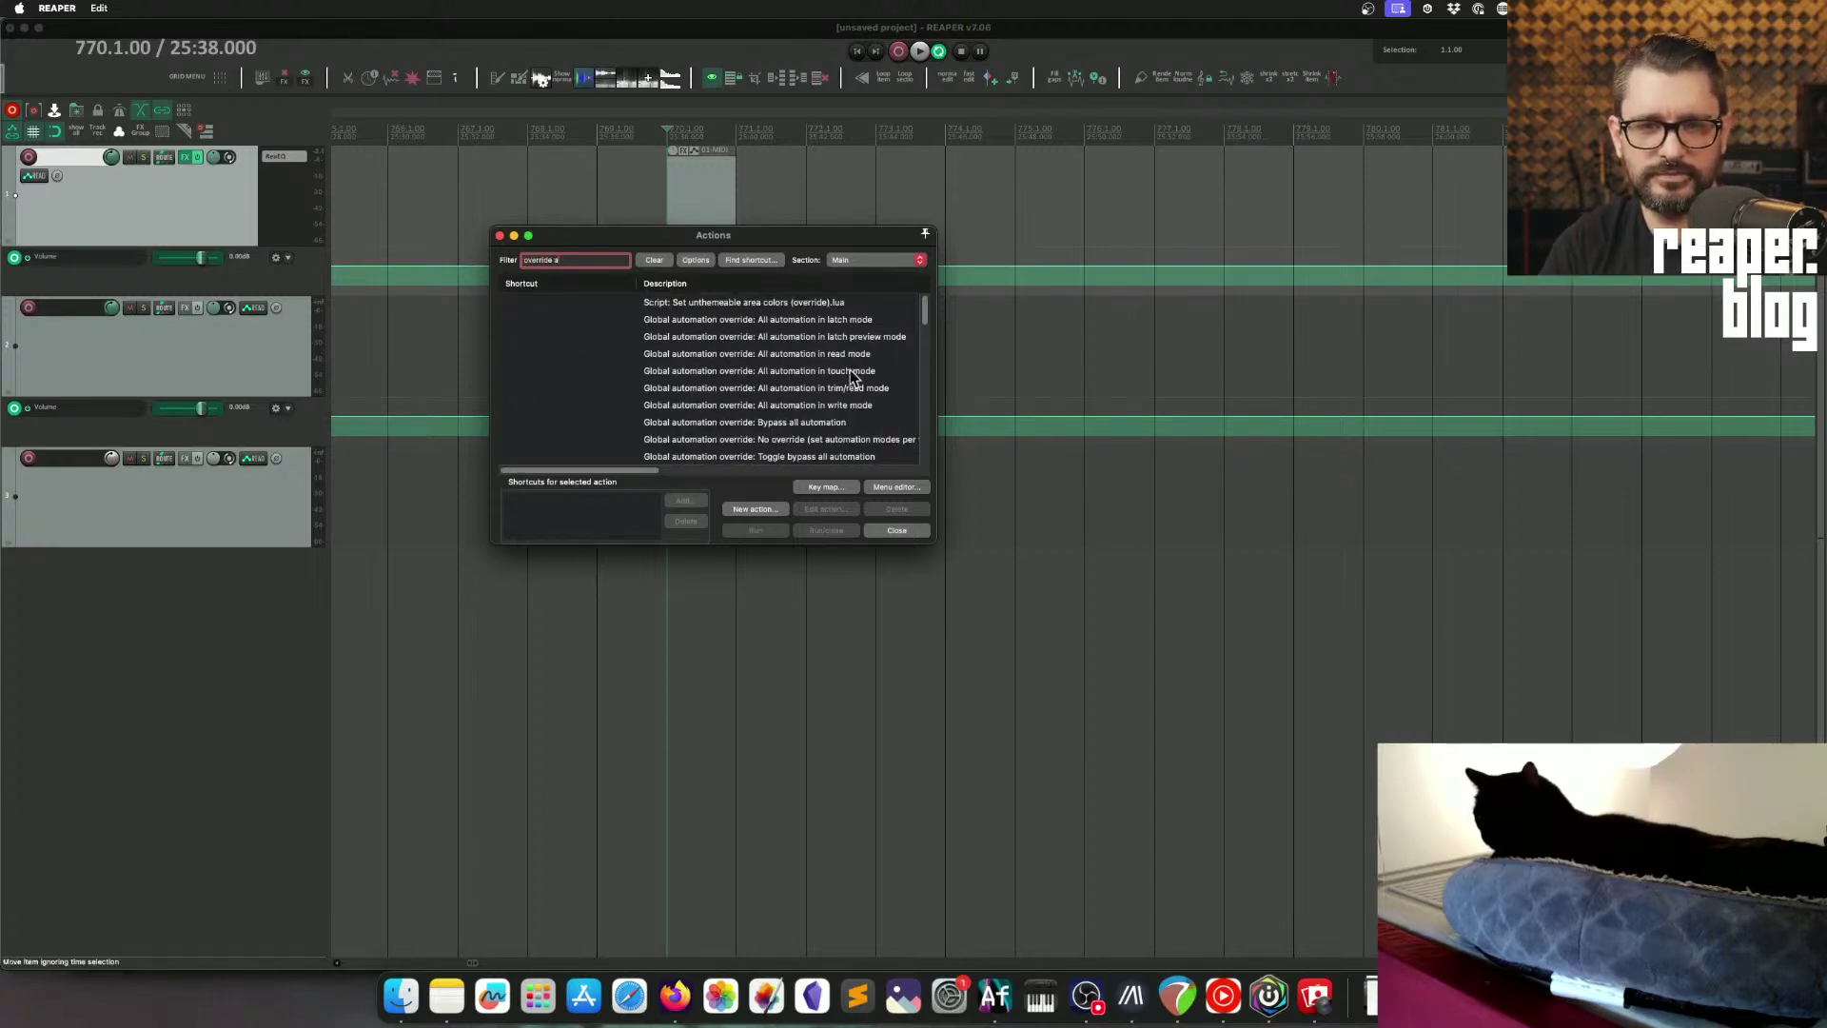
scroll(871, 391, "down", 10)
left_click(882, 341)
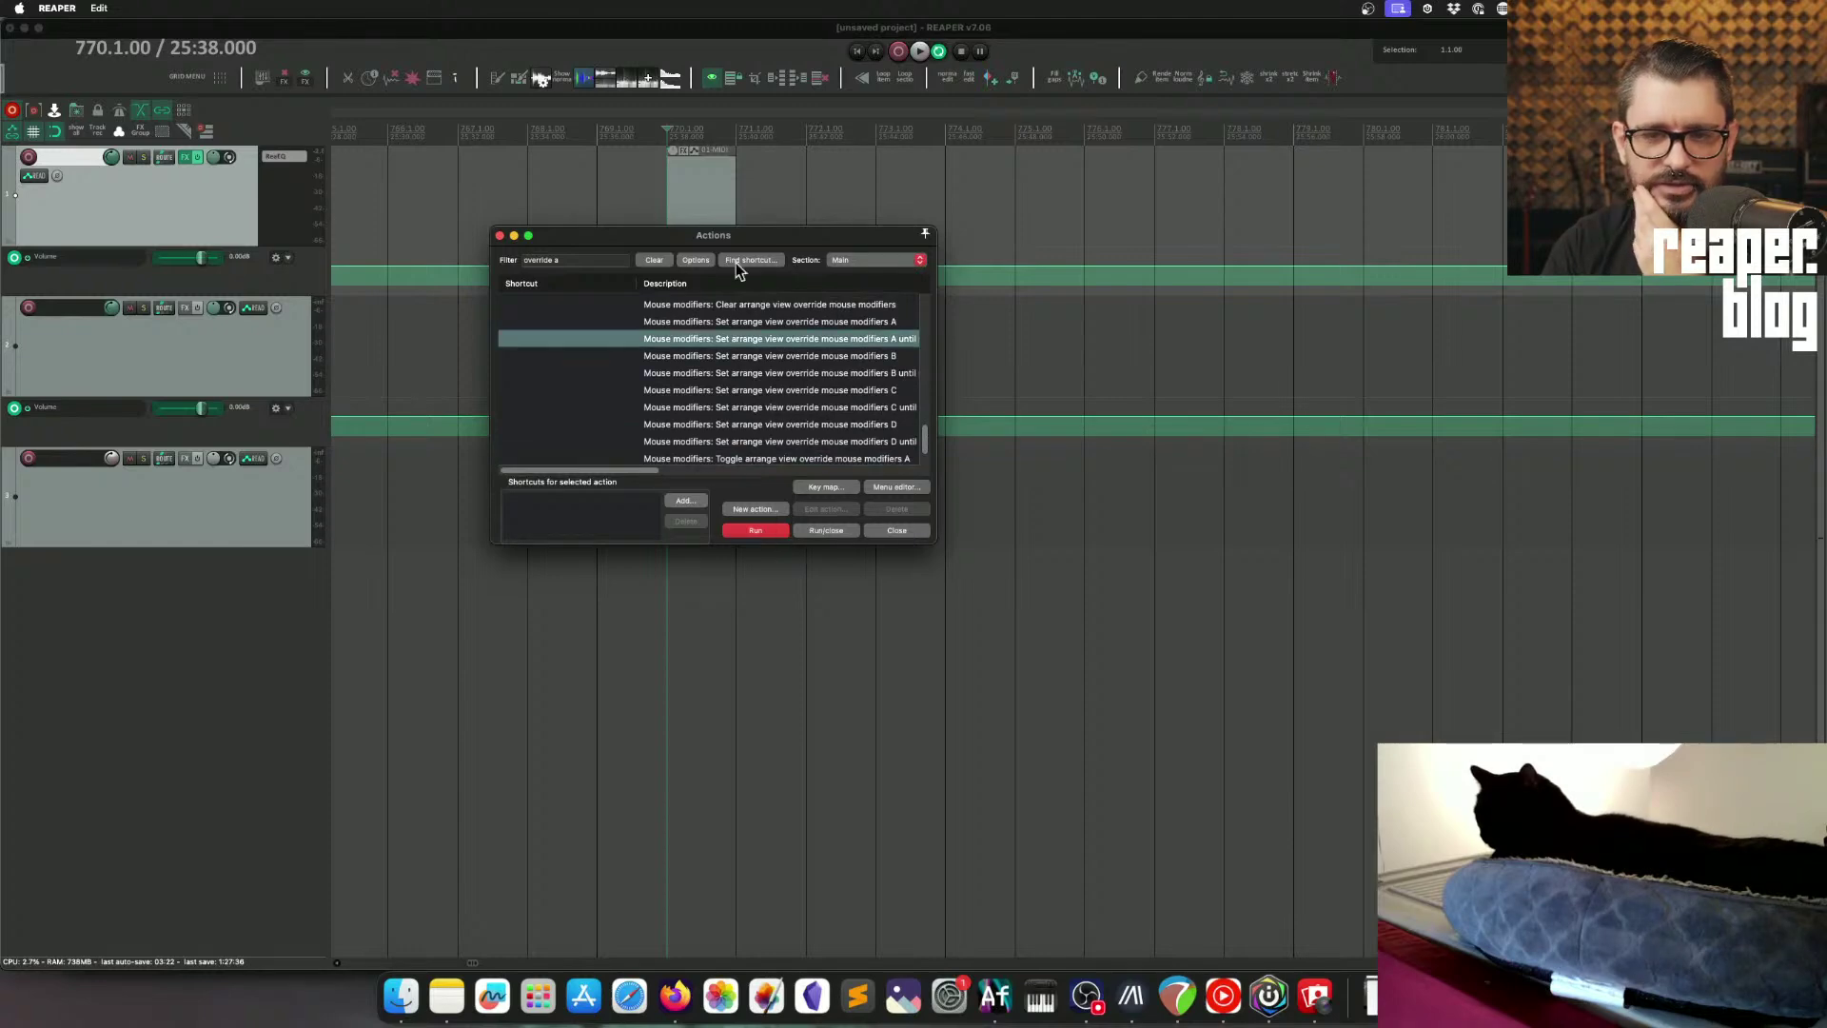
left_click_drag(761, 235, 1157, 101)
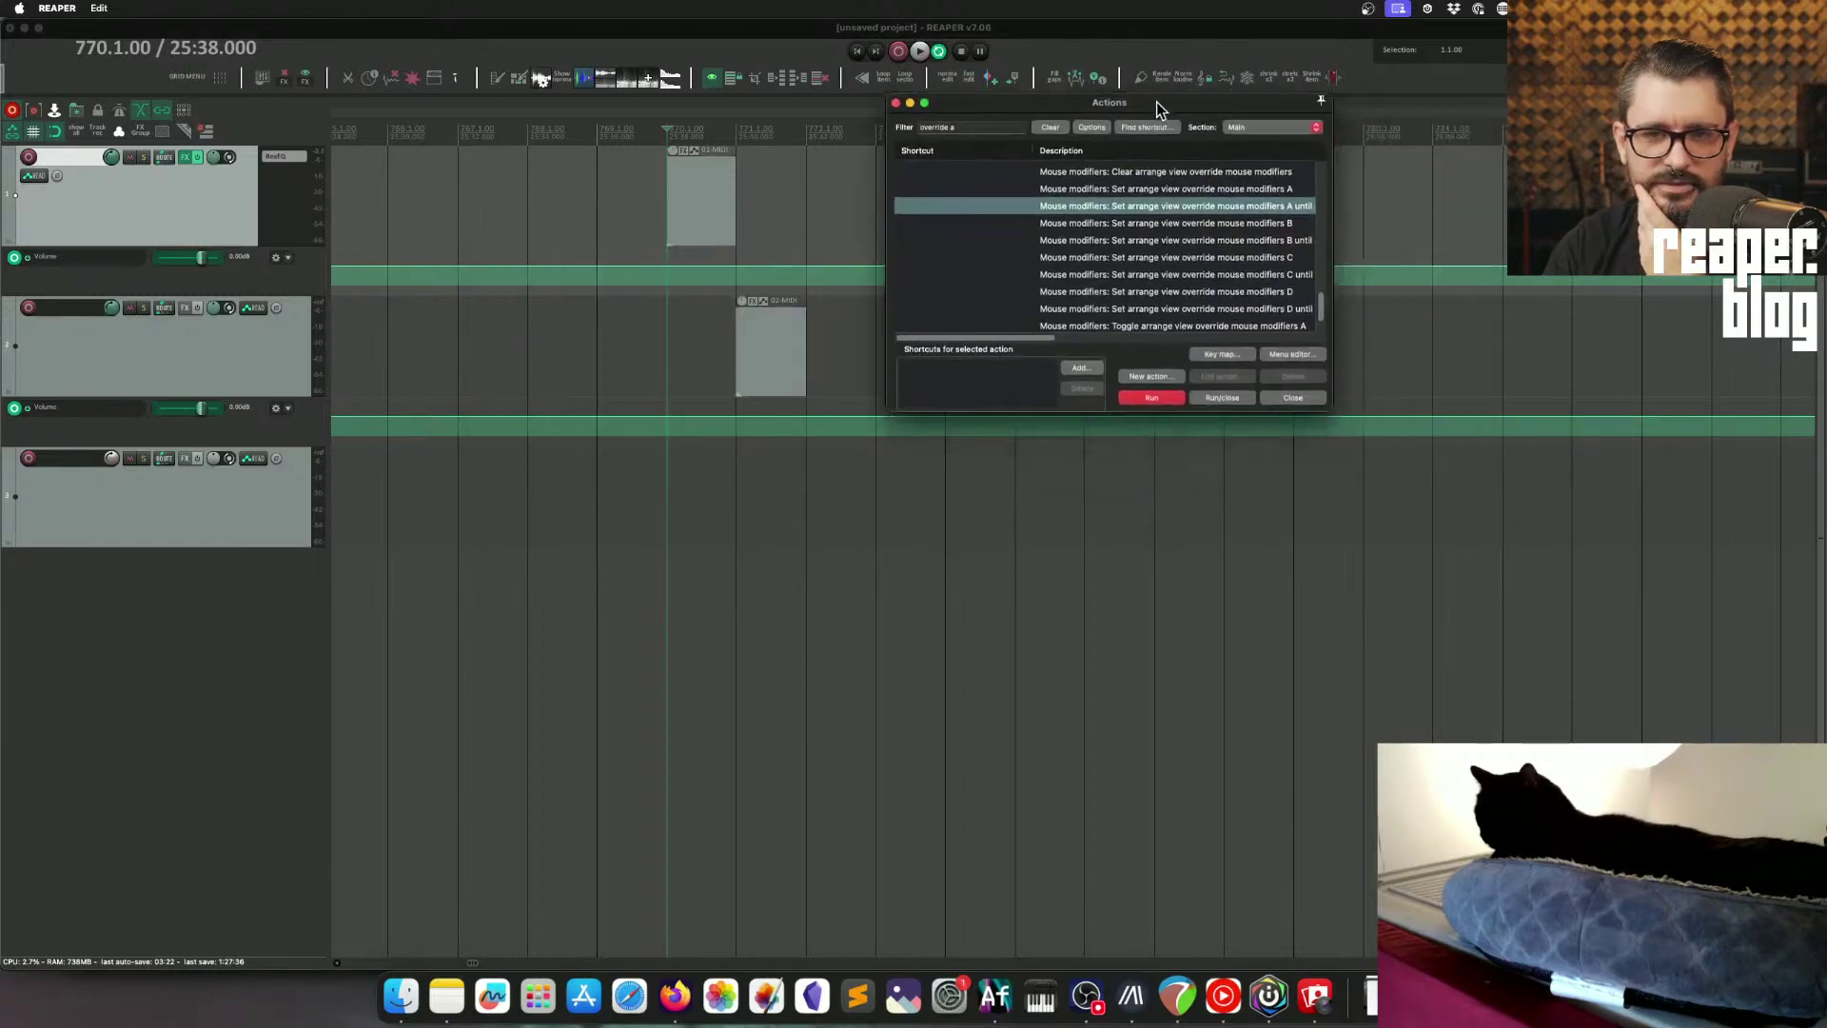
left_click(1155, 397)
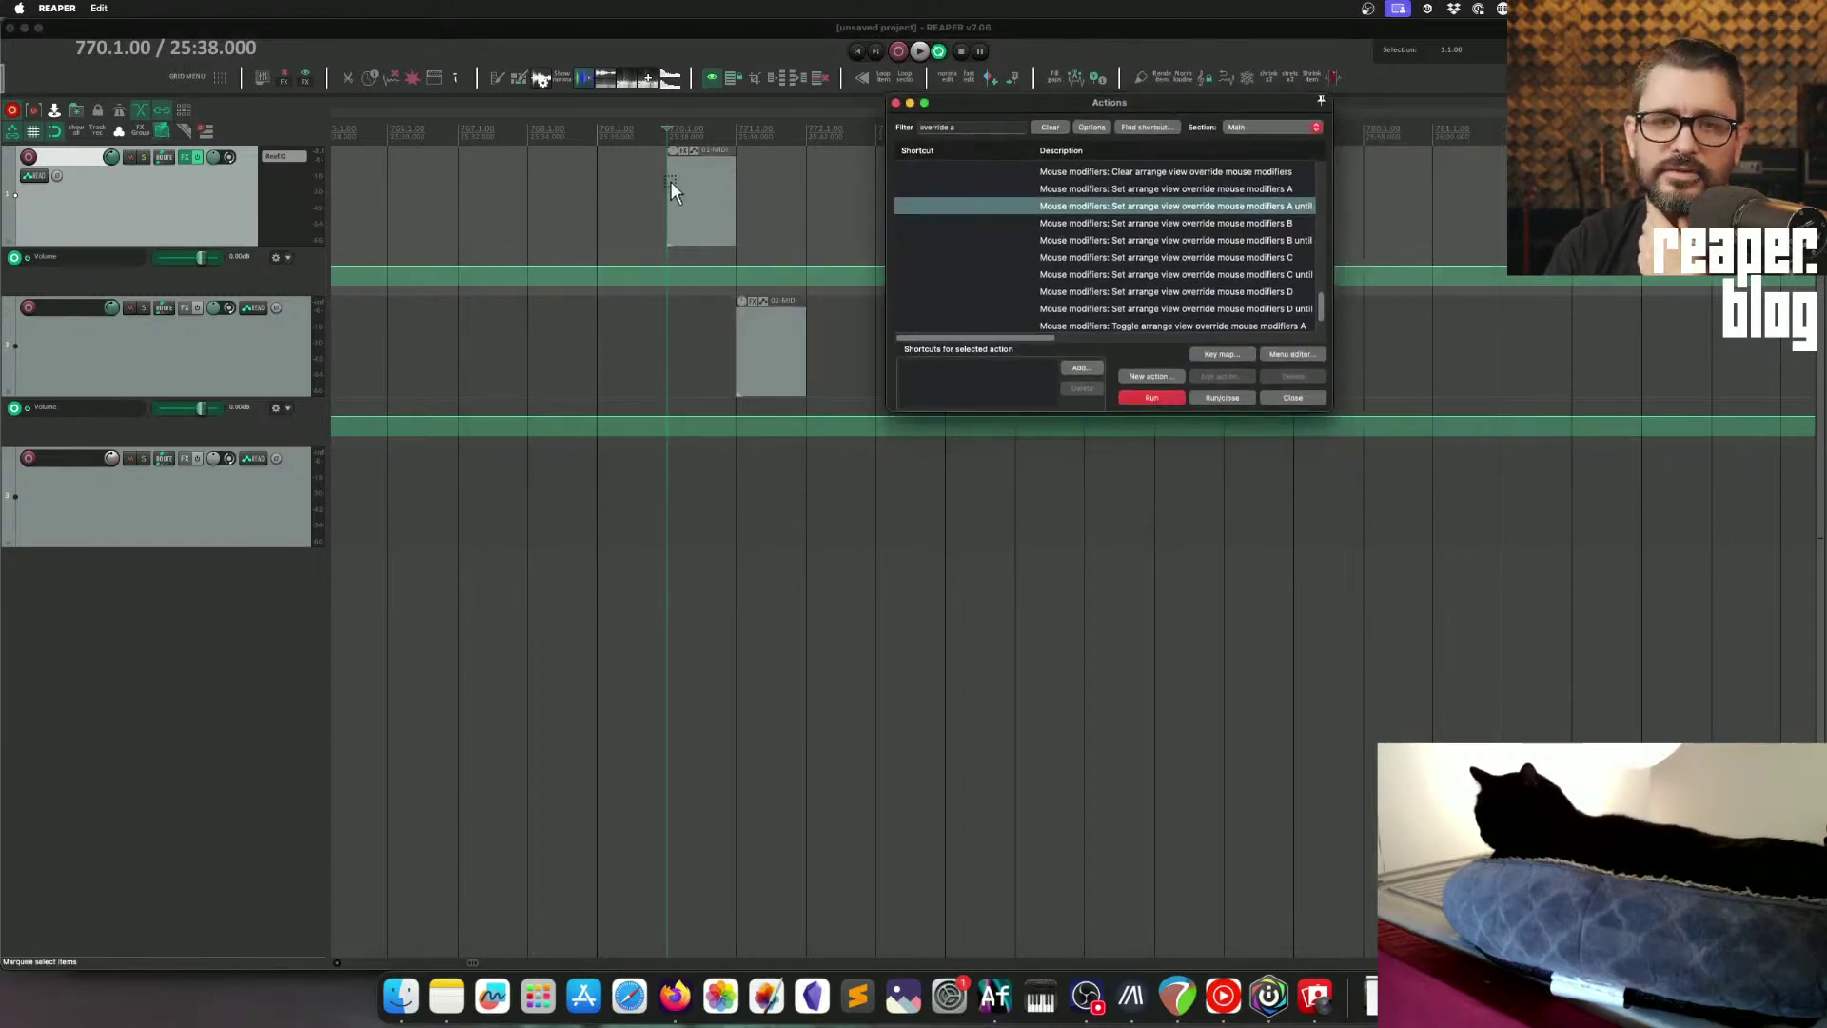
left_click_drag(670, 181, 832, 377)
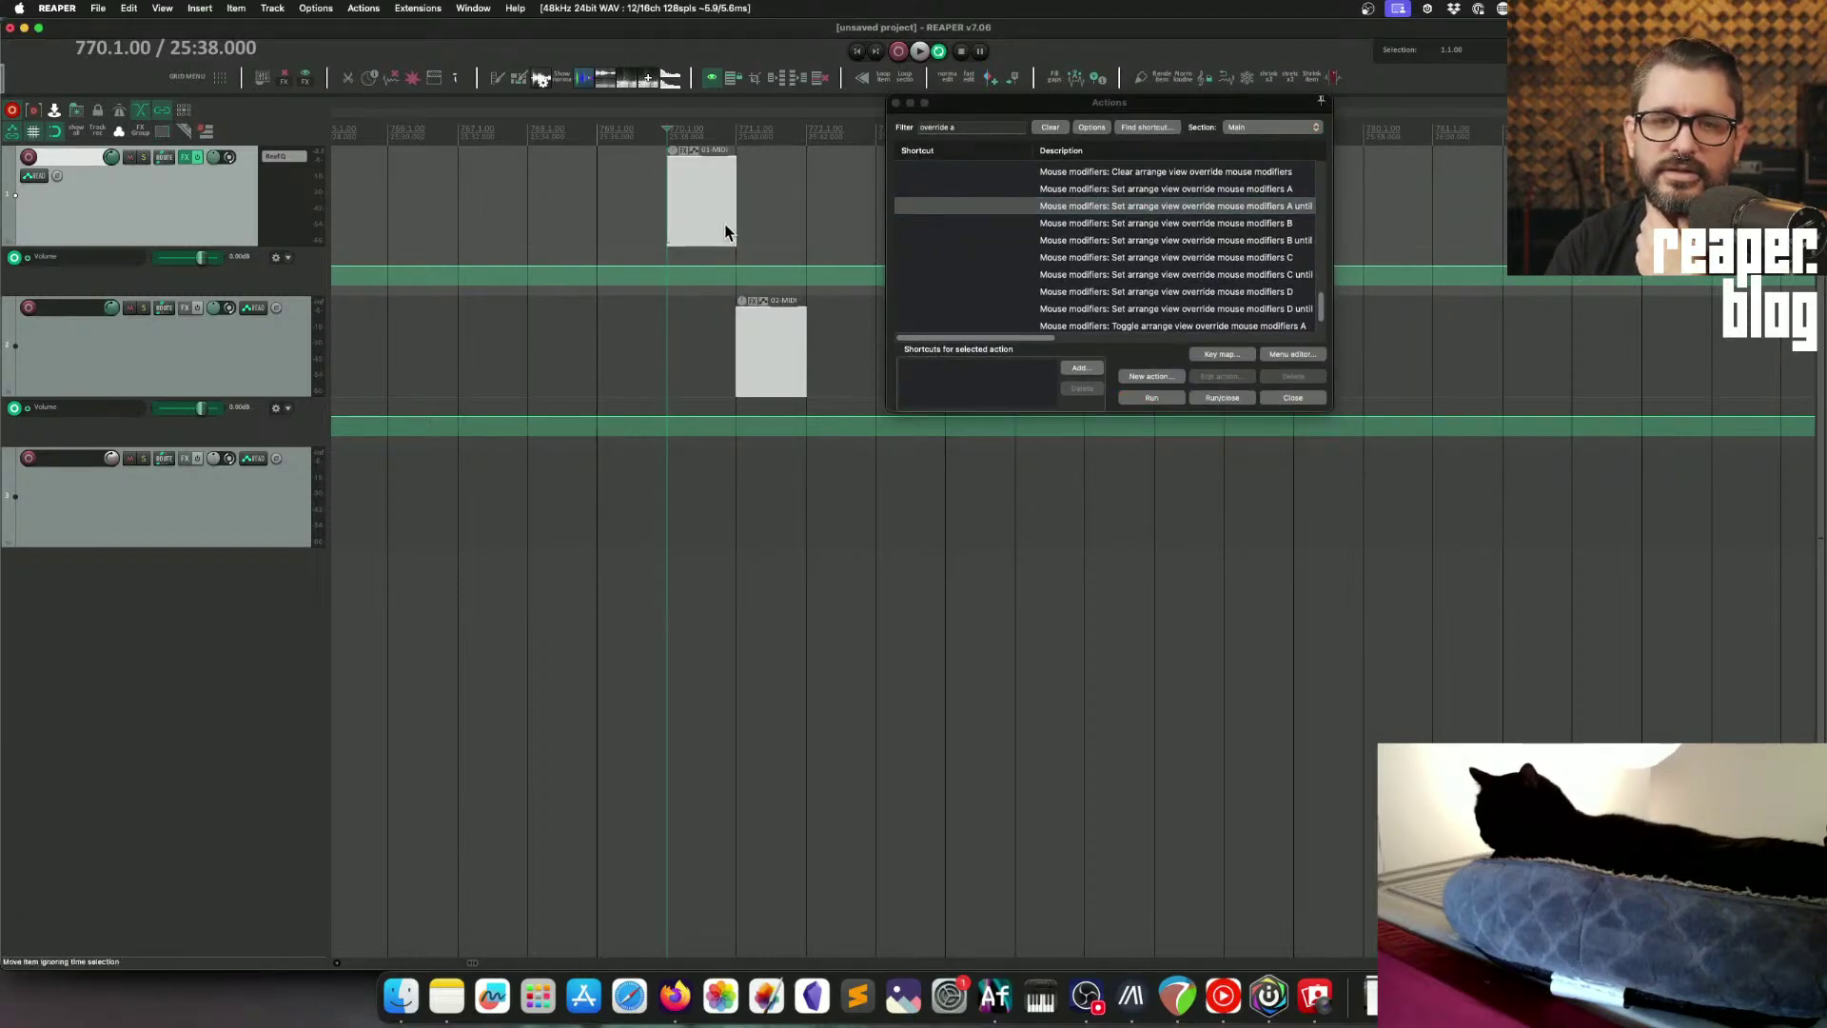
mouse_move(707, 225)
left_mouse_down()
mouse_move(490, 226)
mouse_move(673, 229)
left_mouse_up()
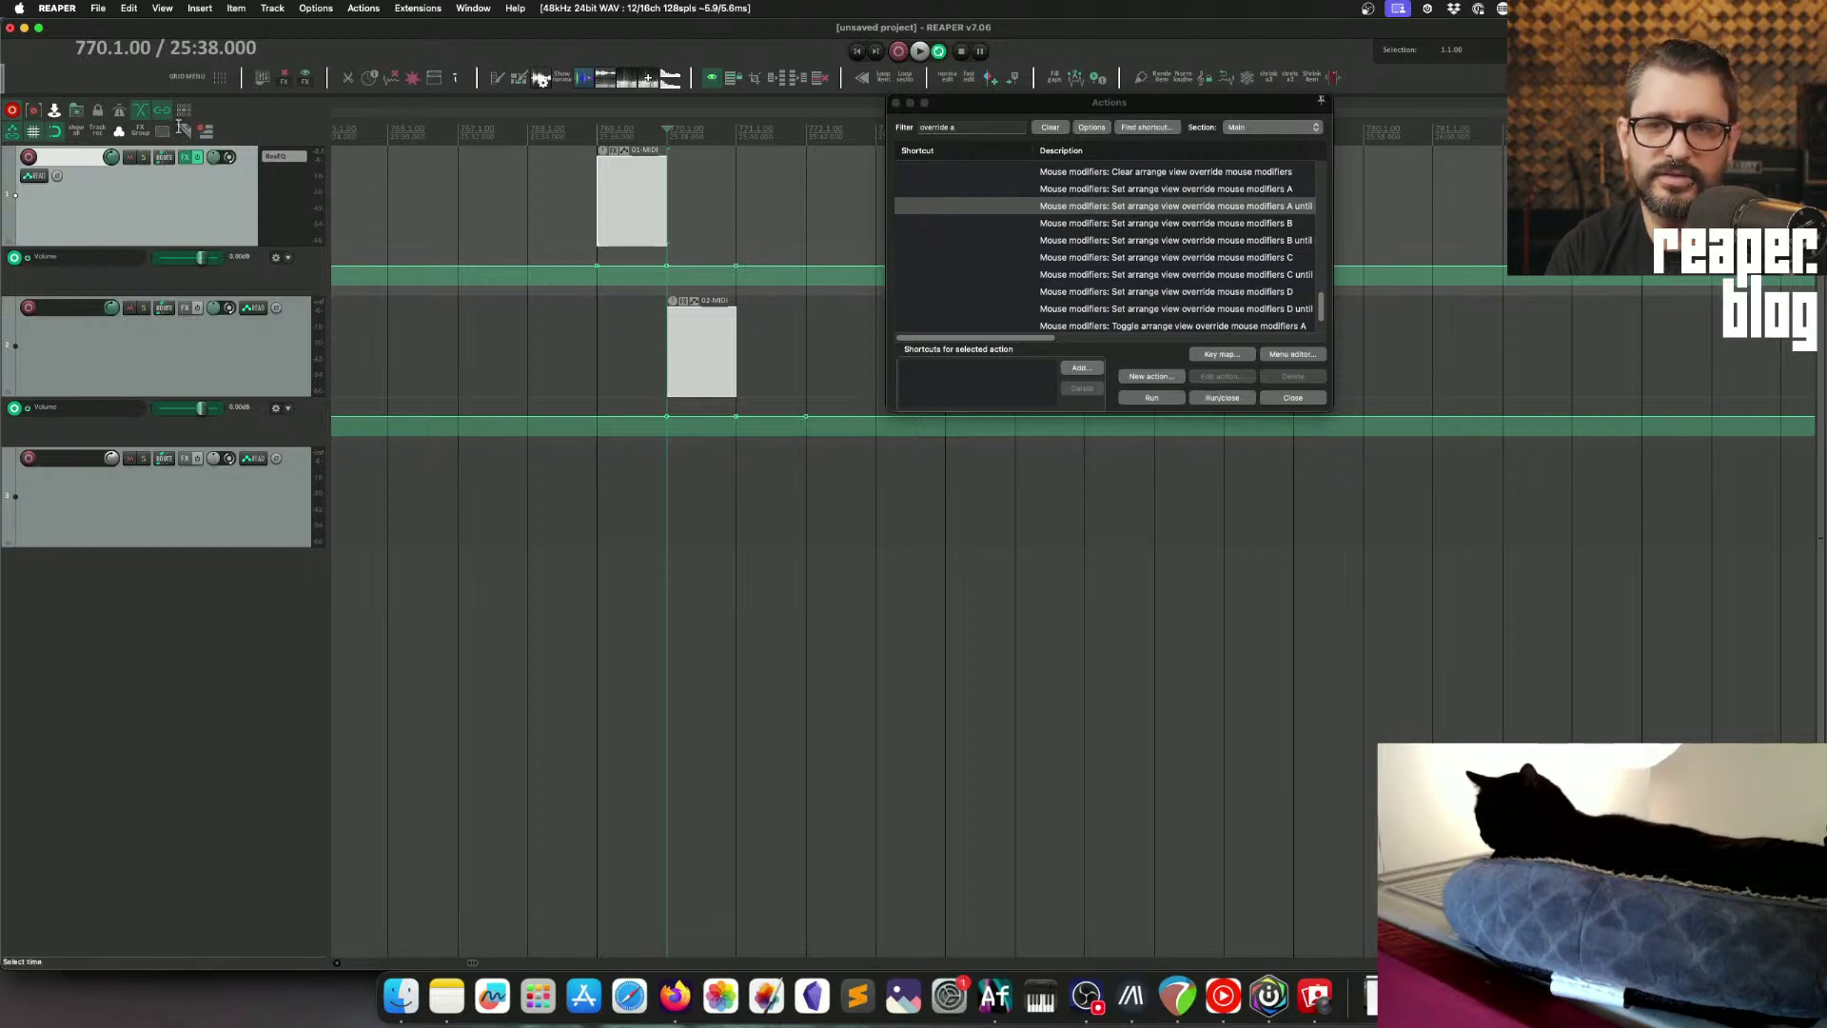
Step: Reassign the marquee selection toolbar button to the arrange view override A mouse modifier action
right_click(267, 133)
left_click(314, 203)
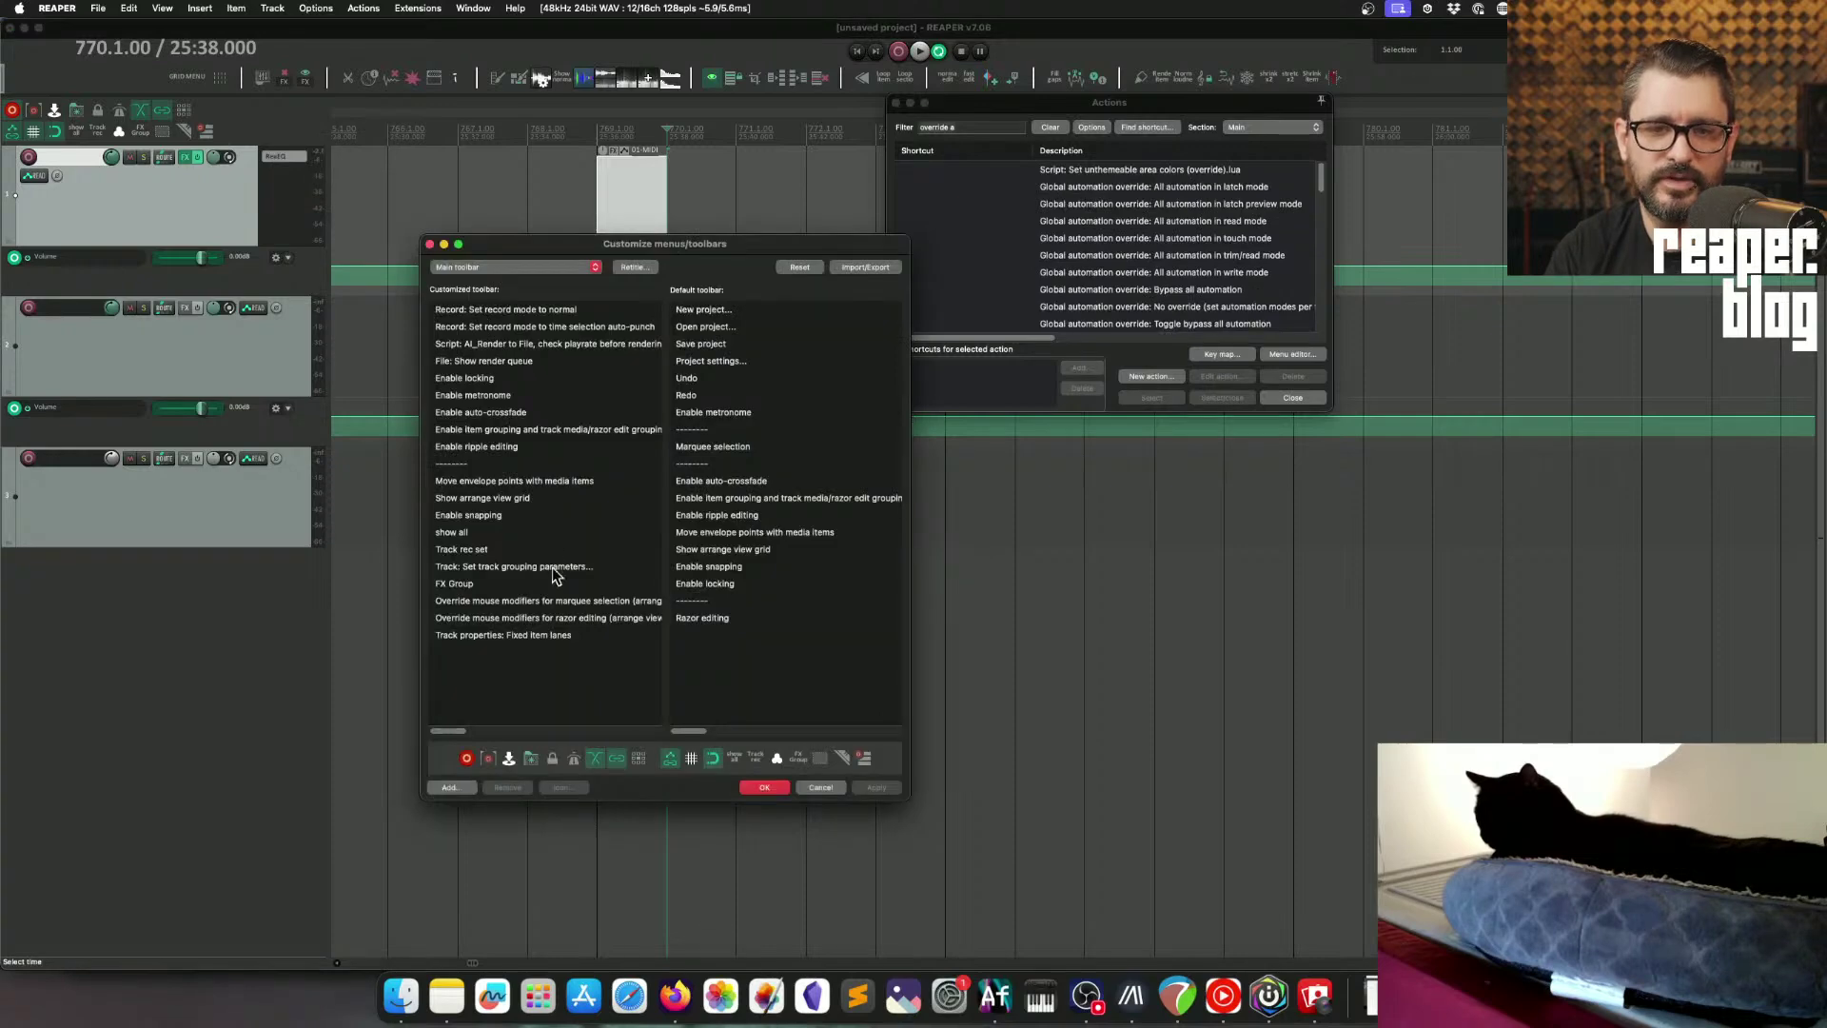
left_click(533, 602)
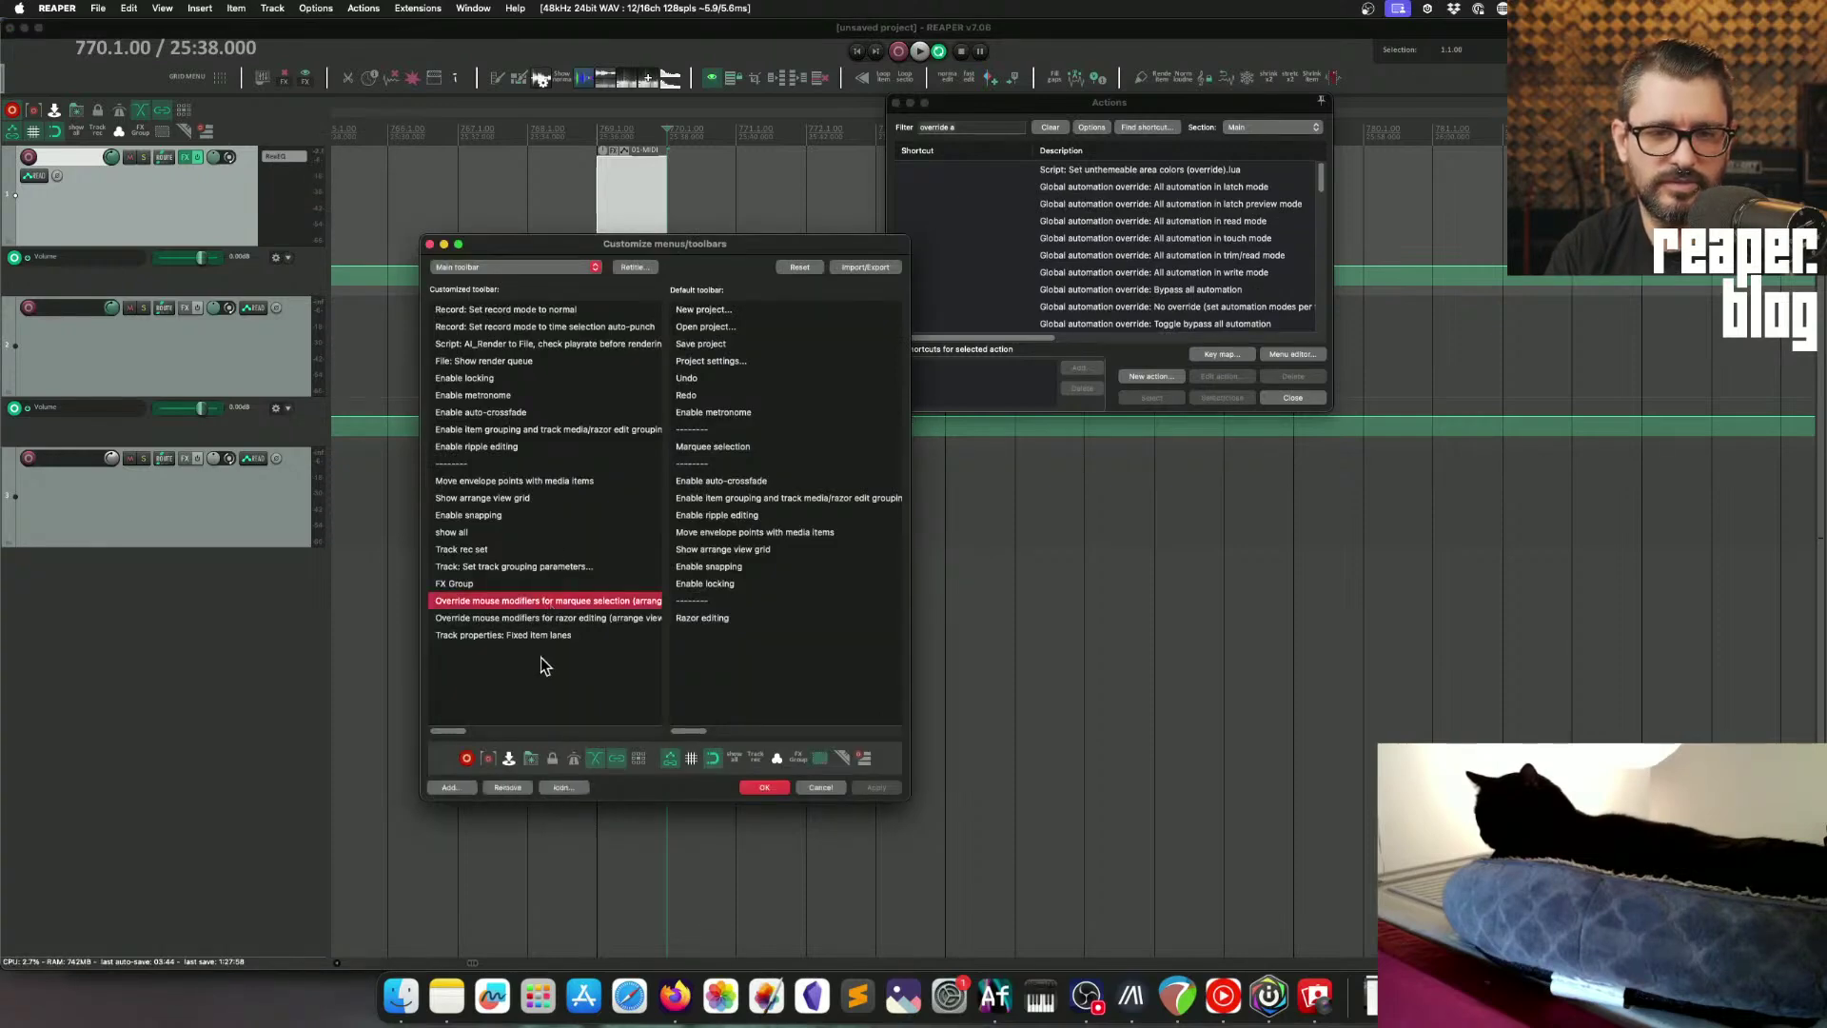
mouse_move(463, 731)
left_mouse_down()
mouse_move(494, 730)
mouse_move(456, 730)
left_mouse_up()
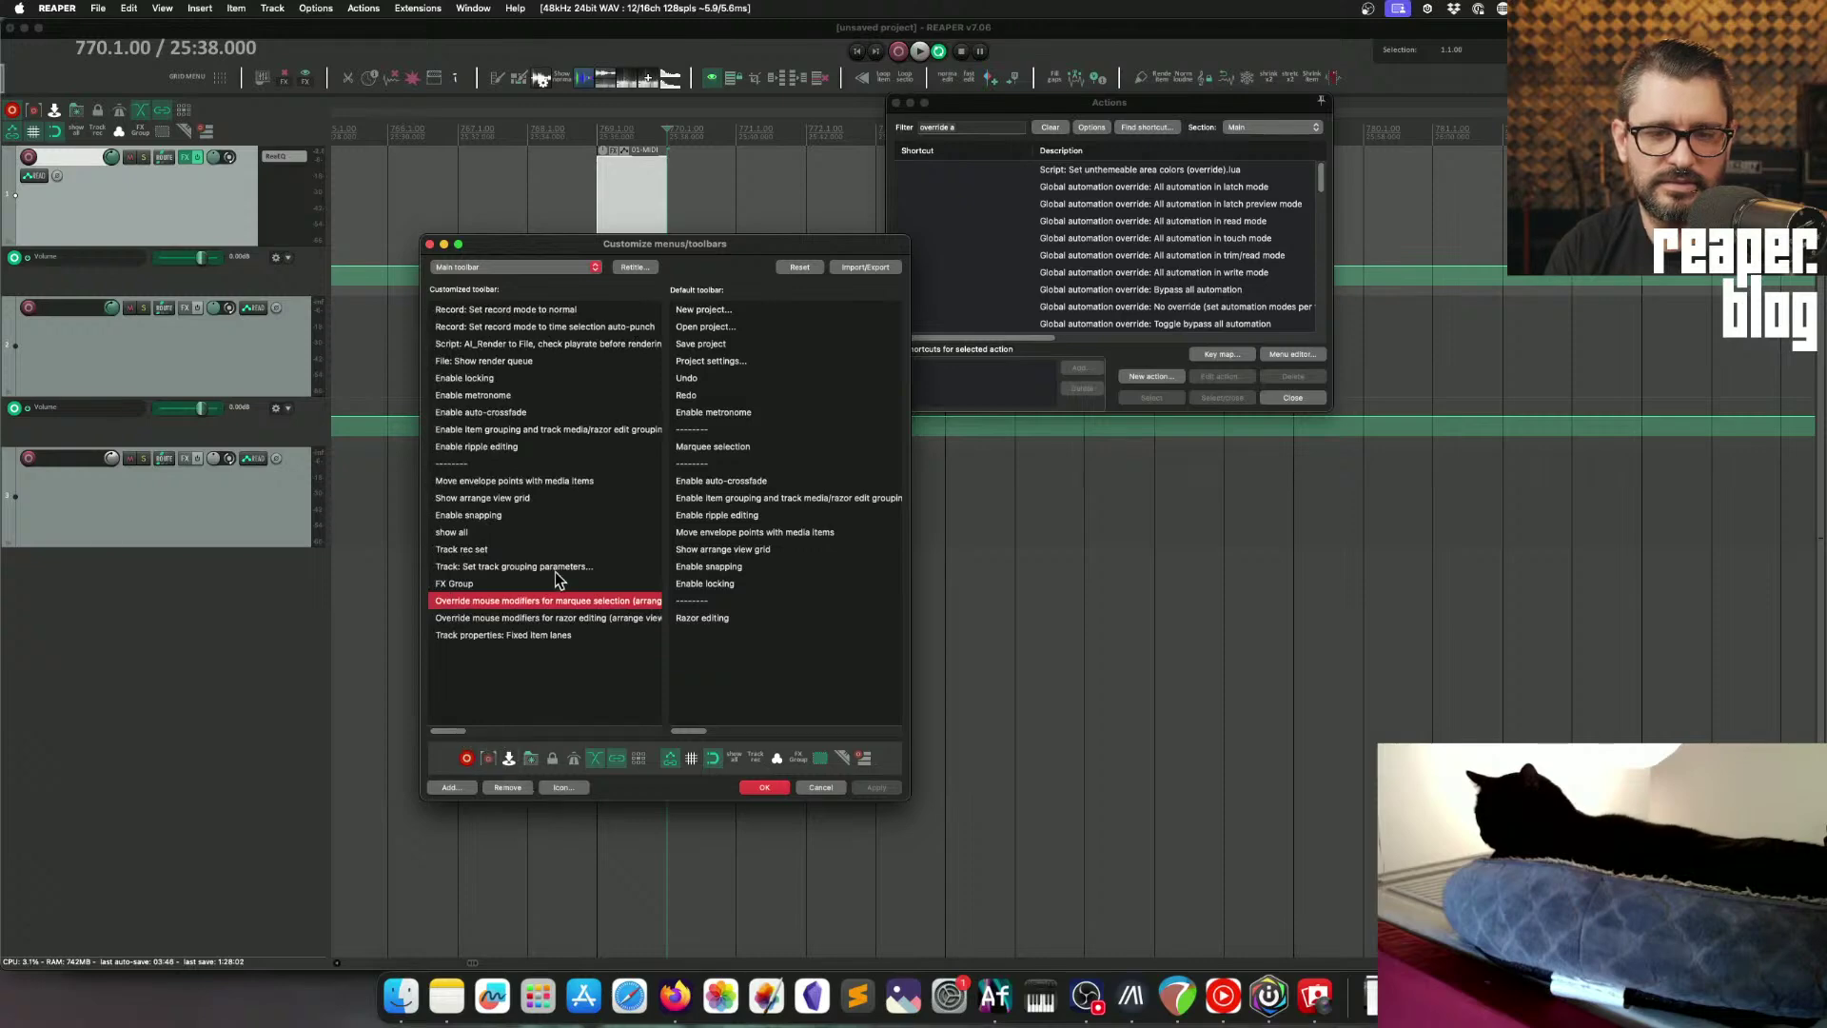
right_click(551, 606)
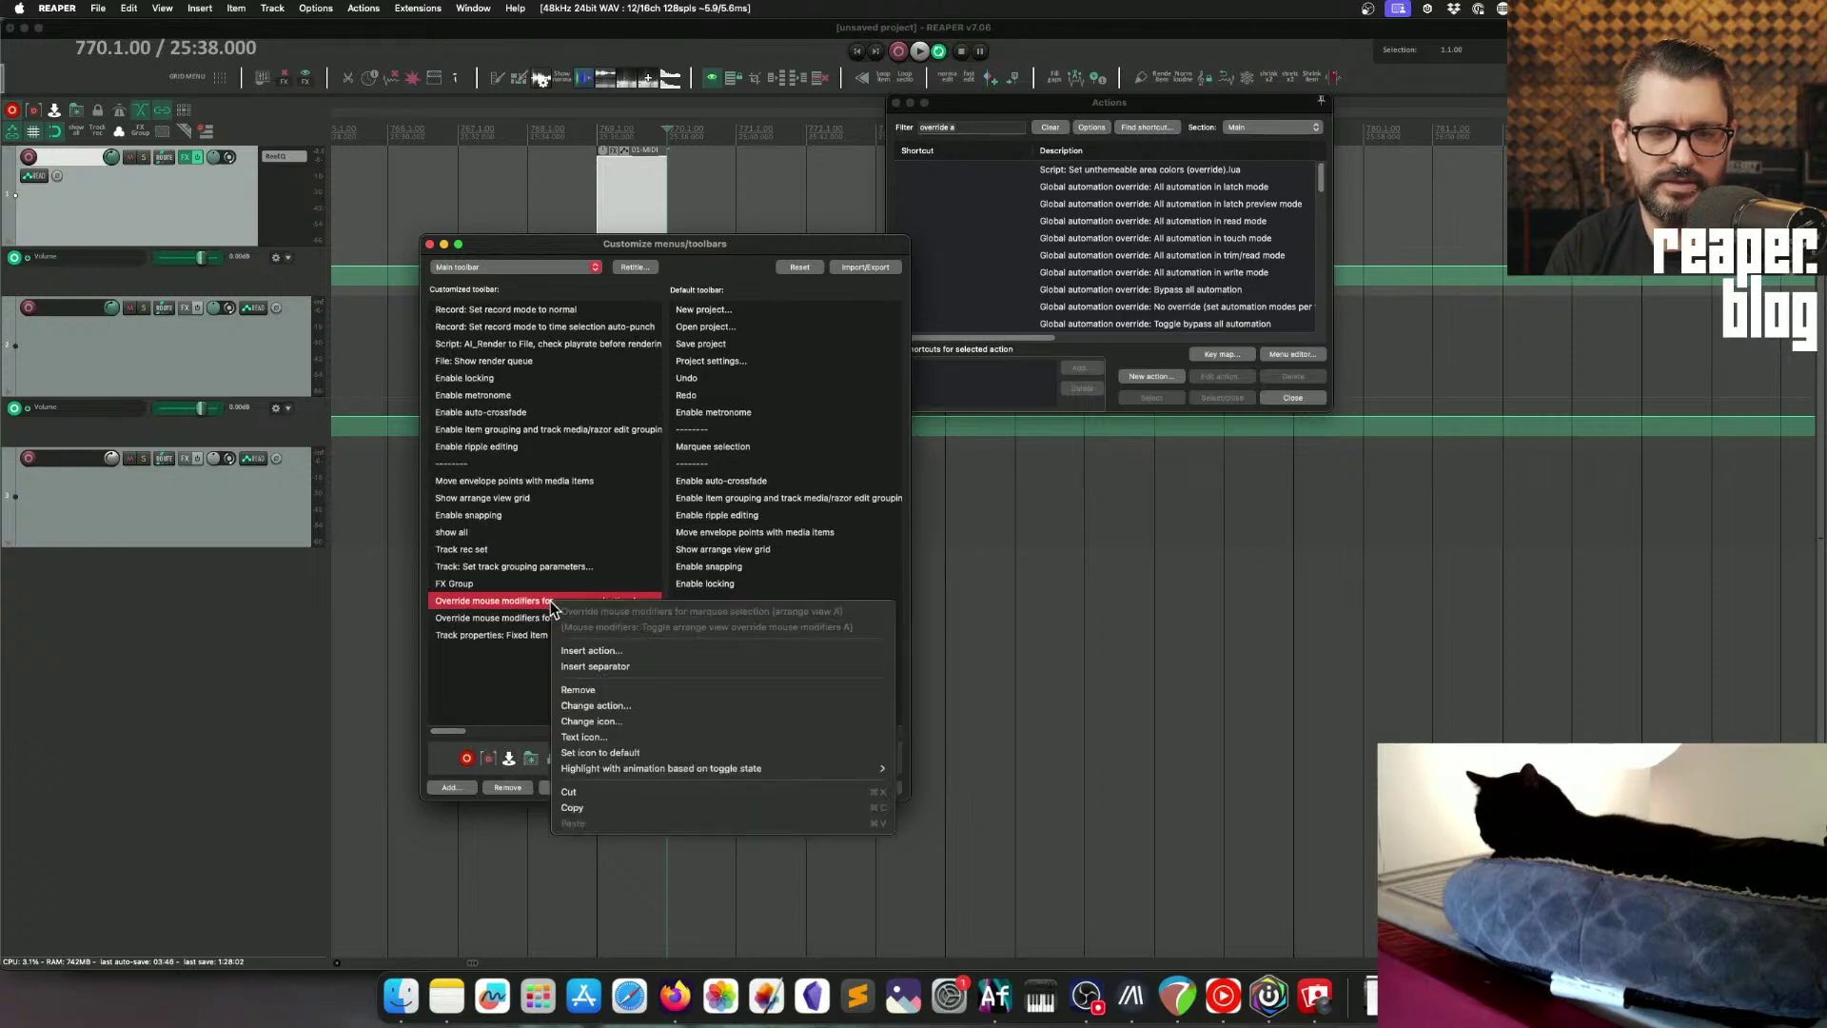
left_click(609, 708)
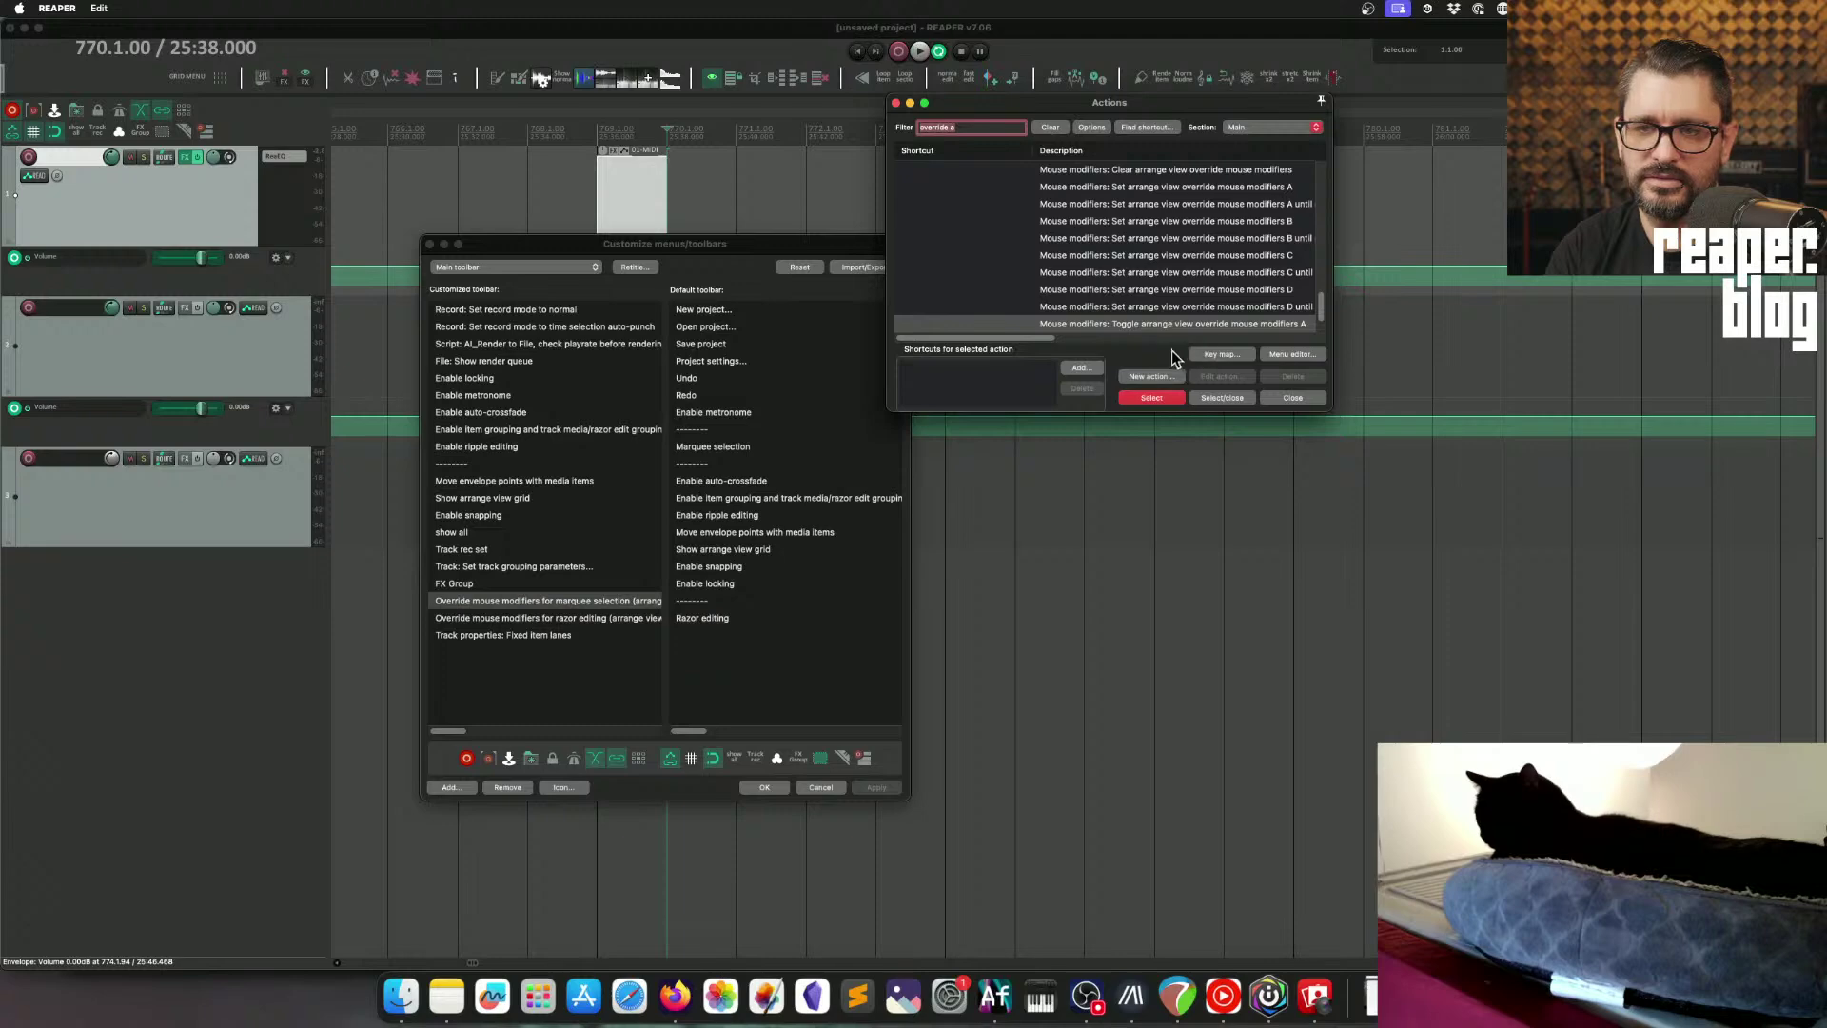
double_click(1287, 277)
left_click(868, 789)
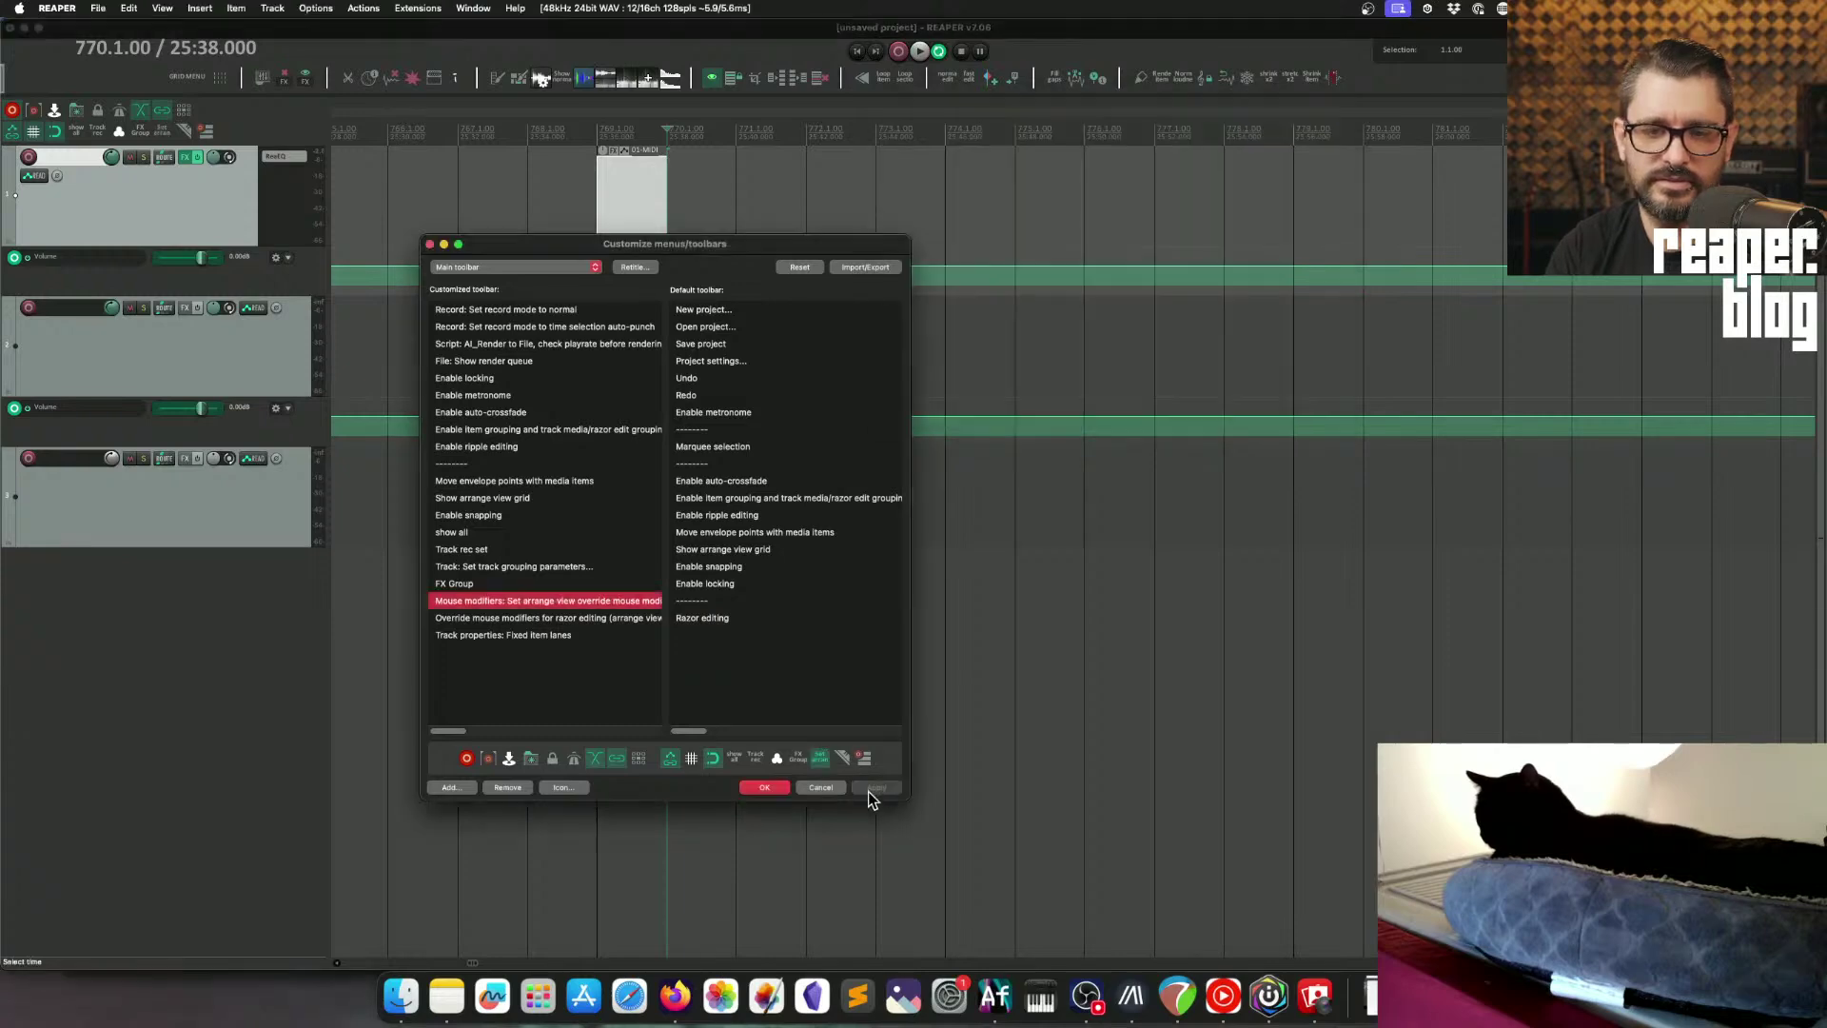
left_click(767, 788)
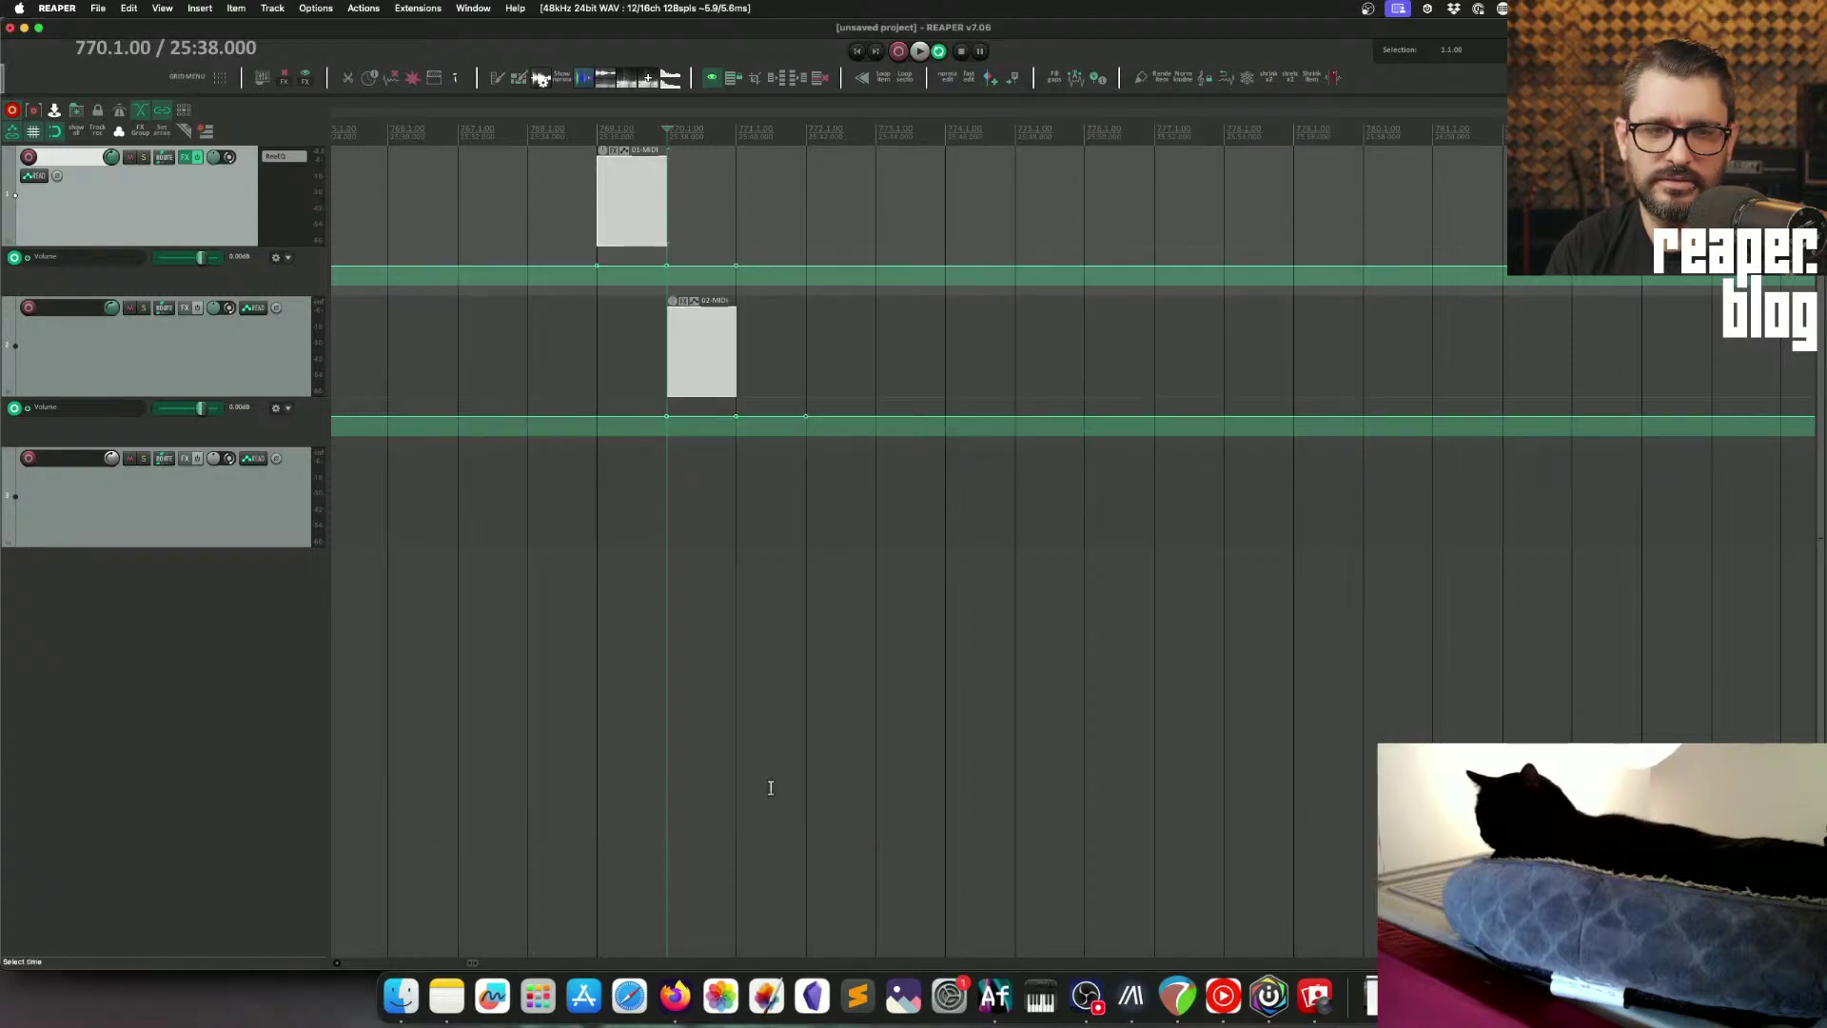
Step: Reopen toolbar customisation and inspect the override A button's icon choices without changing them
right_click(228, 133)
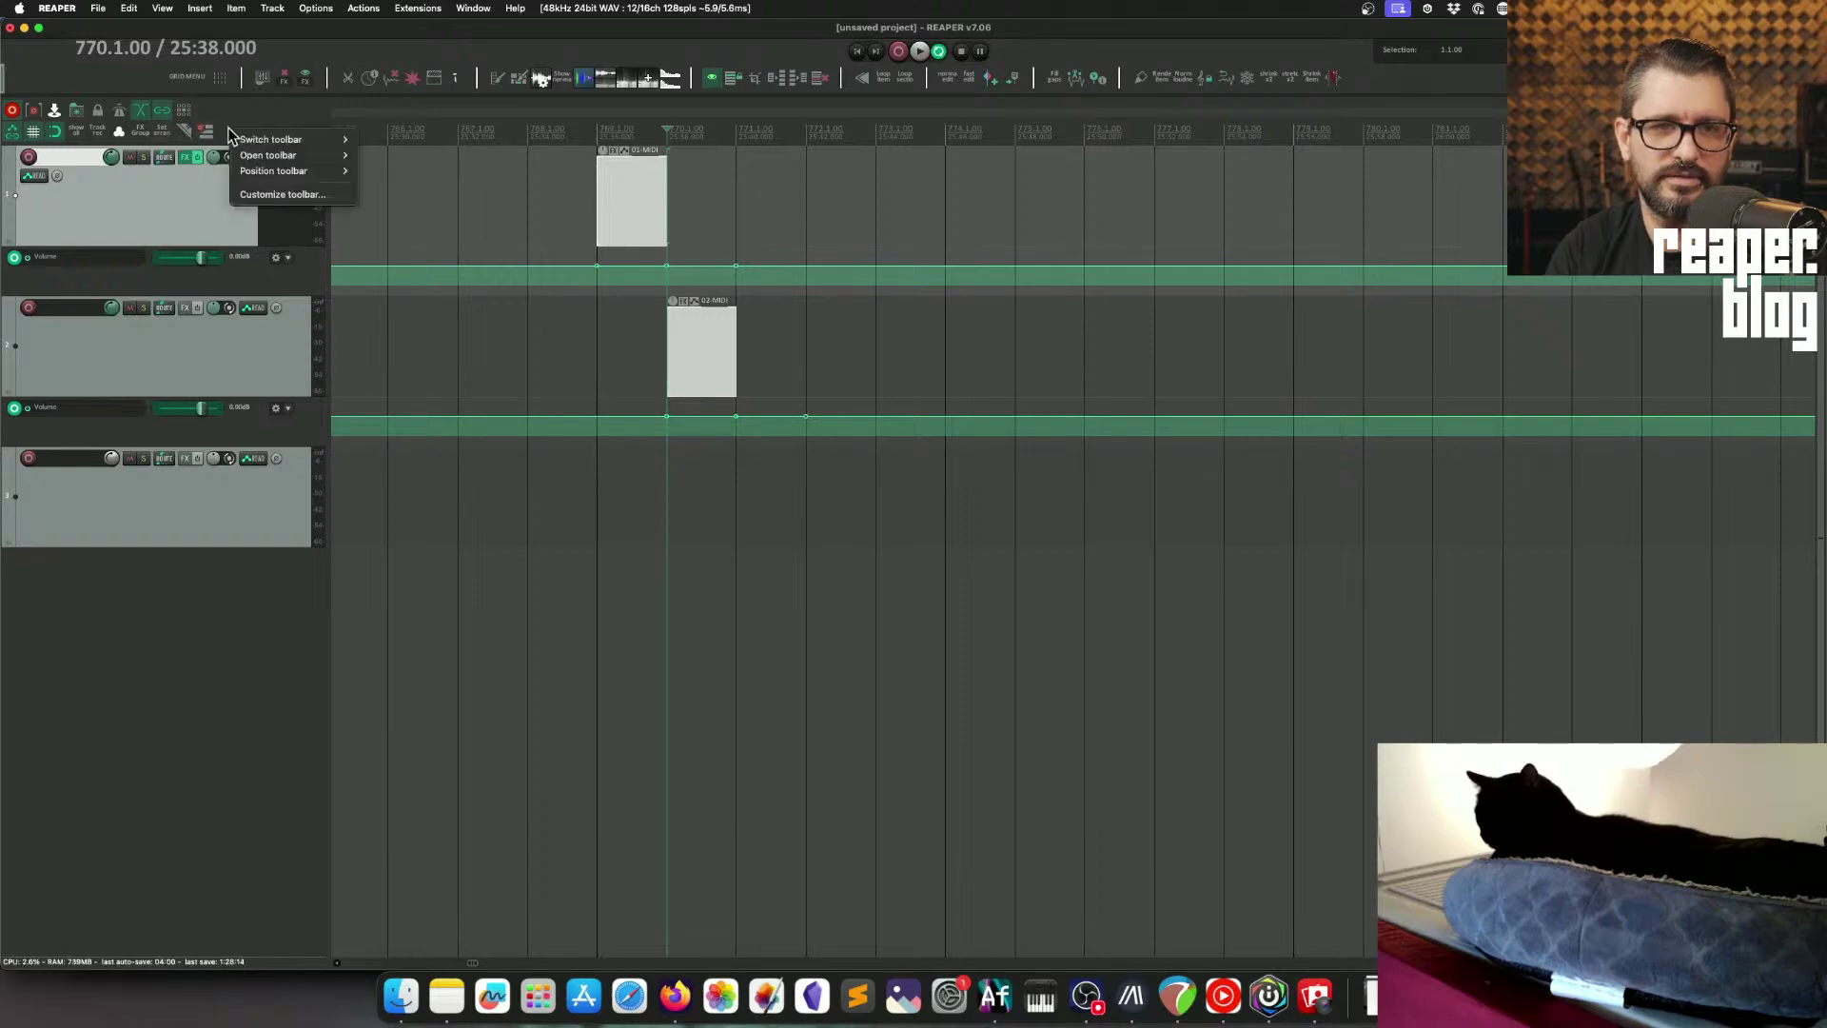
left_click(297, 195)
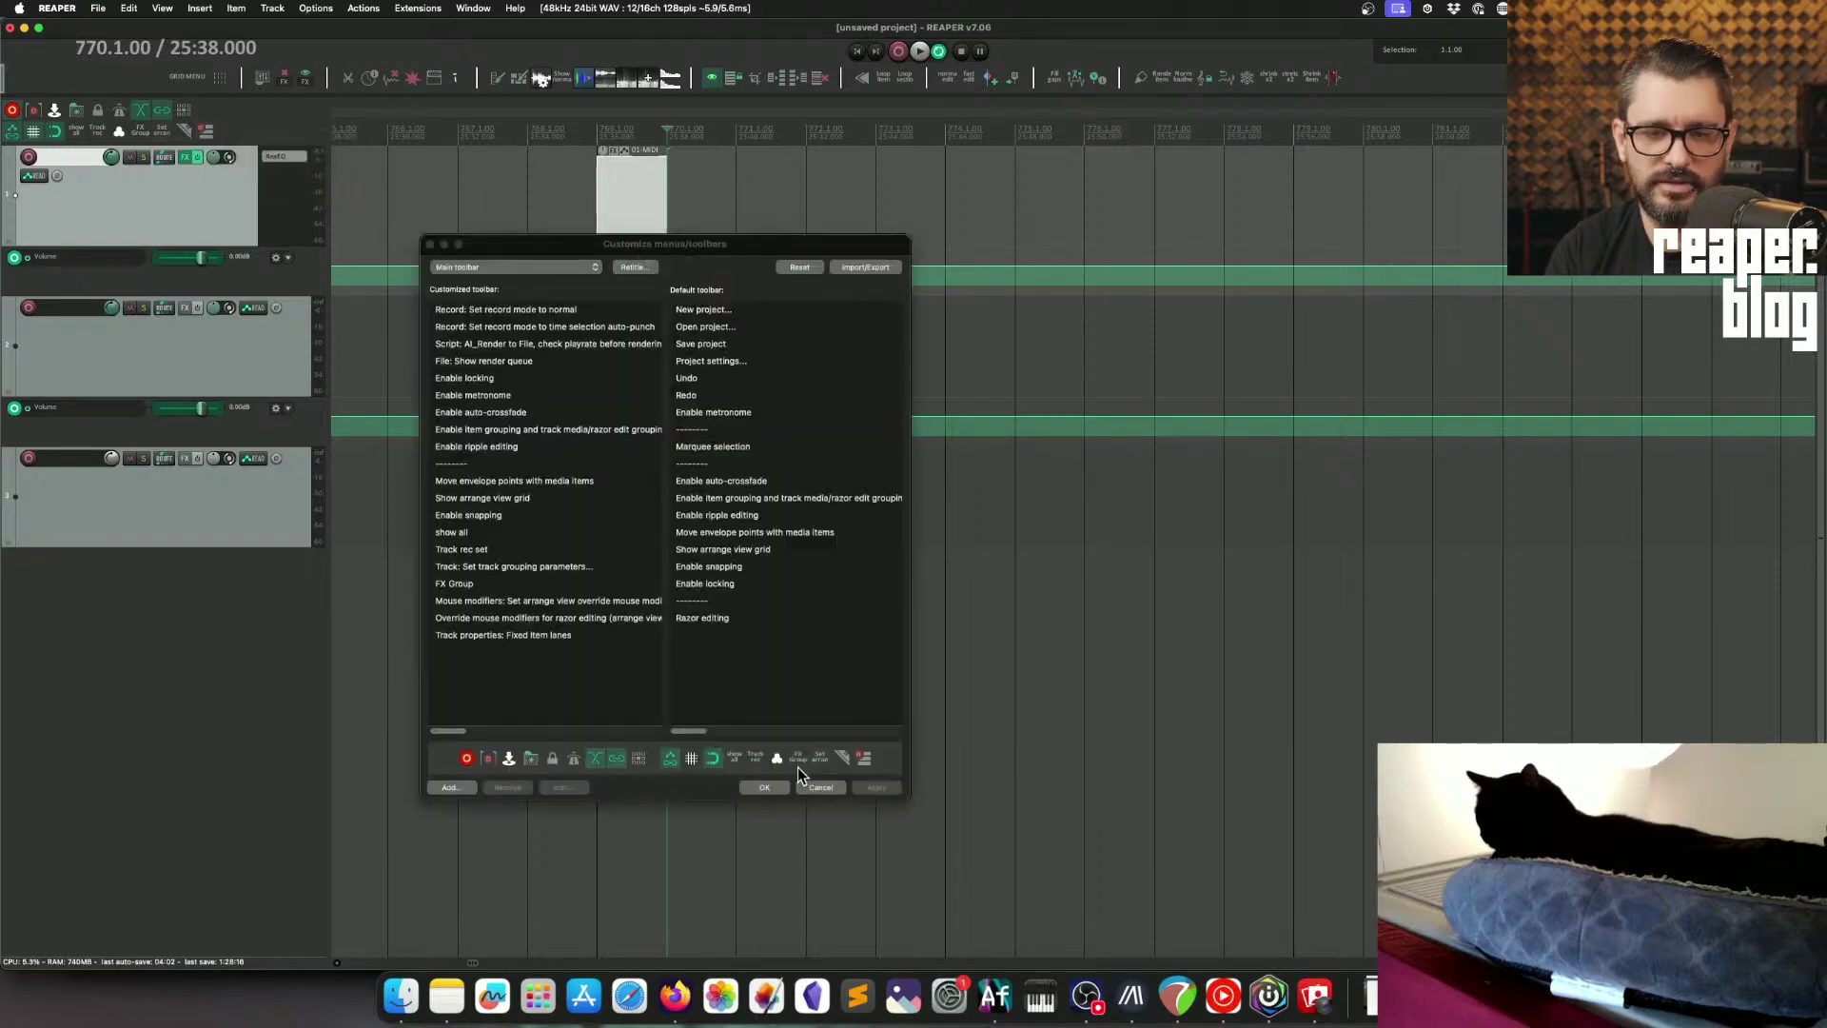
left_click(820, 762)
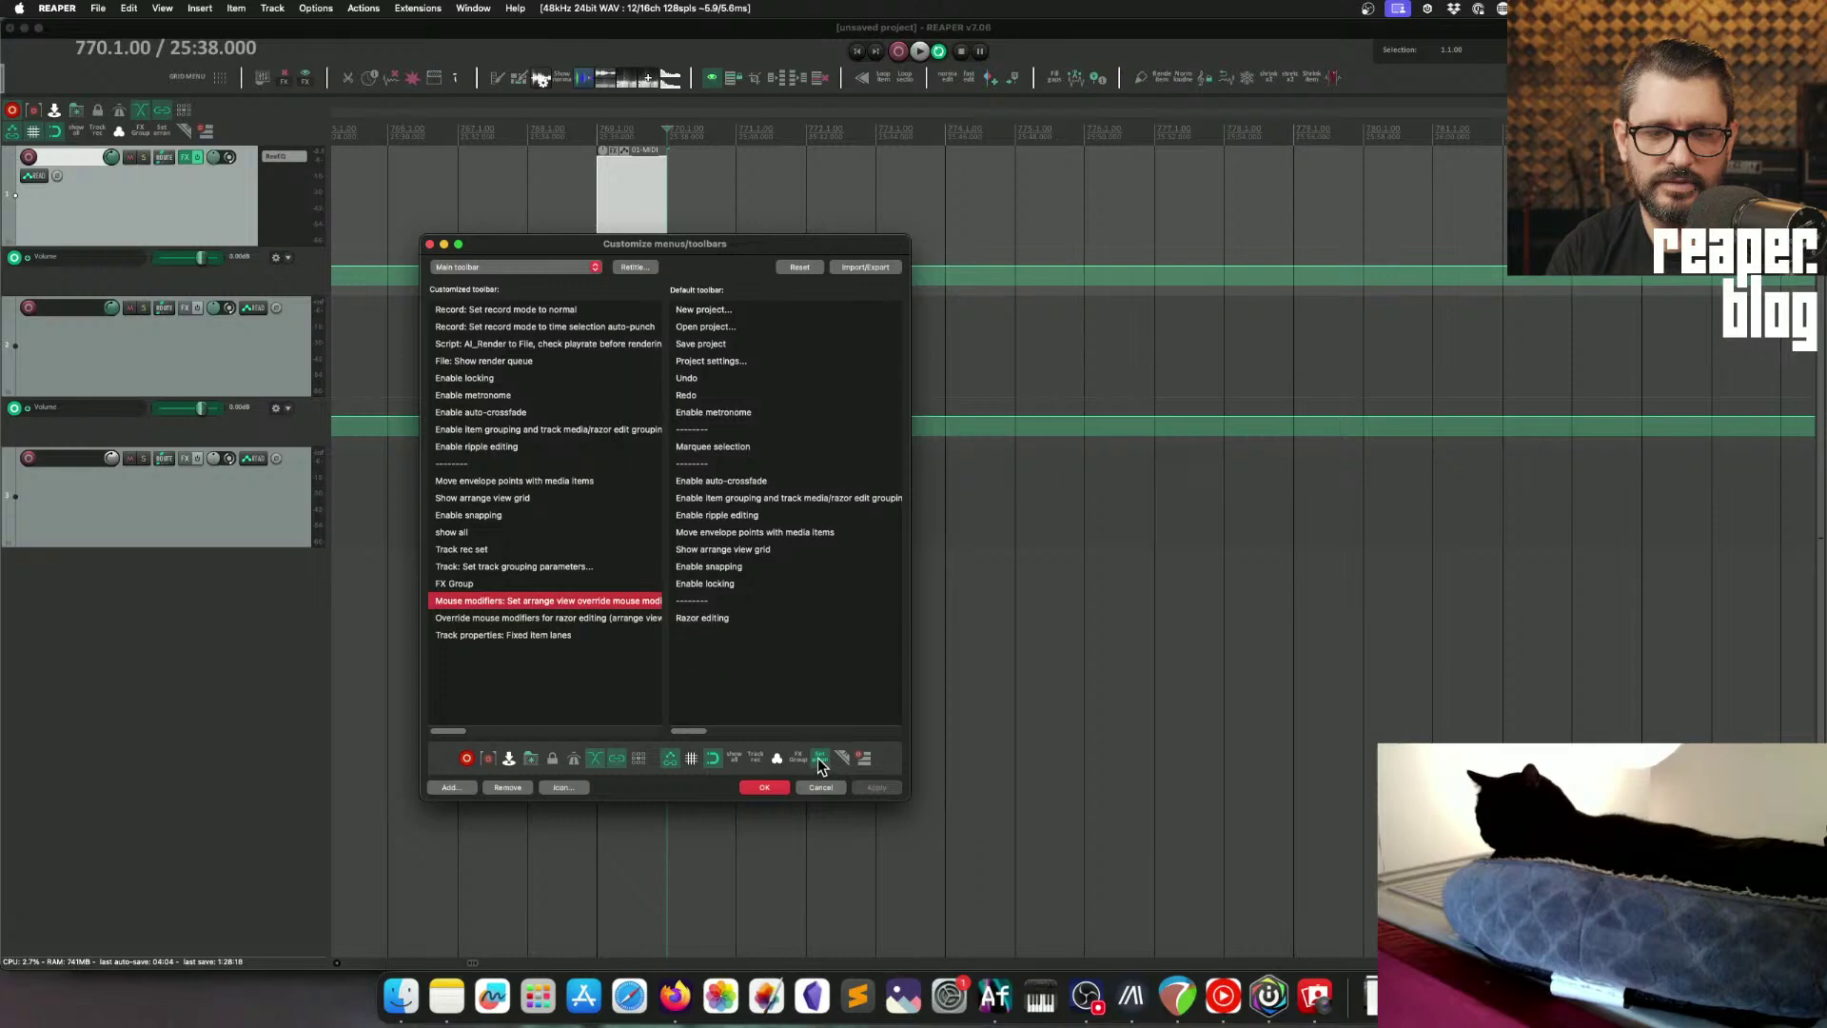
double_click(829, 760)
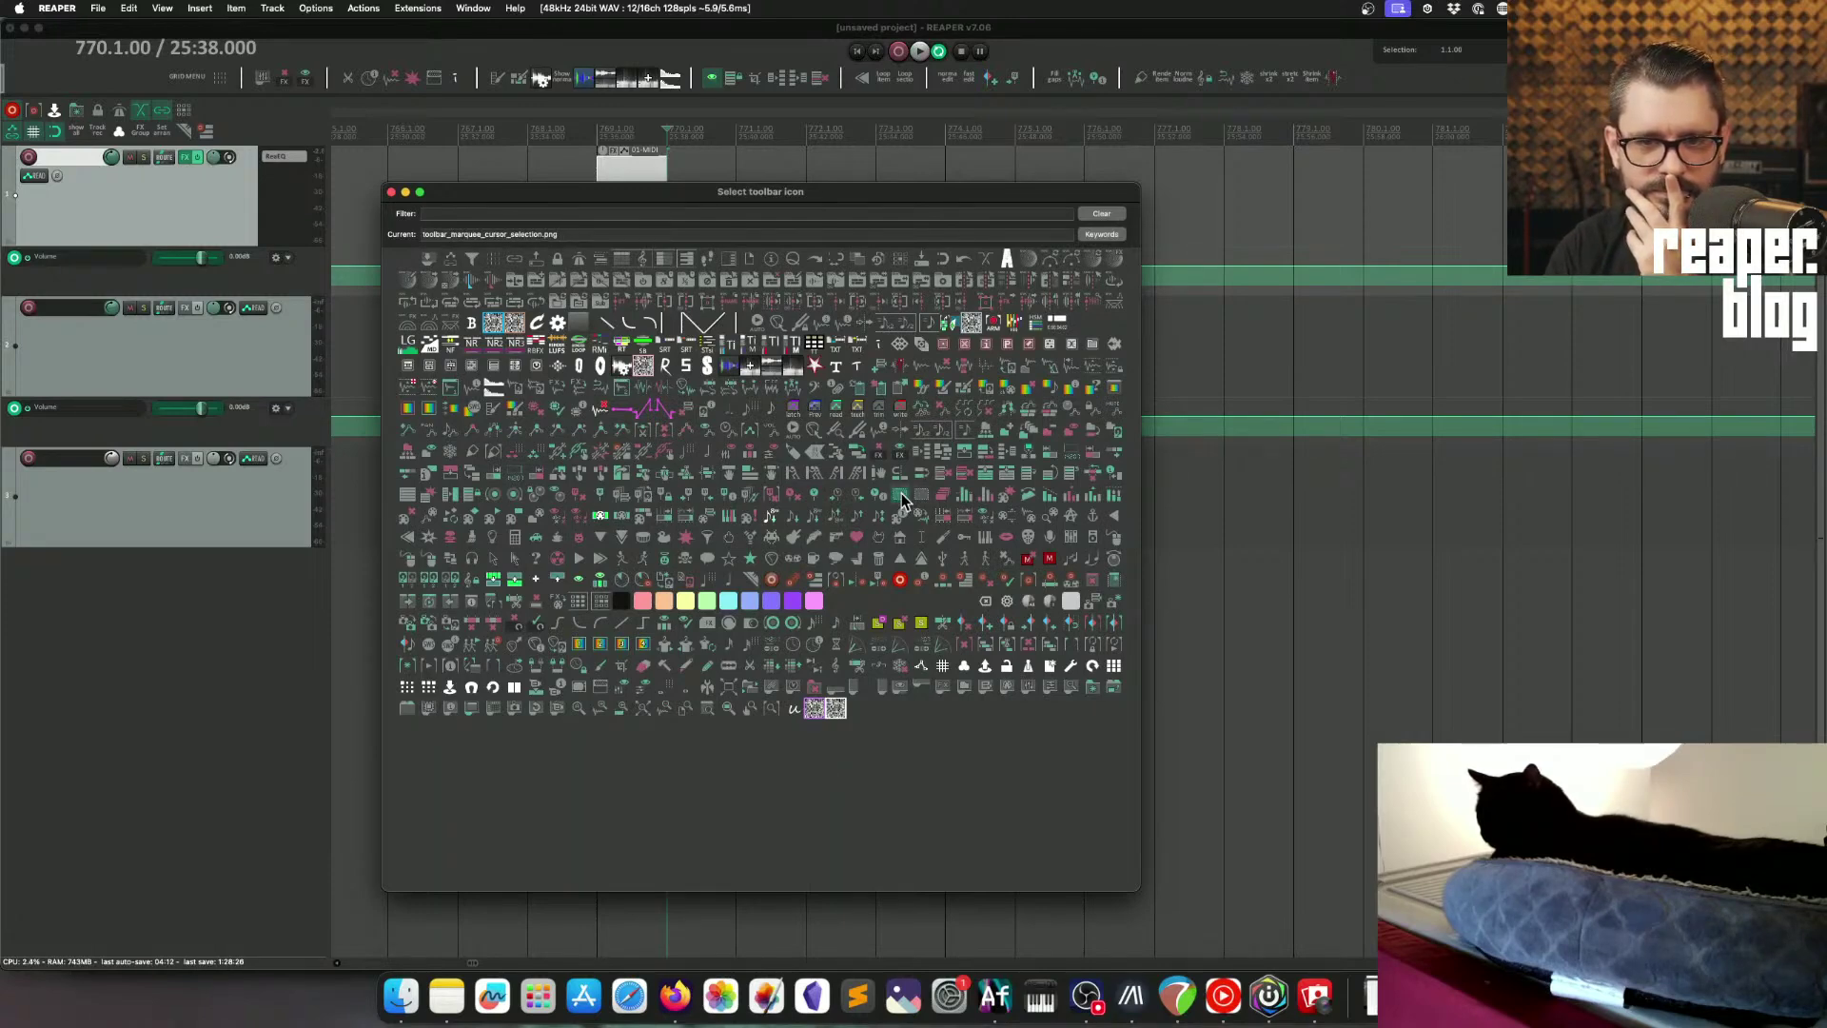
left_click(390, 193)
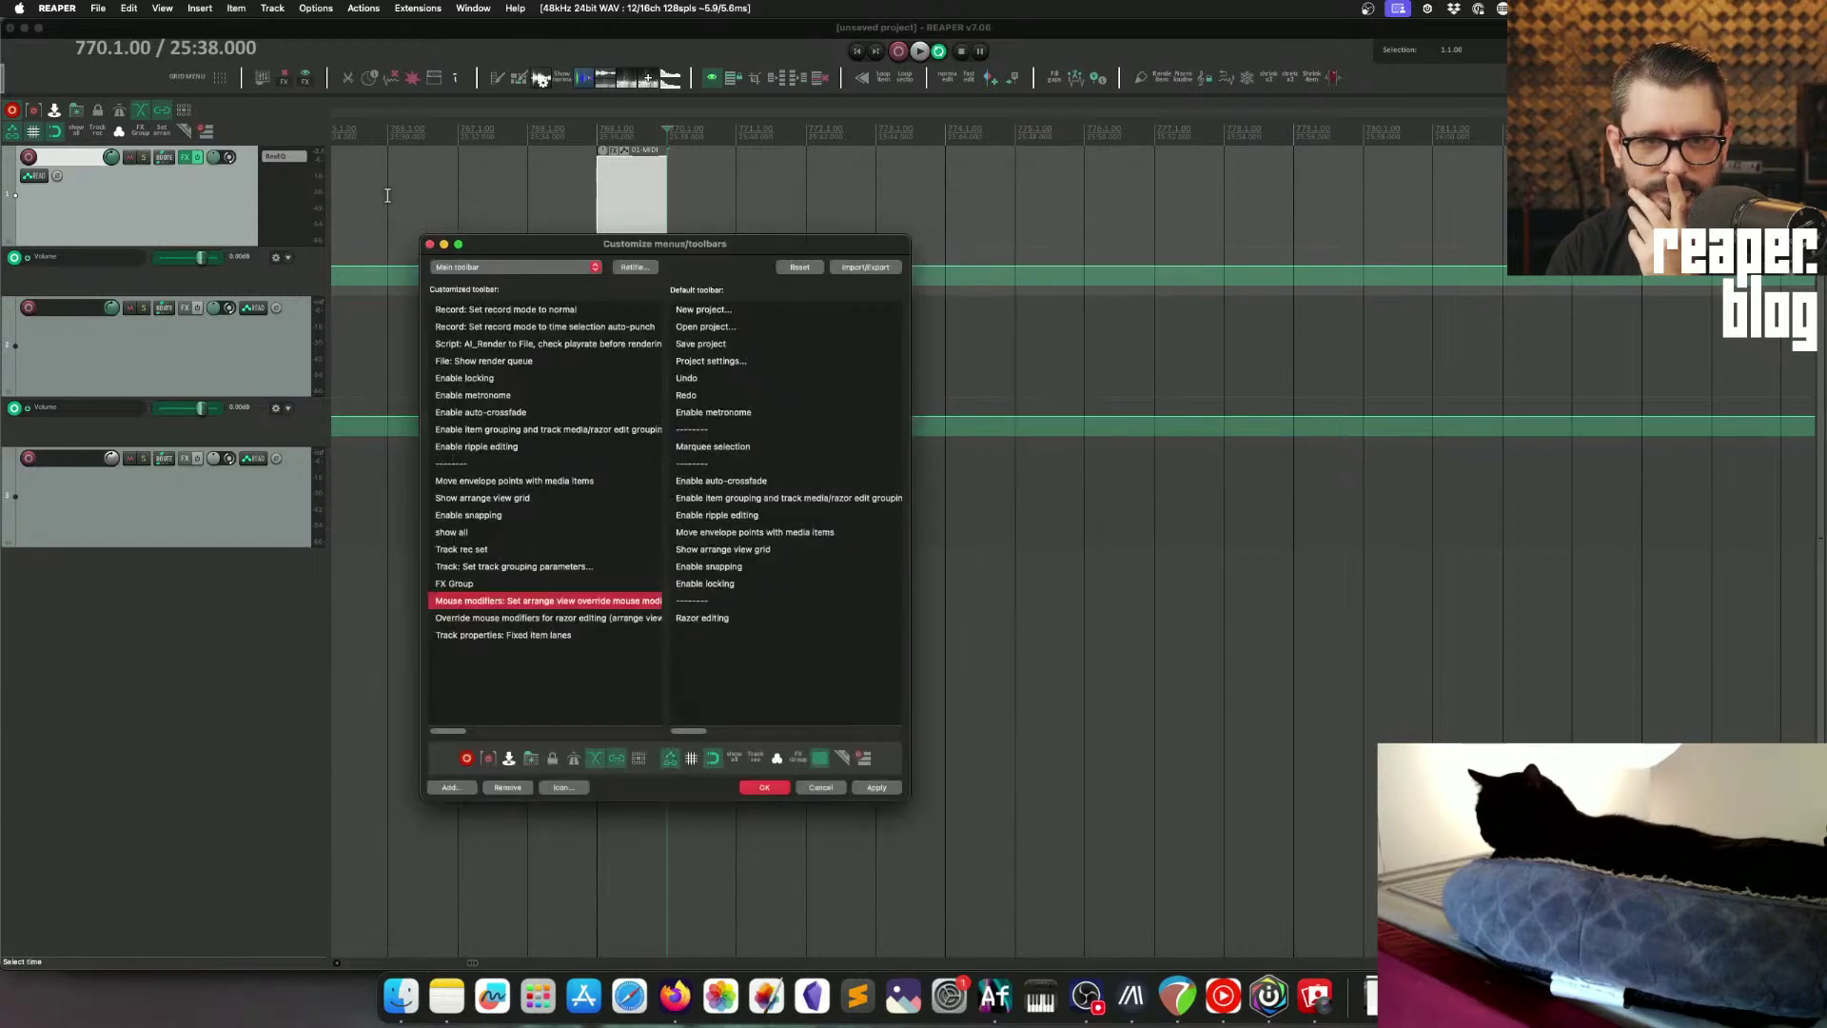
Step: Close the toolbar customisation and try marquee-selecting and moving the two MIDI items
left_click(767, 788)
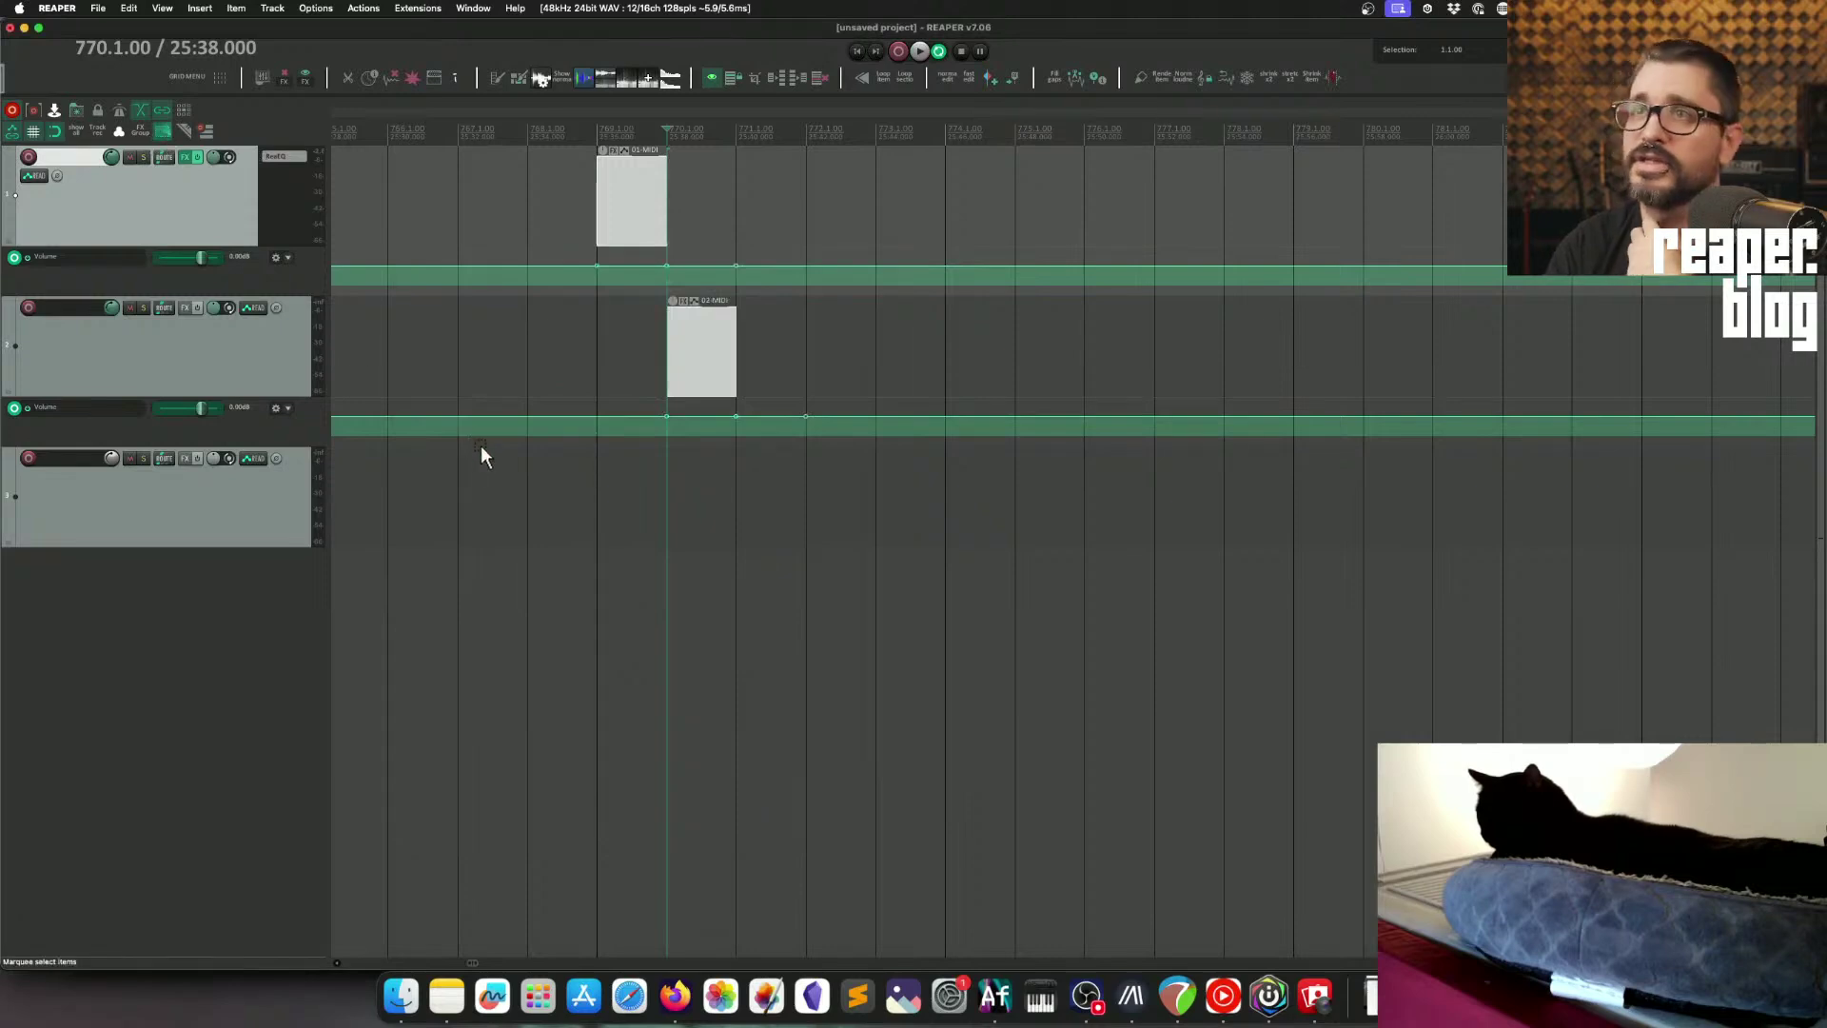
left_click_drag(645, 209, 834, 362)
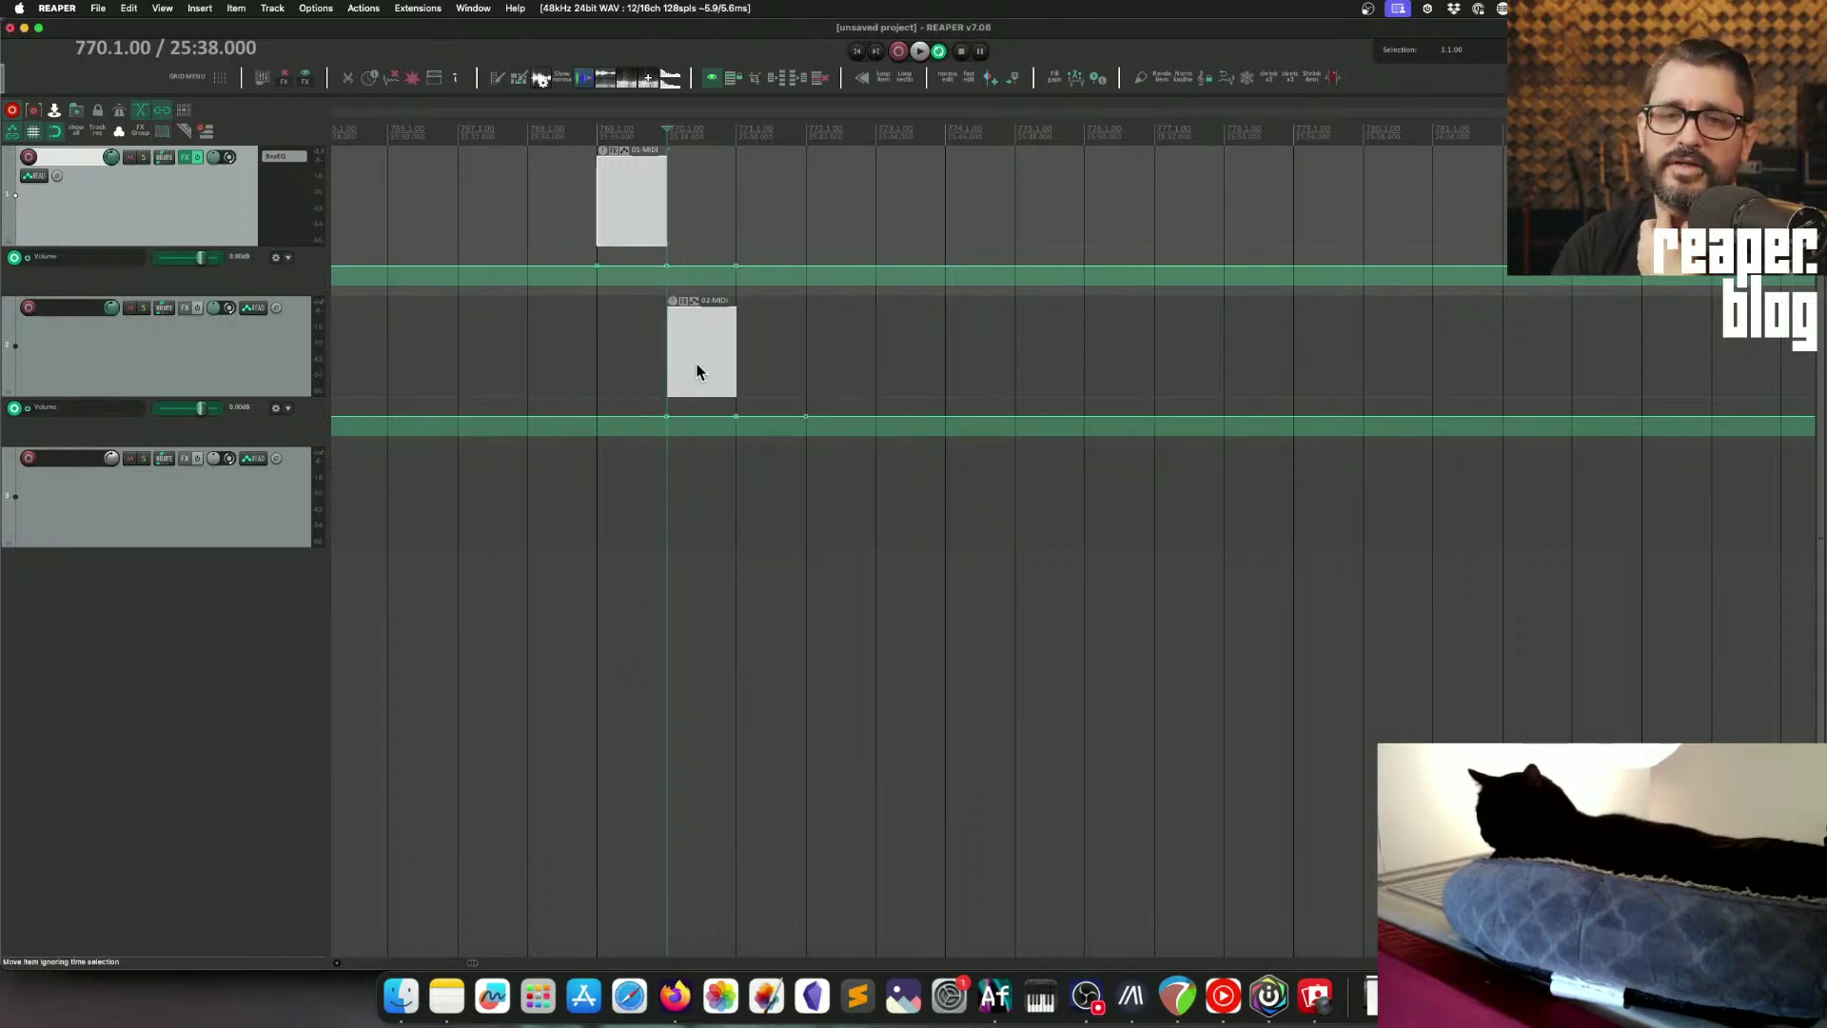
left_click_drag(693, 367, 916, 329)
left_click(162, 130)
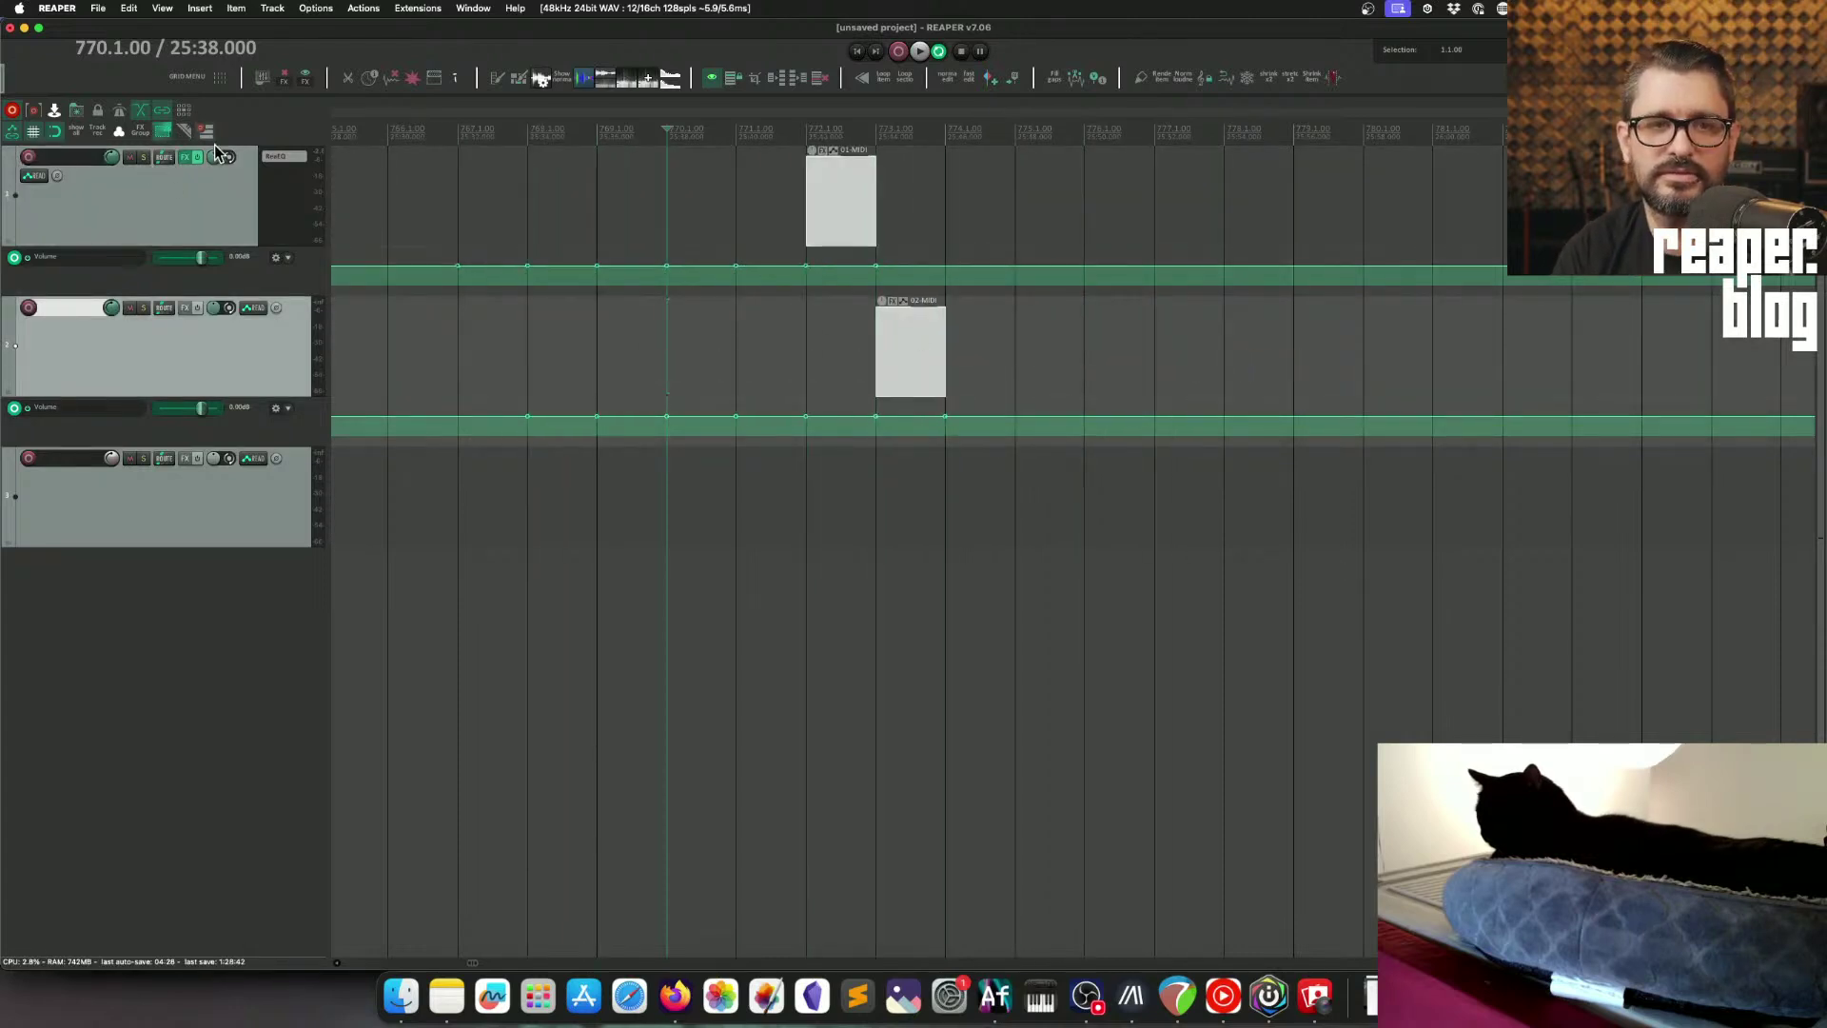
left_click_drag(809, 197, 980, 396)
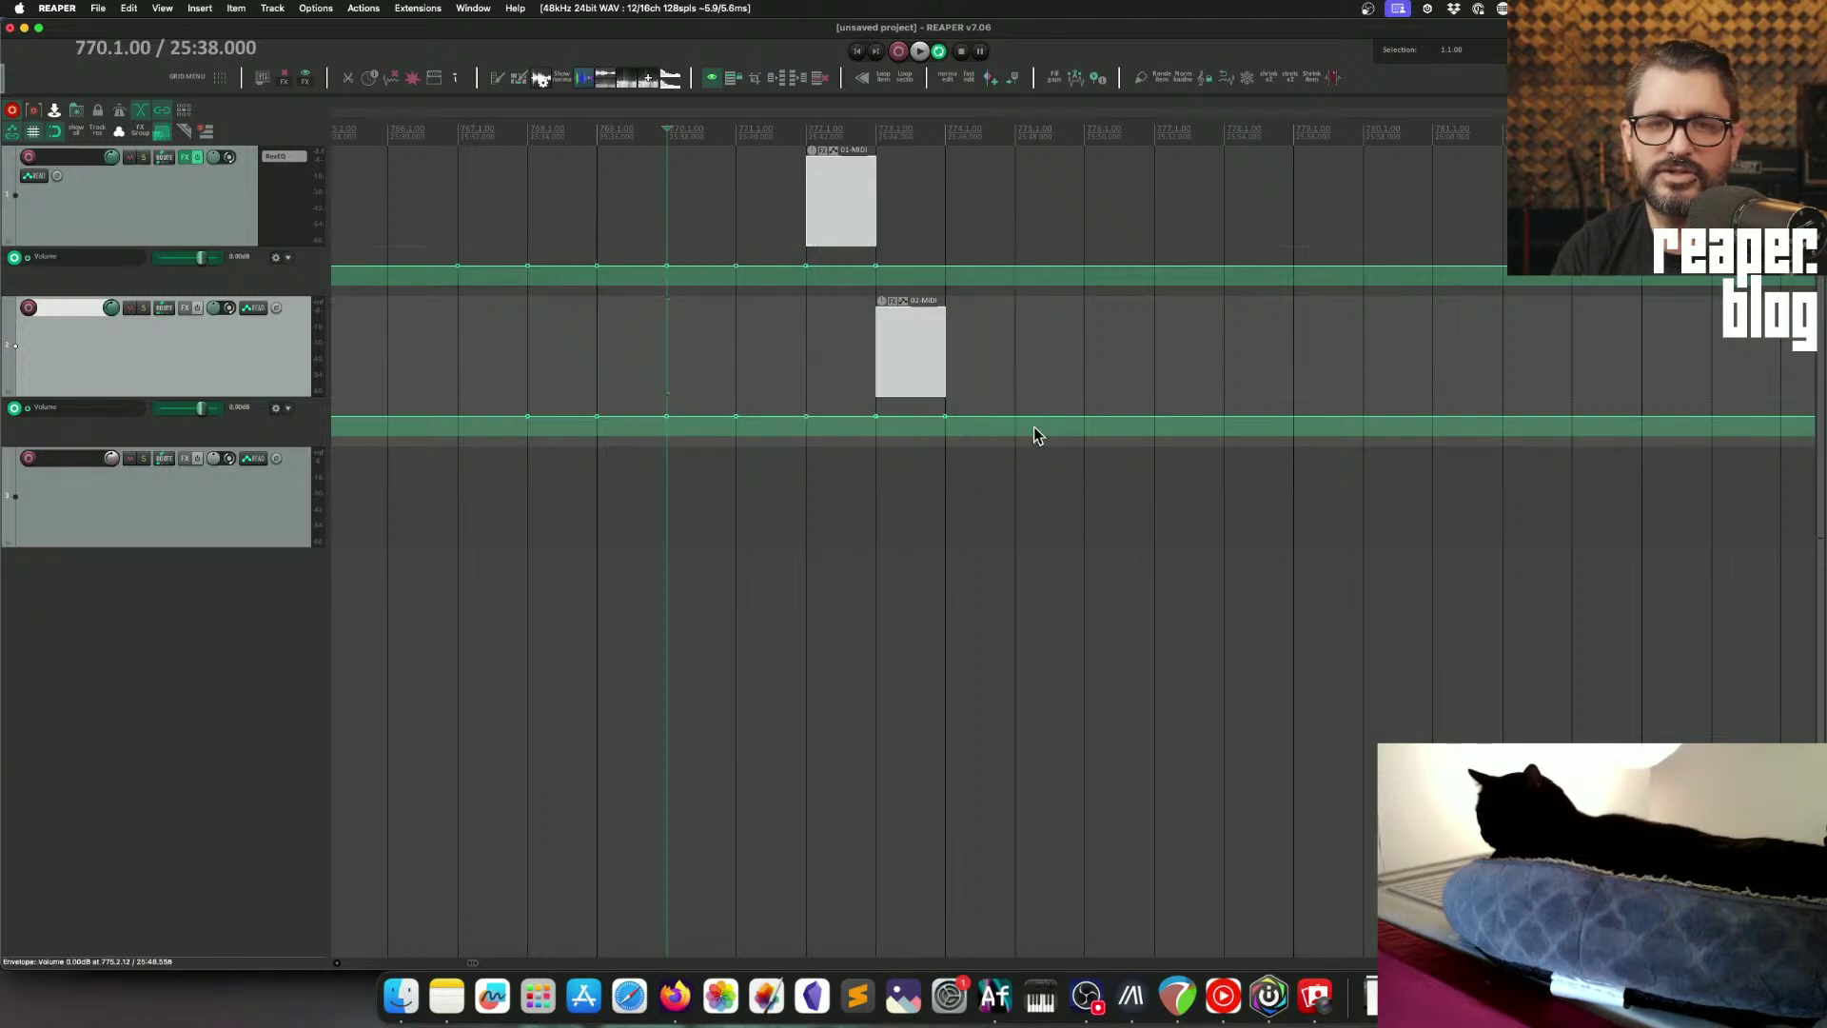
left_click(430, 184)
Step: Move the 01-MIDI item to start at bar 770, then select both MIDI items together
left_click(761, 204)
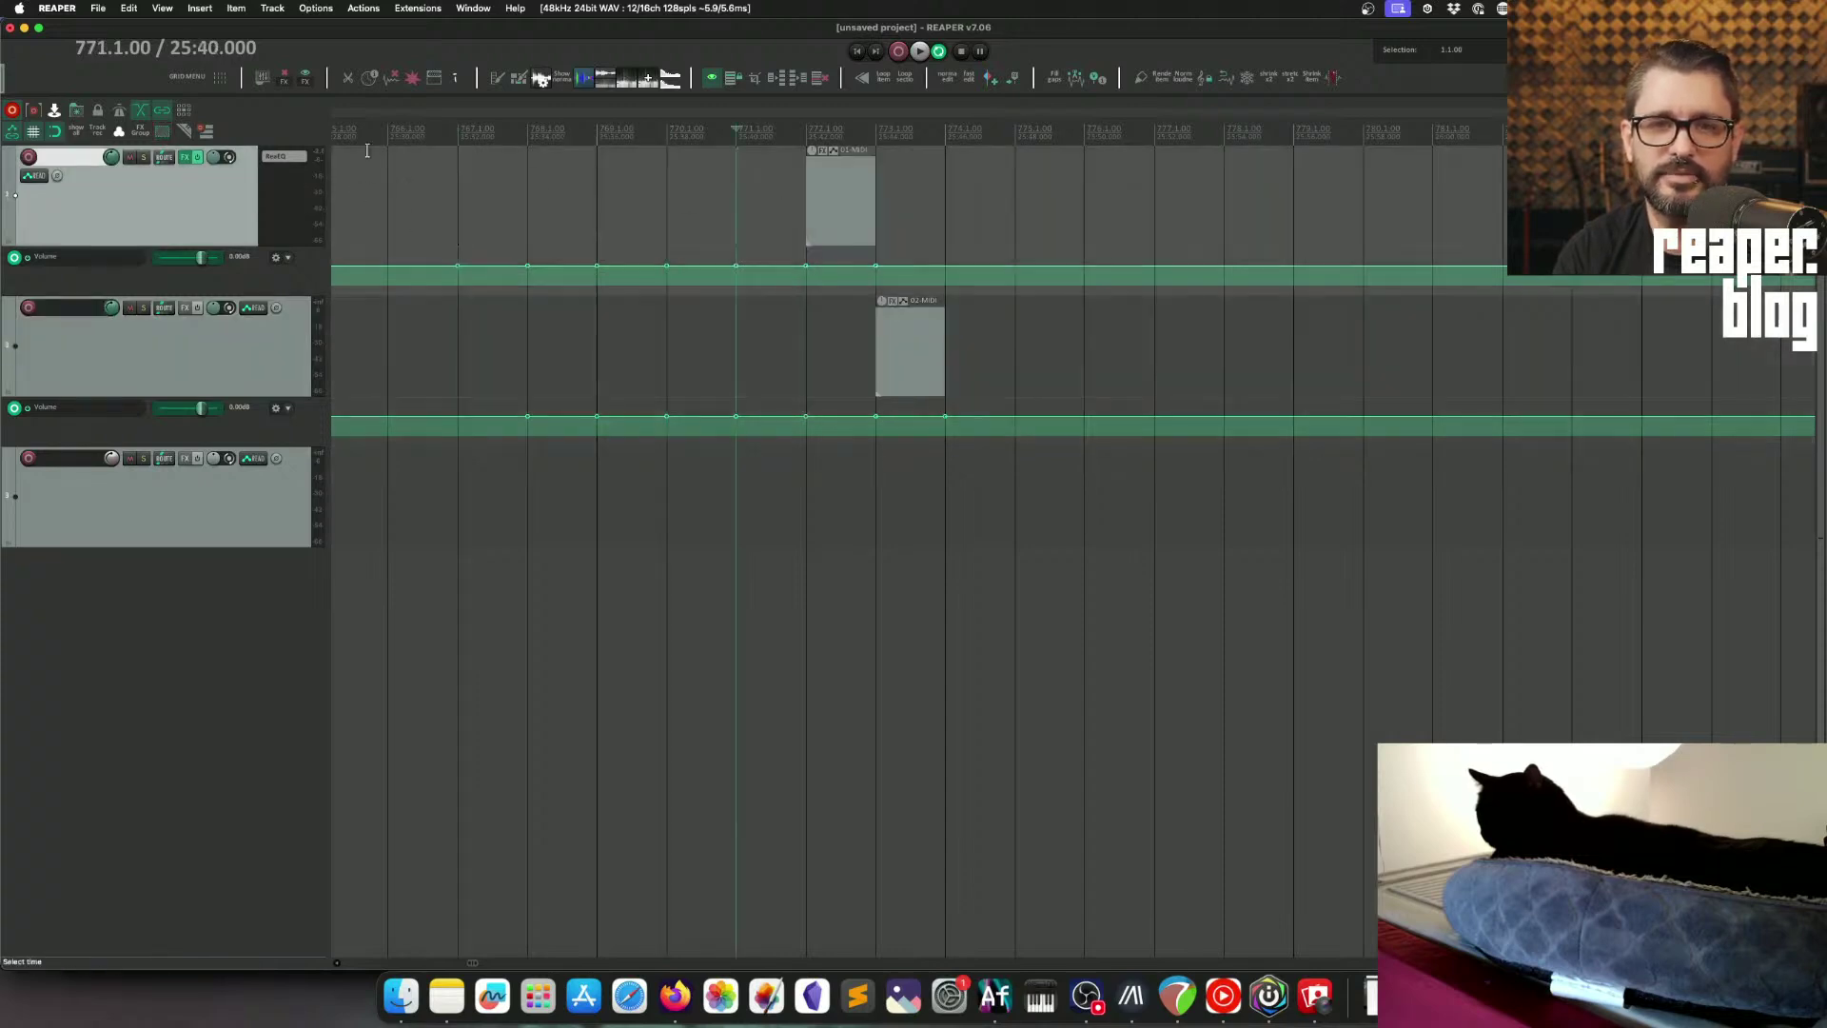
left_click(162, 130)
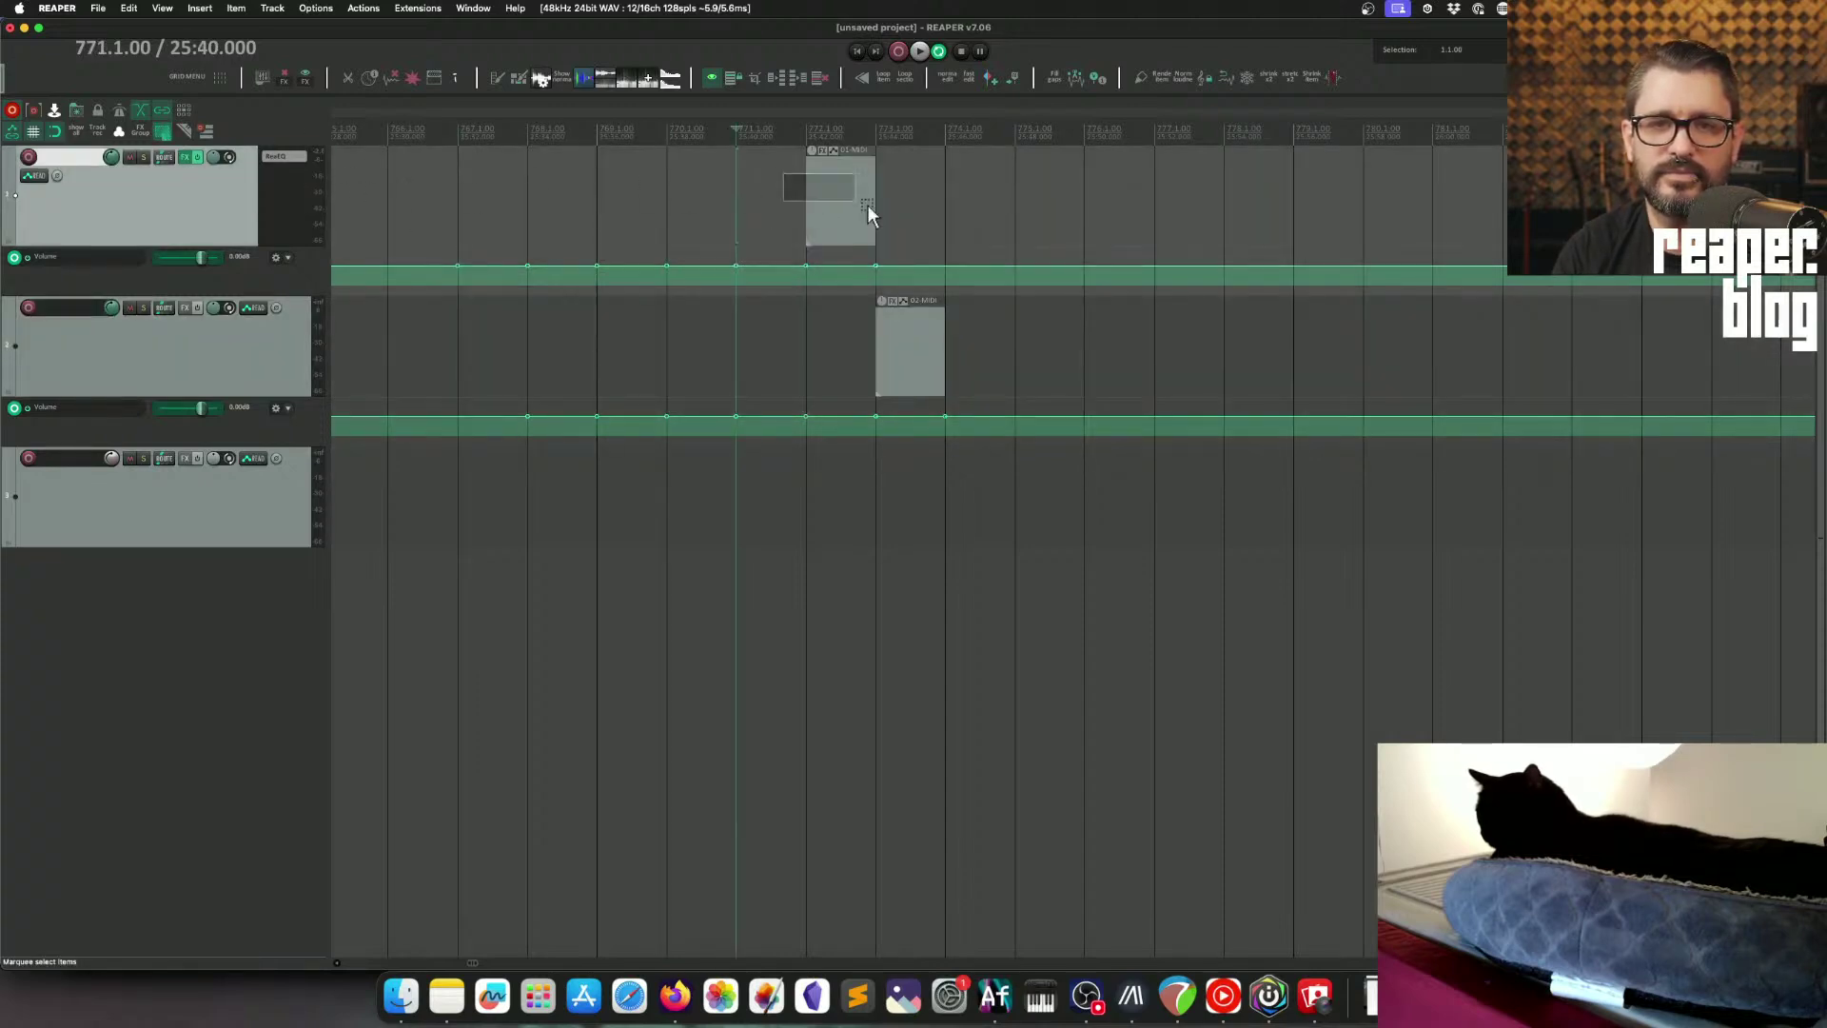
left_click_drag(868, 209, 662, 210)
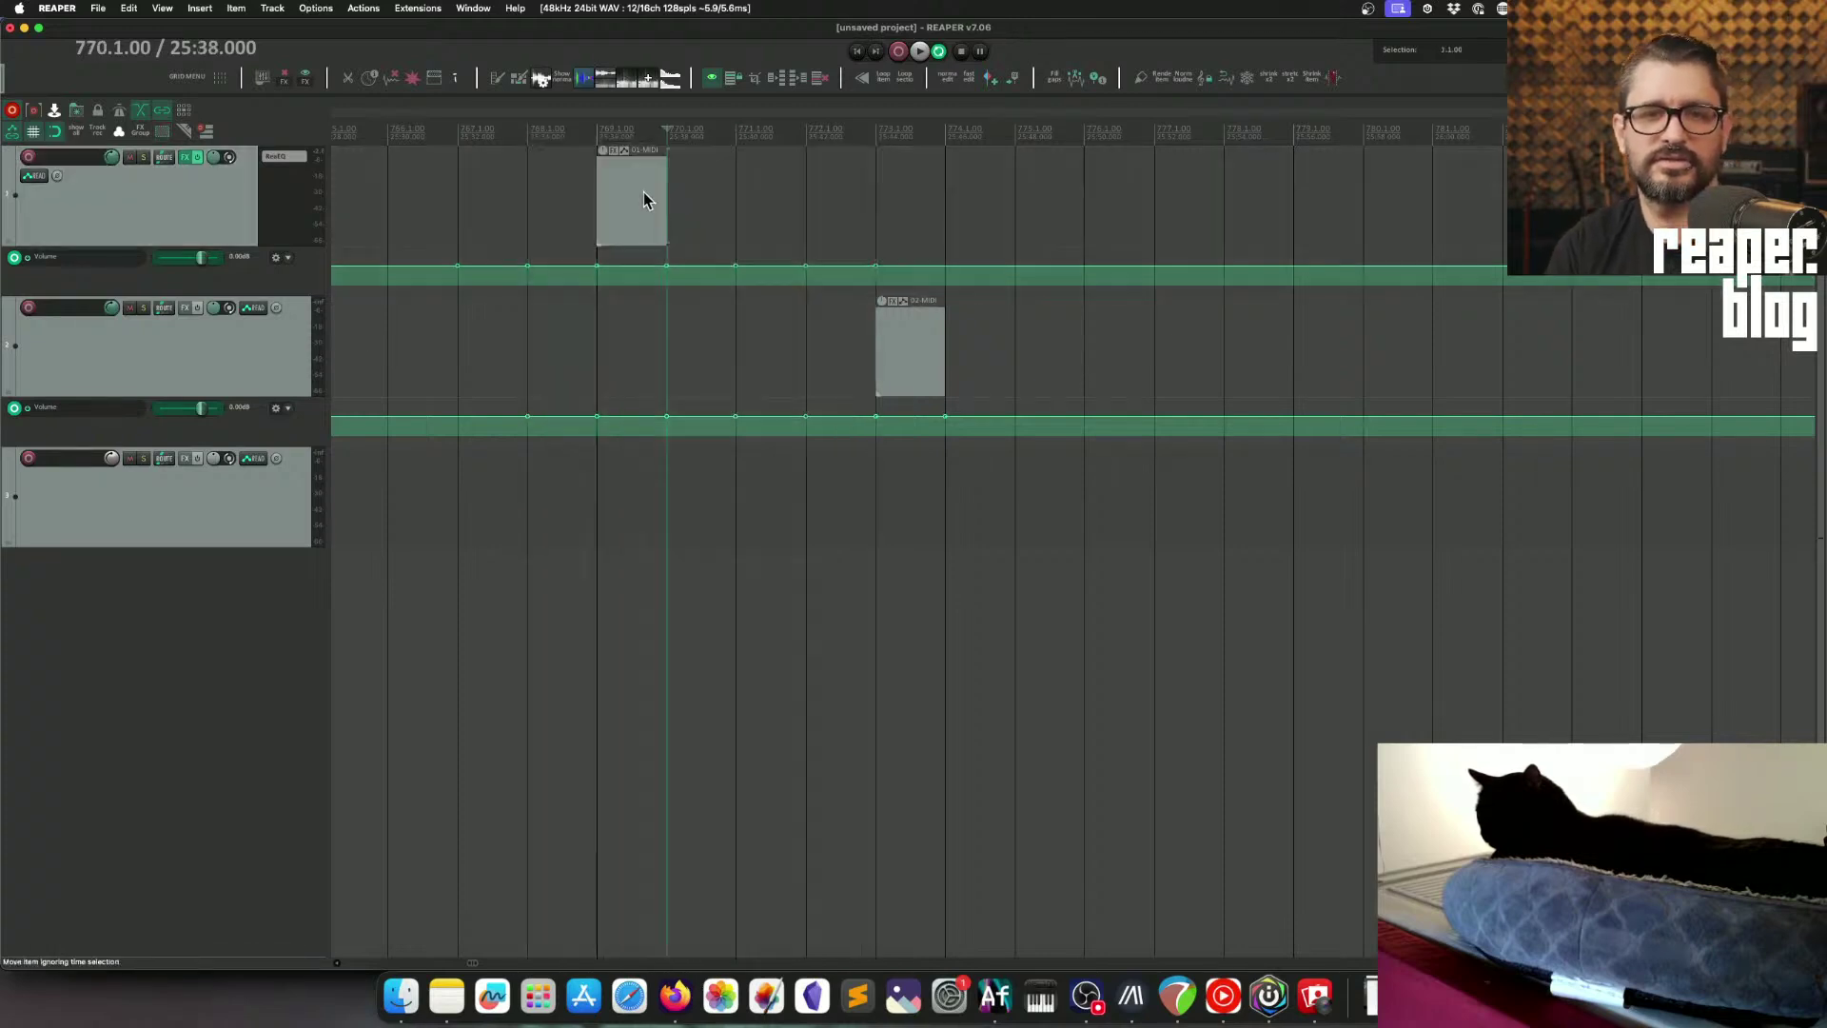
left_click(647, 197)
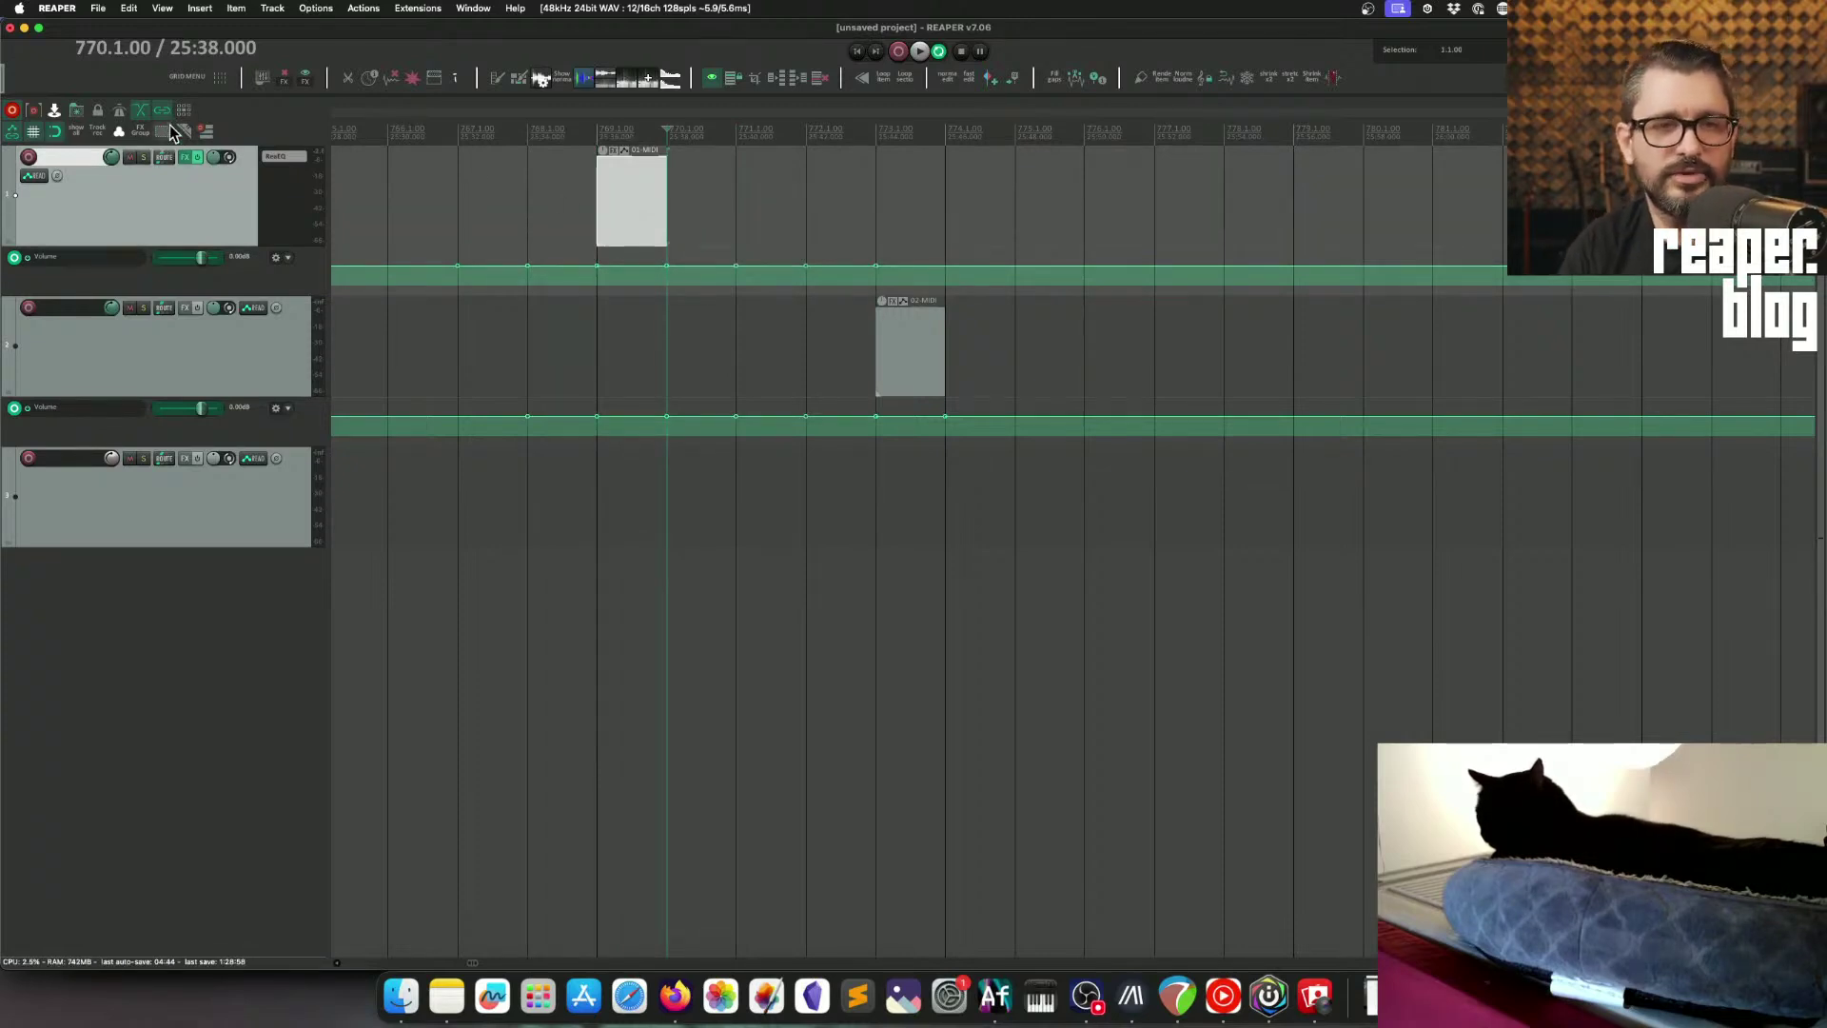
left_click(612, 191)
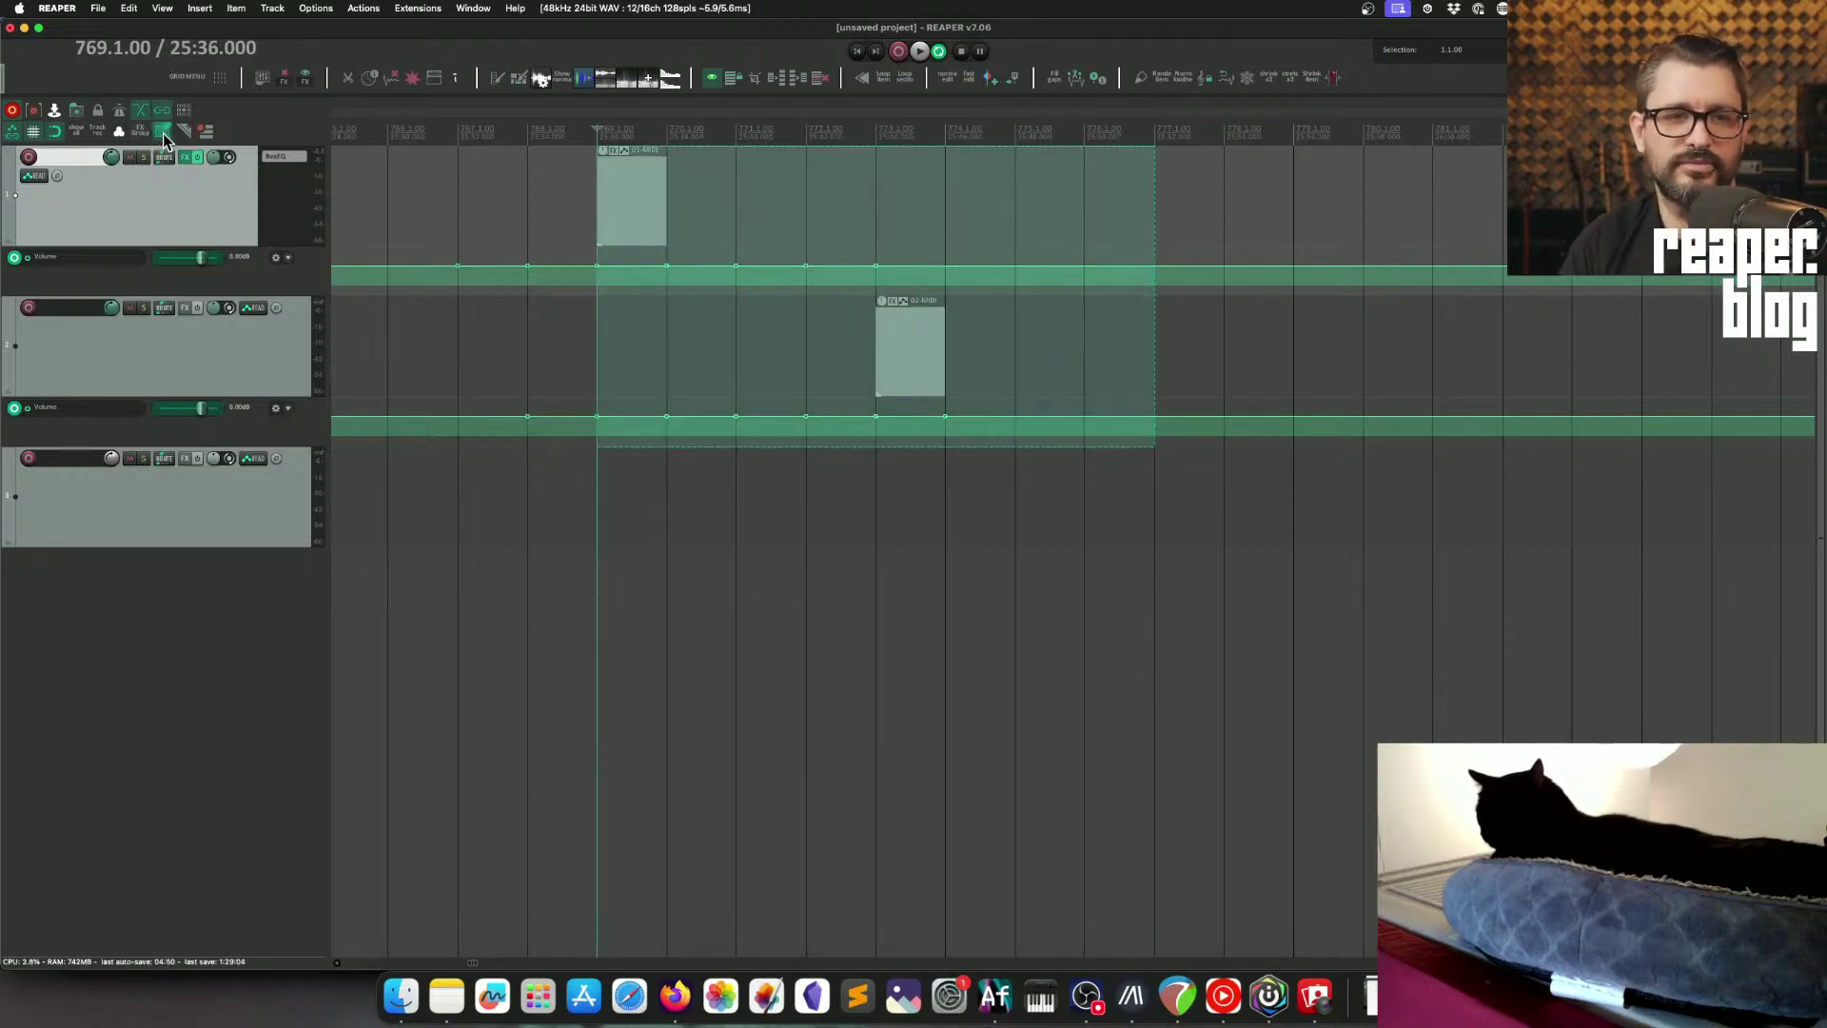
key("Escape")
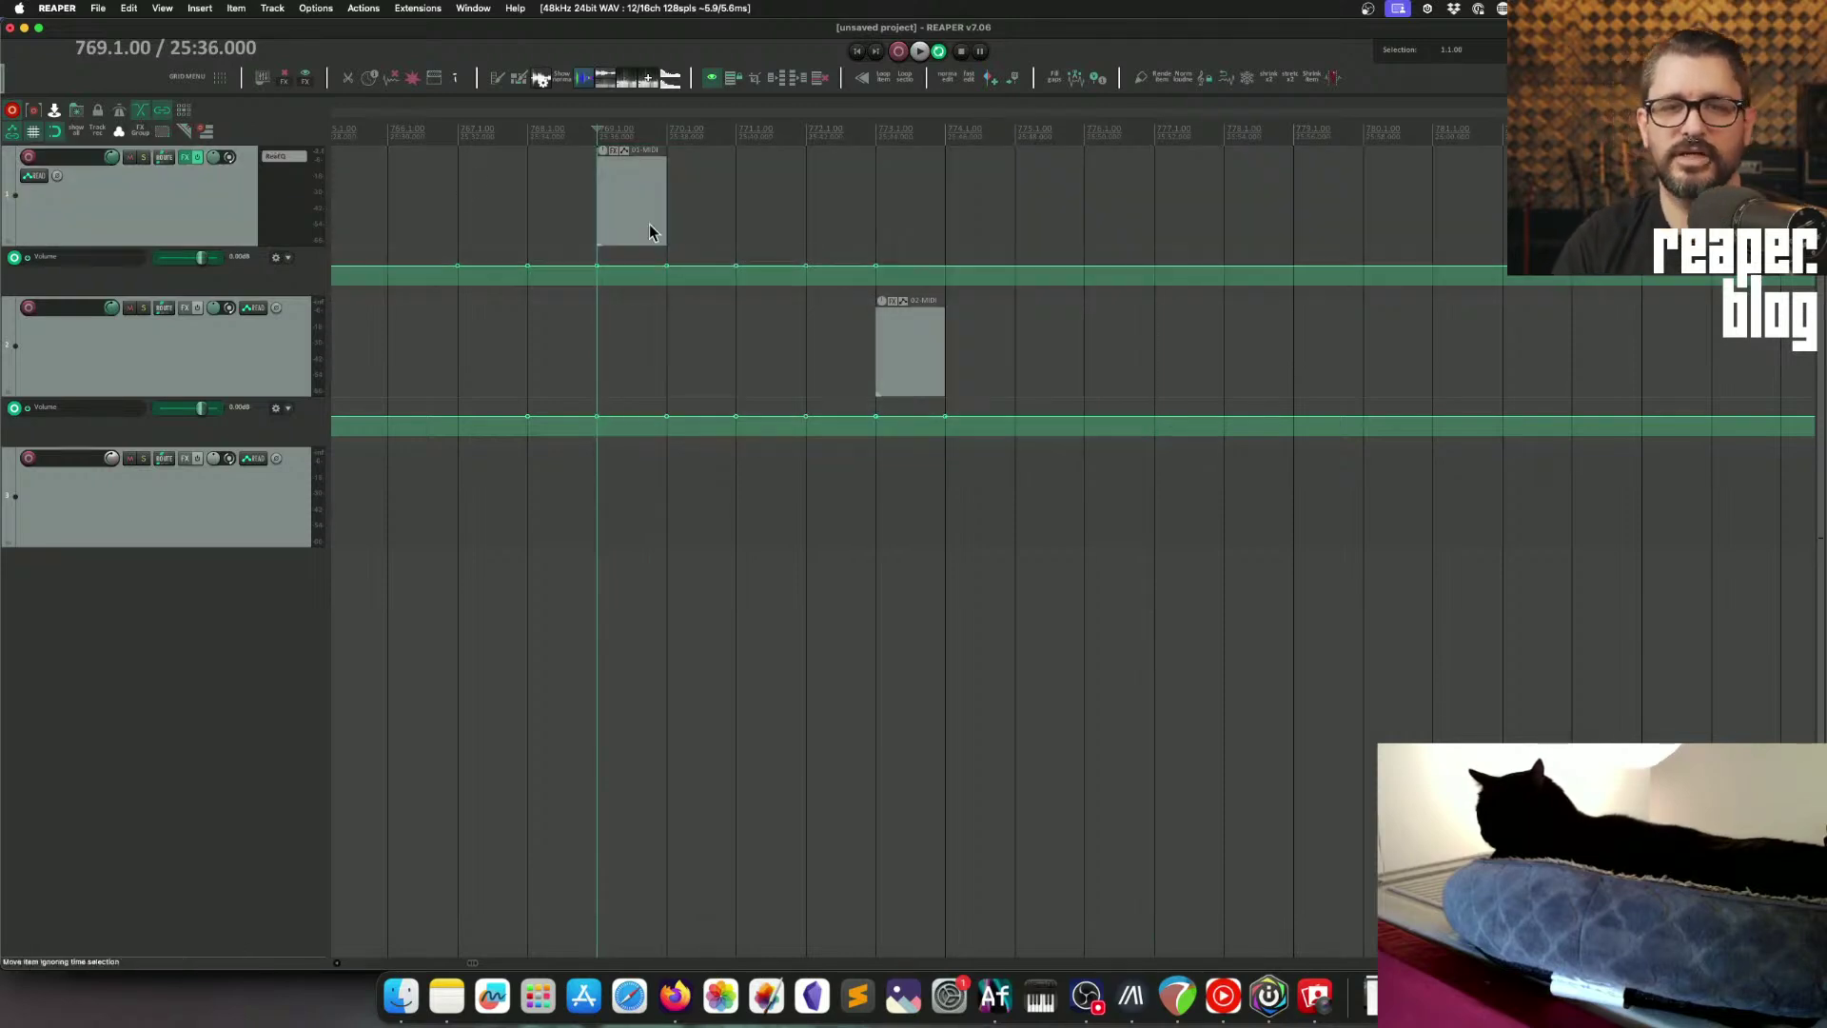
left_click_drag(649, 224, 720, 233)
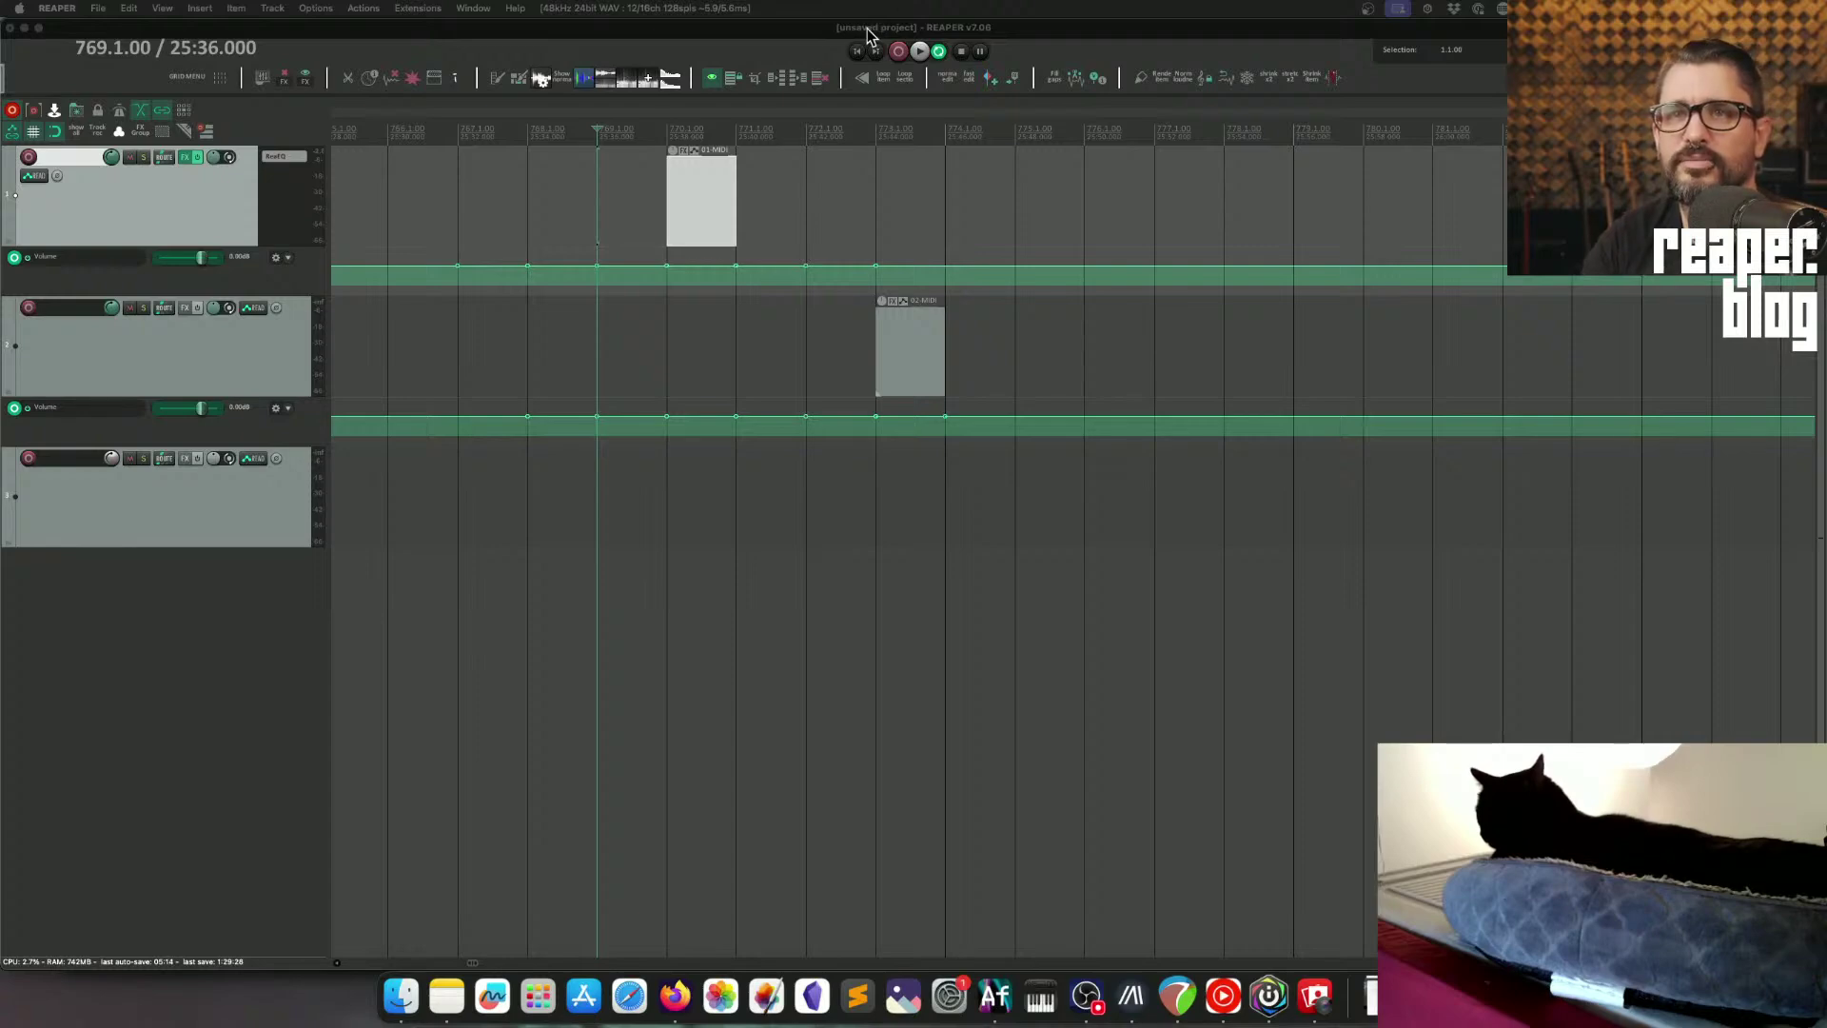
left_click(947, 214)
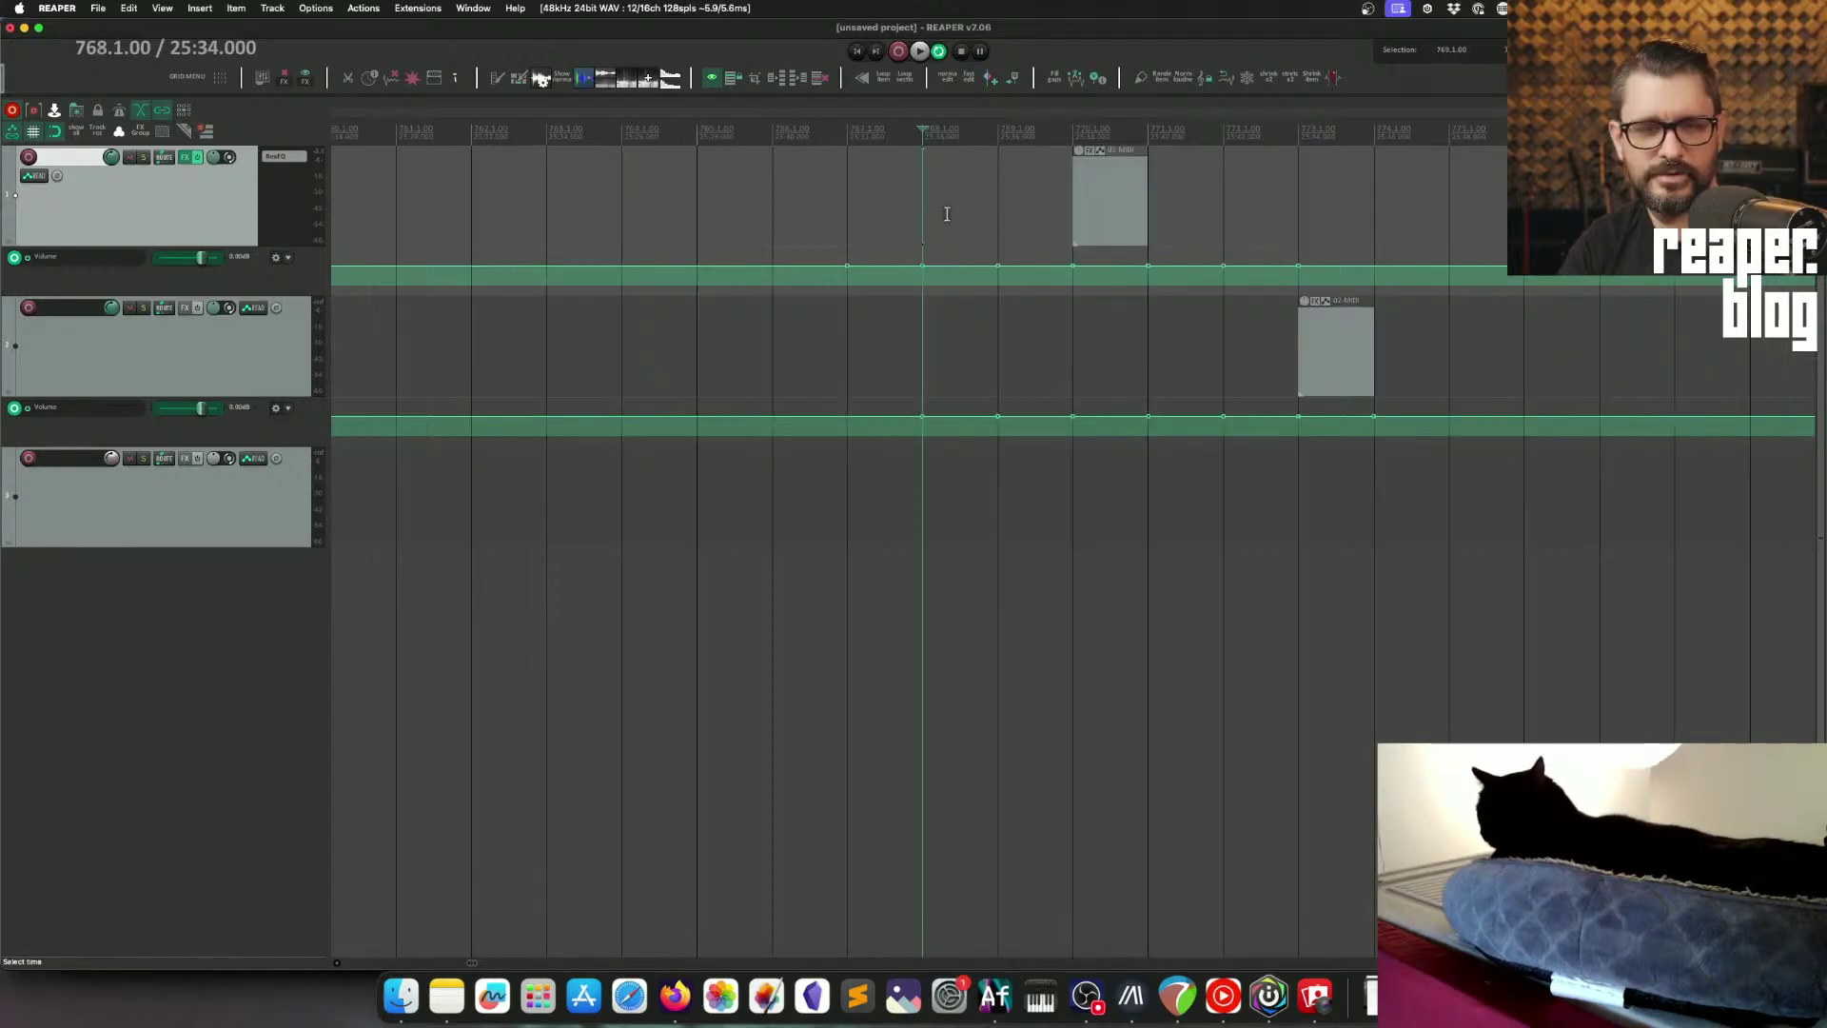
left_click_drag(934, 203, 1340, 354)
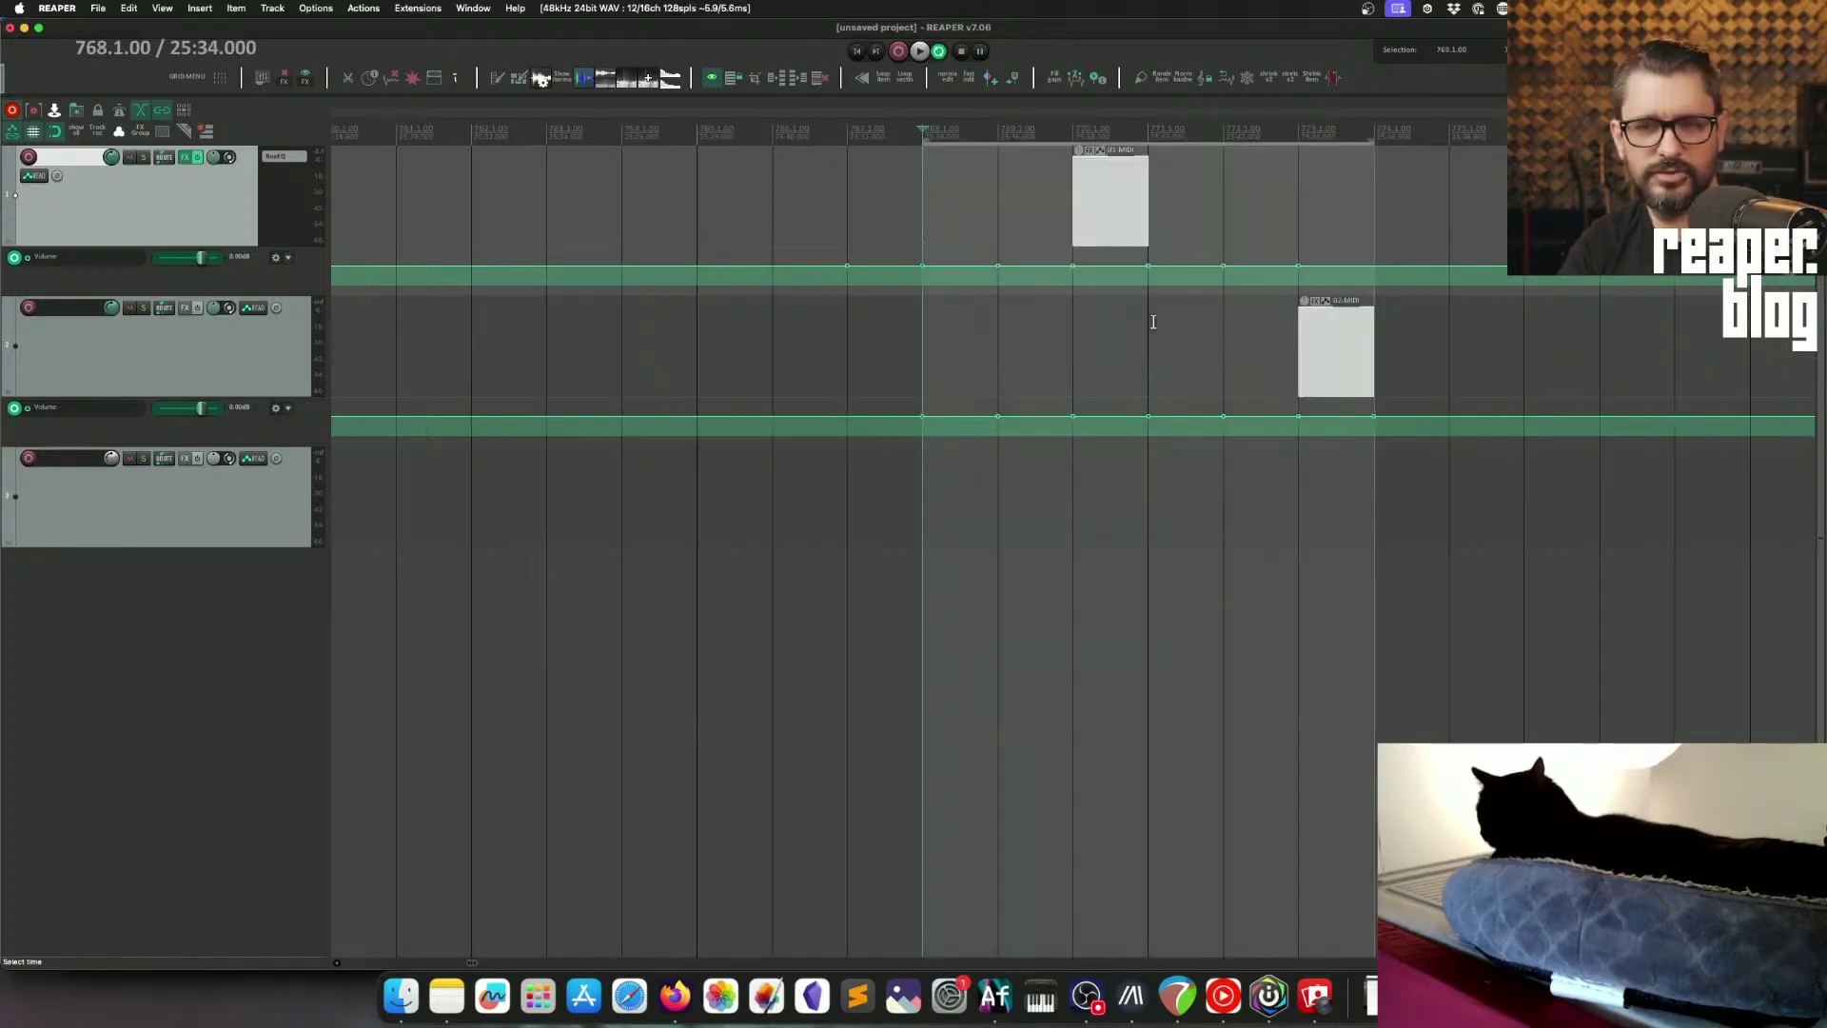
Step: Filter the Actions list for 'zoom too' and select SWS: Zoom tool (marquee)
key("shift+slash")
type("zoom too")
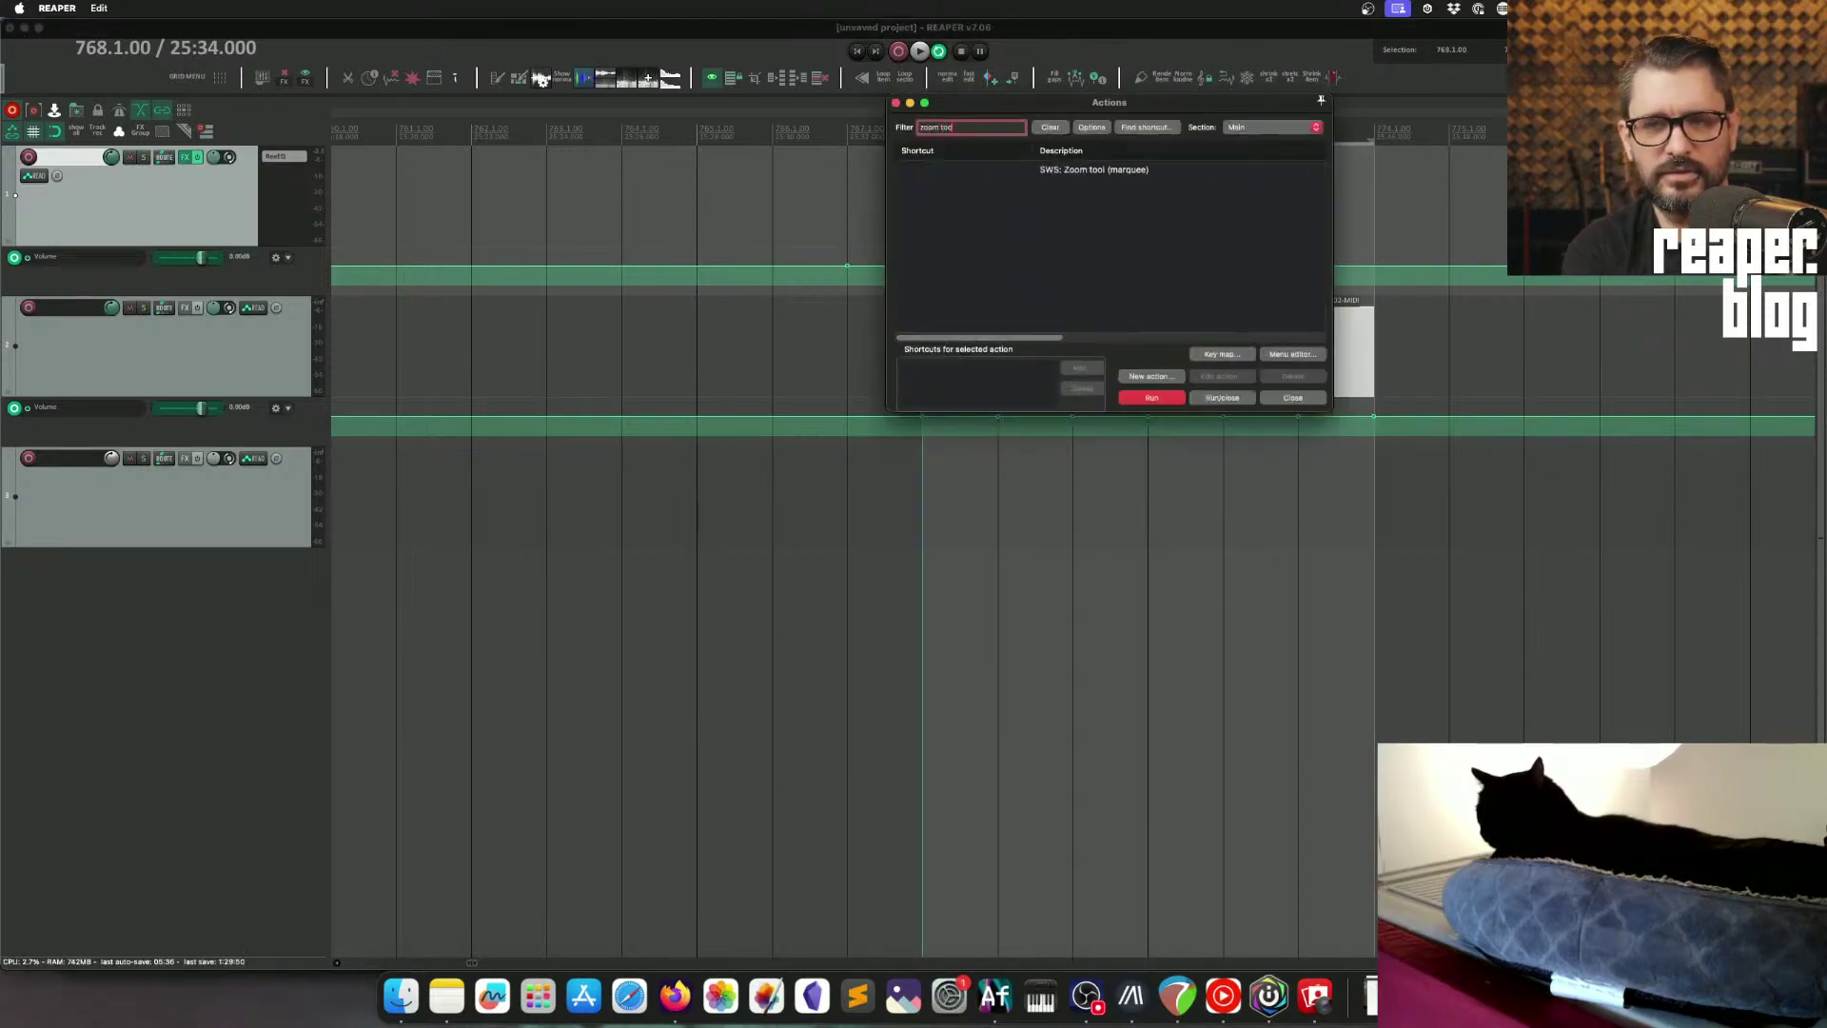
key("Tab")
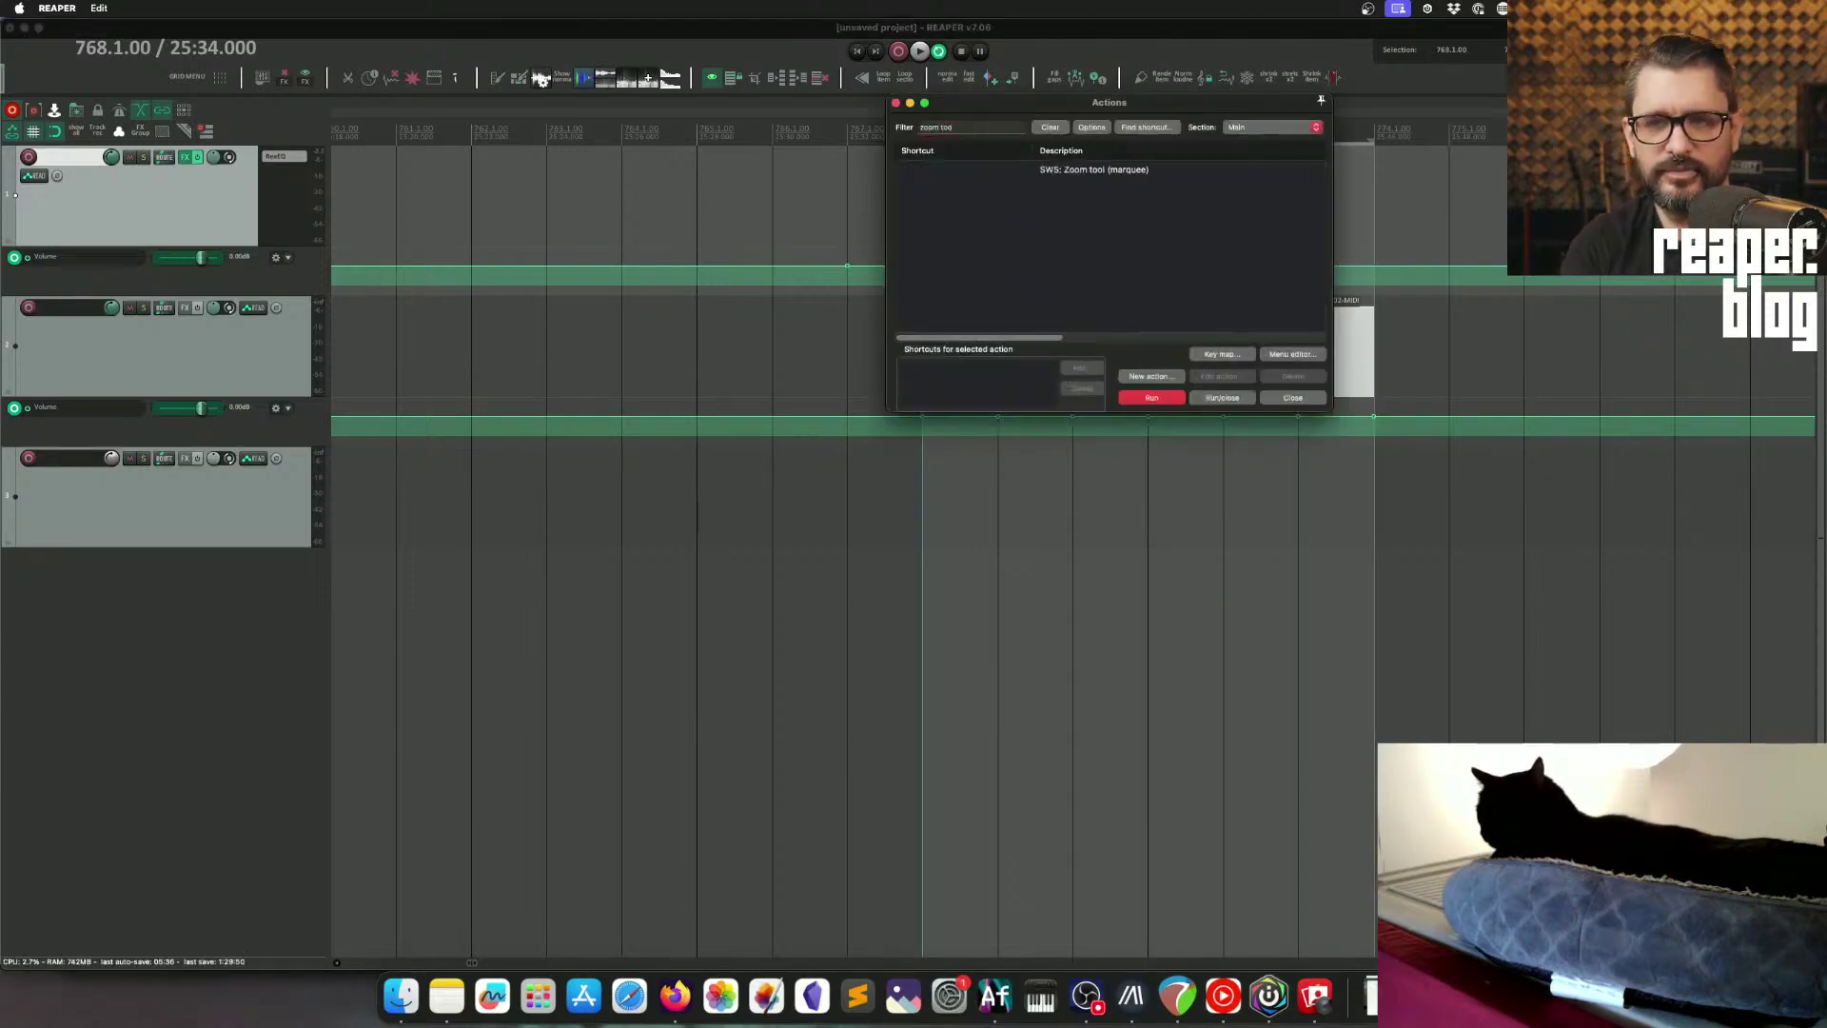
key("Down")
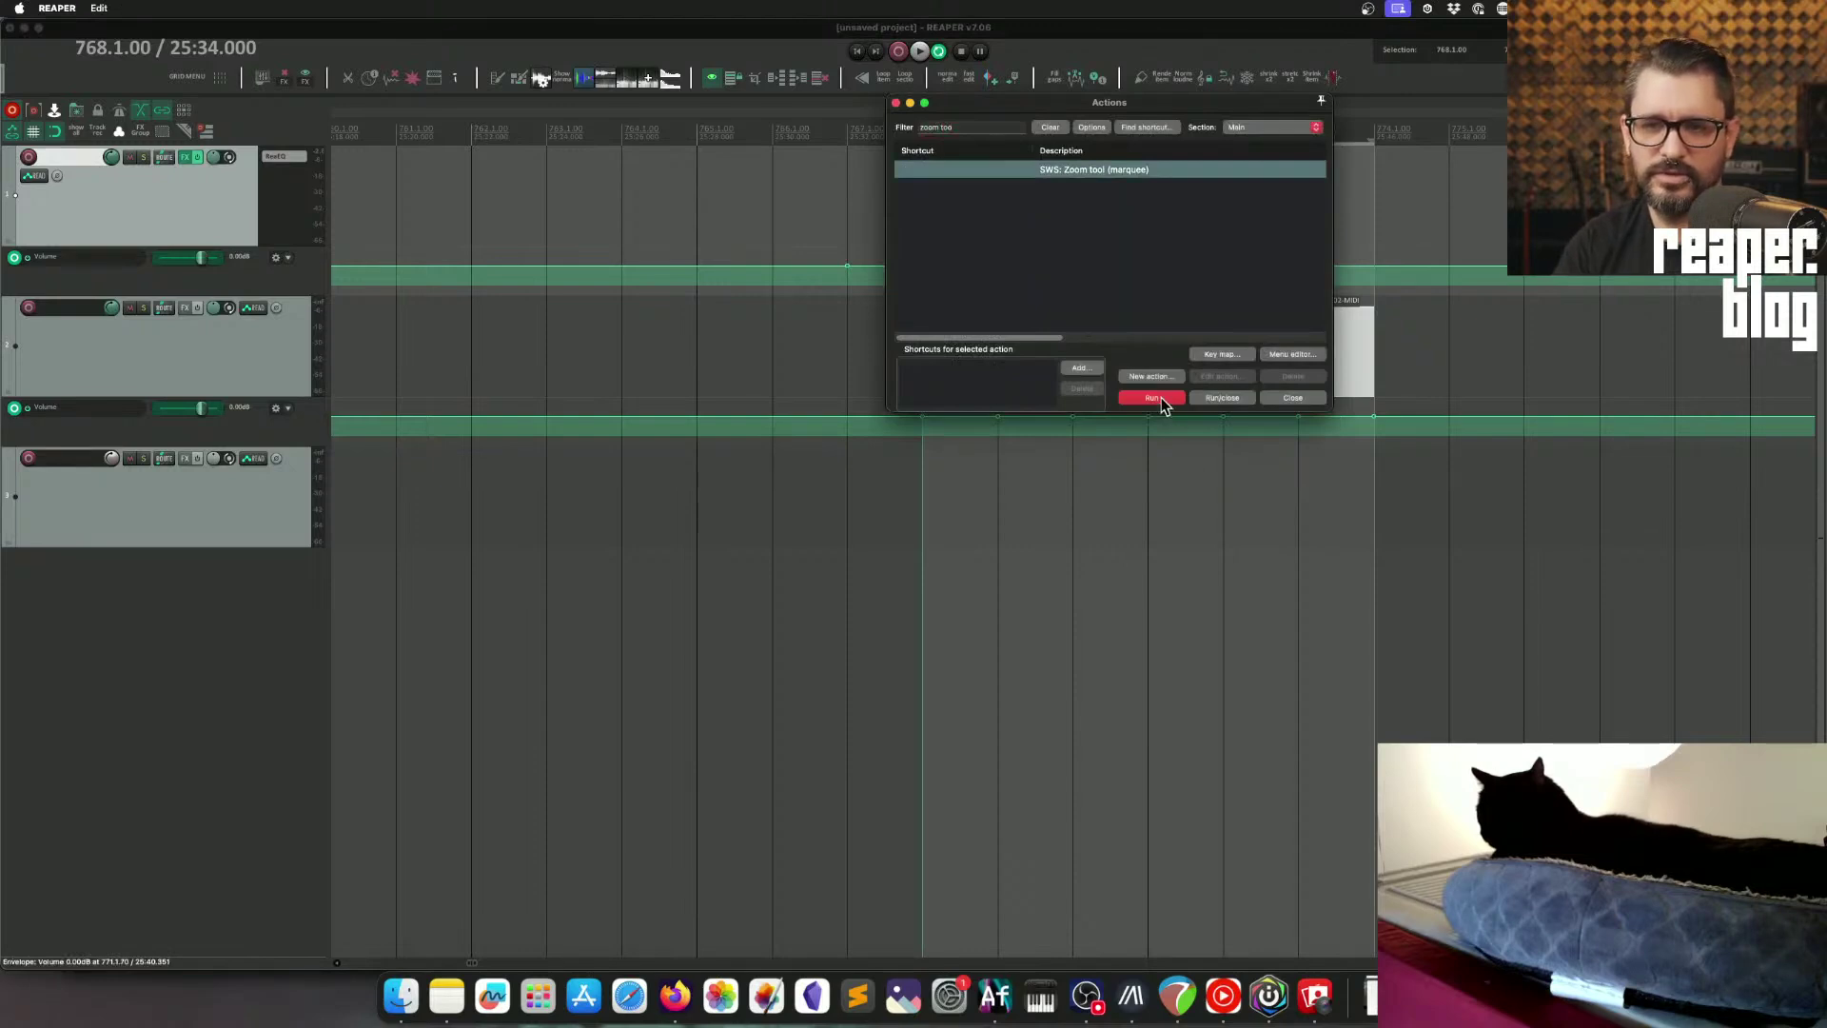
left_click_drag(1165, 103, 813, 333)
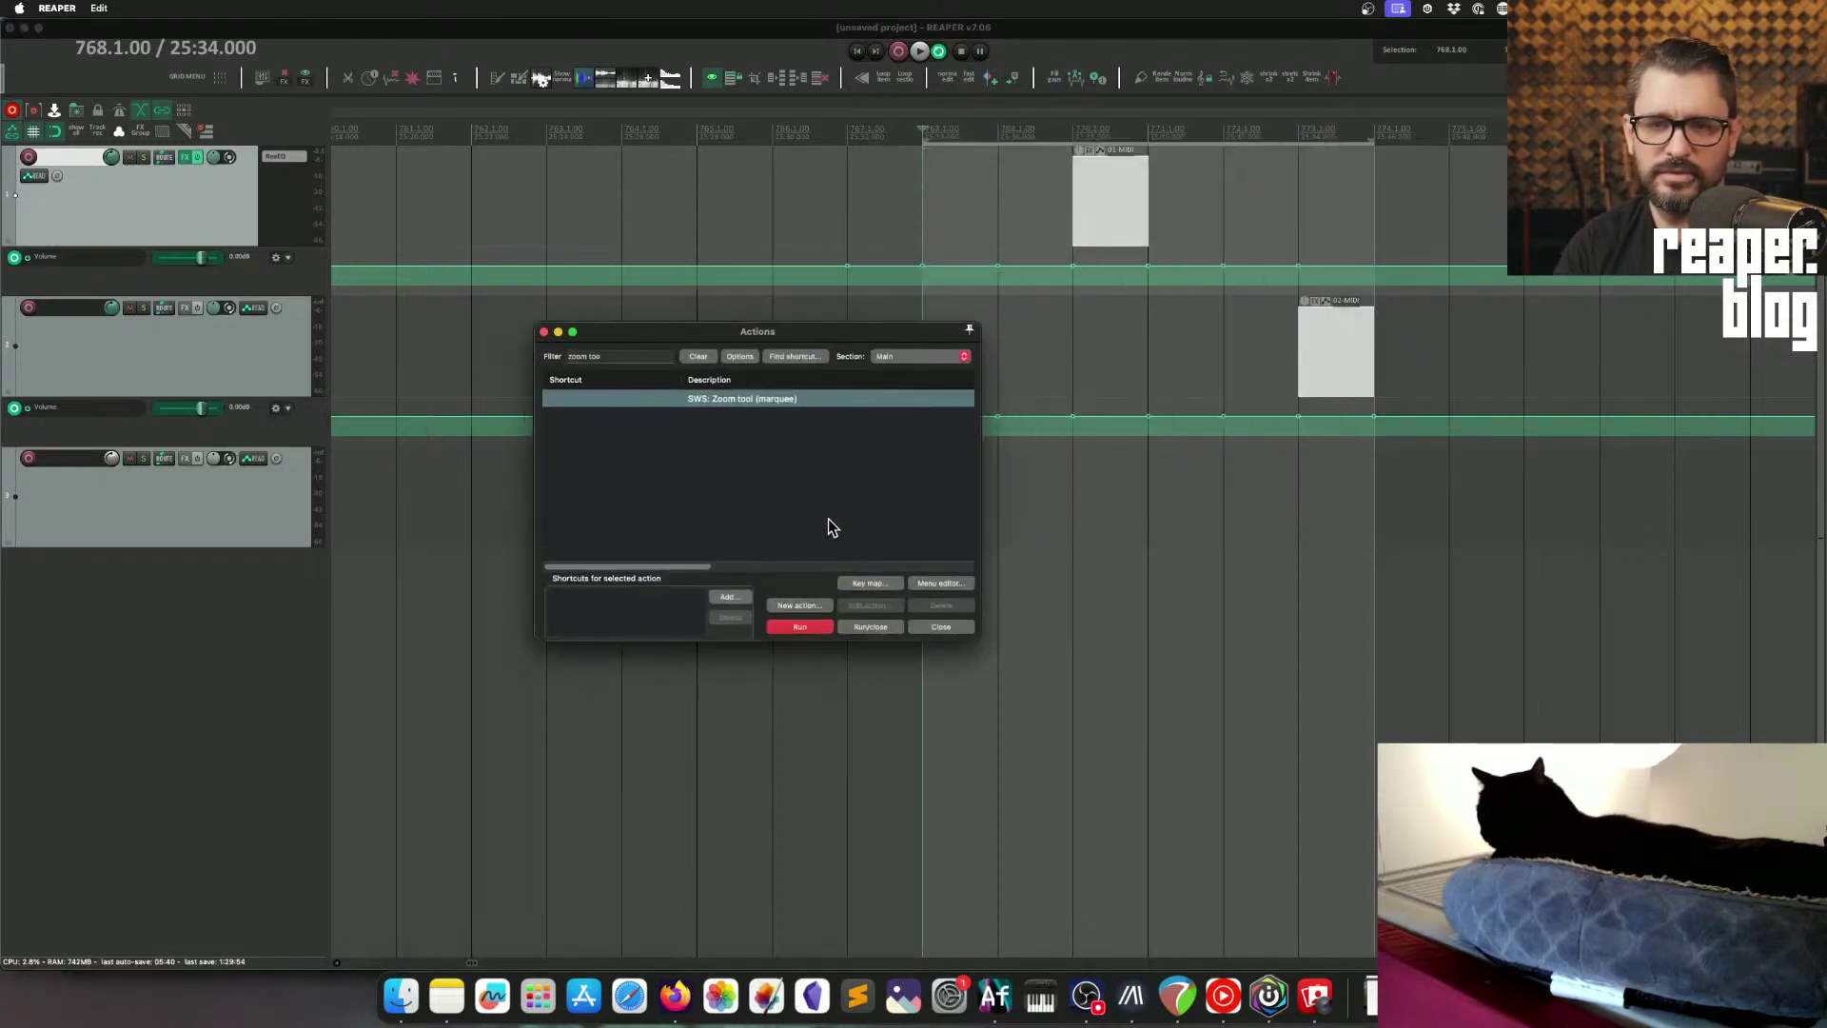
Step: Marquee-zoom in on the MIDI items around bars 769–775, then zoom back out to all three tracks
left_click_drag(1020, 179, 1485, 439)
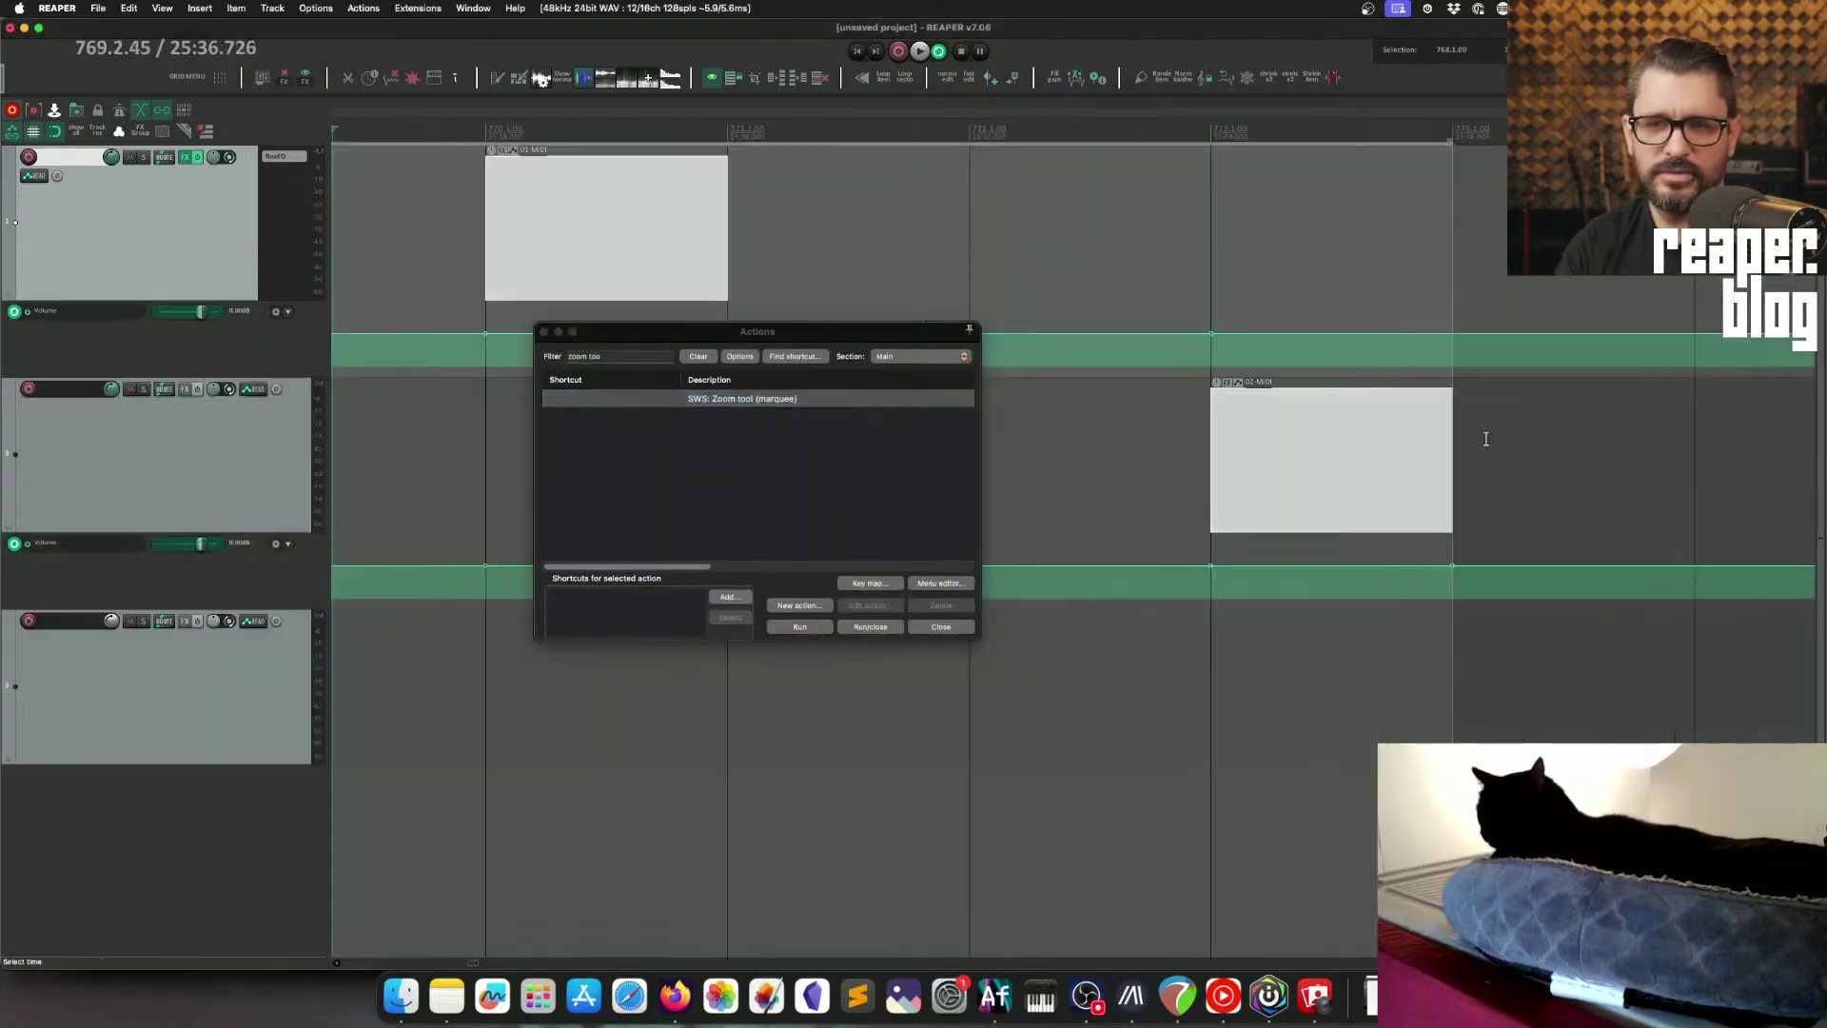
left_click(1127, 429)
left_click(803, 629)
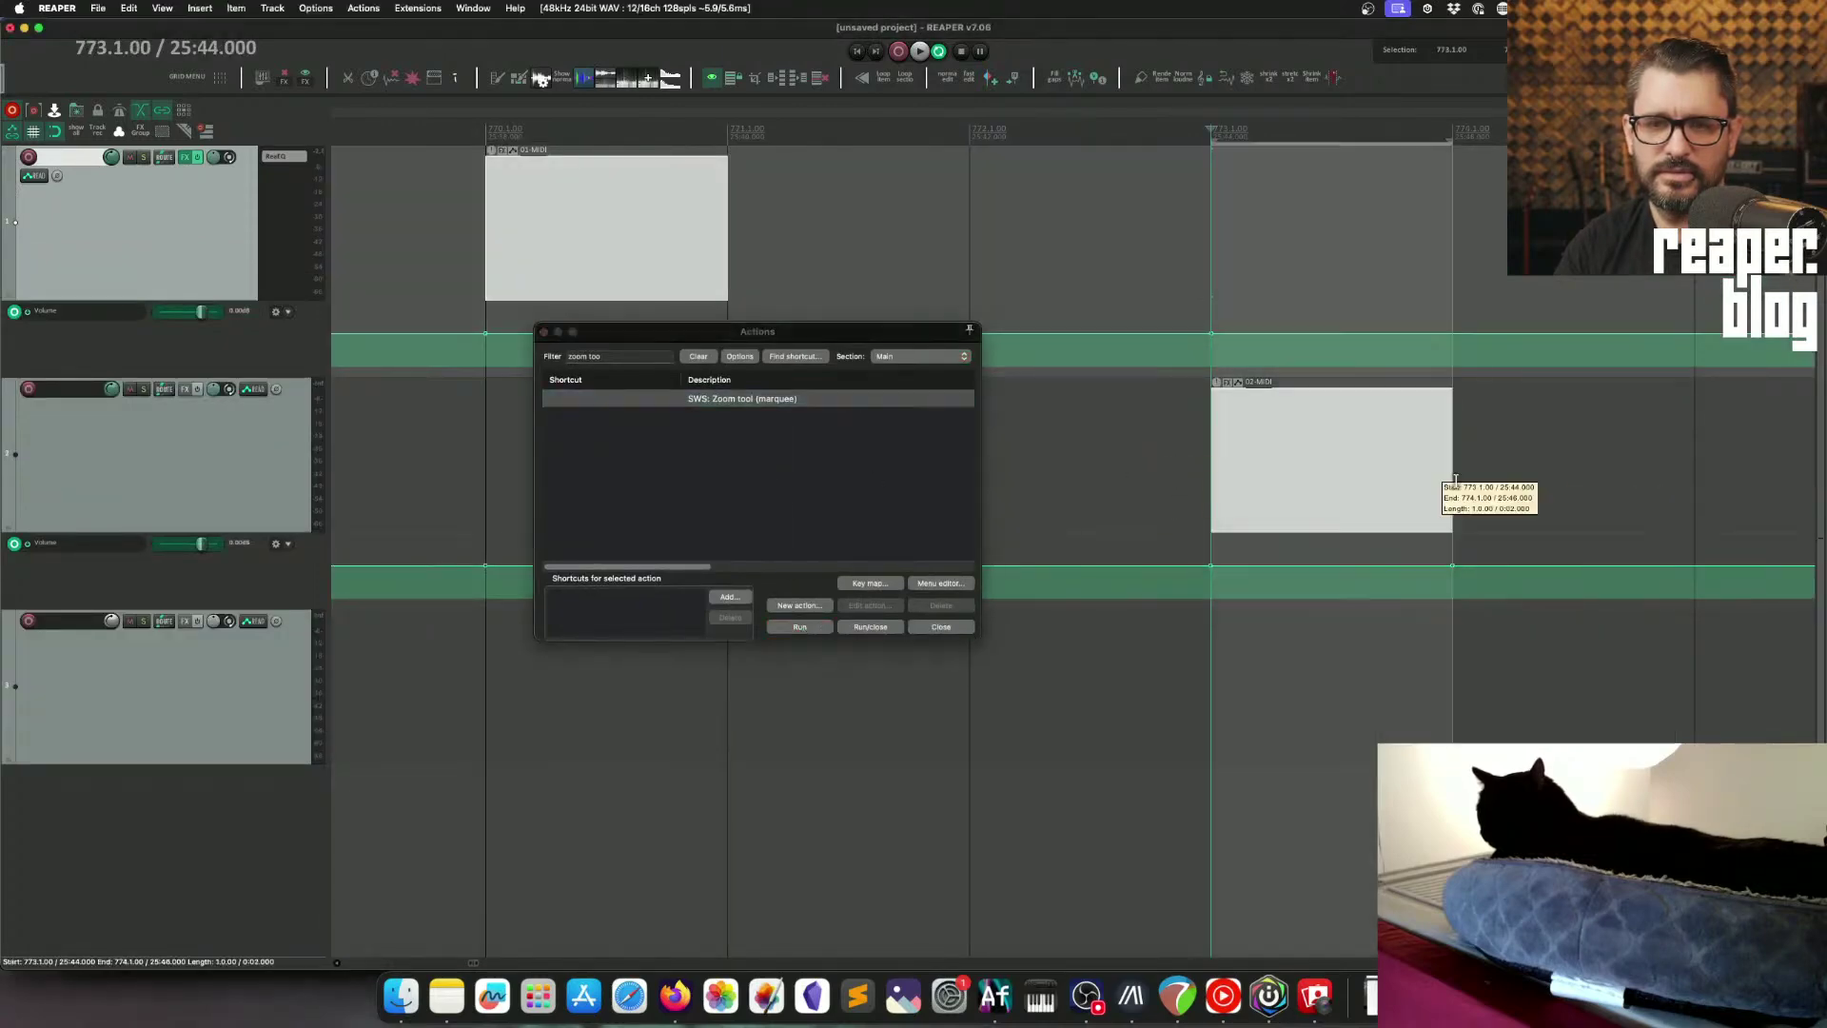
left_click(795, 626)
left_click(798, 628)
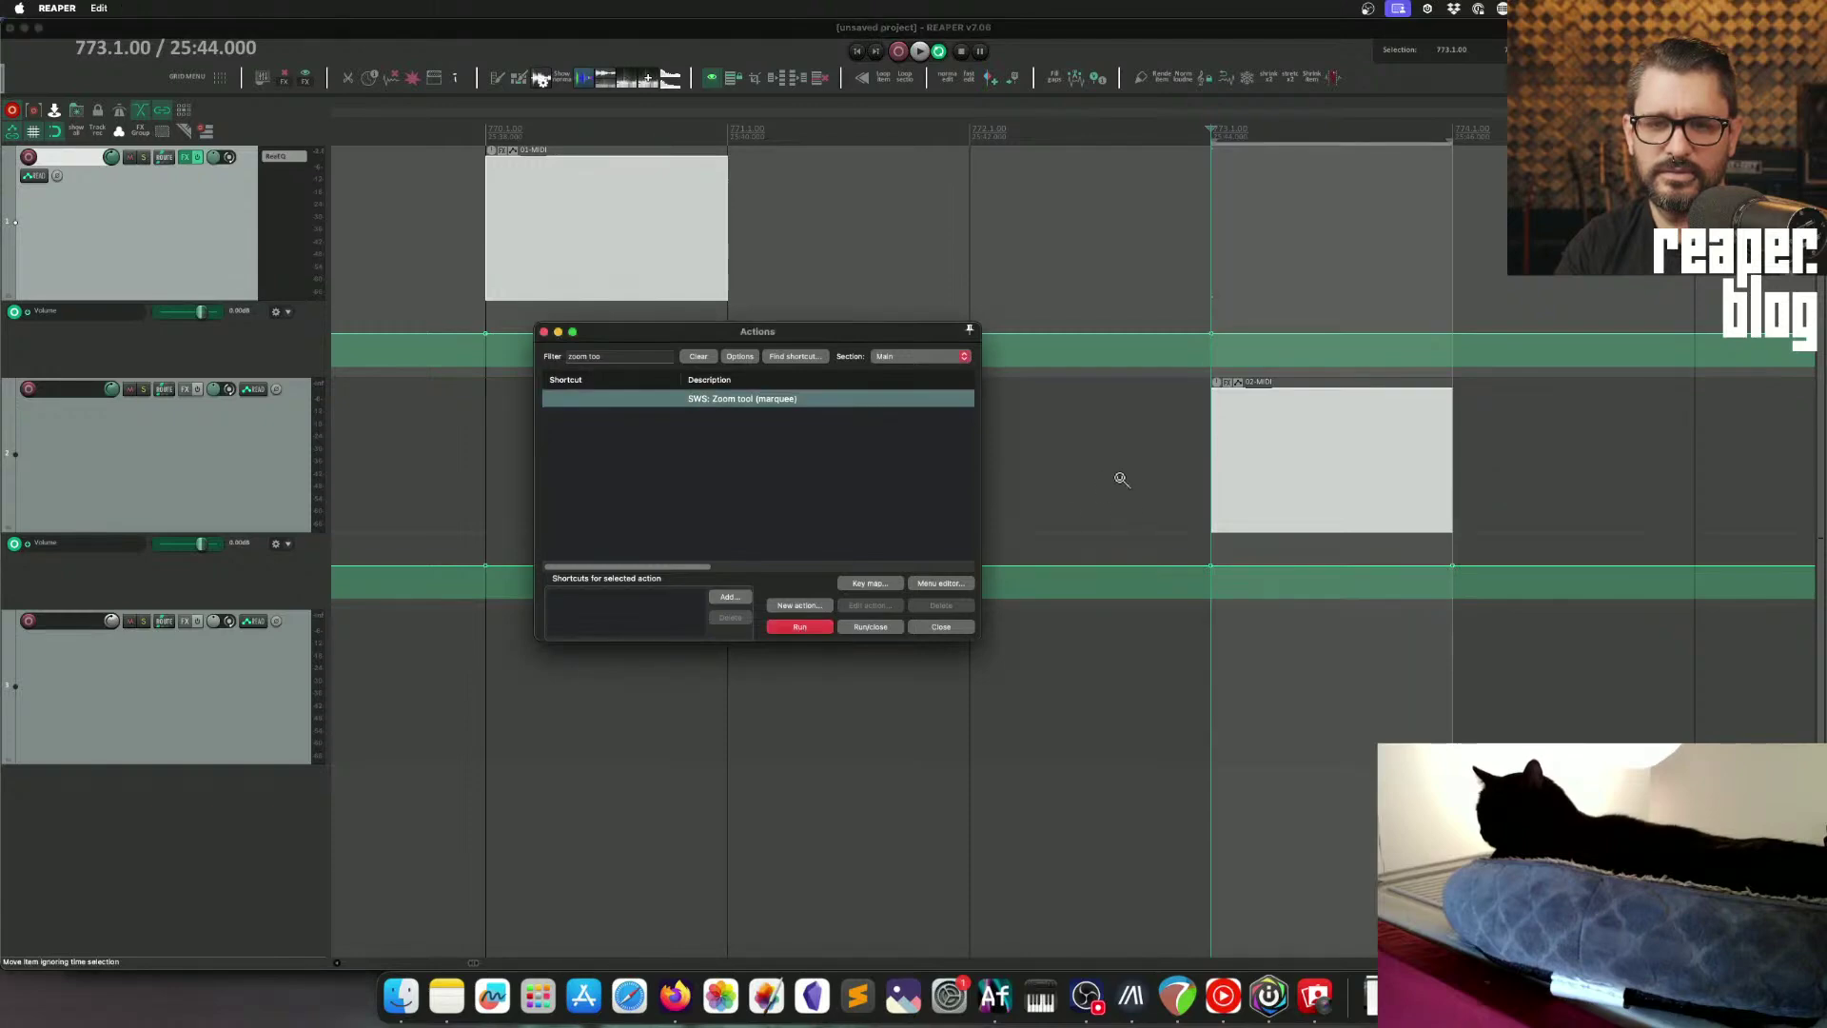
left_click_drag(1059, 466, 1749, 491)
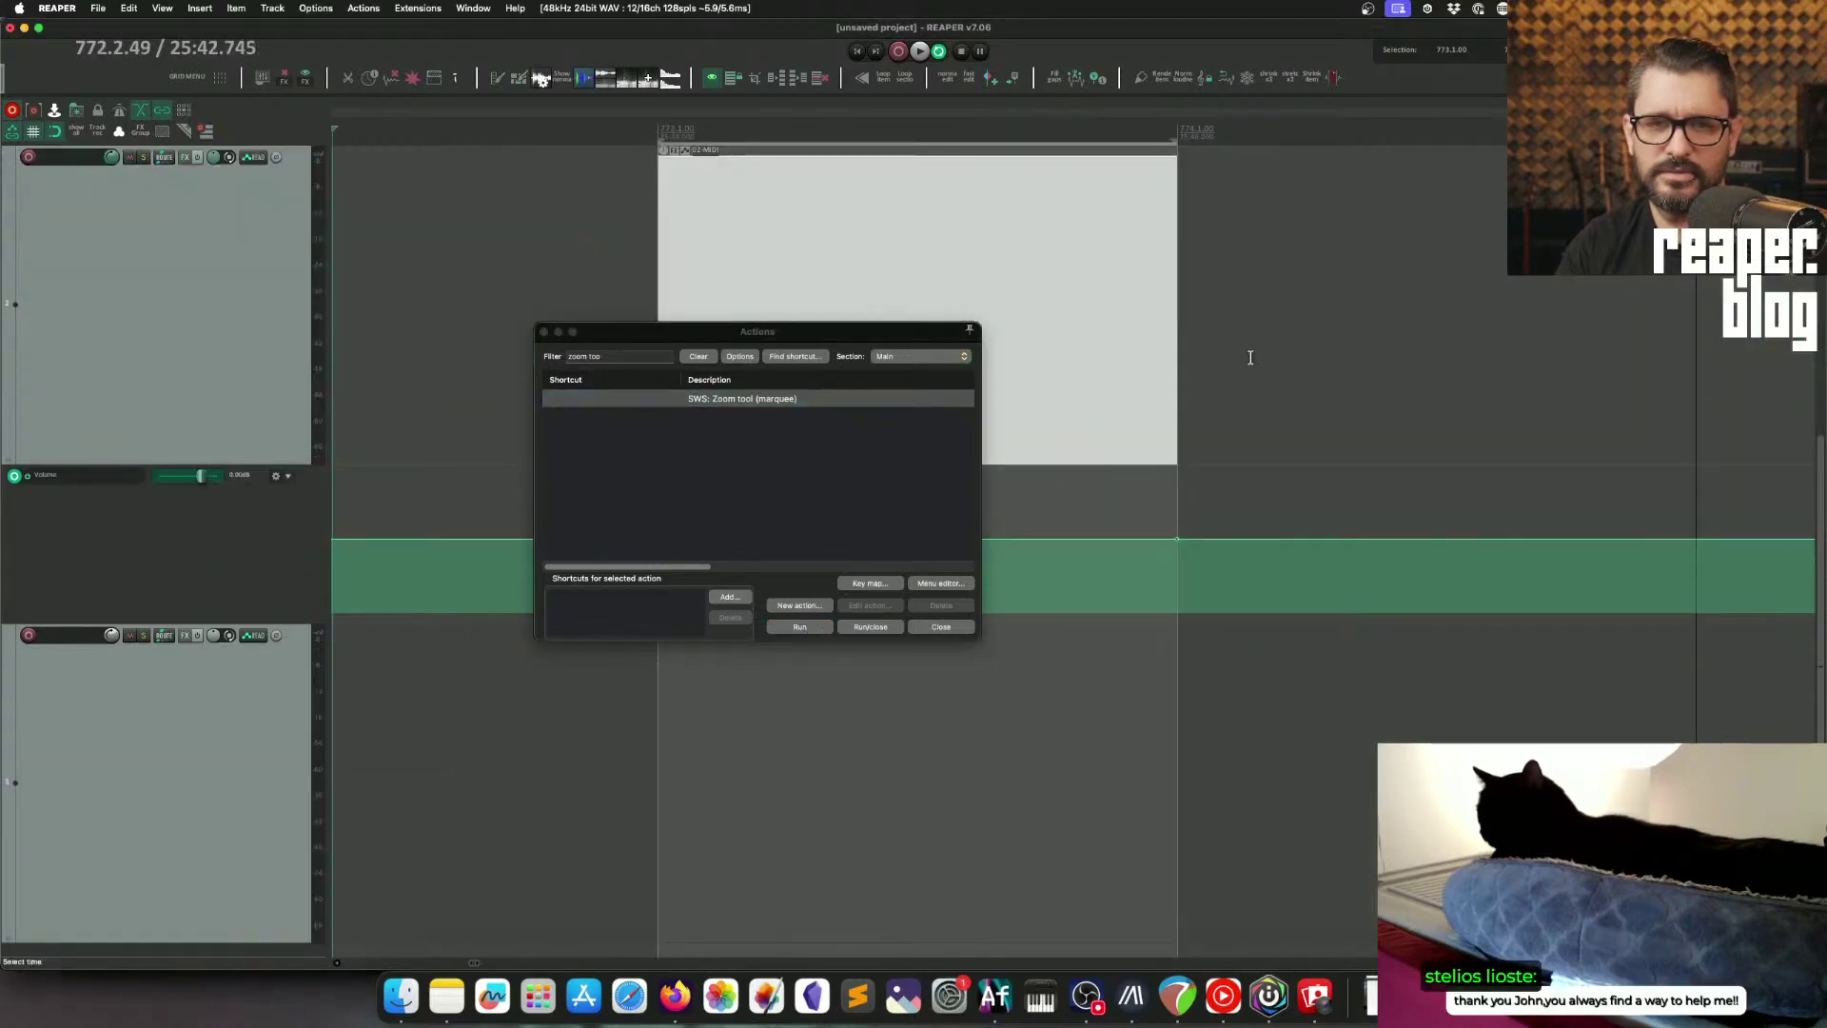
scroll(985, 291, "down", 2)
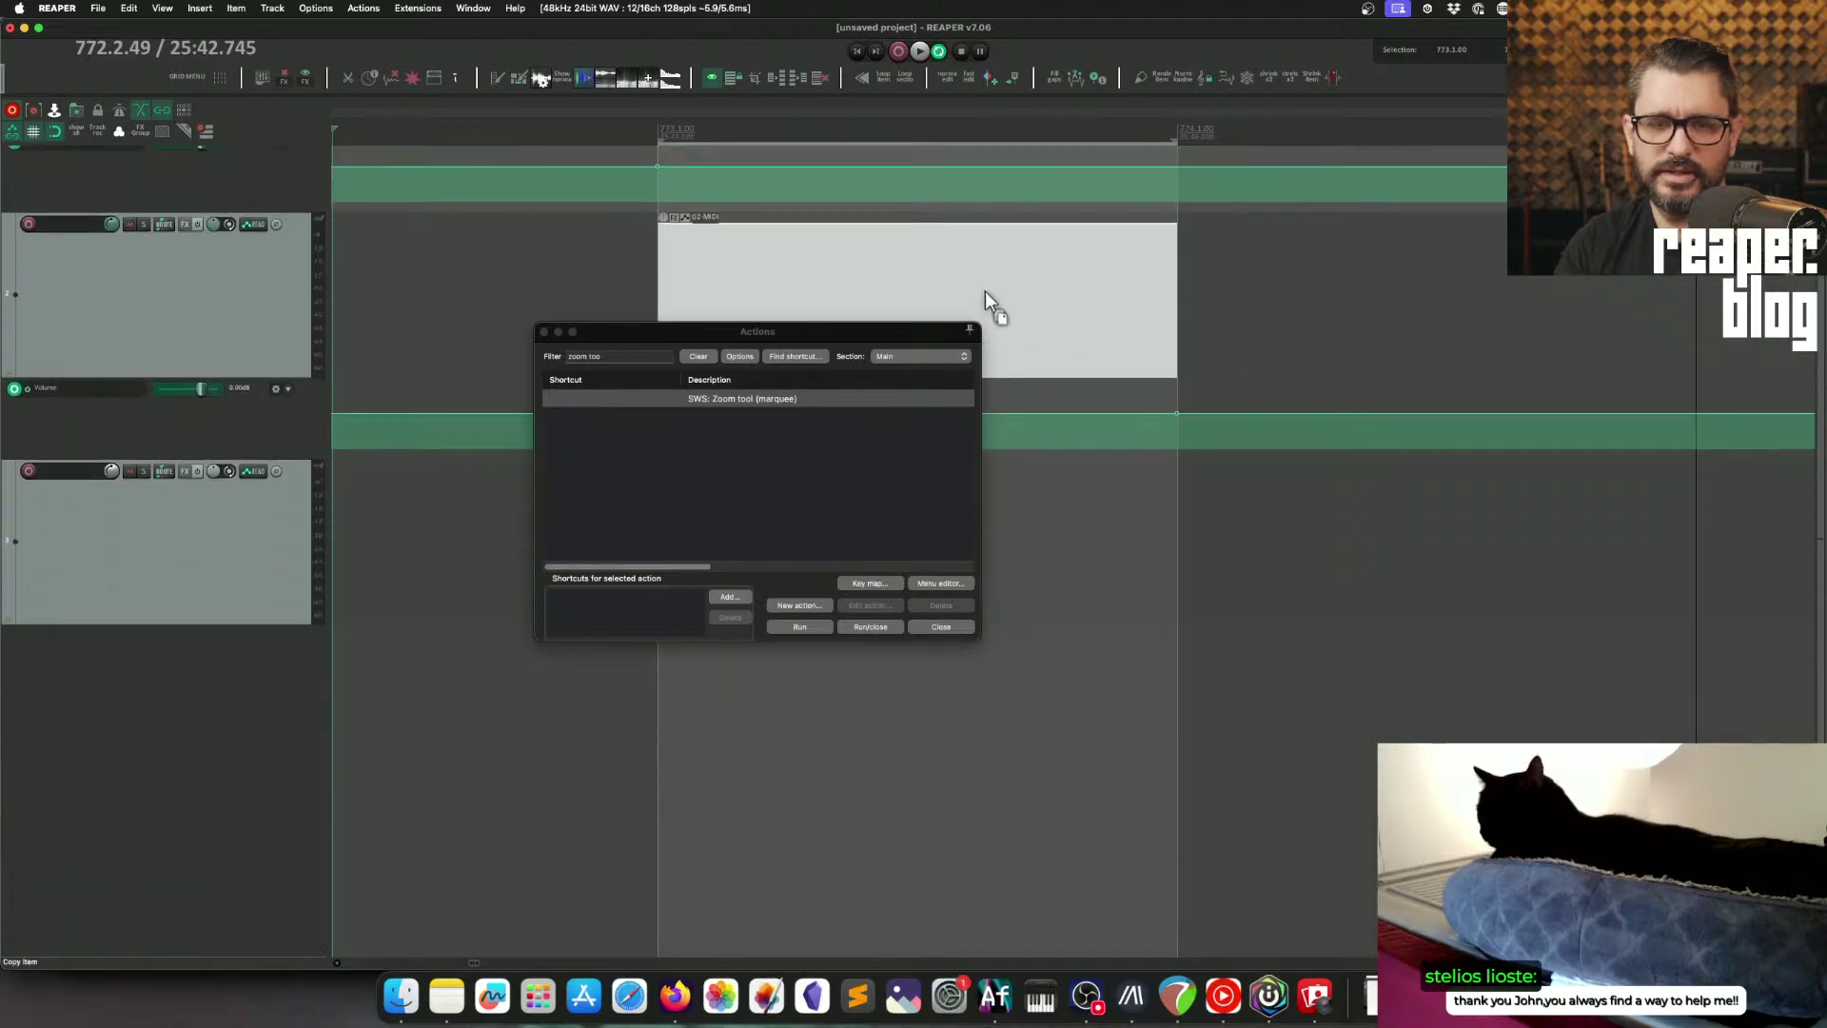
left_click_drag(833, 339, 847, 297)
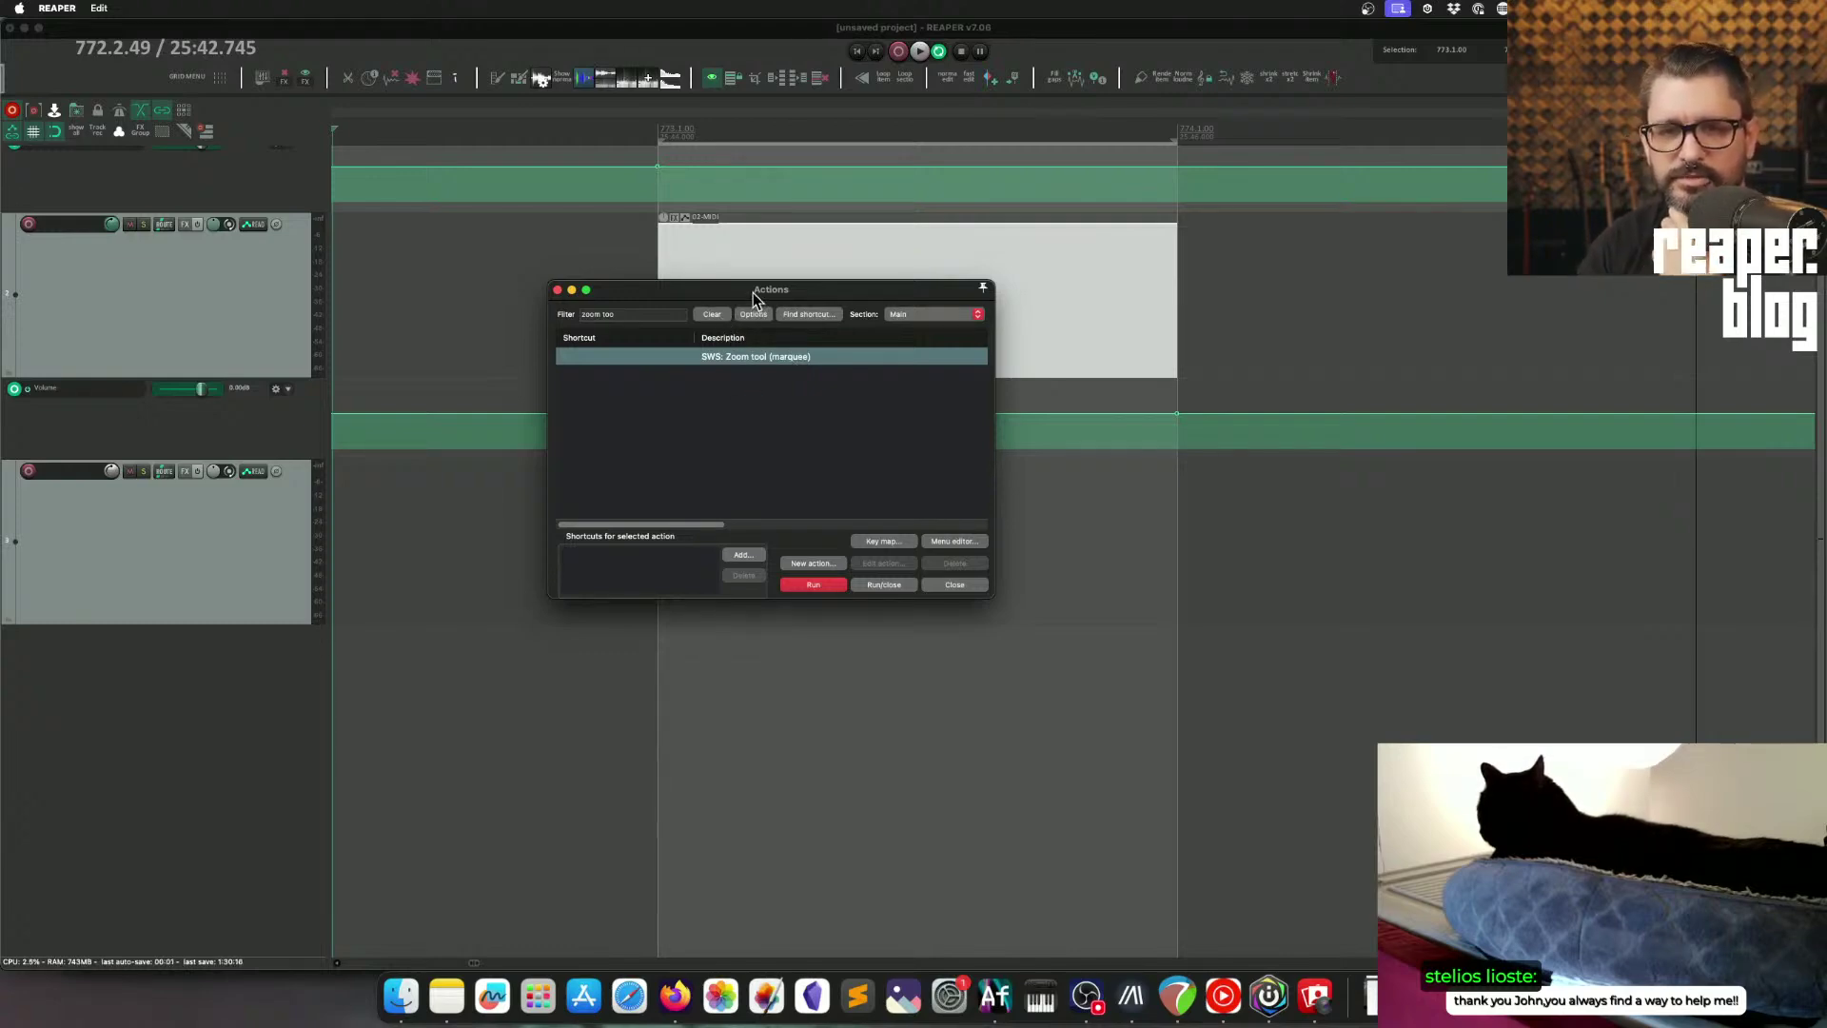
left_click_drag(752, 298, 340, 567)
left_click(843, 311)
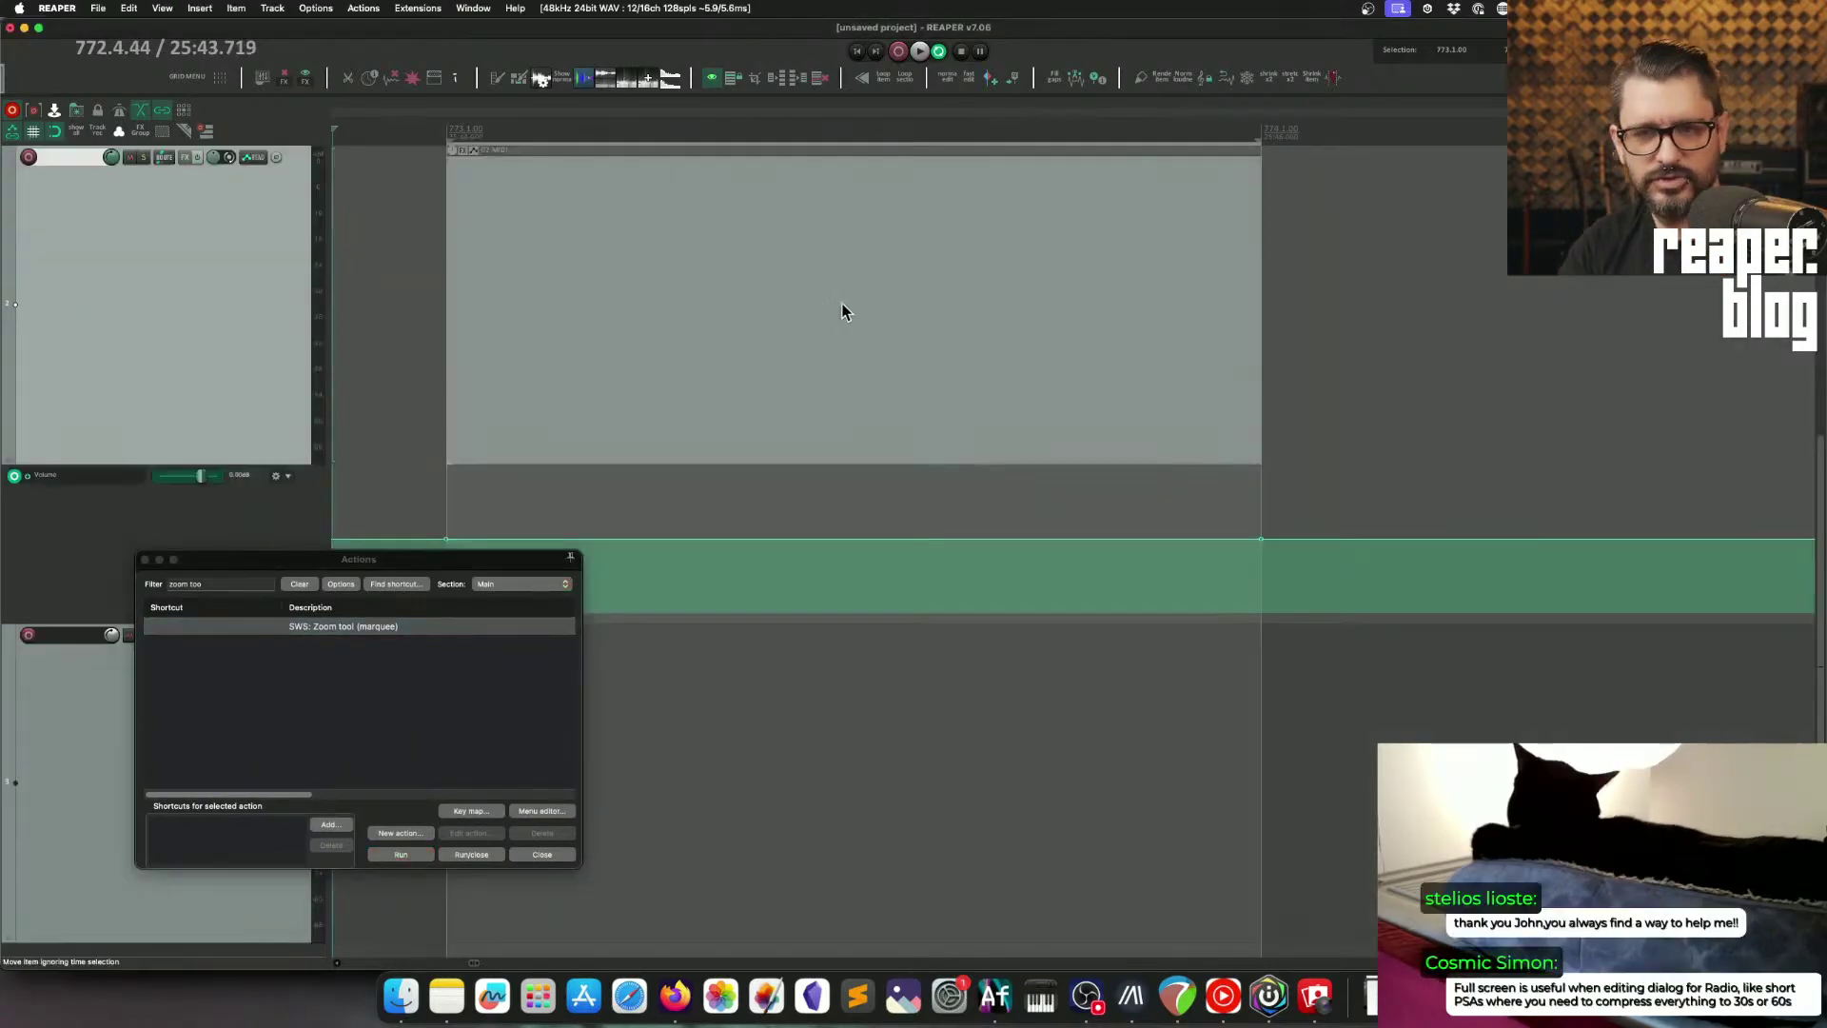
right_click(888, 300)
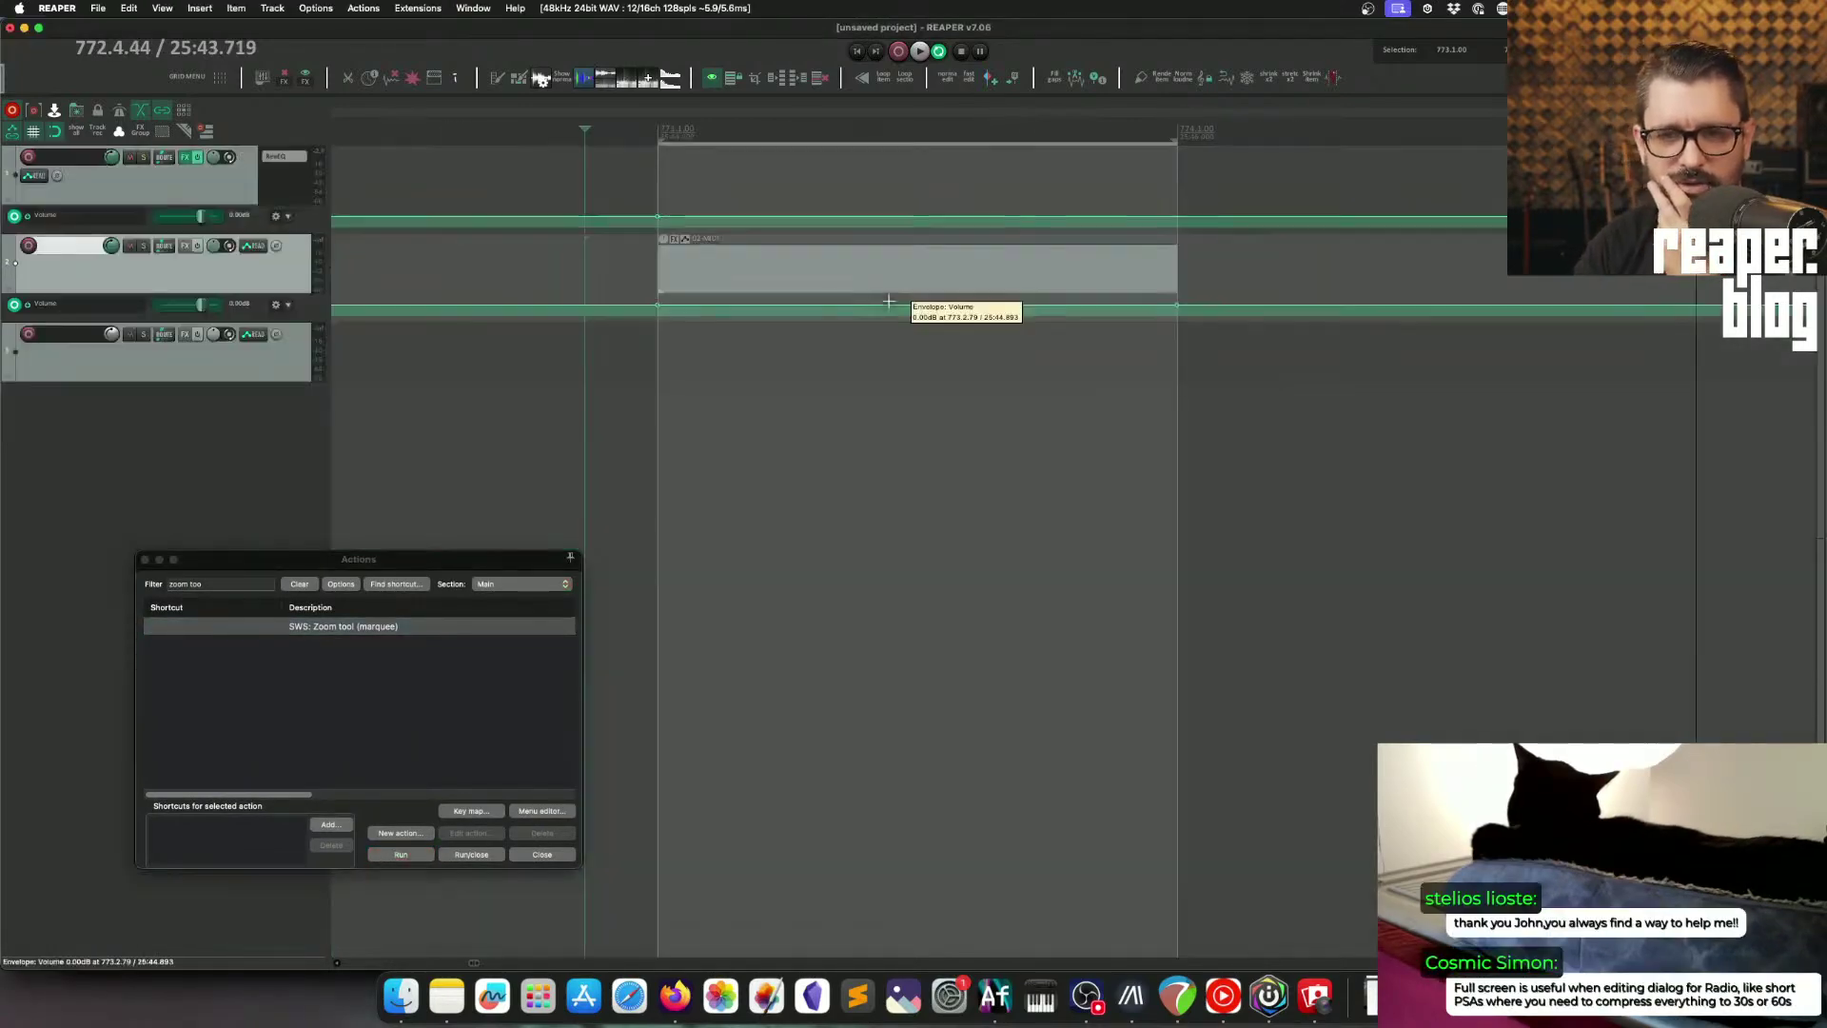
left_click_drag(494, 548, 649, 405)
Step: Replace the action search with 'urdo zoo'
left_click(400, 442)
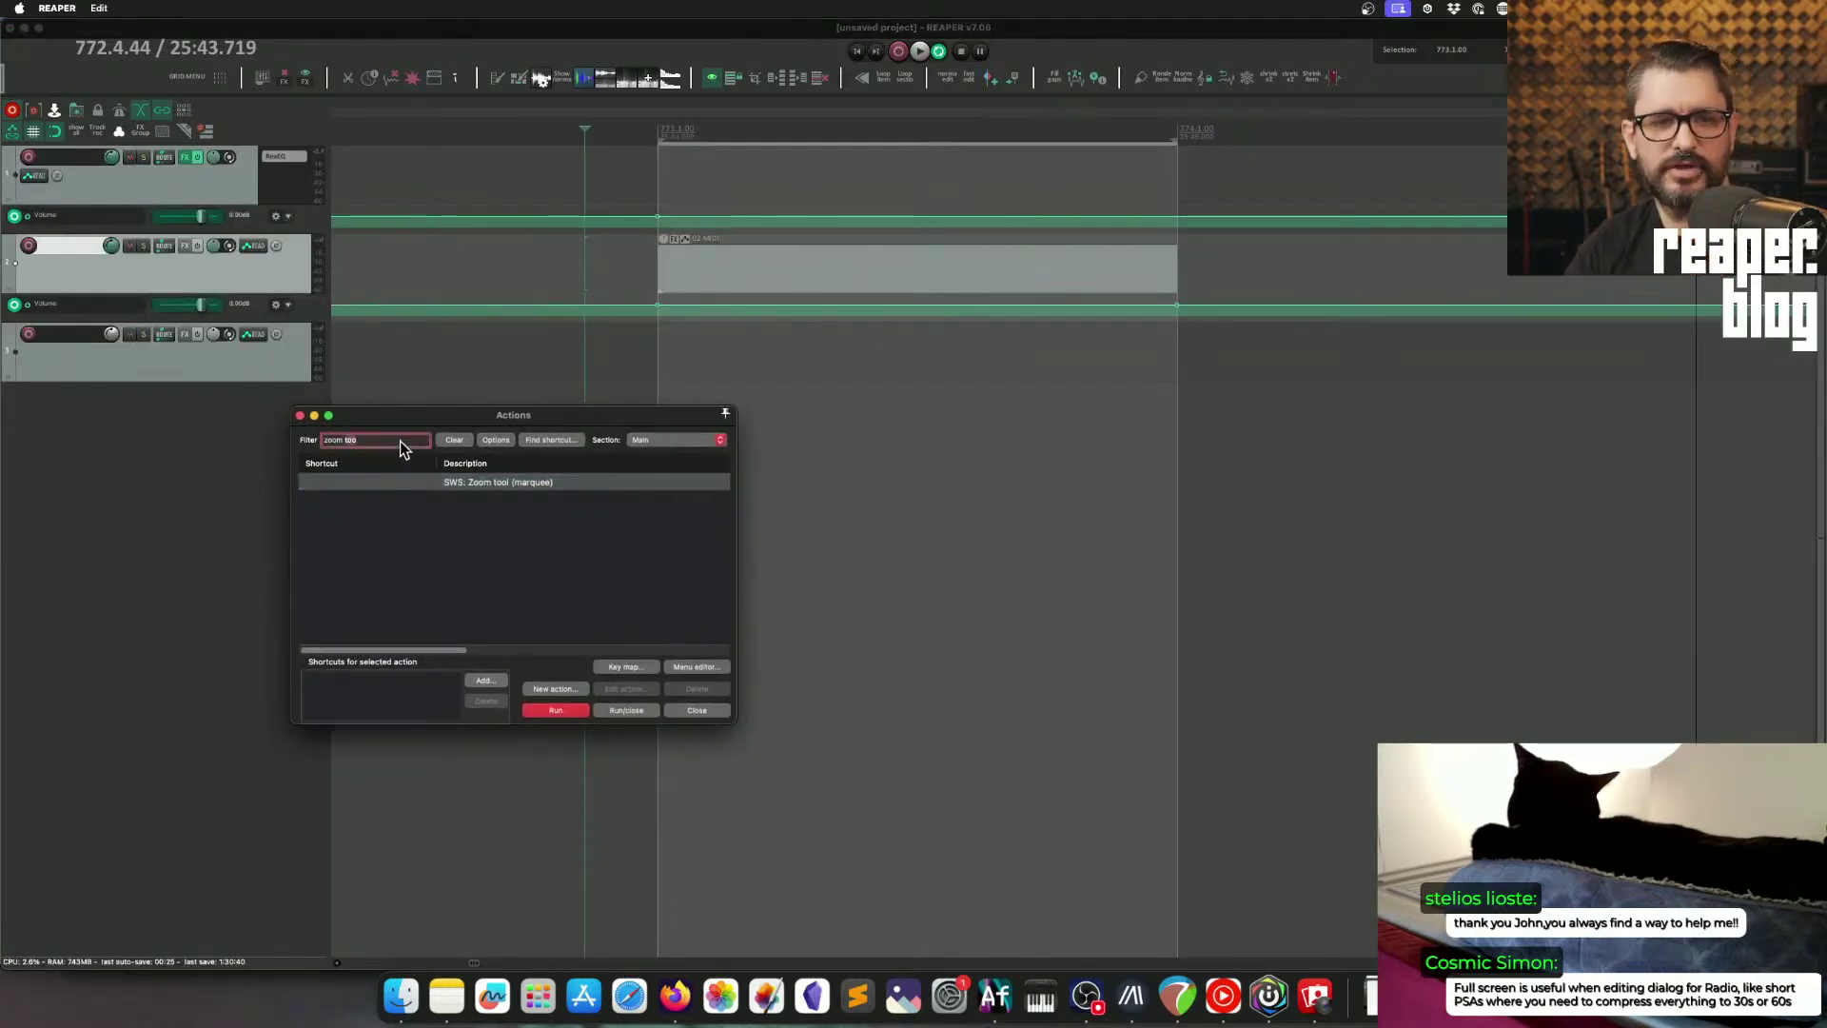
key("super+a")
type("ur")
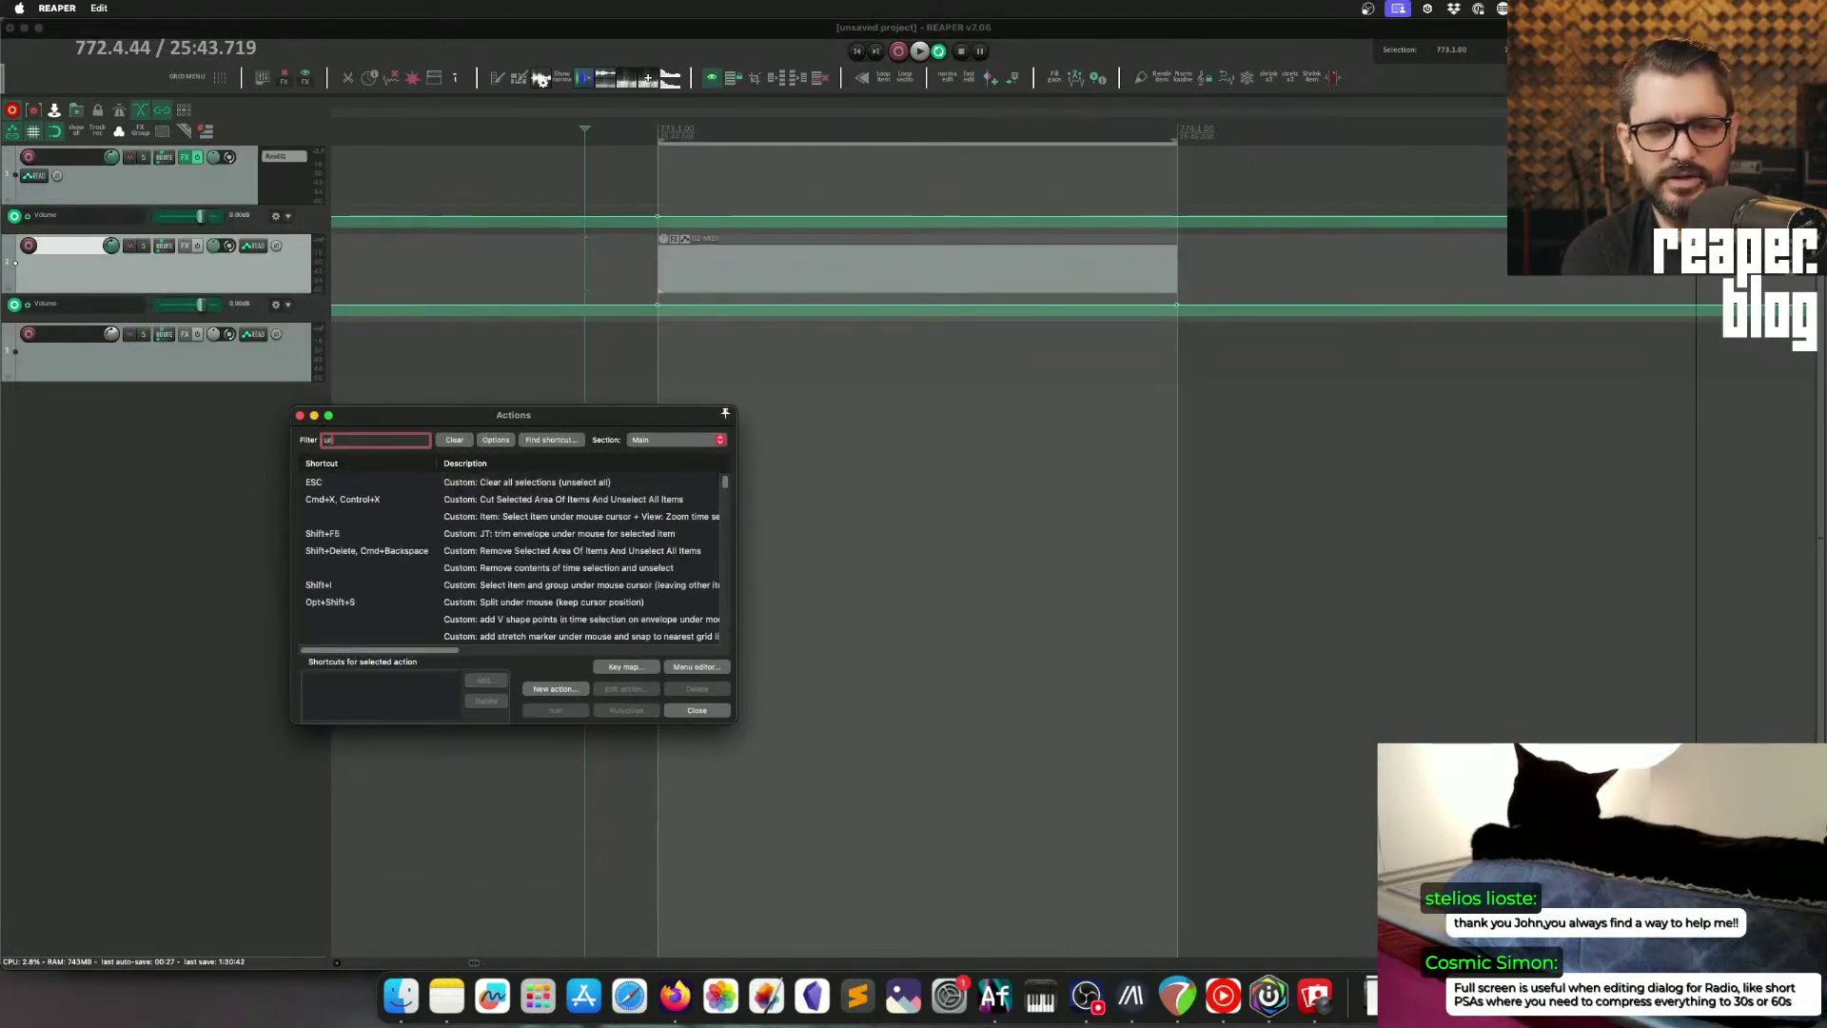
type("d")
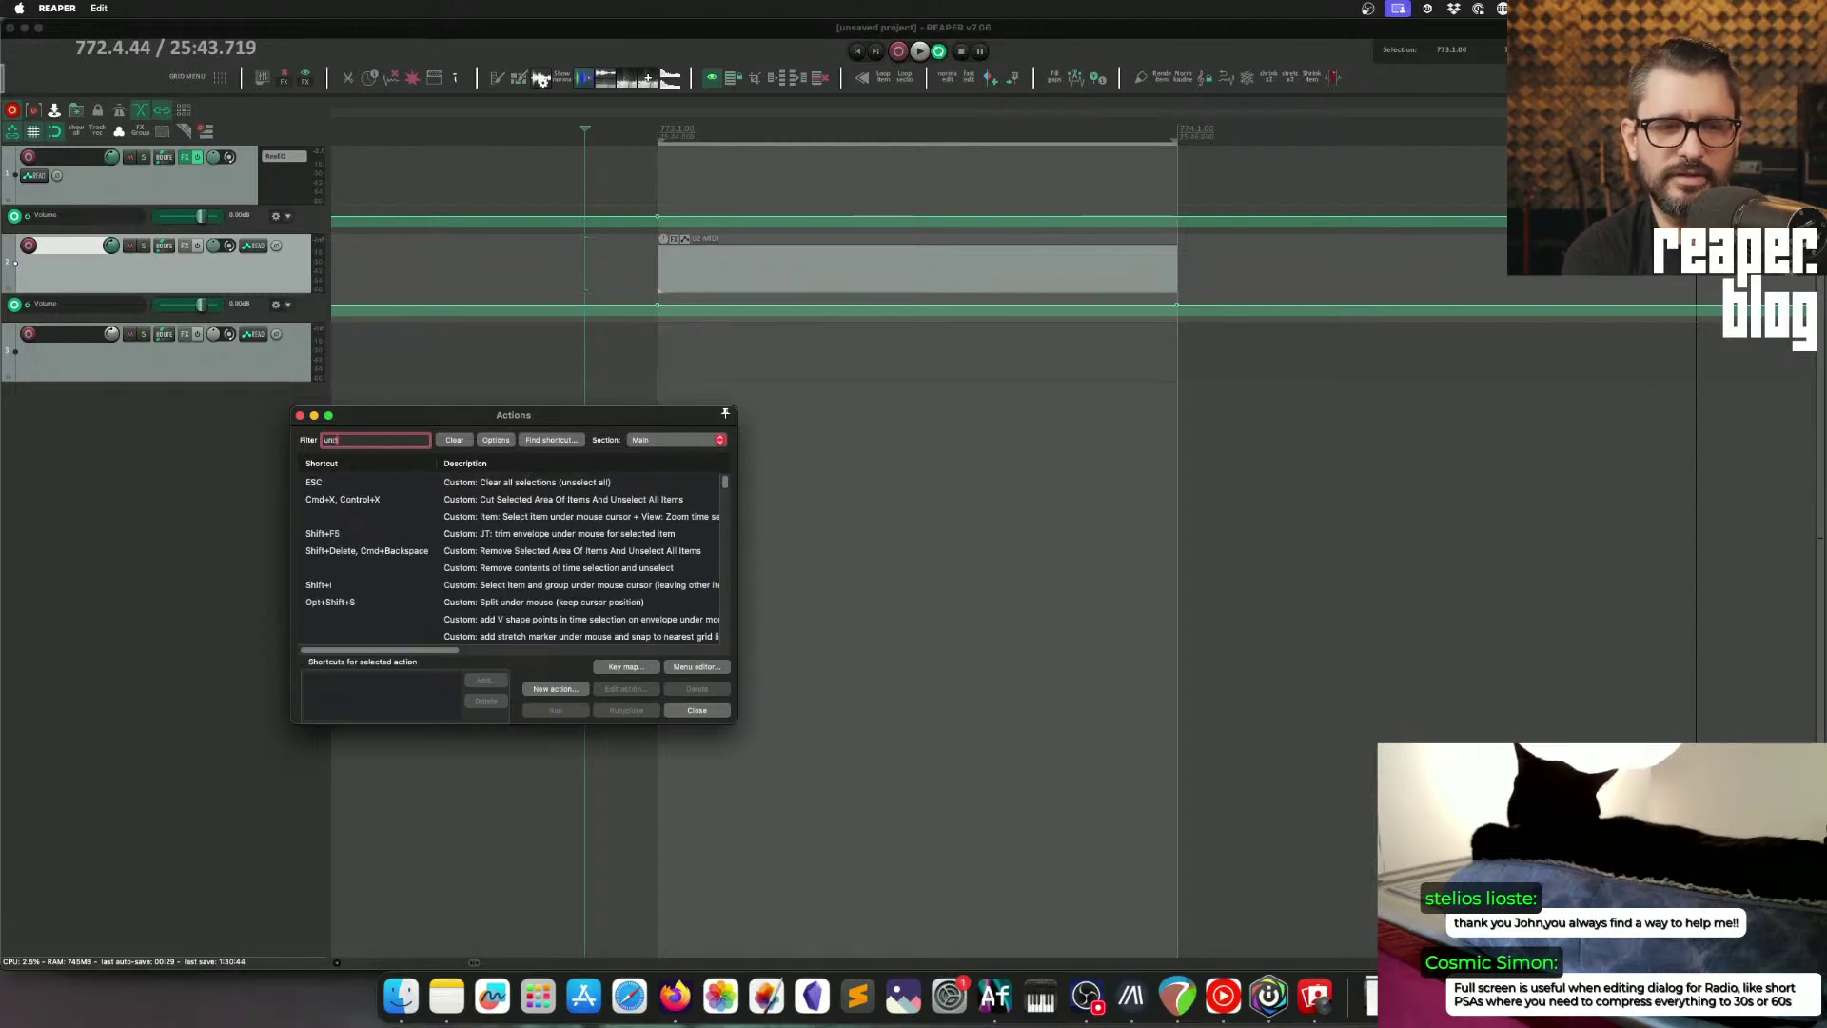
type("o zoom")
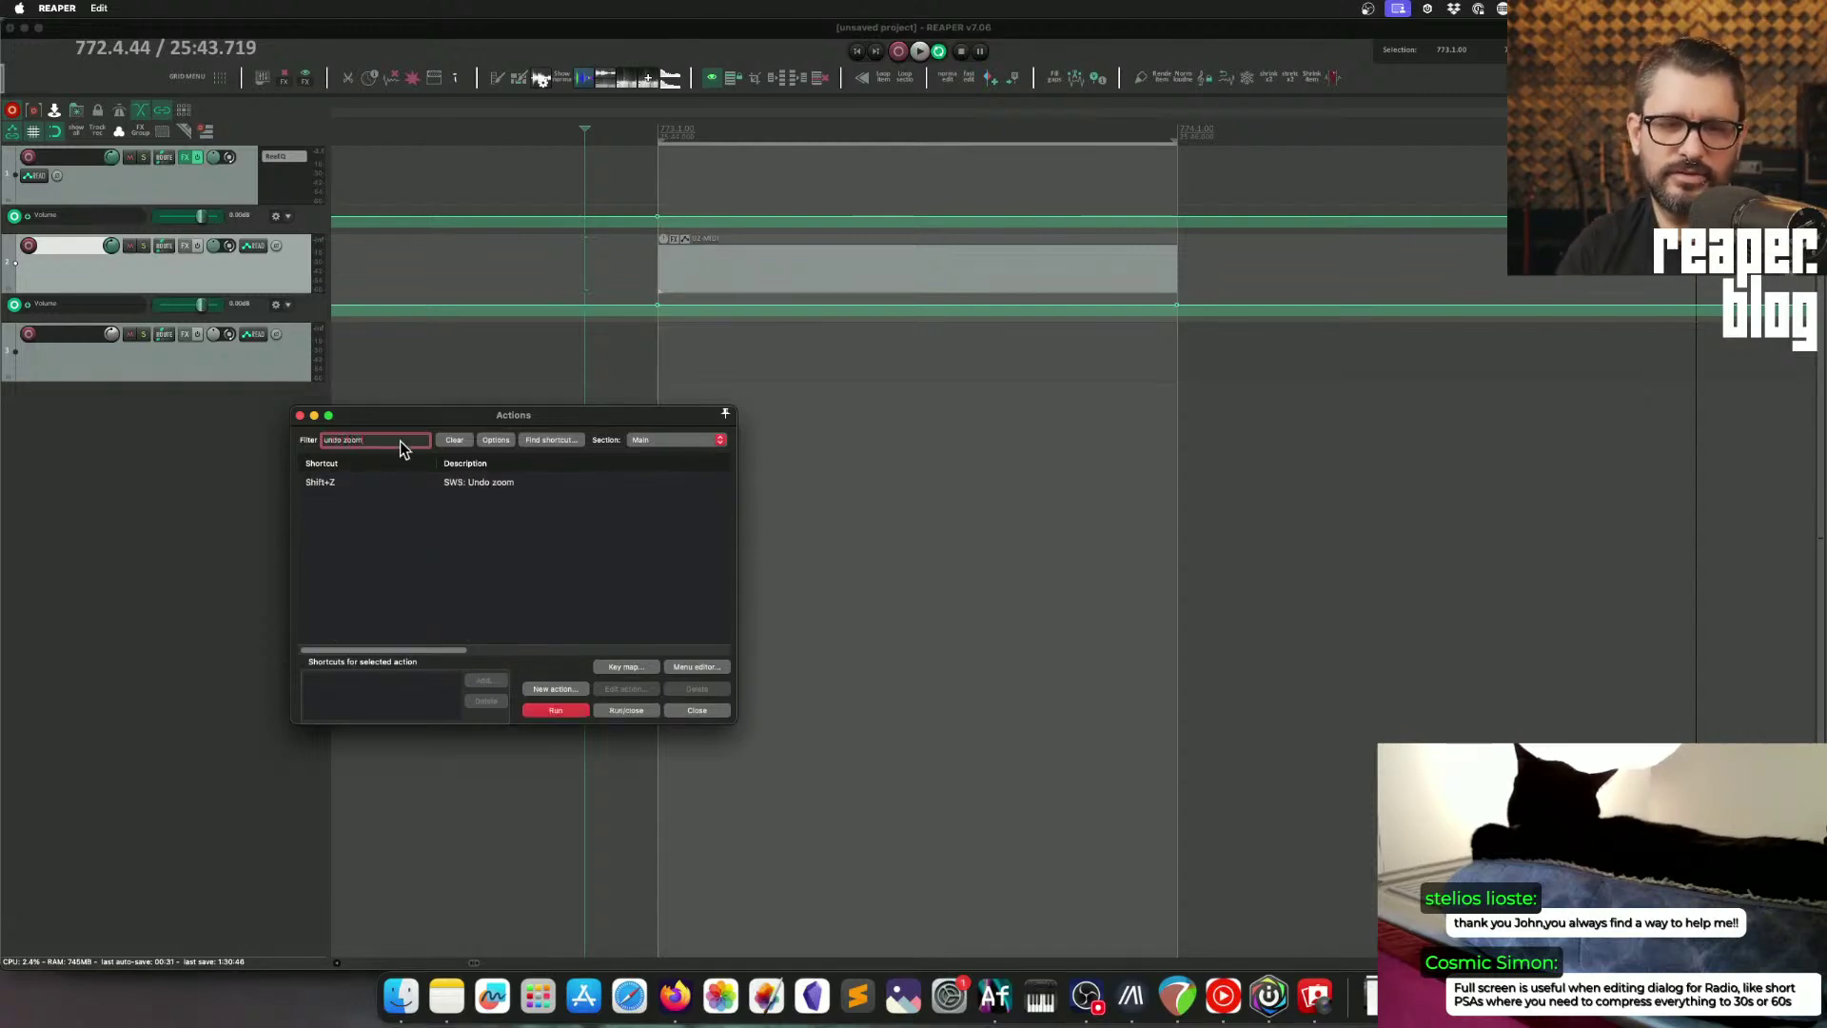
Step: Note SWS: Undo zoom's Shift+Z shortcut, close Actions, and stretch track 2's MIDI item to rate 1.785
left_click(523, 483)
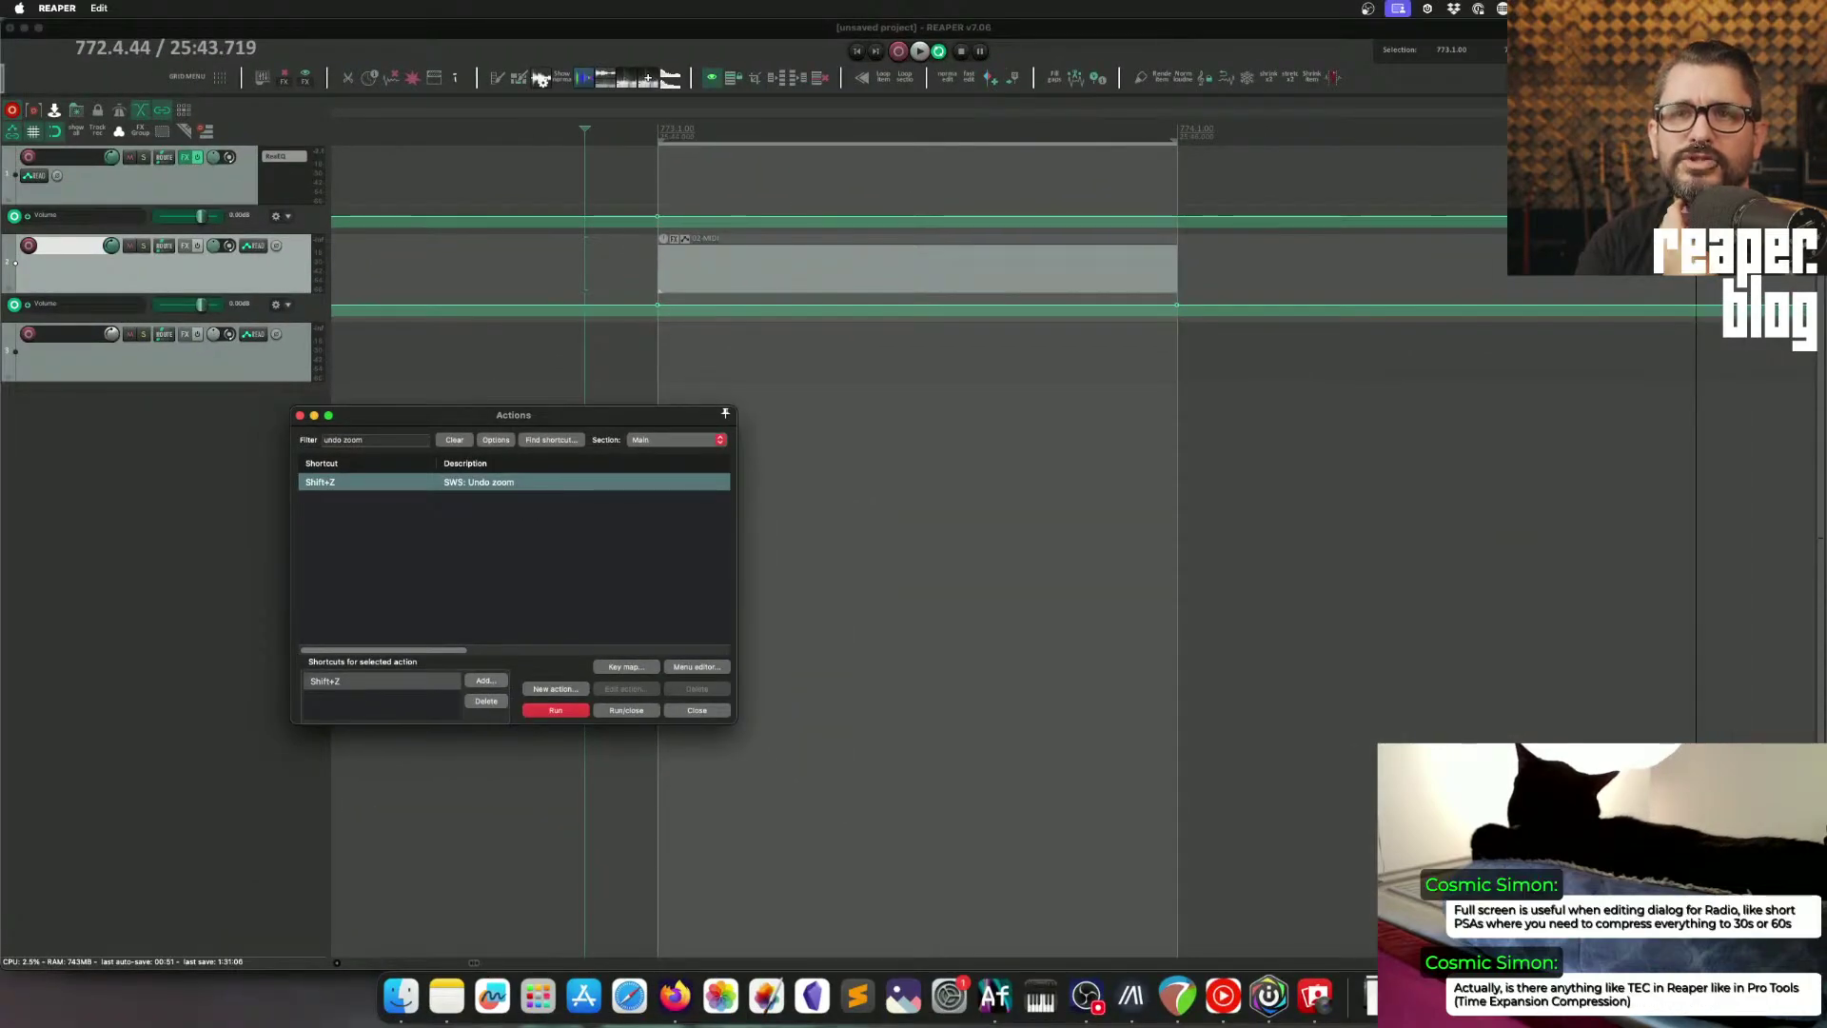
left_click_drag(321, 419, 368, 402)
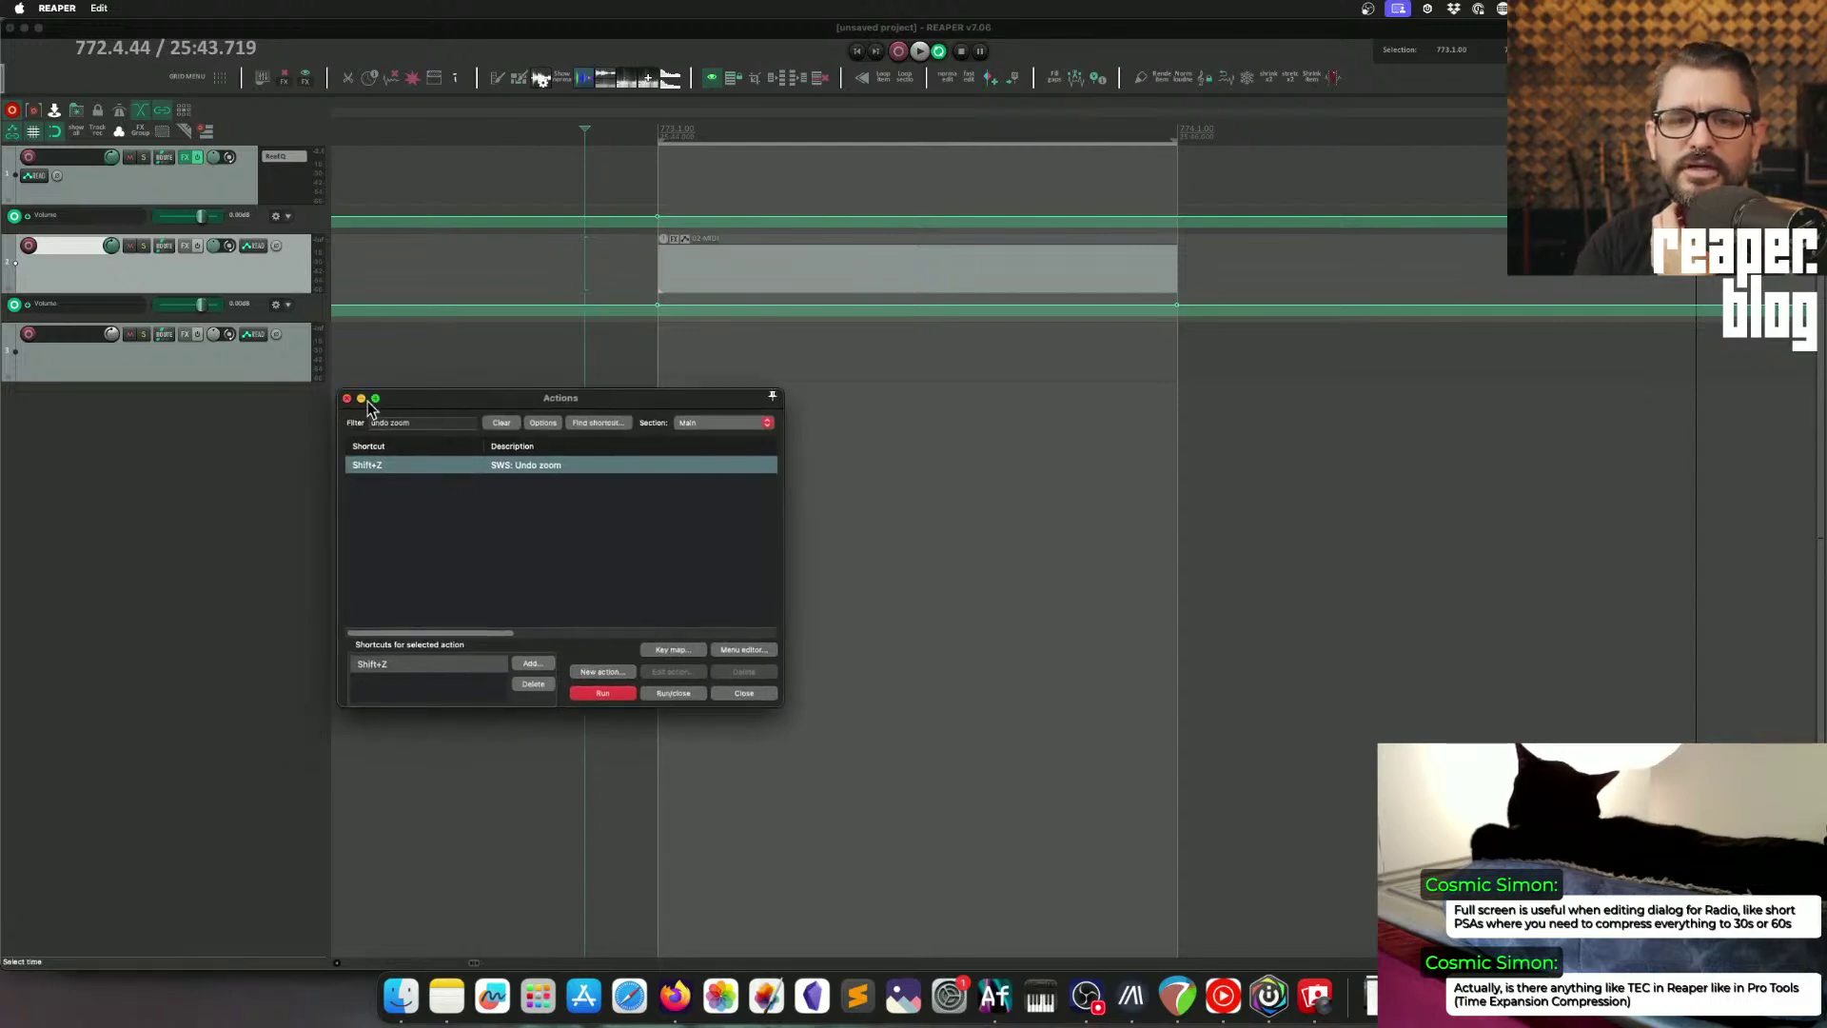
left_click(347, 398)
left_click(735, 273)
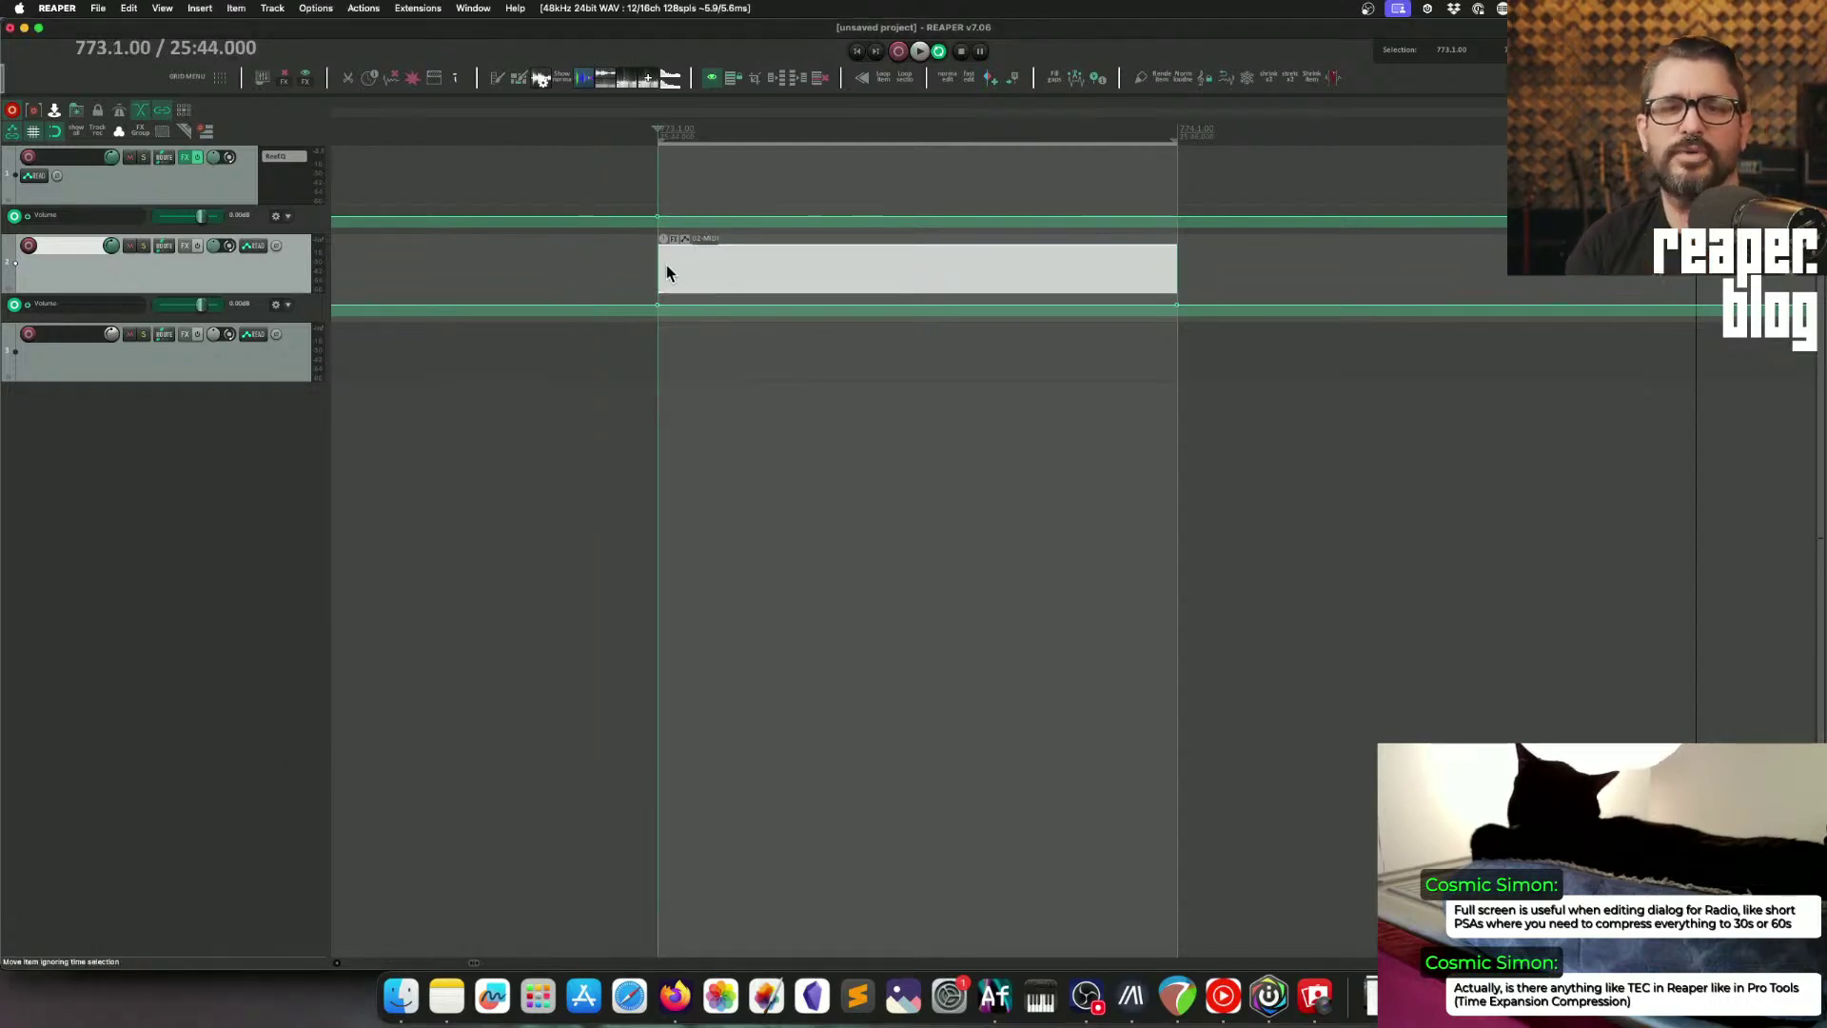
left_click_drag(661, 269, 581, 293)
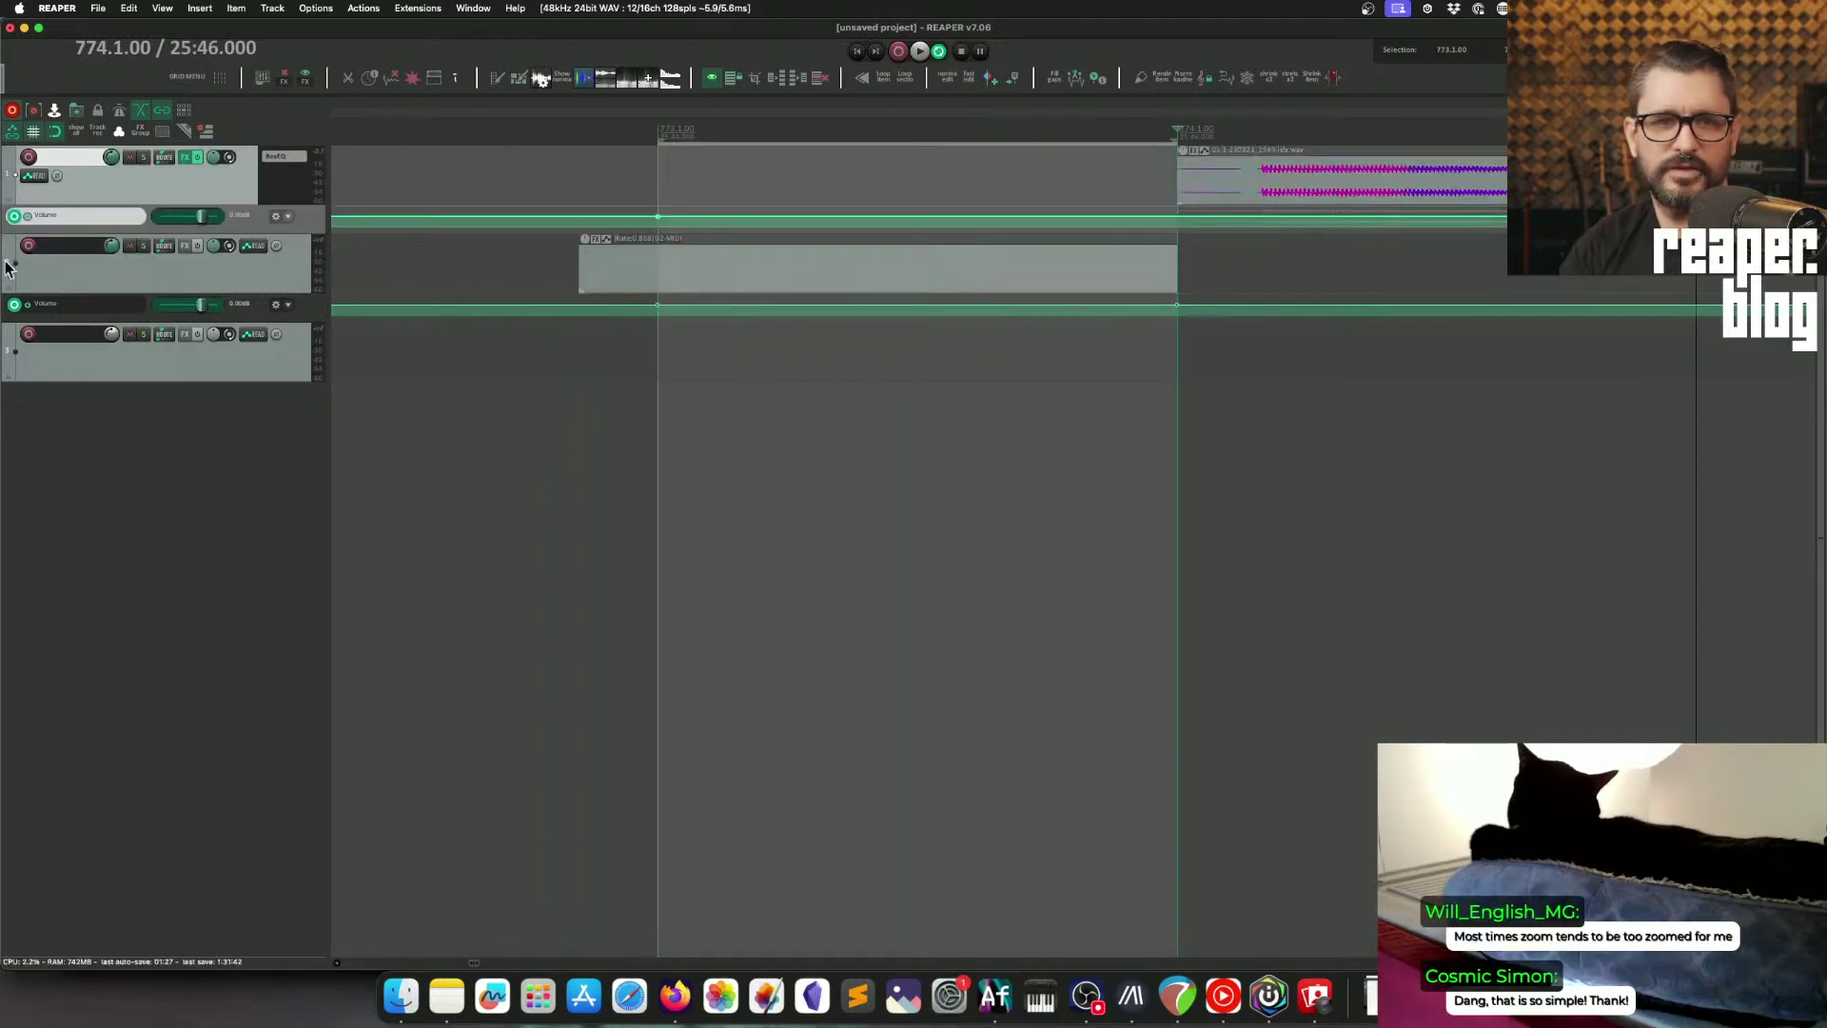
Step: Delete tracks 2–3, make track 1 much taller and hide its volume envelope
left_click(292, 366)
key("Delete")
key("Delete")
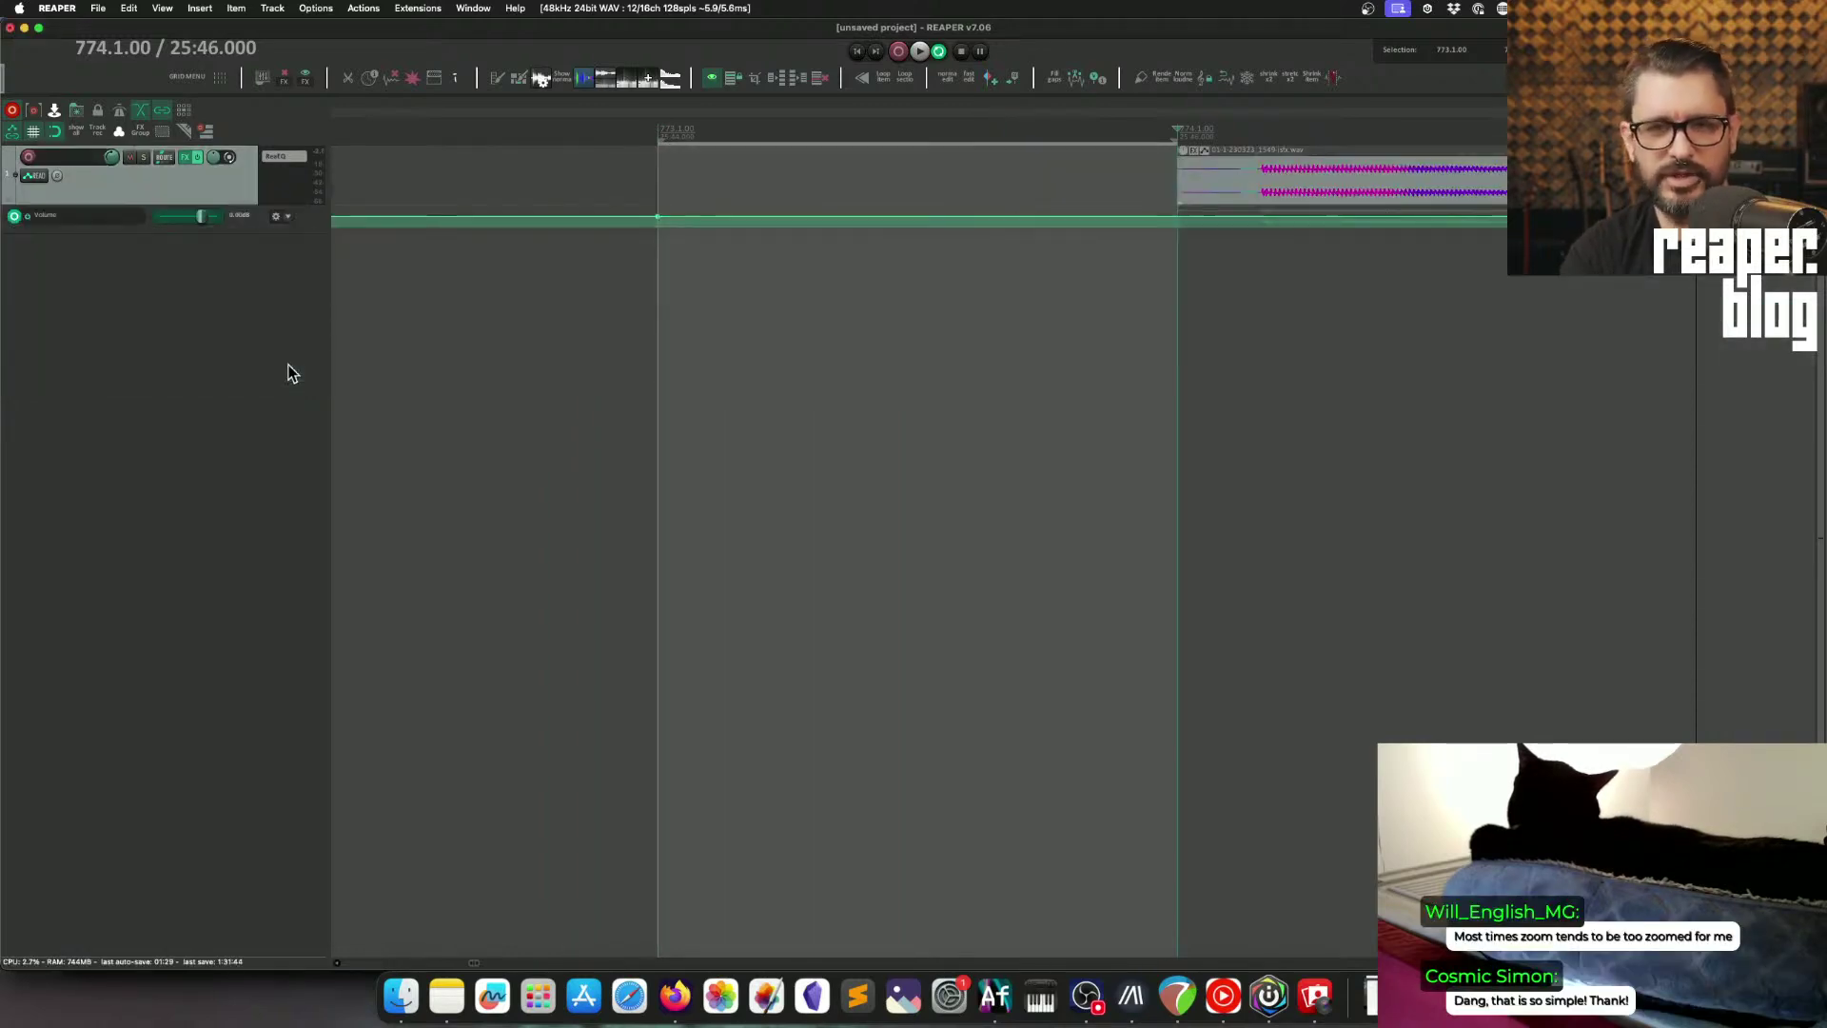
left_click_drag(246, 204, 246, 583)
scroll(1378, 227, "down", 3)
scroll(1378, 227, "up", 2)
scroll(1378, 226, "right", 4)
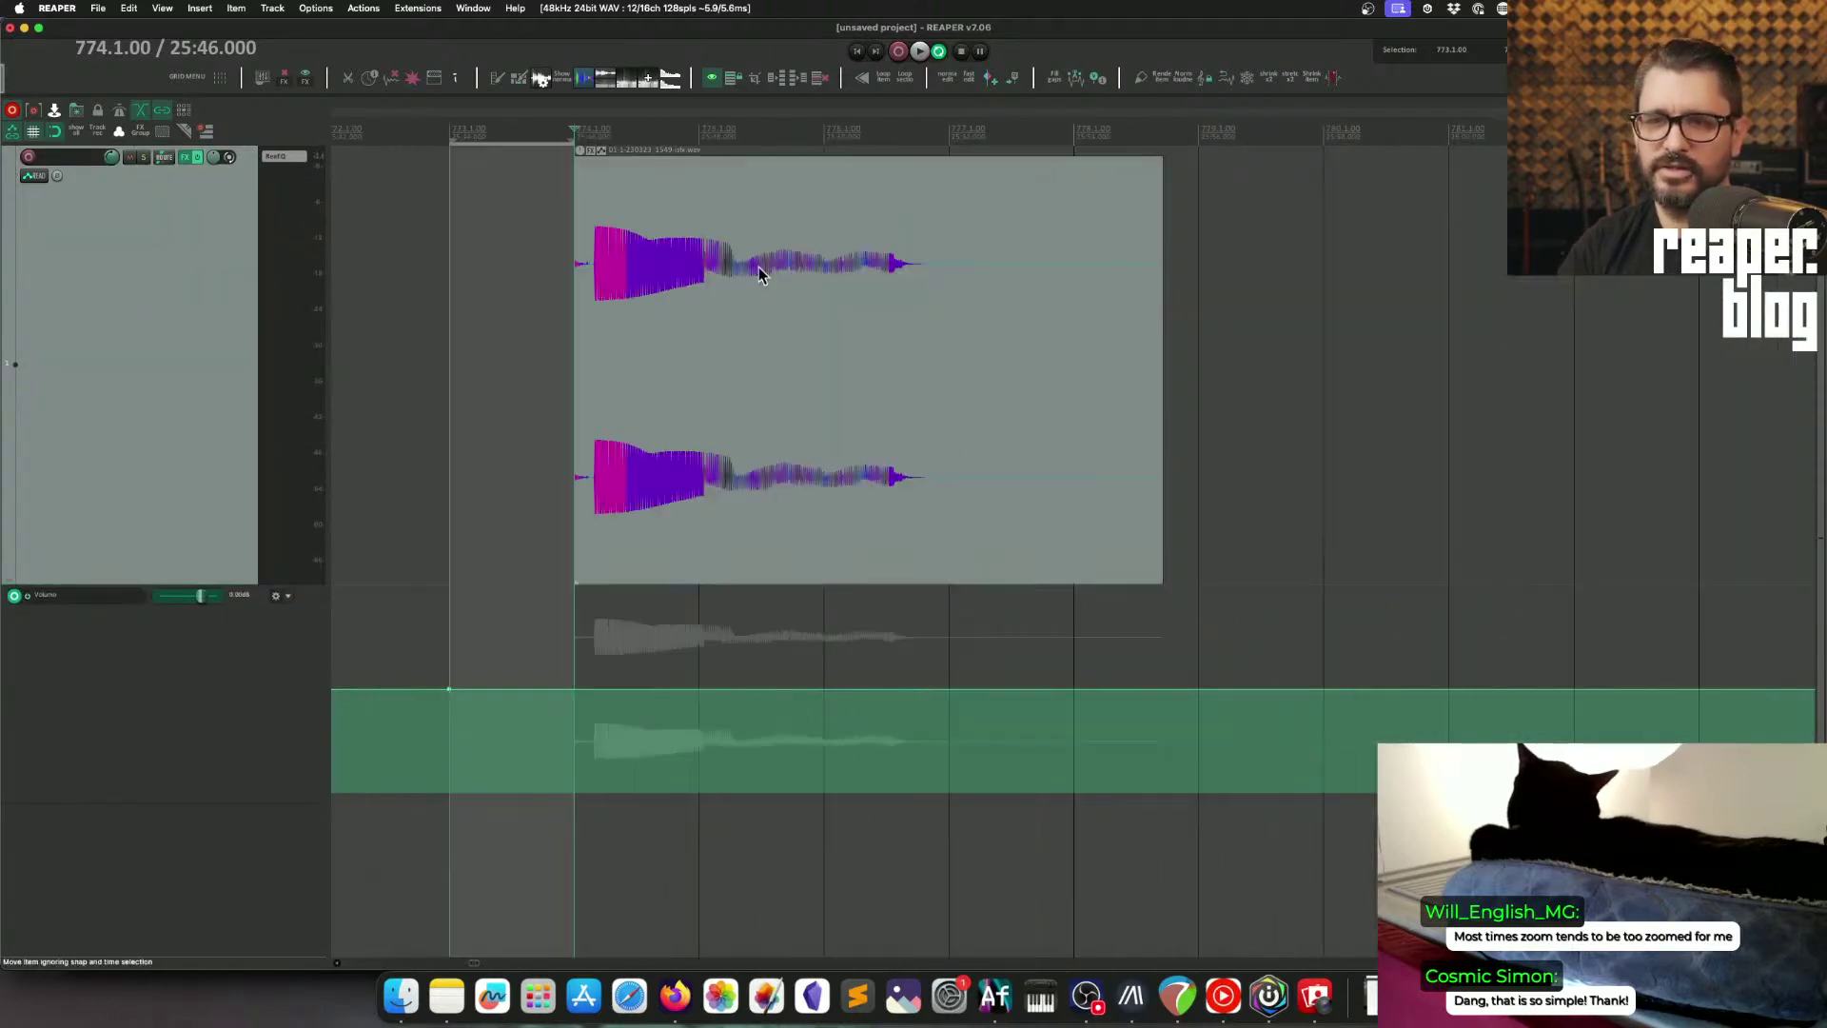
left_click(111, 344)
key("v")
Step: Time-stretch the audio item shorter to rate 1.57, slip its audio earlier, and play it back
left_click(1074, 414)
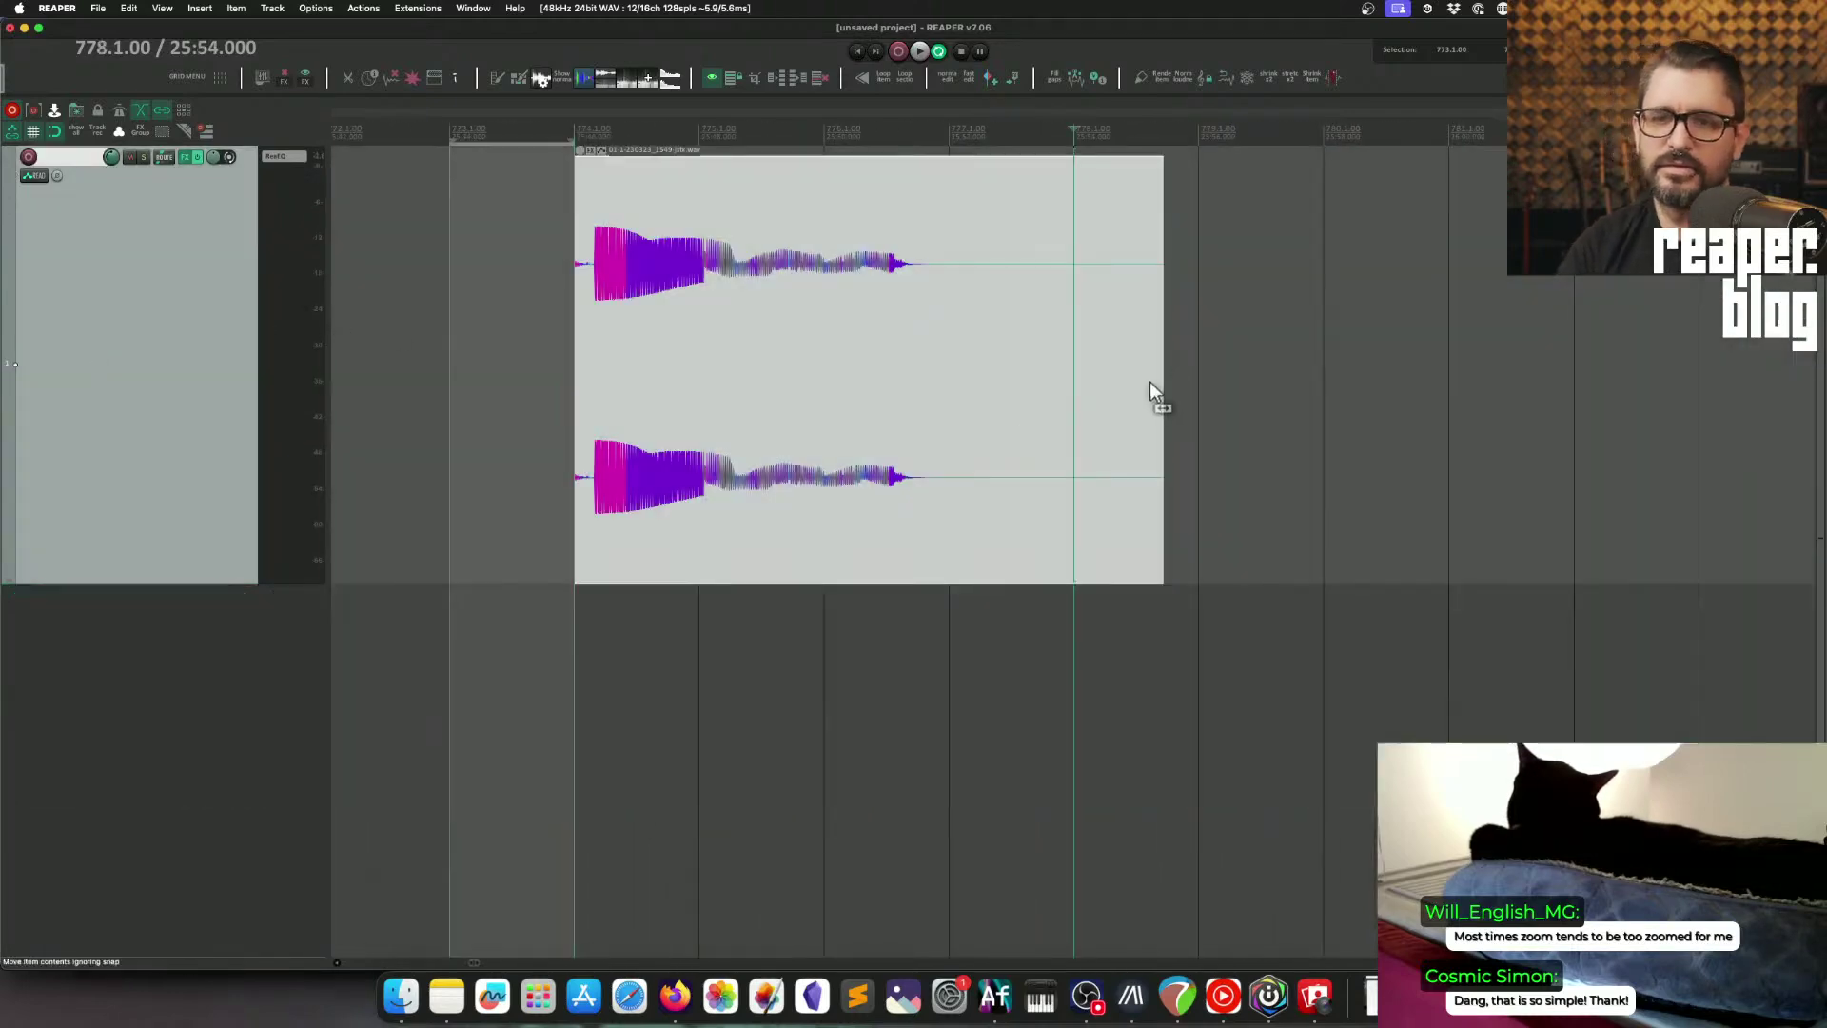
left_click_drag(1166, 384, 1064, 482)
scroll(1108, 404, "up", 3)
left_click_drag(1257, 394, 1215, 400)
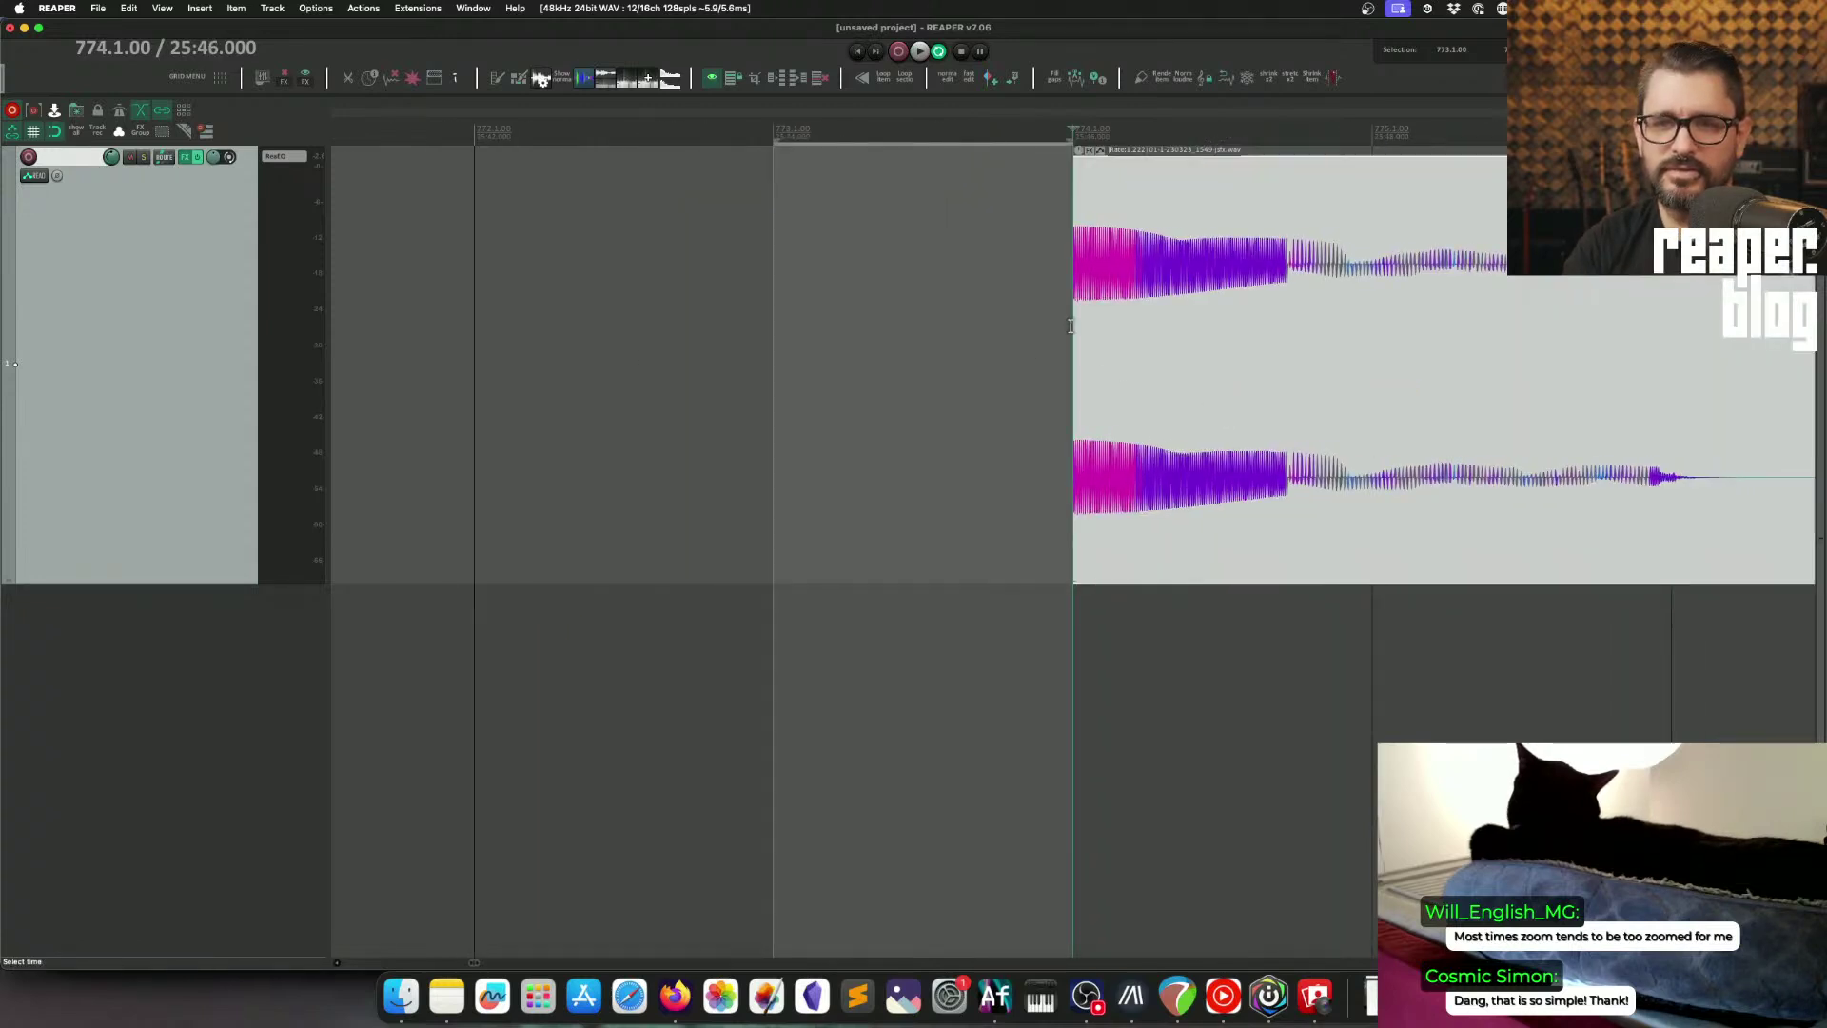
key("space")
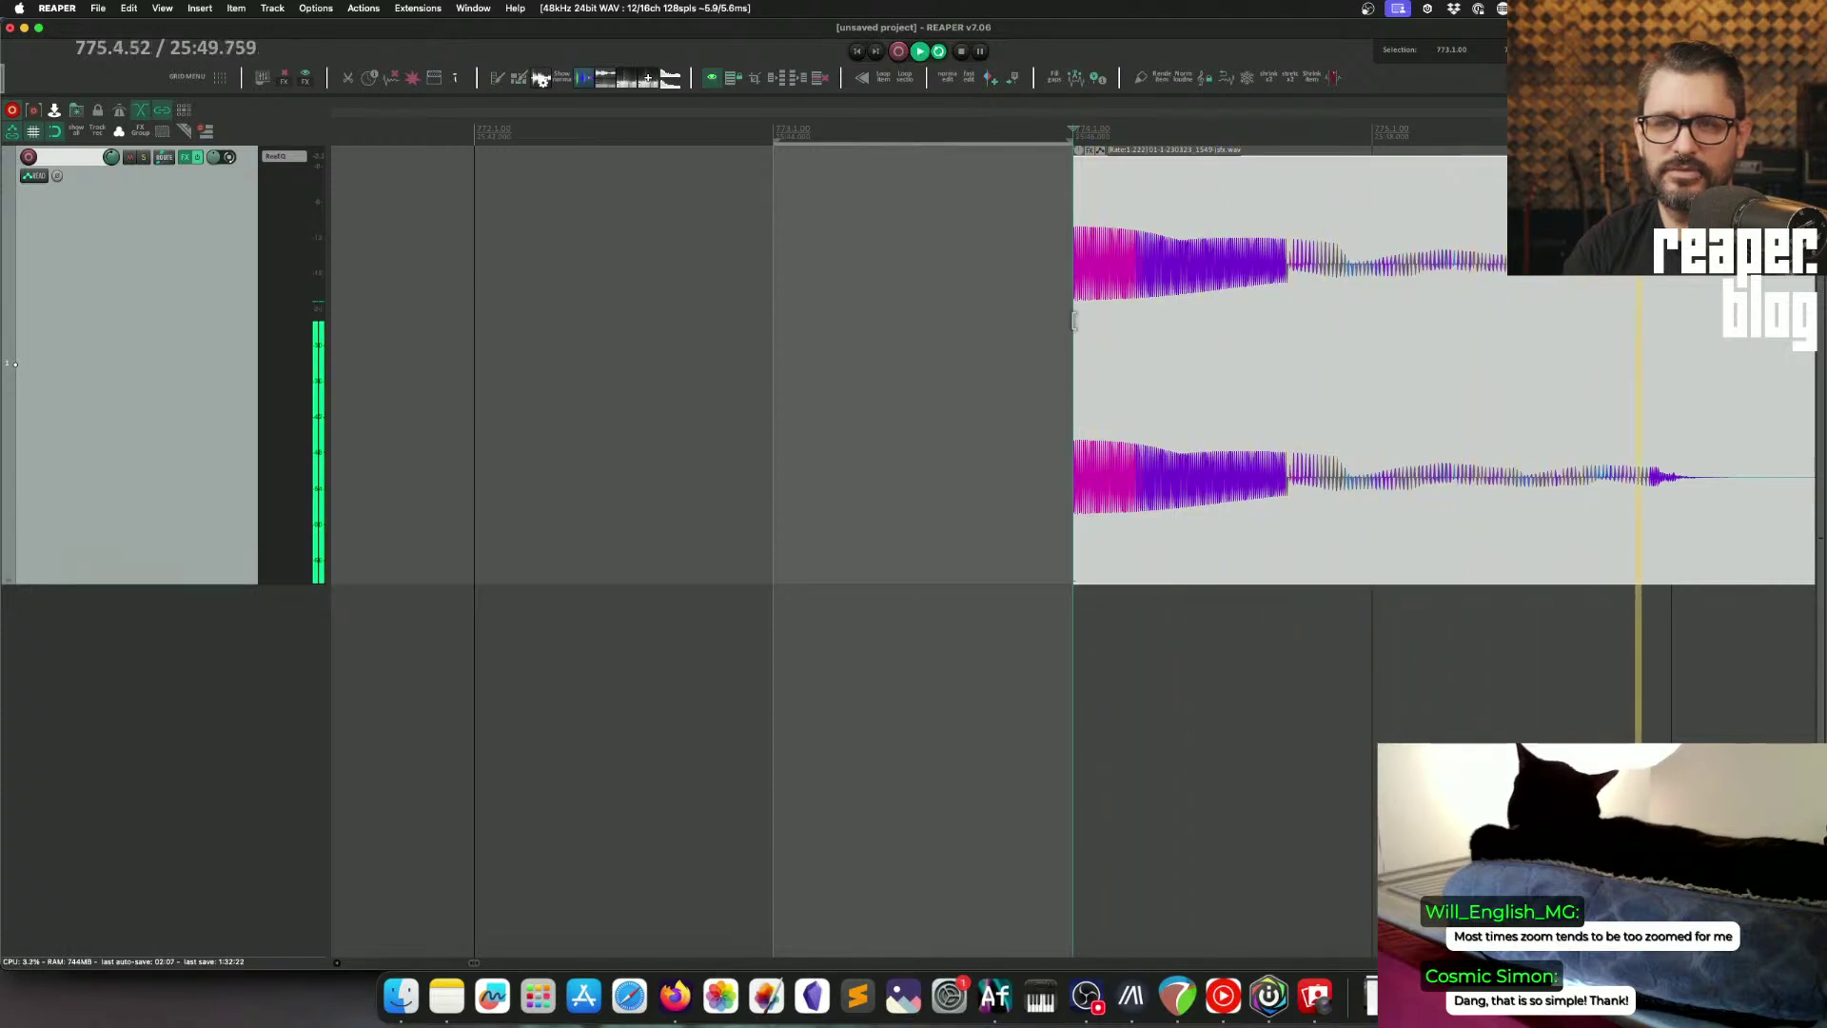
scroll(1243, 383, "down", 2)
key("space")
key("space")
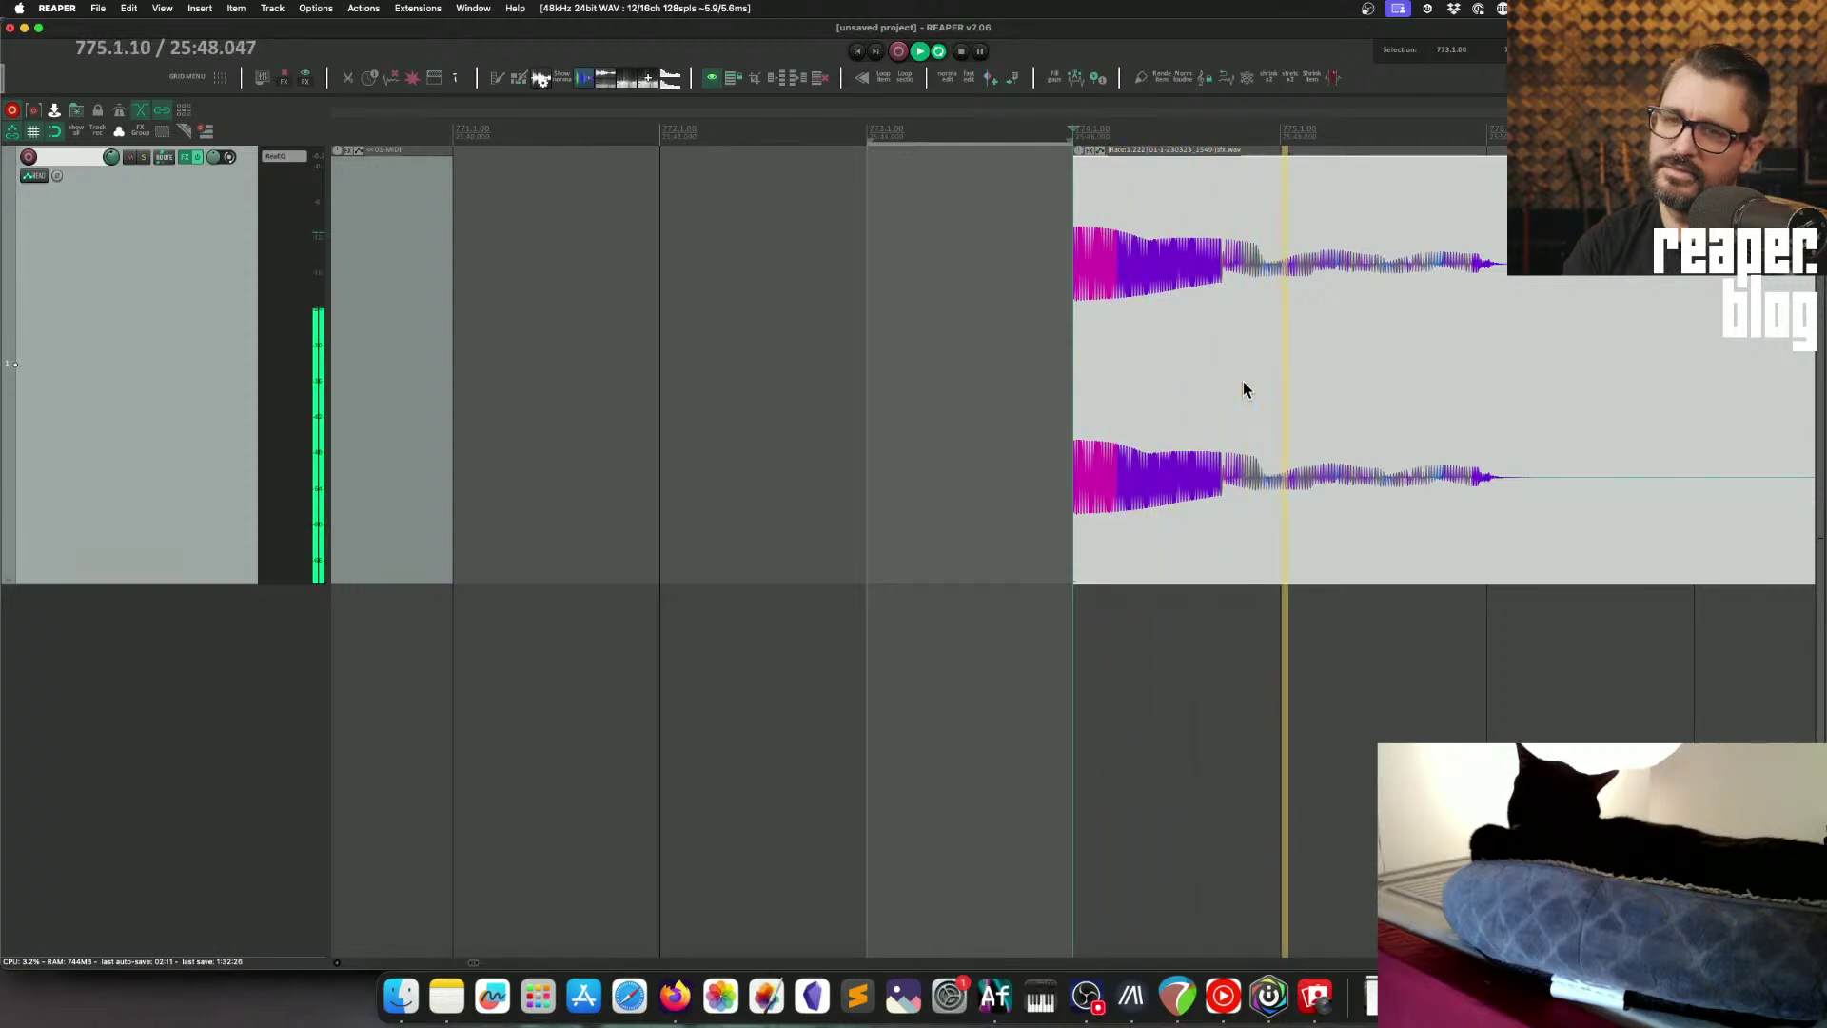
key("space")
scroll(1243, 380, "down", 3)
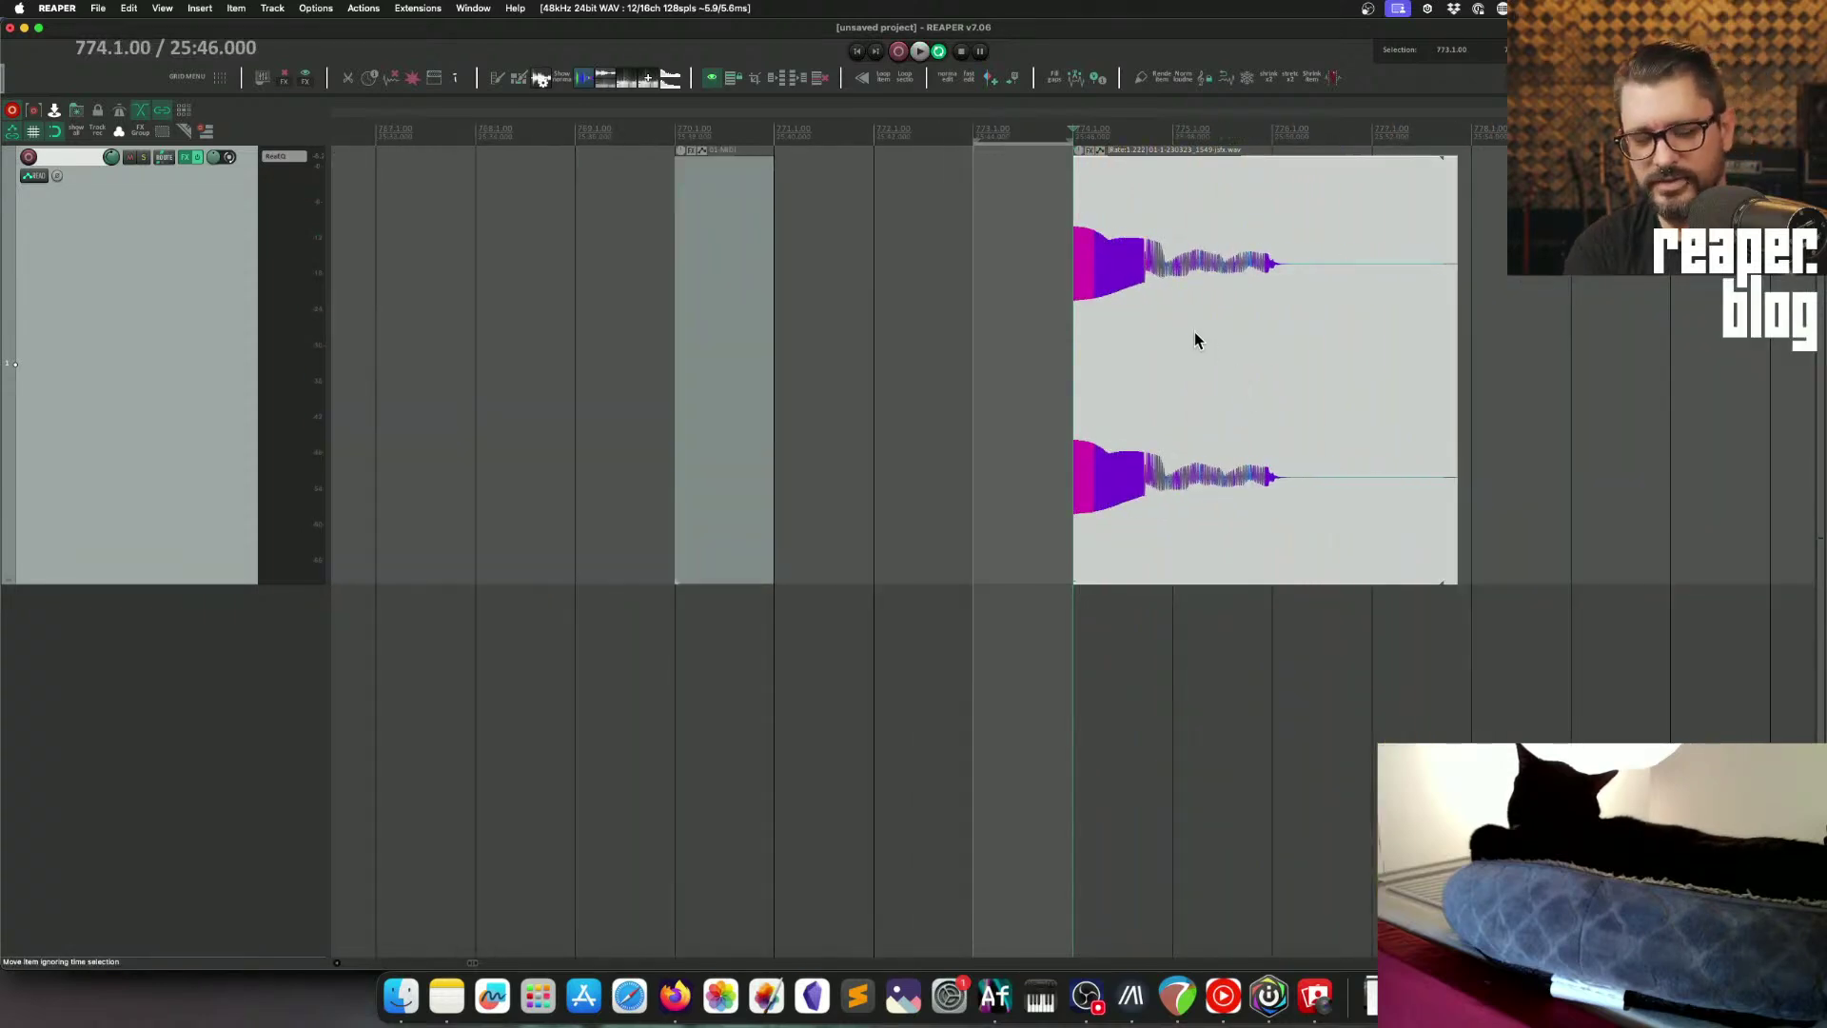
Step: Bring up the Media Explorer
key("shift+slash")
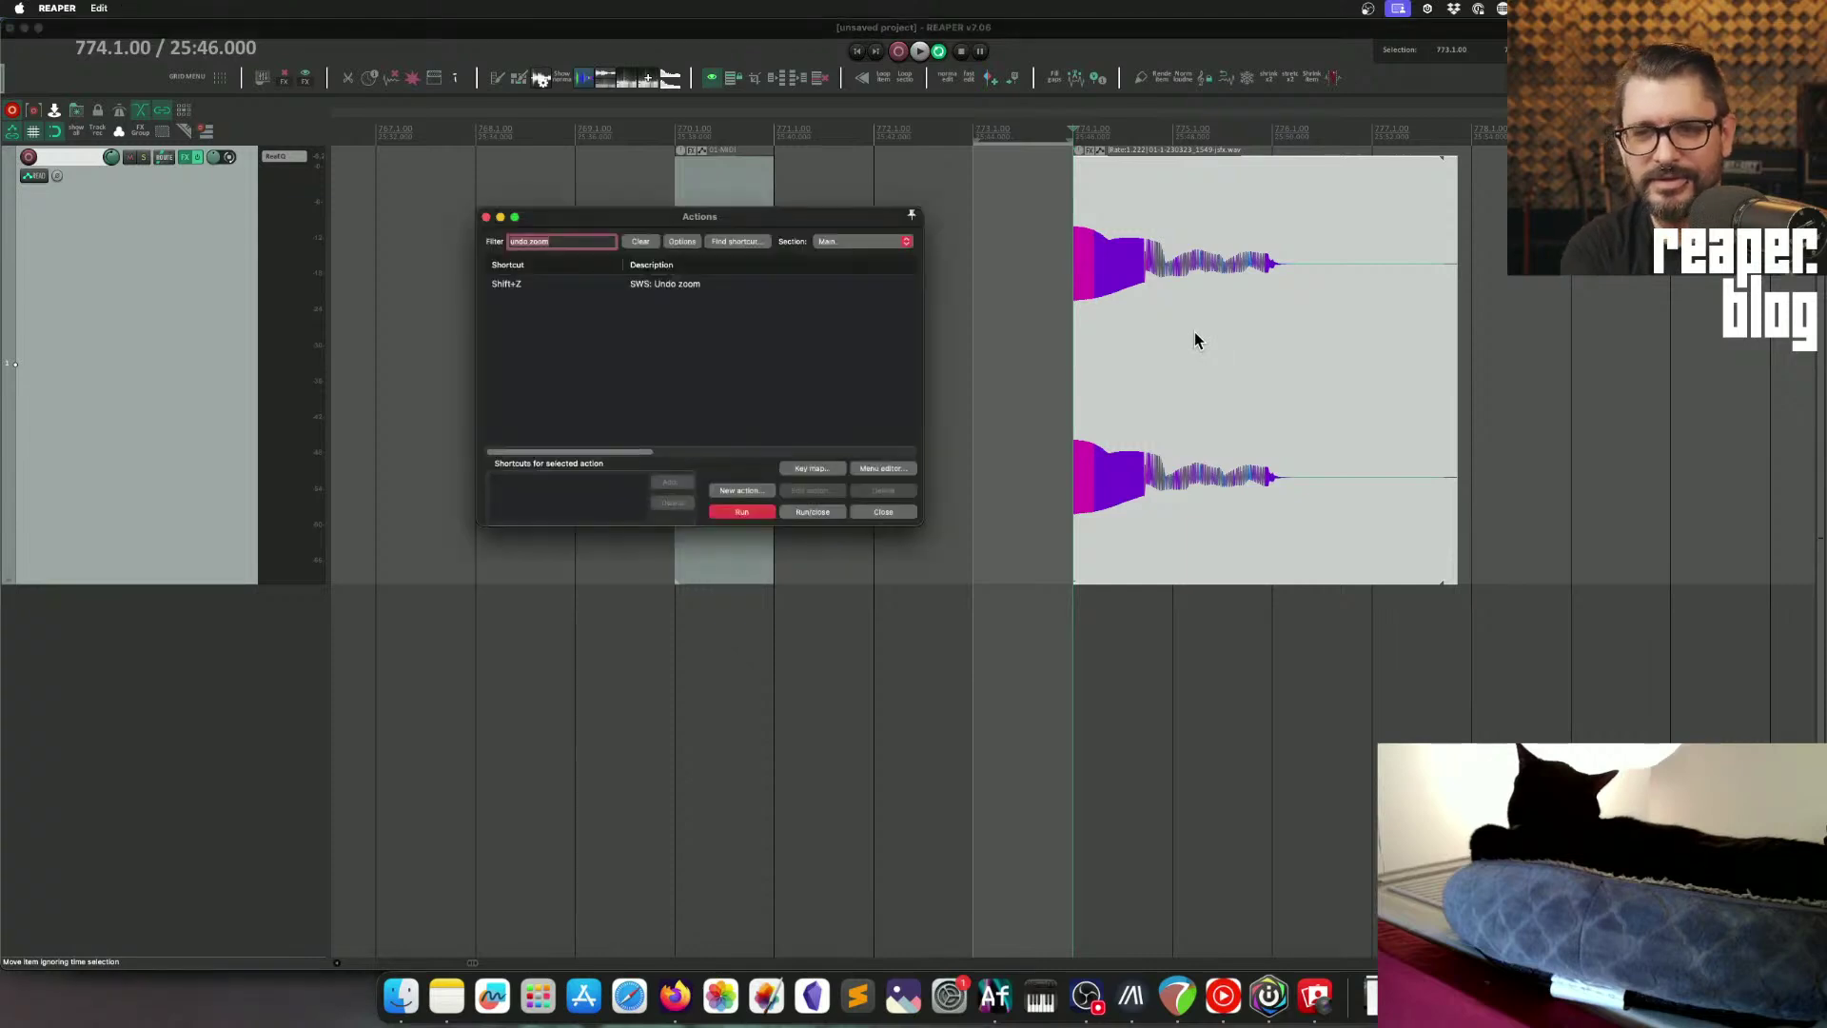
key("Escape")
key("super+alt+x")
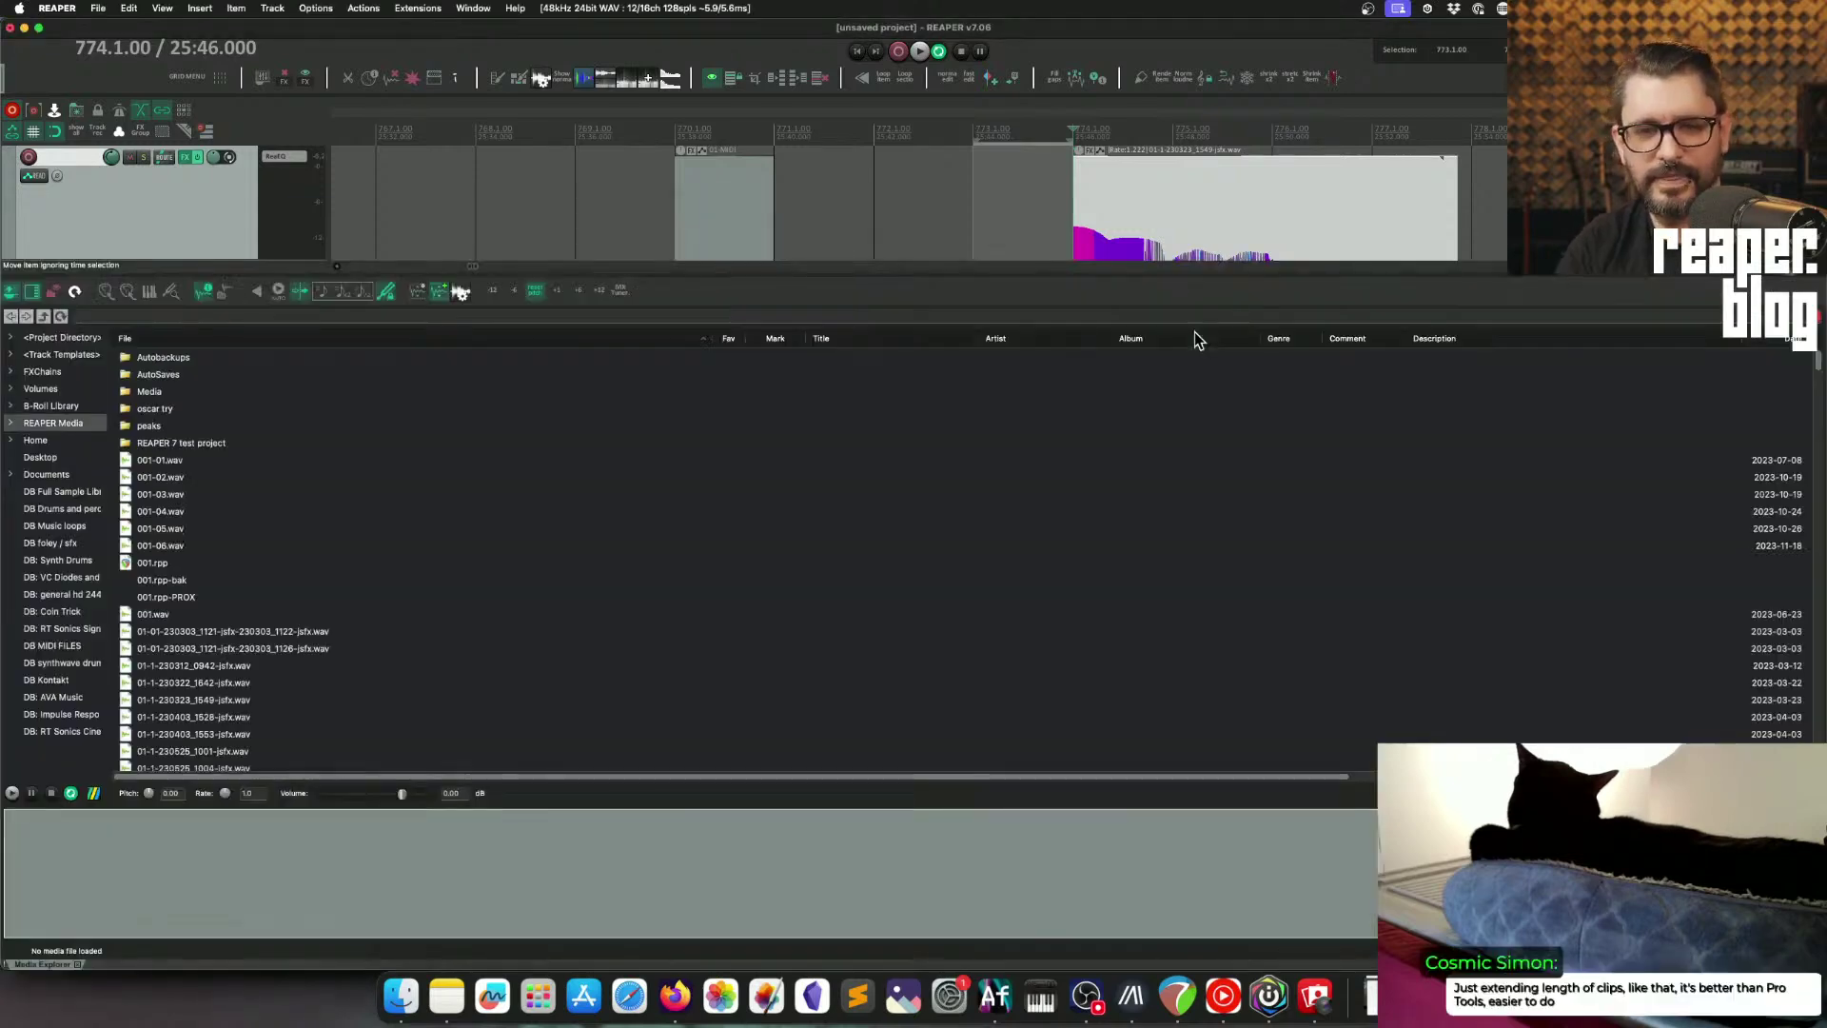
Step: Preview the jsfx WAVs one by one from 01-1-230323_1549-jsfx.wav, then stop and close the Media Explorer
left_click(301, 705)
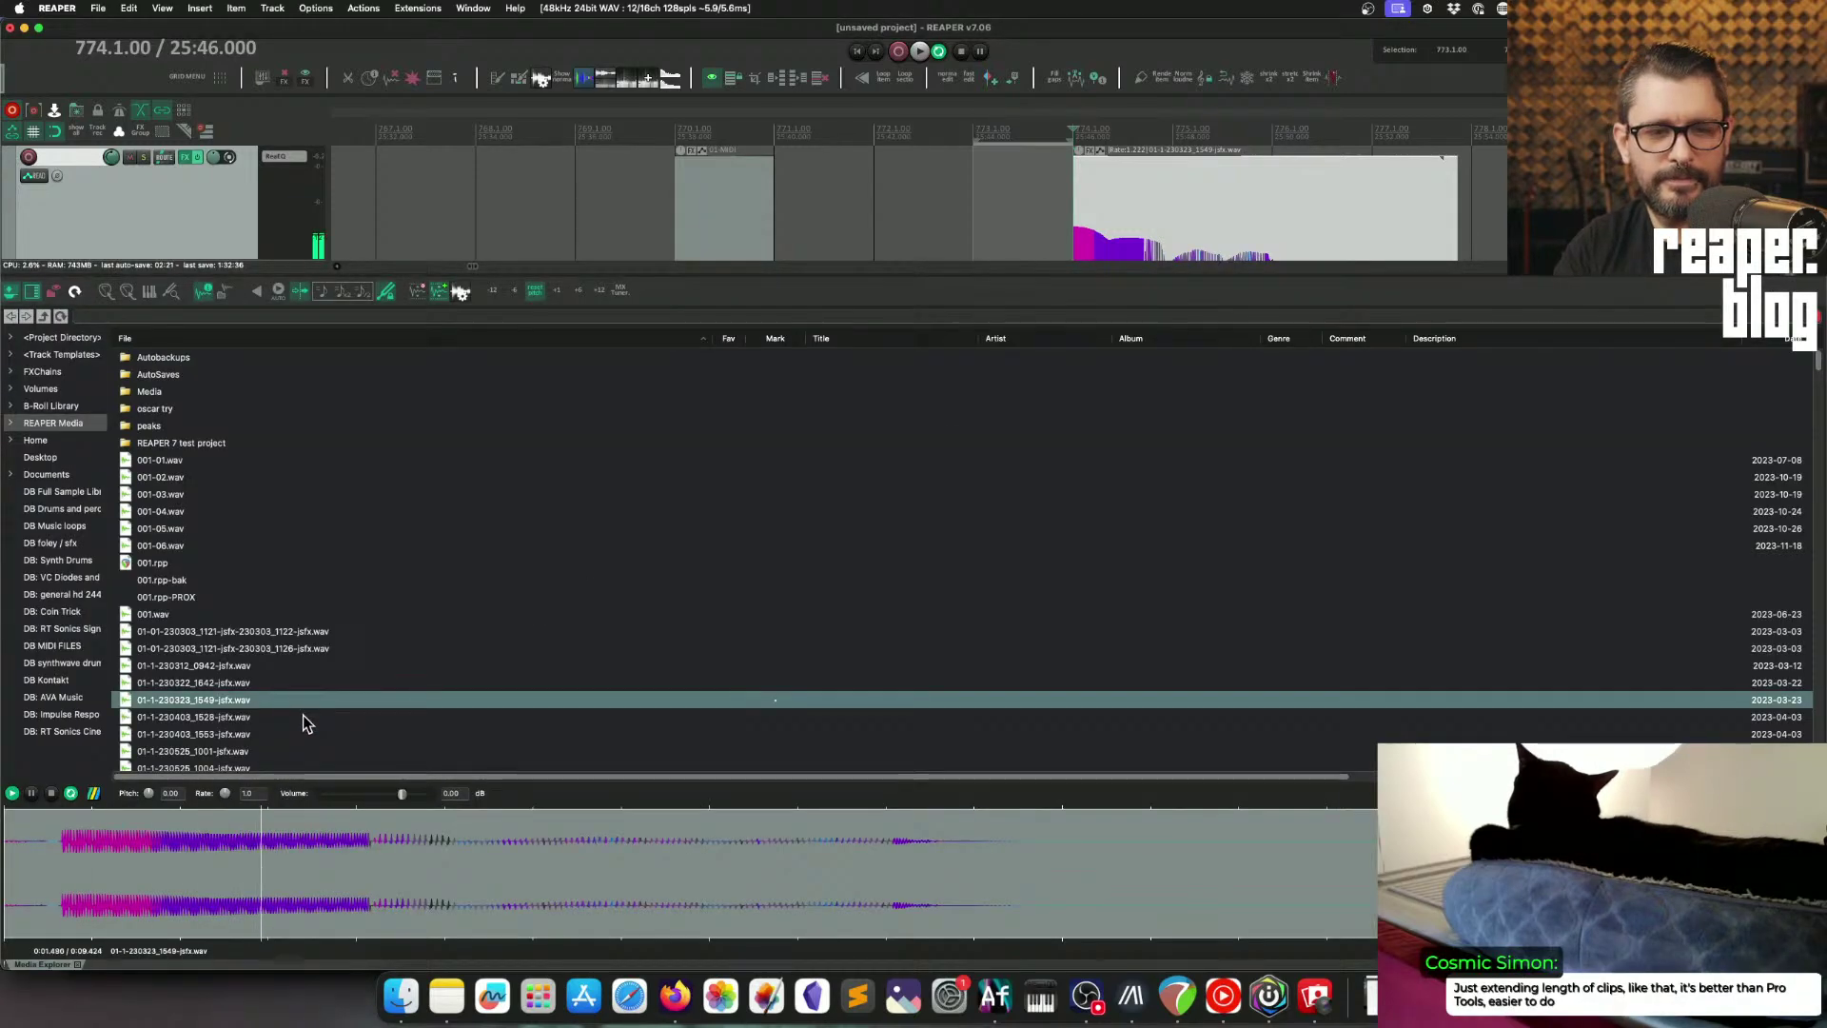
left_click(302, 715)
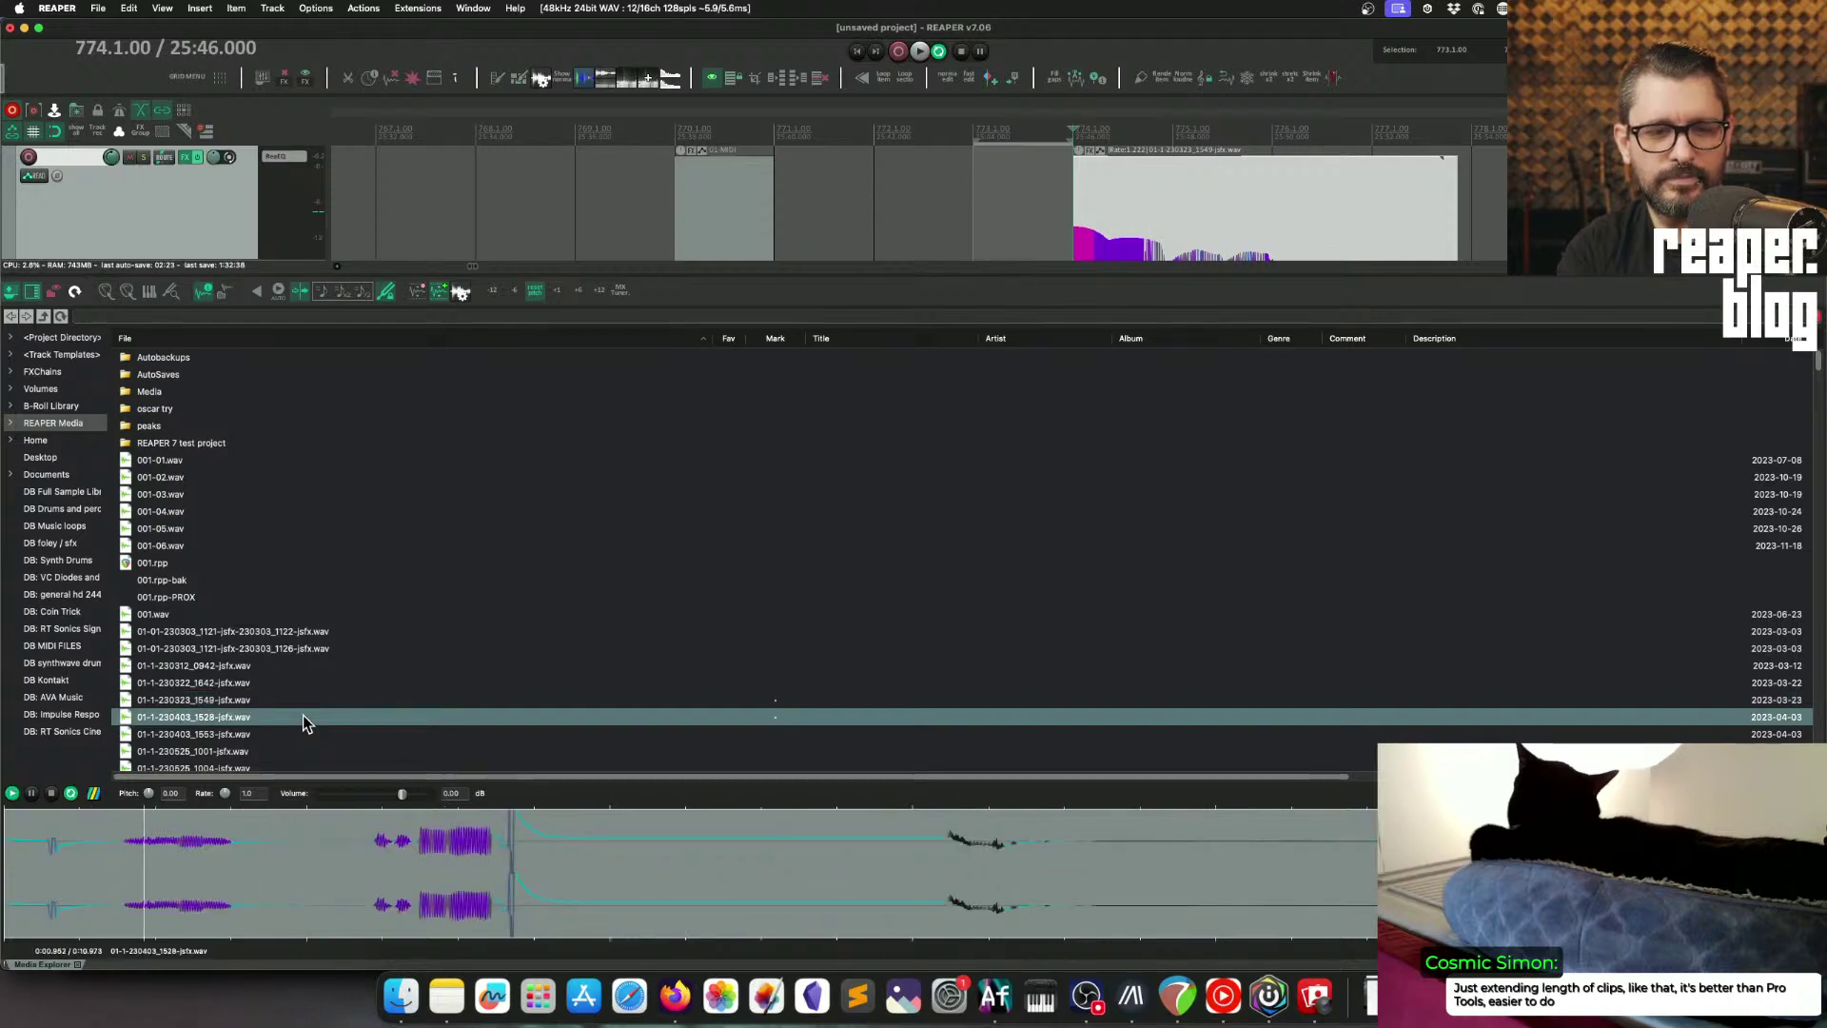
key("Down")
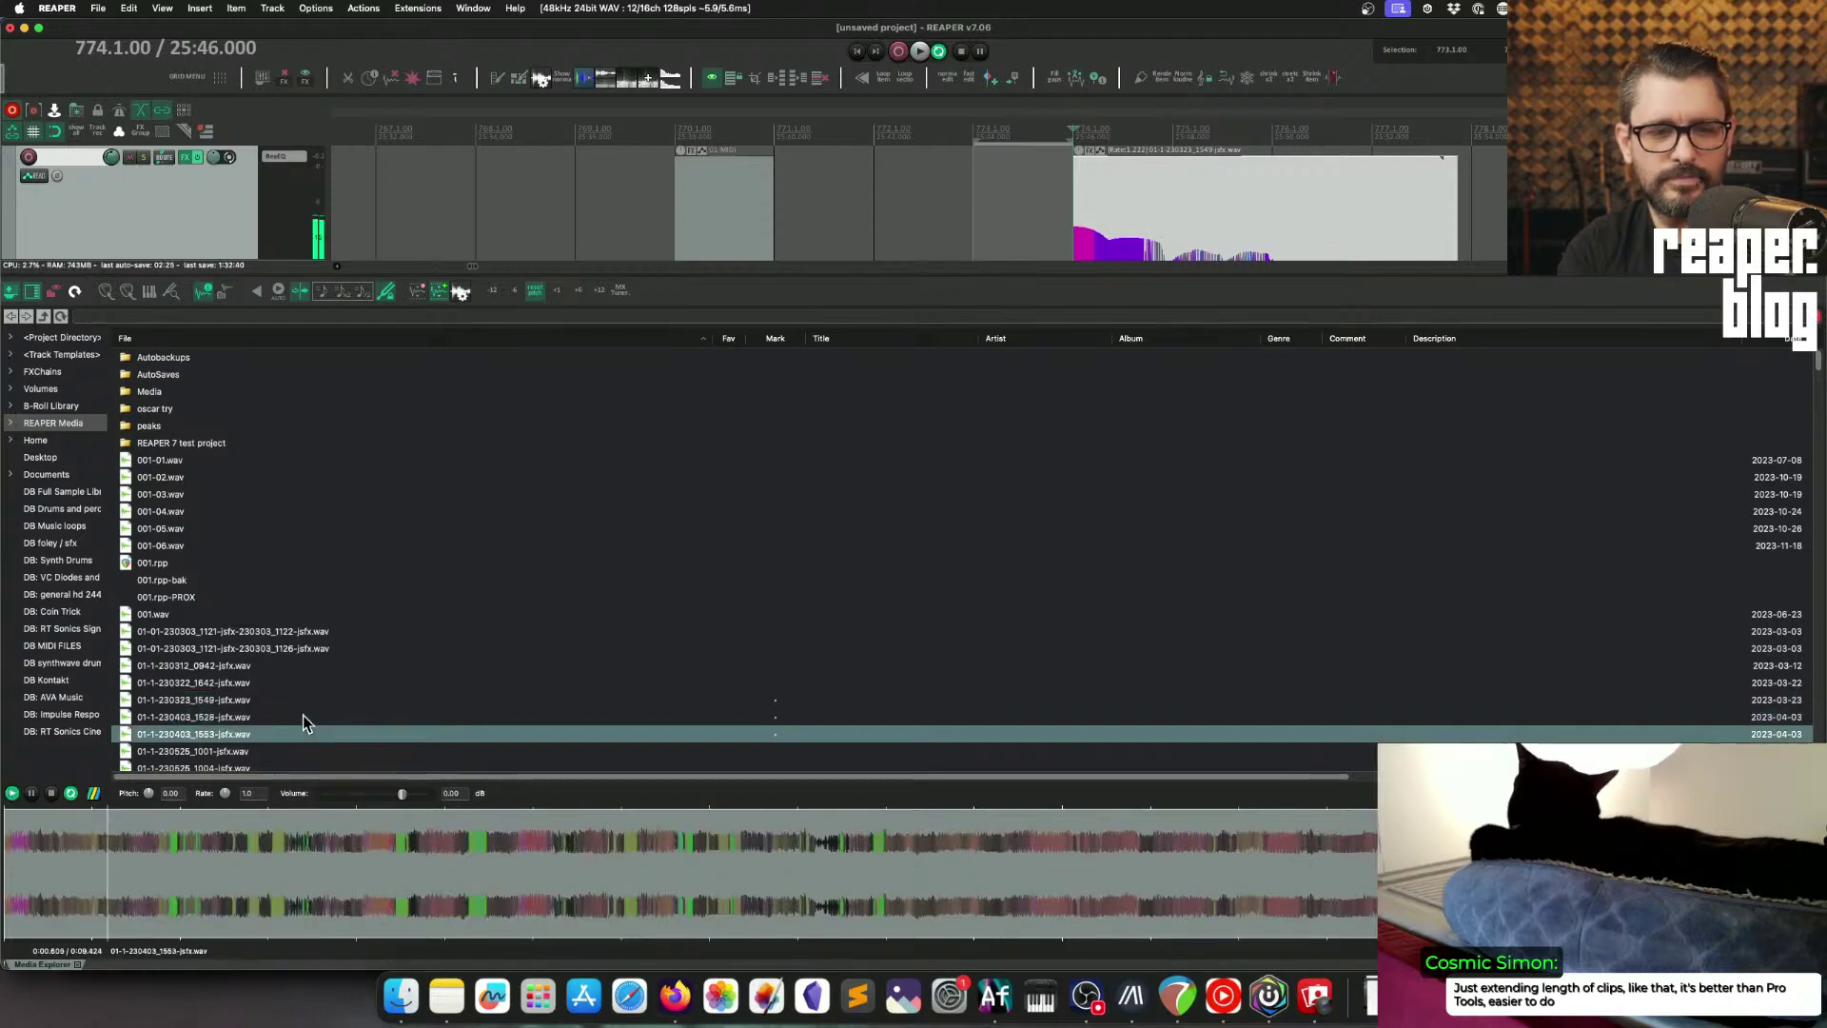
key("Down")
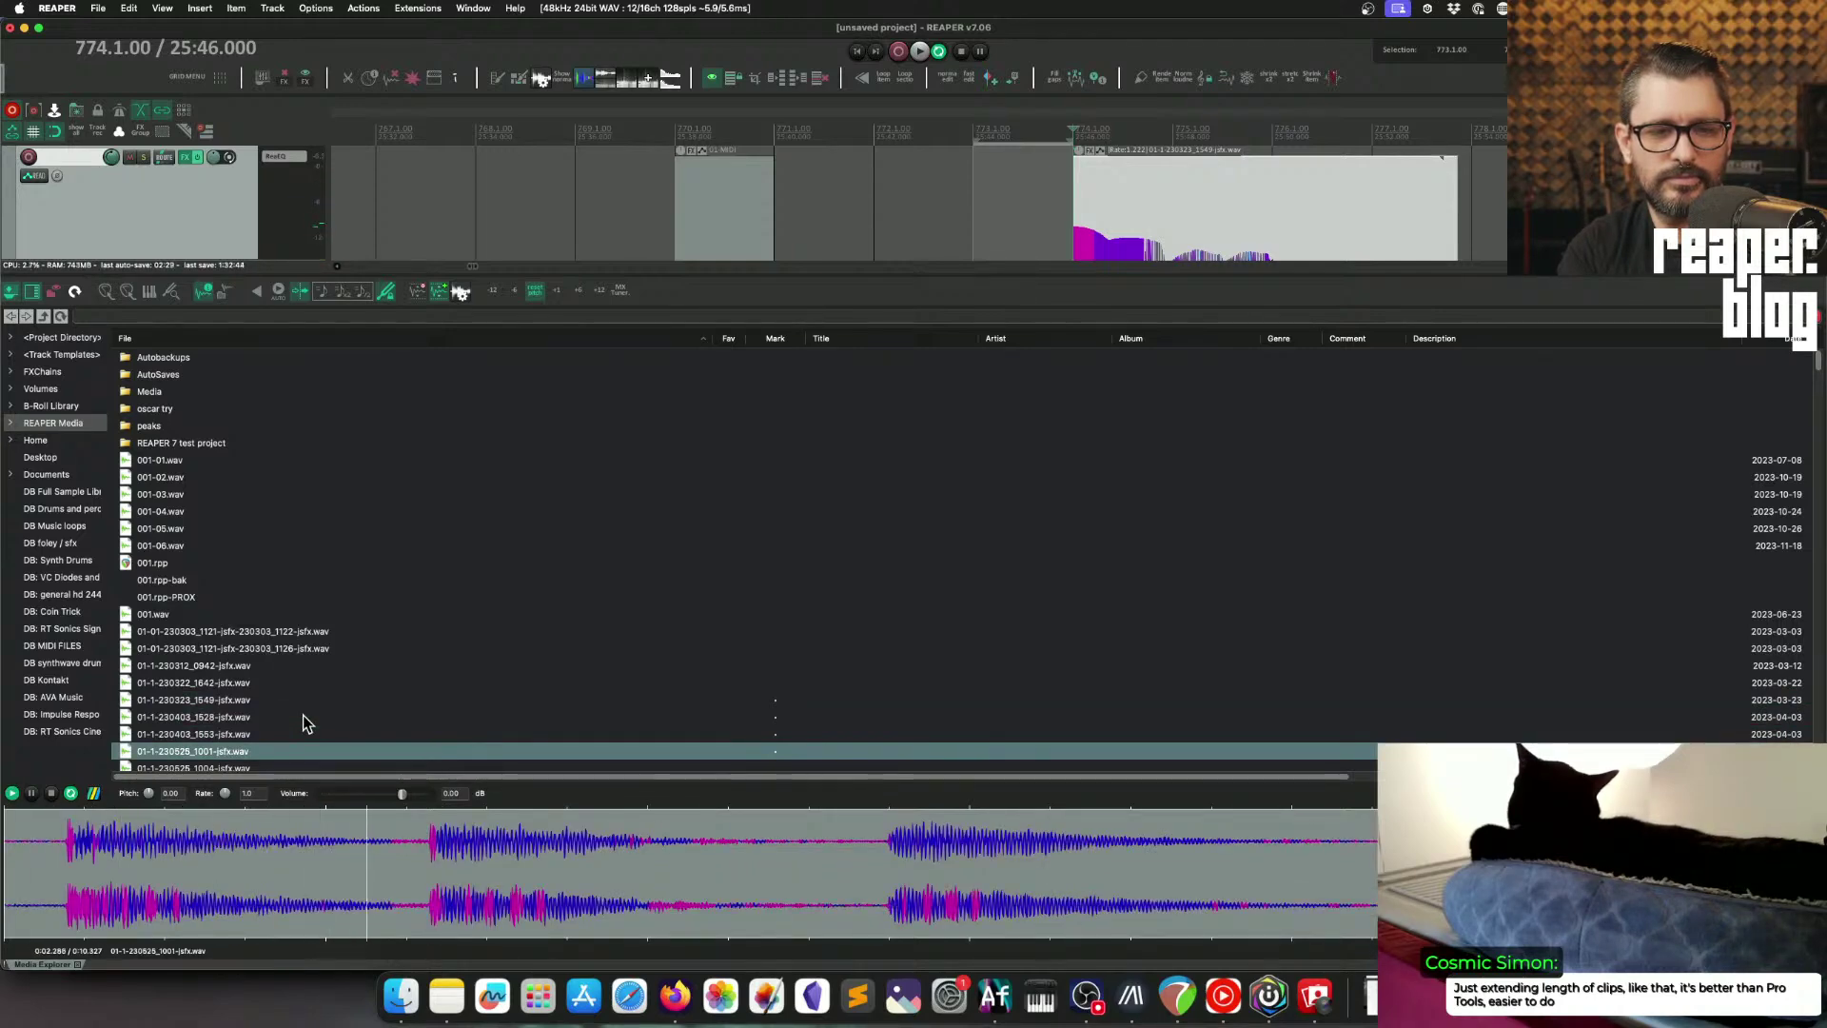
key("Down")
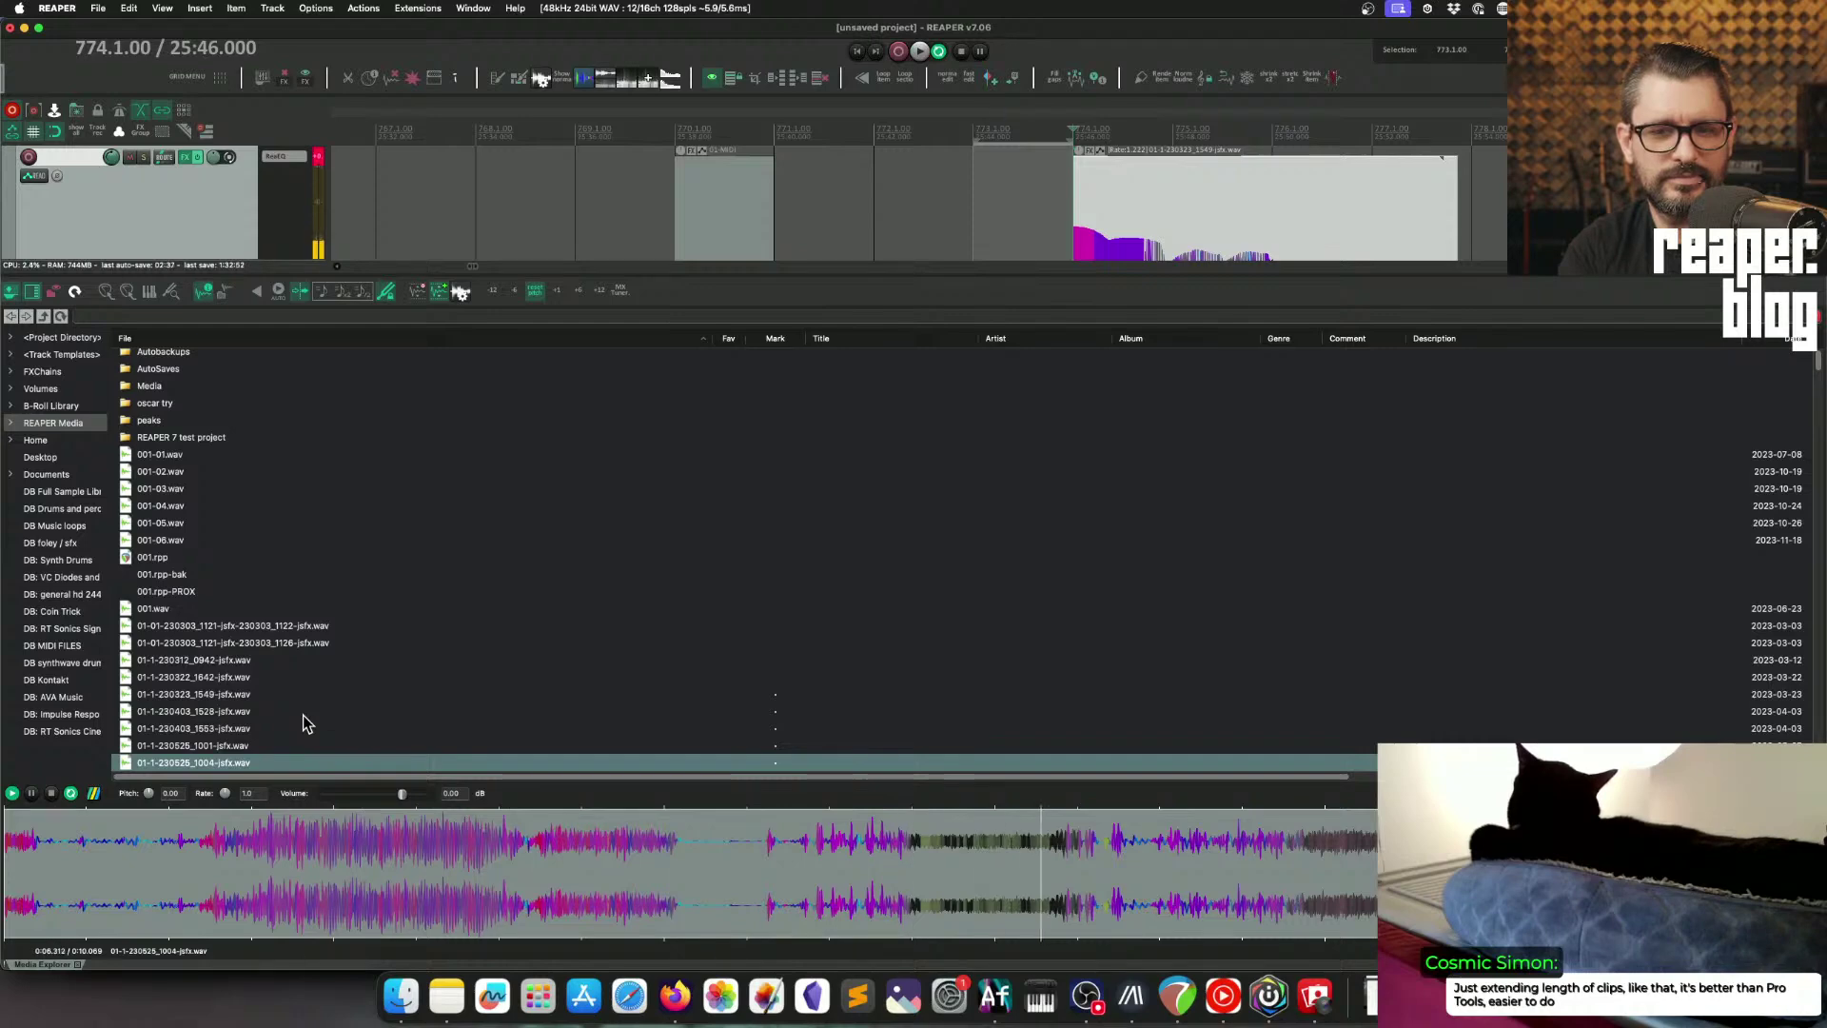
key("Down")
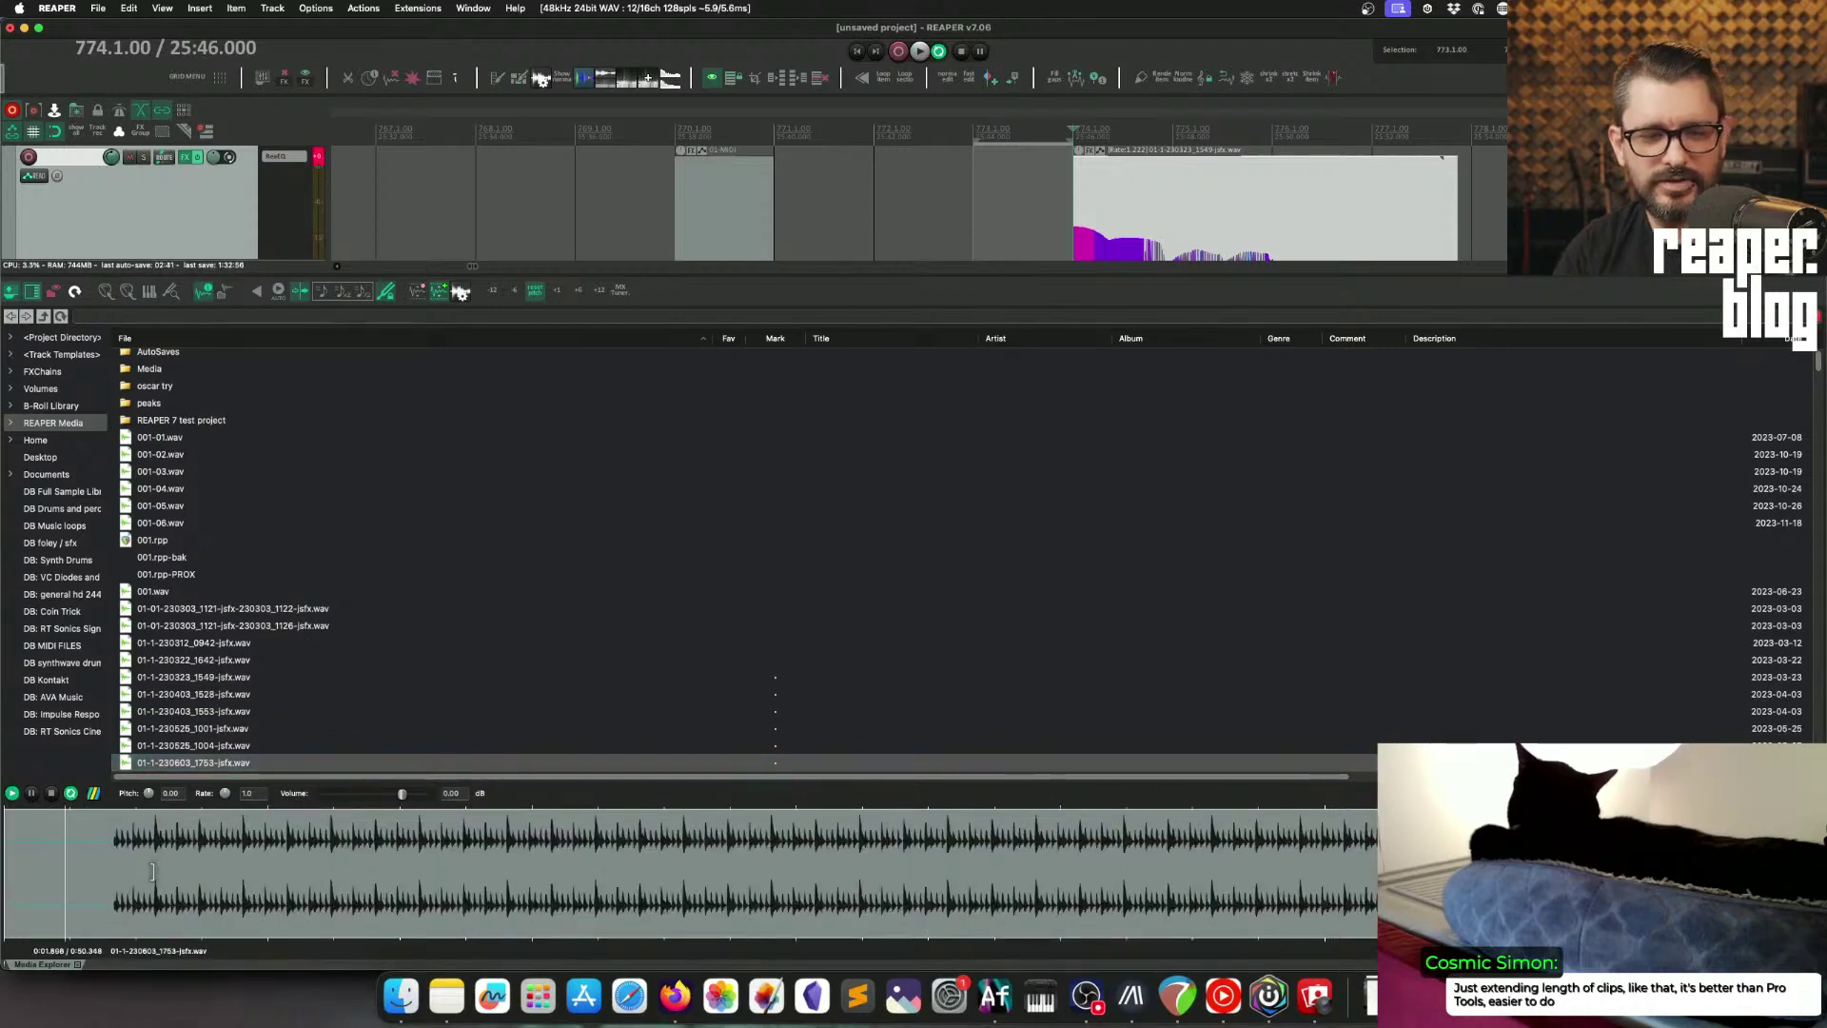
left_click(153, 828)
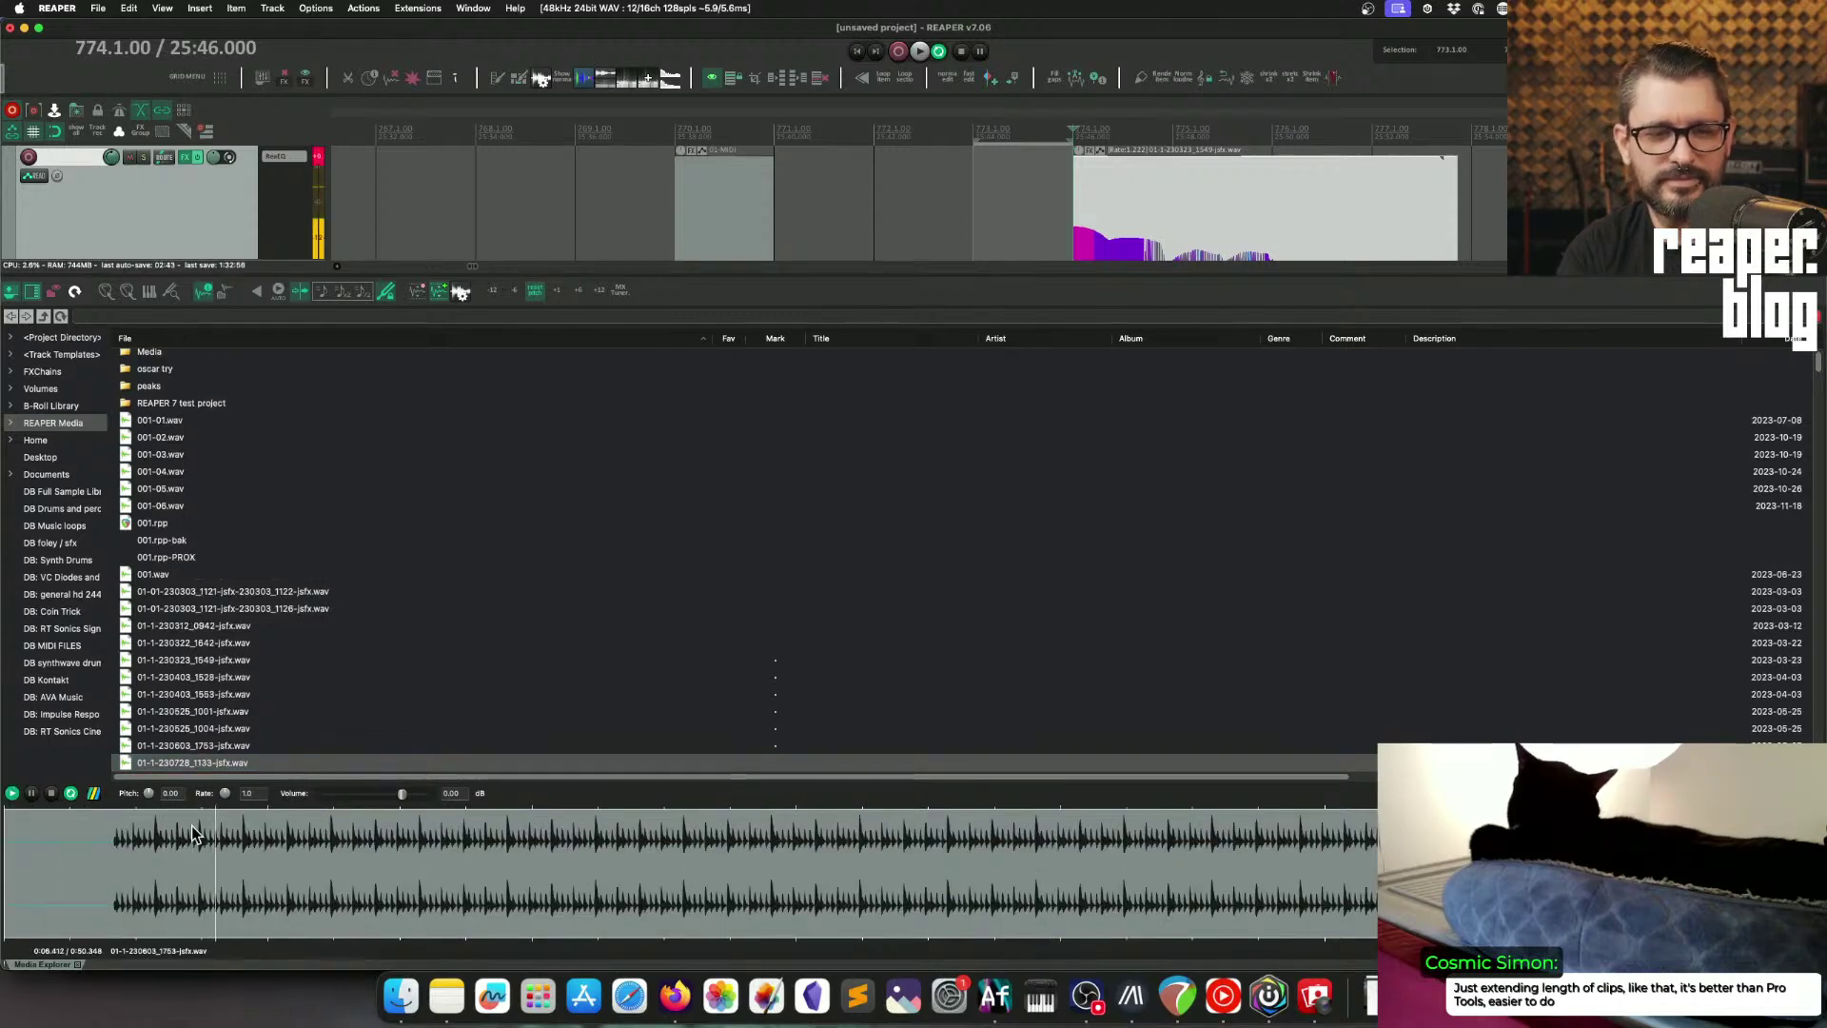
key("Down")
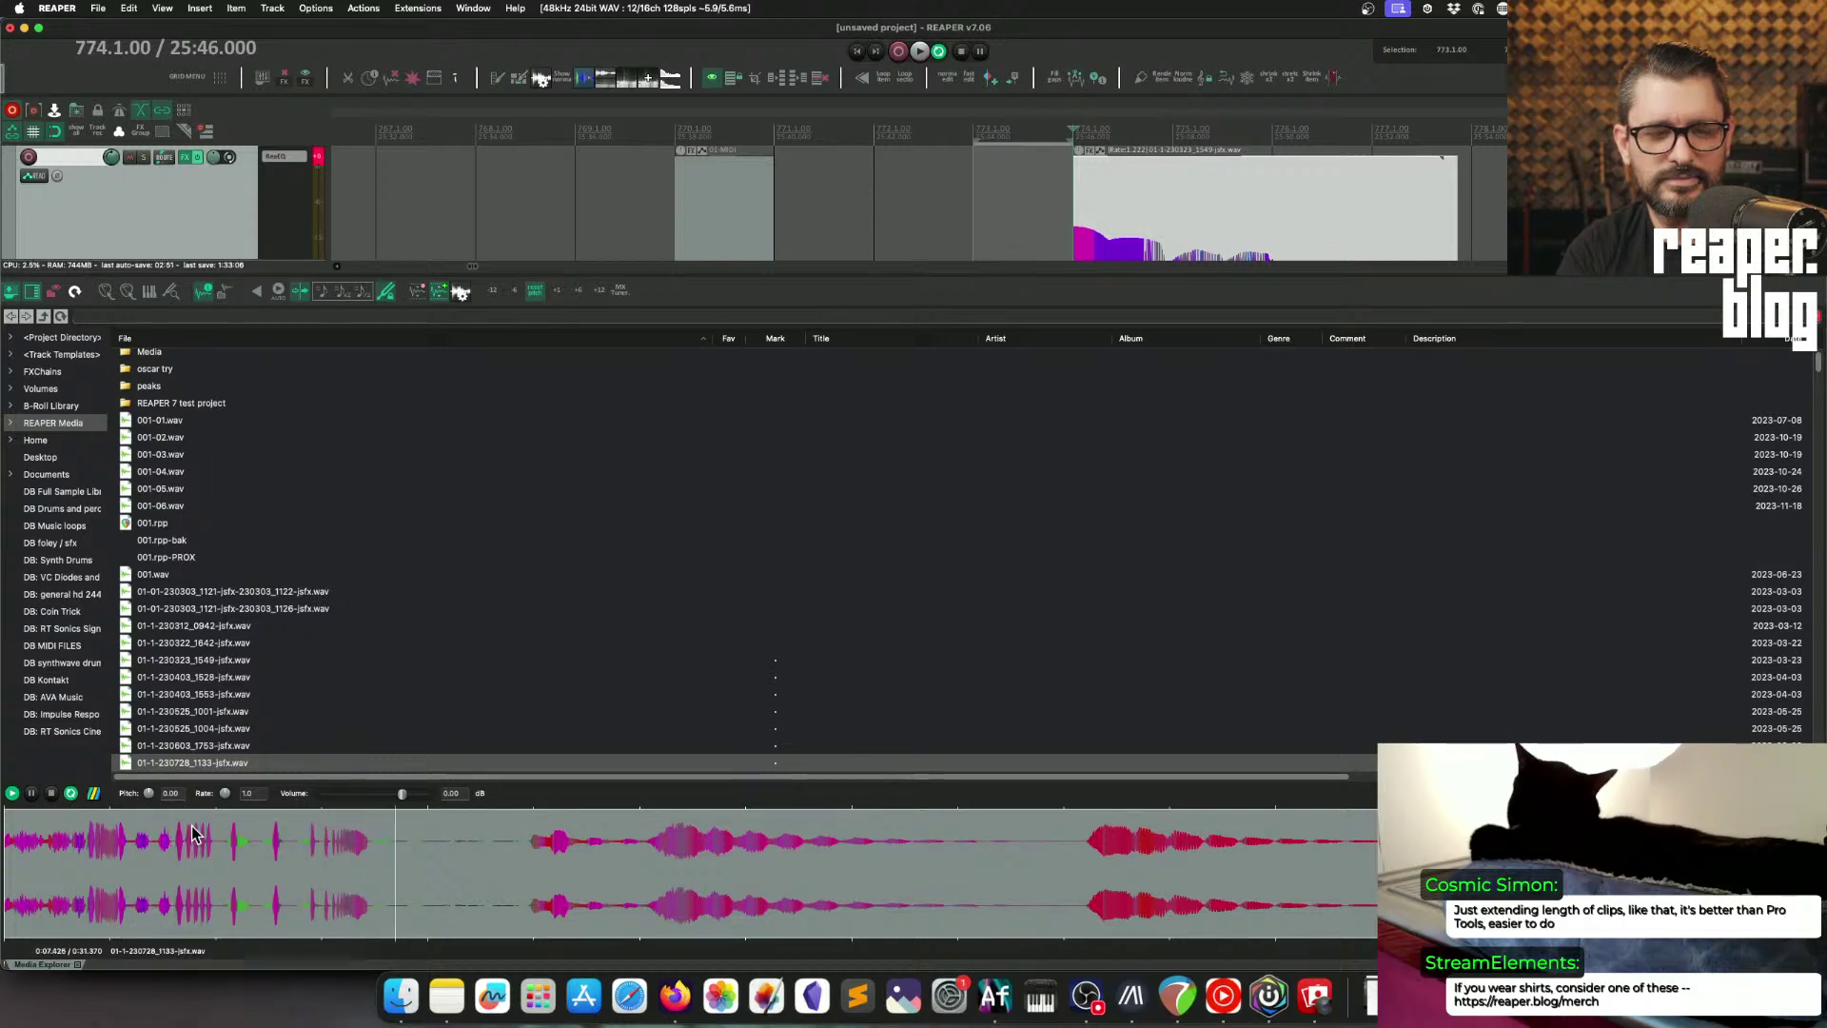
key("space")
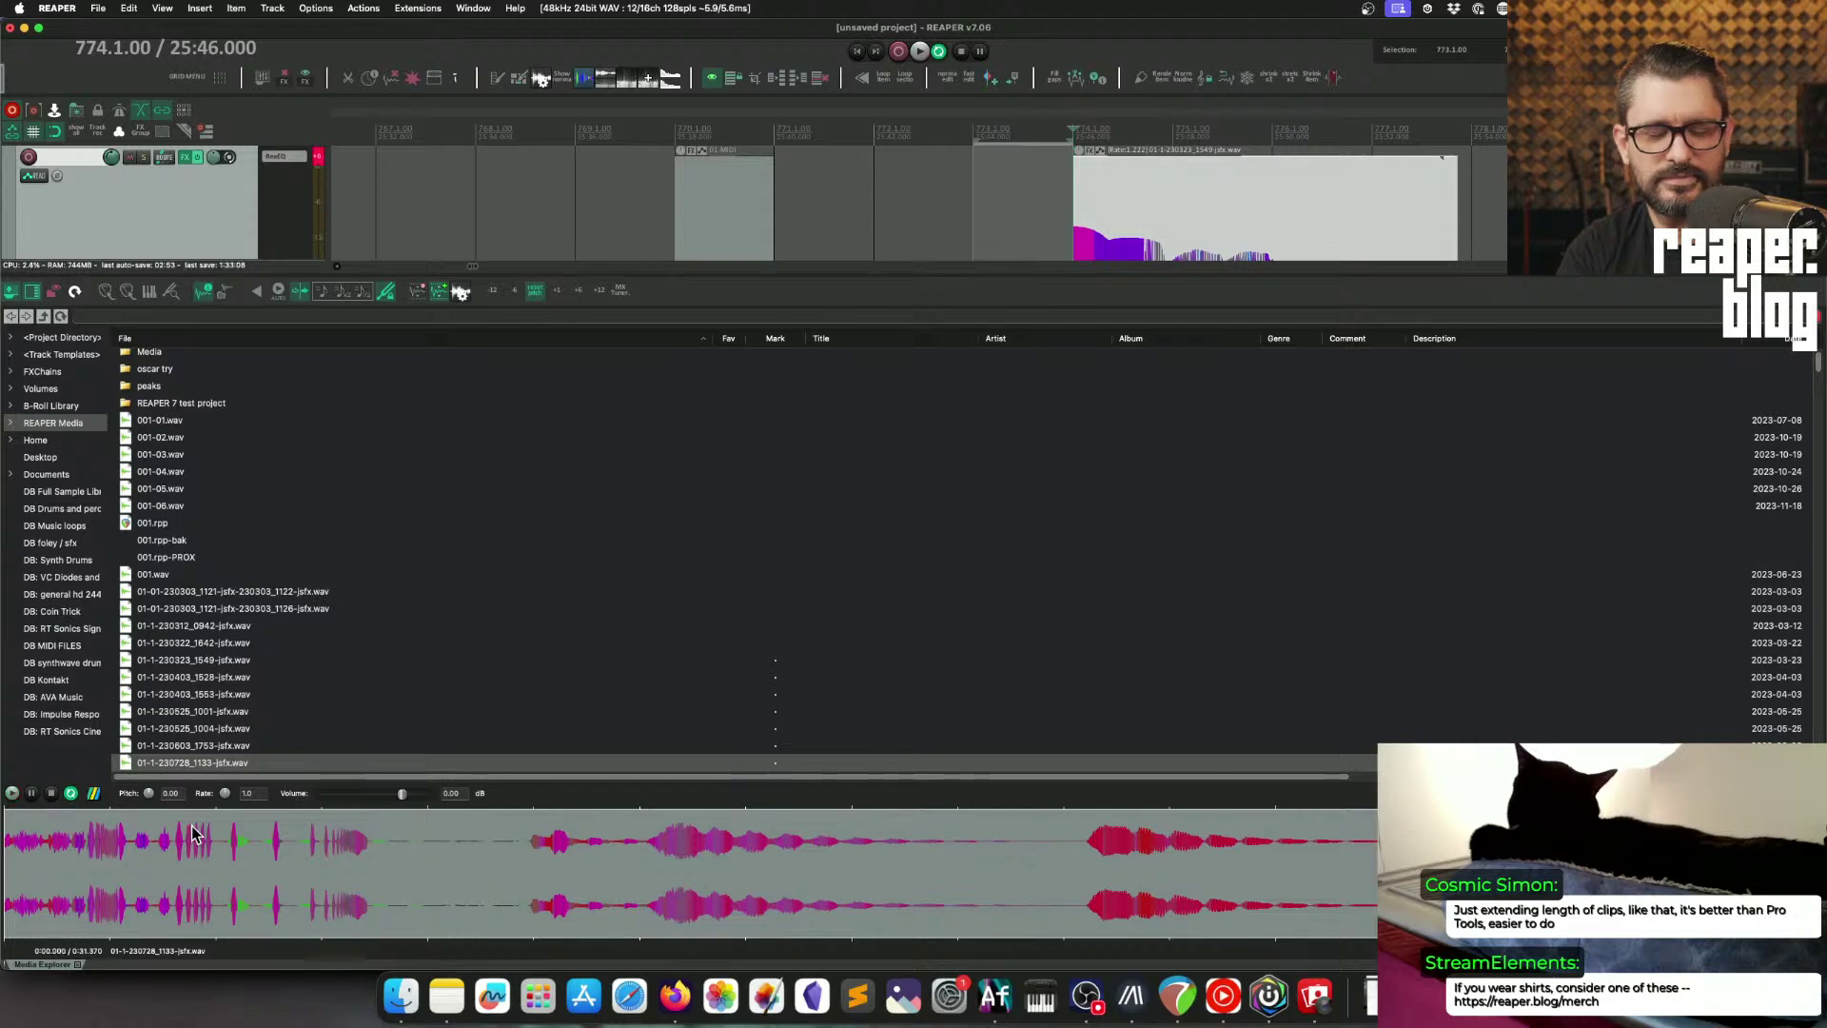
key("super+alt+x")
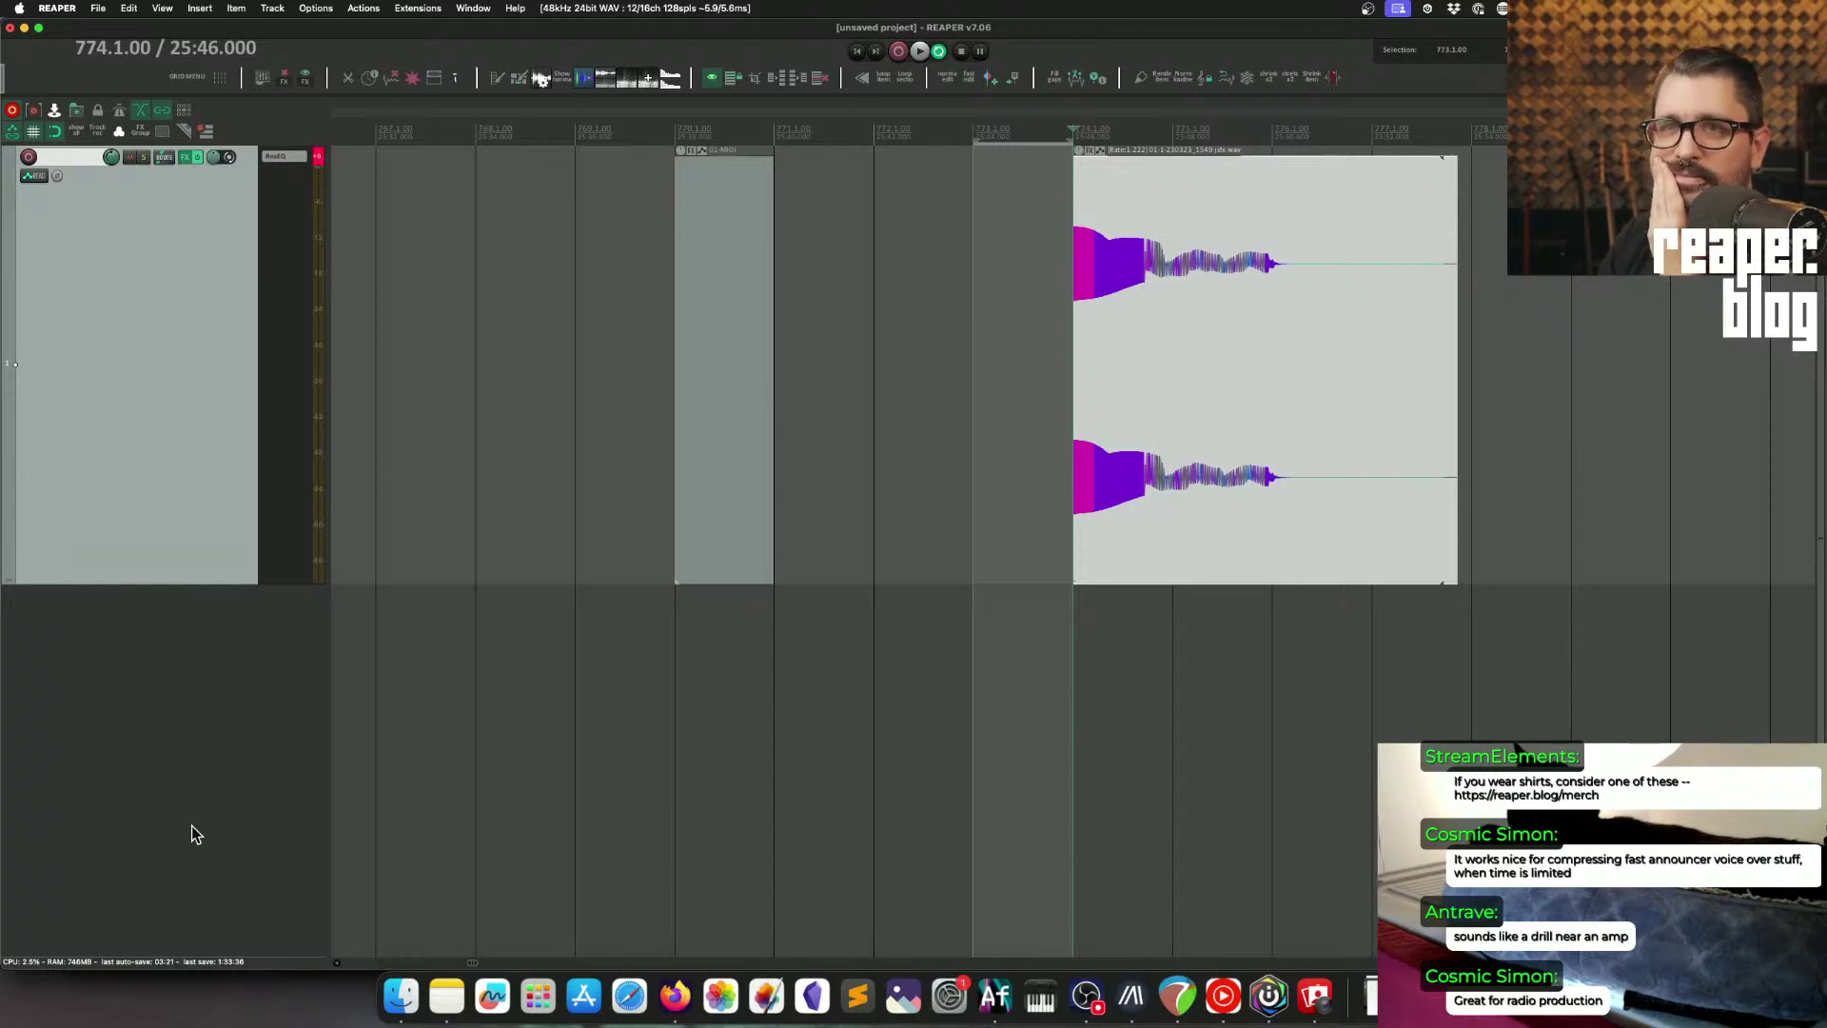
Step: Undo the last zoom with Shift+Z and open the Actions list with its filter cleared
key("shift+z")
left_click(540, 277)
key("question")
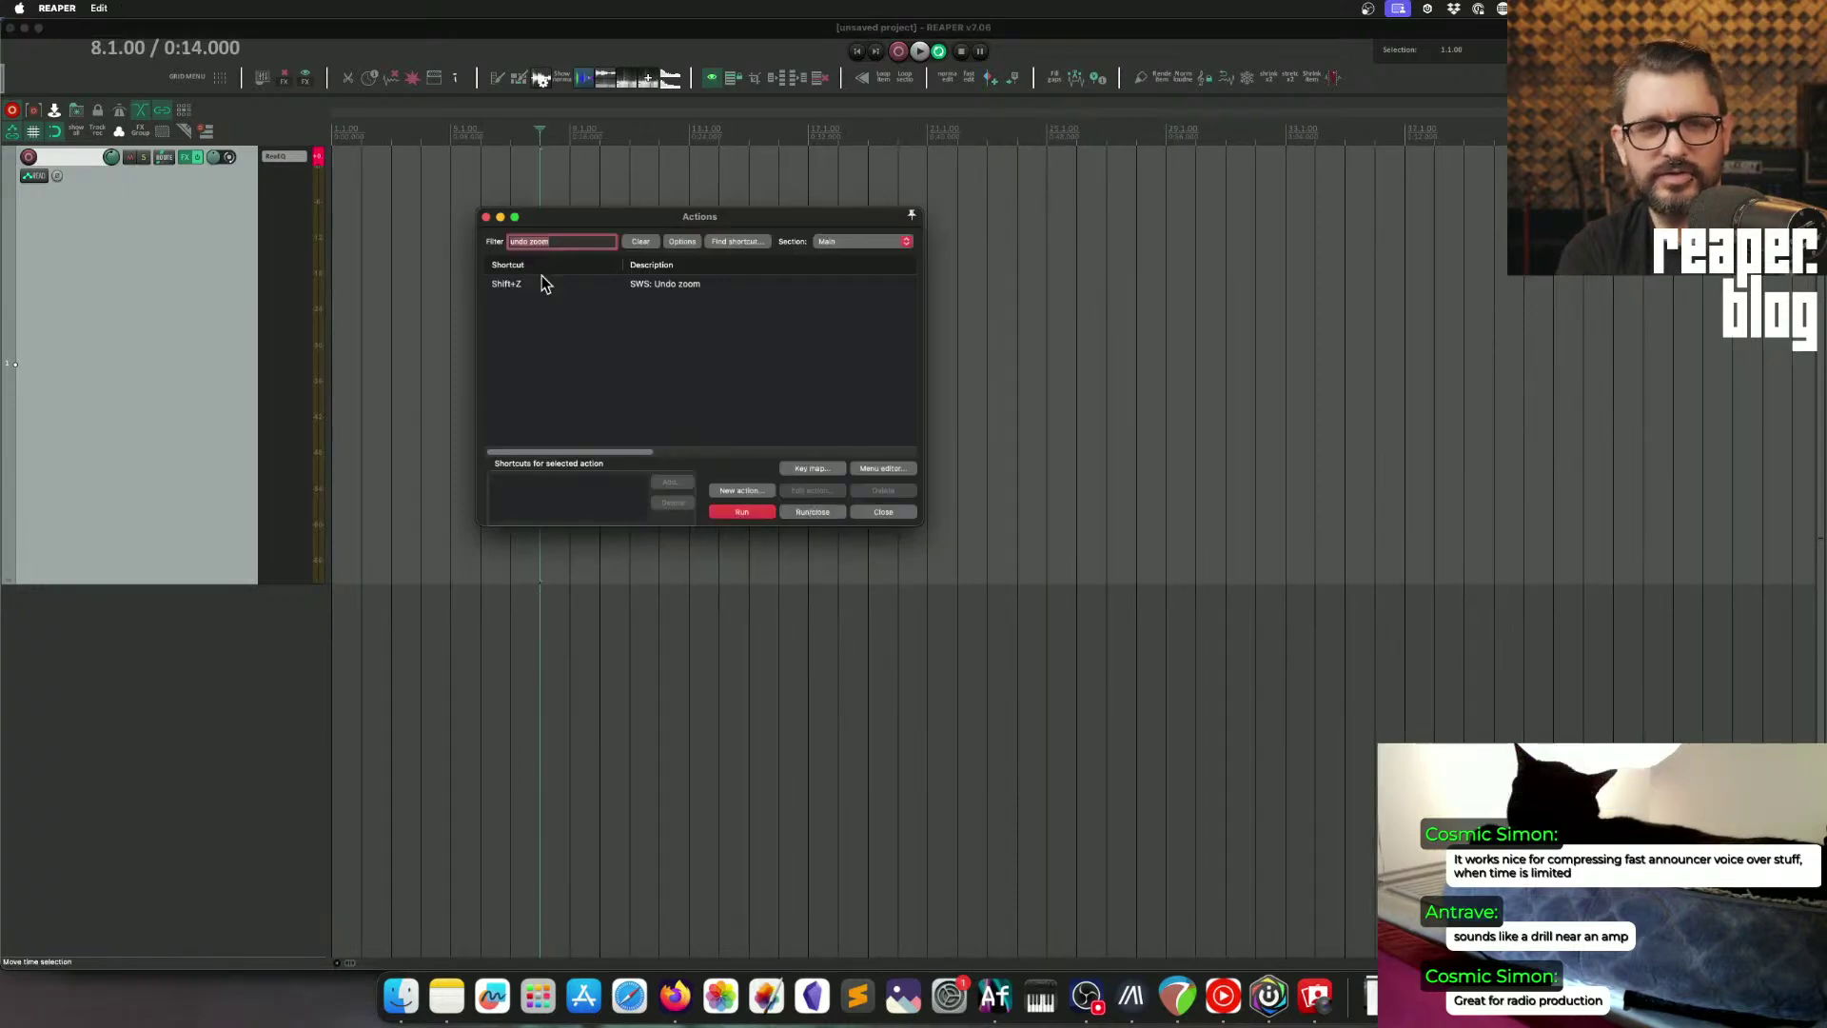
left_click(649, 243)
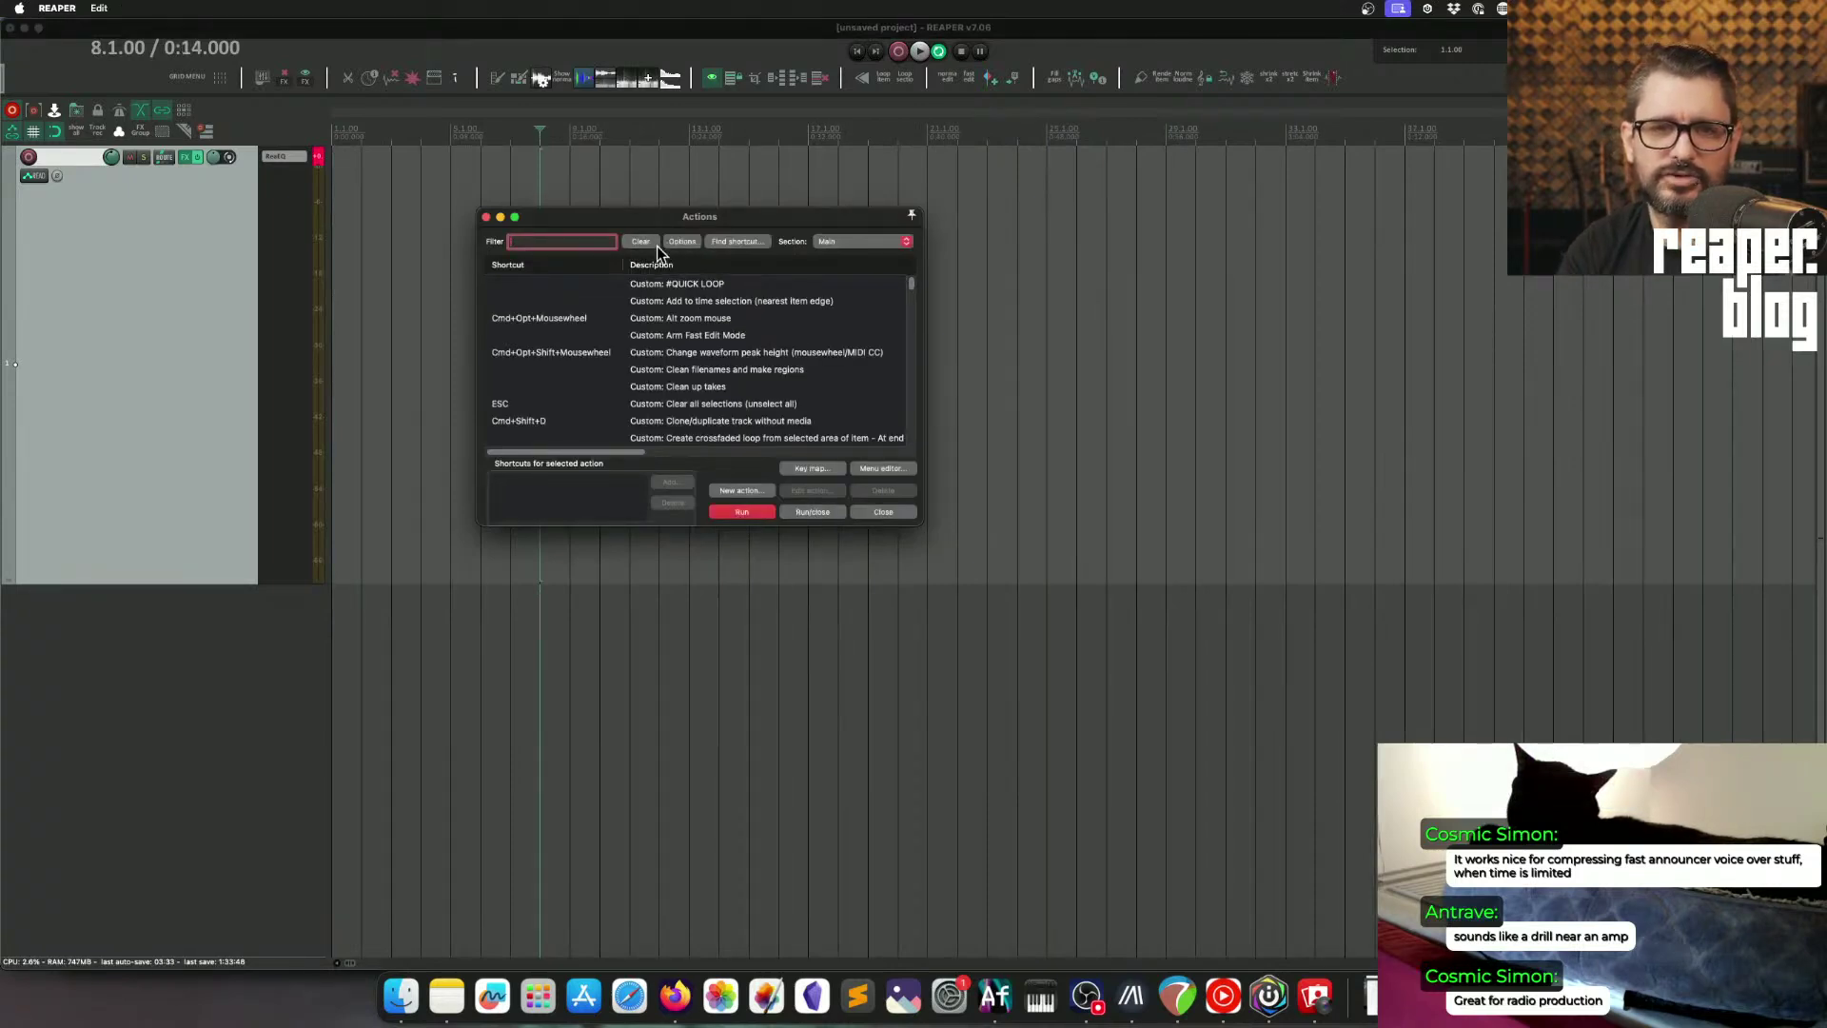
left_click_drag(645, 221, 658, 223)
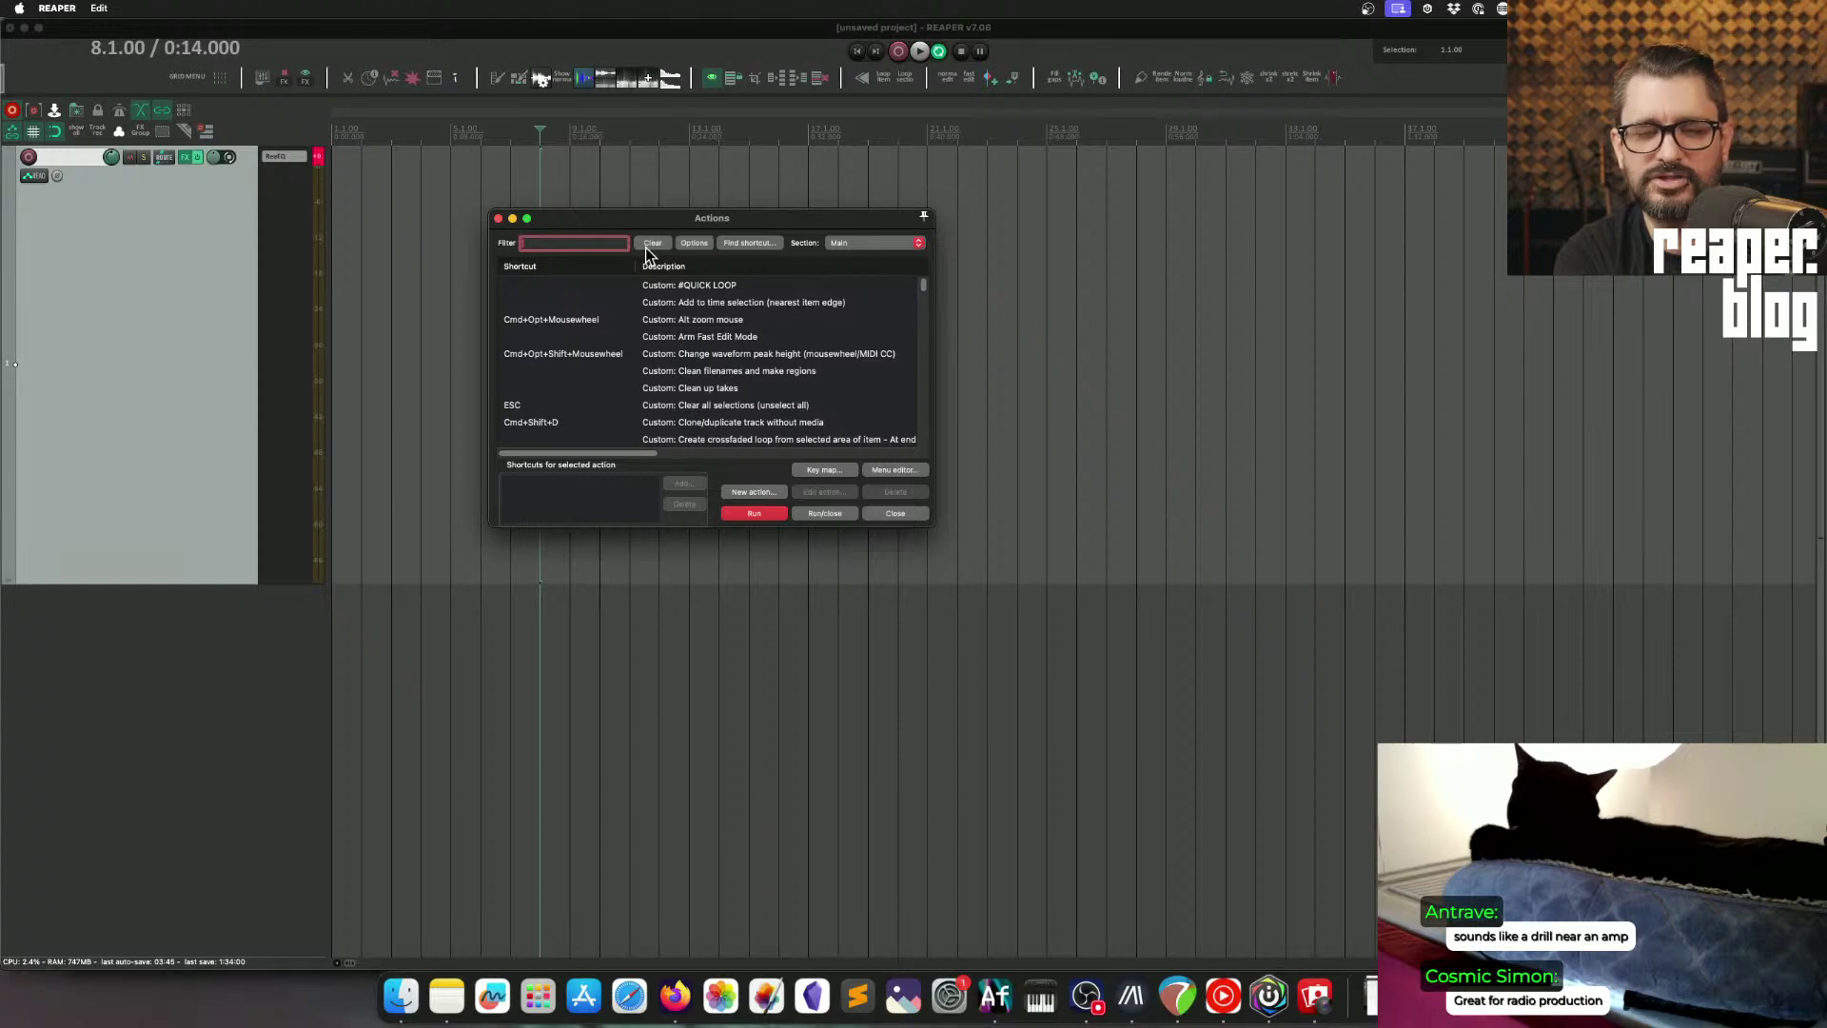
Step: Filter actions for 'compres' and browse the SWS/FNG time compress items and envelope points entries
type("compres")
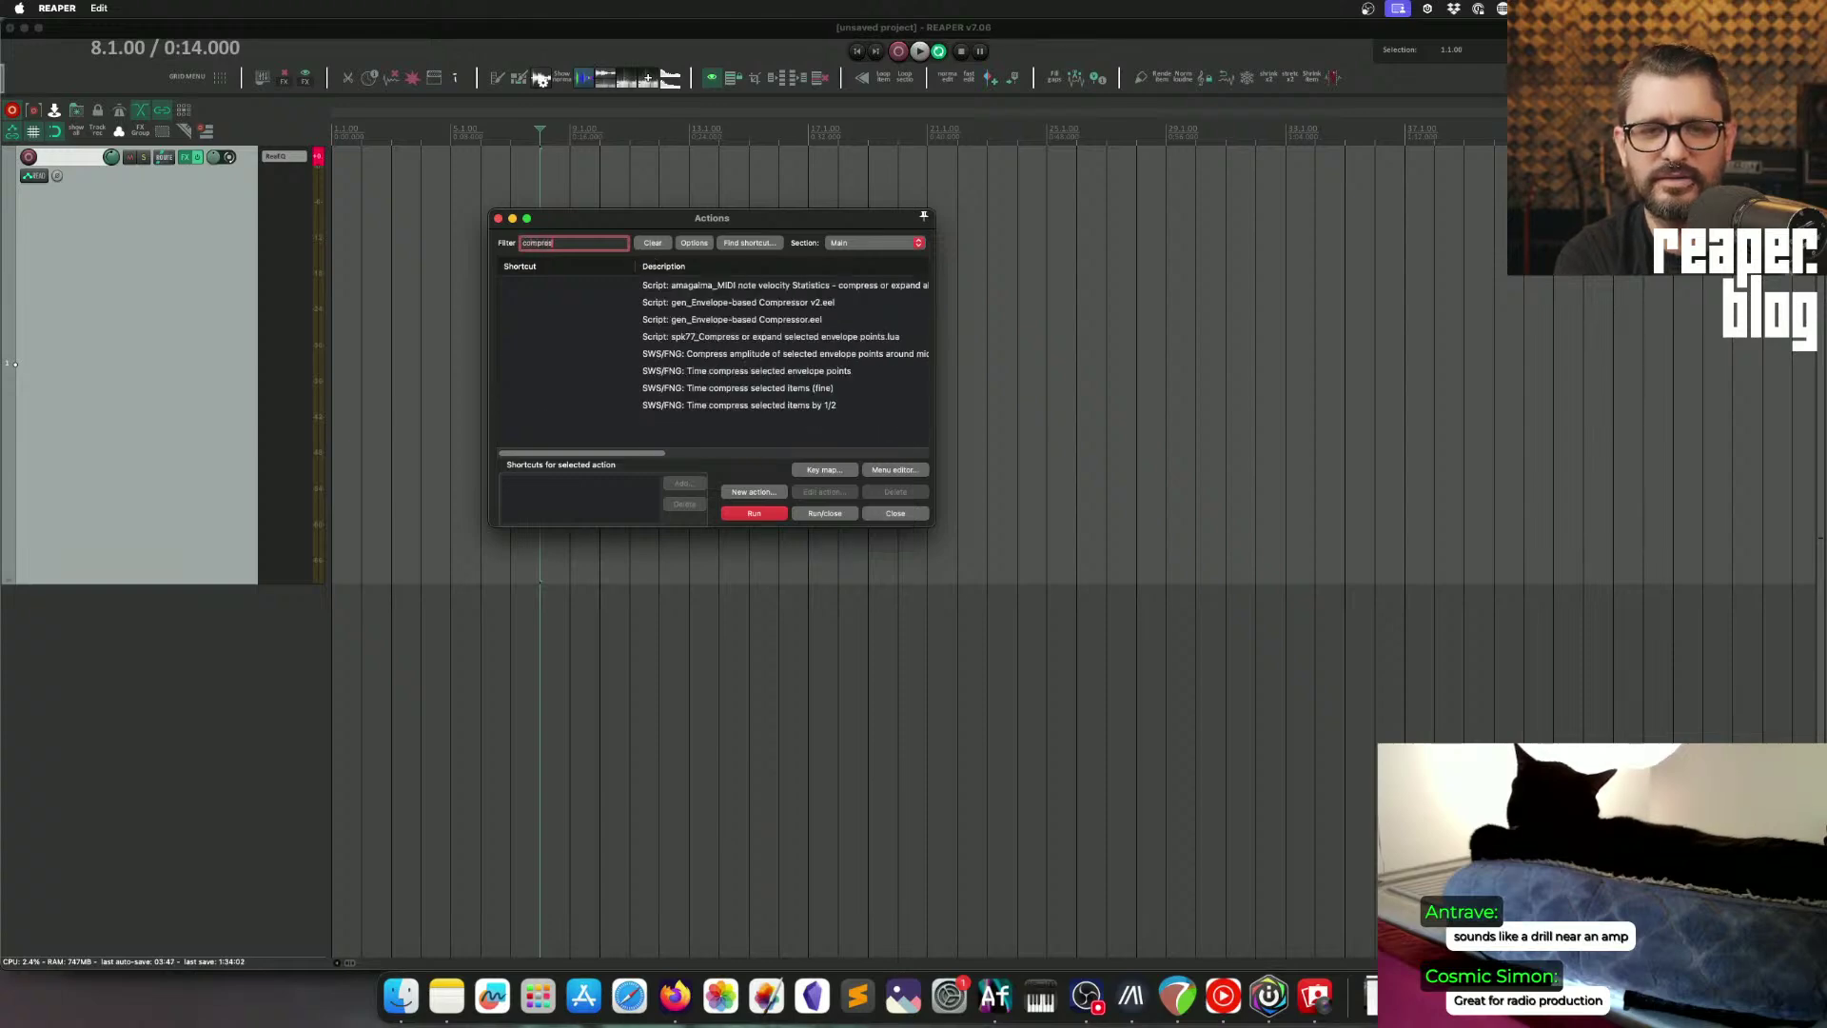
left_click(757, 371)
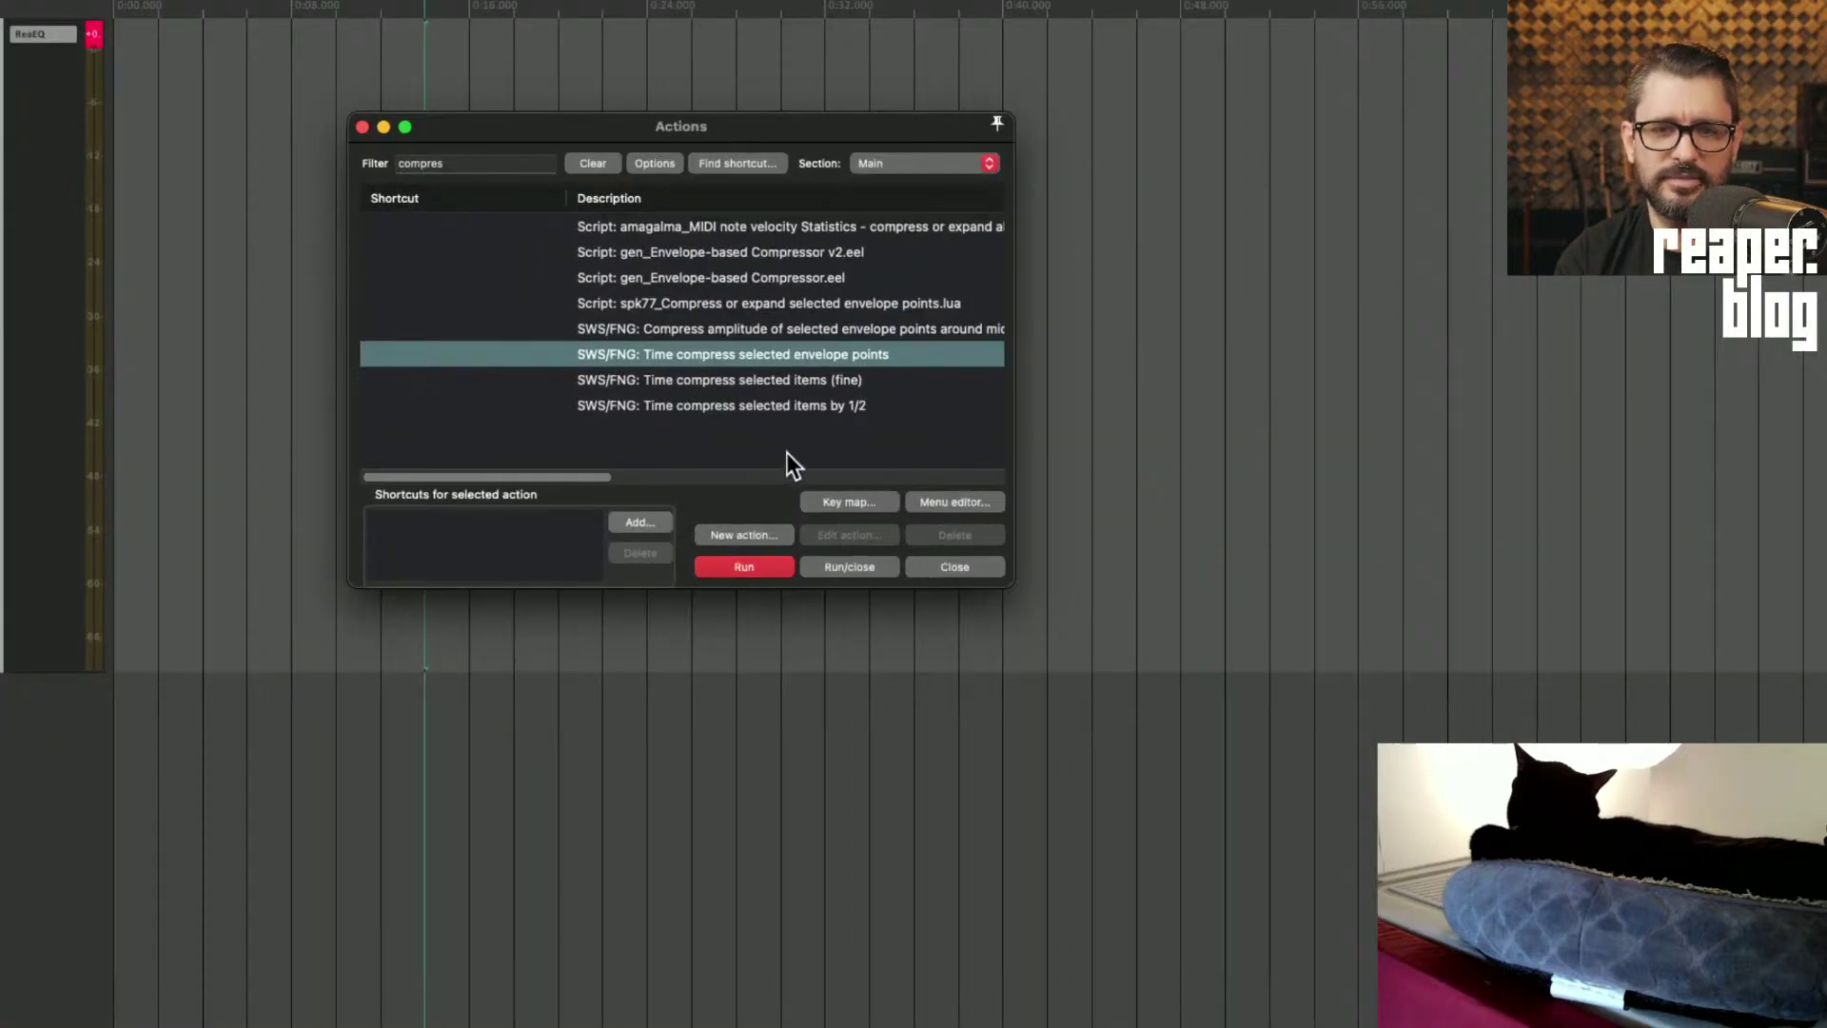
left_click(782, 404)
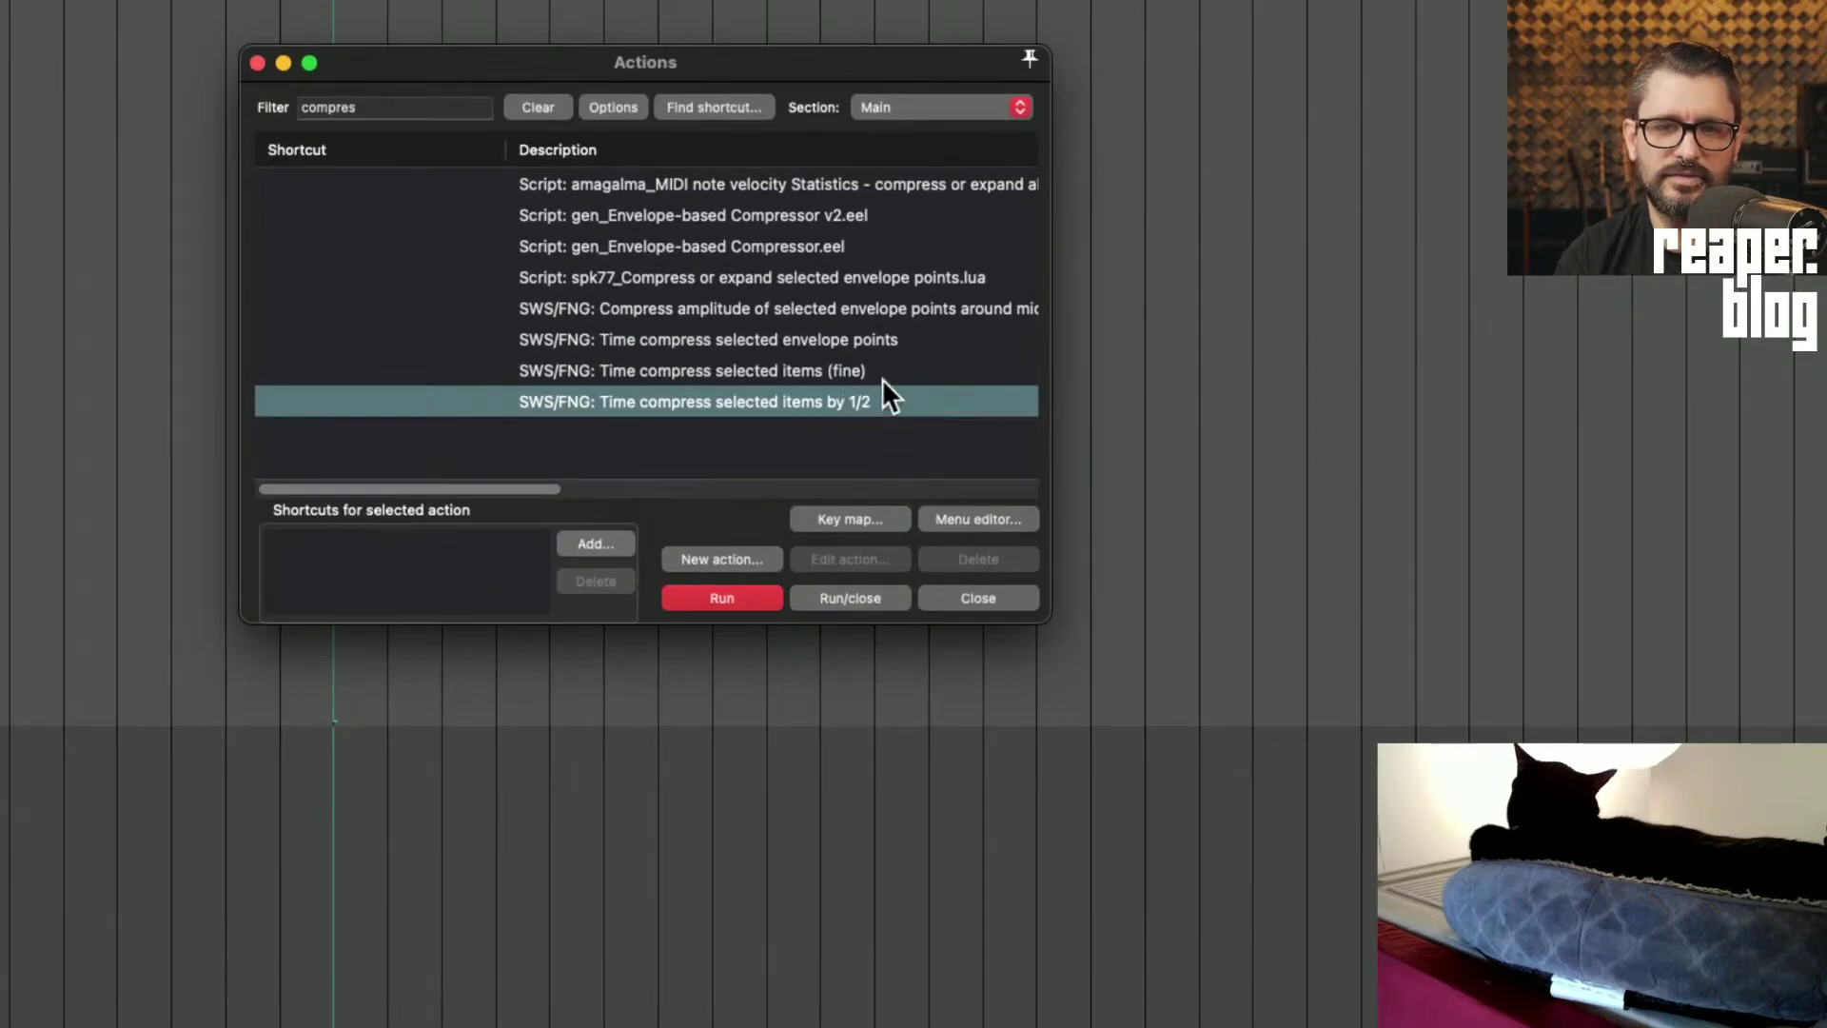
left_click(891, 340)
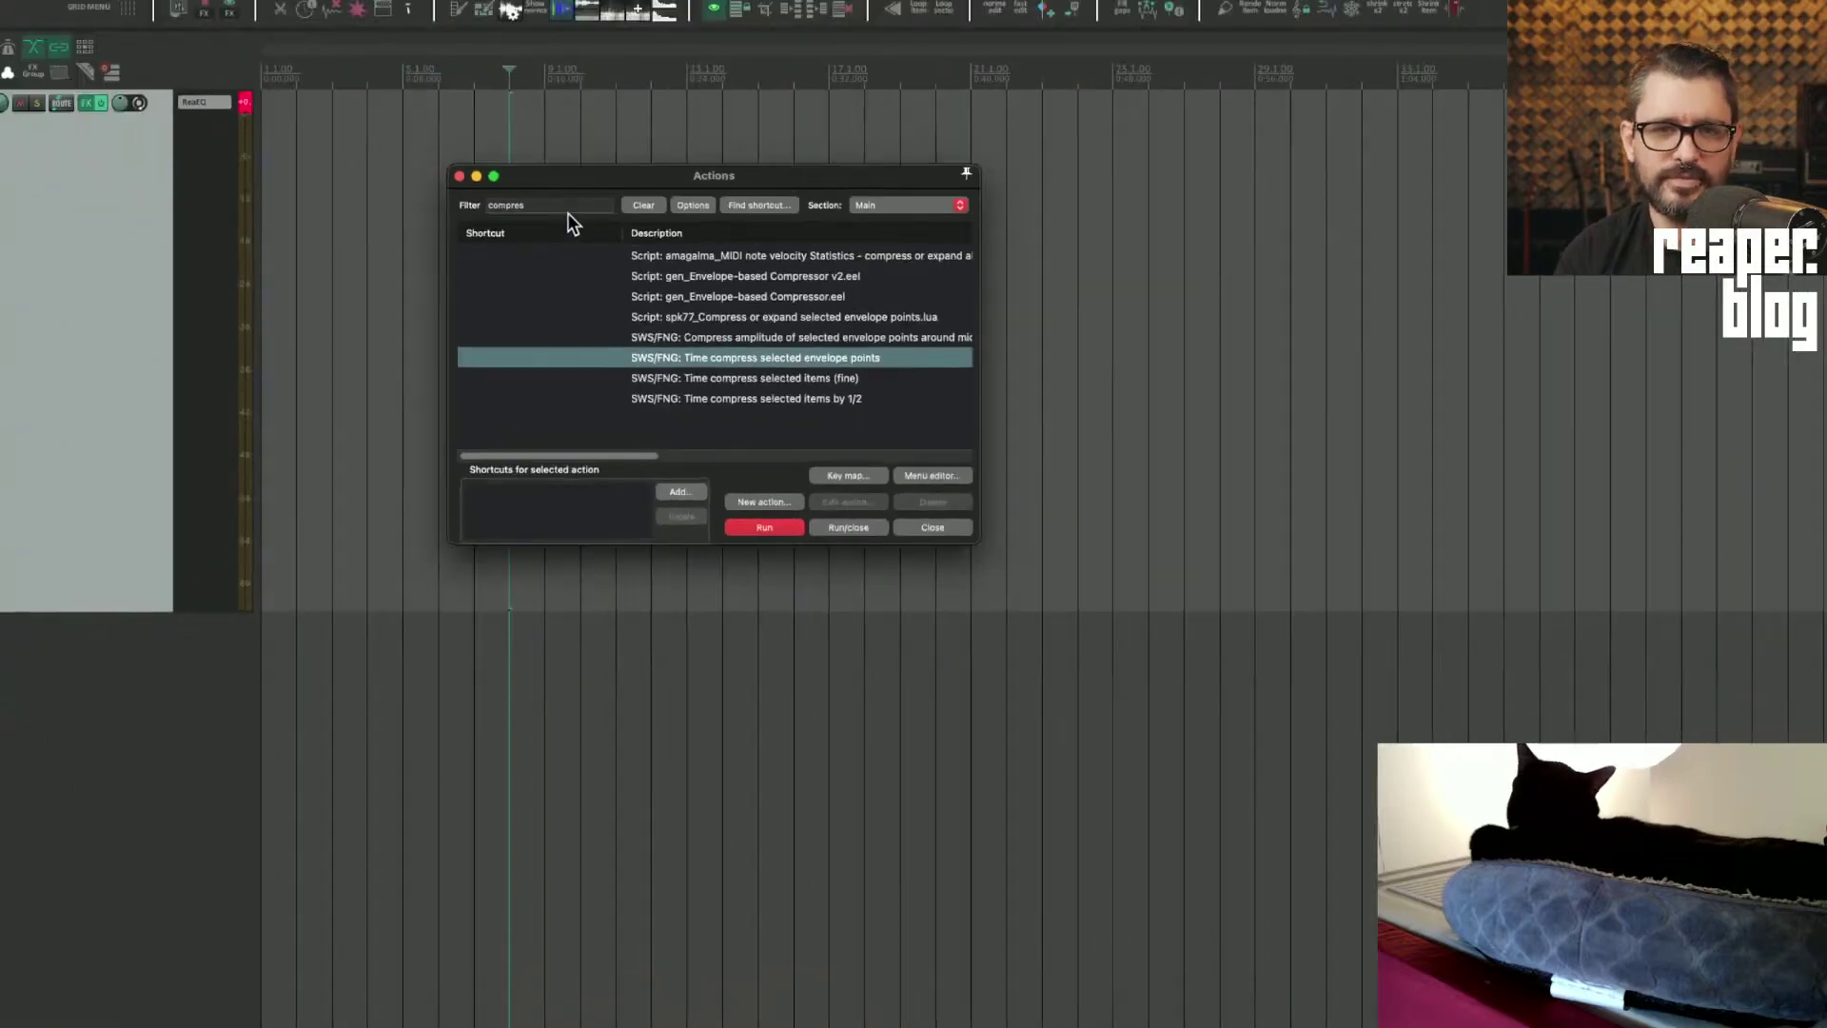
left_click(566, 208)
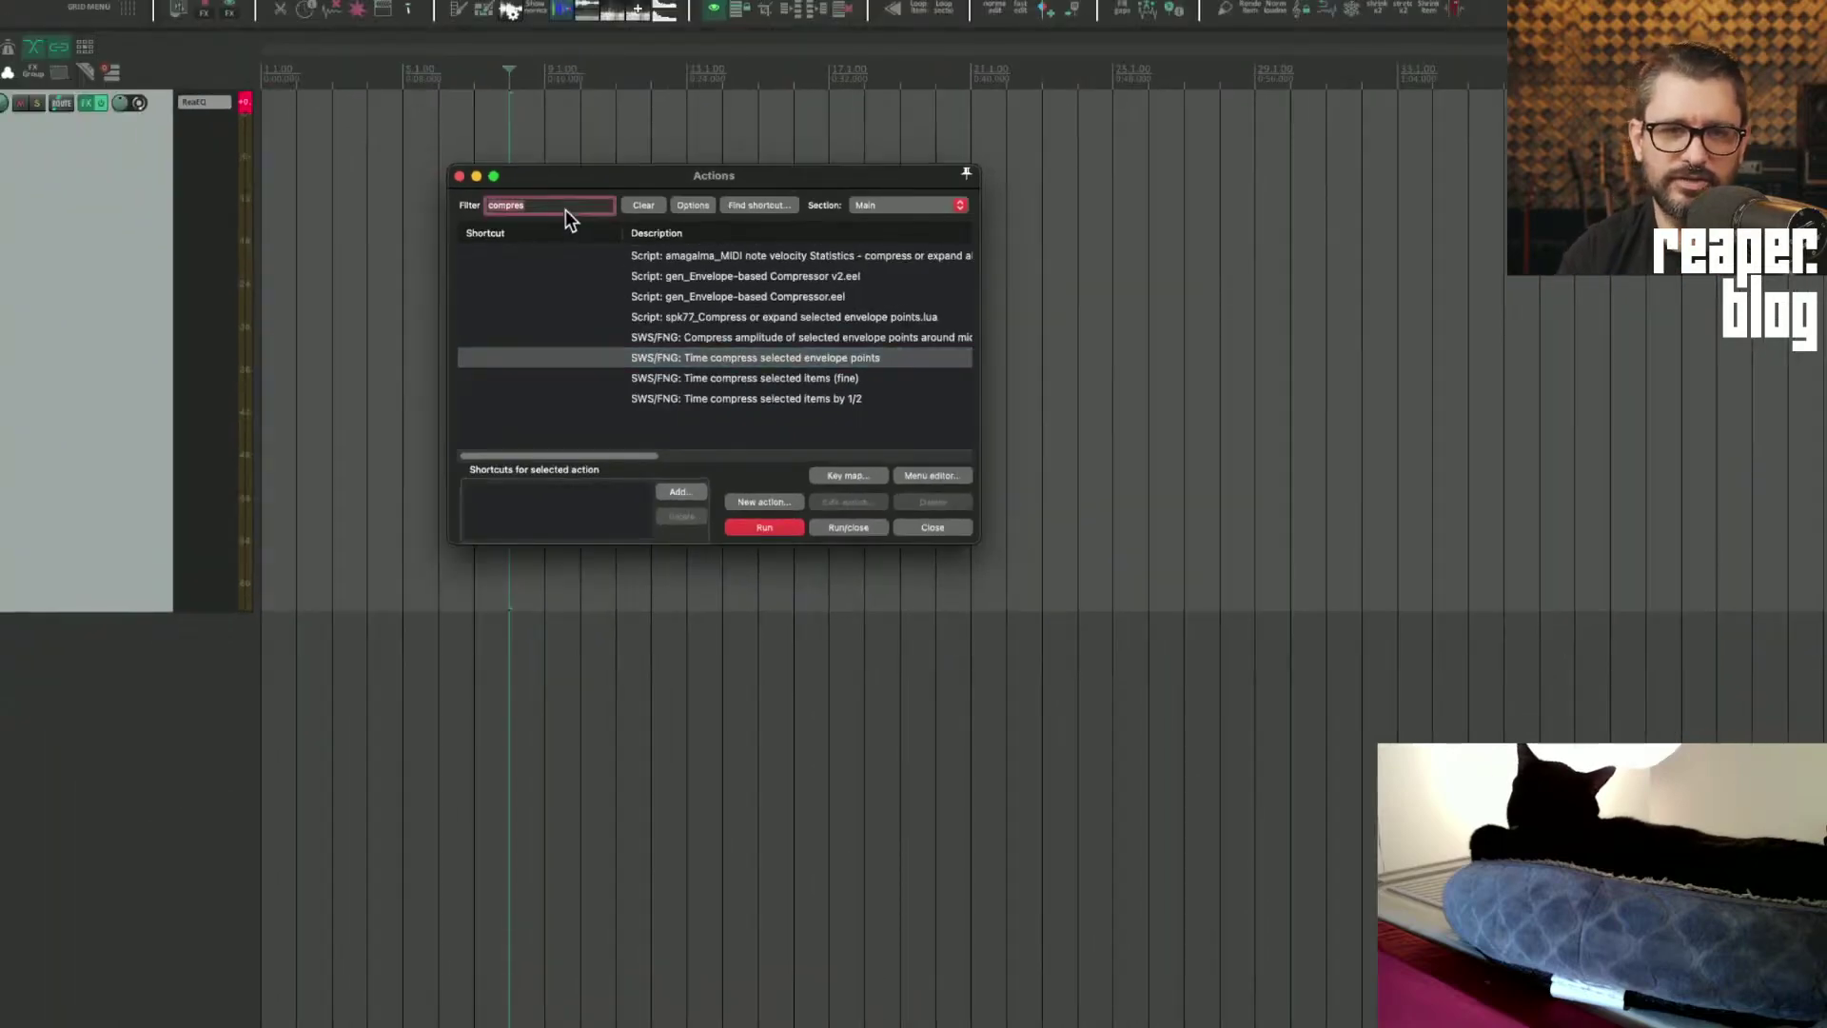
Step: Filter for 'expand', select SWS/FNG: Expand selected media items by 2, then close the Actions list
type("expand")
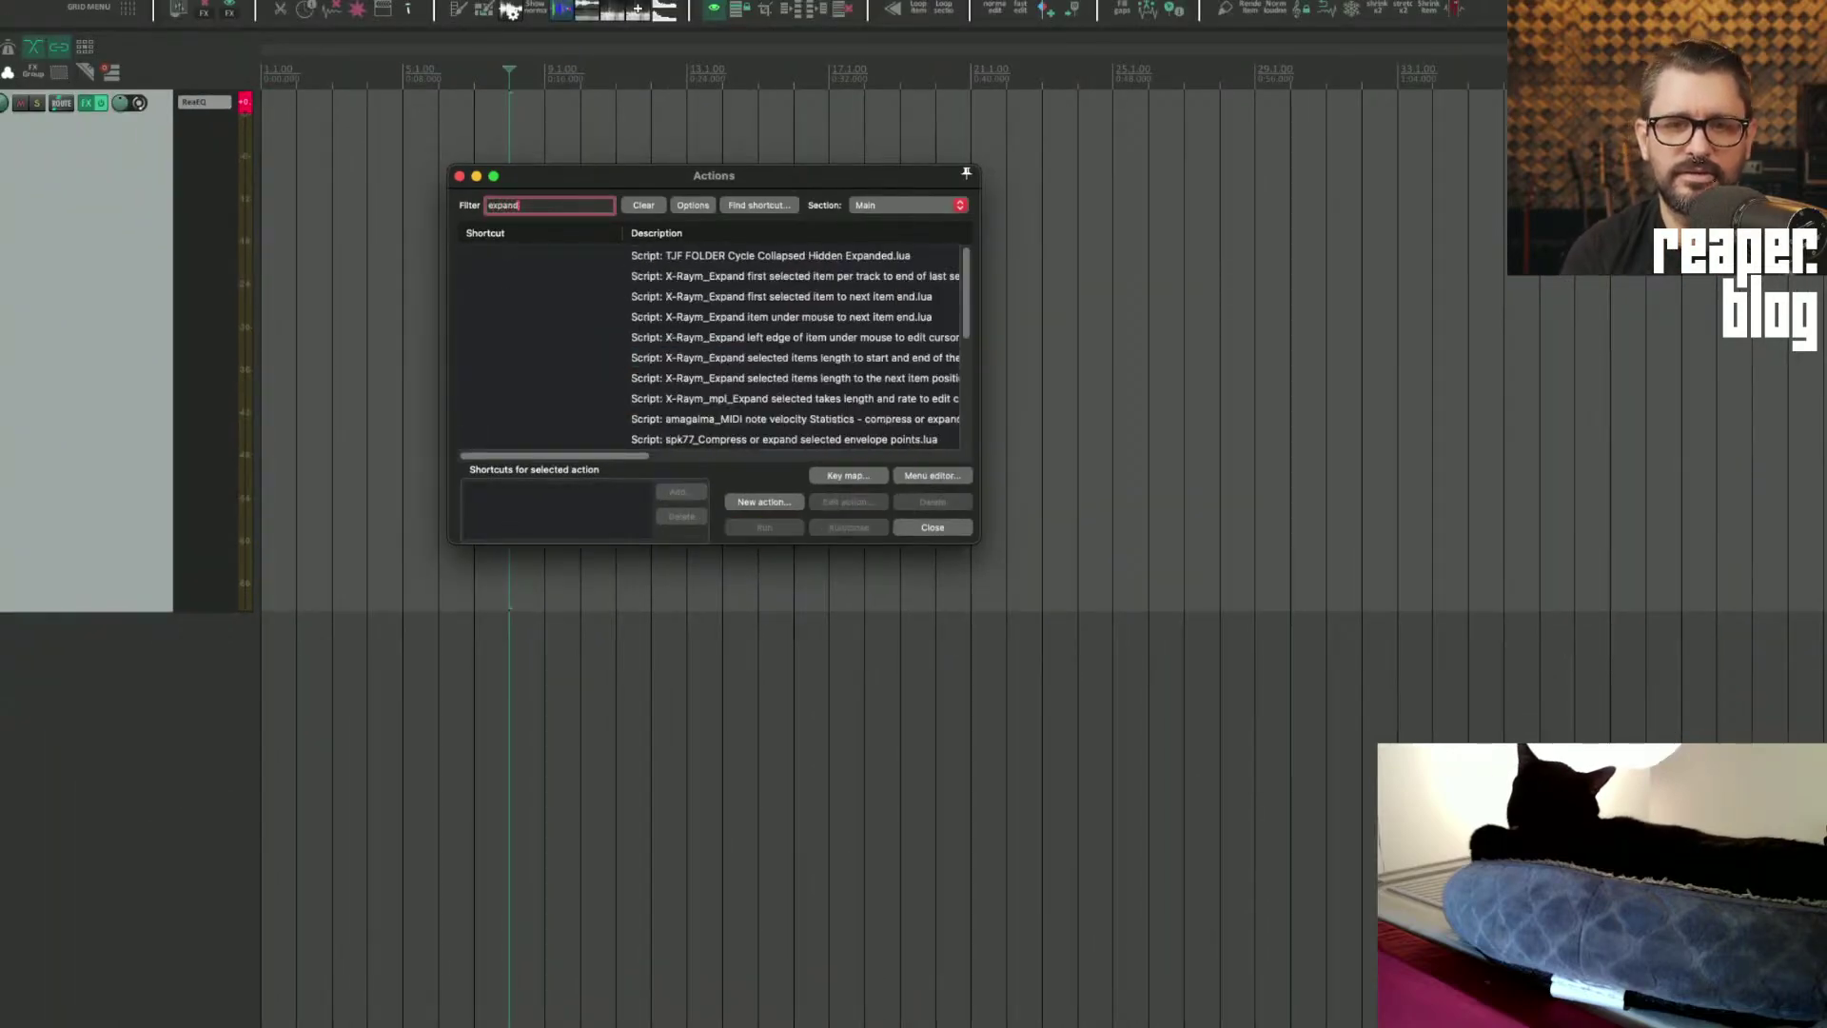
scroll(719, 333, "down", 5)
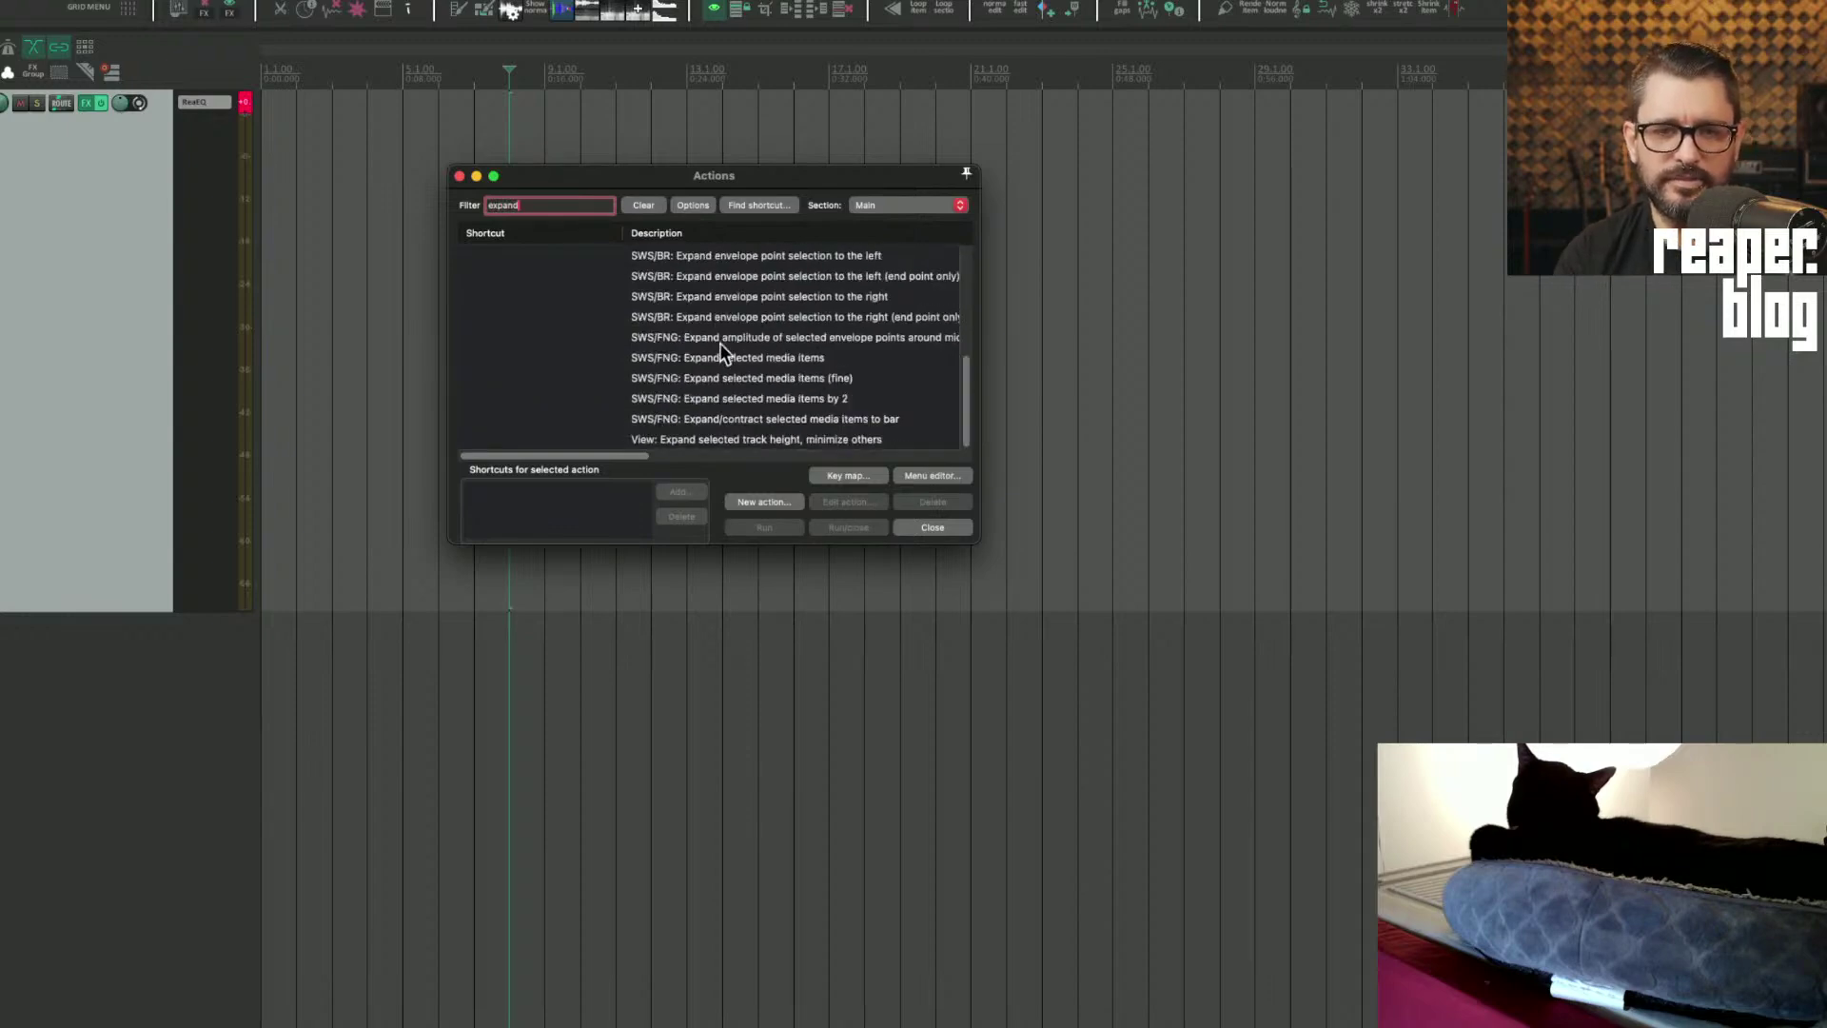
left_click(854, 403)
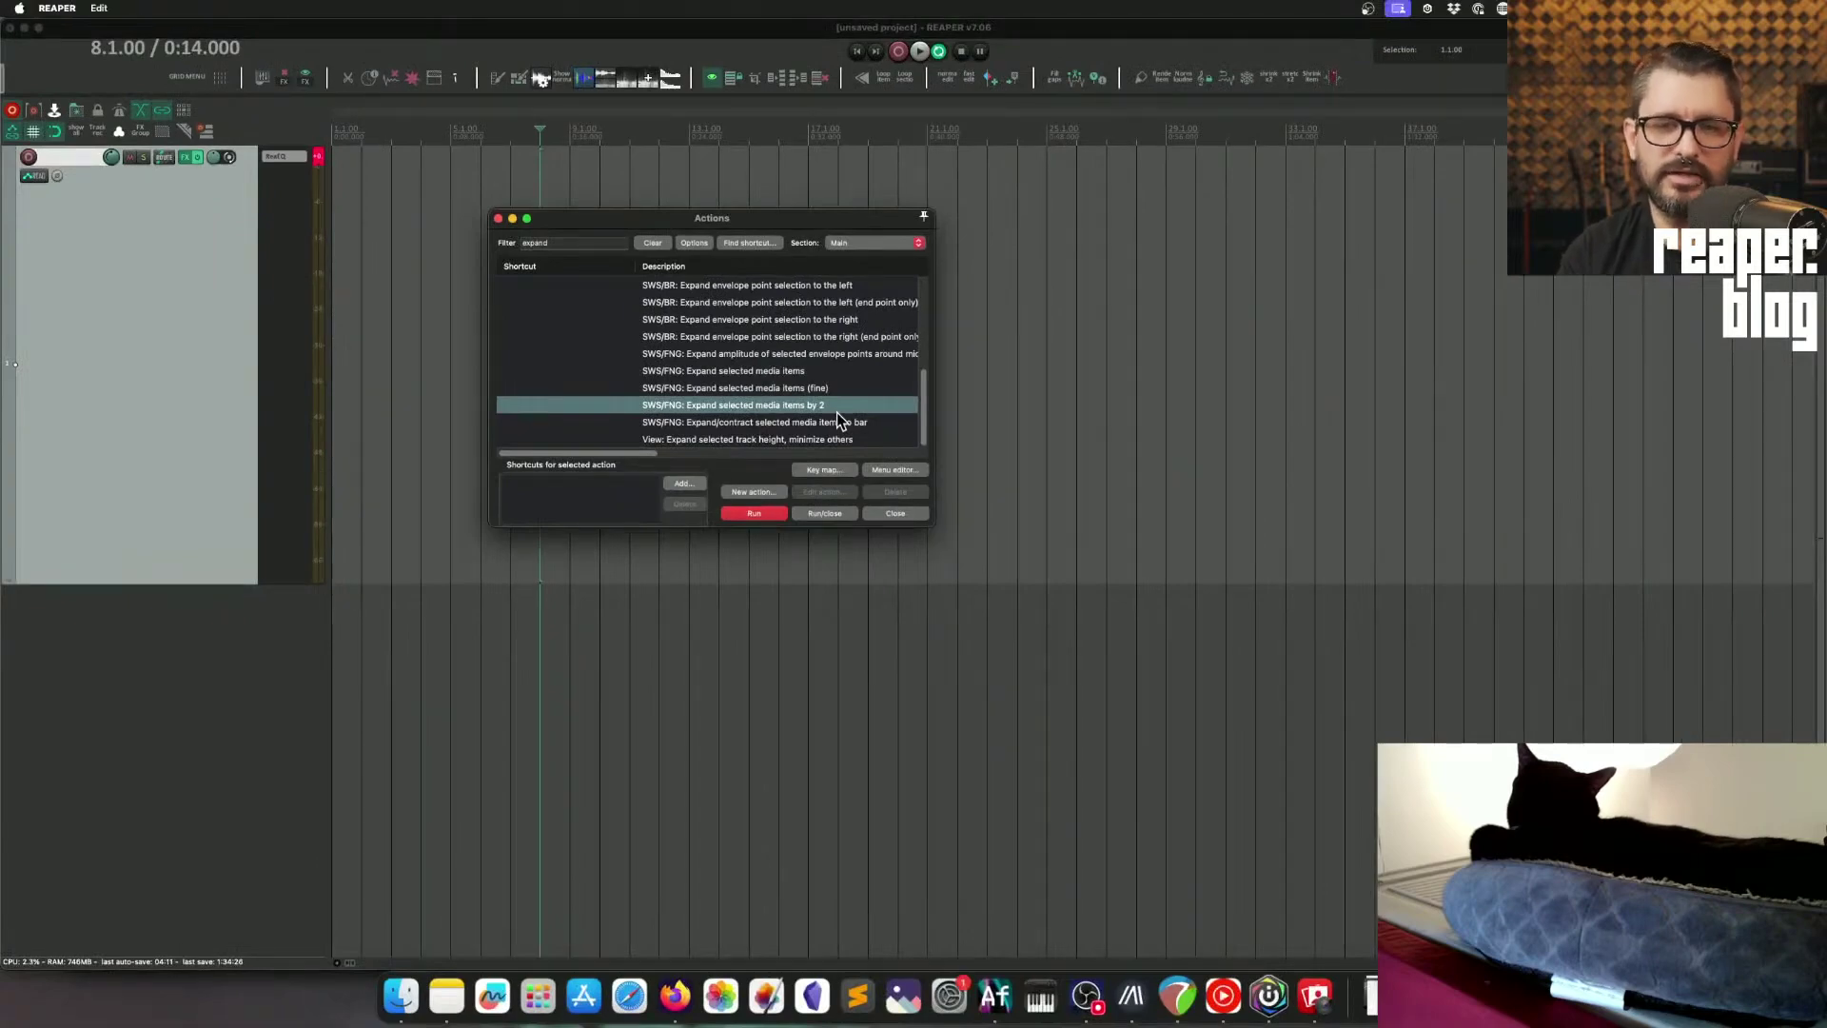
left_click(895, 513)
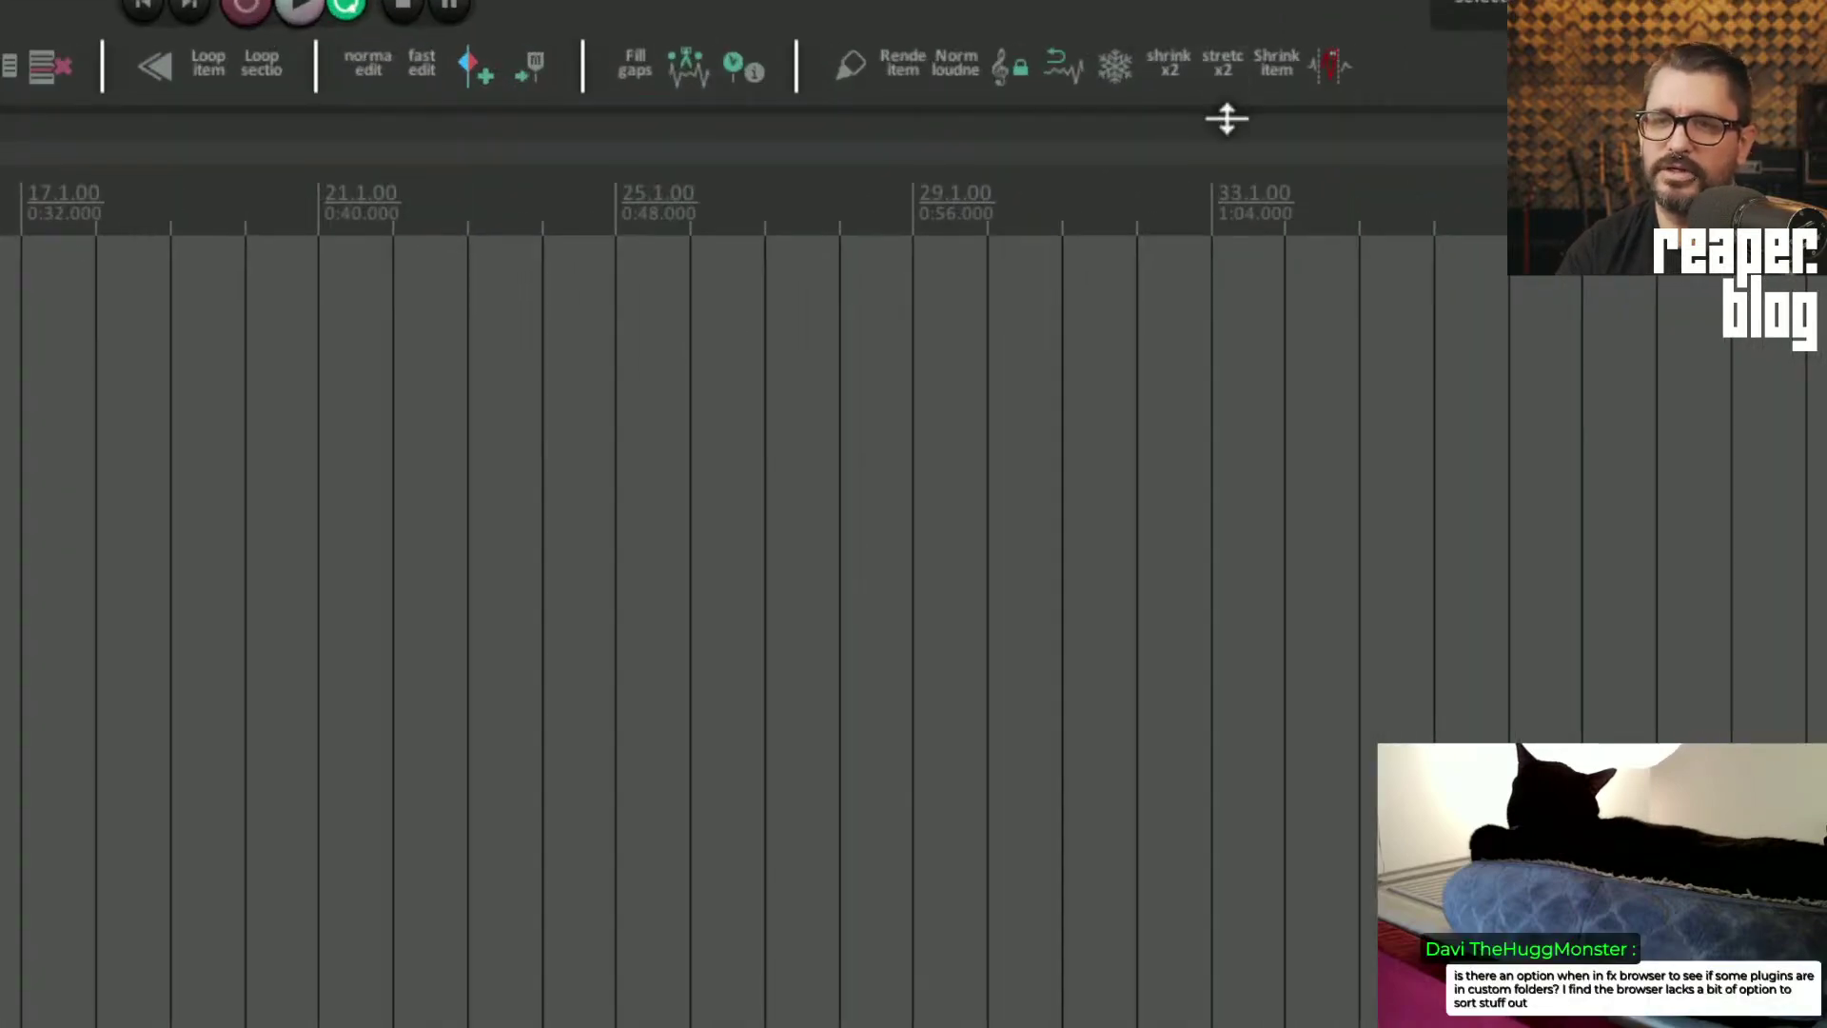
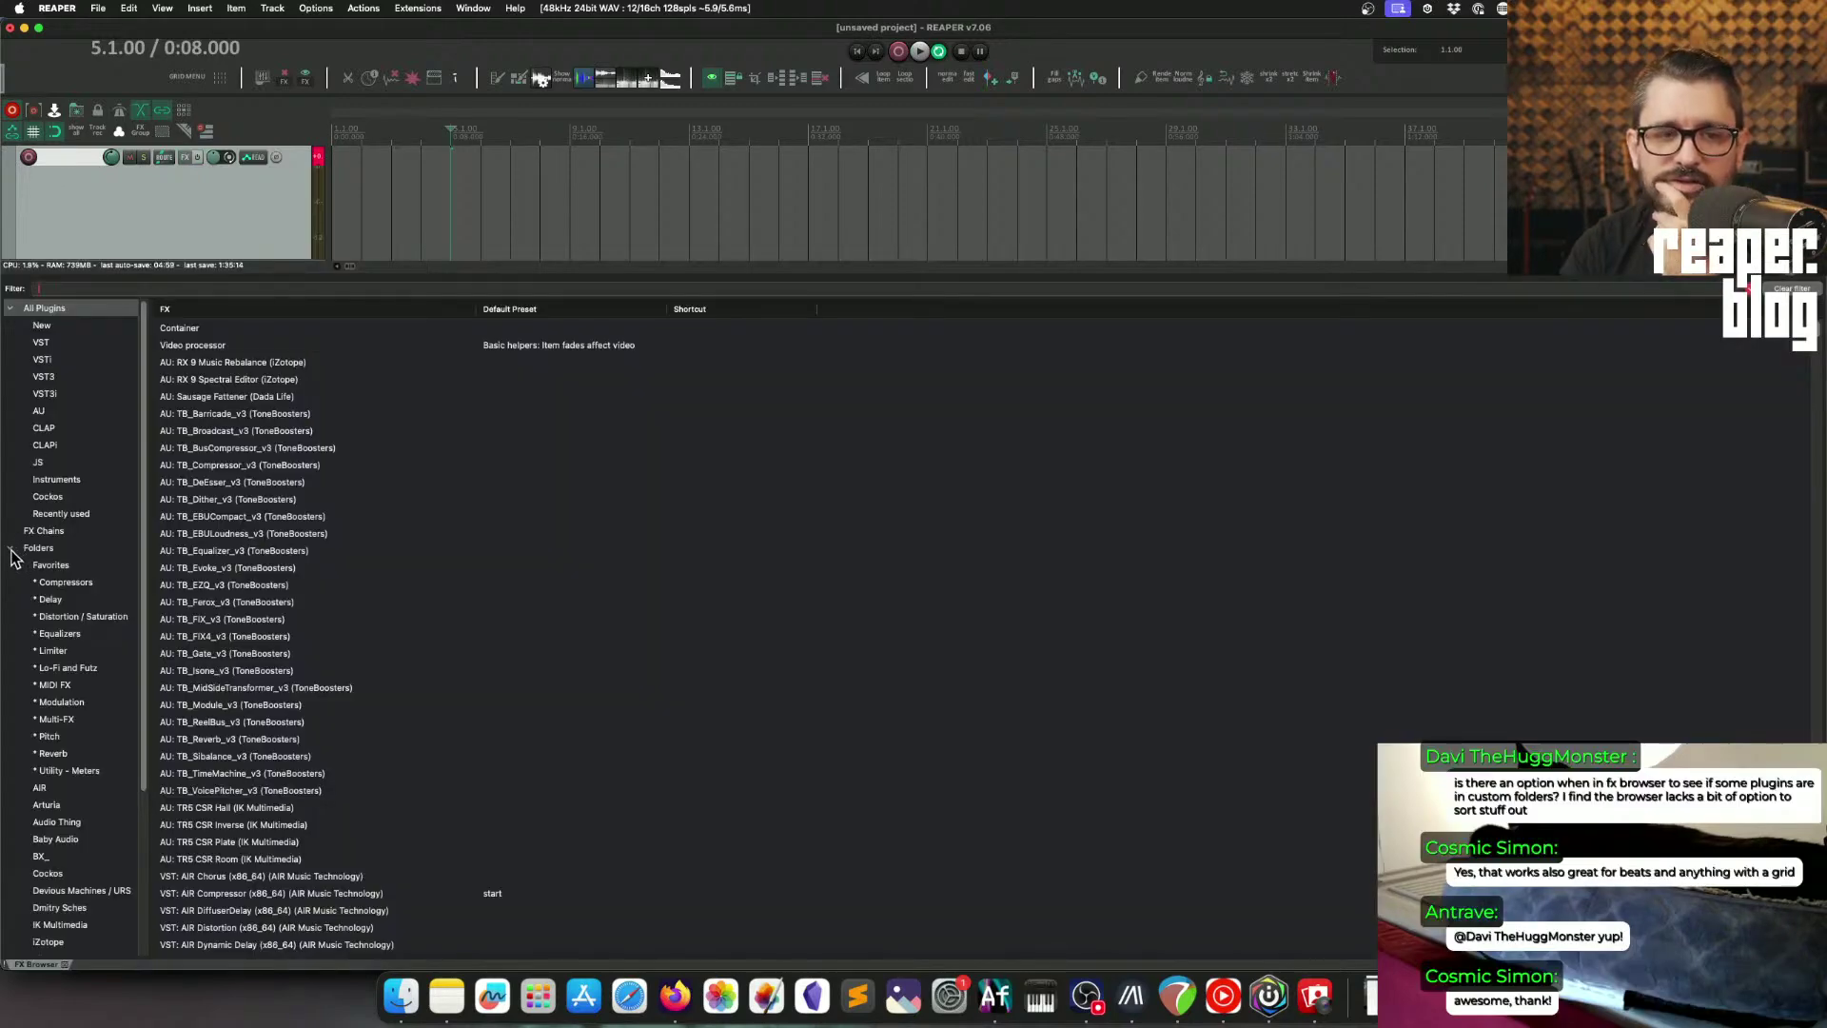
Step: Collapse and re-expand the Folders tree, then resize the FX browser's panes
left_click(11, 549)
left_click(10, 549)
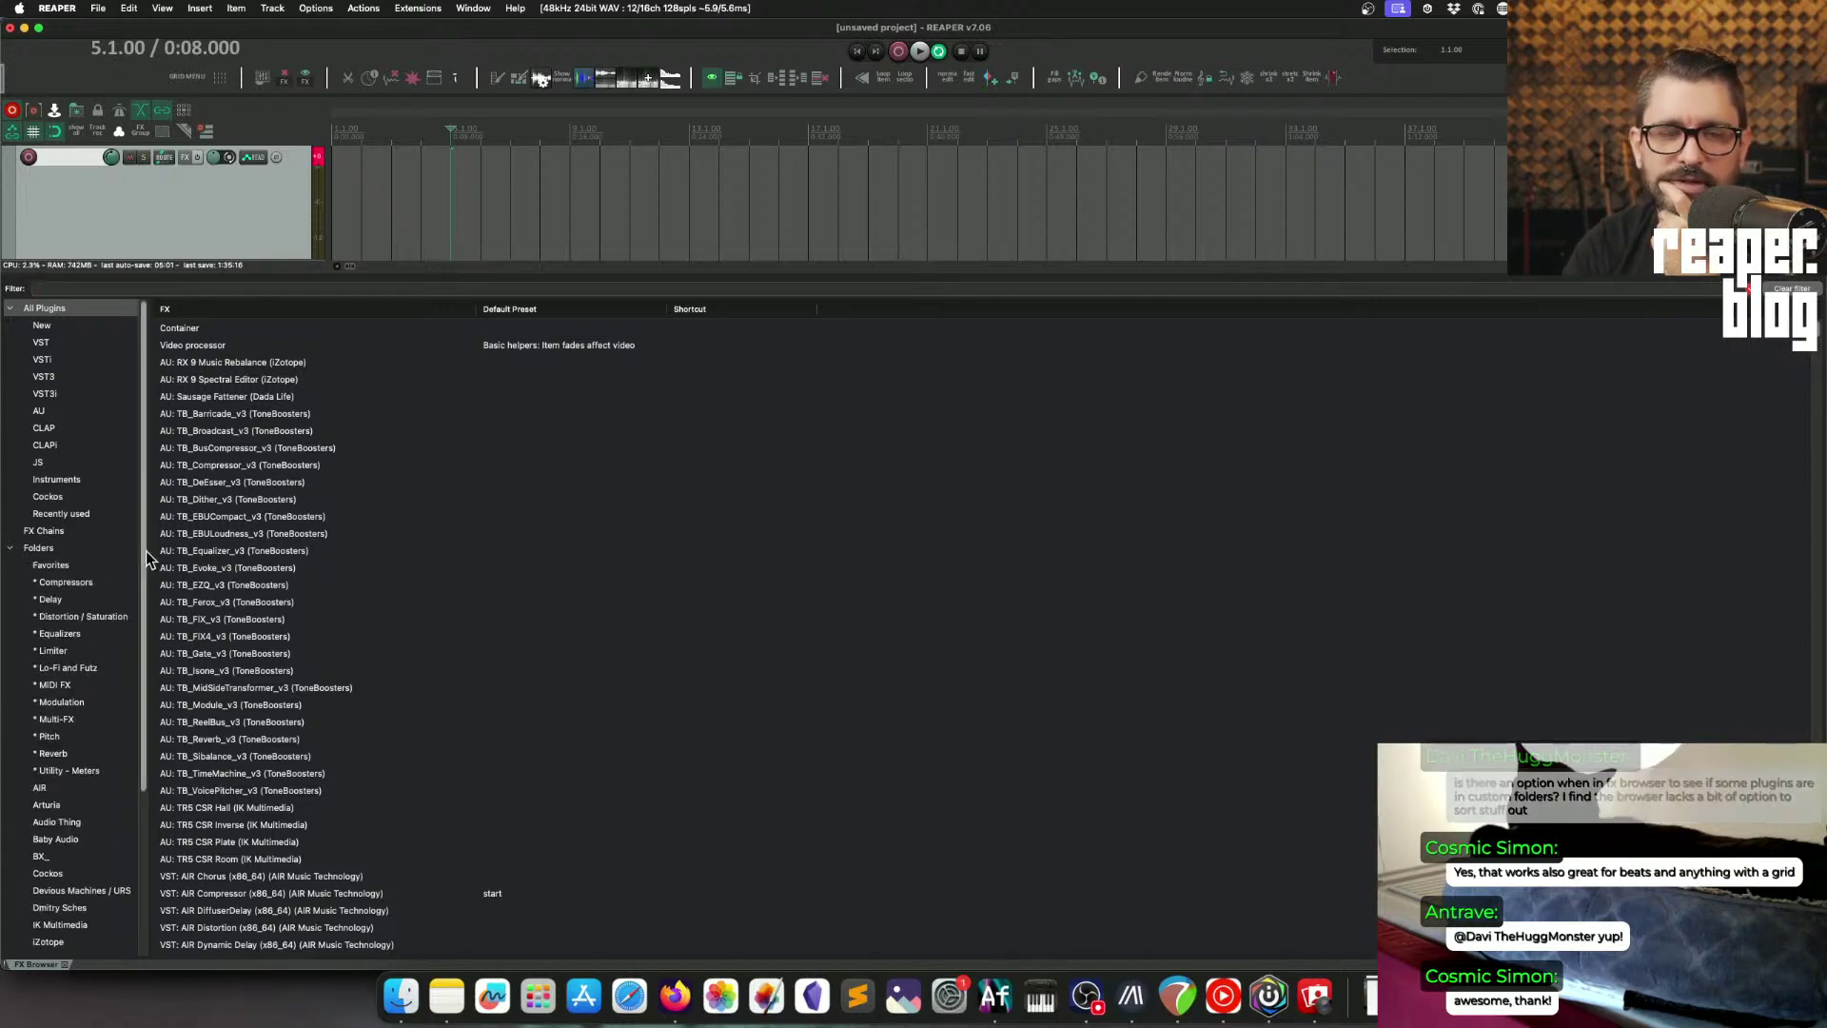
left_click_drag(143, 564, 143, 739)
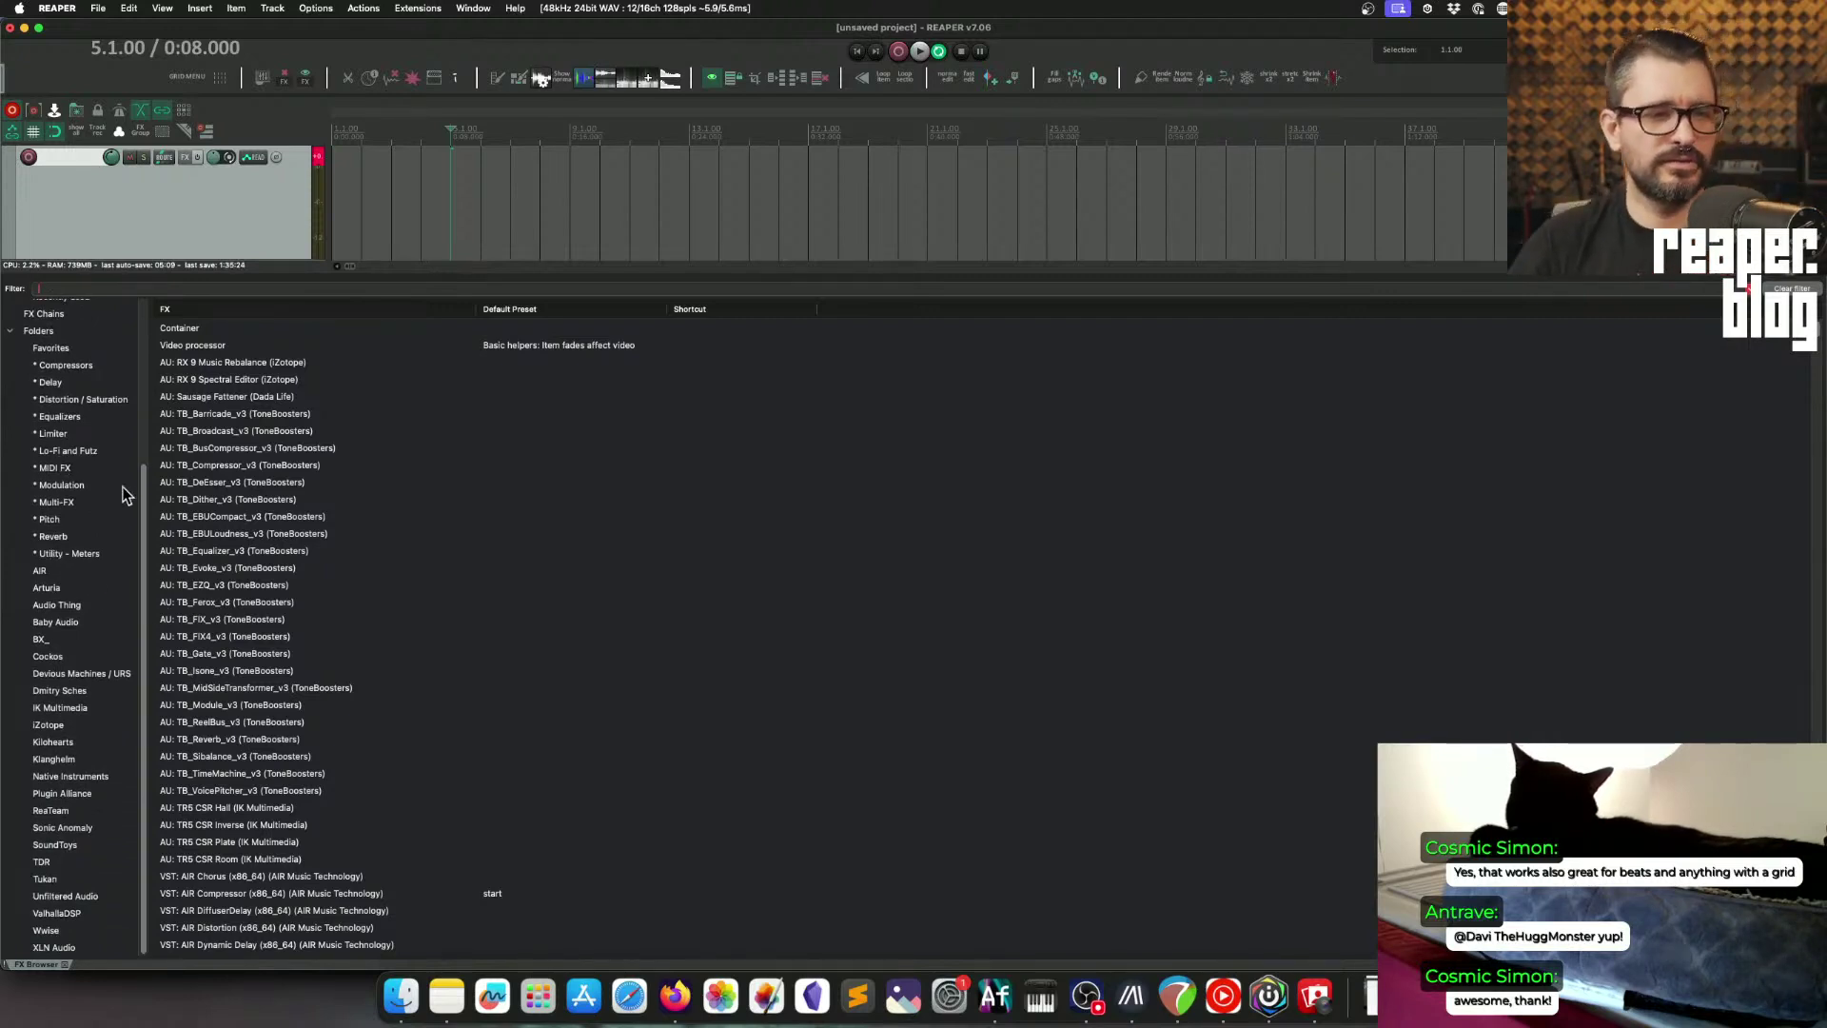
left_click_drag(145, 551, 162, 291)
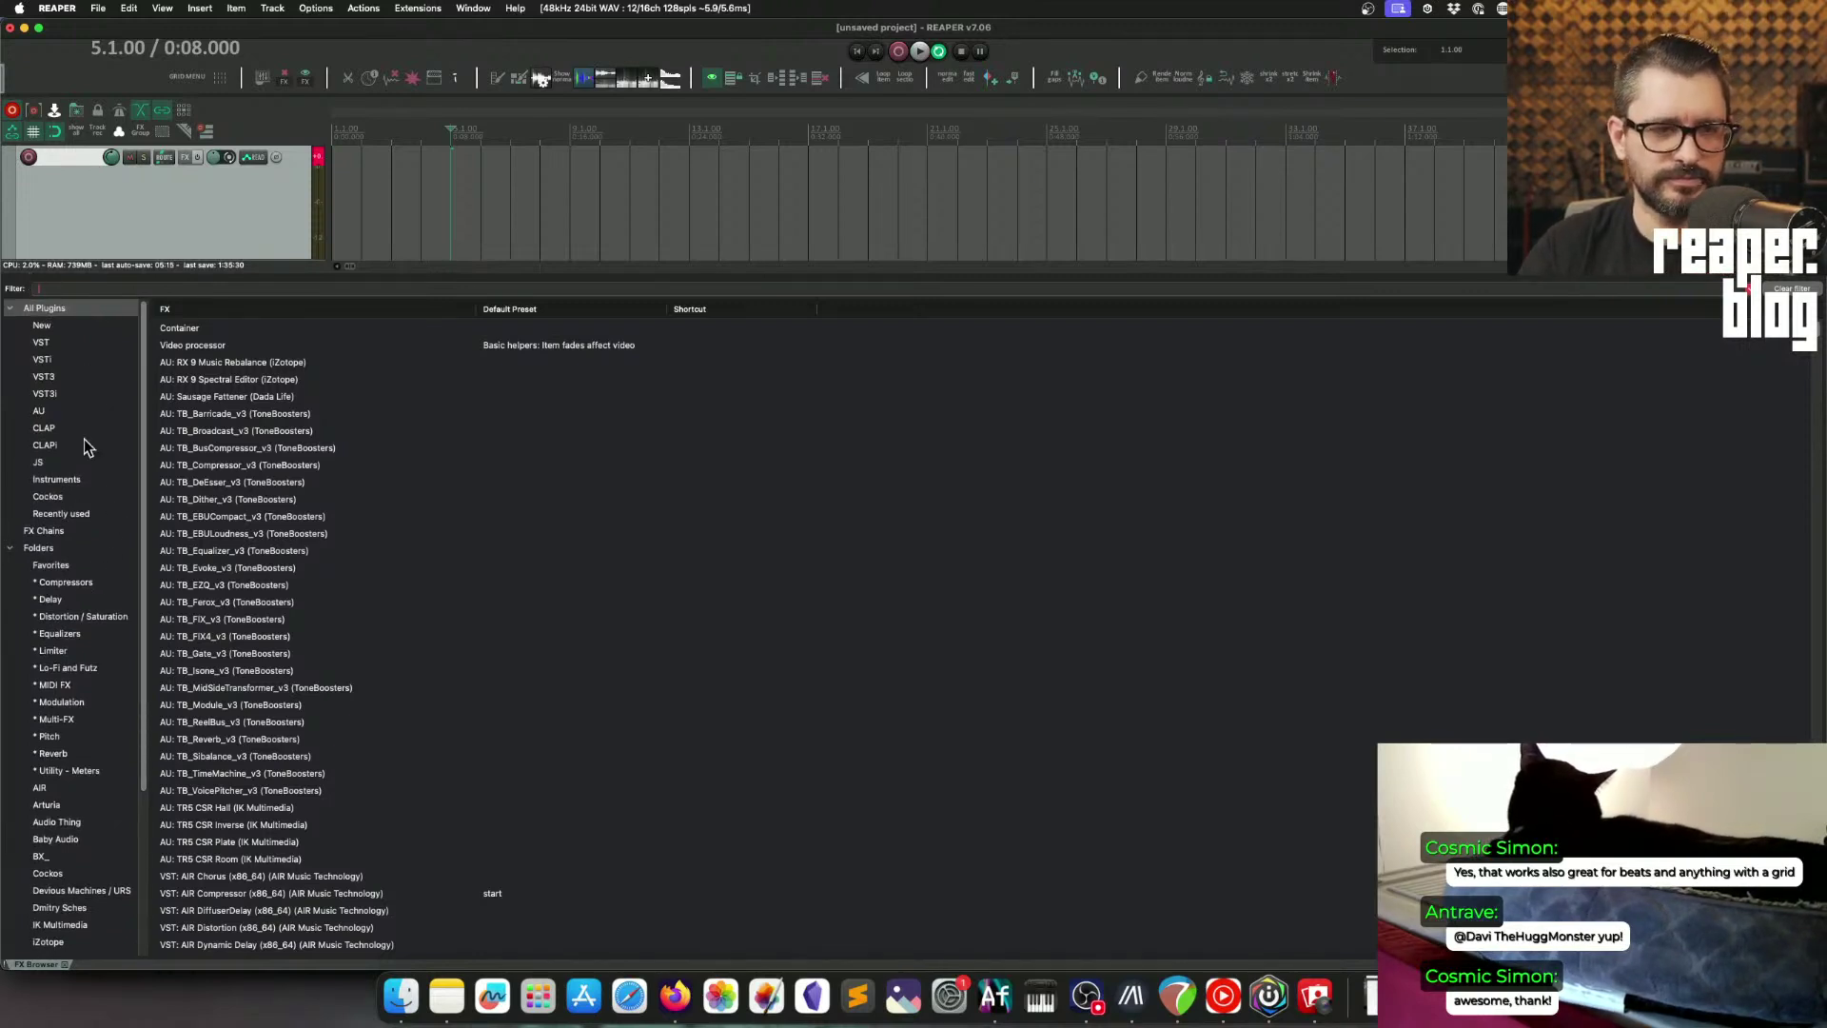
Step: Review the 'Show in left pane' list options, then display the Favorites folder's plugins
right_click(60, 314)
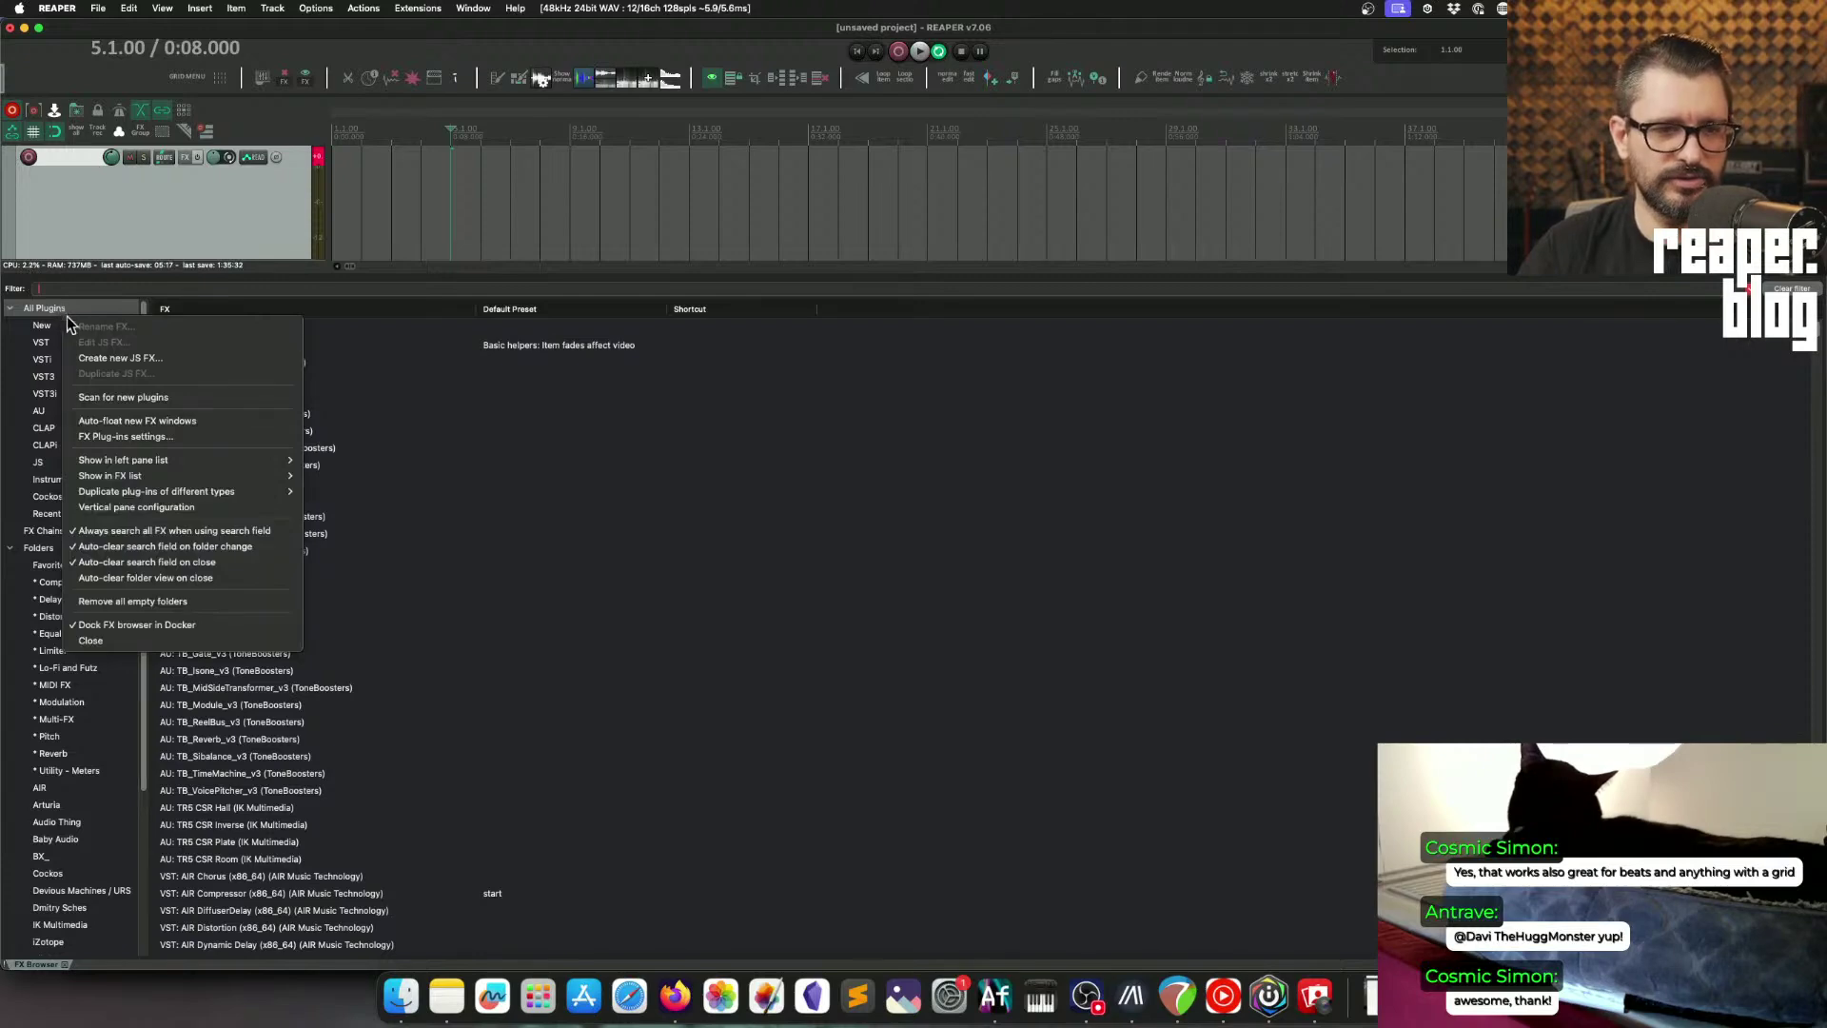
mouse_move(228, 460)
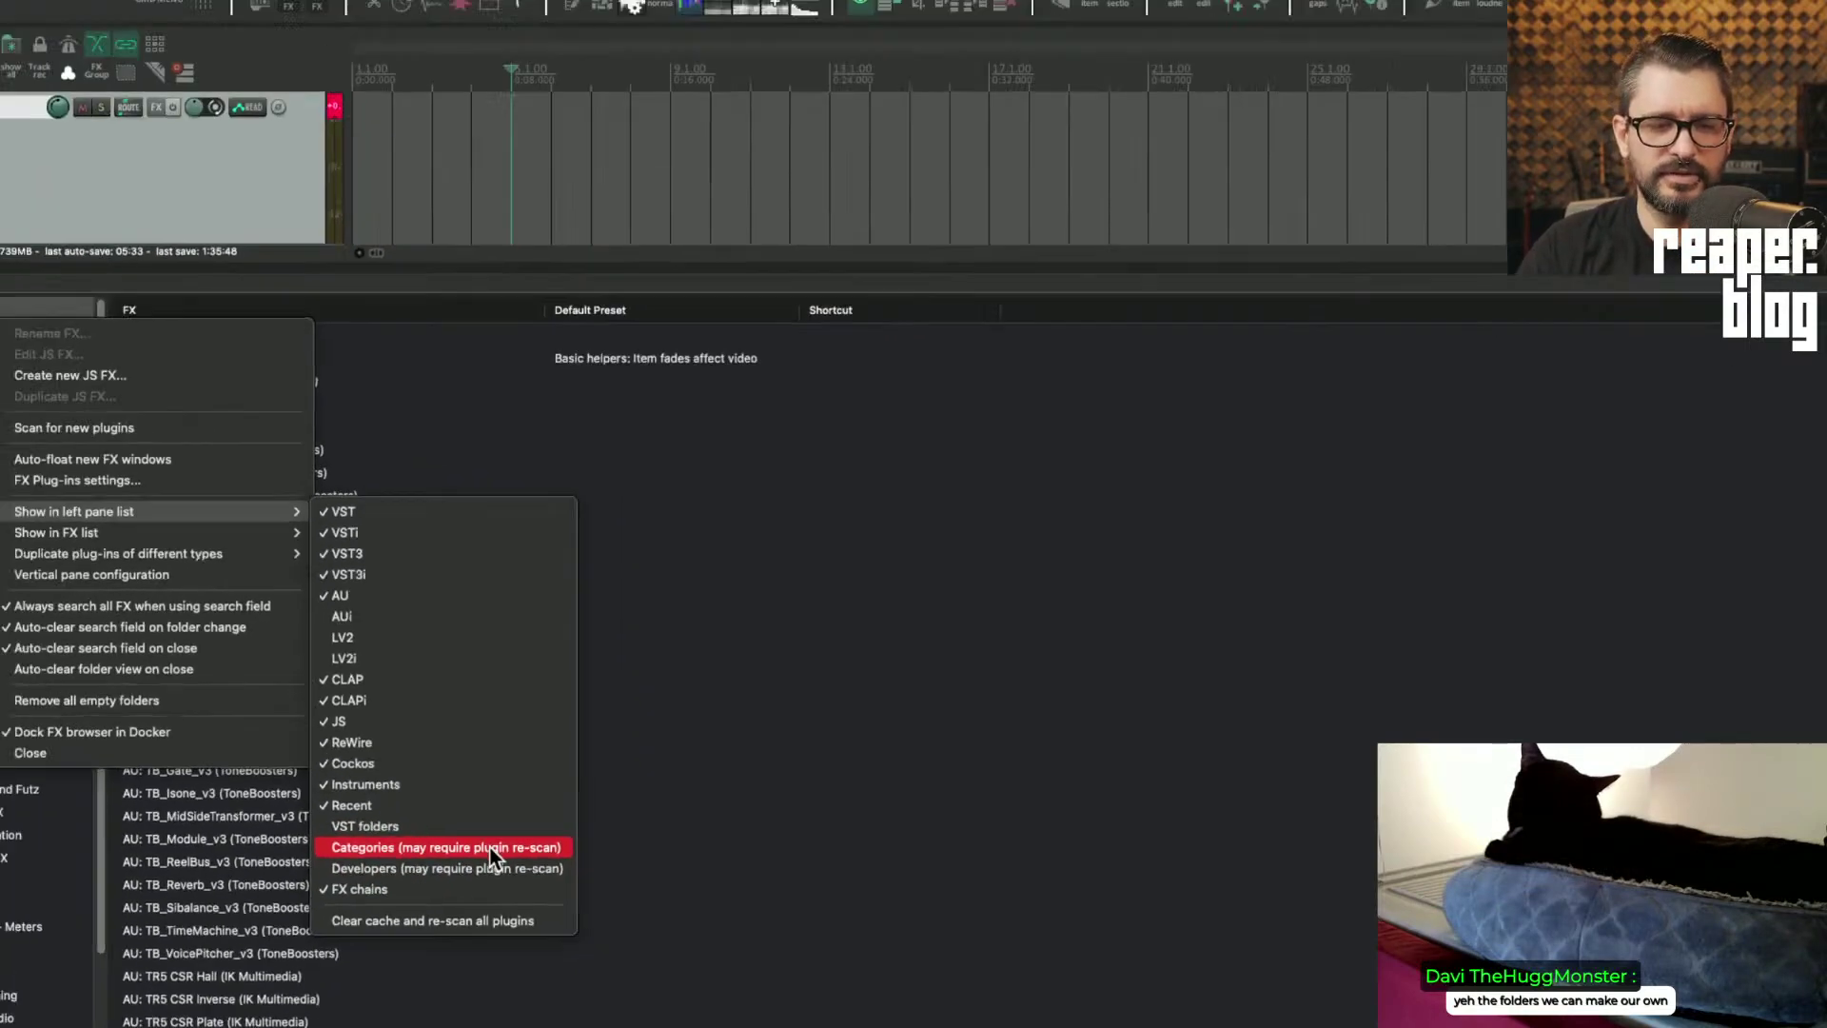
left_click(490, 848)
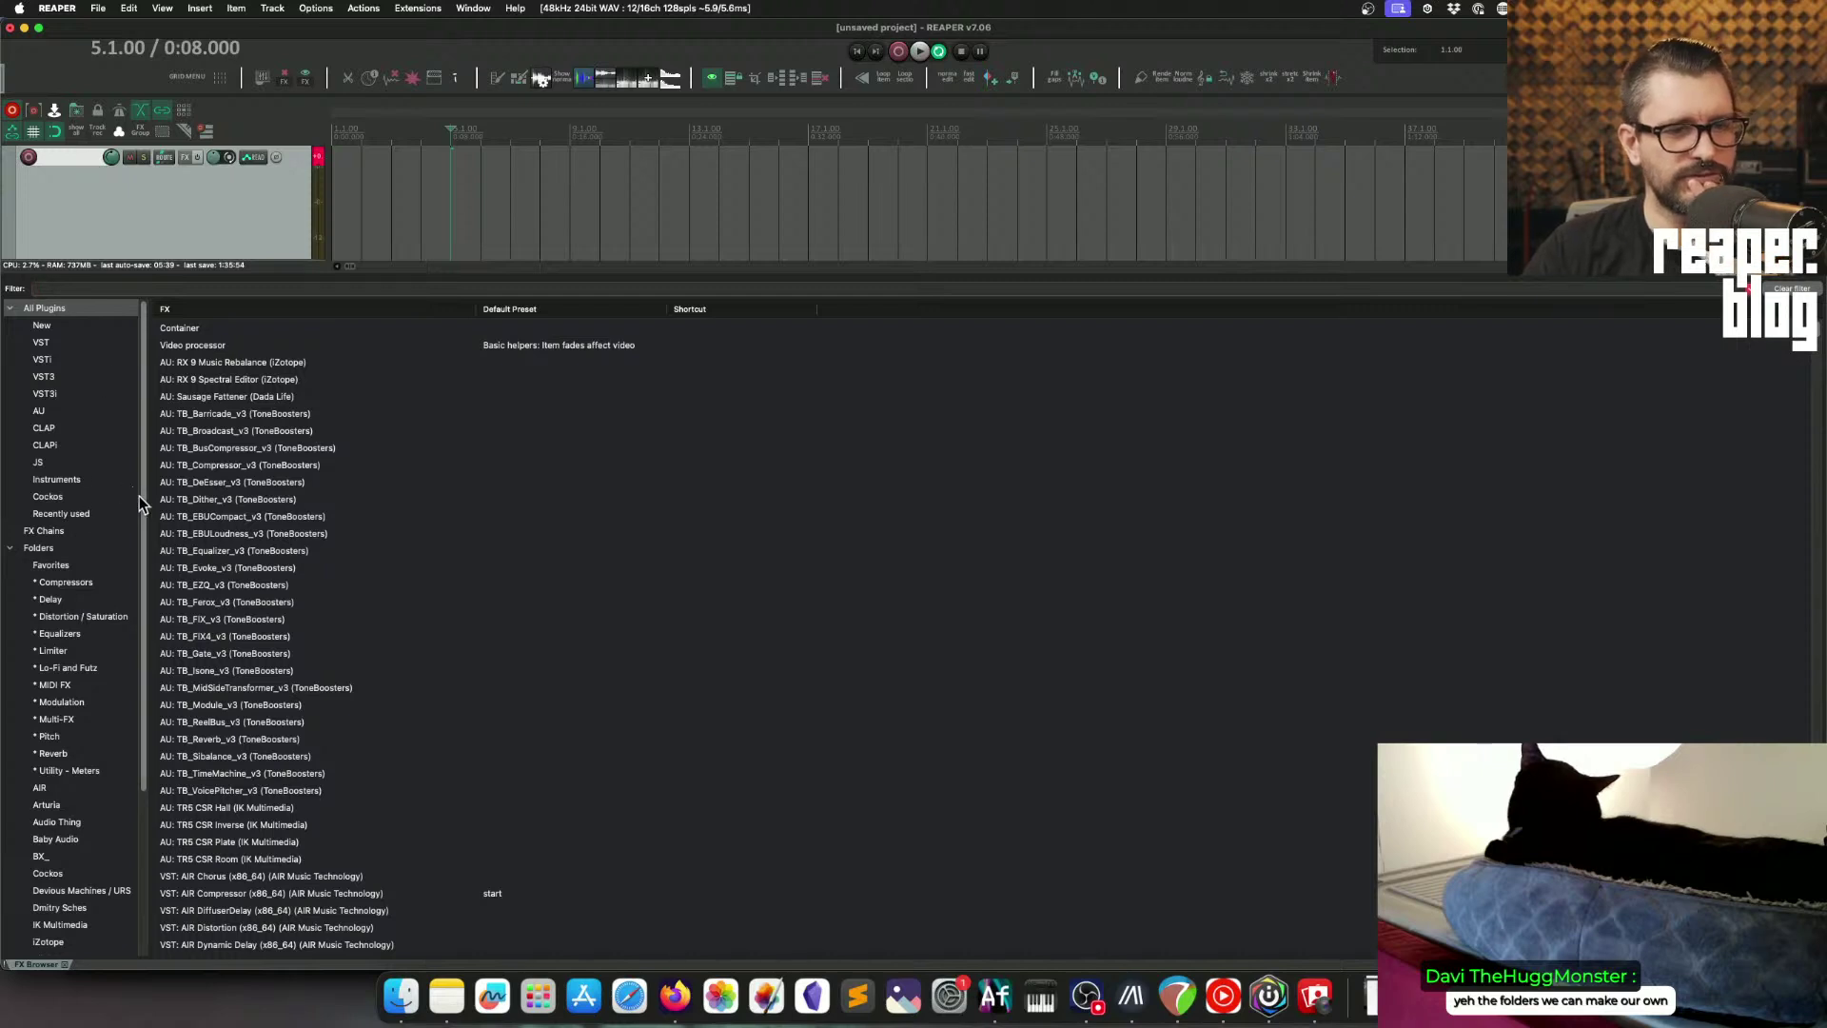
scroll(139, 495, "down", 5)
left_click(61, 350)
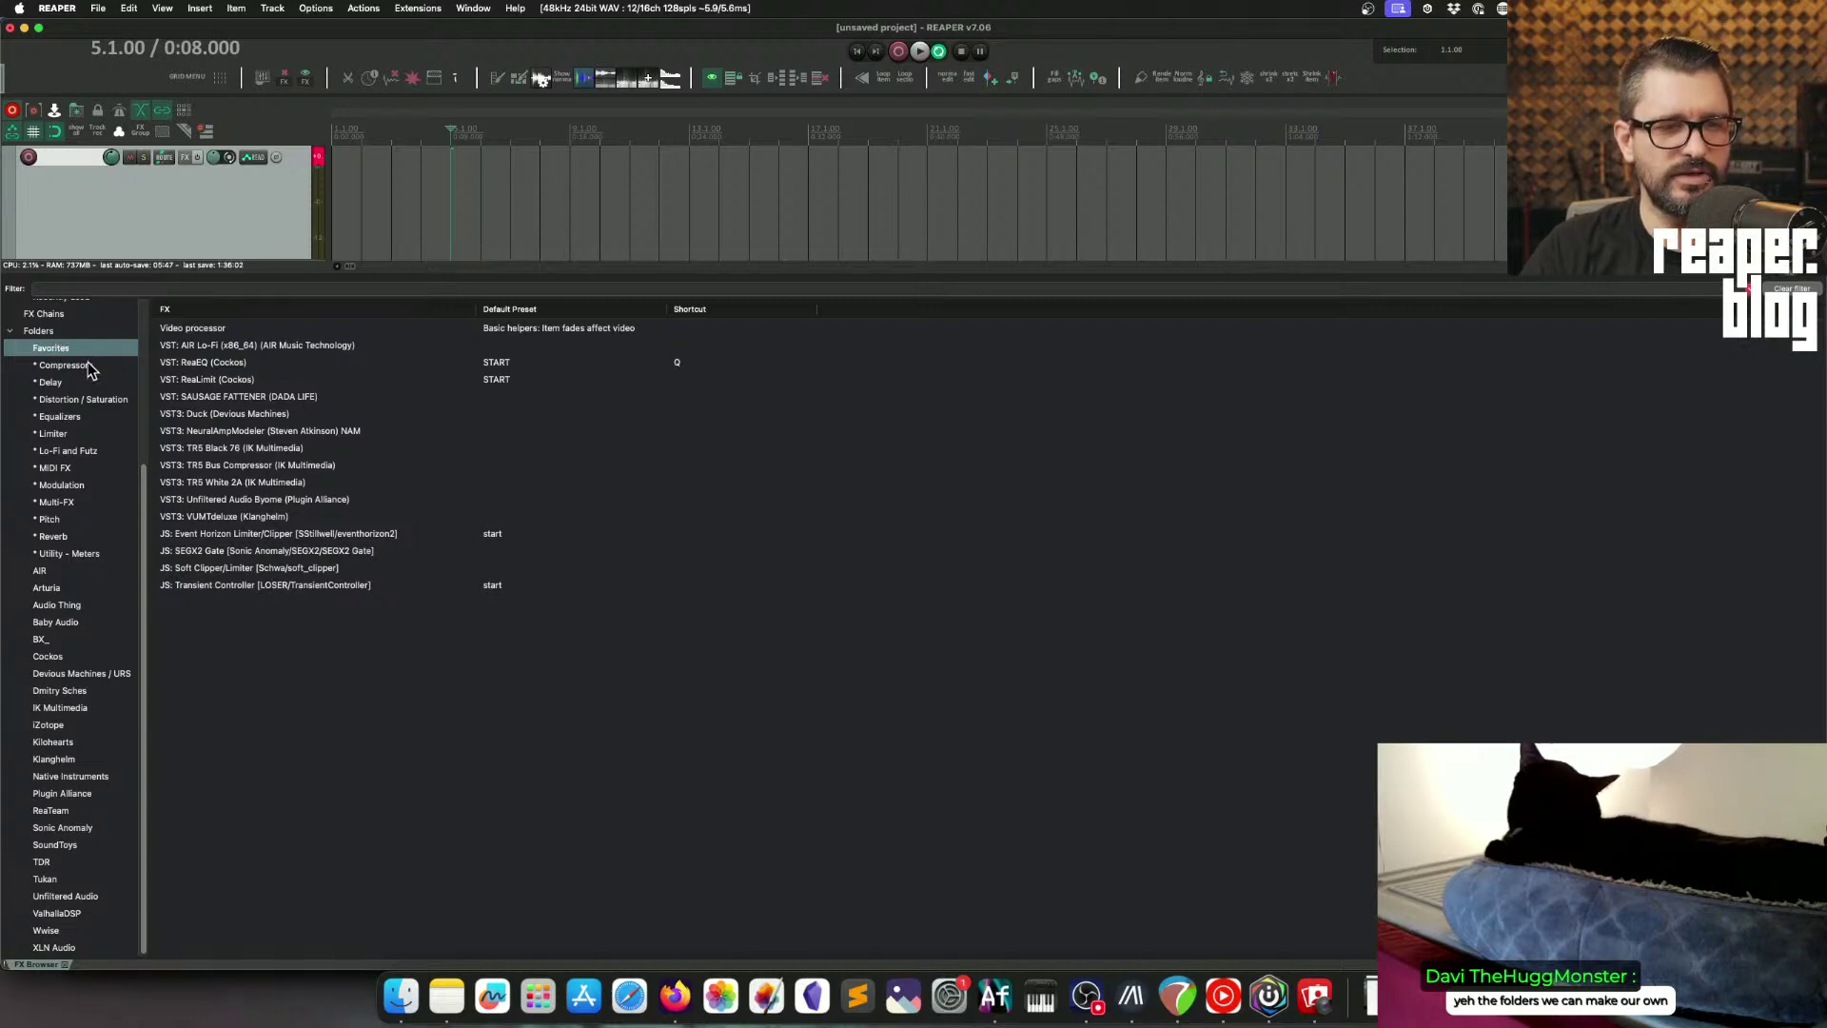
Step: Browse the Compressors, Utility - Meters and following effect-type folders
left_click(91, 368)
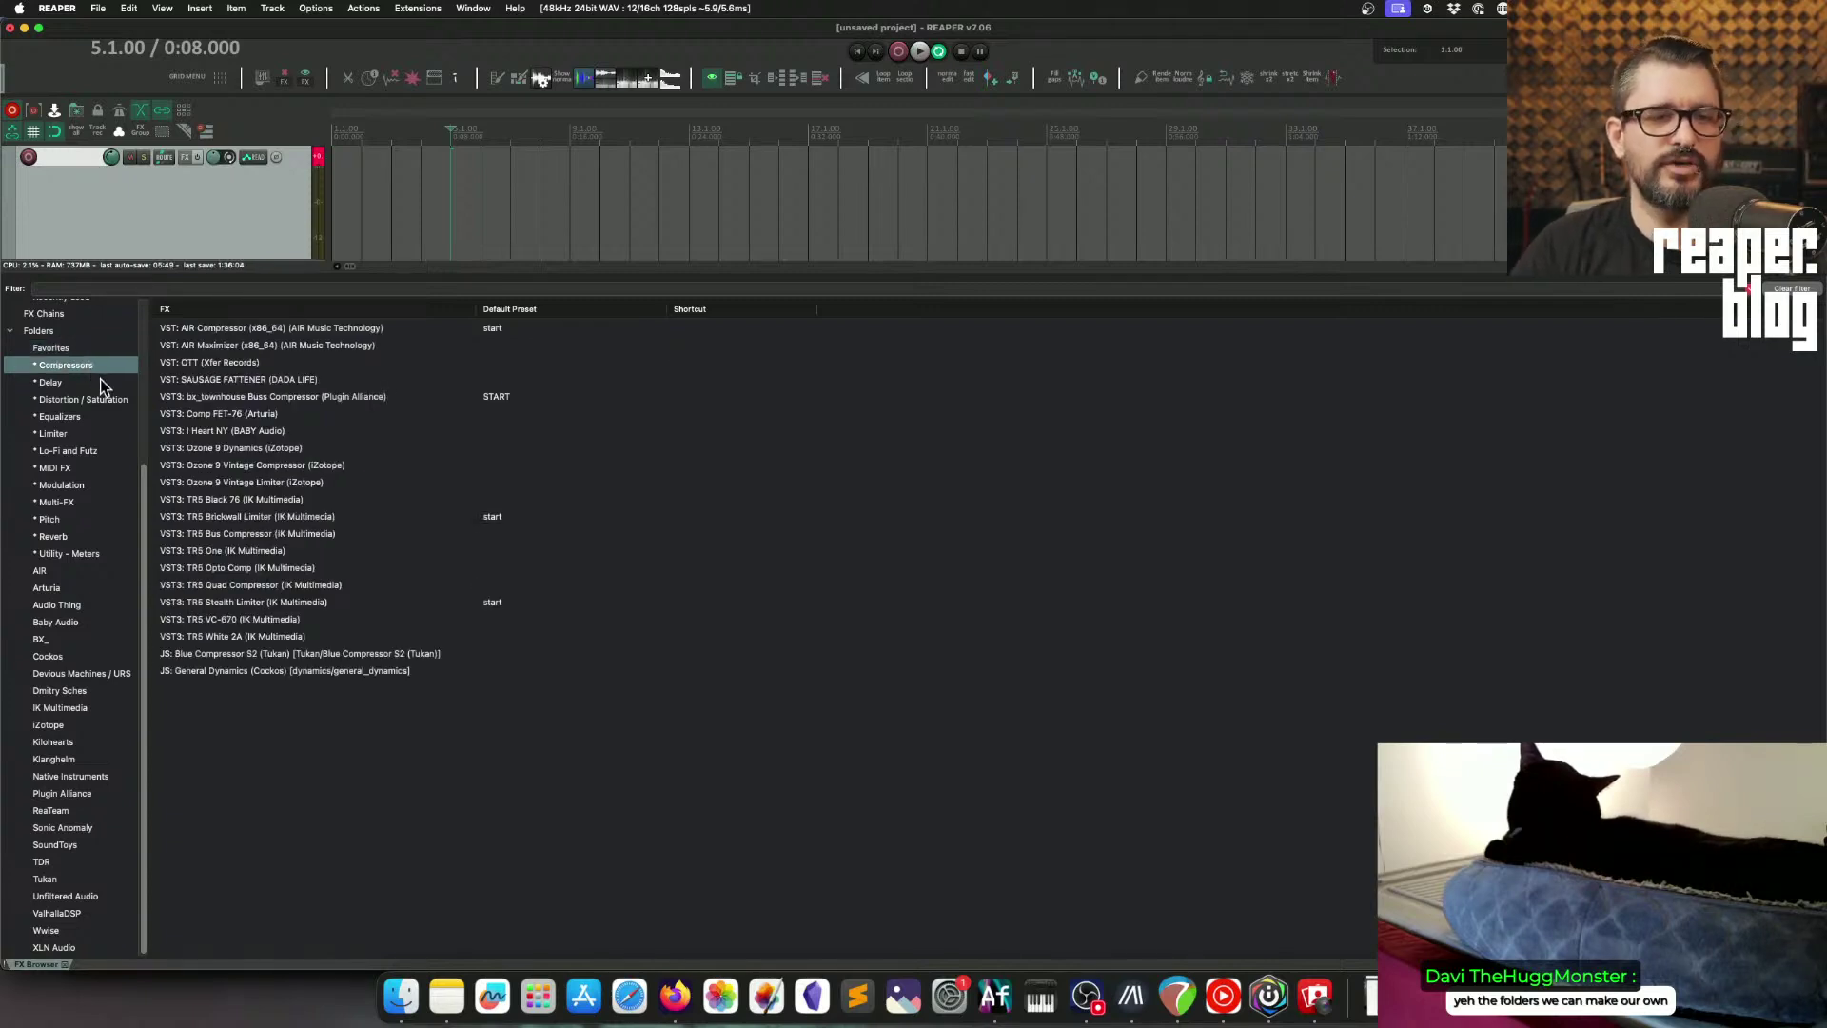
left_click(93, 556)
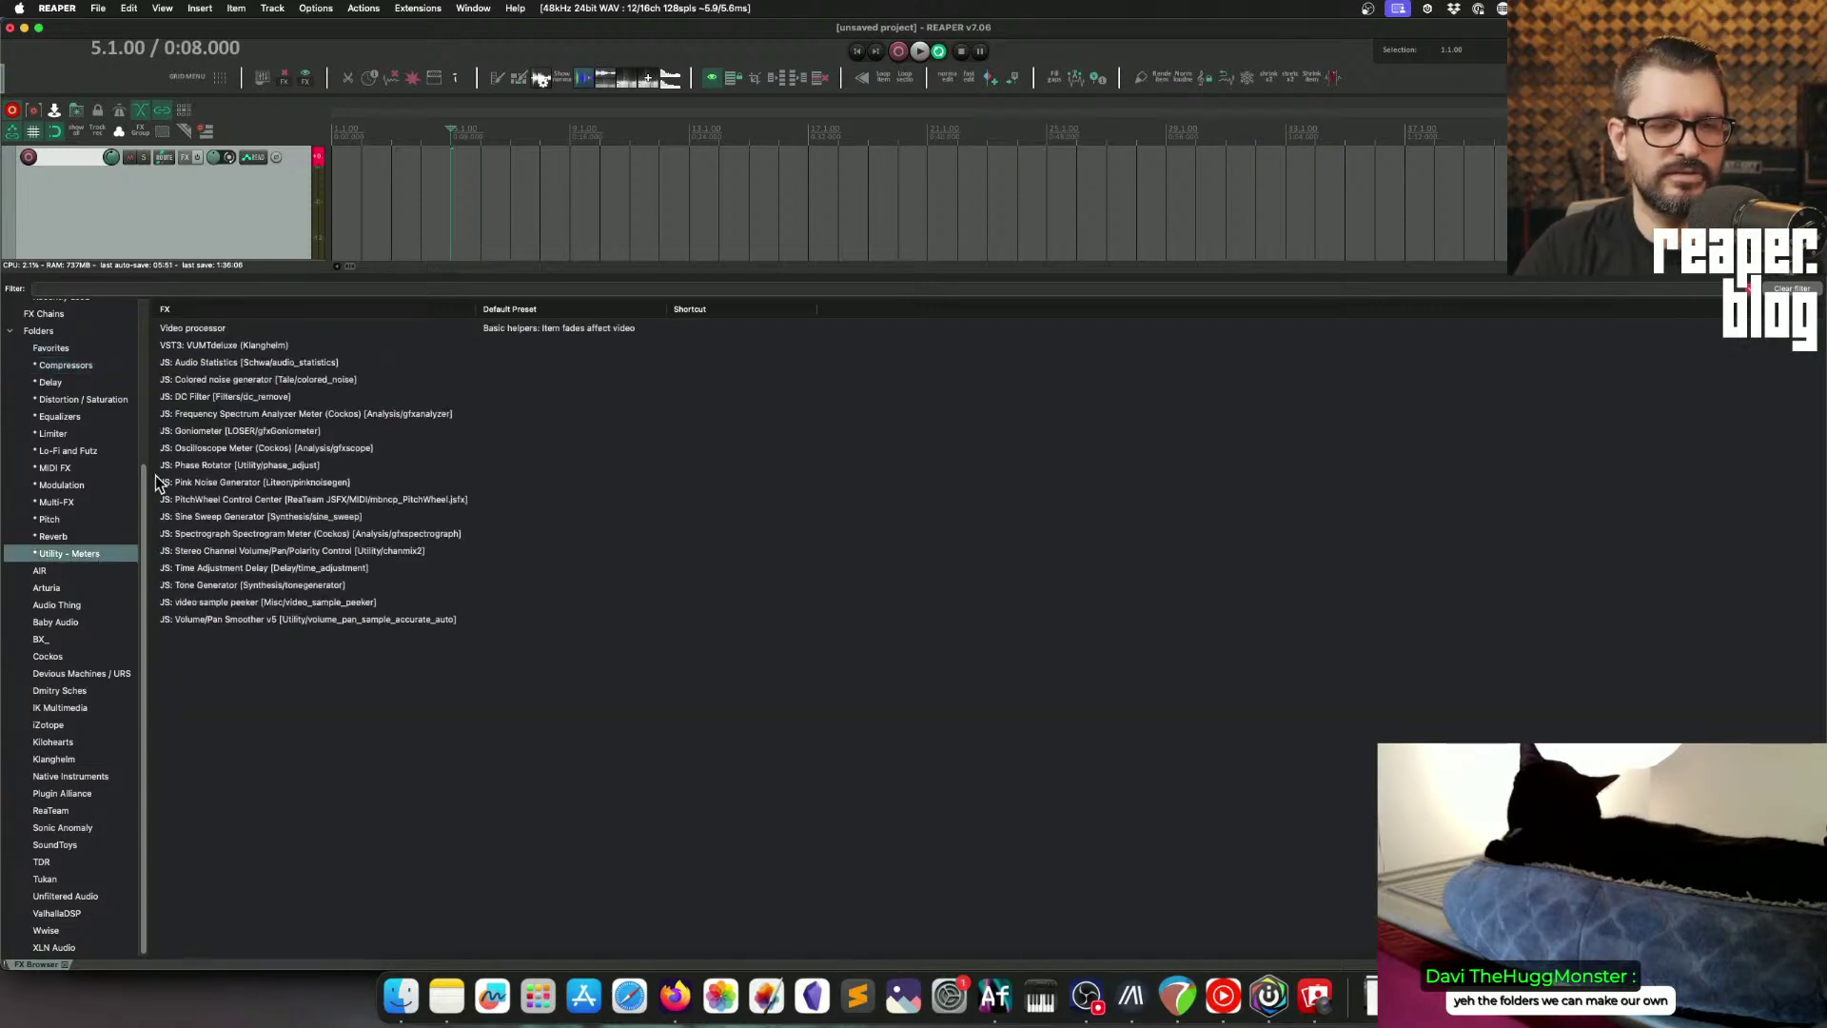
left_click(88, 369)
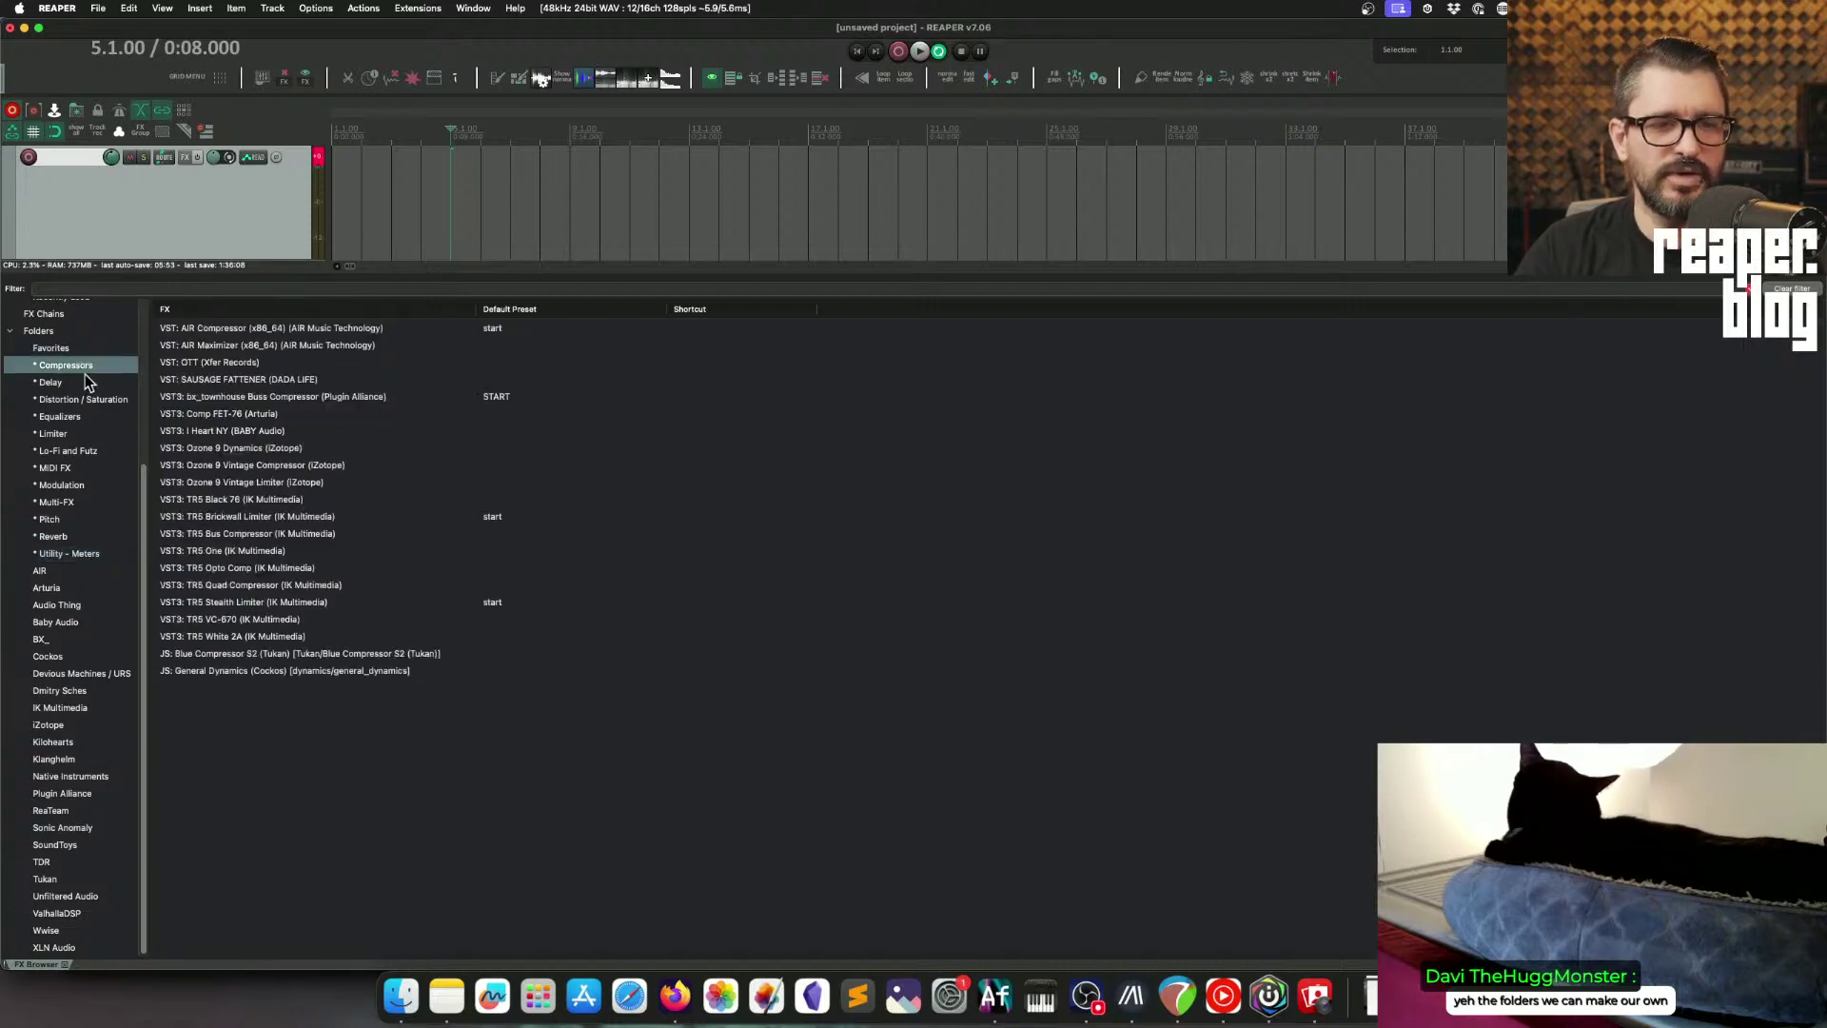
key("Down")
key("Down")
key("Down")
key("Down")
key("Down")
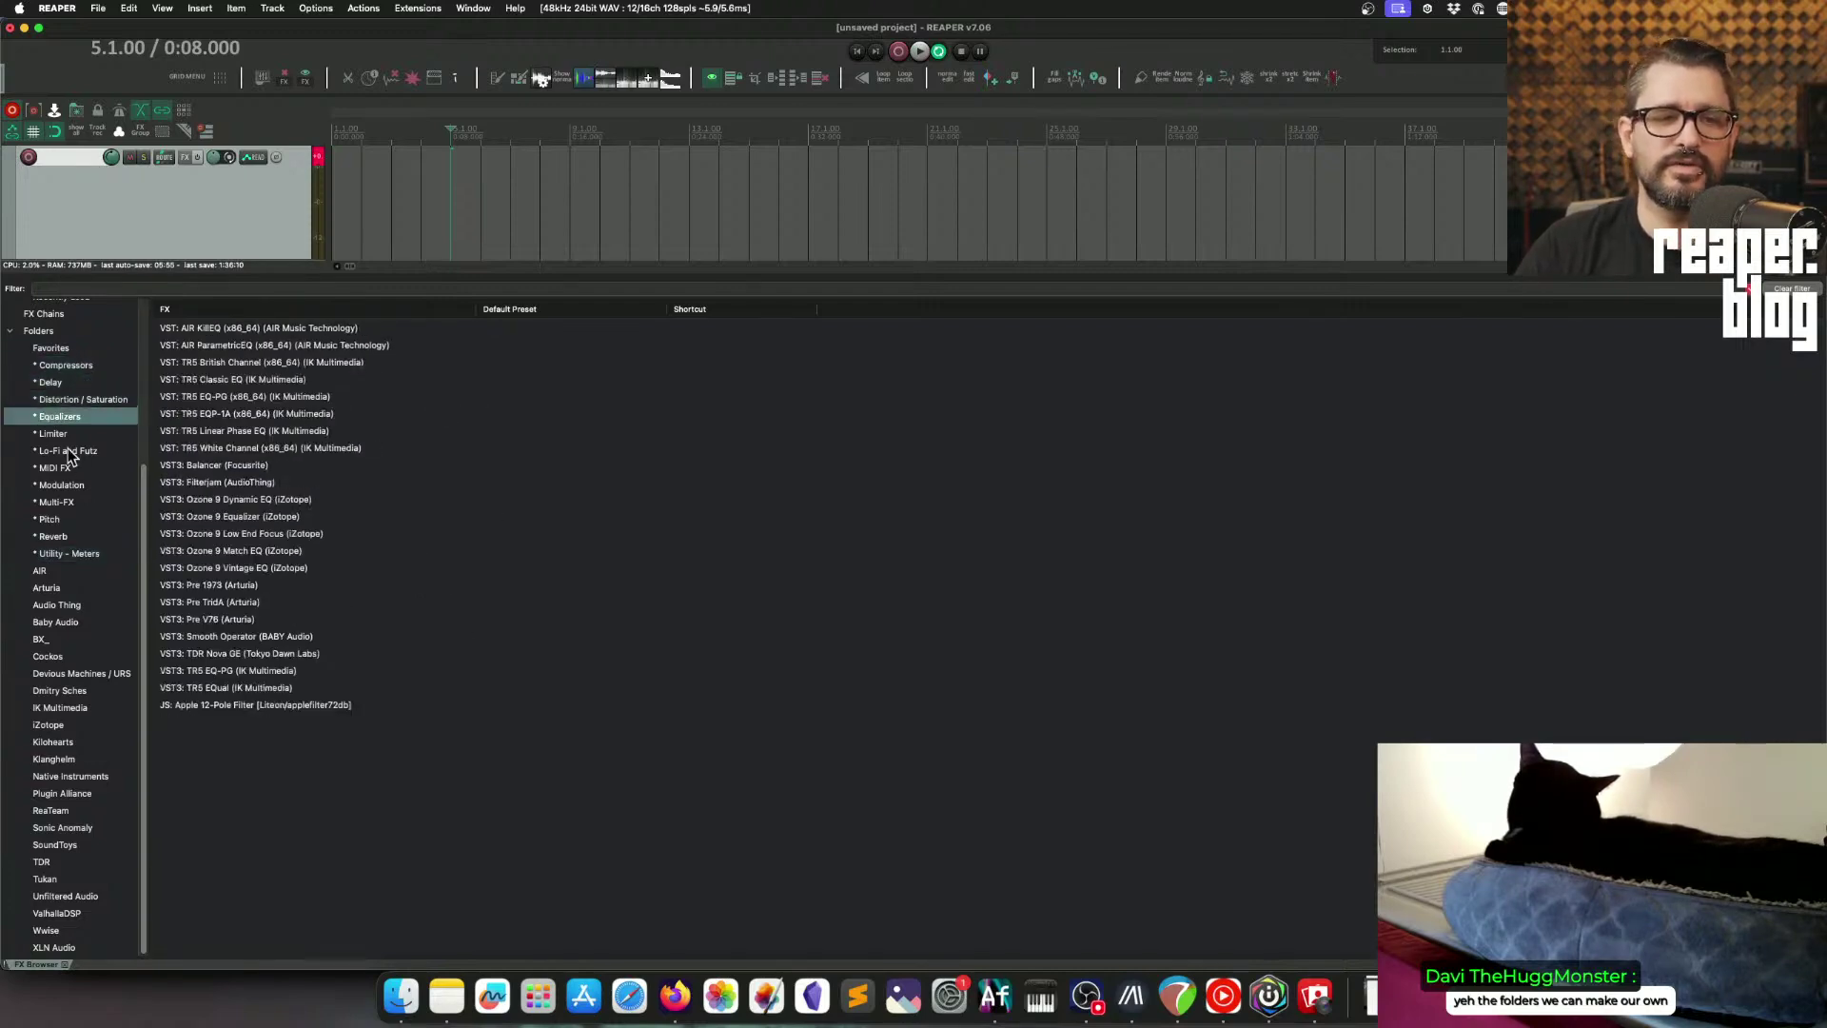
Step: Browse the AIR, Arturia and Audio Thing vendor folders, ending on Baby Audio's plugins
left_click(55, 571)
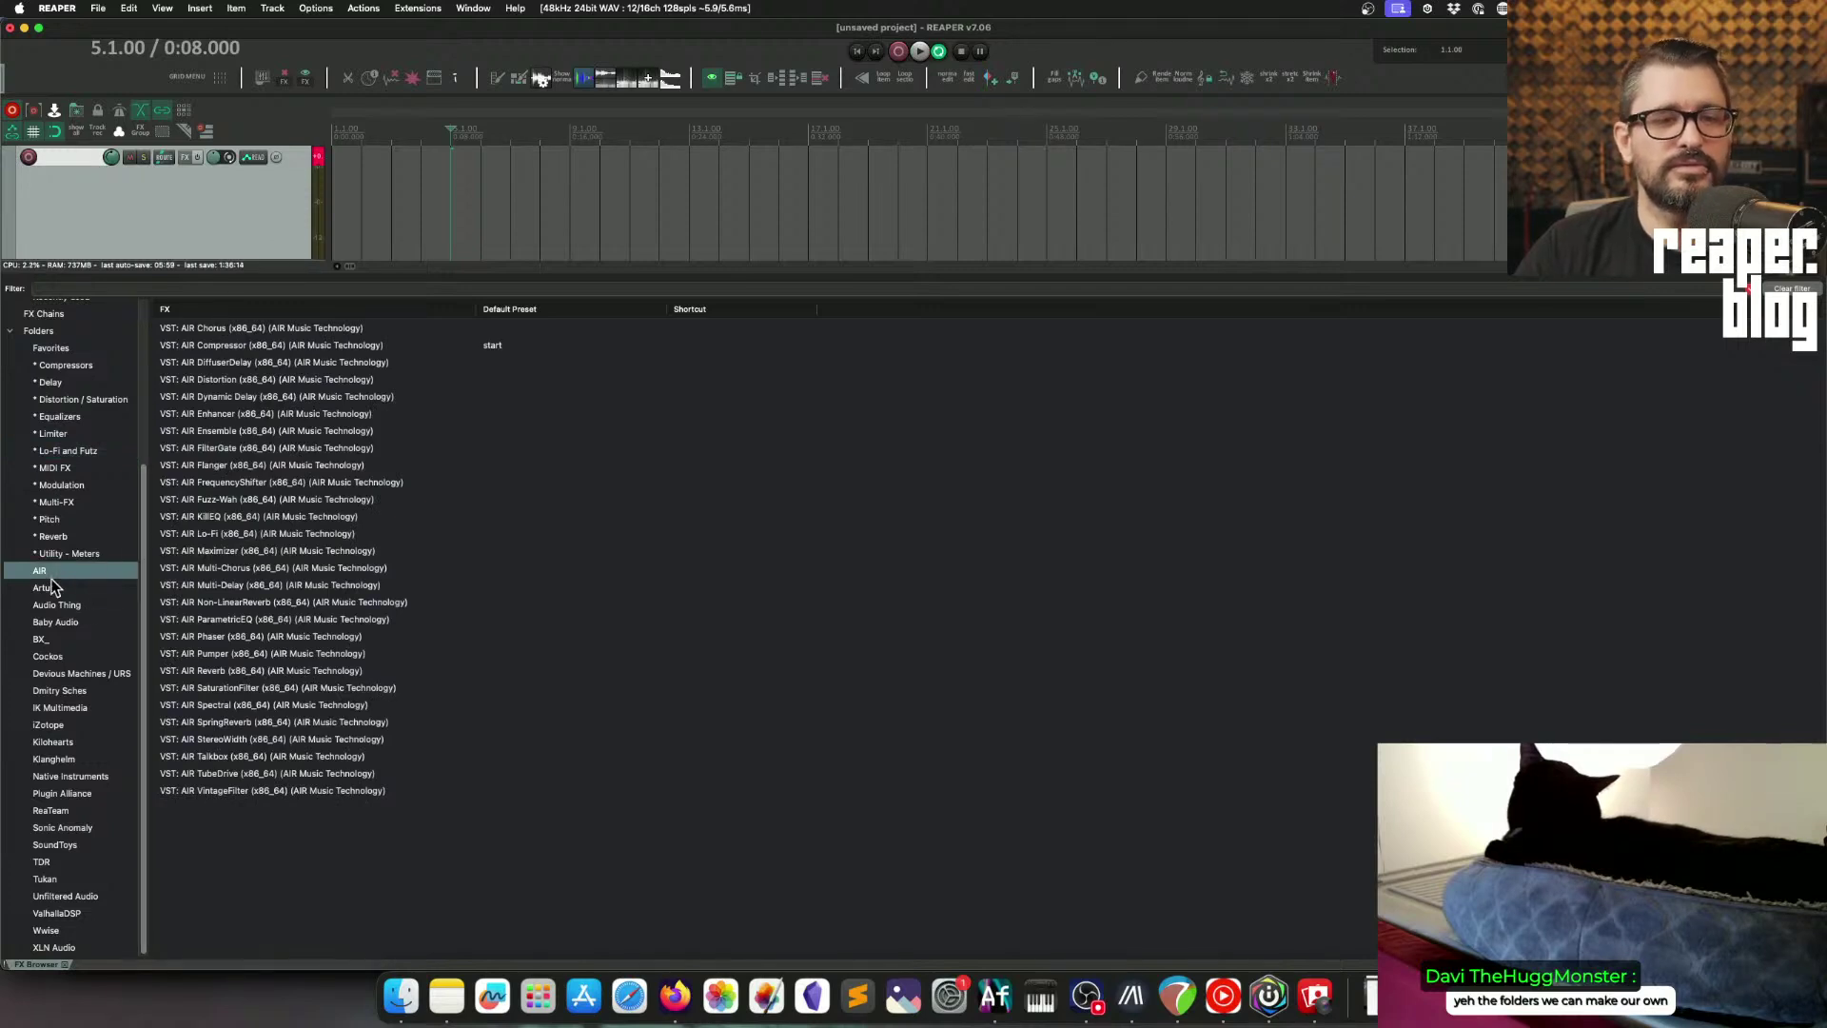
left_click(55, 586)
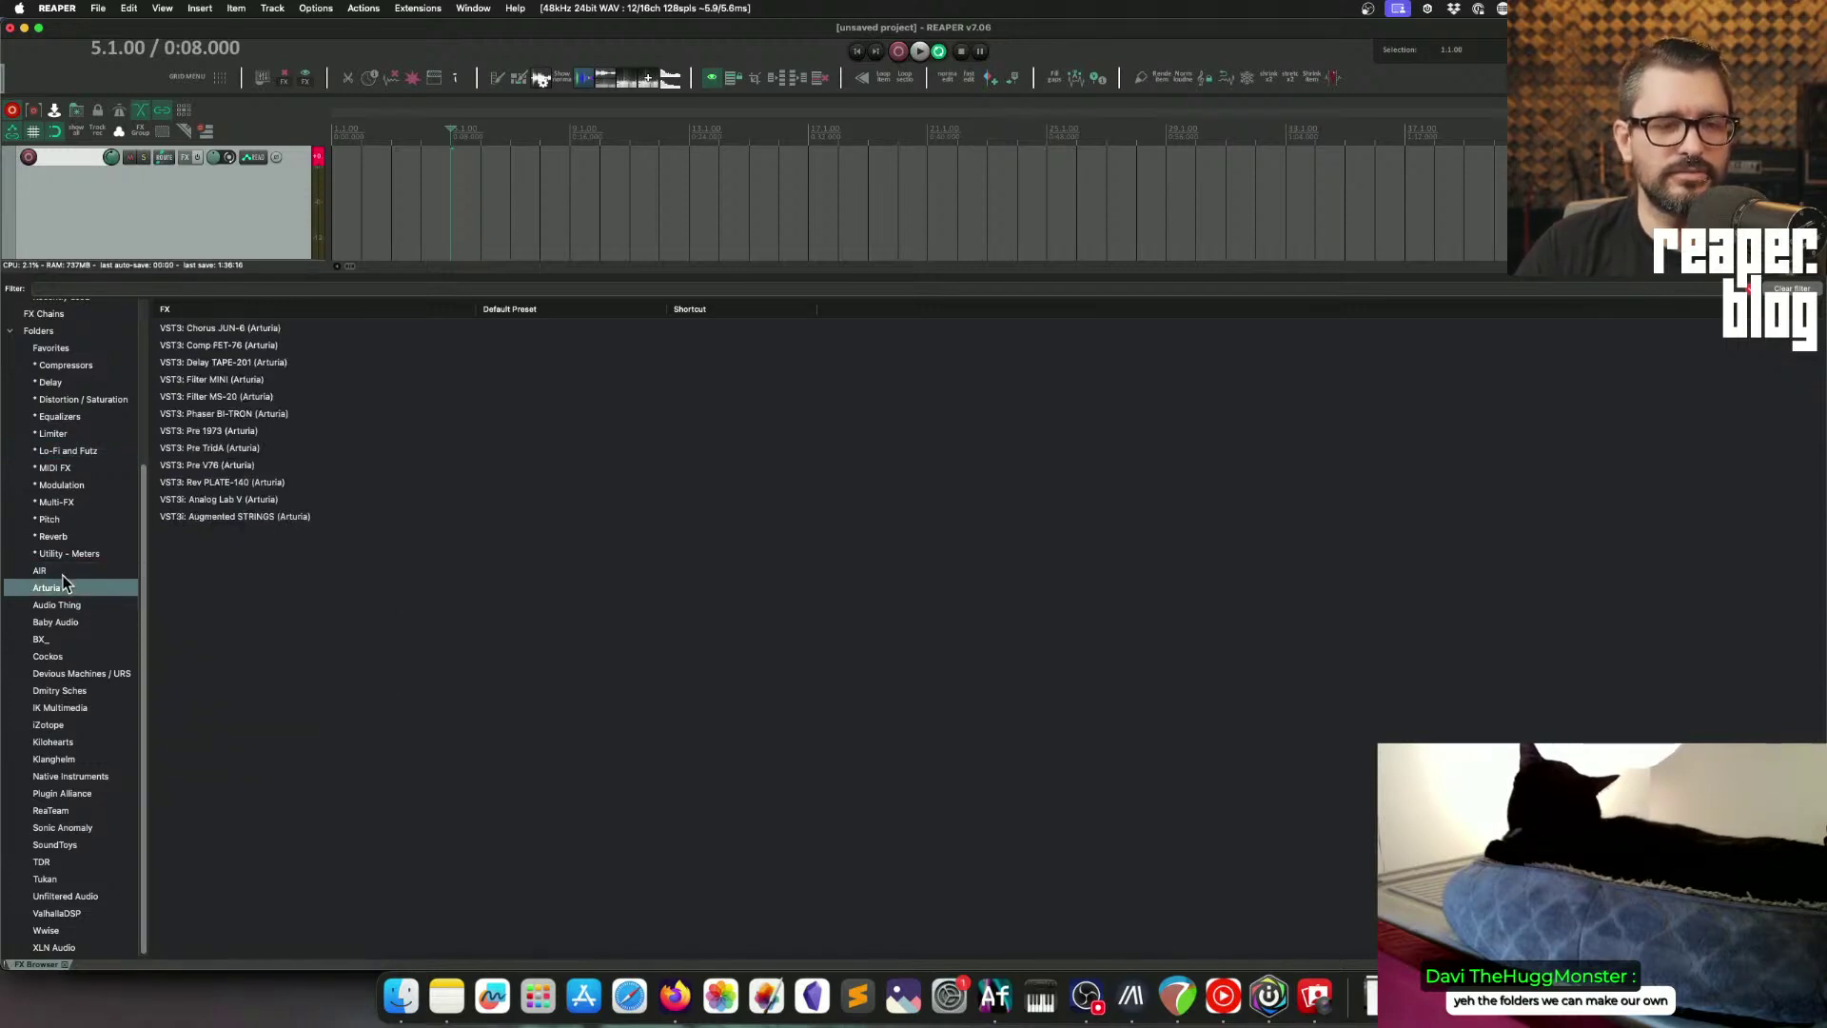
left_click(63, 575)
left_click(63, 581)
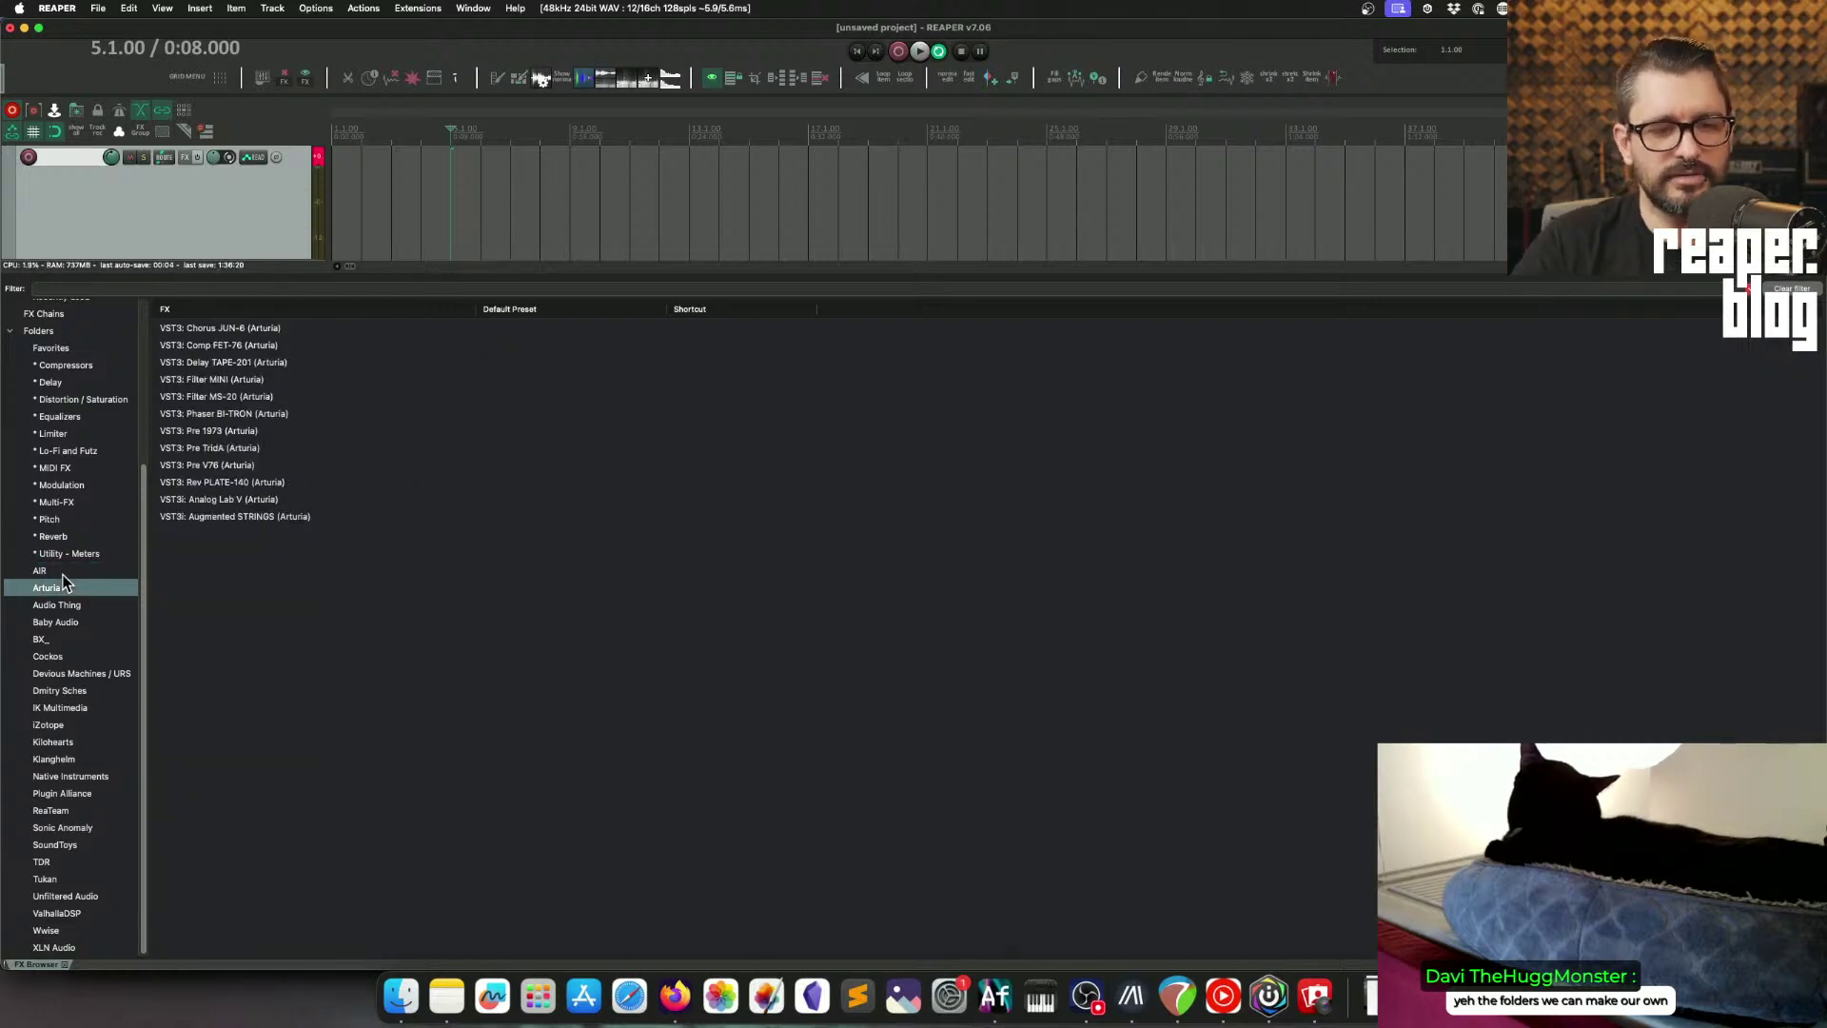
key("Down")
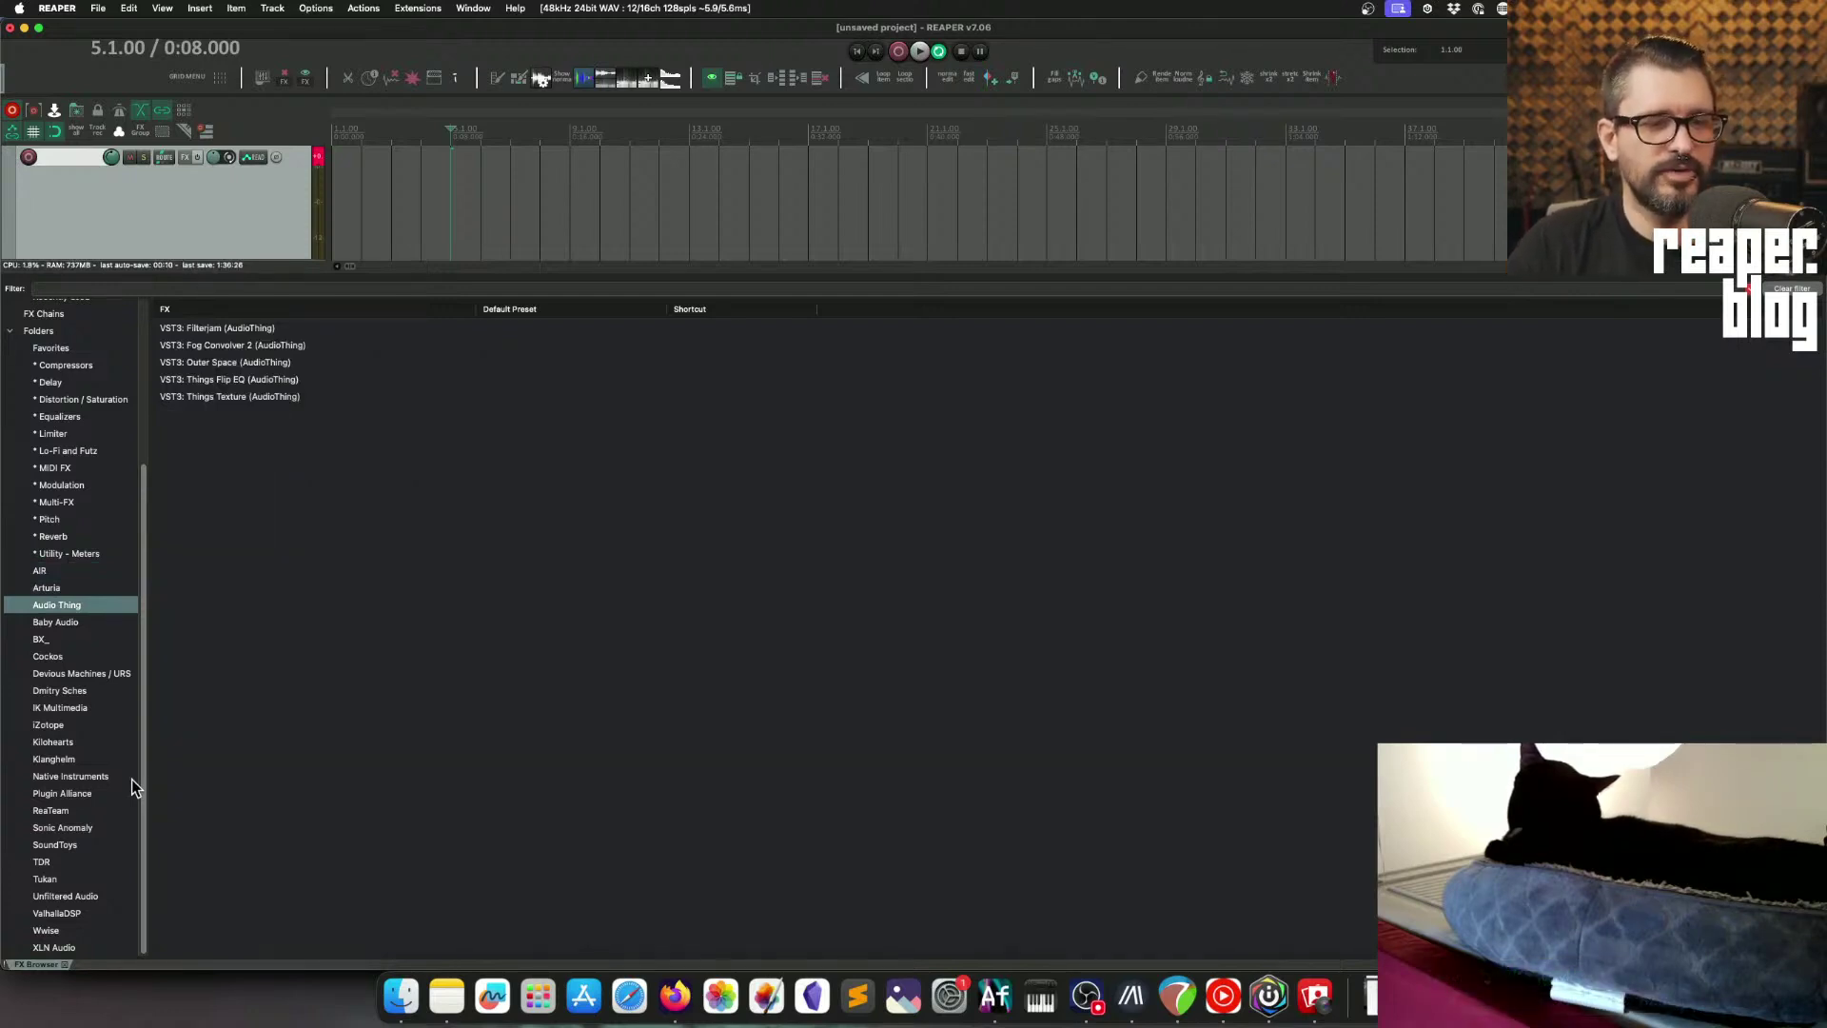
left_click(107, 623)
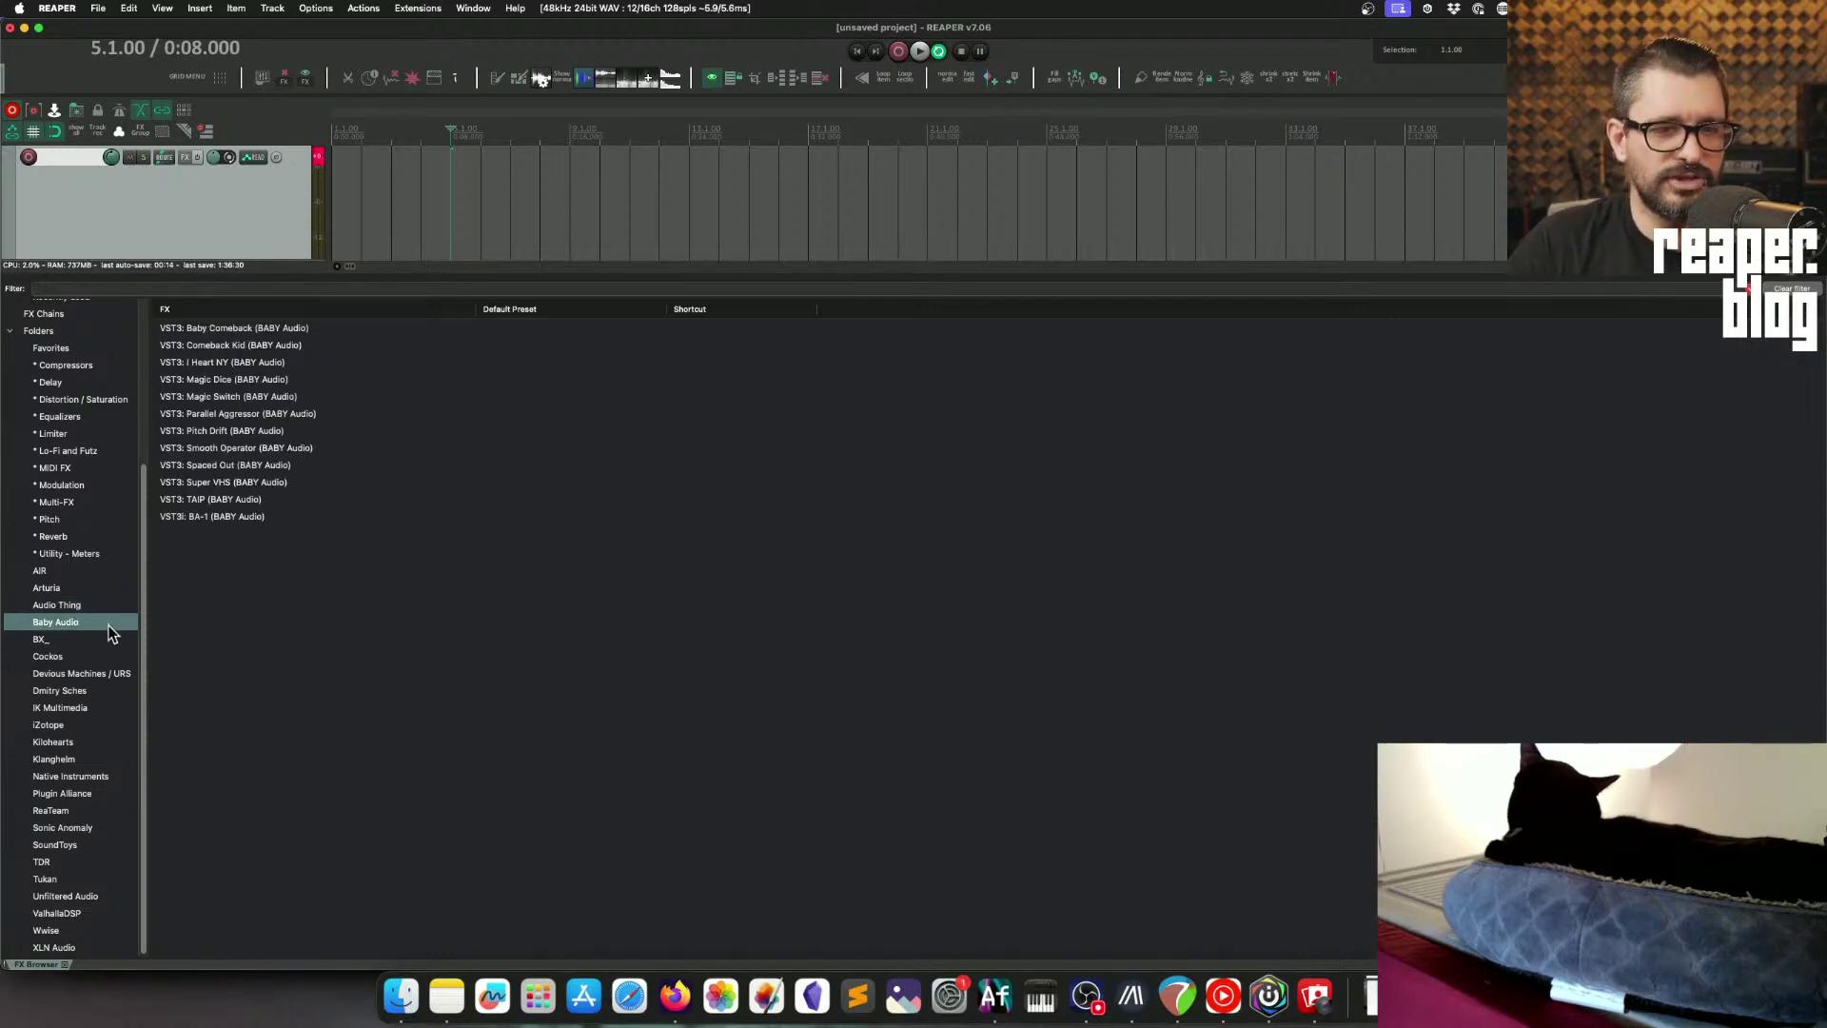
Step: Review the Baby Audio folder's filter, then list the BX_ and Devious Machines / URS plugins
right_click(76, 624)
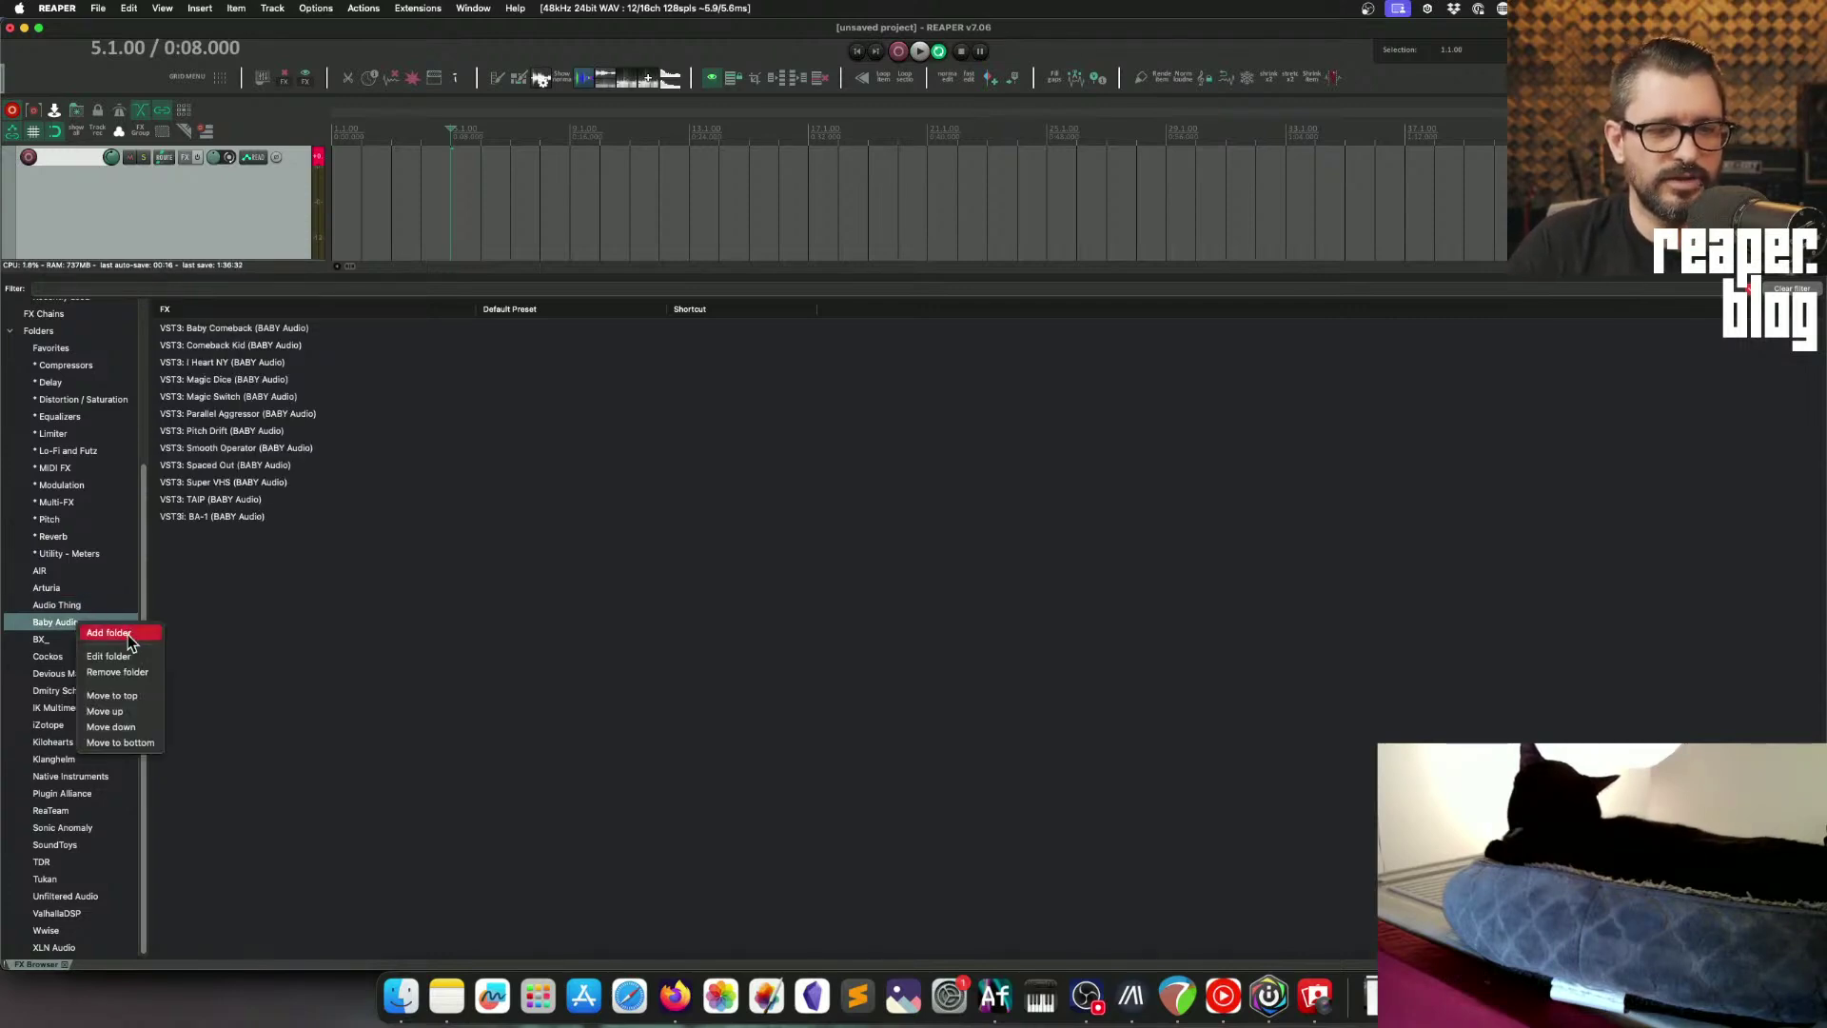
left_click(119, 655)
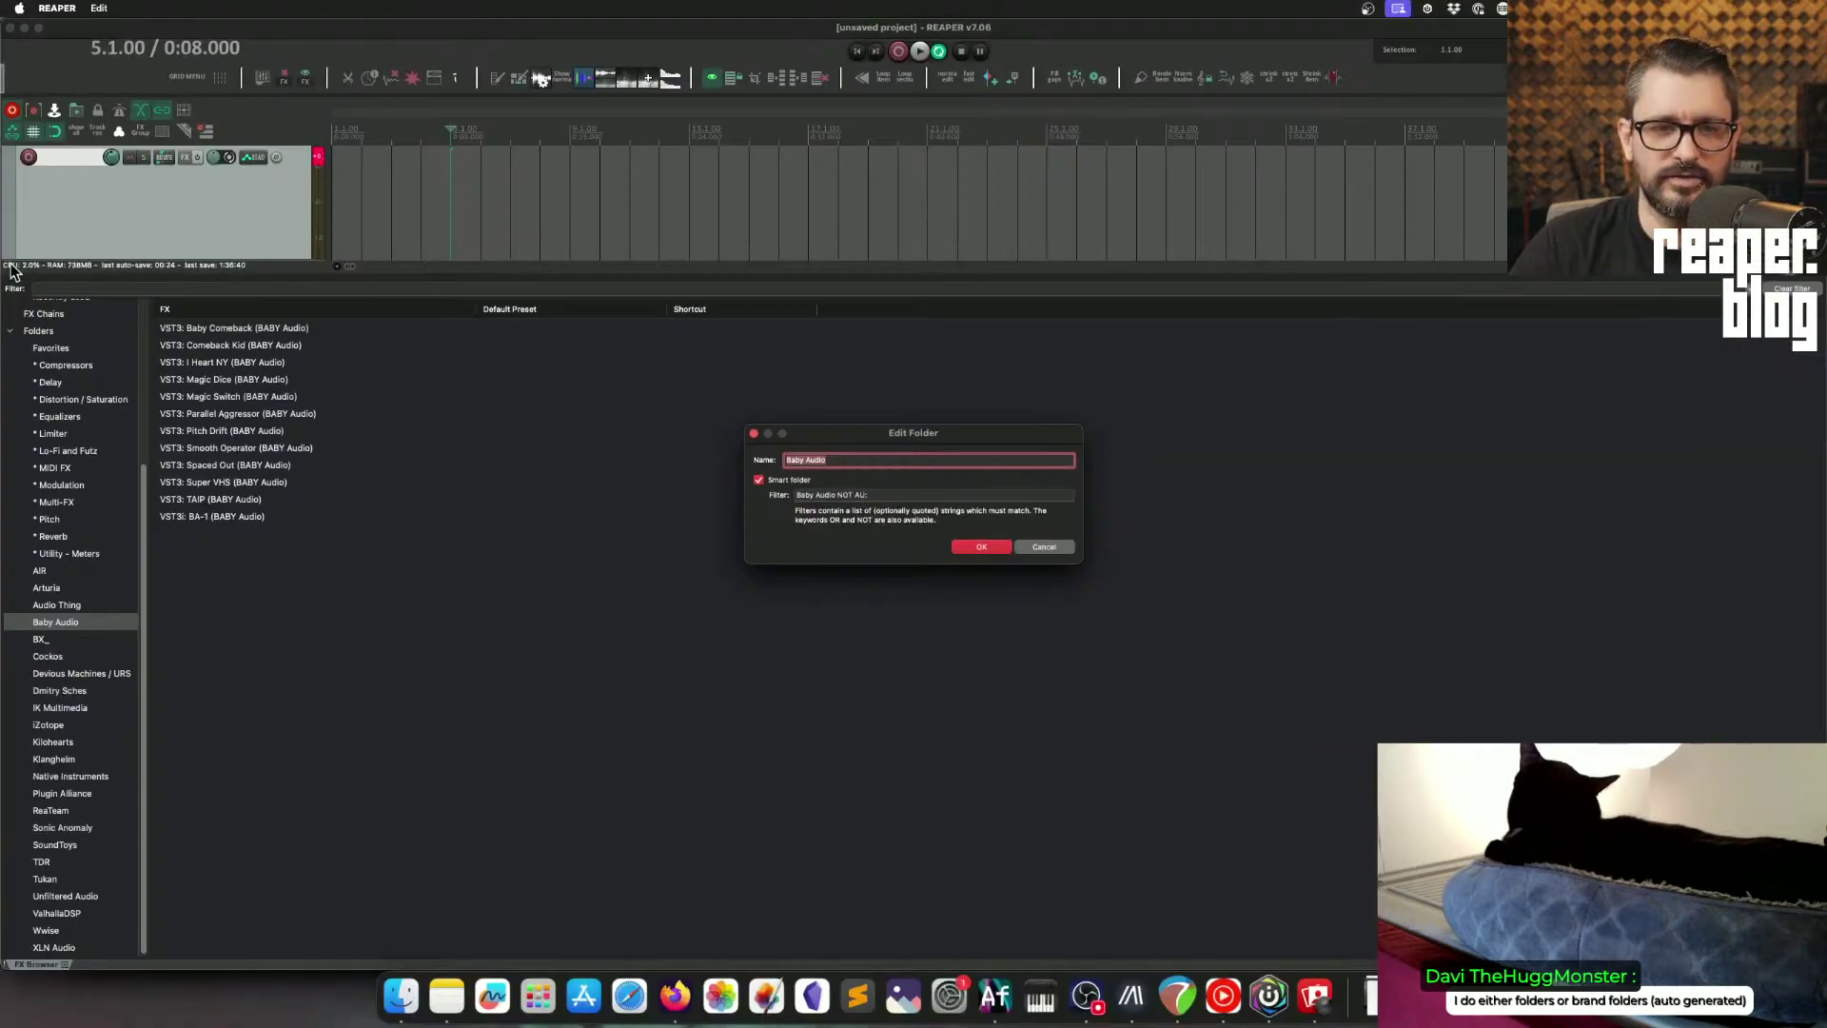
left_click(976, 551)
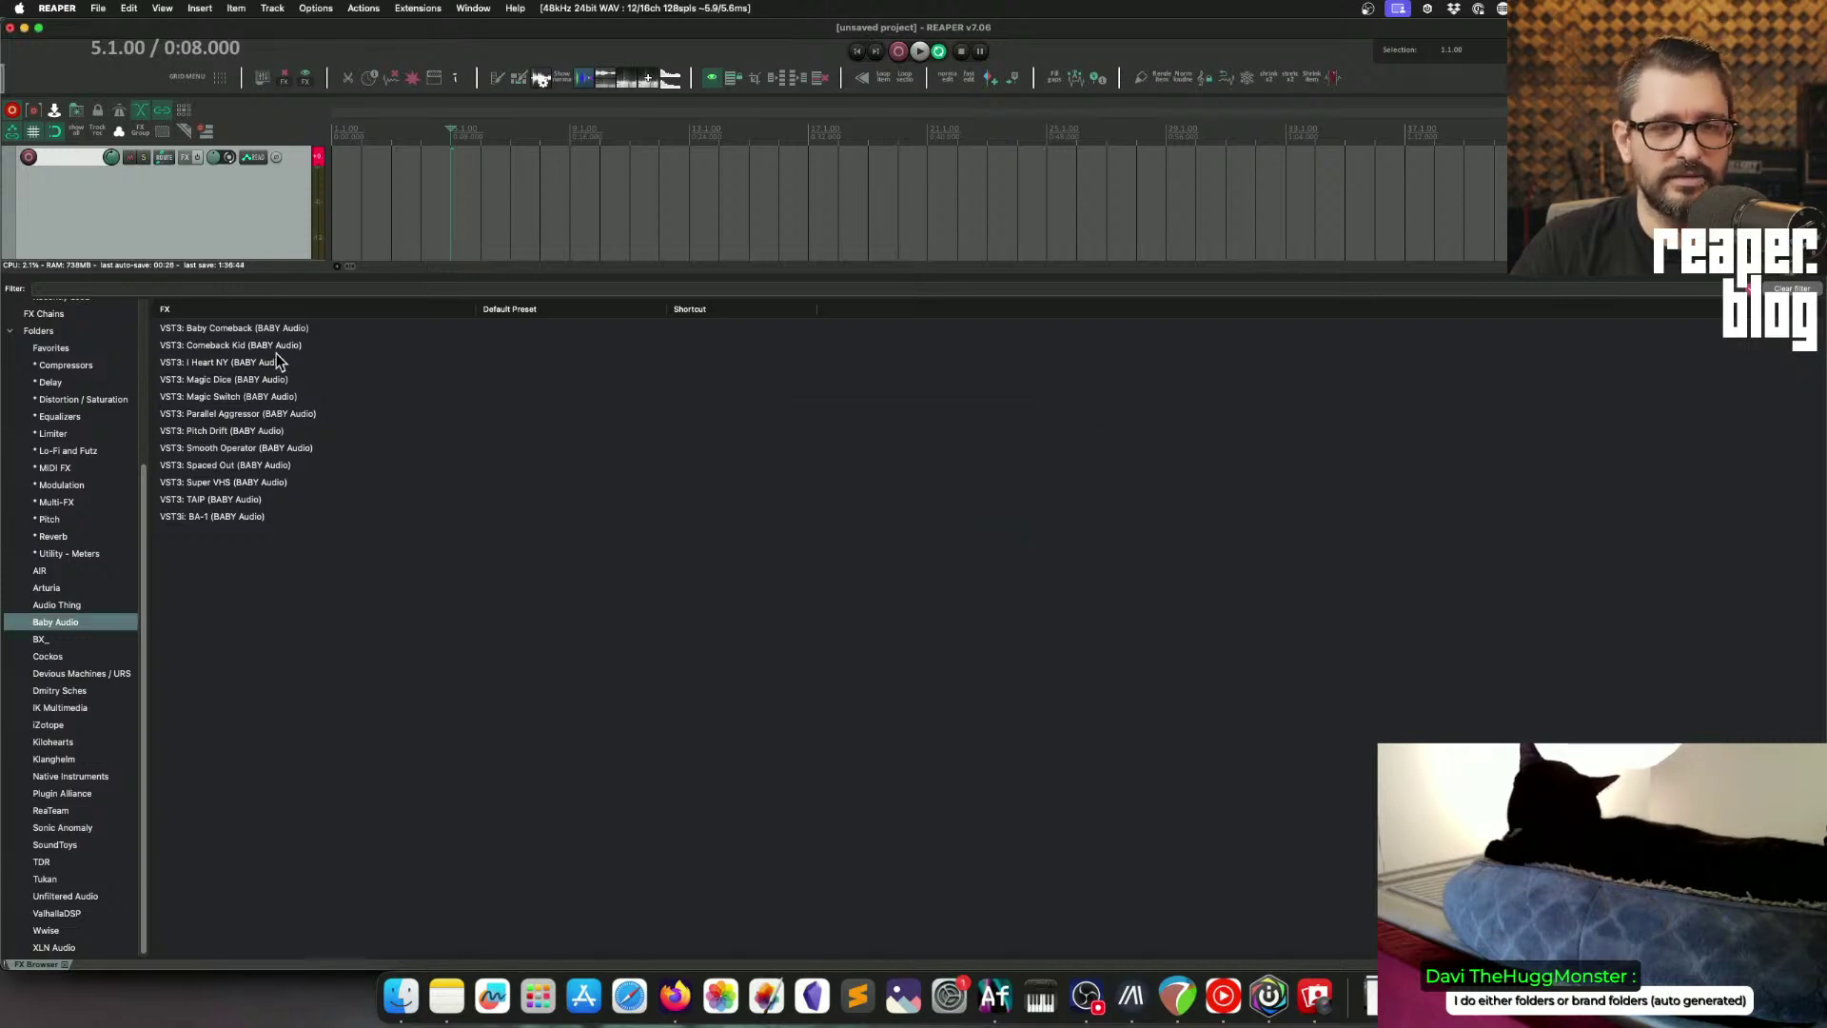
left_click(44, 639)
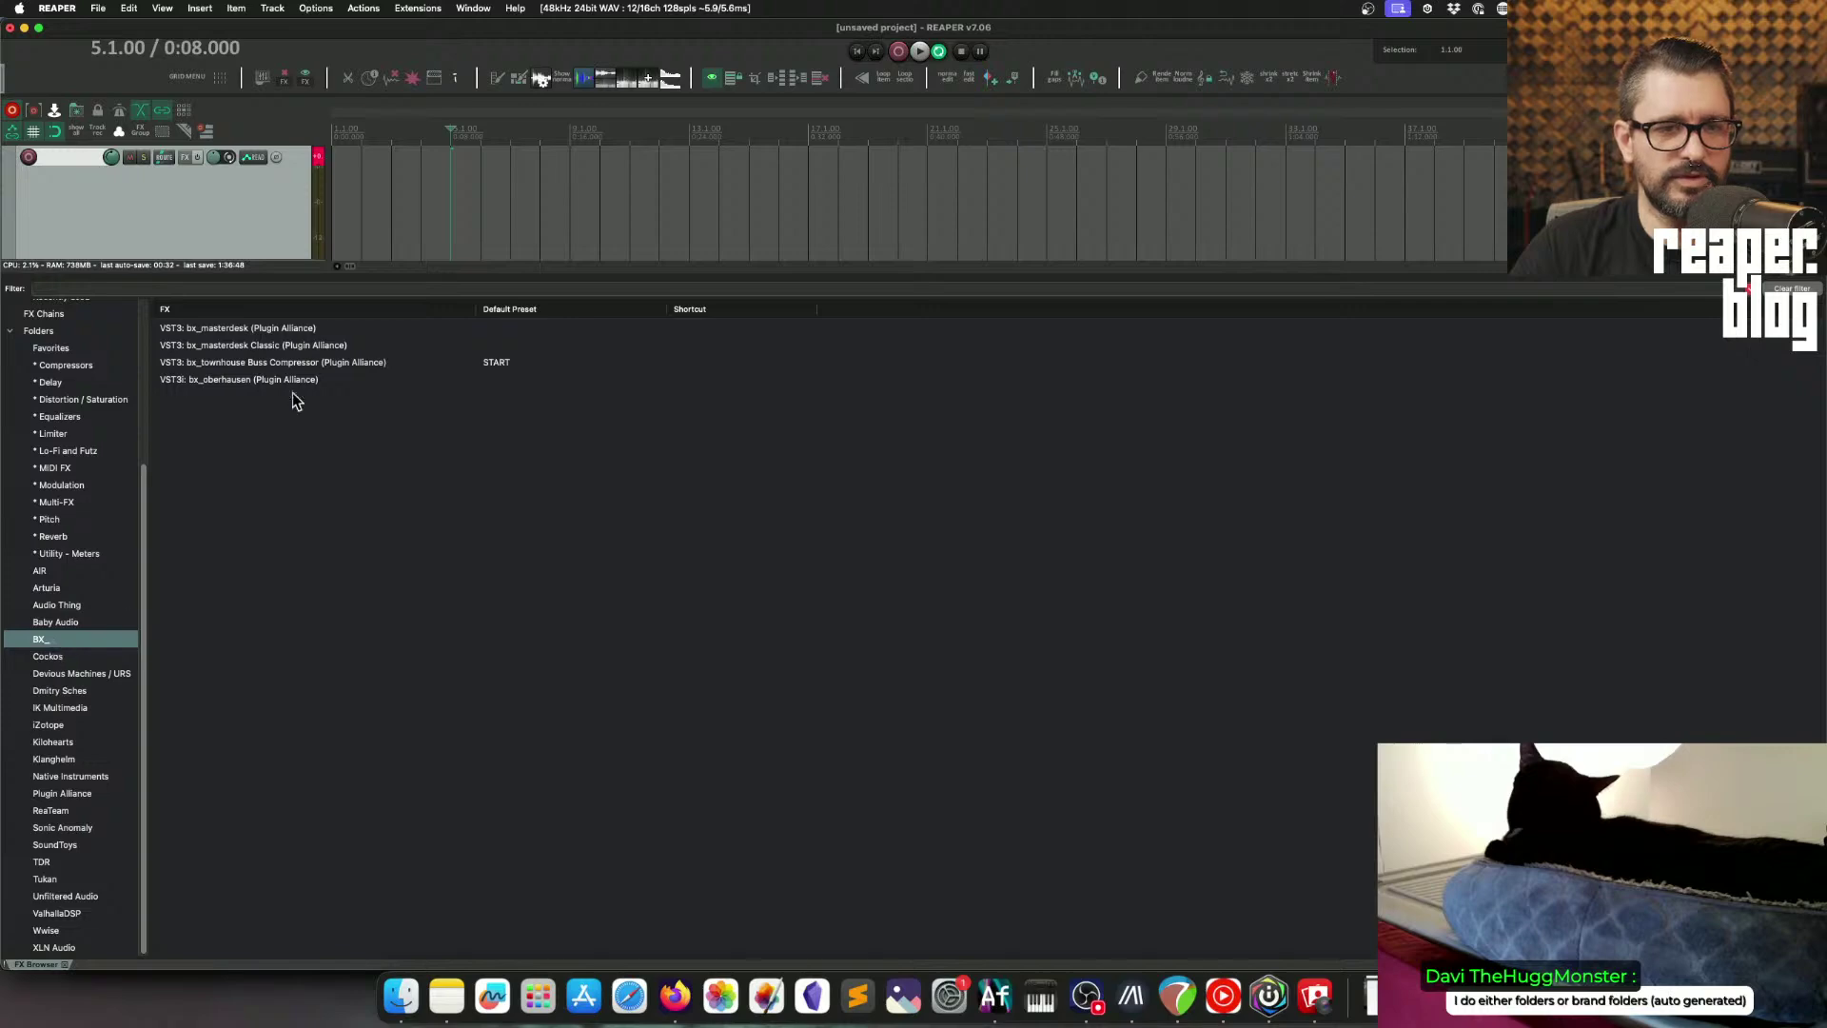
left_click(91, 677)
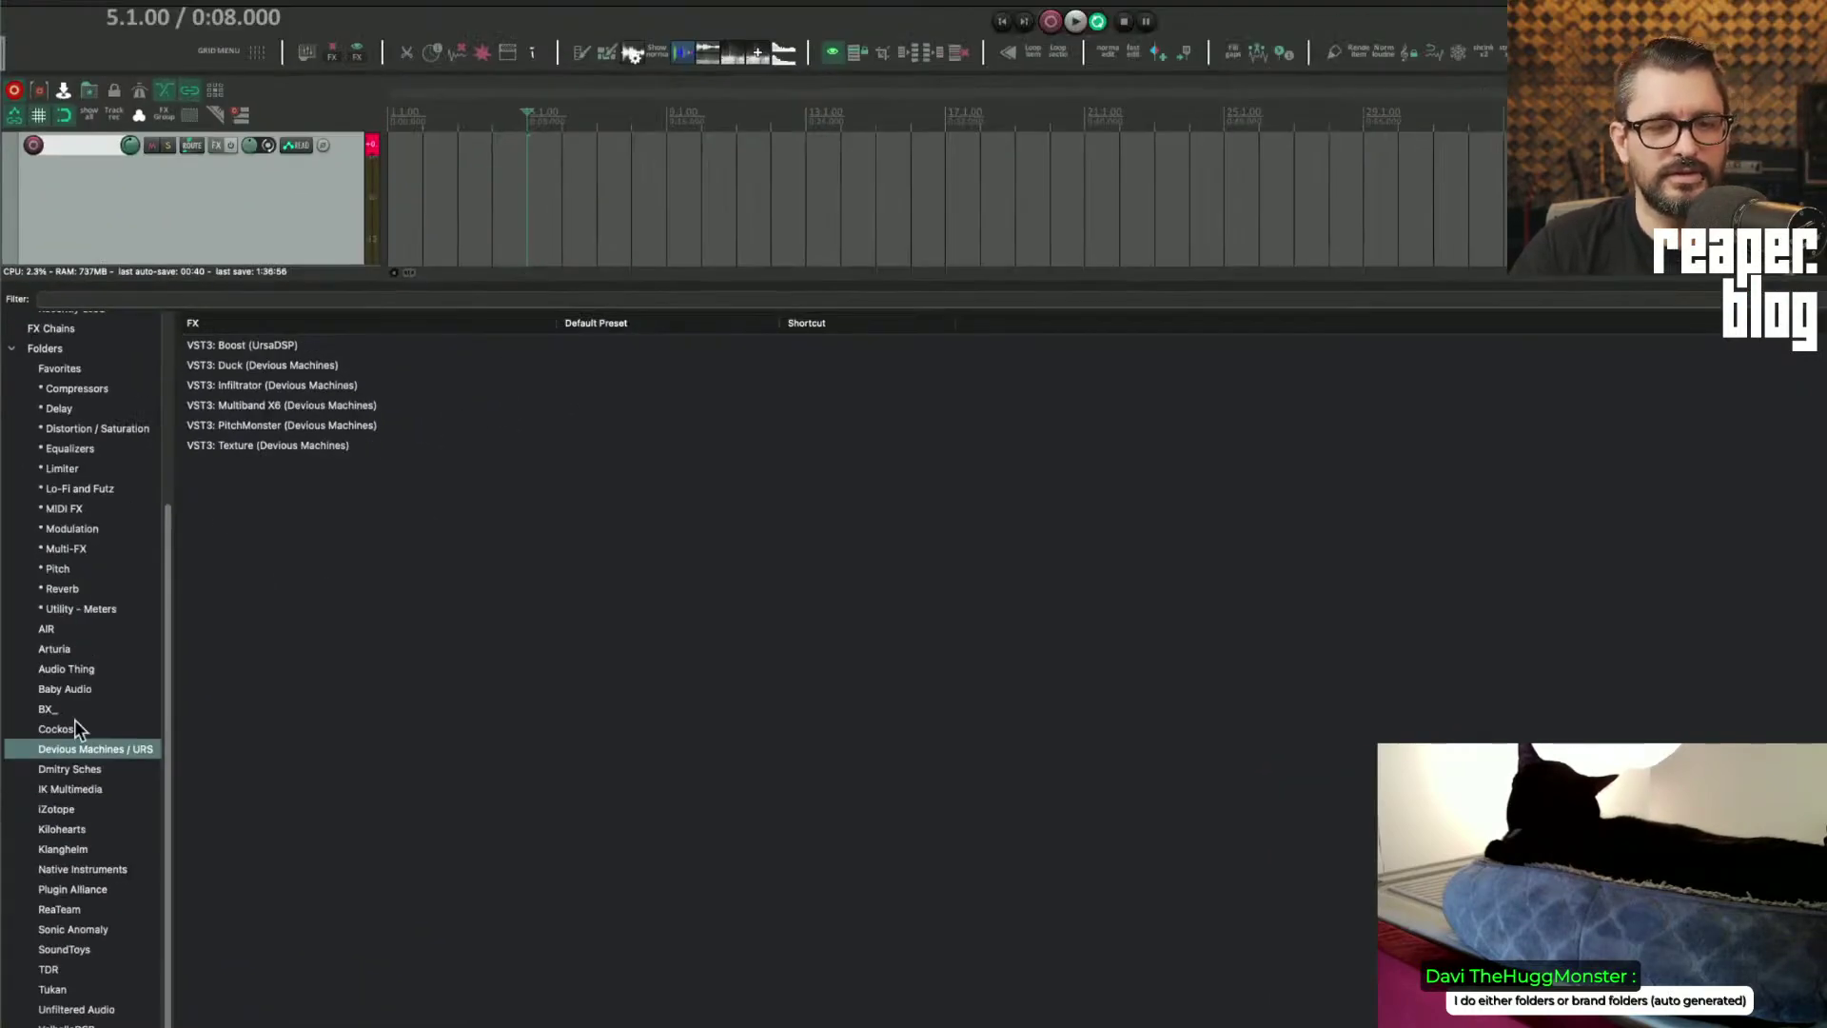
Step: Review the Devious Machines folder filter, then bring up Native Instruments' Edit Folder dialog
right_click(100, 751)
left_click(177, 793)
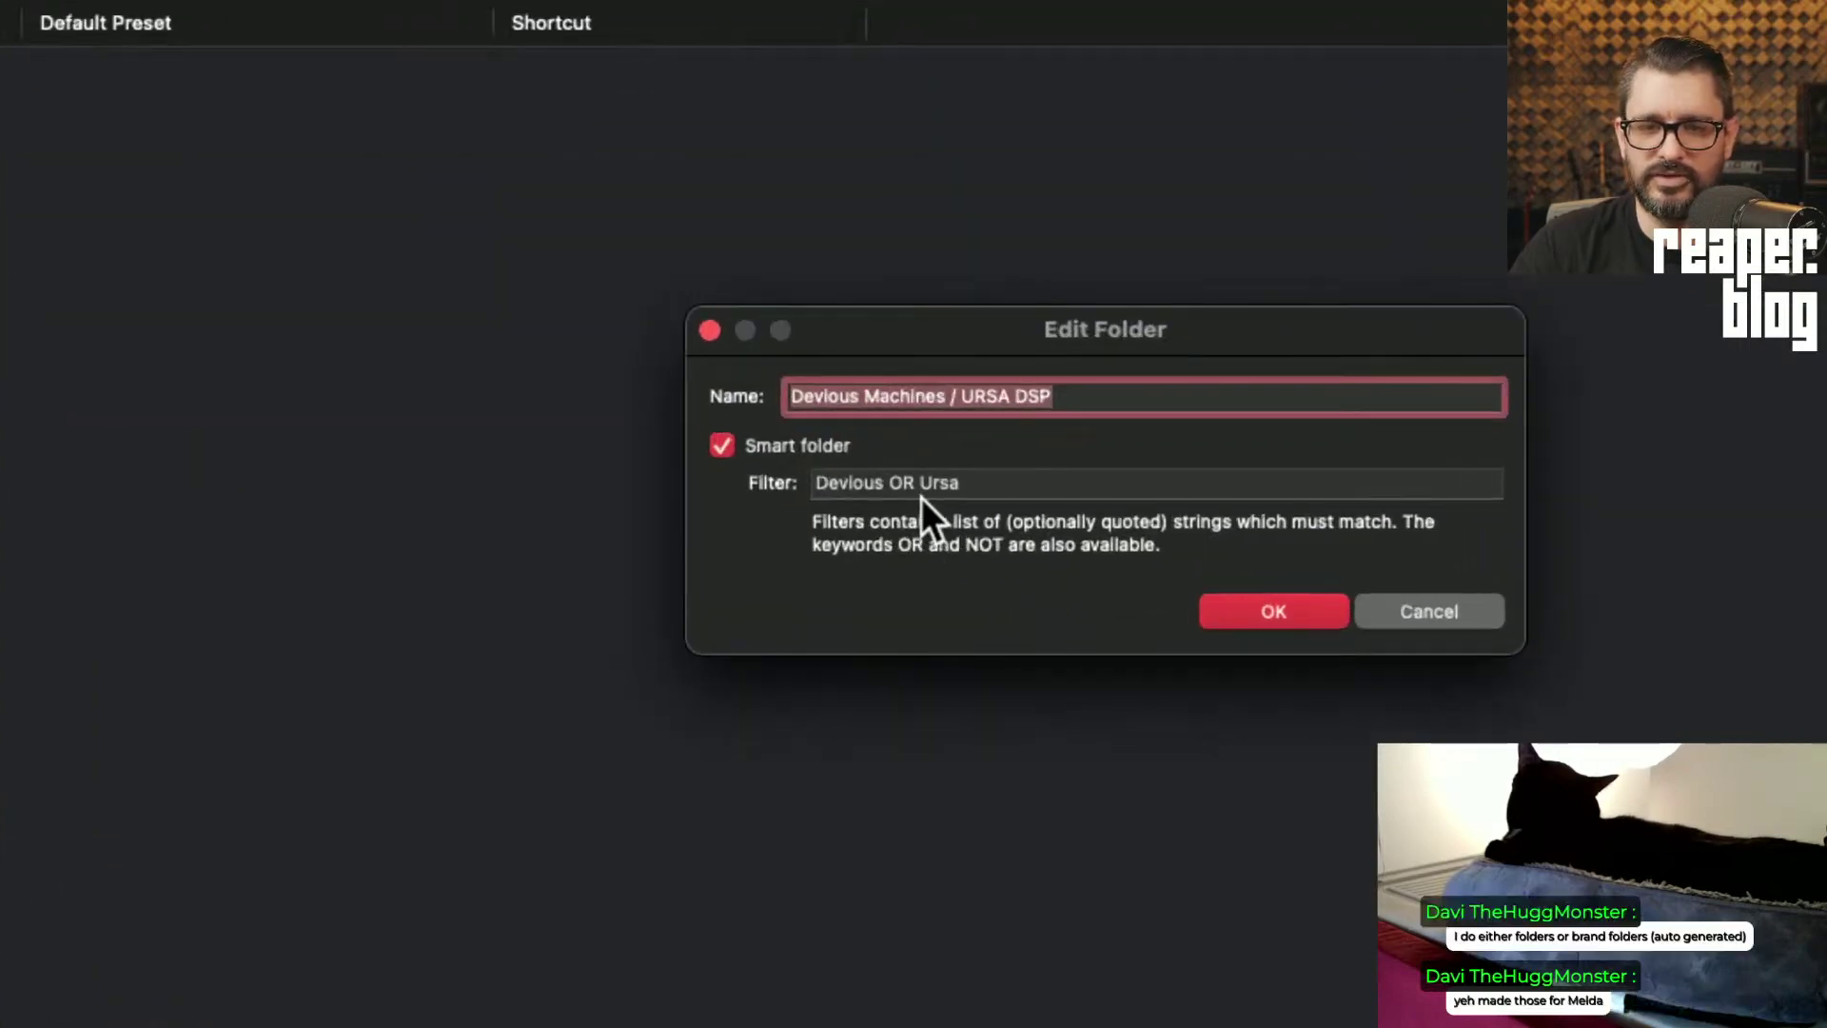
left_click(1327, 611)
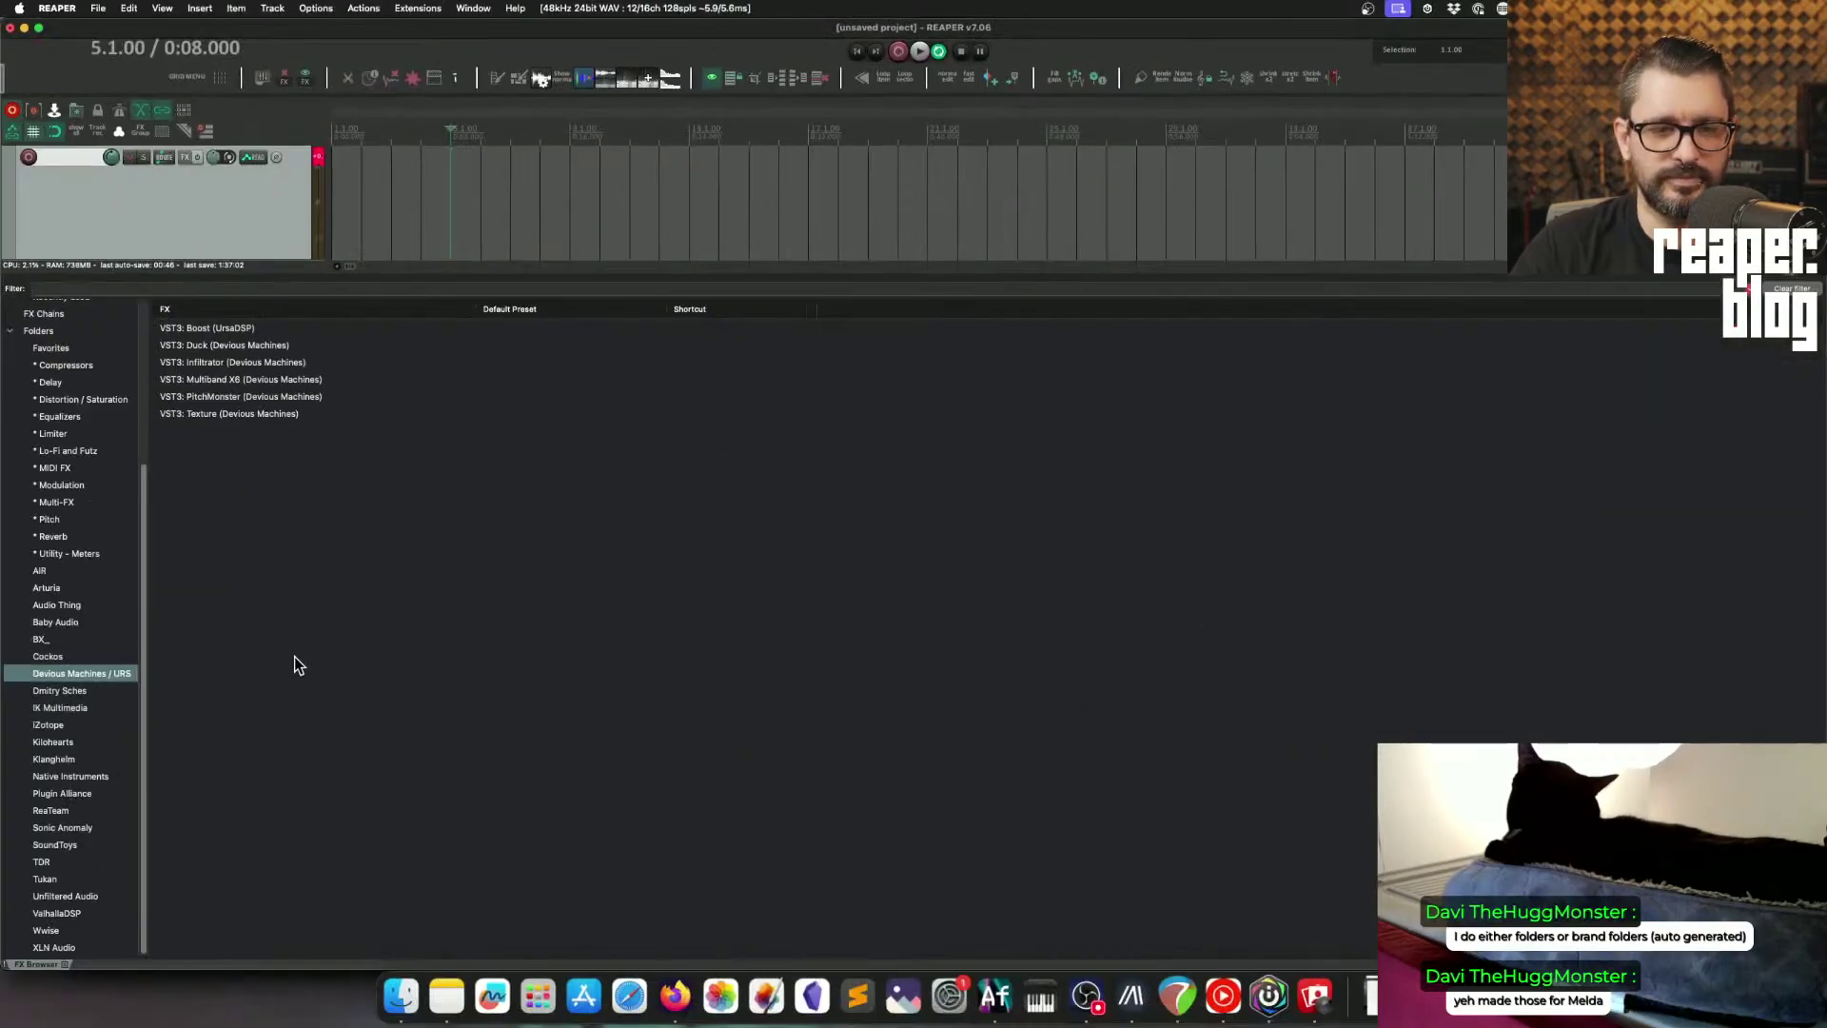
double_click(42, 776)
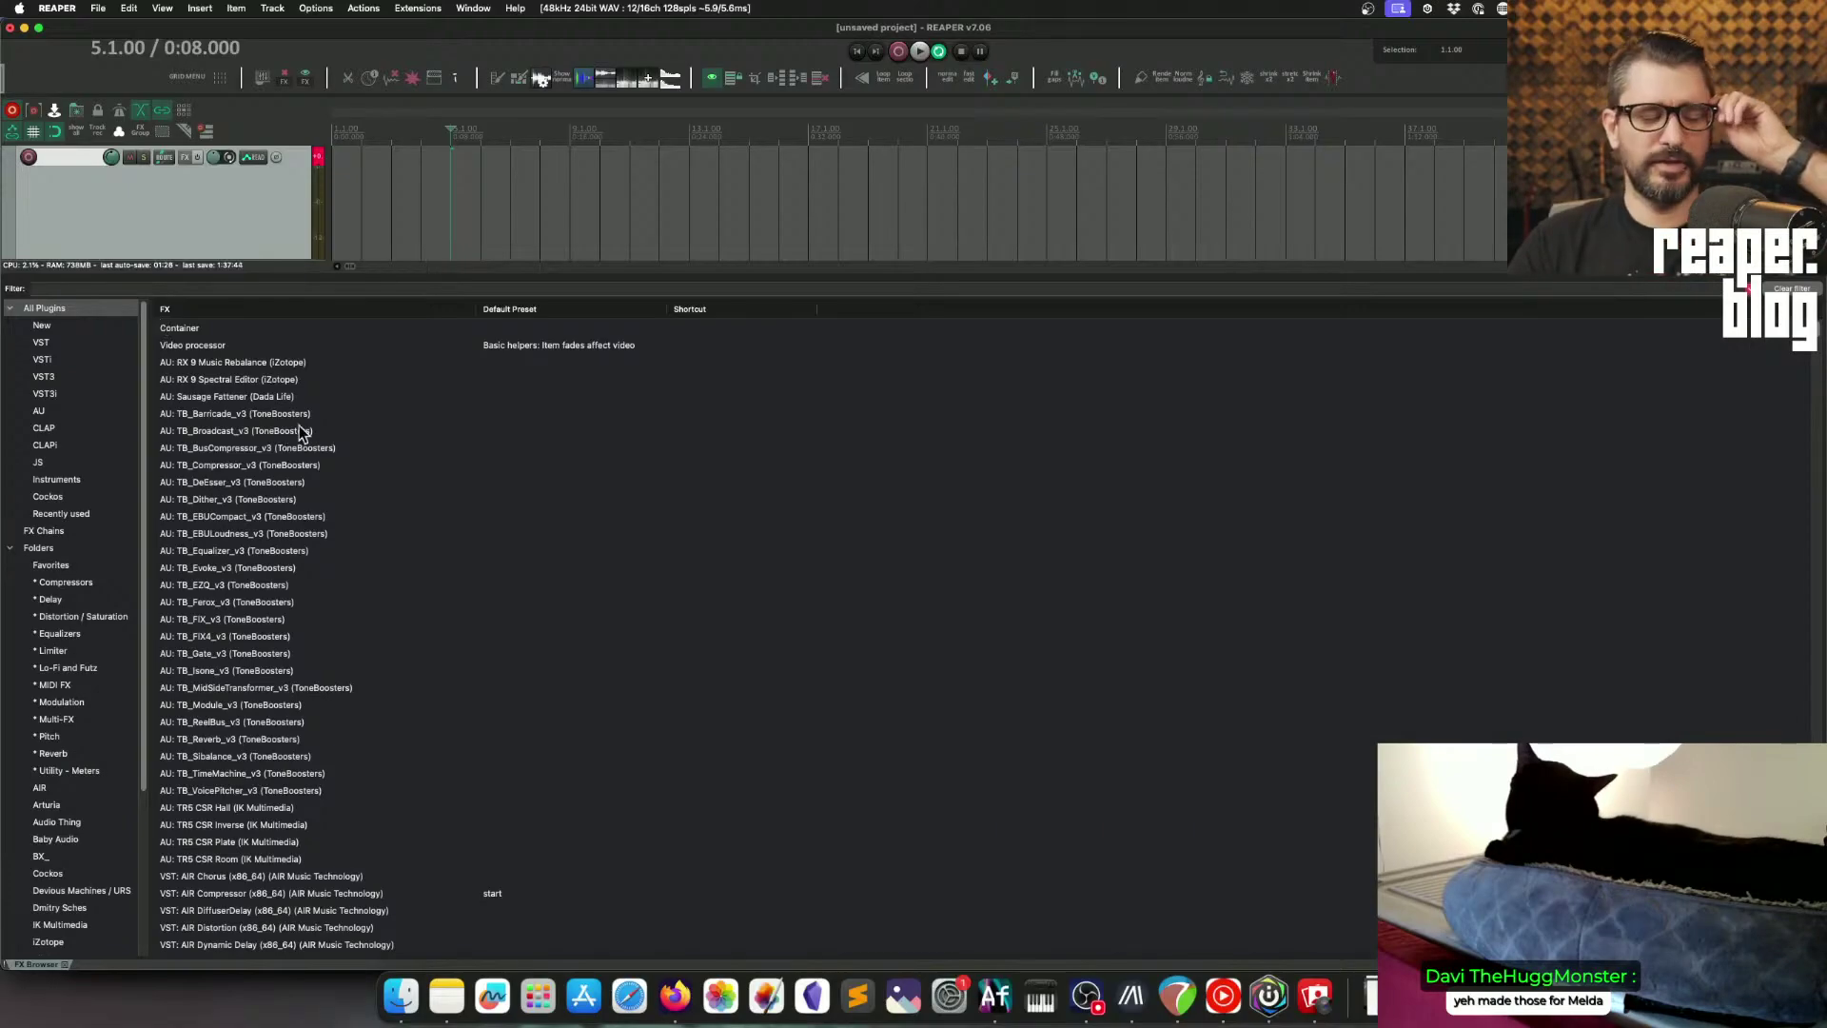
Step: Close the Native Instruments folder settings and pick the AIR Fuzz-Wah plugin
left_click(1266, 626)
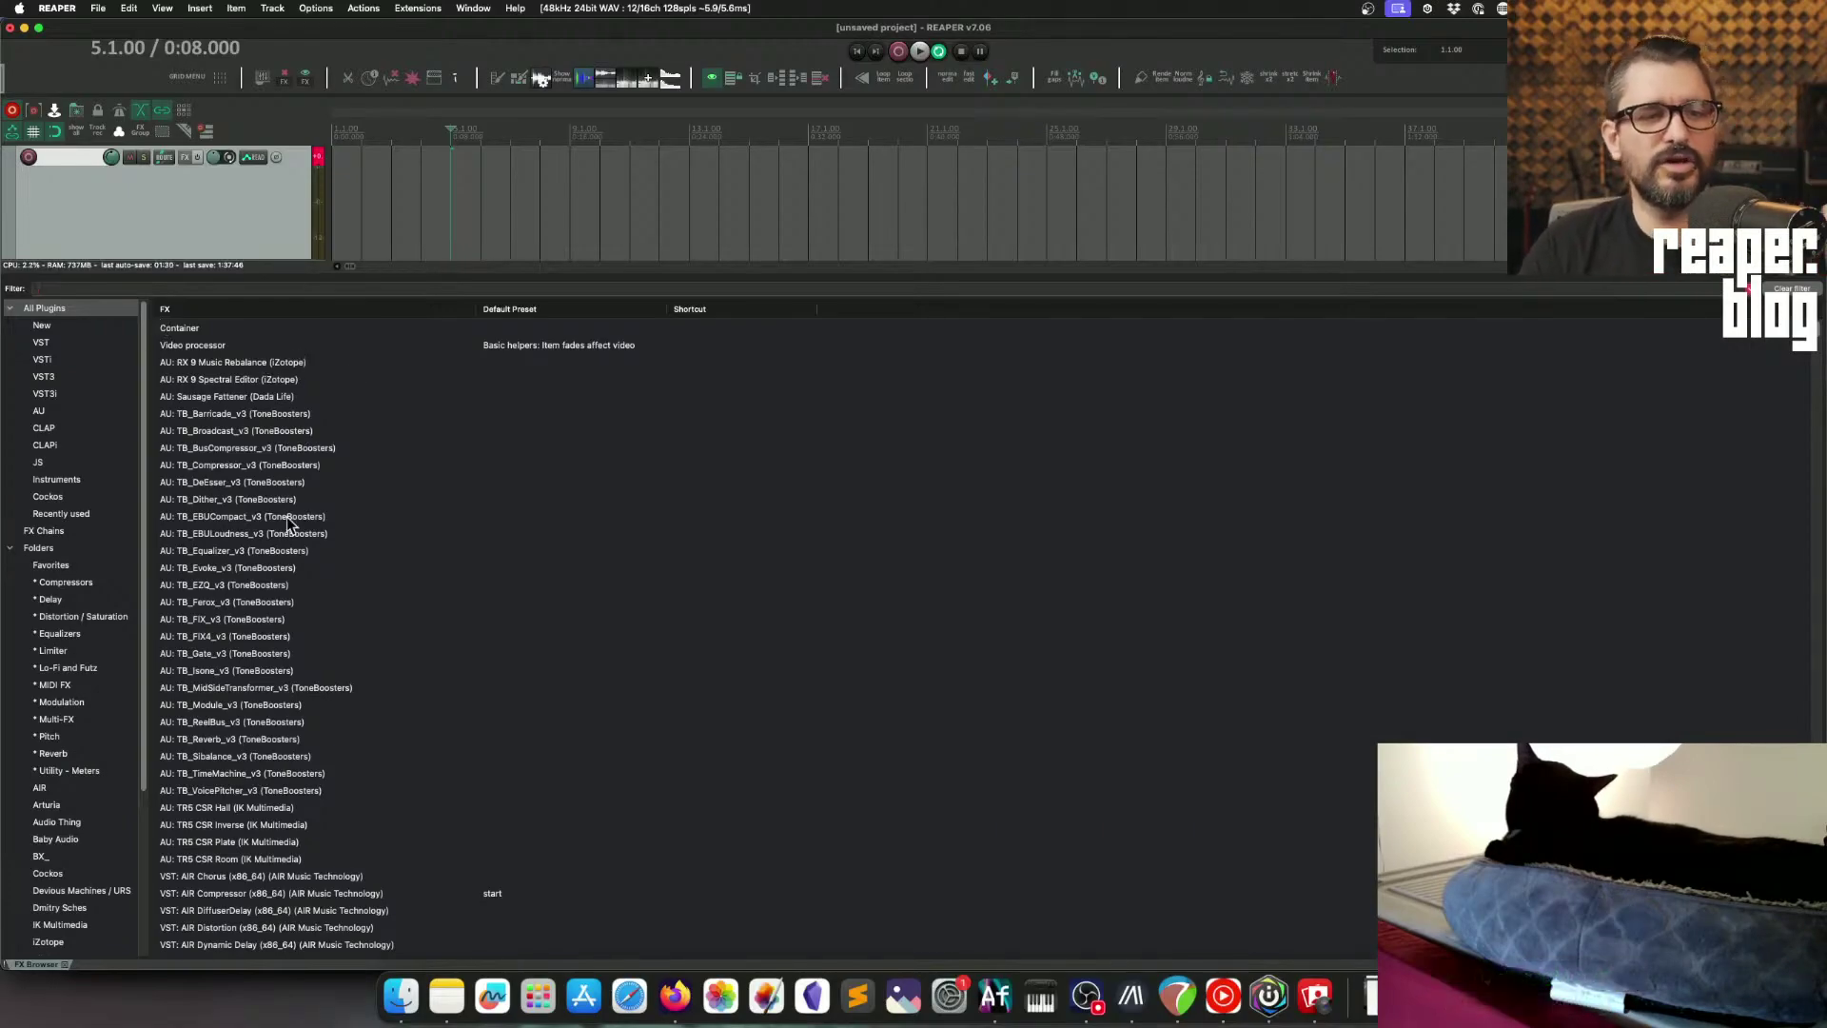
scroll(288, 521, "down", 1)
scroll(317, 572, "down", 7)
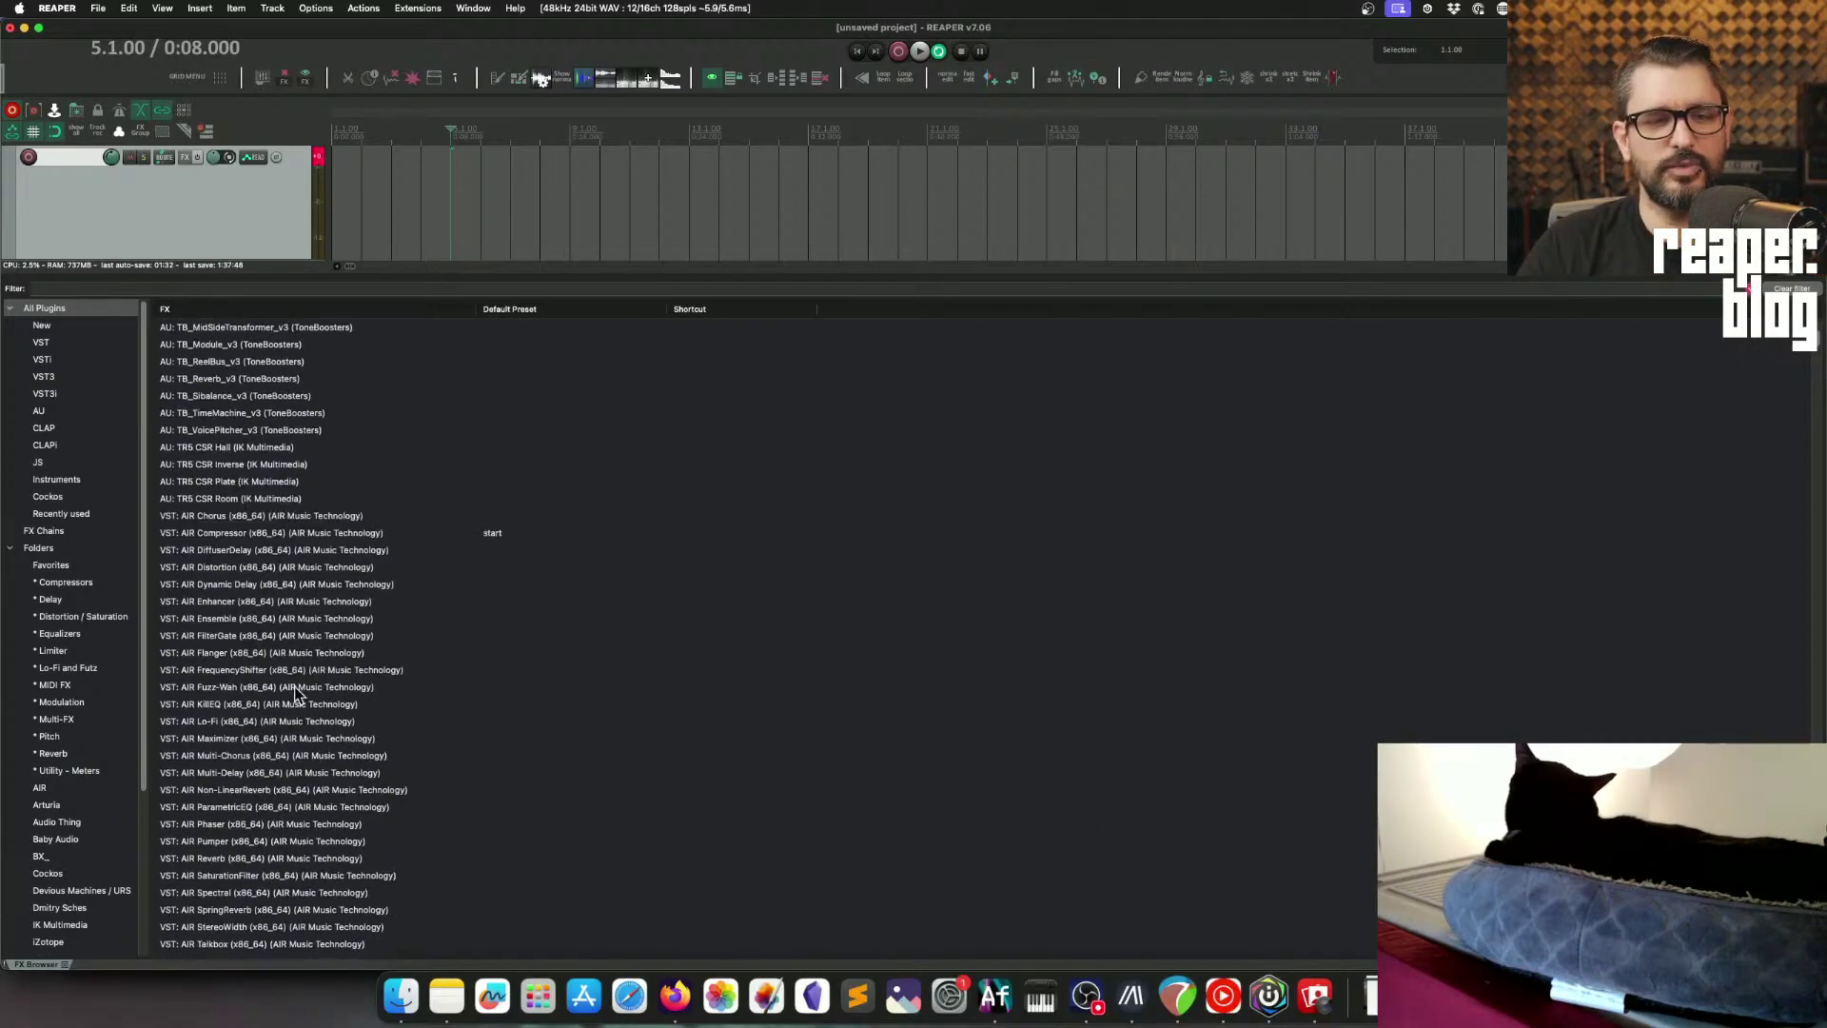
left_click(293, 690)
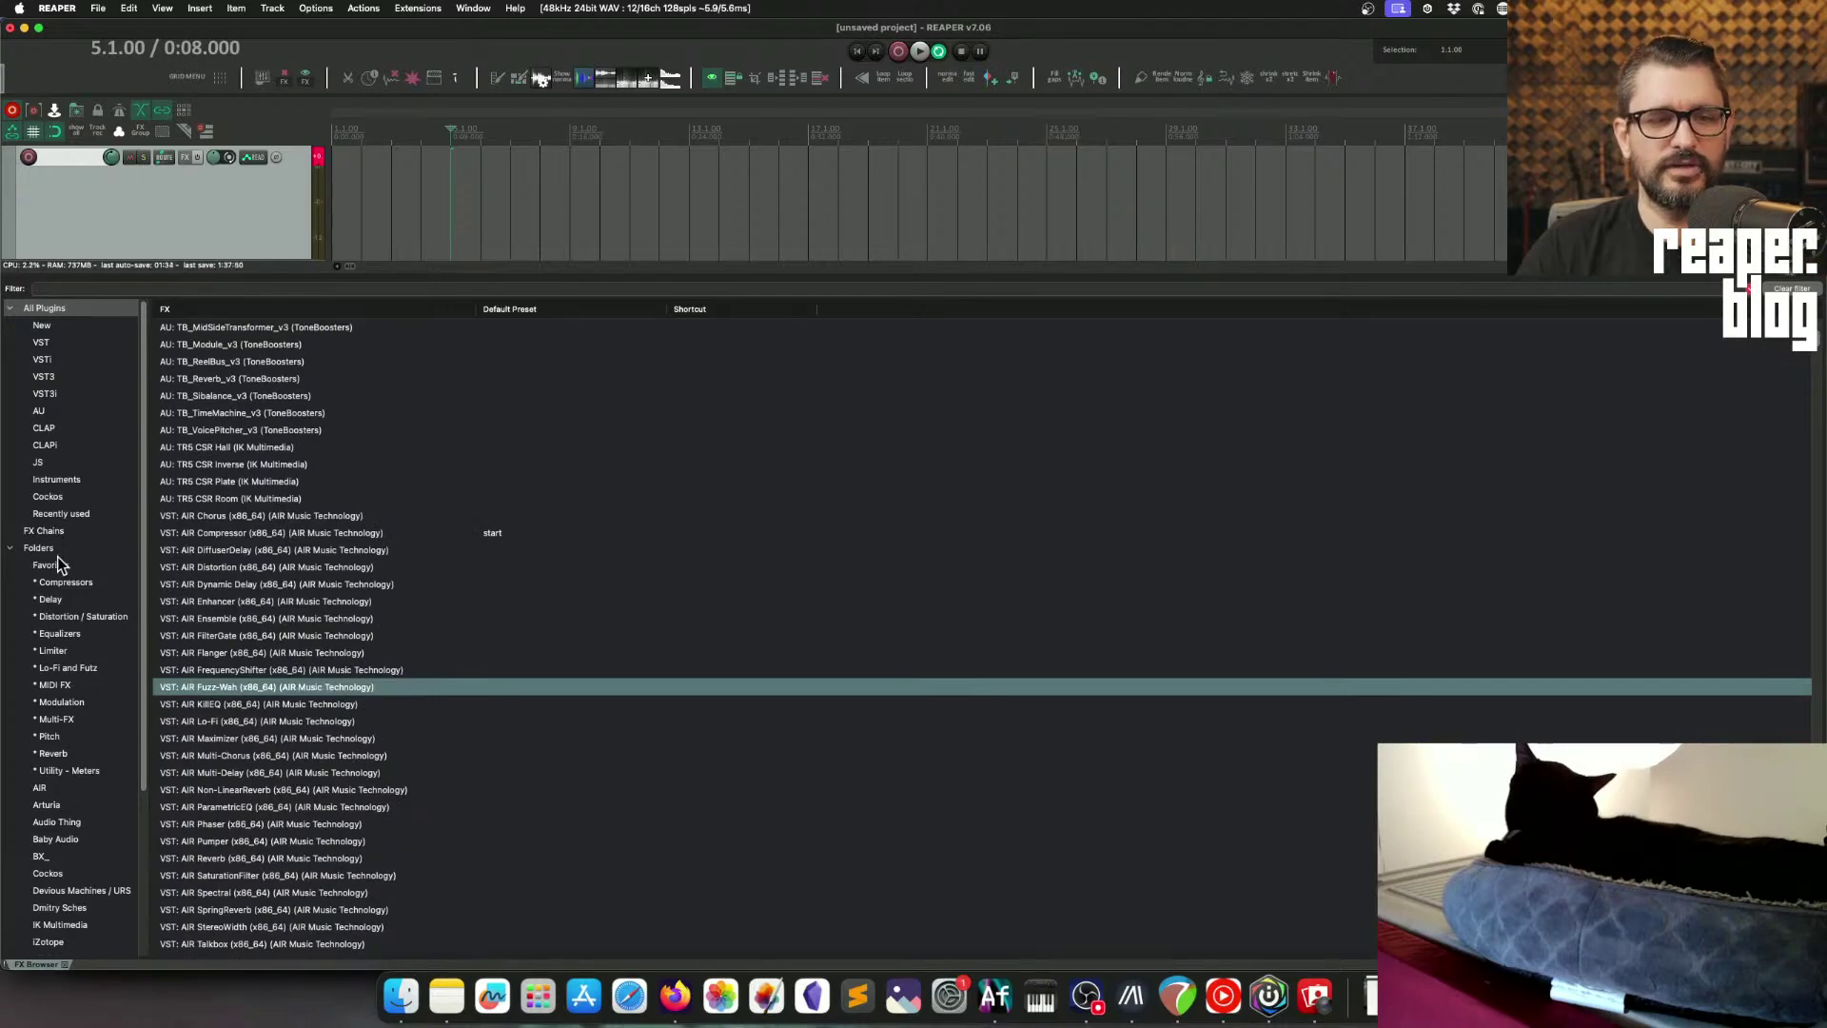
left_click_drag(138, 710, 151, 633)
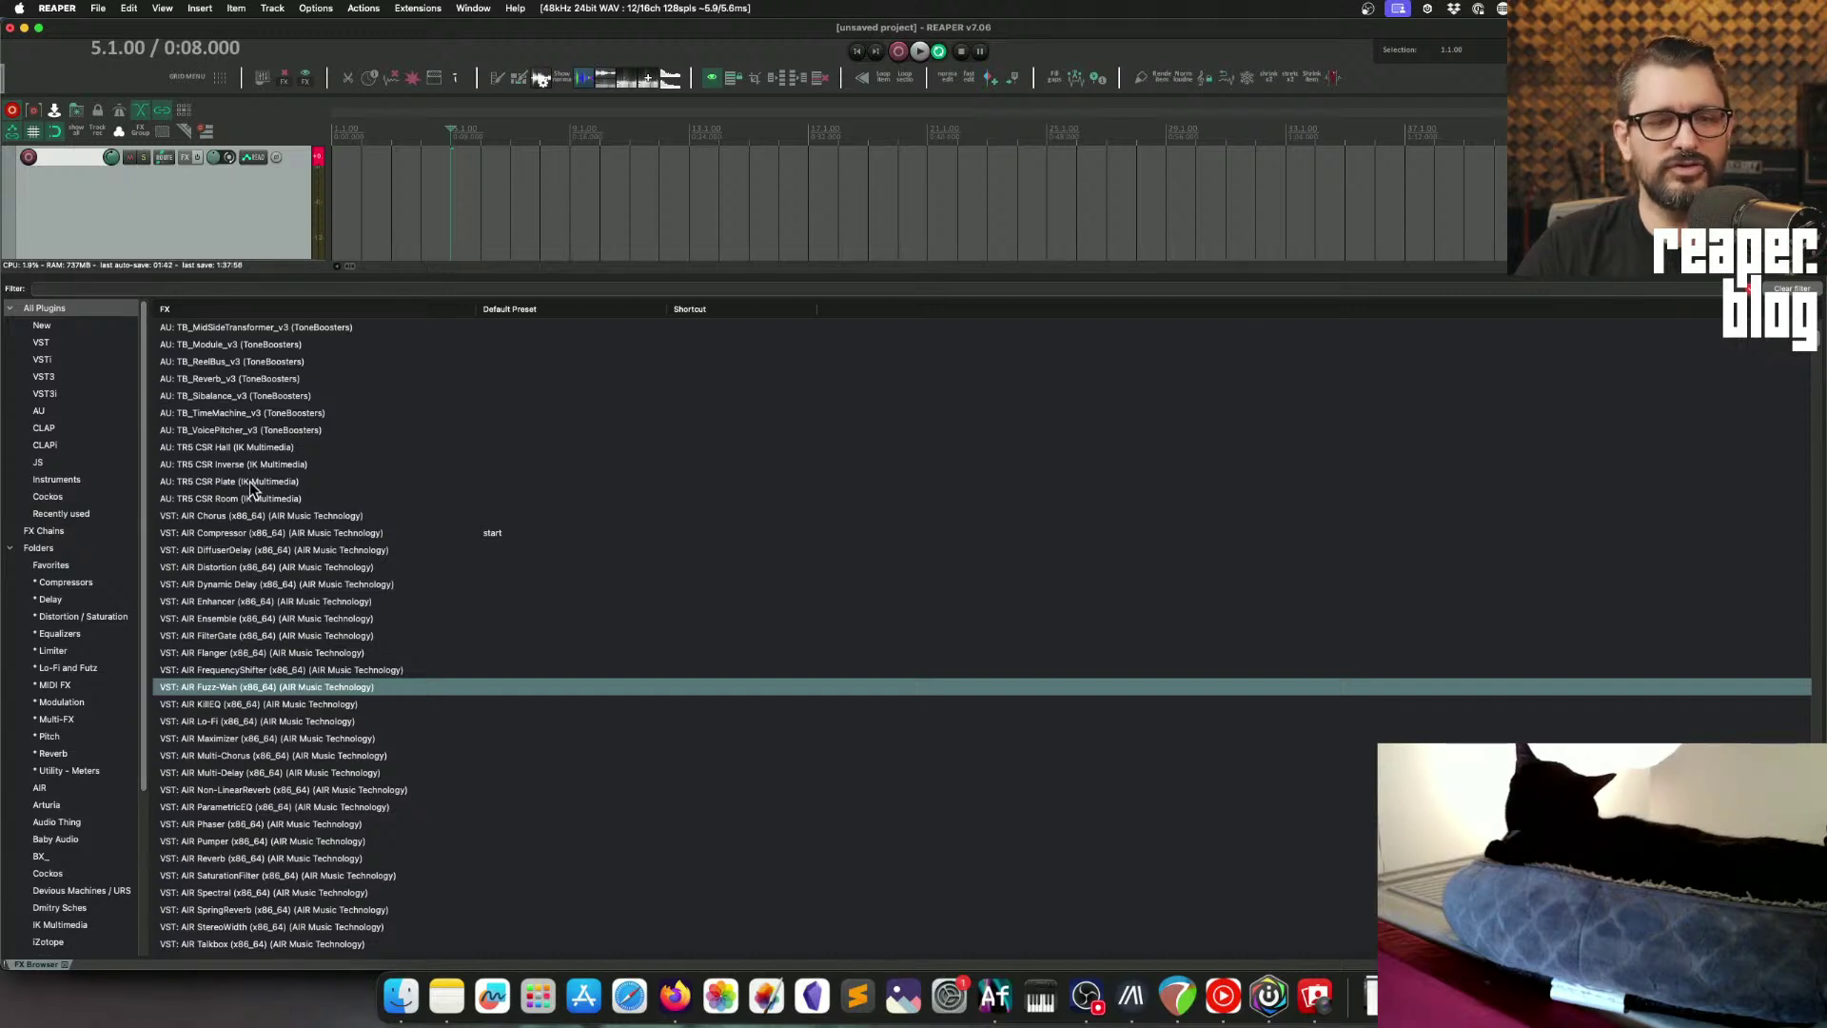
Step: List the newly added plugins, then the full plugin set, selecting AIR Fuzz-Wah
left_click(89, 328)
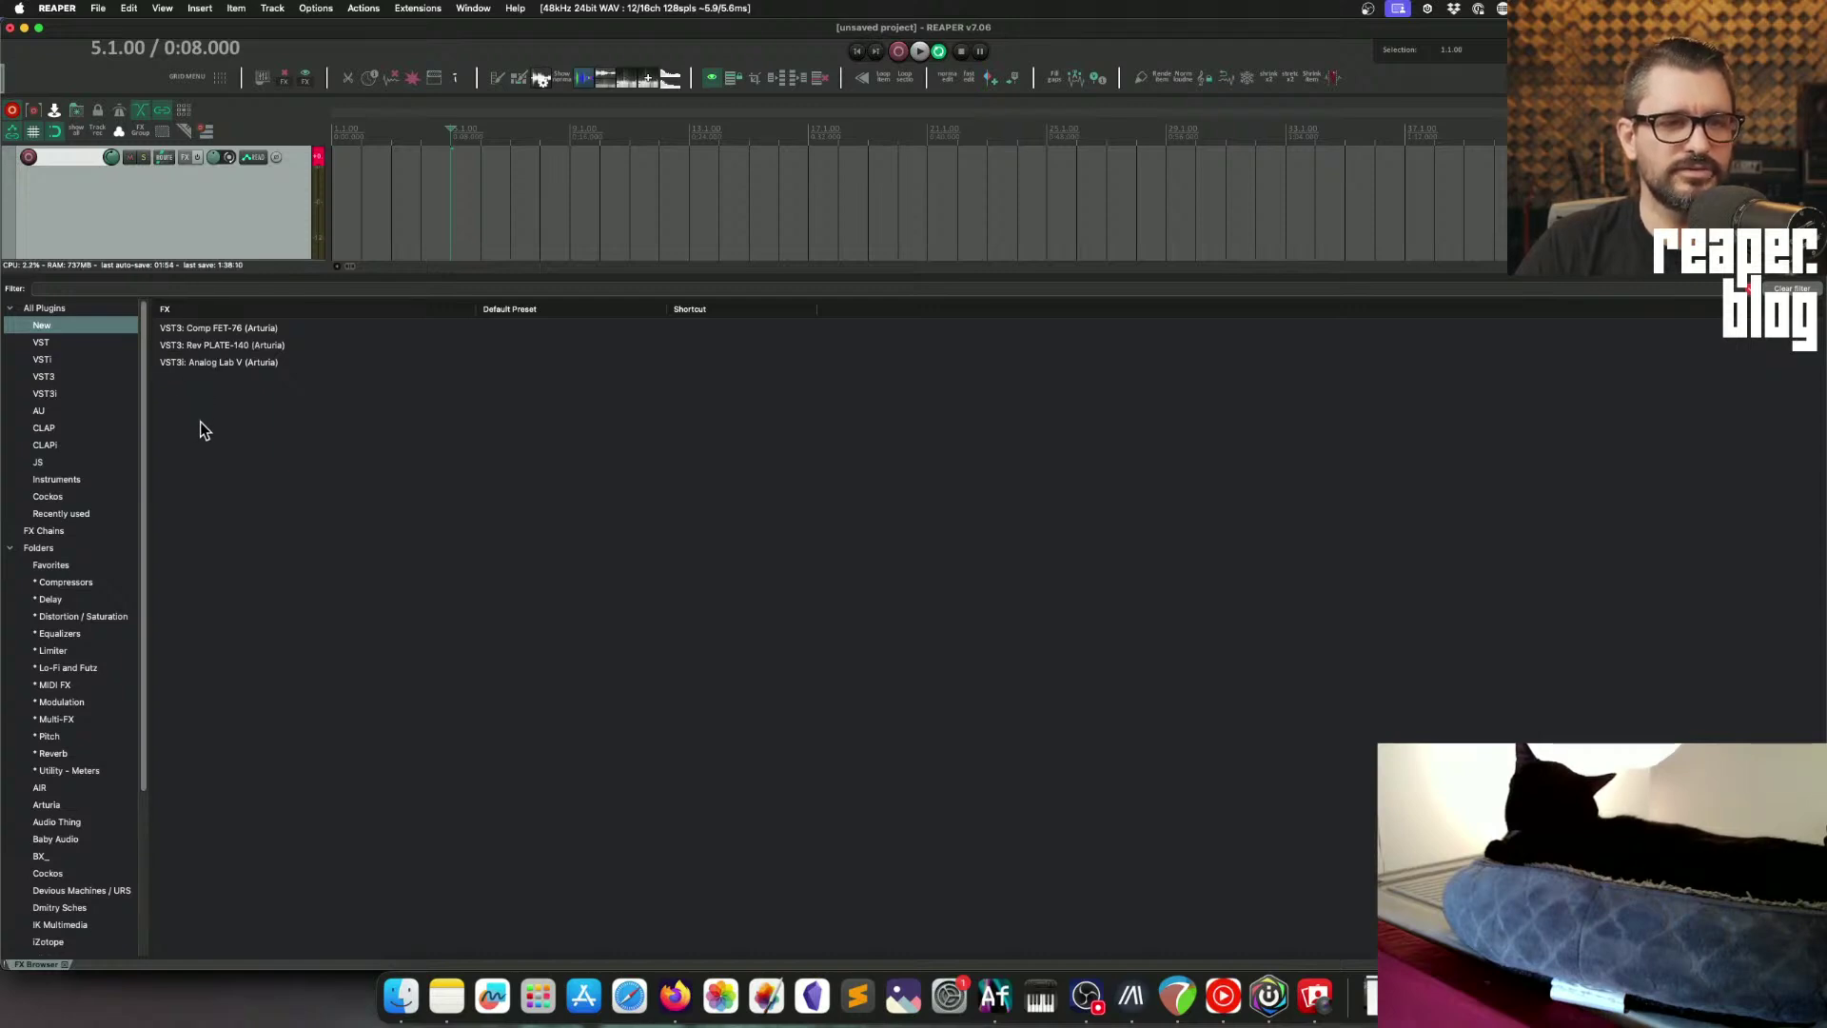
left_click(59, 547)
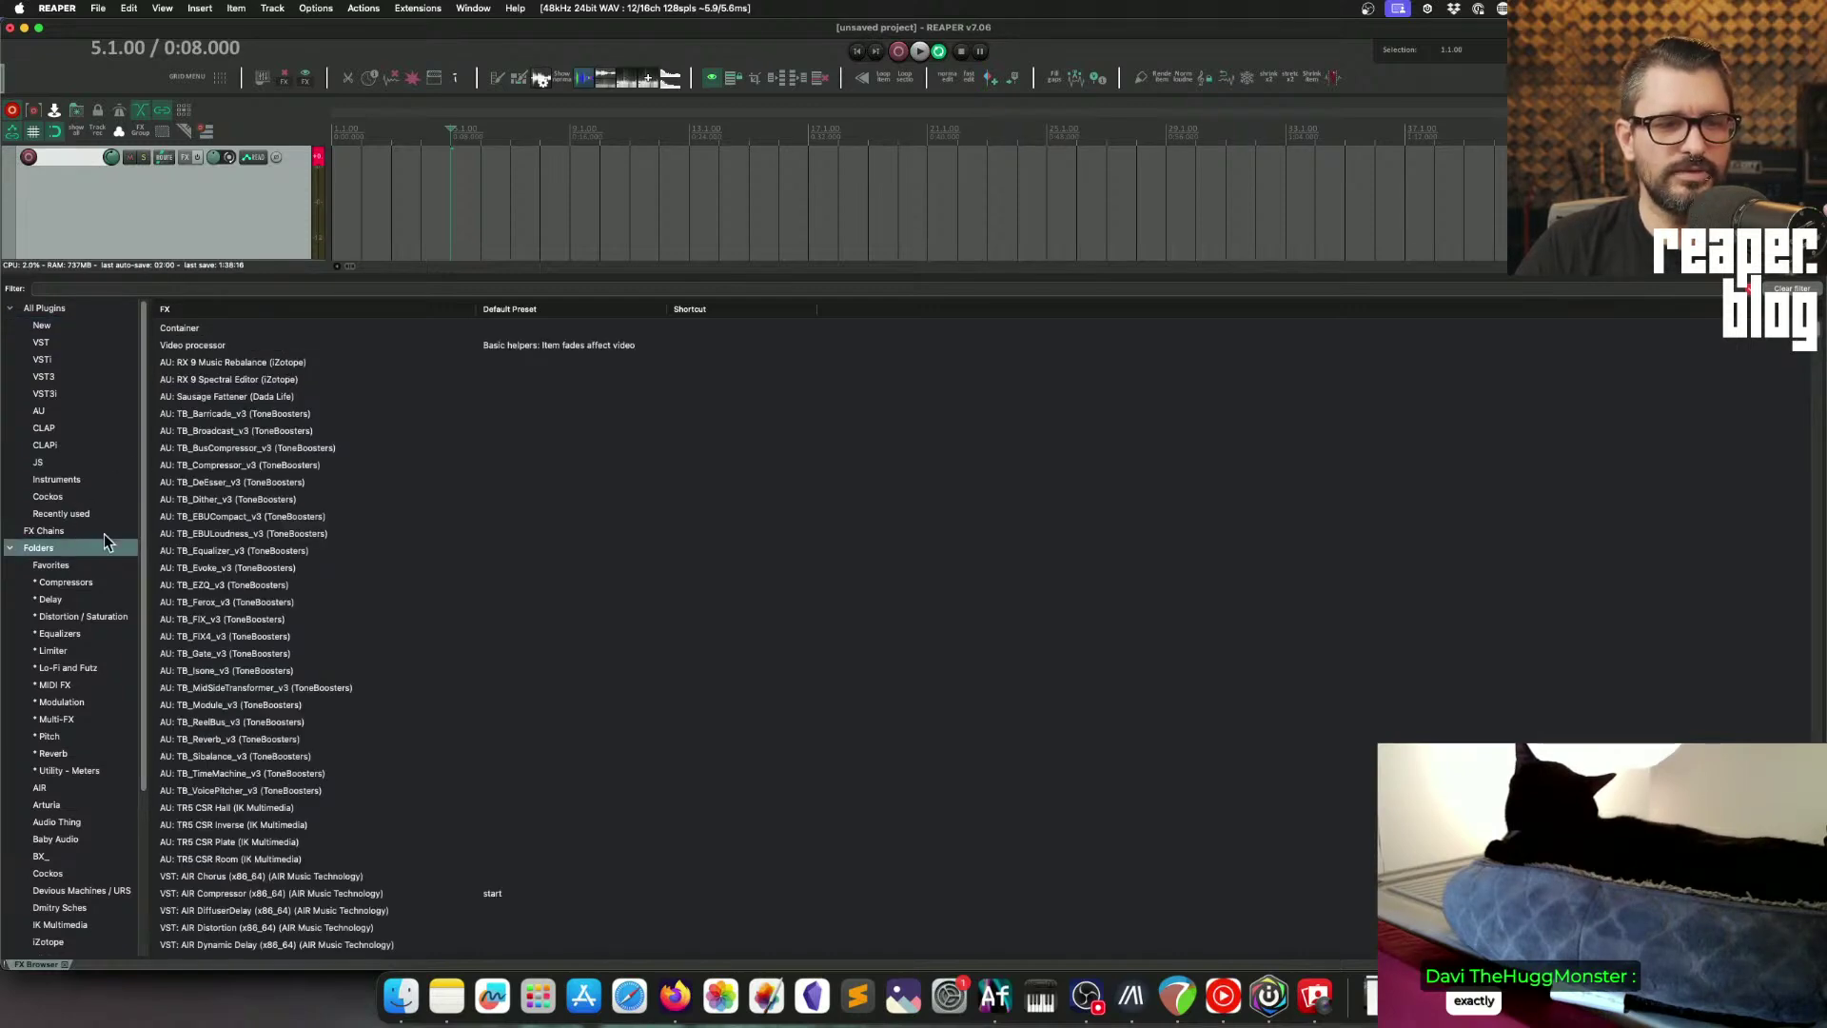
scroll(379, 694, "down", 5)
left_click(377, 804)
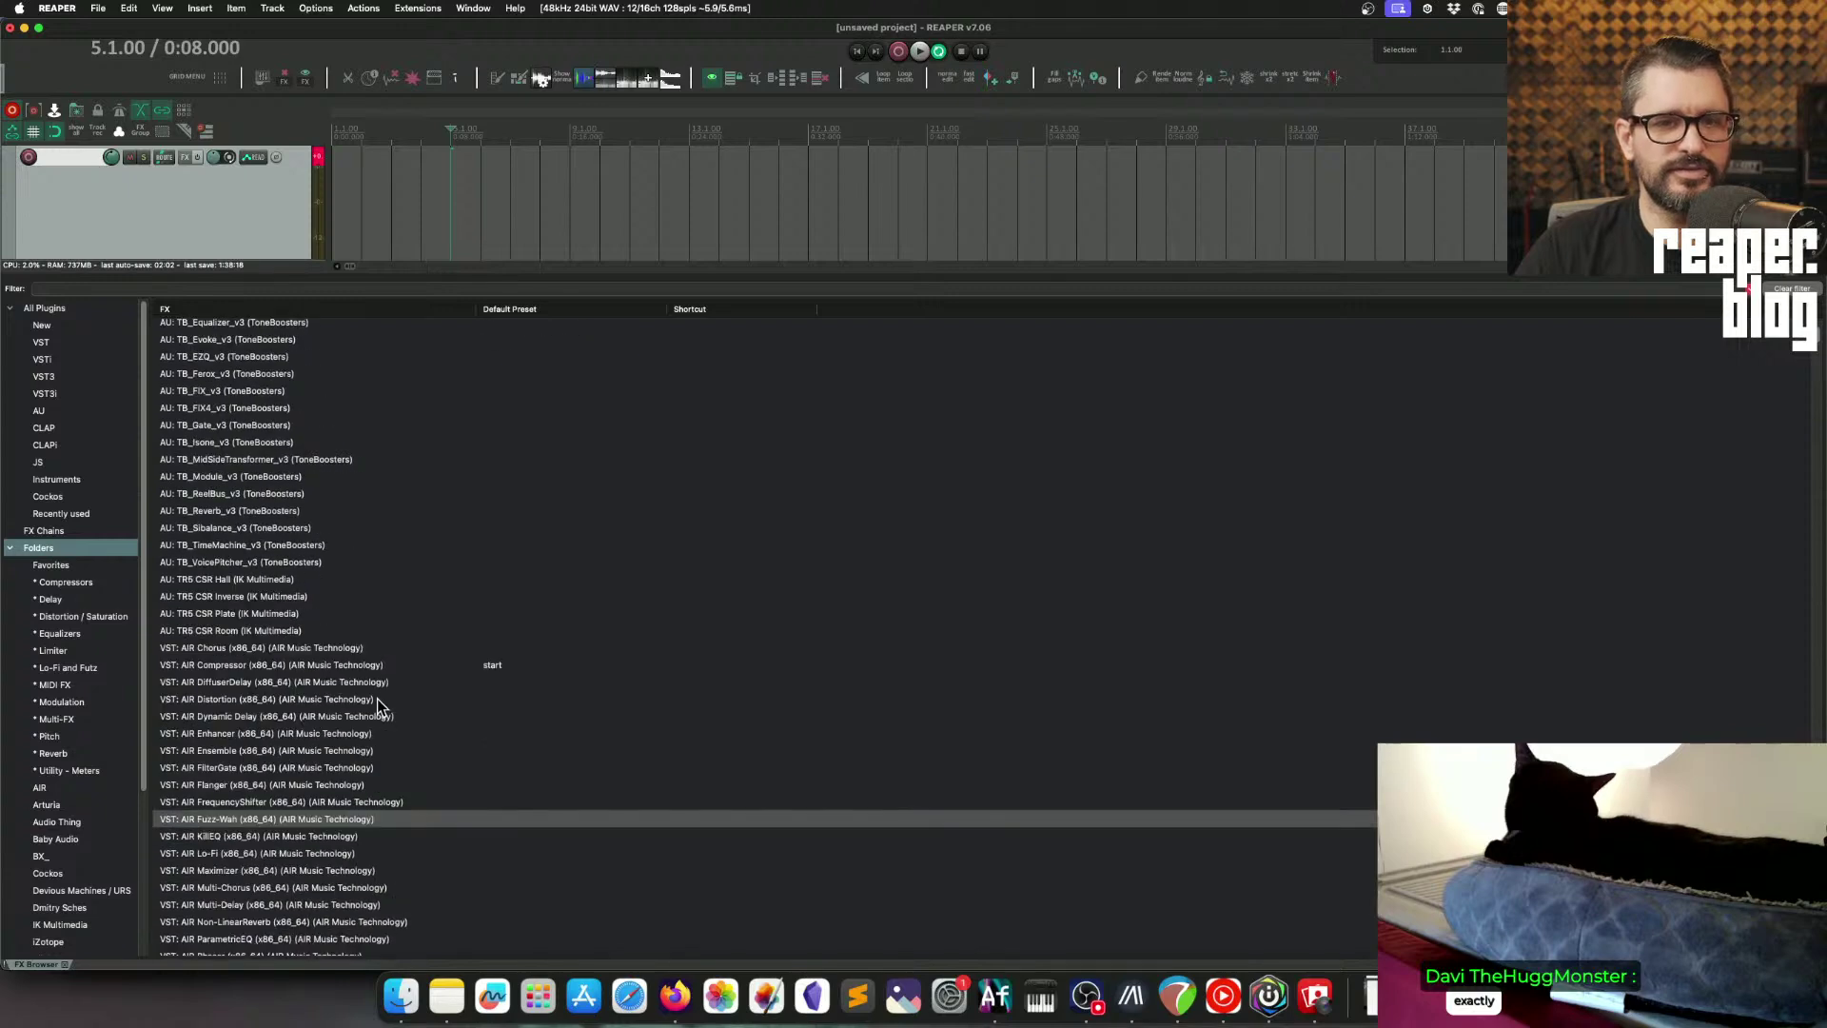
right_click(895, 321)
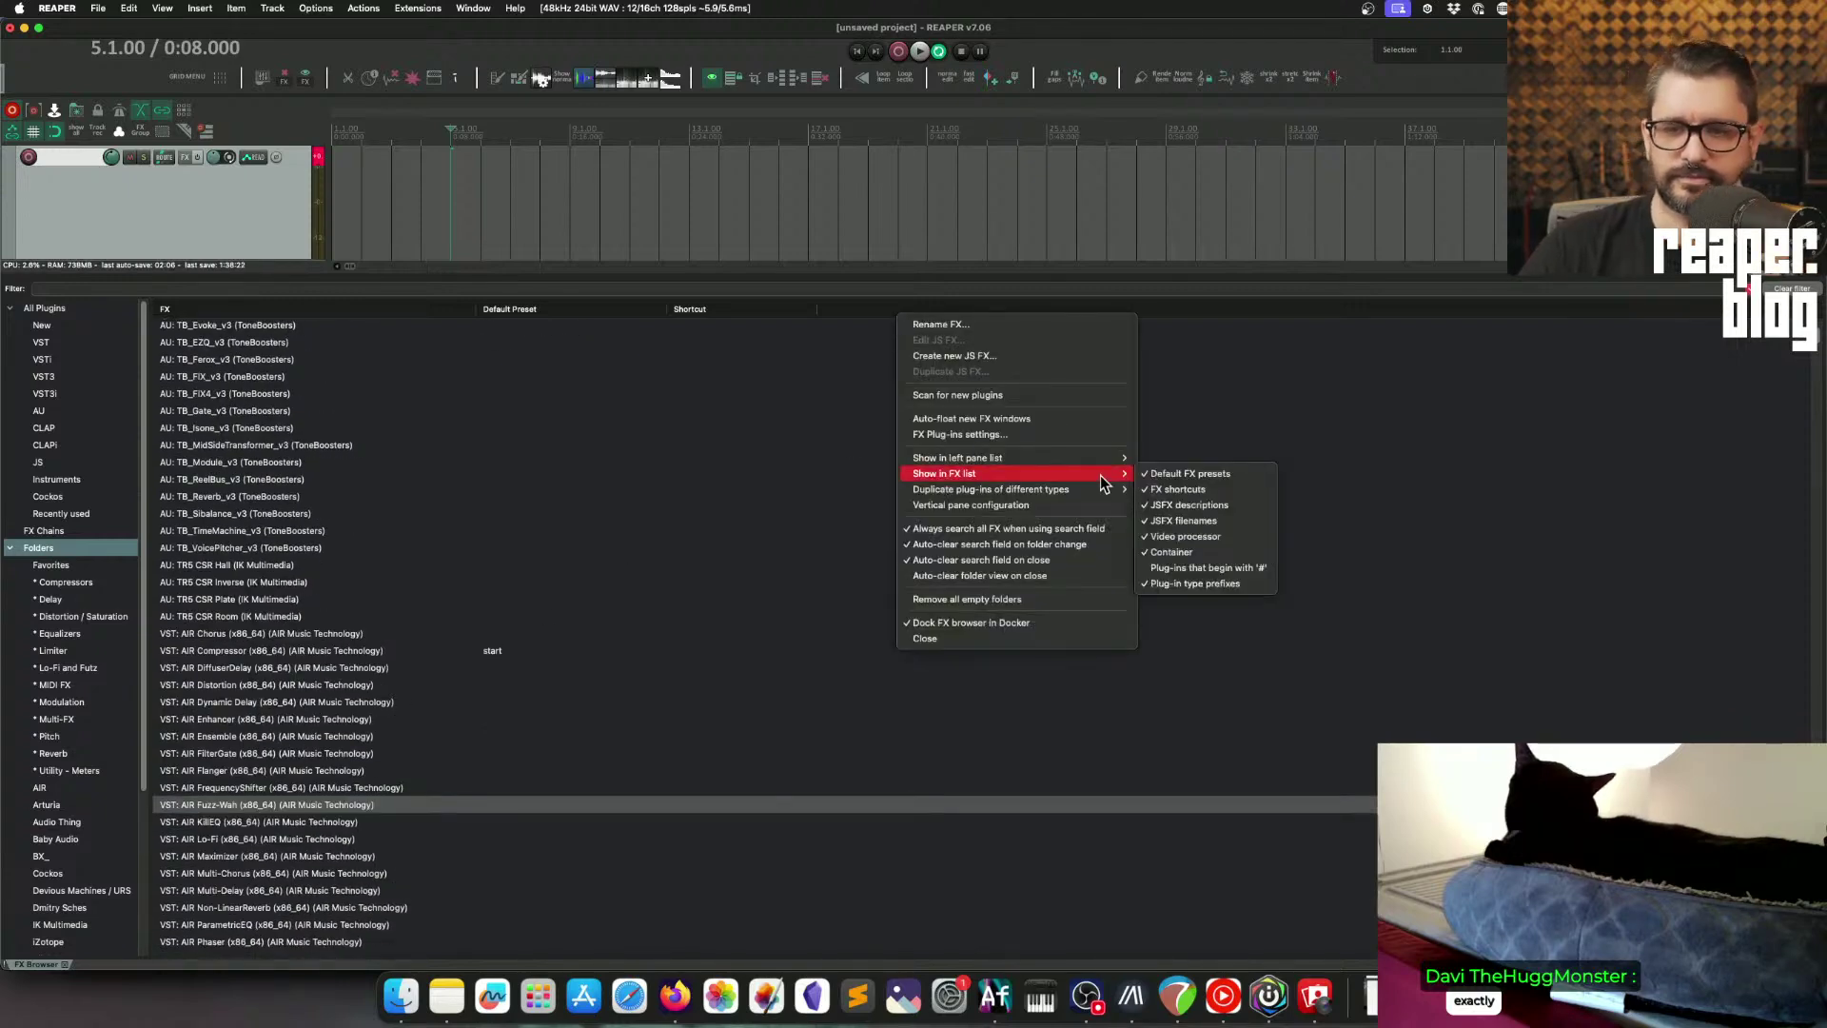
left_click(586, 511)
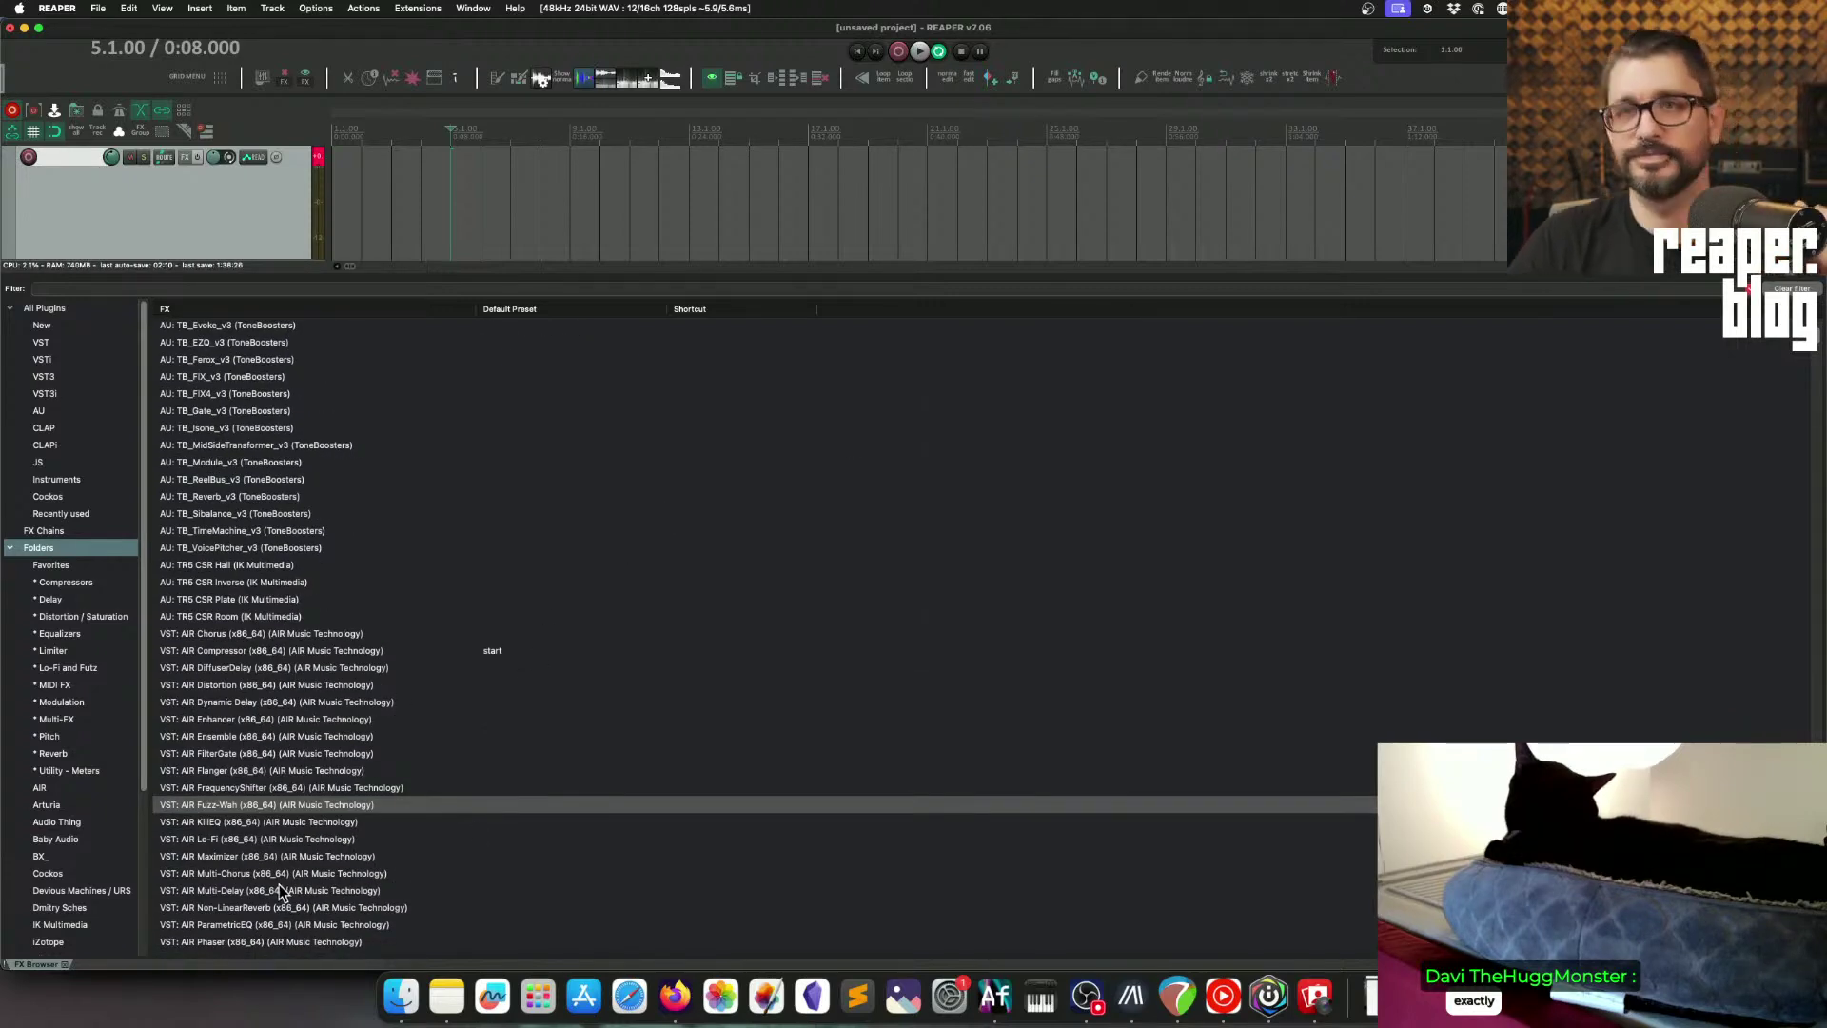
scroll(168, 508, "down", 5)
scroll(260, 514, "down", 8)
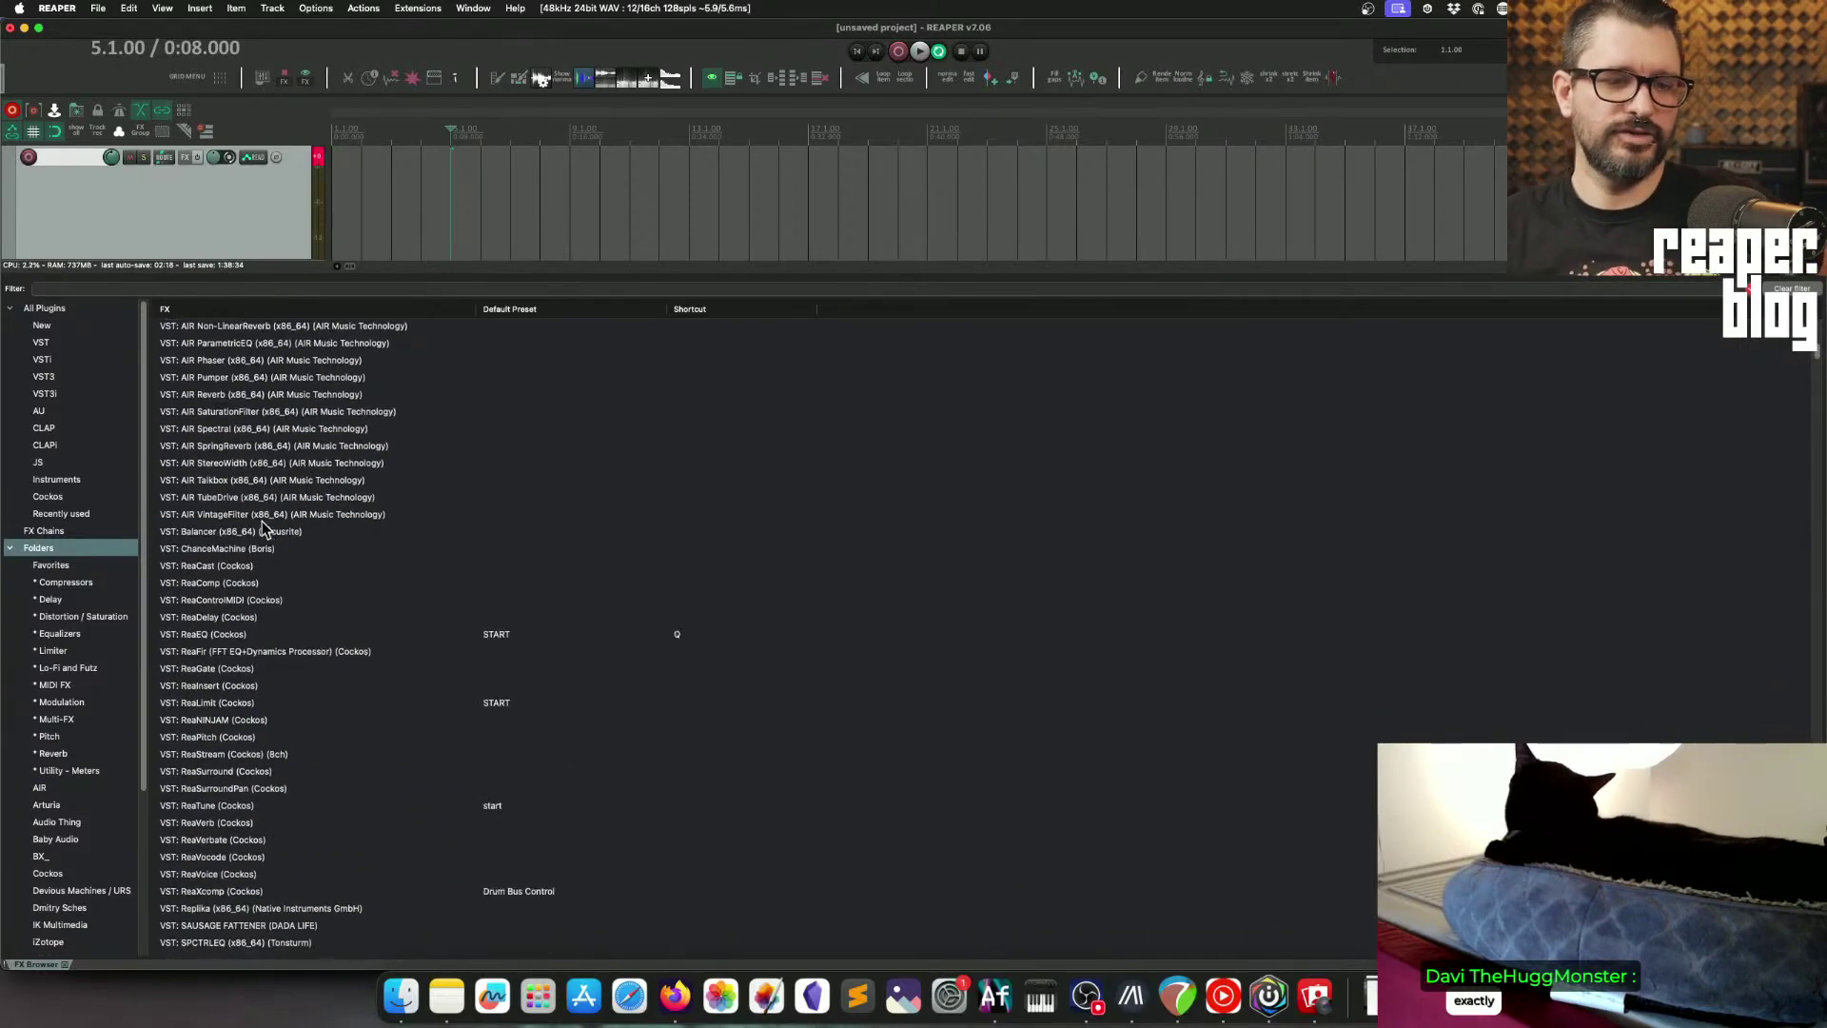
scroll(257, 504, "down", 2)
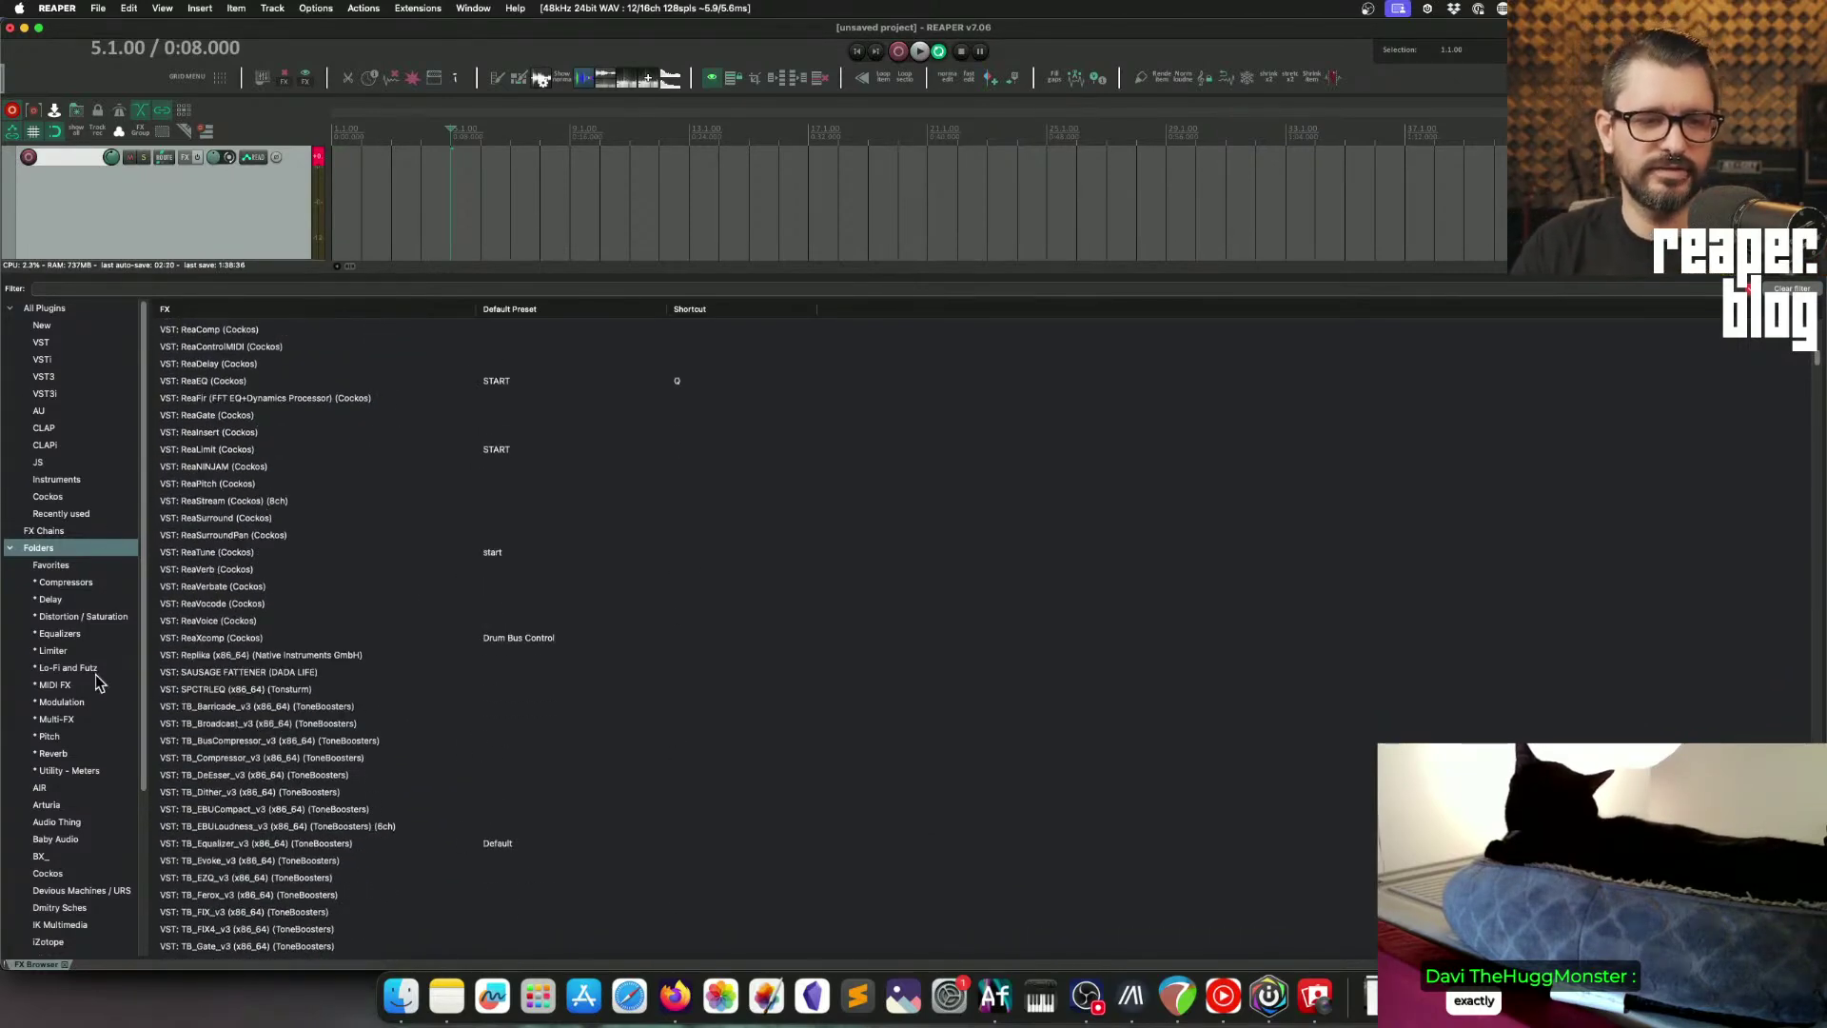
scroll(57, 591, "down", 5)
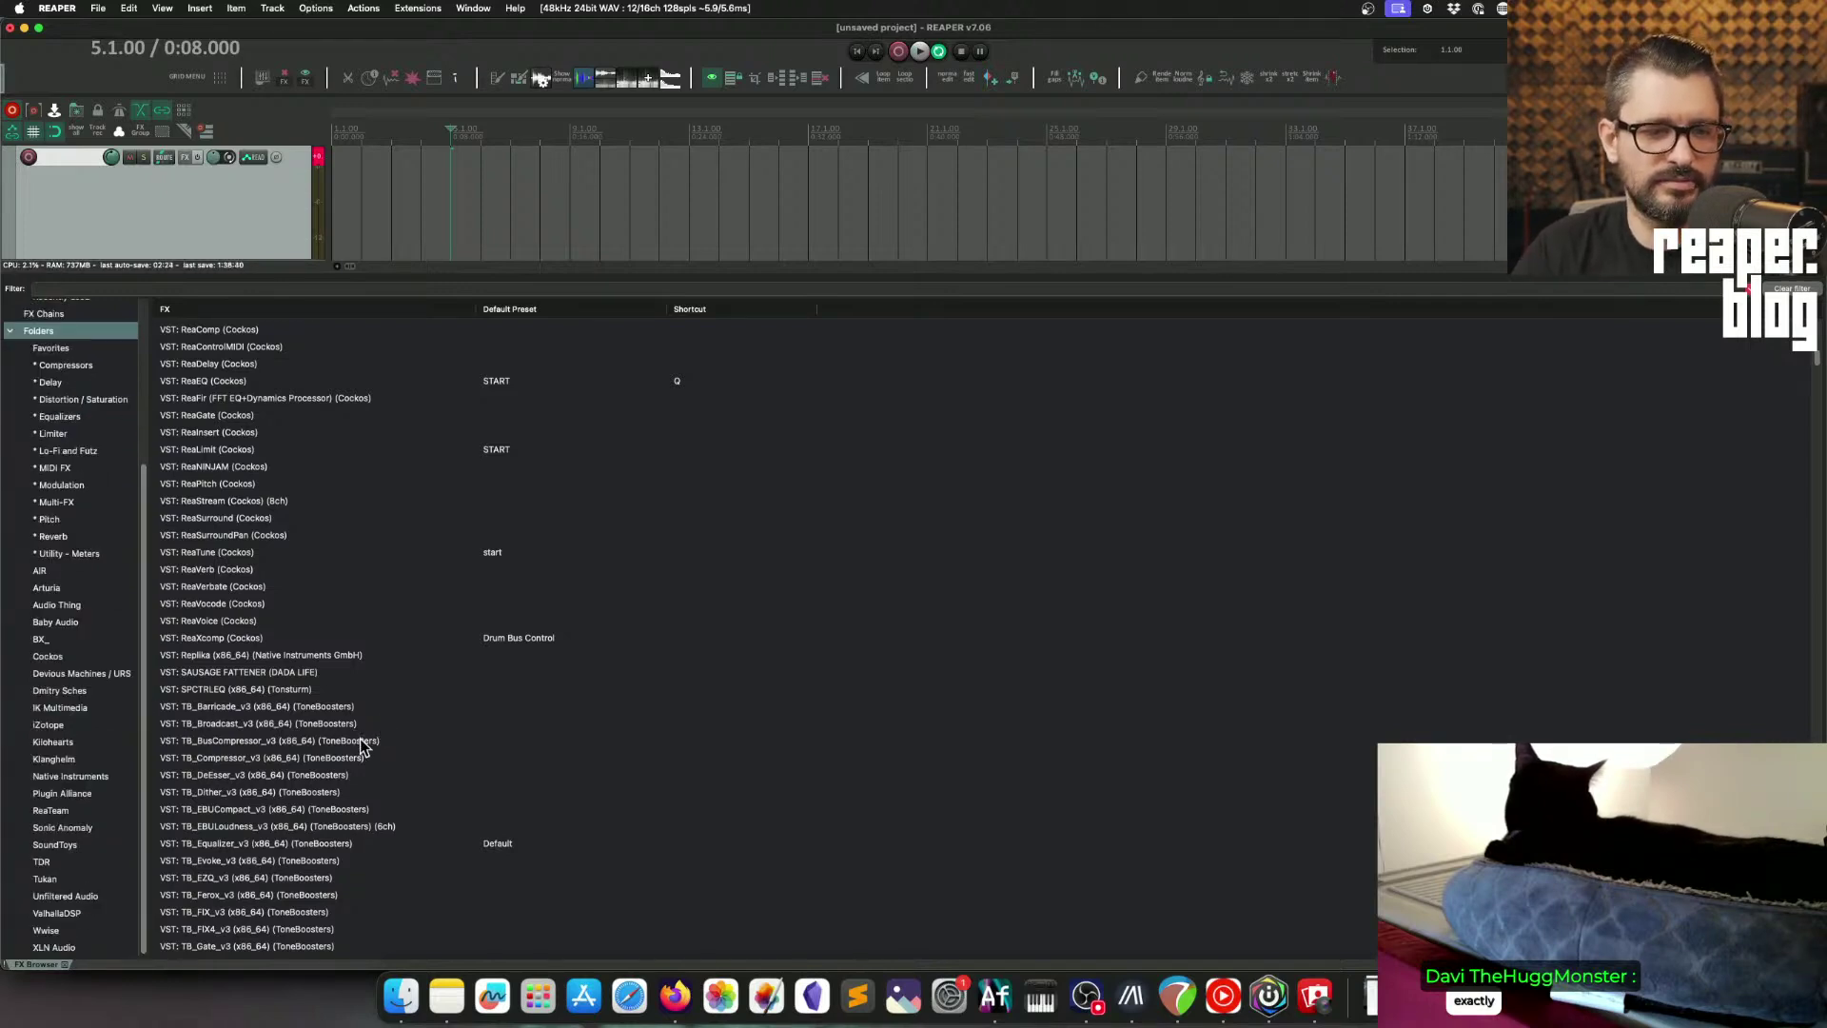
scroll(360, 740, "down", 2)
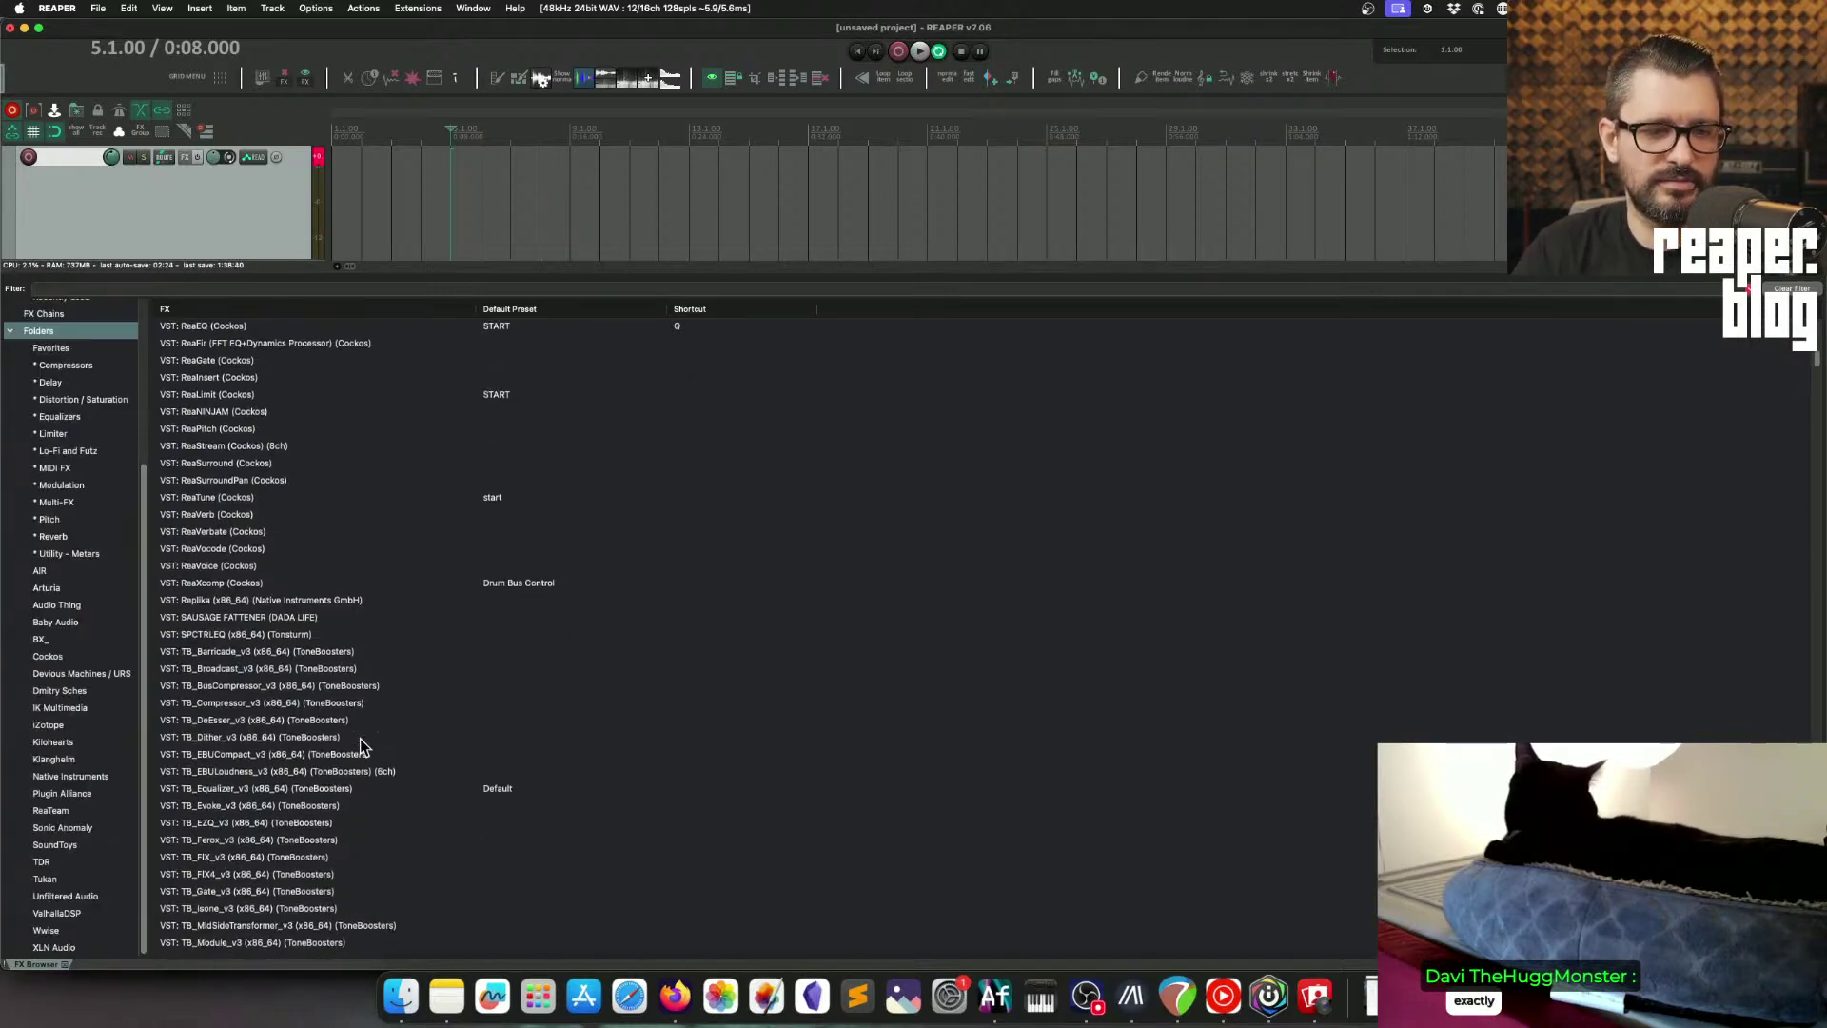
Step: Filter the list by 'tons', select all four Tonsturm results and reach the Add to folder choices
left_click(239, 636)
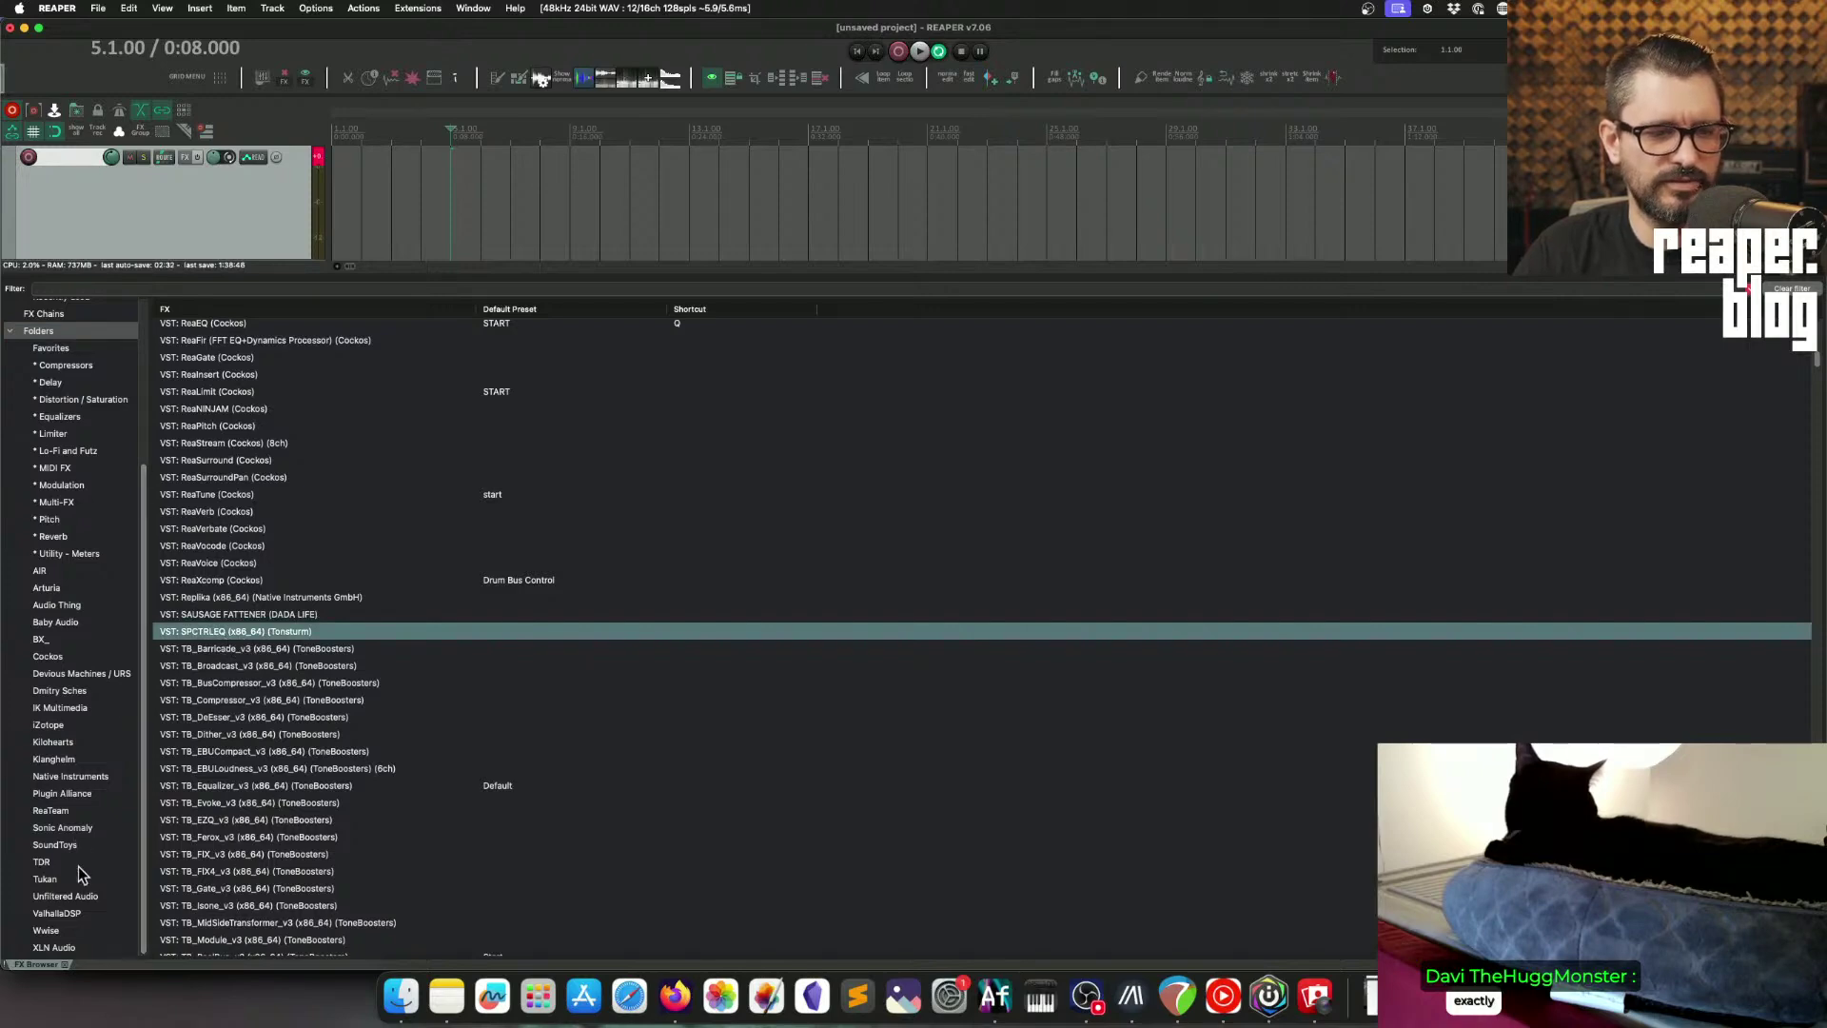
left_click(163, 290)
type("td")
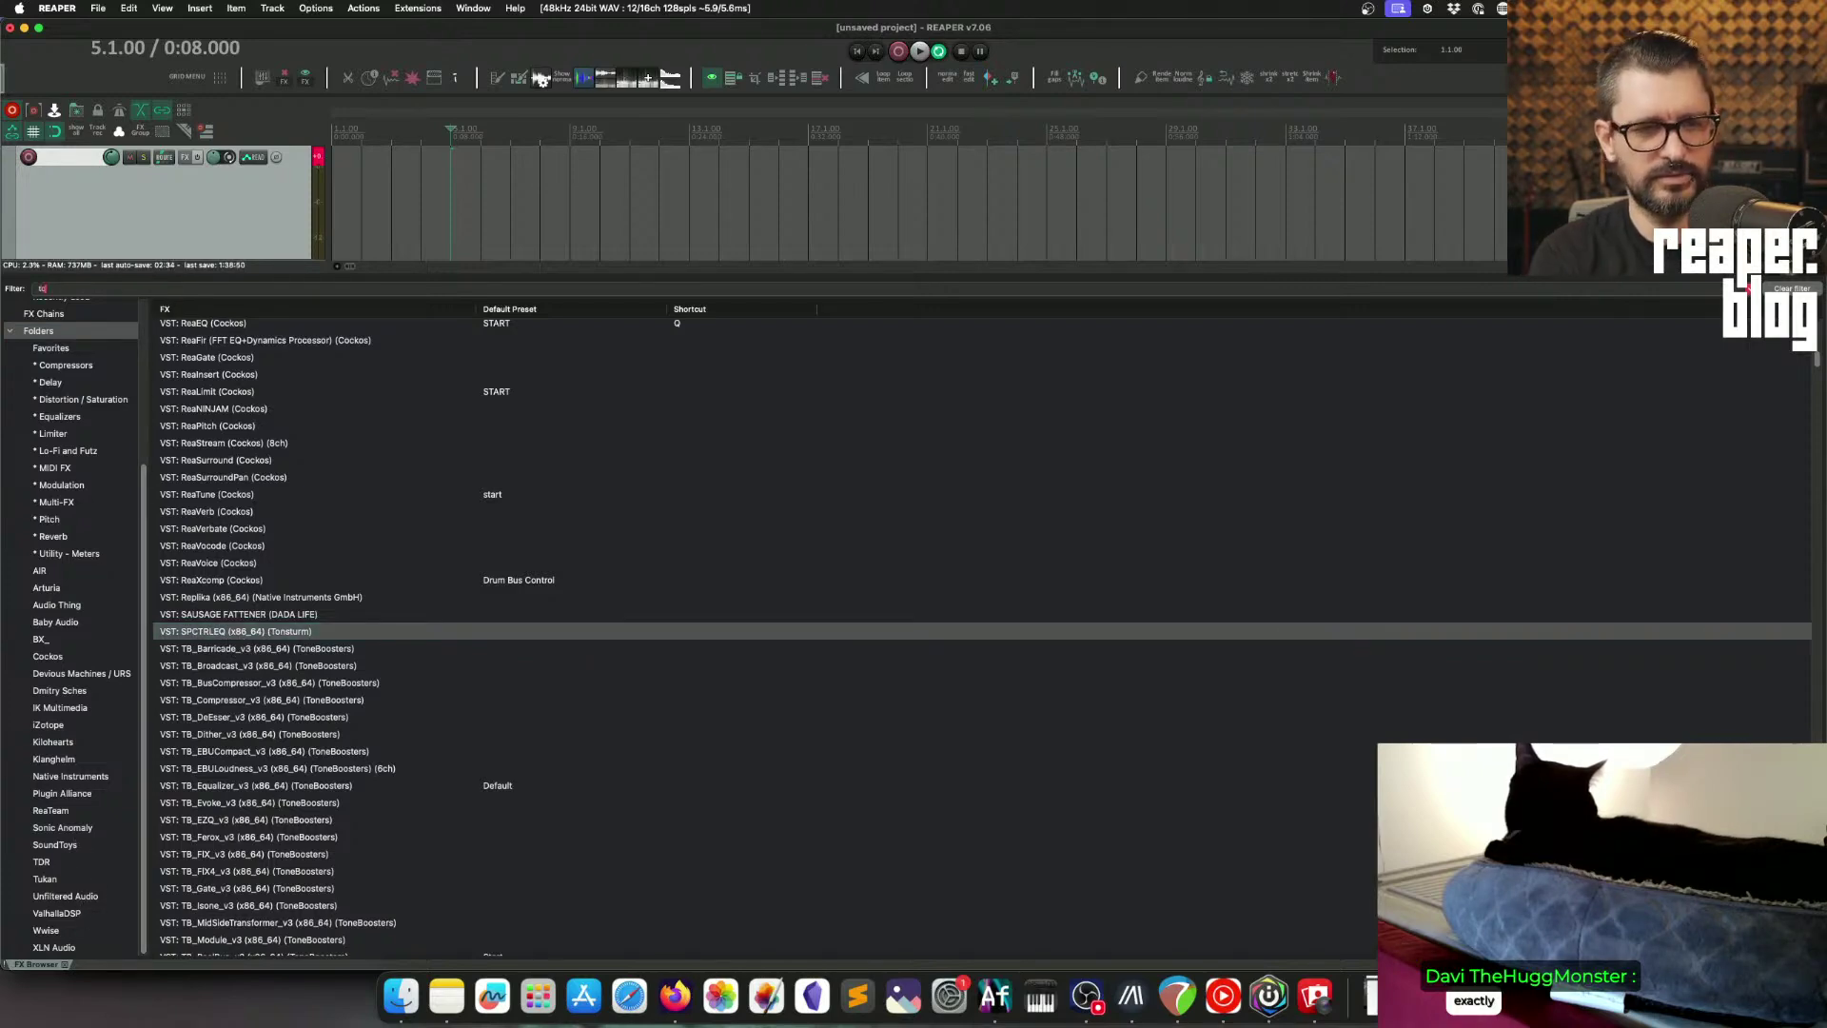
type("ns")
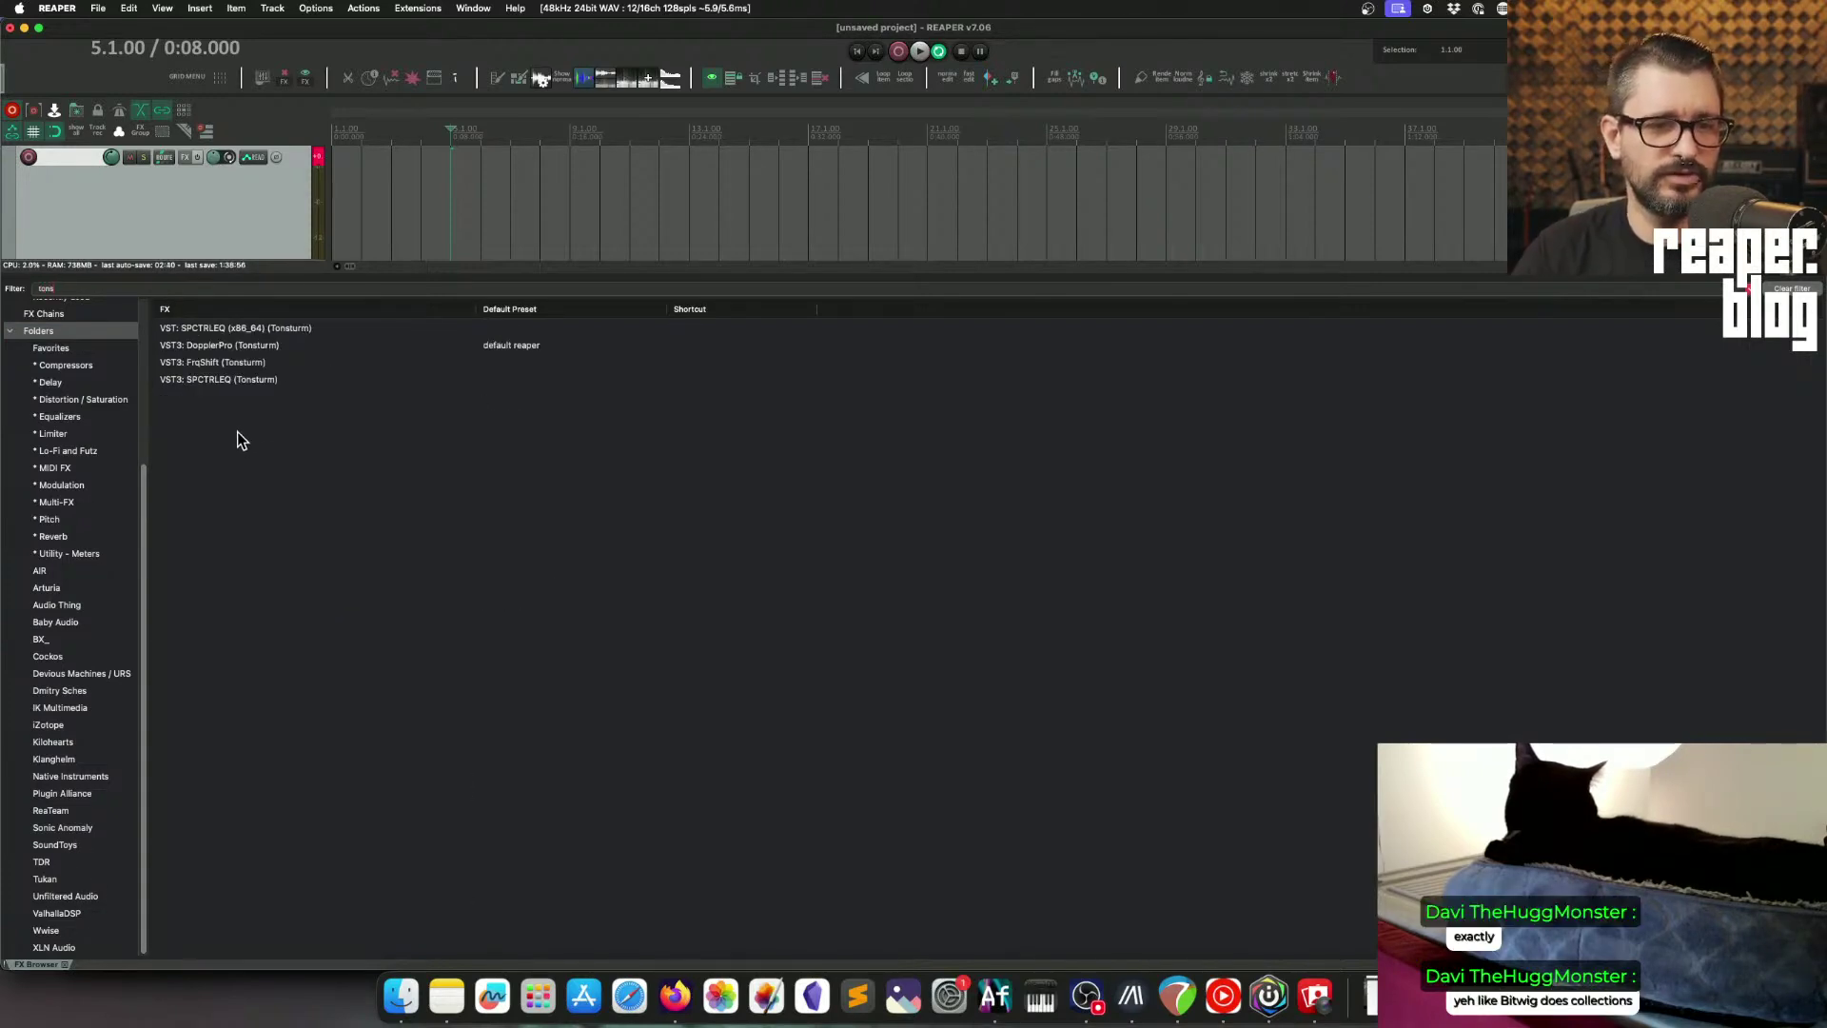
left_click(272, 347)
key("super+a")
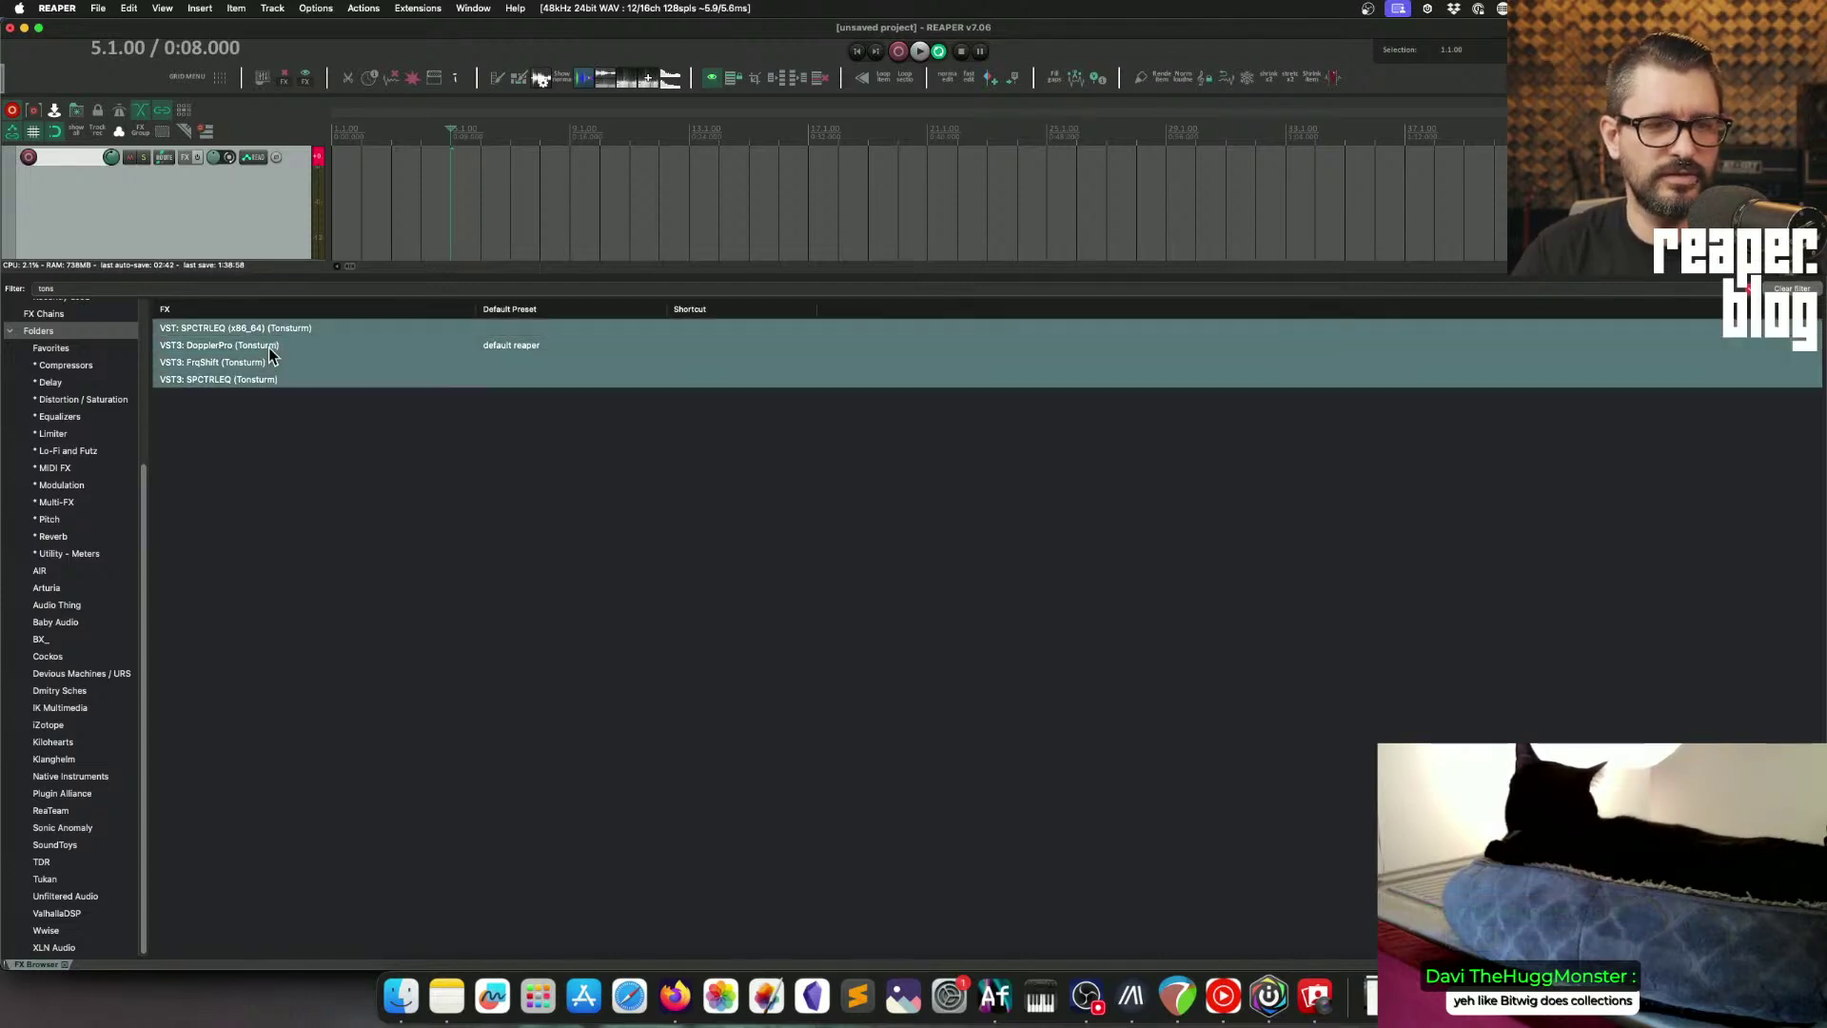
right_click(268, 347)
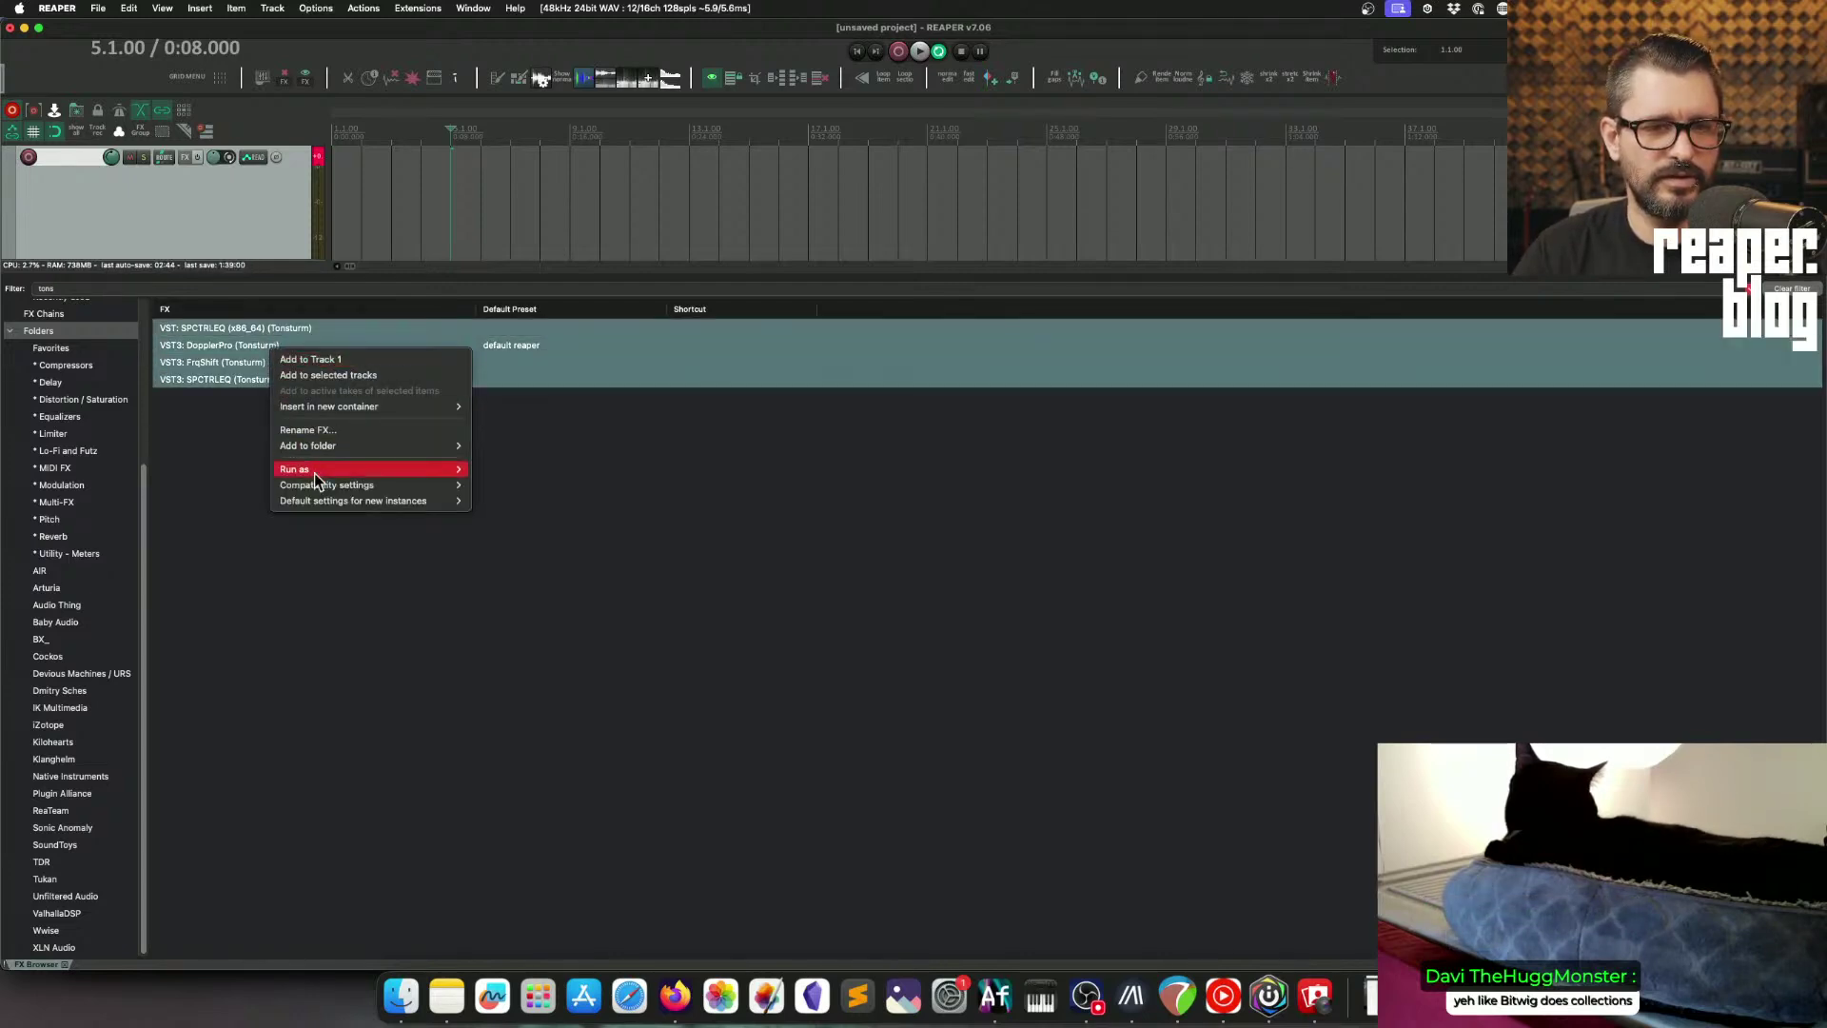
mouse_move(328, 449)
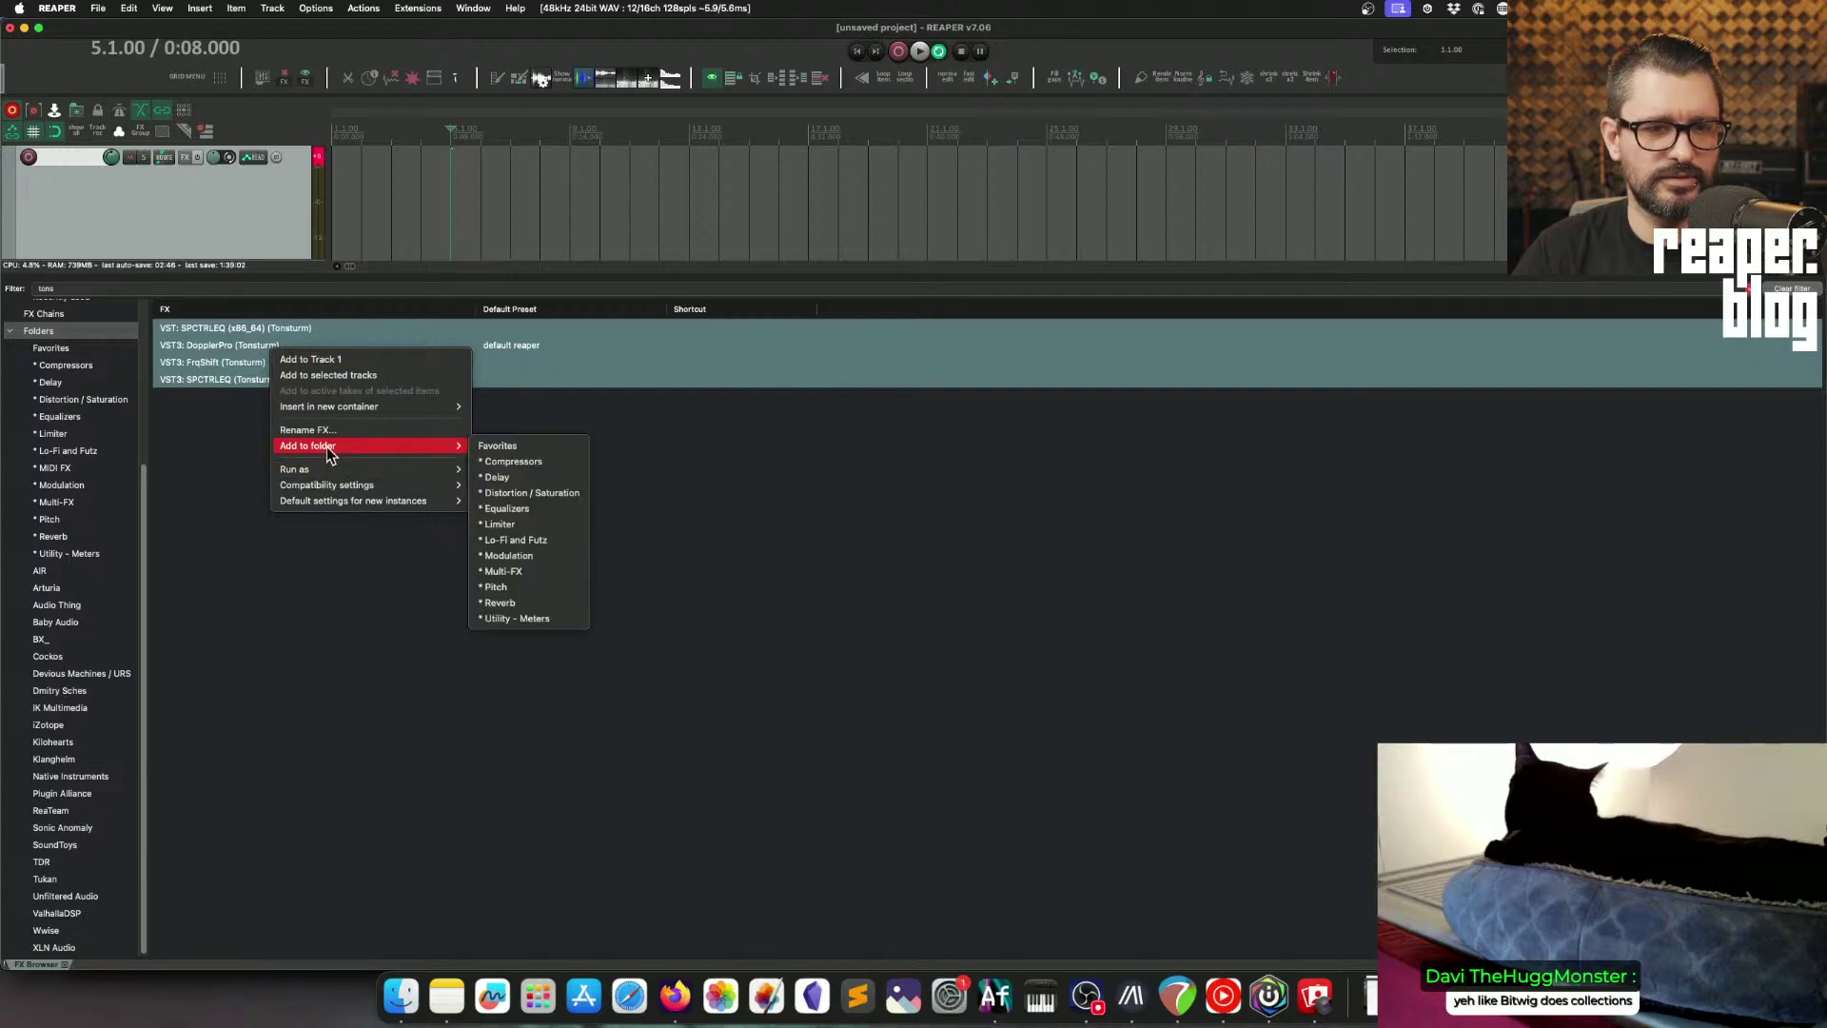
mouse_move(442, 447)
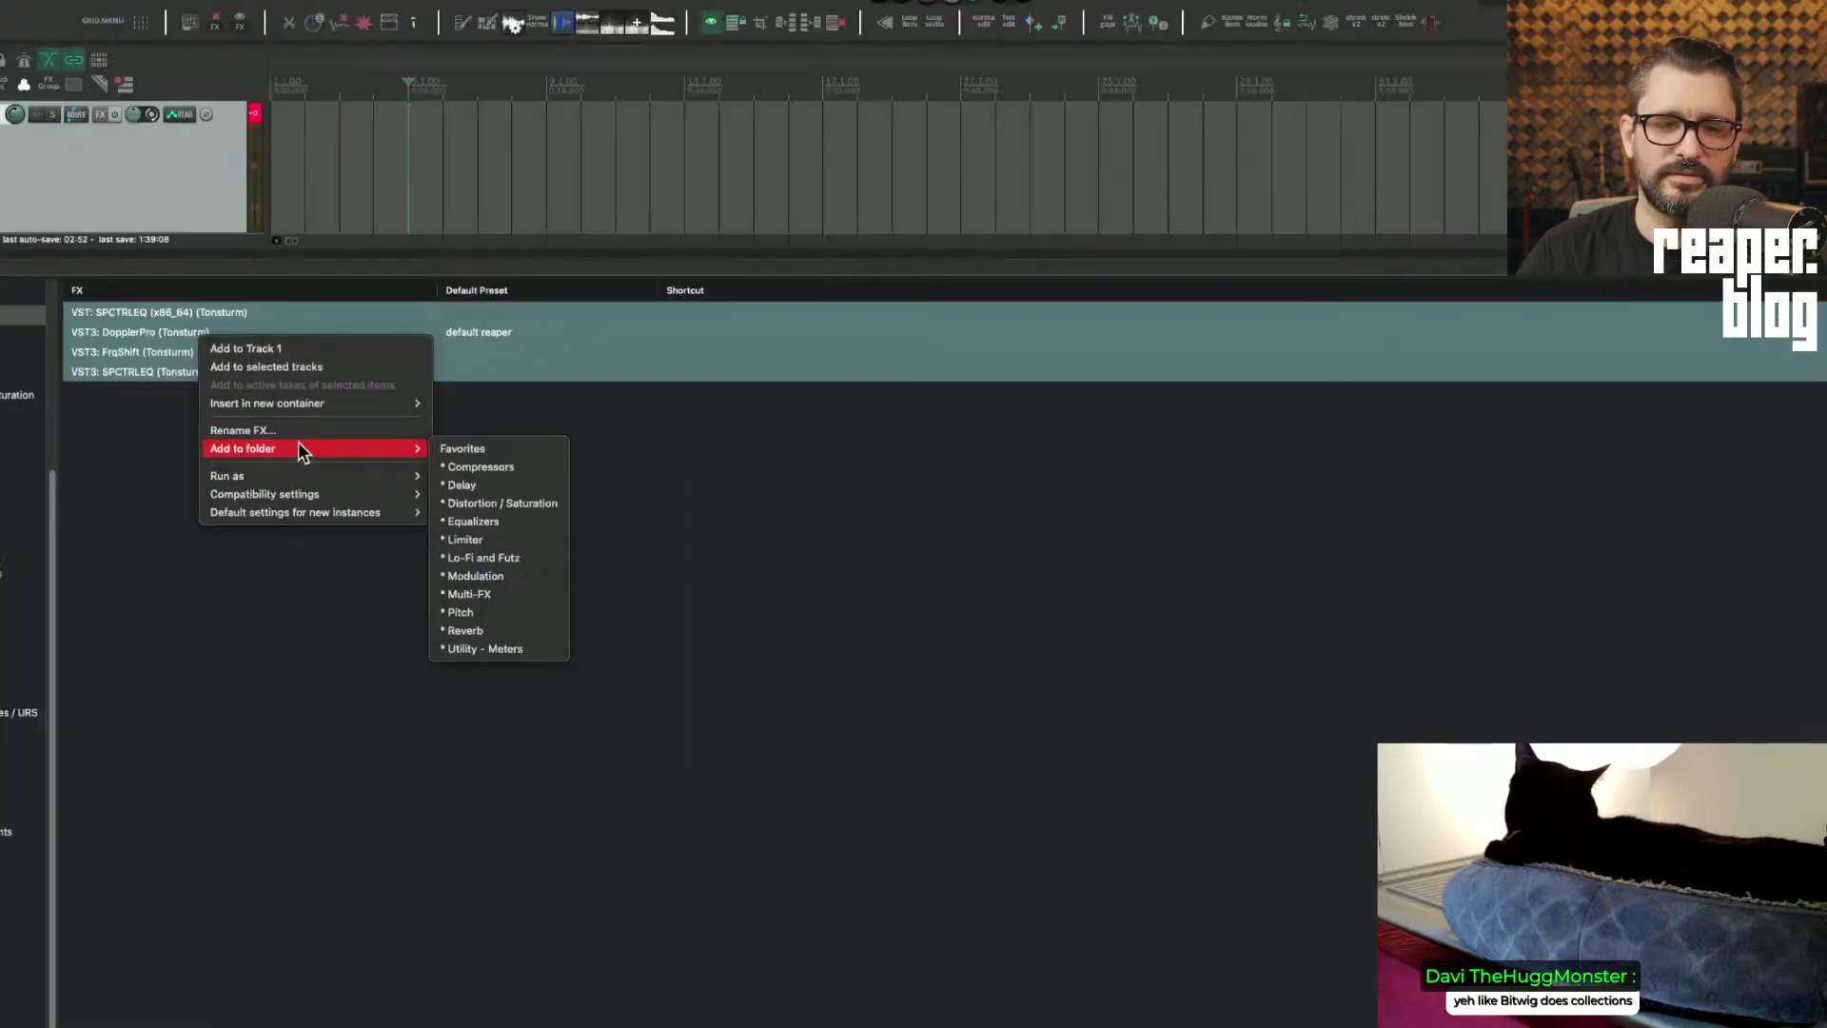
Step: Add a new smart folder named Tonsturm with the filter 'Tonsturm NOT (x86_64)'
left_click(246, 552)
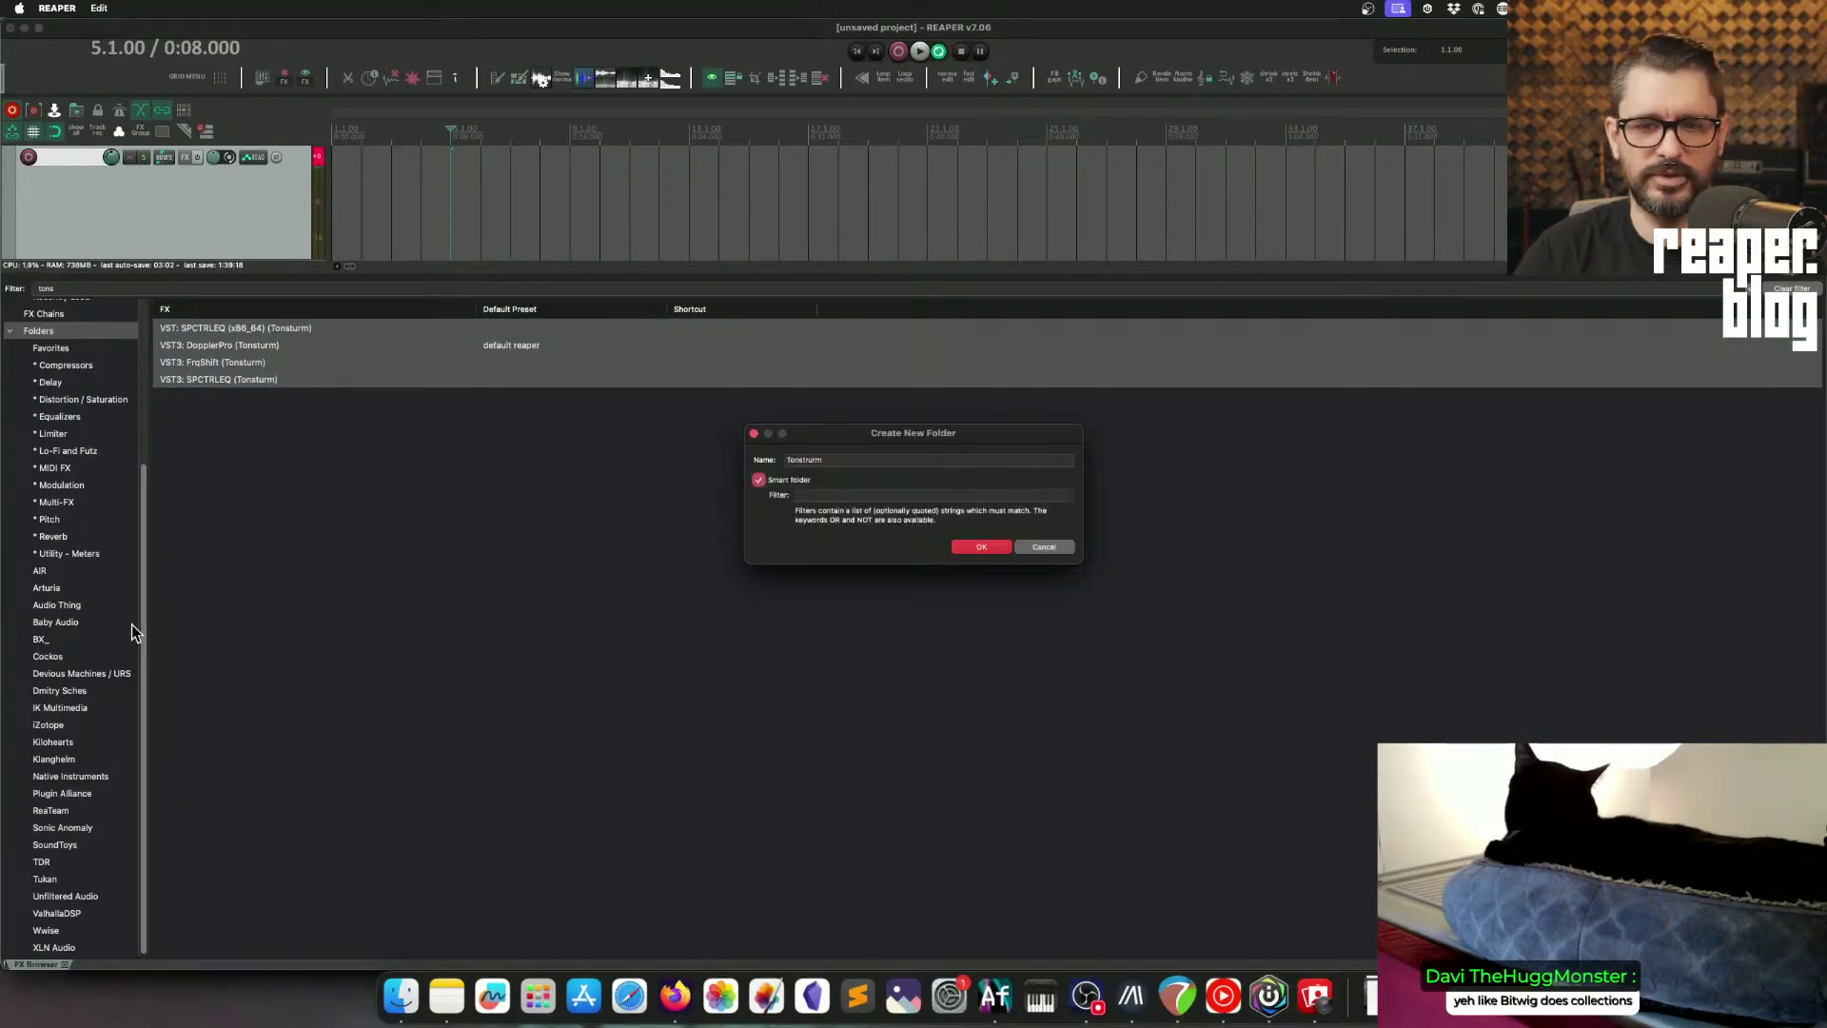
left_click(855, 496)
type("to")
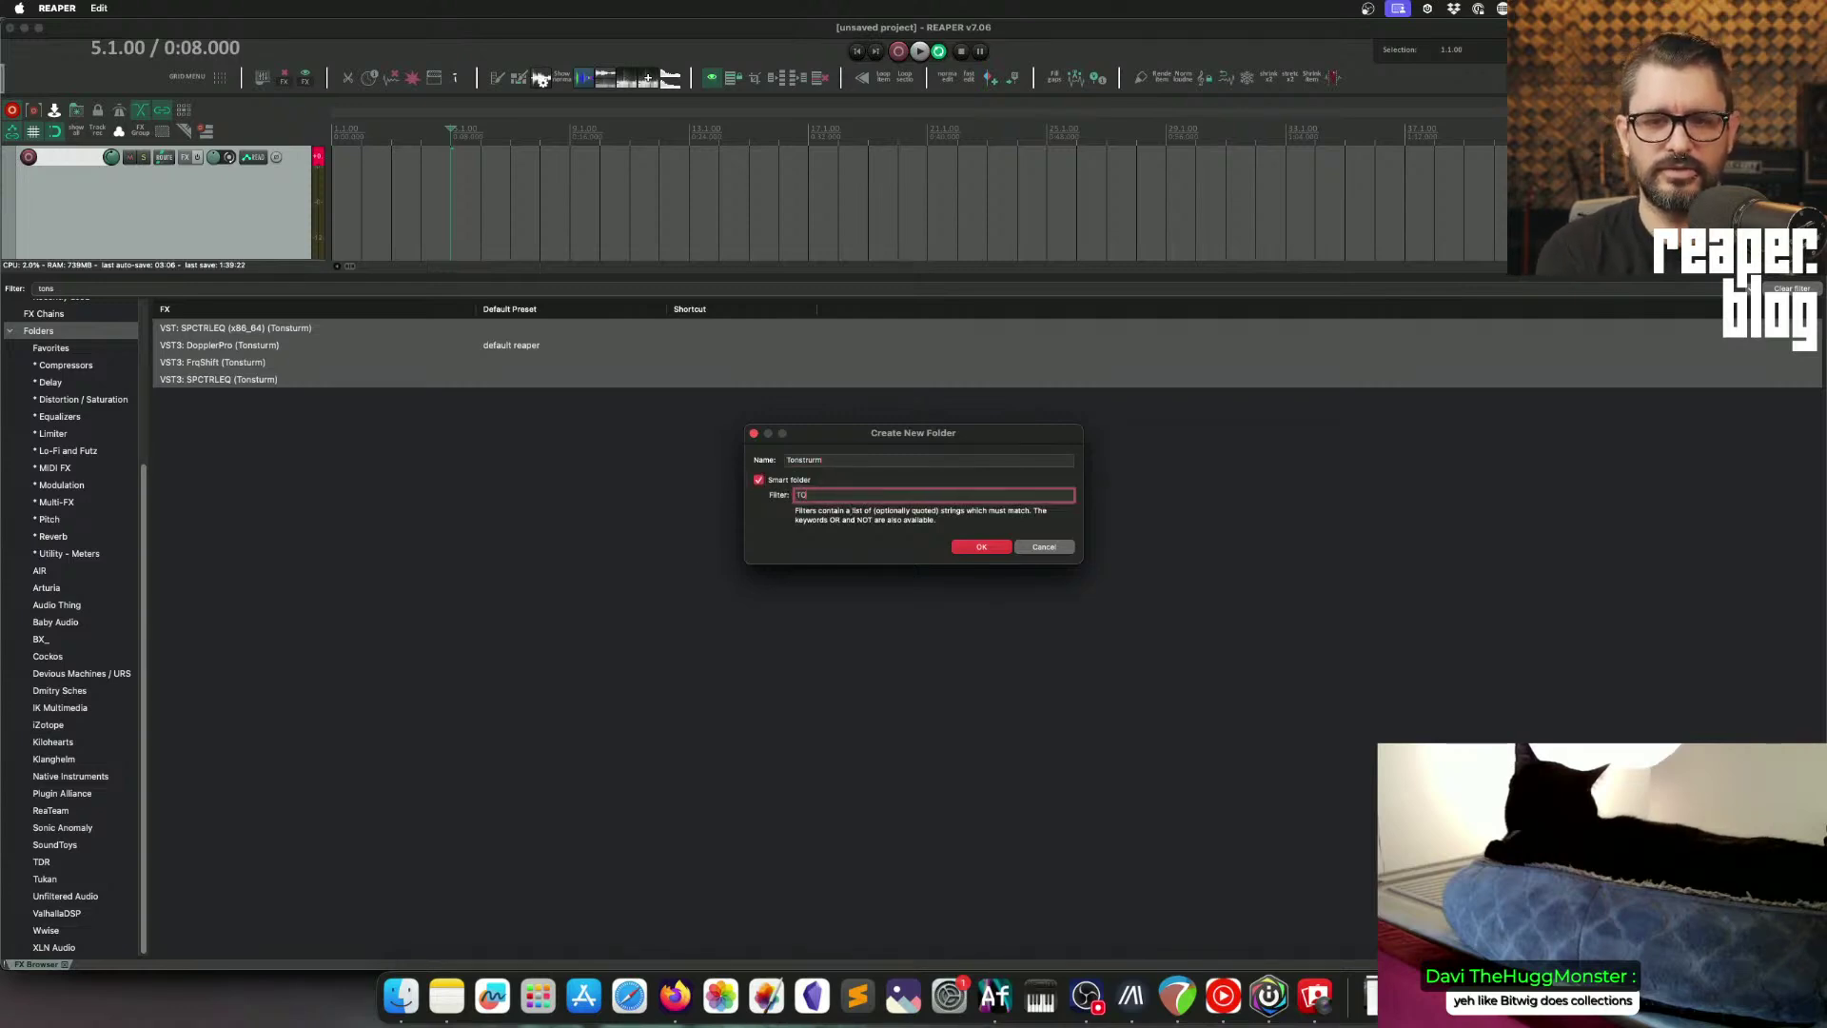
type("nstrum")
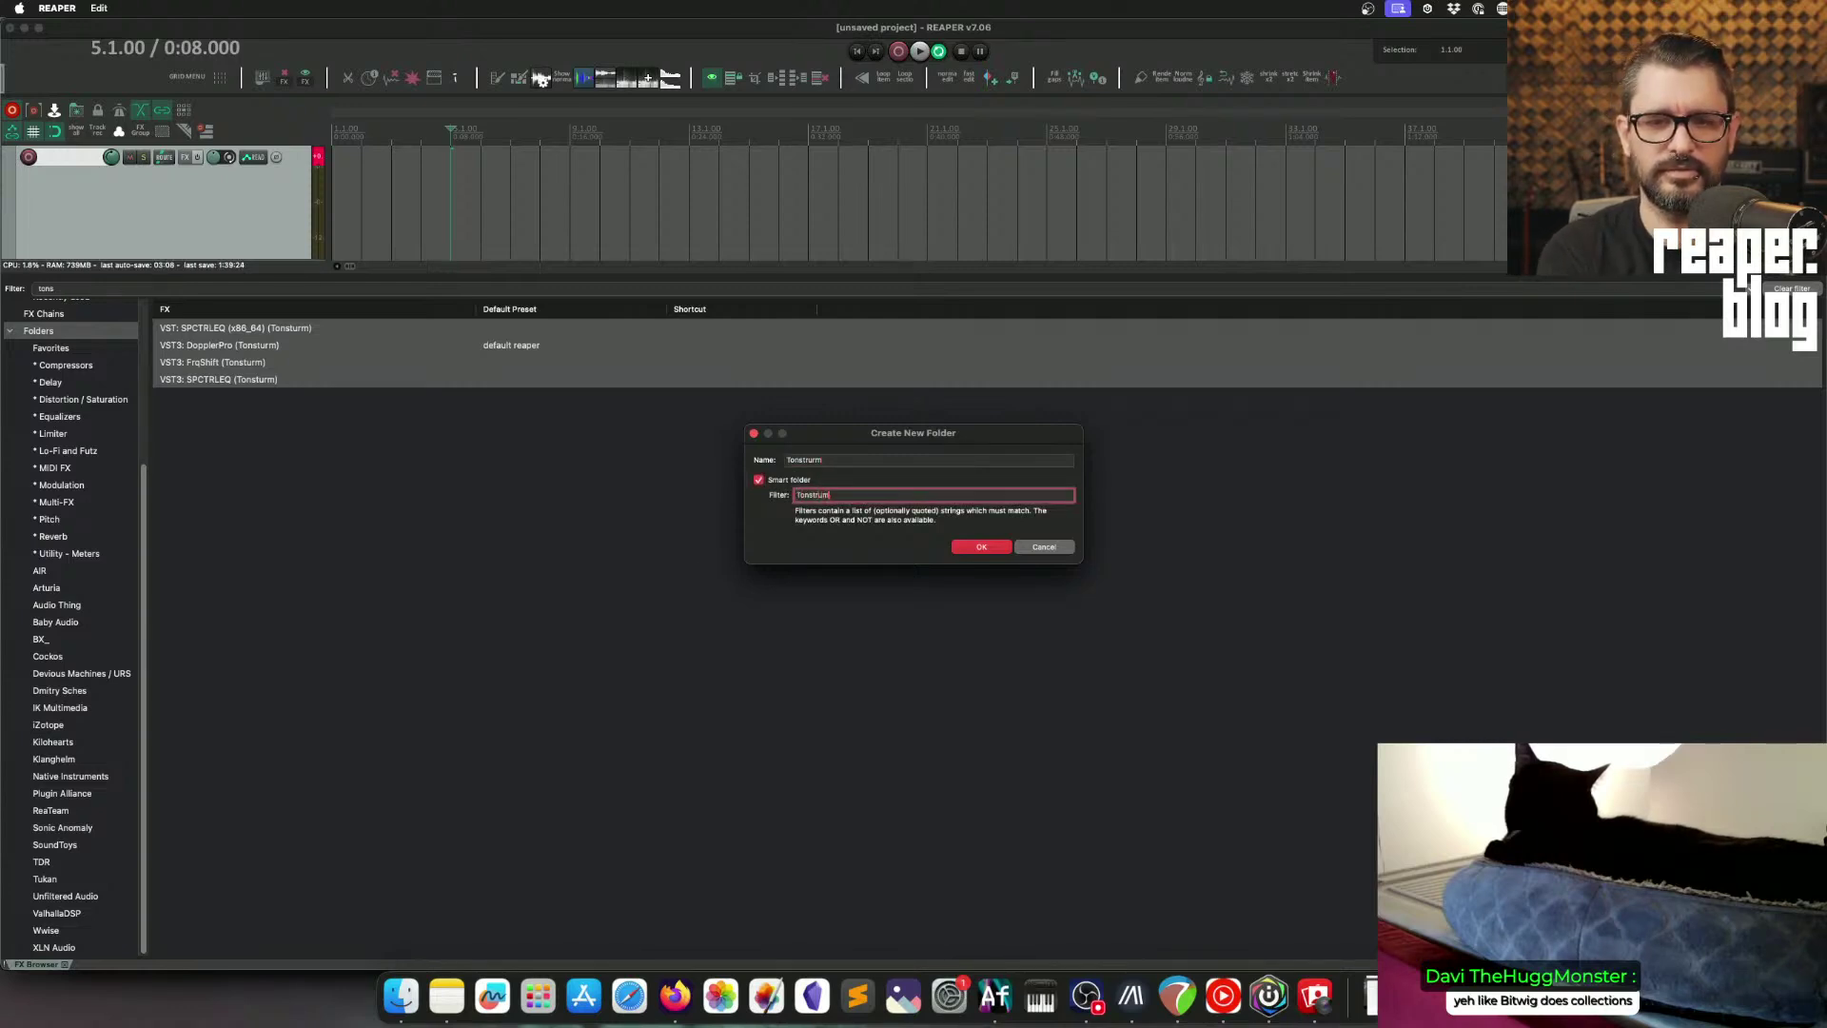
type(" NOT (x")
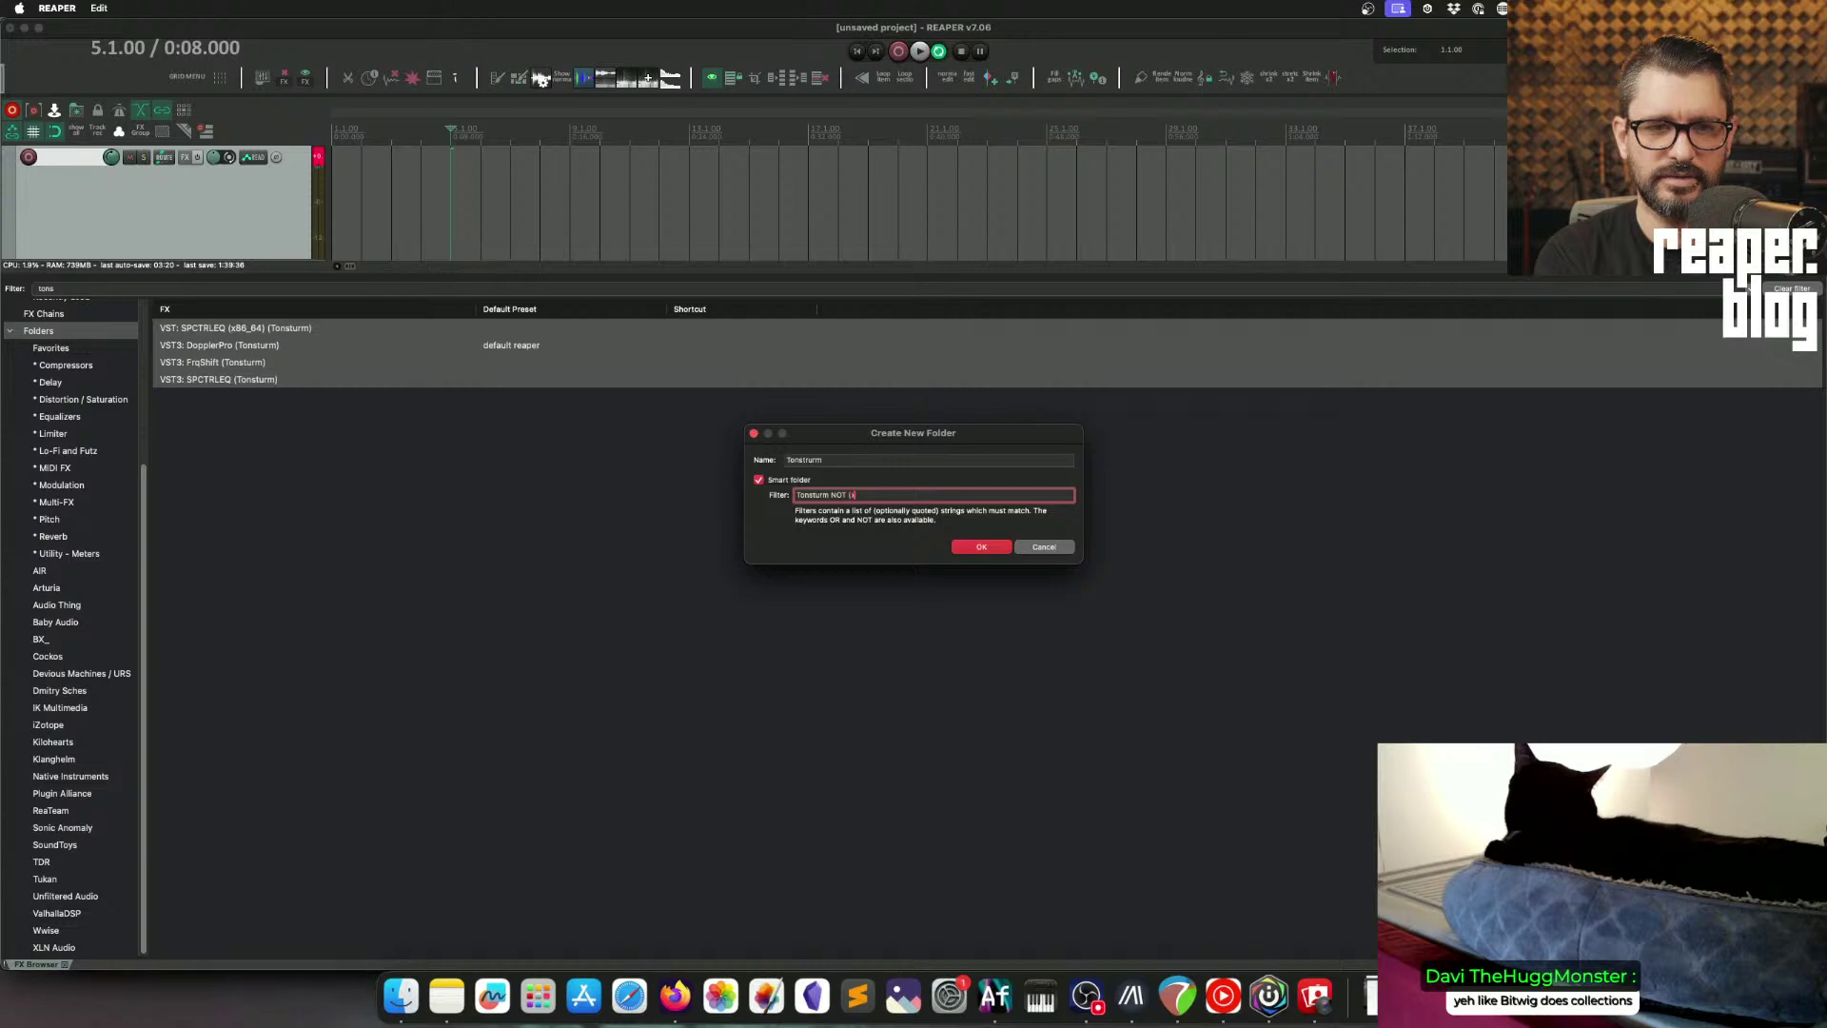
type("86_64")
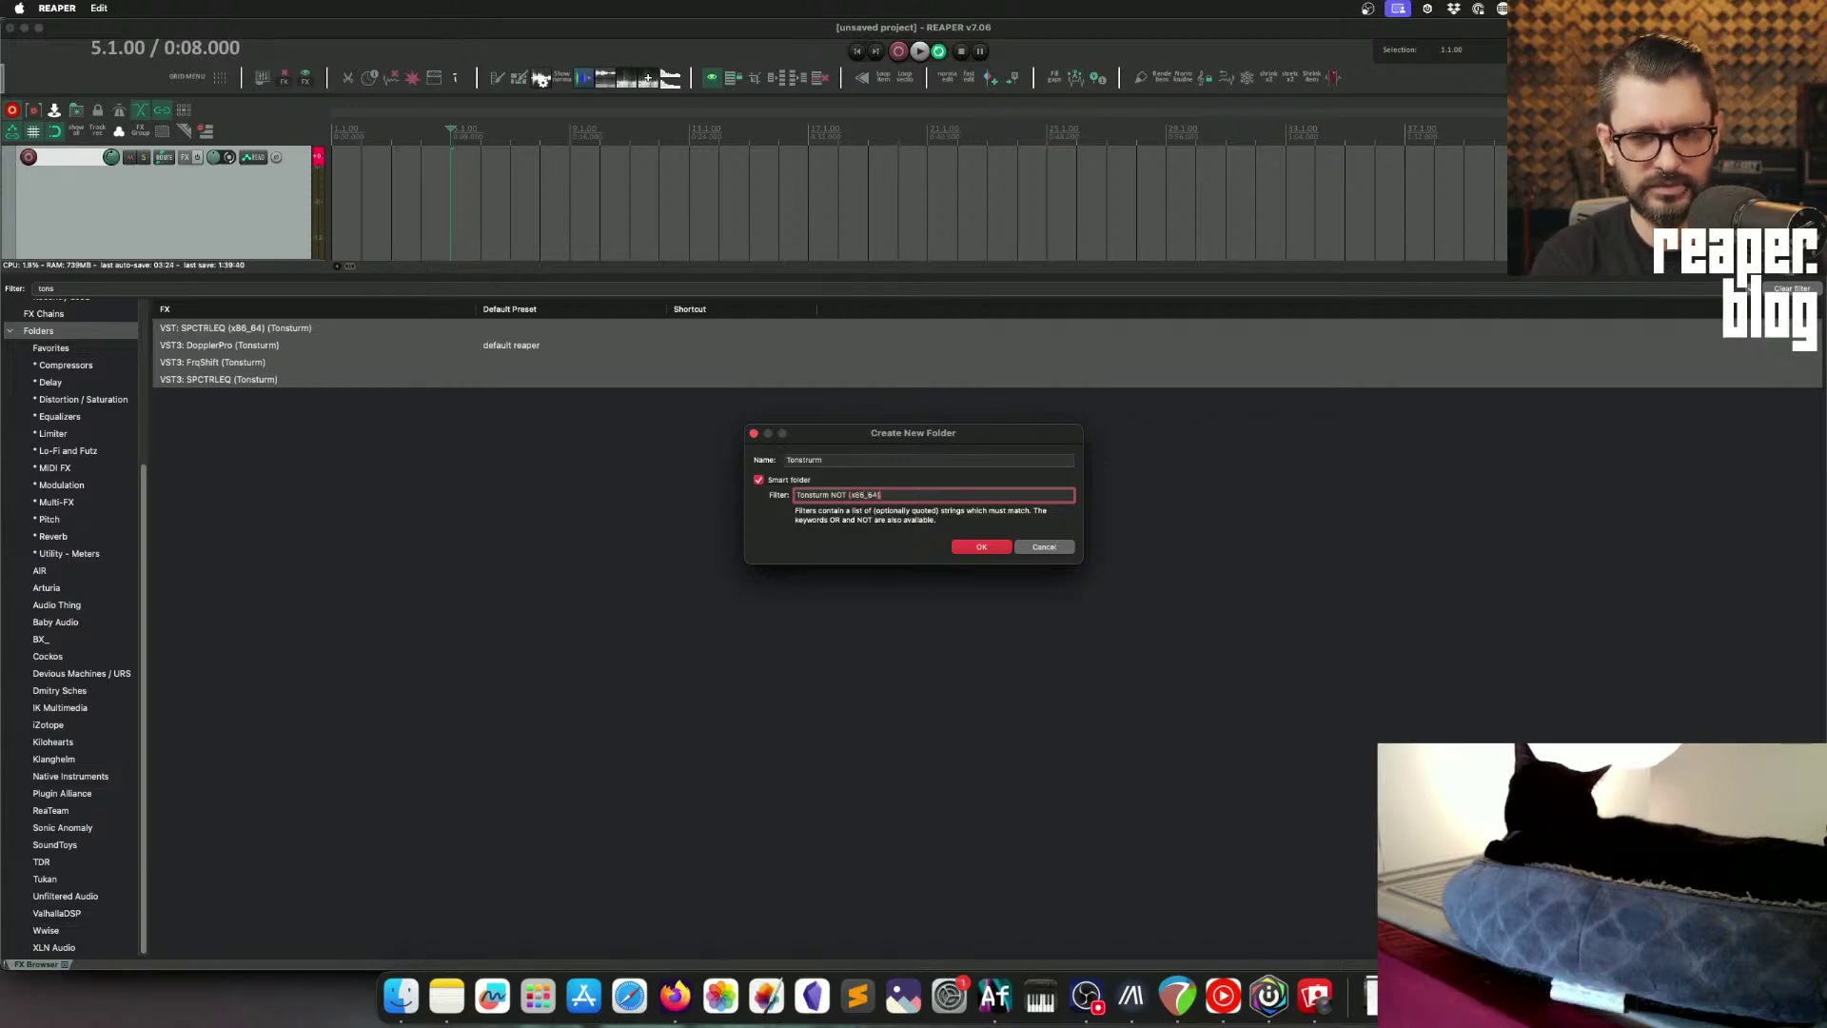
left_click(981, 546)
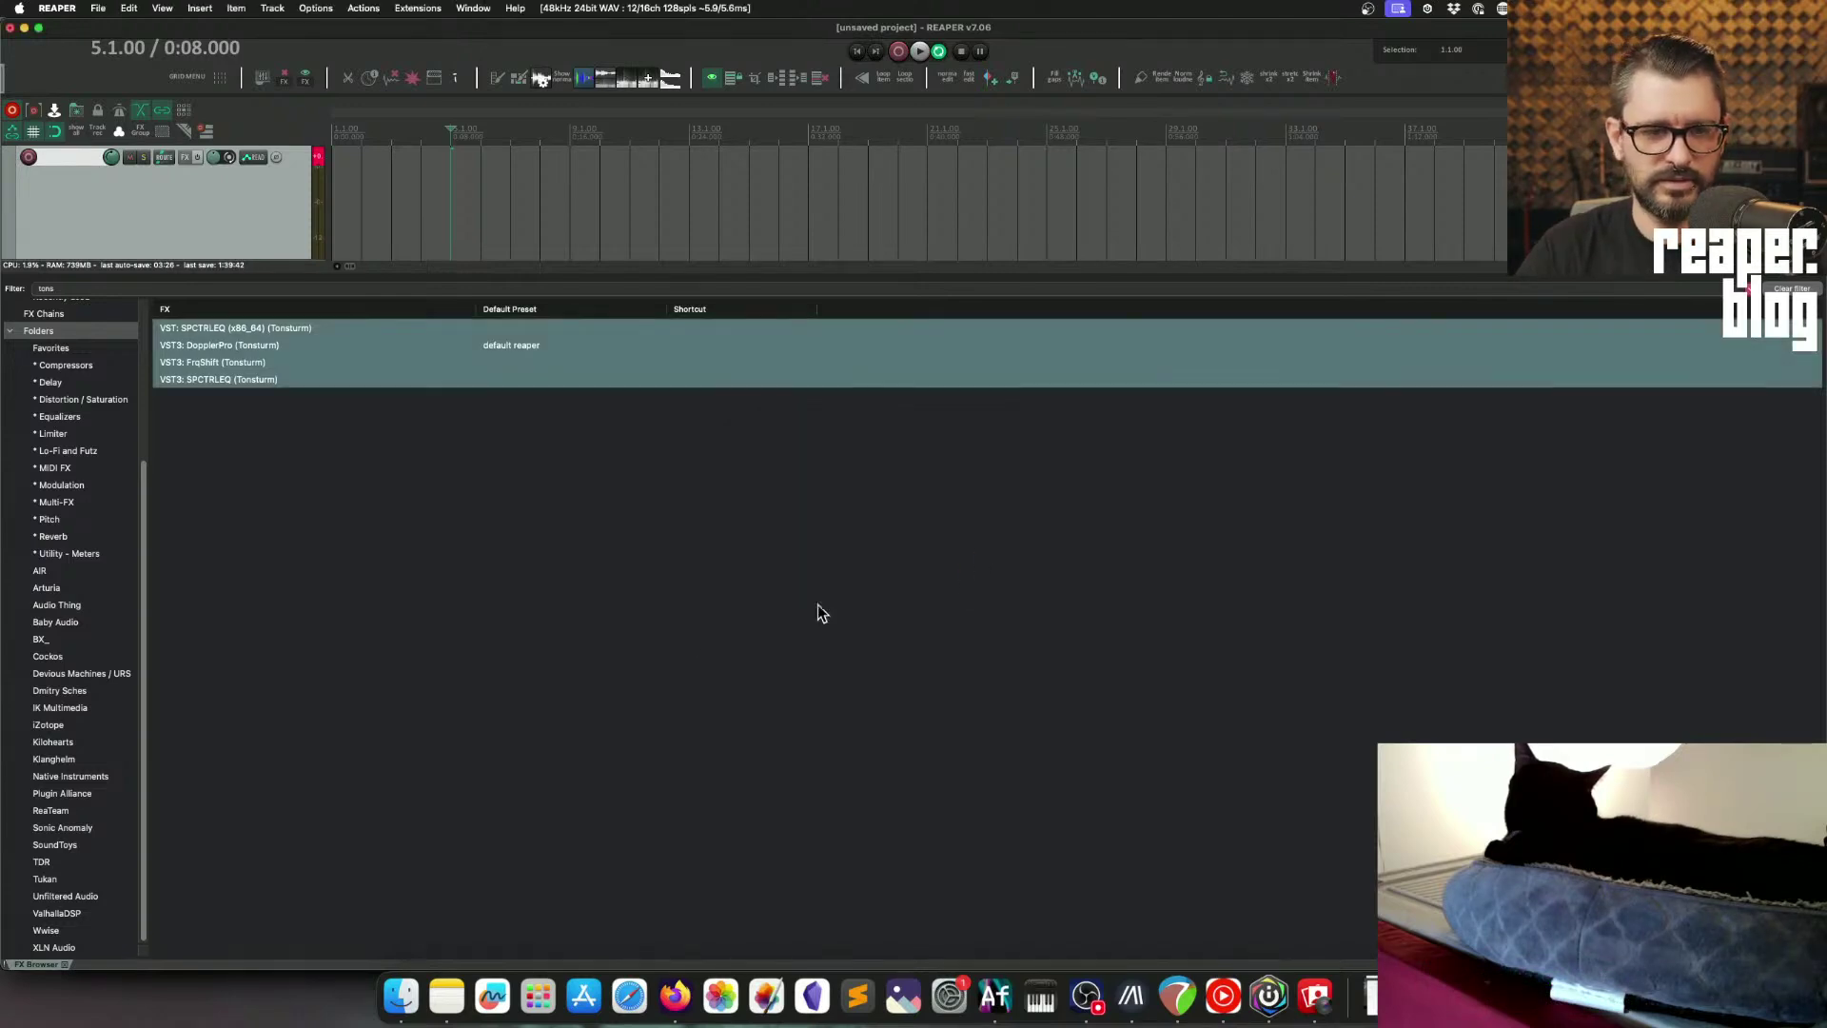
Step: Inspect the Tonsturm folder's three plugins, leave it in place, and return to all plugins
left_click(85, 948)
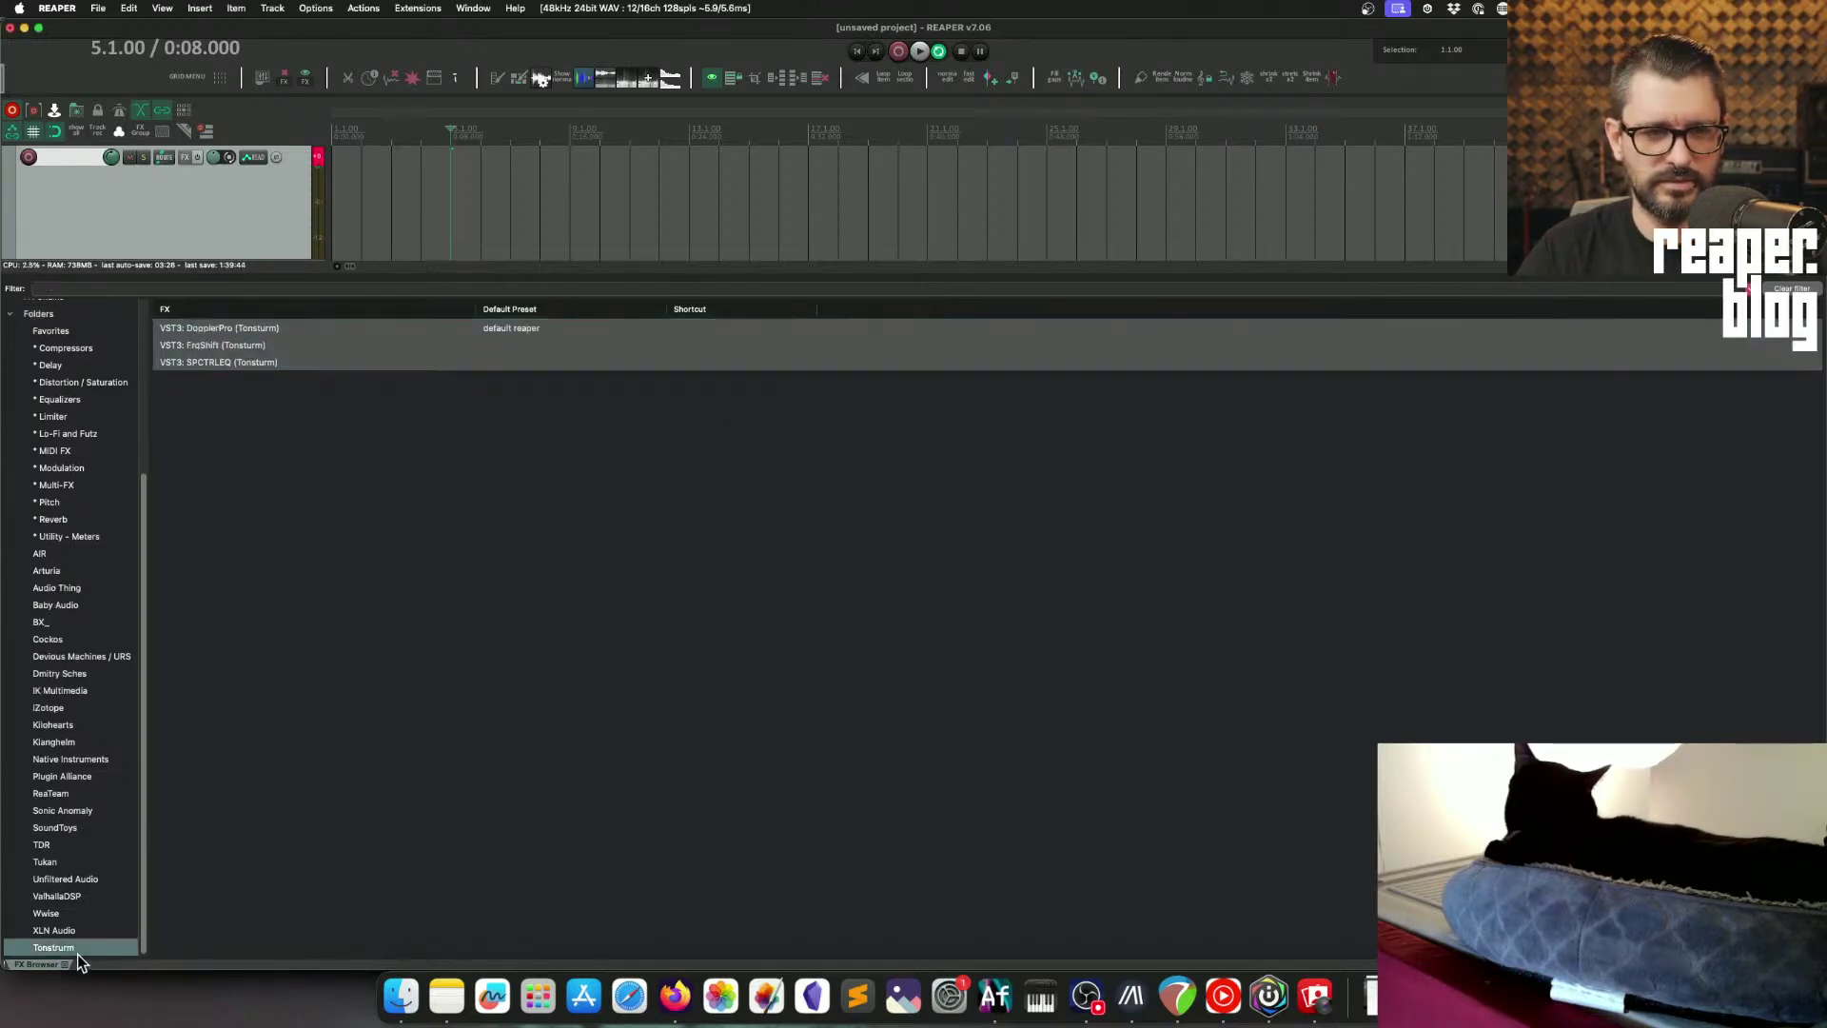
left_click(281, 802)
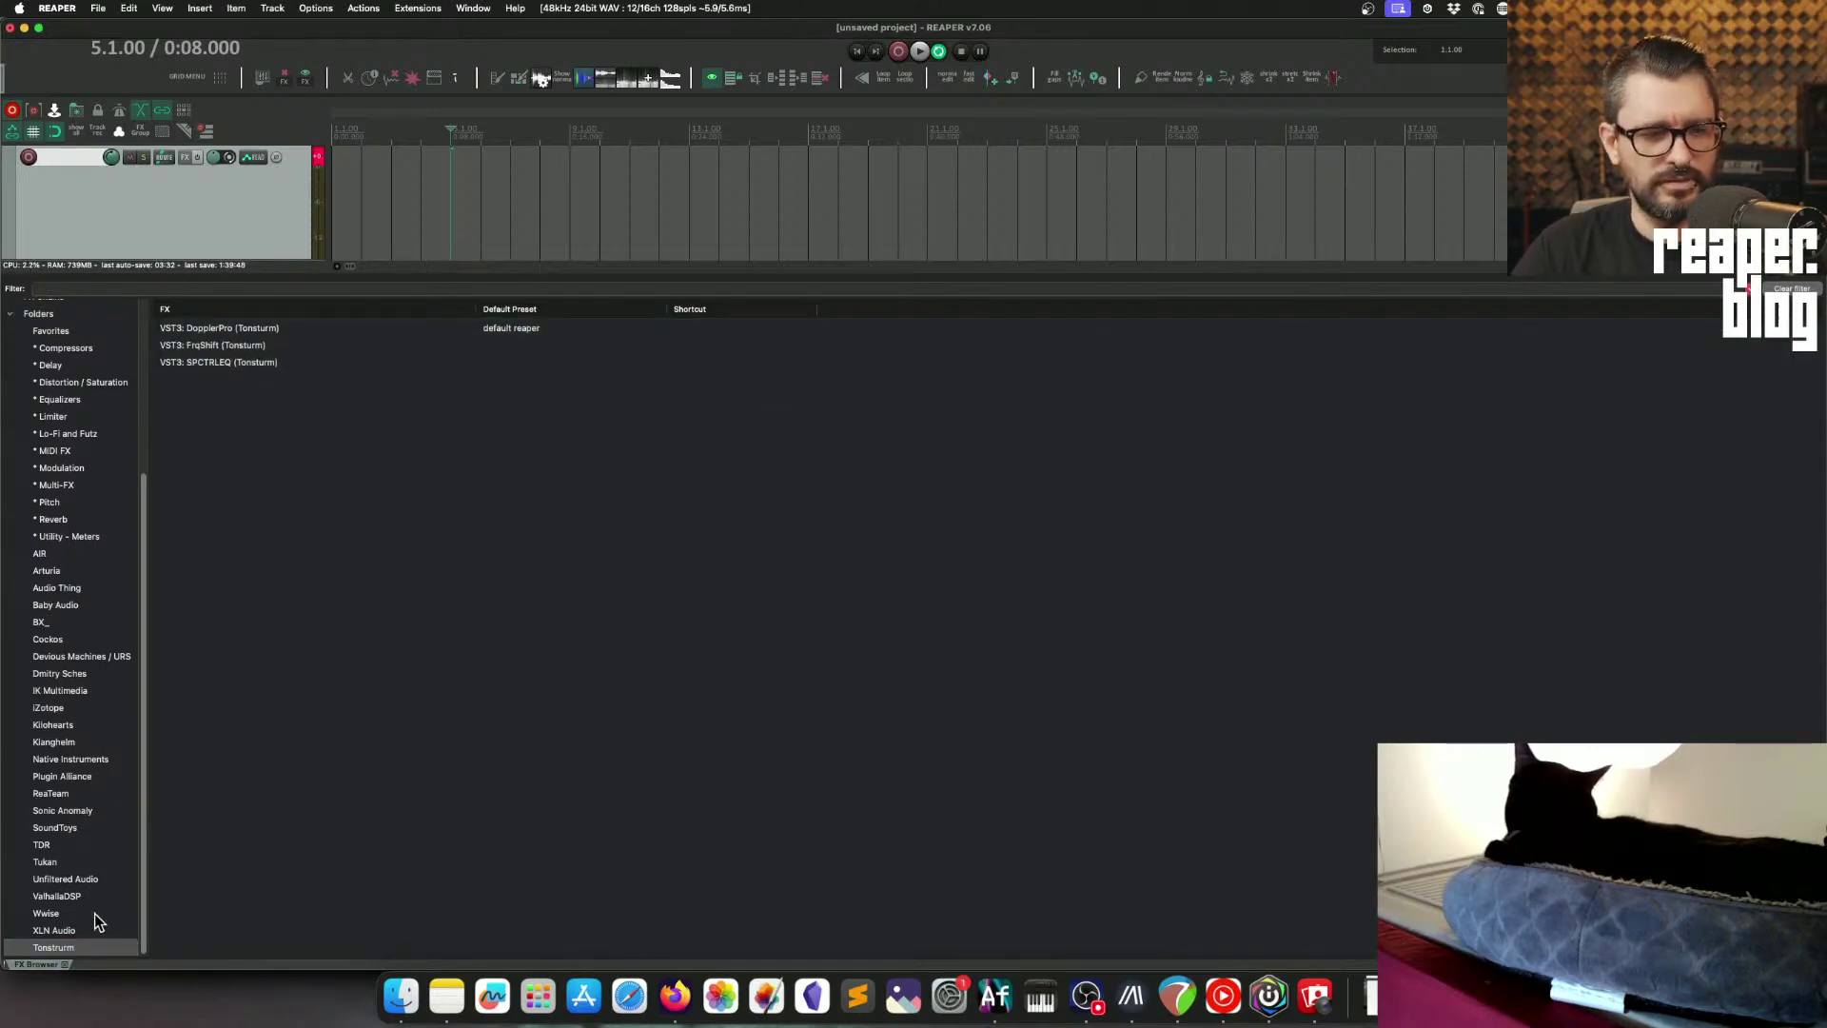
left_click_drag(77, 948, 110, 864)
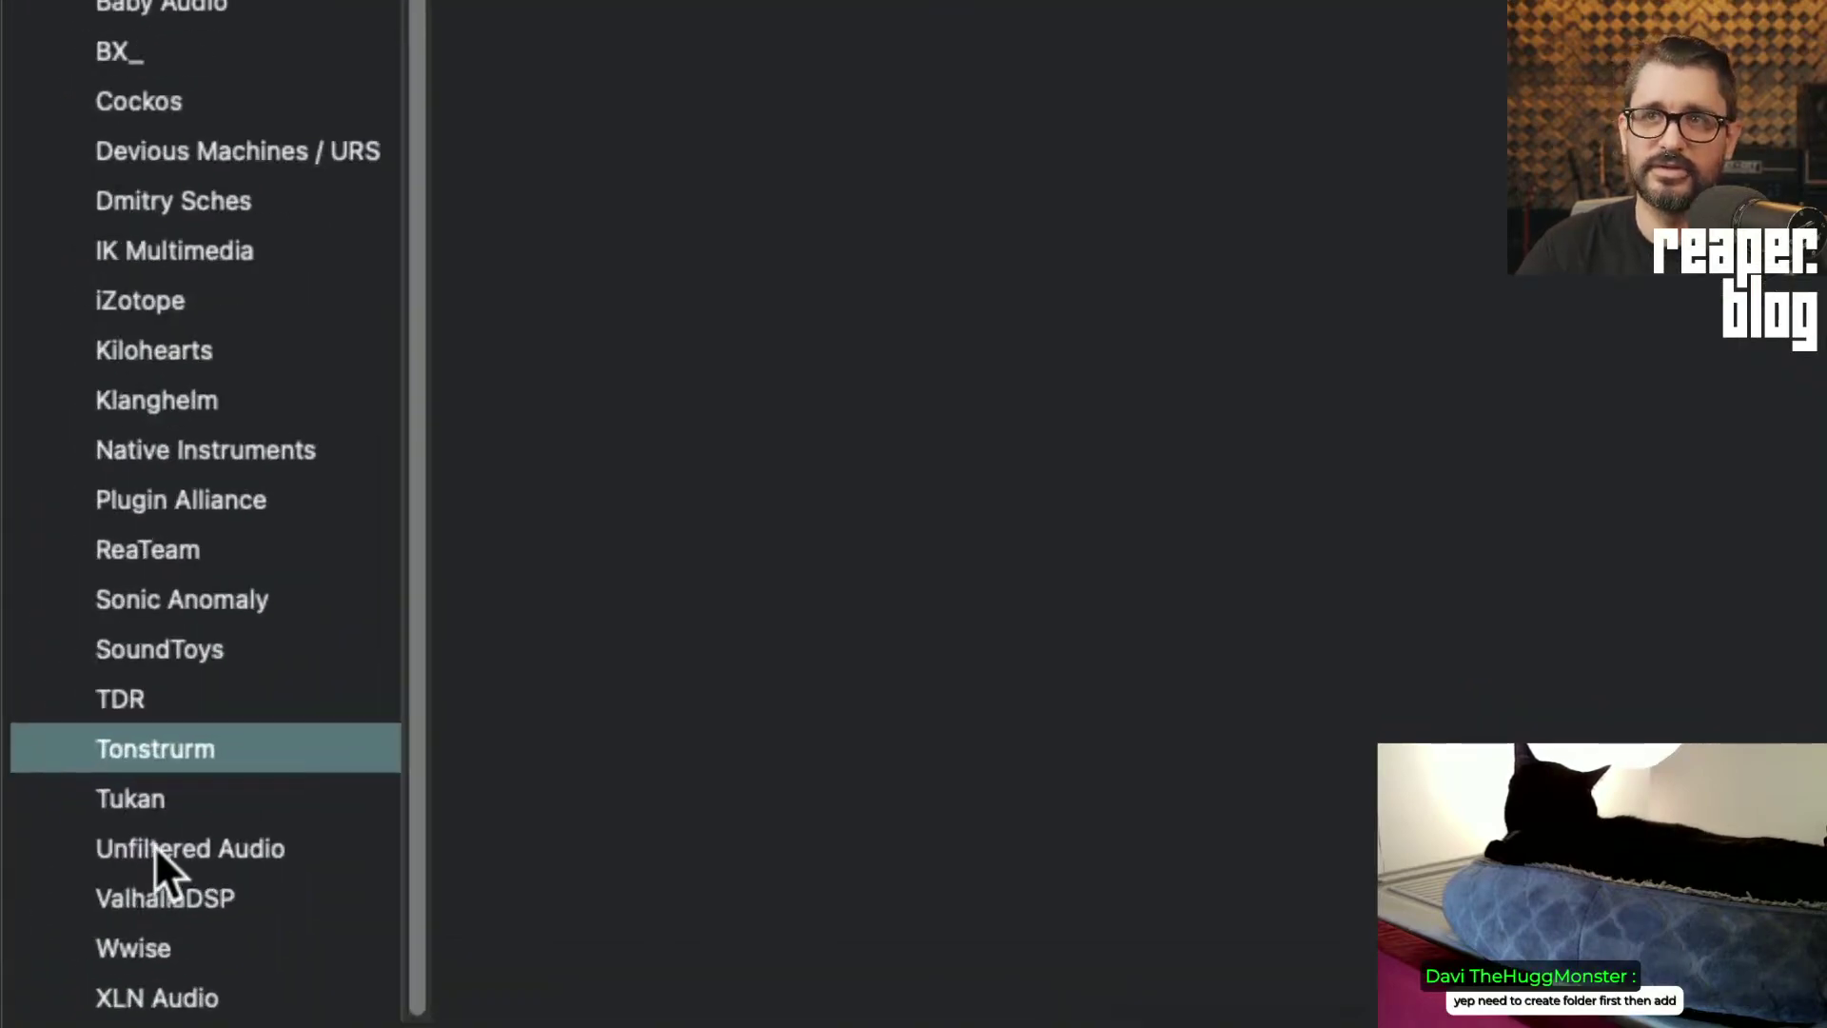
mouse_move(200, 744)
left_mouse_down()
mouse_move(213, 699)
mouse_move(204, 747)
left_mouse_up()
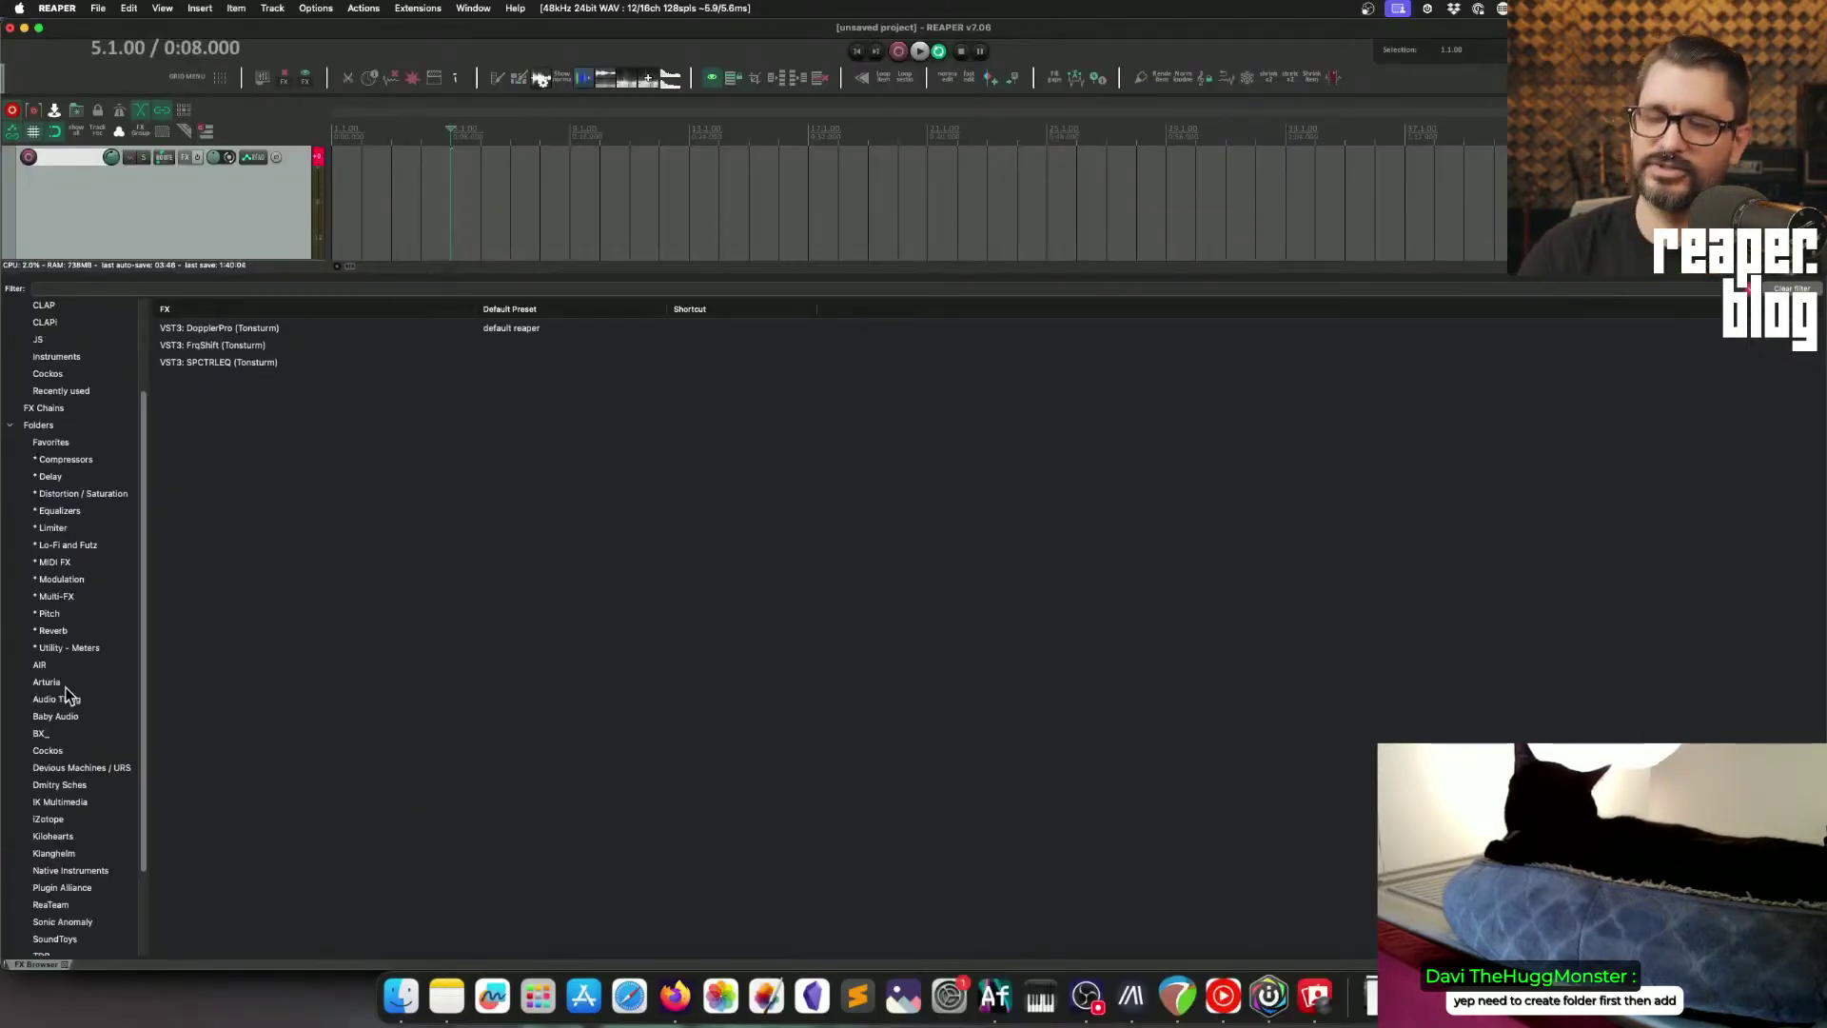
left_click(38, 425)
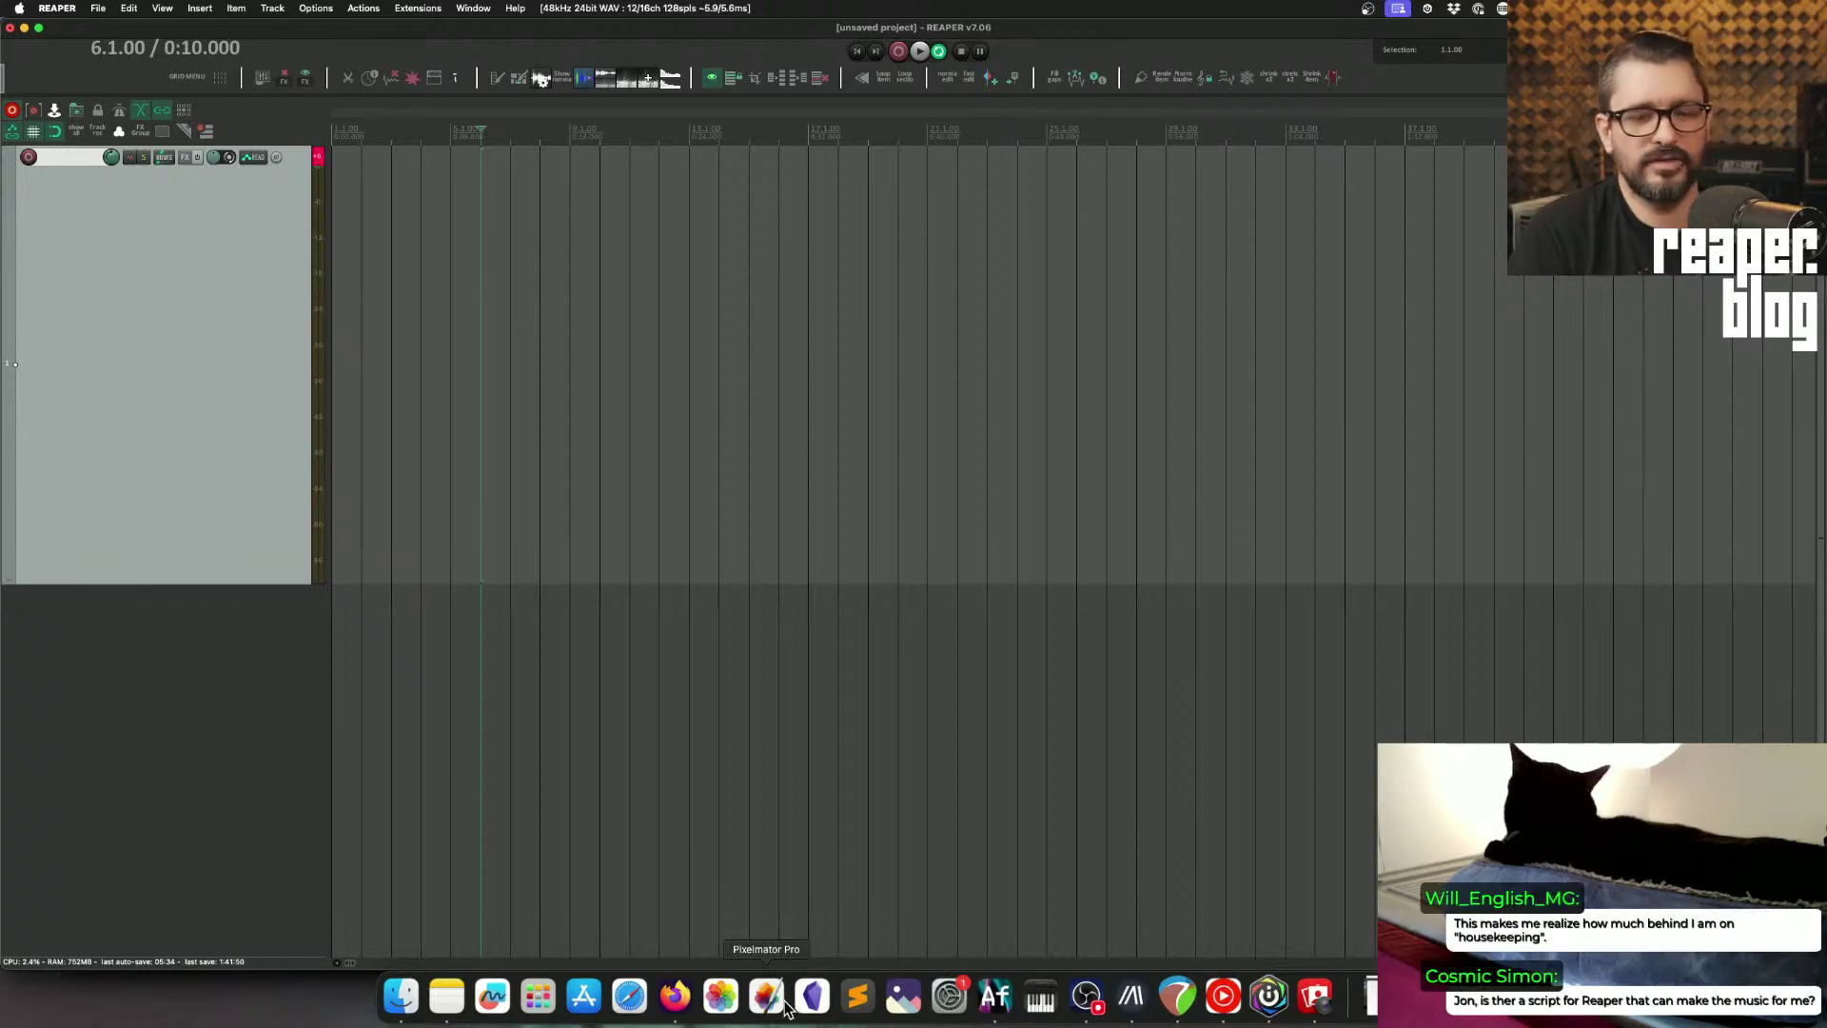
Step: Switch to Firefox and scroll the Mixing In REAPER Volume 1 page to its Main Content lessons
left_click(674, 997)
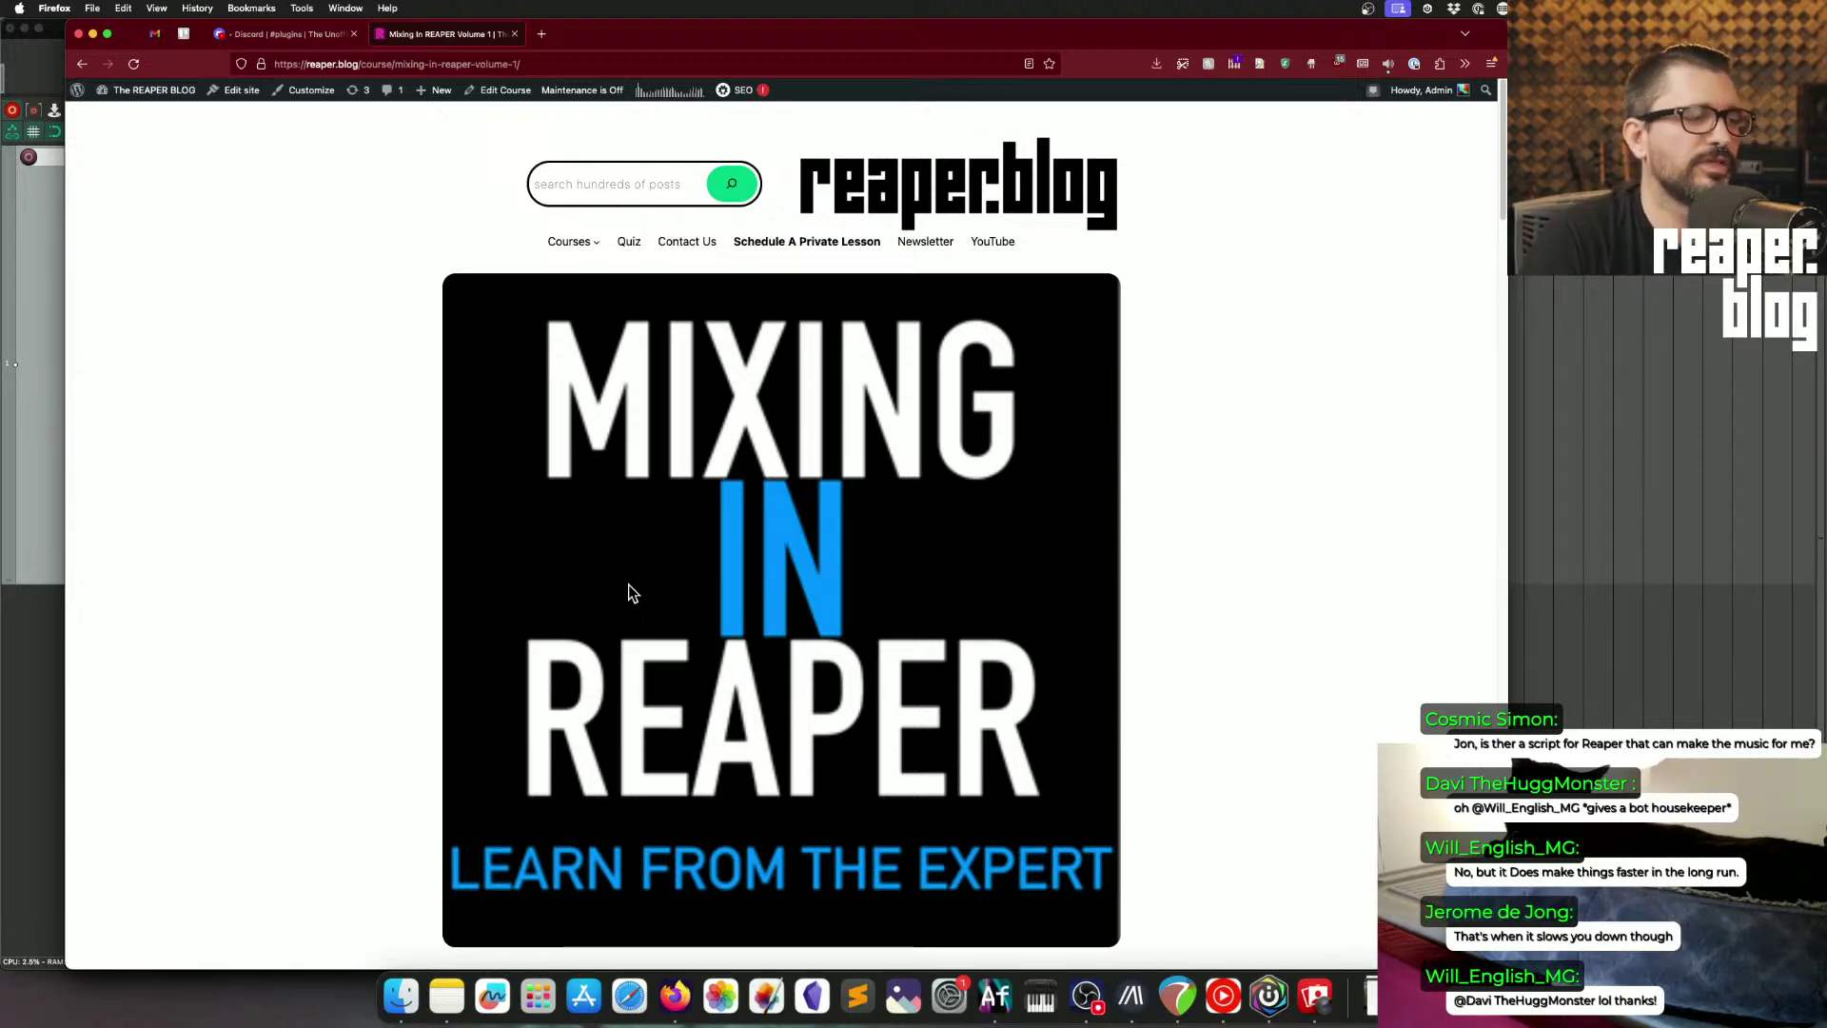
scroll(570, 704, "down", 10)
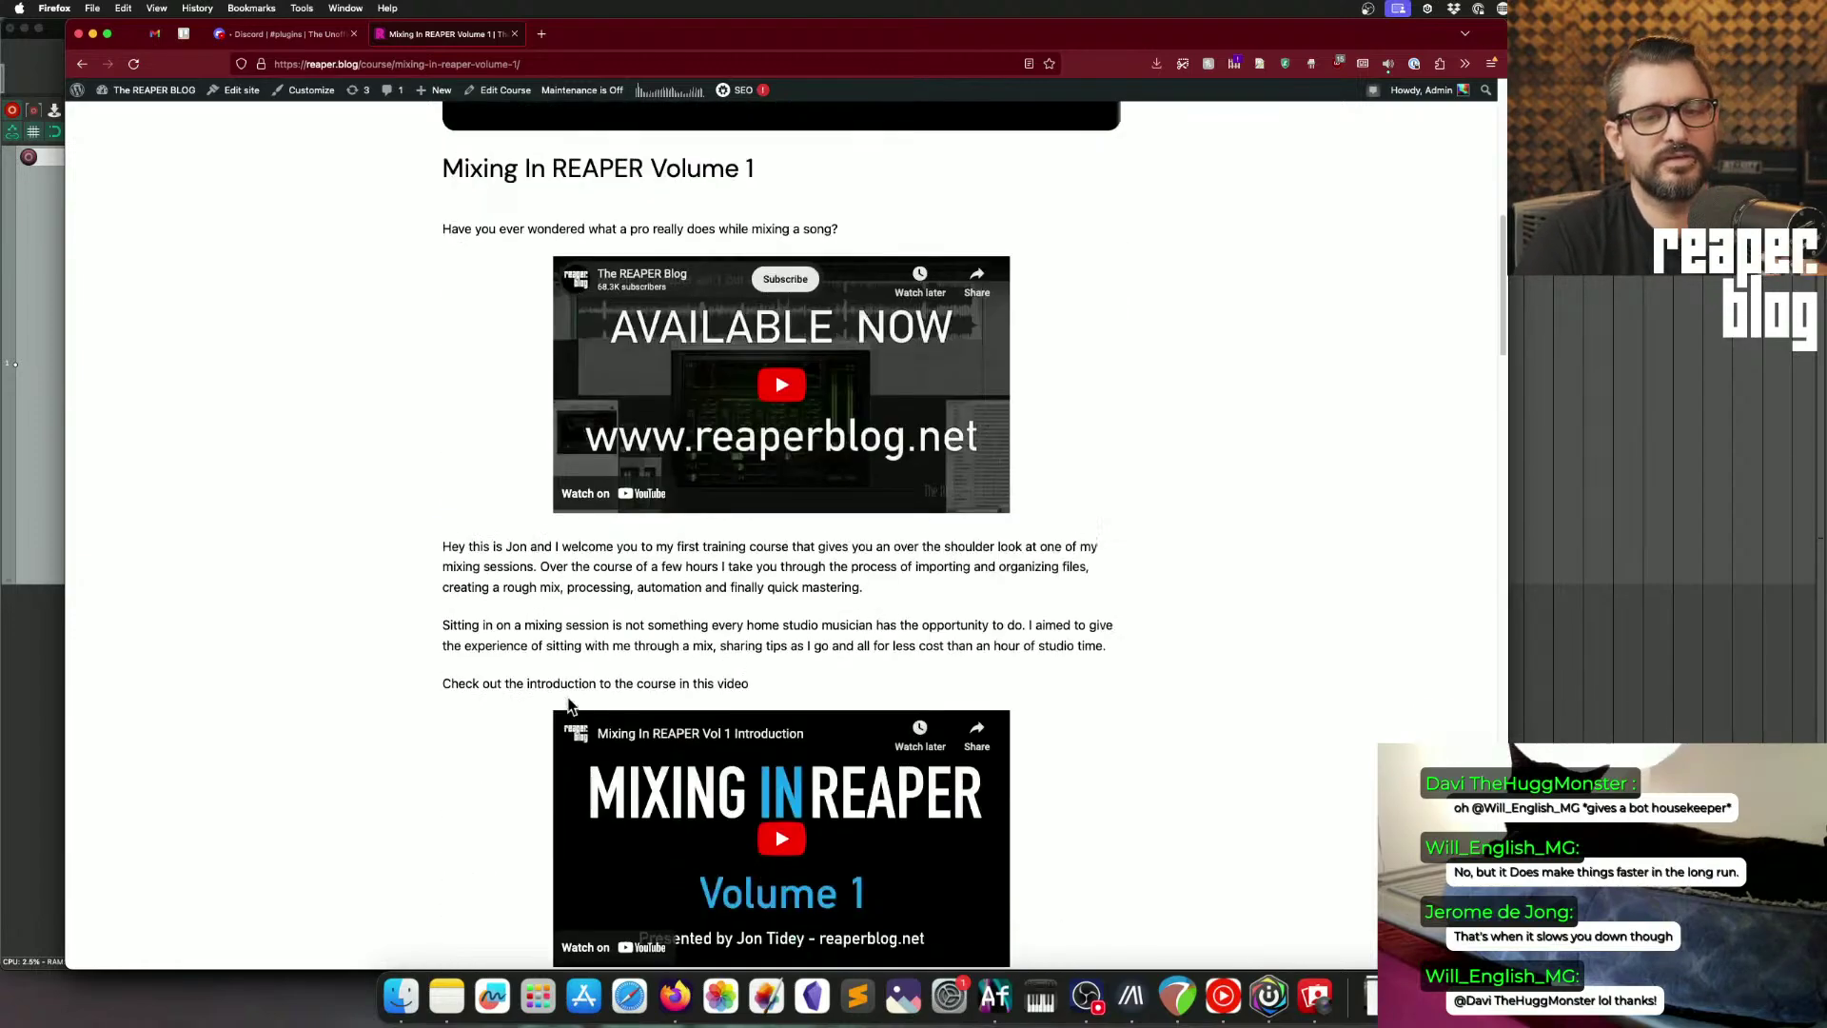
scroll(569, 704, "down", 20)
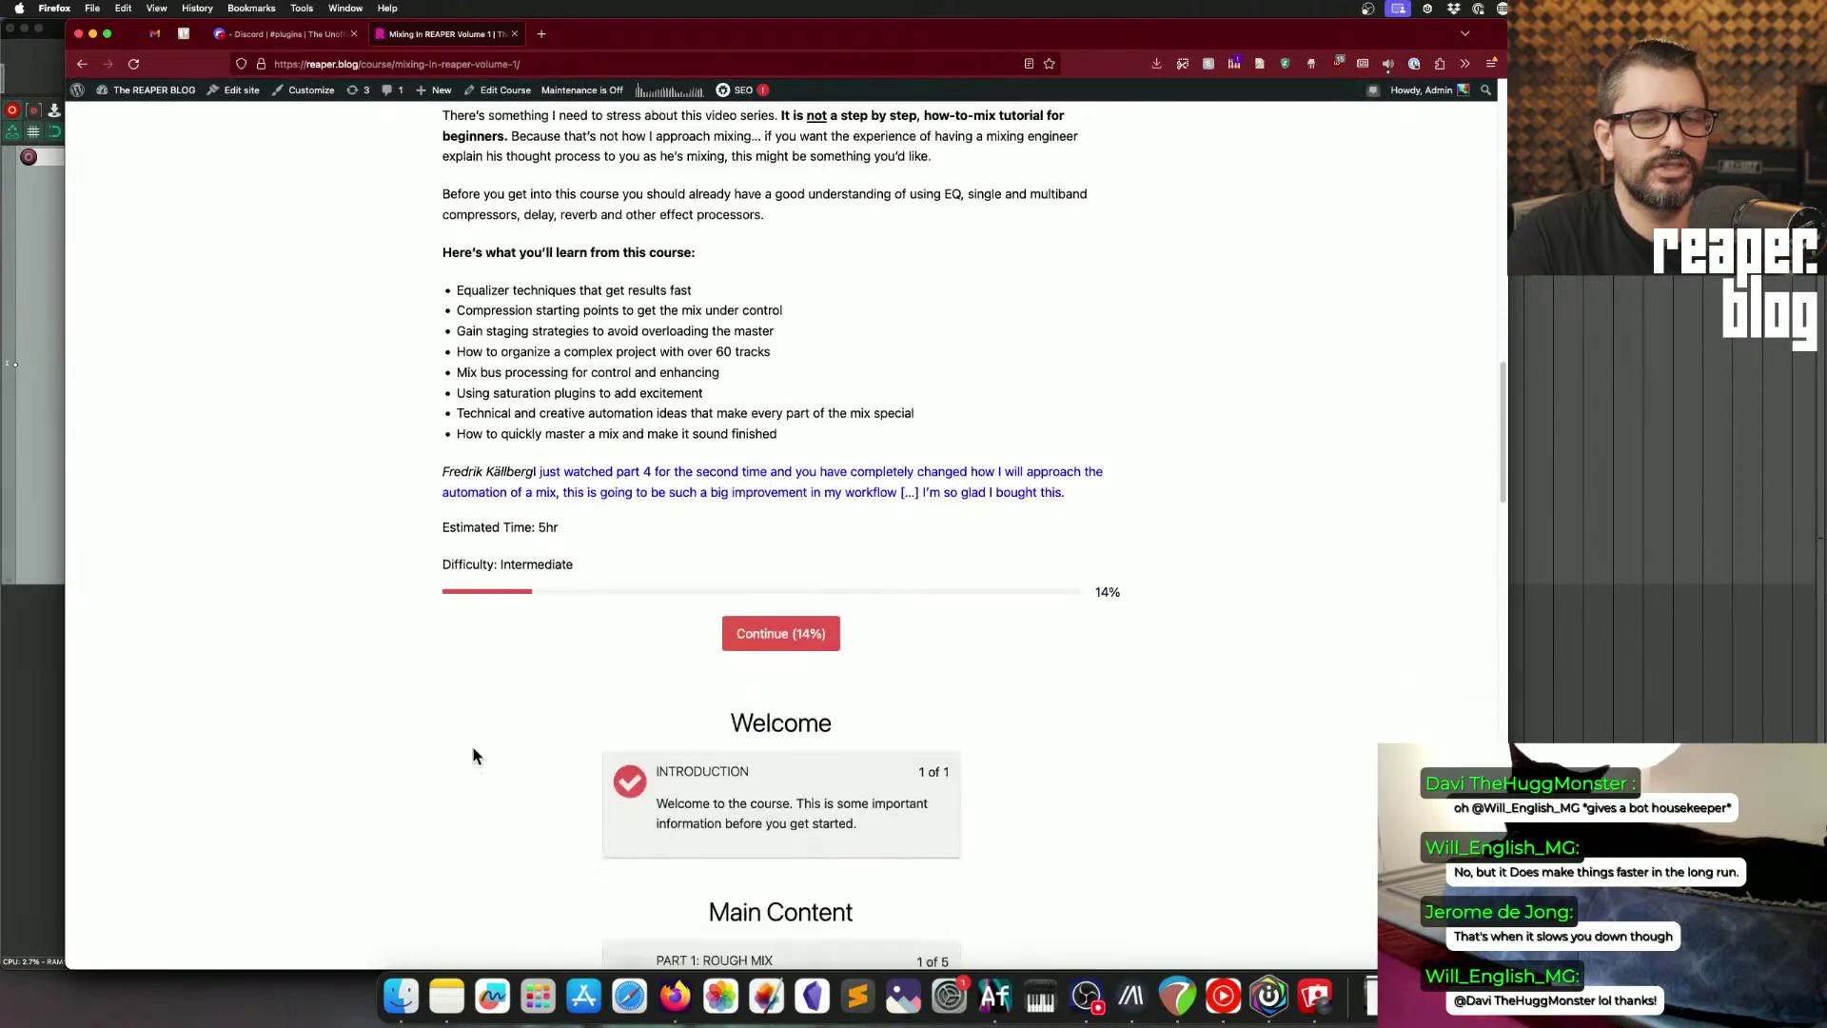
scroll(474, 754, "down", 5)
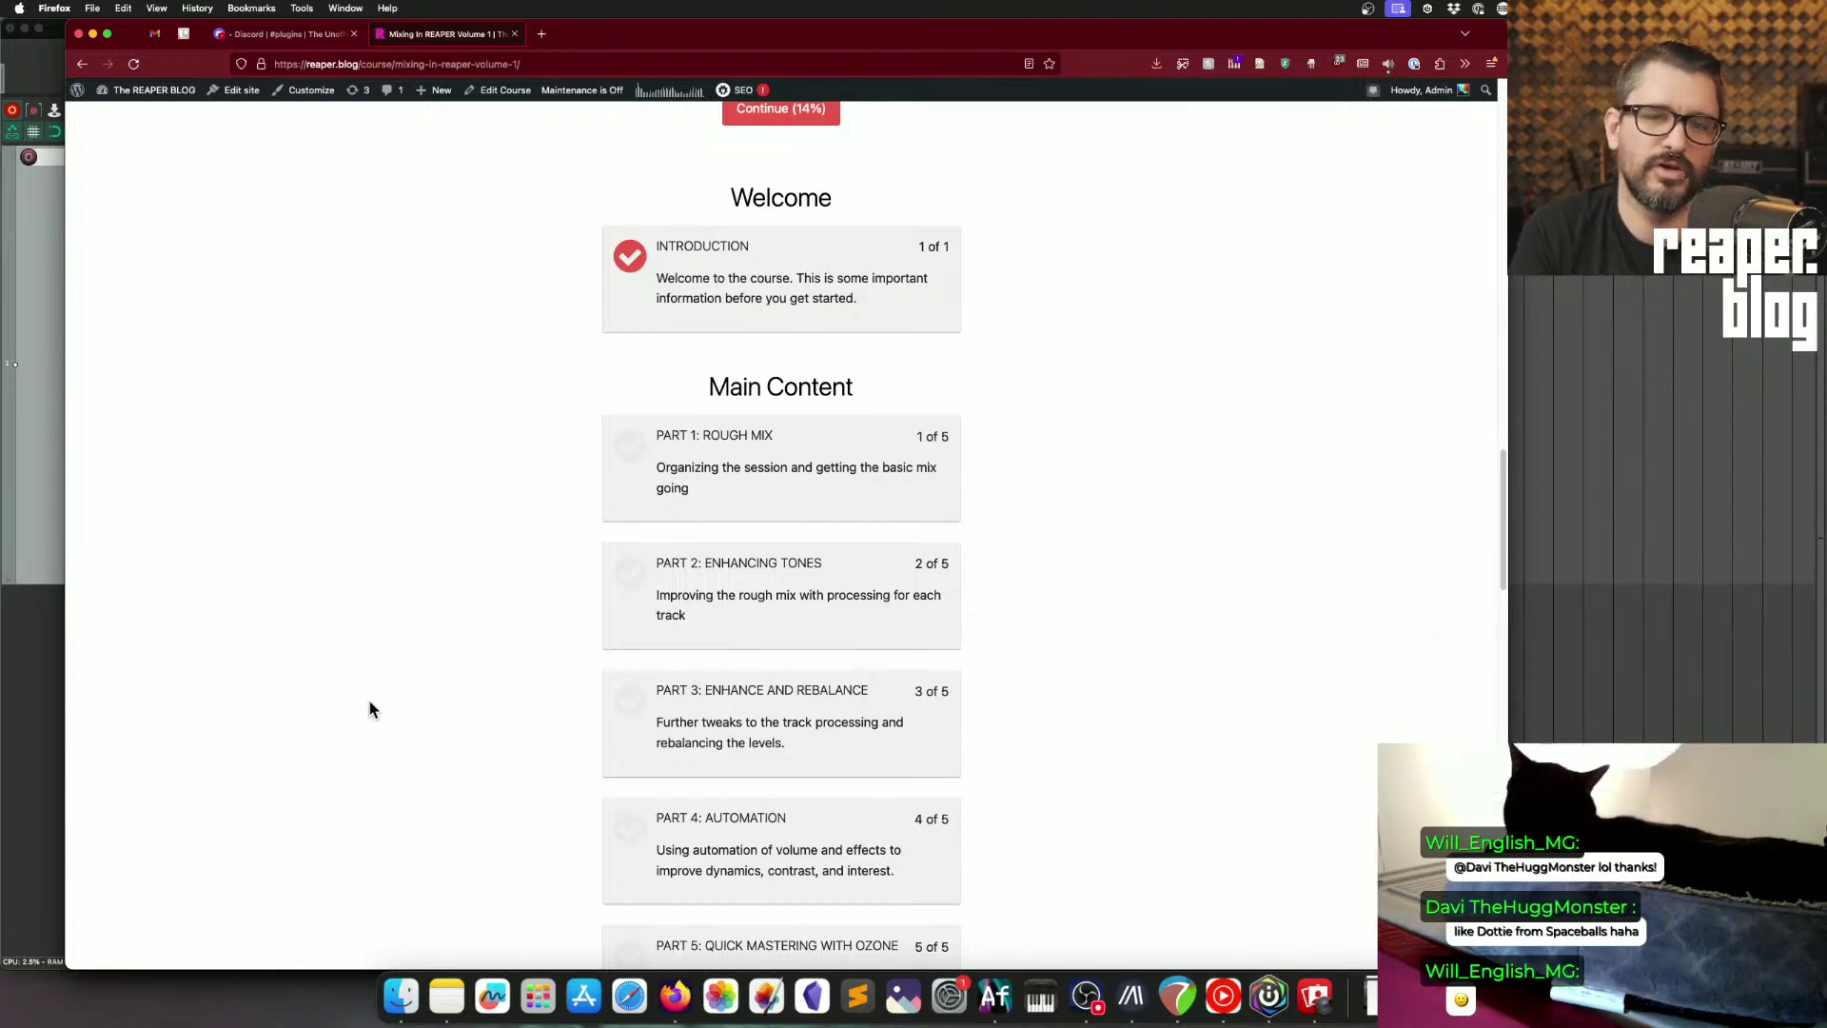
Step: Bring up Extensions > Auto Color/Icon/Layout, enlarged to show all 28 rules and moved right
left_click(36, 666)
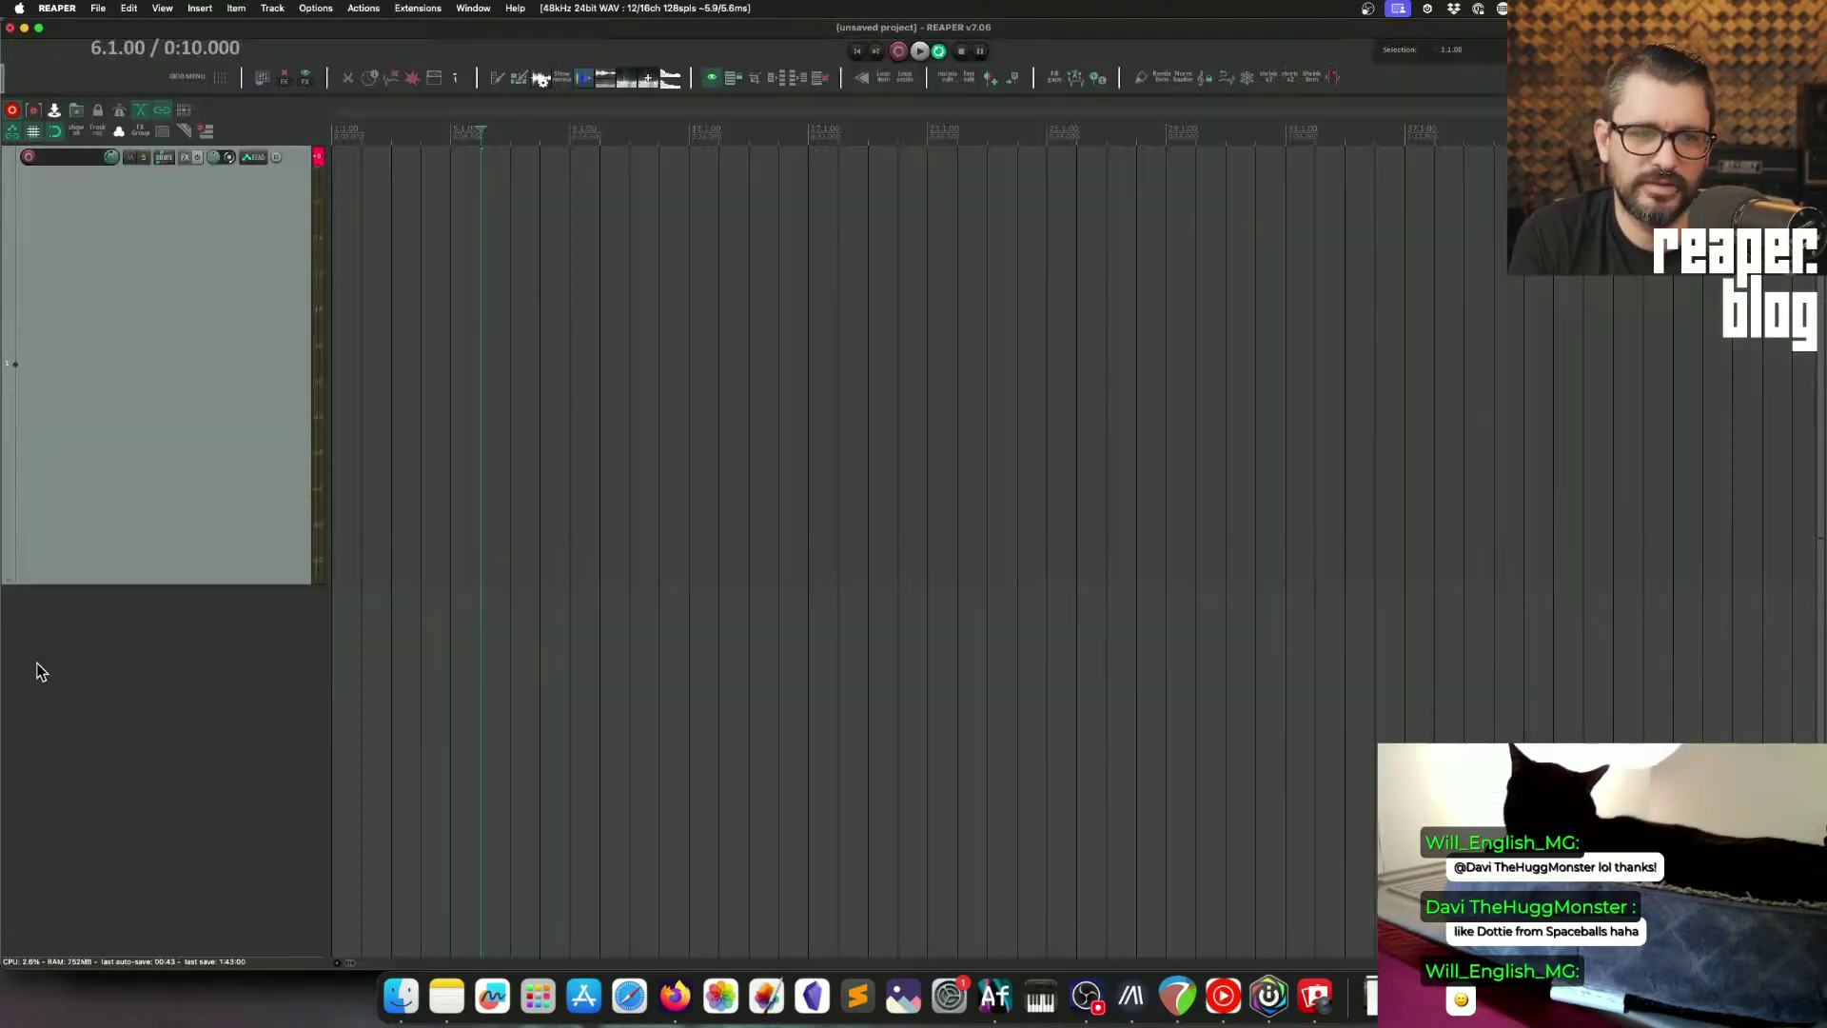
left_click(417, 9)
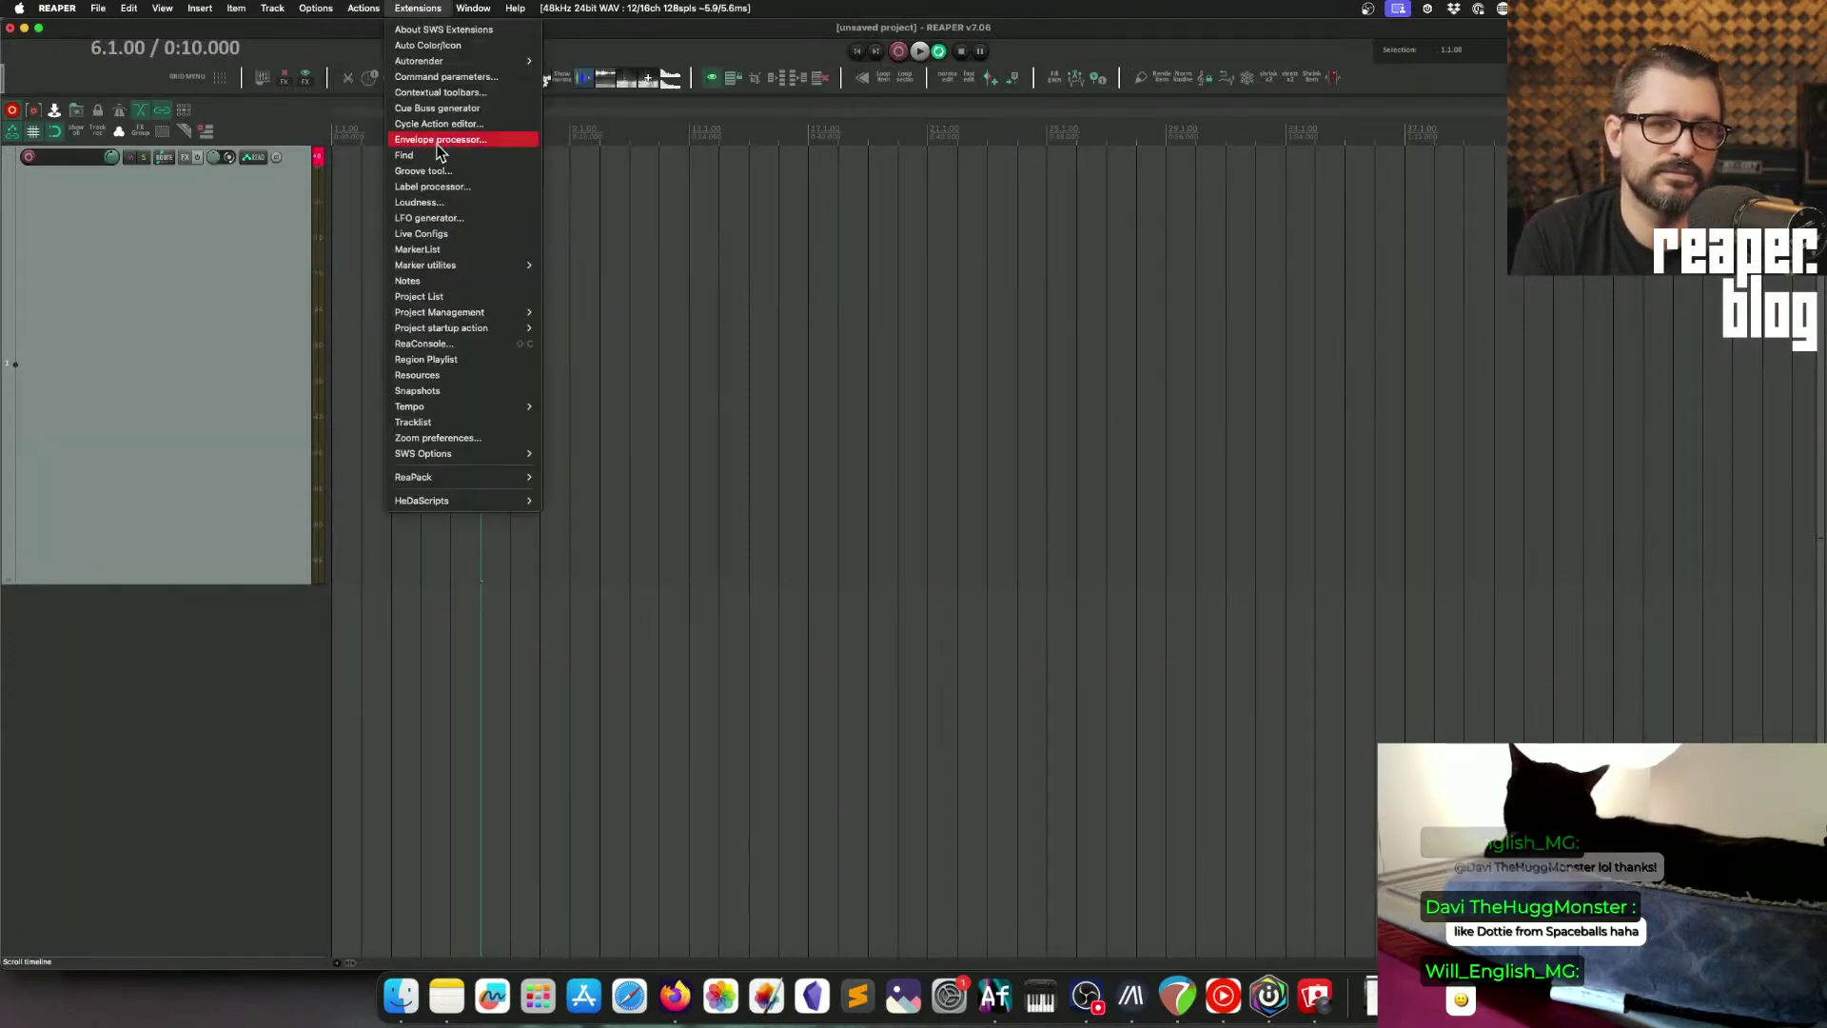
left_click(429, 46)
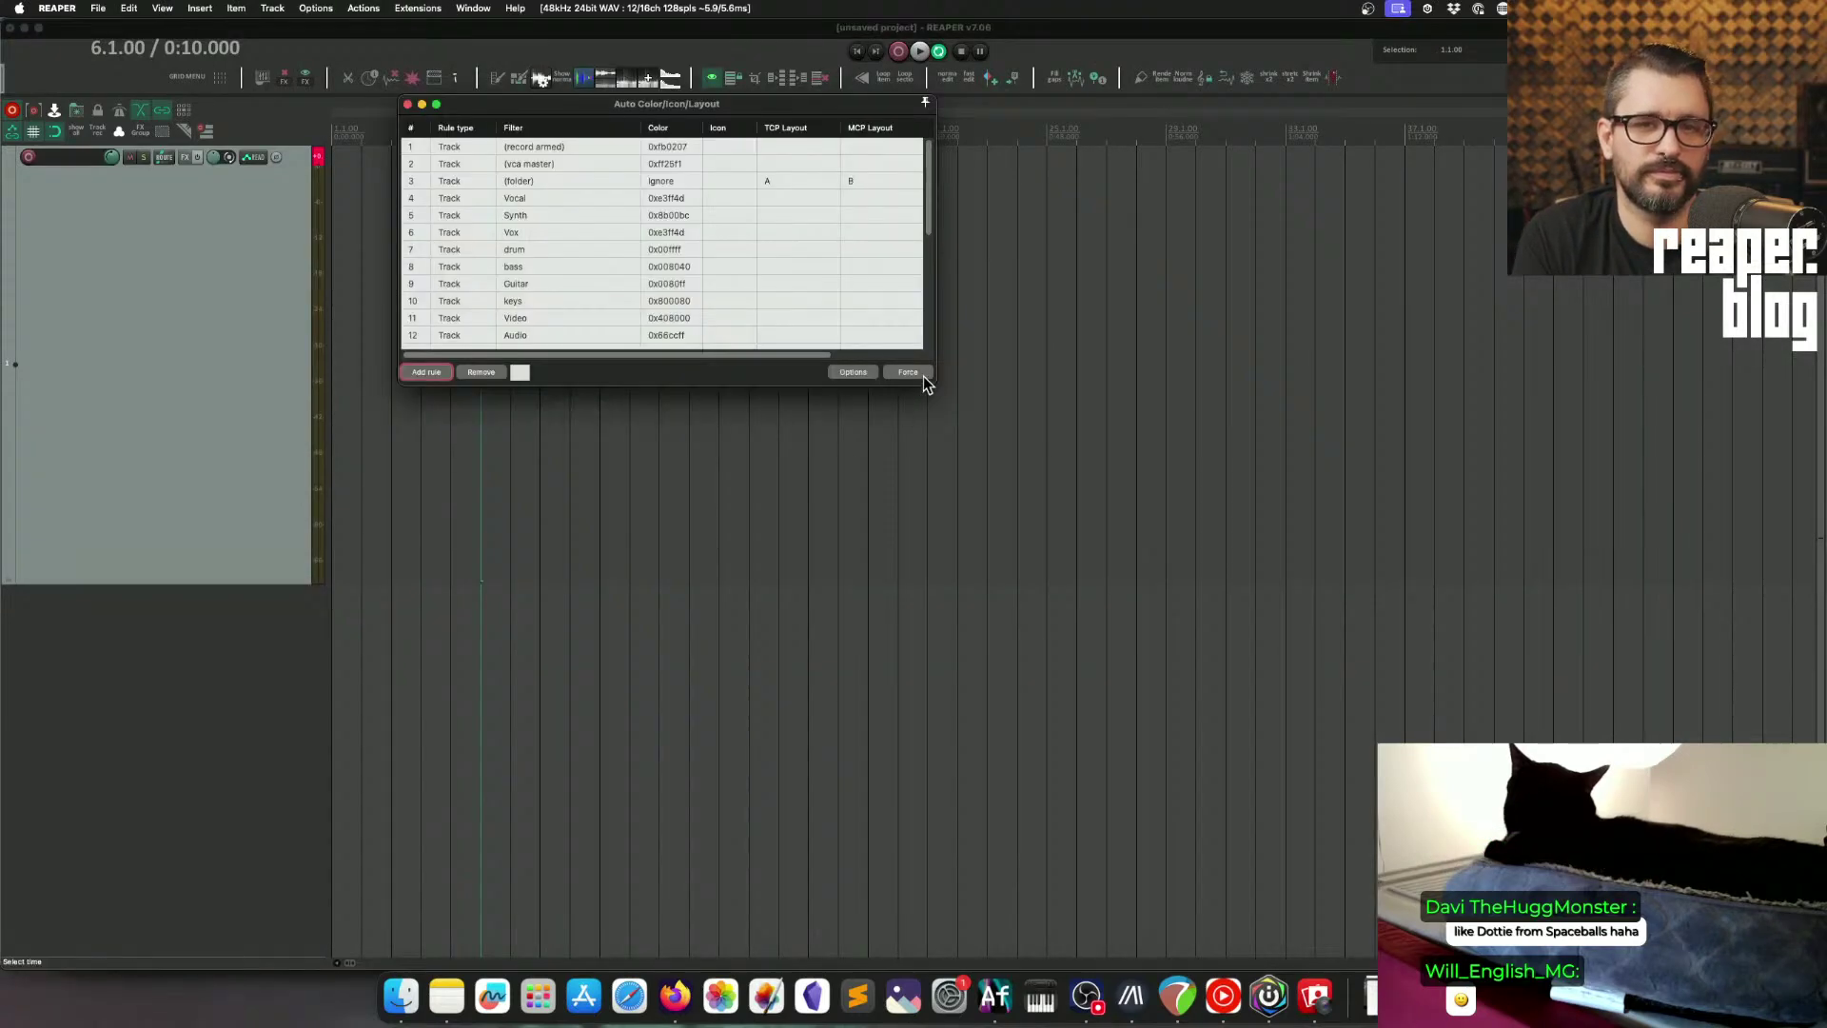
left_click_drag(925, 379, 1285, 807)
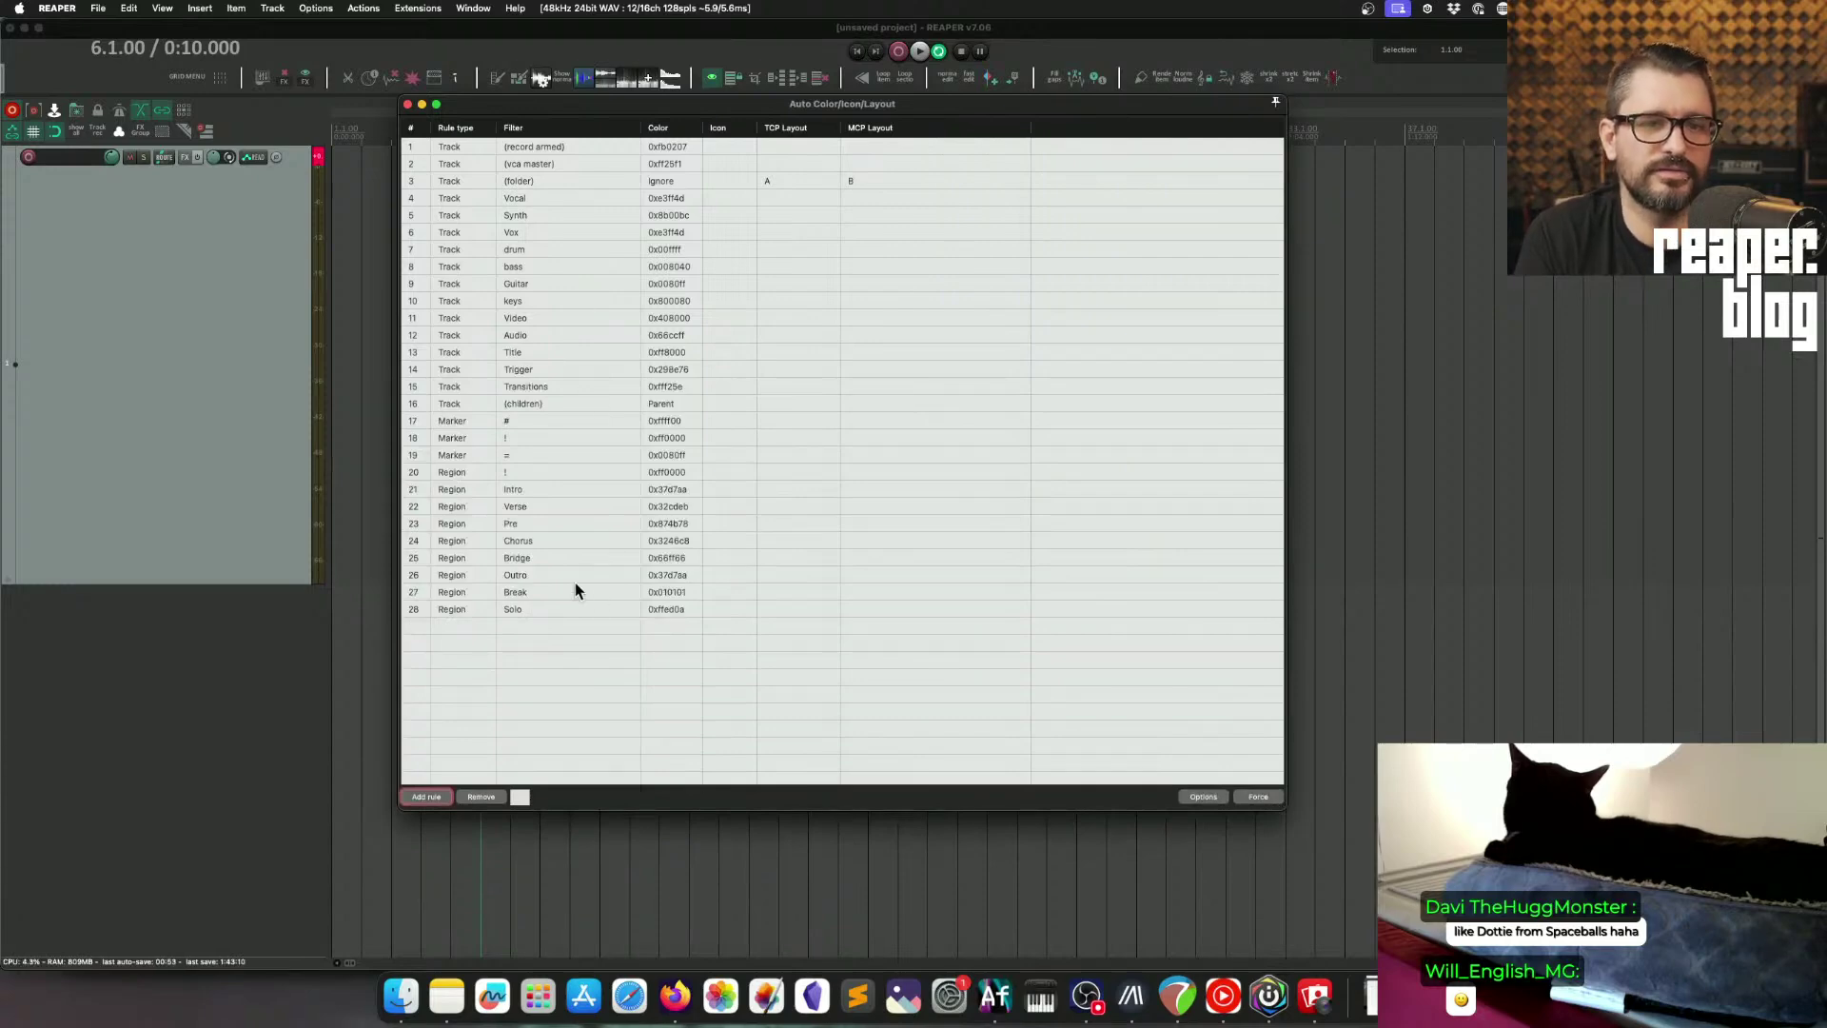
left_click_drag(576, 112, 856, 128)
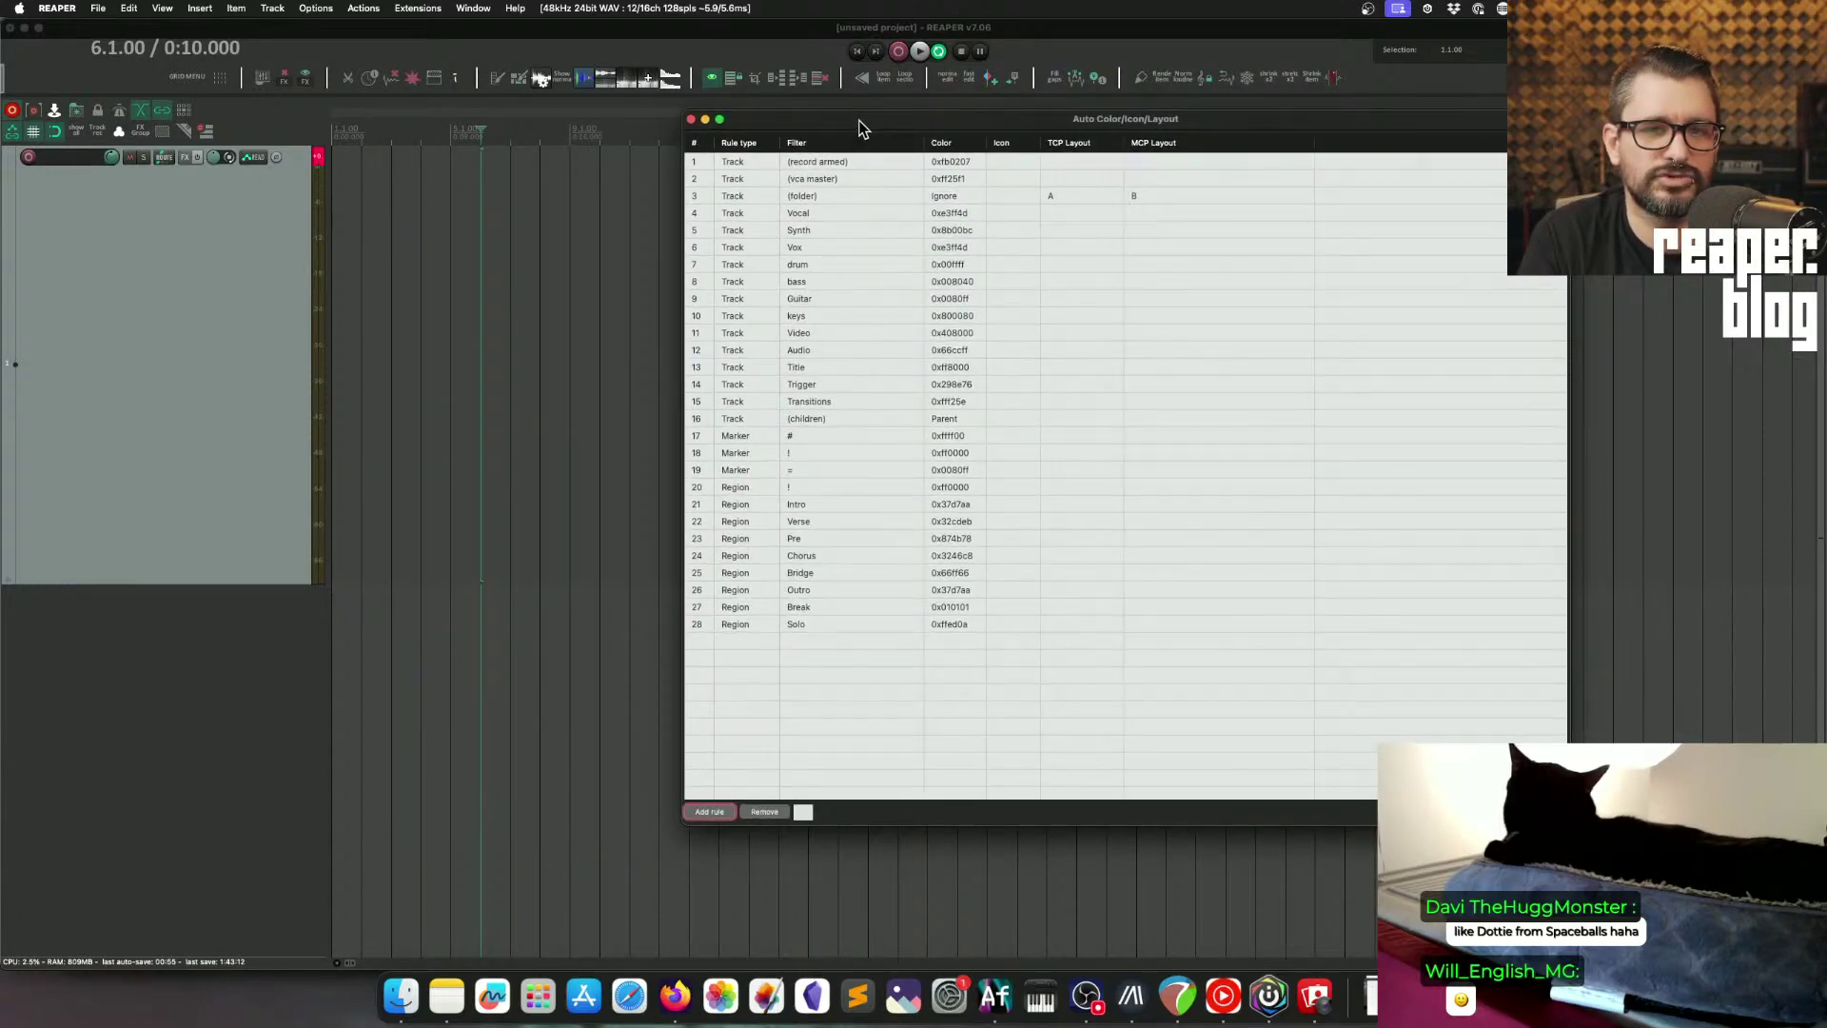
Step: Delete the project's single empty track
left_click(69, 285)
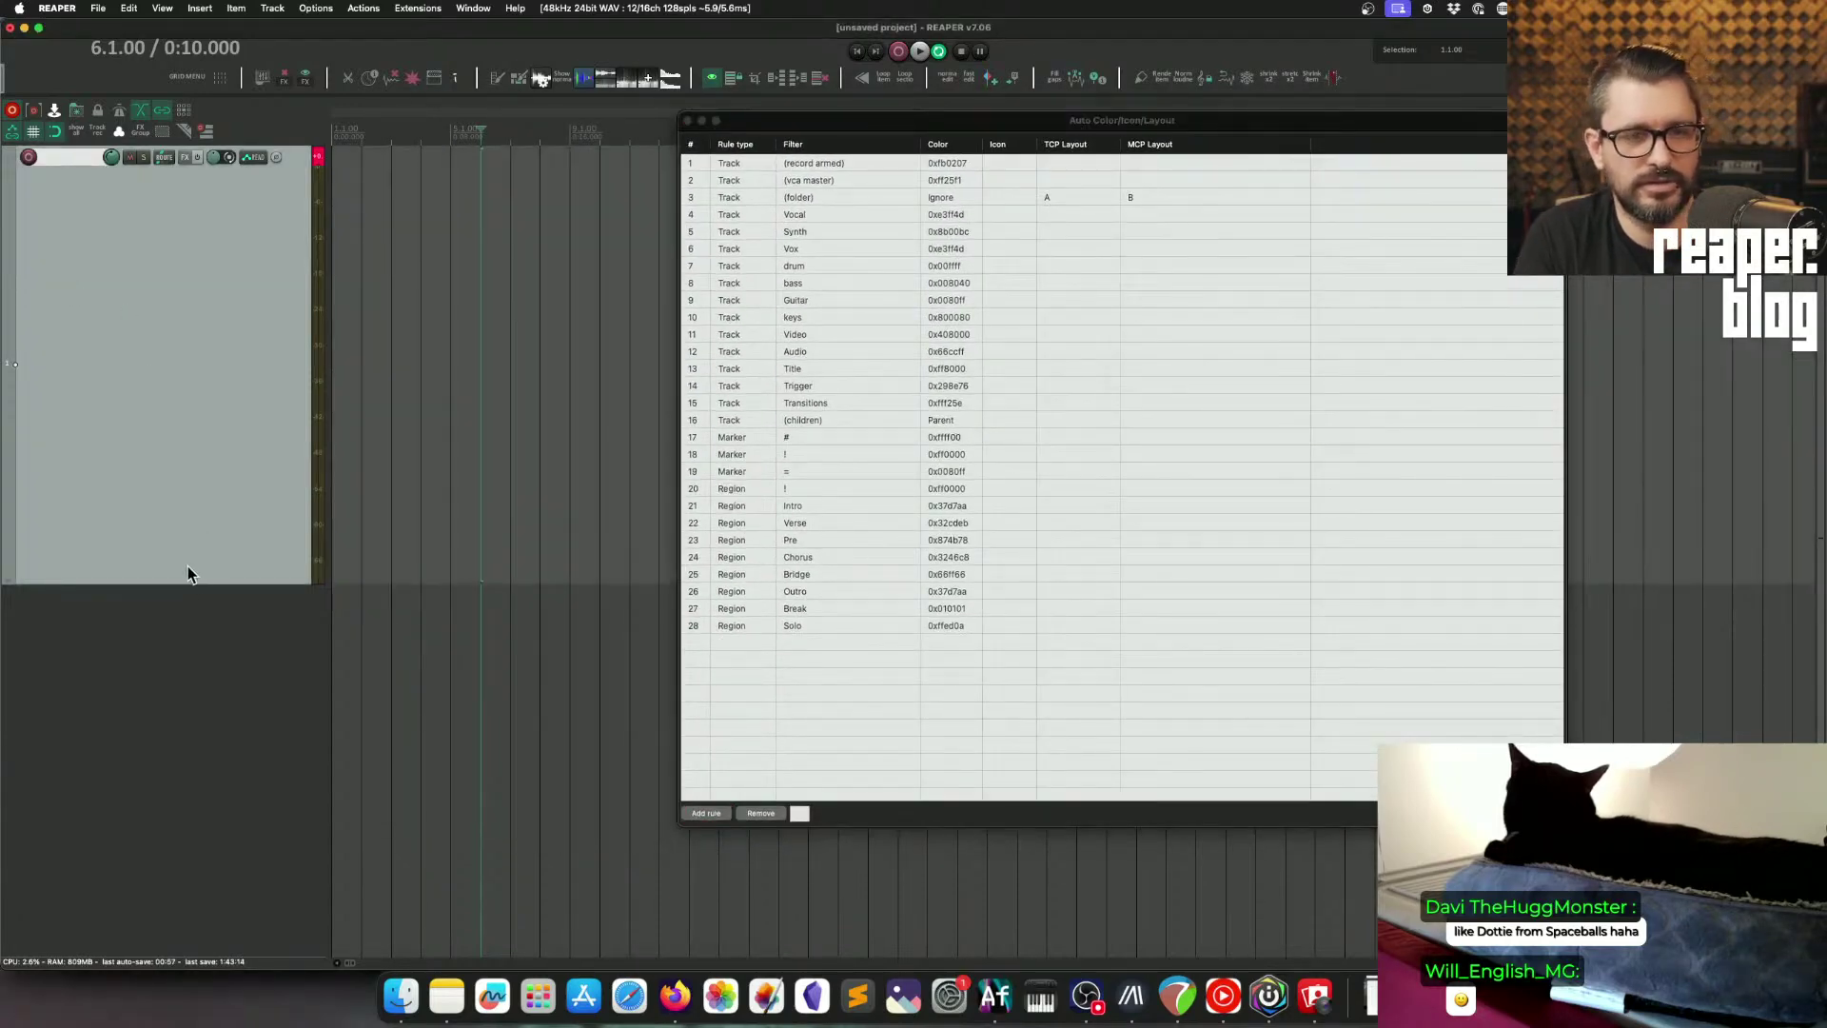
key("Delete")
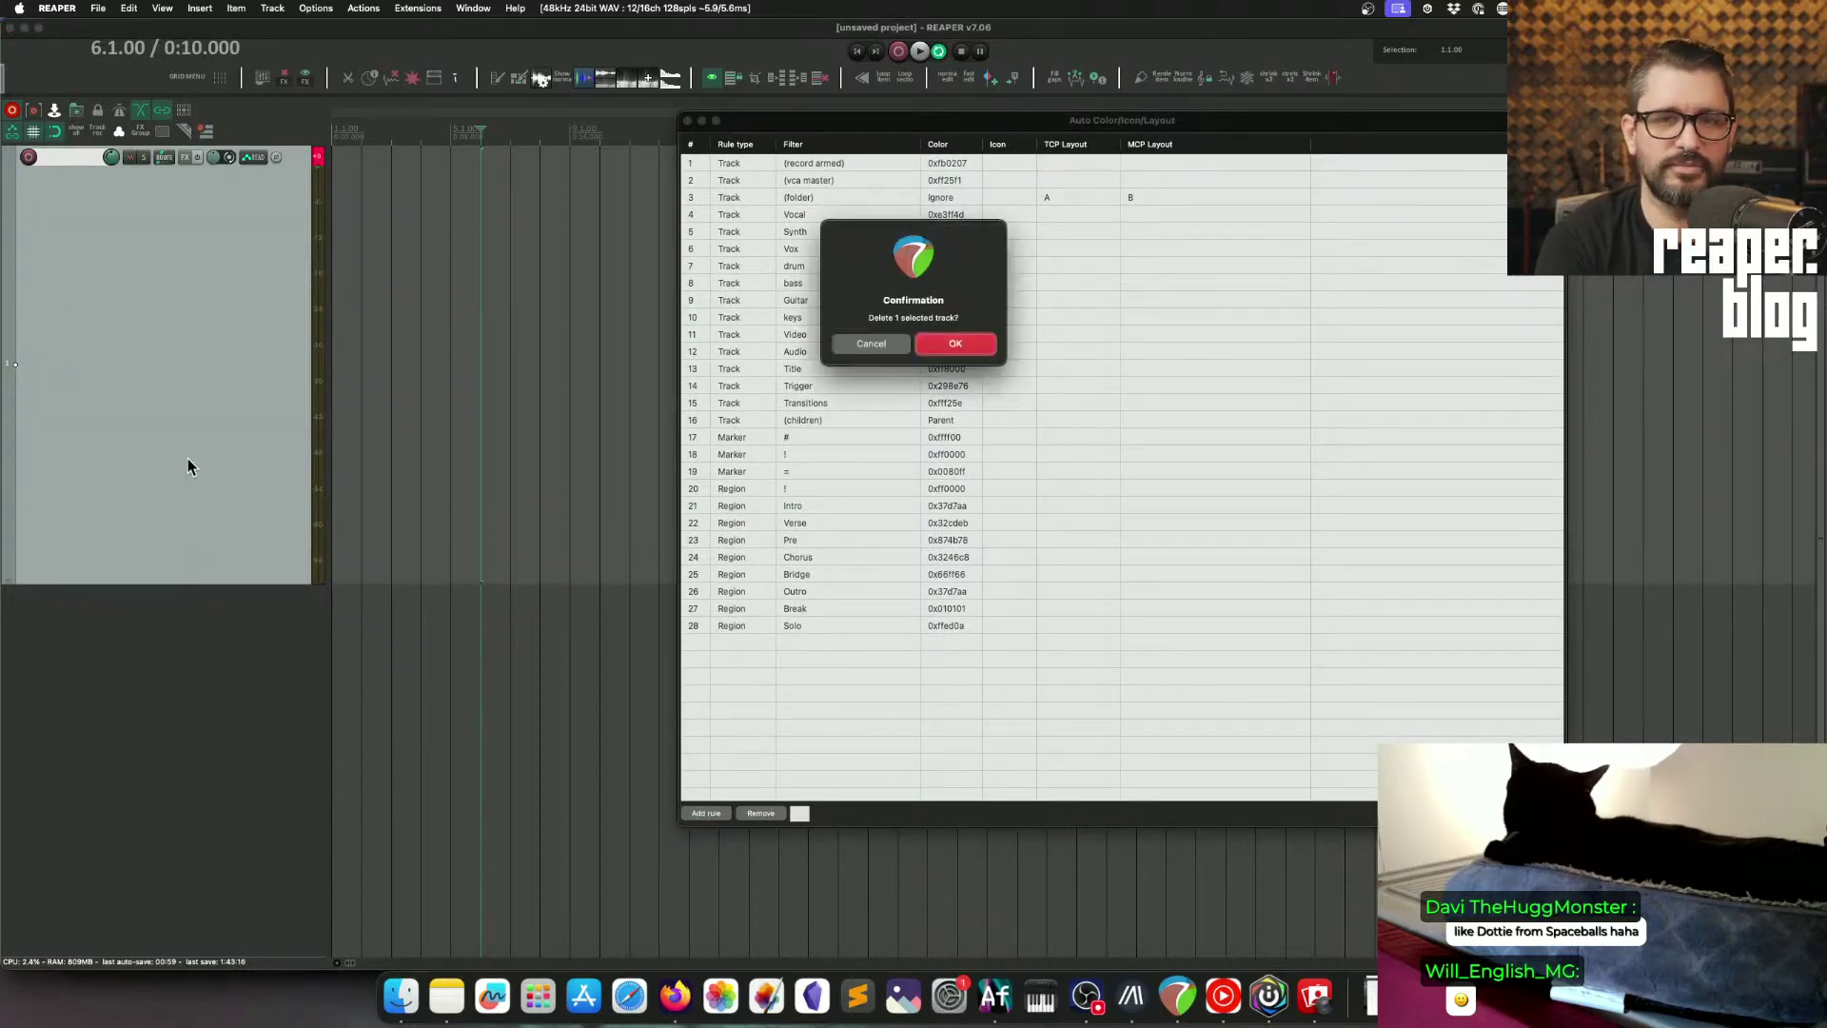
key("Return")
Step: Insert the FX Tracks > FX tracks template, adding the FX Bus folder of reverbs and delays
right_click(96, 318)
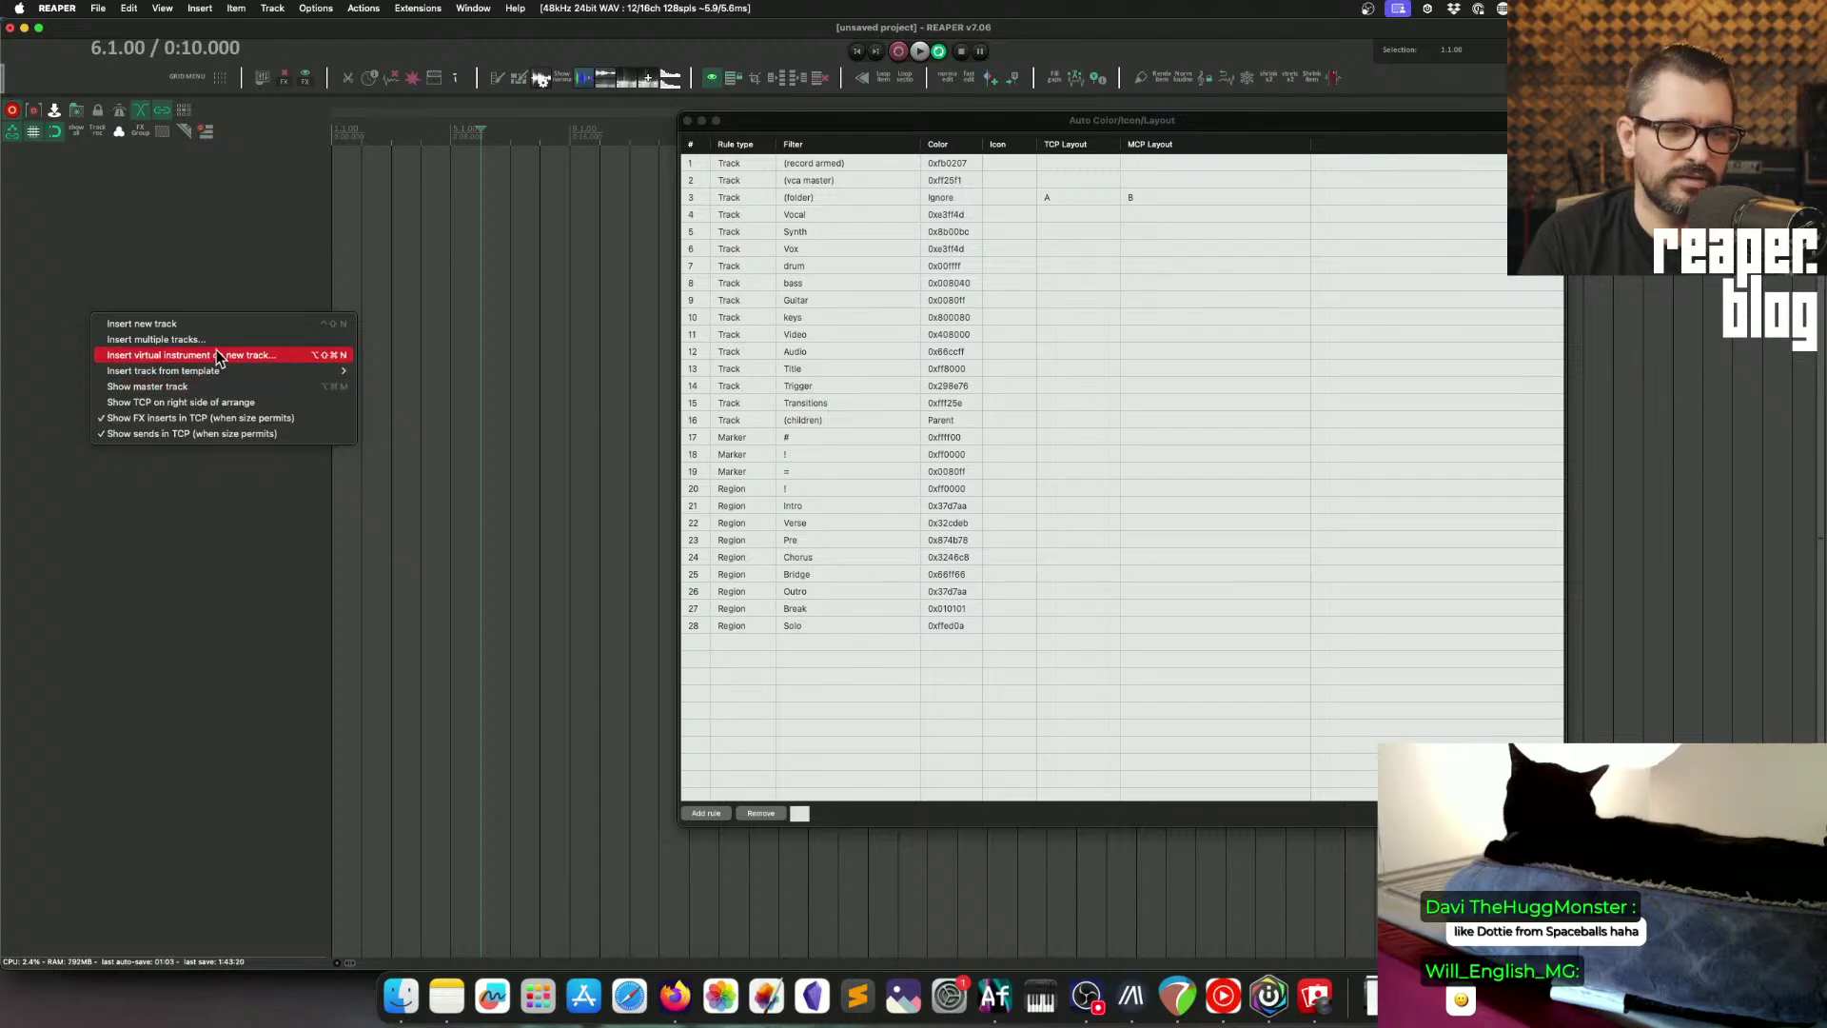
mouse_move(338, 371)
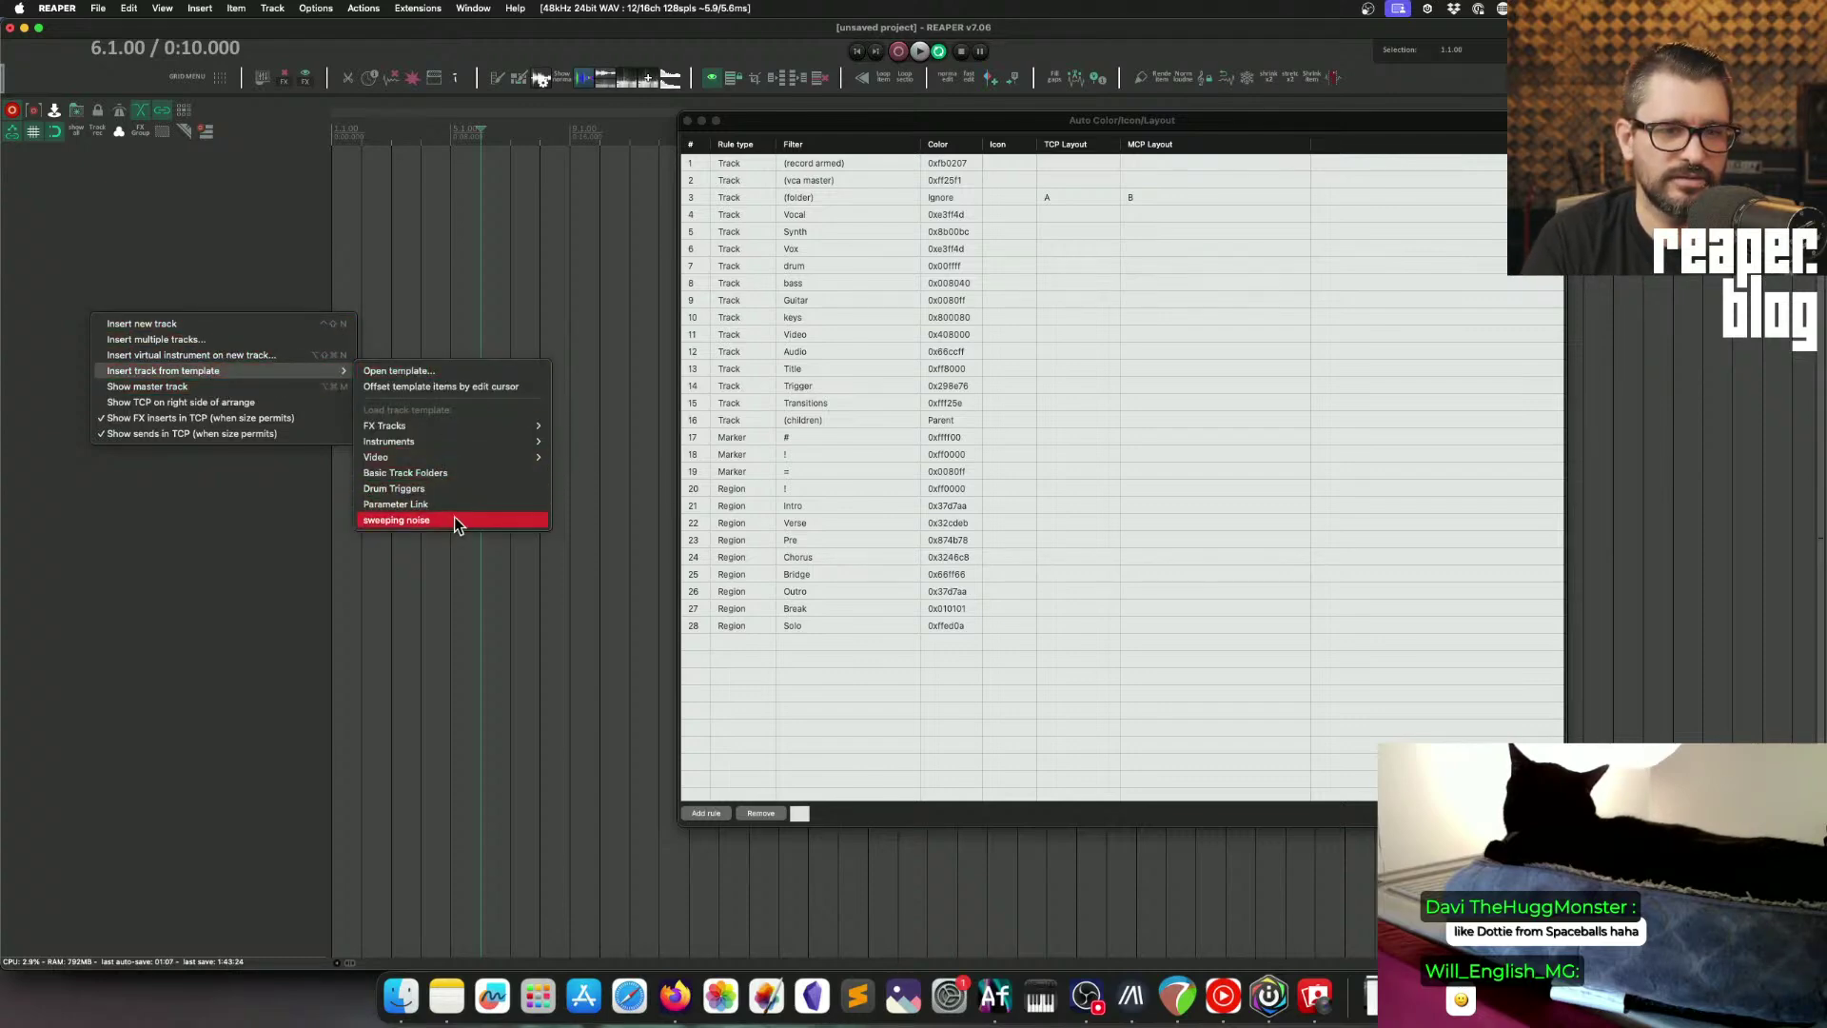
mouse_move(468, 430)
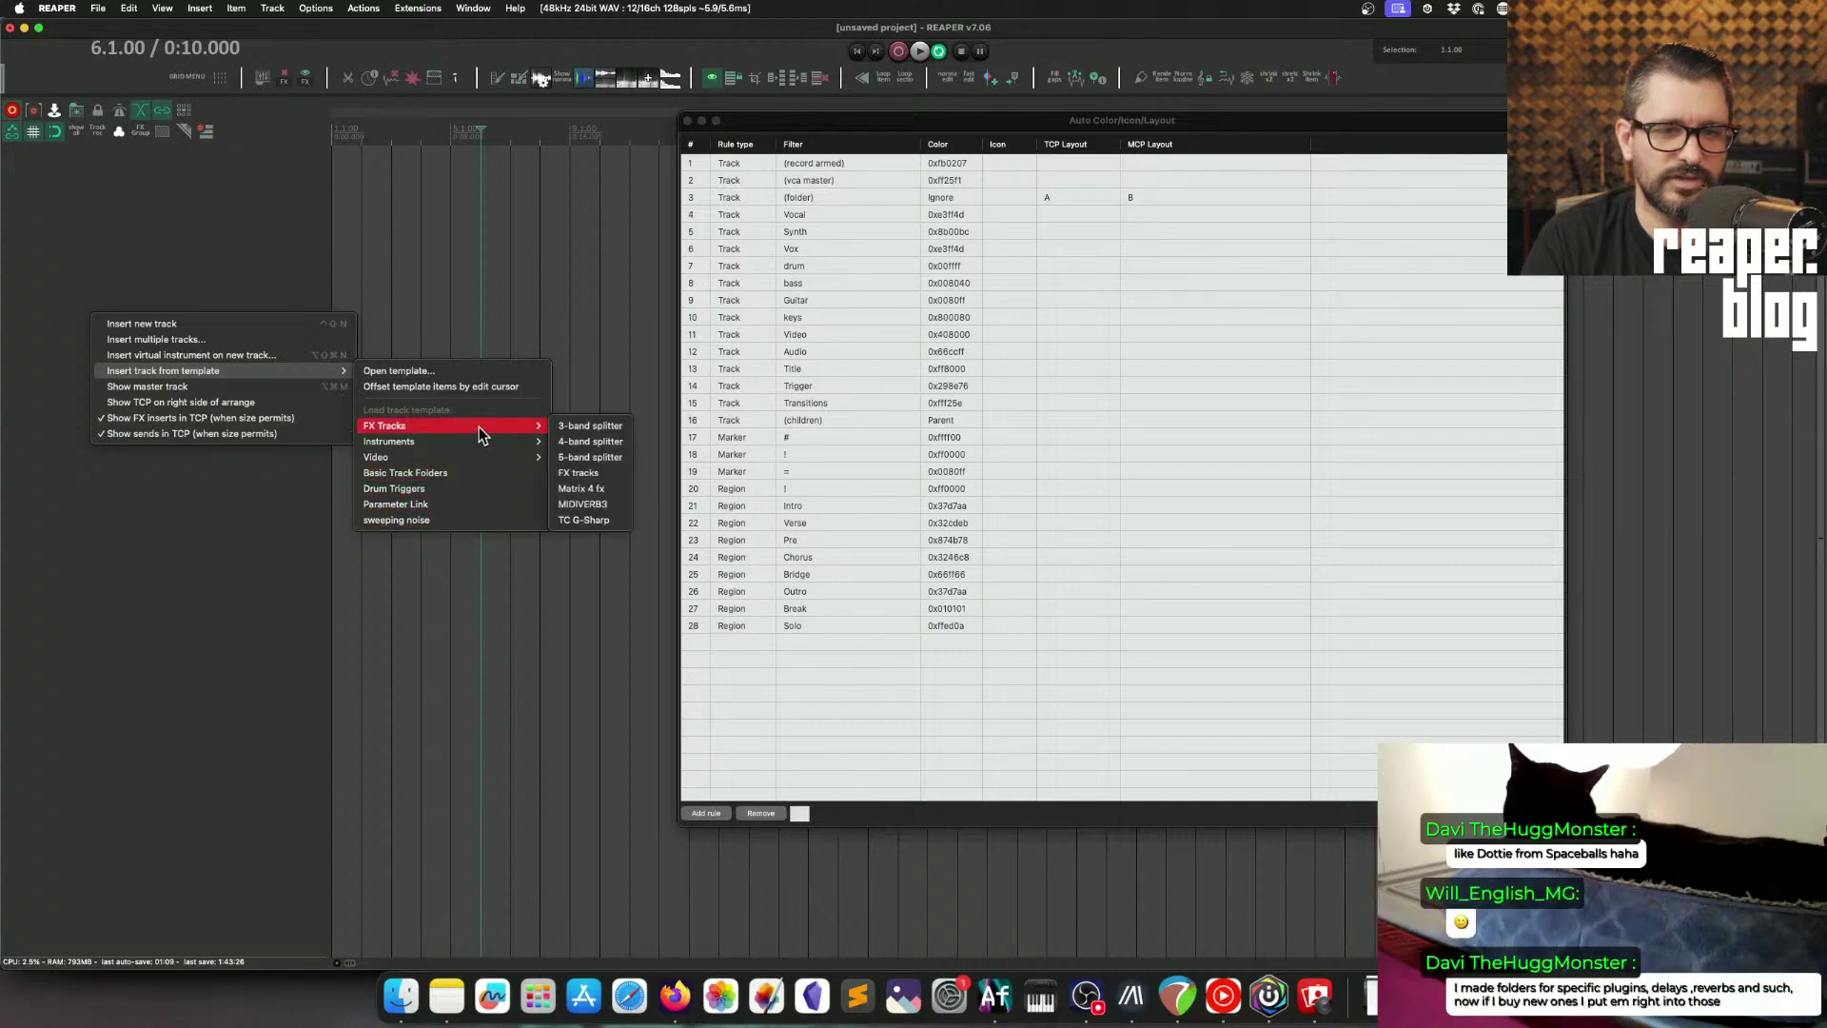
left_click(557, 551)
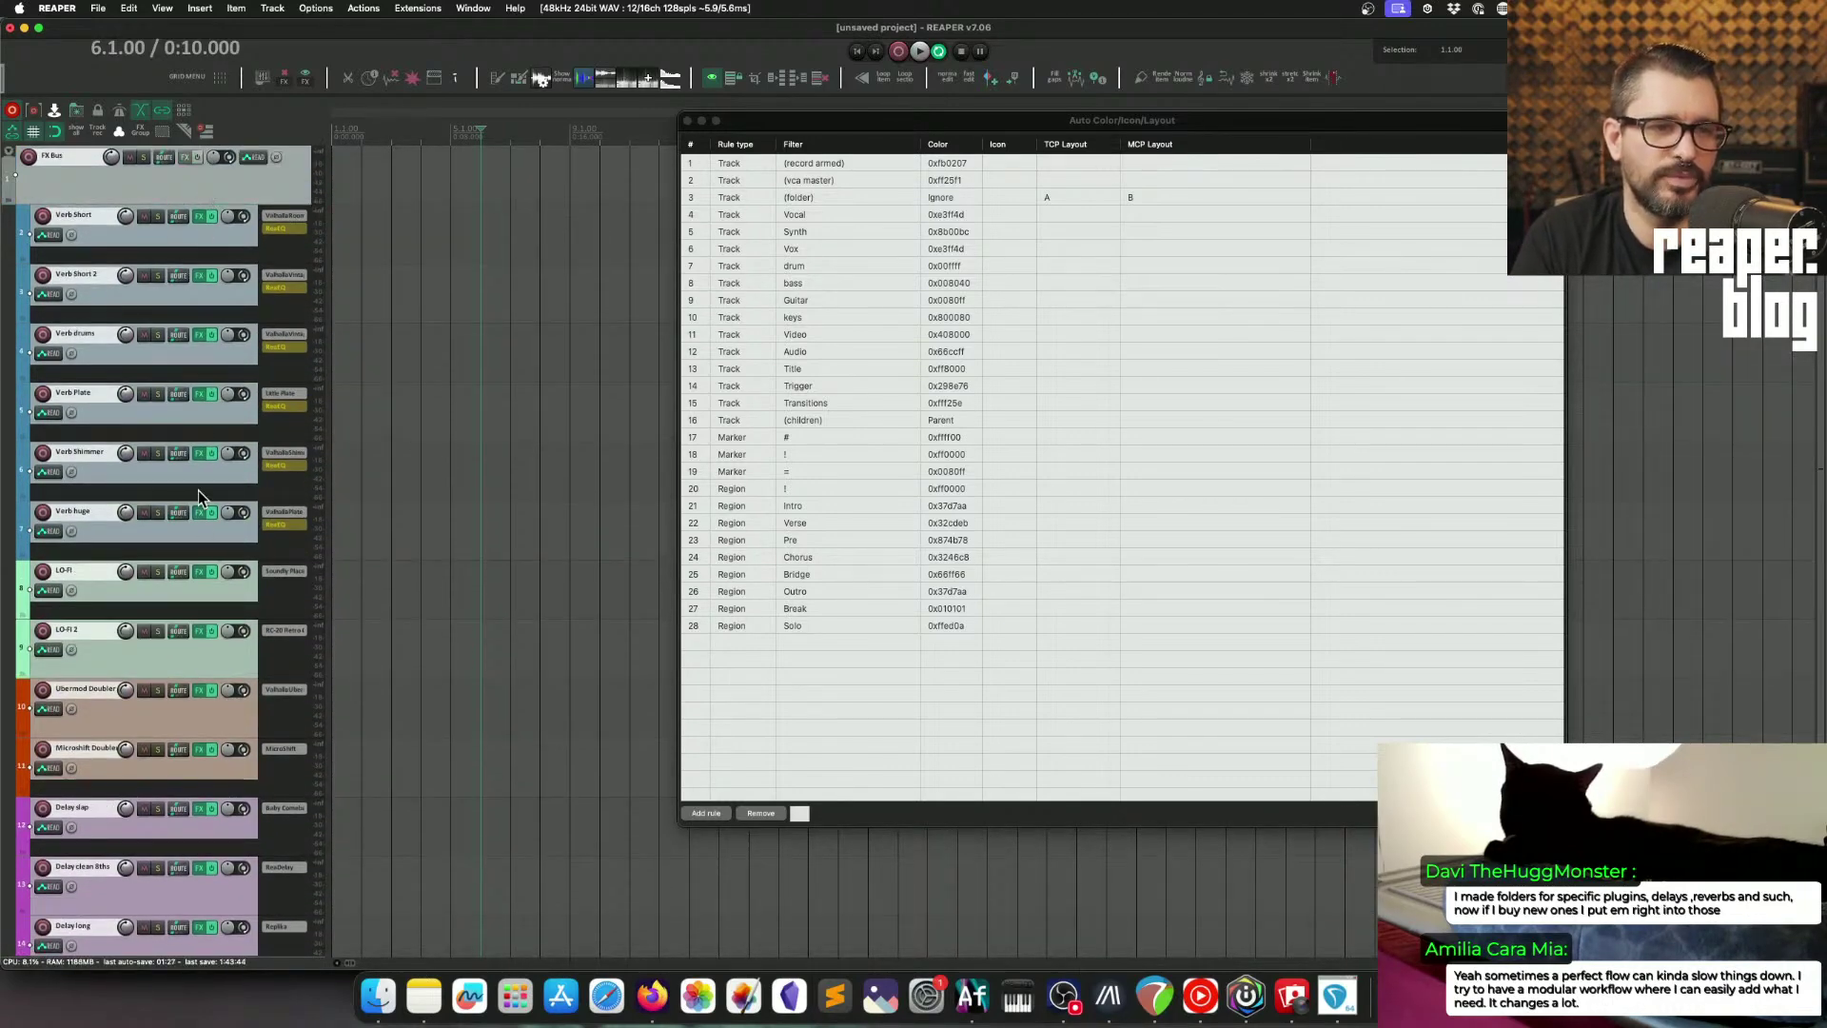
Step: Look over the 15 inserted tracks, then select them all and request their deletion
scroll(214, 572, "down", 3)
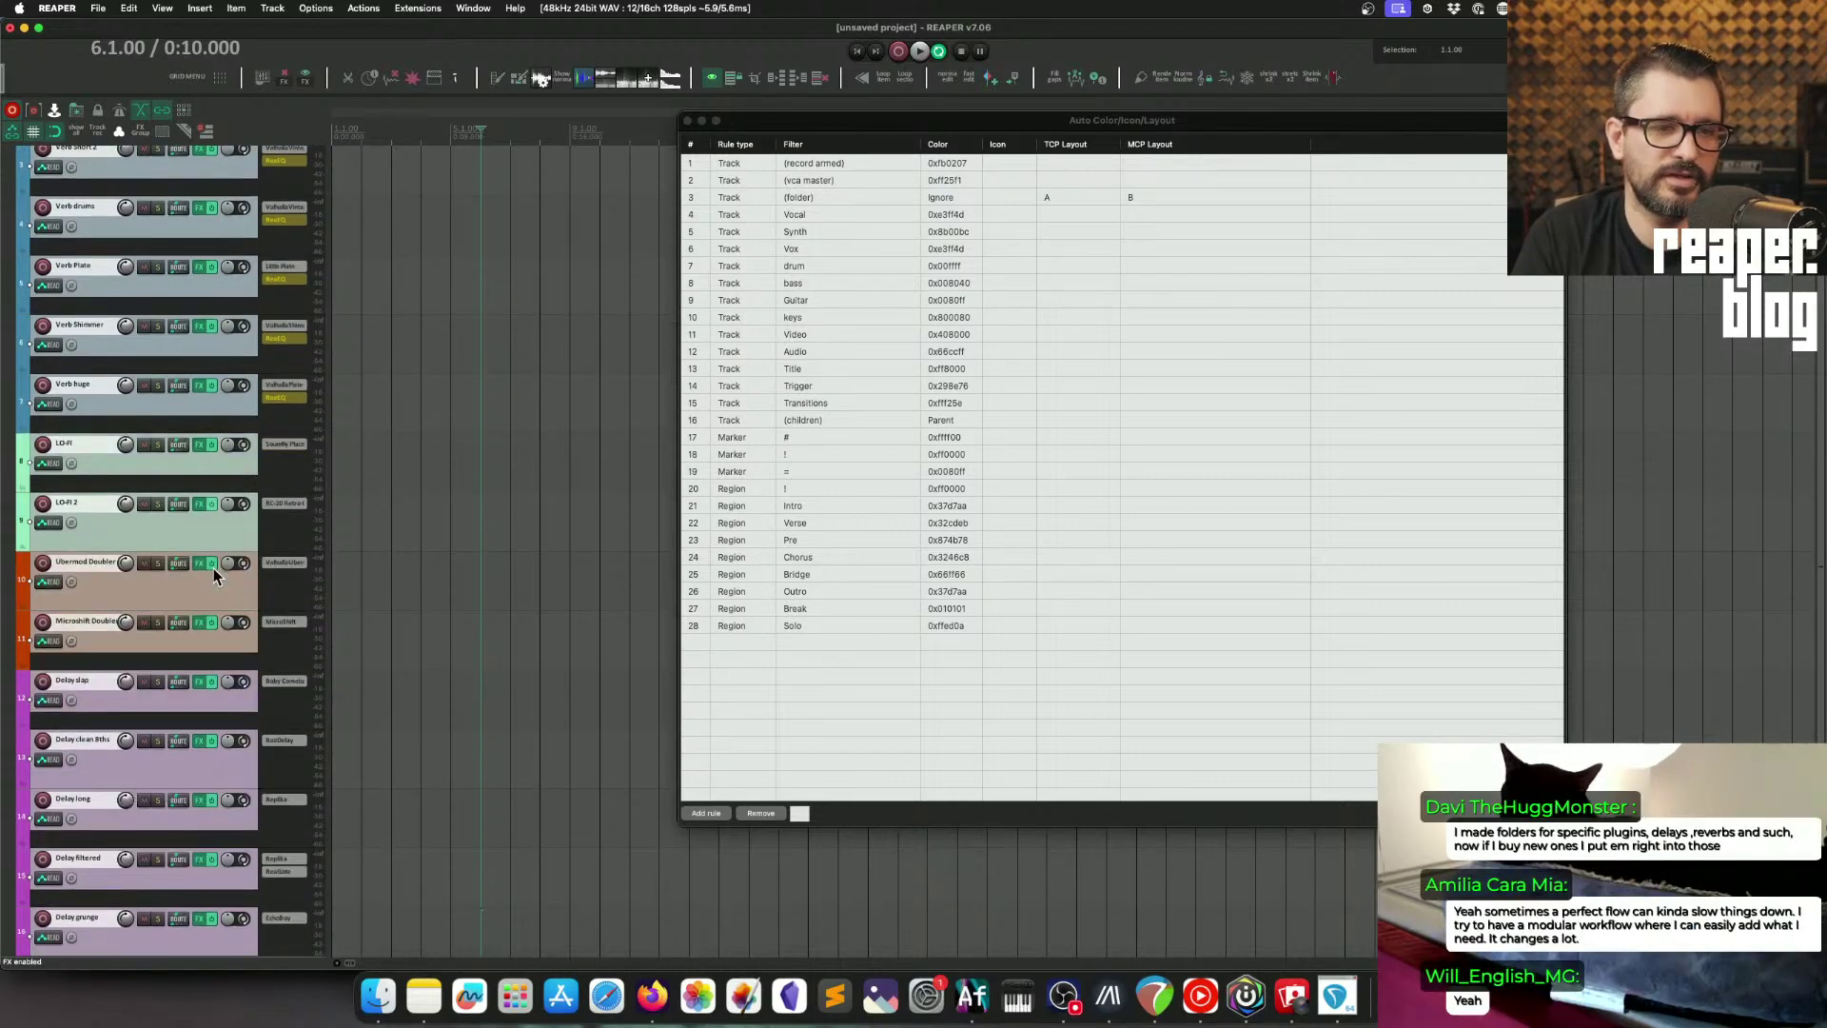
scroll(215, 571, "down", 1)
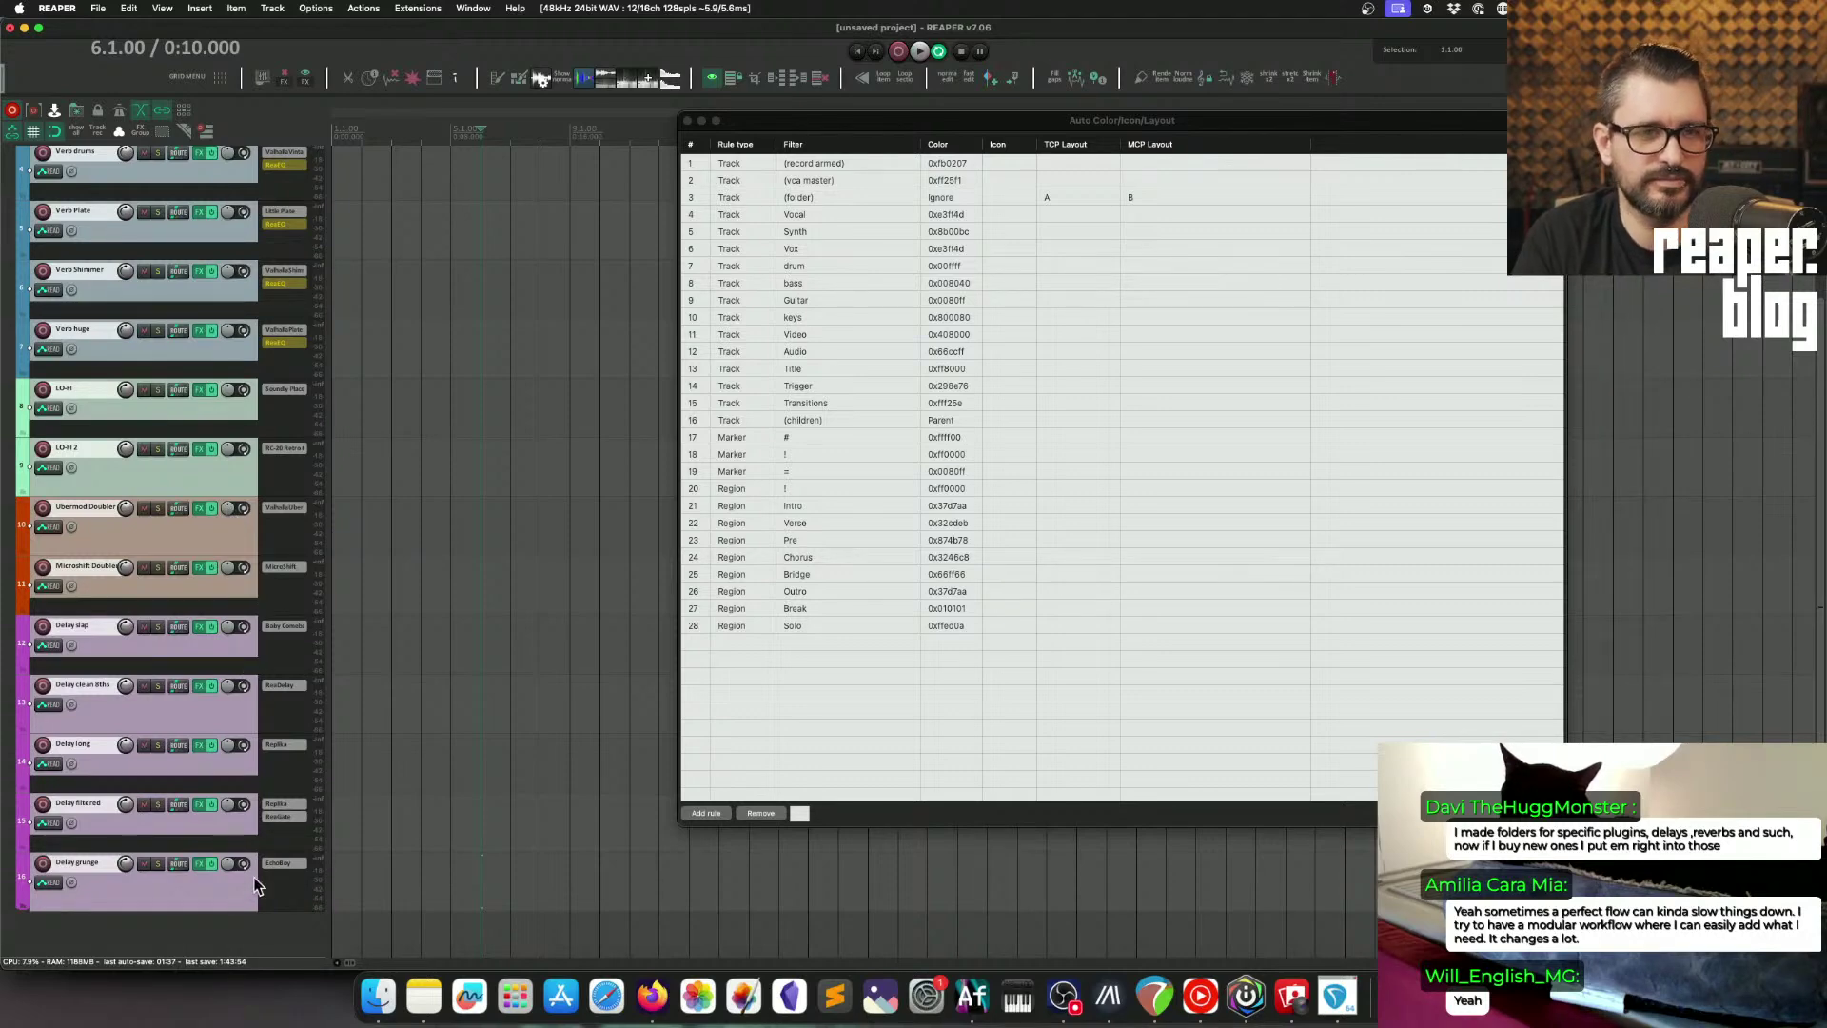
scroll(257, 886, "up", 4)
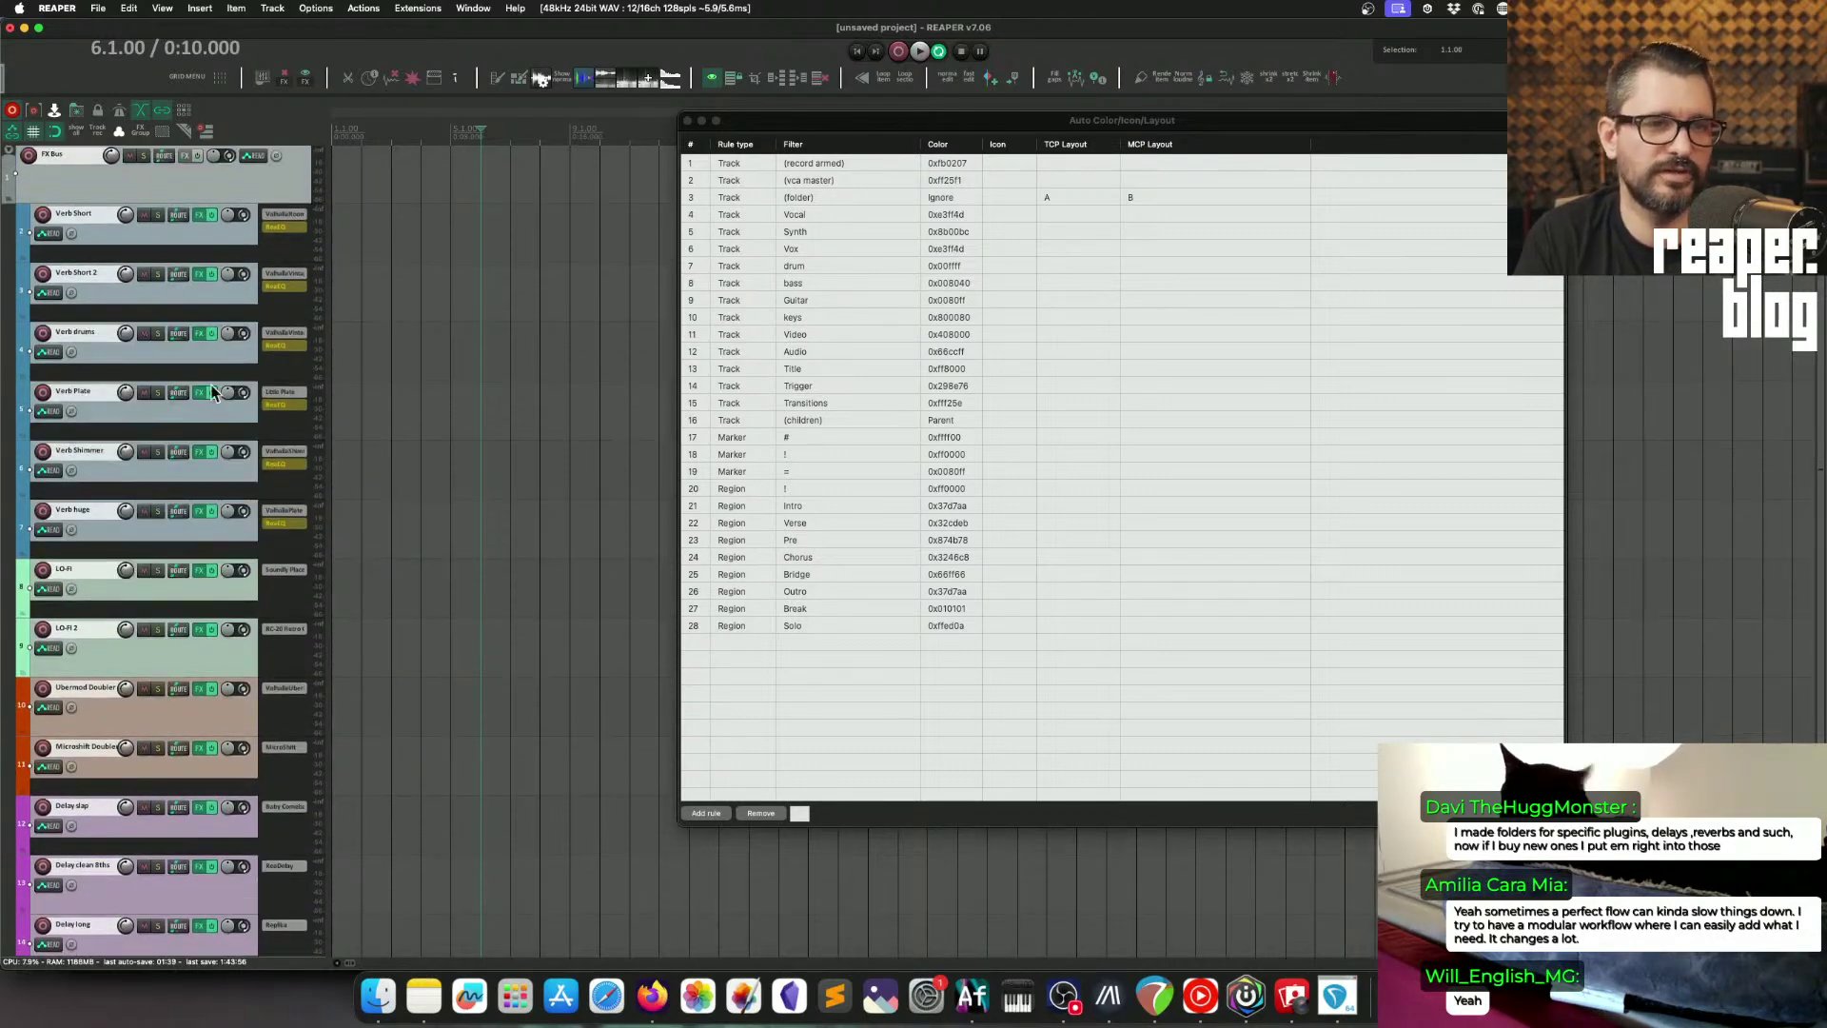
key("ctrl+a")
key("Delete")
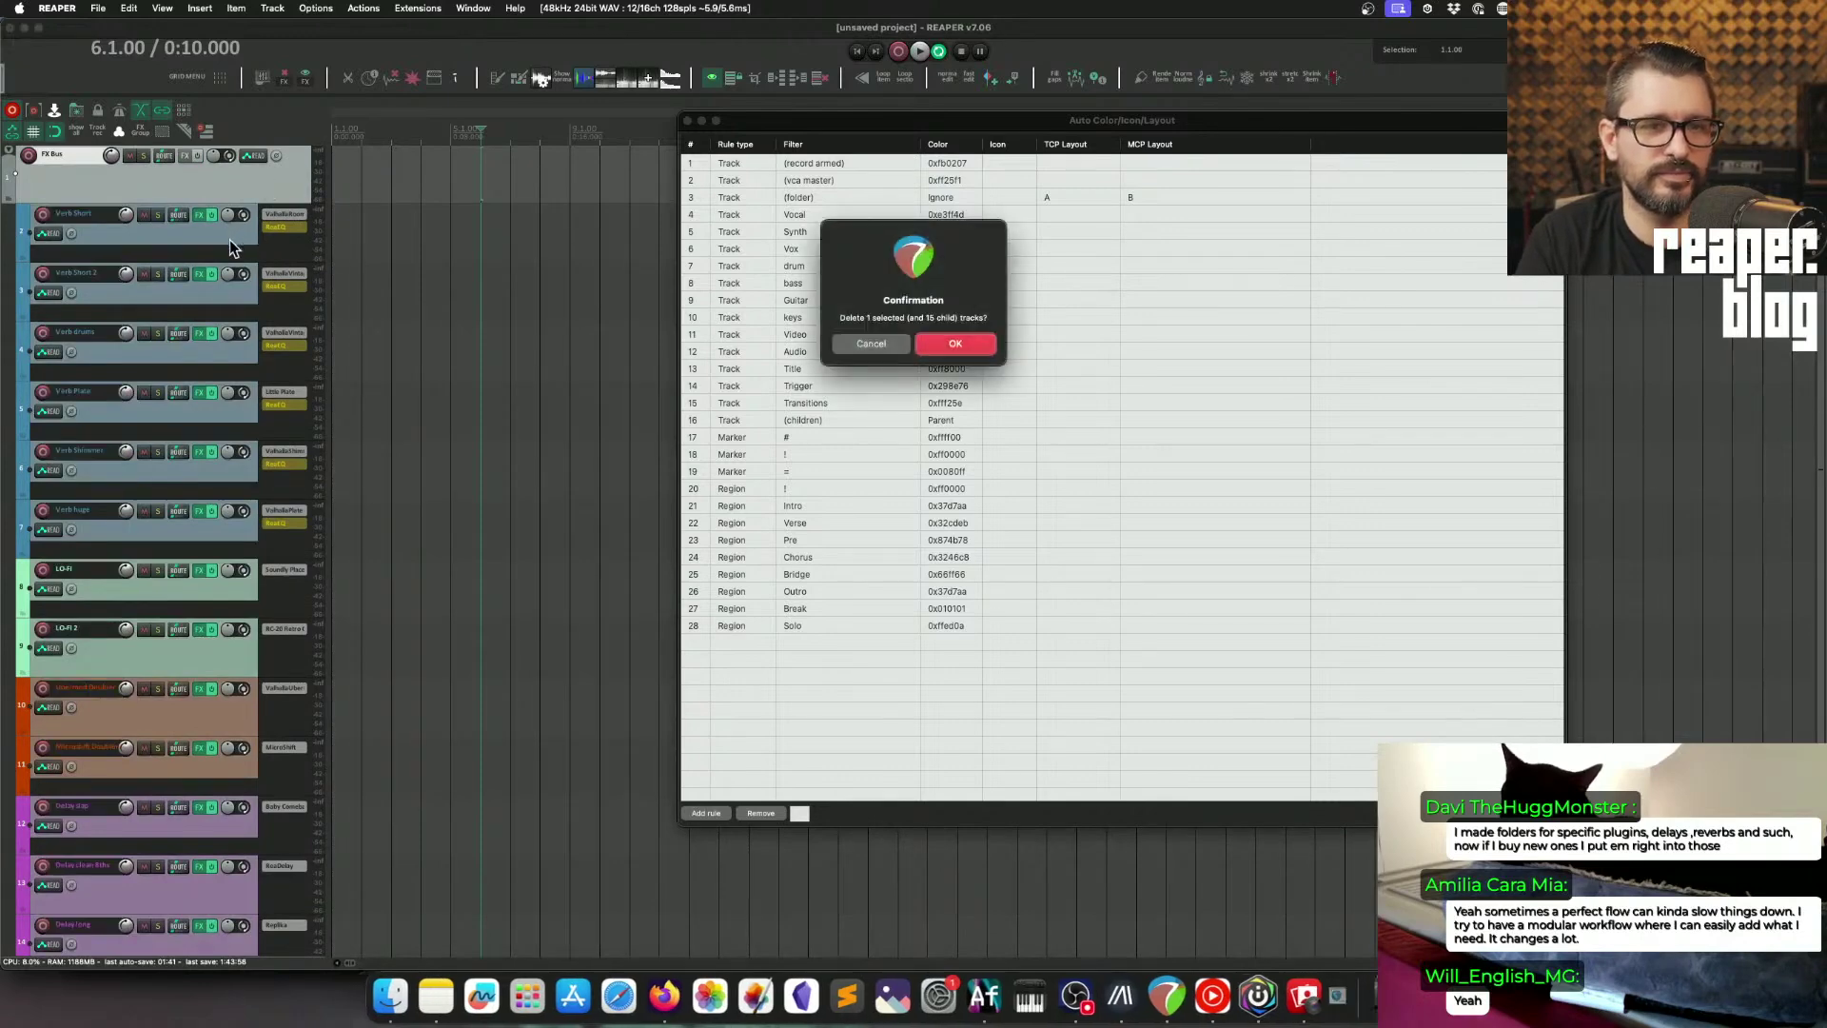
Step: Confirm deleting the FX Bus tracks and insert the Basic Track Folders template
key("Return")
right_click(85, 238)
mouse_move(247, 295)
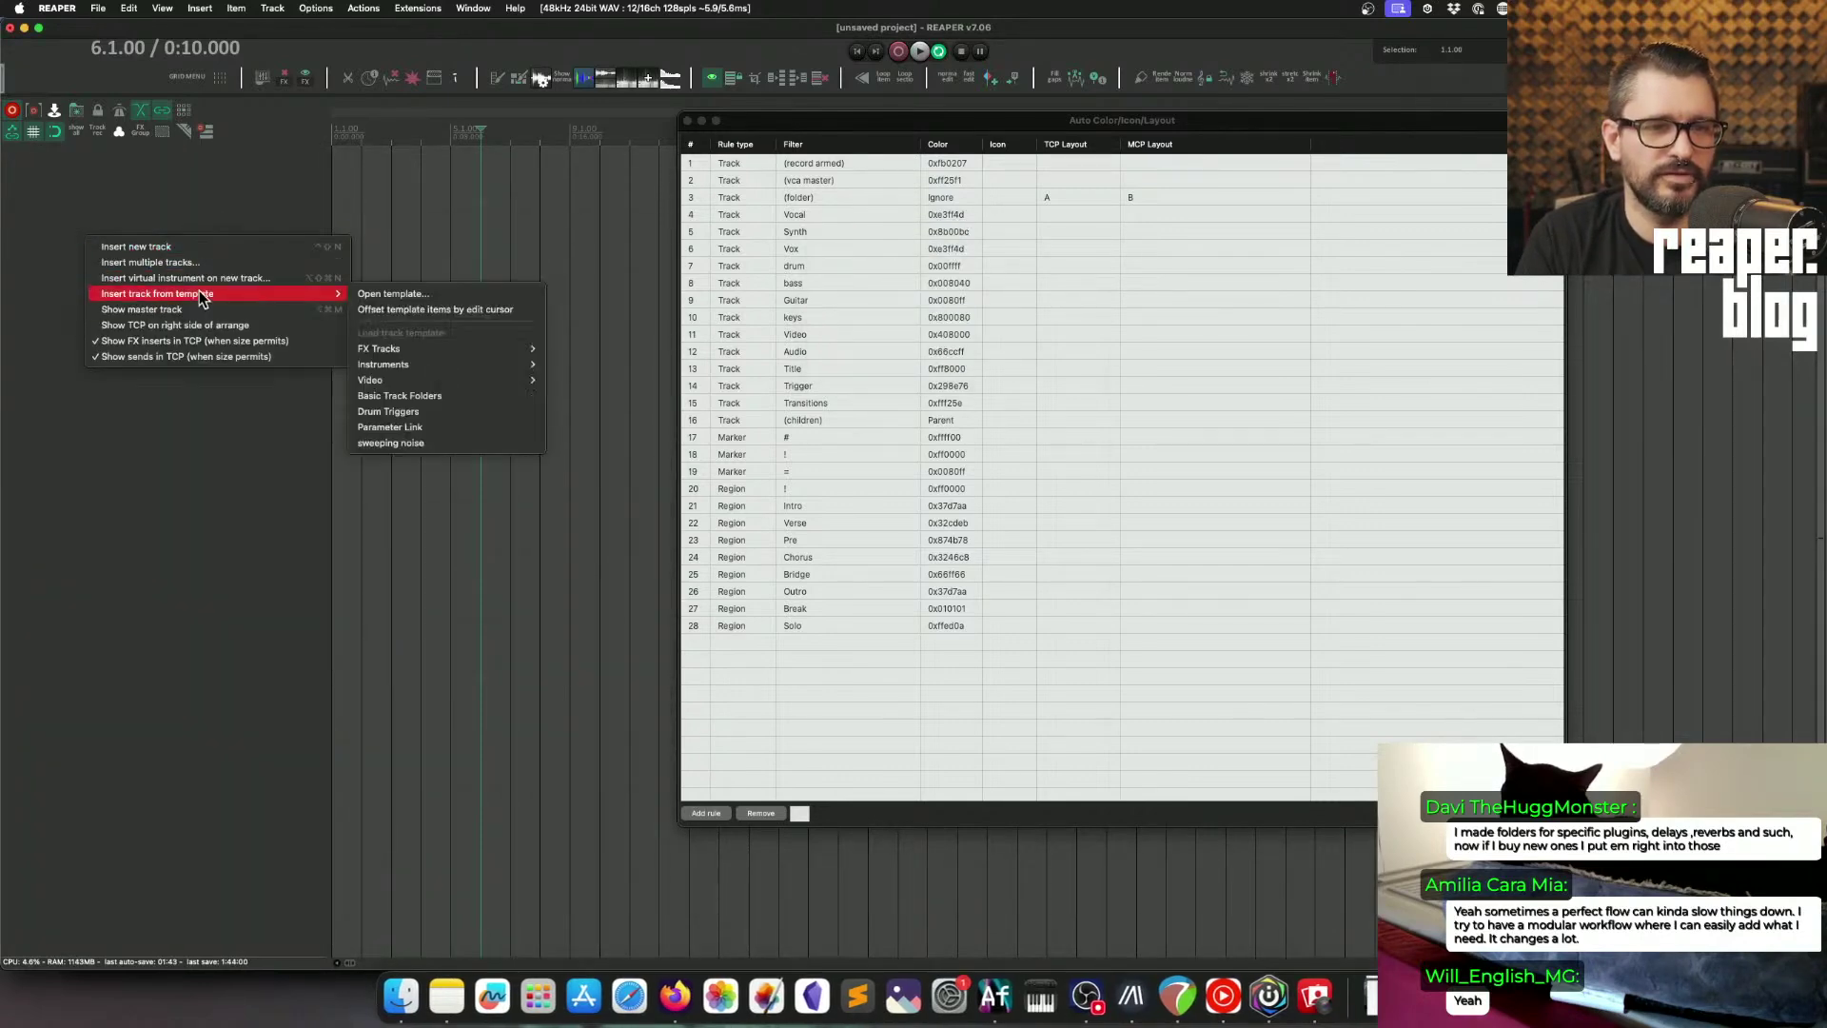
left_click(404, 395)
left_click(152, 731)
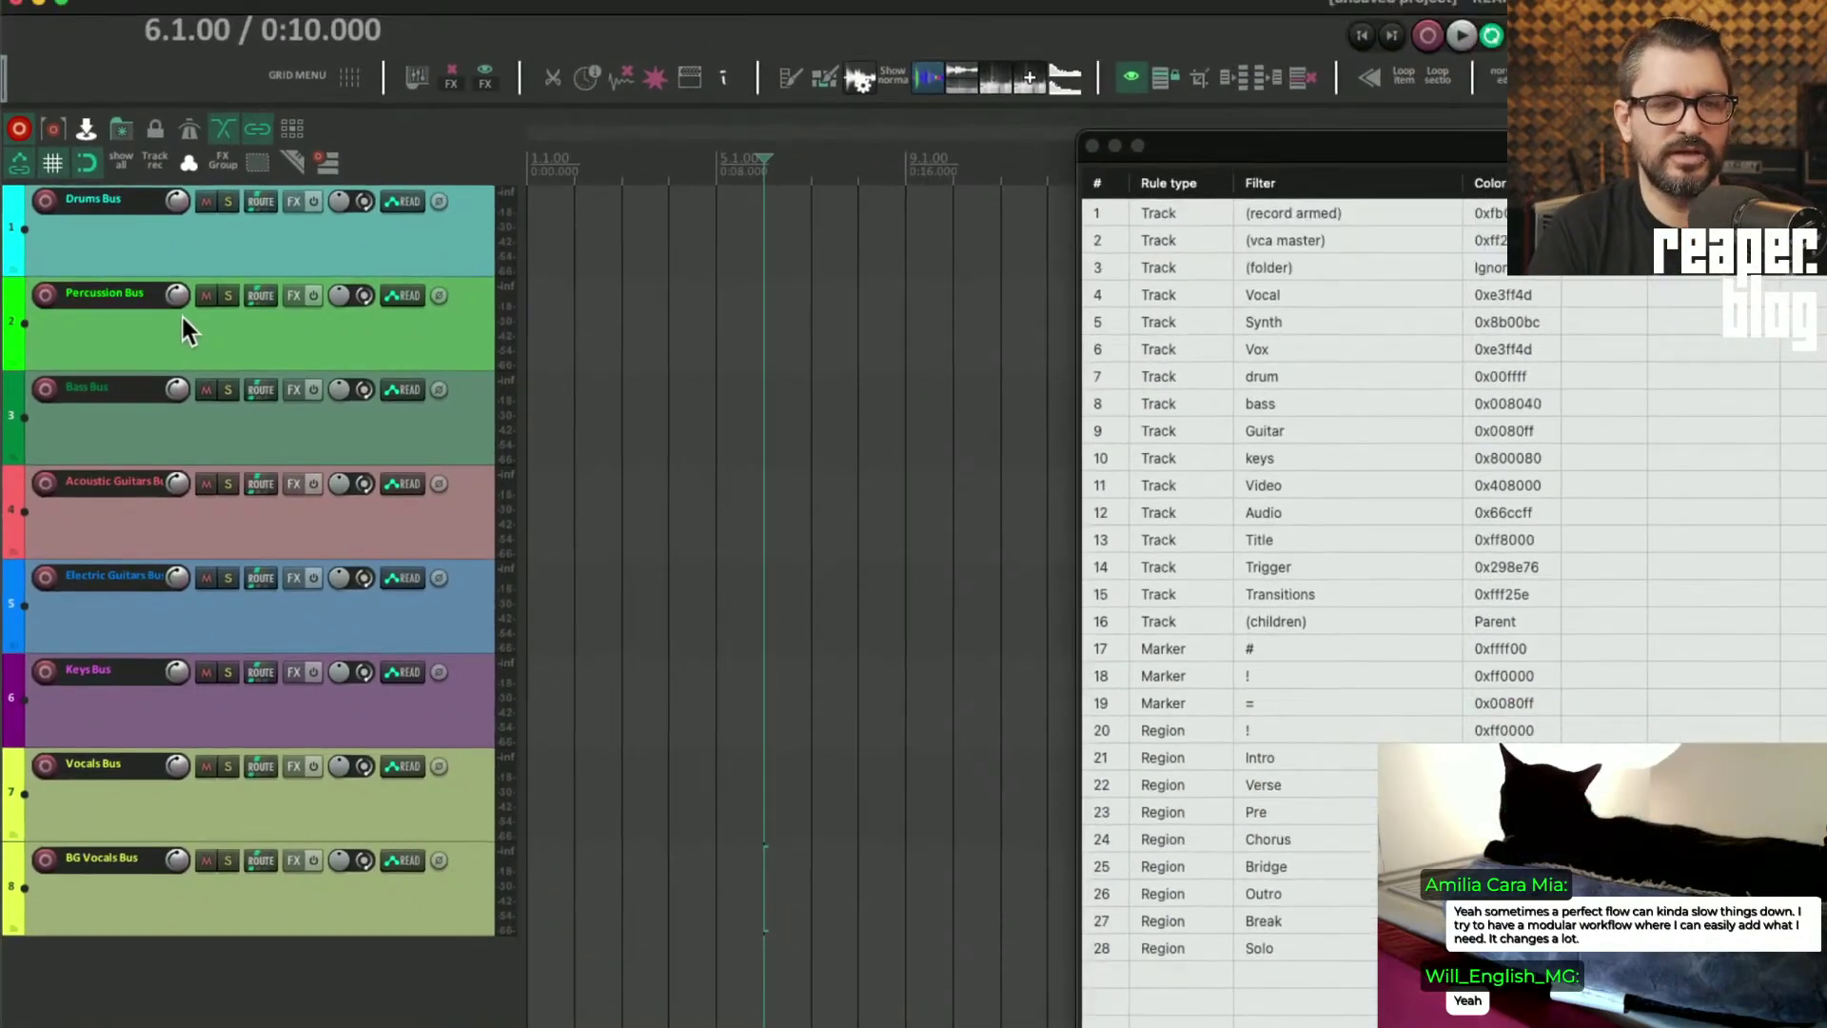
Step: Delete the Keys, Percussion and Acoustic Guitars bus tracks
left_click(196, 718)
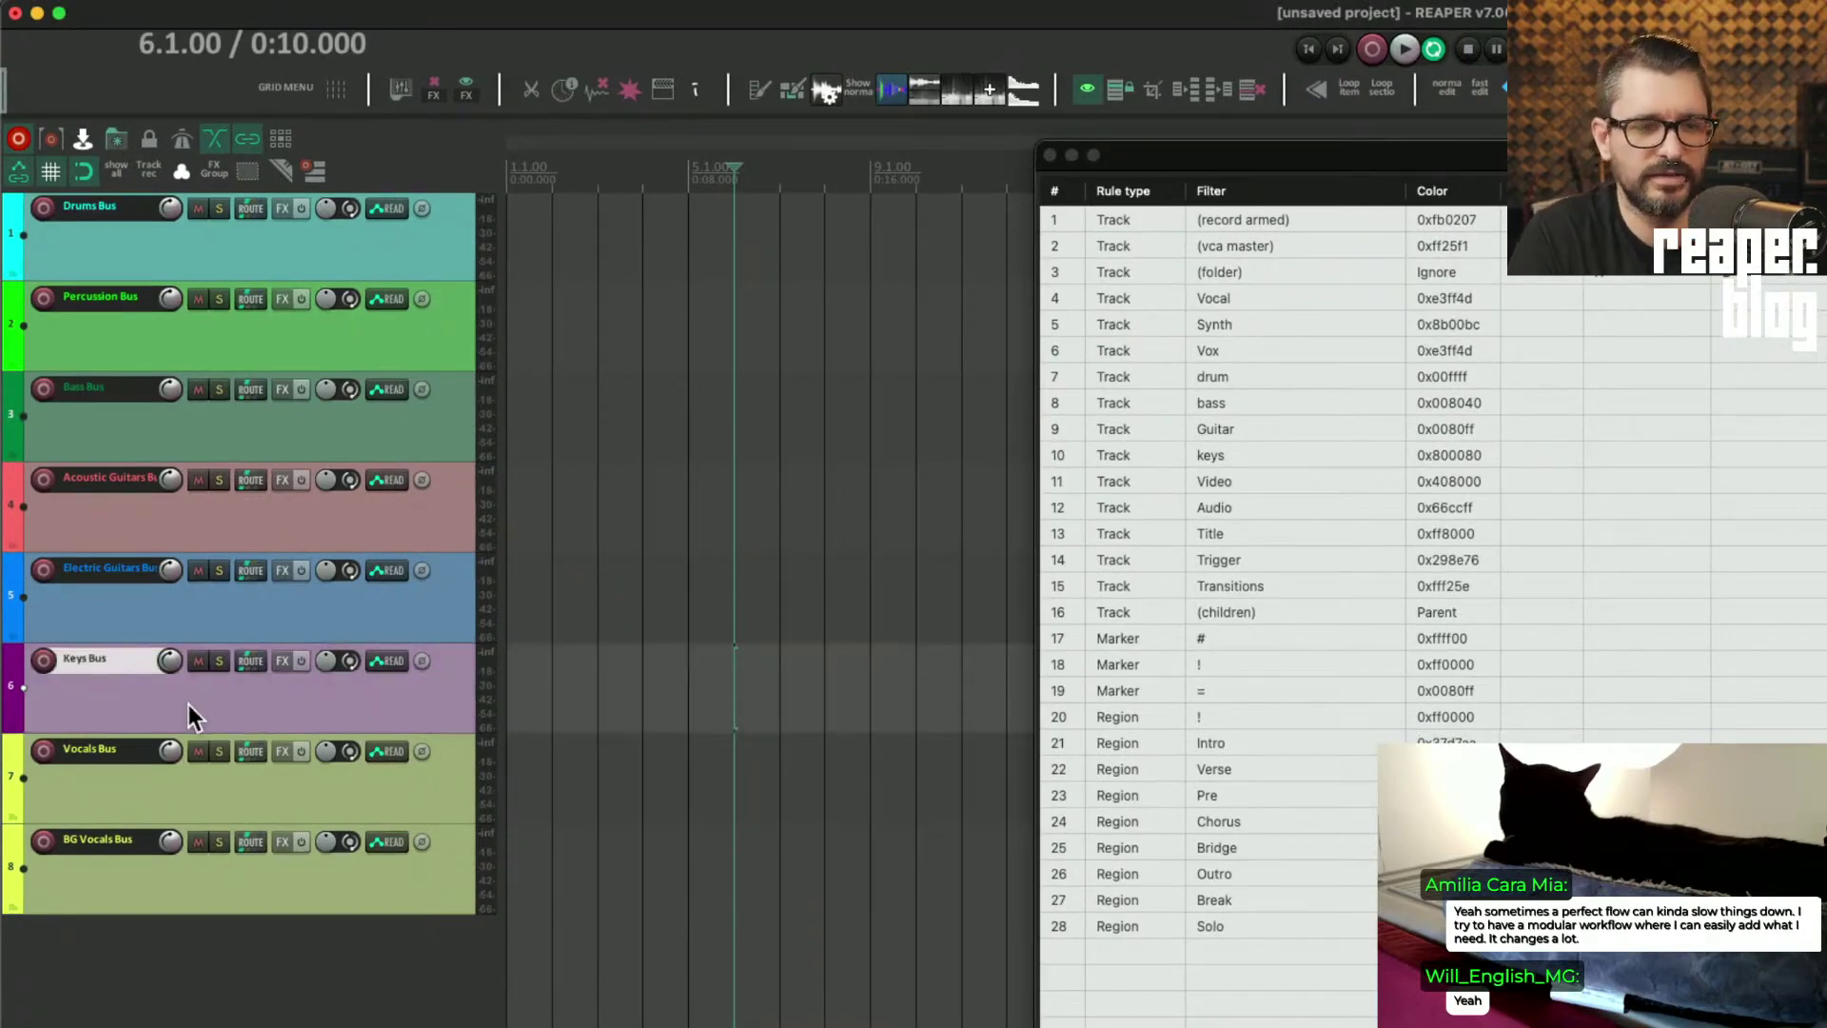
key("Delete")
left_click(182, 333)
key("Delete")
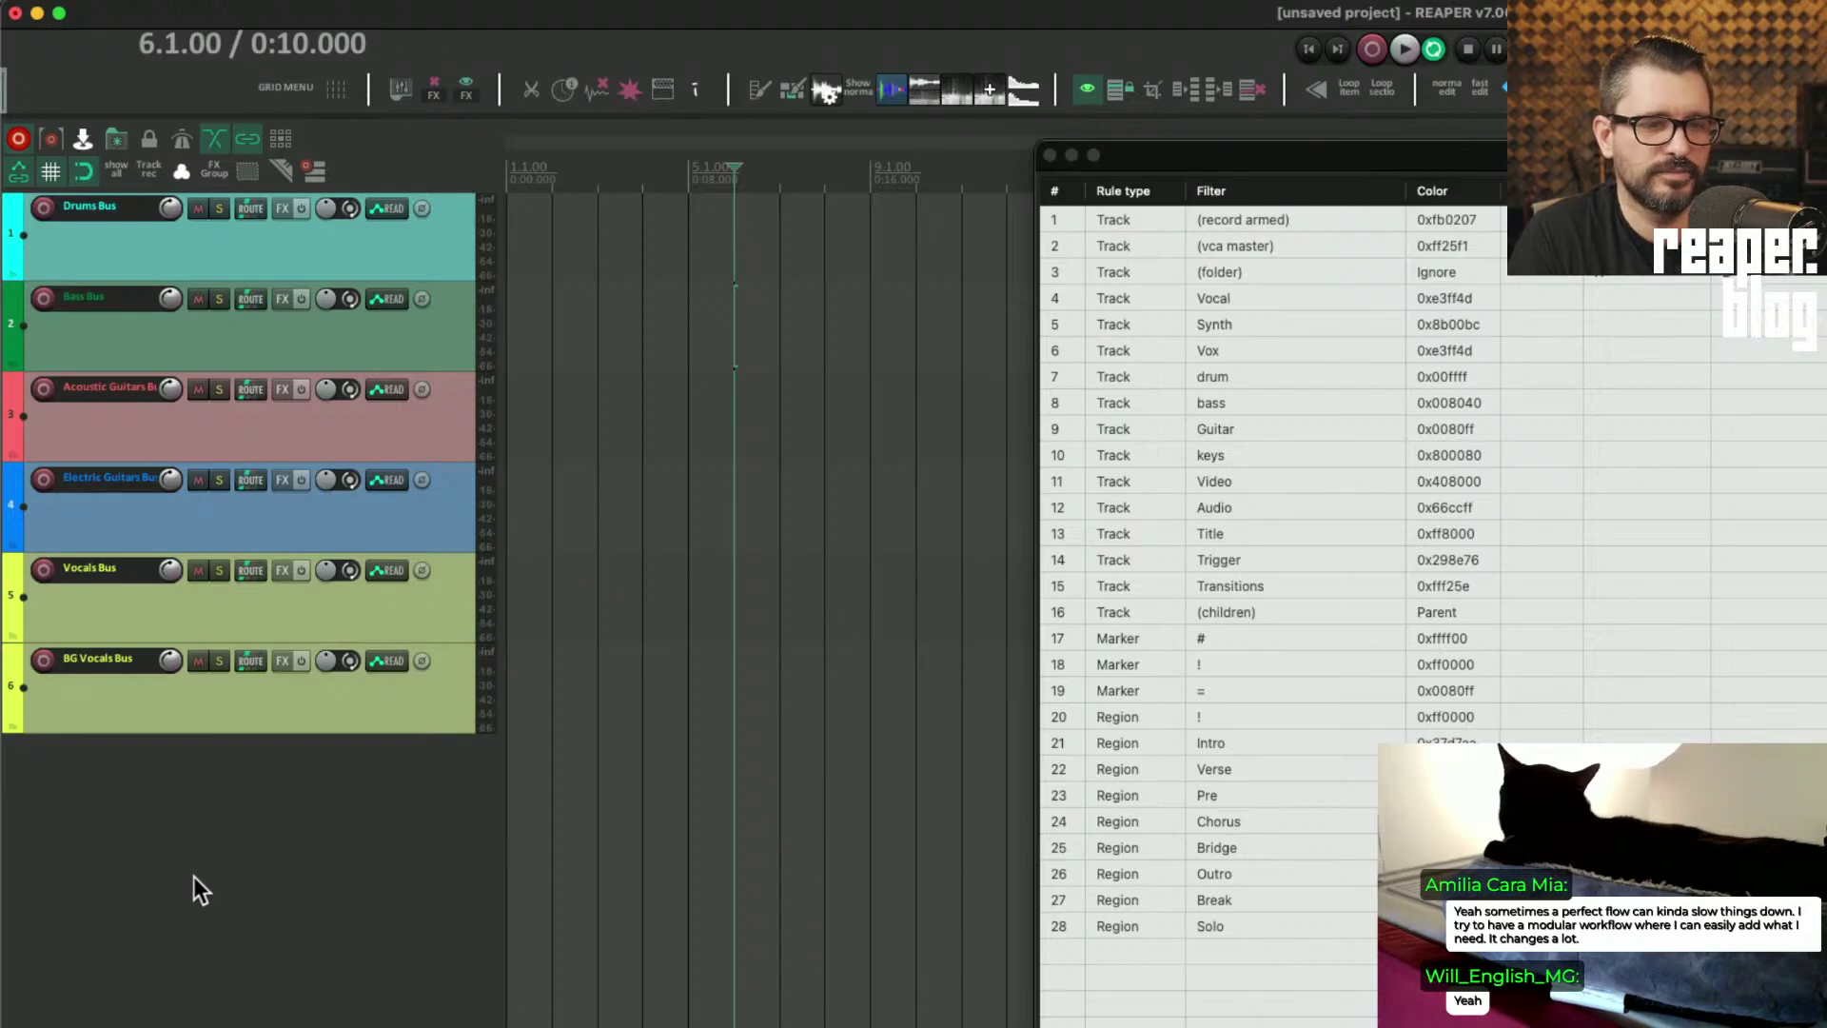
left_click(341, 437)
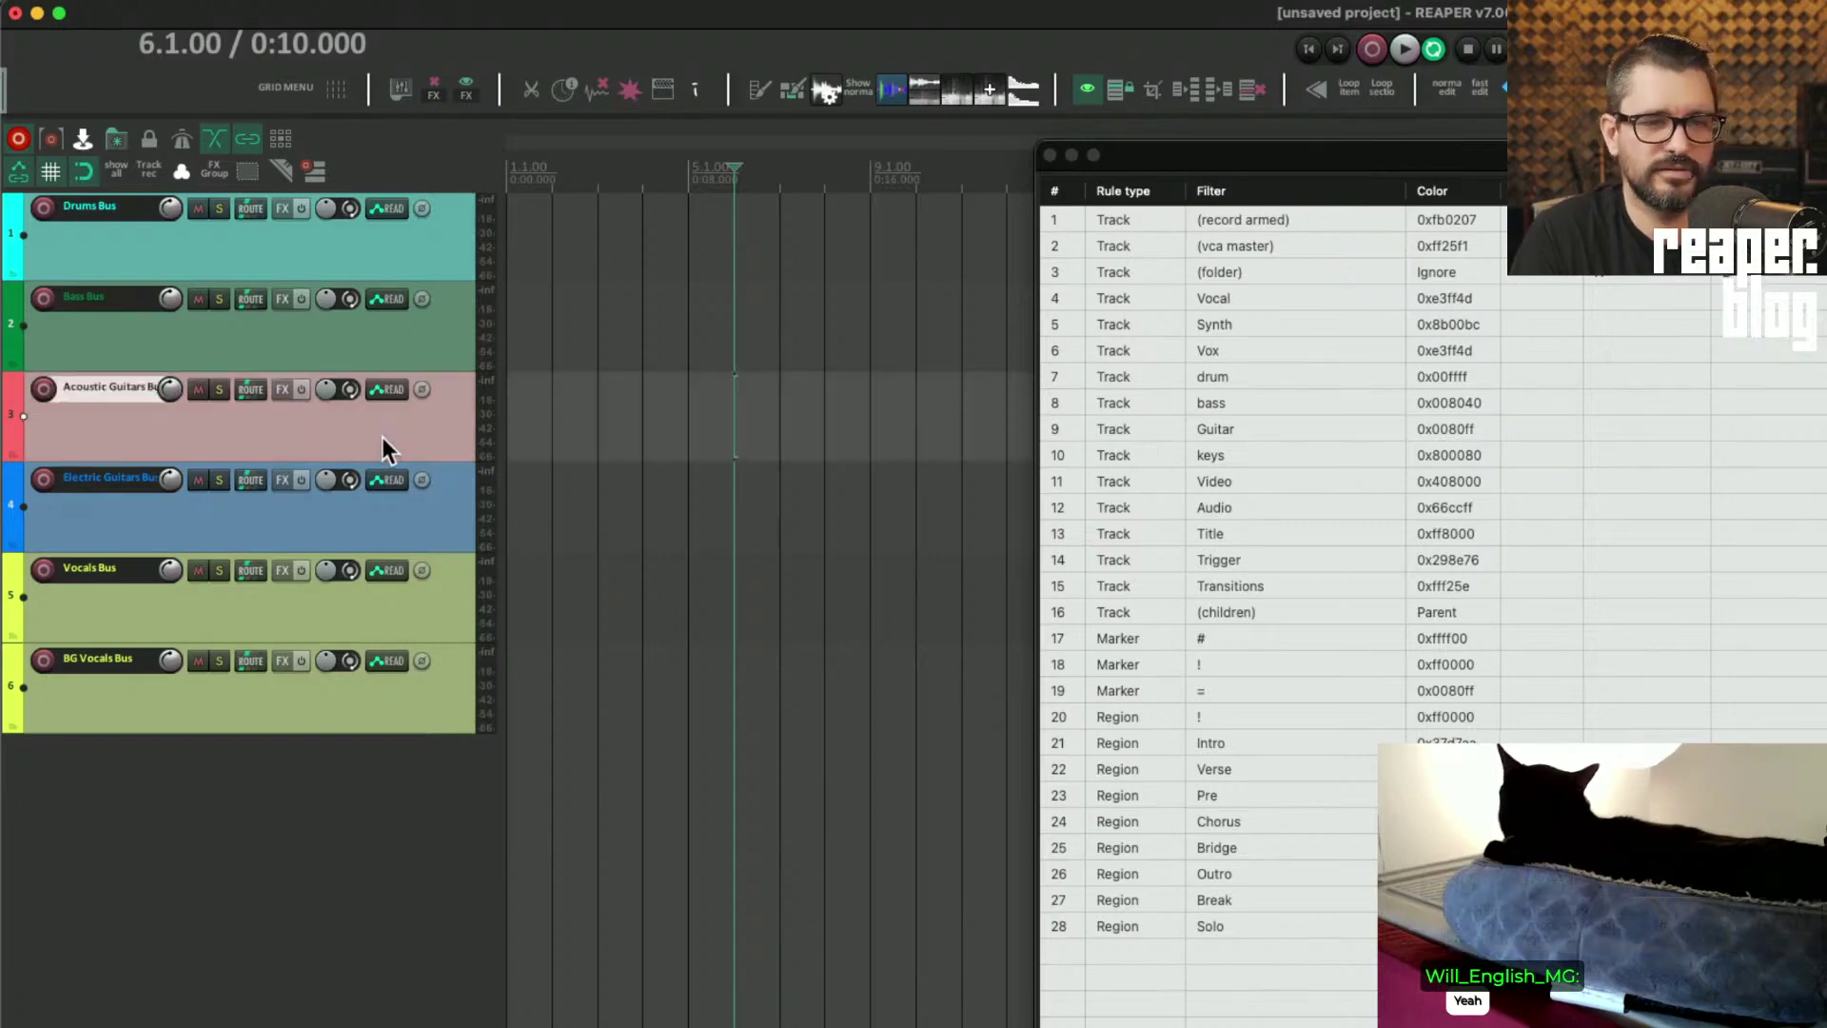
key("Delete")
Step: Add an empty track nested under Bass Bus, then clear all tracks from the project
double_click(190, 905)
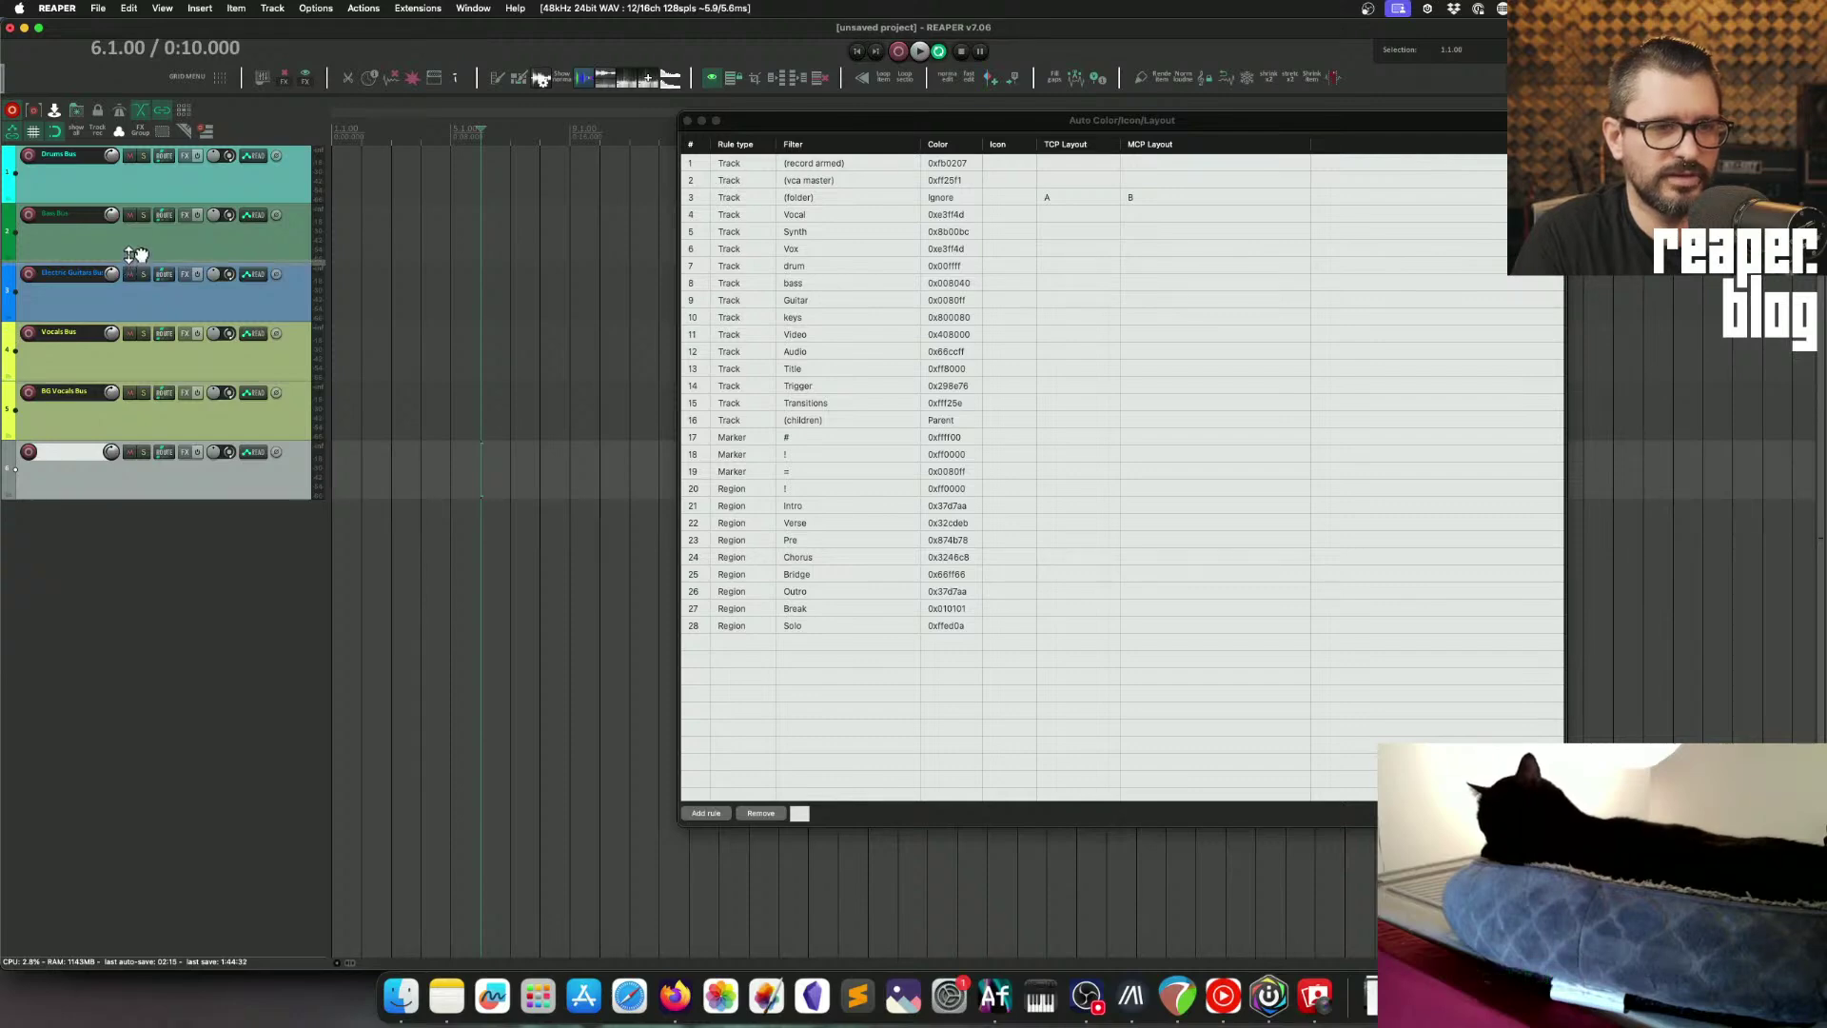
left_click_drag(133, 254, 39, 255)
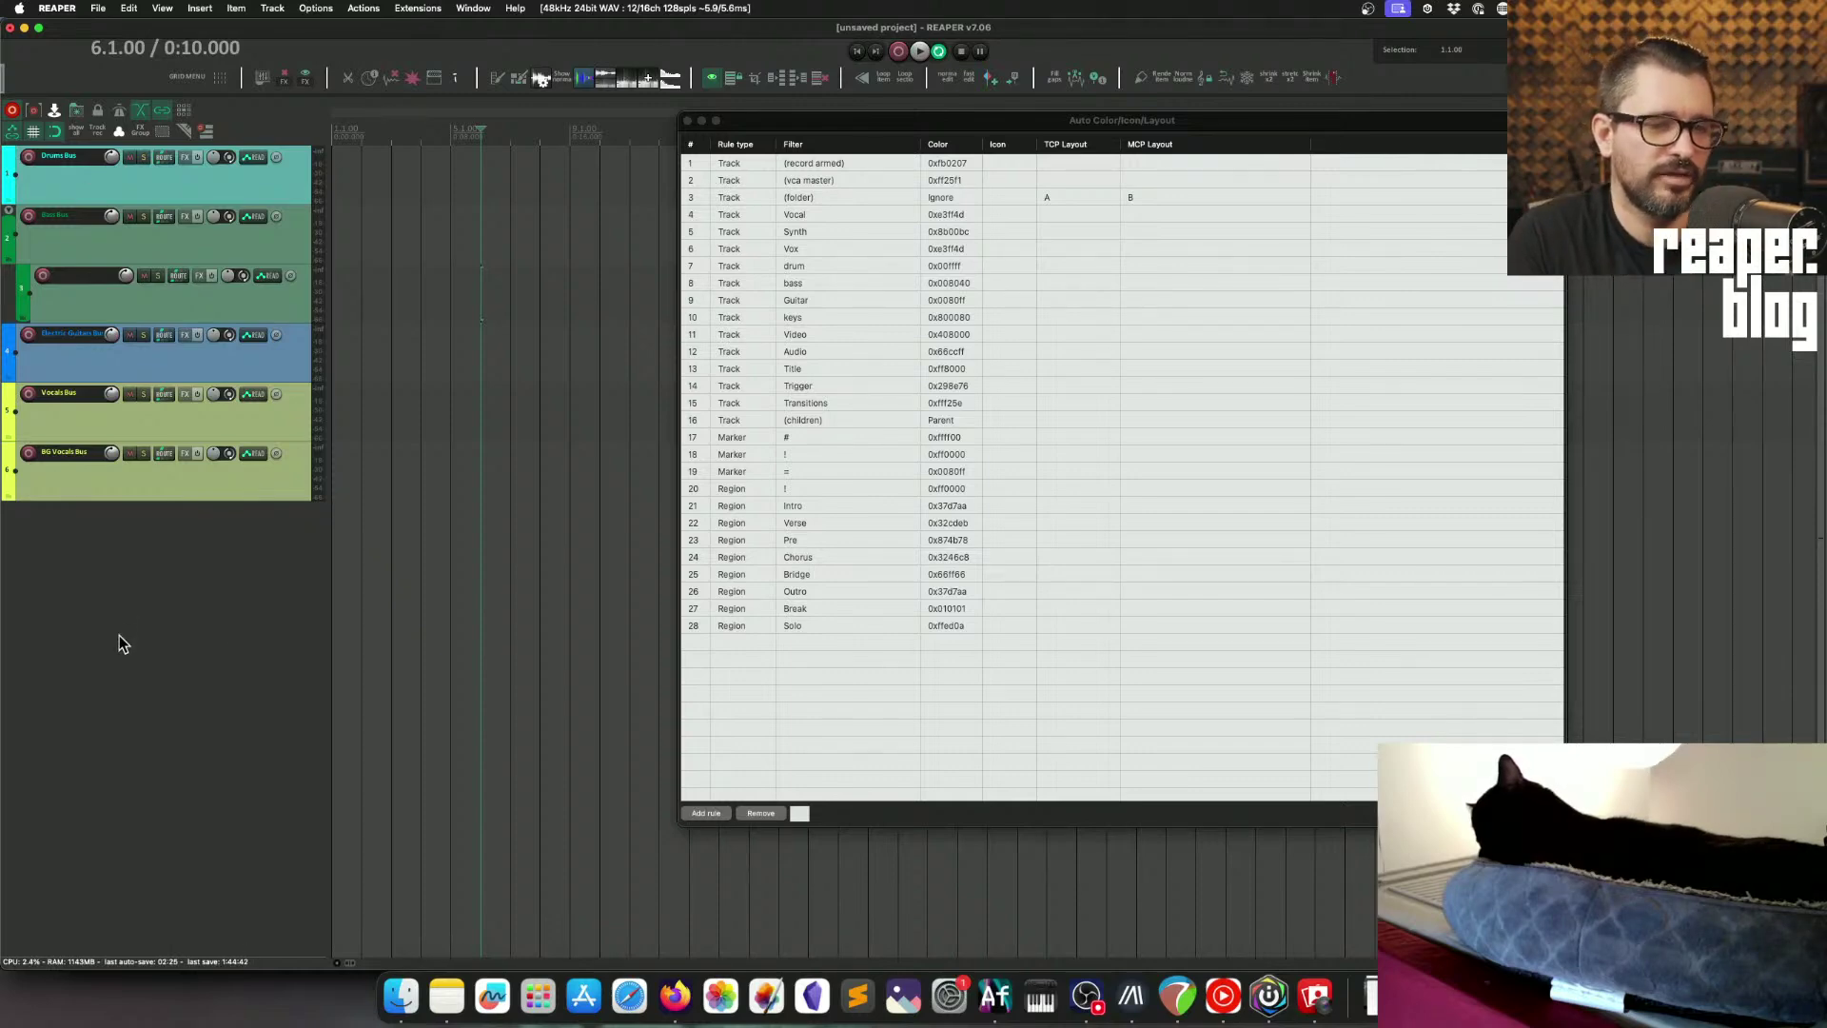
left_click(183, 673)
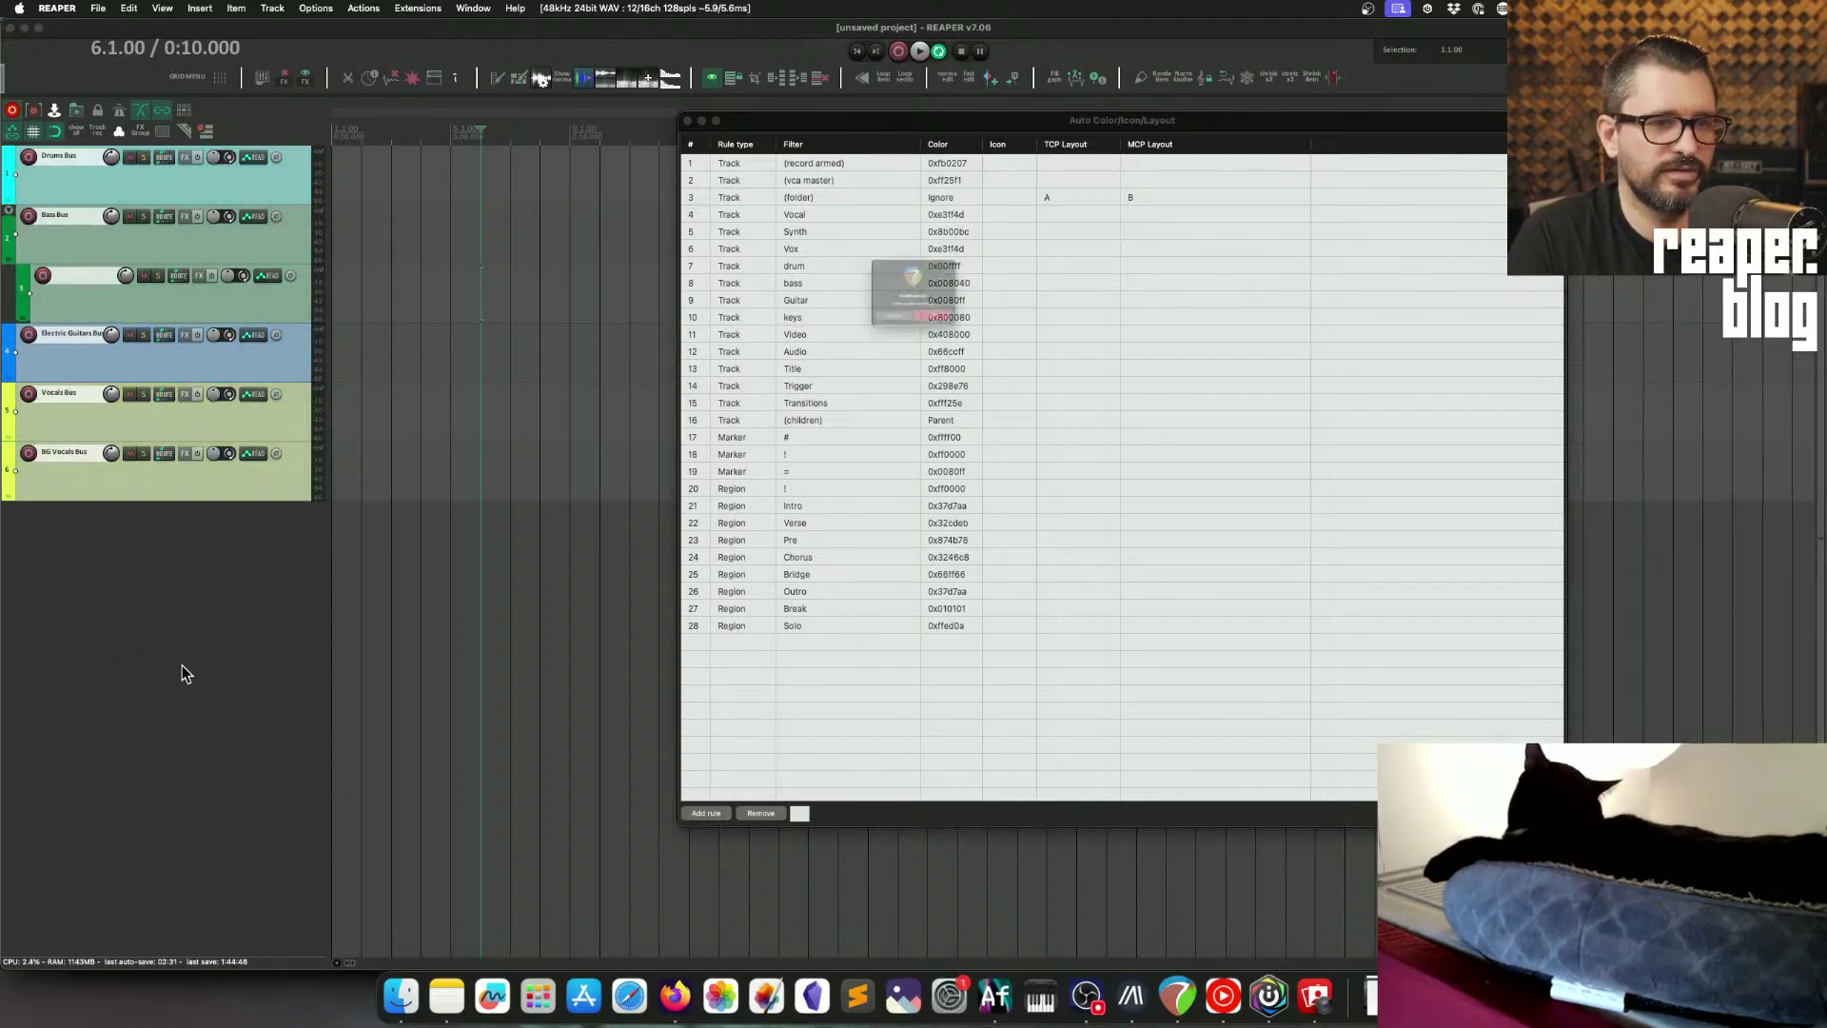
key("super+z")
left_click_drag(844, 133, 572, 161)
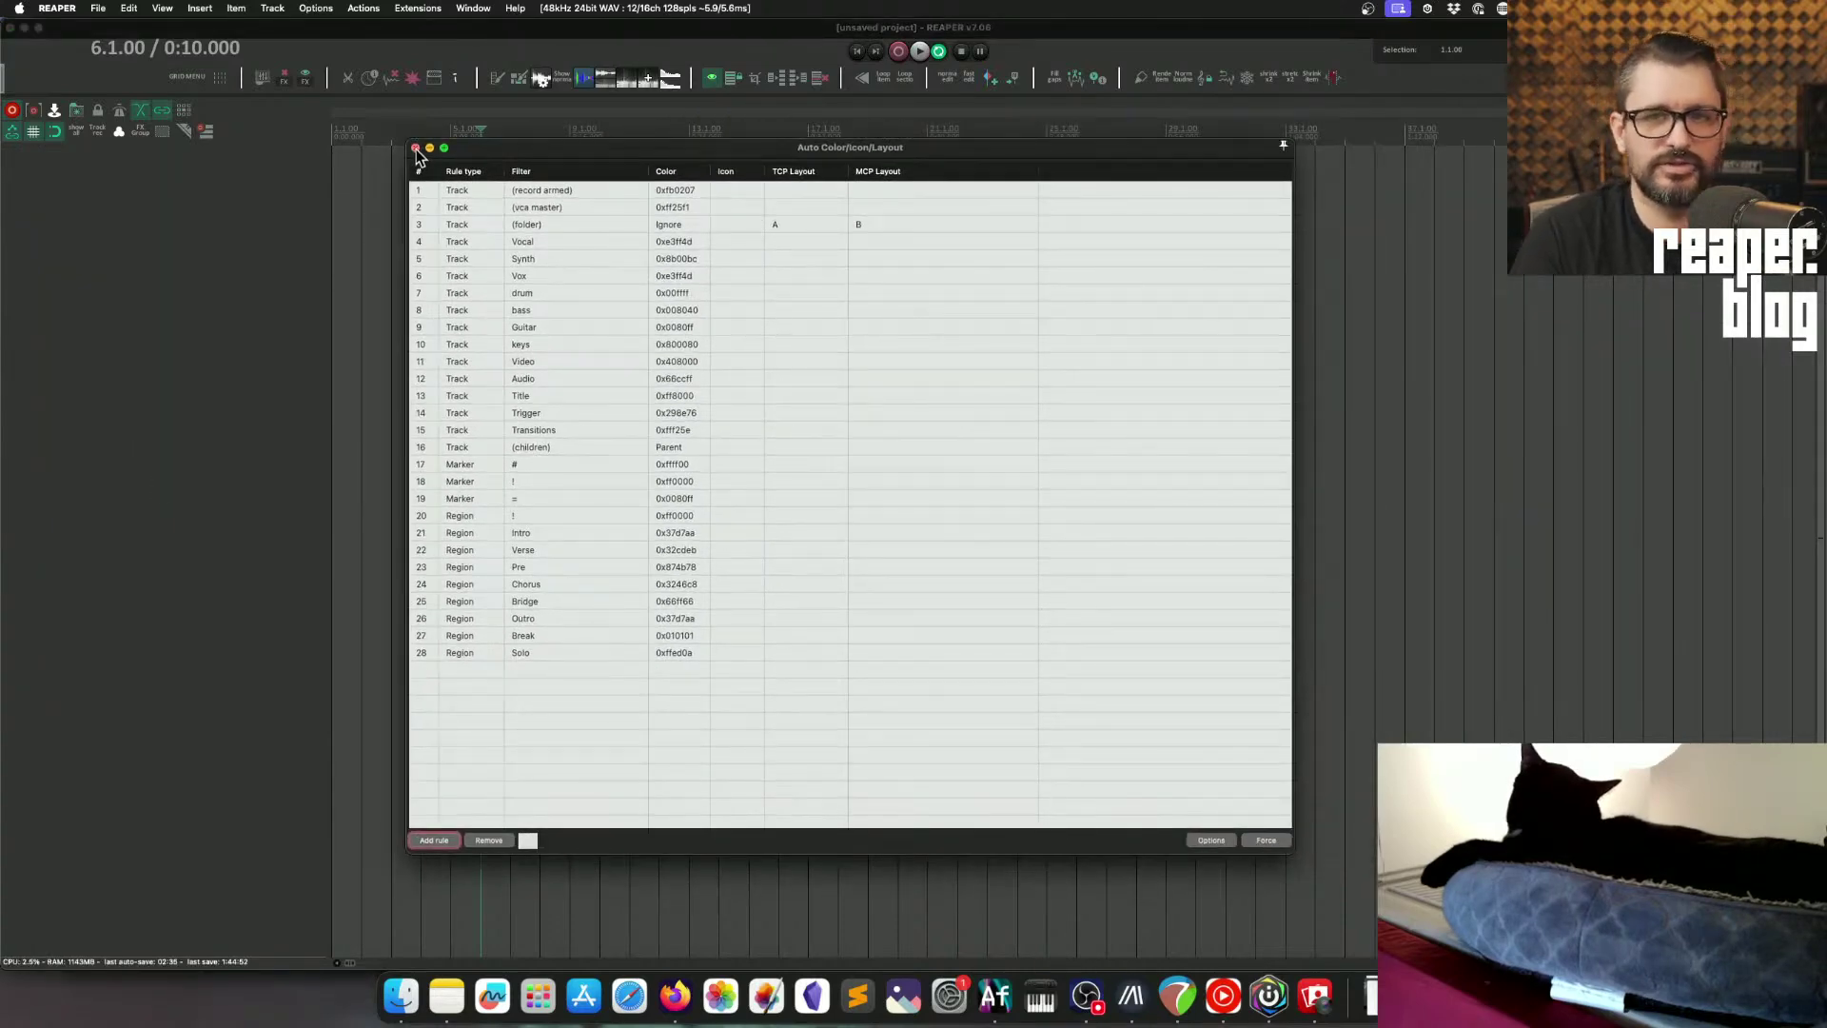
Step: Close the Auto Color/Icon/Layout rules window
left_click(416, 148)
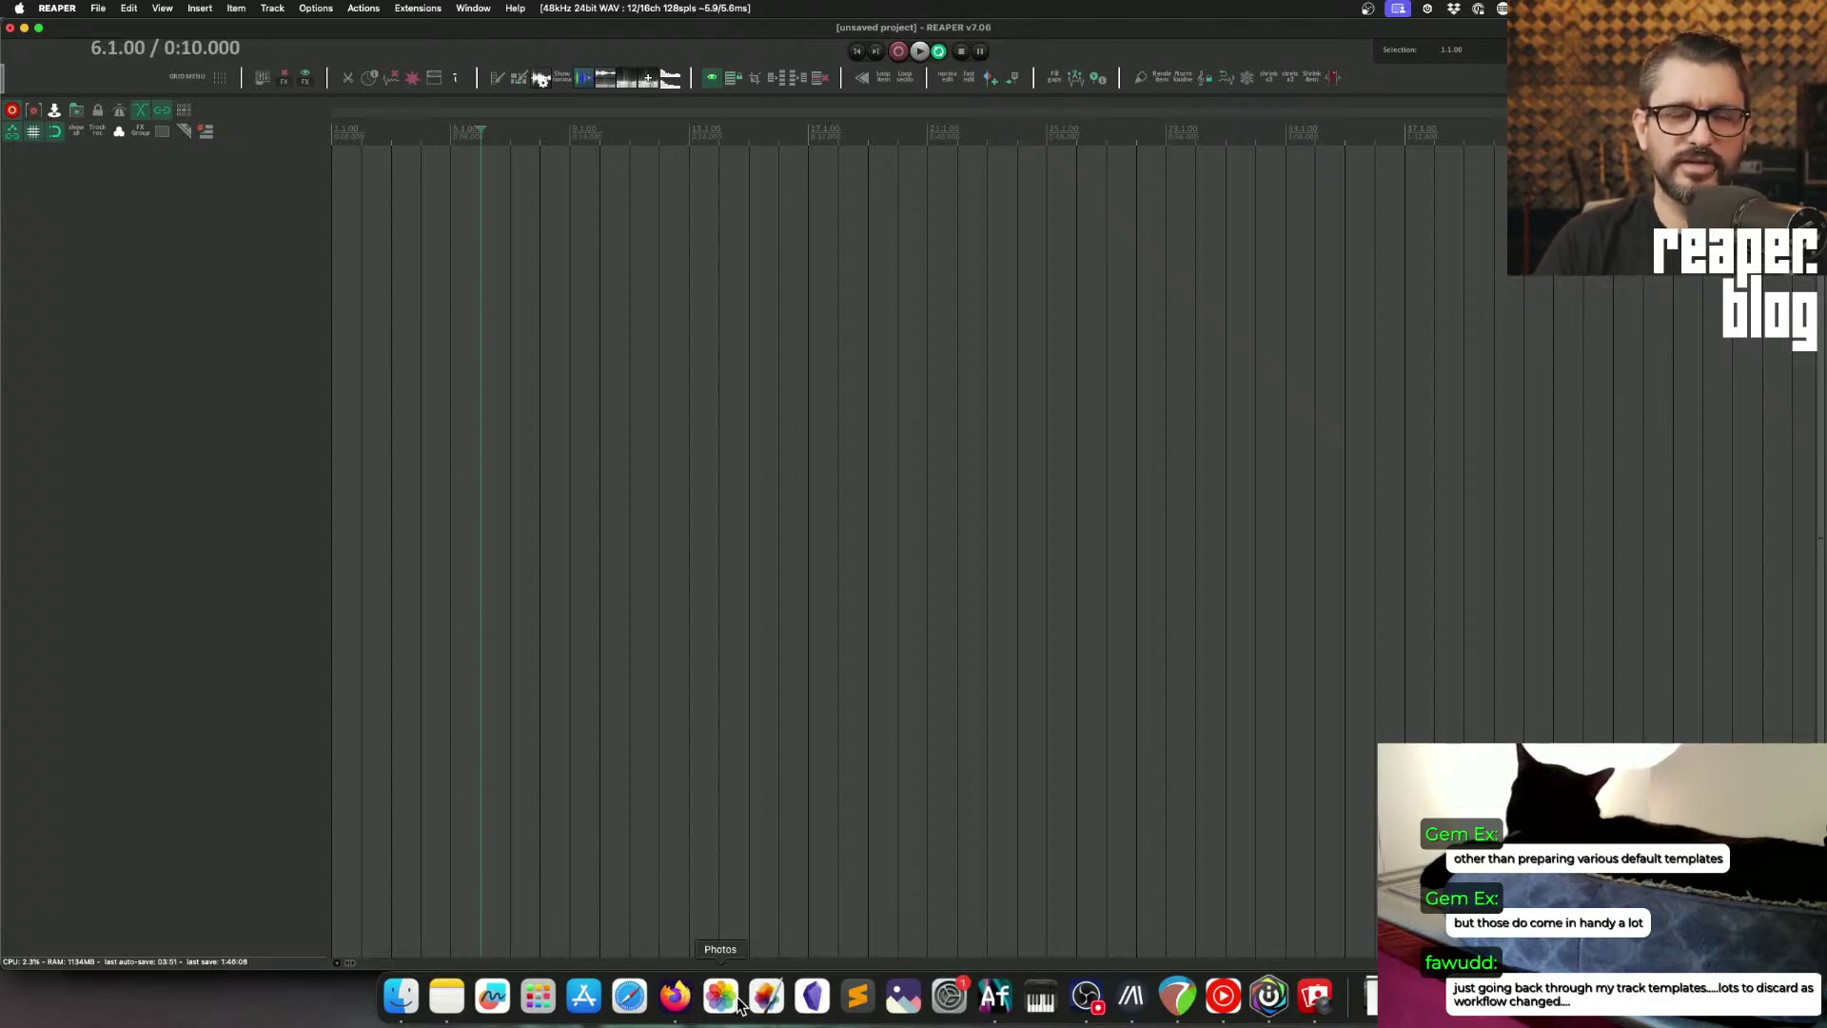
Step: Return to project start, insert a new track and show its FX chain with default ReaEQ
left_click(659, 609)
key("Home")
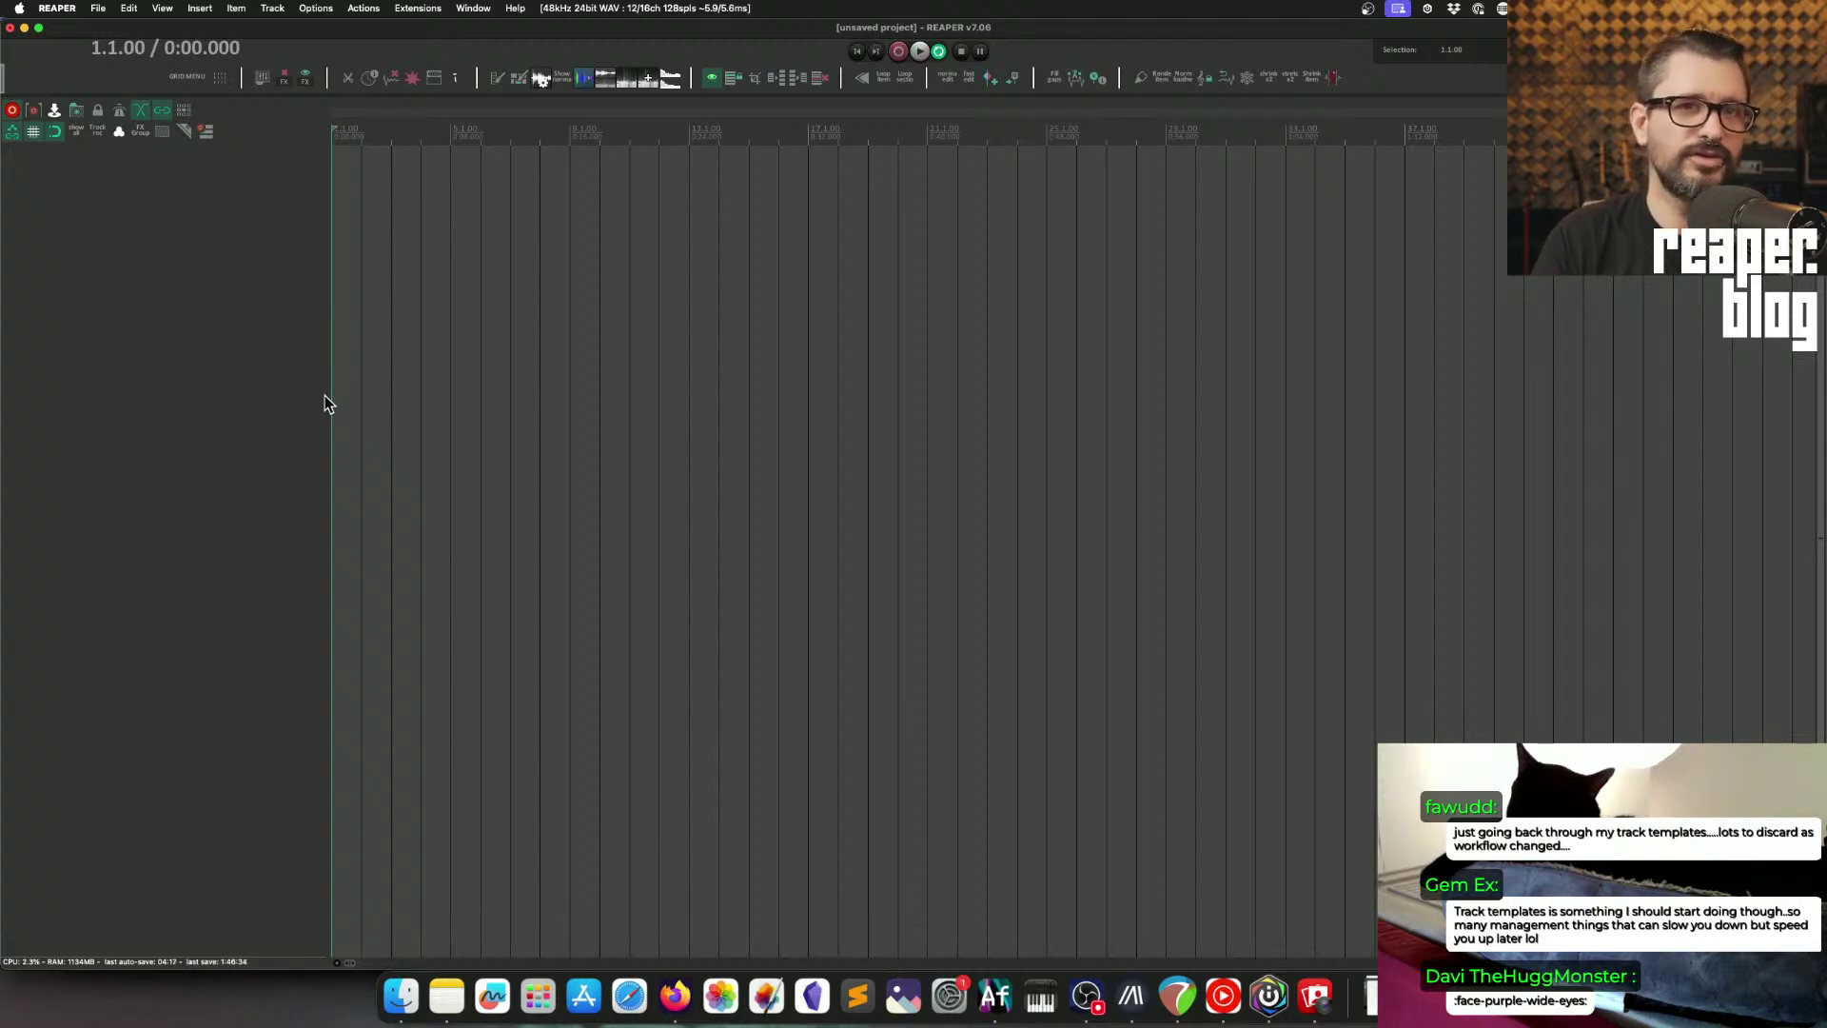
double_click(243, 253)
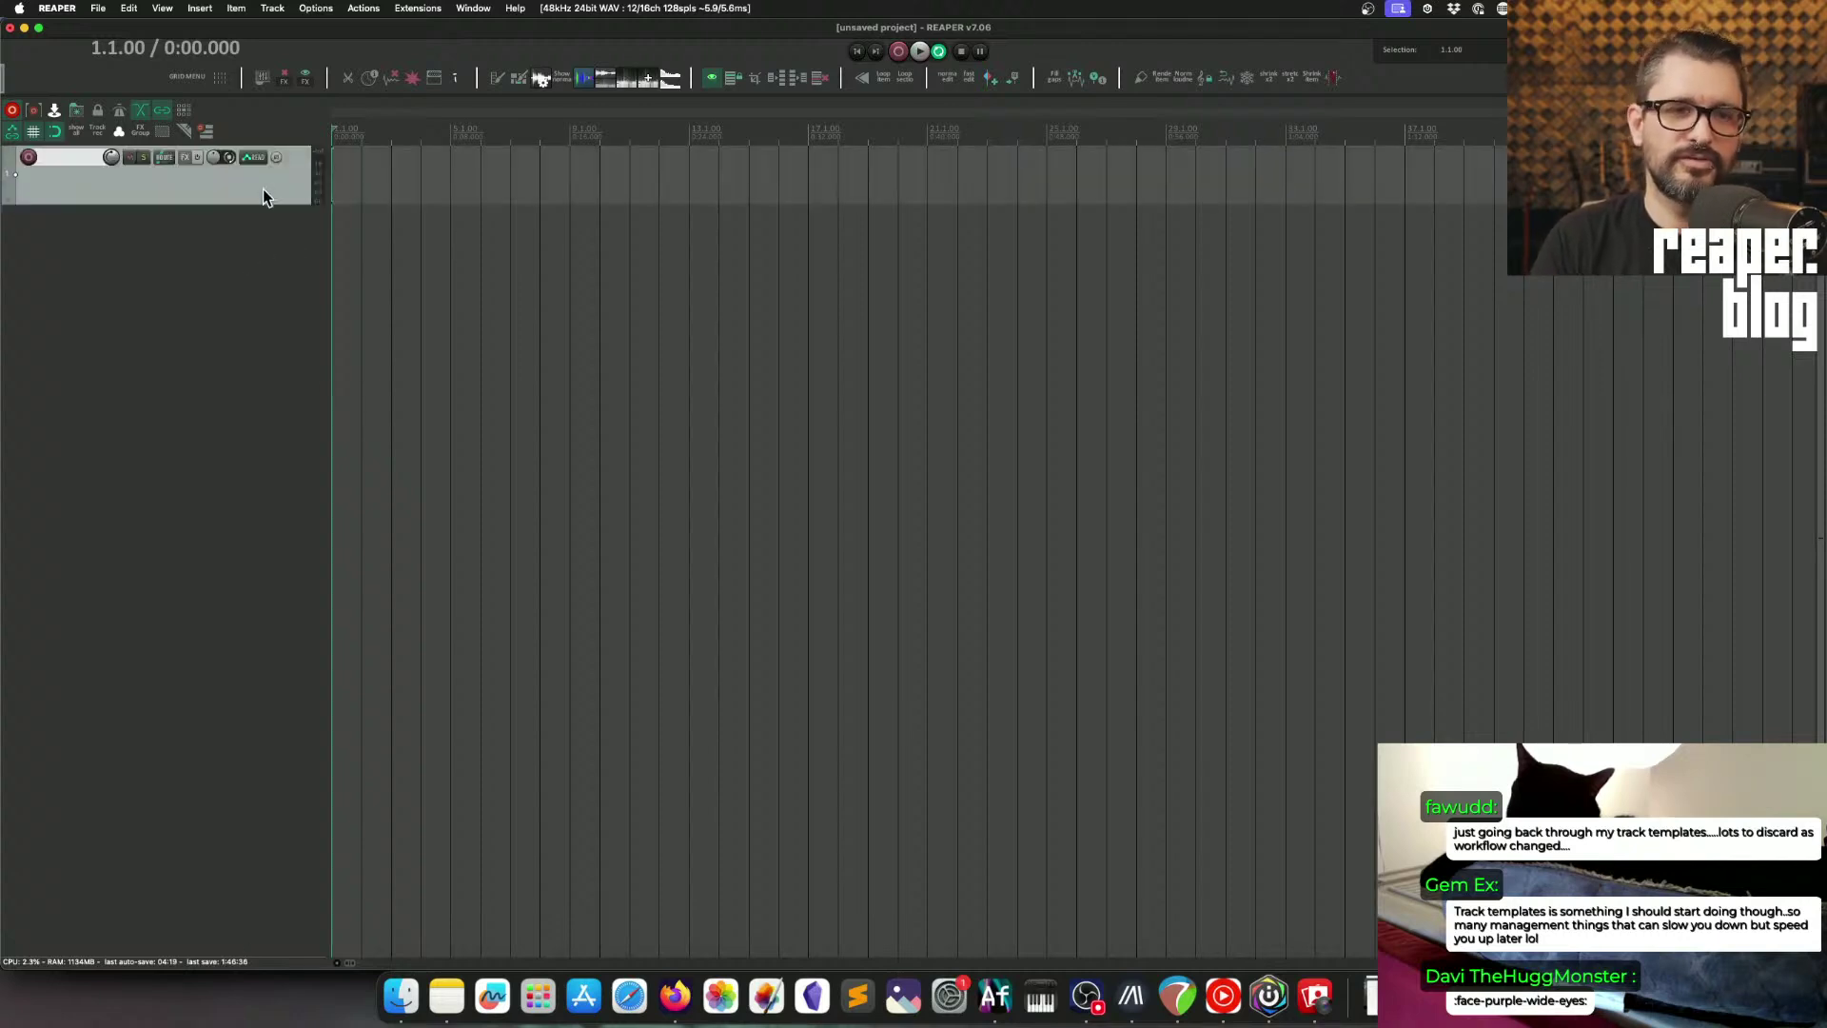
key("f")
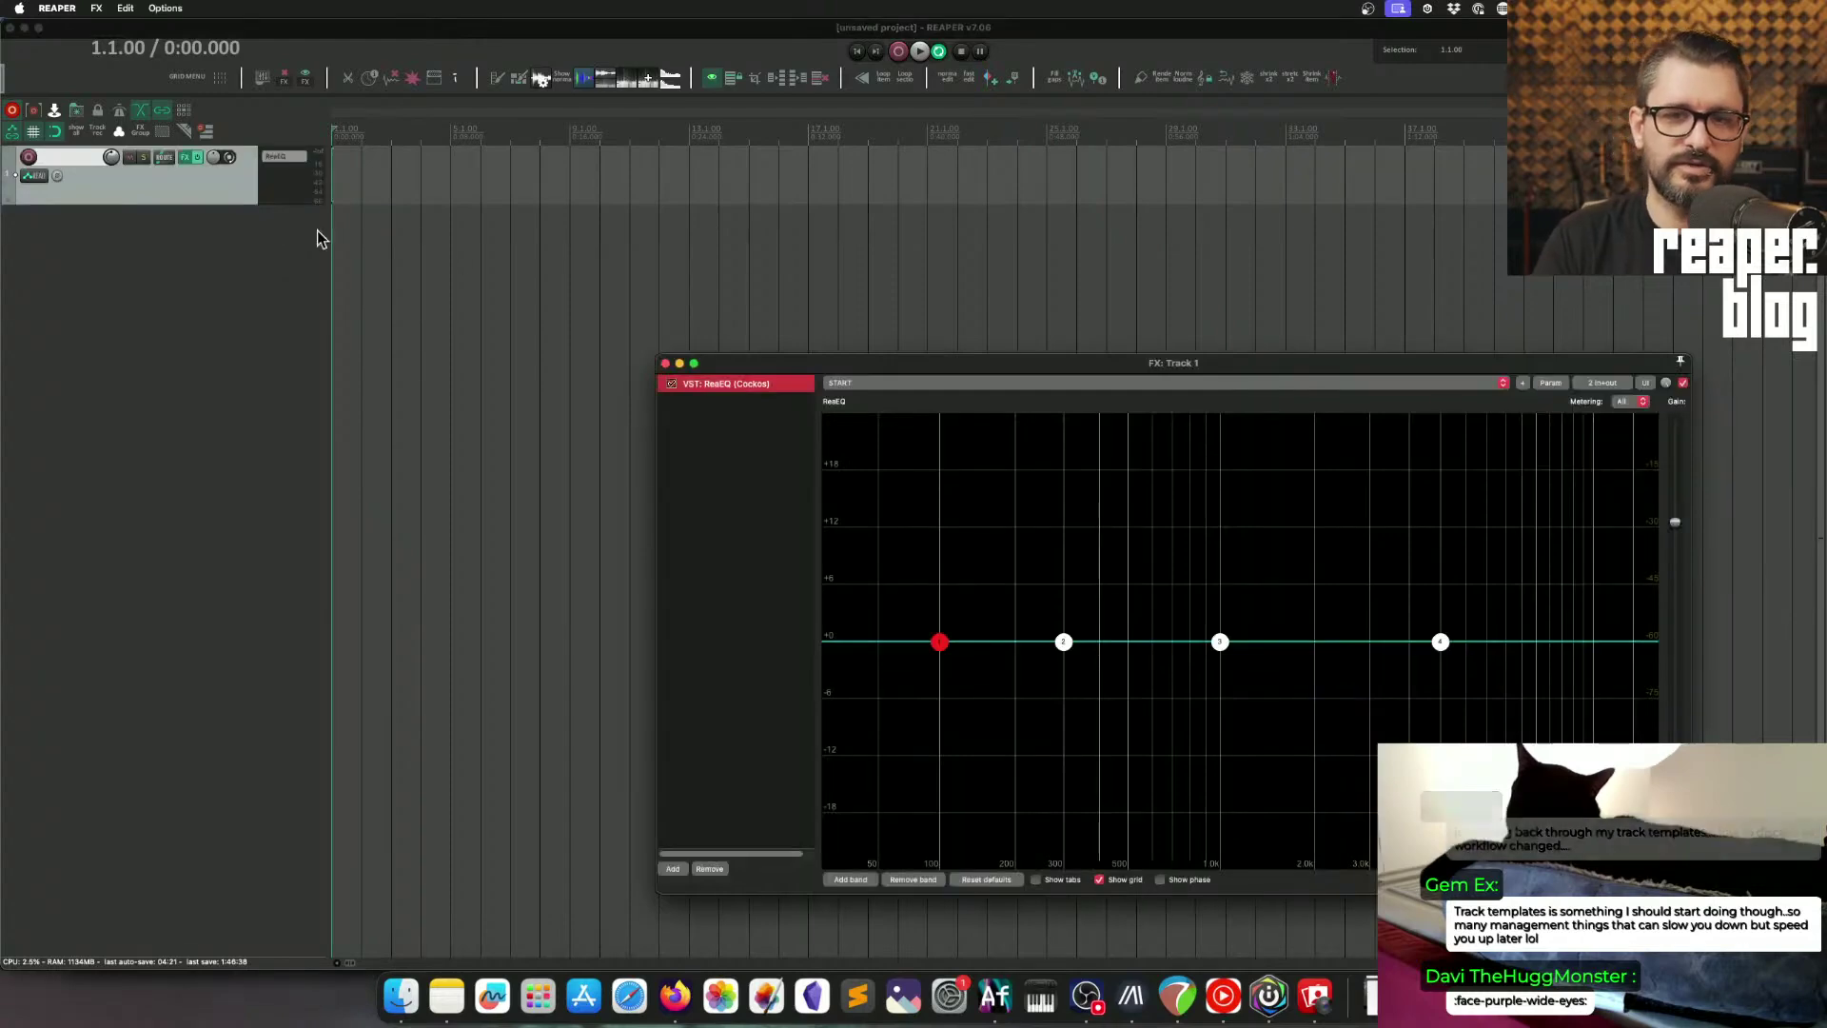
left_click_drag(801, 364, 471, 137)
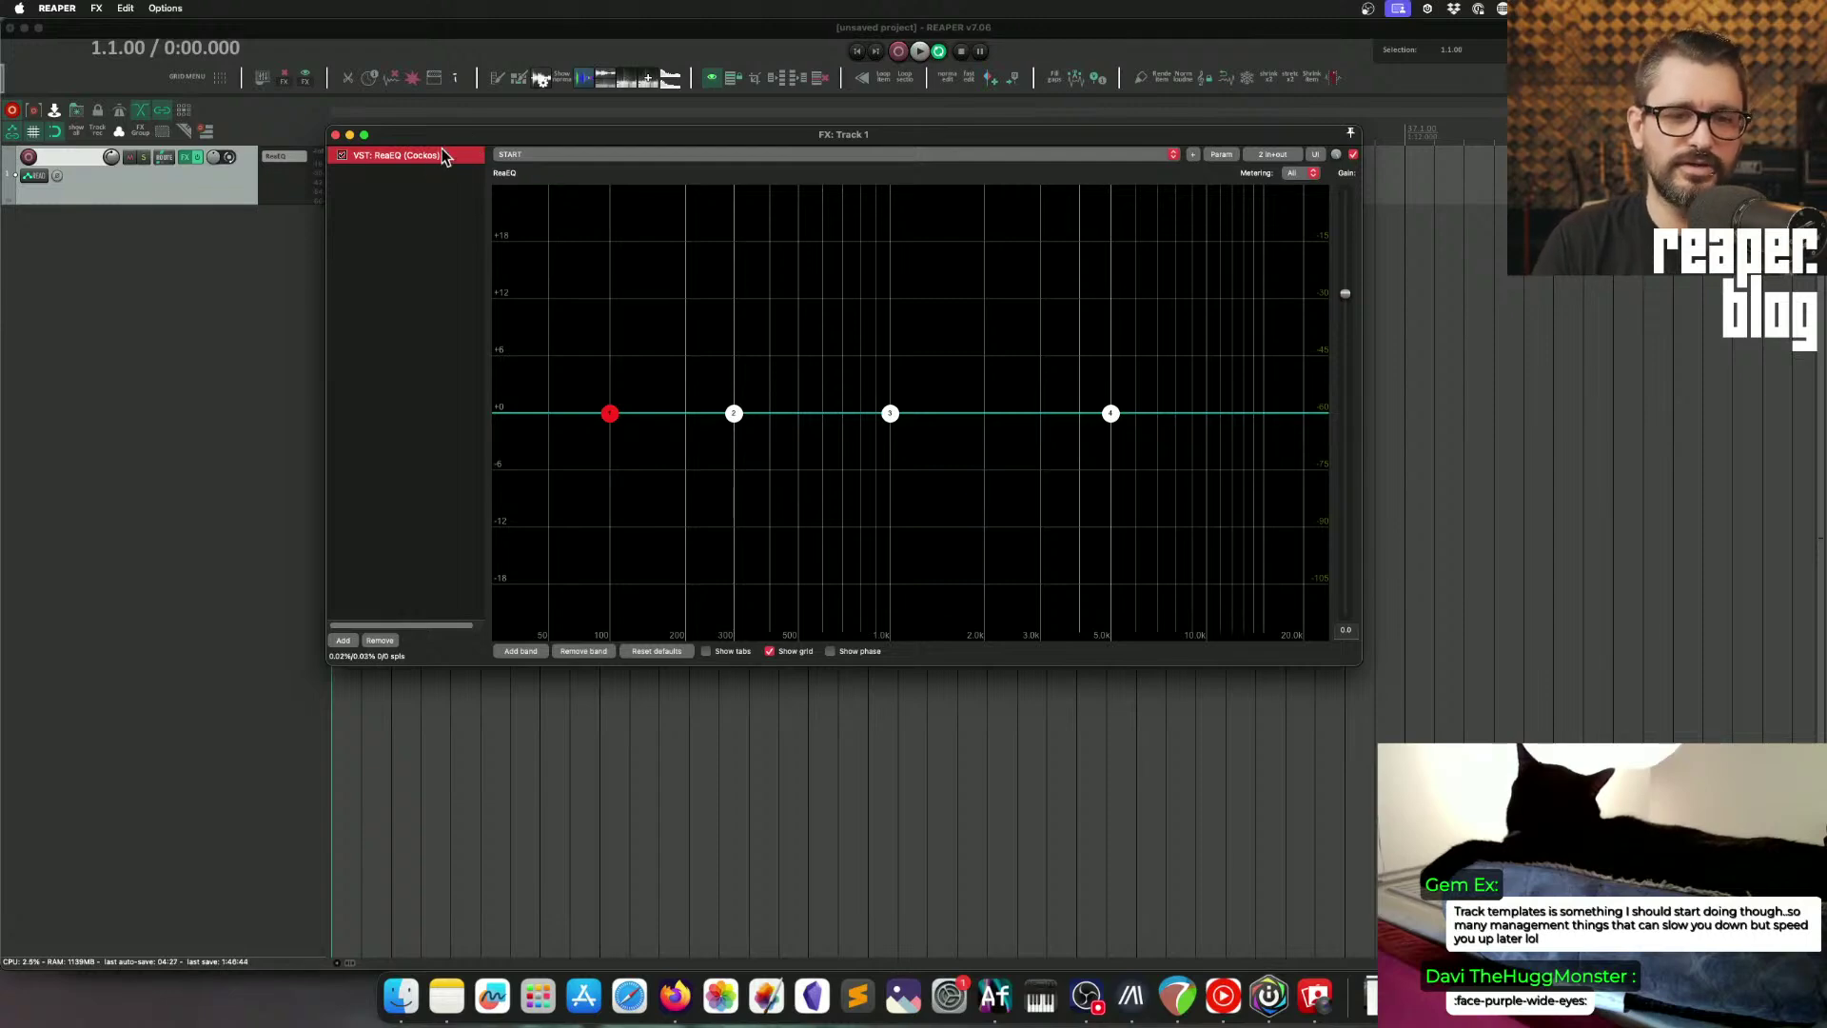
left_click_drag(452, 138, 419, 426)
left_click(439, 194)
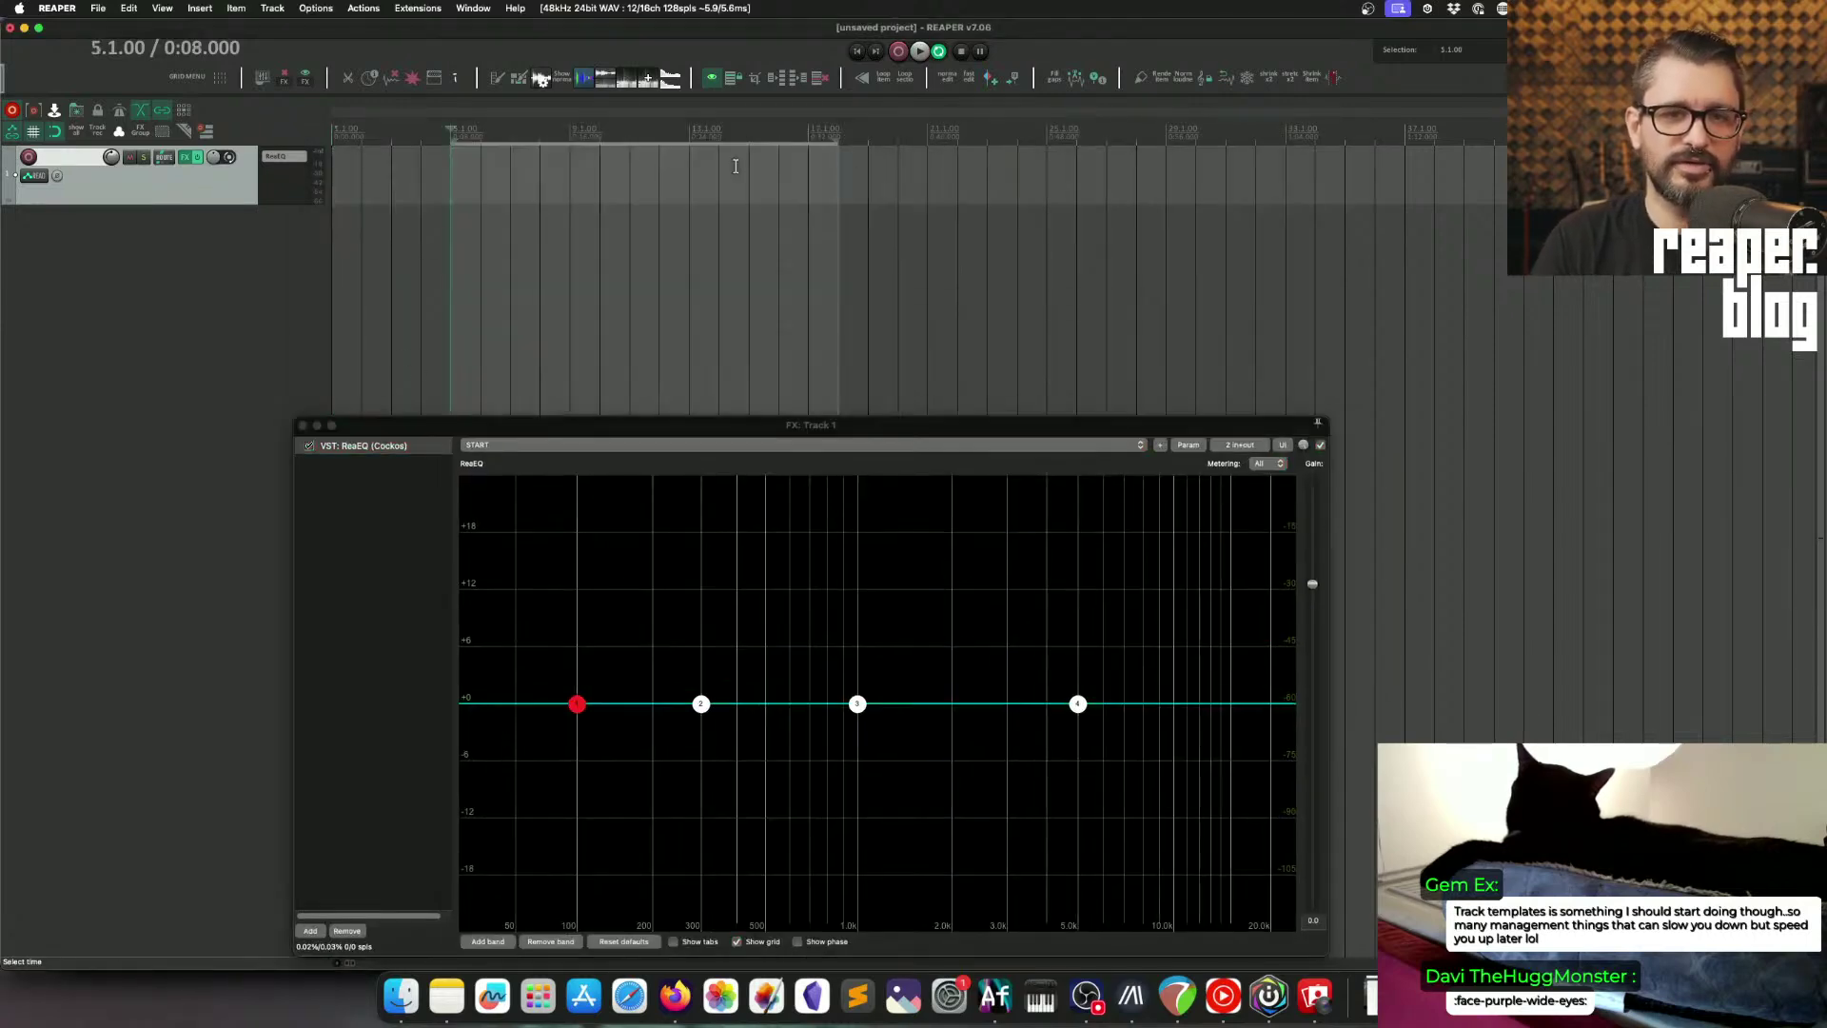
Step: Select the MIDI item and view its FX chain with default ReaEQ, then hide it
left_click(563, 172)
left_click(590, 195)
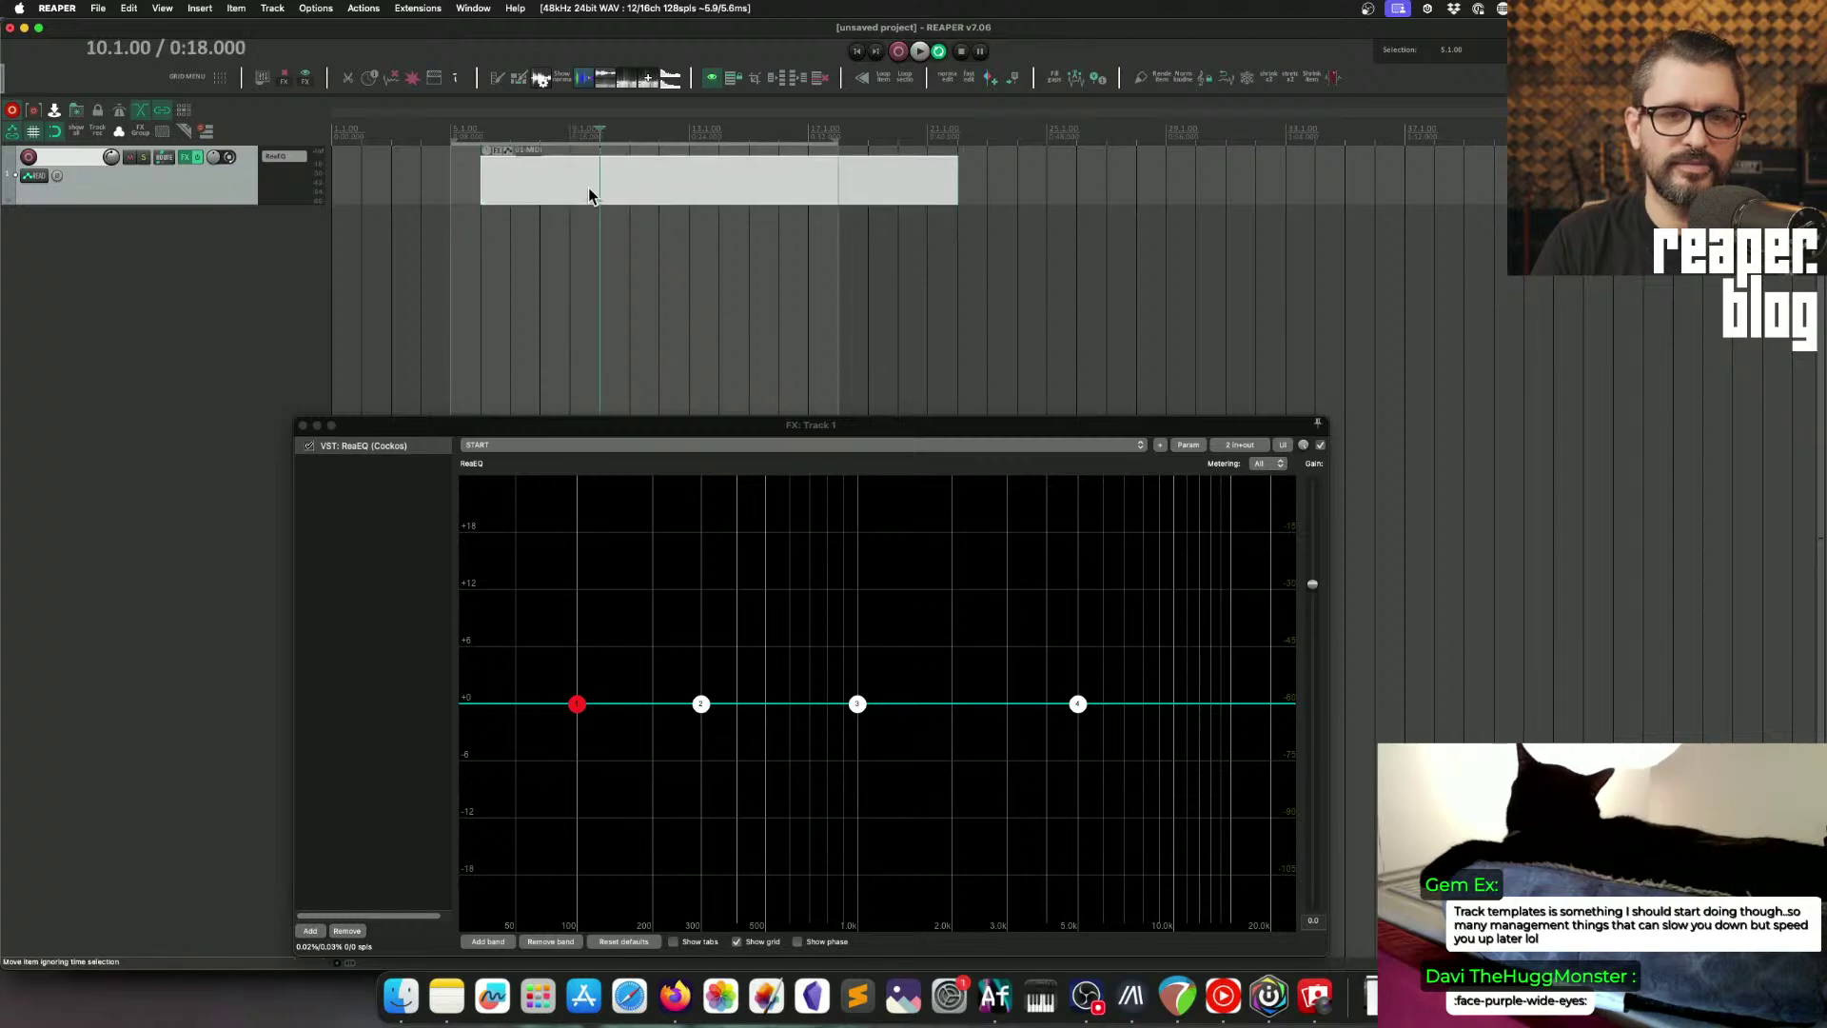
key("shift+e")
left_click_drag(766, 372, 480, 214)
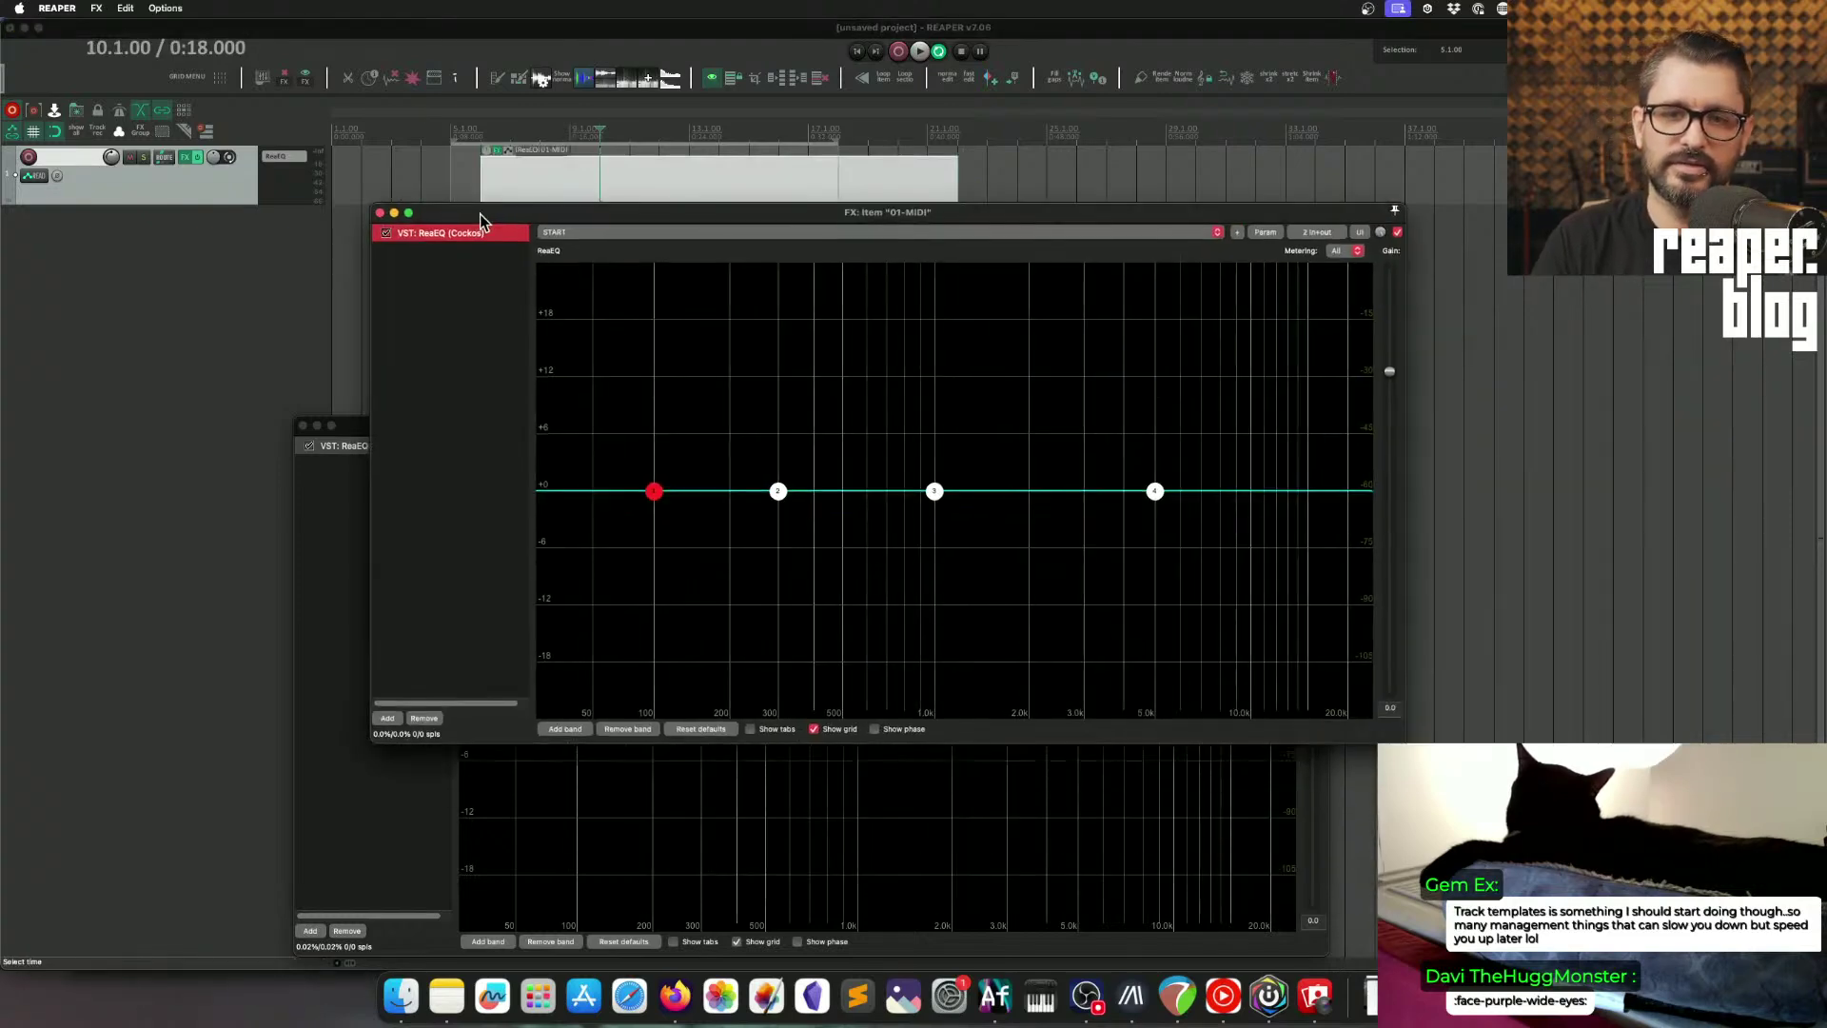
left_click(358, 258)
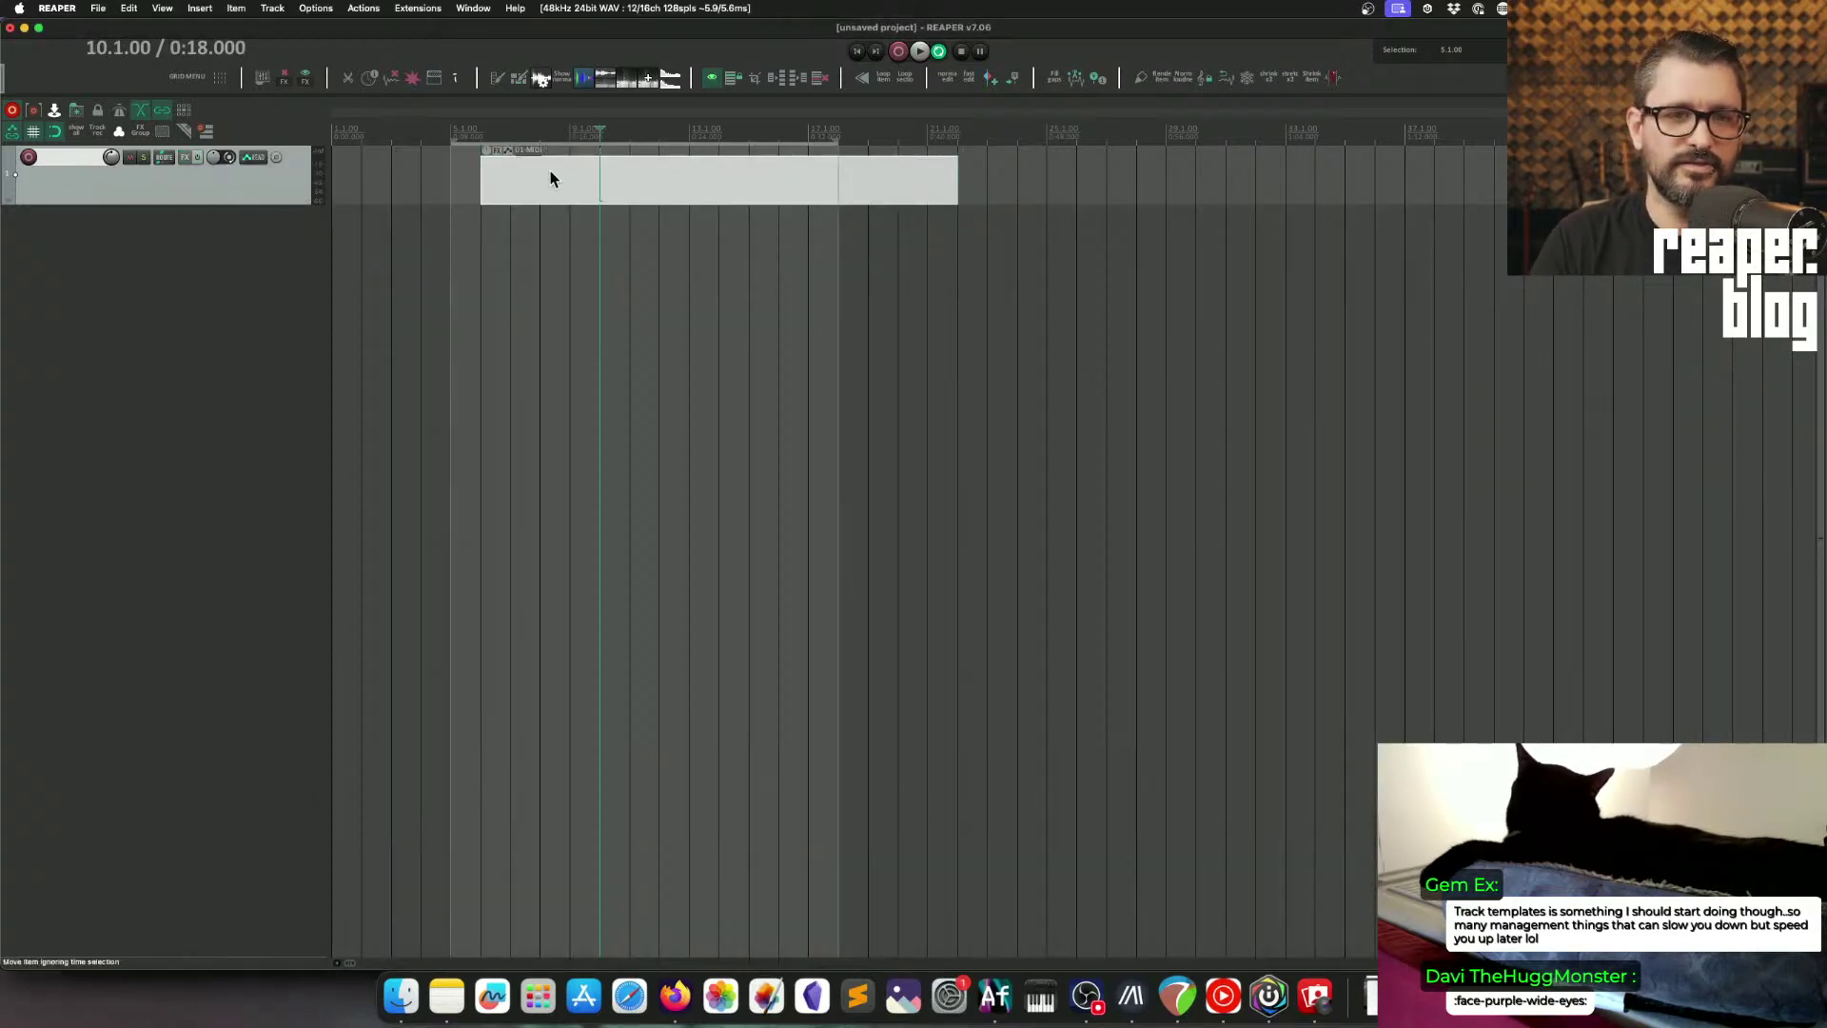
Step: Open and close the track's empty FX chain, leaving the edit position near bar 2
key("f")
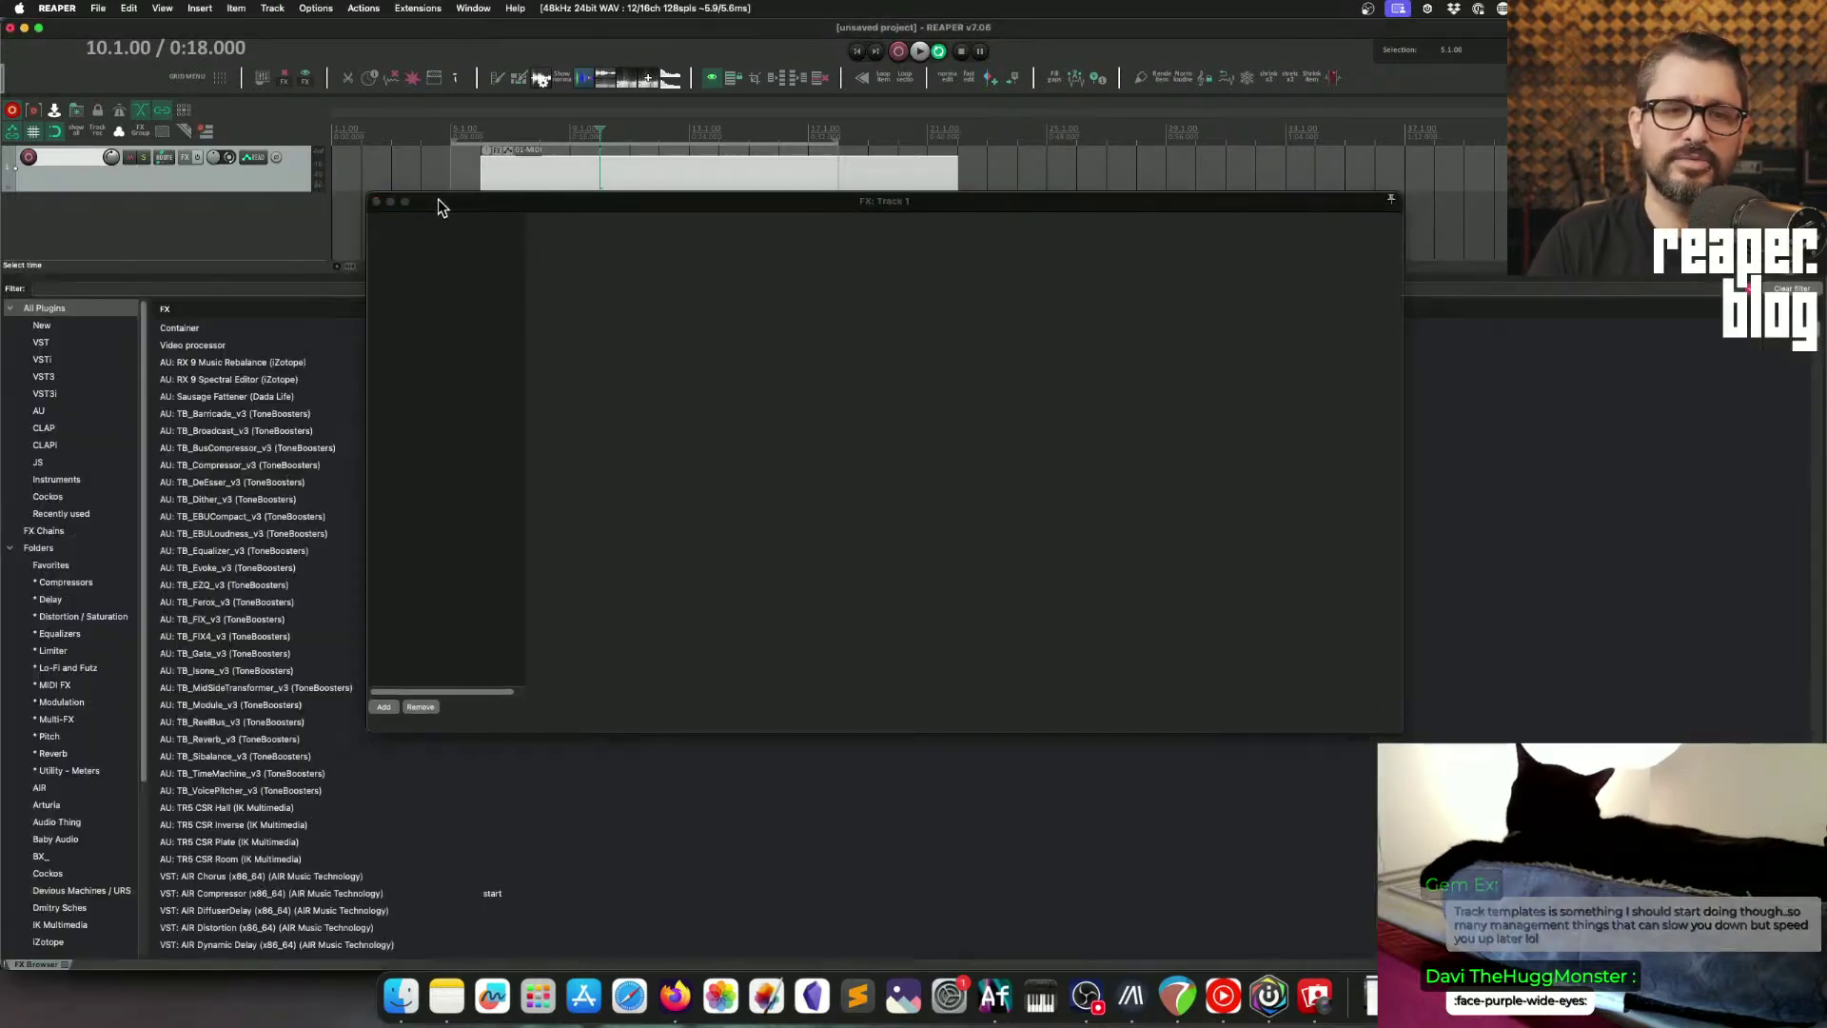
left_click(376, 202)
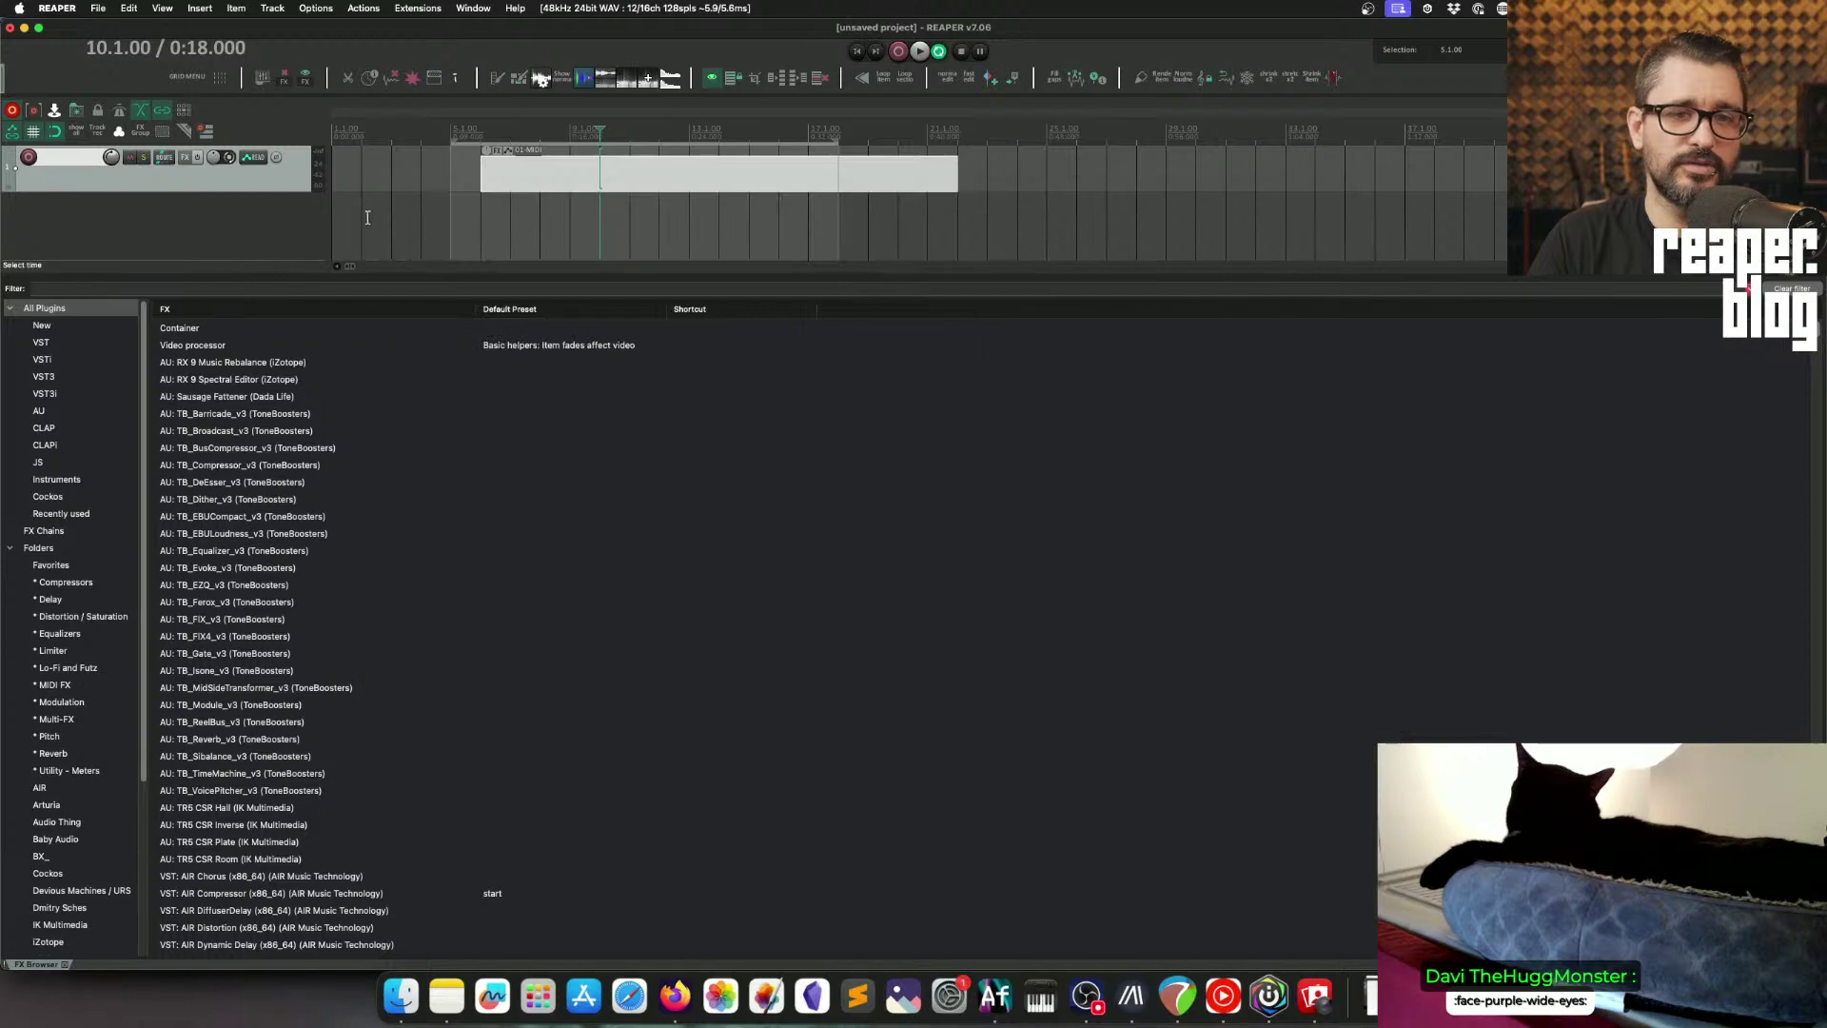
left_click(362, 209)
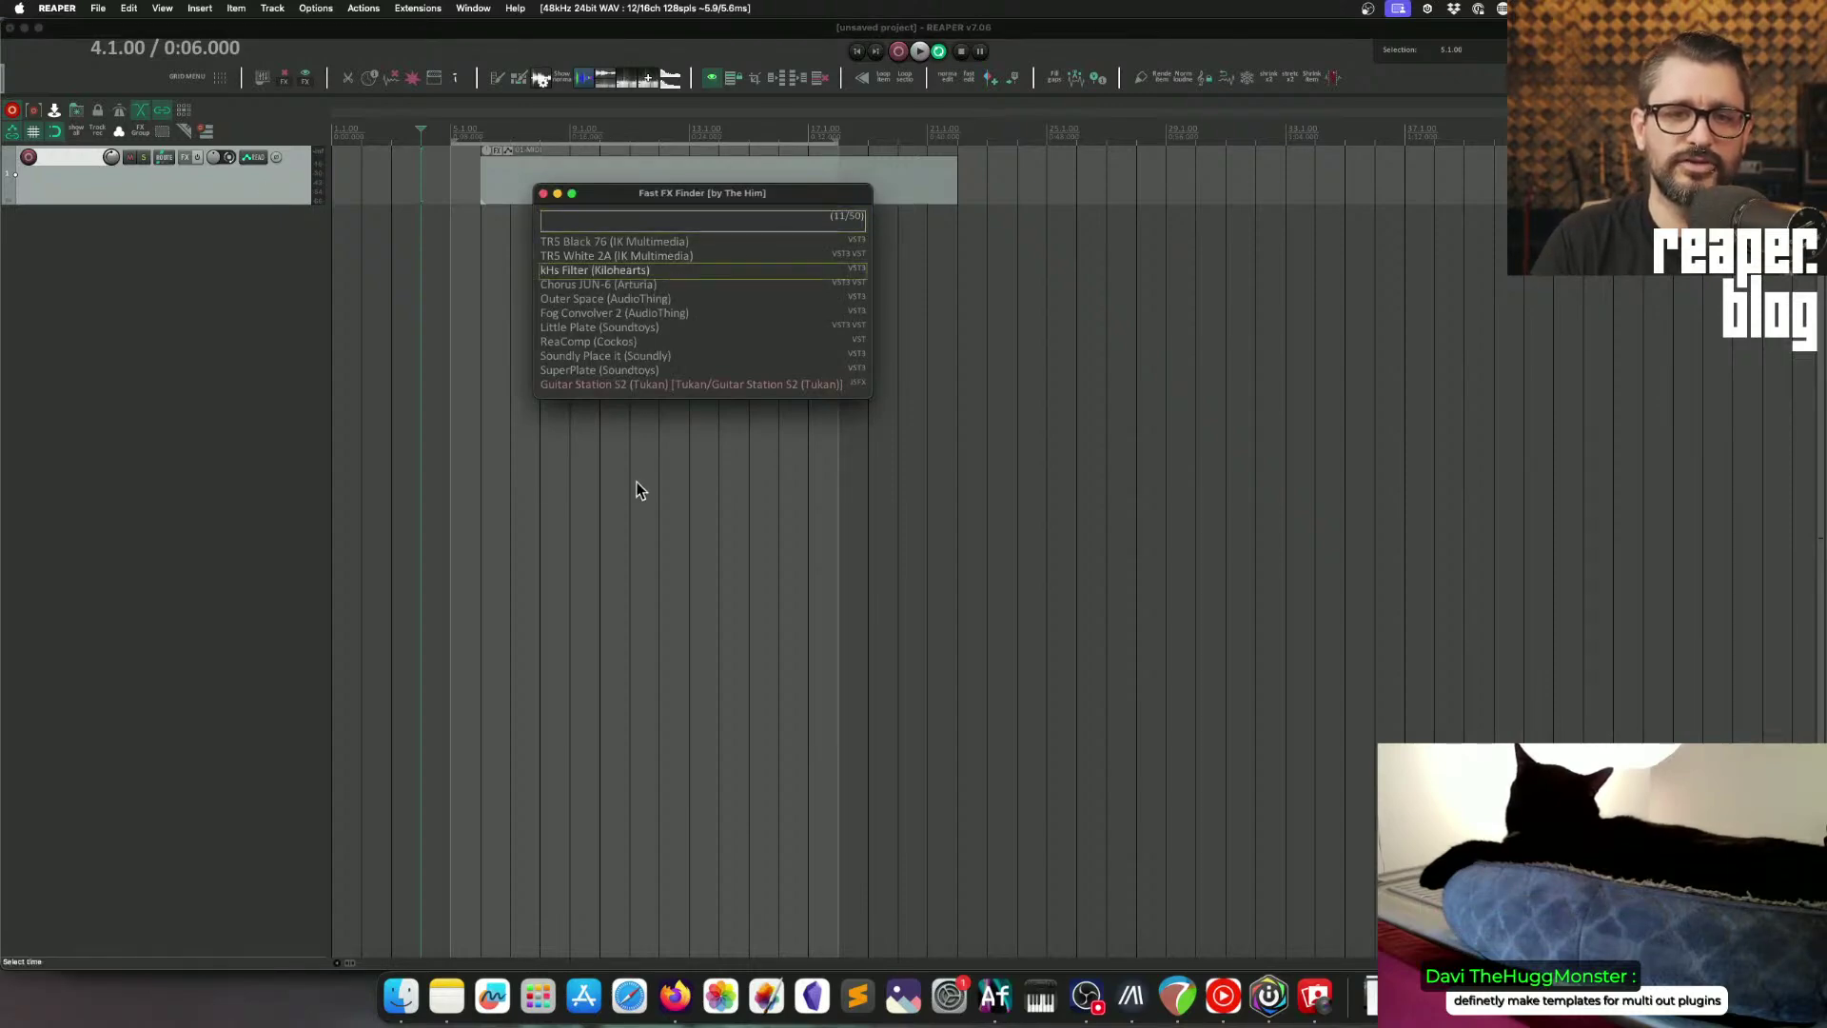
Step: Insert kHs Filter from the Fast FX Finder and close its plugin window
key("Return")
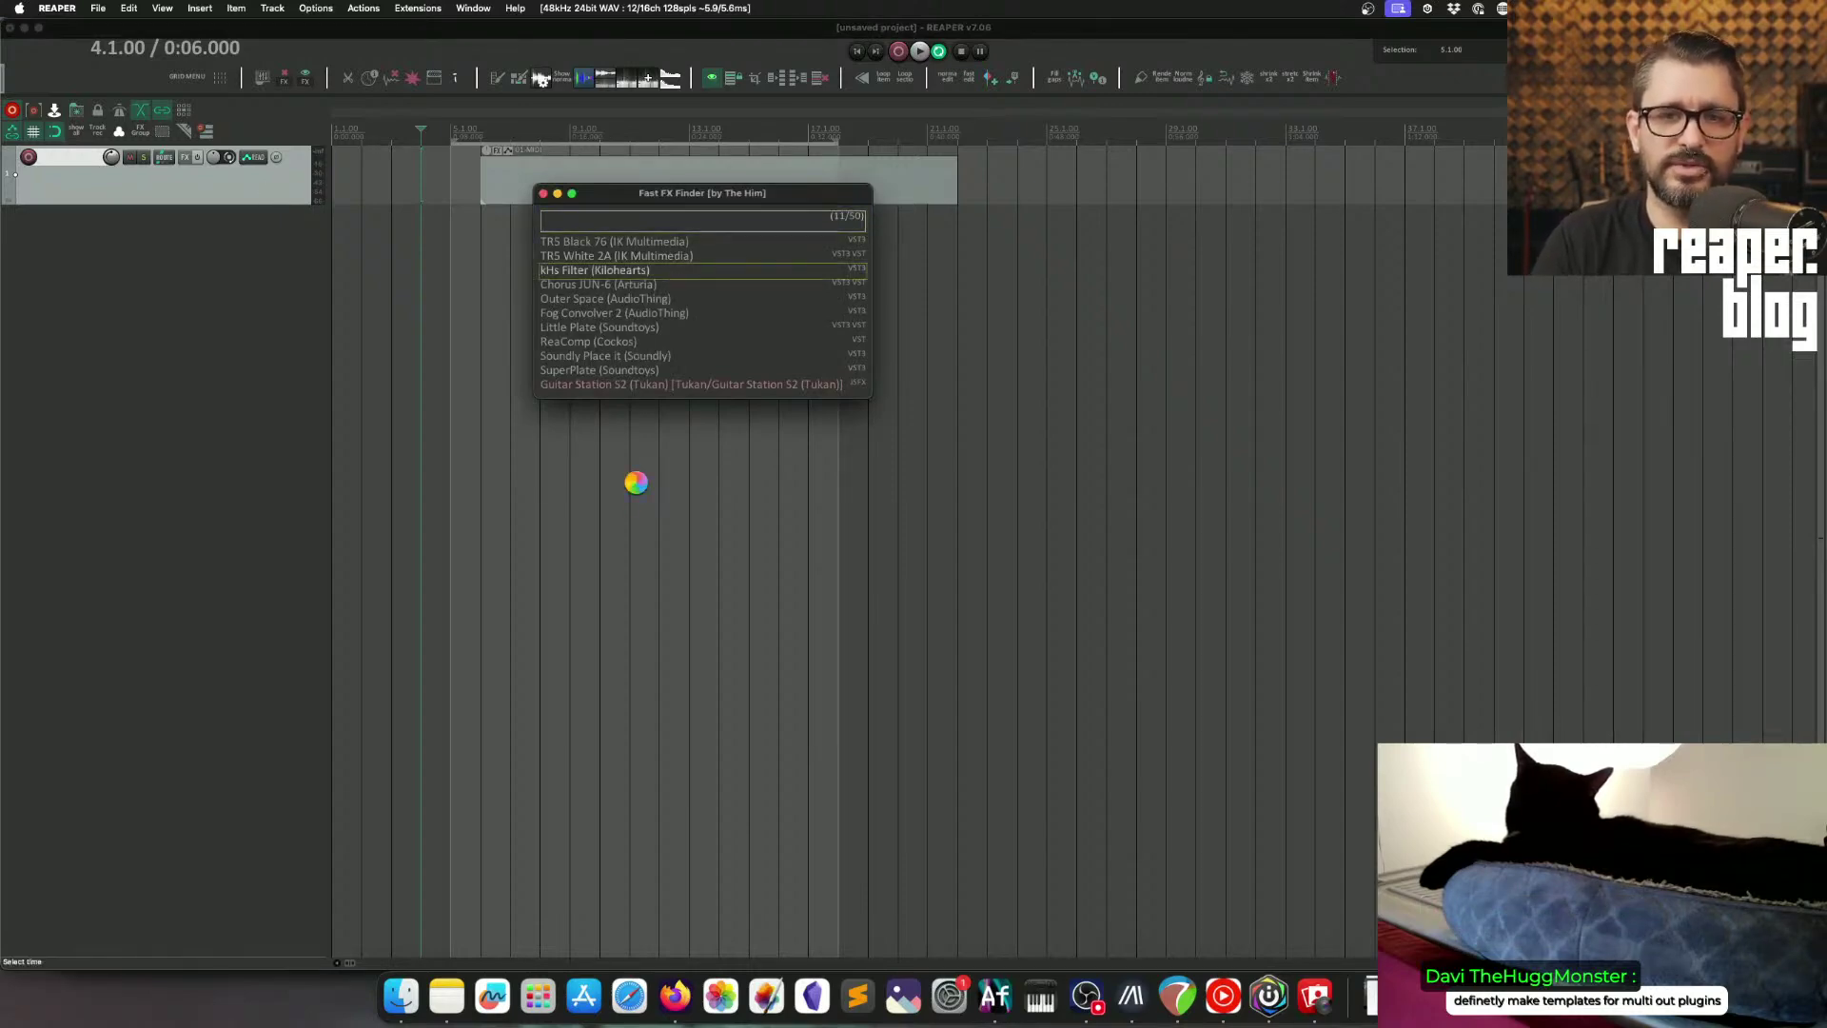
key("Escape")
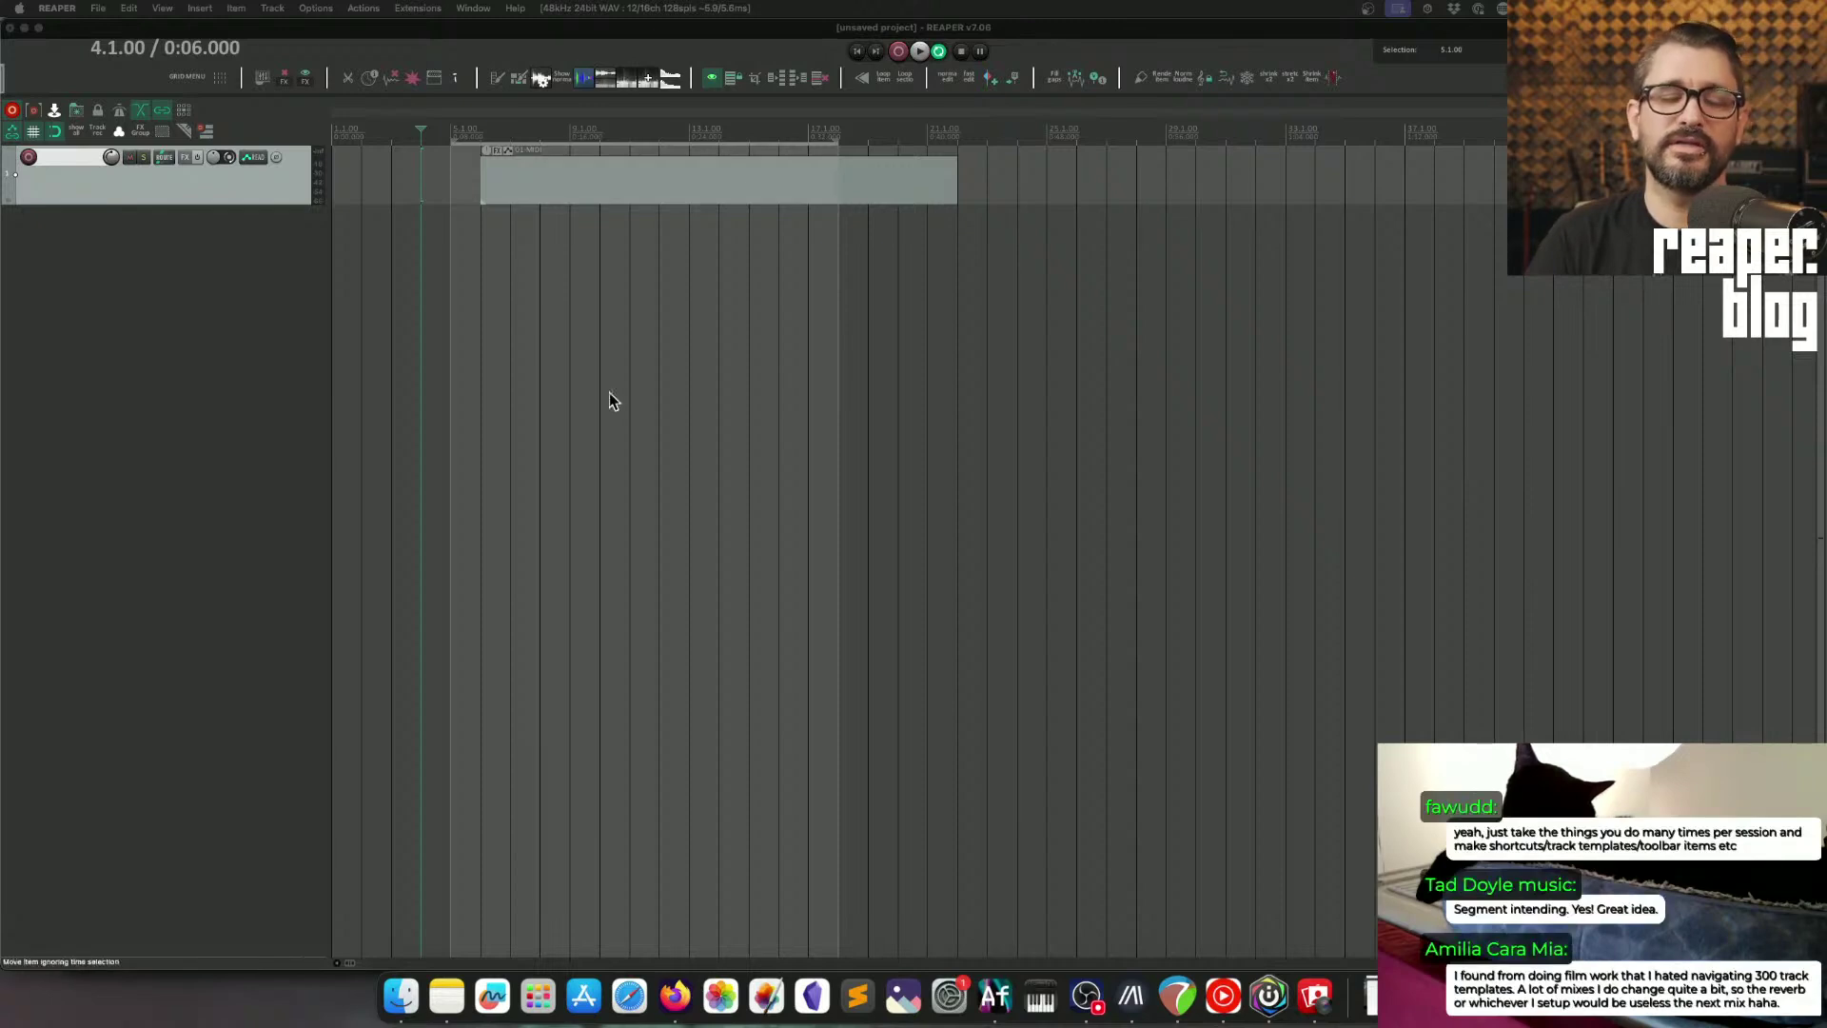
Step: Select the track and apply random colours to it and its item, landing on light green
left_click(240, 339)
left_click(265, 189)
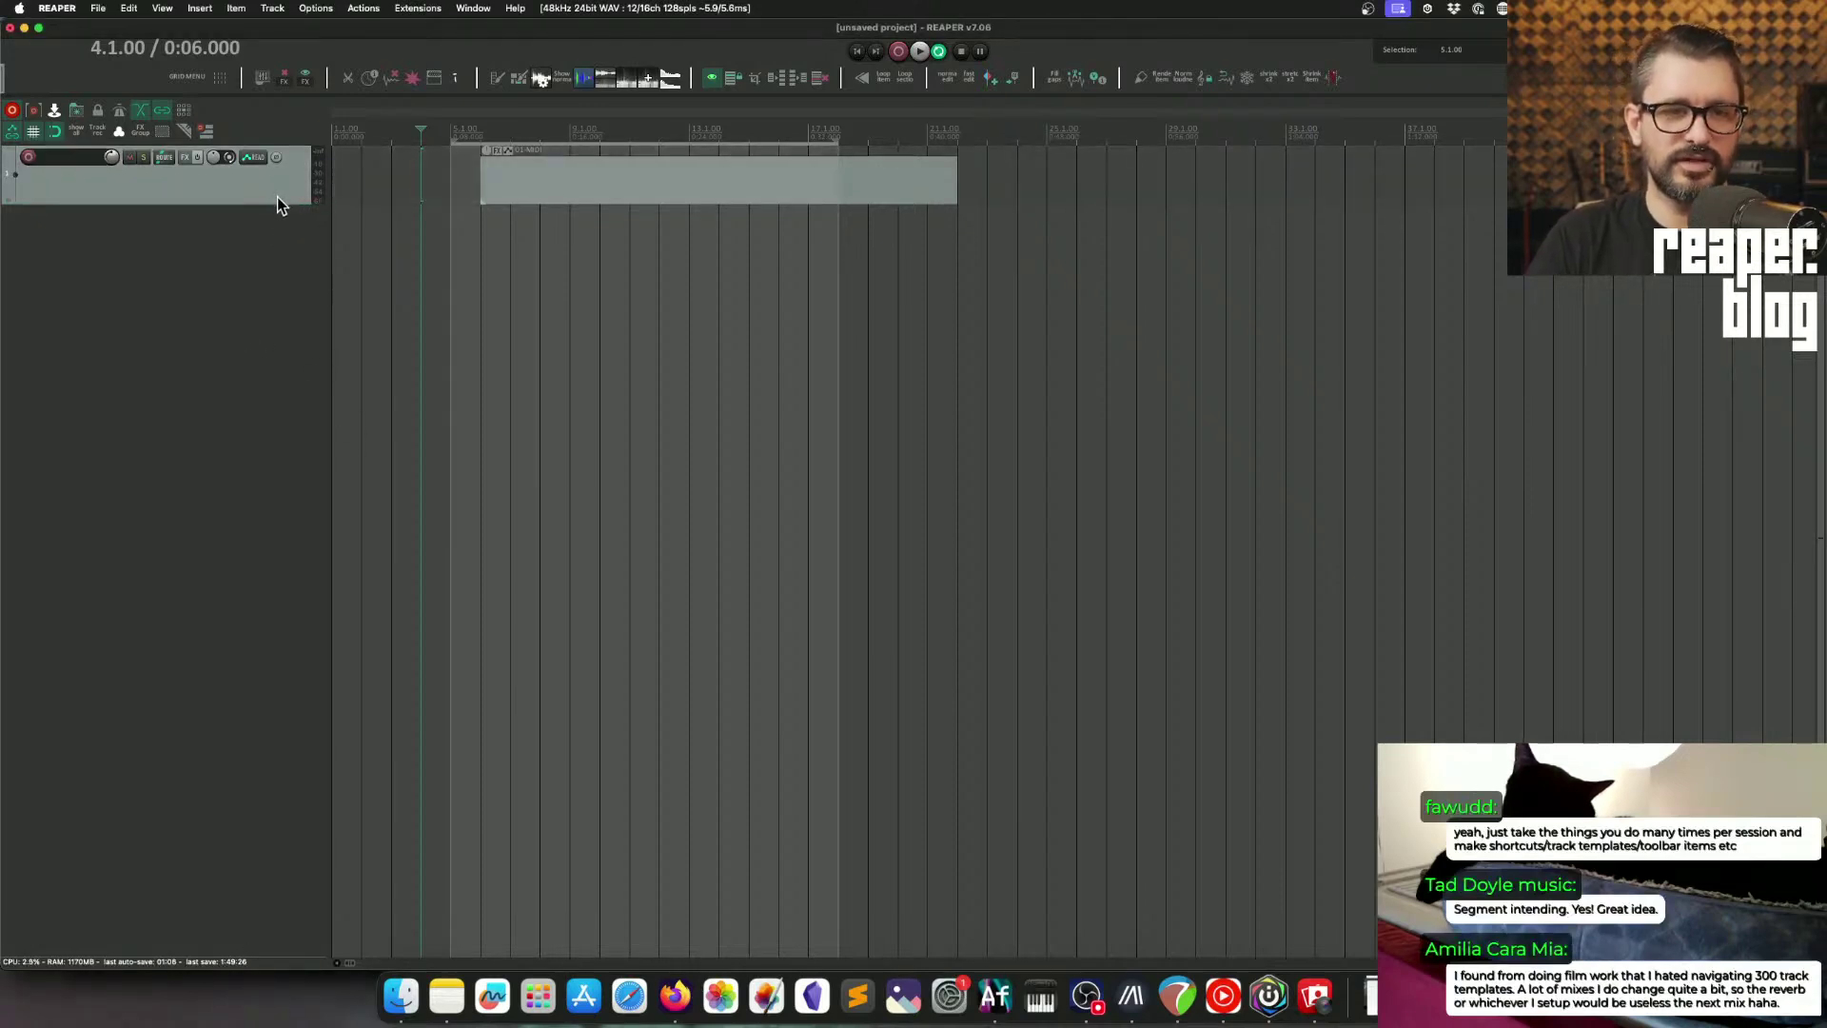
key("c")
key("c")
key("c")
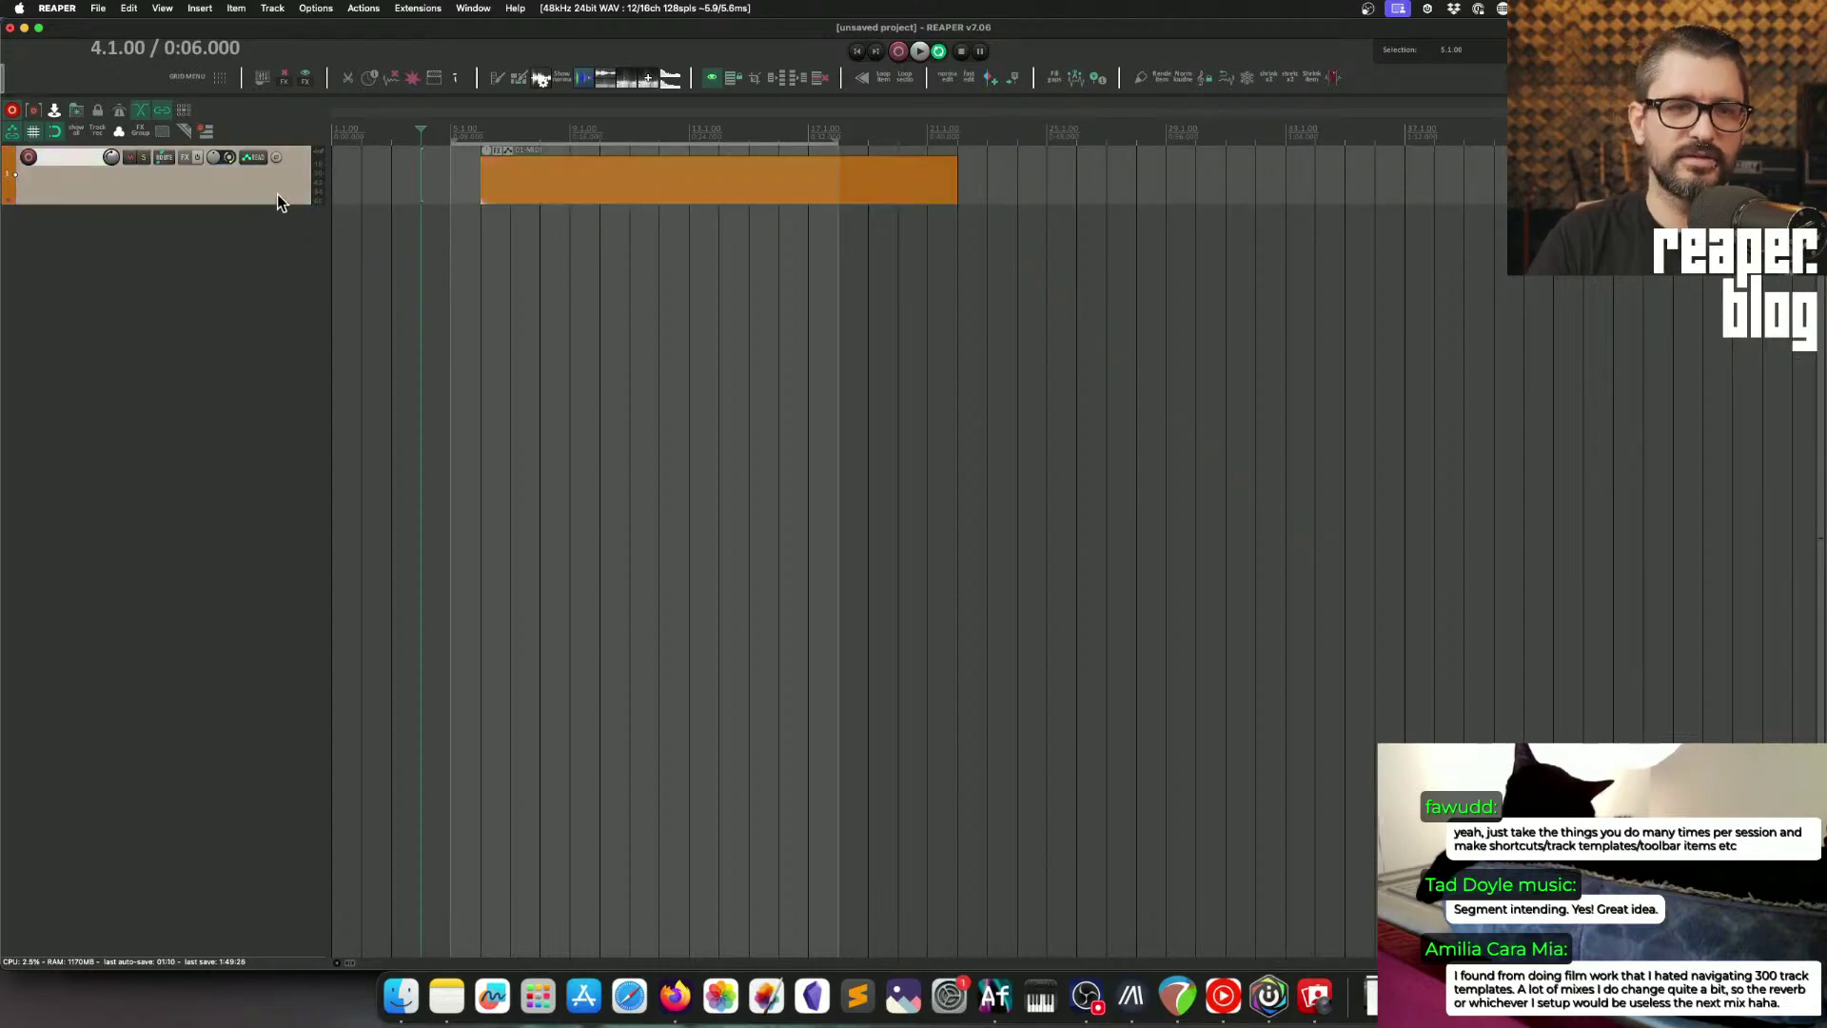
key("c")
key("c")
key("c")
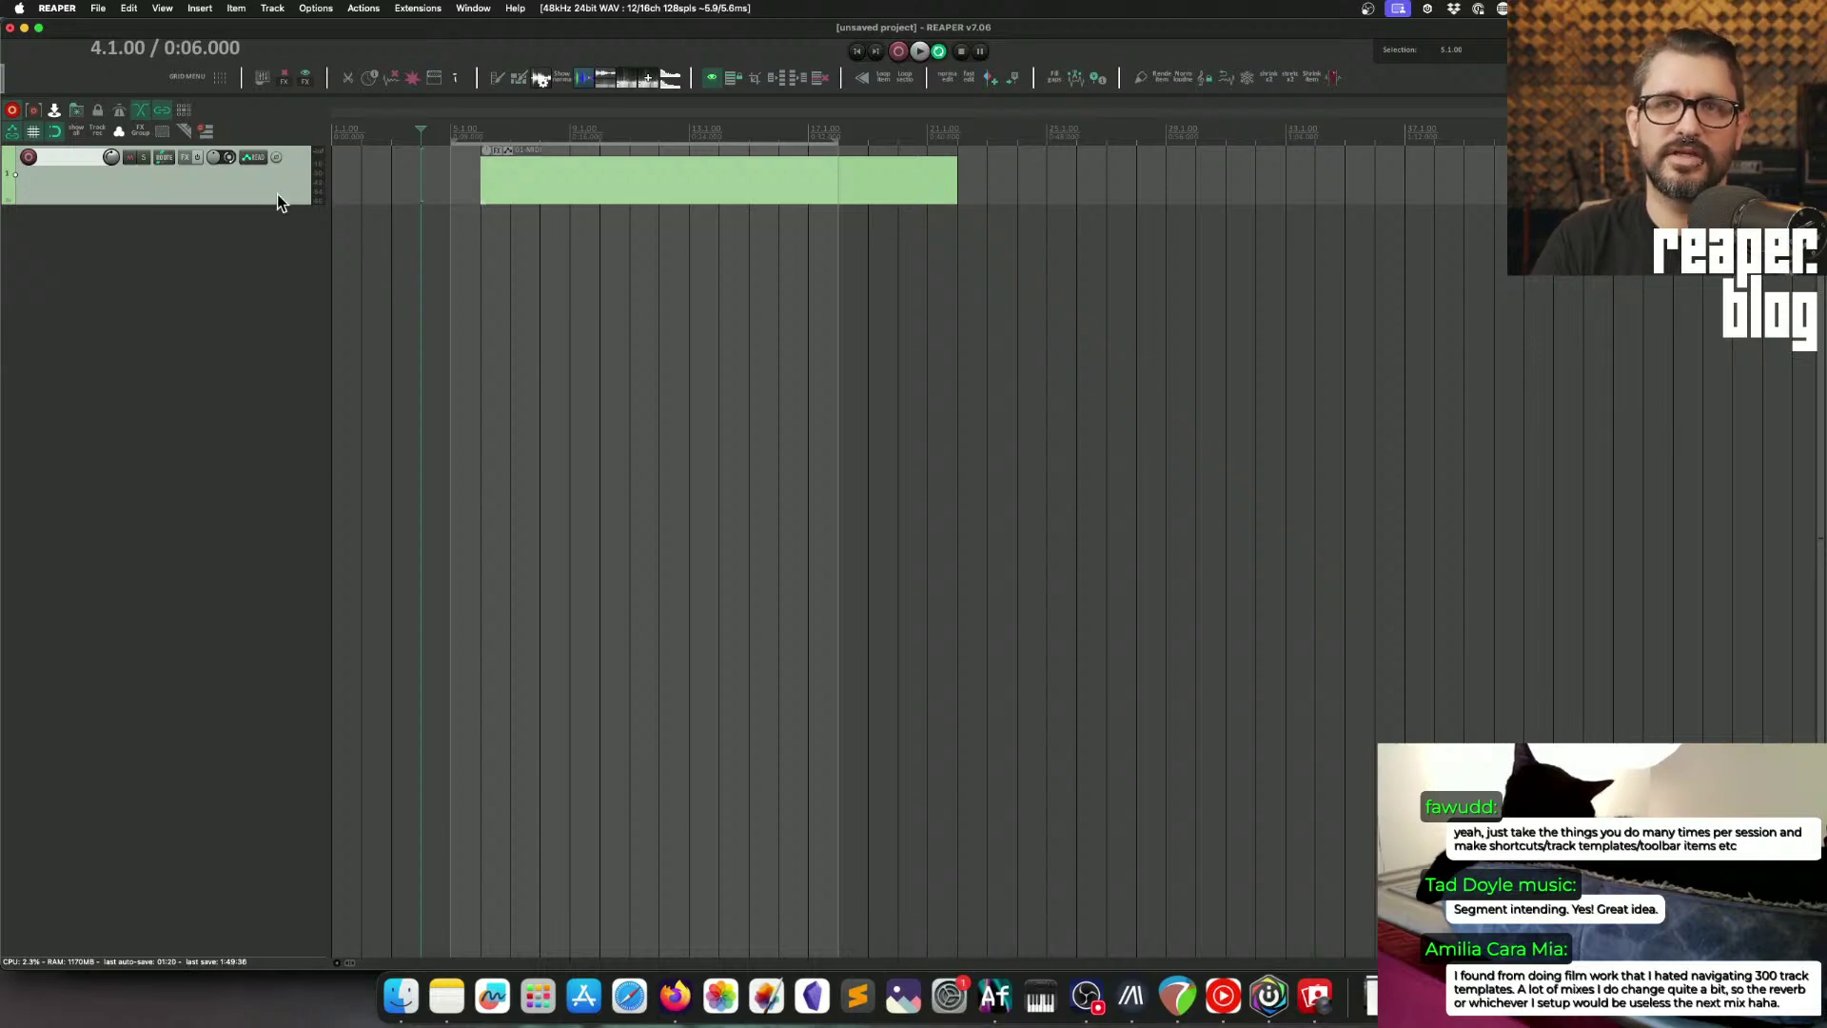
Step: Look up the Track and Item 'Set to one random color' shortcuts (B, Shift+B) in the Actions list
key("question")
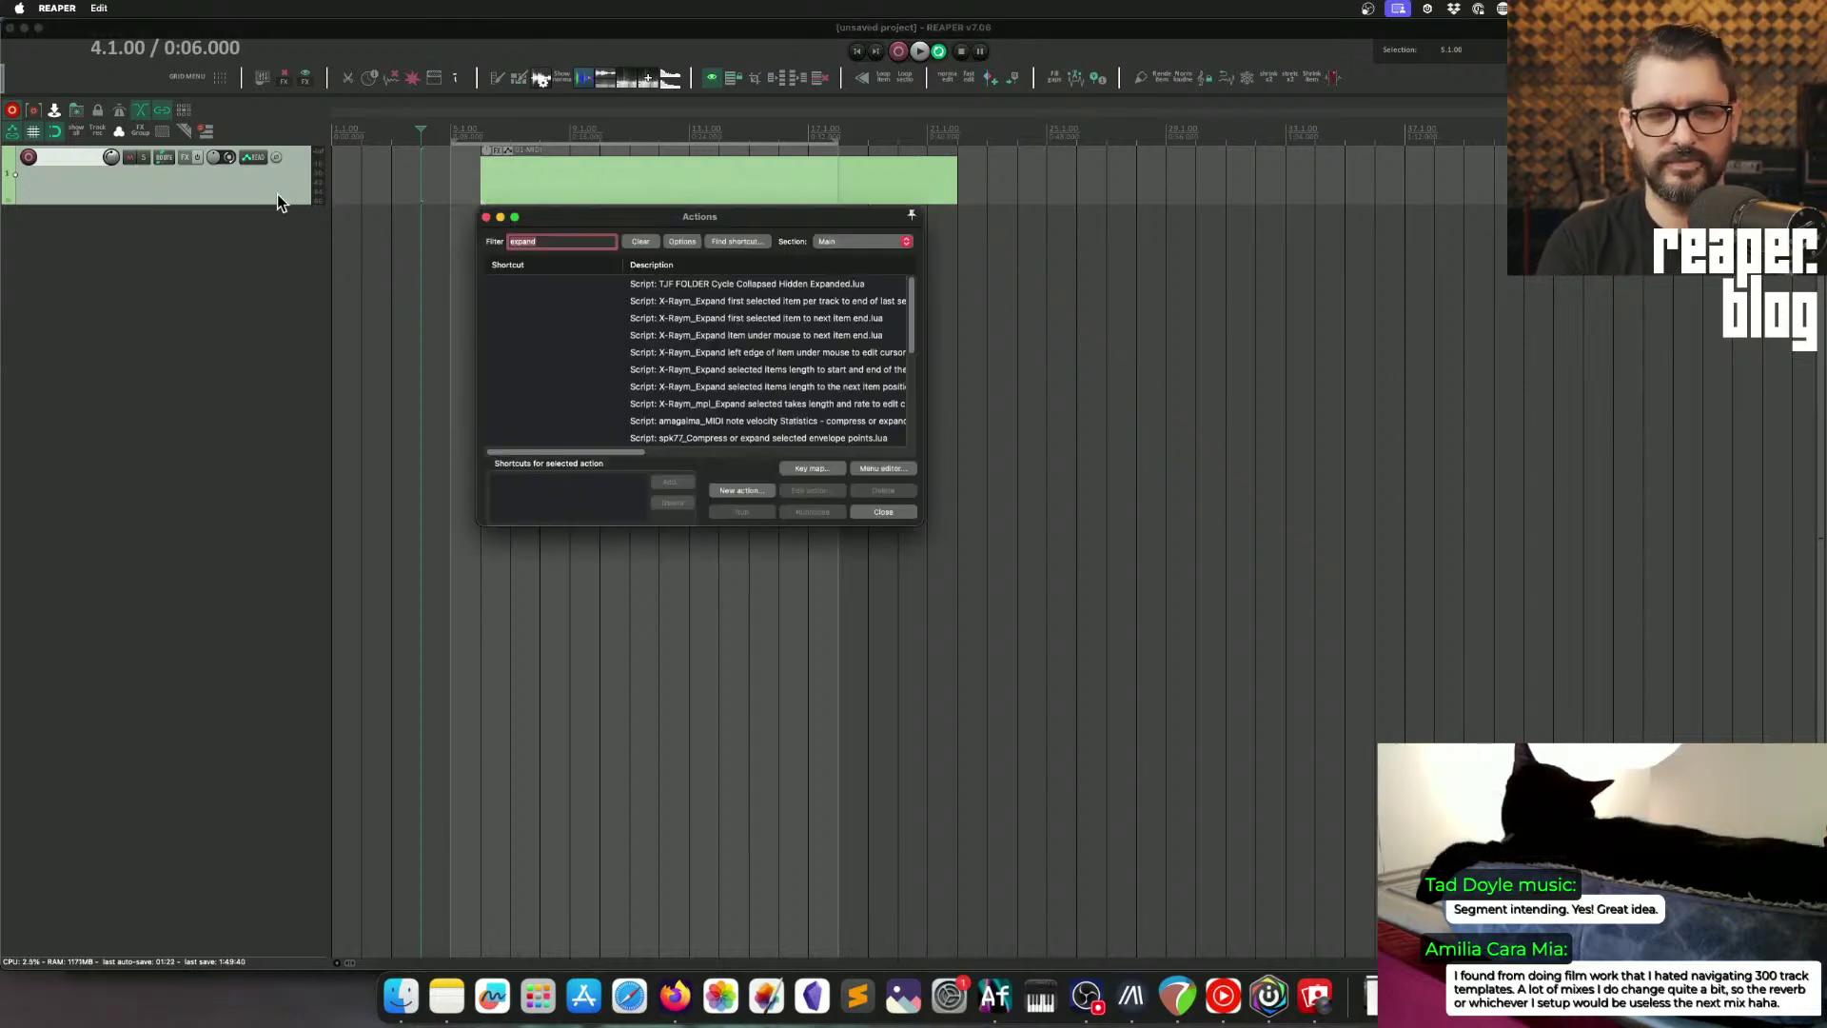
left_click(724, 241)
key("b")
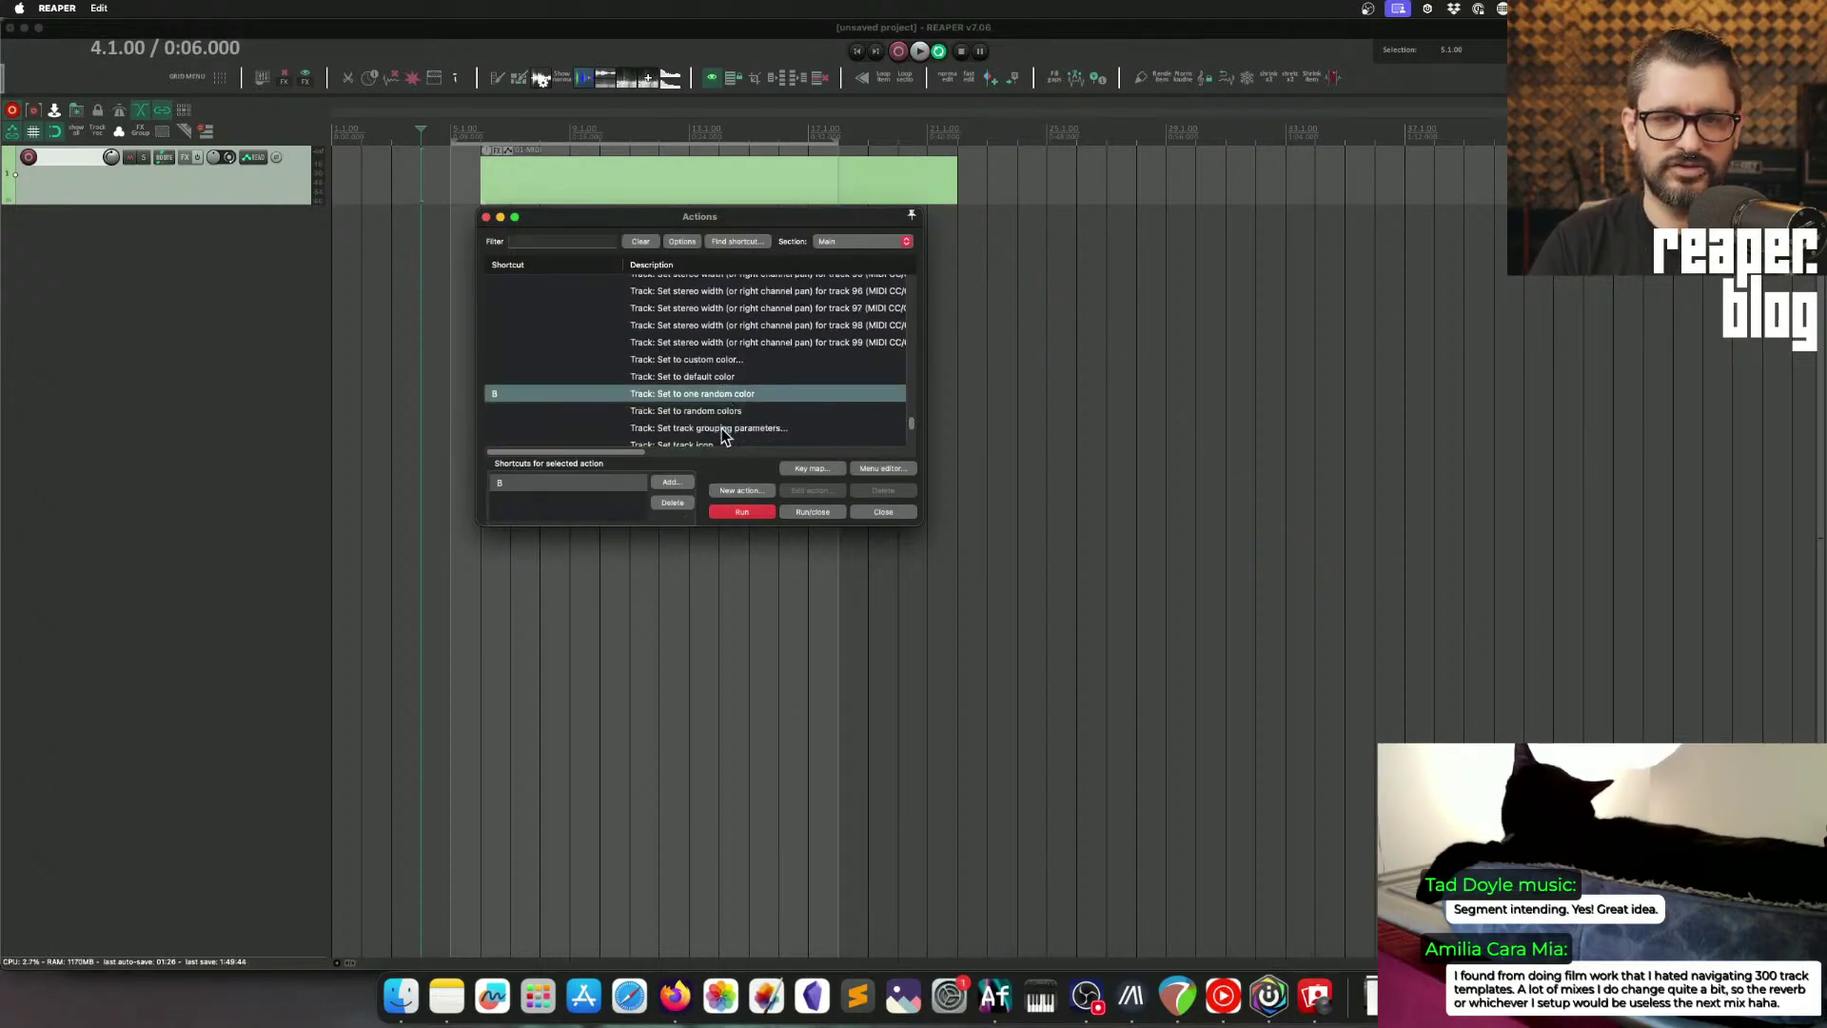
scroll(721, 428, "down", 2)
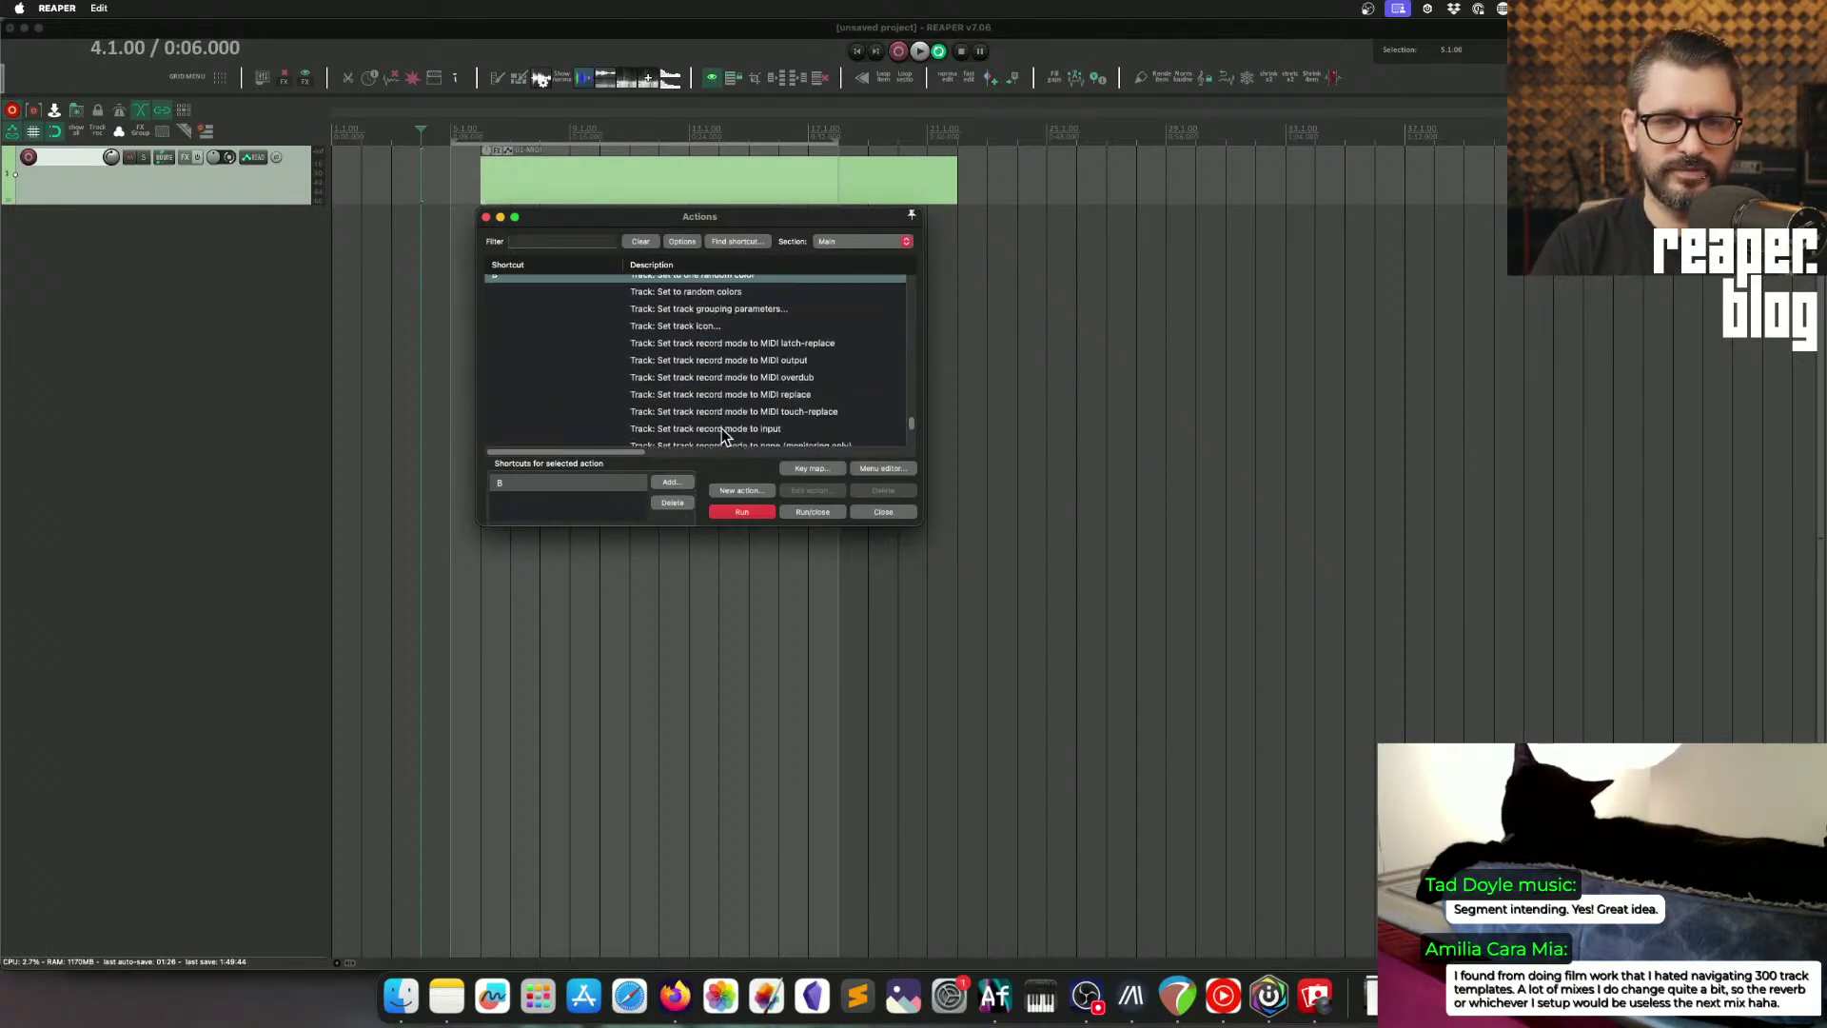
left_click(740, 241)
key("shift+b")
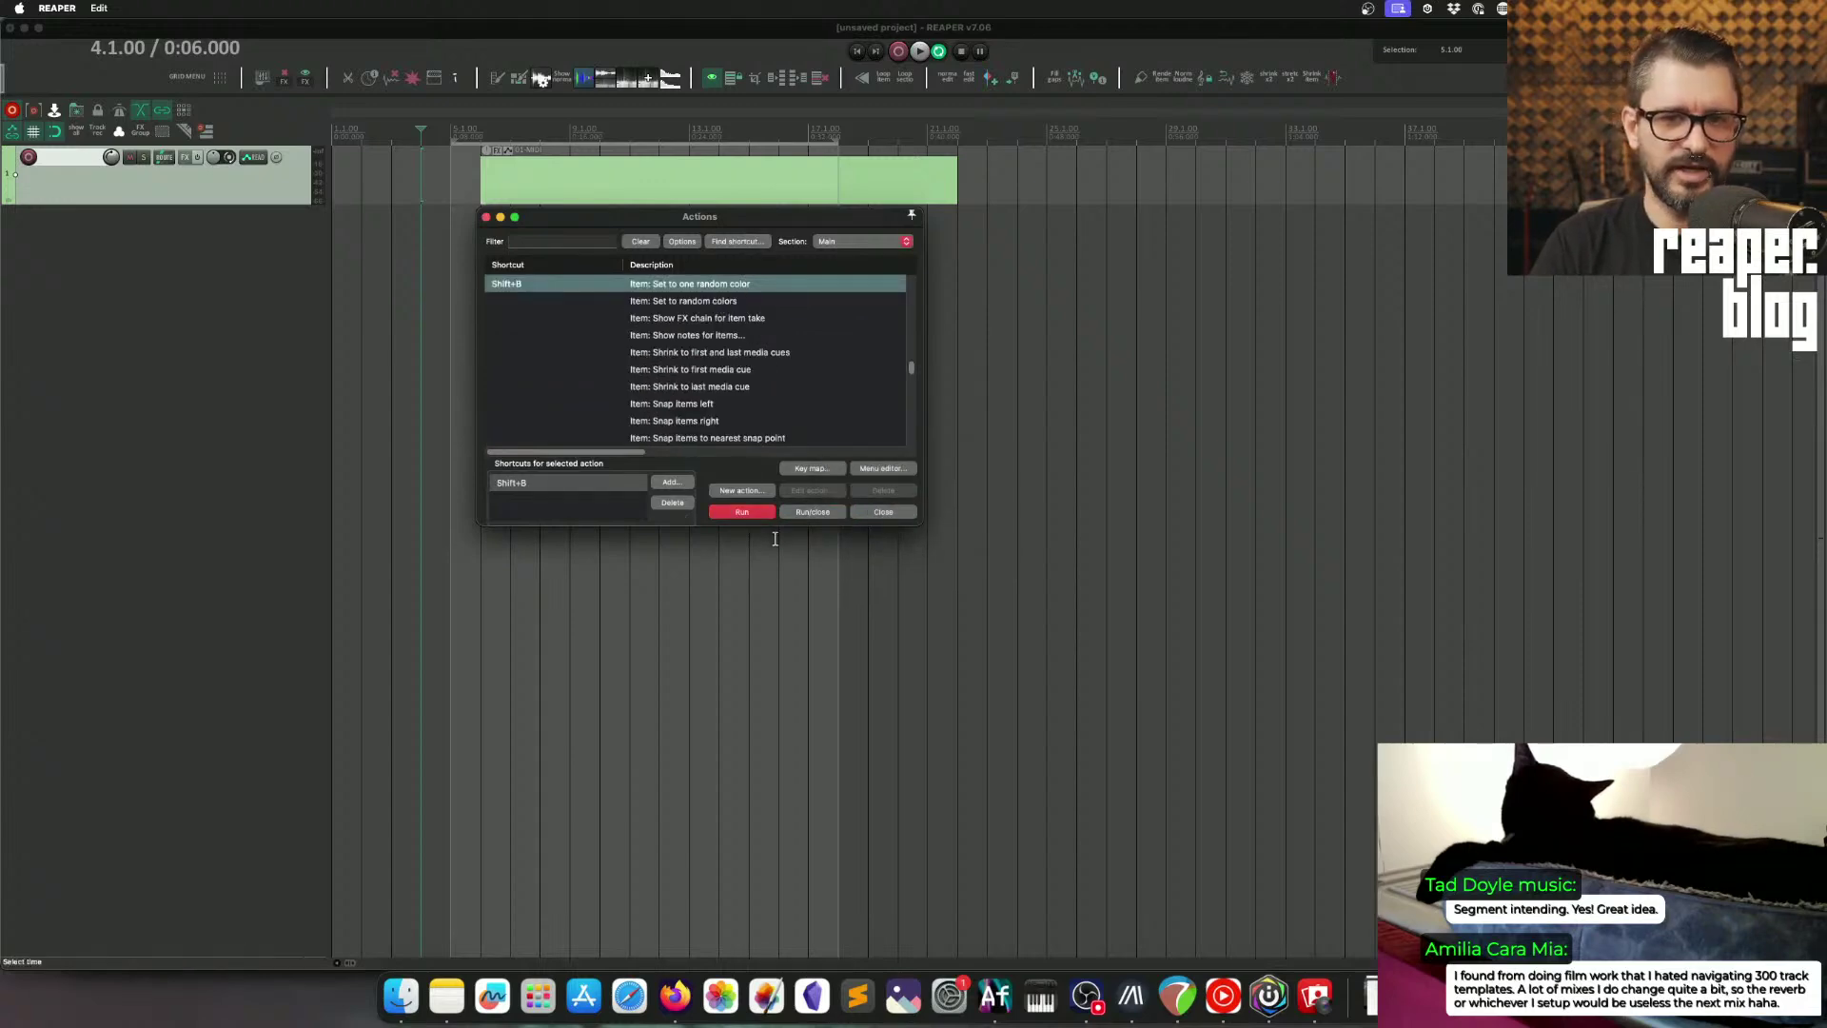
left_click(881, 512)
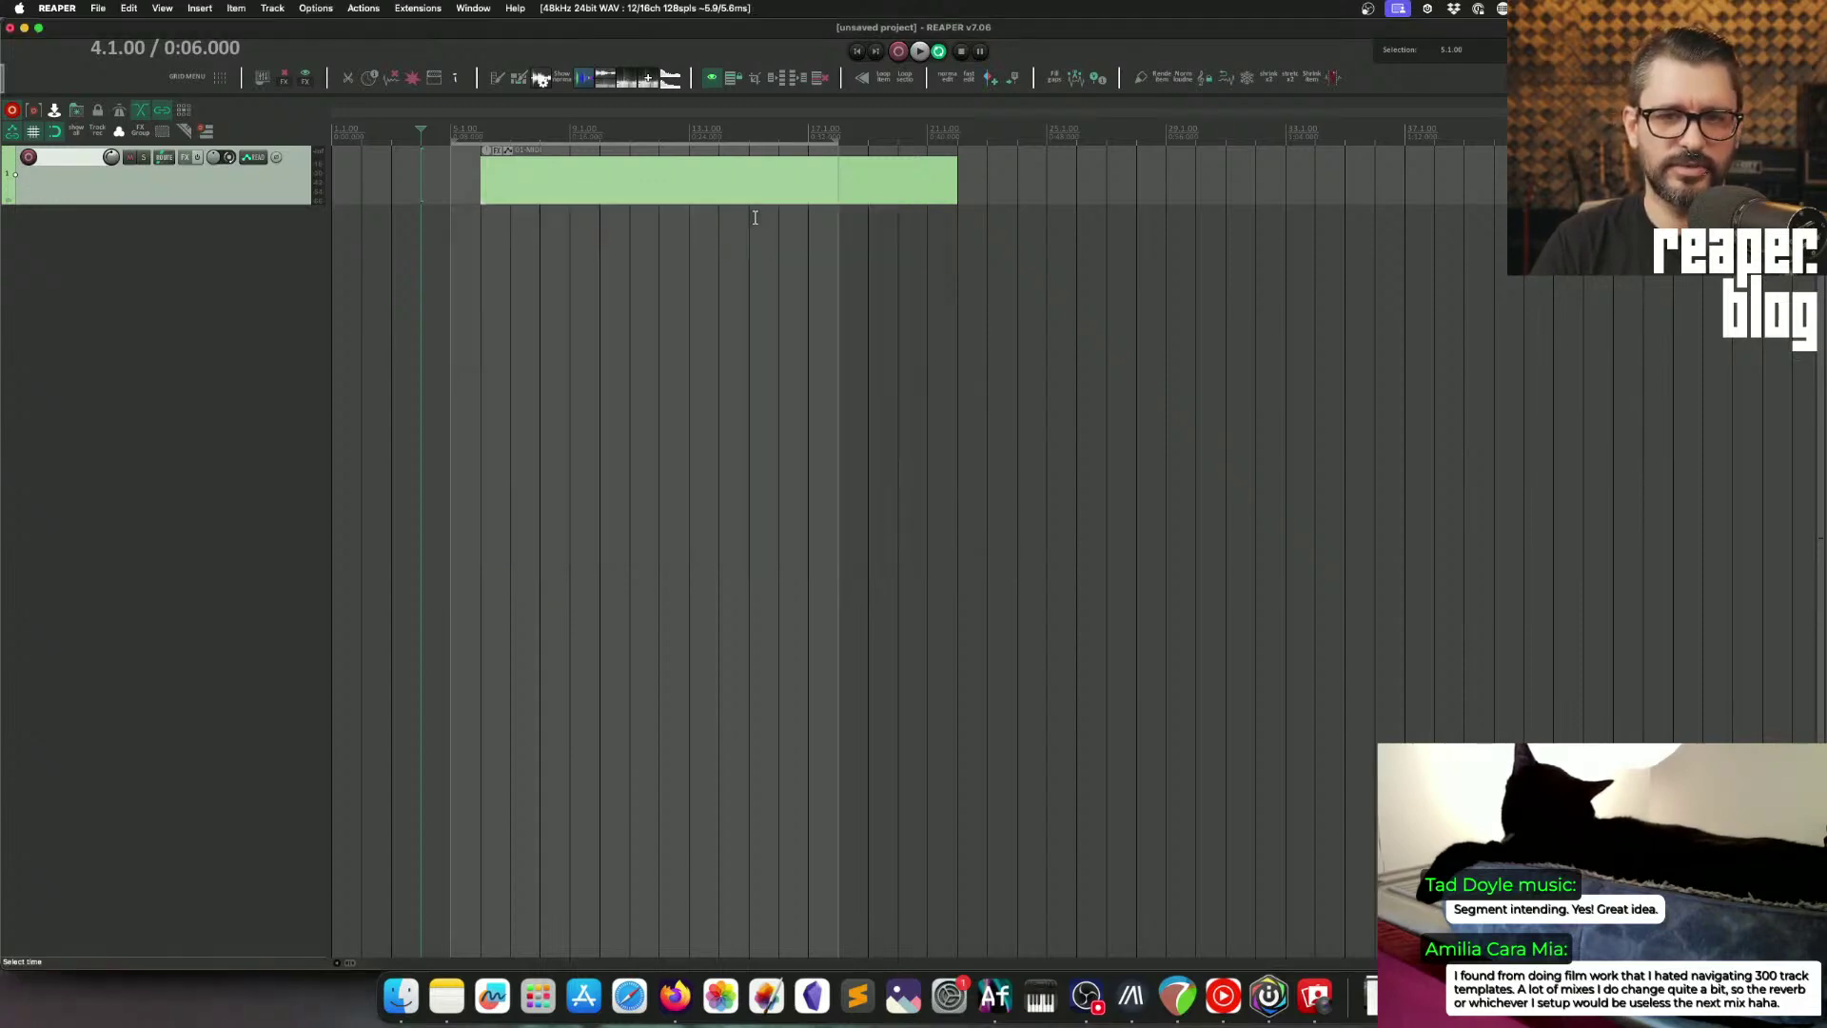
Step: Give the MIDI item a new random colour and place the edit position at bar 32
left_click(573, 181)
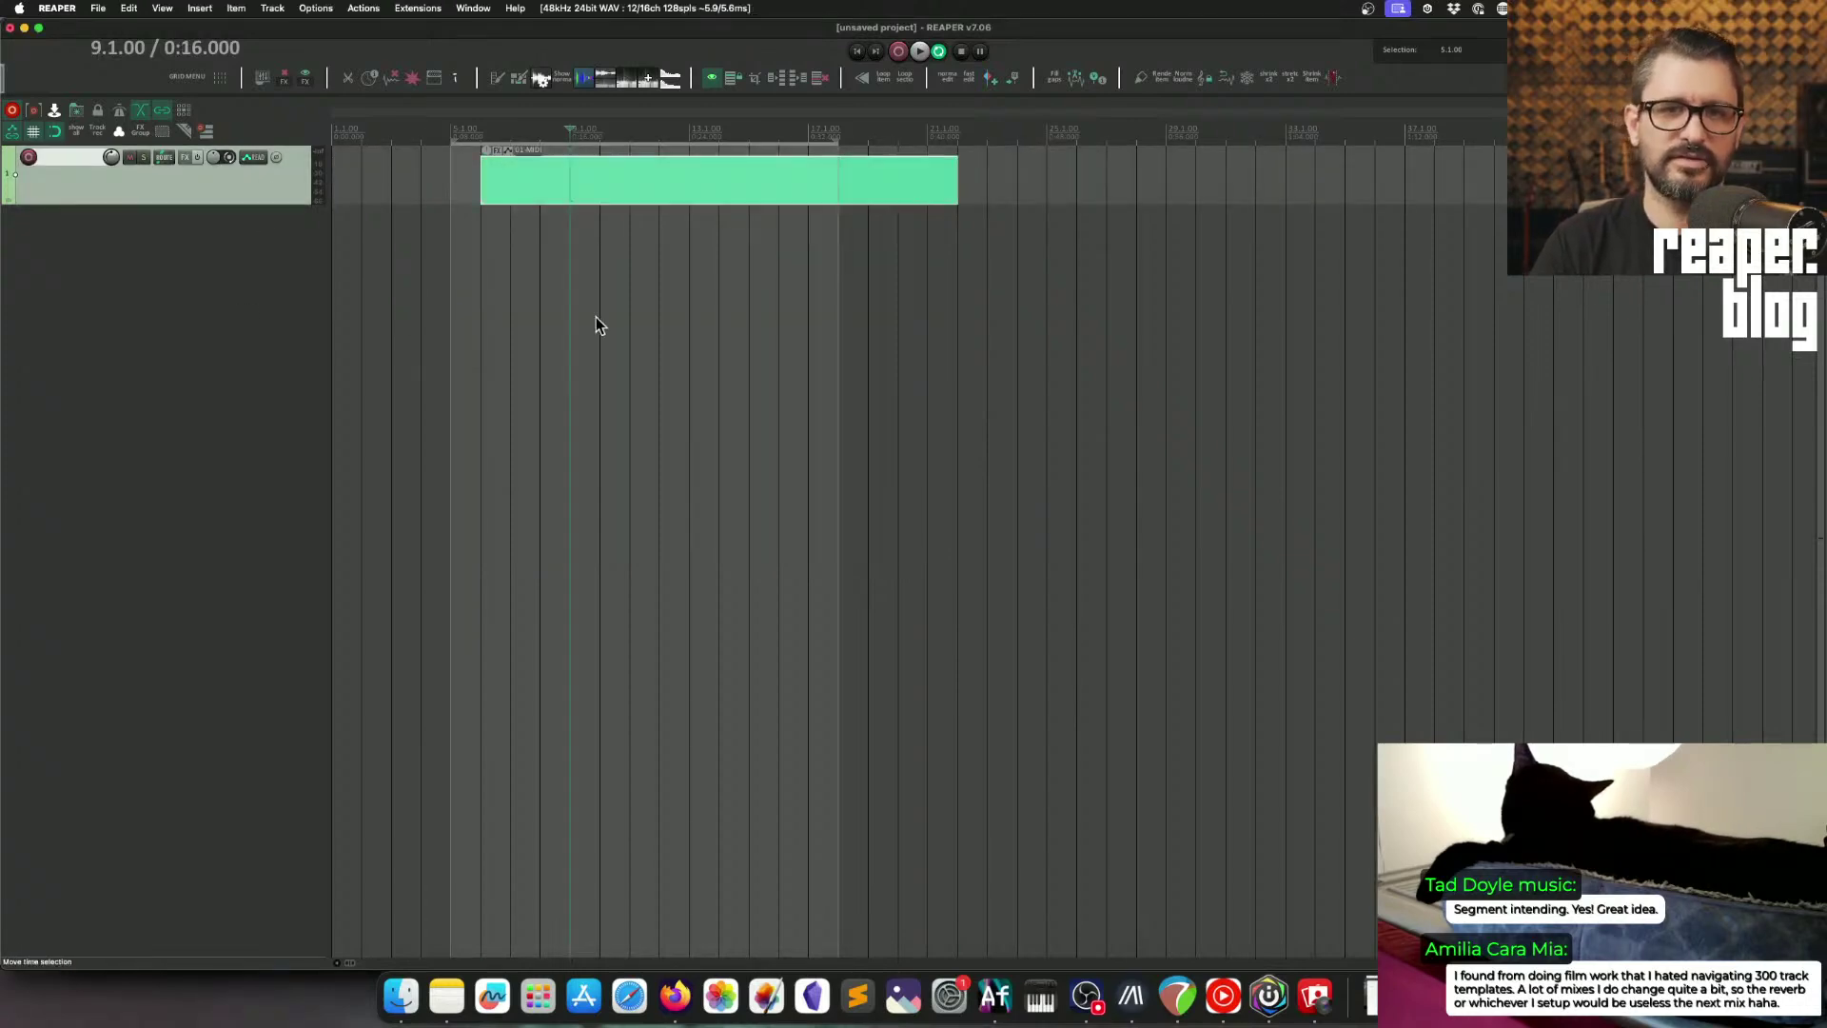
left_click(630, 328)
left_click(898, 257)
scroll(832, 395, "down", 5)
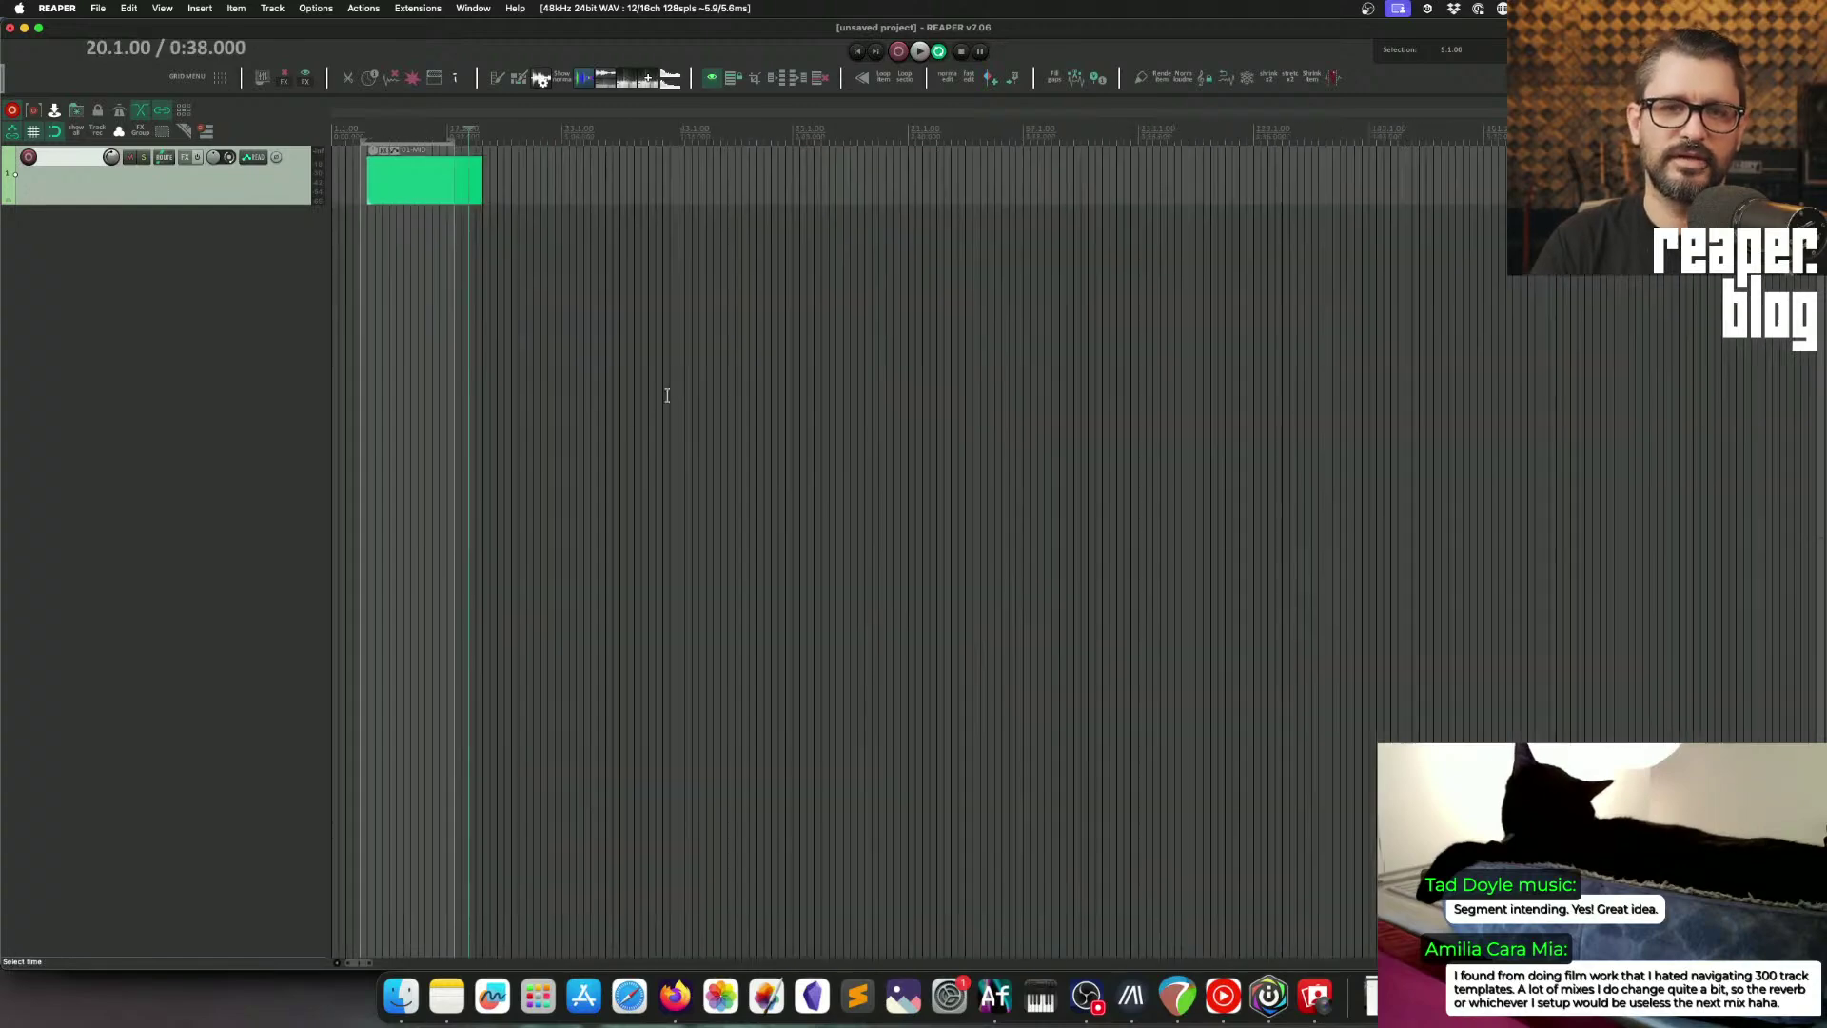
left_click(555, 195)
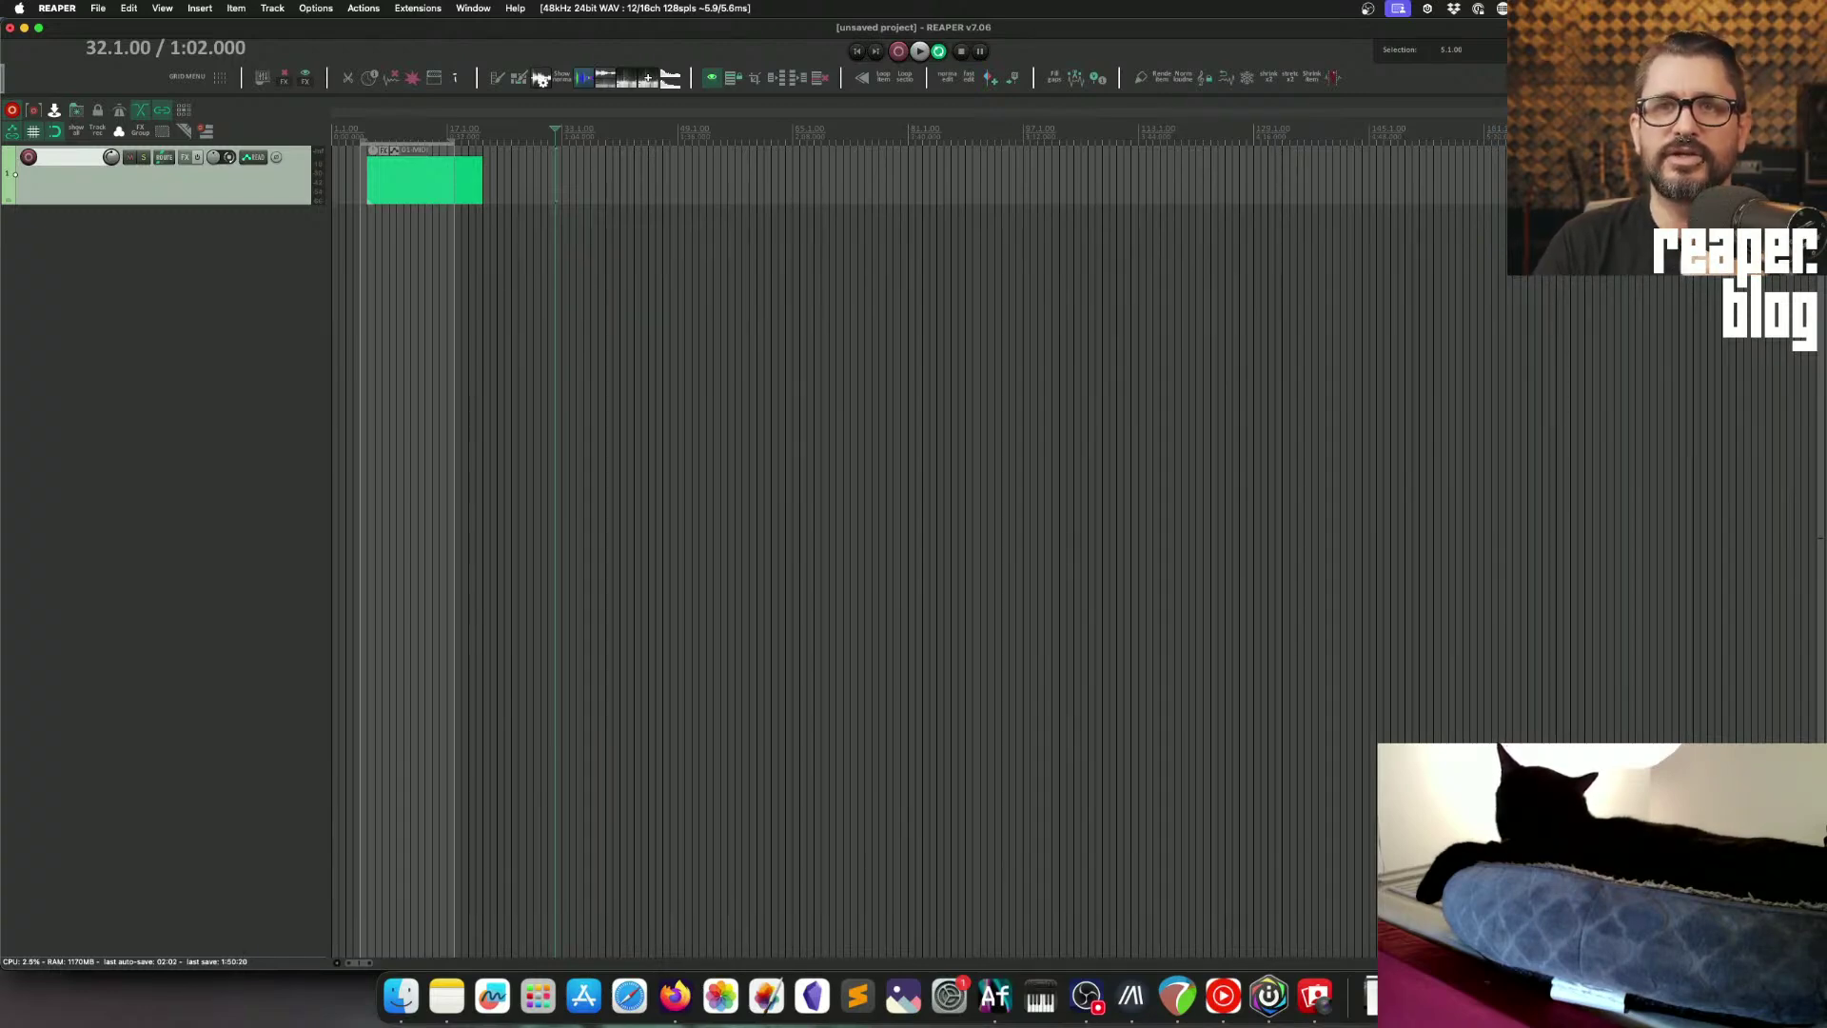
Step: Insert the Instruments > Kurt Ballou K7 Multi-out template and check Kontakt's mixer page
right_click(139, 301)
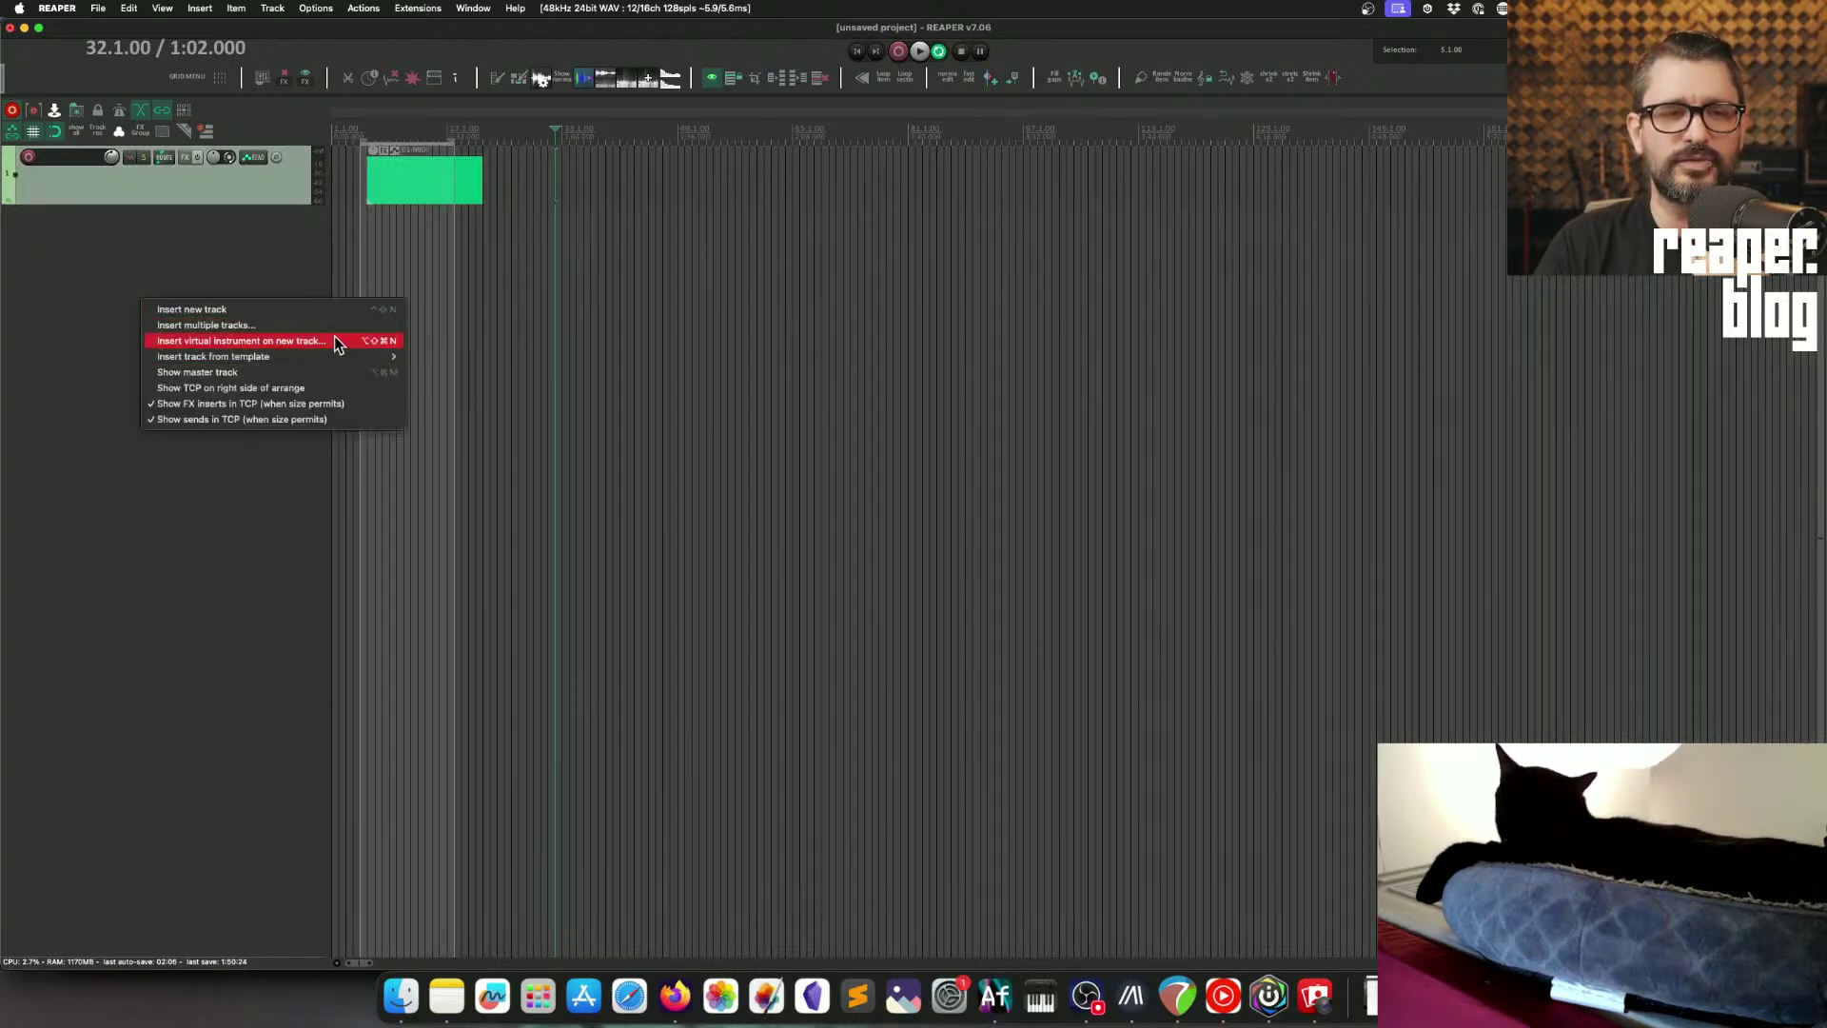
mouse_move(342, 357)
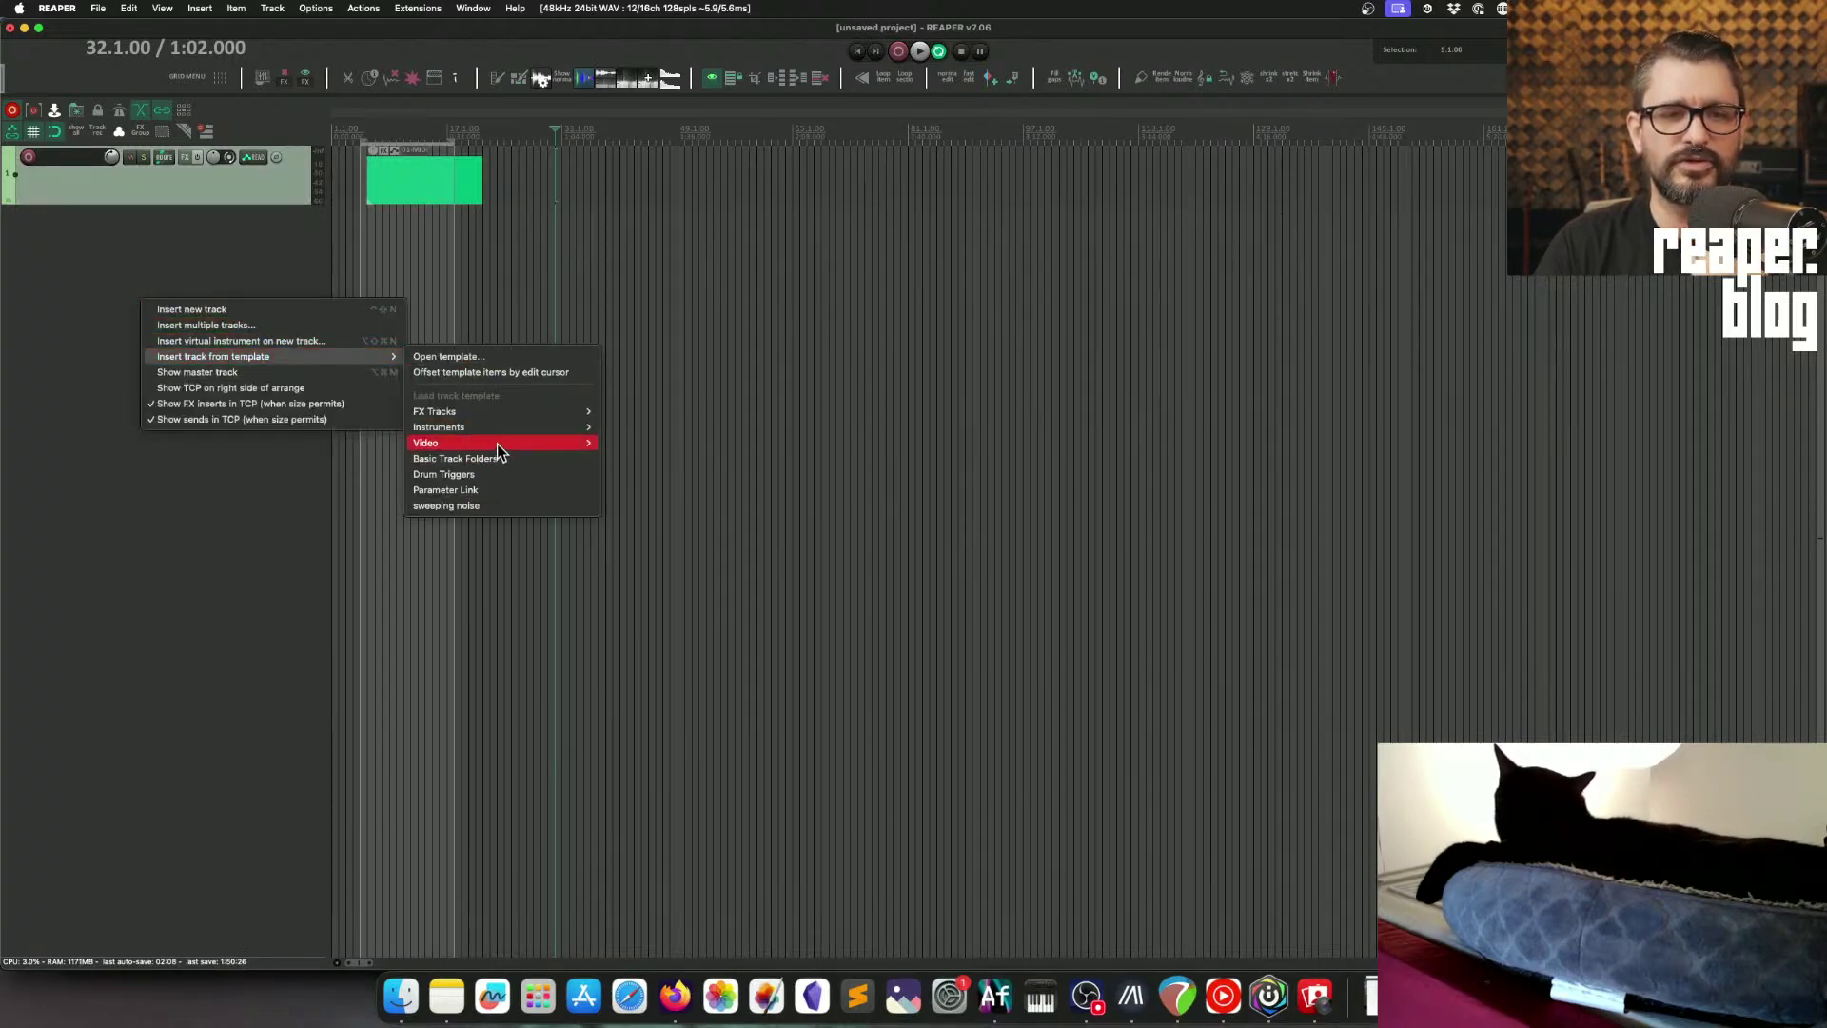
mouse_move(508, 436)
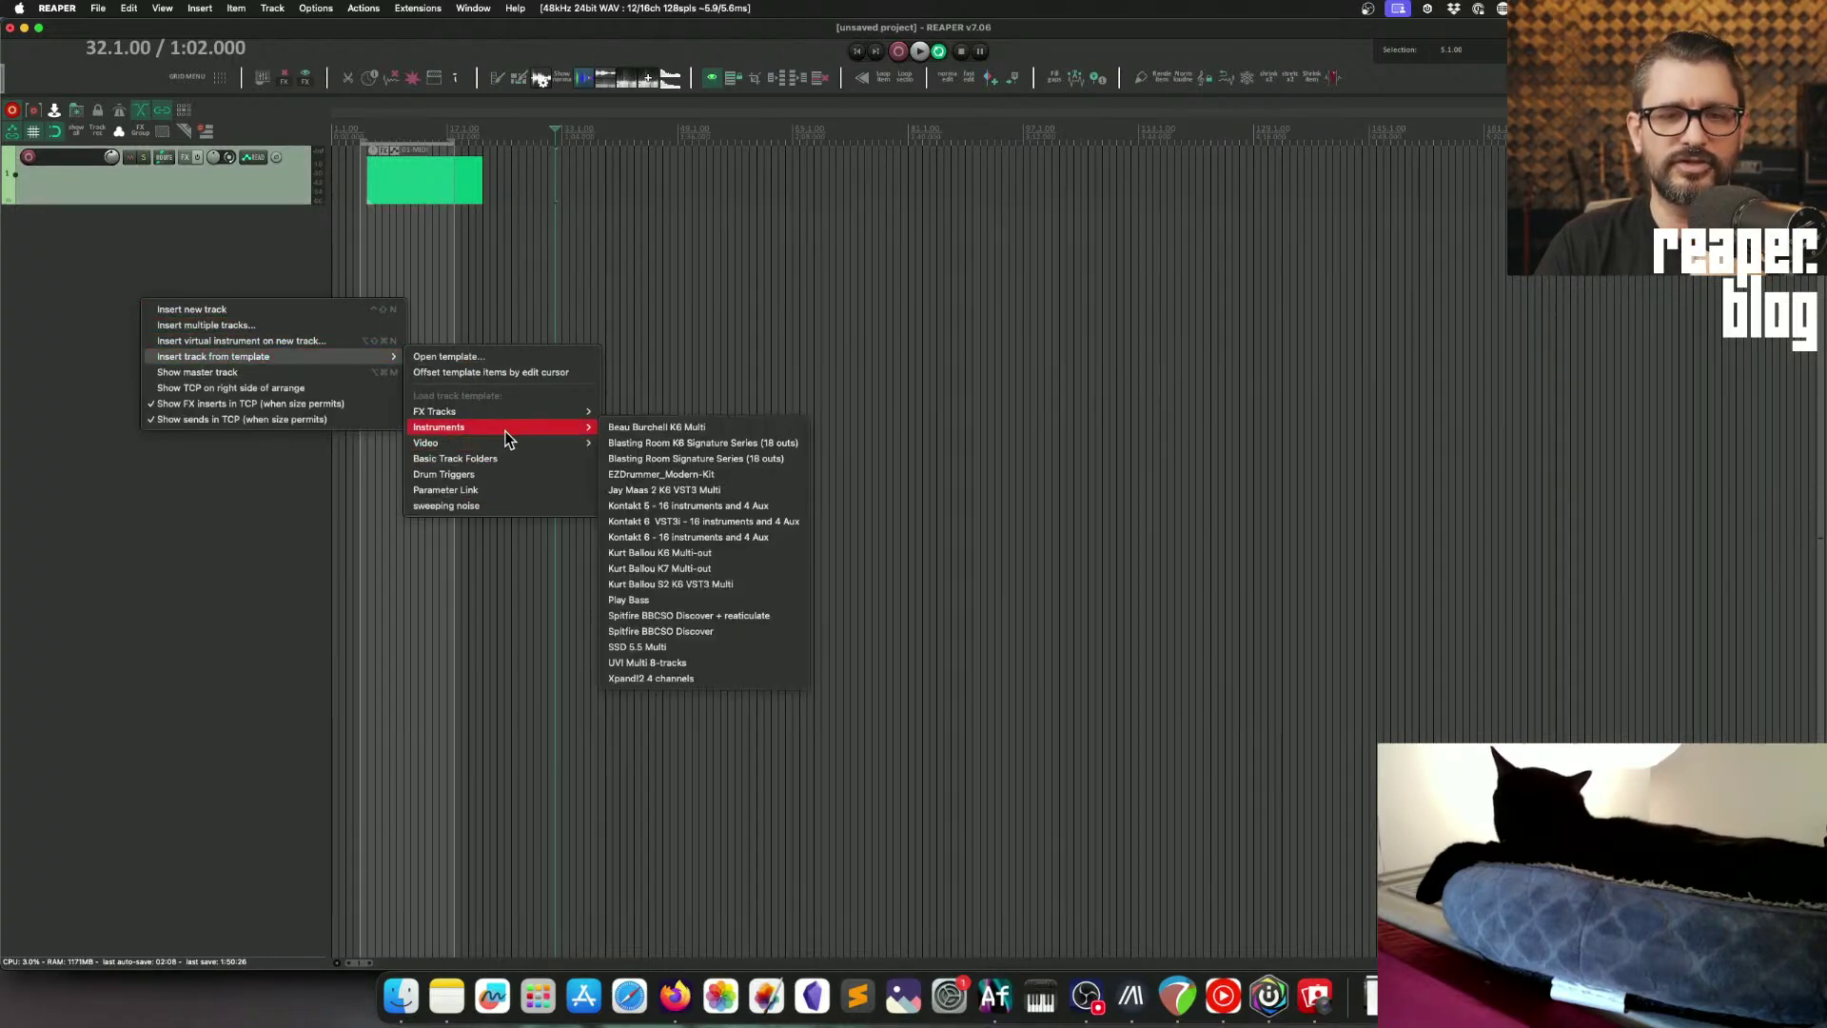
left_click(762, 564)
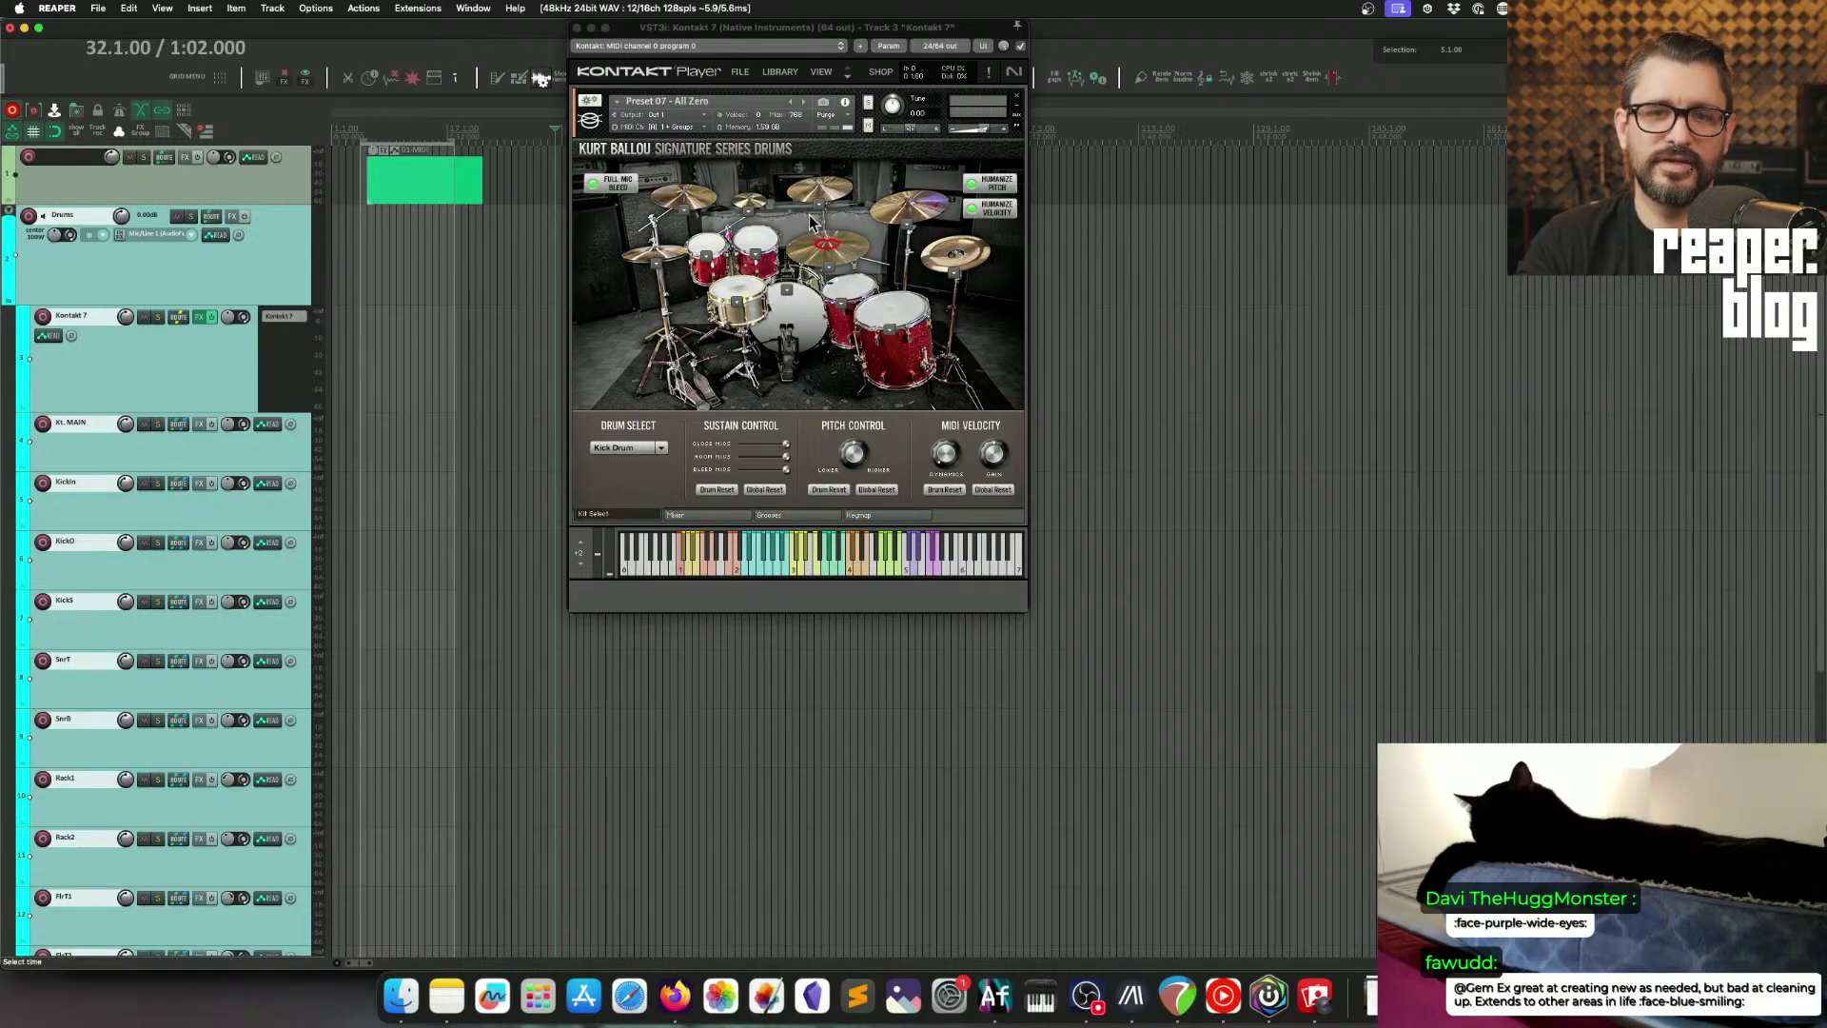
left_click(698, 514)
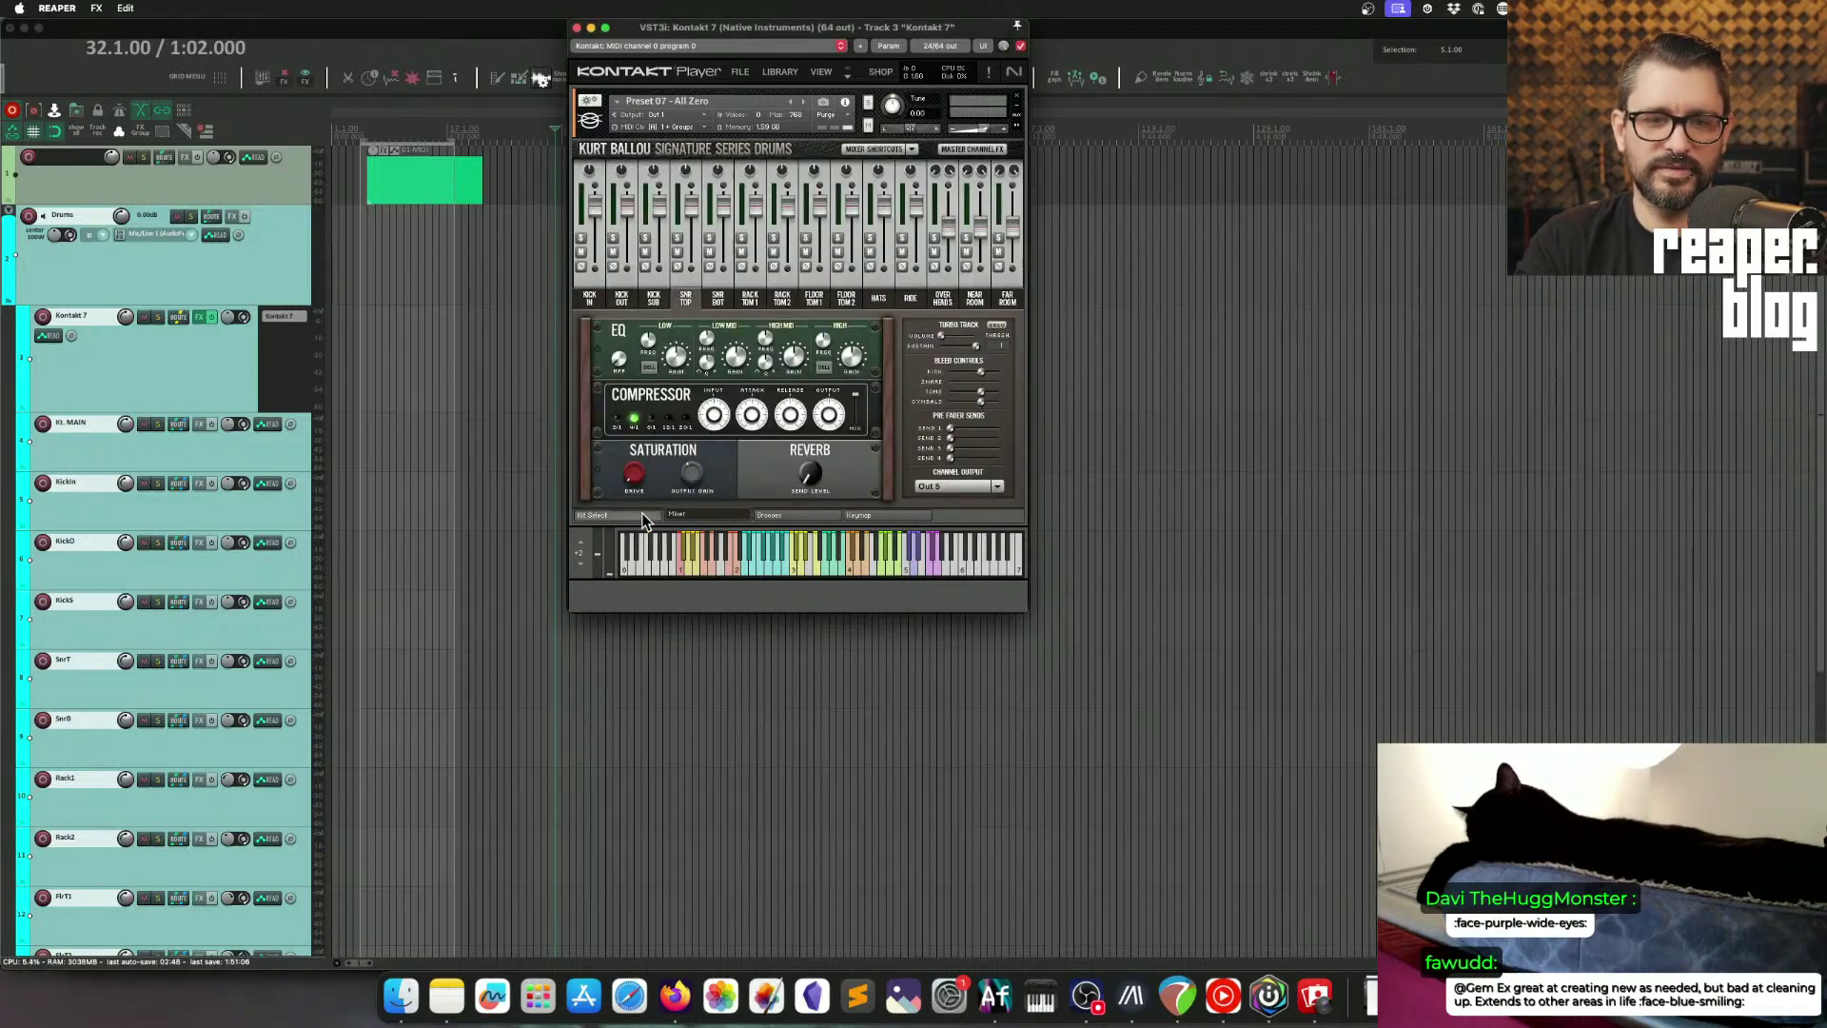
left_click(593, 514)
left_click(282, 283)
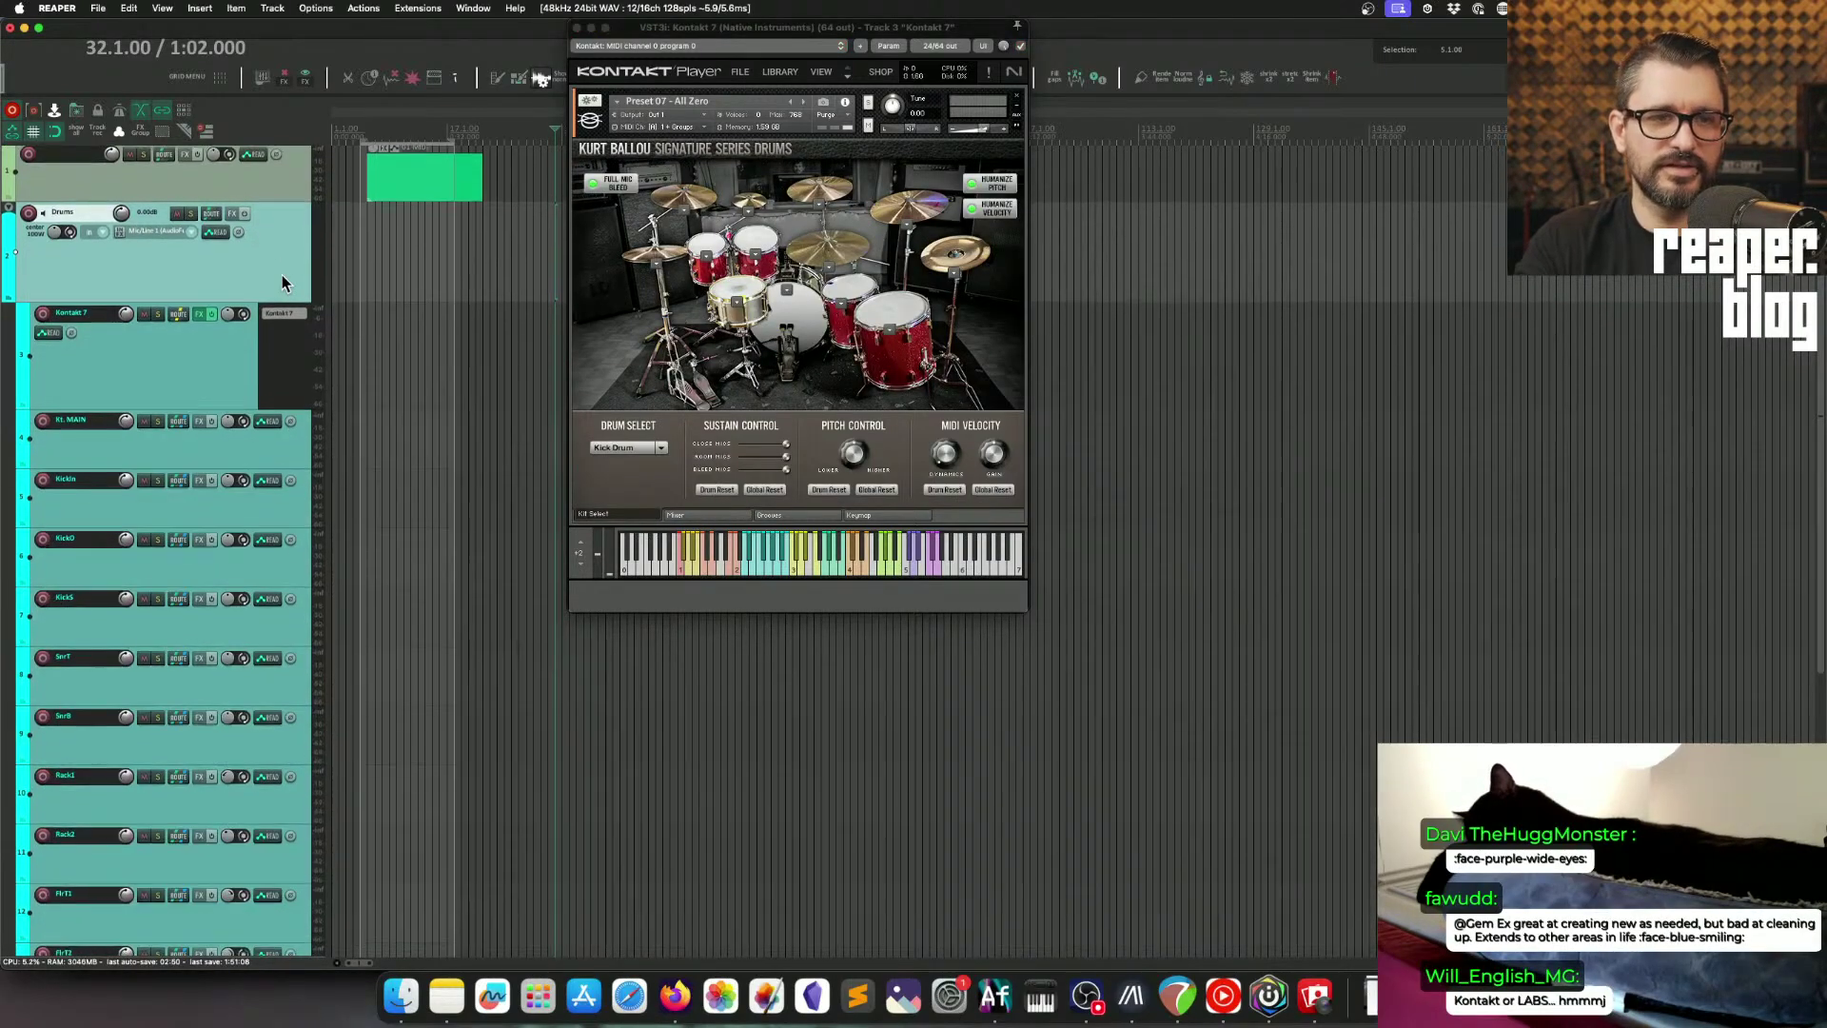
Step: Try an empty MIDI item on the Kontakt 7 track, undo it, and shrink all tracks
double_click(400, 367)
double_click(397, 365)
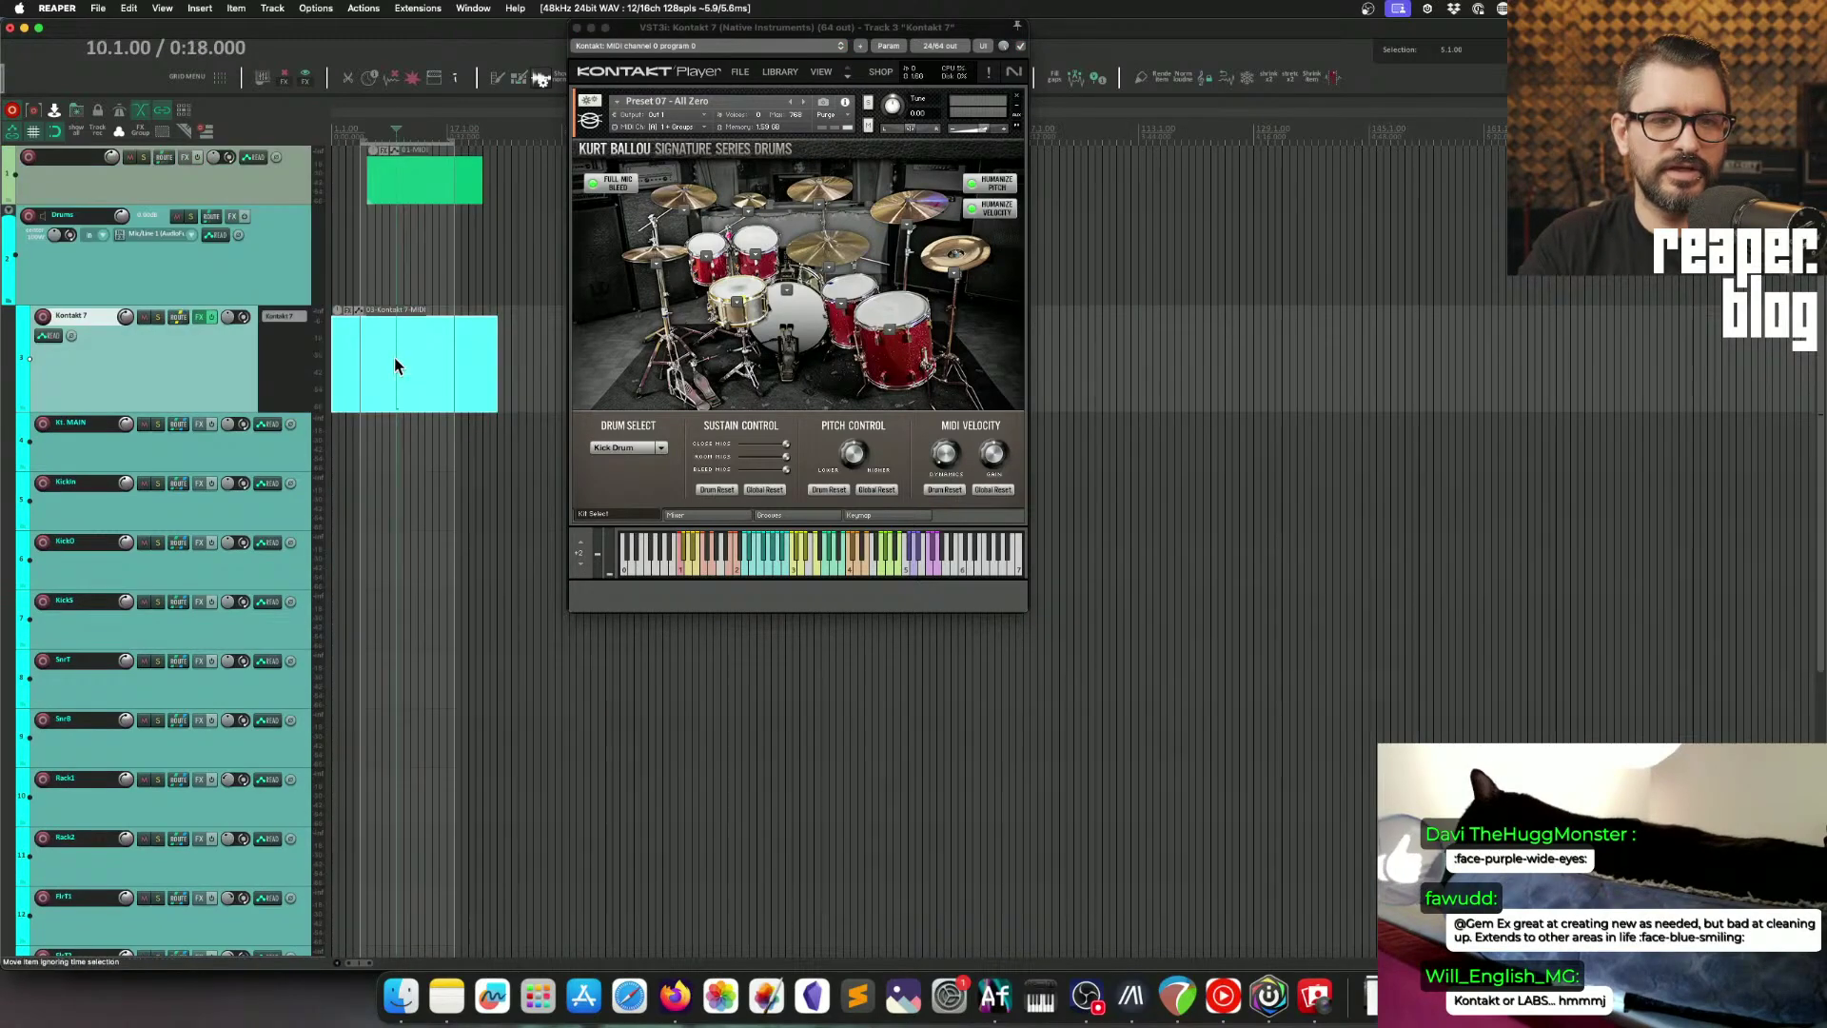
right_click(94, 338)
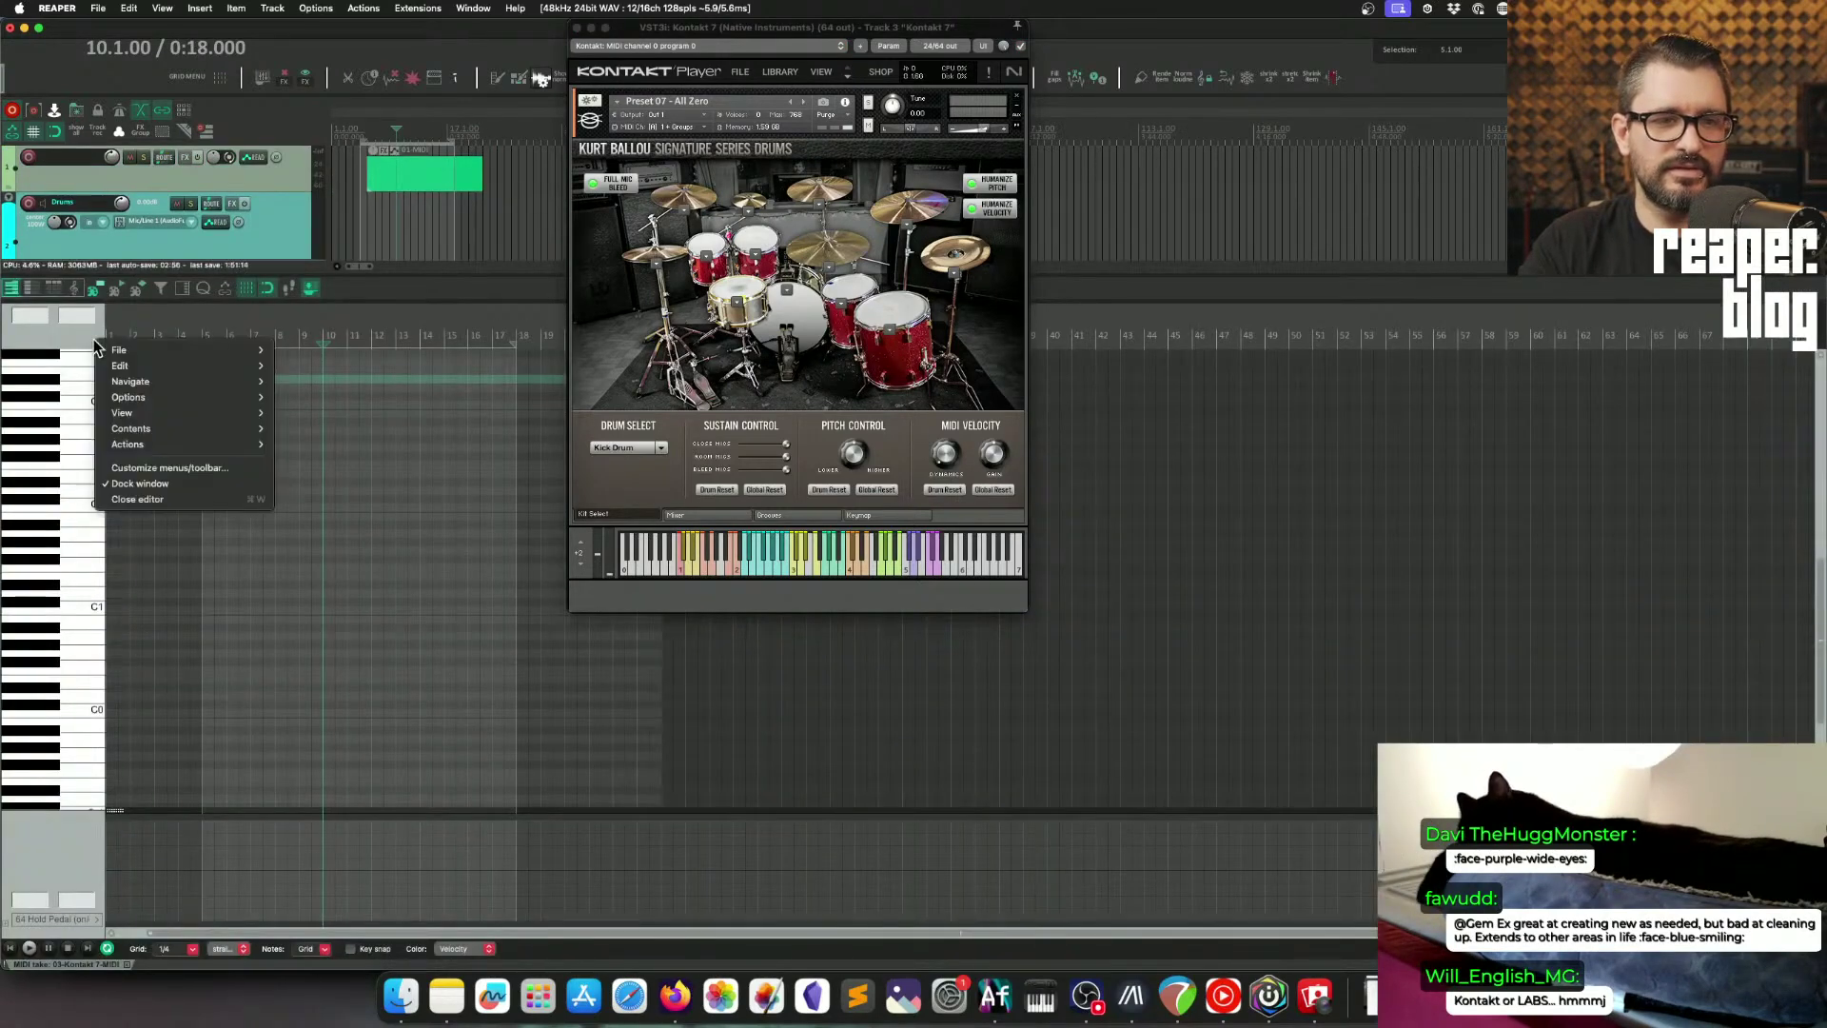
mouse_move(146, 347)
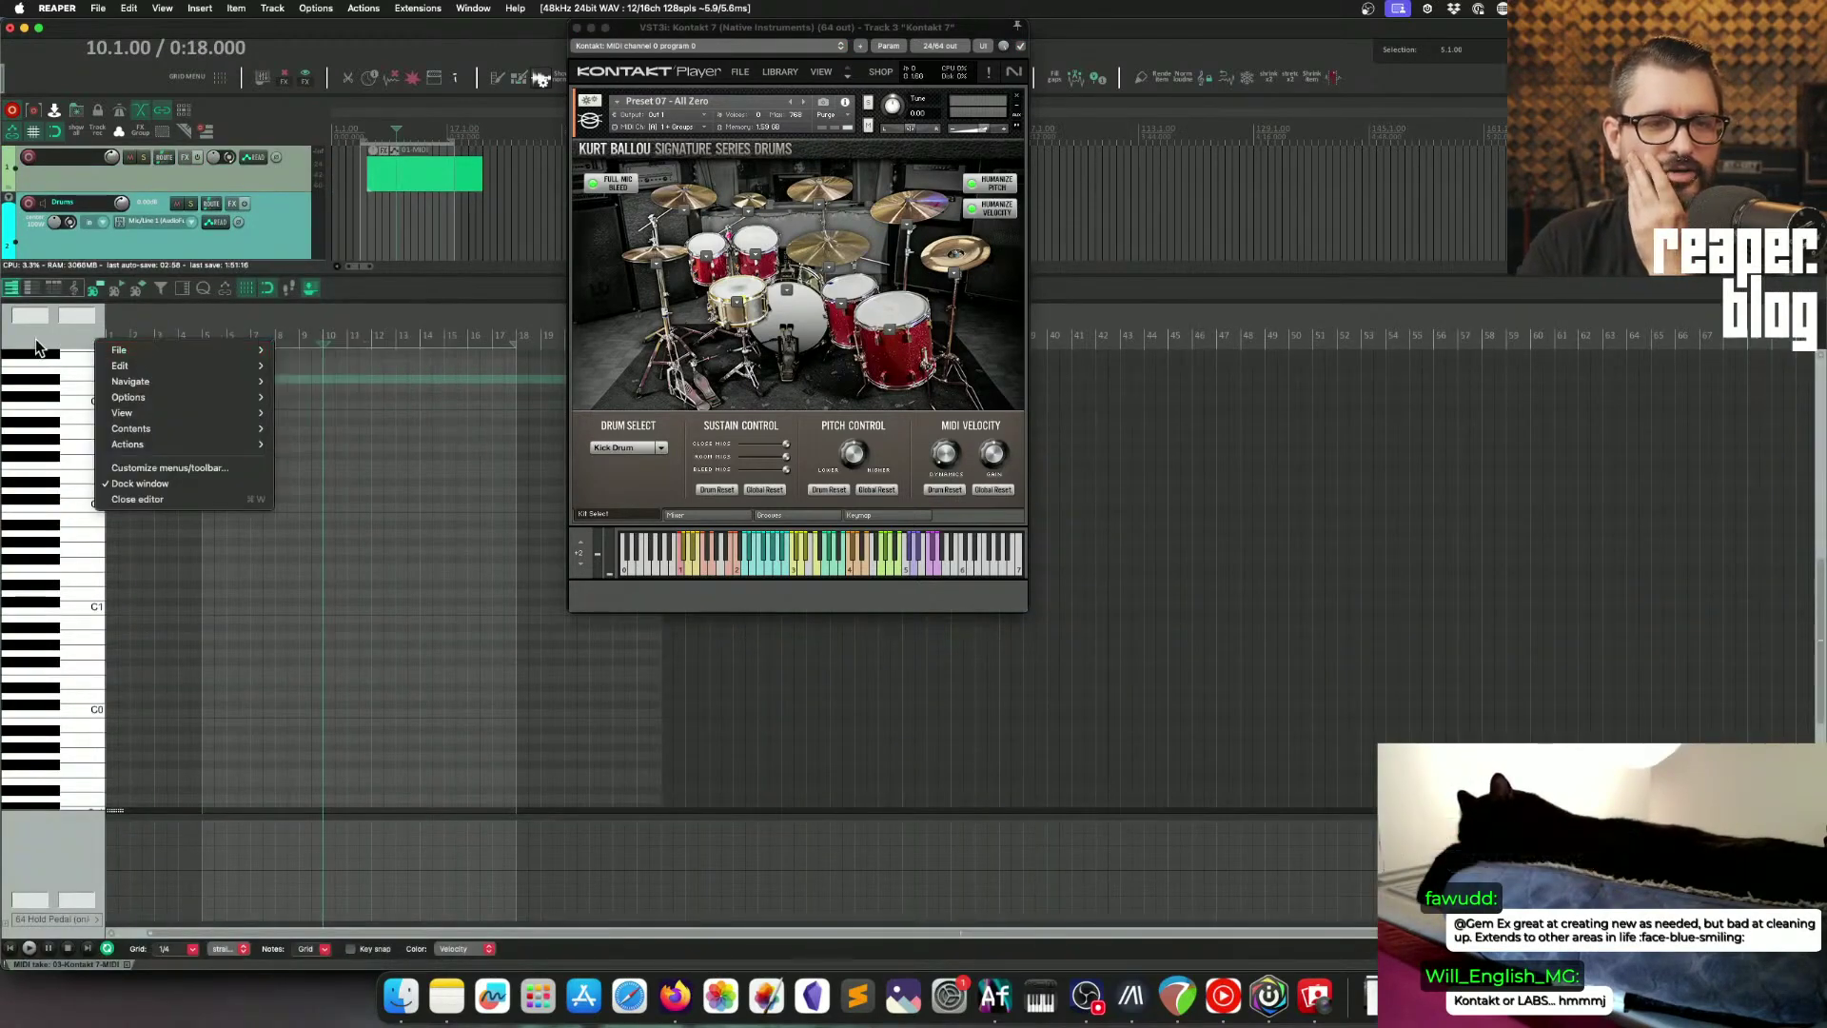
key("Escape")
key("super+w")
key("super+z")
key("super+z")
key("super+z")
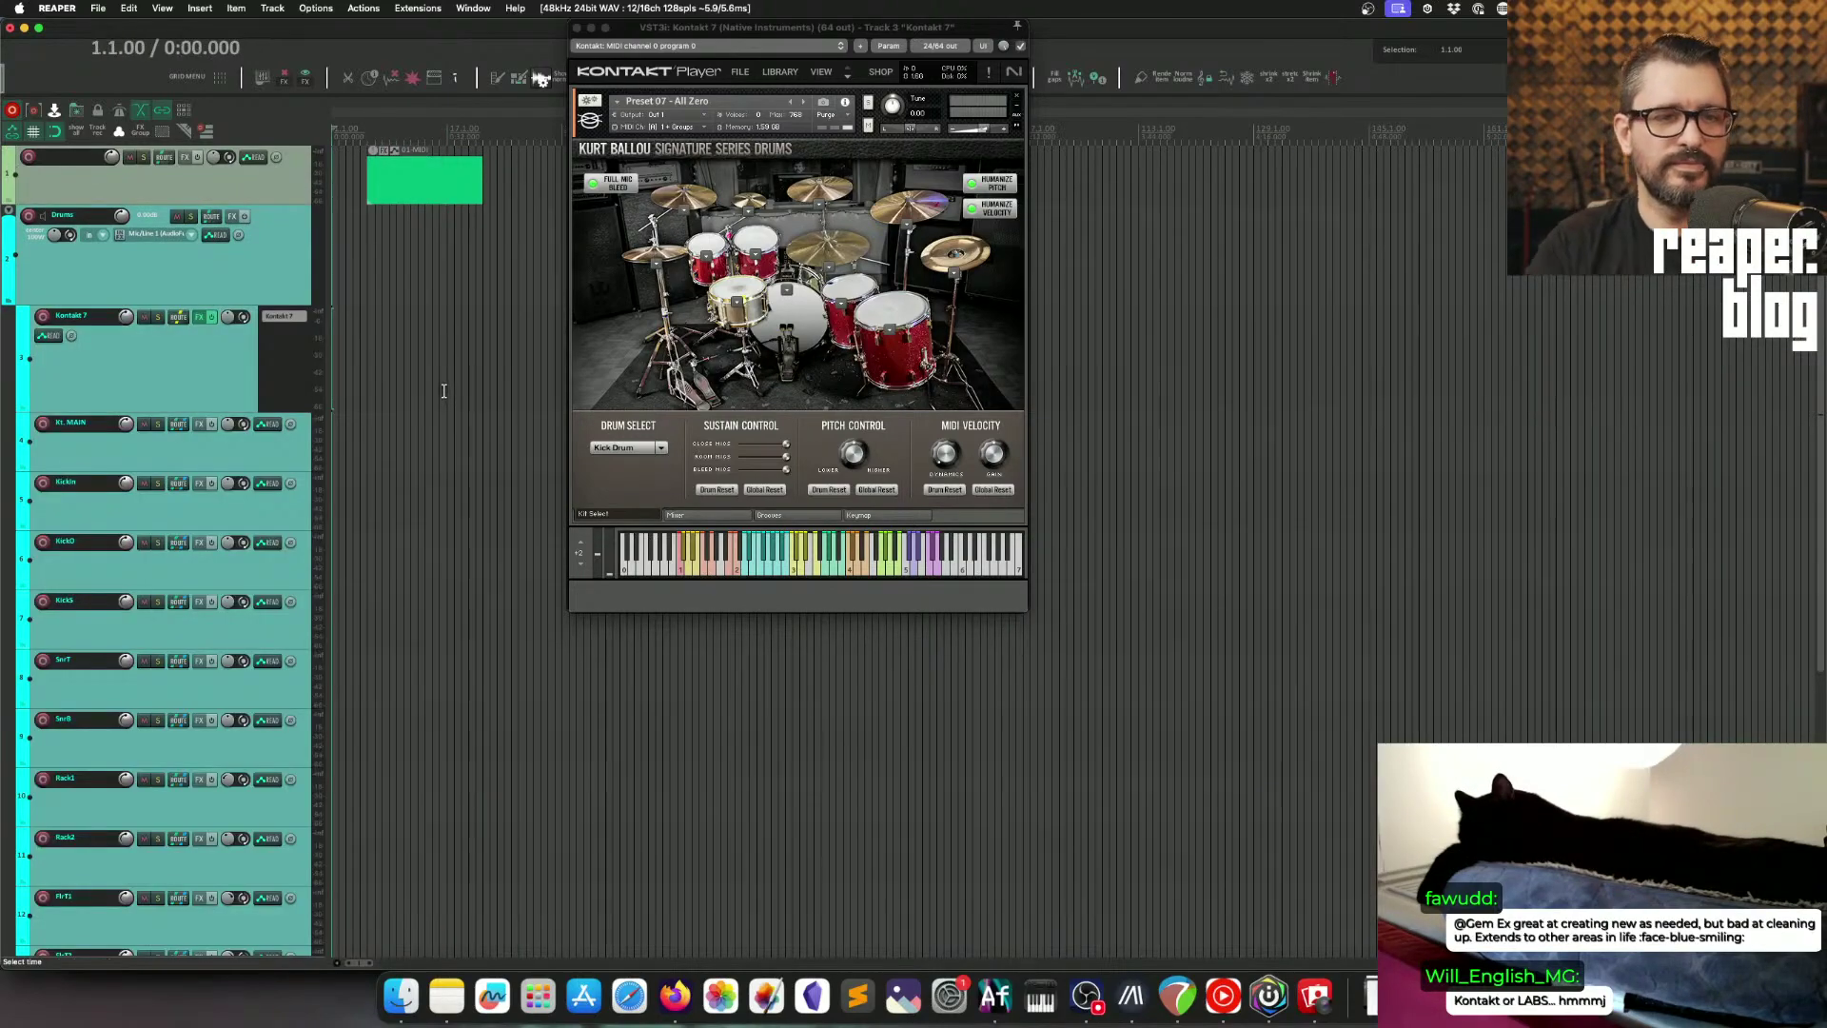
key("grave")
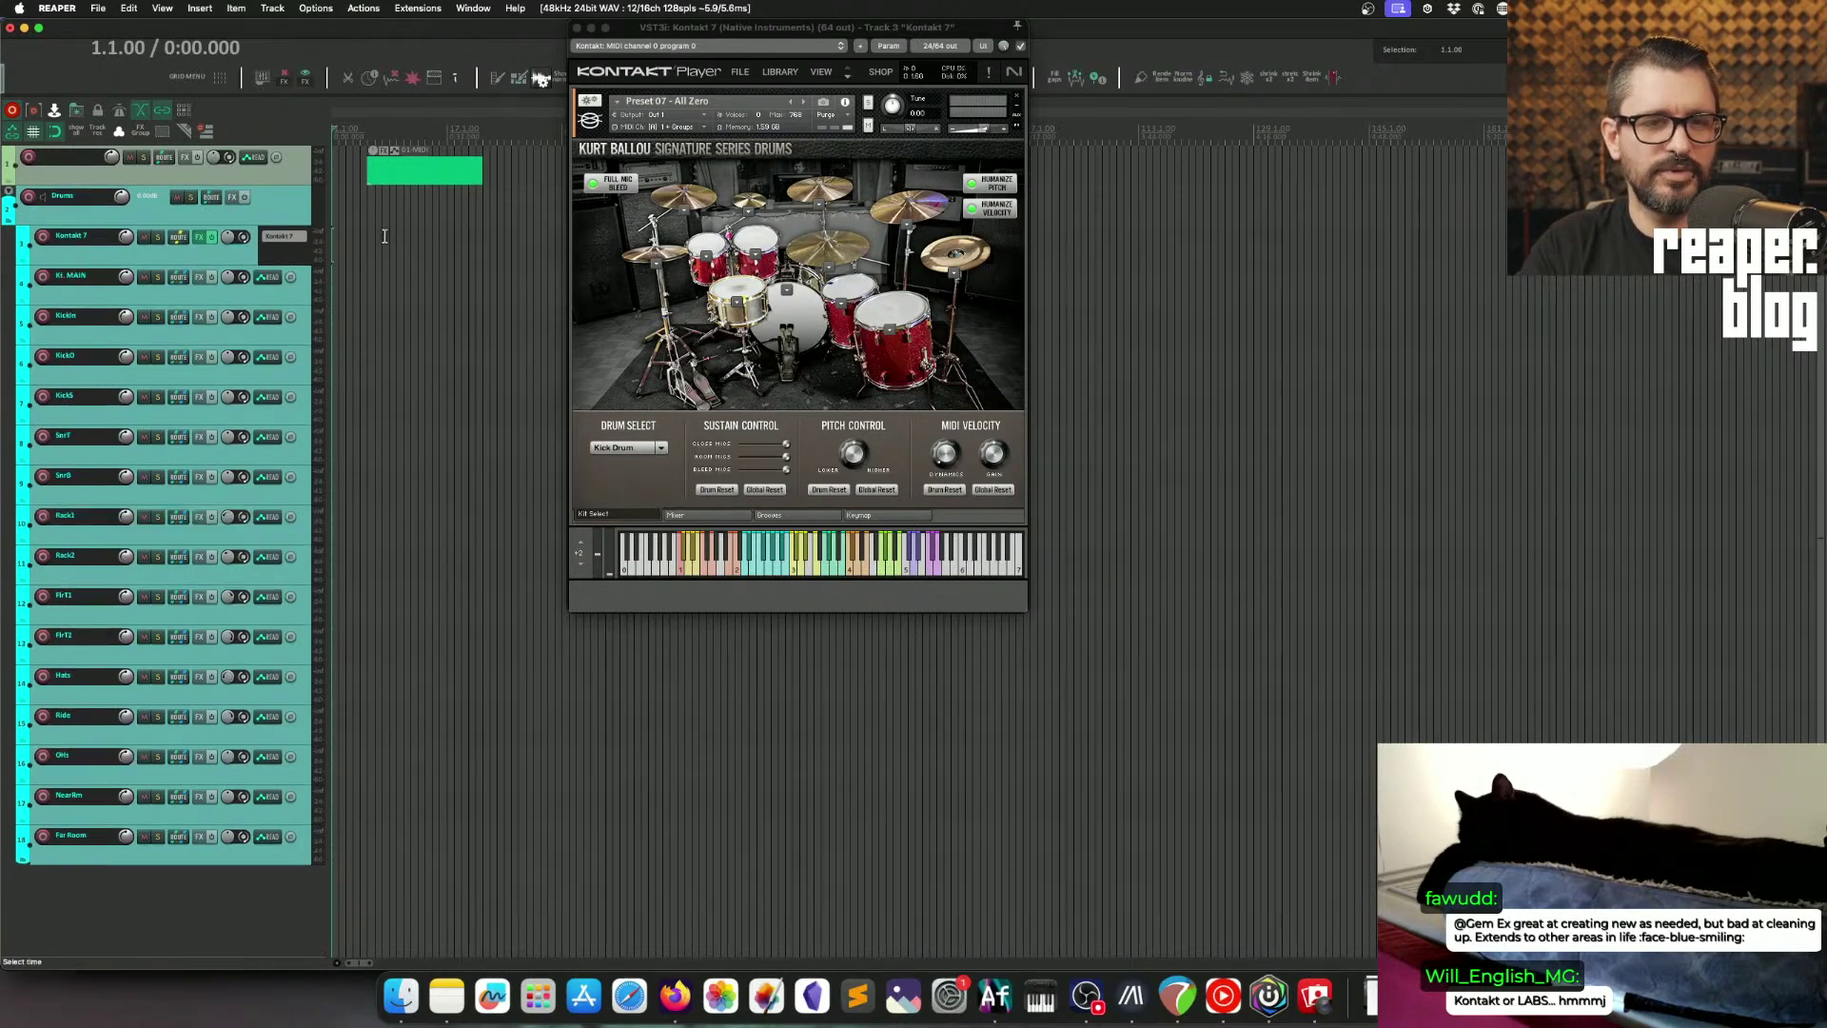
Step: Draw a MIDI item on the Kontakt 7 track and extend it much longer
left_click_drag(333, 249, 431, 257)
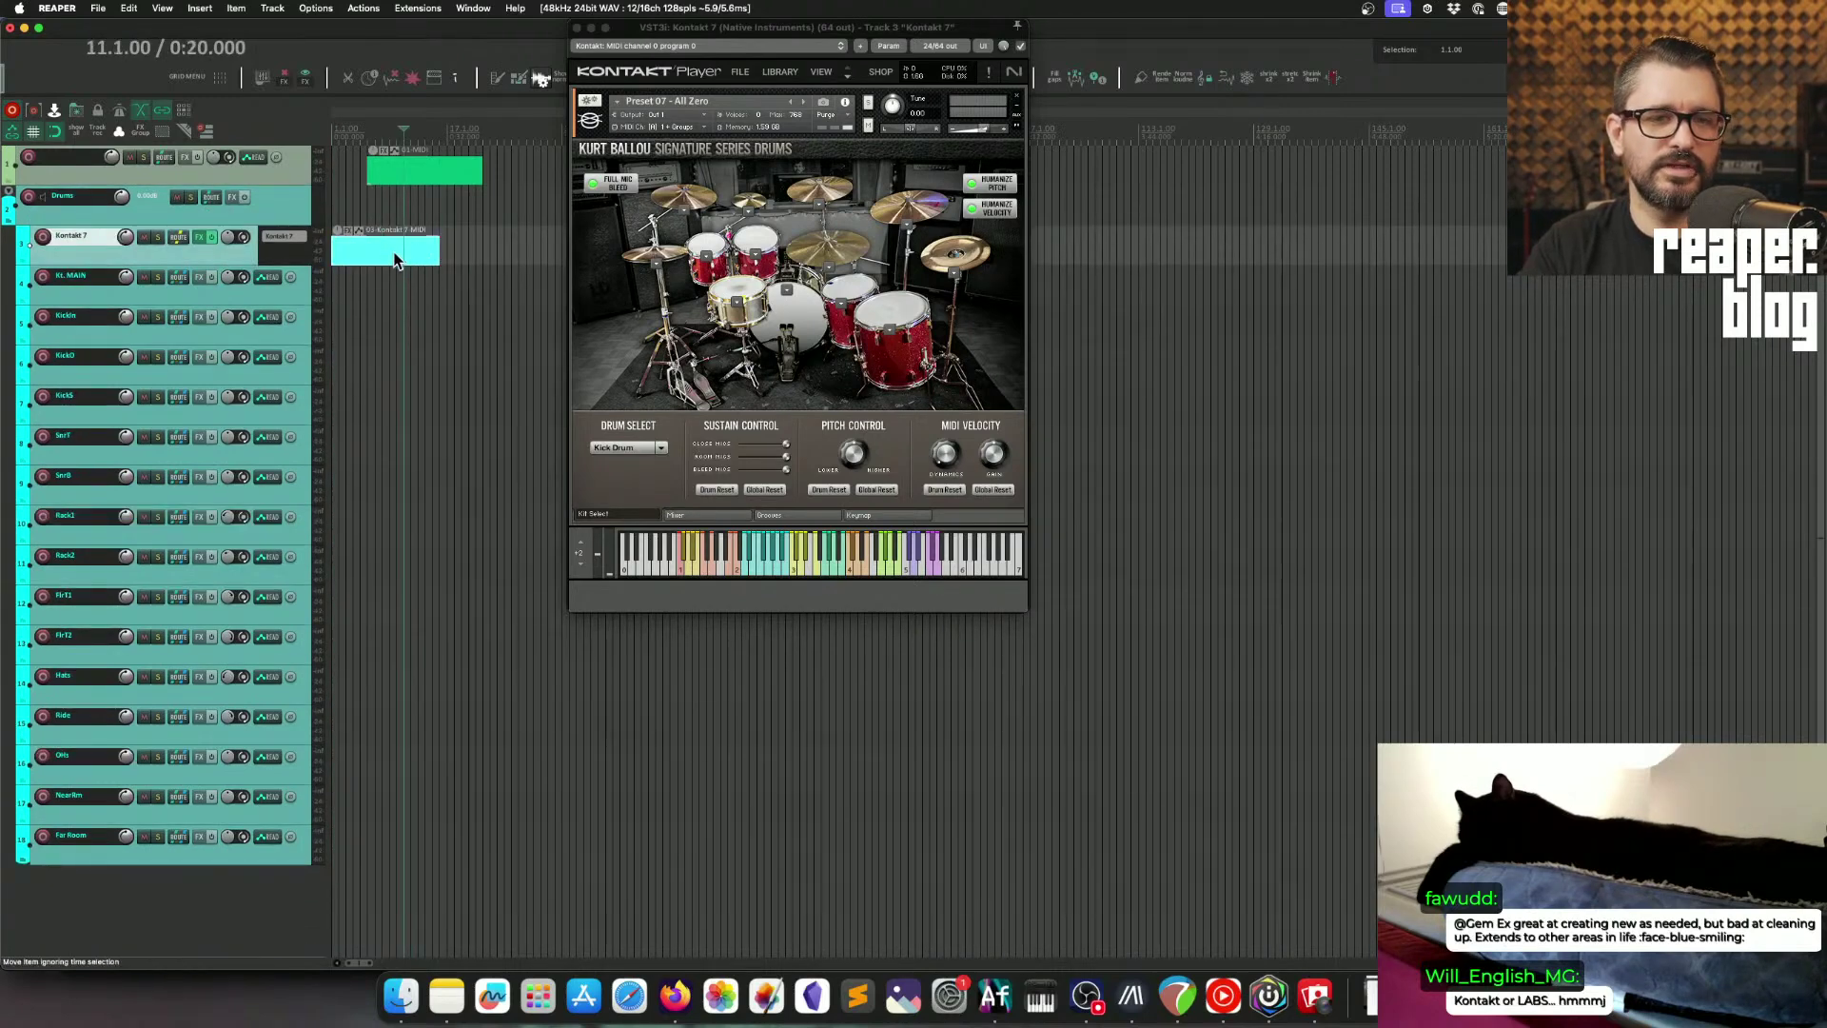
left_click(389, 258)
left_click(408, 250)
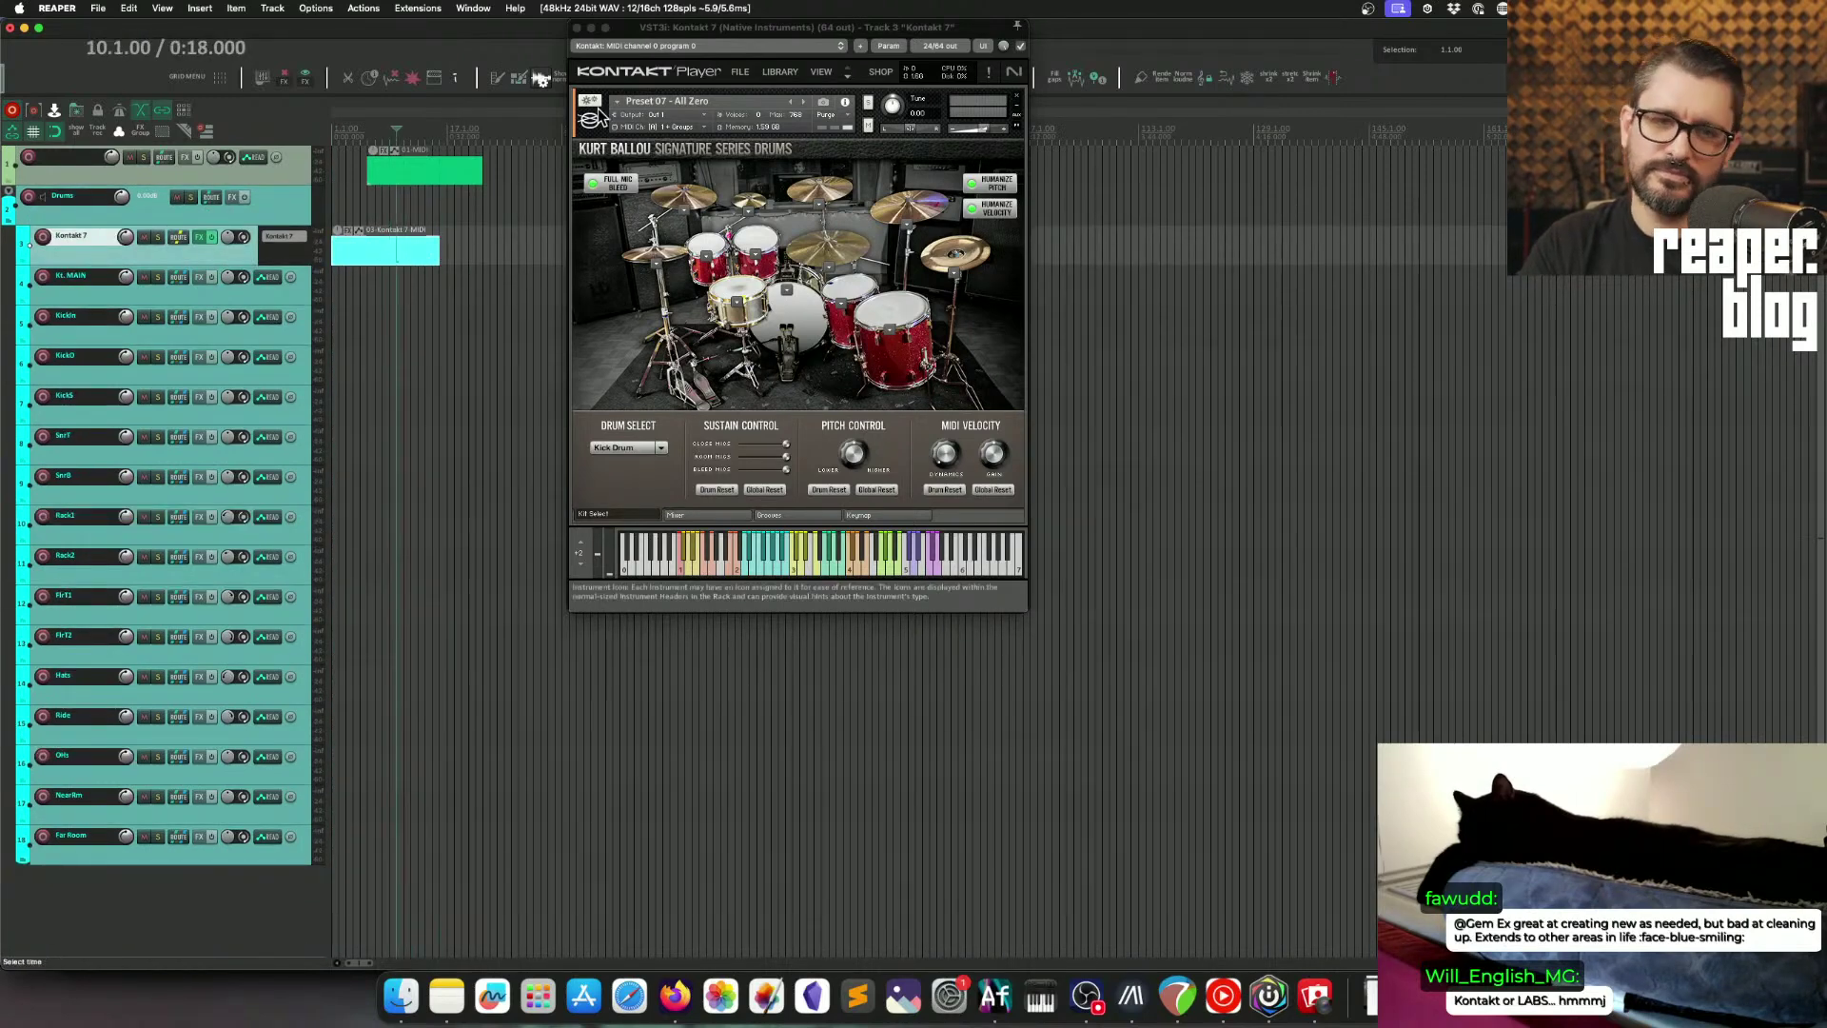
left_click_drag(694, 27, 651, 460)
left_click(408, 242)
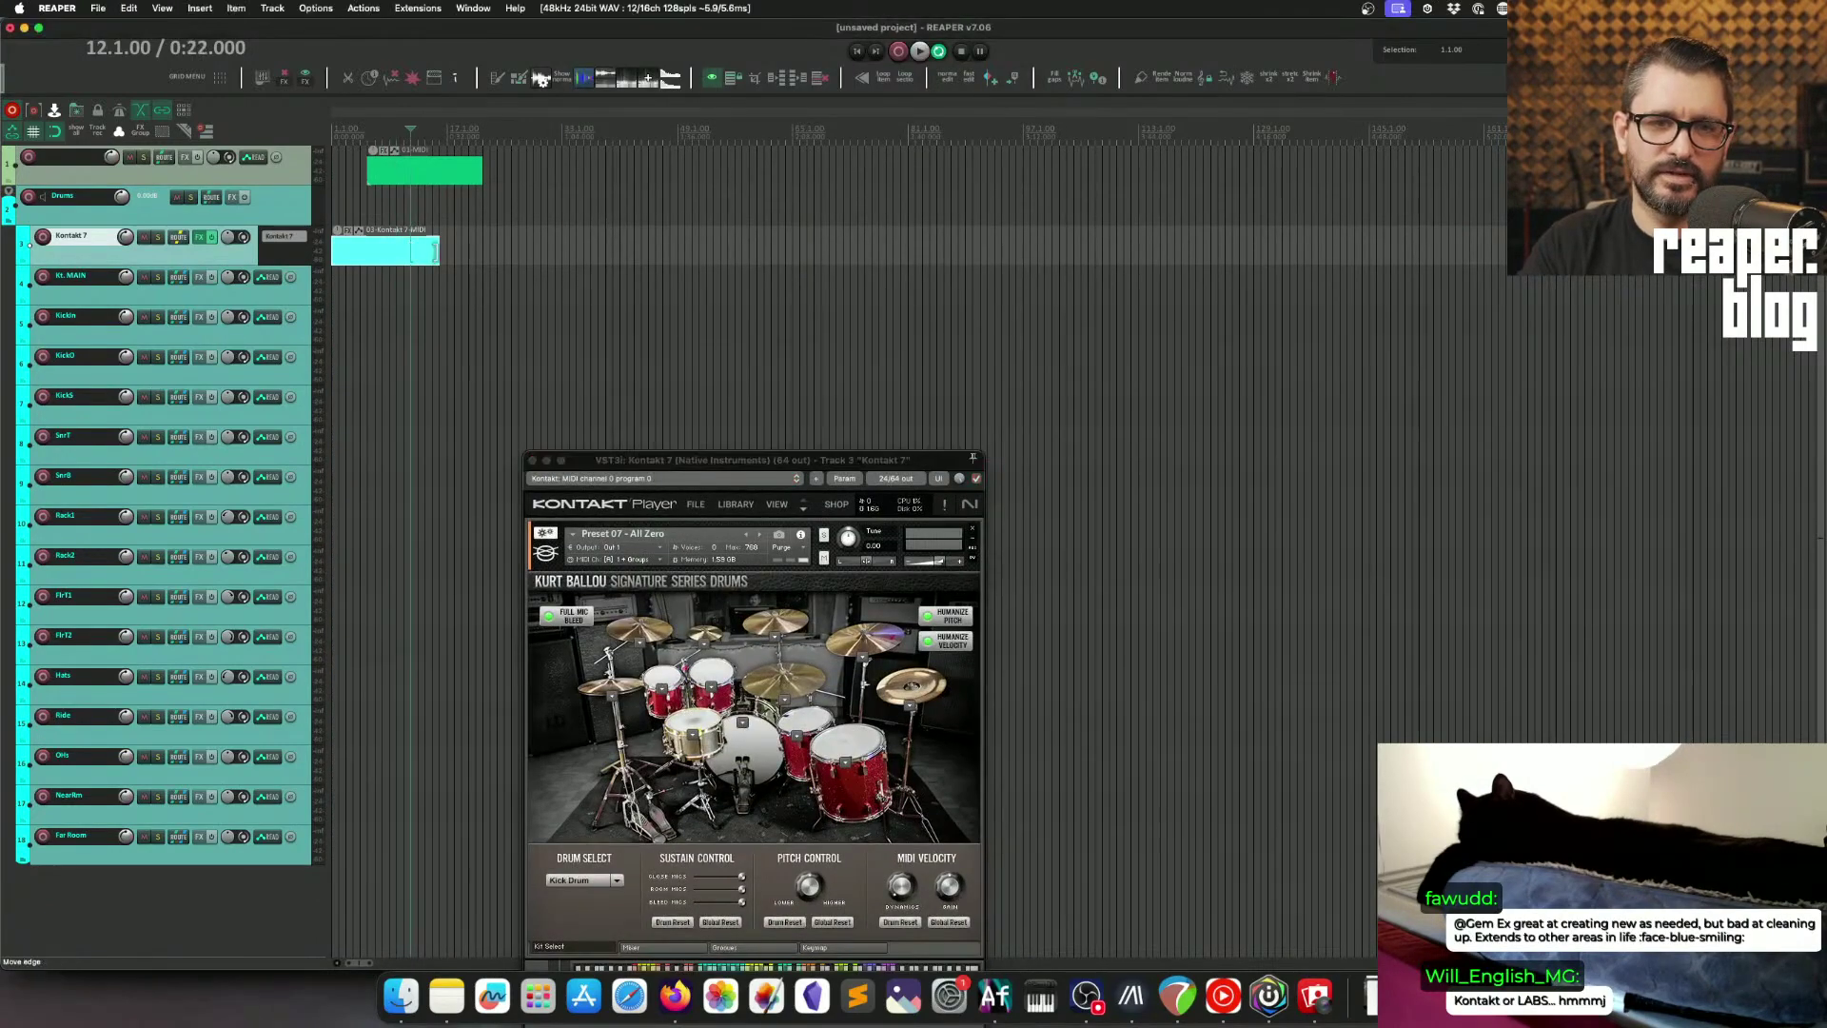
left_click_drag(439, 252, 1138, 290)
left_click(385, 255)
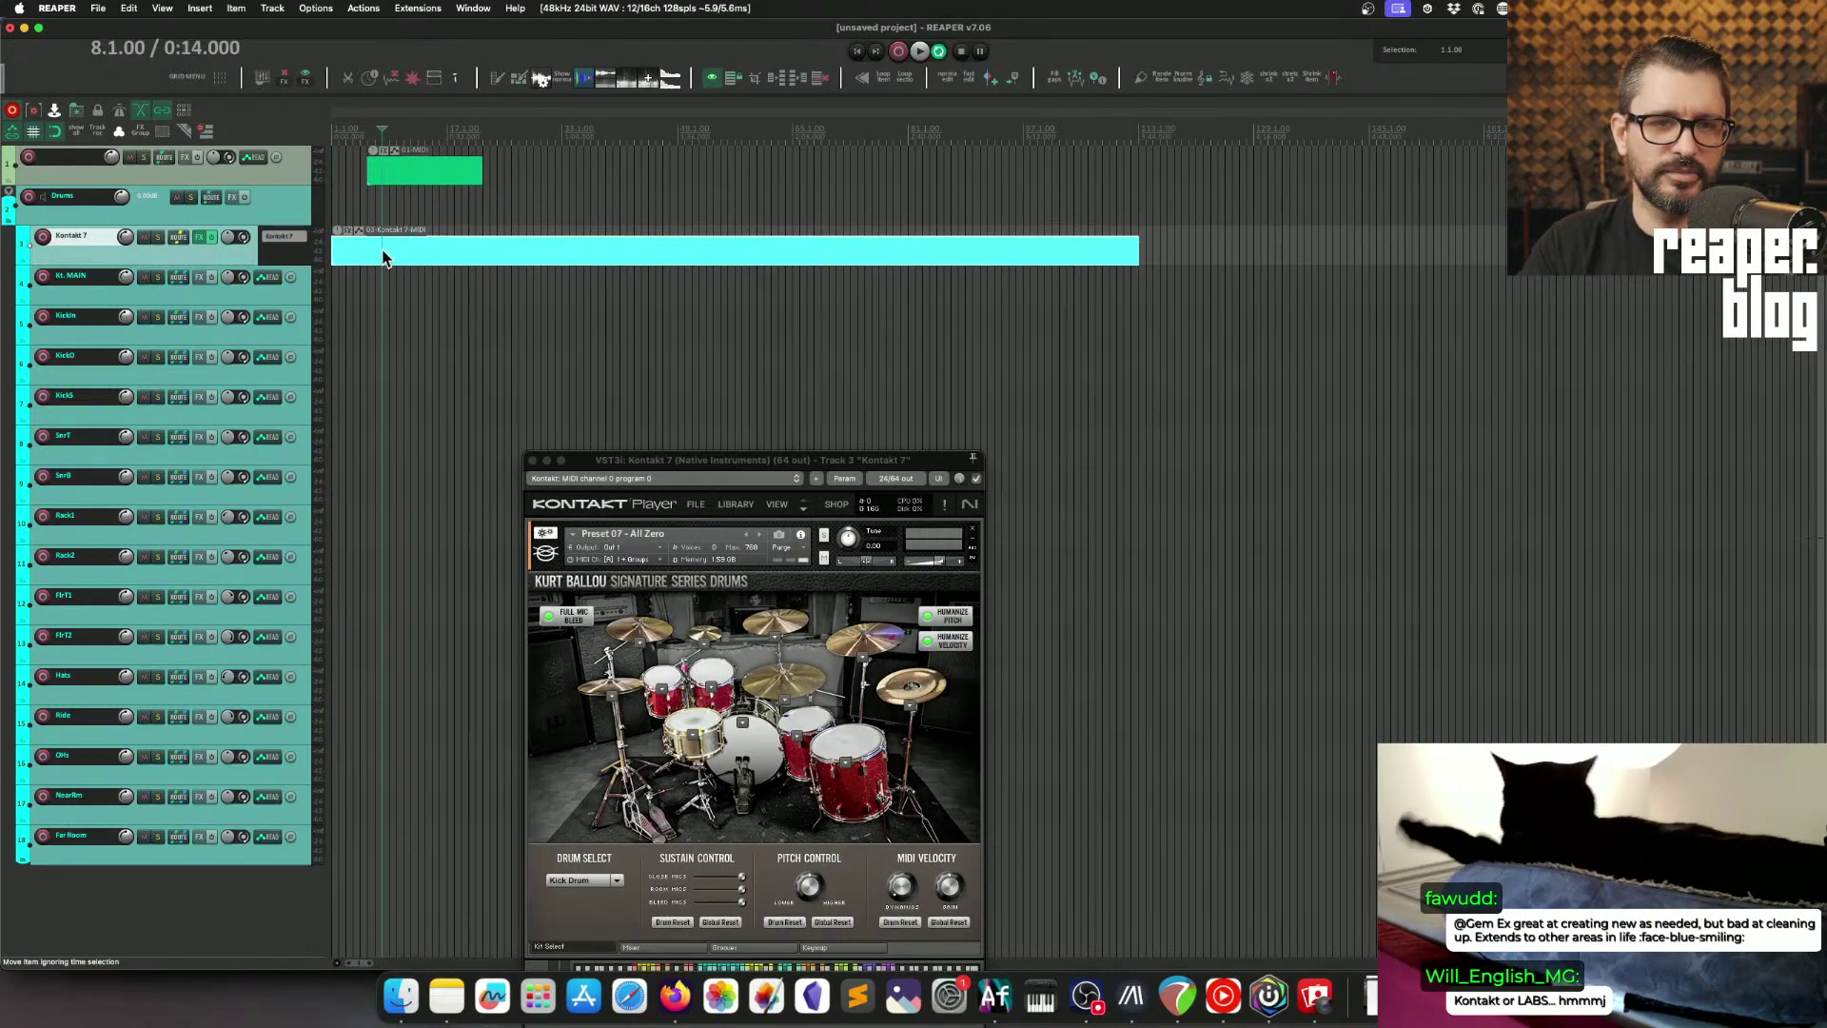
Step: In the MIDI editor, load the drum note names, switch toolbar, and show notes as a named drum list
double_click(385, 255)
right_click(53, 350)
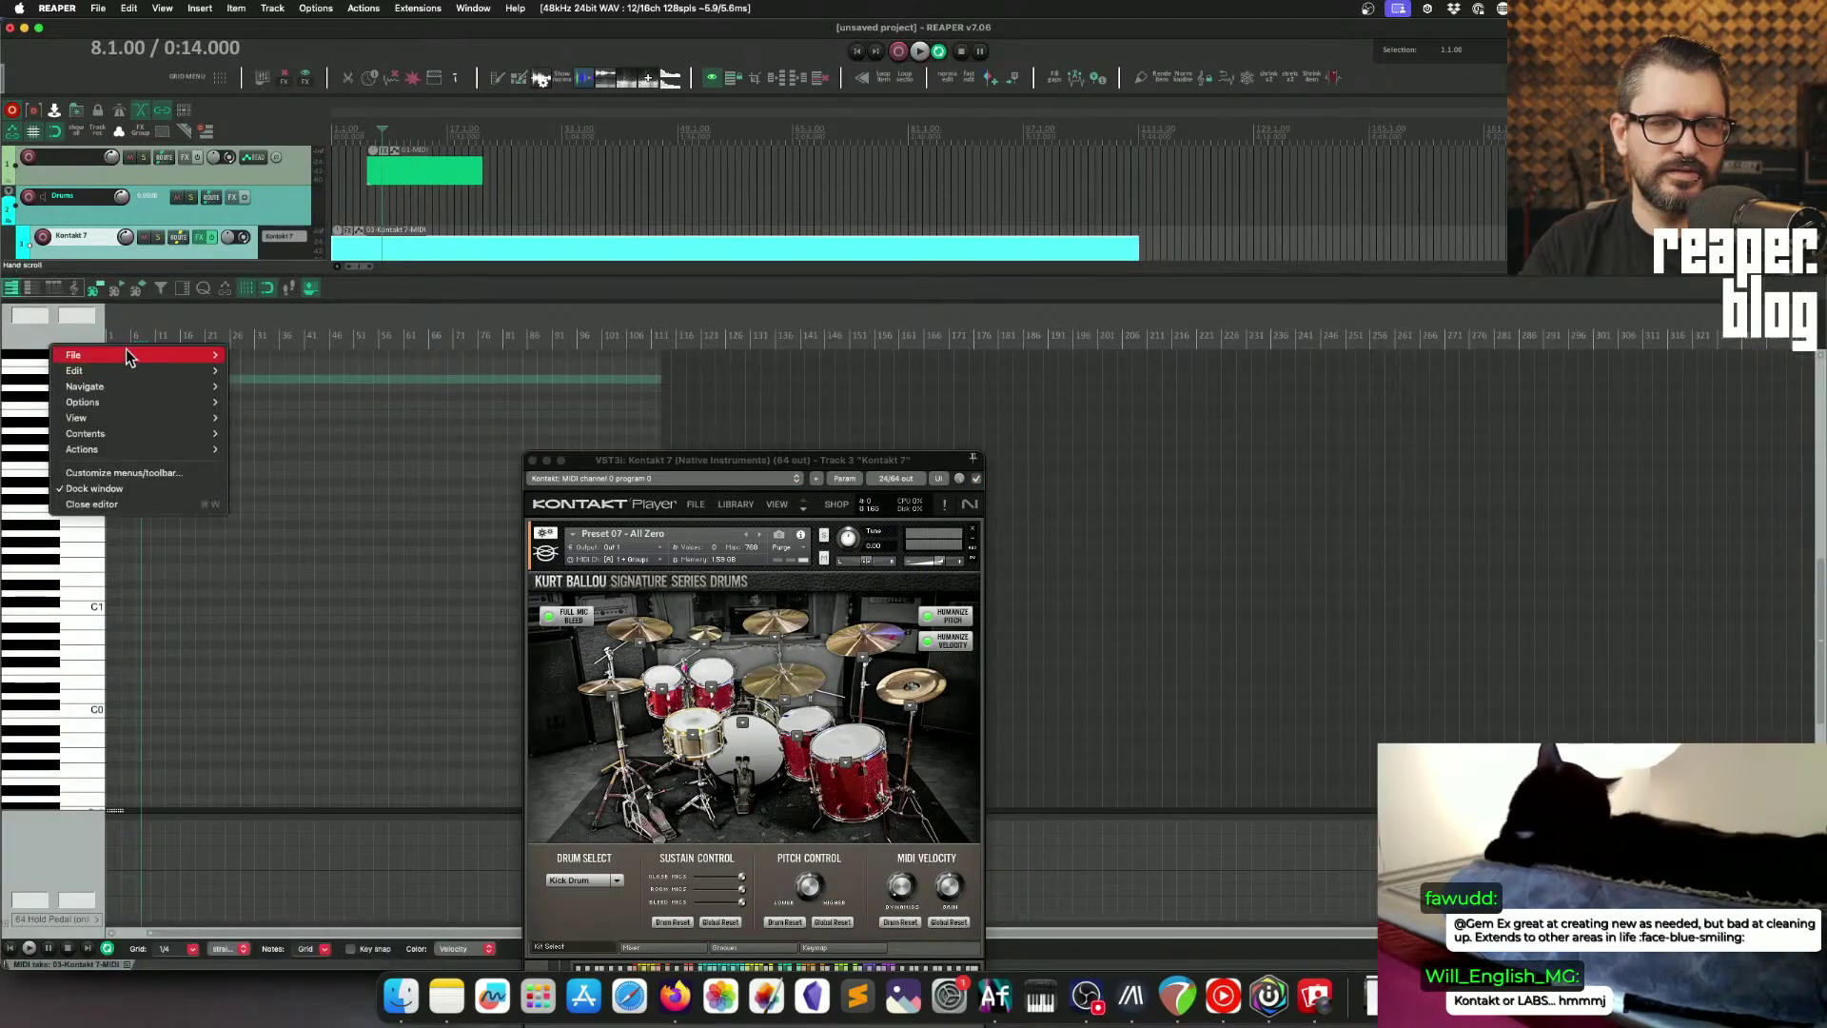
mouse_move(338, 428)
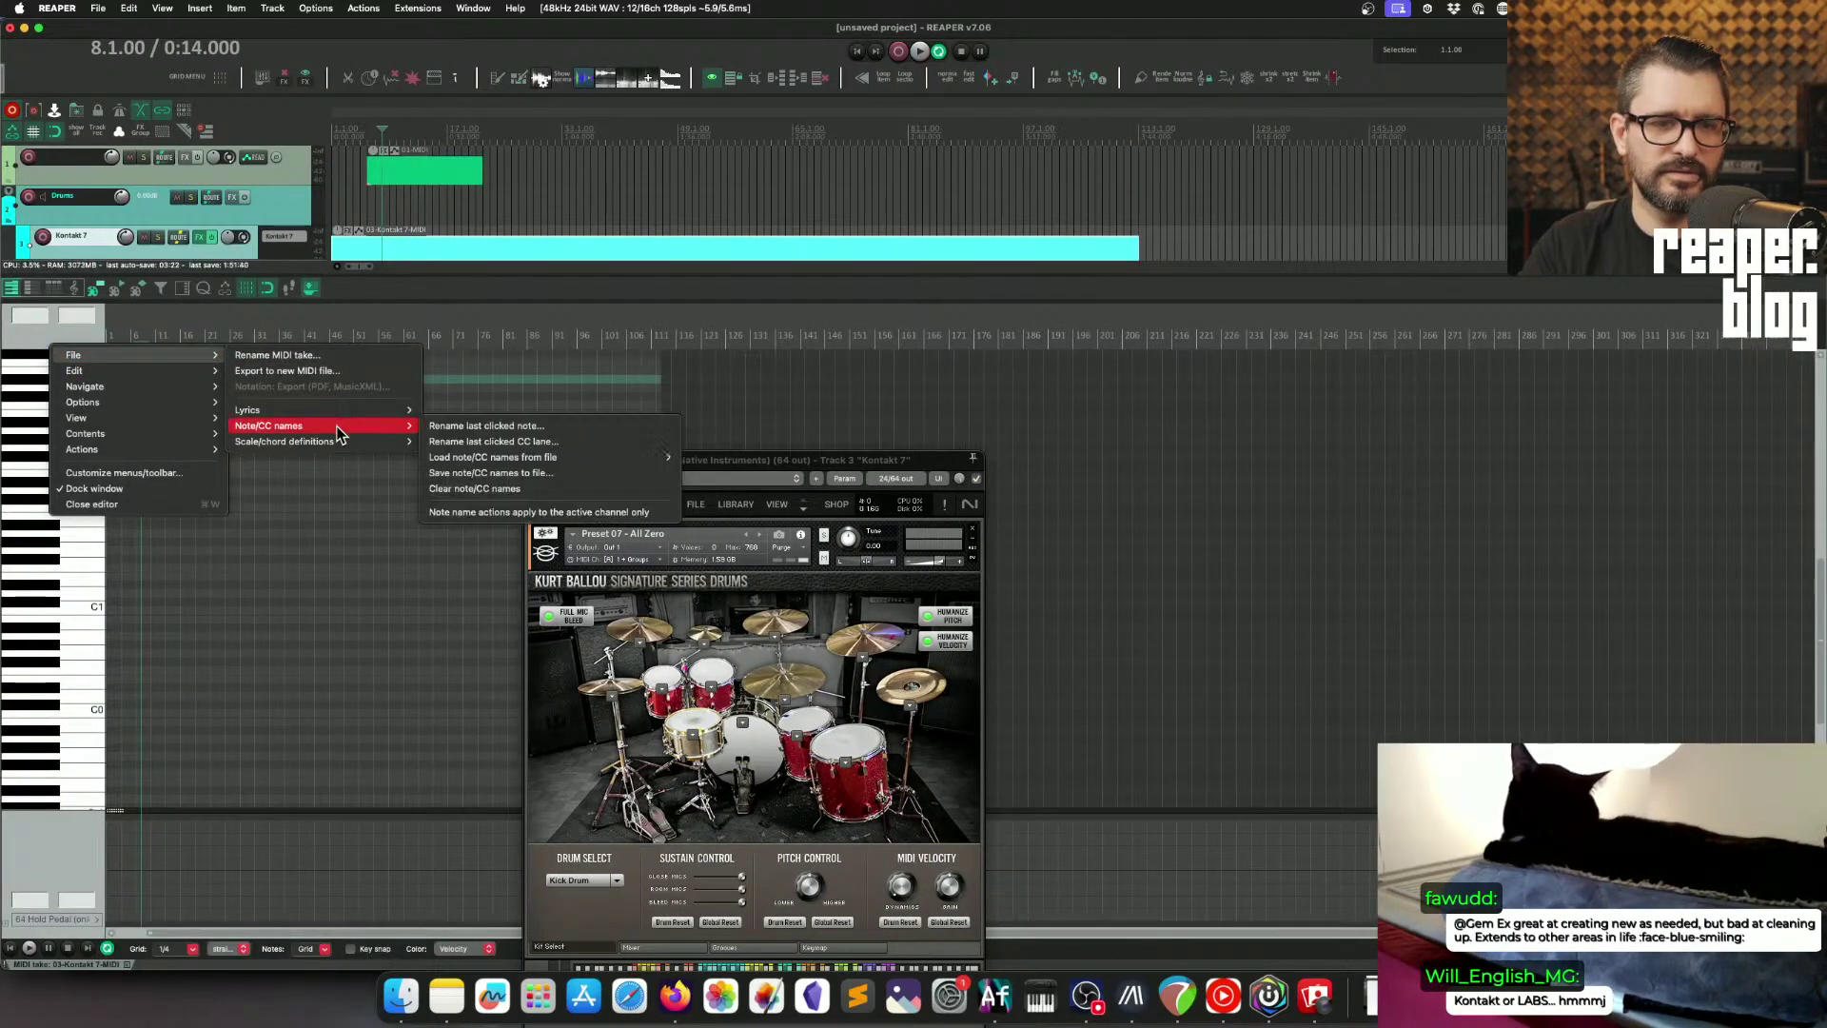
key("Escape")
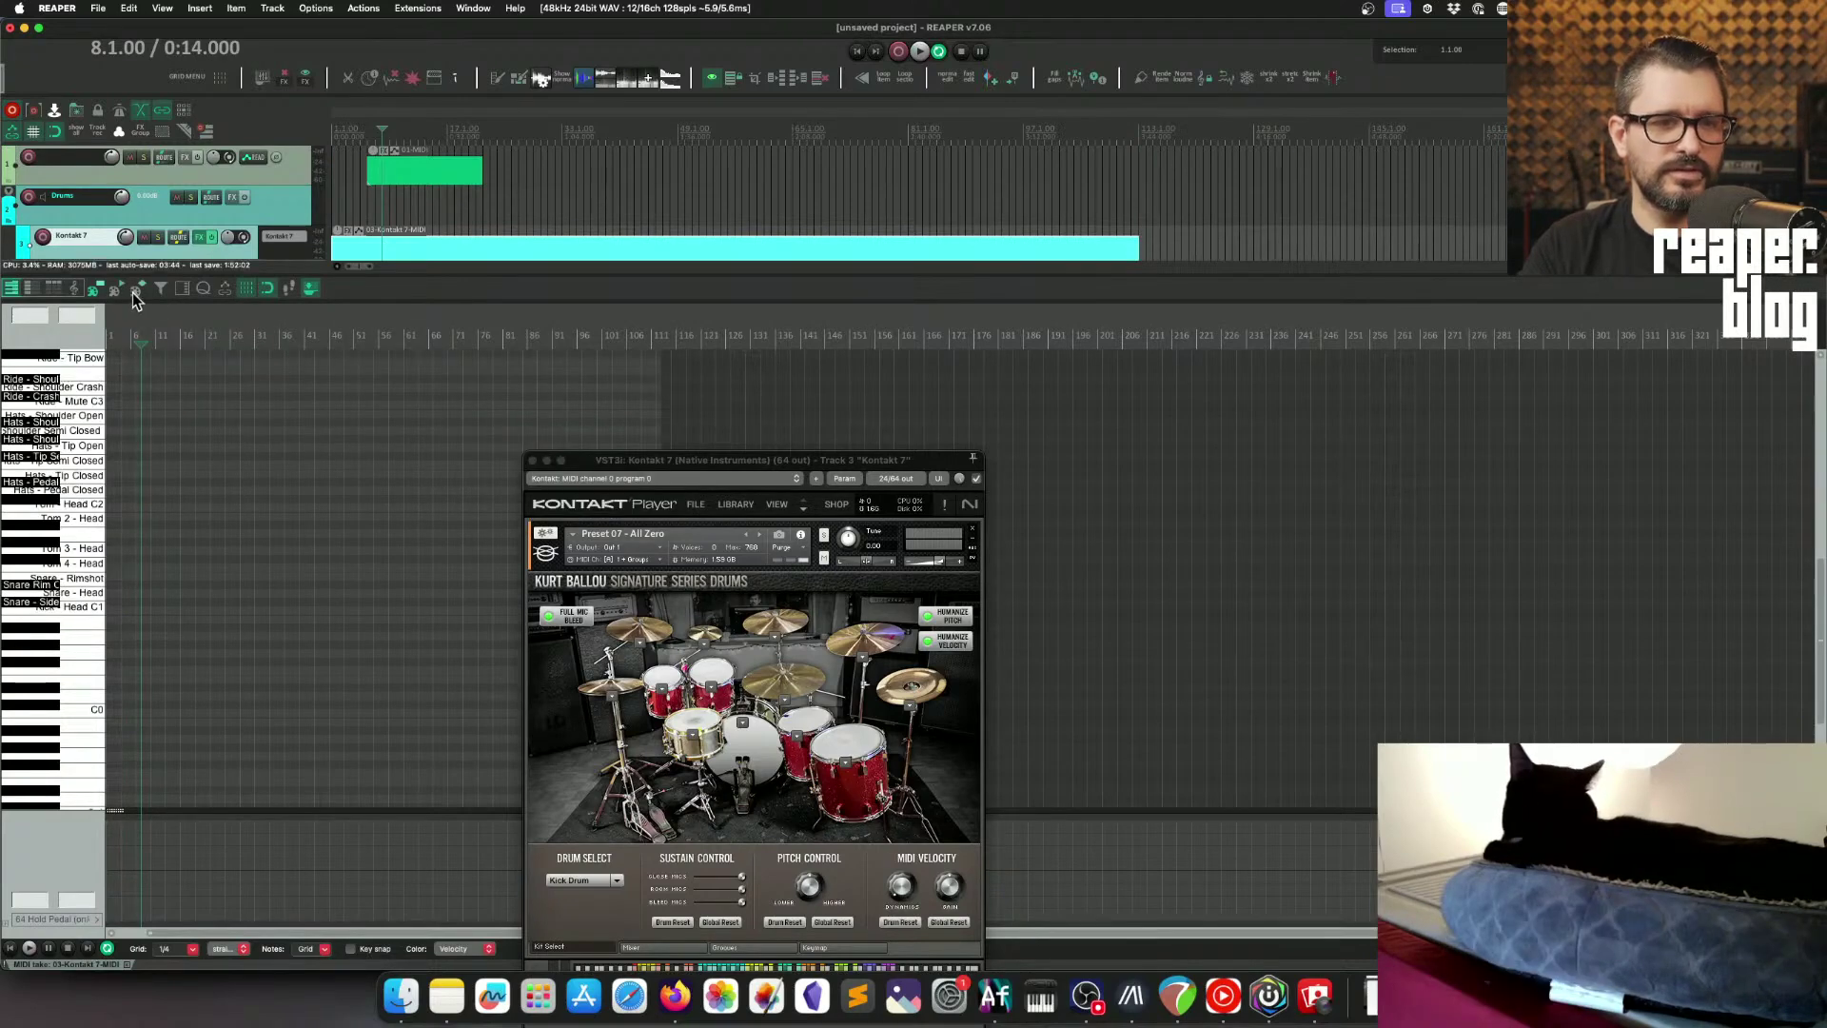
right_click(364, 292)
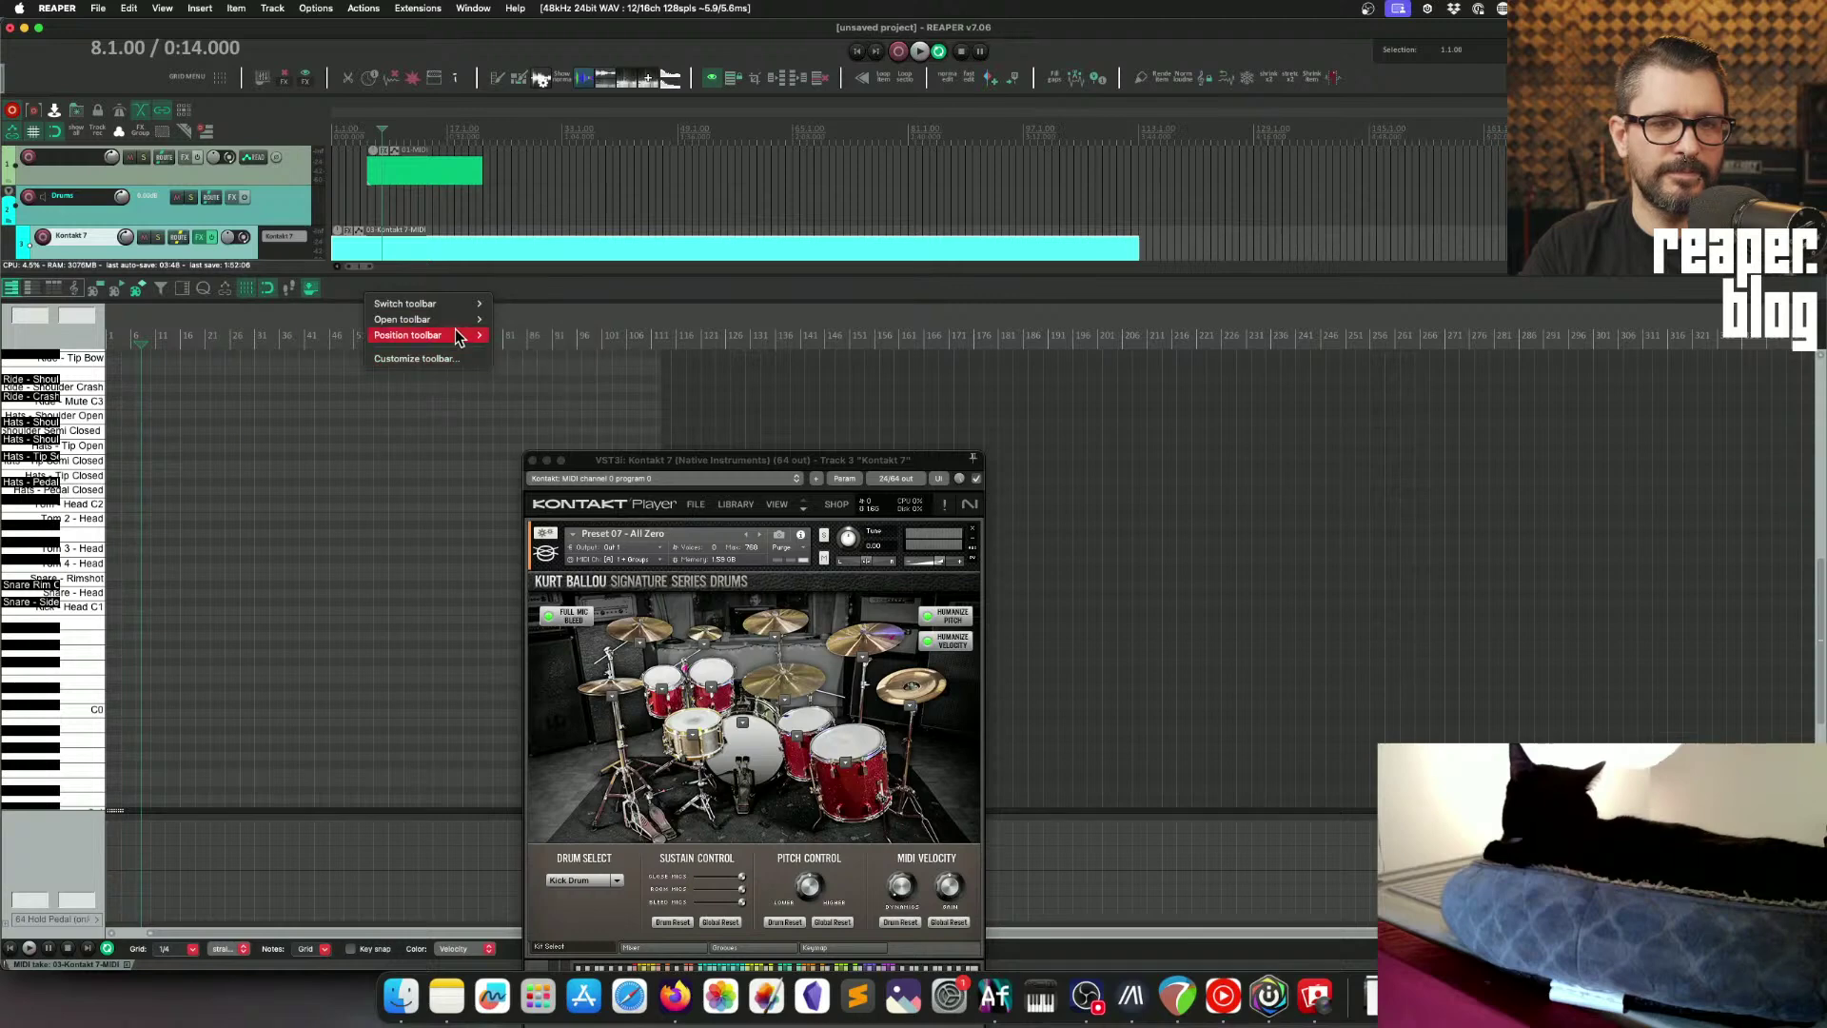
mouse_move(461, 304)
mouse_move(575, 317)
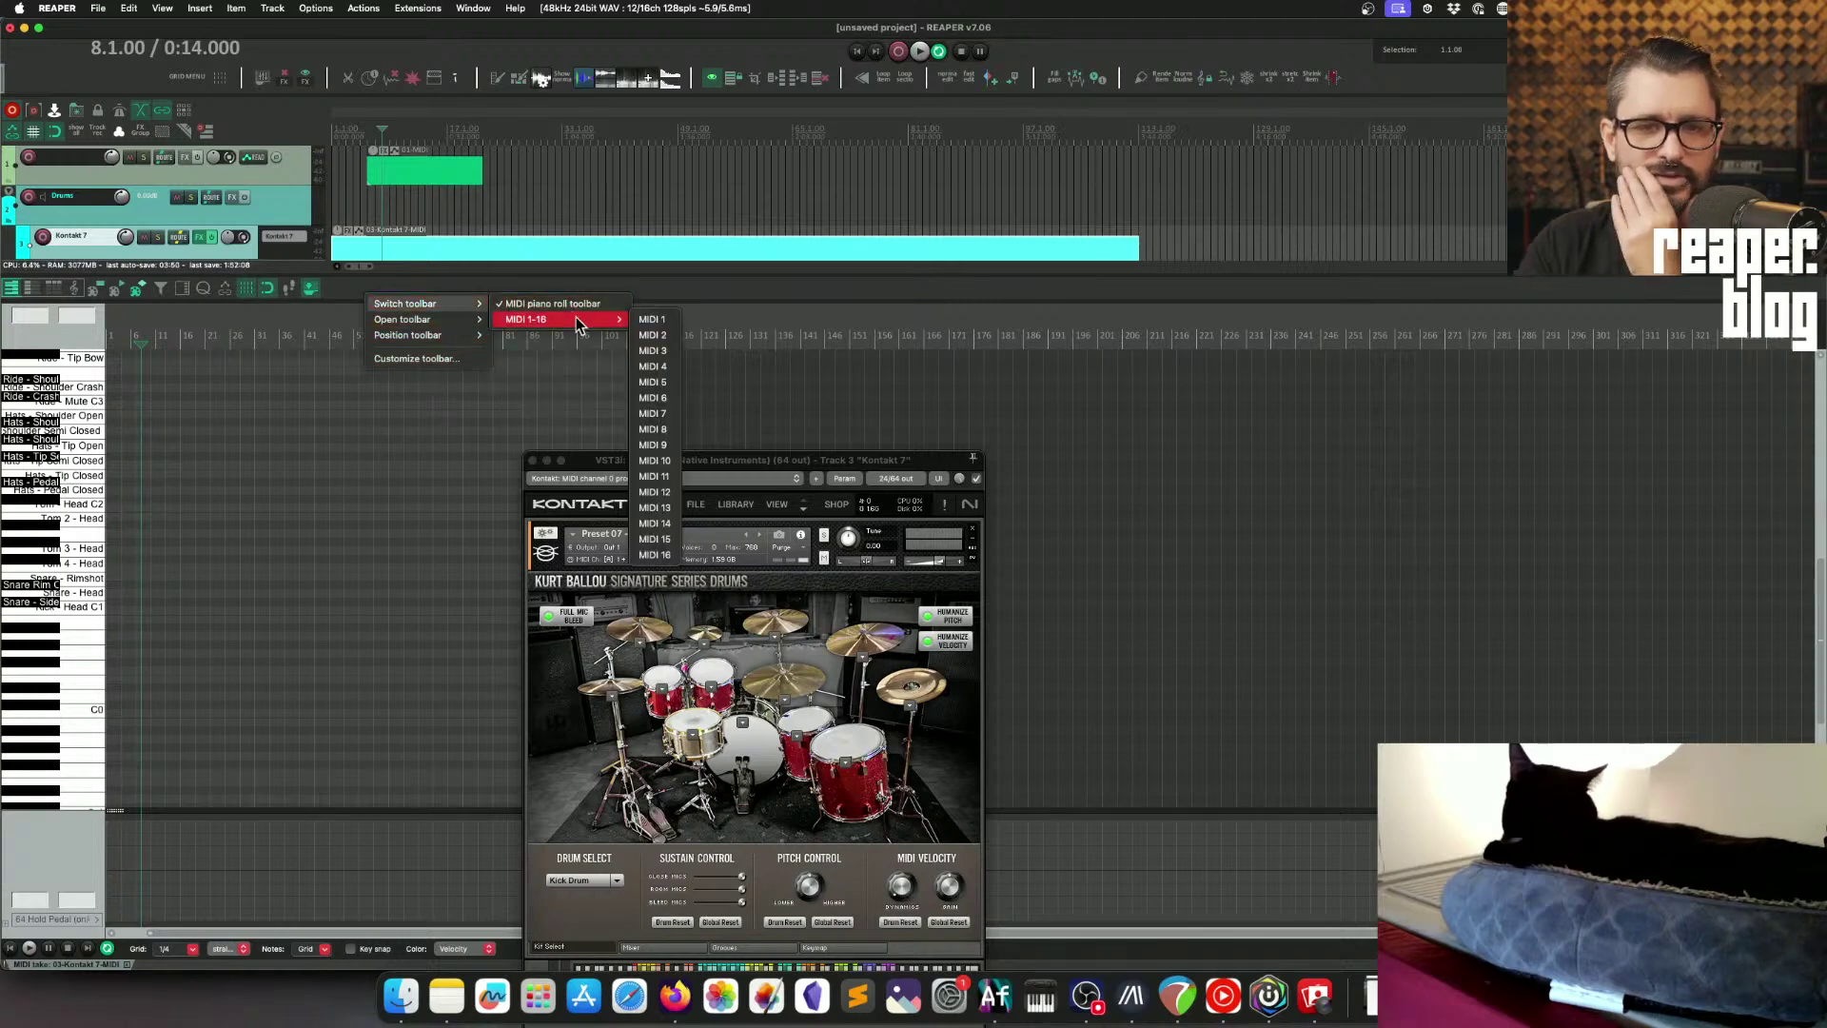
left_click(657, 320)
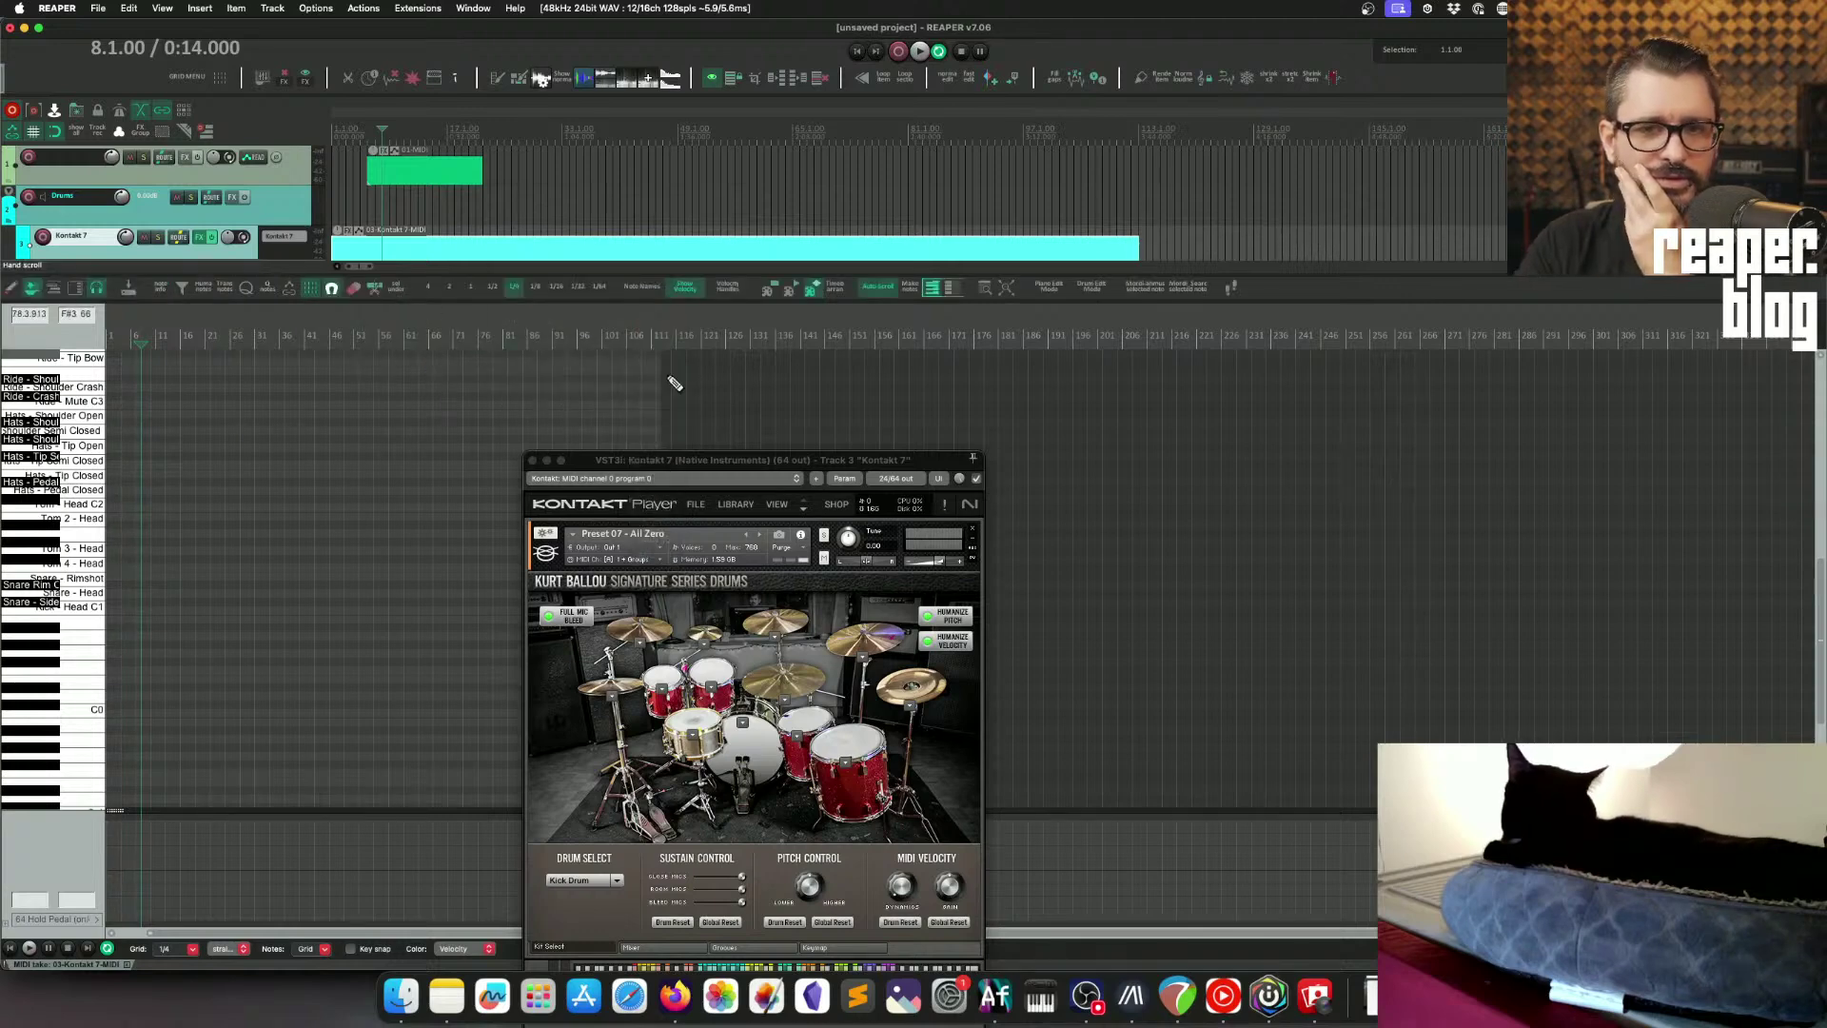
left_click(1086, 289)
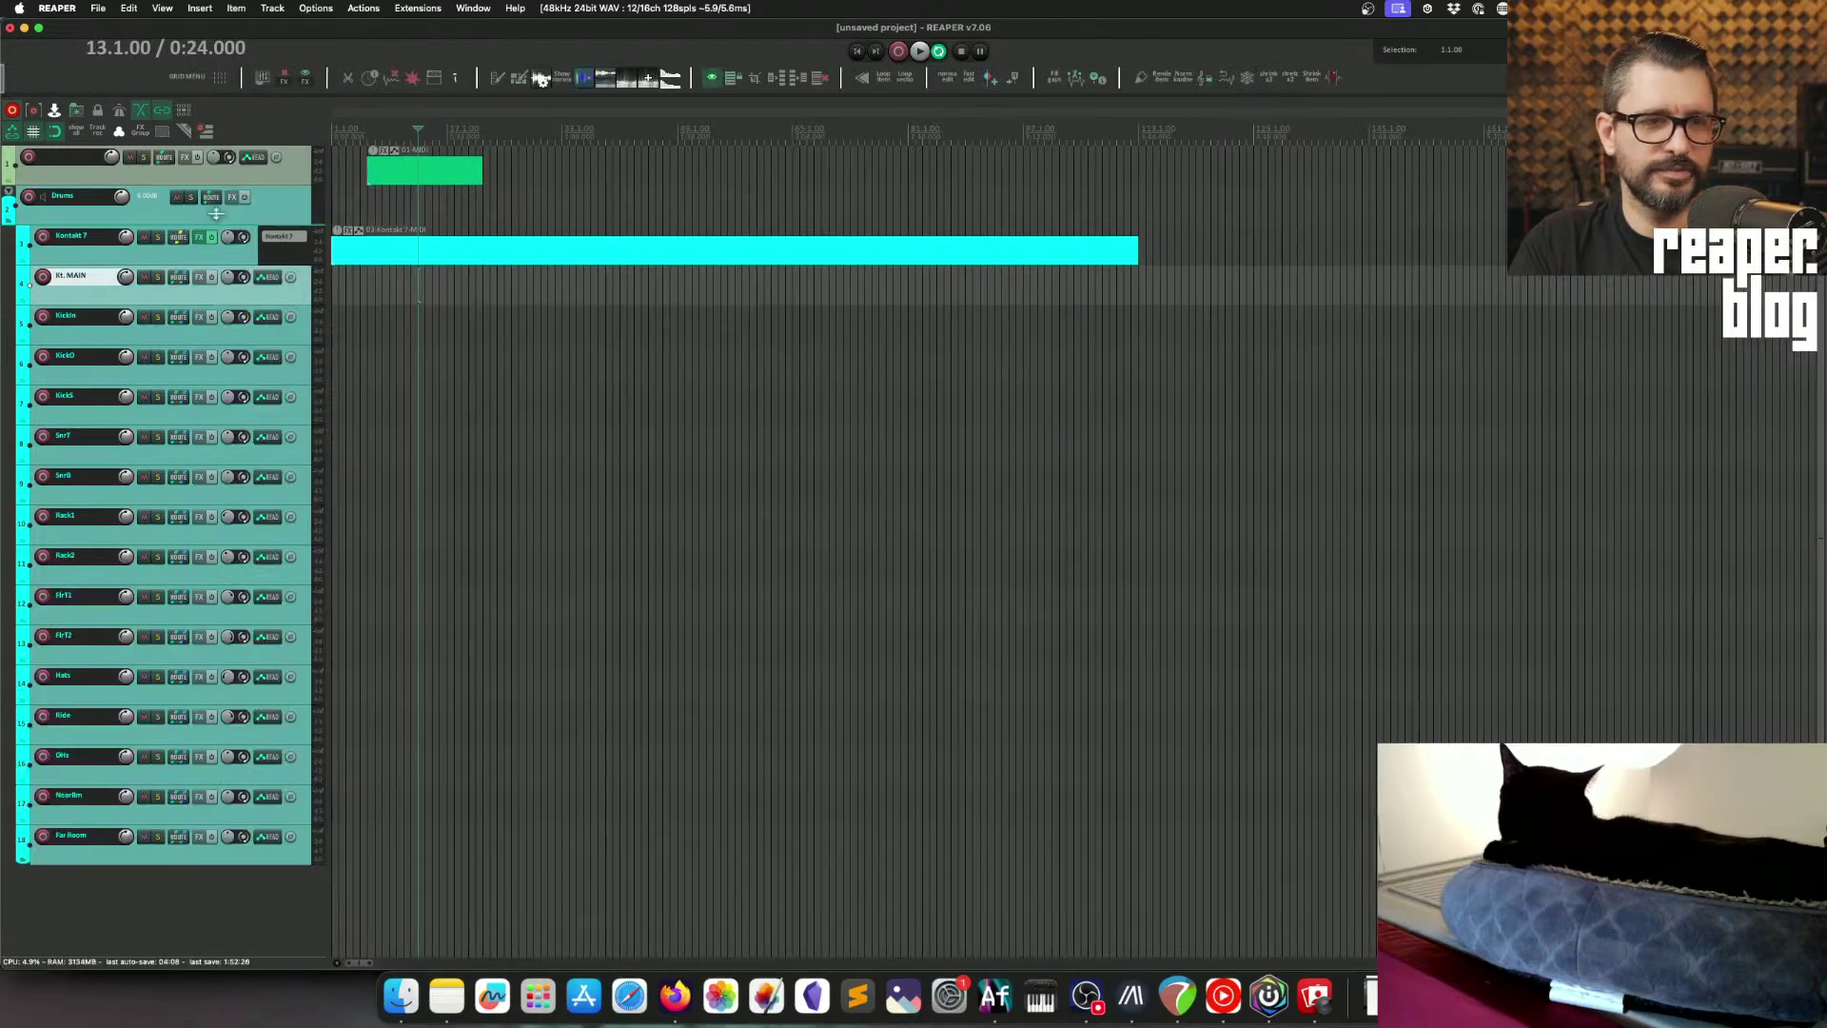
Step: Save the Drums tracks with items over the Instruments 'Kurt Ballou K7 Multi-out' template, then delete them
left_click(277, 211)
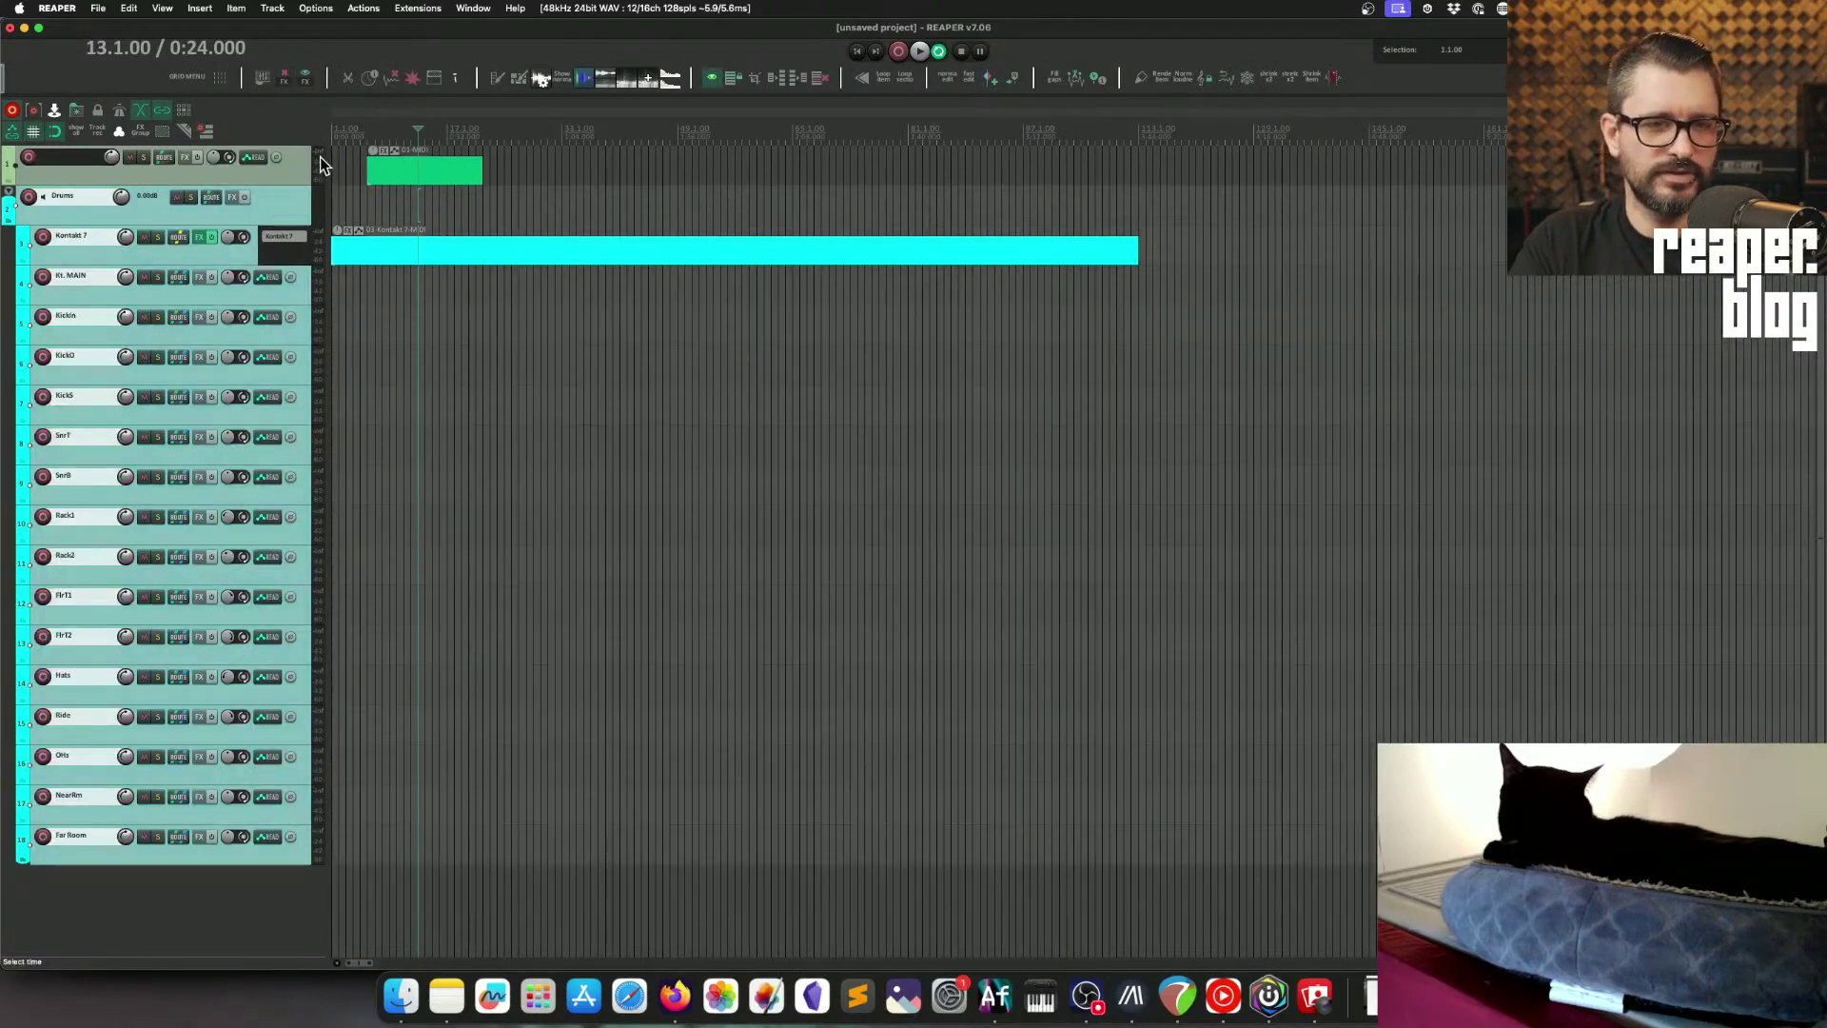
right_click(272, 208)
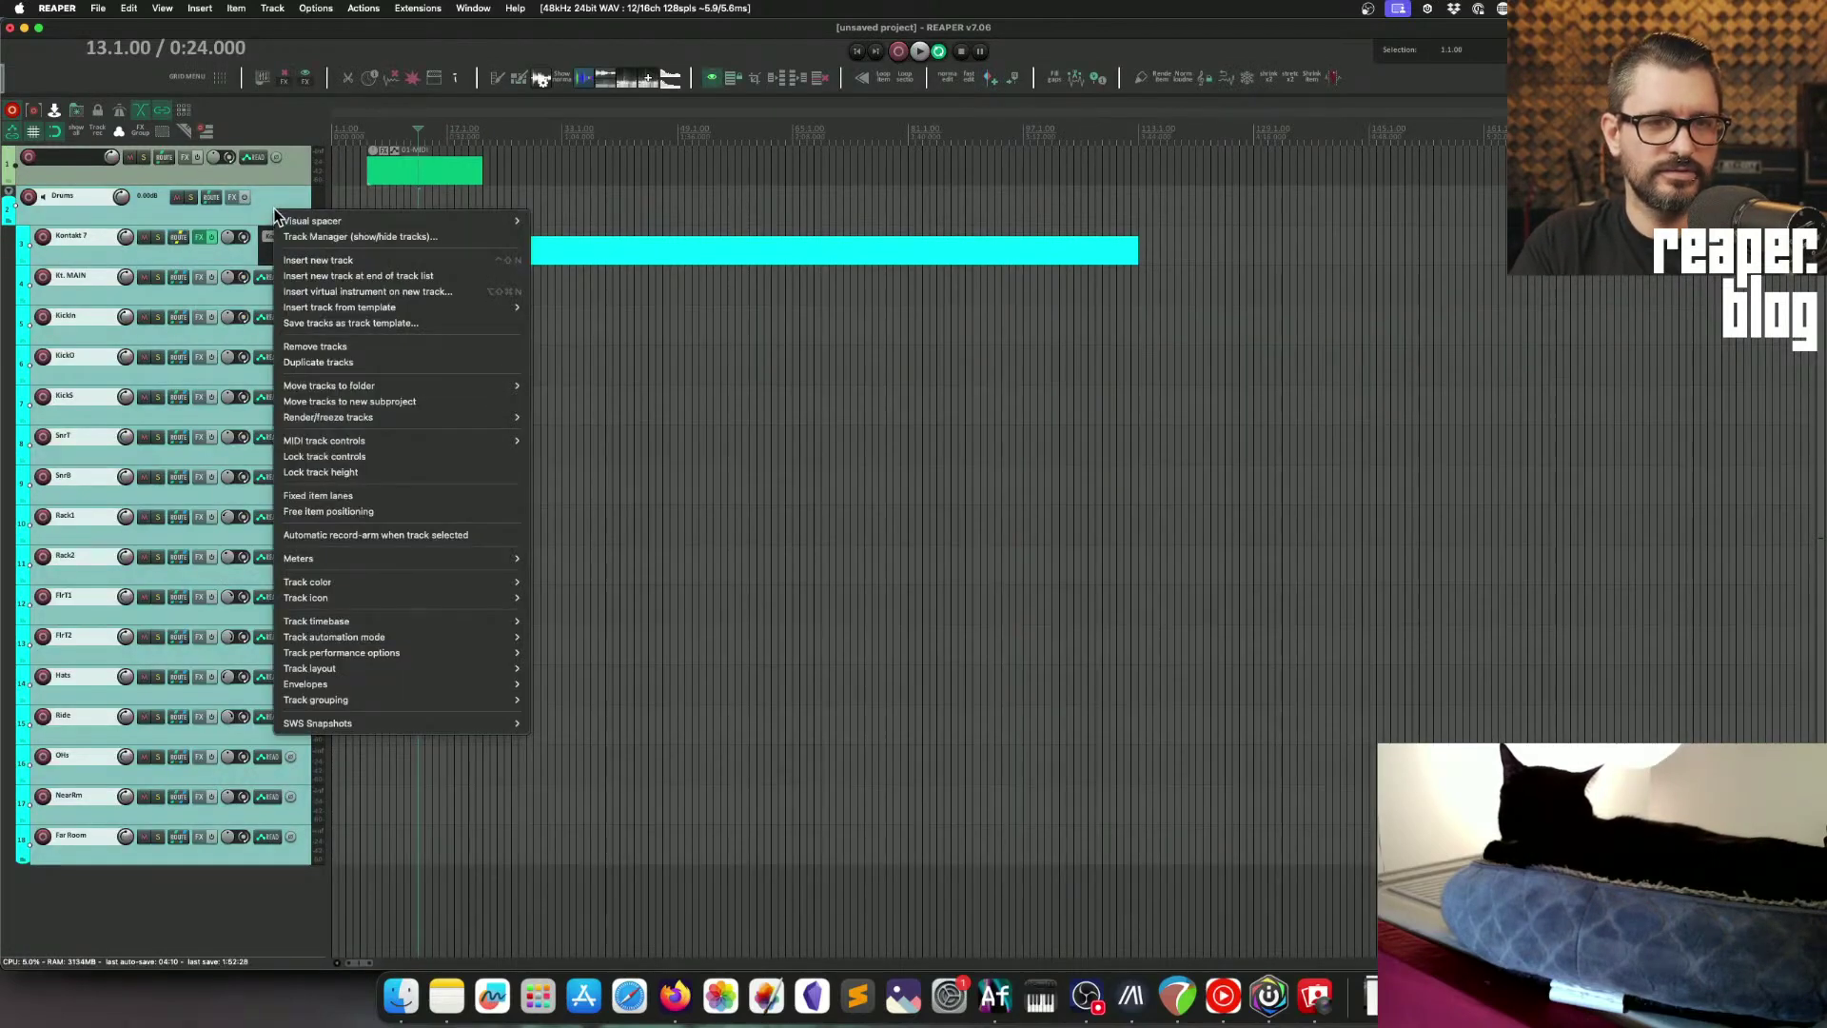
left_click(377, 324)
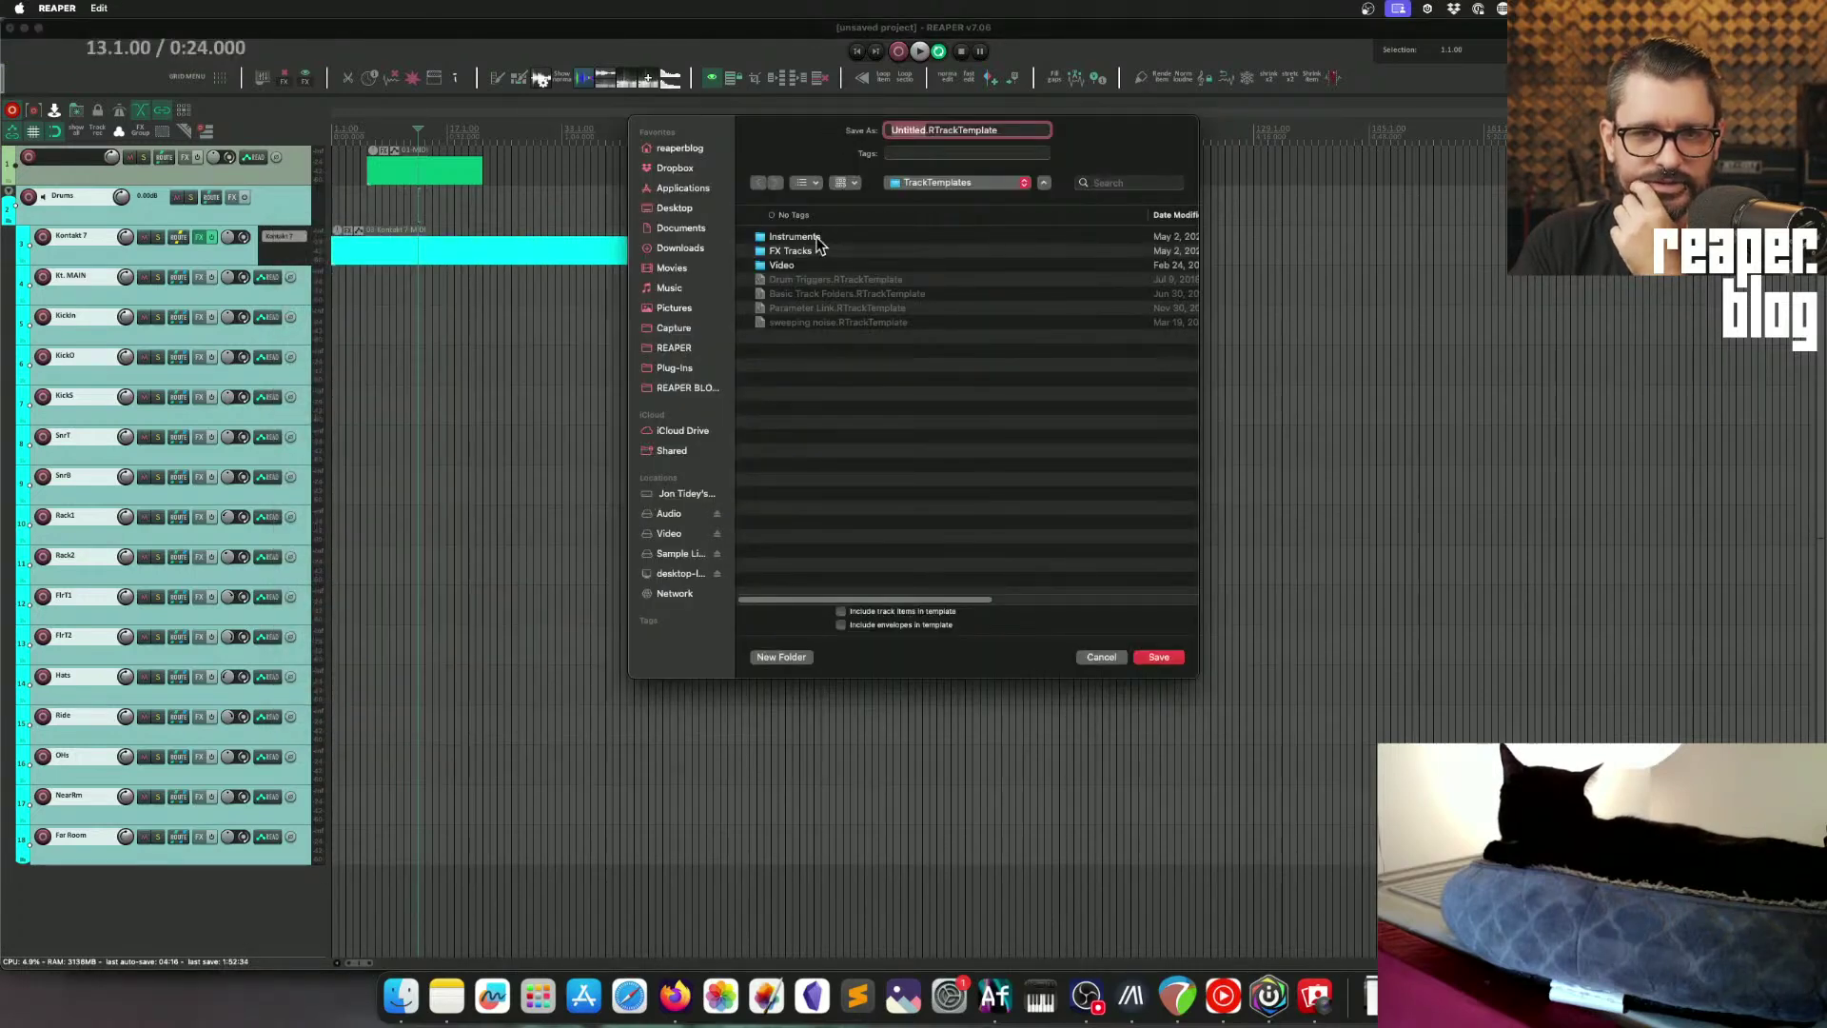
double_click(817, 238)
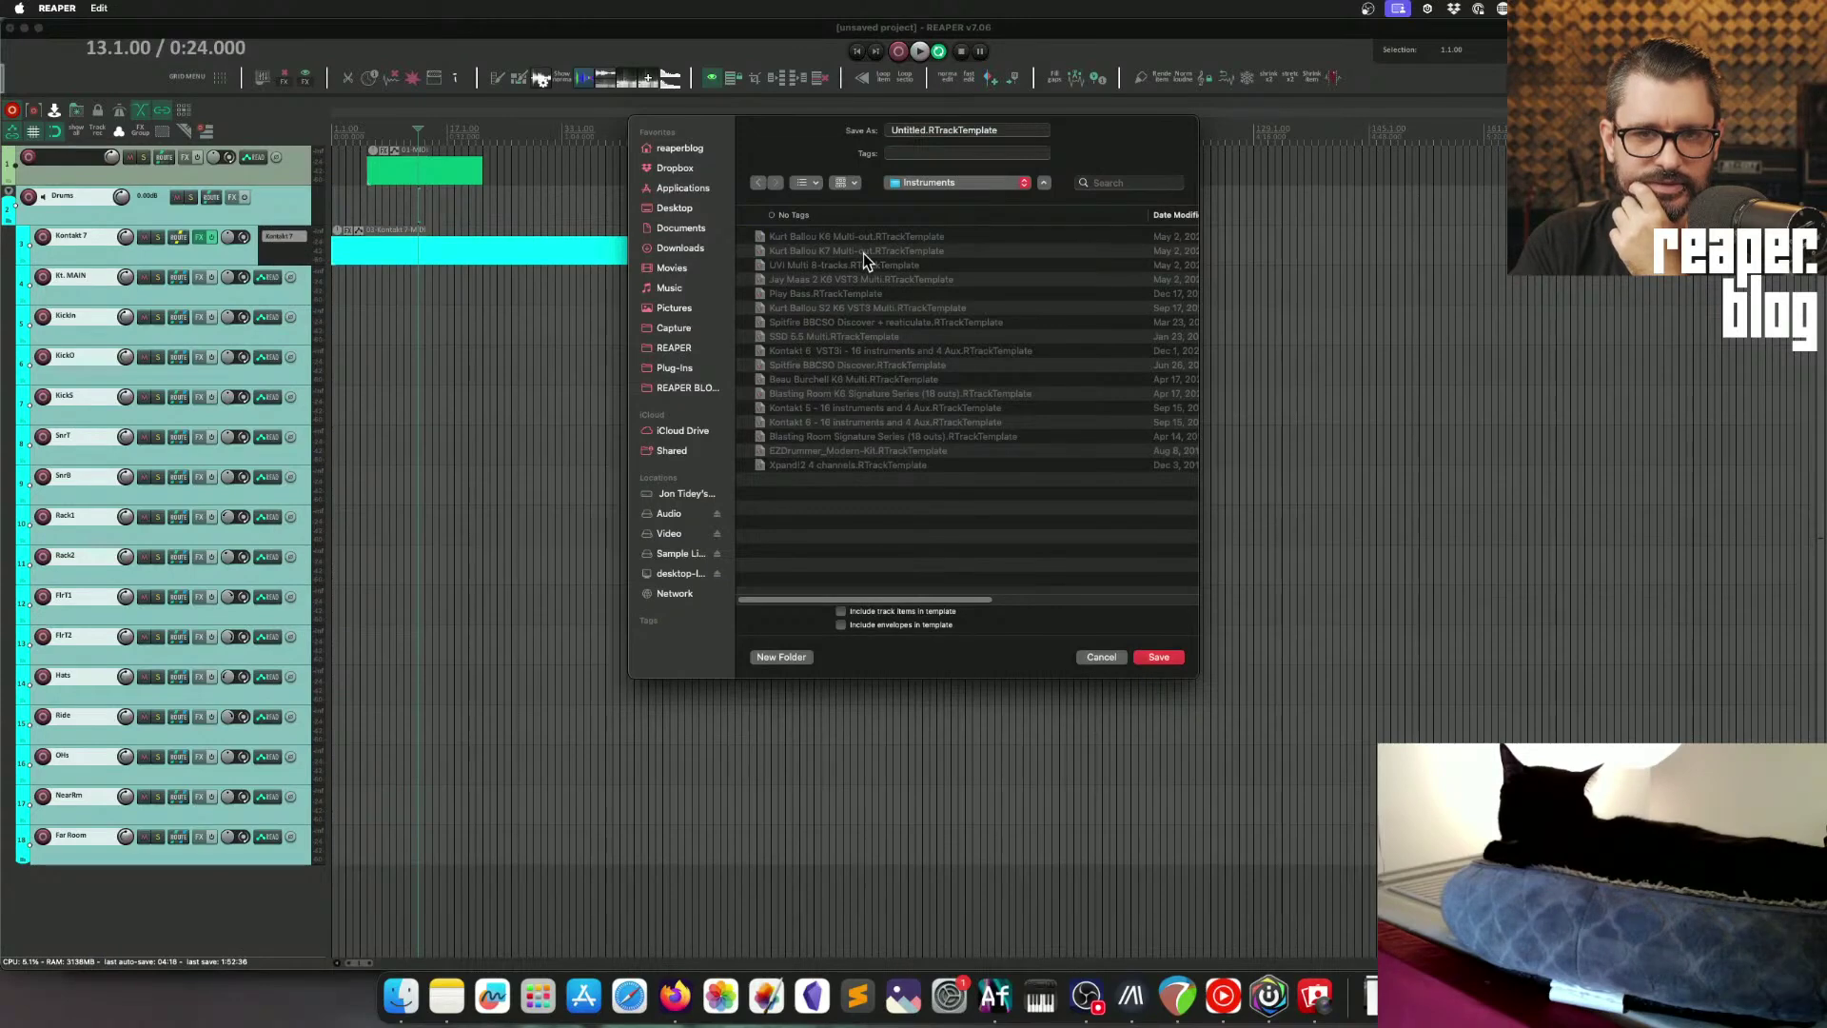
left_click(837, 250)
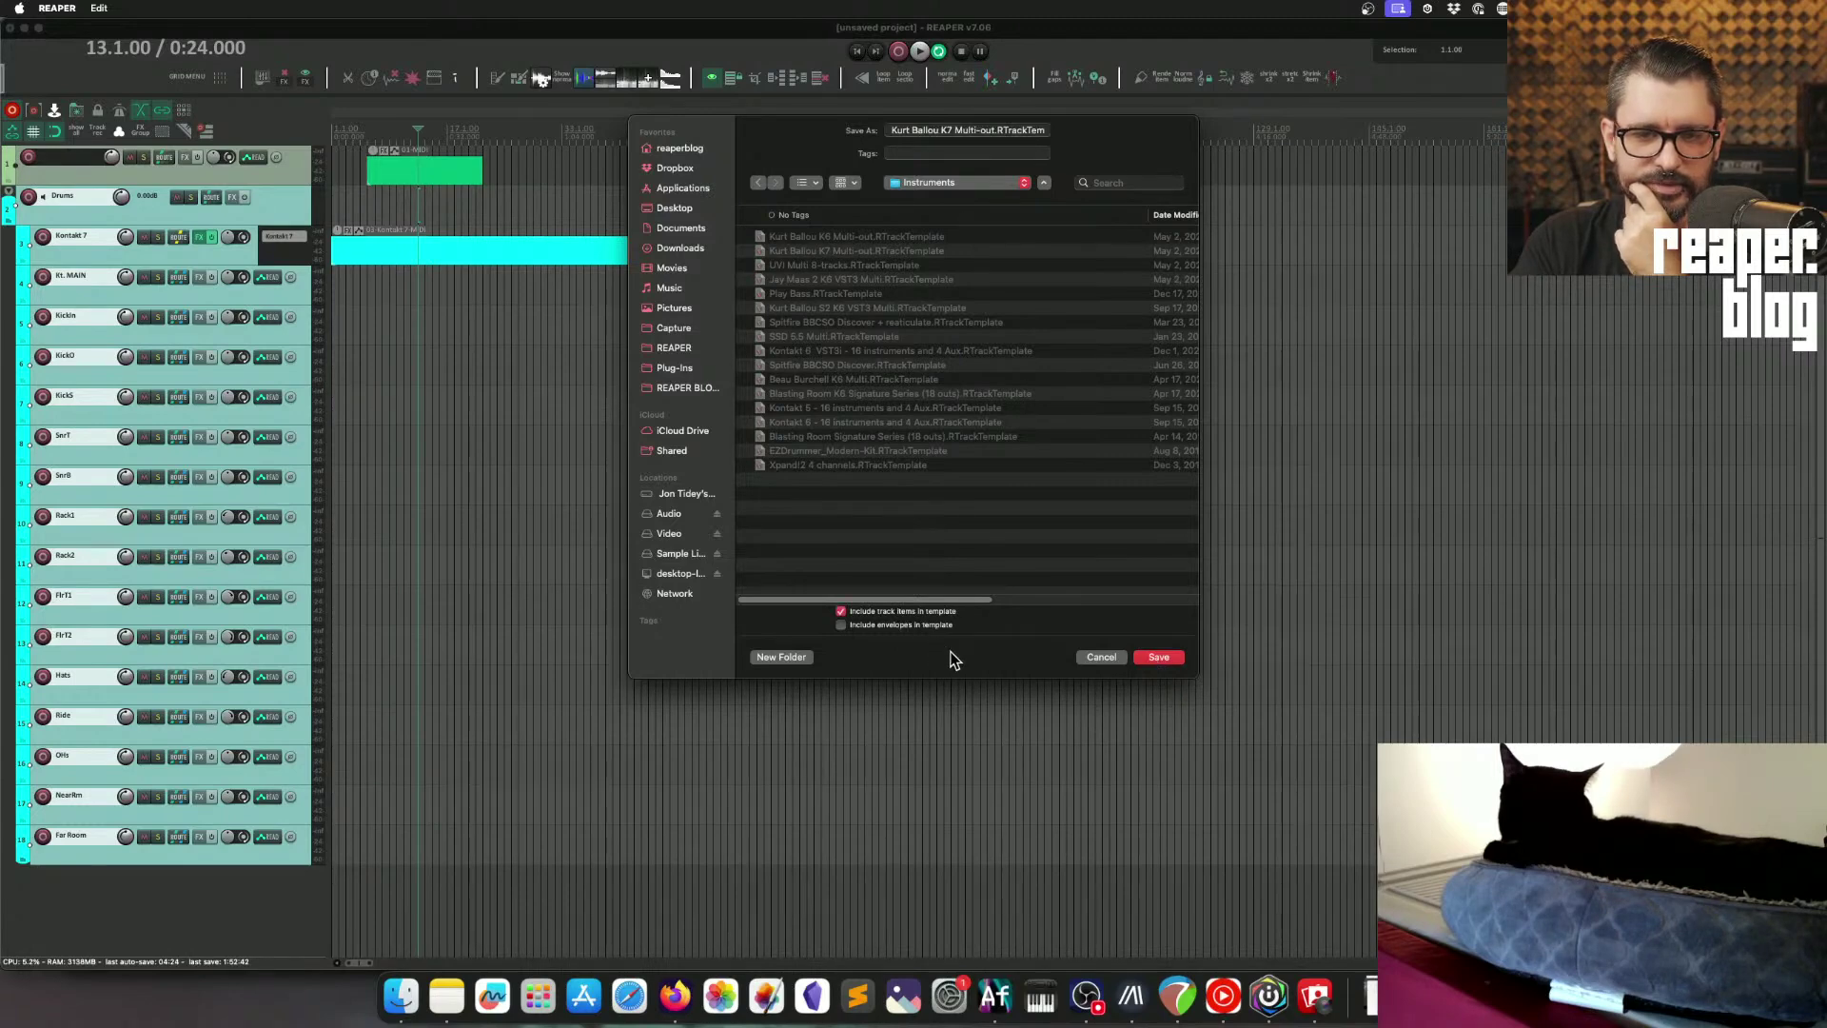
left_click(1145, 659)
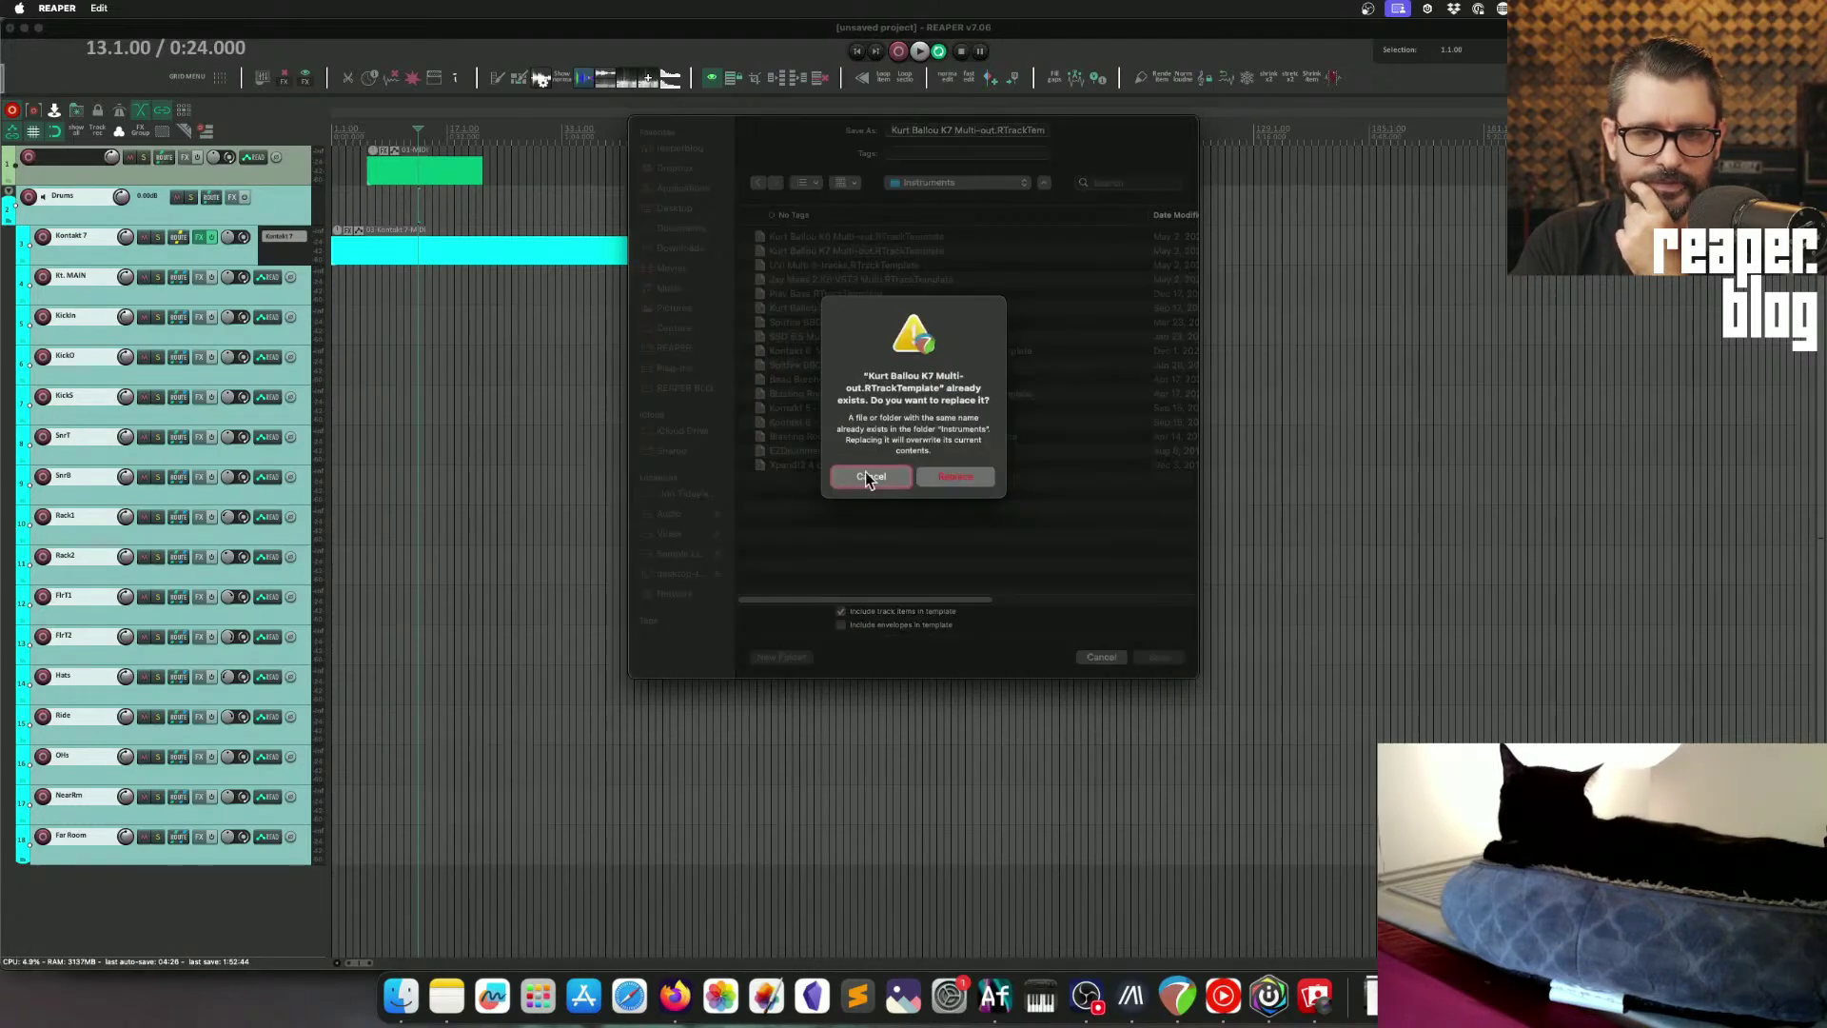
left_click(959, 479)
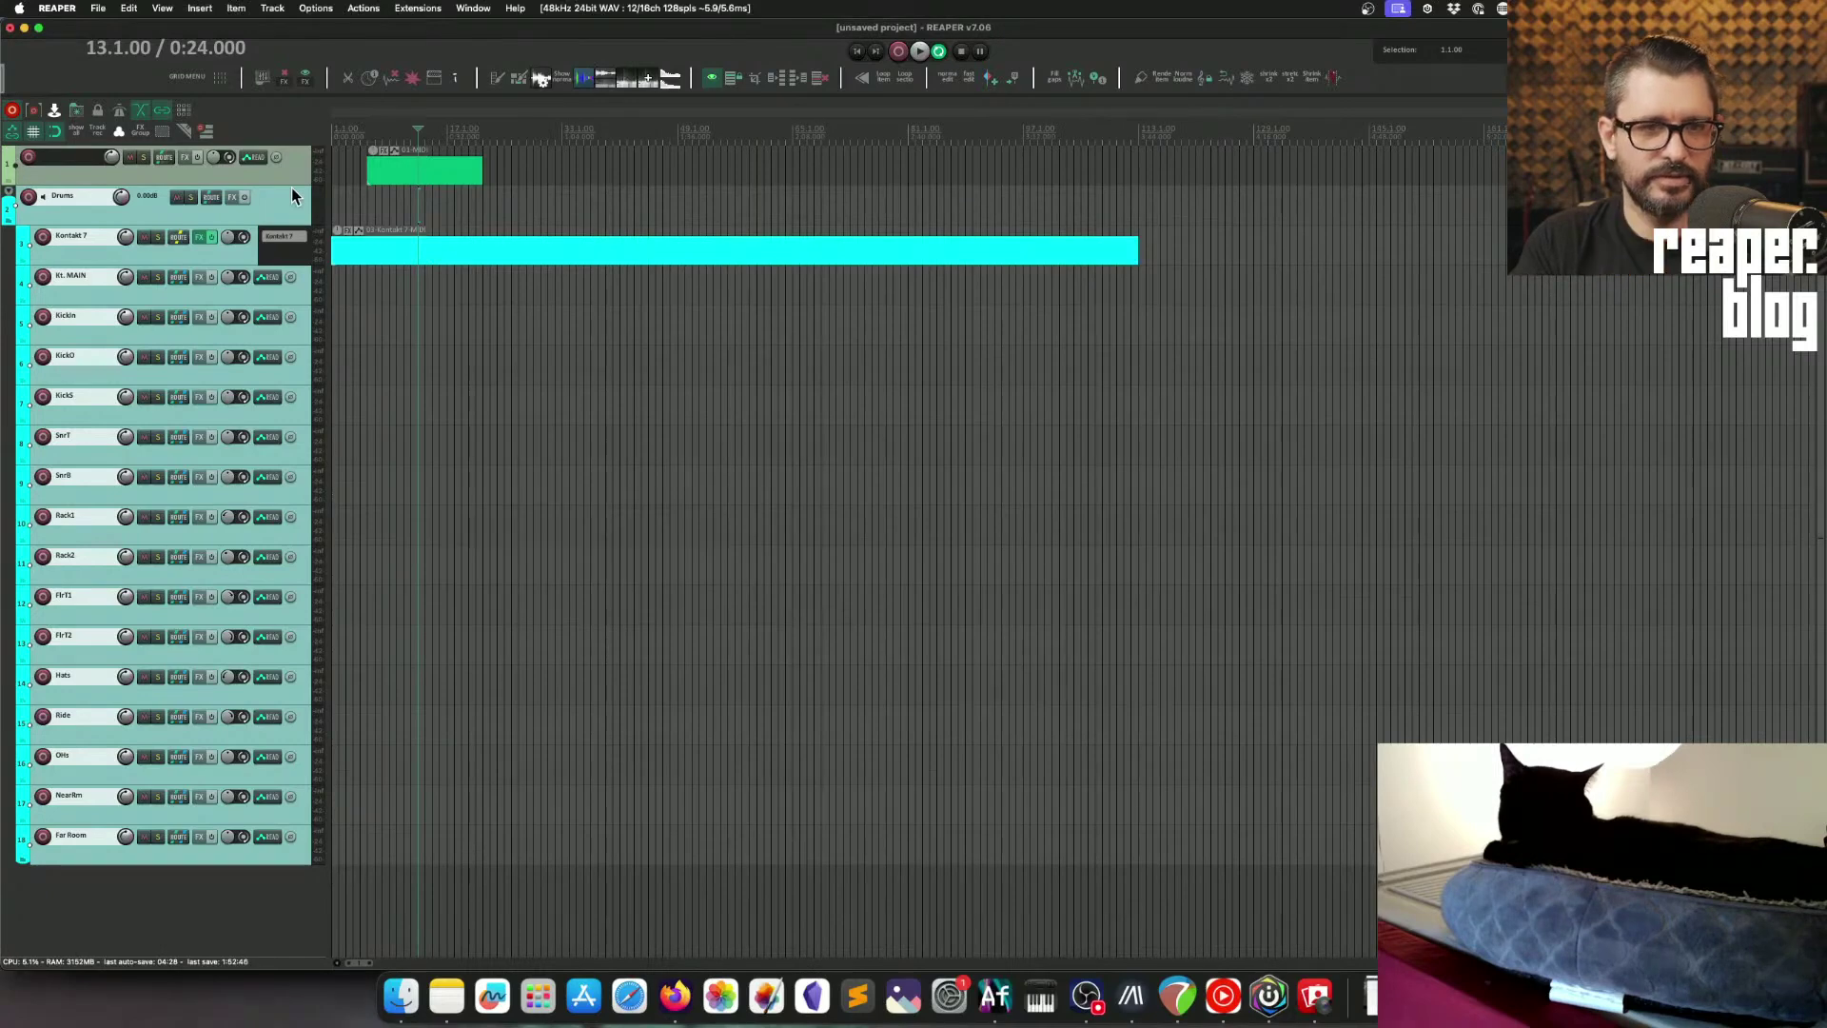
key("Delete")
Step: Inspect track 1's MIDI item in the MIDI editor with the piano keyboard view, then close it
double_click(367, 173)
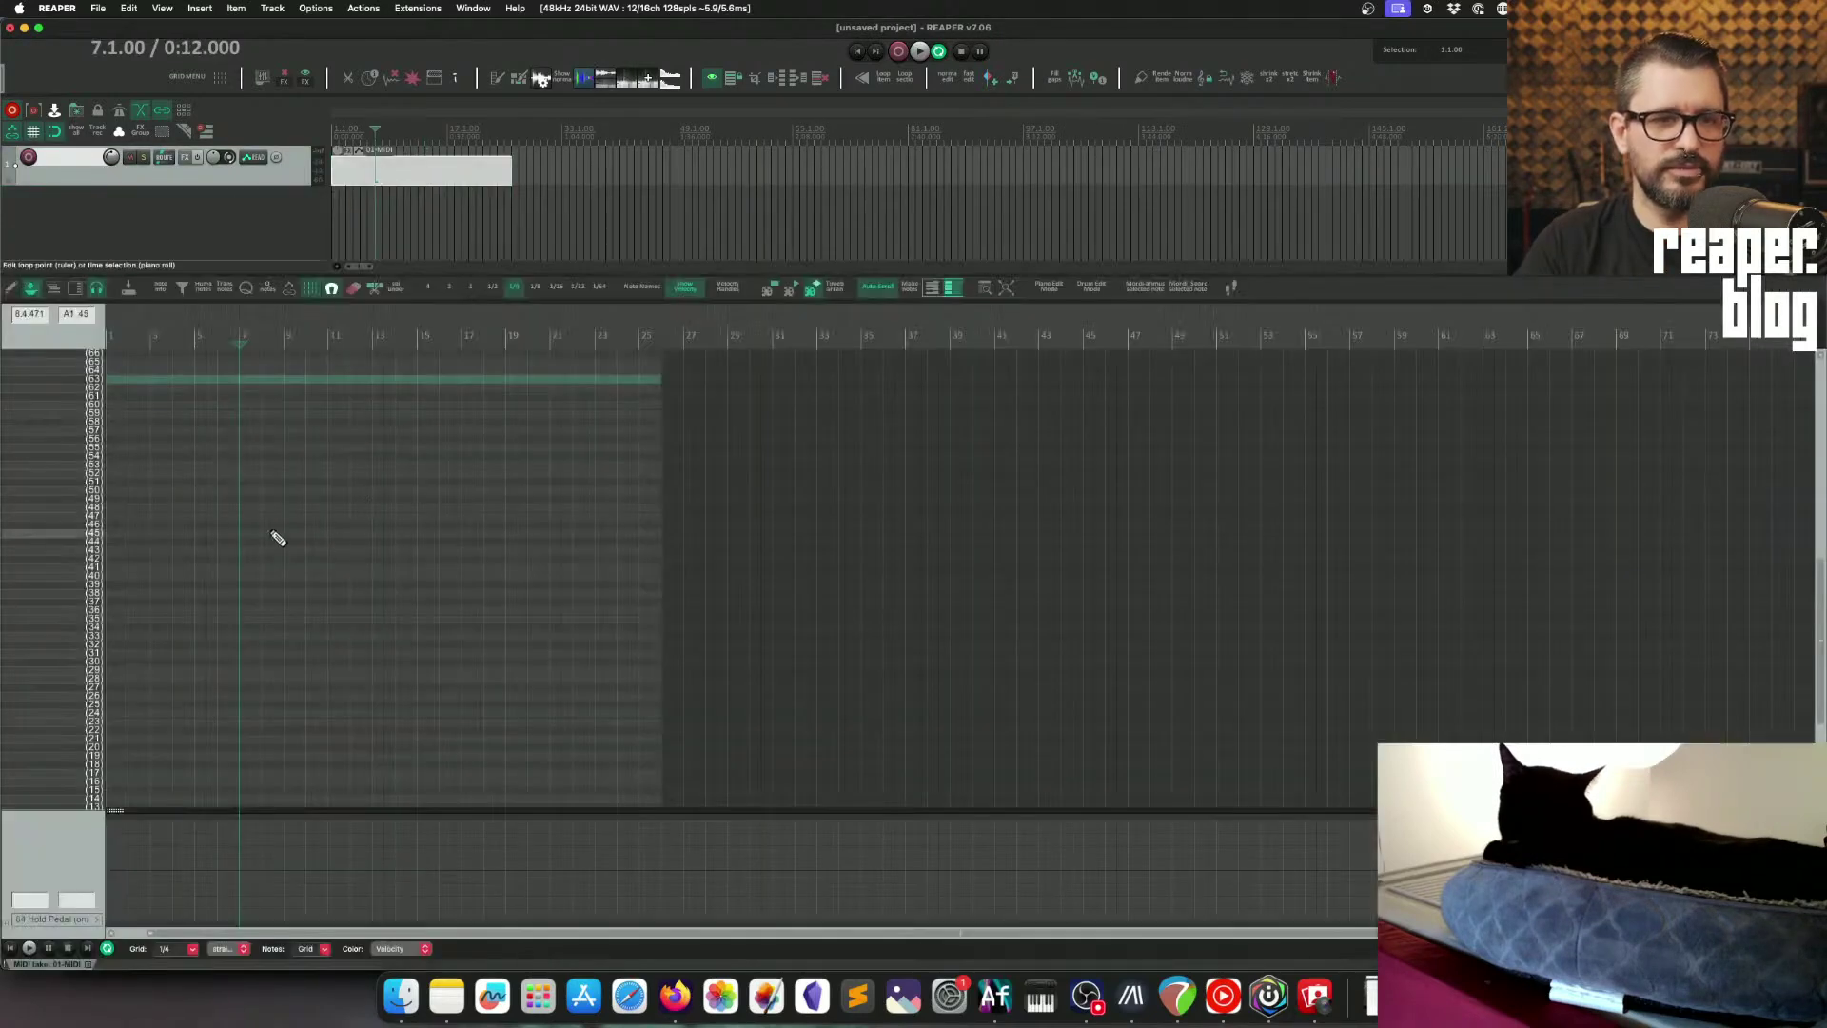
left_click(1049, 287)
left_click(278, 225)
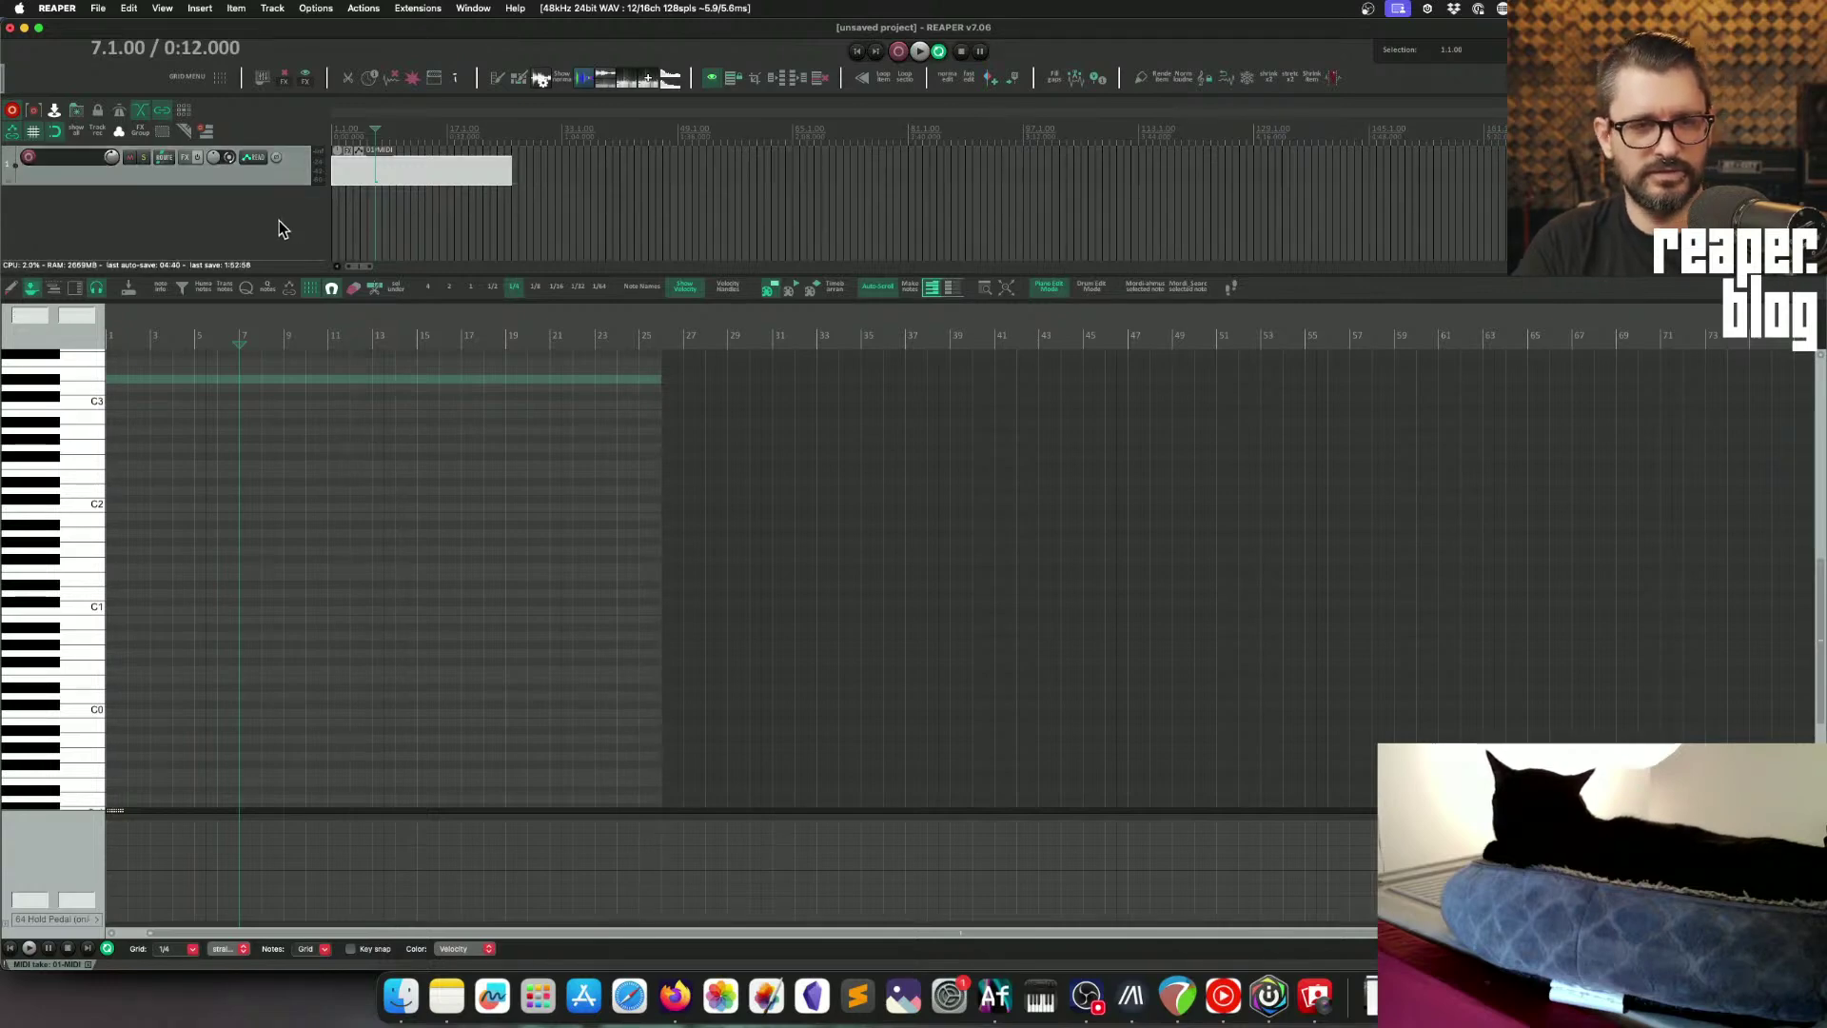
left_click(89, 964)
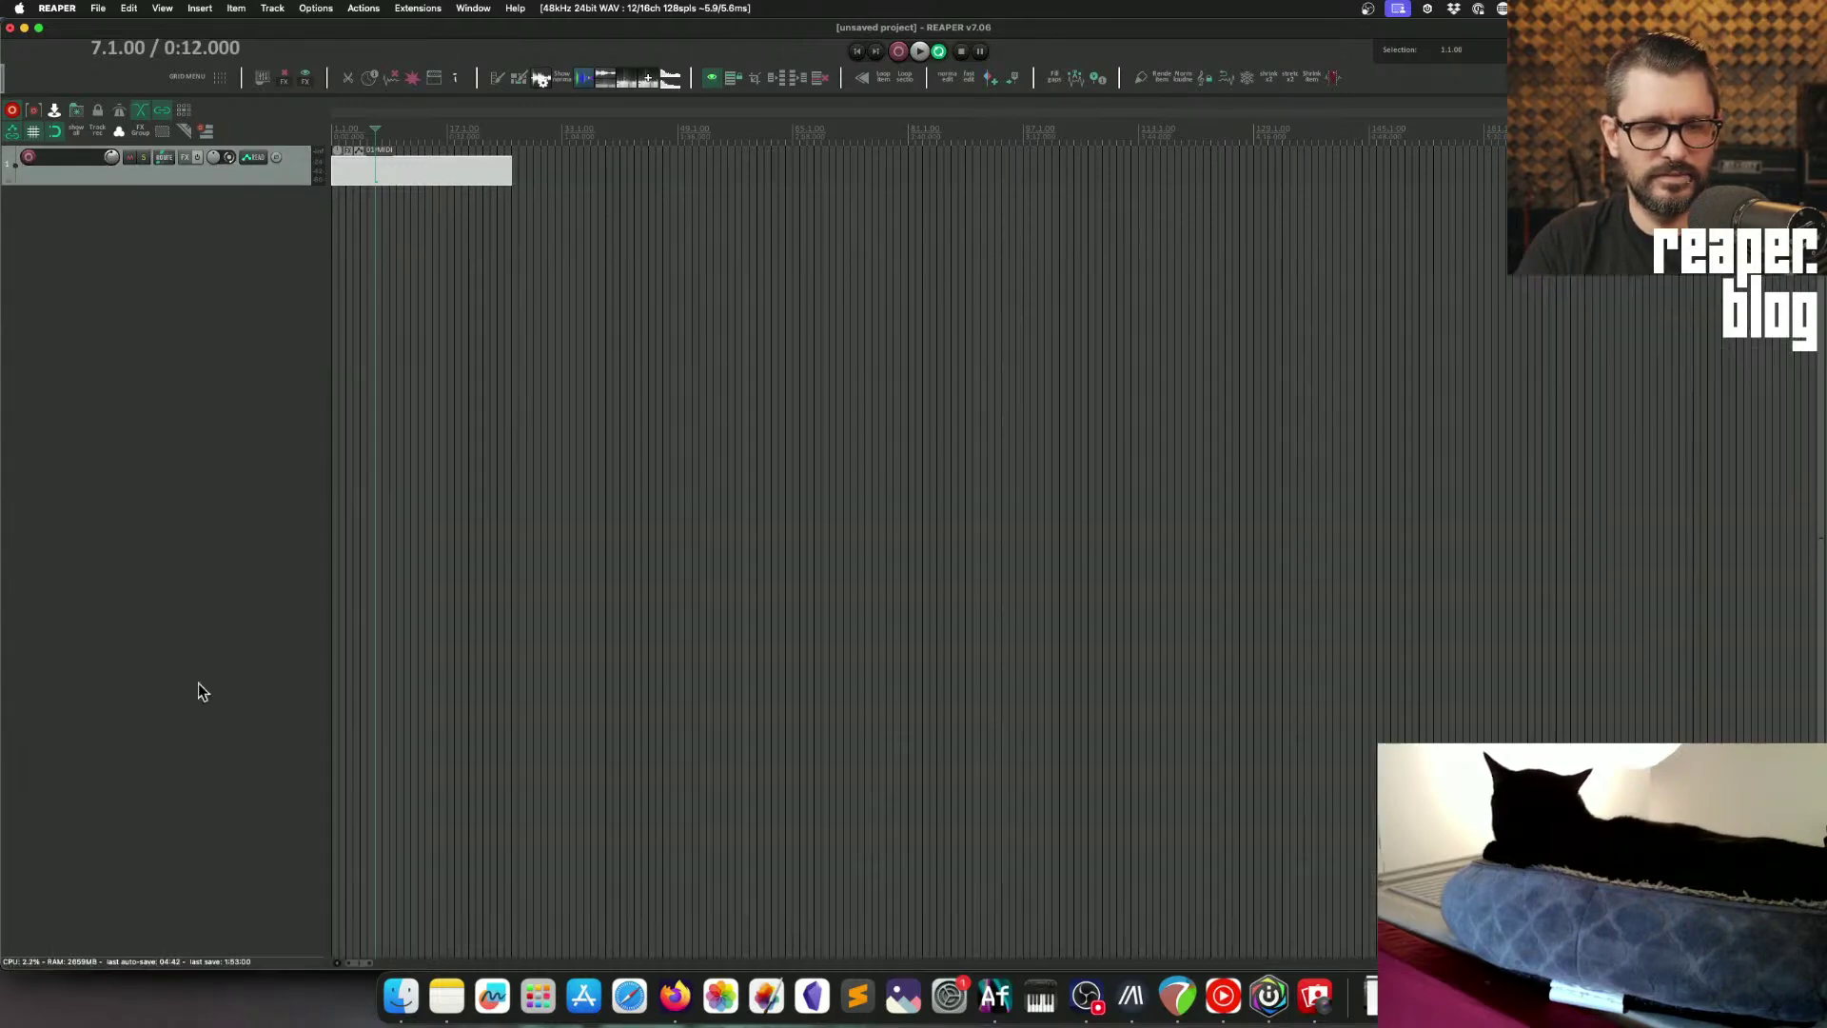
Step: Insert the Kurt Ballou K7 Multi-out track template and confirm its MIDI item shows drum note names
right_click(152, 349)
mouse_move(294, 399)
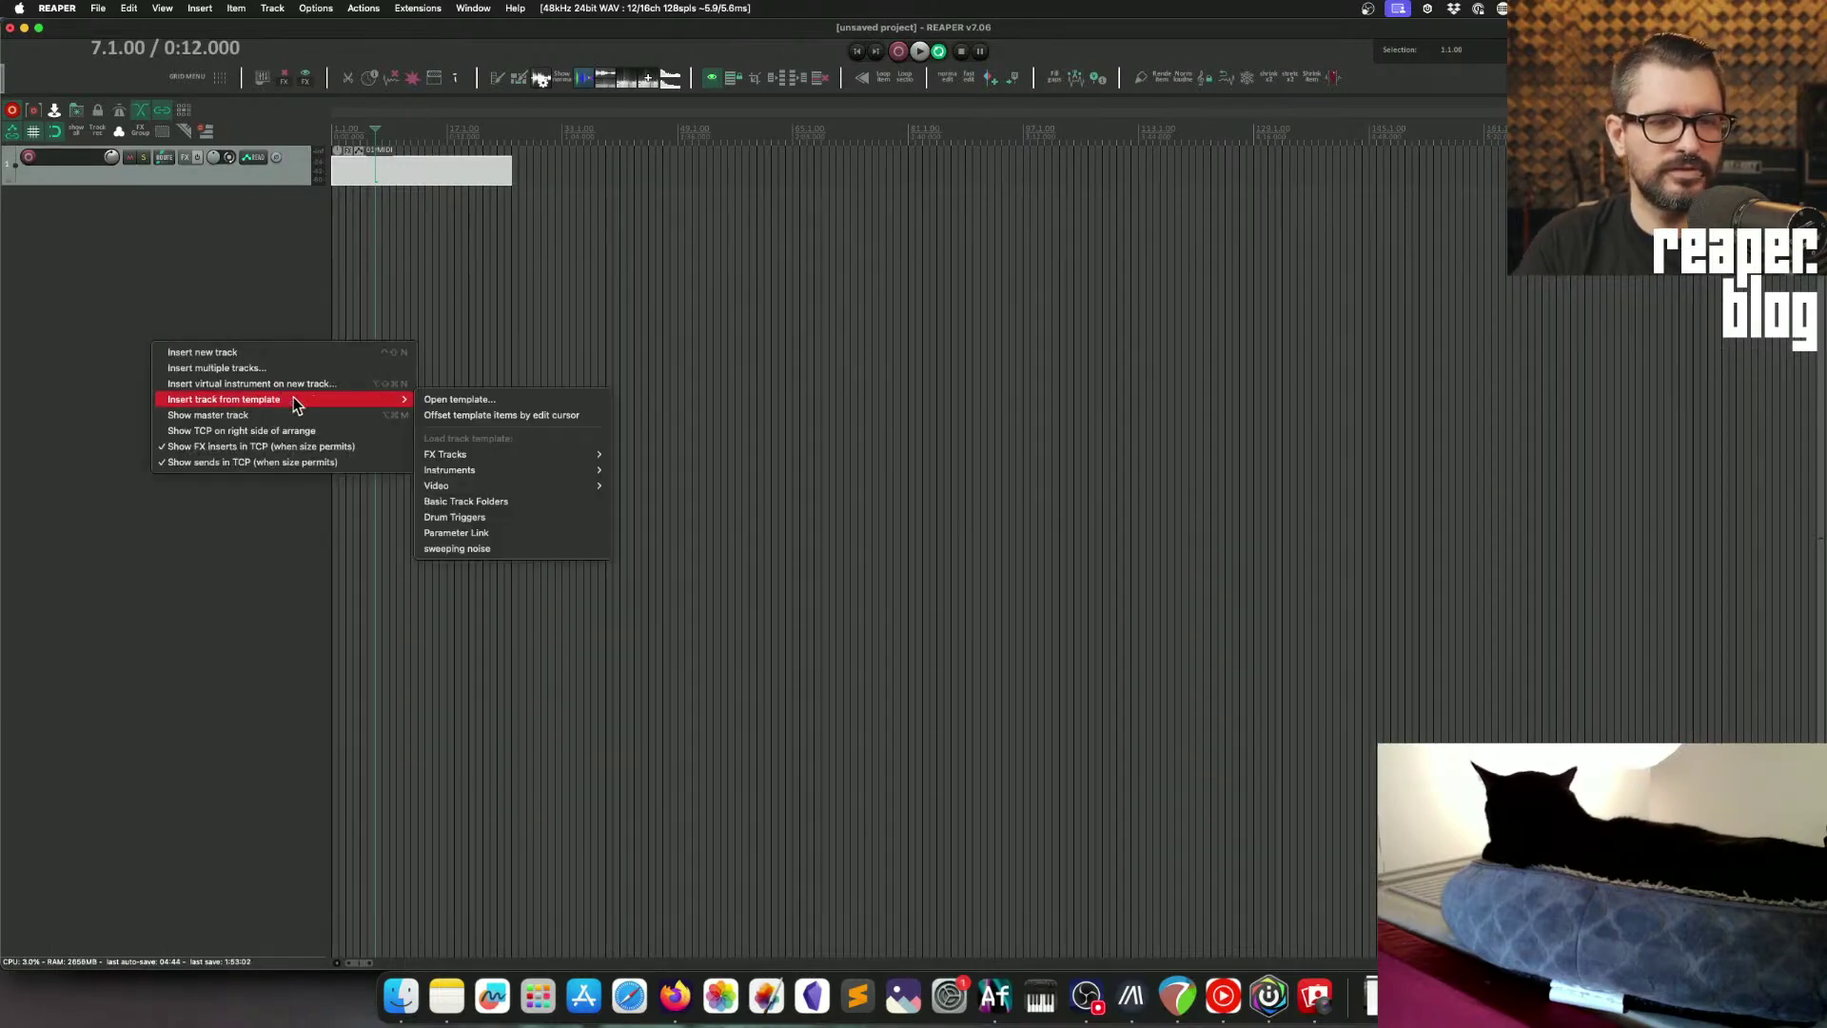
mouse_move(509, 465)
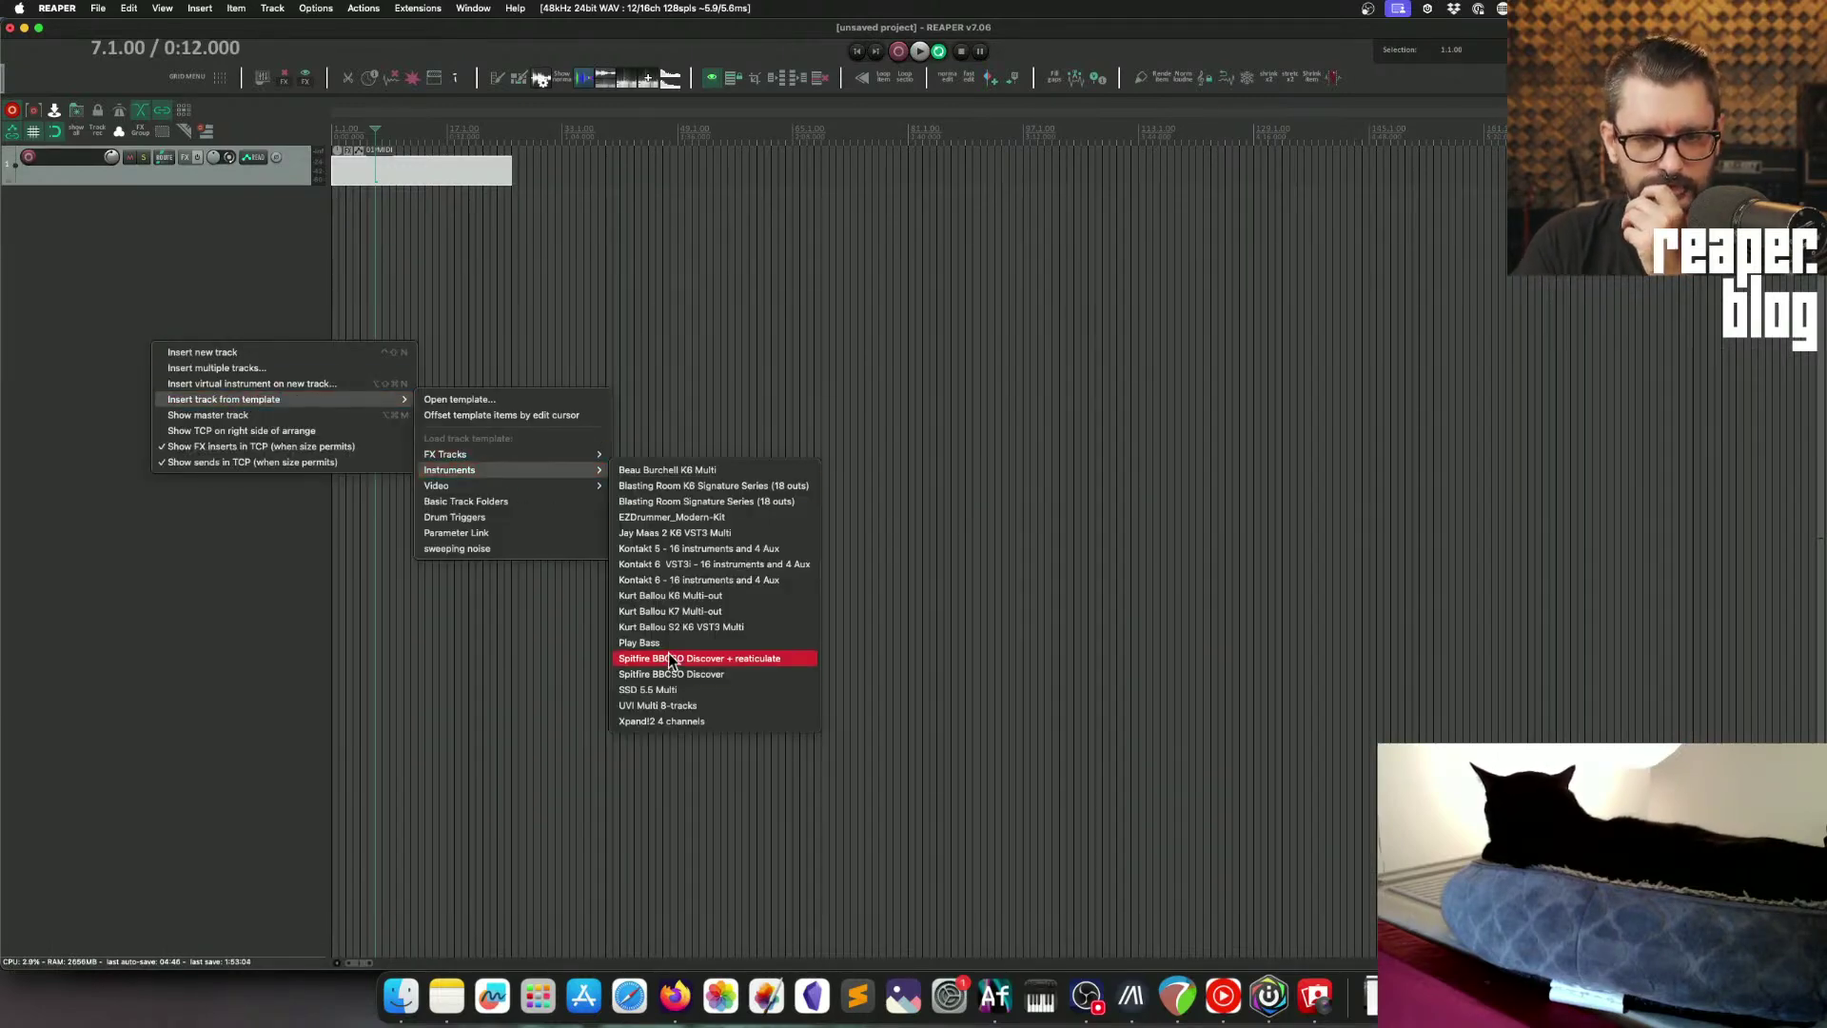
left_click(740, 615)
double_click(396, 252)
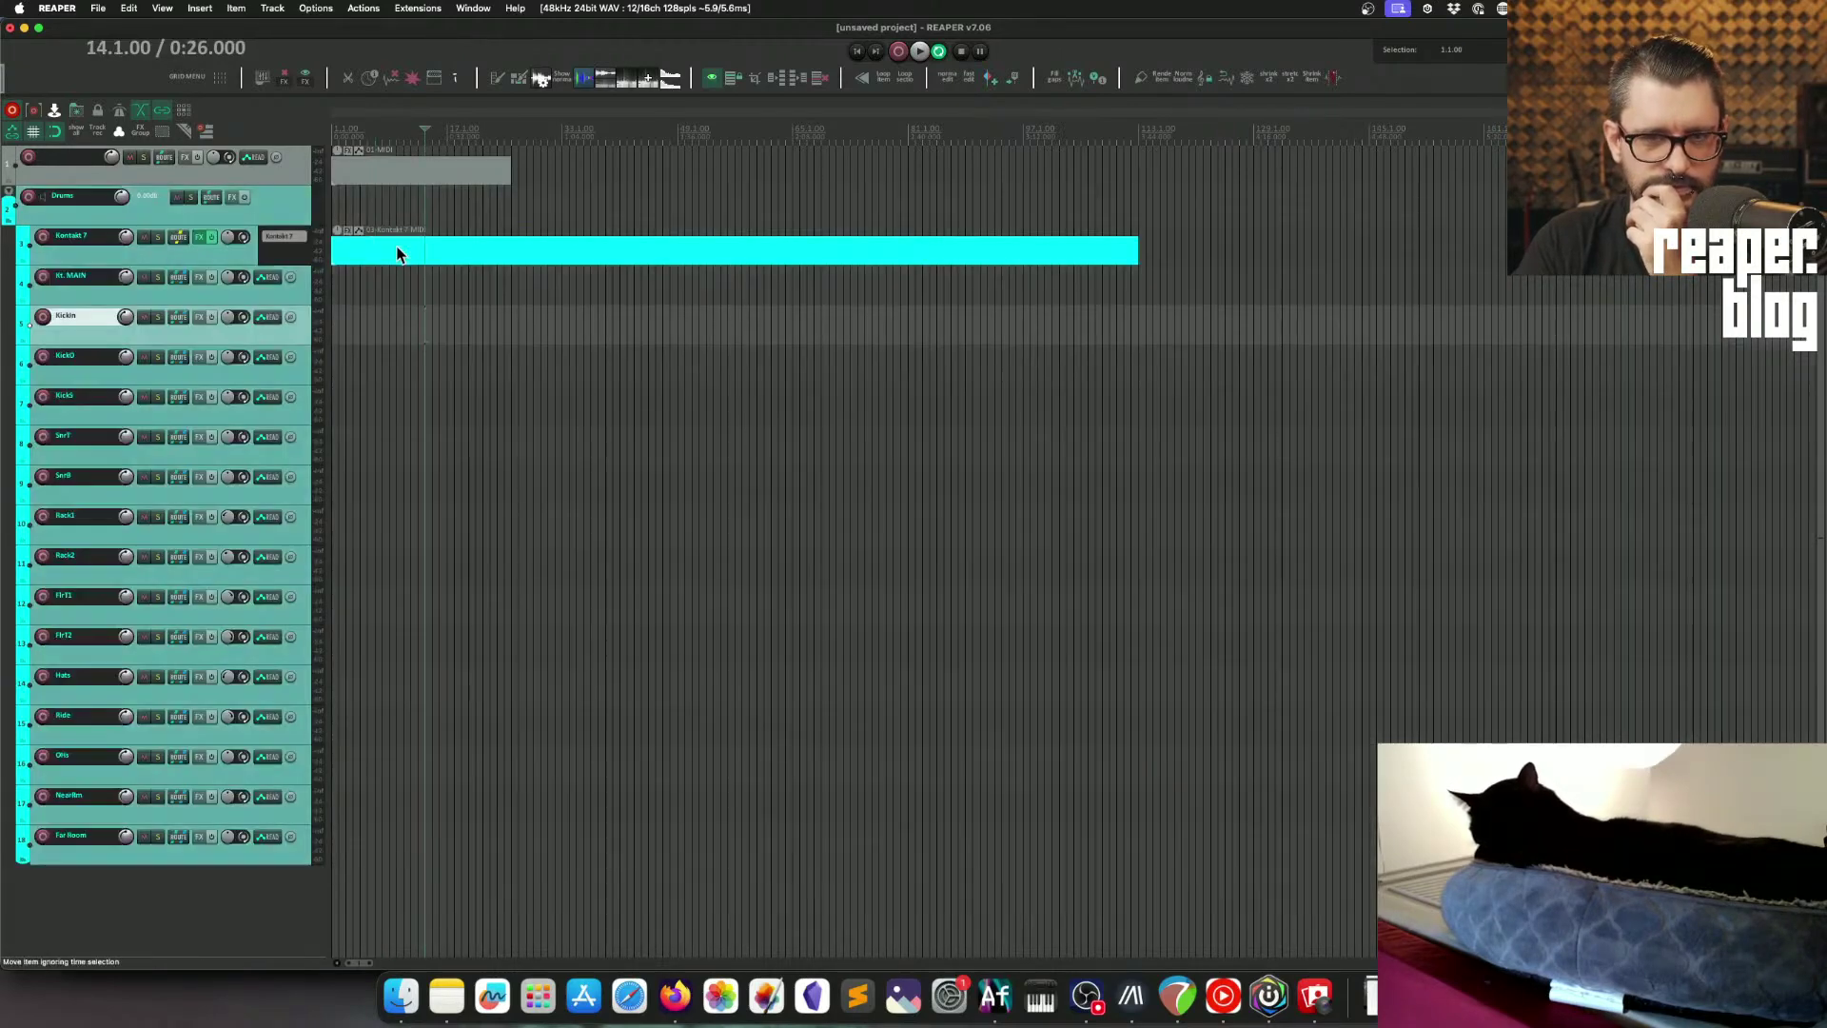
left_click(450, 249)
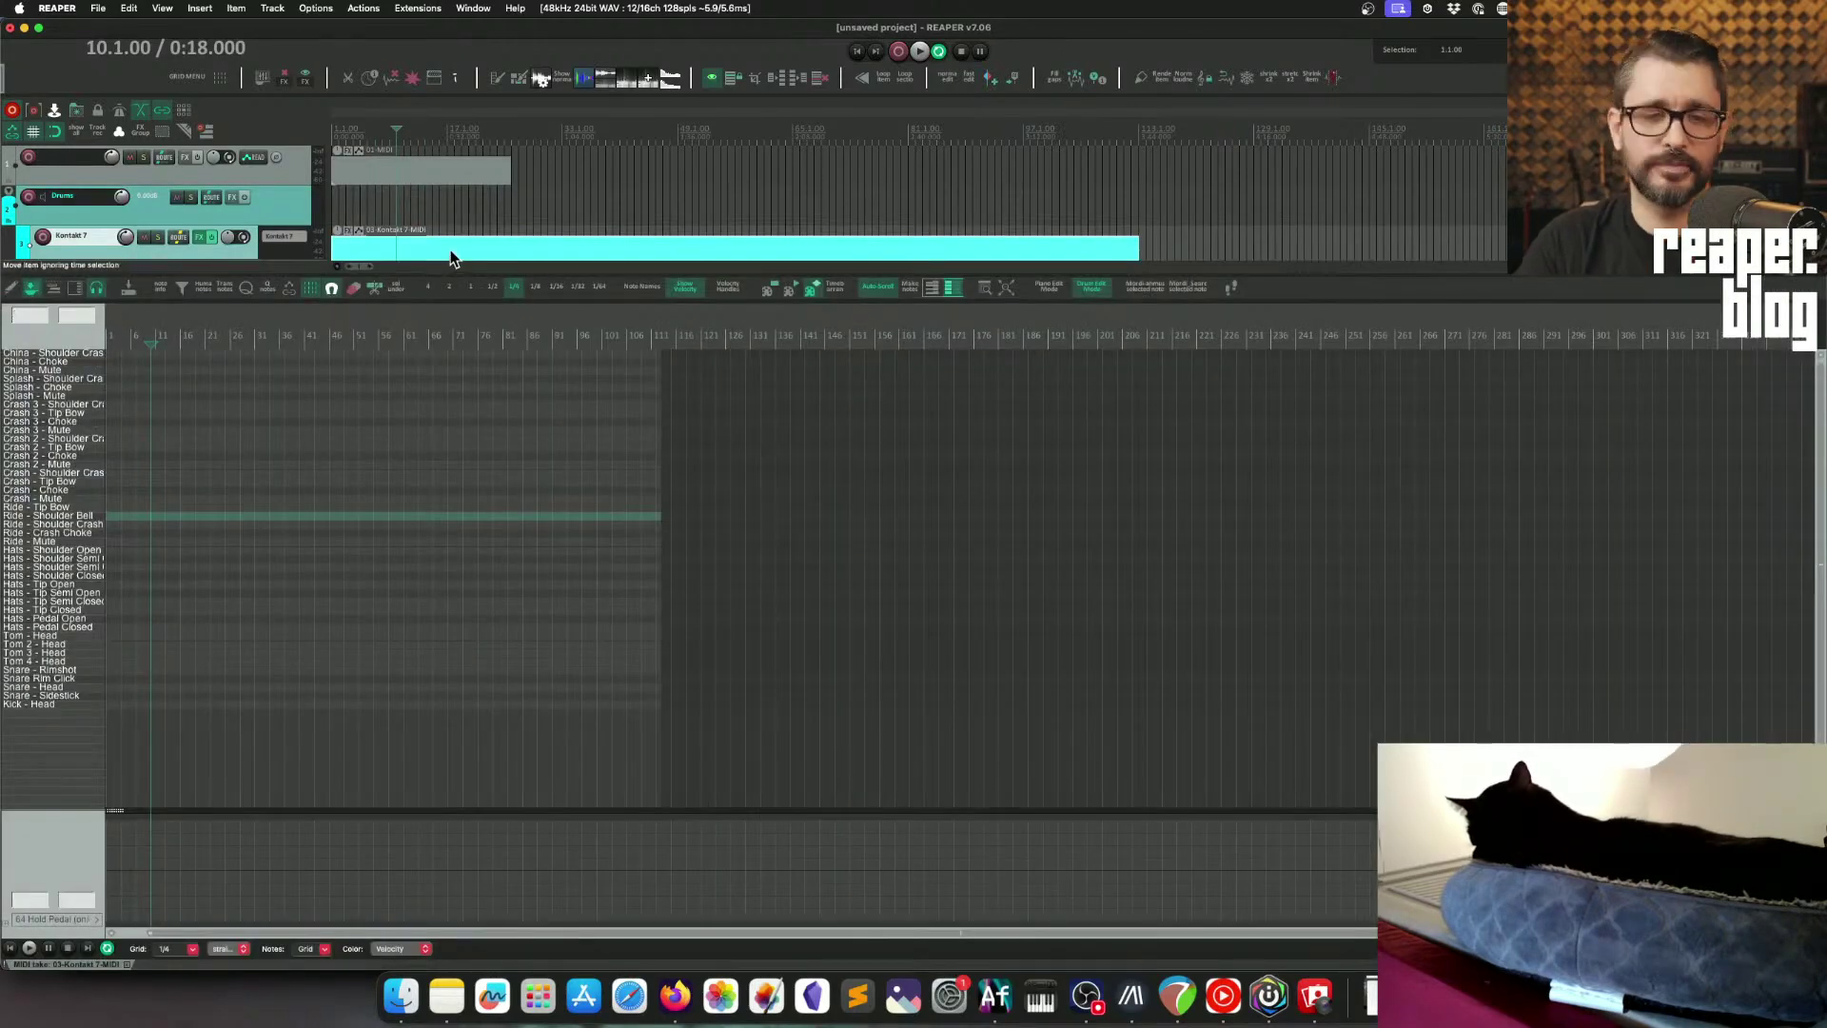
key("alt+d")
Step: Select the Drums folder with all its tracks and delete them, confirming the removal
left_click(382, 345)
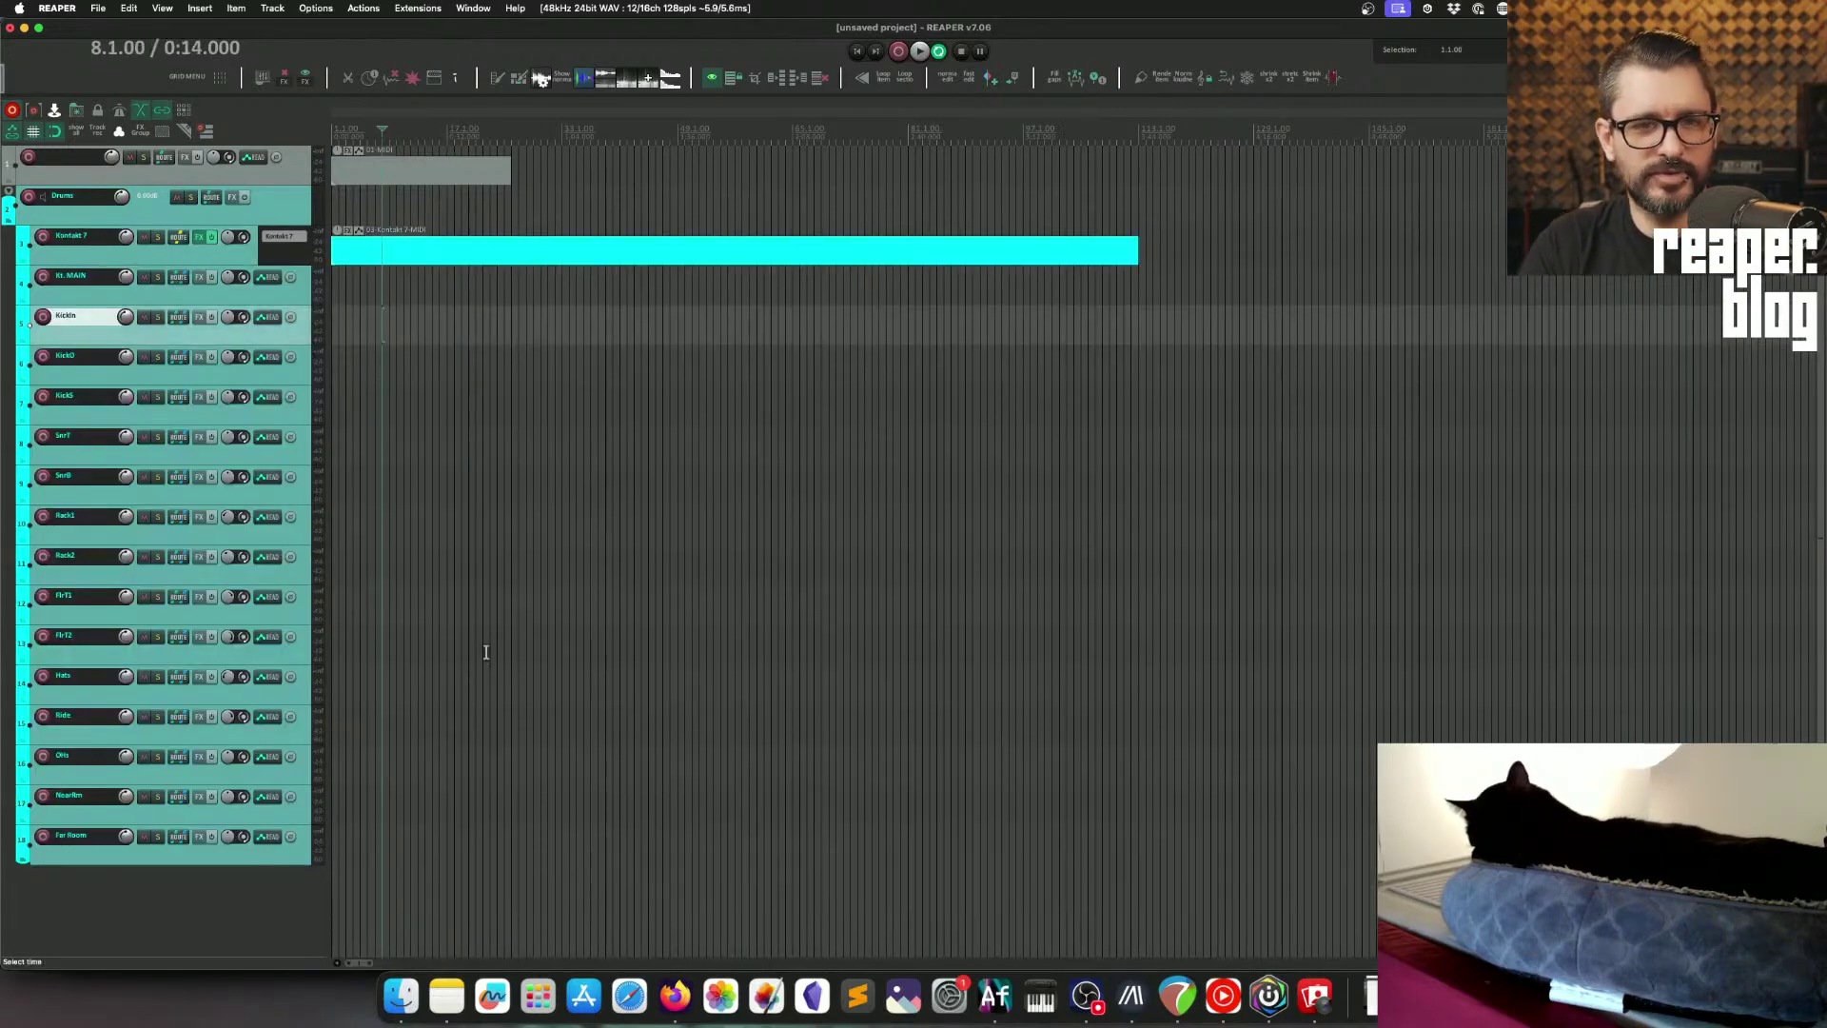
double_click(282, 208)
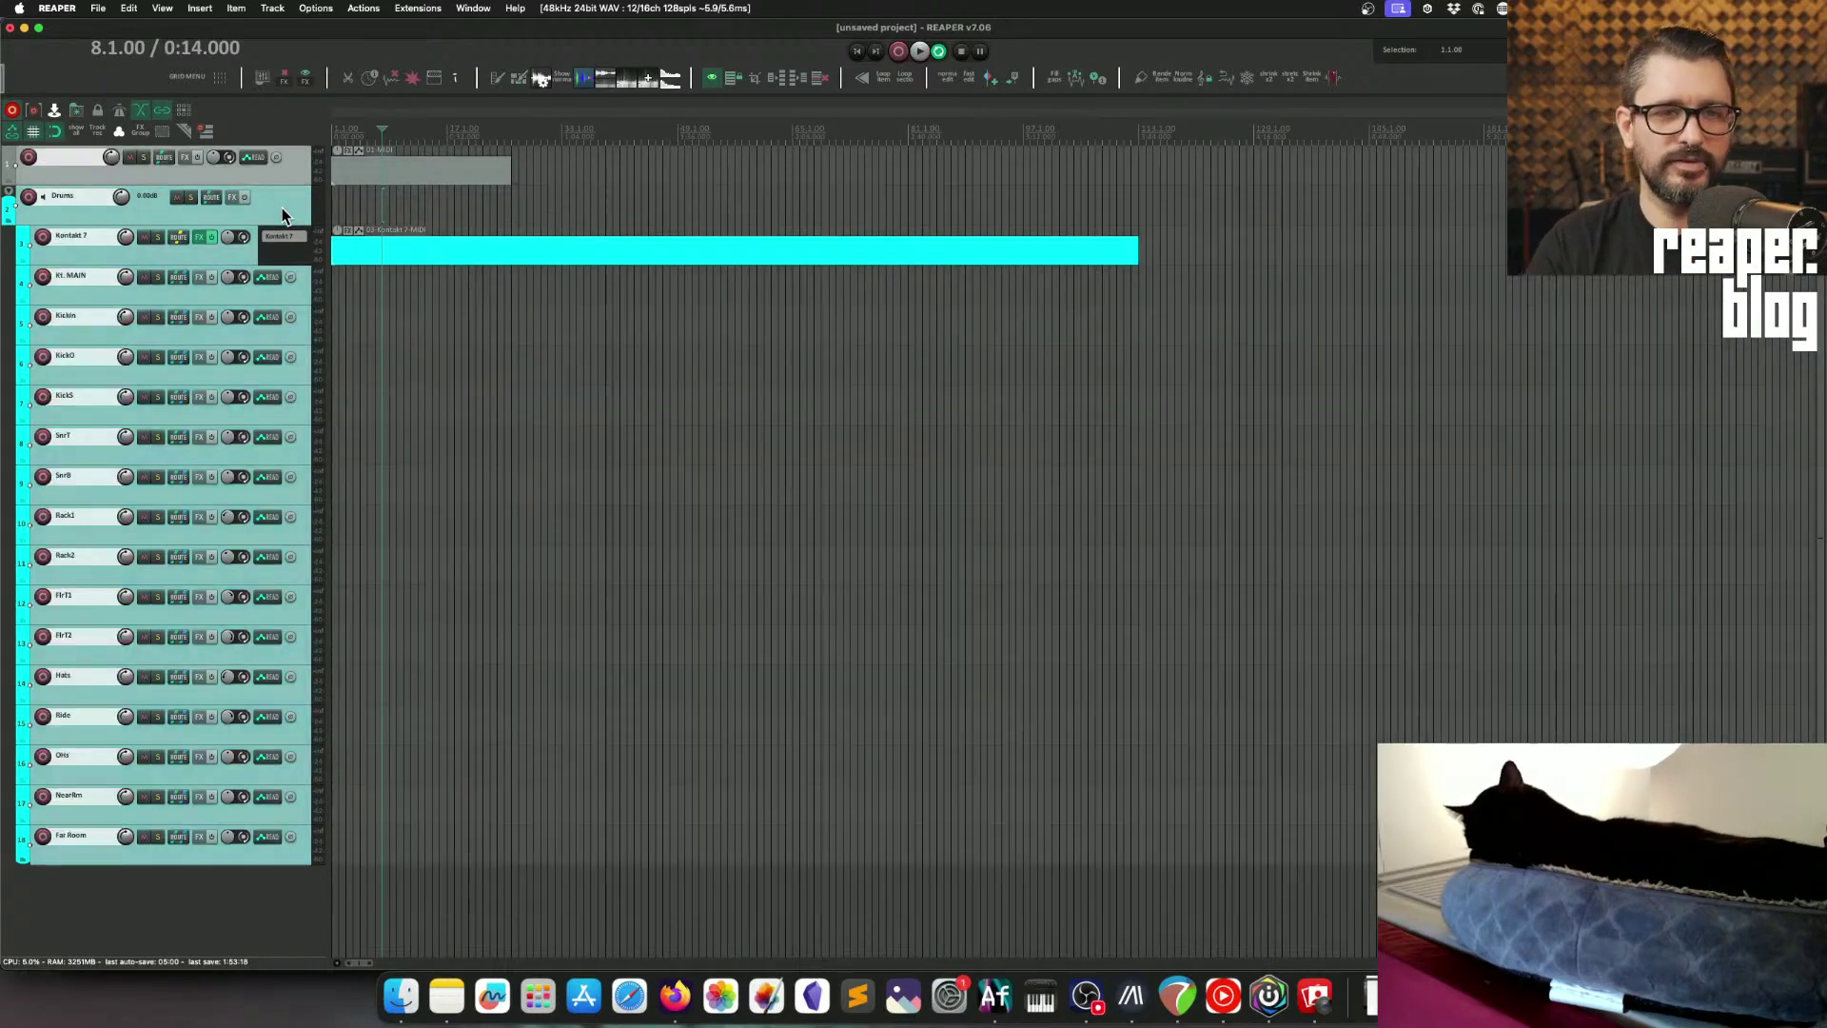
key("Delete")
key("Return")
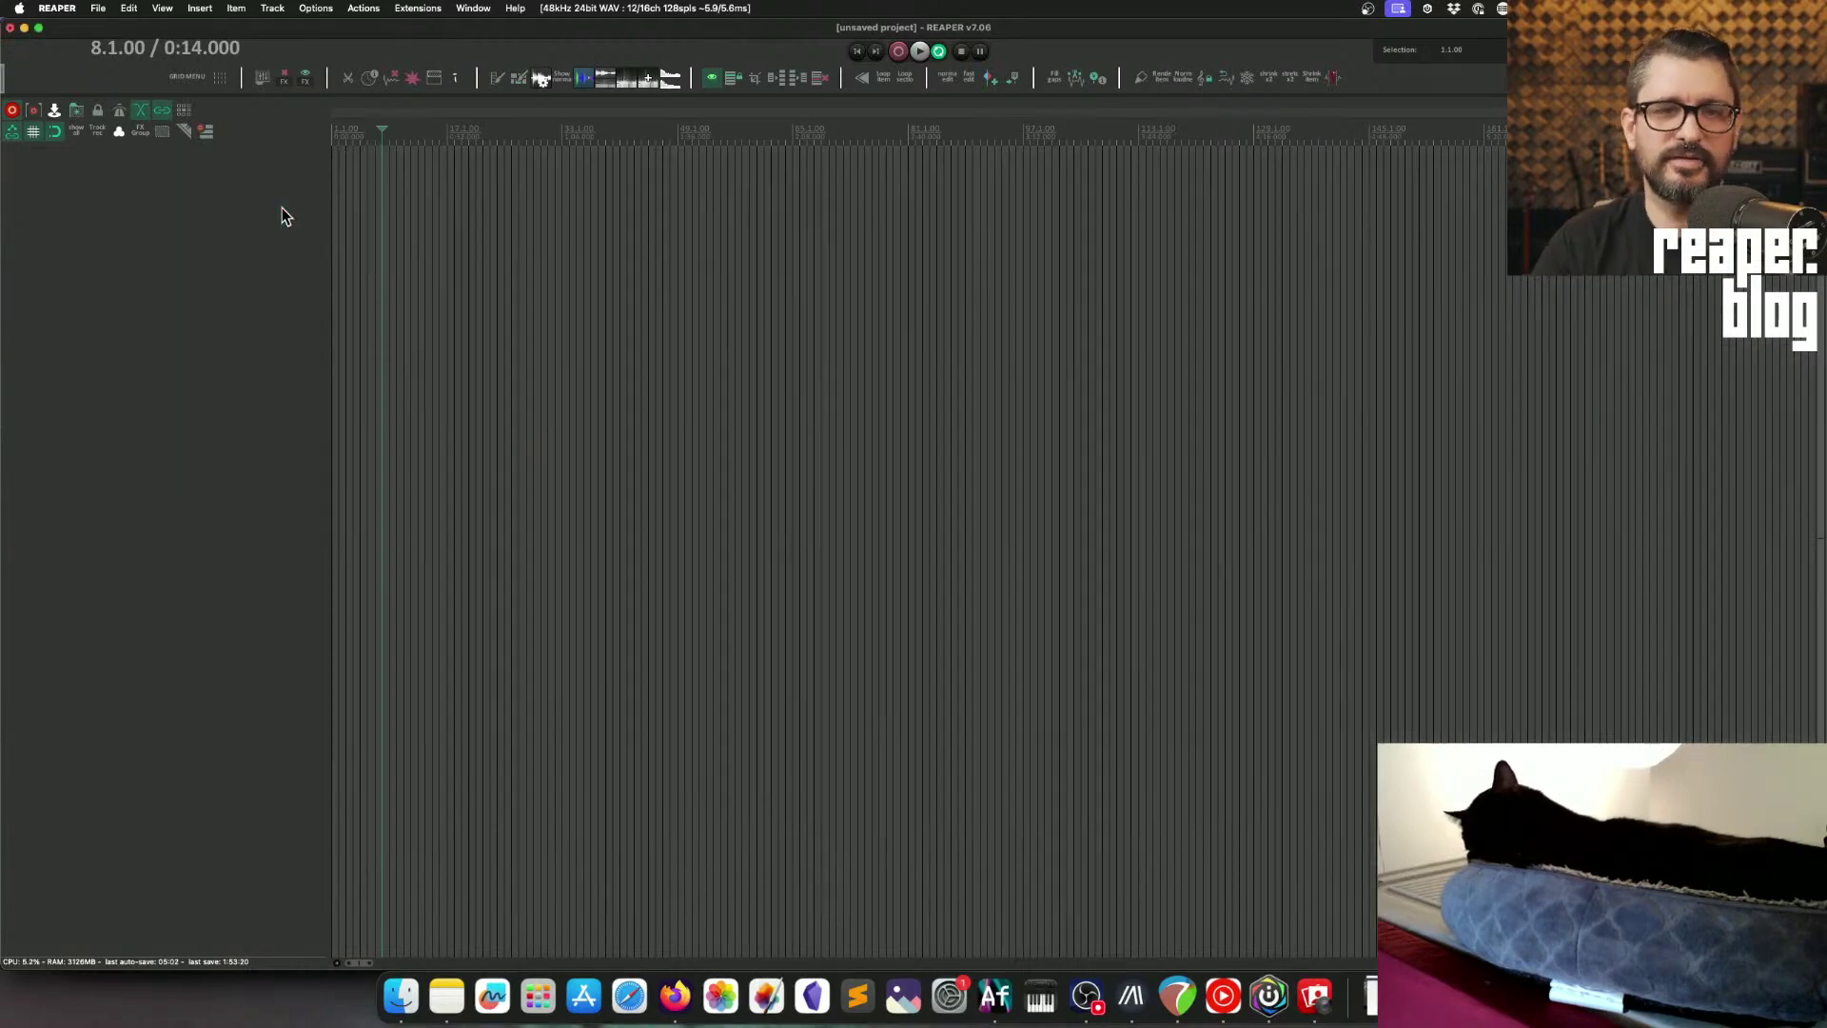